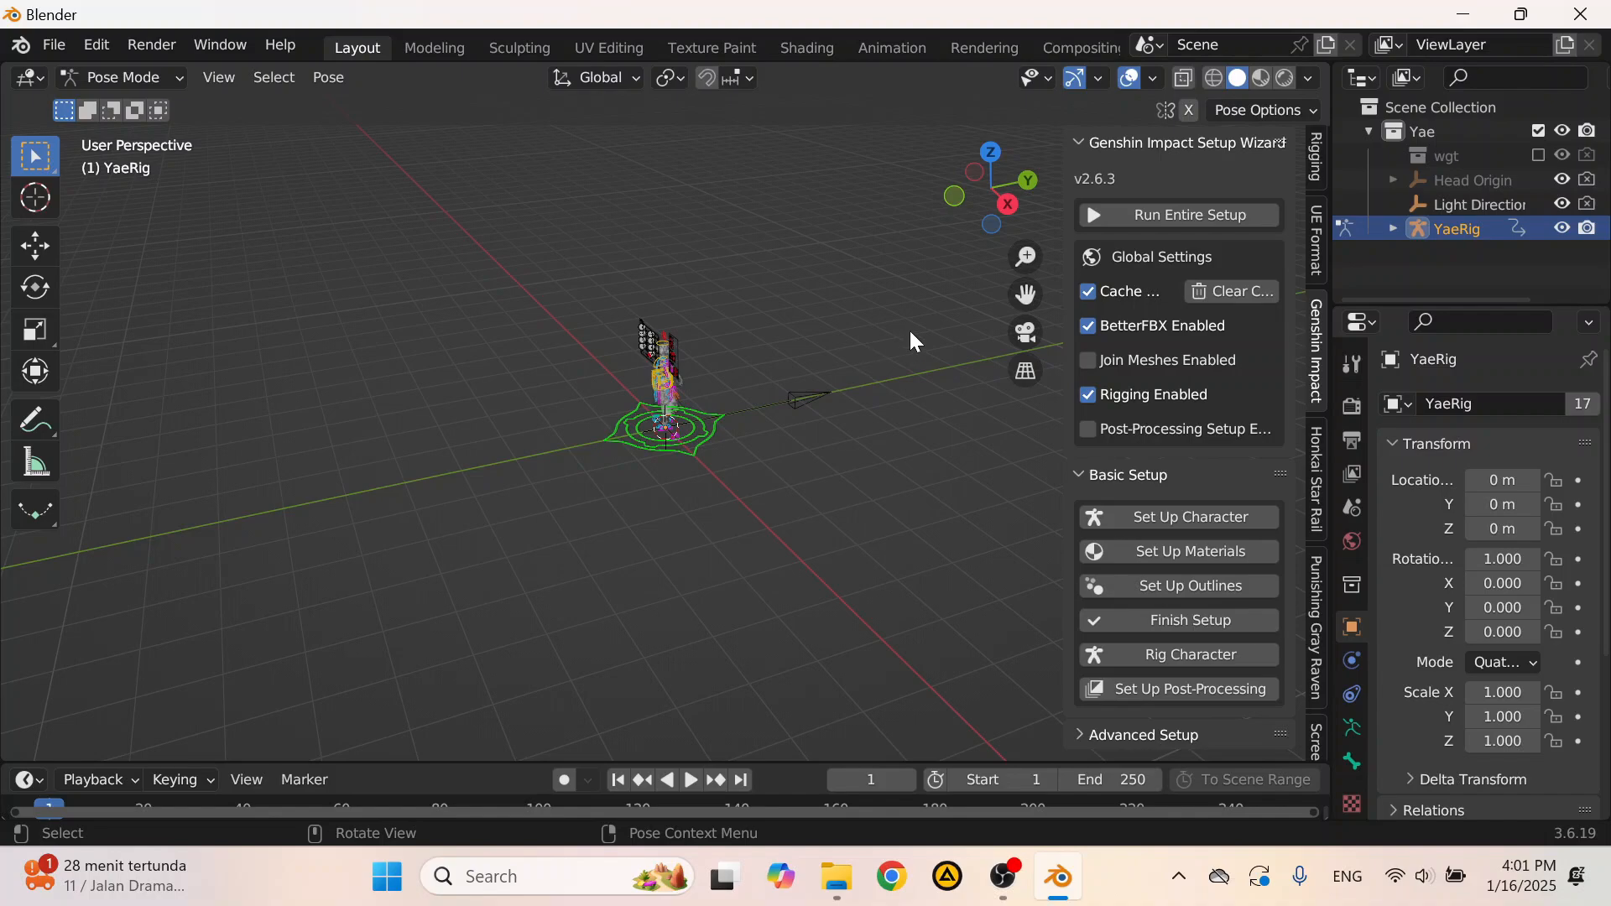
Step: Show the rigged character in Material Preview shading and hide the viewport sidebar
{"action": "left_click", "coordinate": [1263, 76]}
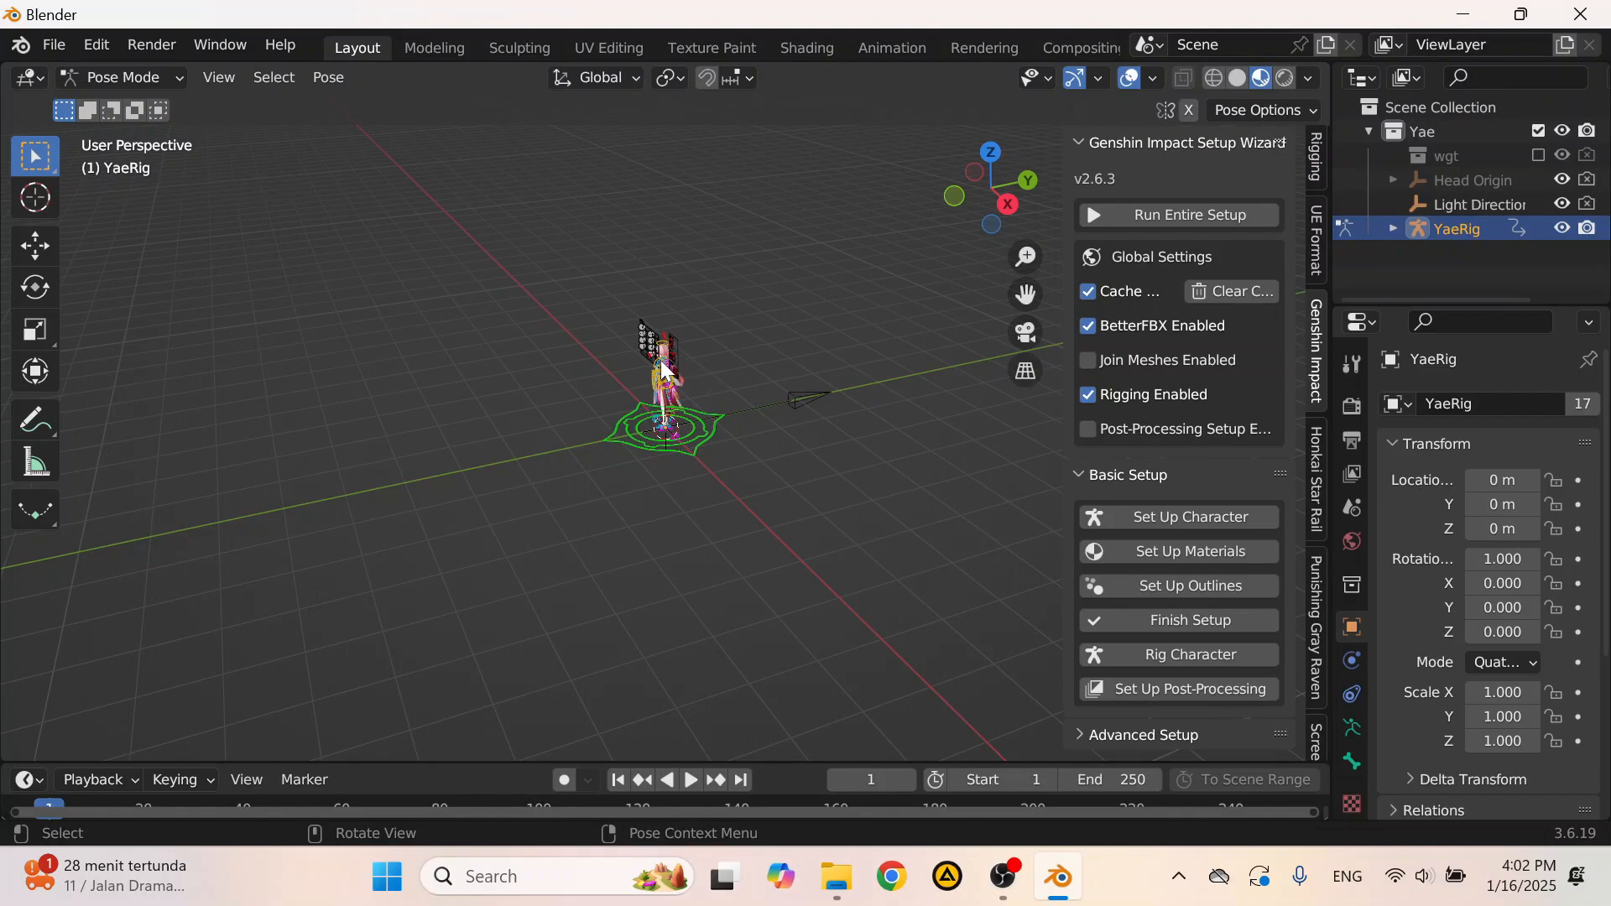
{"action": "scroll", "coordinate": [669, 373], "scroll_direction": "up", "scroll_amount": 10}
{"action": "scroll", "coordinate": [656, 218], "scroll_direction": "down", "scroll_amount": 8}
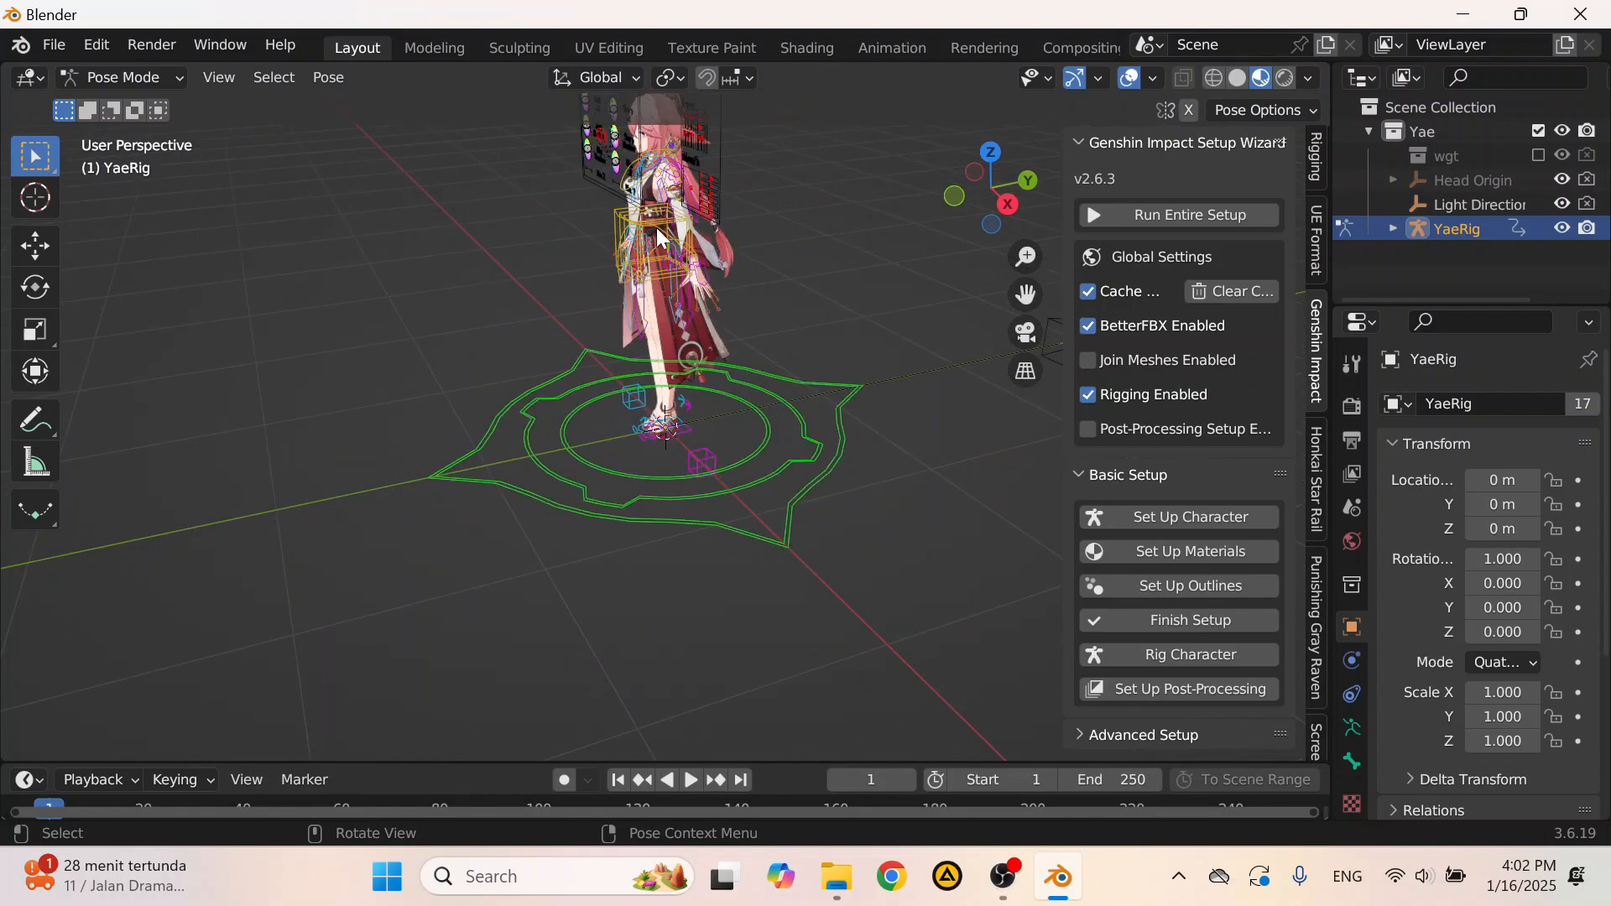
{"action": "middle_click_drag", "start_coordinate": [656, 244], "coordinate": [702, 219]}
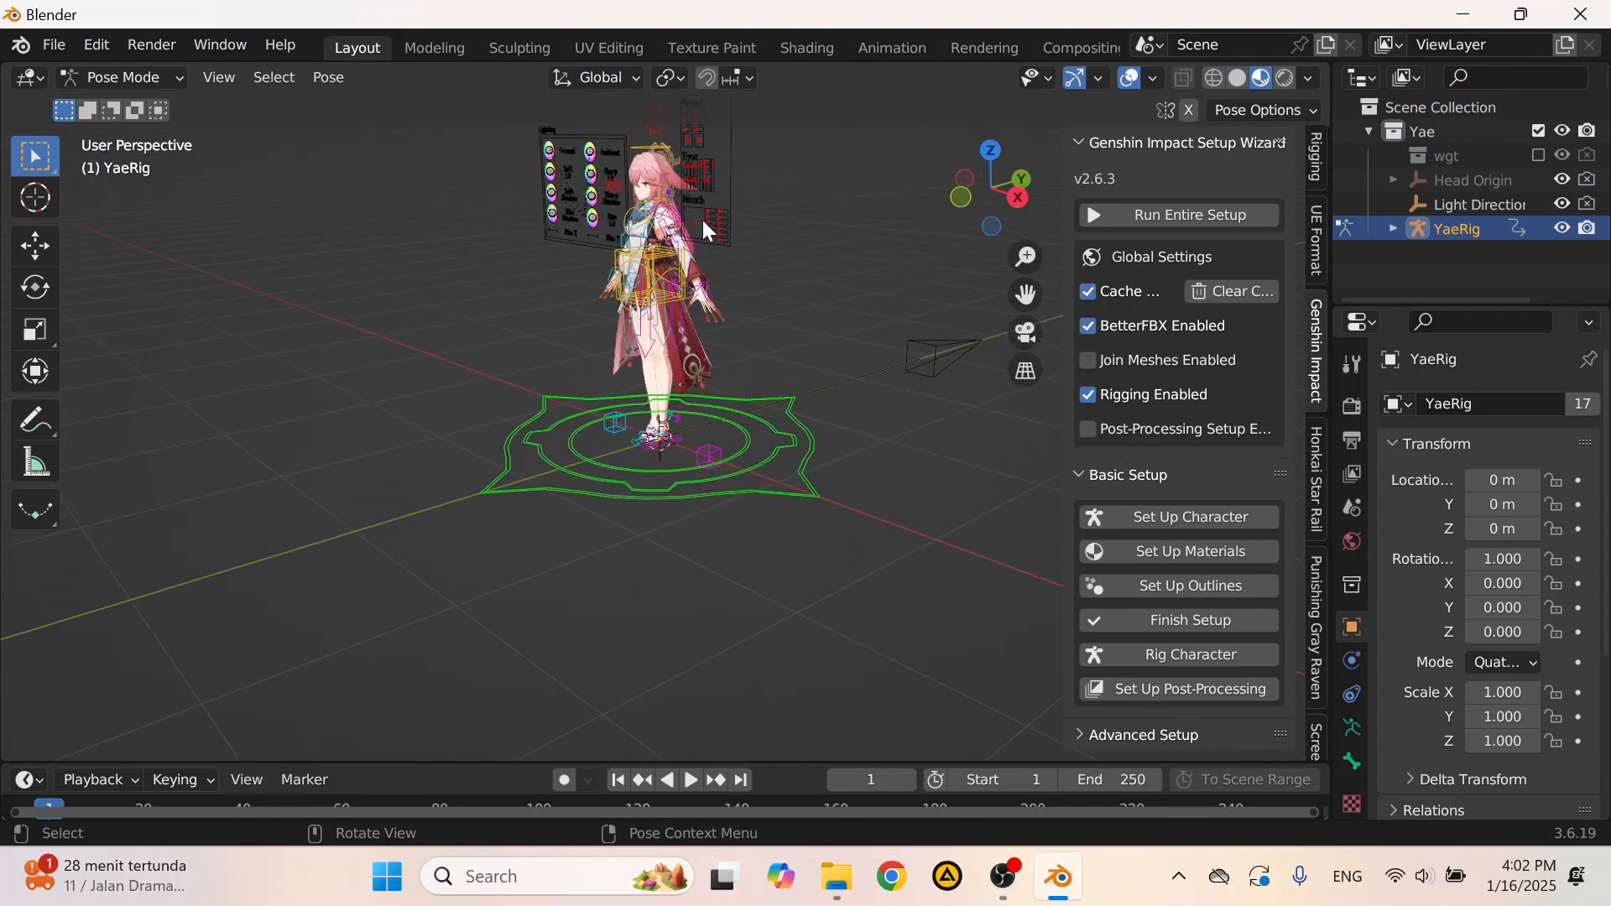
{"action": "key", "text": "n"}
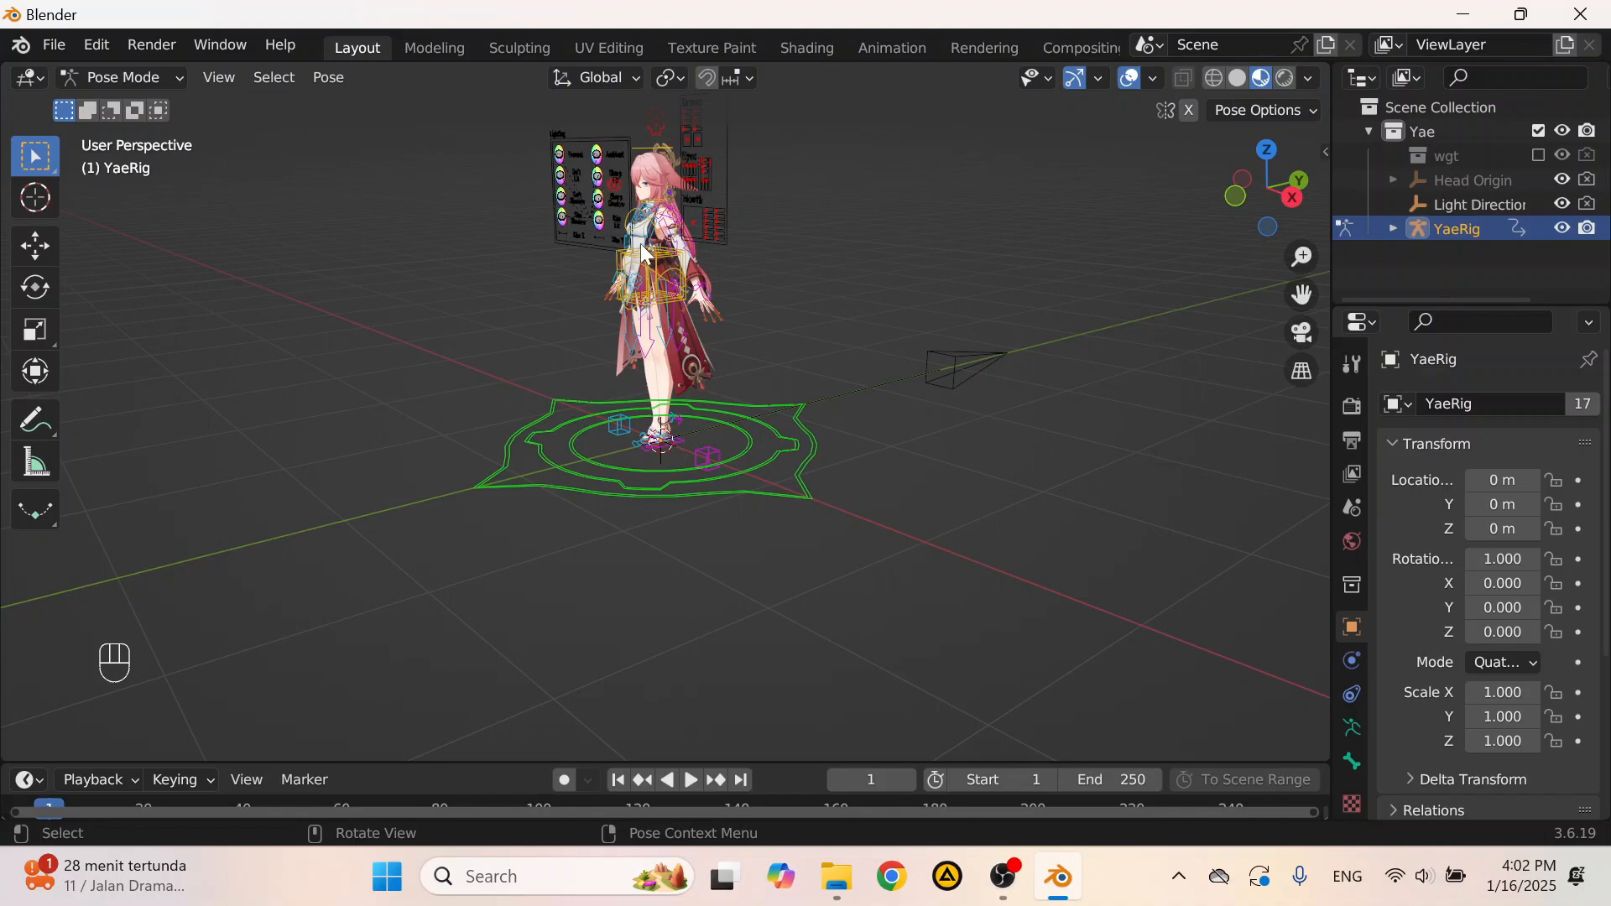
{"action": "middle_click_drag", "start_coordinate": [645, 253], "coordinate": [688, 248]}
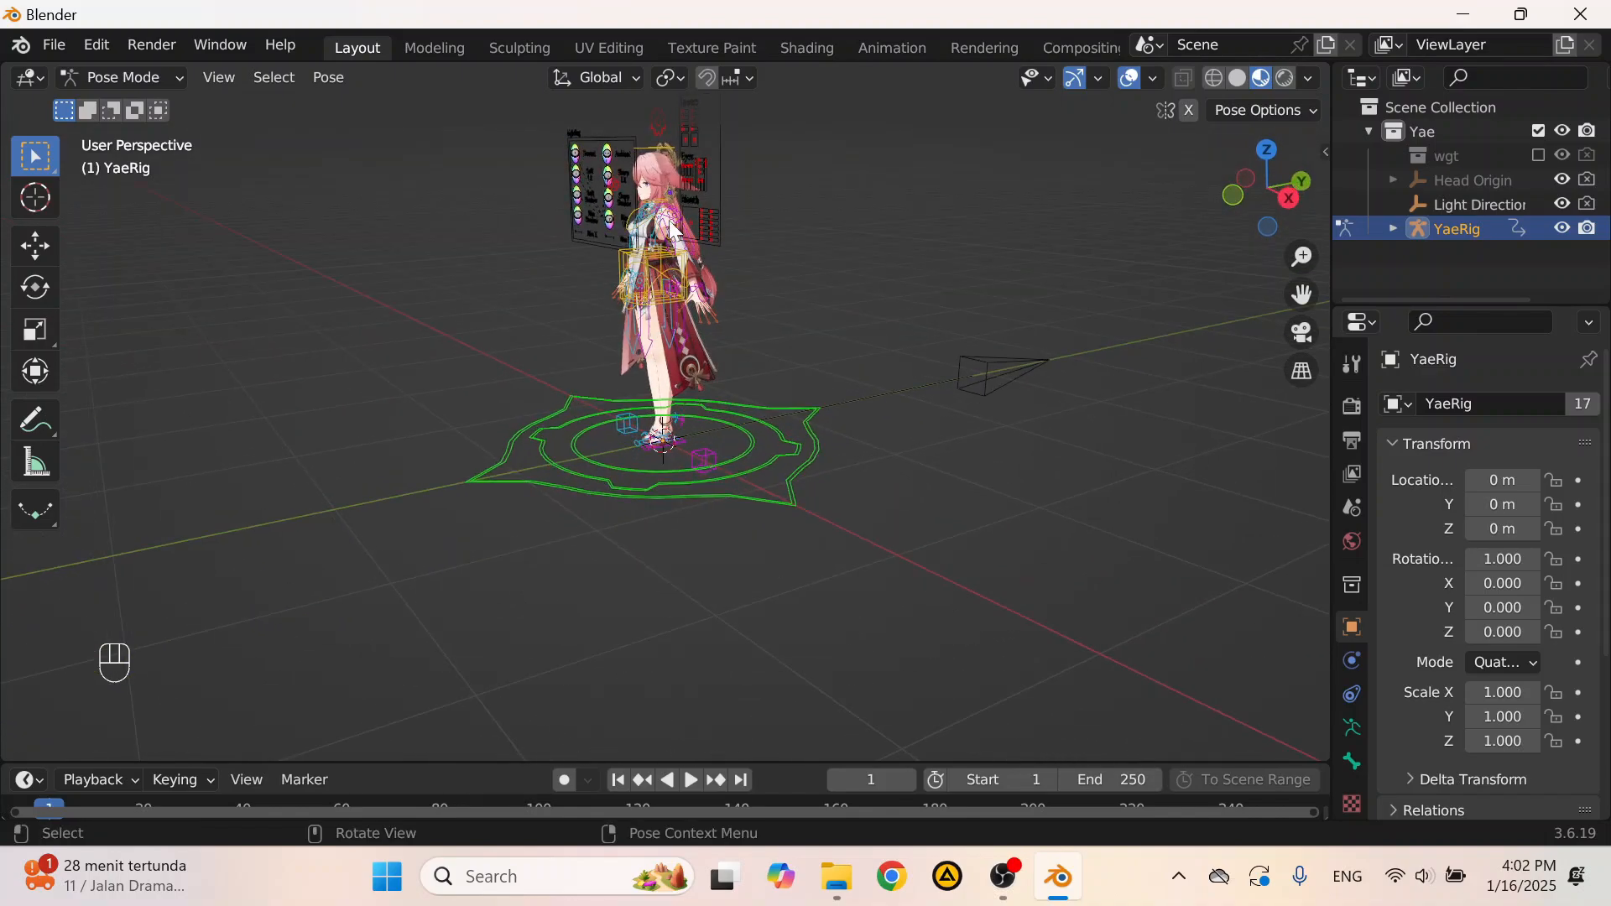
{"action": "middle_click_drag", "start_coordinate": [649, 224], "coordinate": [749, 228]}
{"action": "scroll", "coordinate": [676, 387], "scroll_direction": "up", "scroll_amount": 4}
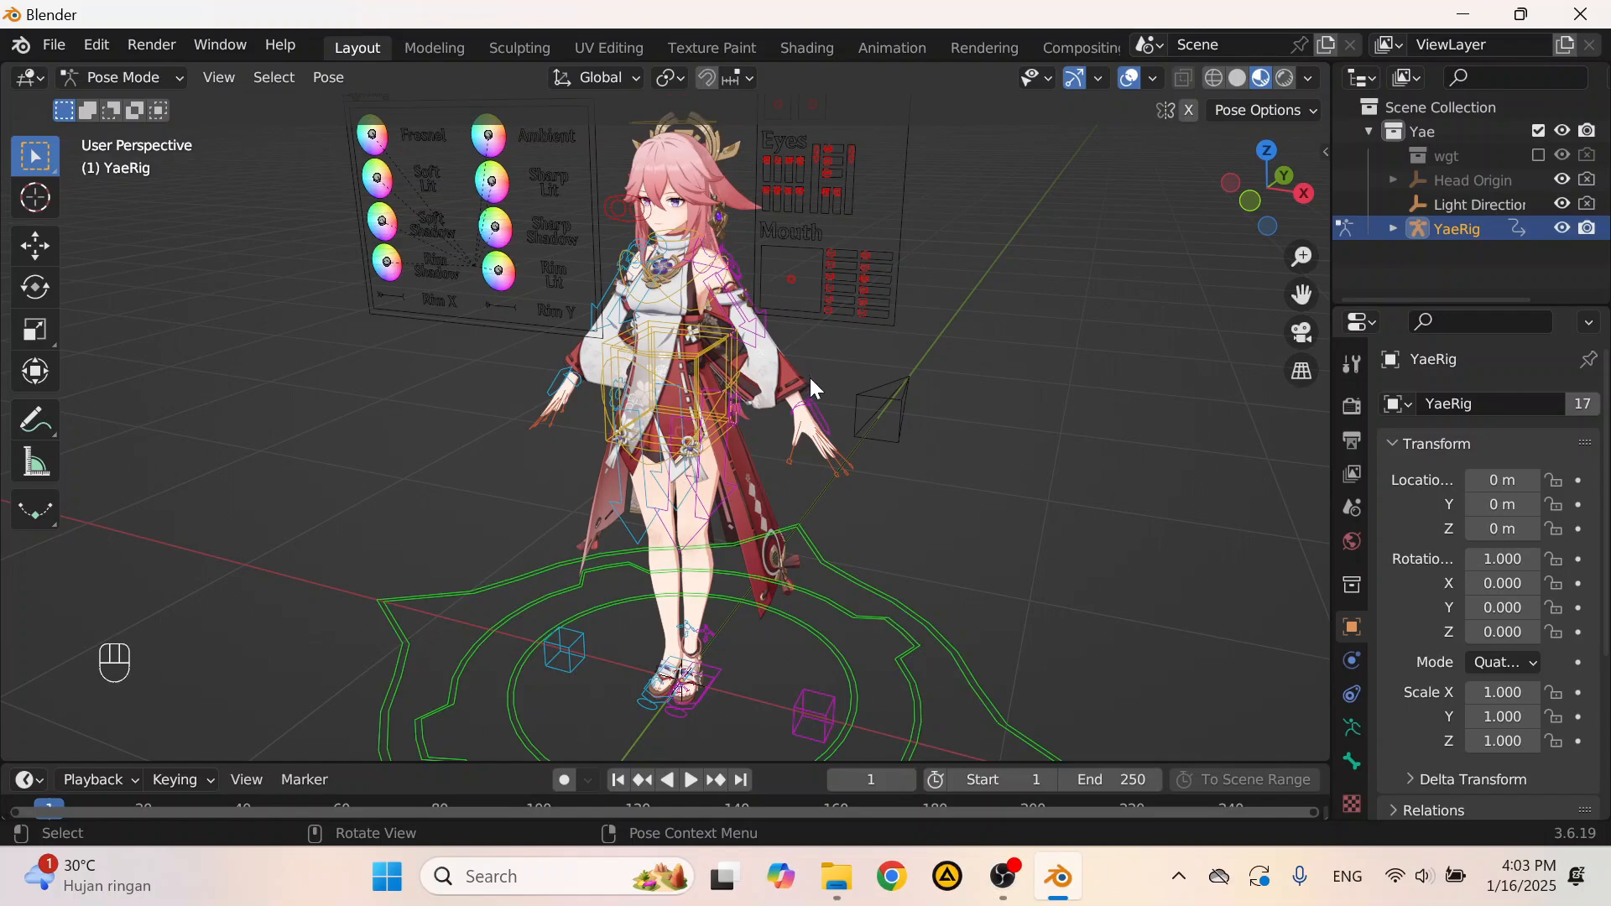
Step: Try moving the left hand IK control about 1.34 m away from the body, and undo the move
{"action": "left_click", "coordinate": [822, 415]}
{"action": "key", "text": "g"}
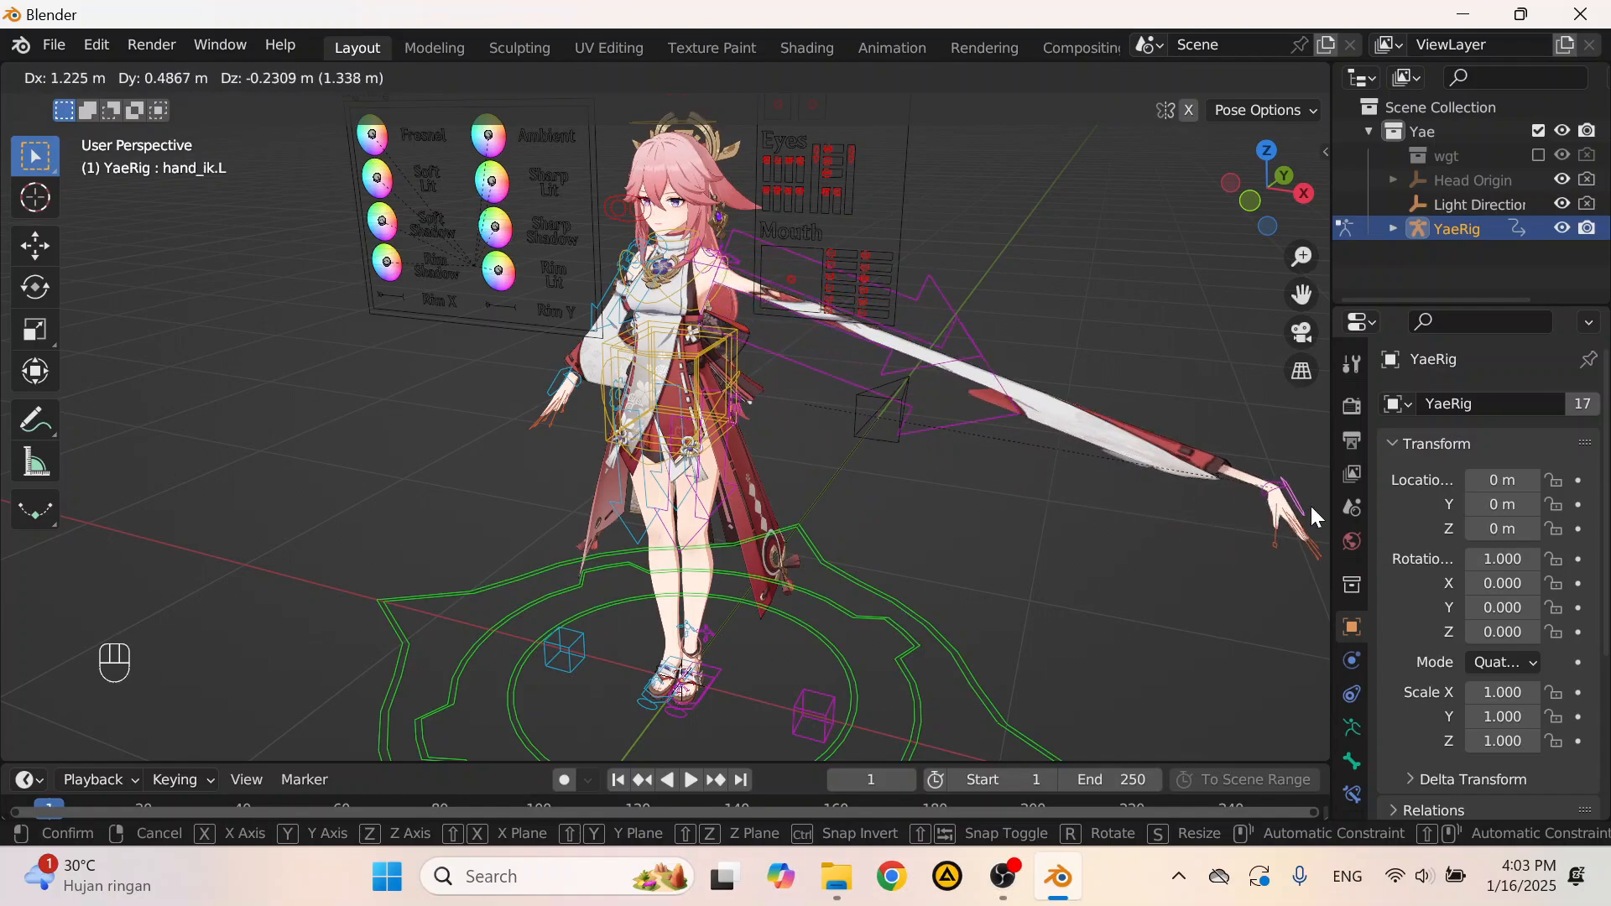
{"action": "left_click", "coordinate": [1311, 506]}
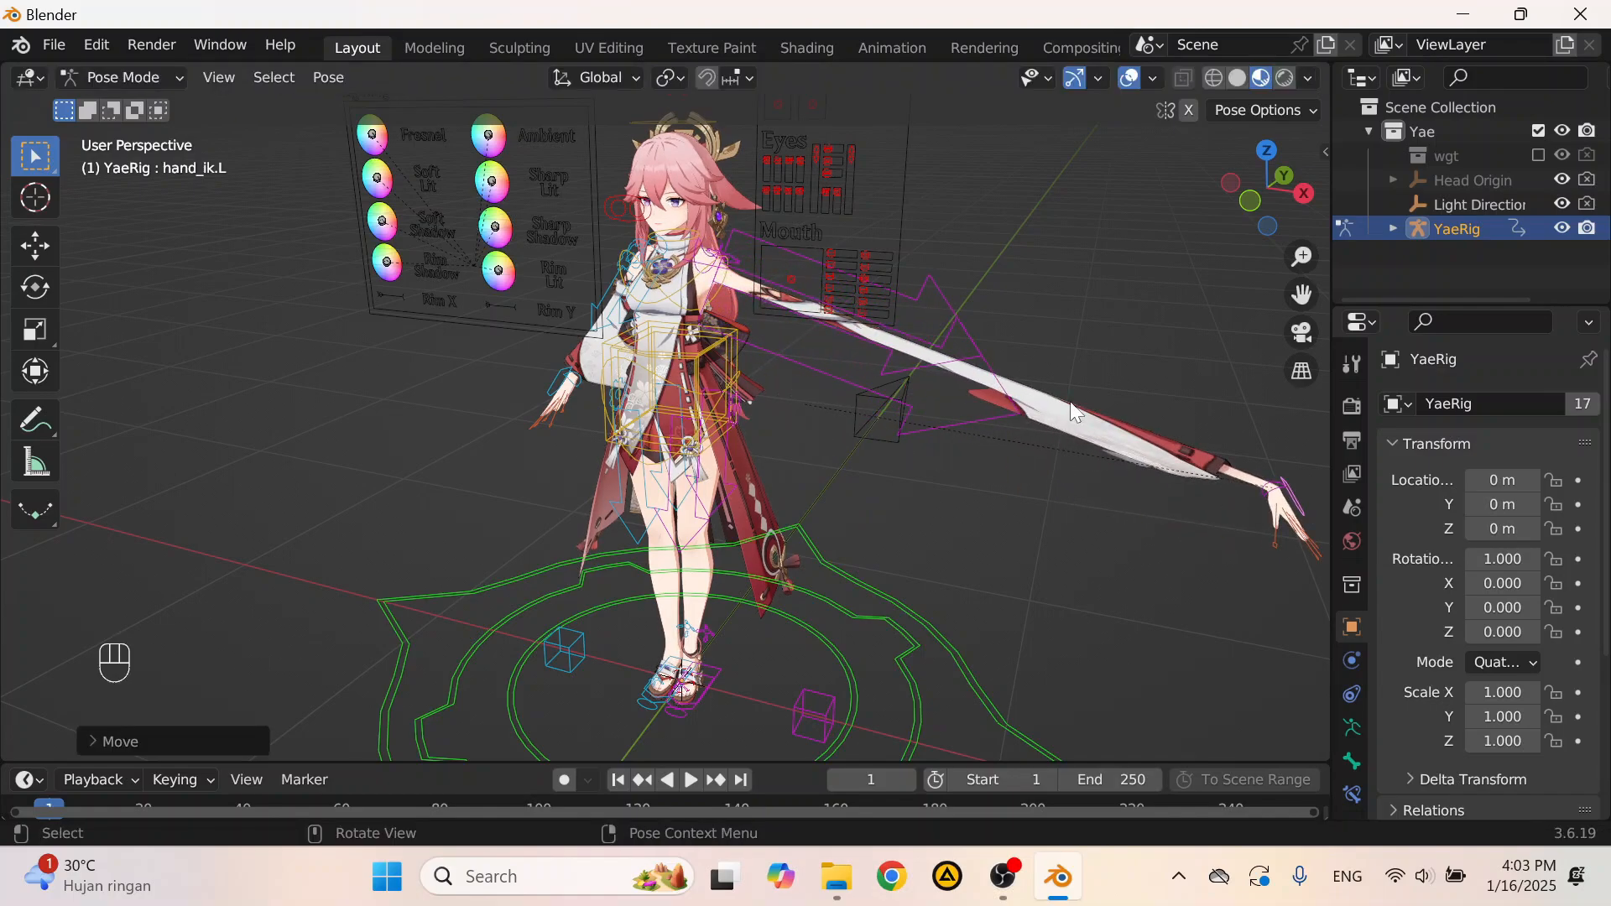
{"action": "key", "text": "ctrl+z"}
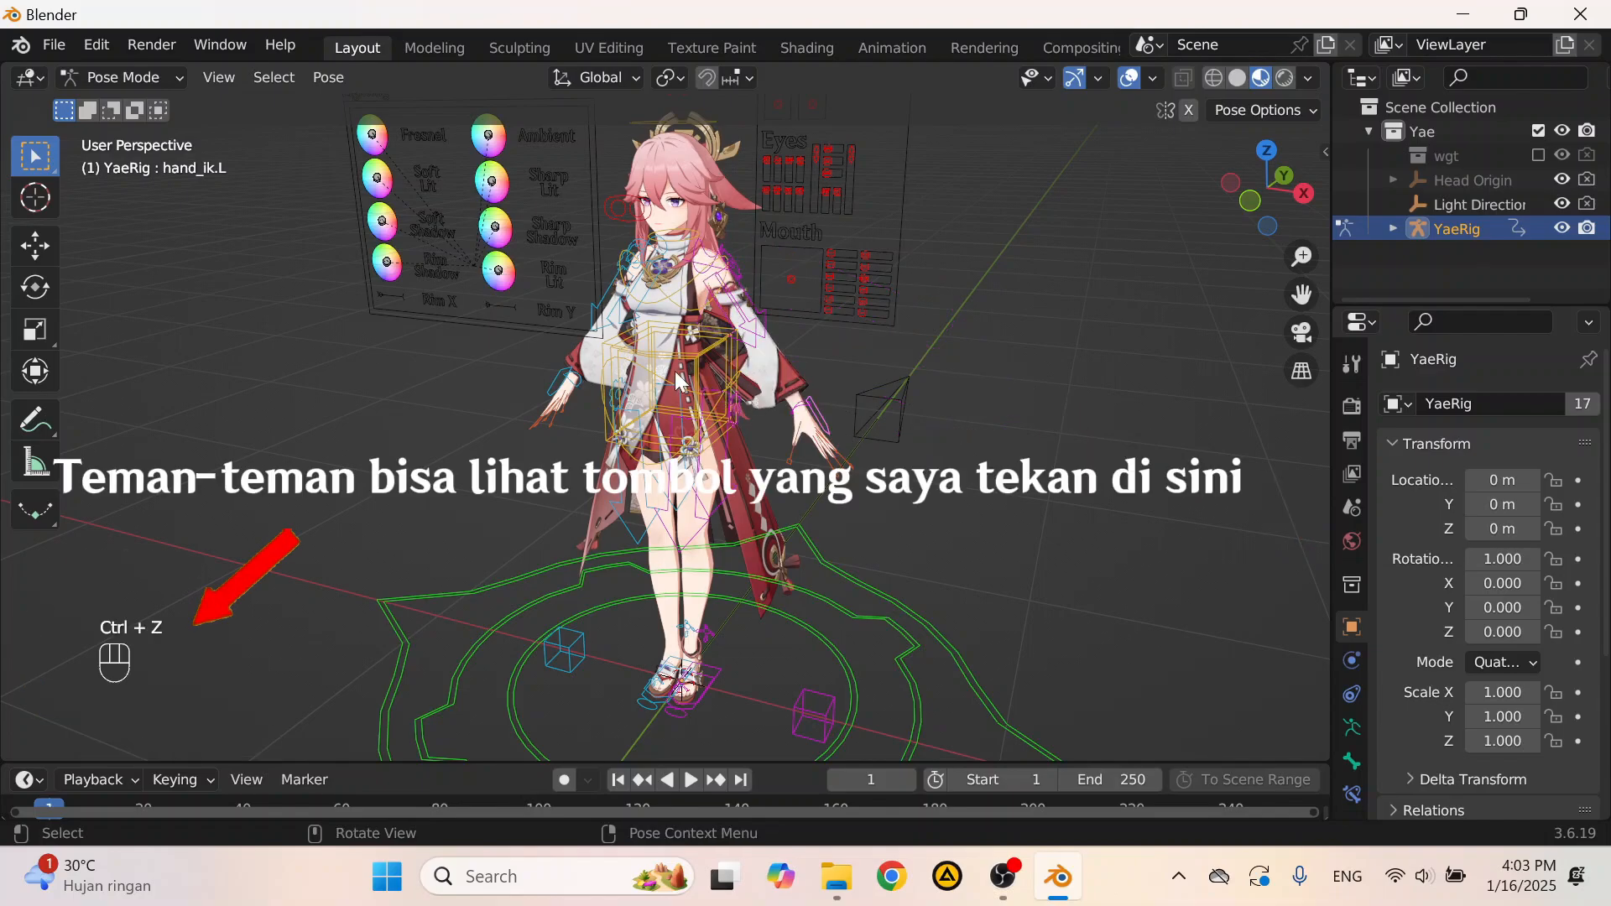
Step: Try a shorter outward move of the left hand IK control, and undo it
{"action": "middle_click_drag", "start_coordinate": [679, 382], "coordinate": [717, 335]}
{"action": "scroll", "coordinate": [718, 335], "scroll_direction": "up", "scroll_amount": 1}
{"action": "scroll", "coordinate": [717, 335], "scroll_direction": "up", "scroll_amount": 3}
{"action": "middle_click_drag", "start_coordinate": [910, 399], "coordinate": [613, 470], "text": "shift"}
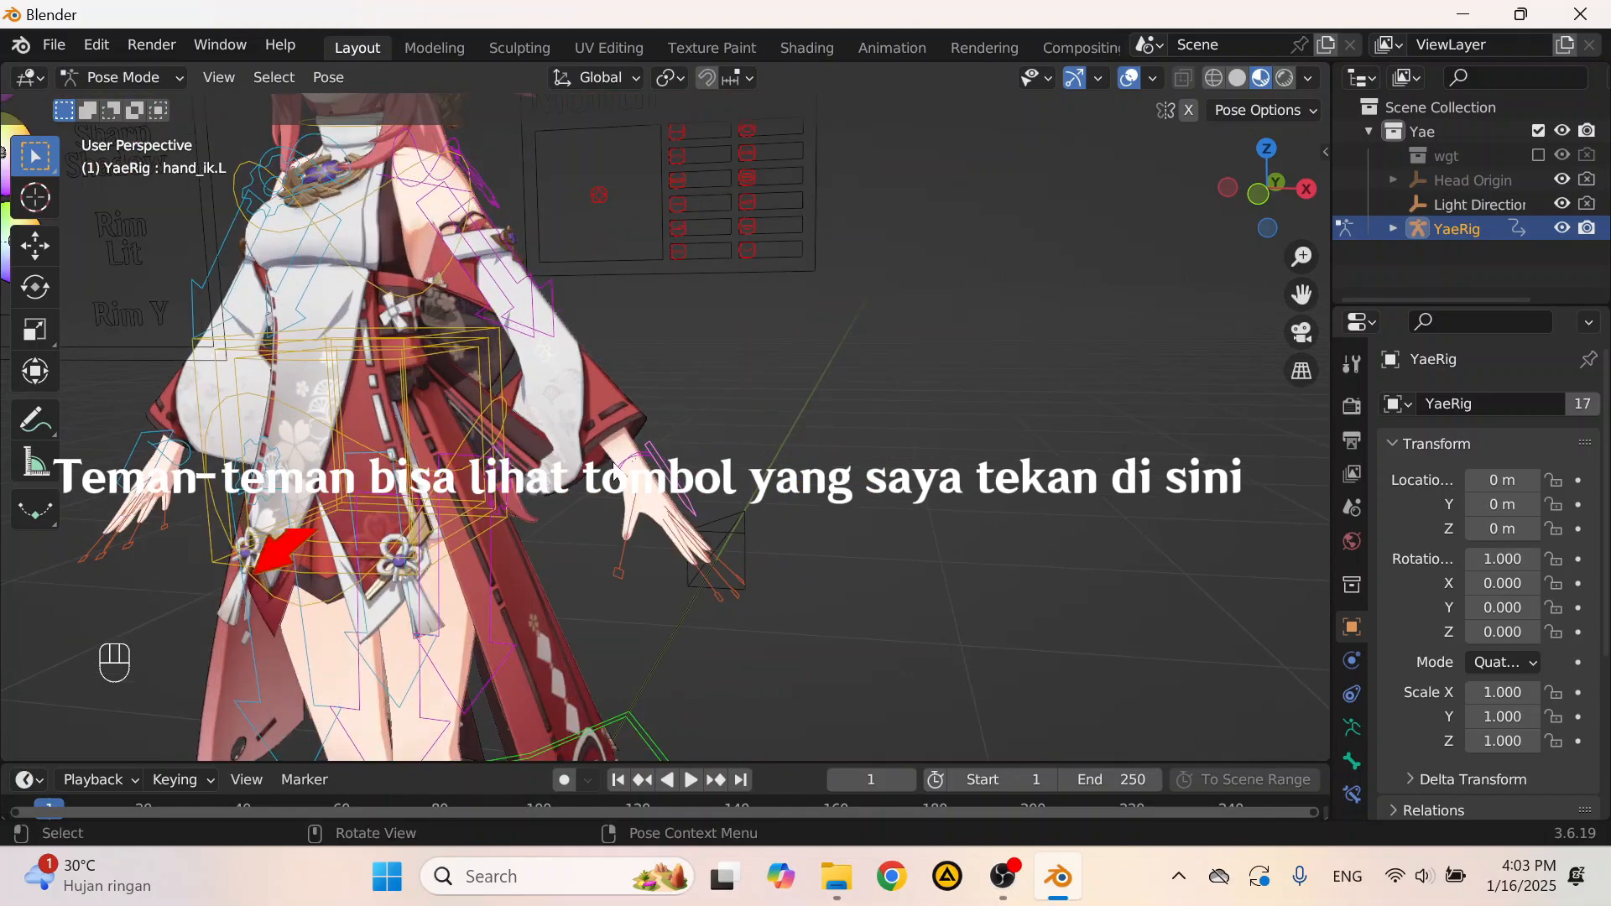
{"action": "scroll", "coordinate": [621, 471], "scroll_direction": "up", "scroll_amount": 3}
{"action": "key", "text": "g"}
{"action": "left_click", "coordinate": [799, 453]}
{"action": "key", "text": "ctrl+z"}
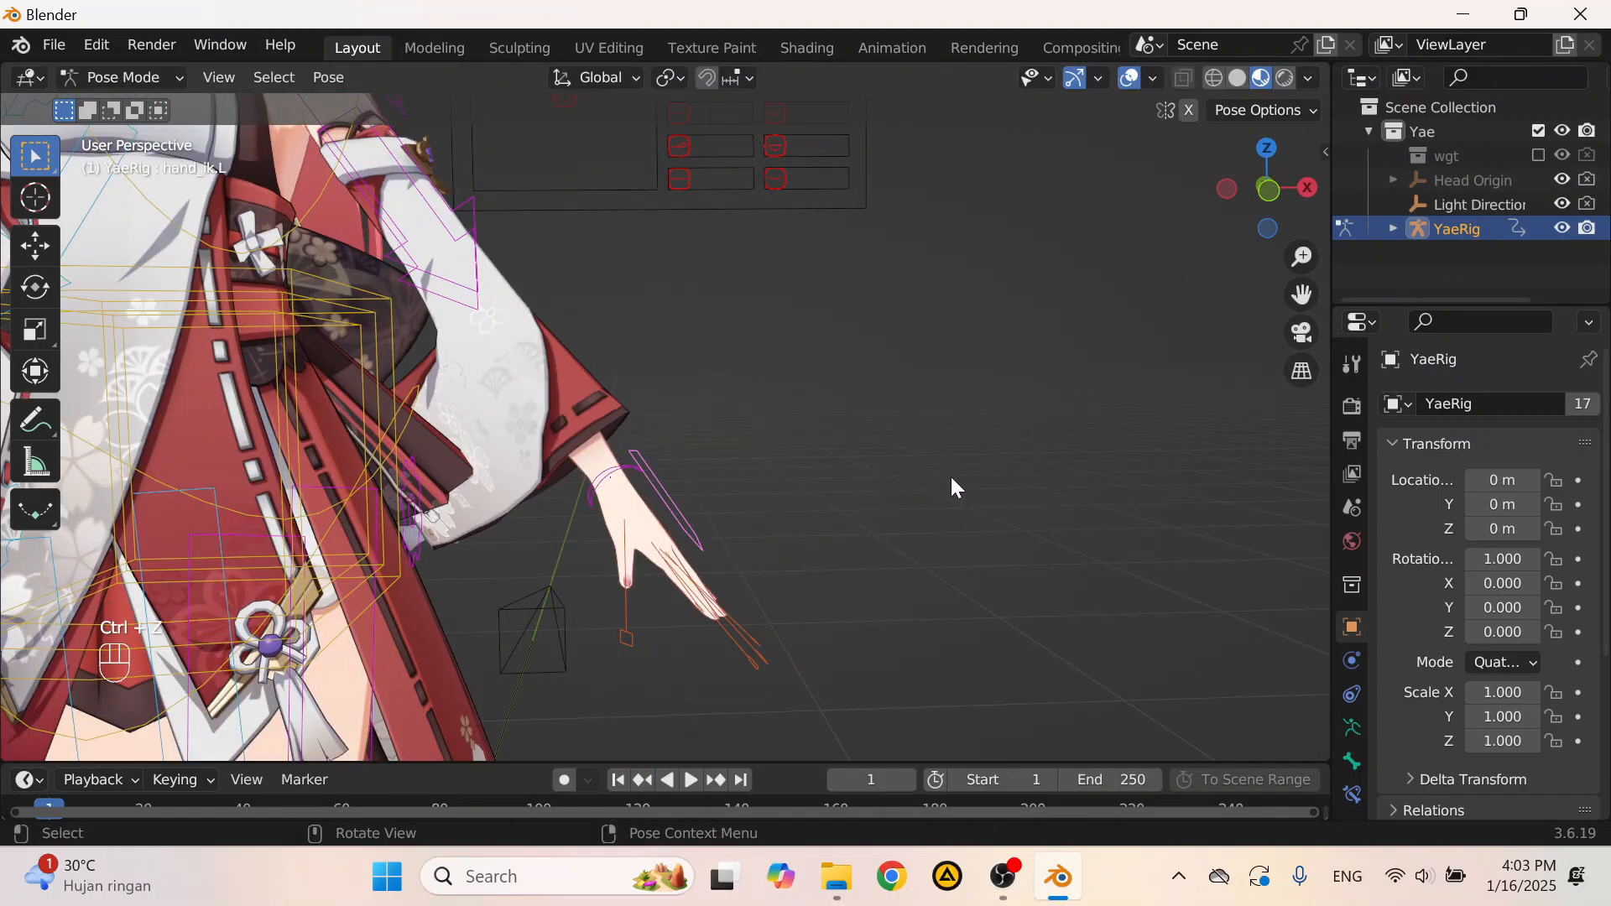
Step: Rotate the left hand IK control so the fingers point upward, try enlarging the hand, and undo the resize
{"action": "key", "text": "r"}
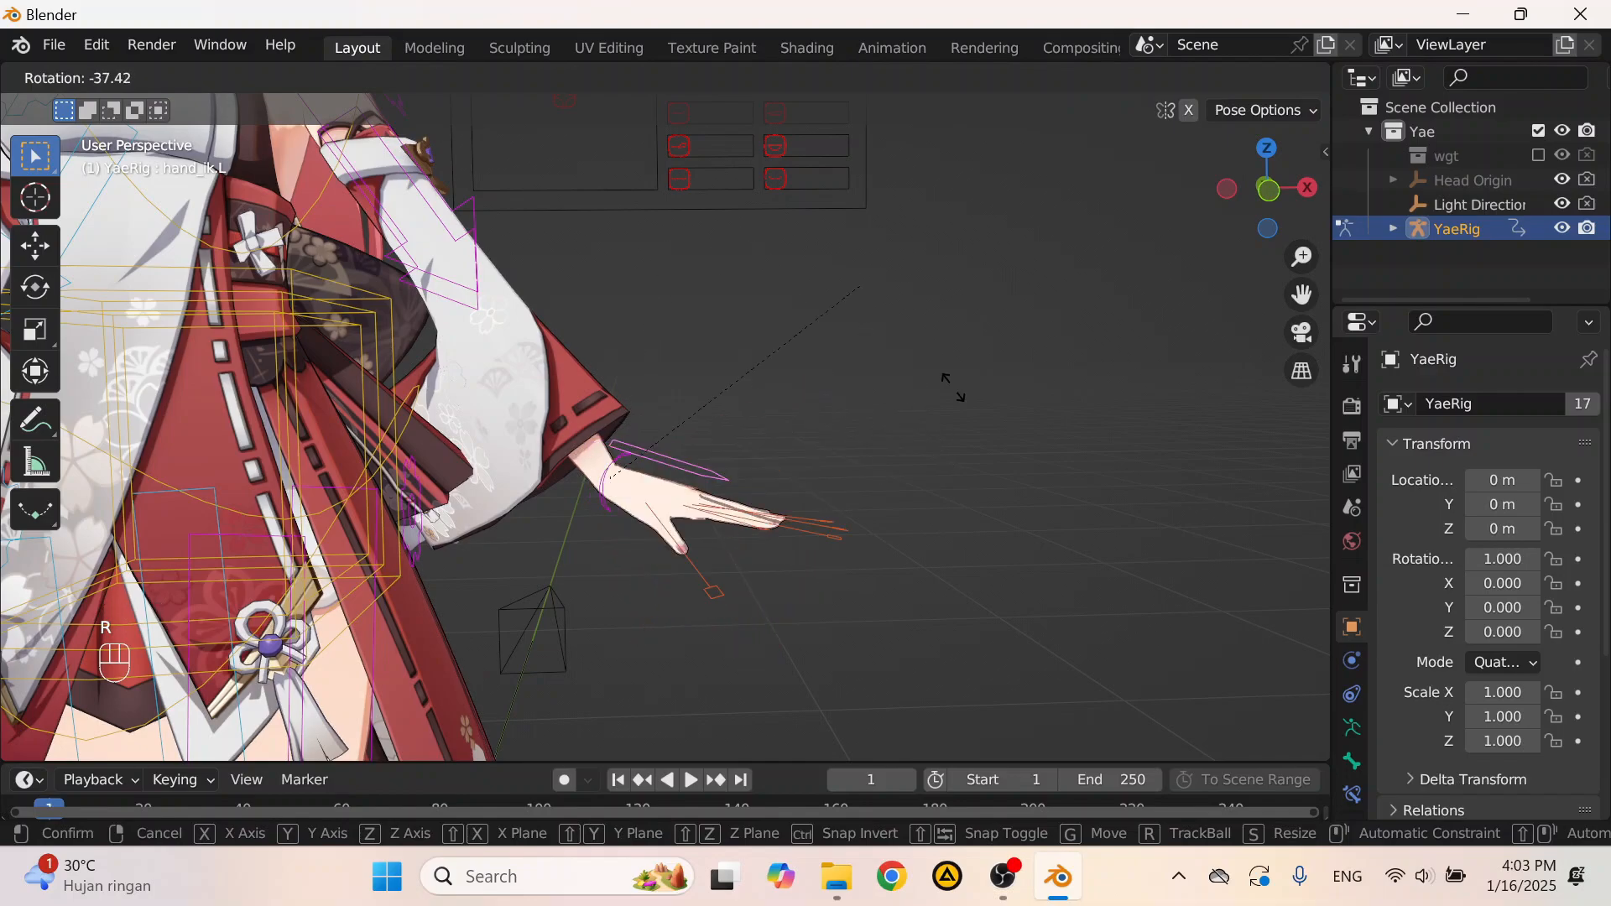
{"action": "left_click", "coordinate": [632, 320]}
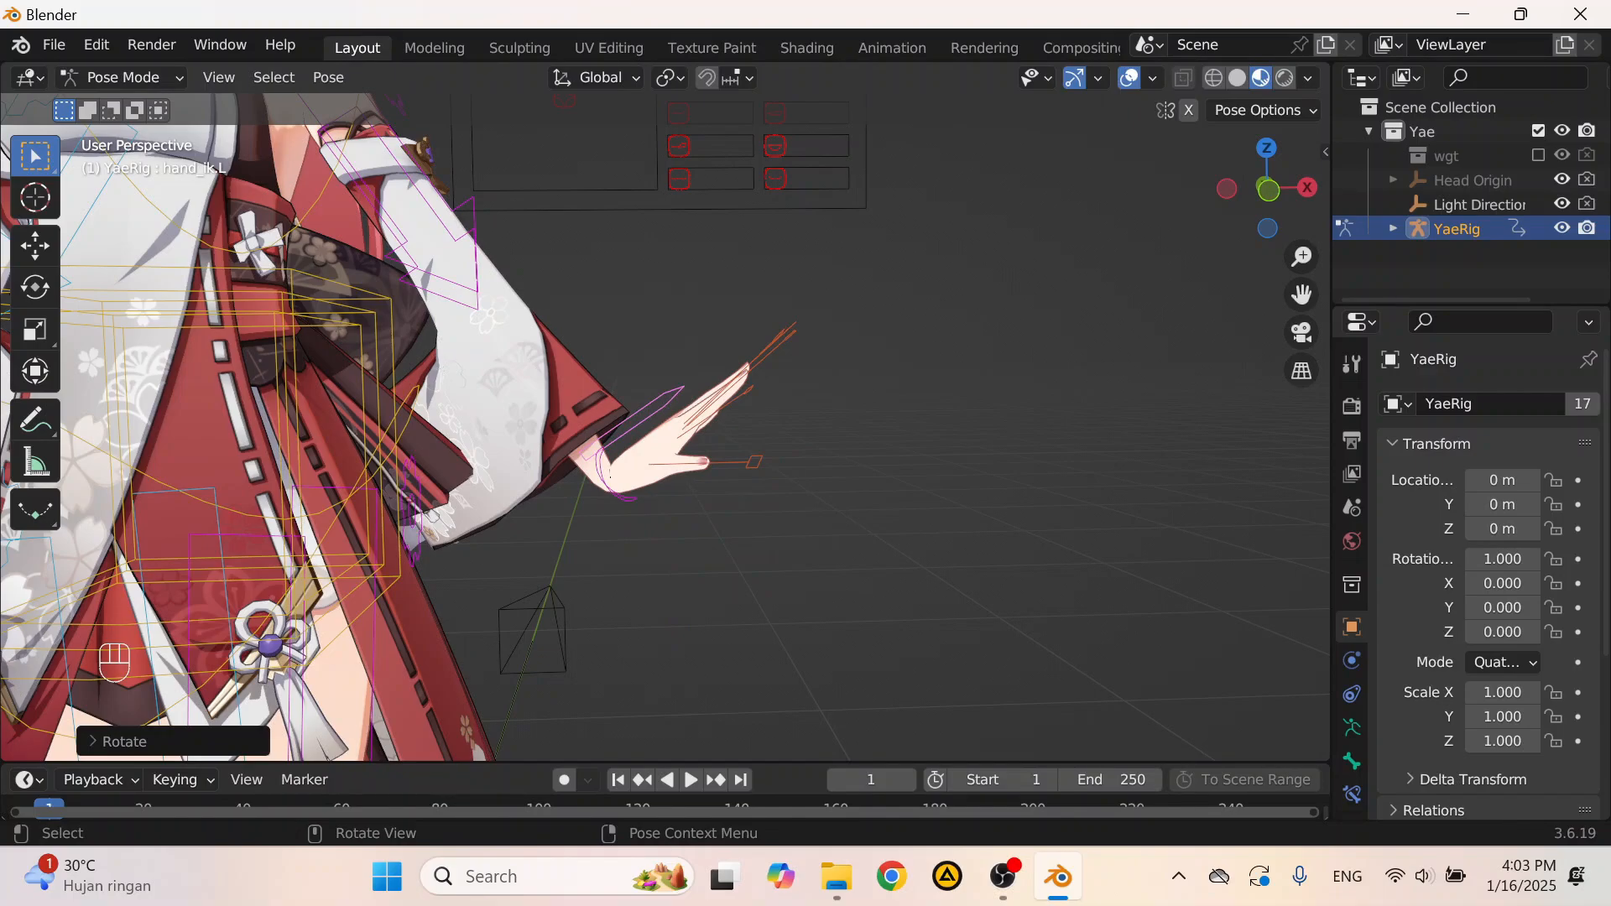
{"action": "key", "text": "s"}
{"action": "left_click", "coordinate": [860, 361]}
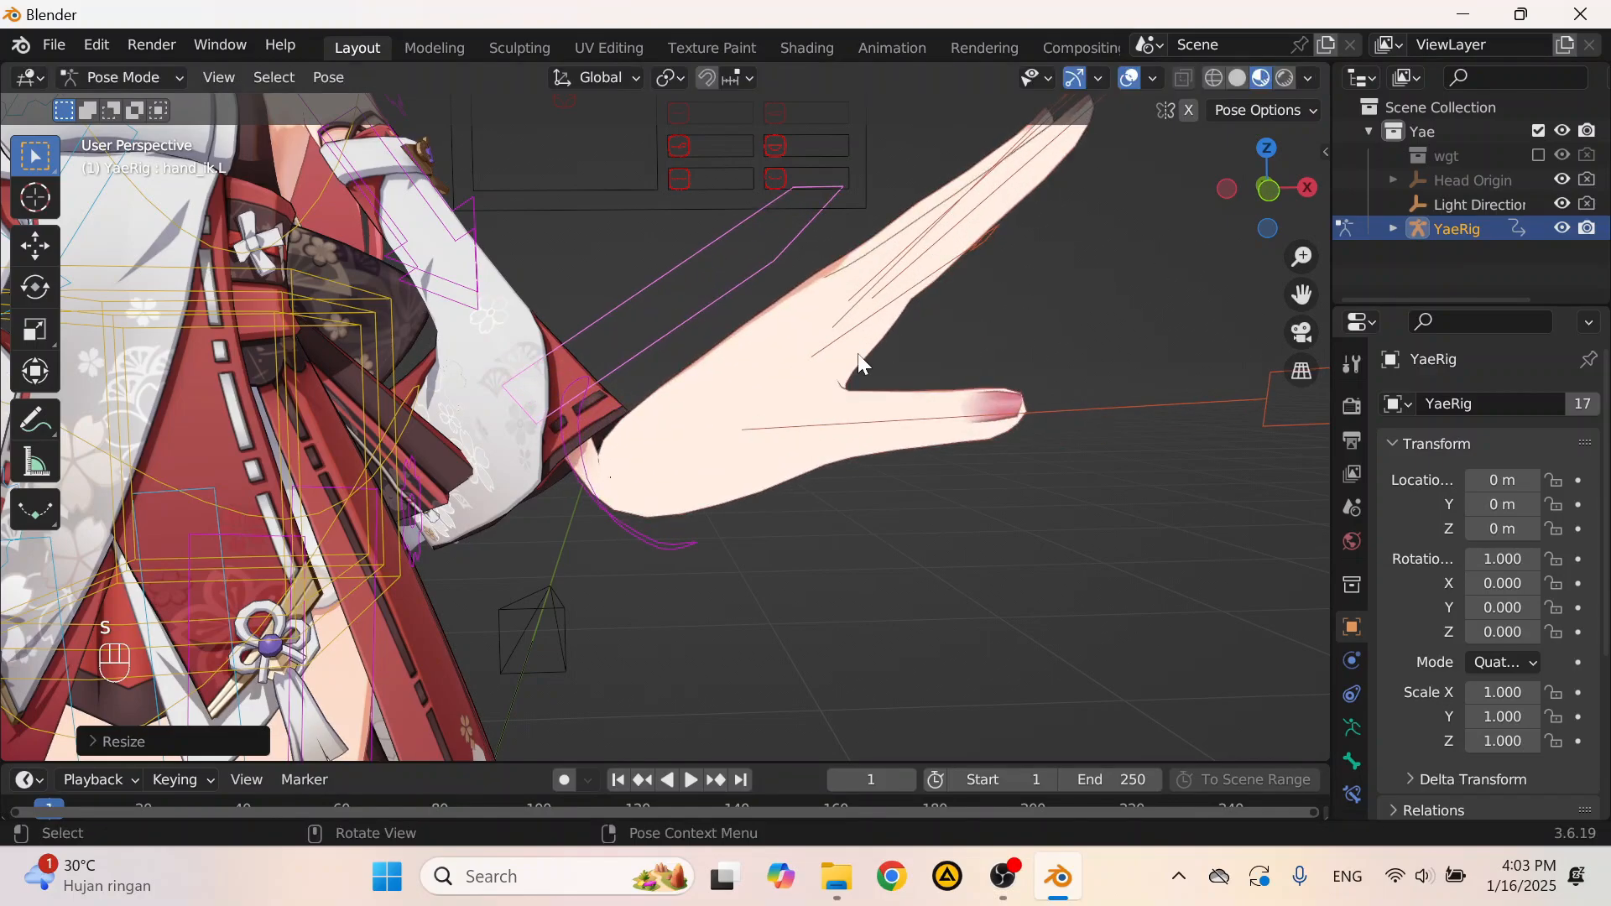
{"action": "middle_click_drag", "start_coordinate": [860, 363], "coordinate": [742, 399]}
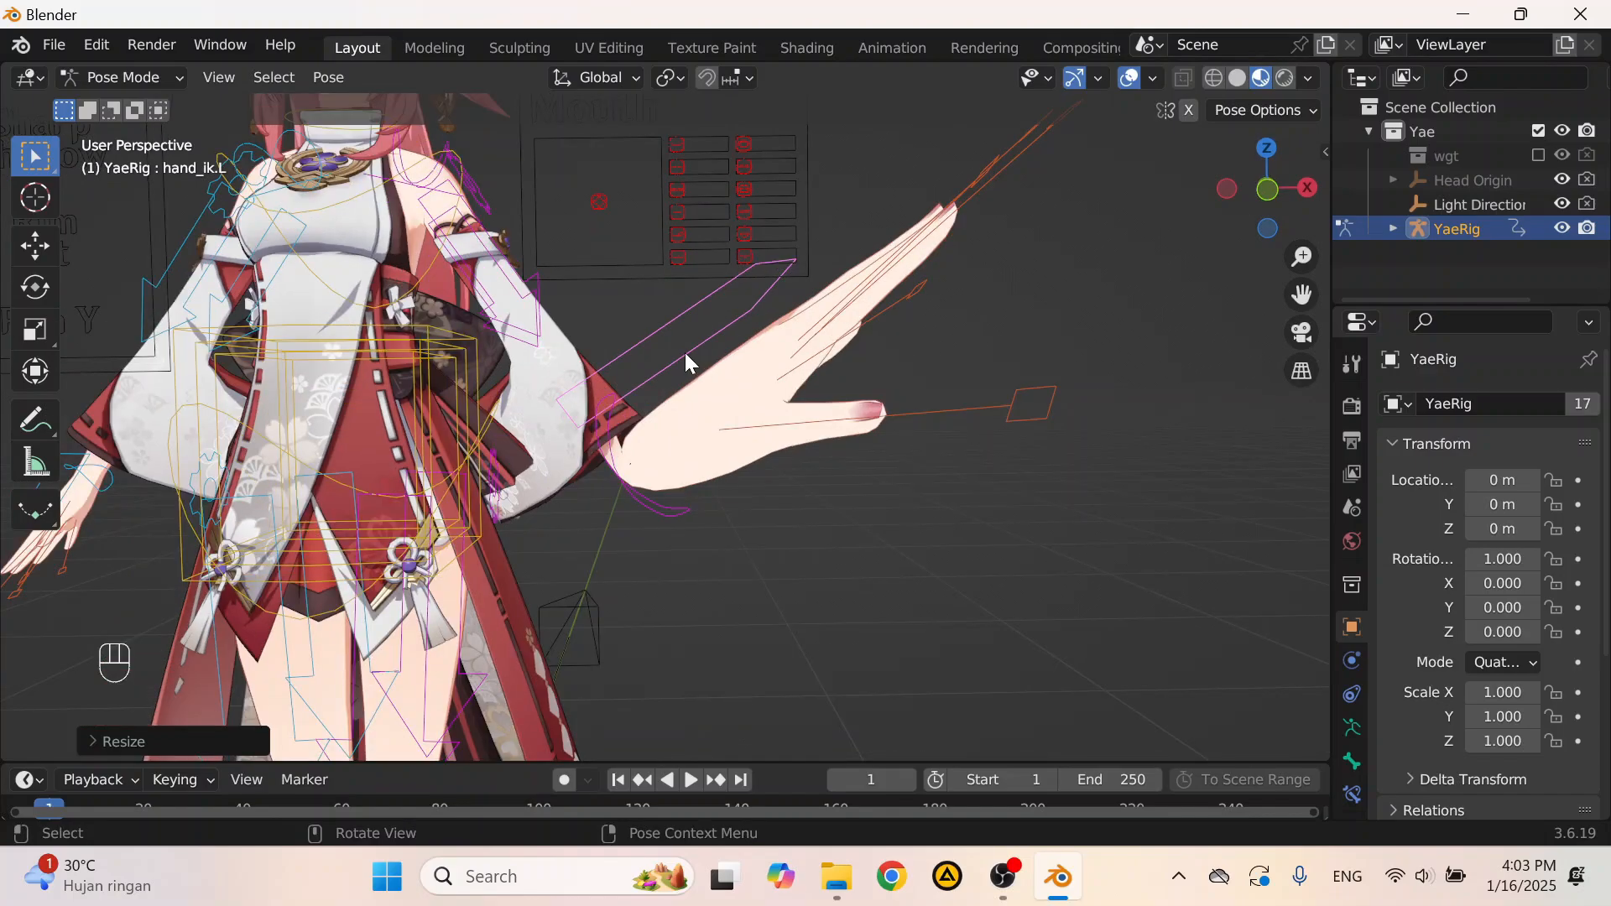
{"action": "key", "text": "ctrl+z"}
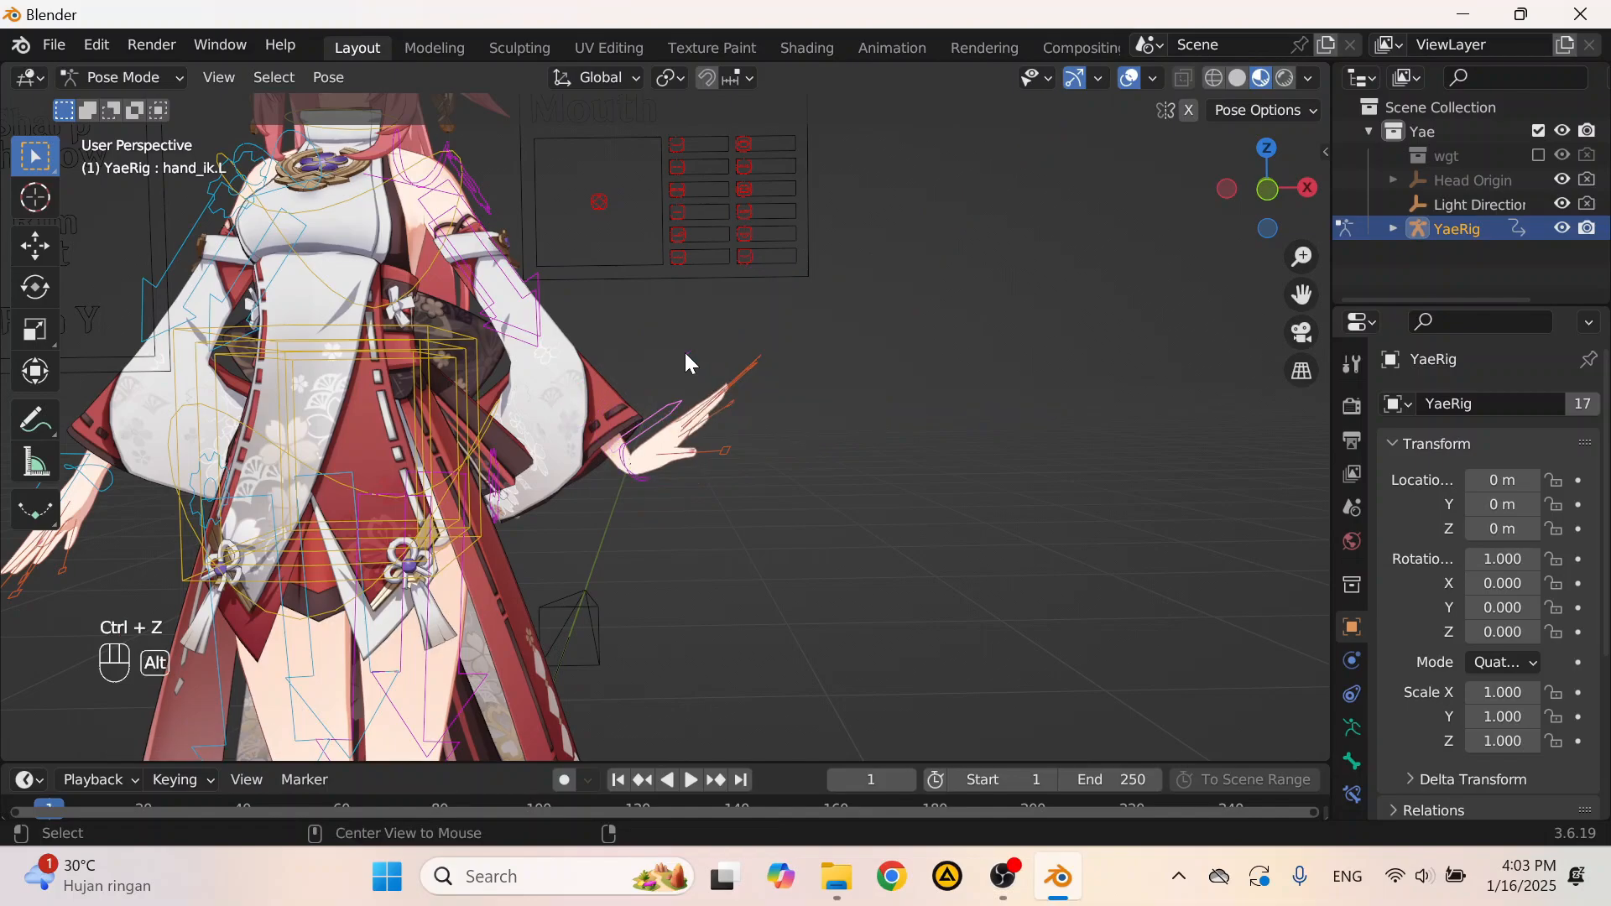
Step: Clear the scale and rotation of the left hand IK control
{"action": "key", "text": "alt+s"}
{"action": "key", "text": "alt+r"}
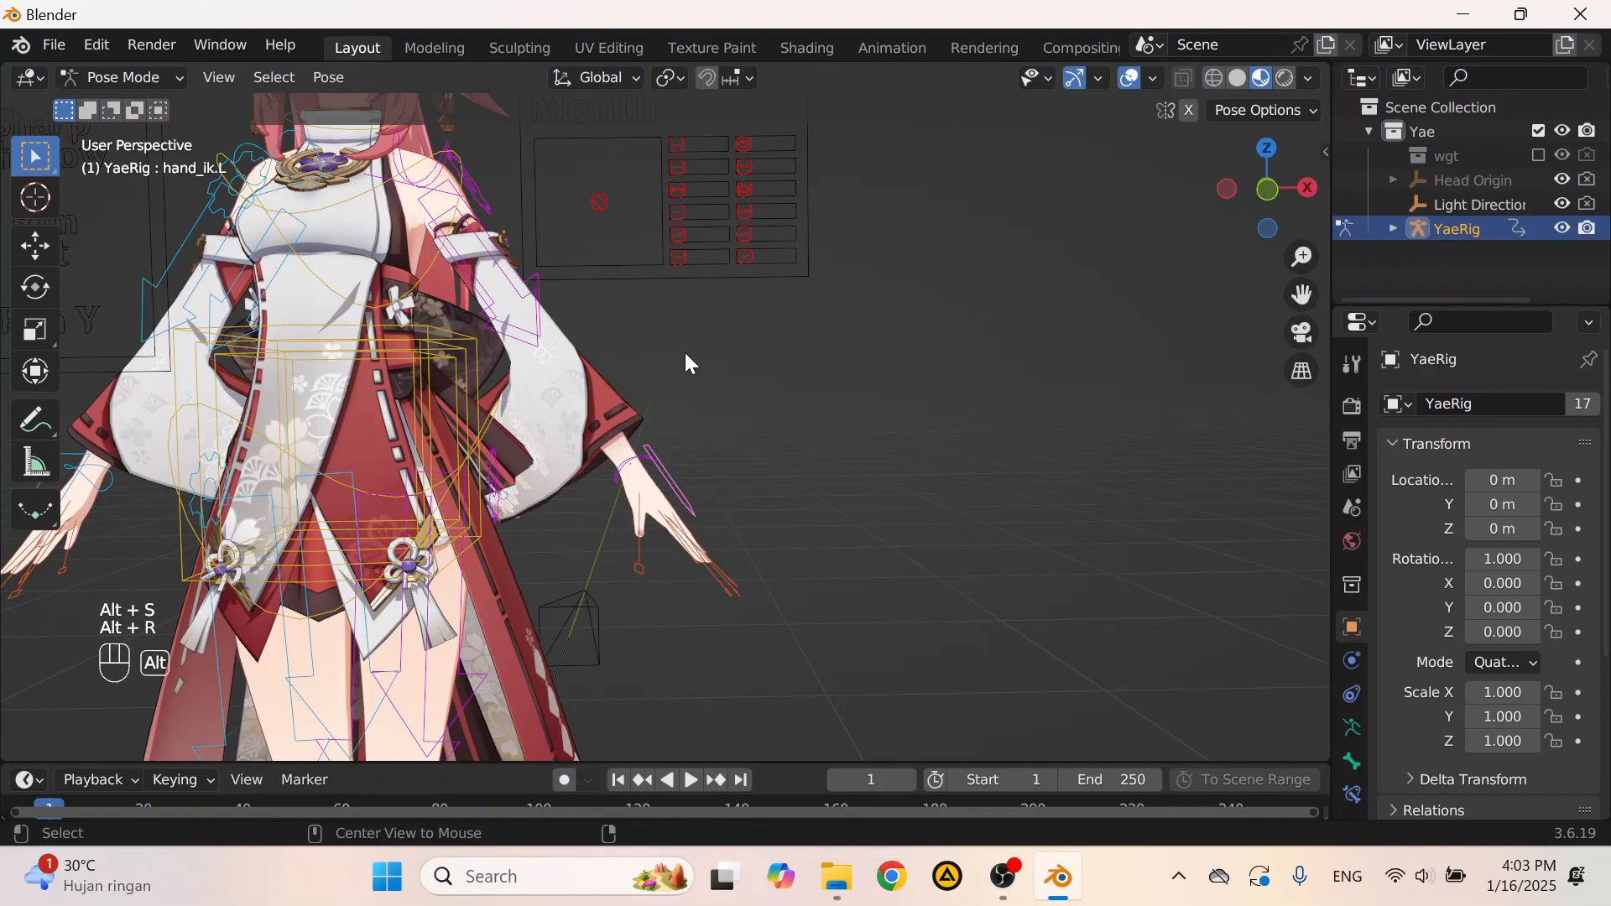
{"action": "key", "text": "alt+r"}
{"action": "key", "text": "alt+r"}
{"action": "key", "text": "alt+r"}
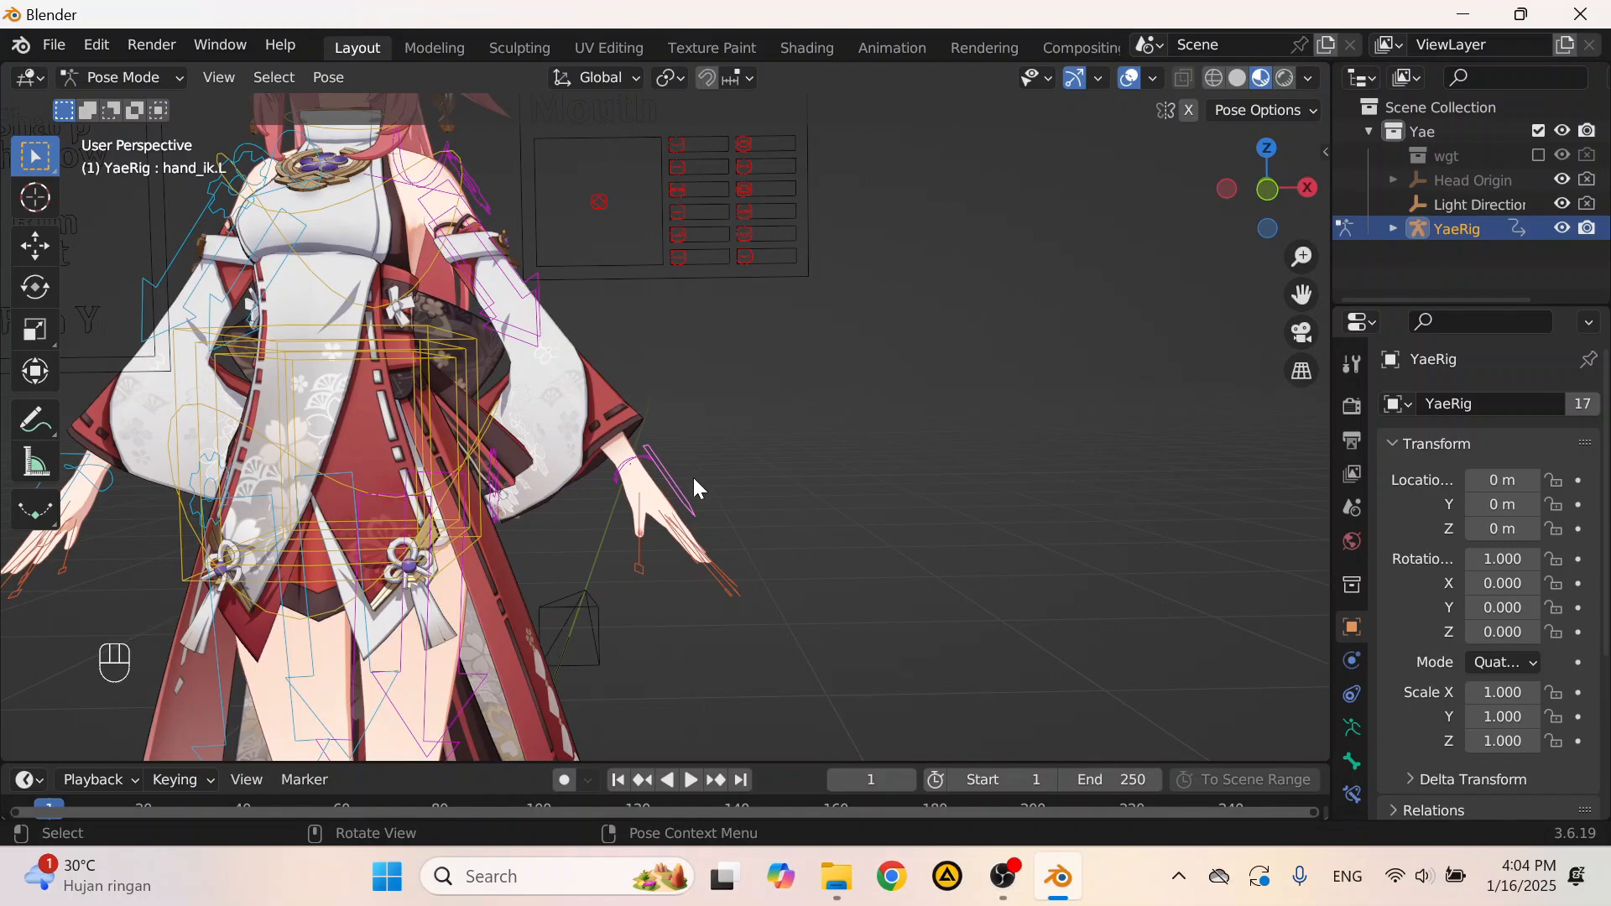
Step: Move the left hand IK control outward and clear its location to return it to the rest position
{"action": "key", "text": "g"}
{"action": "left_click", "coordinate": [989, 432]}
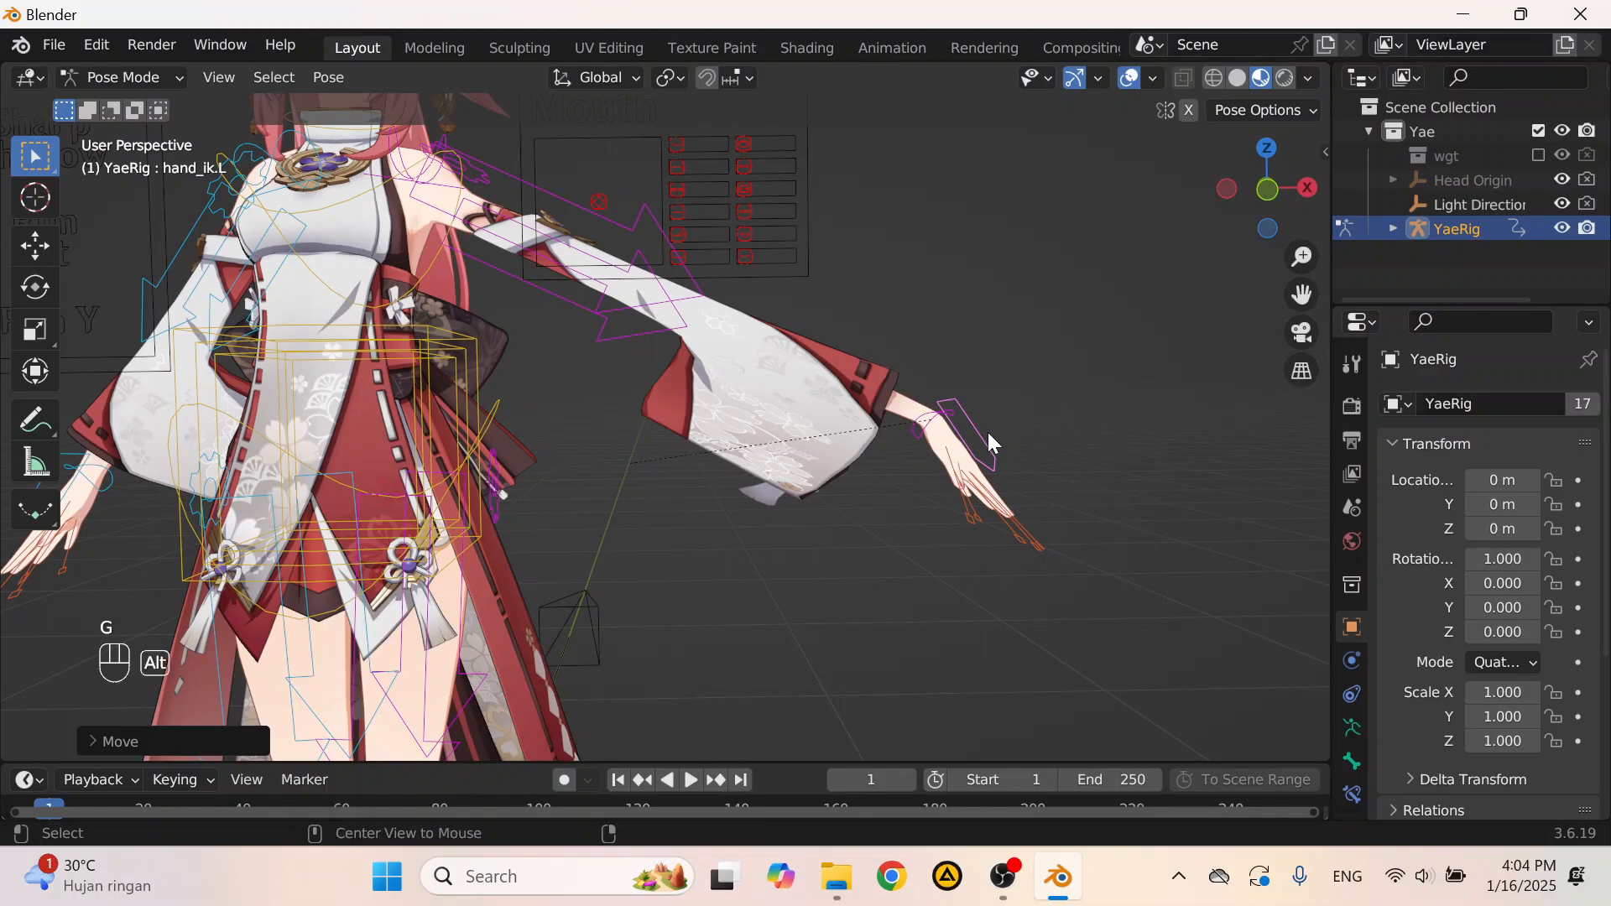
{"action": "key", "text": "alt+g"}
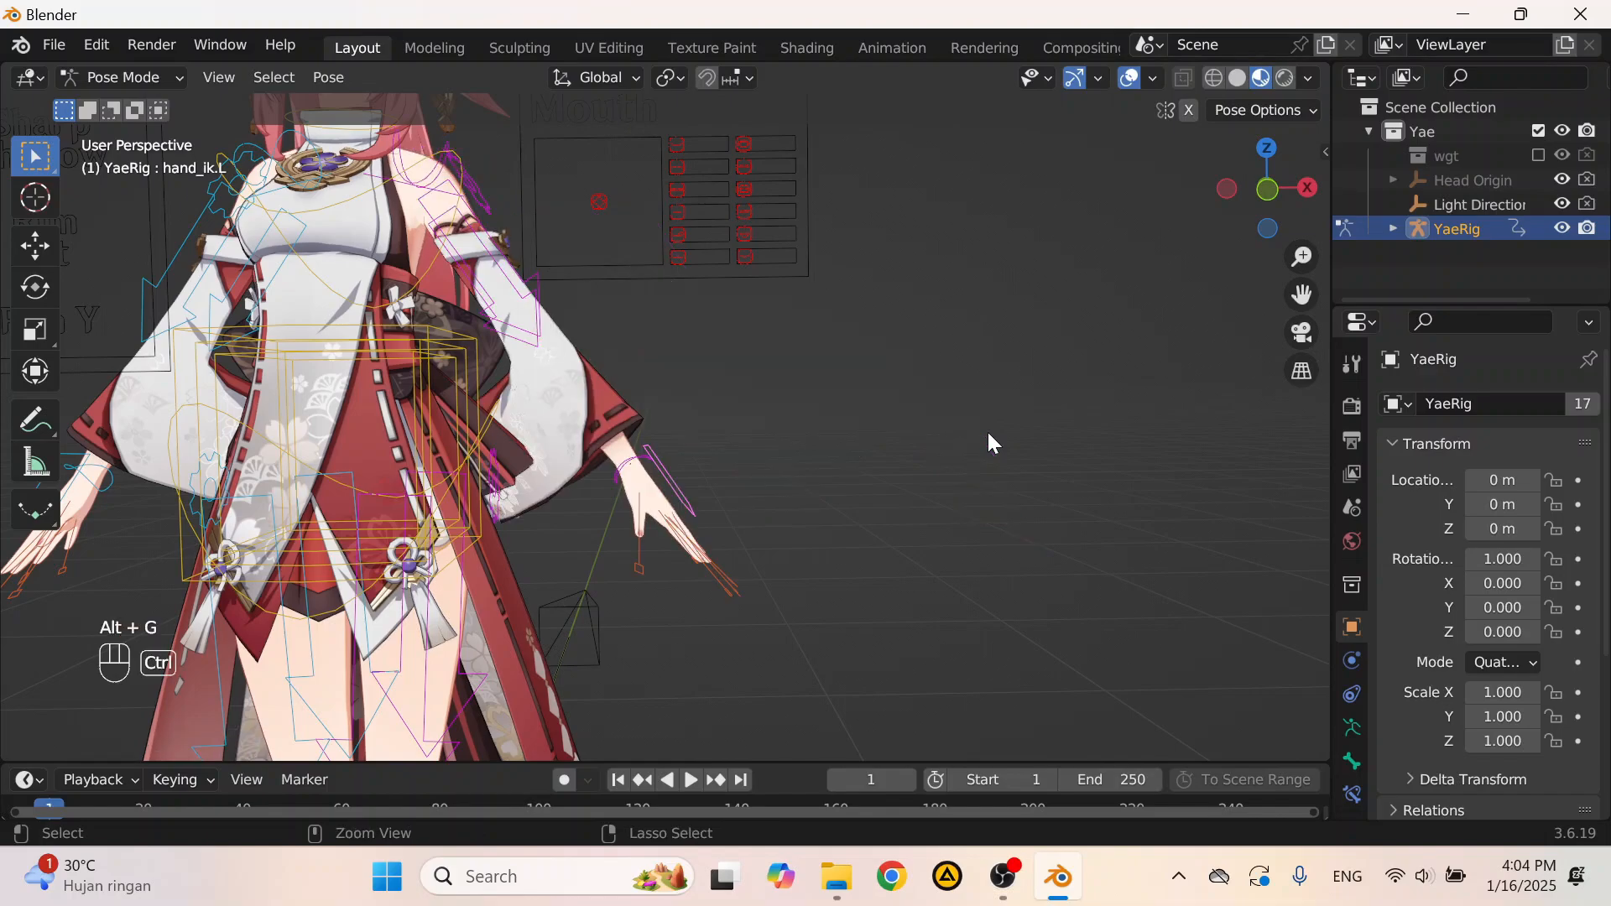
Step: Switch the rig from Pose Mode to Object Mode
{"action": "middle_click_drag", "start_coordinate": [378, 393], "coordinate": [307, 391]}
{"action": "scroll", "coordinate": [500, 383], "scroll_direction": "down", "scroll_amount": 1}
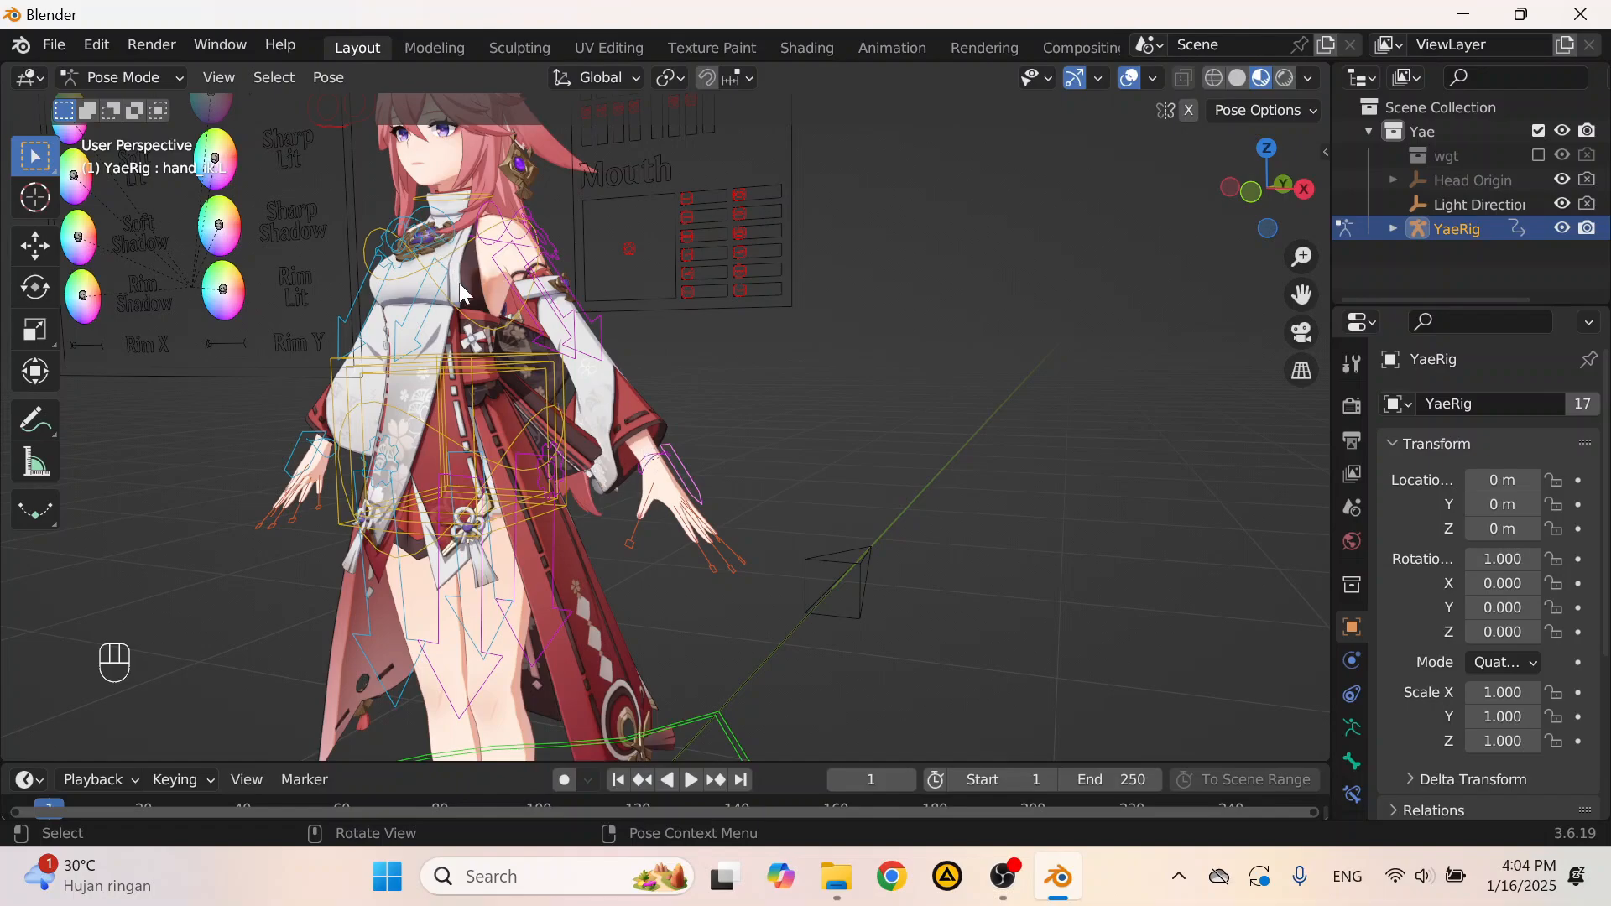
{"action": "left_click", "coordinate": [137, 88]}
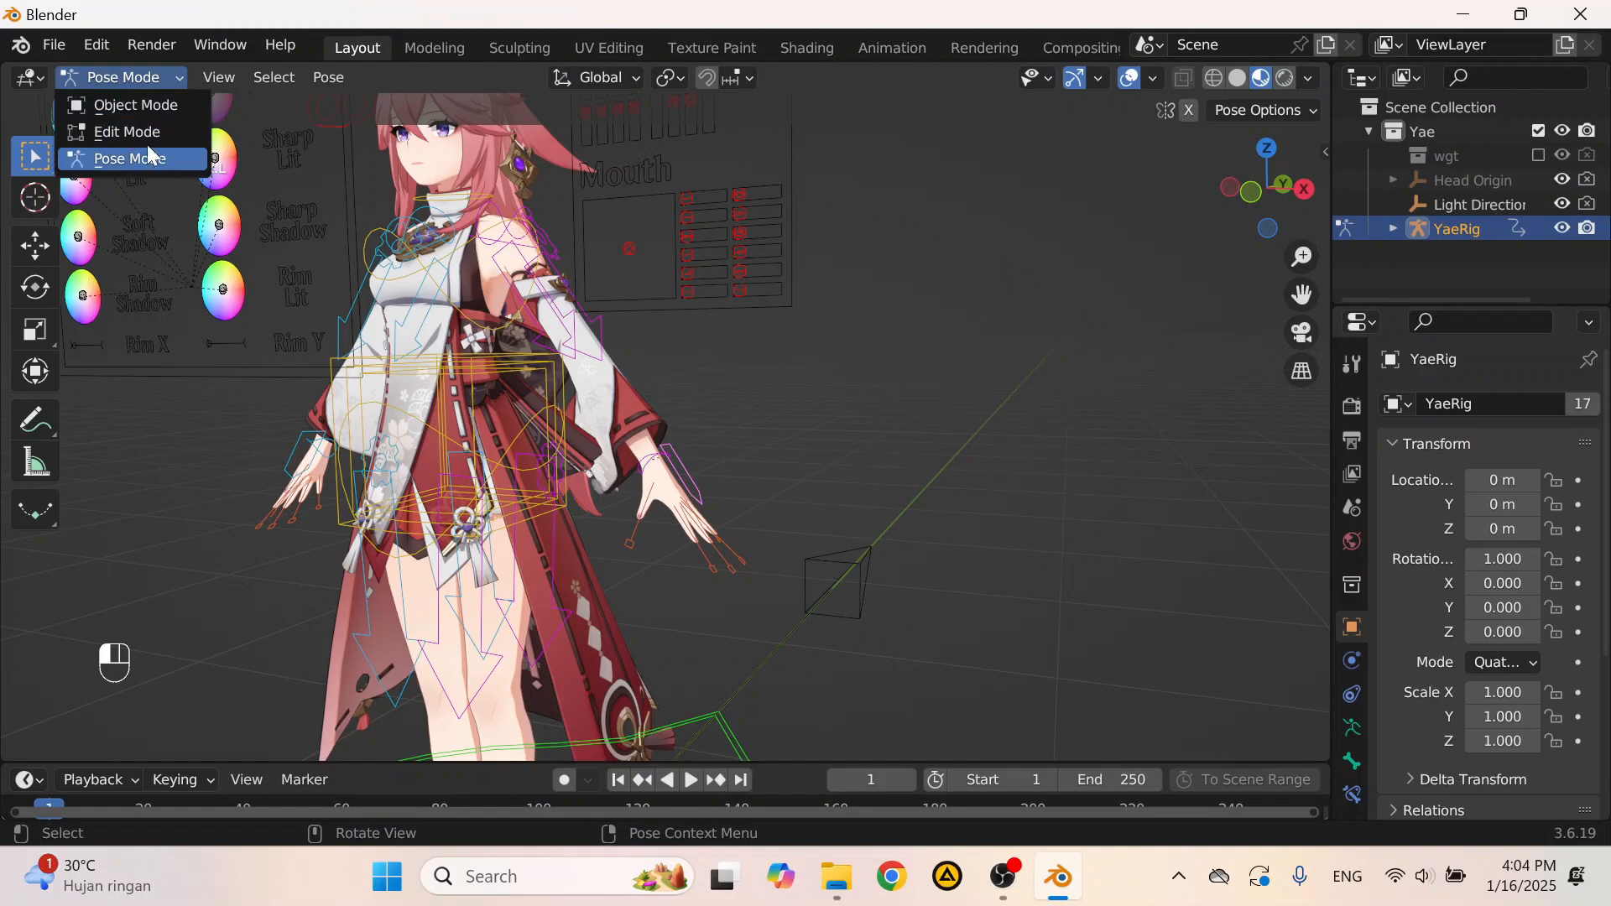
{"action": "left_click", "coordinate": [143, 107]}
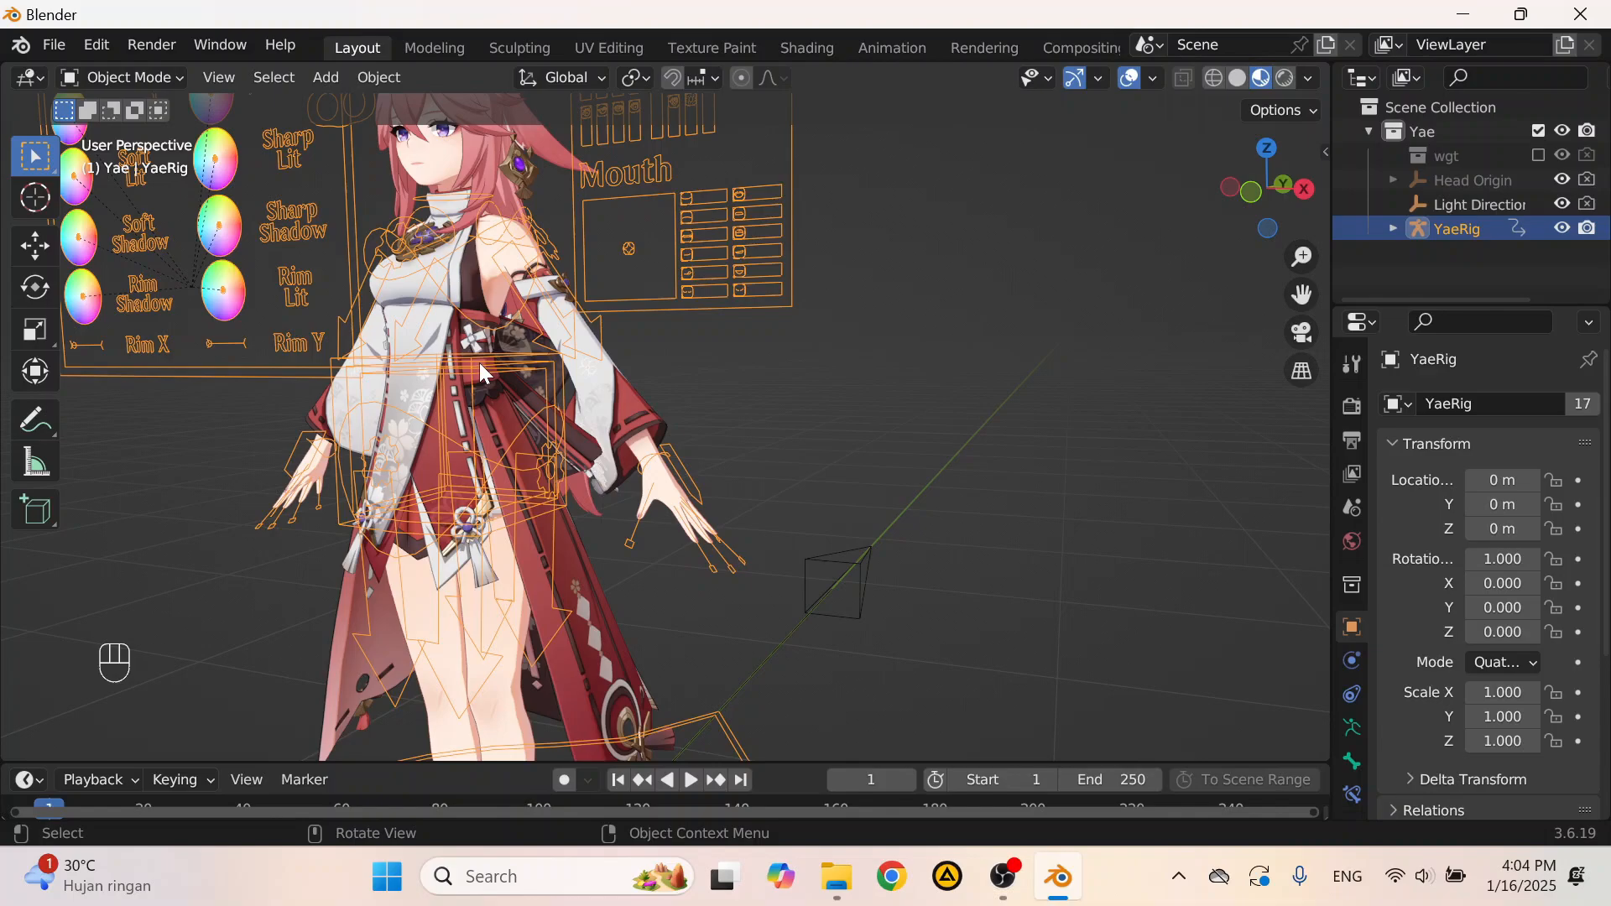
{"action": "middle_click_drag", "start_coordinate": [480, 362], "coordinate": [602, 359]}
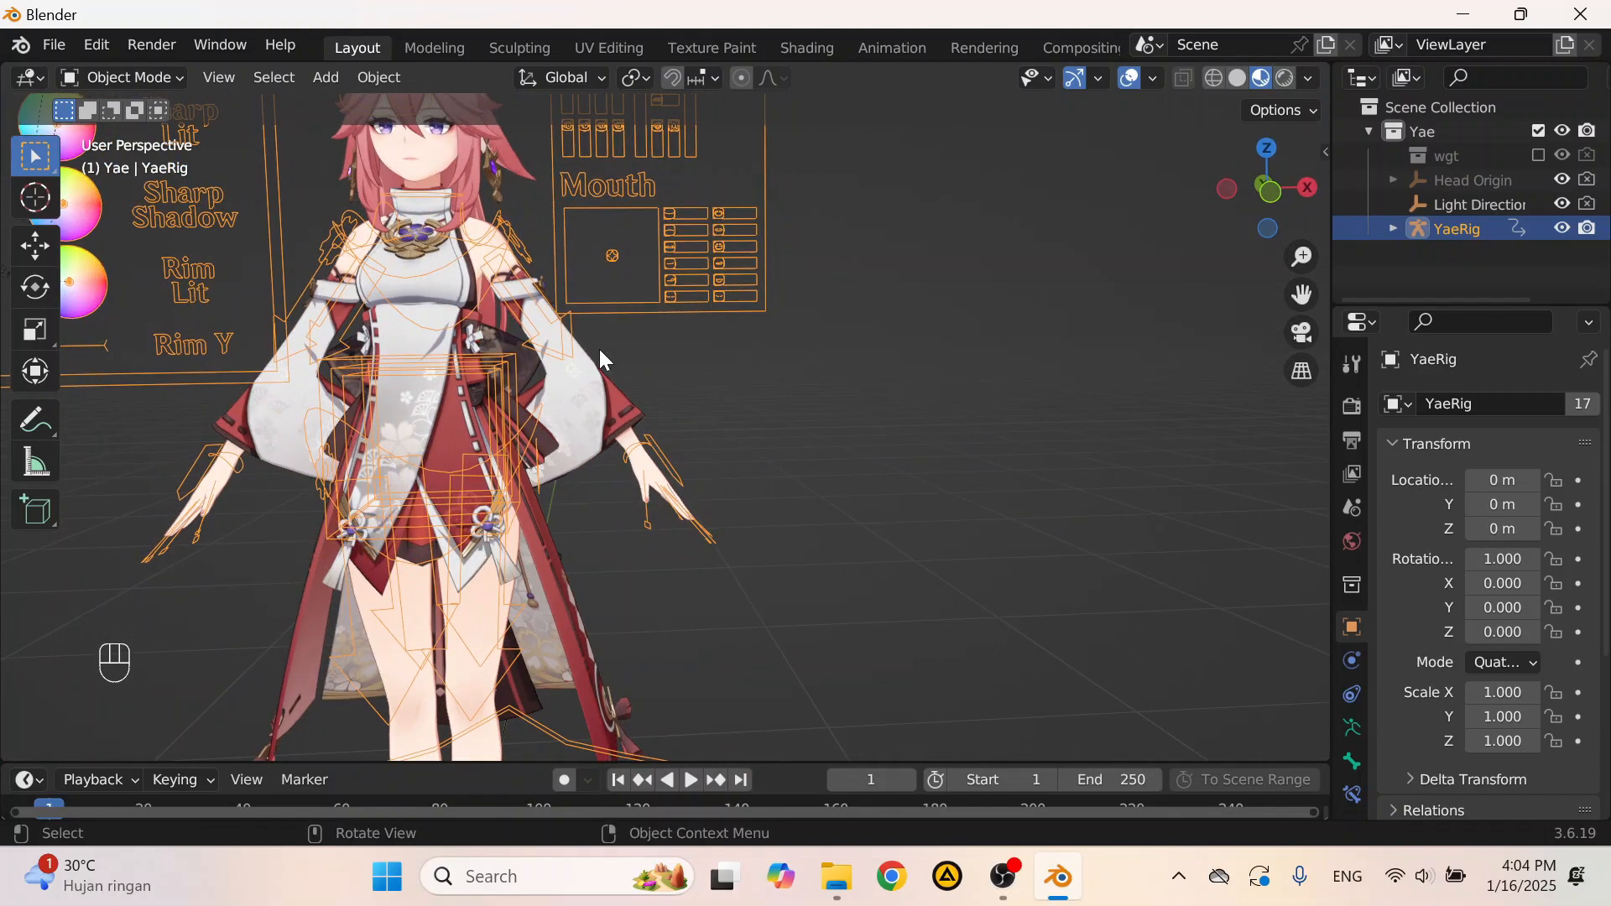
Step: Reselect the whole rig, try moving it as one object in Object Mode, and undo the move
{"action": "left_click", "coordinate": [713, 362]}
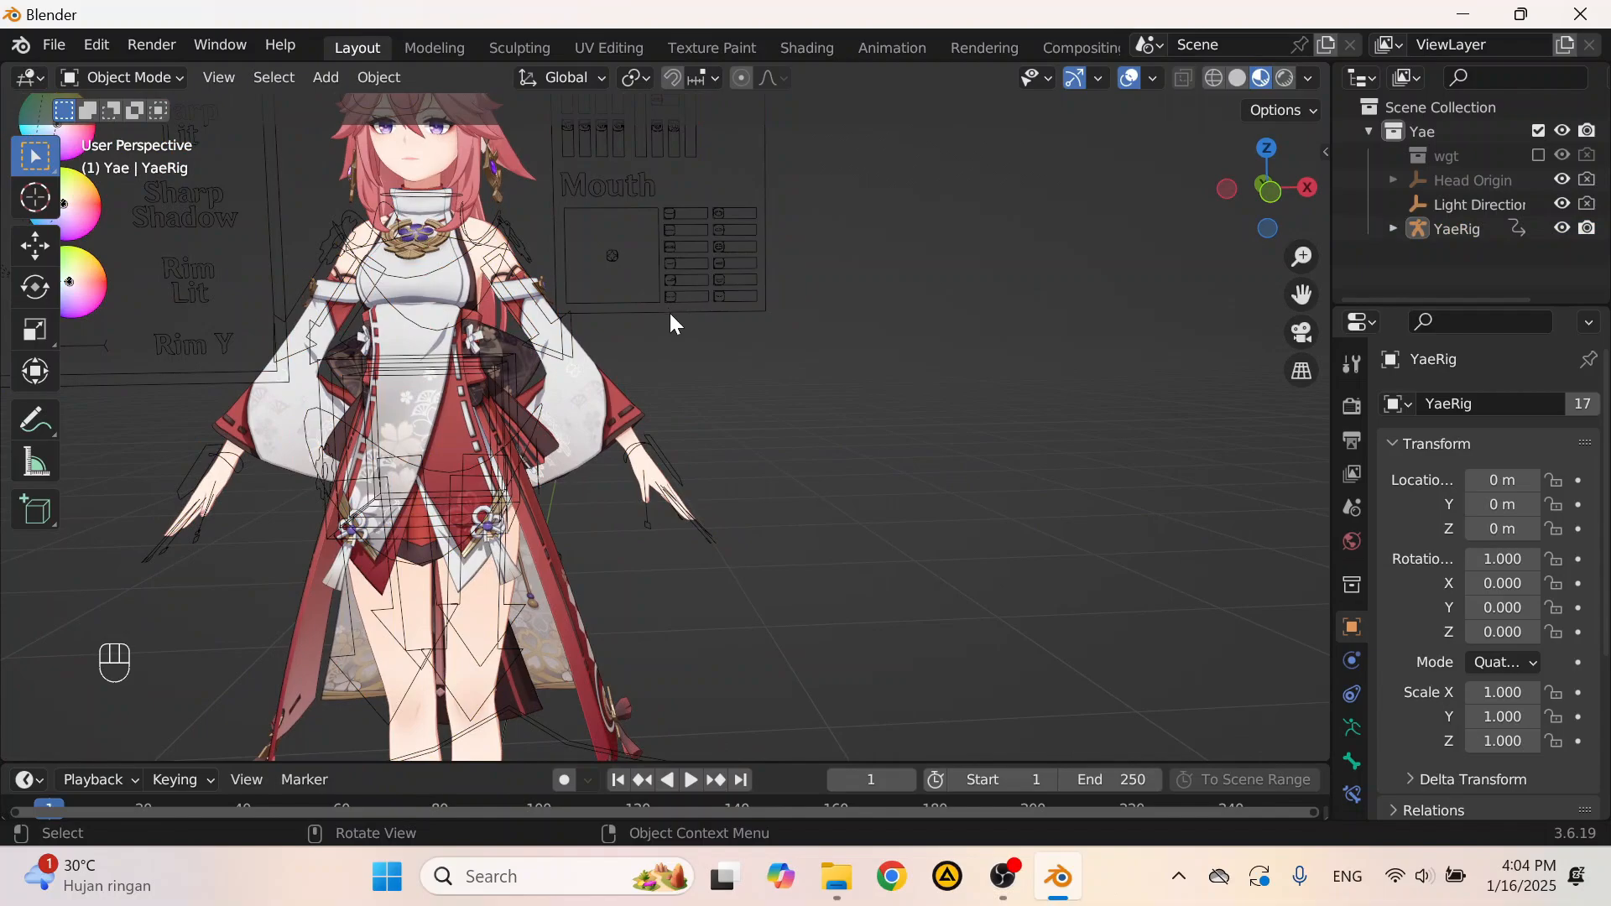
{"action": "left_click", "coordinate": [668, 310]}
{"action": "key", "text": "KP_Decimal"}
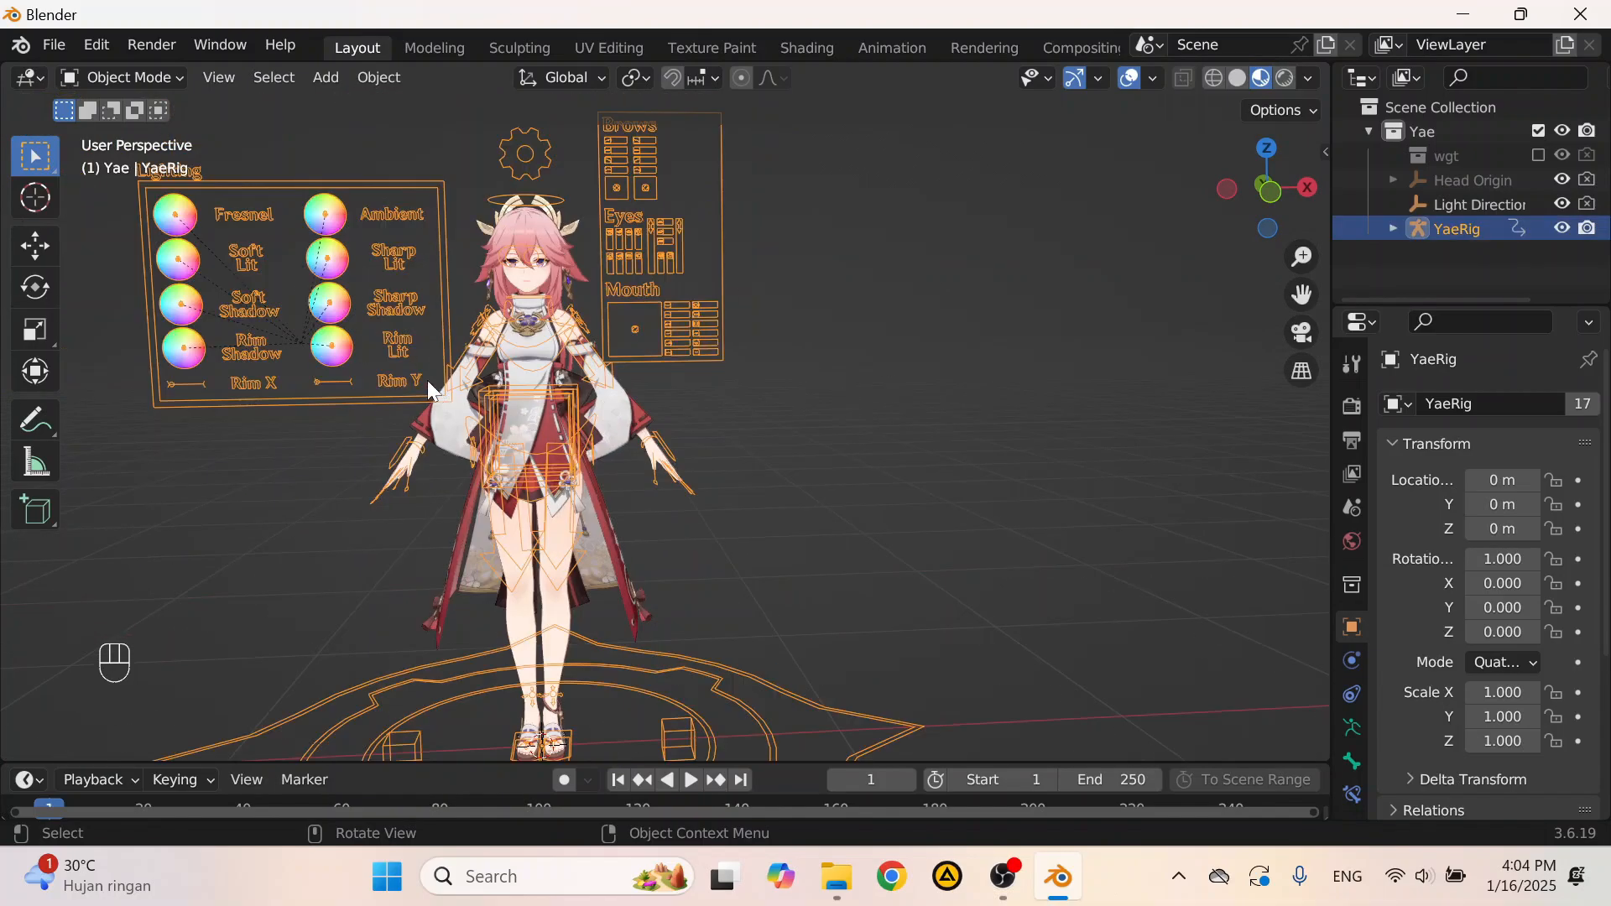
{"action": "key", "text": "g"}
{"action": "left_click", "coordinate": [613, 390]}
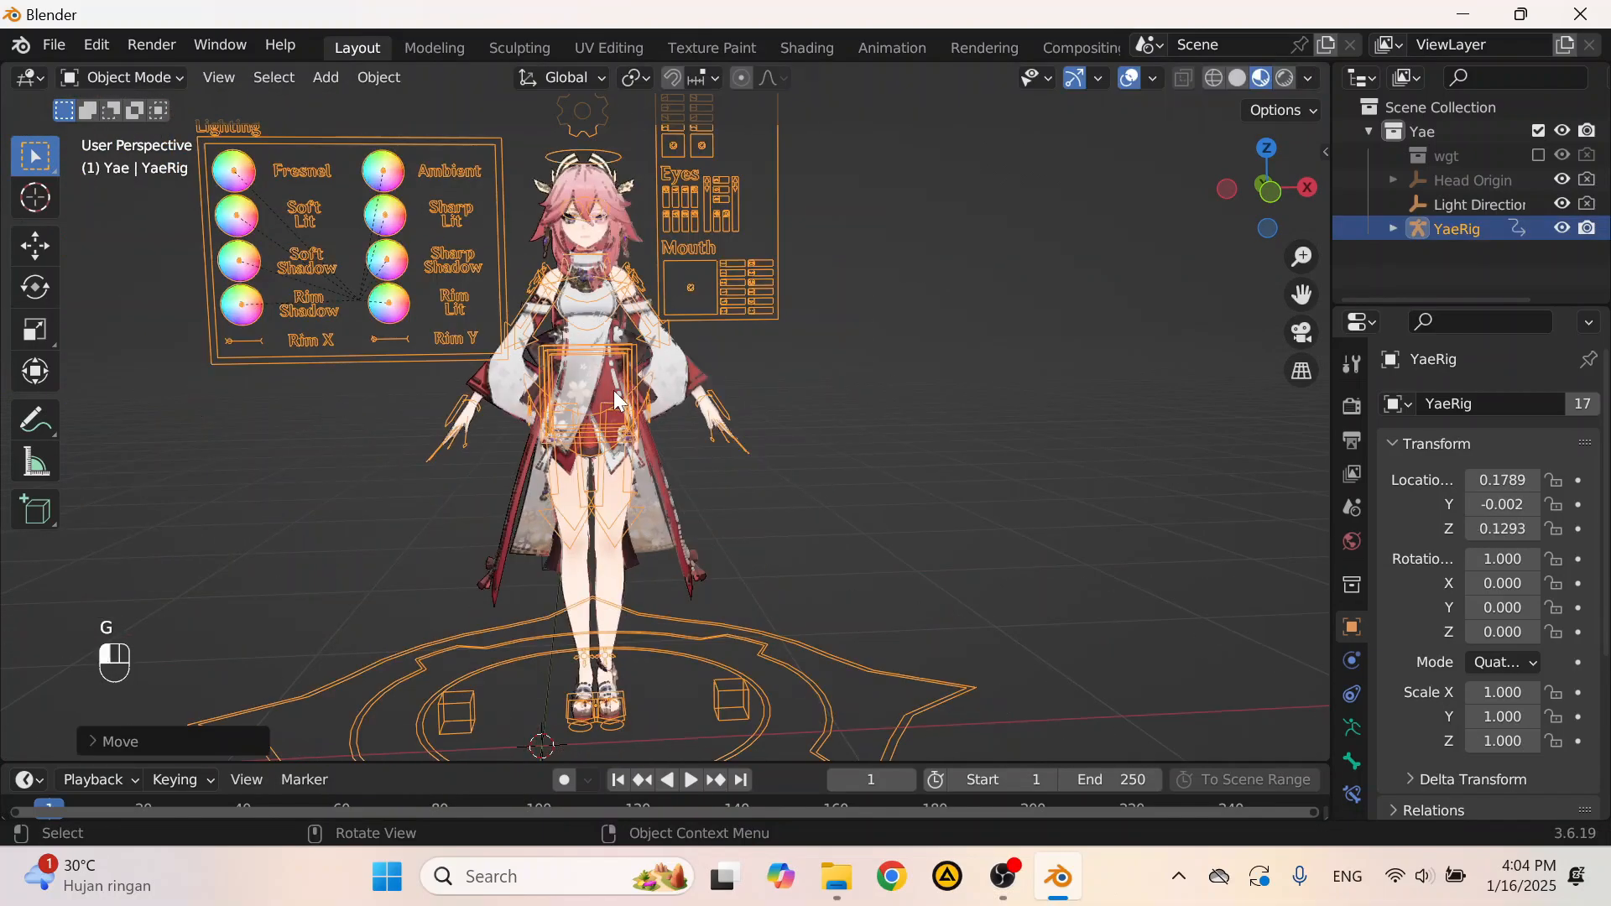
{"action": "middle_click_drag", "start_coordinate": [612, 390], "coordinate": [613, 405], "text": "ctrl"}
{"action": "key", "text": "ctrl+z"}
{"action": "scroll", "coordinate": [421, 260], "scroll_direction": "up", "scroll_amount": 3}
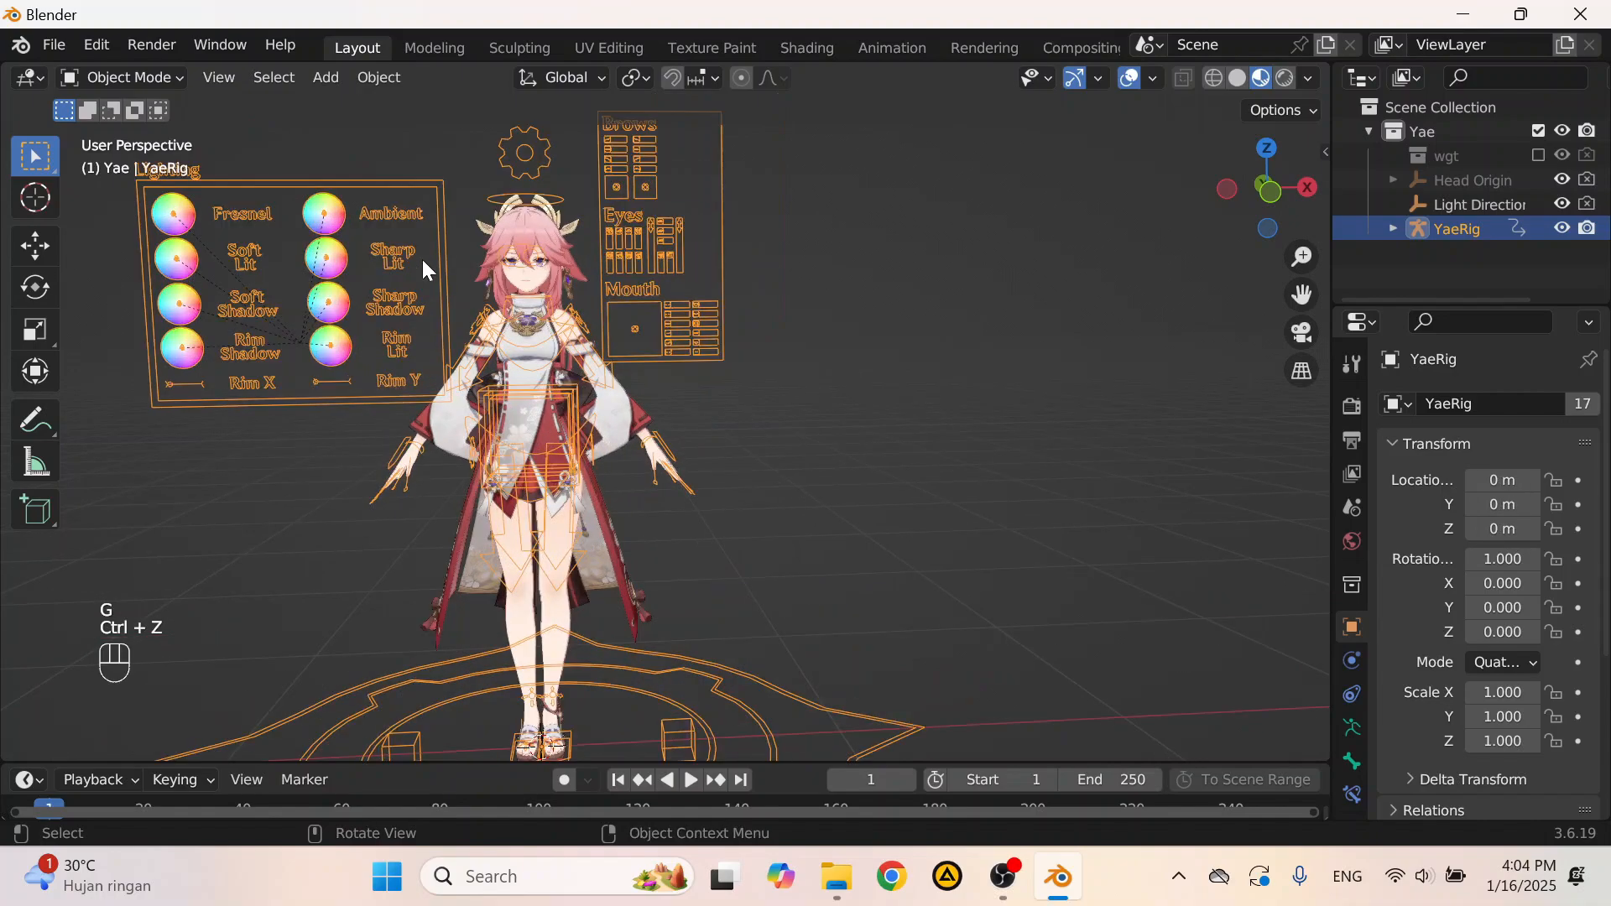
Step: Switch the rig to Pose Mode and back to Object Mode
{"action": "left_click", "coordinate": [133, 82]}
{"action": "left_click", "coordinate": [154, 159]}
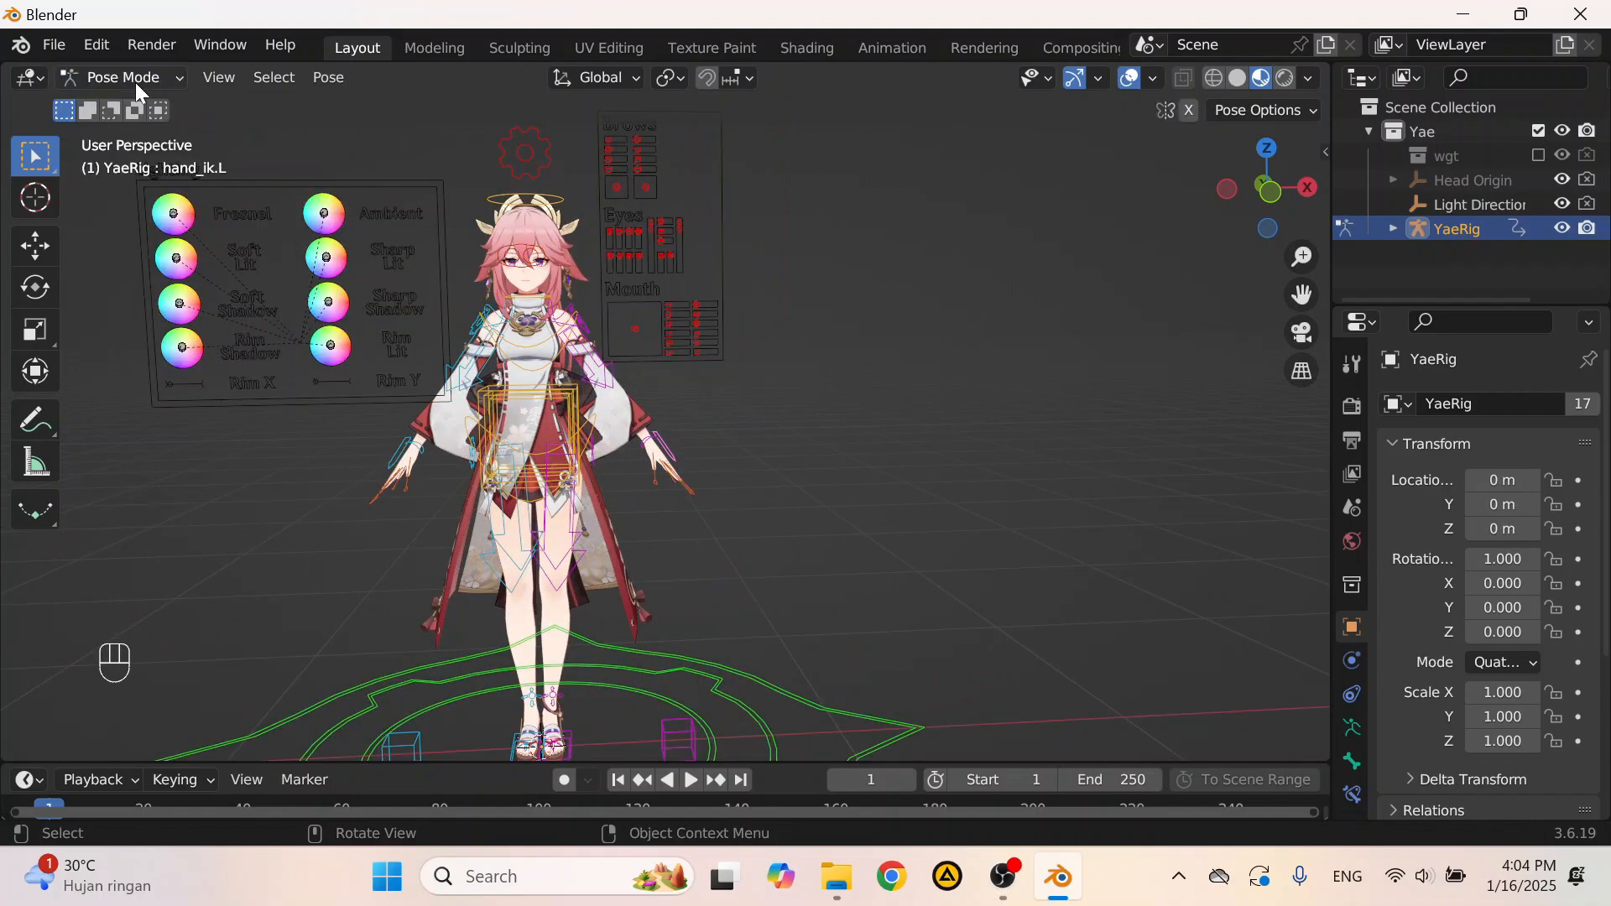
{"action": "left_click", "coordinate": [135, 82]}
{"action": "left_click", "coordinate": [146, 104]}
{"action": "left_click", "coordinate": [135, 77]}
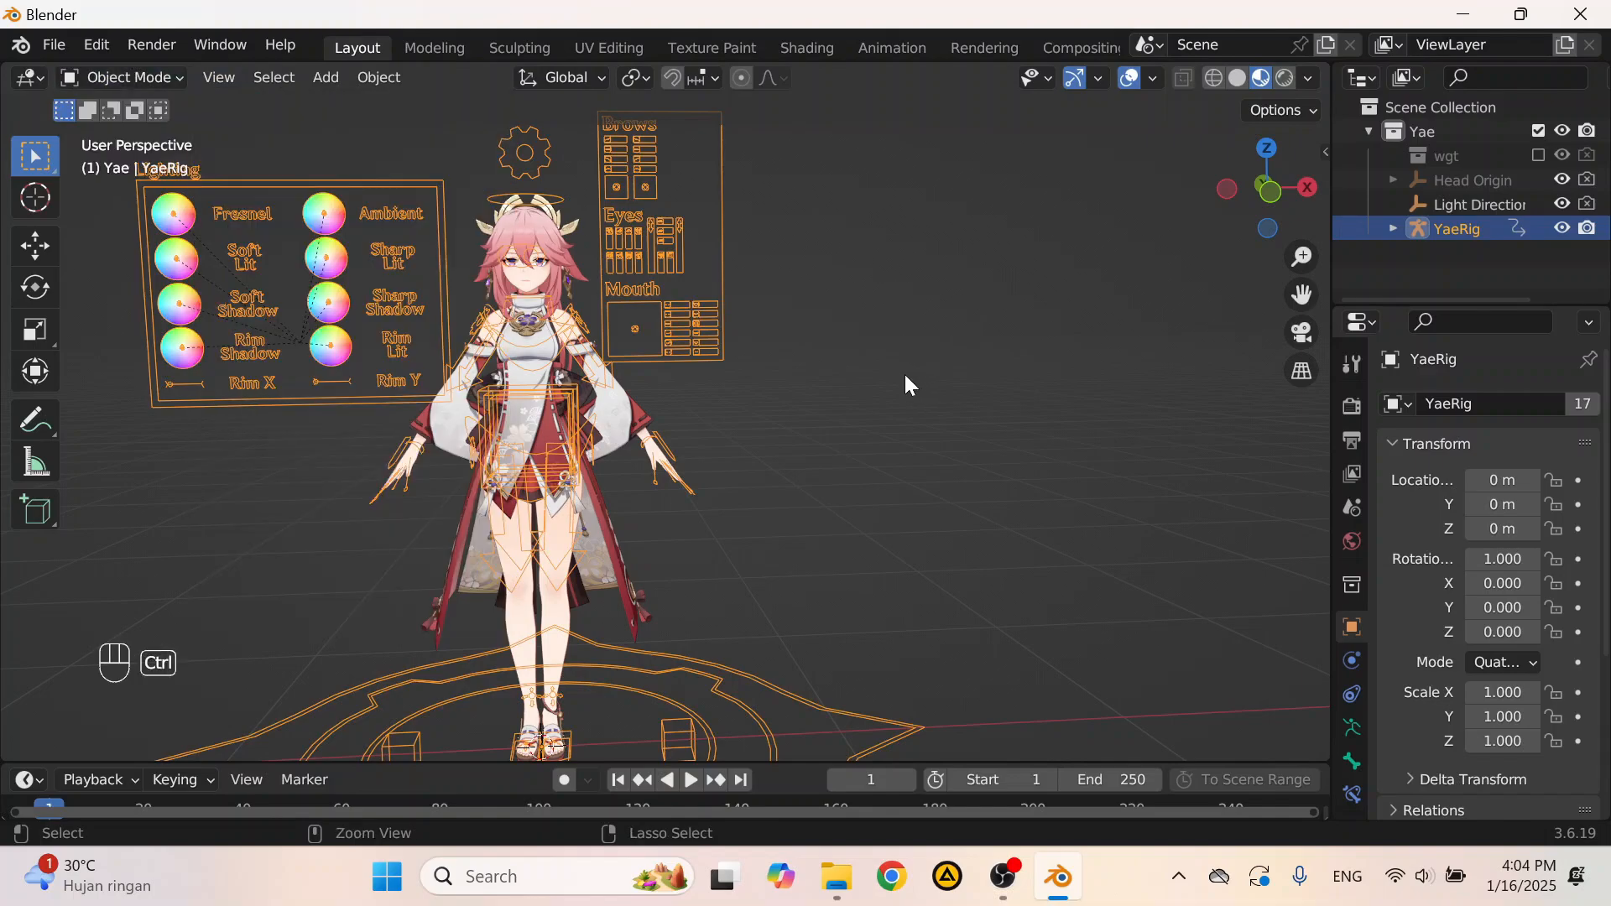
Step: Toggle the rig repeatedly between Object Mode and Pose Mode, finishing in Pose Mode
{"action": "key", "text": "ctrl+Tab"}
{"action": "scroll", "coordinate": [535, 488], "scroll_direction": "up", "scroll_amount": 3}
{"action": "scroll", "coordinate": [574, 462], "scroll_direction": "down", "scroll_amount": 4}
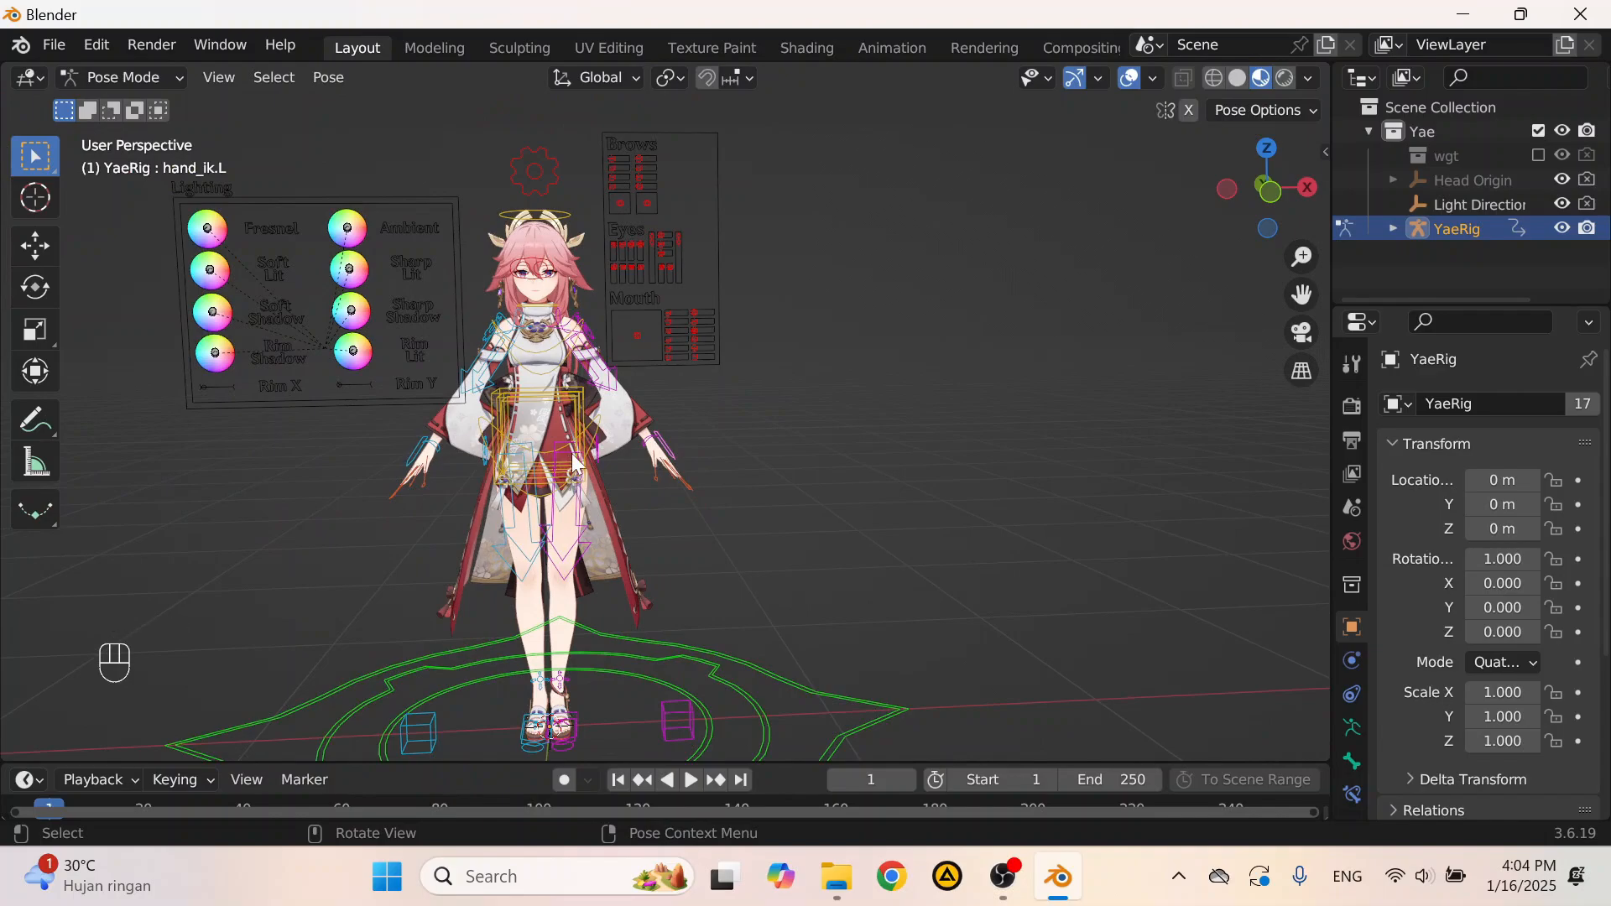
{"action": "key", "text": "ctrl+Tab"}
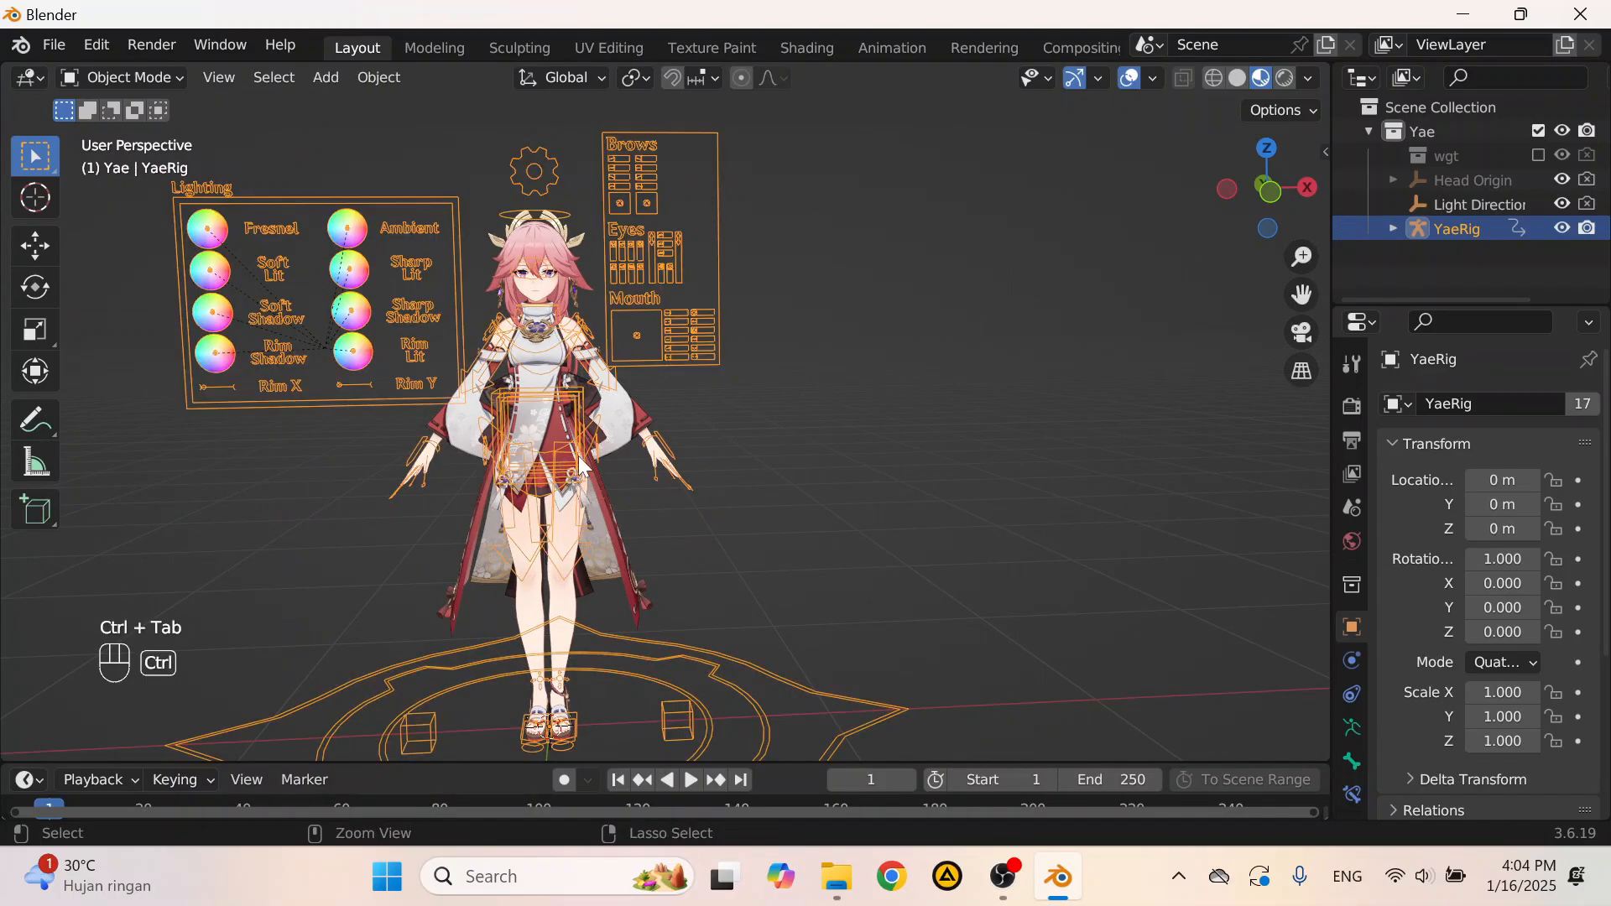
{"action": "key", "text": "ctrl+Tab"}
{"action": "key", "text": "ctrl+Tab"}
{"action": "key", "text": "ctrl+Tab"}
{"action": "scroll", "coordinate": [579, 465], "scroll_direction": "up", "scroll_amount": 3}
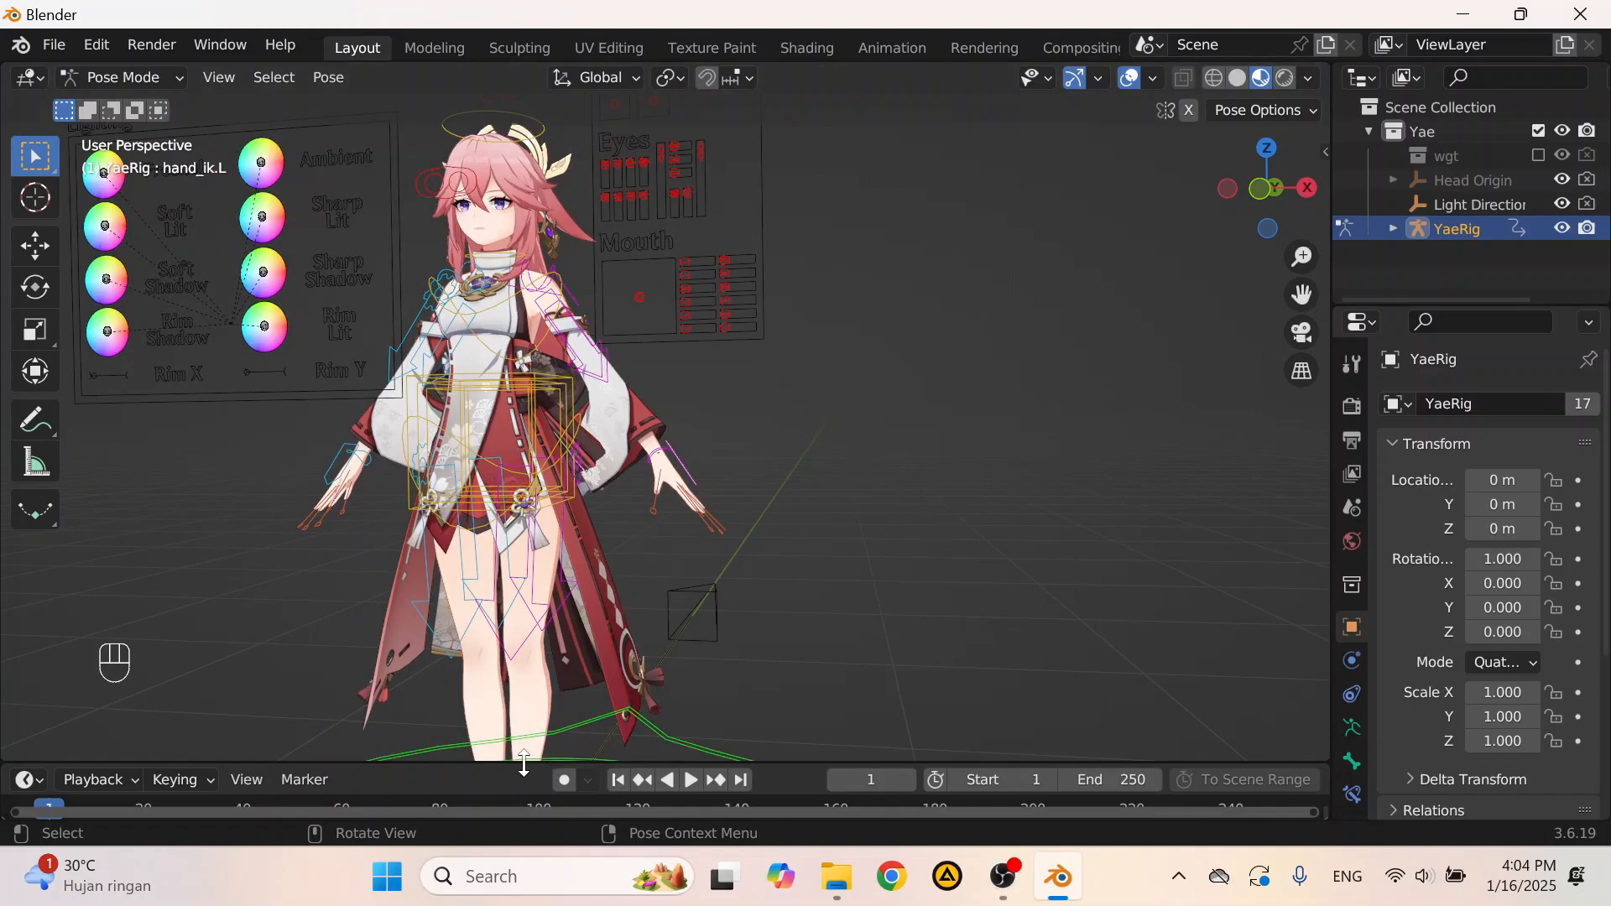
Step: Enlarge the timeline area beneath the 3D viewport so its frame range is exposed
{"action": "left_click_drag", "start_coordinate": [522, 762], "coordinate": [529, 630]}
{"action": "scroll", "coordinate": [643, 434], "scroll_direction": "up", "scroll_amount": 5}
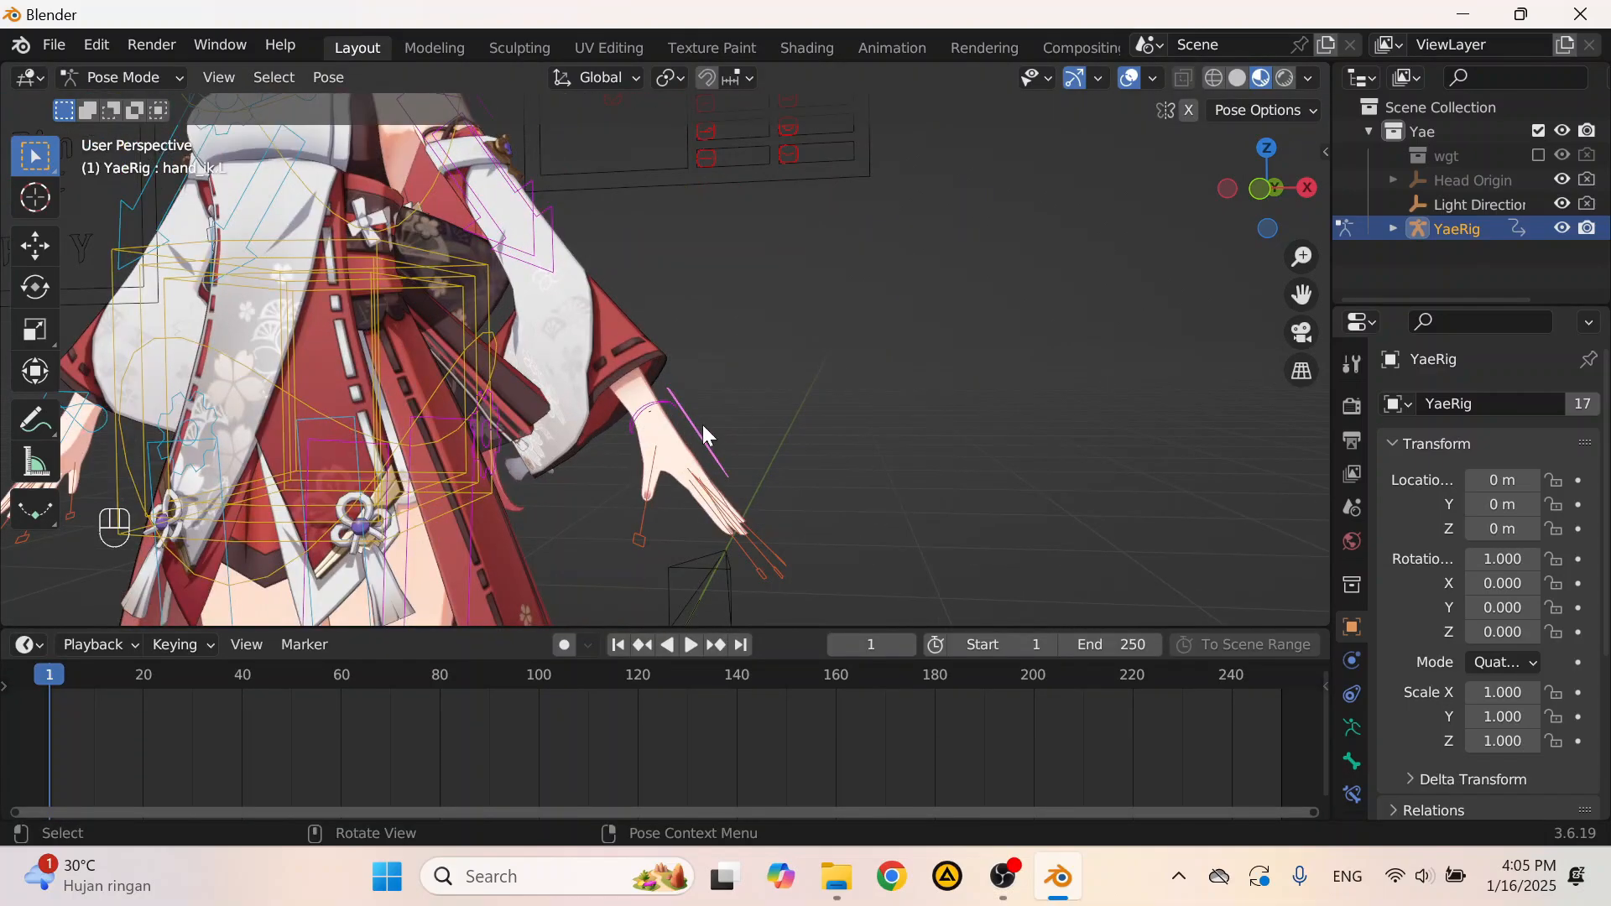
{"action": "mouse_move", "coordinate": [705, 432]}
{"action": "middle_mouse_down"}
{"action": "mouse_move", "coordinate": [471, 445]}
{"action": "mouse_move", "coordinate": [685, 470]}
{"action": "mouse_move", "coordinate": [745, 445]}
{"action": "mouse_move", "coordinate": [723, 453]}
{"action": "middle_mouse_up"}
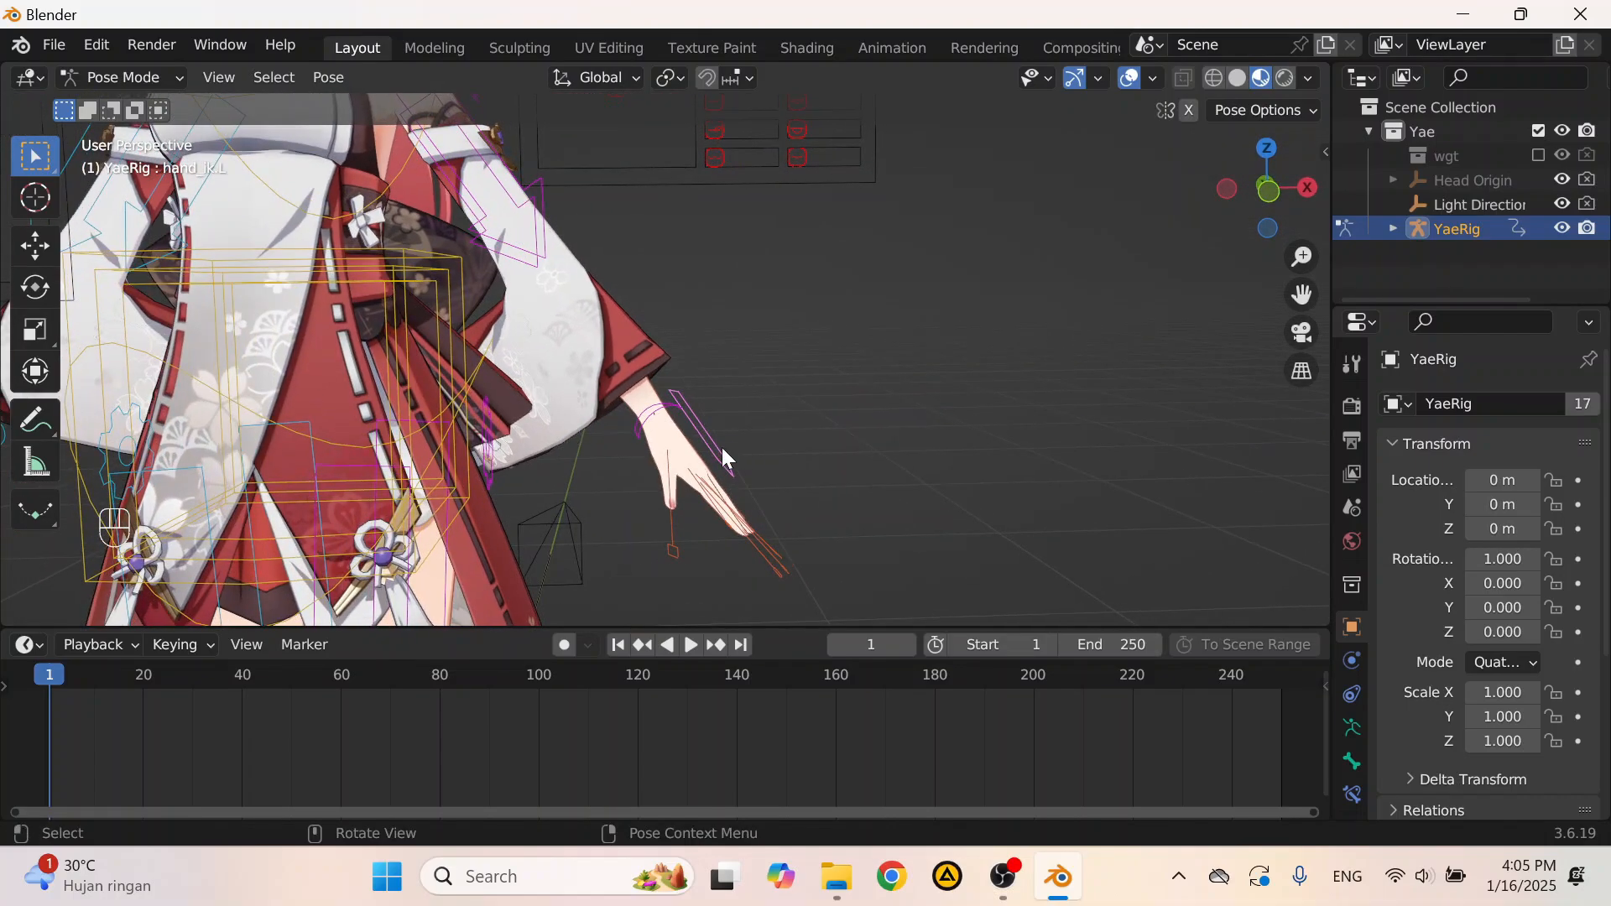
Step: Raise the character's left hand IK control and insert a Location, Rotation & Scale keyframe for it at frame 1
{"action": "key", "text": "g"}
{"action": "left_click", "coordinate": [741, 178]}
{"action": "middle_click_drag", "start_coordinate": [743, 255], "coordinate": [707, 366], "text": "shift"}
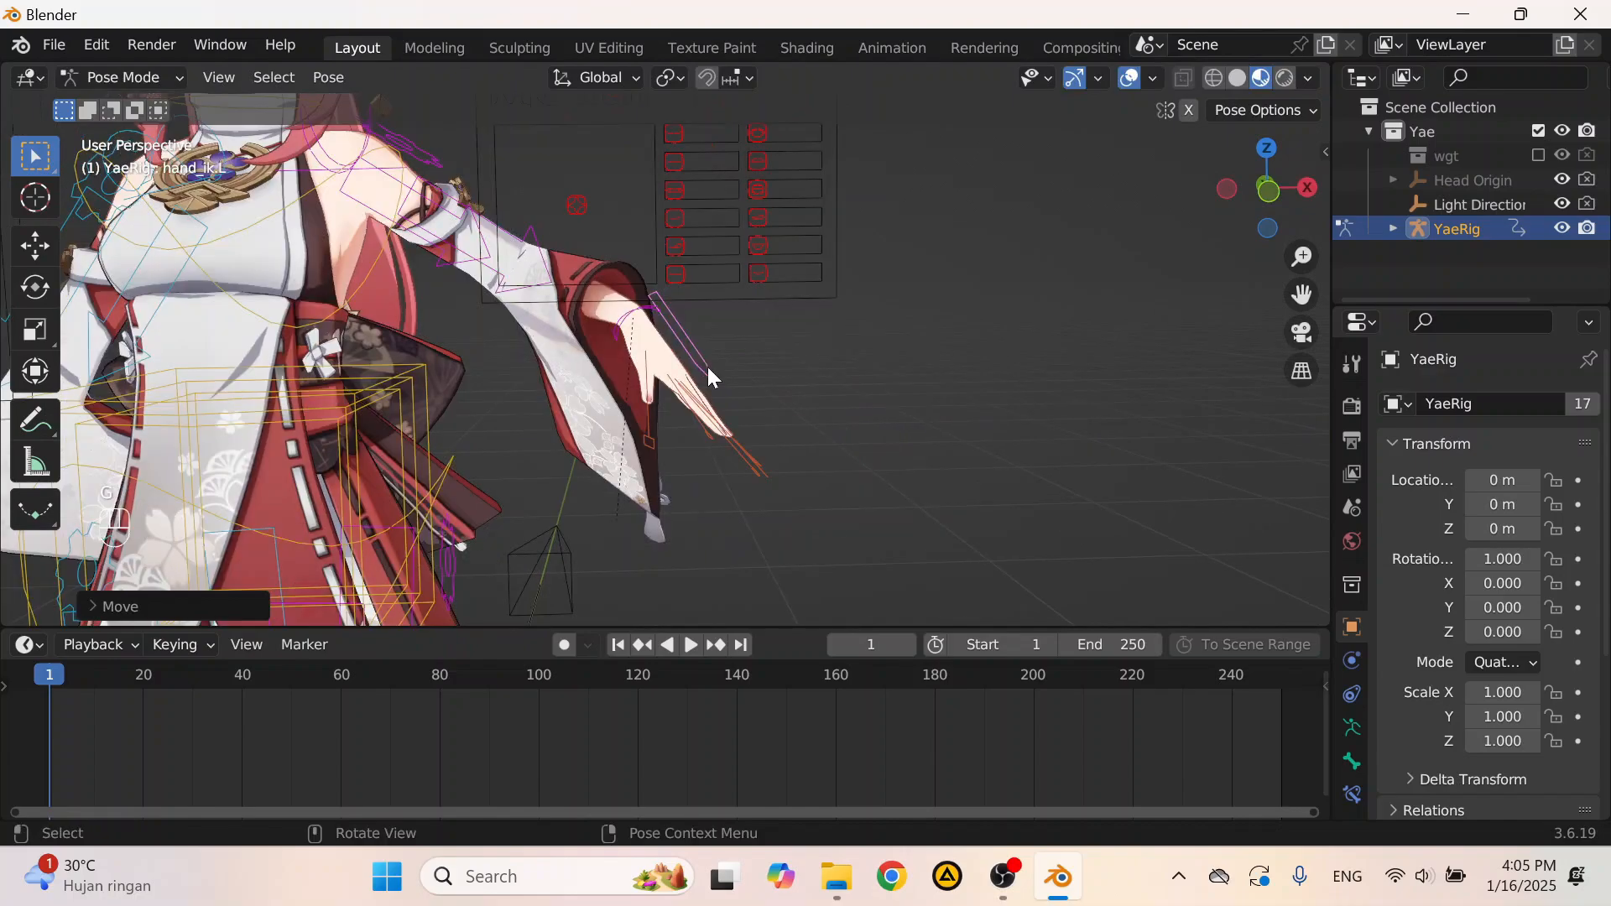
{"action": "scroll", "coordinate": [707, 366], "scroll_direction": "down", "scroll_amount": 1}
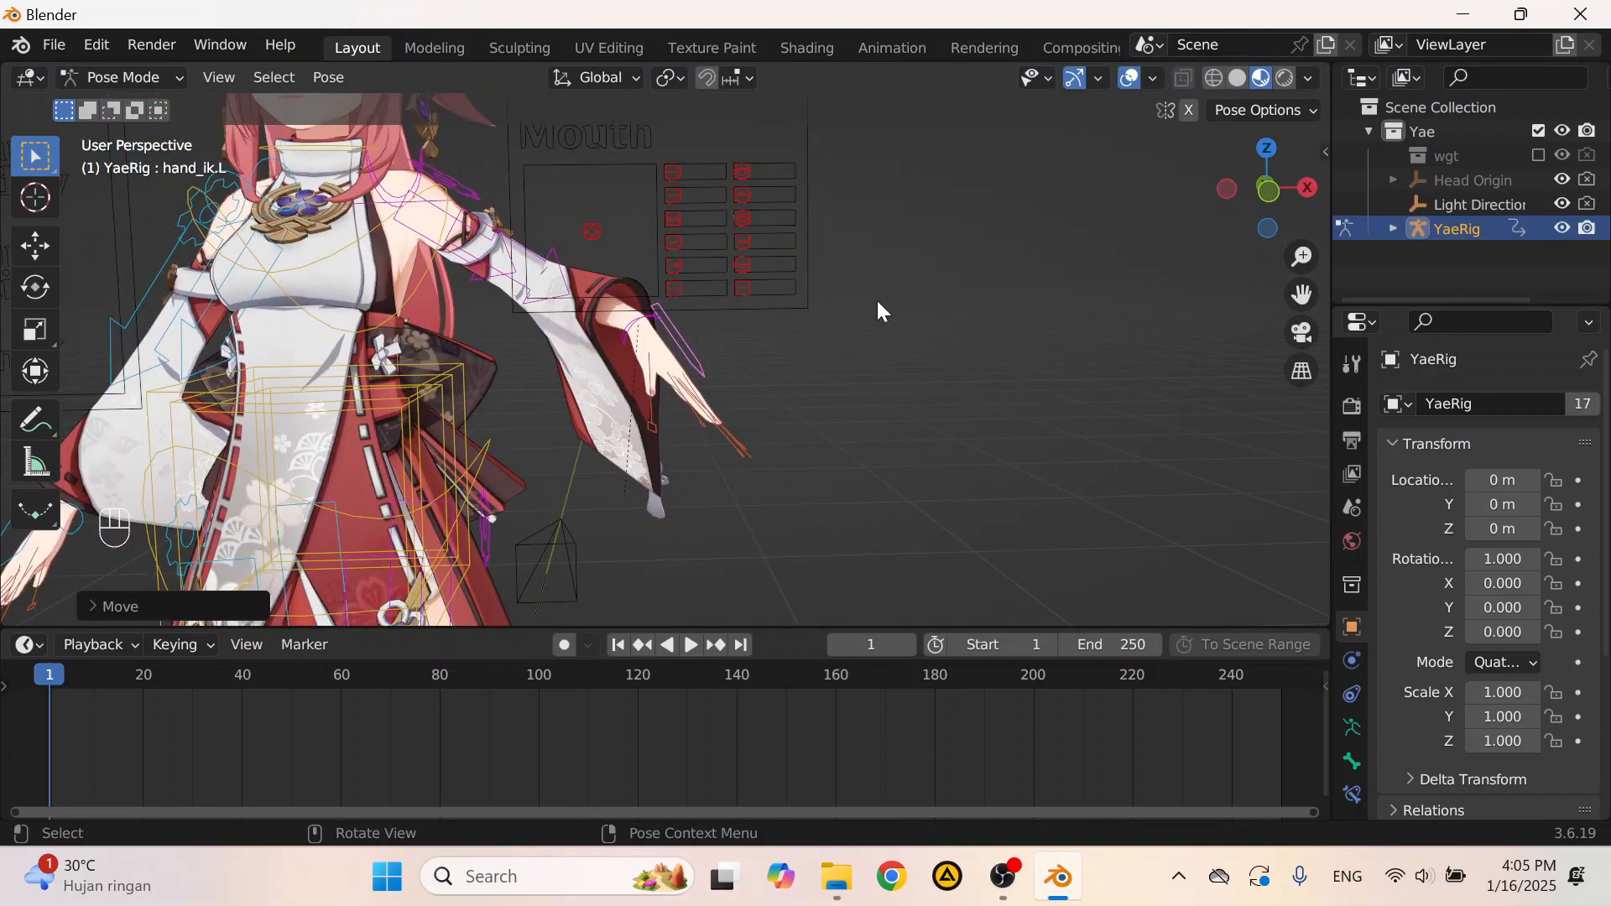
{"action": "key", "text": "i"}
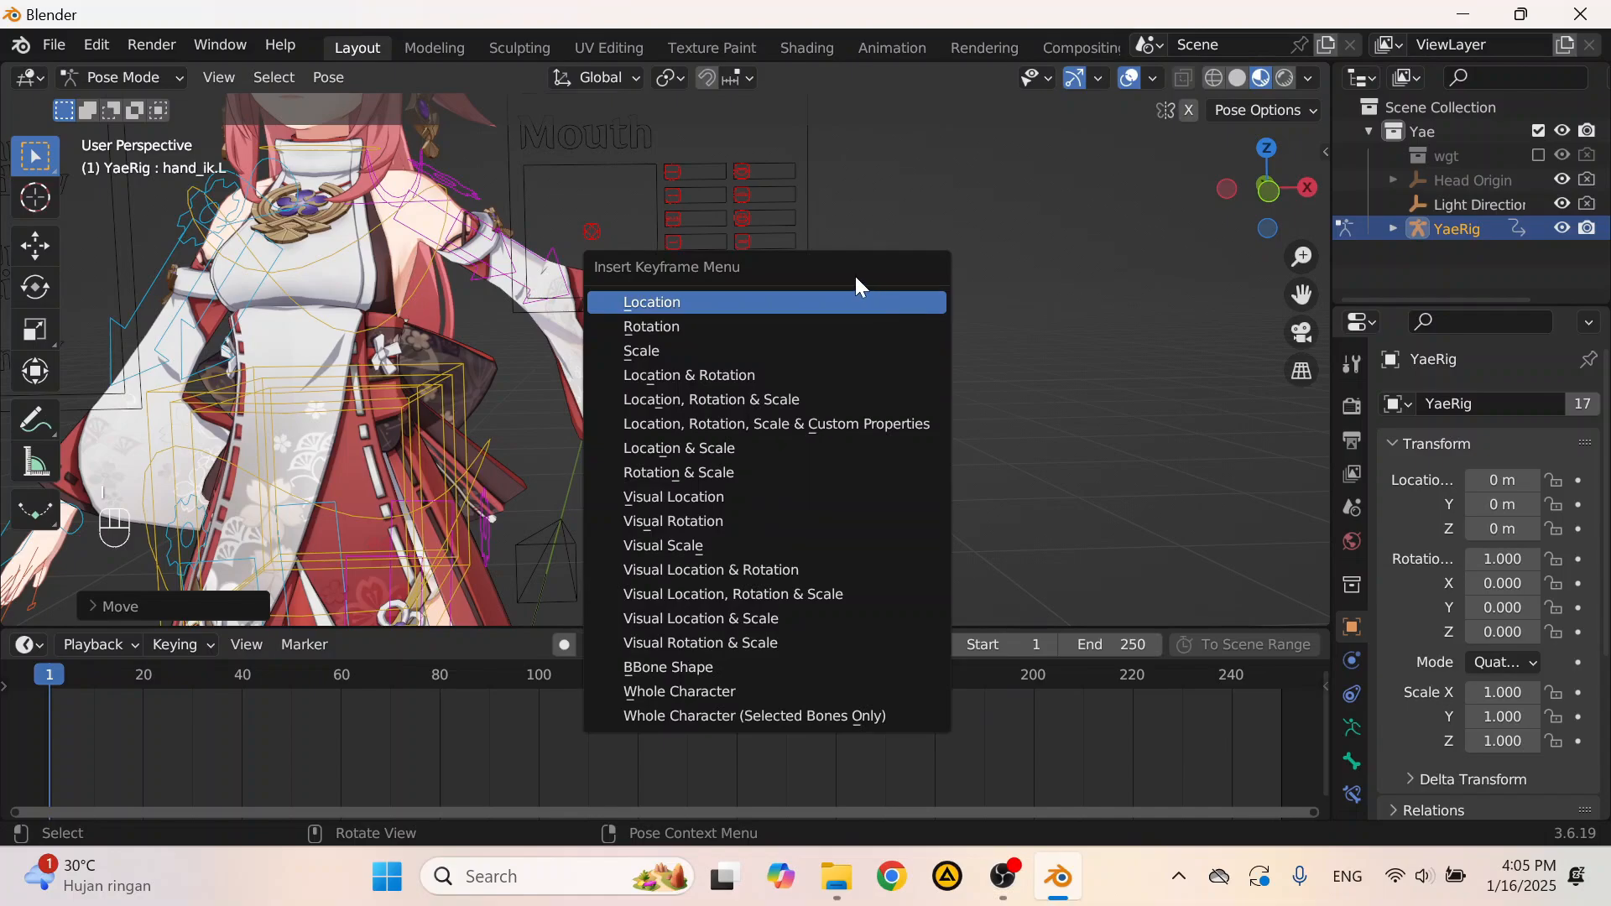
{"action": "left_click", "coordinate": [704, 400]}
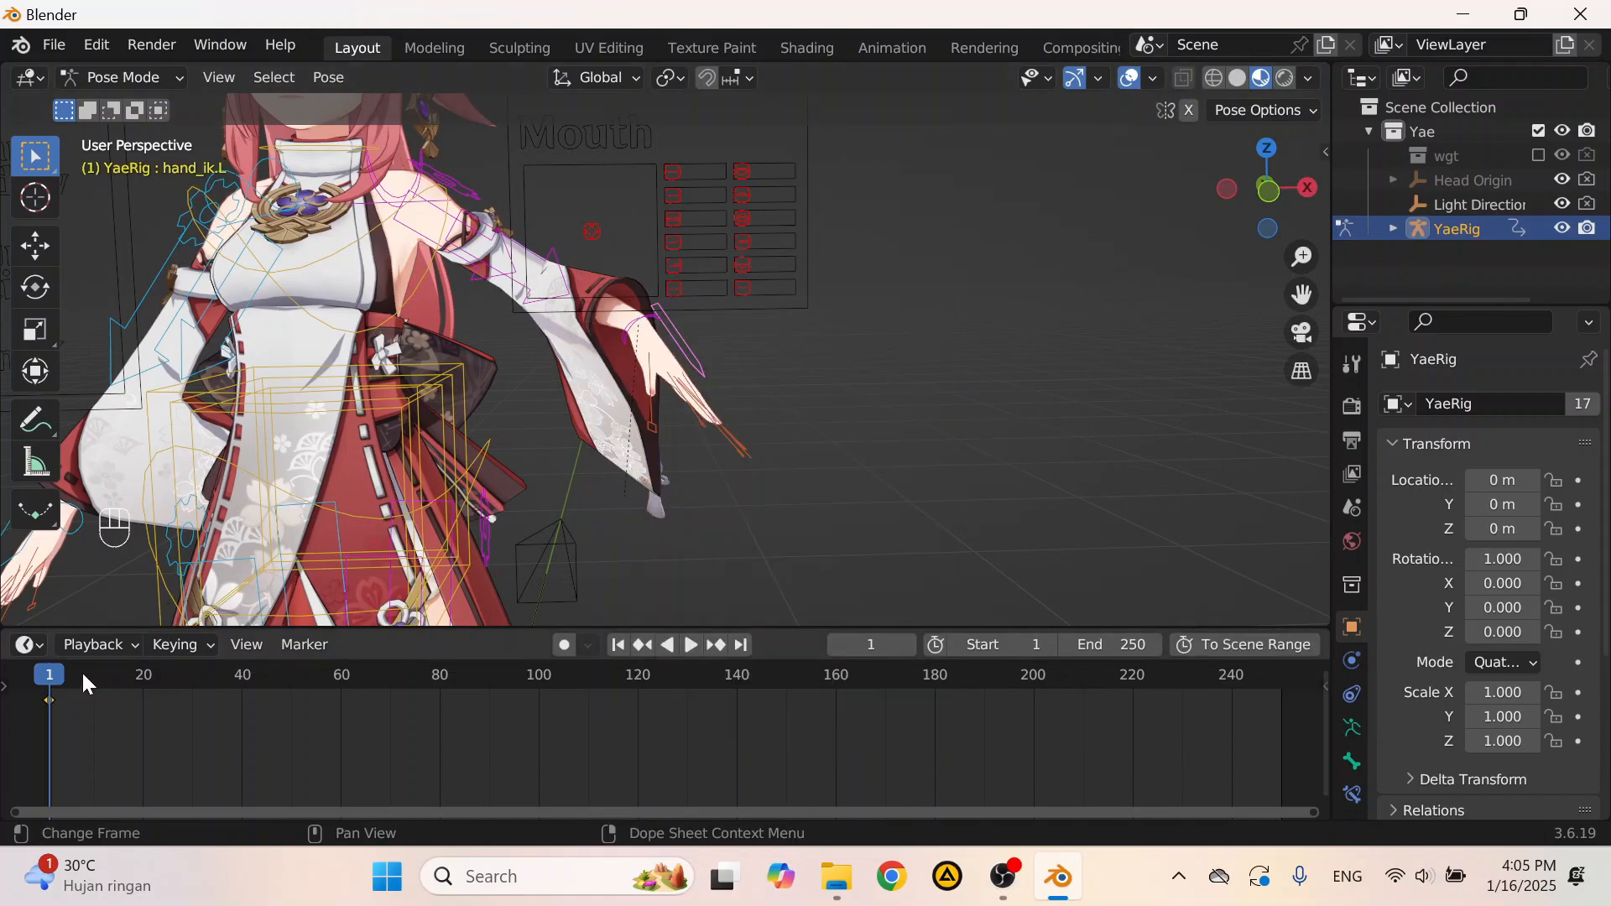
Step: Go to frame 10, move the left hand control outward from the body and insert a second keyframe
{"action": "key", "text": "space"}
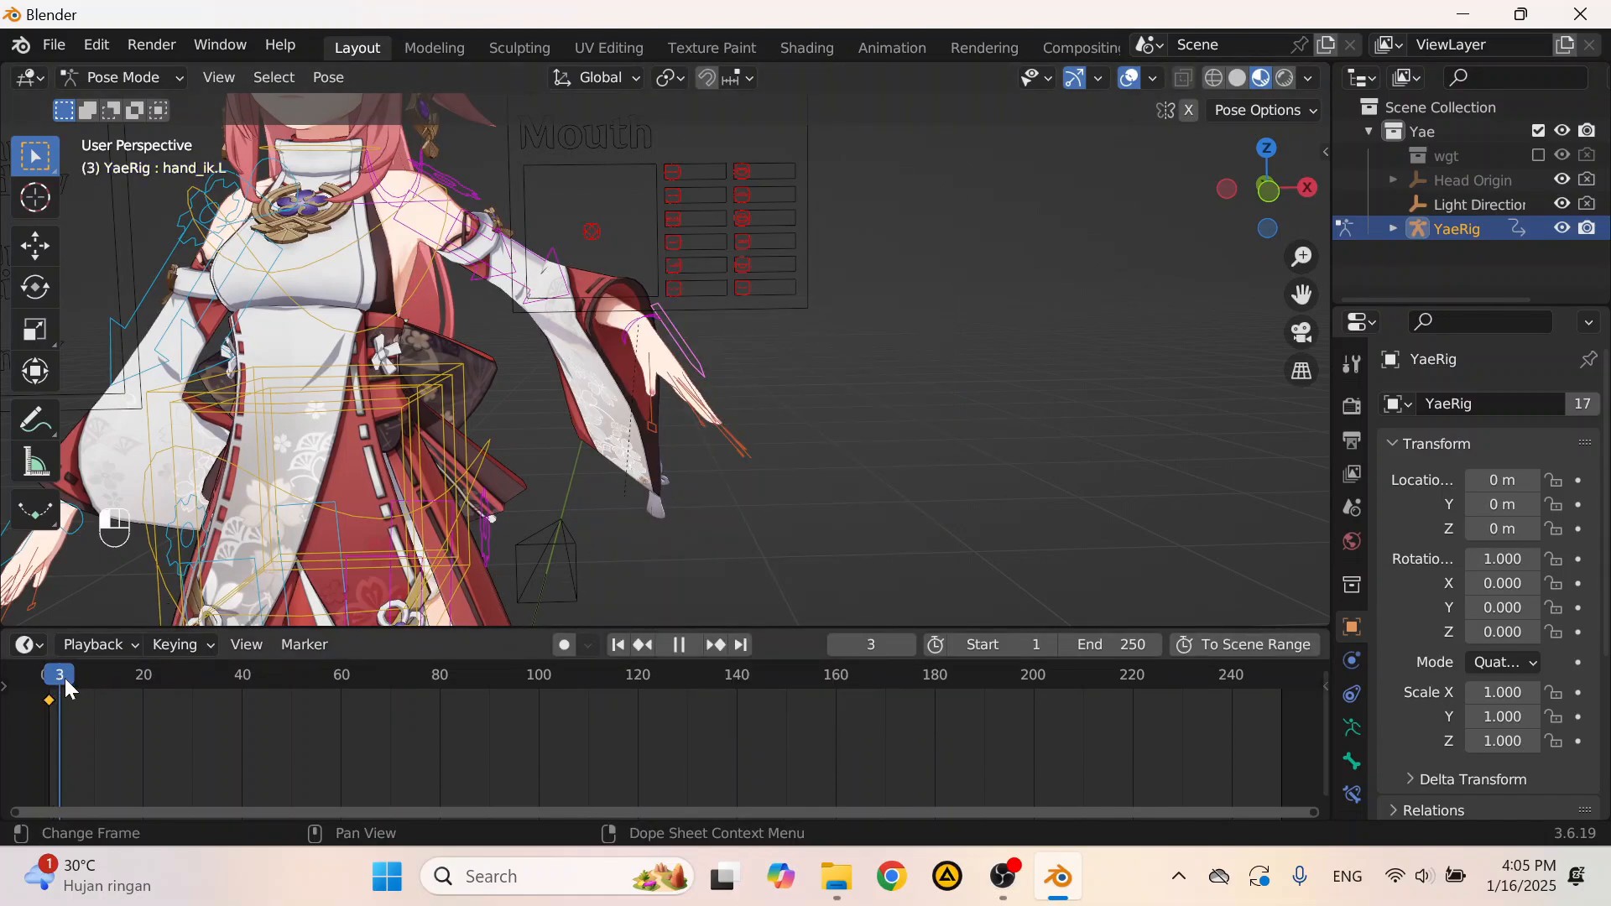
{"action": "key", "text": "space"}
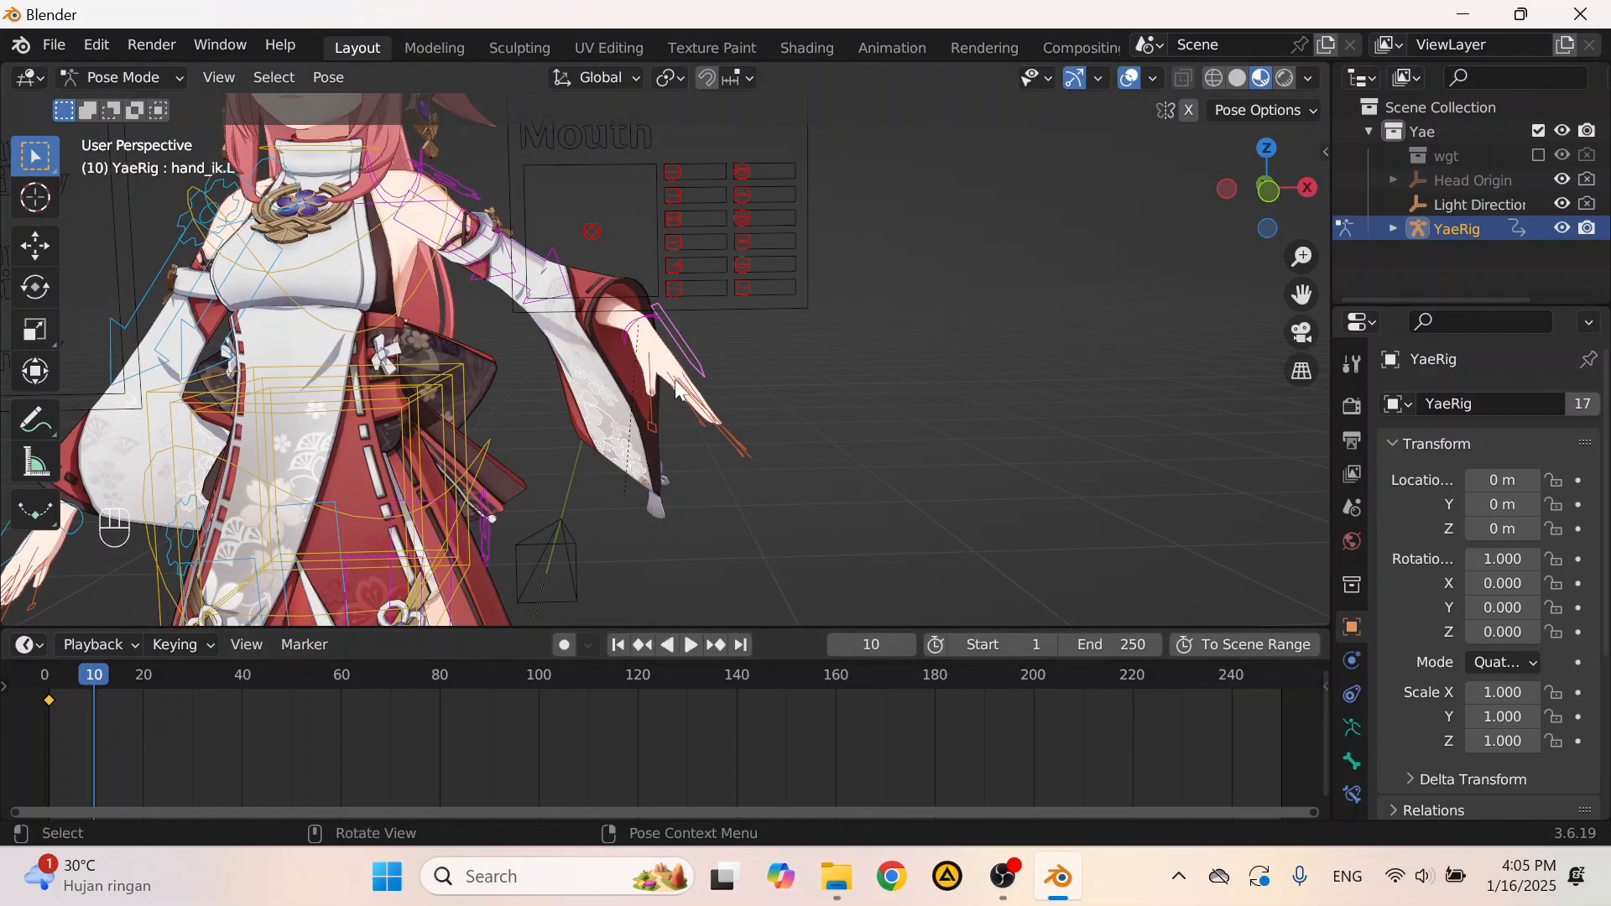
{"action": "key", "text": "g"}
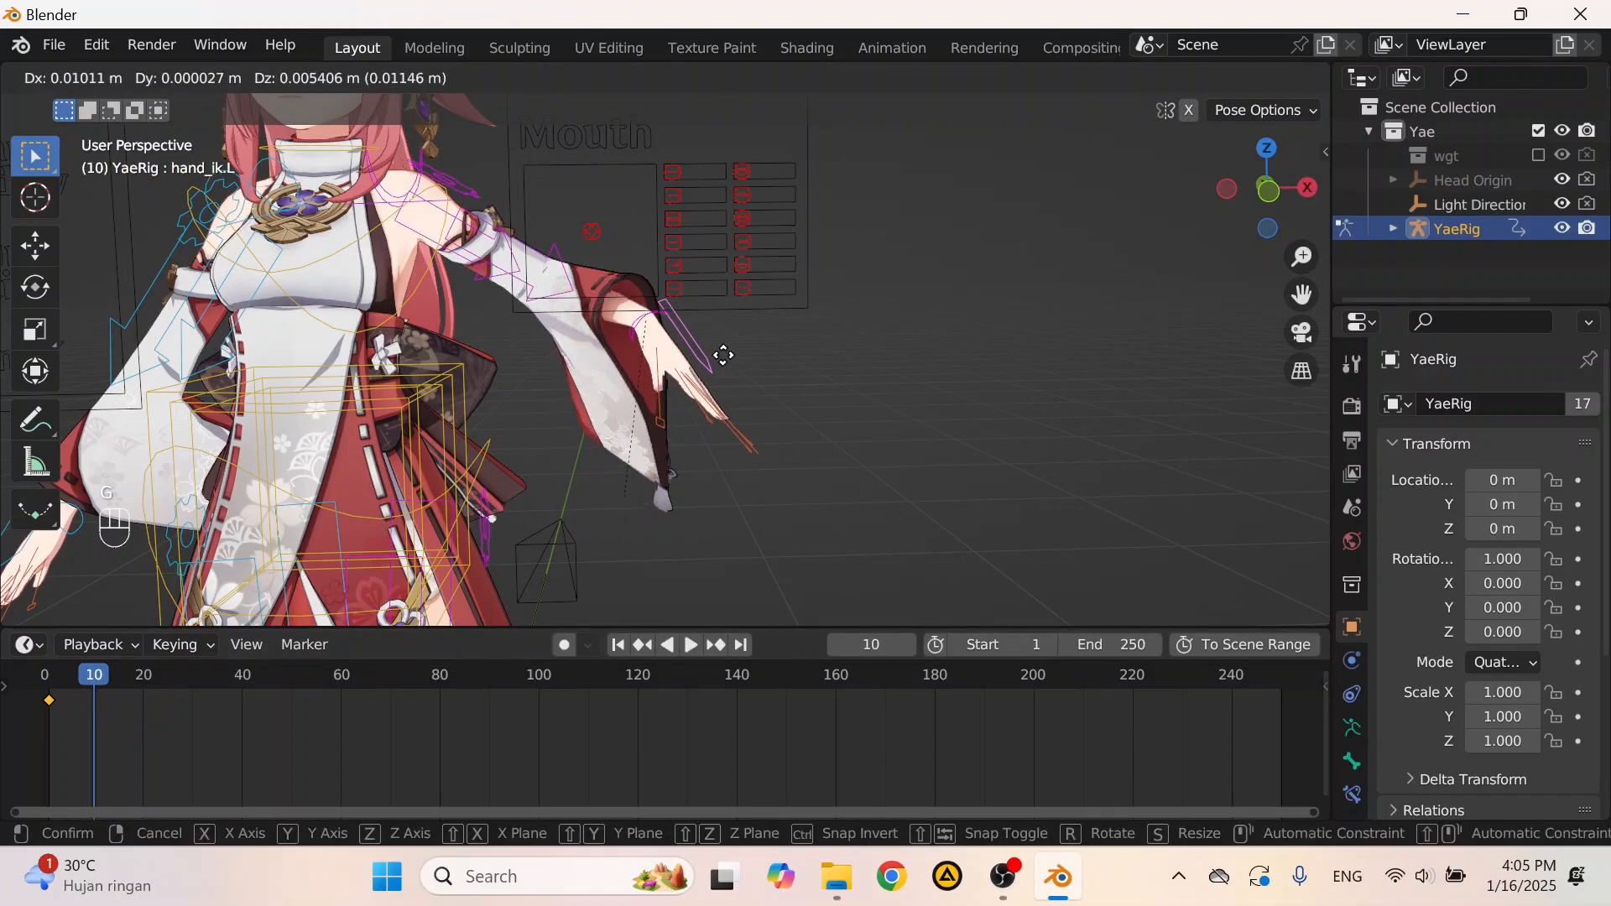
{"action": "left_click", "coordinate": [879, 361]}
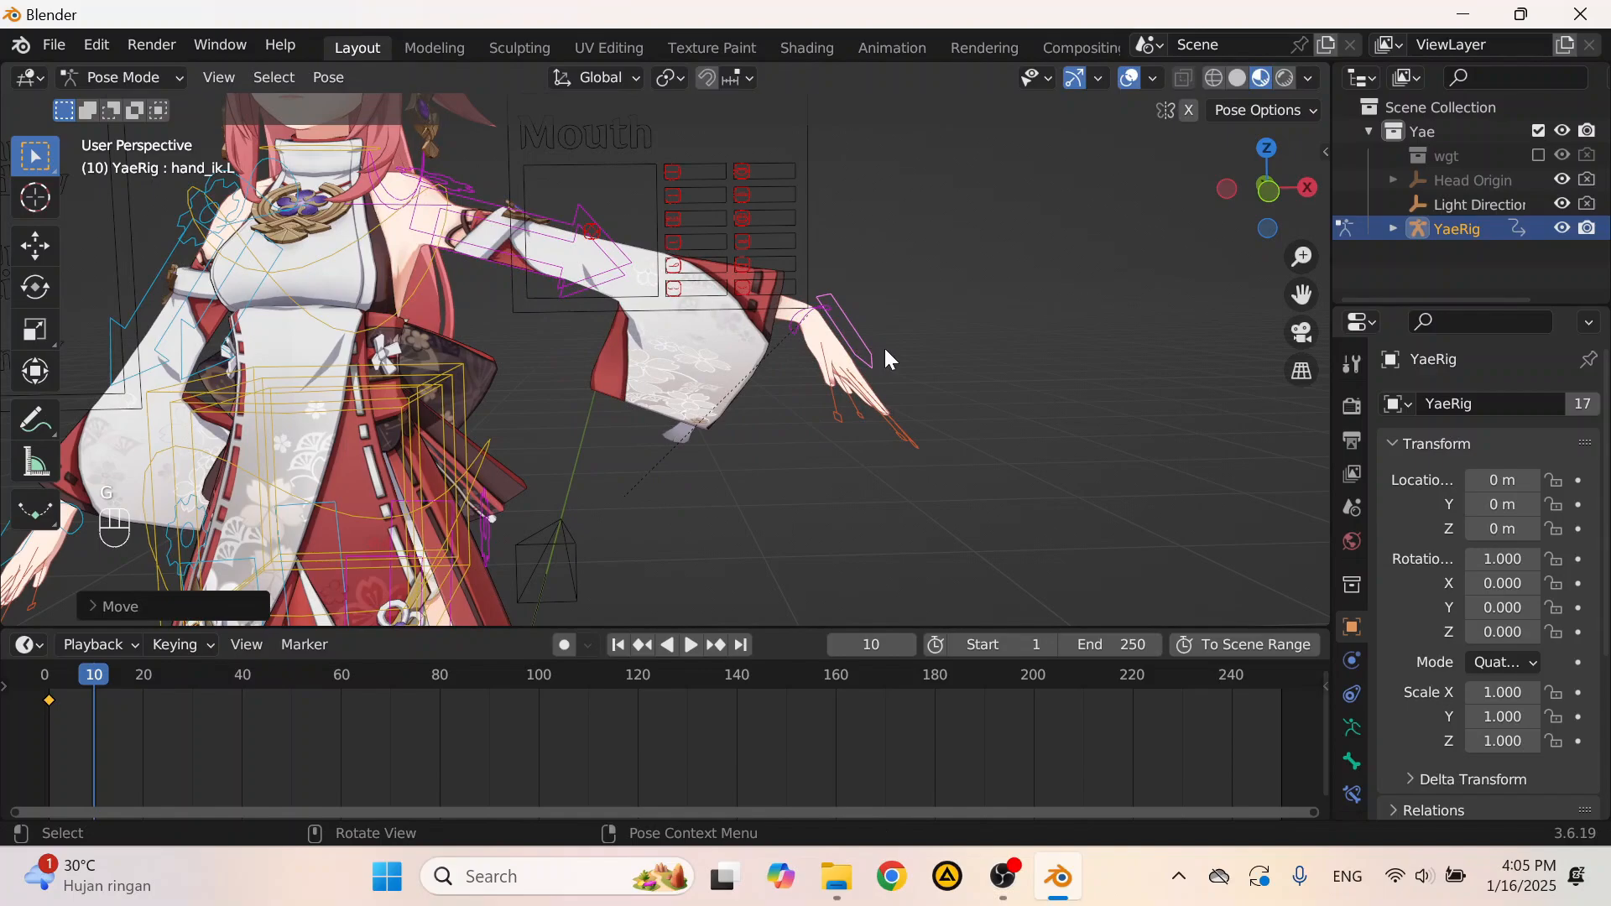
{"action": "key", "text": "i"}
{"action": "left_click", "coordinate": [921, 341]}
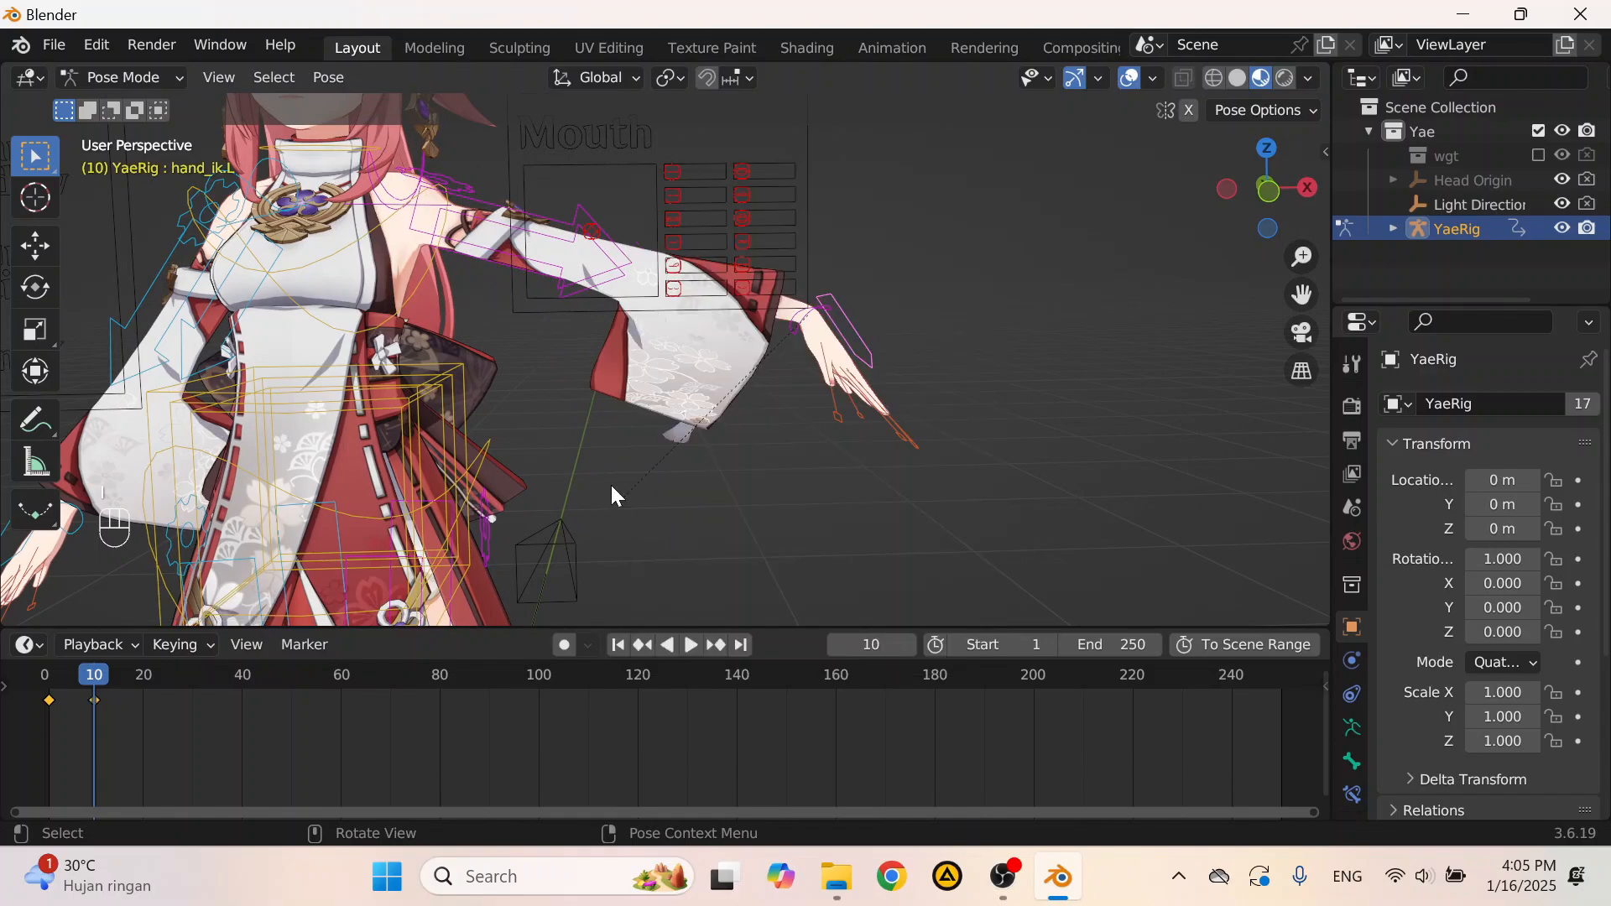
Step: Play back the hand motion between the two keyframes several times and return to frame 1
{"action": "left_click_drag", "start_coordinate": [96, 671], "coordinate": [32, 672]}
{"action": "key", "text": "space"}
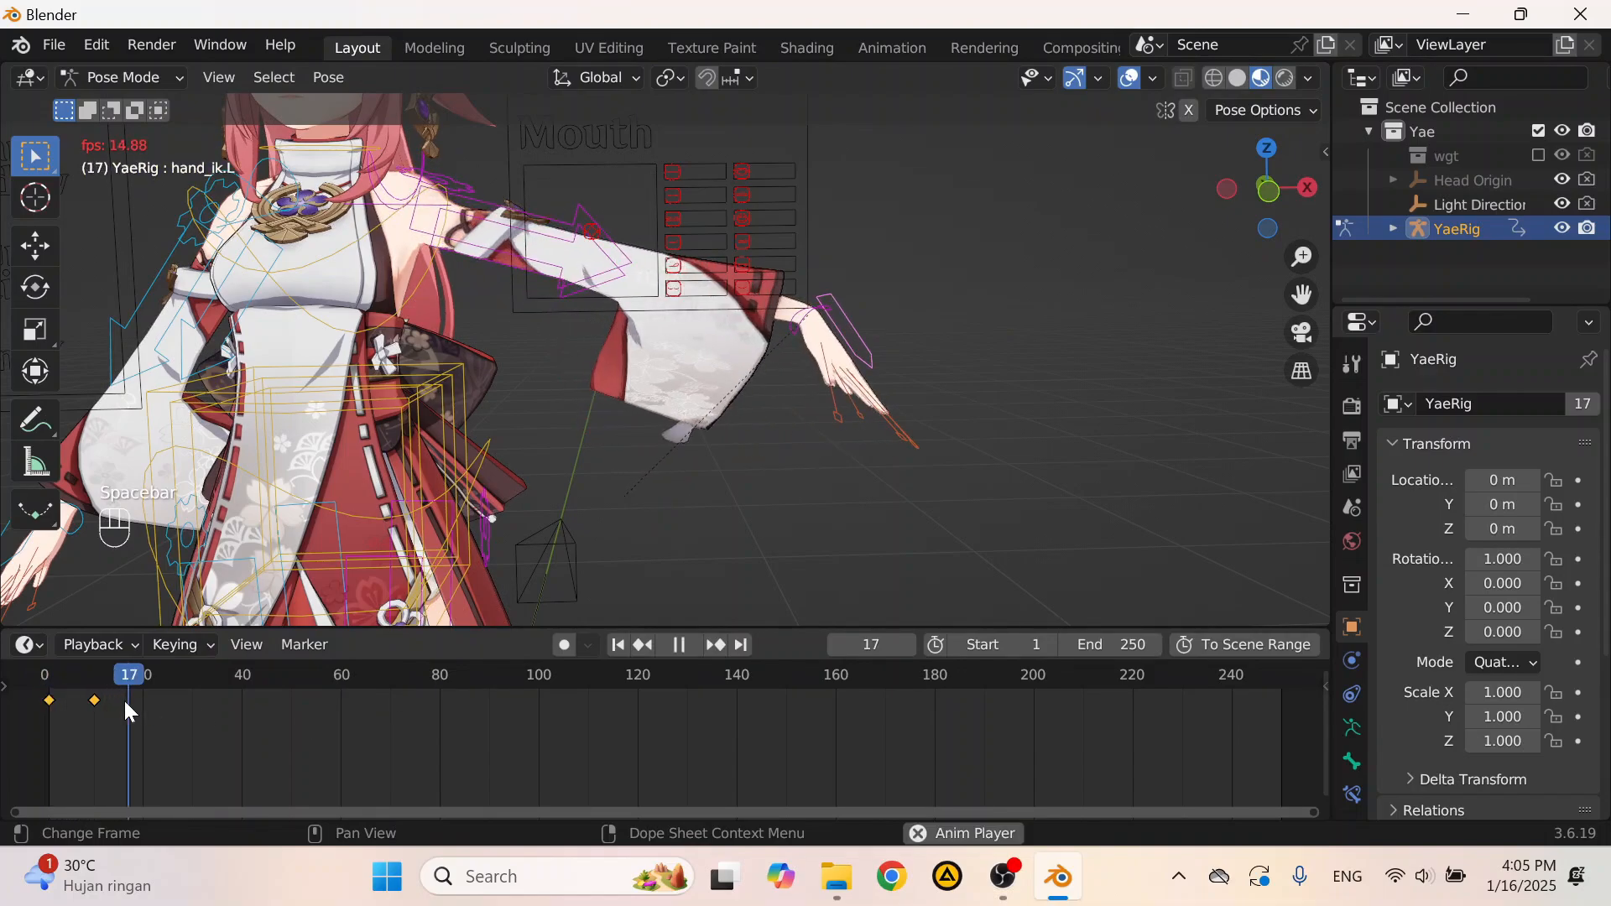
{"action": "left_click", "coordinate": [53, 674]}
{"action": "key", "text": "space"}
{"action": "key", "text": "space"}
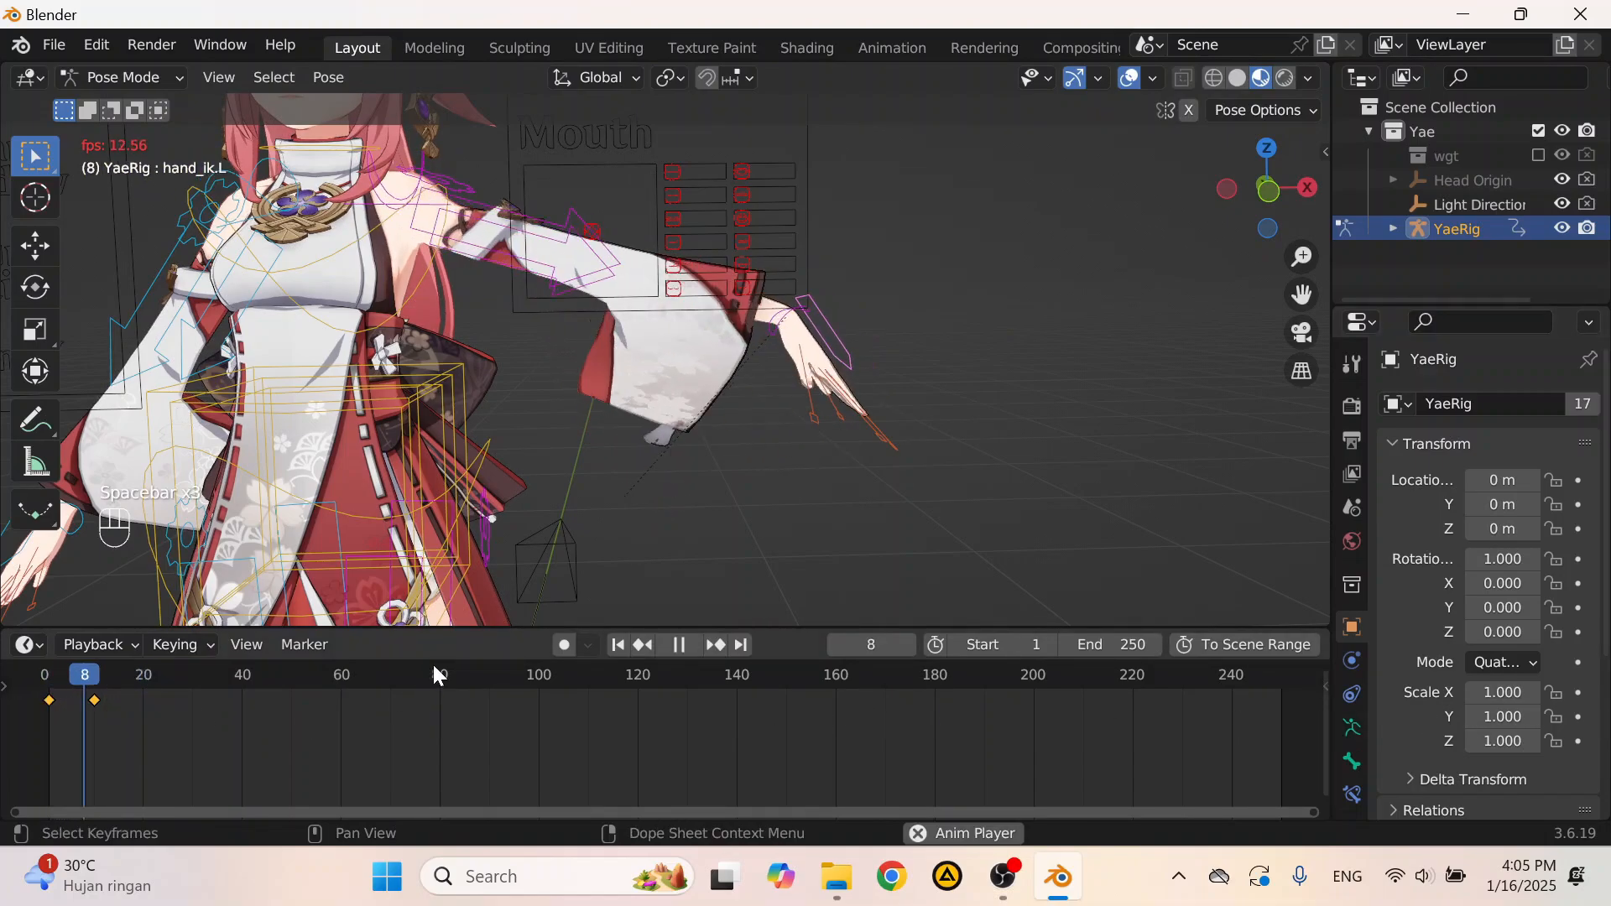
{"action": "key", "text": "space"}
{"action": "left_click", "coordinate": [48, 678]}
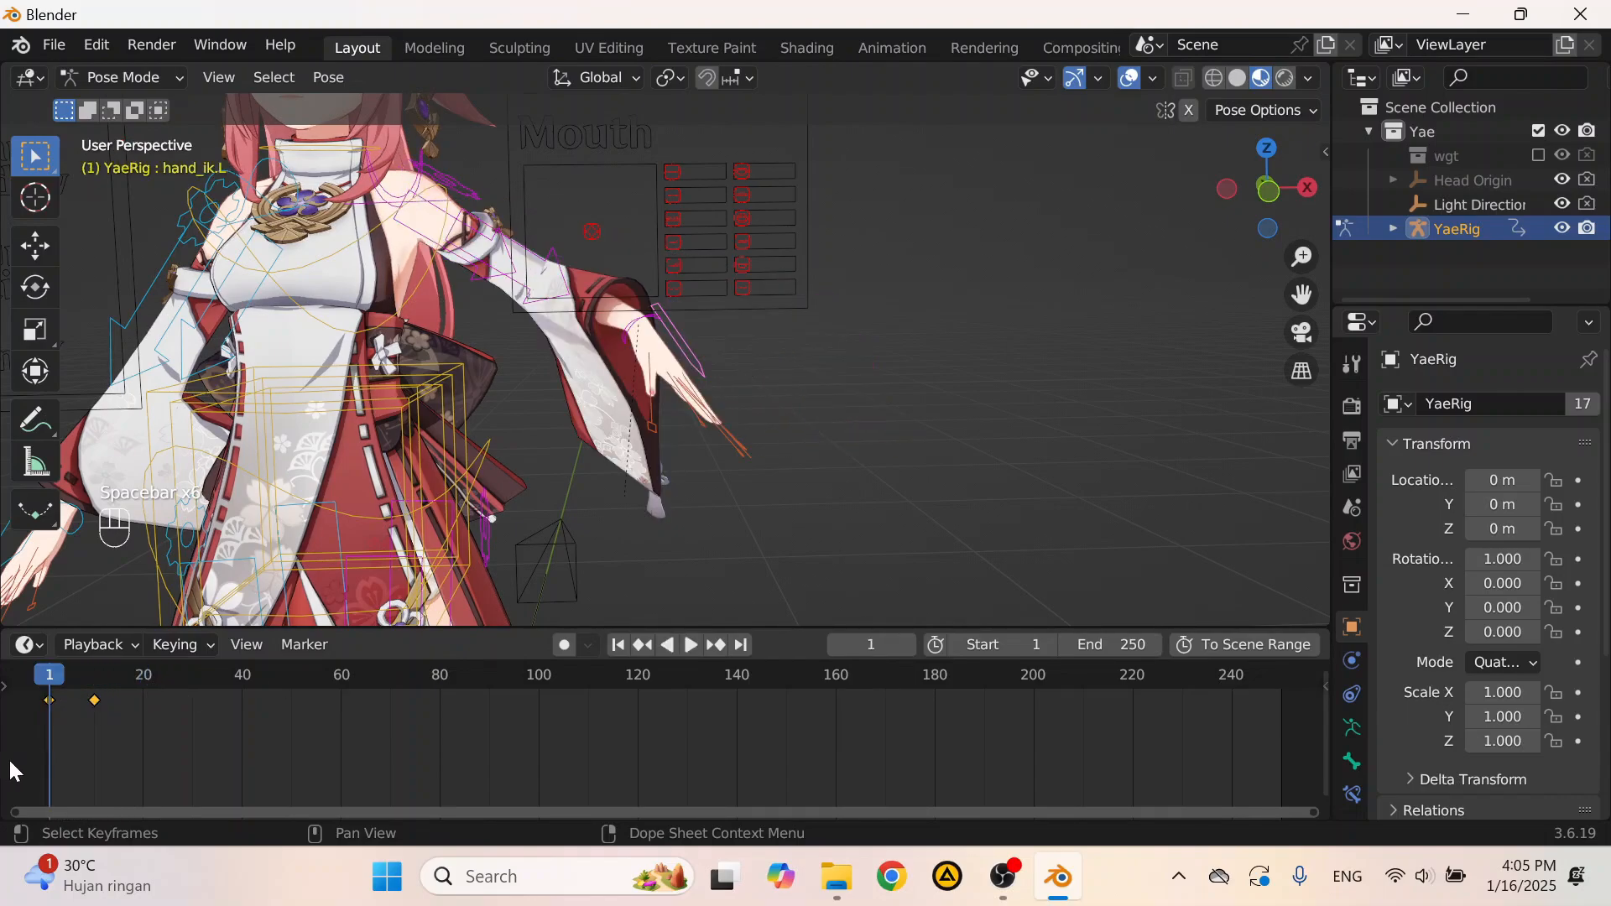
Step: Delete both hand keyframes from the timeline
{"action": "left_click_drag", "start_coordinate": [10, 760], "coordinate": [160, 682]}
{"action": "key", "text": "Delete"}
{"action": "key", "text": "Delete"}
{"action": "key", "text": "Delete"}
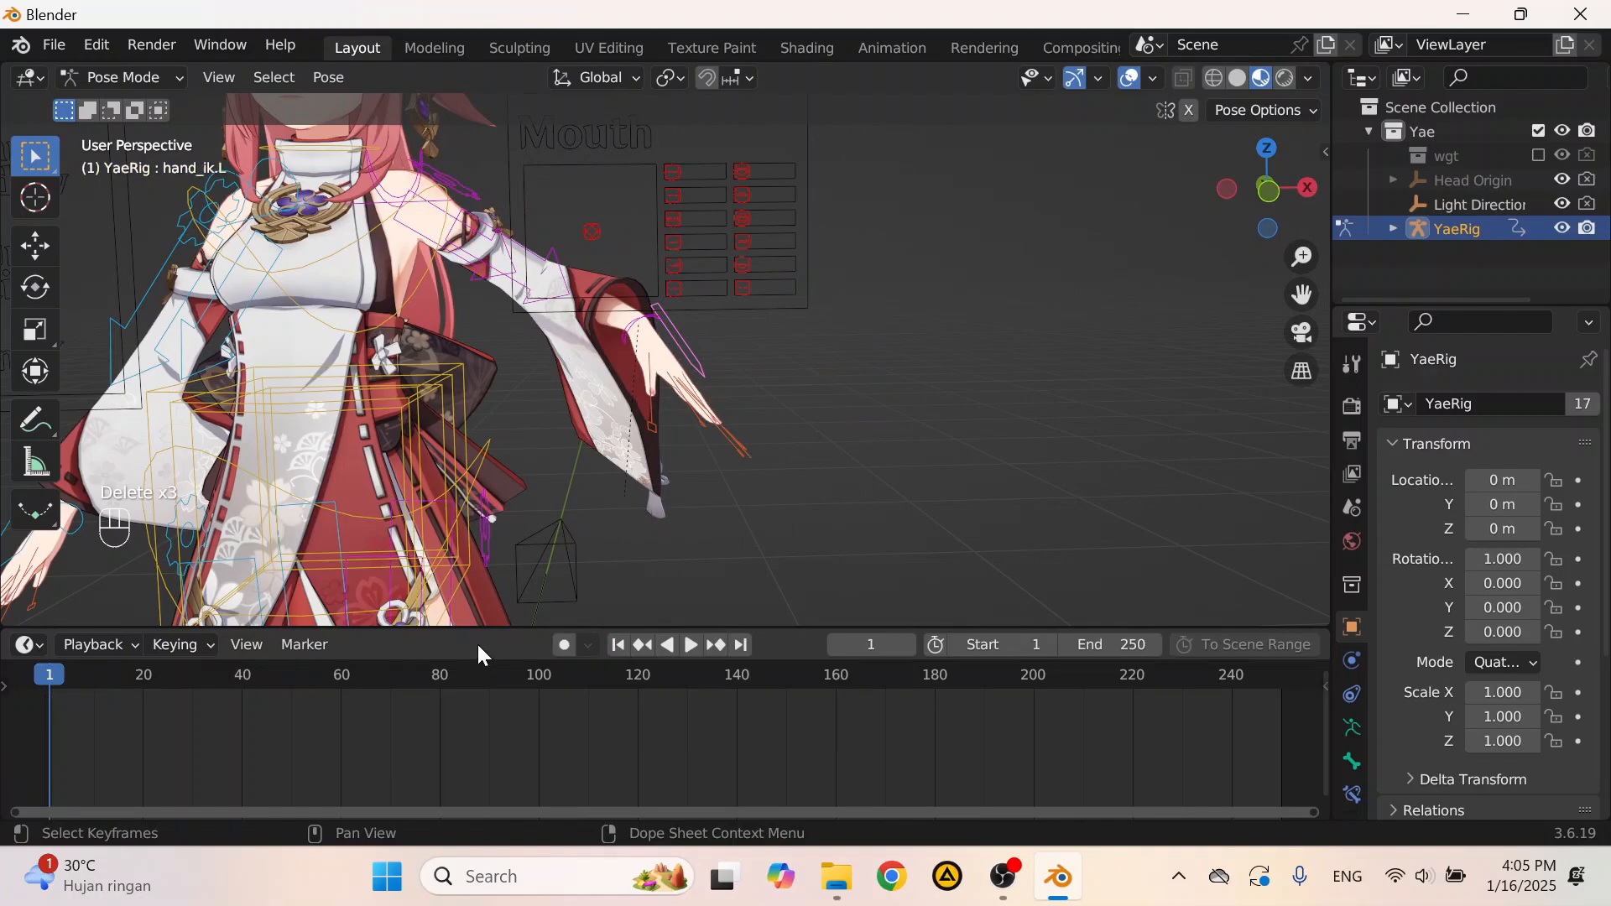
Step: Turn on auto keying and move the left hand control up toward the shoulder at frame 1
{"action": "left_click", "coordinate": [565, 646]}
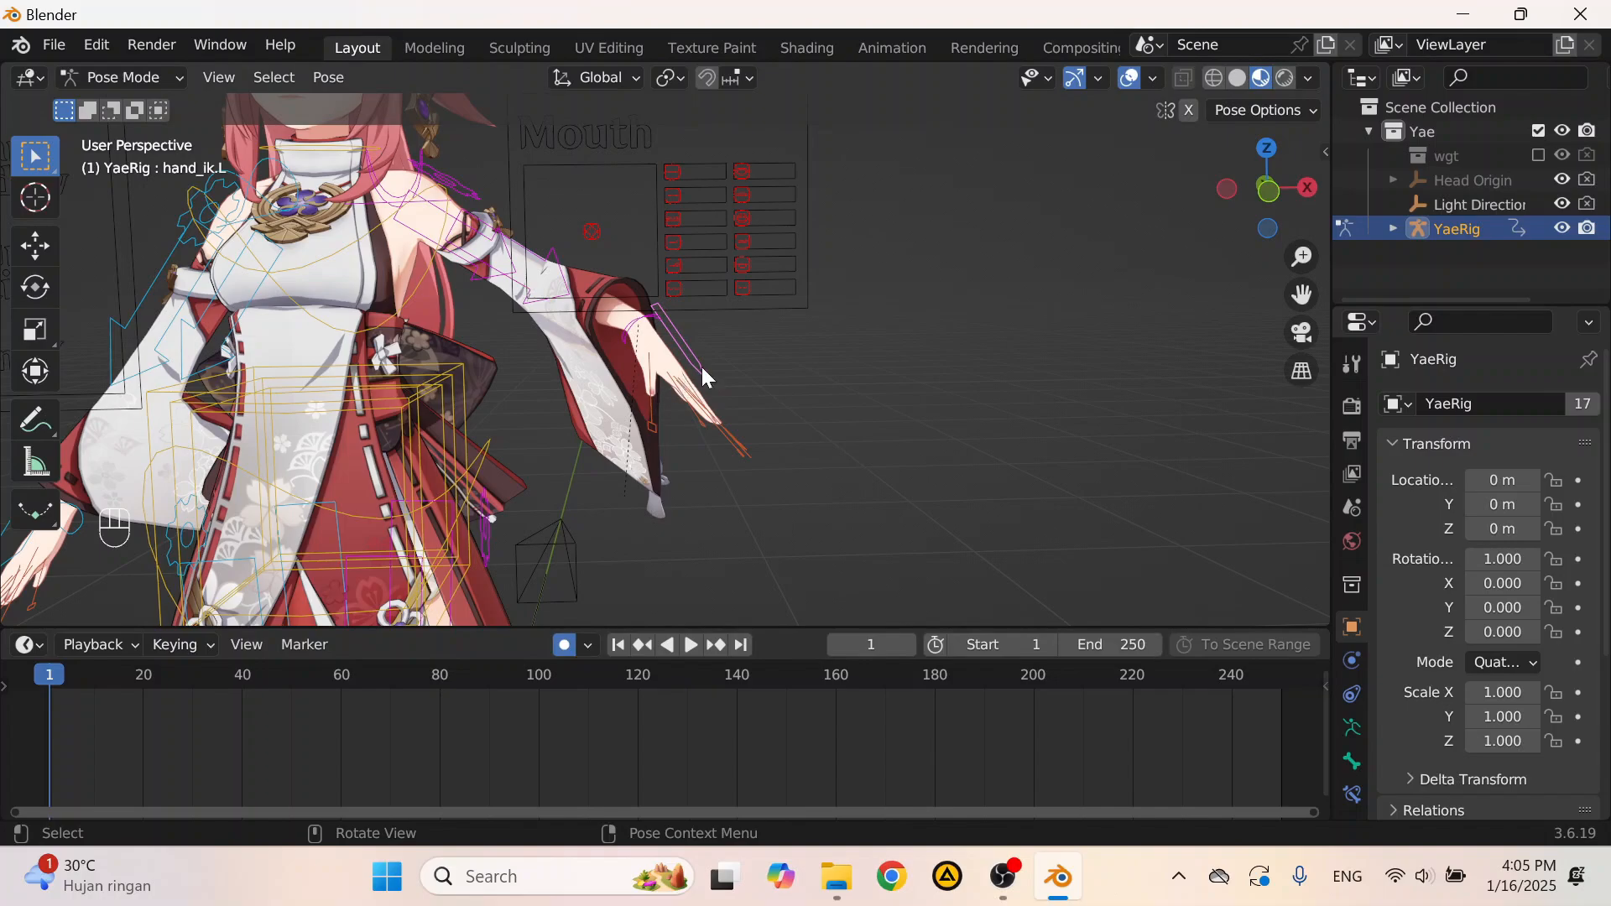
{"action": "key", "text": "g"}
{"action": "left_click", "coordinate": [641, 212]}
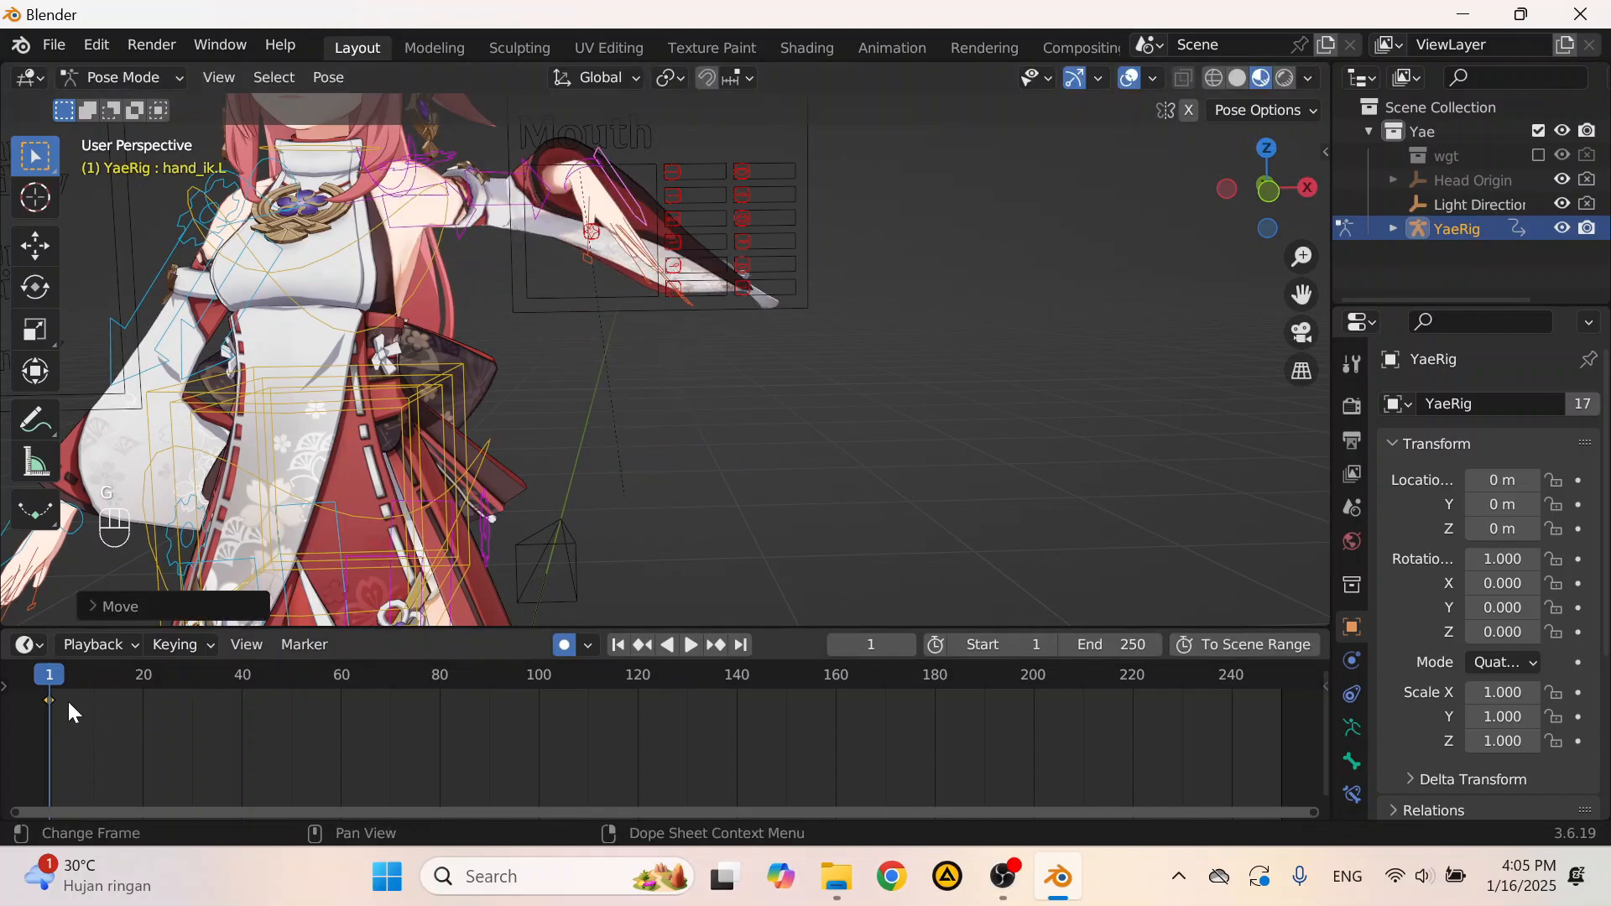
Step: Move the left hand control outward and down at about frame 19 with auto keying on, and play back the motion
{"action": "mouse_move", "coordinate": [65, 685]}
{"action": "left_mouse_down"}
{"action": "mouse_move", "coordinate": [141, 696]}
{"action": "mouse_move", "coordinate": [43, 669]}
{"action": "left_mouse_up"}
{"action": "key", "text": "g"}
{"action": "left_click", "coordinate": [755, 491]}
{"action": "key", "text": "space"}
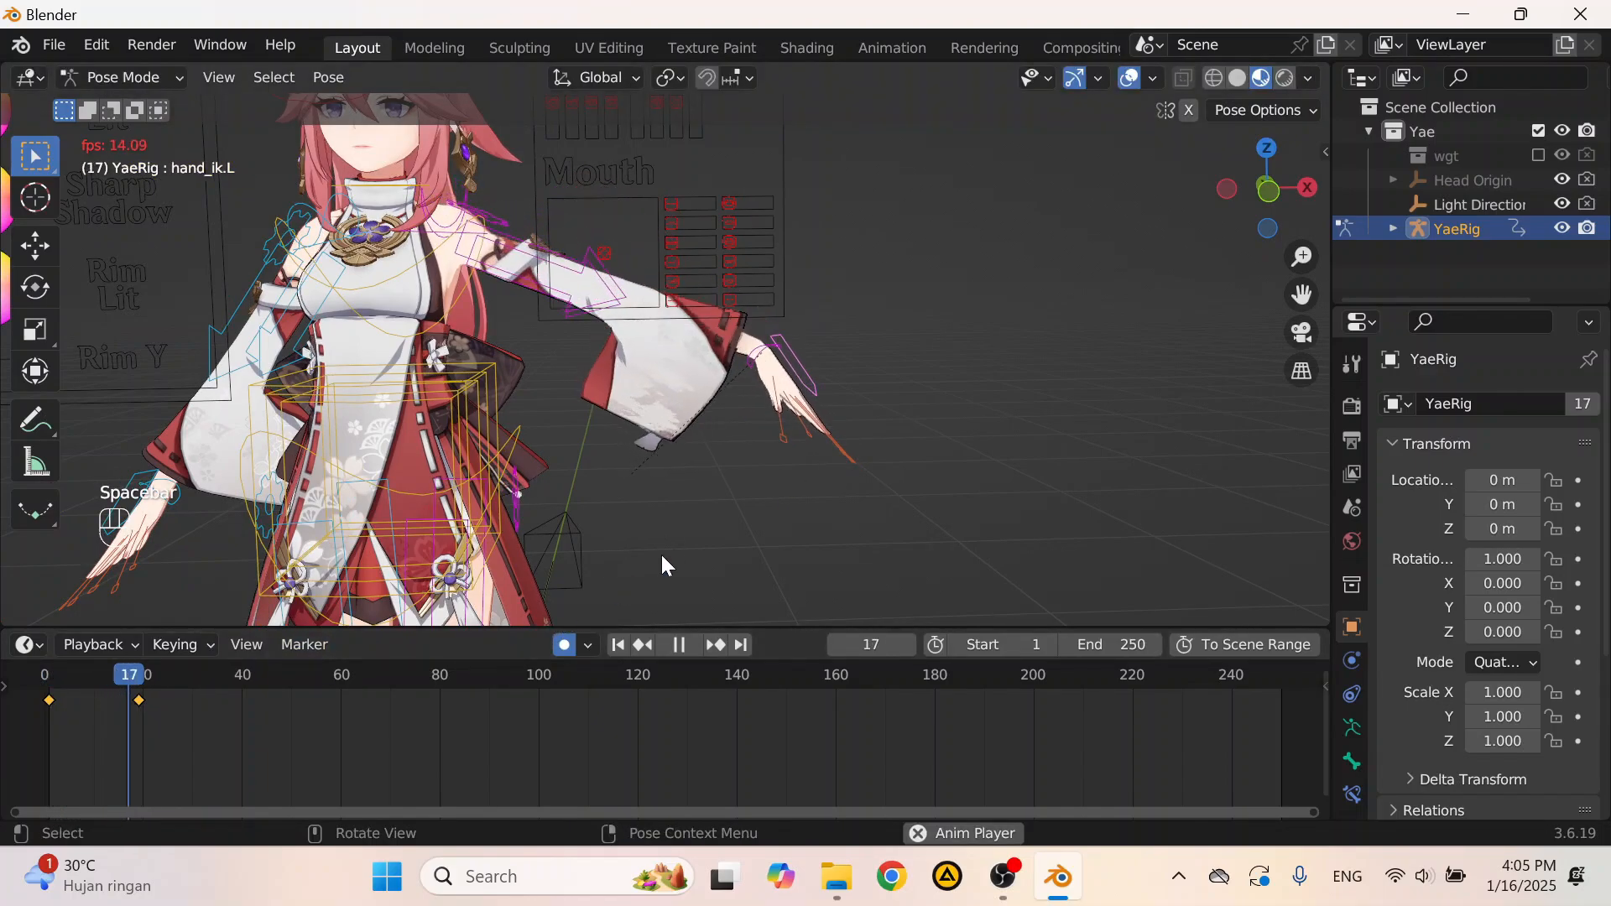
{"action": "key", "text": "space"}
Step: Scrub back to frame 3 and delete all auto-keyed hand keyframes
{"action": "left_click_drag", "start_coordinate": [333, 681], "coordinate": [59, 686]}
{"action": "left_click_drag", "start_coordinate": [160, 724], "coordinate": [11, 678]}
{"action": "key", "text": "Delete"}
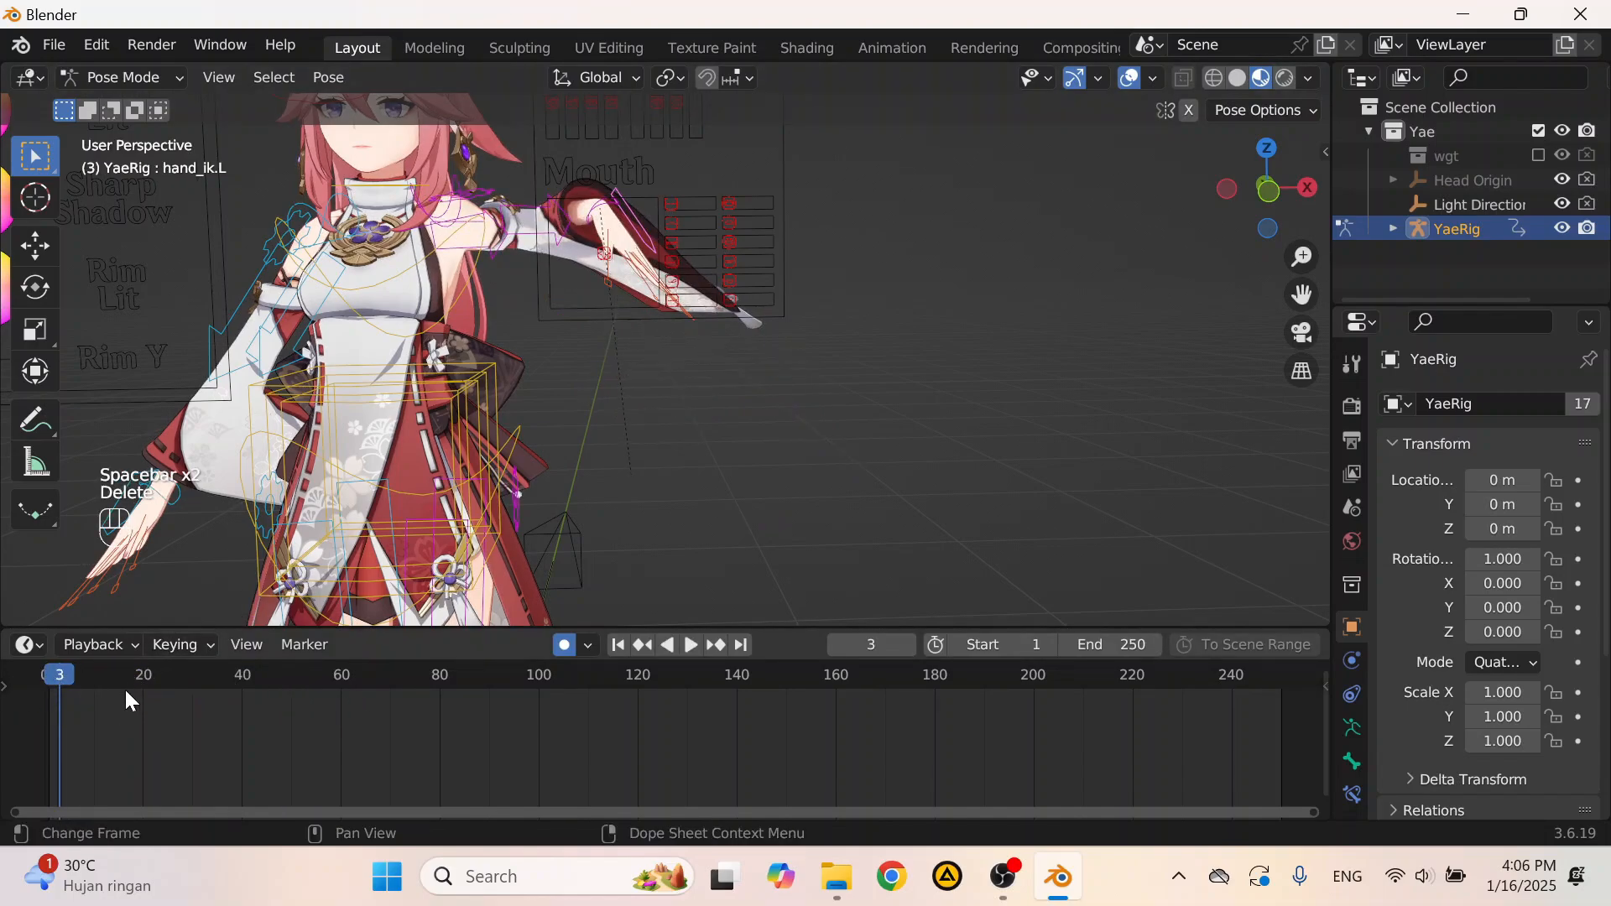
Step: Record live keyframes from frame 0 by moving the left hand control during playback with auto keying on
{"action": "left_click_drag", "start_coordinate": [125, 687], "coordinate": [44, 684]}
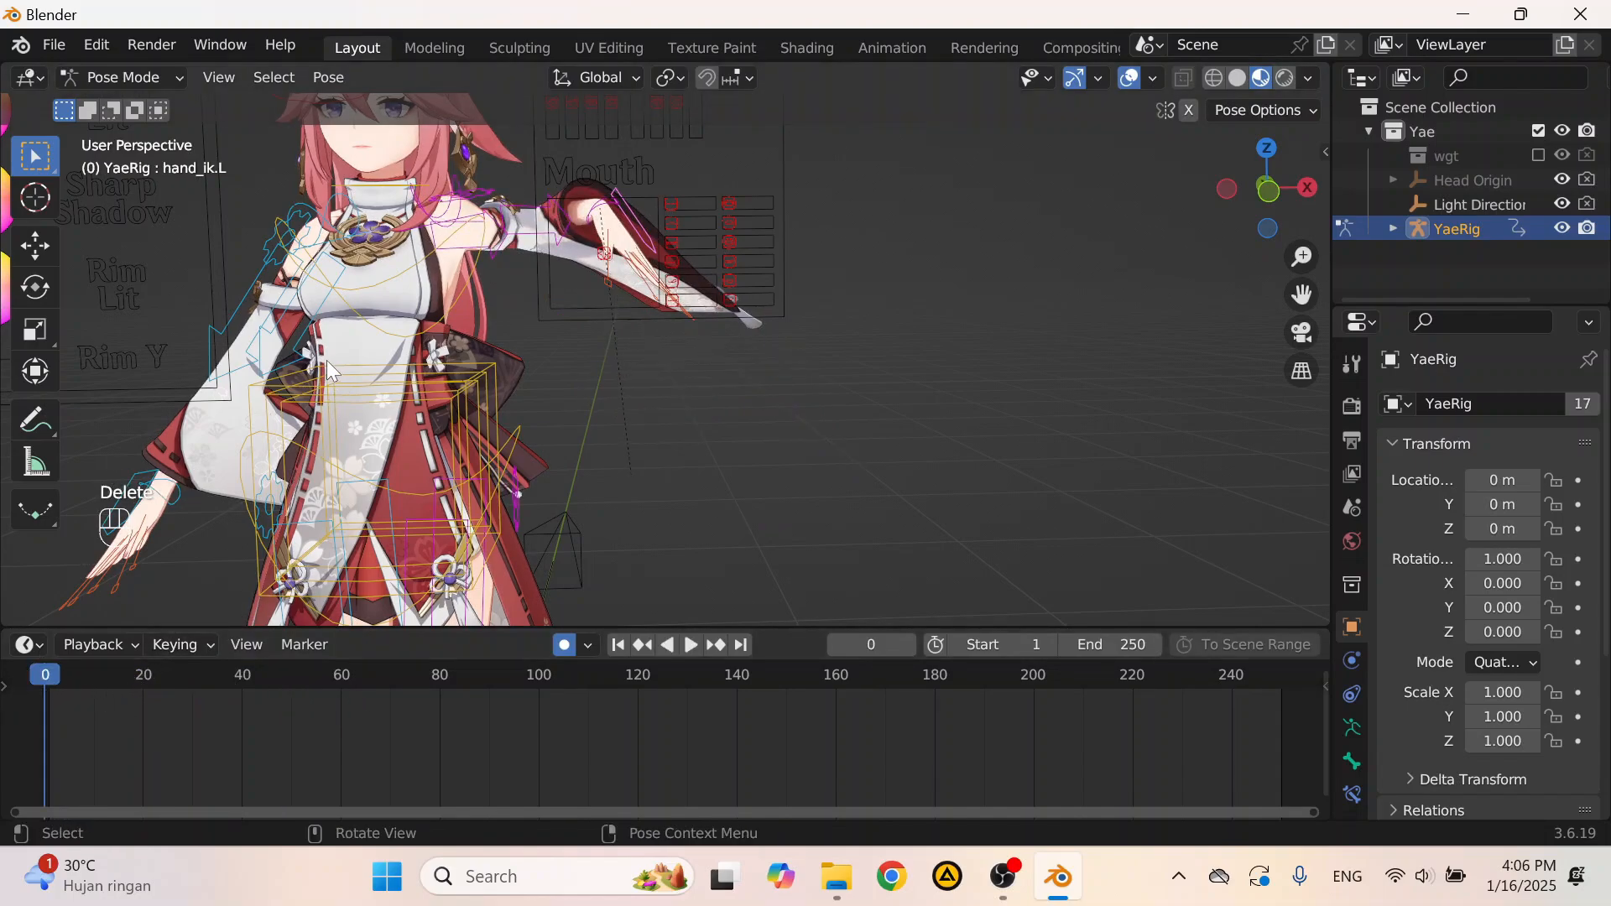
{"action": "left_click", "coordinate": [367, 374]}
{"action": "left_click", "coordinate": [641, 224]}
{"action": "key", "text": "space"}
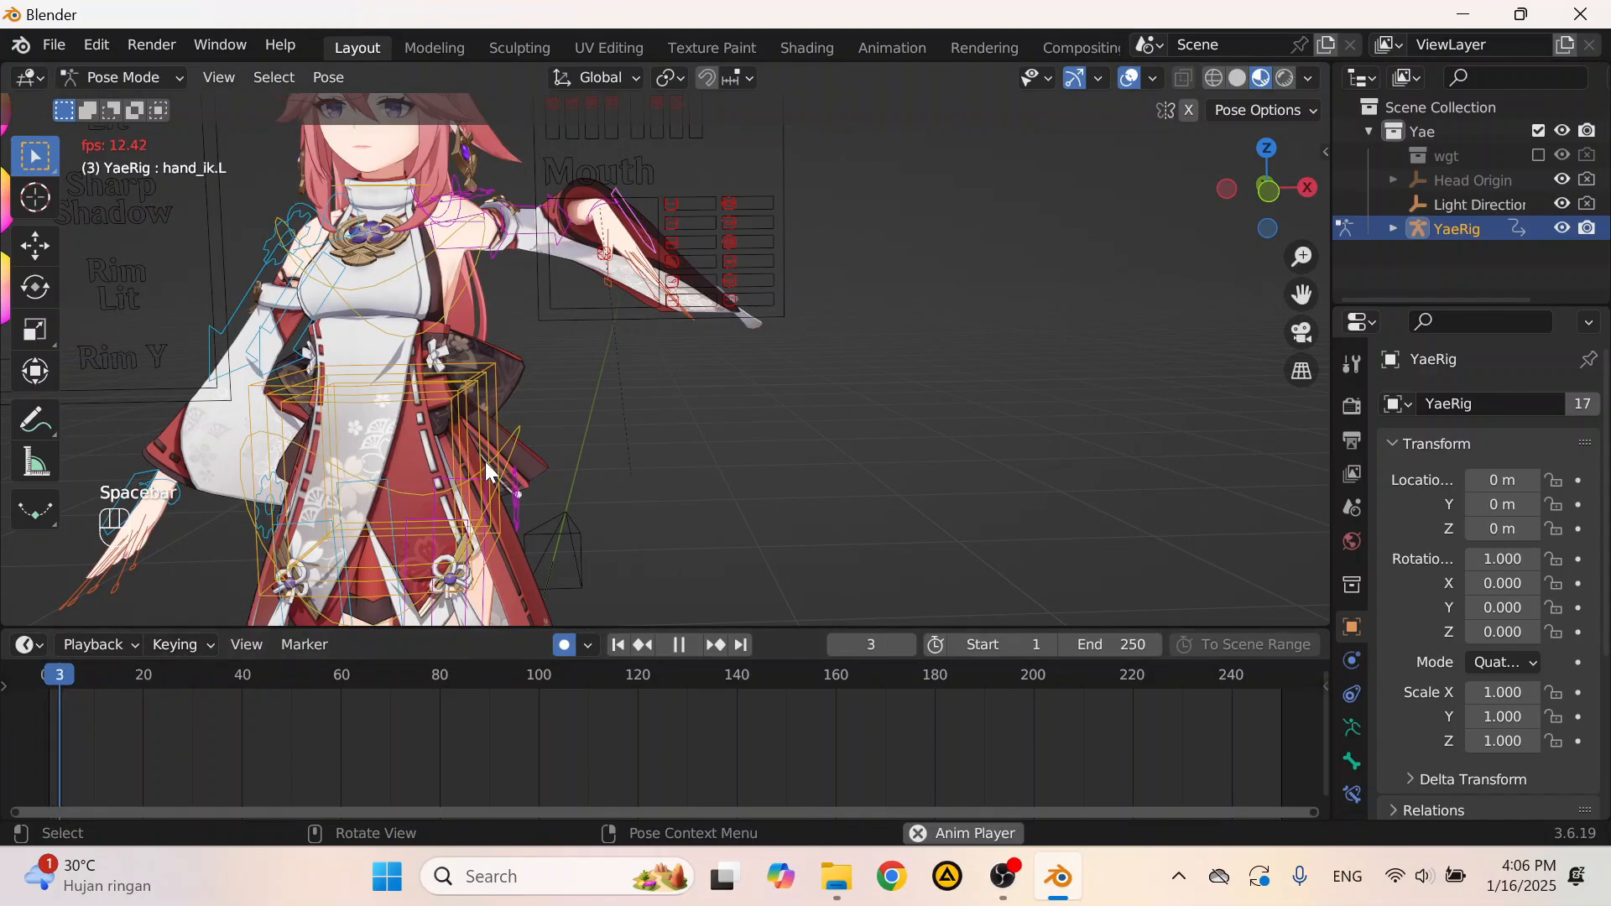
{"action": "key", "text": "g"}
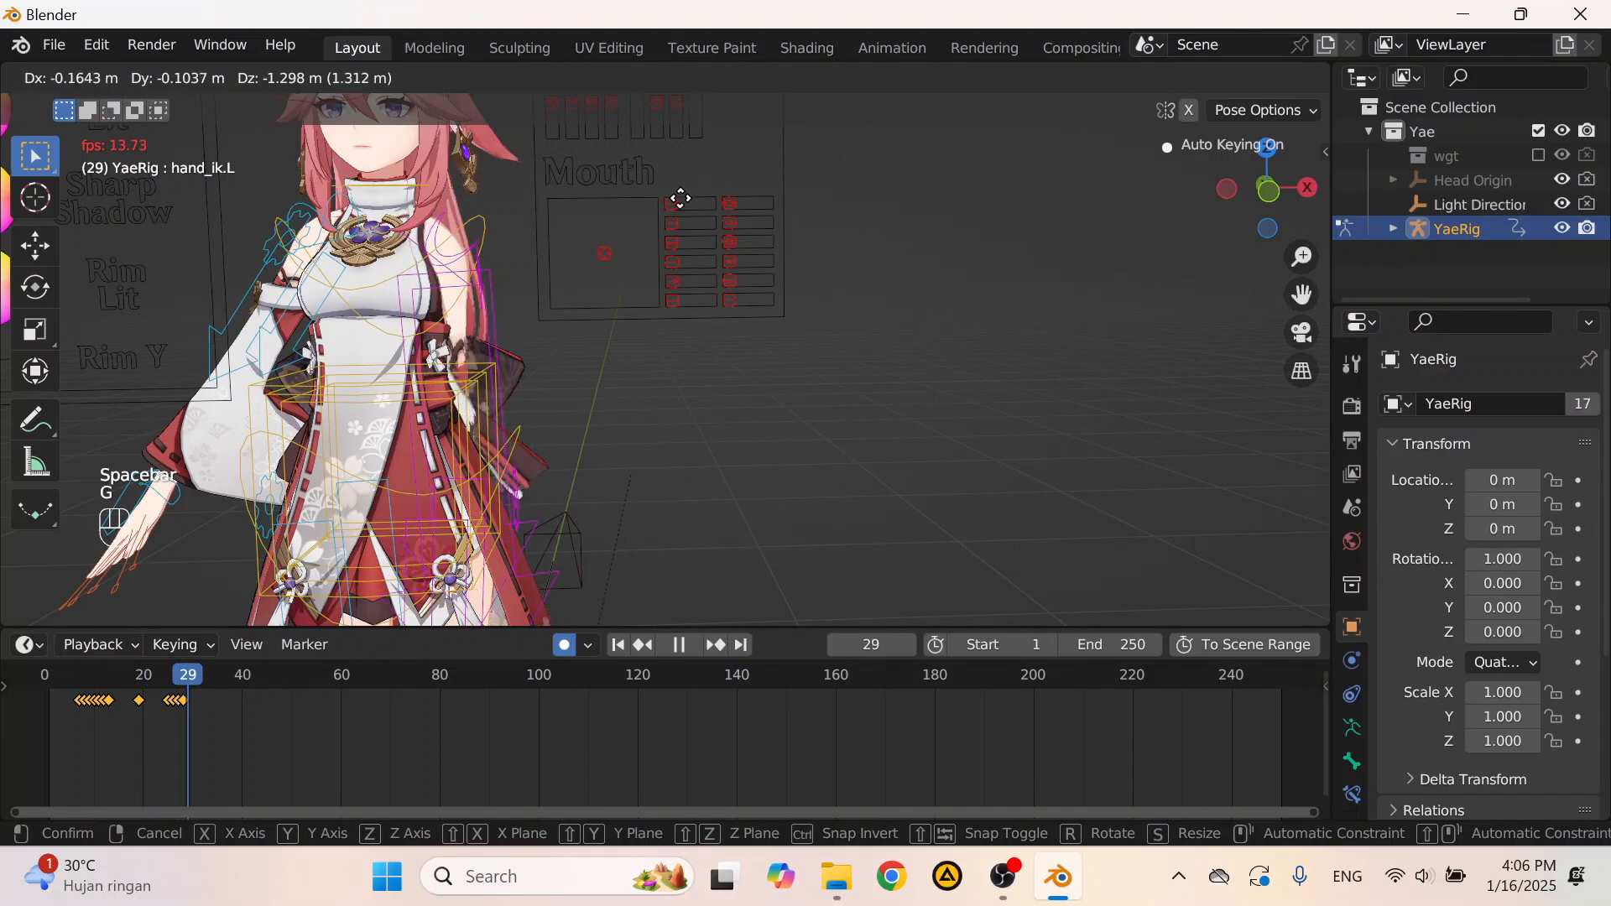
{"action": "left_click", "coordinate": [680, 198]}
{"action": "key", "text": "space"}
Step: Replay the recorded hand motion and delete all of its keyframes
{"action": "left_click_drag", "start_coordinate": [179, 677], "coordinate": [88, 673]}
{"action": "key", "text": "space"}
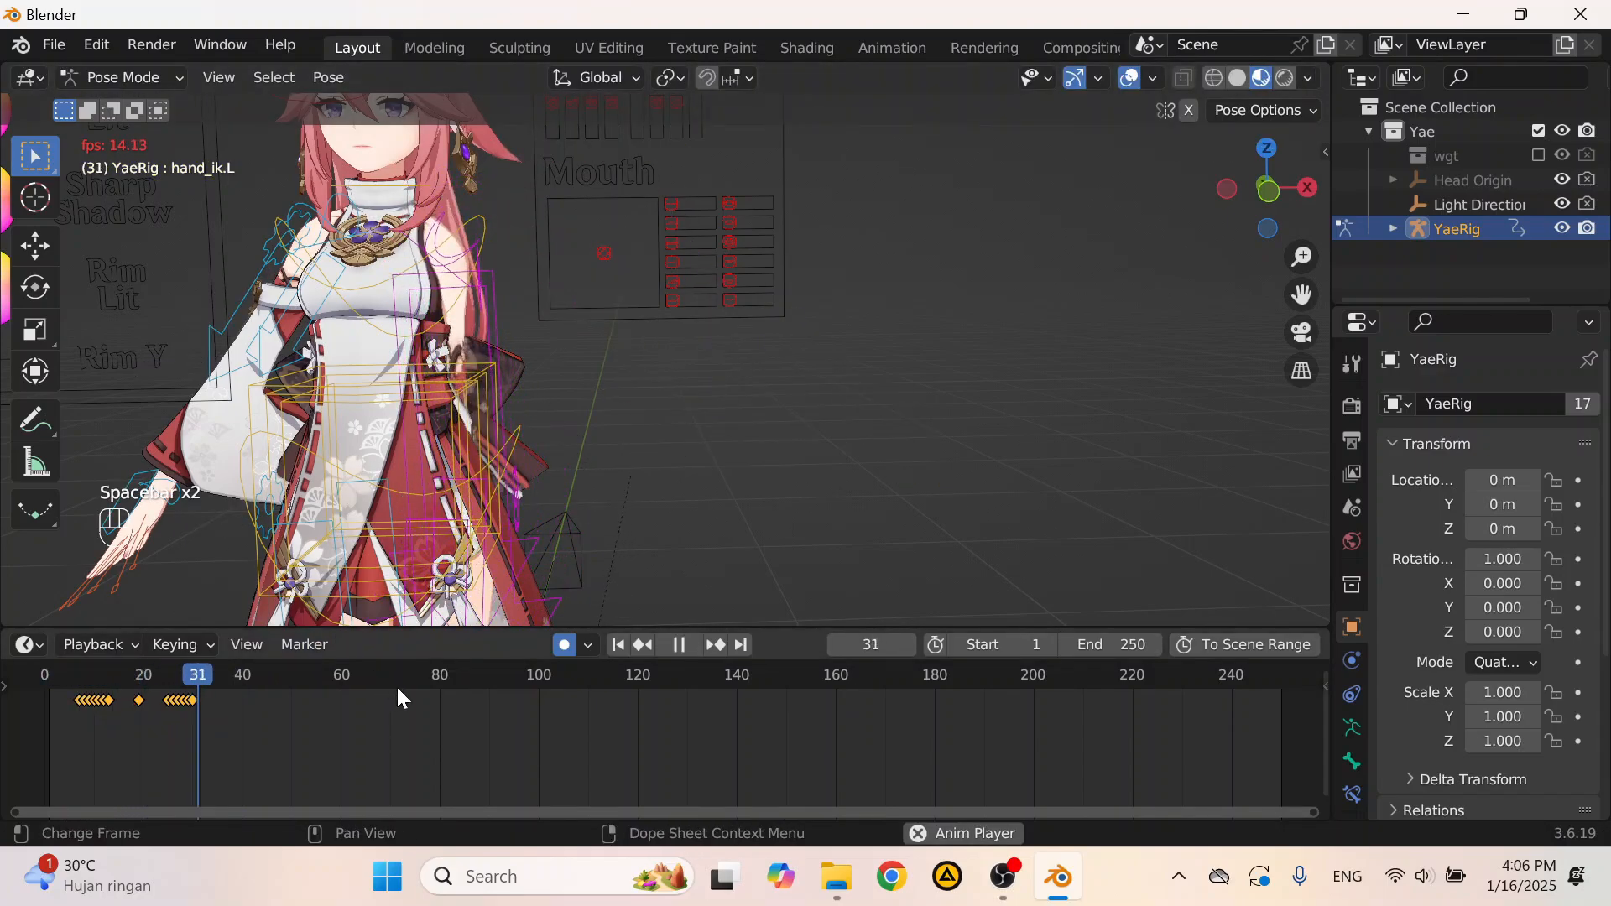
{"action": "left_click_drag", "start_coordinate": [292, 724], "coordinate": [69, 692]}
{"action": "key", "text": "Delete"}
{"action": "key", "text": "space"}
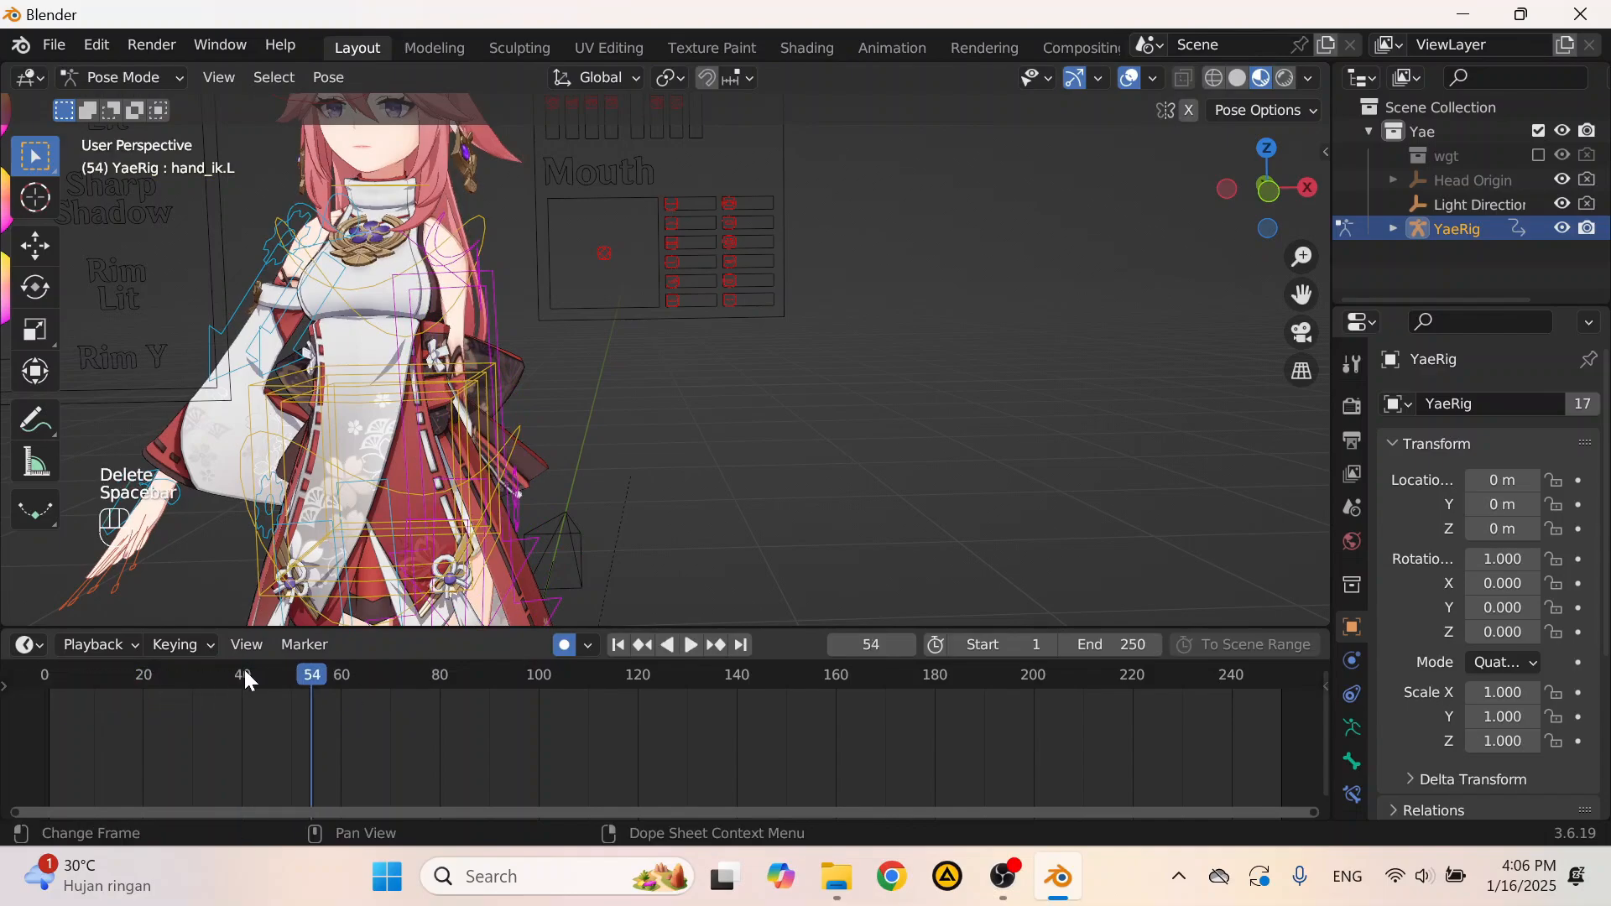
Step: Try moving the left hand control during playback from frame 1 with auto keying off, and stop the playback
{"action": "left_click", "coordinate": [59, 675]}
{"action": "scroll", "coordinate": [514, 390], "scroll_direction": "down", "scroll_amount": 4}
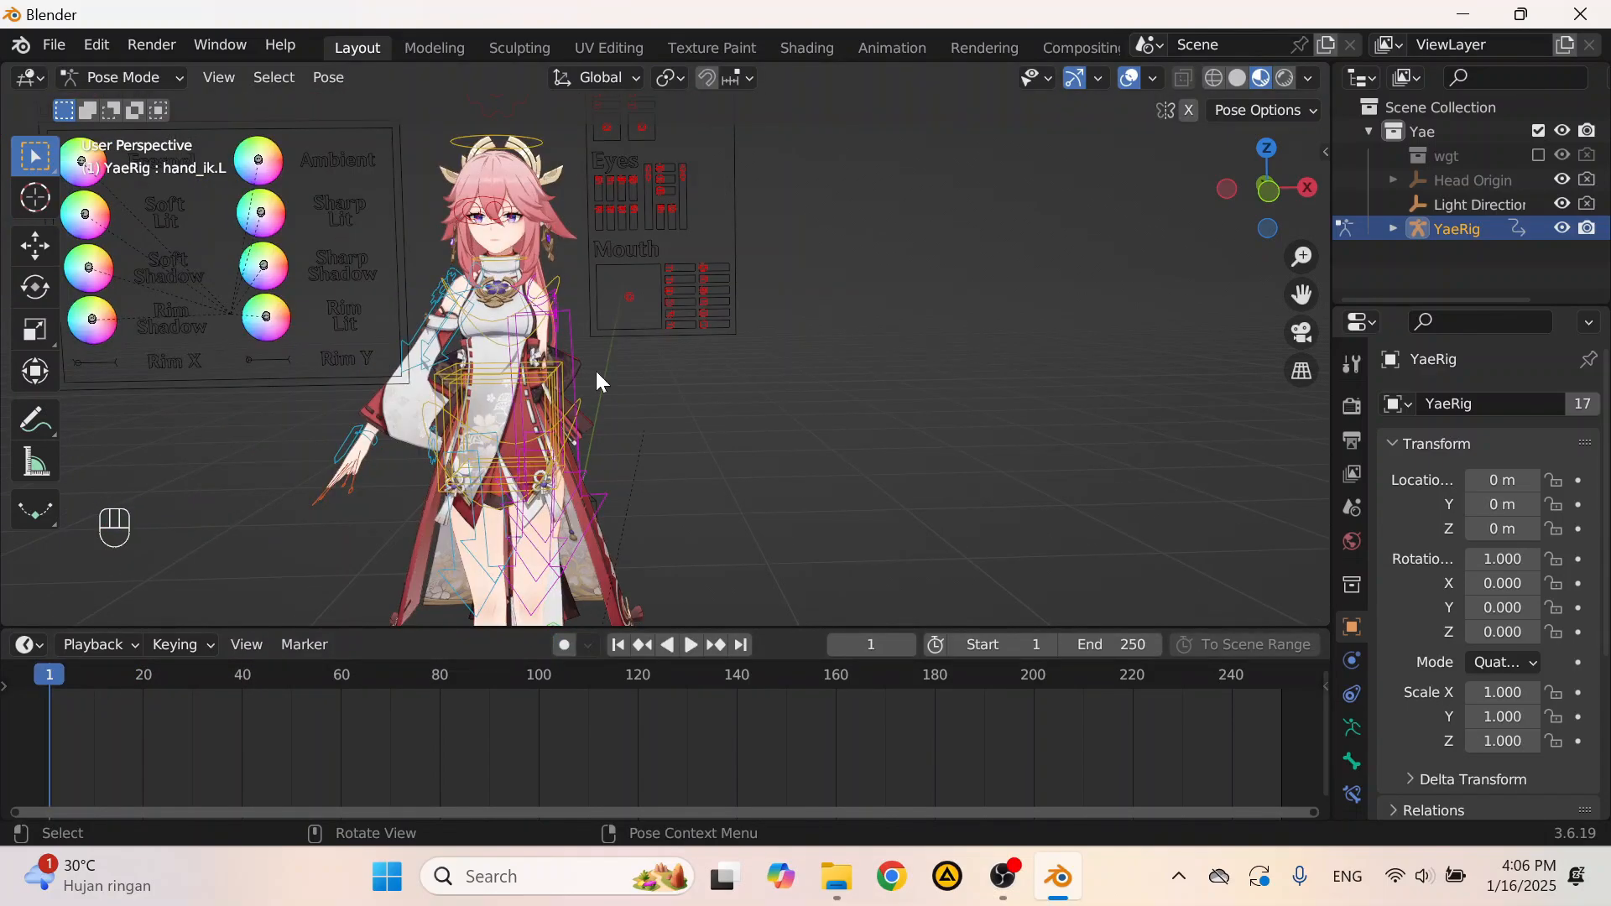
{"action": "middle_click_drag", "start_coordinate": [599, 382], "coordinate": [652, 531], "text": "ctrl"}
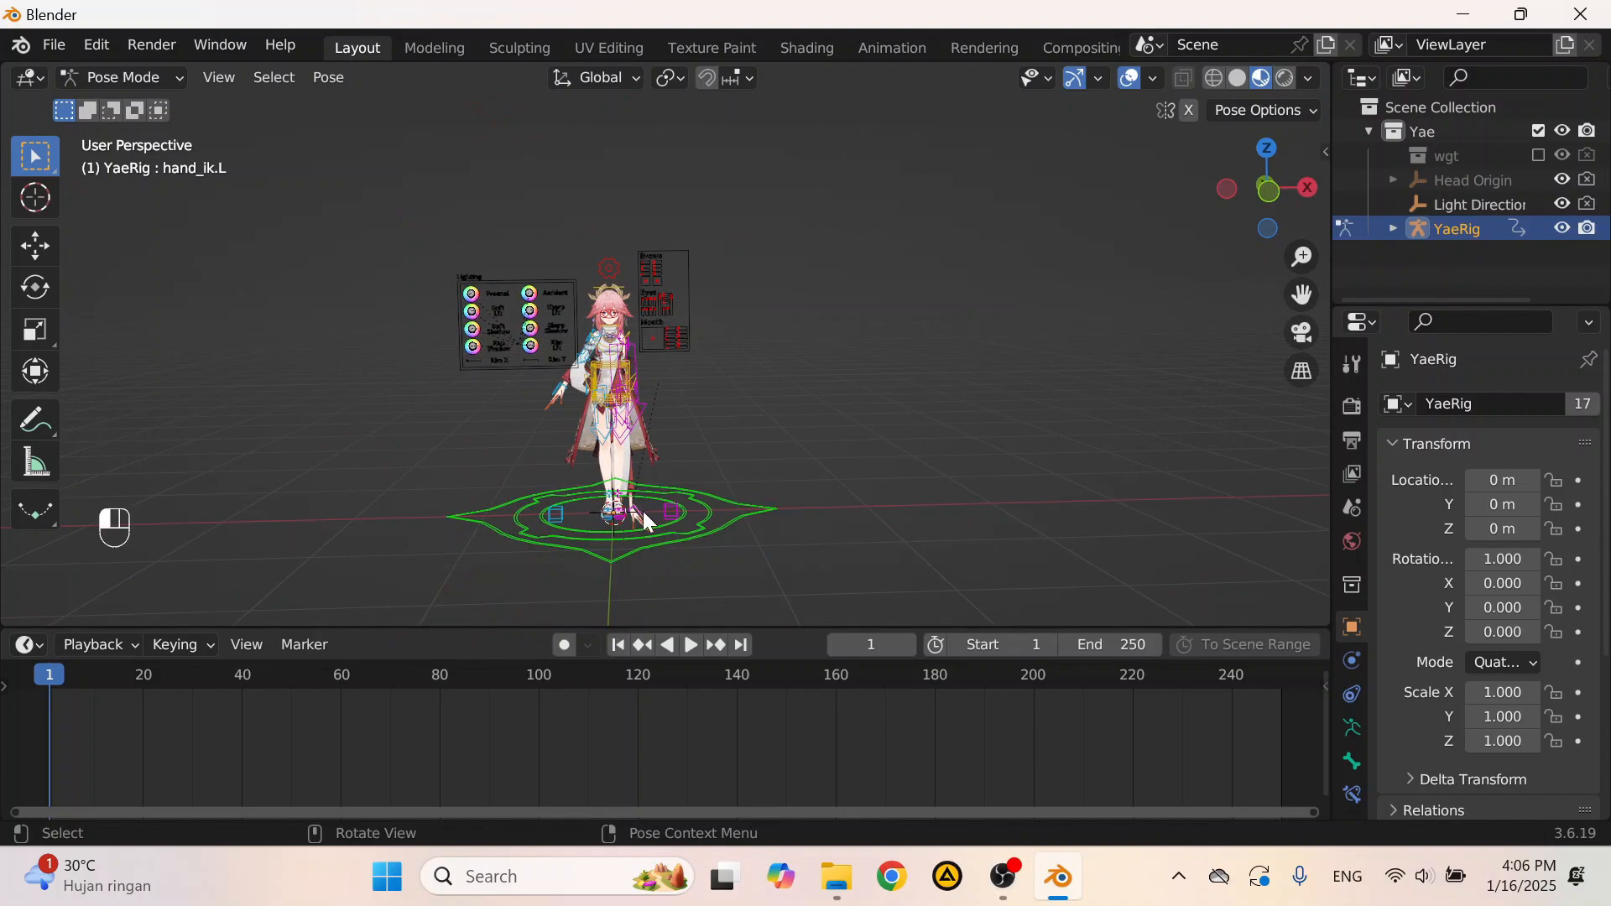
{"action": "key", "text": "space"}
{"action": "key", "text": "g"}
{"action": "left_click", "coordinate": [662, 500]}
{"action": "left_click", "coordinate": [616, 602]}
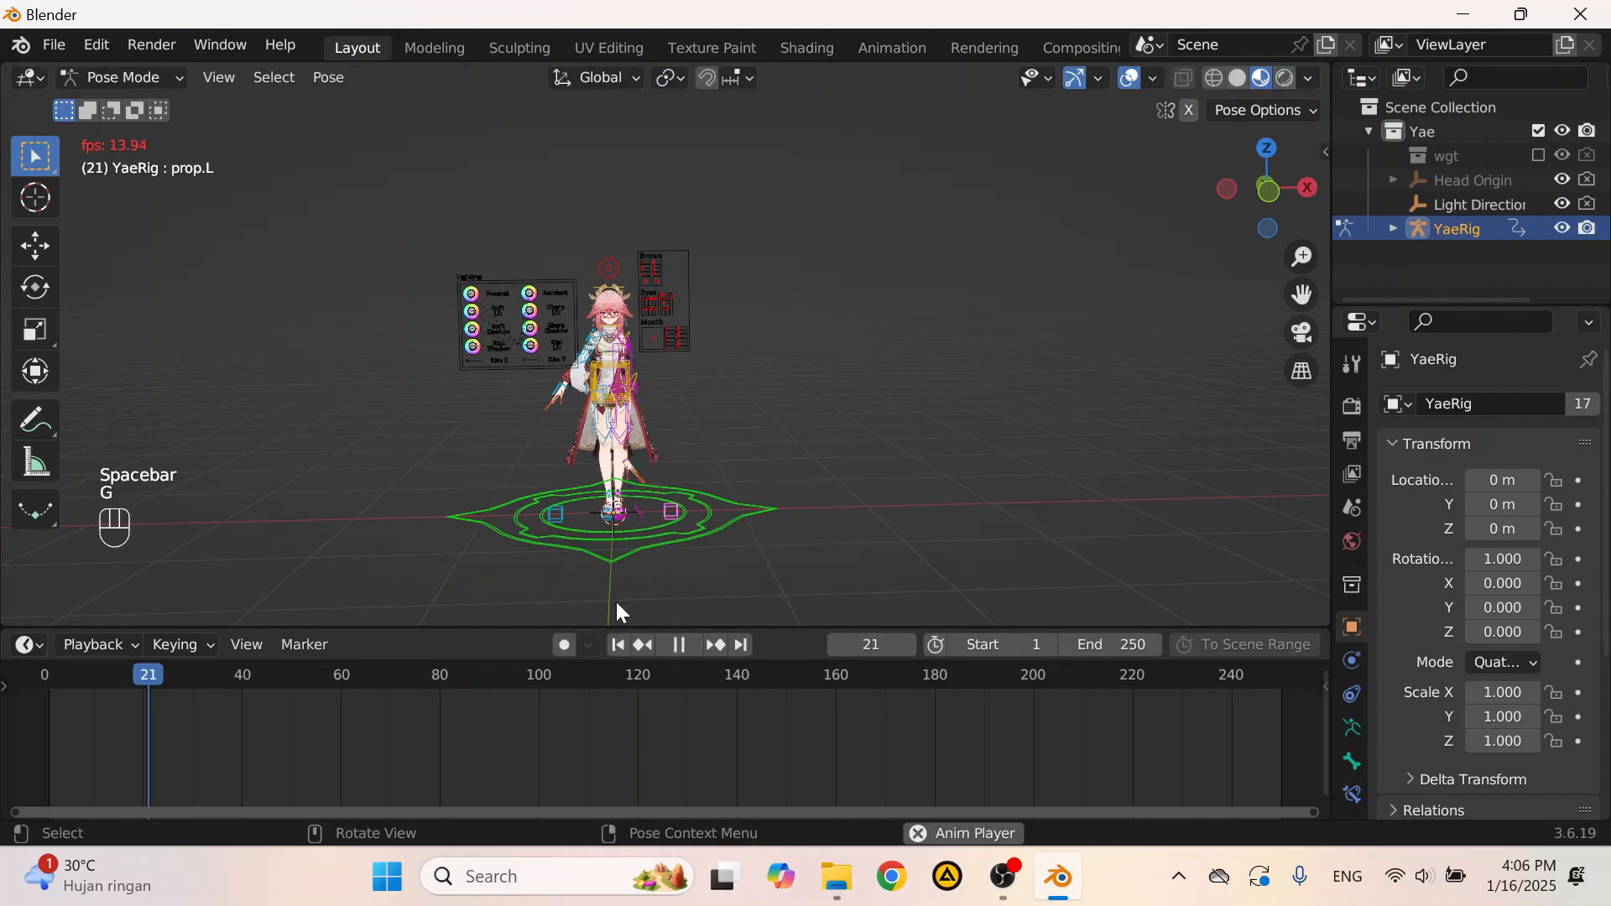
{"action": "key", "text": "space"}
{"action": "scroll", "coordinate": [617, 503], "scroll_direction": "up", "scroll_amount": 3}
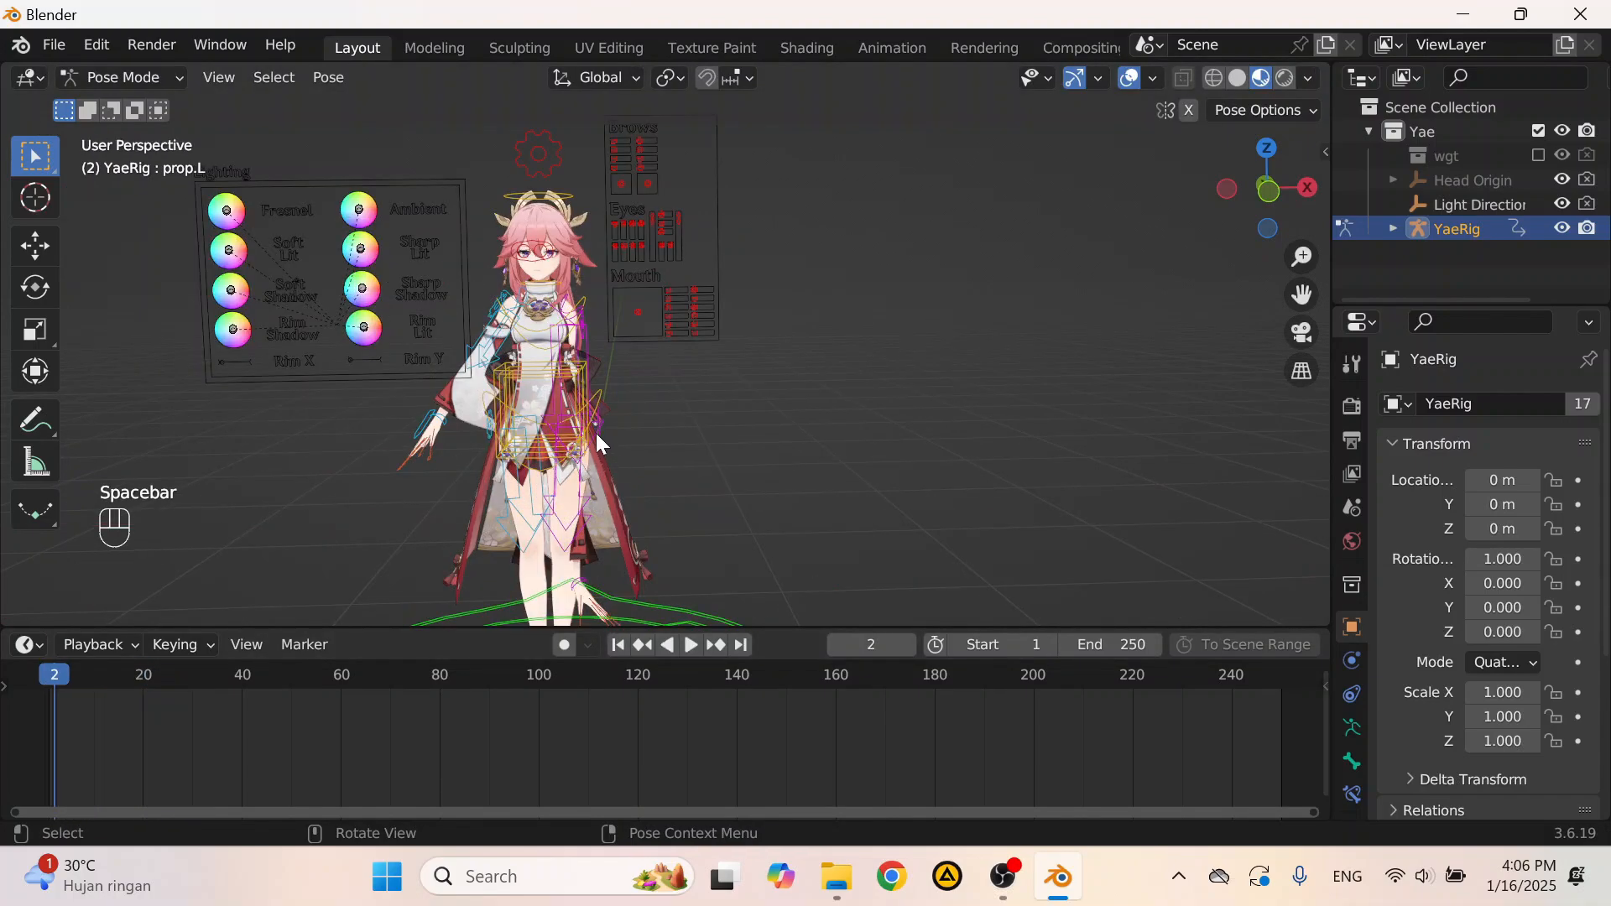
Step: Undo the recent changes back to the point before the recorded hand keyframes were deleted
{"action": "key", "text": "ctrl+z"}
{"action": "key", "text": "ctrl+z"}
{"action": "key", "text": "ctrl+z"}
{"action": "key", "text": "ctrl+z"}
{"action": "key", "text": "ctrl+z"}
{"action": "key", "text": "ctrl+z"}
{"action": "key", "text": "ctrl+z"}
{"action": "key", "text": "ctrl+z"}
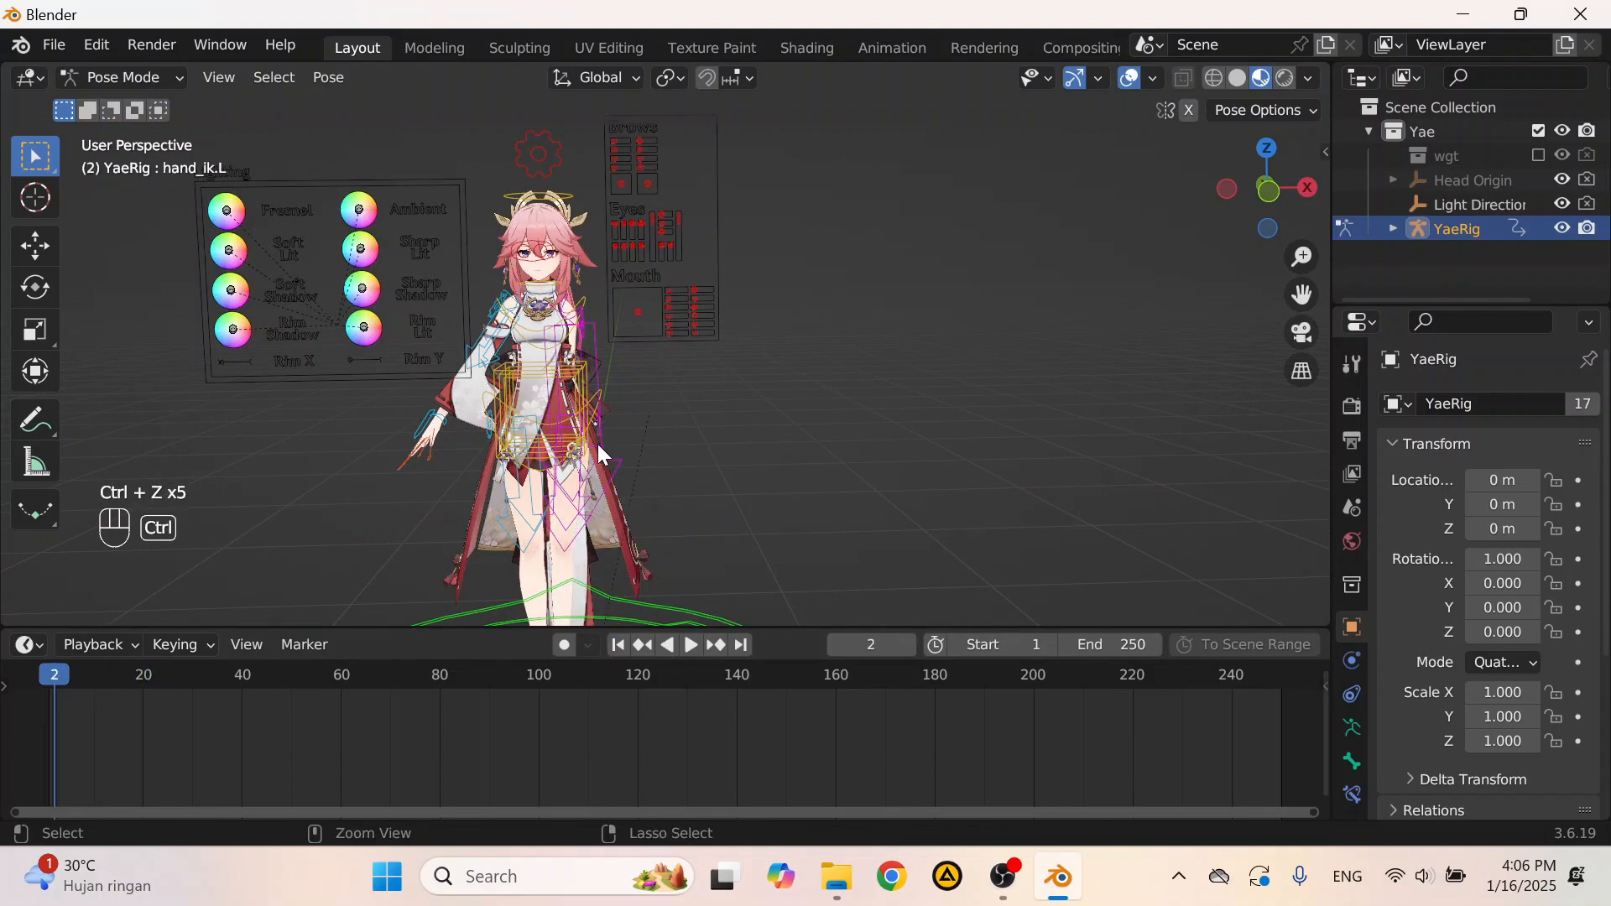
Step: Delete the recorded keyframes again and reset the left hand control's location to its rest pose
{"action": "middle_click_drag", "start_coordinate": [598, 444], "coordinate": [409, 468]}
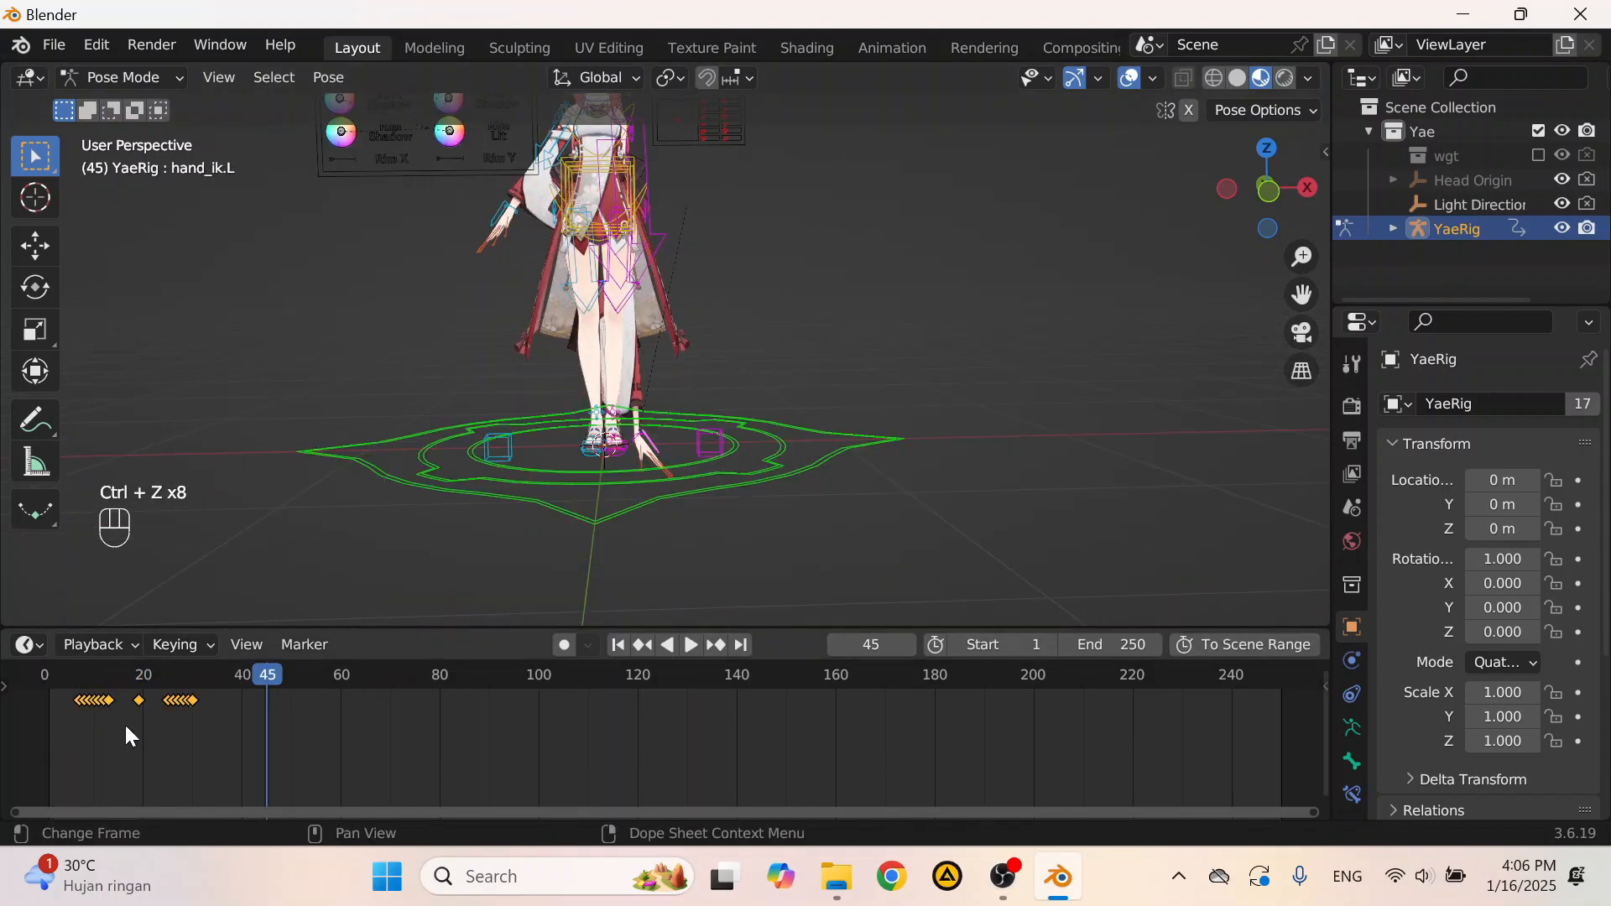
{"action": "key", "text": "Delete"}
{"action": "scroll", "coordinate": [285, 712], "scroll_direction": "up", "scroll_amount": 1}
{"action": "scroll", "coordinate": [600, 501], "scroll_direction": "up", "scroll_amount": 3}
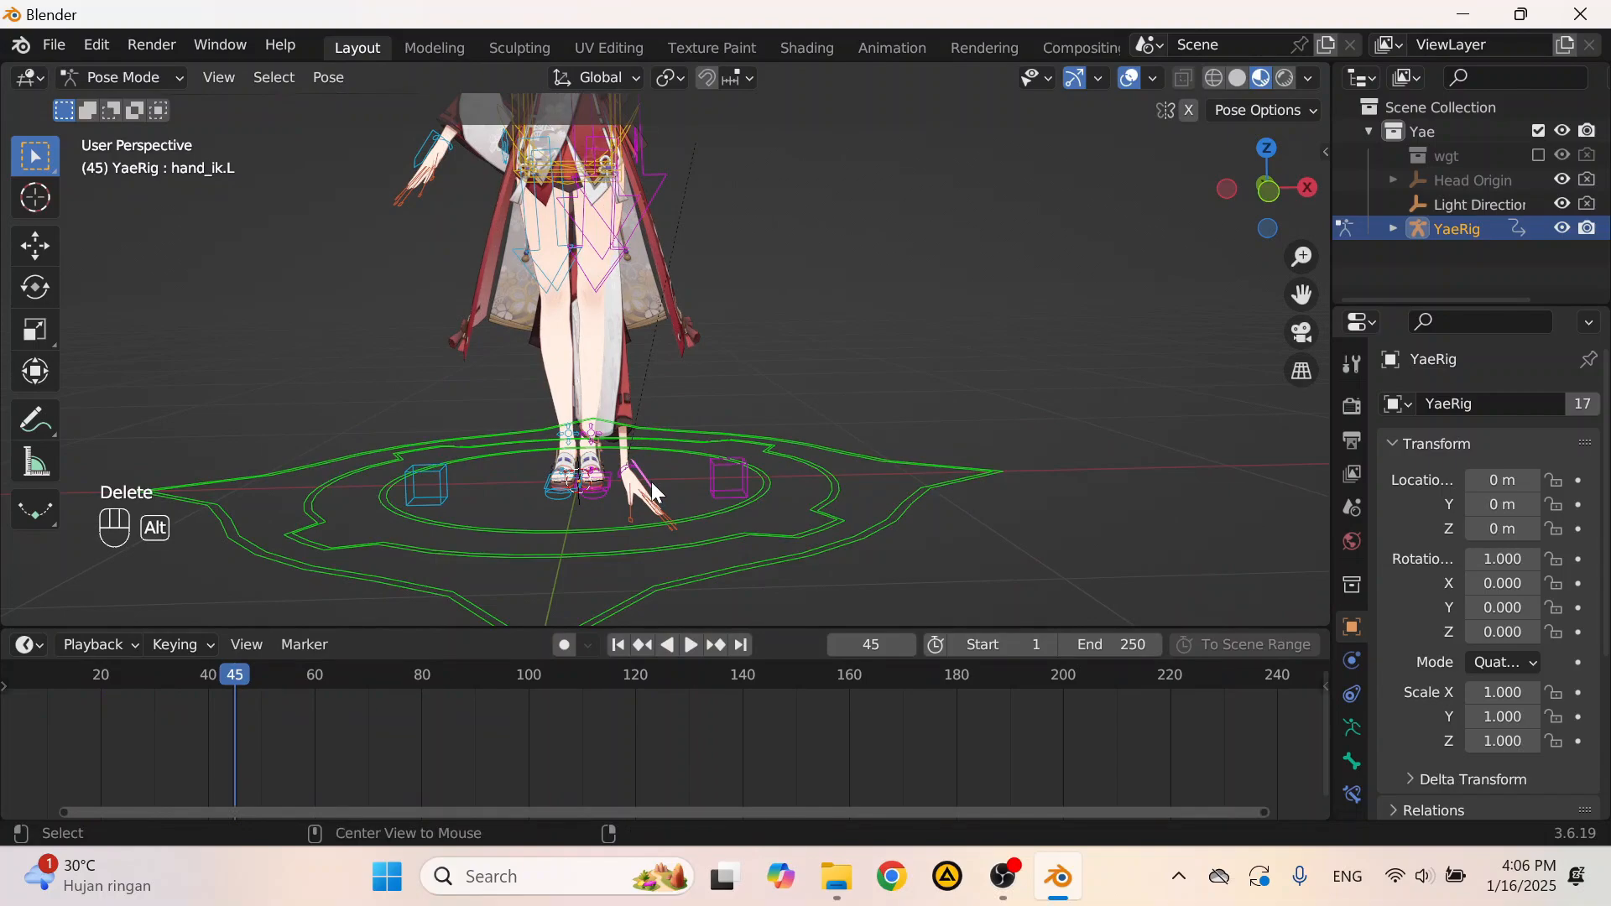
{"action": "key", "text": "alt+g"}
{"action": "key", "text": "alt+t"}
{"action": "middle_click_drag", "start_coordinate": [688, 302], "coordinate": [734, 380]}
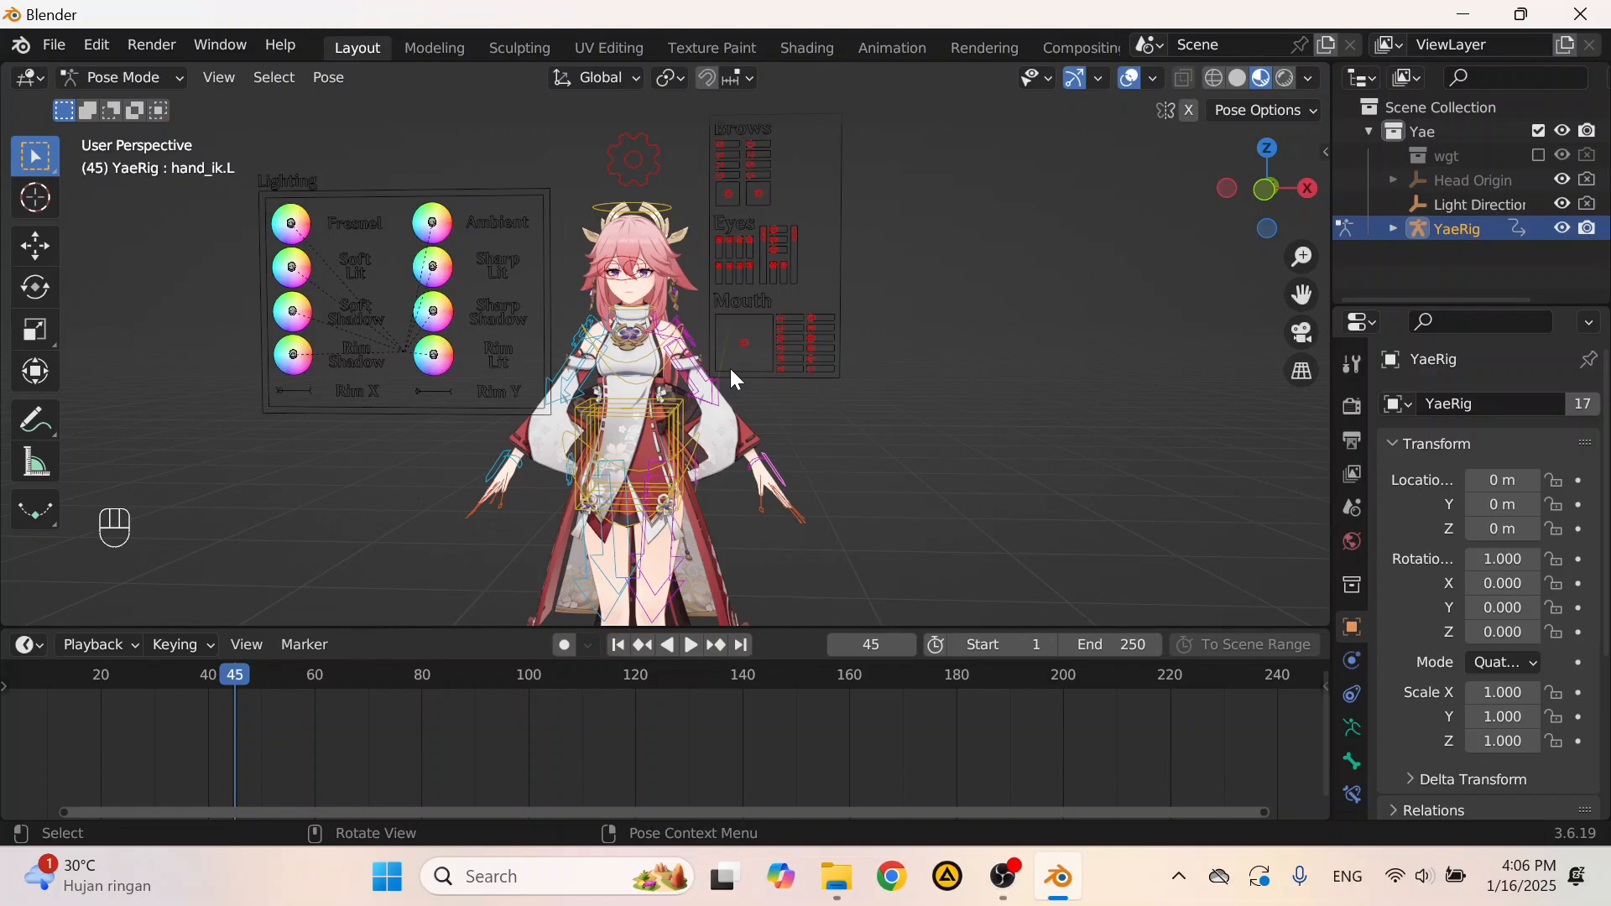
Step: Try moving the torso control at the character's waist, and undo the move
{"action": "mouse_move", "coordinate": [730, 370]}
{"action": "middle_mouse_down"}
{"action": "mouse_move", "coordinate": [772, 381]}
{"action": "mouse_move", "coordinate": [738, 391]}
{"action": "middle_mouse_up"}
{"action": "scroll", "coordinate": [518, 365], "scroll_direction": "up", "scroll_amount": 5}
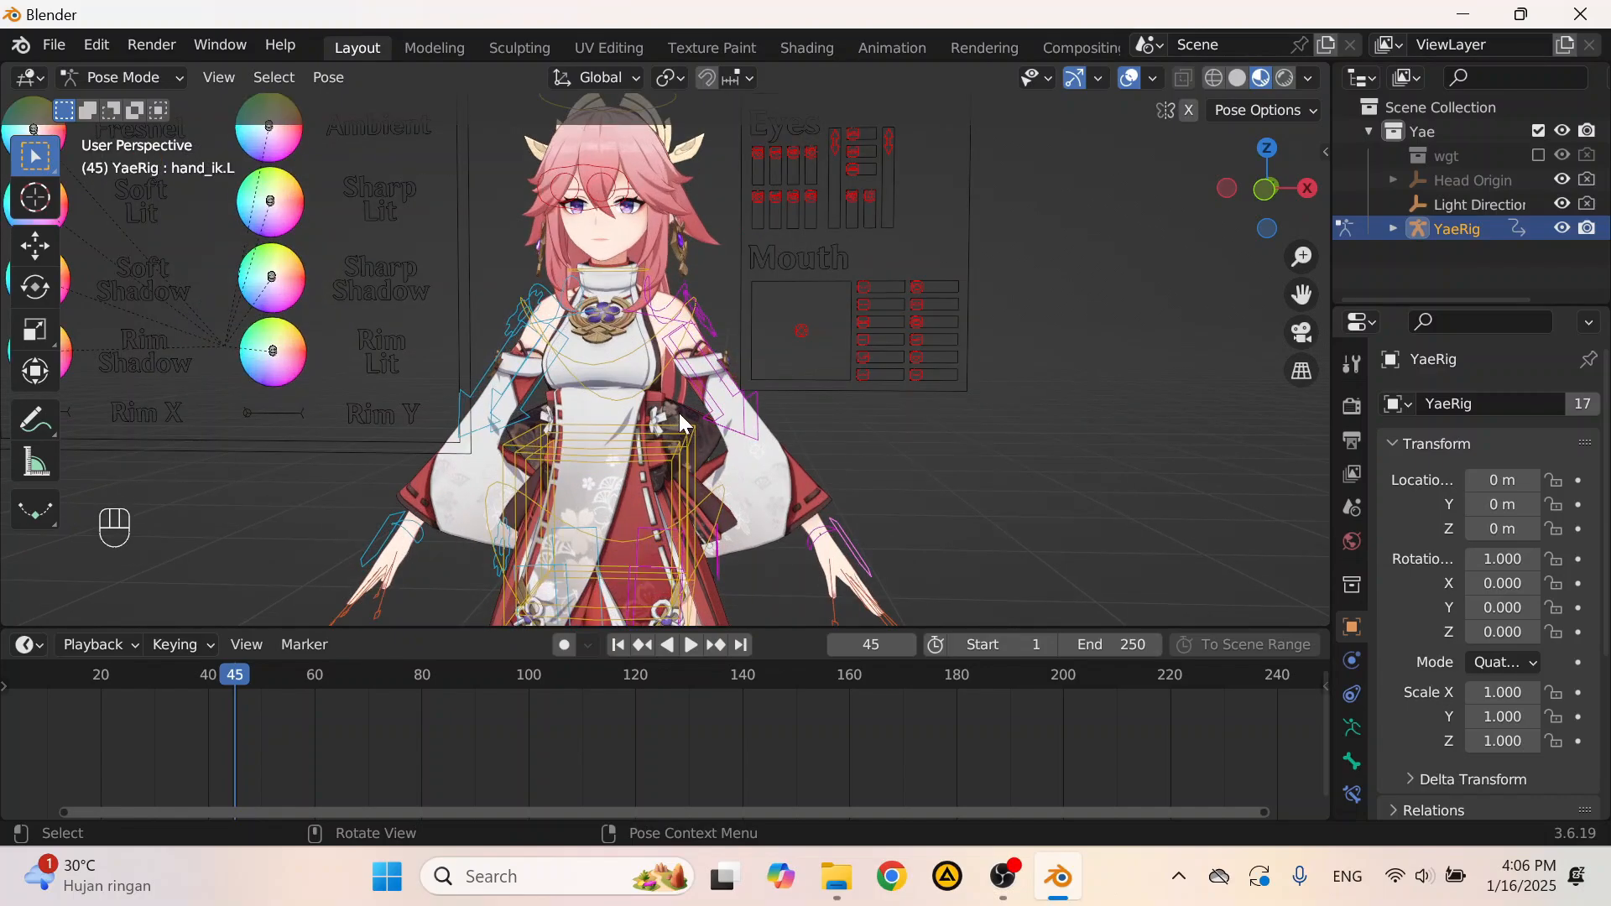
{"action": "left_click", "coordinate": [682, 426]}
{"action": "scroll", "coordinate": [682, 469], "scroll_direction": "up", "scroll_amount": 3}
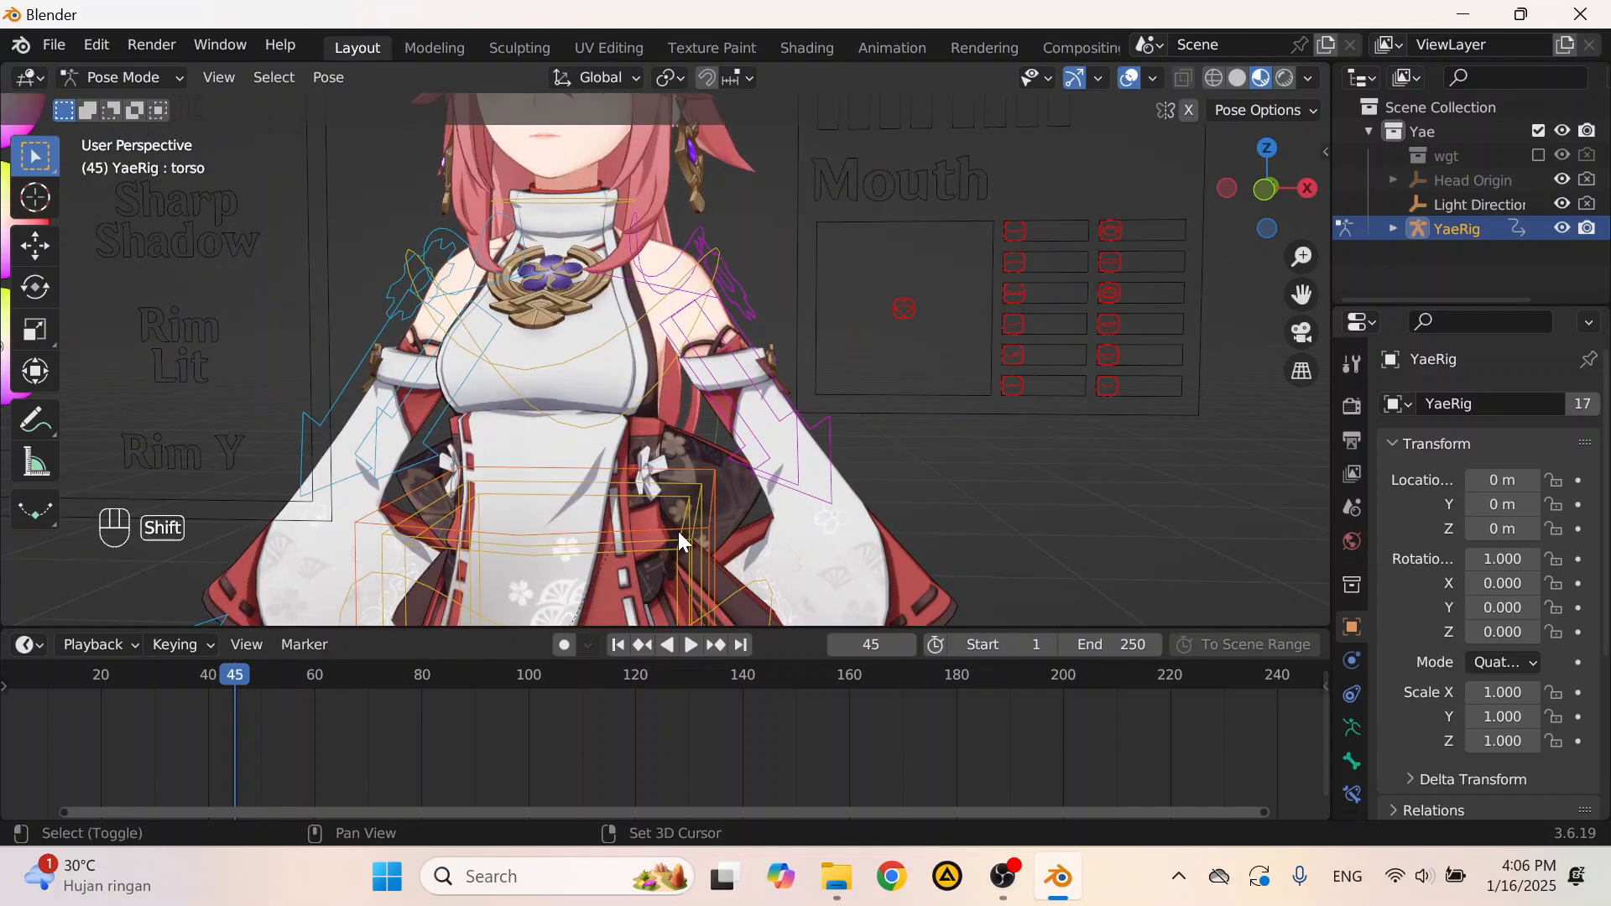
{"action": "middle_click_drag", "start_coordinate": [678, 531], "coordinate": [695, 403], "text": "shift"}
{"action": "scroll", "coordinate": [702, 413], "scroll_direction": "up", "scroll_amount": 3}
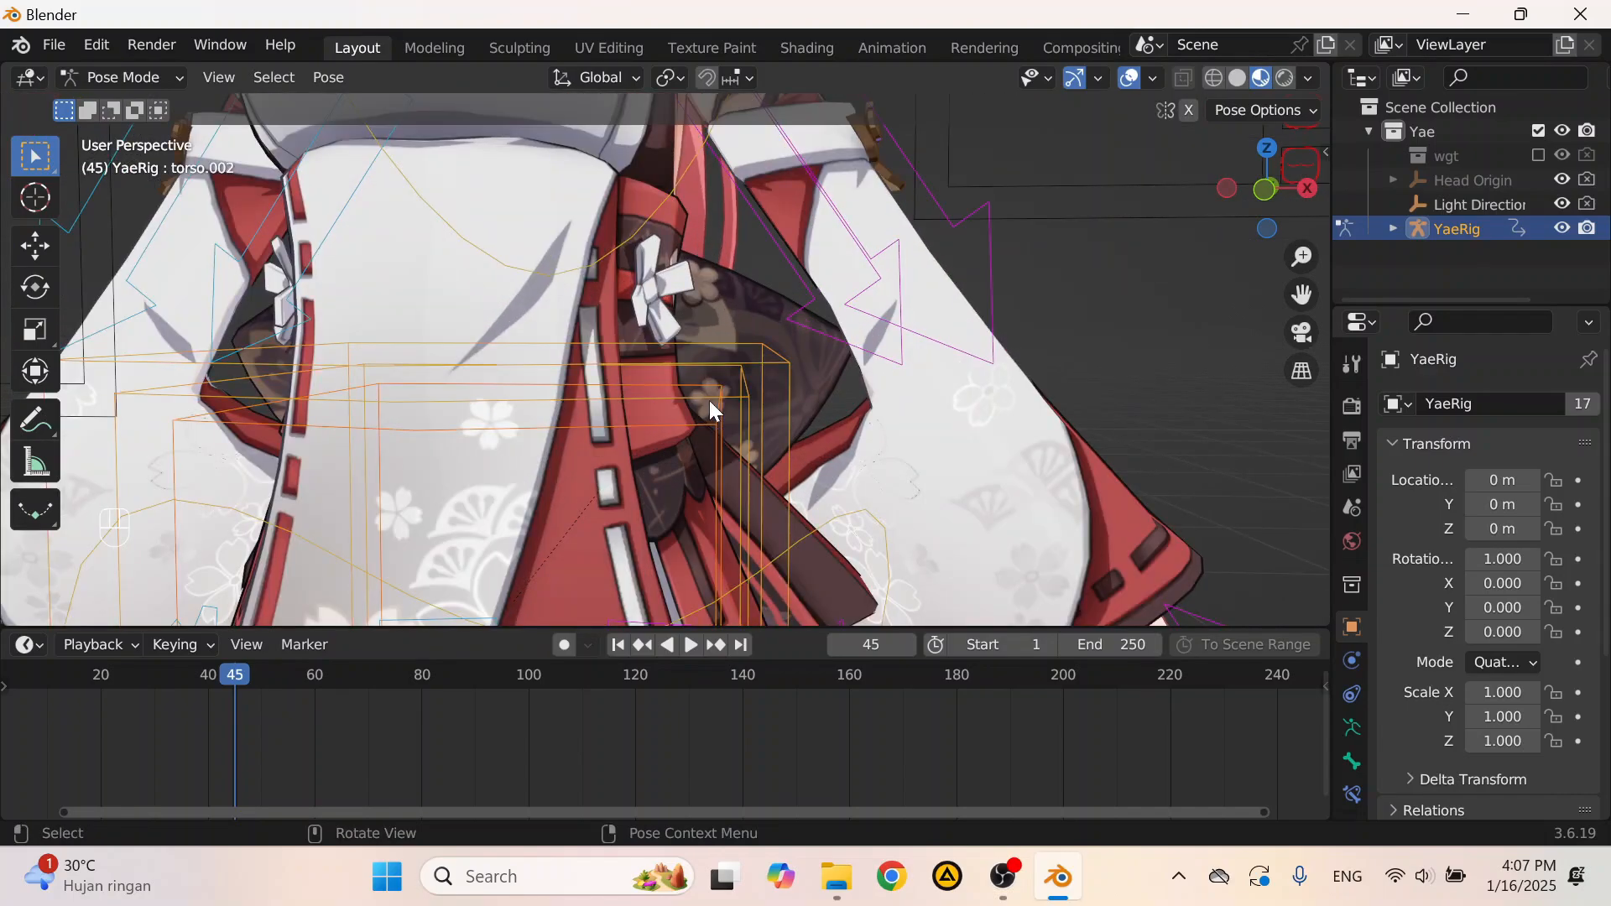
{"action": "key", "text": "g"}
{"action": "left_click", "coordinate": [687, 377]}
{"action": "scroll", "coordinate": [705, 381], "scroll_direction": "down", "scroll_amount": 5}
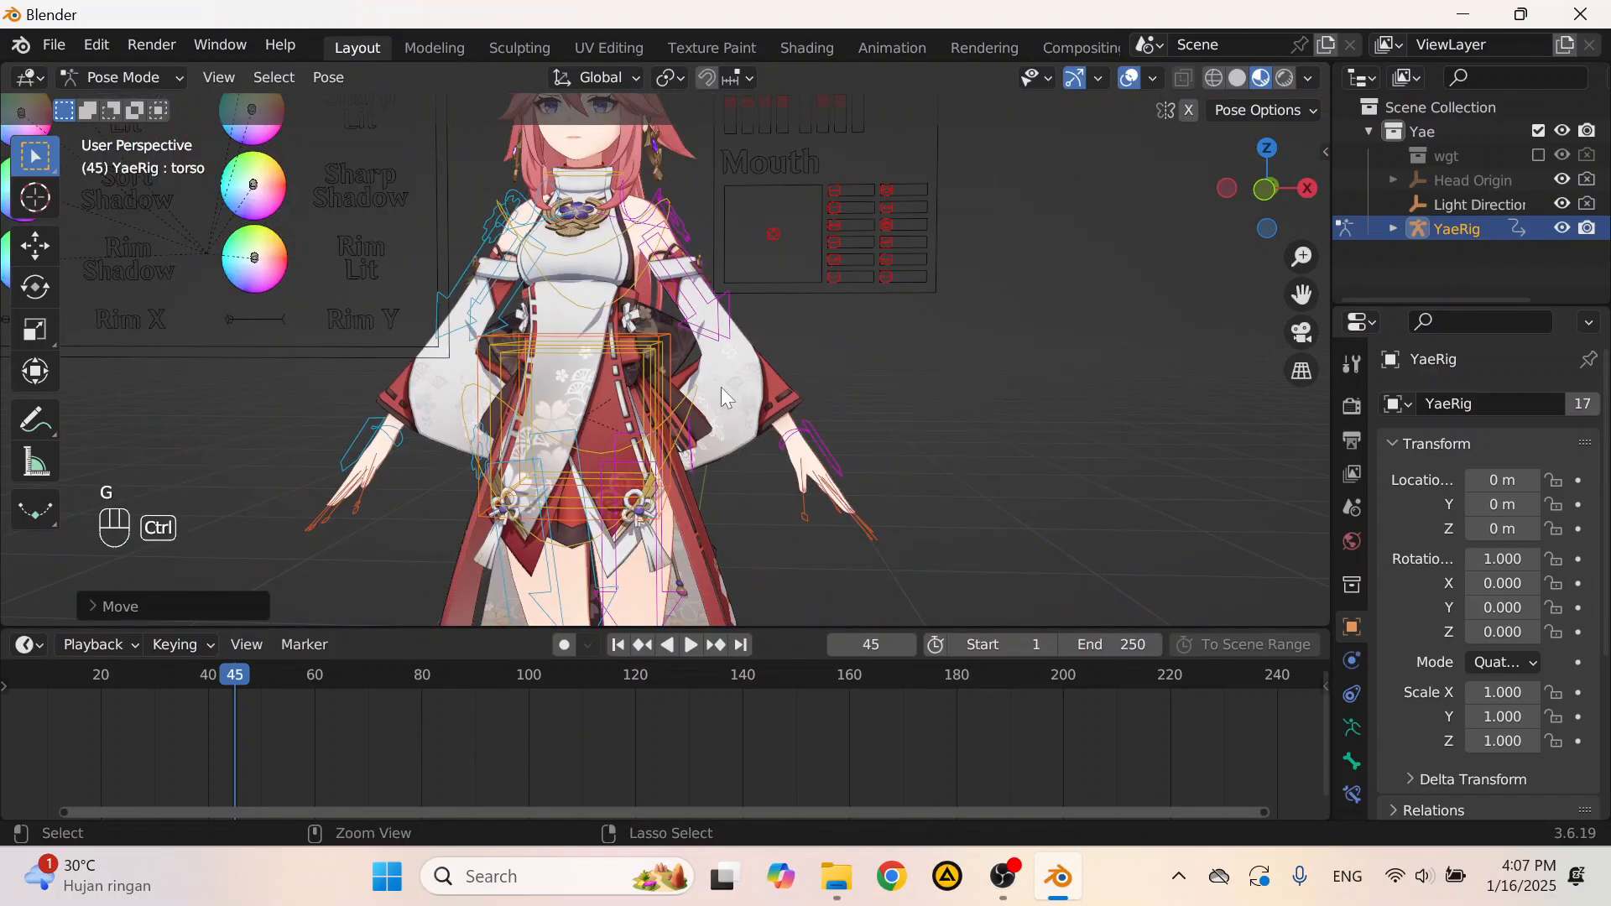
{"action": "key", "text": "ctrl+z"}
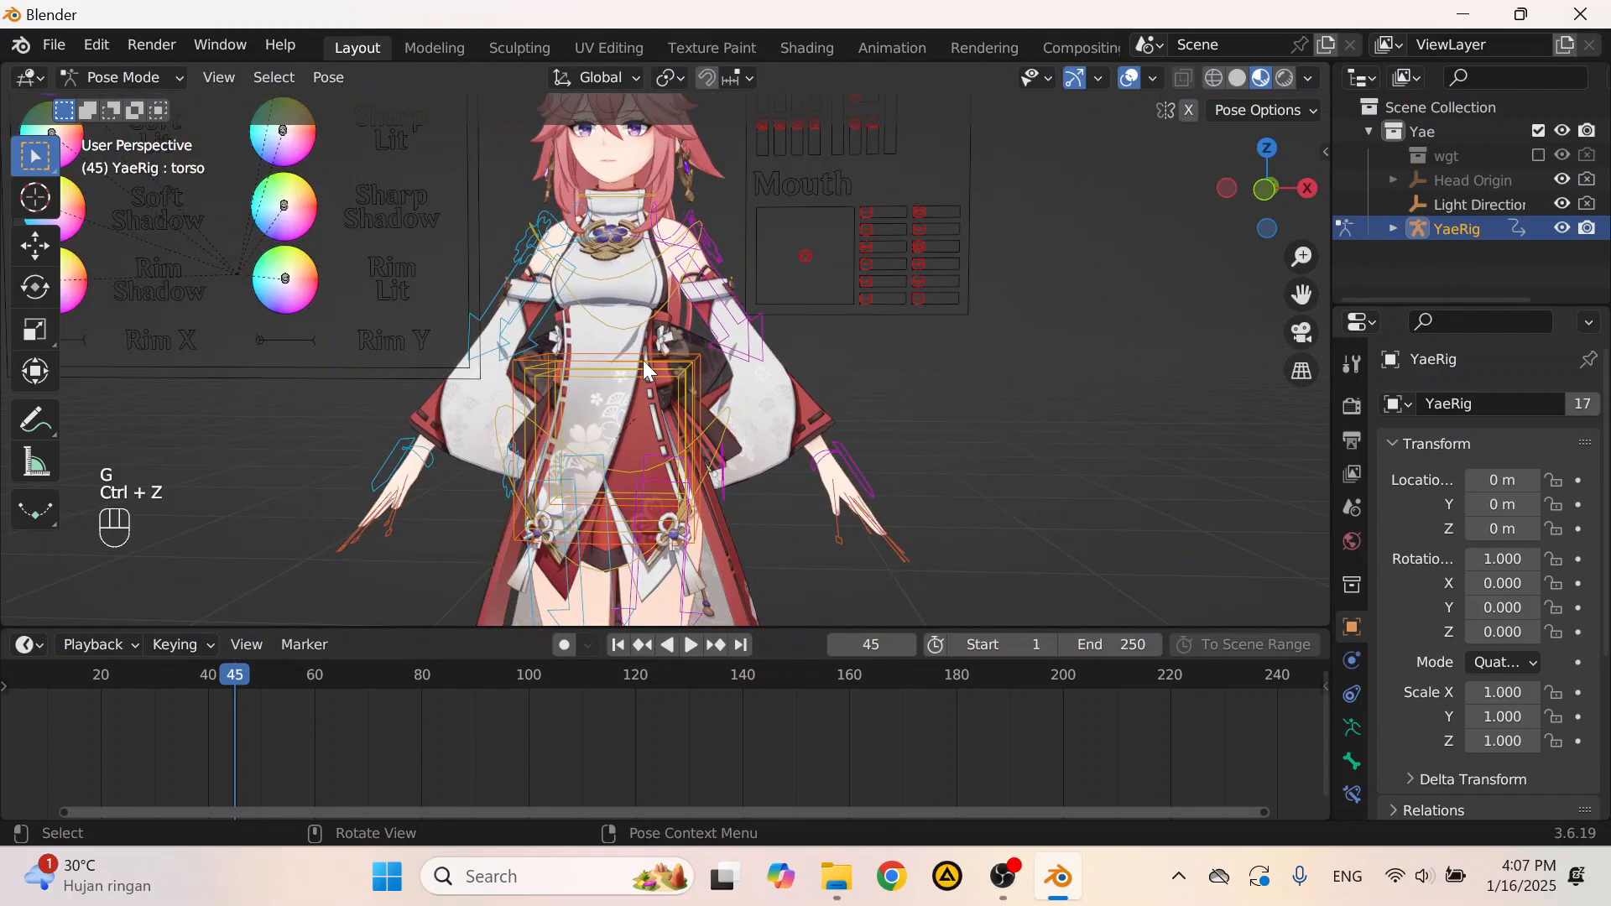
Step: Show the armature's skeleton layer settings and select the torso.002 control at the character's waist
{"action": "left_click", "coordinate": [1349, 753]}
{"action": "left_click", "coordinate": [1354, 732]}
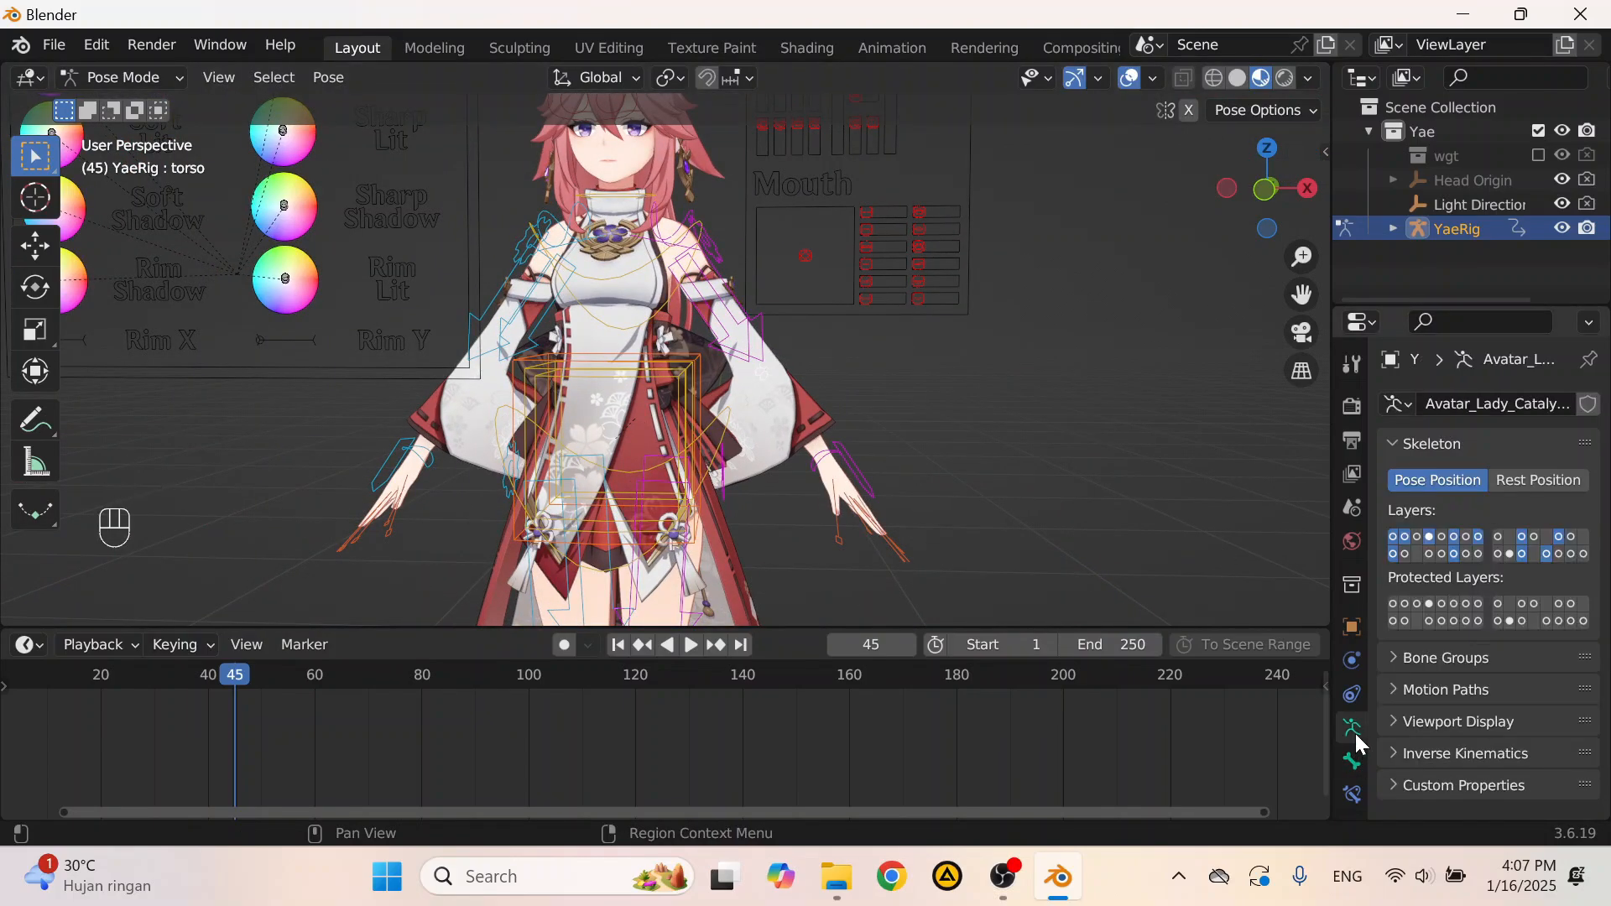
{"action": "scroll", "coordinate": [613, 319], "scroll_direction": "down", "scroll_amount": 2}
{"action": "middle_click_drag", "start_coordinate": [604, 316], "coordinate": [719, 309], "text": "shift"}
{"action": "scroll", "coordinate": [652, 405], "scroll_direction": "up", "scroll_amount": 5}
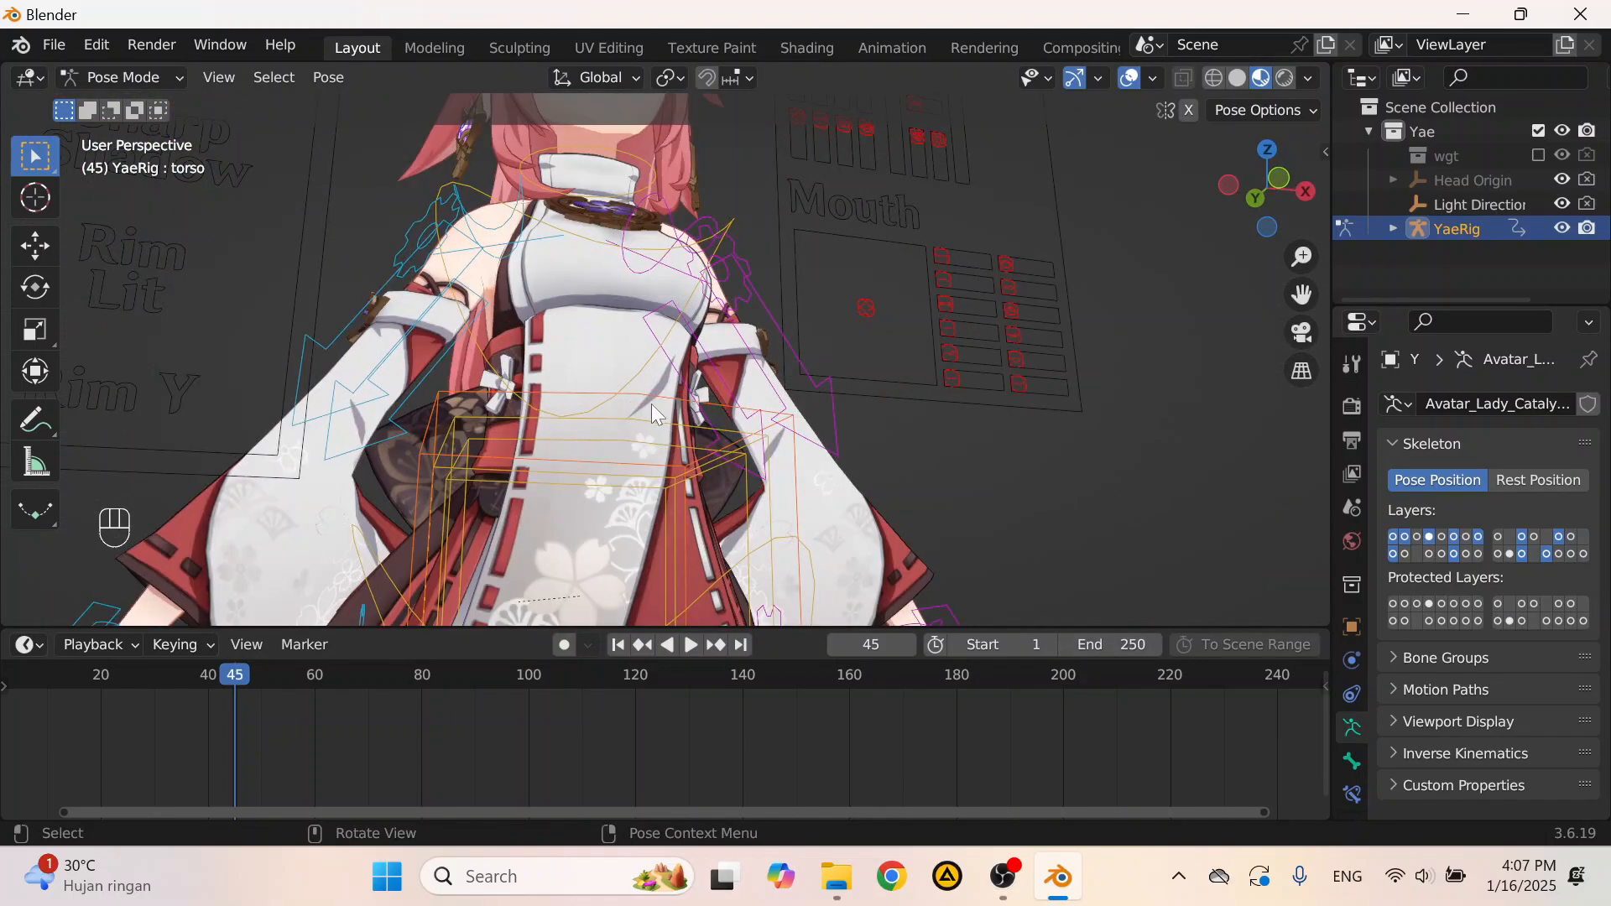
{"action": "left_click", "coordinate": [646, 426]}
{"action": "middle_click_drag", "start_coordinate": [646, 427], "coordinate": [514, 217]}
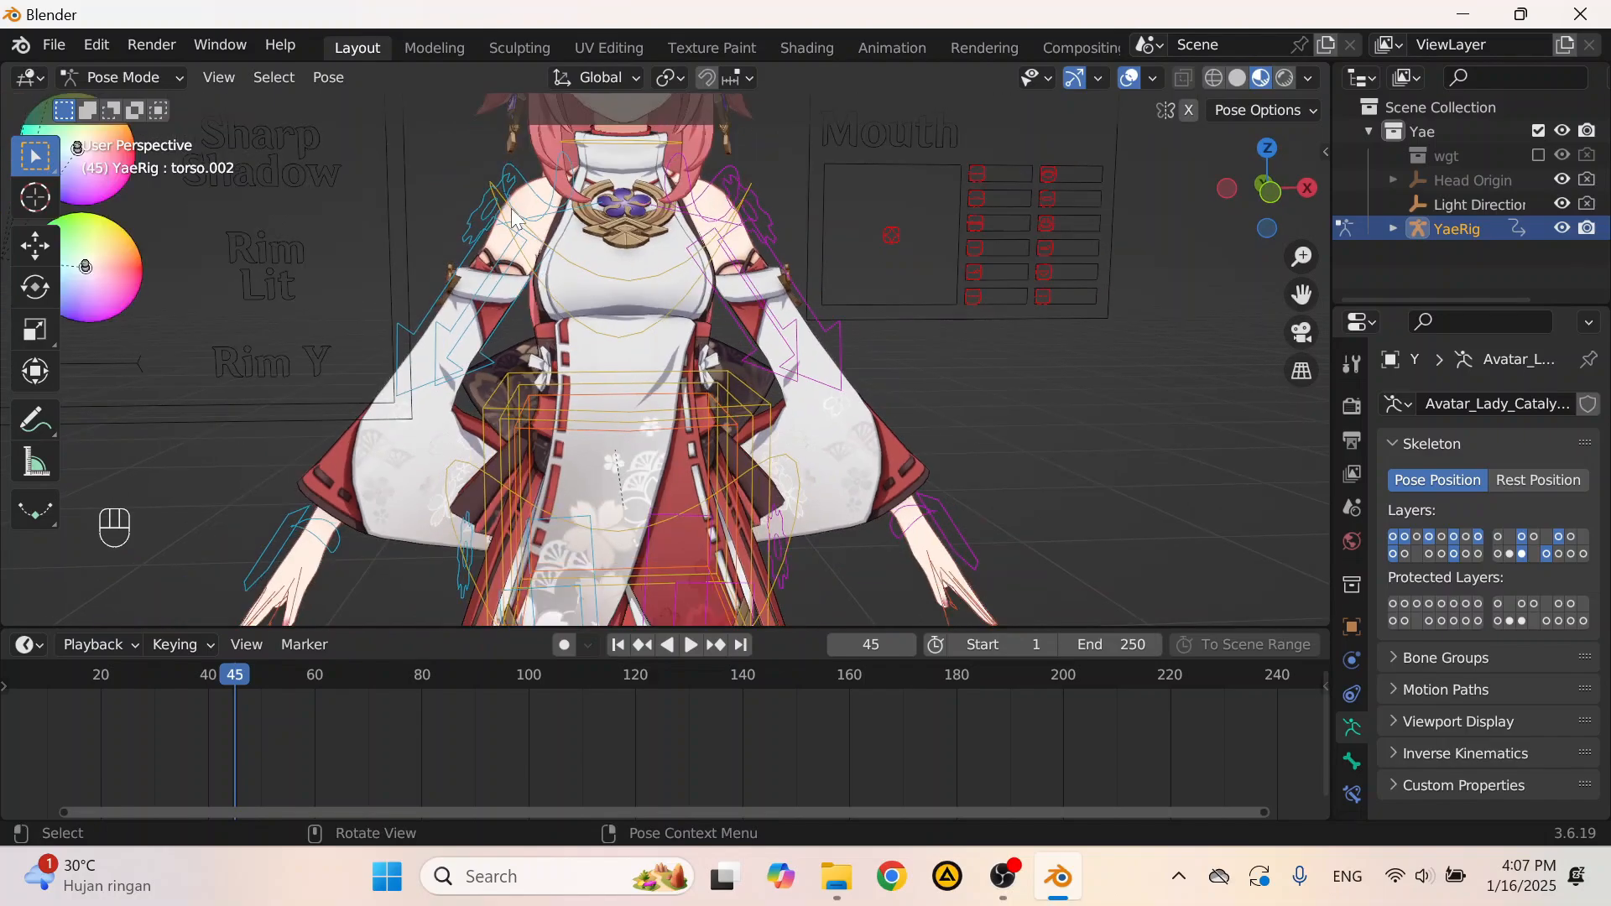
{"action": "scroll", "coordinate": [597, 277], "scroll_direction": "down", "scroll_amount": 3}
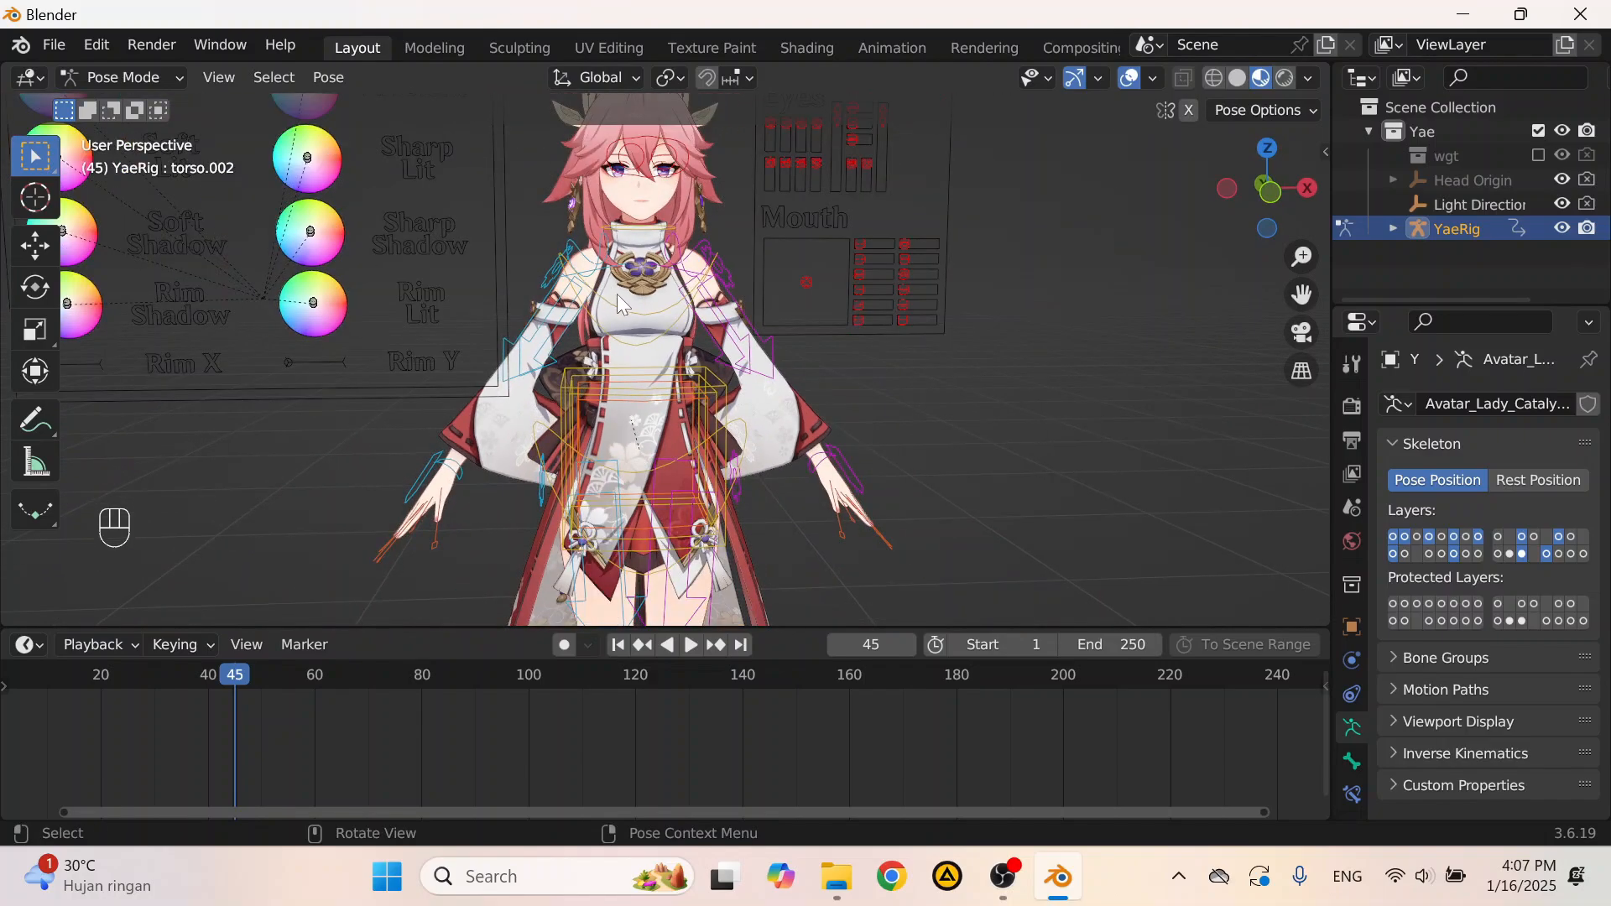
{"action": "scroll", "coordinate": [551, 356], "scroll_direction": "down", "scroll_amount": 2}
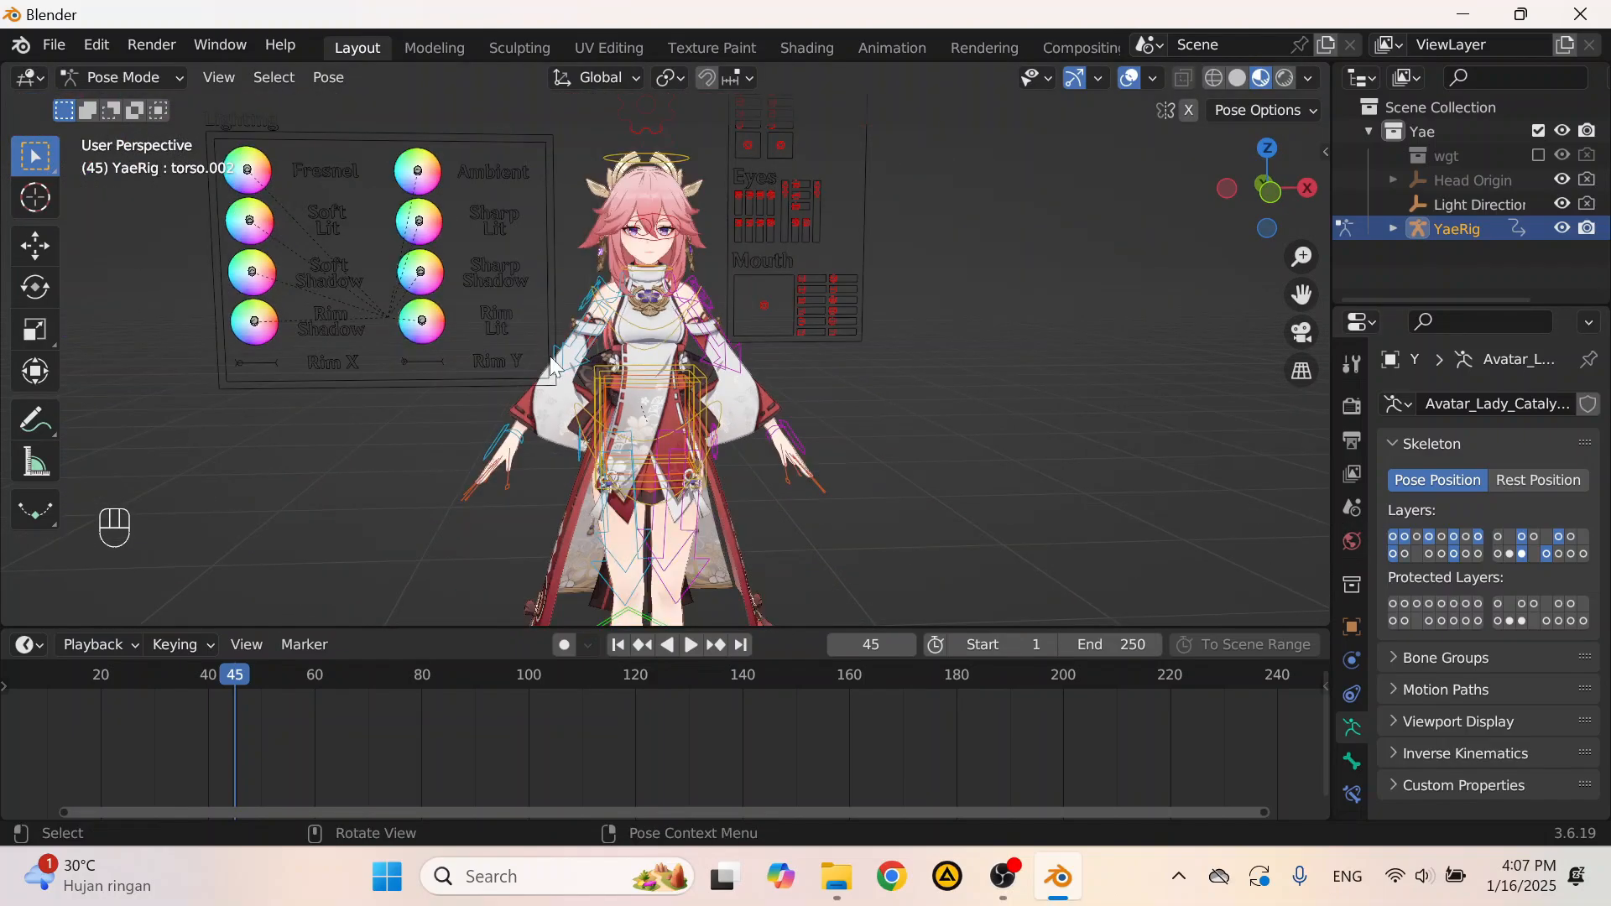
{"action": "scroll", "coordinate": [550, 355], "scroll_direction": "down", "scroll_amount": 1}
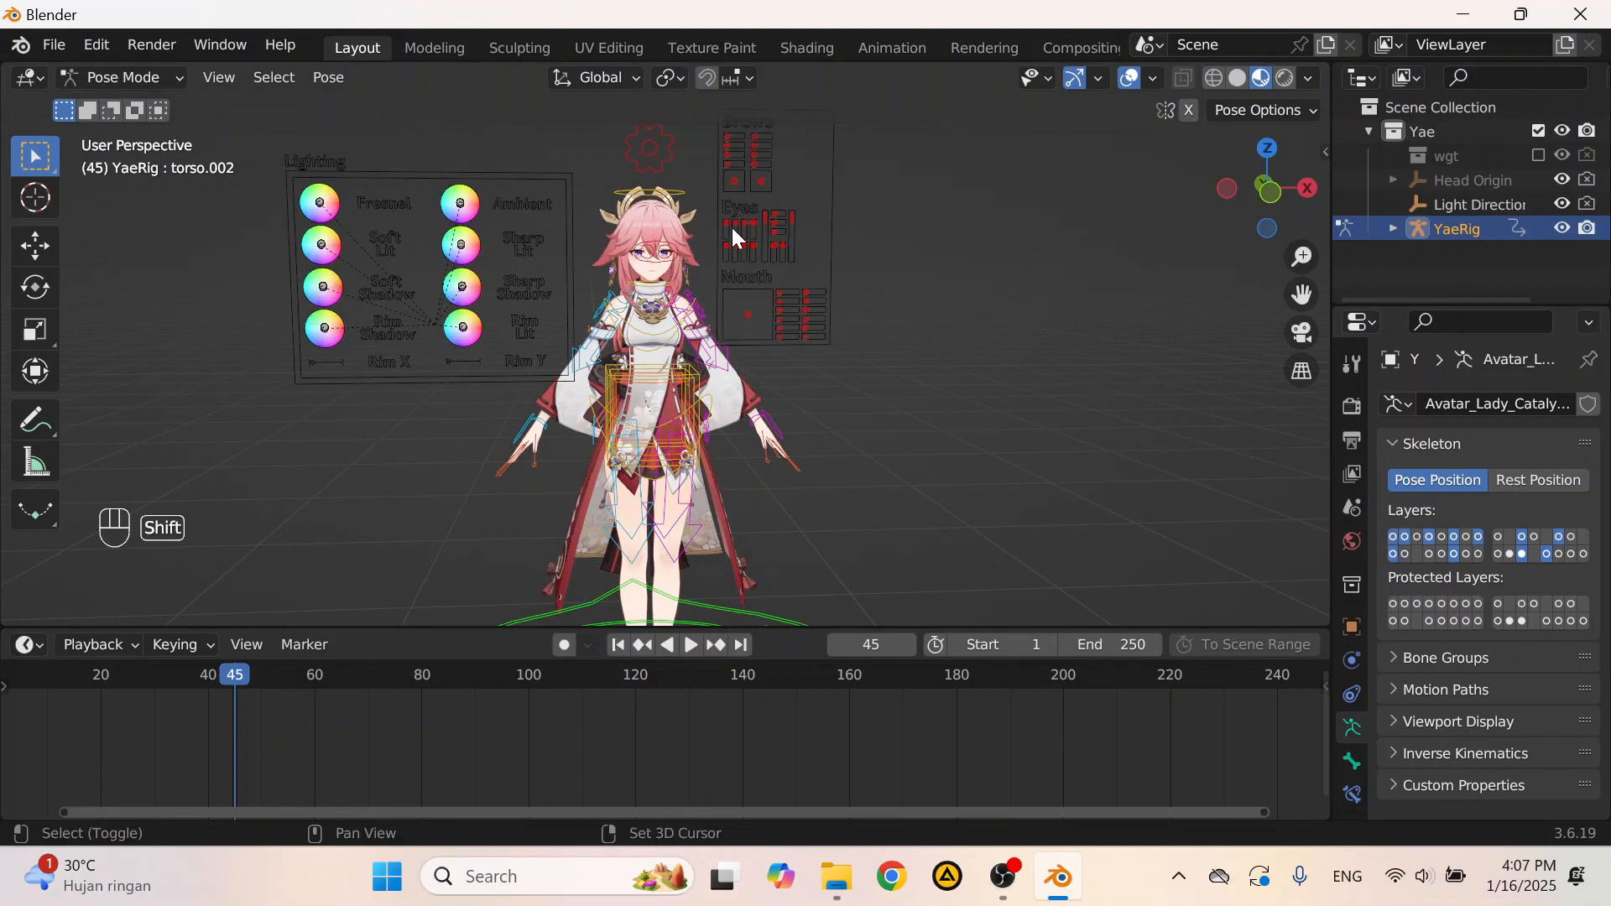
Step: Turn off the bone layer of the lighting panel and hide the leftover lighting control points beside the character
{"action": "left_click", "coordinate": [1404, 536], "text": "shift"}
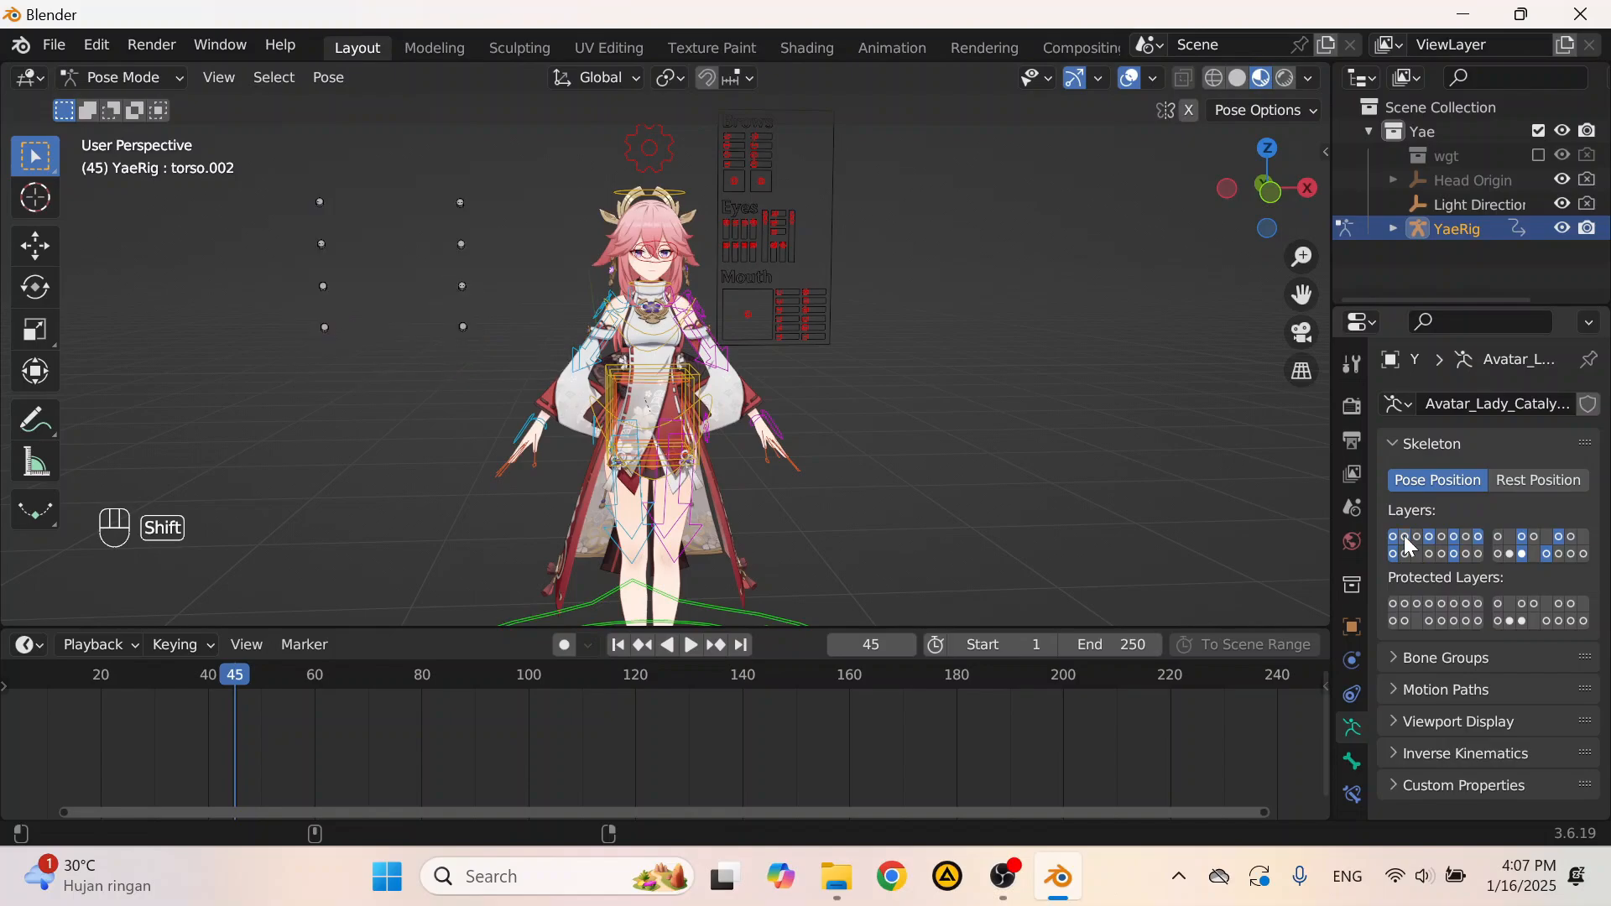
{"action": "left_click", "coordinate": [1404, 537], "text": "shift"}
{"action": "left_click", "coordinate": [1404, 536], "text": "shift"}
{"action": "left_click_drag", "start_coordinate": [283, 142], "coordinate": [501, 364]}
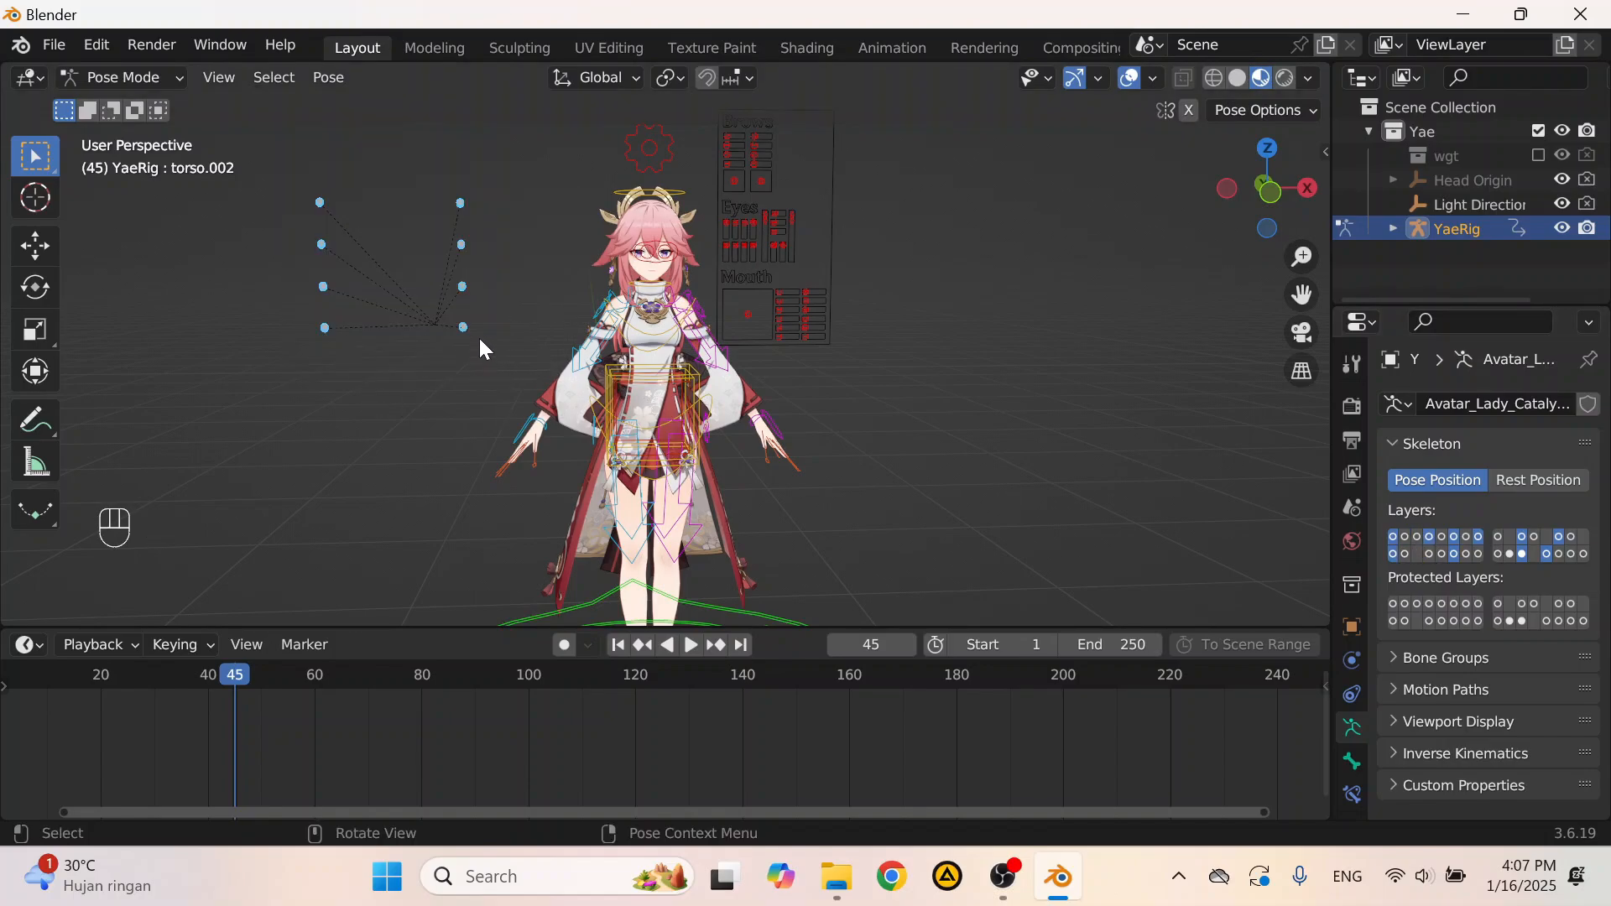
{"action": "key", "text": "h"}
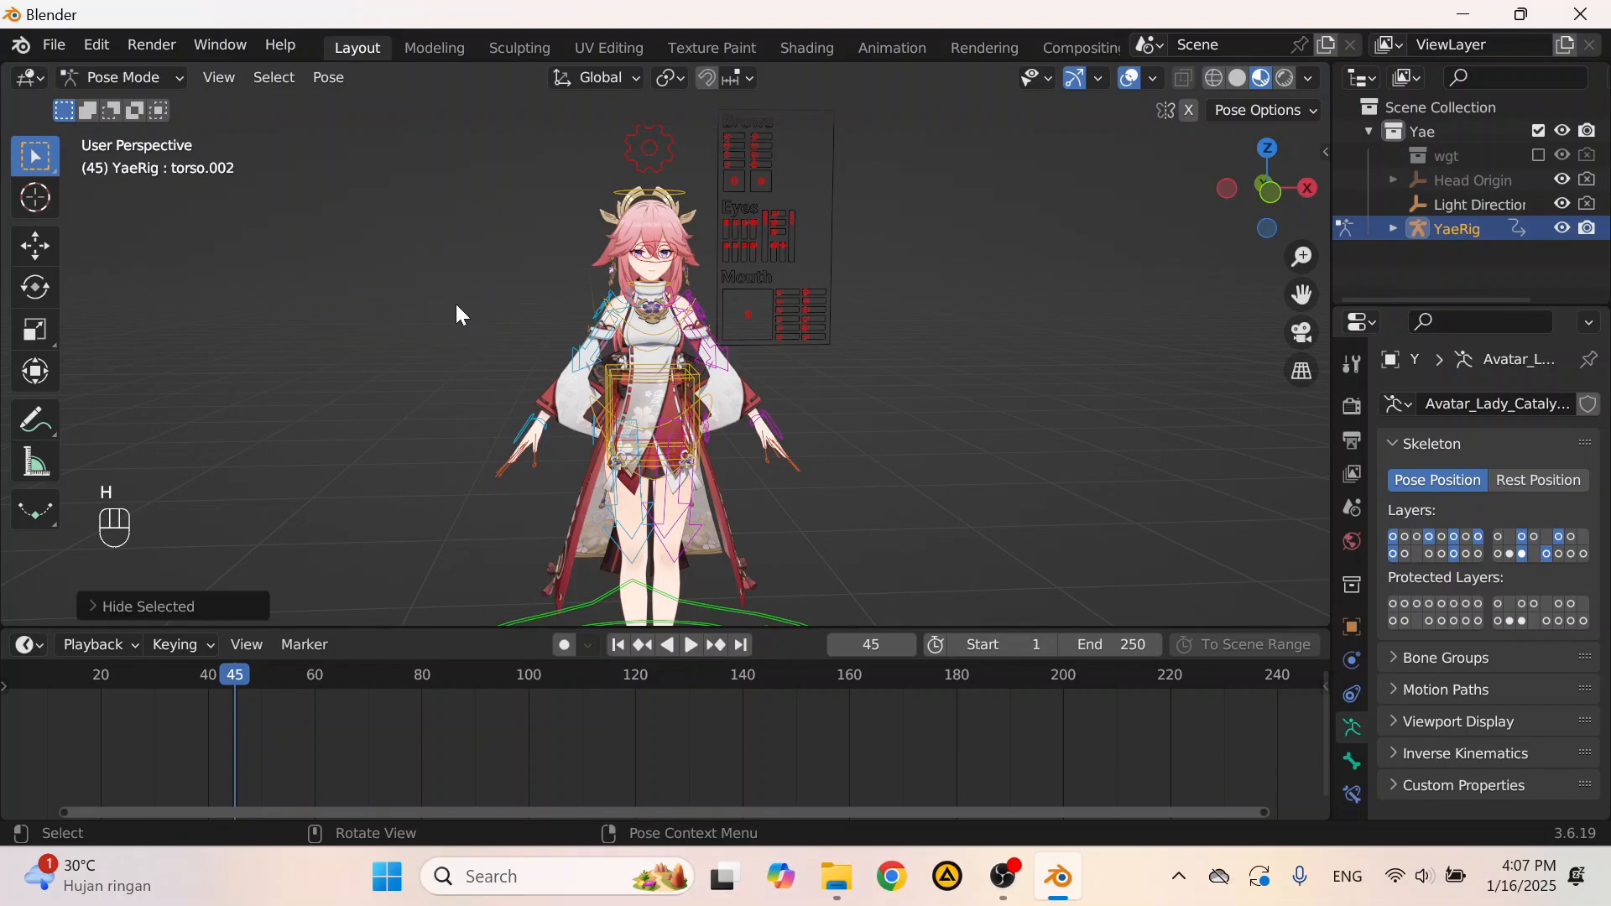
Step: Reveal the hidden lighting controls again, and undo the reveal
{"action": "key", "text": "alt"}
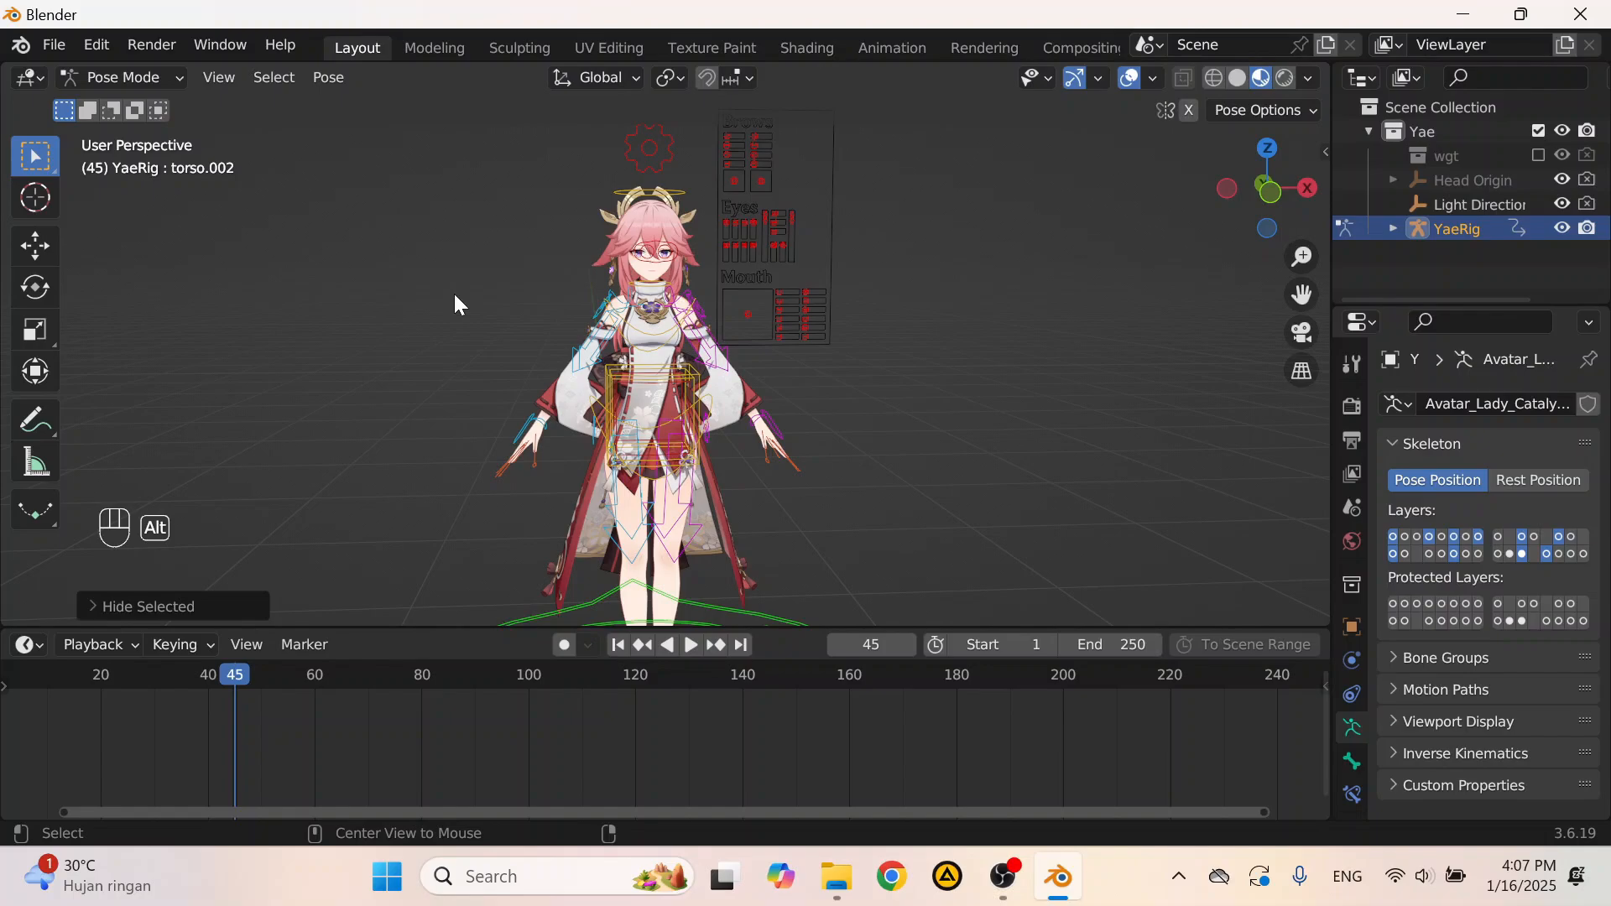
{"action": "key", "text": "alt+h"}
{"action": "key", "text": "ctrl+z"}
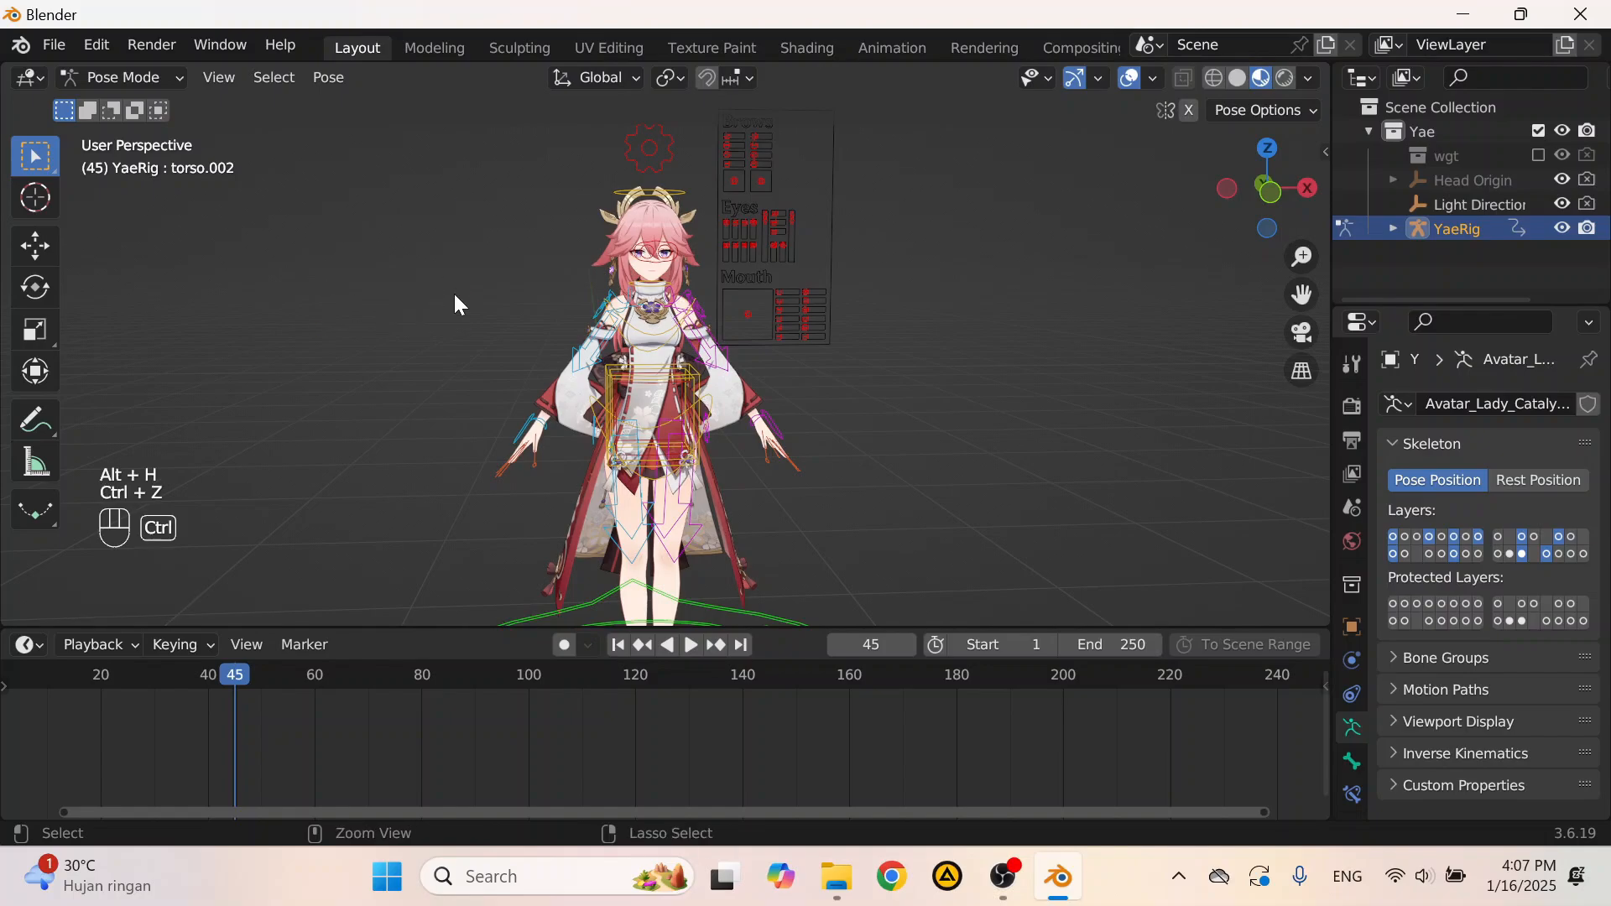
Step: Turn off the bone layer with the extra torso controls and turn on the one with the detailed finger controls
{"action": "scroll", "coordinate": [453, 290], "scroll_direction": "up", "scroll_amount": 5}
{"action": "left_click", "coordinate": [1522, 557], "text": "shift"}
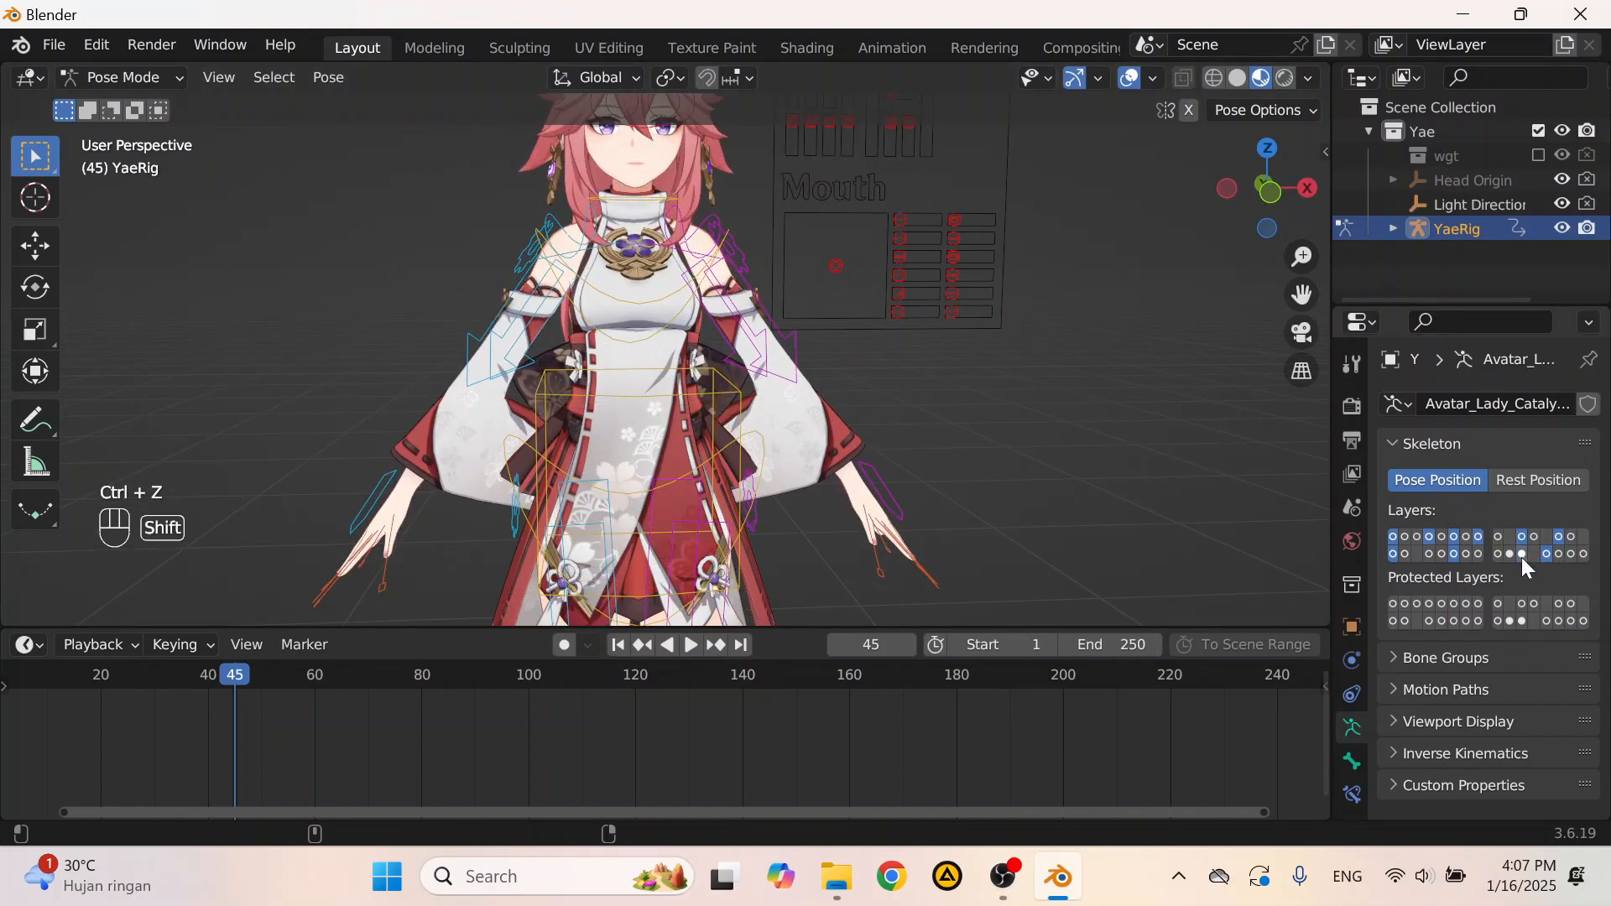
{"action": "left_click", "coordinate": [1522, 557], "text": "shift"}
{"action": "left_click", "coordinate": [1522, 557], "text": "shift"}
{"action": "left_click", "coordinate": [1522, 557], "text": "shift"}
{"action": "left_click", "coordinate": [1522, 557], "text": "shift"}
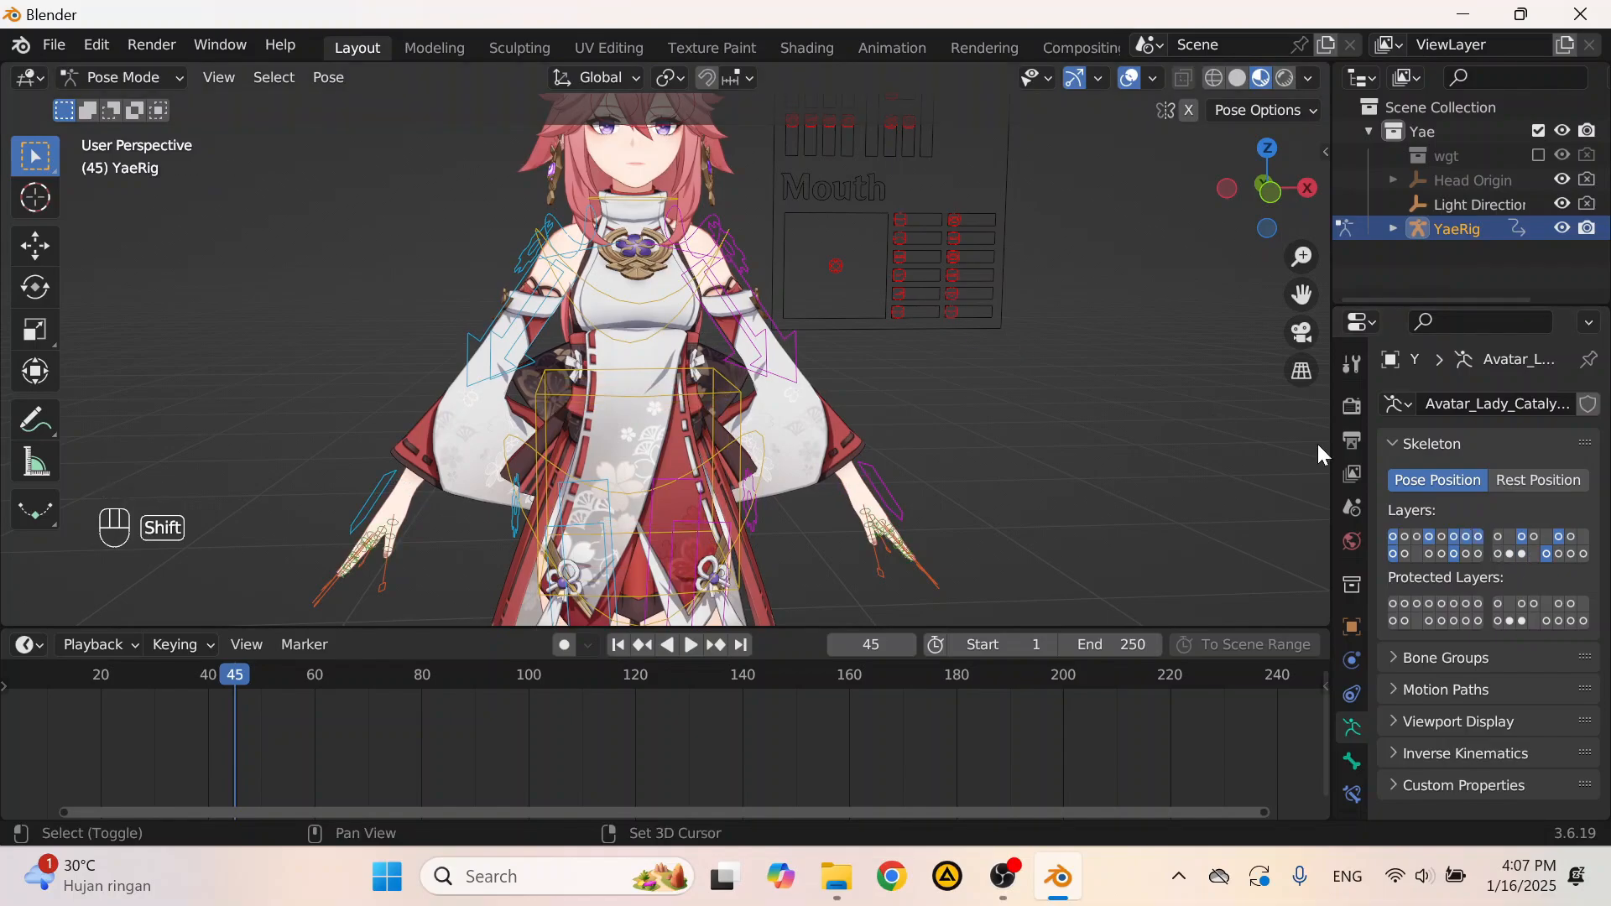
Step: Select the main torso control at the character's waist
{"action": "scroll", "coordinate": [626, 380], "scroll_direction": "down", "scroll_amount": 6}
{"action": "scroll", "coordinate": [623, 369], "scroll_direction": "up", "scroll_amount": 1}
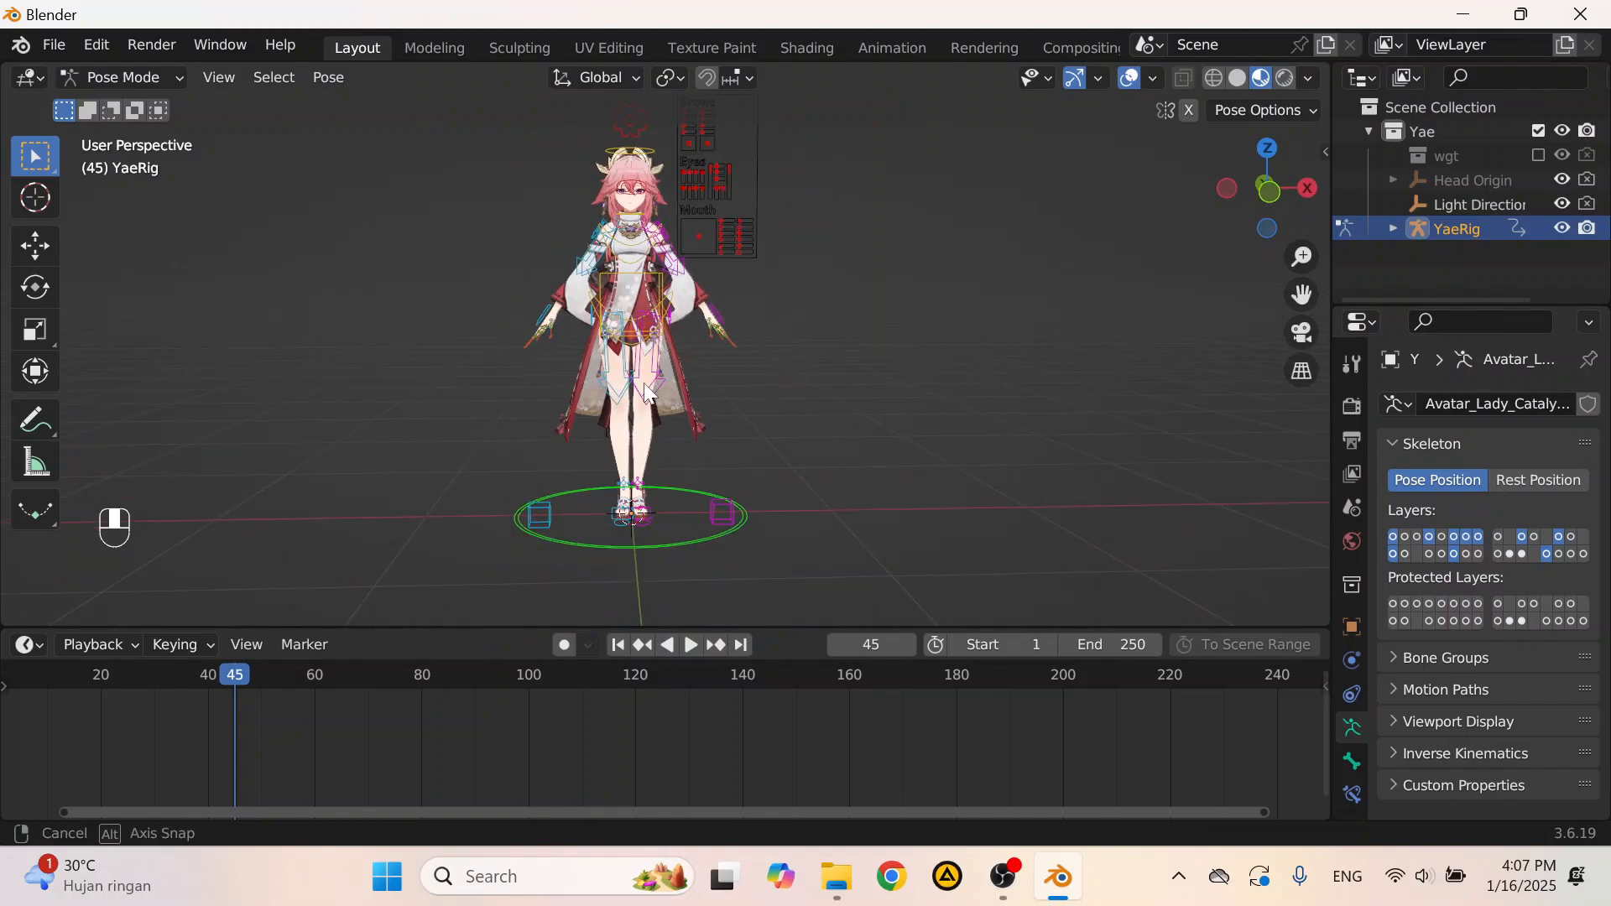
{"action": "middle_click_drag", "start_coordinate": [676, 294], "coordinate": [666, 354]}
{"action": "scroll", "coordinate": [666, 354], "scroll_direction": "up", "scroll_amount": 5}
{"action": "left_click", "coordinate": [657, 300]}
{"action": "middle_click_drag", "start_coordinate": [656, 300], "coordinate": [681, 342]}
{"action": "scroll", "coordinate": [628, 321], "scroll_direction": "up", "scroll_amount": 3}
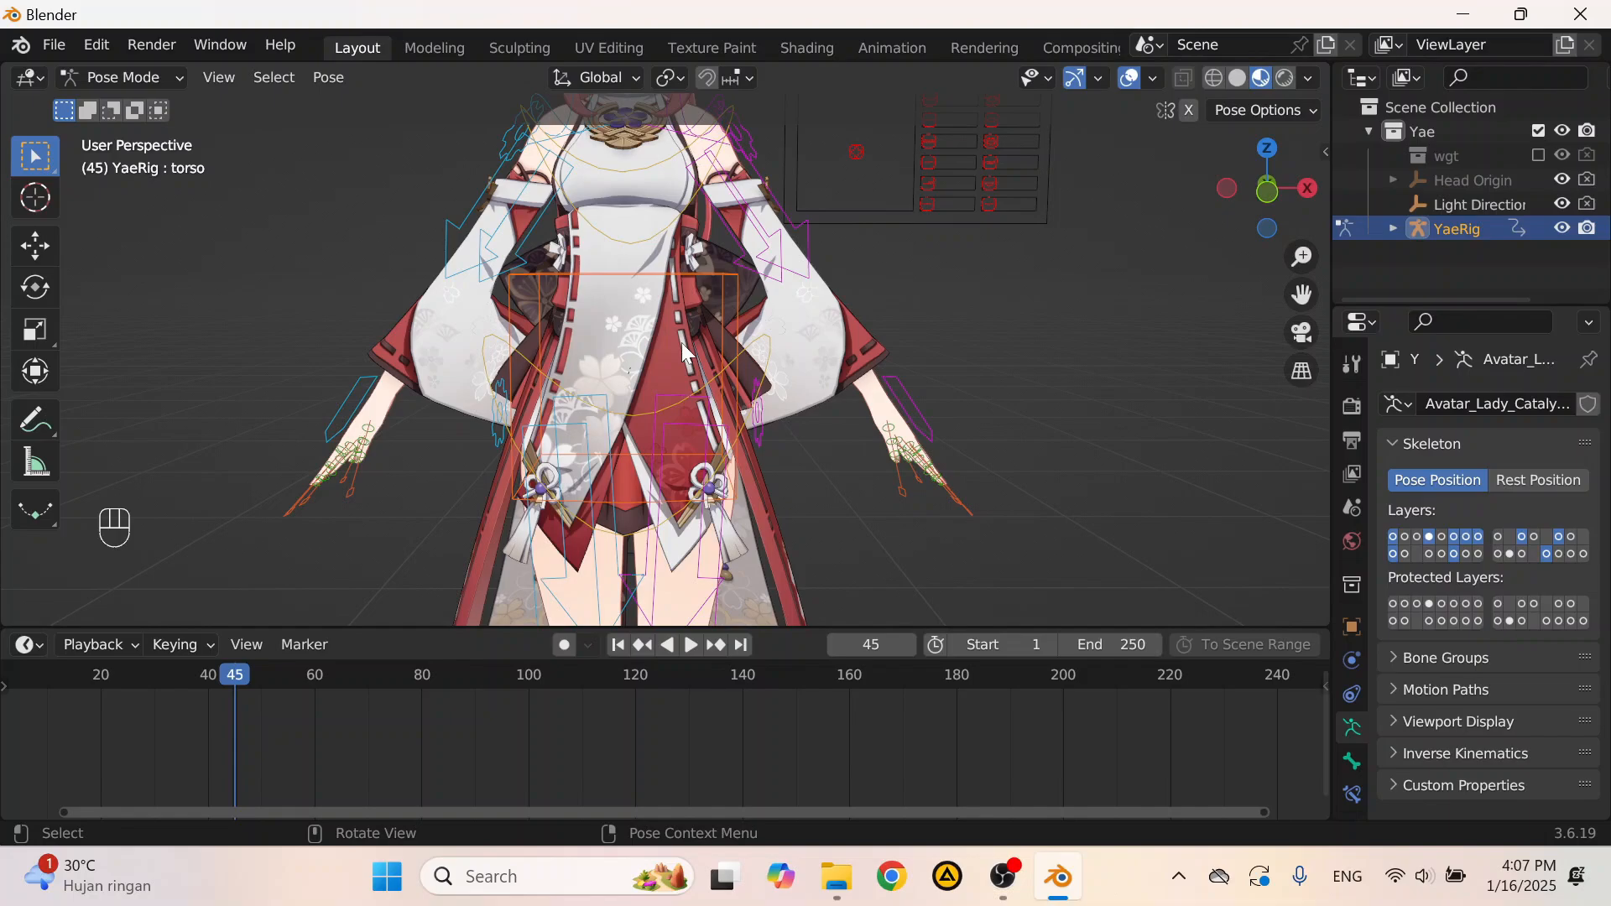
Step: Switch the rig to Object Mode and create a new collection named Camera directly under the Scene Collection
{"action": "scroll", "coordinate": [681, 342], "scroll_direction": "down", "scroll_amount": 5}
{"action": "key", "text": "ctrl+Tab"}
{"action": "scroll", "coordinate": [603, 363], "scroll_direction": "down", "scroll_amount": 2}
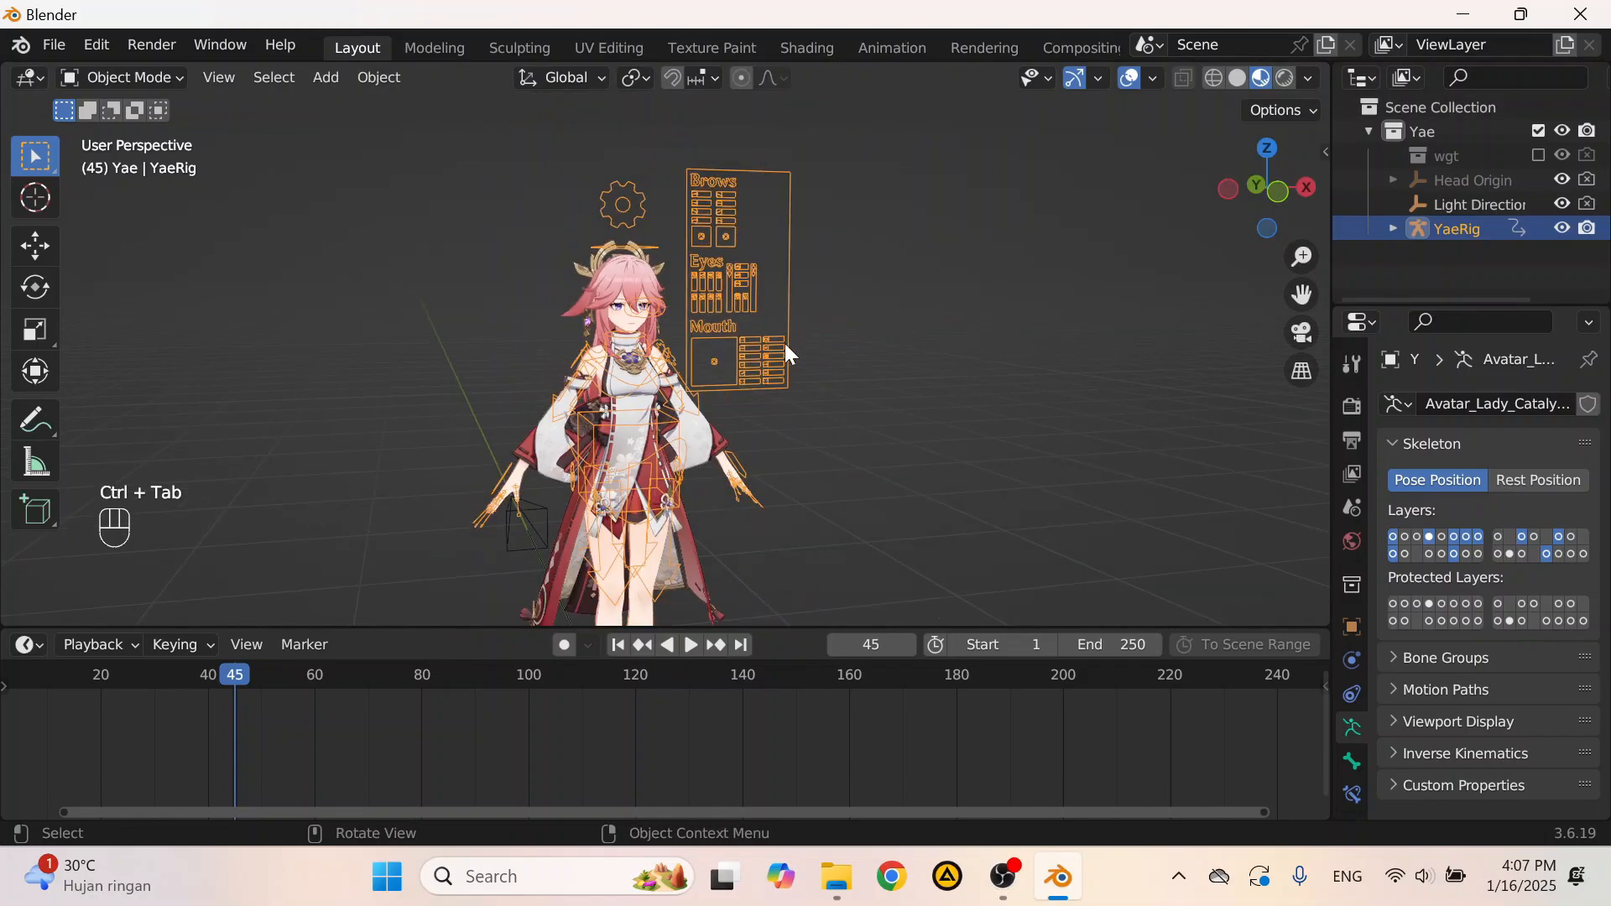
{"action": "left_click", "coordinate": [1368, 130]}
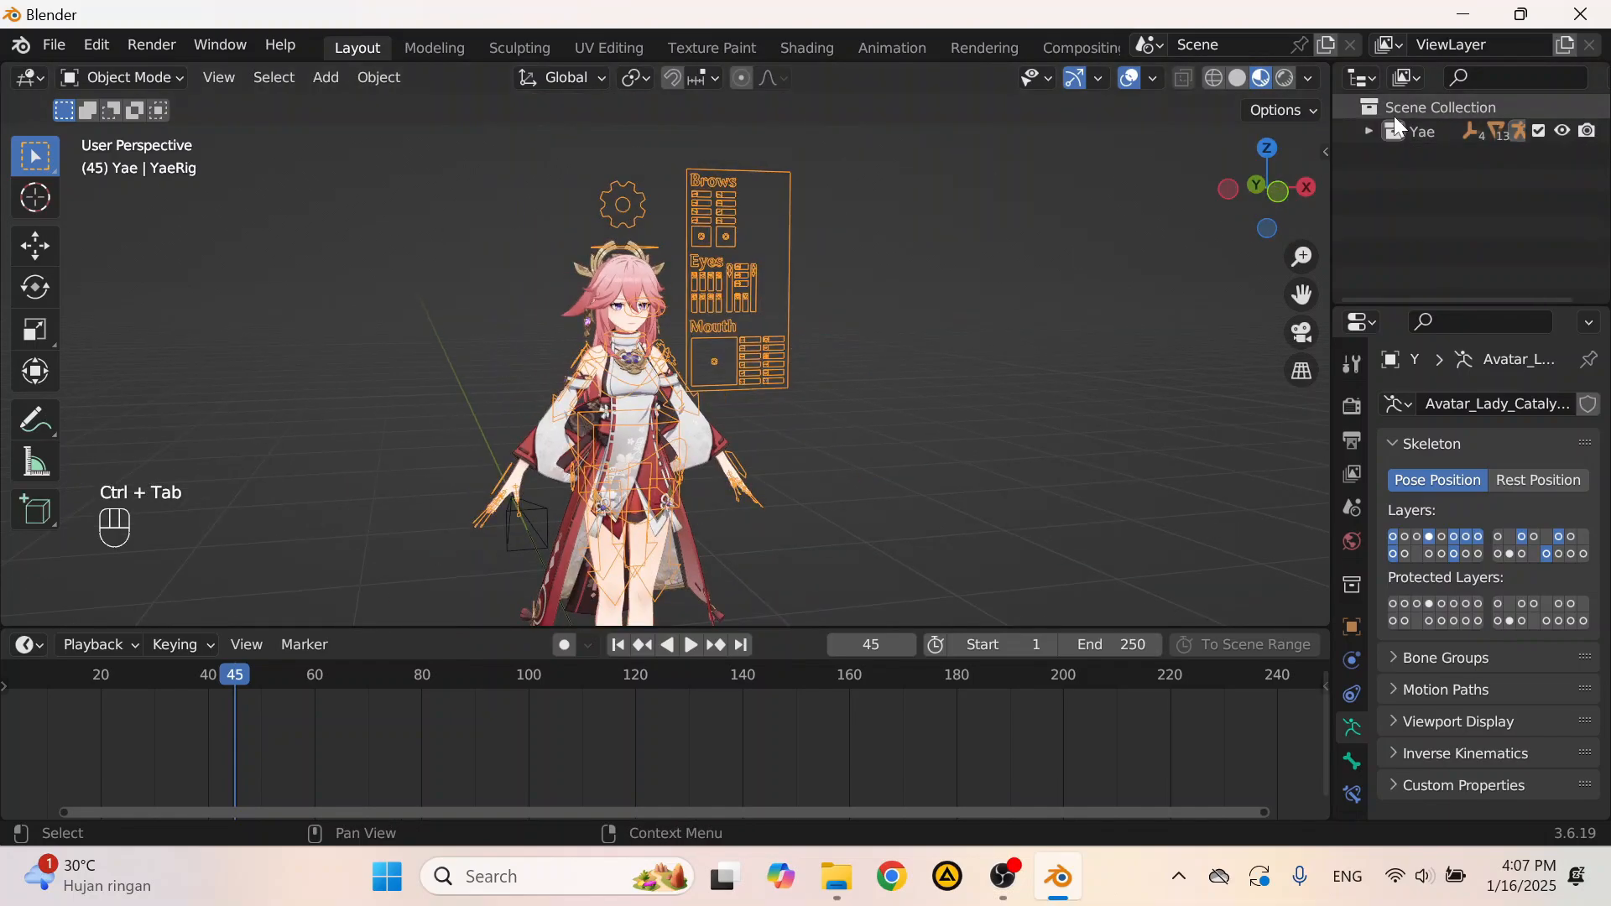
{"action": "left_click", "coordinate": [1420, 107]}
{"action": "scroll", "coordinate": [822, 369], "scroll_direction": "down", "scroll_amount": 3}
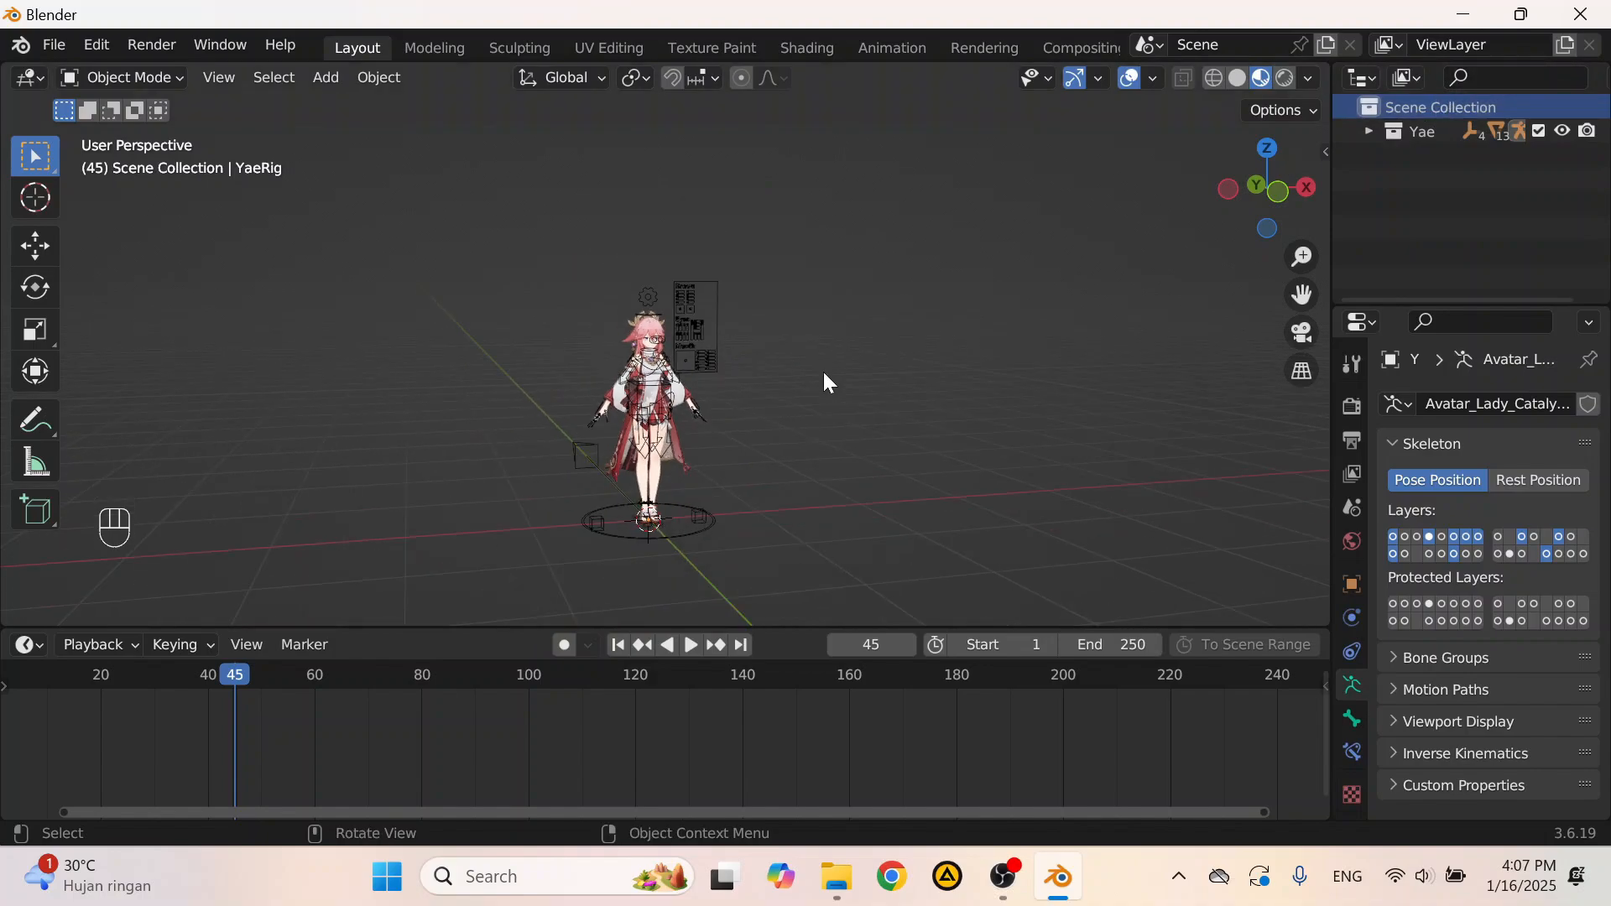
{"action": "middle_click_drag", "start_coordinate": [1494, 79], "coordinate": [1426, 88]}
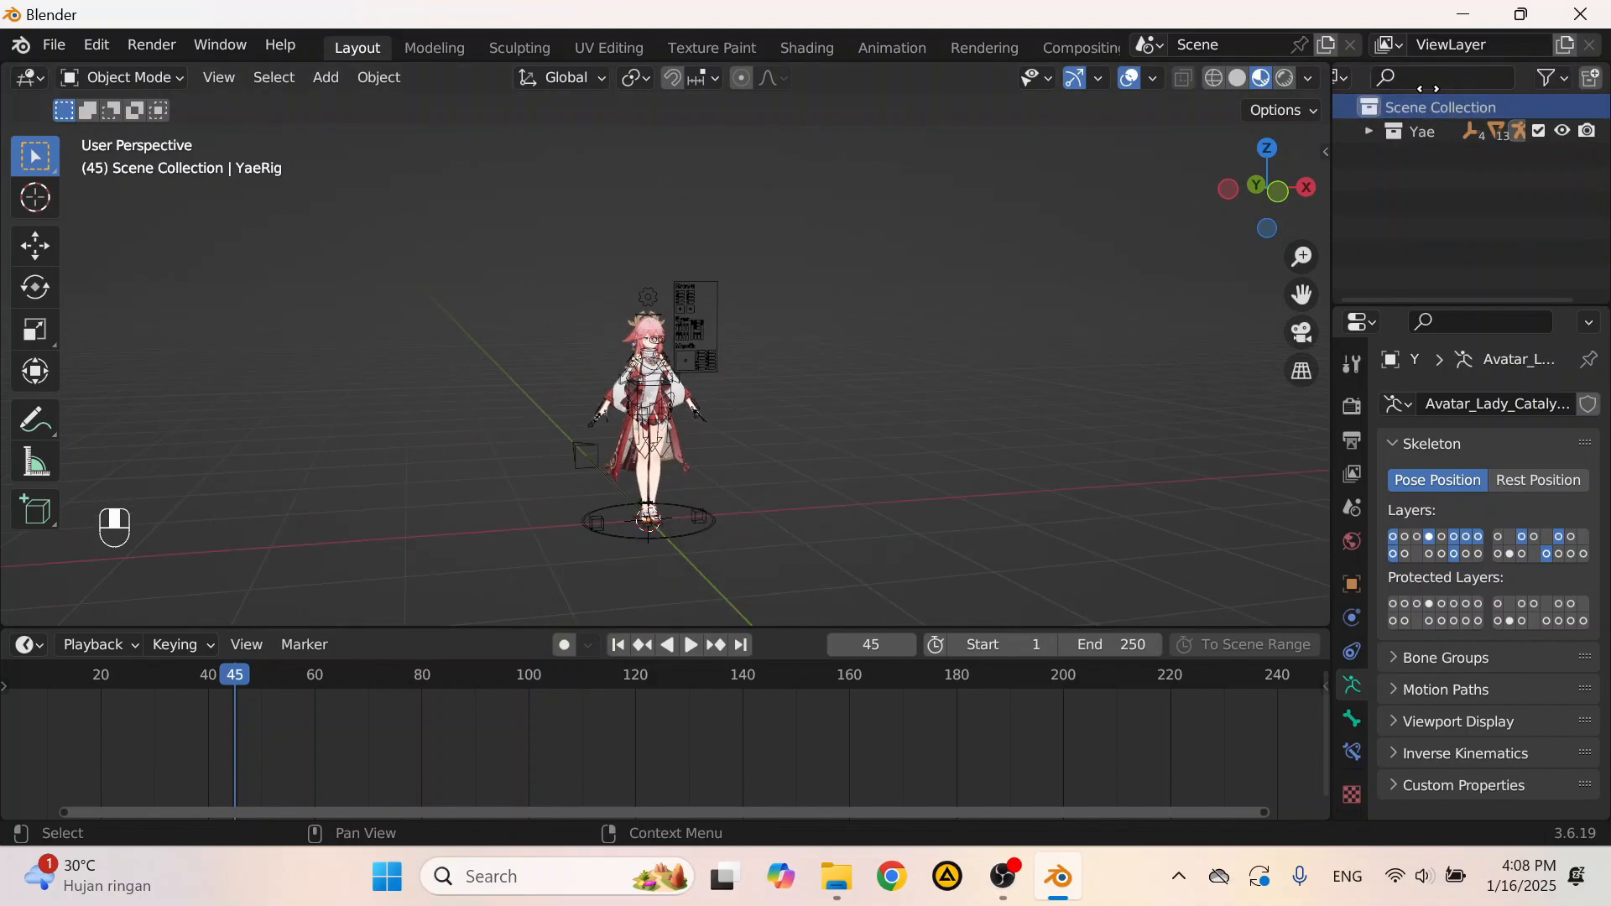
{"action": "left_click", "coordinate": [1591, 78]}
{"action": "double_click", "coordinate": [1443, 155]}
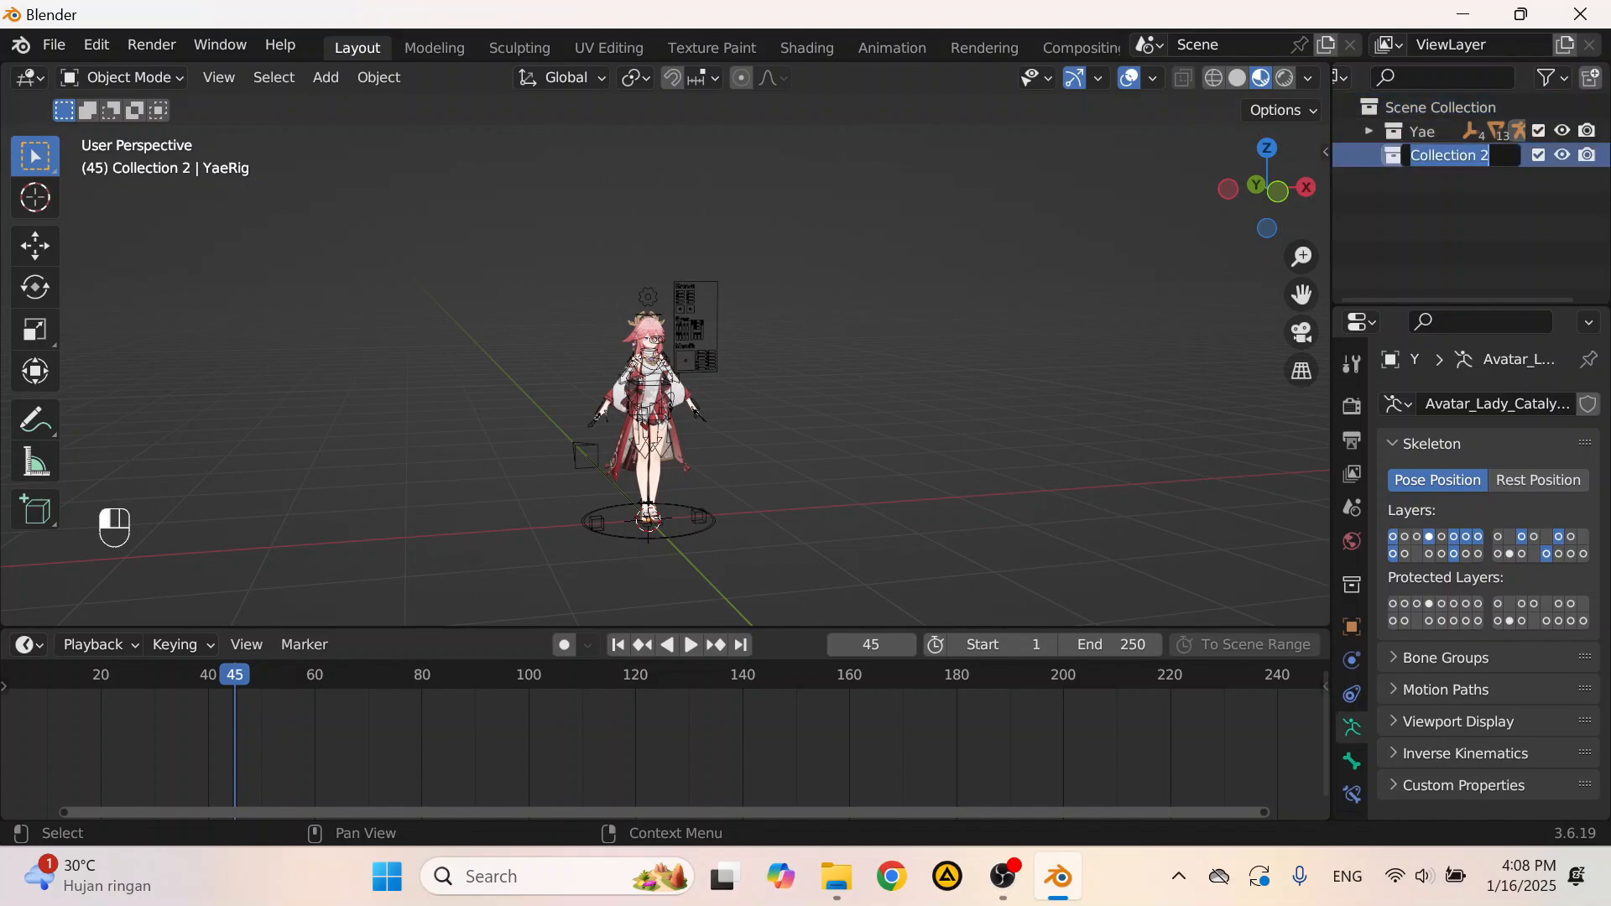
{"action": "type", "text": "Camera"}
{"action": "key", "text": "Return"}
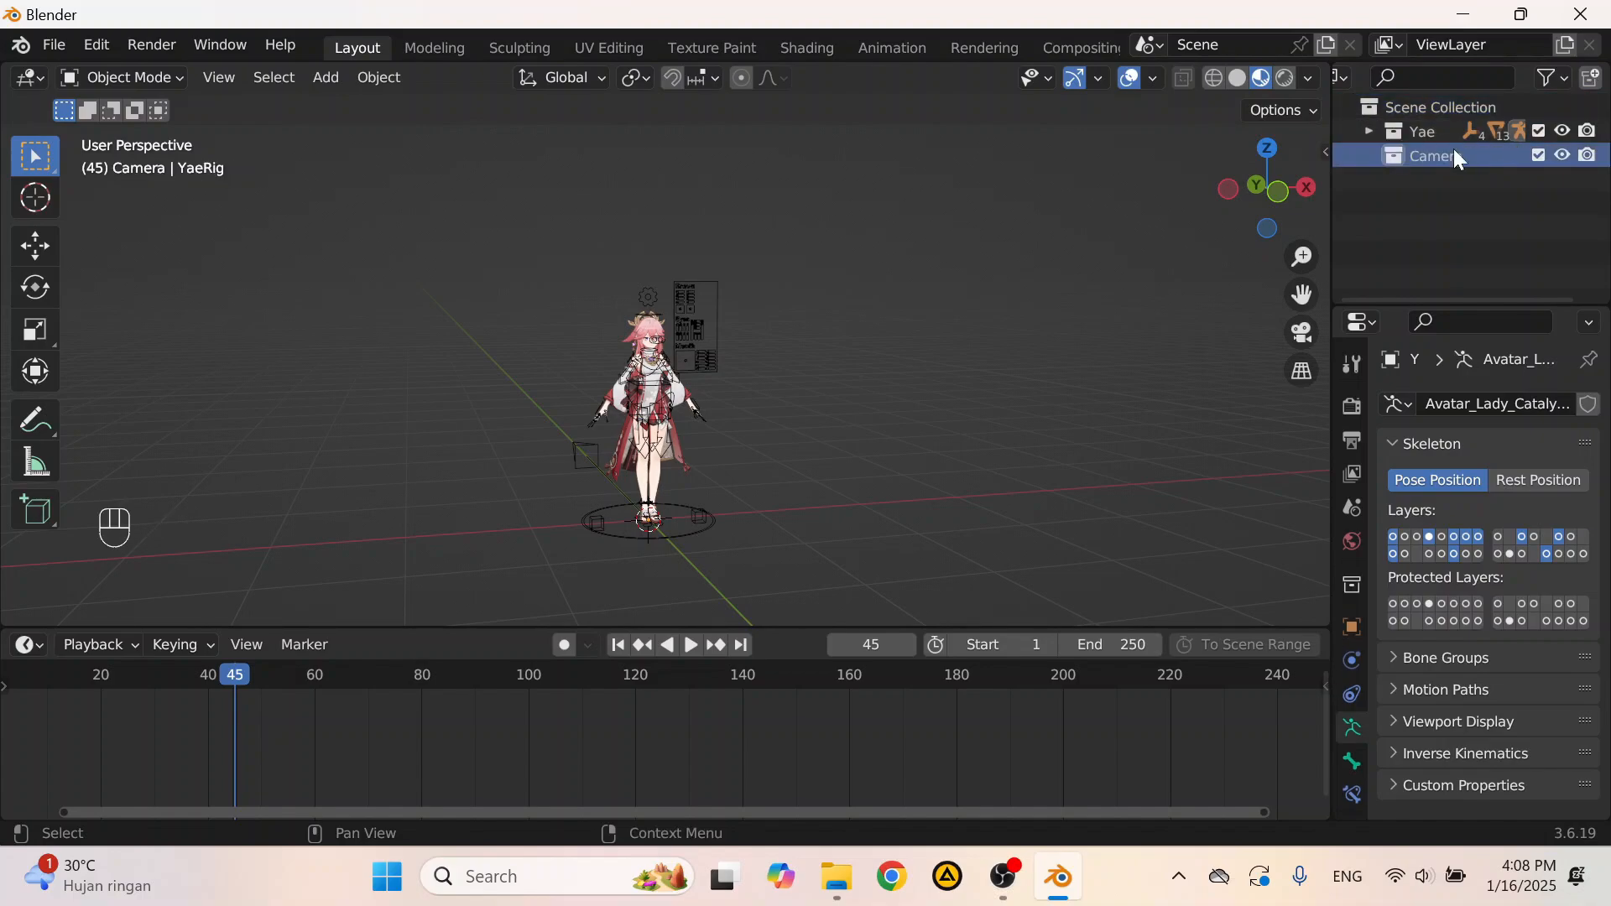
Step: Add a camera to the Camera collection and select it in the scene
{"action": "left_click", "coordinate": [1364, 132]}
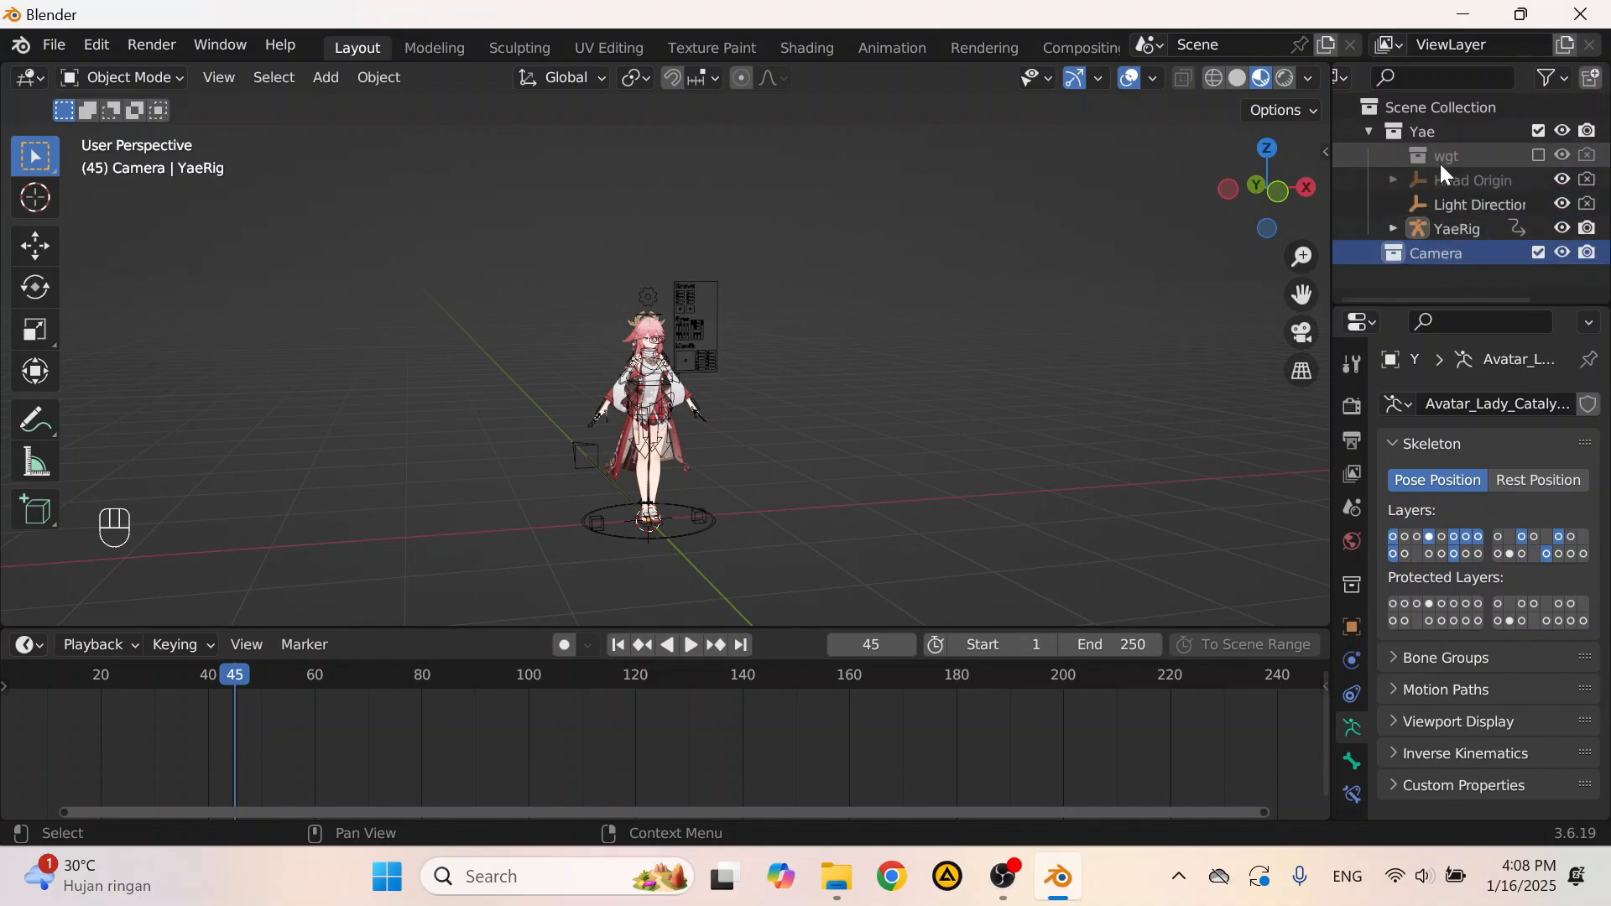
{"action": "left_click", "coordinate": [1366, 132]}
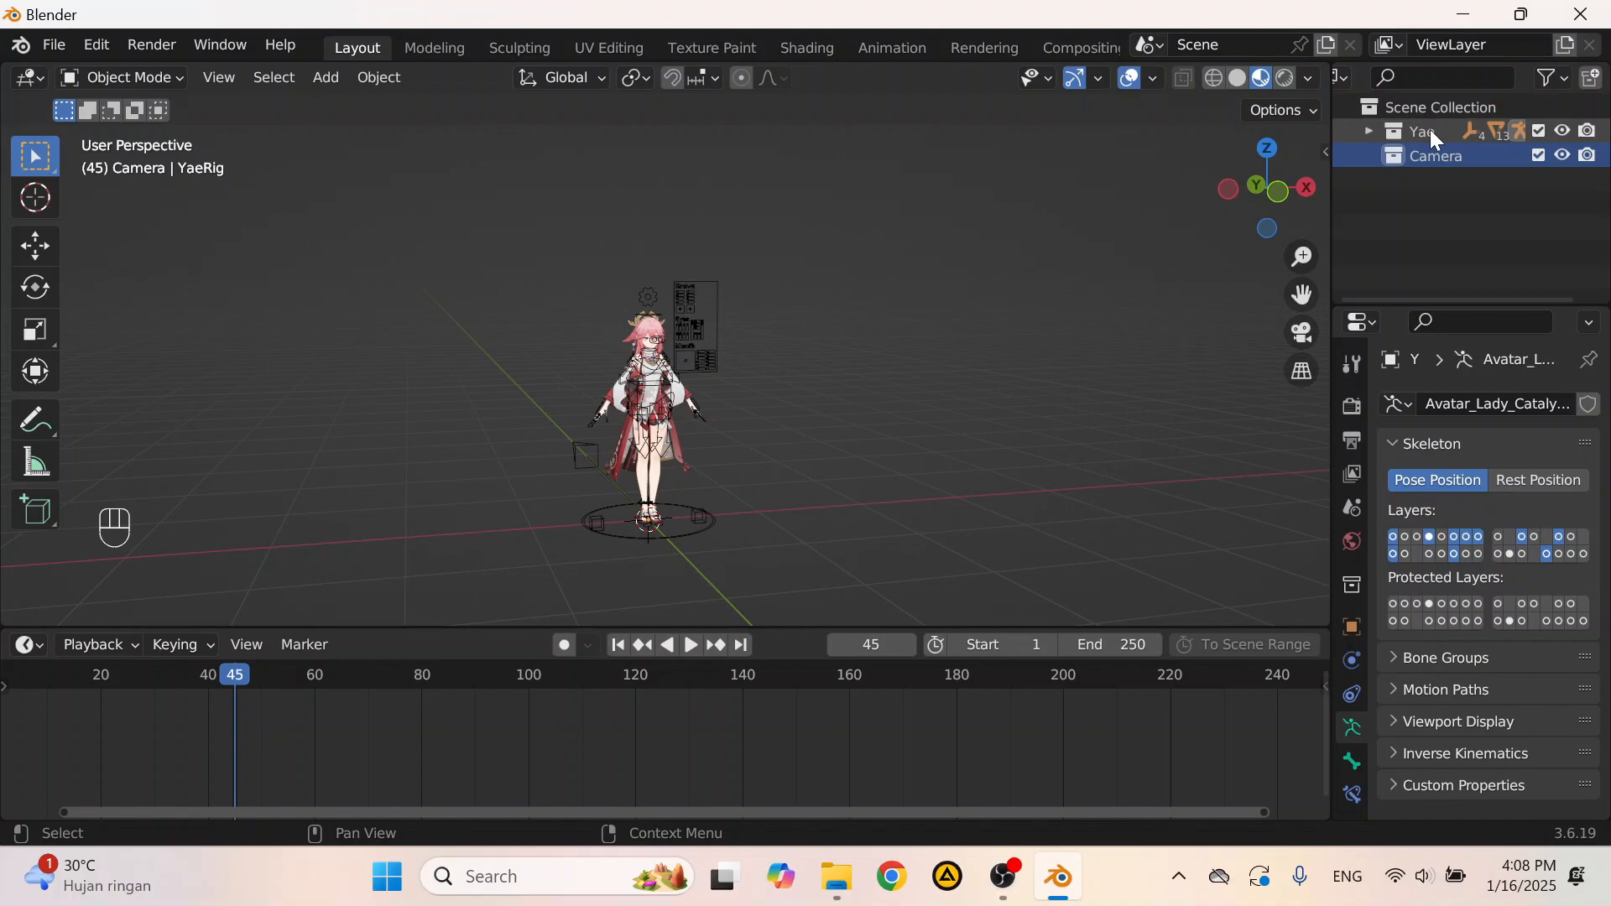
{"action": "scroll", "coordinate": [819, 336], "scroll_direction": "down", "scroll_amount": 4}
{"action": "middle_click_drag", "start_coordinate": [789, 420], "coordinate": [606, 479]}
{"action": "key", "text": "shift+a"}
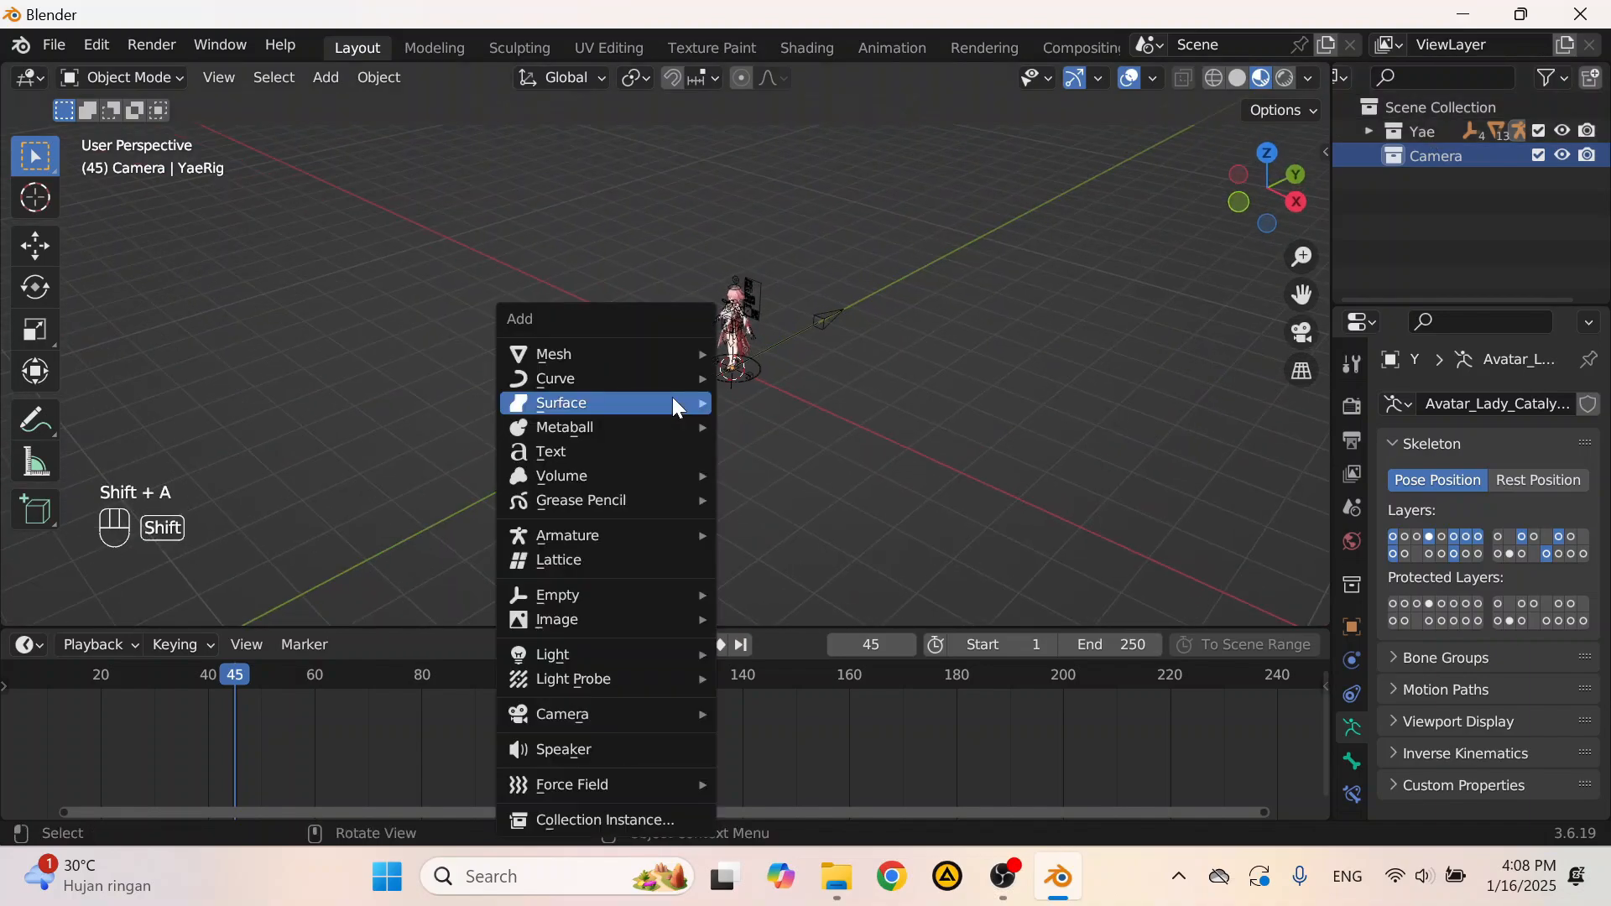
{"action": "key", "text": "shift+a"}
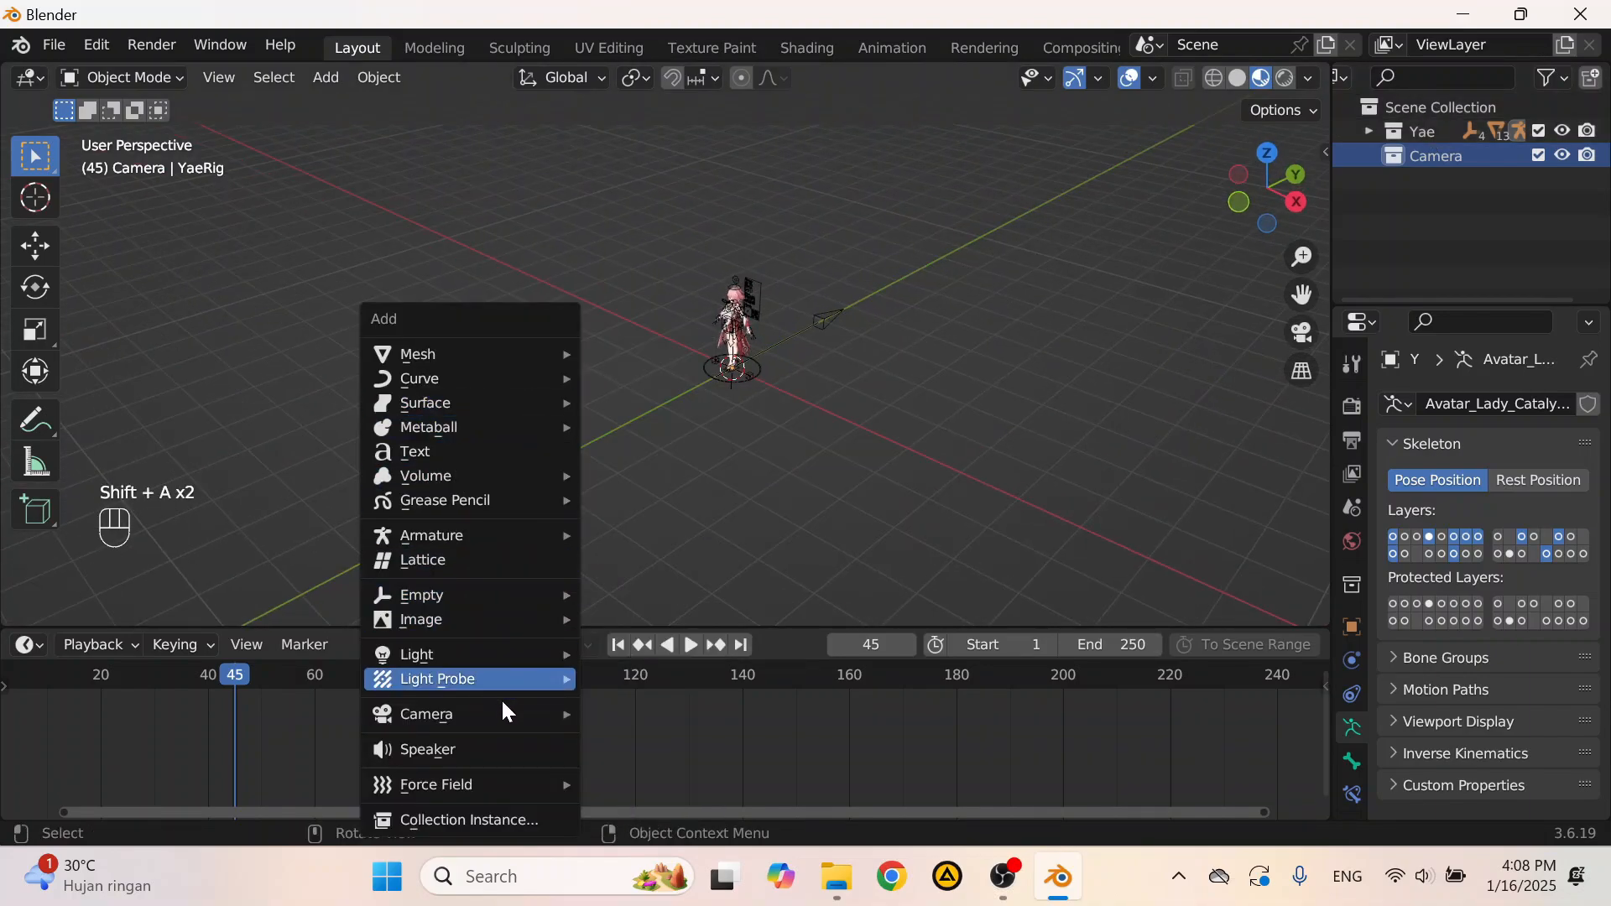
{"action": "mouse_move", "coordinate": [508, 727]}
{"action": "left_click", "coordinate": [598, 718]}
{"action": "mouse_move", "coordinate": [798, 381]}
{"action": "middle_mouse_down", "text": "shift"}
{"action": "mouse_move", "coordinate": [575, 396]}
{"action": "mouse_move", "coordinate": [795, 364]}
{"action": "middle_mouse_up", "text": "shift"}
{"action": "left_click", "coordinate": [426, 527]}
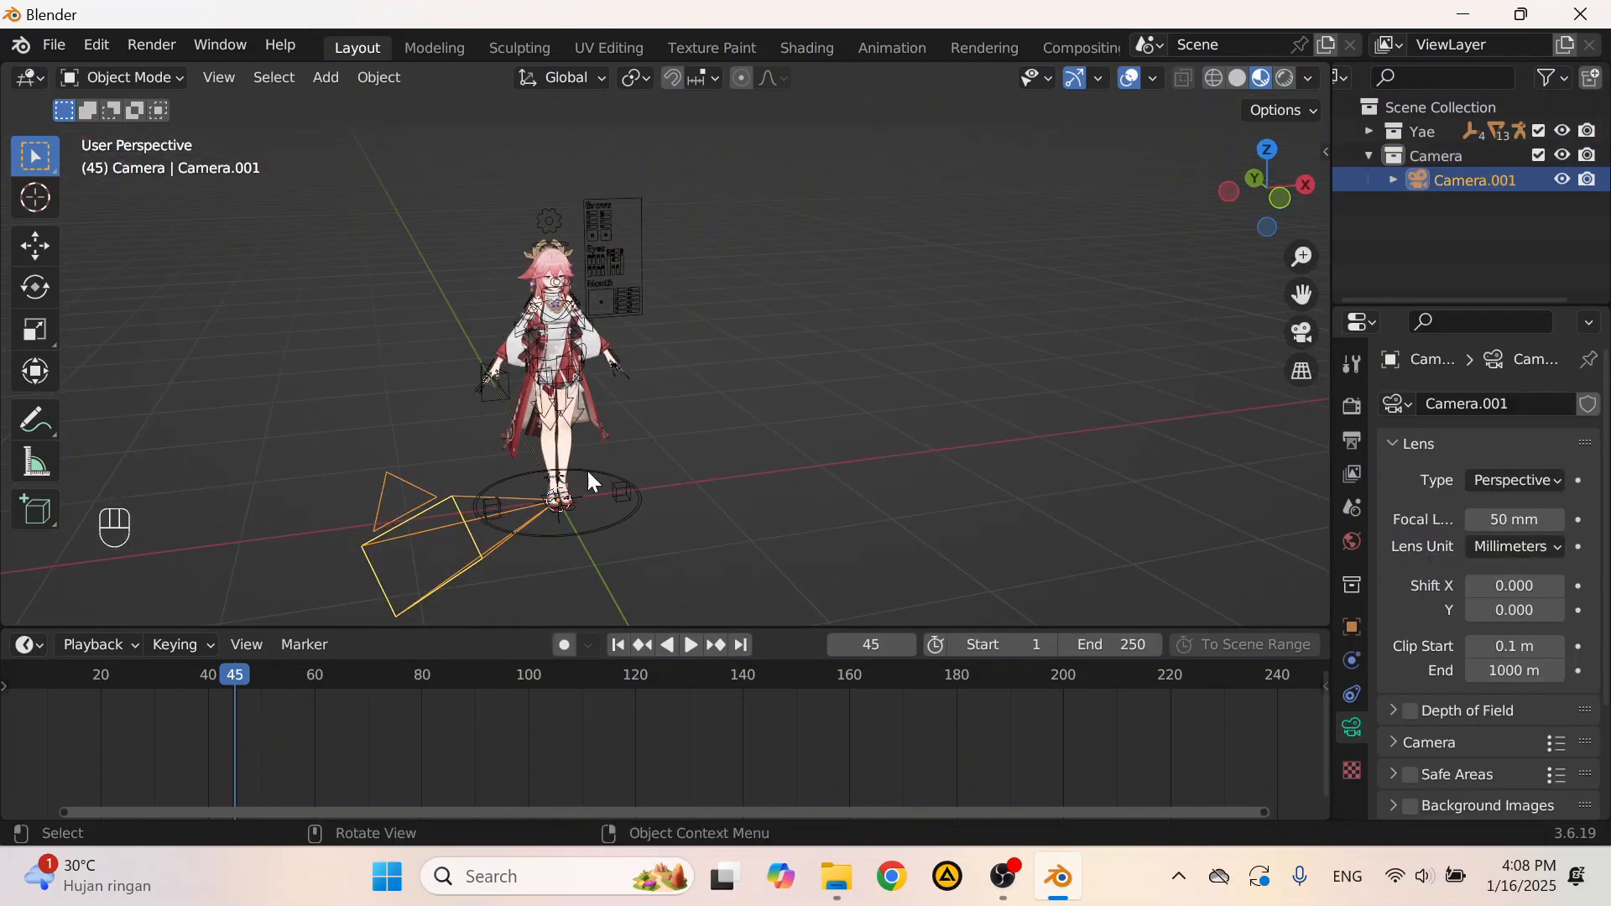
Step: Check the view through the new camera and clear the camera's rotation
{"action": "left_click", "coordinate": [1313, 338]}
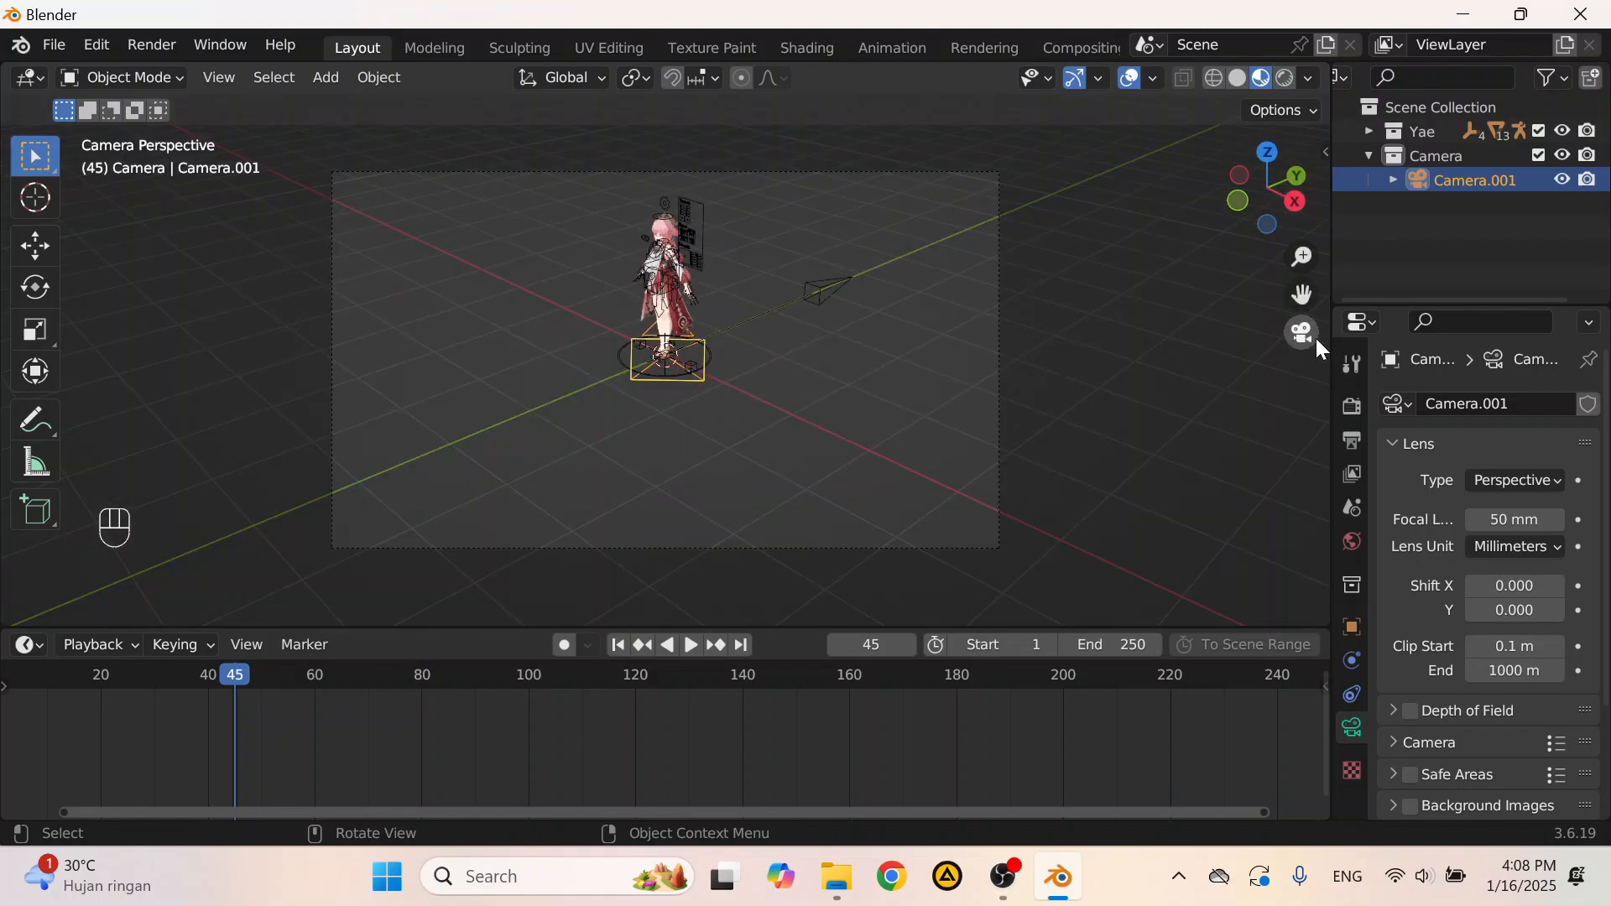
{"action": "left_click", "coordinate": [1316, 339]}
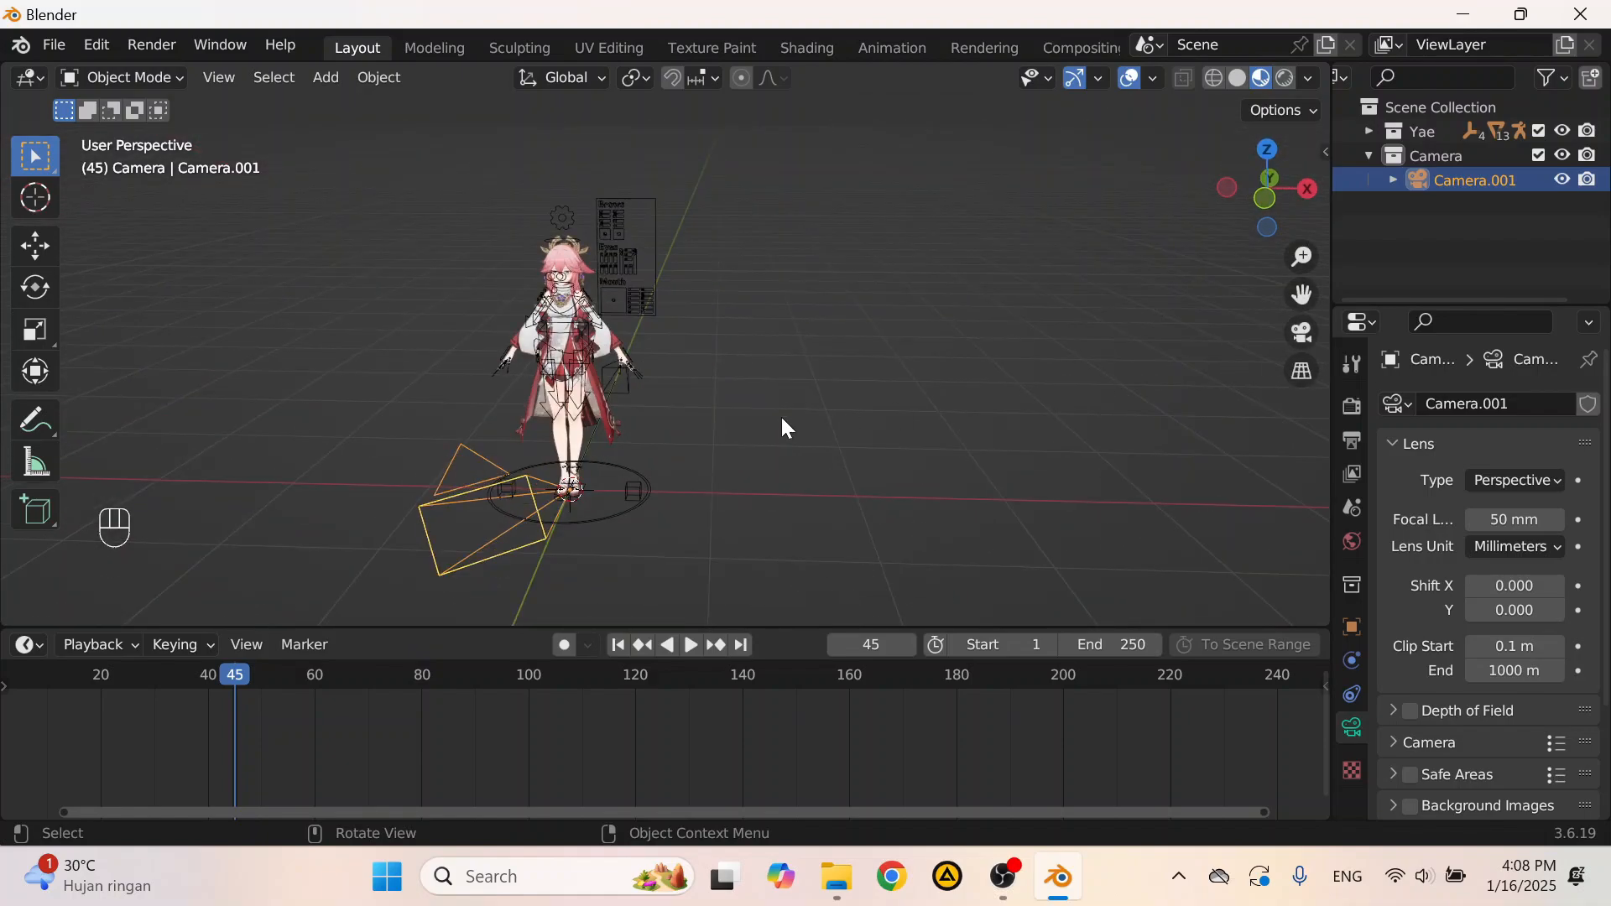
{"action": "key", "text": "alt+r"}
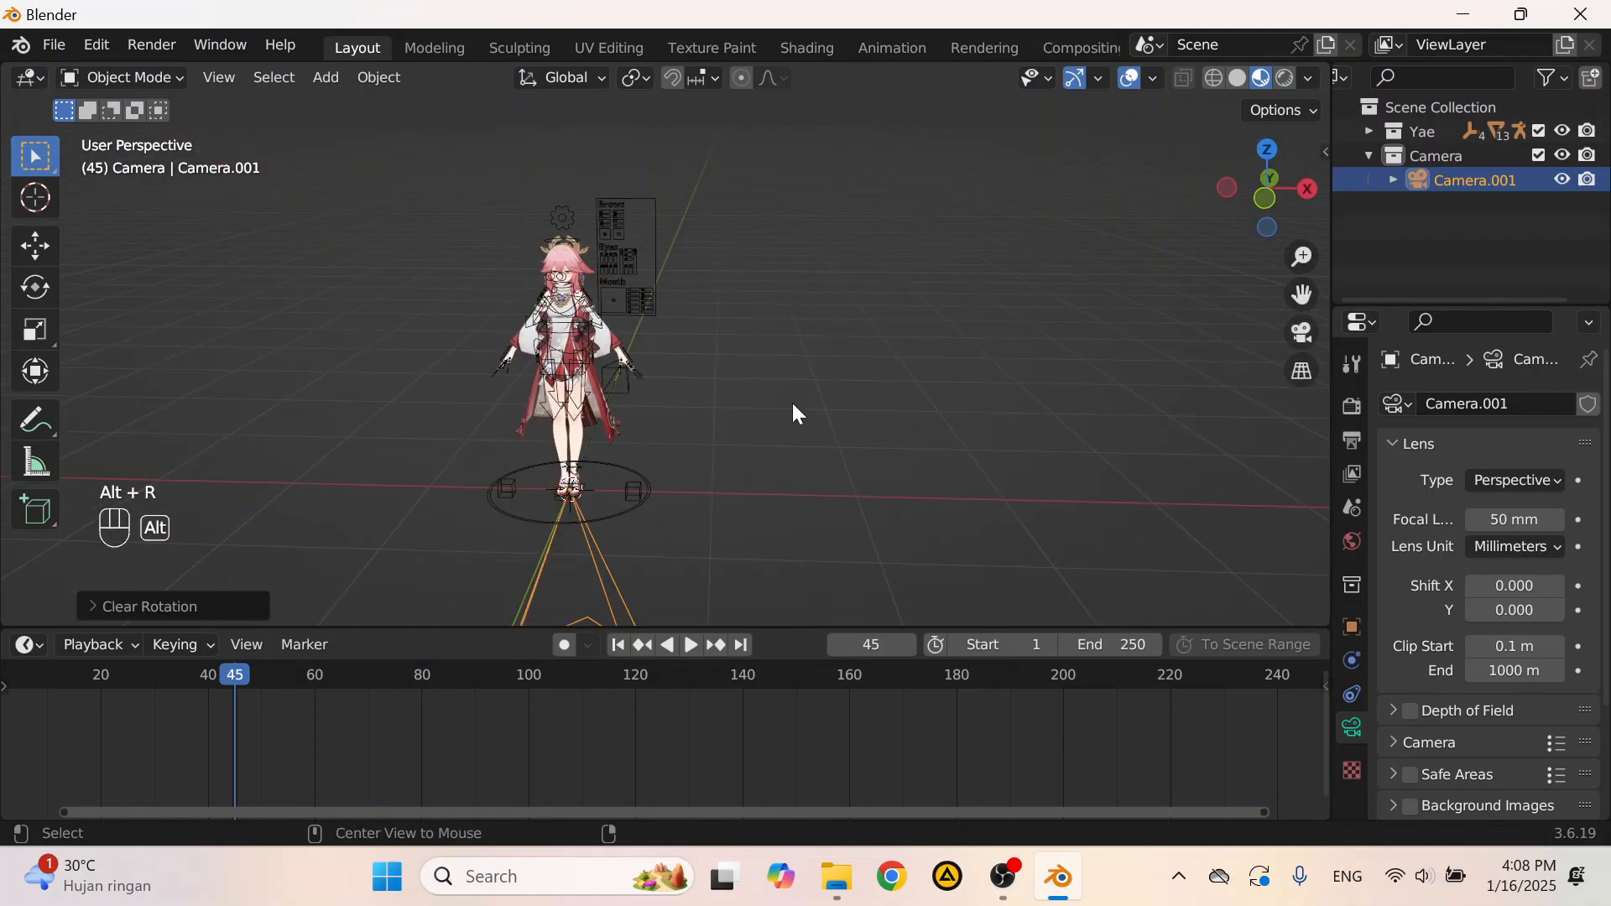
{"action": "scroll", "coordinate": [797, 414], "scroll_direction": "down", "scroll_amount": 3}
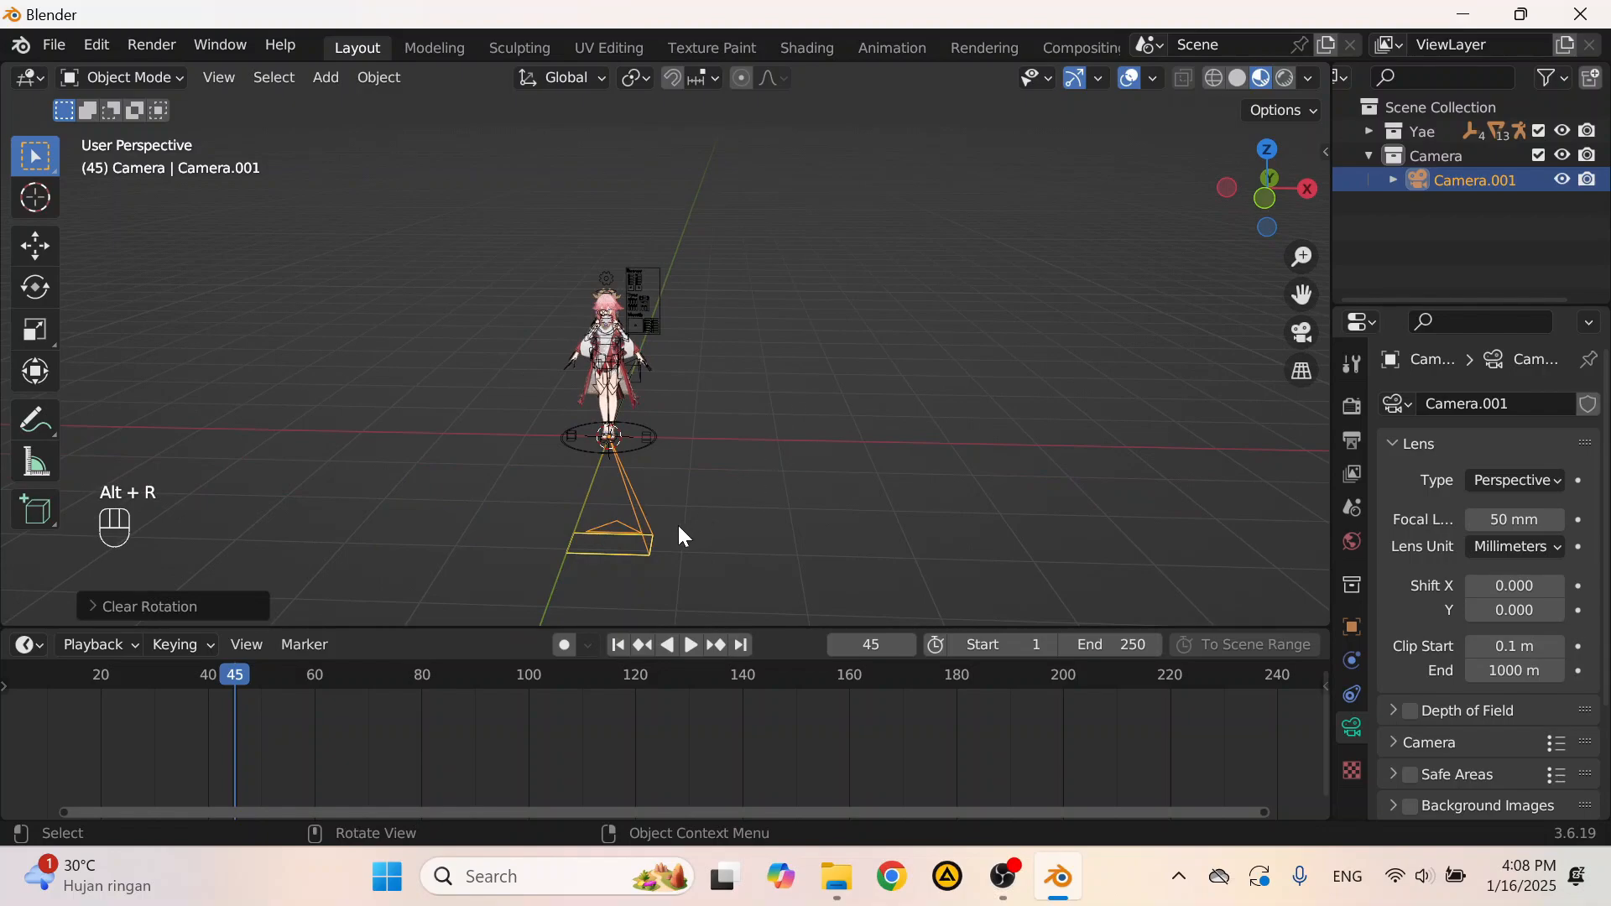
Step: Delete the new camera and its Camera collection, and return the character rig to Pose Mode
{"action": "key", "text": "Delete"}
{"action": "scroll", "coordinate": [647, 492], "scroll_direction": "up", "scroll_amount": 4}
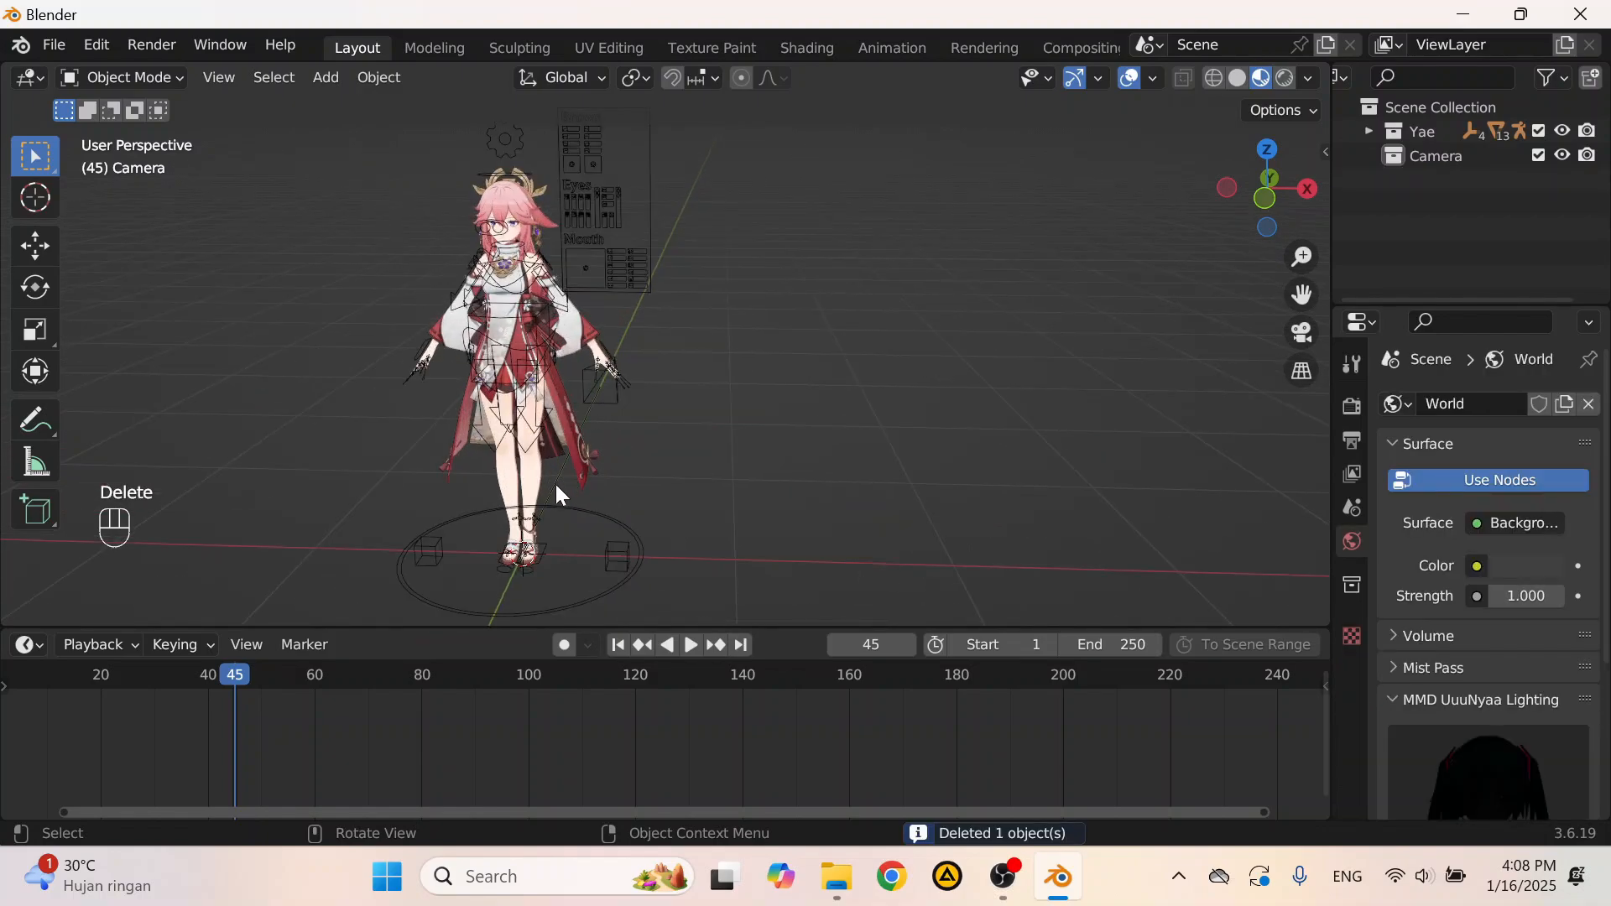
{"action": "left_click", "coordinate": [553, 507]}
{"action": "key", "text": "ctrl+Tab"}
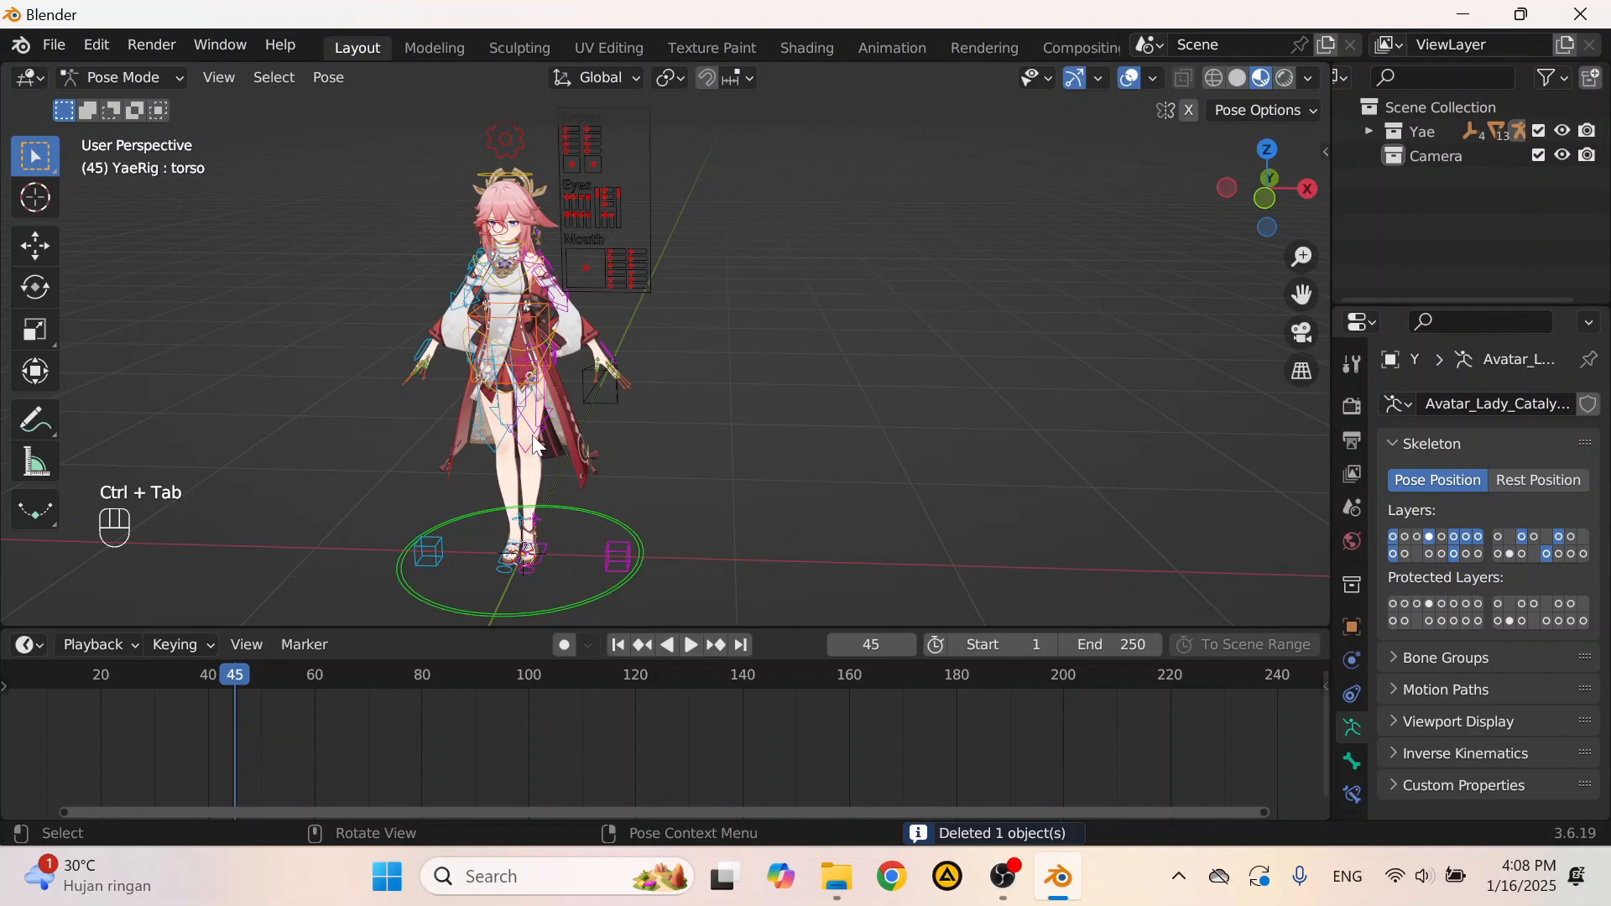
{"action": "middle_click_drag", "start_coordinate": [518, 371], "coordinate": [669, 339], "text": "shift"}
{"action": "left_click", "coordinate": [1395, 155]}
{"action": "key", "text": "Delete"}
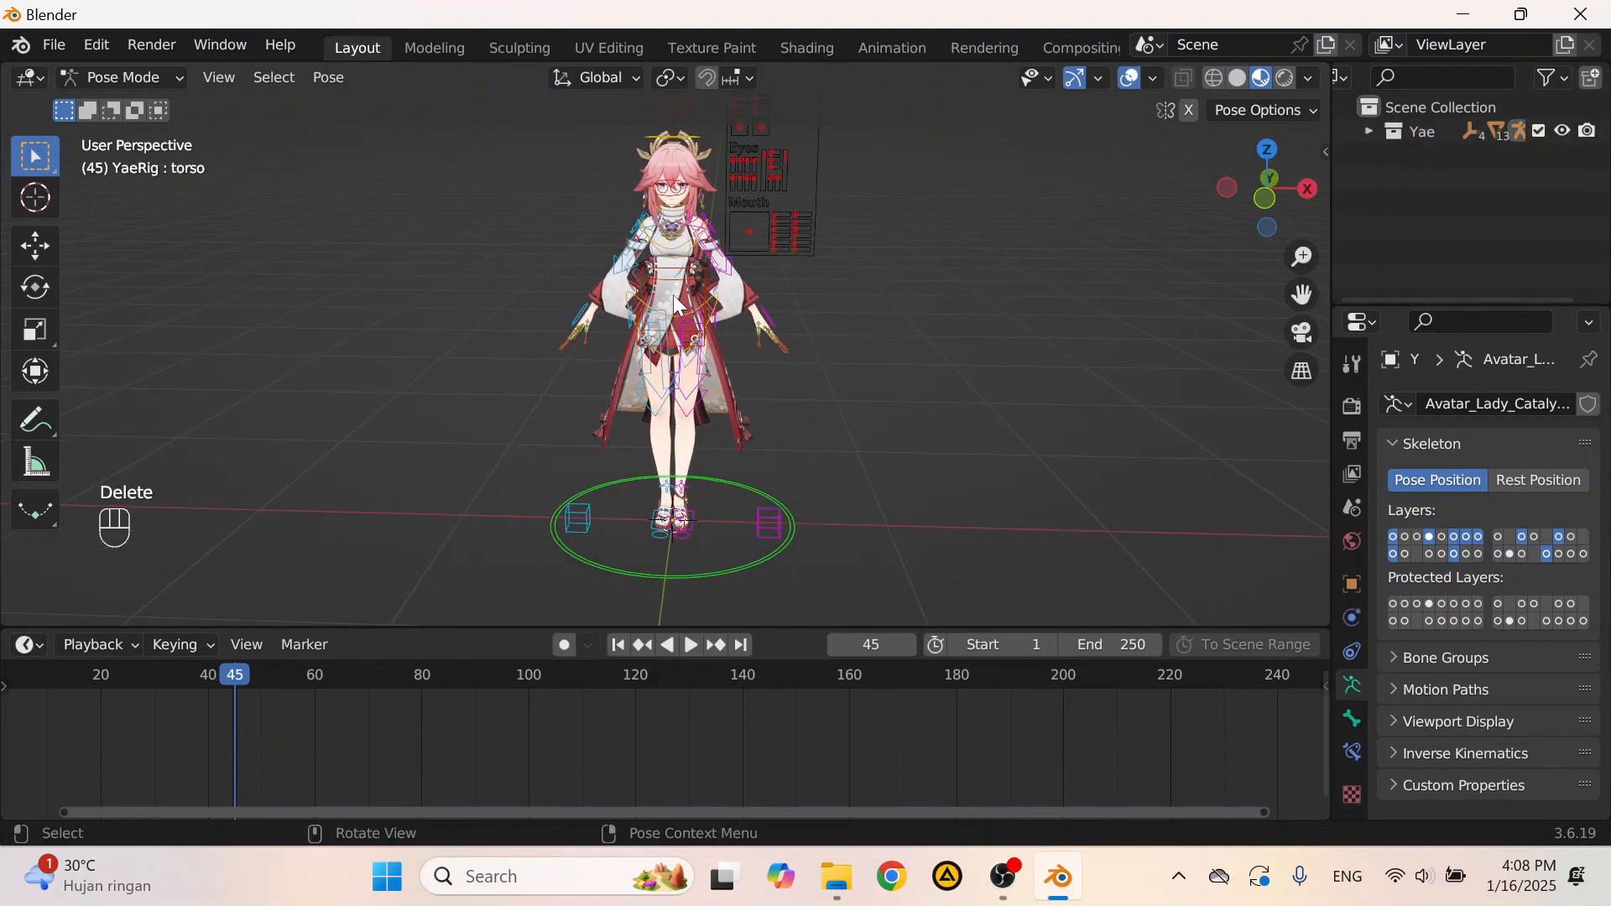
Step: Switch the character rig from Pose Mode to Object Mode
{"action": "scroll", "coordinate": [673, 295], "scroll_direction": "up", "scroll_amount": 4}
{"action": "scroll", "coordinate": [667, 256], "scroll_direction": "down", "scroll_amount": 2}
{"action": "middle_click_drag", "start_coordinate": [661, 259], "coordinate": [653, 280], "text": "shift"}
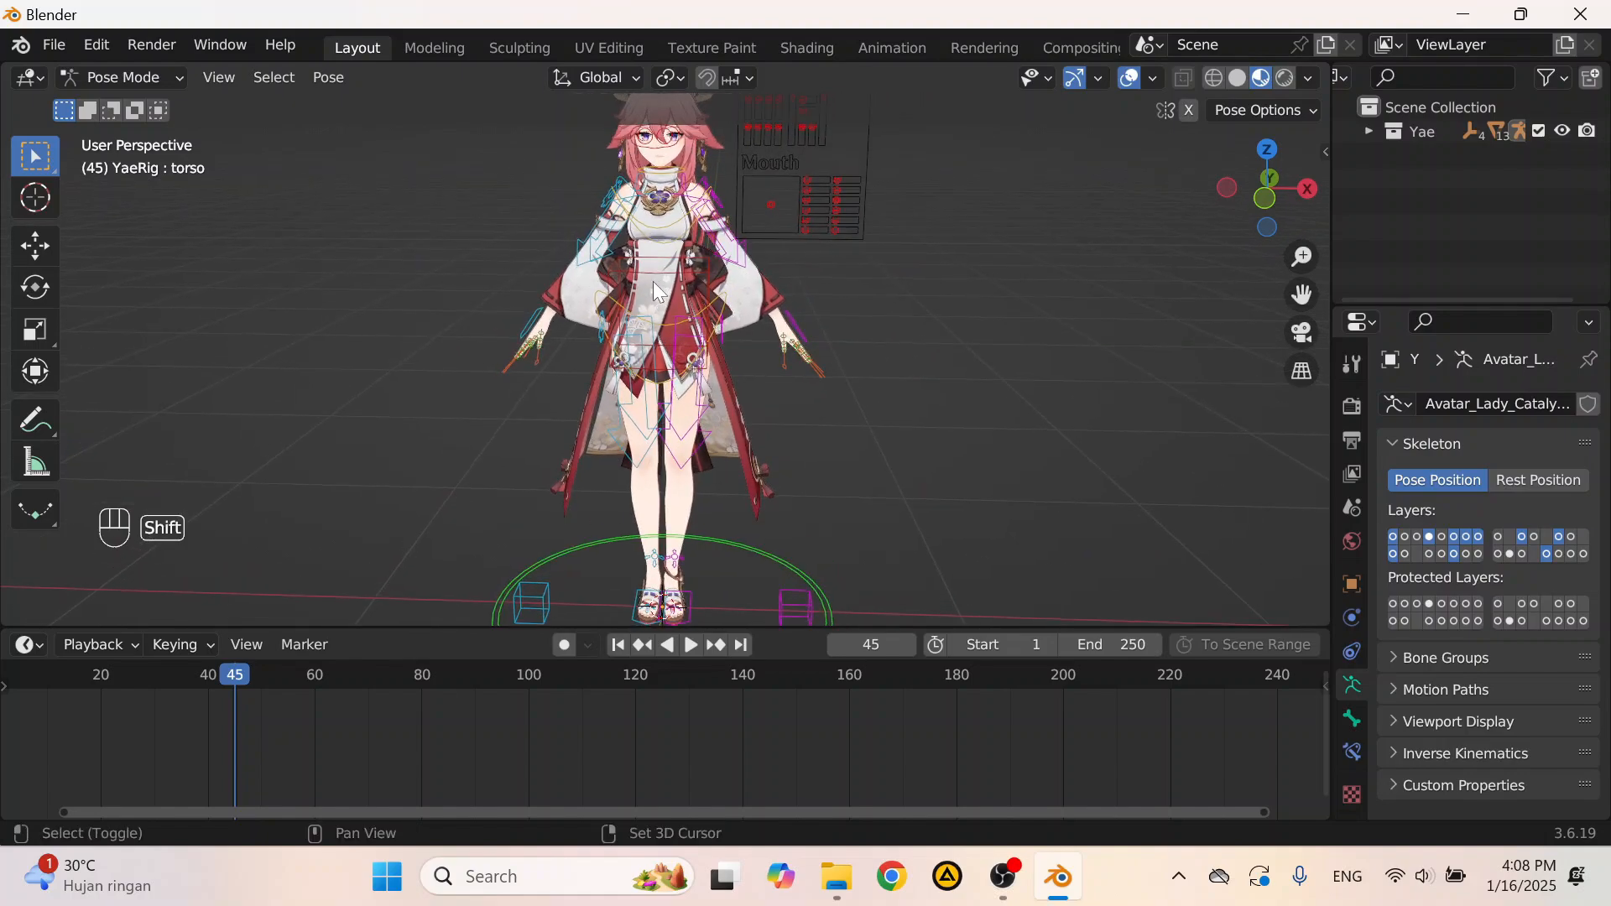
{"action": "left_click", "coordinate": [659, 278]}
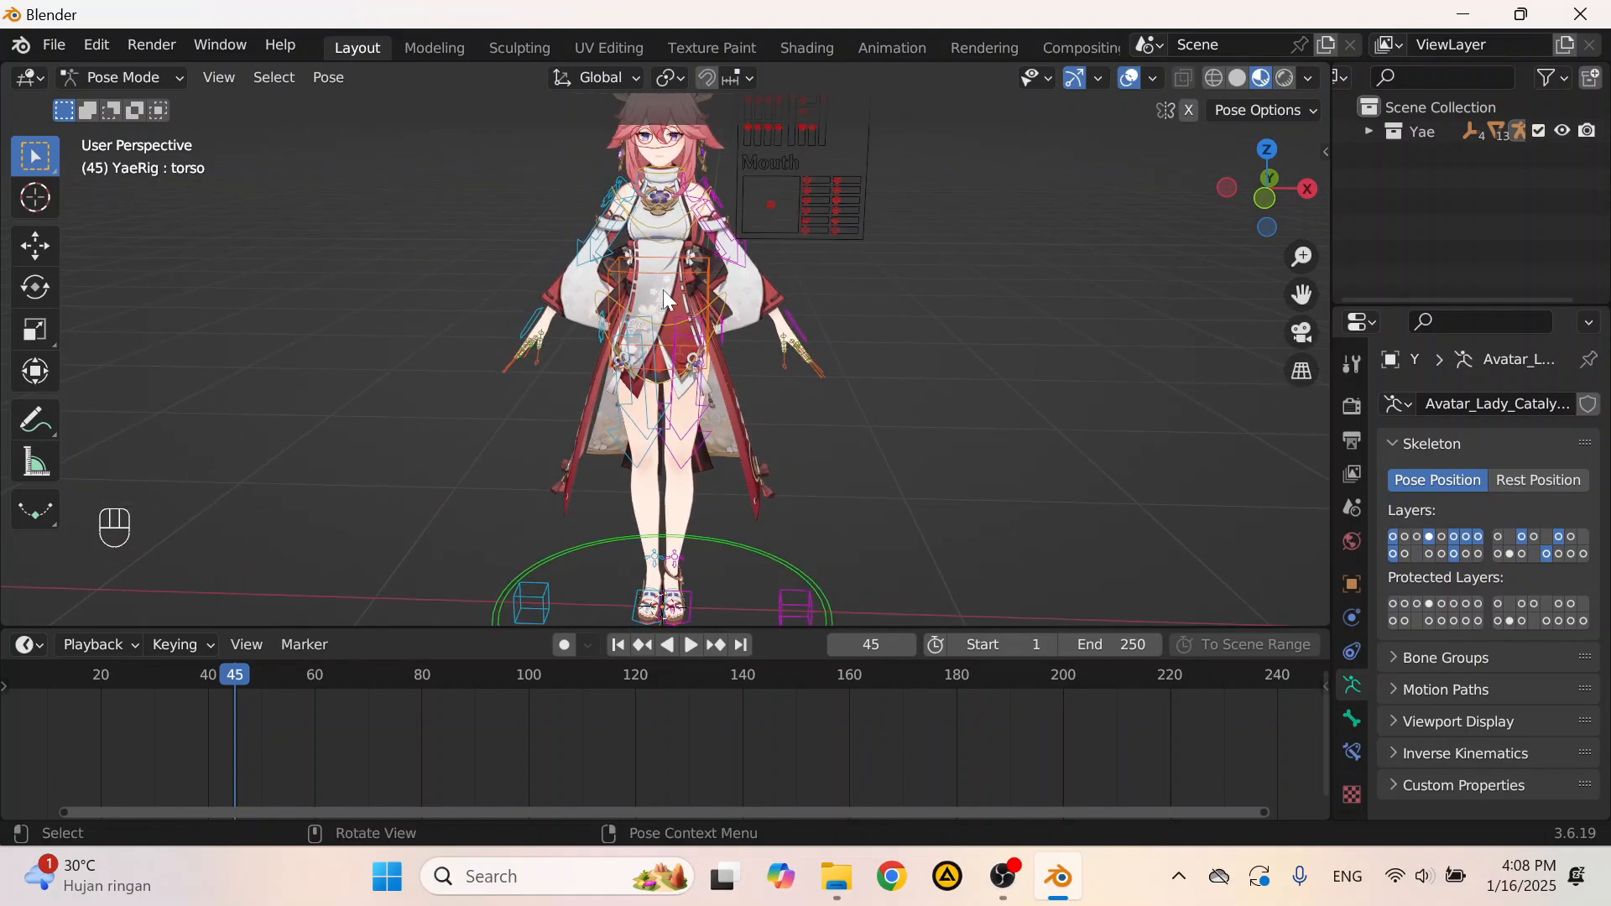
{"action": "middle_click_drag", "start_coordinate": [667, 299], "coordinate": [697, 283]}
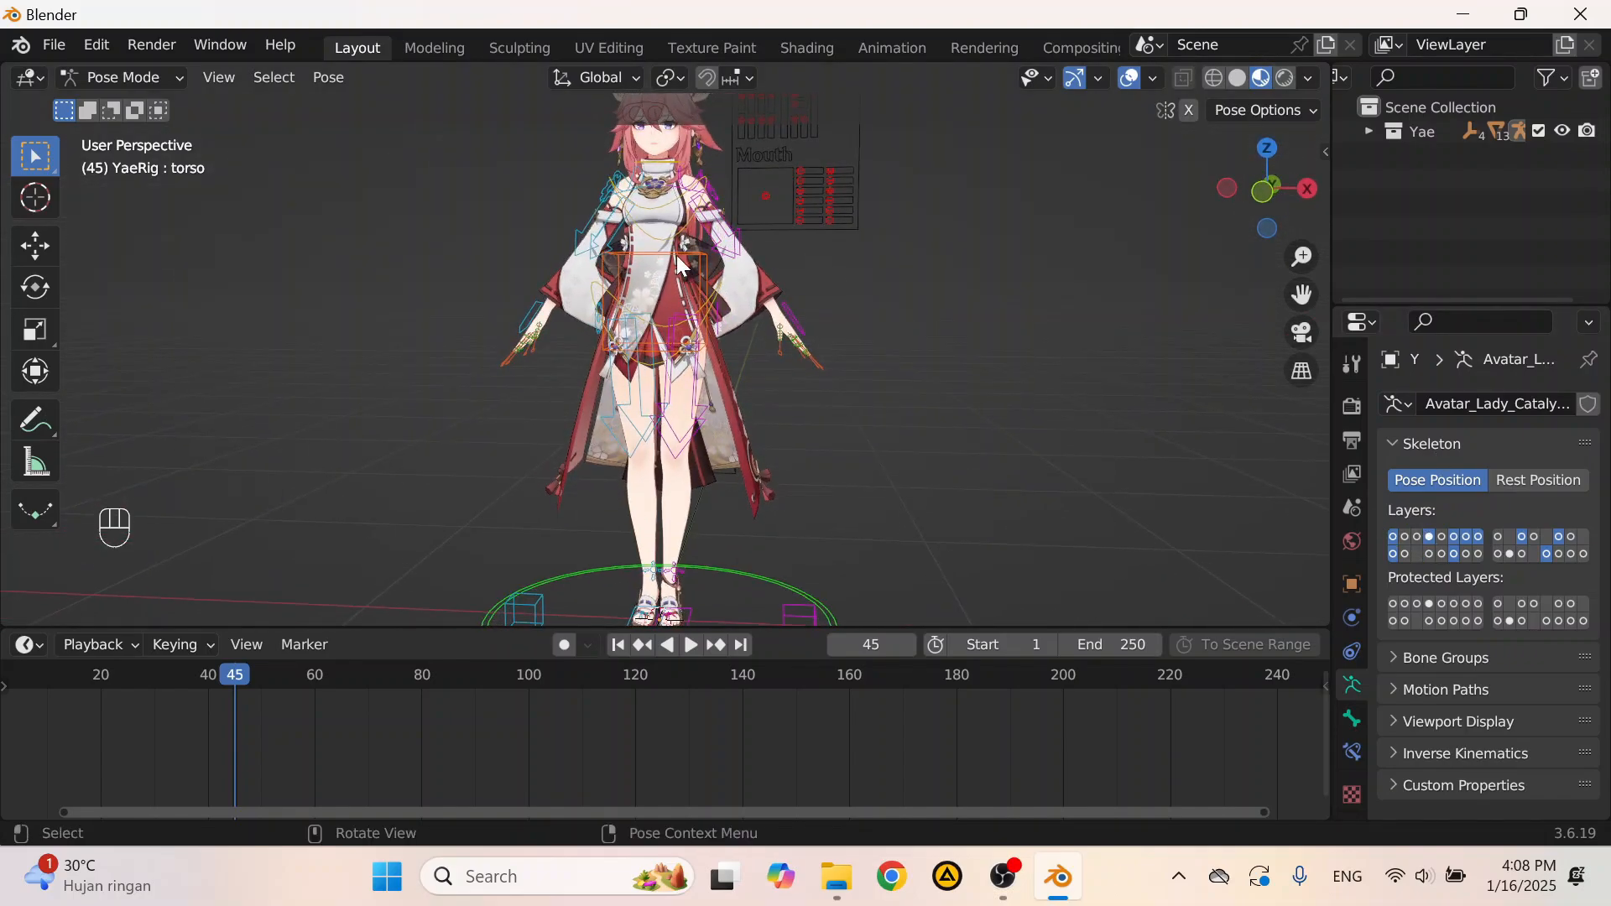
{"action": "scroll", "coordinate": [668, 257], "scroll_direction": "down", "scroll_amount": 2}
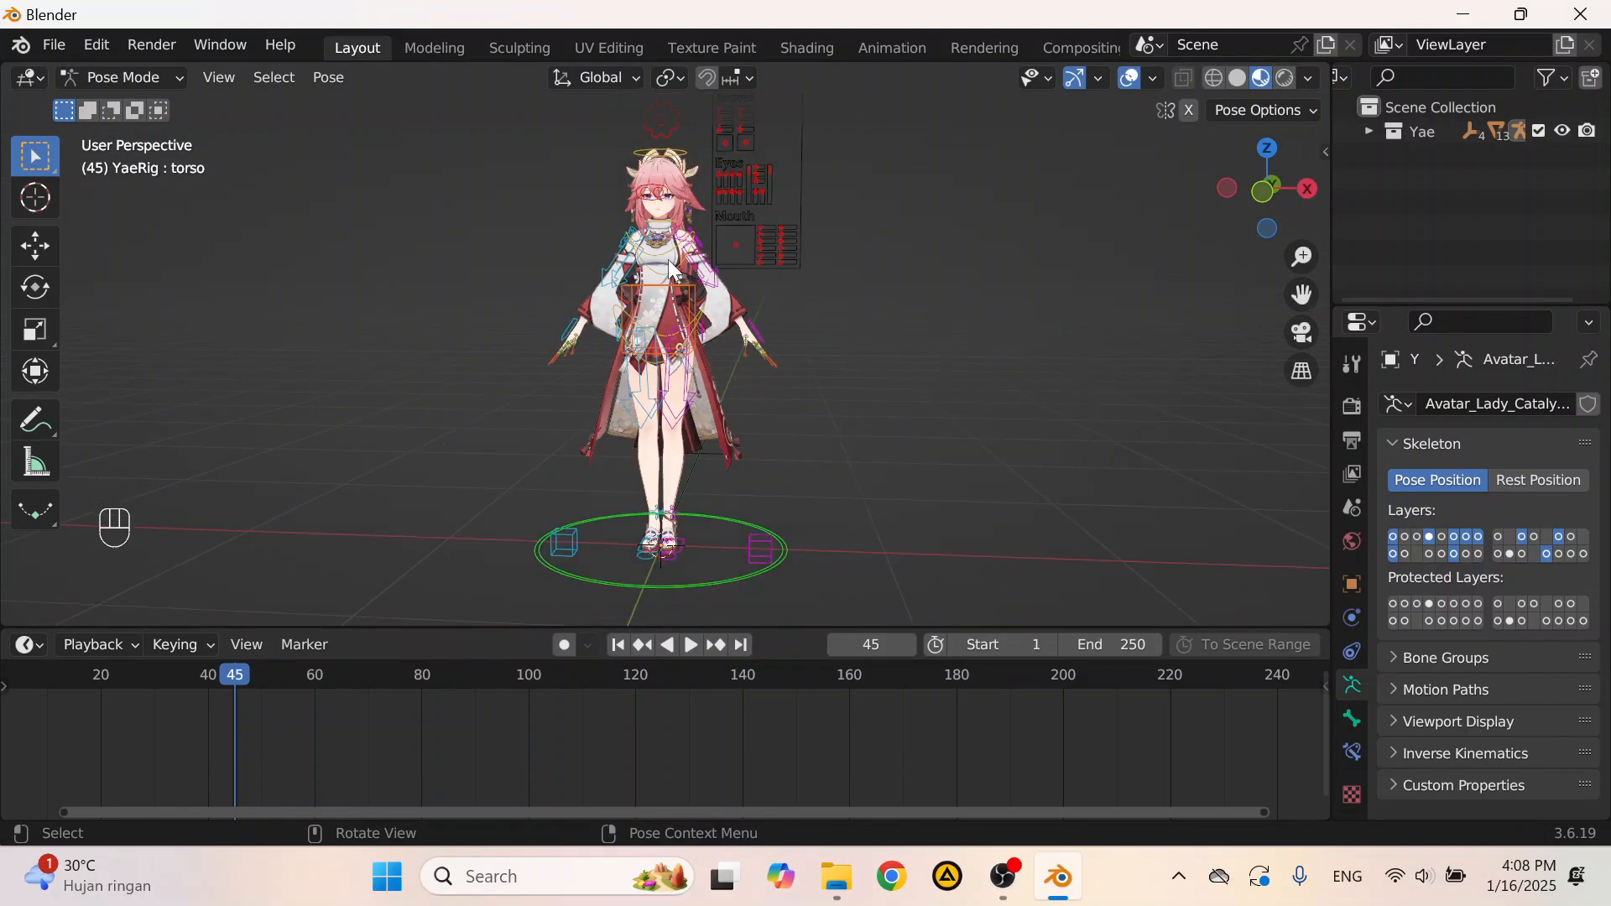
{"action": "left_click", "coordinate": [149, 80]}
{"action": "left_click", "coordinate": [134, 105]}
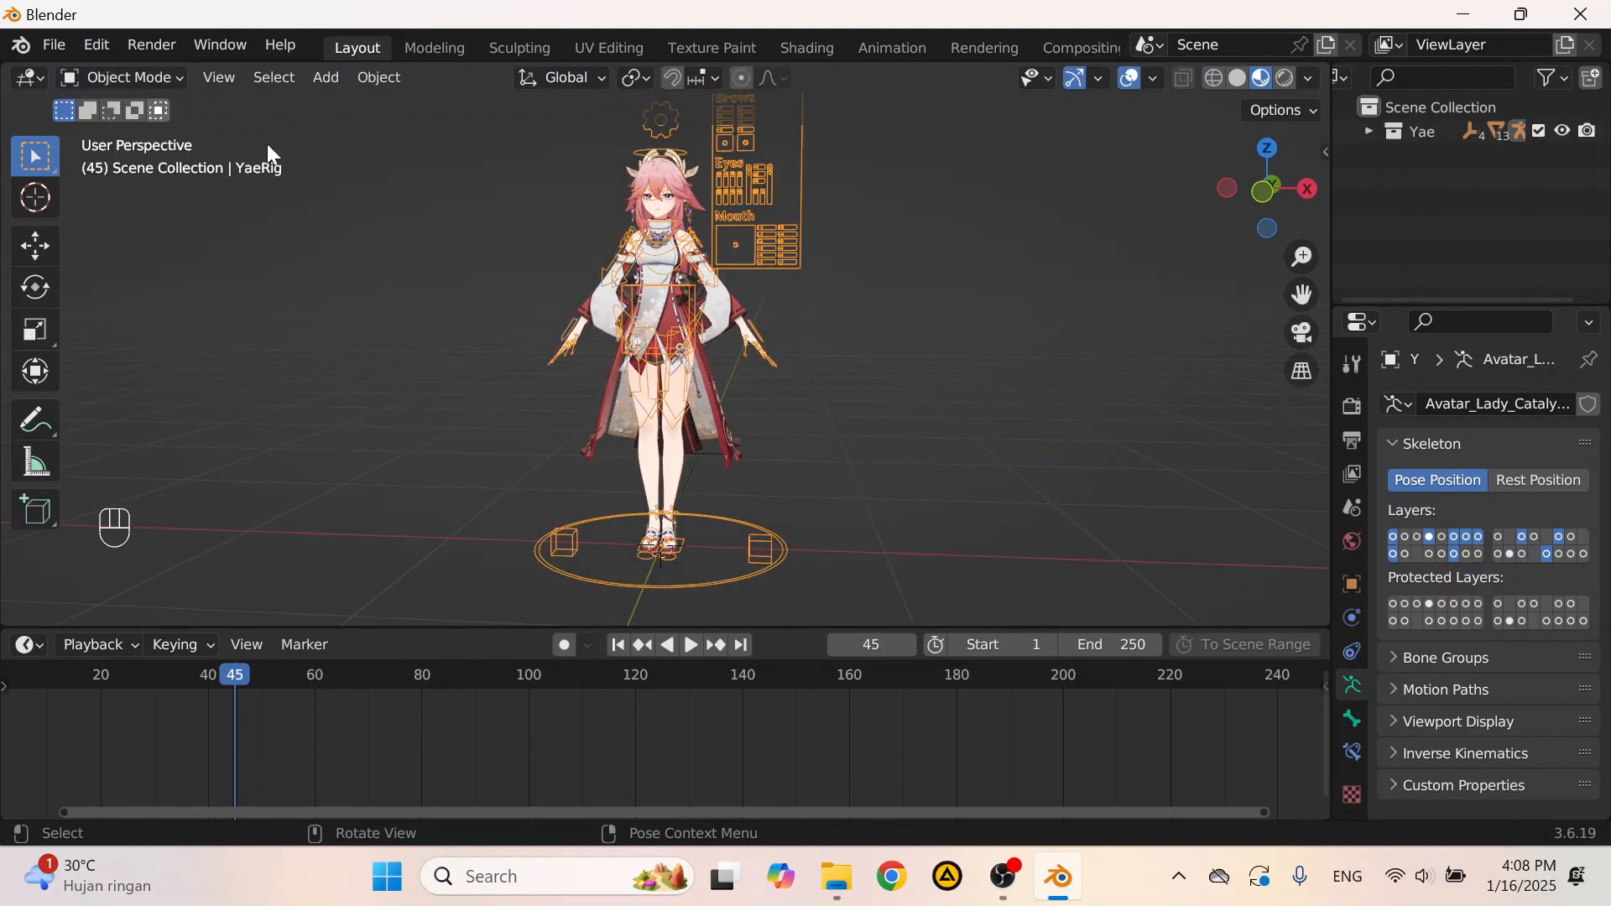
Step: Deselect the rig and, in front view, add the clip from the Downloads Video folder to the scene as a reference
{"action": "scroll", "coordinate": [631, 248], "scroll_direction": "up", "scroll_amount": 2}
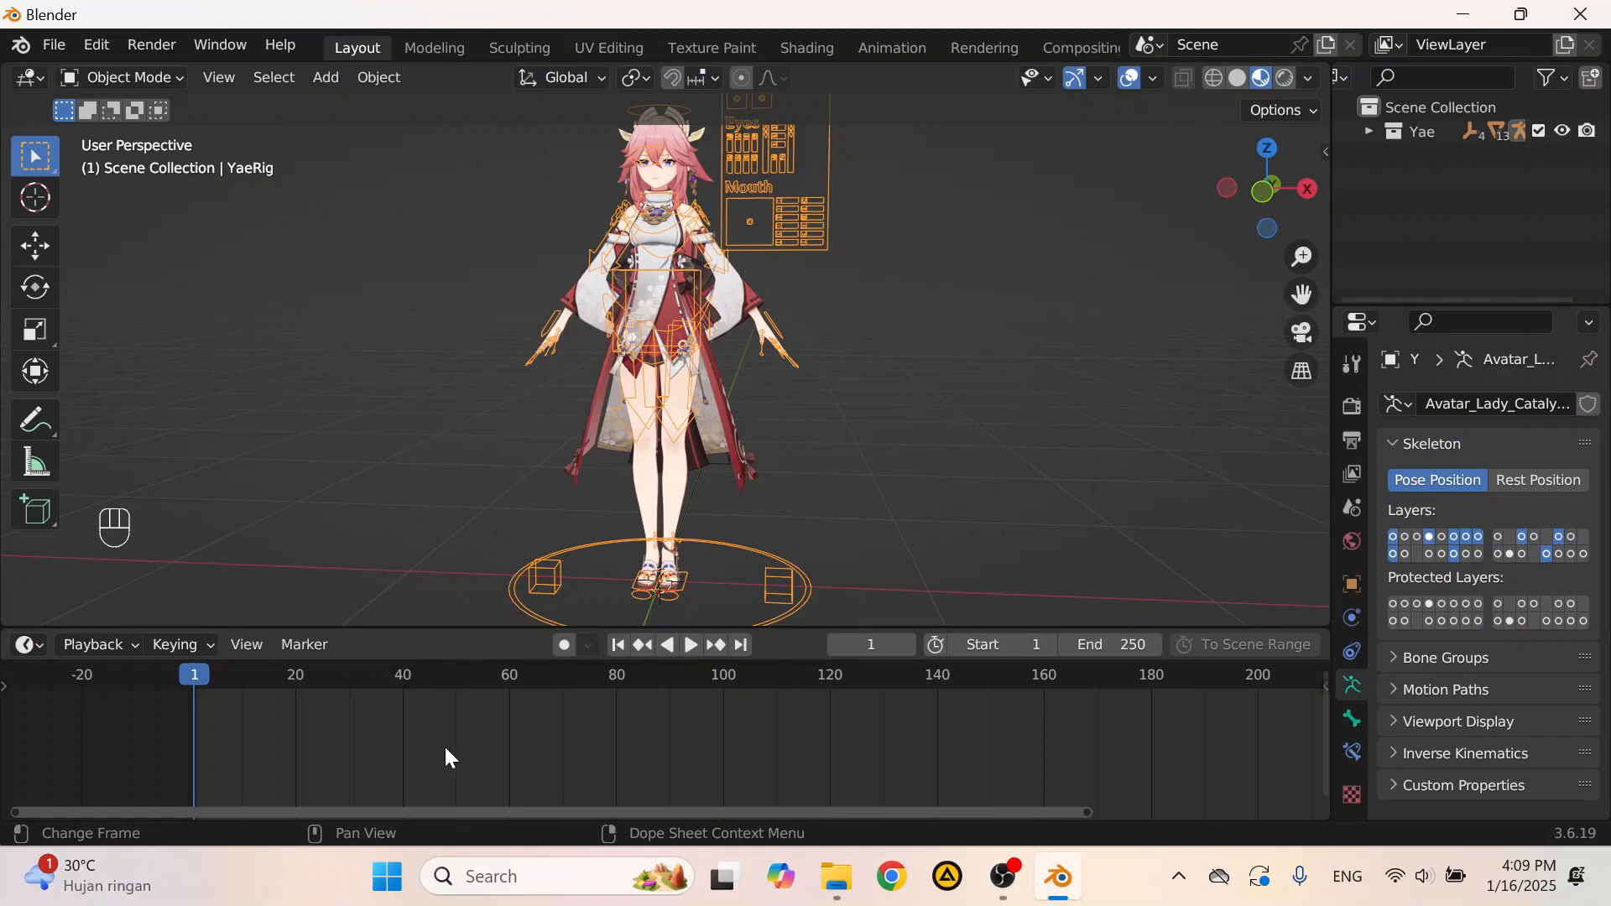
{"action": "left_click", "coordinate": [1263, 191]}
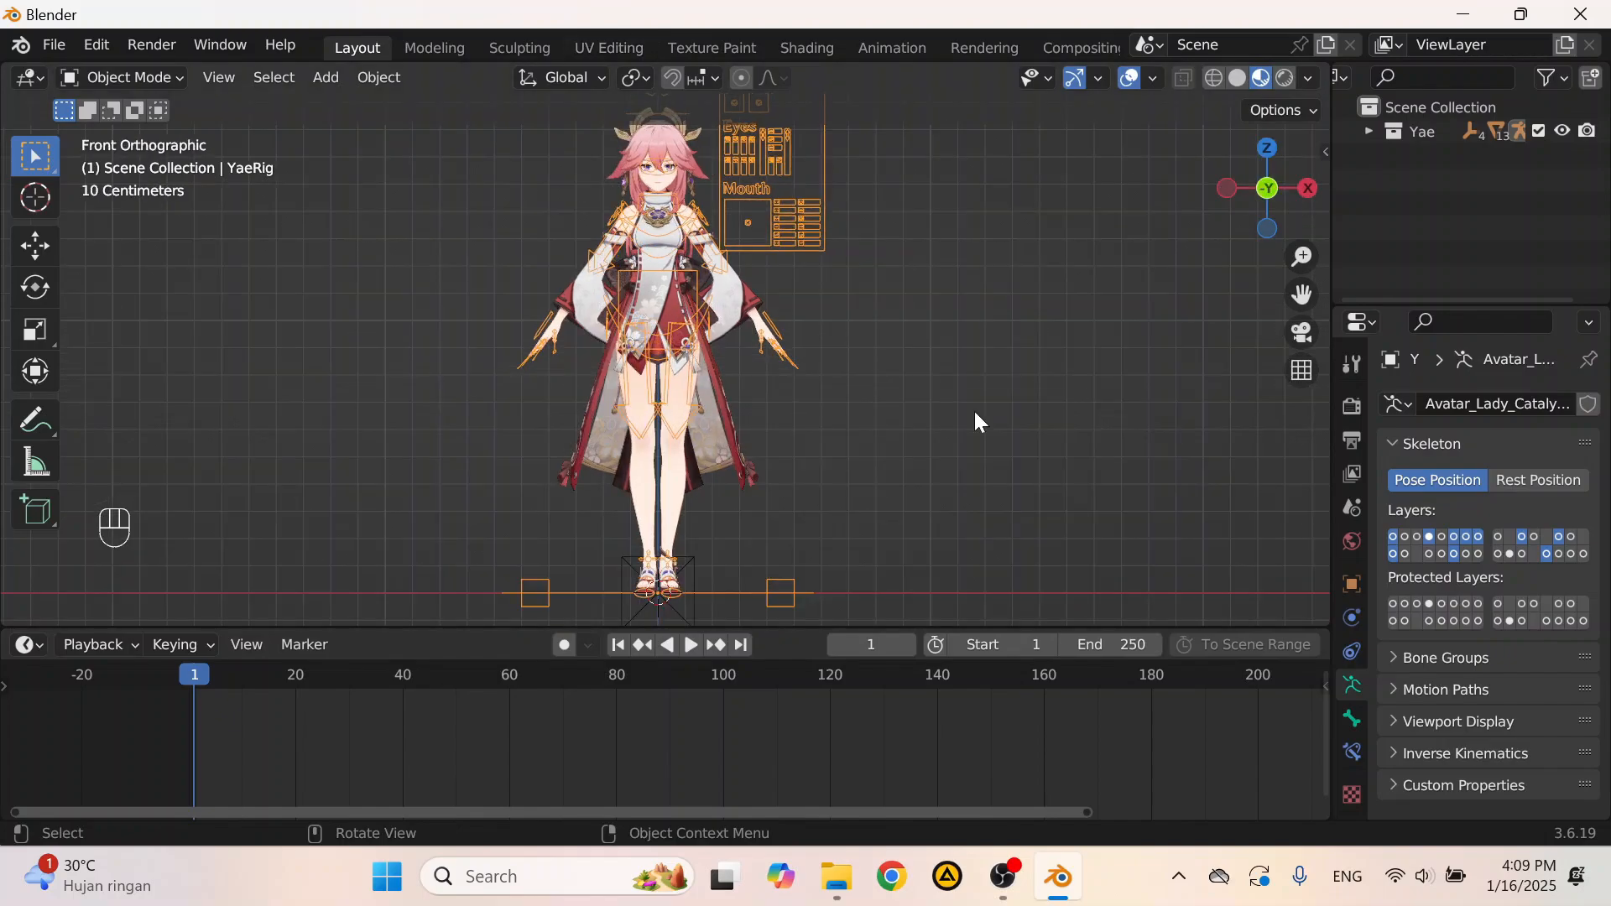
{"action": "scroll", "coordinate": [755, 303], "scroll_direction": "down", "scroll_amount": 2}
{"action": "left_click", "coordinate": [852, 344]}
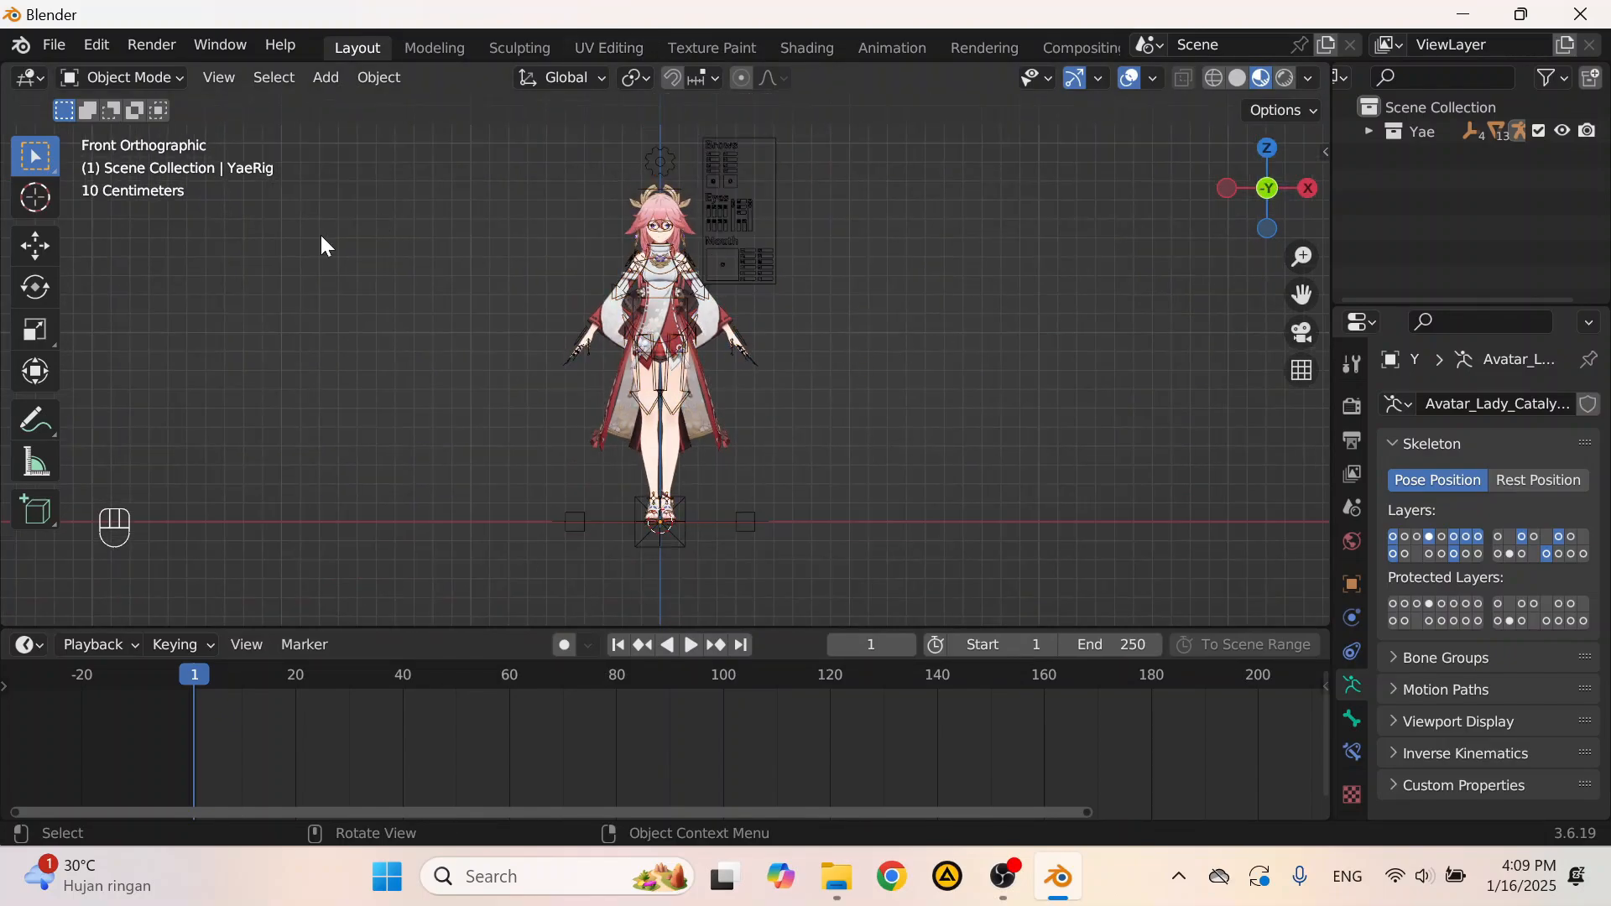
{"action": "left_click", "coordinate": [843, 891]}
{"action": "left_click_drag", "start_coordinate": [1163, 379], "coordinate": [576, 274]}
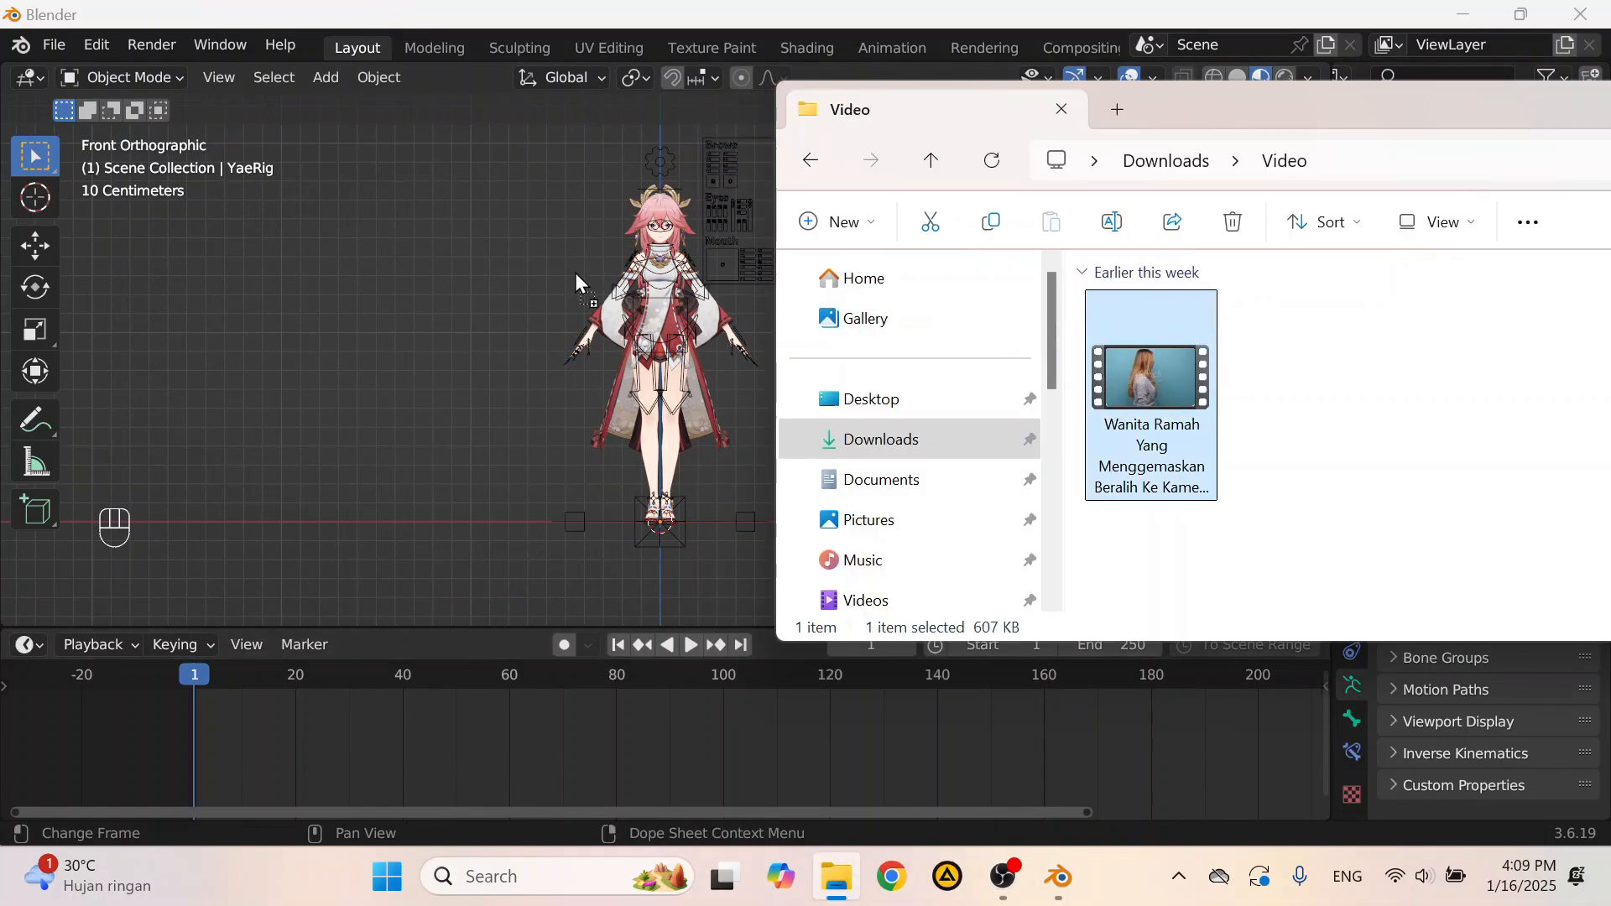
{"action": "left_click_drag", "start_coordinate": [440, 295], "coordinate": [438, 292]}
{"action": "scroll", "coordinate": [329, 320], "scroll_direction": "down", "scroll_amount": 4}
{"action": "left_click", "coordinate": [433, 426]}
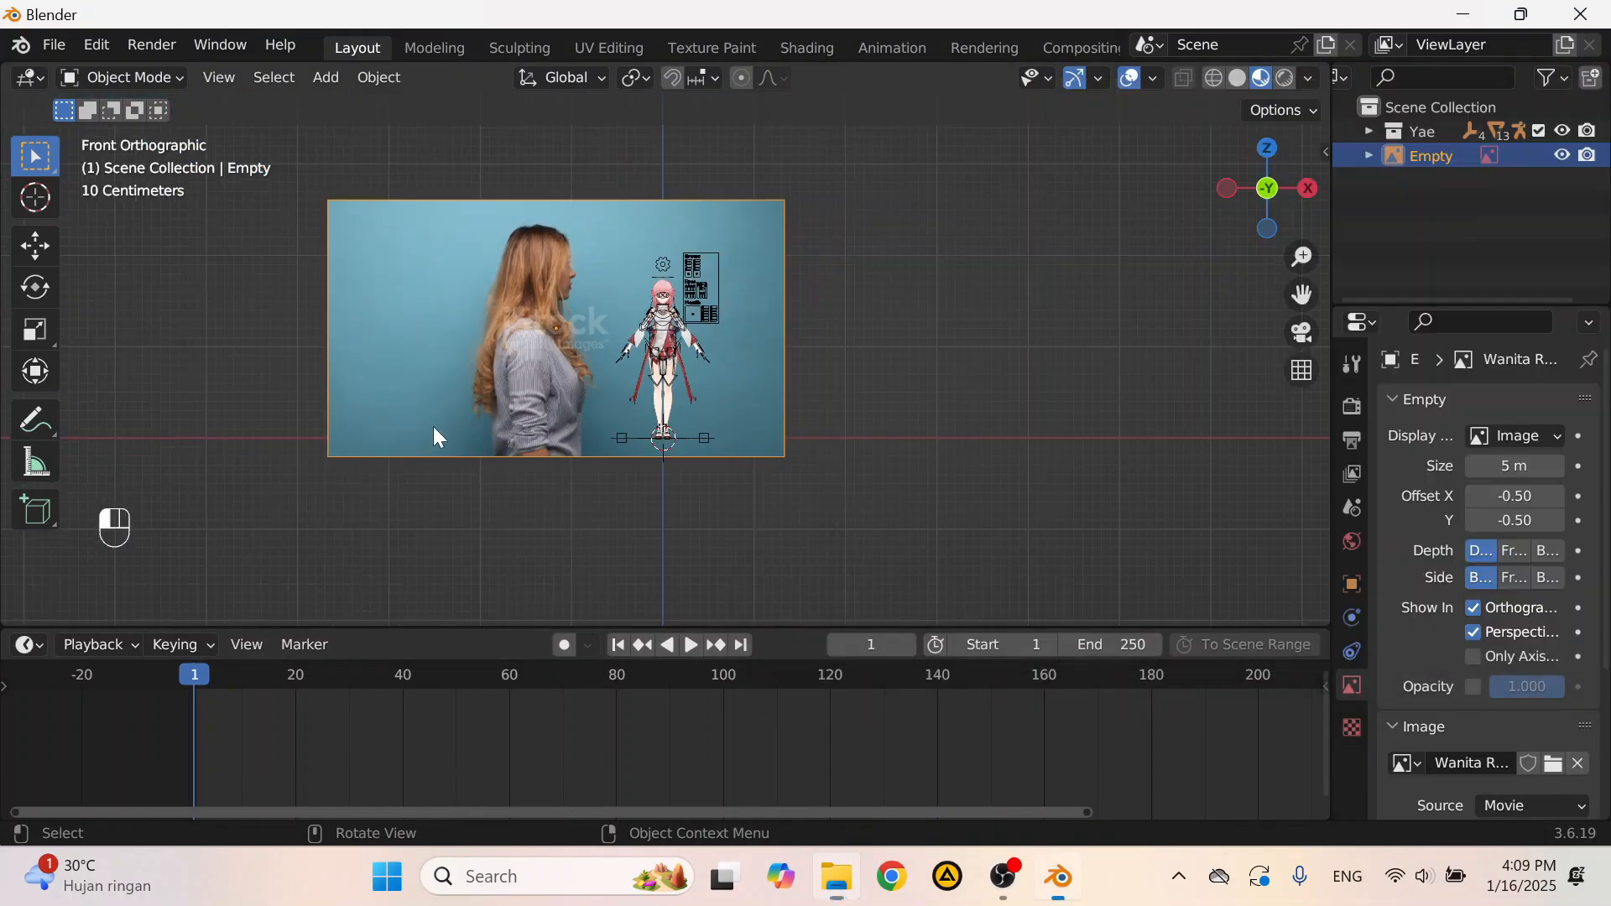
Step: Play the reference video beside the character, stop it and return the timeline to frame 0
{"action": "left_click", "coordinate": [693, 646]}
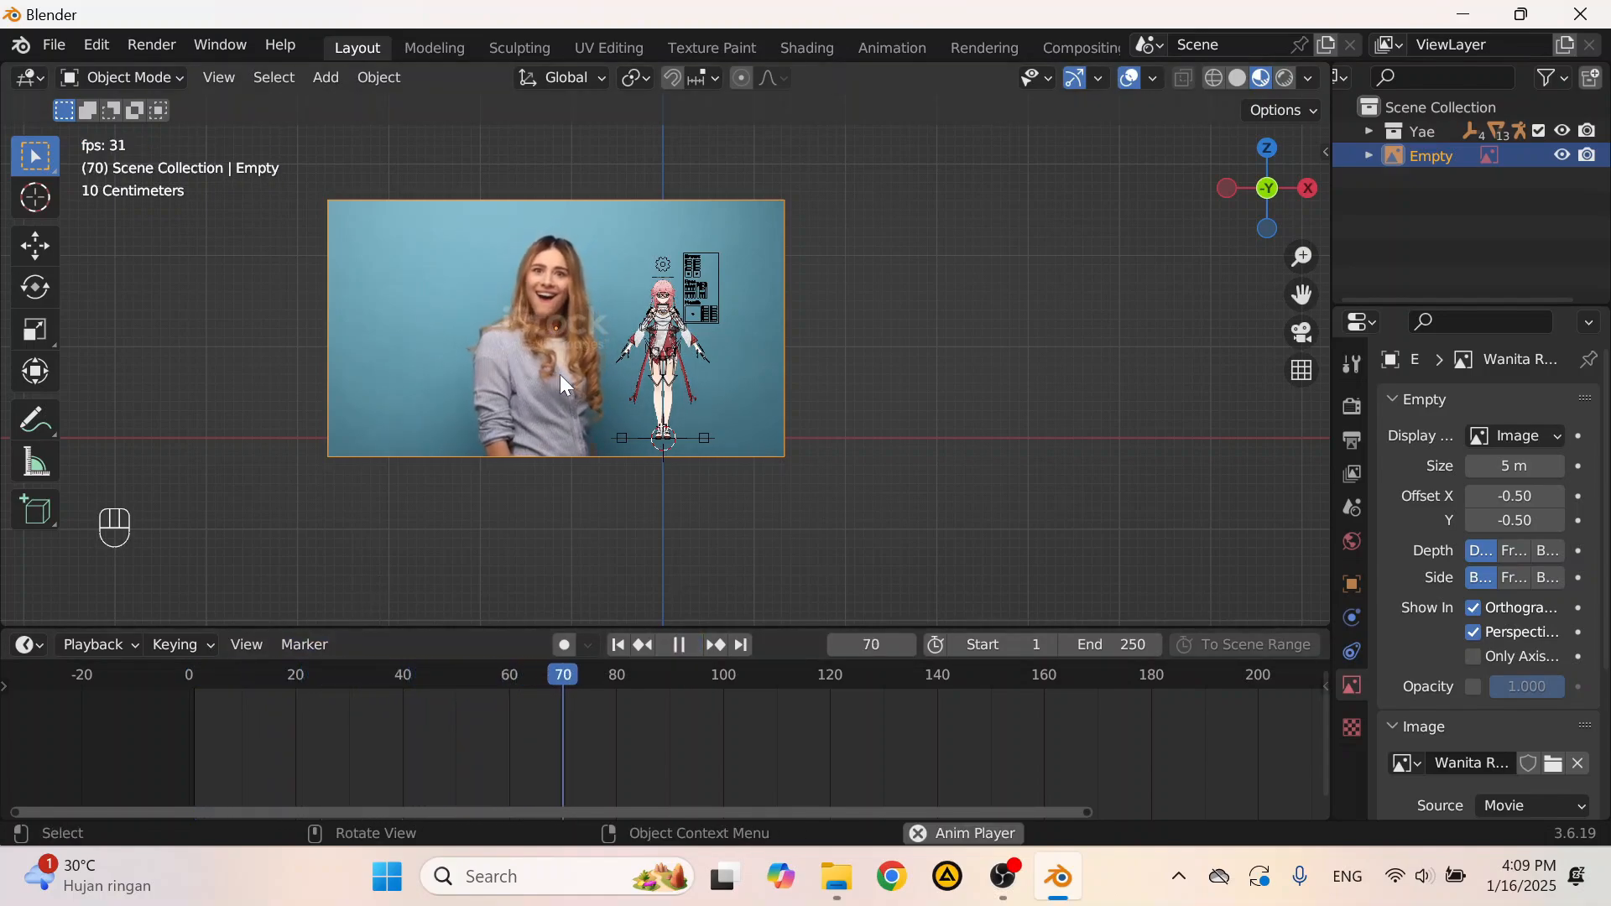
{"action": "left_click", "coordinate": [678, 645]}
{"action": "left_click", "coordinate": [617, 646]}
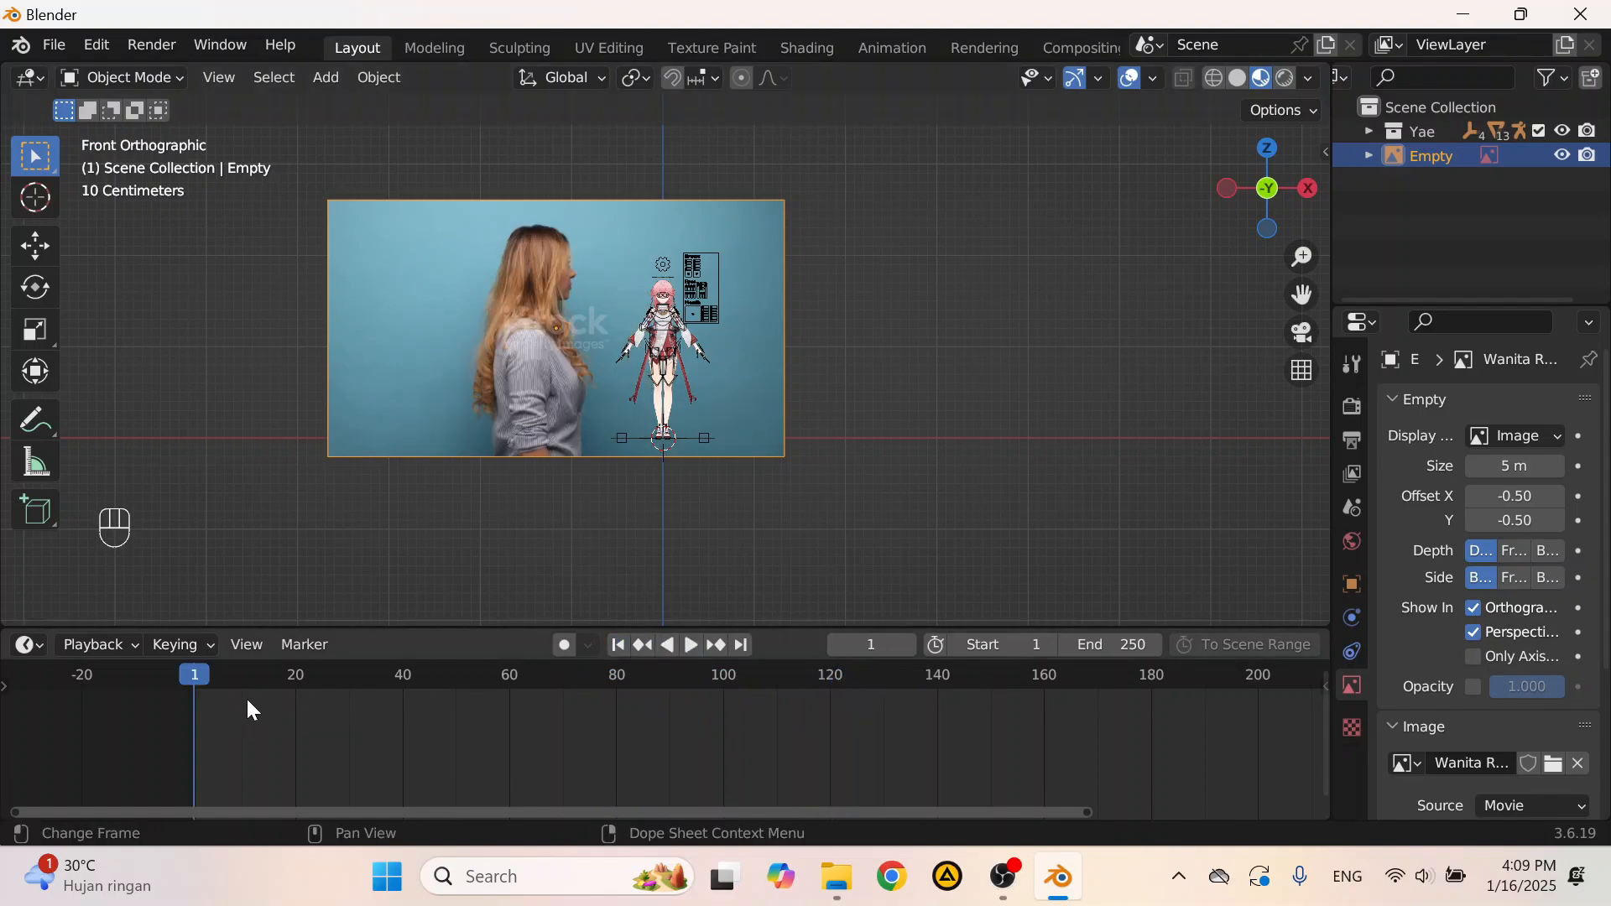
{"action": "left_click_drag", "start_coordinate": [245, 697], "coordinate": [169, 727]}
{"action": "key", "text": "space"}
{"action": "key", "text": "space"}
Step: Scale the reference video plane down uniformly
{"action": "scroll", "coordinate": [638, 226], "scroll_direction": "up", "scroll_amount": 3}
{"action": "scroll", "coordinate": [800, 276], "scroll_direction": "up", "scroll_amount": 4, "text": "shift"}
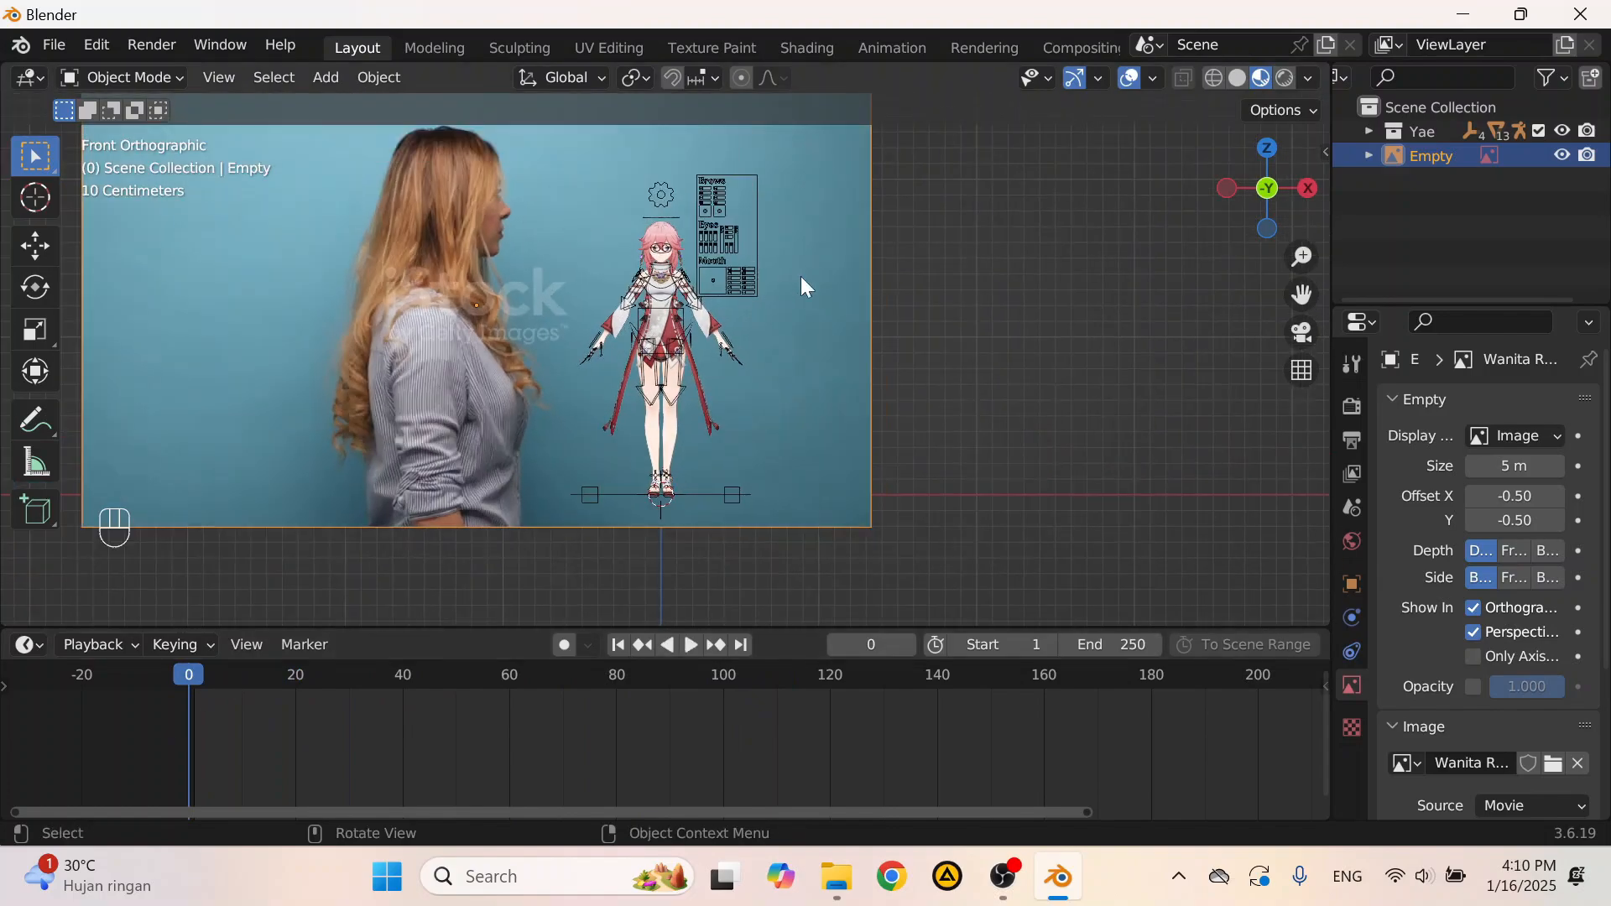
{"action": "key", "text": "s"}
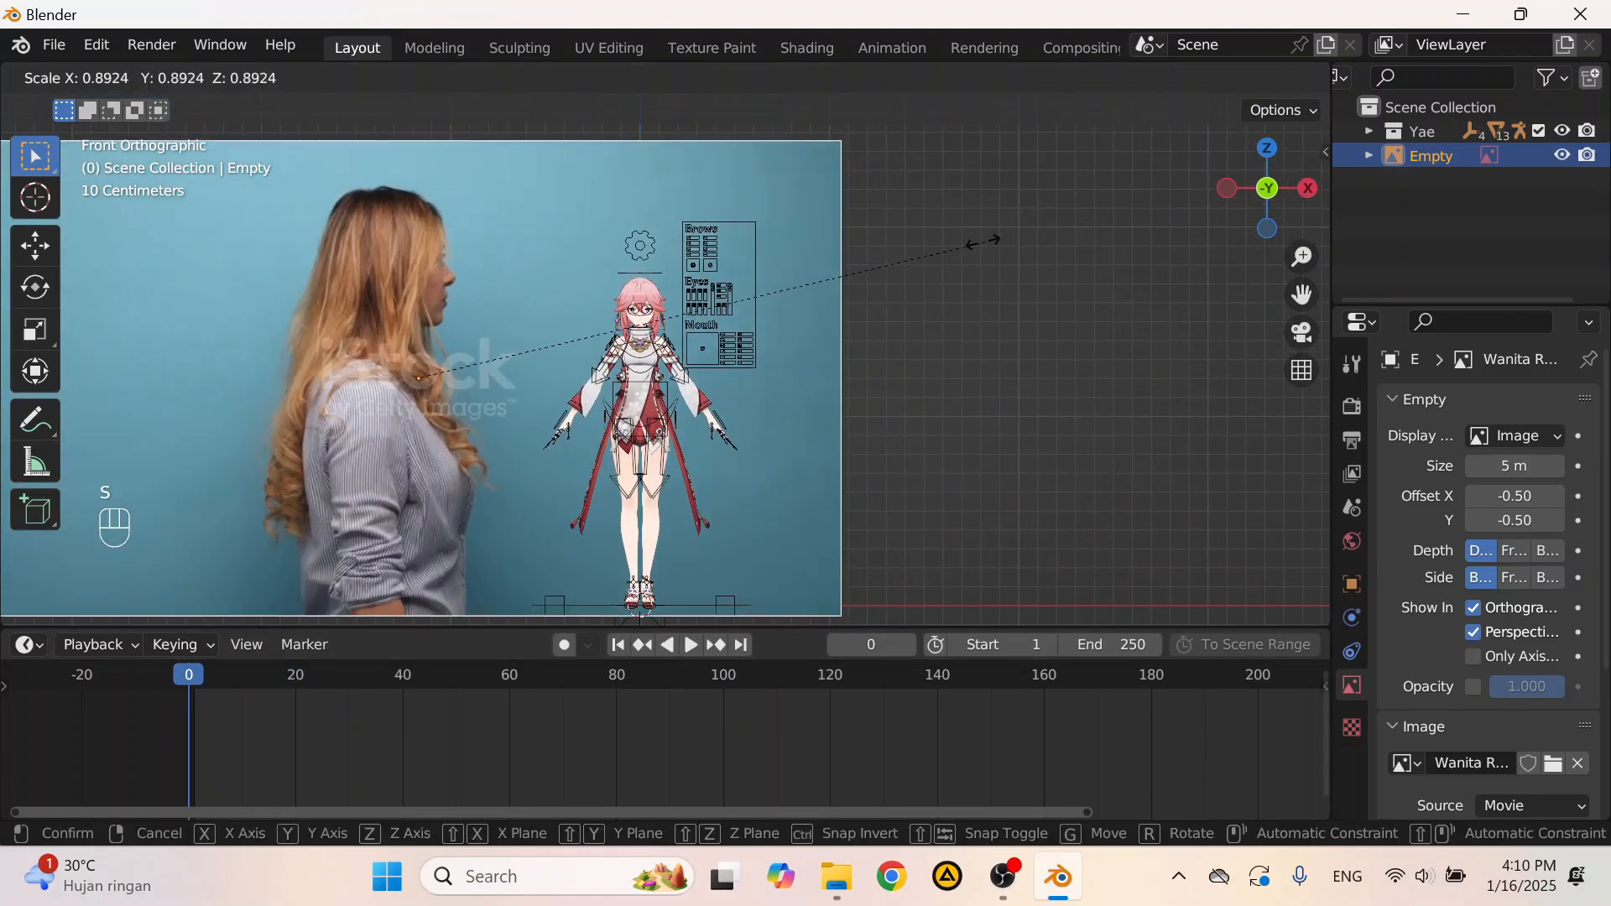
{"action": "left_click", "coordinate": [745, 268]}
Step: Move the reference video about 0.77 m along the Y axis behind the character and return to front view
{"action": "middle_click_drag", "start_coordinate": [743, 265], "coordinate": [677, 380]}
{"action": "middle_click_drag", "start_coordinate": [347, 369], "coordinate": [515, 397], "text": "shift"}
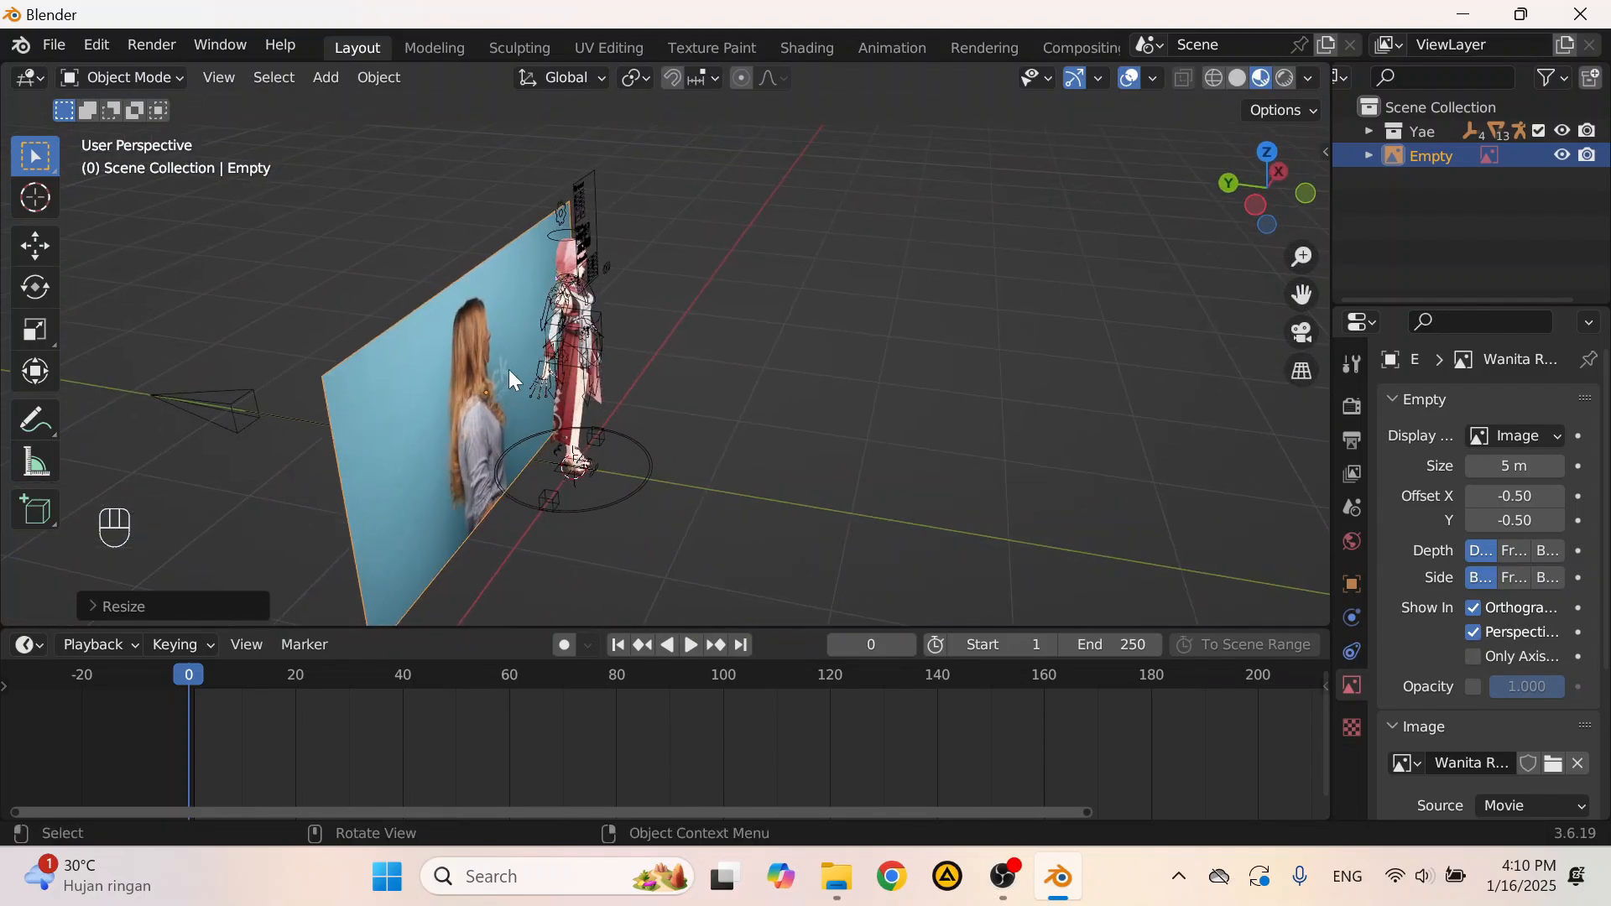
{"action": "key", "text": "g"}
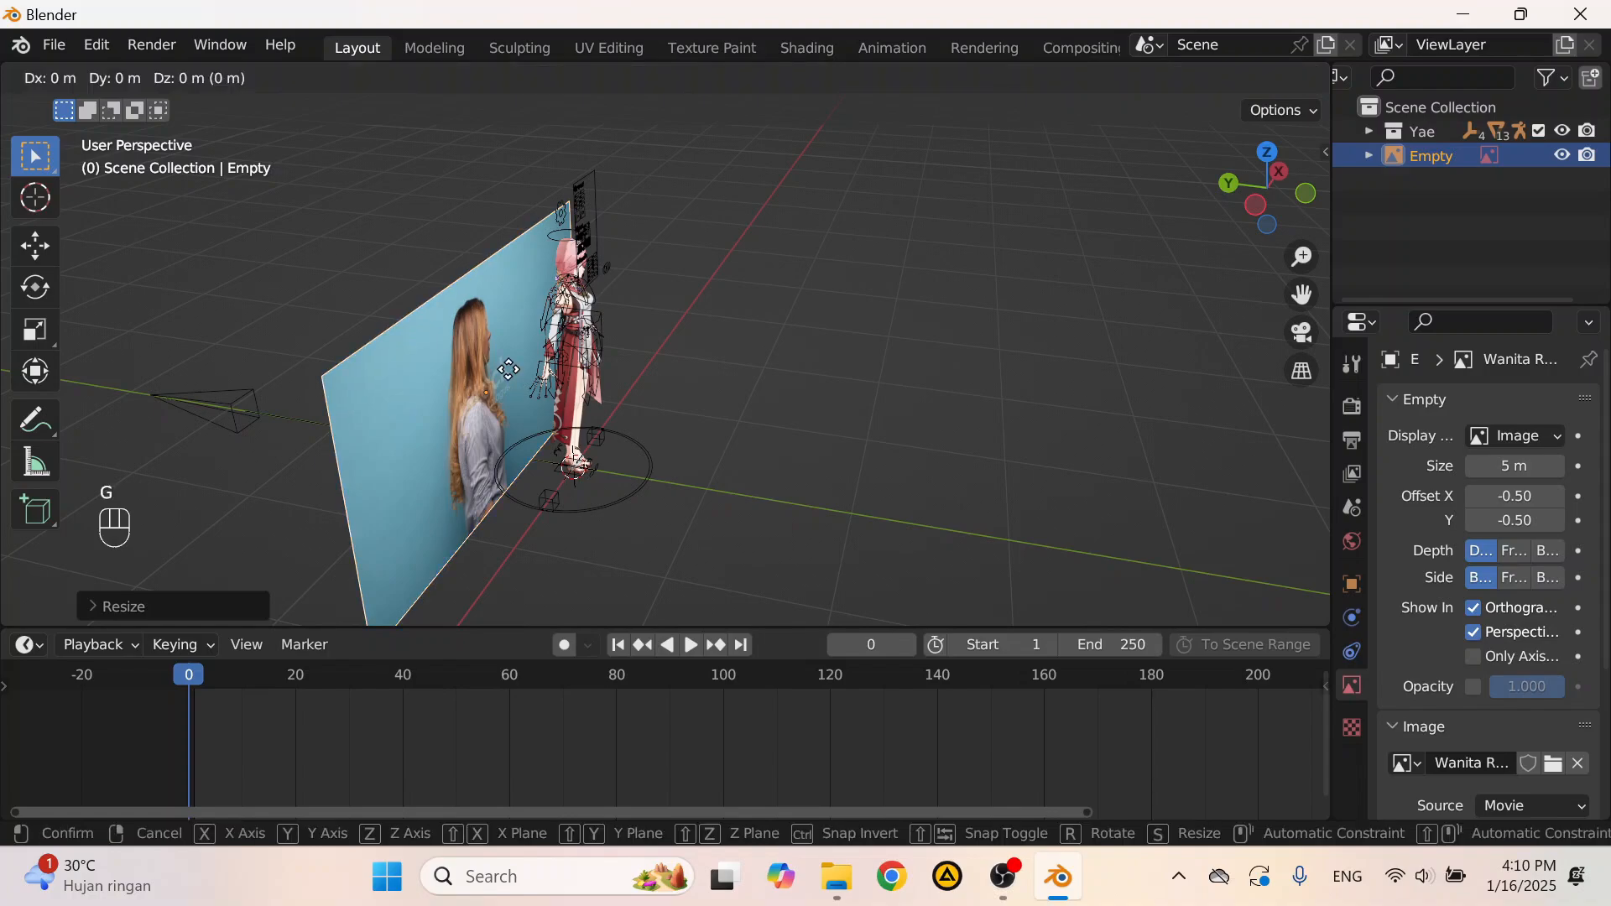
{"action": "key", "text": "y"}
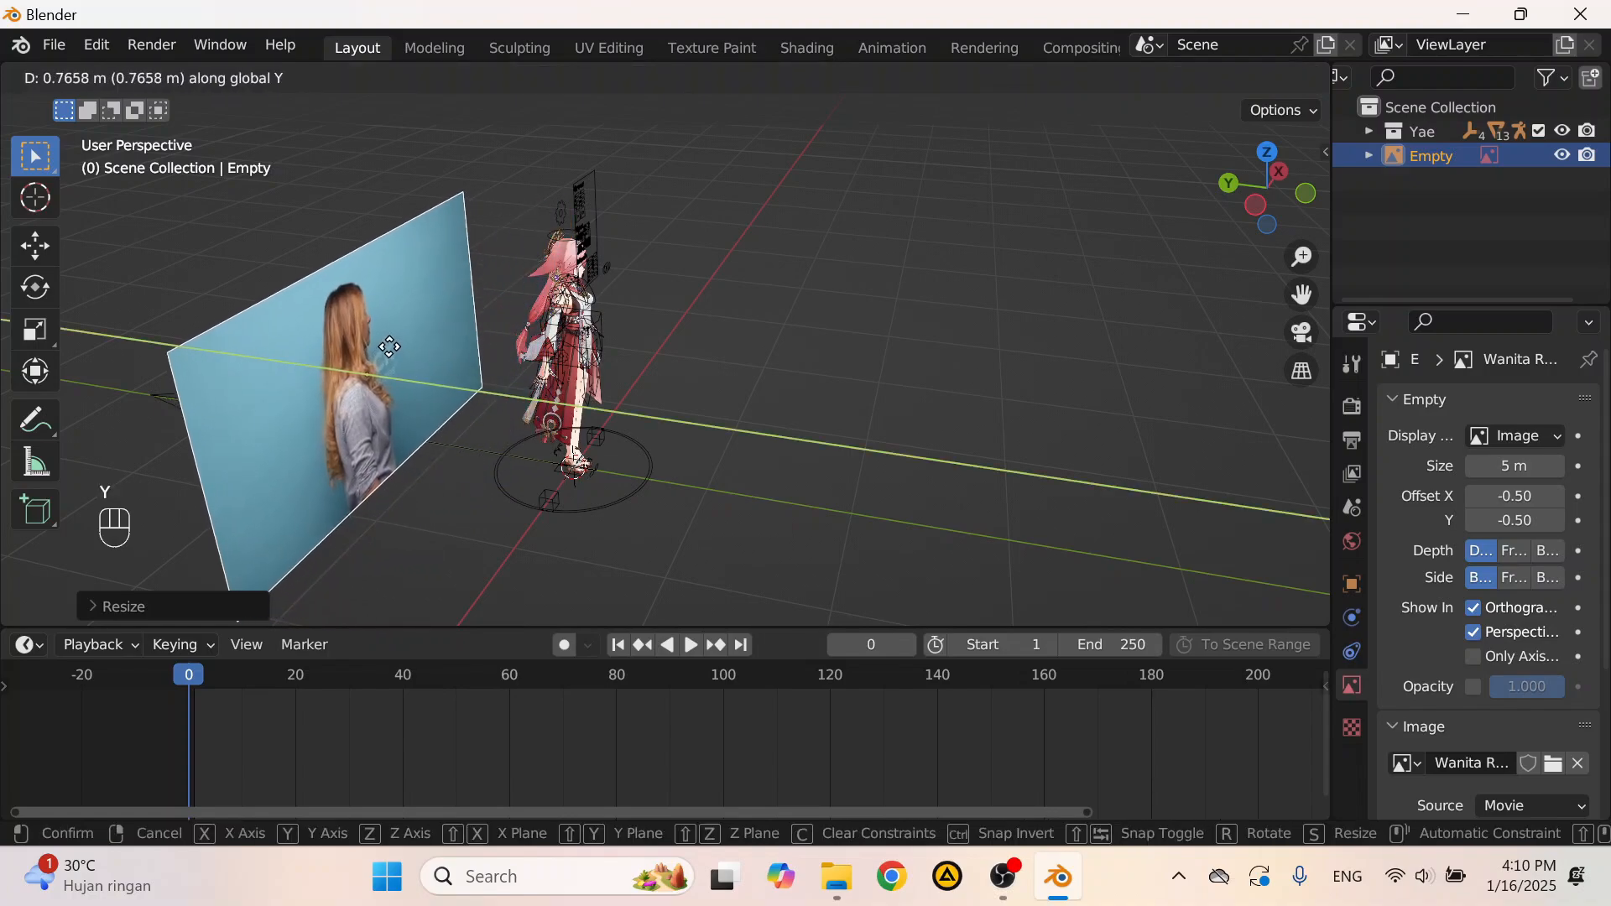
{"action": "left_click", "coordinate": [389, 347]}
{"action": "left_click", "coordinate": [1307, 193]}
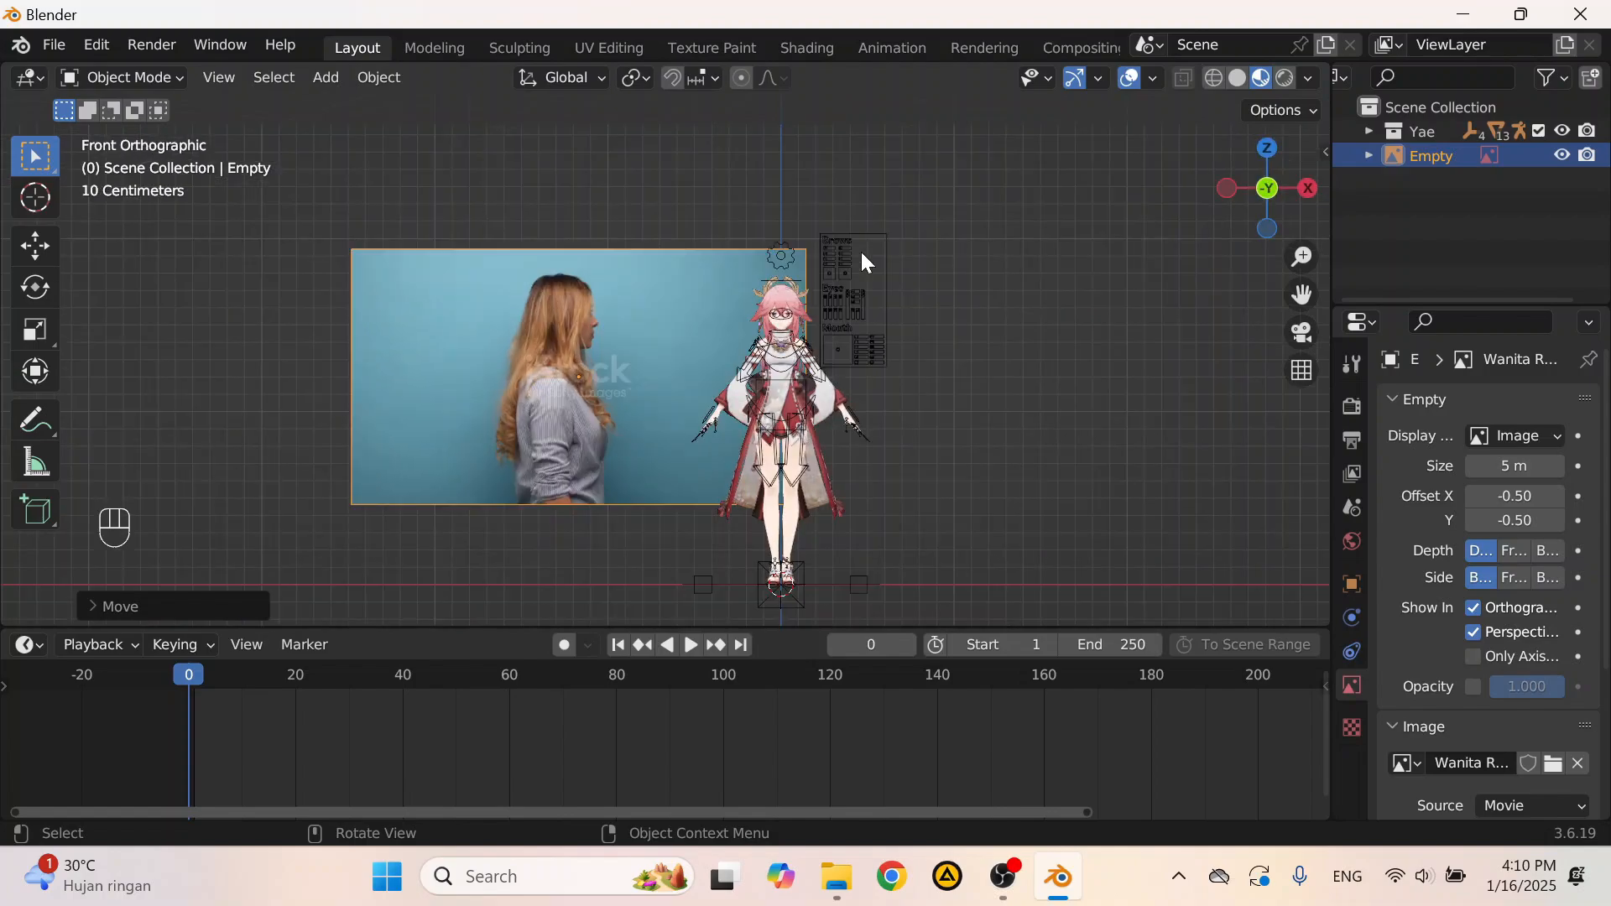
Step: Play the opening of the reference video beside the character and return to frame 1
{"action": "scroll", "coordinate": [868, 262], "scroll_direction": "up", "scroll_amount": 3}
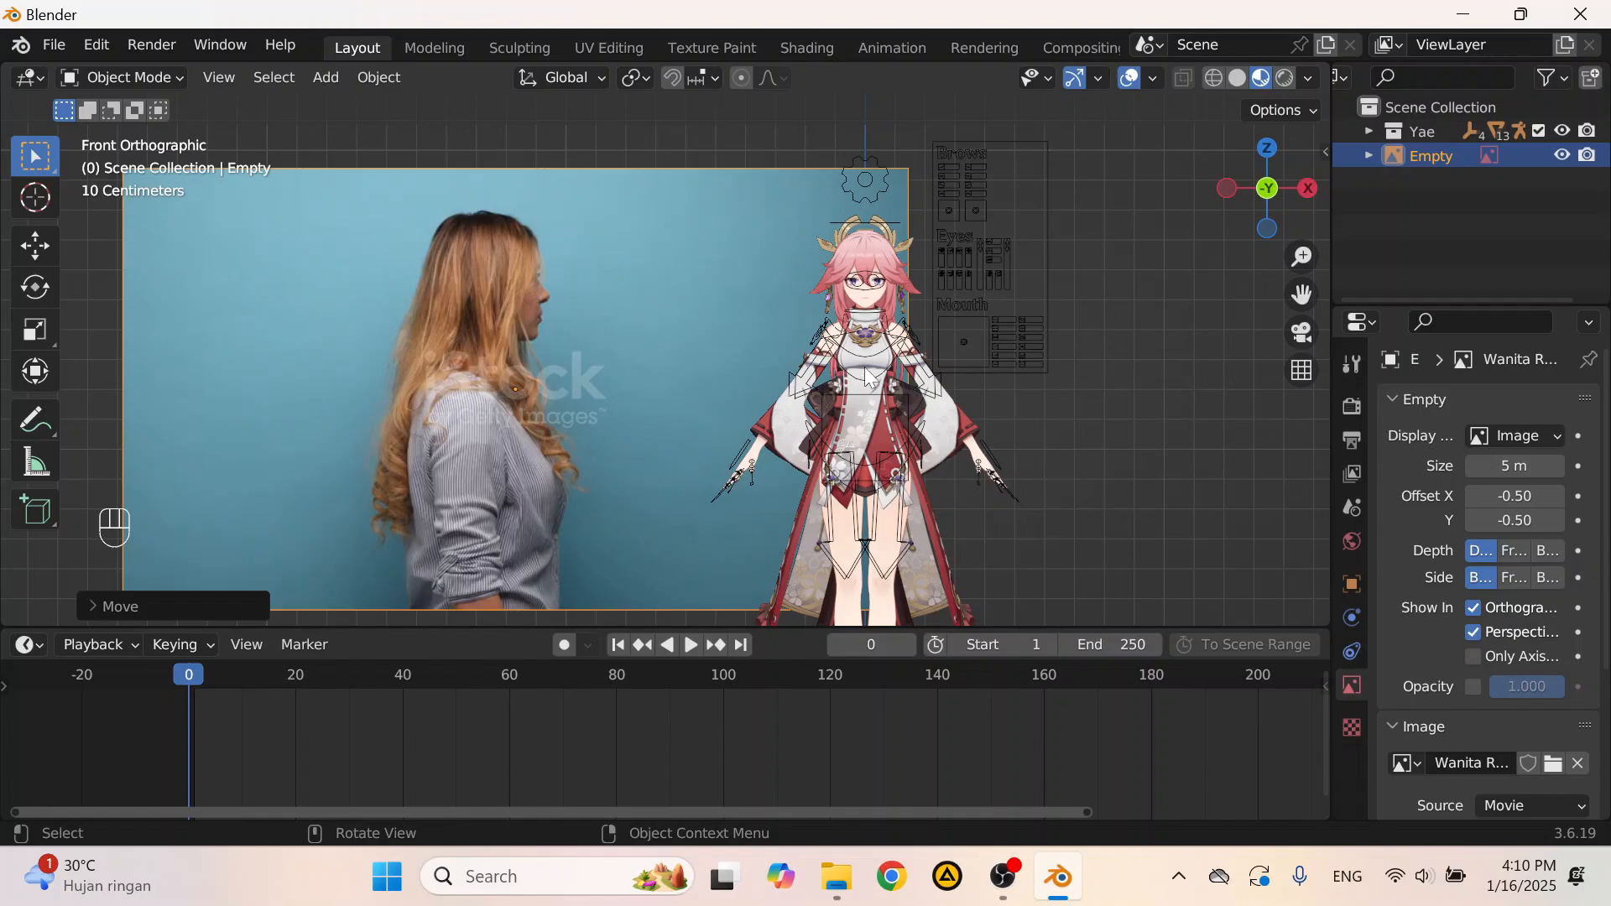
{"action": "key", "text": "space"}
{"action": "key", "text": "space"}
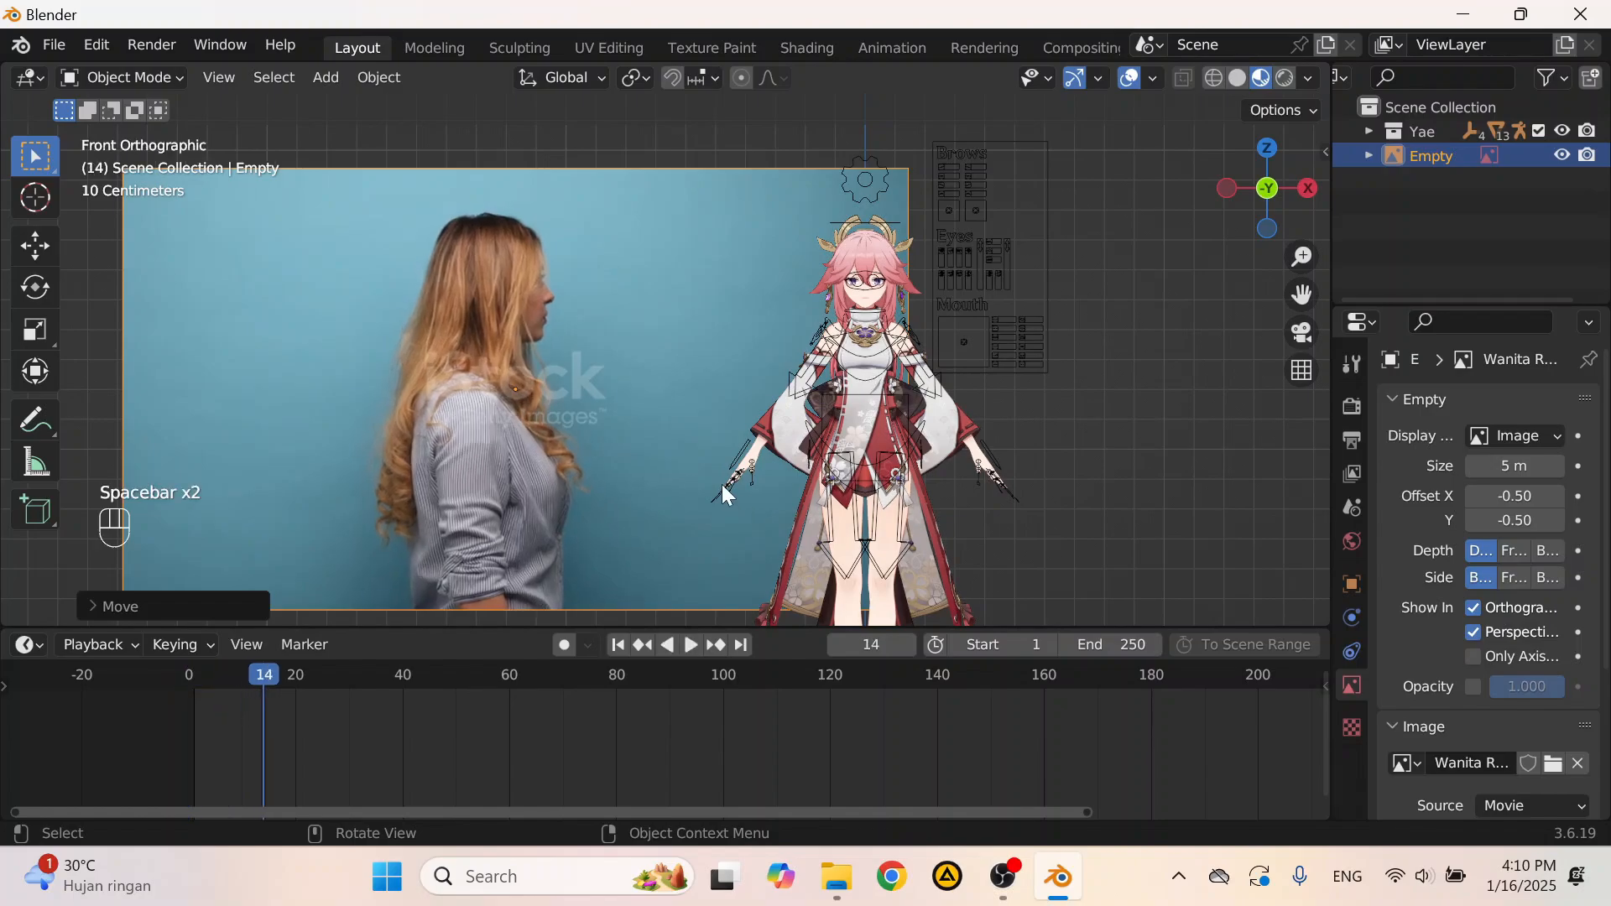
{"action": "left_click", "coordinate": [618, 644]}
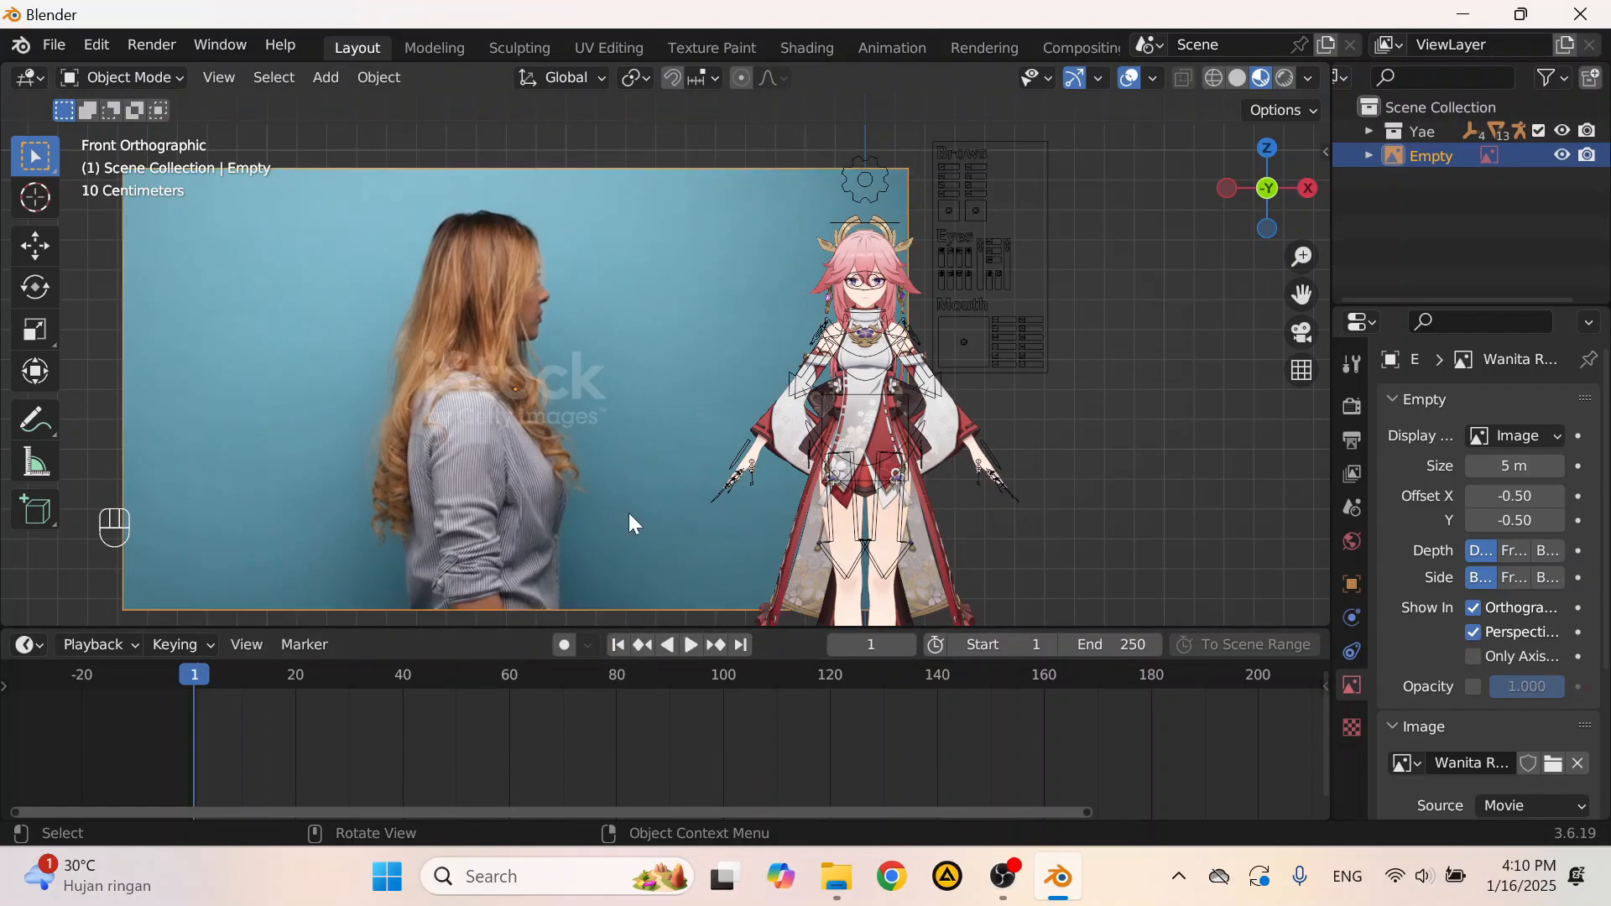
Step: Play the reference video and scrub to frame 63 to examine how the woman turns toward the camera
{"action": "scroll", "coordinate": [220, 678], "scroll_direction": "down", "scroll_amount": 6}
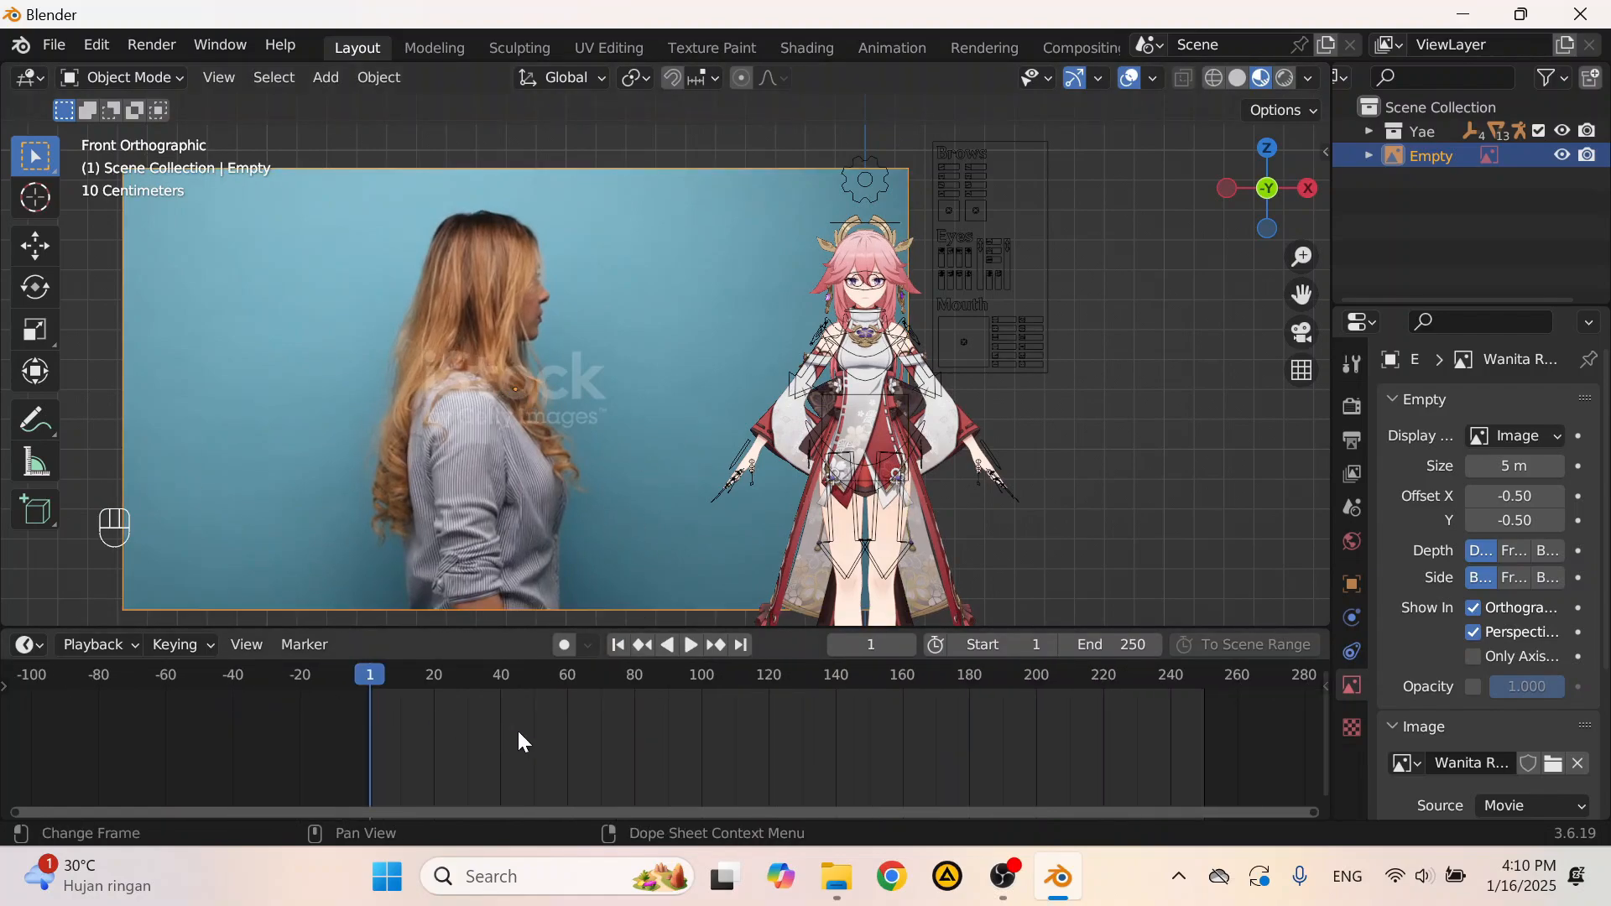
{"action": "middle_click_drag", "start_coordinate": [453, 713], "coordinate": [311, 678]}
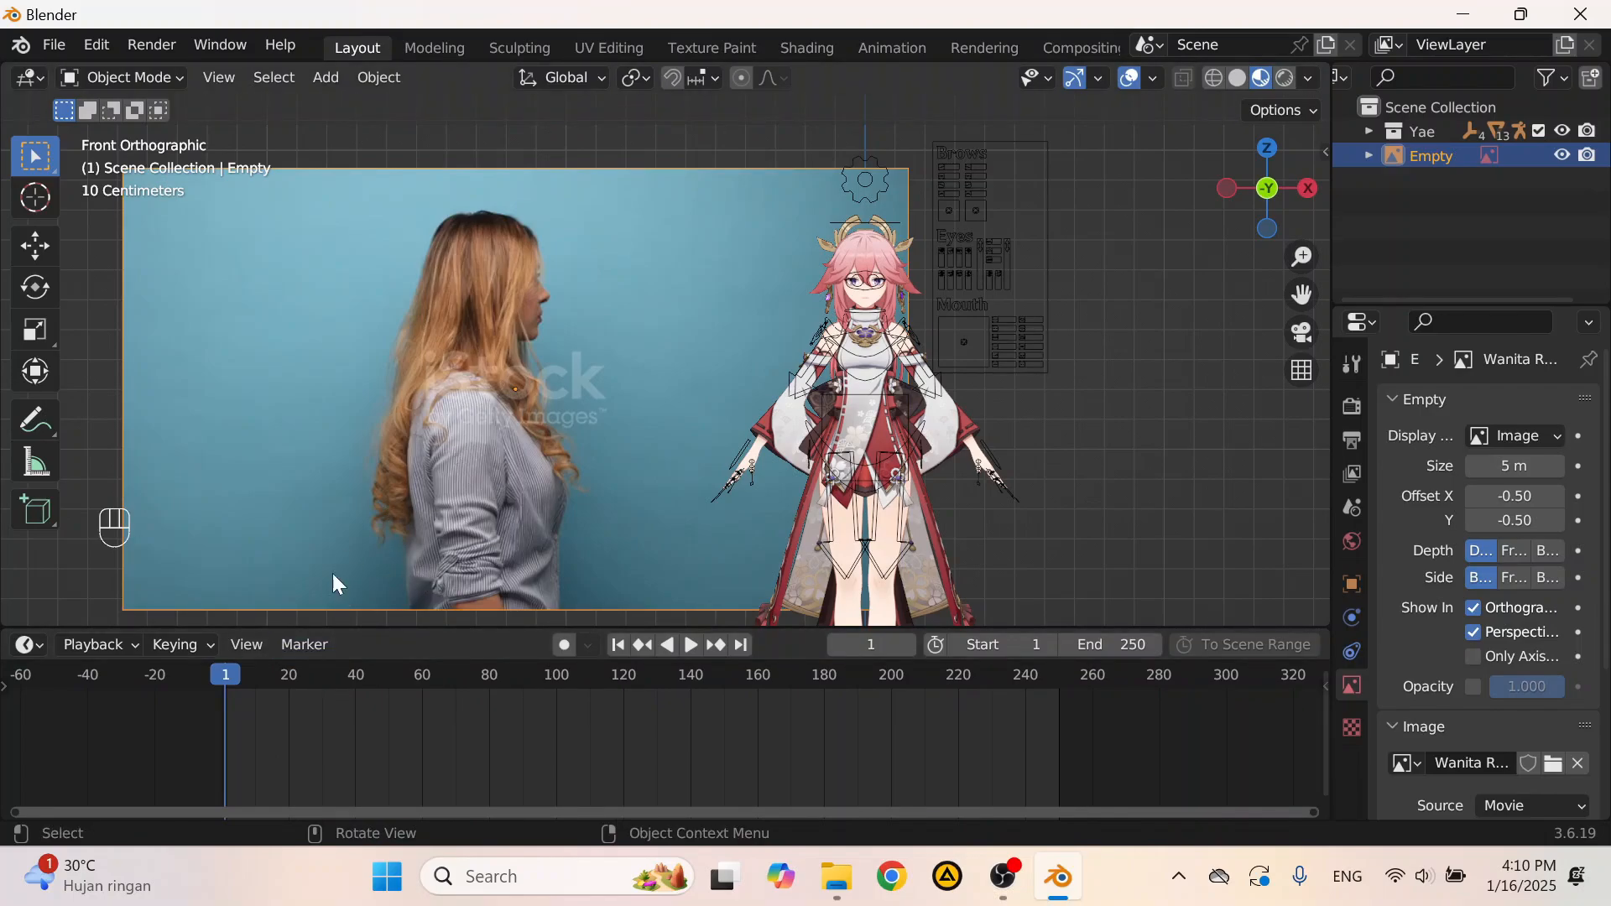
{"action": "key", "text": "space"}
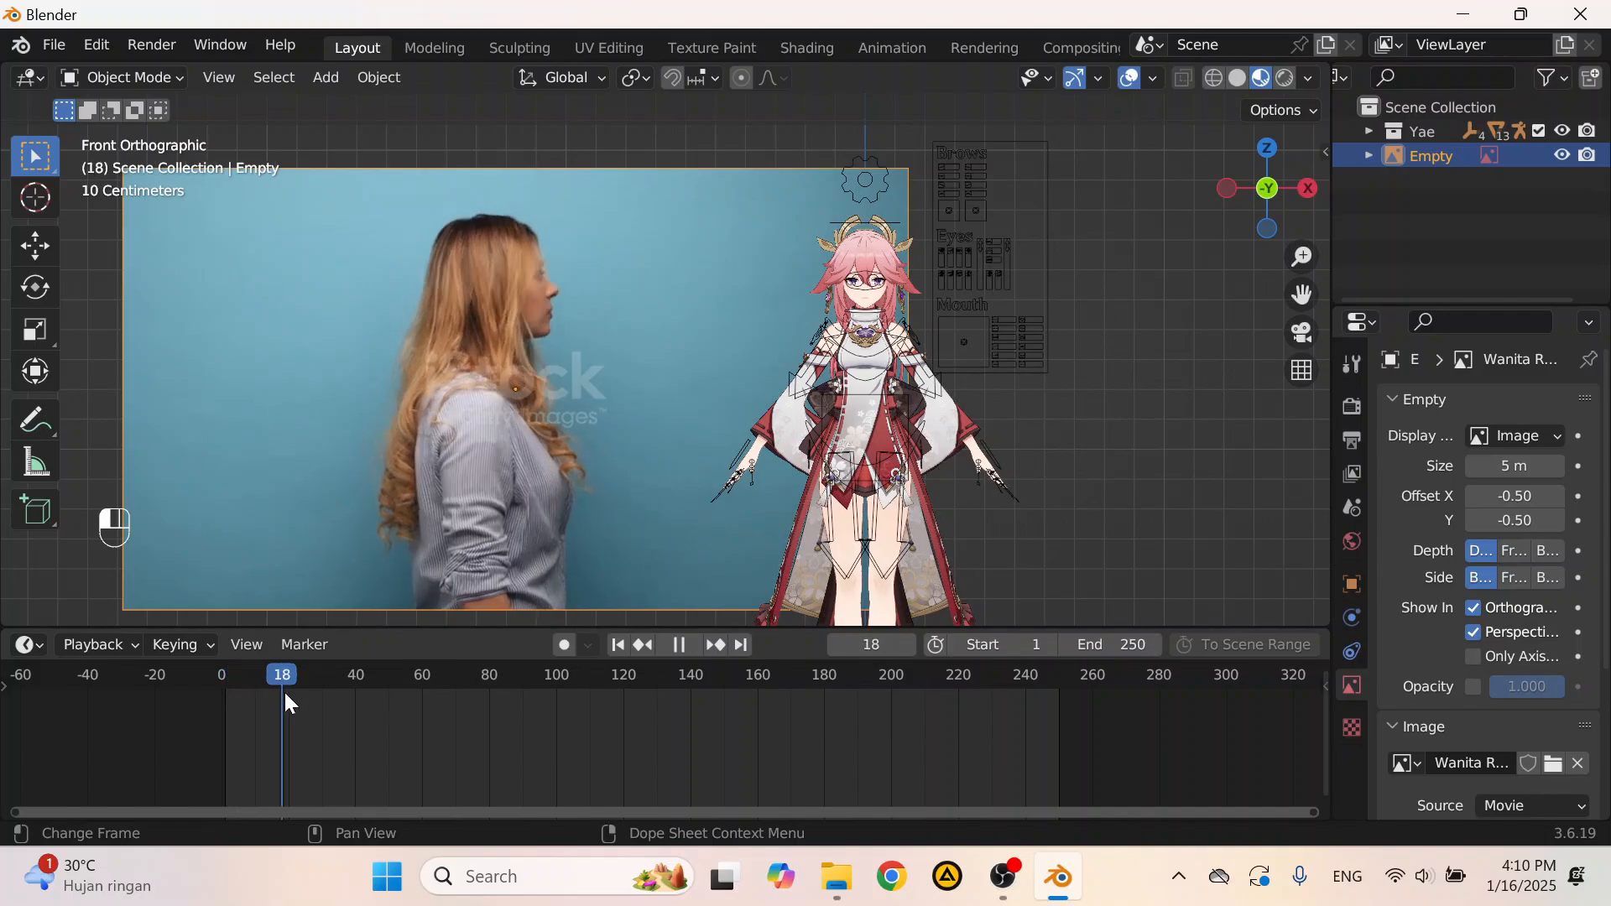
{"action": "left_click_drag", "start_coordinate": [289, 703], "coordinate": [434, 736]}
{"action": "key", "text": "space"}
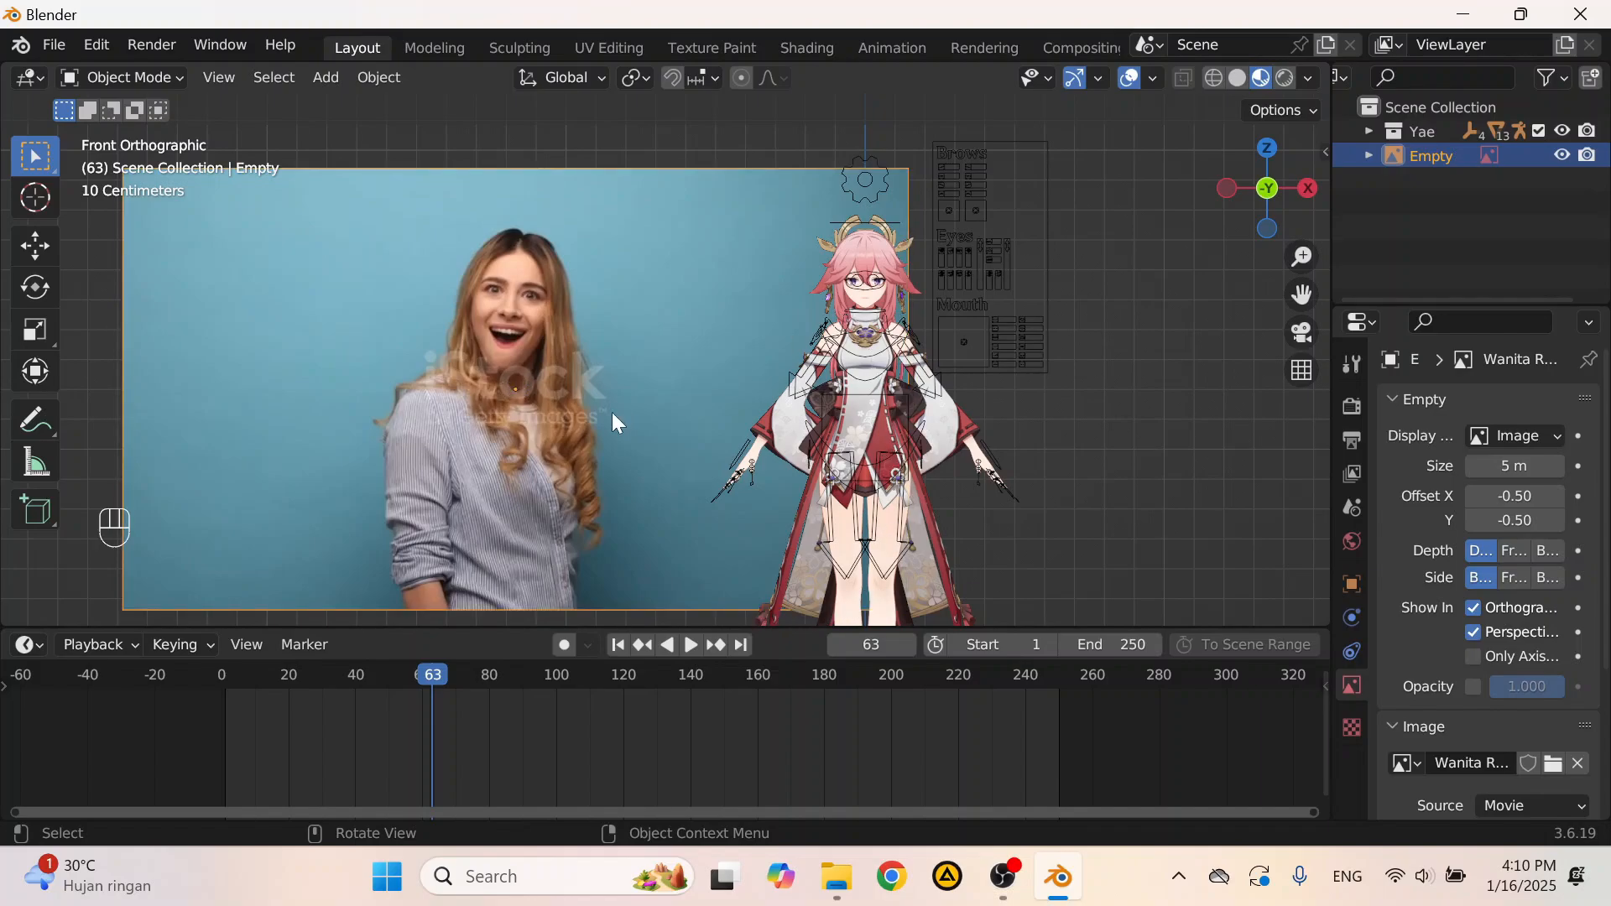
{"action": "scroll", "coordinate": [945, 445], "scroll_direction": "down", "scroll_amount": 5}
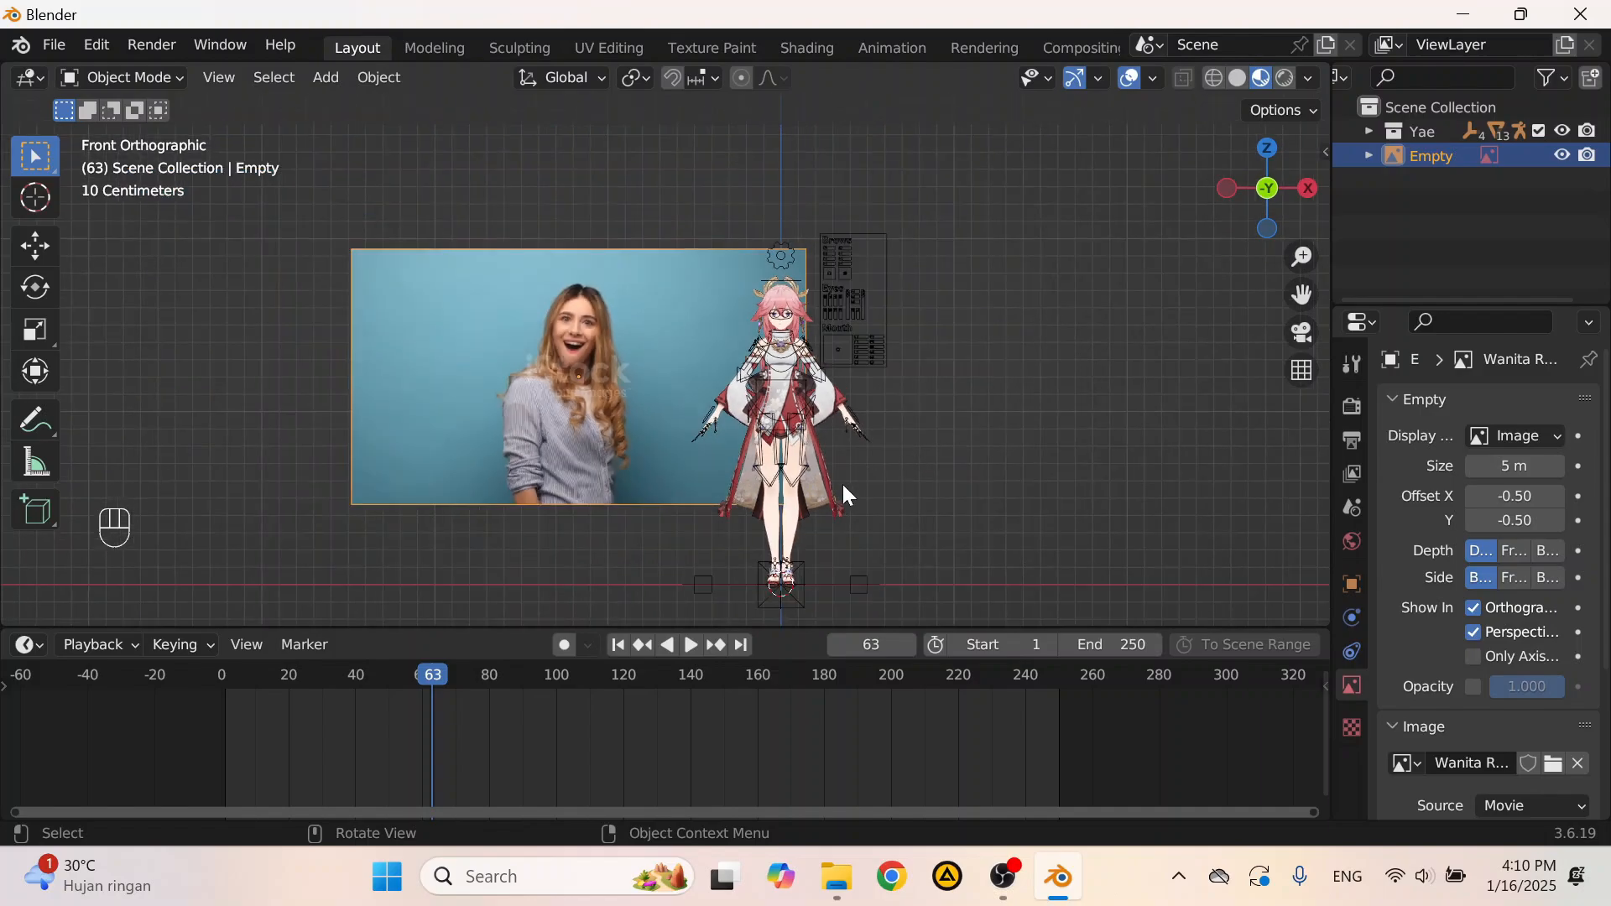
{"action": "middle_click_drag", "start_coordinate": [720, 478], "coordinate": [739, 512]}
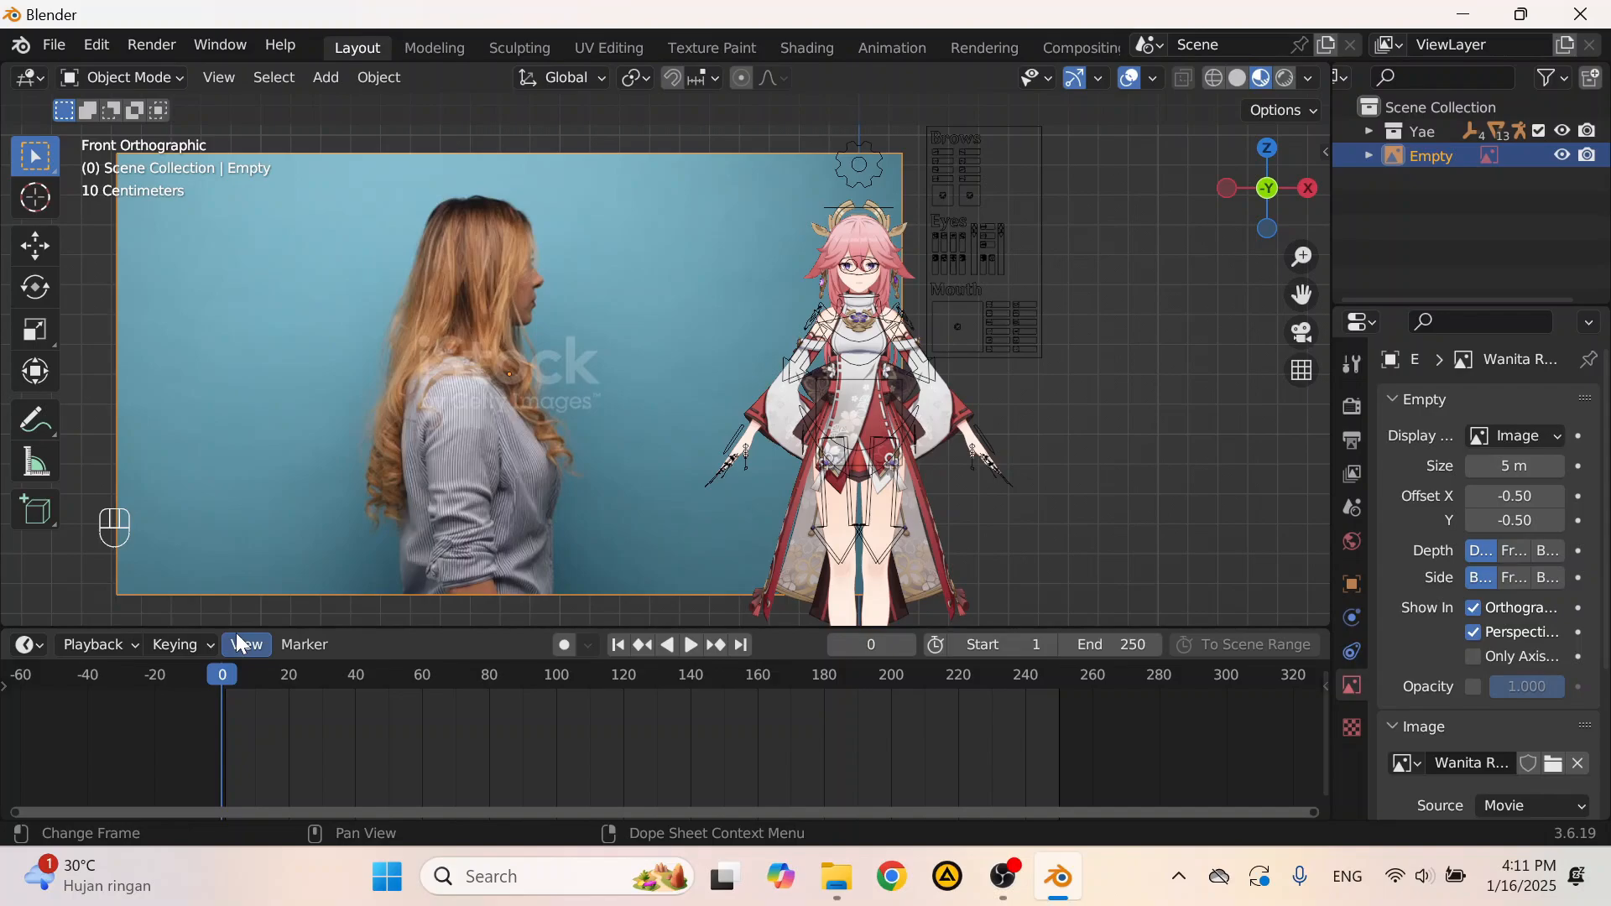
Step: Create a new collection named Reference directly under the Scene Collection
{"action": "left_click", "coordinate": [1578, 107]}
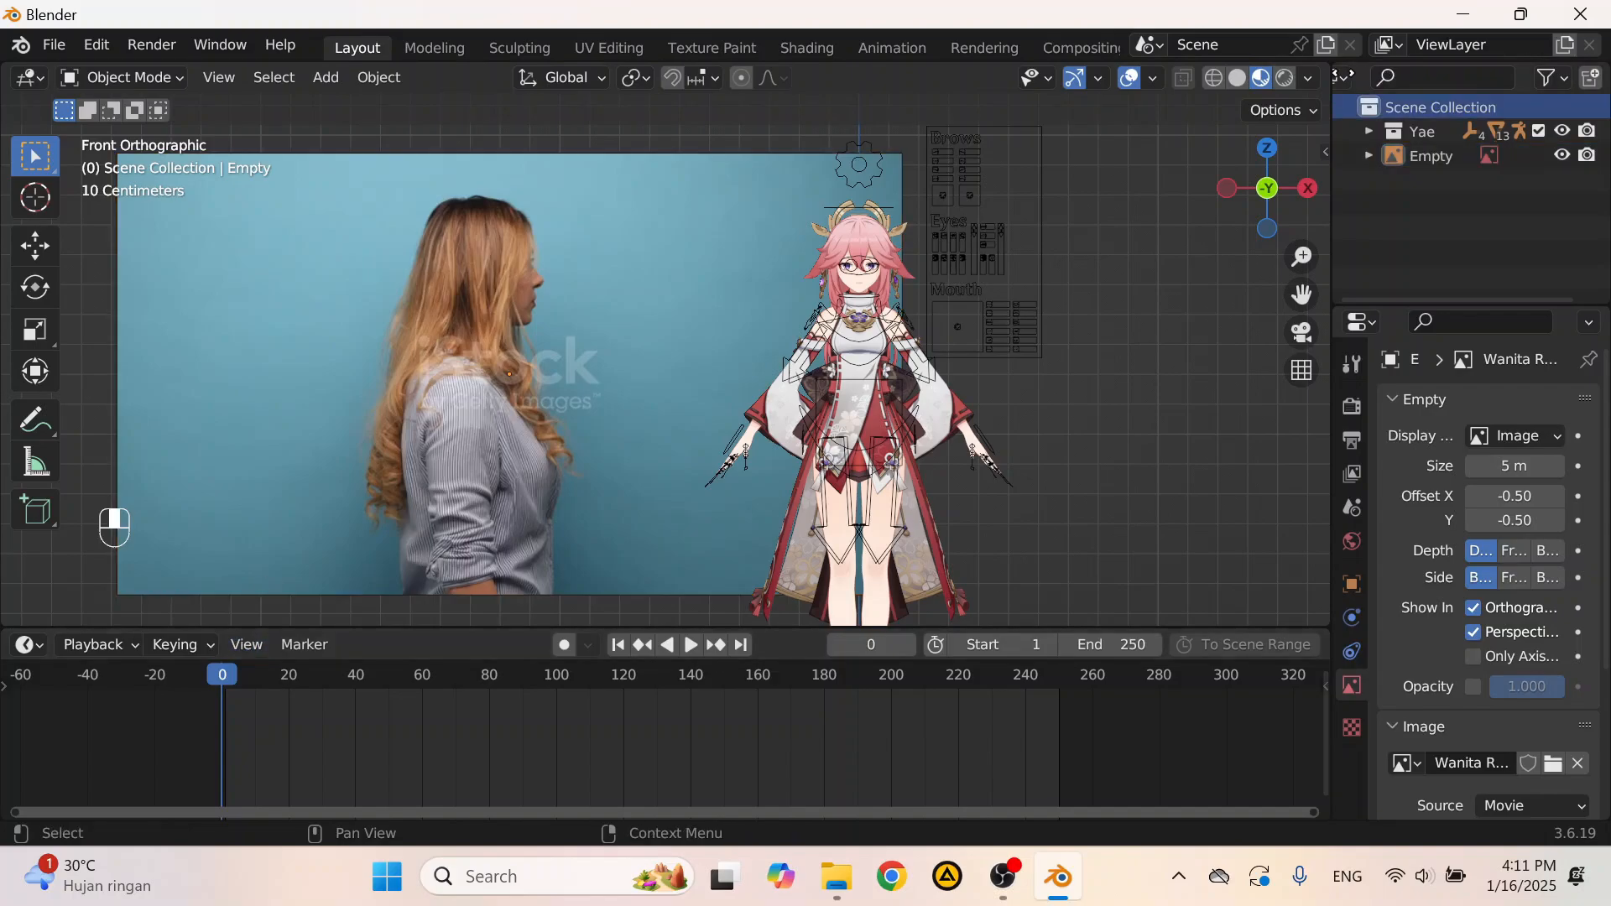
{"action": "left_click", "coordinate": [1591, 78]}
{"action": "double_click", "coordinate": [1438, 153]}
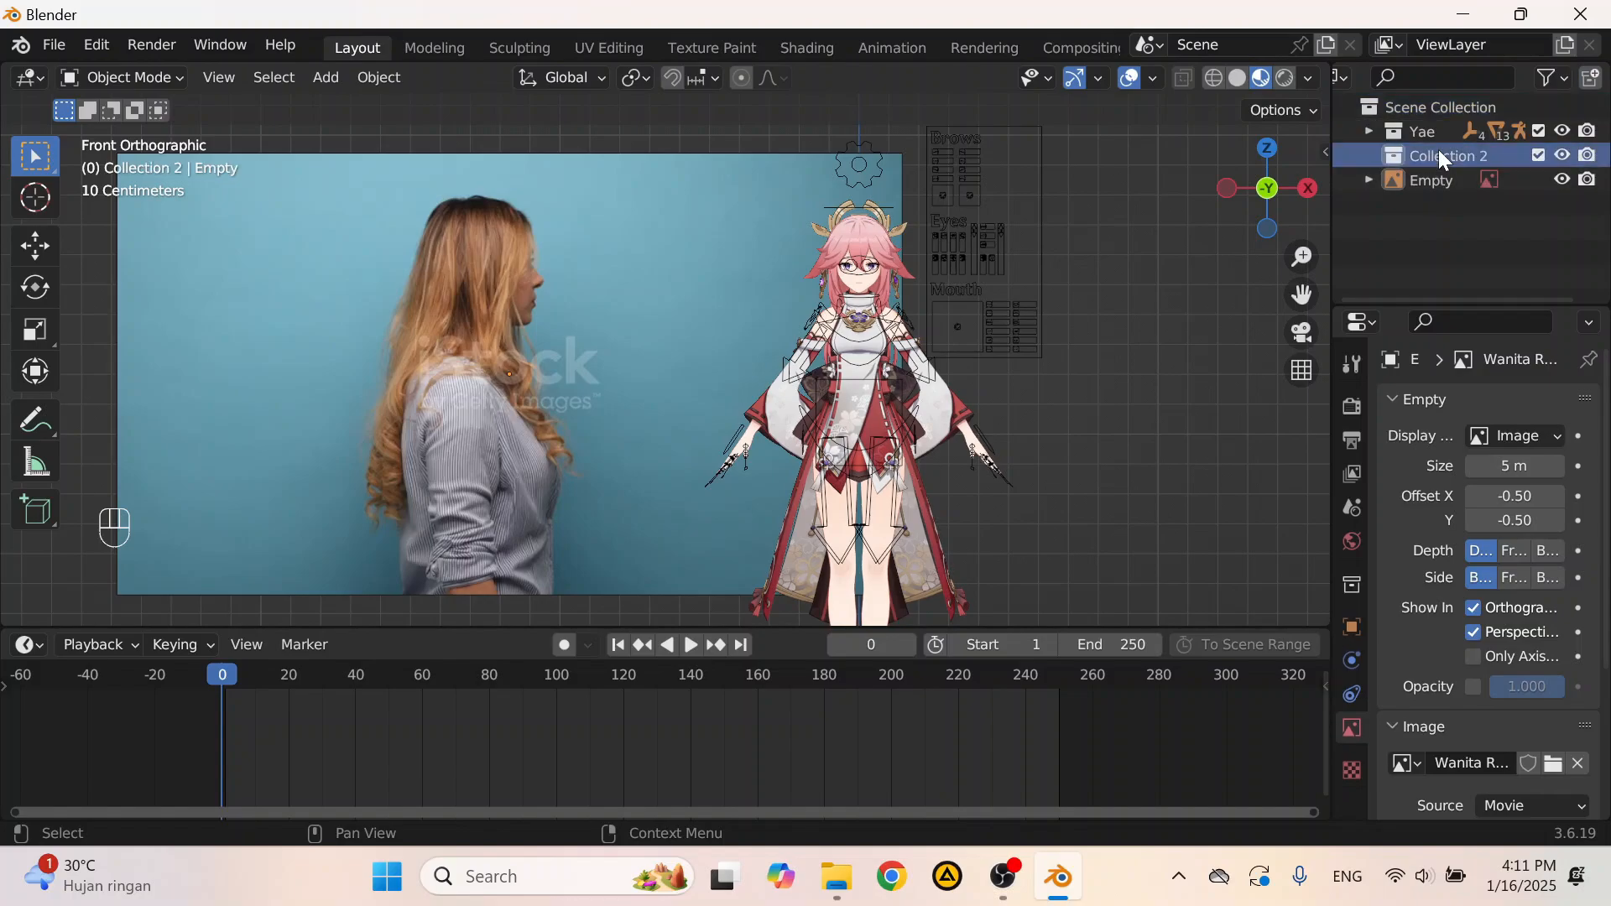
{"action": "type", "text": "Refer"}
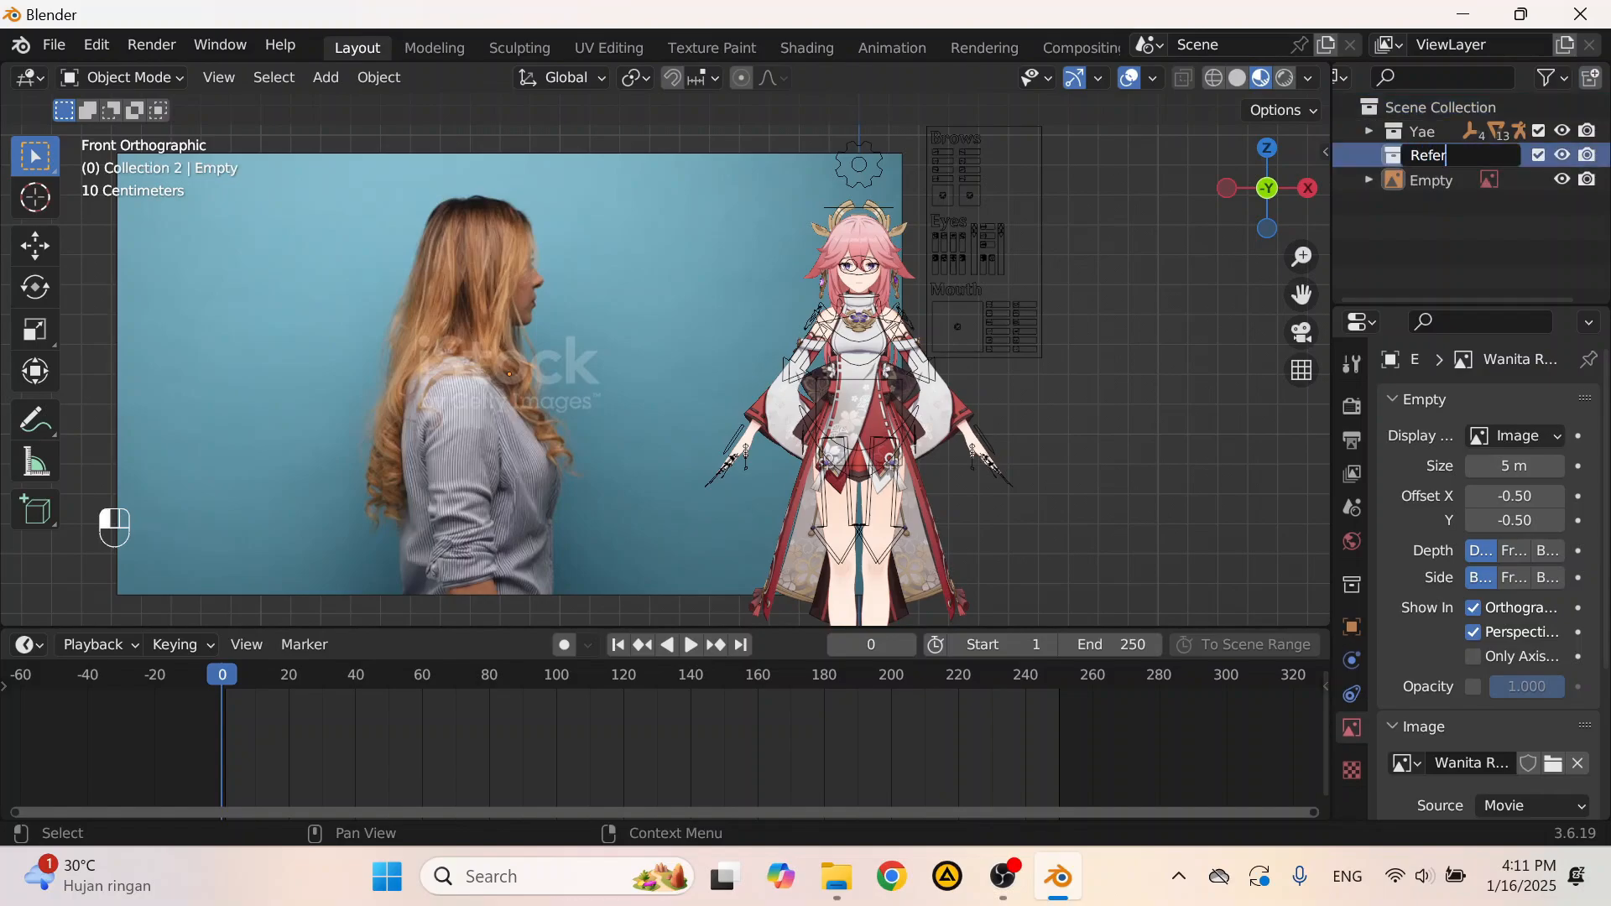
{"action": "type", "text": "ence"}
{"action": "key", "text": "Return"}
Step: Move the reference video's Empty into the Reference collection, collapse it and make the Yae collection active
{"action": "left_click", "coordinate": [1427, 181]}
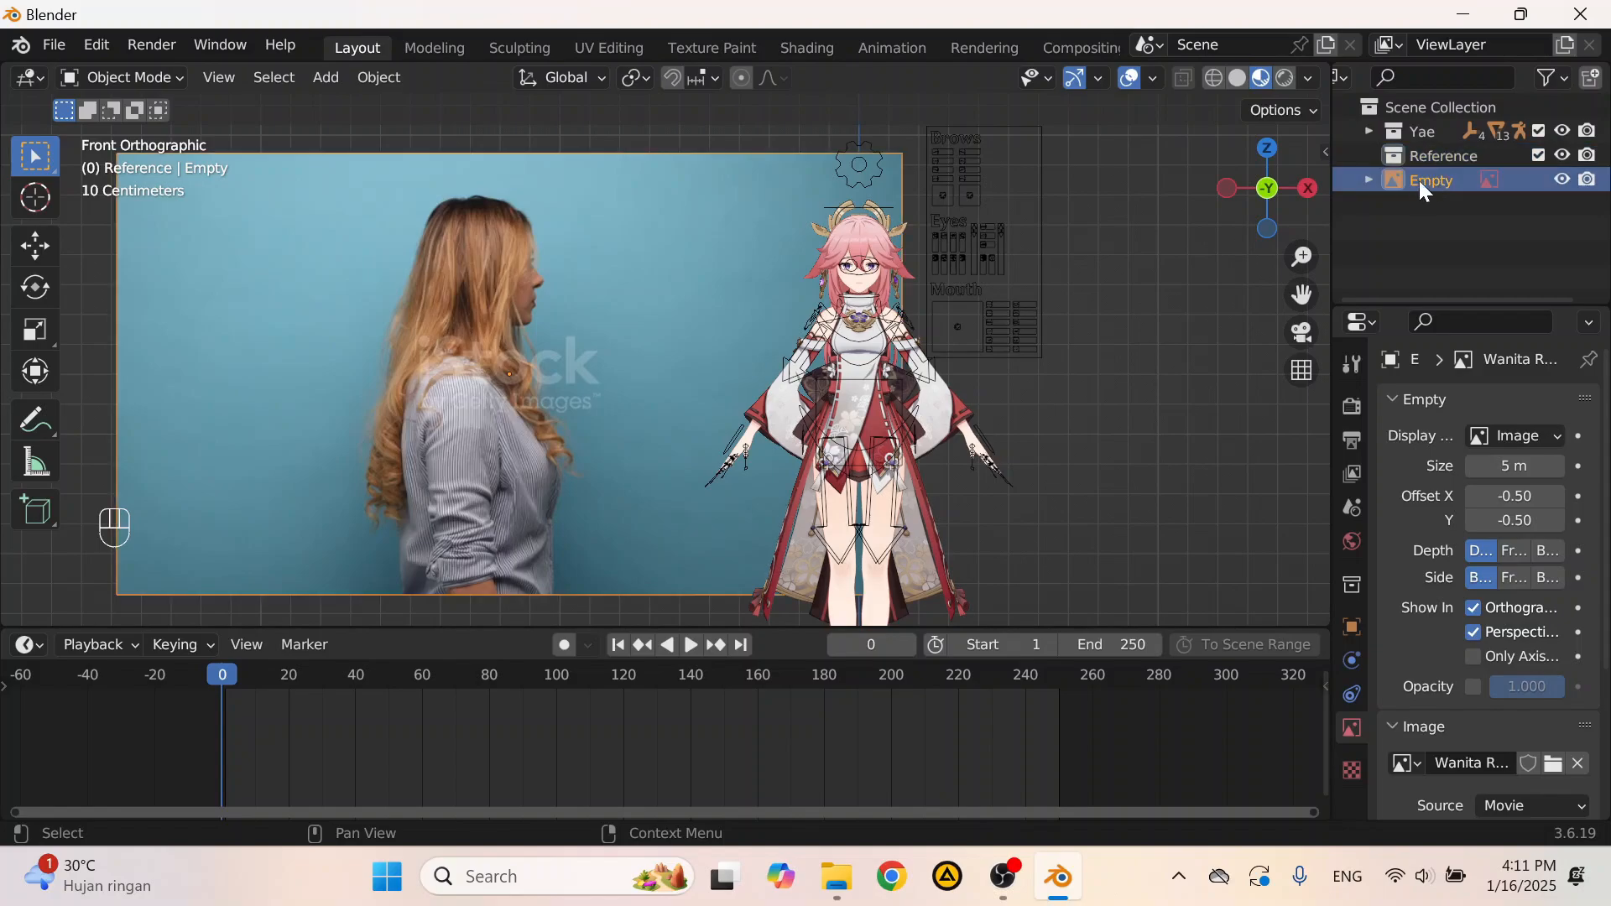
{"action": "left_click_drag", "start_coordinate": [1424, 187], "coordinate": [1443, 159]}
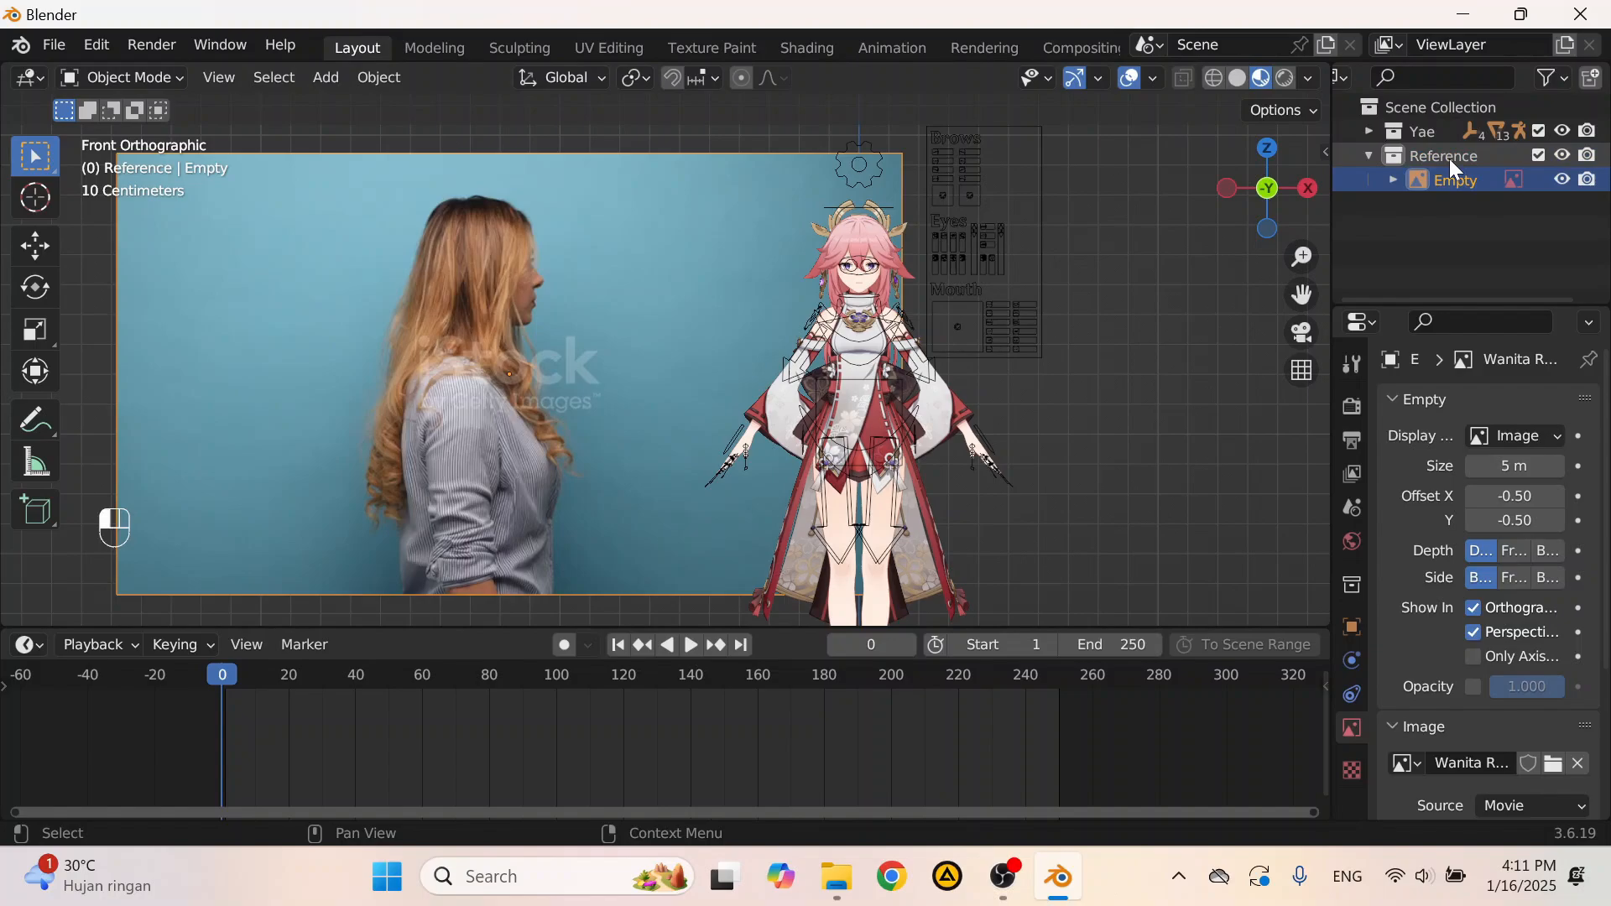
{"action": "left_click", "coordinate": [1368, 156]}
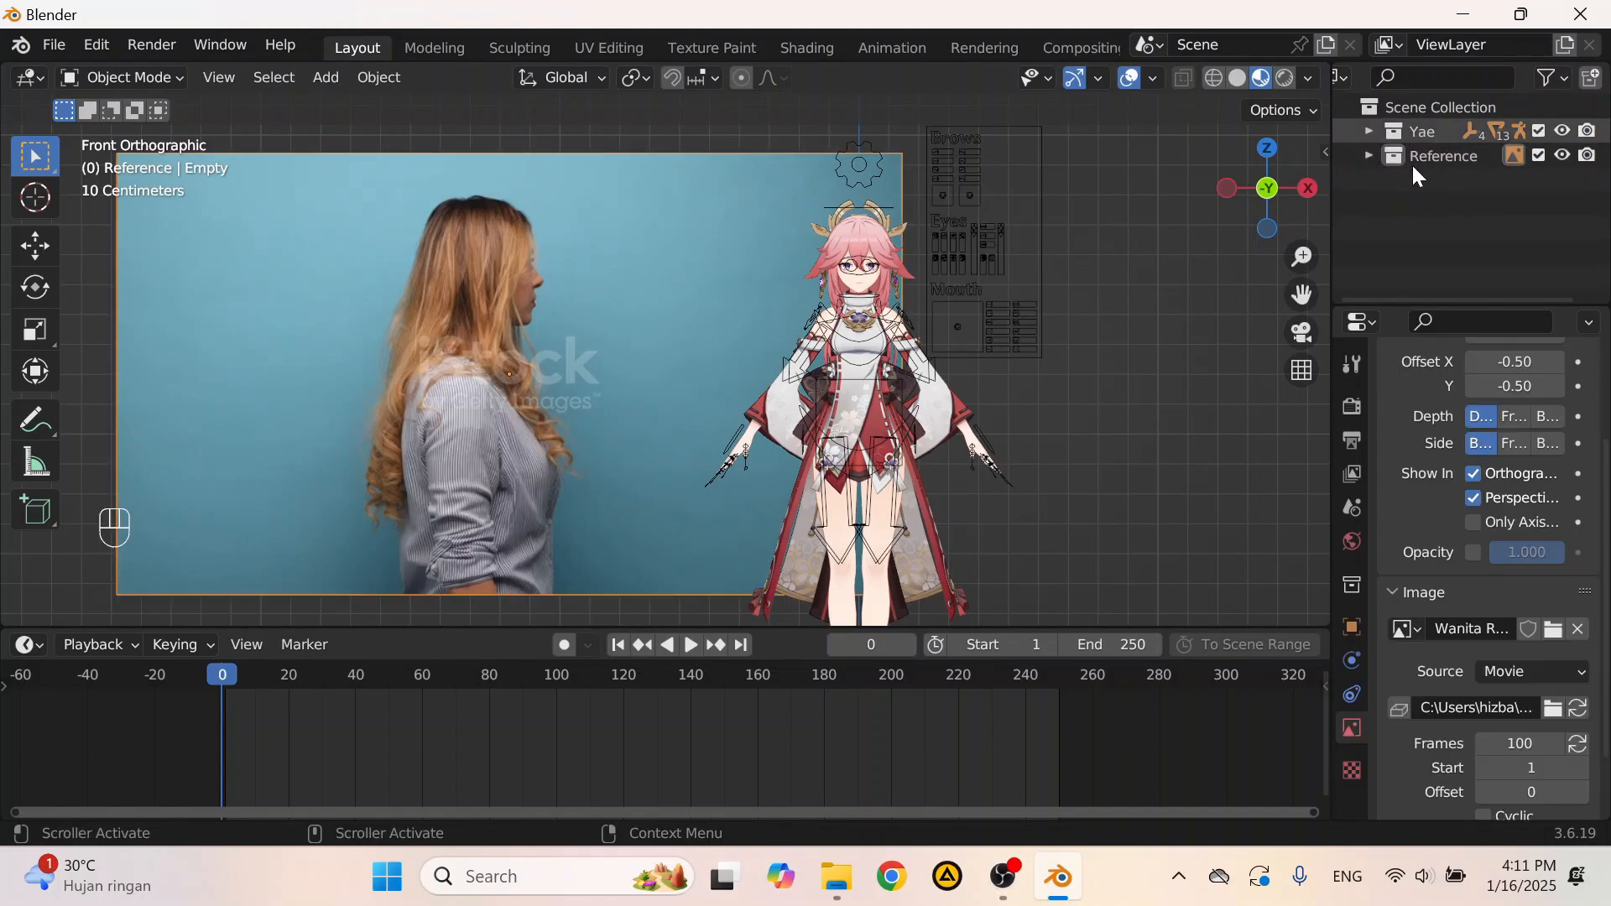
{"action": "left_click_drag", "start_coordinate": [1437, 218], "coordinate": [1368, 118]}
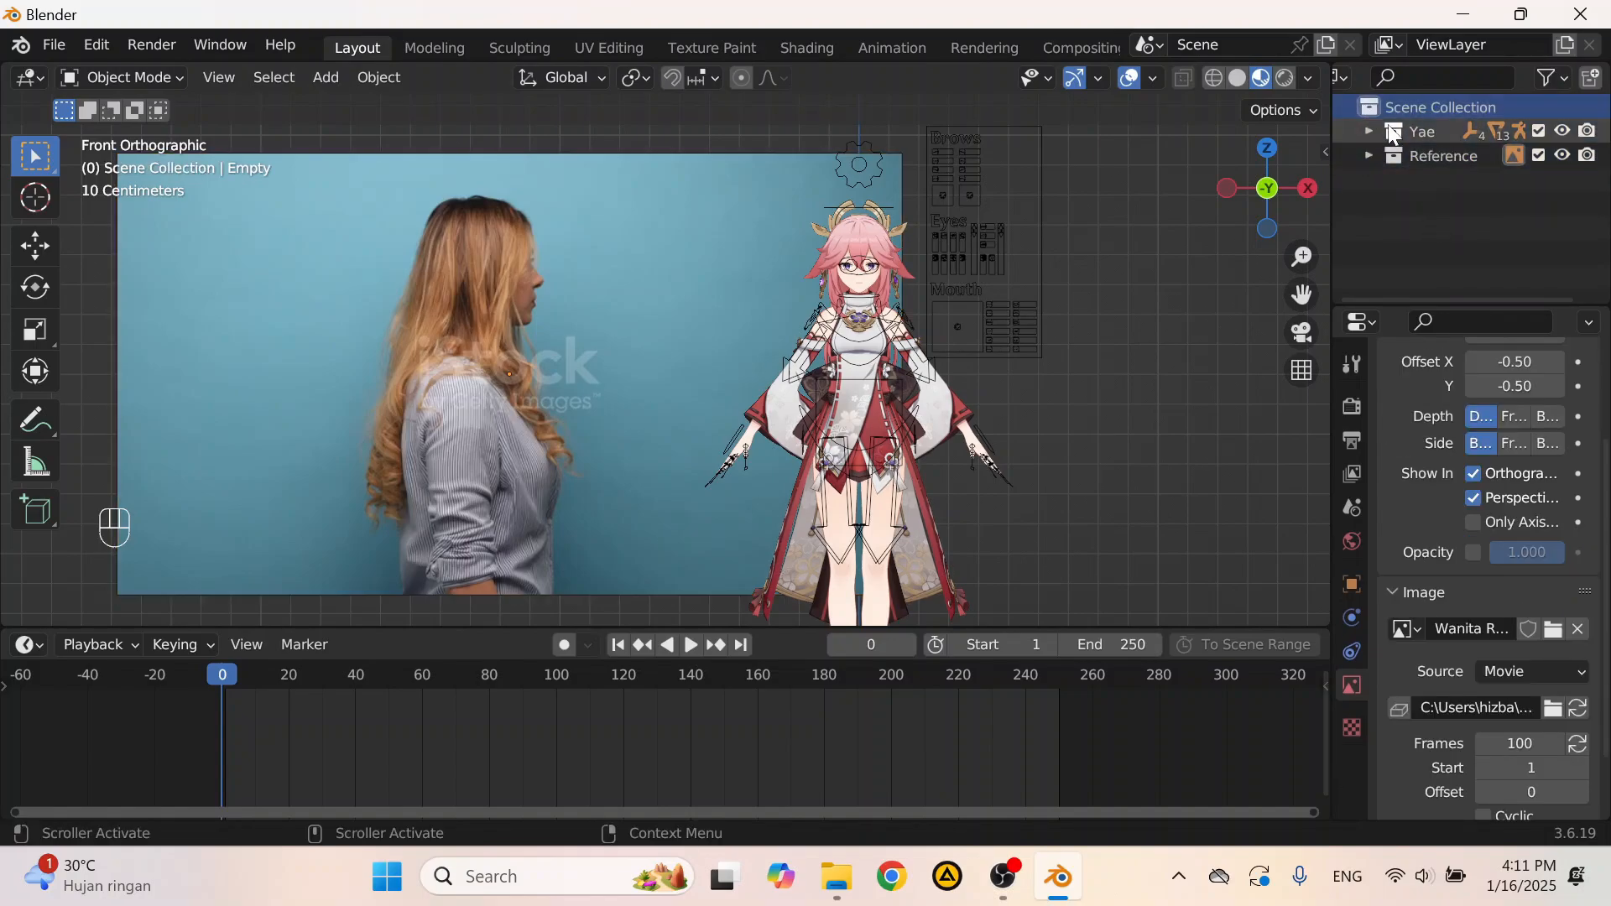
{"action": "left_click", "coordinate": [1454, 132]}
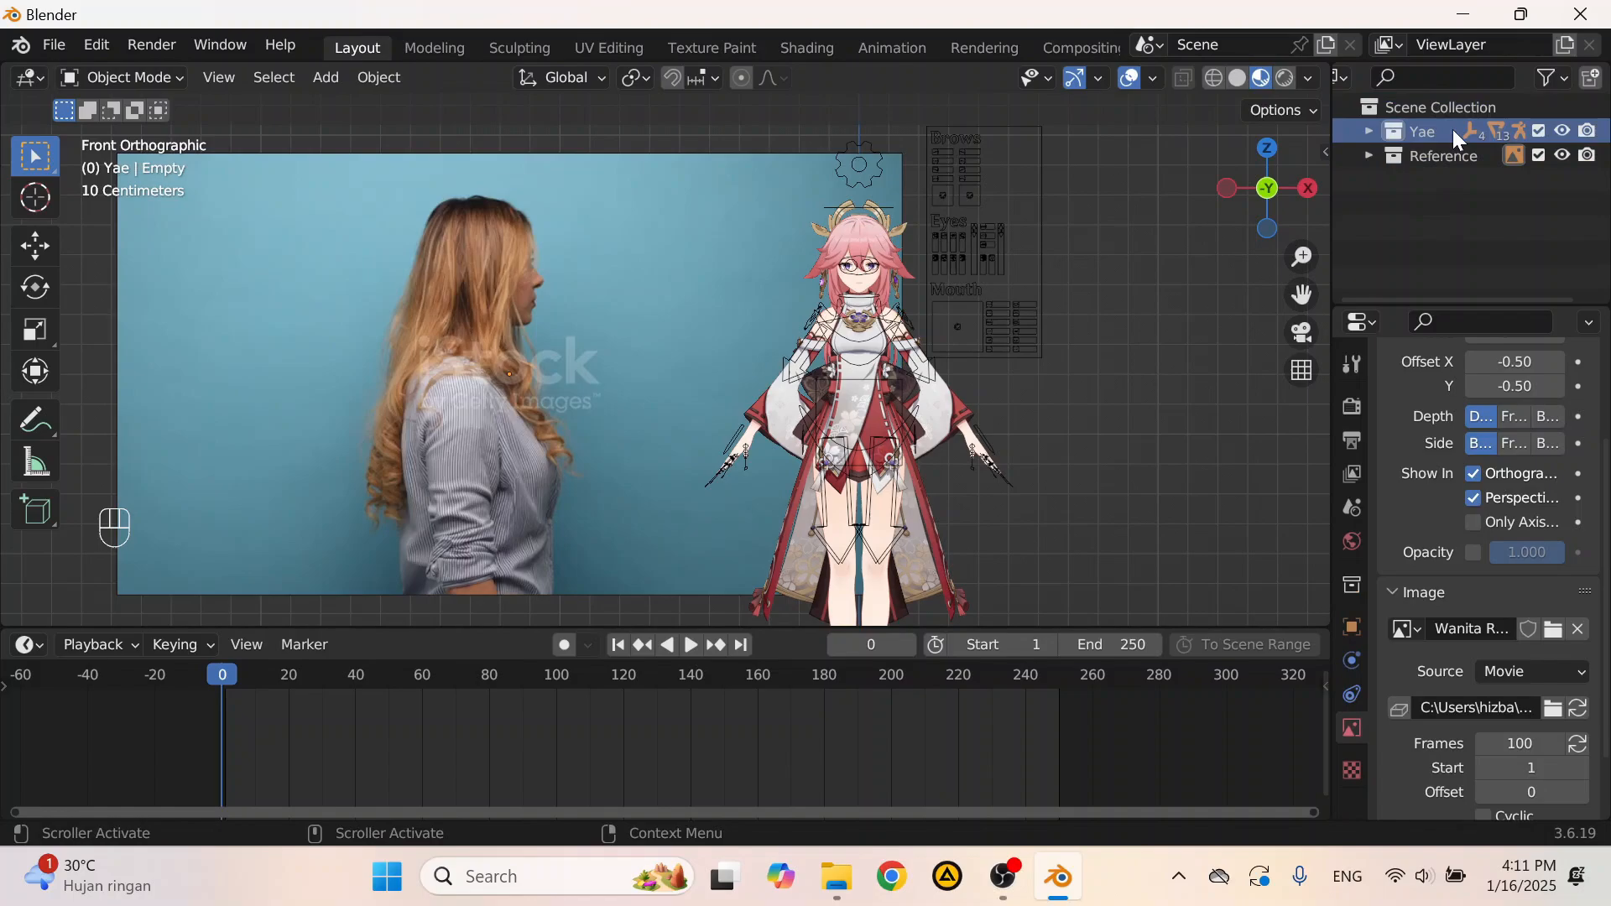
Step: Expand the Reference and Yae collections to check which objects they contain, then collapse both
{"action": "left_click", "coordinate": [1371, 154]}
{"action": "left_click", "coordinate": [1417, 178]}
{"action": "left_click", "coordinate": [1384, 109]}
{"action": "left_click", "coordinate": [1410, 131]}
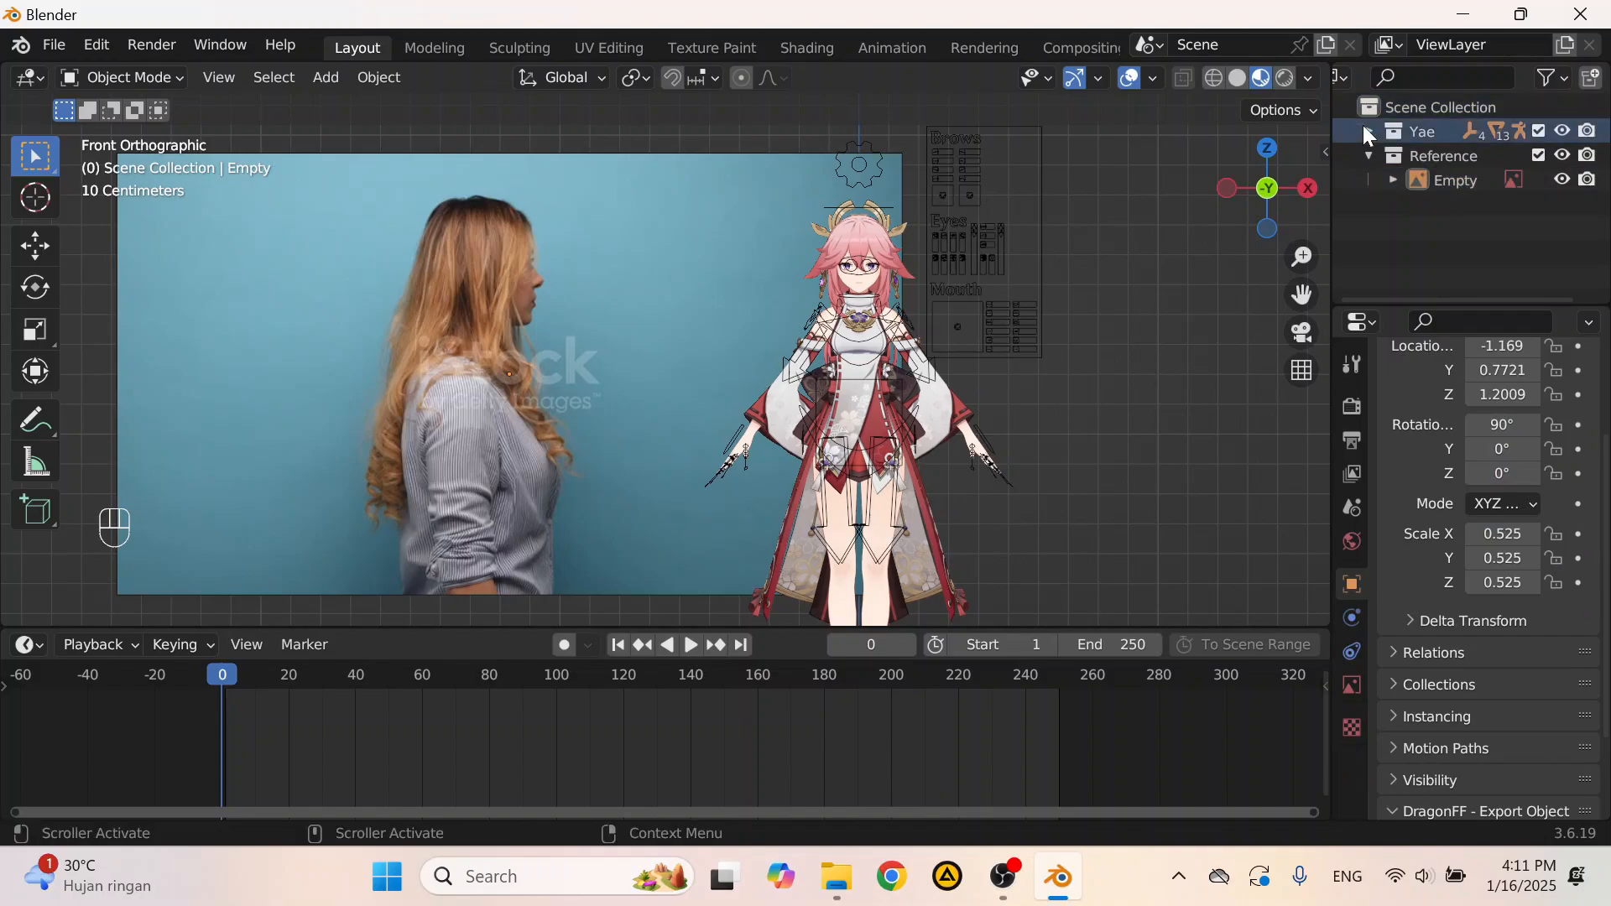
{"action": "left_click", "coordinate": [1369, 131]}
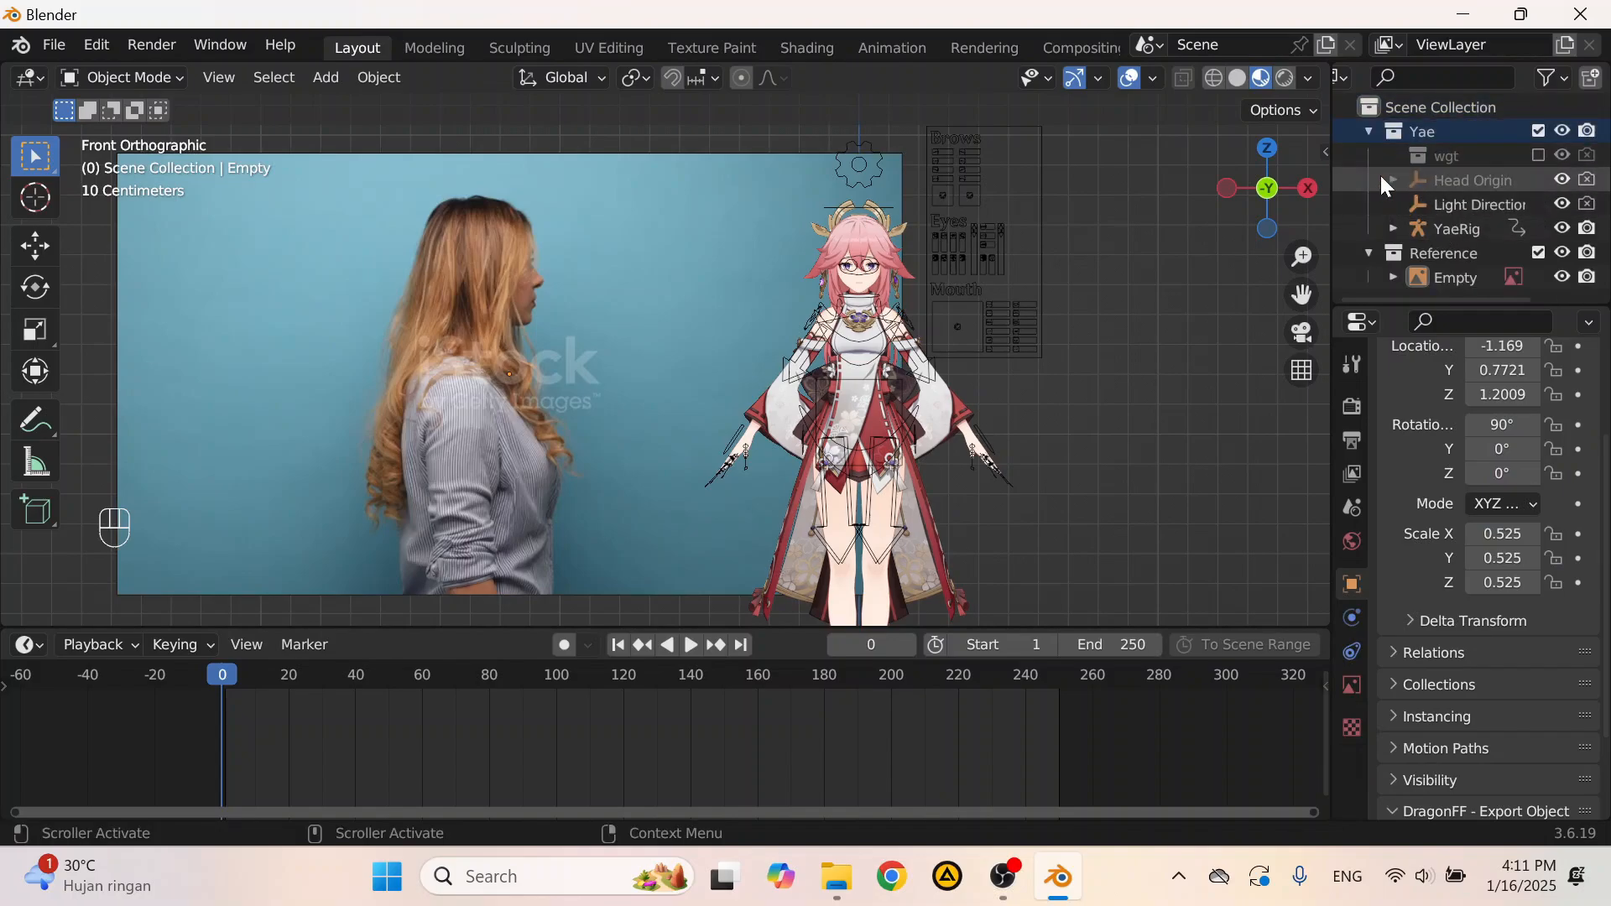
{"action": "left_click", "coordinate": [1370, 132]}
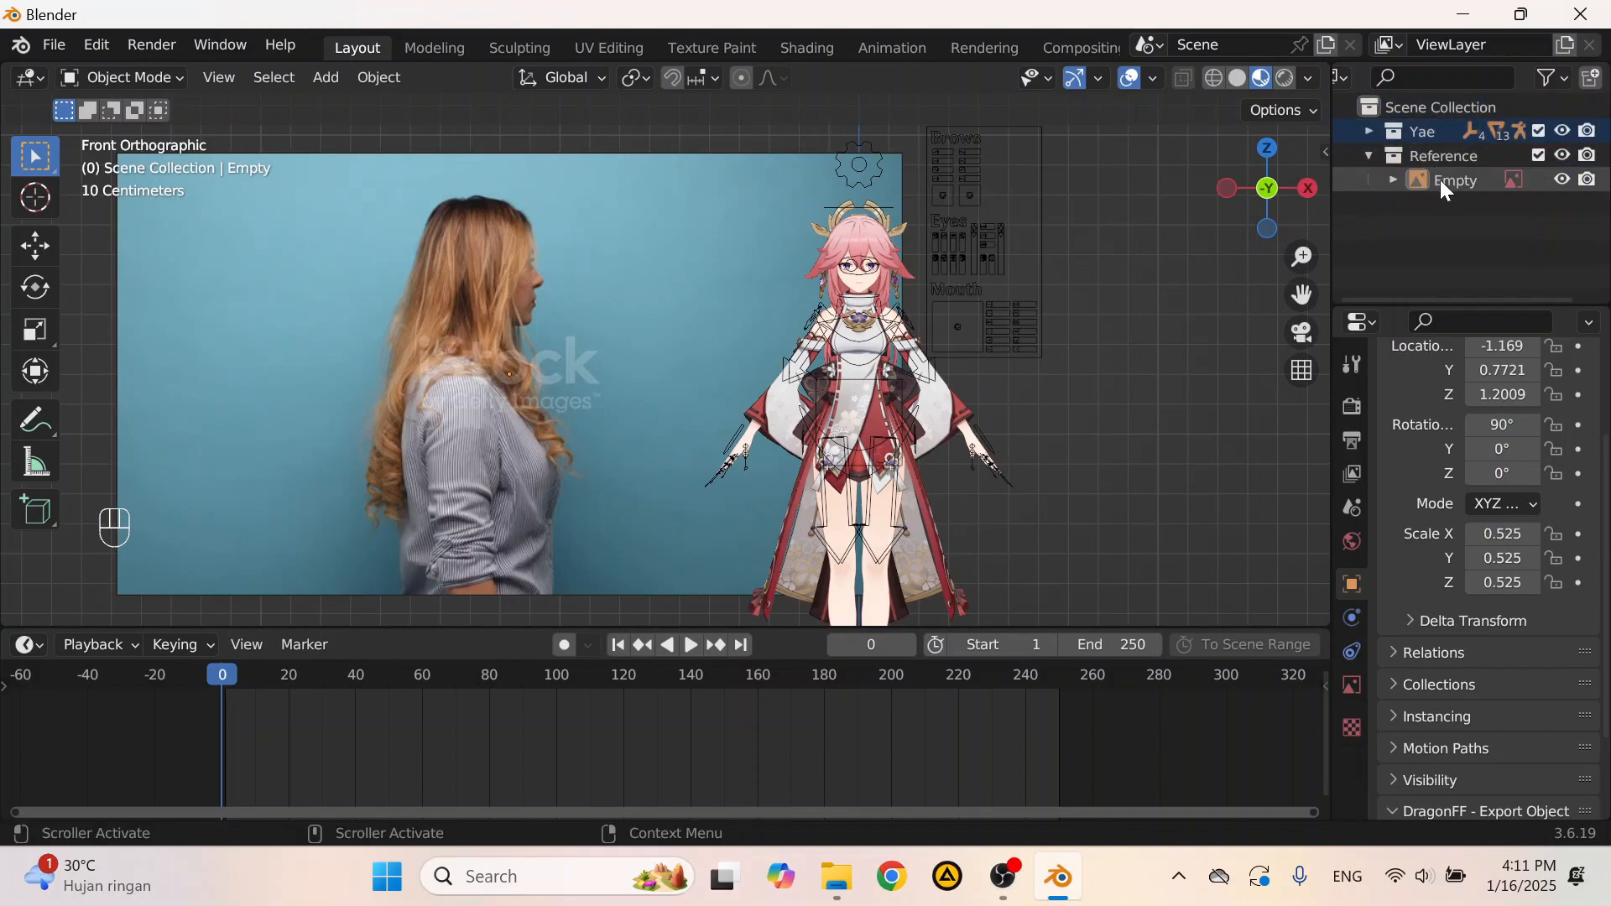
{"action": "left_click", "coordinate": [1370, 155]}
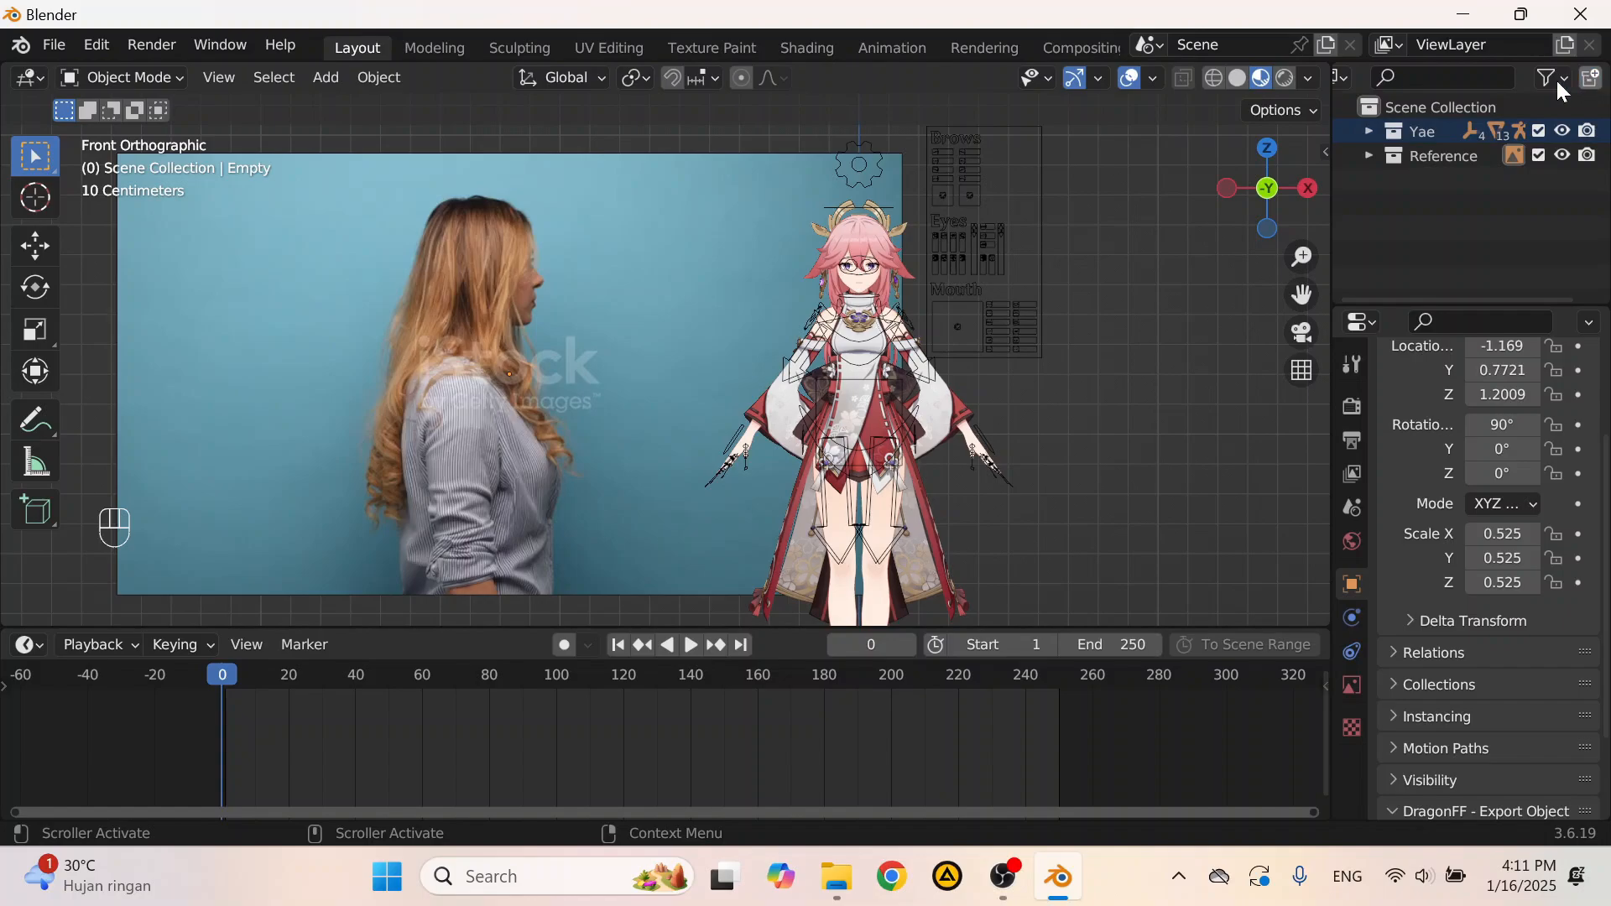
Step: Delete the stray Yae 3 collection from inside the Yae collection
{"action": "left_click", "coordinate": [1372, 132]}
{"action": "left_click", "coordinate": [1442, 186]}
{"action": "key", "text": "Delete"}
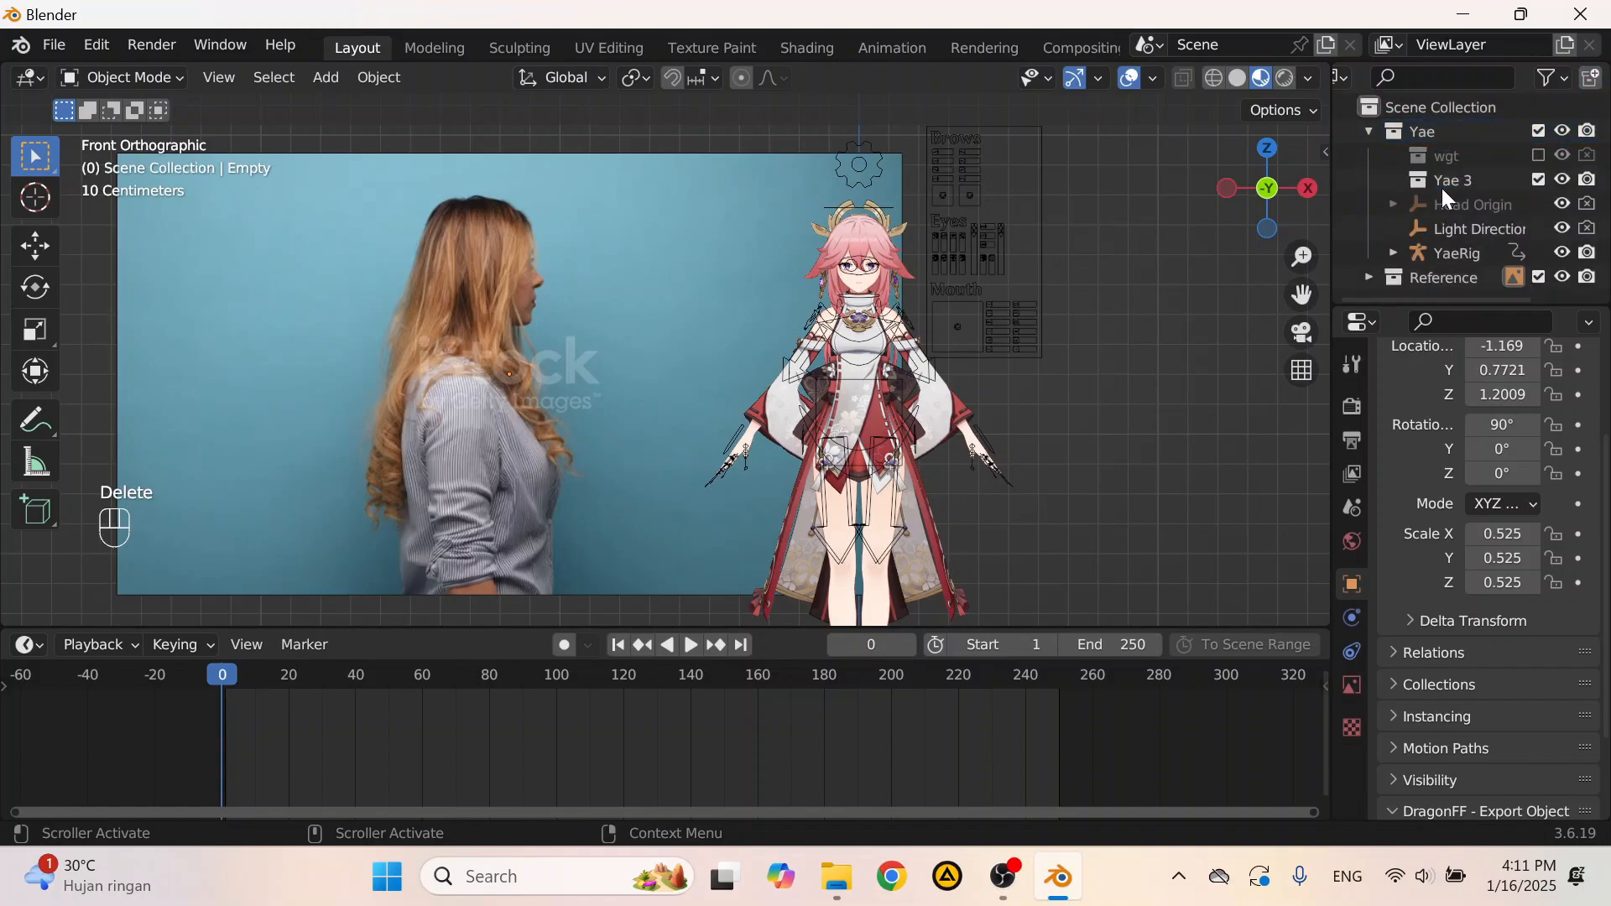
{"action": "left_click", "coordinate": [1440, 182]}
{"action": "key", "text": "Delete"}
Step: Create a new collection named Camera directly under the Scene Collection
{"action": "left_click", "coordinate": [1369, 132]}
{"action": "left_click", "coordinate": [1413, 106]}
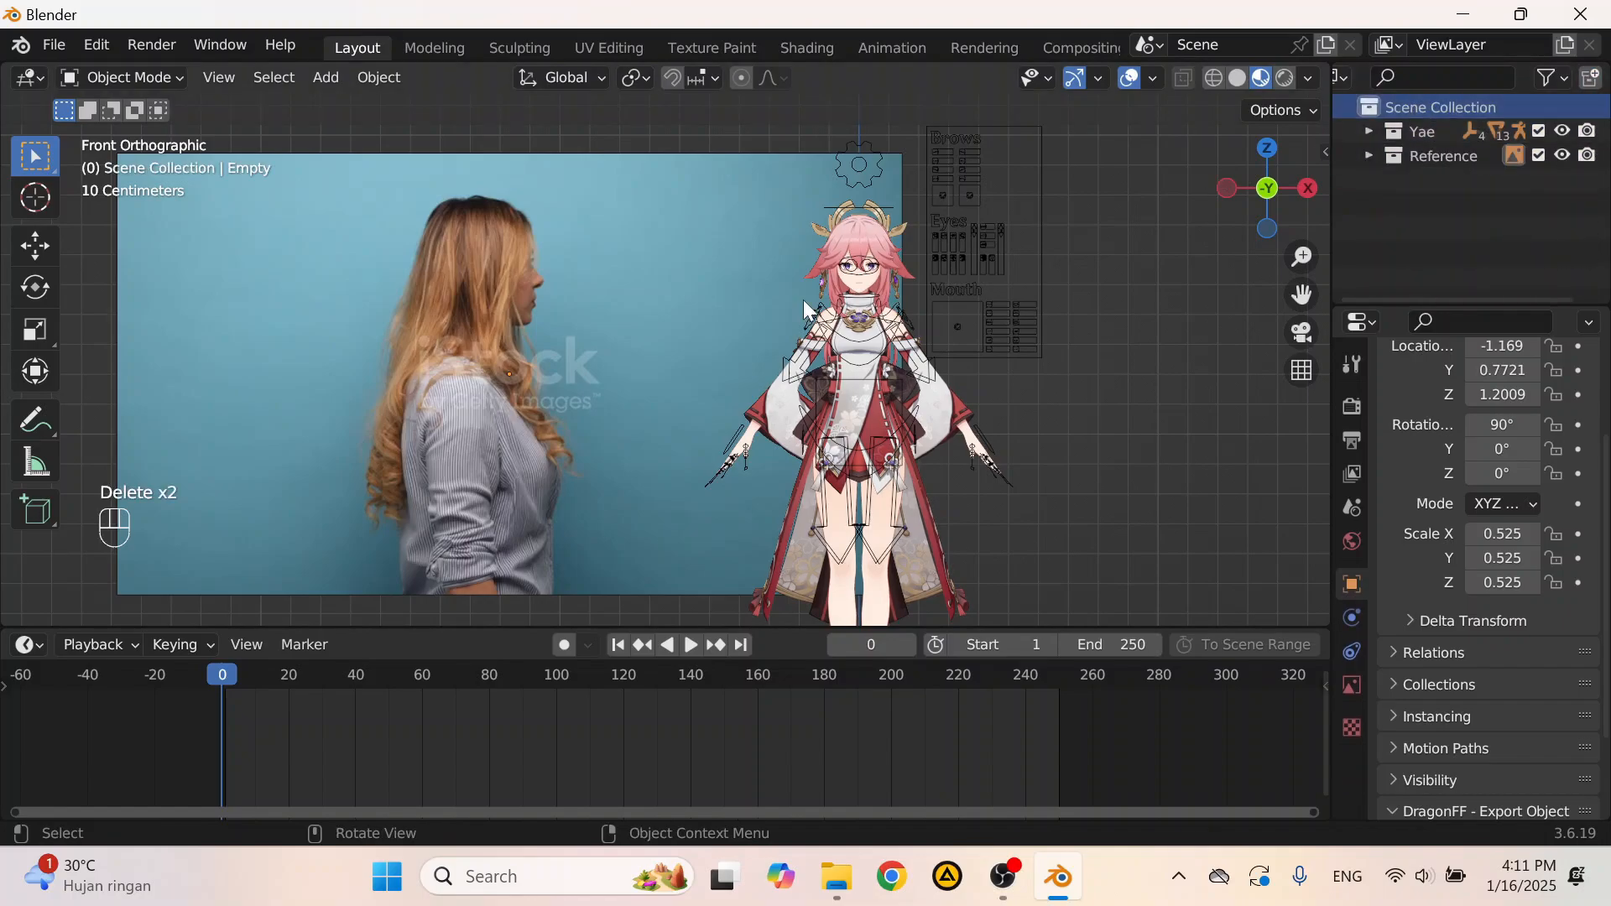
{"action": "left_click", "coordinate": [1600, 88]}
{"action": "scroll", "coordinate": [630, 263], "scroll_direction": "down", "scroll_amount": 5}
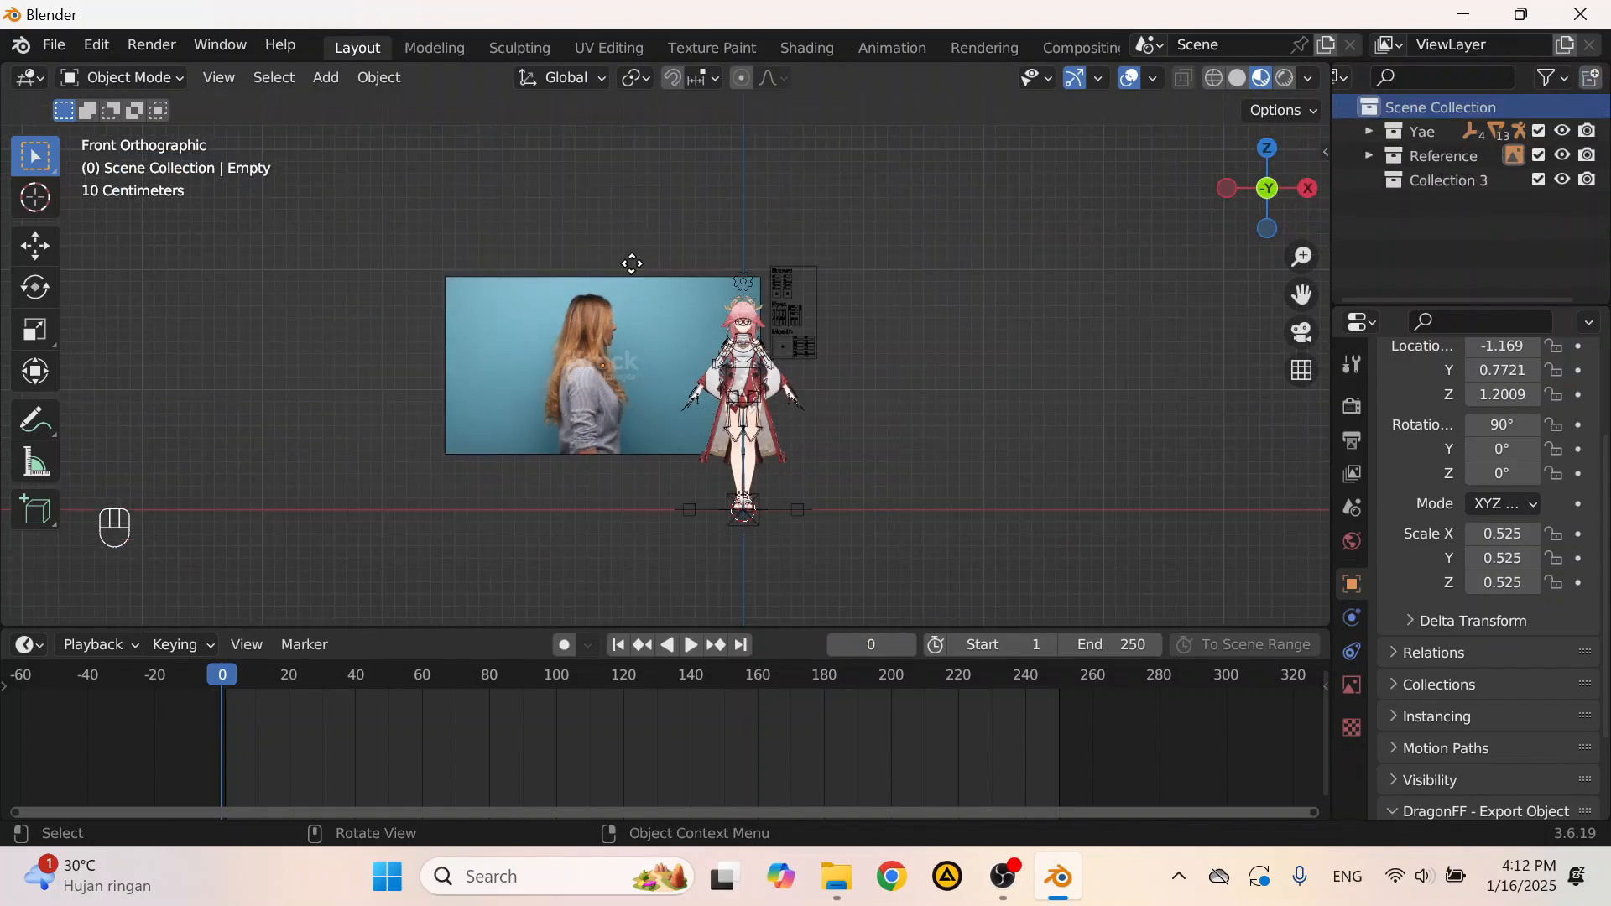
{"action": "middle_click_drag", "start_coordinate": [629, 263], "coordinate": [668, 308]}
{"action": "double_click", "coordinate": [1461, 183]}
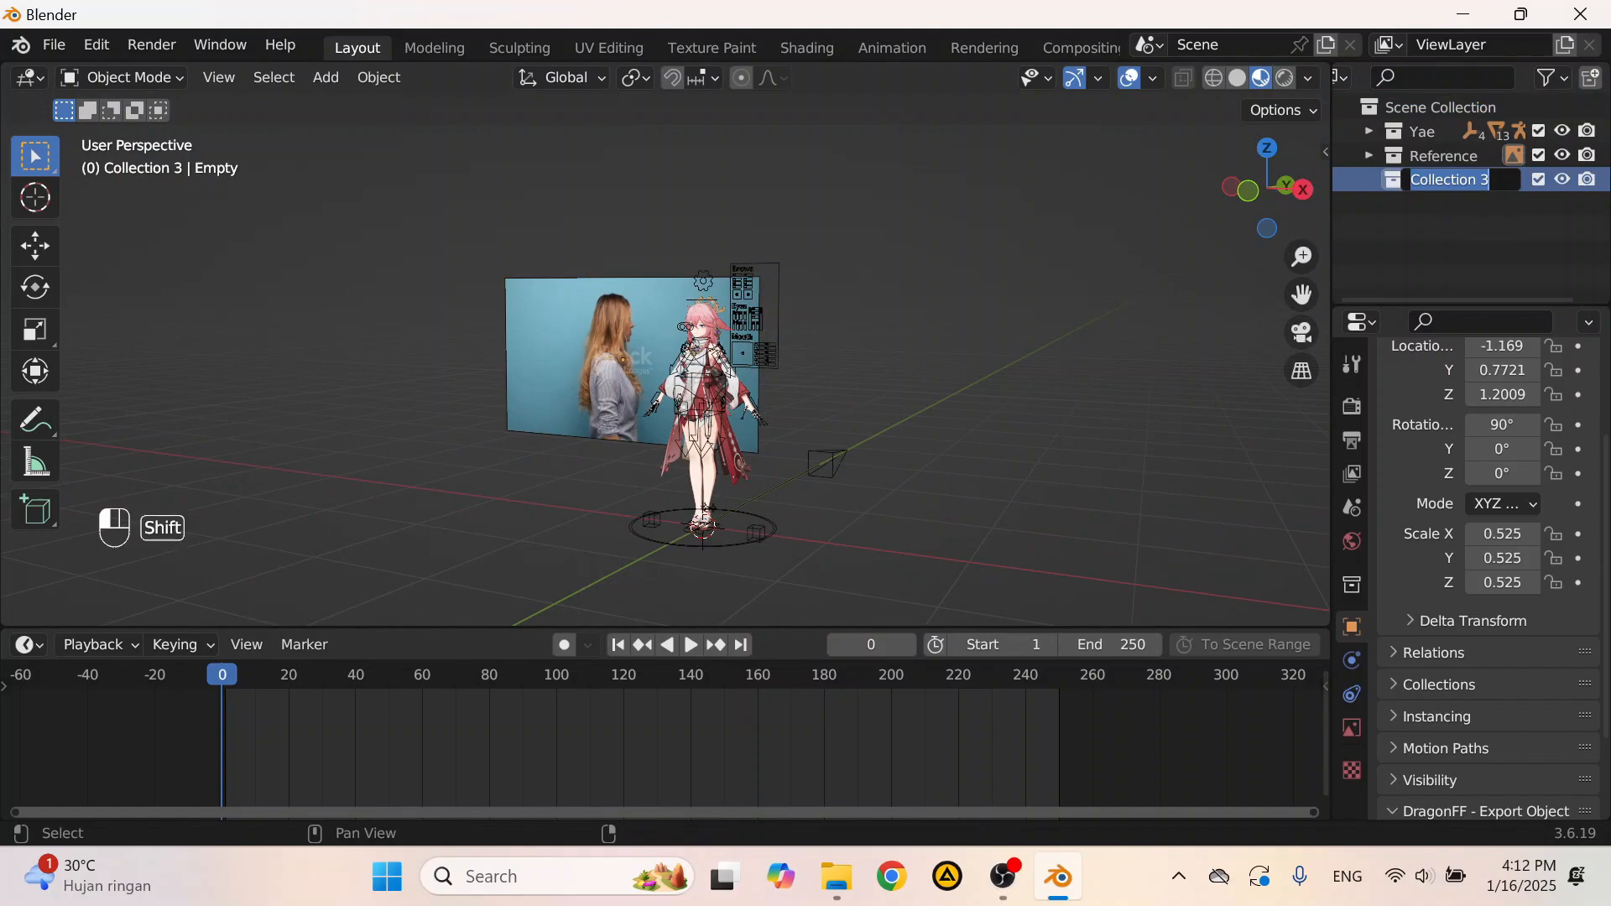
{"action": "type", "text": "Camera"}
{"action": "key", "text": "Return"}
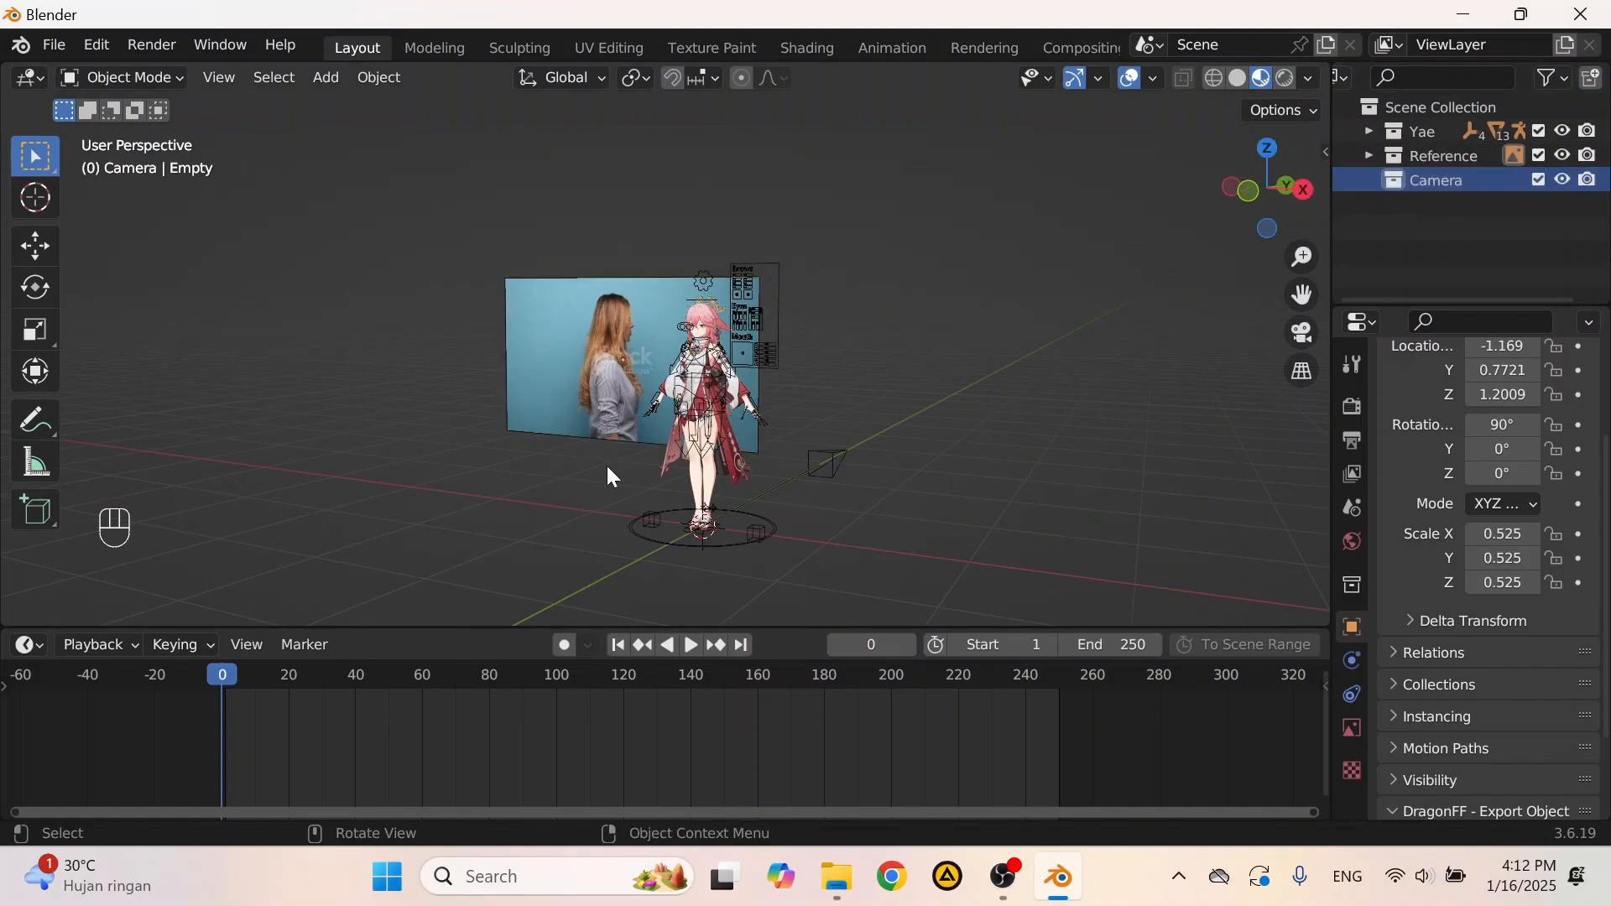
Step: Add a camera to the Camera collection and check the scene through the camera view
{"action": "key", "text": "shift+a"}
{"action": "mouse_move", "coordinate": [616, 476]}
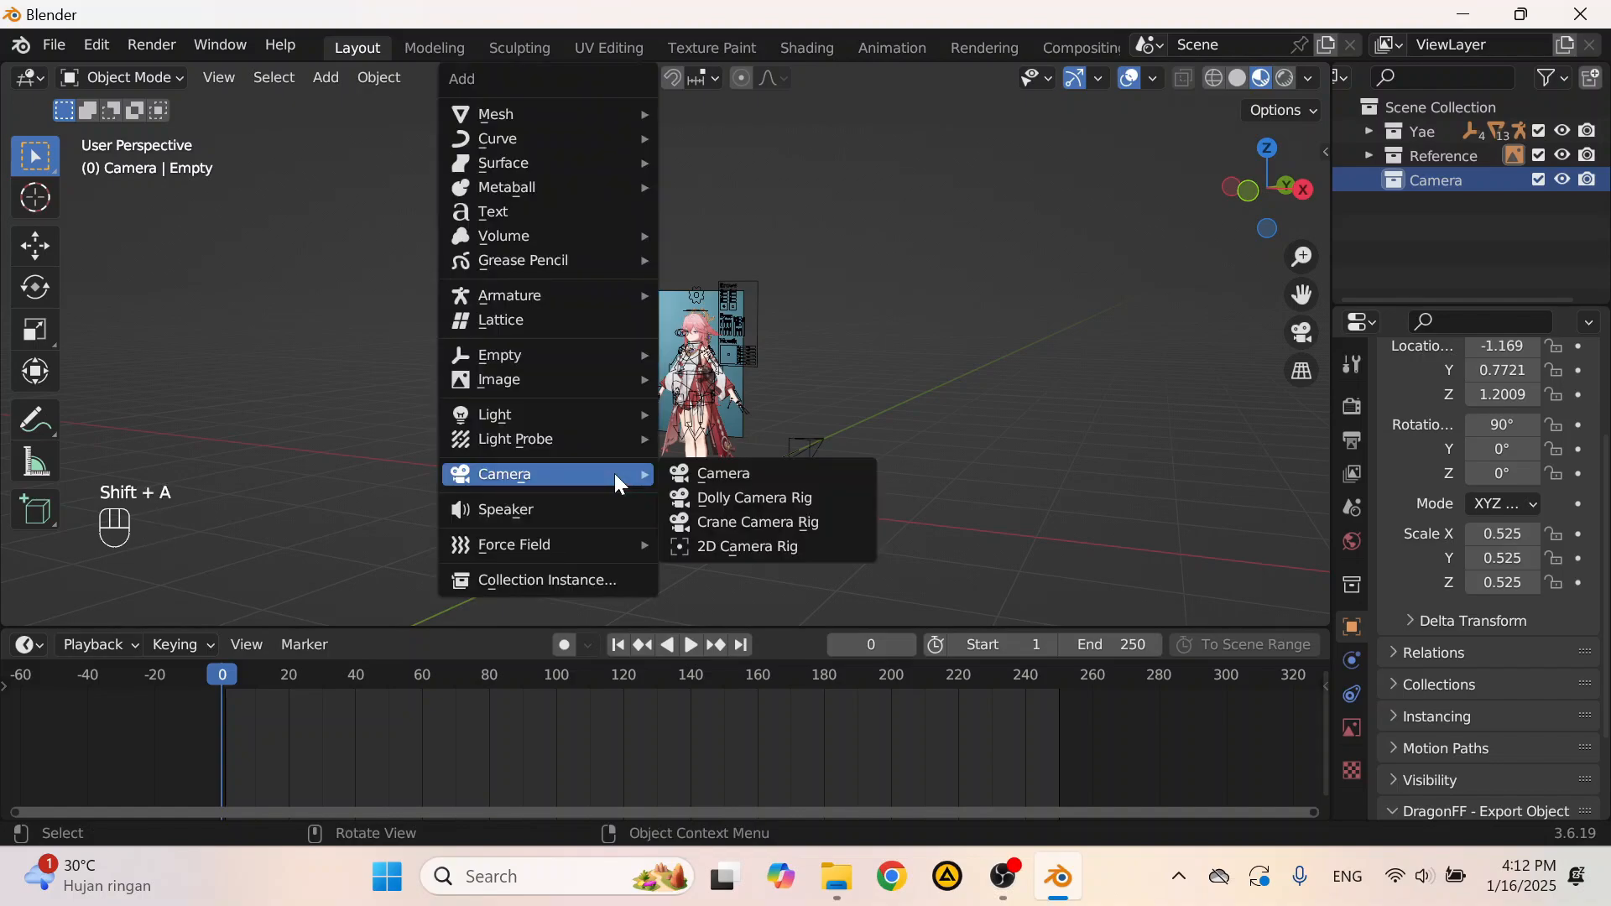
{"action": "left_click", "coordinate": [673, 472]}
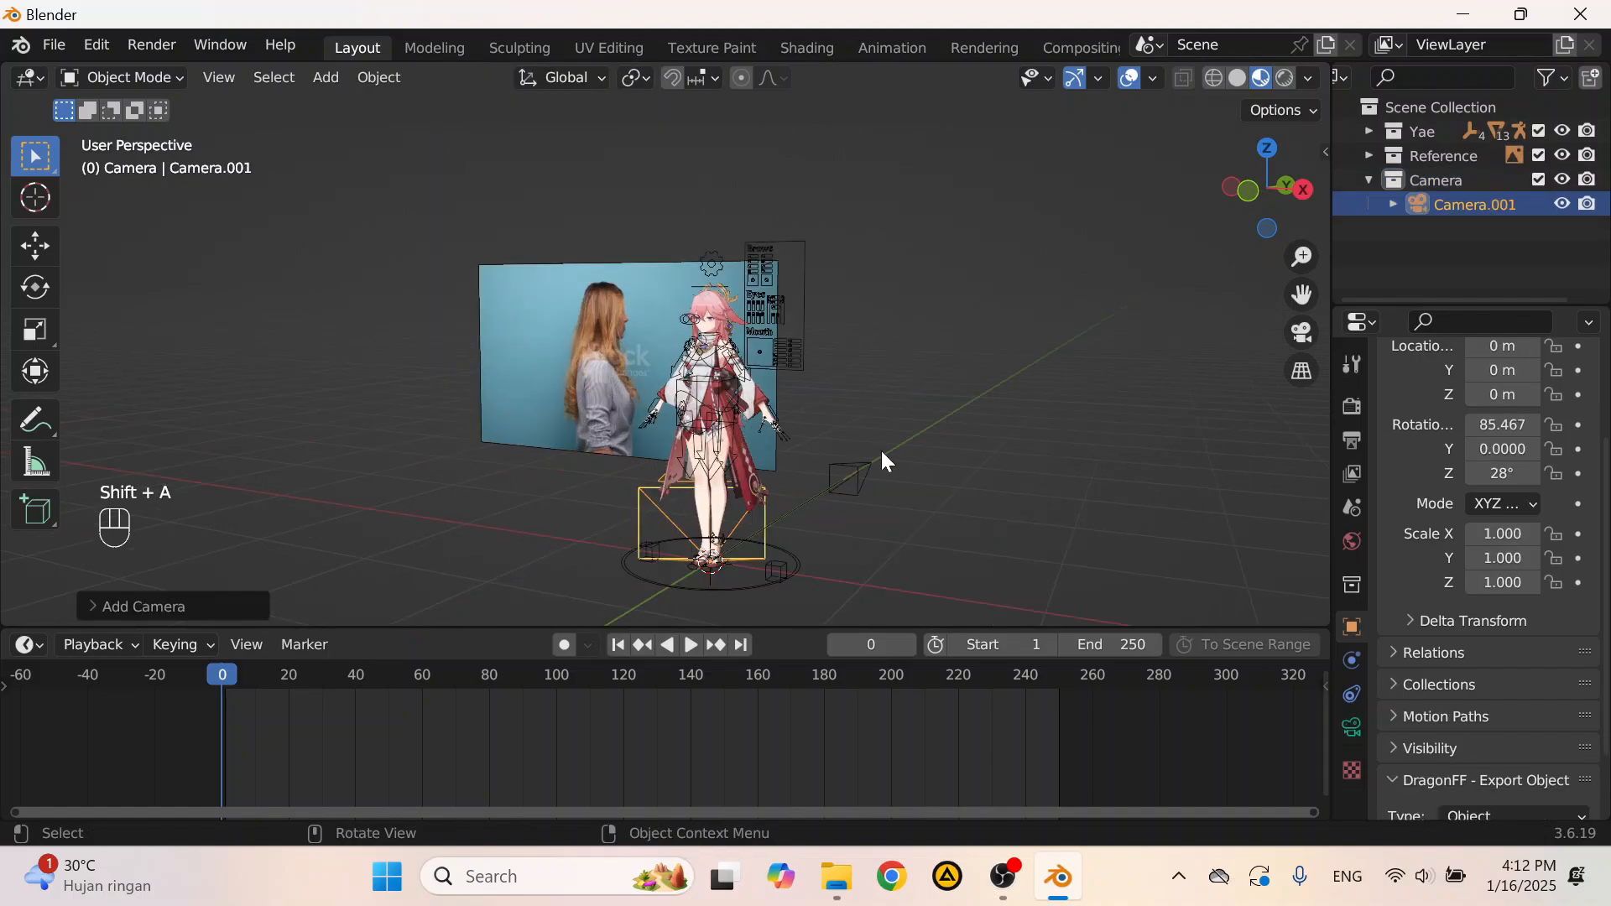
{"action": "left_click", "coordinate": [1308, 340]}
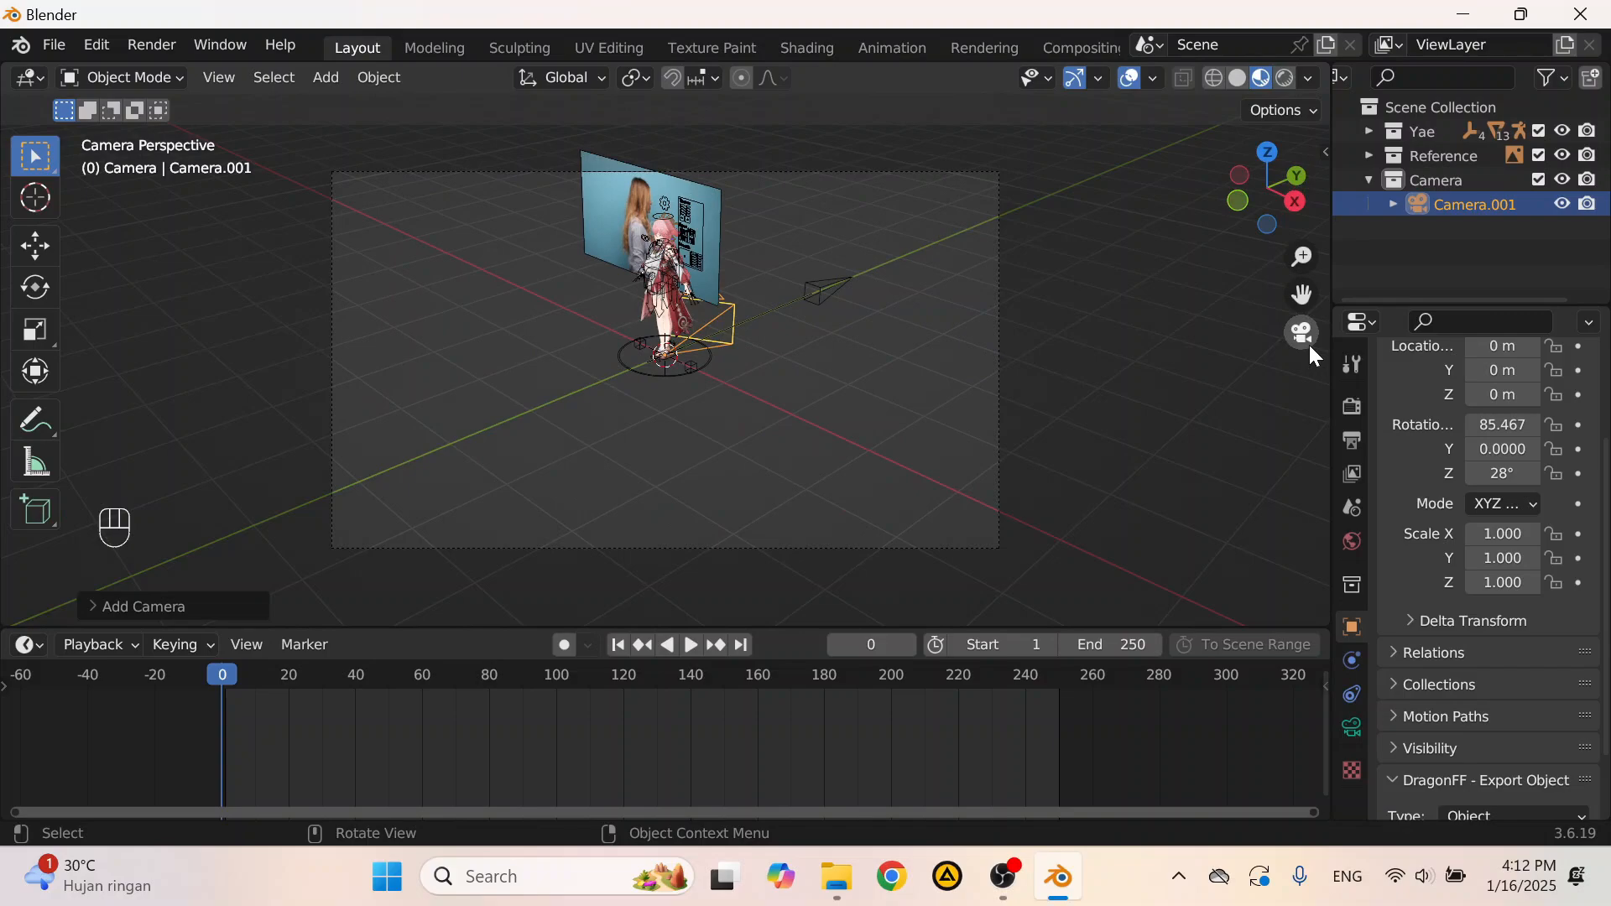
{"action": "left_click", "coordinate": [1307, 340]}
{"action": "left_click", "coordinate": [1297, 334]}
{"action": "middle_click_drag", "start_coordinate": [940, 340], "coordinate": [637, 439]}
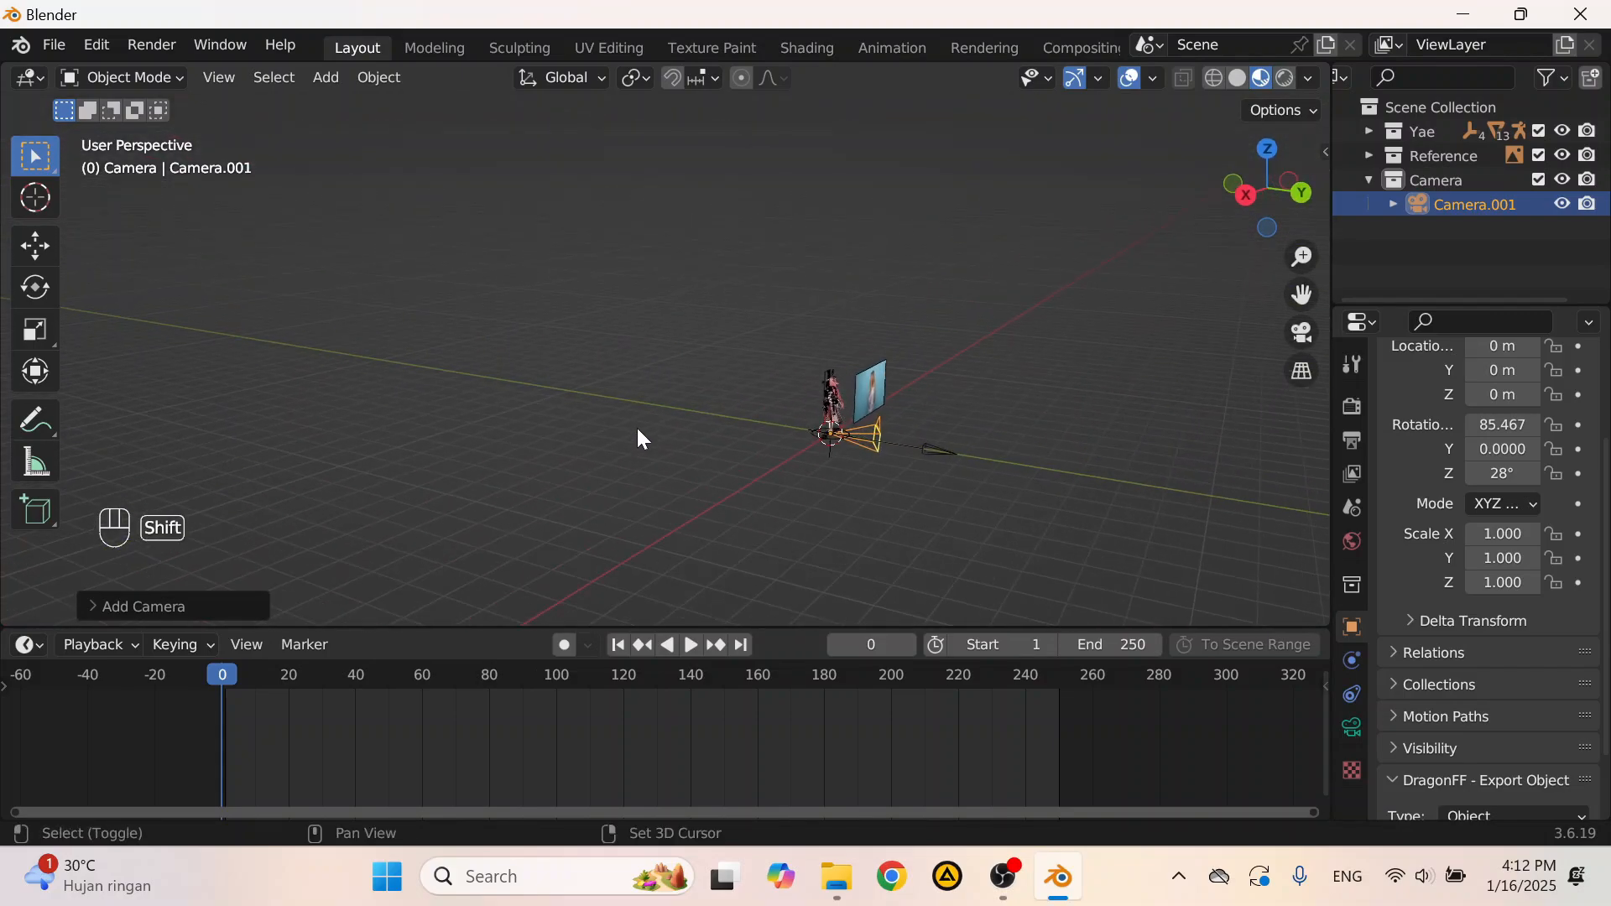
{"action": "left_click", "coordinate": [1352, 285]}
{"action": "left_click", "coordinate": [1302, 332]}
Step: Expand the collections to locate the scene's cameras and delete the newly added camera
{"action": "left_click", "coordinate": [1368, 155]}
{"action": "left_click", "coordinate": [1369, 130]}
{"action": "scroll", "coordinate": [1369, 126], "scroll_direction": "down", "scroll_amount": 1}
{"action": "scroll", "coordinate": [530, 230], "scroll_direction": "up", "scroll_amount": 1}
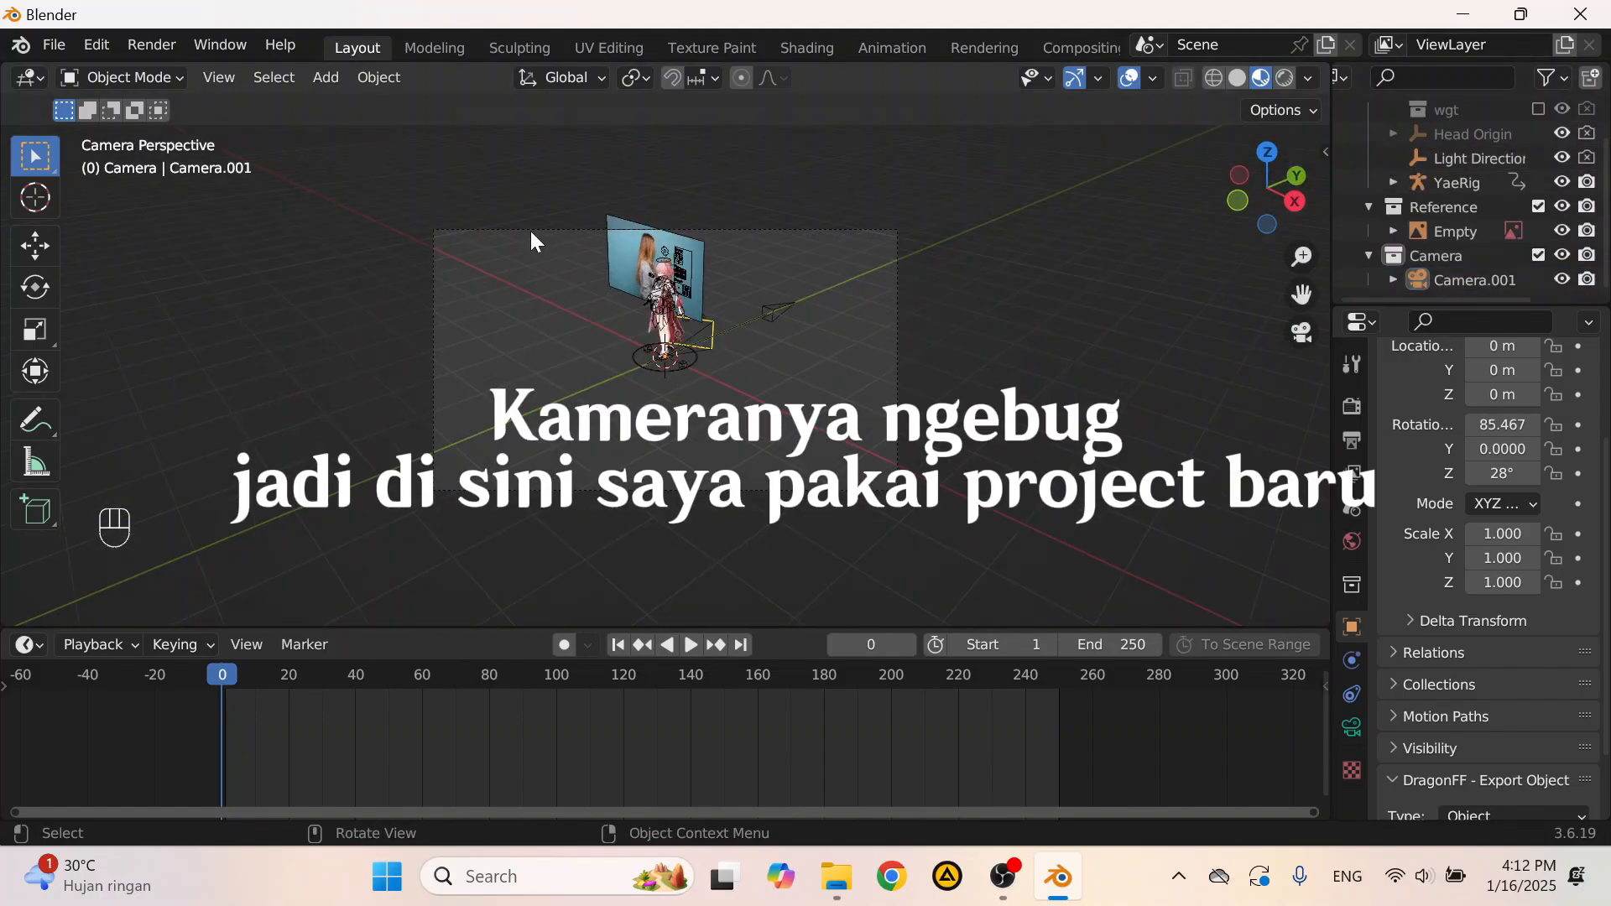
{"action": "left_click", "coordinate": [139, 84]}
{"action": "left_click", "coordinate": [774, 310]}
{"action": "key", "text": "Delete"}
{"action": "key", "text": "Delete"}
{"action": "key", "text": "ctrl+z"}
{"action": "key", "text": "Delete"}
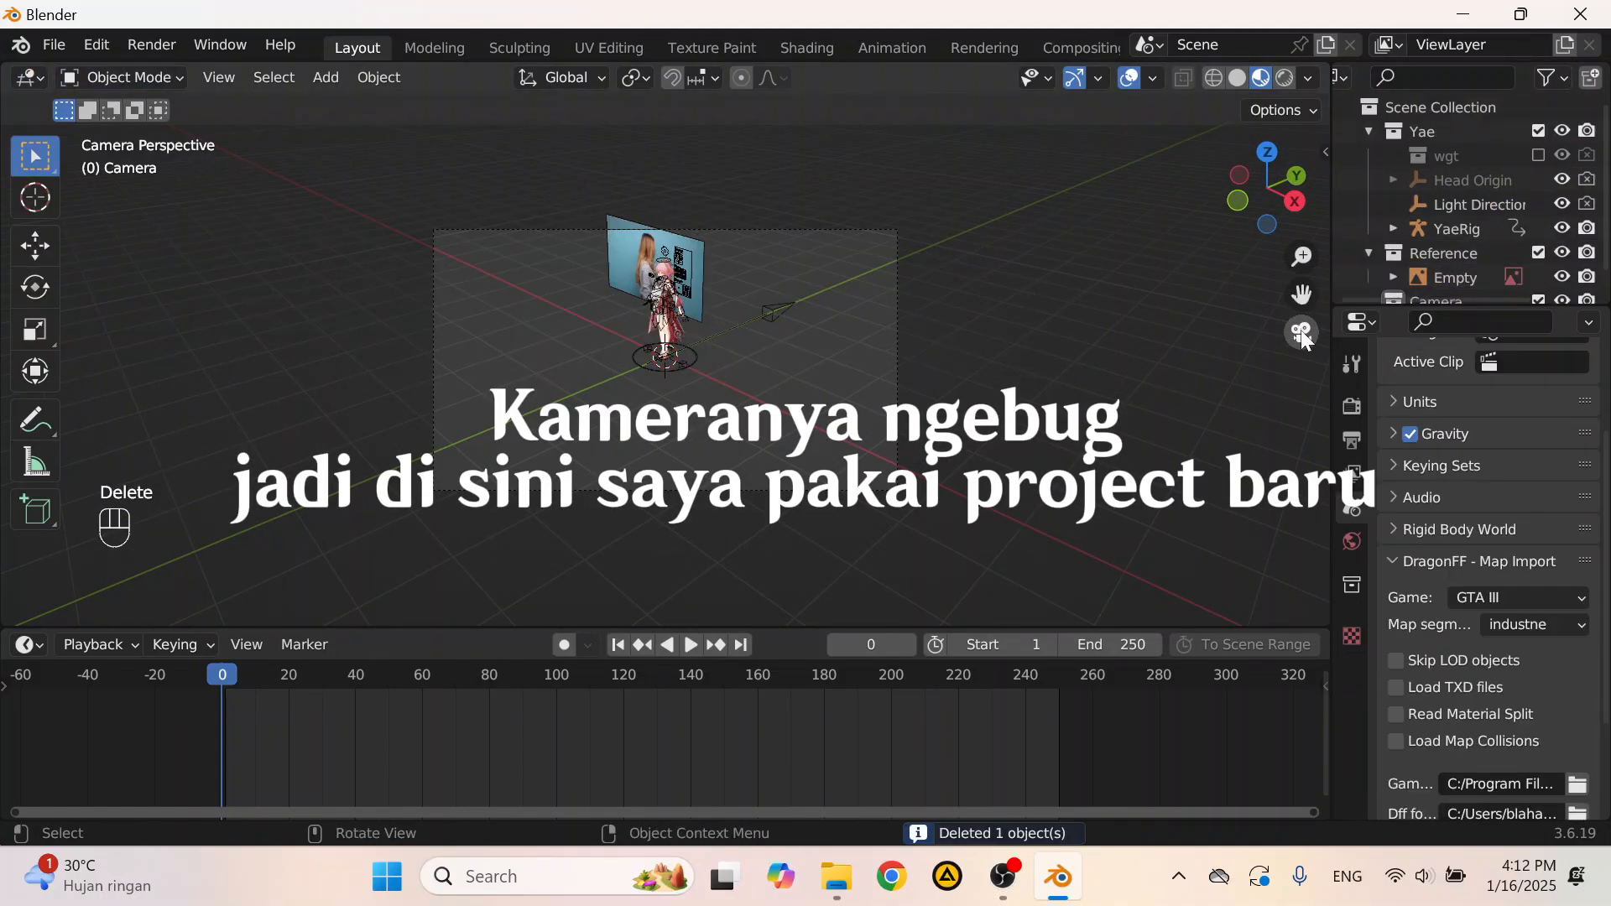
Step: Search the scene's object list for leftover cameras, delete the Camera collection and recheck the camera view
{"action": "left_click", "coordinate": [1302, 333]}
{"action": "left_click", "coordinate": [1439, 77]}
{"action": "type", "text": "ca"}
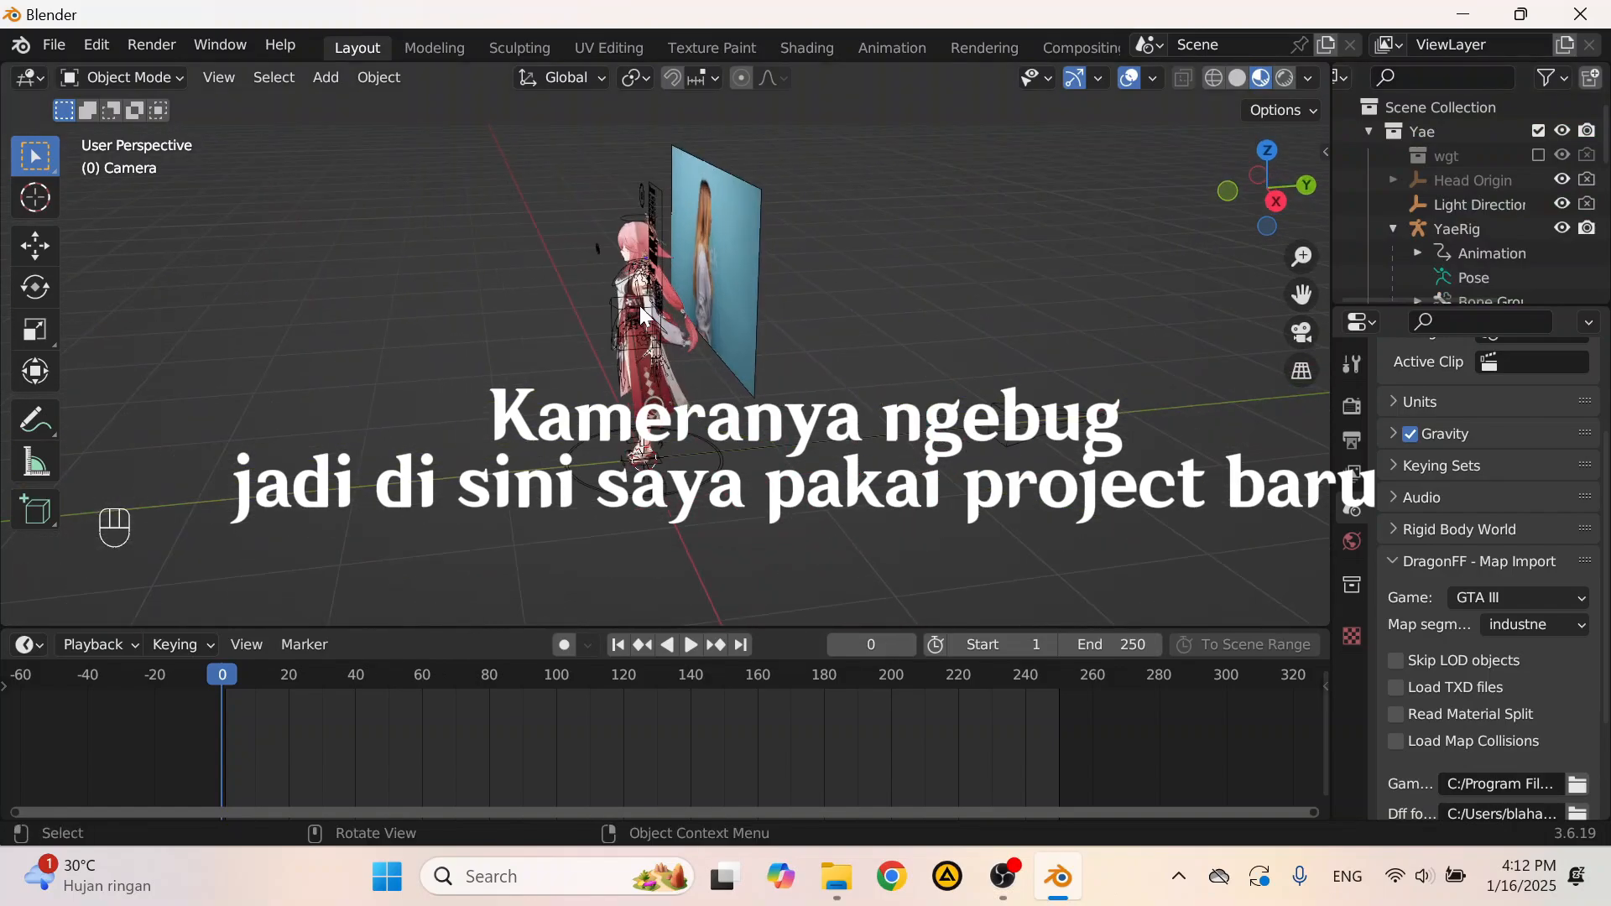
{"action": "key", "text": "Delete"}
{"action": "key", "text": "KP_0"}
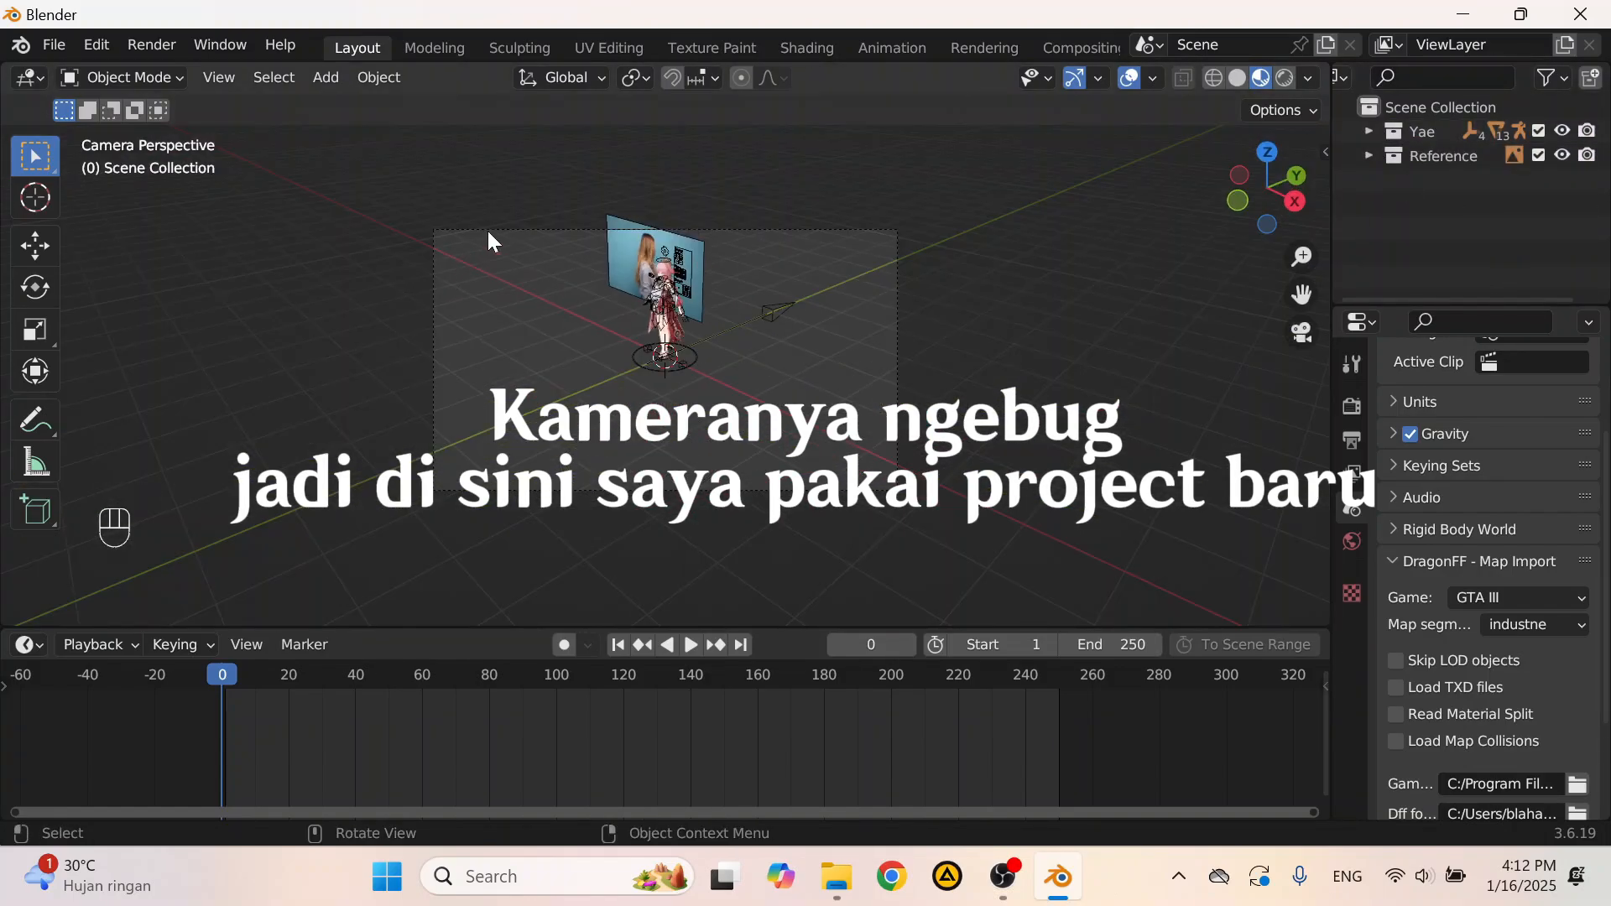
{"action": "key", "text": "KP_0"}
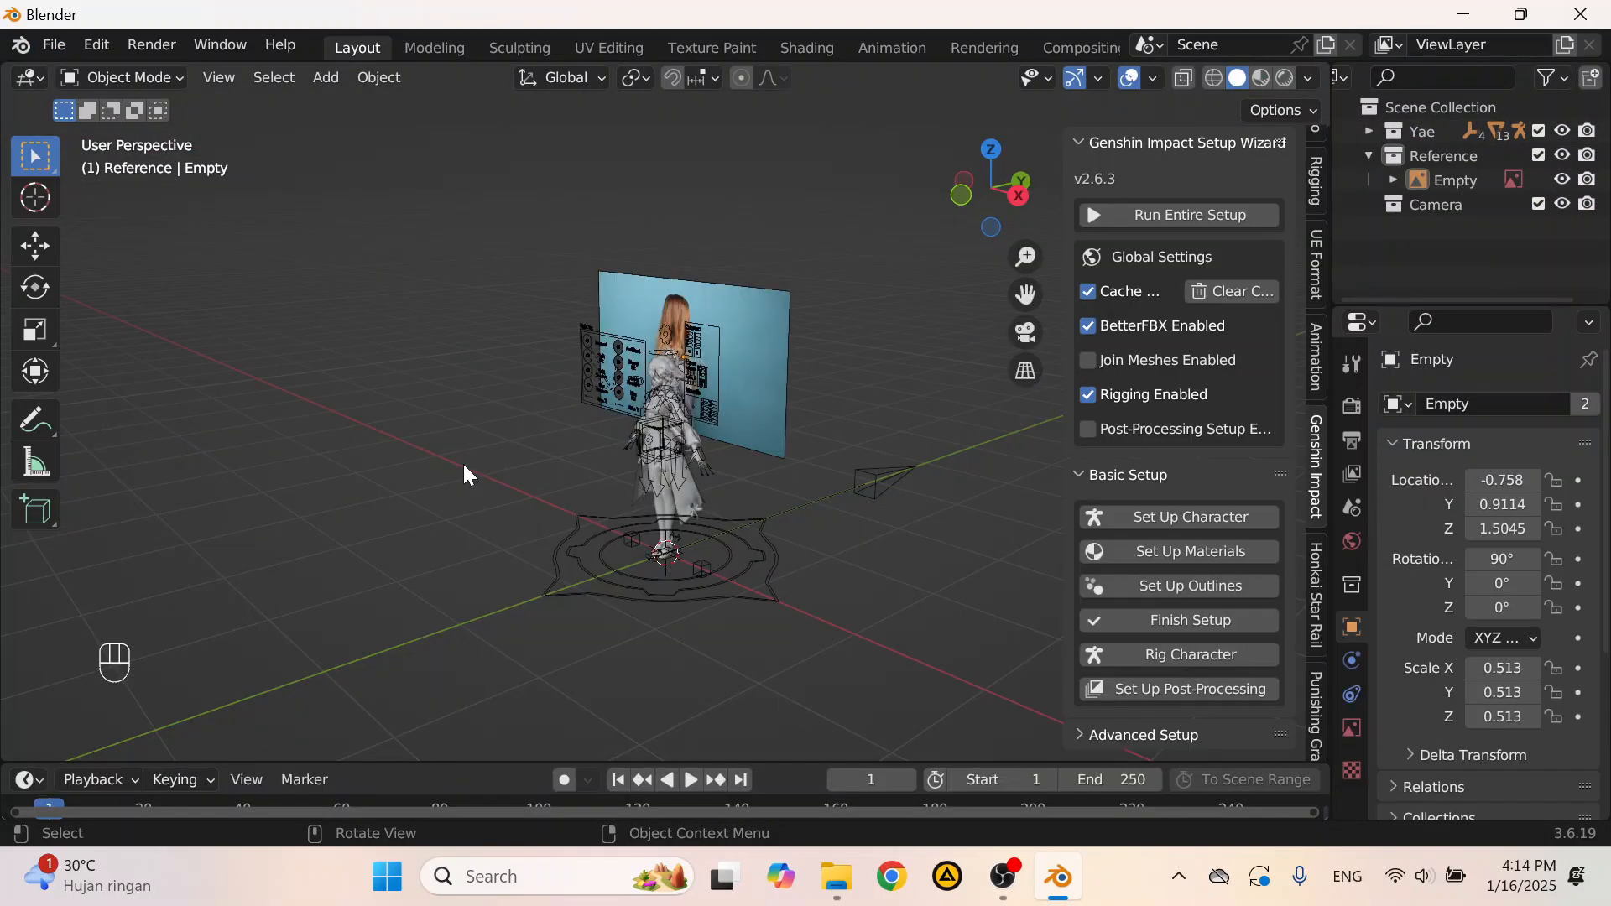
Step: Show the scene in Material Preview shading and add a camera to the Camera collection
{"action": "middle_click_drag", "start_coordinate": [463, 465], "coordinate": [574, 450], "text": "ctrl"}
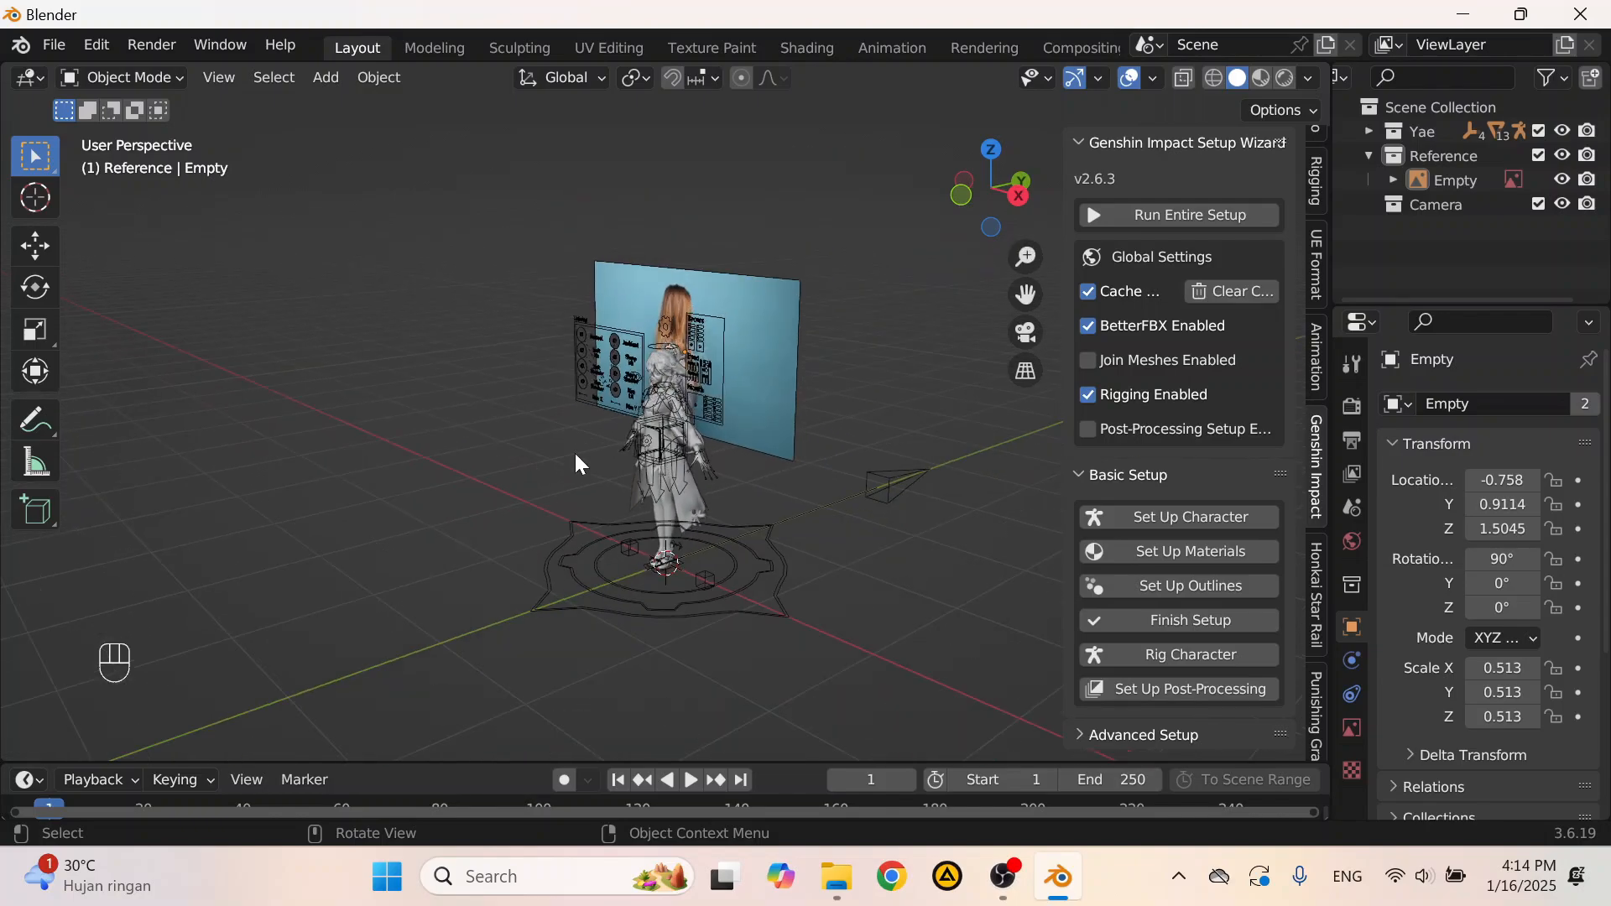
{"action": "left_click", "coordinate": [1263, 78]}
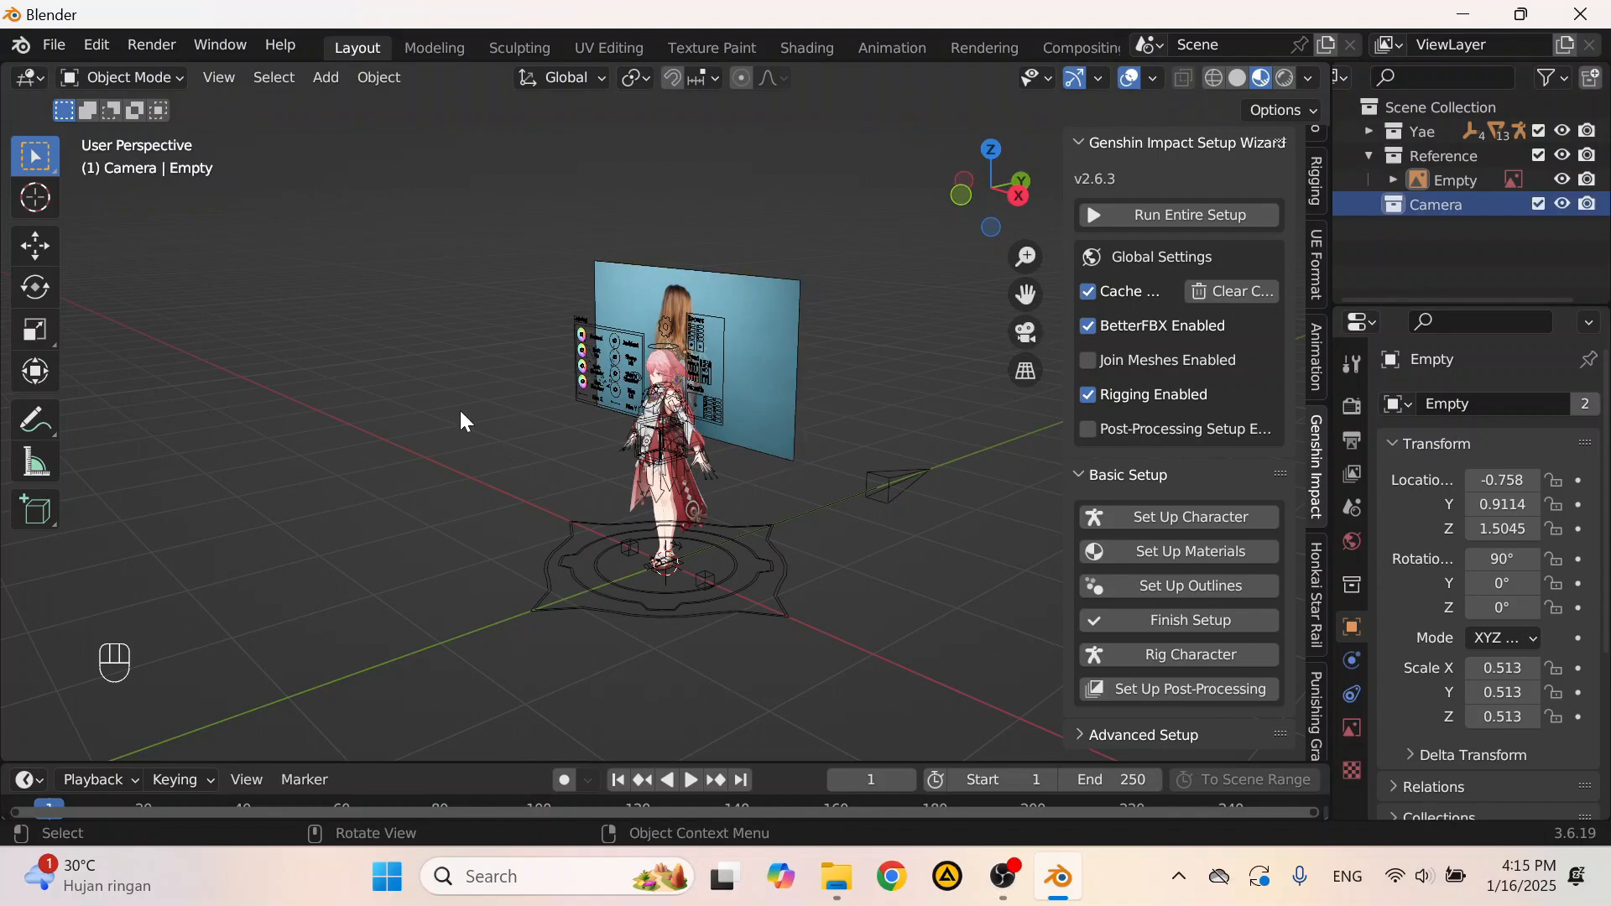
{"action": "key", "text": "shift"}
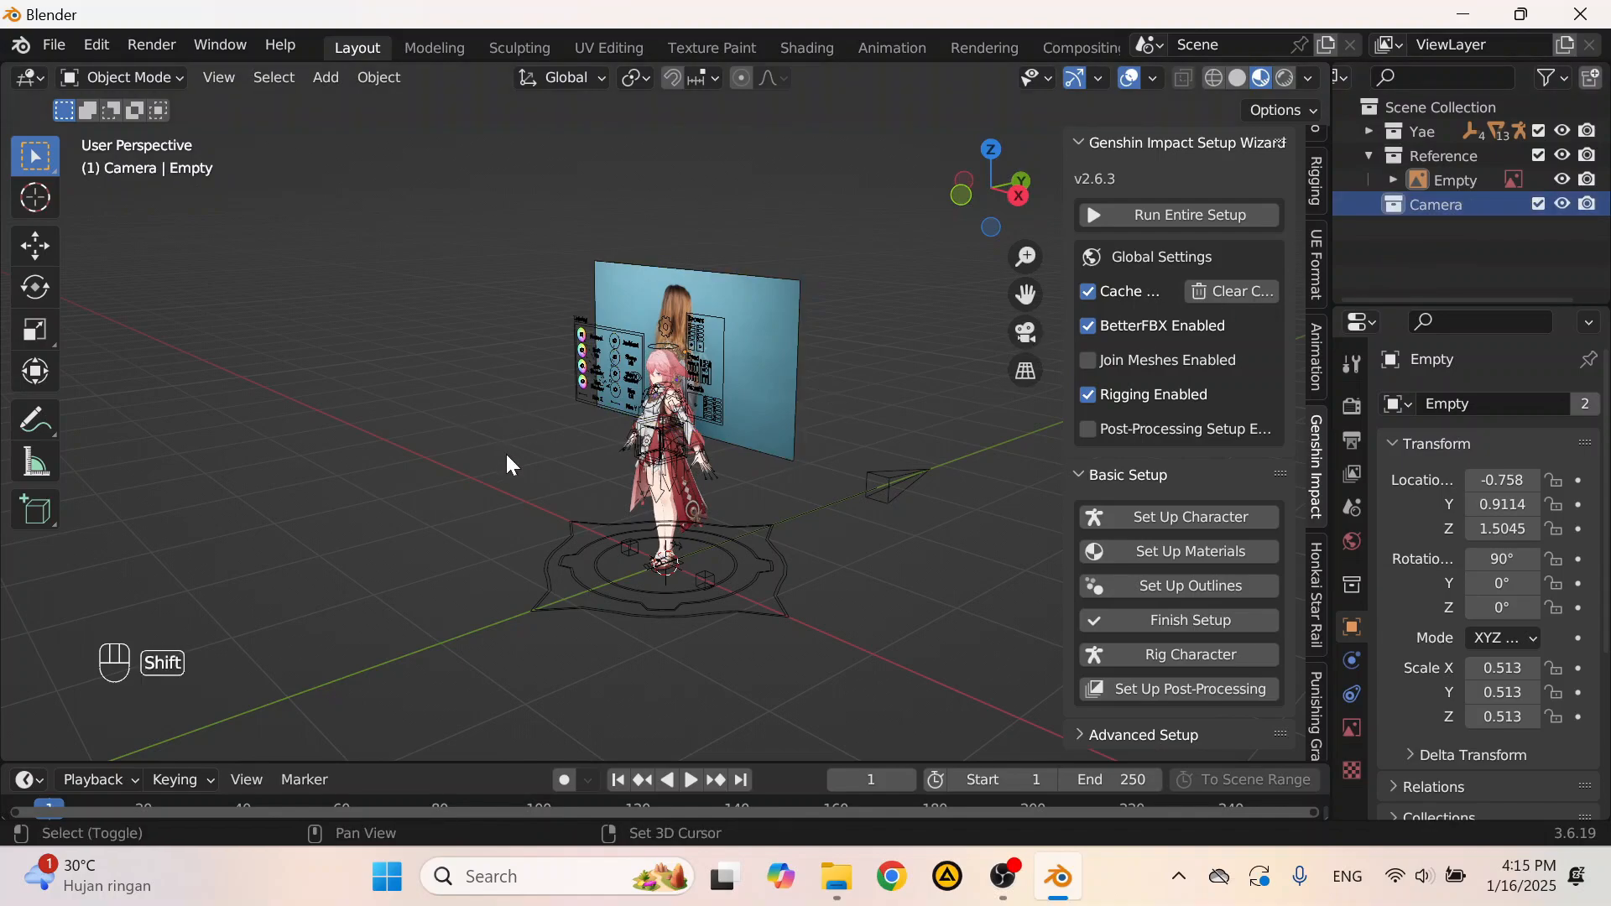
{"action": "key", "text": "shift+a"}
{"action": "left_click", "coordinate": [588, 455]}
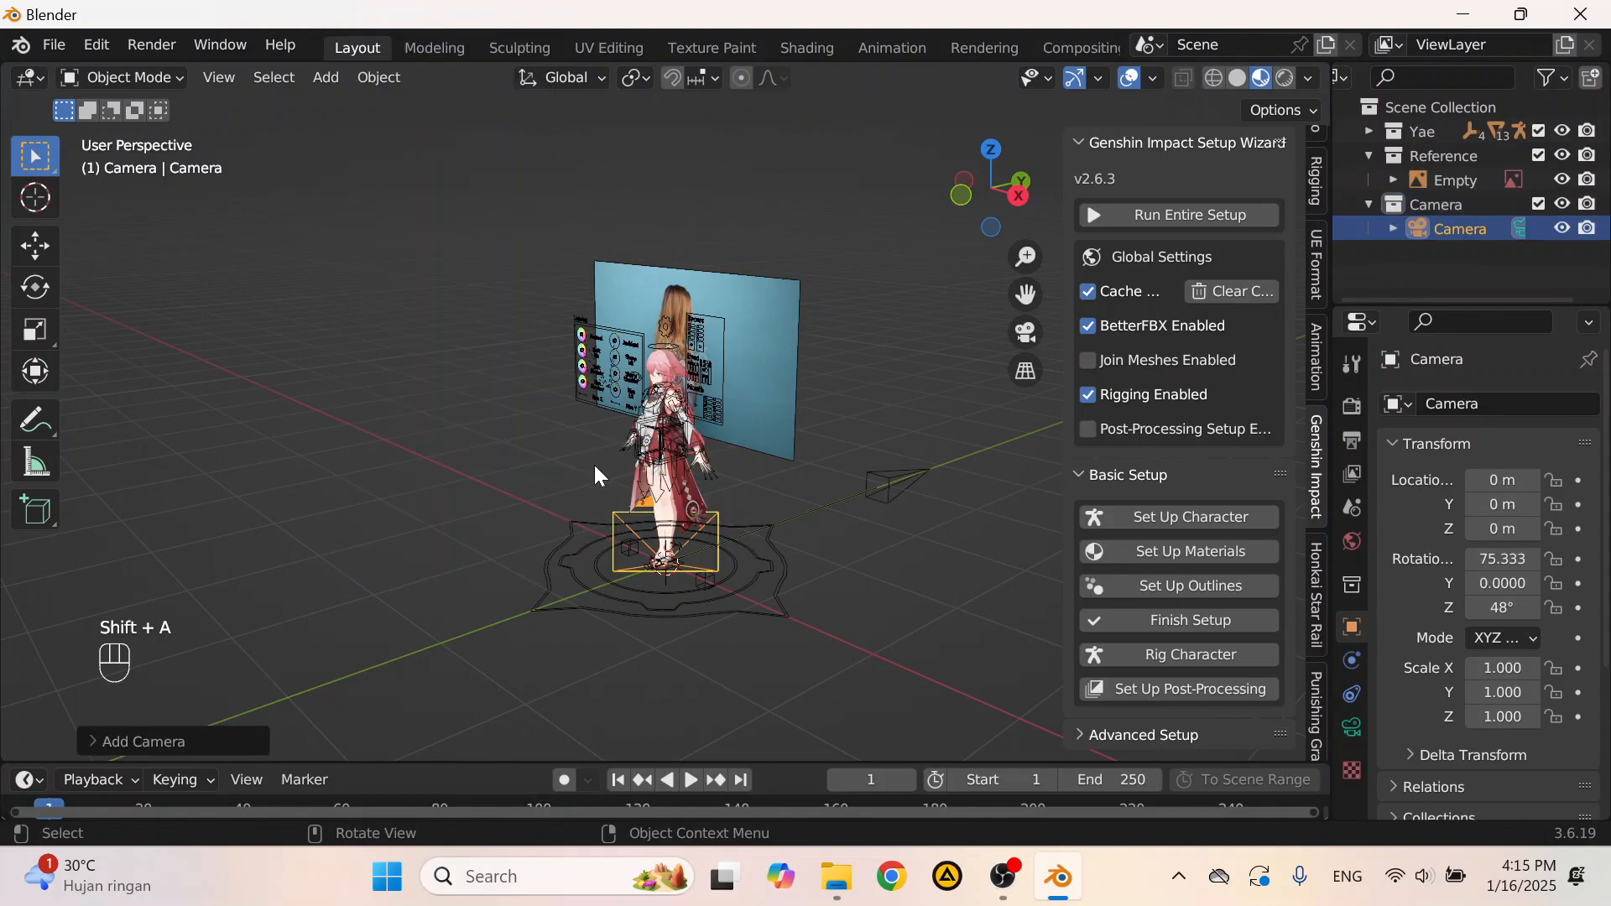
{"action": "middle_click_drag", "start_coordinate": [595, 465], "coordinate": [822, 489]}
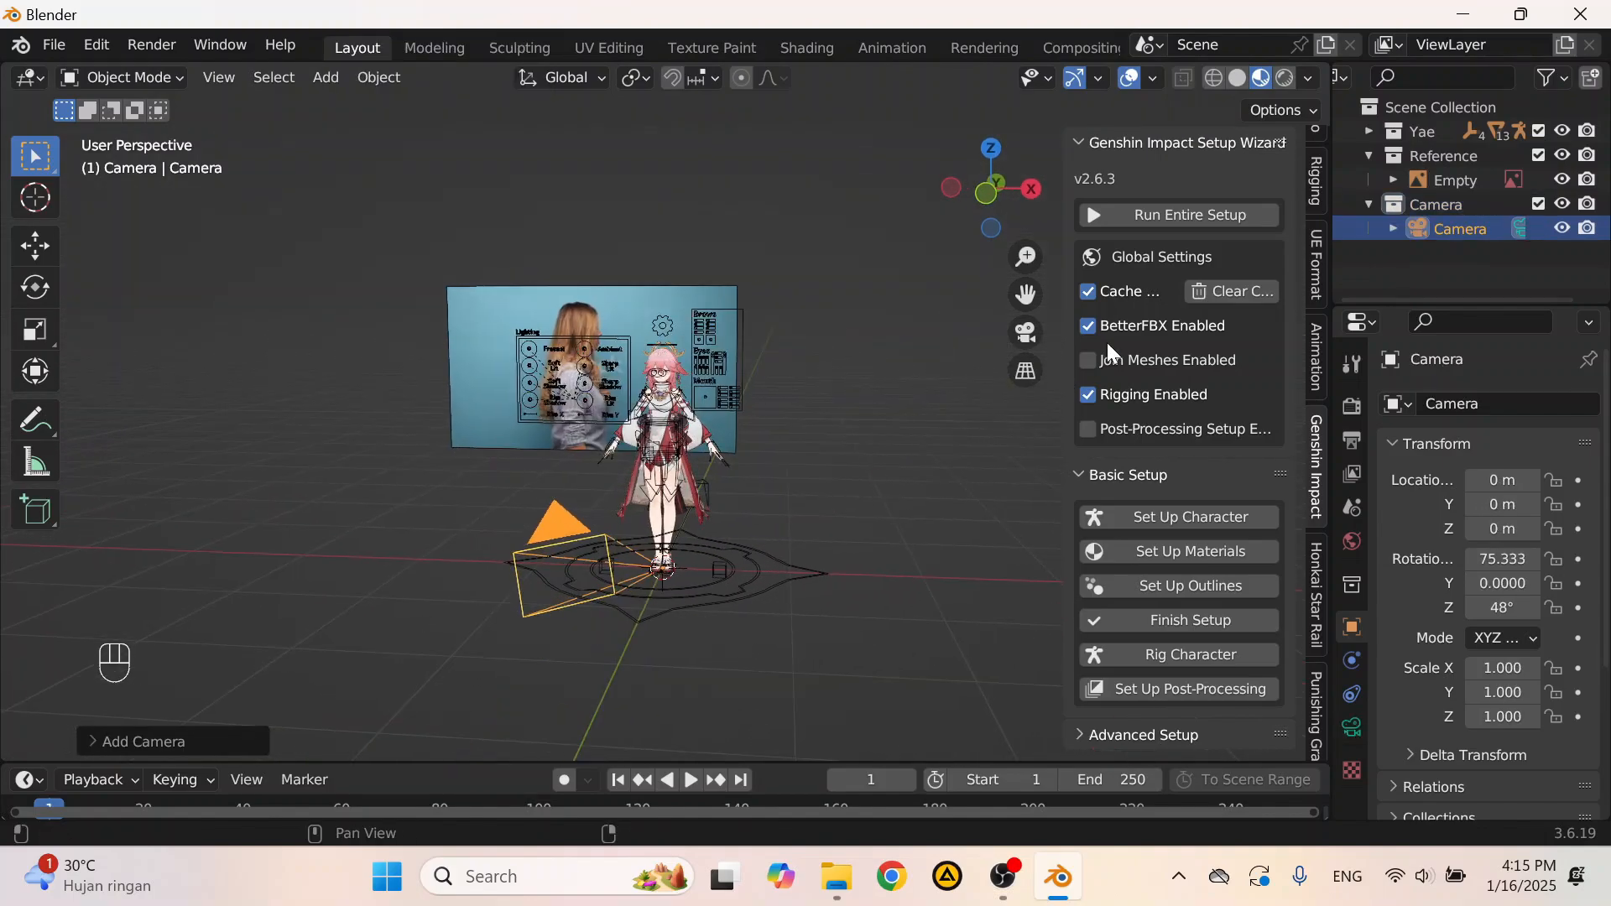
Step: Check the new camera's view and raise the camera along Z to a height of about 1.46 m
{"action": "left_click", "coordinate": [1024, 333]}
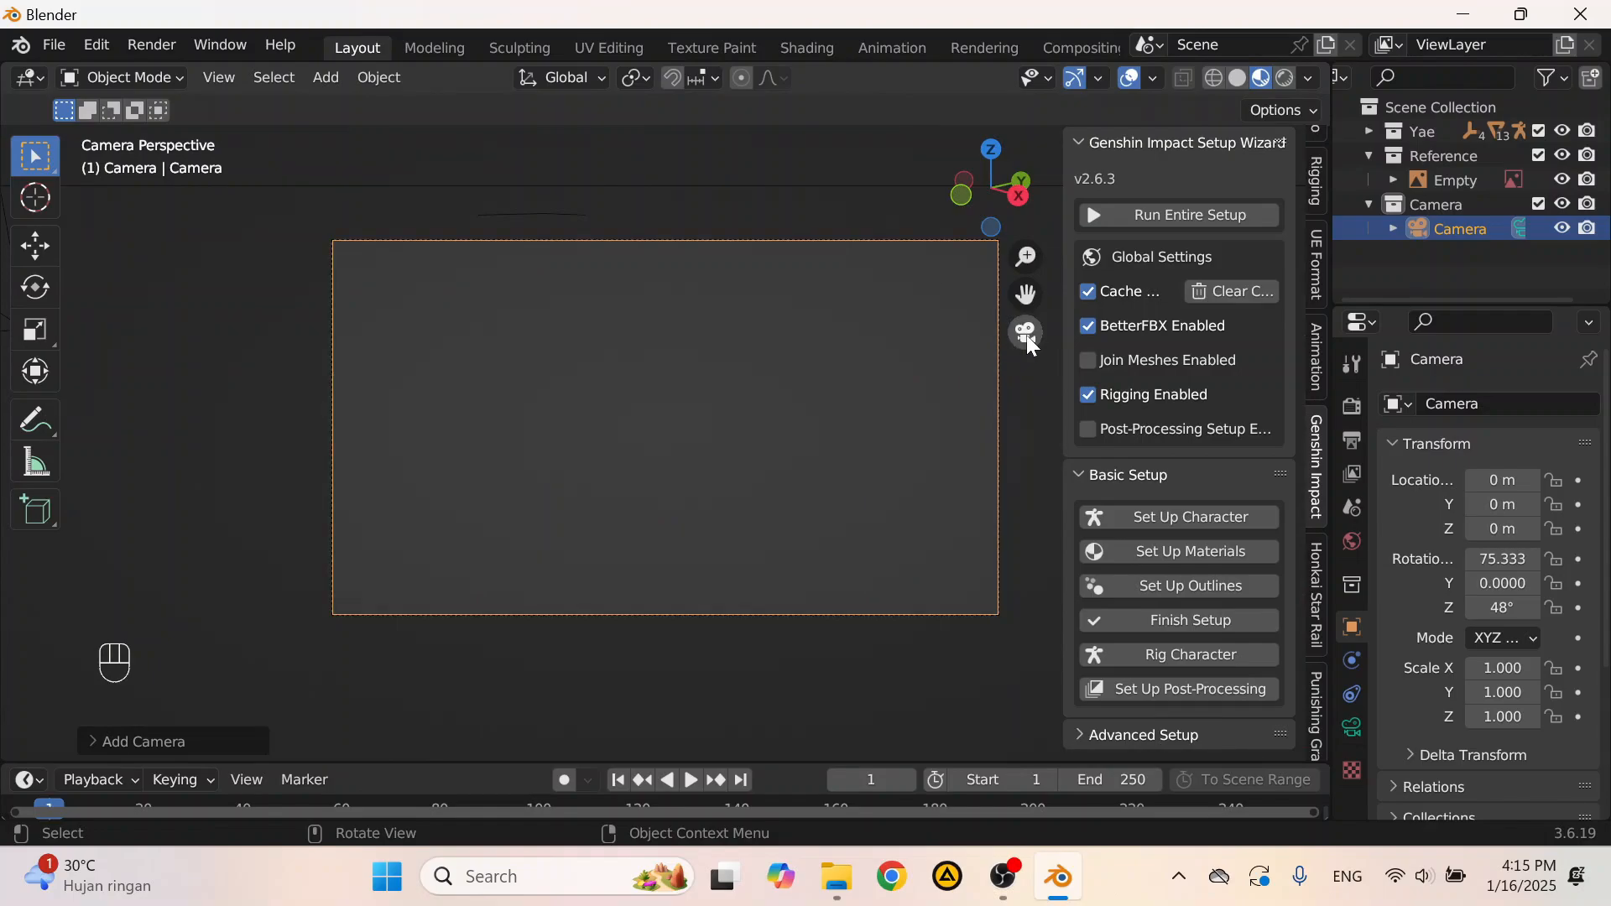
{"action": "left_click", "coordinate": [1026, 335]}
{"action": "middle_click_drag", "start_coordinate": [700, 418], "coordinate": [732, 515]}
{"action": "key", "text": "g"}
{"action": "key", "text": "z"}
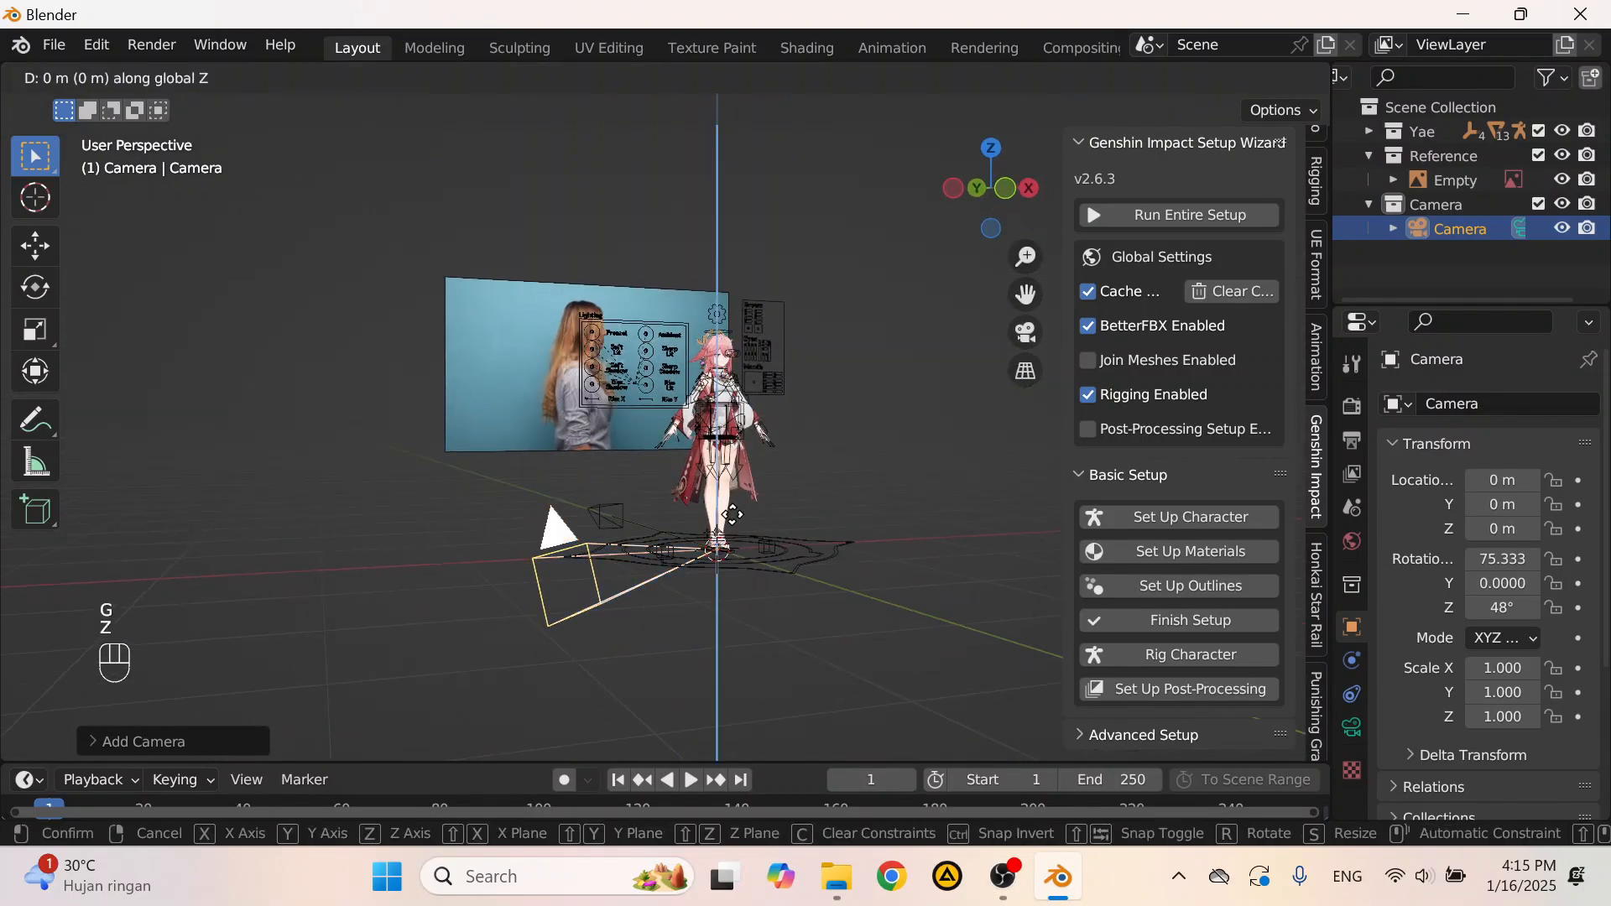
{"action": "left_click", "coordinate": [731, 340]}
Step: From the top view, move the camera along Y in front of the character to about -2.14 m
{"action": "middle_click_drag", "start_coordinate": [731, 340], "coordinate": [987, 227]}
{"action": "left_click", "coordinate": [992, 175]}
{"action": "key", "text": "g"}
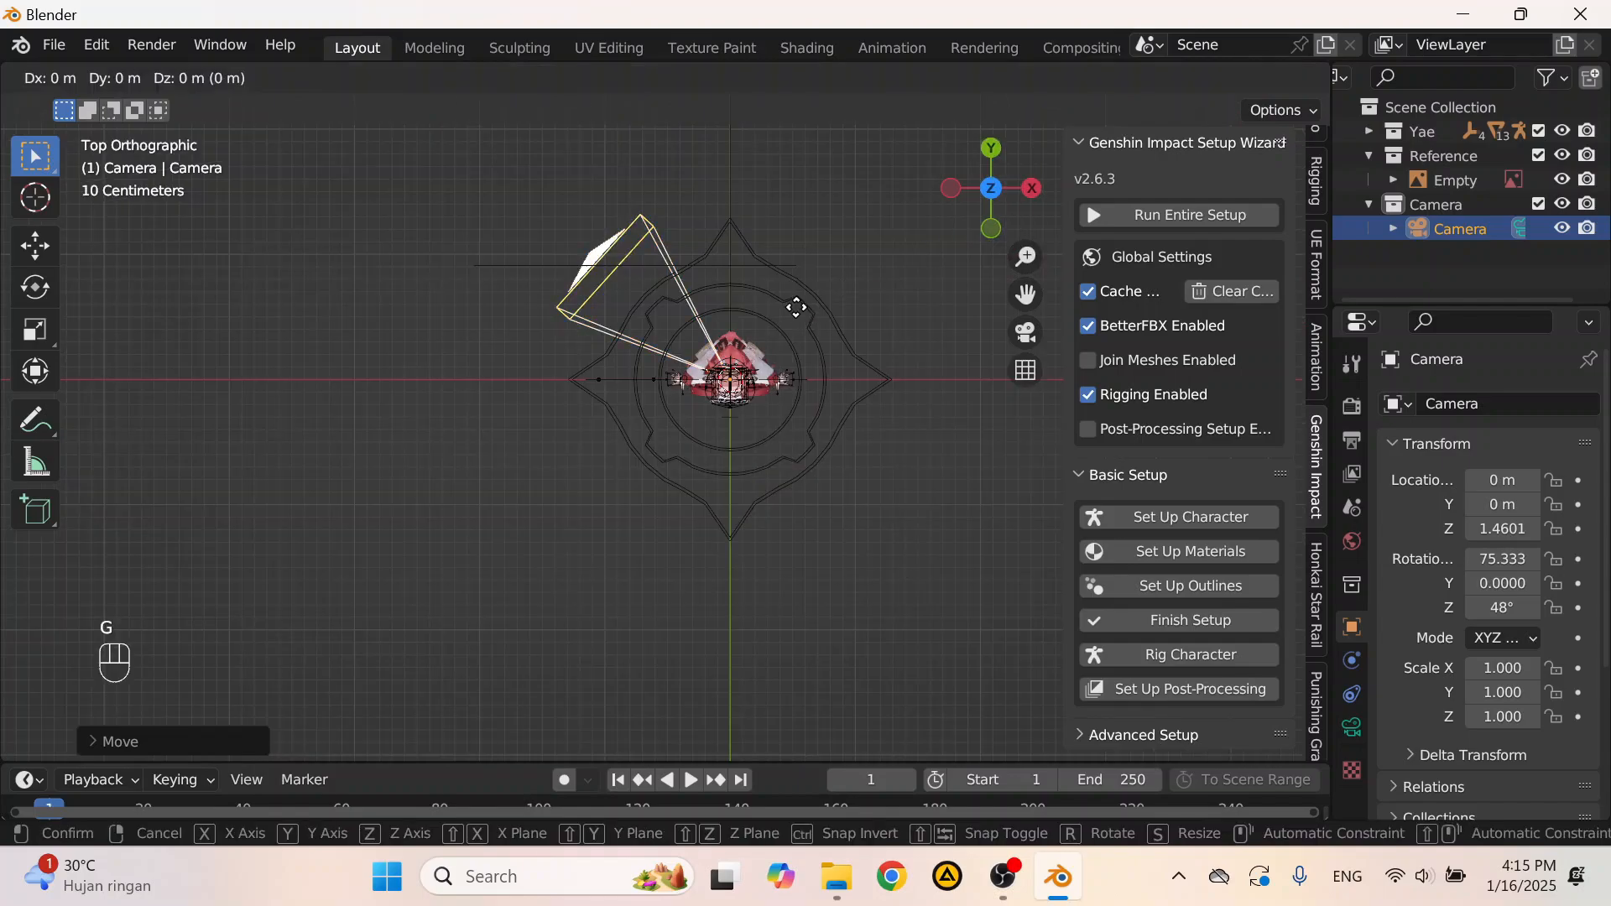
{"action": "key", "text": "y"}
{"action": "left_click", "coordinate": [775, 574]}
Step: Clear the camera's rotation, rotate it 90° about X and look through it at the character
{"action": "left_click", "coordinate": [1026, 334]}
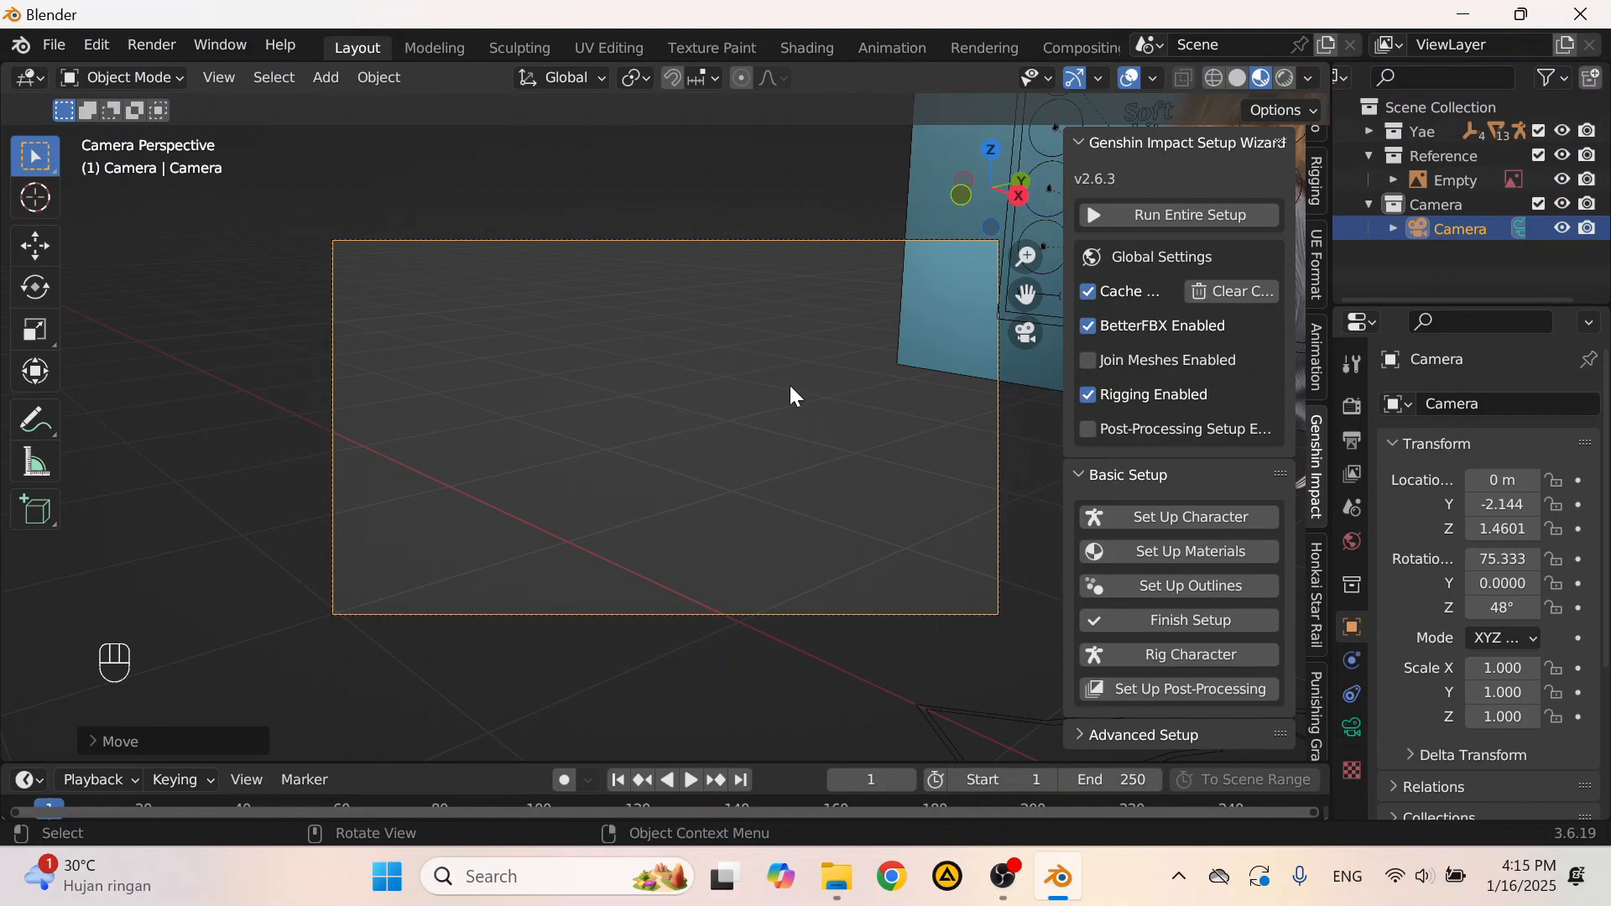
{"action": "key", "text": "alt+r"}
{"action": "middle_click_drag", "start_coordinate": [792, 383], "coordinate": [824, 415]}
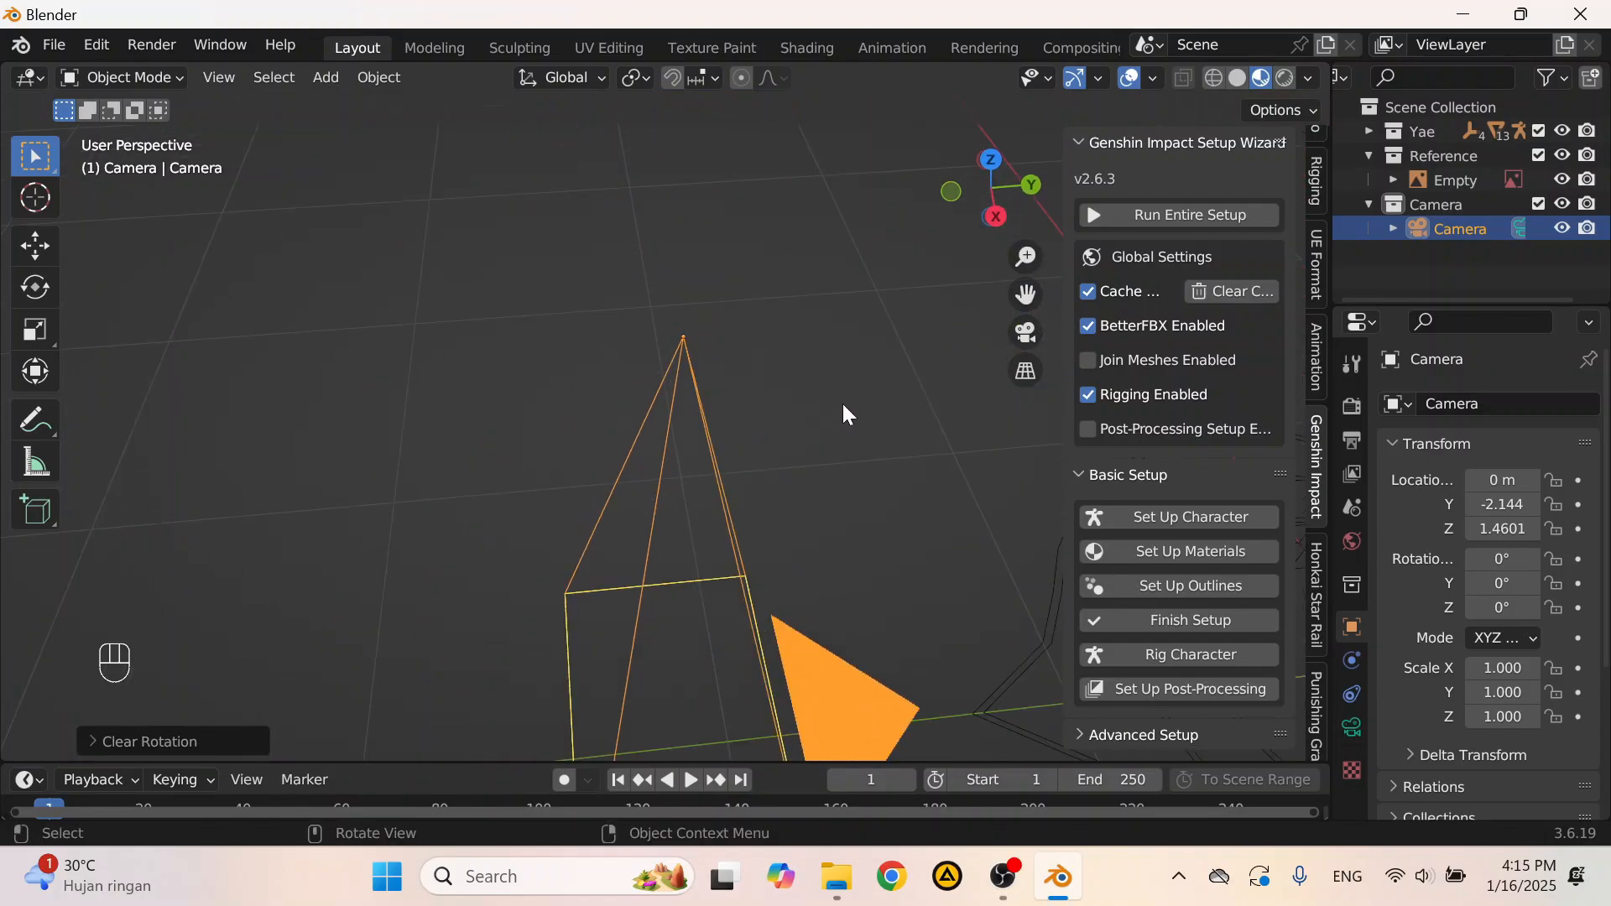
{"action": "key", "text": "r"}
{"action": "key", "text": "x"}
{"action": "key", "text": "9"}
{"action": "key", "text": "0"}
{"action": "key", "text": "Return"}
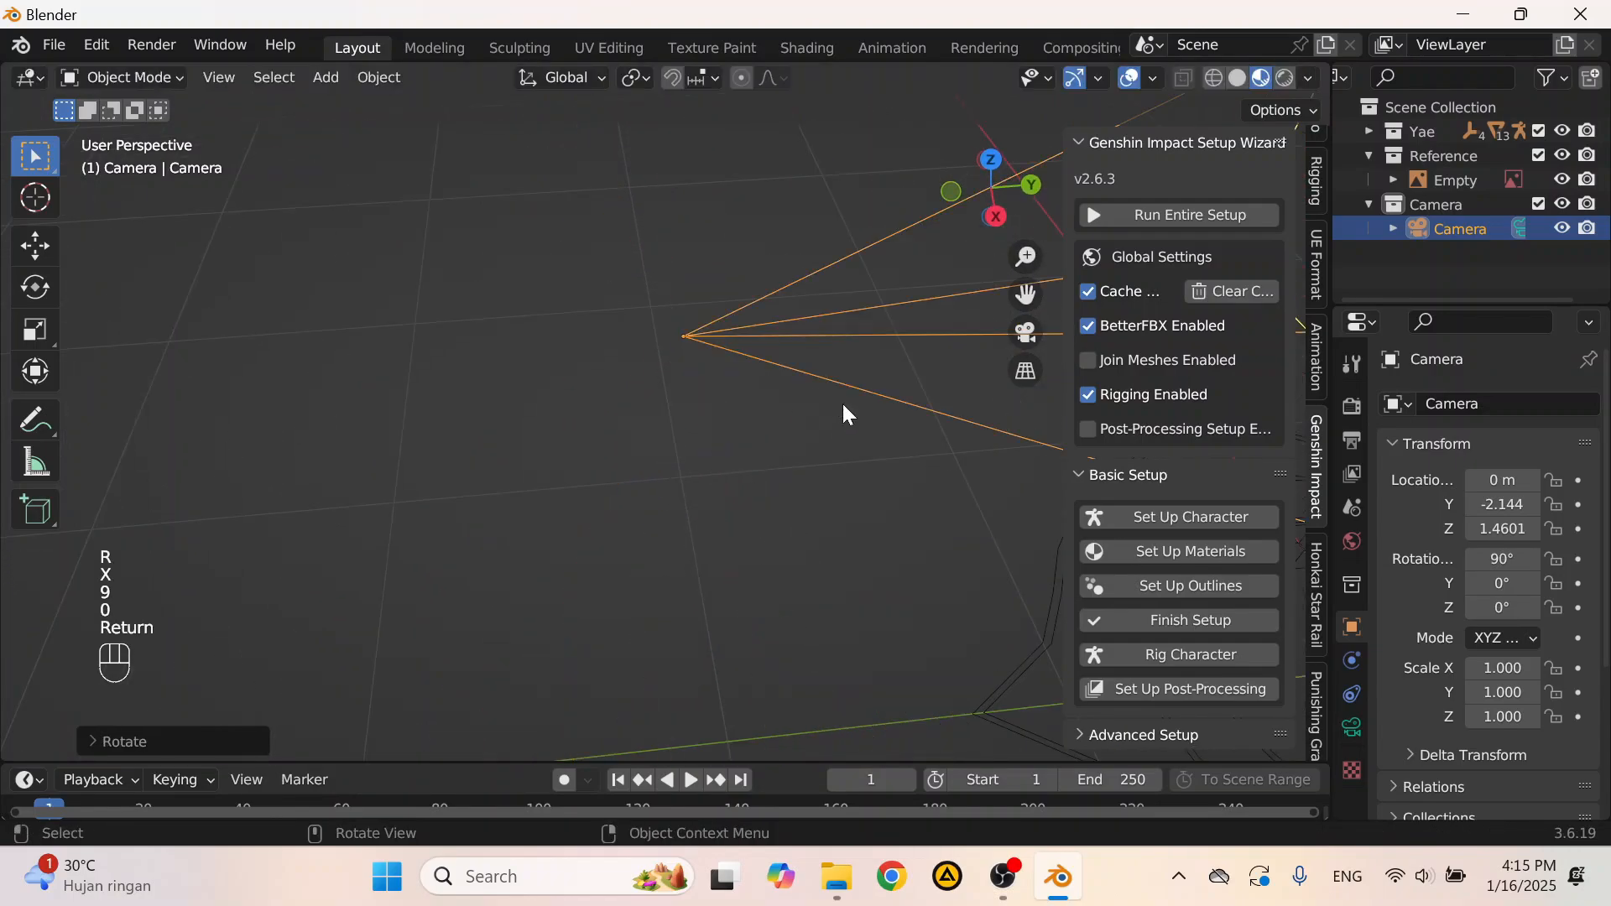
{"action": "left_click", "coordinate": [1026, 331]}
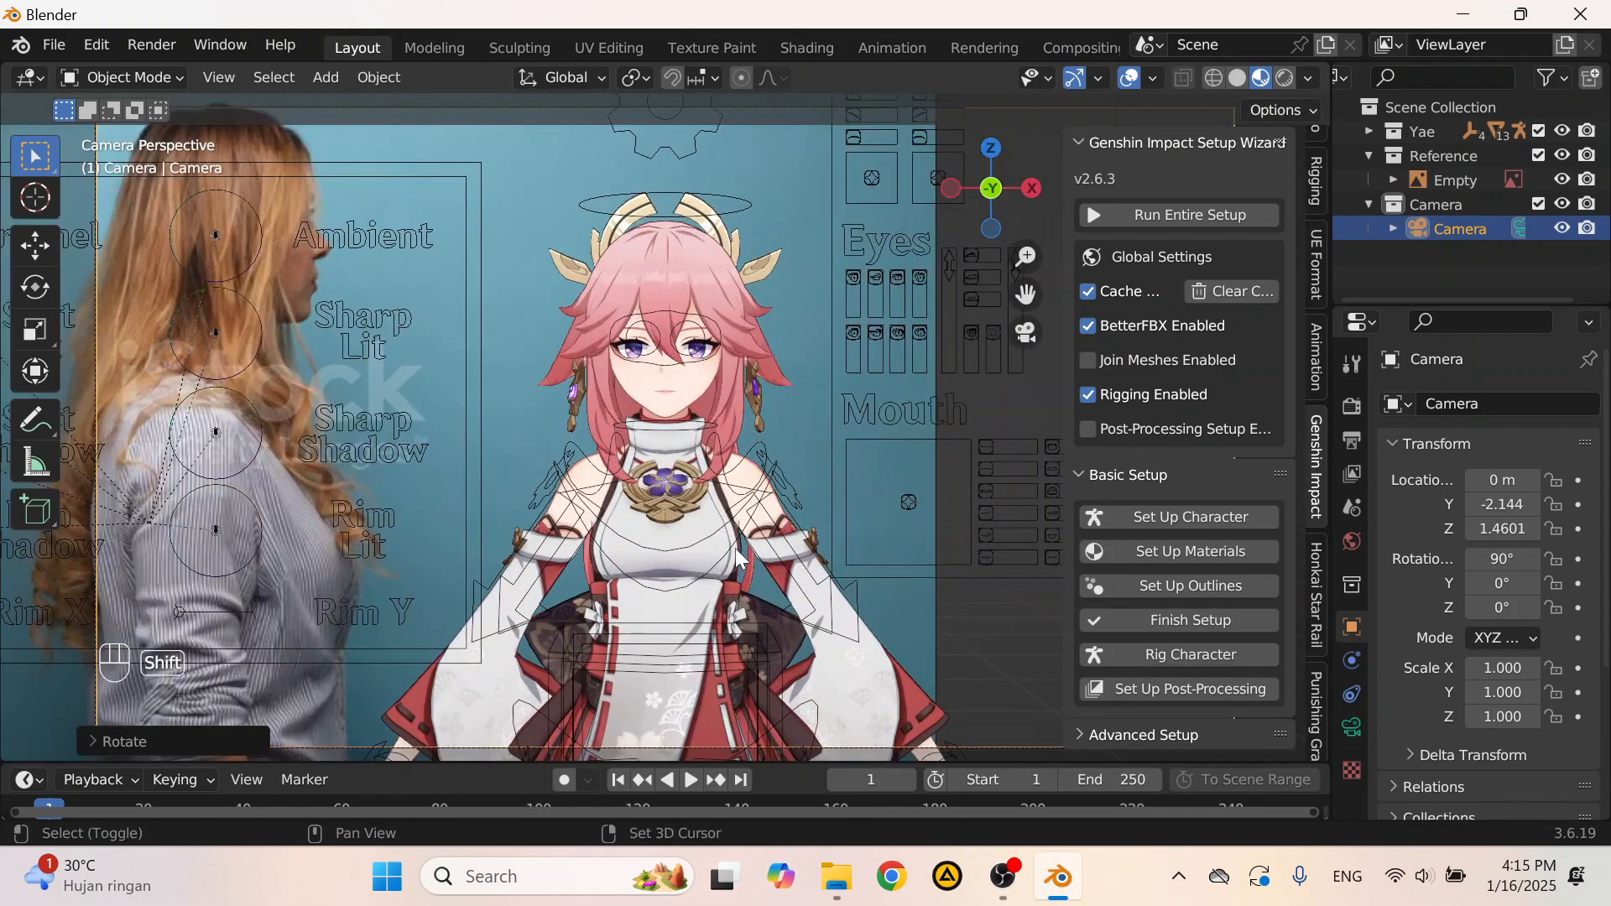
Step: Move the camera along Y to about -2.04 m and check the framing through the camera view
{"action": "middle_click_drag", "start_coordinate": [739, 559], "coordinate": [520, 469]}
{"action": "key", "text": "g"}
{"action": "key", "text": "y"}
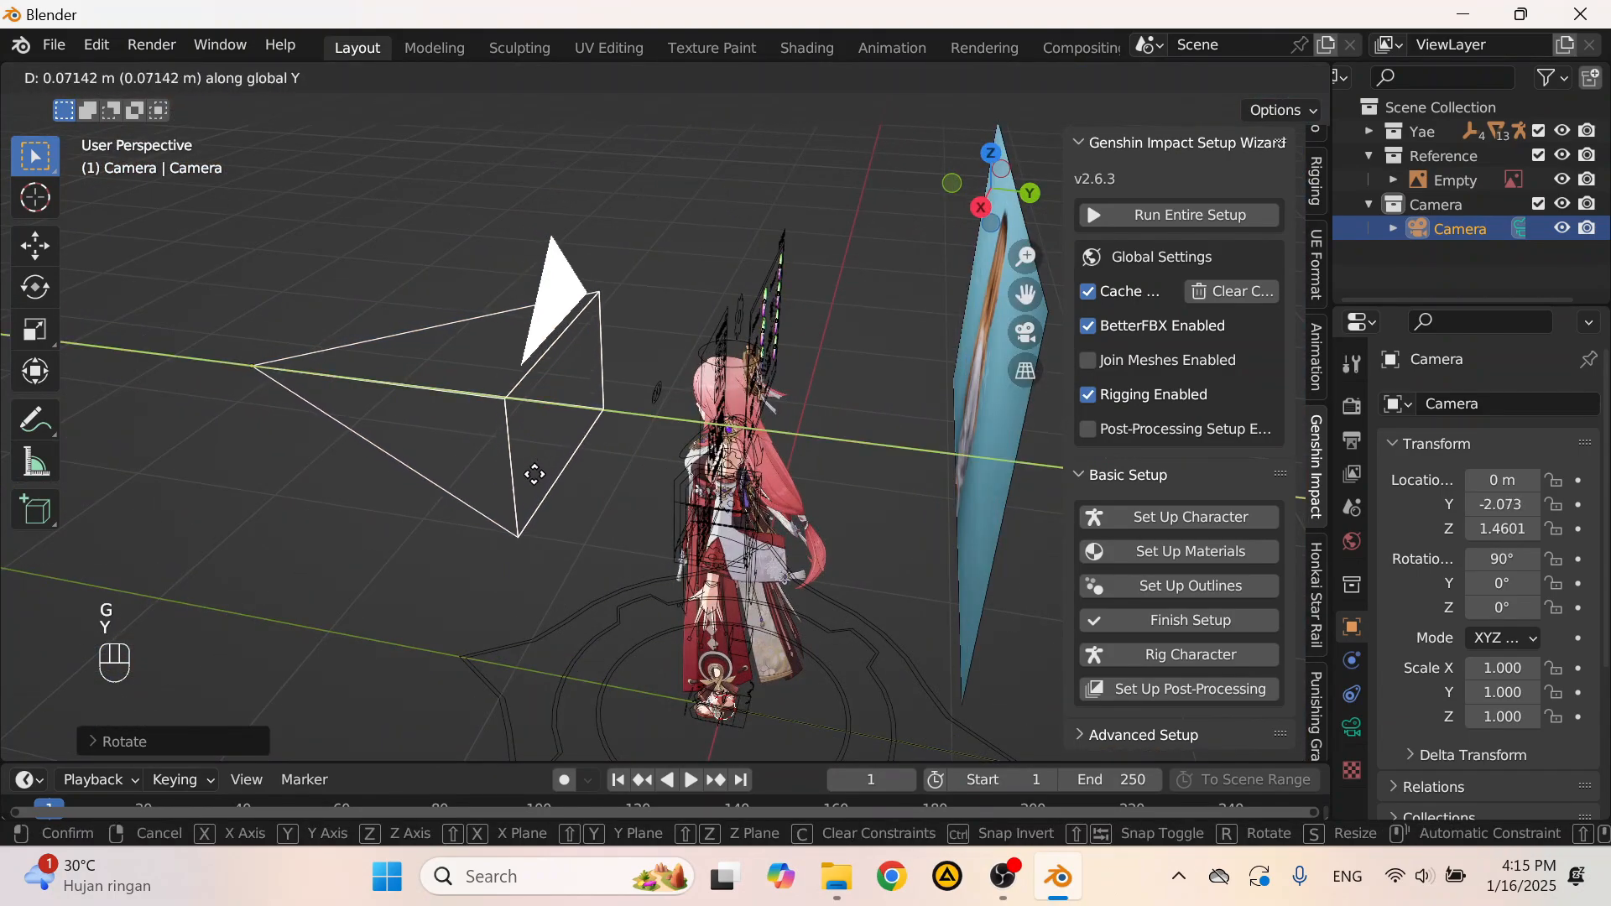
{"action": "left_click", "coordinate": [550, 487]}
{"action": "left_click", "coordinate": [1025, 335]}
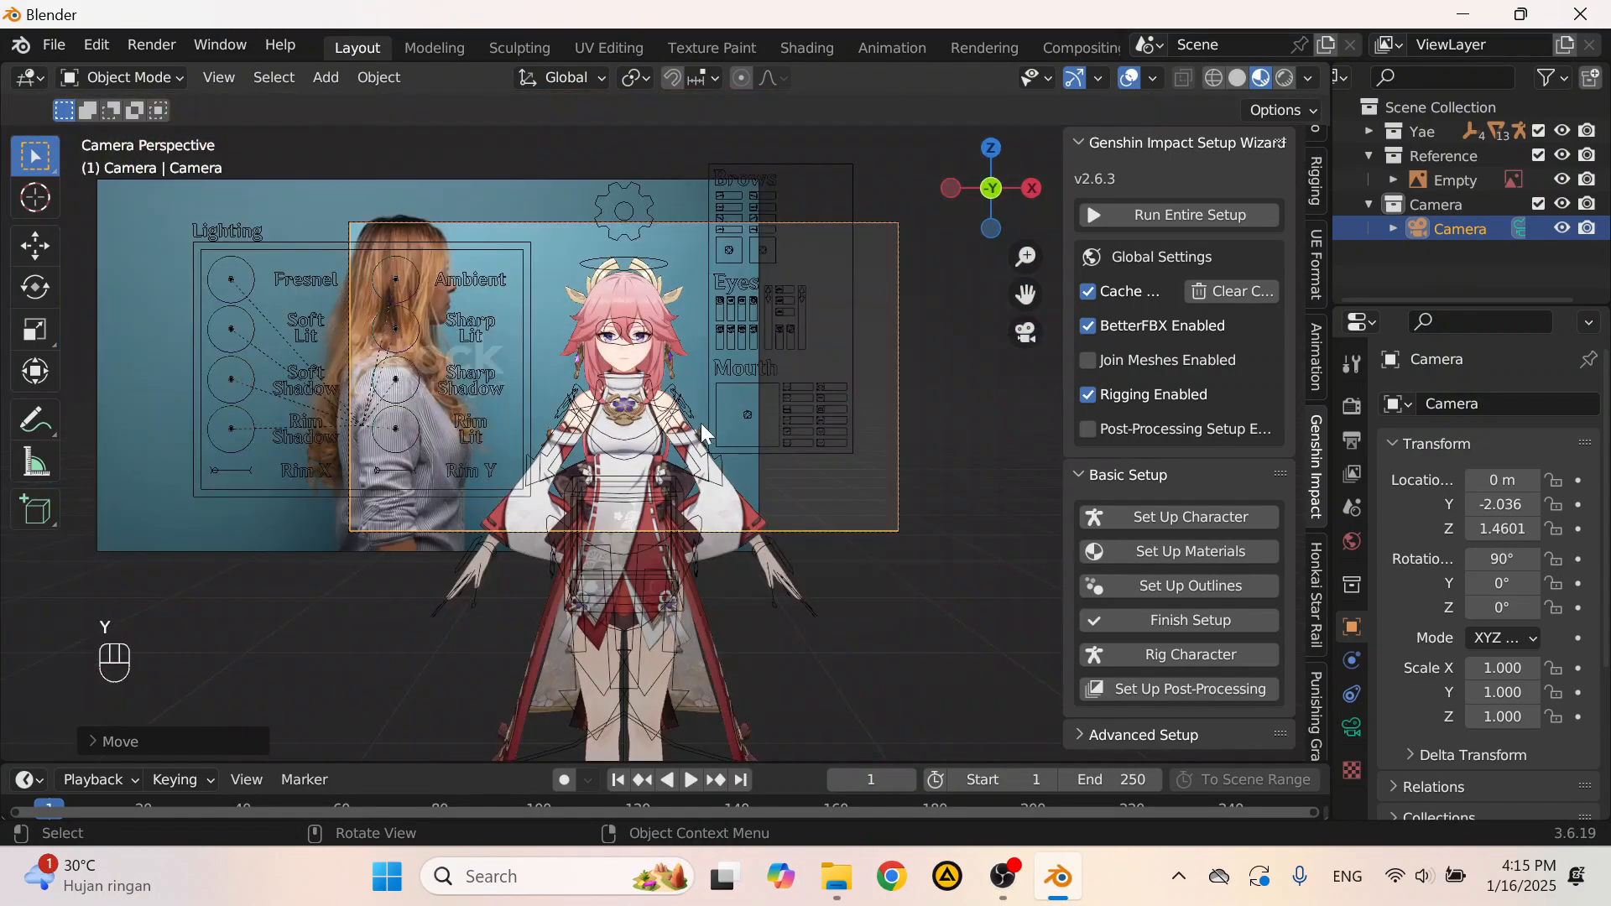
Step: Put the character's YaeRig armature in Pose Mode with all bones selected and enlarge the timeline area
{"action": "left_click", "coordinate": [633, 434]}
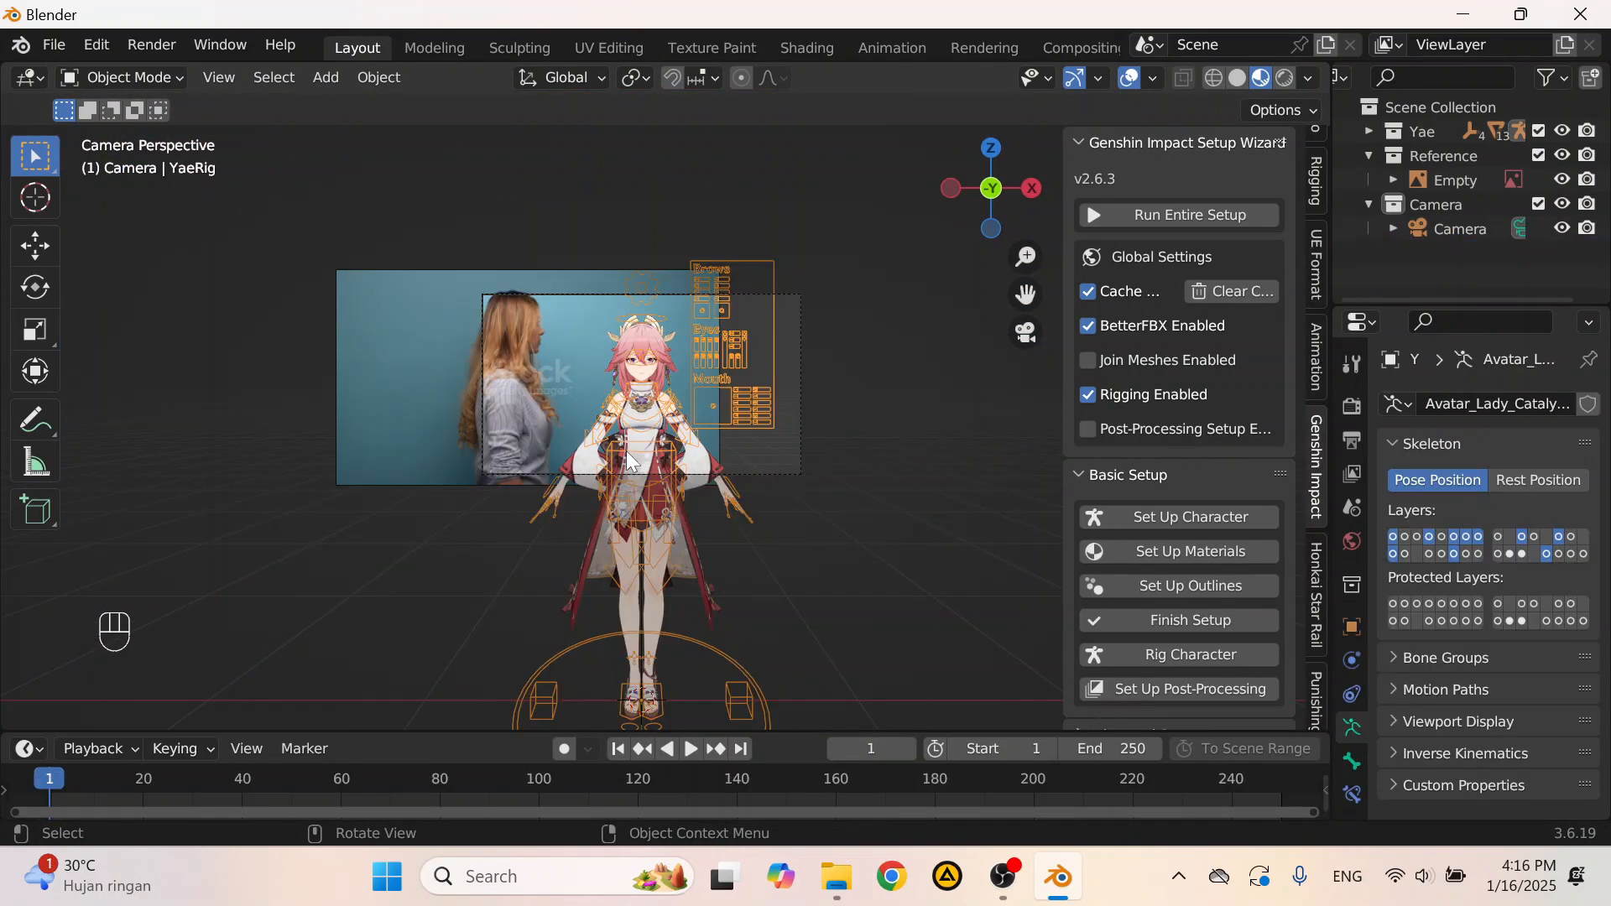
{"action": "key", "text": "ctrl+Tab"}
{"action": "key", "text": "a"}
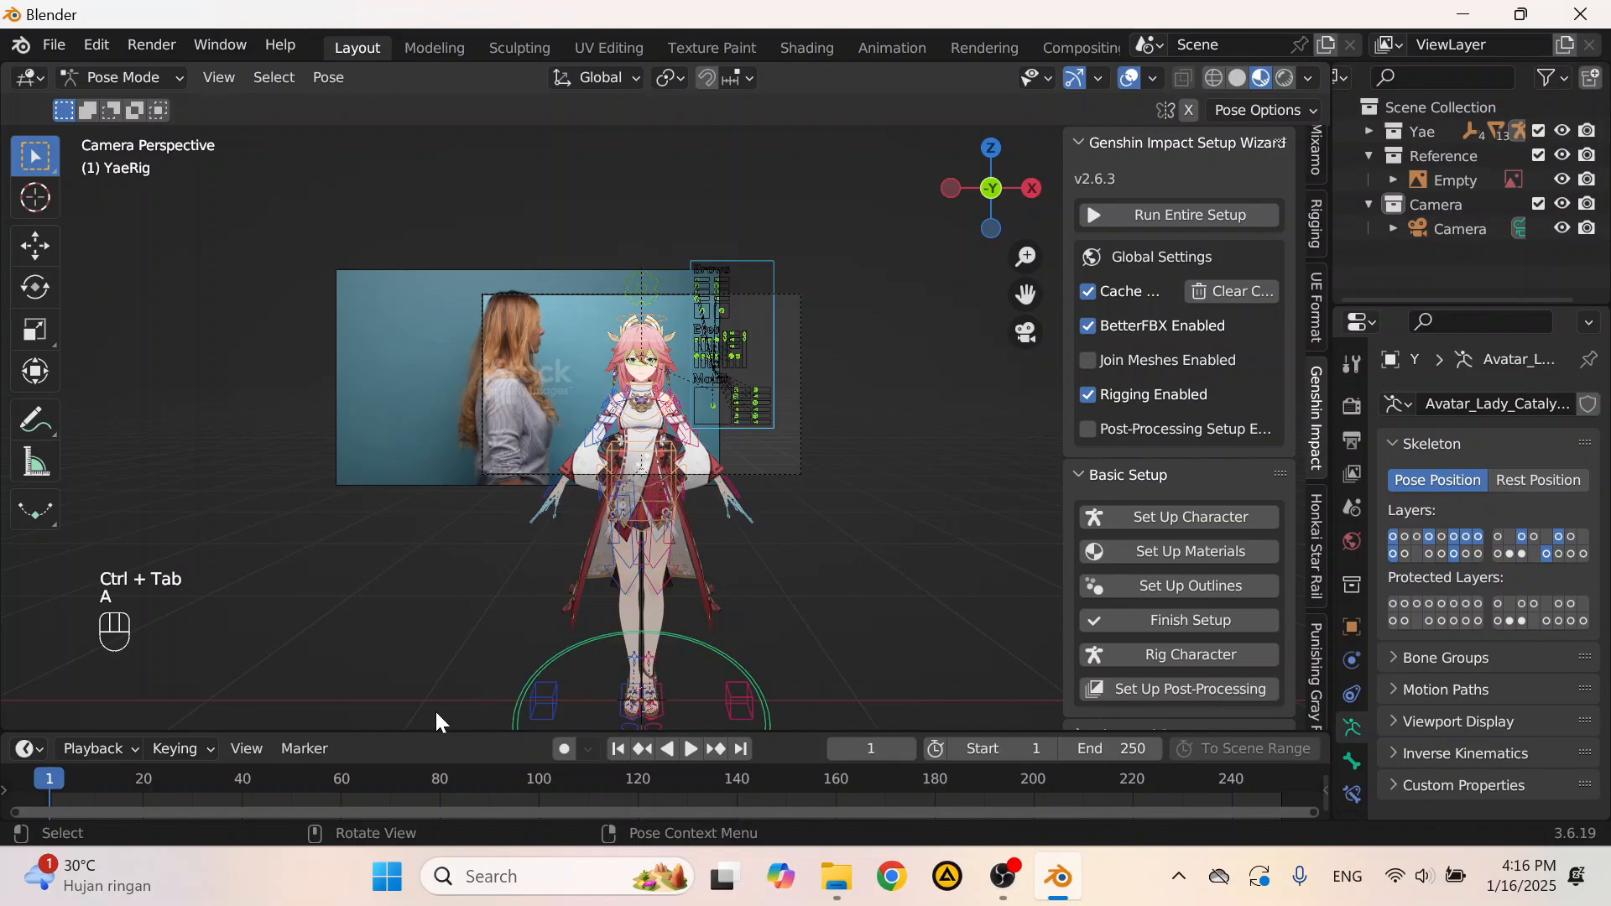
{"action": "left_click_drag", "start_coordinate": [420, 733], "coordinate": [432, 620]}
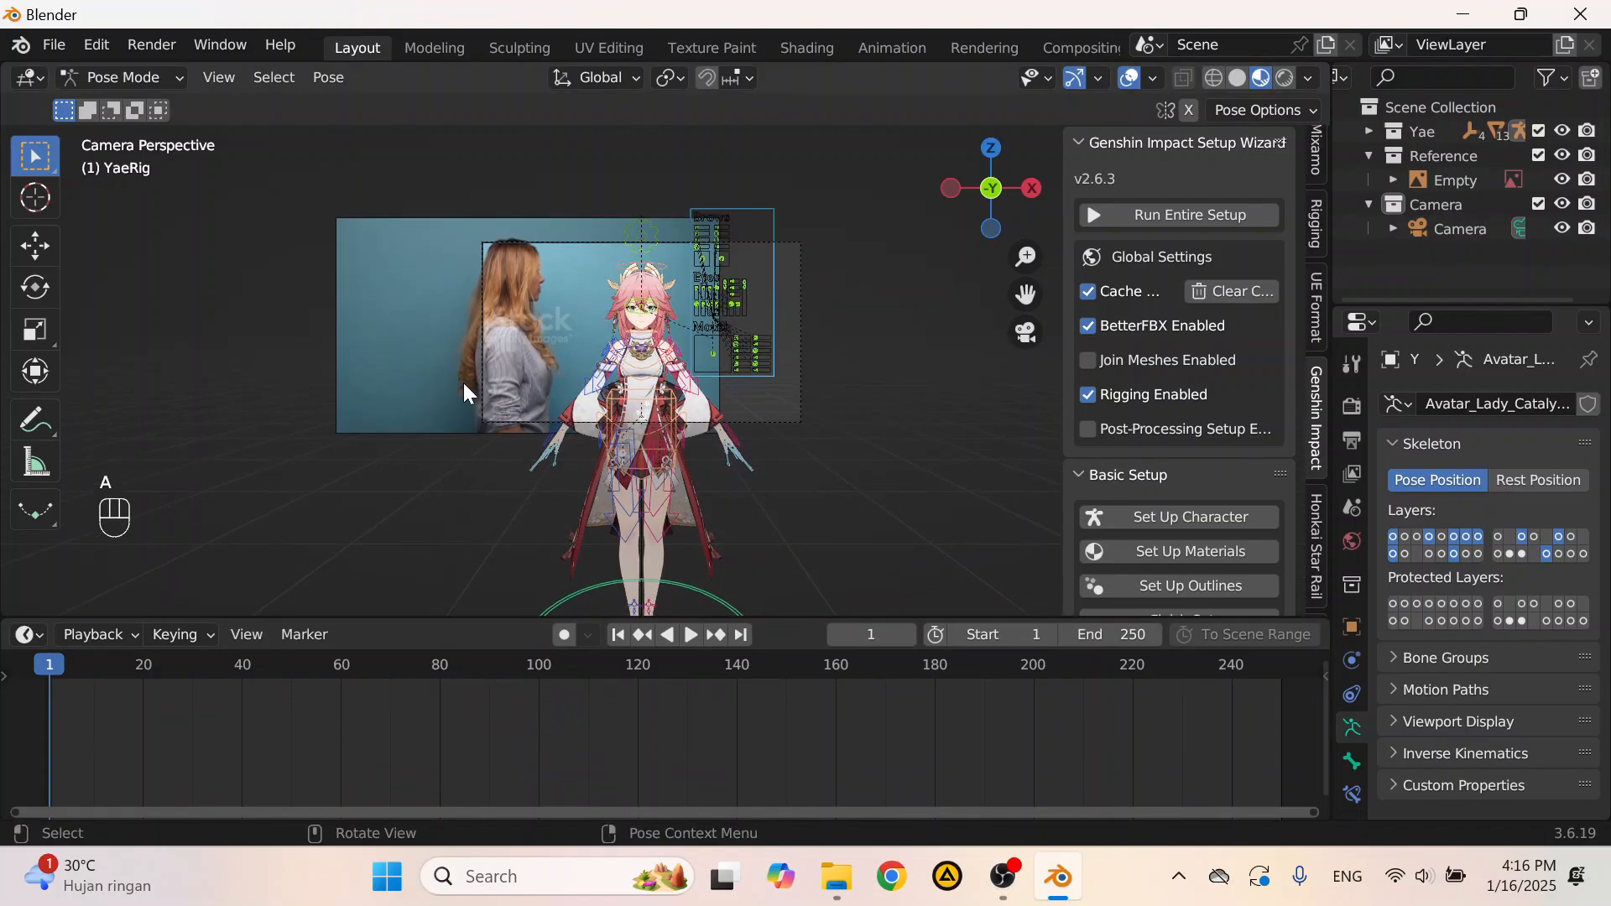
Step: Select the character's root control and rotate it 90° about the global Z axis so she faces sideways like the reference
{"action": "scroll", "coordinate": [724, 354], "scroll_direction": "up", "scroll_amount": 3}
{"action": "scroll", "coordinate": [381, 215], "scroll_direction": "down", "scroll_amount": 3}
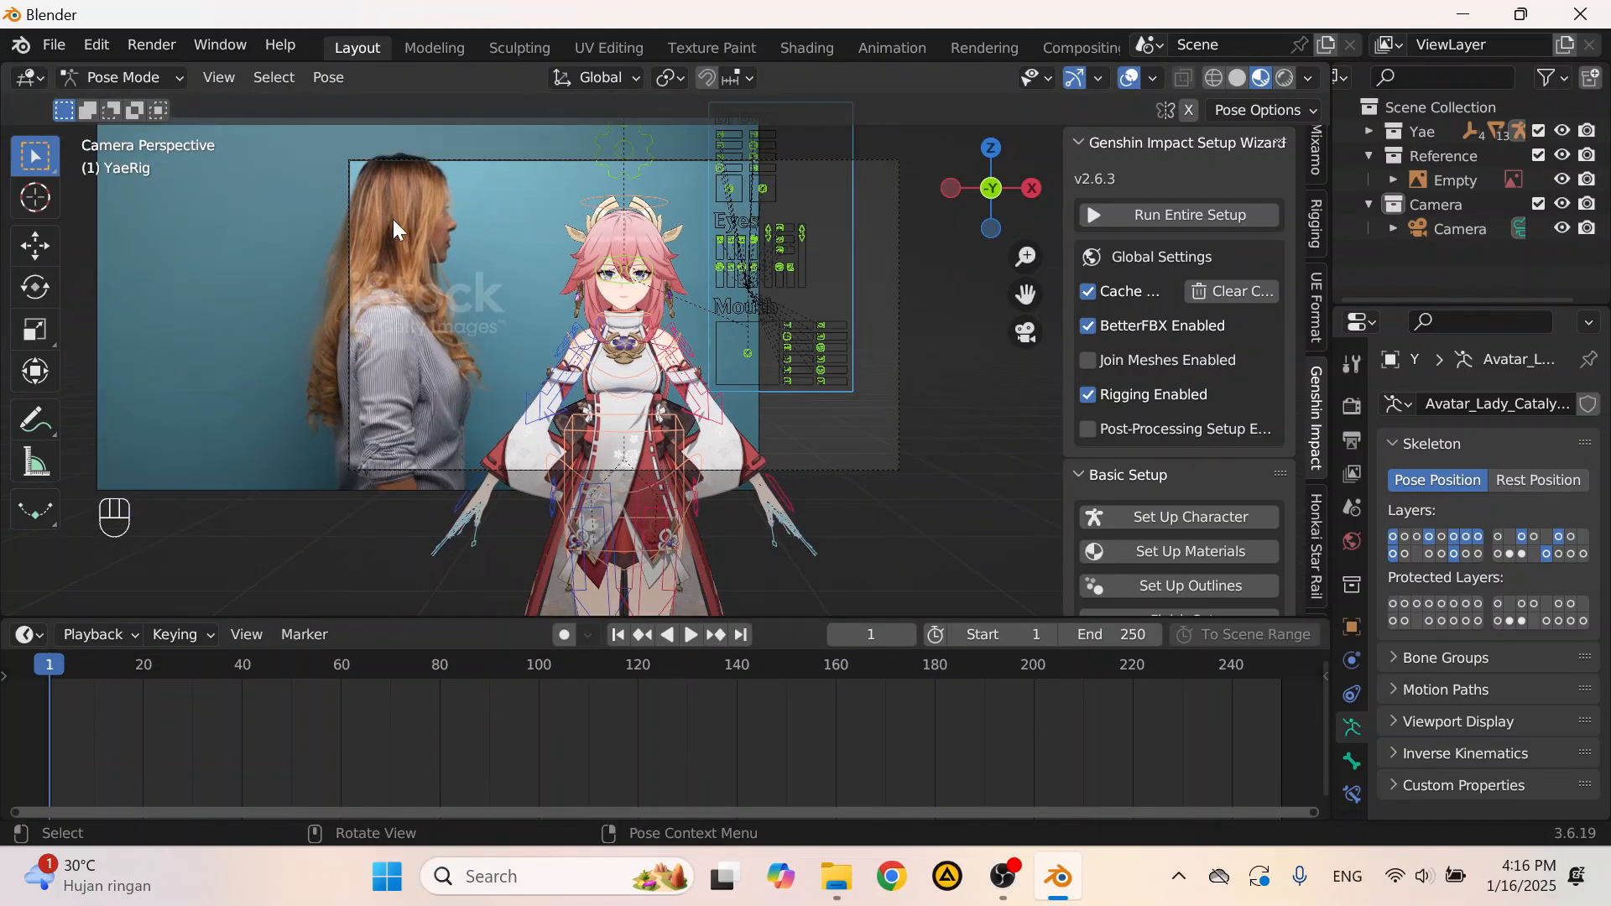
{"action": "scroll", "coordinate": [537, 424], "scroll_direction": "down", "scroll_amount": 2}
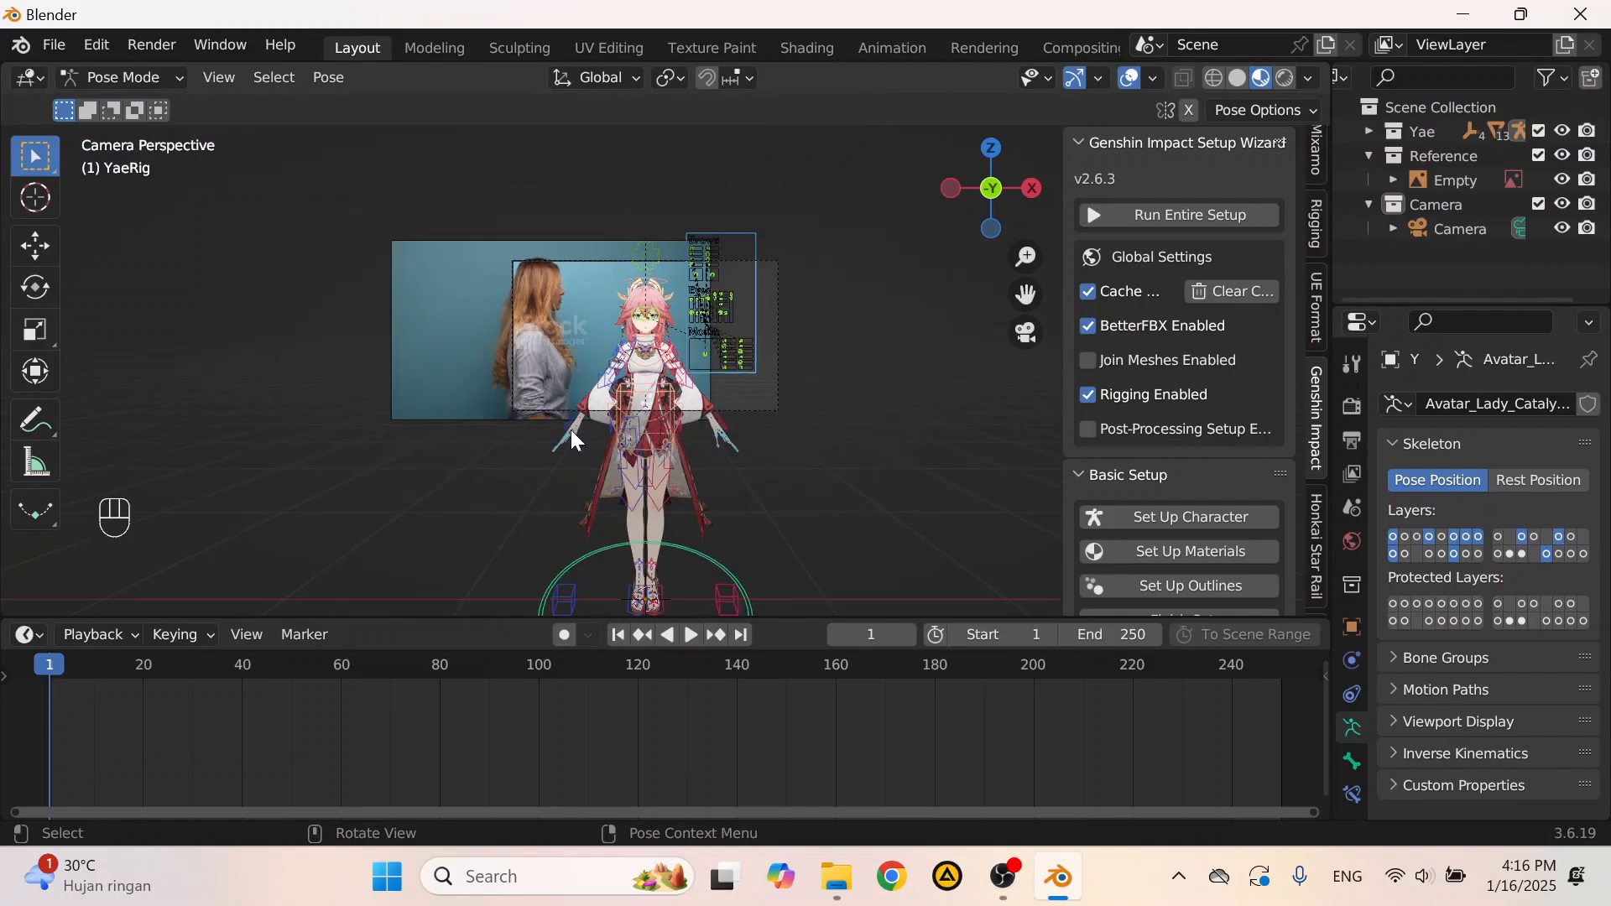
{"action": "left_click", "coordinate": [614, 556]}
{"action": "scroll", "coordinate": [679, 551], "scroll_direction": "up", "scroll_amount": 3}
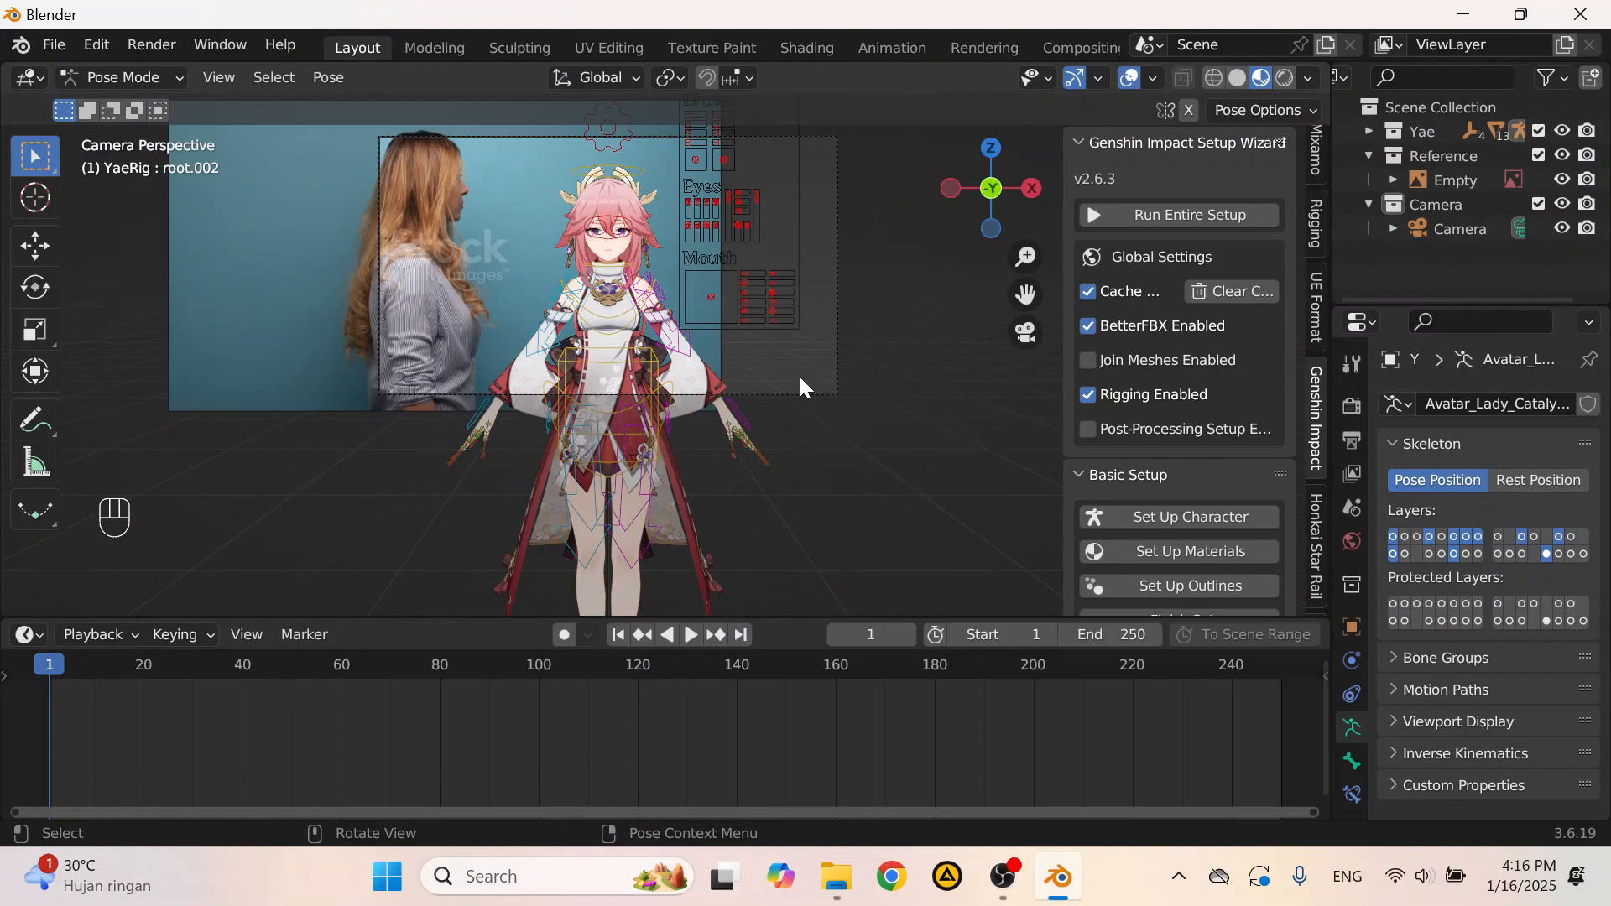
{"action": "scroll", "coordinate": [799, 376], "scroll_direction": "down", "scroll_amount": 2}
{"action": "key", "text": "r"}
{"action": "key", "text": "z"}
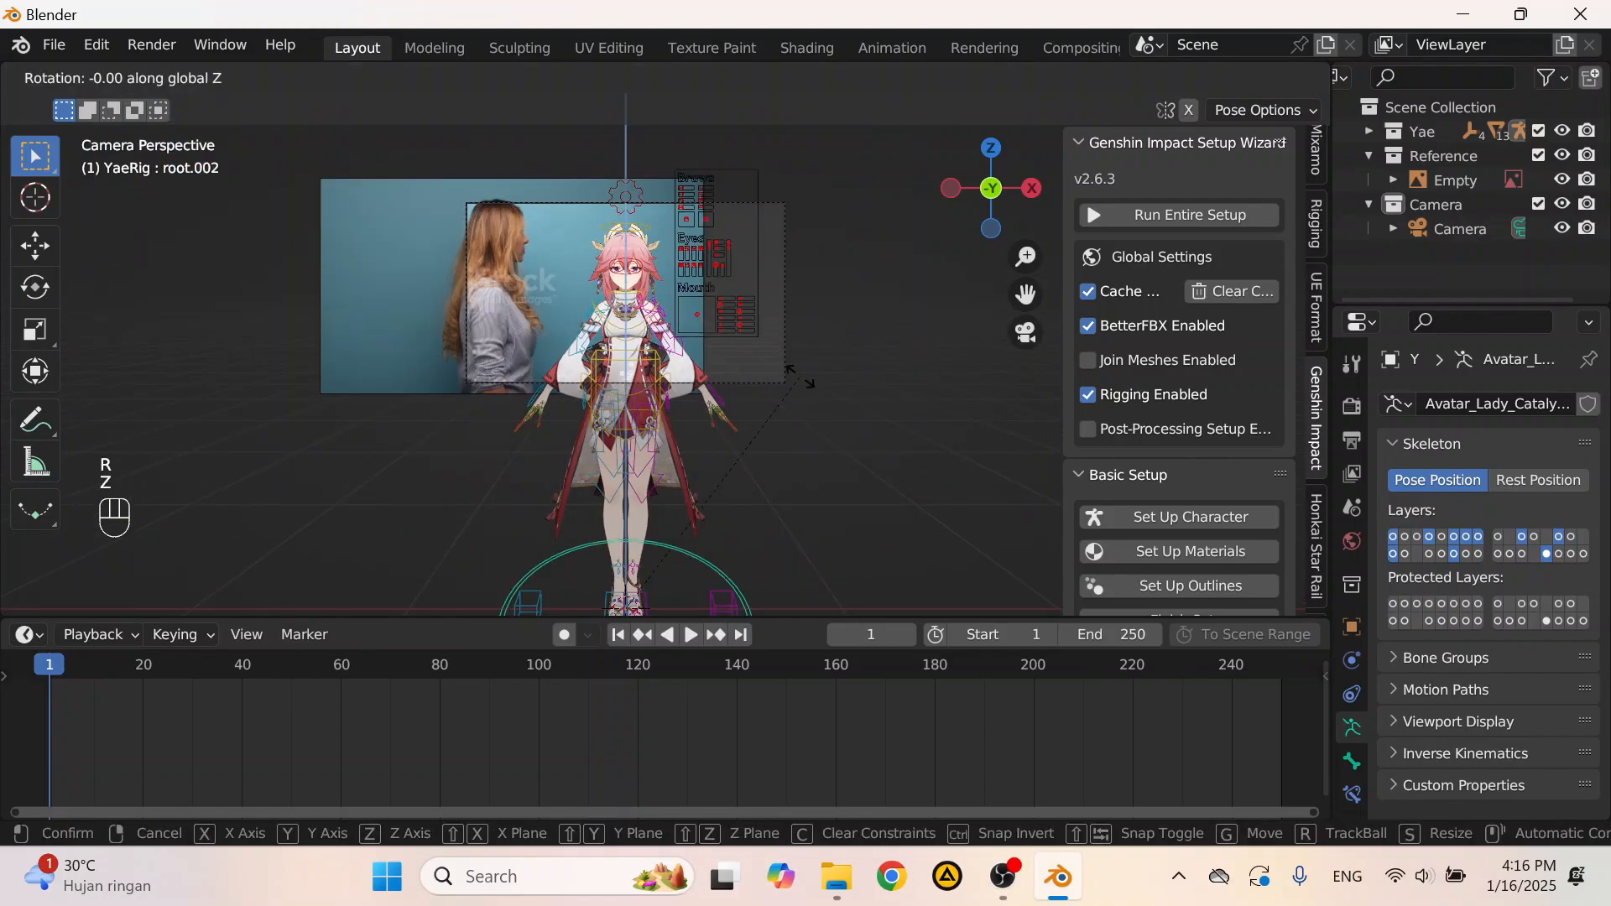
{"action": "type", "text": "90"}
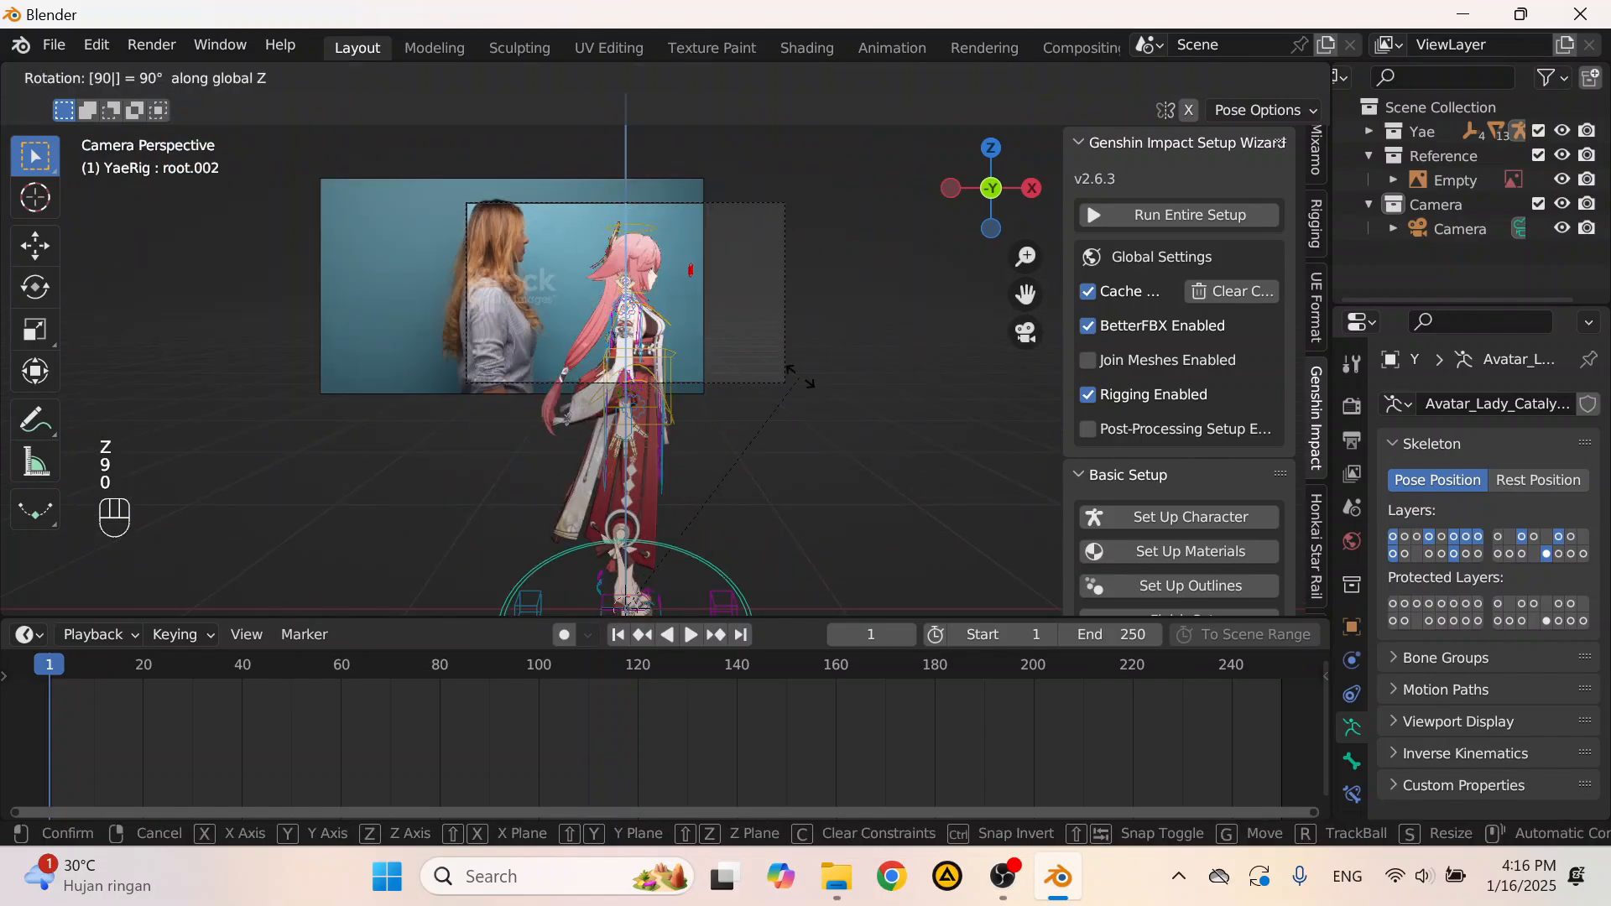
{"action": "key", "text": "Return"}
Step: Select the right hand's IK control, hand_ik.R, and move it down and inward toward the body
{"action": "scroll", "coordinate": [799, 376], "scroll_direction": "up", "scroll_amount": 2}
{"action": "scroll", "coordinate": [668, 451], "scroll_direction": "up", "scroll_amount": 2}
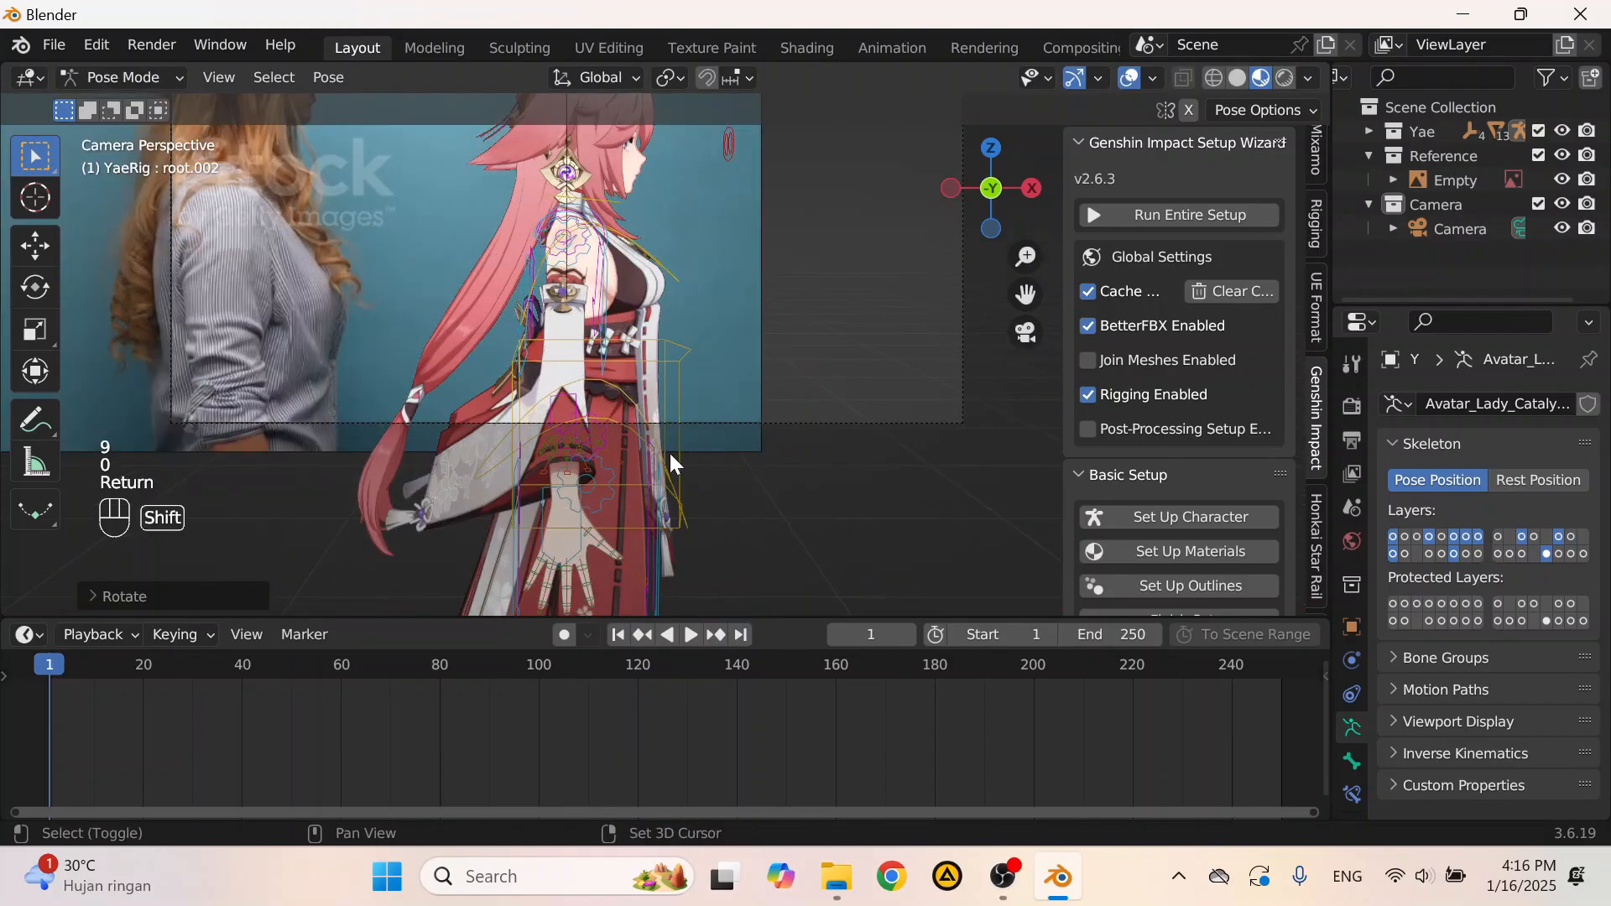
{"action": "scroll", "coordinate": [557, 360], "scroll_direction": "down", "scroll_amount": 2, "text": "shift"}
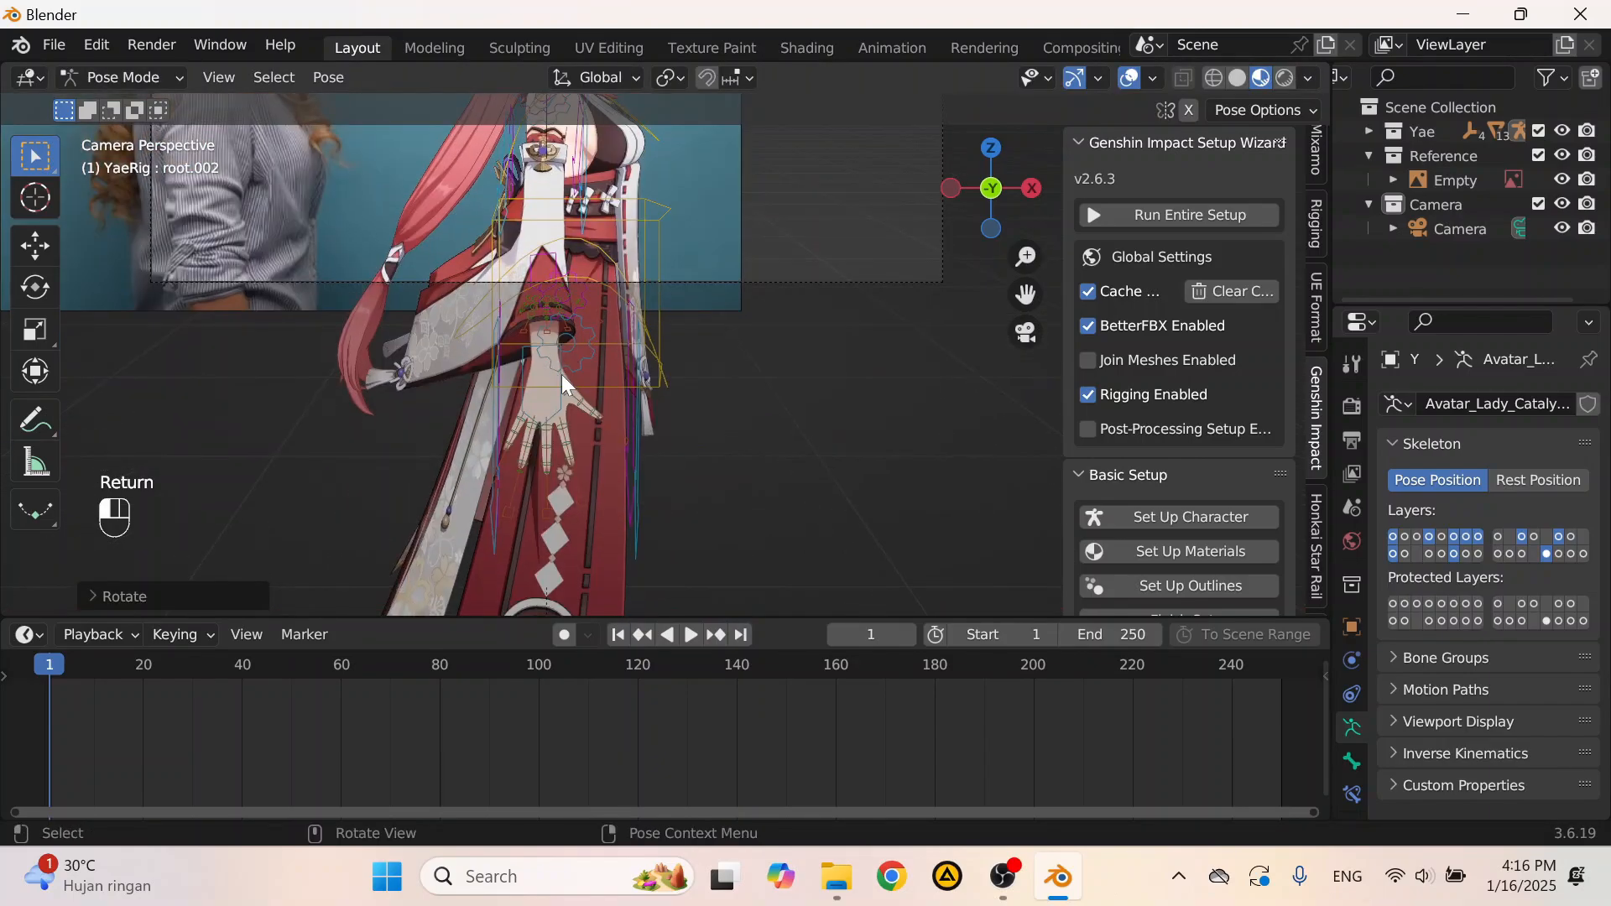
{"action": "left_click", "coordinate": [561, 374]}
{"action": "middle_click_drag", "start_coordinate": [561, 374], "coordinate": [525, 381]}
{"action": "scroll", "coordinate": [618, 370], "scroll_direction": "up", "scroll_amount": 2}
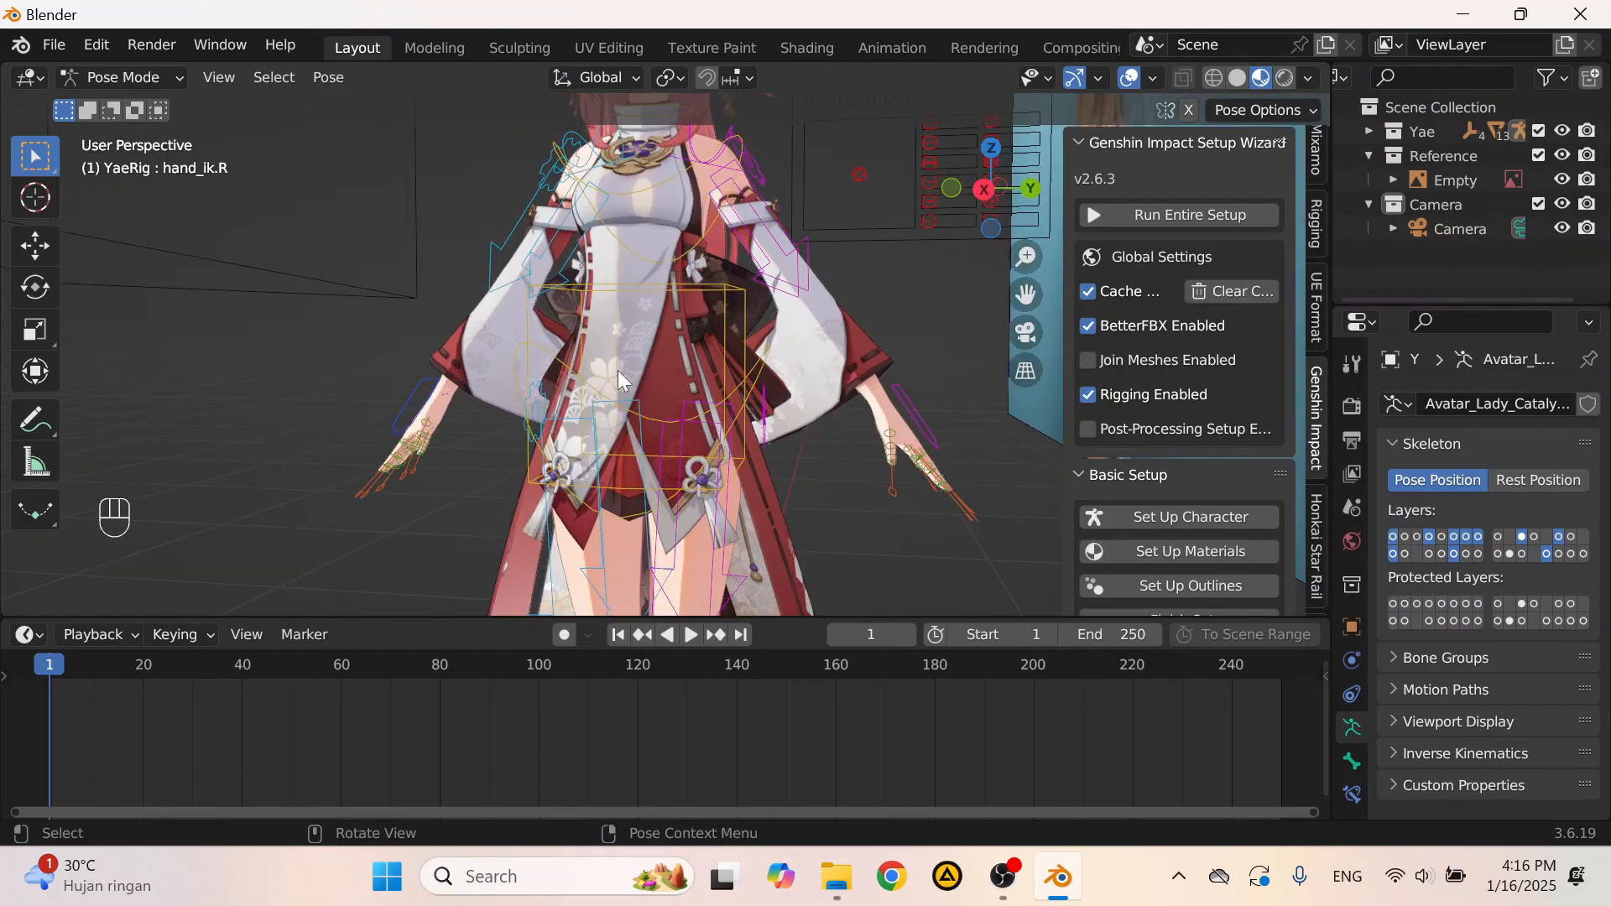
{"action": "scroll", "coordinate": [658, 356], "scroll_direction": "up", "scroll_amount": 2}
{"action": "middle_click_drag", "start_coordinate": [658, 356], "coordinate": [470, 365], "text": "shift"}
{"action": "key", "text": "g"}
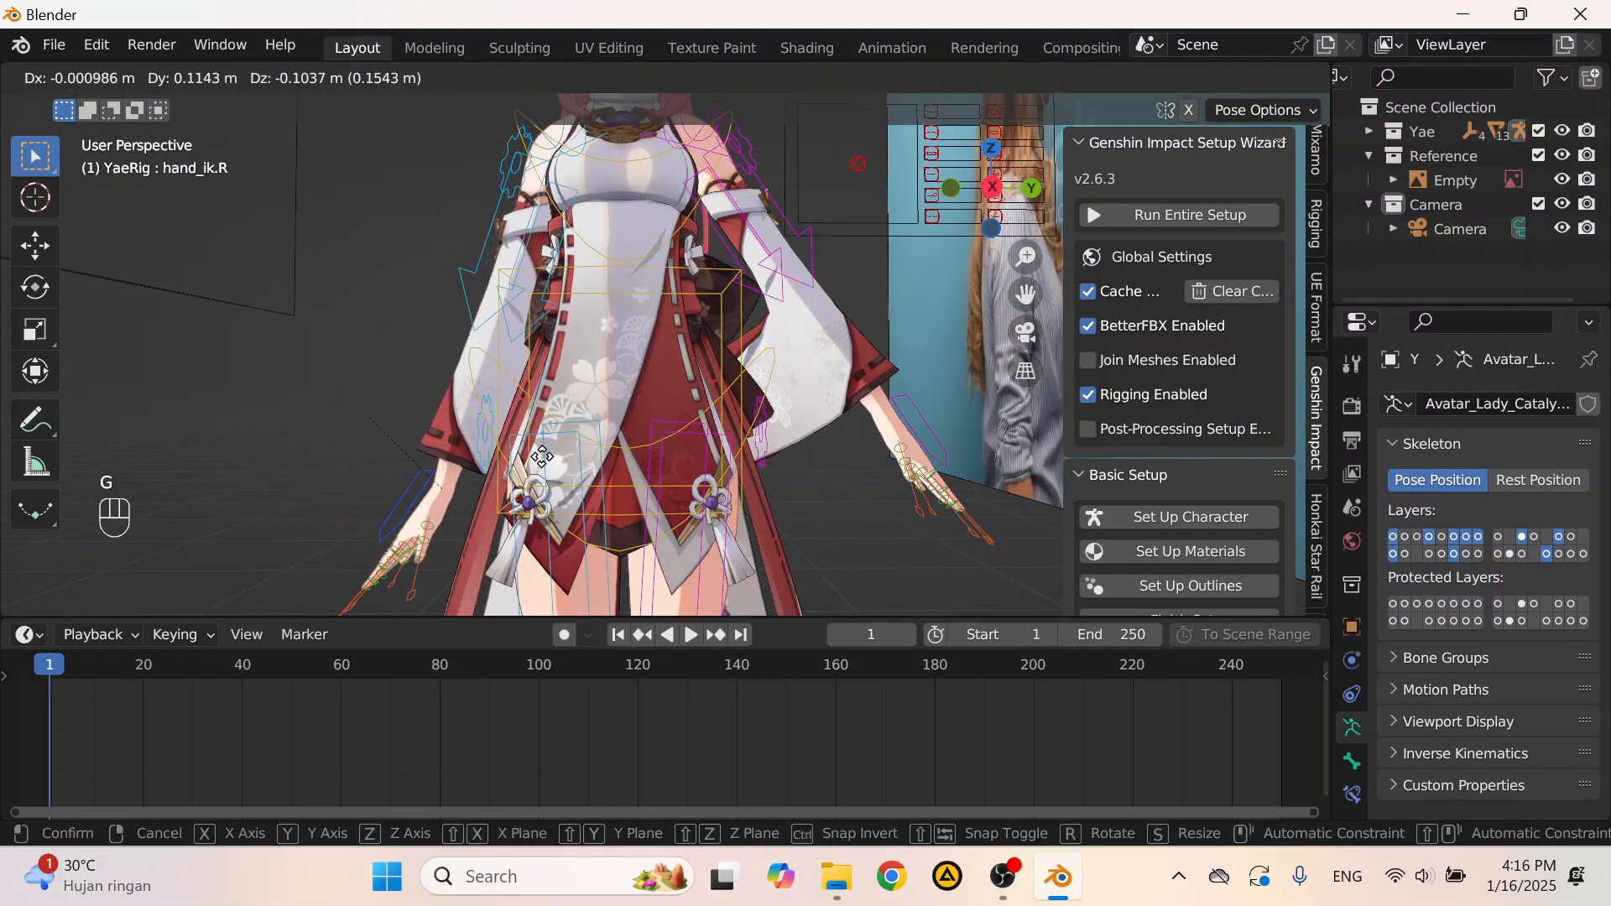
{"action": "left_click", "coordinate": [537, 451]}
{"action": "key", "text": "g"}
{"action": "left_click", "coordinate": [550, 466]}
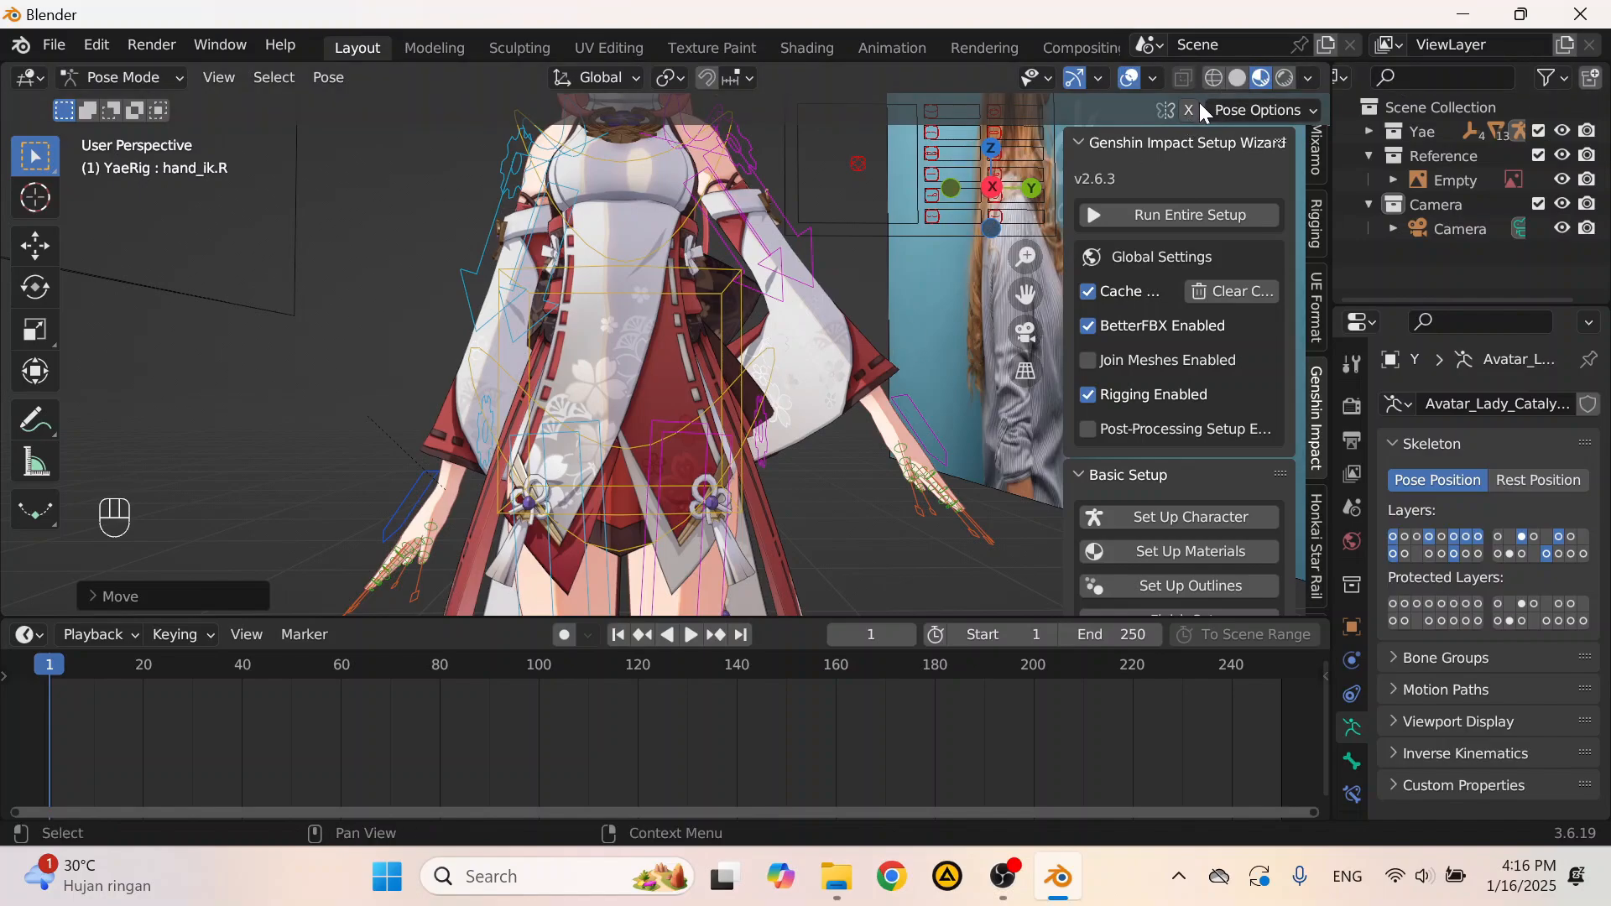
Step: Enable X-axis mirroring for the pose and try moving hand_ik.R outward and back so both arms follow symmetrically
{"action": "key", "text": "g"}
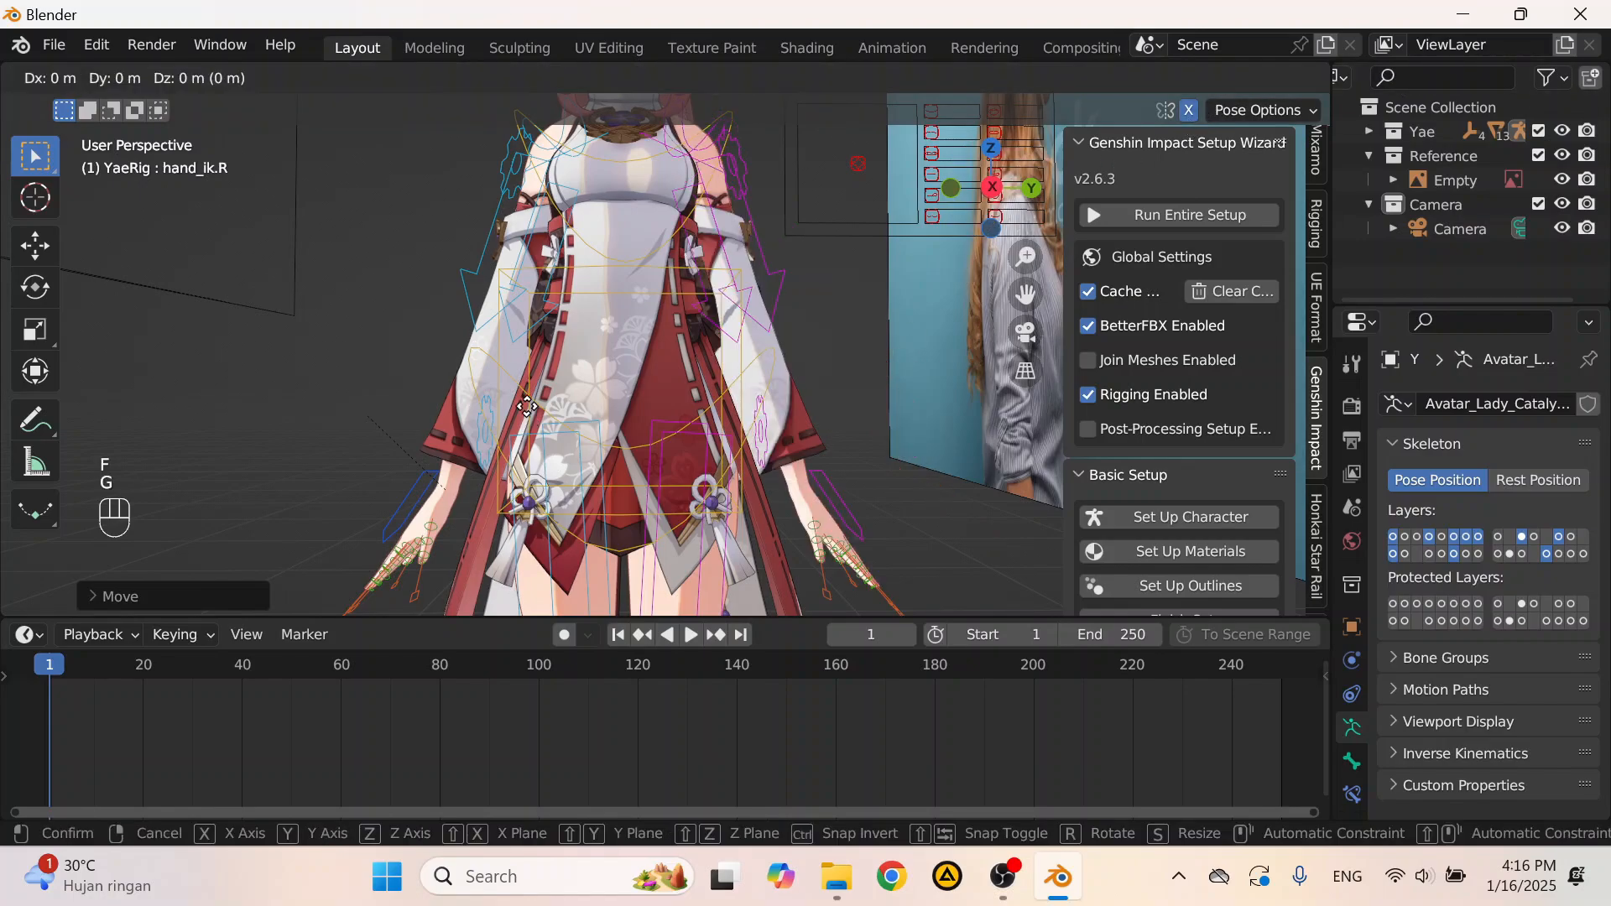
{"action": "left_click", "coordinate": [906, 466]}
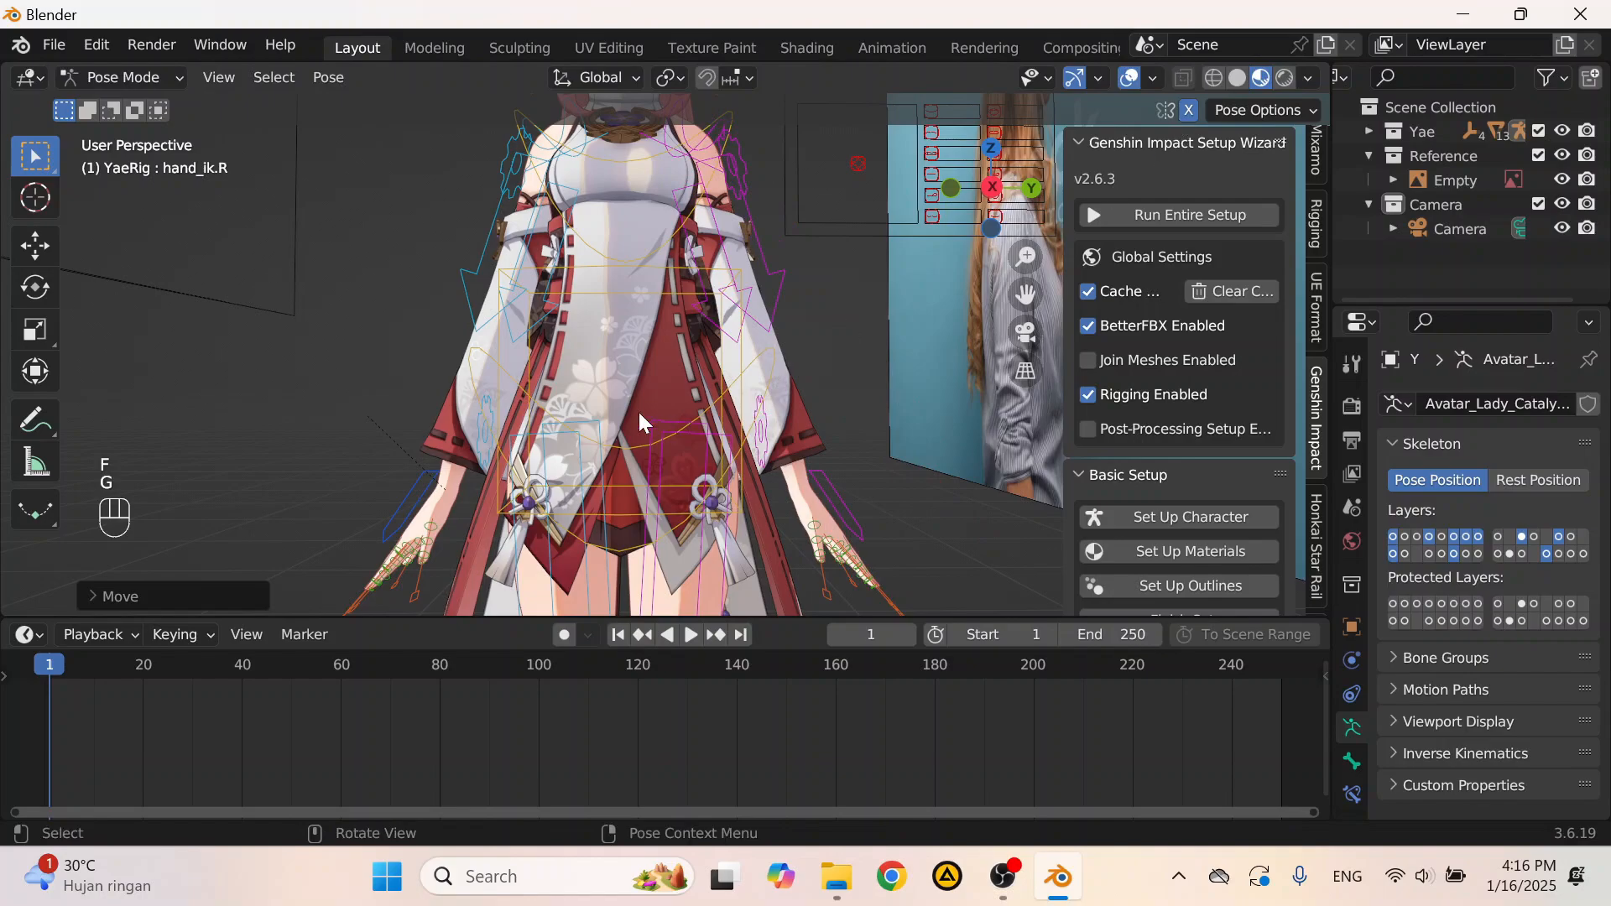
{"action": "key", "text": "g"}
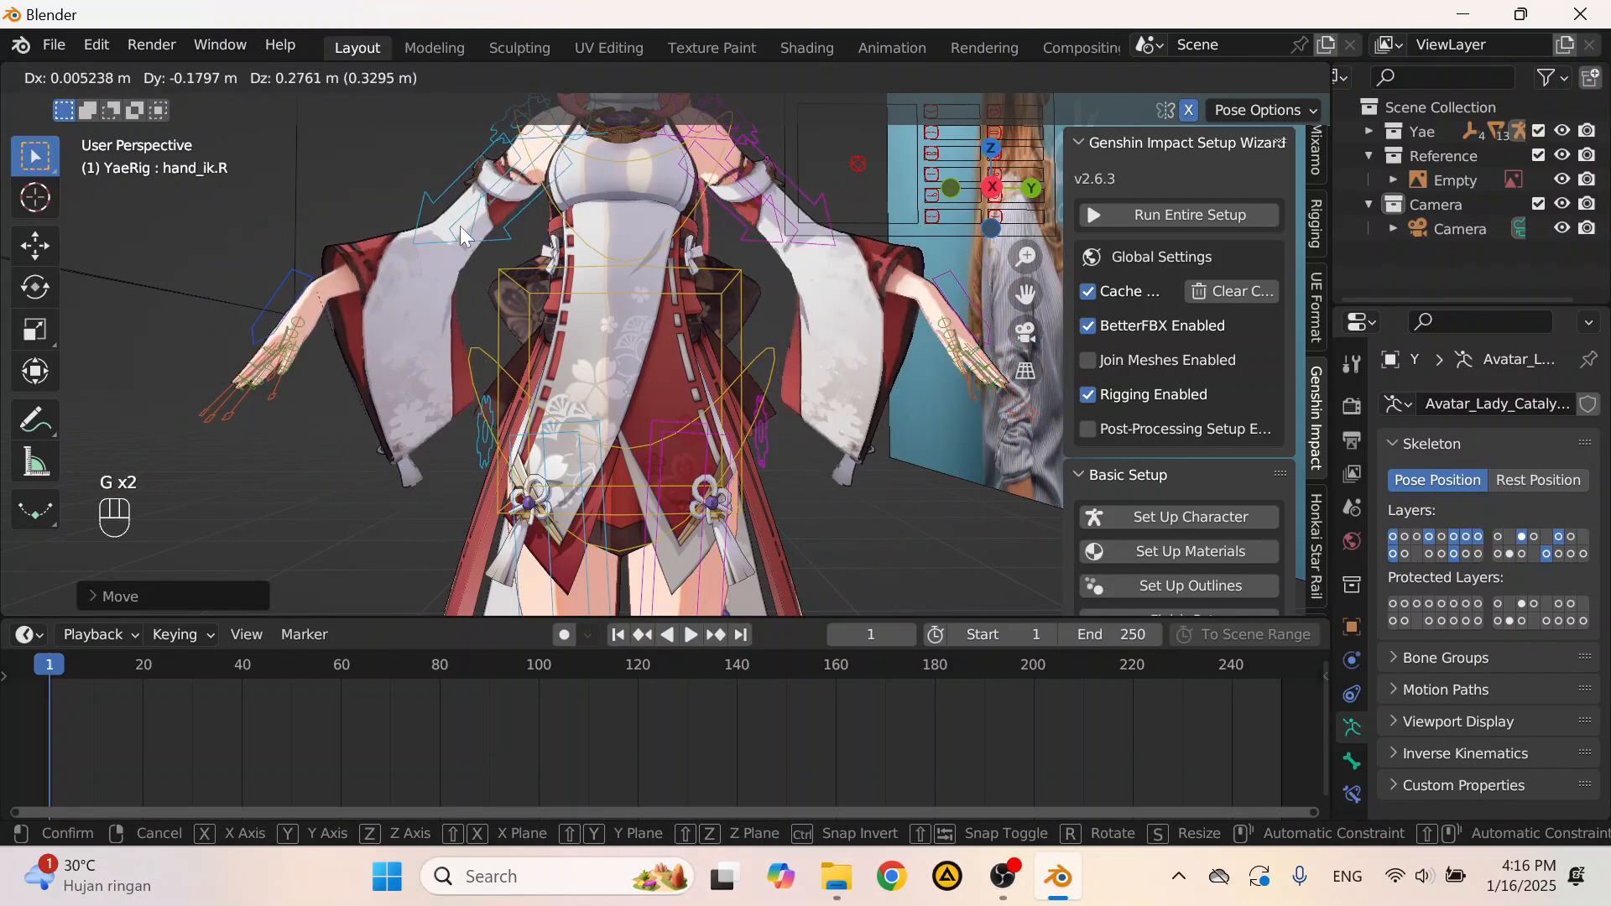
{"action": "left_click", "coordinate": [307, 303]}
{"action": "key", "text": "g"}
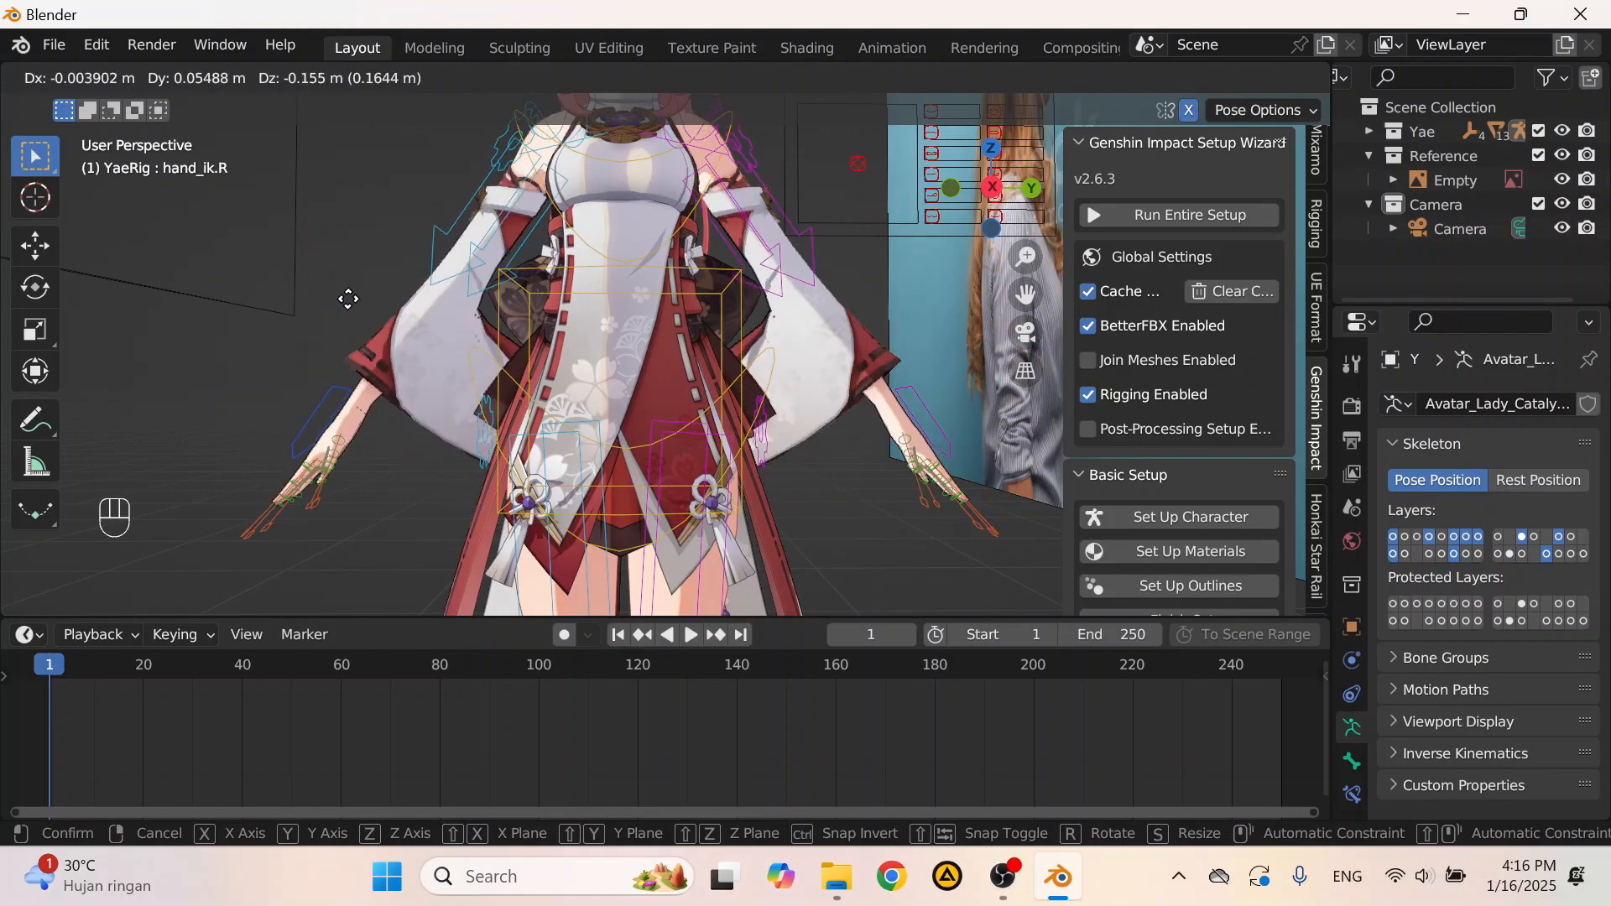
{"action": "left_click", "coordinate": [376, 361]}
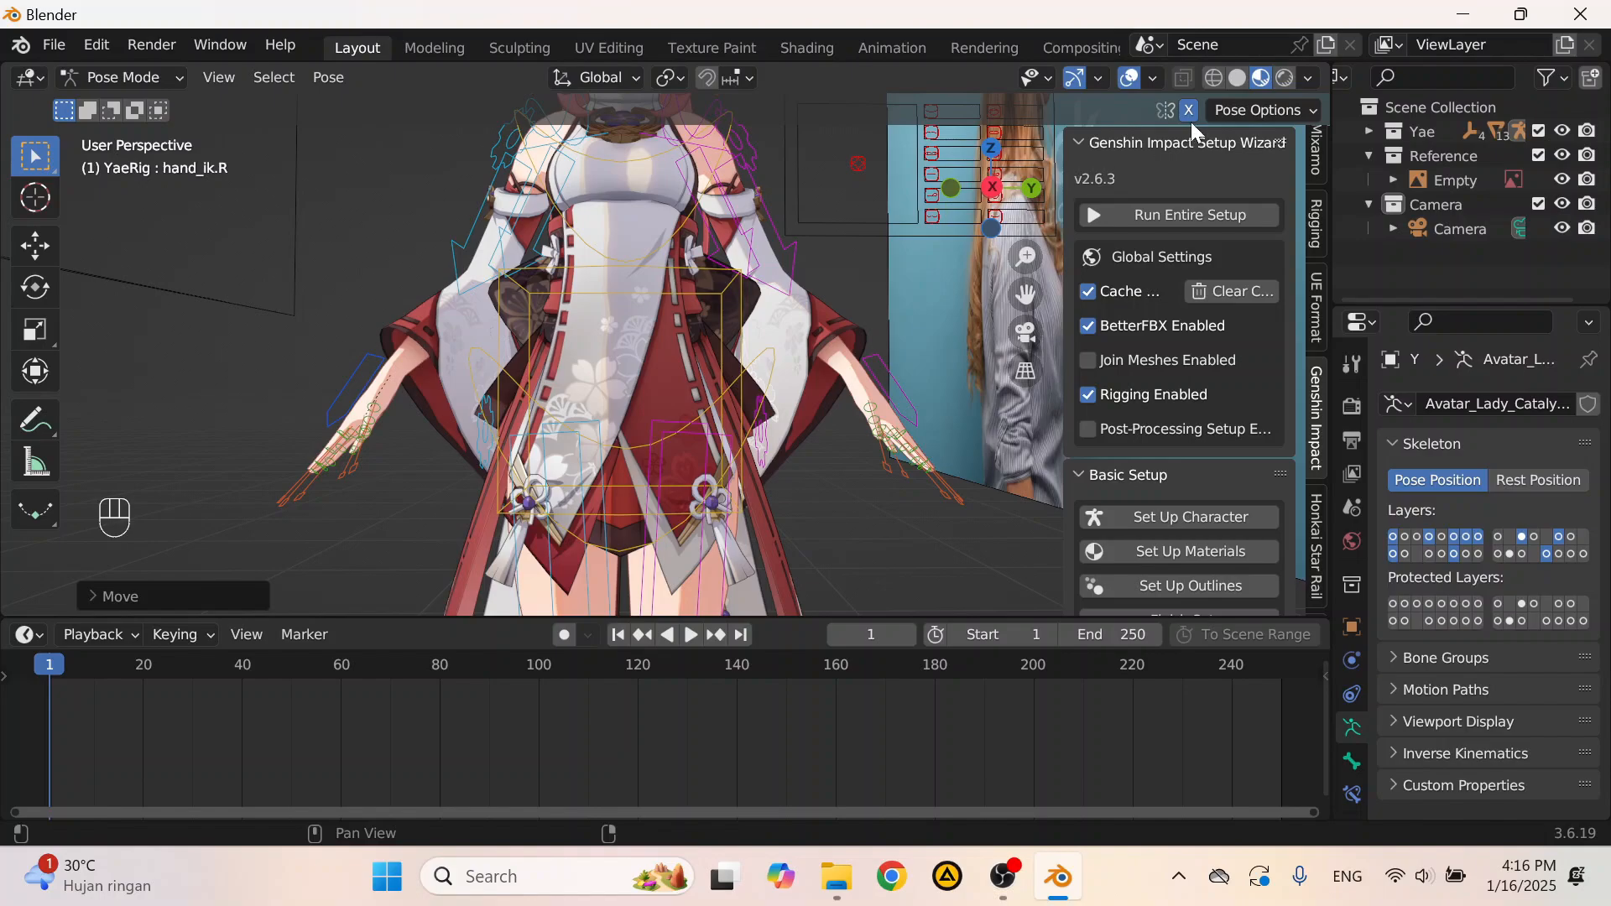
{"action": "key", "text": "g"}
{"action": "scroll", "coordinate": [647, 289], "scroll_direction": "up", "scroll_amount": 3}
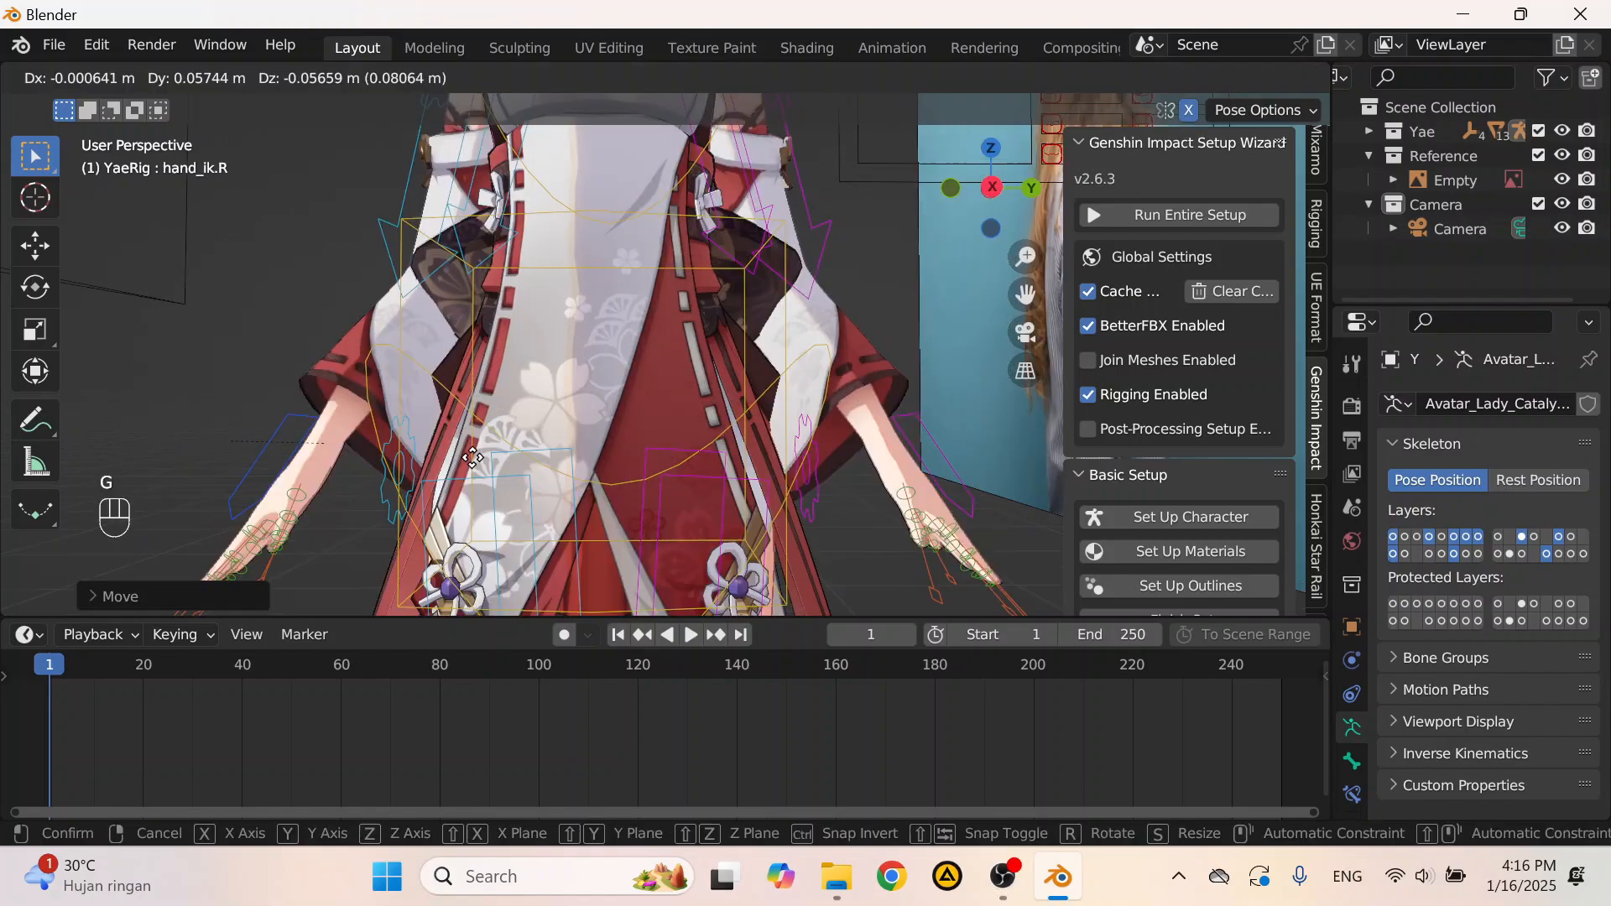
{"action": "left_click", "coordinate": [588, 424]}
{"action": "scroll", "coordinate": [585, 424], "scroll_direction": "down", "scroll_amount": 3}
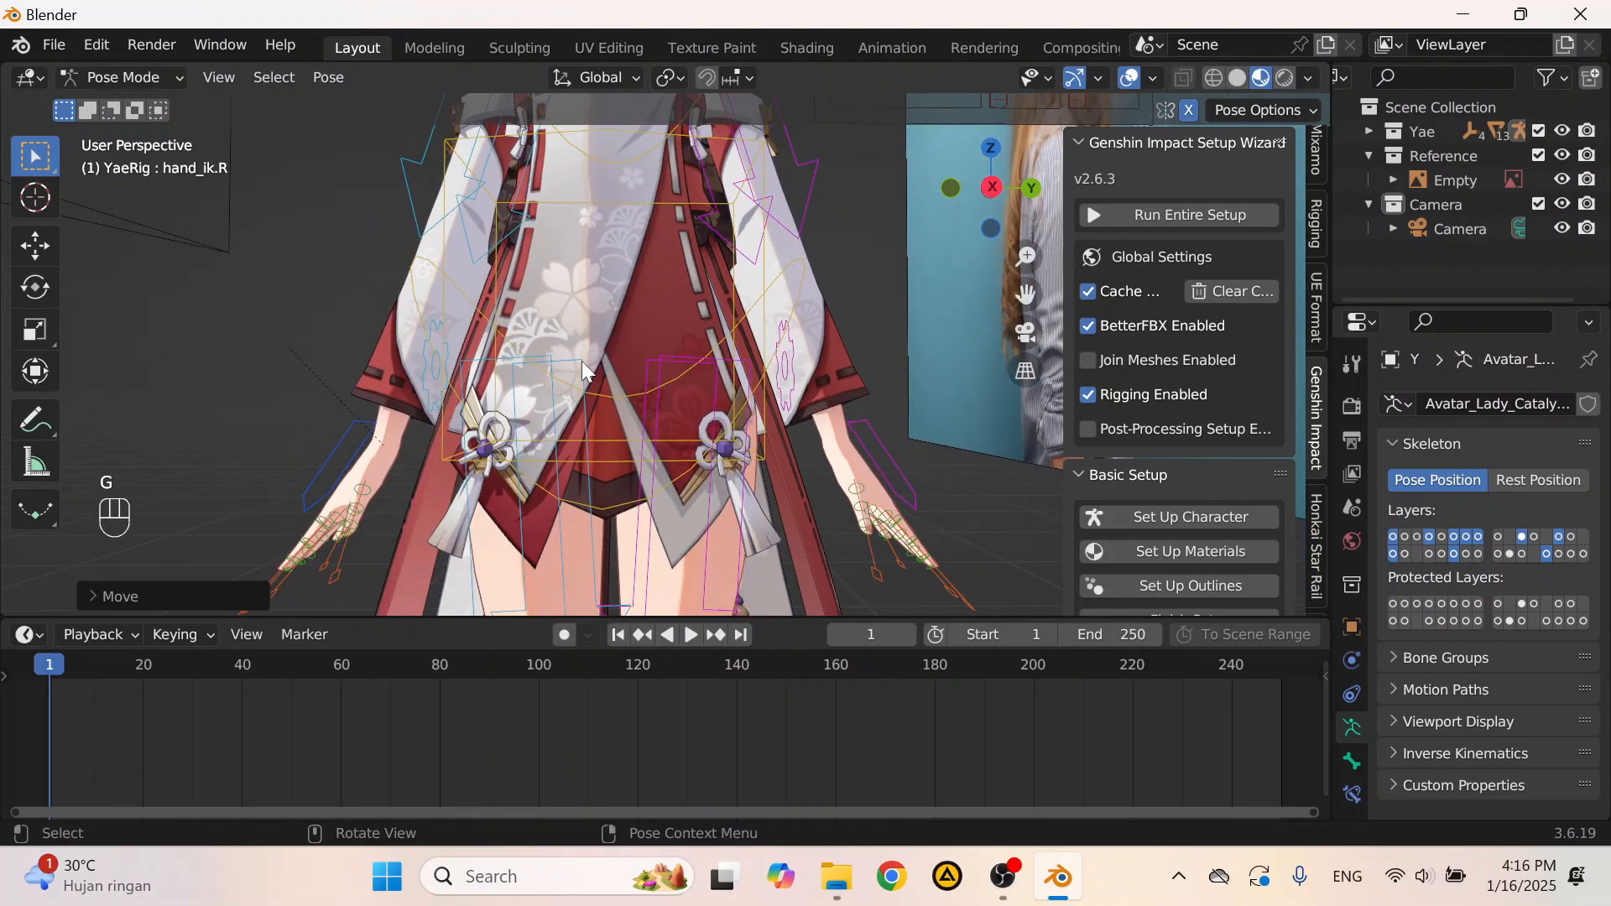
Step: Clear the location of hand_ik.R, and reposition and rotate the mirrored hands so the arms hang beside the body
{"action": "key", "text": "alt+g"}
{"action": "key", "text": "g"}
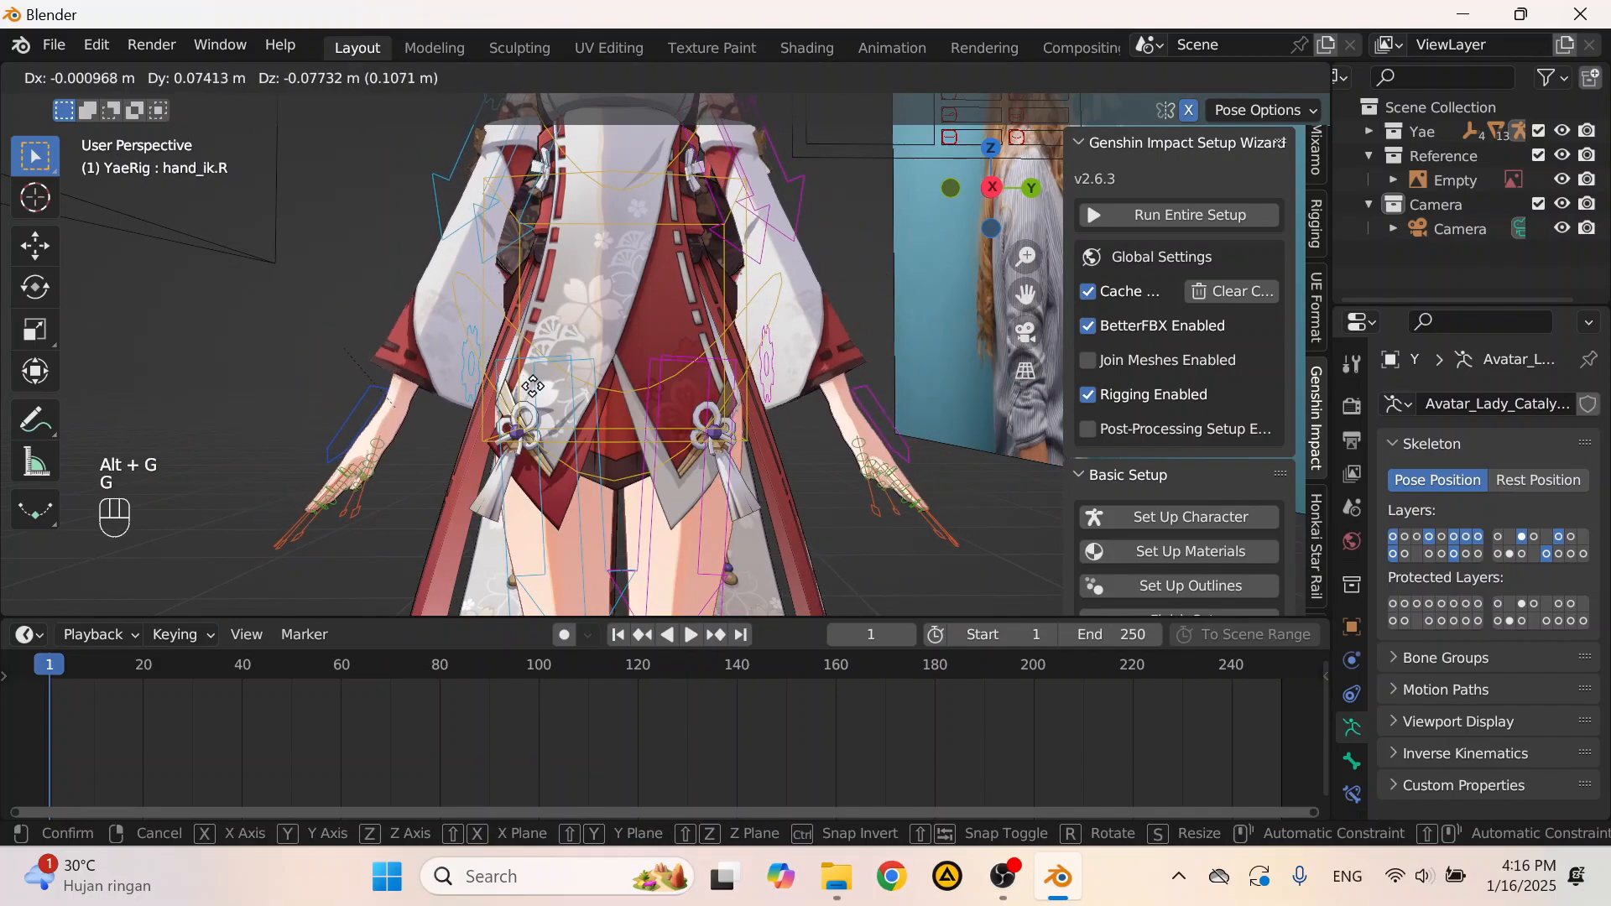
{"action": "left_click", "coordinate": [611, 375]}
{"action": "middle_click_drag", "start_coordinate": [611, 375], "coordinate": [646, 429]}
{"action": "key", "text": "r"}
{"action": "left_click", "coordinate": [581, 315]}
{"action": "key", "text": "g"}
{"action": "left_click", "coordinate": [414, 393]}
Step: Return to the camera view, select all bones and insert a Location, Rotation & Scale keyframe at frame 1
{"action": "left_click", "coordinate": [1026, 332]}
{"action": "scroll", "coordinate": [642, 416], "scroll_direction": "up", "scroll_amount": 3}
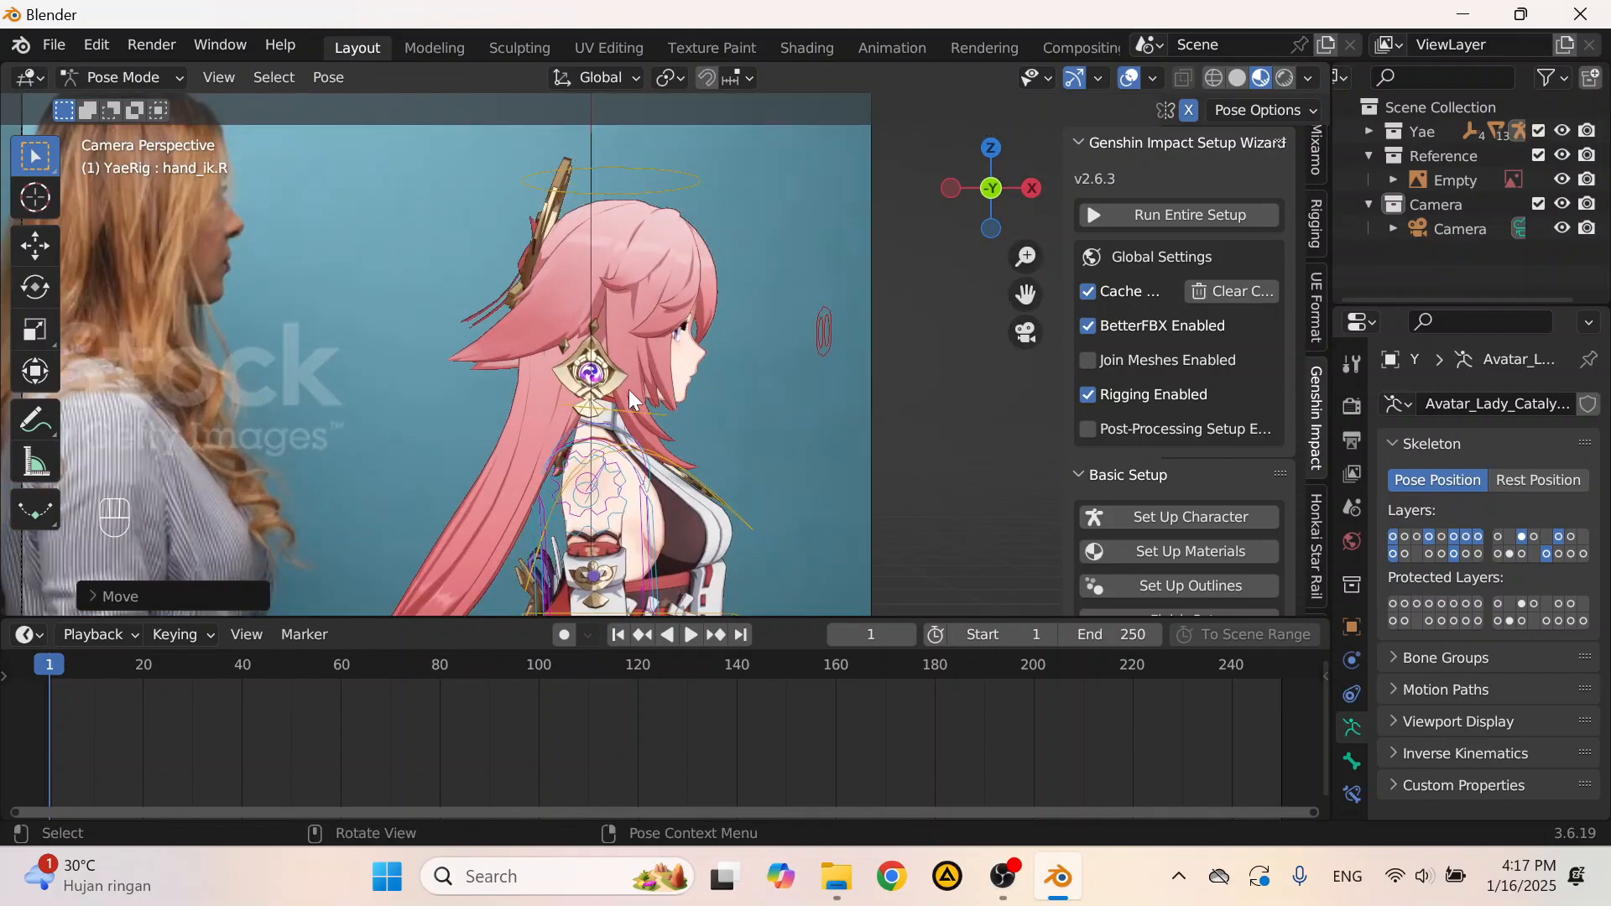
{"action": "key", "text": "a"}
{"action": "key", "text": "i"}
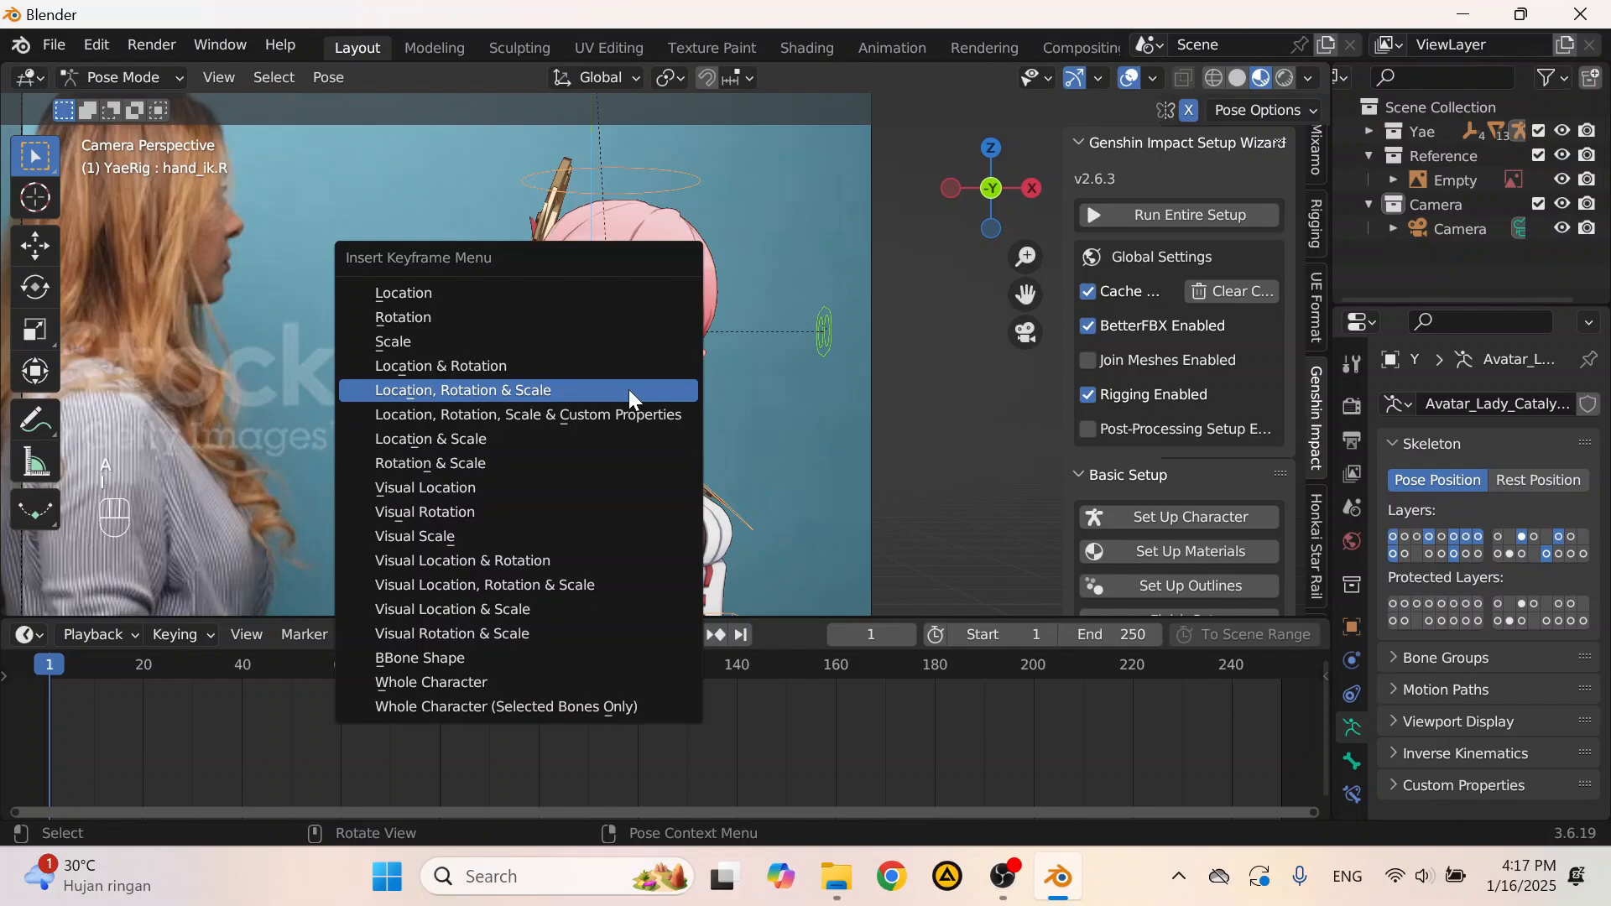
{"action": "left_click", "coordinate": [627, 389]}
Step: Enlarge the timeline area and scrub to frame 30, comparing the turned reference woman with the character
{"action": "left_click_drag", "start_coordinate": [134, 618], "coordinate": [126, 574]}
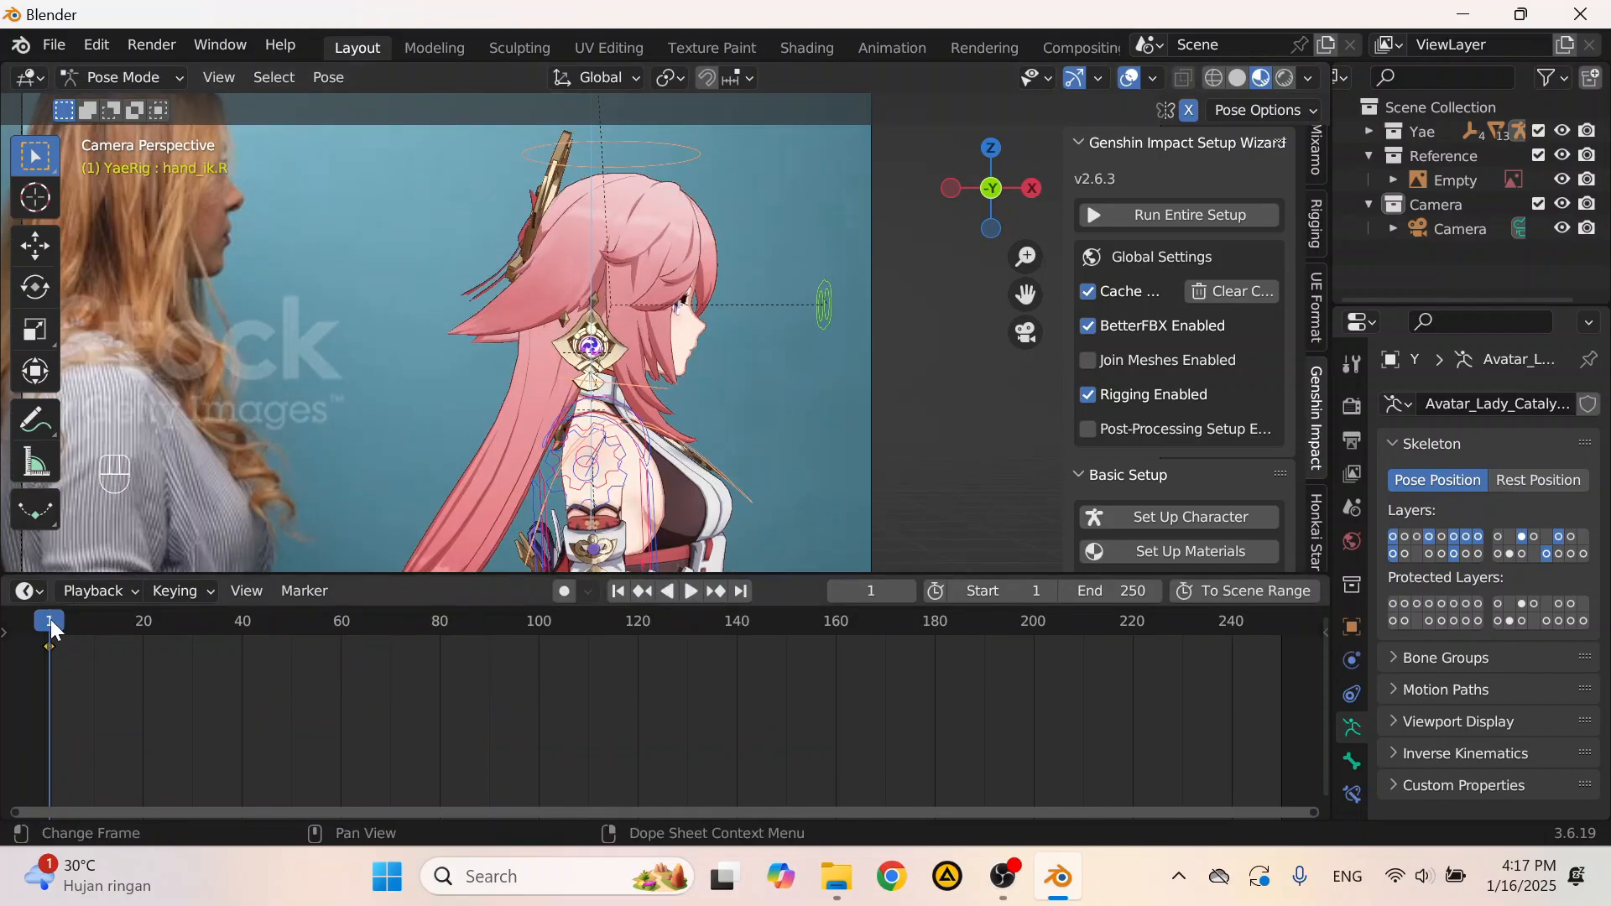
{"action": "left_click_drag", "start_coordinate": [52, 621], "coordinate": [190, 706]}
{"action": "left_click", "coordinate": [43, 643]}
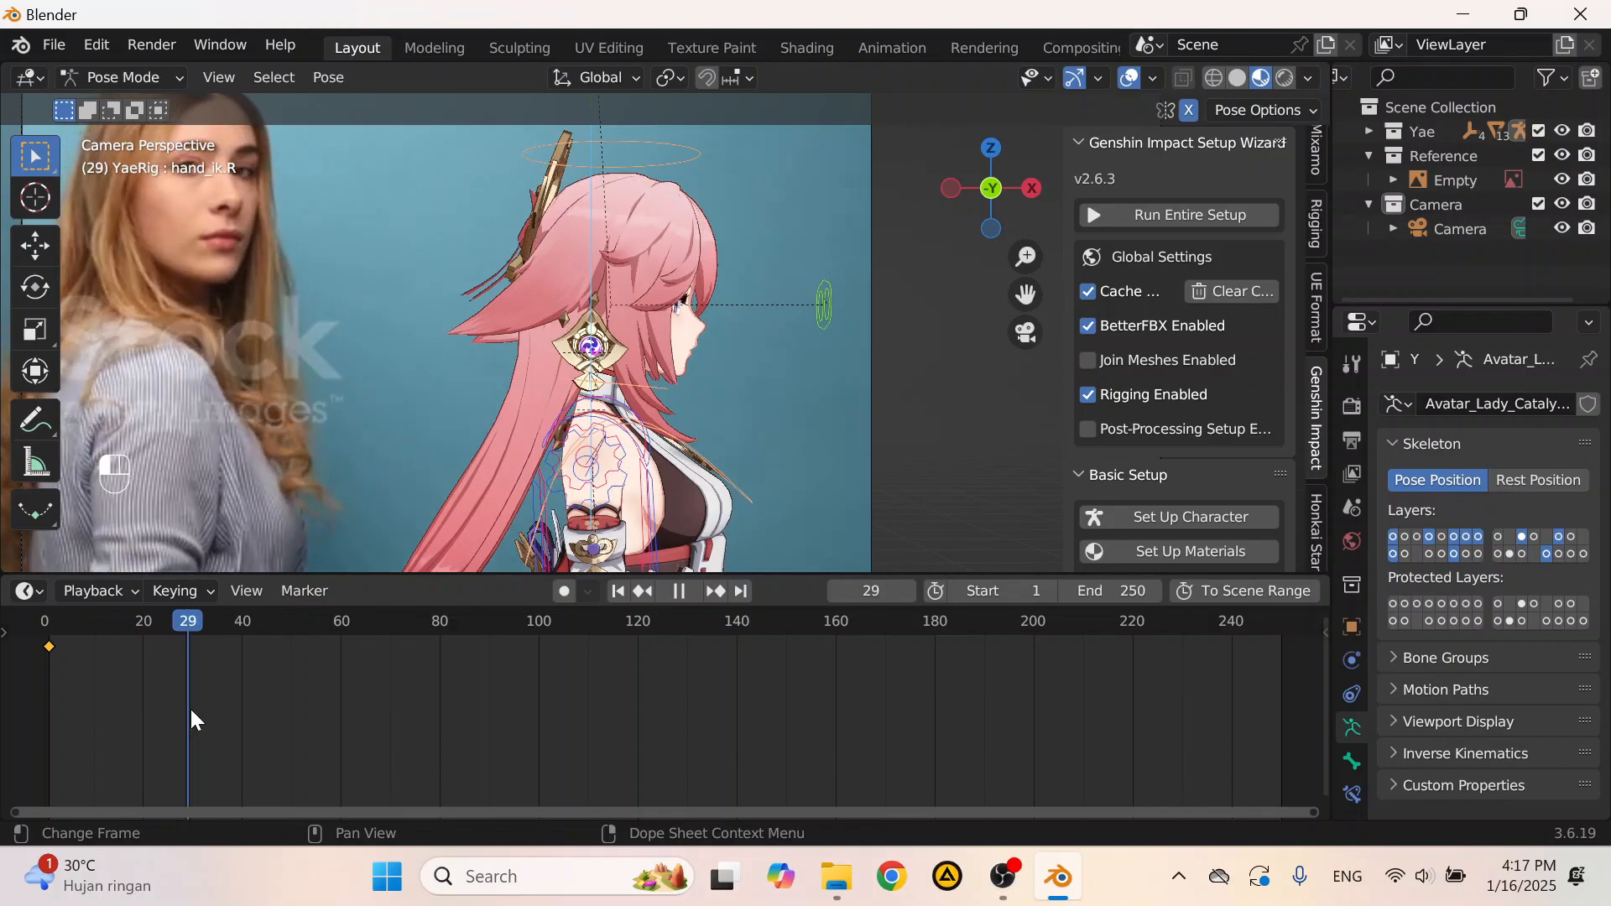
{"action": "scroll", "coordinate": [369, 391], "scroll_direction": "down", "scroll_amount": 3}
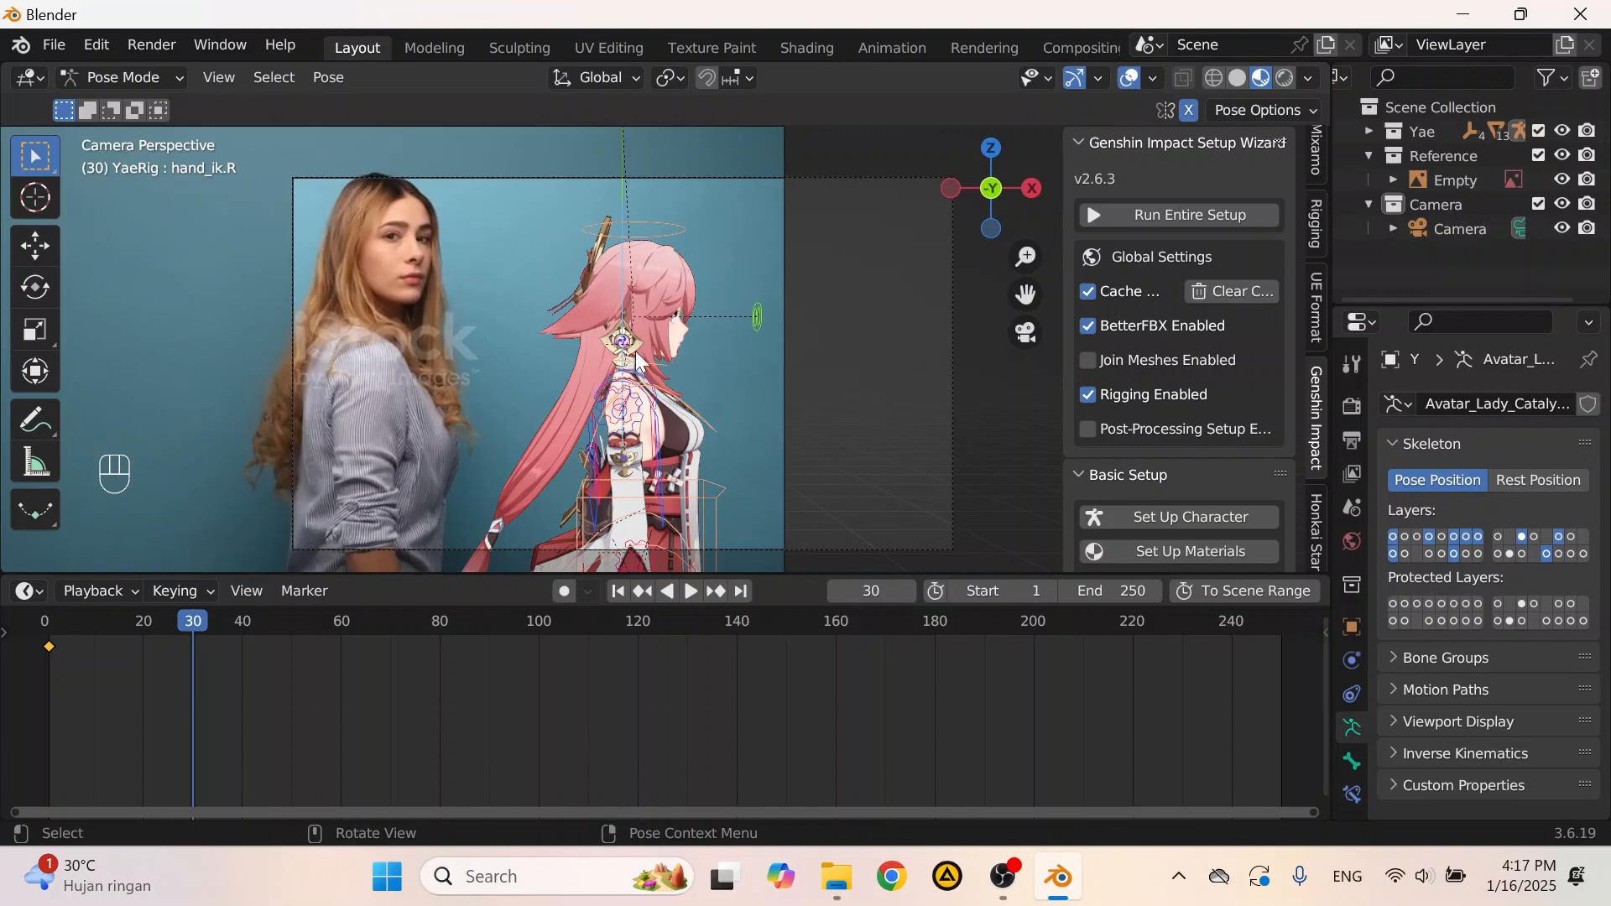
{"action": "scroll", "coordinate": [639, 365], "scroll_direction": "down", "scroll_amount": 1}
{"action": "scroll", "coordinate": [678, 449], "scroll_direction": "down", "scroll_amount": 3}
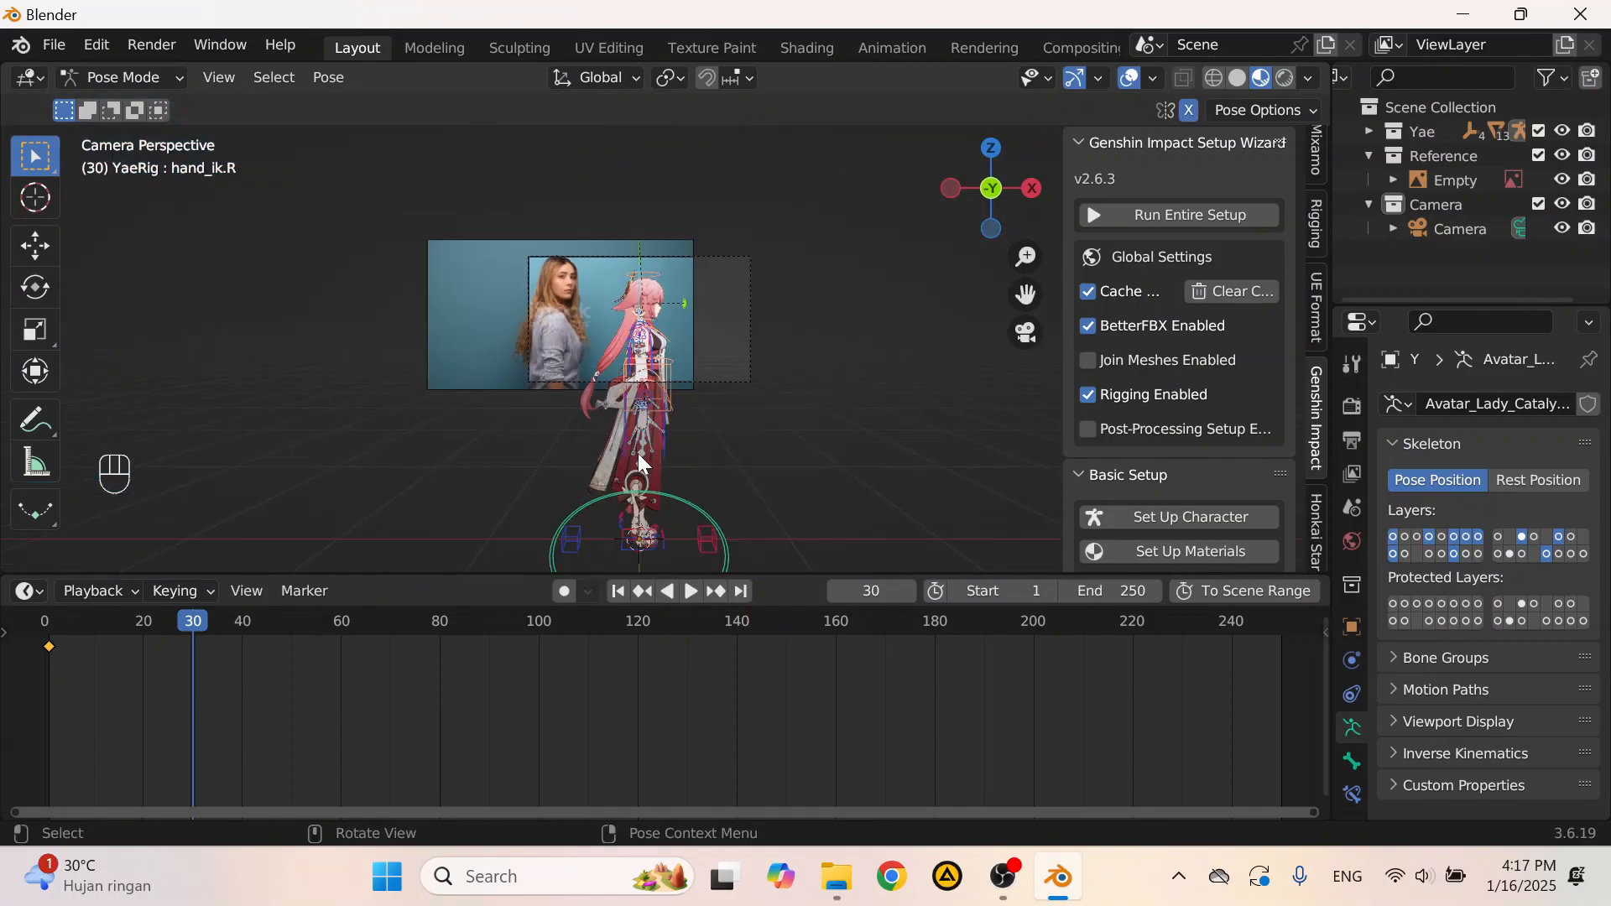
{"action": "scroll", "coordinate": [640, 463], "scroll_direction": "up", "scroll_amount": 3}
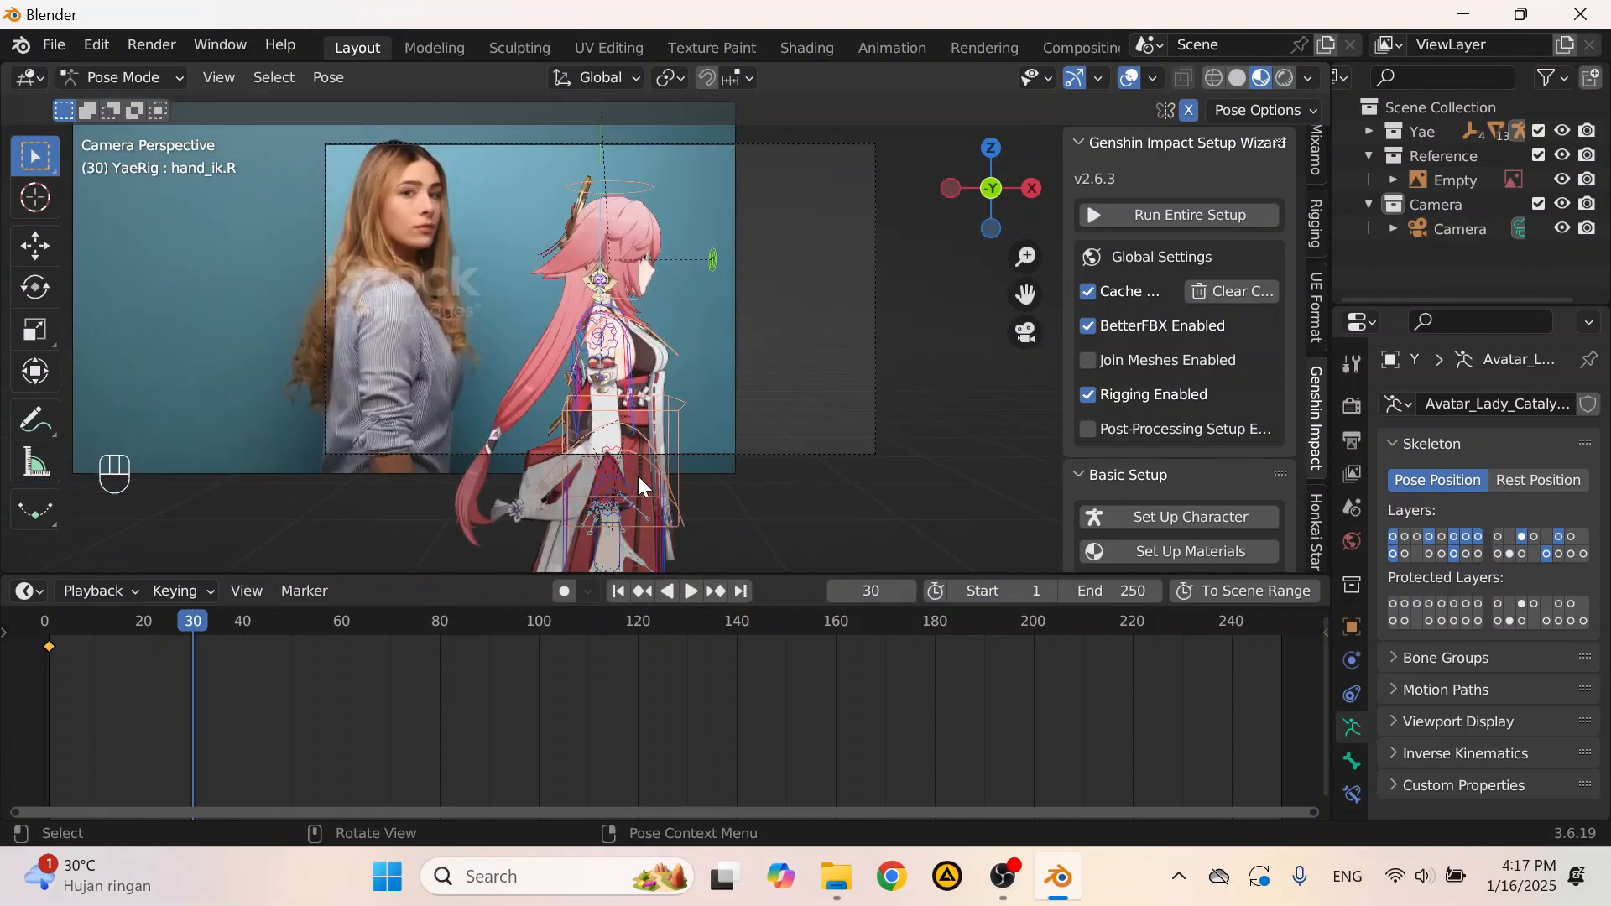
{"action": "key", "text": "space"}
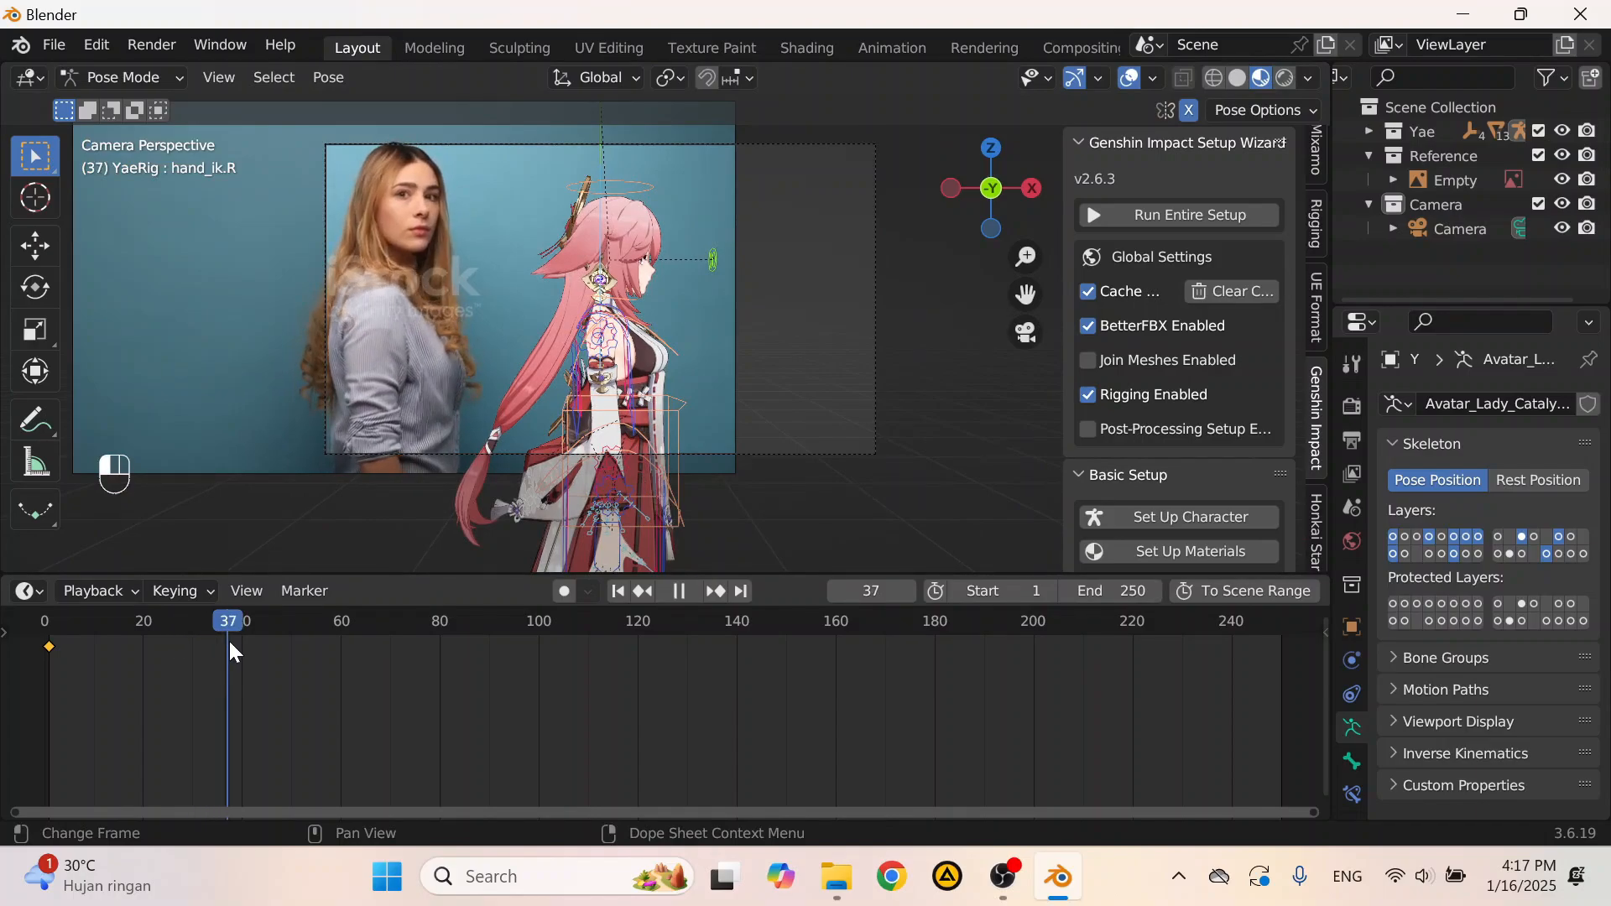
{"action": "left_click_drag", "start_coordinate": [229, 641], "coordinate": [190, 662]}
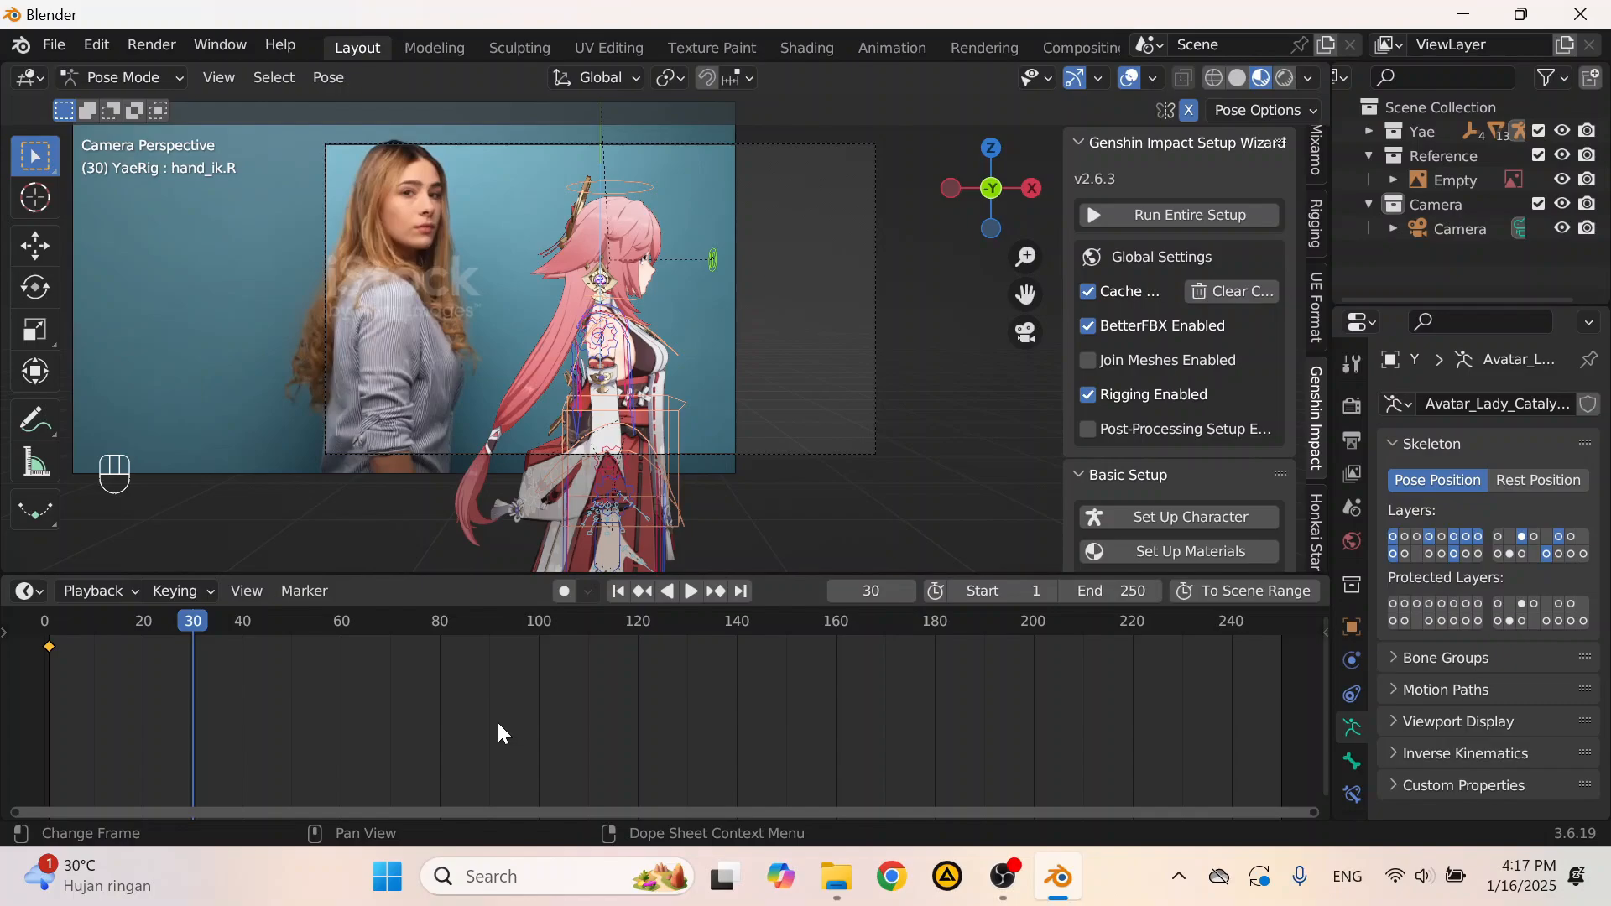
Step: At frame 30, select the neck bone and rotate it slightly about the global Z axis toward the camera
{"action": "scroll", "coordinate": [641, 302], "scroll_direction": "up", "scroll_amount": 2}
{"action": "middle_click_drag", "start_coordinate": [585, 397], "coordinate": [574, 483], "text": "shift"}
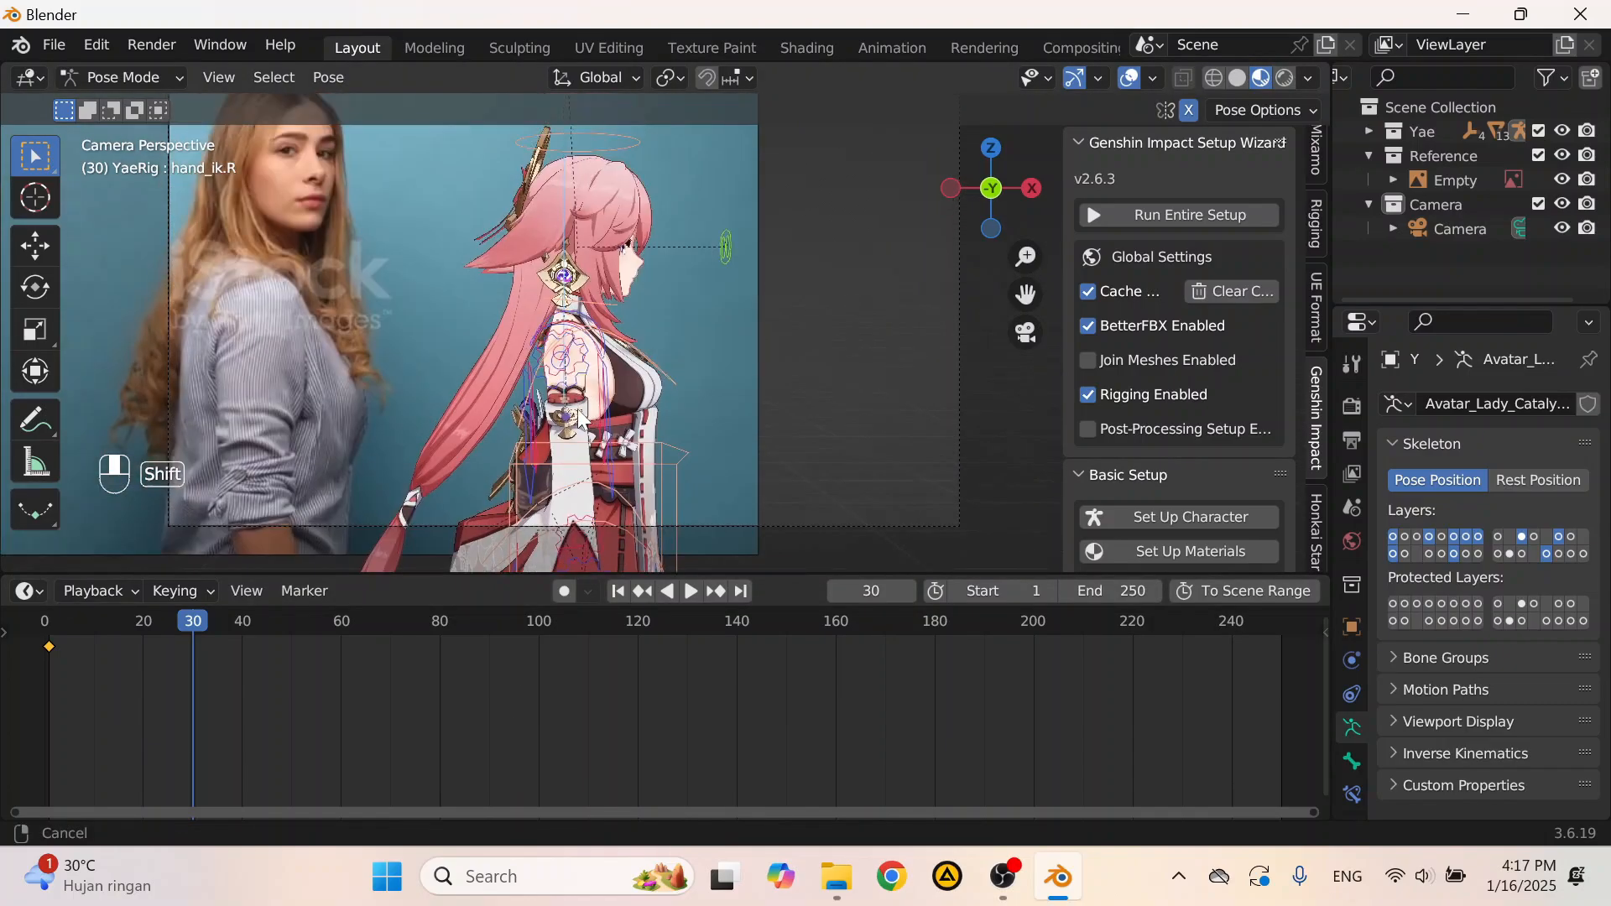
{"action": "scroll", "coordinate": [574, 483], "scroll_direction": "up", "scroll_amount": 3}
{"action": "middle_click_drag", "start_coordinate": [214, 301], "coordinate": [264, 348], "text": "shift"}
{"action": "scroll", "coordinate": [267, 361], "scroll_direction": "down", "scroll_amount": 4}
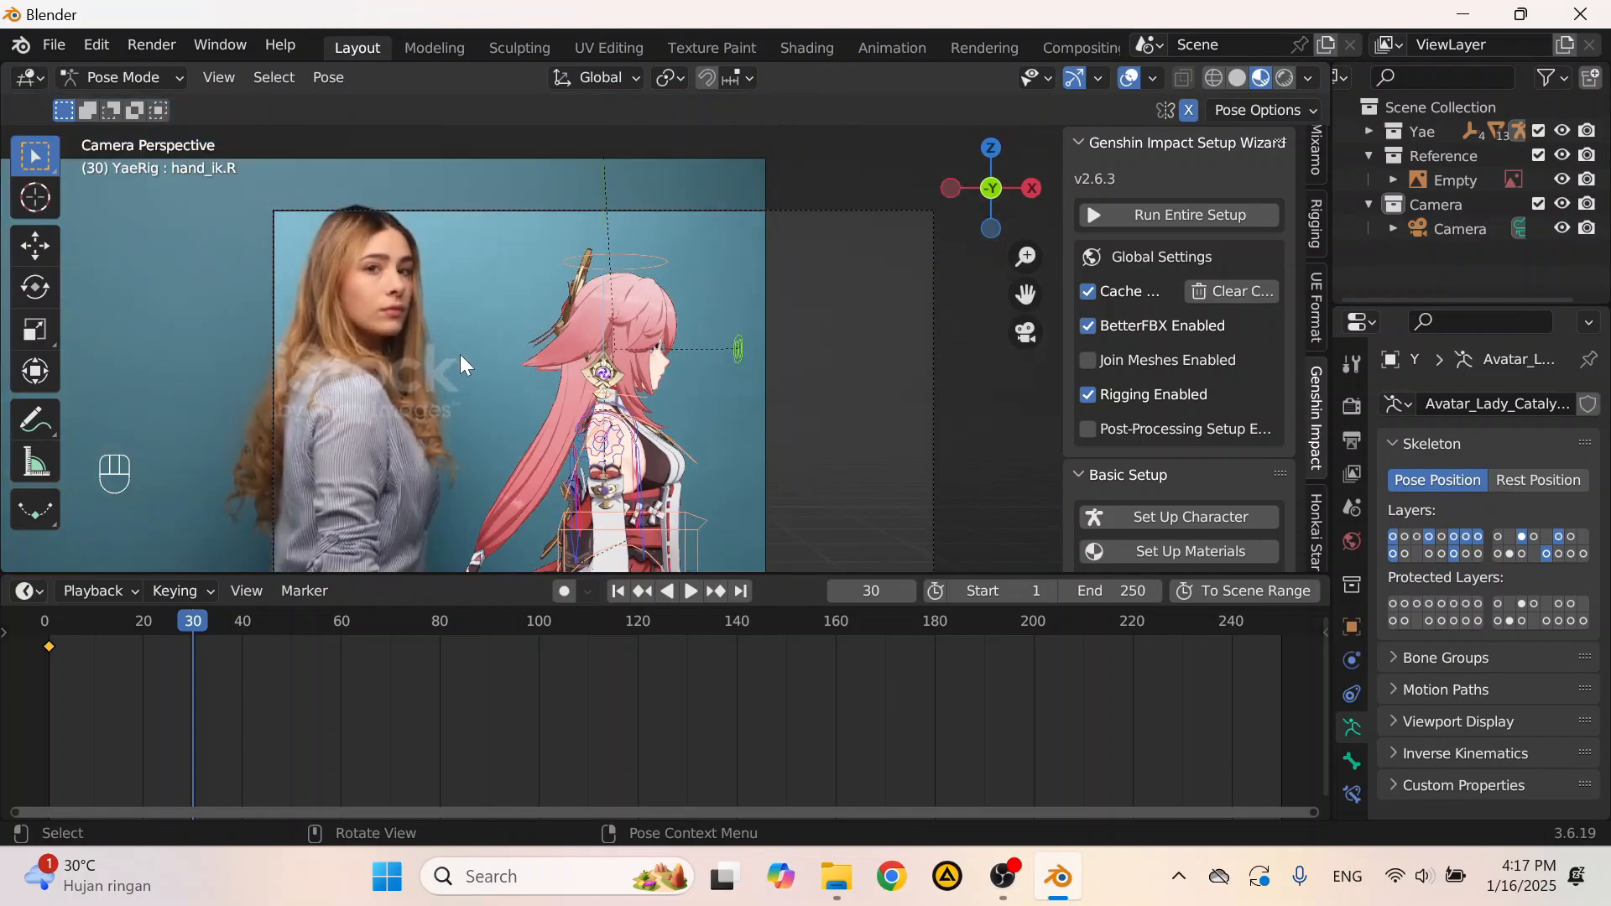
{"action": "scroll", "coordinate": [517, 386], "scroll_direction": "up", "scroll_amount": 1}
{"action": "scroll", "coordinate": [633, 401], "scroll_direction": "up", "scroll_amount": 2}
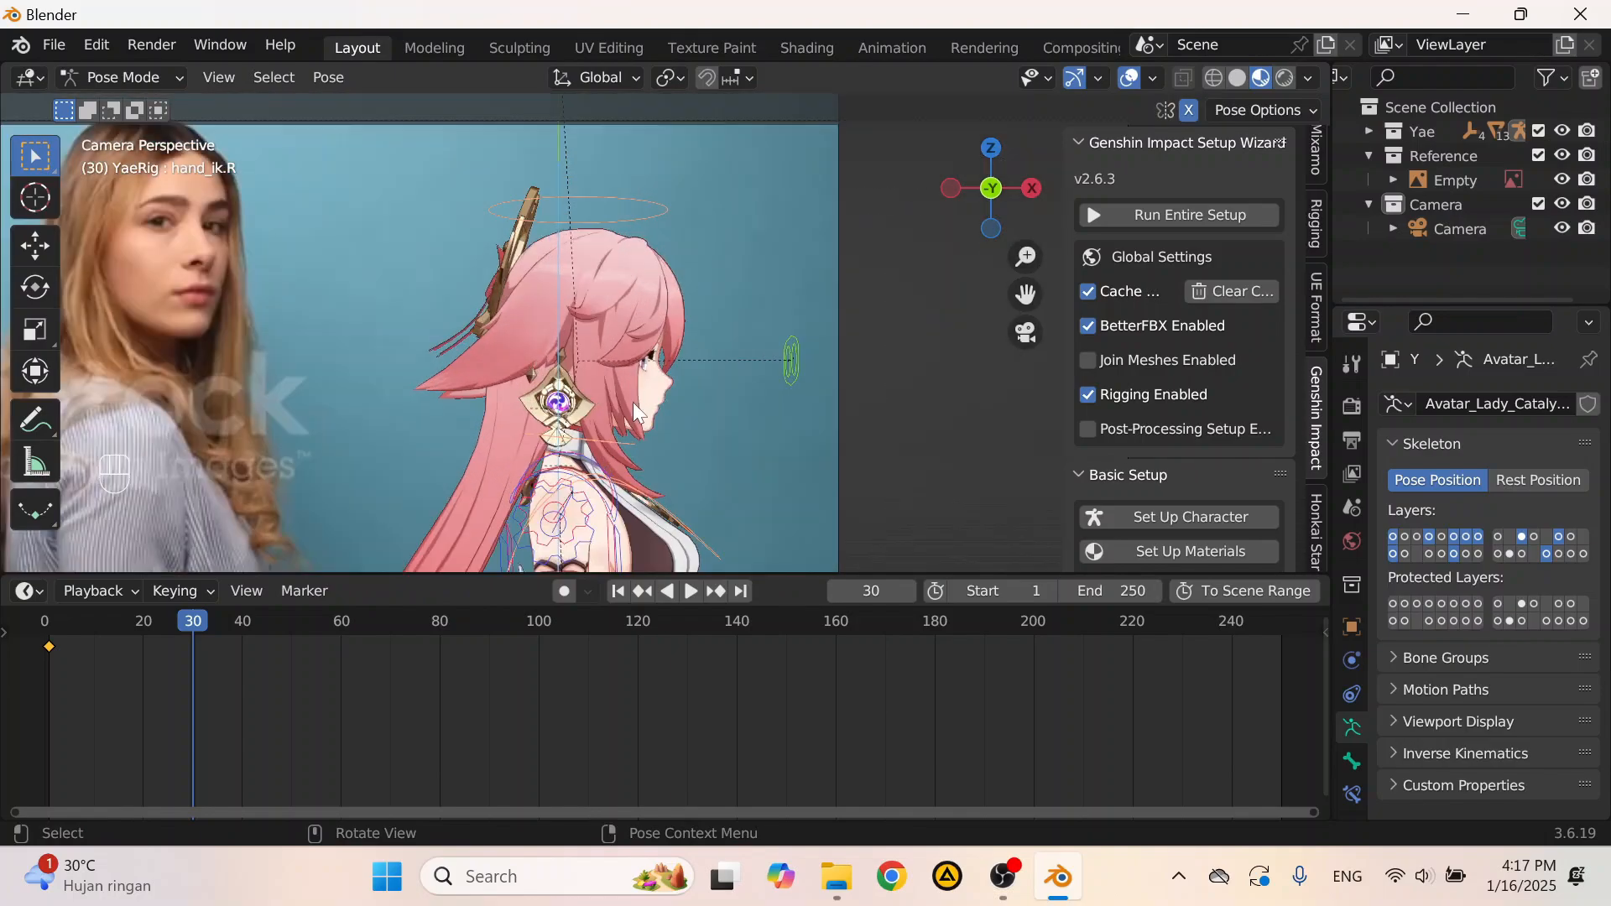
{"action": "scroll", "coordinate": [638, 419], "scroll_direction": "up", "scroll_amount": 2}
{"action": "left_click", "coordinate": [611, 478]}
{"action": "middle_click_drag", "start_coordinate": [634, 445], "coordinate": [657, 318], "text": "shift"}
{"action": "scroll", "coordinate": [688, 336], "scroll_direction": "up", "scroll_amount": 5}
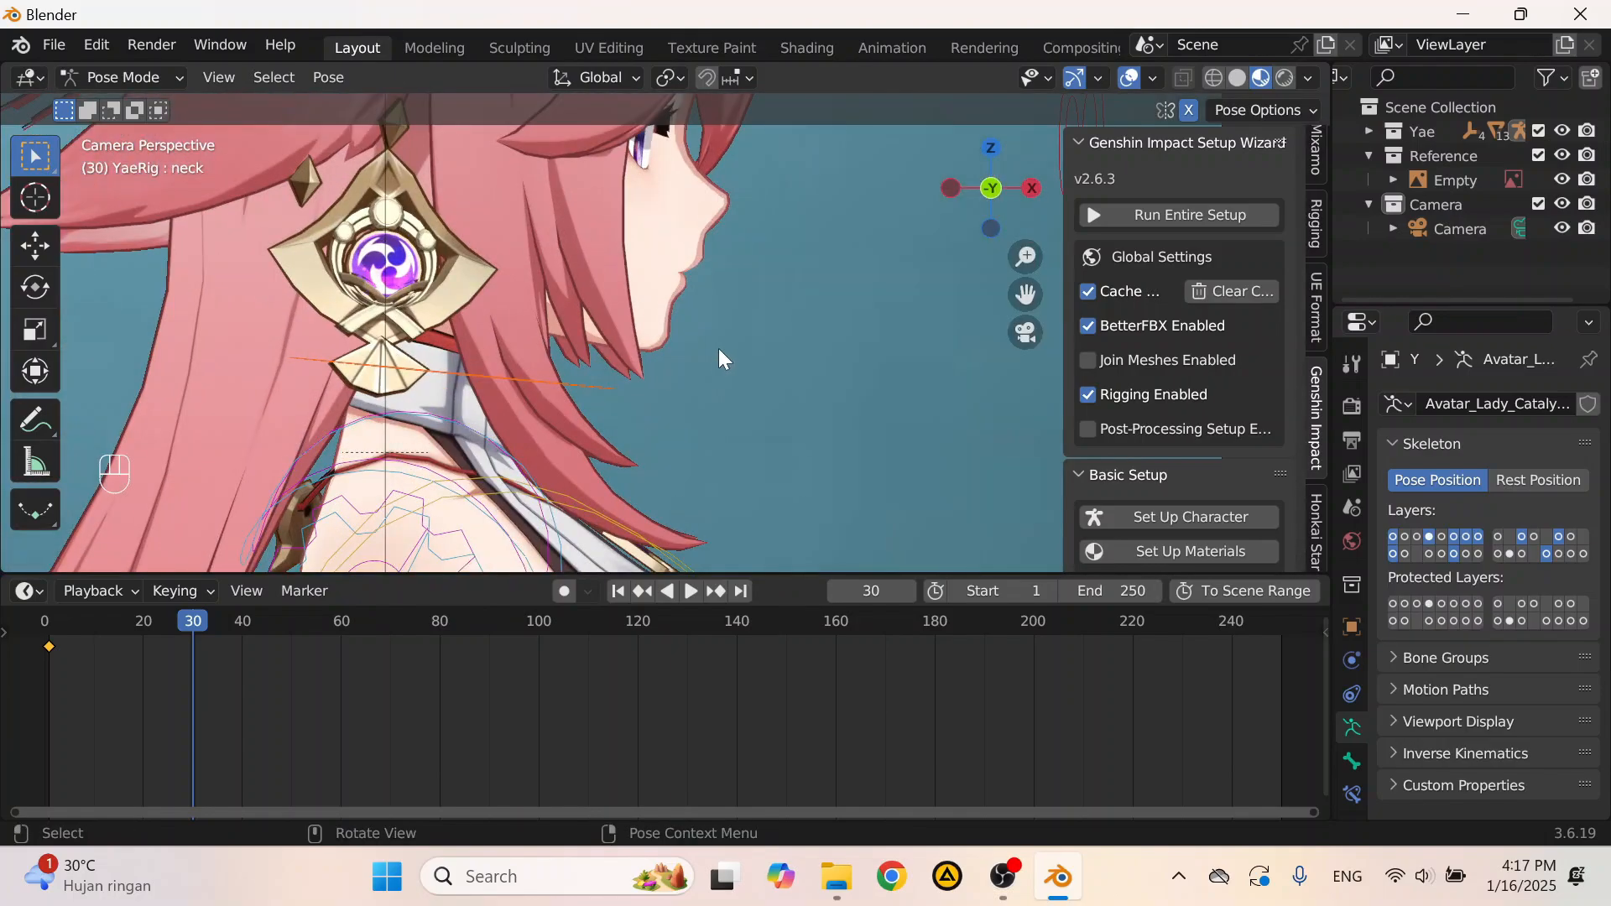
{"action": "key", "text": "r"}
{"action": "key", "text": "z"}
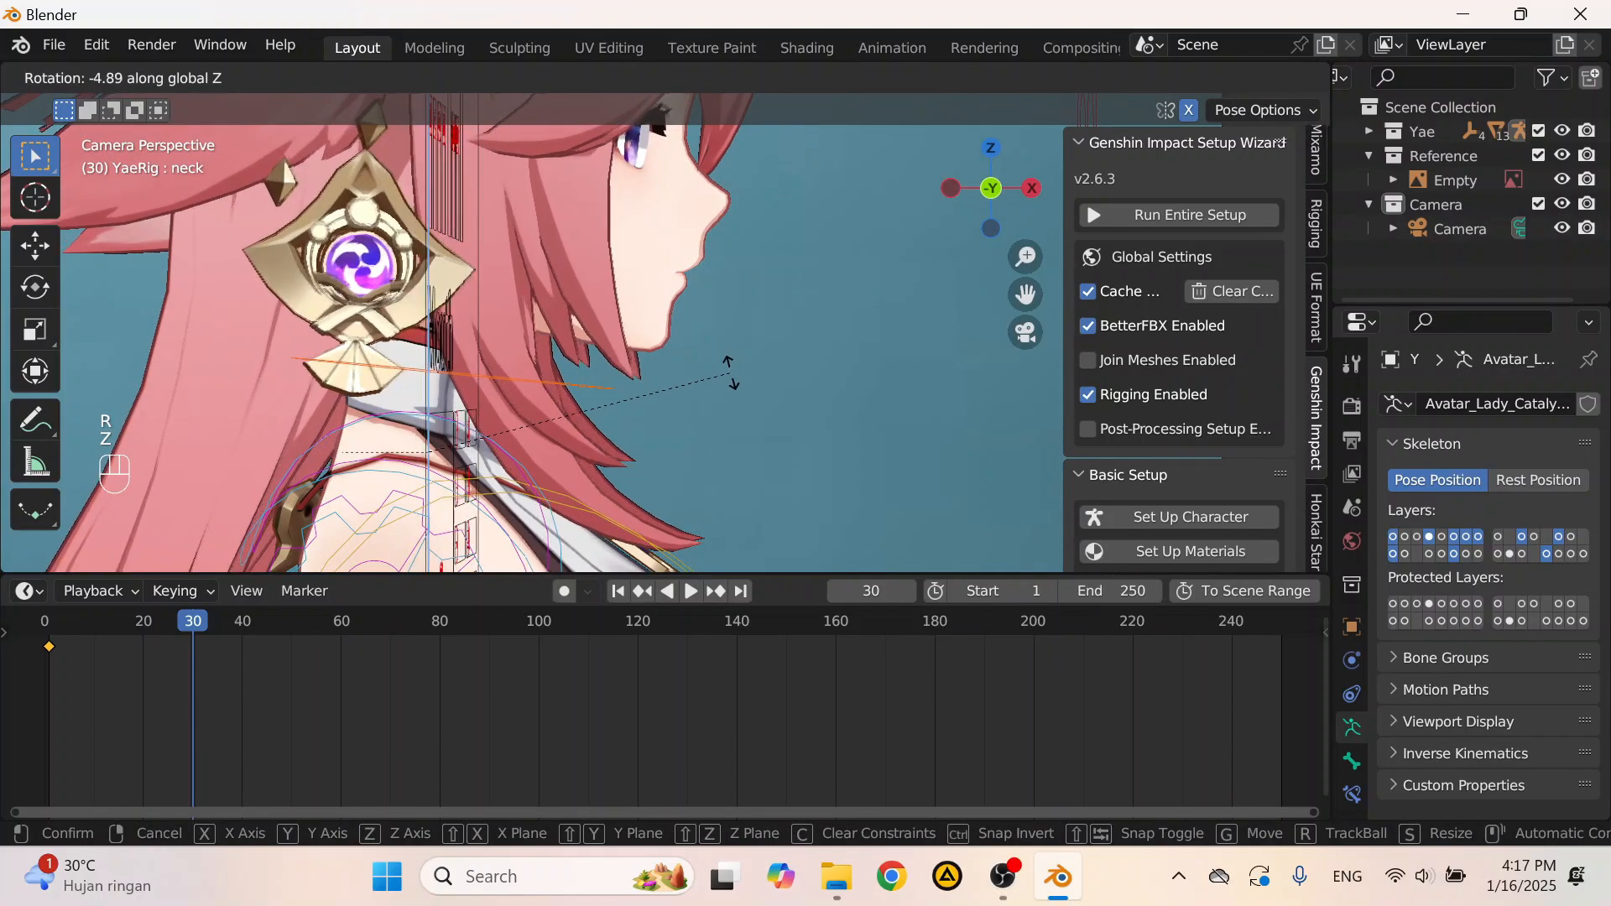
{"action": "left_click", "coordinate": [527, 251]}
Step: Try to rotate the head bone about the global Z axis
{"action": "middle_click_drag", "start_coordinate": [527, 252], "coordinate": [532, 326], "text": "shift"}
{"action": "scroll", "coordinate": [532, 325], "scroll_direction": "down", "scroll_amount": 5}
{"action": "middle_click_drag", "start_coordinate": [532, 155], "coordinate": [541, 248], "text": "shift"}
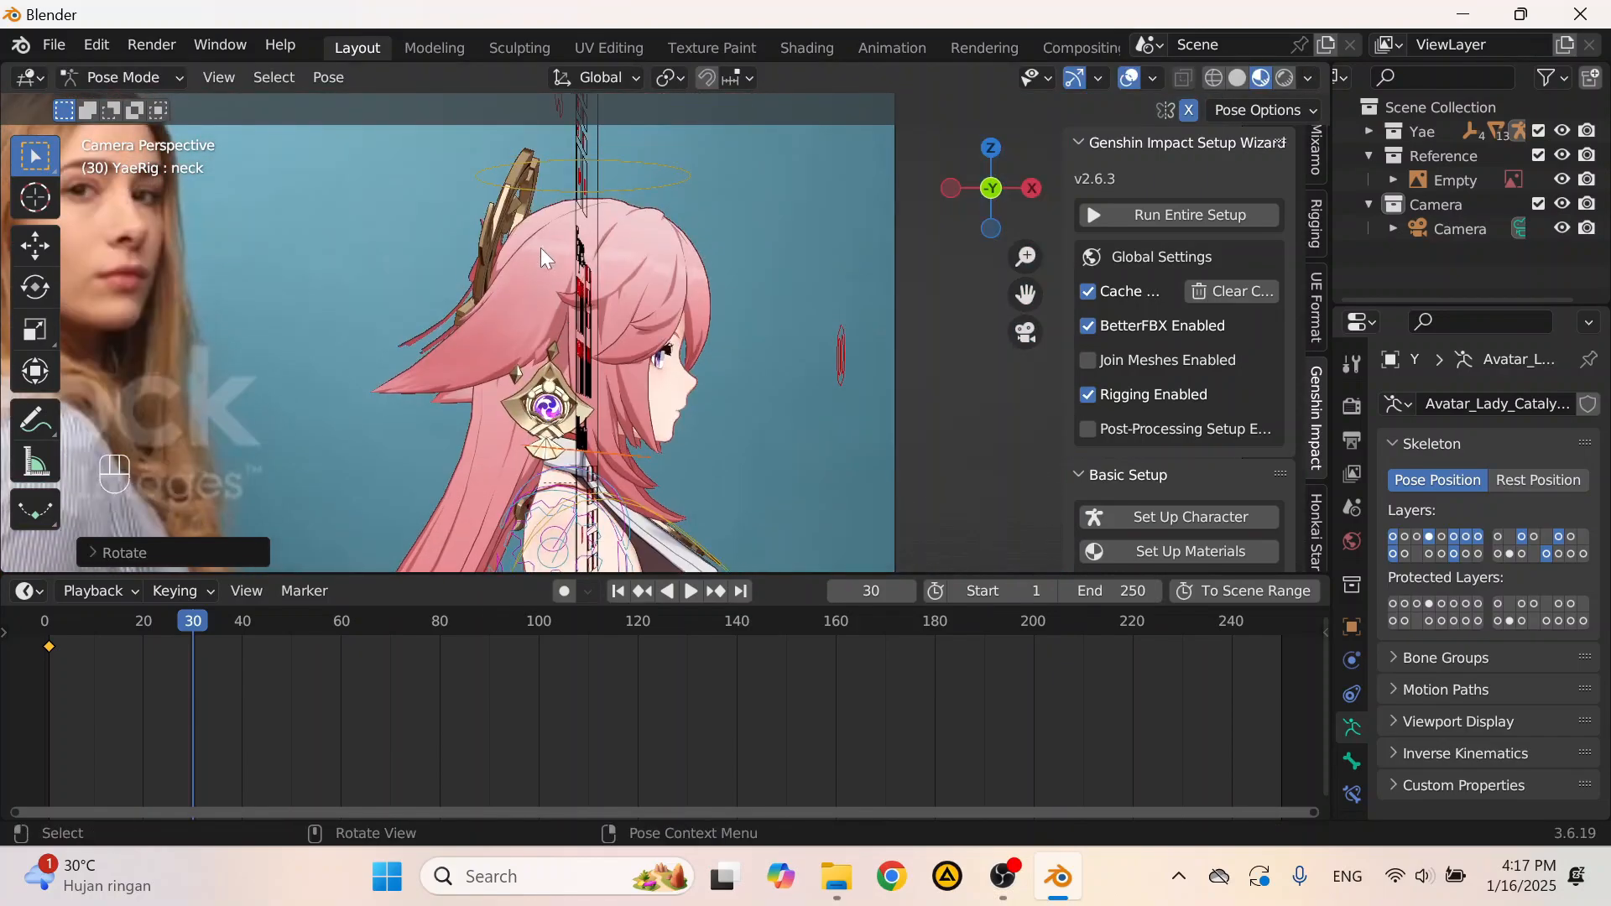
{"action": "left_click", "coordinate": [525, 161]}
{"action": "key", "text": "r"}
{"action": "key", "text": "z"}
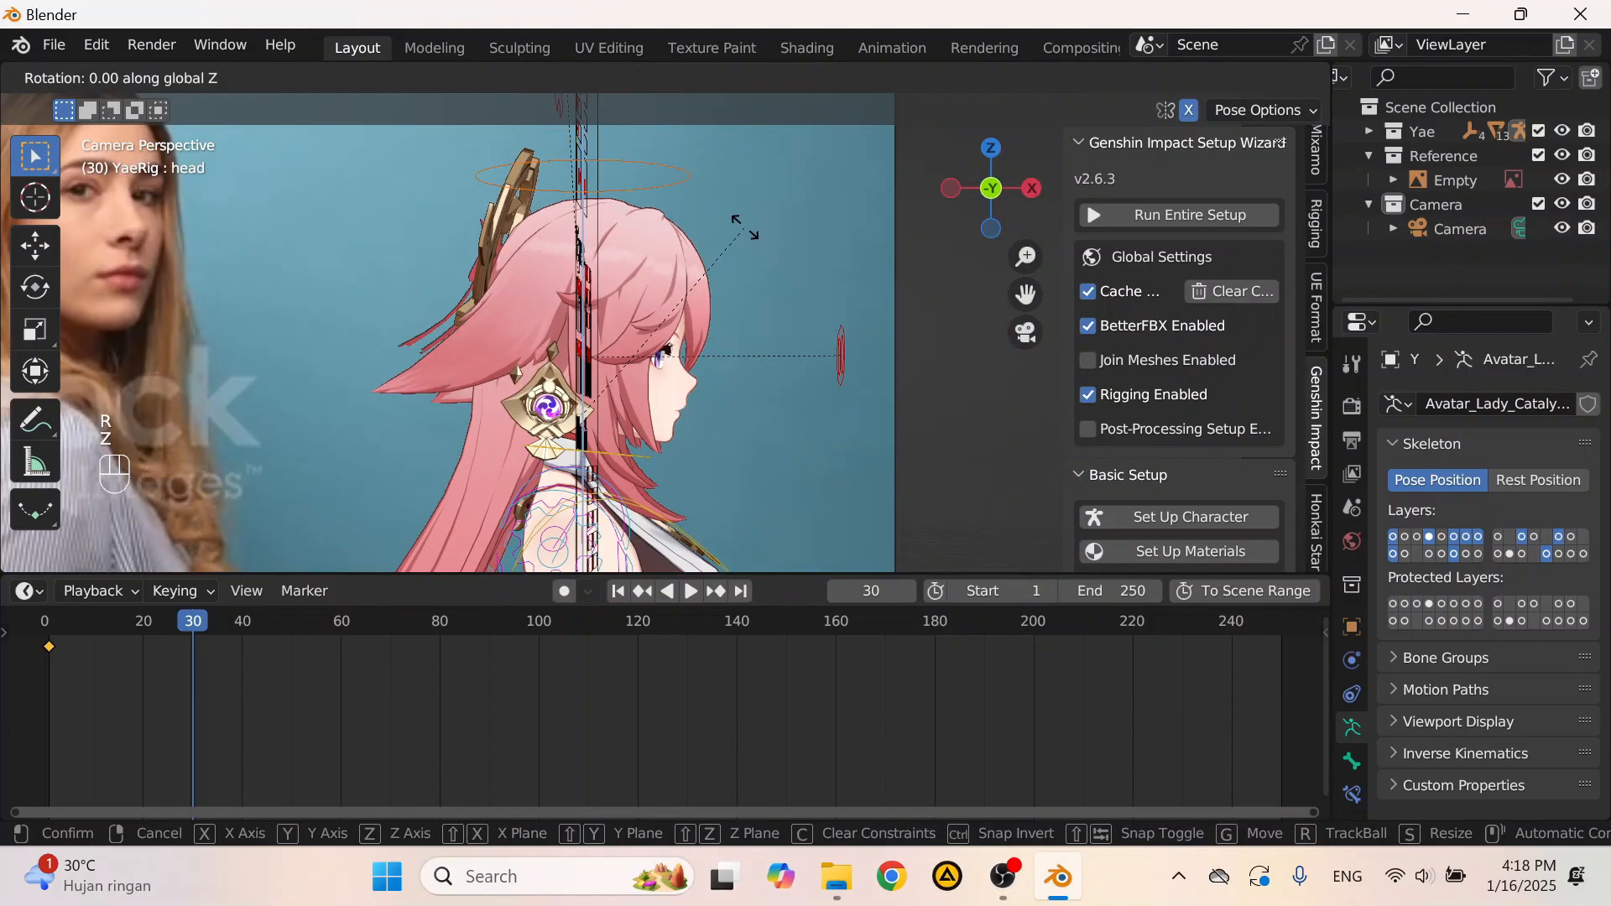
{"action": "left_click", "coordinate": [751, 241]}
Step: Undo the recent bone rotations, switch to the front view and redo the neck rotation
{"action": "key", "text": "ctrl+z"}
{"action": "middle_click_drag", "start_coordinate": [739, 398], "coordinate": [629, 571]}
{"action": "key", "text": "ctrl+z"}
{"action": "key", "text": "ctrl+z"}
{"action": "left_click", "coordinate": [975, 192]}
{"action": "scroll", "coordinate": [830, 320], "scroll_direction": "up", "scroll_amount": 3}
{"action": "key", "text": "ctrl+shift+z"}
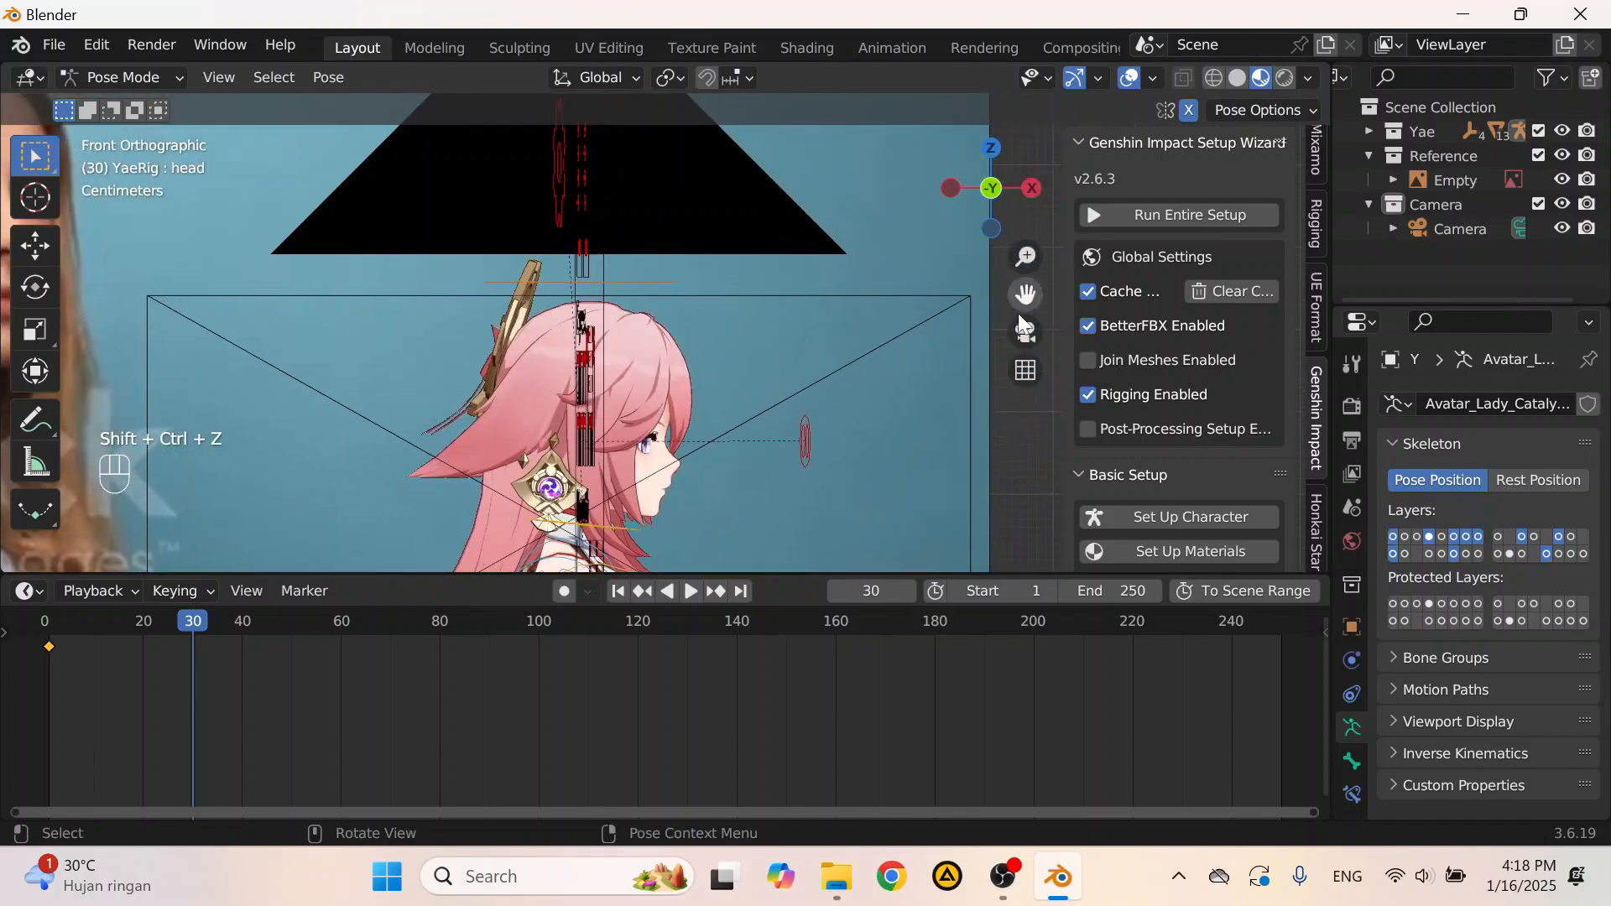
Step: Return to the scene camera's view of the character and the reference woman
{"action": "left_click", "coordinate": [1024, 330]}
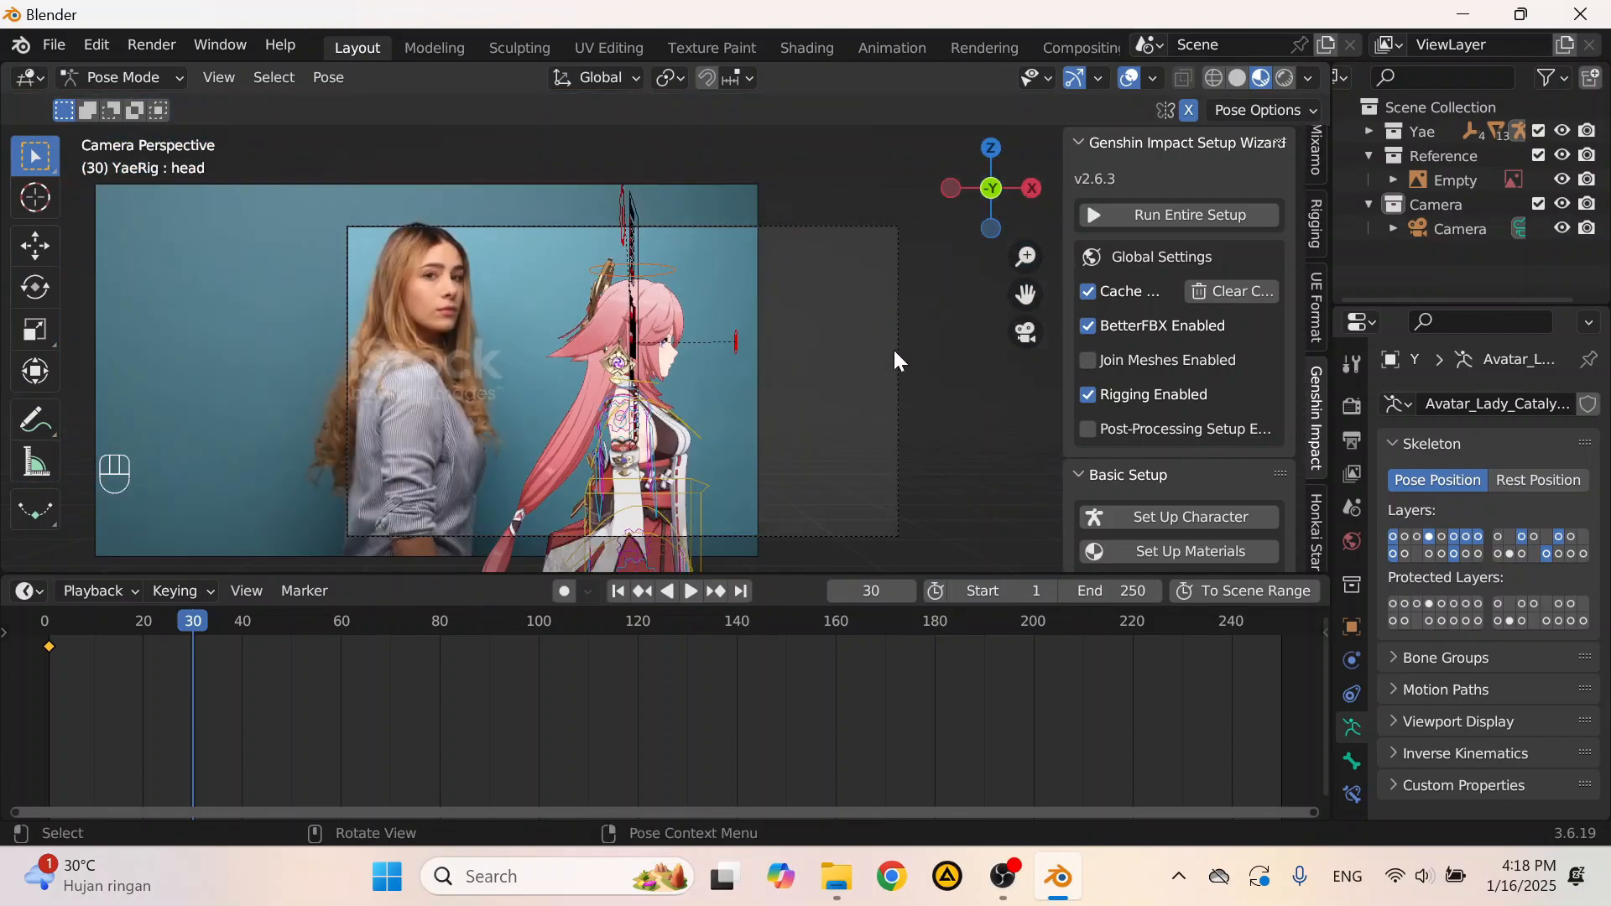
Step: Try to rotate the head bone about the global Z axis toward the camera
{"action": "key", "text": "r"}
{"action": "key", "text": "z"}
{"action": "left_click", "coordinate": [898, 387]}
{"action": "scroll", "coordinate": [898, 388], "scroll_direction": "up", "scroll_amount": 2}
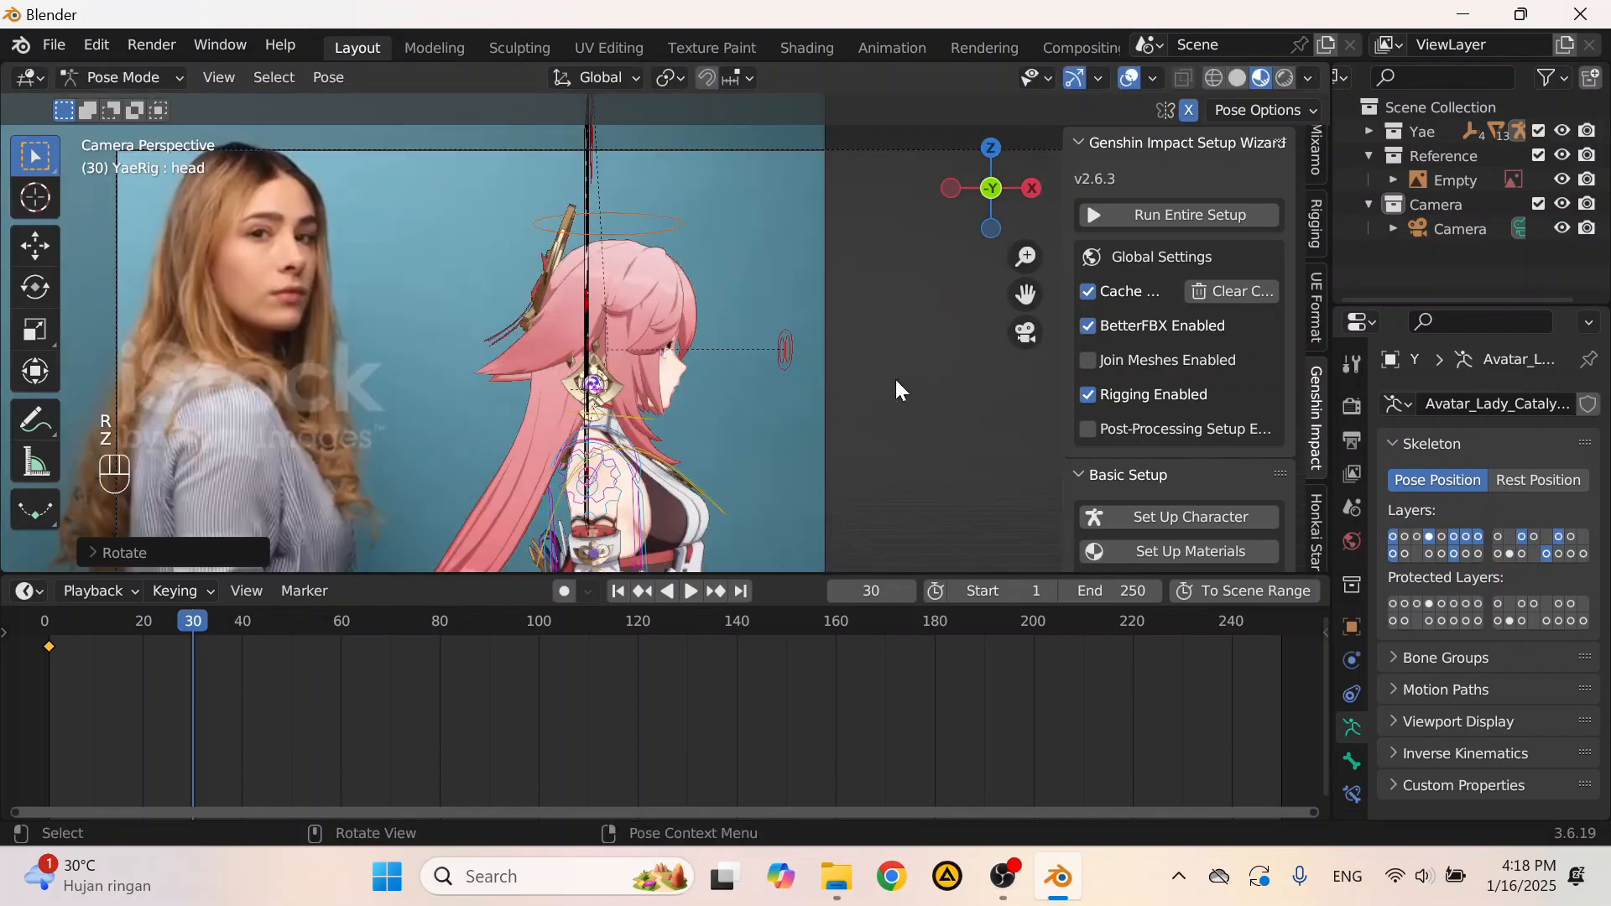
{"action": "key", "text": "ctrl+z"}
{"action": "key", "text": "r"}
{"action": "key", "text": "z"}
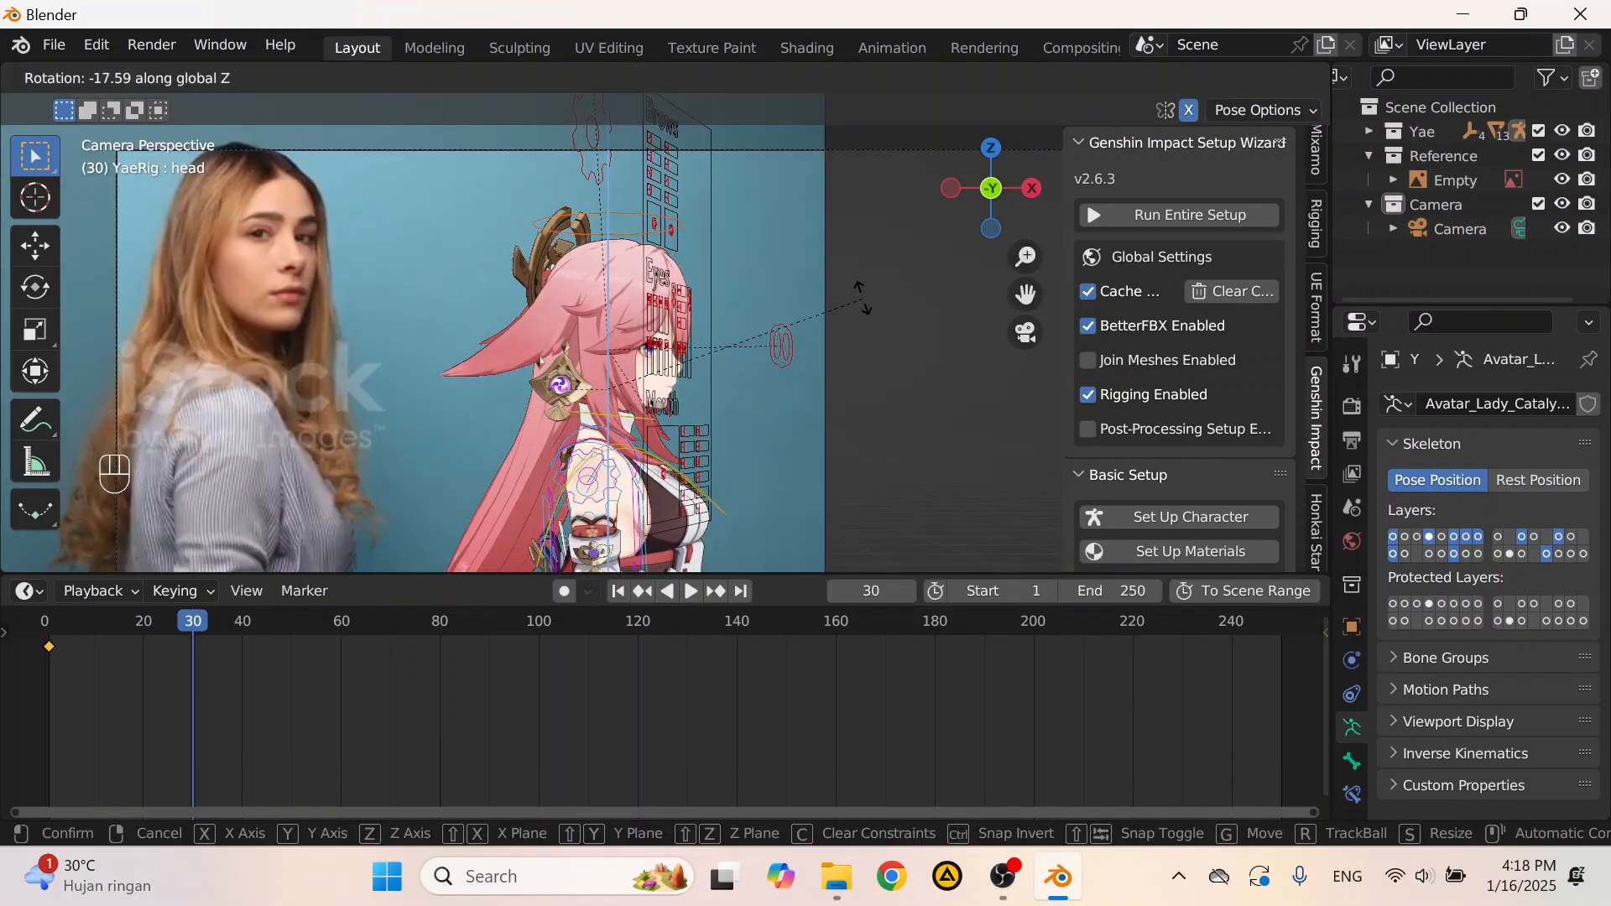
{"action": "left_click", "coordinate": [831, 277]}
{"action": "key", "text": "ctrl+z"}
{"action": "scroll", "coordinate": [662, 409], "scroll_direction": "up", "scroll_amount": 3}
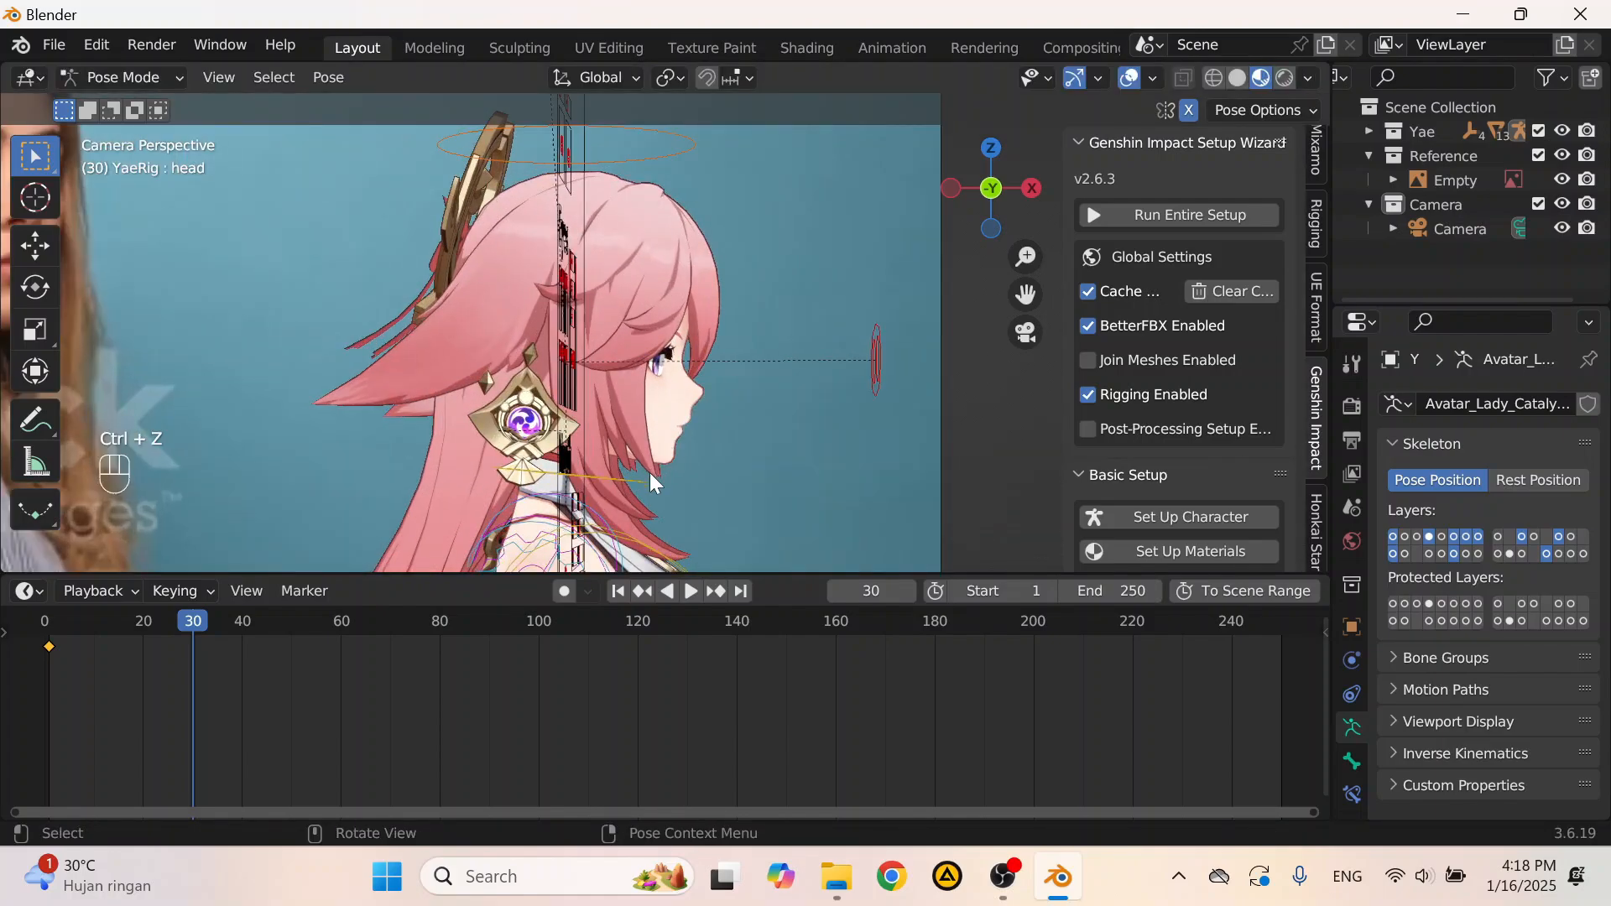
Step: Clear the neck bone's rotation and rotate it about the global Z axis toward the camera
{"action": "left_click", "coordinate": [647, 476]}
{"action": "key", "text": "alt+r"}
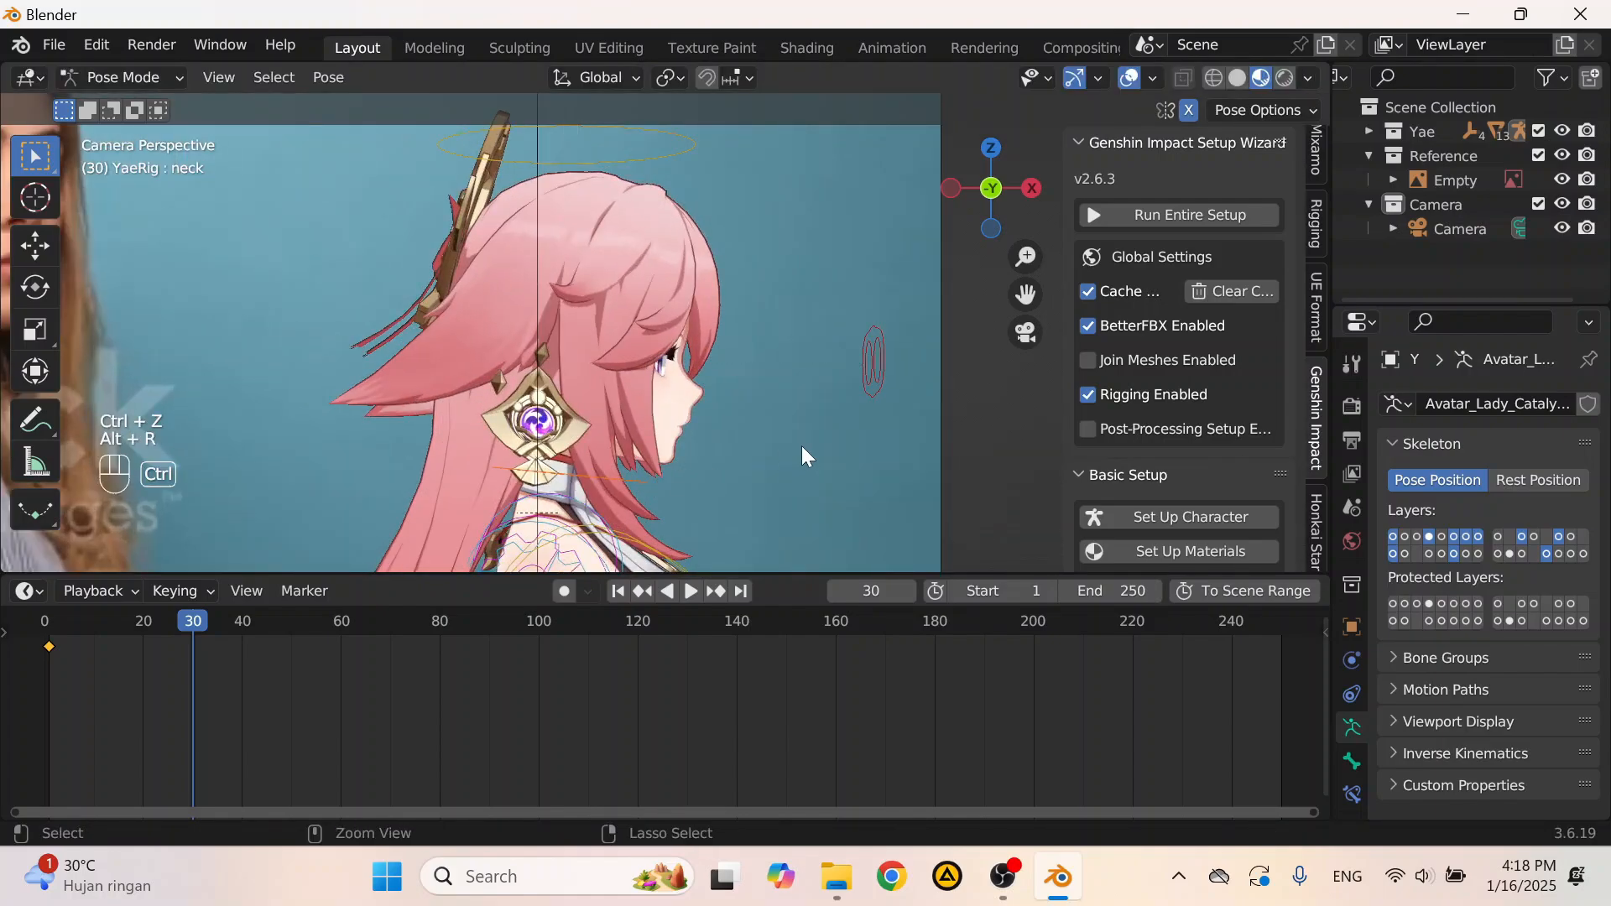
{"action": "key", "text": "ctrl+z"}
{"action": "key", "text": "alt+r"}
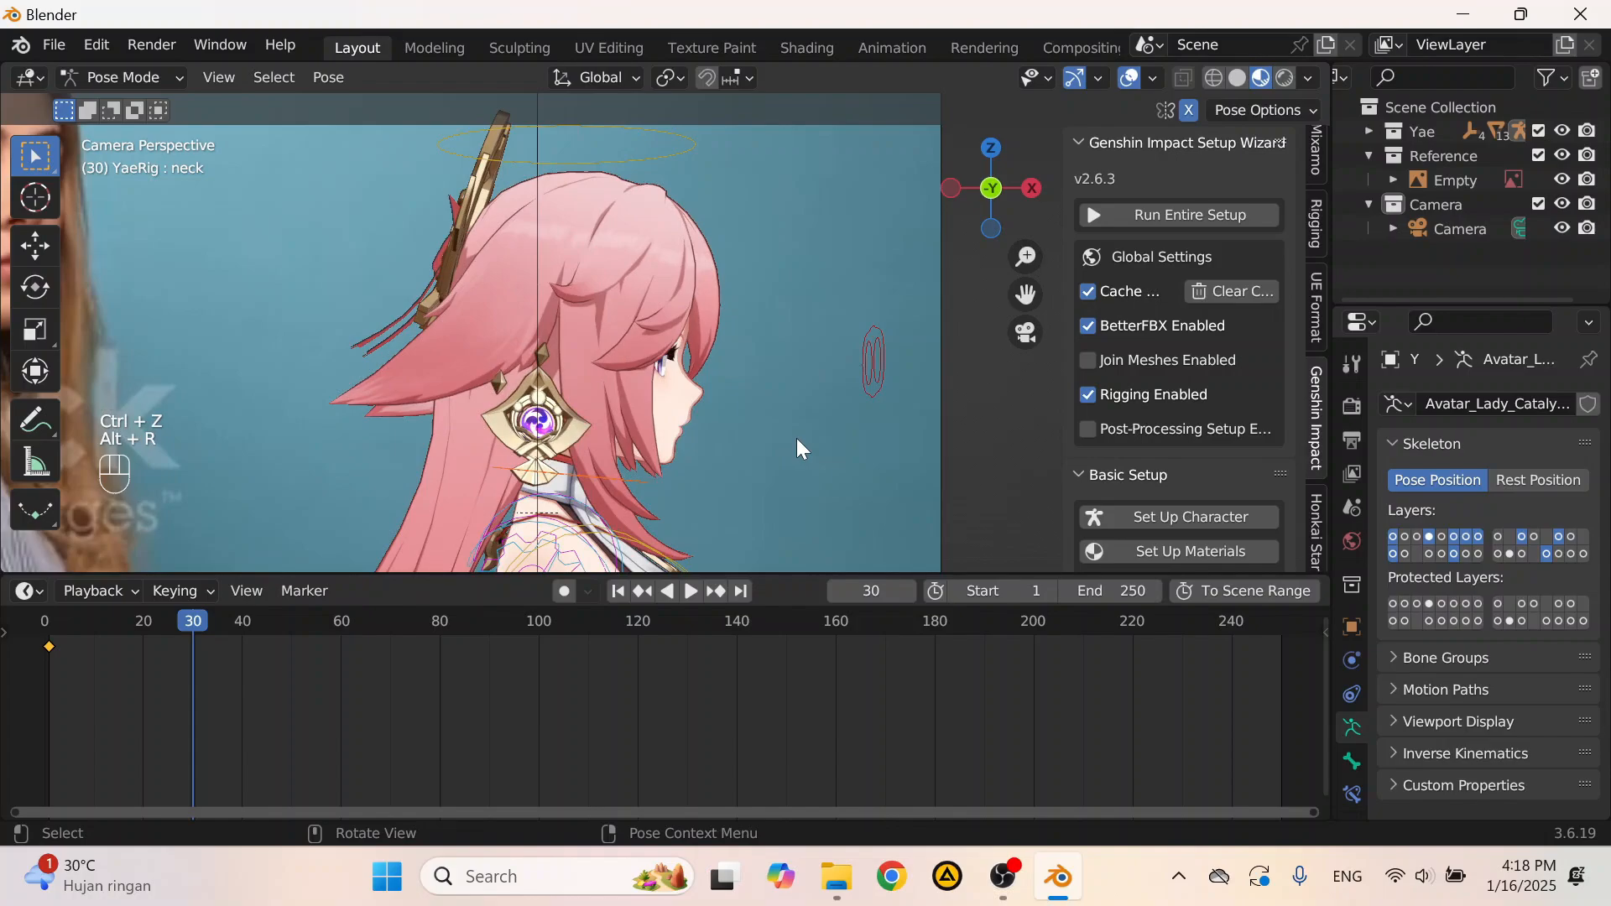
{"action": "key", "text": "r"}
{"action": "key", "text": "z"}
{"action": "key", "text": "z"}
{"action": "key", "text": "z"}
{"action": "key", "text": "z"}
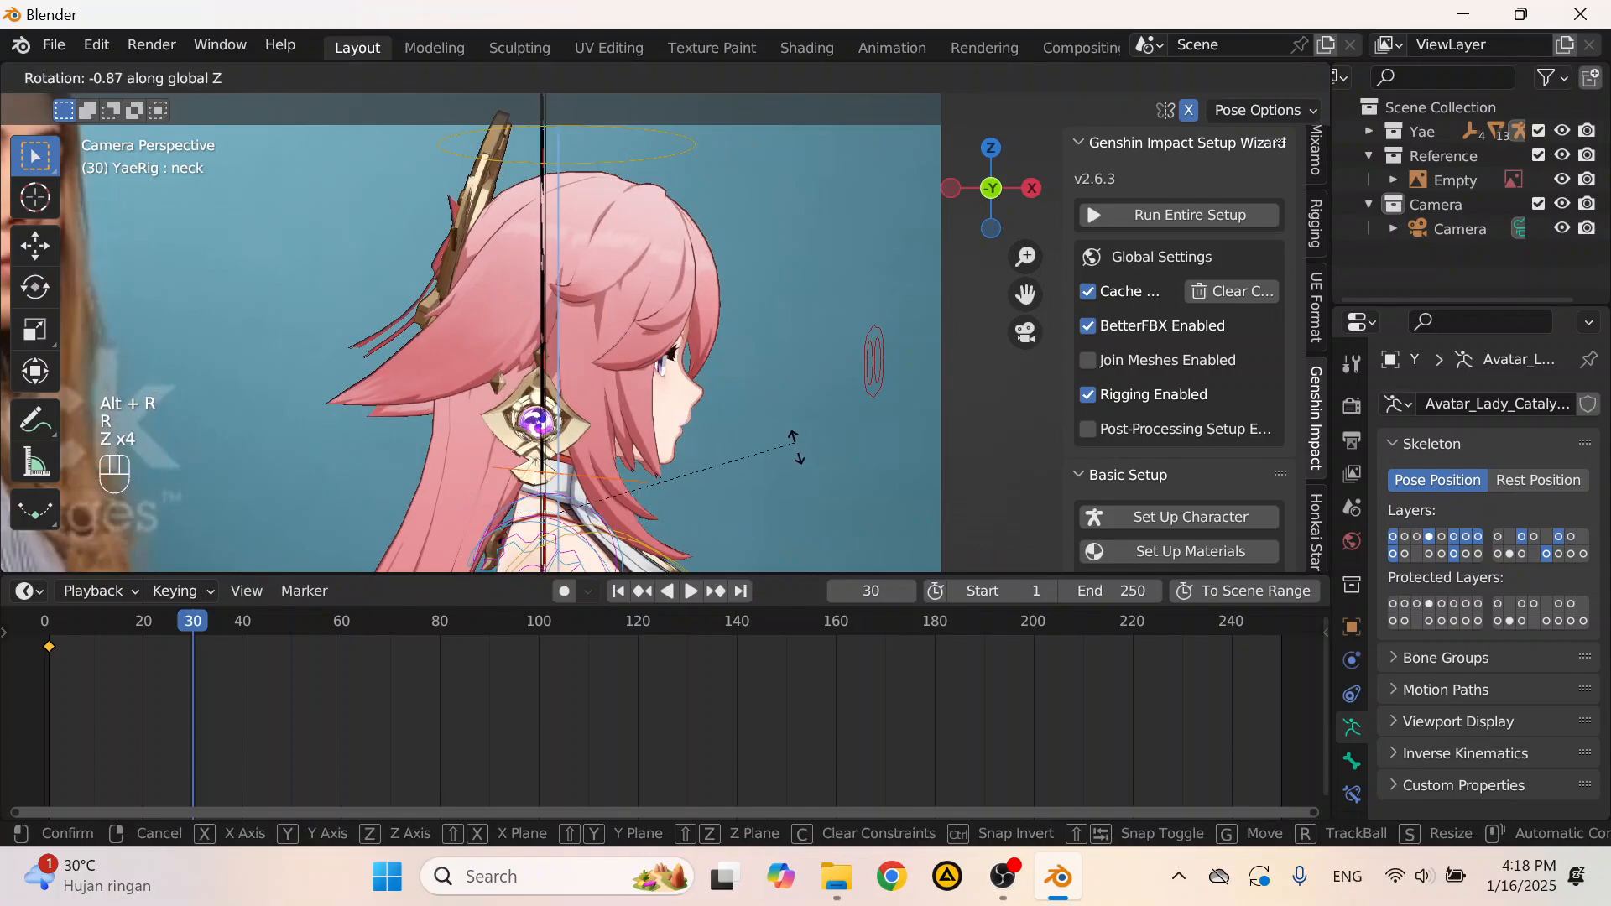
{"action": "left_click", "coordinate": [792, 507]}
Step: Select the head bone and rotate it about -30° around the global Z axis toward the camera
{"action": "middle_click_drag", "start_coordinate": [792, 507], "coordinate": [669, 411], "text": "shift"}
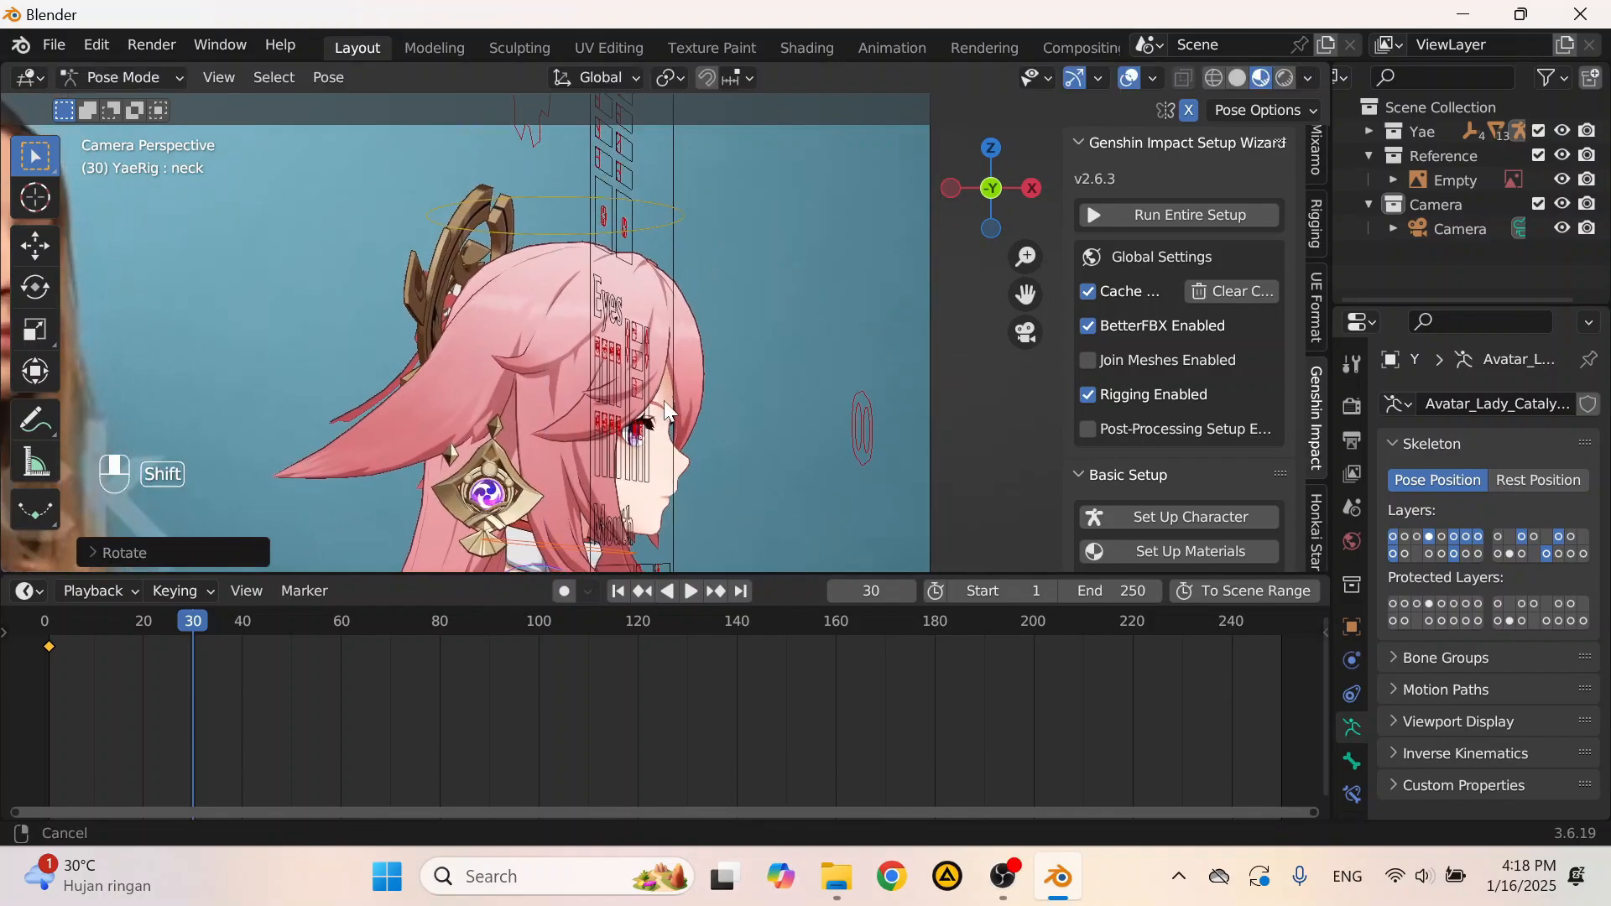
{"action": "left_click", "coordinate": [536, 198]}
{"action": "scroll", "coordinate": [747, 281], "scroll_direction": "down", "scroll_amount": 2}
{"action": "key", "text": "r"}
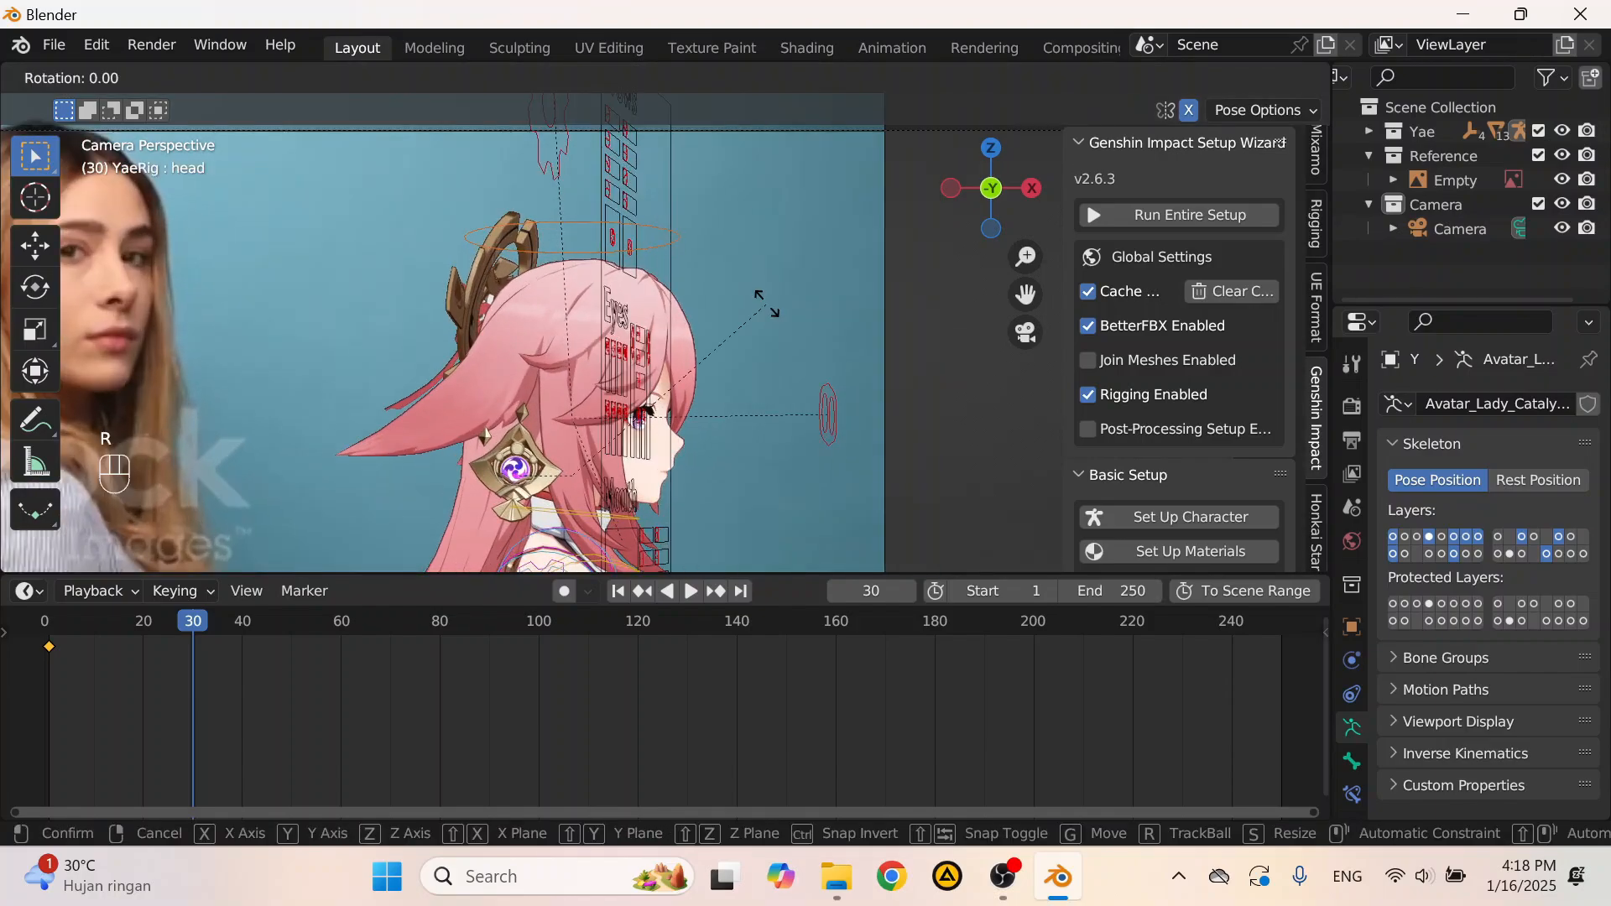
{"action": "key", "text": "z"}
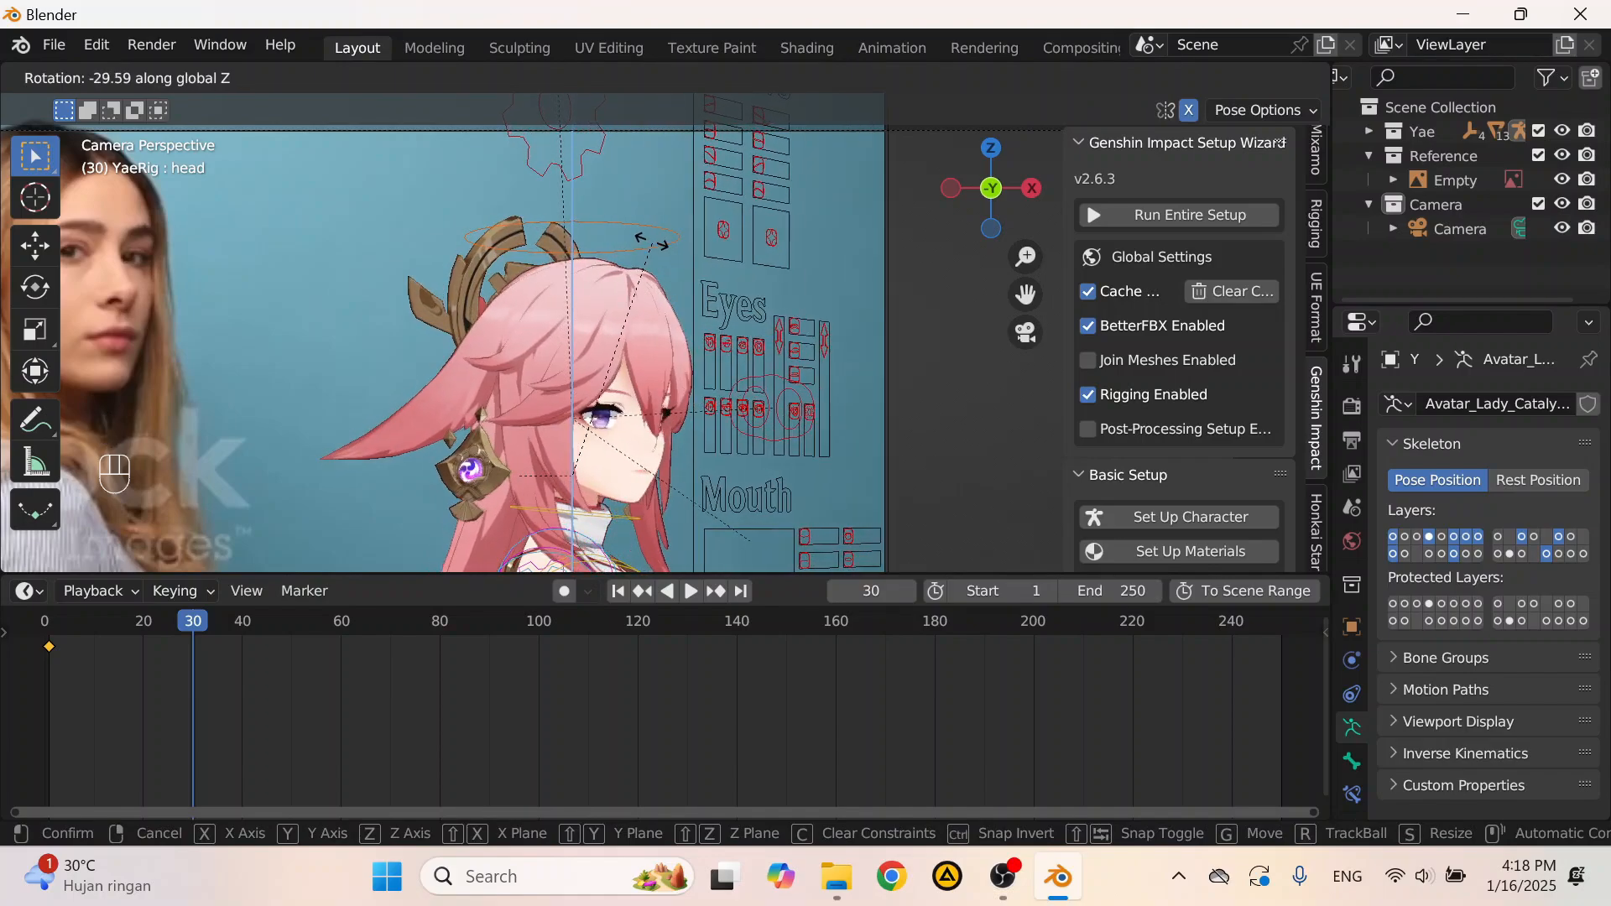
{"action": "left_click", "coordinate": [631, 369]}
{"action": "scroll", "coordinate": [631, 370], "scroll_direction": "down", "scroll_amount": 2}
{"action": "scroll", "coordinate": [631, 370], "scroll_direction": "down", "scroll_amount": 1}
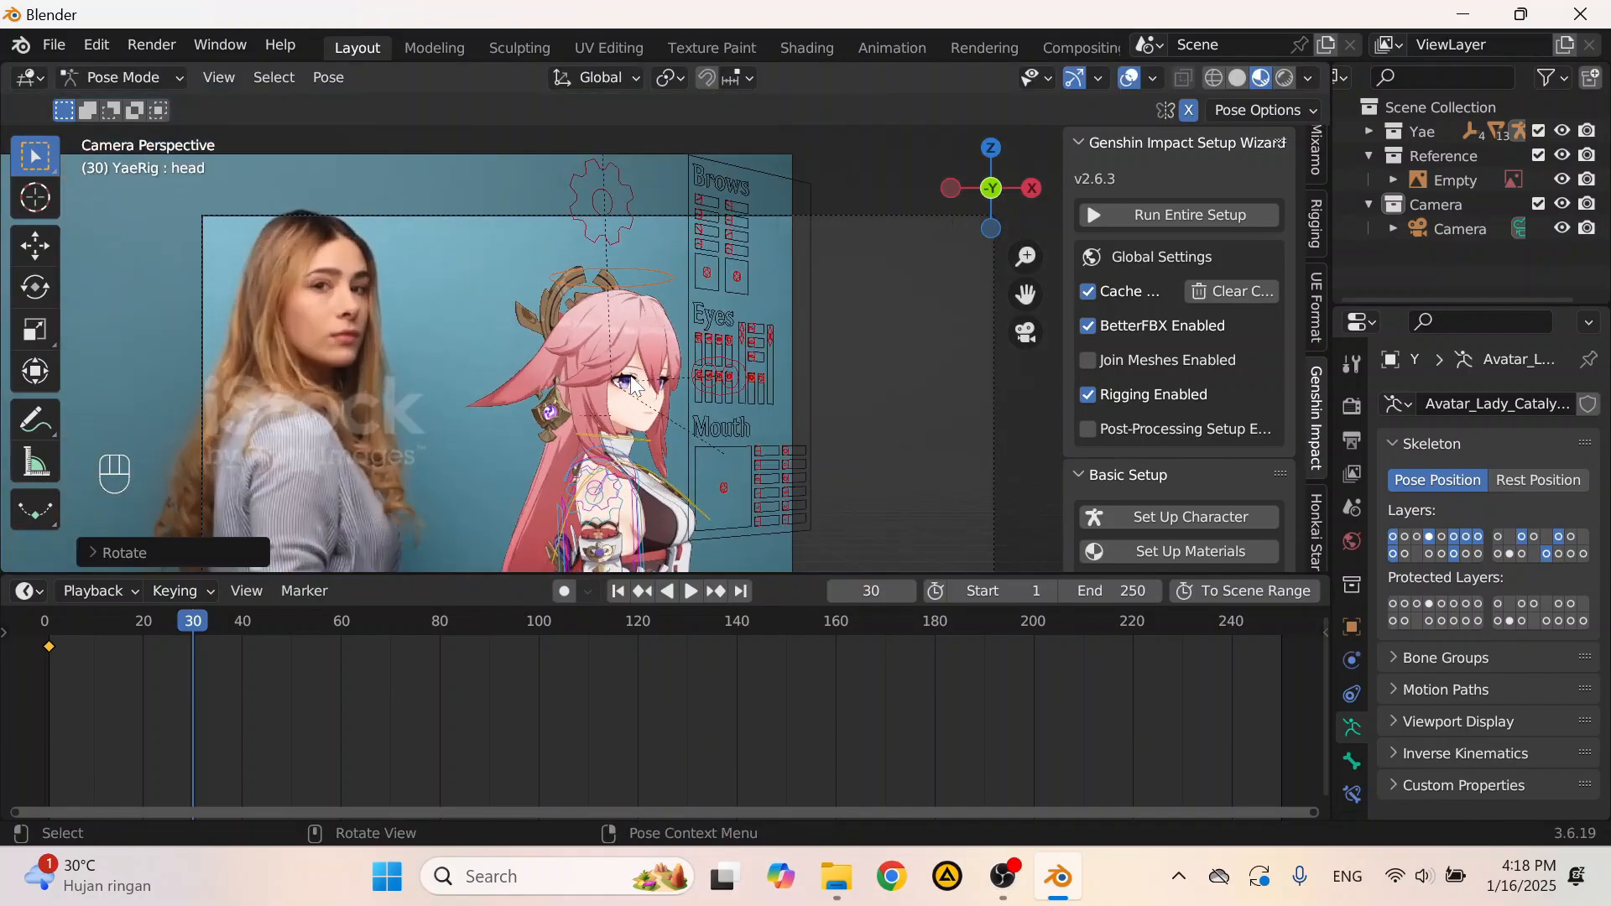
Step: Move the eyetrack bone about 0.027 m along negative X so the eyes look toward the camera
{"action": "scroll", "coordinate": [638, 403], "scroll_direction": "up", "scroll_amount": 6}
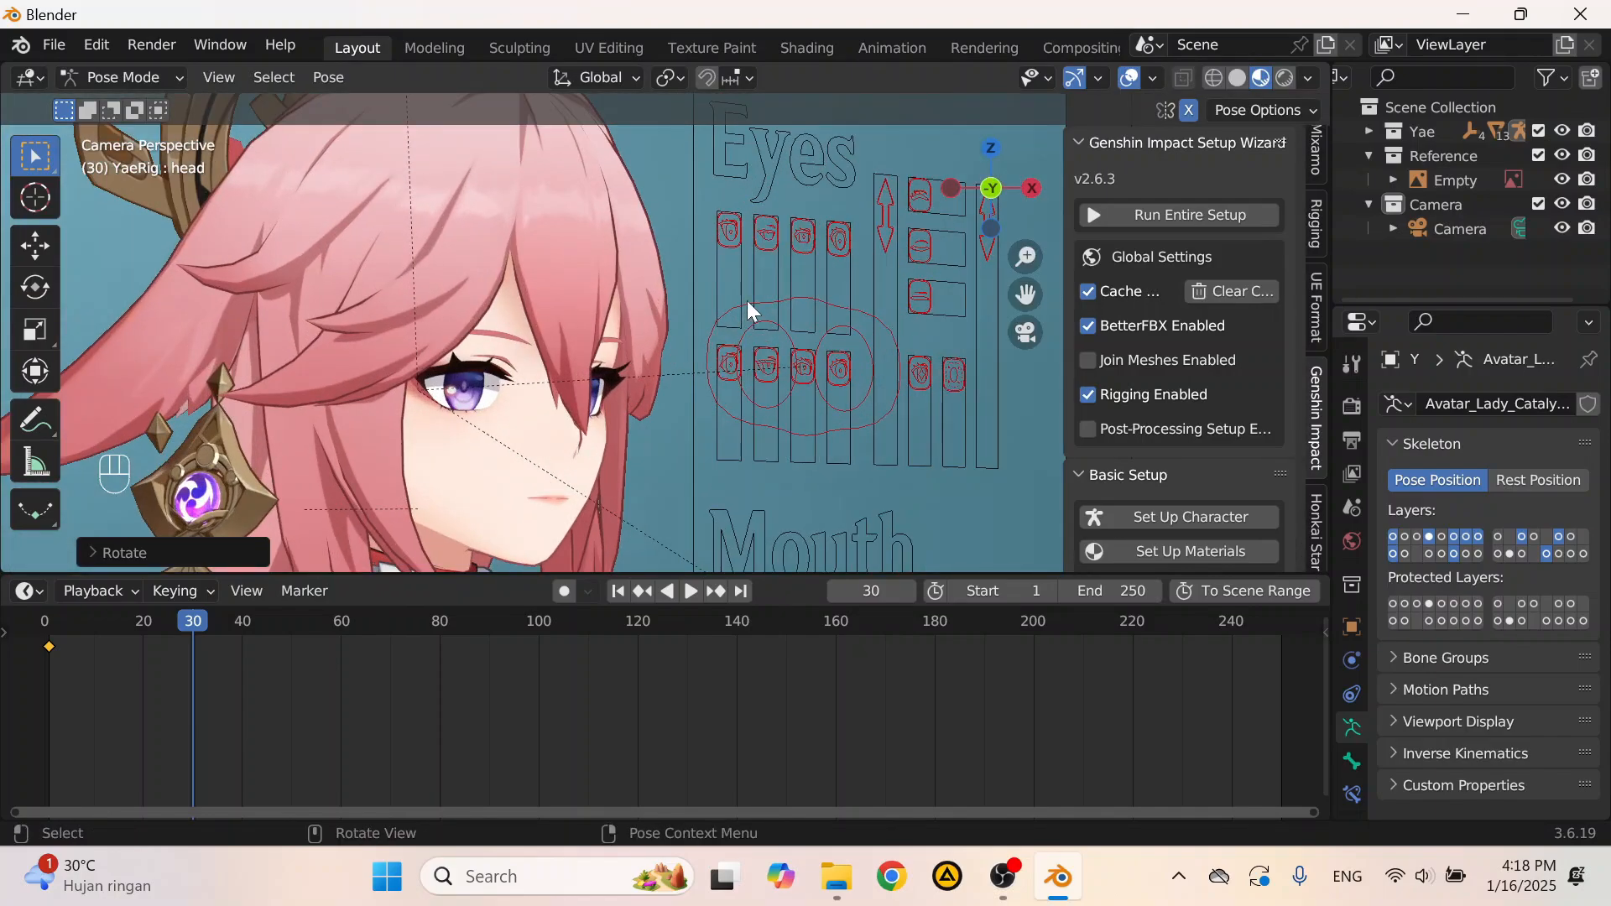
{"action": "left_click", "coordinate": [750, 312]}
{"action": "key", "text": "g"}
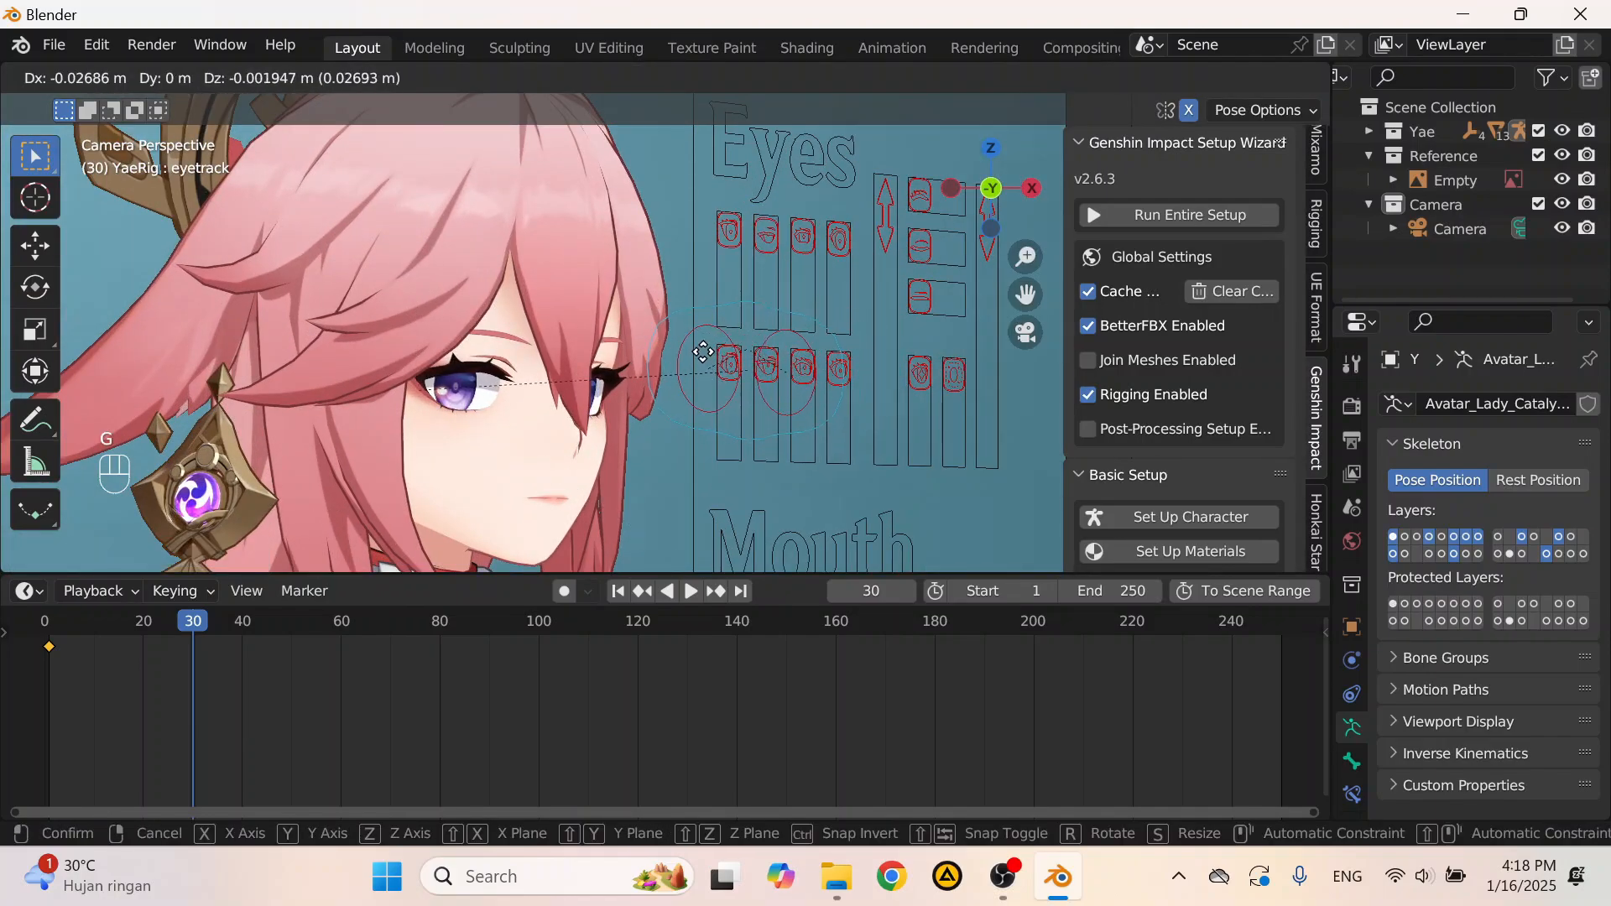
{"action": "left_click", "coordinate": [703, 351]}
{"action": "scroll", "coordinate": [638, 356], "scroll_direction": "down", "scroll_amount": 6}
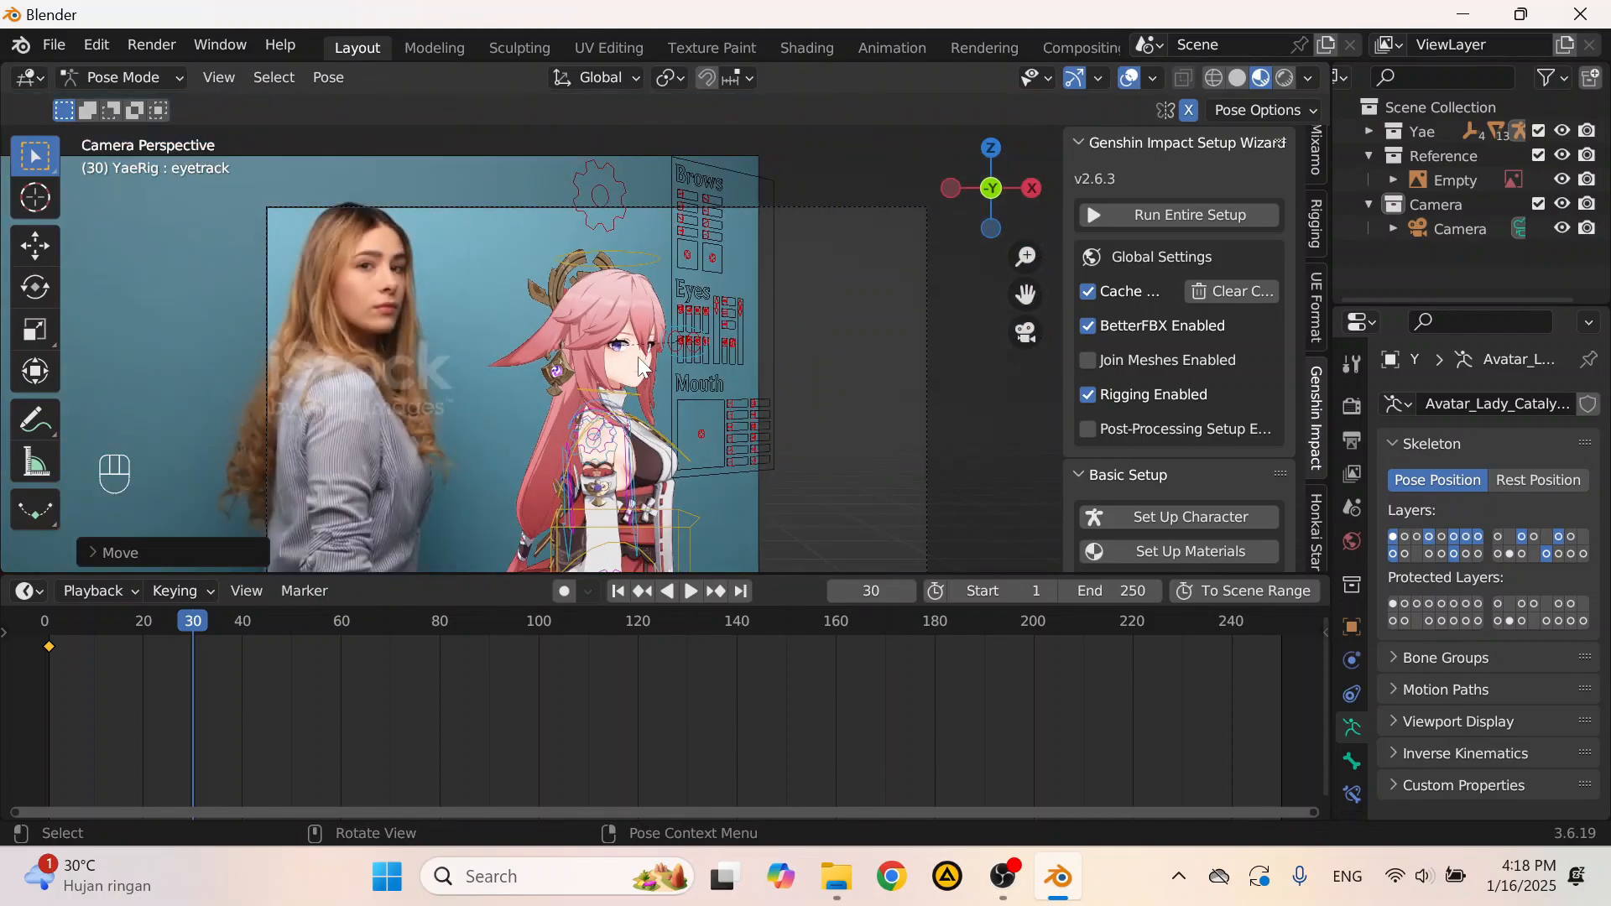
{"action": "scroll", "coordinate": [643, 359], "scroll_direction": "up", "scroll_amount": 5}
{"action": "scroll", "coordinate": [666, 364], "scroll_direction": "down", "scroll_amount": 4}
{"action": "middle_click_drag", "start_coordinate": [683, 403], "coordinate": [720, 326], "text": "shift"}
{"action": "scroll", "coordinate": [690, 318], "scroll_direction": "up", "scroll_amount": 4}
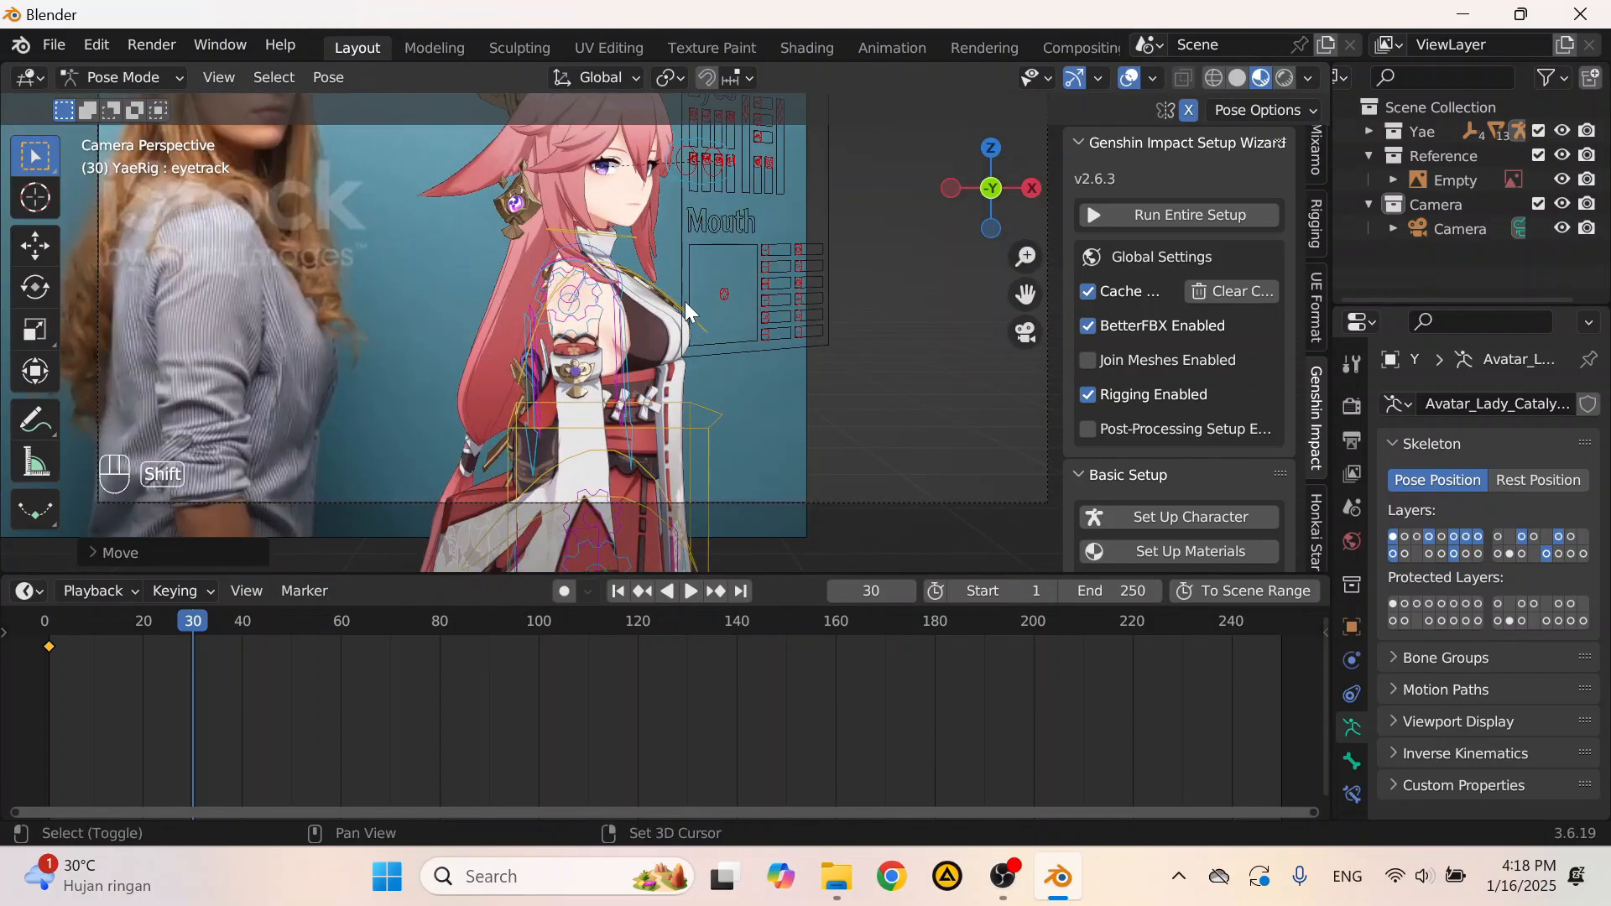
Step: Select all bones of the rig and insert a keyframe for the pose at frame 30
{"action": "key", "text": "a"}
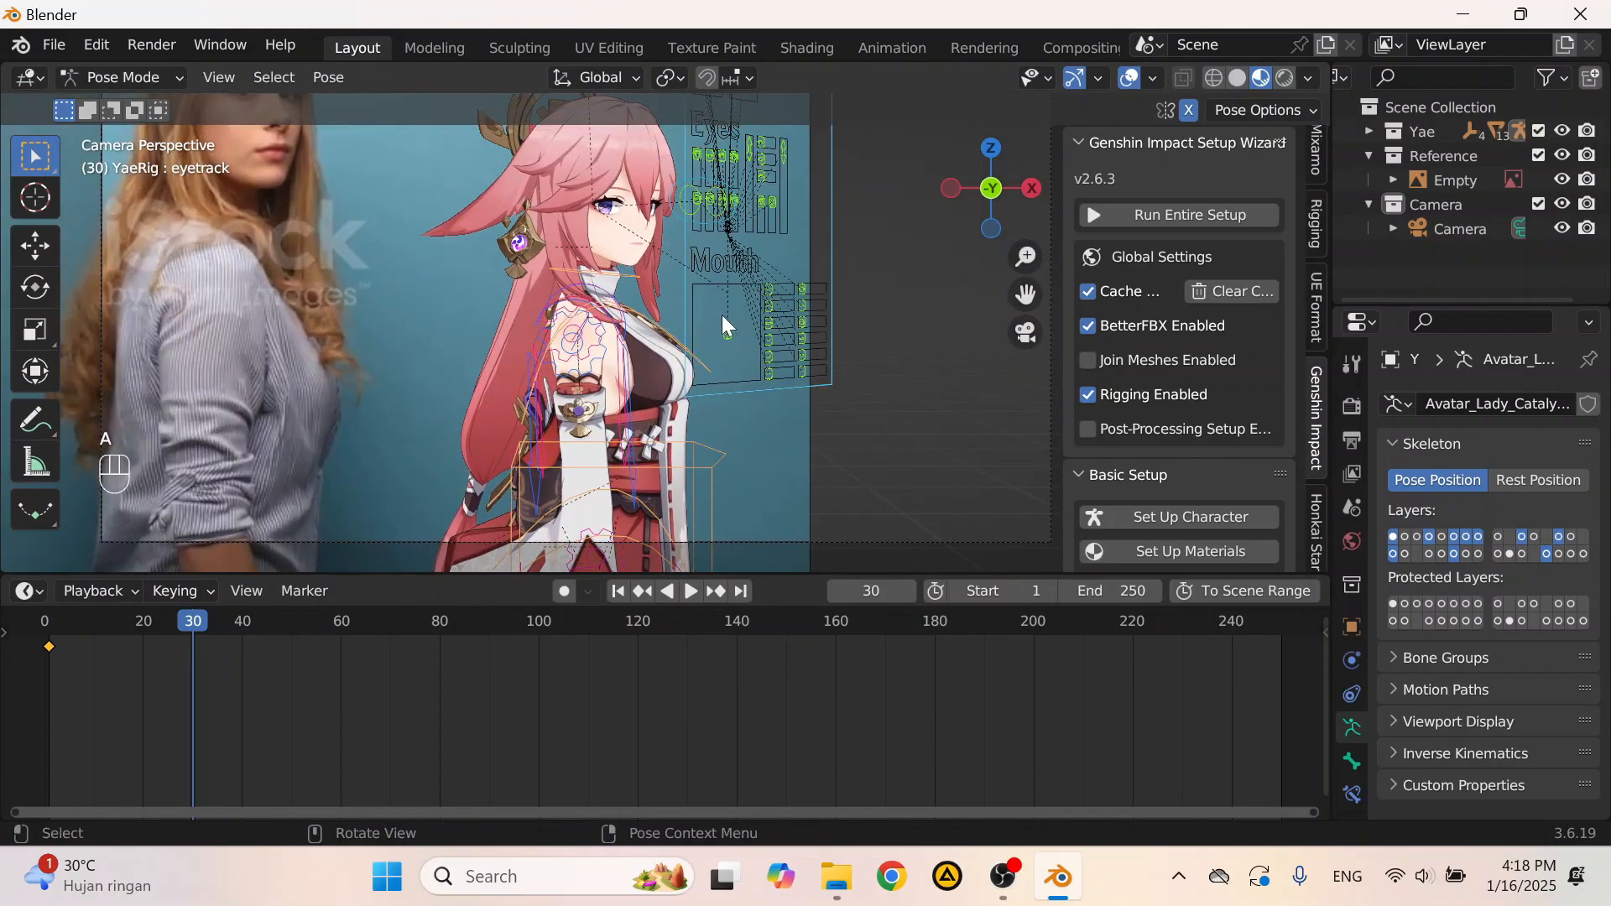
{"action": "key", "text": "i"}
{"action": "left_click", "coordinate": [725, 315]}
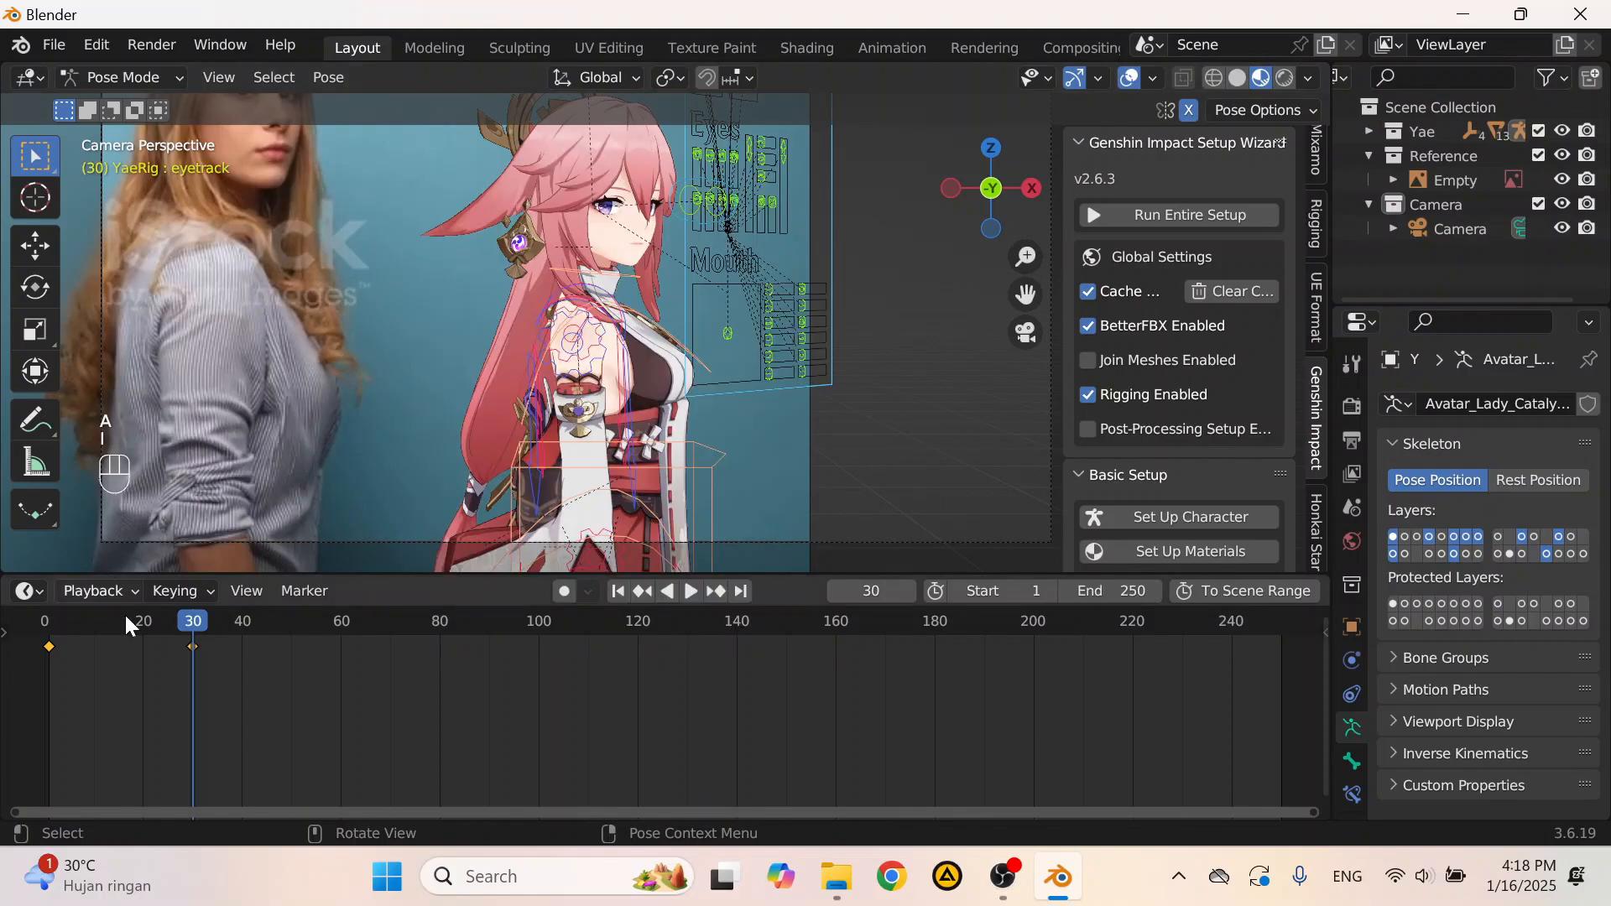
Step: Play the animation, stop it and set the current frame to 60
{"action": "key", "text": "space"}
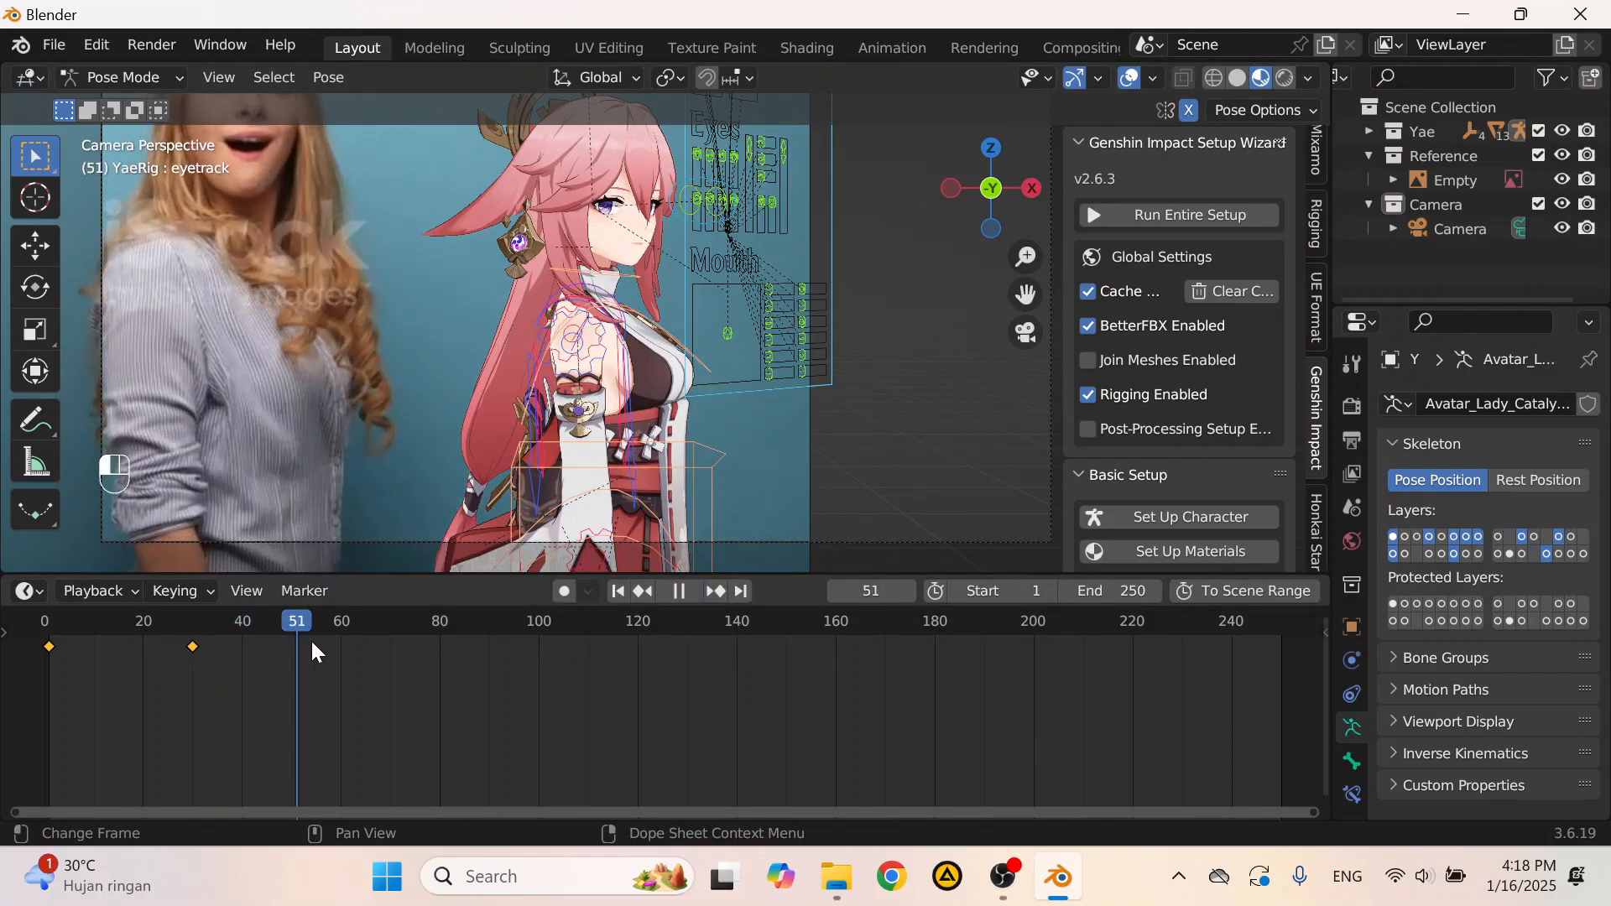
{"action": "left_click_drag", "start_coordinate": [389, 647], "coordinate": [344, 651]}
{"action": "key", "text": "space"}
{"action": "scroll", "coordinate": [612, 339], "scroll_direction": "down", "scroll_amount": 3}
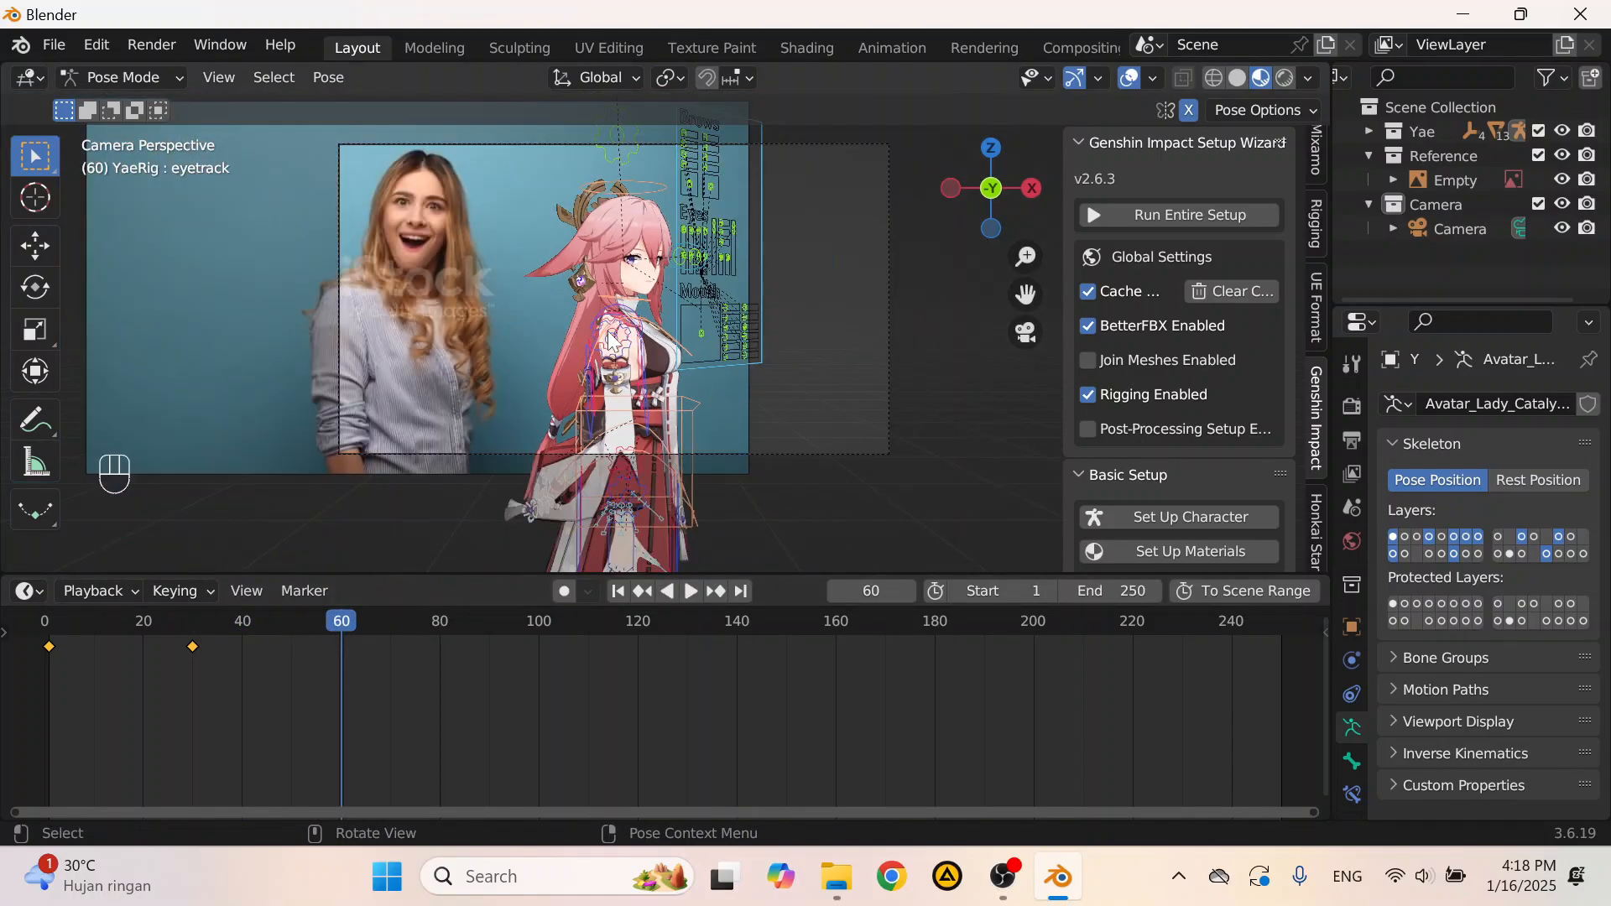
Step: Select the root.002 control at the character's feet
{"action": "scroll", "coordinate": [613, 340], "scroll_direction": "down", "scroll_amount": 5}
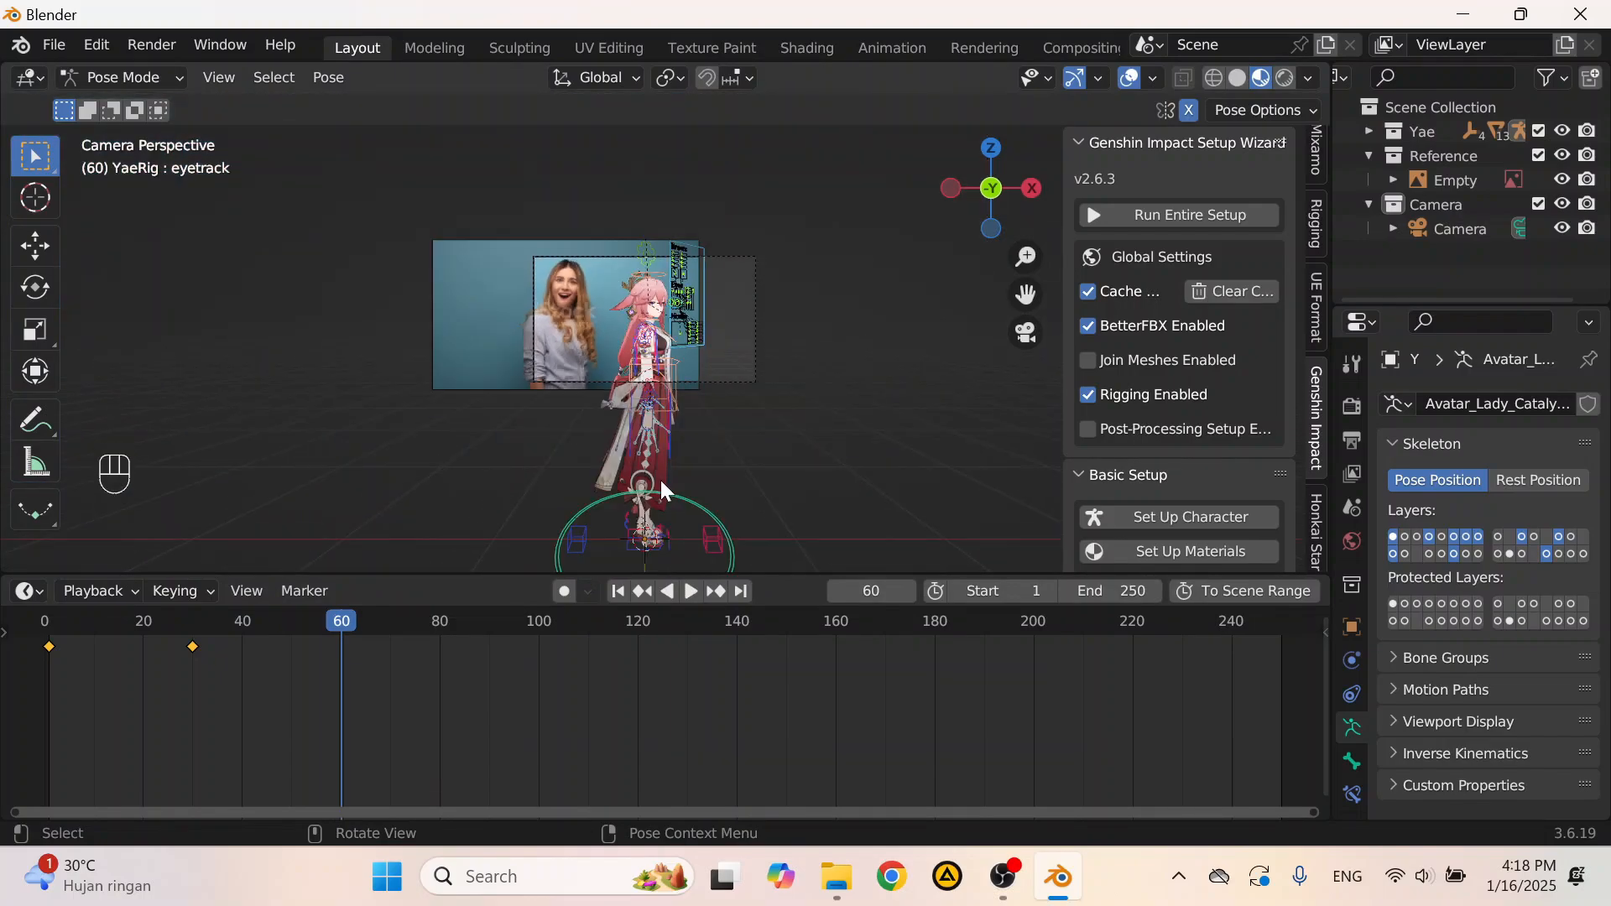
{"action": "left_click", "coordinate": [666, 489]}
{"action": "scroll", "coordinate": [666, 488], "scroll_direction": "up", "scroll_amount": 5}
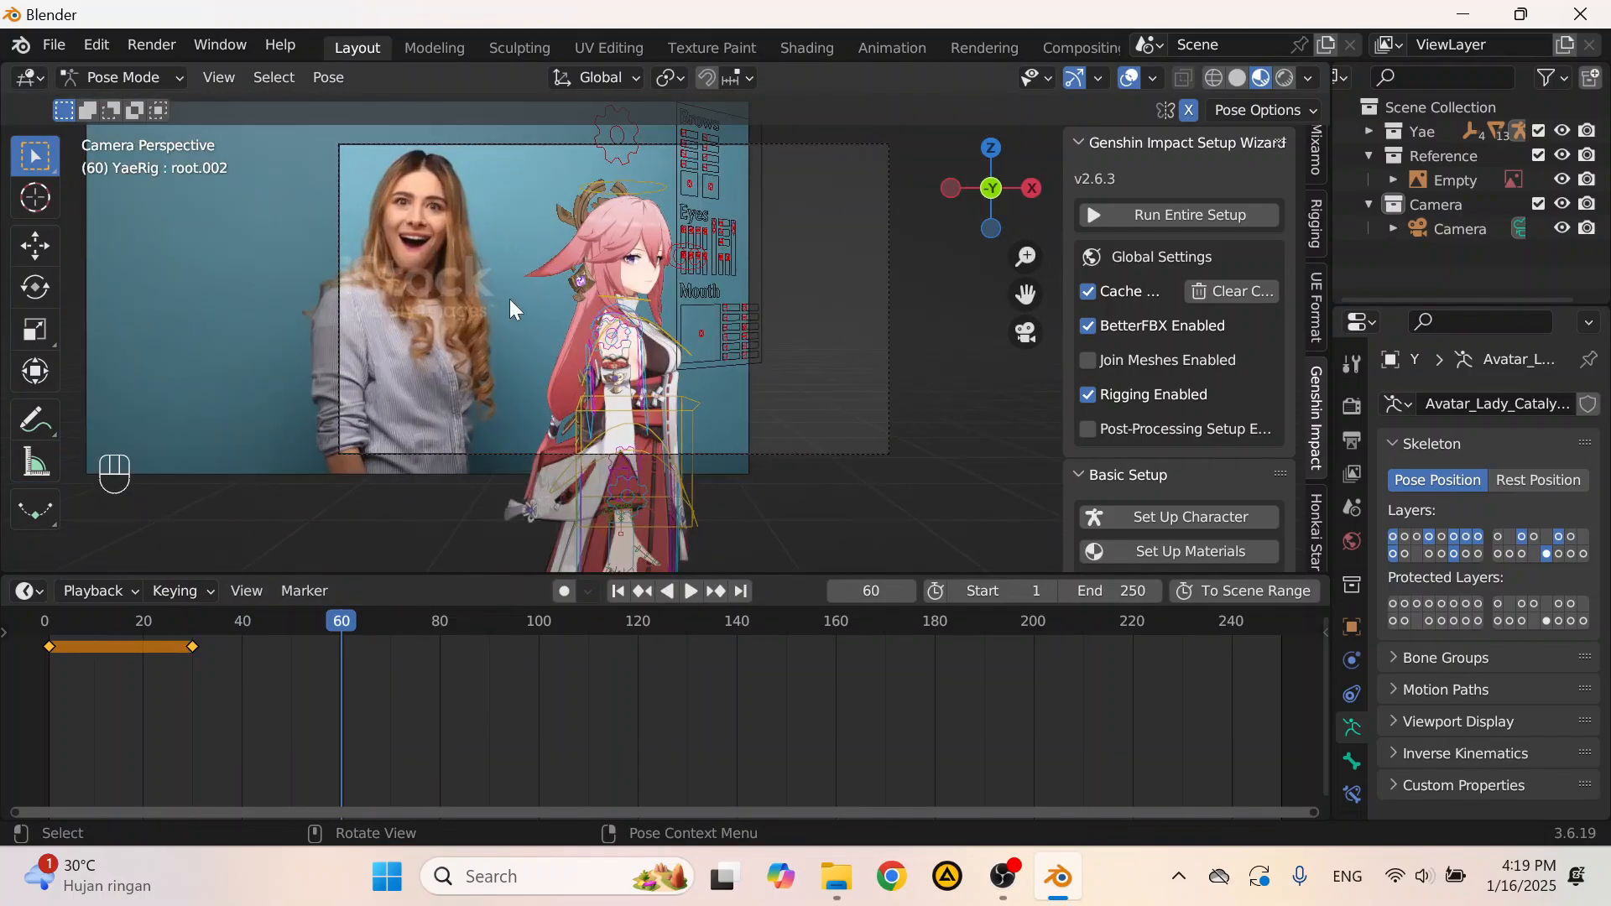
{"action": "scroll", "coordinate": [663, 235], "scroll_direction": "down", "scroll_amount": 2}
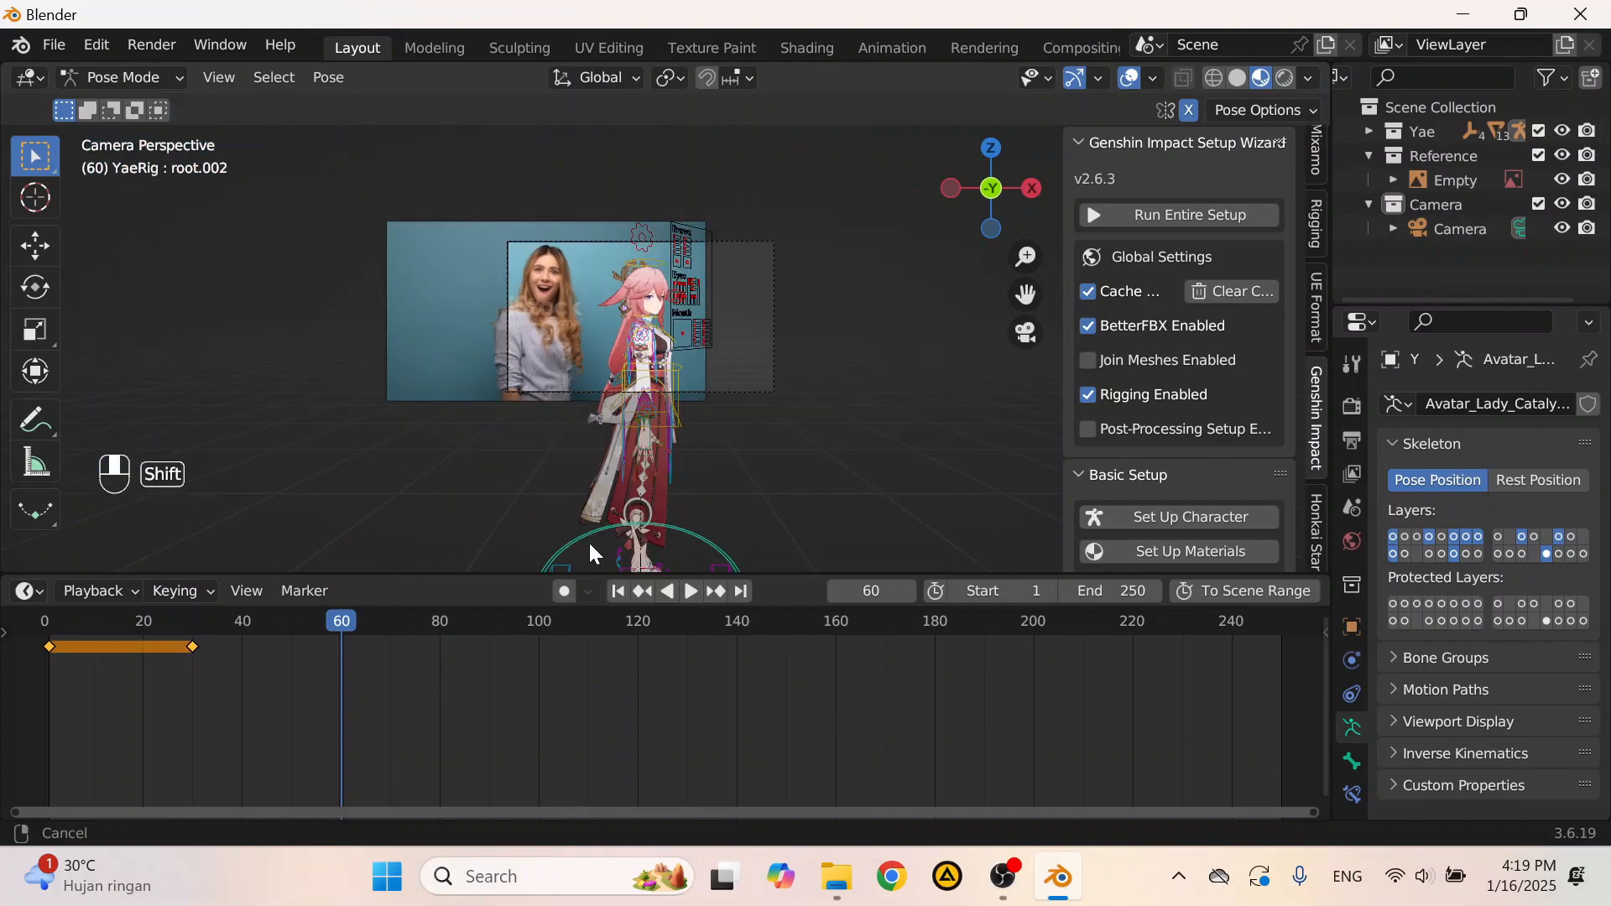
{"action": "middle_click_drag", "start_coordinate": [636, 521], "coordinate": [639, 473], "text": "shift"}
{"action": "scroll", "coordinate": [667, 470], "scroll_direction": "down", "scroll_amount": 1}
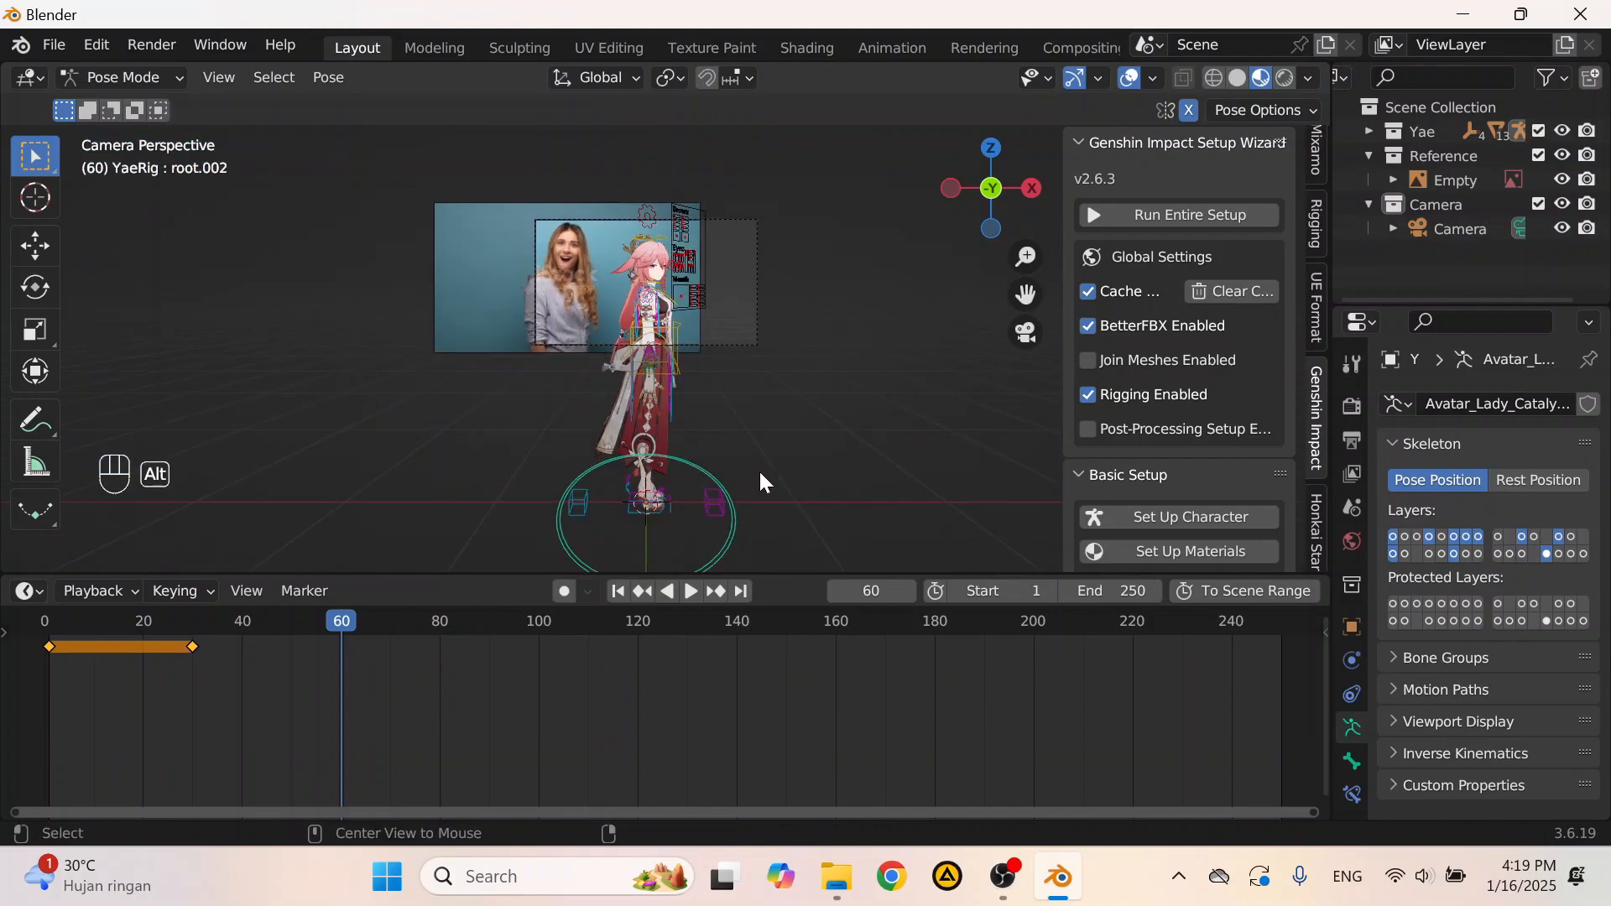
Step: Try clearing the rotation of the root.002 control
{"action": "key", "text": "alt+r"}
{"action": "scroll", "coordinate": [758, 470], "scroll_direction": "up", "scroll_amount": 3}
{"action": "mouse_move", "coordinate": [651, 361]}
{"action": "middle_mouse_down", "text": "shift"}
{"action": "mouse_move", "coordinate": [650, 454]}
{"action": "mouse_move", "coordinate": [643, 376]}
{"action": "middle_mouse_up", "text": "shift"}
{"action": "scroll", "coordinate": [651, 453], "scroll_direction": "up", "scroll_amount": 1}
{"action": "scroll", "coordinate": [651, 485], "scroll_direction": "down", "scroll_amount": 2}
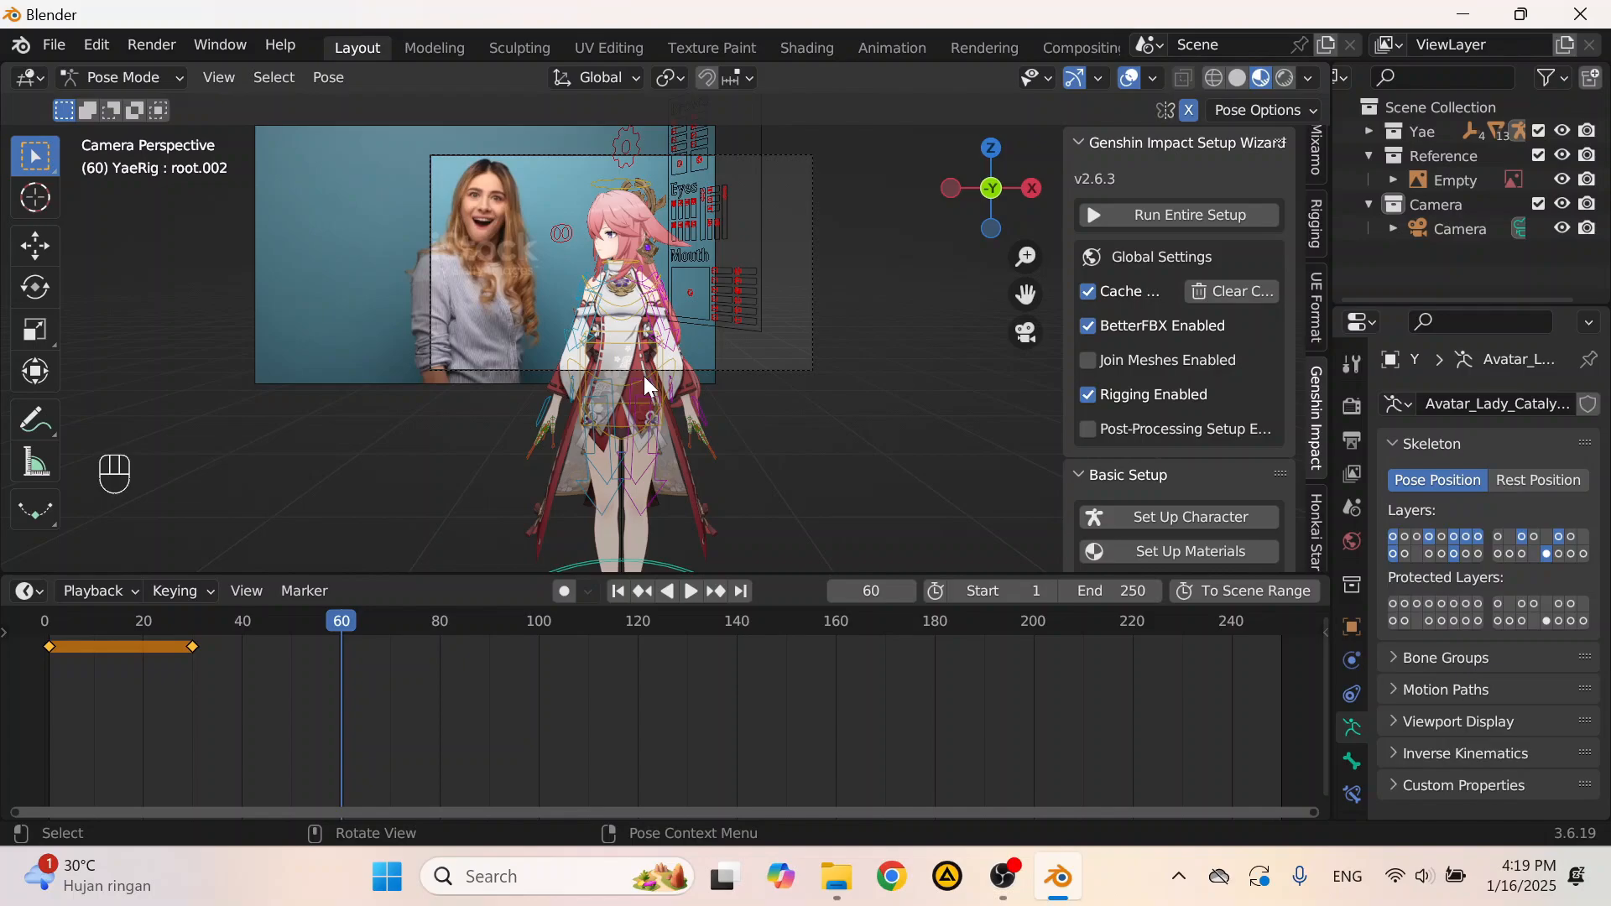
{"action": "key", "text": "ctrl+z"}
{"action": "key", "text": "ctrl+z"}
{"action": "key", "text": "ctrl+z"}
Step: Try rotating the root.002 control freehand by about -40.5° around the global Z axis
{"action": "key", "text": "r"}
{"action": "key", "text": "z"}
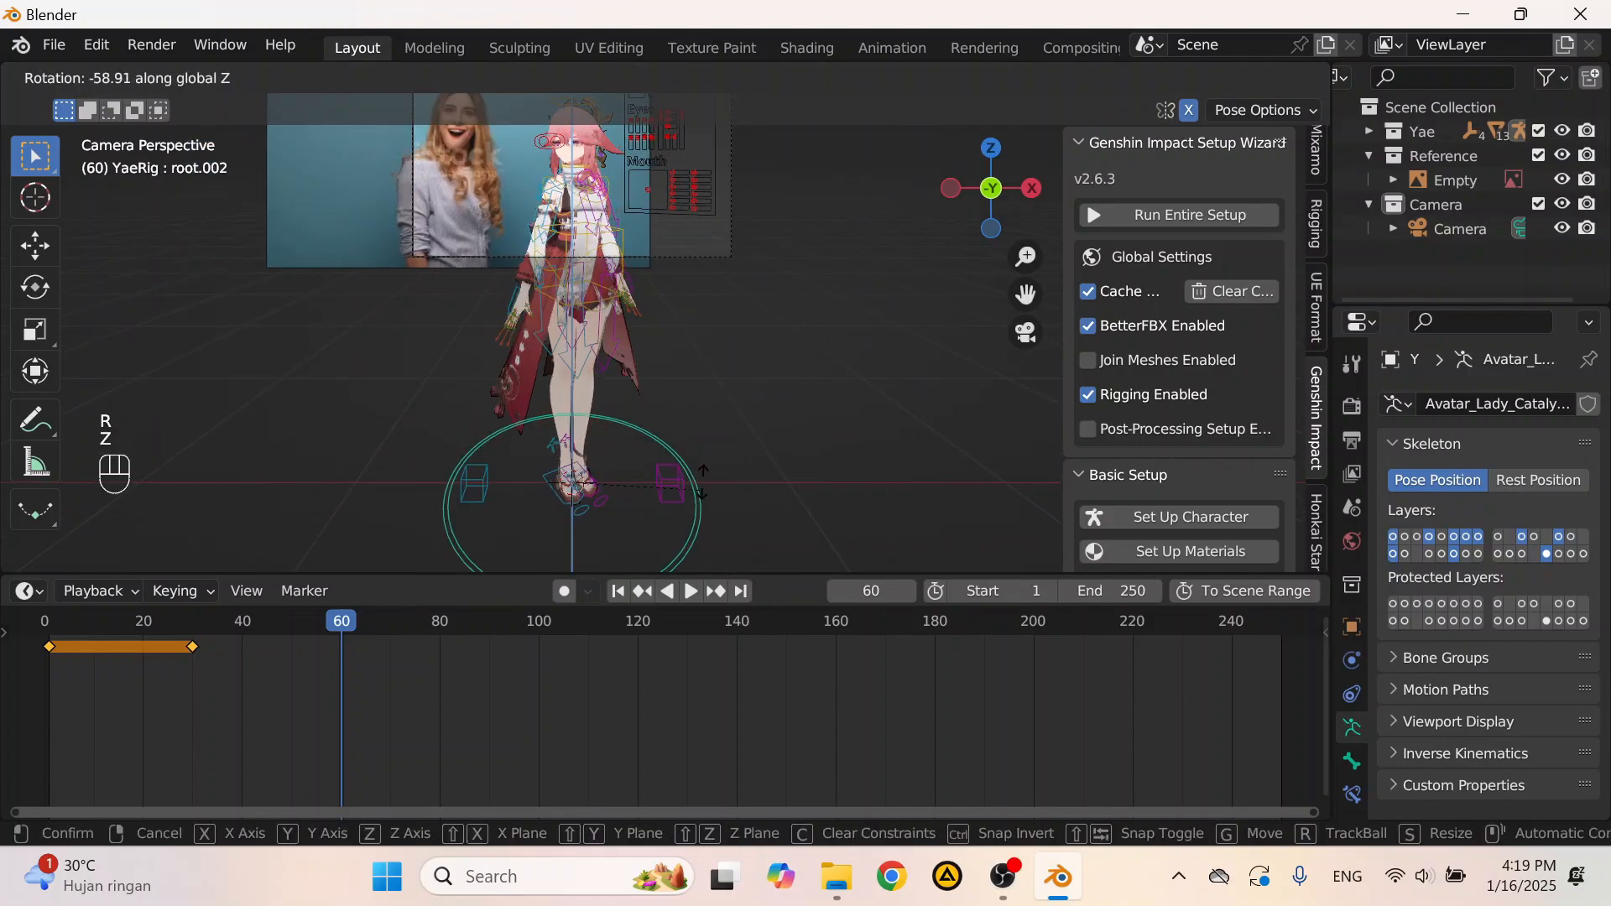
{"action": "left_click", "coordinate": [154, 458]}
{"action": "left_click", "coordinate": [126, 553]}
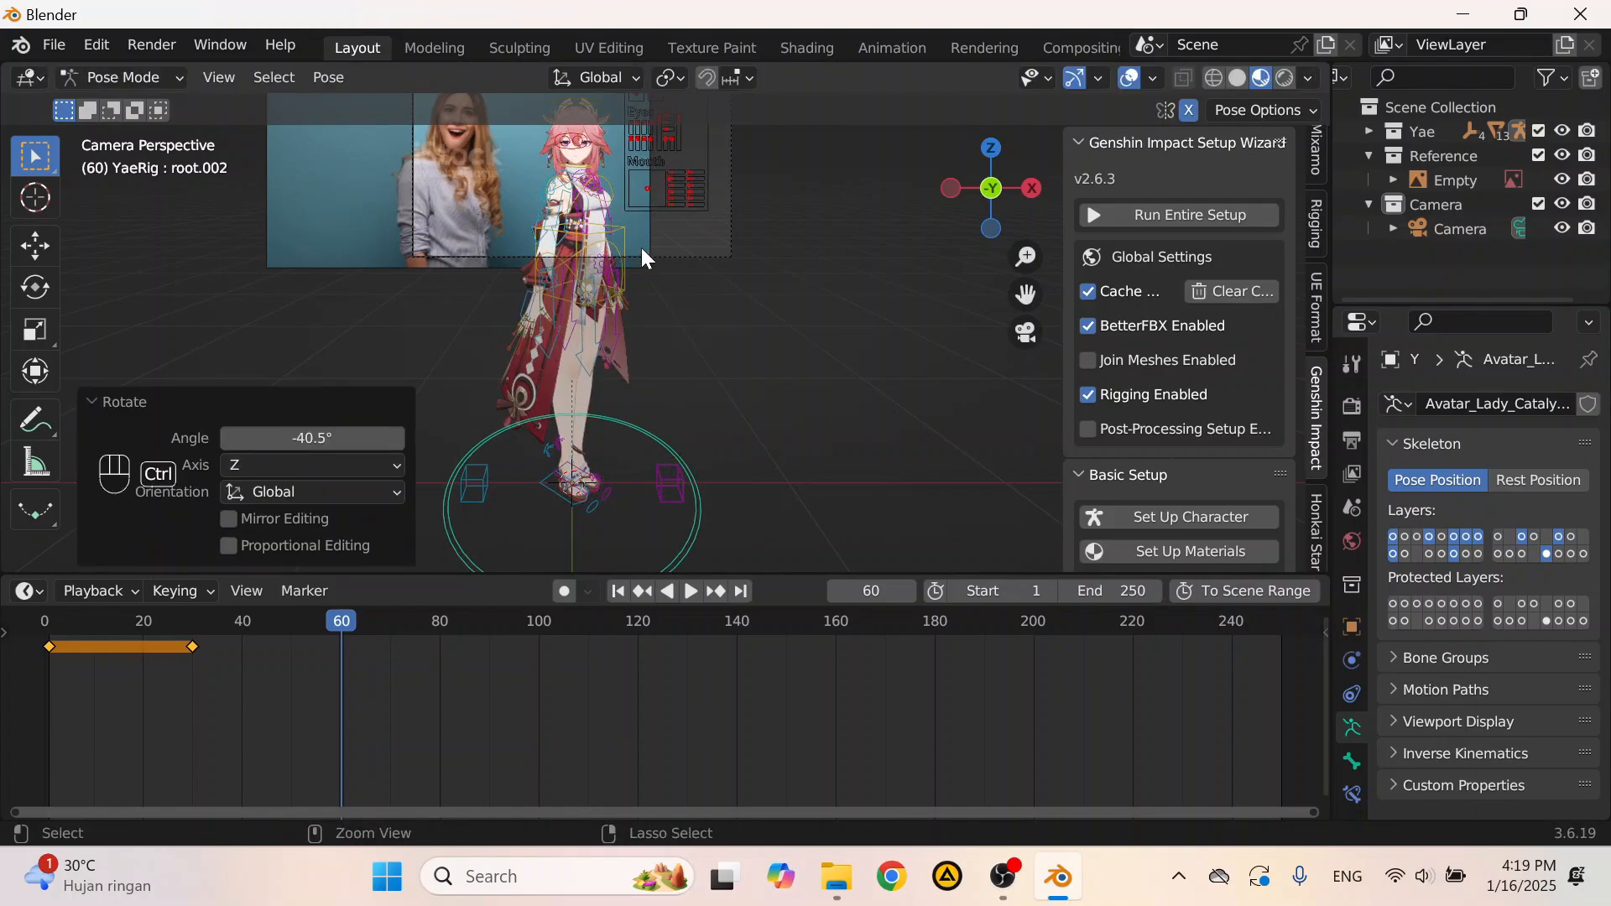
{"action": "key", "text": "ctrl+z"}
Step: Rotate the root.002 control exactly -40° about the global Z axis at frame 60
{"action": "type", "text": "rz"}
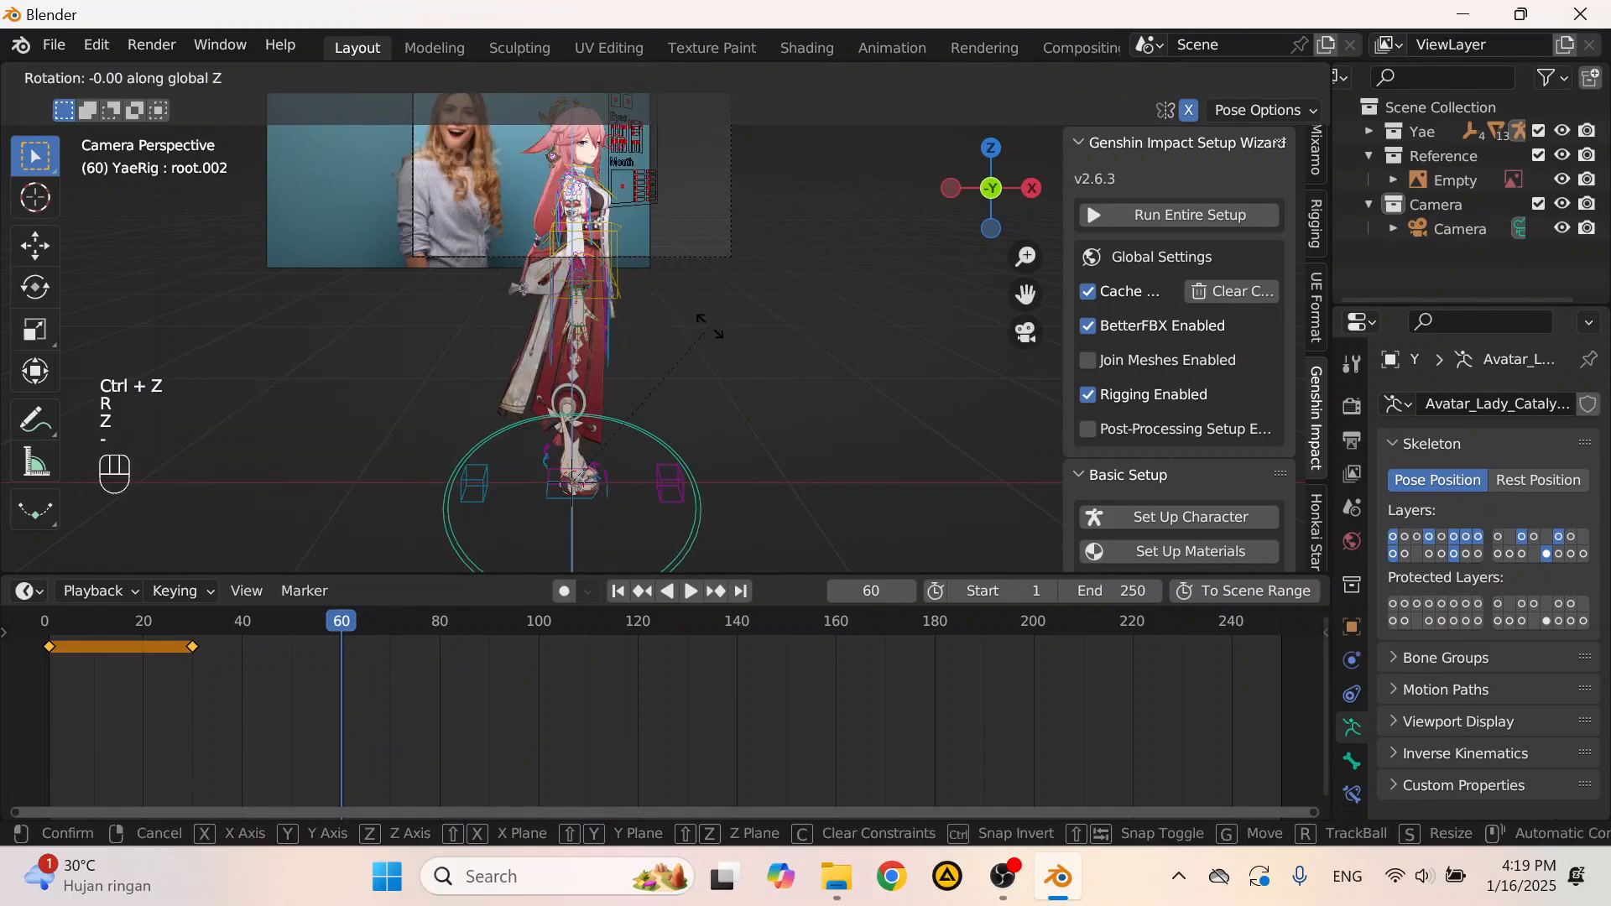
{"action": "type", "text": "40"}
{"action": "key", "text": "Return"}
{"action": "scroll", "coordinate": [709, 324], "scroll_direction": "up", "scroll_amount": 2}
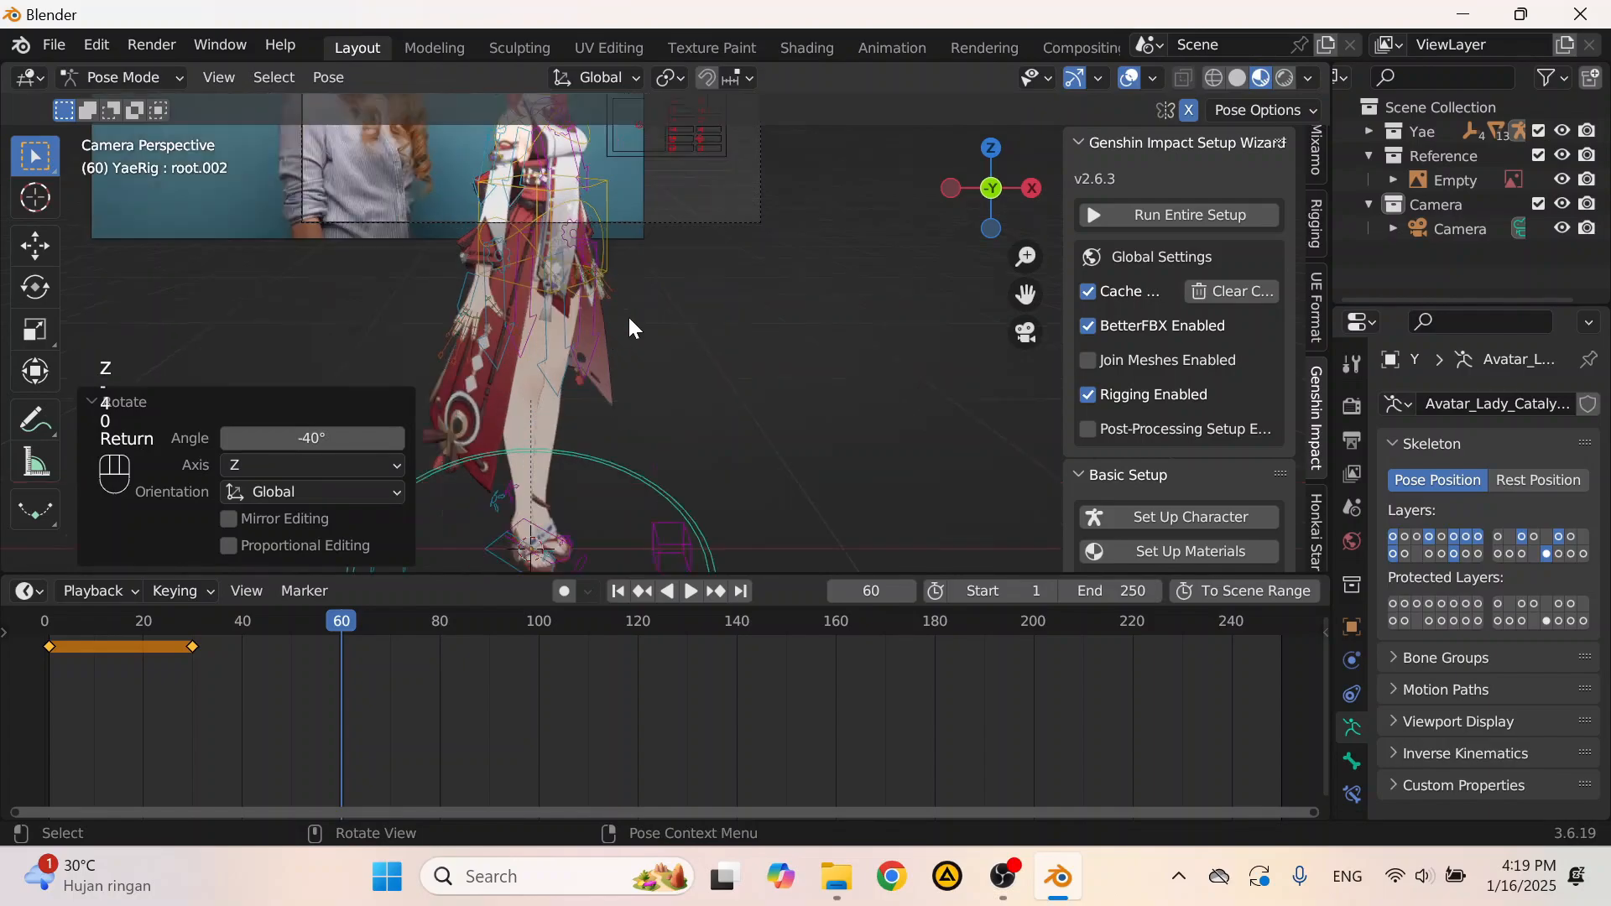
{"action": "scroll", "coordinate": [629, 319], "scroll_direction": "up", "scroll_amount": 2}
{"action": "middle_click_drag", "start_coordinate": [630, 319], "coordinate": [716, 393], "text": "shift"}
{"action": "middle_click_drag", "start_coordinate": [611, 239], "coordinate": [631, 440], "text": "shift"}
{"action": "scroll", "coordinate": [603, 363], "scroll_direction": "up", "scroll_amount": 2}
{"action": "middle_click_drag", "start_coordinate": [602, 363], "coordinate": [626, 406], "text": "shift"}
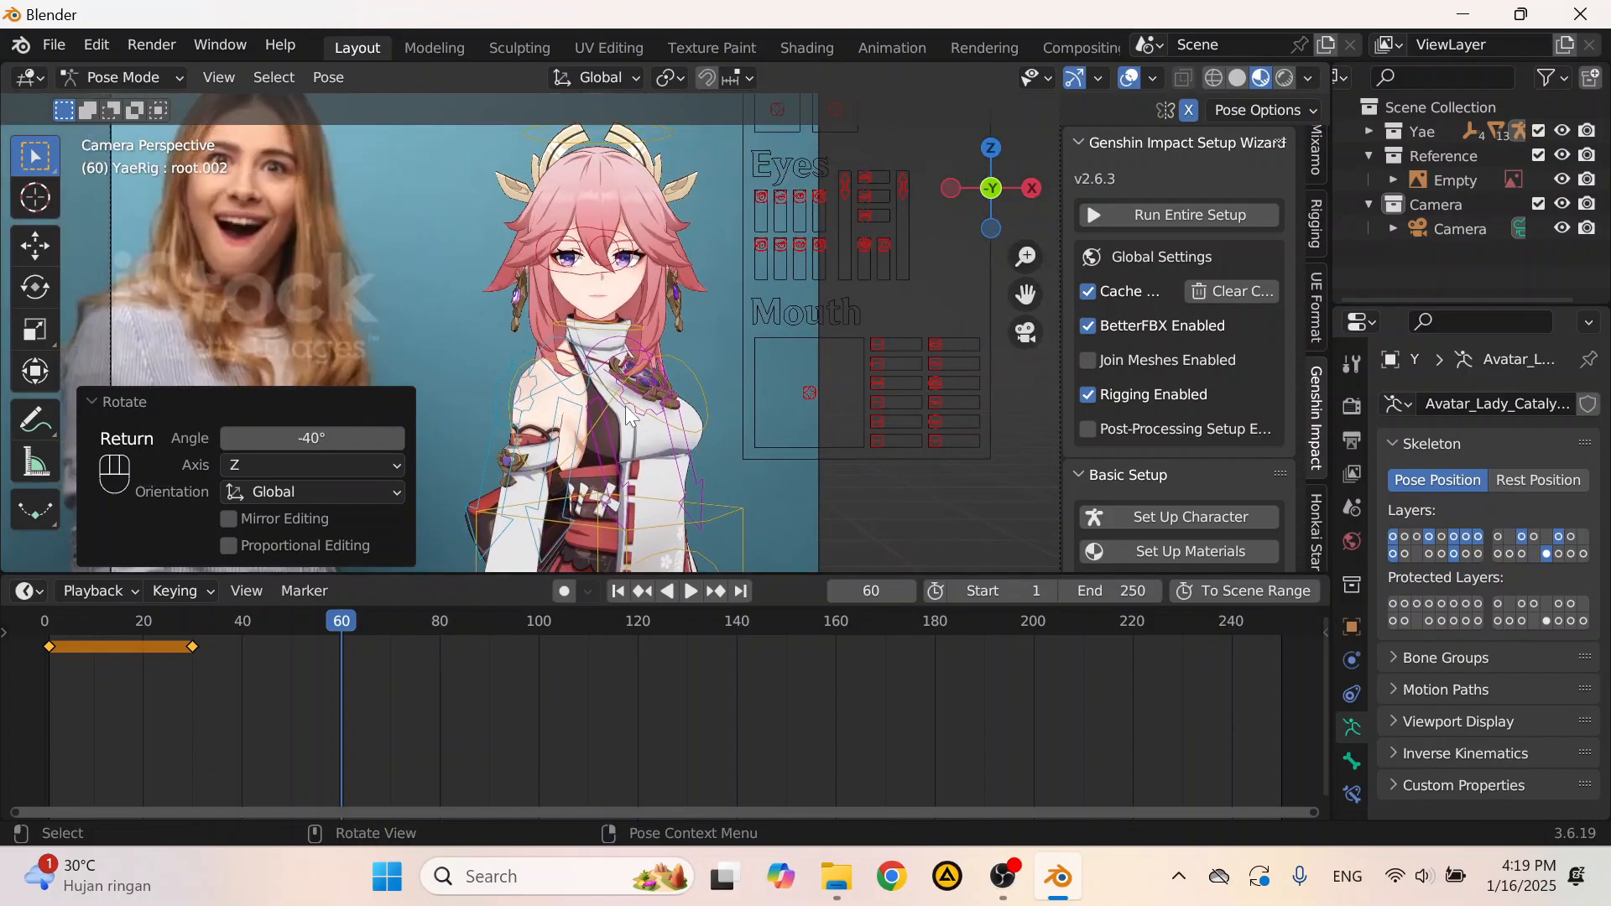
{"action": "scroll", "coordinate": [627, 415], "scroll_direction": "down", "scroll_amount": 1}
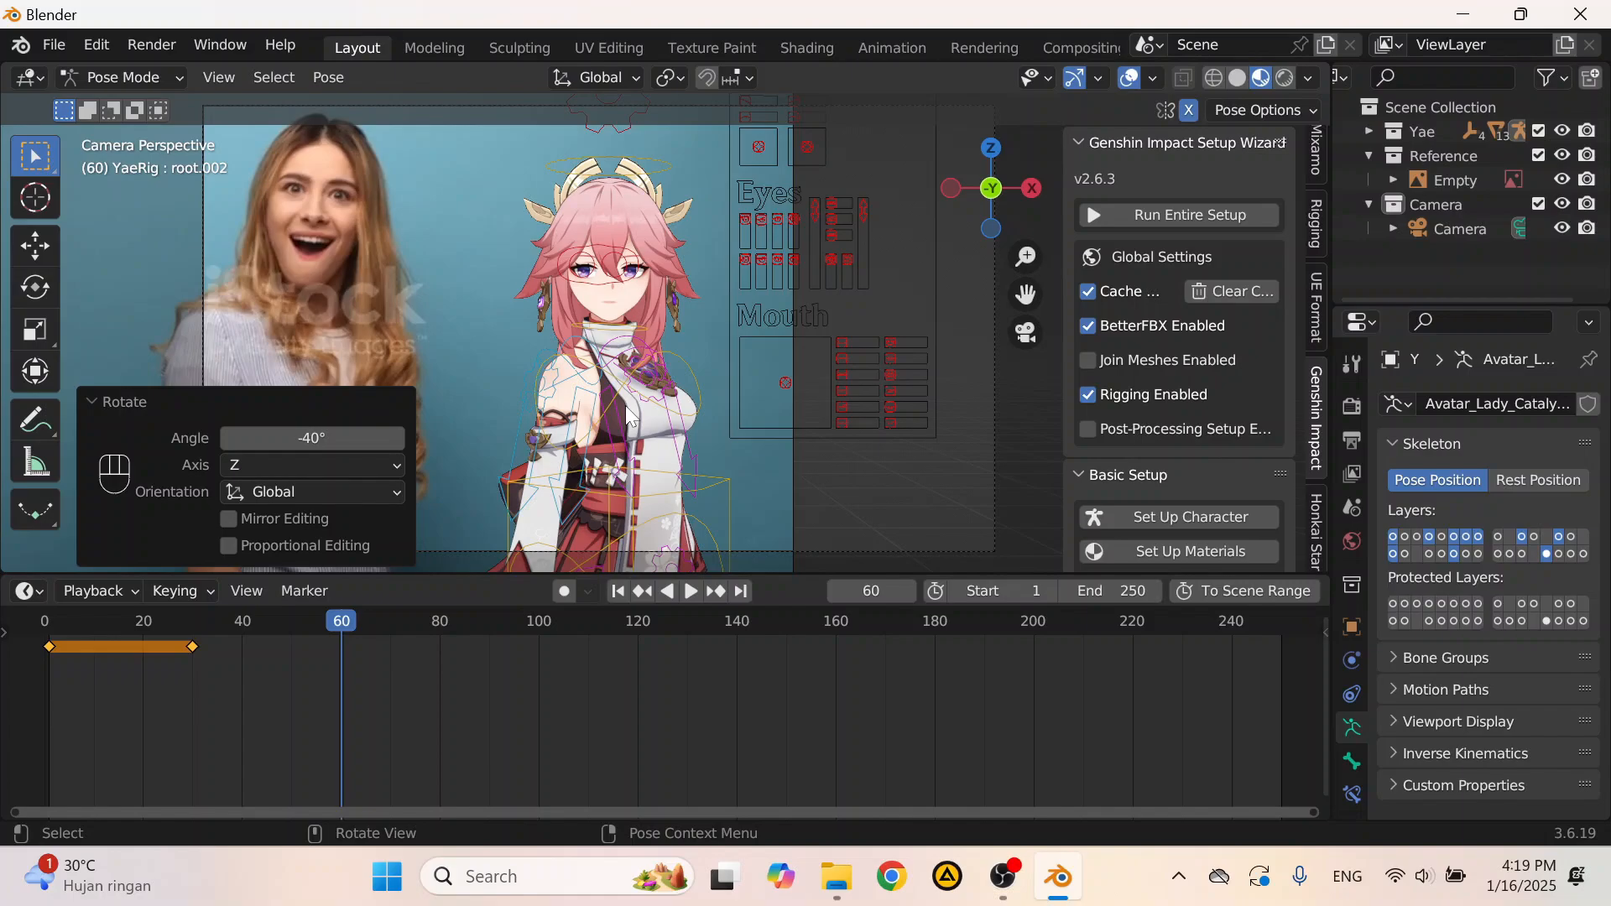
Step: Compare the character's frame 60 pose with the reference woman, checking the chest, neck and torso controls
{"action": "left_click", "coordinate": [433, 663]}
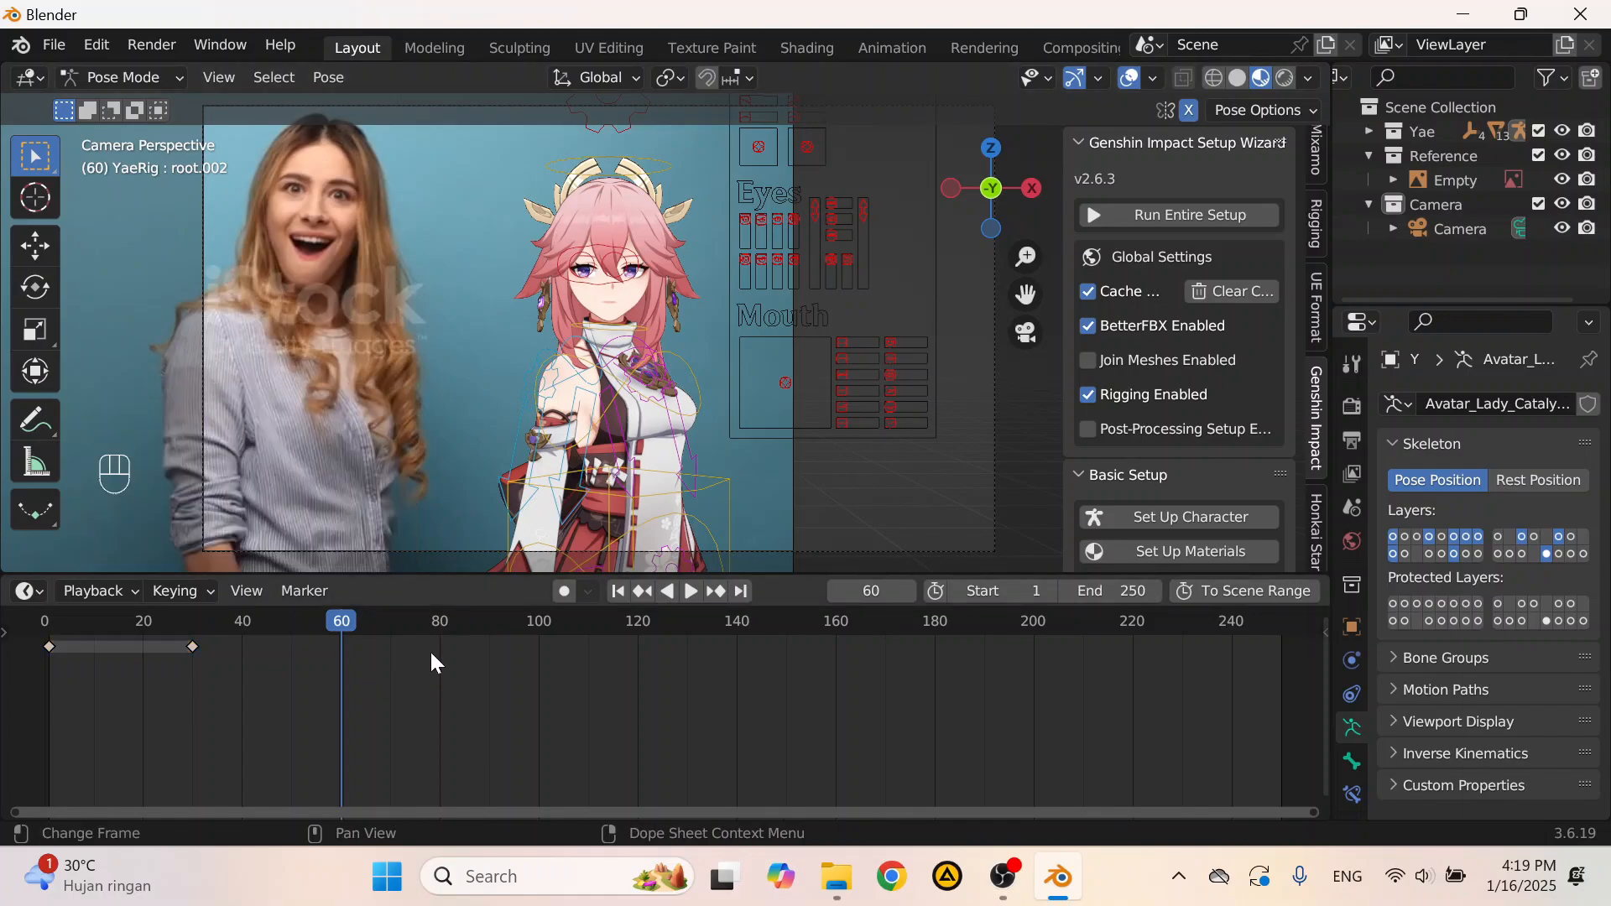
{"action": "left_click", "coordinate": [687, 362]}
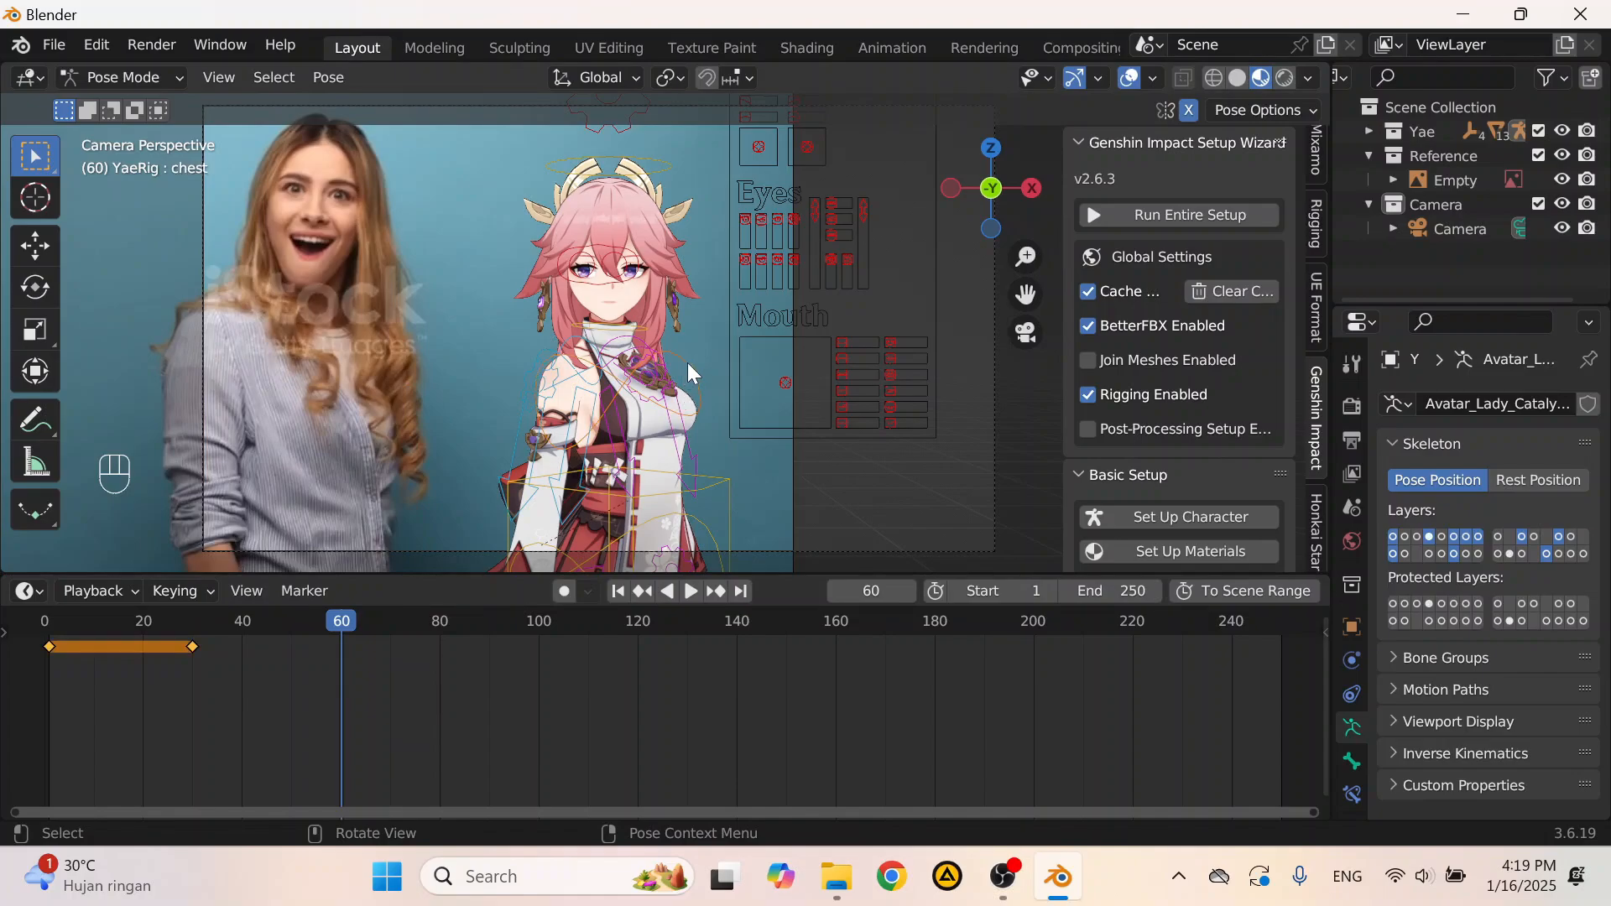
{"action": "scroll", "coordinate": [687, 362], "scroll_direction": "up", "scroll_amount": 4}
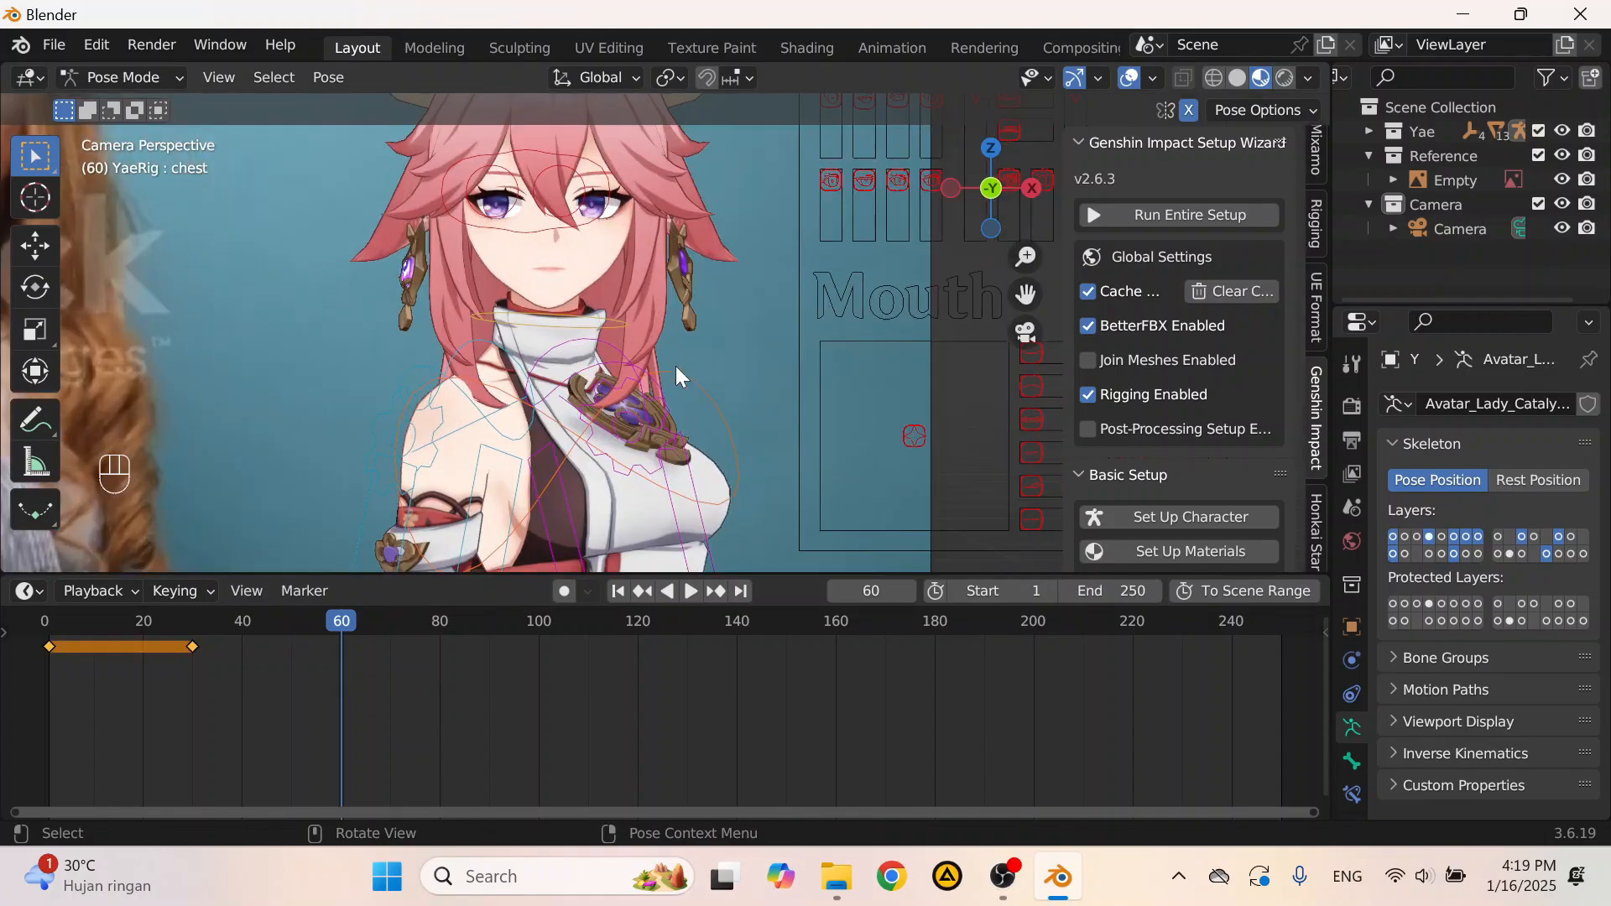
{"action": "middle_click_drag", "start_coordinate": [632, 354], "coordinate": [657, 364], "text": "shift"}
{"action": "scroll", "coordinate": [595, 328], "scroll_direction": "down", "scroll_amount": 2}
{"action": "scroll", "coordinate": [596, 336], "scroll_direction": "down", "scroll_amount": 2}
{"action": "left_click", "coordinate": [594, 312]}
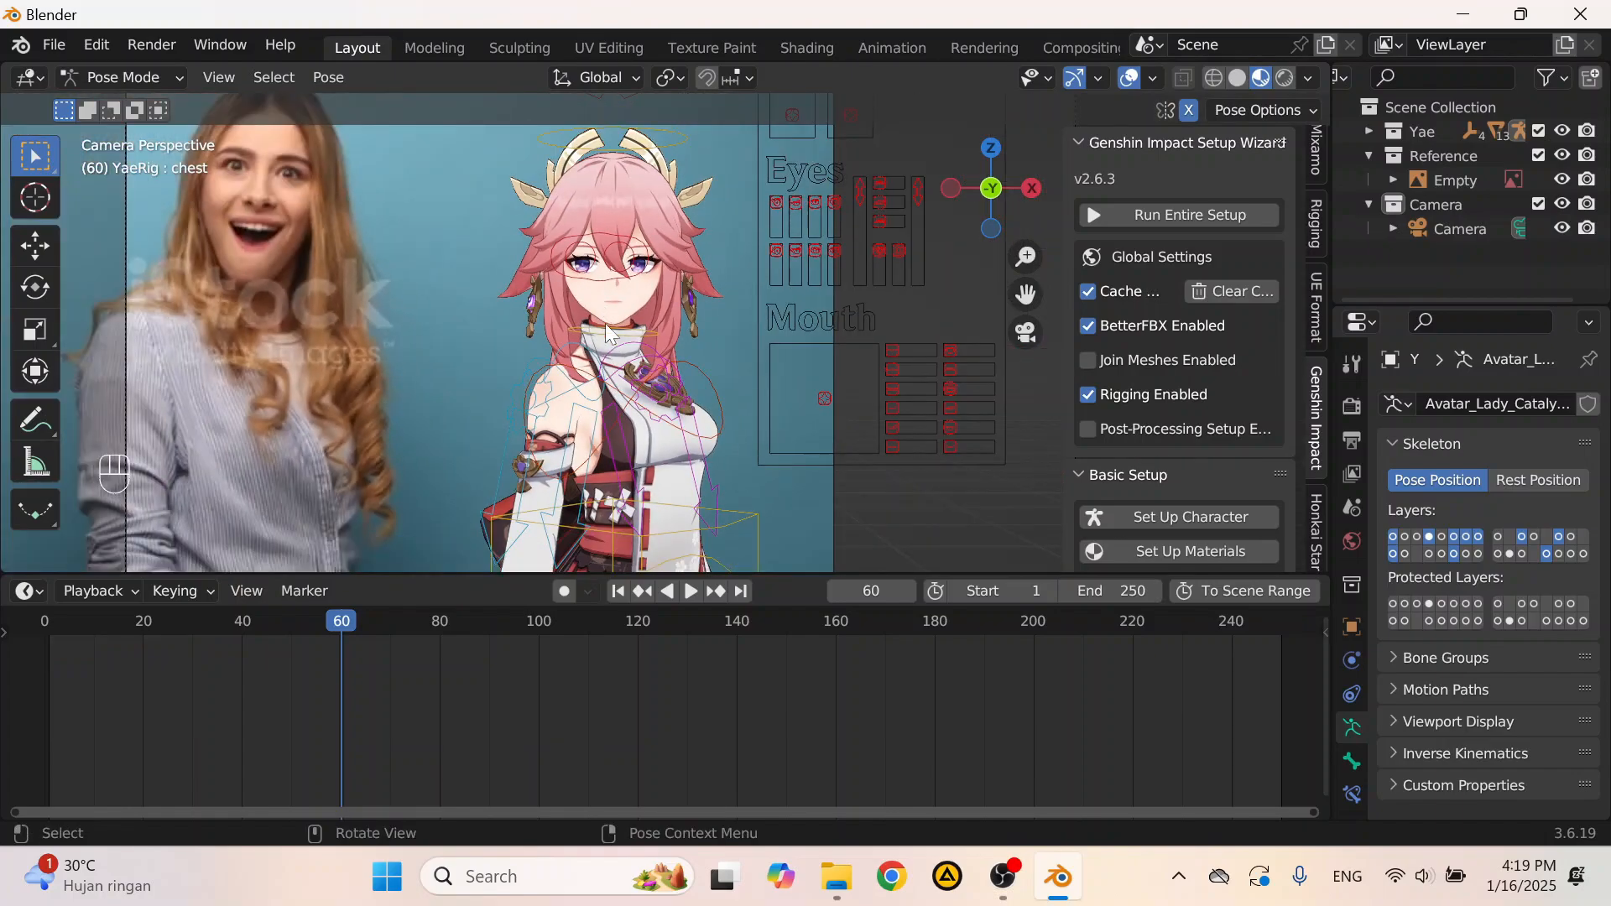
{"action": "scroll", "coordinate": [637, 348], "scroll_direction": "up", "scroll_amount": 2}
{"action": "scroll", "coordinate": [643, 357], "scroll_direction": "up", "scroll_amount": 2}
{"action": "scroll", "coordinate": [693, 470], "scroll_direction": "down", "scroll_amount": 4}
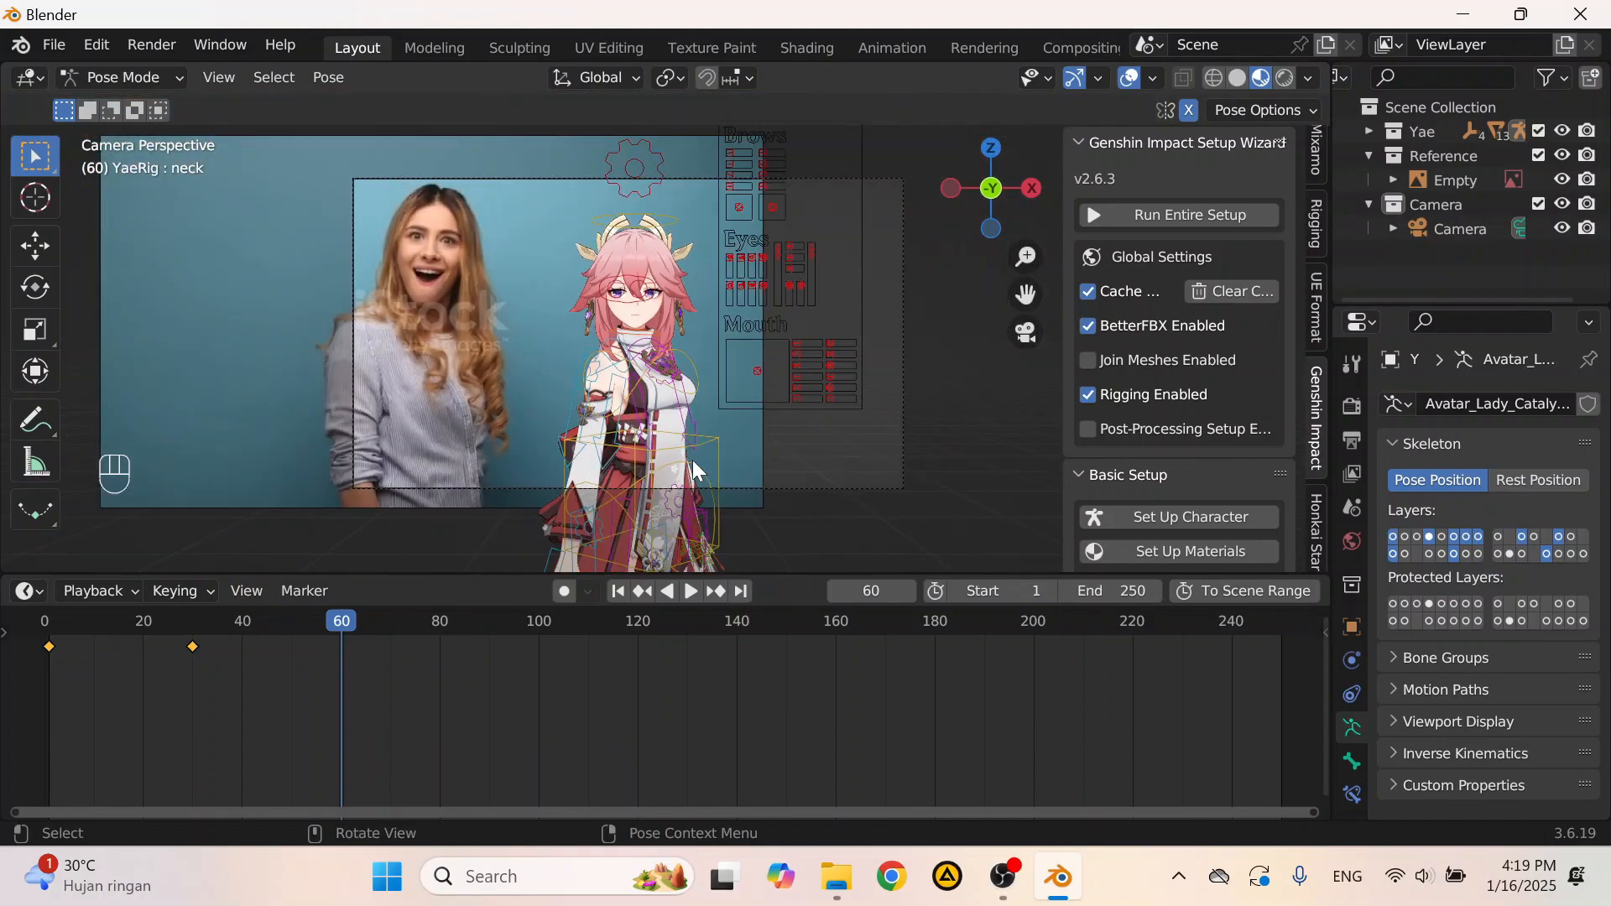
{"action": "left_click", "coordinate": [693, 460]}
{"action": "scroll", "coordinate": [638, 403], "scroll_direction": "up", "scroll_amount": 2}
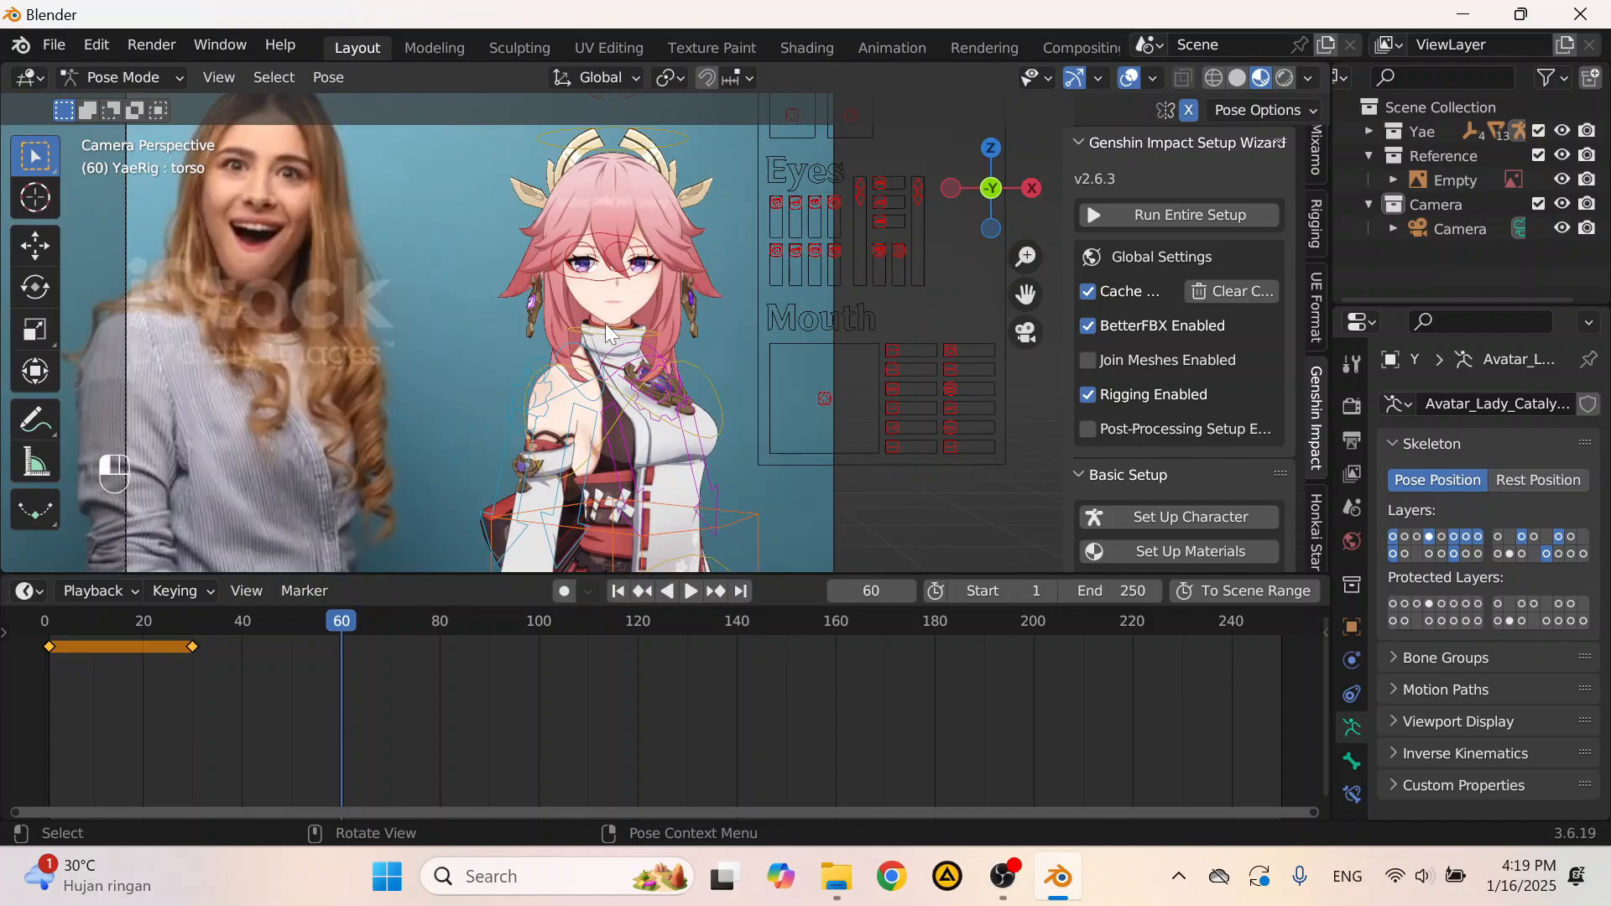
Step: Try rotating the neck control about 7.4° around its local X axis
{"action": "left_click", "coordinate": [609, 334]}
{"action": "scroll", "coordinate": [742, 336], "scroll_direction": "up", "scroll_amount": 2}
{"action": "key", "text": "r"}
{"action": "key", "text": "x"}
{"action": "key", "text": "x"}
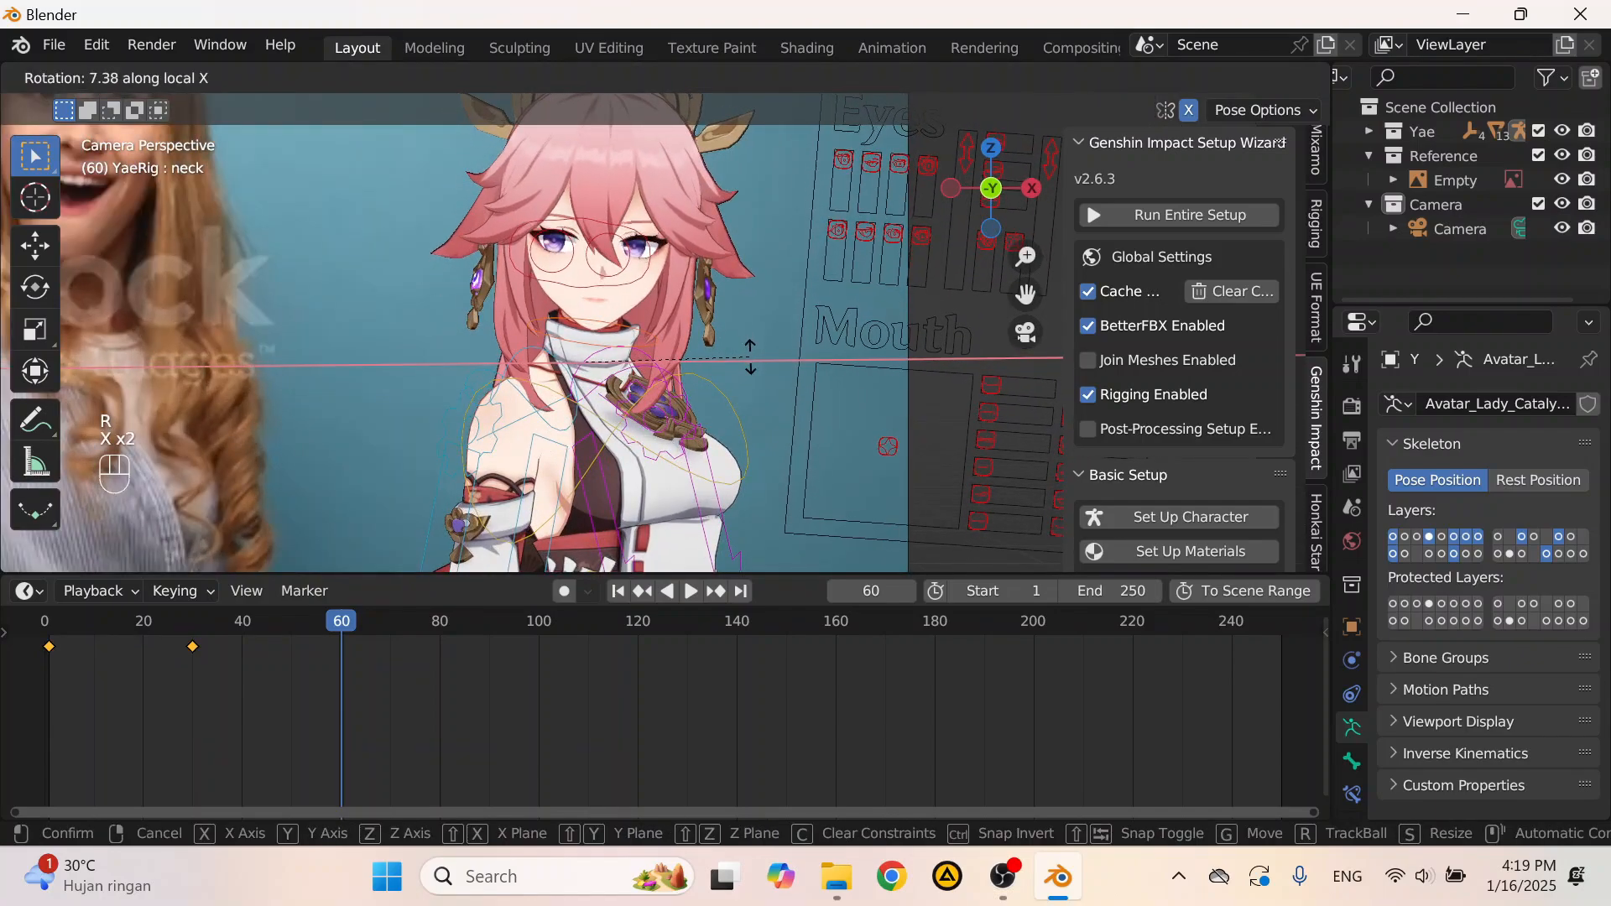
{"action": "left_click", "coordinate": [749, 356]}
{"action": "key", "text": "ctrl+z"}
Step: Rotate the neck control about 3.5° around its local X axis at frame 60
{"action": "key", "text": "r"}
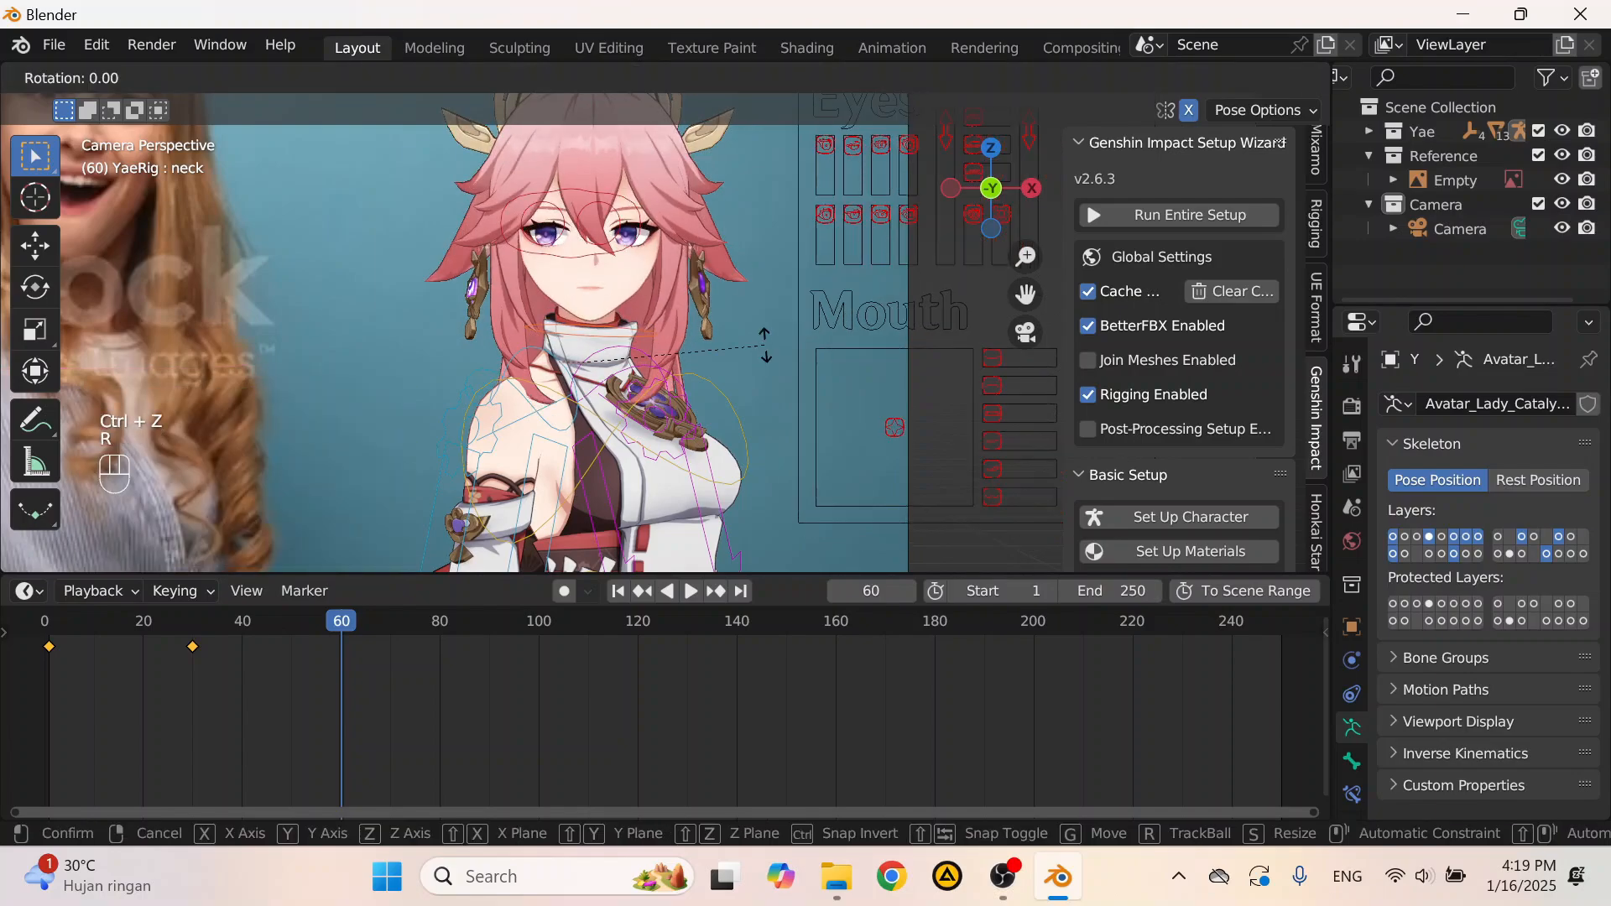
{"action": "key", "text": "x"}
{"action": "key", "text": "x"}
{"action": "left_click", "coordinate": [762, 349]}
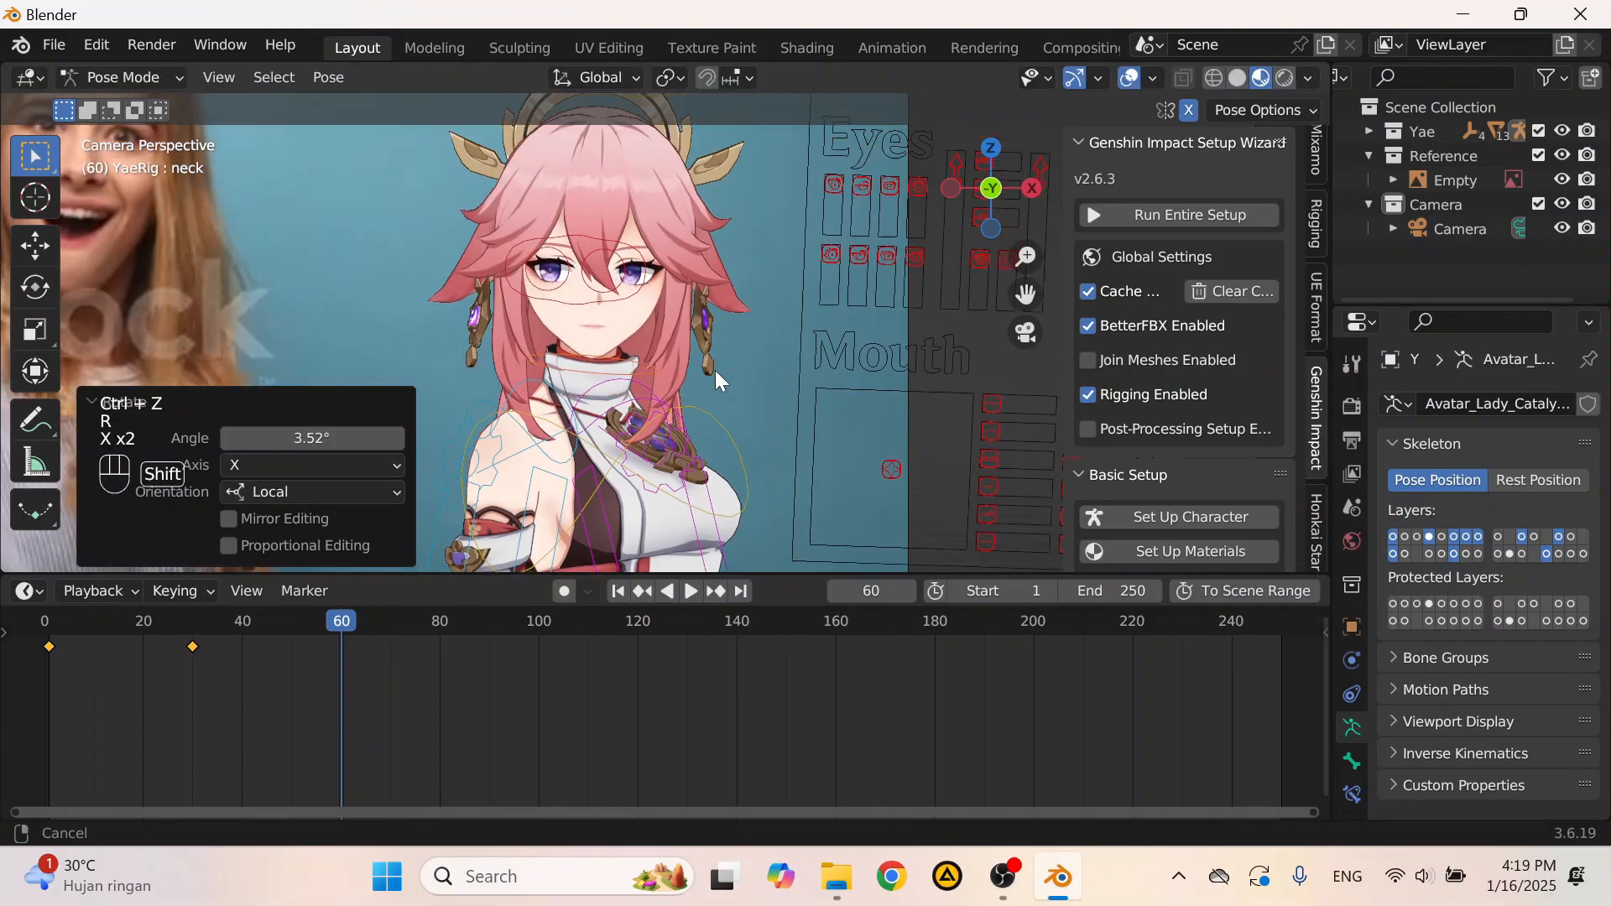
Step: Try rotating the head control about 5° around its local X axis
{"action": "scroll", "coordinate": [715, 370], "scroll_direction": "up", "scroll_amount": 3, "text": "shift"}
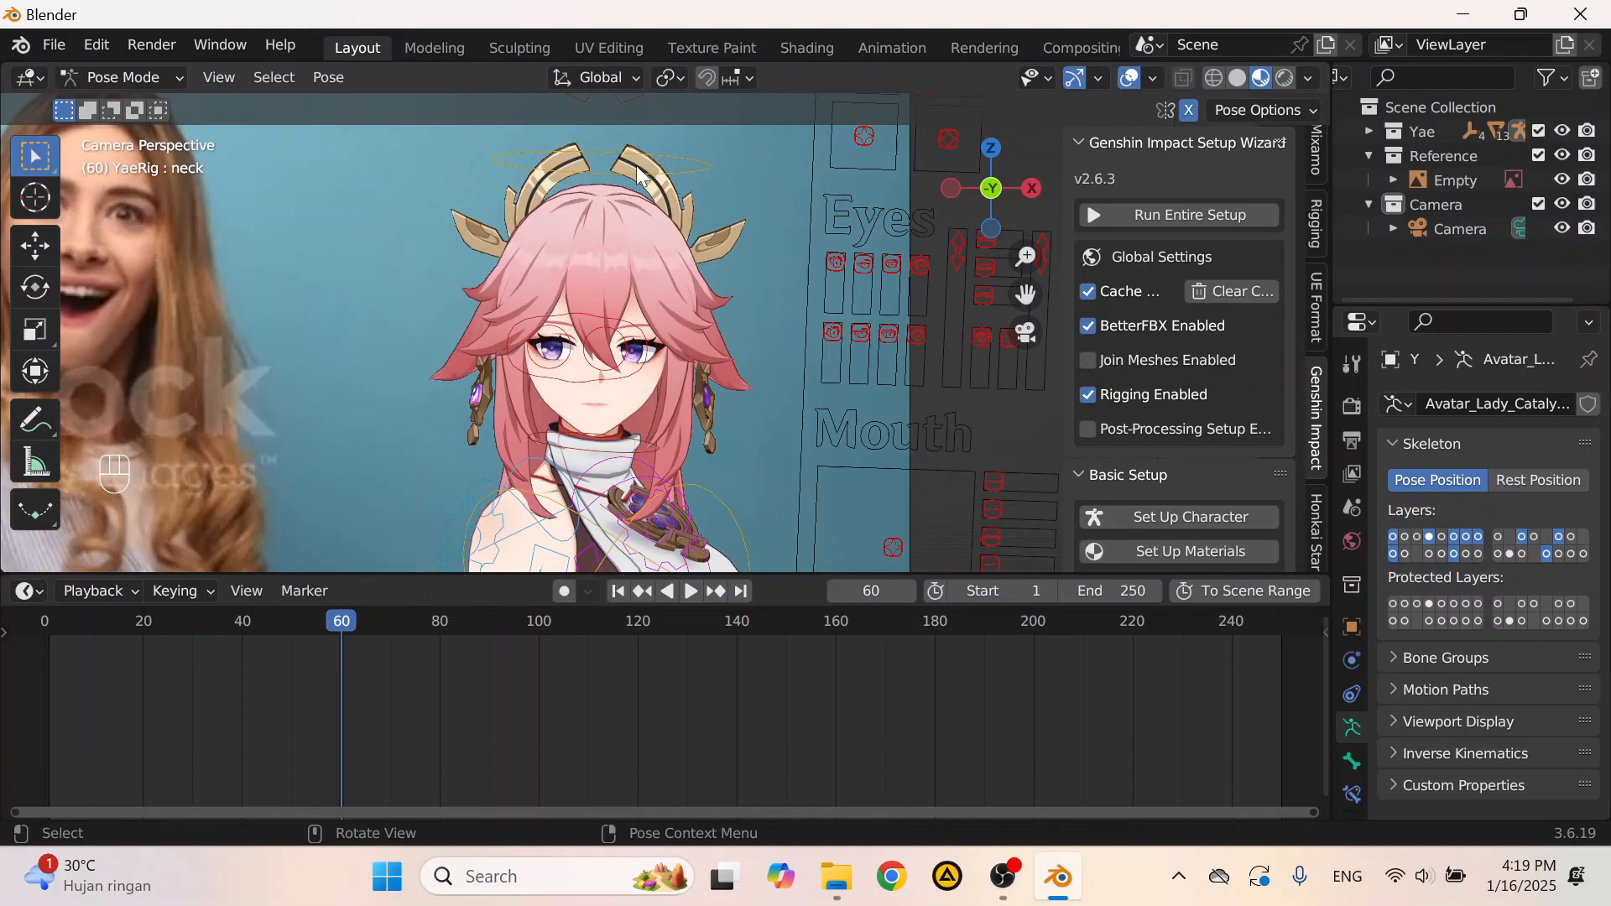
{"action": "left_click", "coordinate": [638, 174]}
{"action": "key", "text": "r"}
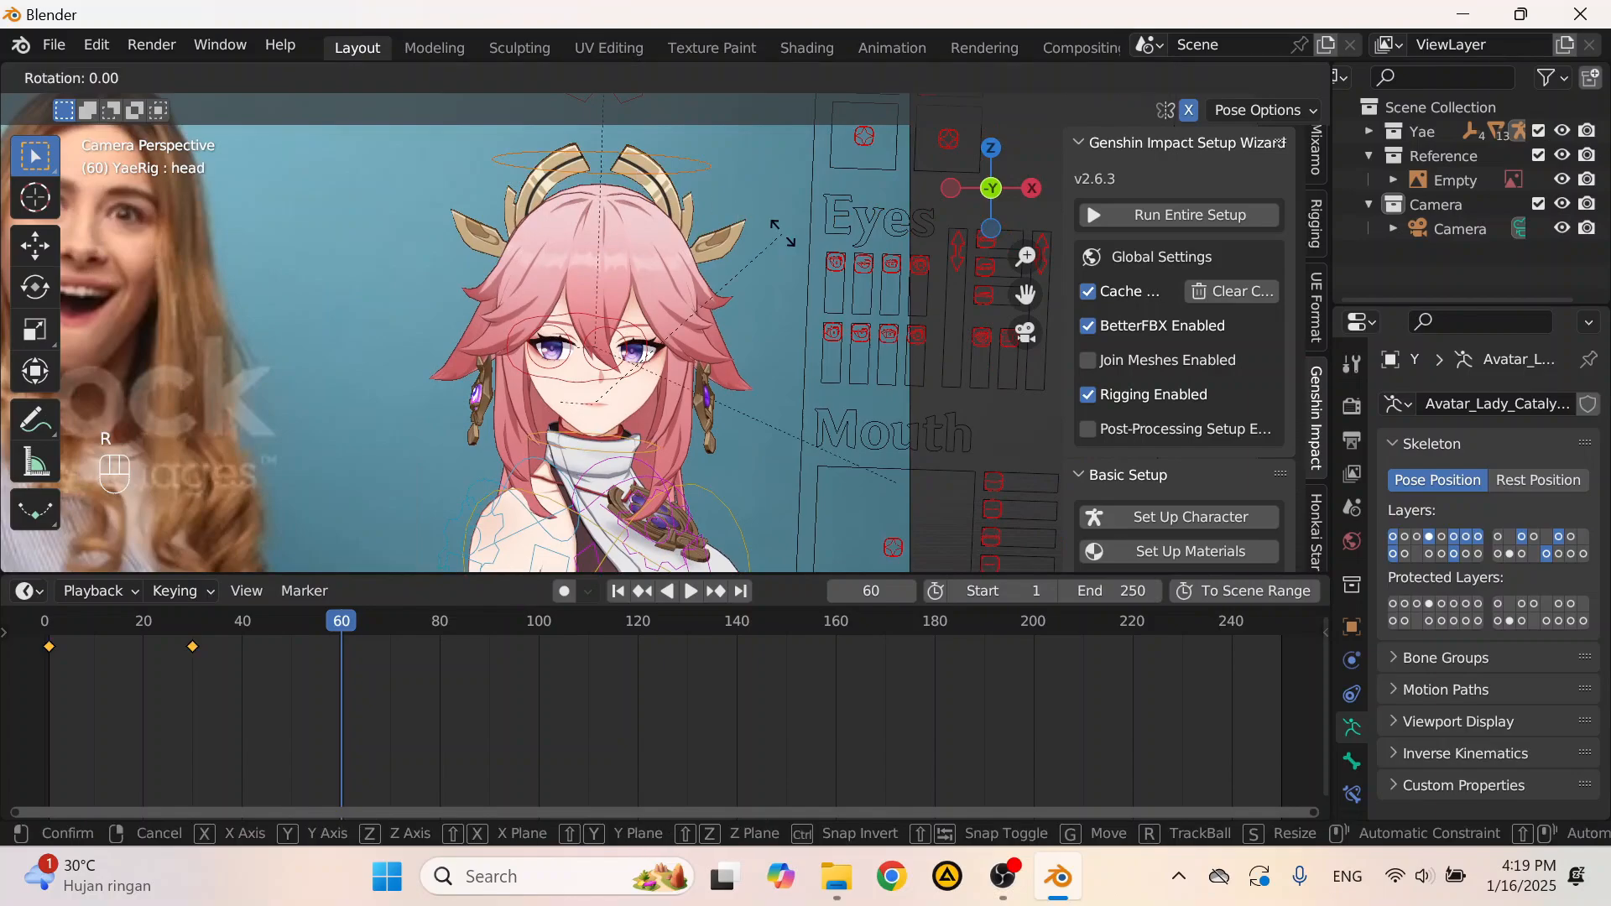
{"action": "key", "text": "x"}
{"action": "key", "text": "x"}
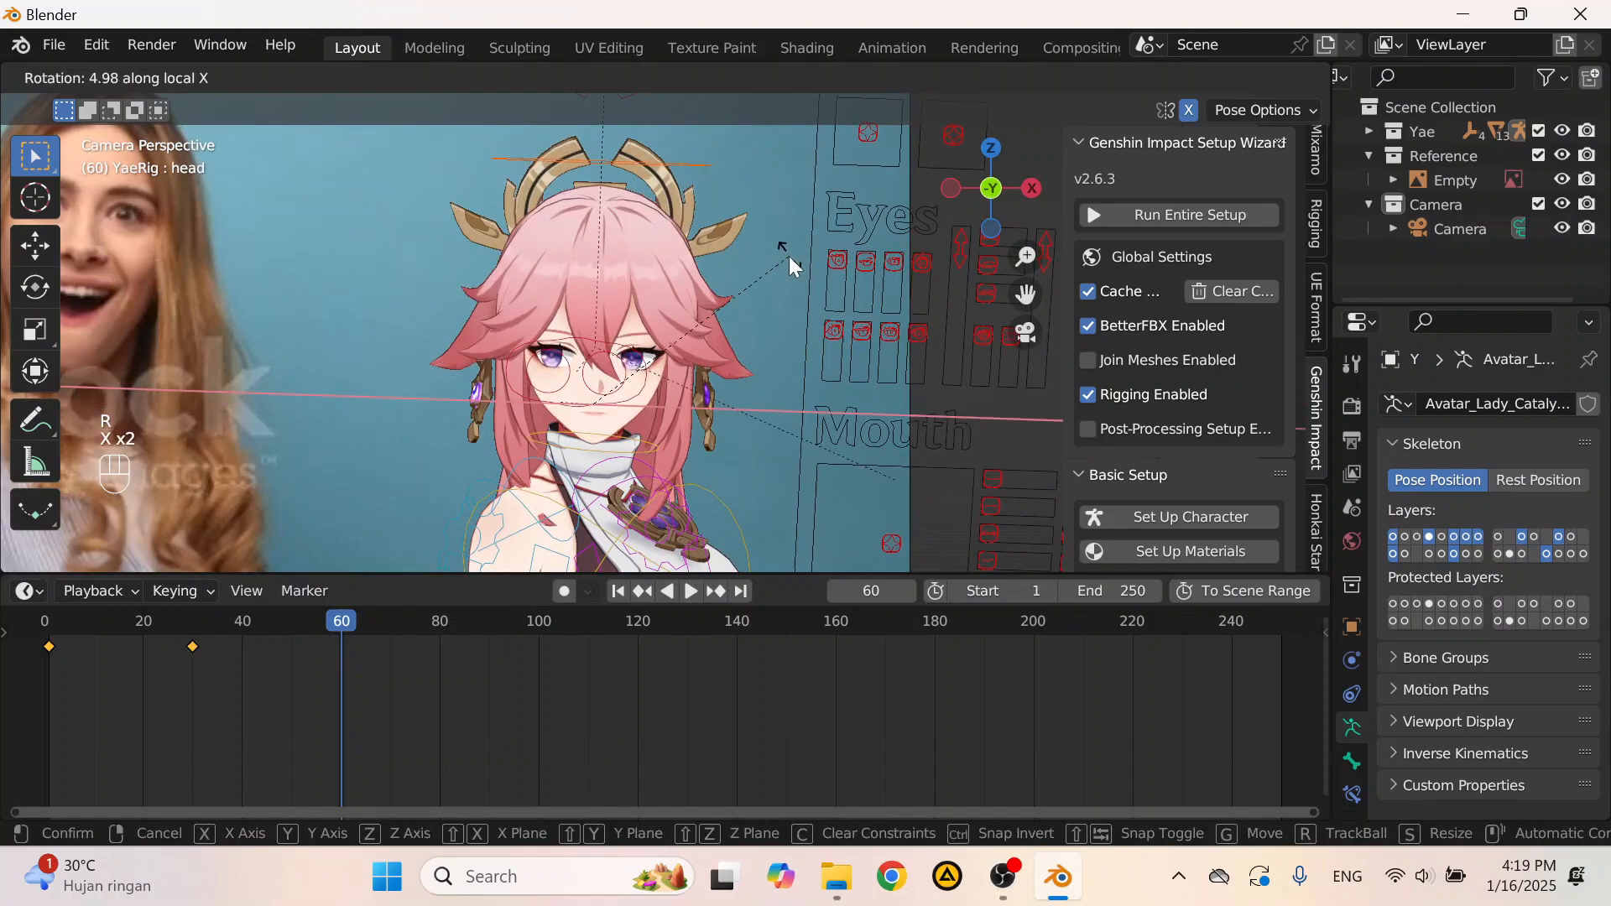
{"action": "key", "text": "ctrl+z"}
{"action": "key", "text": "ctrl+z"}
{"action": "key", "text": "ctrl+shift+z"}
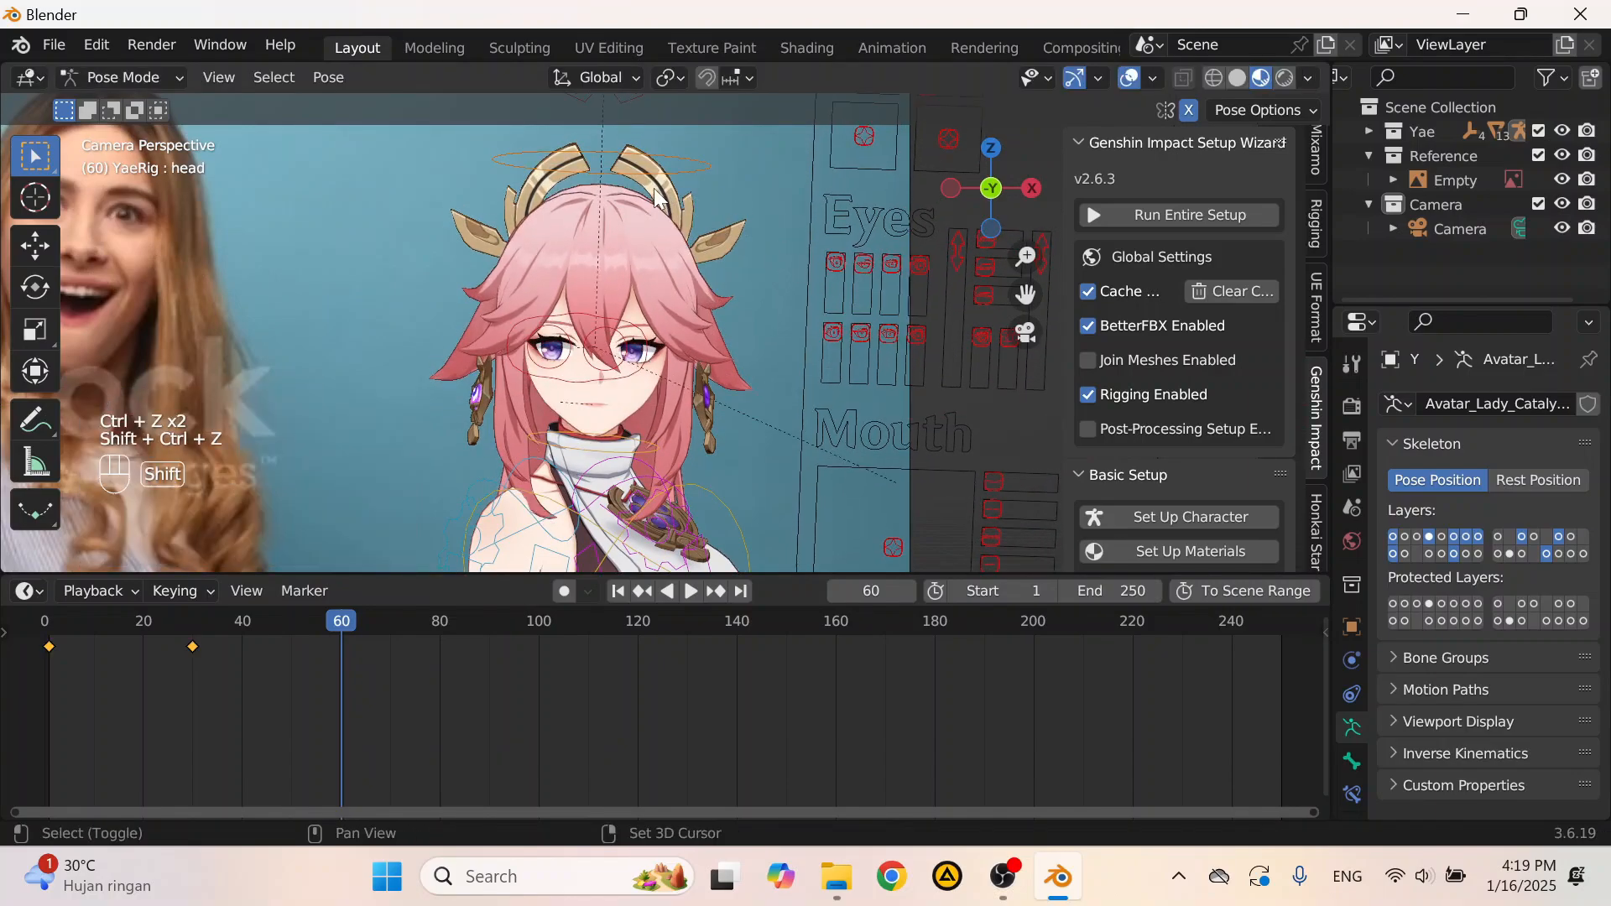
{"action": "key", "text": "shift+z"}
{"action": "left_click", "coordinate": [1258, 78]}
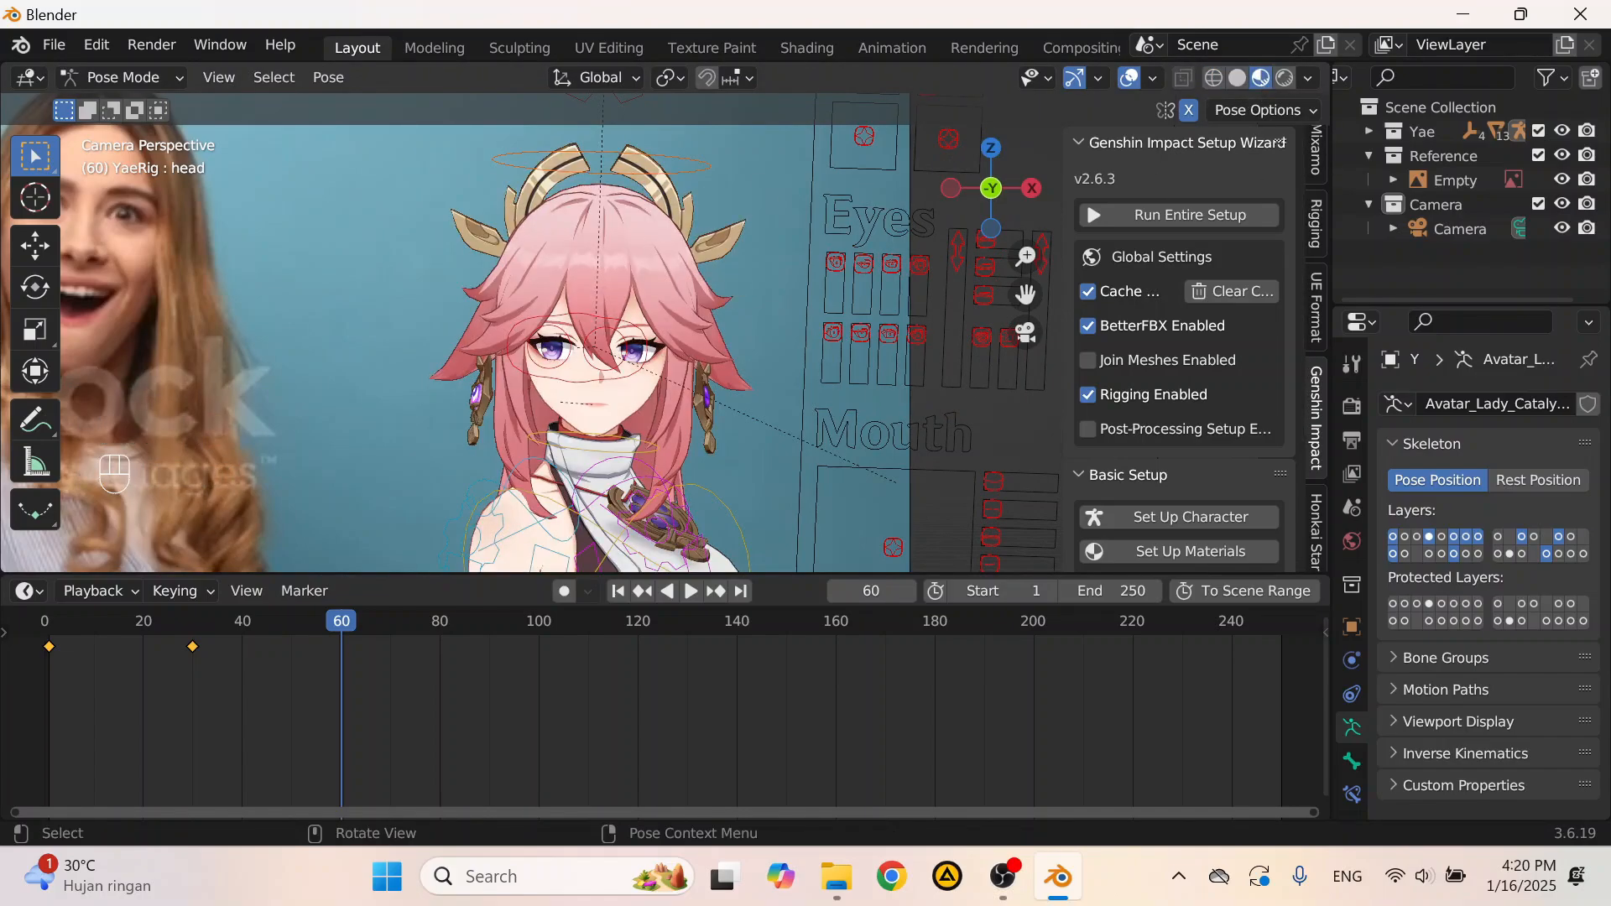
Step: Rotate the head control about 5.3° around its local X axis so the face tilts down
{"action": "key", "text": "r"}
{"action": "key", "text": "x"}
{"action": "key", "text": "x"}
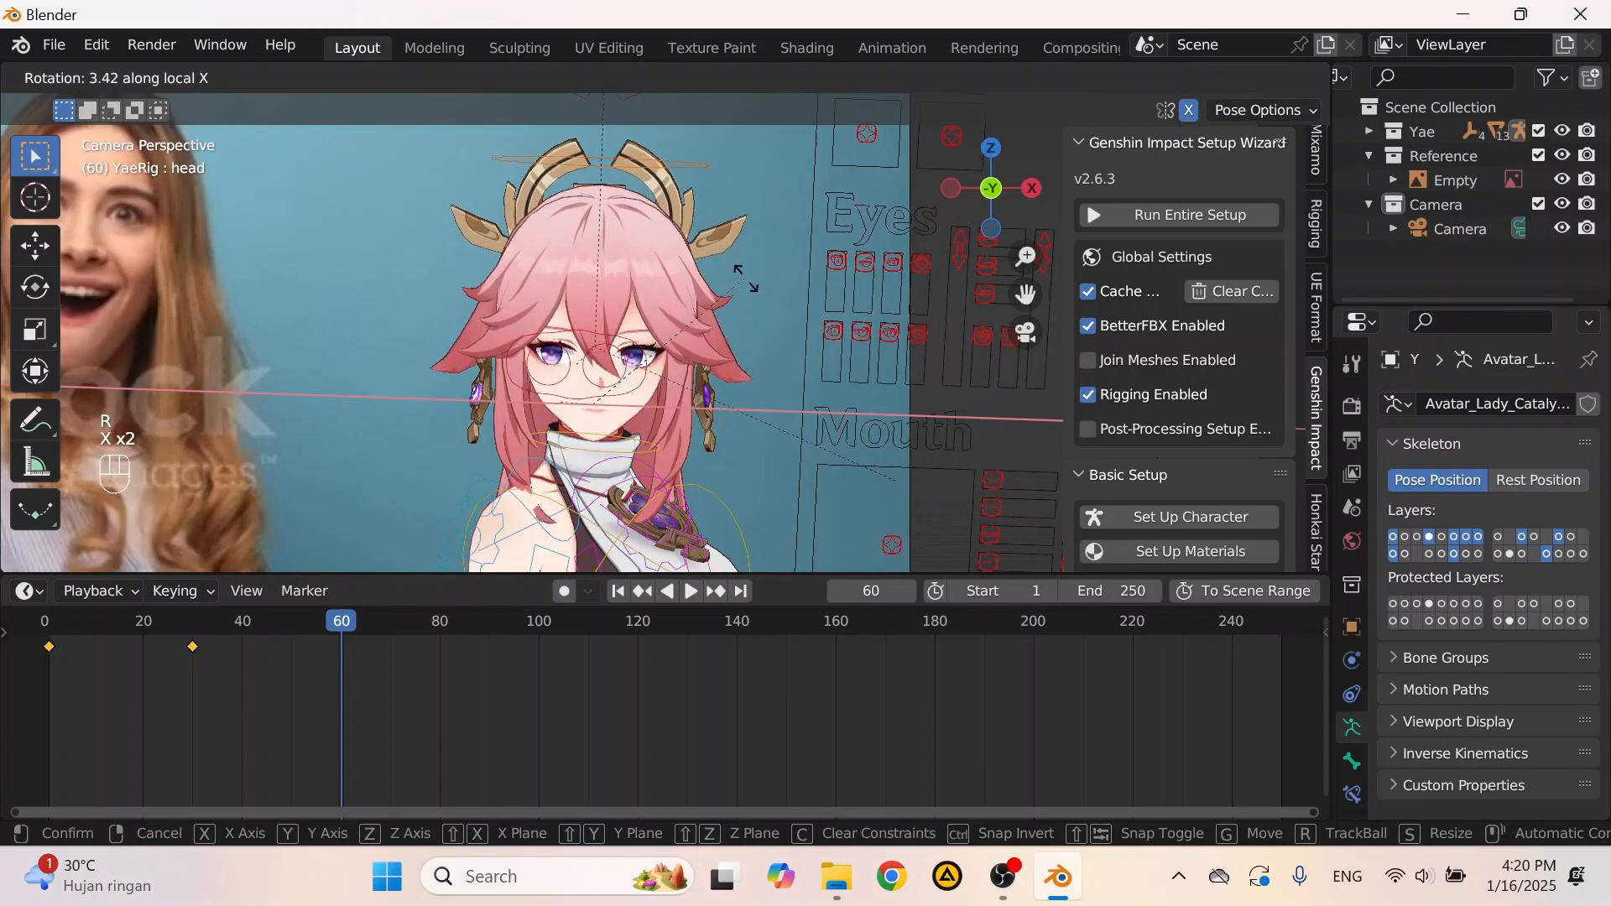
{"action": "left_click", "coordinate": [640, 344]}
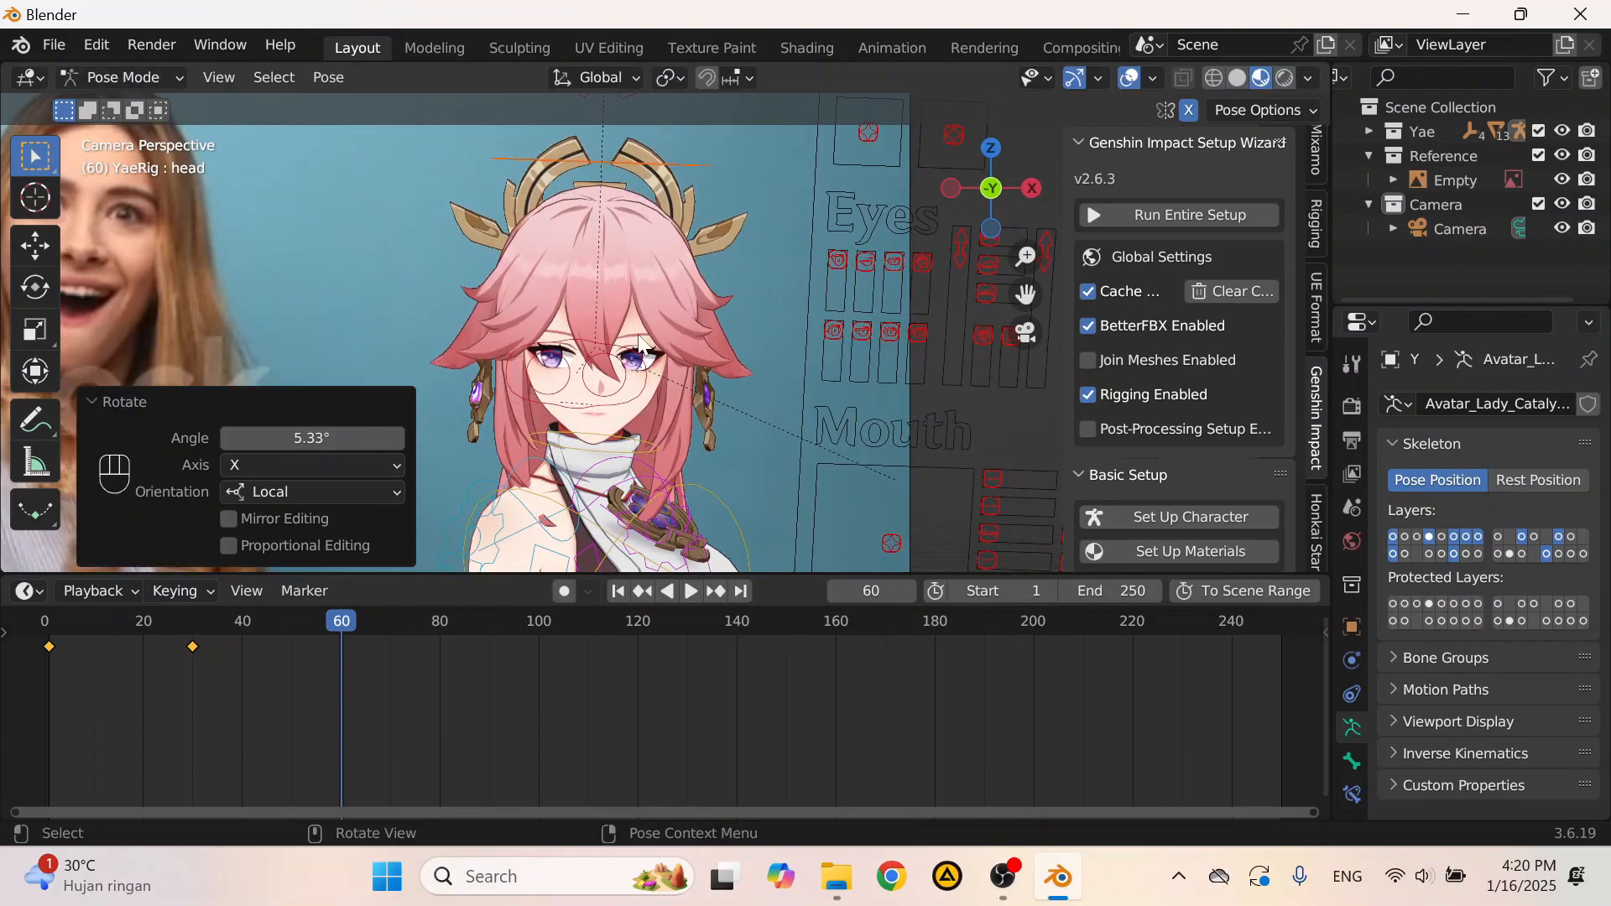
Step: Move the eyetrack control about 0.016 m along X and 0.005 m up to redirect the gaze
{"action": "scroll", "coordinate": [641, 344], "scroll_direction": "up", "scroll_amount": 4}
{"action": "left_click", "coordinate": [700, 287]}
{"action": "scroll", "coordinate": [707, 283], "scroll_direction": "up", "scroll_amount": 2}
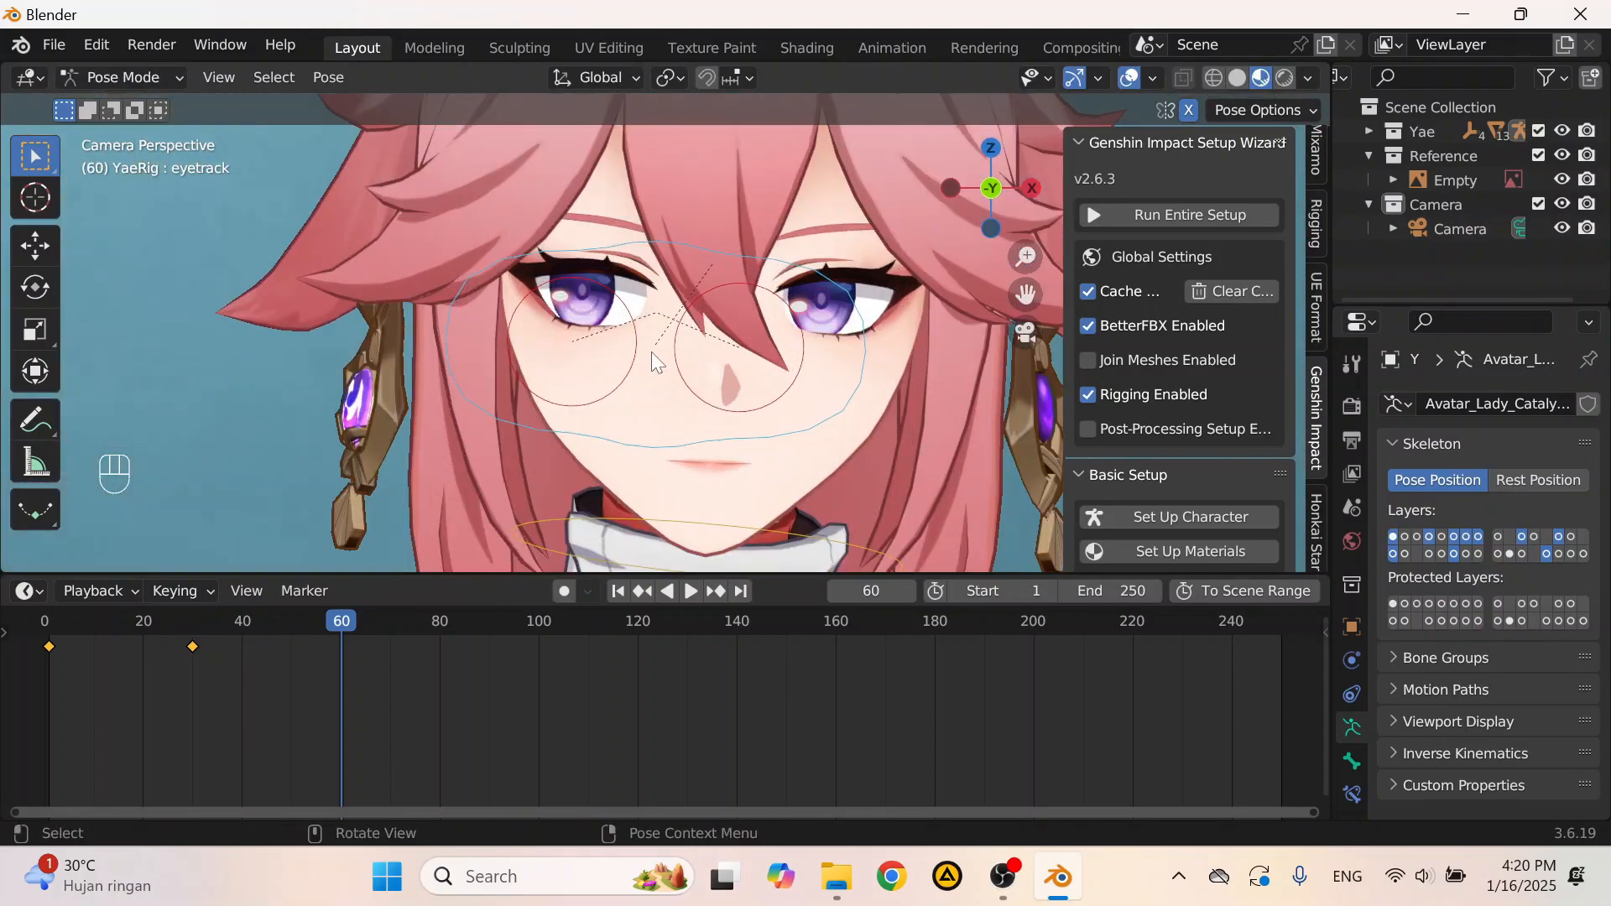
{"action": "key", "text": "g"}
{"action": "left_click", "coordinate": [747, 334]}
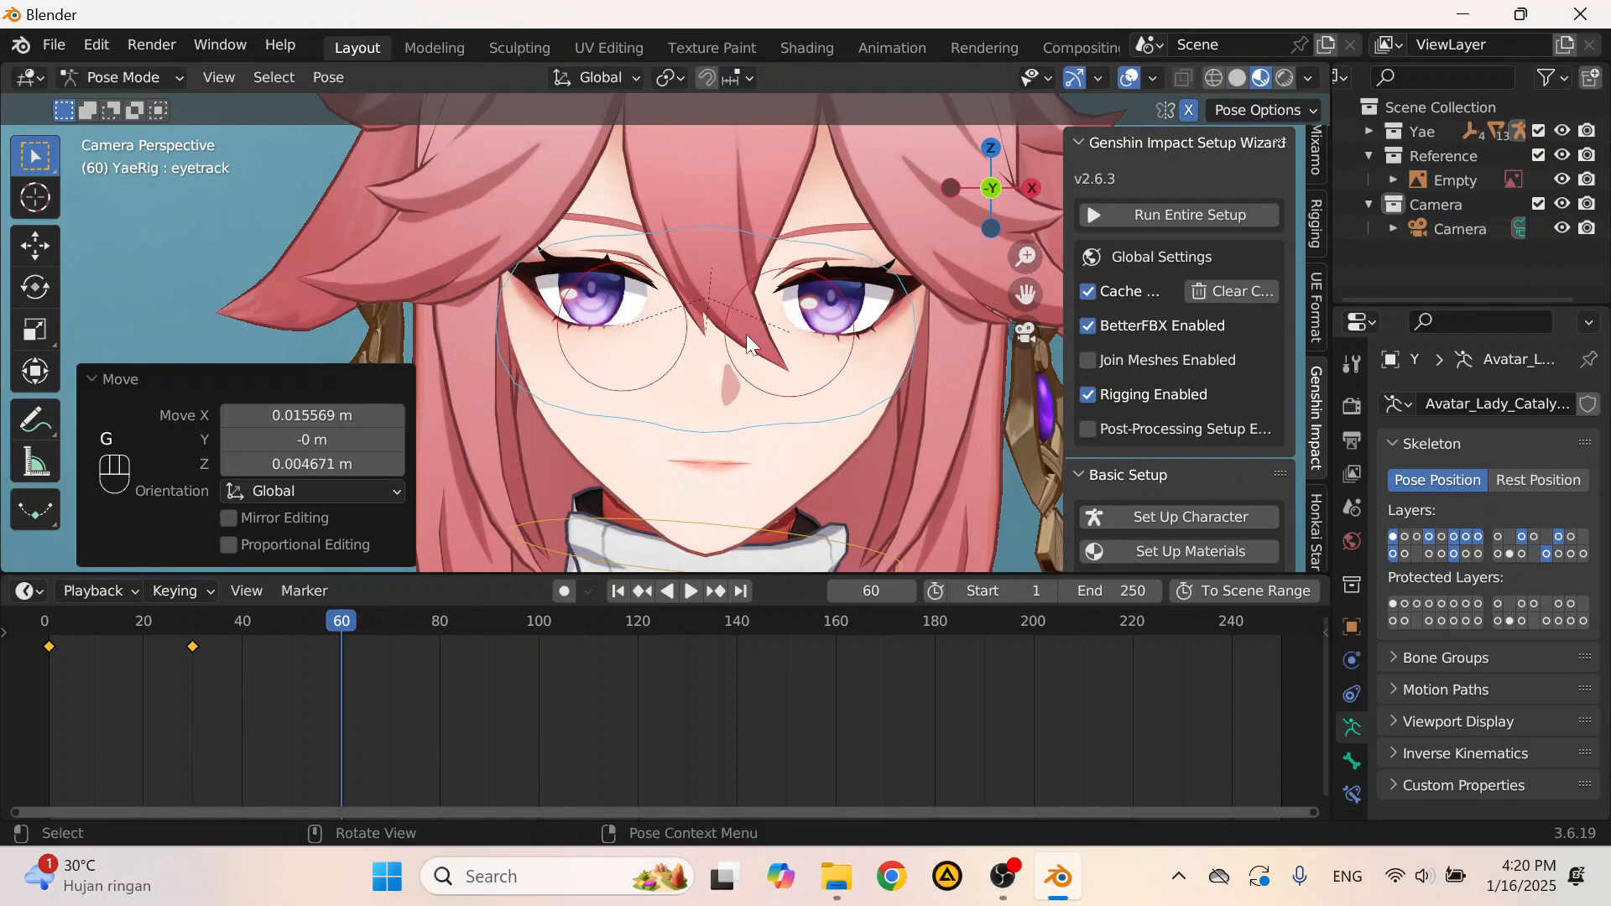
Step: Open the character's mouth by moving Mouth-Control toward the lower part of its square, matching the reference's open mouth
{"action": "scroll", "coordinate": [747, 335], "scroll_direction": "down", "scroll_amount": 5}
{"action": "scroll", "coordinate": [770, 359], "scroll_direction": "up", "scroll_amount": 4}
{"action": "mouse_move", "coordinate": [802, 391]}
{"action": "middle_mouse_down", "text": "shift"}
{"action": "mouse_move", "coordinate": [910, 437]}
{"action": "mouse_move", "coordinate": [809, 418]}
{"action": "middle_mouse_up", "text": "shift"}
{"action": "left_click", "coordinate": [808, 417]}
{"action": "key", "text": "g"}
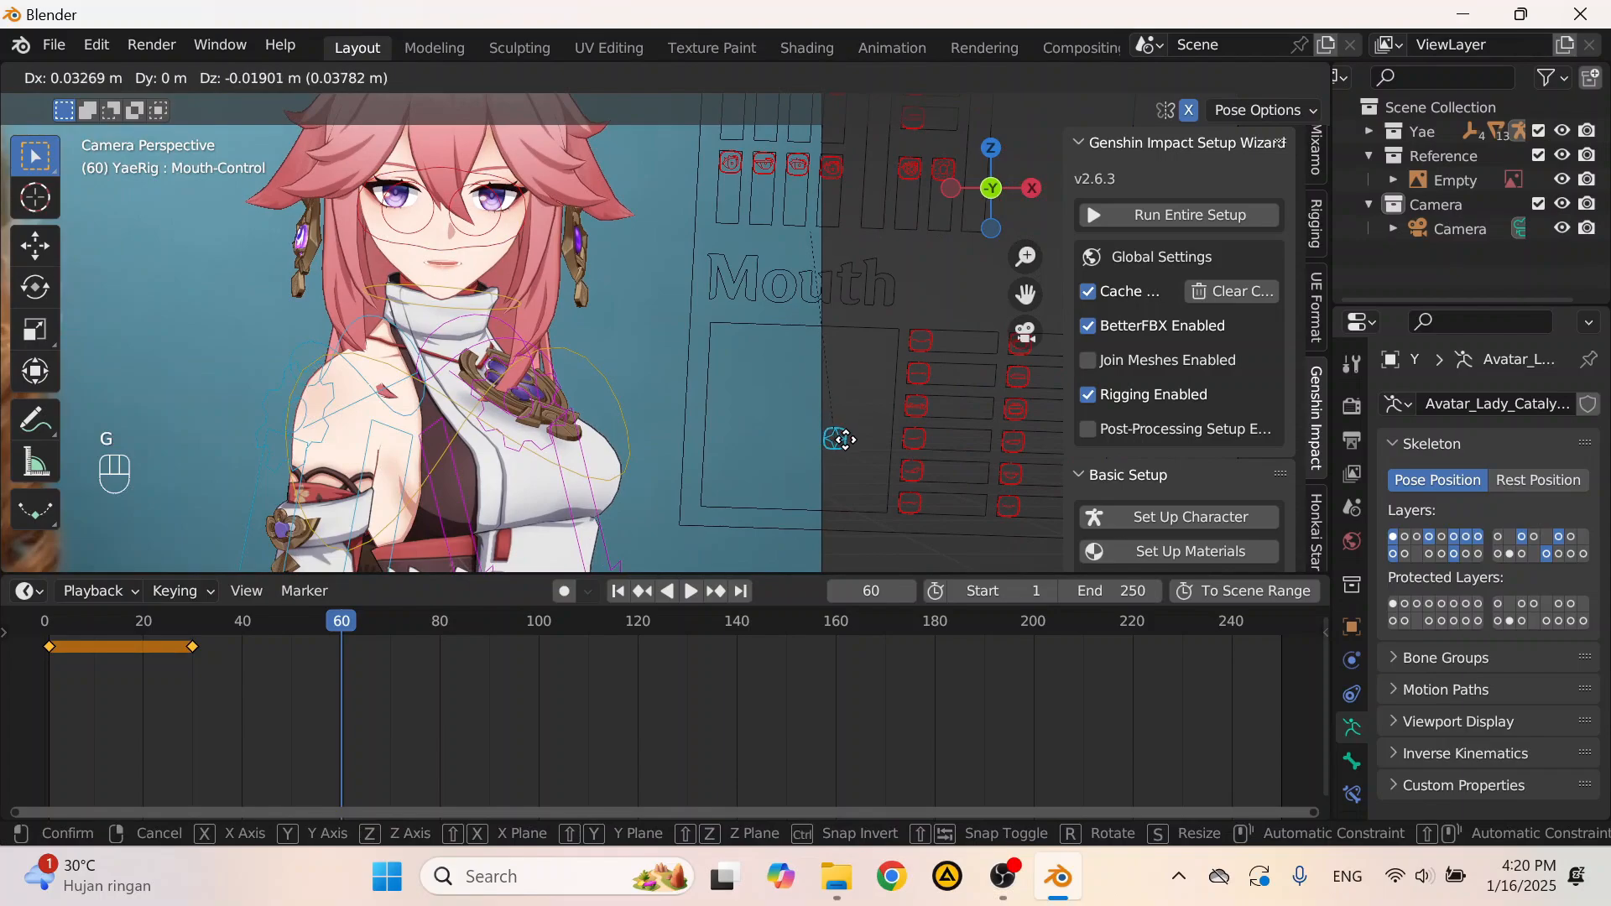
{"action": "left_click", "coordinate": [843, 442]}
{"action": "scroll", "coordinate": [254, 240], "scroll_direction": "down", "scroll_amount": 3}
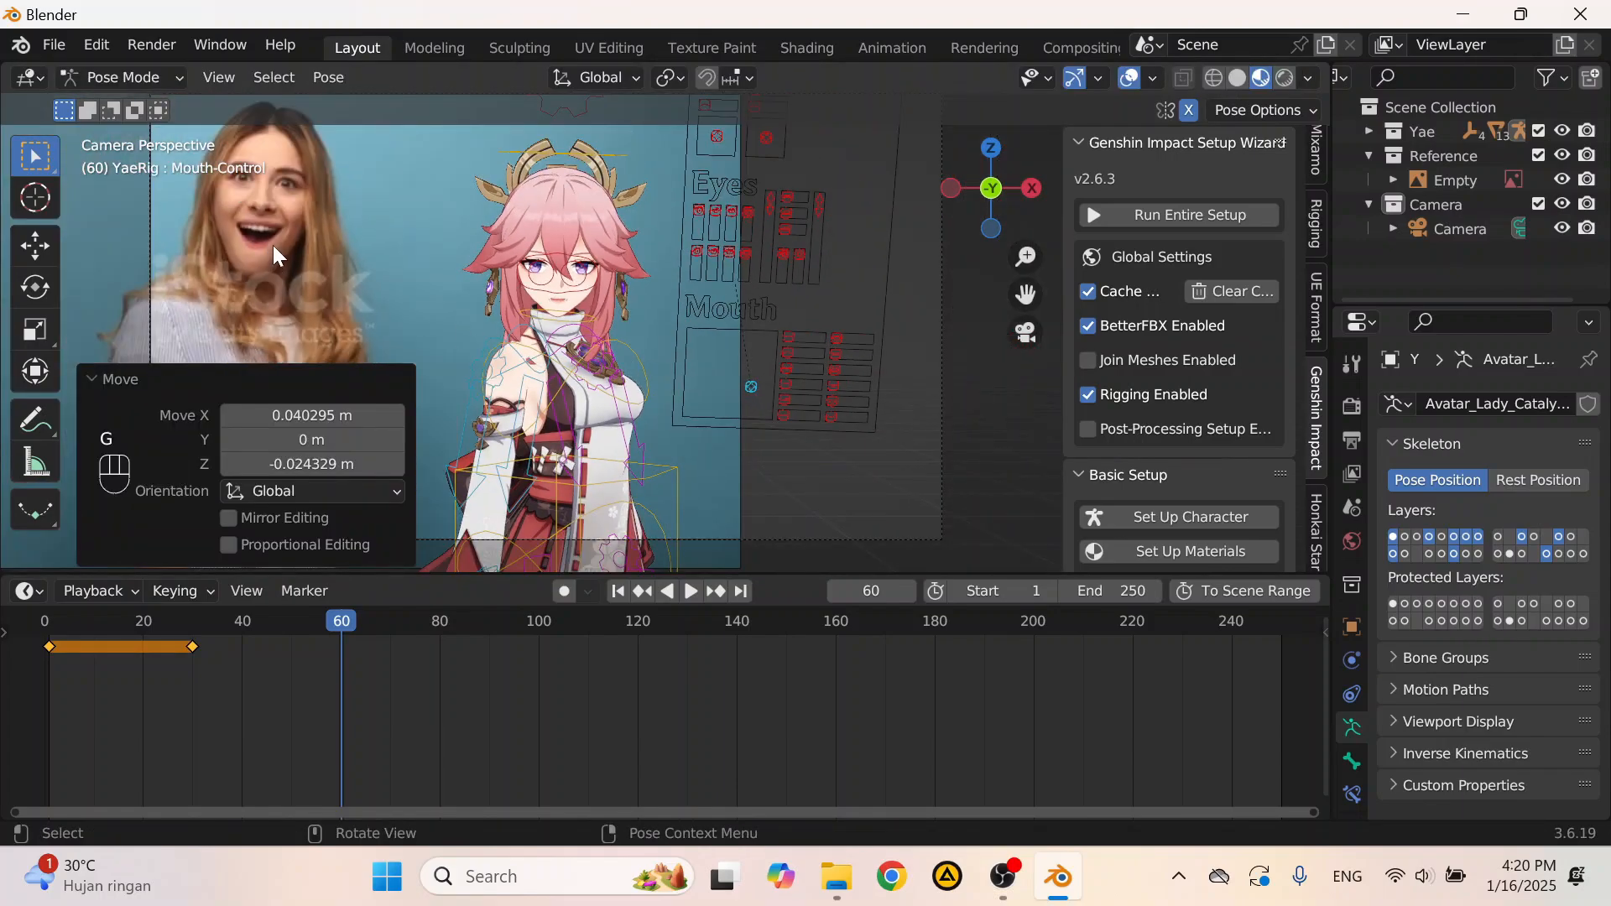
{"action": "scroll", "coordinate": [705, 344], "scroll_direction": "up", "scroll_amount": 4}
{"action": "key", "text": "g"}
{"action": "left_click", "coordinate": [946, 396]}
Step: Slide Mouth-Smile1-Control about 0.039 m along X to add a smile to the open mouth
{"action": "left_click", "coordinate": [973, 342]}
{"action": "key", "text": "g"}
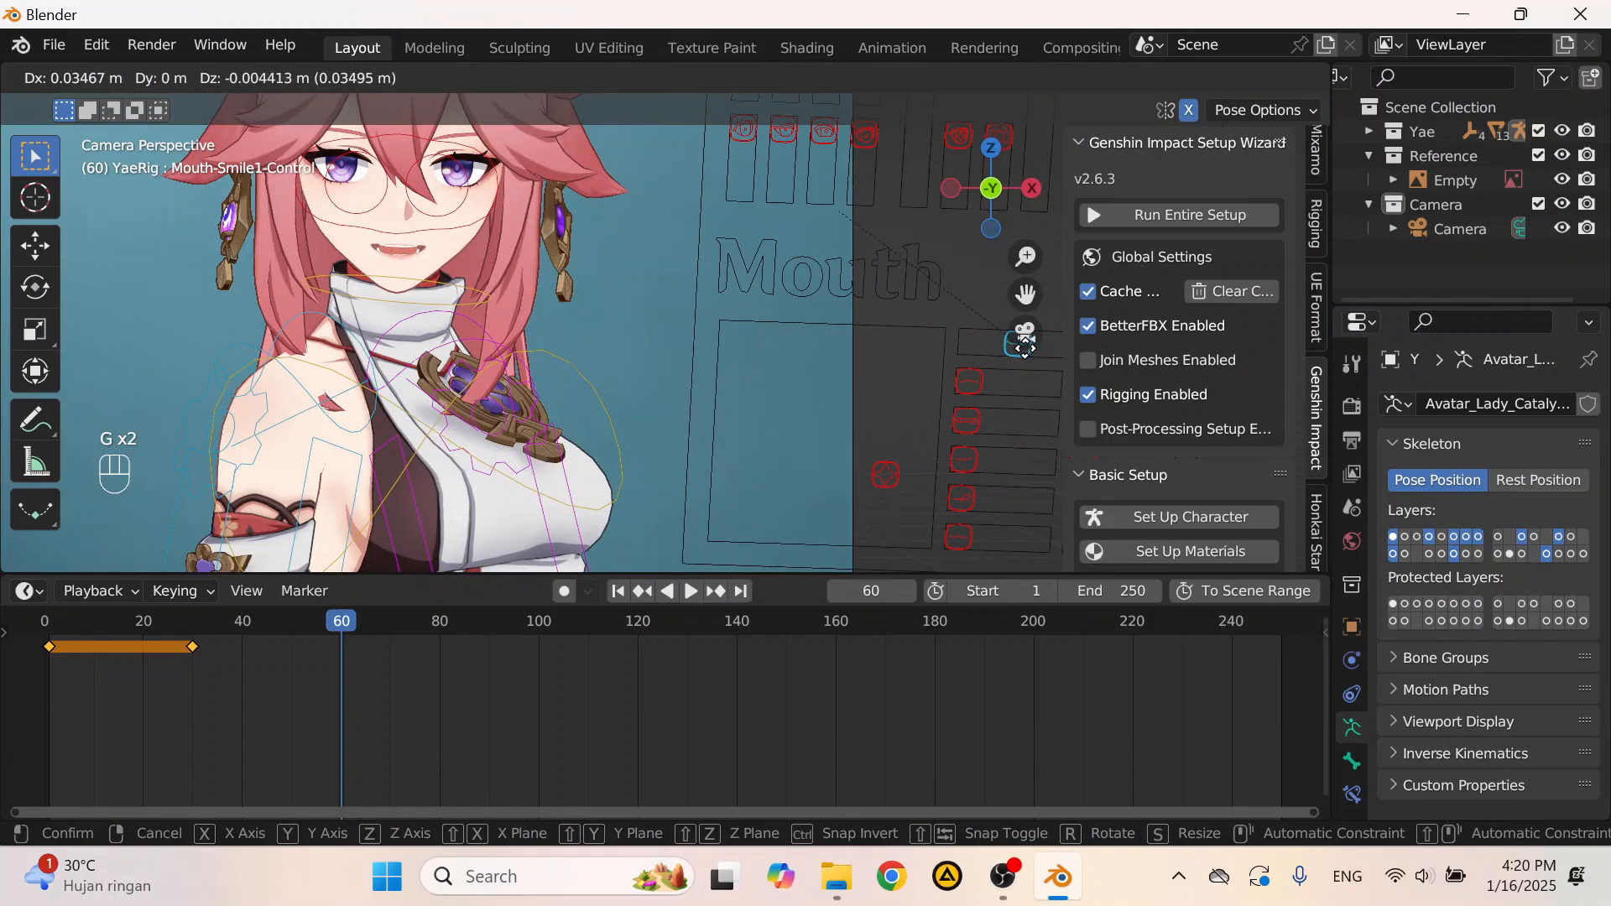
{"action": "left_click", "coordinate": [1032, 345]}
{"action": "scroll", "coordinate": [751, 309], "scroll_direction": "down", "scroll_amount": 3}
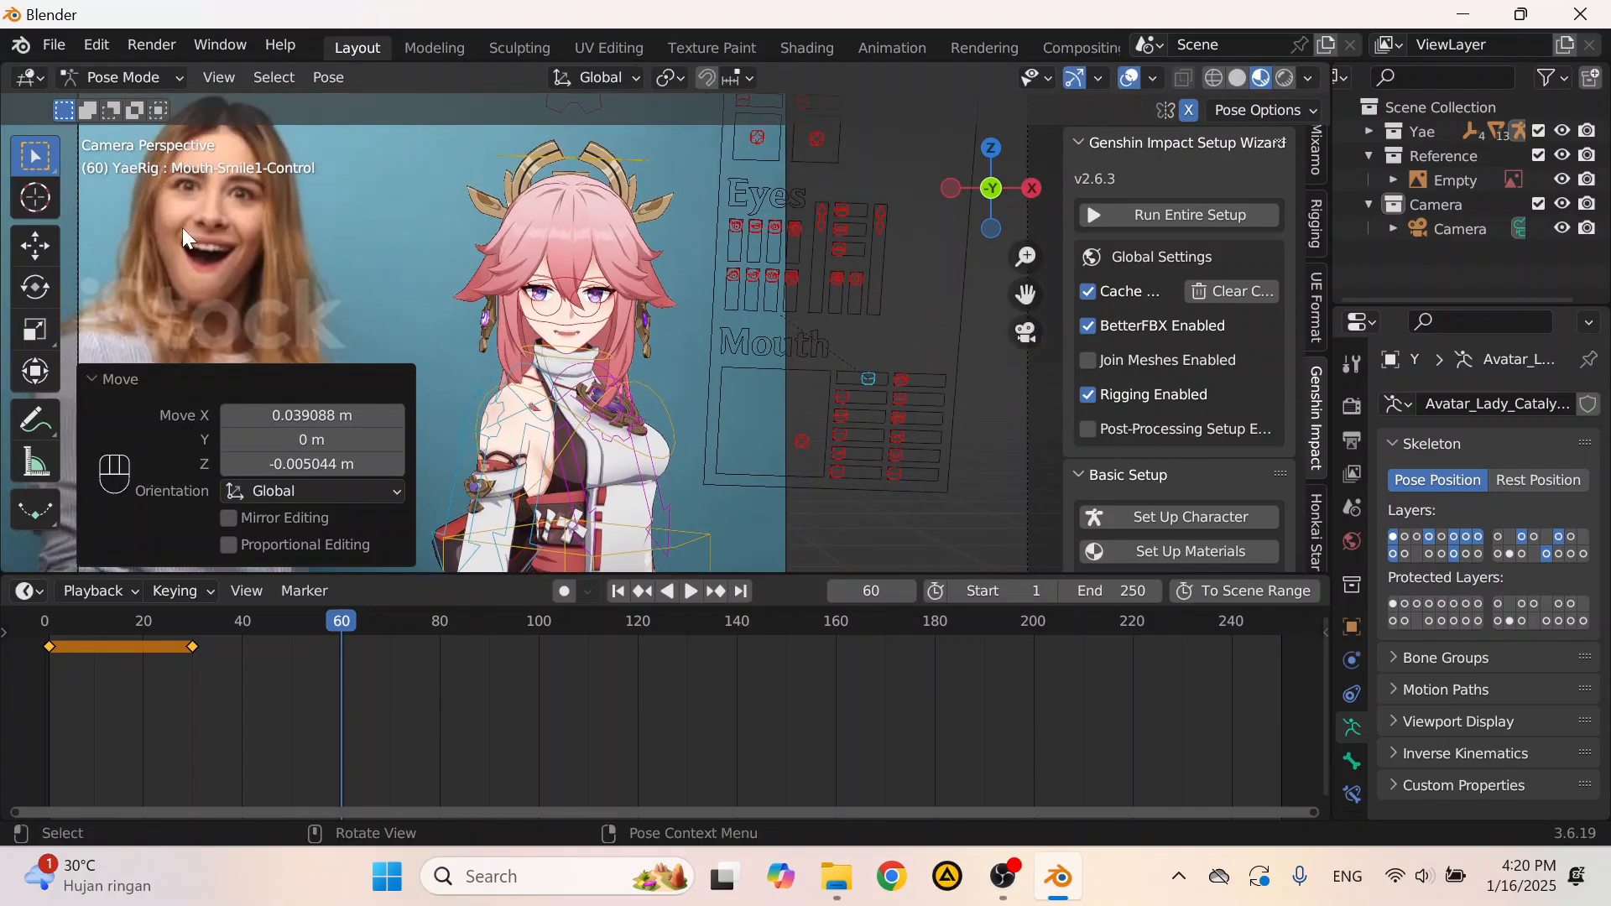
Step: Try lowering Eye-Ha-Control in its Eyes slider, and return it to its starting position
{"action": "middle_click_drag", "start_coordinate": [518, 198], "coordinate": [465, 259], "text": "shift"}
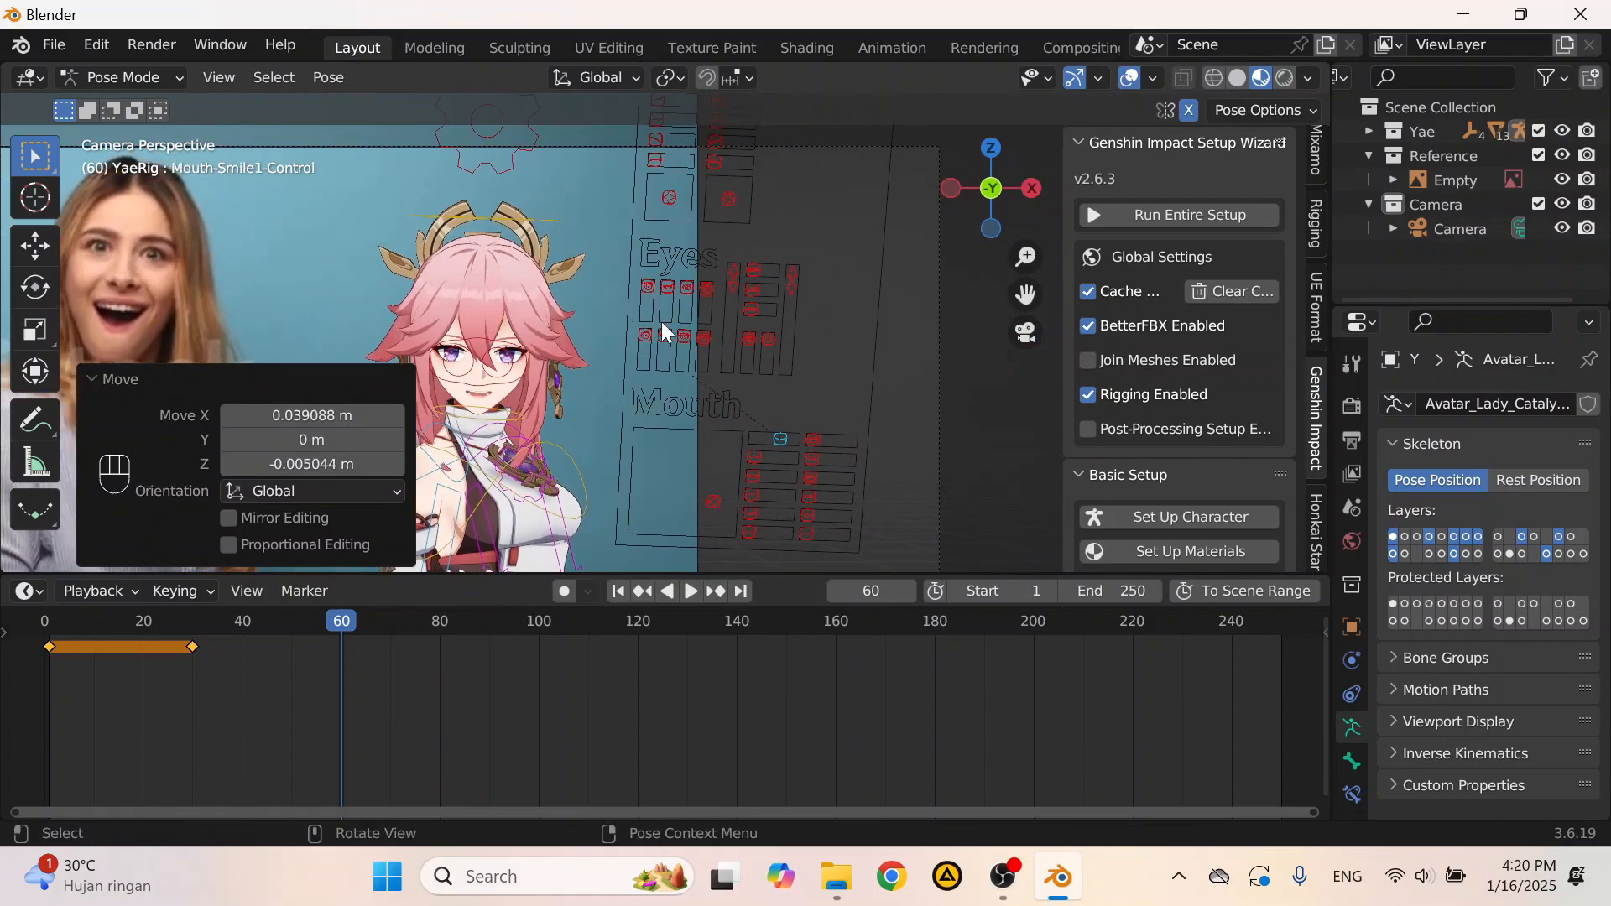
{"action": "scroll", "coordinate": [709, 320], "scroll_direction": "up", "scroll_amount": 5}
{"action": "left_click", "coordinate": [776, 220]}
{"action": "key", "text": "g"}
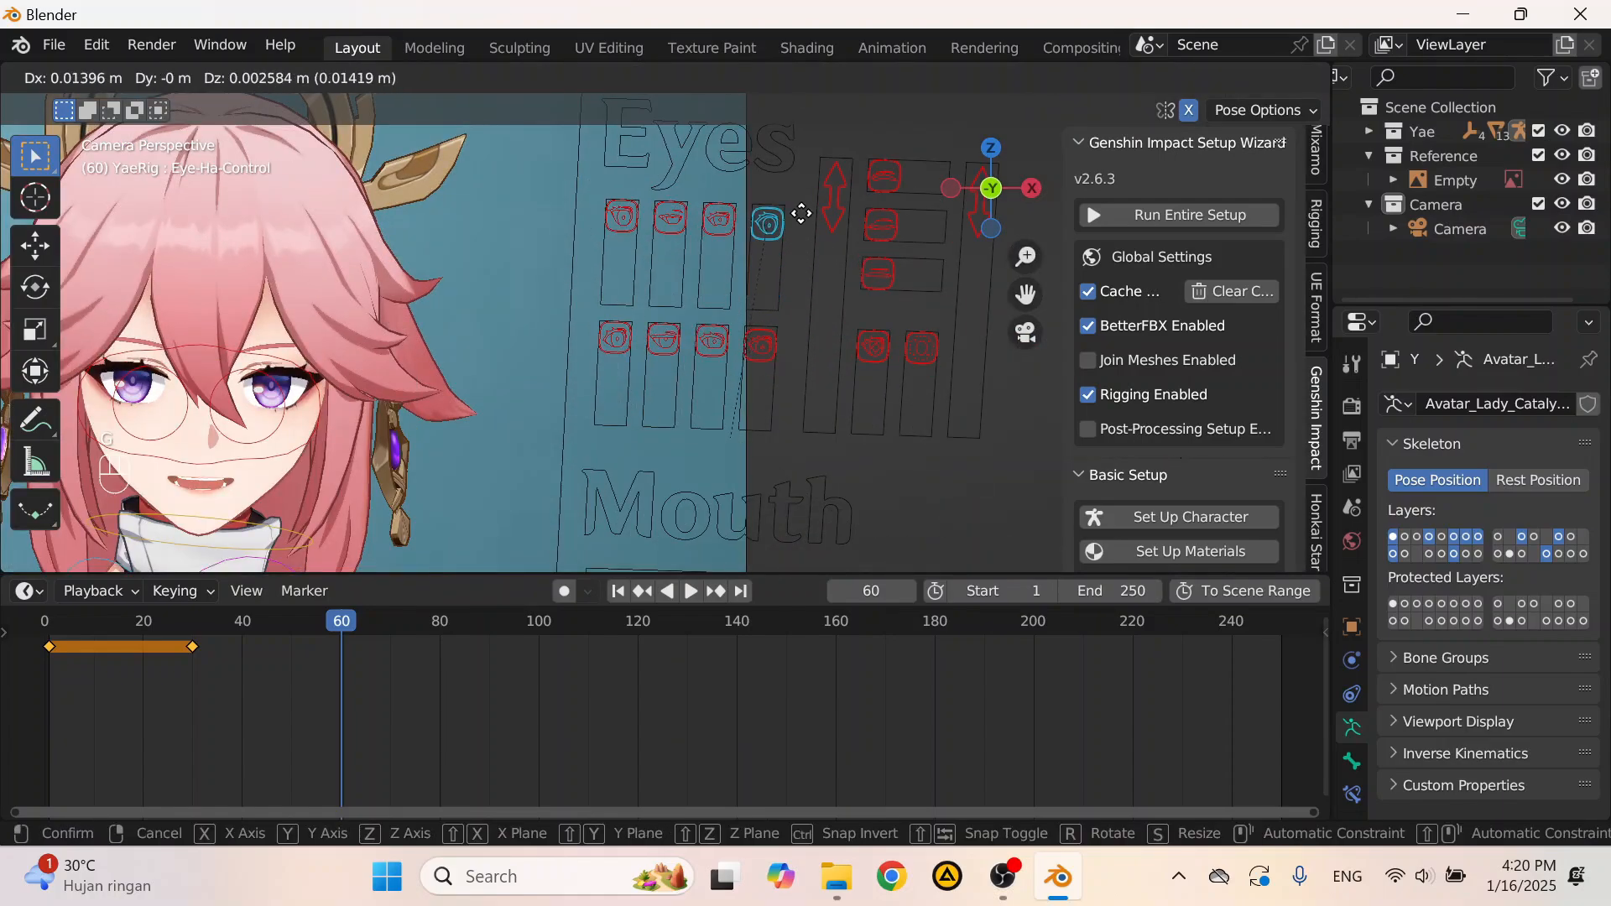
{"action": "left_click", "coordinate": [755, 353]}
{"action": "key", "text": "g"}
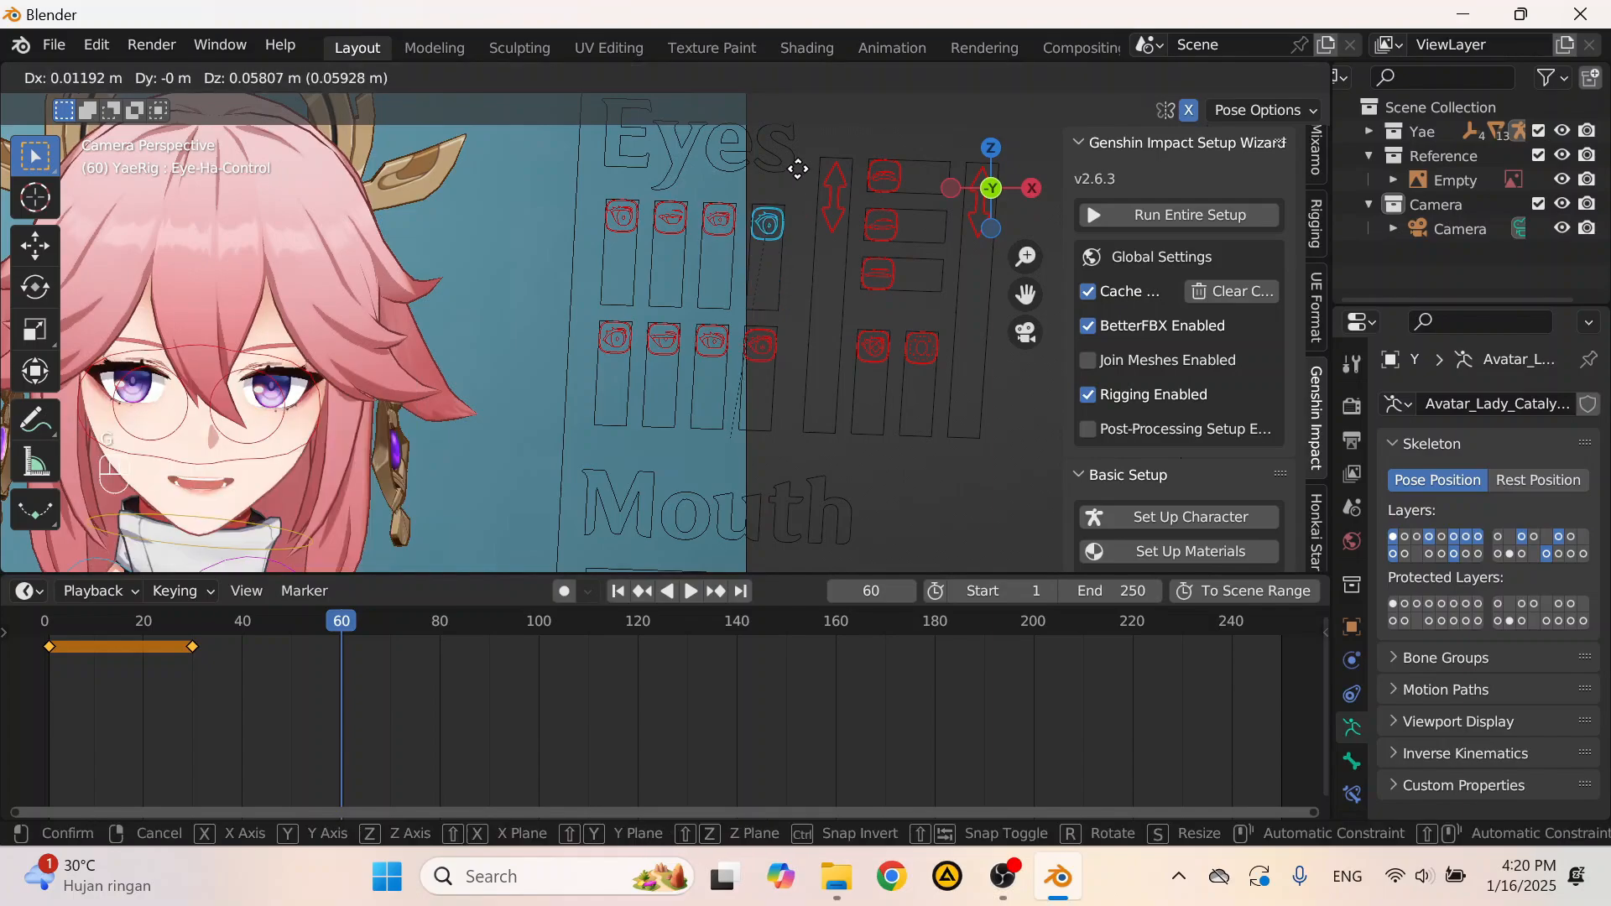
{"action": "left_click", "coordinate": [705, 310]}
Step: Try lowering Eye-Jito-Control to its slider's bottom, and return it to its starting position
{"action": "left_click", "coordinate": [671, 341]}
{"action": "key", "text": "g"}
{"action": "left_click", "coordinate": [622, 489]}
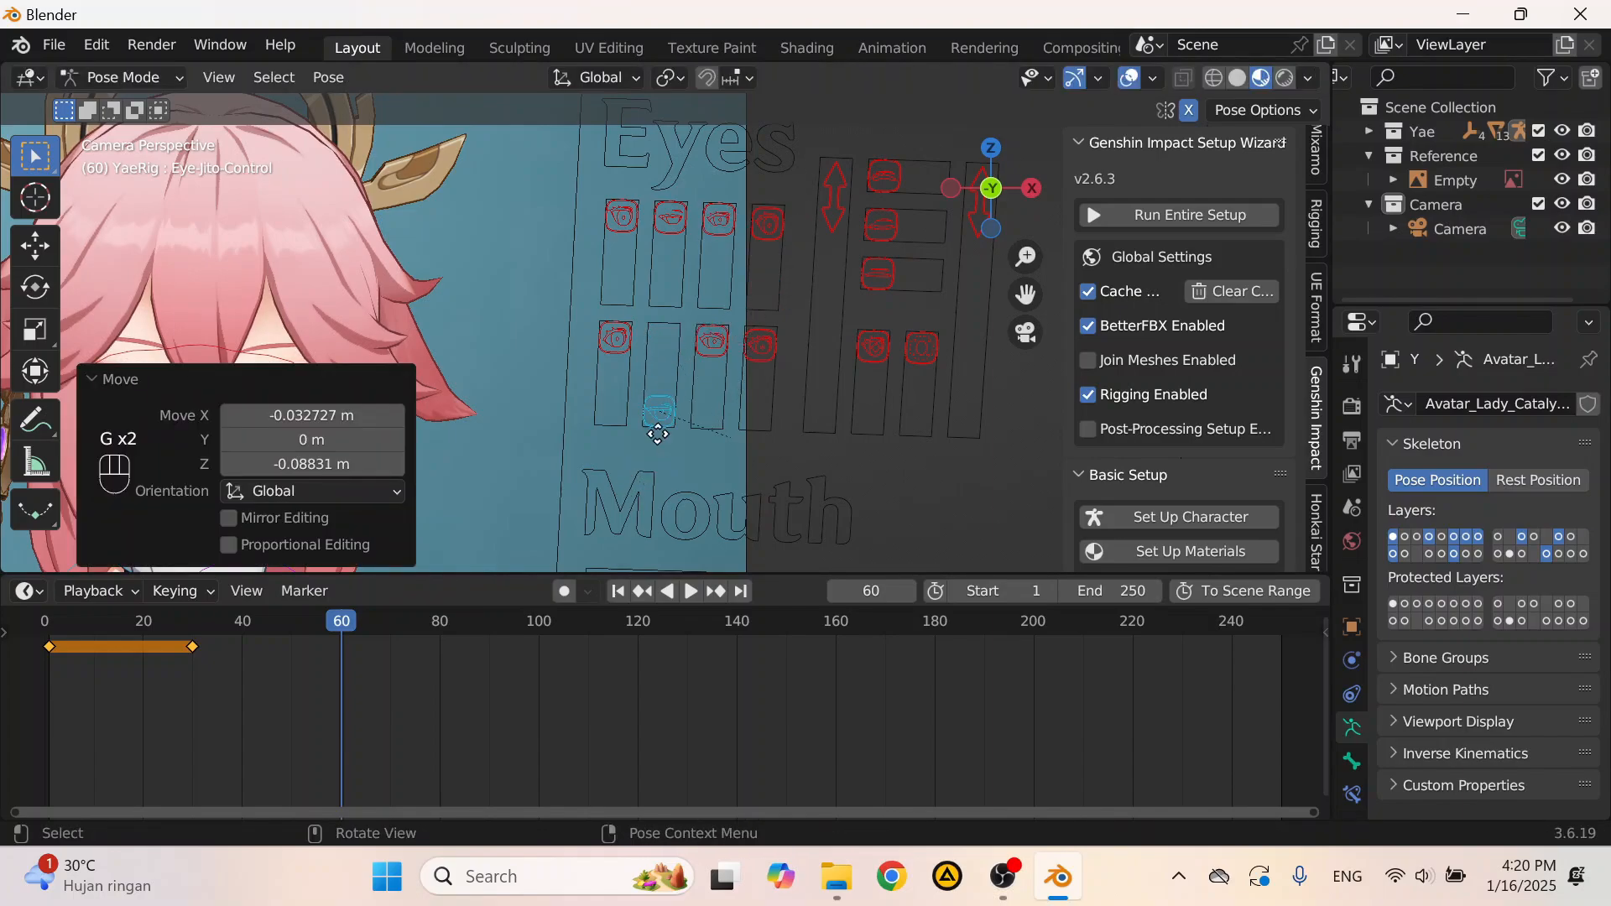
{"action": "key", "text": "g"}
{"action": "left_click", "coordinate": [705, 242]}
Step: Try lowering the Eye-Up control to its slider's bottom, and return it to its starting position
{"action": "left_click", "coordinate": [621, 216]}
{"action": "key", "text": "g"}
{"action": "left_click", "coordinate": [564, 445]}
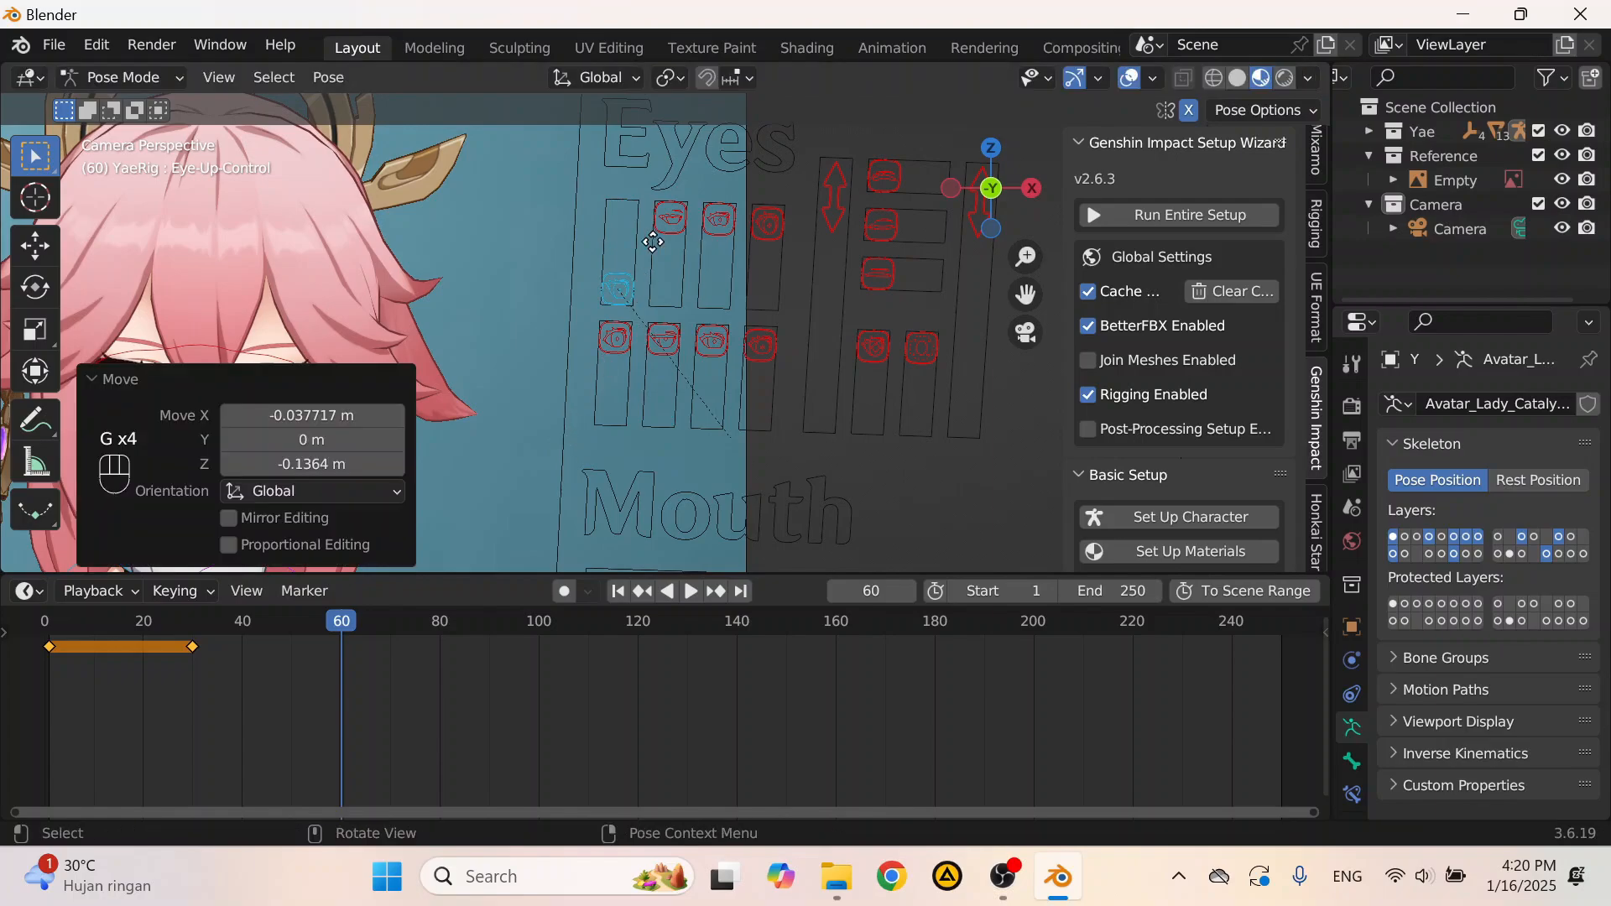
{"action": "key", "text": "g"}
{"action": "left_click", "coordinate": [750, 213]}
Step: Lower Eye-Ha-Control by about 0.018 m to widen the character's eyes
{"action": "left_click", "coordinate": [765, 237]}
{"action": "key", "text": "g"}
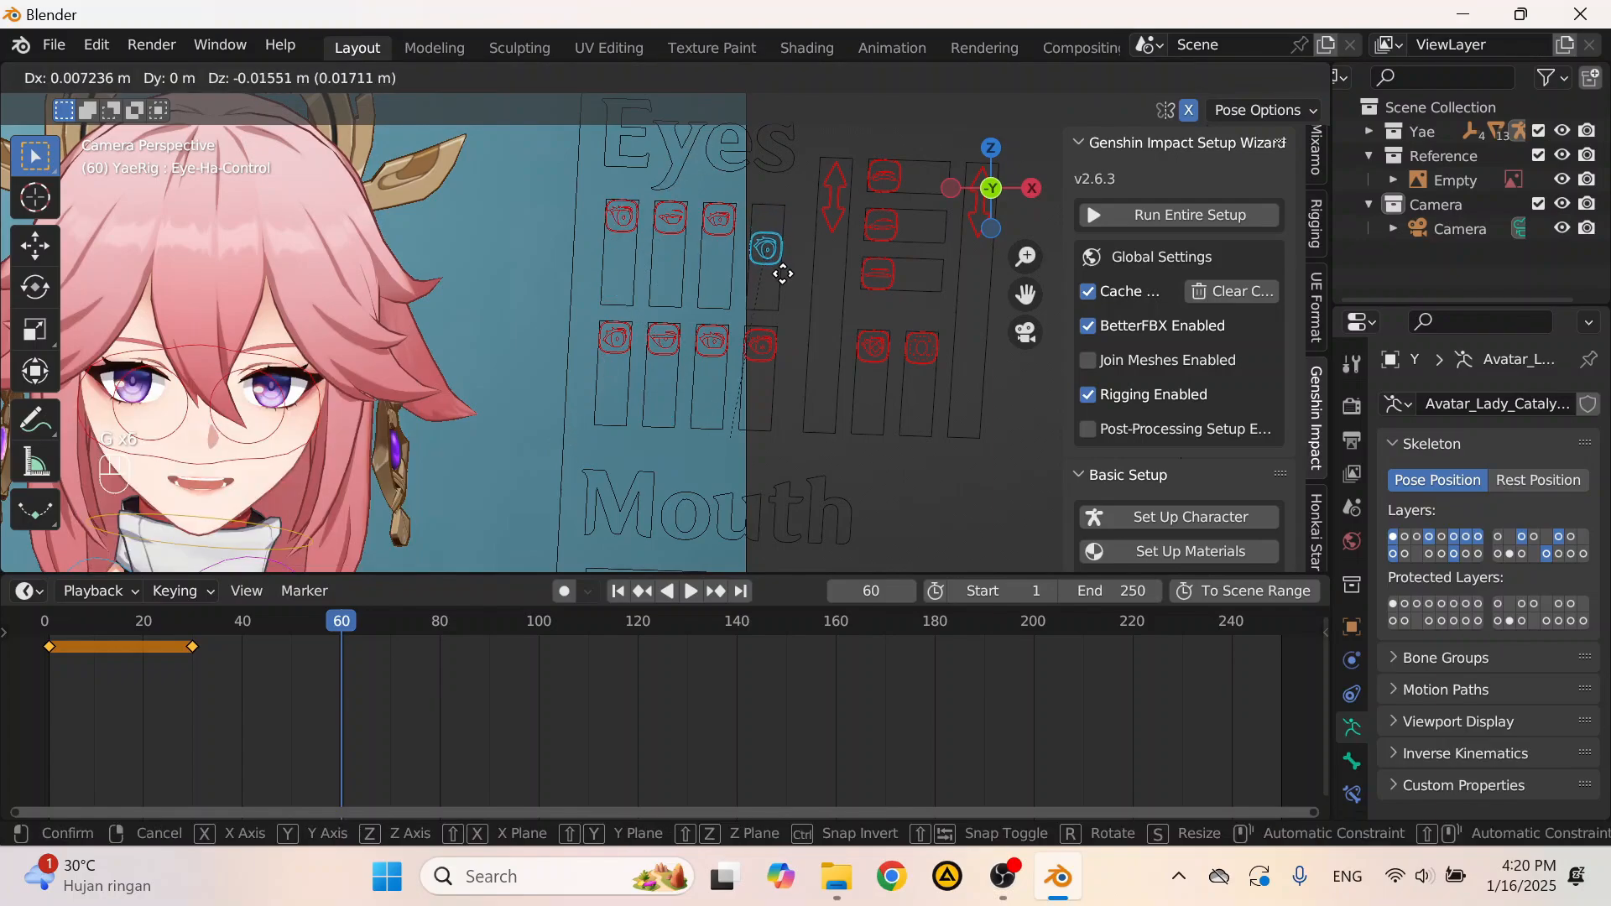
{"action": "left_click", "coordinate": [785, 268]}
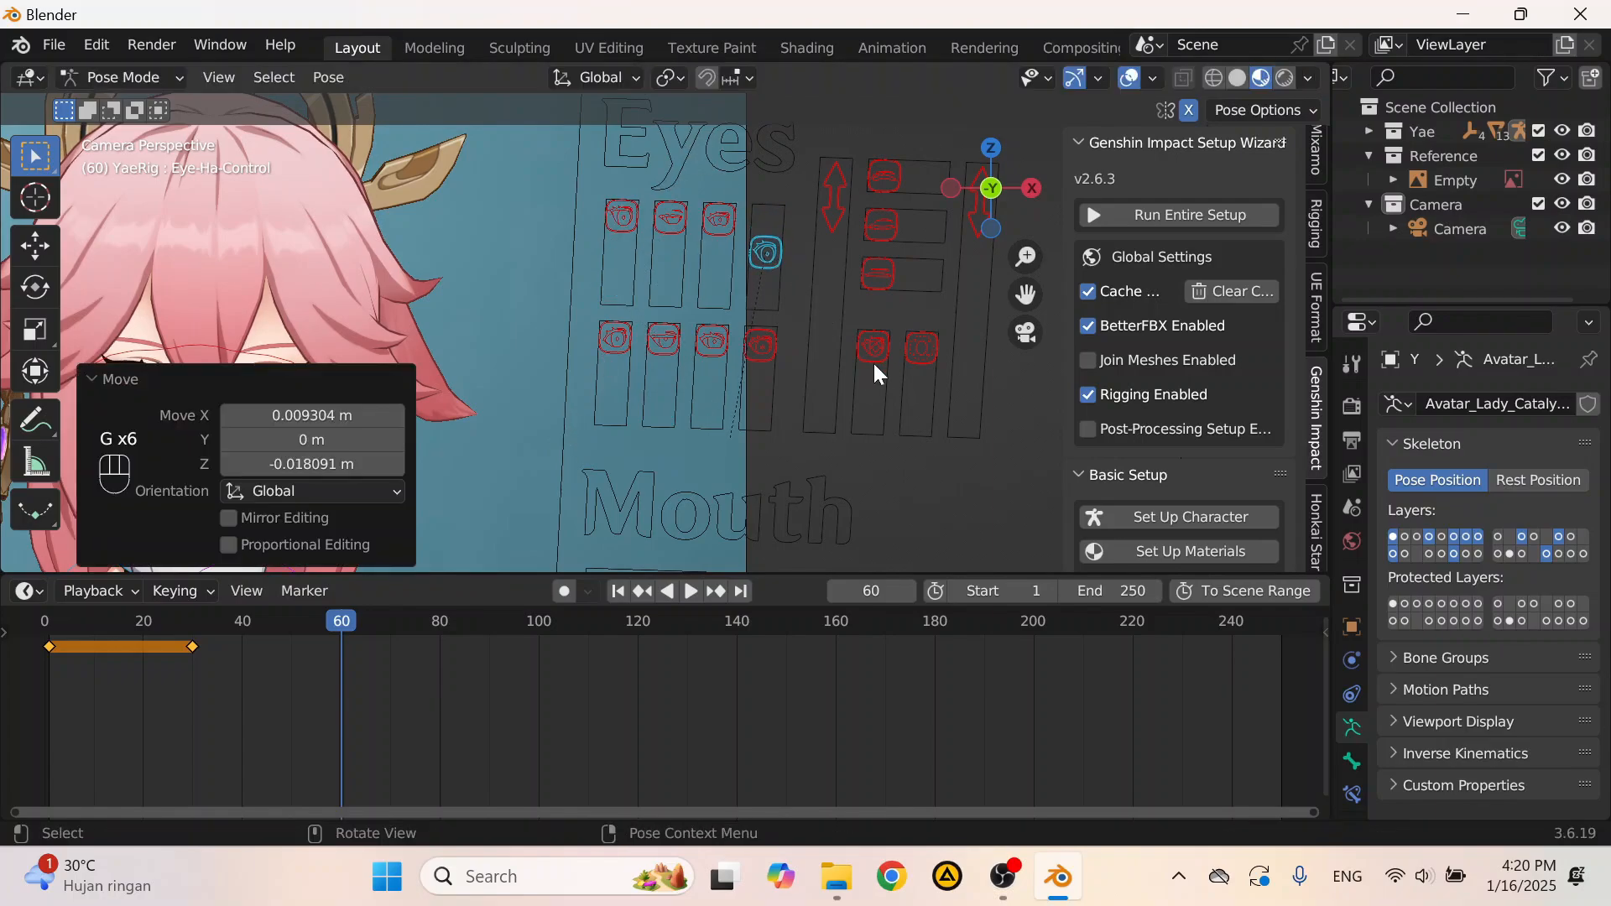
Step: Lower Eye-Pupil-Control by about 0.005 m to adjust the pupils slightly
{"action": "left_click", "coordinate": [924, 352]}
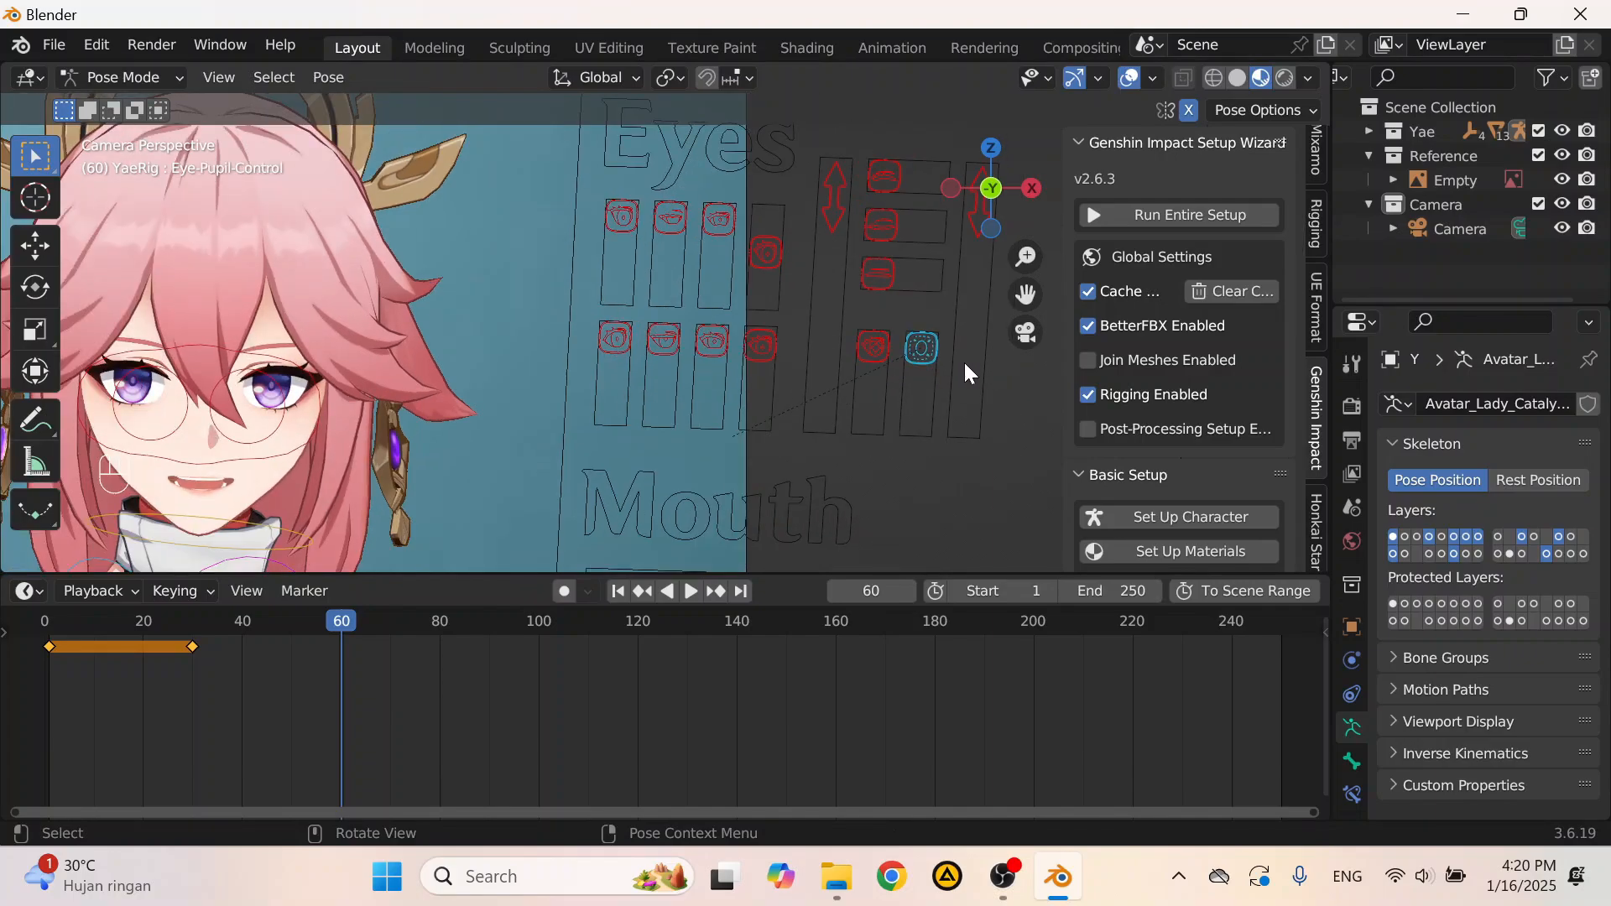
{"action": "scroll", "coordinate": [973, 369], "scroll_direction": "up", "scroll_amount": 1}
{"action": "key", "text": "g"}
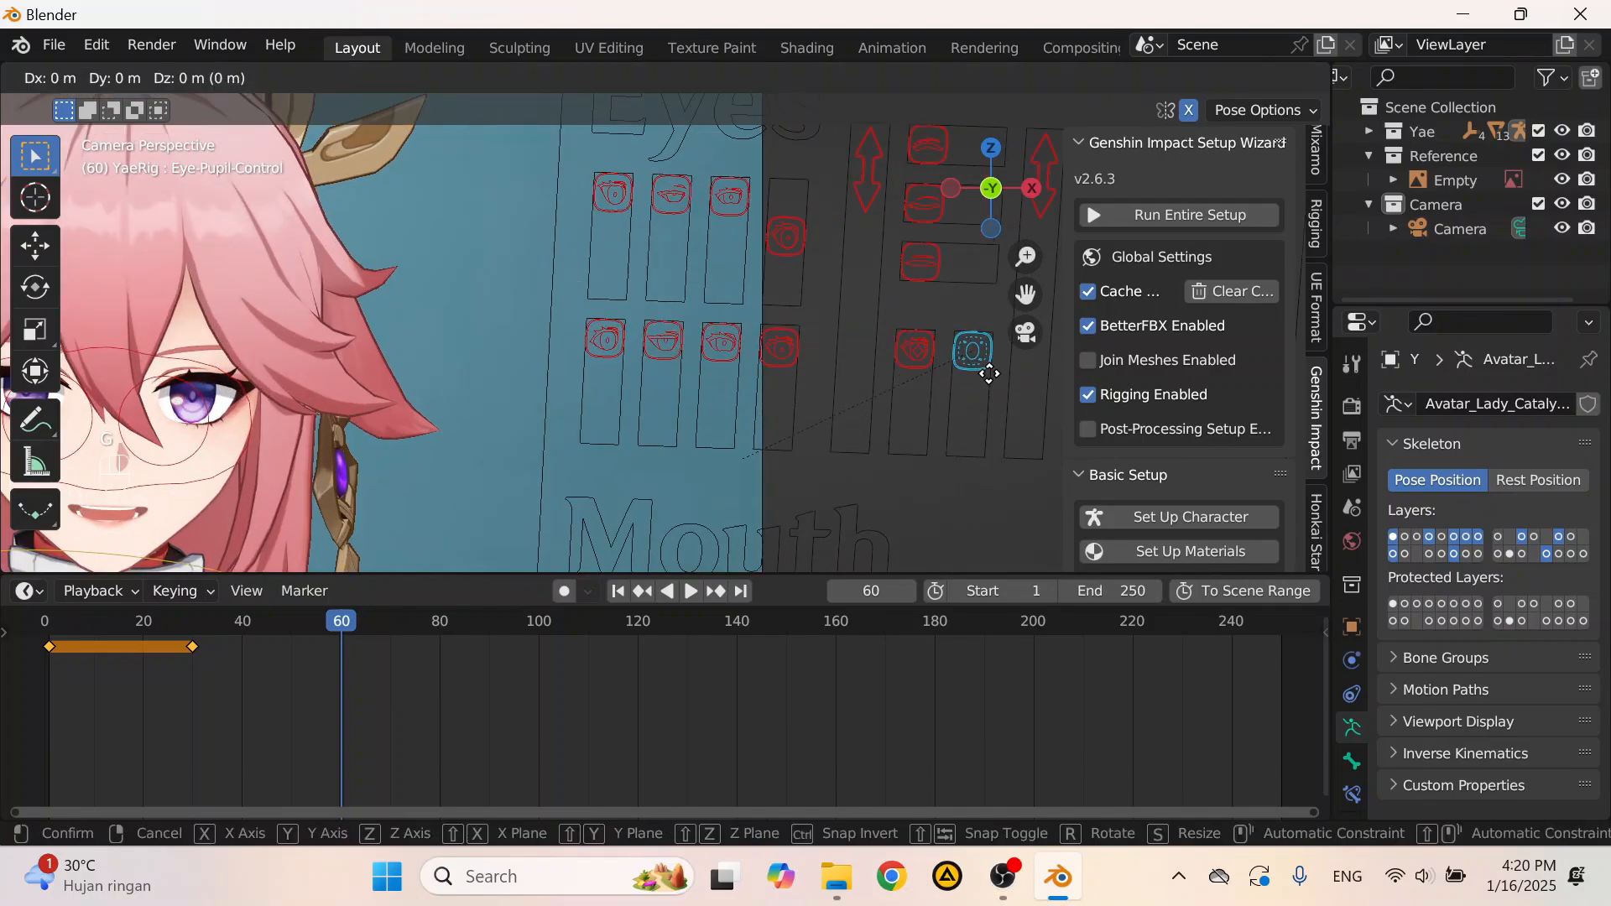
{"action": "left_click", "coordinate": [996, 383]}
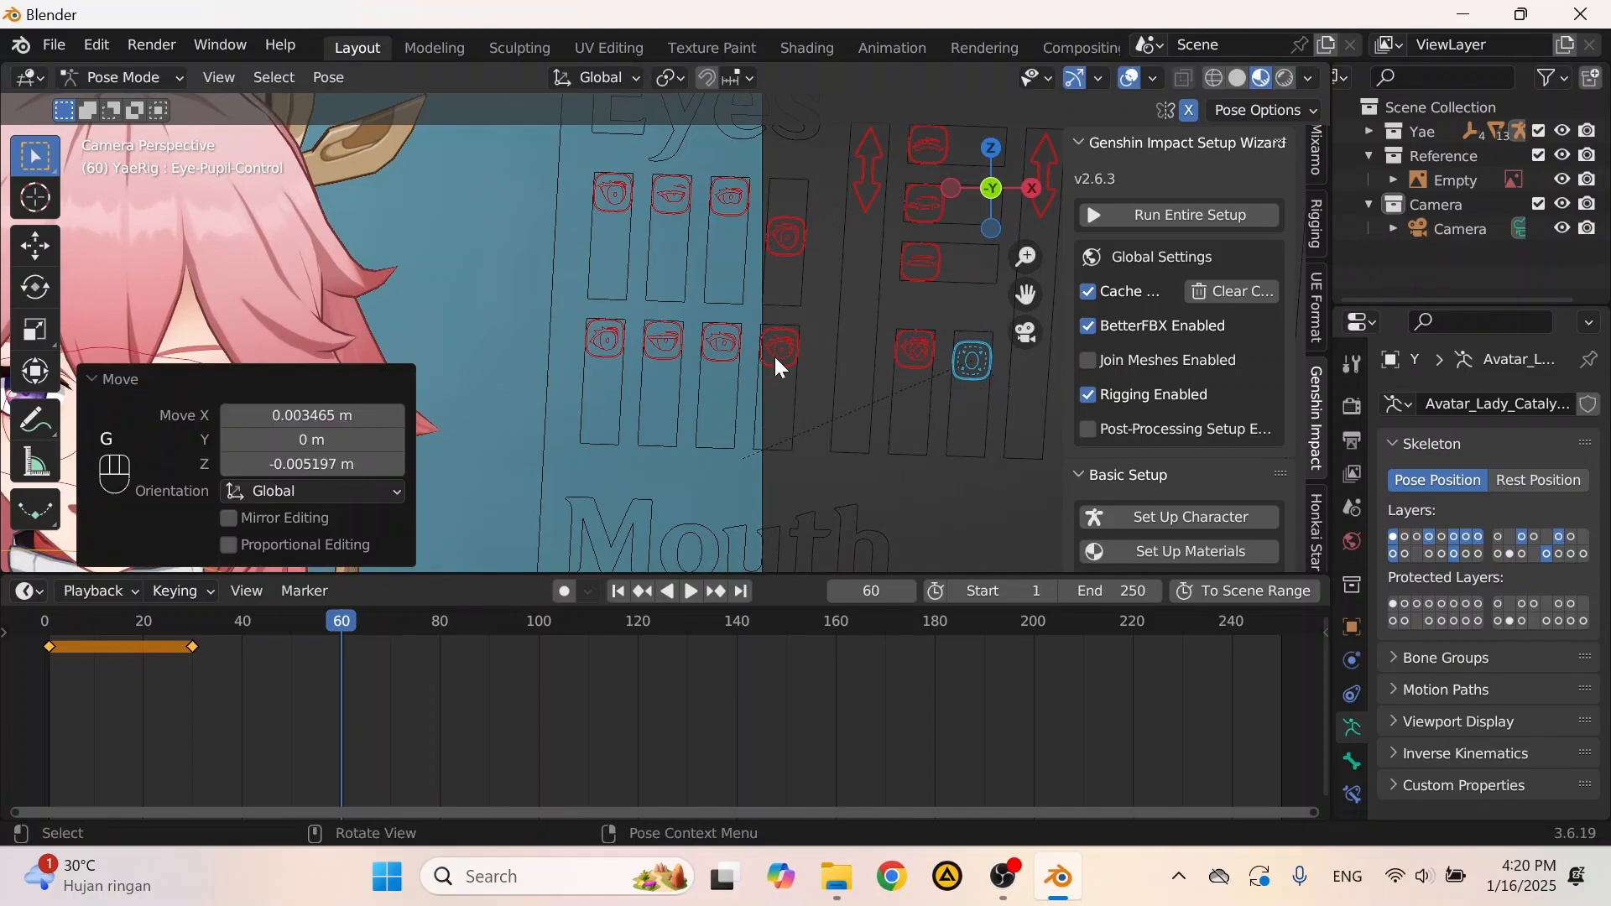
Step: Raise both Brow-L-Control and Brow-R-Control by about 0.012 m to lift the eyebrows
{"action": "scroll", "coordinate": [774, 354], "scroll_direction": "down", "scroll_amount": 5}
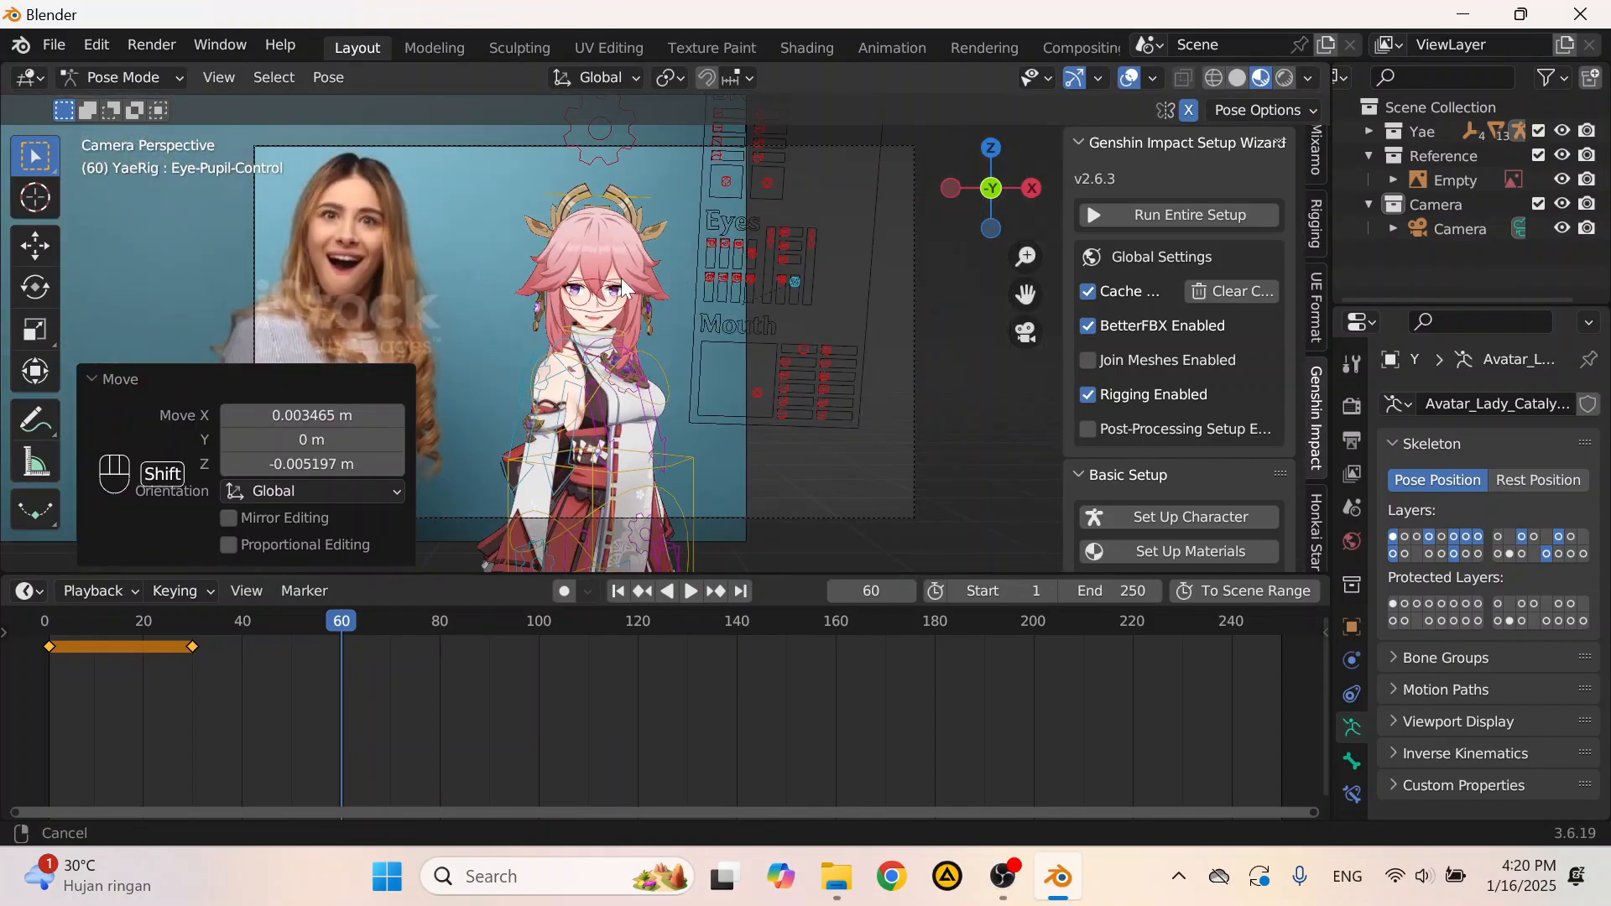
{"action": "scroll", "coordinate": [630, 259], "scroll_direction": "up", "scroll_amount": 3}
{"action": "scroll", "coordinate": [576, 394], "scroll_direction": "down", "scroll_amount": 1}
{"action": "scroll", "coordinate": [822, 219], "scroll_direction": "up", "scroll_amount": 4}
{"action": "scroll", "coordinate": [823, 219], "scroll_direction": "down", "scroll_amount": 3}
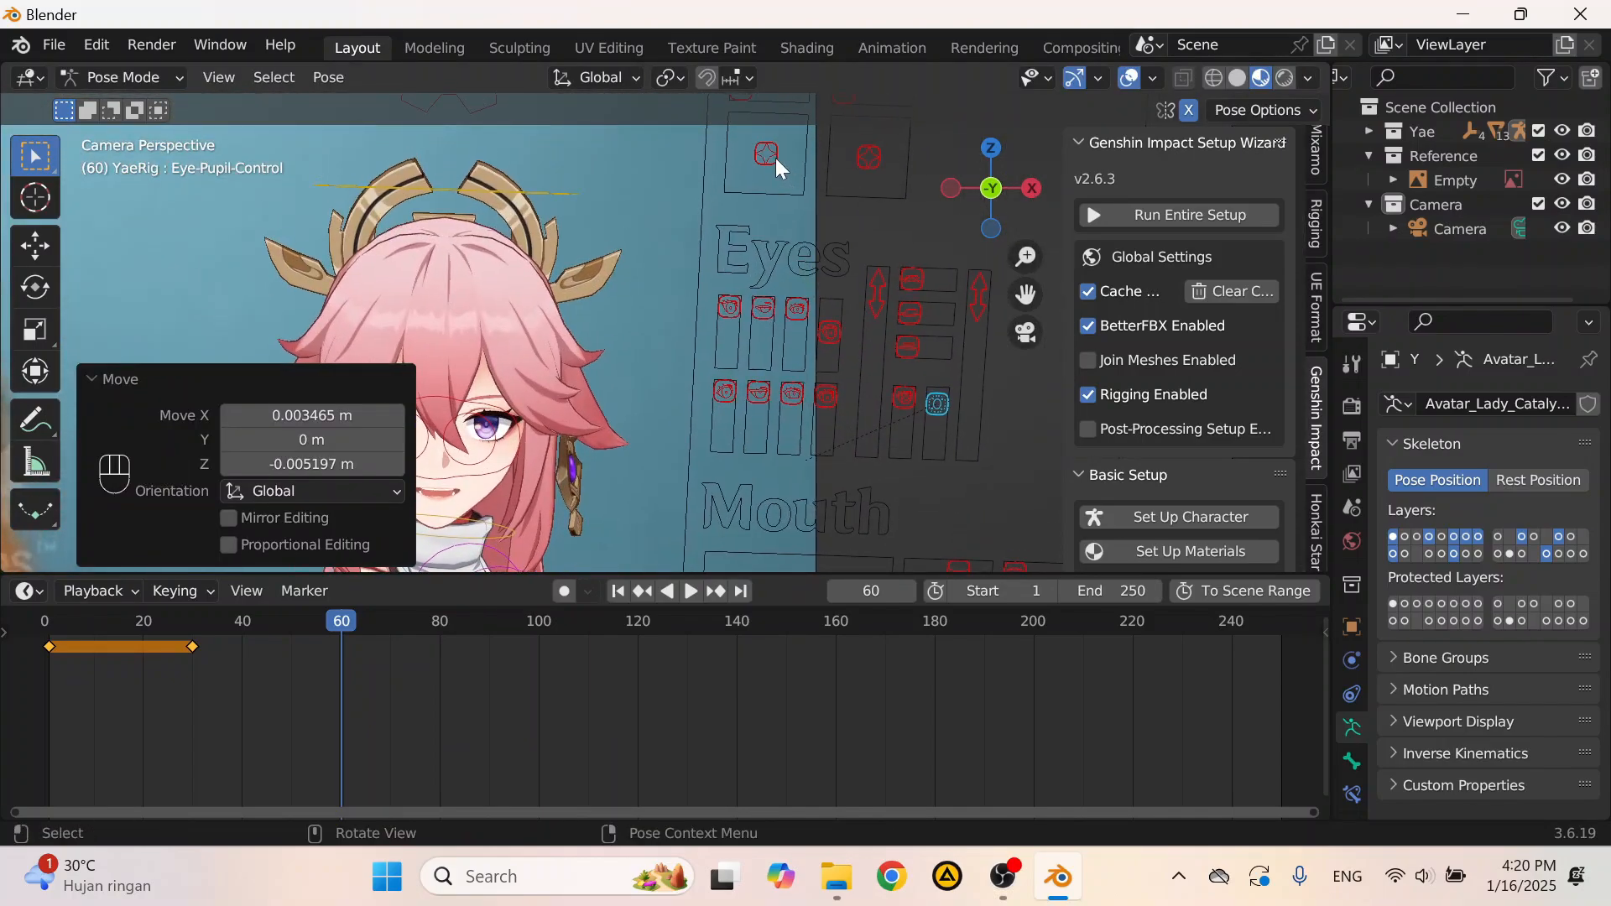
{"action": "left_click", "coordinate": [776, 160]}
{"action": "left_click", "coordinate": [864, 159], "text": "shift"}
{"action": "key", "text": "g"}
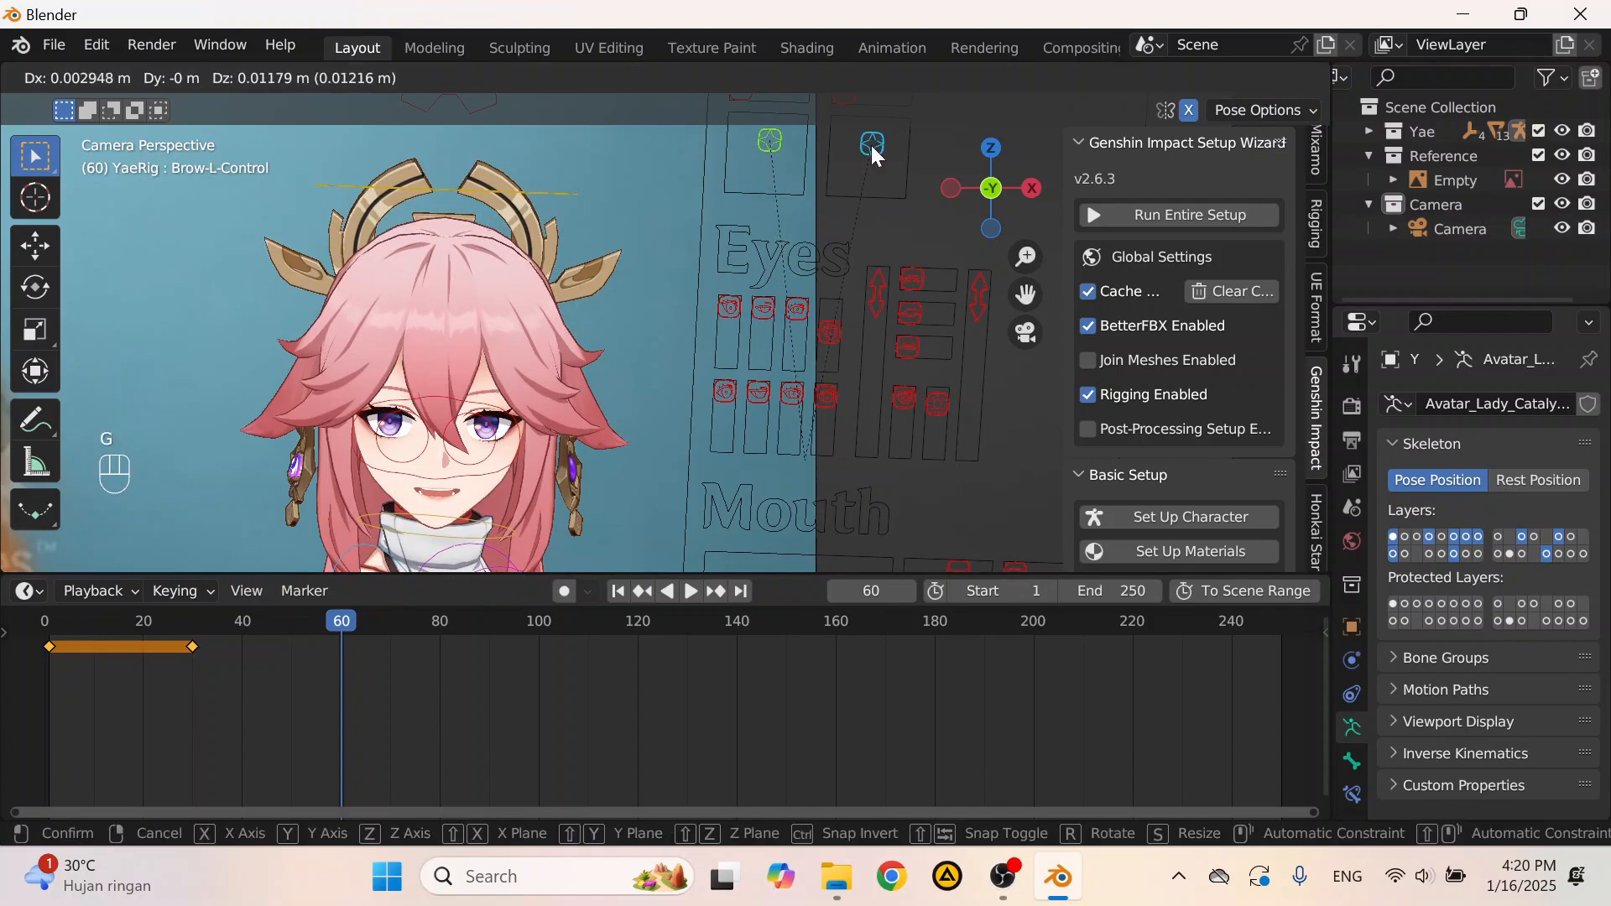
{"action": "left_click", "coordinate": [871, 144]}
Step: Shift both Brow-Smily controls by about 0.032 m along X and -0.010 m along Z
{"action": "middle_click_drag", "start_coordinate": [871, 145], "coordinate": [849, 278], "text": "shift"}
{"action": "left_click", "coordinate": [727, 205]}
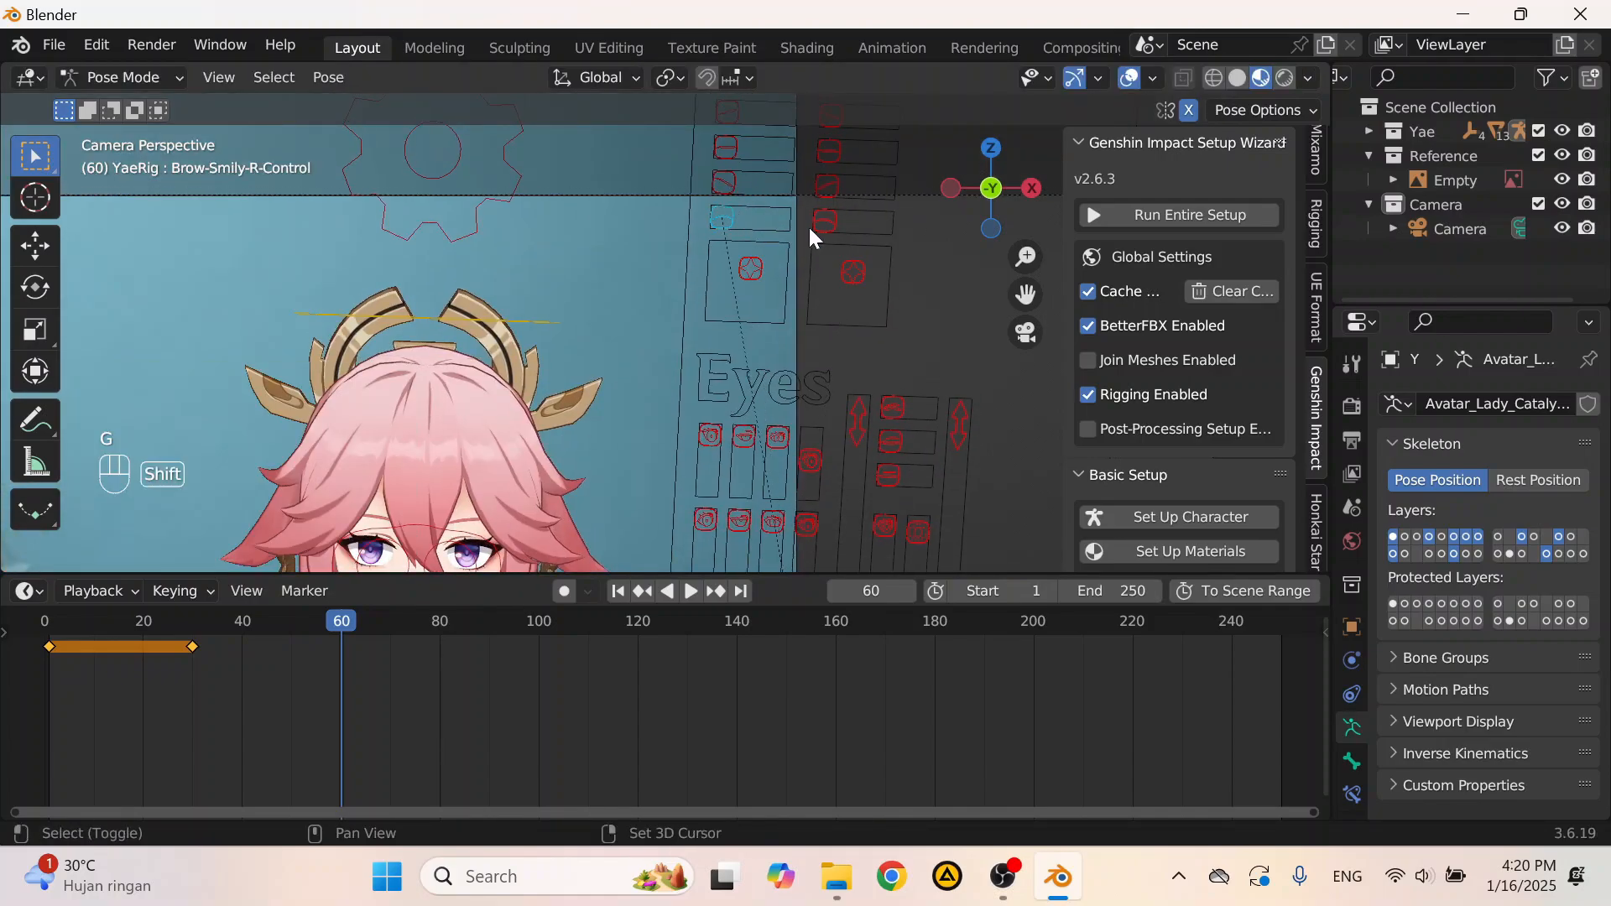
{"action": "left_click", "coordinate": [813, 224], "text": "shift"}
{"action": "middle_click_drag", "start_coordinate": [813, 225], "coordinate": [820, 168], "text": "shift"}
{"action": "key", "text": "g"}
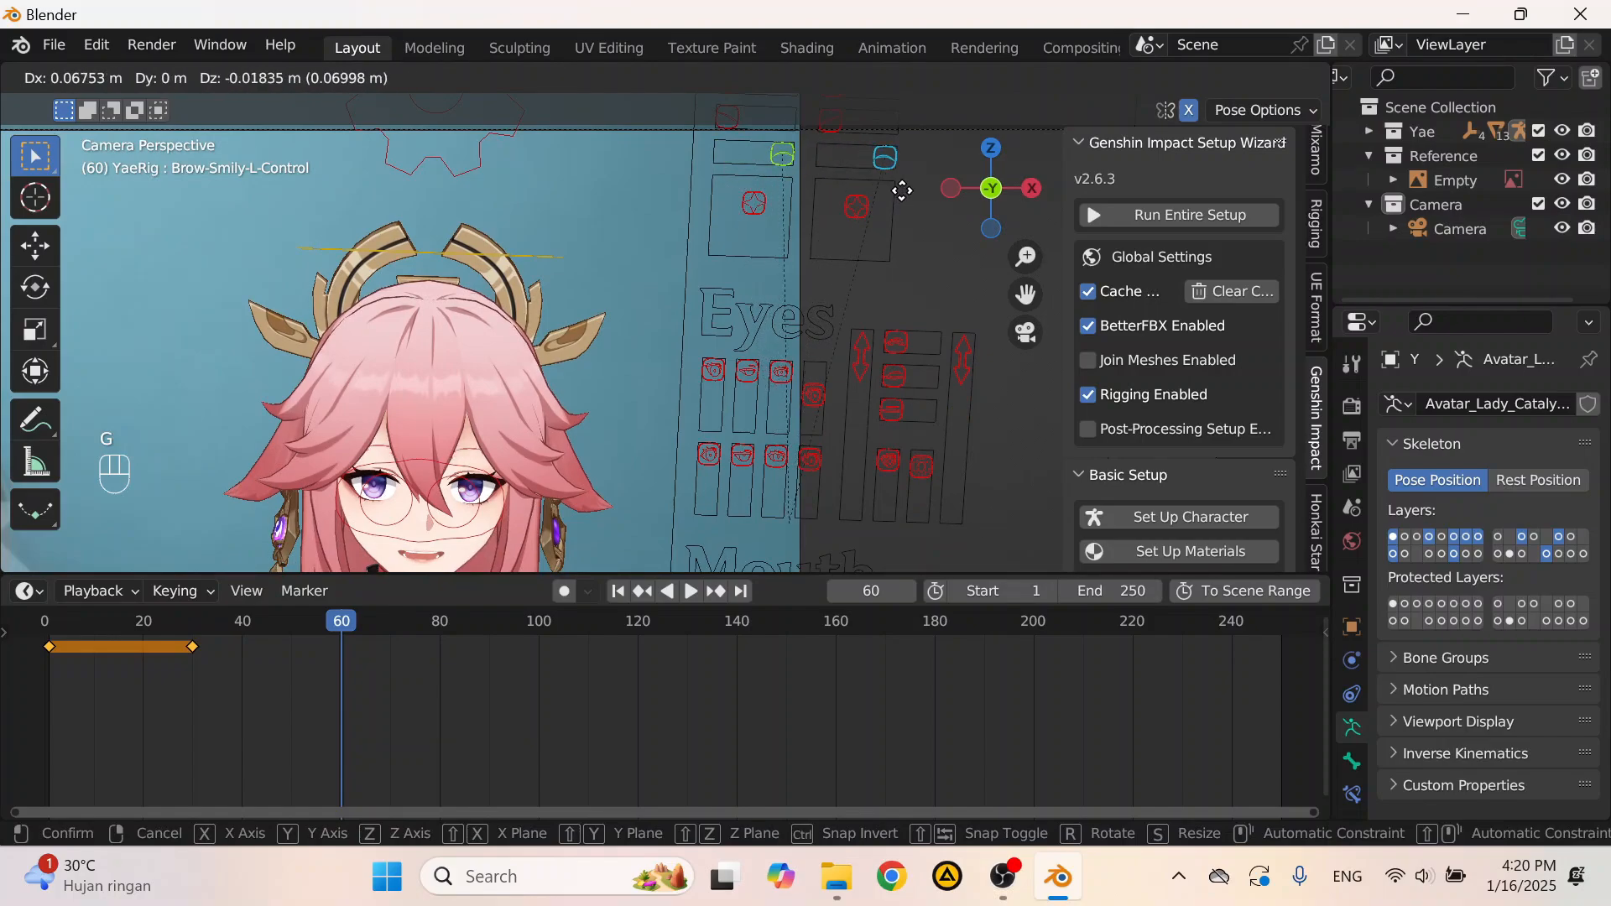
{"action": "left_click", "coordinate": [856, 179]}
{"action": "middle_click_drag", "start_coordinate": [763, 371], "coordinate": [835, 134], "text": "shift"}
{"action": "scroll", "coordinate": [679, 268], "scroll_direction": "down", "scroll_amount": 4}
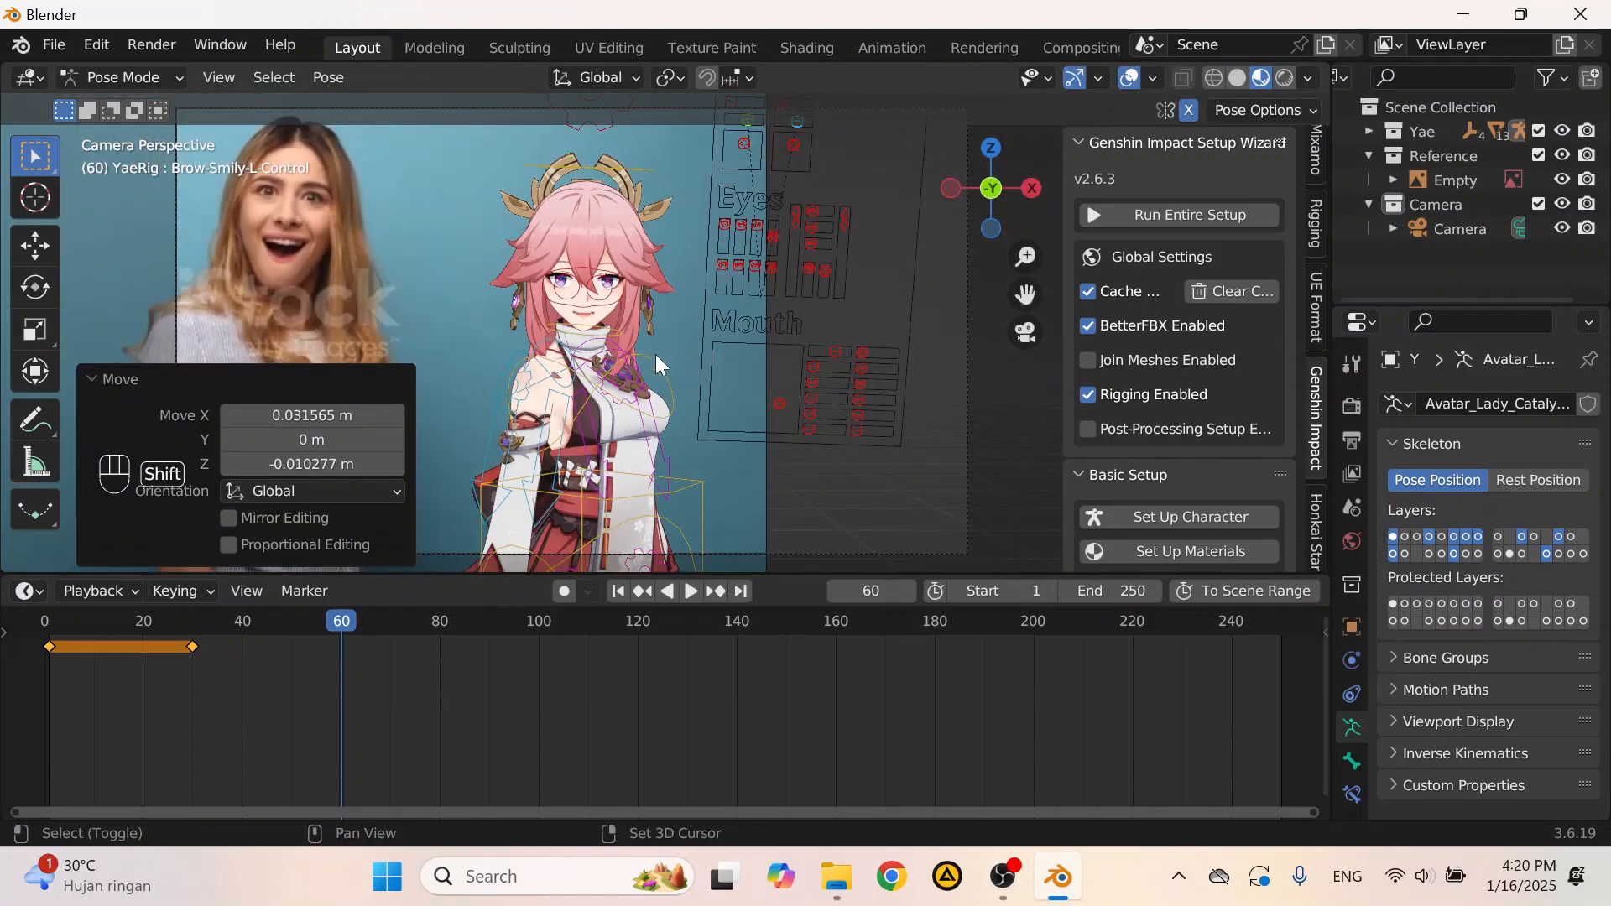
Step: Rotate the torso control by about -3.5° around the global Z axis
{"action": "middle_click_drag", "start_coordinate": [656, 354], "coordinate": [665, 255], "text": "shift"}
{"action": "scroll", "coordinate": [656, 265], "scroll_direction": "up", "scroll_amount": 3}
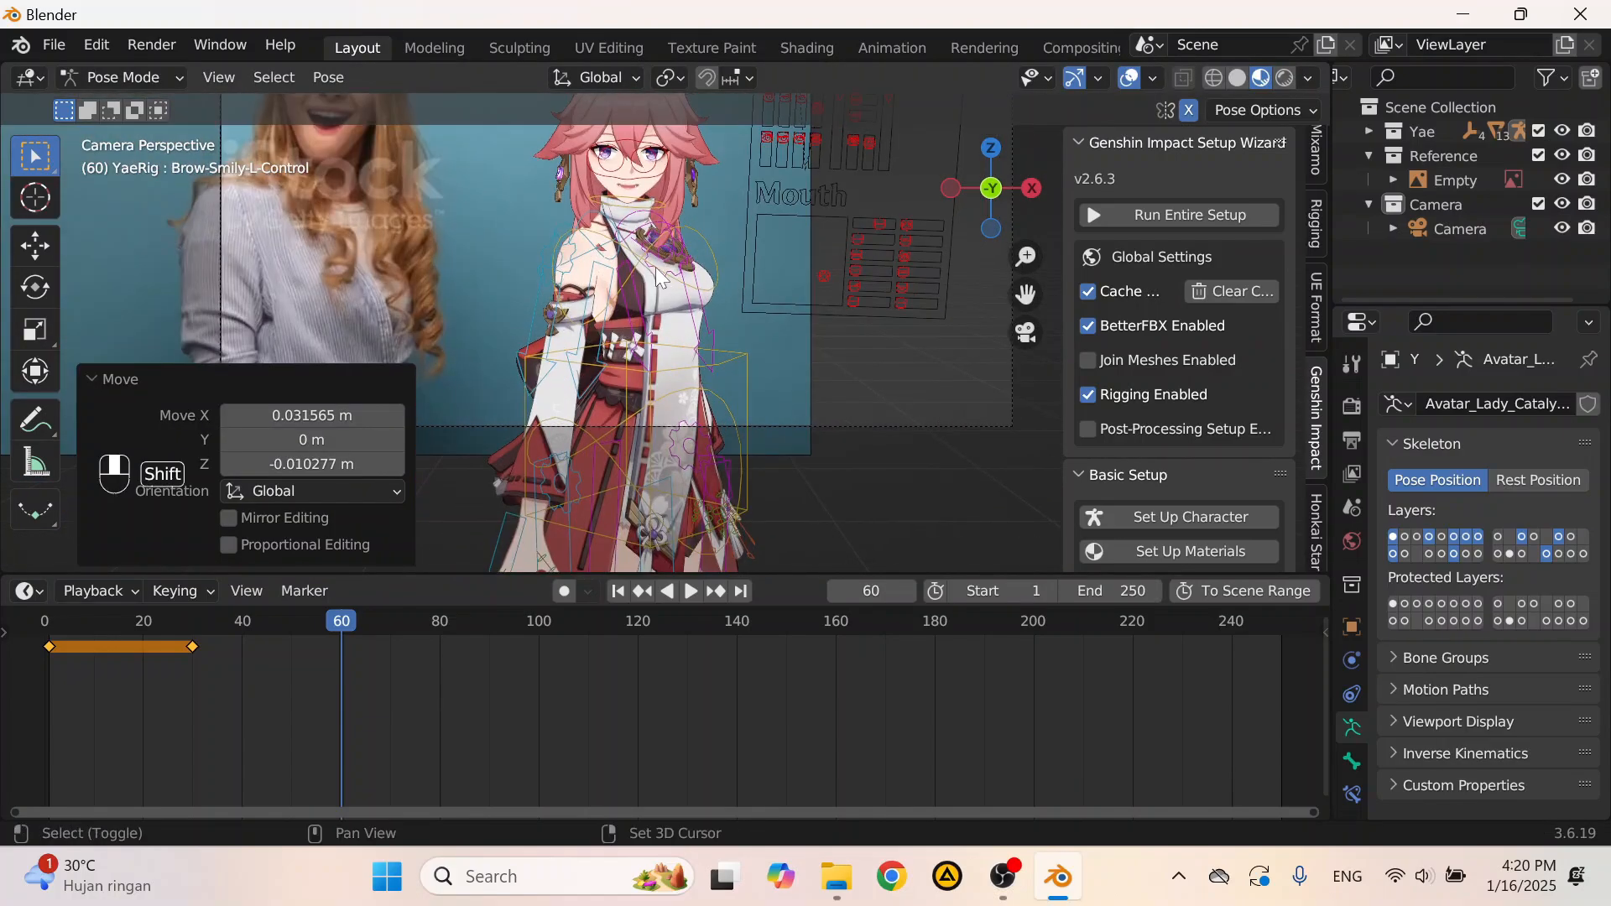
{"action": "scroll", "coordinate": [656, 269], "scroll_direction": "up", "scroll_amount": 2}
{"action": "scroll", "coordinate": [706, 389], "scroll_direction": "down", "scroll_amount": 2}
{"action": "left_click", "coordinate": [678, 365]}
{"action": "scroll", "coordinate": [828, 331], "scroll_direction": "up", "scroll_amount": 3}
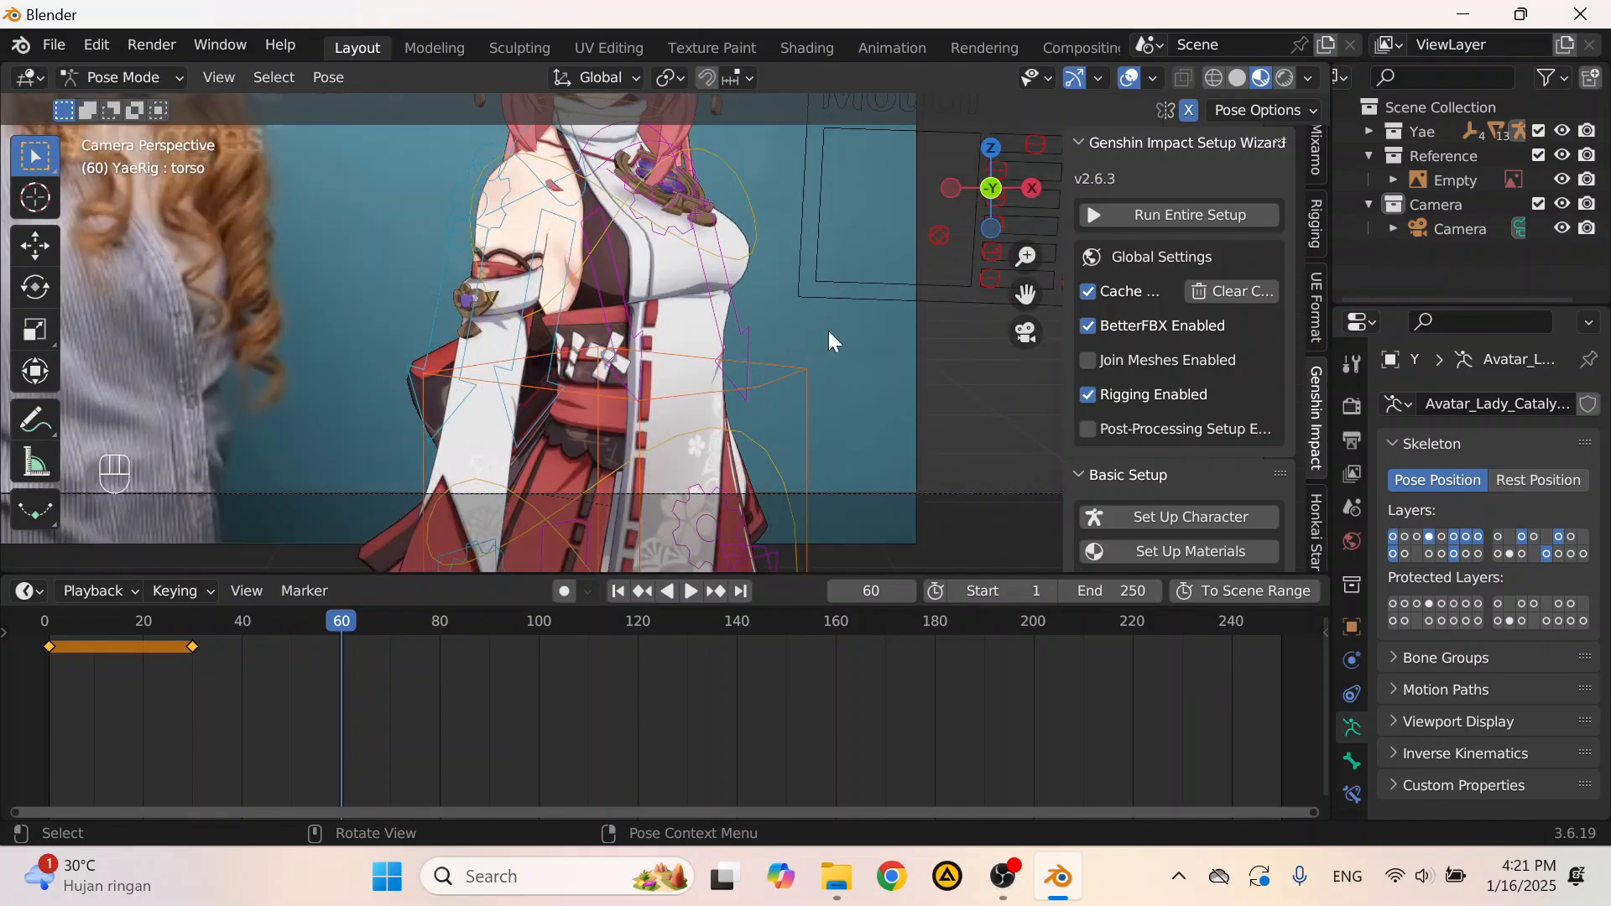
{"action": "key", "text": "r"}
{"action": "key", "text": "z"}
{"action": "left_click", "coordinate": [762, 220]}
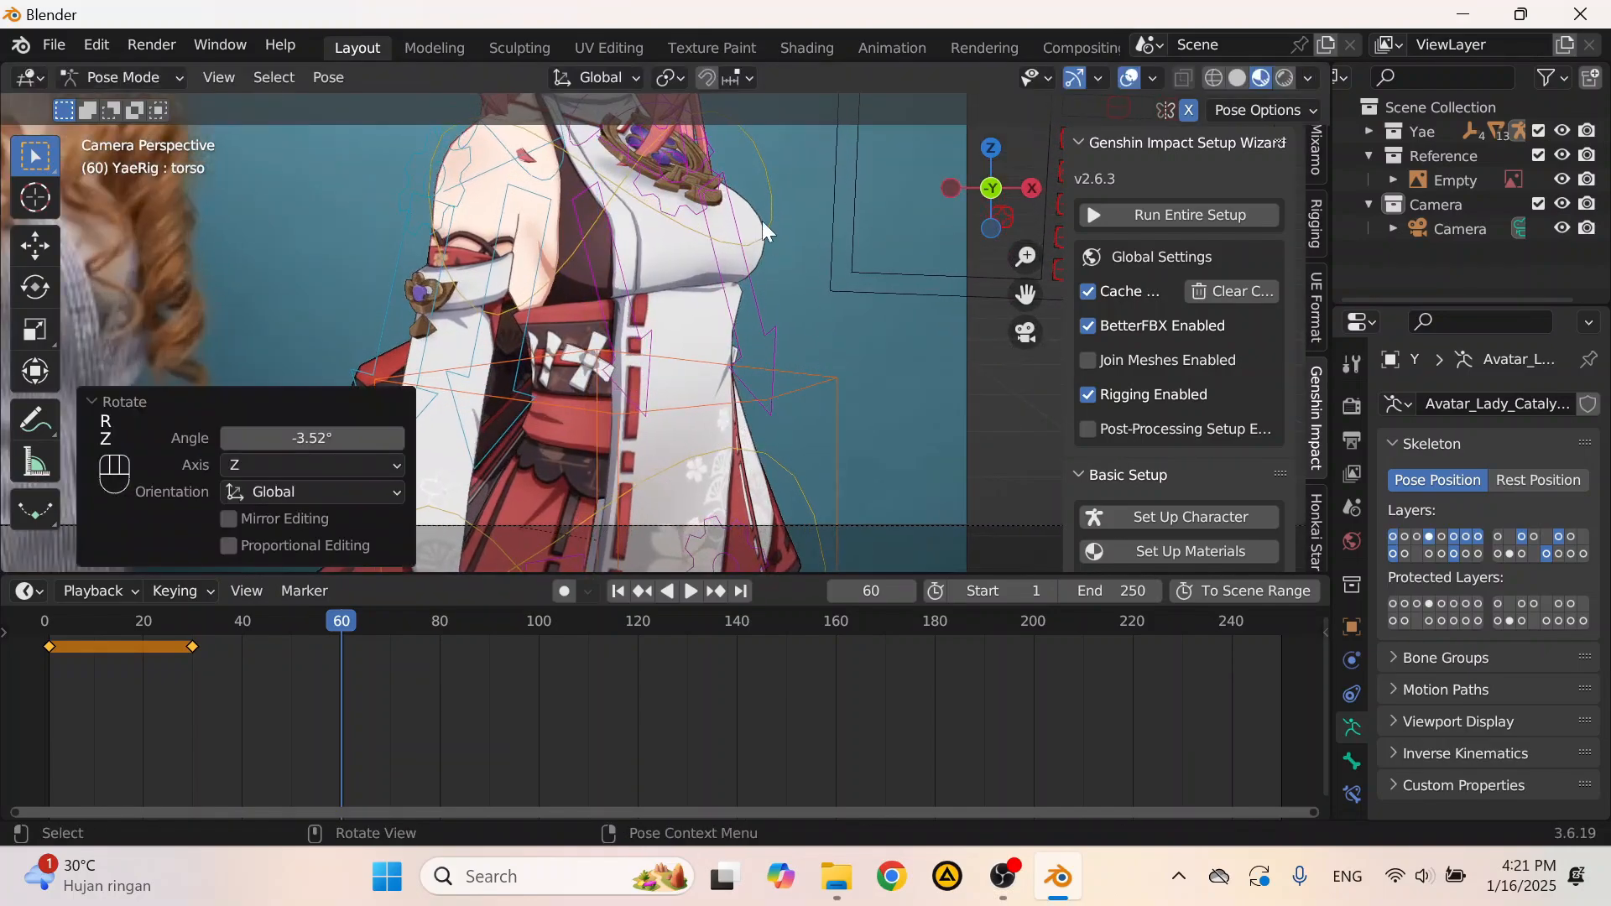
Step: Select the chest control and try rotating it about -13.8° around global Z, undoing that rotation
{"action": "left_click", "coordinate": [768, 220]}
{"action": "key", "text": "r"}
{"action": "key", "text": "z"}
{"action": "left_click", "coordinate": [776, 297]}
{"action": "scroll", "coordinate": [671, 298], "scroll_direction": "down", "scroll_amount": 3}
{"action": "middle_click_drag", "start_coordinate": [669, 298], "coordinate": [678, 386], "text": "shift"}
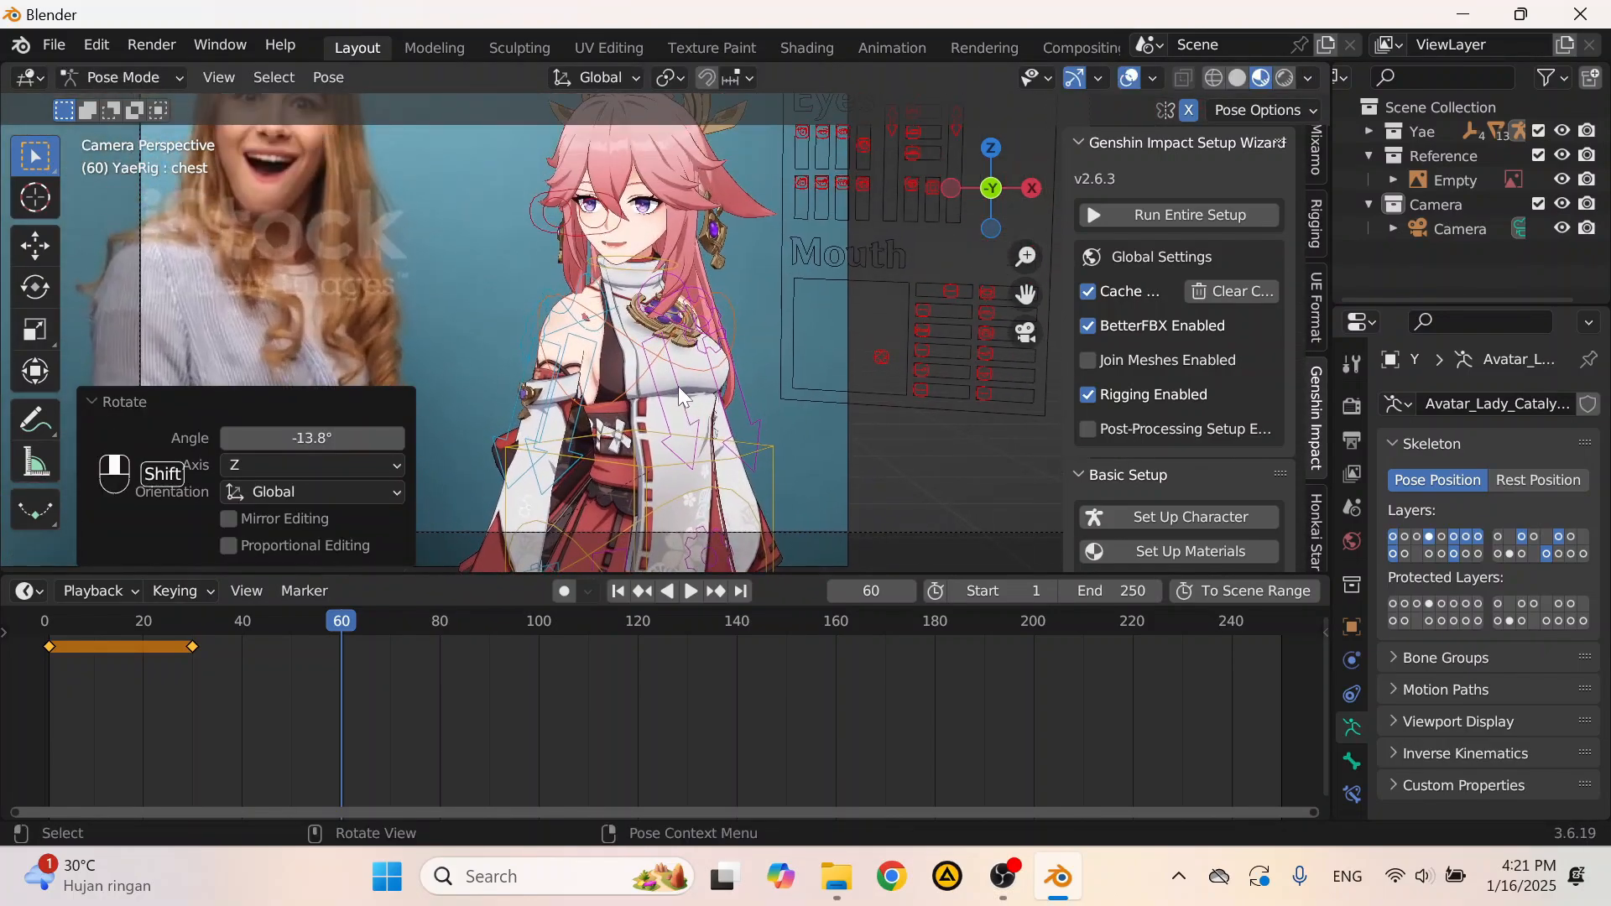
{"action": "key", "text": "ctrl+z"}
Step: Rotate the chest control by about -6.75° around the global Z axis
{"action": "scroll", "coordinate": [678, 386], "scroll_direction": "up", "scroll_amount": 3}
{"action": "key", "text": "r"}
{"action": "key", "text": "z"}
{"action": "left_click", "coordinate": [729, 270]}
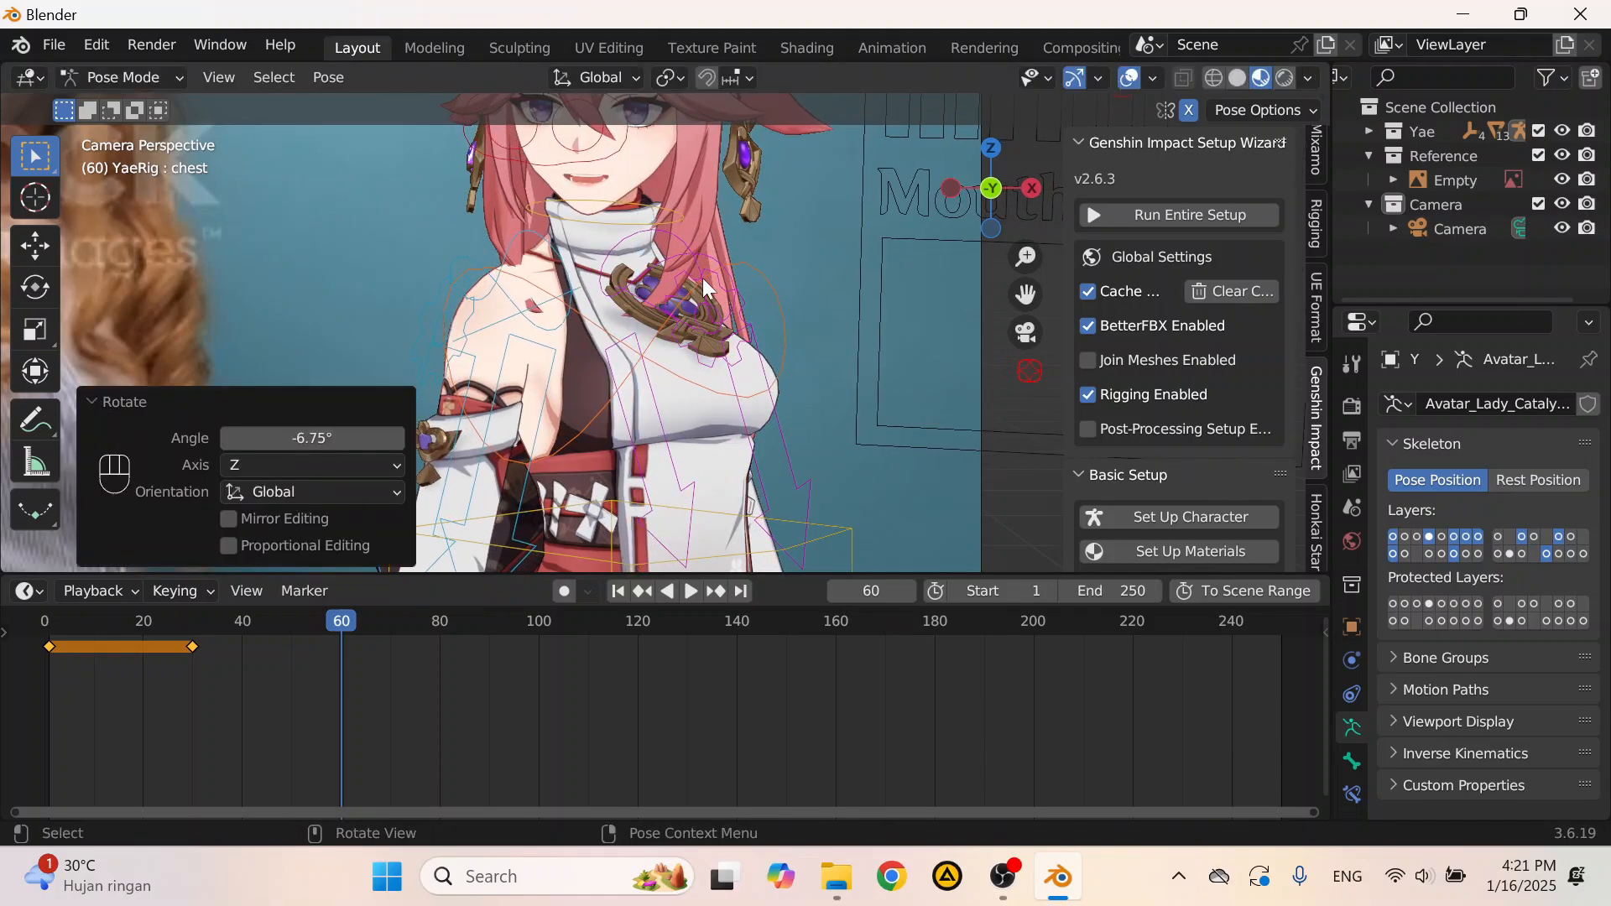
Step: Rotate the neck control by about 9° around global Z to turn the face back toward the camera
{"action": "left_click", "coordinate": [617, 233]}
{"action": "middle_click_drag", "start_coordinate": [584, 197], "coordinate": [668, 366], "text": "shift"}
{"action": "scroll", "coordinate": [656, 357], "scroll_direction": "down", "scroll_amount": 3}
{"action": "scroll", "coordinate": [668, 365], "scroll_direction": "up", "scroll_amount": 3}
{"action": "key", "text": "r"}
{"action": "key", "text": "z"}
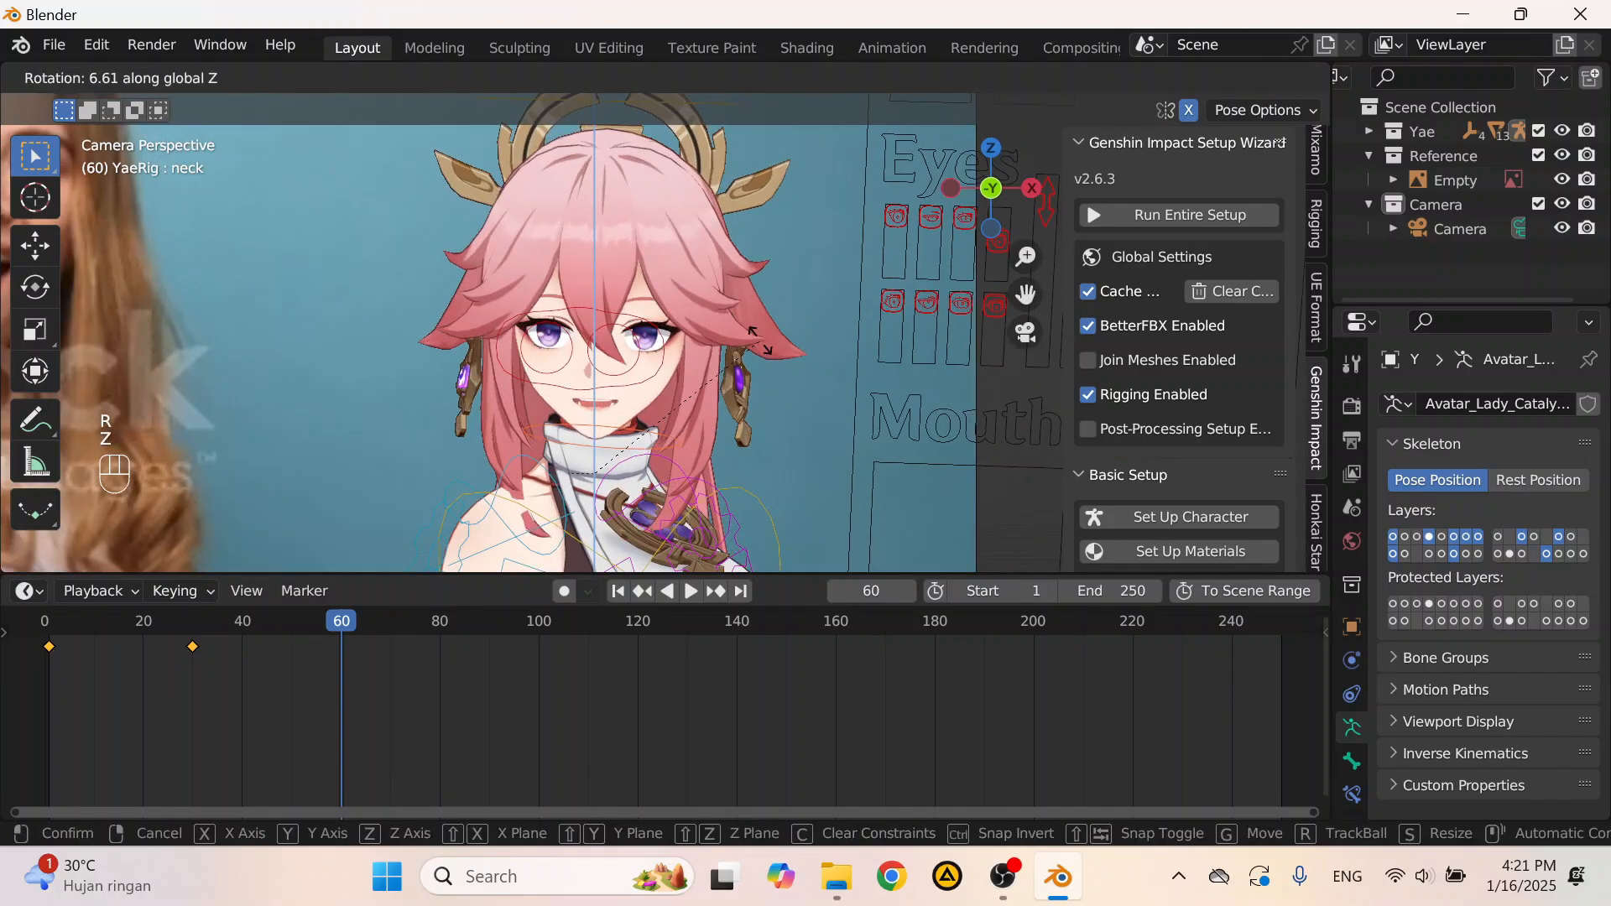
{"action": "left_click", "coordinate": [758, 331]}
{"action": "scroll", "coordinate": [757, 331], "scroll_direction": "down", "scroll_amount": 3}
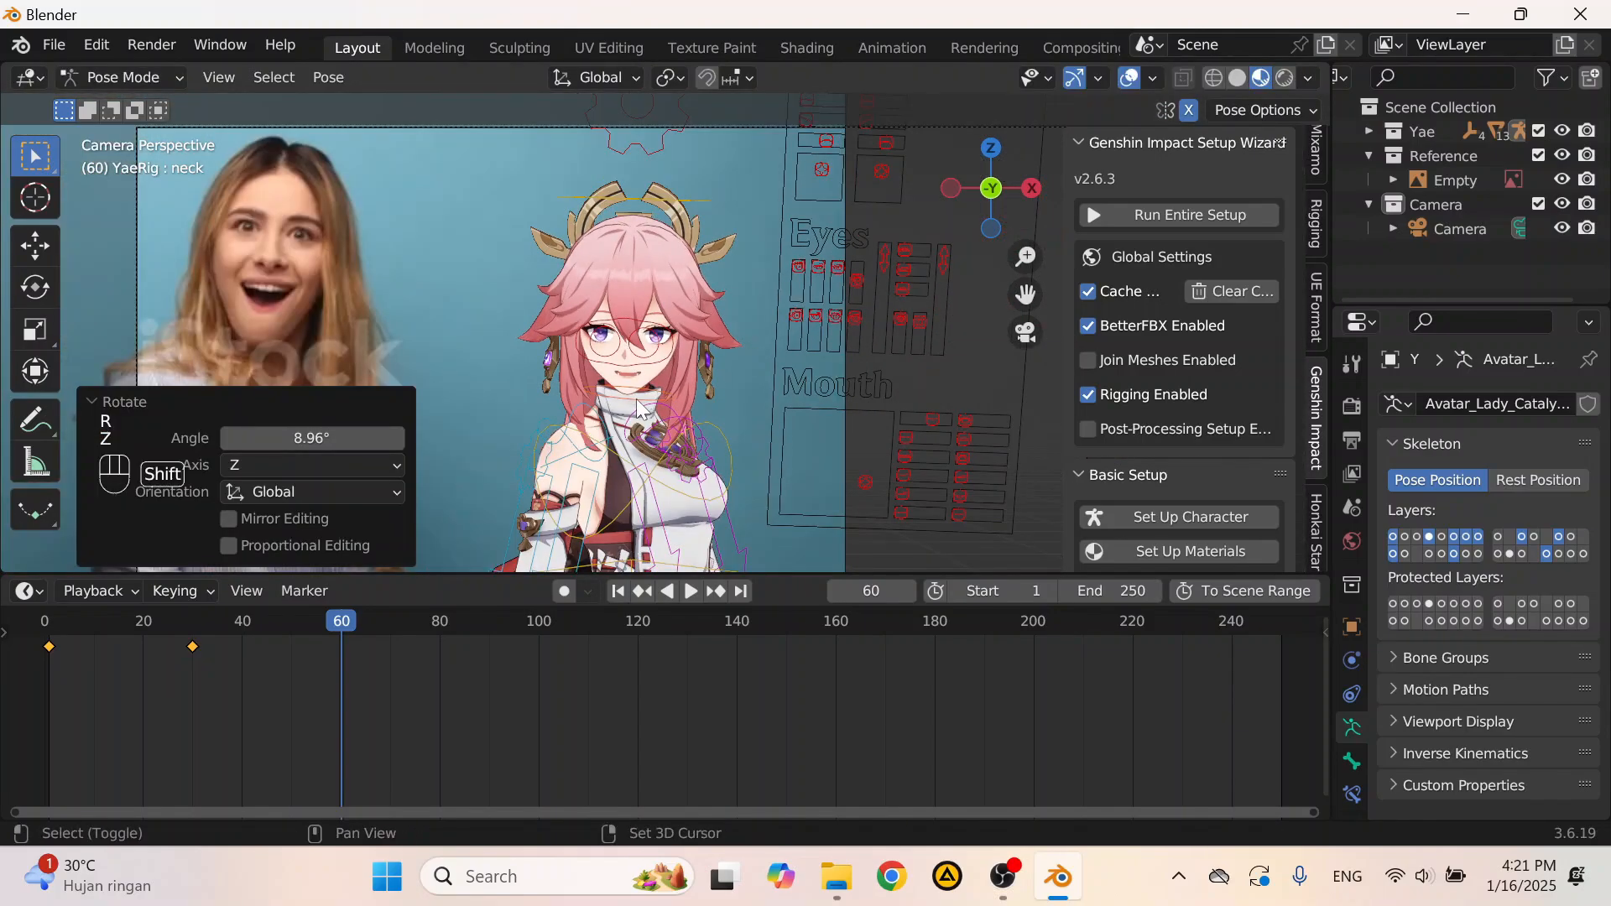
Step: Fine-tune the neck control's rotation slightly around the global Z axis
{"action": "middle_click_drag", "start_coordinate": [734, 416], "coordinate": [724, 349], "text": "shift"}
{"action": "scroll", "coordinate": [723, 349], "scroll_direction": "up", "scroll_amount": 5}
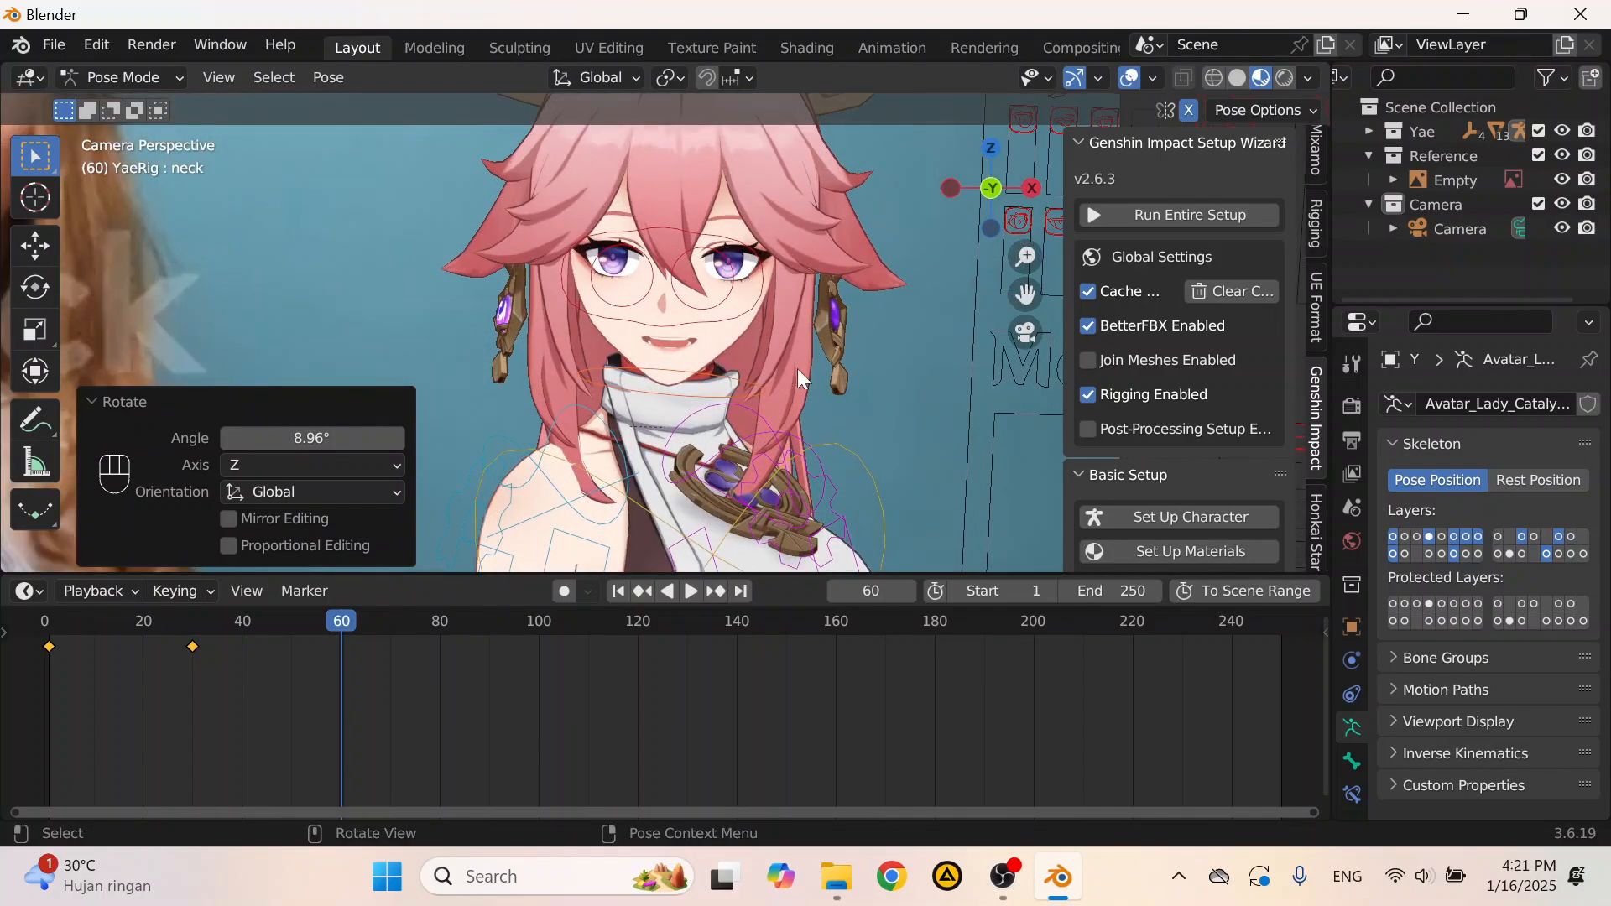
{"action": "key", "text": "r"}
{"action": "key", "text": "z"}
{"action": "left_click", "coordinate": [783, 345]}
Step: Move the eyetrack control by about 0.004 m along X and 0.001 m along Z to adjust the gaze
{"action": "left_click", "coordinate": [697, 325]}
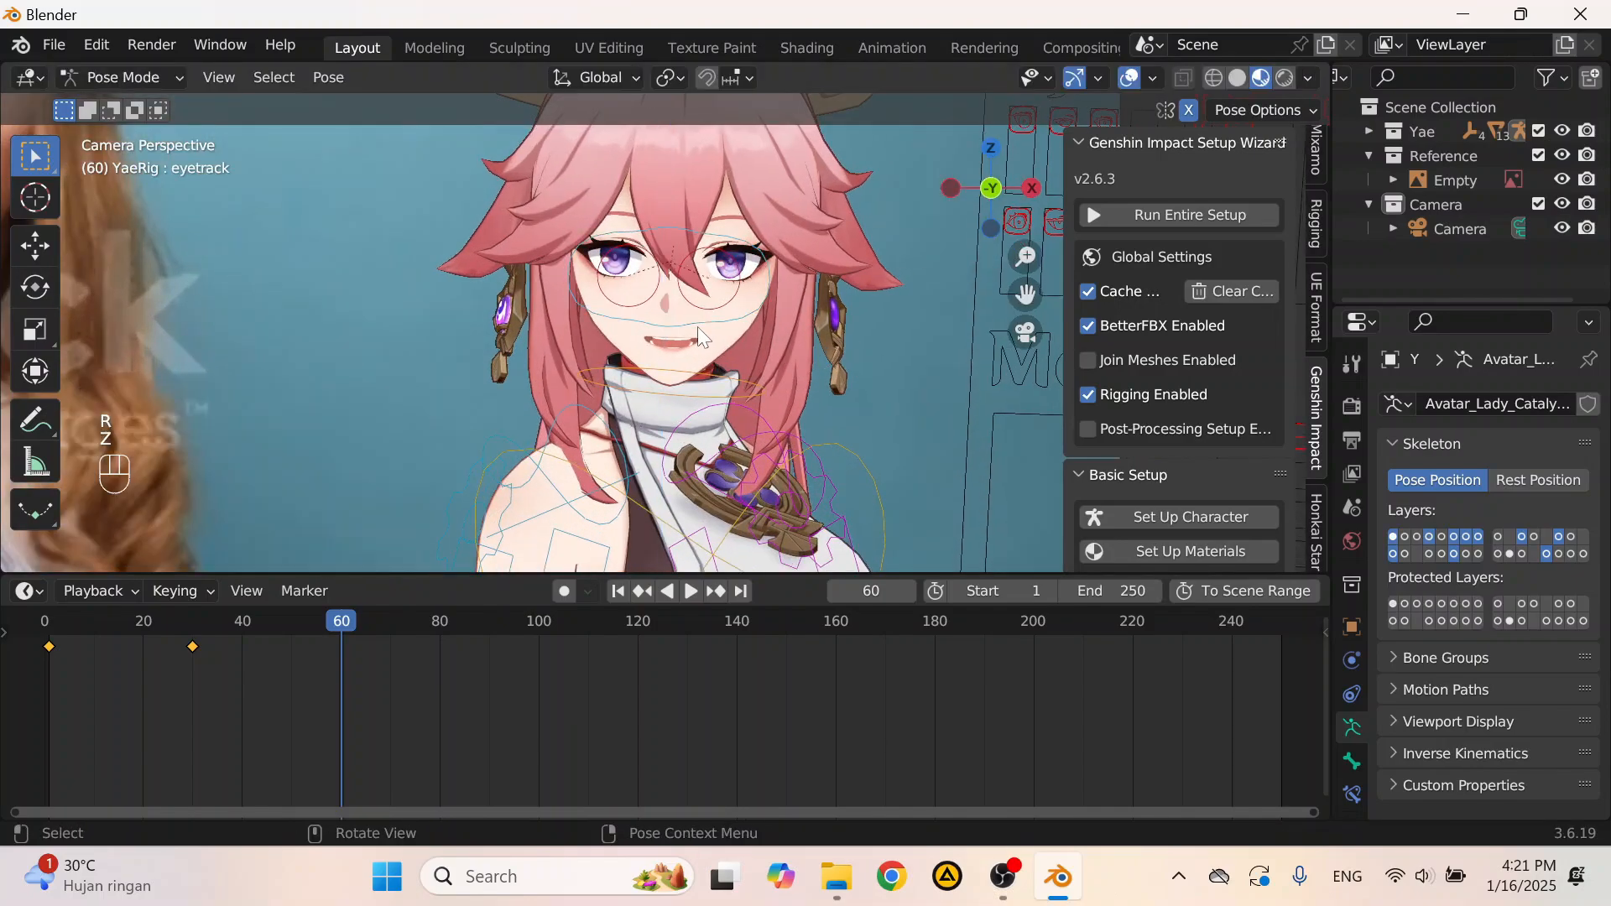
{"action": "scroll", "coordinate": [697, 326], "scroll_direction": "up", "scroll_amount": 3}
{"action": "middle_click_drag", "start_coordinate": [698, 326], "coordinate": [682, 371], "text": "shift"}
{"action": "key", "text": "g"}
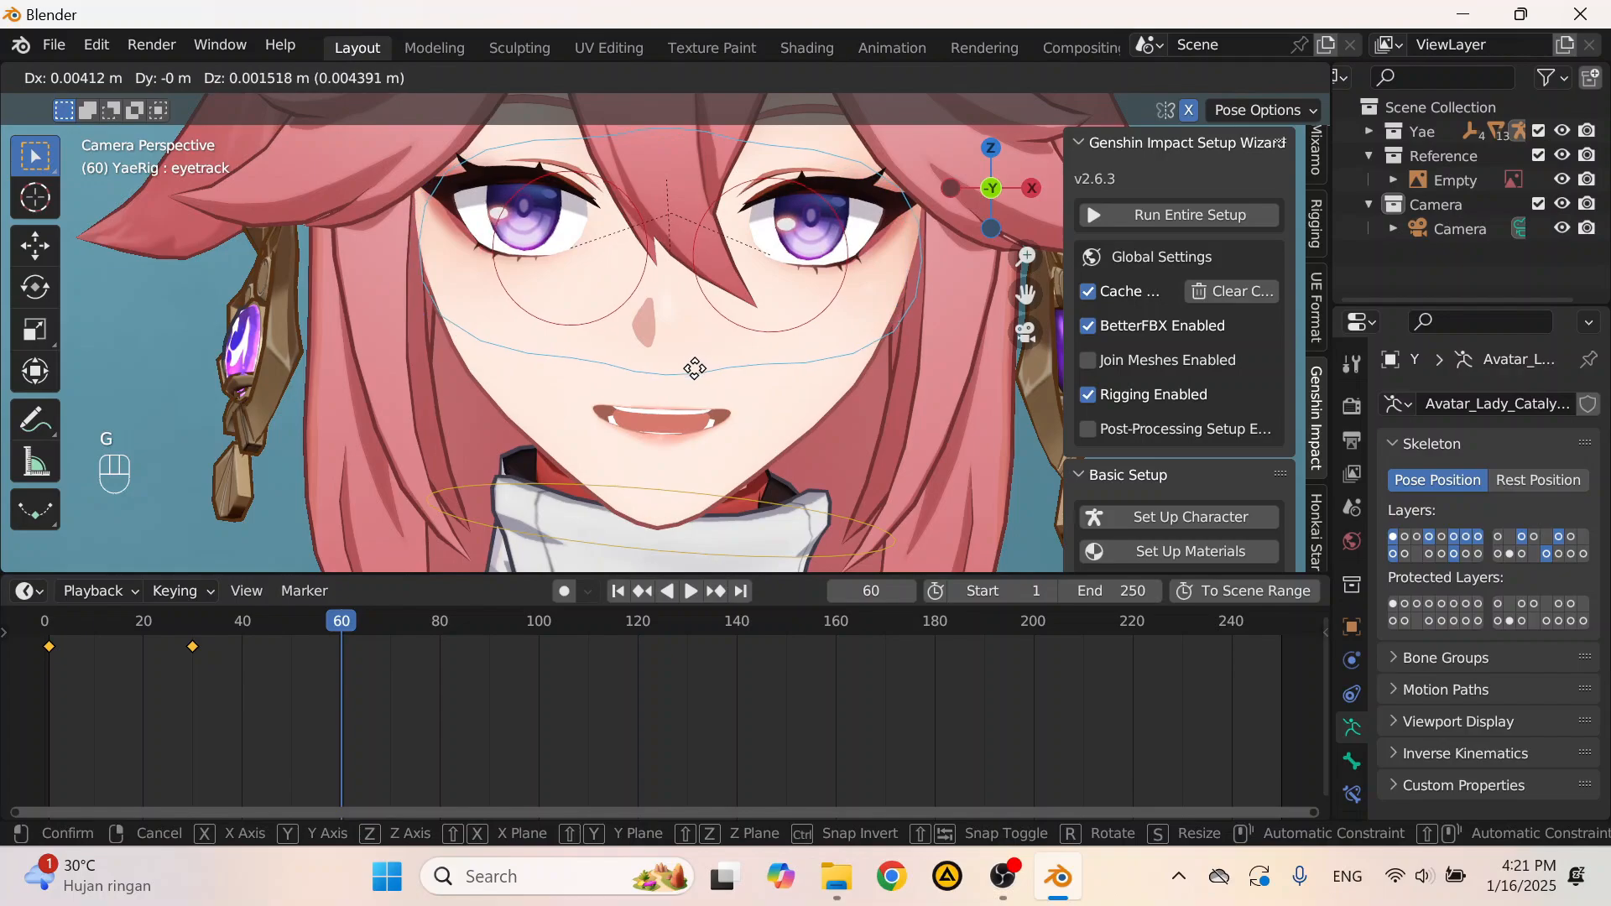
{"action": "left_click", "coordinate": [697, 380]}
Step: Select all of the rig's bones and insert a keyframe for the pose at frame 60
{"action": "scroll", "coordinate": [697, 379], "scroll_direction": "down", "scroll_amount": 2}
{"action": "scroll", "coordinate": [696, 380], "scroll_direction": "down", "scroll_amount": 4}
{"action": "scroll", "coordinate": [675, 369], "scroll_direction": "up", "scroll_amount": 3}
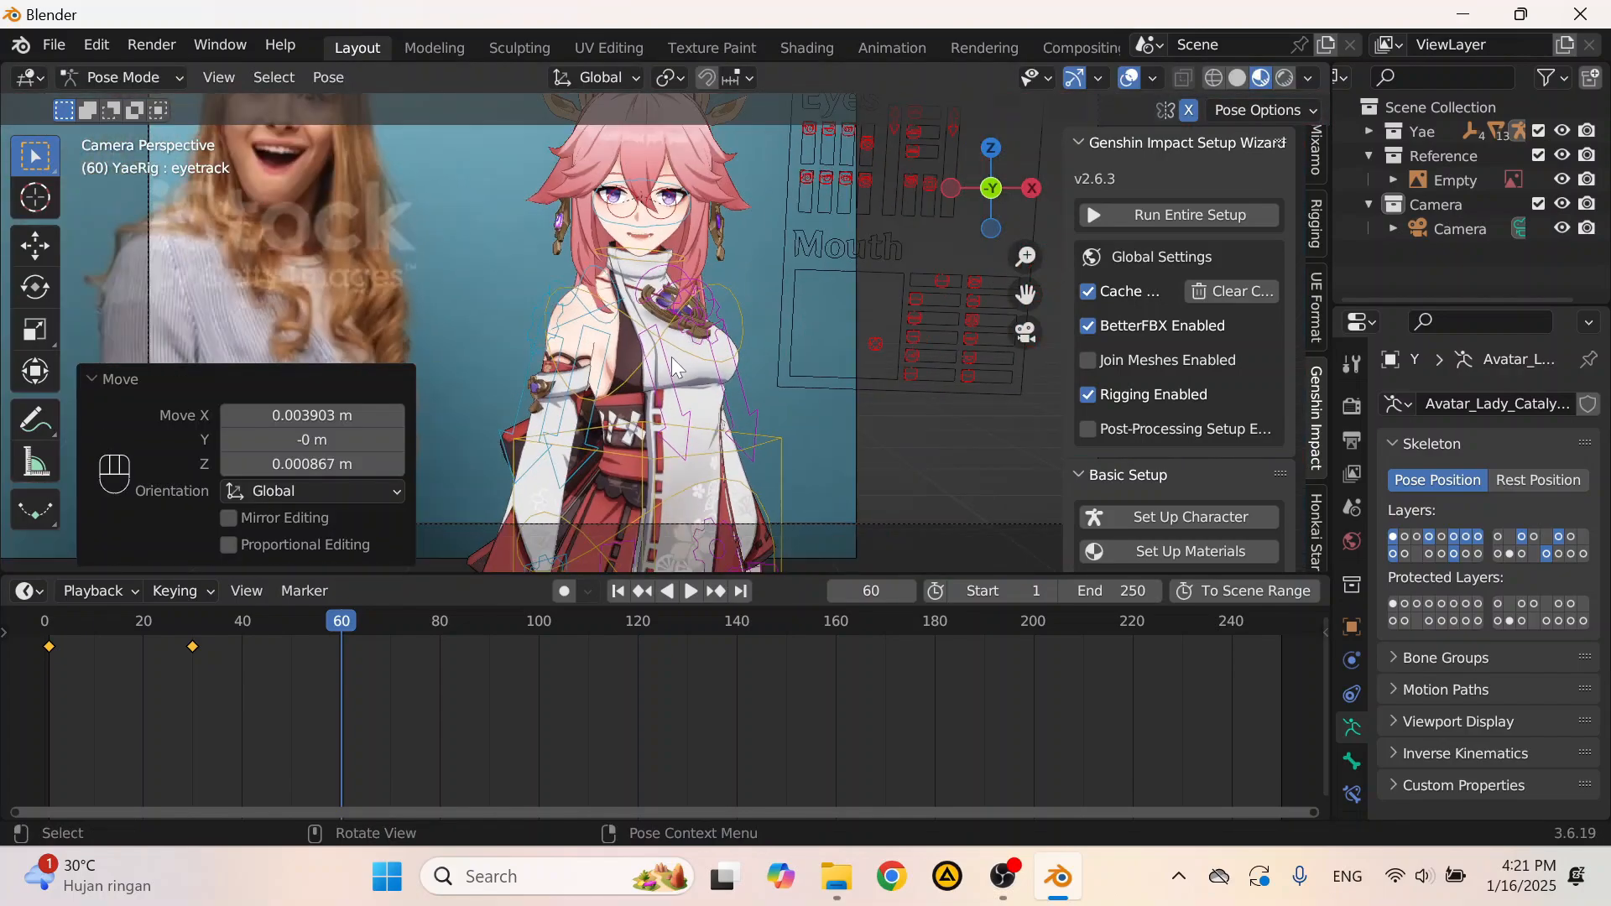
{"action": "scroll", "coordinate": [670, 350], "scroll_direction": "down", "scroll_amount": 3}
{"action": "key", "text": "a"}
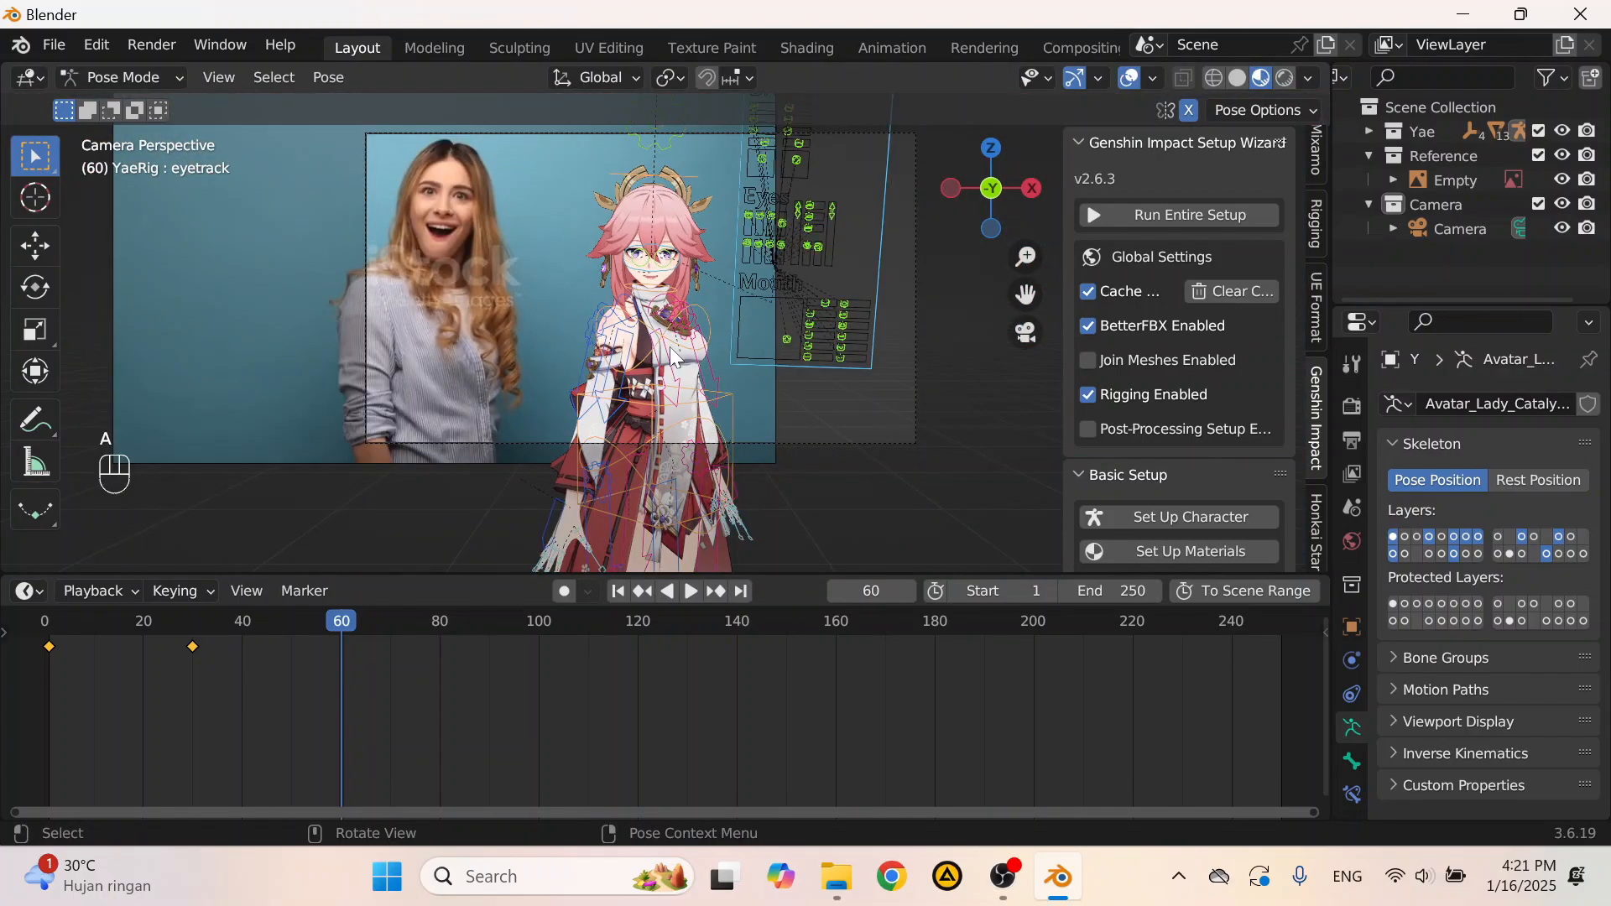
{"action": "key", "text": "i"}
{"action": "left_click", "coordinate": [671, 349]}
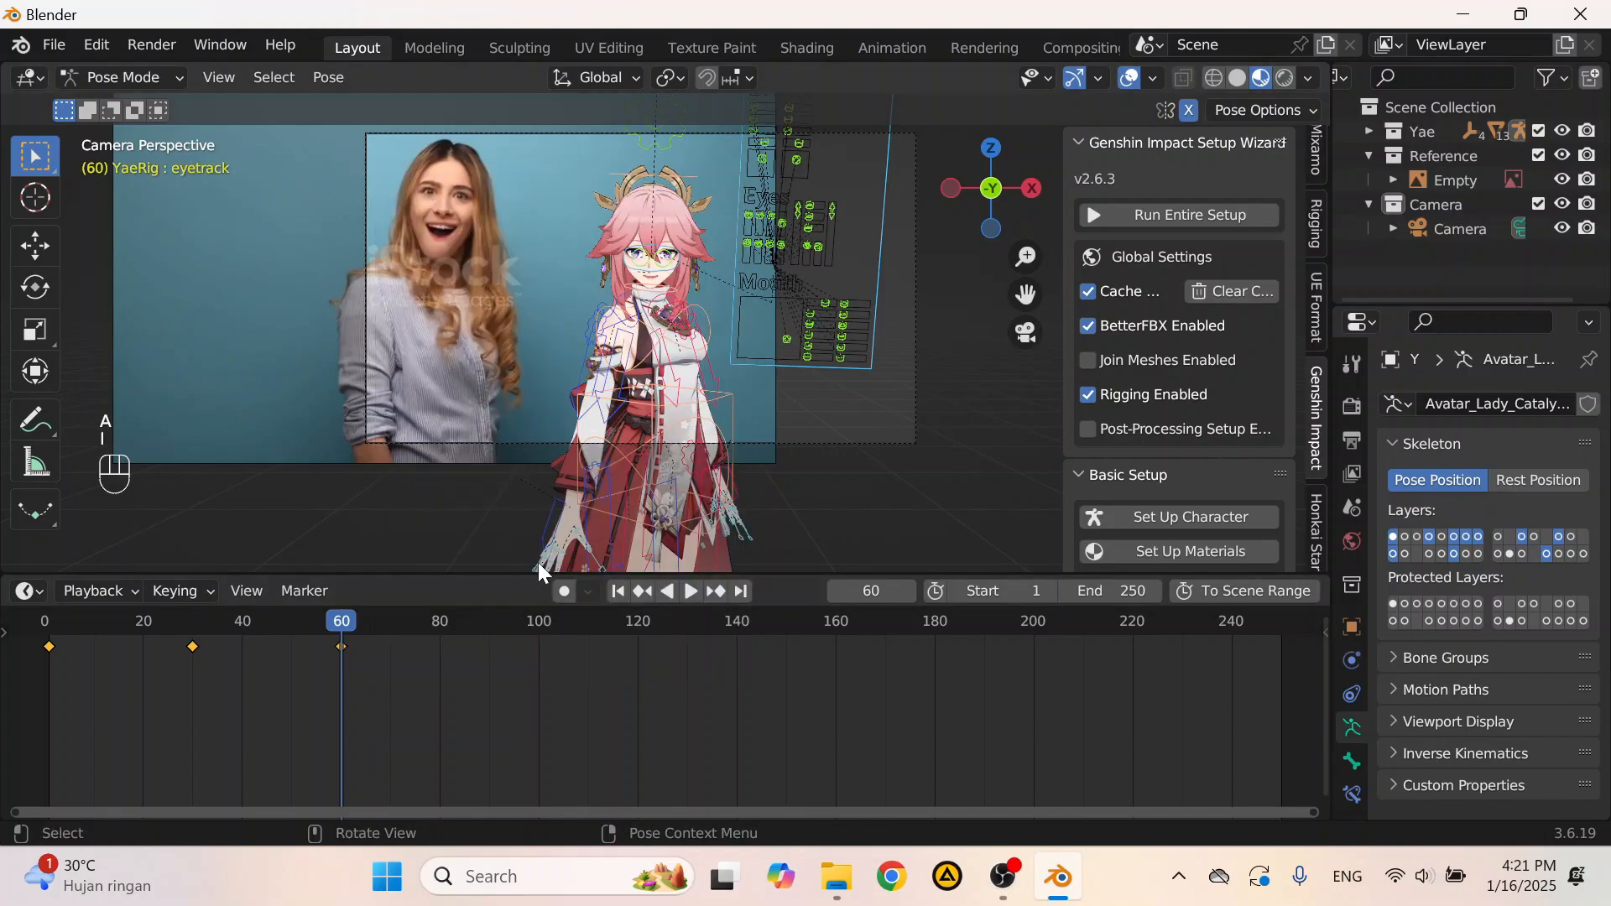
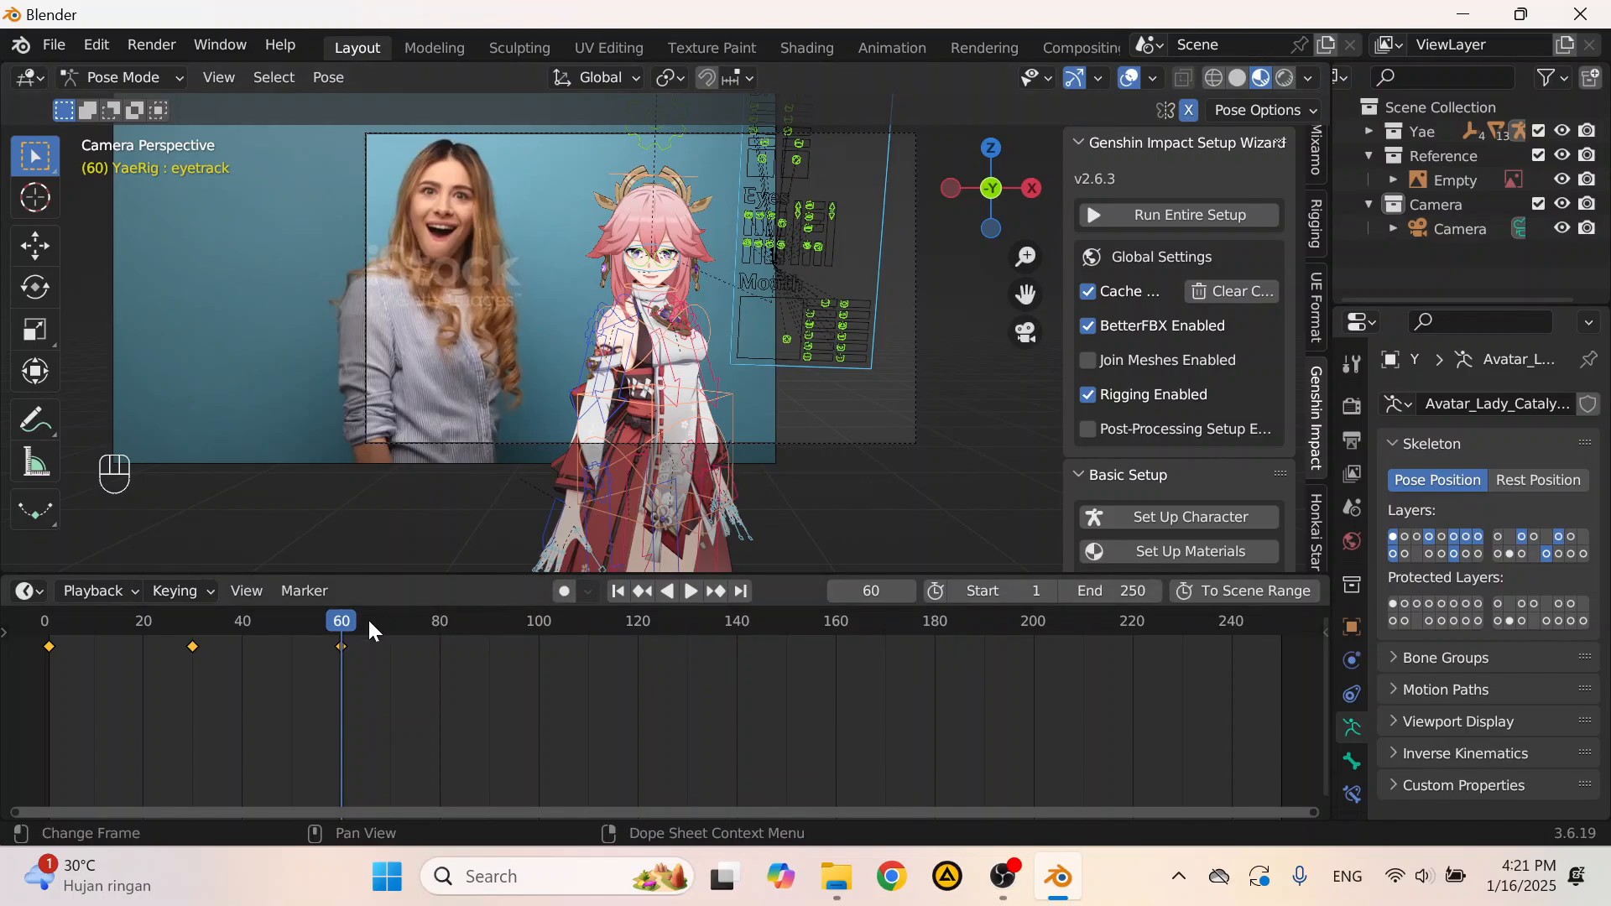
Step: Set the current frame to 81, where the reference woman smiles and waves
{"action": "left_click", "coordinate": [436, 623]}
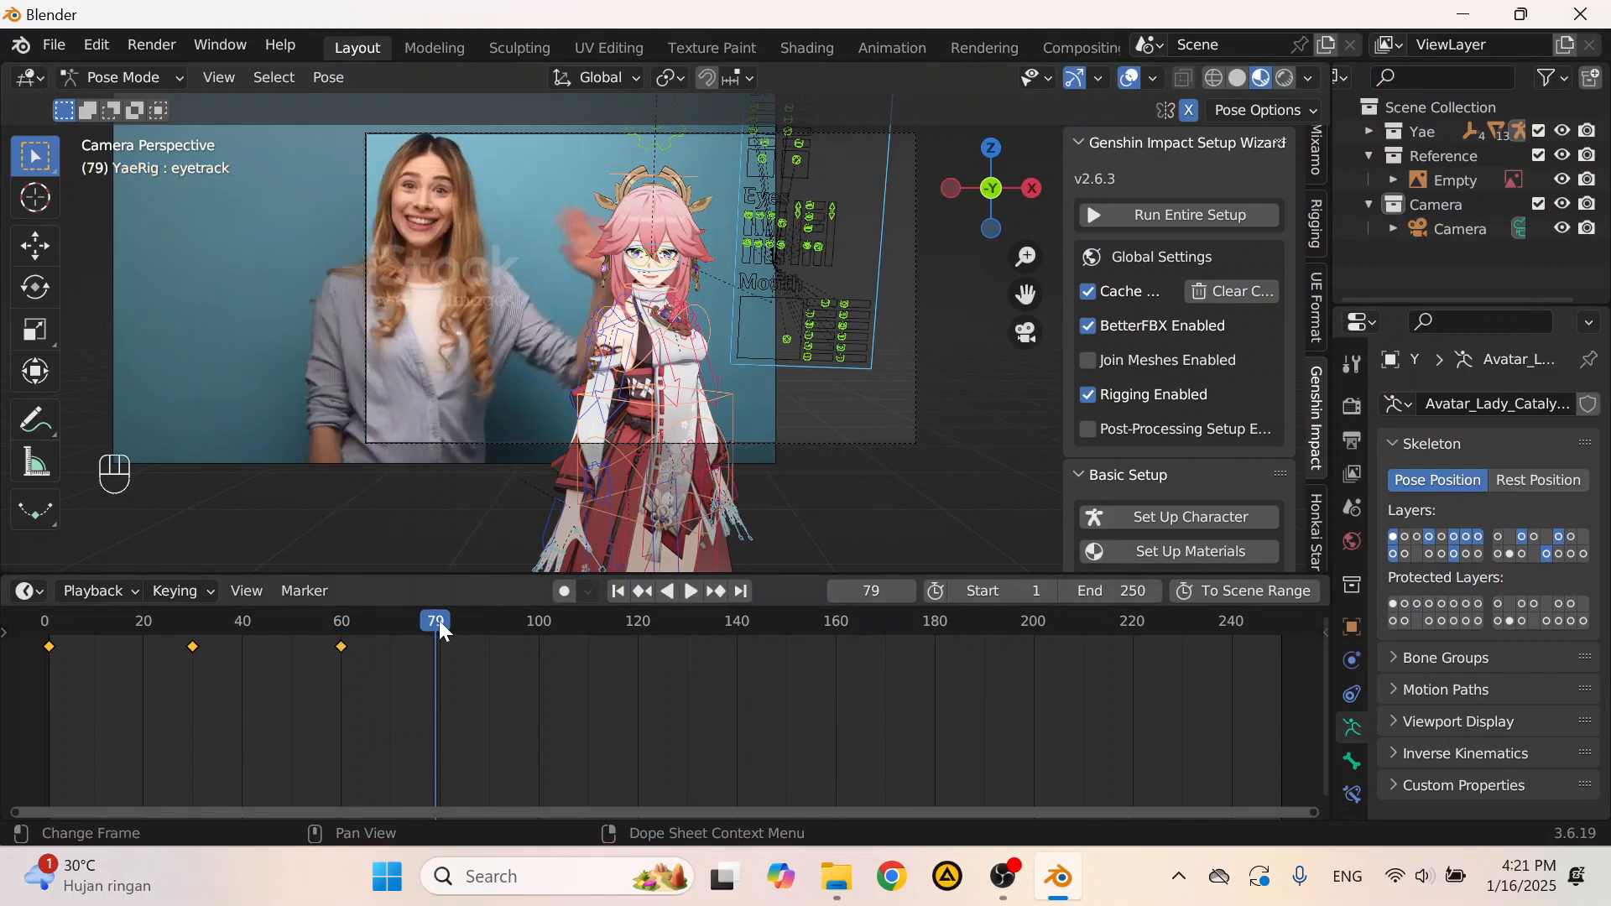
{"action": "left_click_drag", "start_coordinate": [440, 621], "coordinate": [445, 621]}
{"action": "scroll", "coordinate": [692, 280], "scroll_direction": "up", "scroll_amount": 1}
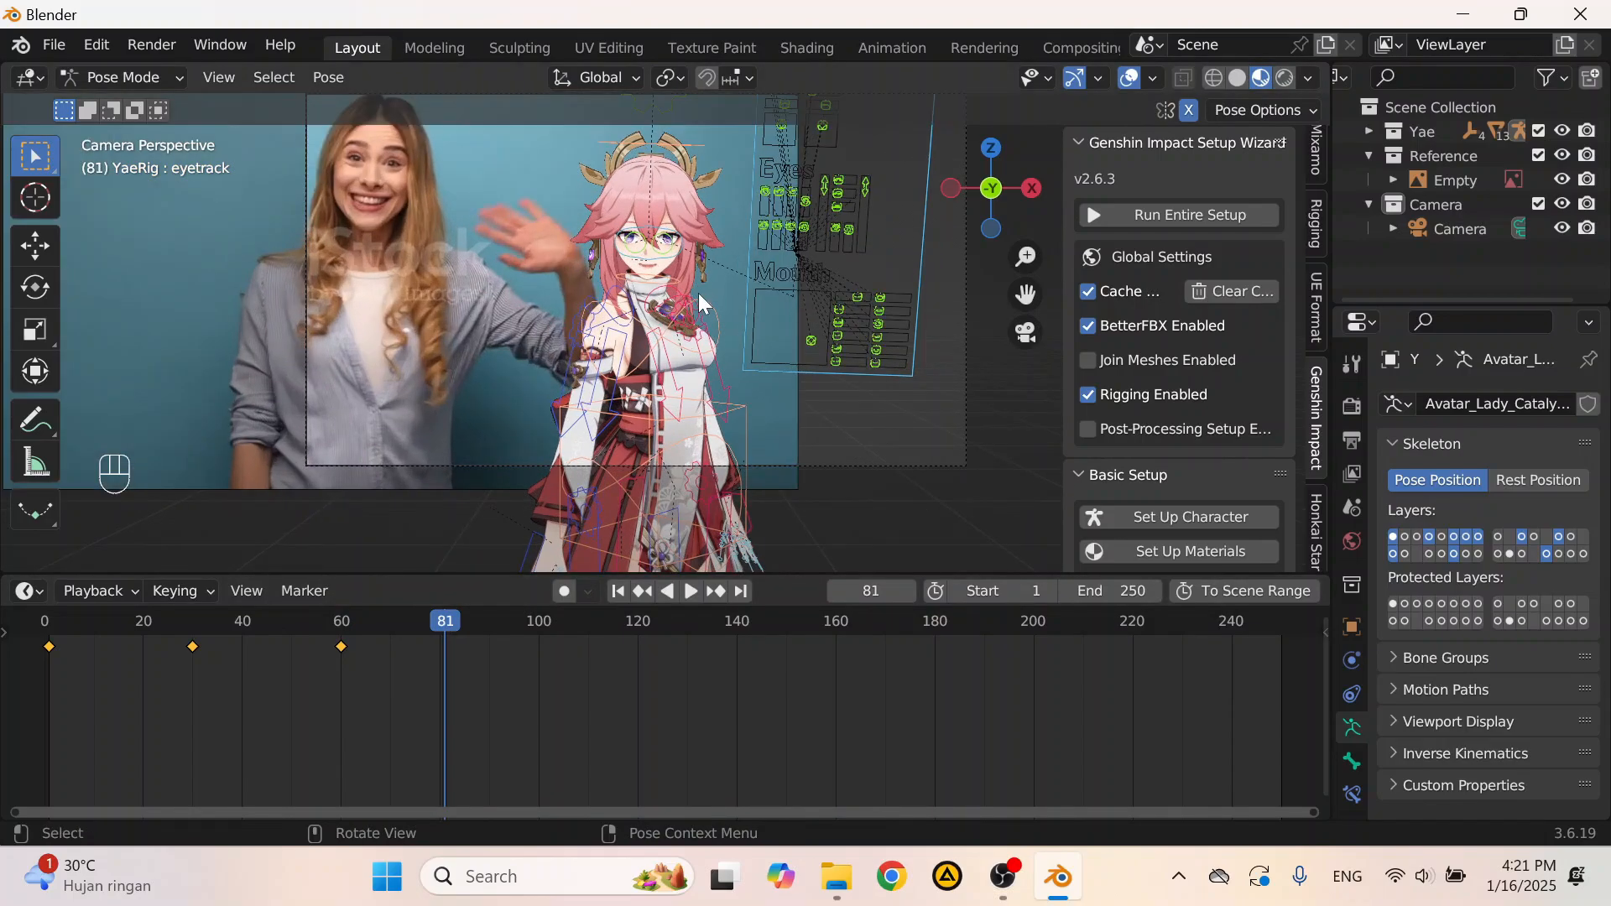
Step: Clear the rotation of the torso and chest controls
{"action": "scroll", "coordinate": [698, 294], "scroll_direction": "down", "scroll_amount": 4}
{"action": "left_click", "coordinate": [732, 538]}
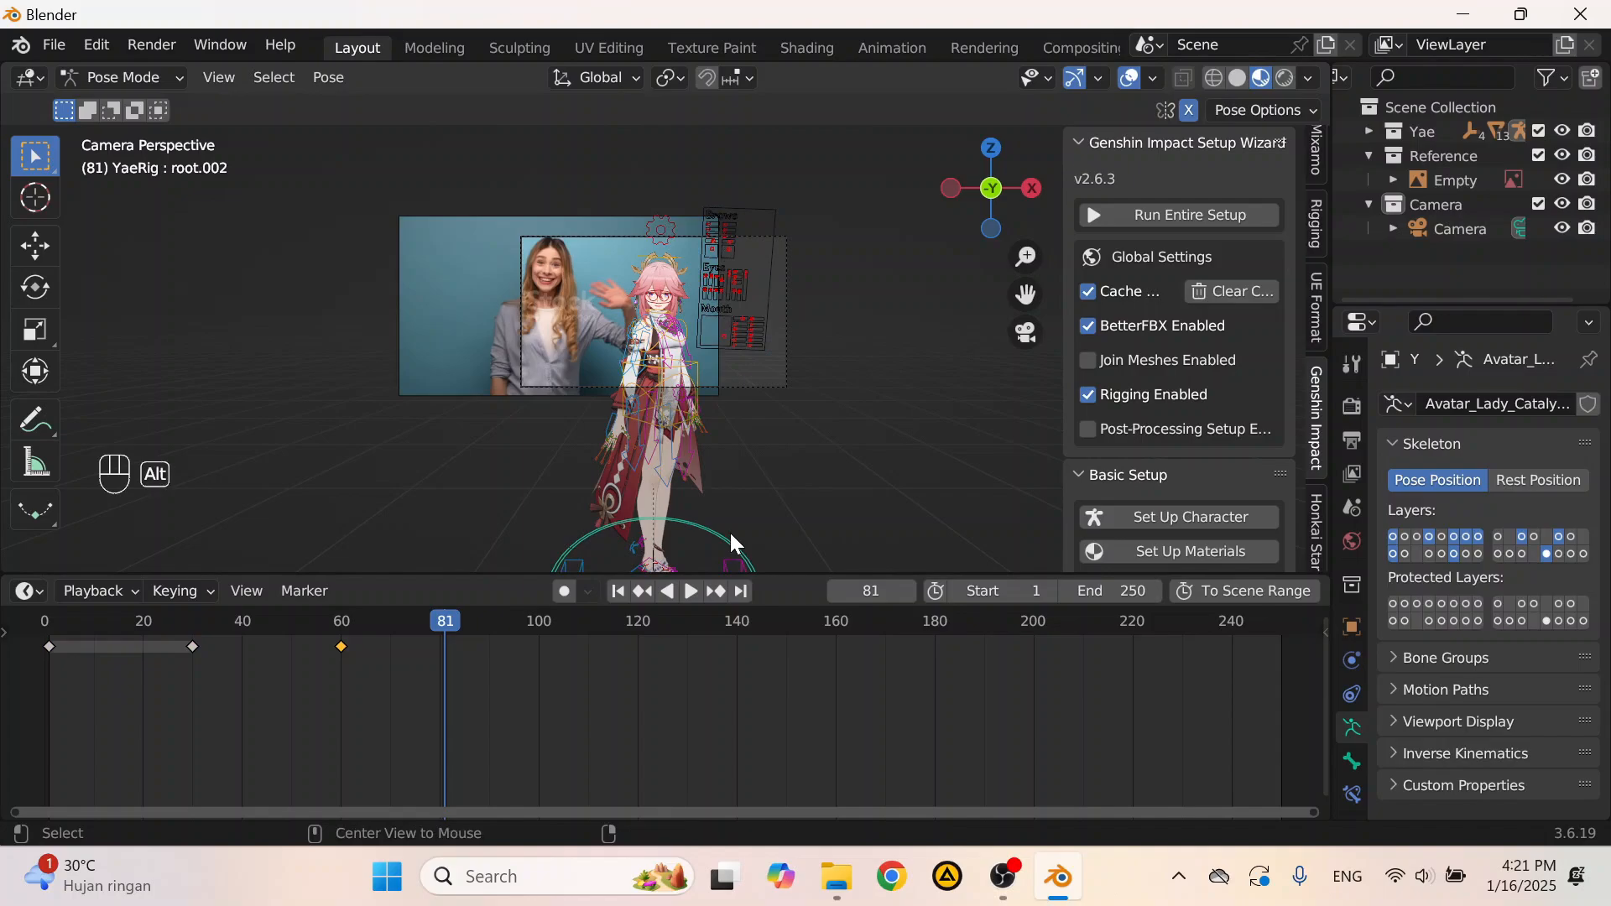
{"action": "left_click", "coordinate": [652, 429]}
{"action": "key", "text": "alt+r"}
{"action": "scroll", "coordinate": [651, 429], "scroll_direction": "up", "scroll_amount": 5}
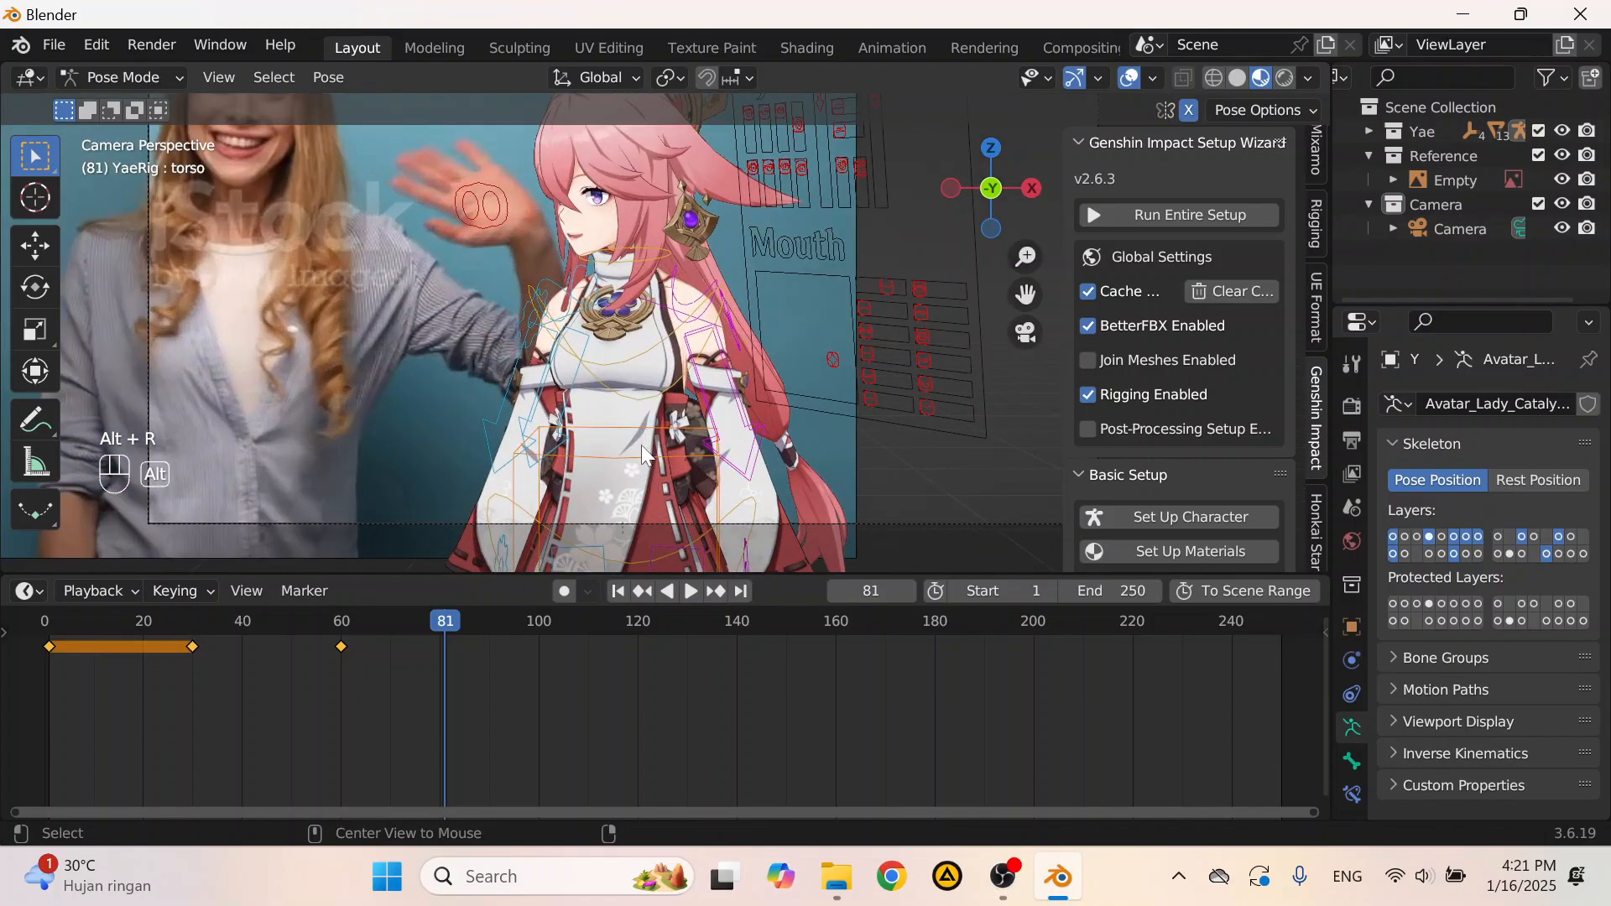
{"action": "key", "text": "alt+r"}
{"action": "left_click", "coordinate": [610, 359]}
{"action": "key", "text": "alt+r"}
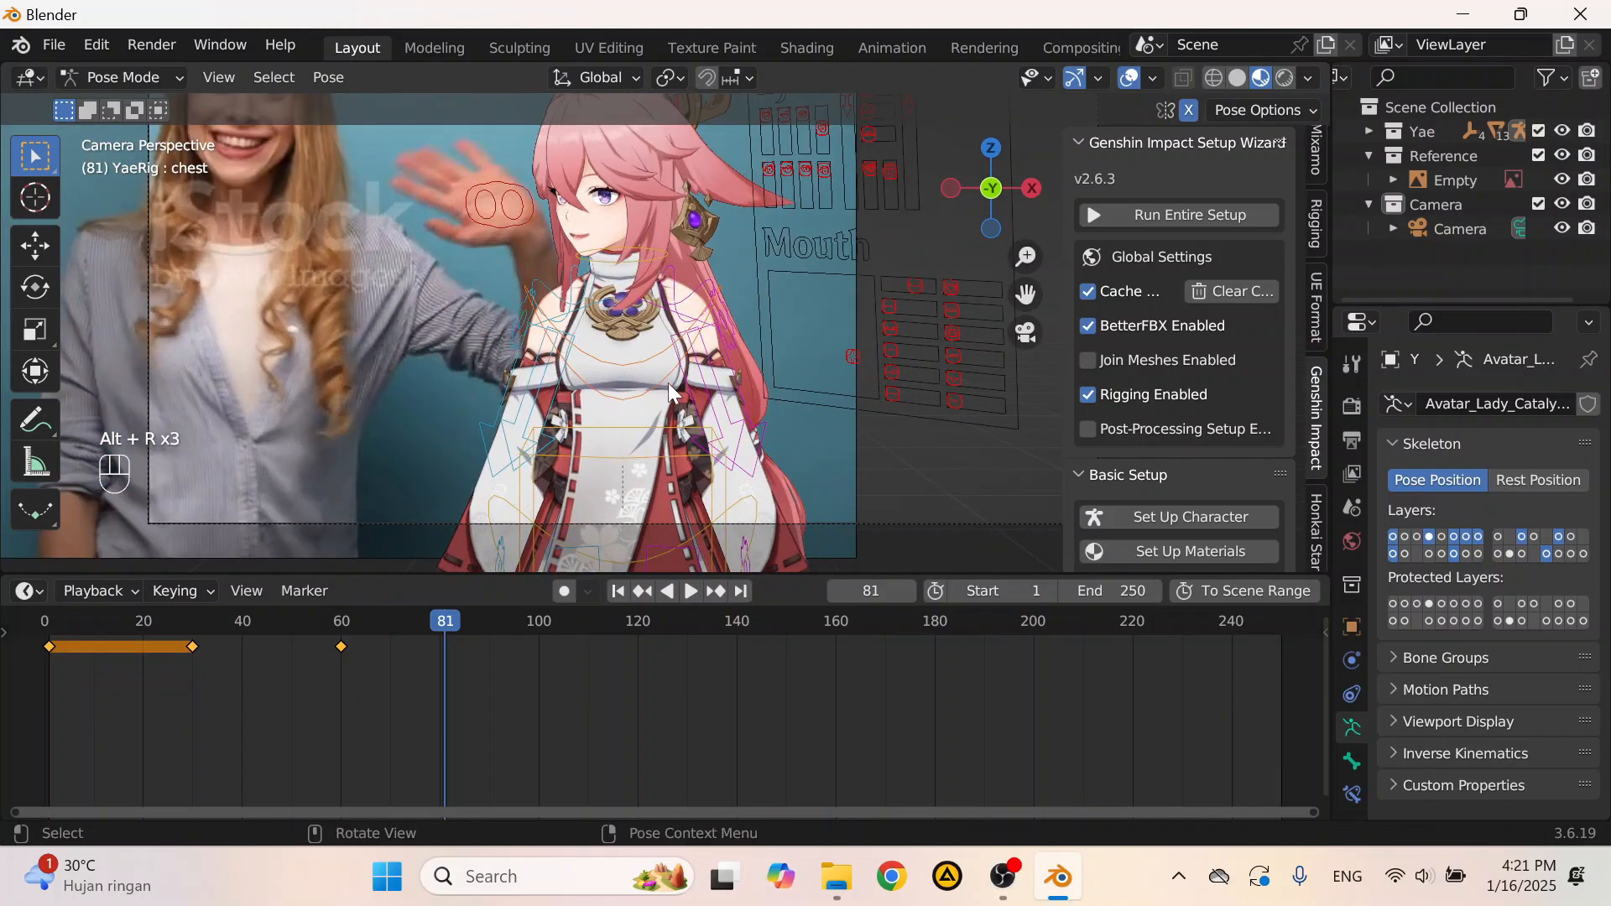
Step: Clear the rotation of the neck and head controls so the face points forward
{"action": "scroll", "coordinate": [670, 393], "scroll_direction": "down", "scroll_amount": 3}
{"action": "scroll", "coordinate": [663, 376], "scroll_direction": "up", "scroll_amount": 2}
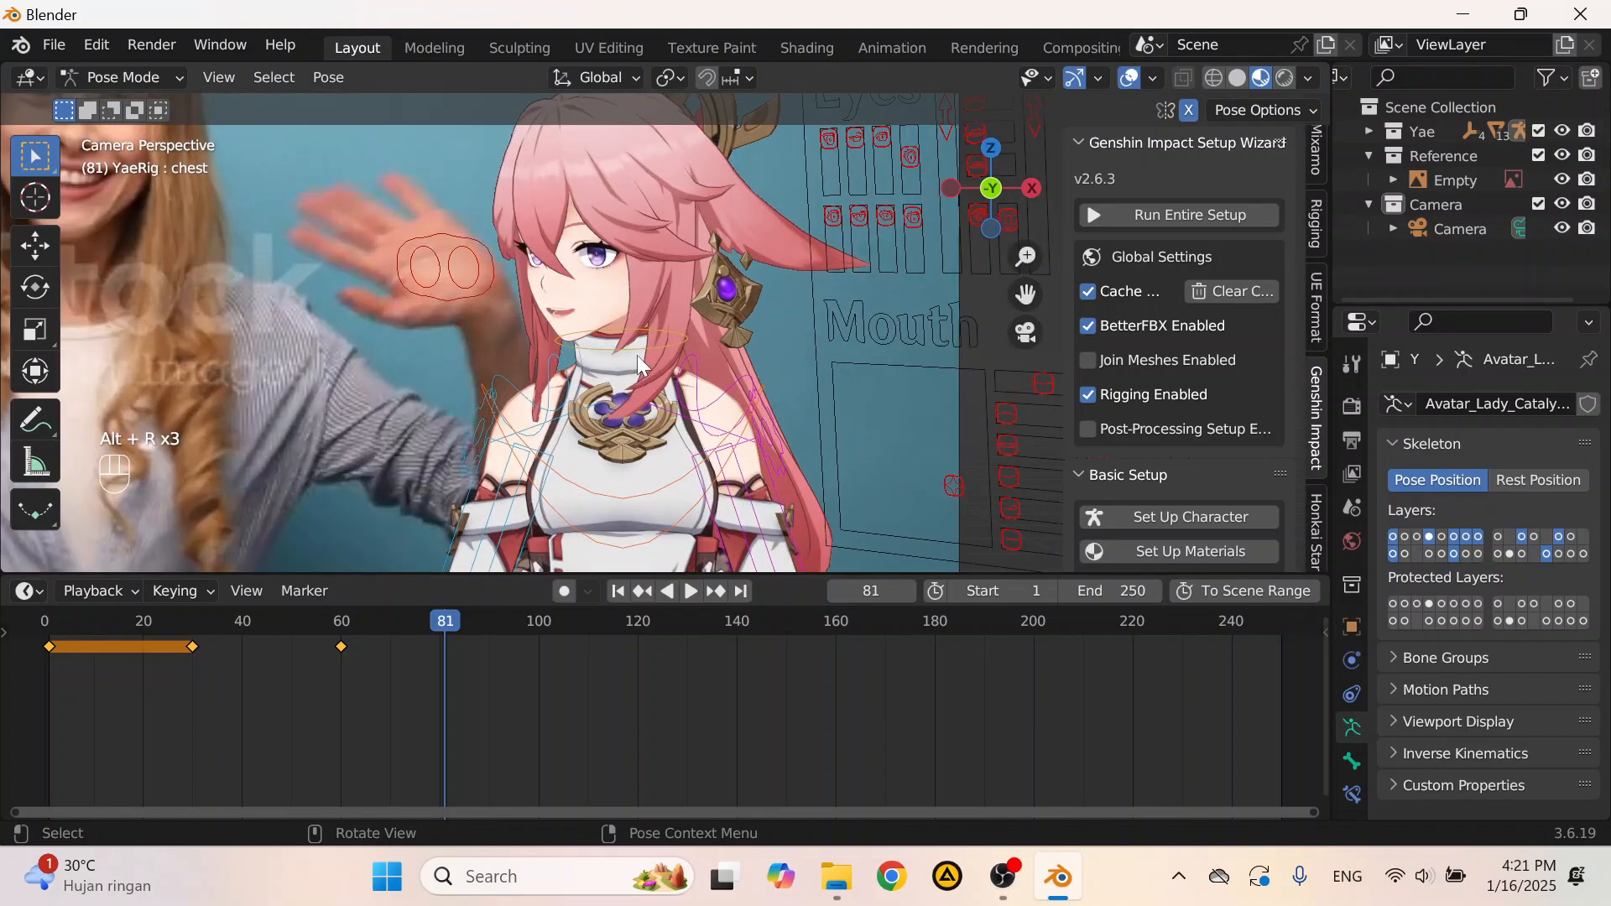
{"action": "left_click", "coordinate": [637, 354]}
{"action": "key", "text": "alt+r"}
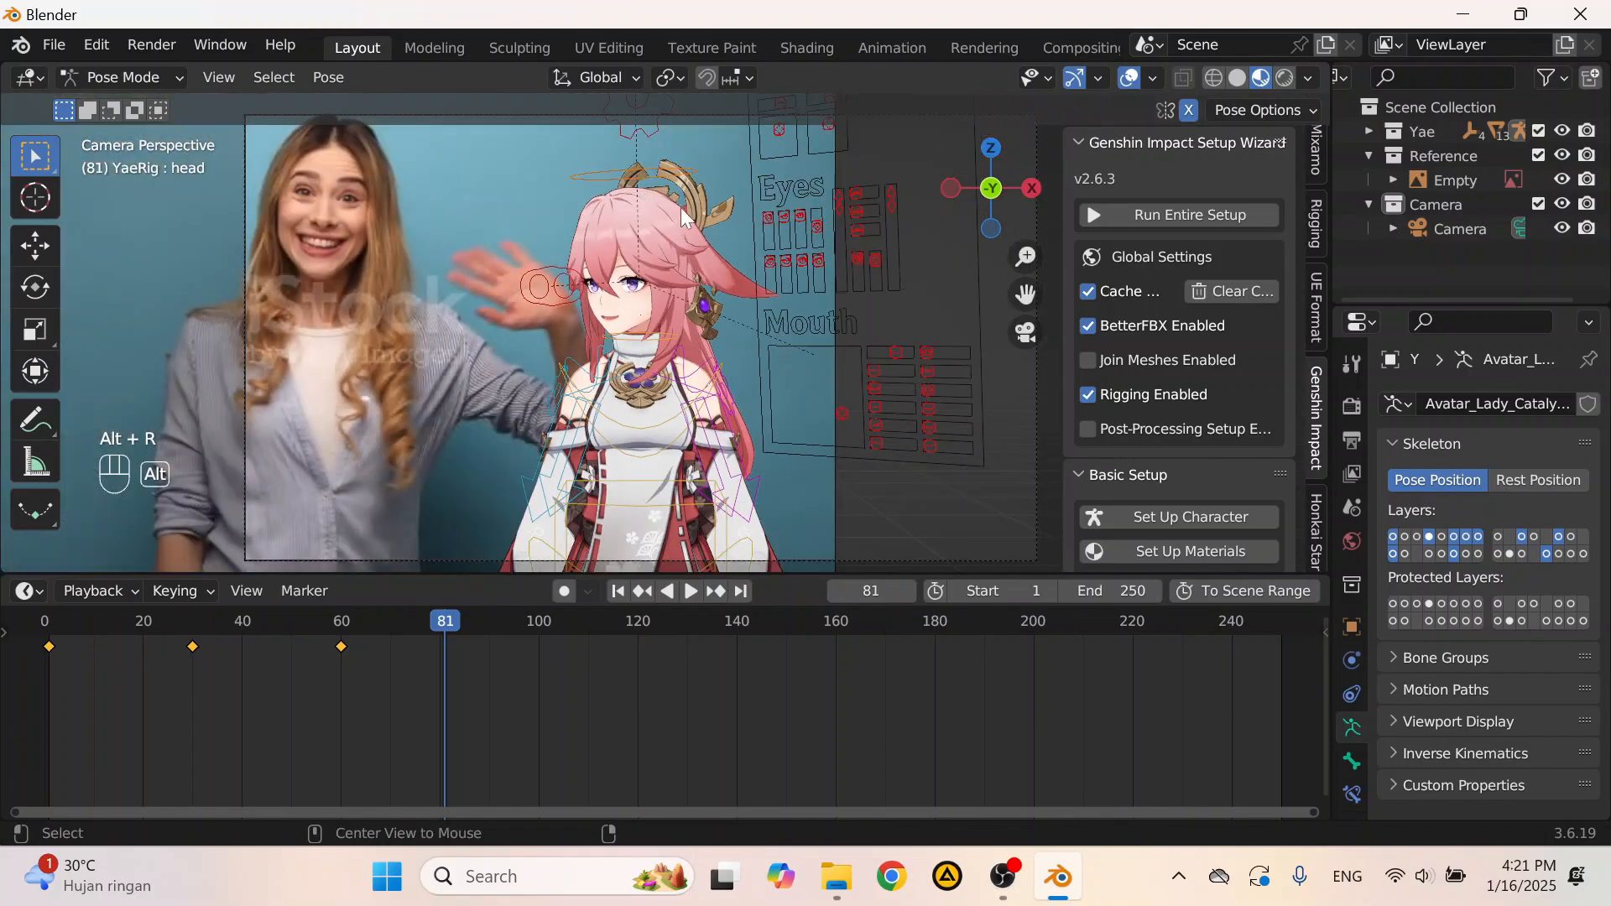
{"action": "key", "text": "alt+r"}
Step: Rotate the head control by about 4.2° around its local X axis
{"action": "scroll", "coordinate": [794, 299], "scroll_direction": "up", "scroll_amount": 2}
{"action": "key", "text": "r"}
{"action": "key", "text": "x"}
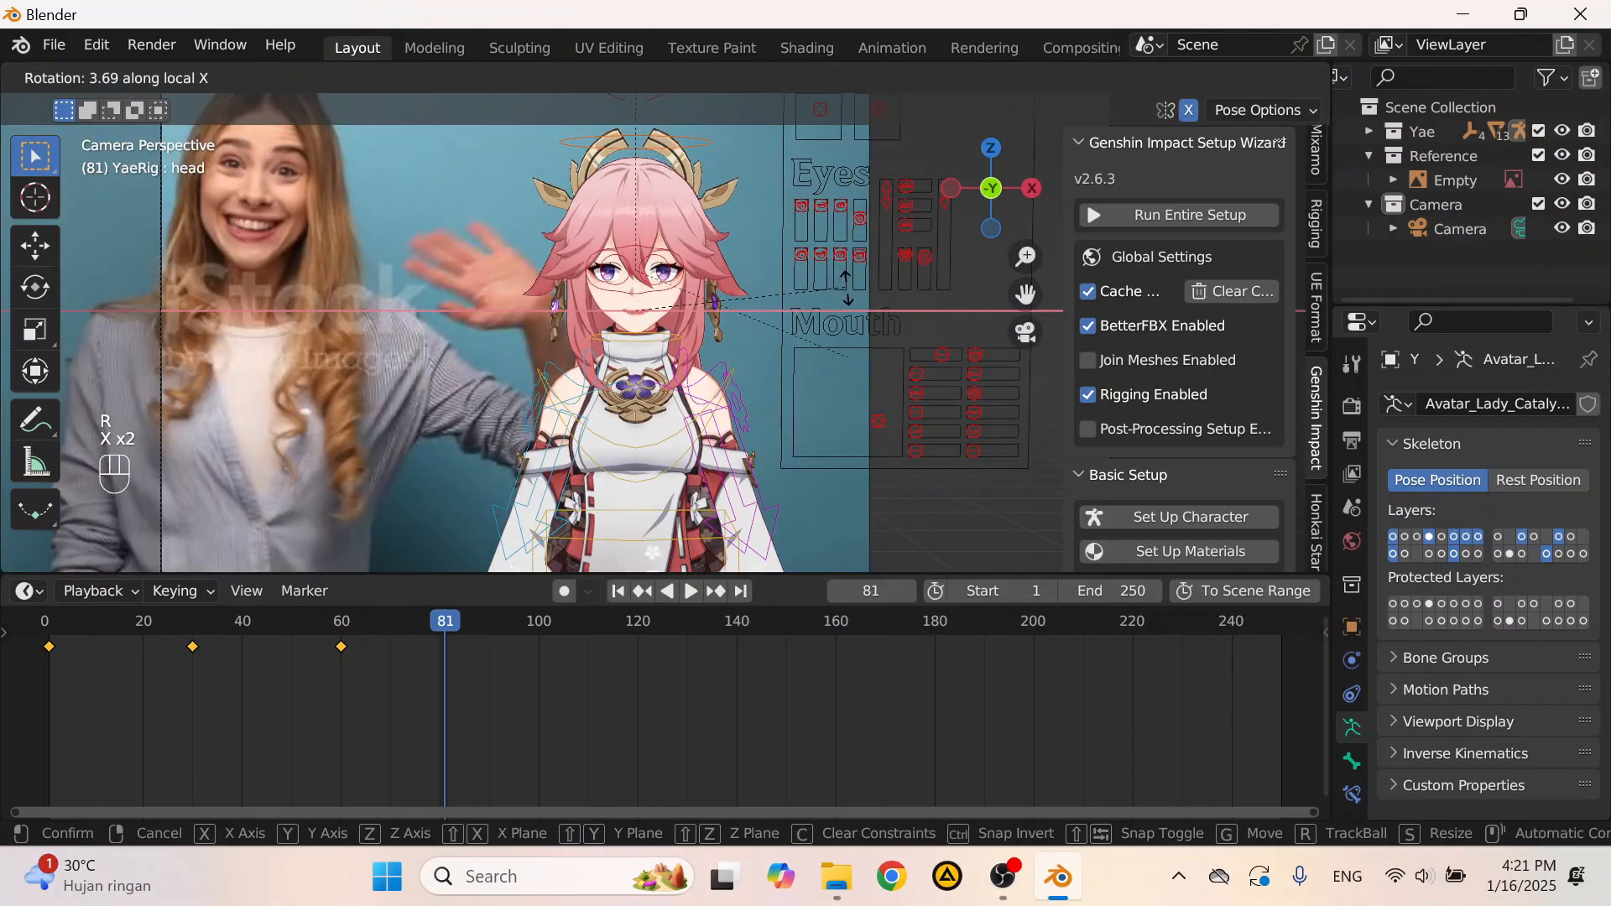
{"action": "left_click", "coordinate": [802, 302]}
Step: Tilt the head control sideways by about 2.4° in the camera view
{"action": "scroll", "coordinate": [767, 290], "scroll_direction": "up", "scroll_amount": 2}
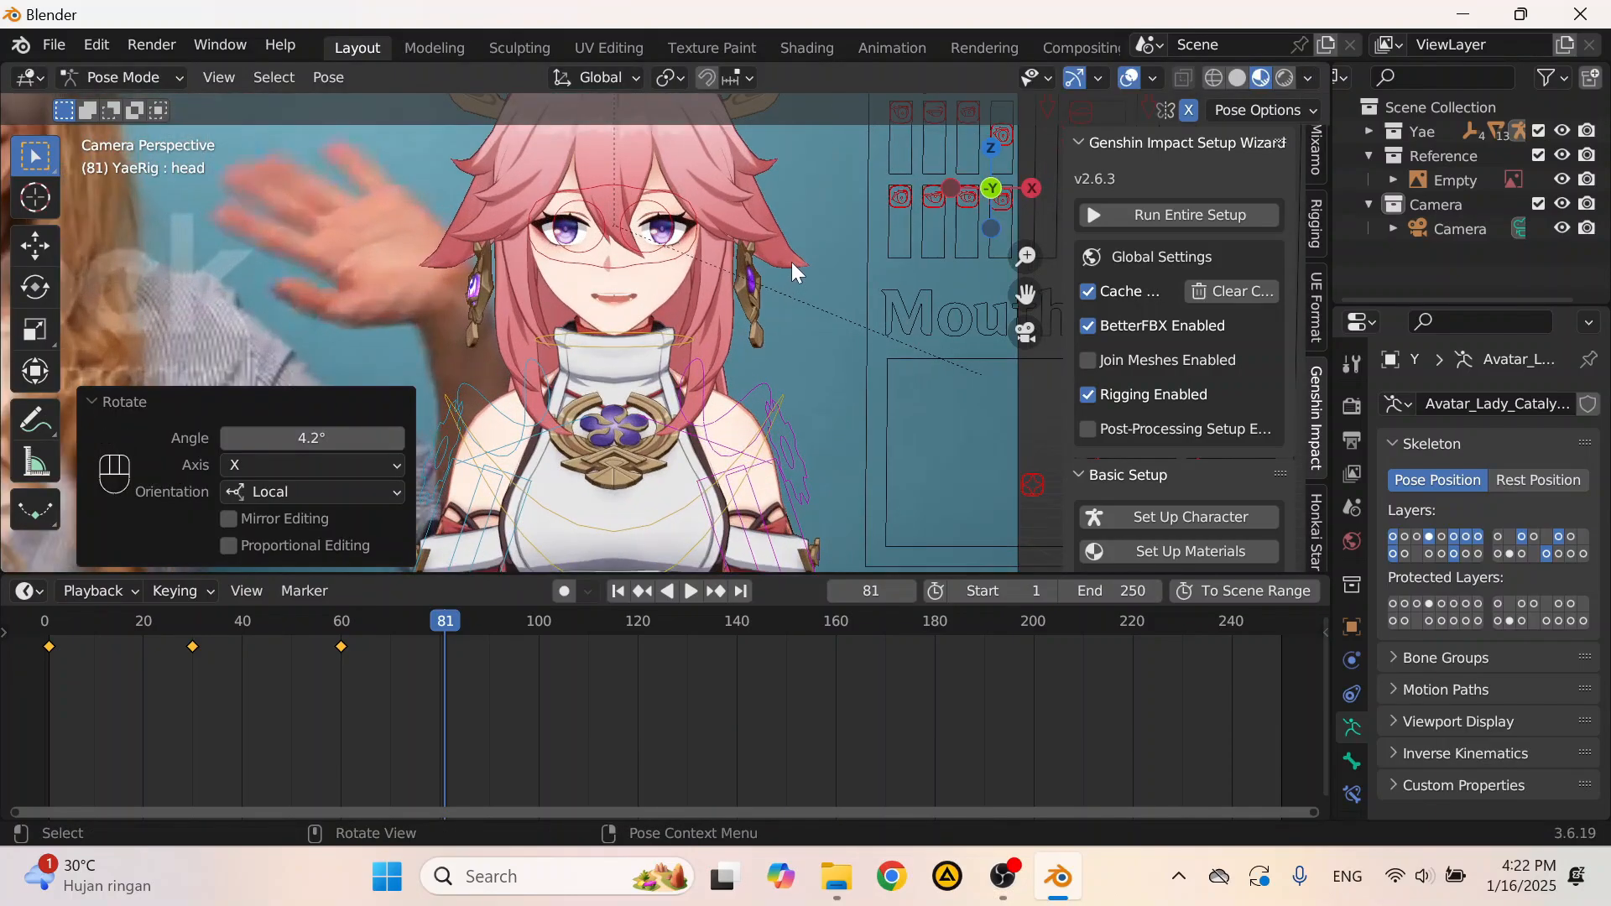
{"action": "scroll", "coordinate": [792, 261], "scroll_direction": "down", "scroll_amount": 1}
{"action": "key", "text": "r"}
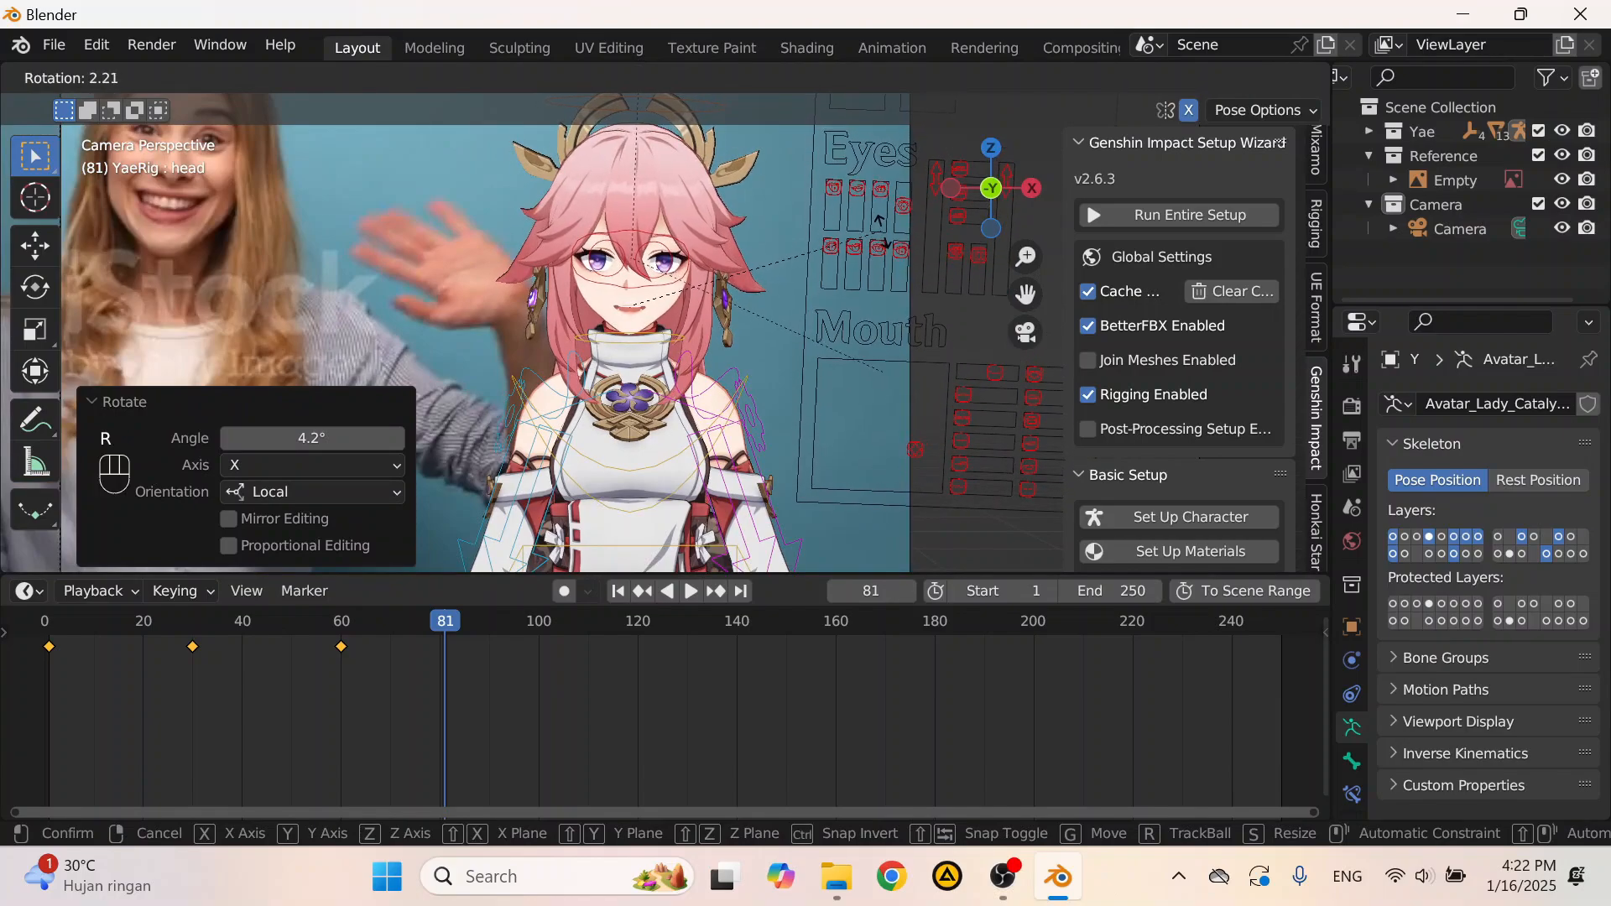
{"action": "left_click", "coordinate": [862, 269]}
Step: Raise Mouth-Control by about 0.074 m along global Z to shape a closed smile
{"action": "scroll", "coordinate": [861, 267], "scroll_direction": "down", "scroll_amount": 1}
{"action": "middle_click_drag", "start_coordinate": [839, 282], "coordinate": [792, 289], "text": "shift"}
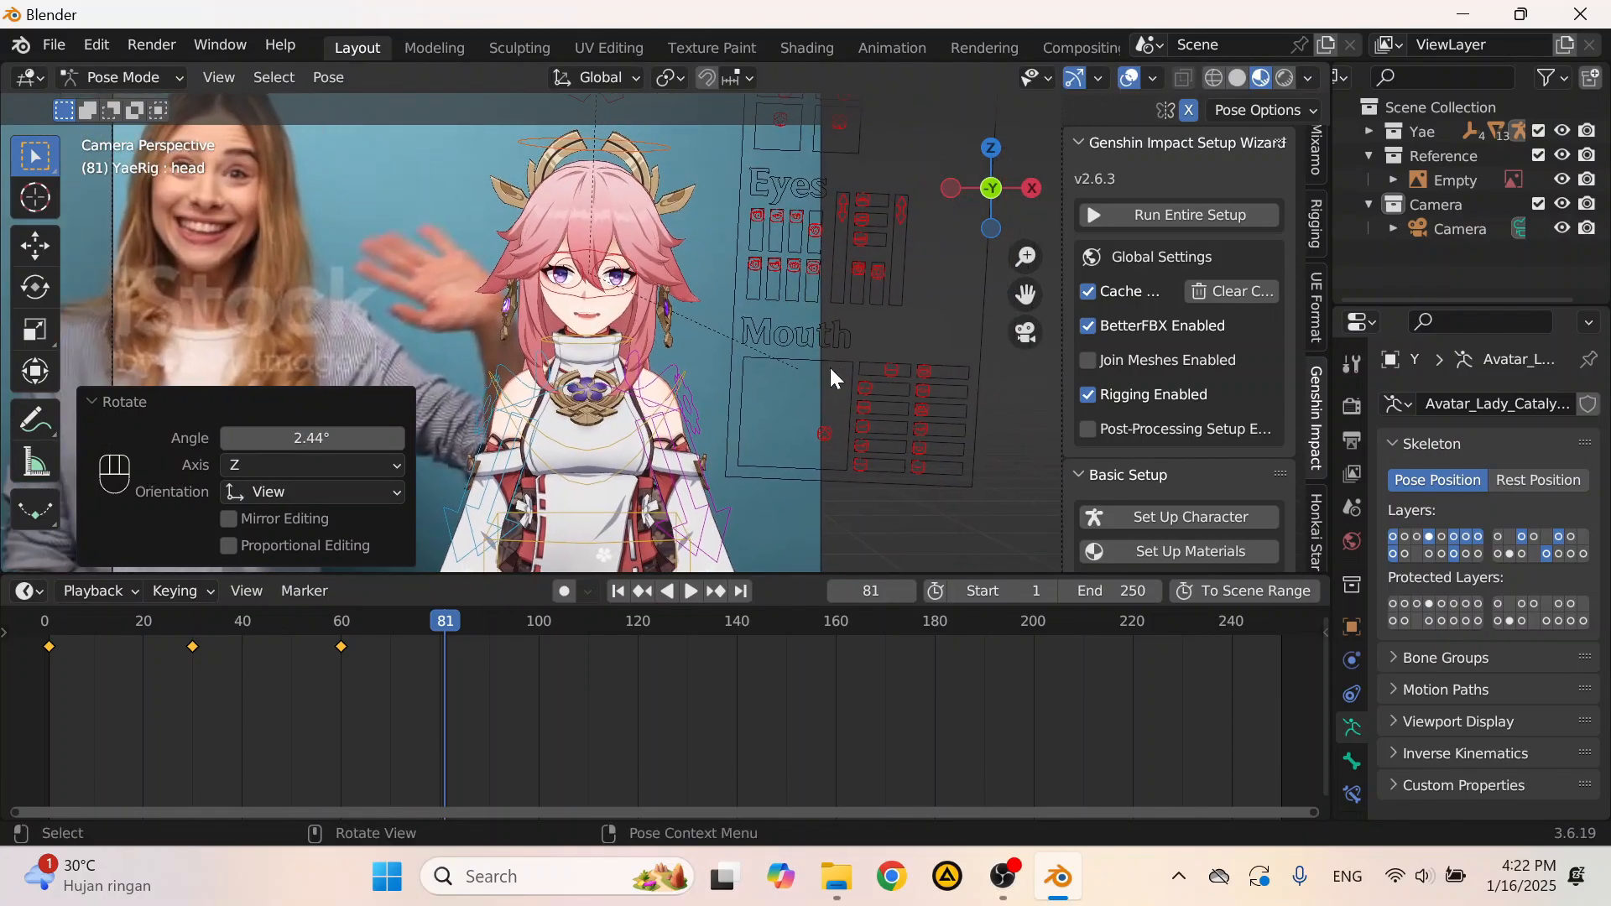
{"action": "middle_click_drag", "start_coordinate": [830, 368], "coordinate": [807, 360], "text": "shift"}
{"action": "scroll", "coordinate": [878, 455], "scroll_direction": "up", "scroll_amount": 3}
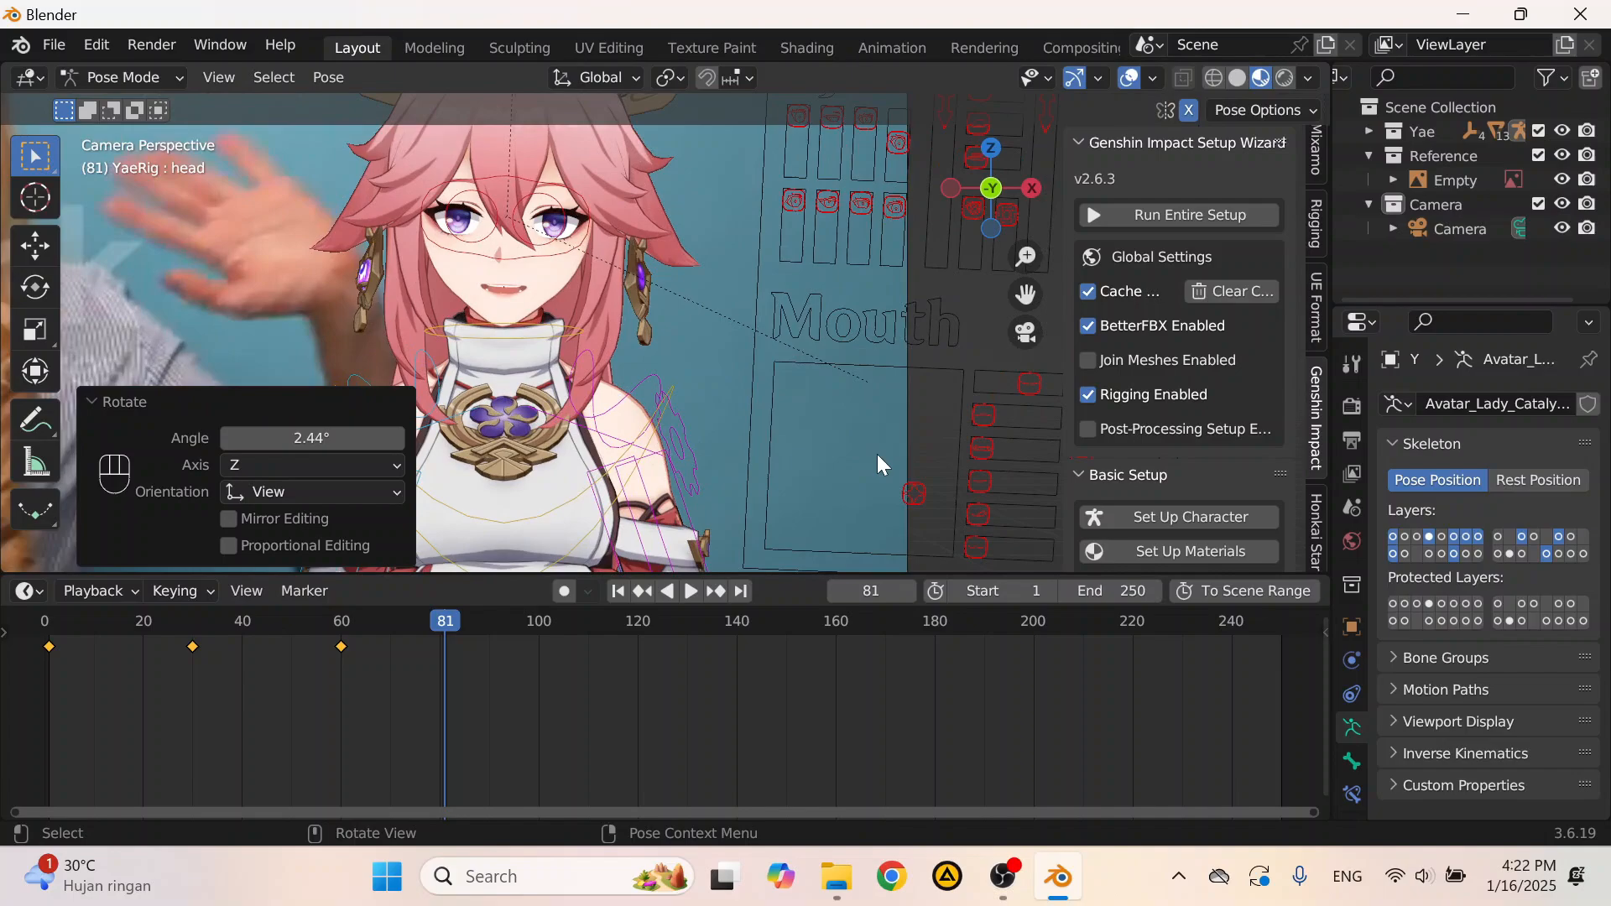
{"action": "left_click", "coordinate": [914, 492]}
{"action": "key", "text": "g"}
{"action": "key", "text": "z"}
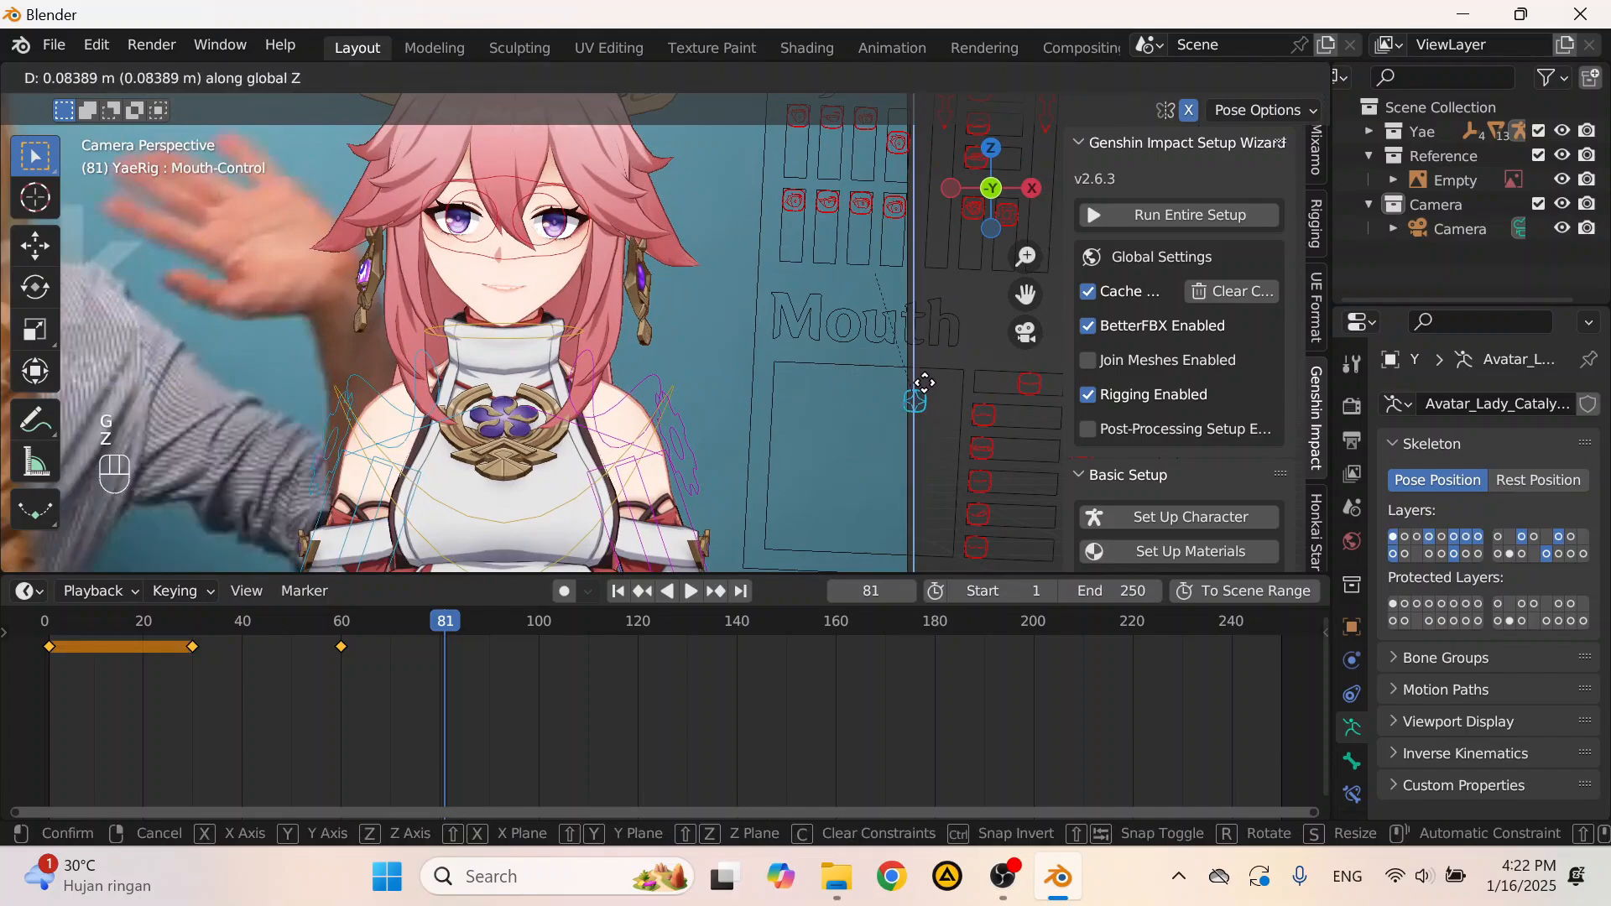
{"action": "left_click", "coordinate": [928, 397]}
Step: Nudge Mouth-Control up by about 0.001 m
{"action": "key", "text": "g"}
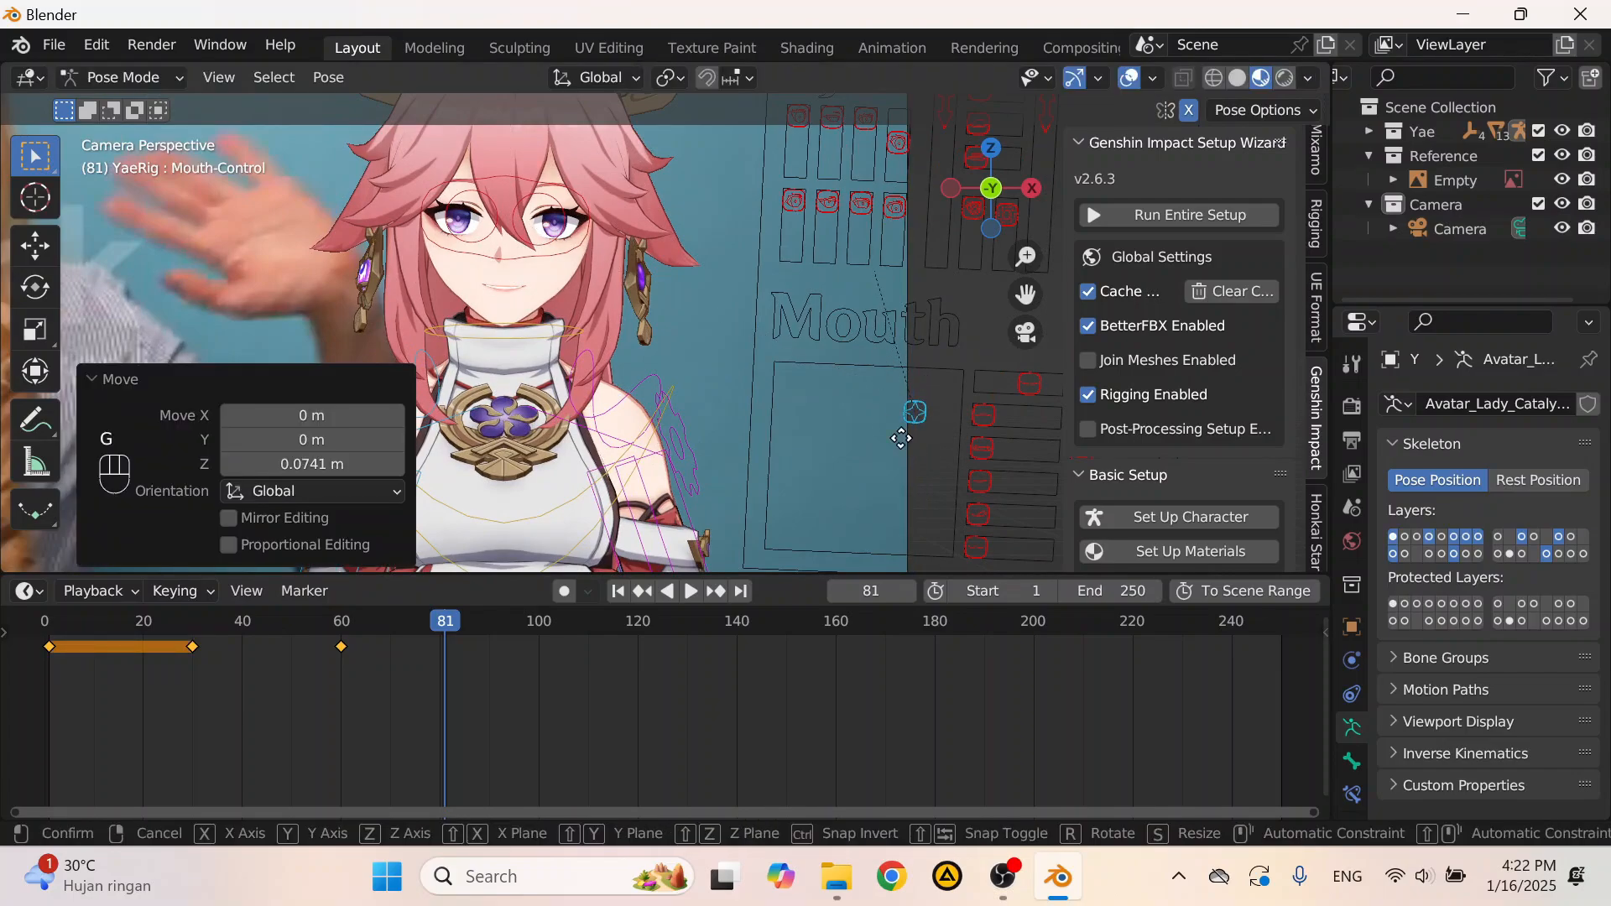
{"action": "left_click", "coordinate": [901, 437]}
{"action": "scroll", "coordinate": [900, 433], "scroll_direction": "down", "scroll_amount": 4}
{"action": "middle_click_drag", "start_coordinate": [849, 396], "coordinate": [690, 393], "text": "shift"}
{"action": "scroll", "coordinate": [742, 403], "scroll_direction": "up", "scroll_amount": 4}
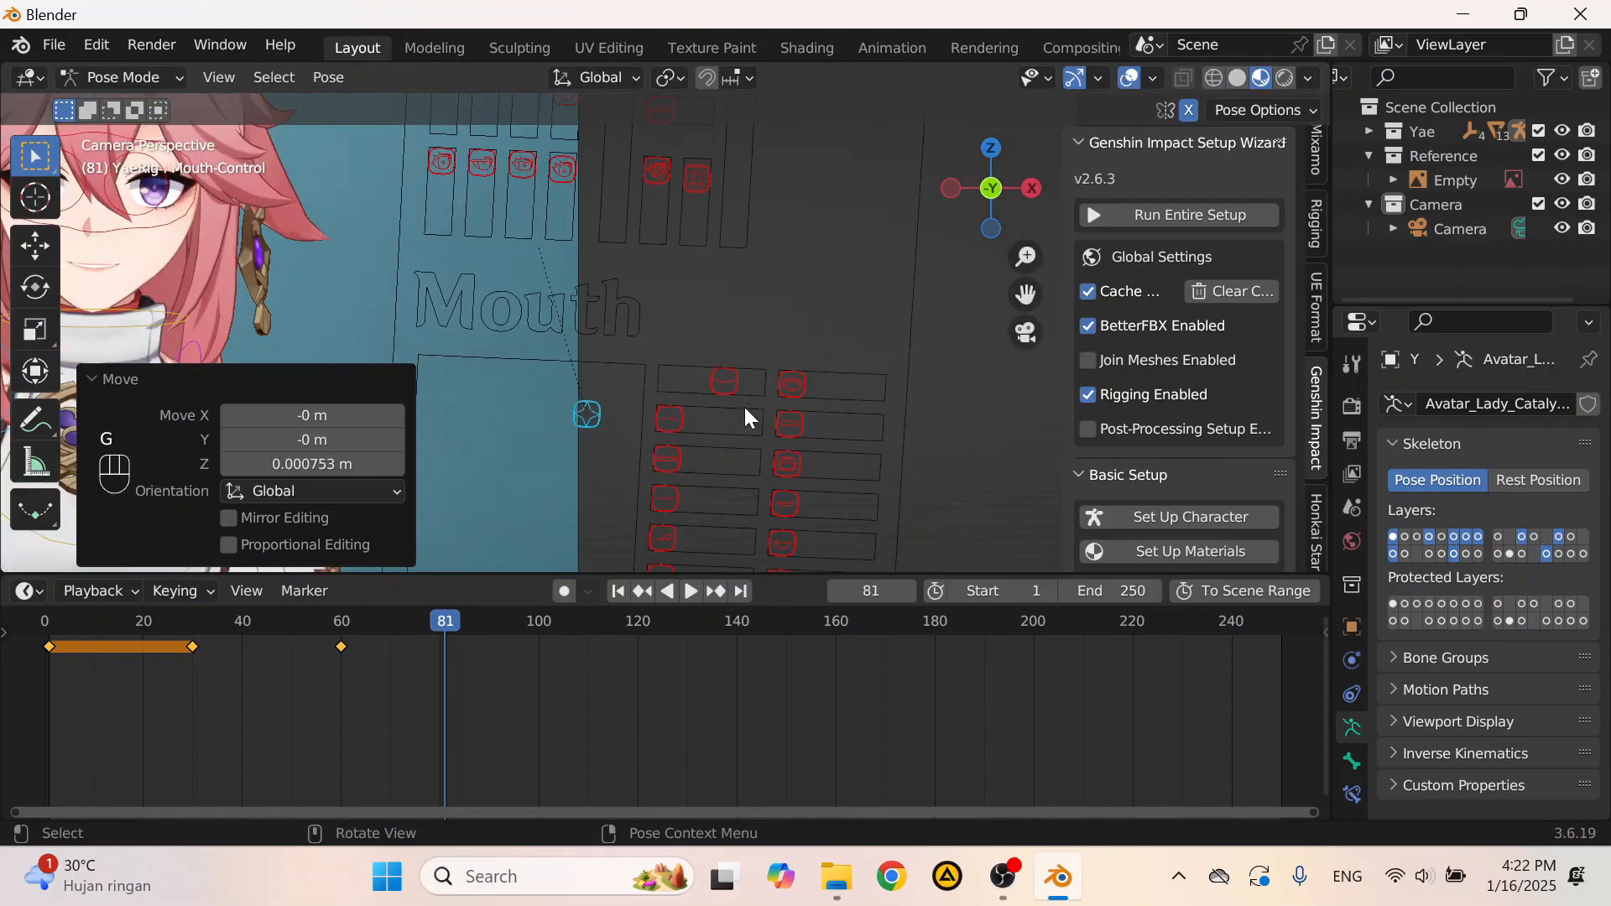
Step: Slide the first control in the nearer mouth slider column slightly further, and move Mouth-Control about 0.008 m in X and 0.006 m in Z
{"action": "left_click", "coordinate": [735, 396]}
{"action": "key", "text": "g"}
{"action": "left_click", "coordinate": [754, 407]}
{"action": "left_click", "coordinate": [592, 411]}
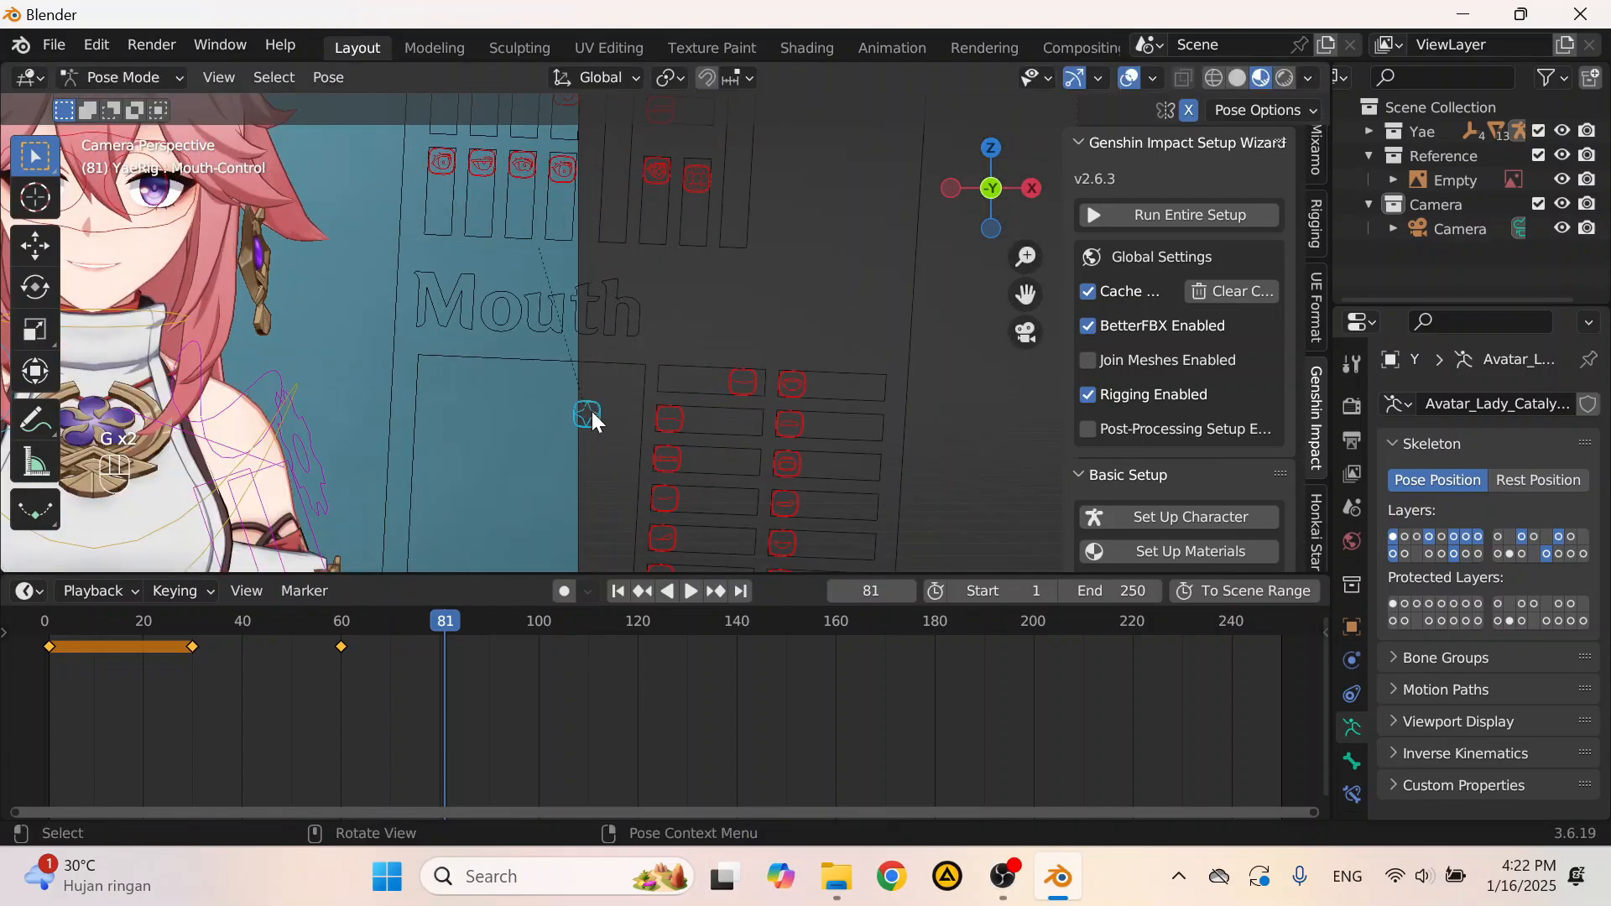
{"action": "key", "text": "g"}
{"action": "left_click", "coordinate": [602, 400]}
Step: Raise Brow-R-Control and Brow-L-Control together by about 0.018 m along Z, shifting them about 0.002 m in X
{"action": "scroll", "coordinate": [601, 400], "scroll_direction": "down", "scroll_amount": 1}
{"action": "middle_click_drag", "start_coordinate": [594, 364], "coordinate": [799, 421], "text": "shift"}
{"action": "scroll", "coordinate": [683, 378], "scroll_direction": "down", "scroll_amount": 4}
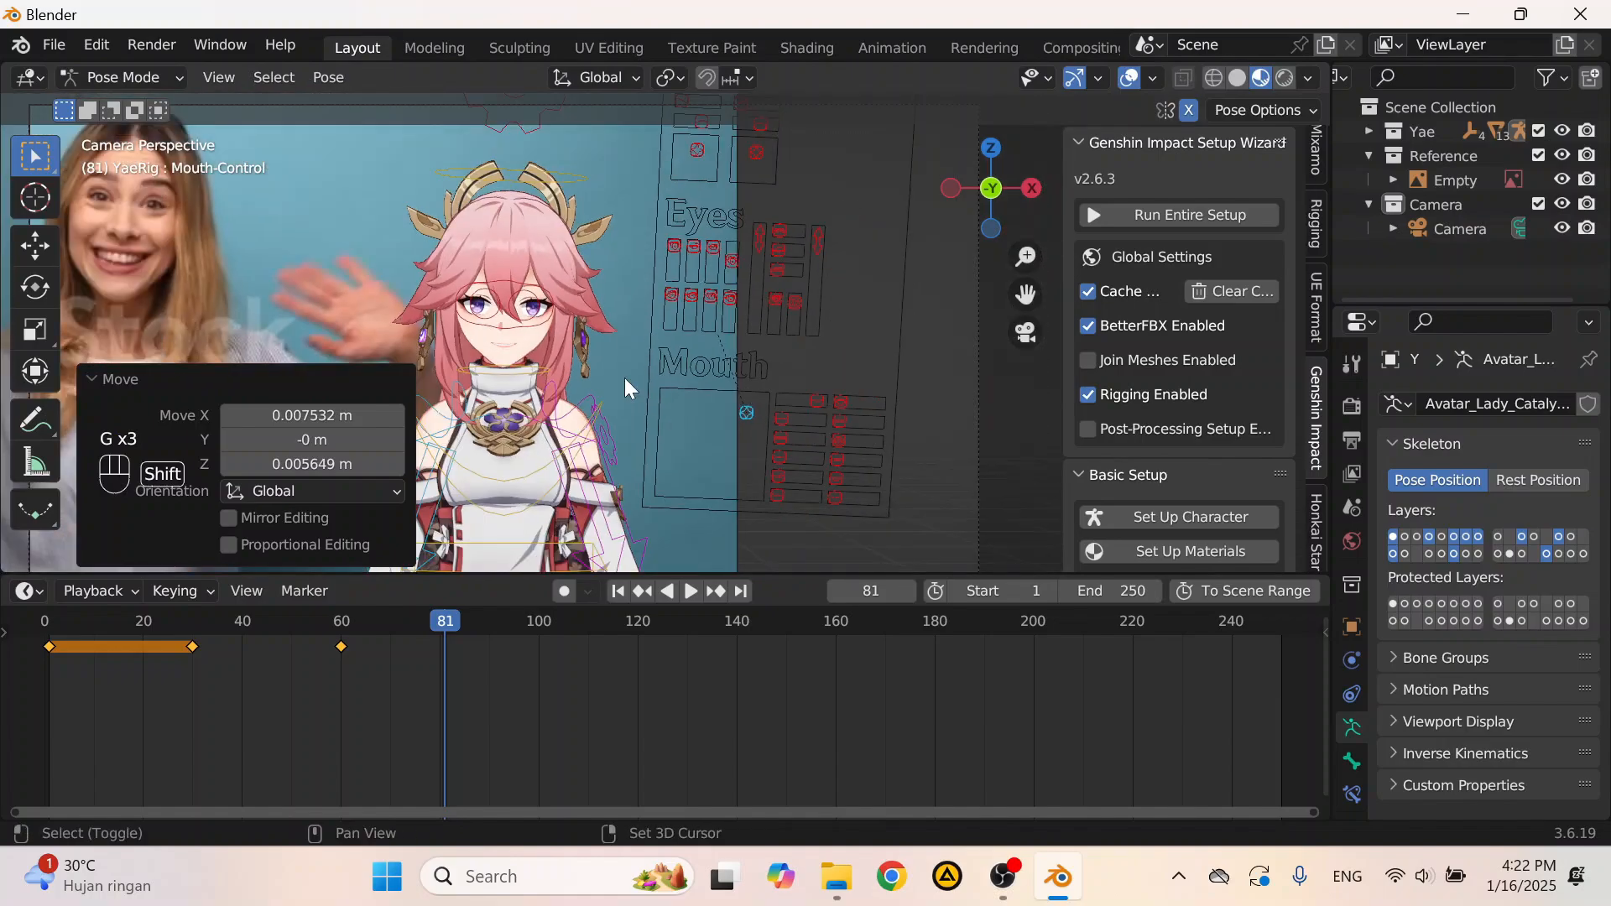
{"action": "middle_click_drag", "start_coordinate": [625, 377], "coordinate": [697, 403], "text": "shift"}
{"action": "middle_click_drag", "start_coordinate": [762, 345], "coordinate": [651, 426], "text": "shift"}
{"action": "scroll", "coordinate": [663, 321], "scroll_direction": "up", "scroll_amount": 3}
{"action": "left_click", "coordinate": [645, 212]}
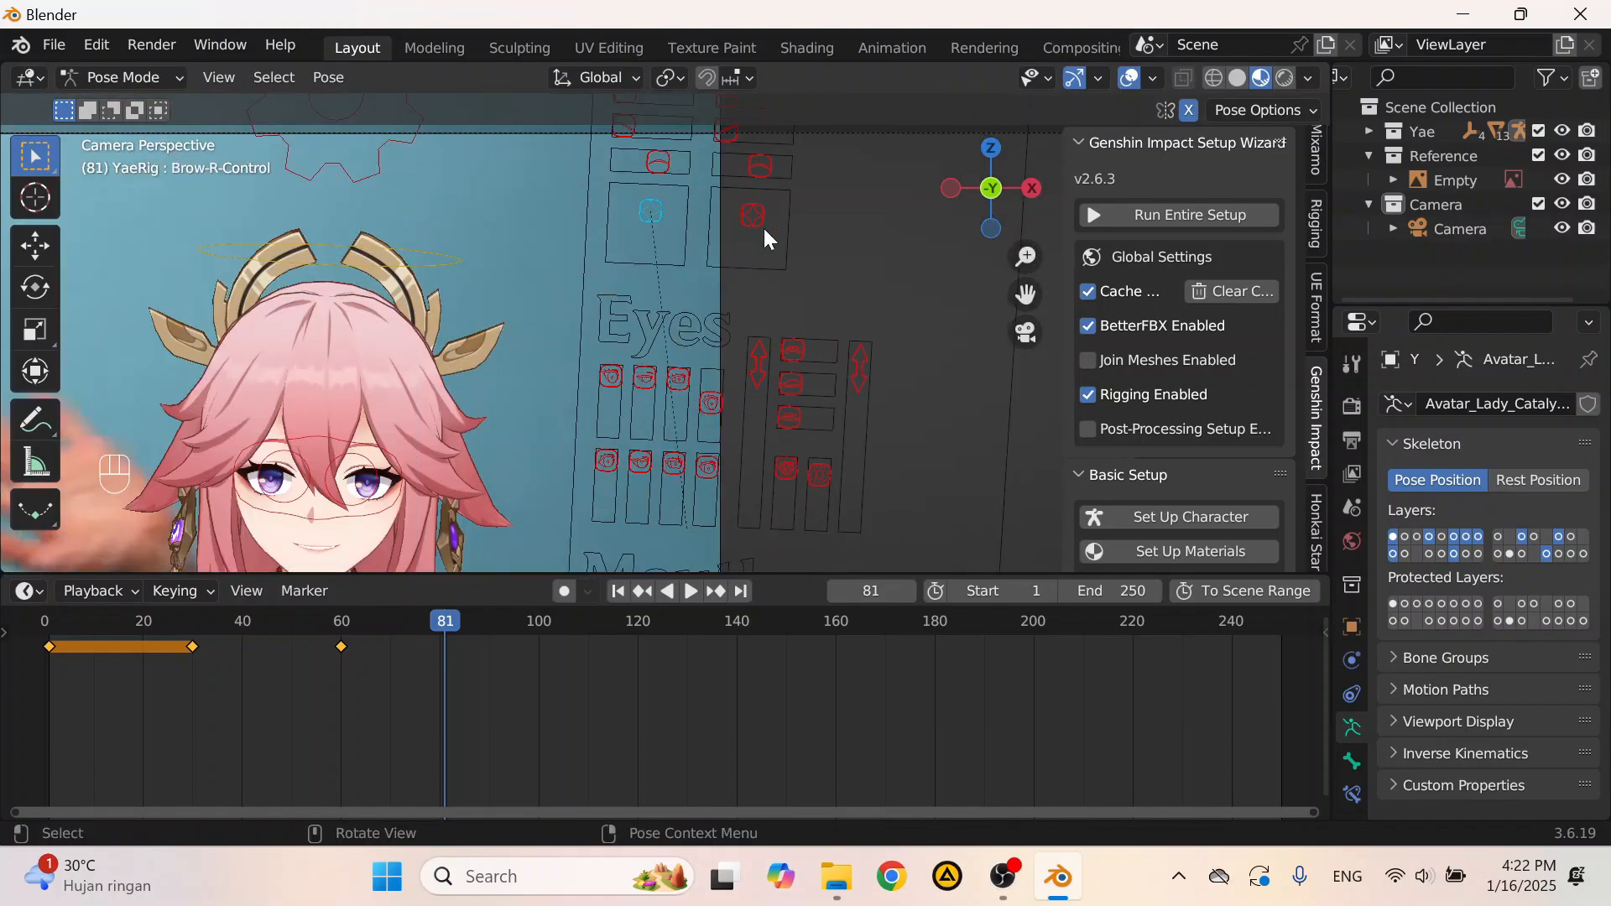
{"action": "left_click", "coordinate": [753, 224], "text": "shift"}
{"action": "key", "text": "g"}
{"action": "left_click", "coordinate": [755, 203]}
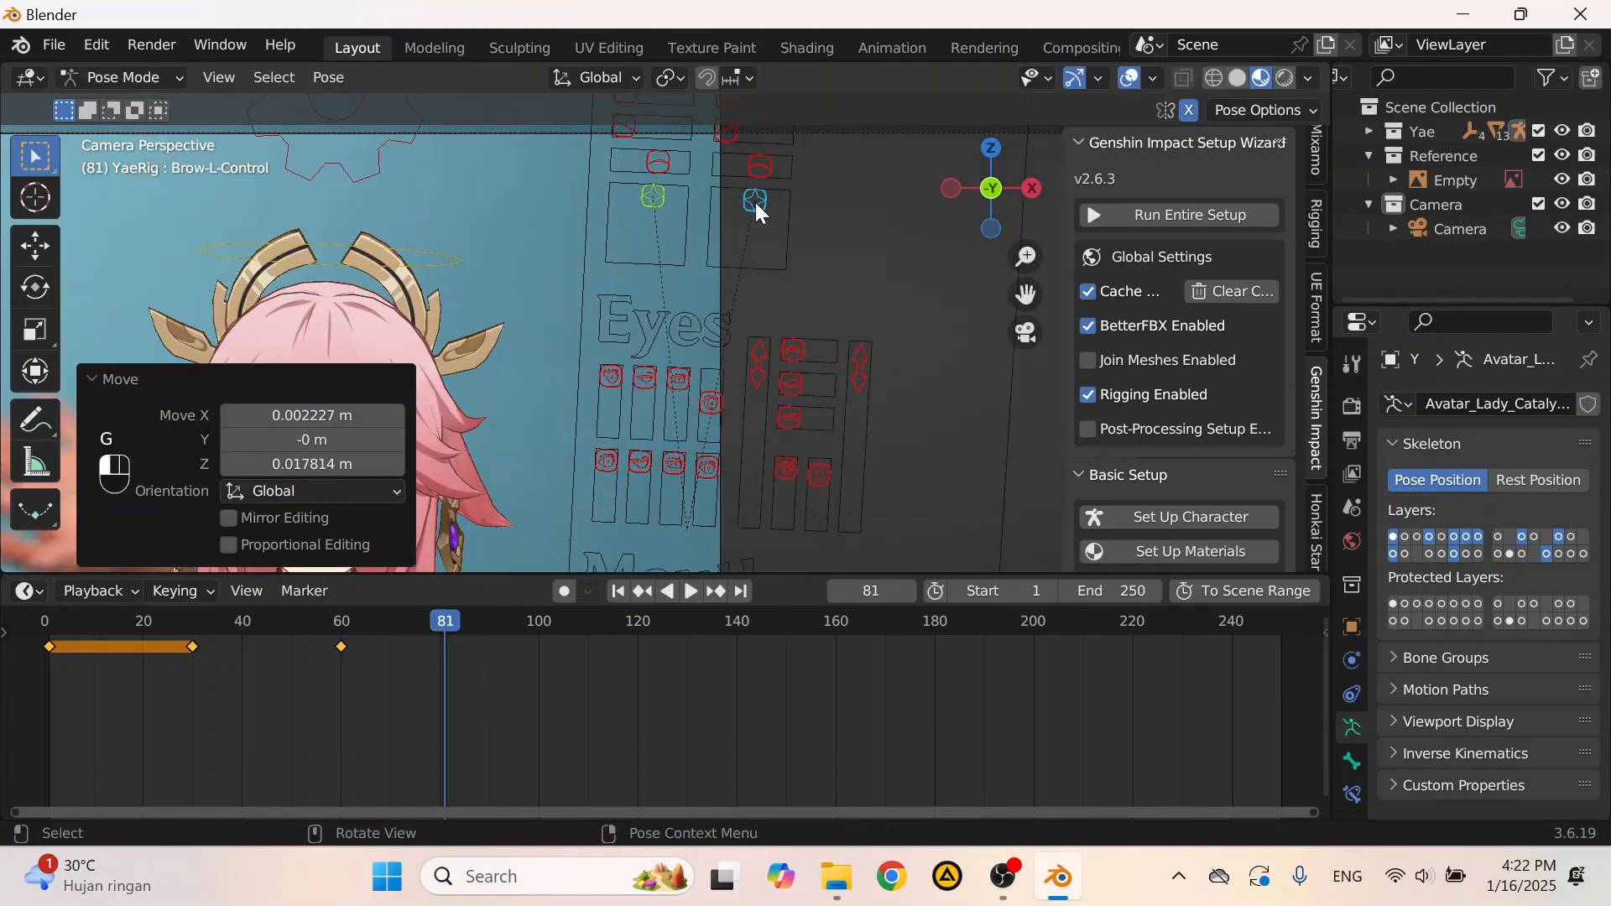
Step: Lower Eye-Ha-Control slightly in its Eyes slot and select Eye-Pupil-Control
{"action": "left_click", "coordinate": [663, 163]}
{"action": "middle_click_drag", "start_coordinate": [685, 424], "coordinate": [732, 287], "text": "shift"}
{"action": "scroll", "coordinate": [734, 287], "scroll_direction": "up", "scroll_amount": 2}
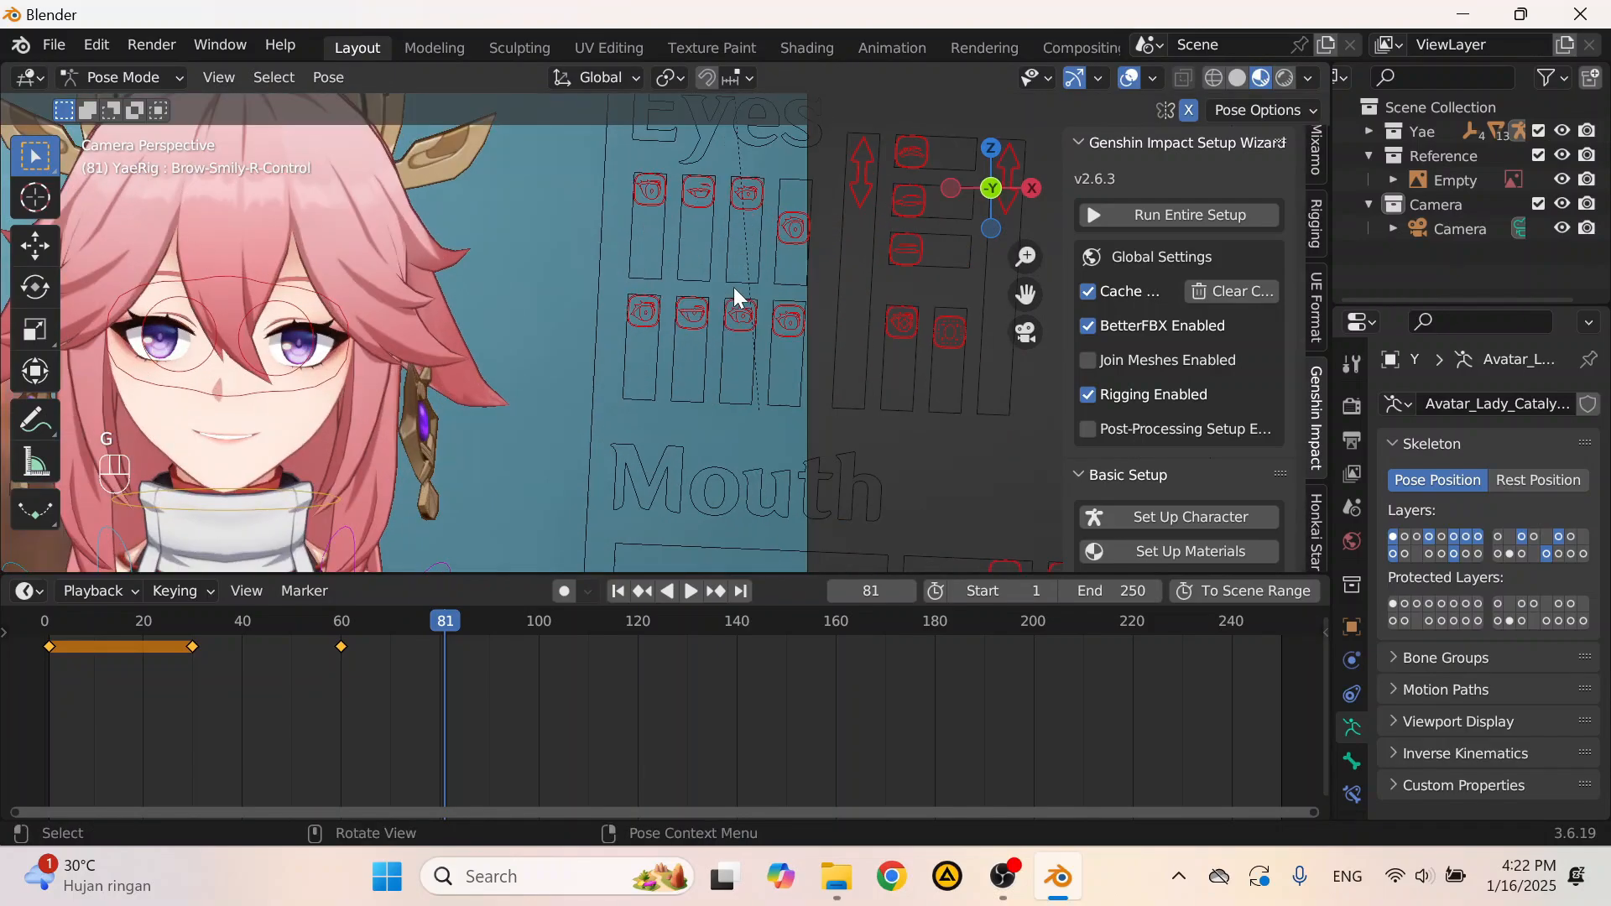
{"action": "left_click", "coordinate": [786, 227]}
{"action": "key", "text": "g"}
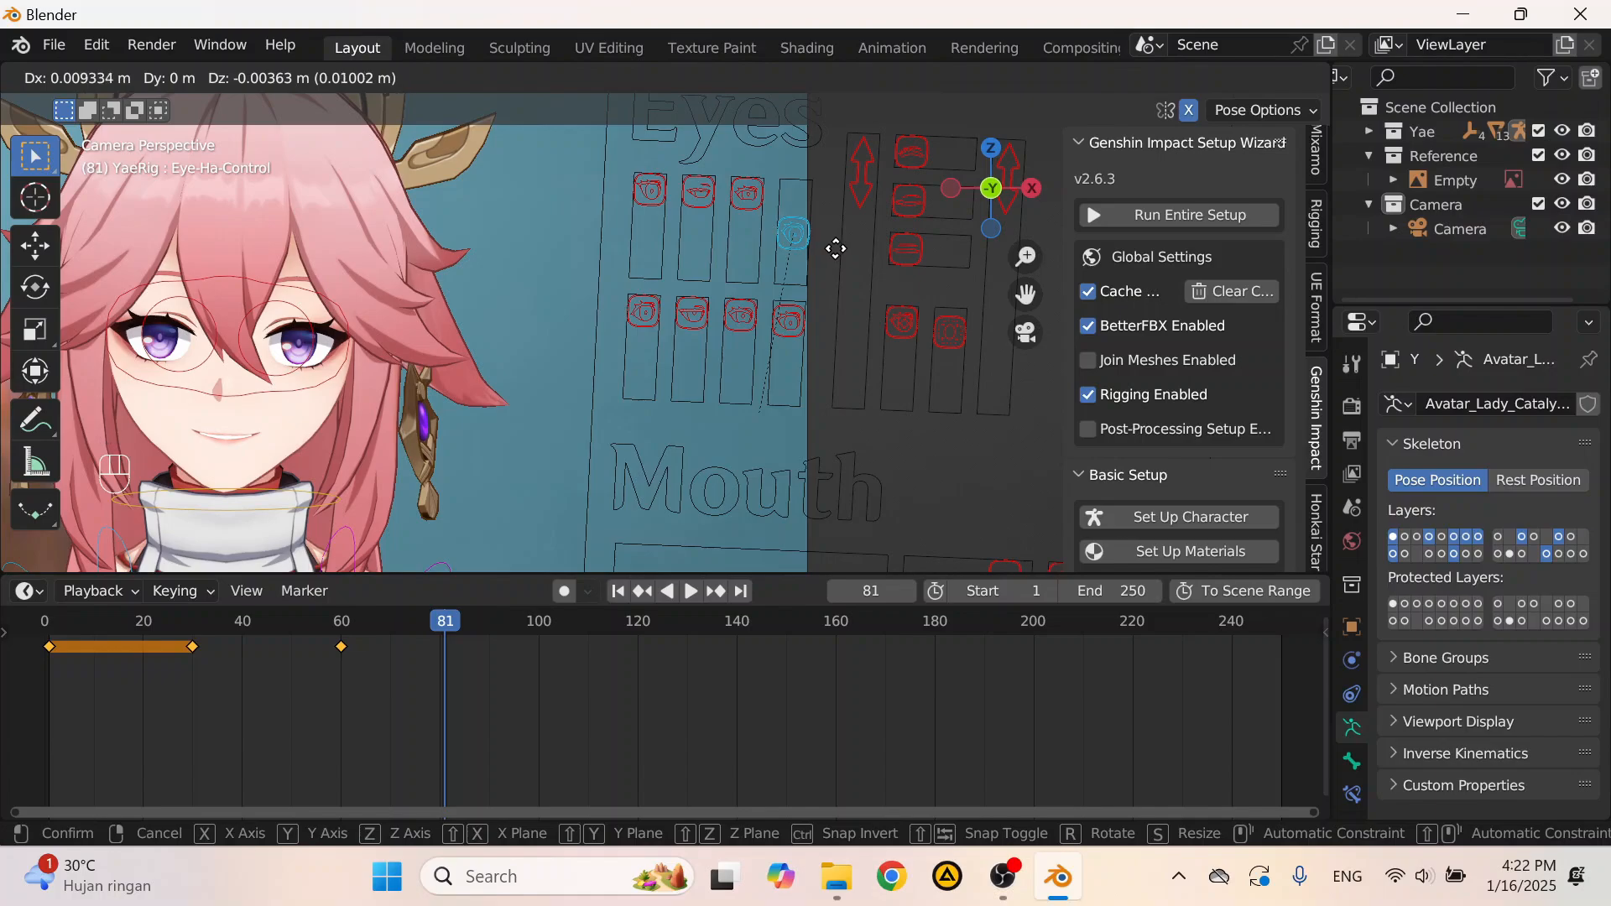
{"action": "left_click", "coordinate": [839, 254]}
{"action": "left_click", "coordinate": [959, 329]}
Step: Disable X-axis mirroring and move hand_ik.L about 0.43 m up in global Z and -0.02 m in X
{"action": "scroll", "coordinate": [476, 359], "scroll_direction": "down", "scroll_amount": 3}
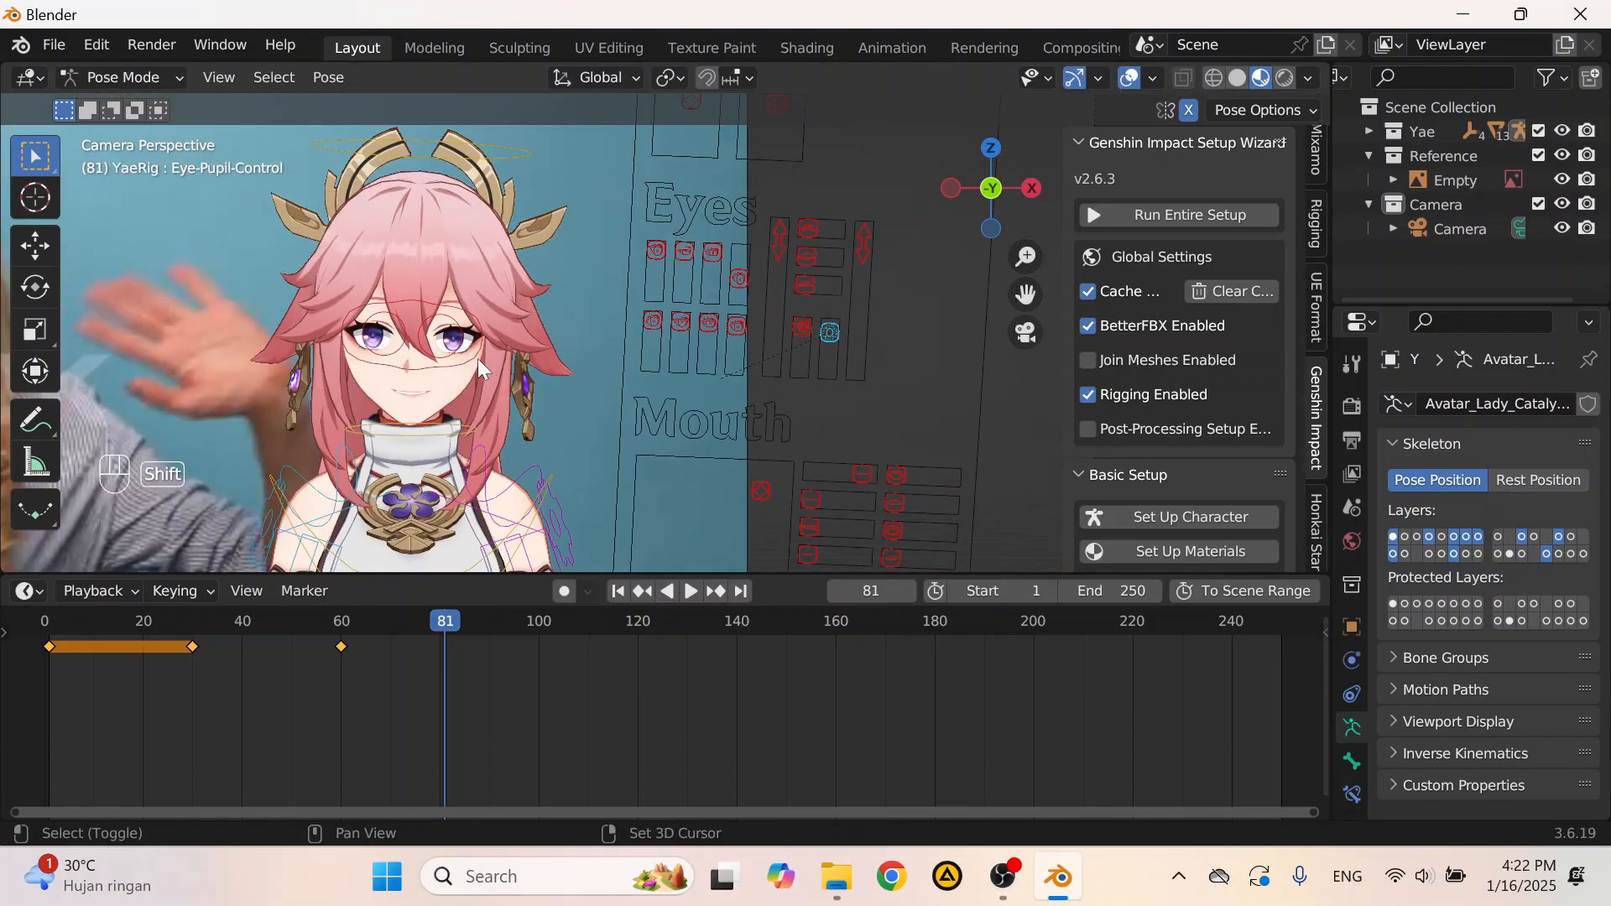
{"action": "middle_click_drag", "start_coordinate": [477, 359], "coordinate": [581, 281], "text": "shift"}
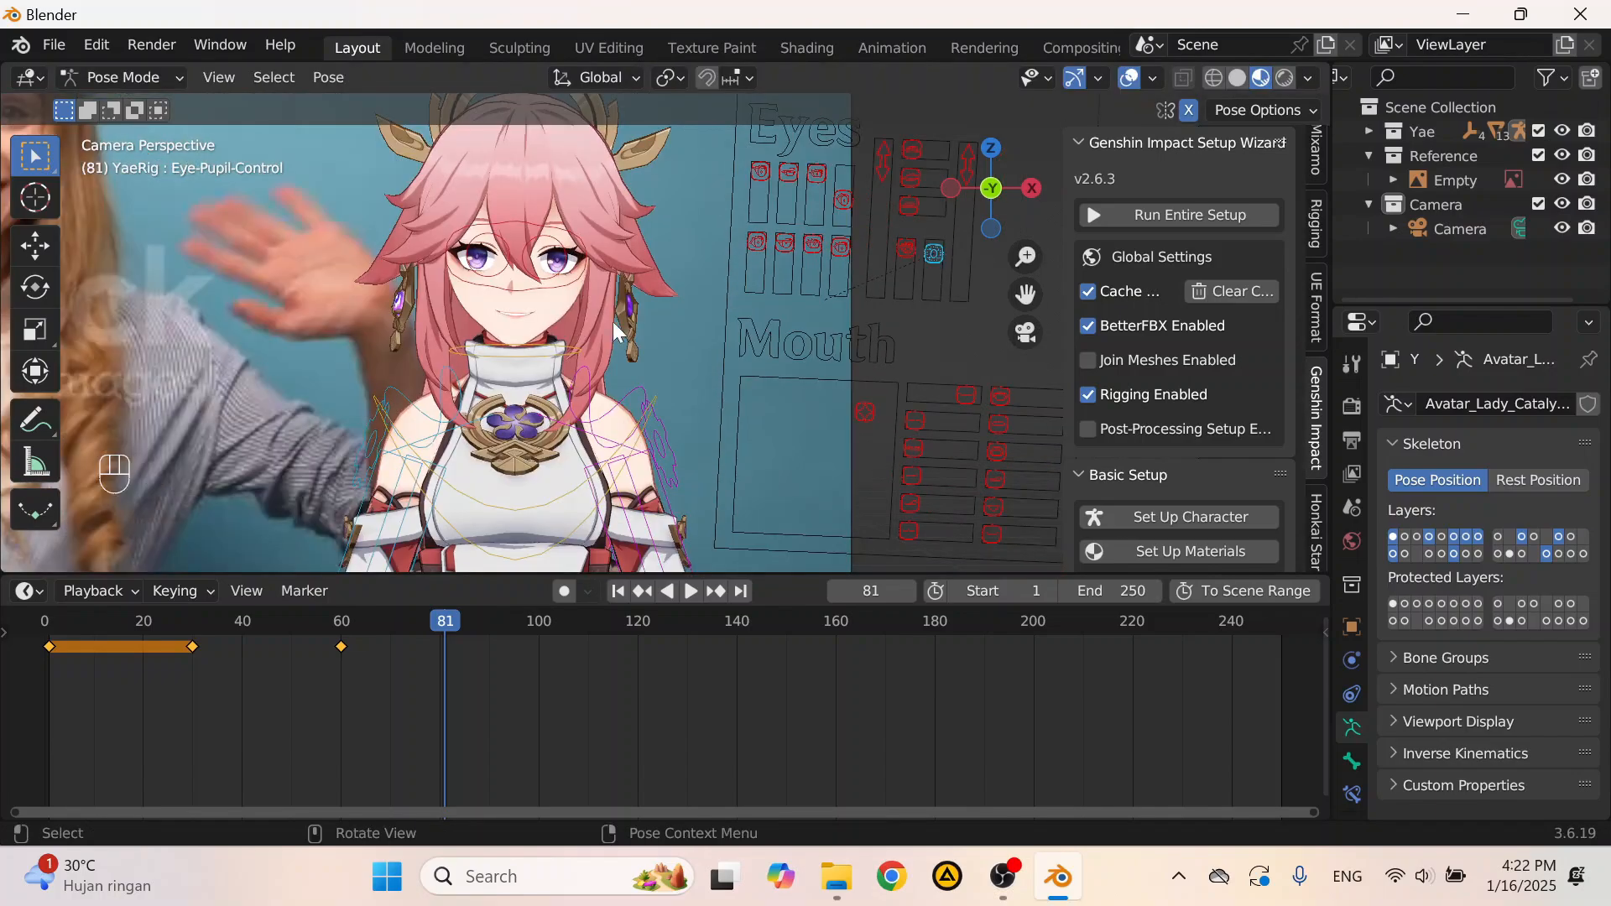
{"action": "scroll", "coordinate": [613, 321], "scroll_direction": "down", "scroll_amount": 6}
{"action": "middle_click_drag", "start_coordinate": [597, 334], "coordinate": [577, 239], "text": "shift"}
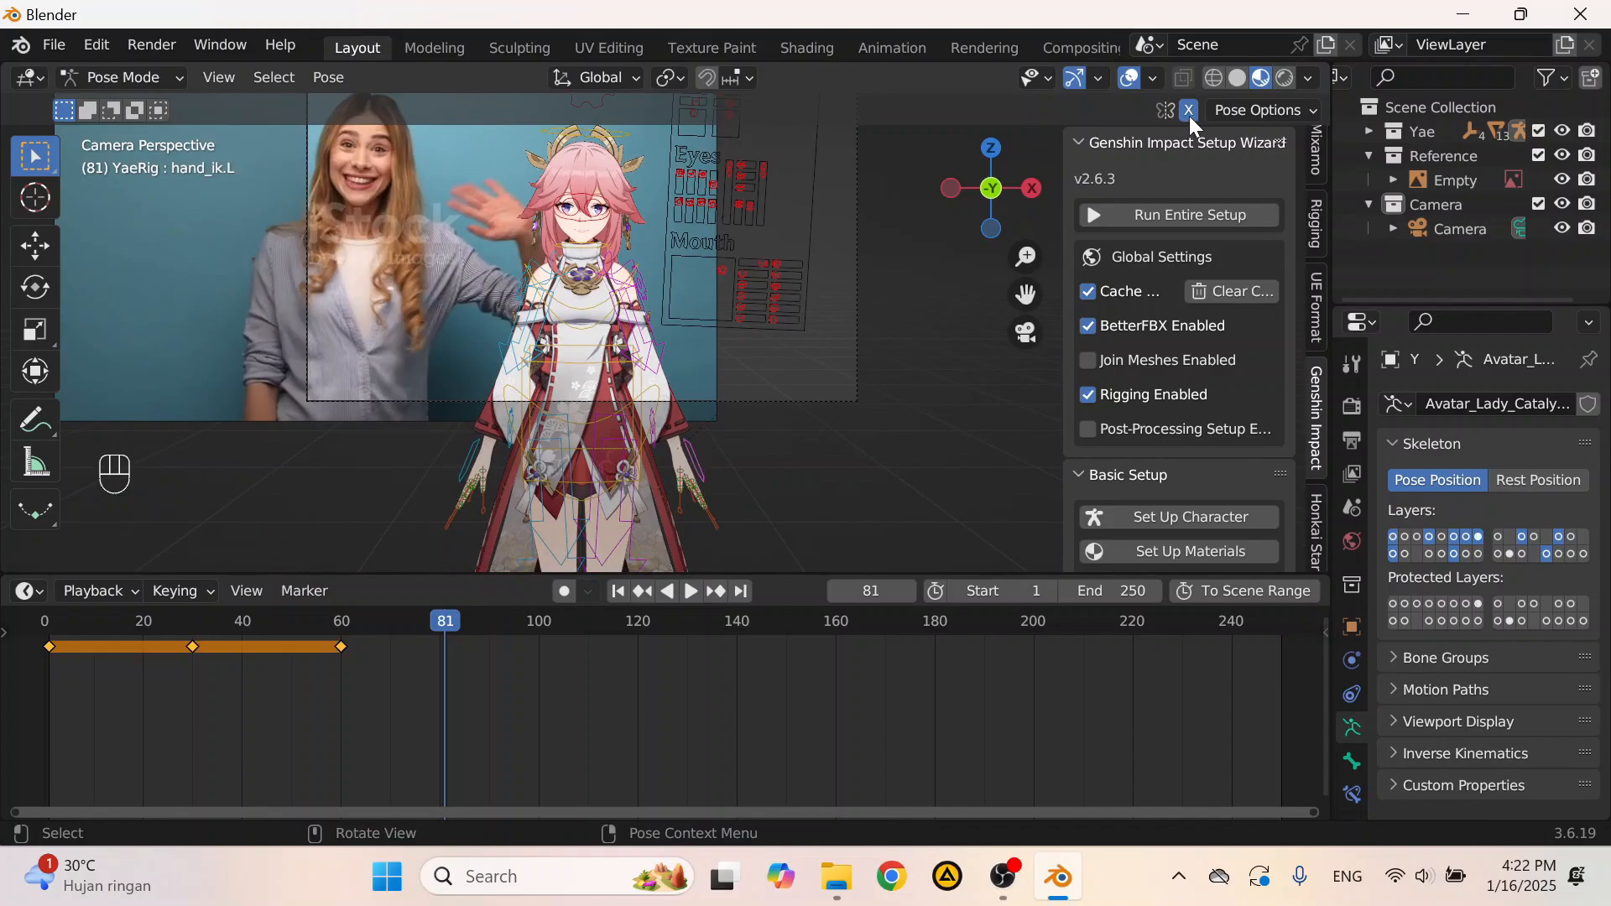
{"action": "key", "text": "g"}
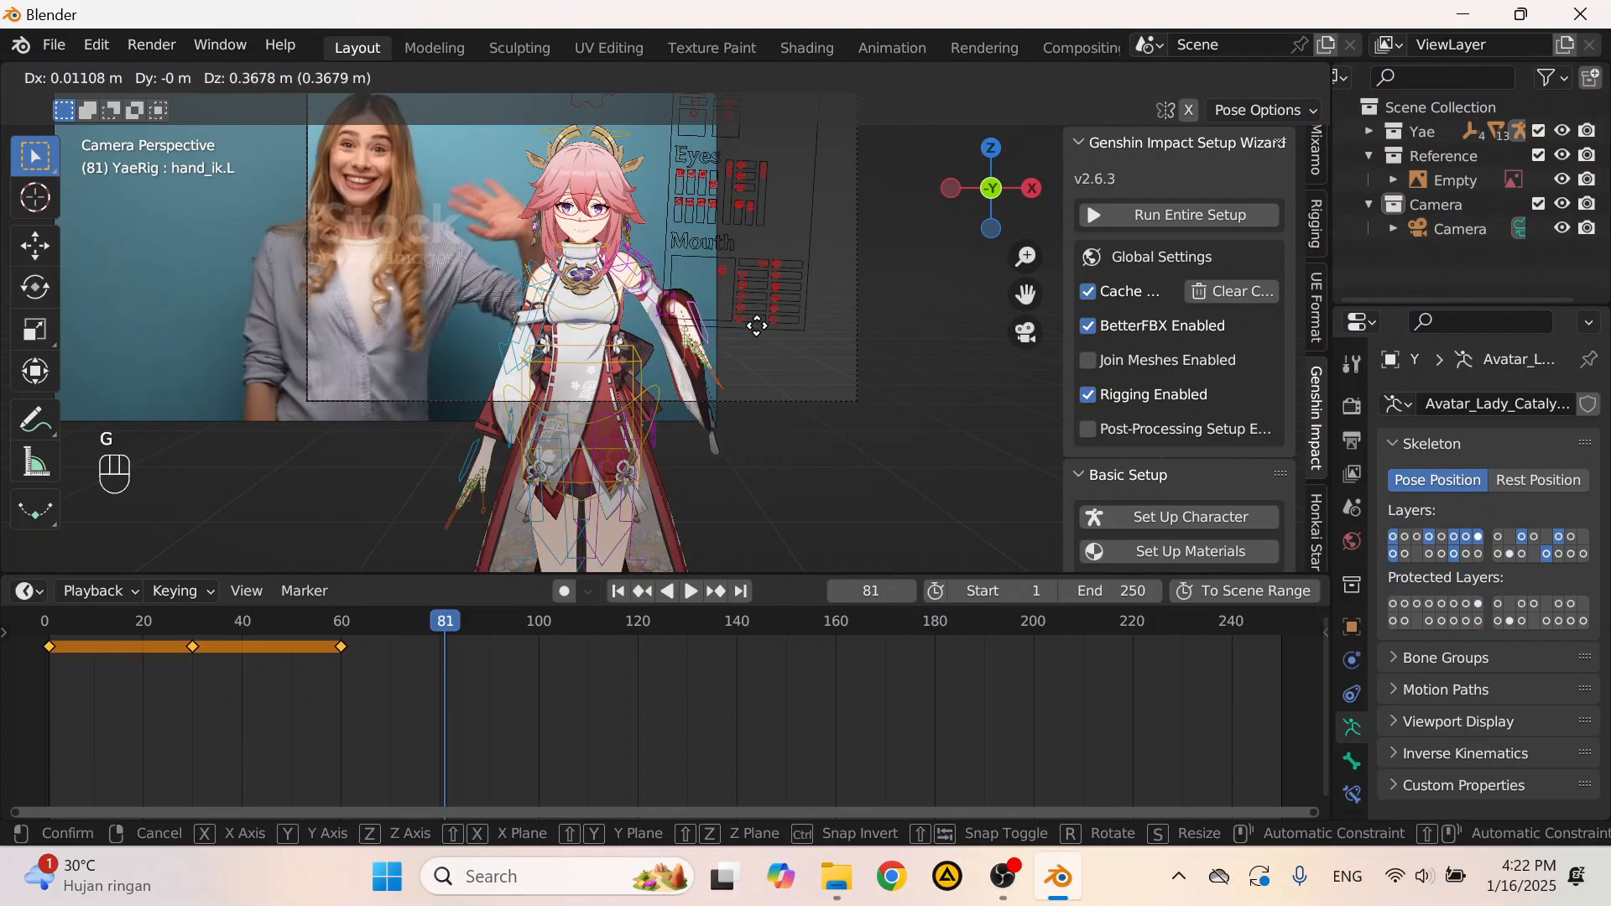
{"action": "left_click", "coordinate": [712, 325]}
Step: Try a free rotation of upper_arm_ik.L, undo it, and rotate the control about 44.4° around global Z instead
{"action": "scroll", "coordinate": [631, 370], "scroll_direction": "up", "scroll_amount": 4}
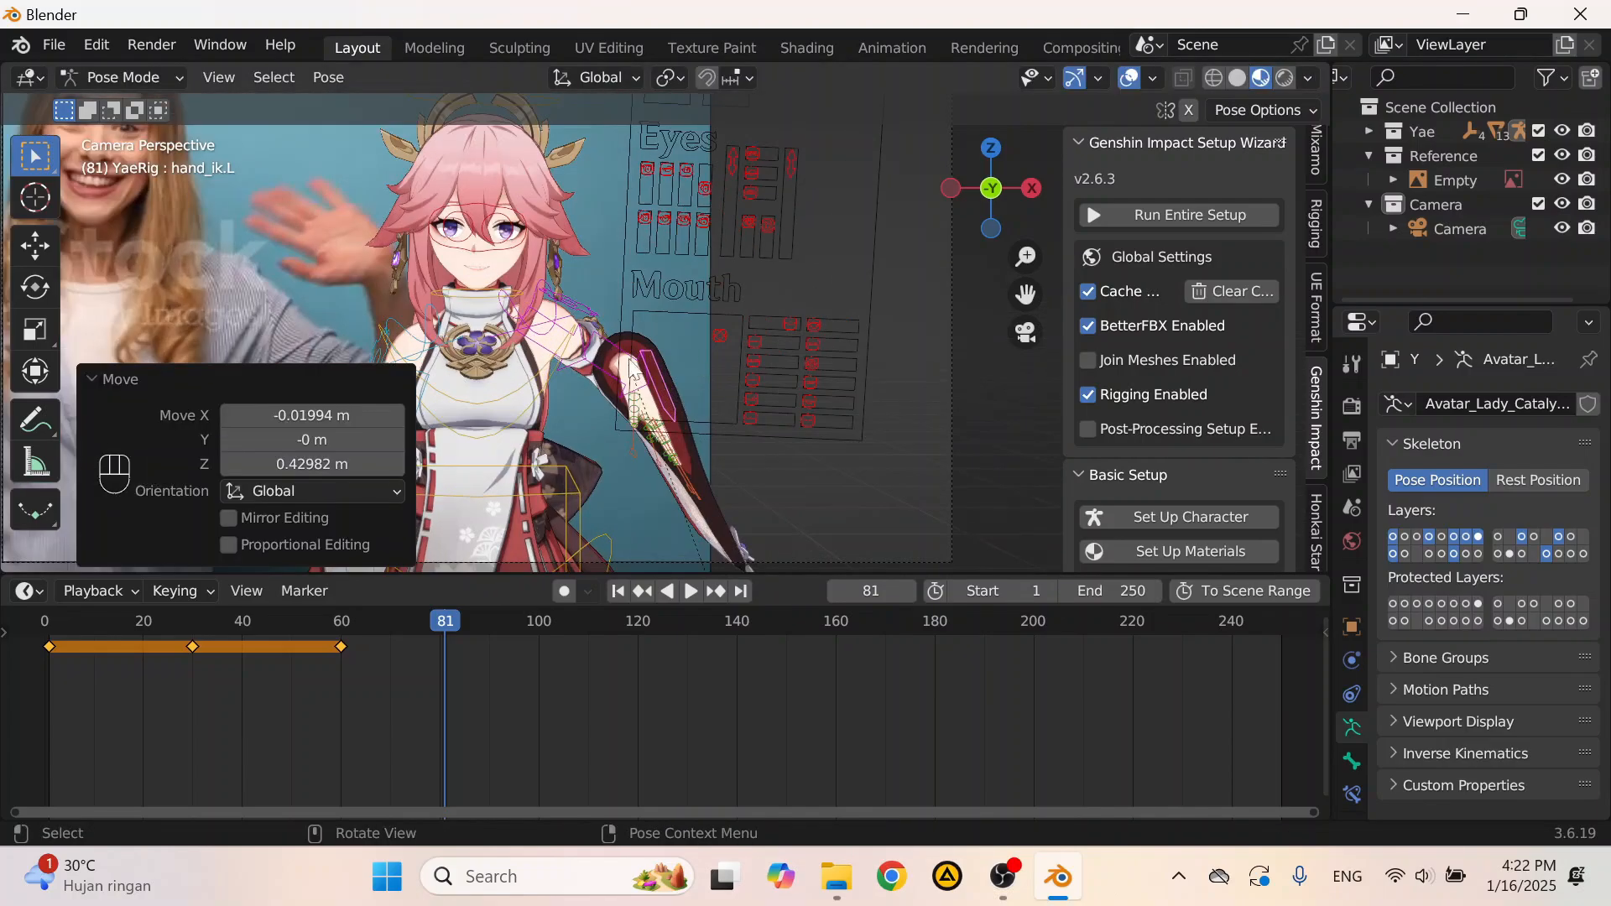
{"action": "left_click", "coordinate": [601, 339]}
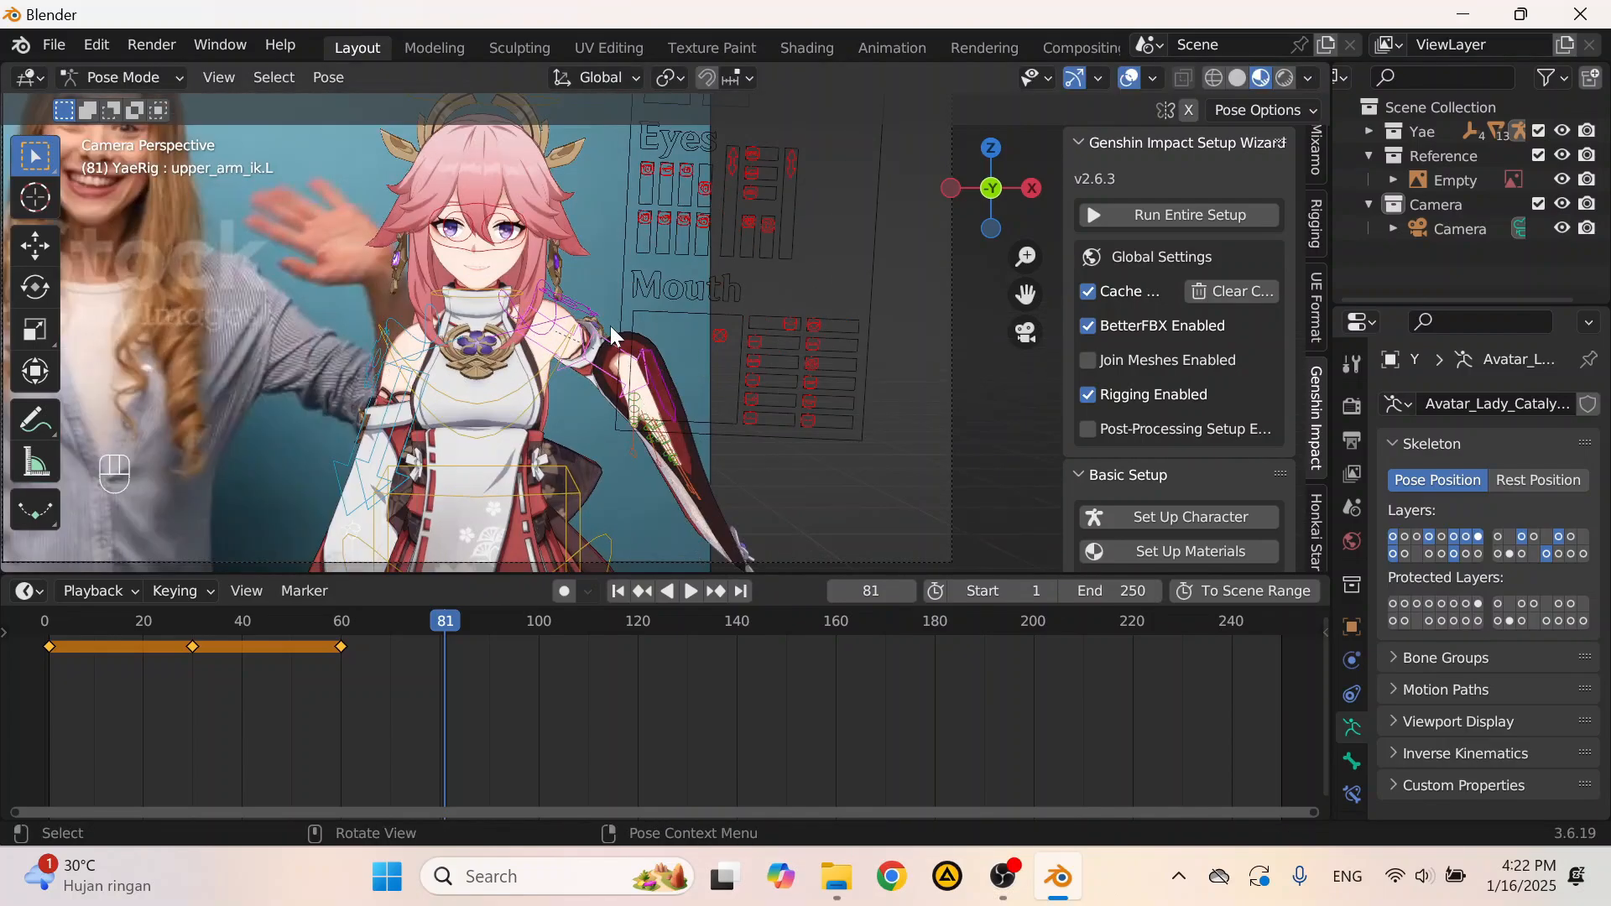
{"action": "scroll", "coordinate": [550, 267], "scroll_direction": "up", "scroll_amount": 2}
{"action": "key", "text": "r"}
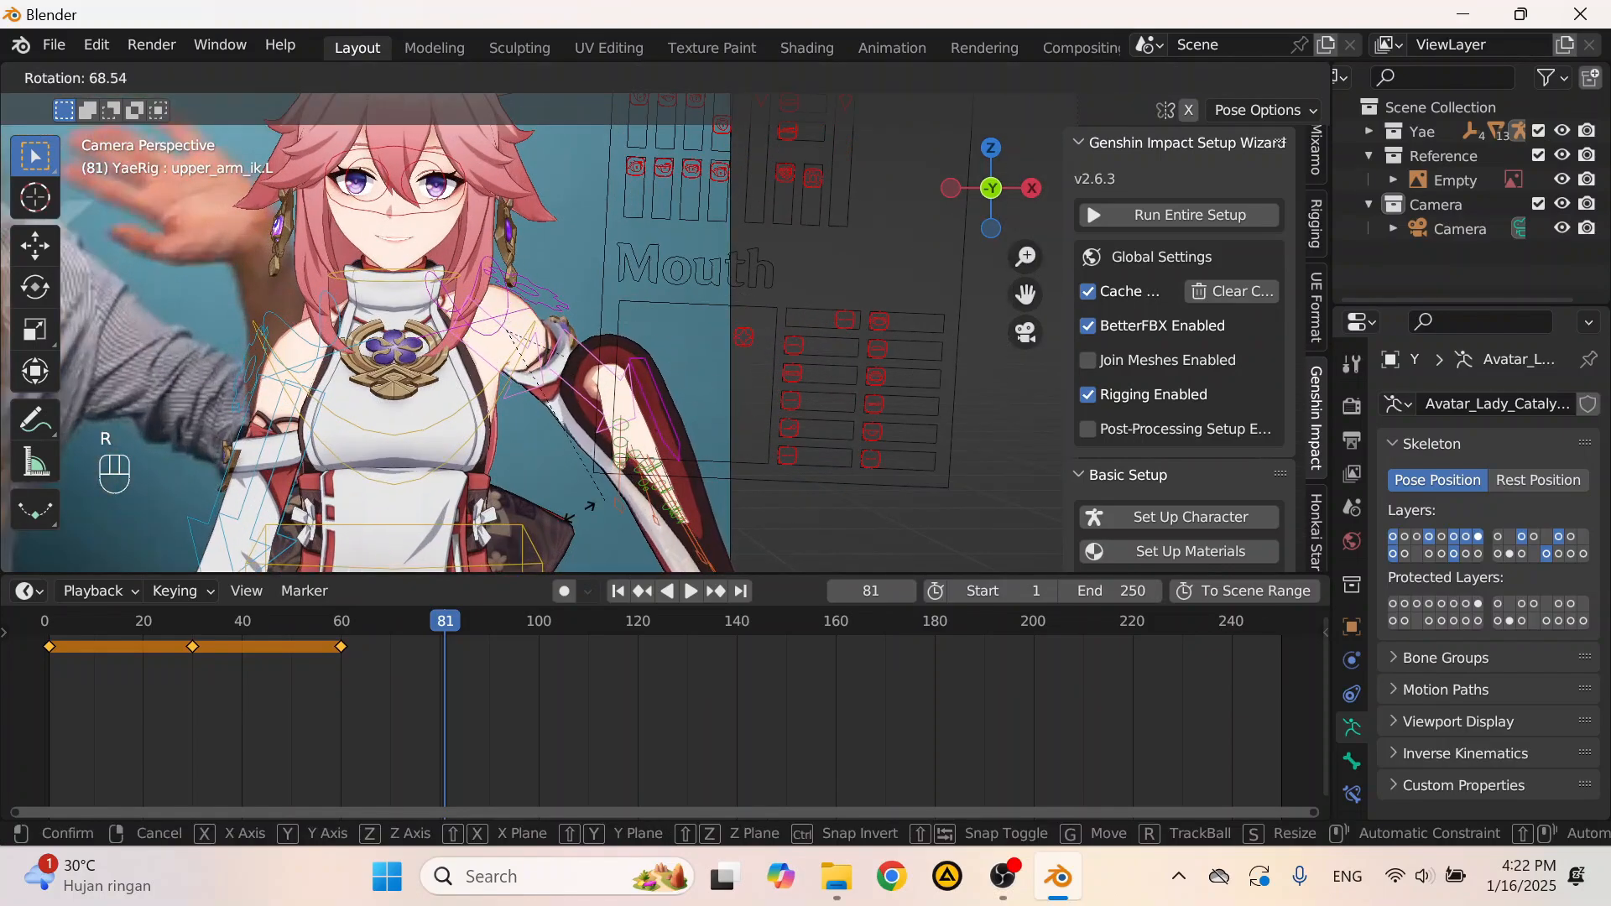
{"action": "left_click", "coordinate": [665, 380]}
{"action": "key", "text": "ctrl+z"}
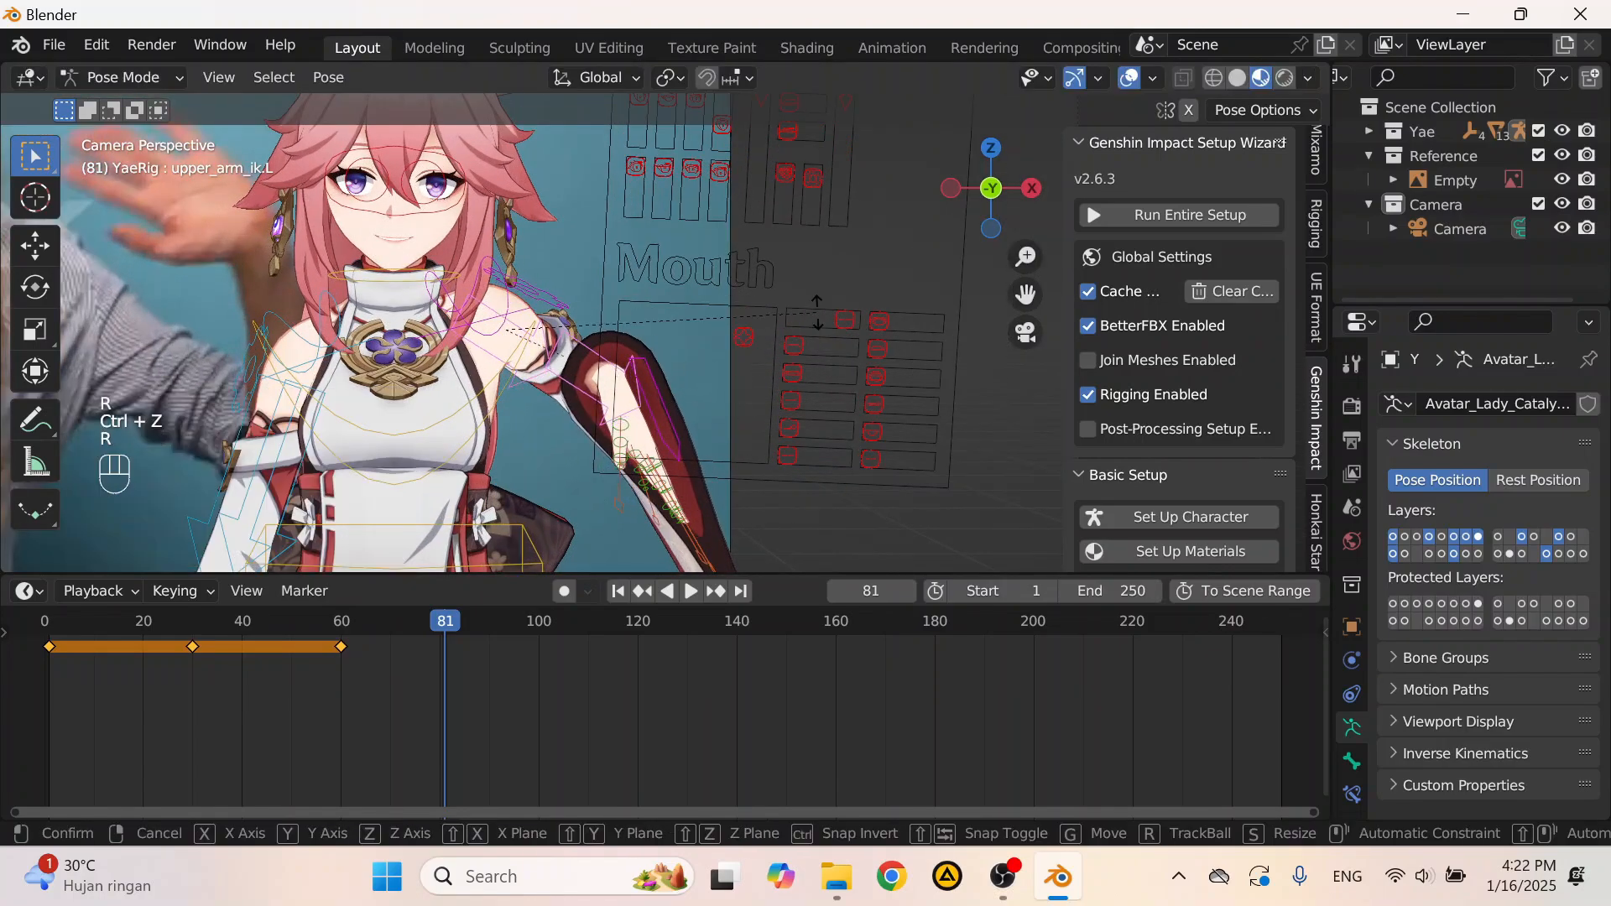
{"action": "key", "text": "r"}
{"action": "key", "text": "z"}
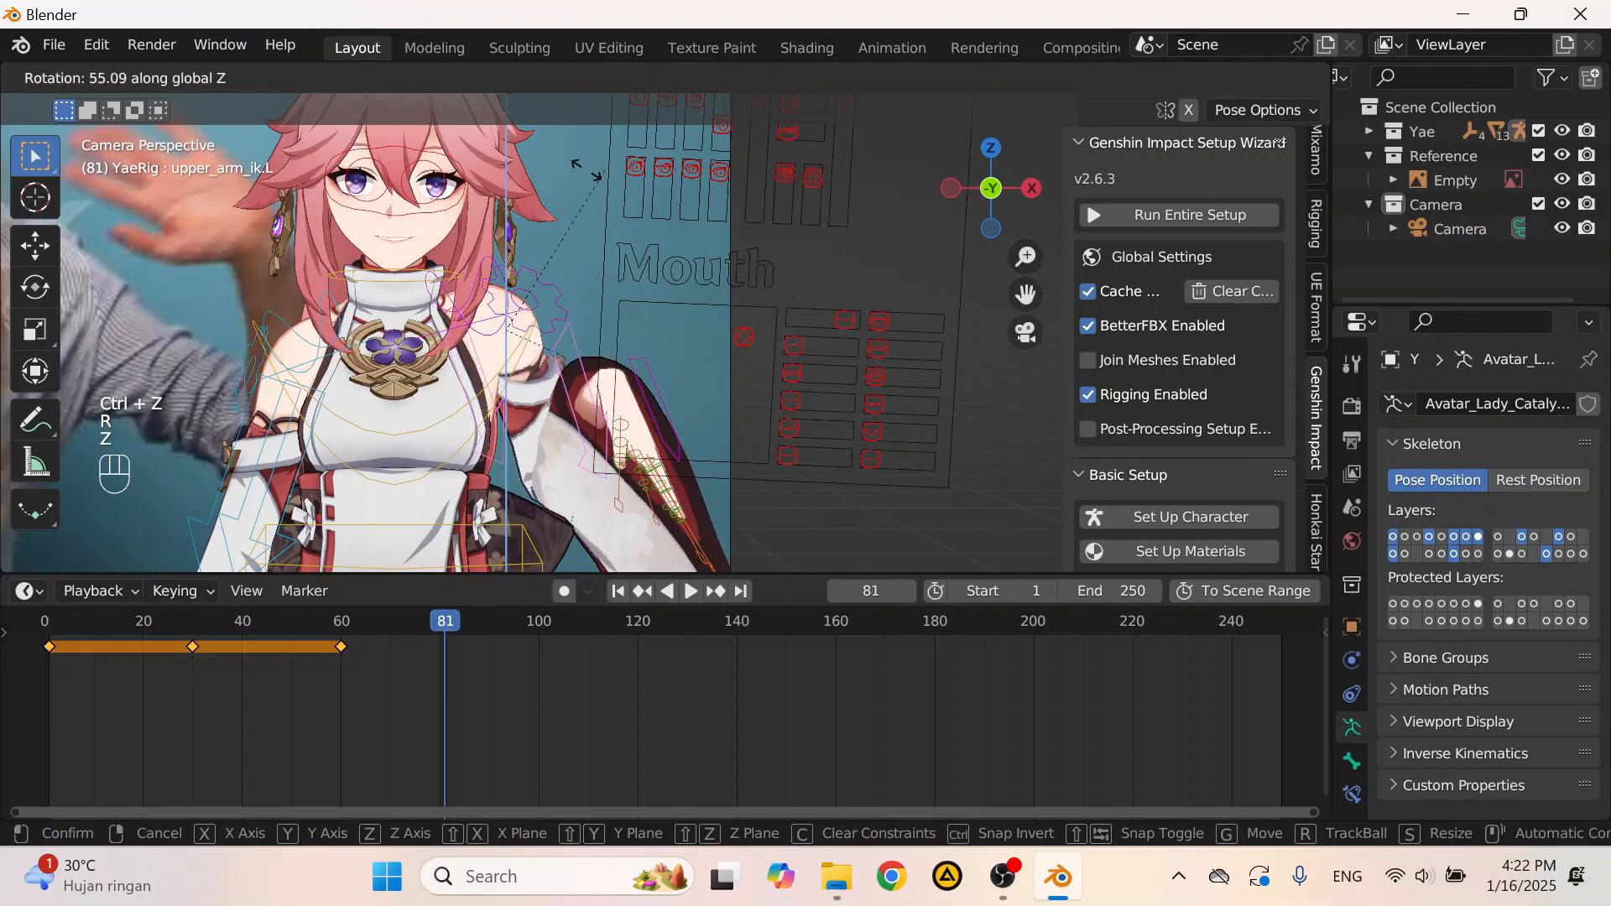
{"action": "left_click", "coordinate": [658, 385]}
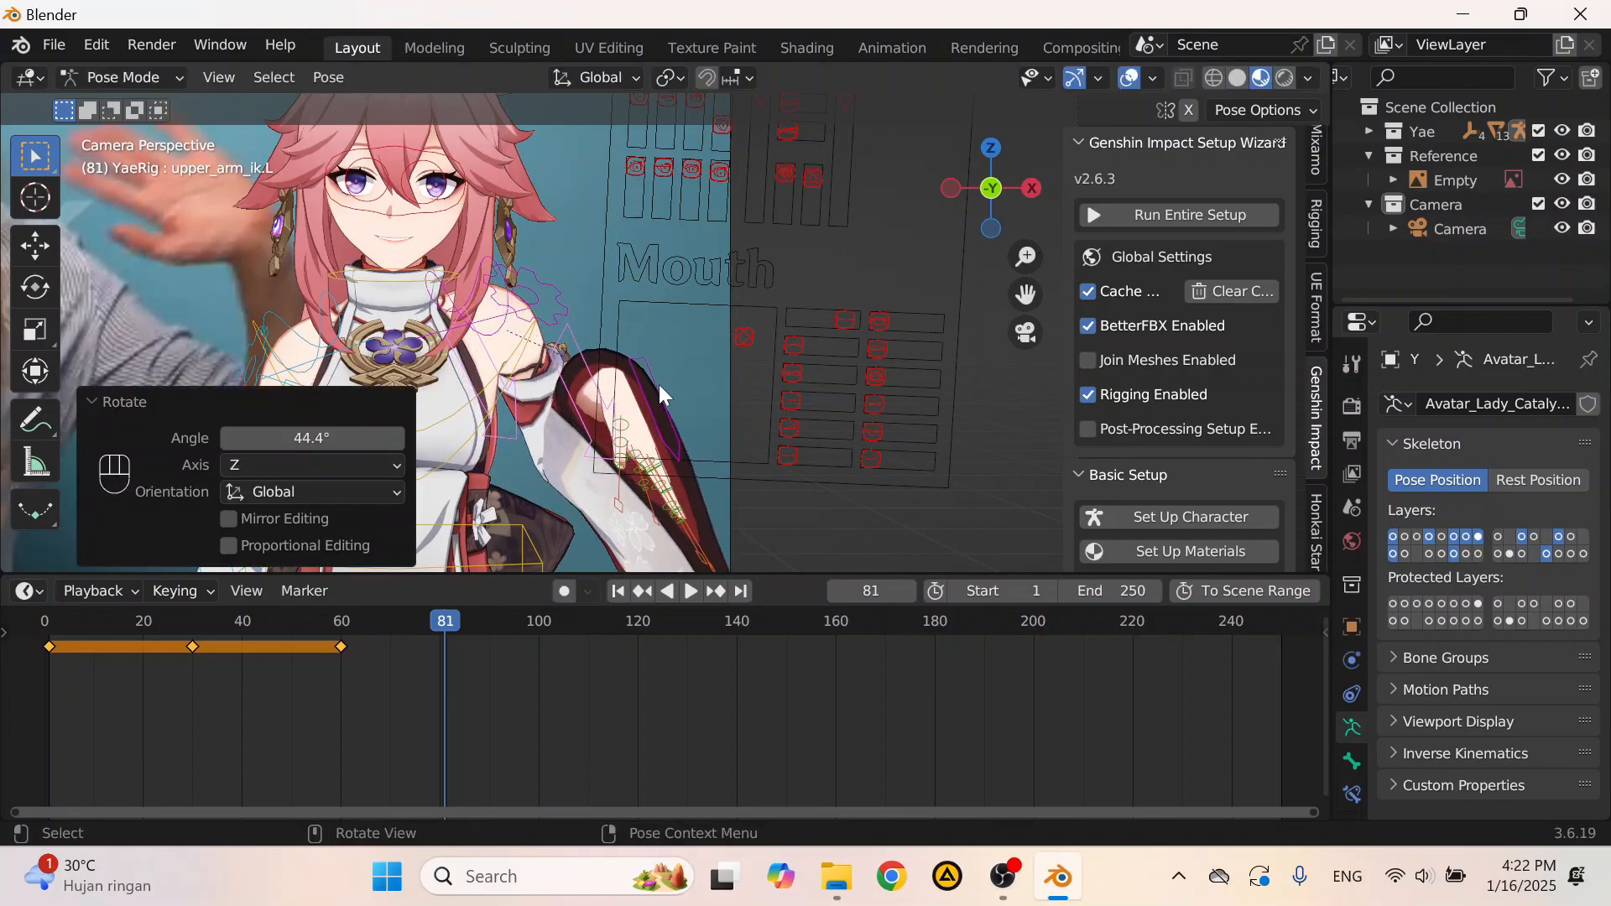
Step: Try raising the left hand by trackball-rotating hand_ik.L about -99.7° and -56.1°, and undo the attempt
{"action": "left_click", "coordinate": [656, 398]}
{"action": "key", "text": "r"}
{"action": "key", "text": "r"}
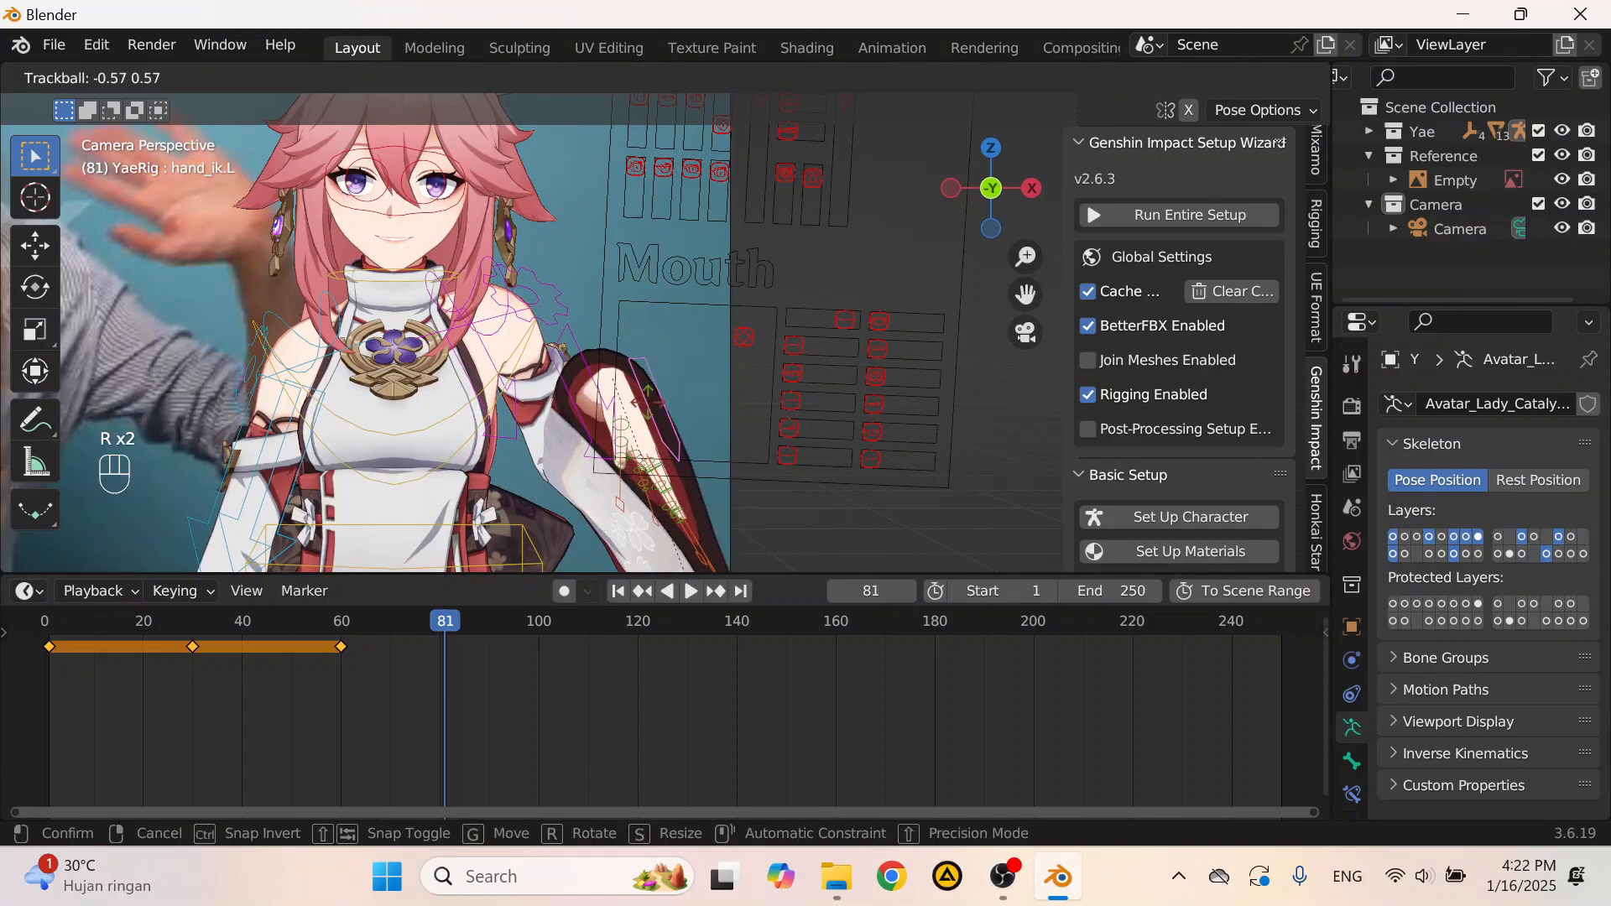
{"action": "left_click", "coordinate": [653, 411]}
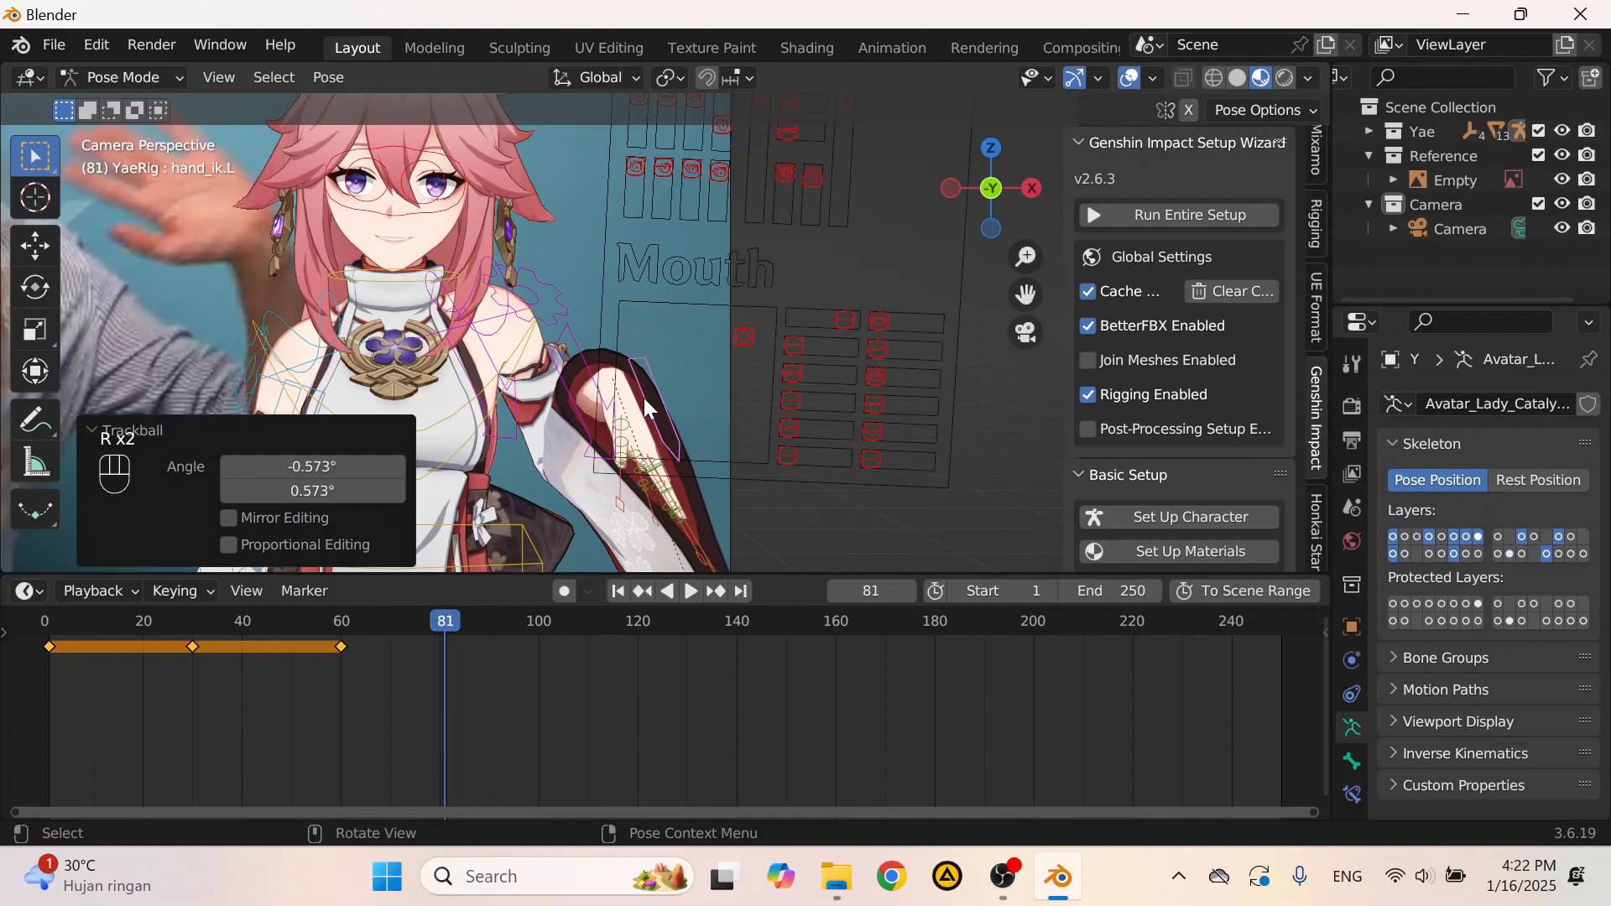
{"action": "key", "text": "r"}
{"action": "key", "text": "r"}
{"action": "left_click", "coordinate": [549, 322]}
{"action": "key", "text": "r"}
{"action": "key", "text": "r"}
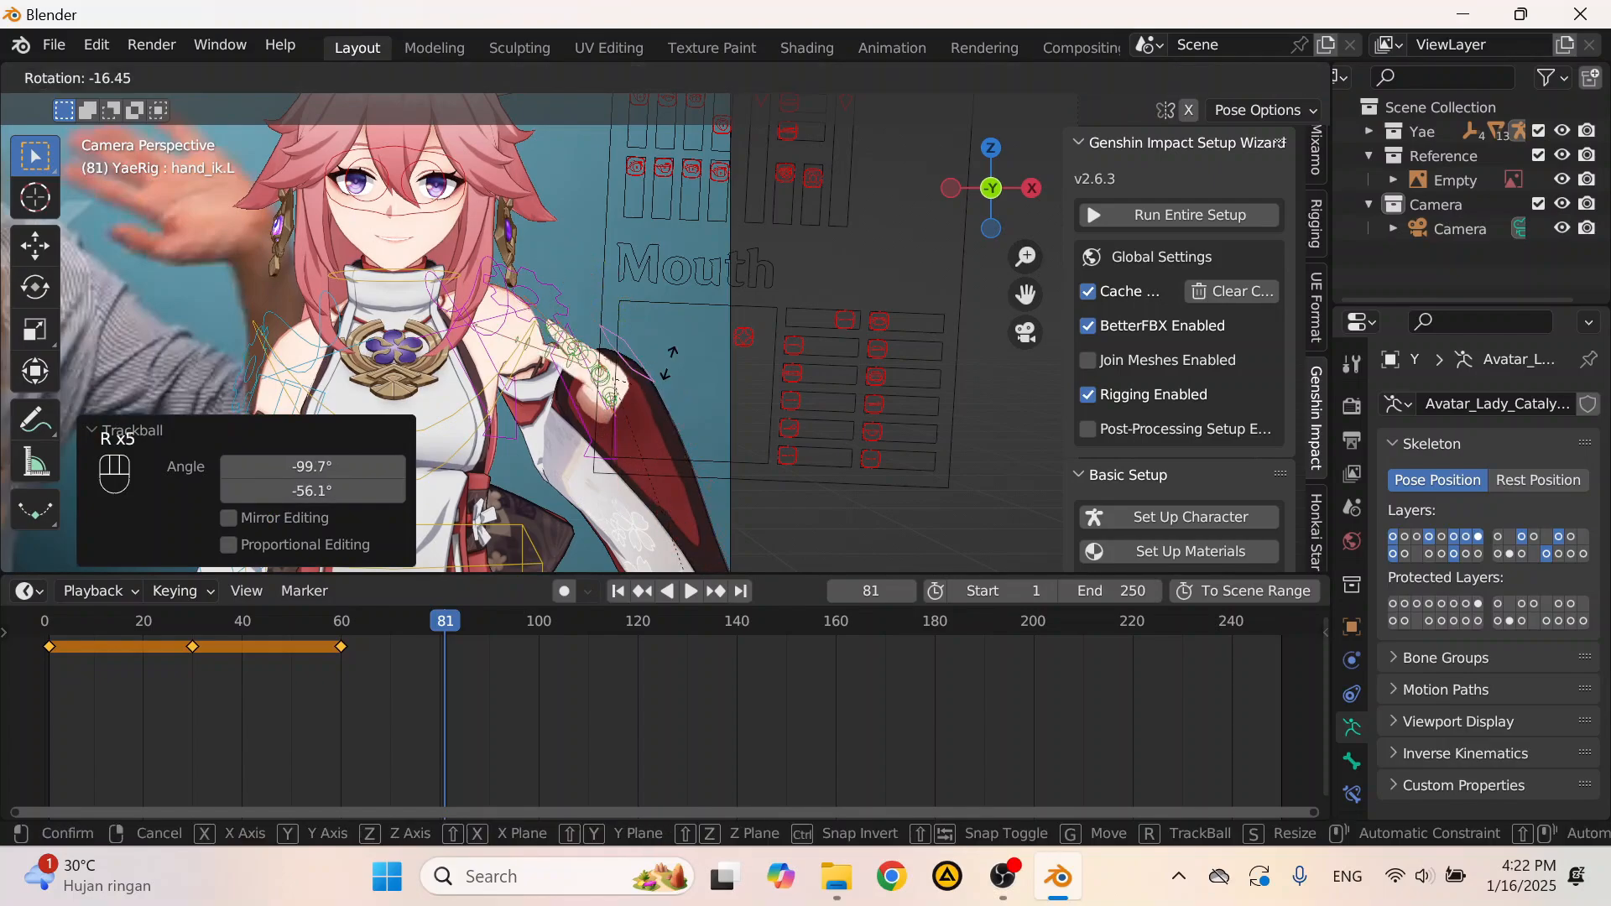
{"action": "left_click", "coordinate": [774, 340]}
{"action": "key", "text": "ctrl+z"}
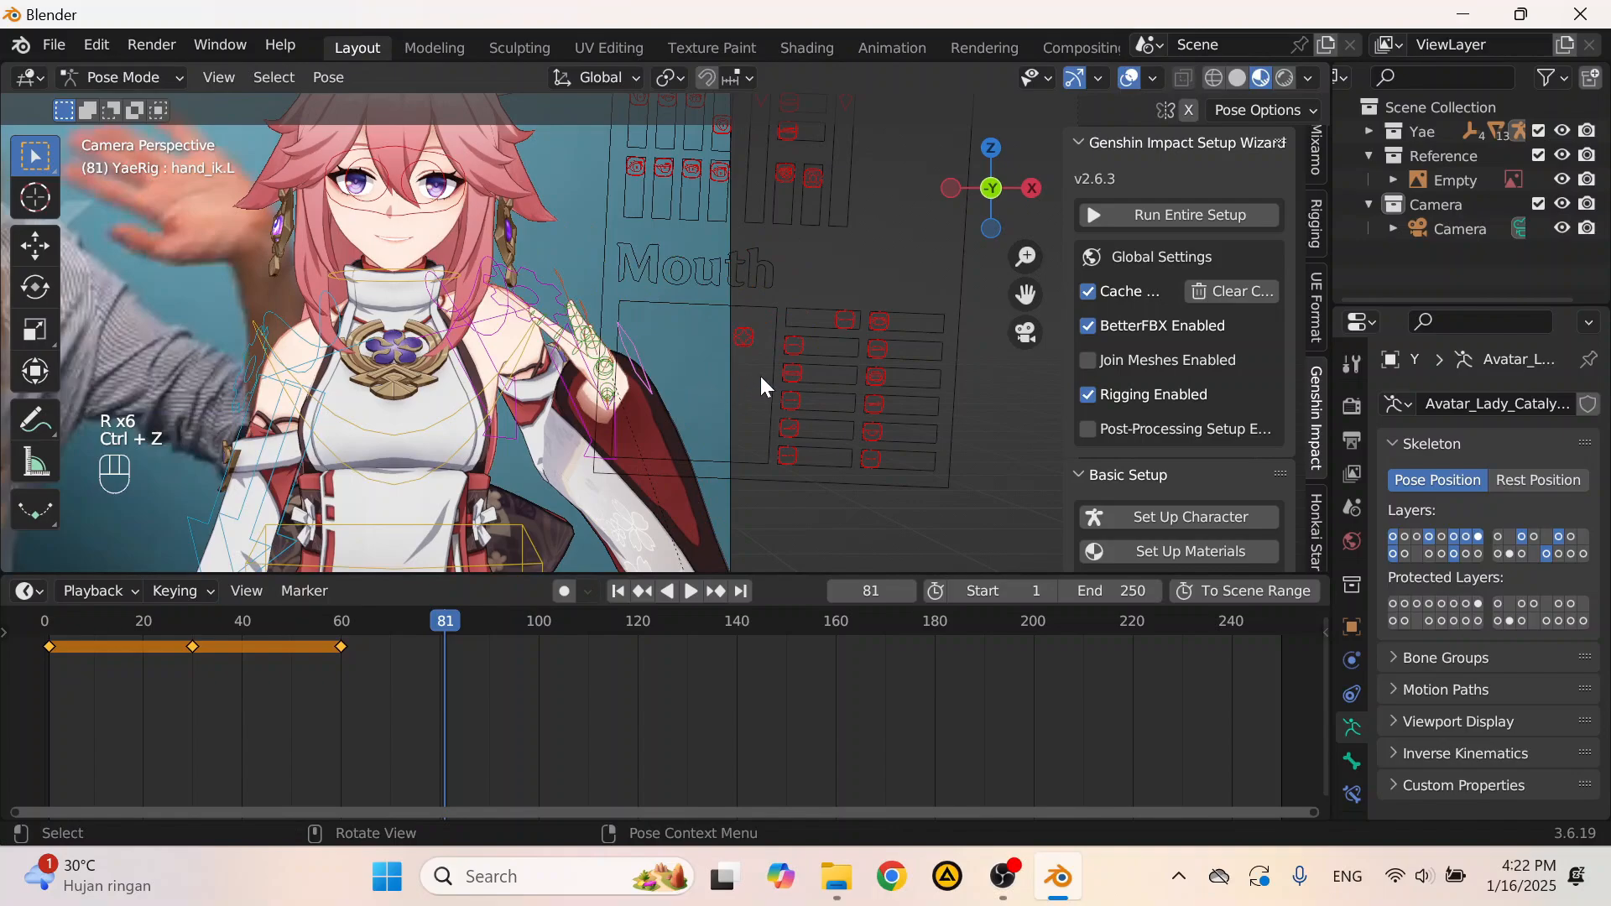
{"action": "key", "text": "ctrl+z"}
Step: Try turning hand_ik.L about -76.1° in the camera view and around global Z, and undo both rotations
{"action": "key", "text": "r"}
{"action": "left_click", "coordinate": [877, 238]}
{"action": "key", "text": "r"}
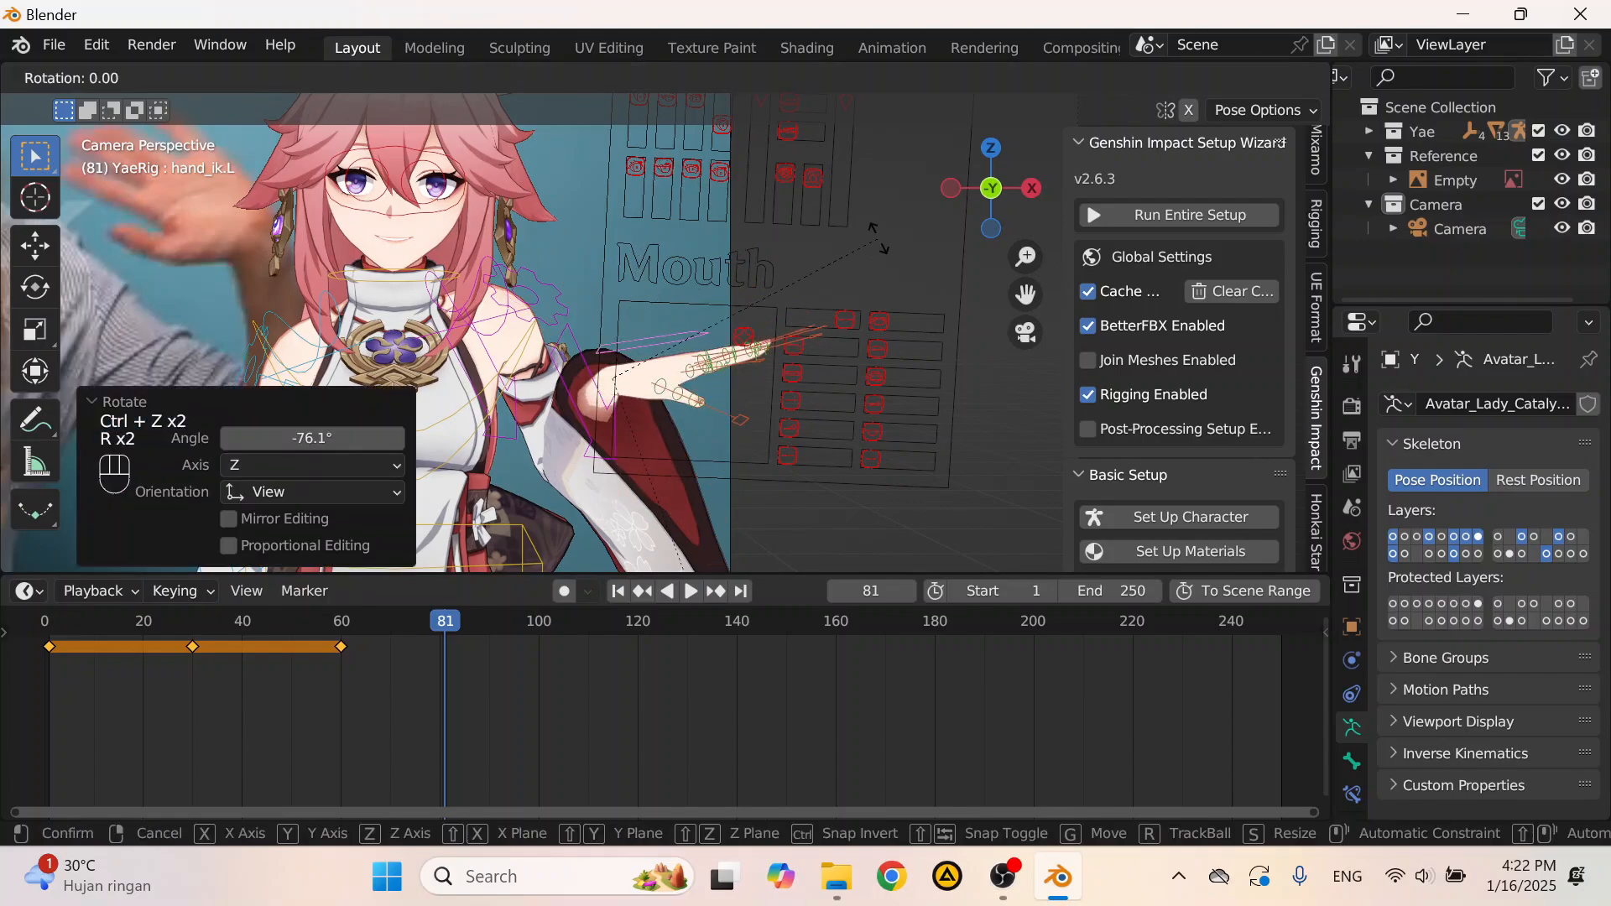
{"action": "key", "text": "z"}
{"action": "left_click", "coordinate": [725, 431]}
{"action": "key", "text": "ctrl+z"}
{"action": "key", "text": "ctrl+z"}
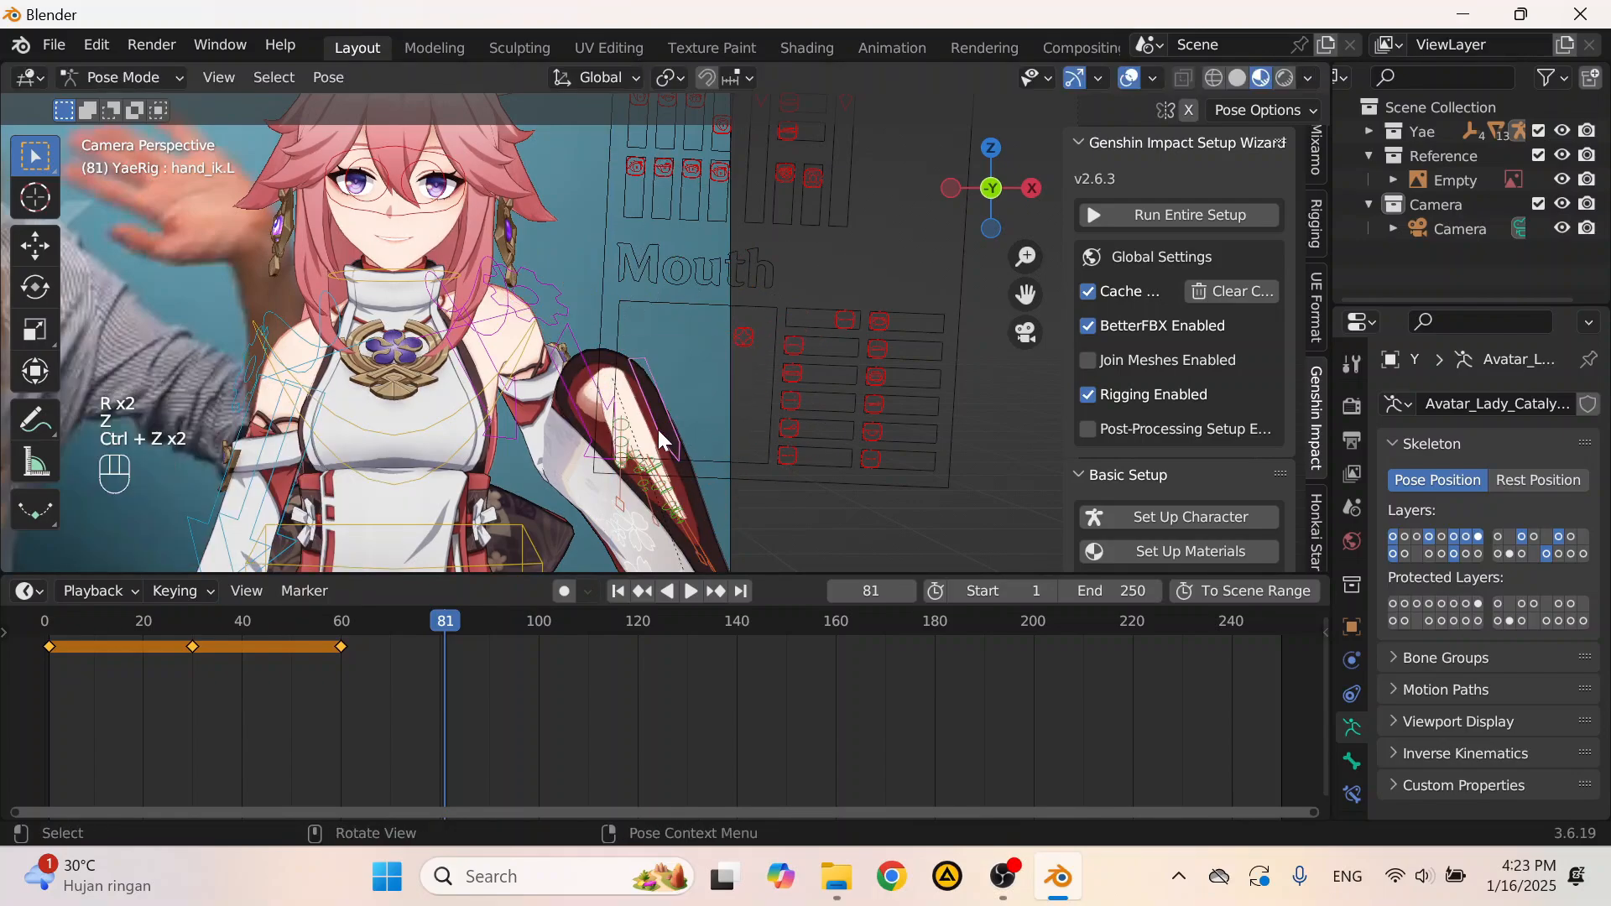
Step: Raise the open left palm with hand_ik.L trackball rotations of about -105°/-29.8°, -18.3°/68.2° and 2.86°/10.9°
{"action": "key", "text": "r"}
{"action": "key", "text": "r"}
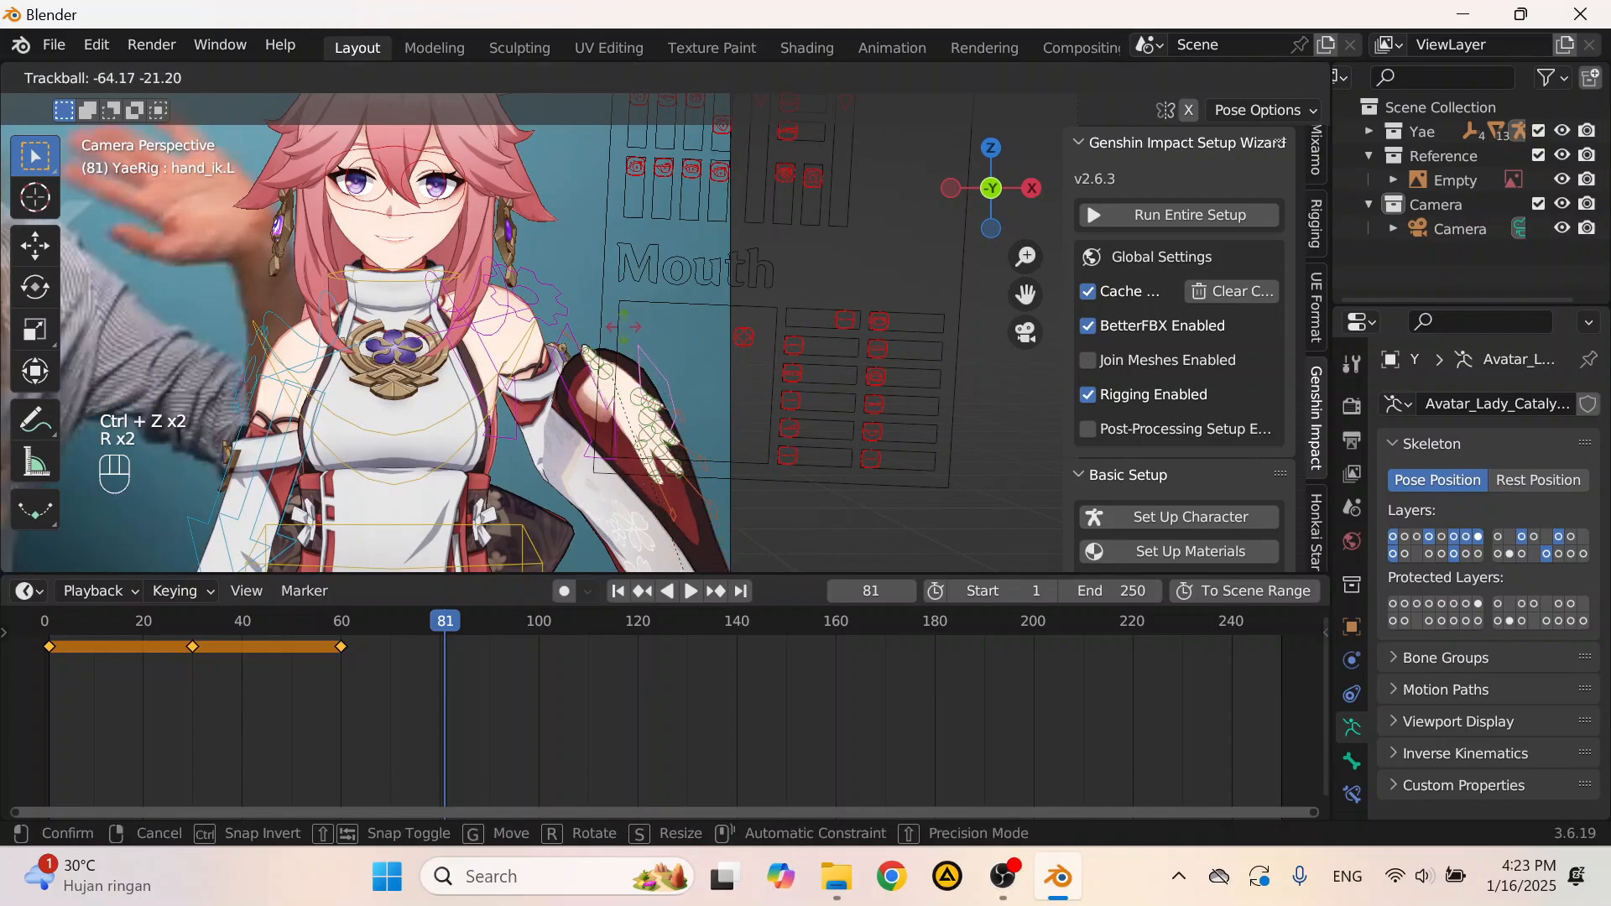
{"action": "left_click", "coordinate": [617, 266]}
{"action": "key", "text": "r"}
{"action": "key", "text": "r"}
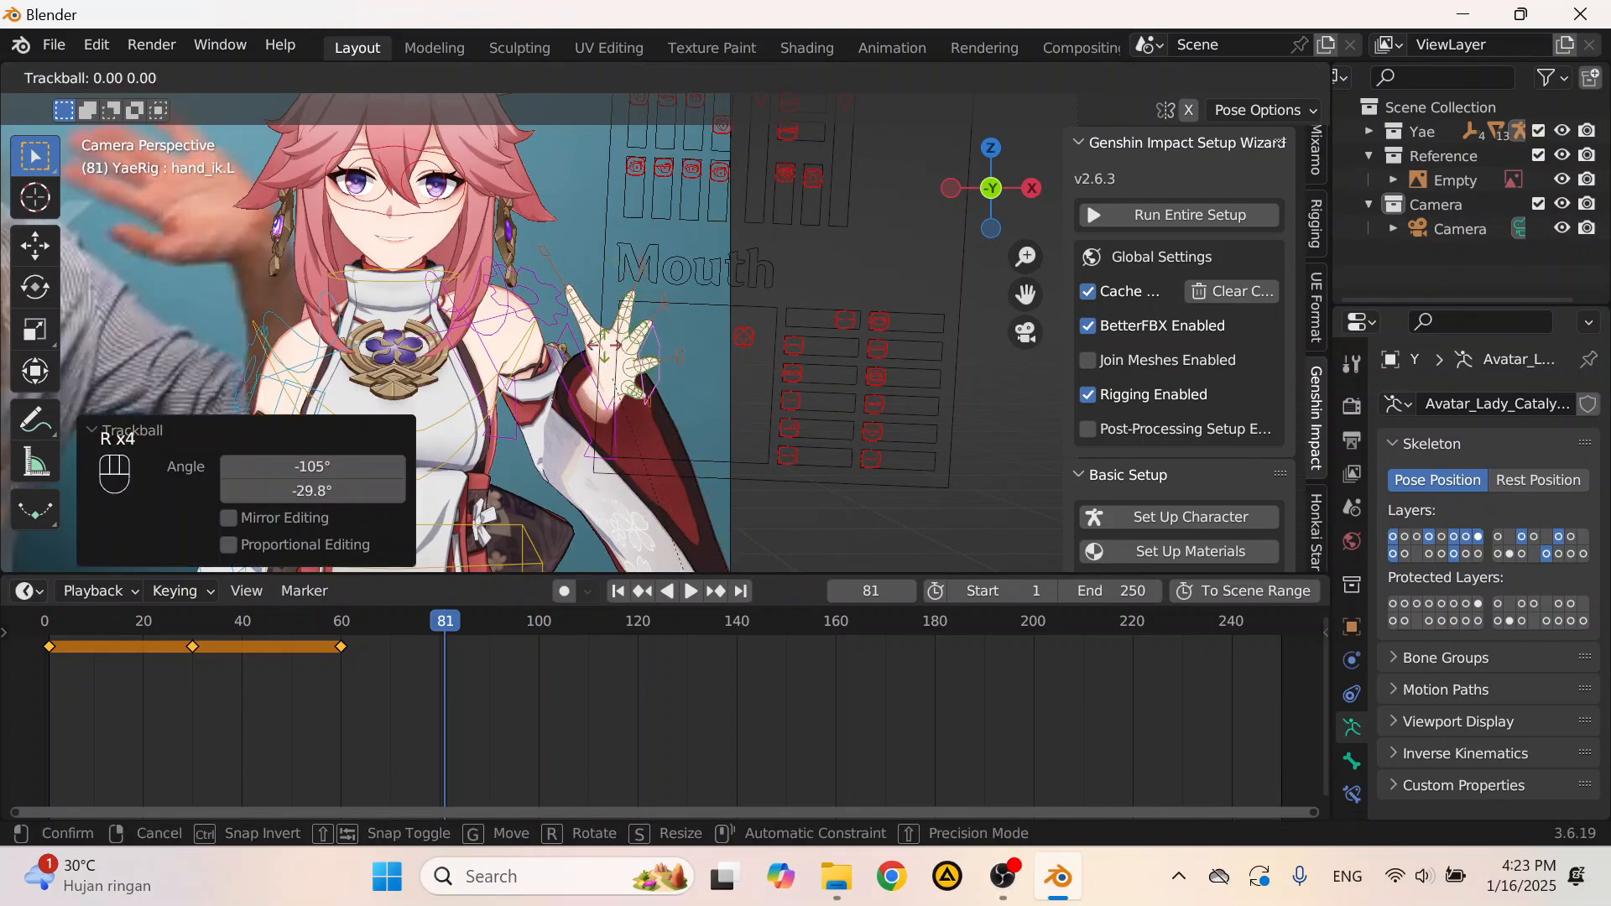
{"action": "left_click", "coordinate": [665, 346]}
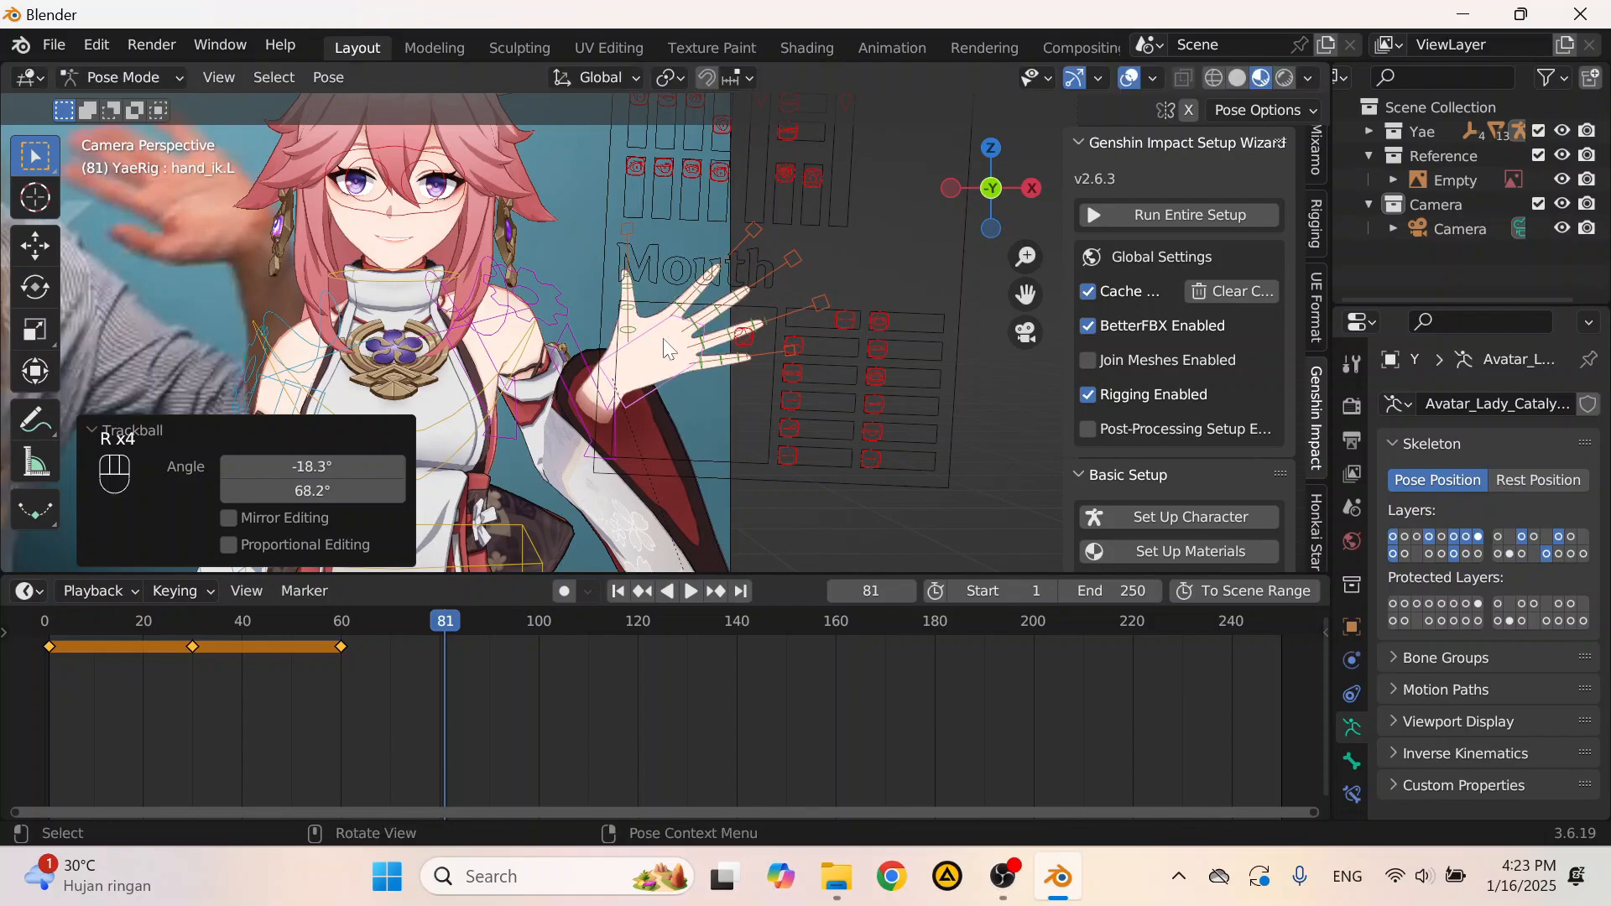
{"action": "key", "text": "r"}
{"action": "key", "text": "r"}
{"action": "left_click", "coordinate": [818, 392]}
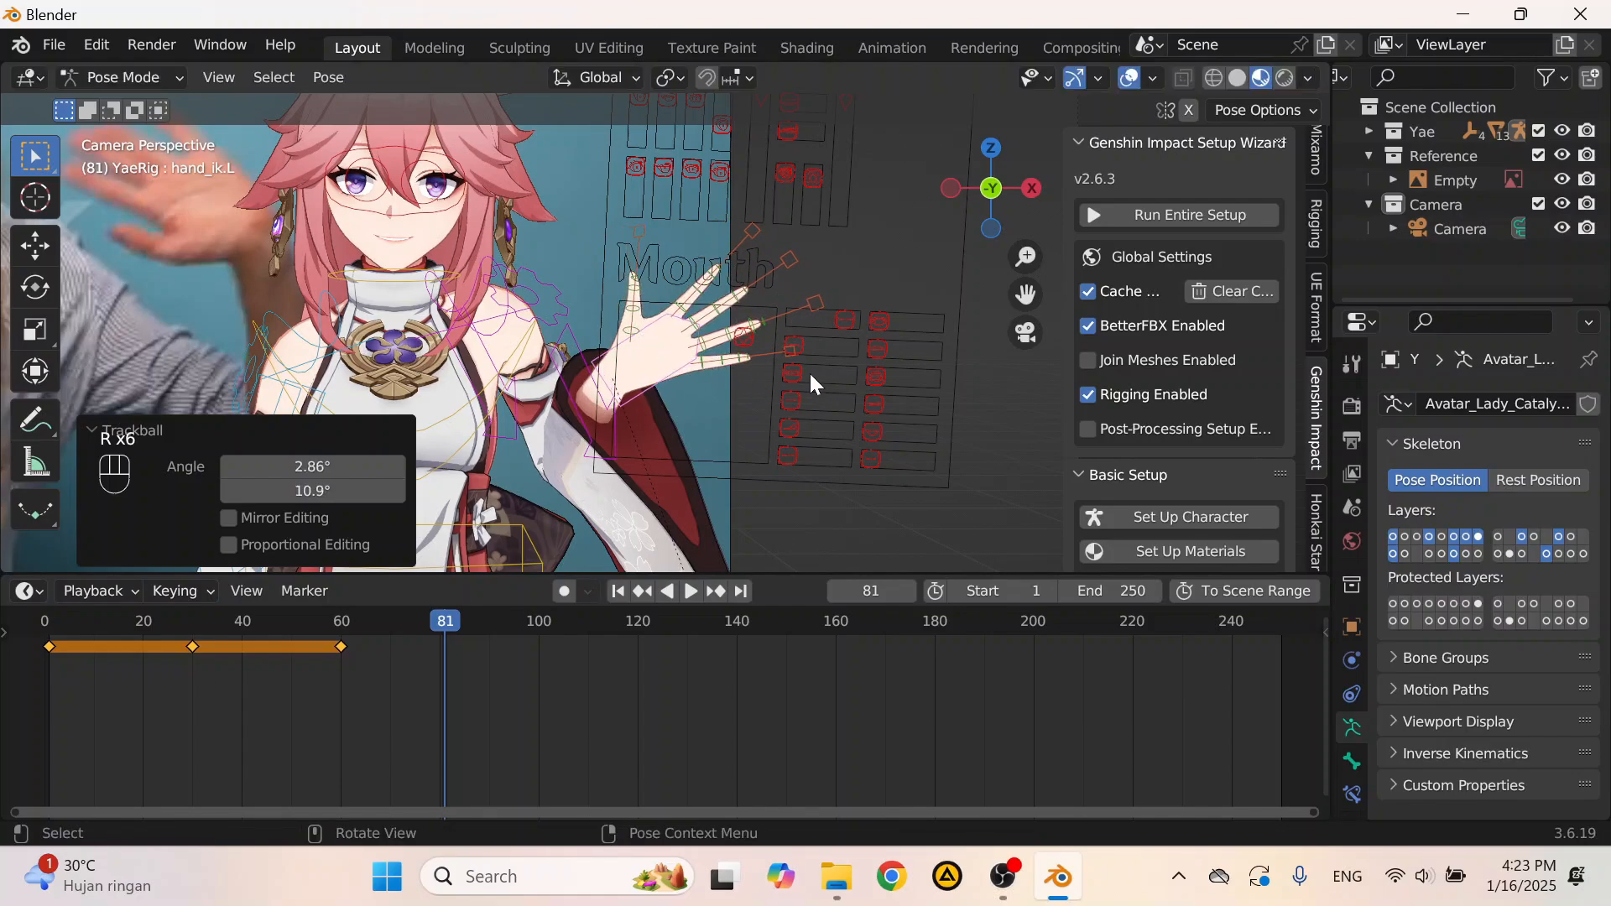
Step: Clear the rotation of hand_ik.L and raise the palm with trackball rotations of about -88.2°/-43.5° and -44.7°/64.7°
{"action": "key", "text": "alt+r"}
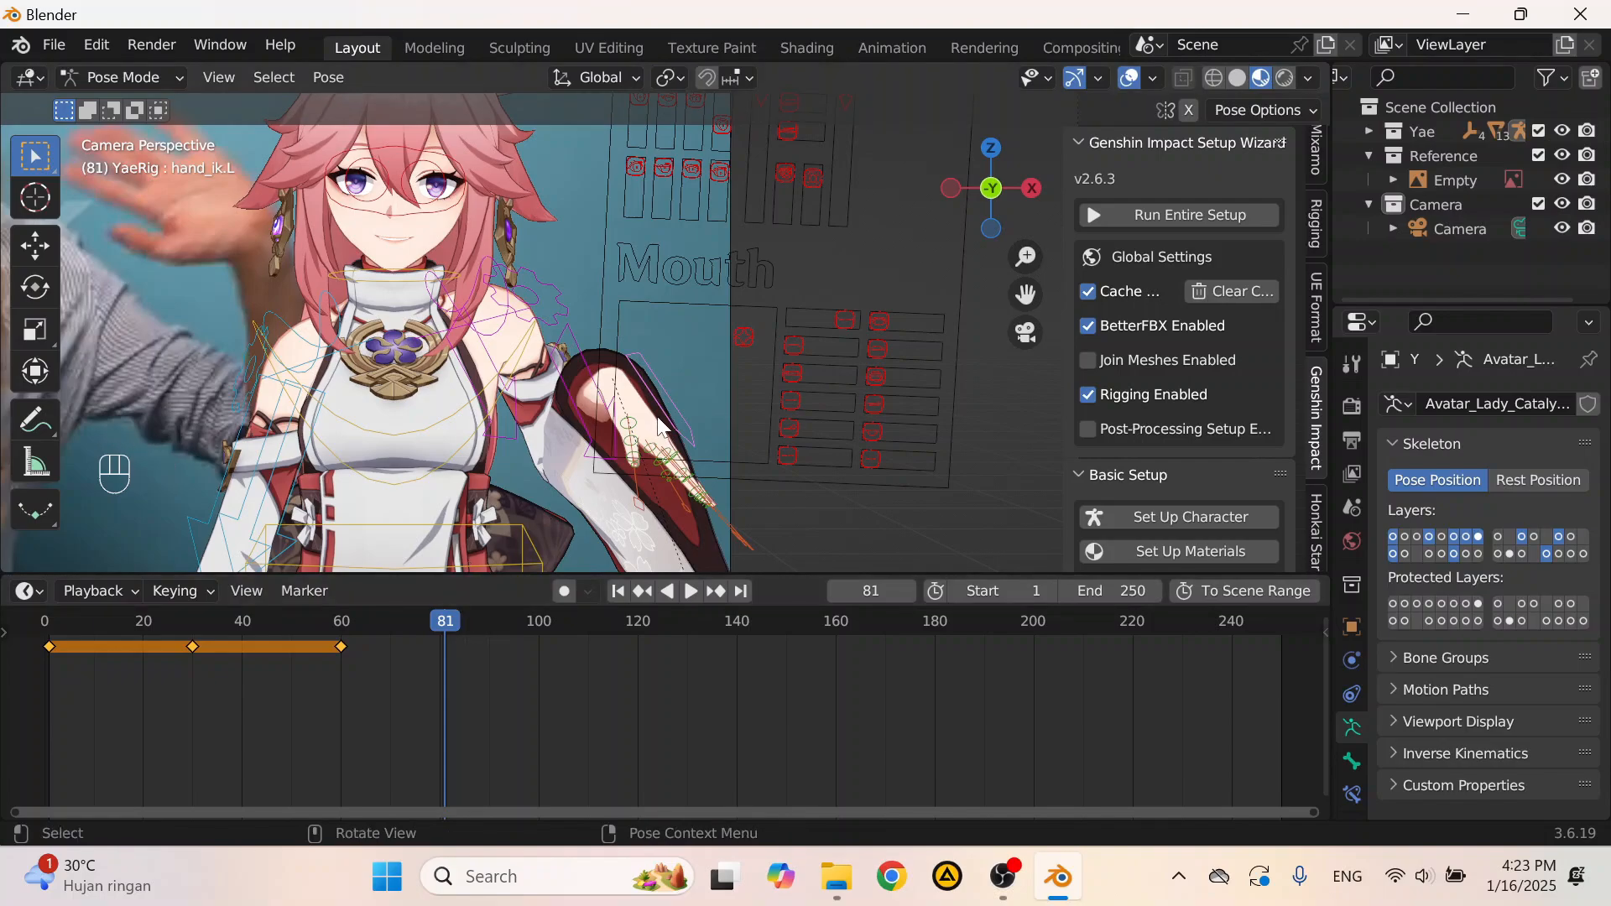
{"action": "key", "text": "r"}
{"action": "key", "text": "r"}
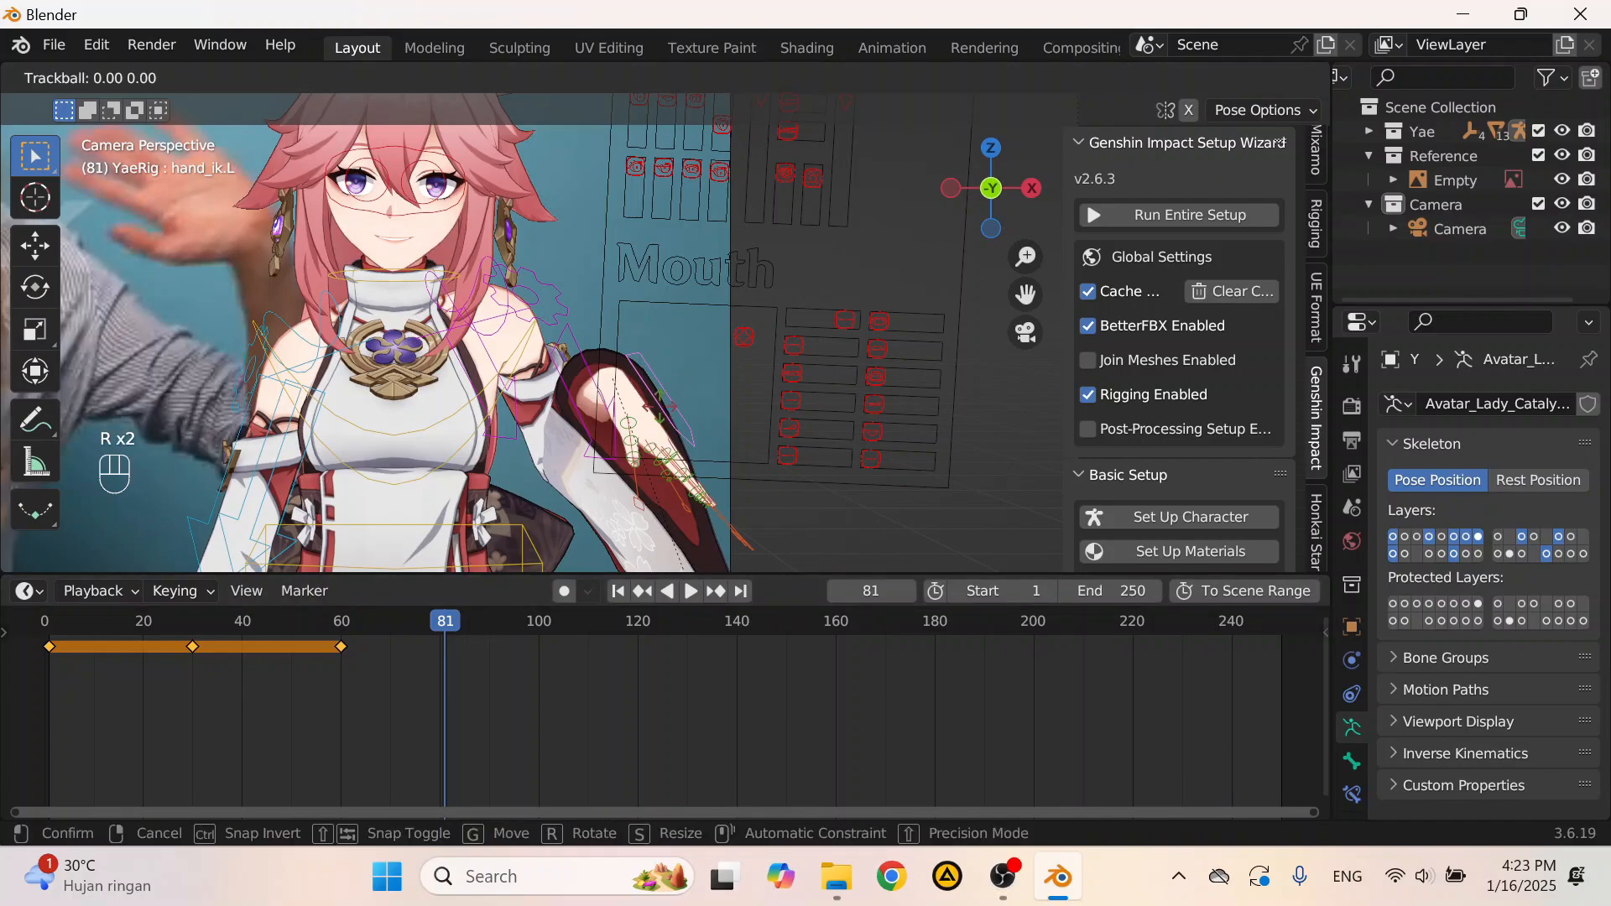
{"action": "left_click", "coordinate": [819, 392]}
{"action": "key", "text": "r"}
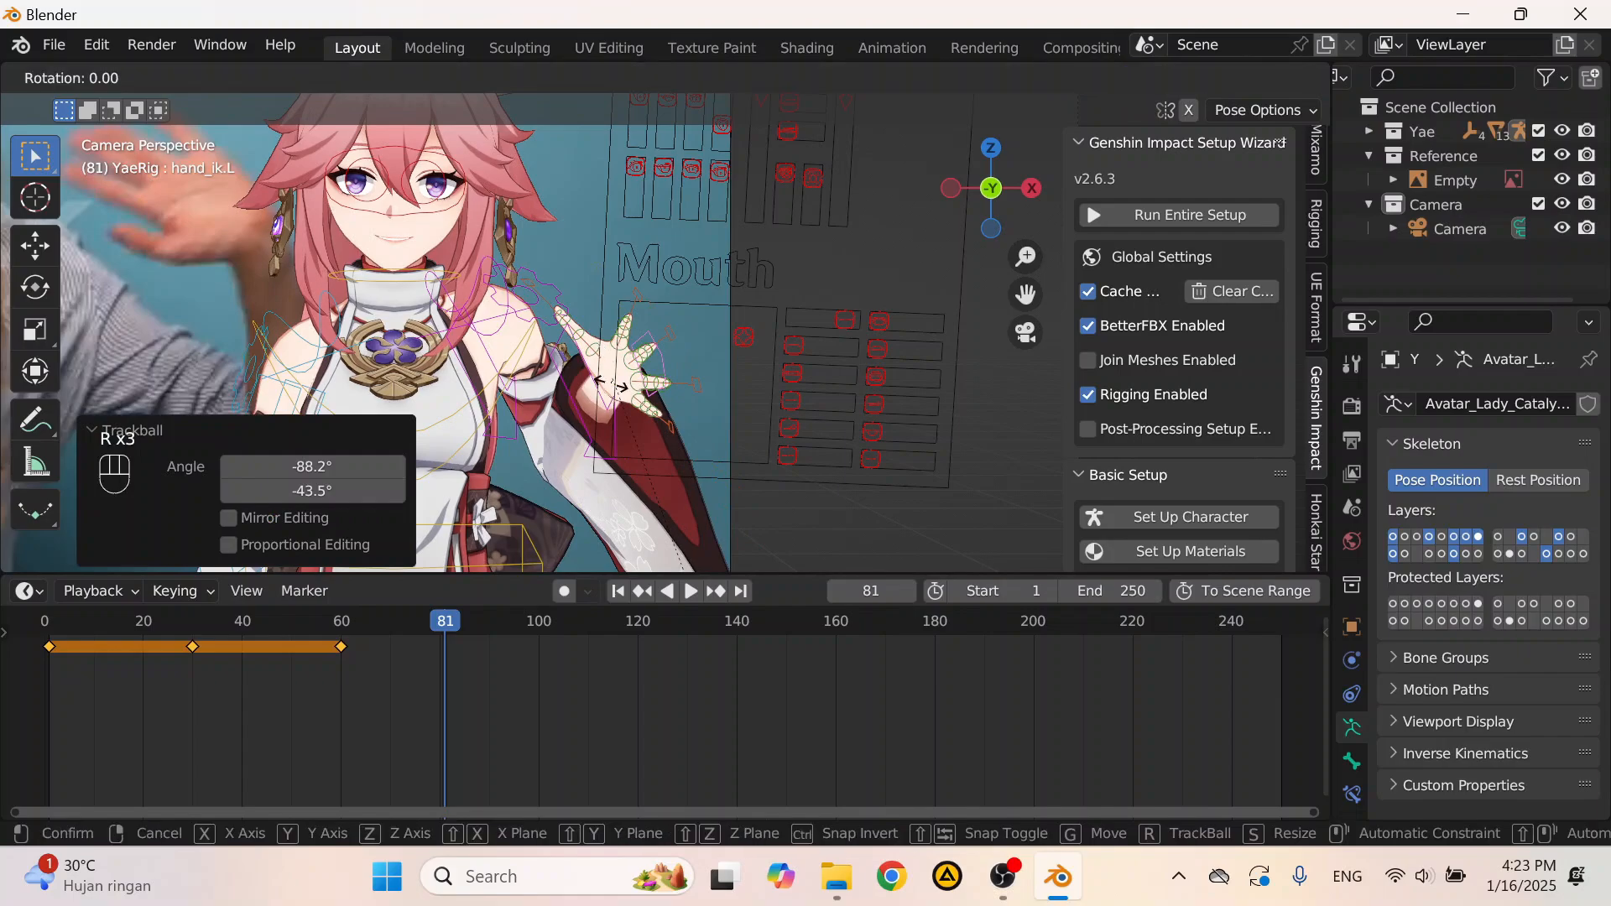
{"action": "key", "text": "r"}
{"action": "left_click", "coordinate": [710, 289]}
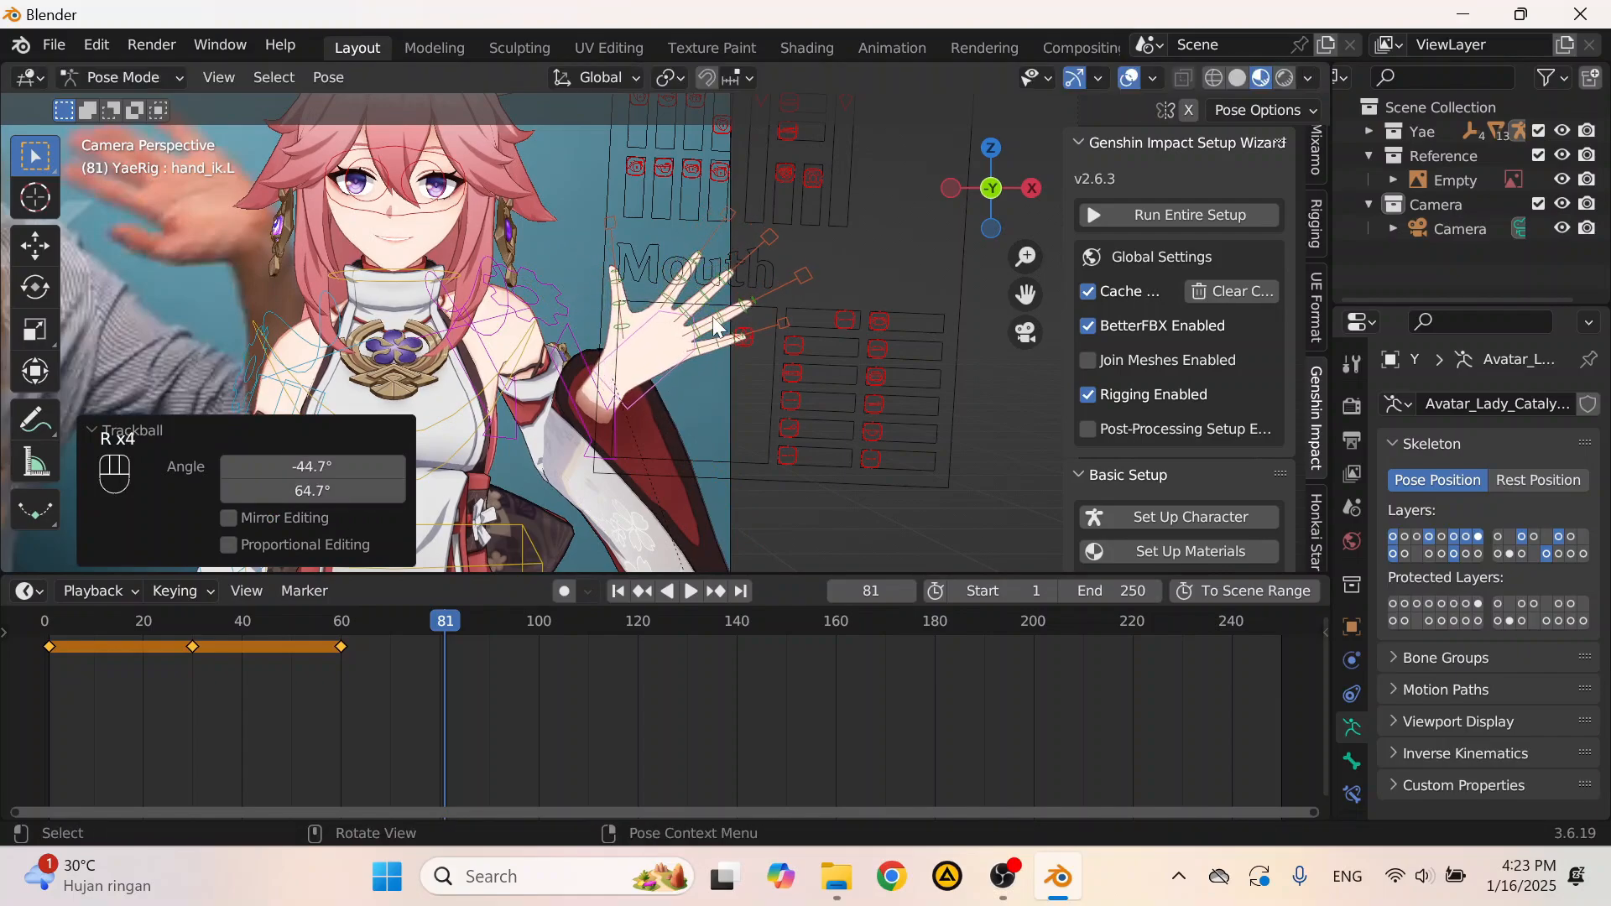
Step: Turn hand_ik.L upright in the camera view by about -60°, refining with rotations of about -8.1° and -2.5°
{"action": "key", "text": "r"}
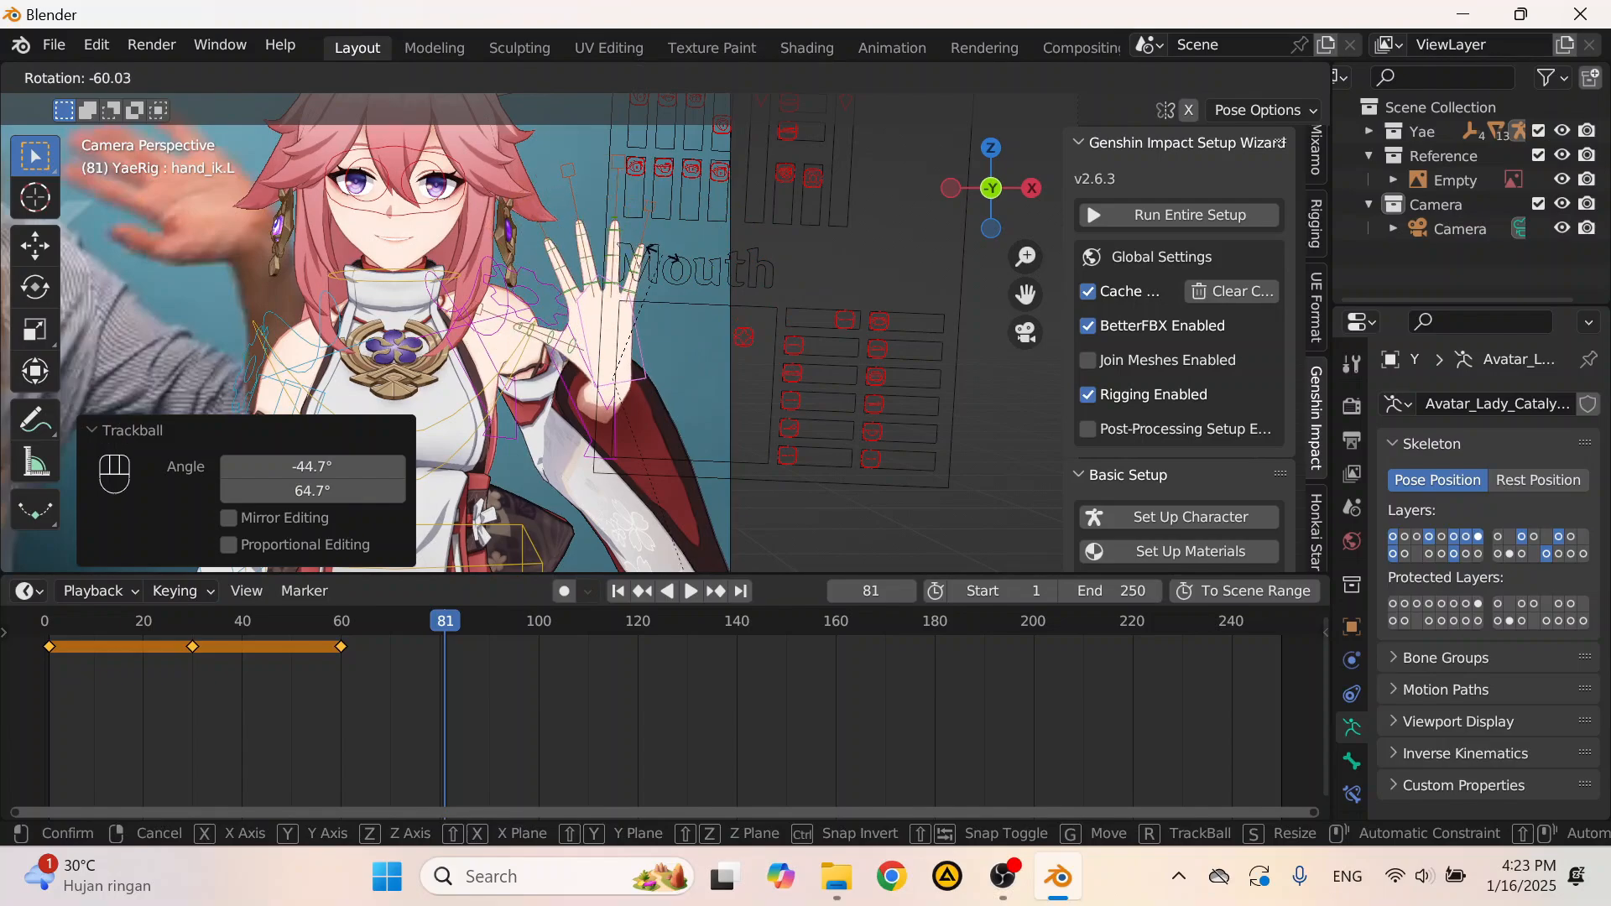
{"action": "left_click", "coordinate": [642, 250]}
{"action": "key", "text": "r"}
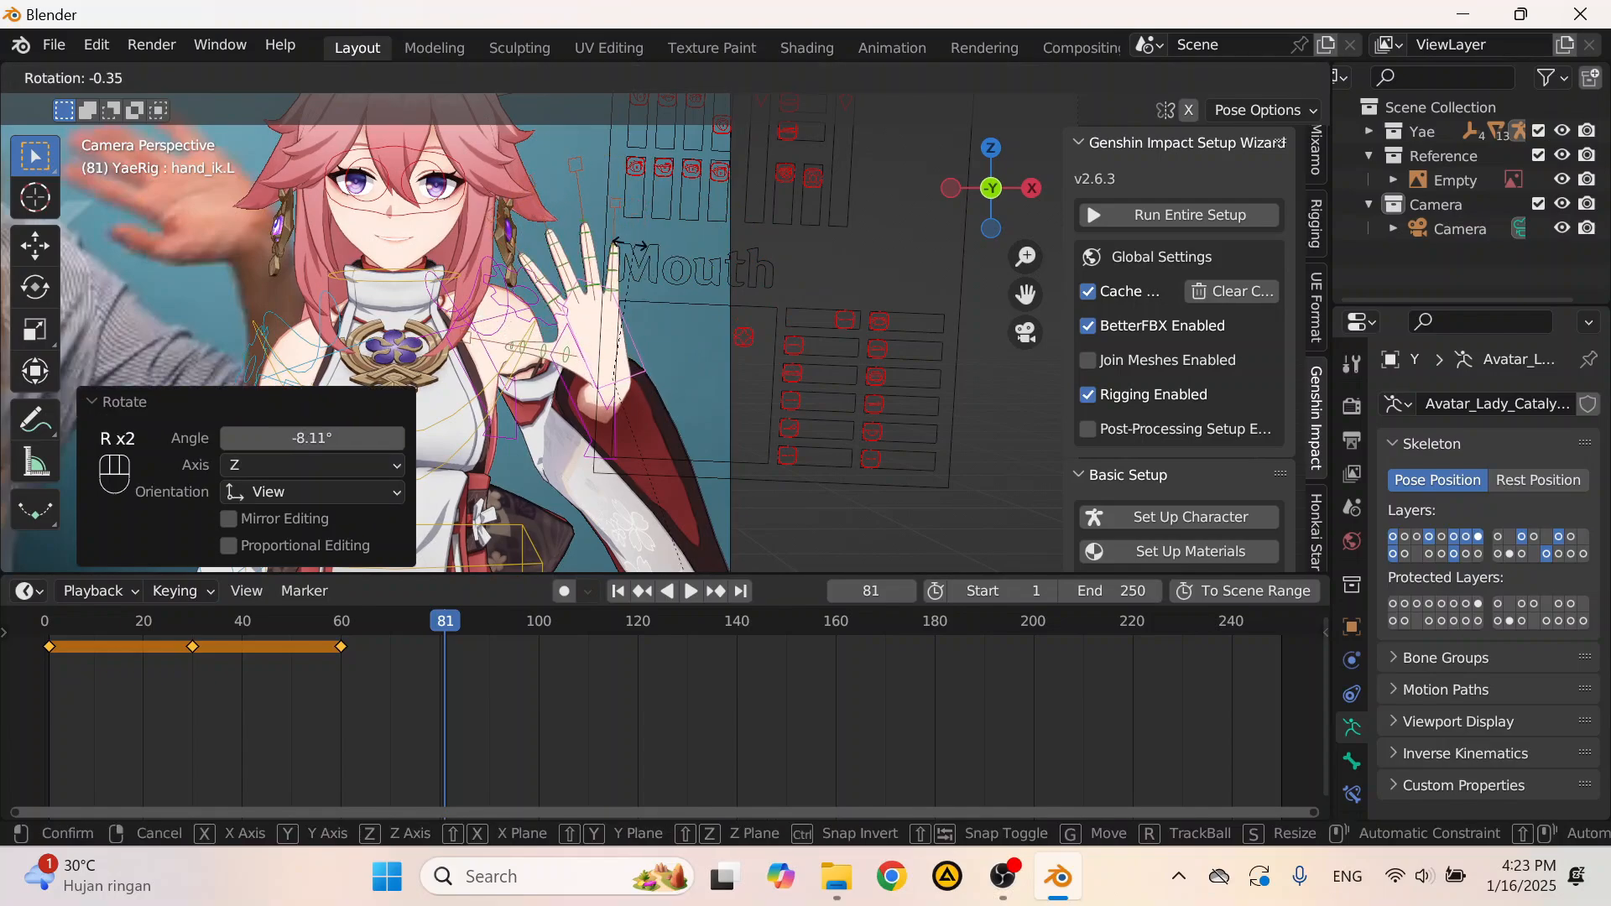
{"action": "left_click", "coordinate": [631, 245]}
Step: Move hand_ik.L about 0.04 m in X and 0.046 m in Z to lift the raised hand
{"action": "scroll", "coordinate": [654, 269], "scroll_direction": "down", "scroll_amount": 3}
{"action": "scroll", "coordinate": [737, 314], "scroll_direction": "up", "scroll_amount": 4}
{"action": "key", "text": "g"}
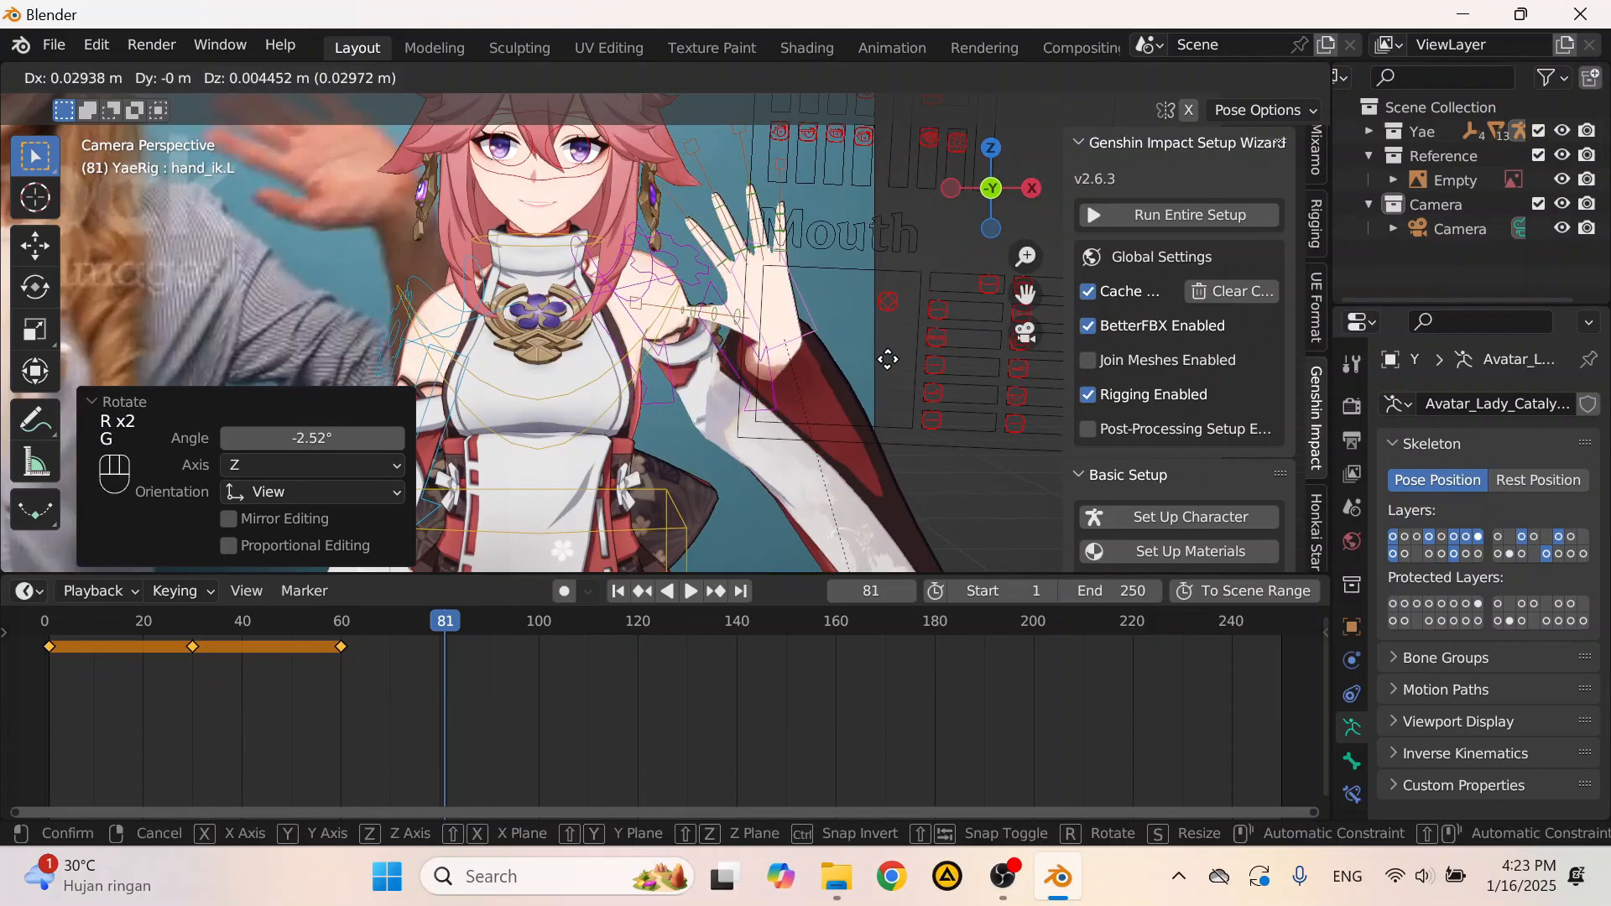
{"action": "left_click", "coordinate": [842, 319]}
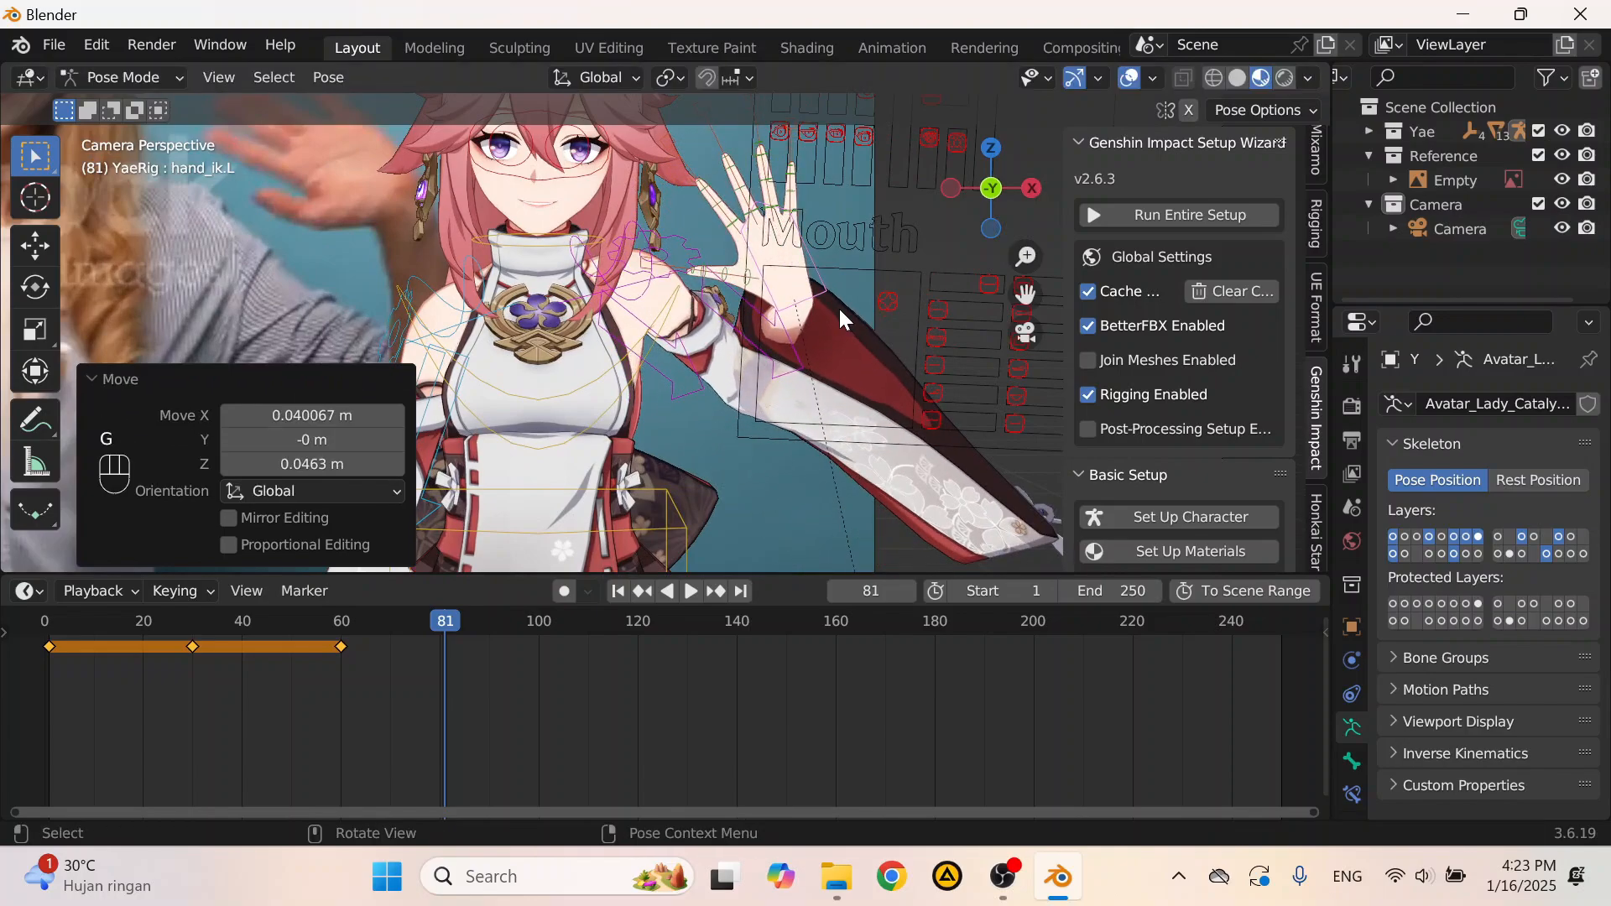
Step: Move hand_ik.L about -0.24 m along global Y, and nudge it about -0.006 m in X and 0.002 m in Z from the camera view
{"action": "middle_click_drag", "start_coordinate": [841, 319], "coordinate": [887, 365]}
{"action": "key", "text": "g"}
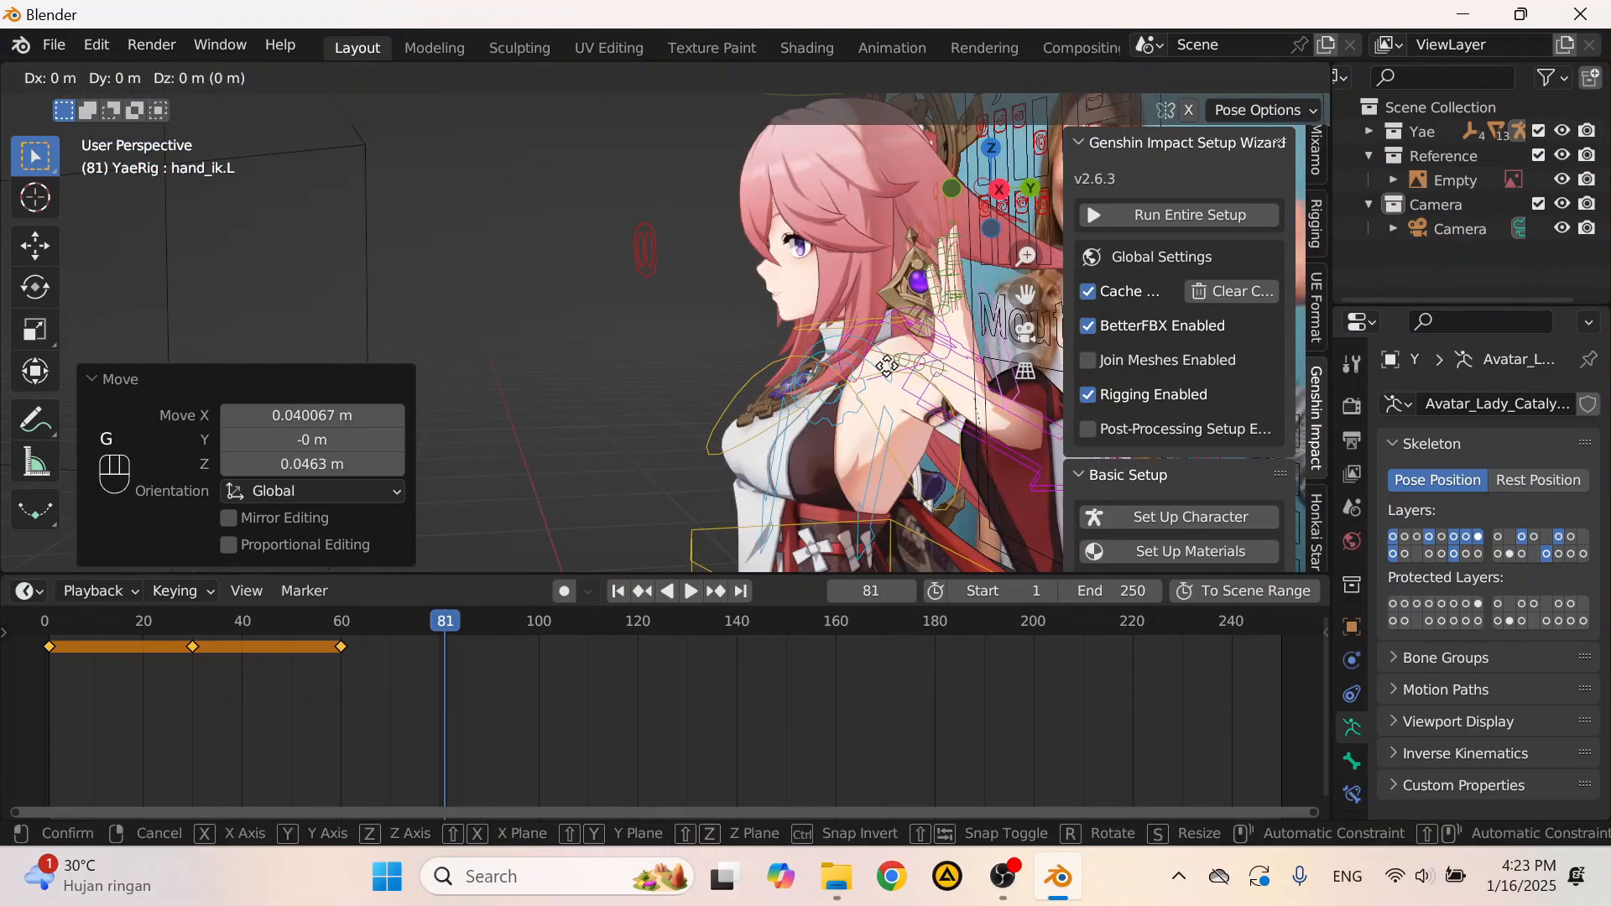
{"action": "key", "text": "y"}
{"action": "left_click", "coordinate": [640, 364]}
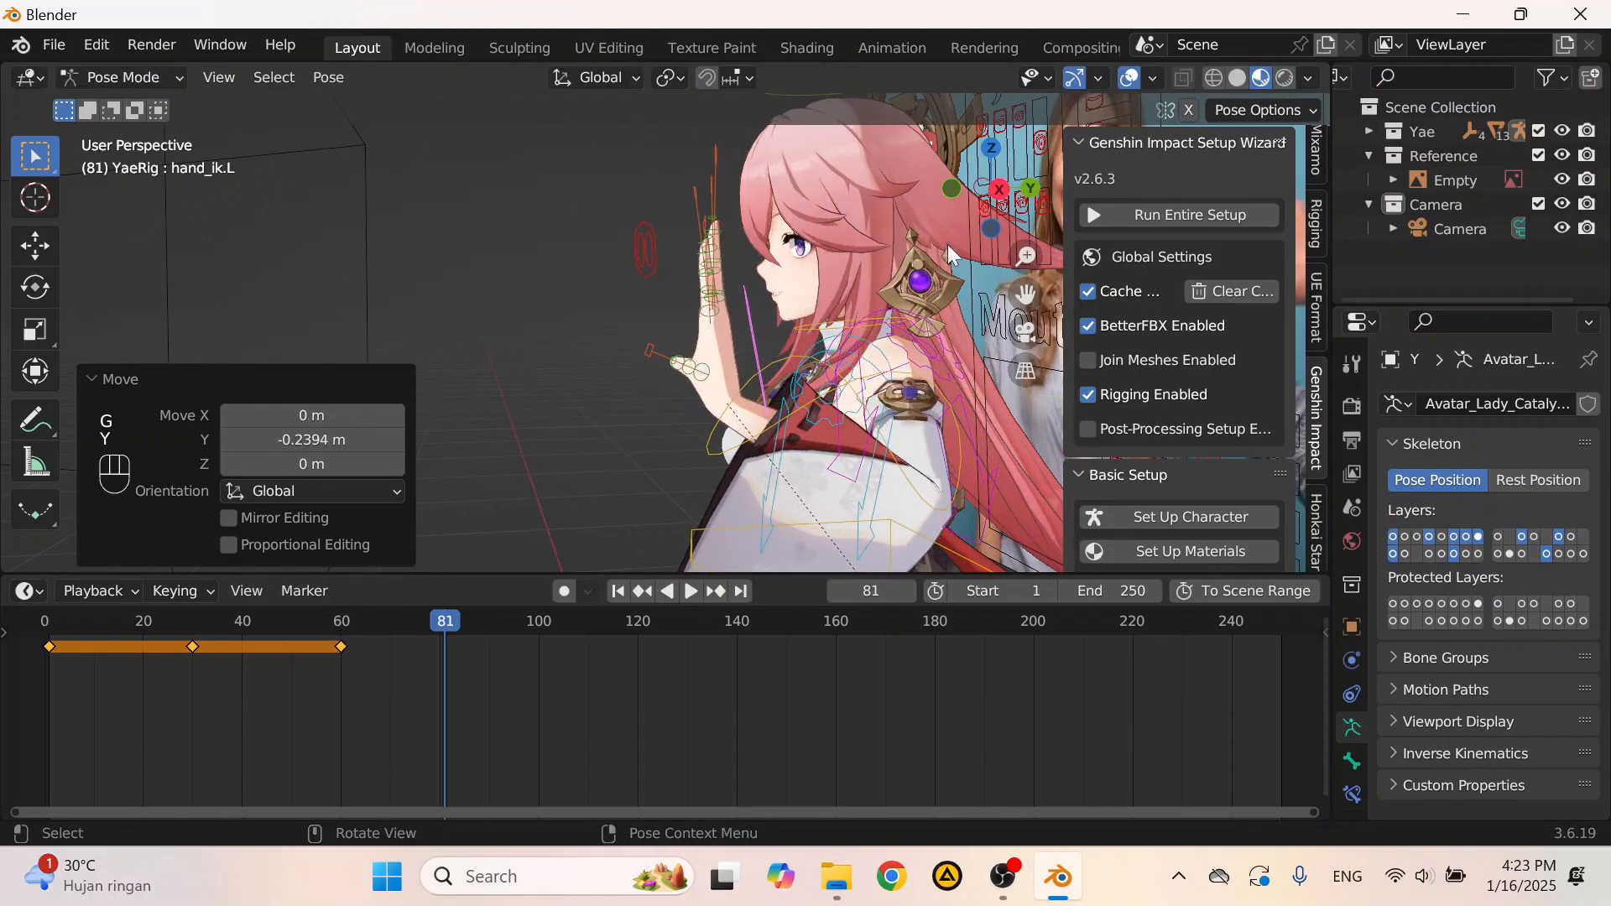
{"action": "left_click", "coordinate": [1024, 331]}
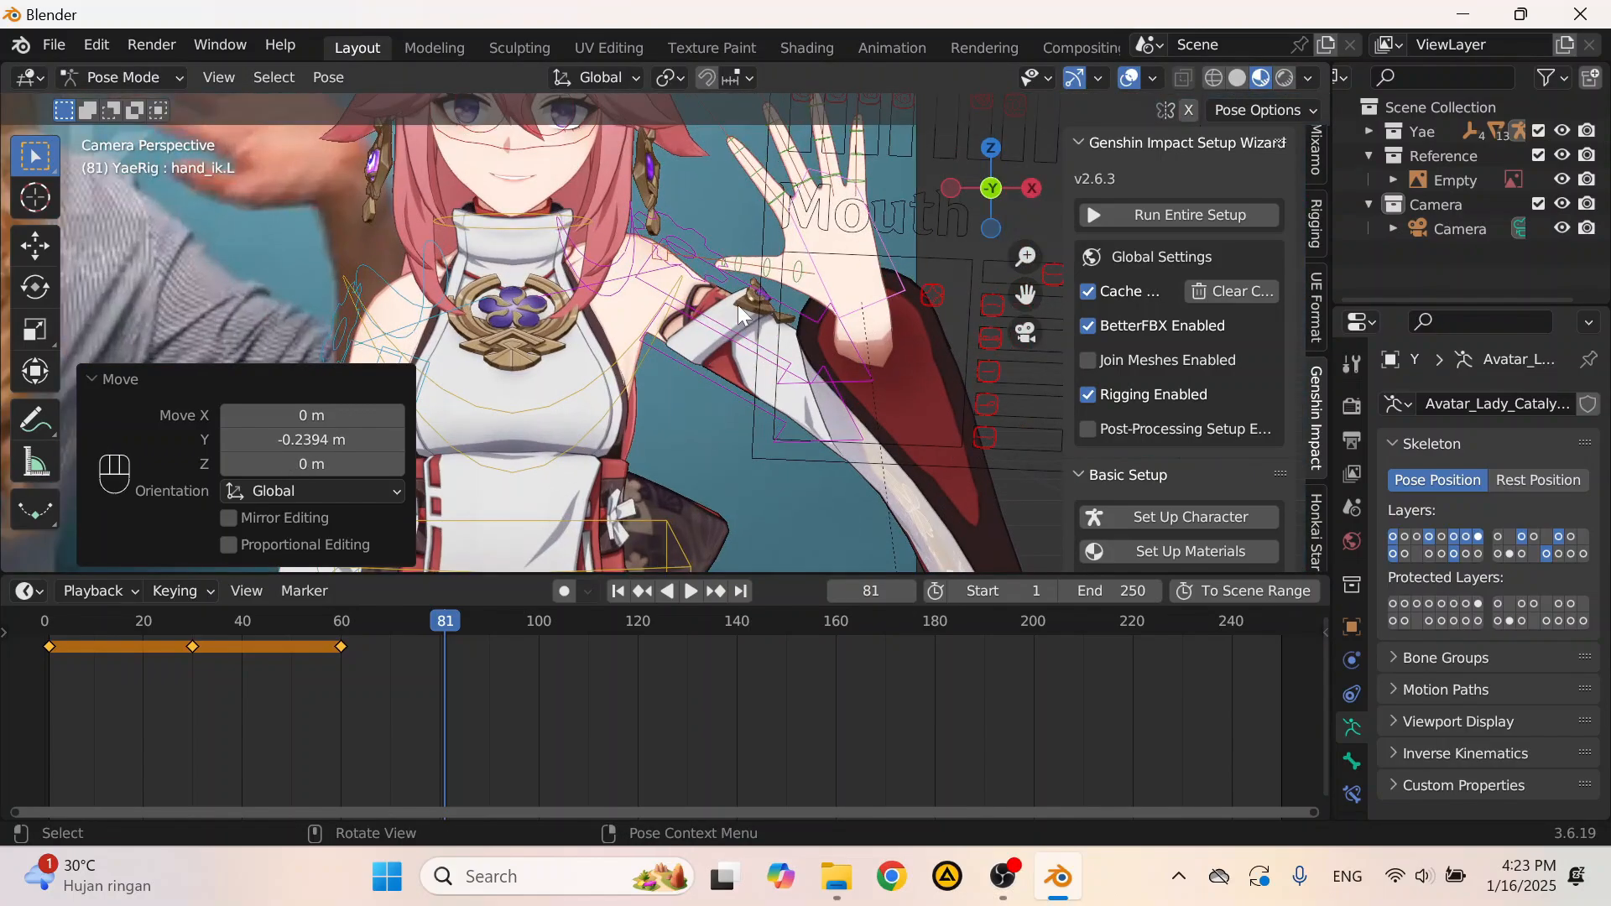
{"action": "key", "text": "g"}
{"action": "left_click", "coordinate": [886, 382]}
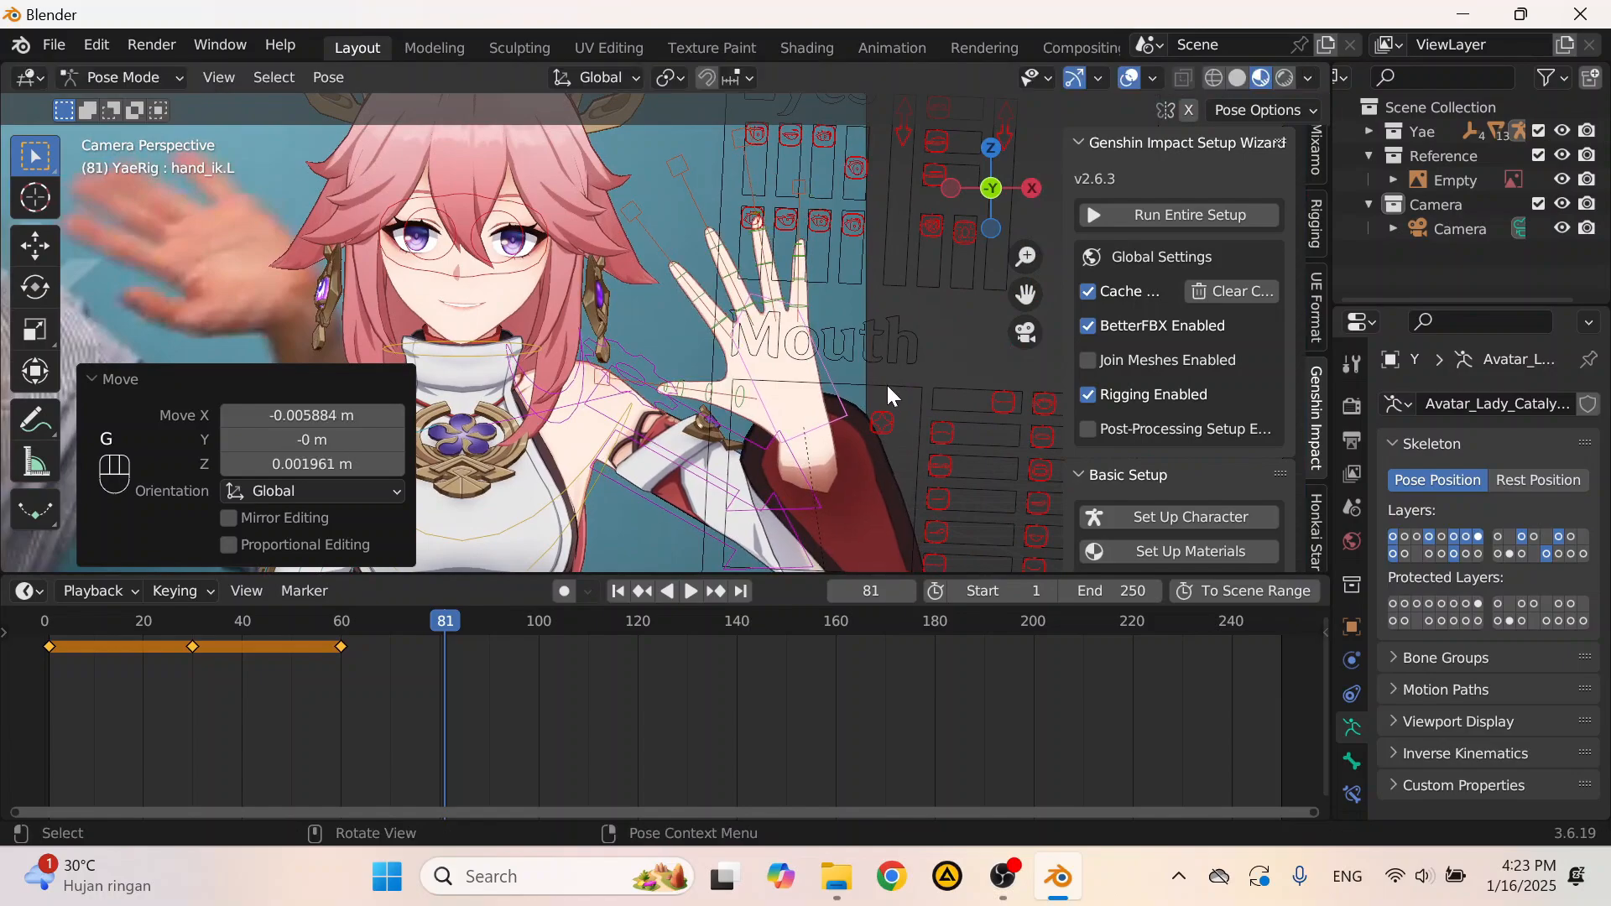
Step: Select all of the rig's bones and insert a keyframe for their pose at frame 81
{"action": "scroll", "coordinate": [632, 339], "scroll_direction": "down", "scroll_amount": 5}
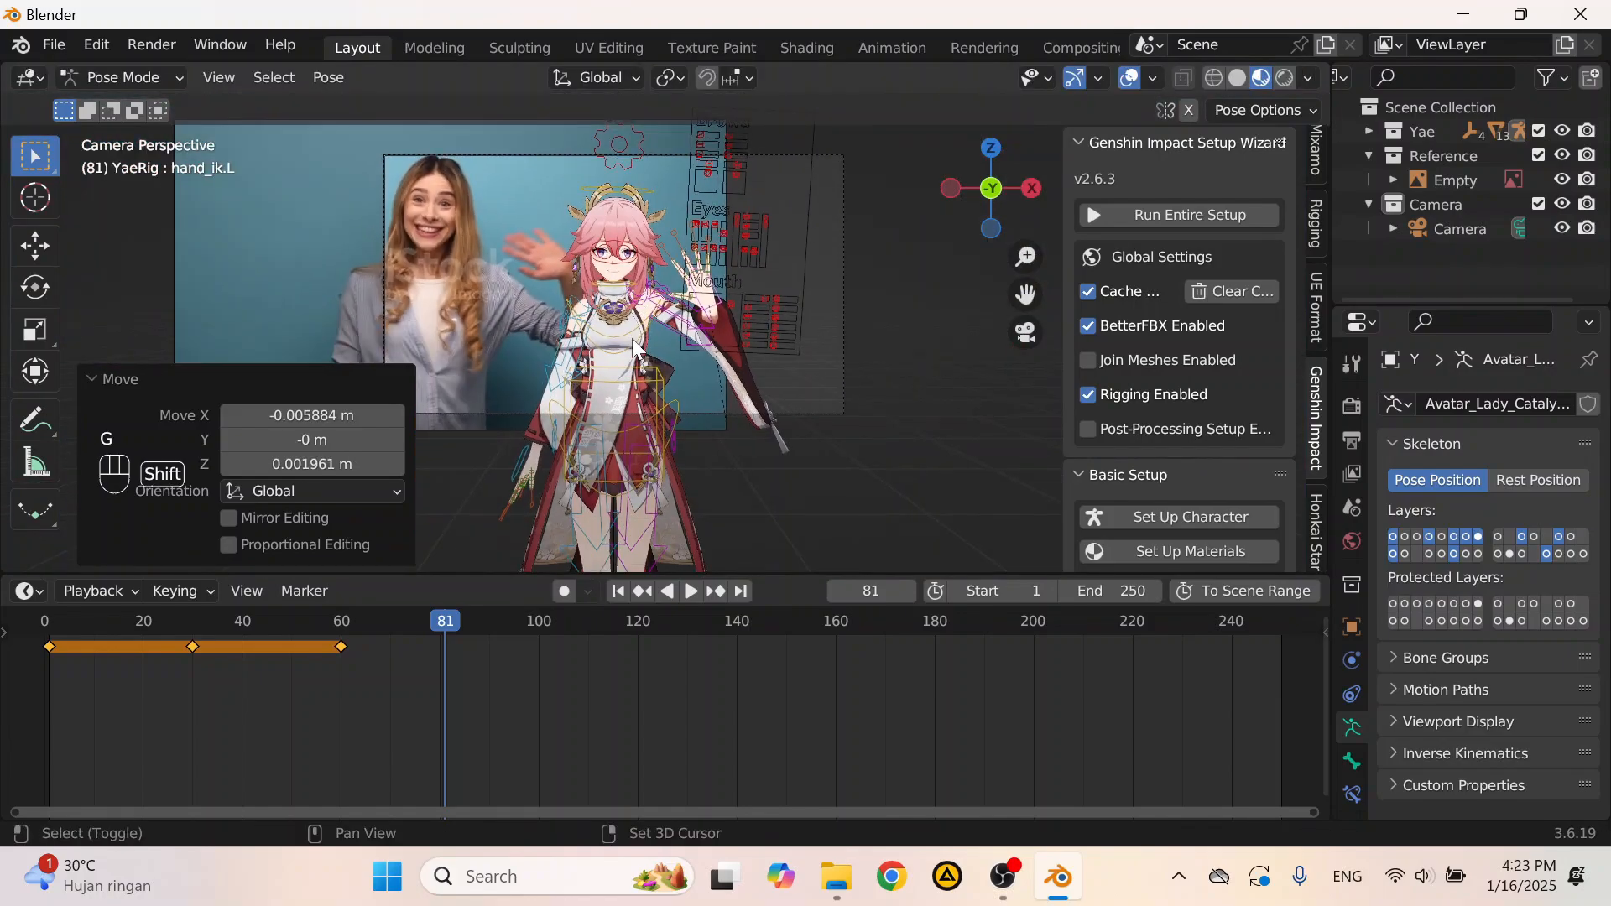
{"action": "key", "text": "a"}
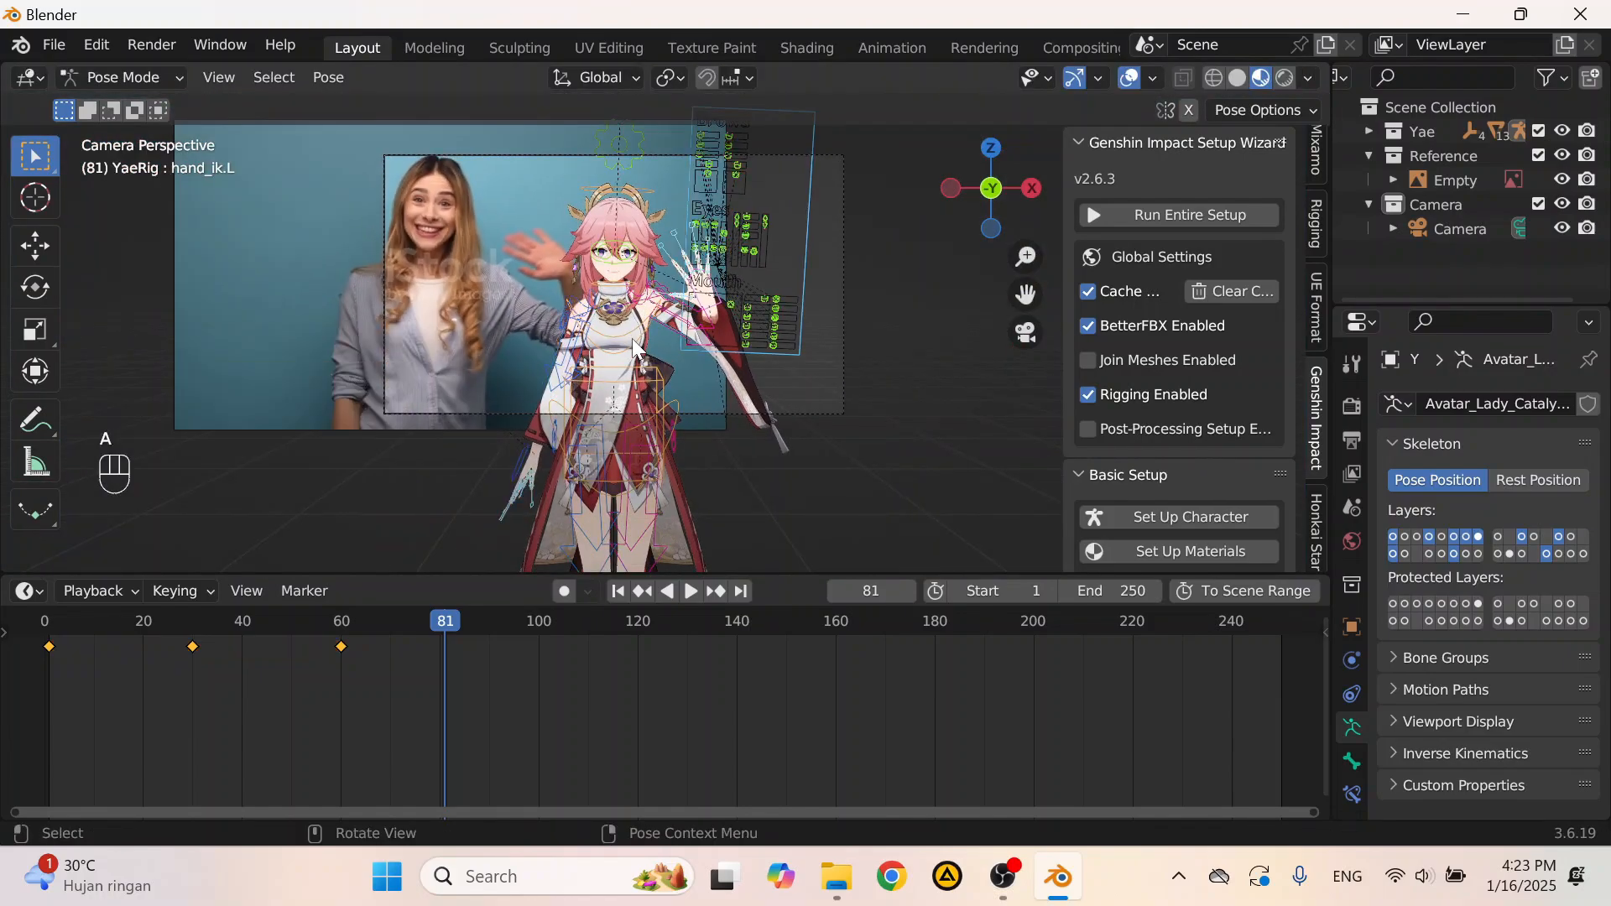
{"action": "key", "text": "i"}
{"action": "left_click", "coordinate": [632, 340]}
Step: Move the new pose keyframe from frame 81 to frame 80 in the timeline
{"action": "scroll", "coordinate": [455, 676], "scroll_direction": "up", "scroll_amount": 2}
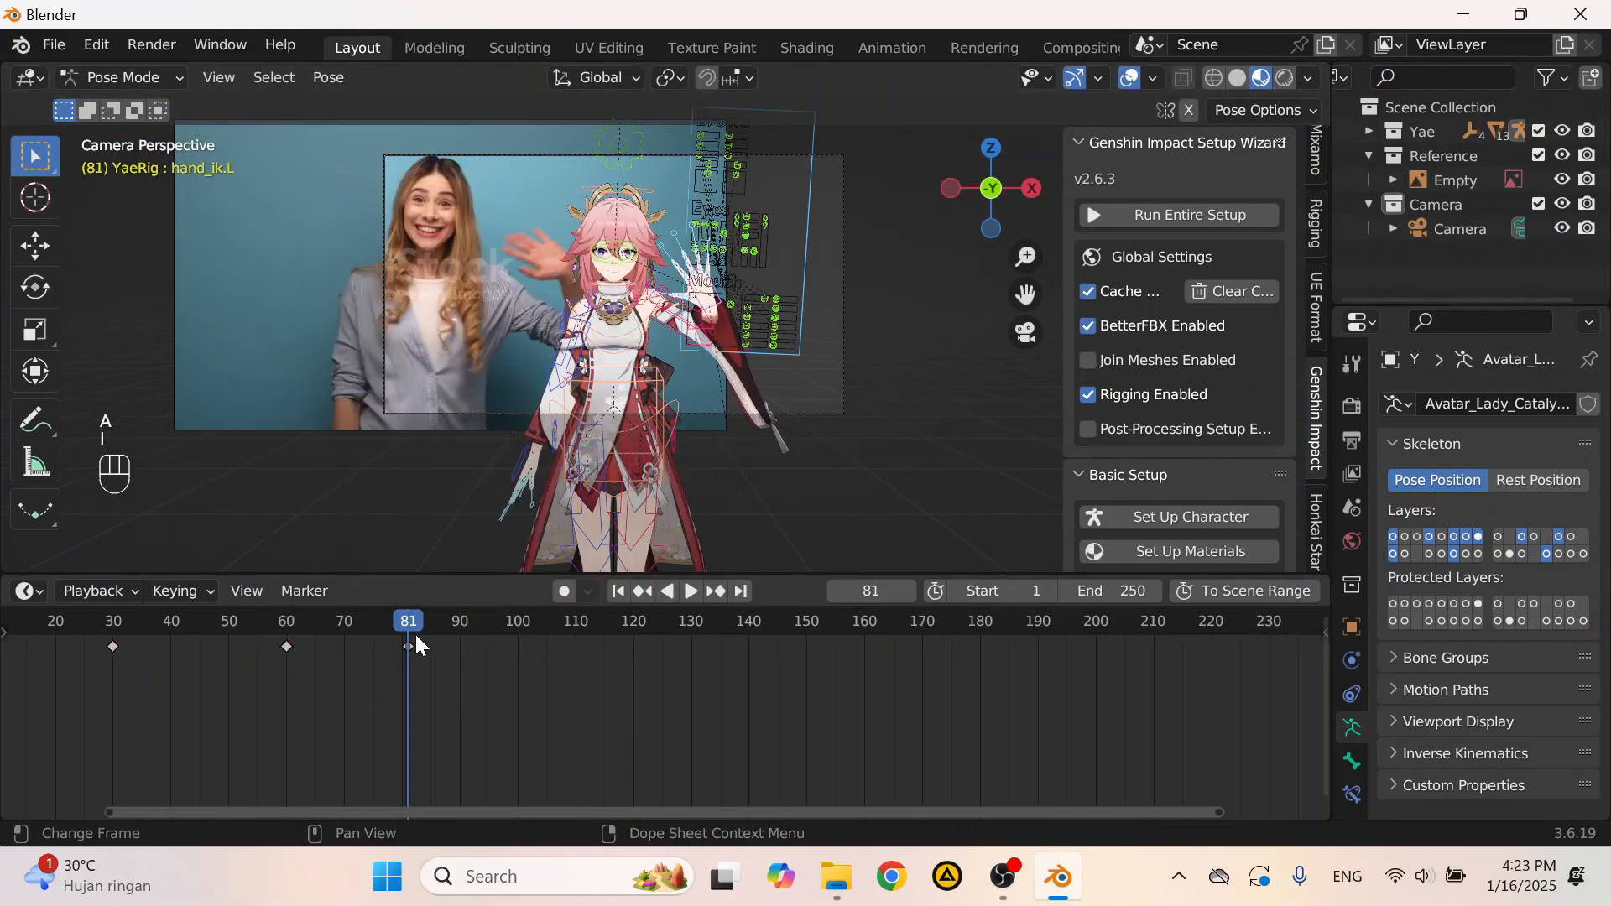
{"action": "scroll", "coordinate": [492, 690], "scroll_direction": "up", "scroll_amount": 4}
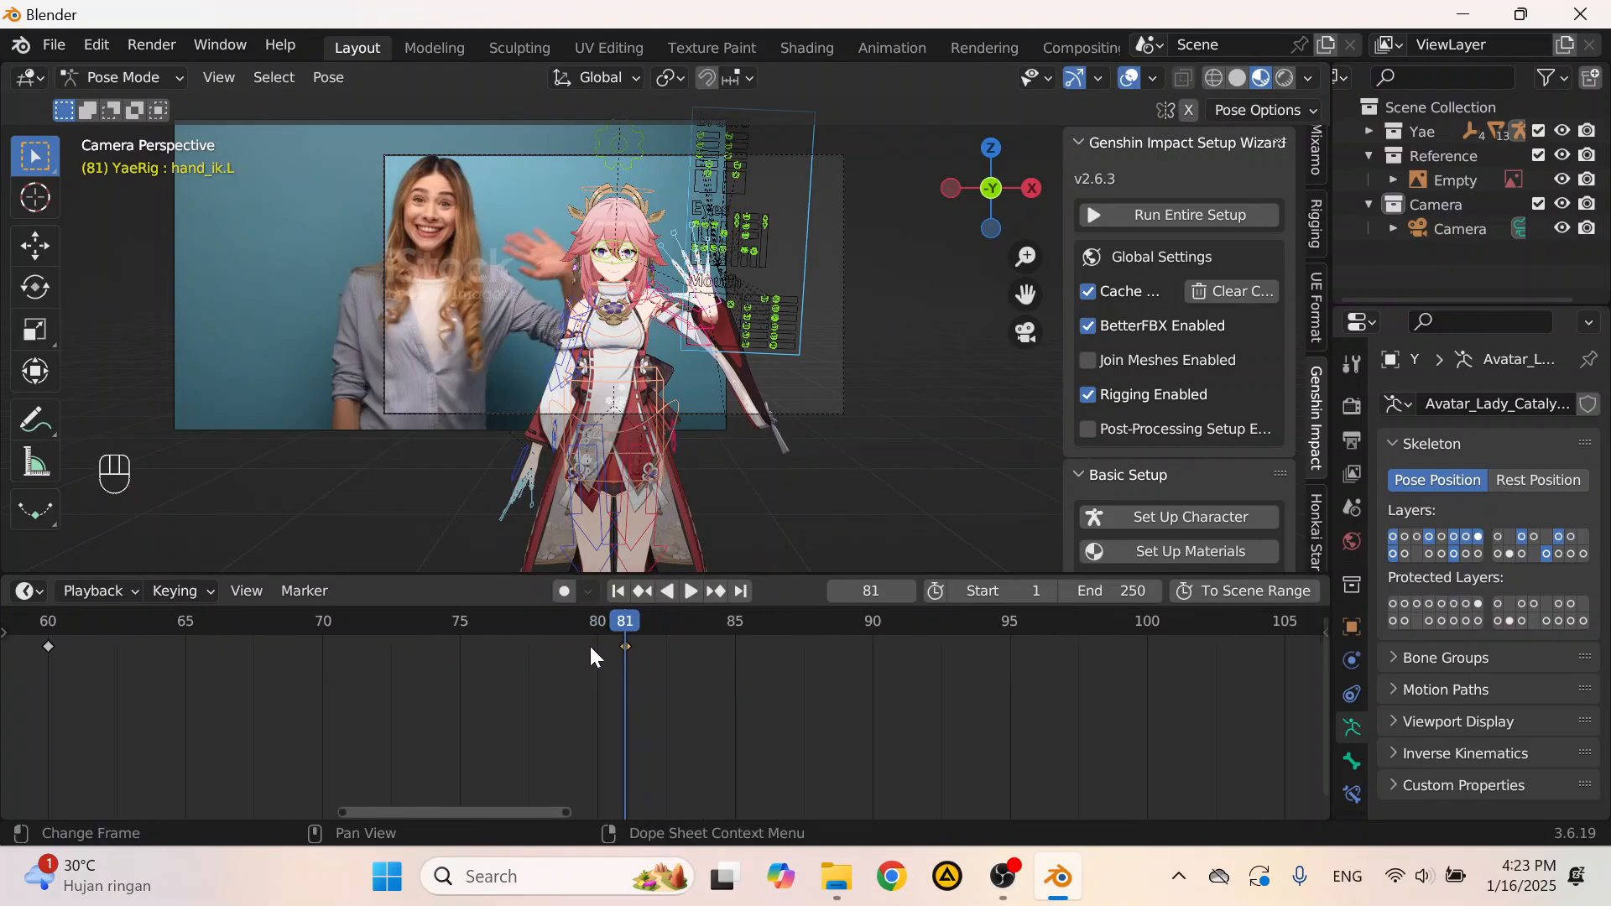
{"action": "left_click_drag", "start_coordinate": [621, 646], "coordinate": [606, 647]}
{"action": "scroll", "coordinate": [783, 673], "scroll_direction": "down", "scroll_amount": 2}
{"action": "scroll", "coordinate": [784, 673], "scroll_direction": "down", "scroll_amount": 2}
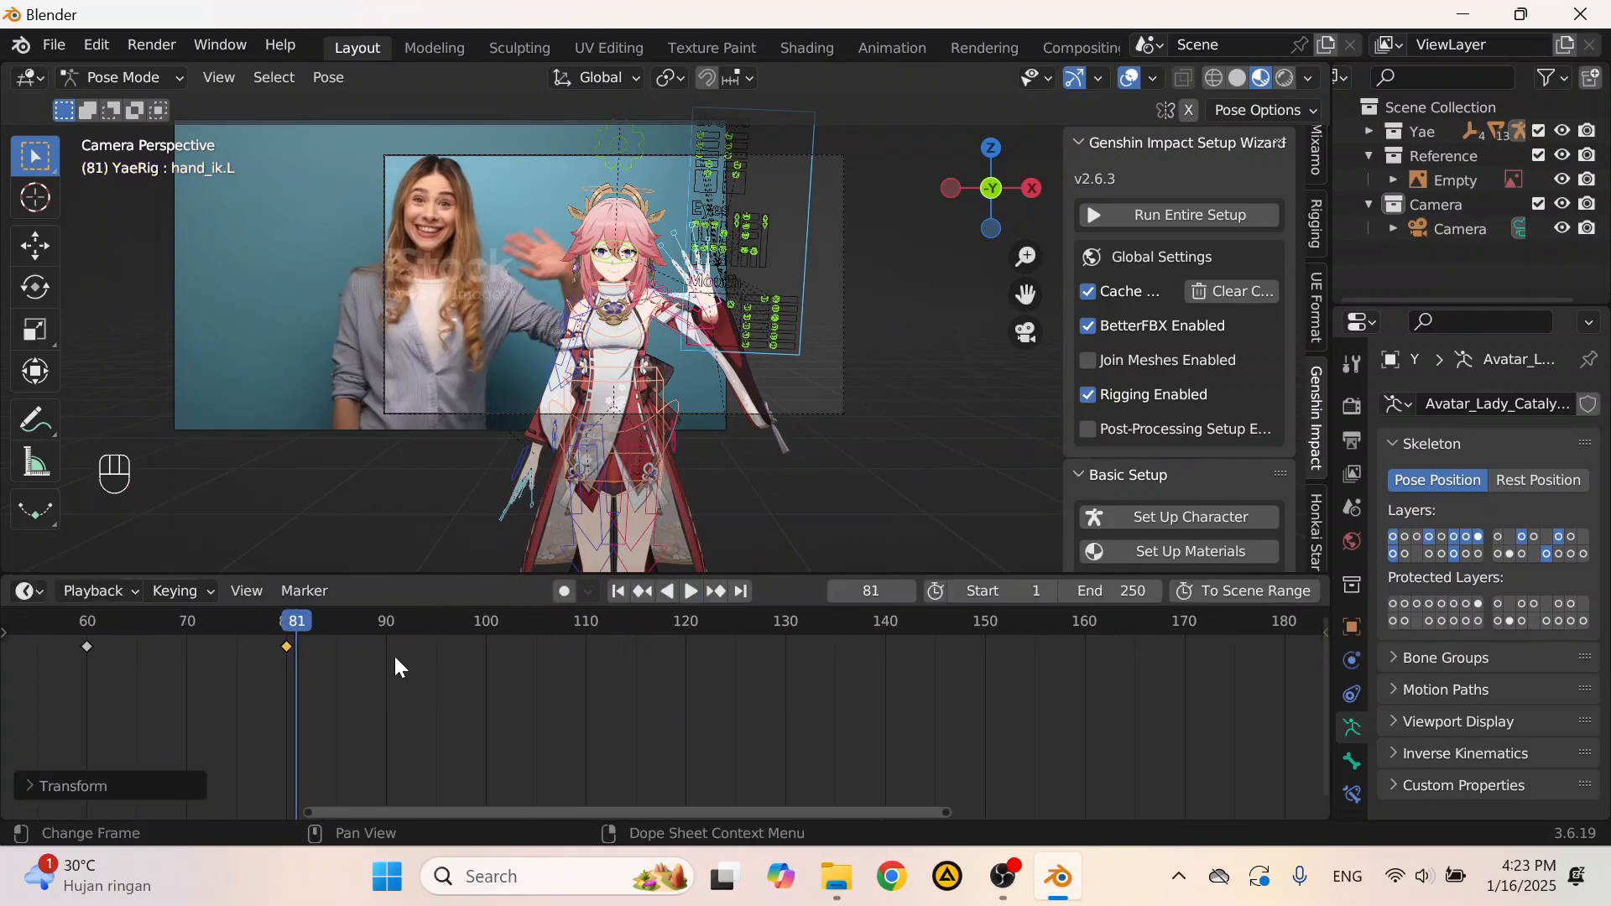
Step: Play and scrub the timeline past the last keyframe up to frame 139 to check the reference video's motion
{"action": "scroll", "coordinate": [394, 653], "scroll_direction": "down", "scroll_amount": 2}
{"action": "key", "text": "space"}
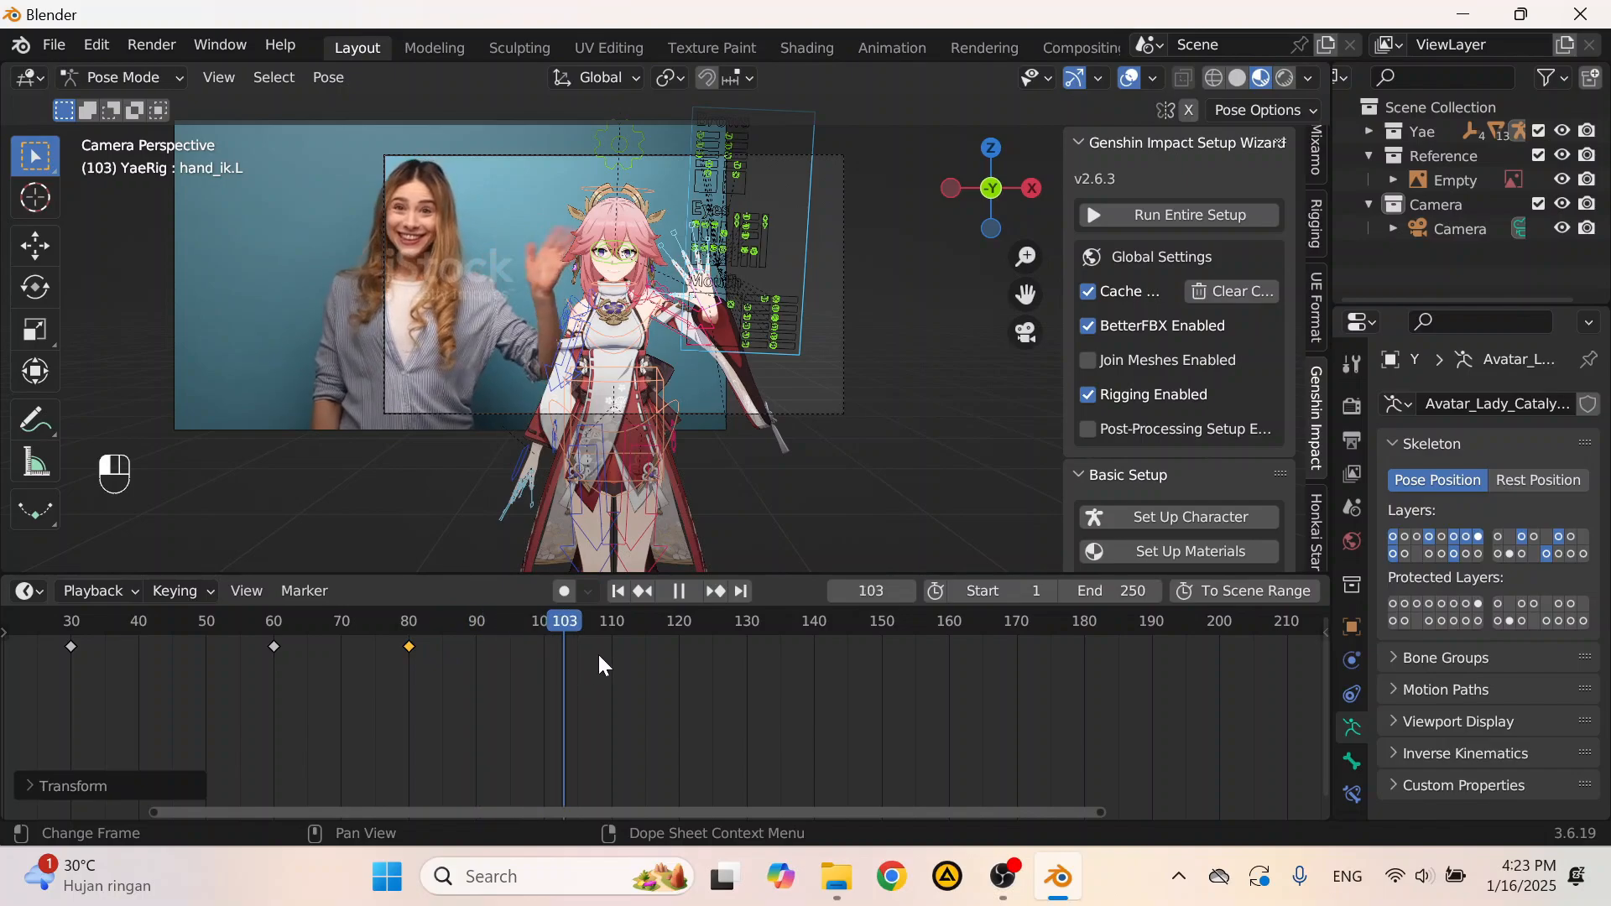
{"action": "key", "text": "space"}
{"action": "middle_click_drag", "start_coordinate": [924, 641], "coordinate": [503, 651]}
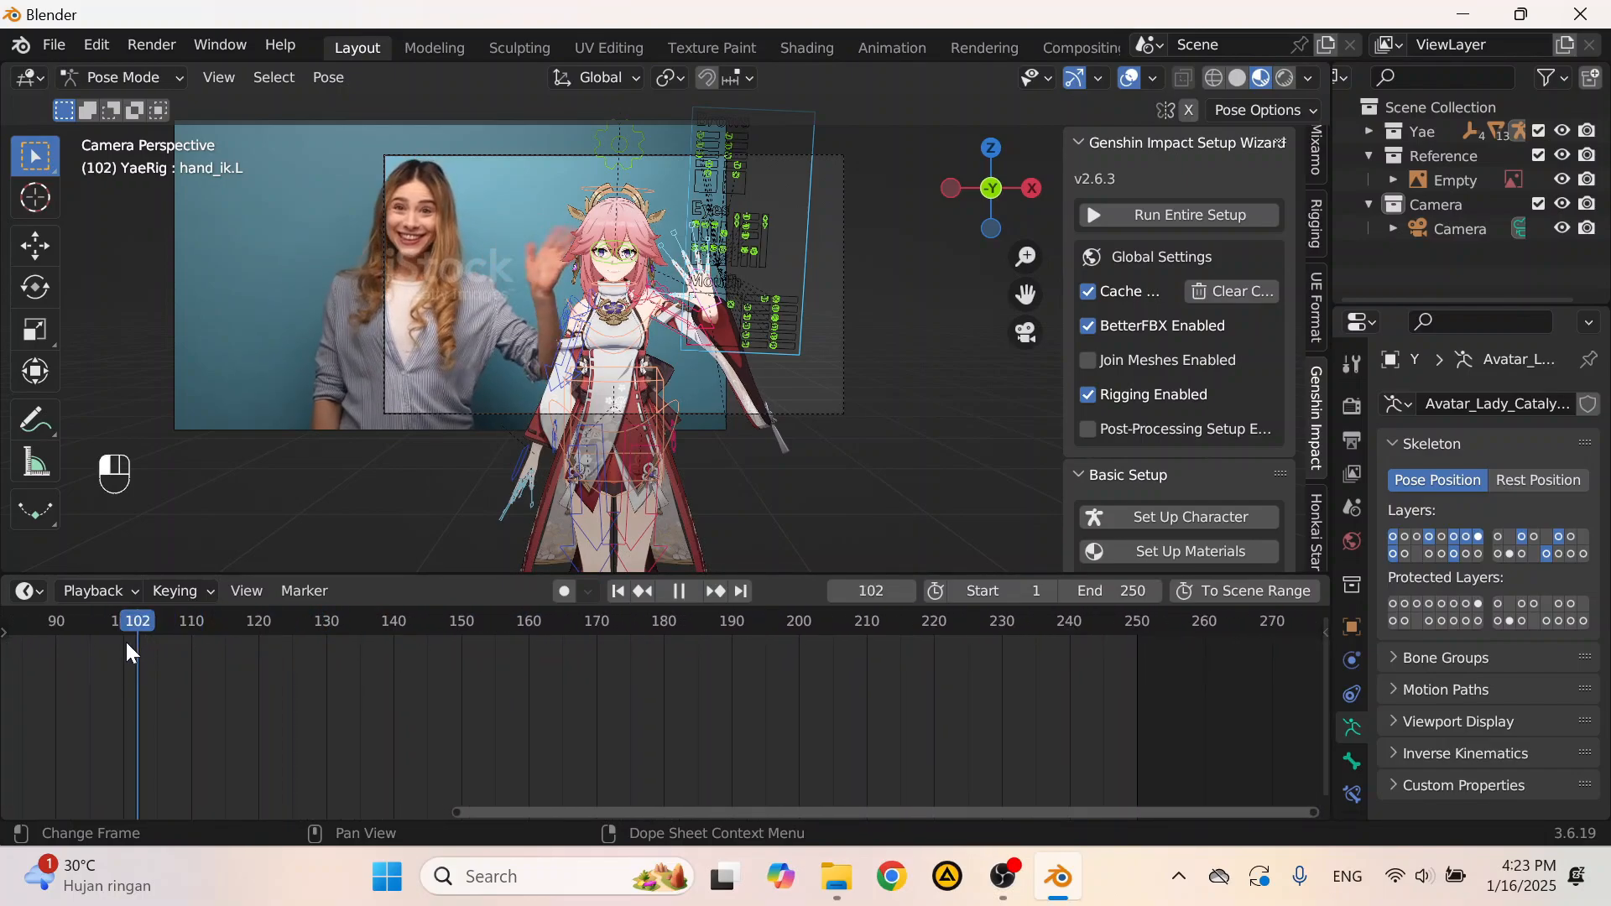
{"action": "left_click_drag", "start_coordinate": [127, 646], "coordinate": [386, 663]}
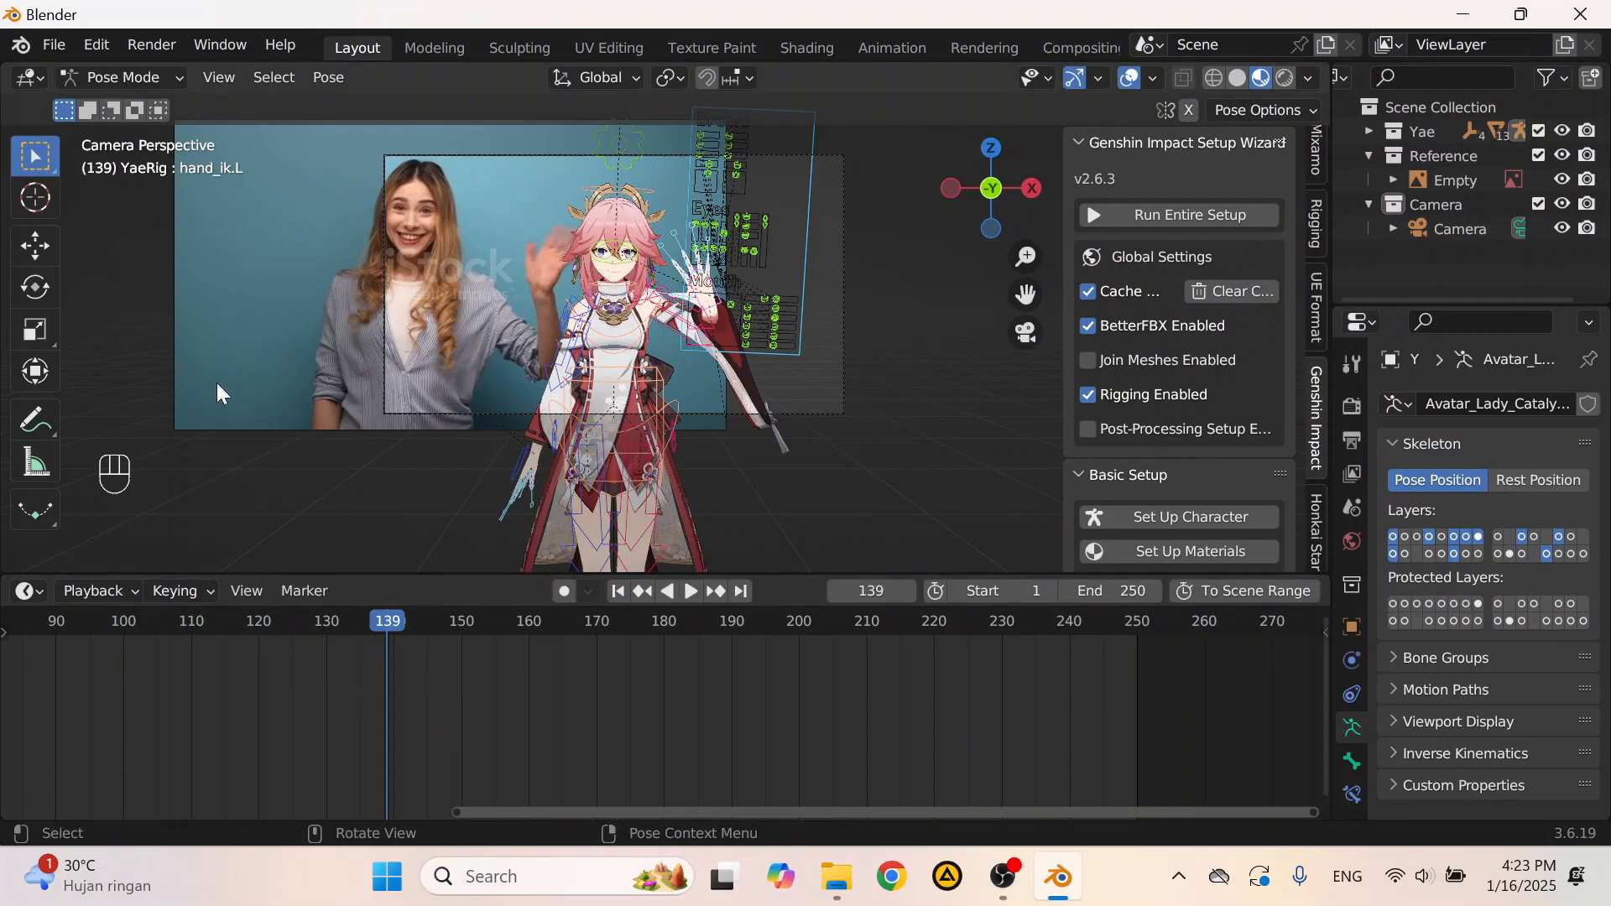
Step: Switch to Object Mode, select the reference video empty, and set its image Frames value to 150
{"action": "left_click", "coordinate": [124, 77]}
{"action": "left_click", "coordinate": [151, 96]}
{"action": "left_click", "coordinate": [262, 225]}
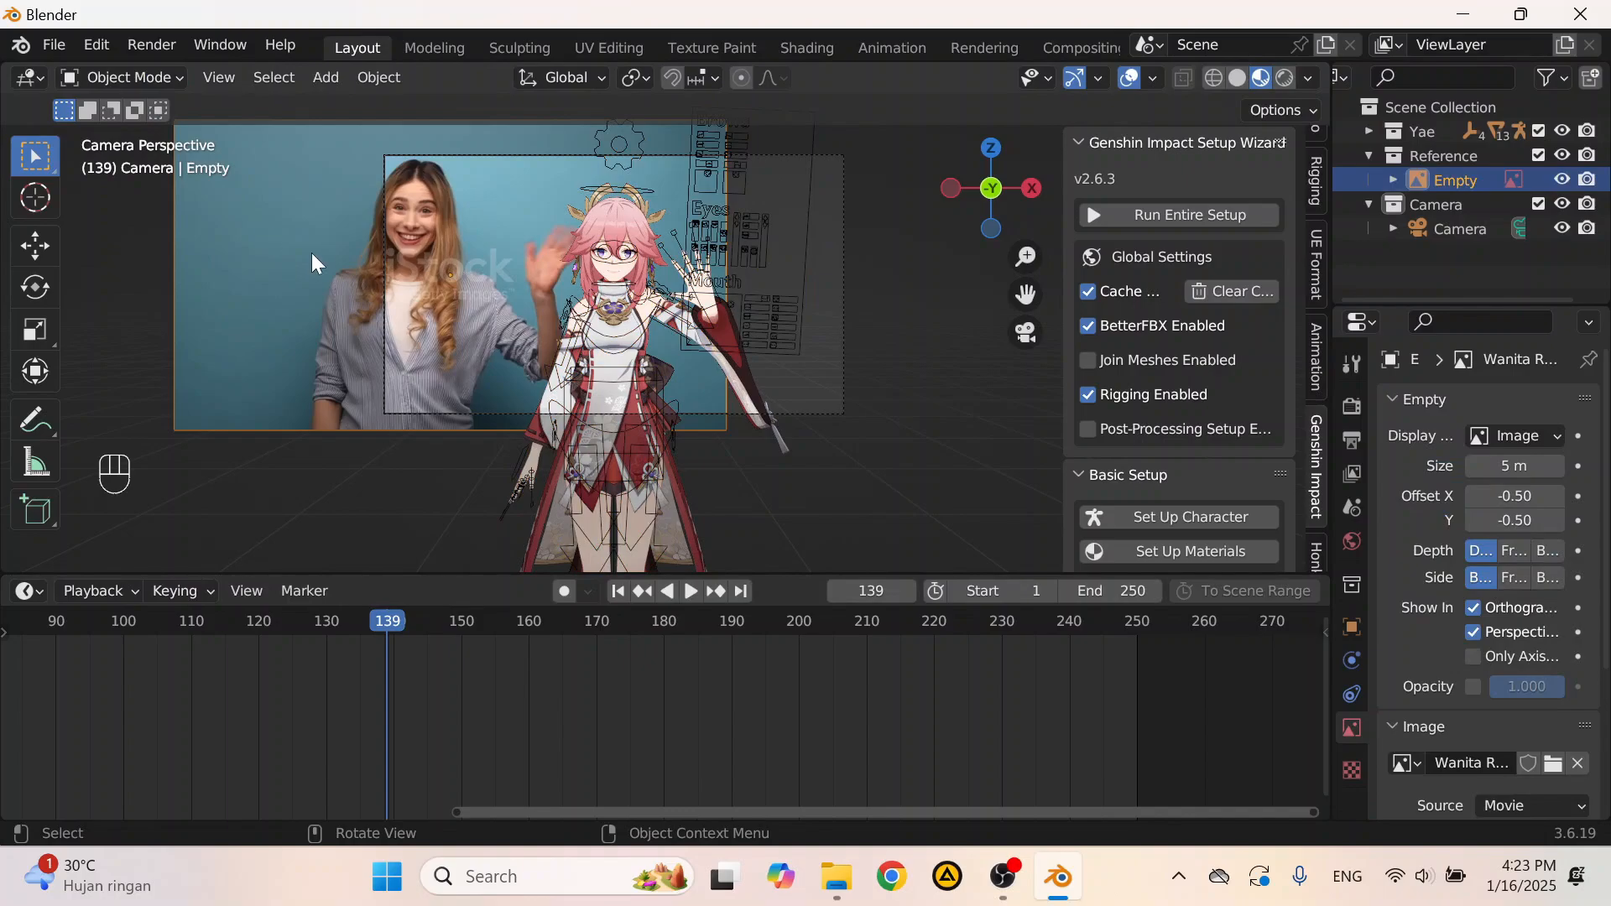
{"action": "scroll", "coordinate": [340, 373], "scroll_direction": "down", "scroll_amount": 1}
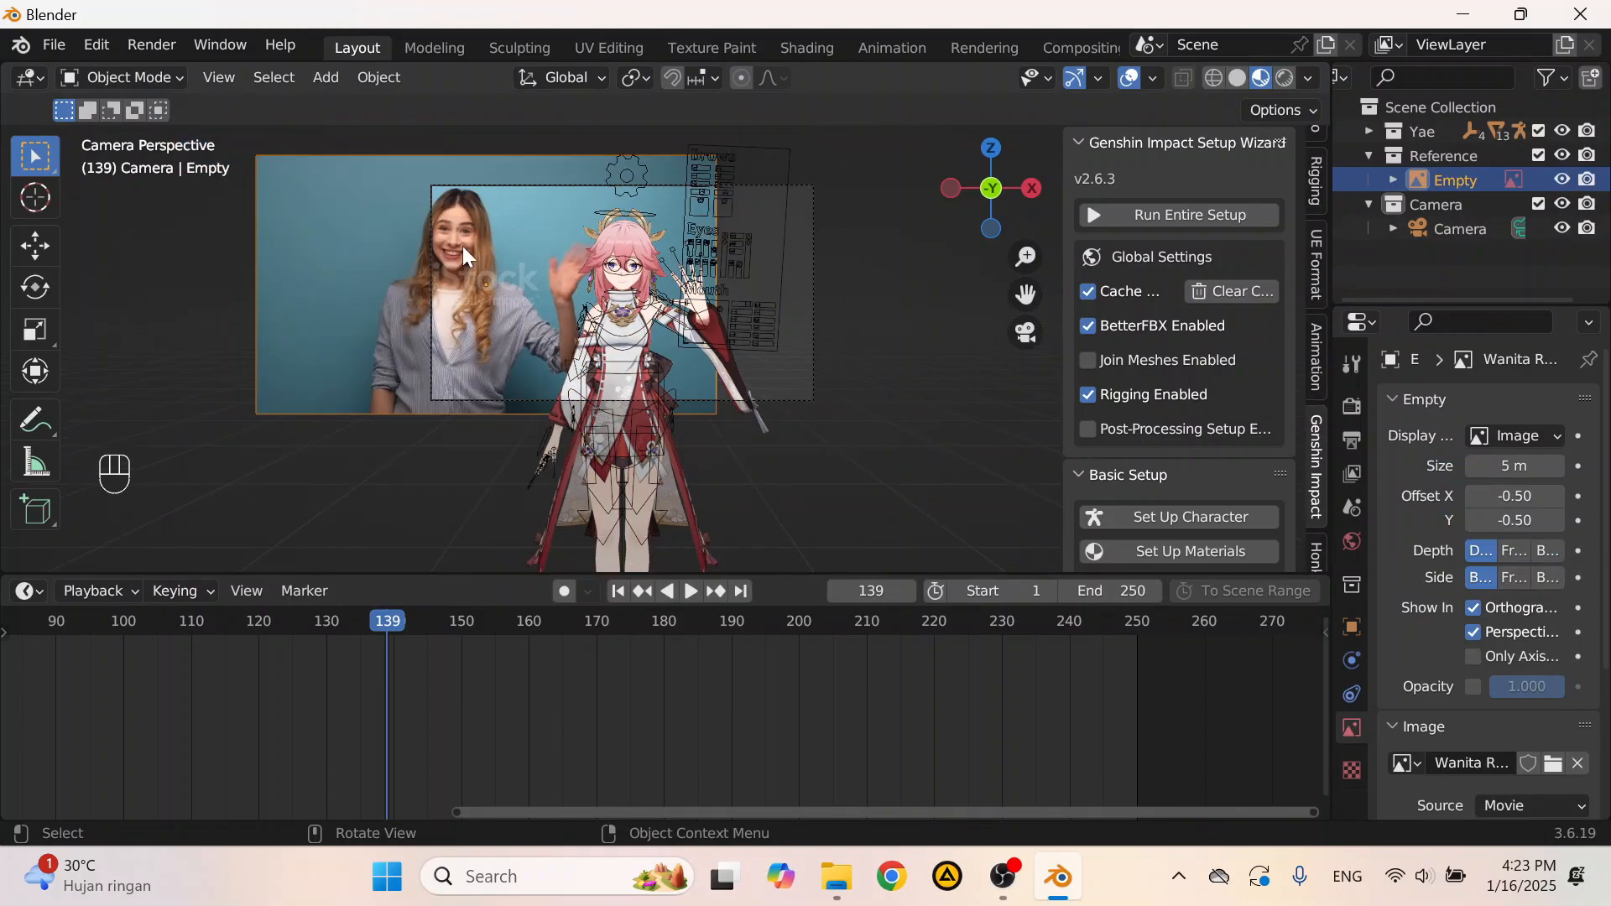
{"action": "scroll", "coordinate": [1401, 621], "scroll_direction": "down", "scroll_amount": 5}
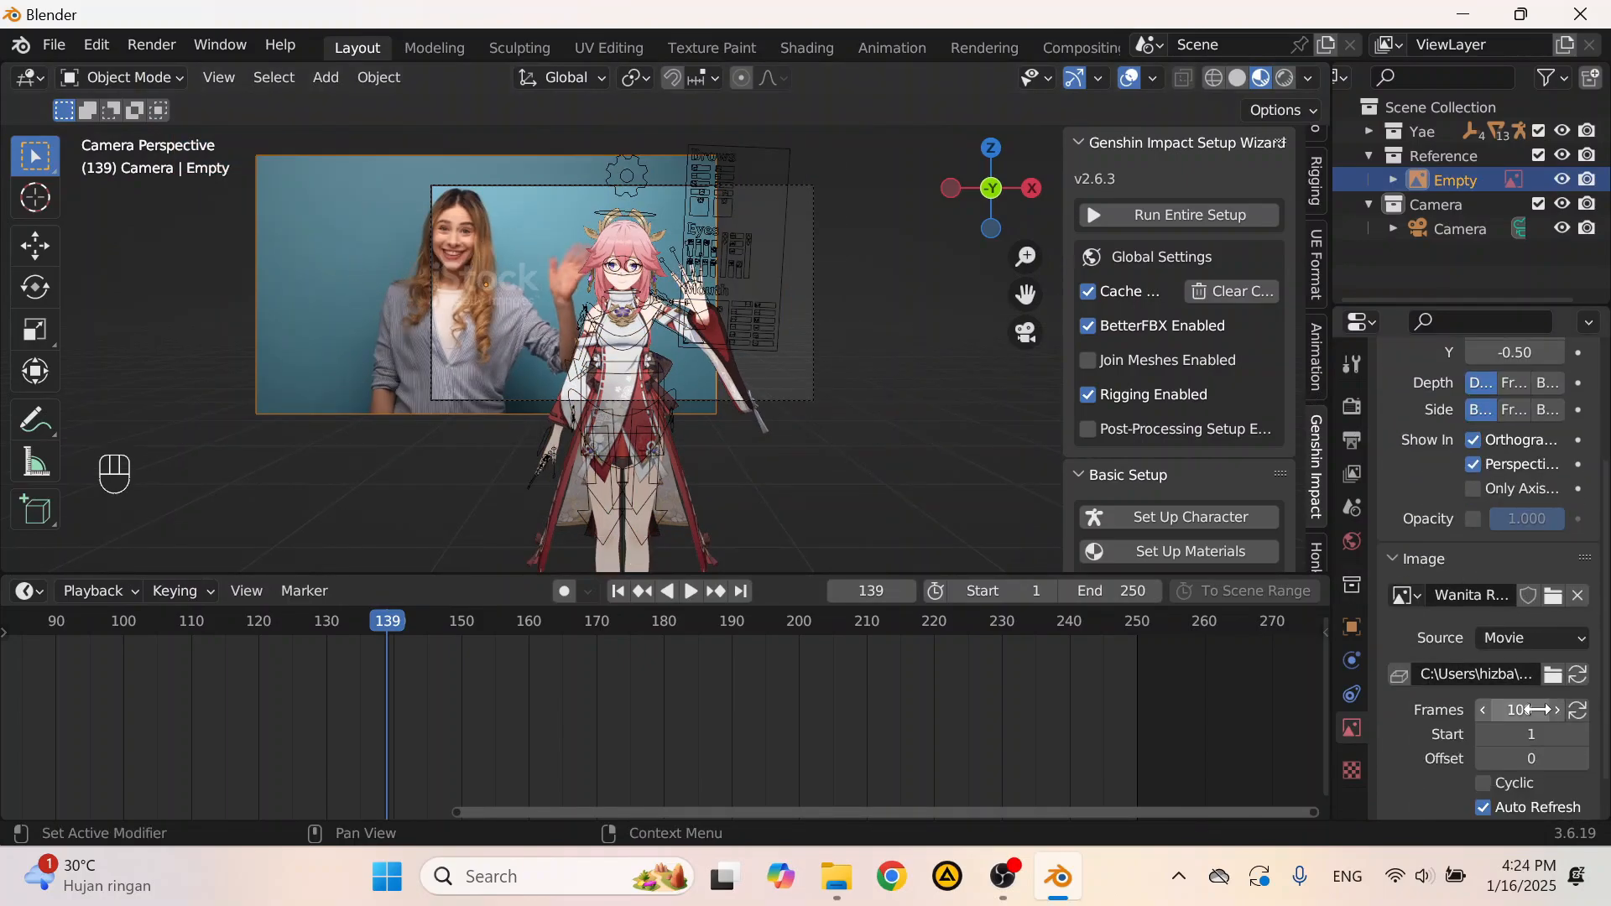
{"action": "left_click", "coordinate": [1511, 710]}
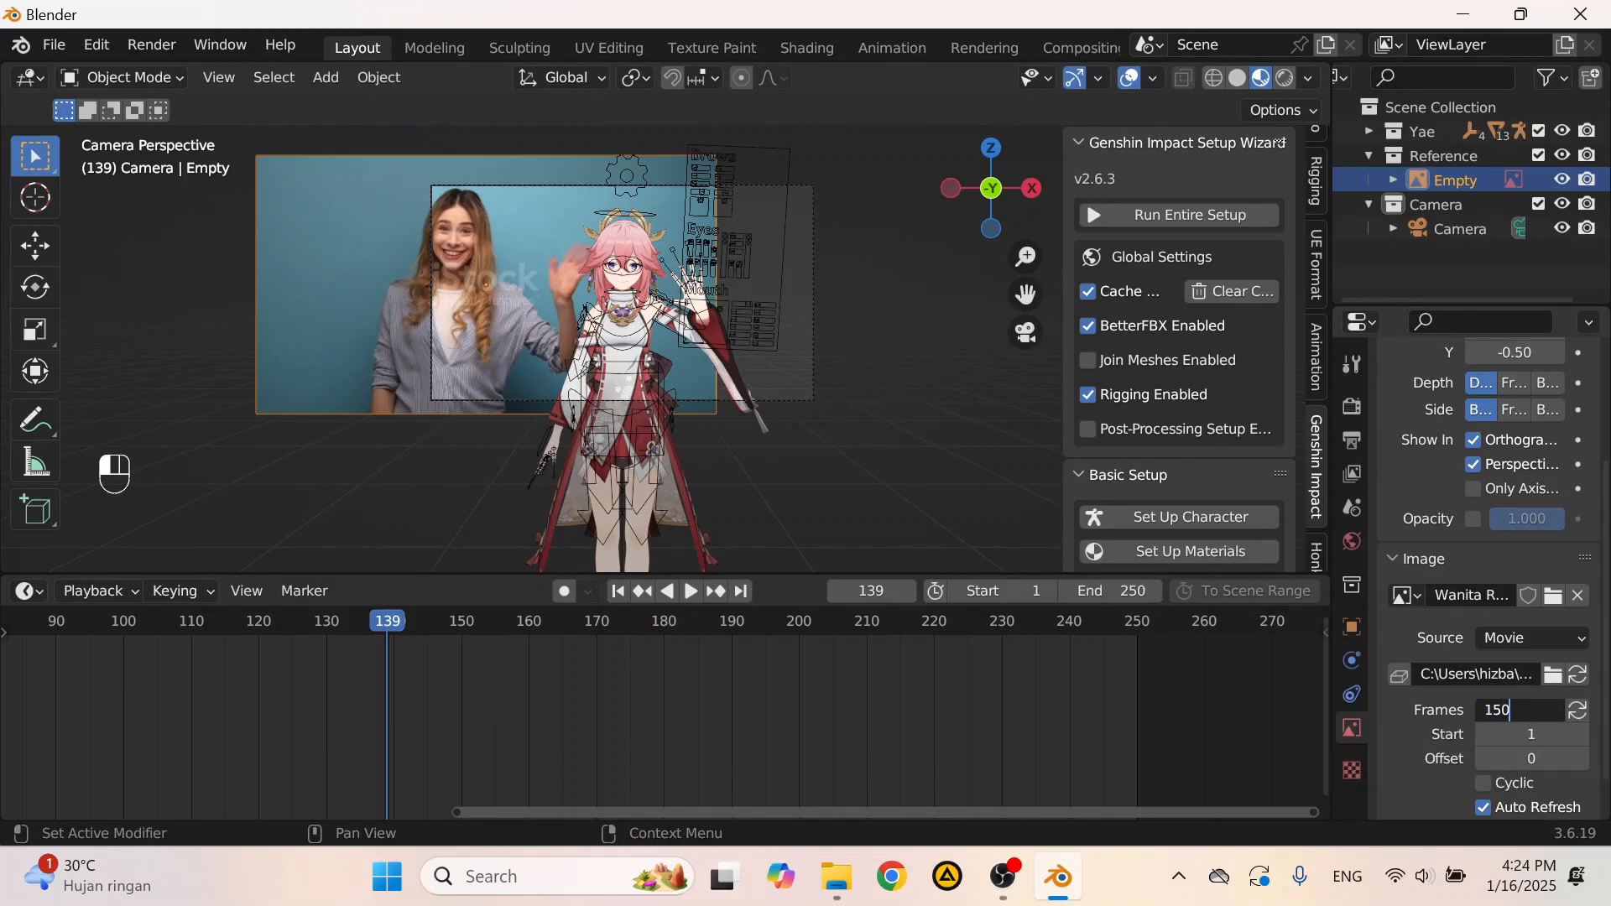
{"action": "key", "text": "Return"}
Step: Extend the reference video's Frames value to 200 and scrub the timeline to frame 200 to check its playback
{"action": "left_click", "coordinate": [307, 622]}
{"action": "key", "text": "space"}
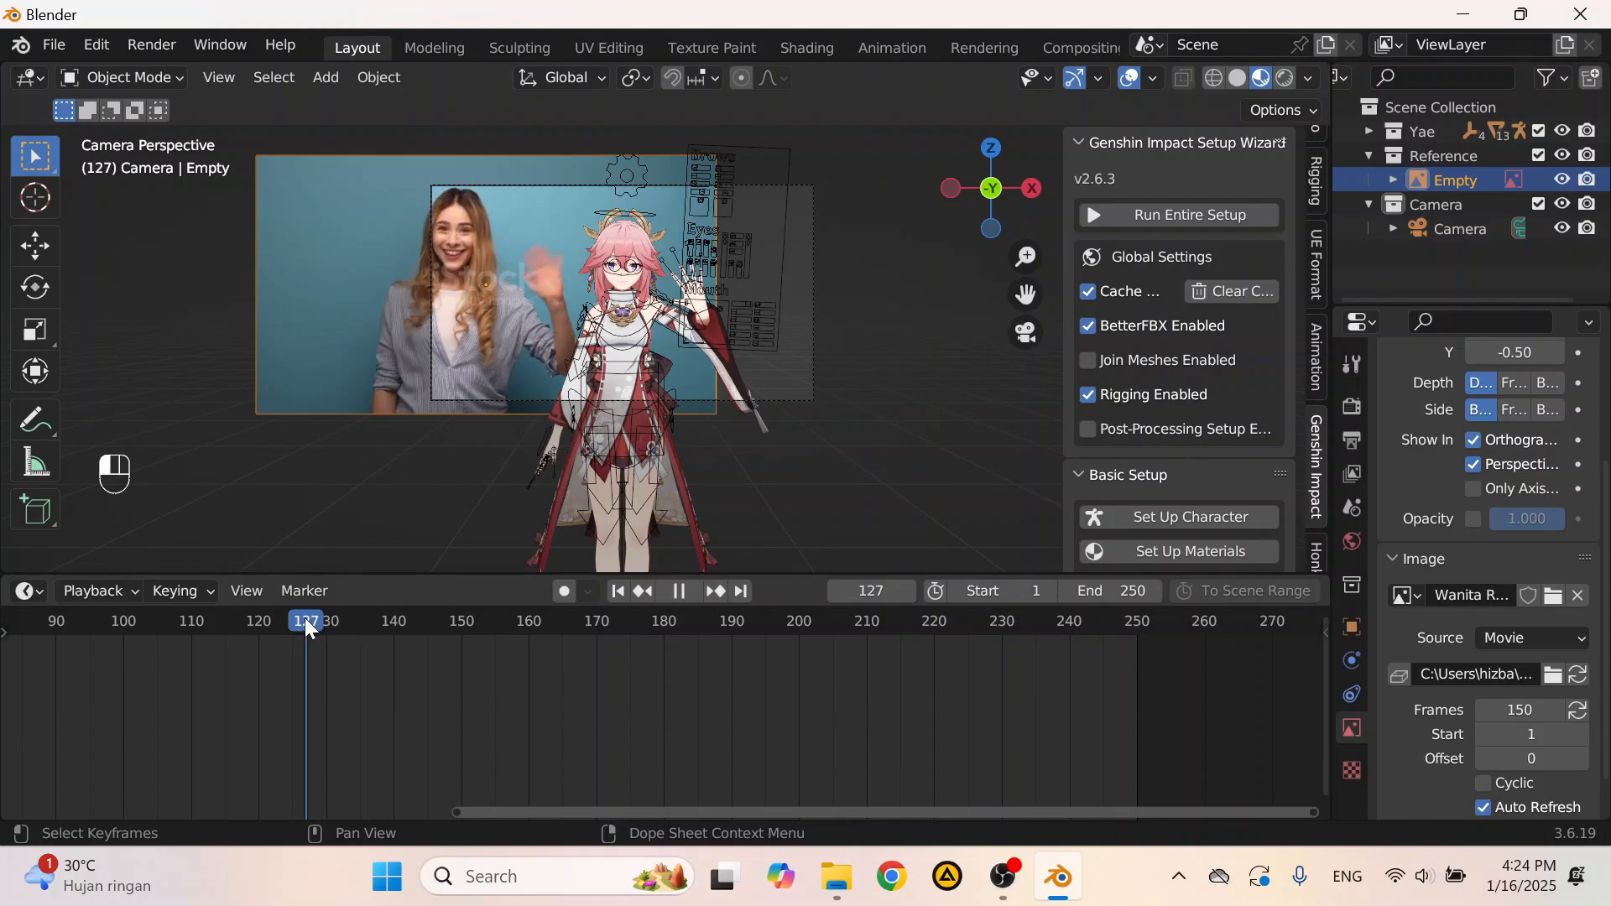
{"action": "left_click_drag", "start_coordinate": [328, 627], "coordinate": [808, 643]}
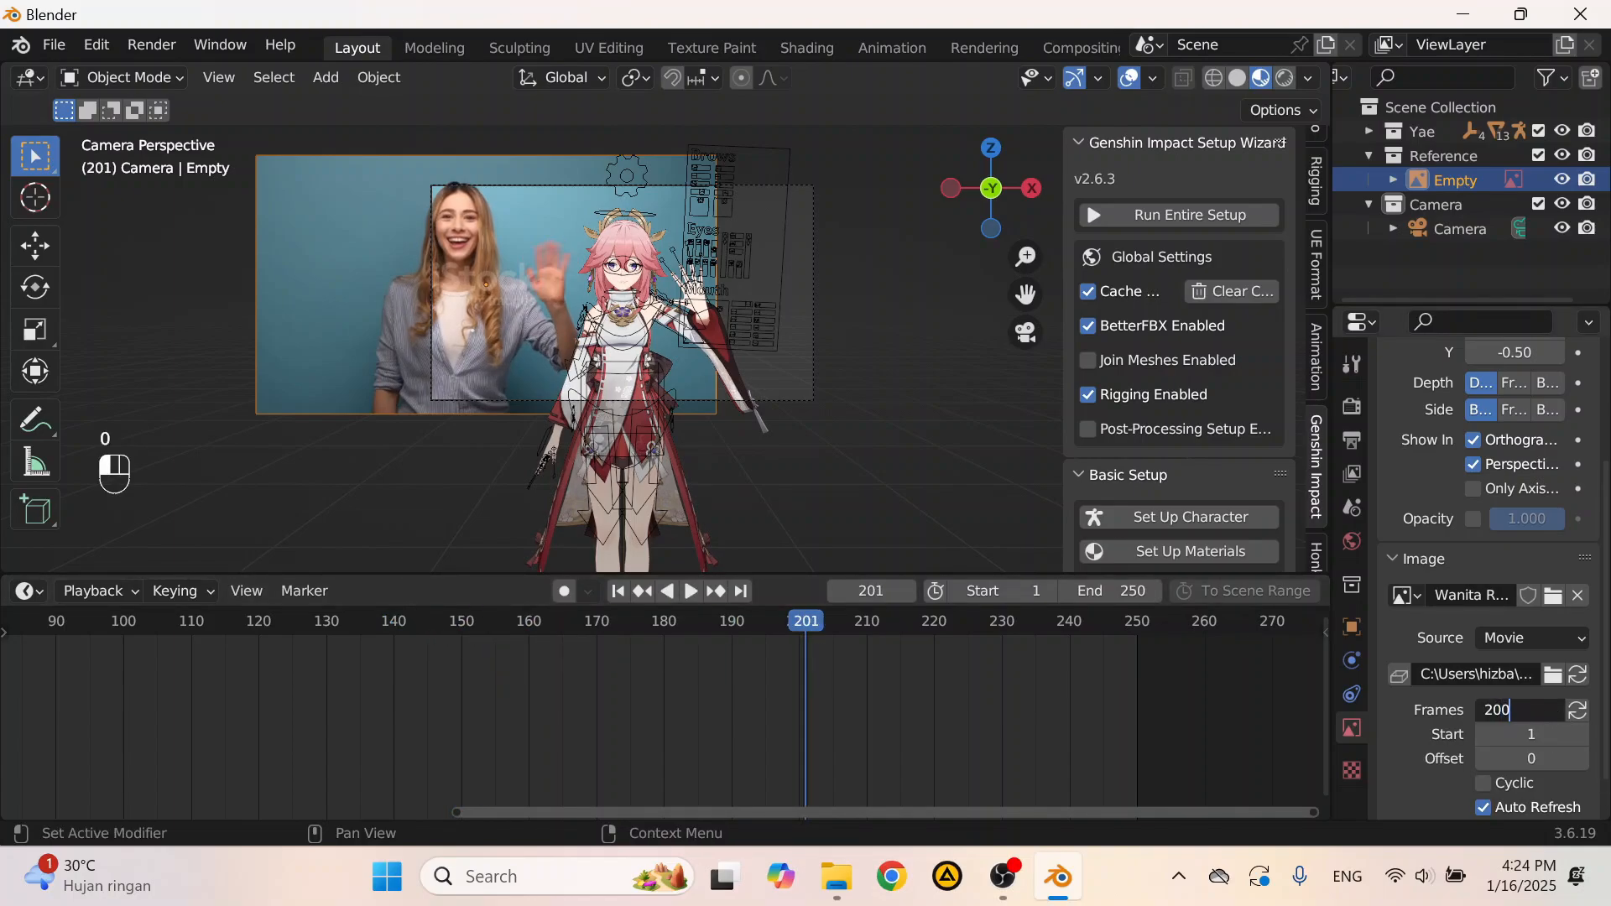
{"action": "key", "text": "Return"}
{"action": "left_click_drag", "start_coordinate": [653, 622], "coordinate": [799, 711]}
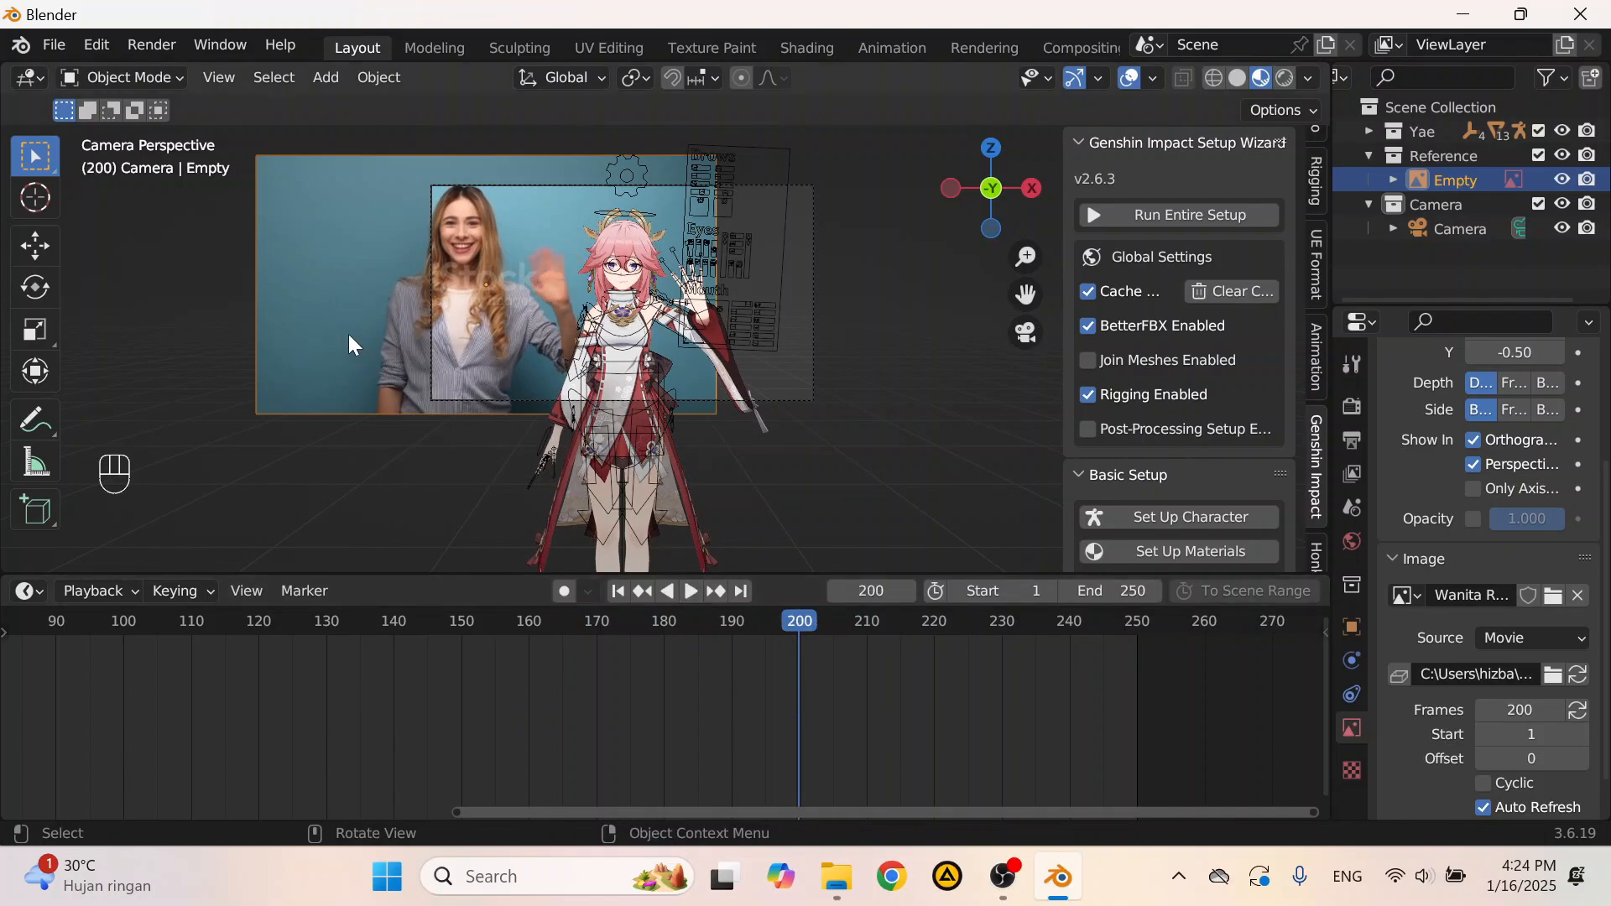
Step: Select the YaeRig armature and put it back into Pose Mode
{"action": "scroll", "coordinate": [349, 334], "scroll_direction": "down", "scroll_amount": 3}
{"action": "scroll", "coordinate": [653, 658], "scroll_direction": "down", "scroll_amount": 4}
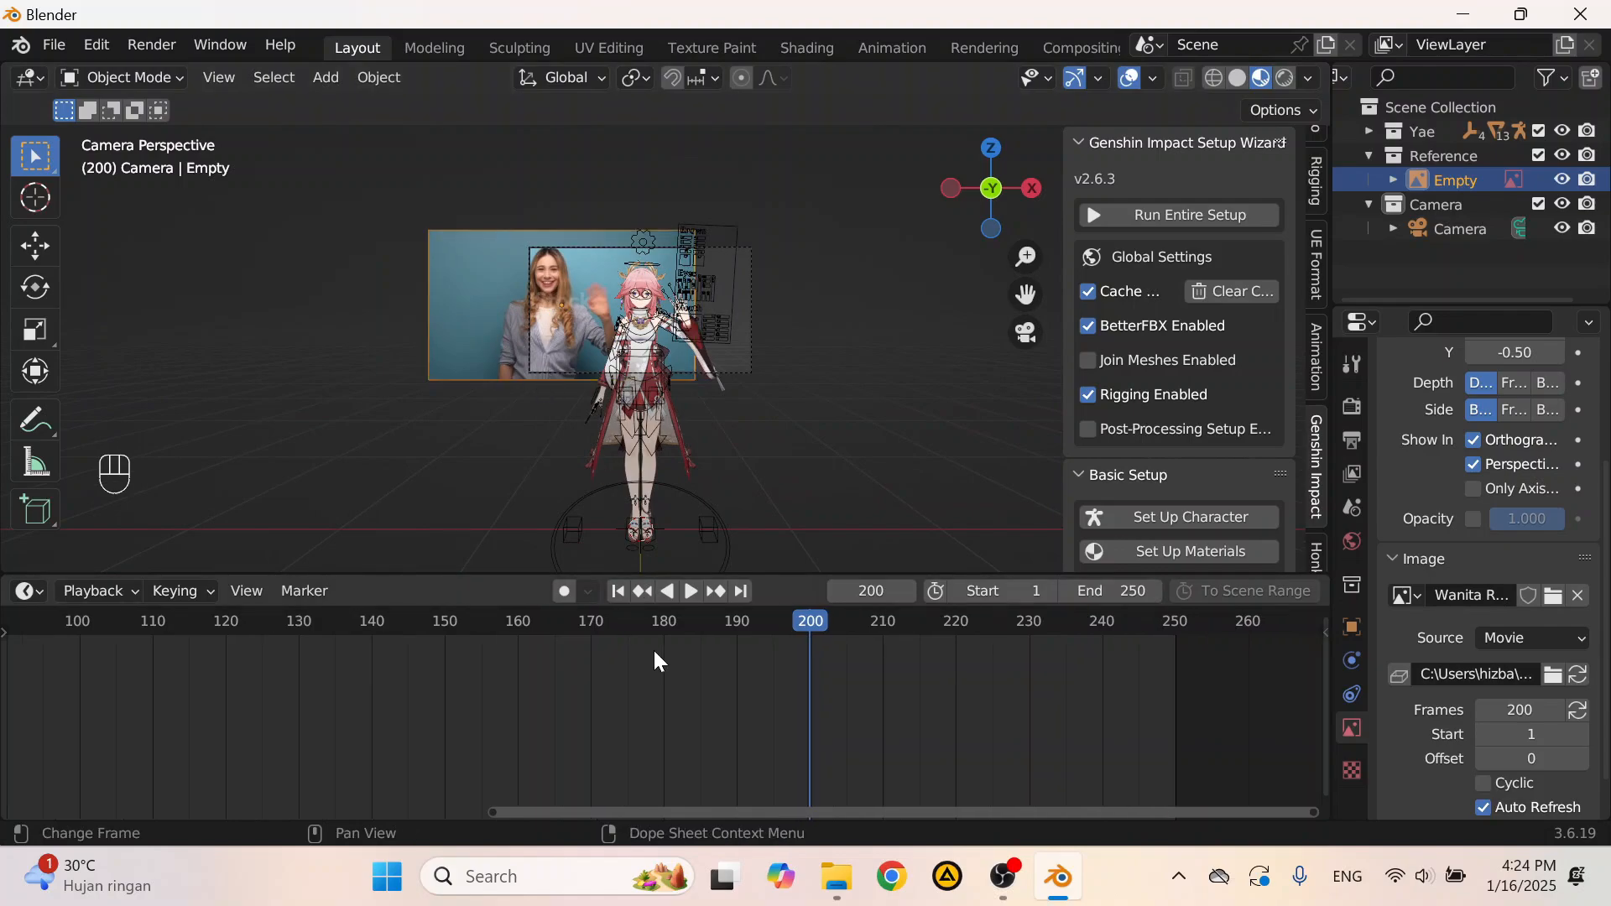
{"action": "scroll", "coordinate": [856, 684], "scroll_direction": "up", "scroll_amount": 4}
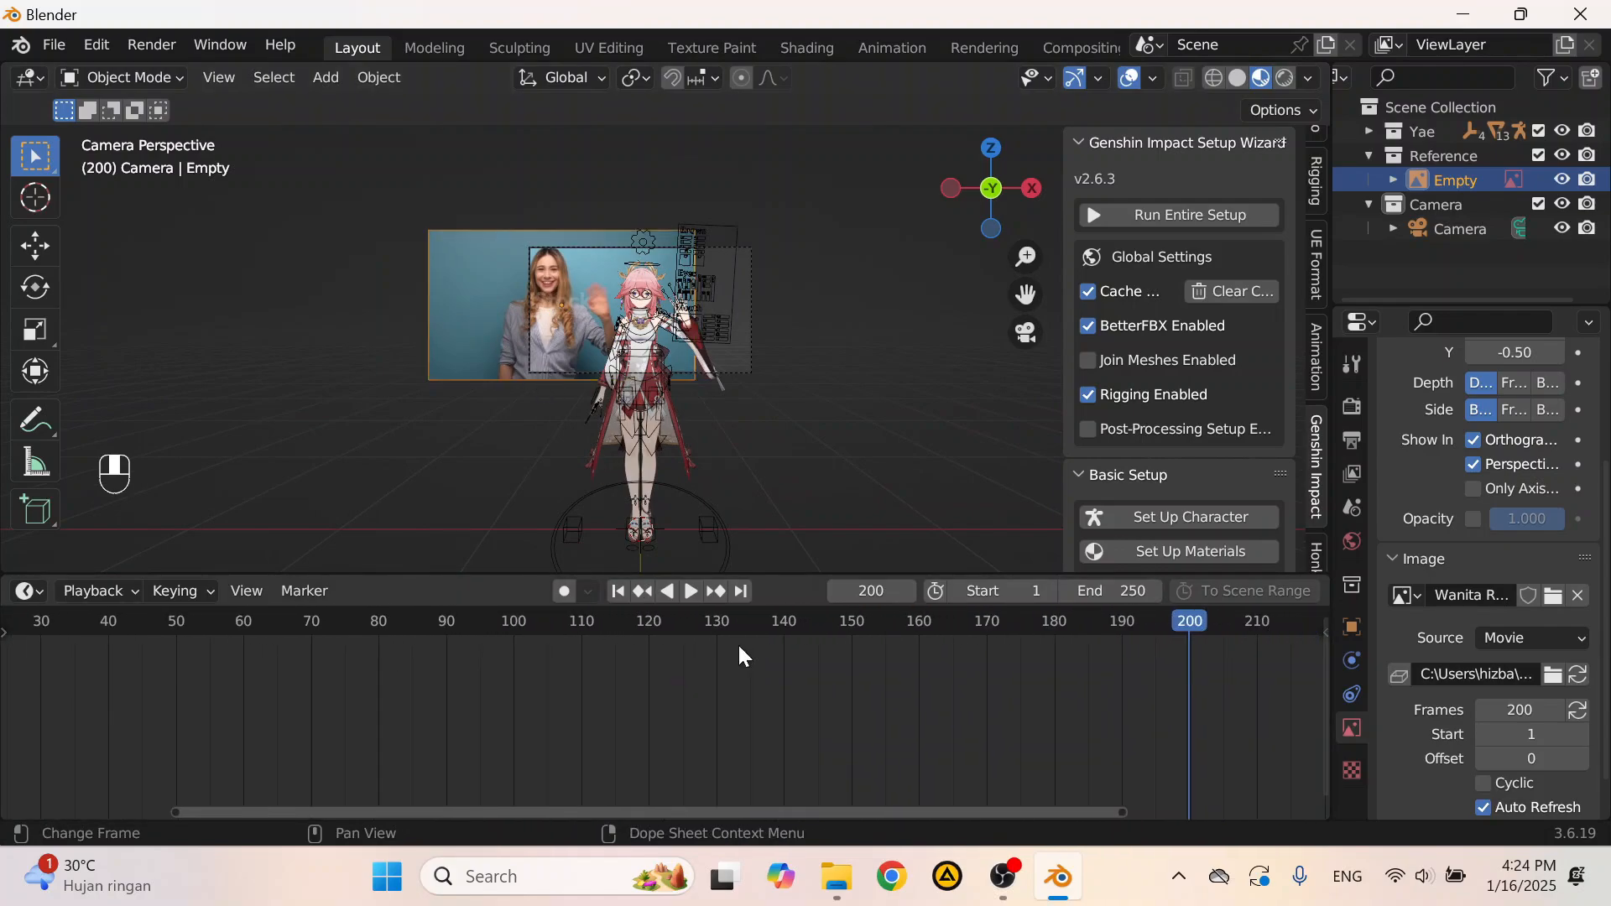
{"action": "left_click", "coordinate": [651, 410]}
{"action": "scroll", "coordinate": [665, 415], "scroll_direction": "up", "scroll_amount": 2}
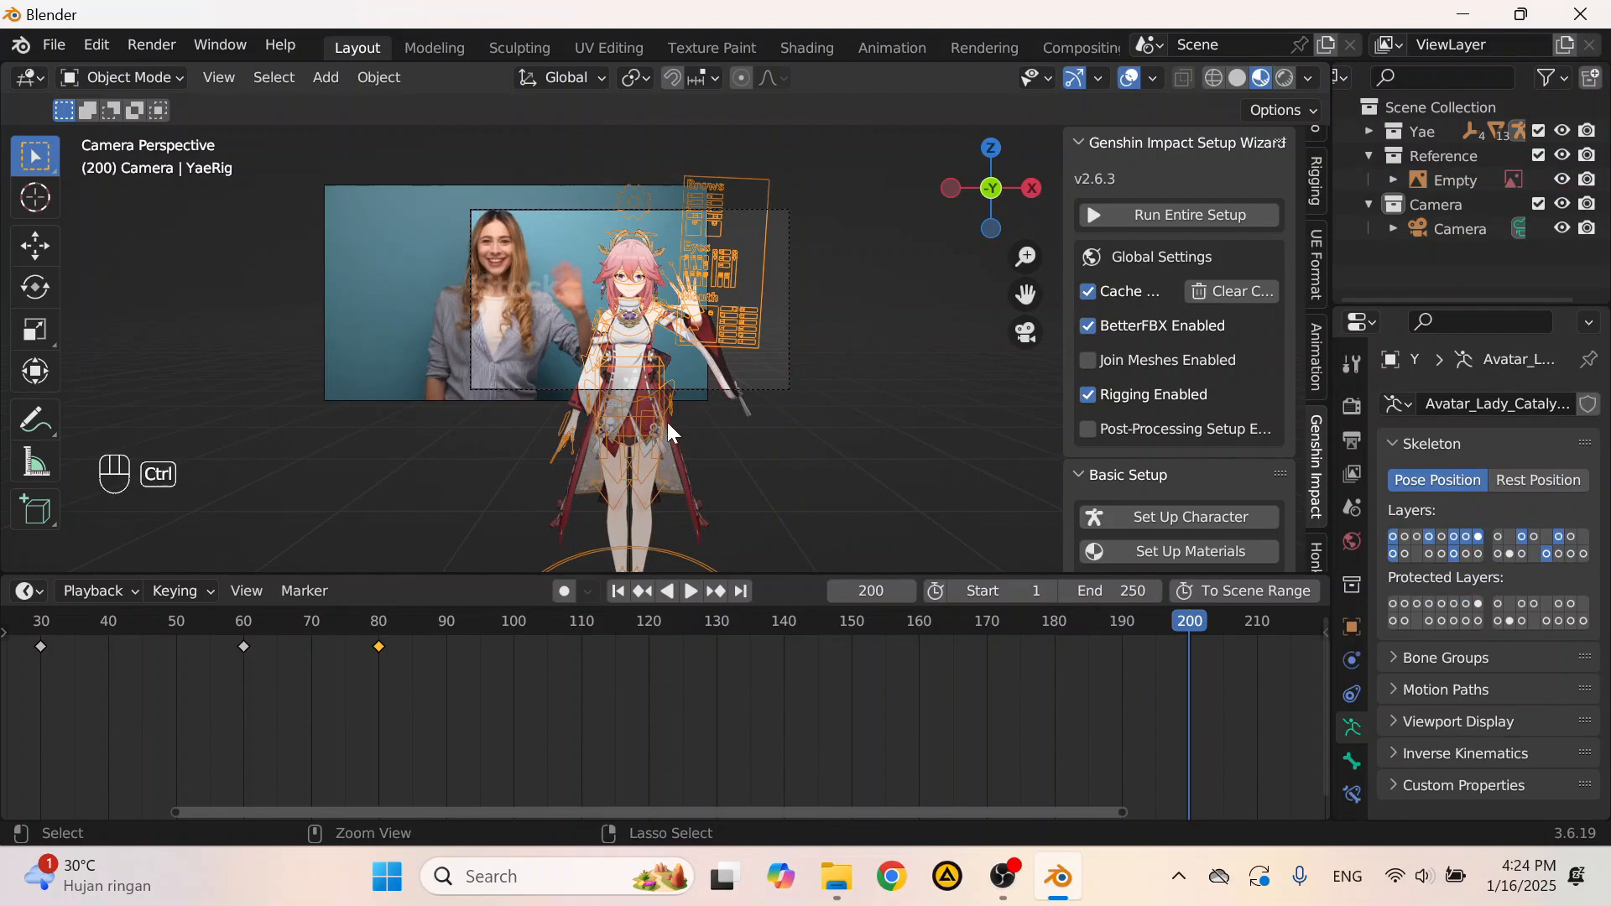
{"action": "key", "text": "ctrl+Tab"}
Step: Play and scrub the timeline beyond frame 80 to examine the waving motion in the reference video
{"action": "left_click", "coordinate": [371, 626]}
{"action": "key", "text": "space"}
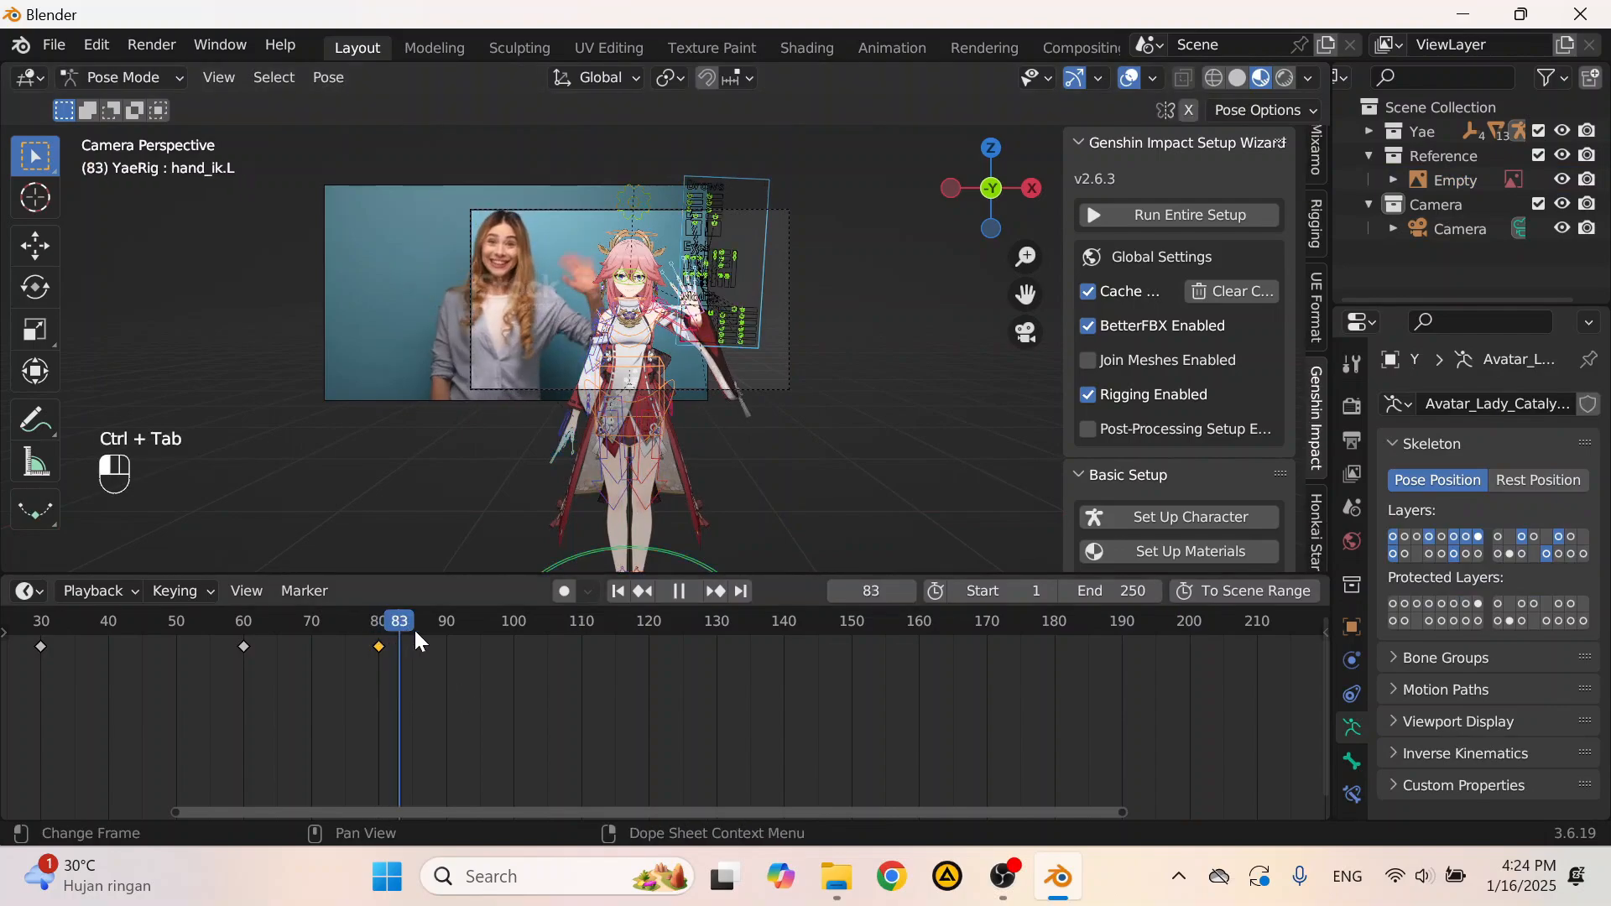
{"action": "left_click_drag", "start_coordinate": [515, 637], "coordinate": [821, 675]}
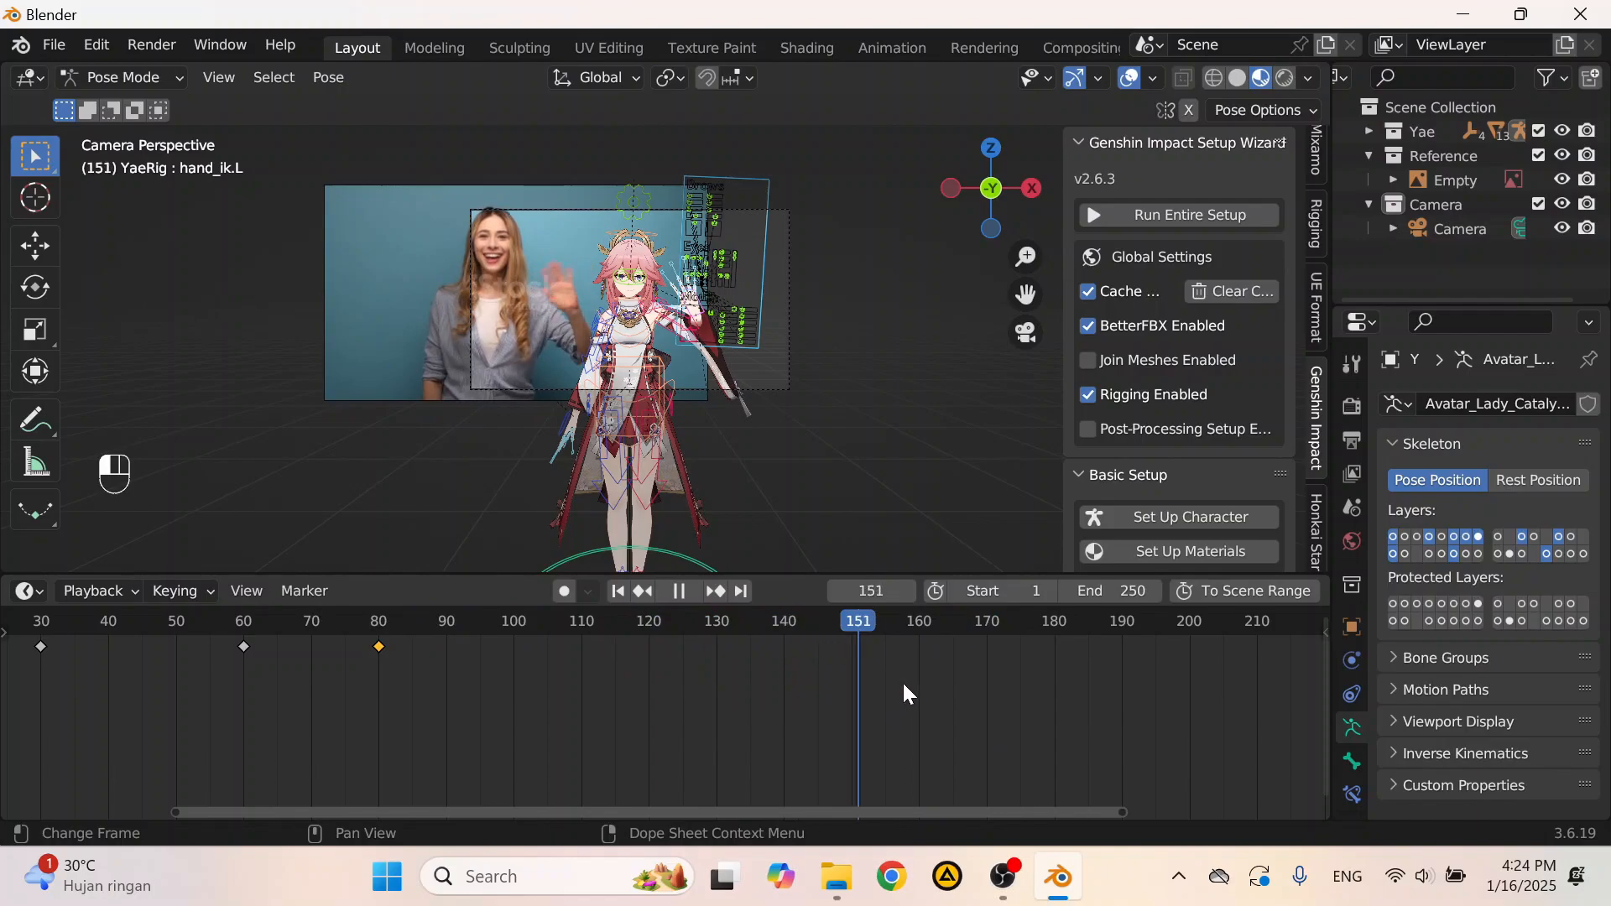
{"action": "left_click_drag", "start_coordinate": [991, 705], "coordinate": [534, 647]}
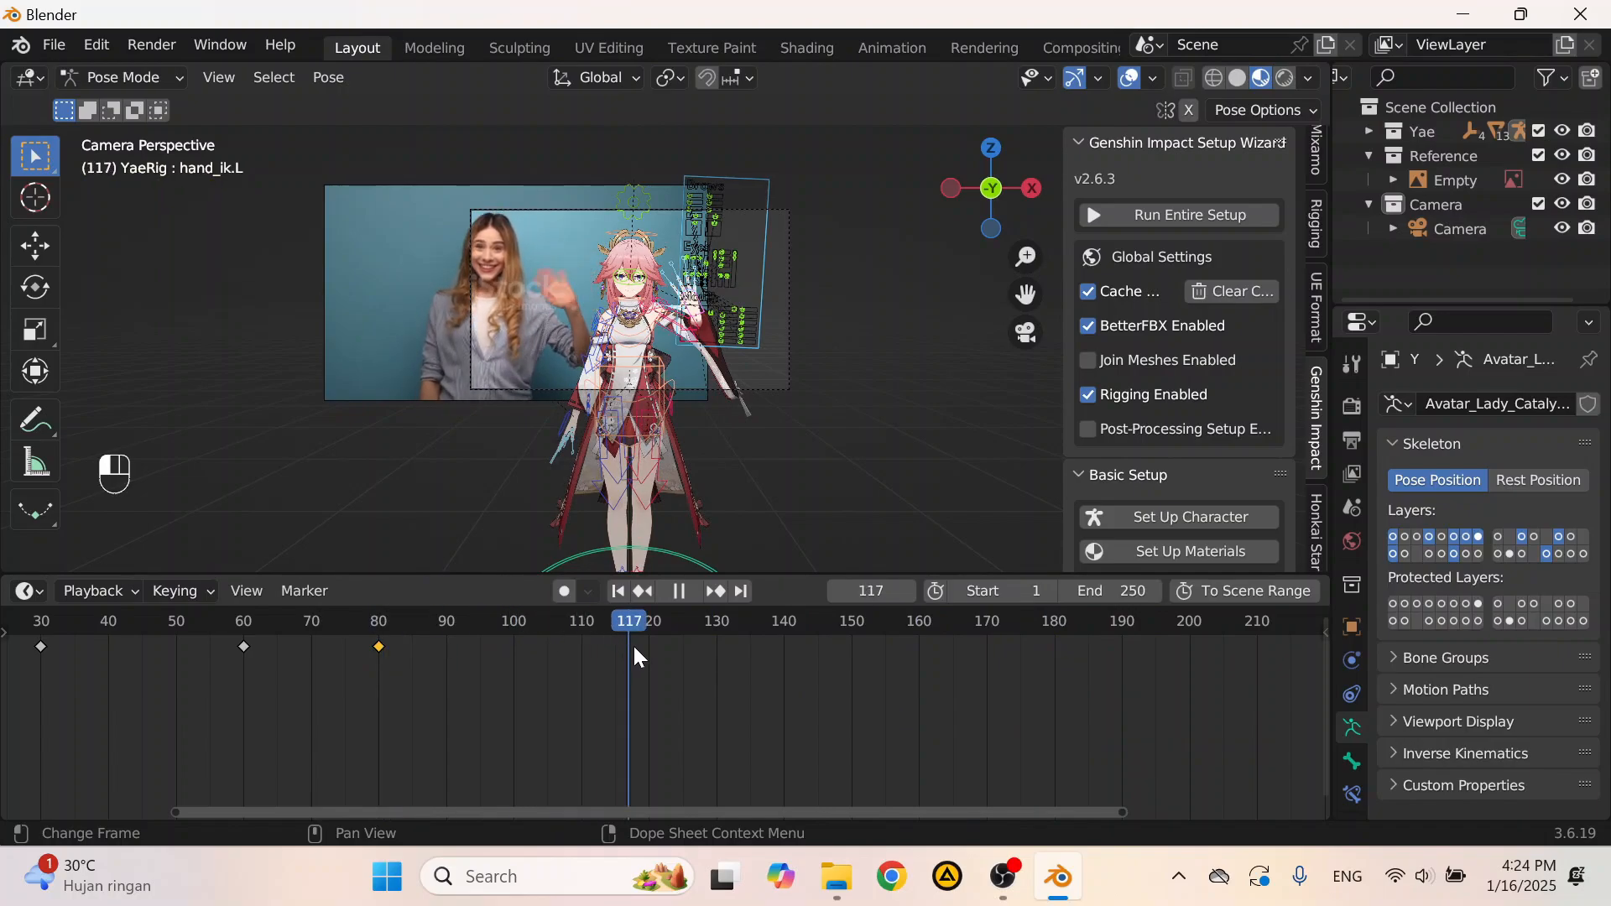
{"action": "left_click_drag", "start_coordinate": [659, 648], "coordinate": [723, 650]}
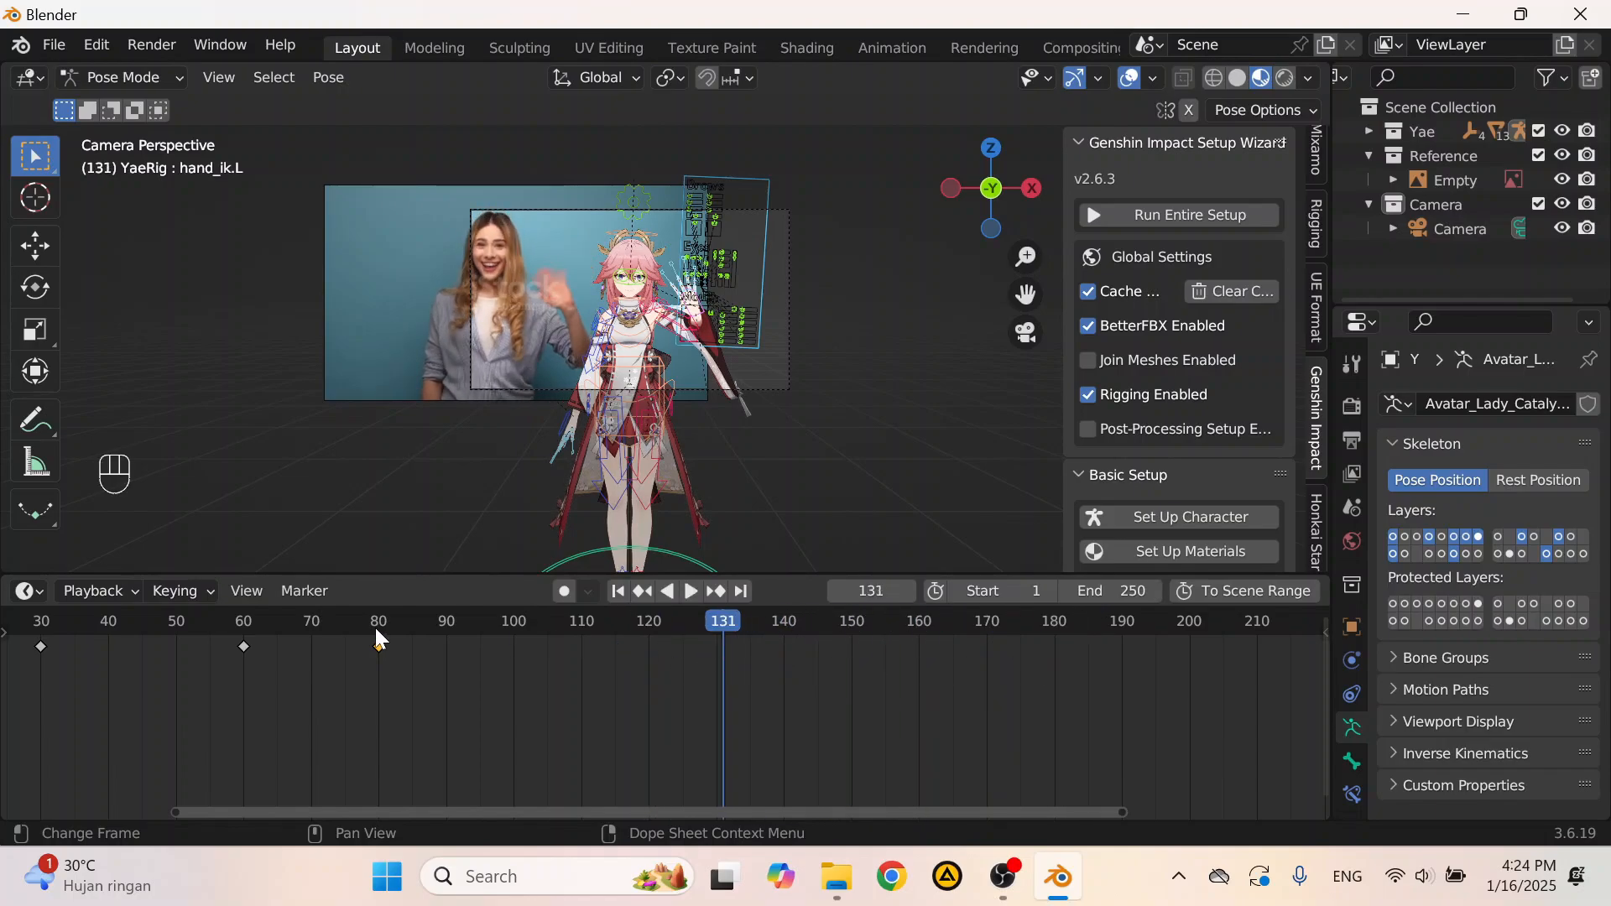
Step: Go to frame 80 and select the rig's torso bone
{"action": "left_click", "coordinate": [374, 623]}
{"action": "left_click", "coordinate": [381, 626]}
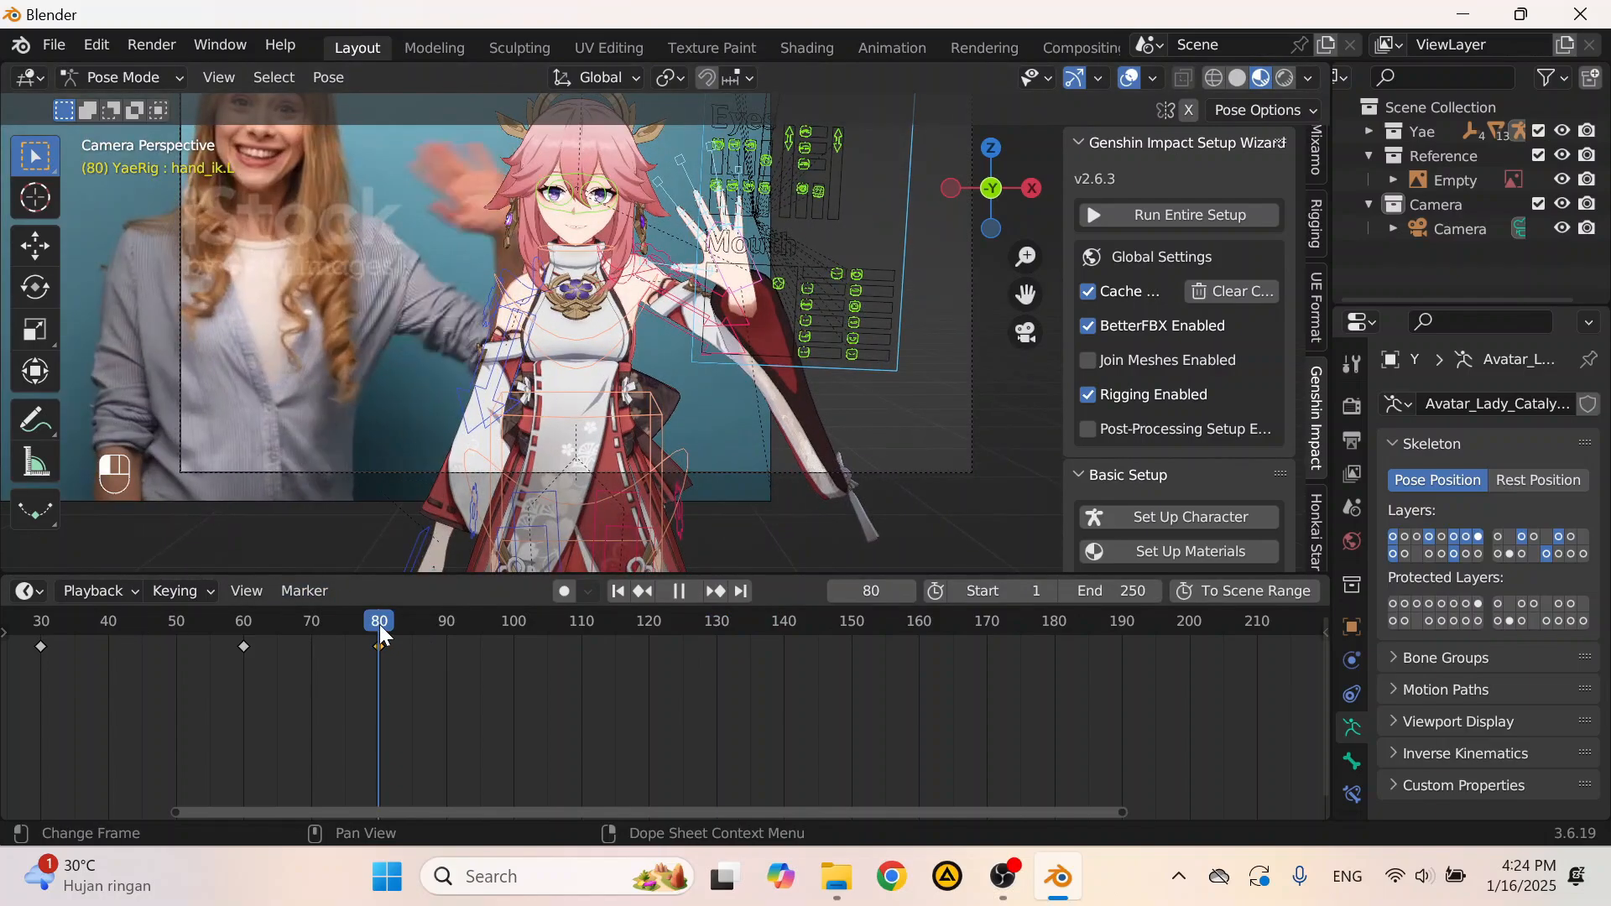
{"action": "scroll", "coordinate": [611, 436], "scroll_direction": "up", "scroll_amount": 3}
{"action": "left_click", "coordinate": [611, 435]}
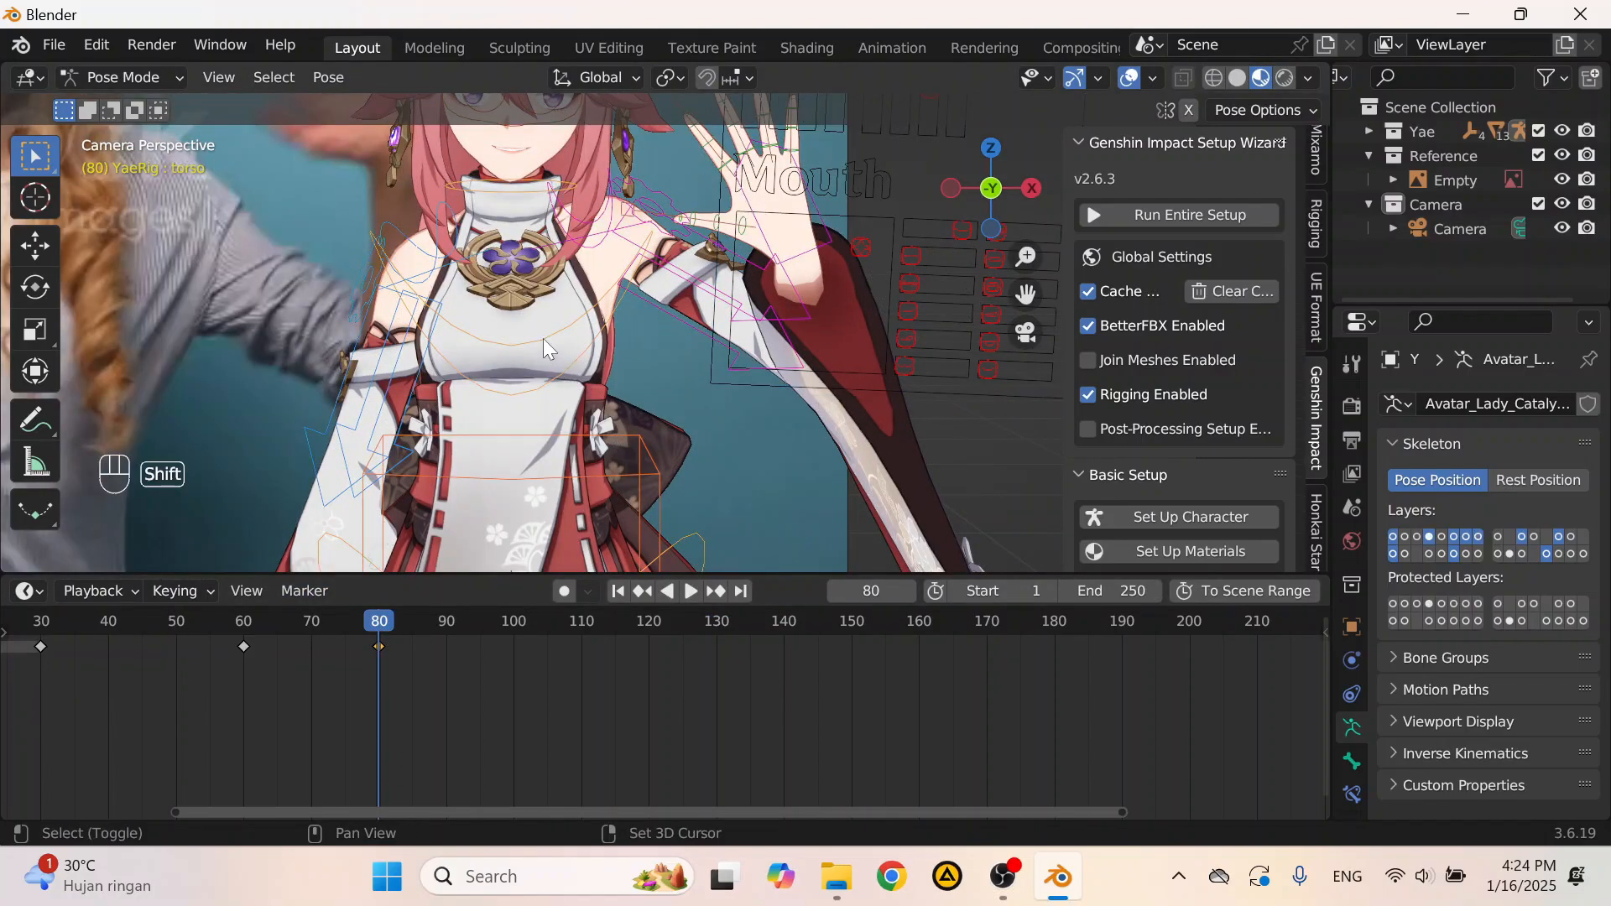
Step: Try to rotate the torso bone about its local X axis and undo the rotation
{"action": "key", "text": "r"}
{"action": "key", "text": "x"}
{"action": "key", "text": "x"}
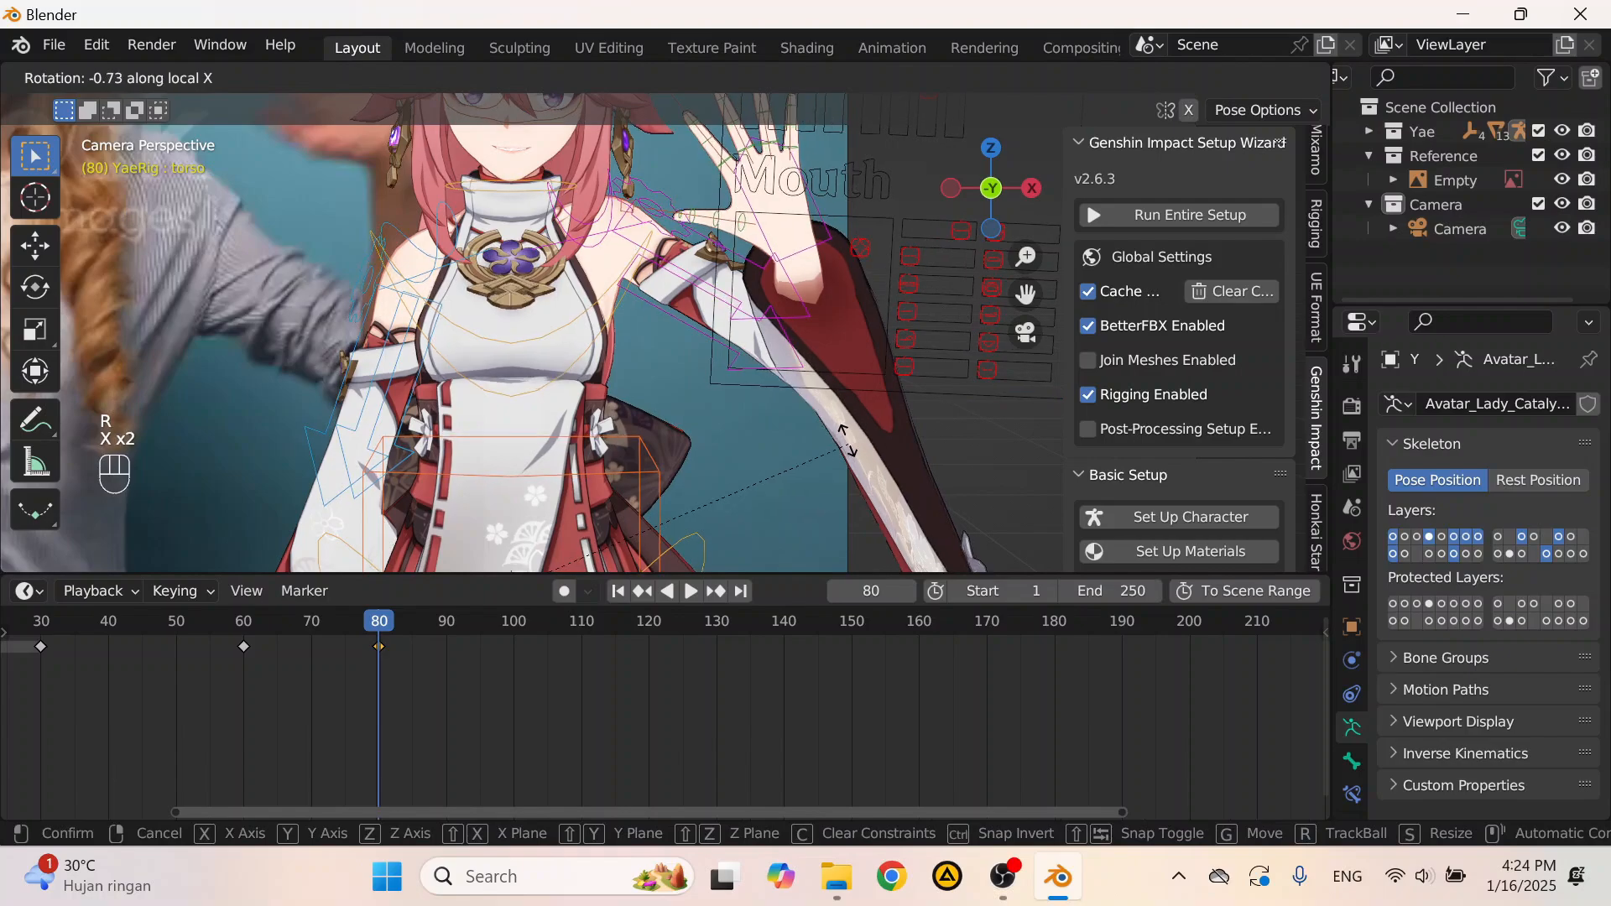
{"action": "left_click", "coordinate": [708, 427]}
{"action": "key", "text": "ctrl+z"}
Step: Try rotating the torso bone 18.8° about its local X axis at frame 80
{"action": "key", "text": "r"}
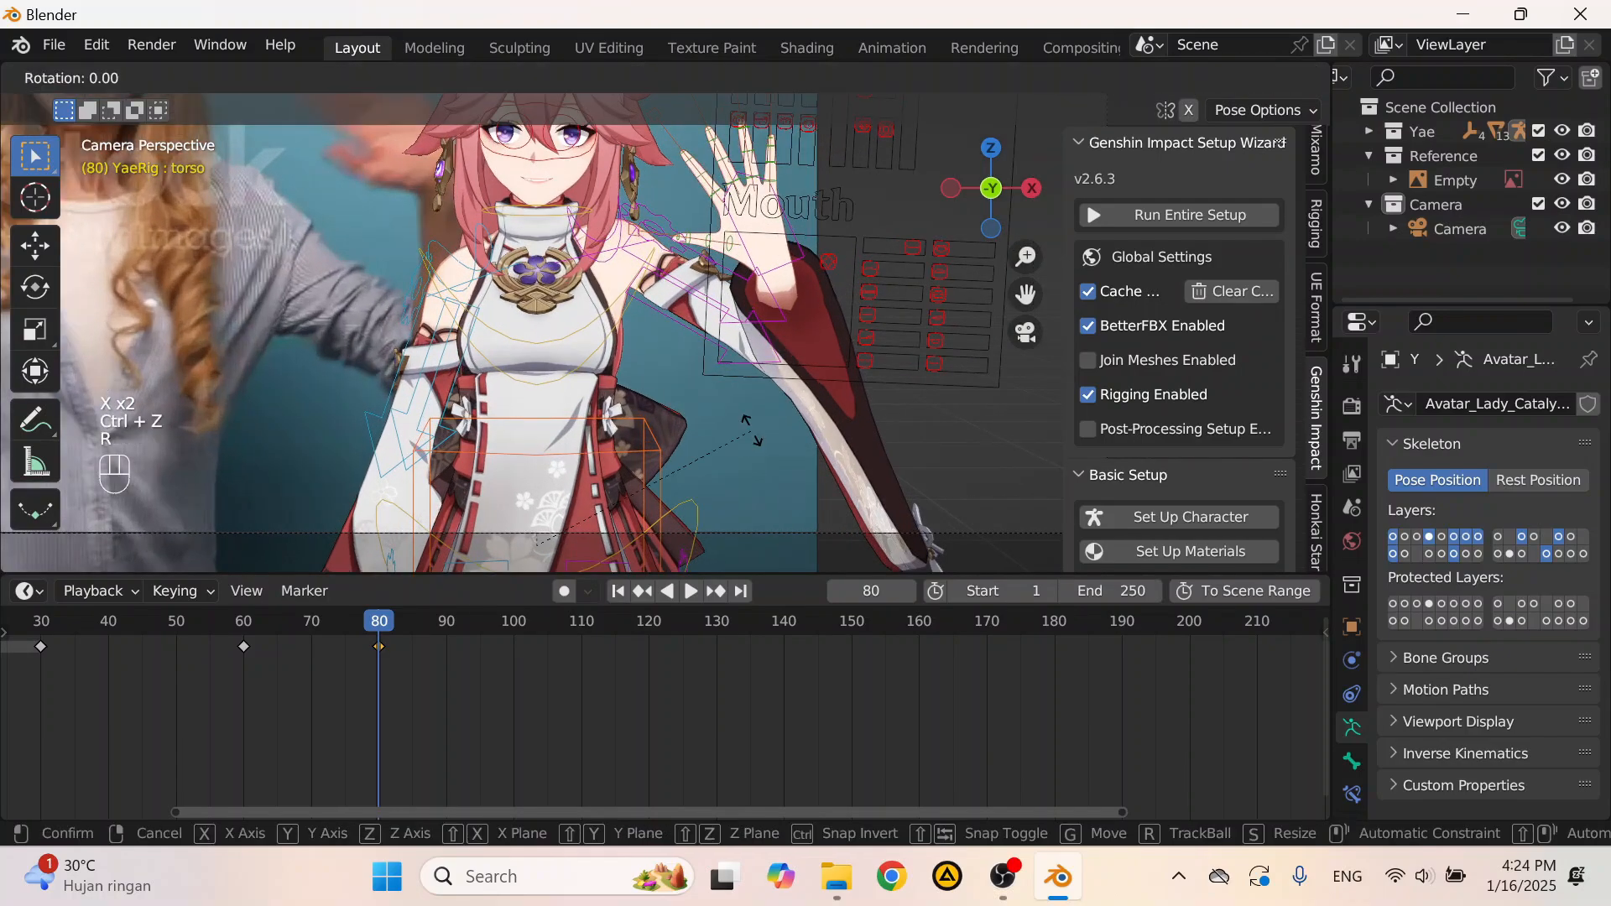
{"action": "key", "text": "x"}
{"action": "key", "text": "x"}
{"action": "left_click", "coordinate": [747, 496]}
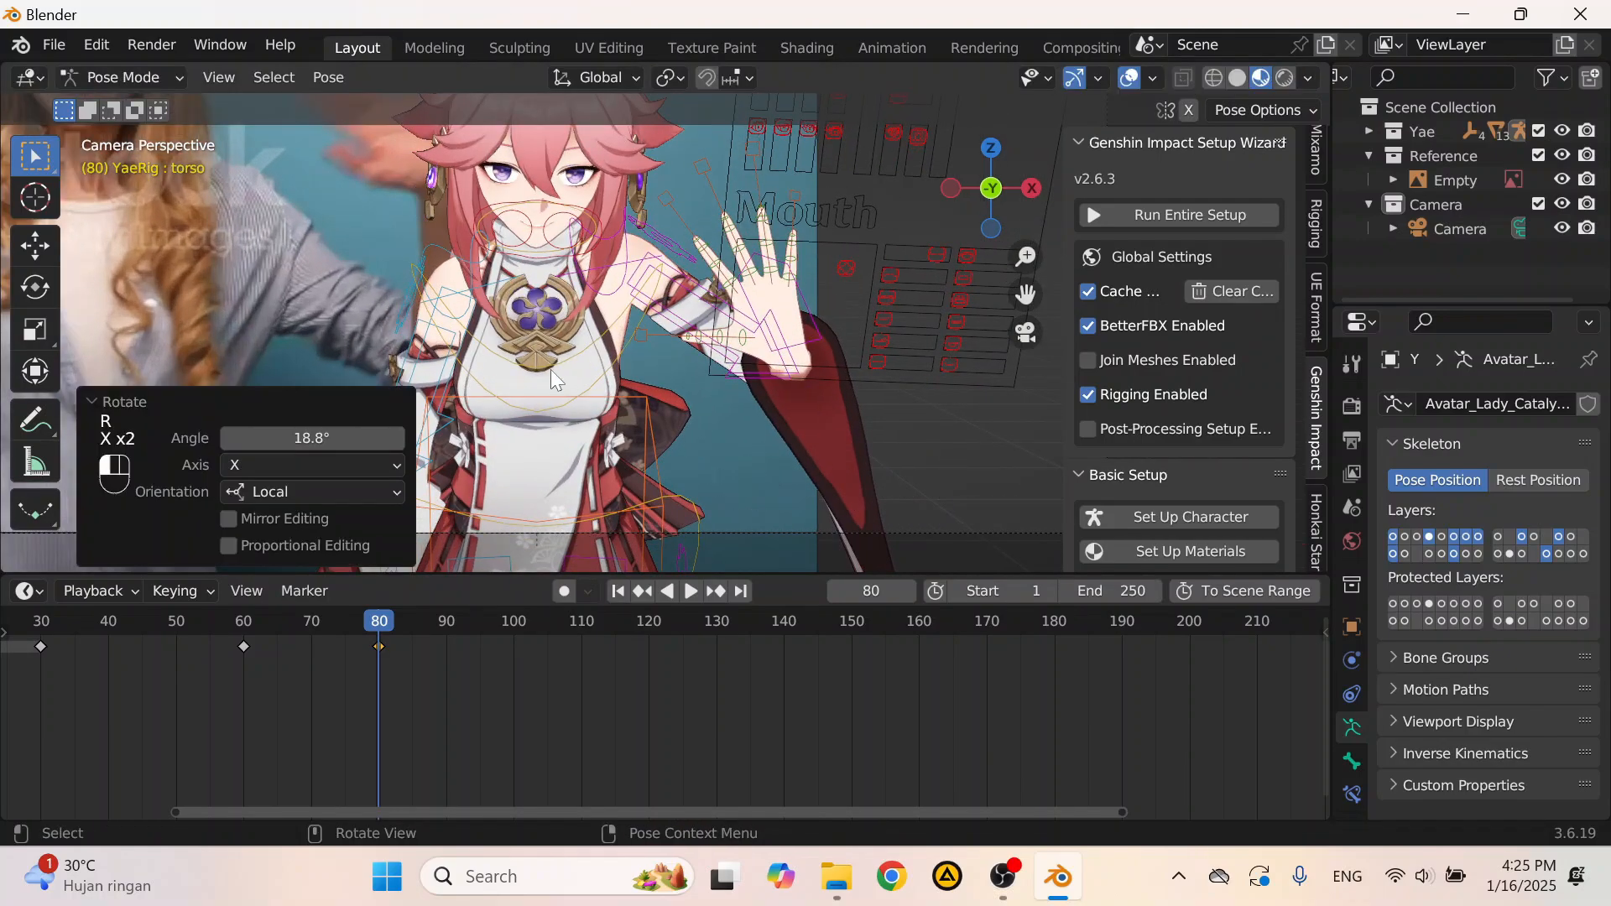
Step: Try rotating the chest bone about its local X axis, and undo both the chest and torso rotations
{"action": "left_click", "coordinate": [551, 370]}
{"action": "key", "text": "r"}
{"action": "key", "text": "x"}
{"action": "key", "text": "x"}
{"action": "left_click", "coordinate": [672, 425]}
{"action": "key", "text": "ctrl+z"}
{"action": "key", "text": "ctrl+z"}
{"action": "key", "text": "ctrl+z"}
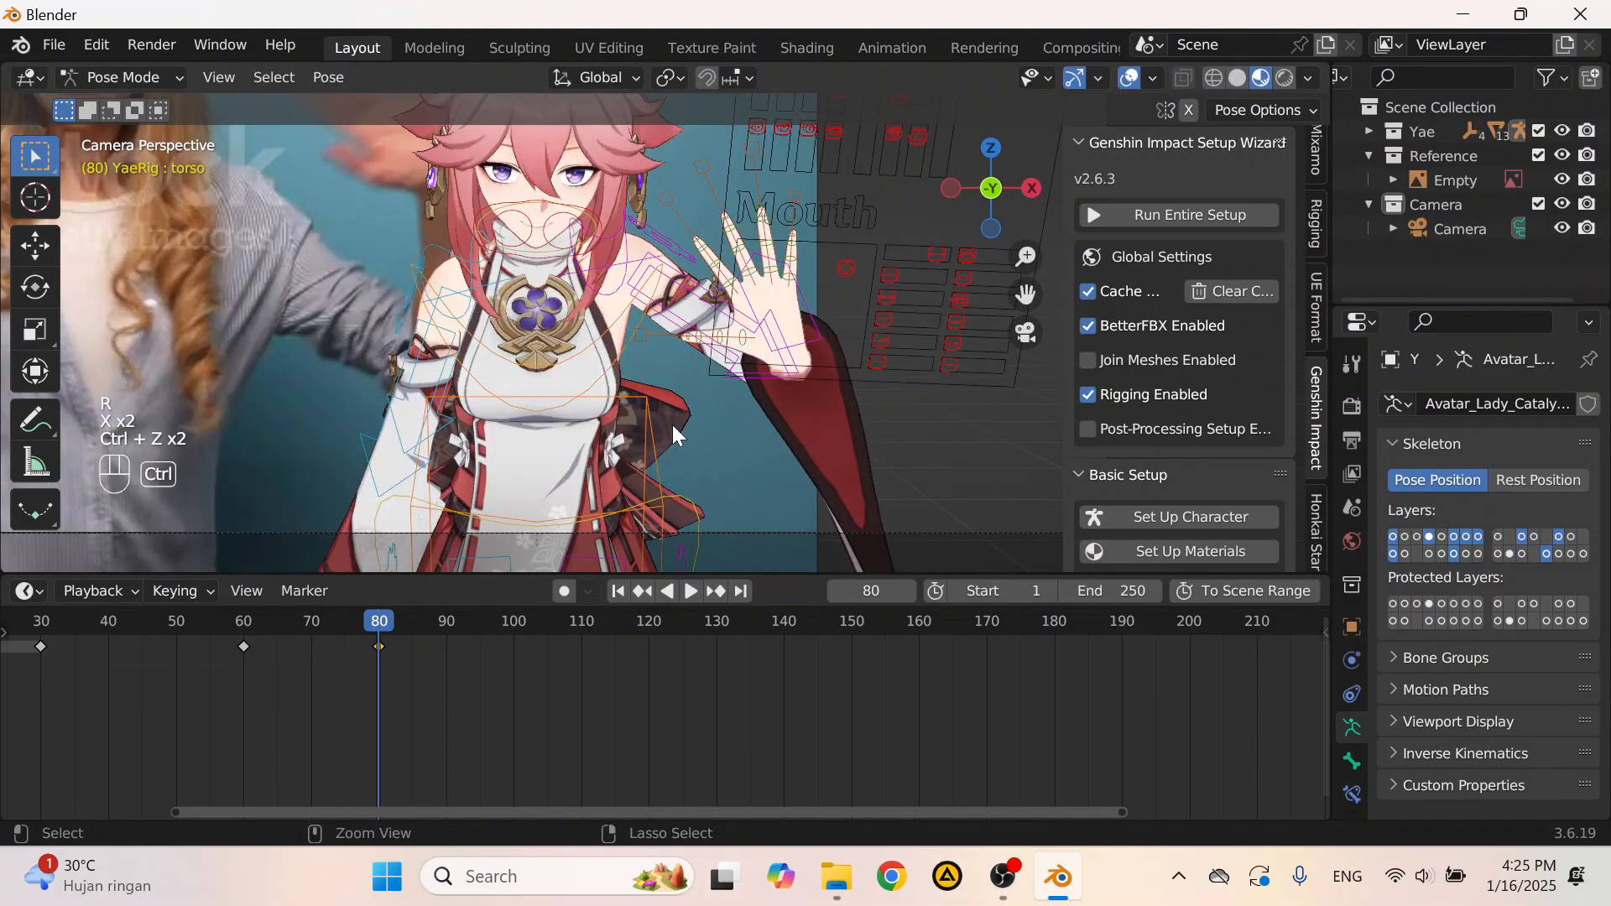
Step: Set the transform pivot point to Individual Origins and select the torso and chest bones together
{"action": "left_click", "coordinate": [669, 75]}
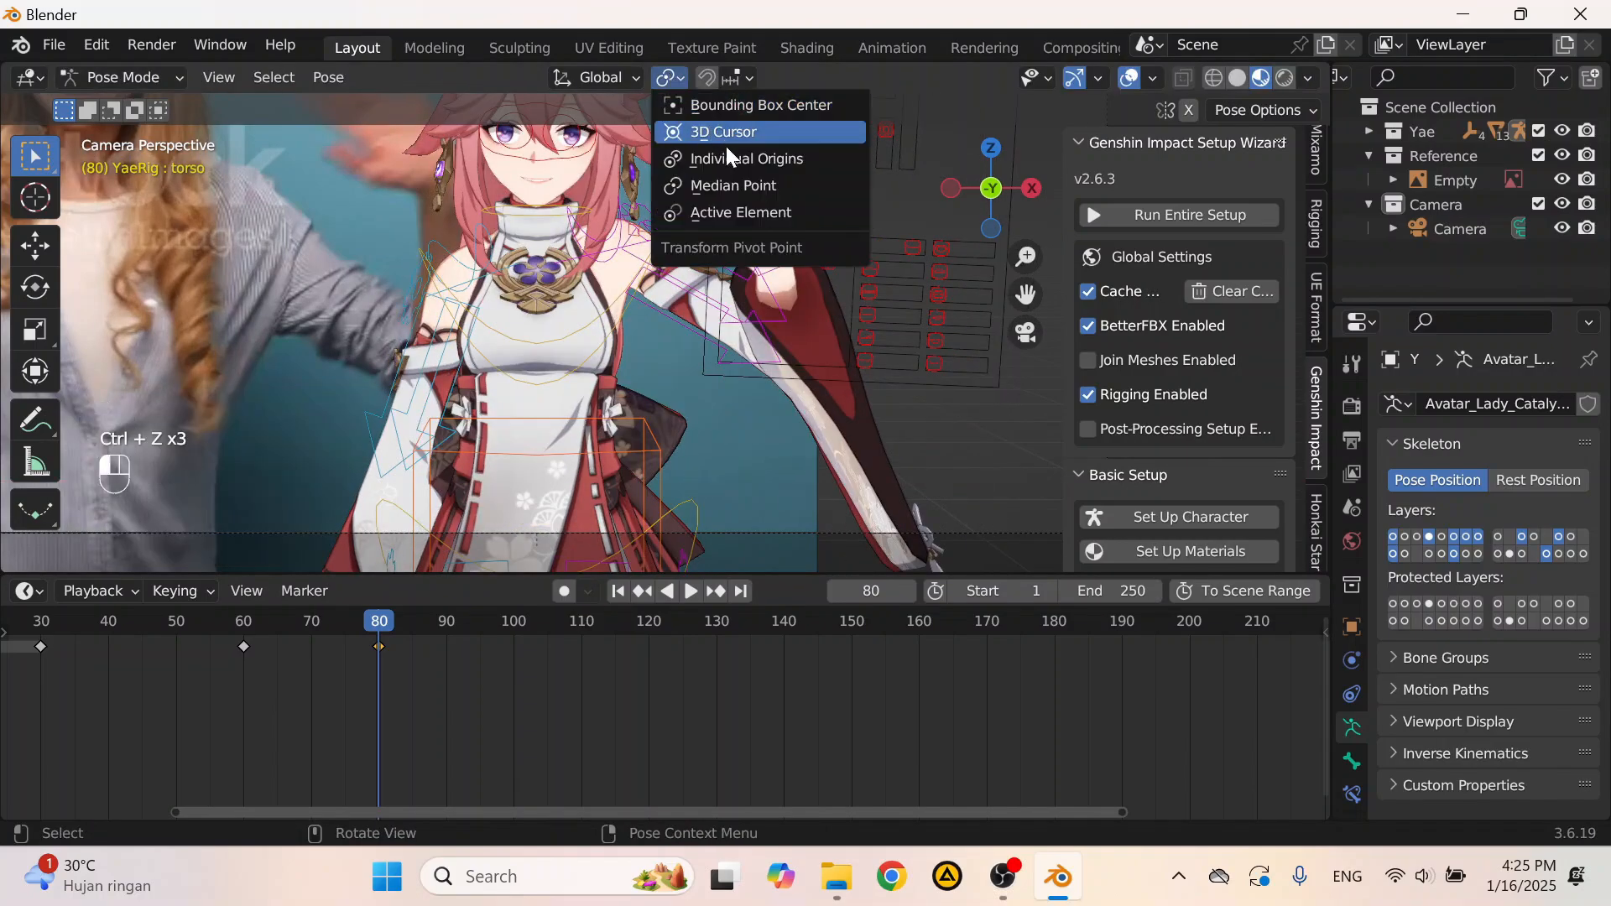
{"action": "left_click", "coordinate": [742, 161]}
{"action": "scroll", "coordinate": [591, 445], "scroll_direction": "down", "scroll_amount": 1}
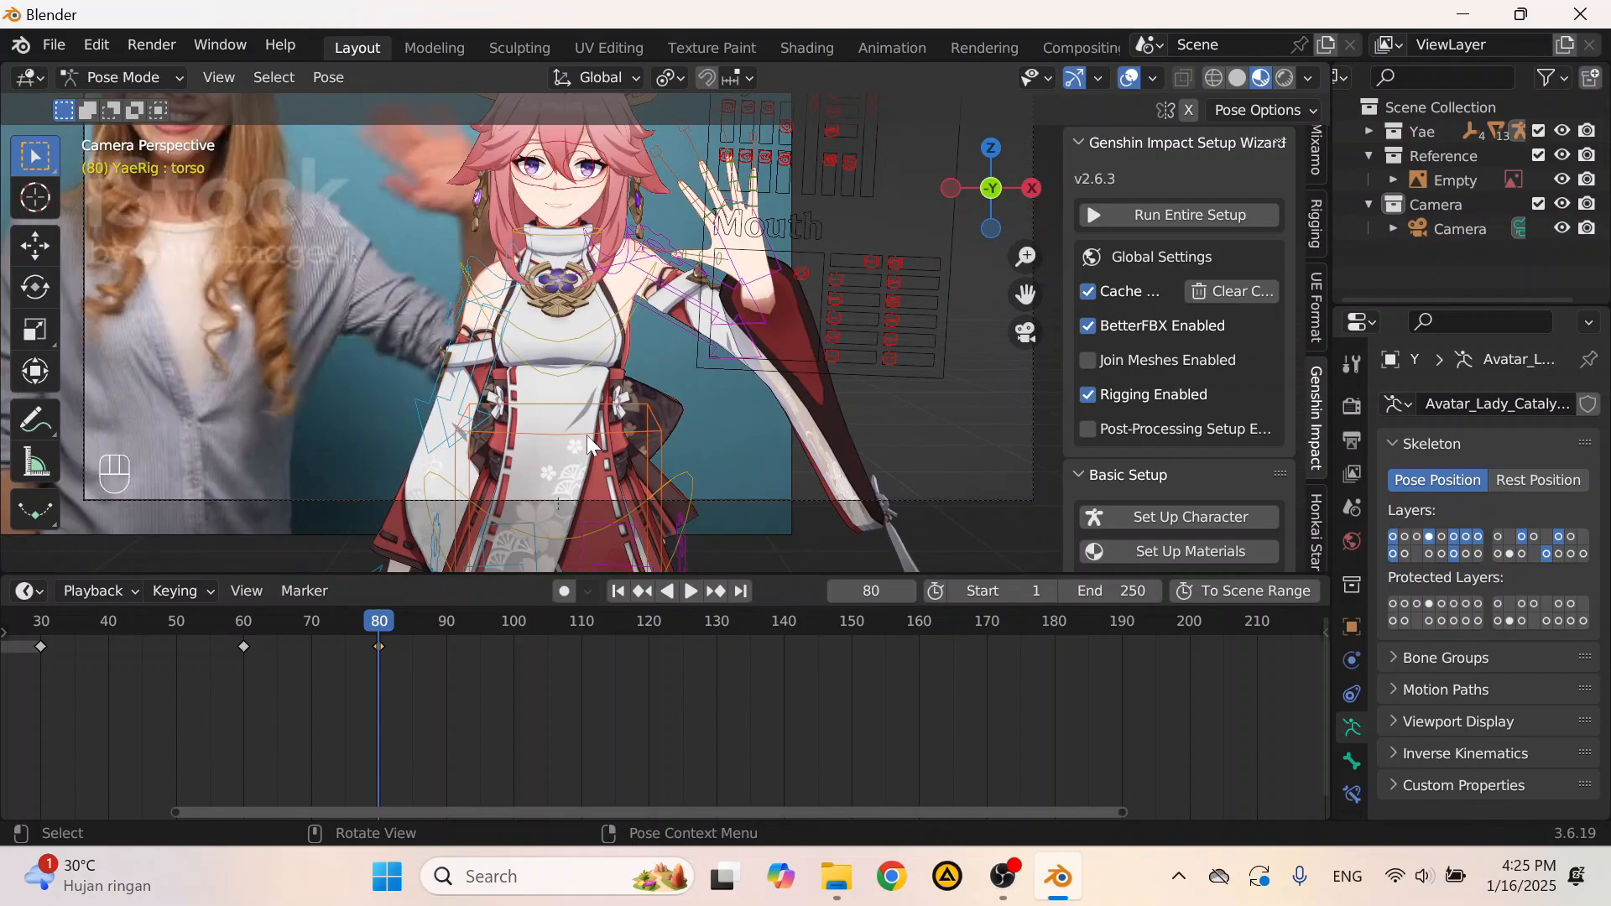
{"action": "left_click", "coordinate": [575, 325], "text": "shift"}
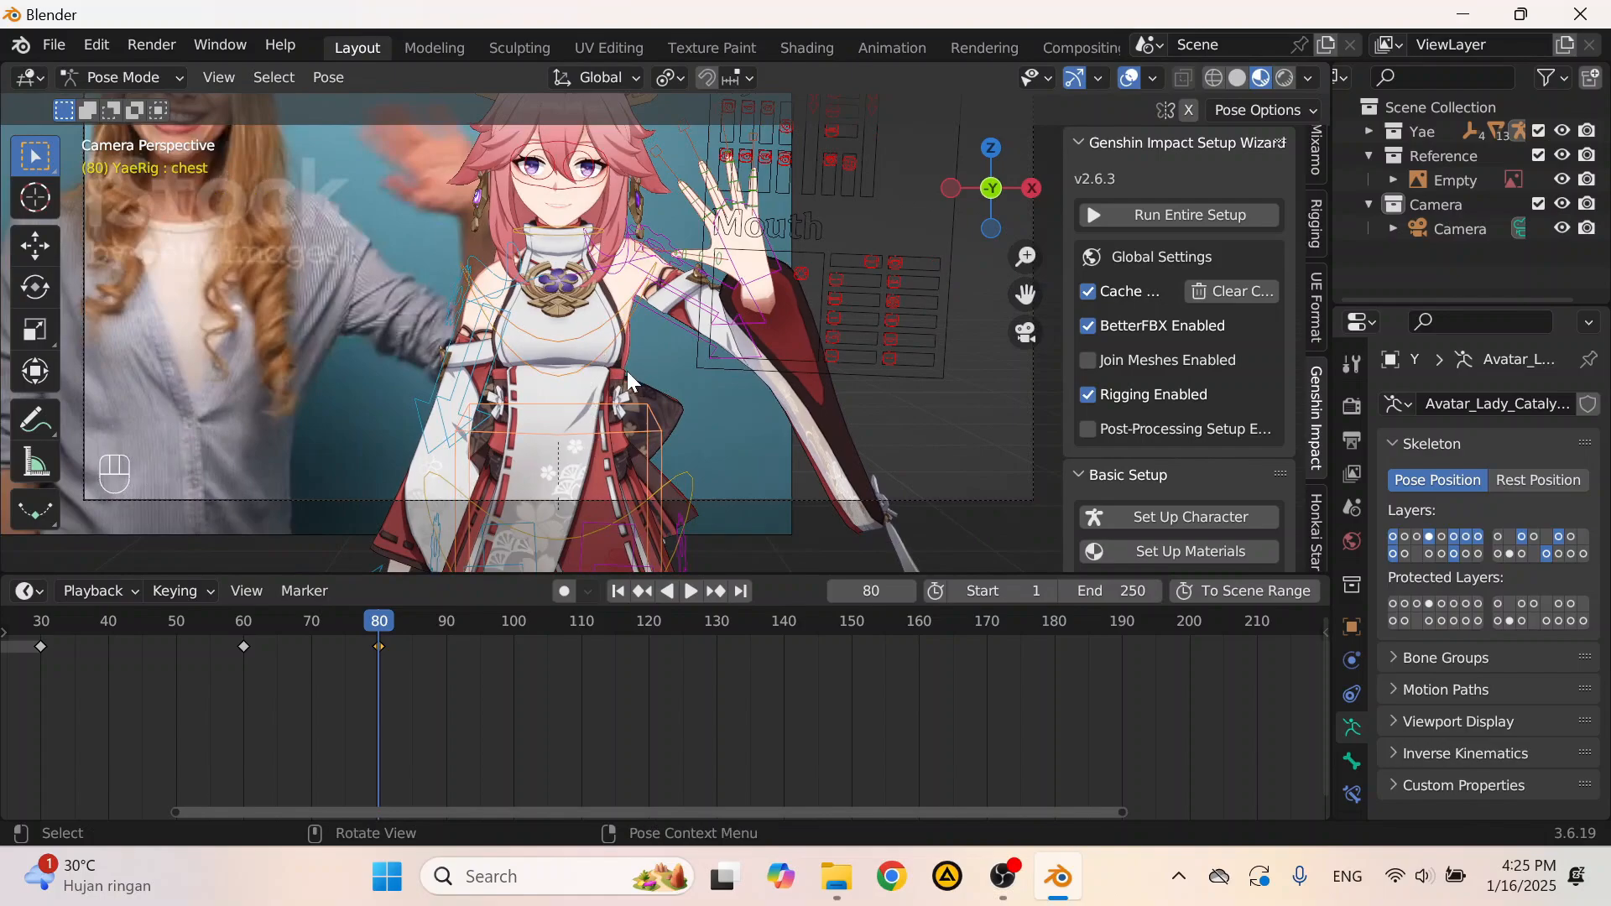
{"action": "left_click", "coordinate": [616, 401], "text": "shift"}
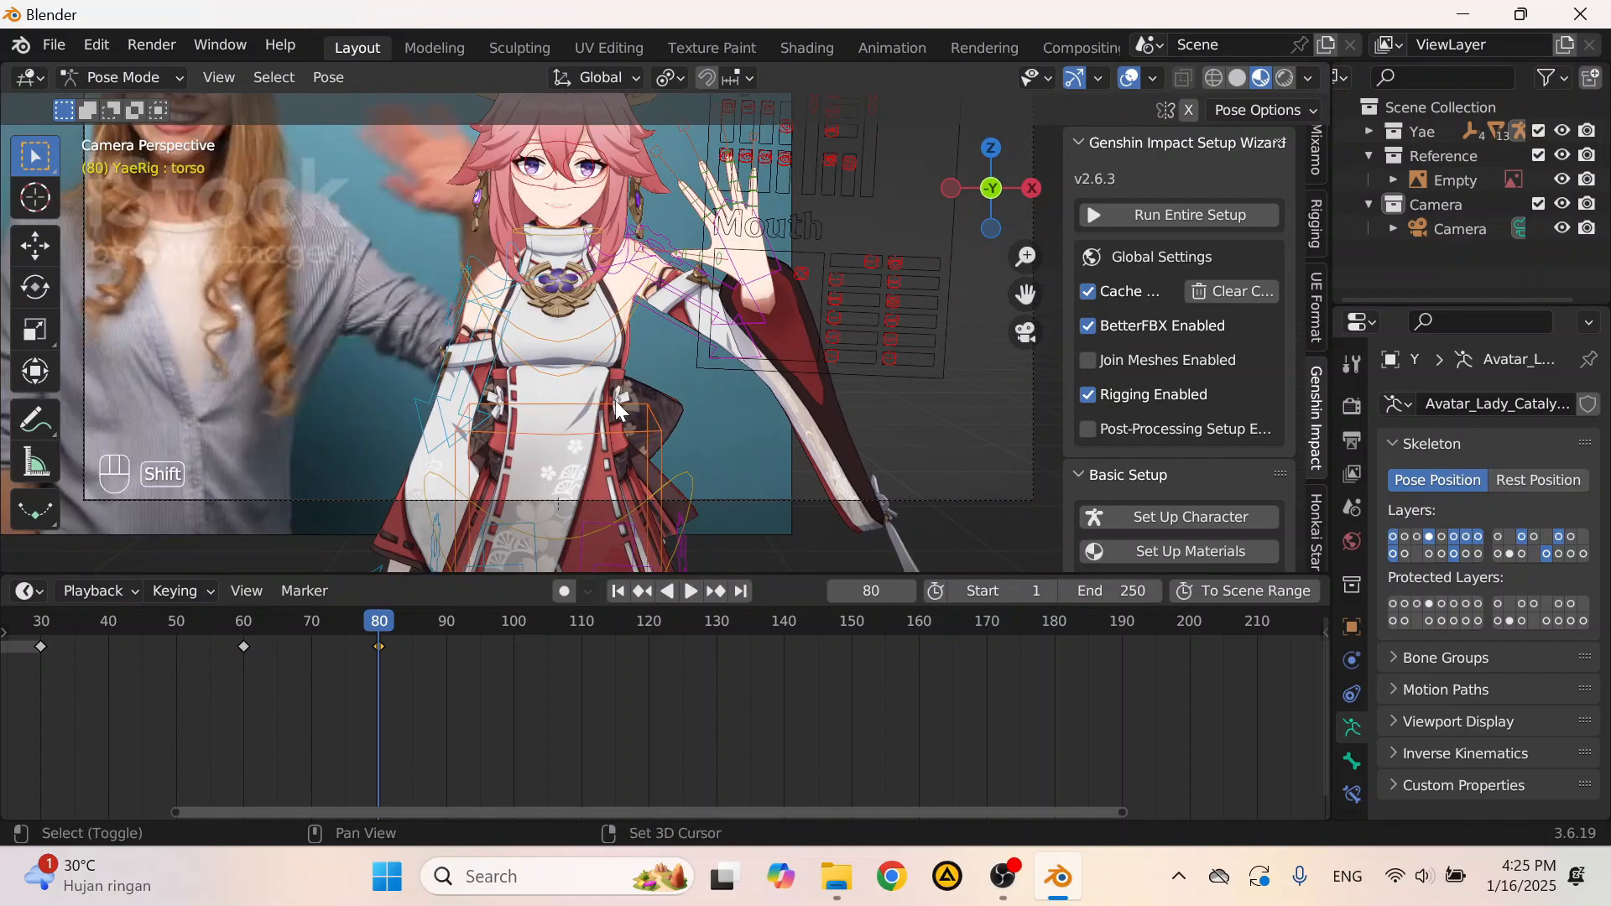
{"action": "left_click", "coordinate": [571, 338], "text": "shift"}
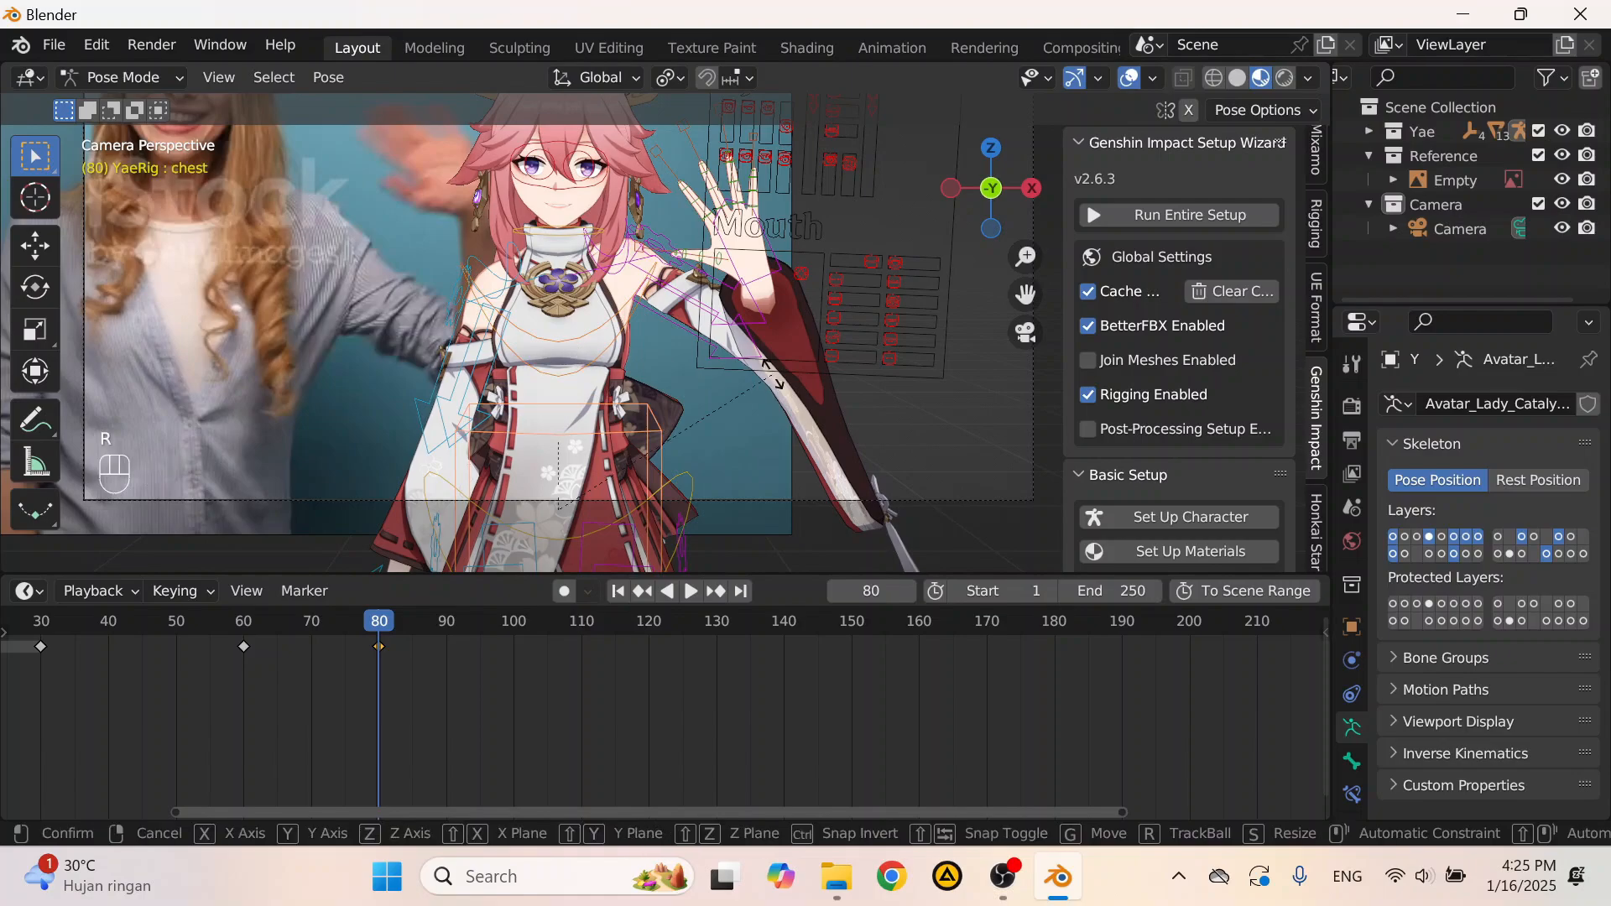
Step: Try rotating the selected torso and chest bones about their local X axes and undo the rotation
{"action": "key", "text": "r"}
{"action": "key", "text": "x"}
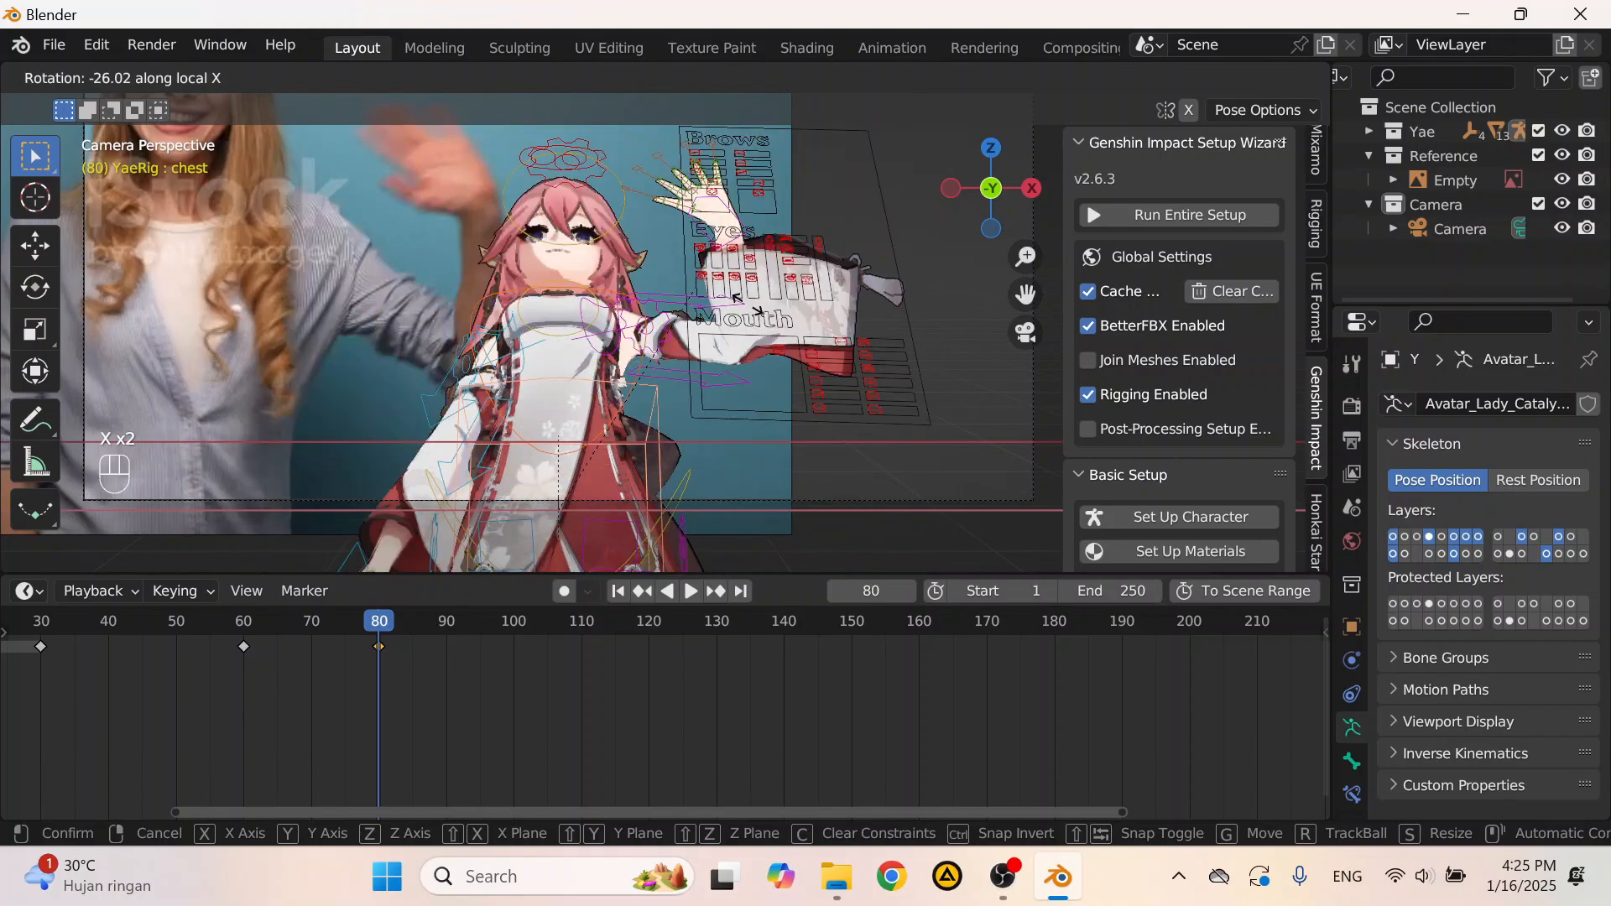
{"action": "left_click", "coordinate": [656, 374]}
{"action": "key", "text": "ctrl+z"}
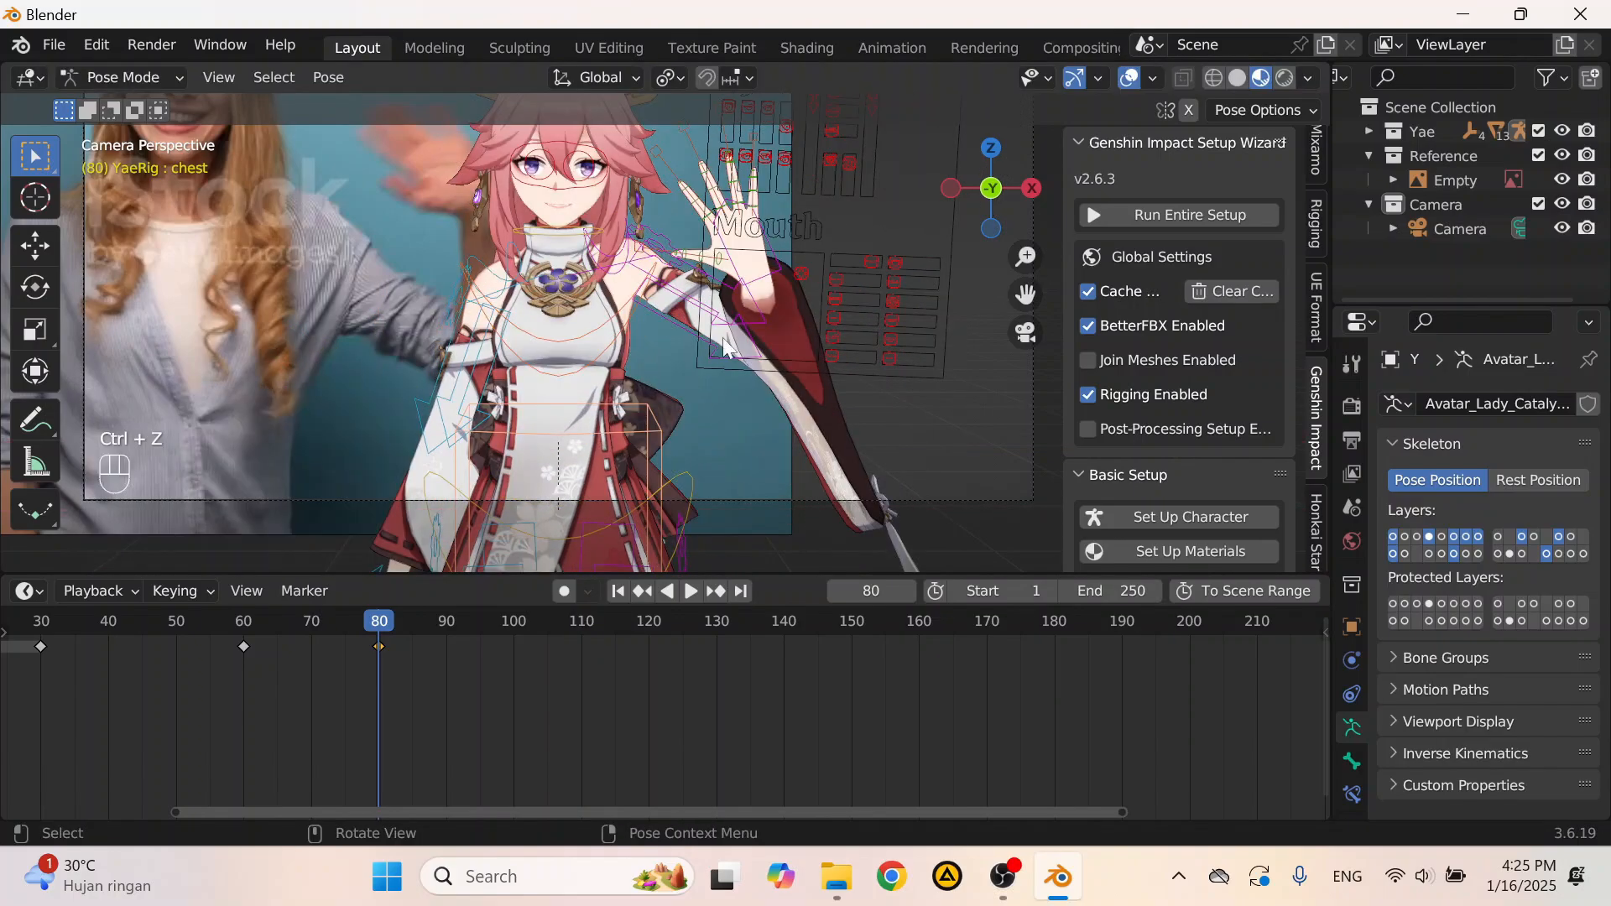
Step: Try rotating the torso and chest bones together about their local X axes twice, including by 3.1°, undoing each attempt
{"action": "key", "text": "r"}
{"action": "key", "text": "x"}
{"action": "key", "text": "x"}
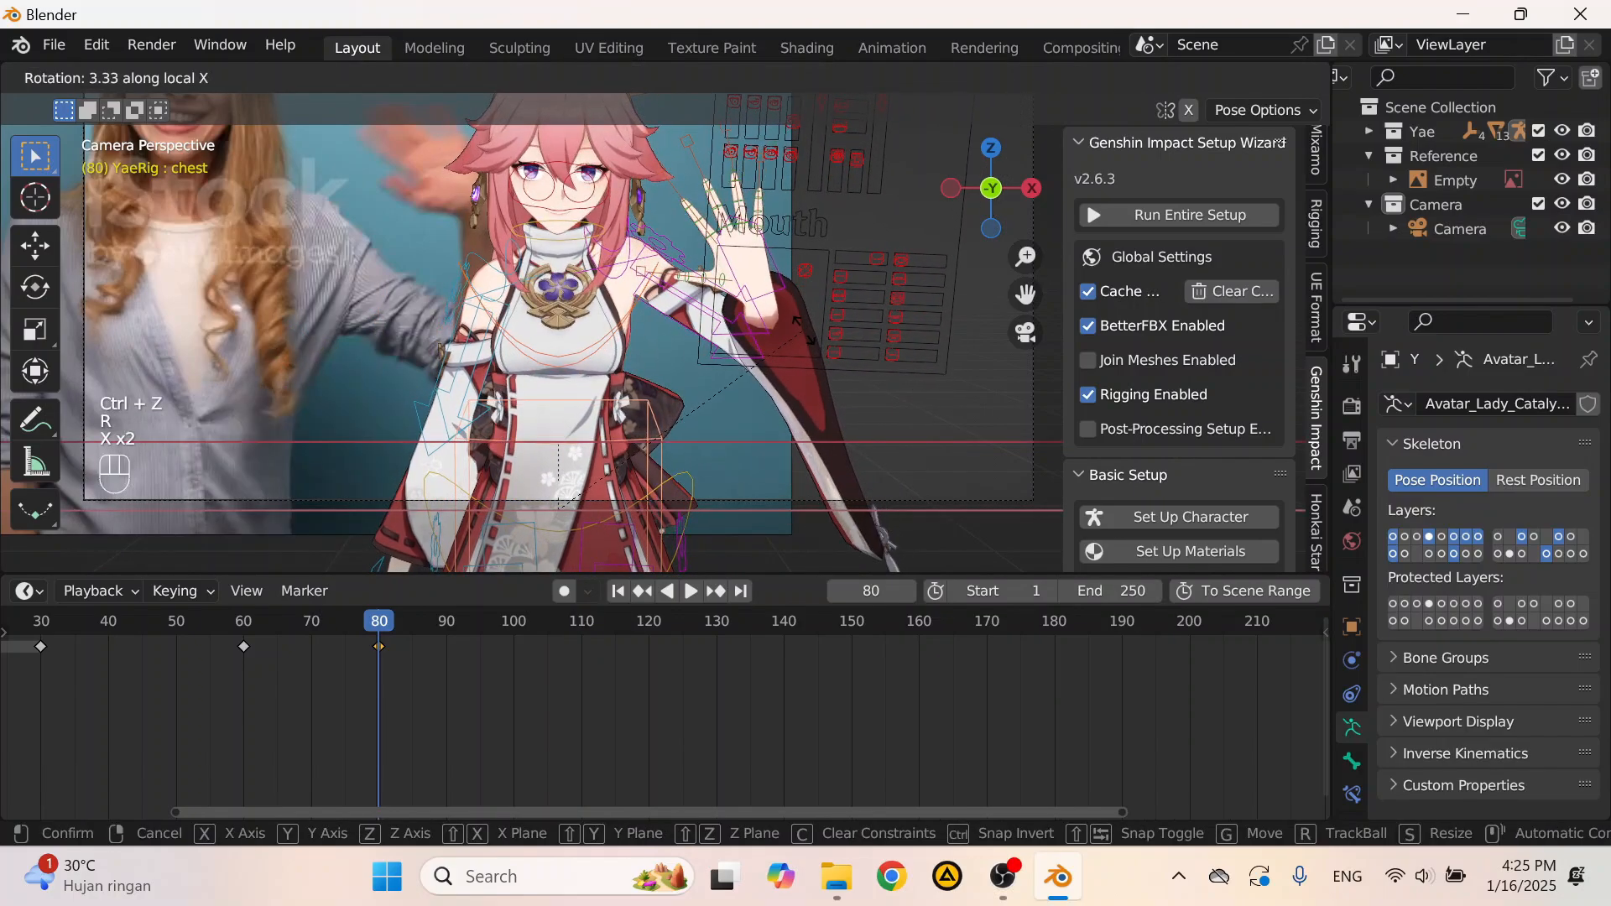
{"action": "left_click", "coordinate": [804, 329]}
{"action": "key", "text": "ctrl+z"}
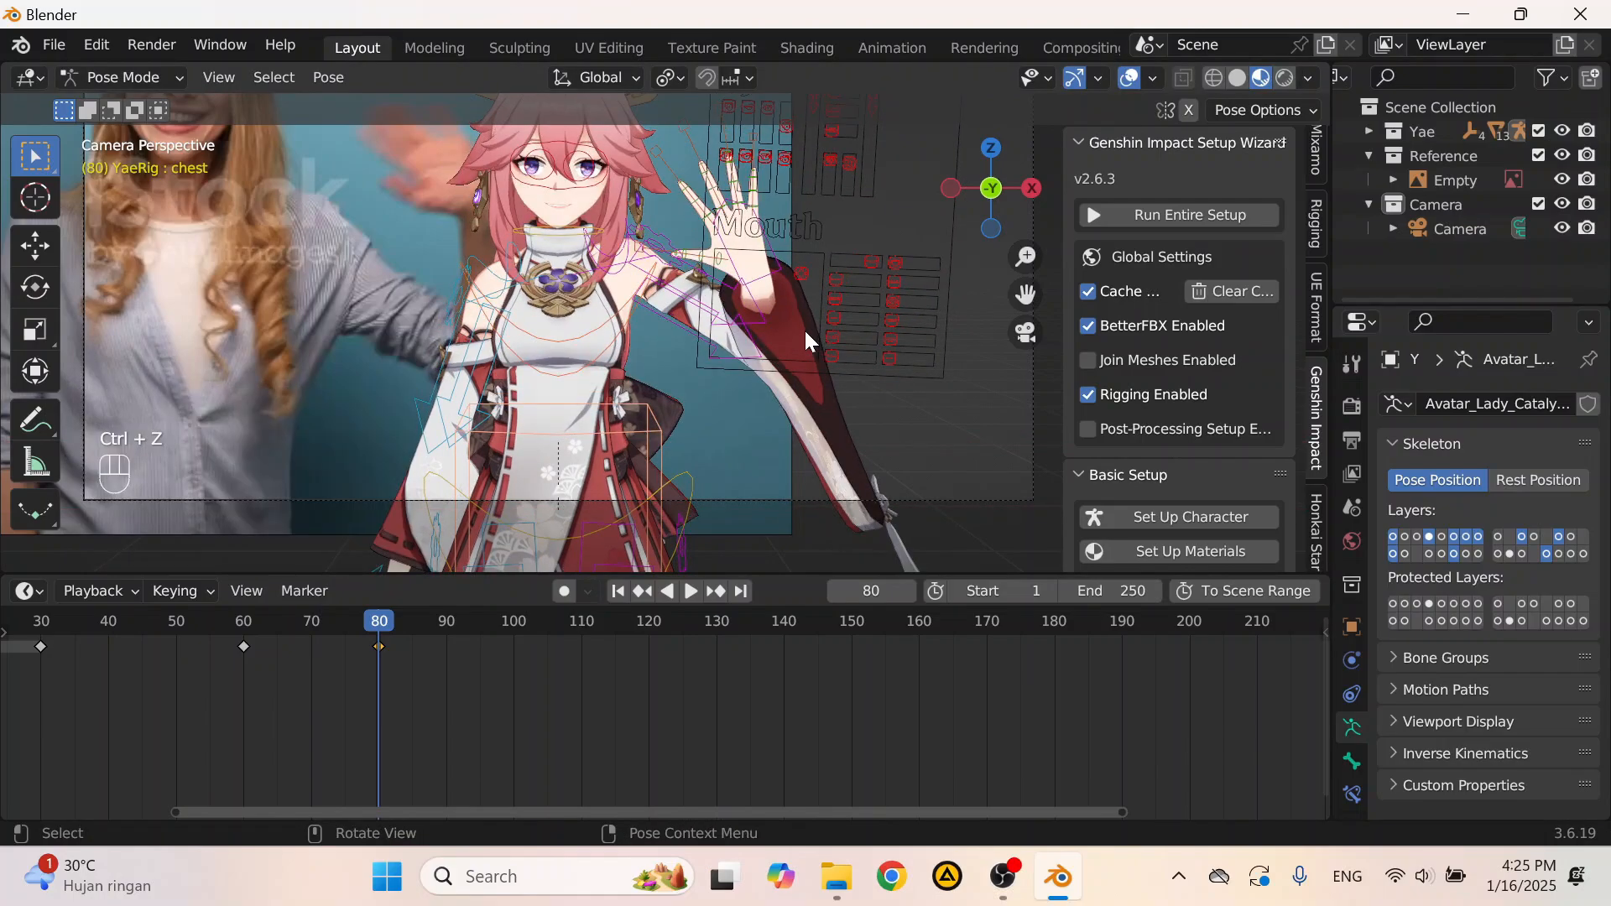
{"action": "key", "text": "r"}
{"action": "key", "text": "x"}
{"action": "key", "text": "x"}
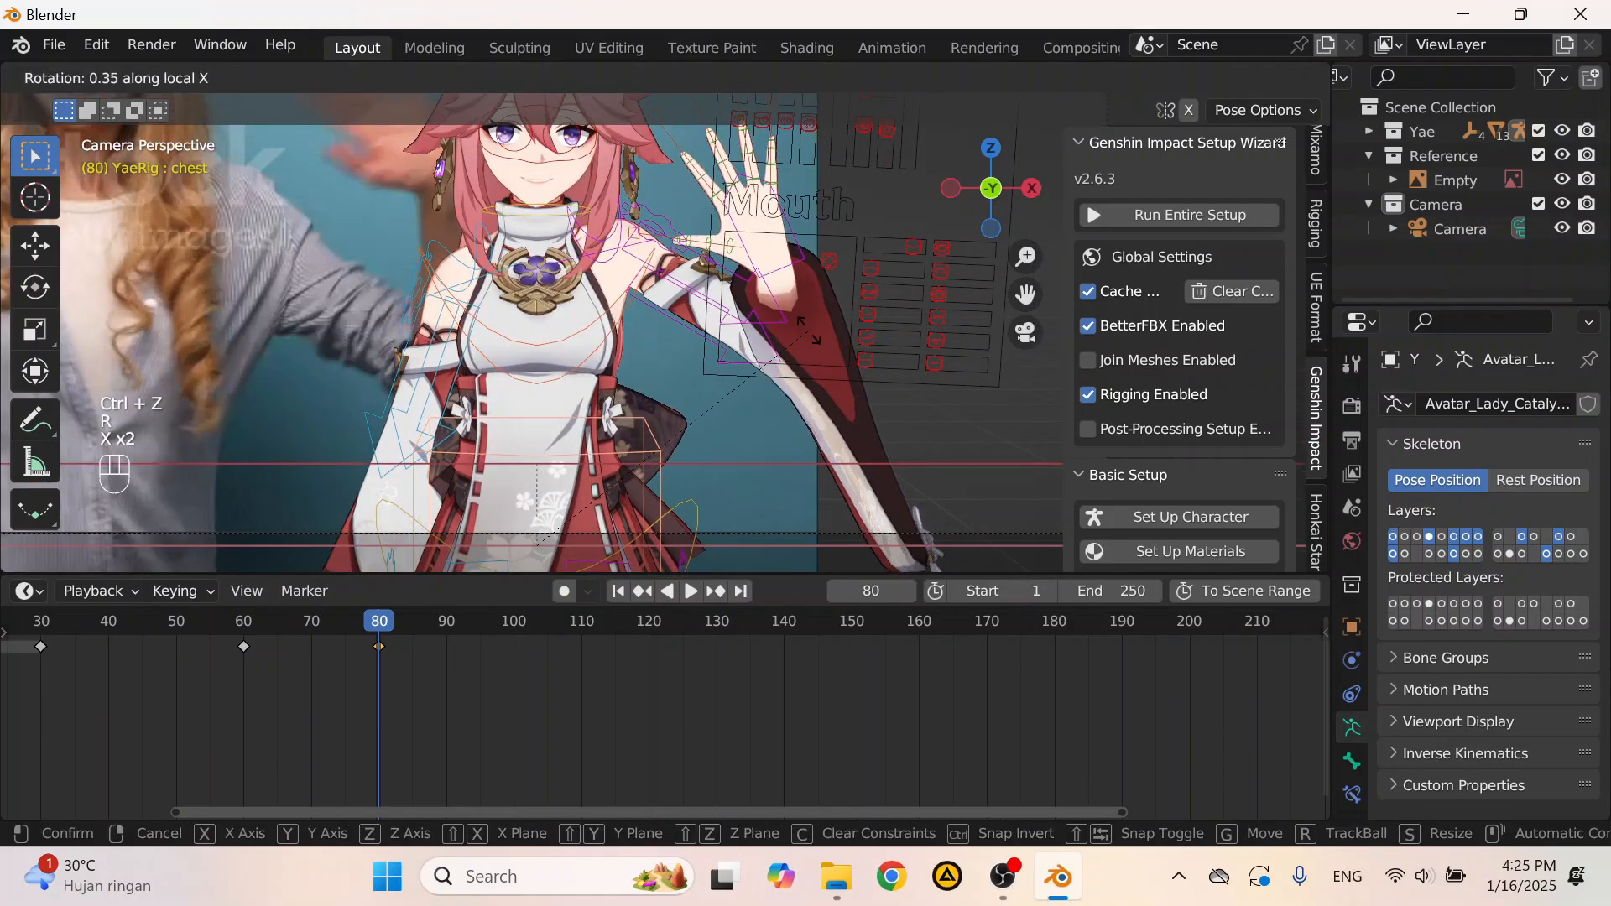
{"action": "left_click", "coordinate": [820, 346]}
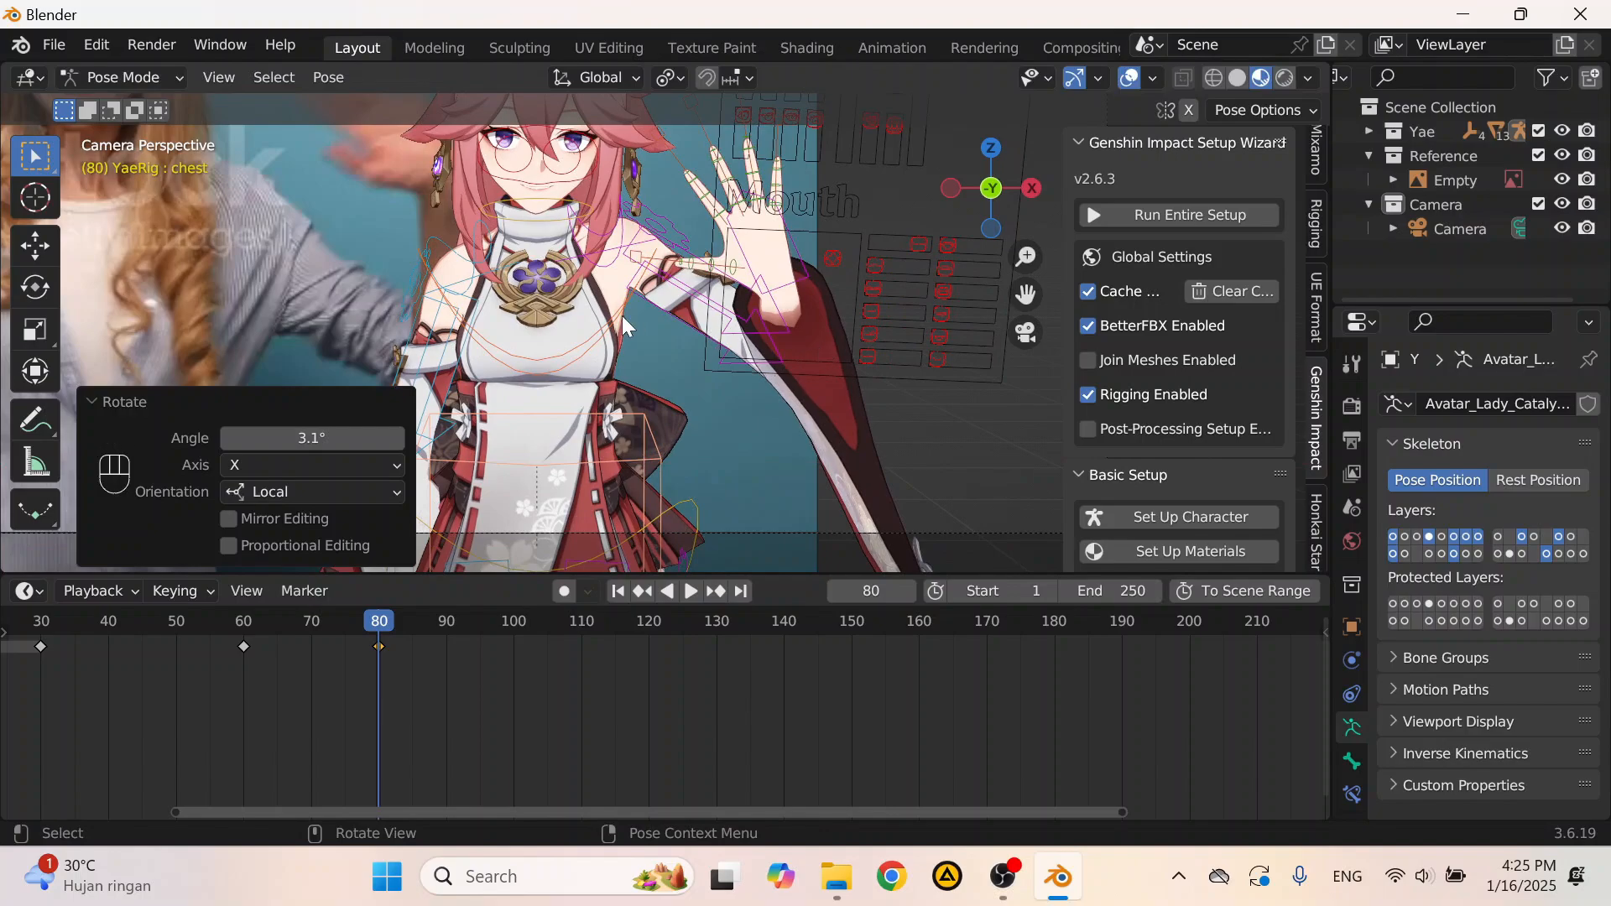
{"action": "key", "text": "ctrl+z"}
Step: Rotate the selected torso and chest bones 2.15° about their local X axes at frame 80
{"action": "key", "text": "r"}
{"action": "key", "text": "x"}
{"action": "key", "text": "x"}
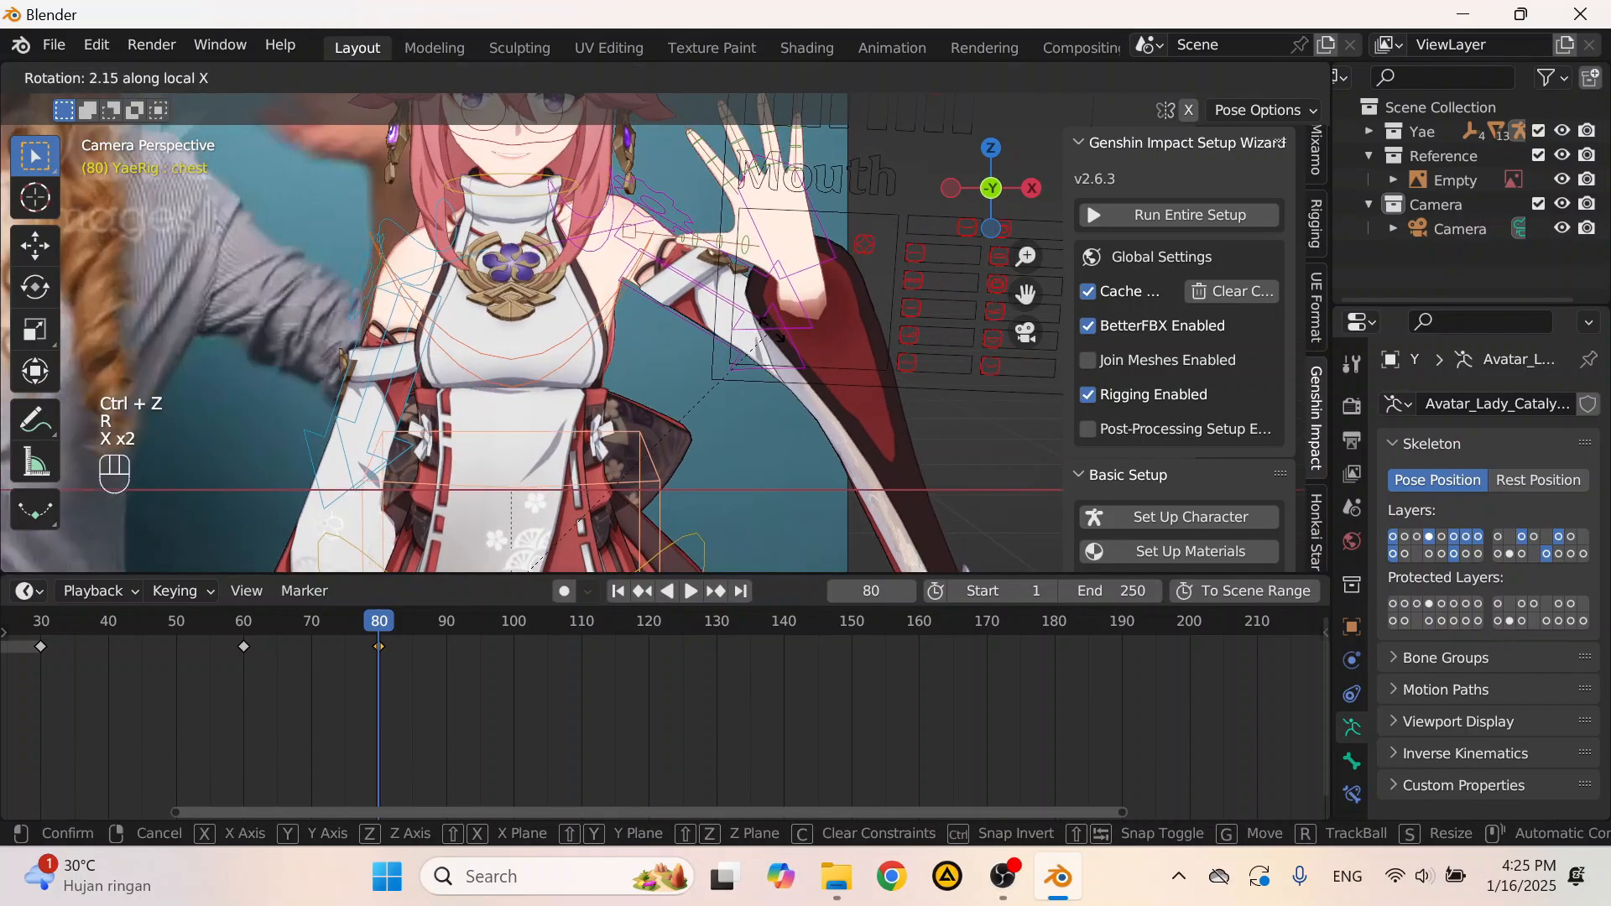
{"action": "left_click", "coordinate": [768, 332]}
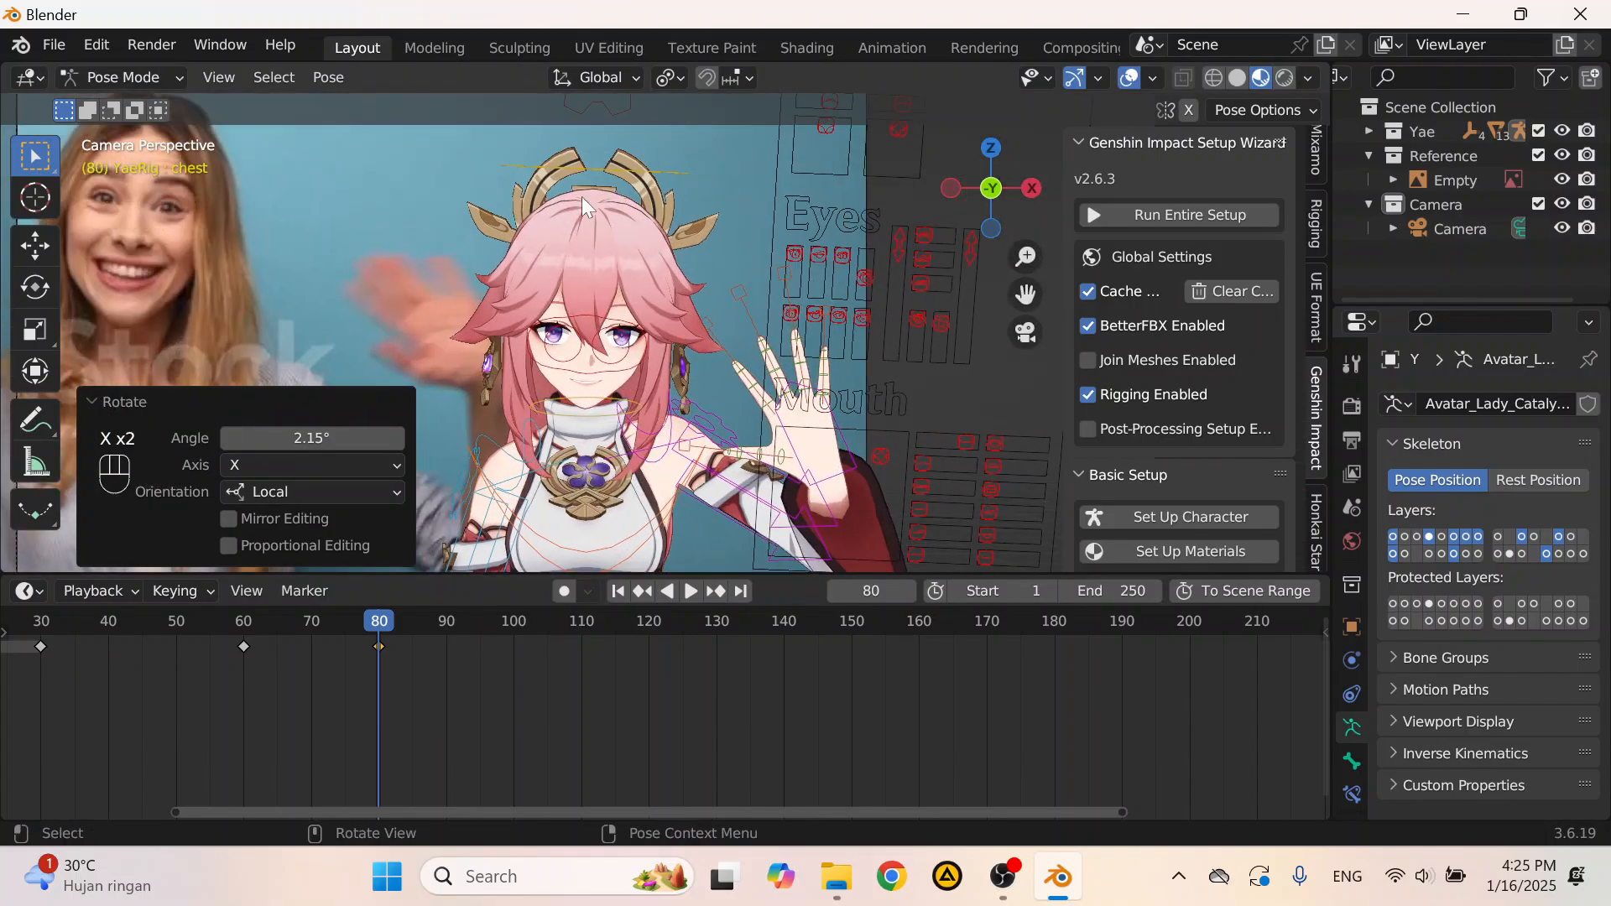
Step: Rotate the head bone about 2.4° around its local X axis at frame 80
{"action": "left_click", "coordinate": [585, 202]}
{"action": "key", "text": "r"}
{"action": "key", "text": "x"}
{"action": "key", "text": "x"}
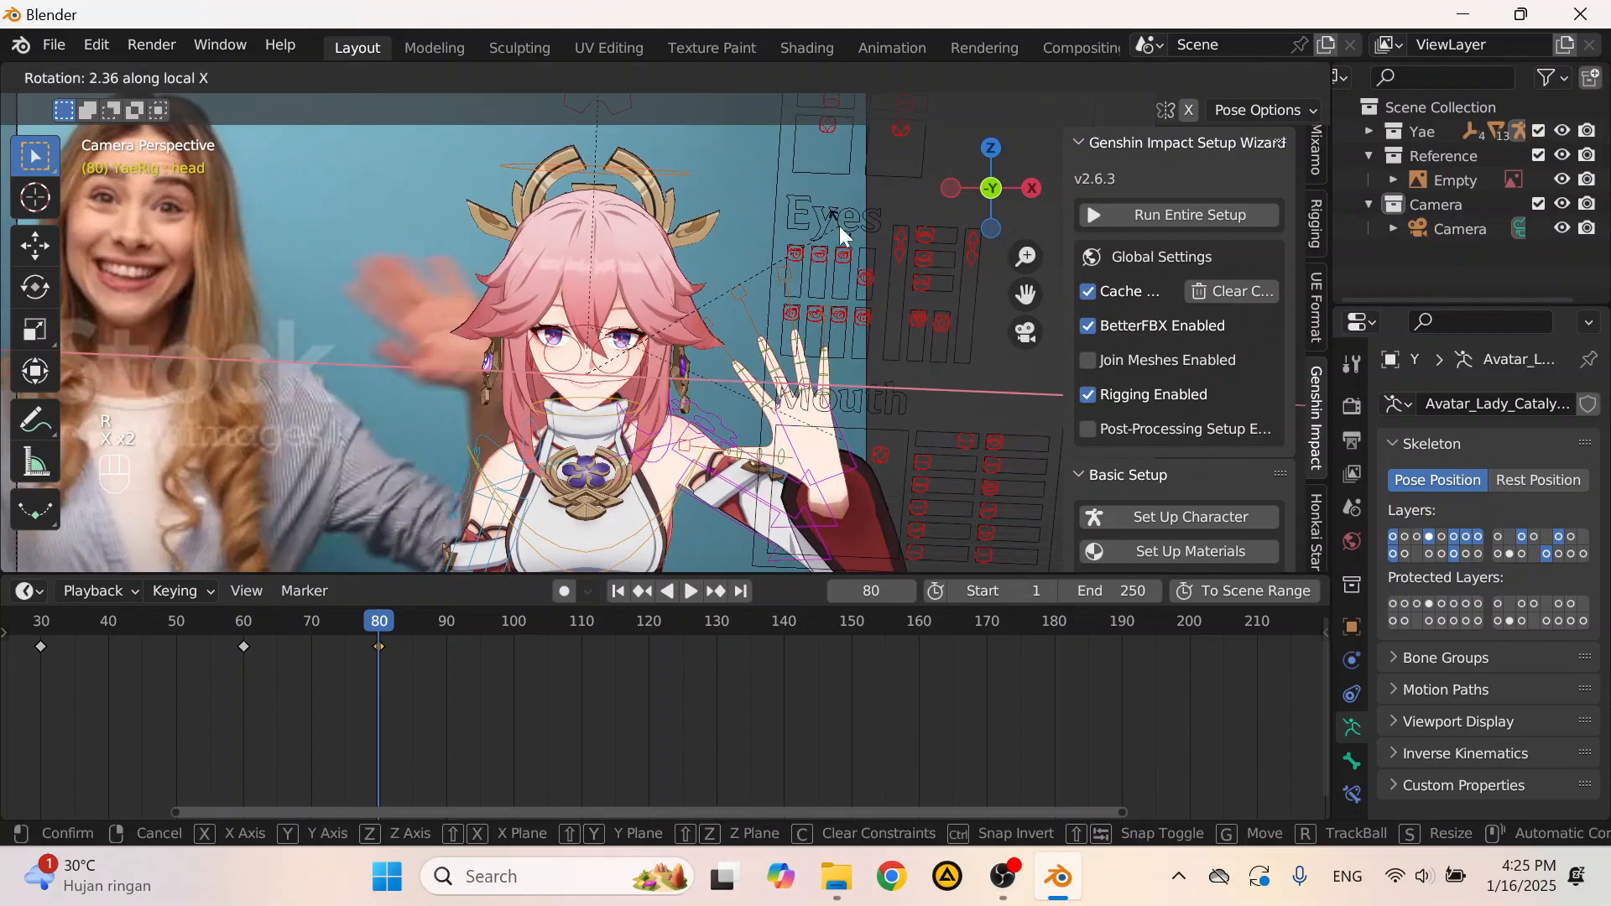
{"action": "left_click", "coordinate": [840, 226]}
Step: Select the eyetrack bone on the face and shift it slightly to adjust the gaze at frame 80
{"action": "scroll", "coordinate": [647, 353], "scroll_direction": "up", "scroll_amount": 4}
{"action": "left_click", "coordinate": [550, 304]}
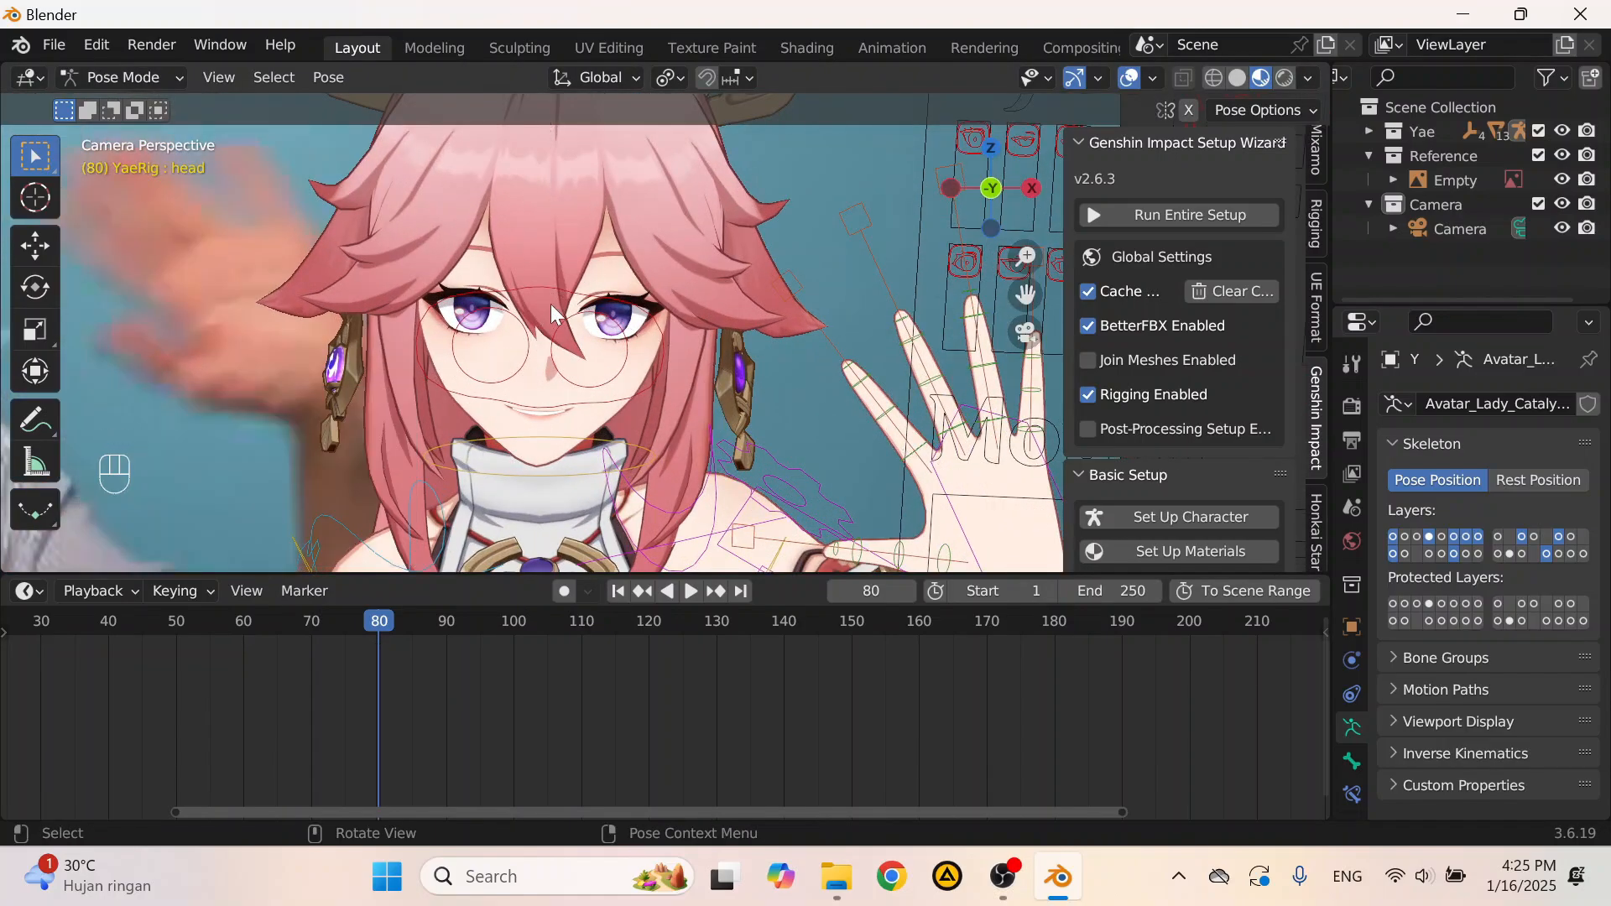
{"action": "scroll", "coordinate": [553, 294], "scroll_direction": "up", "scroll_amount": 3}
{"action": "left_click", "coordinate": [557, 280]}
{"action": "scroll", "coordinate": [557, 280], "scroll_direction": "up", "scroll_amount": 2}
{"action": "key", "text": "g"}
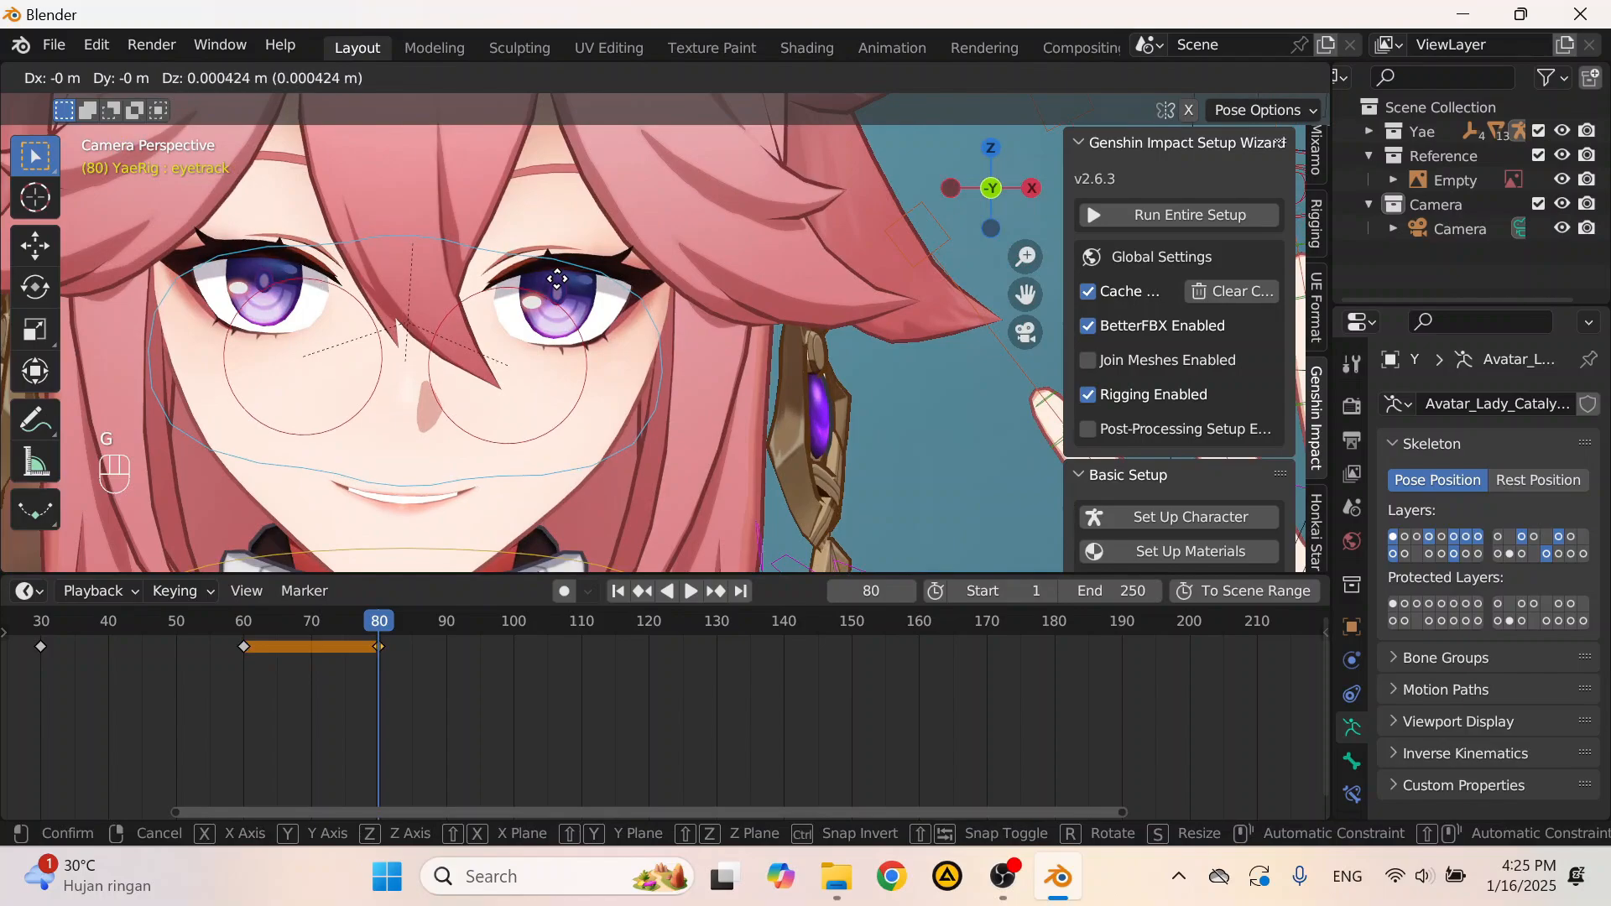
{"action": "left_click", "coordinate": [557, 275]}
Step: Select all bones of the rig and insert a keyframe for the pose at frame 80
{"action": "scroll", "coordinate": [630, 339], "scroll_direction": "down", "scroll_amount": 10}
{"action": "key", "text": "a"}
{"action": "scroll", "coordinate": [631, 342], "scroll_direction": "down", "scroll_amount": 2}
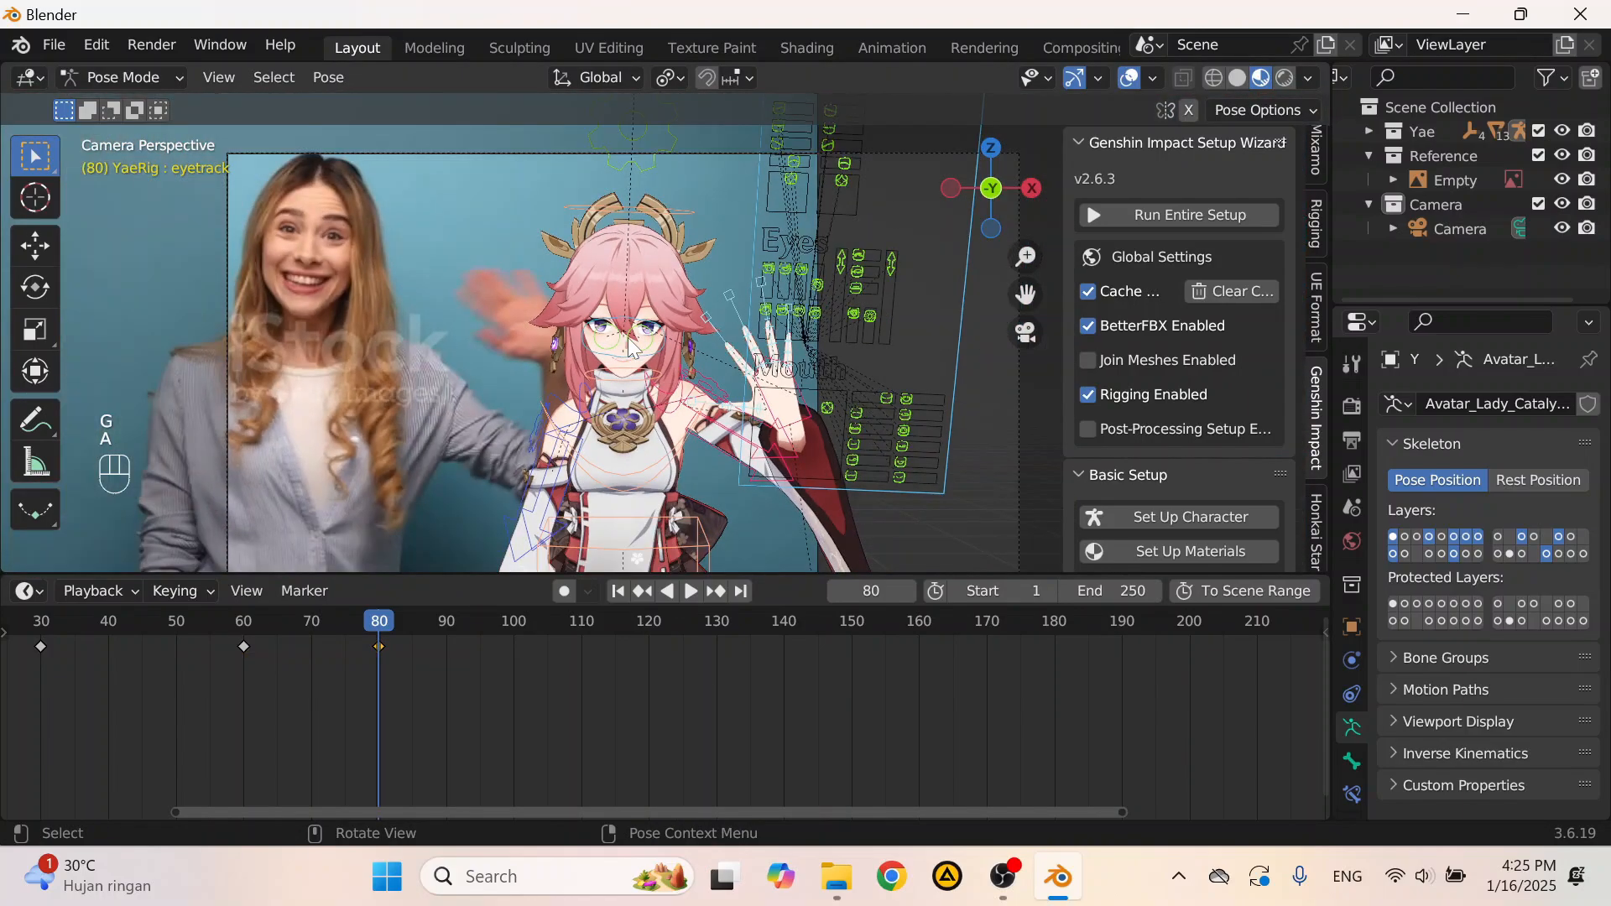
{"action": "key", "text": "i"}
{"action": "left_click", "coordinate": [628, 337]}
Step: Advance the timeline to frame 145, comparing the rig with the reference video's waving pose
{"action": "left_click_drag", "start_coordinate": [574, 621], "coordinate": [782, 650]}
{"action": "left_click_drag", "start_coordinate": [790, 653], "coordinate": [783, 653]}
{"action": "scroll", "coordinate": [721, 355], "scroll_direction": "down", "scroll_amount": 2}
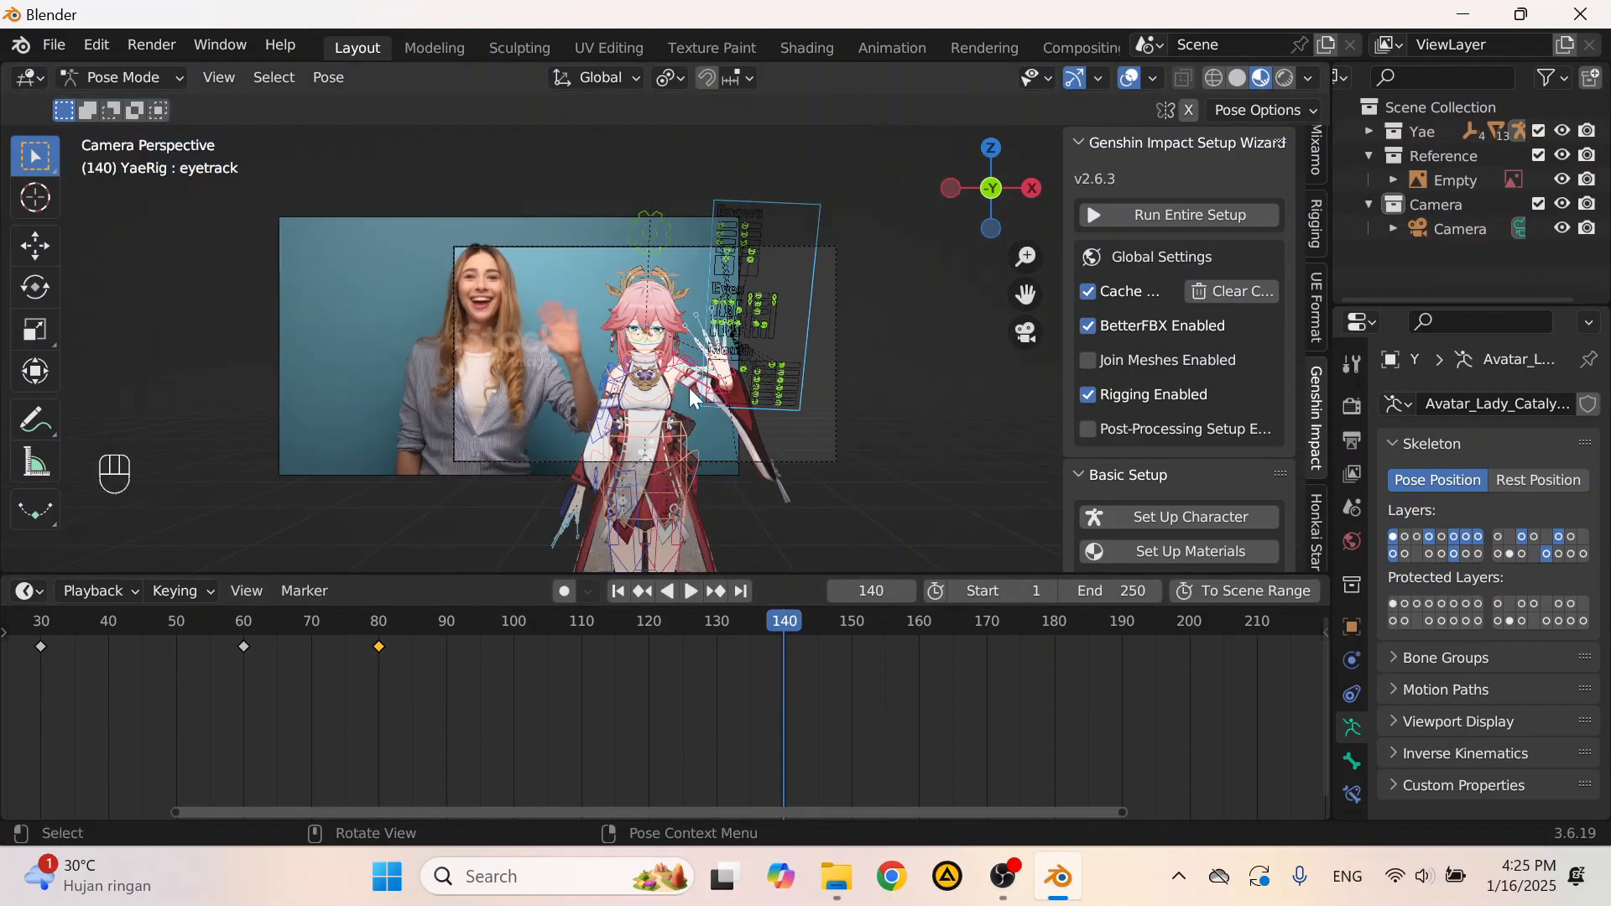
{"action": "middle_click_drag", "start_coordinate": [694, 398], "coordinate": [654, 377], "text": "shift"}
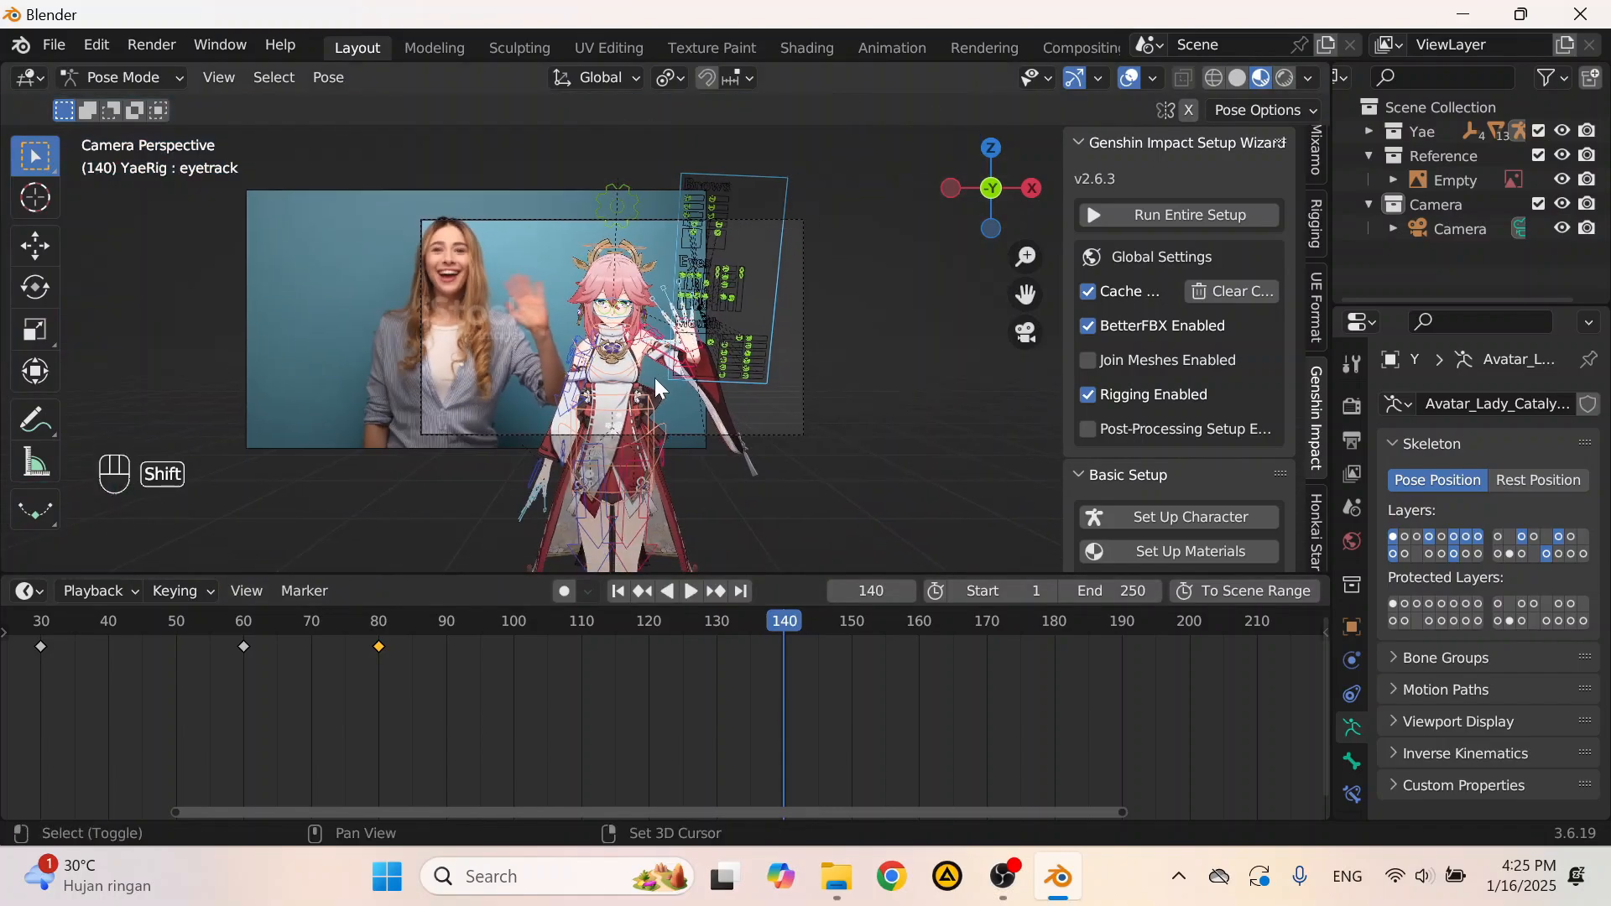
{"action": "scroll", "coordinate": [655, 378], "scroll_direction": "up", "scroll_amount": 3}
{"action": "key", "text": "space"}
{"action": "left_click_drag", "start_coordinate": [826, 640], "coordinate": [818, 641]}
{"action": "key", "text": "space"}
{"action": "scroll", "coordinate": [603, 475], "scroll_direction": "up", "scroll_amount": 1}
Step: Clear the rotation of the torso, chest and neck bones at frame 145
{"action": "left_click", "coordinate": [600, 466]}
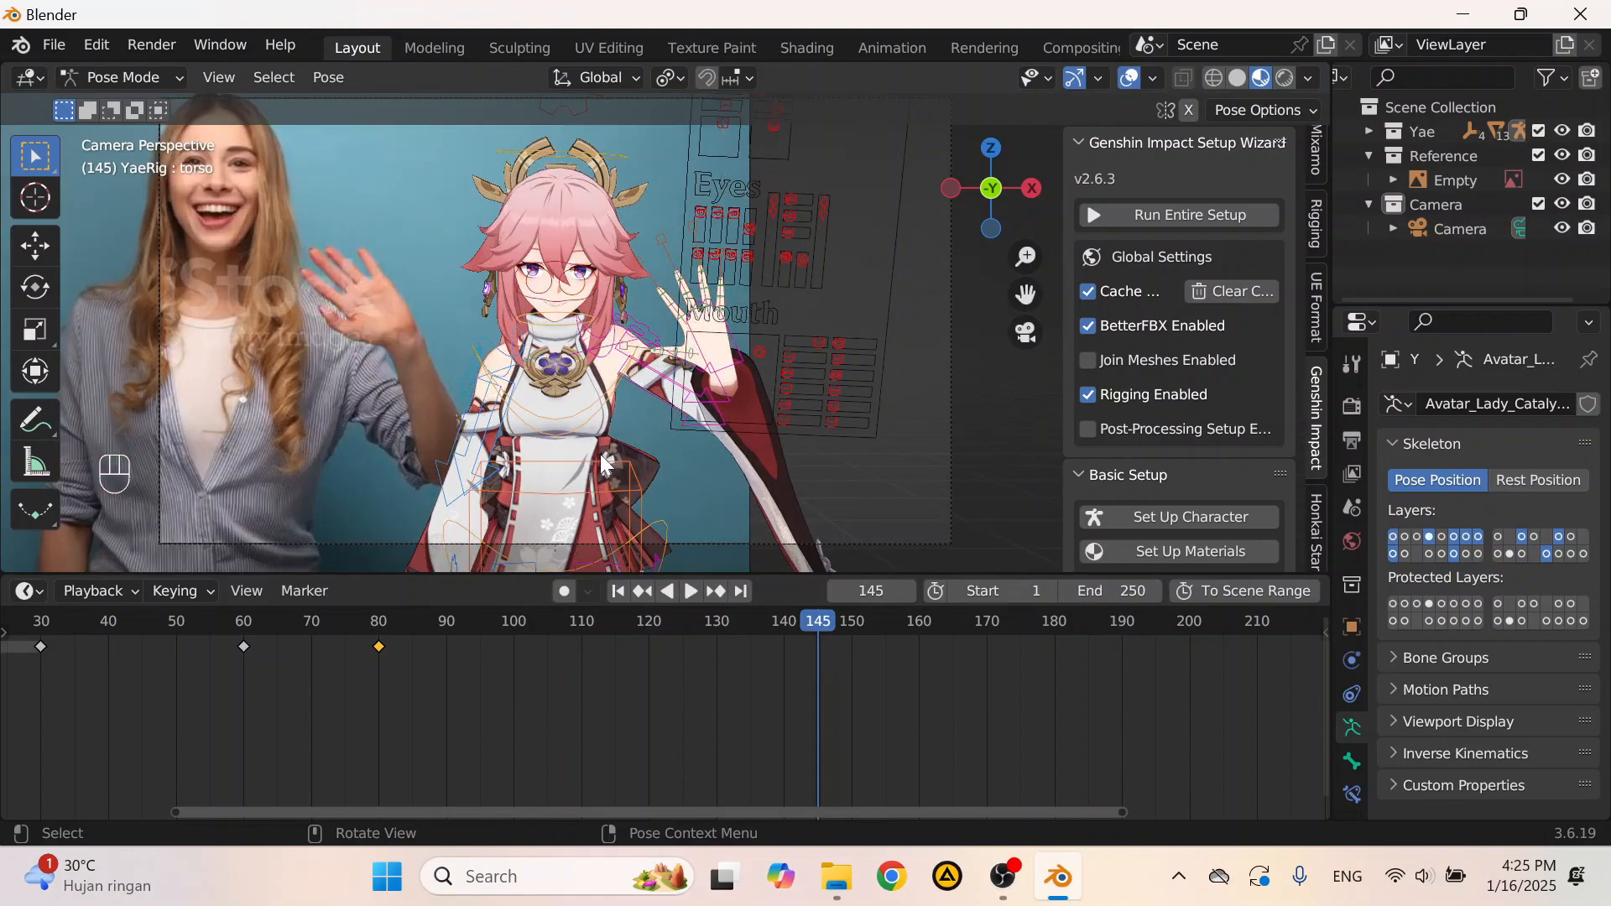
{"action": "key", "text": "alt+r"}
{"action": "left_click", "coordinate": [550, 405]}
{"action": "key", "text": "alt+r"}
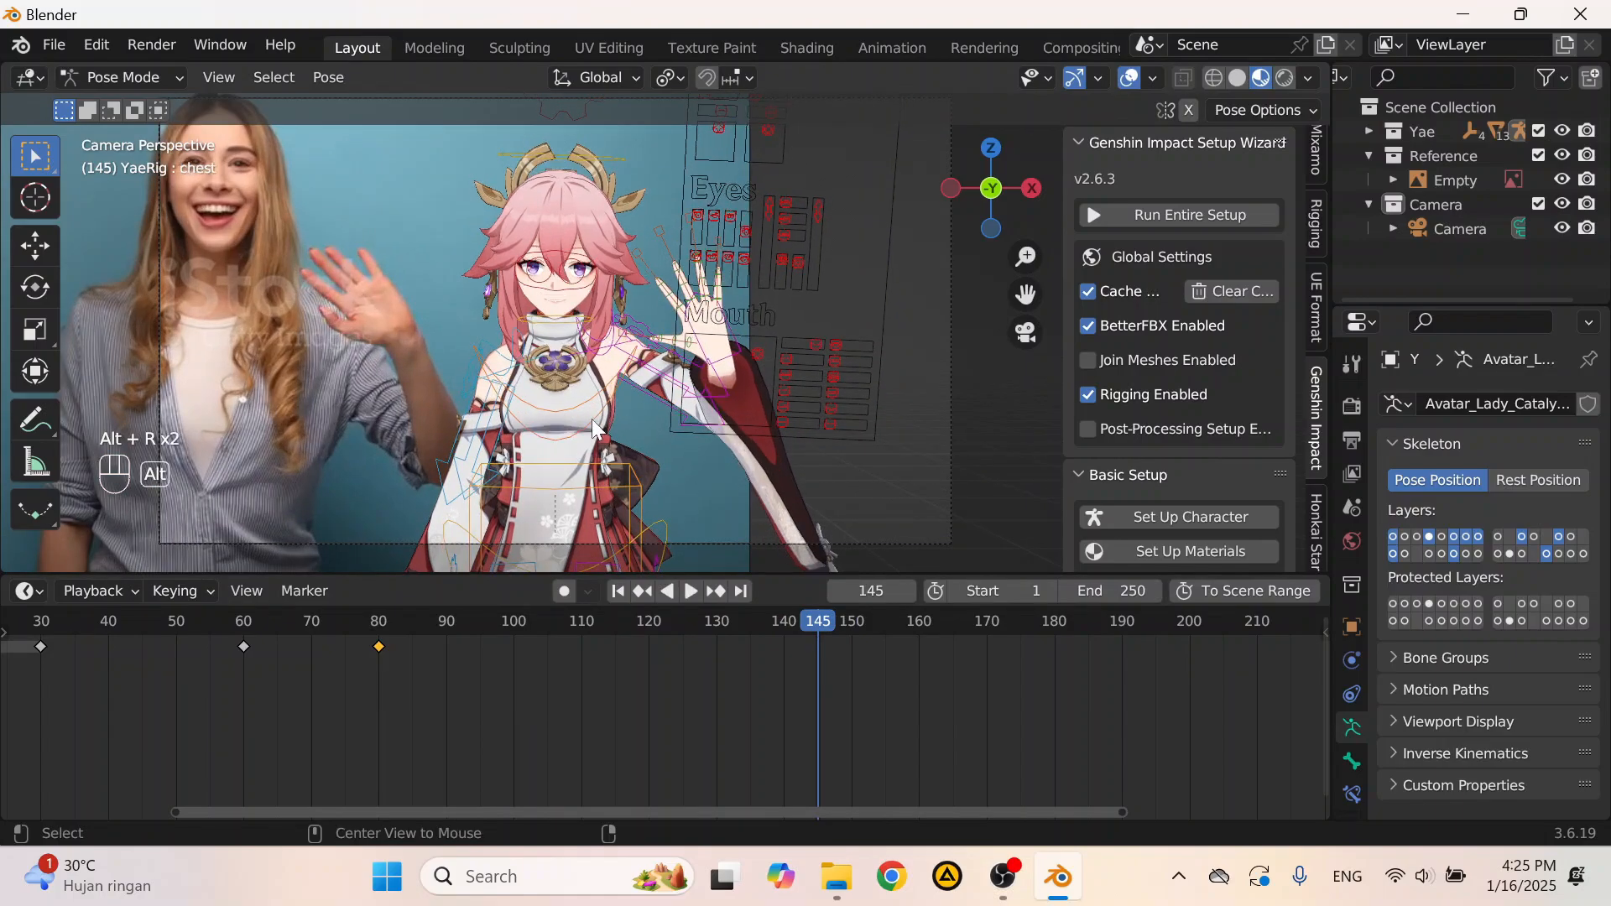
{"action": "scroll", "coordinate": [606, 432], "scroll_direction": "up", "scroll_amount": 3}
{"action": "key", "text": "alt+r"}
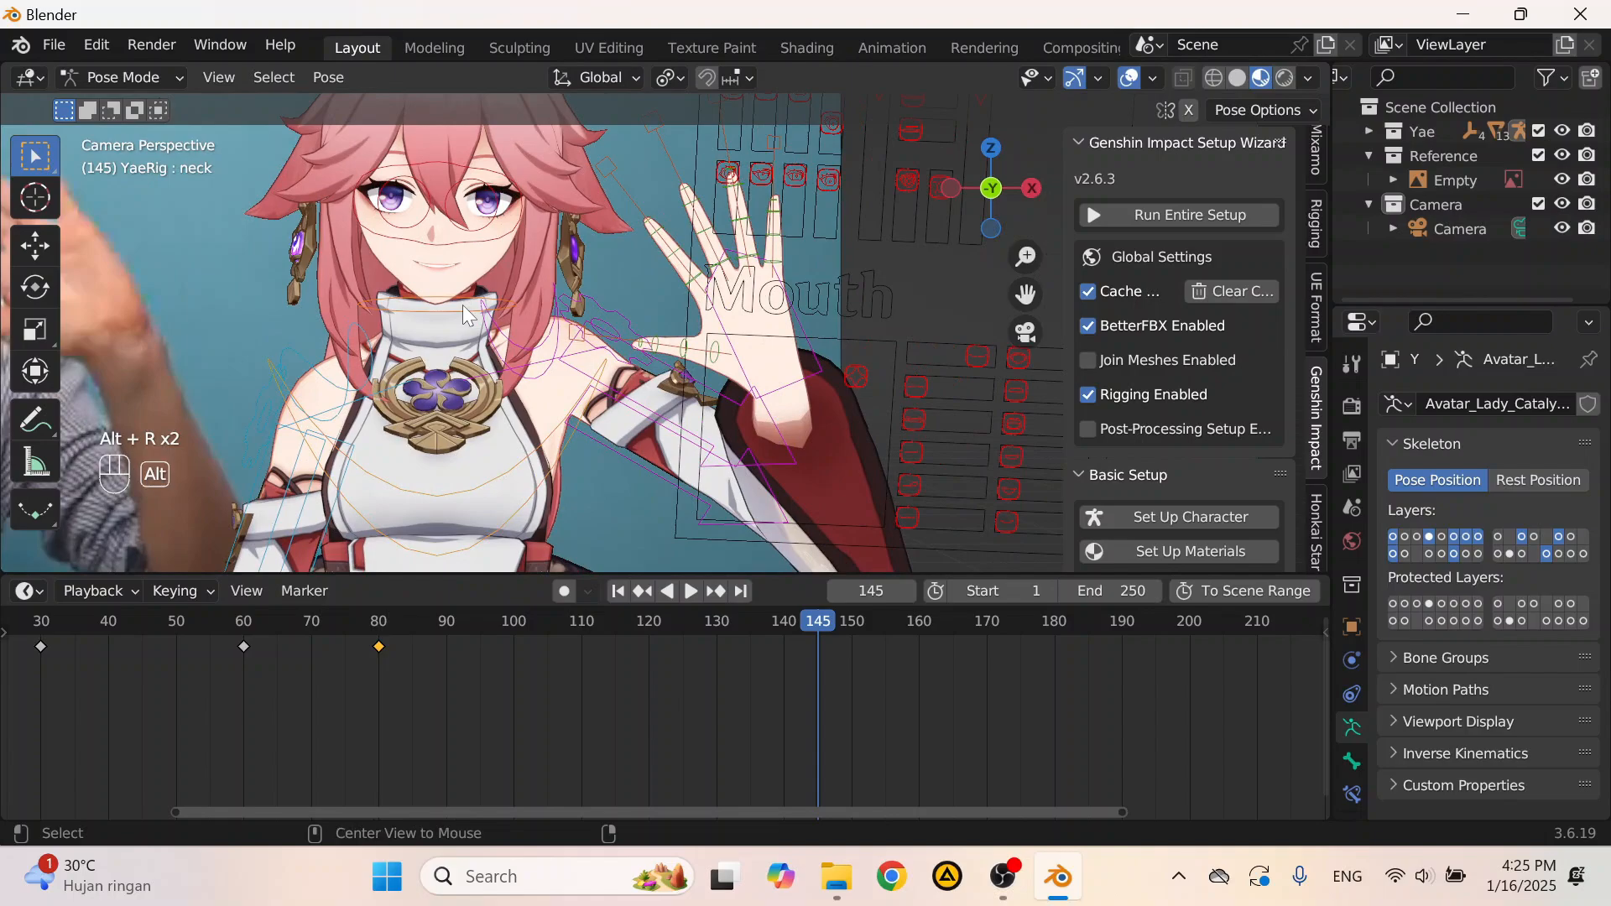
{"action": "scroll", "coordinate": [575, 403], "scroll_direction": "down", "scroll_amount": 5}
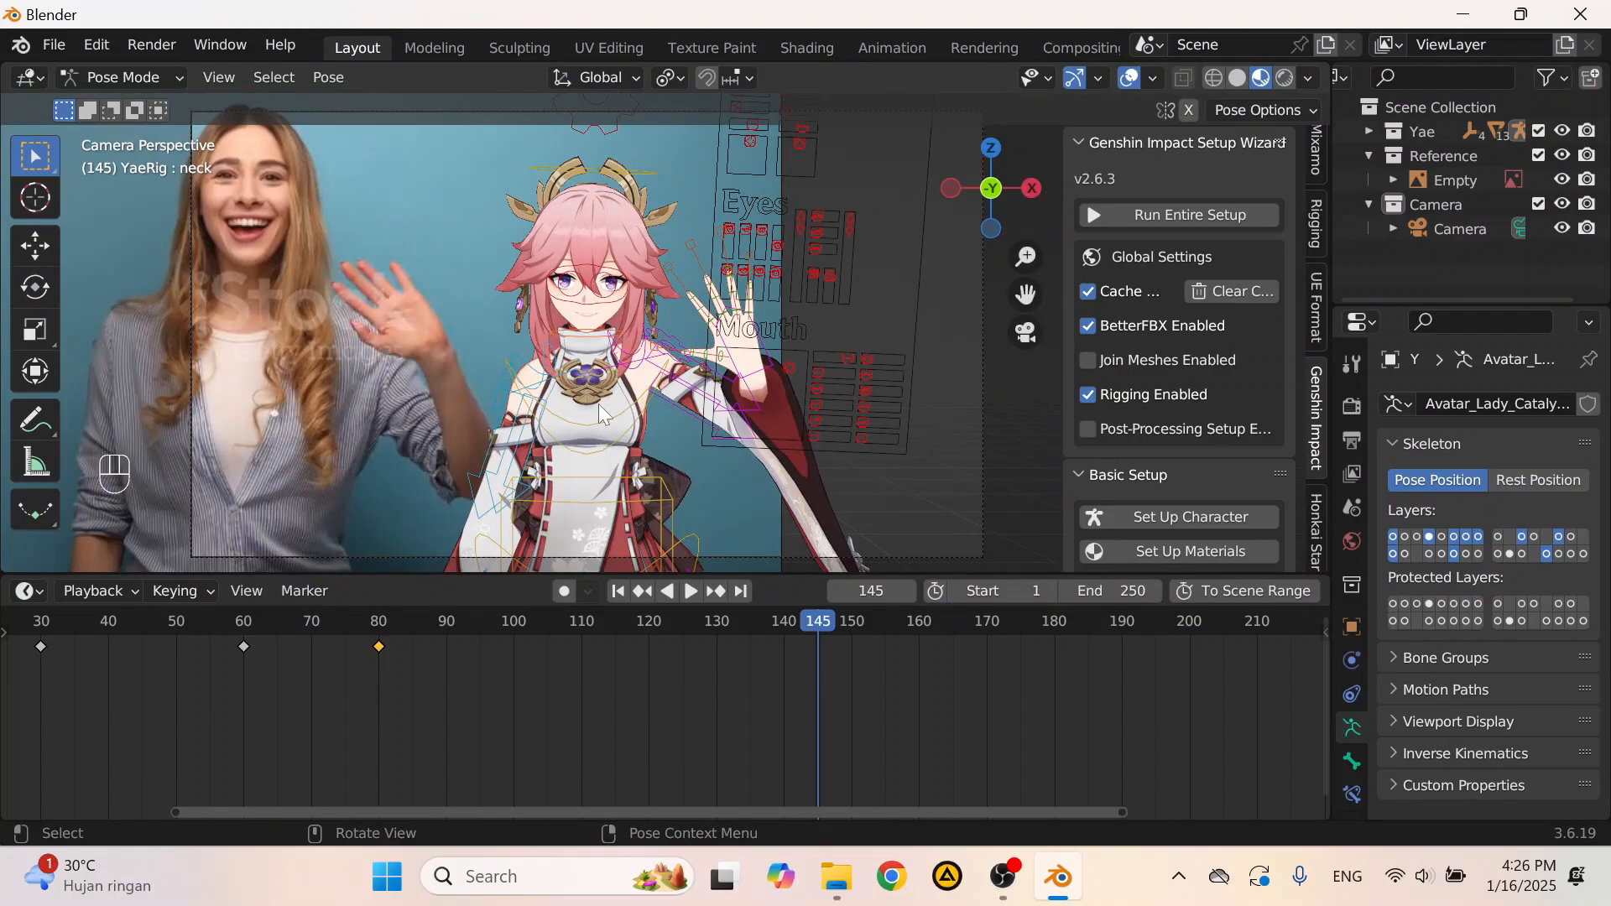
Step: Try rotating the head bone -3.64° about its local X axis at frame 145, and undo the rotation
{"action": "left_click", "coordinate": [596, 173]}
{"action": "scroll", "coordinate": [819, 230], "scroll_direction": "up", "scroll_amount": 3}
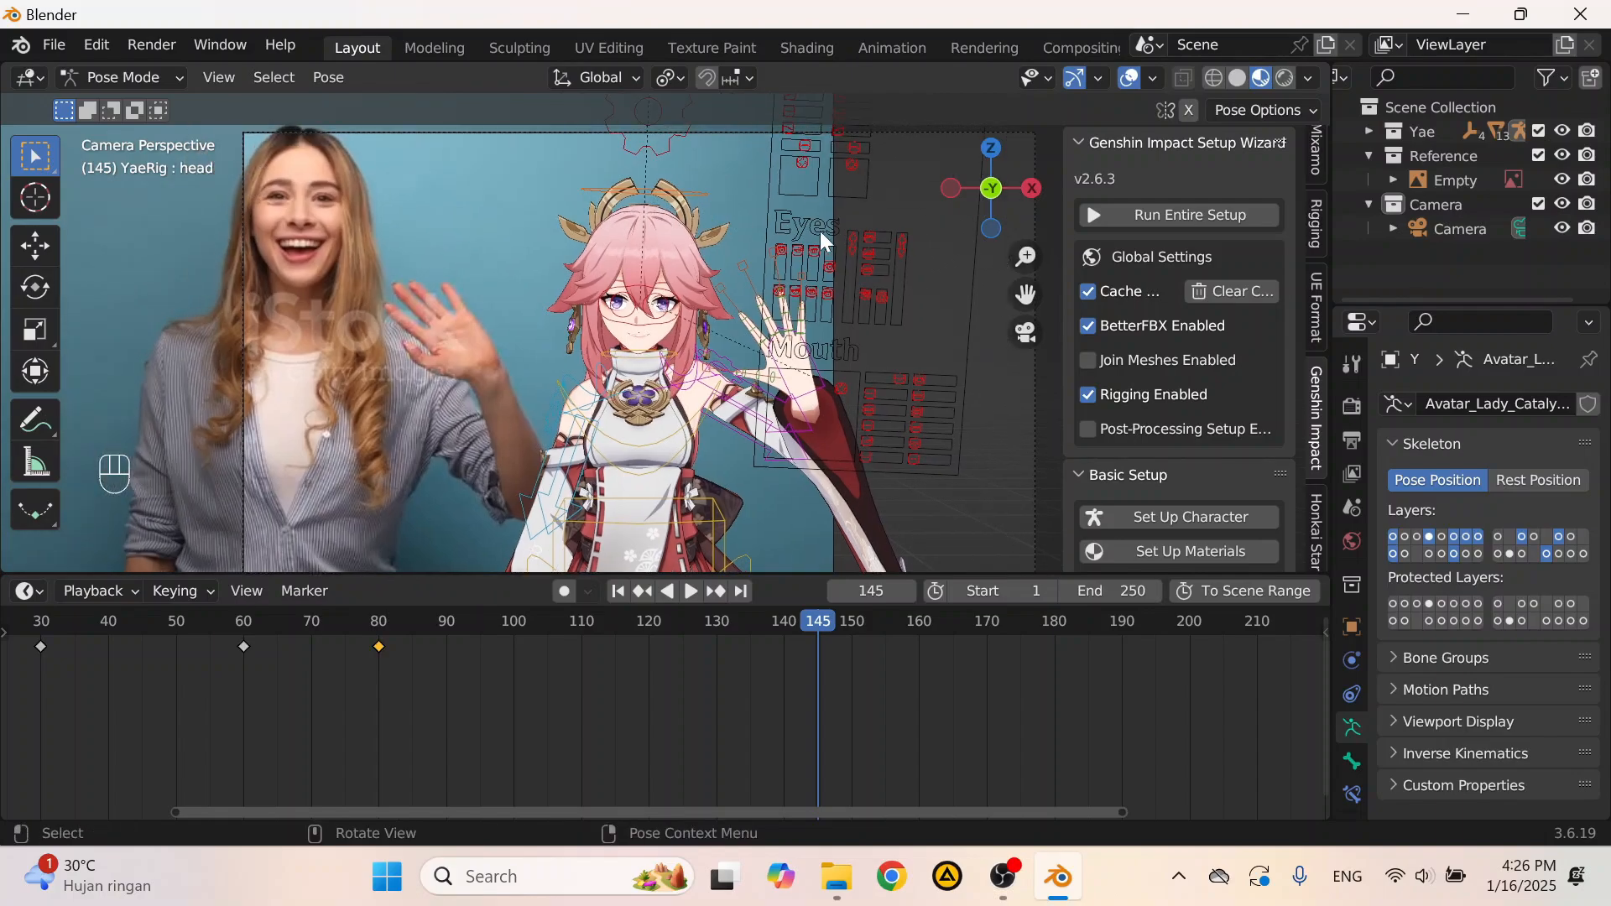
{"action": "key", "text": "r"}
{"action": "key", "text": "x"}
{"action": "key", "text": "x"}
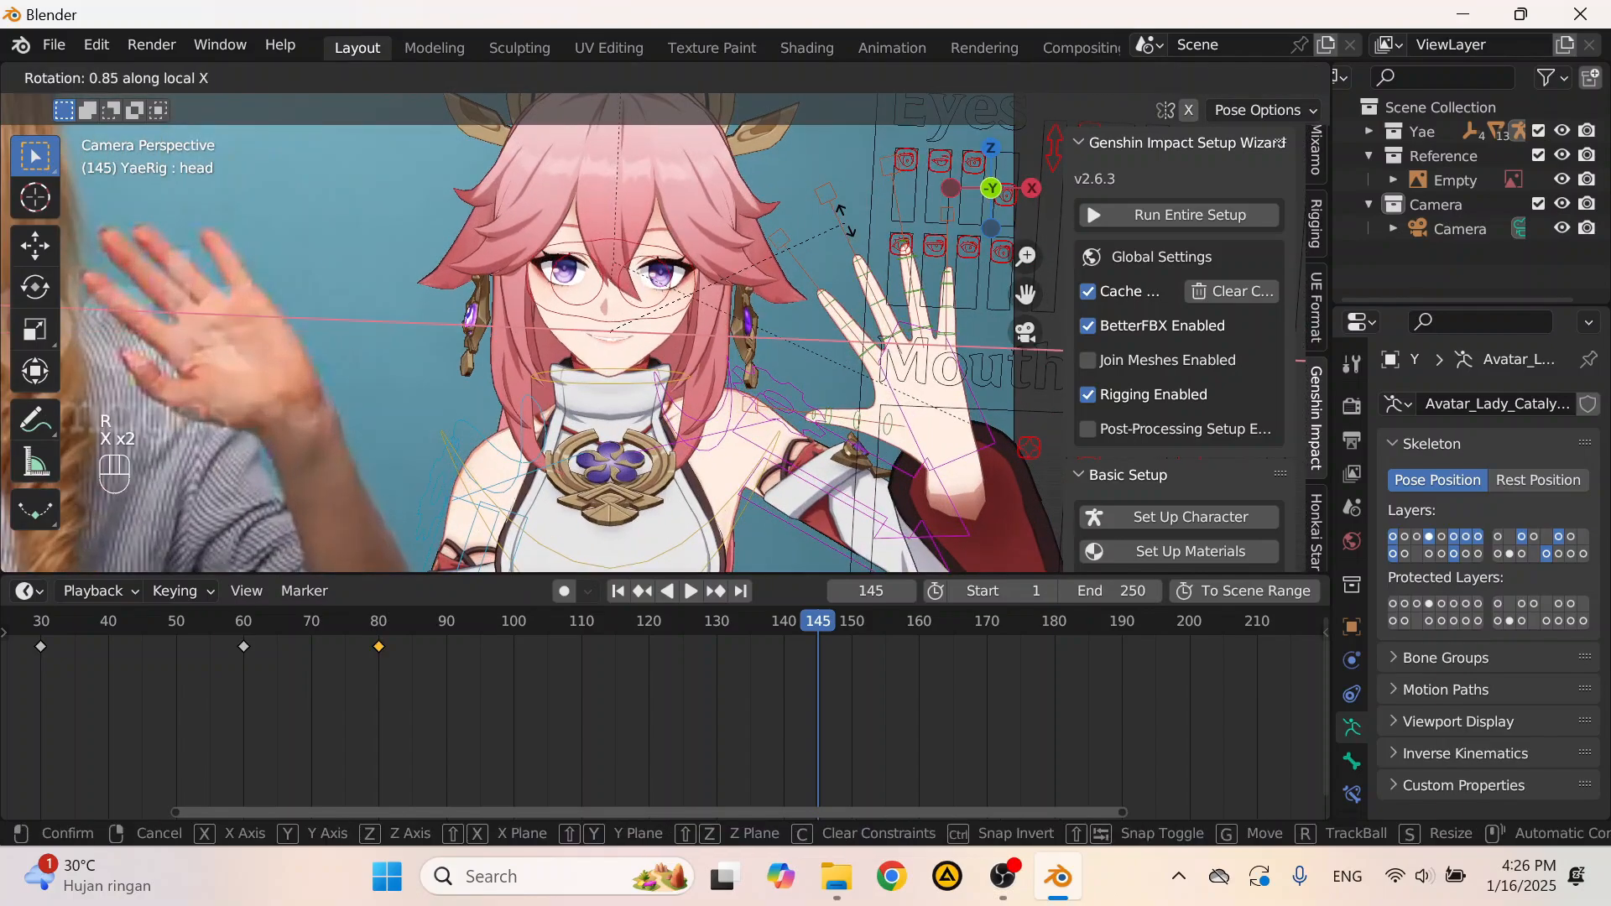
{"action": "left_click", "coordinate": [851, 239]}
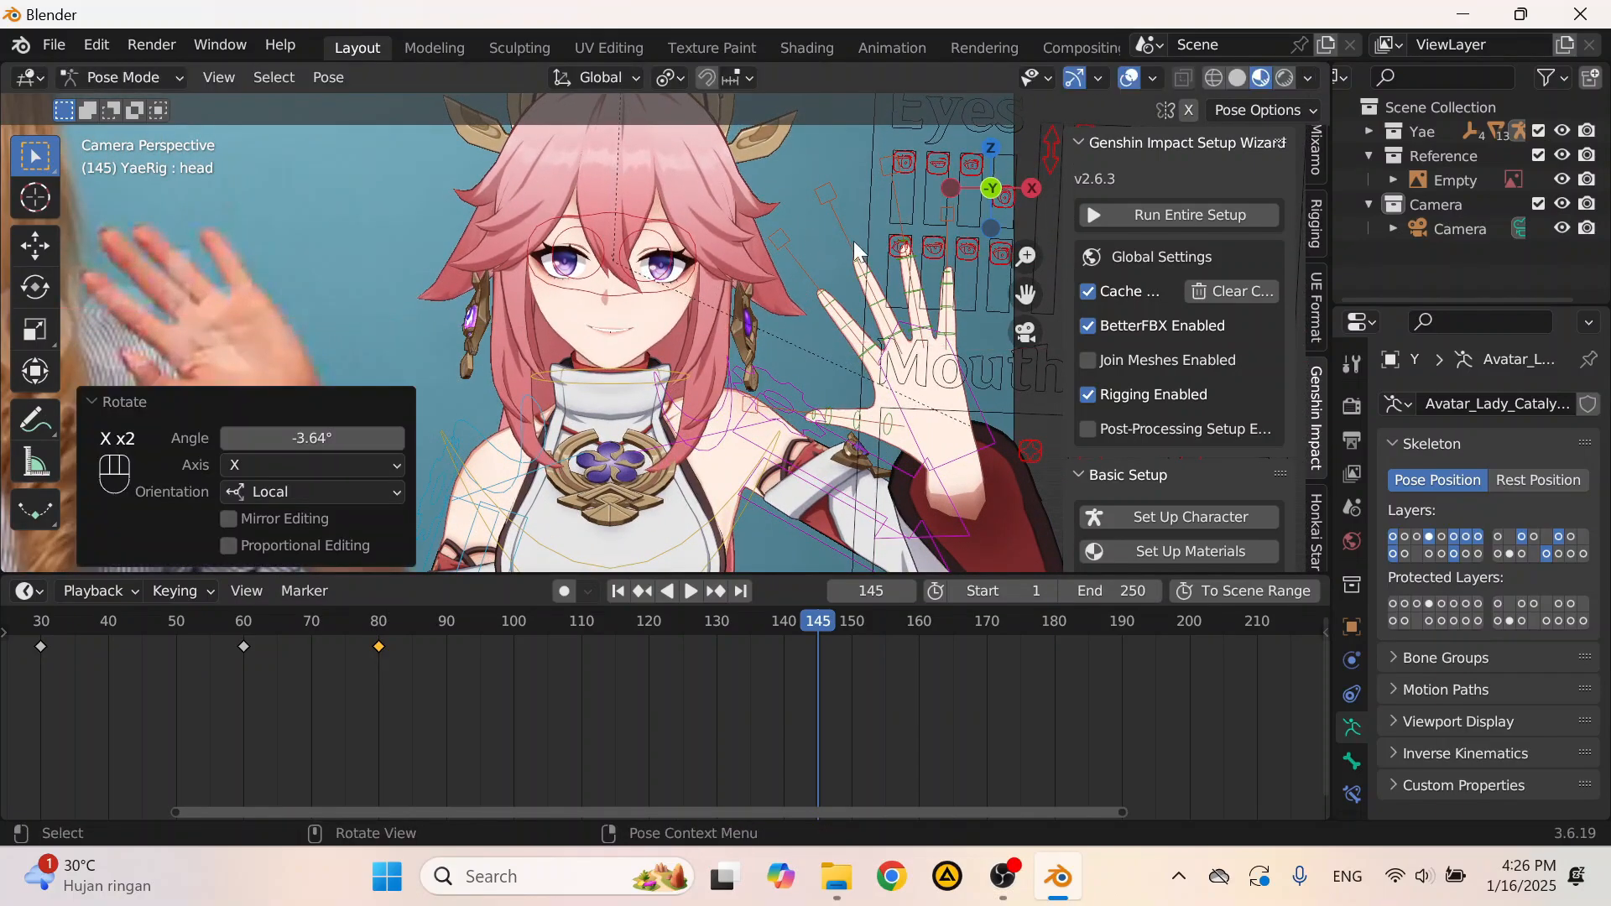
{"action": "key", "text": "ctrl+z"}
Step: Rotate the head bone about -1.8° around its local X axis at frame 145
{"action": "key", "text": "r"}
{"action": "key", "text": "x"}
{"action": "key", "text": "x"}
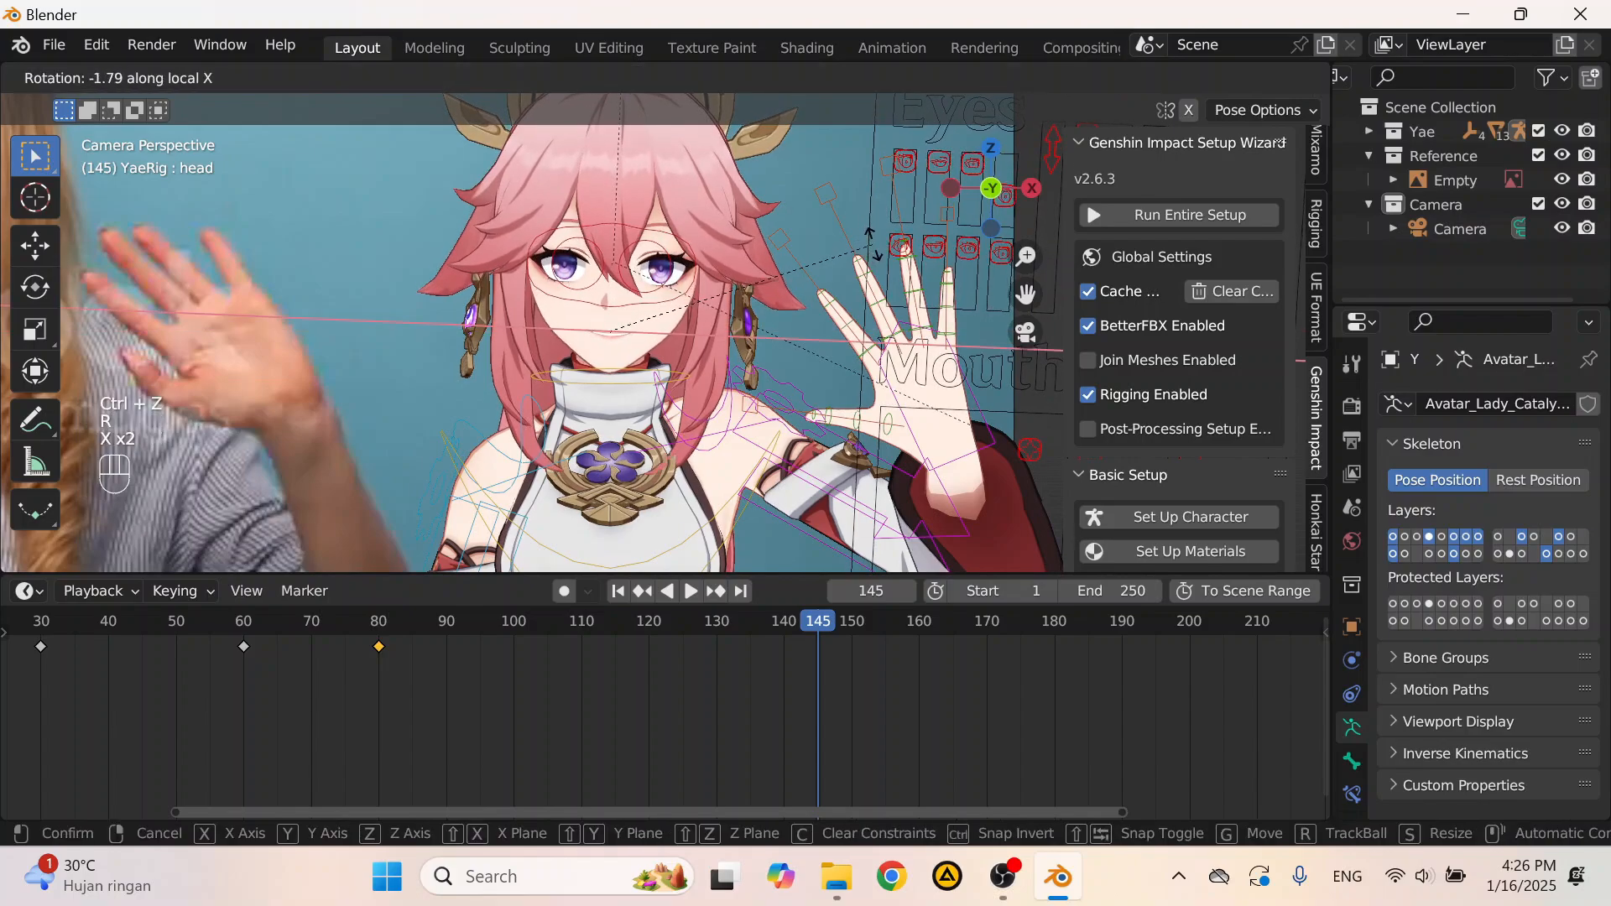
{"action": "left_click", "coordinate": [876, 247]}
Step: Move the eyetrack bone by -0.000373 m in X and -0.006348 m in Z, plus 0.003241 m in X, at frame 145
{"action": "scroll", "coordinate": [876, 247], "scroll_direction": "up", "scroll_amount": 2}
{"action": "left_click", "coordinate": [667, 271]}
{"action": "key", "text": "g"}
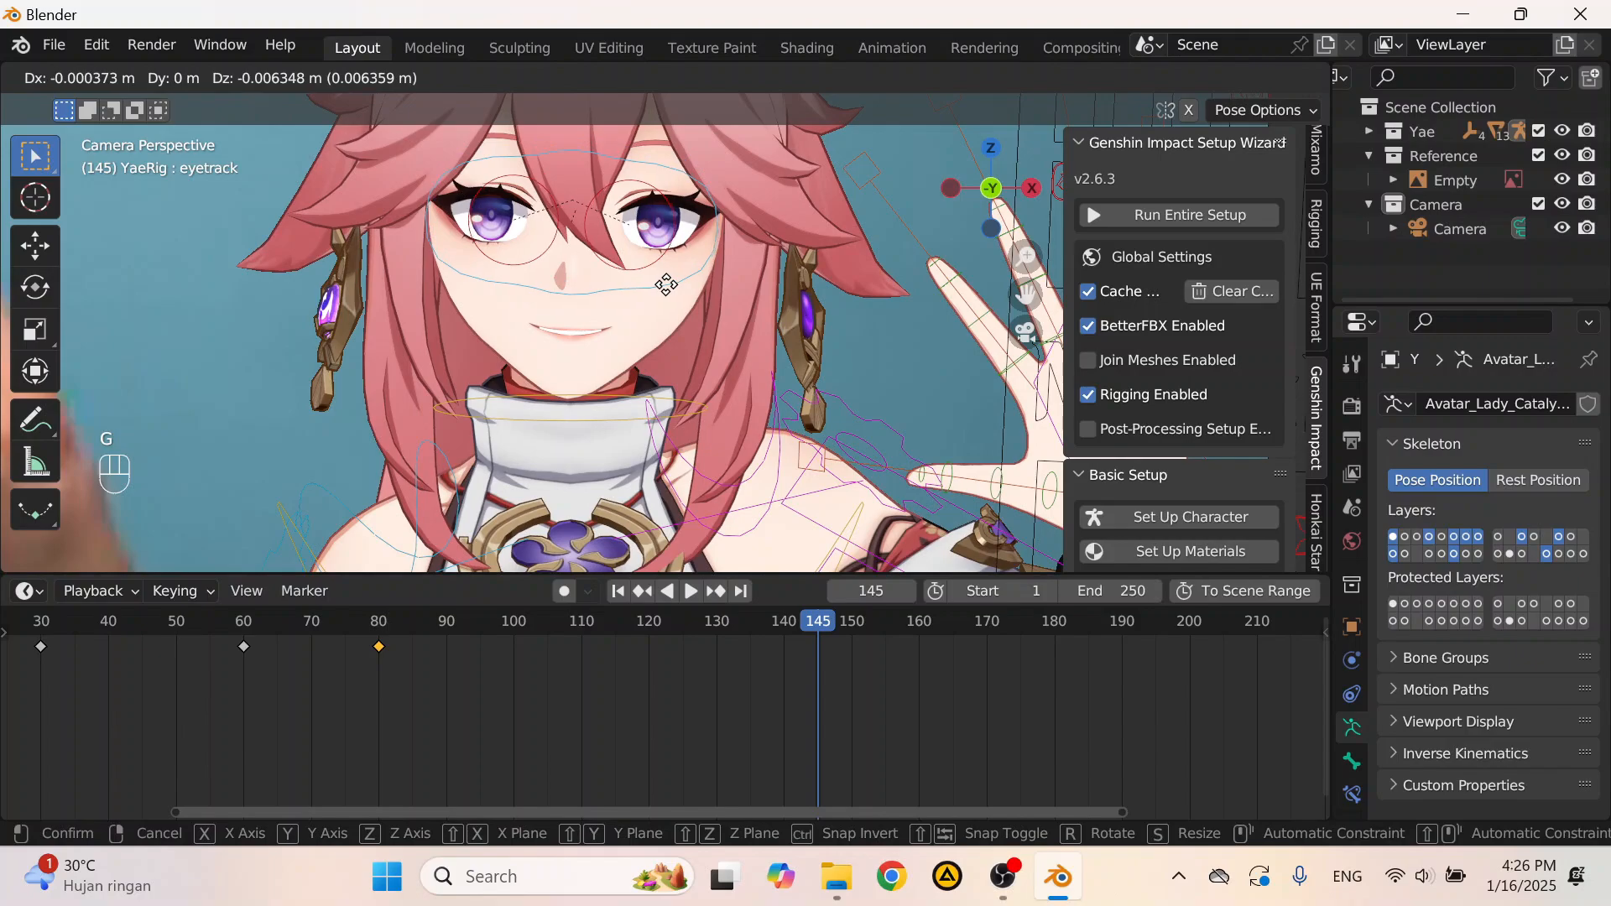
{"action": "left_click", "coordinate": [668, 286]}
{"action": "scroll", "coordinate": [745, 324], "scroll_direction": "down", "scroll_amount": 5}
{"action": "scroll", "coordinate": [693, 326], "scroll_direction": "up", "scroll_amount": 5}
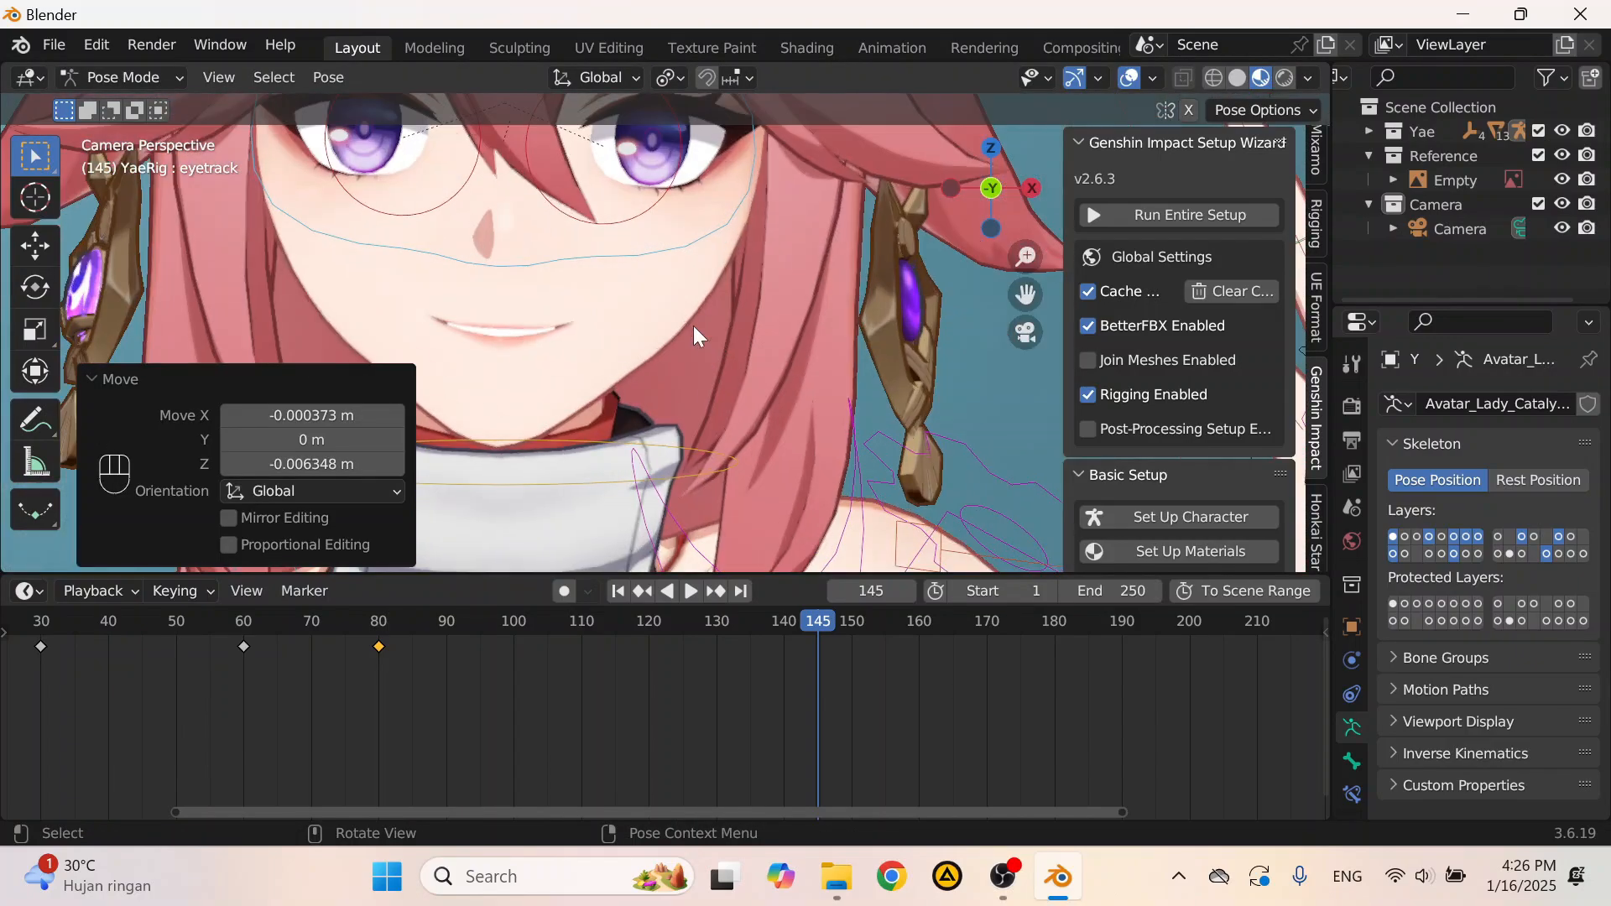
{"action": "key", "text": "g"}
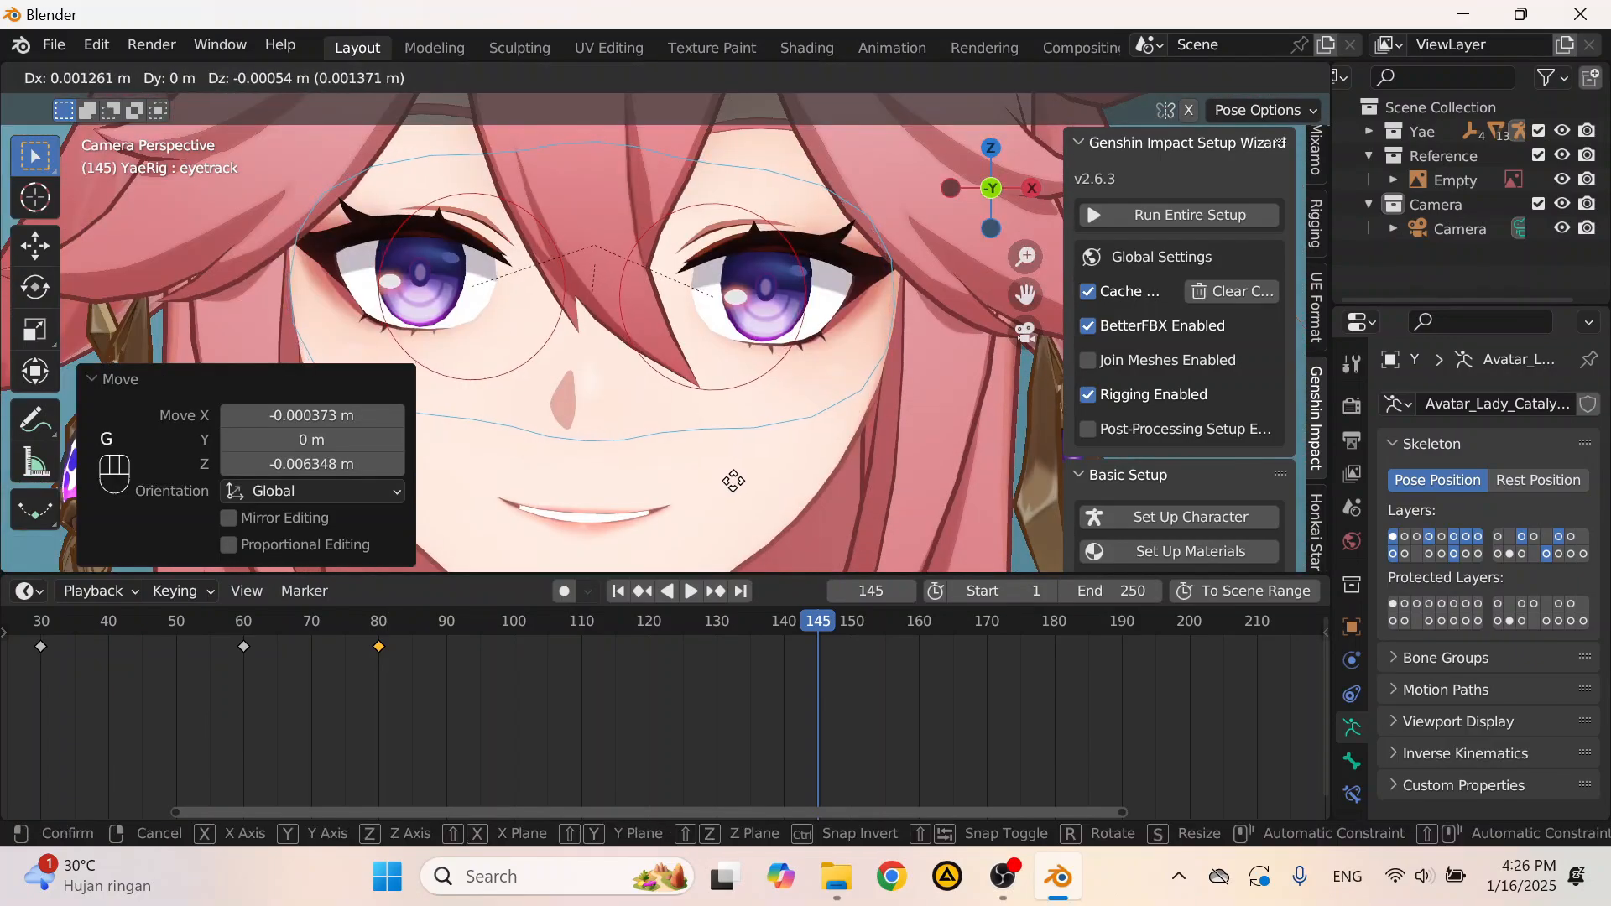
{"action": "left_click", "coordinate": [733, 469]}
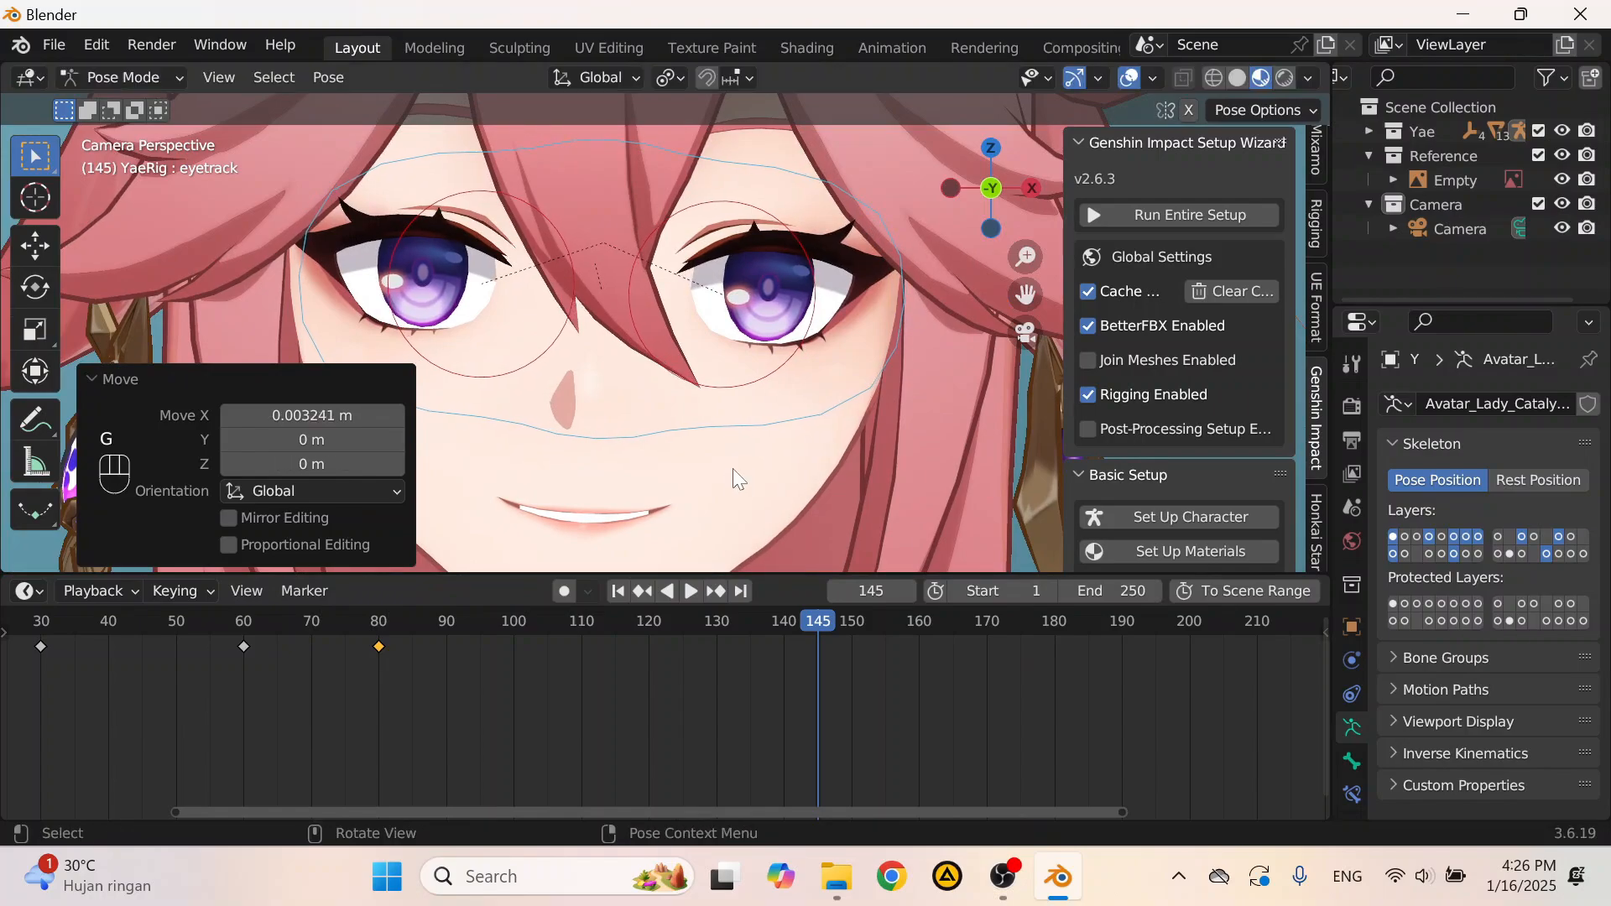
Step: Select all bones of the rig and insert a keyframe for the pose at frame 145
{"action": "scroll", "coordinate": [746, 458], "scroll_direction": "down", "scroll_amount": 5}
{"action": "scroll", "coordinate": [751, 400], "scroll_direction": "up", "scroll_amount": 5}
{"action": "scroll", "coordinate": [762, 380], "scroll_direction": "down", "scroll_amount": 5}
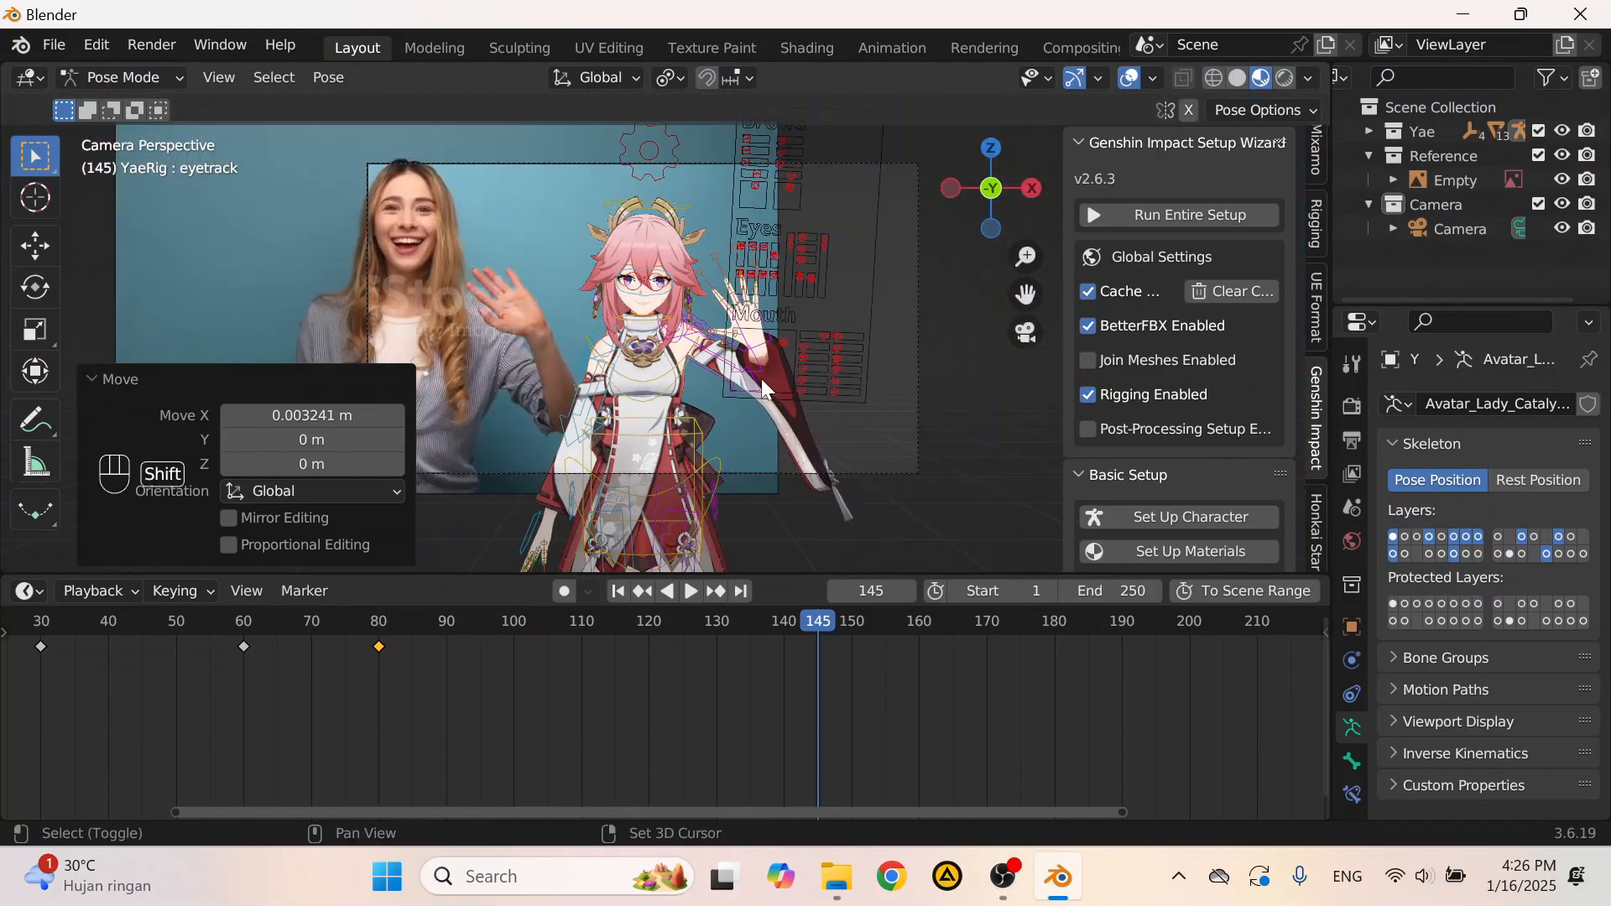
{"action": "middle_click_drag", "start_coordinate": [762, 380], "coordinate": [743, 376], "text": "shift"}
{"action": "scroll", "coordinate": [524, 353], "scroll_direction": "up", "scroll_amount": 5}
{"action": "key", "text": "a"}
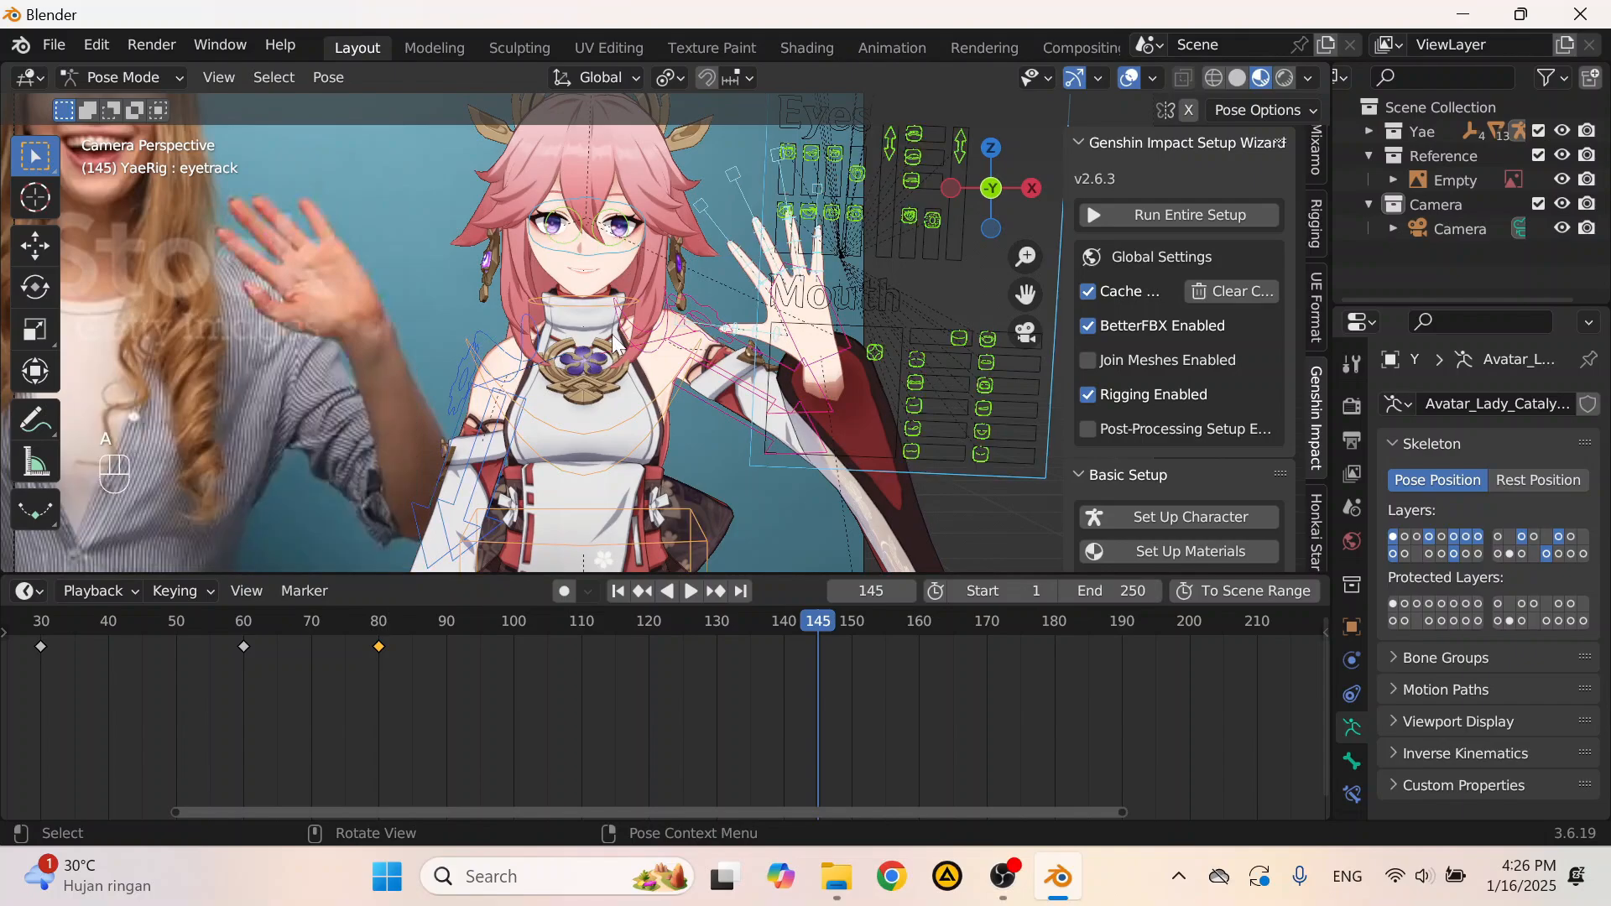
{"action": "key", "text": "i"}
{"action": "left_click", "coordinate": [612, 334]}
Step: Scrub and play the animation from the start to check the rig's motion against the reference video's full length
{"action": "left_click_drag", "start_coordinate": [815, 622], "coordinate": [1062, 651]}
{"action": "key", "text": "space"}
{"action": "key", "text": "space"}
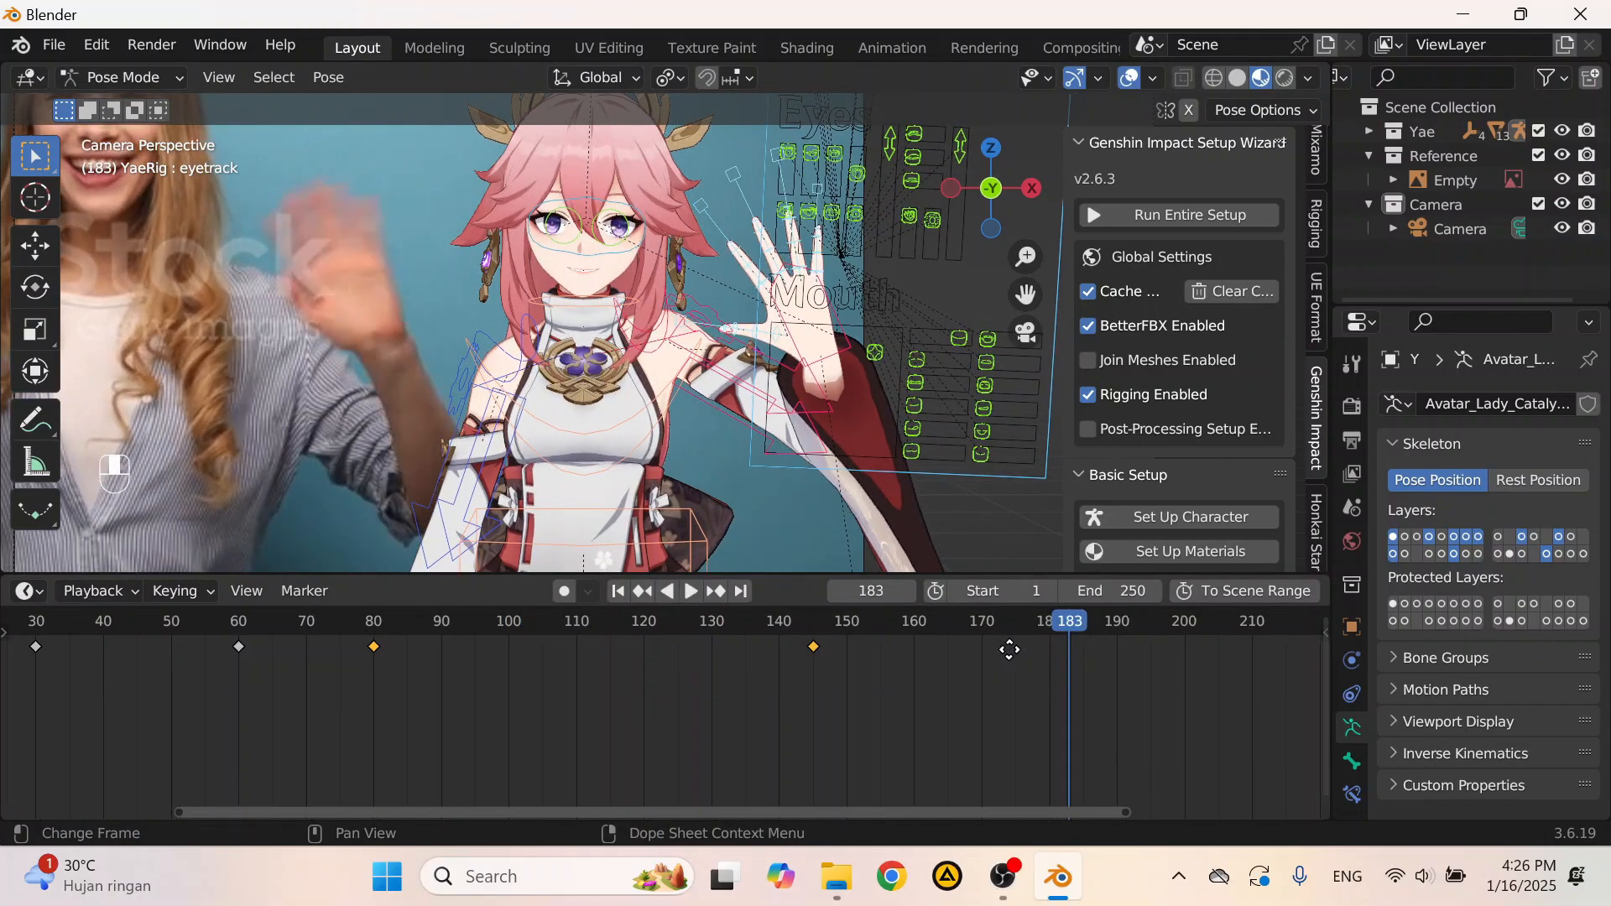
{"action": "scroll", "coordinate": [642, 642], "scroll_direction": "down", "scroll_amount": 3}
{"action": "left_click_drag", "start_coordinate": [680, 642], "coordinate": [102, 648]}
{"action": "key", "text": "space"}
{"action": "scroll", "coordinate": [210, 655], "scroll_direction": "down", "scroll_amount": 3}
{"action": "left_click", "coordinate": [318, 671]}
{"action": "key", "text": "space"}
{"action": "middle_click_drag", "start_coordinate": [319, 670], "coordinate": [406, 643]}
{"action": "left_click_drag", "start_coordinate": [406, 643], "coordinate": [291, 640]}
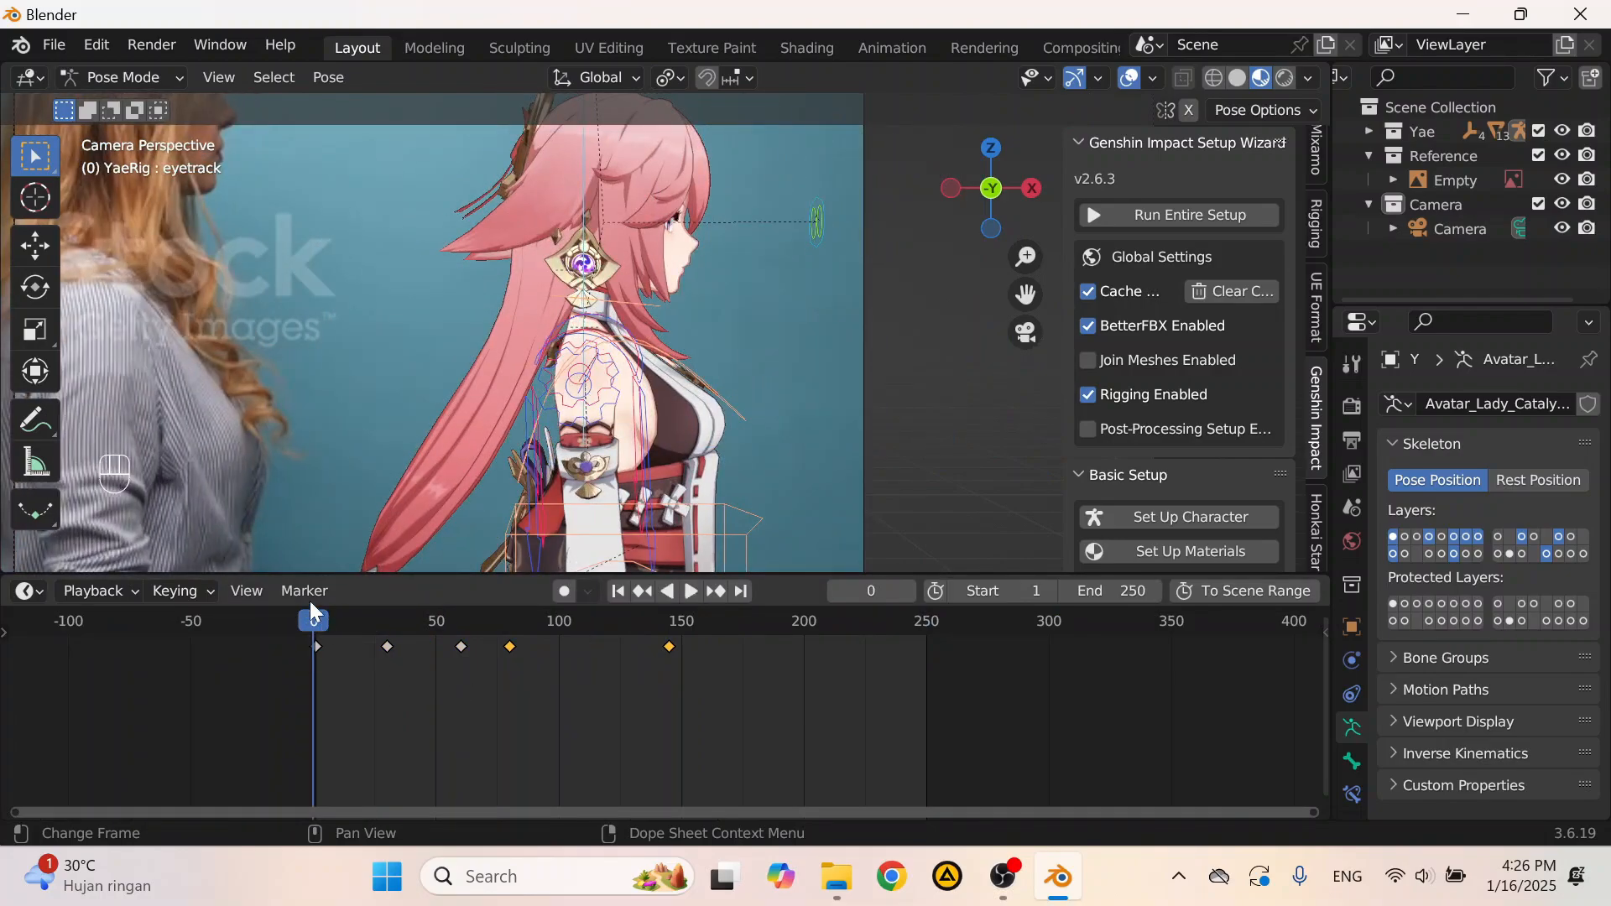
{"action": "key", "text": "space"}
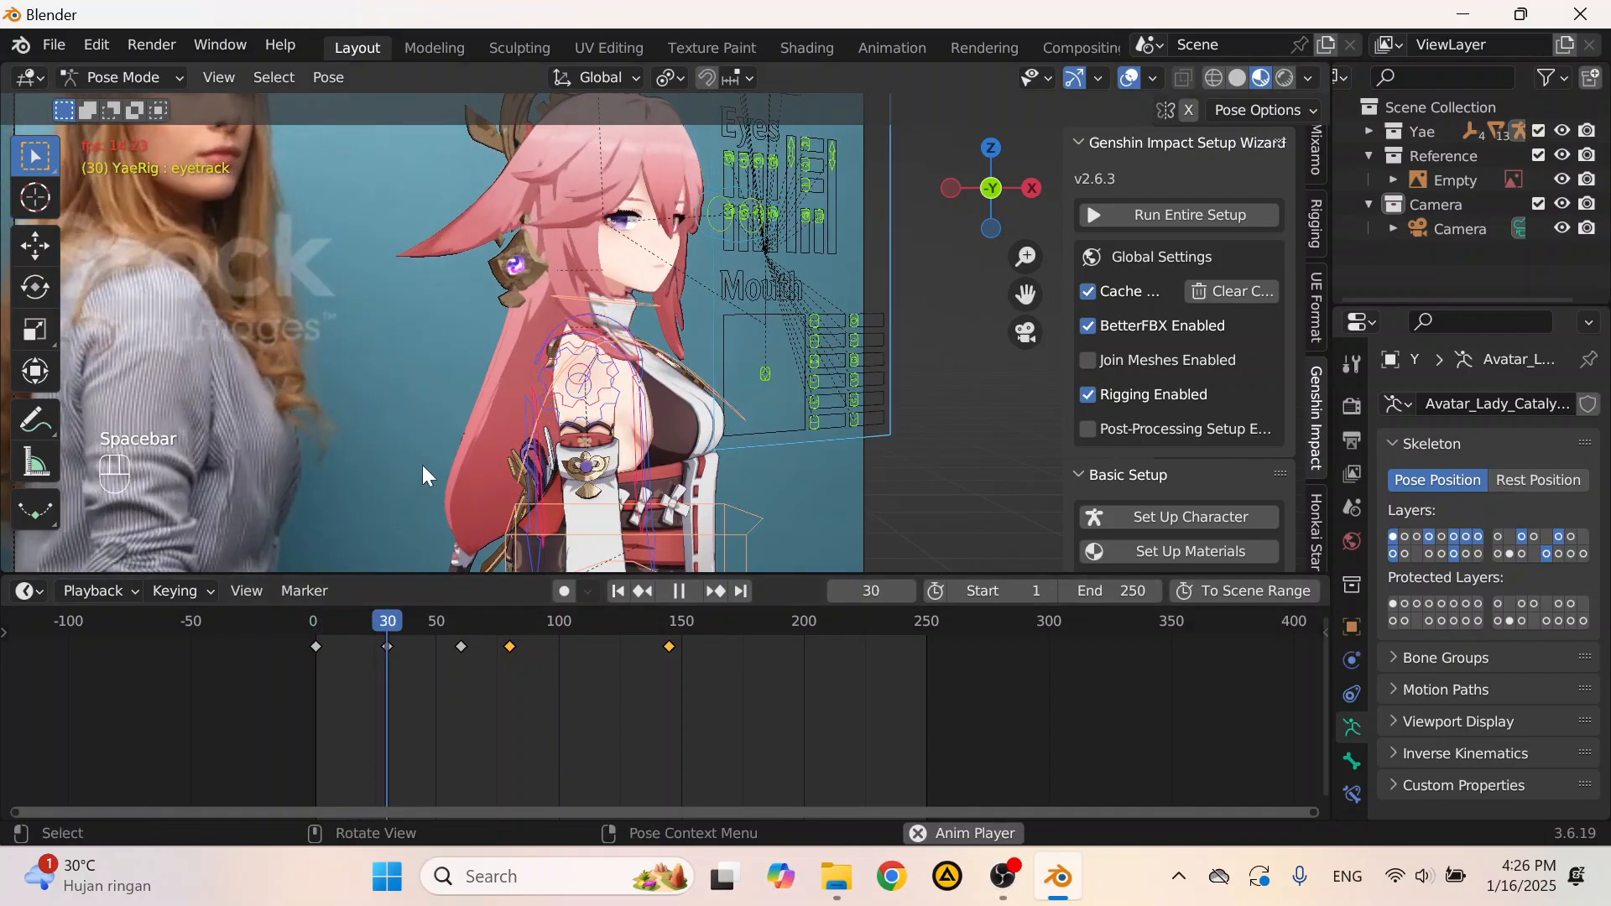
{"action": "scroll", "coordinate": [425, 469], "scroll_direction": "down", "scroll_amount": 4}
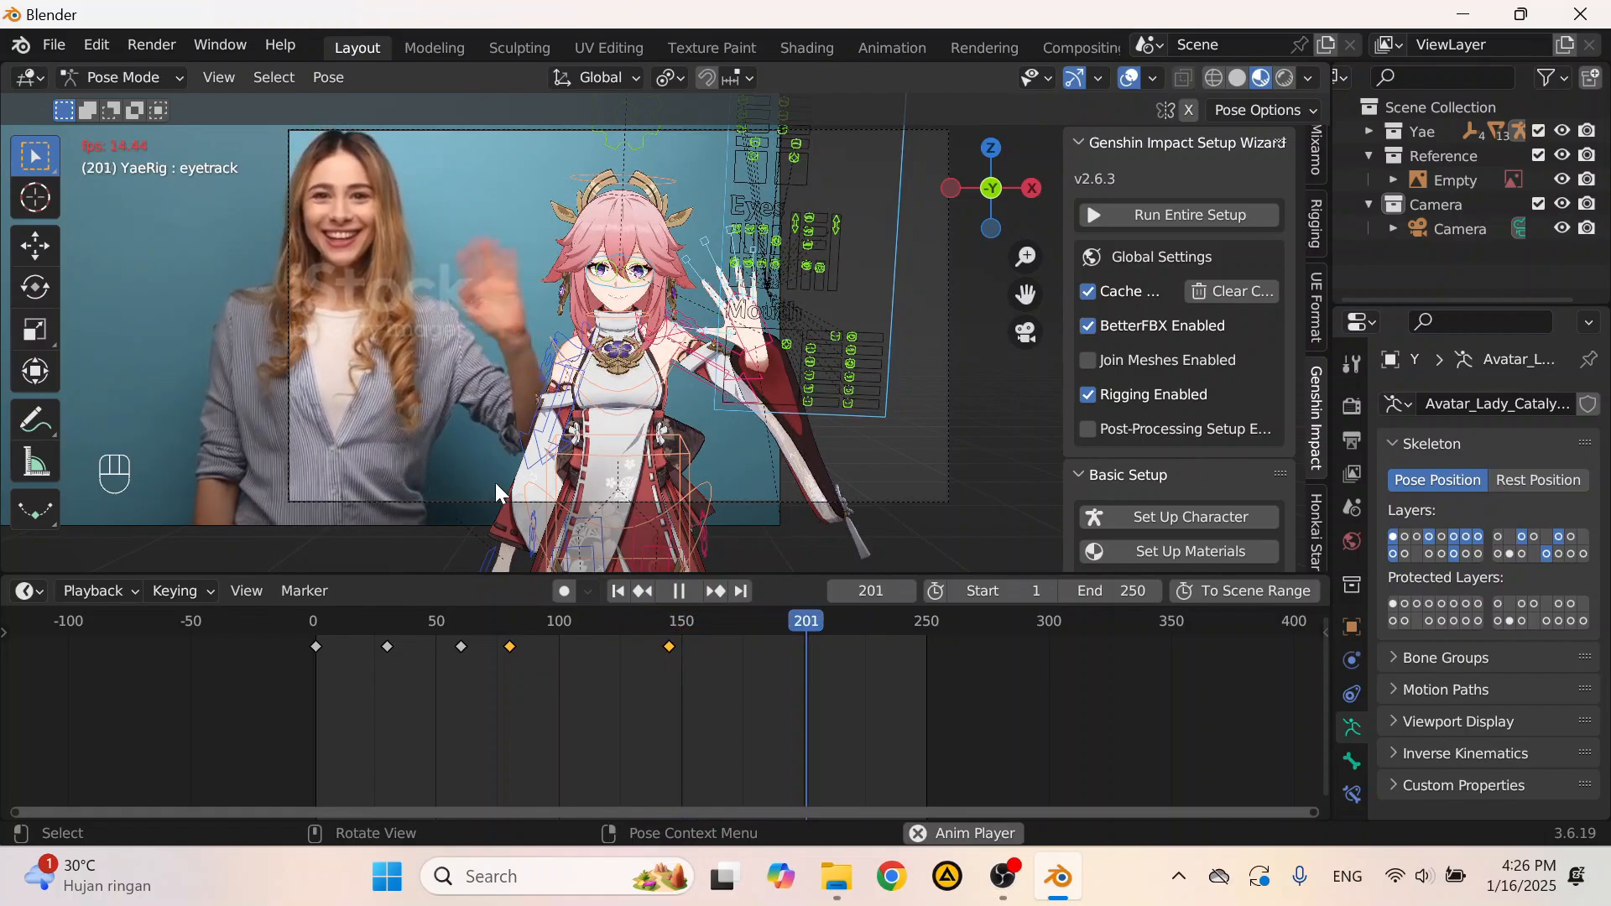
{"action": "key", "text": "space"}
Step: Set the scene's end frame to 201
{"action": "left_click", "coordinate": [1110, 590]}
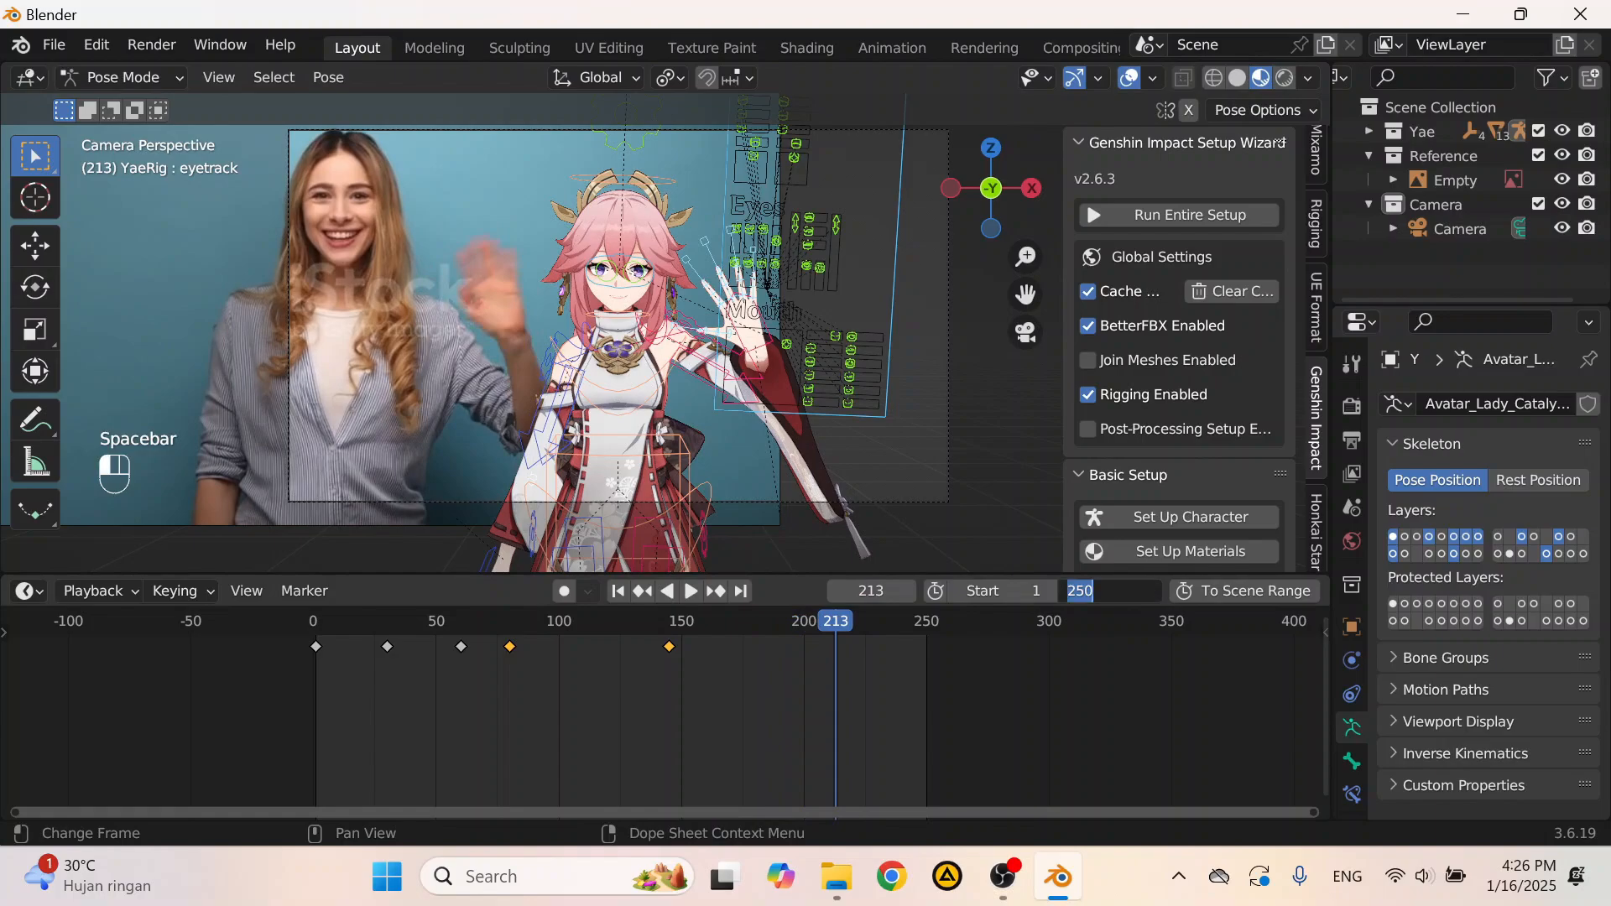
{"action": "type", "text": "201"}
{"action": "key", "text": "Return"}
Step: Return to frame 1 and review the opening frames of the turn by playing and scrubbing the timeline
{"action": "scroll", "coordinate": [813, 630], "scroll_direction": "up", "scroll_amount": 5}
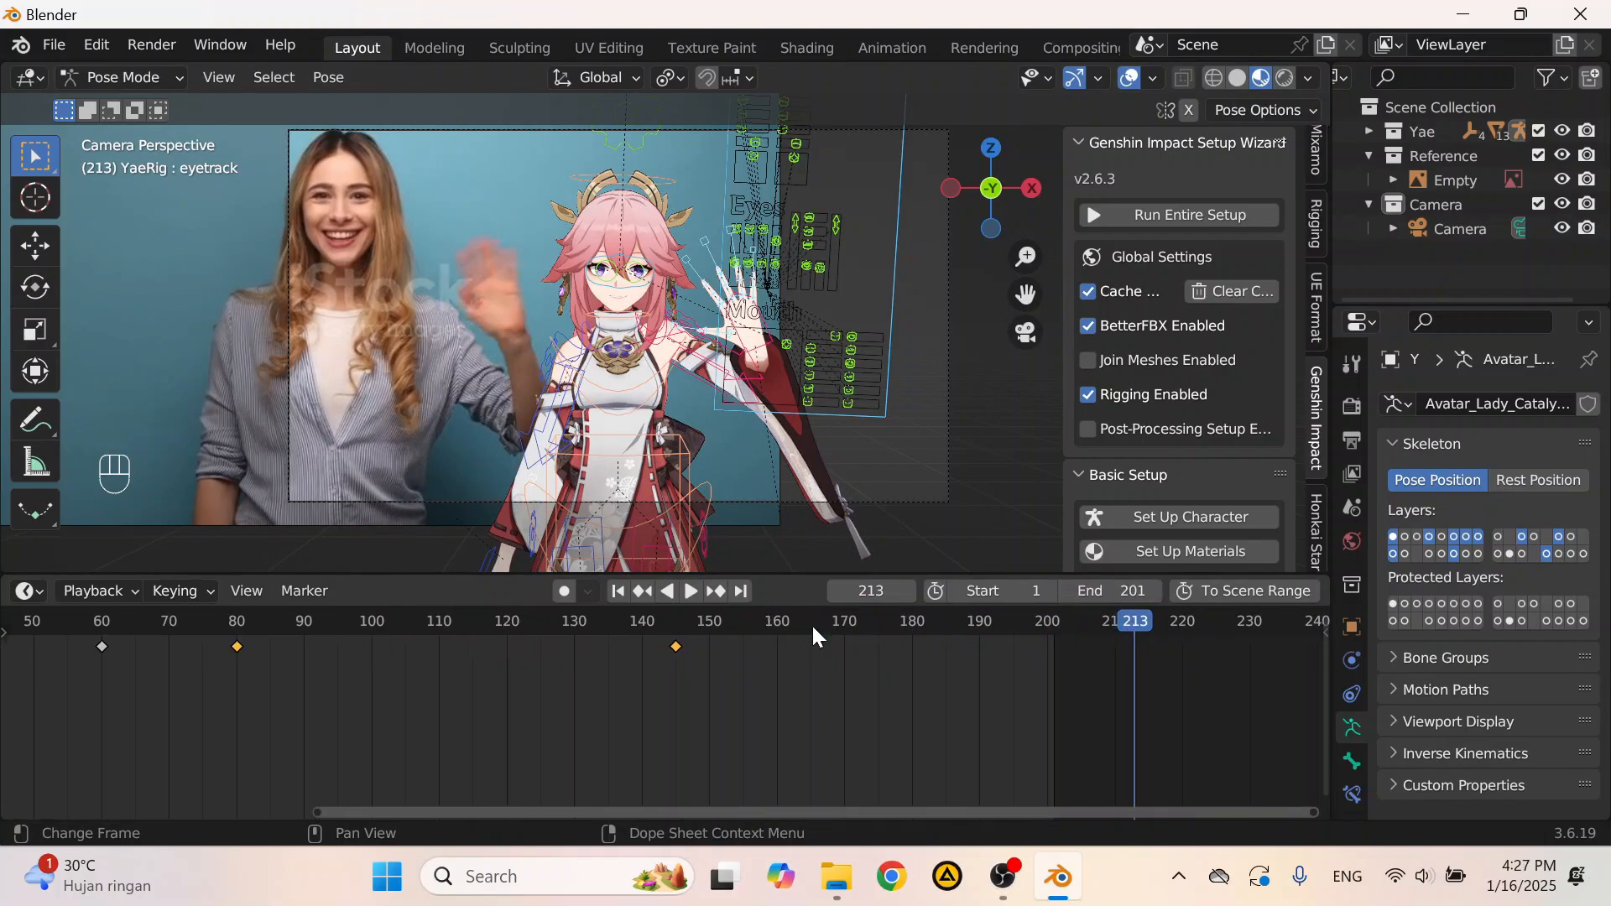
{"action": "left_click_drag", "start_coordinate": [812, 623], "coordinate": [220, 646]}
{"action": "scroll", "coordinate": [209, 621], "scroll_direction": "down", "scroll_amount": 3}
{"action": "left_click", "coordinate": [69, 627]}
{"action": "key", "text": "space"}
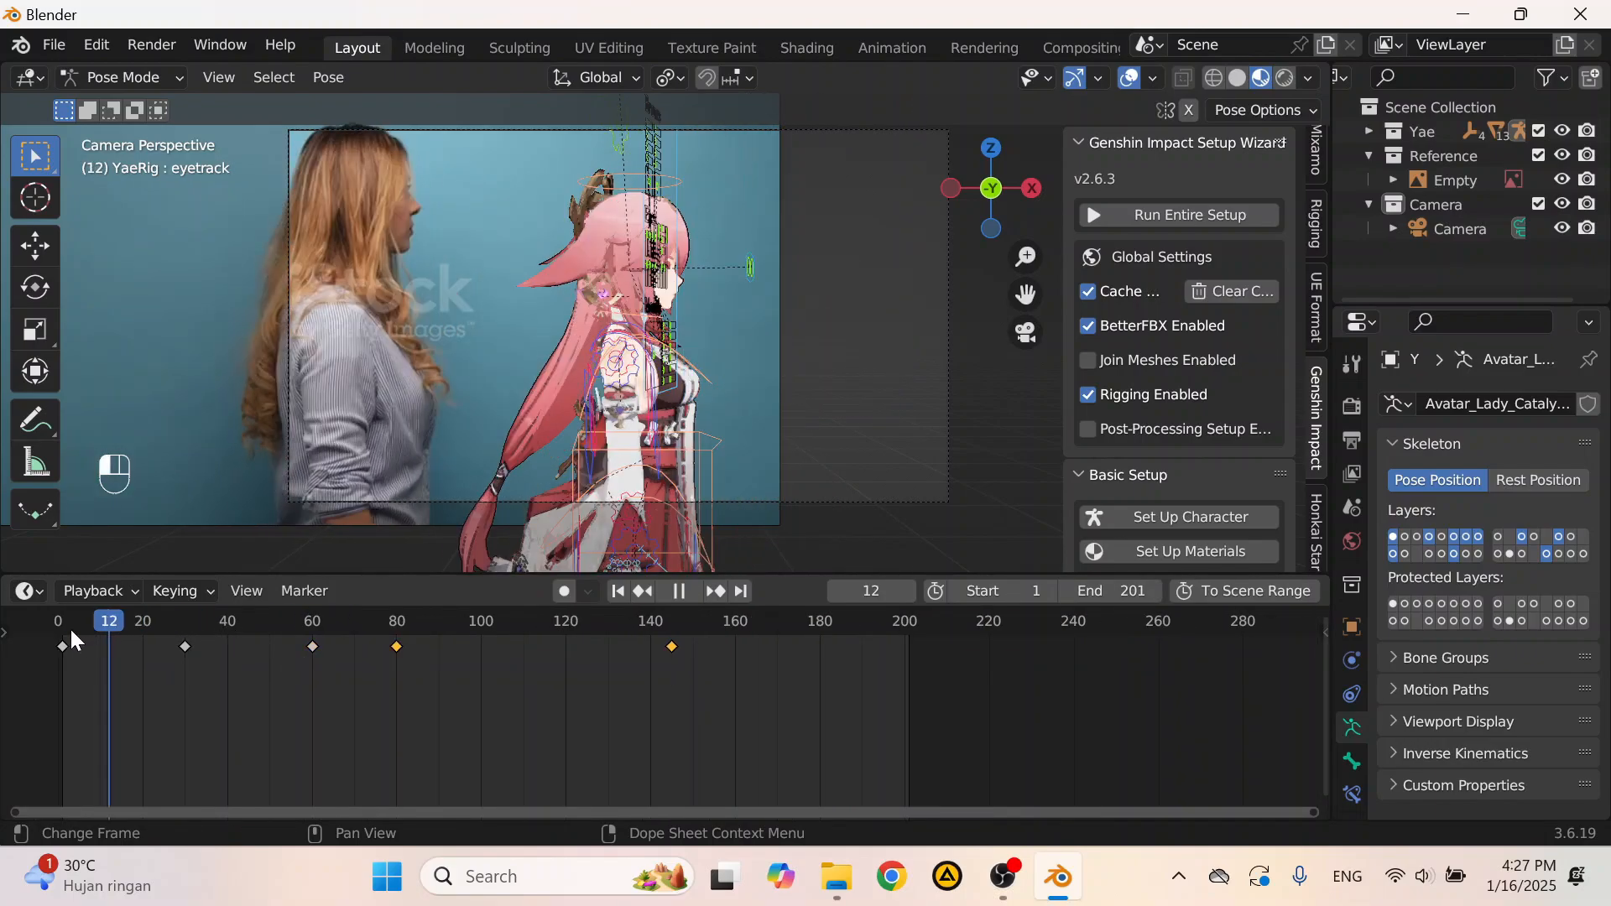
{"action": "left_click_drag", "start_coordinate": [69, 627], "coordinate": [62, 631]}
{"action": "key", "text": "space"}
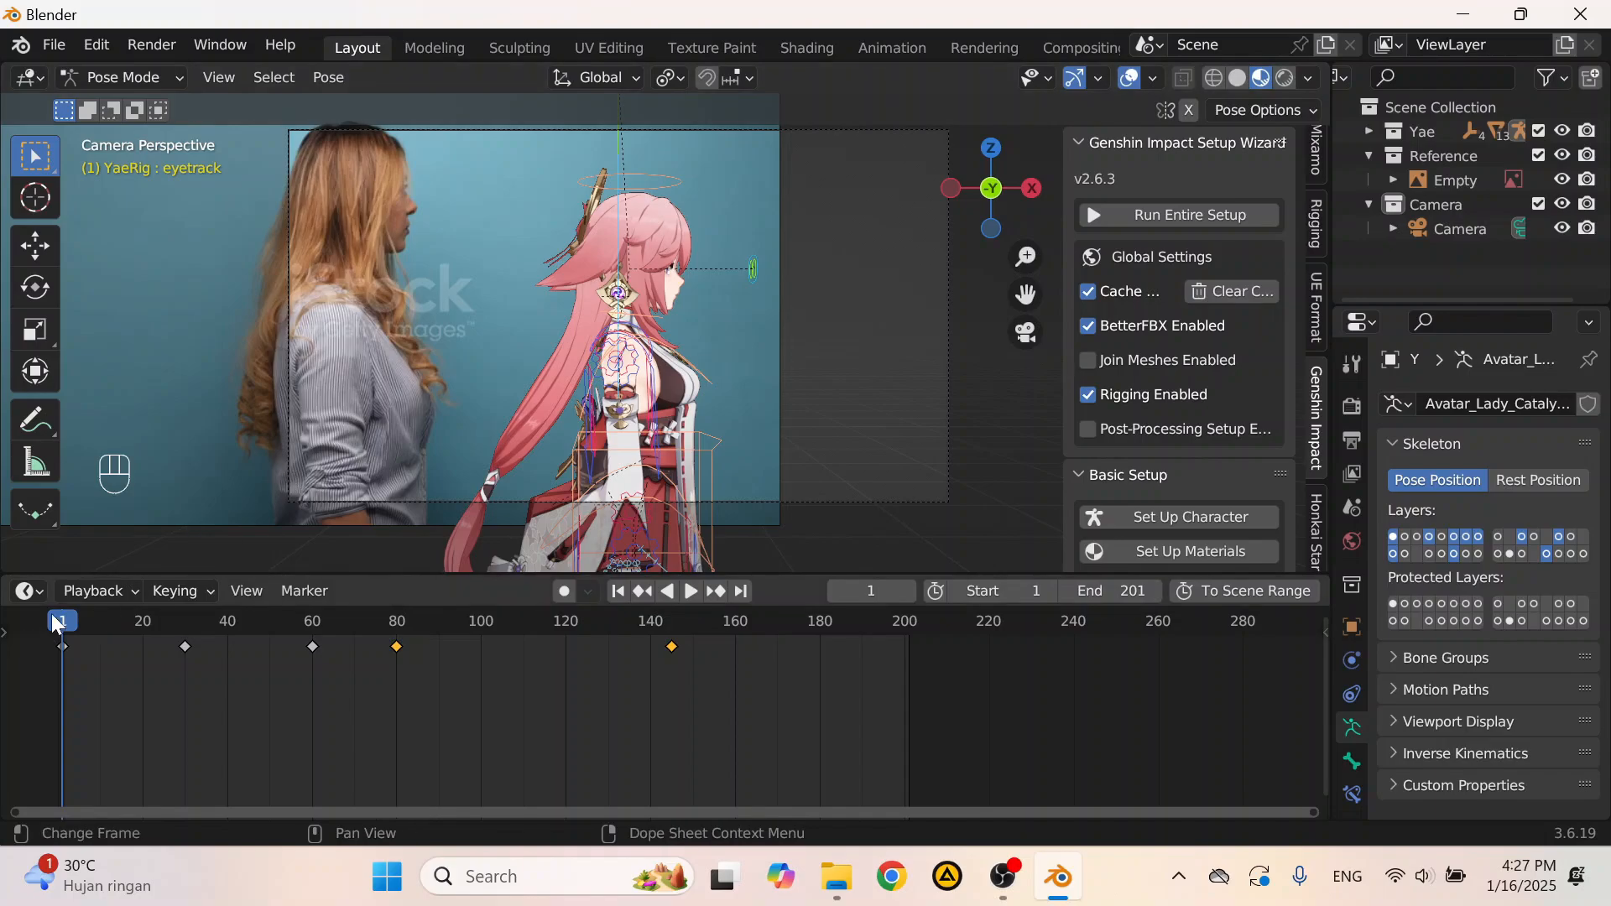
{"action": "left_click_drag", "start_coordinate": [52, 615], "coordinate": [132, 718]}
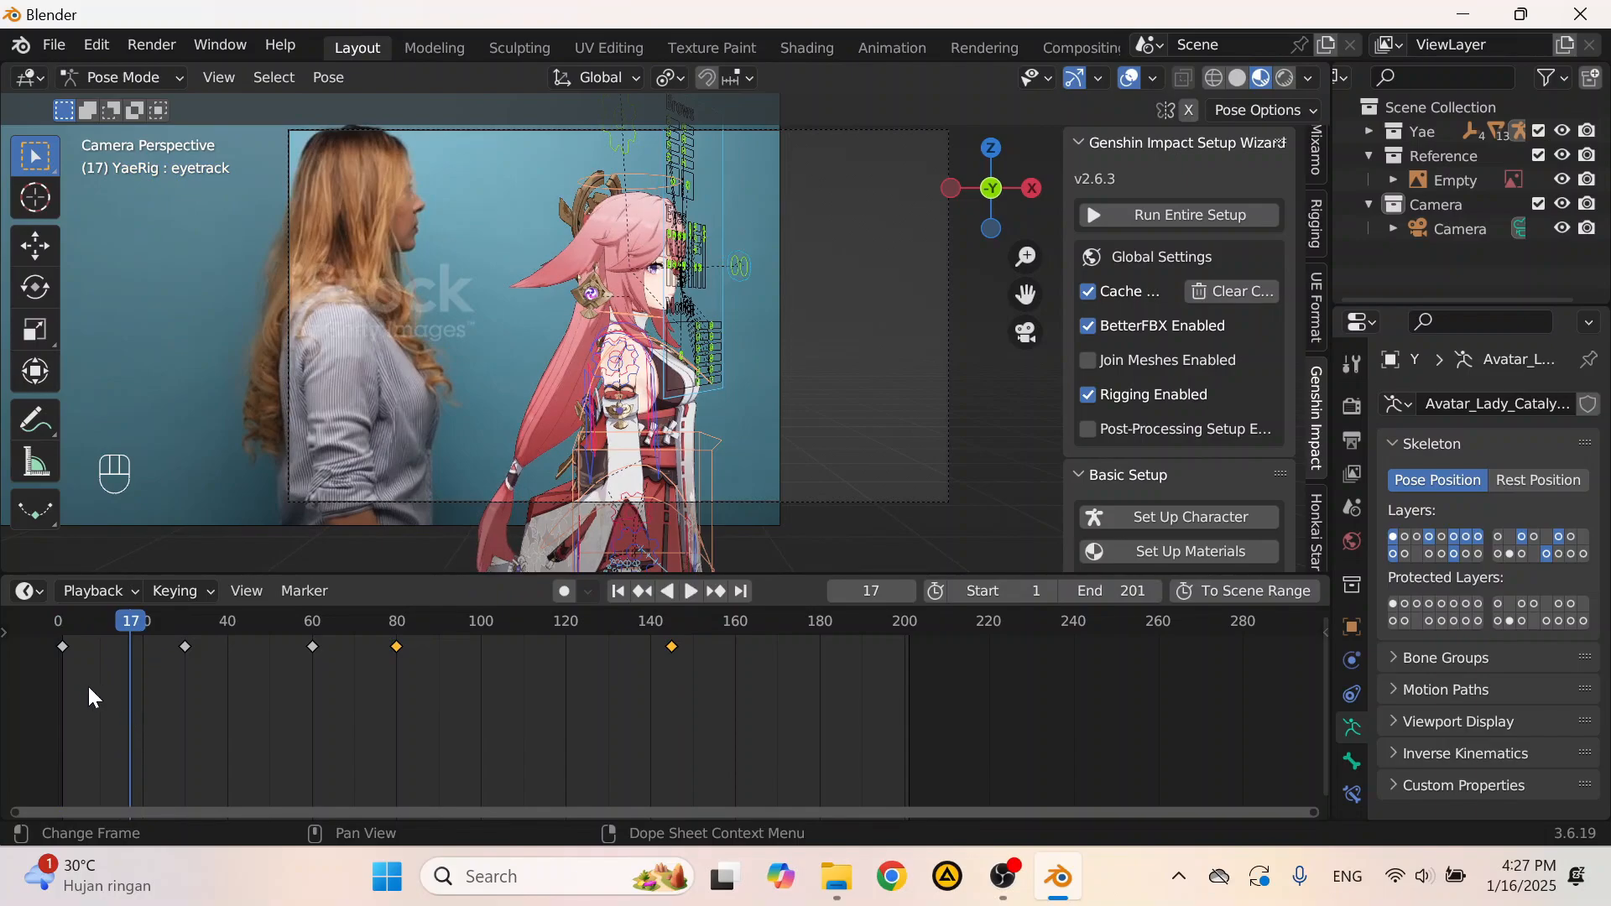
Step: Move the opening pose's keyframe to frame 17 and play back the start of the turn
{"action": "left_click", "coordinate": [62, 649]}
{"action": "key", "text": "a"}
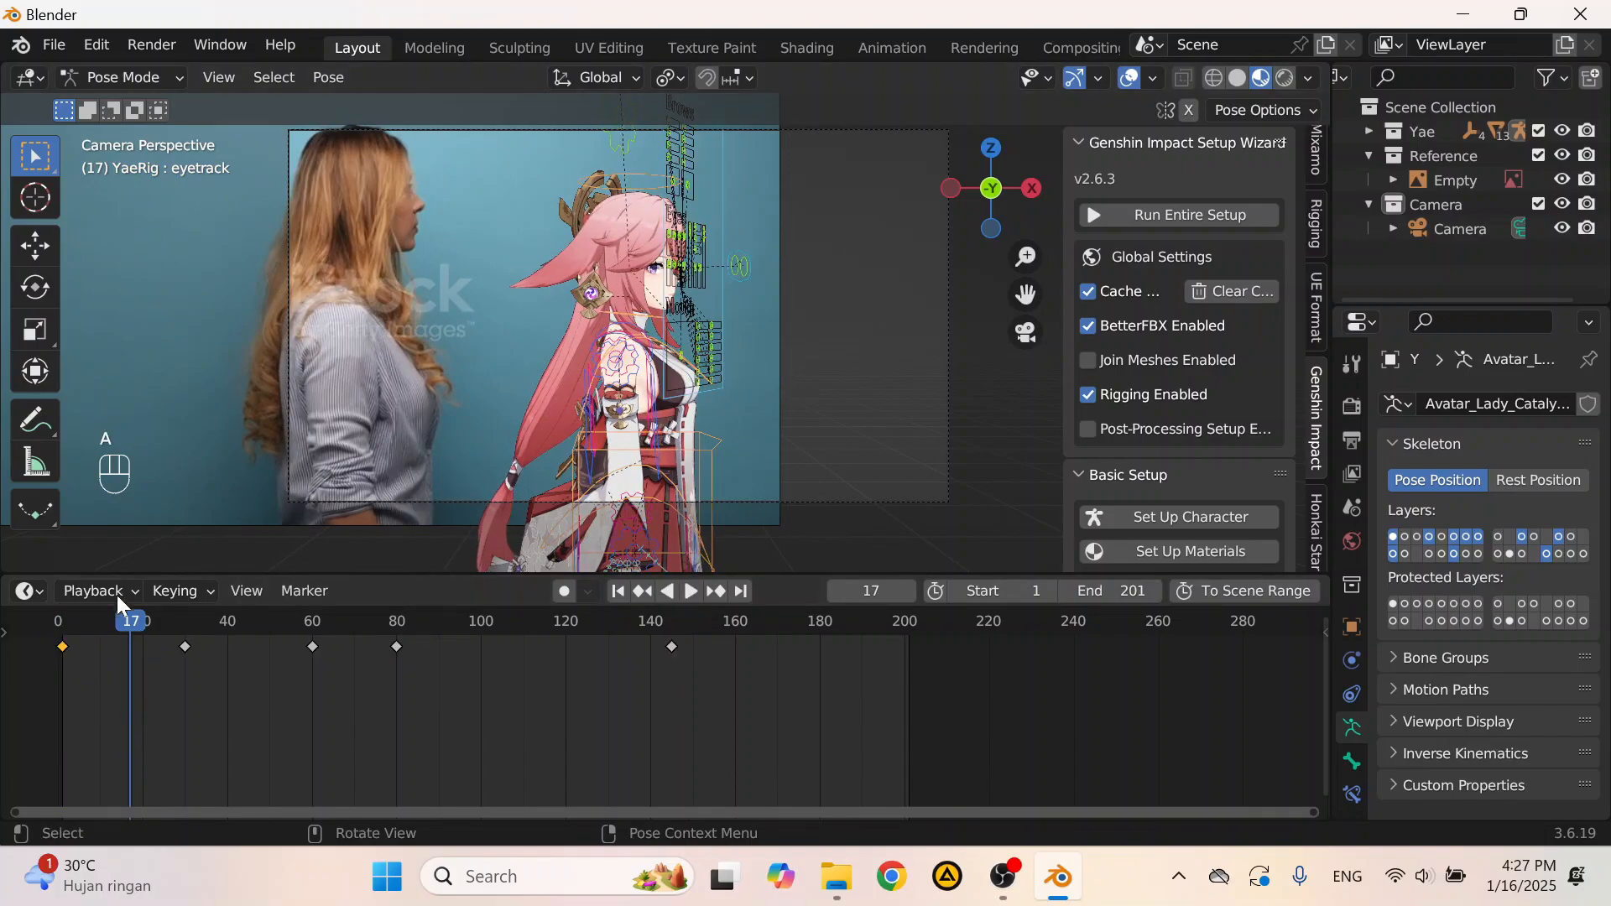
{"action": "mouse_move", "coordinate": [60, 647]}
{"action": "left_mouse_down"}
{"action": "mouse_move", "coordinate": [137, 655]}
{"action": "mouse_move", "coordinate": [72, 641]}
{"action": "mouse_move", "coordinate": [87, 654]}
{"action": "left_mouse_up"}
{"action": "key", "text": "space"}
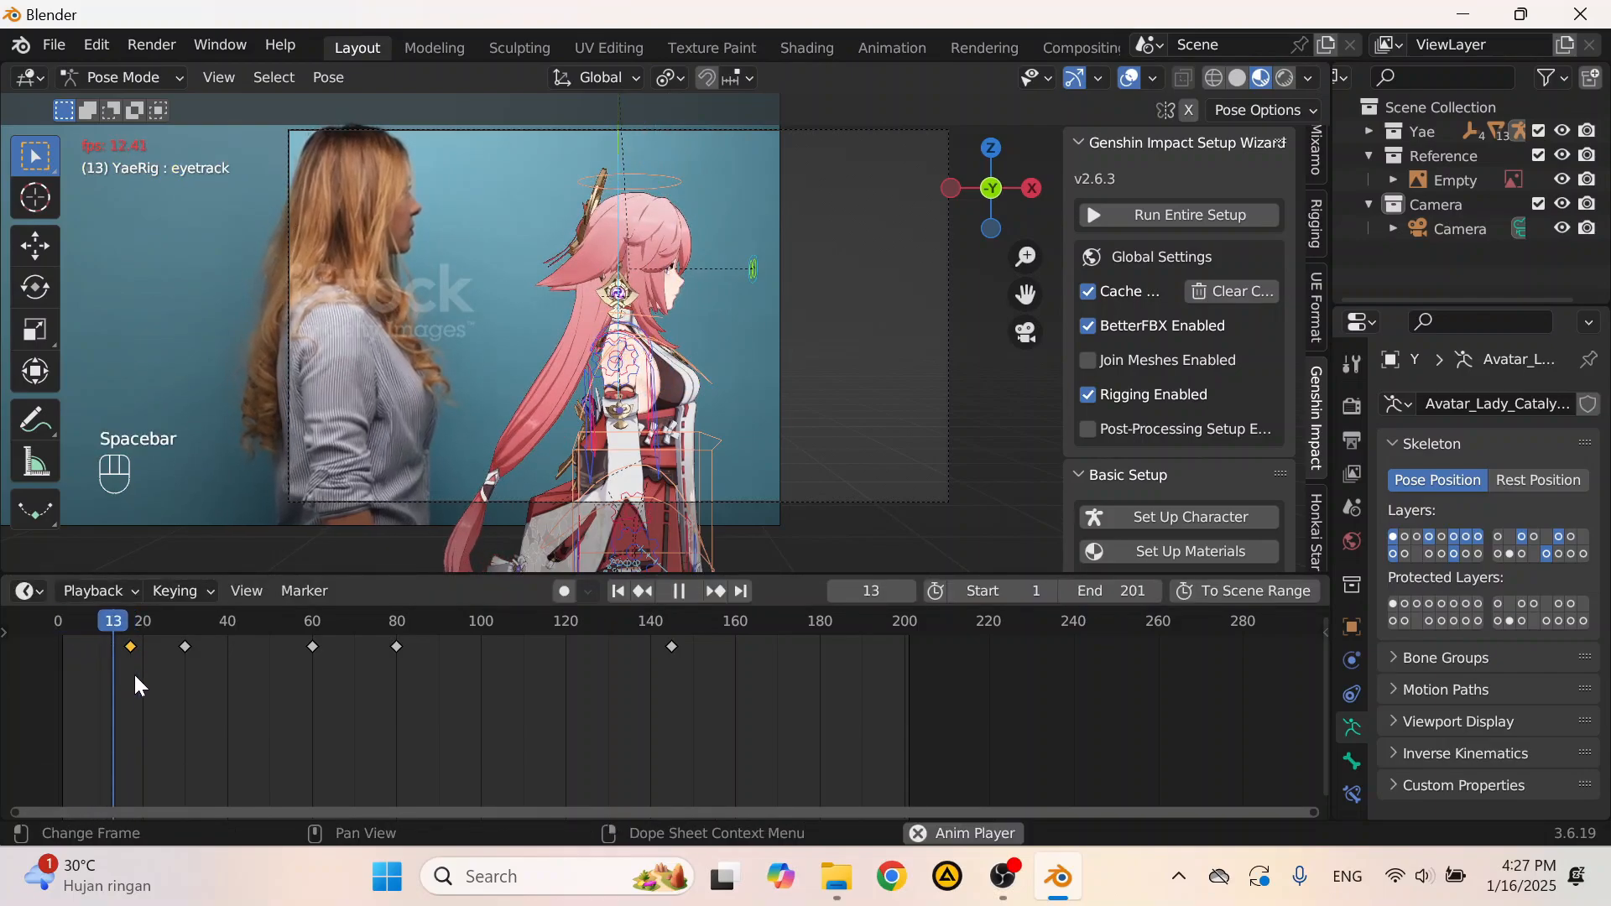
{"action": "key", "text": "space"}
Step: Shift the opening pose's keyframe to frame 15 and scrub through the turn against the reference video
{"action": "scroll", "coordinate": [166, 692], "scroll_direction": "up", "scroll_amount": 4}
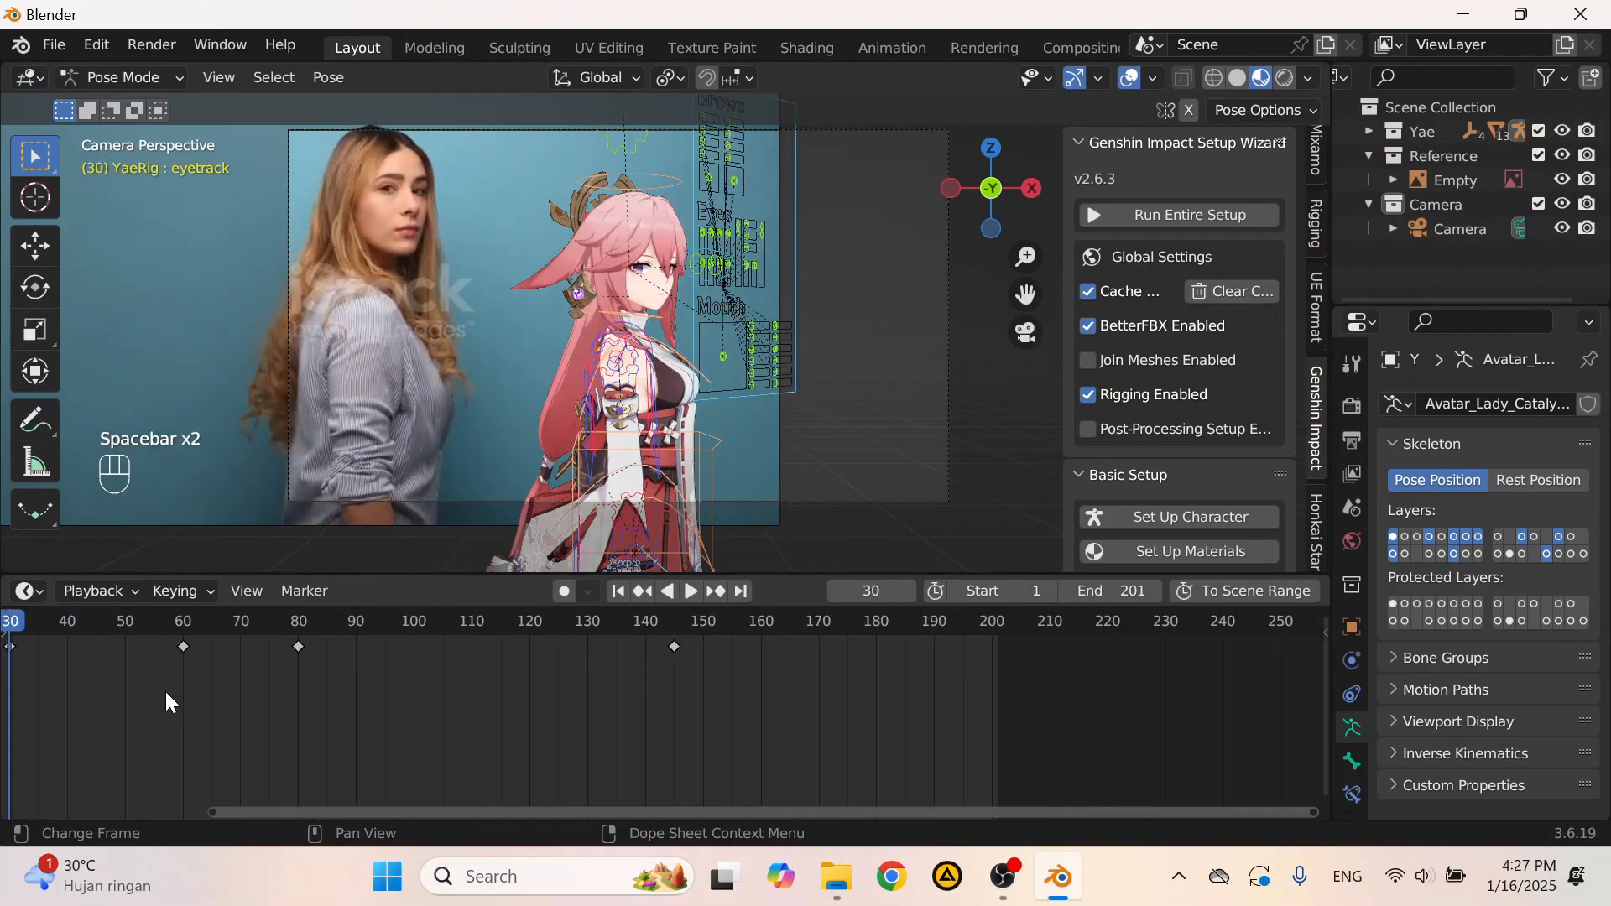
{"action": "middle_click_drag", "start_coordinate": [165, 691], "coordinate": [680, 716]}
{"action": "scroll", "coordinate": [506, 650], "scroll_direction": "up", "scroll_amount": 7}
{"action": "scroll", "coordinate": [680, 720], "scroll_direction": "up", "scroll_amount": 3}
{"action": "mouse_move", "coordinate": [332, 627]}
{"action": "left_mouse_down"}
{"action": "mouse_move", "coordinate": [360, 638]}
{"action": "mouse_move", "coordinate": [340, 655]}
{"action": "left_mouse_up"}
{"action": "left_click", "coordinate": [344, 628]}
{"action": "left_click_drag", "start_coordinate": [346, 623], "coordinate": [490, 715]}
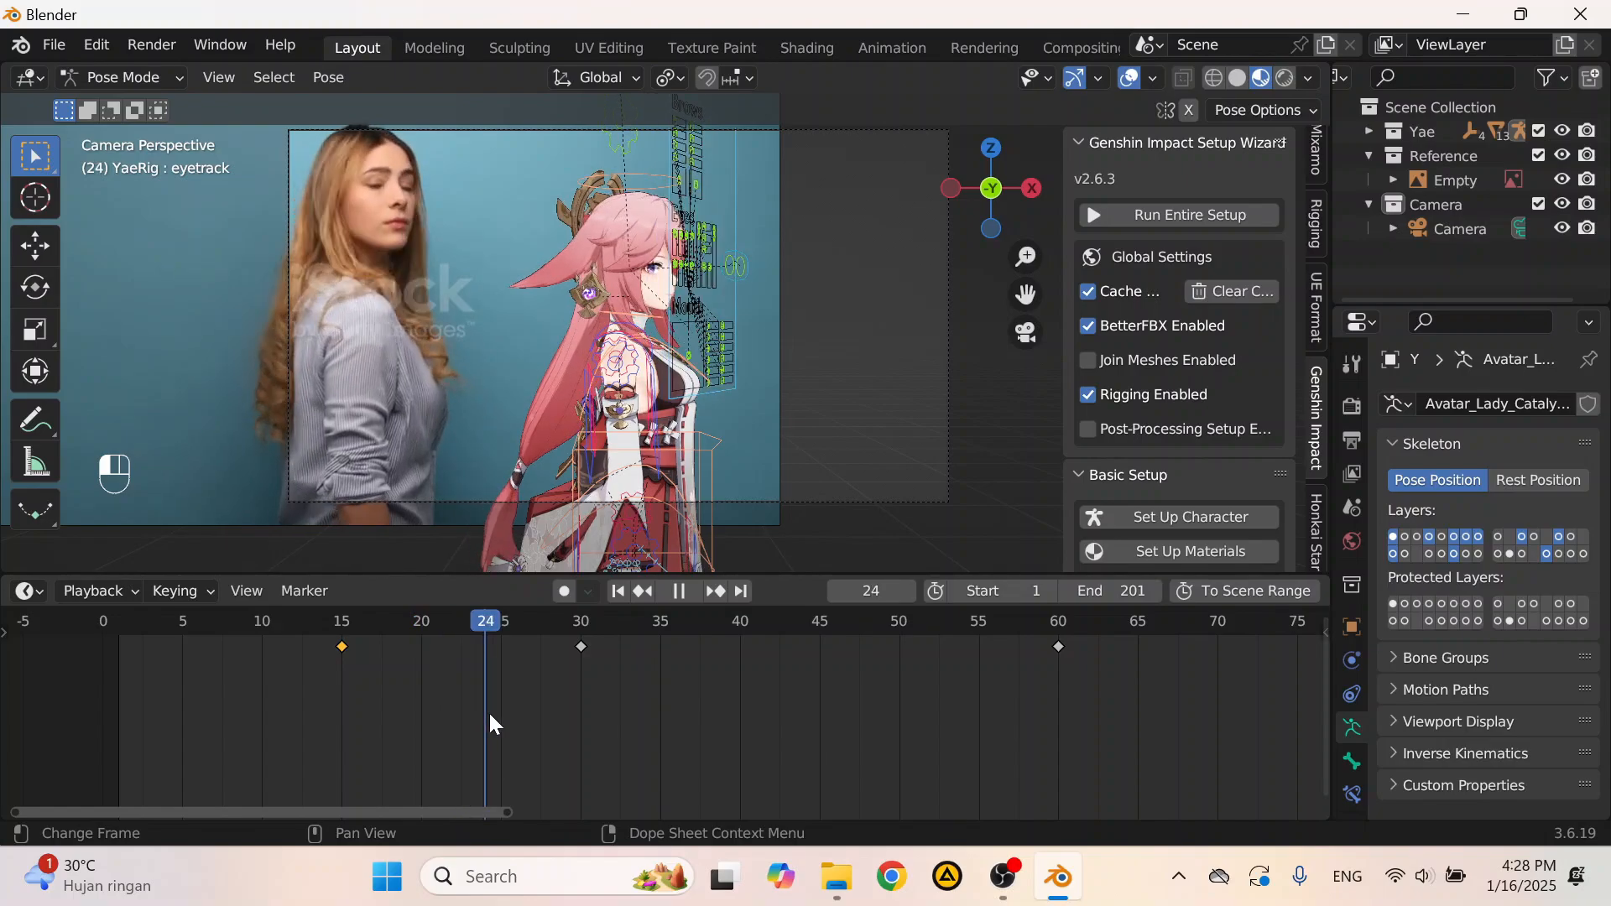
Step: At frame 25, rotate the head bone about -4° around its local X axis
{"action": "left_click", "coordinate": [498, 633]}
{"action": "scroll", "coordinate": [606, 277], "scroll_direction": "up", "scroll_amount": 1}
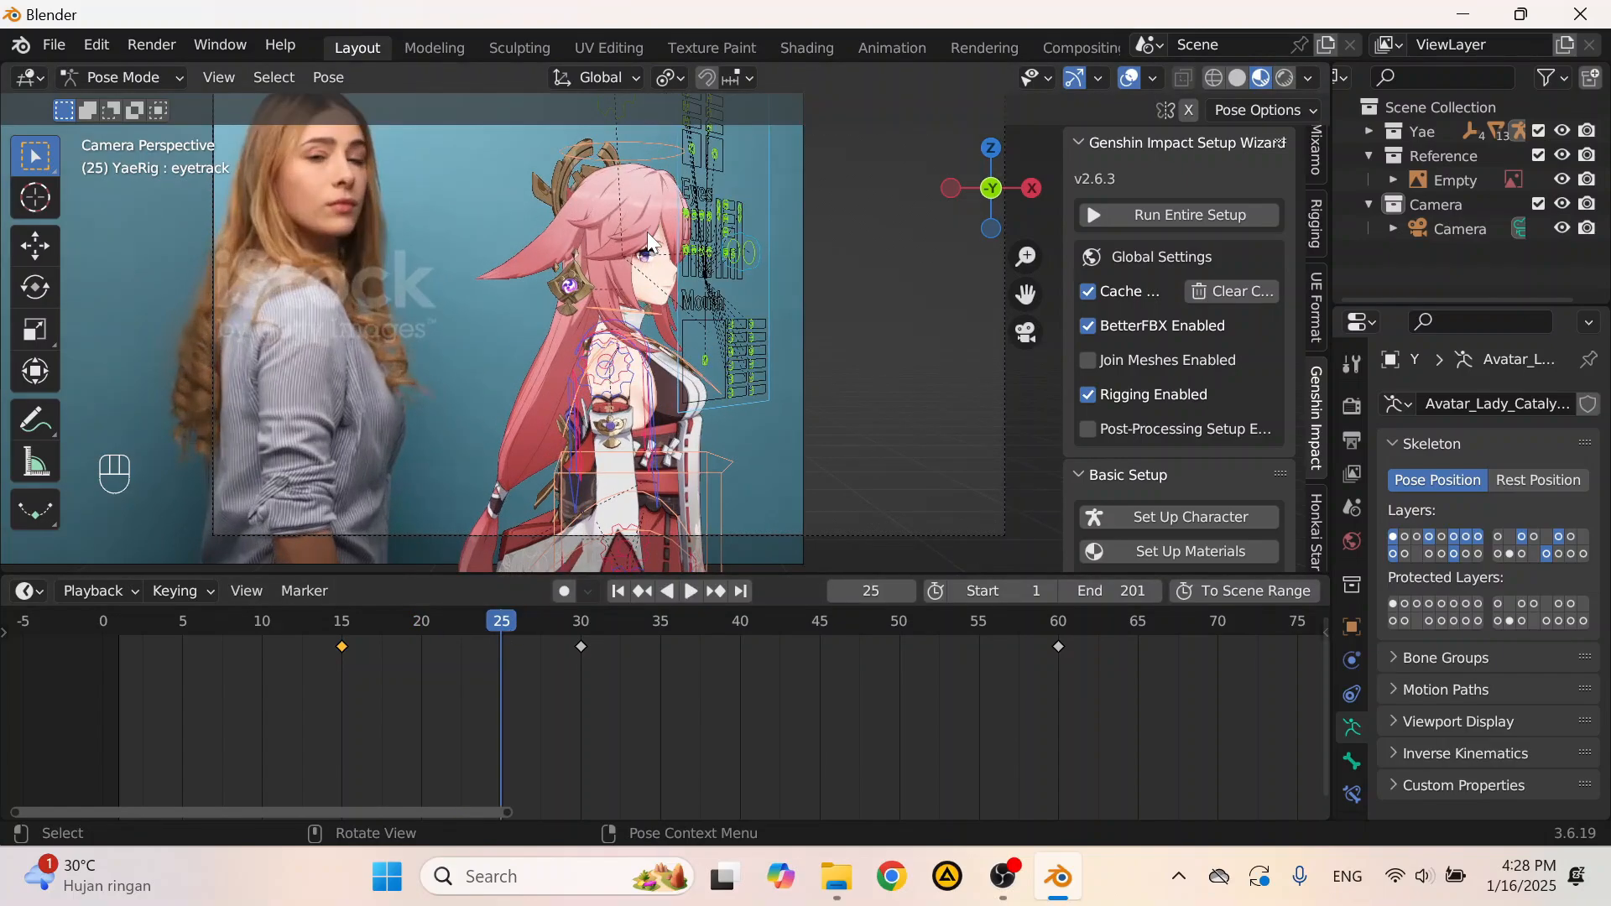
{"action": "middle_click_drag", "start_coordinate": [606, 209], "coordinate": [608, 342], "text": "shift"}
{"action": "left_click", "coordinate": [608, 299]}
{"action": "scroll", "coordinate": [701, 386], "scroll_direction": "up", "scroll_amount": 2}
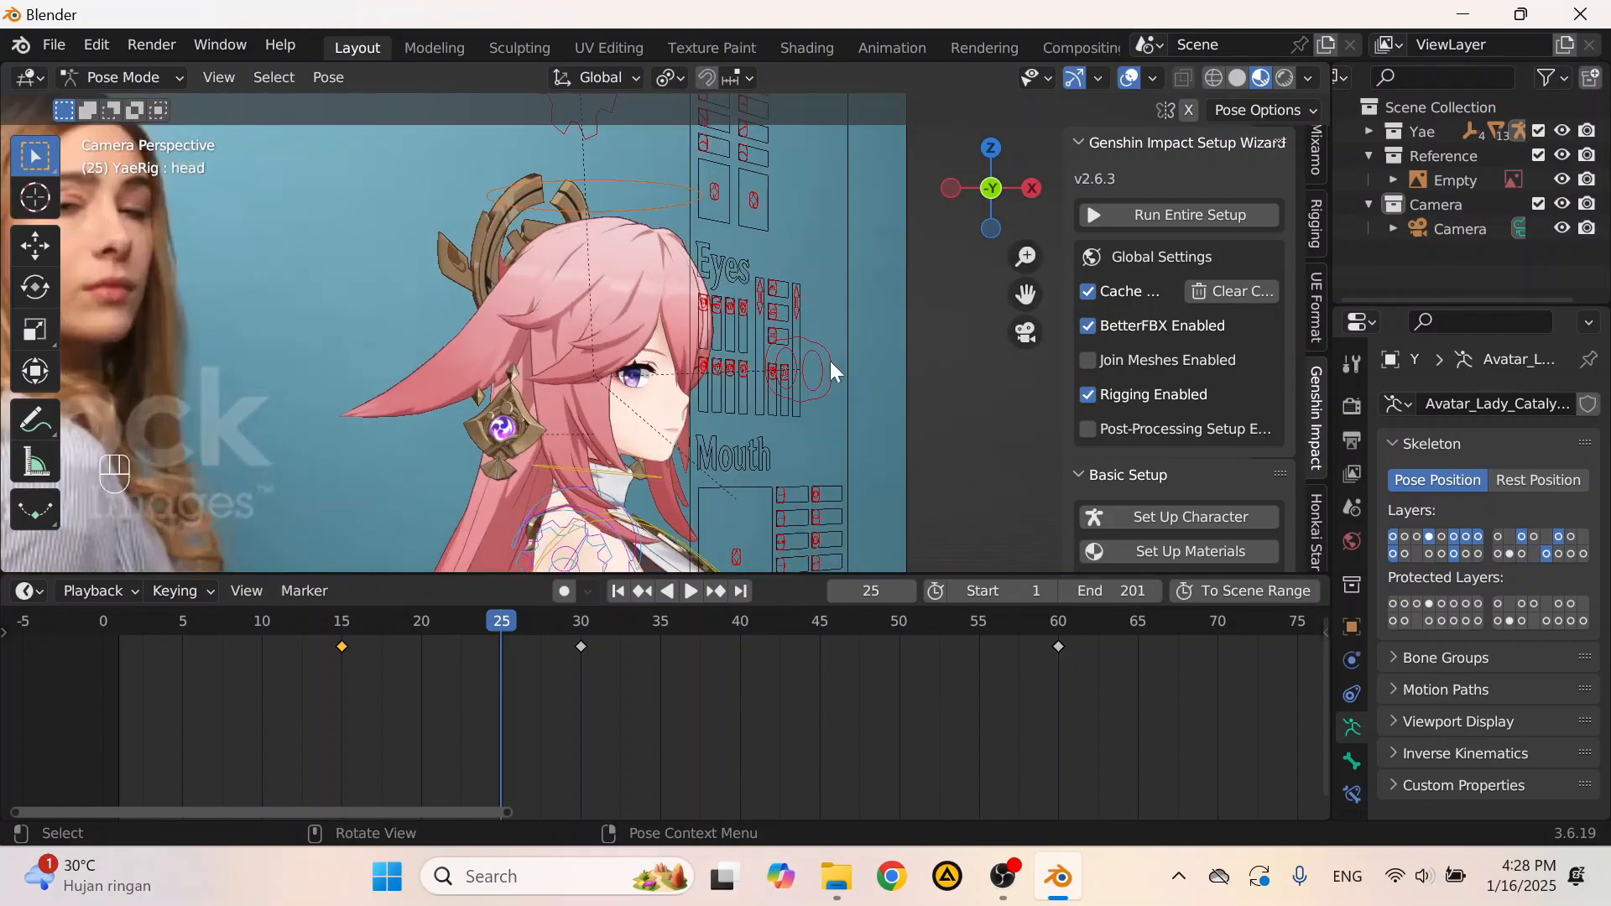
{"action": "key", "text": "r"}
{"action": "key", "text": "x"}
{"action": "key", "text": "x"}
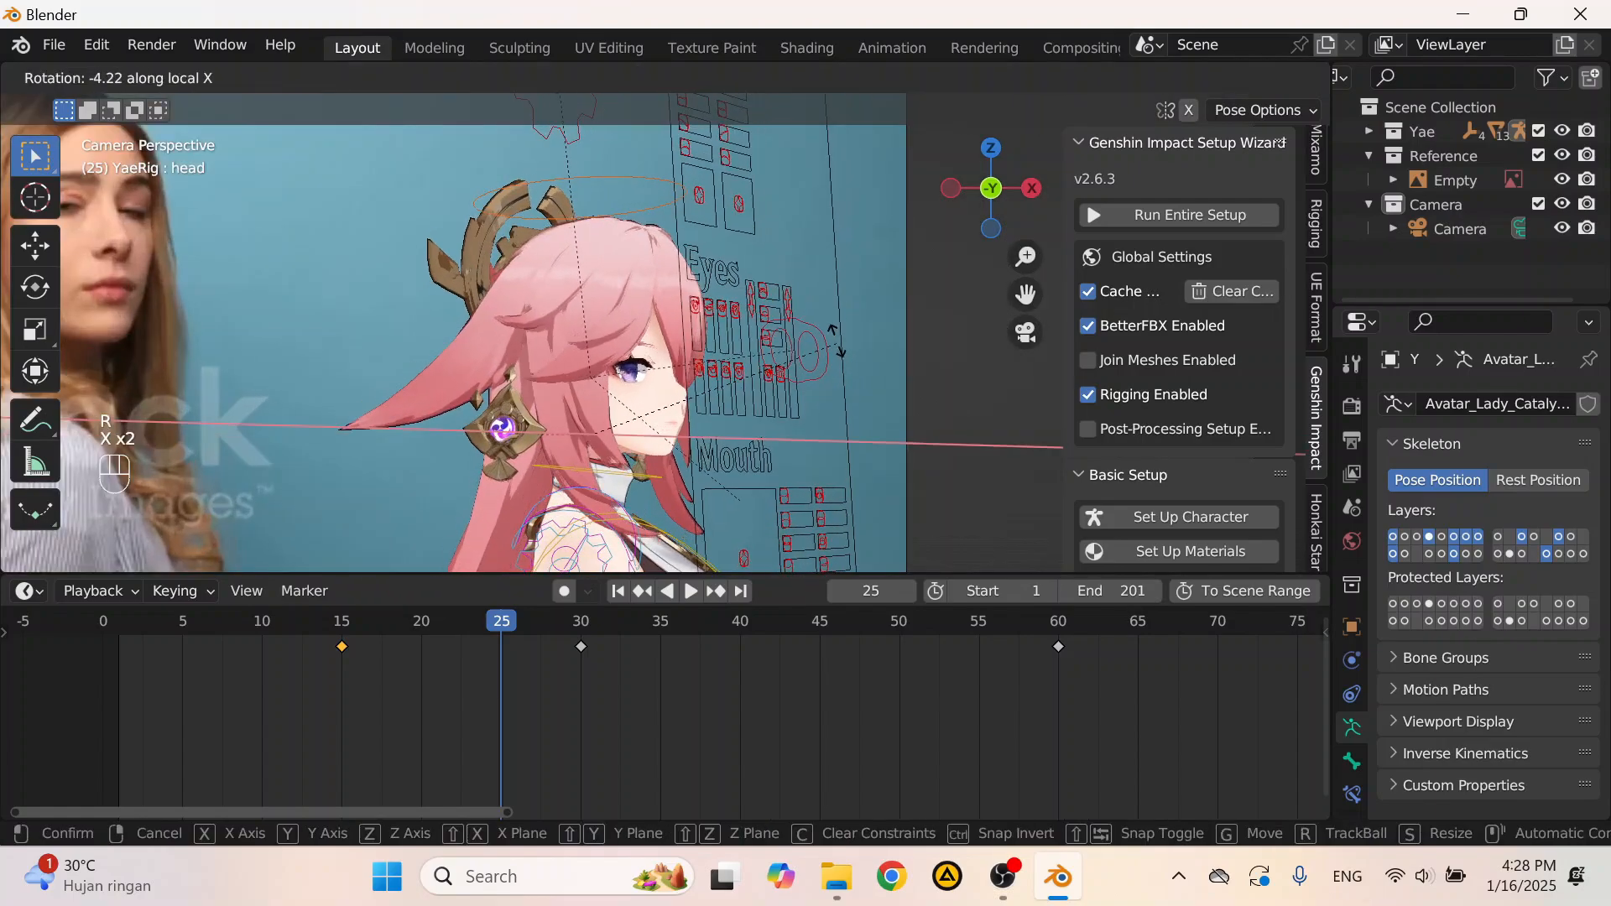
{"action": "left_click", "coordinate": [835, 339]}
Step: Rotate the neck bone about -3.68° around its local X axis at frame 25
{"action": "left_click", "coordinate": [699, 475]}
{"action": "scroll", "coordinate": [700, 475], "scroll_direction": "up", "scroll_amount": 2}
{"action": "key", "text": "r"}
{"action": "key", "text": "x"}
{"action": "key", "text": "x"}
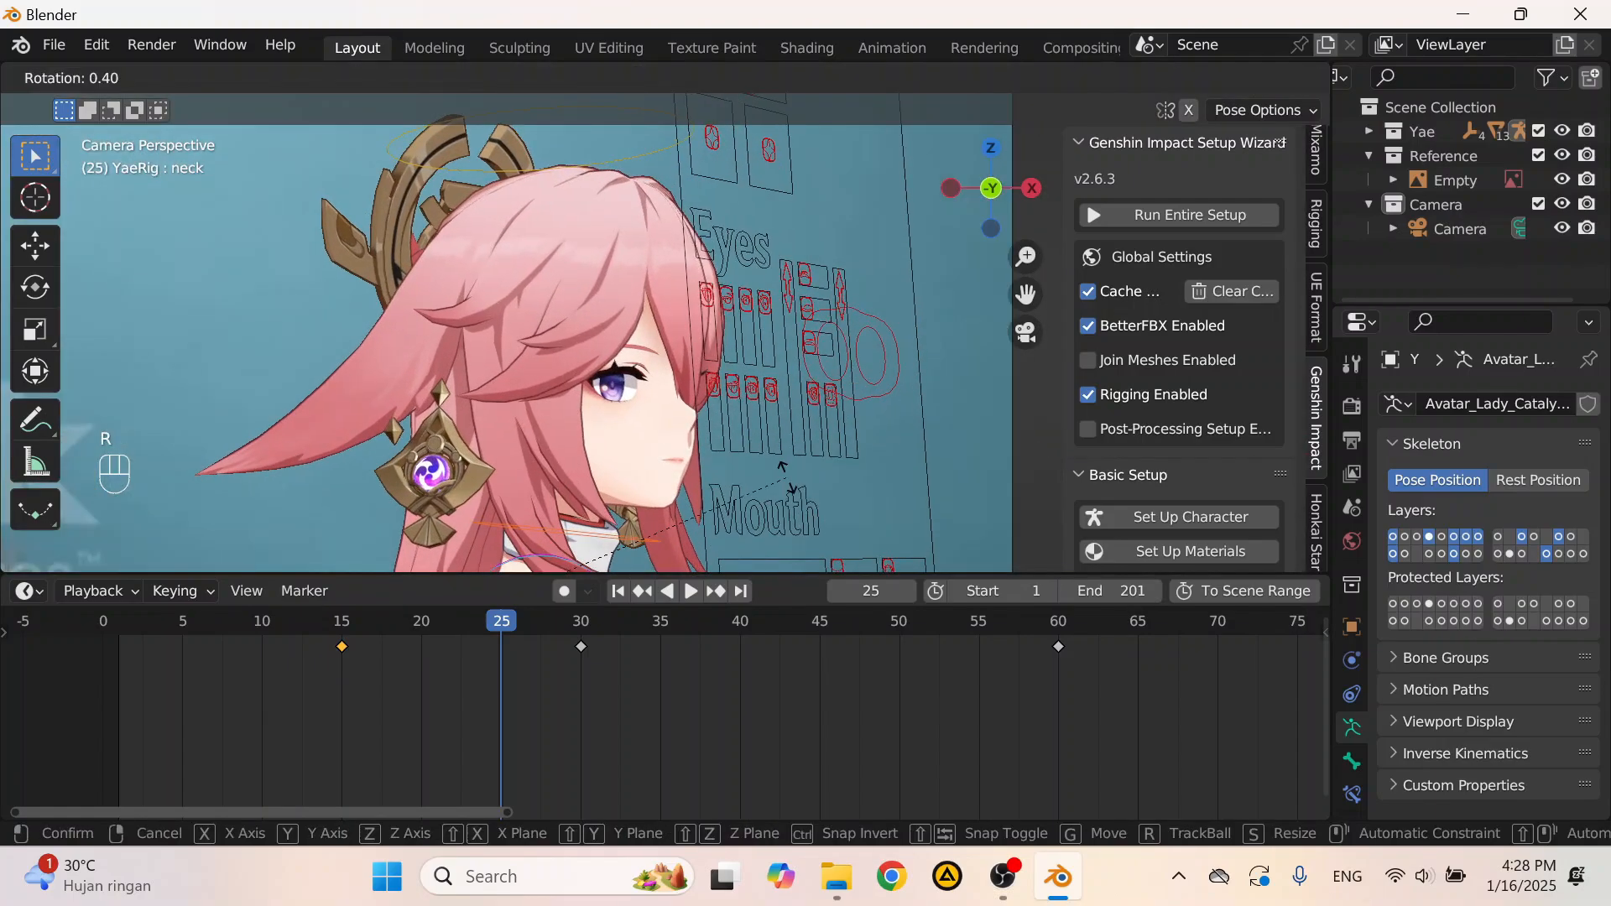
{"action": "left_click", "coordinate": [778, 466]}
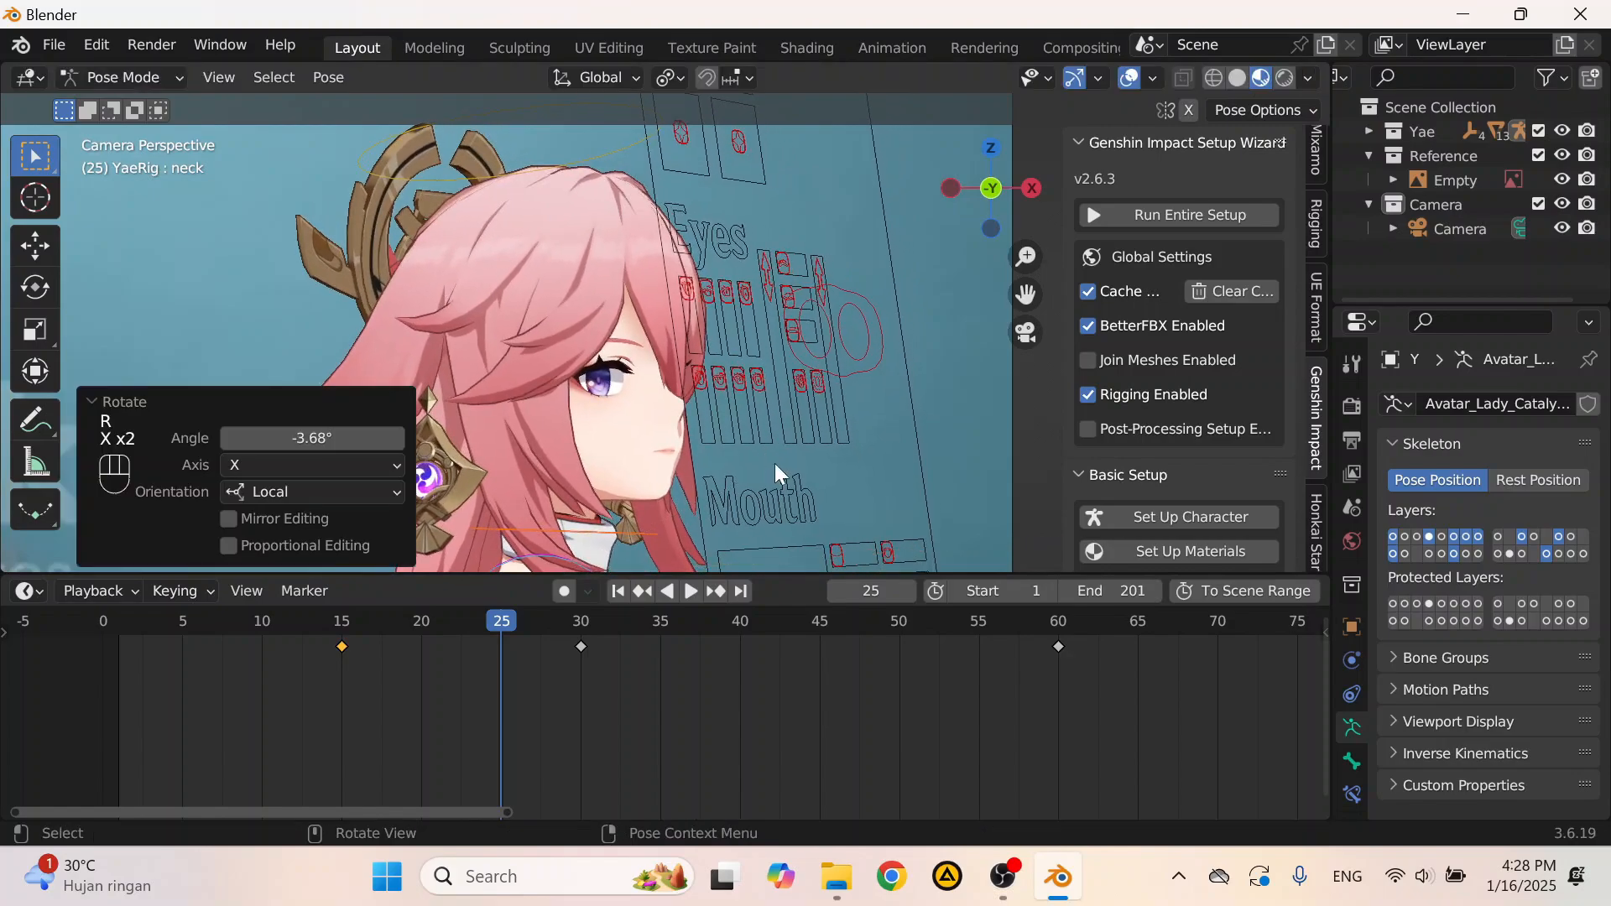
Step: Add the head bone to the neck selection and insert a keyframe for both at frame 25
{"action": "scroll", "coordinate": [611, 446], "scroll_direction": "down", "scroll_amount": 4}
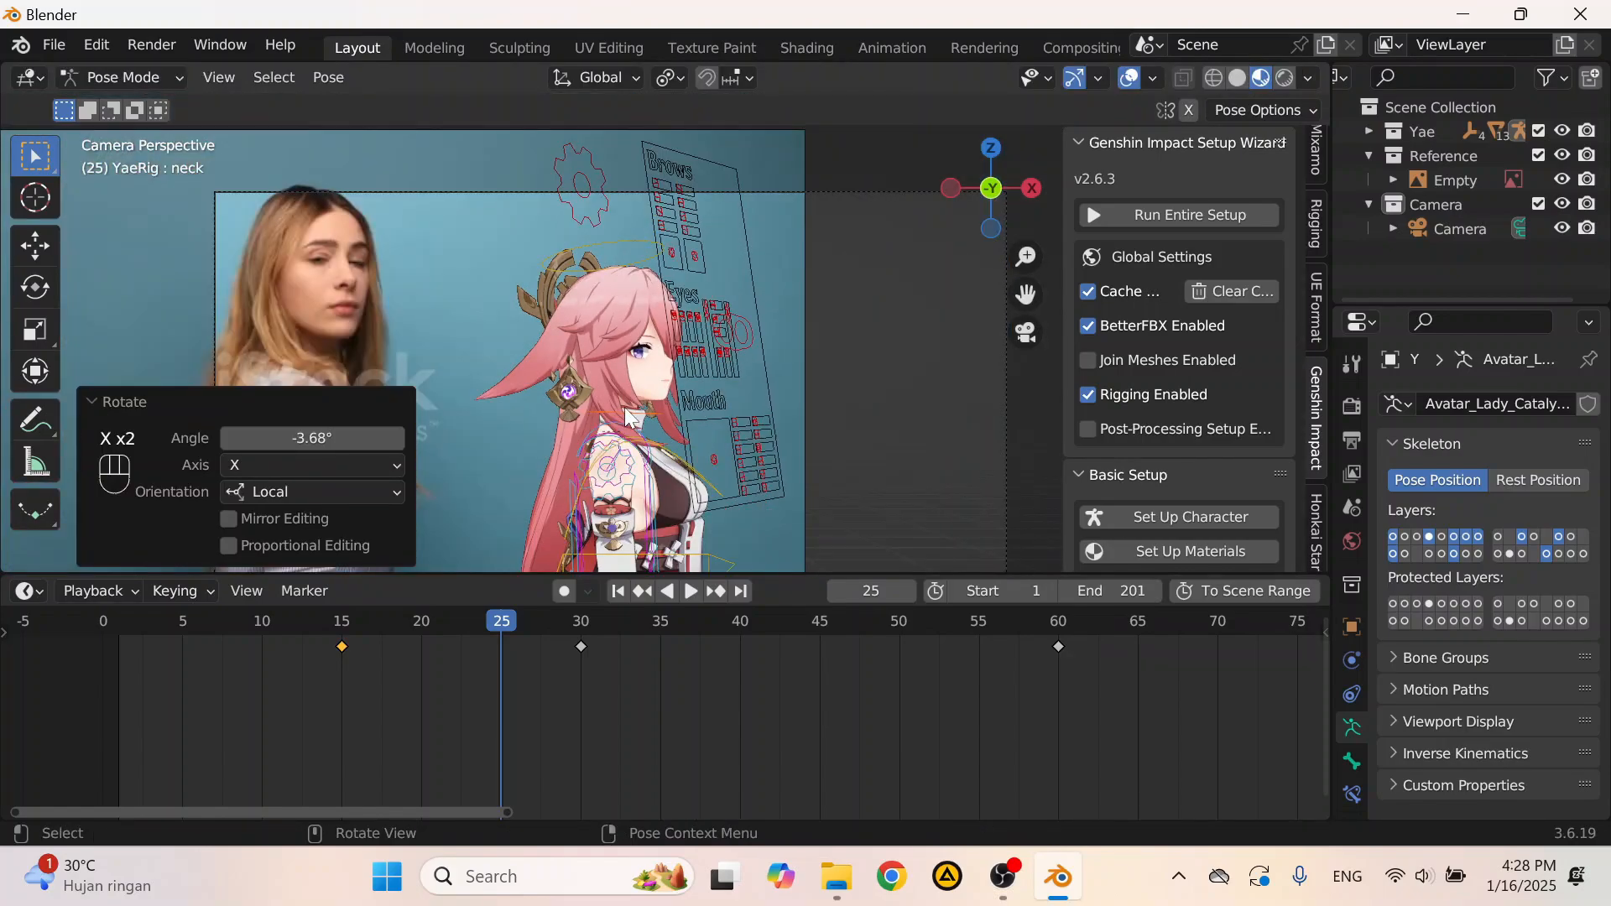
{"action": "scroll", "coordinate": [597, 311], "scroll_direction": "down", "scroll_amount": 1}
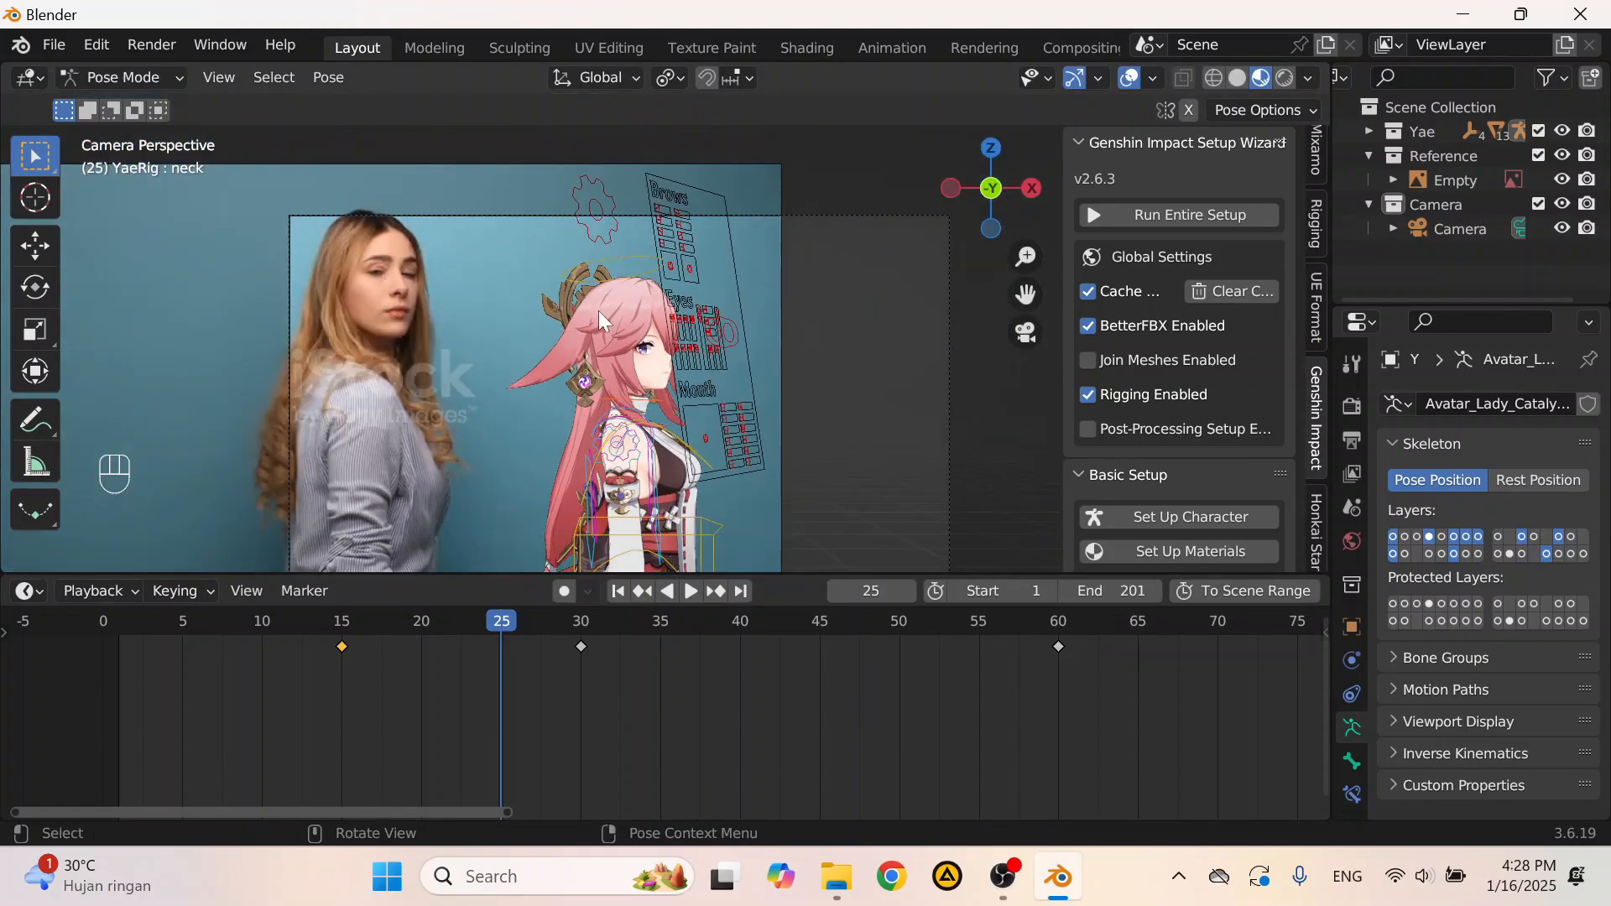
{"action": "left_click", "coordinate": [582, 265], "text": "shift"}
{"action": "key", "text": "k"}
{"action": "left_click", "coordinate": [582, 274]}
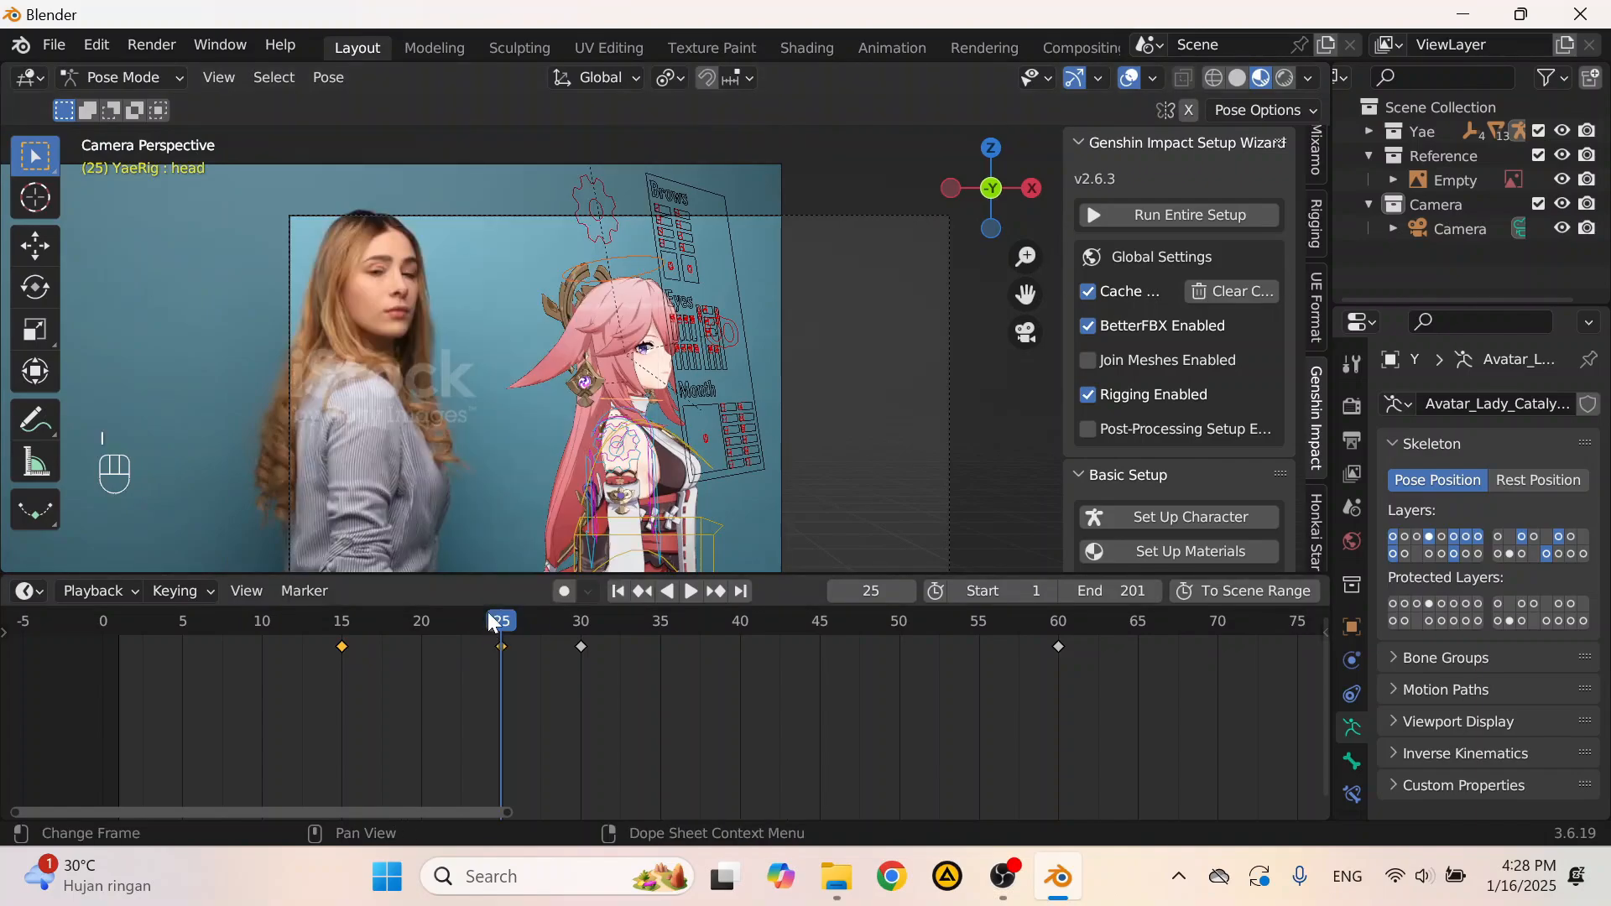
Step: Replay the turn from around frame 15 to check the head and neck motion against the reference
{"action": "scroll", "coordinate": [671, 424], "scroll_direction": "down", "scroll_amount": 2}
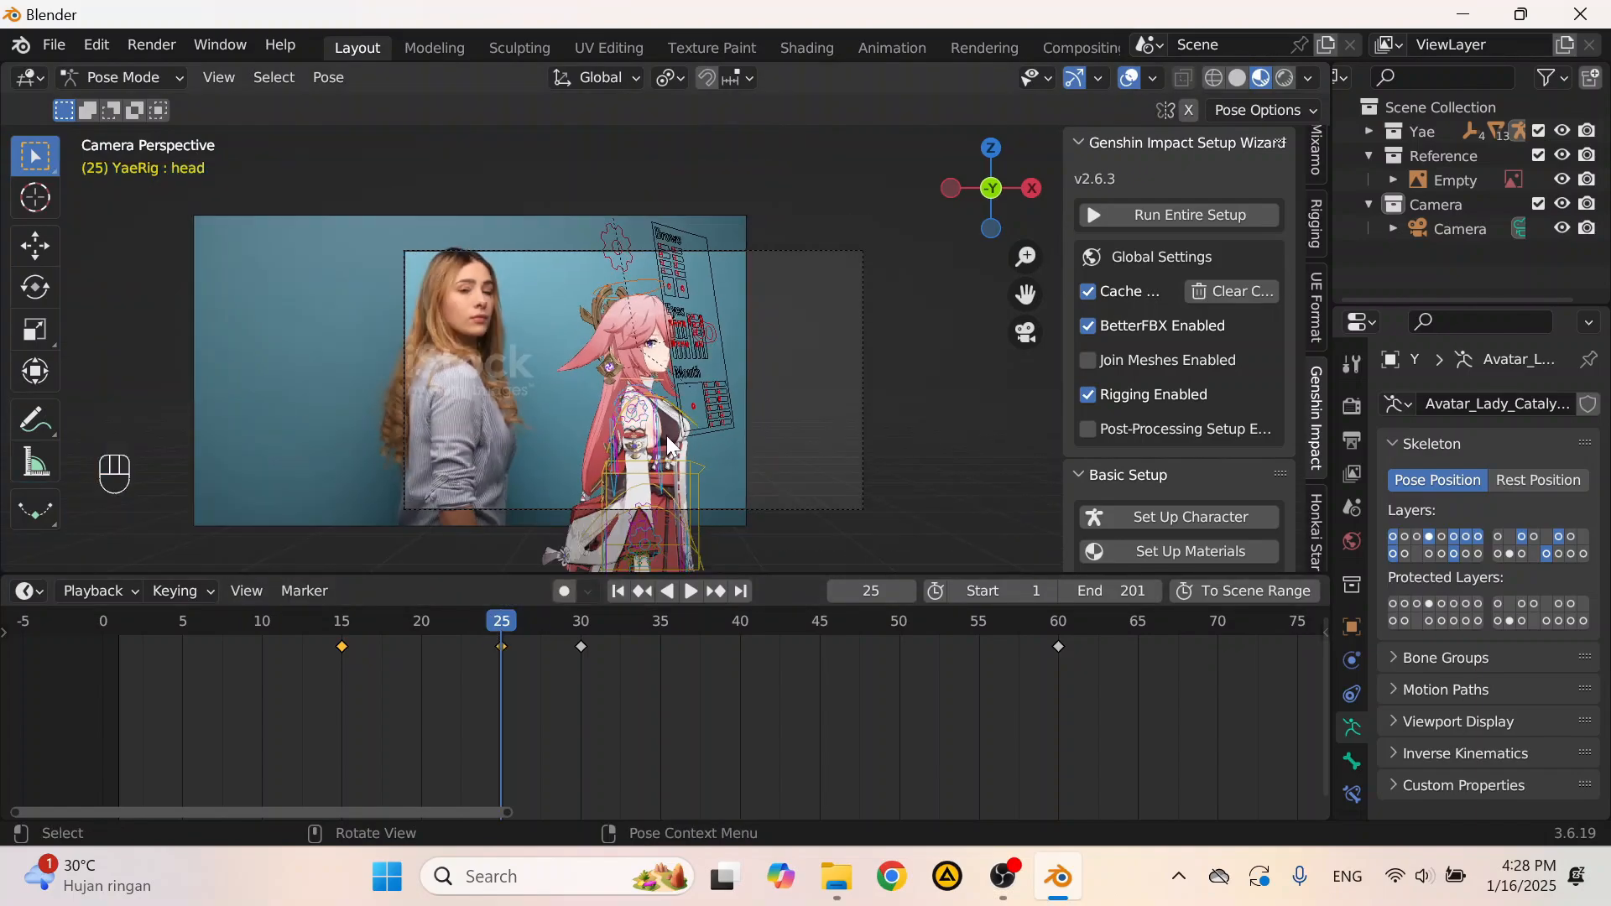
{"action": "middle_click_drag", "start_coordinate": [666, 437], "coordinate": [636, 403], "text": "shift"}
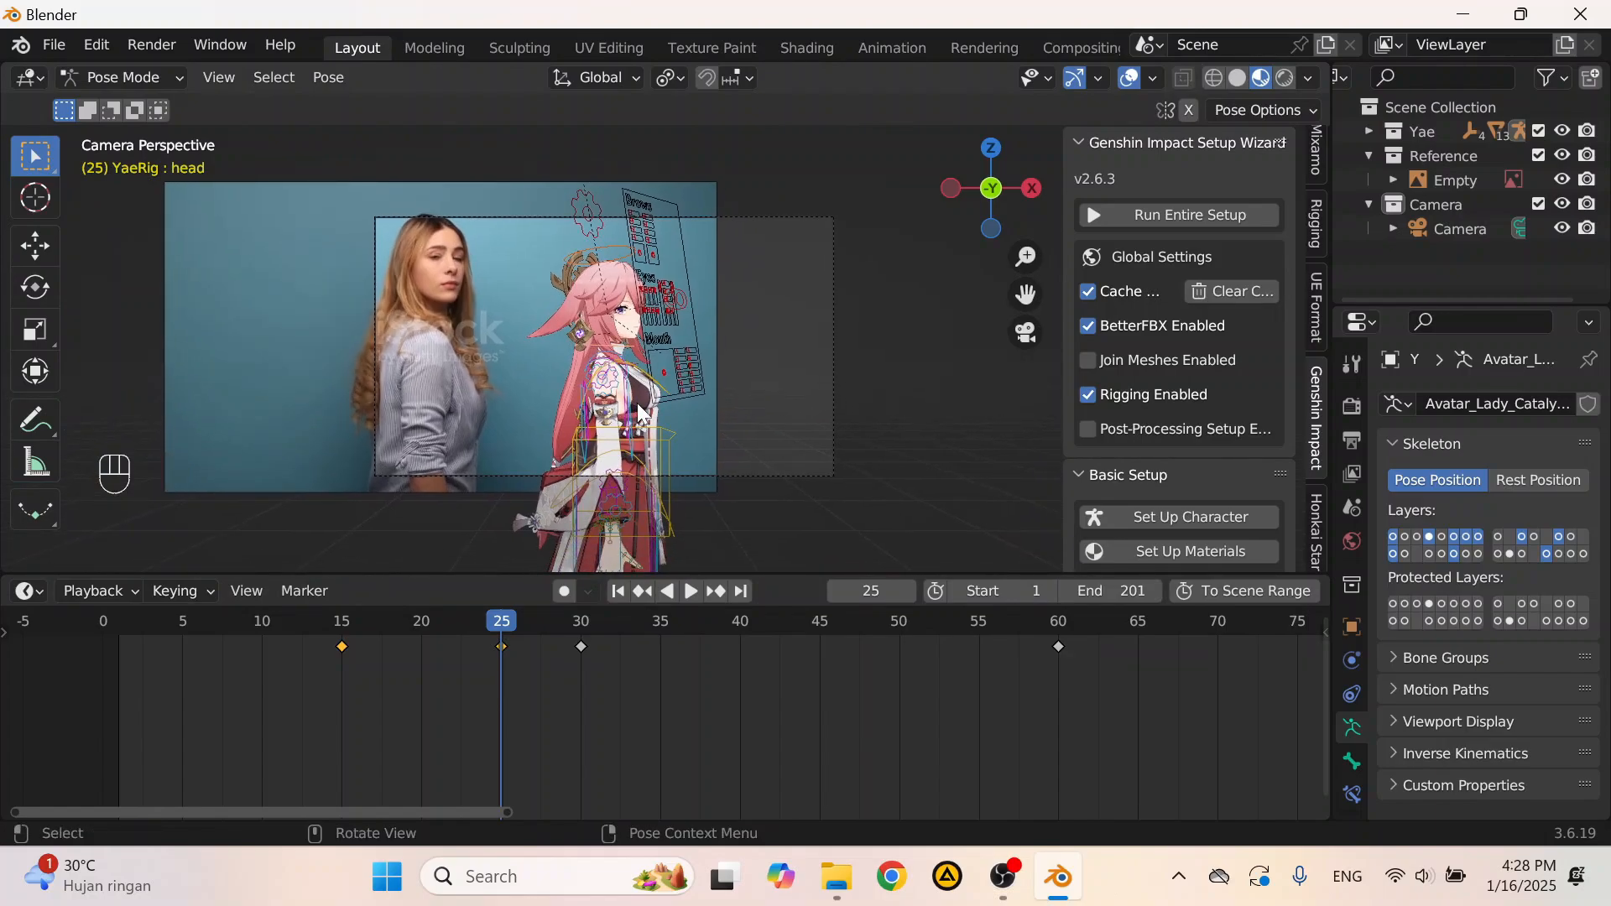
{"action": "key", "text": "a"}
{"action": "scroll", "coordinate": [621, 356], "scroll_direction": "up", "scroll_amount": 5}
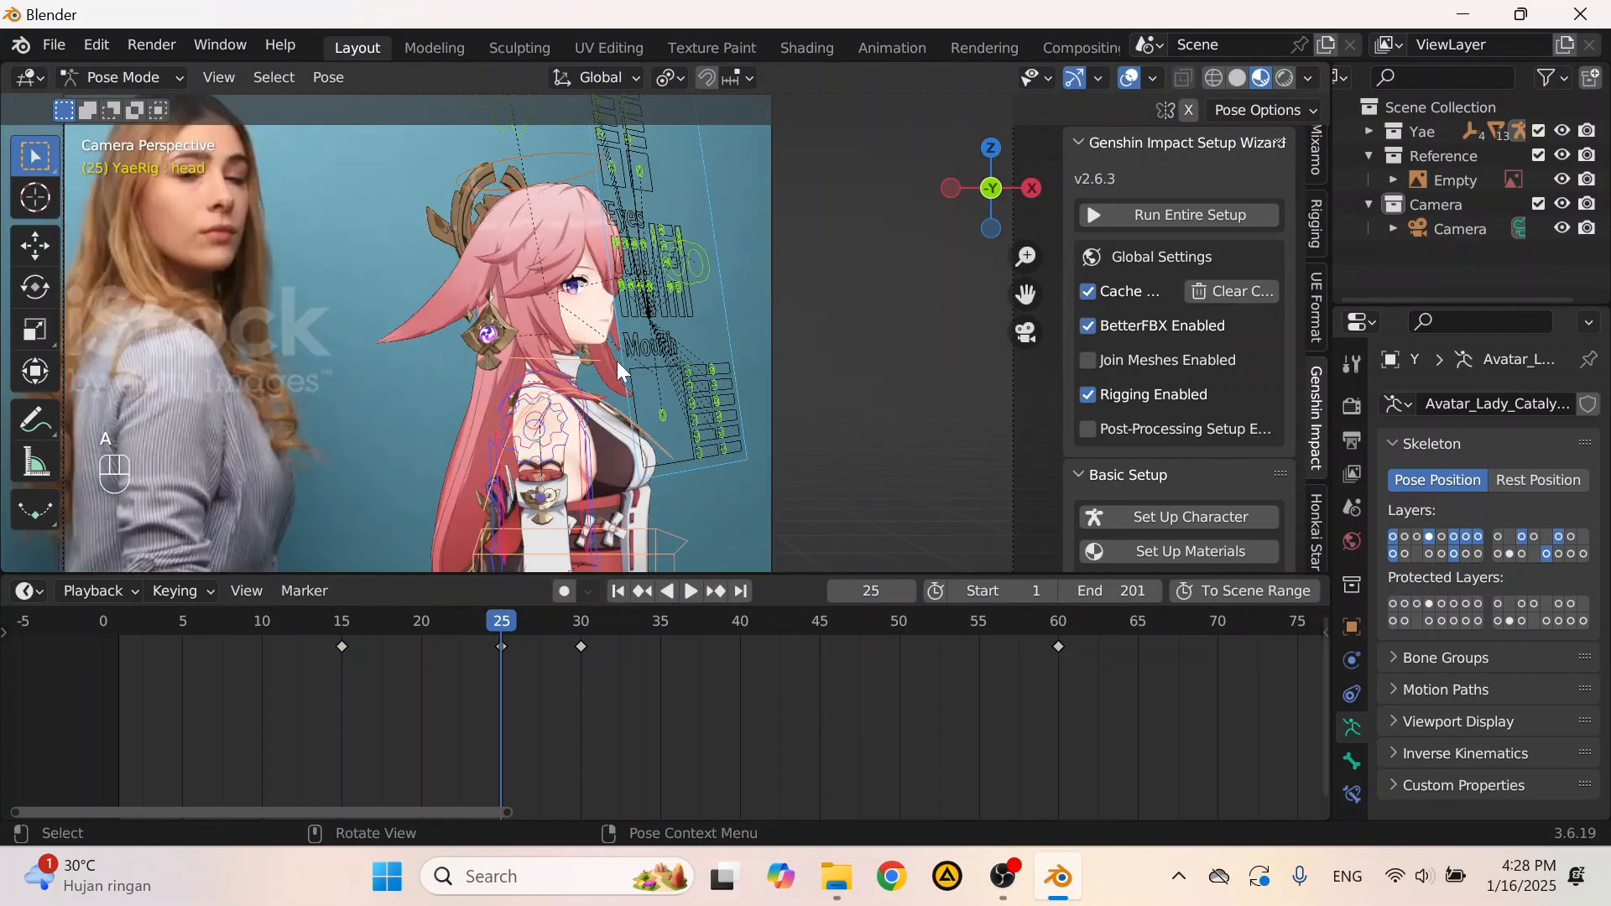
{"action": "left_click", "coordinate": [571, 376]}
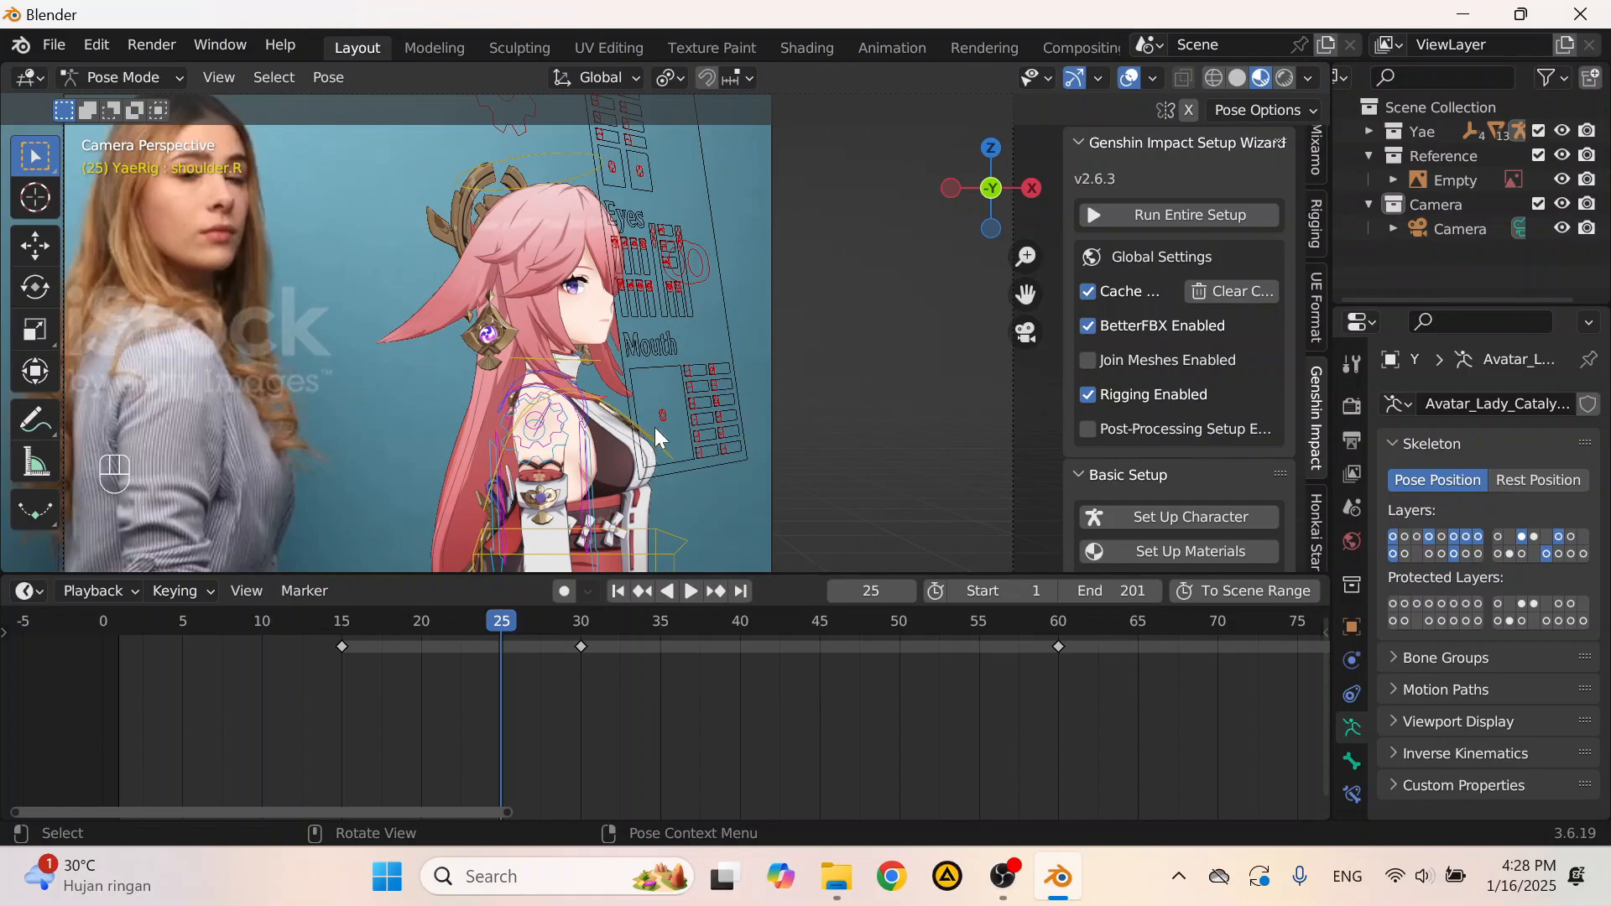
{"action": "left_click_drag", "start_coordinate": [433, 637], "coordinate": [349, 622]}
{"action": "key", "text": "space"}
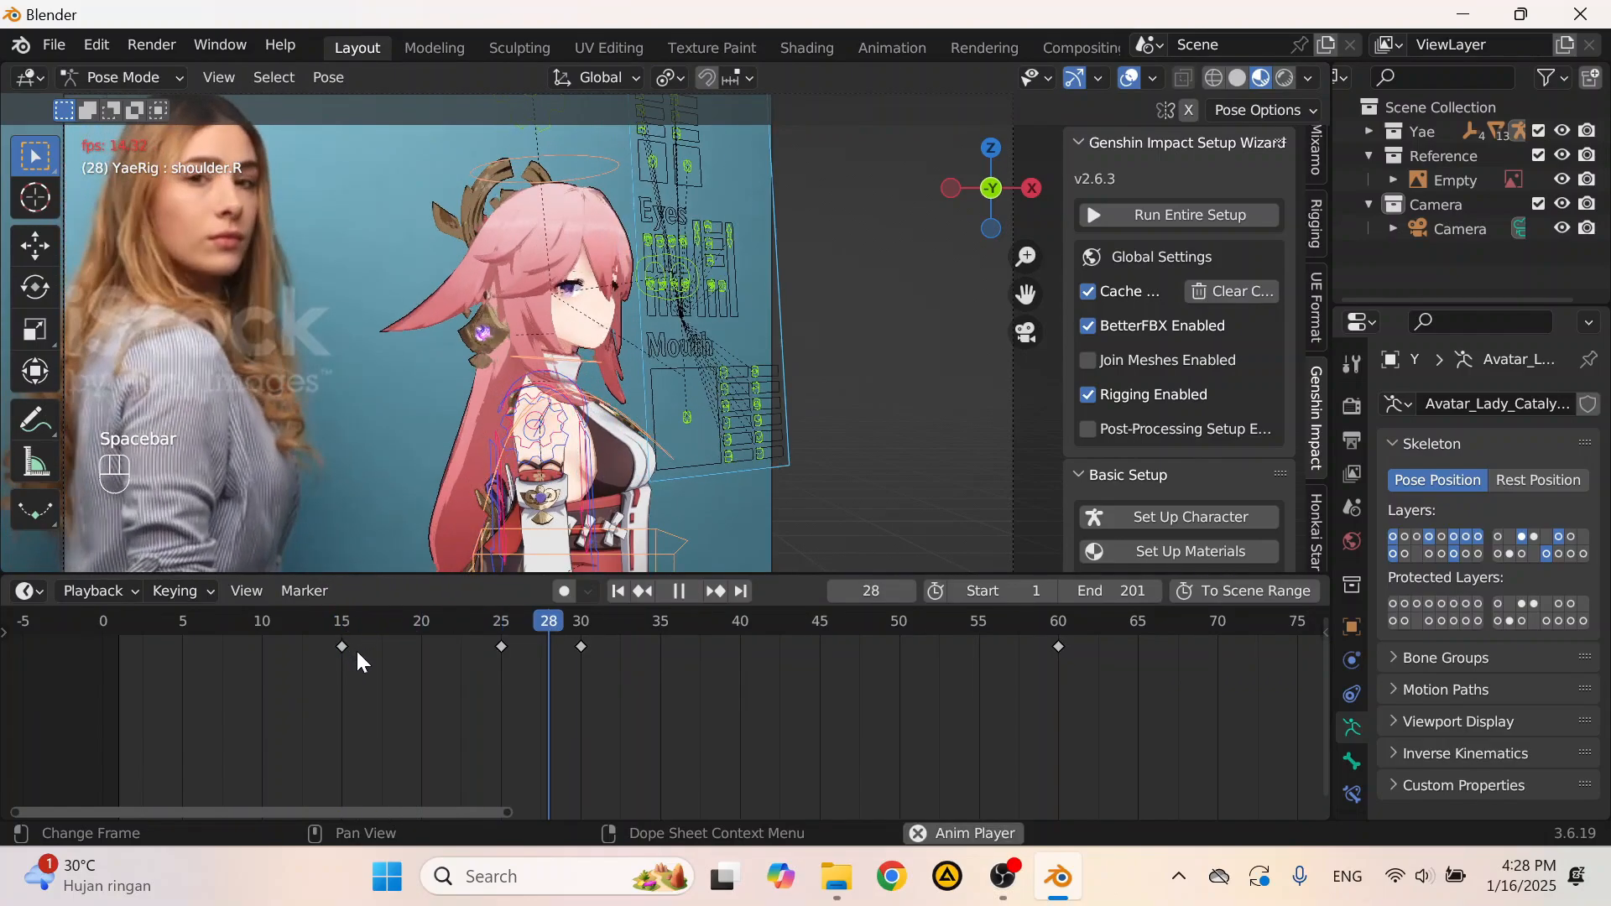
{"action": "key", "text": "space"}
{"action": "left_click_drag", "start_coordinate": [411, 629], "coordinate": [354, 623]}
{"action": "key", "text": "space"}
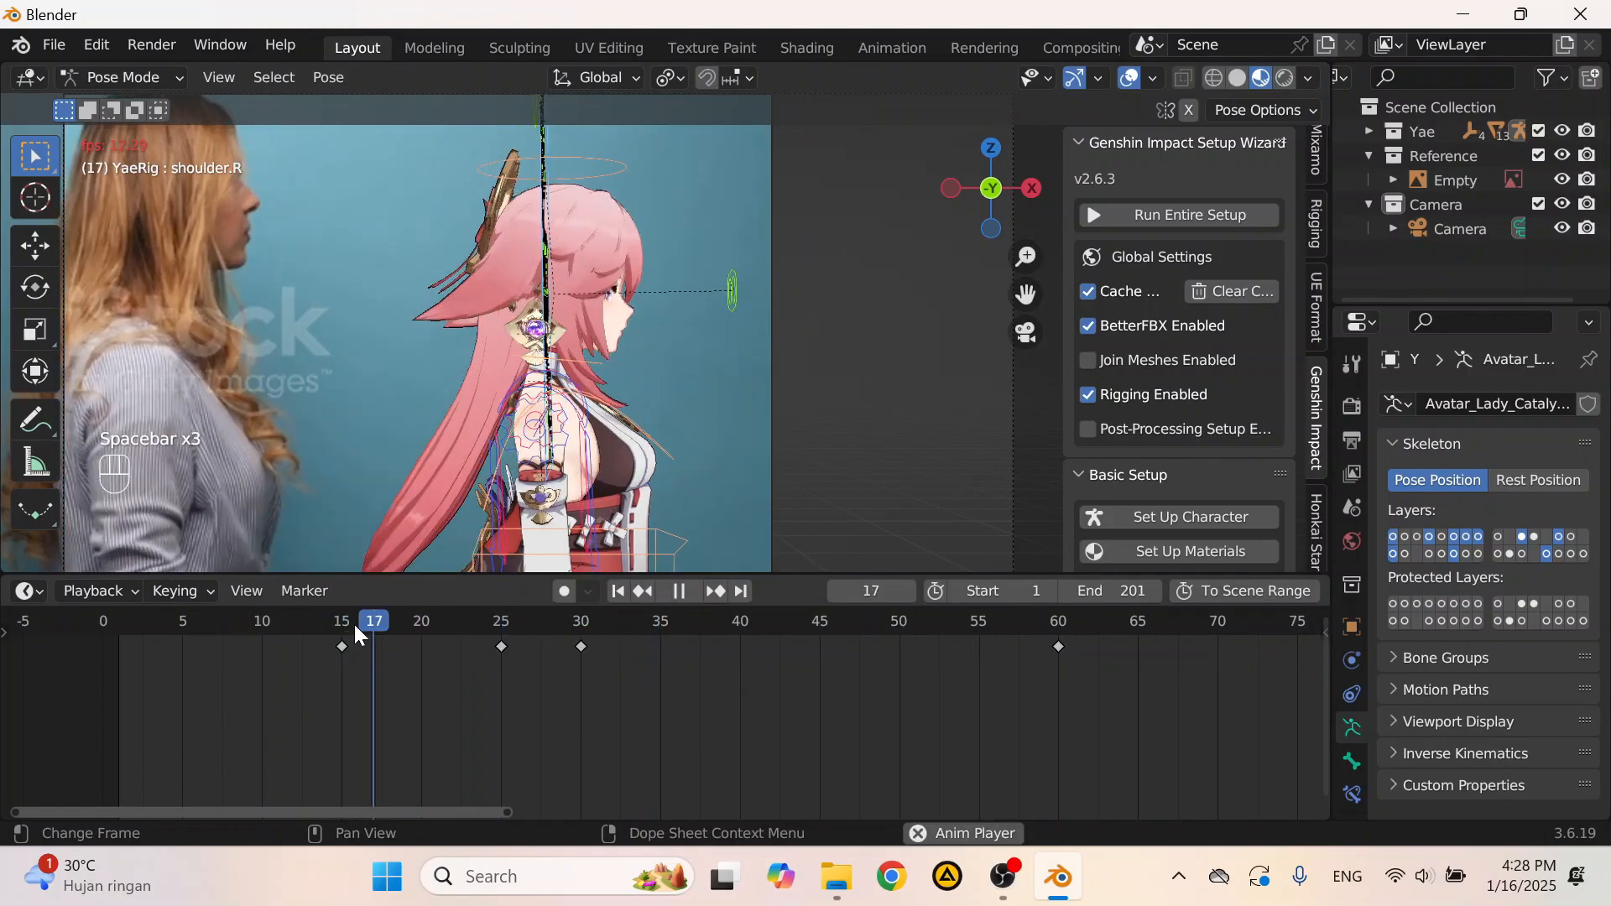
{"action": "key", "text": "space"}
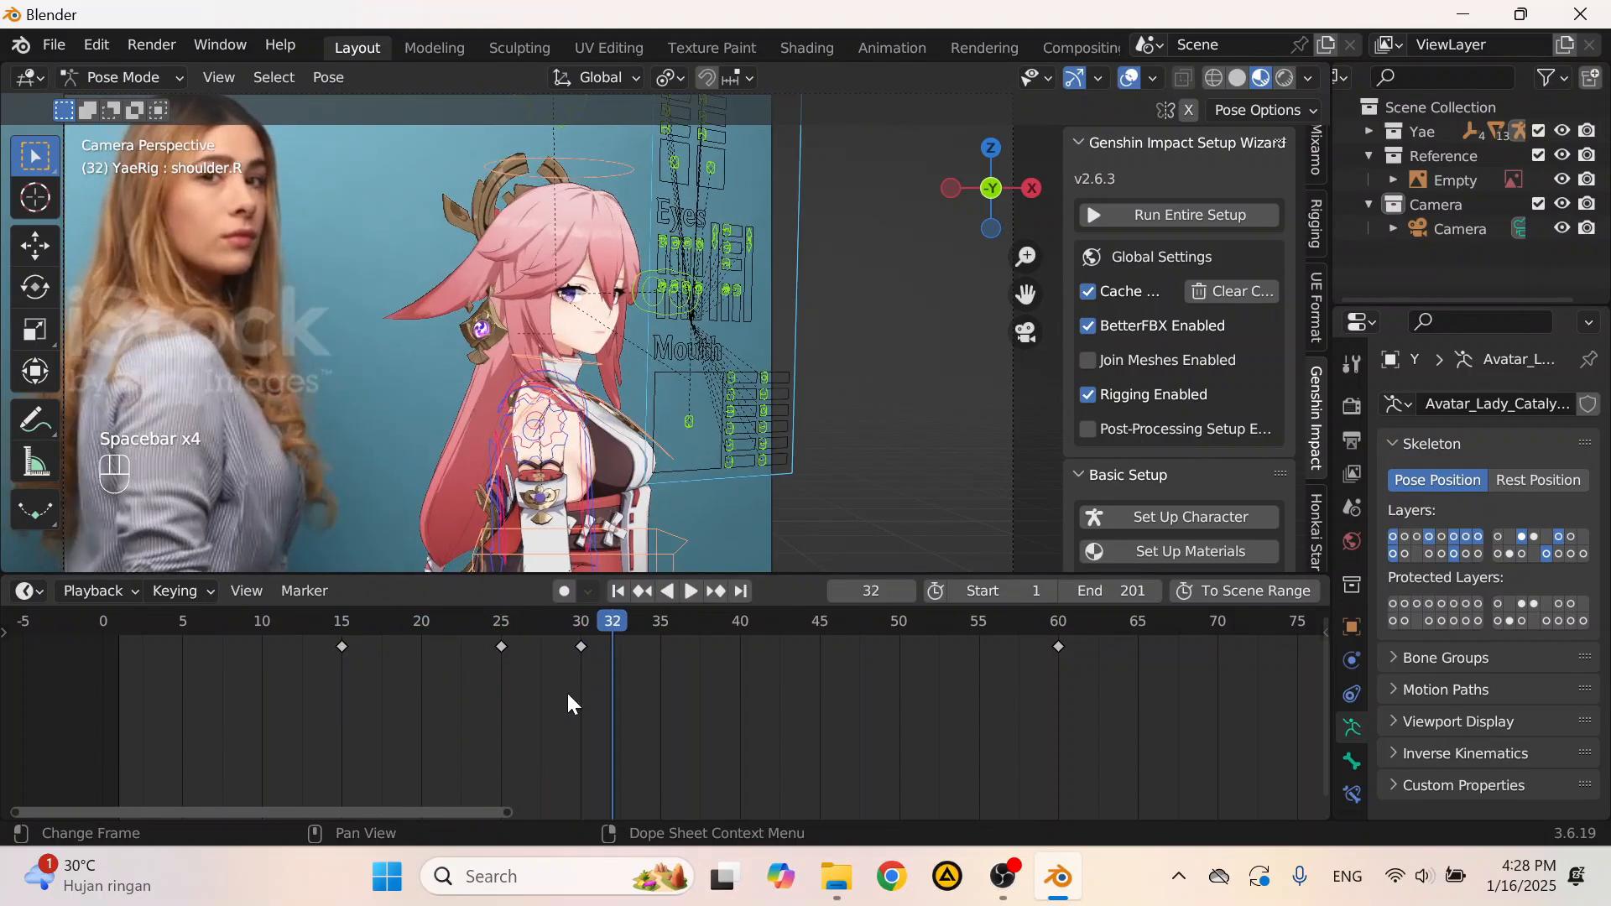
Step: Move the head and neck keyframe at frame 25 to frame 21 and play back the turn from frame 15
{"action": "left_click", "coordinate": [545, 359]}
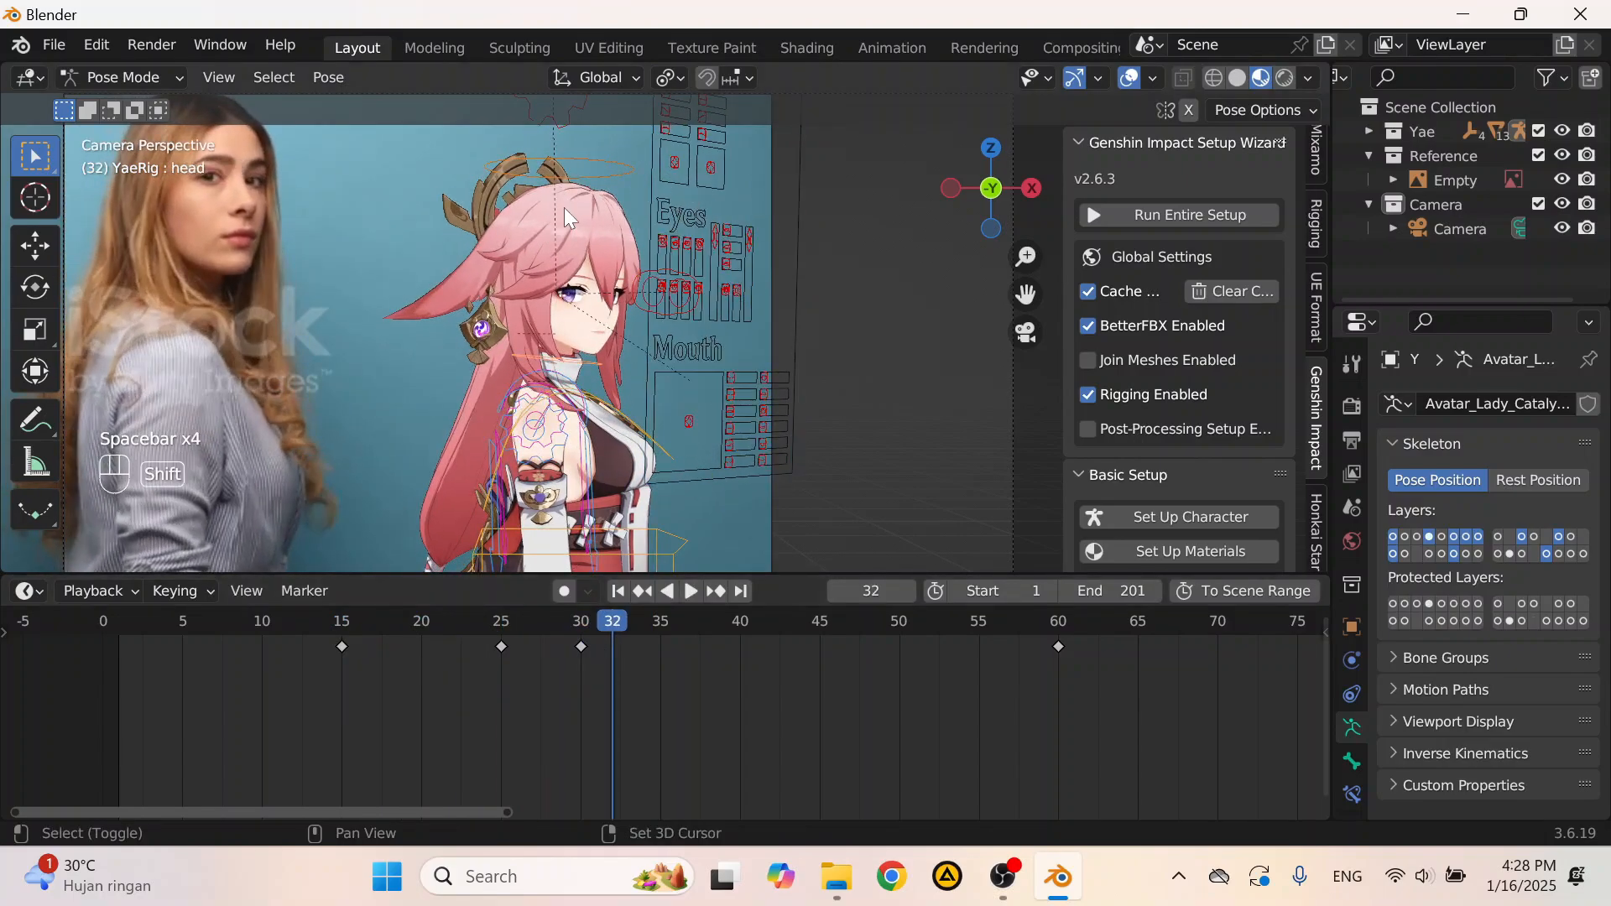
{"action": "left_click", "coordinate": [436, 621]}
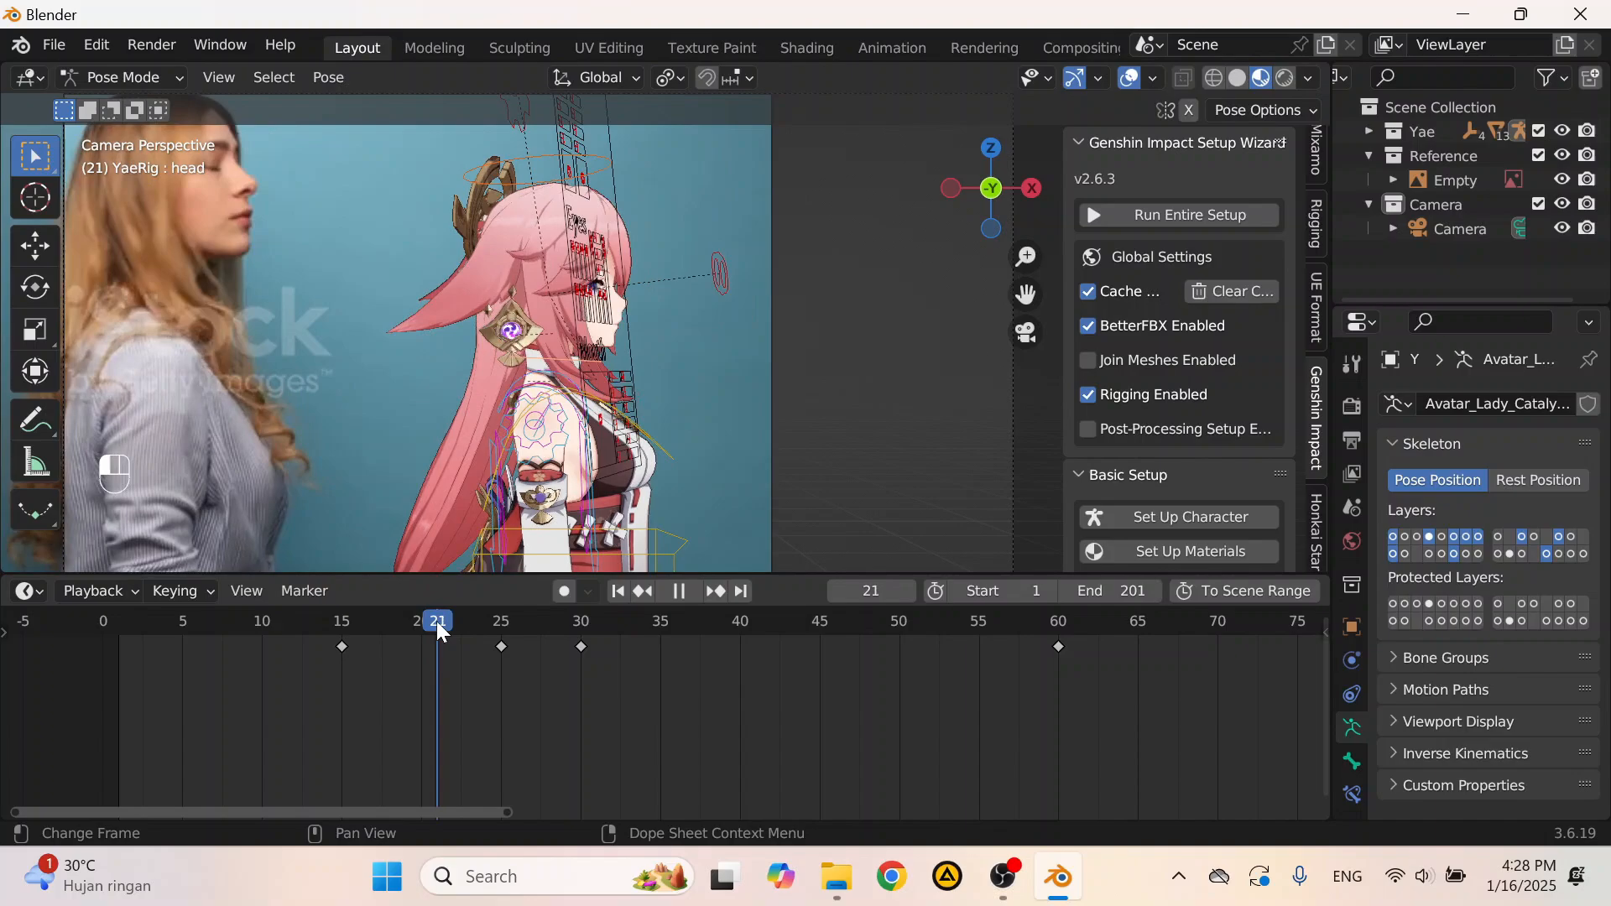
{"action": "left_click_drag", "start_coordinate": [513, 634], "coordinate": [437, 624]}
{"action": "left_click", "coordinate": [497, 647]}
{"action": "key", "text": "g"}
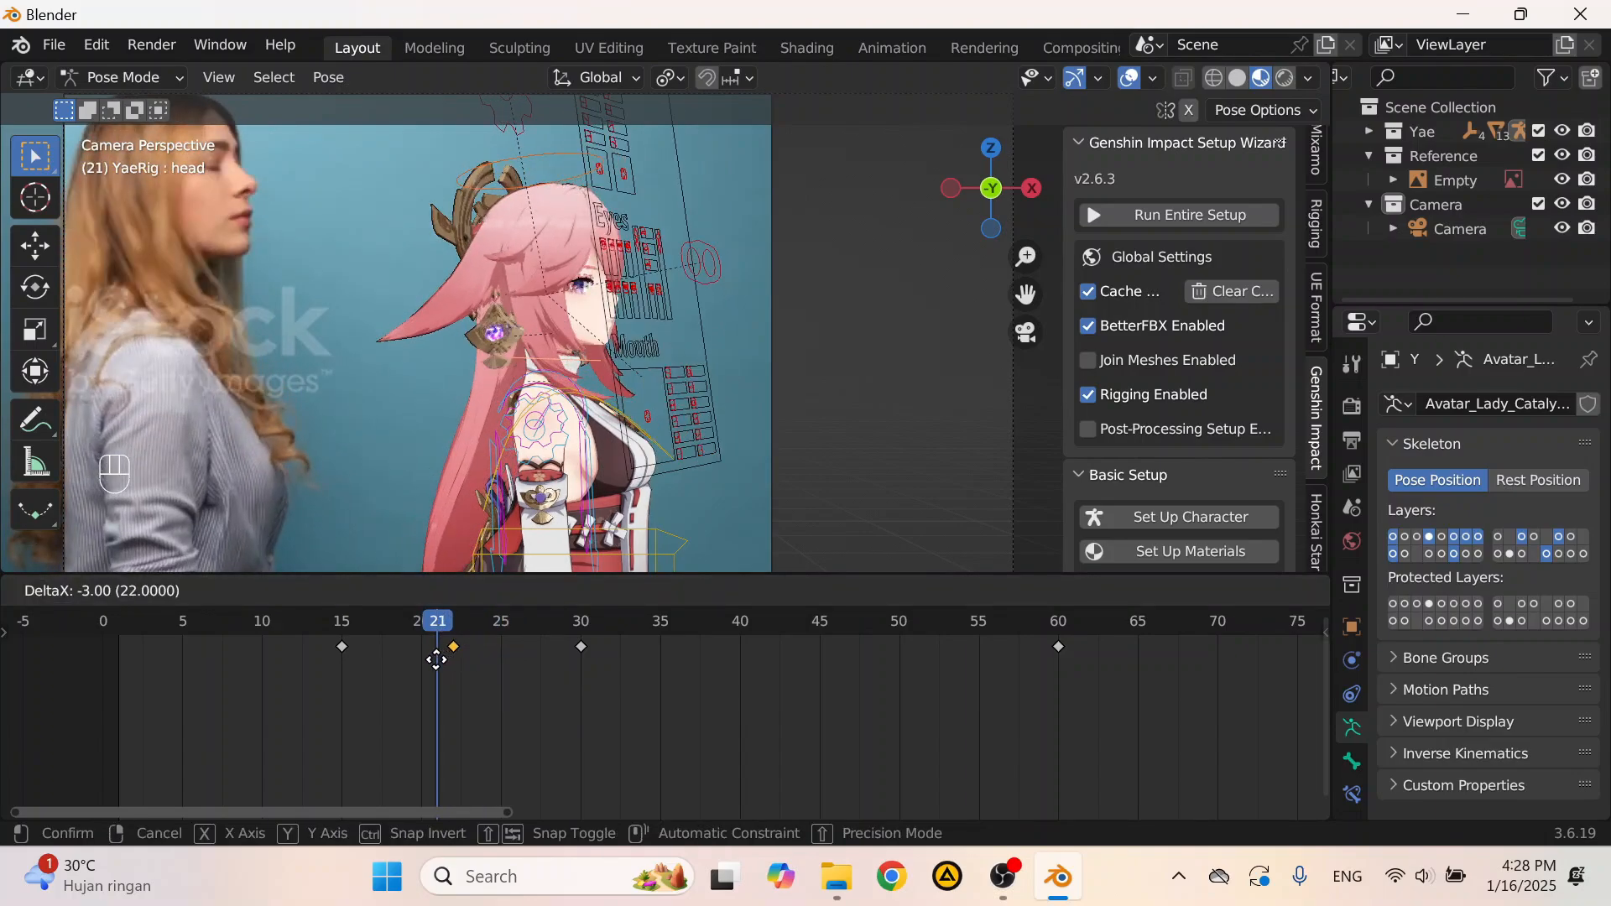
{"action": "left_click", "coordinate": [416, 624]}
{"action": "left_click", "coordinate": [342, 621]}
{"action": "key", "text": "space"}
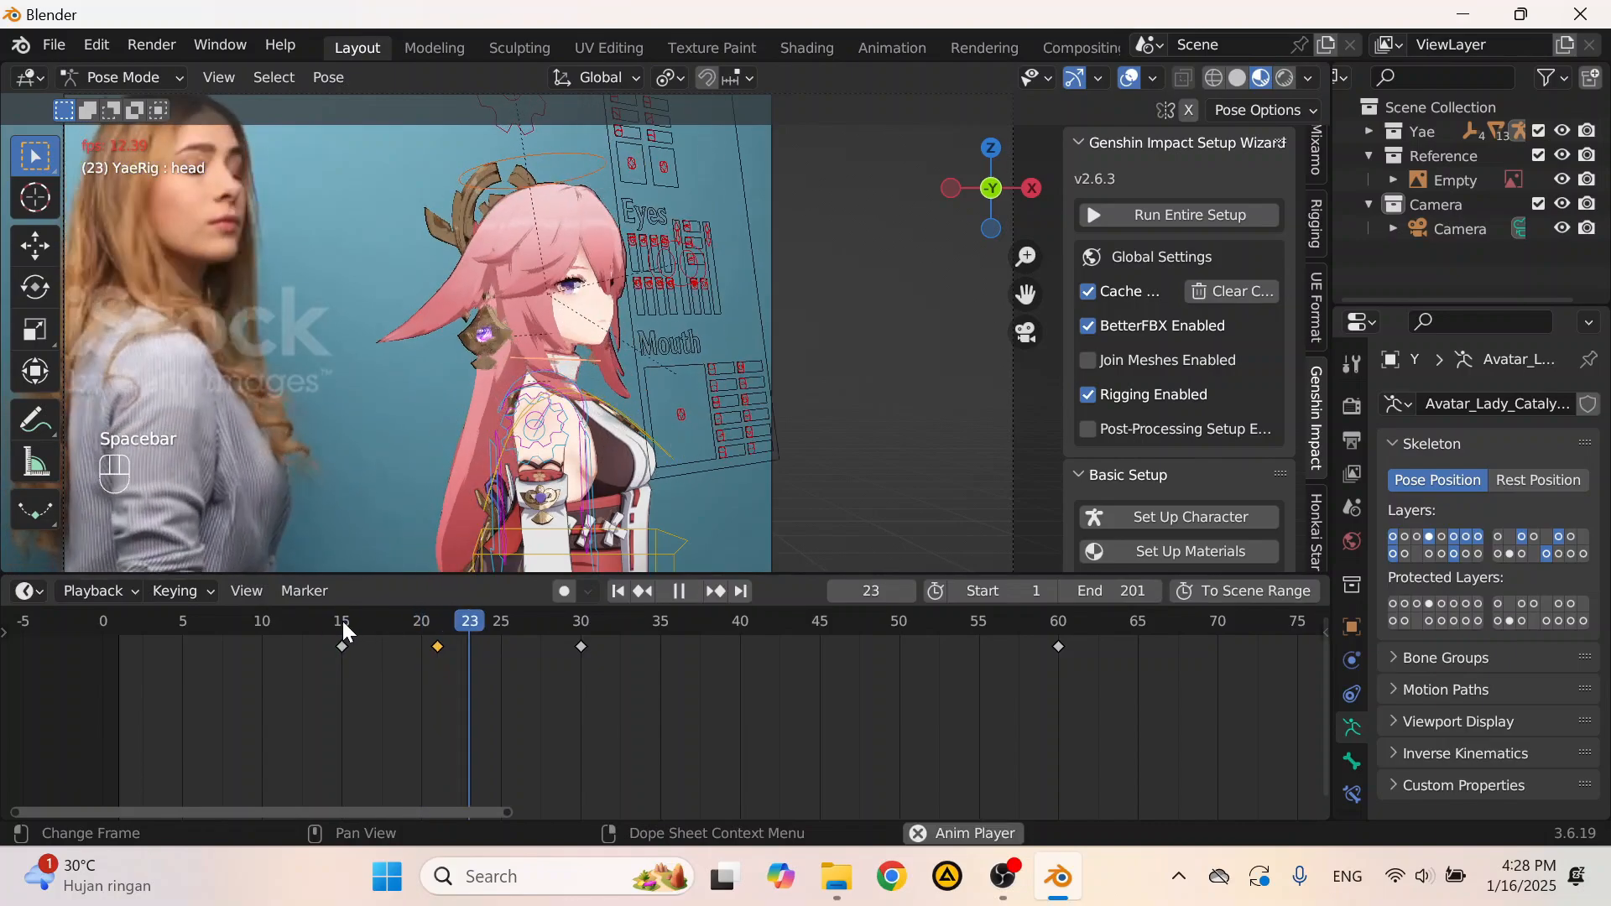
{"action": "key", "text": "space"}
Step: Move the head and neck in-between keyframe to frame 23 and play back the turn toward the camera
{"action": "left_click", "coordinate": [446, 631]}
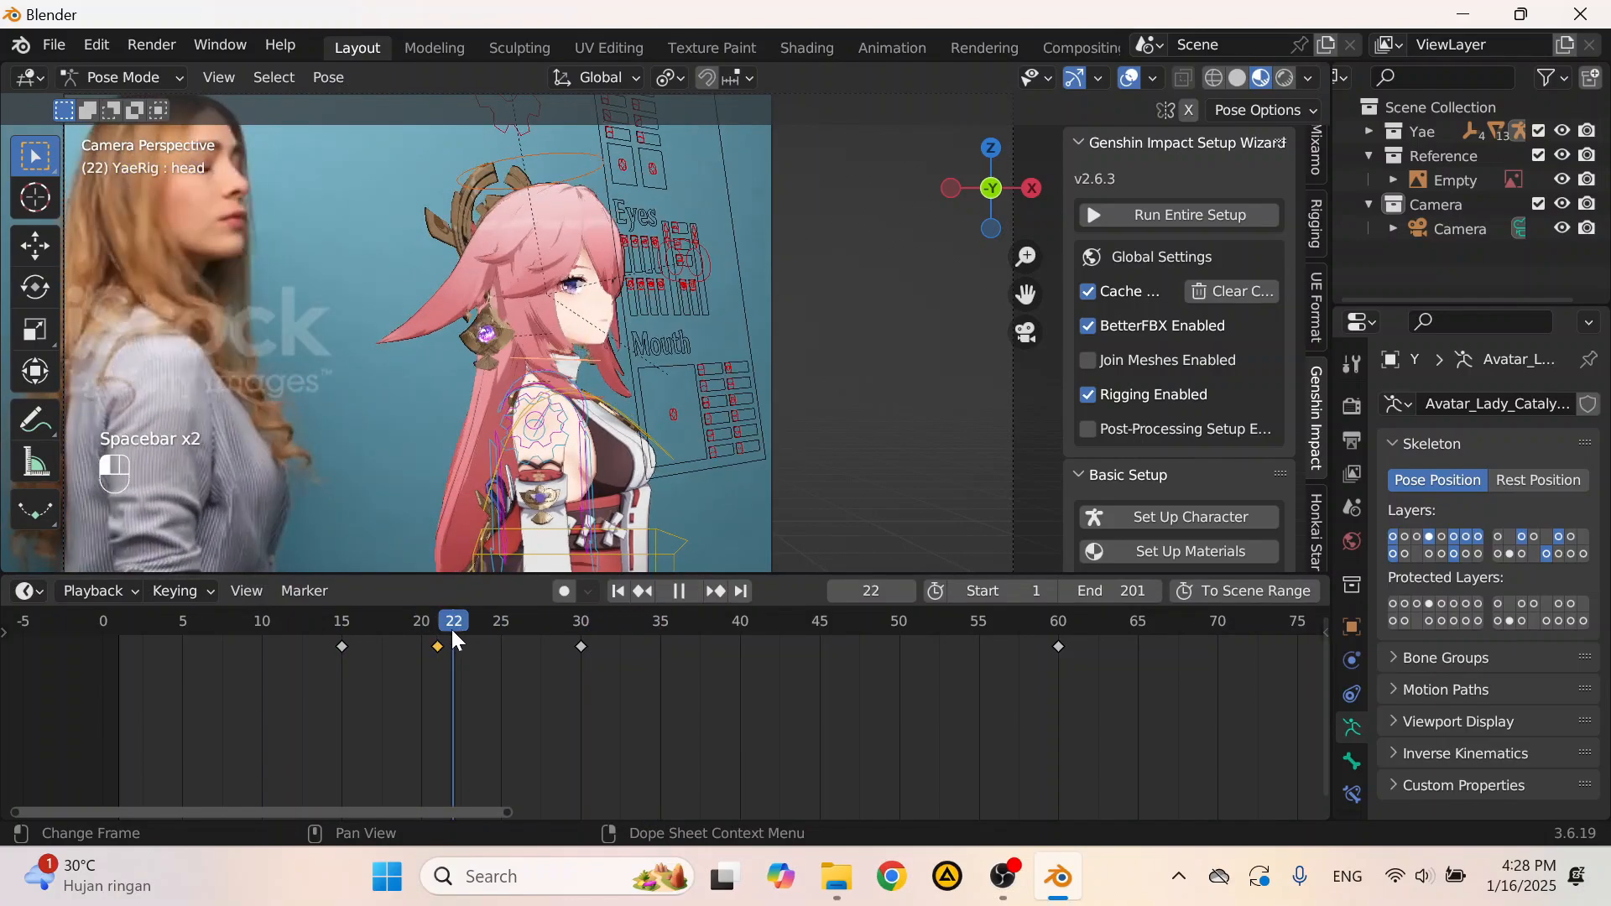
{"action": "key", "text": "g"}
{"action": "left_click", "coordinate": [468, 661]}
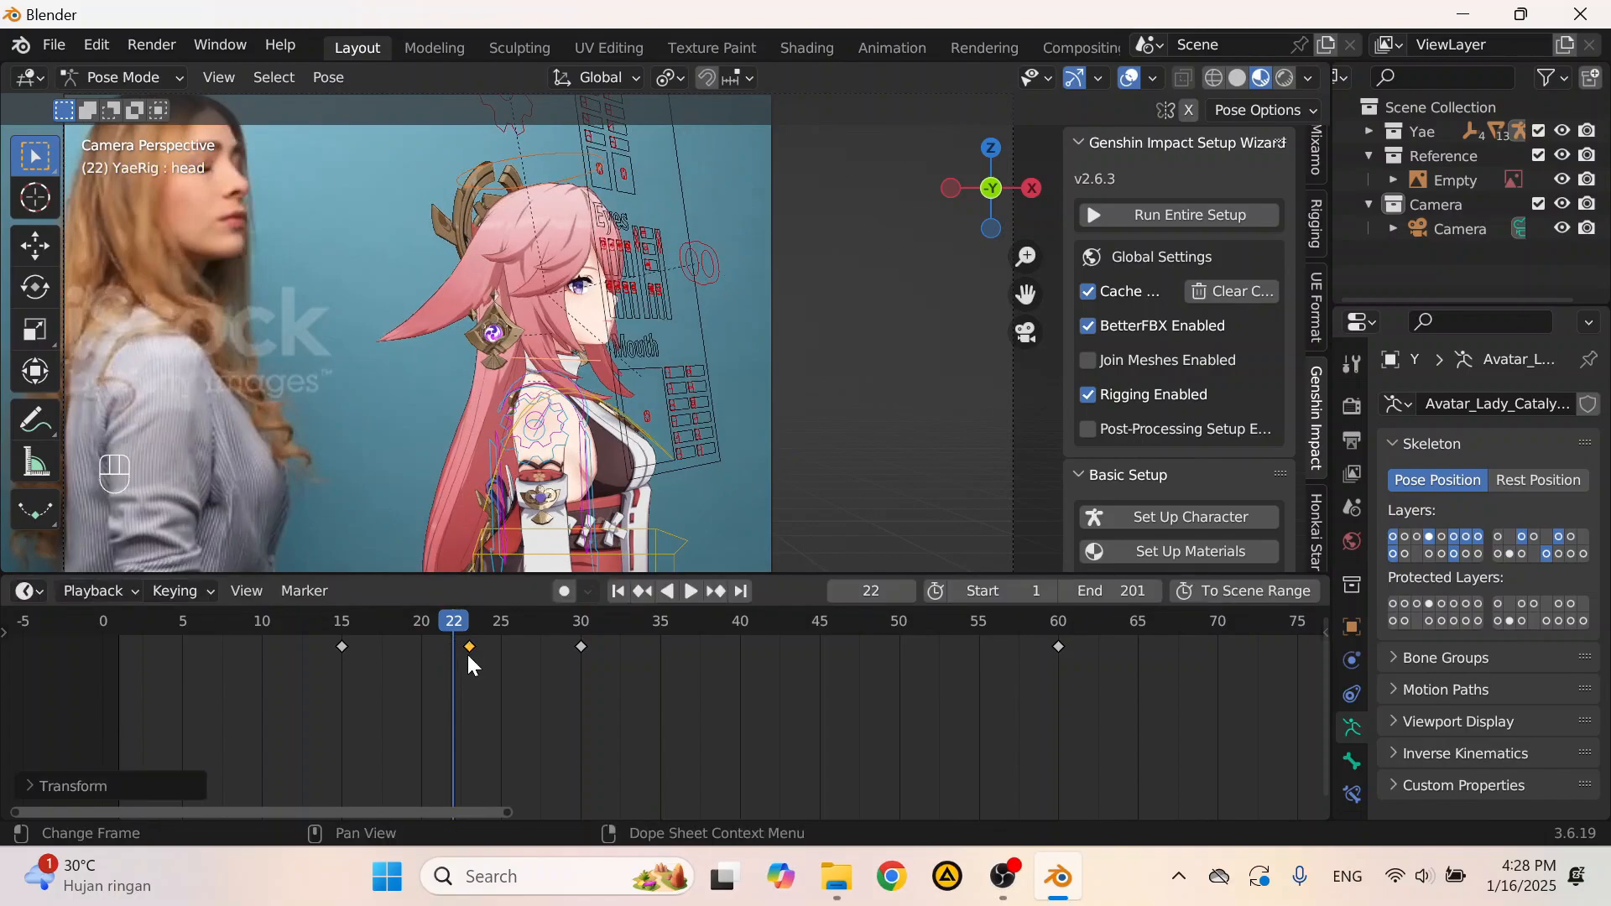
{"action": "left_click", "coordinate": [319, 648]}
{"action": "key", "text": "space"}
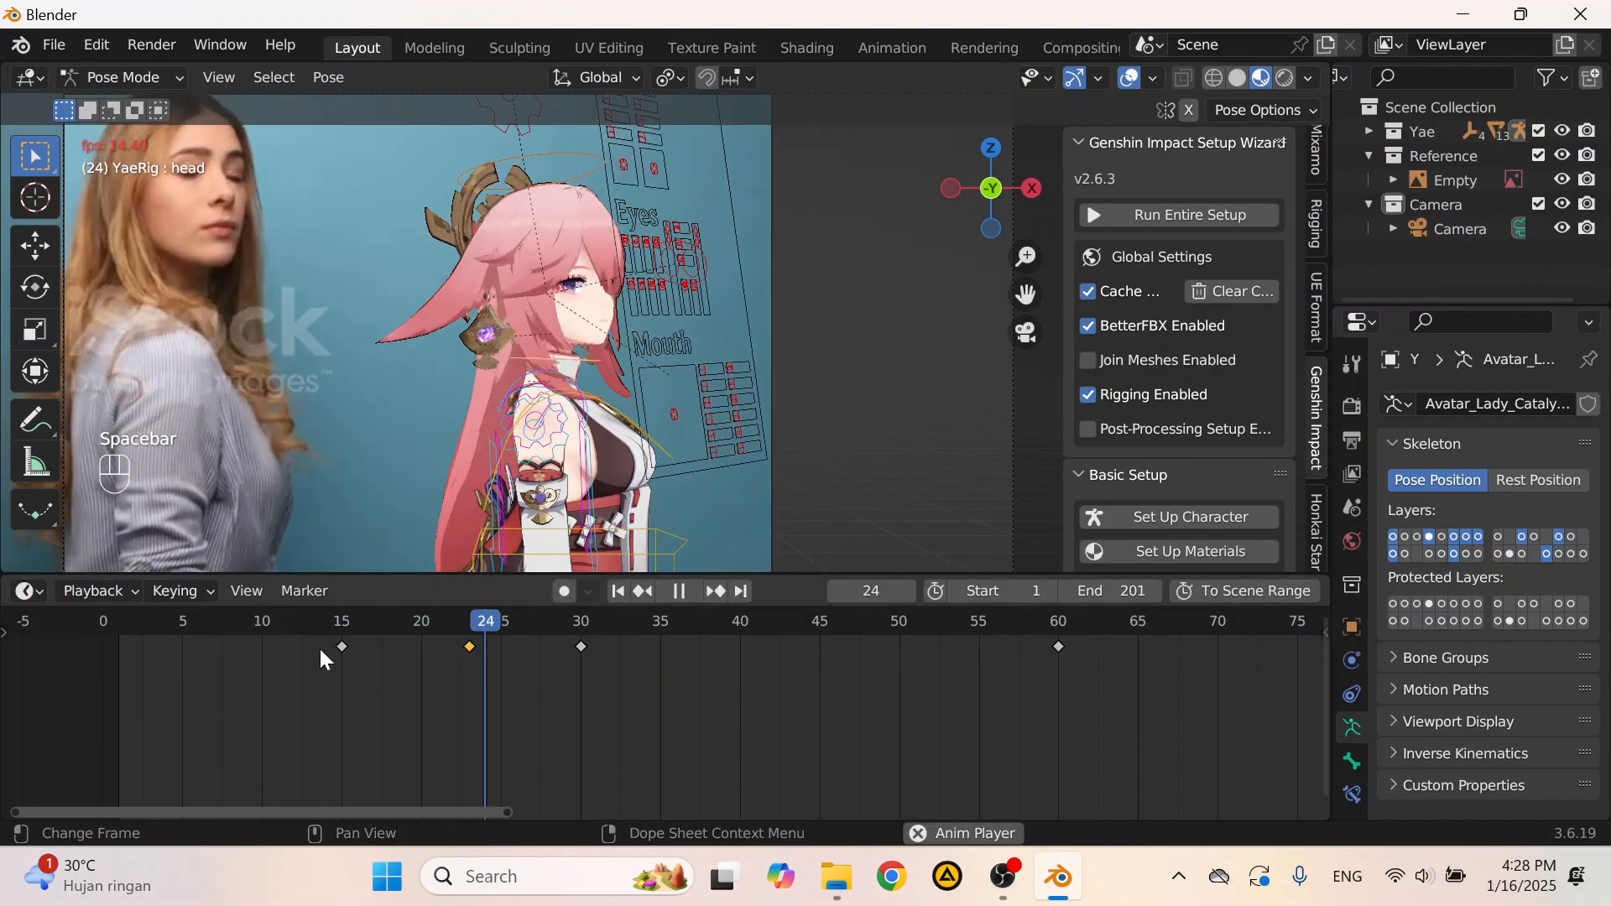
{"action": "key", "text": "space"}
{"action": "key", "text": "space"}
{"action": "key", "text": "space"}
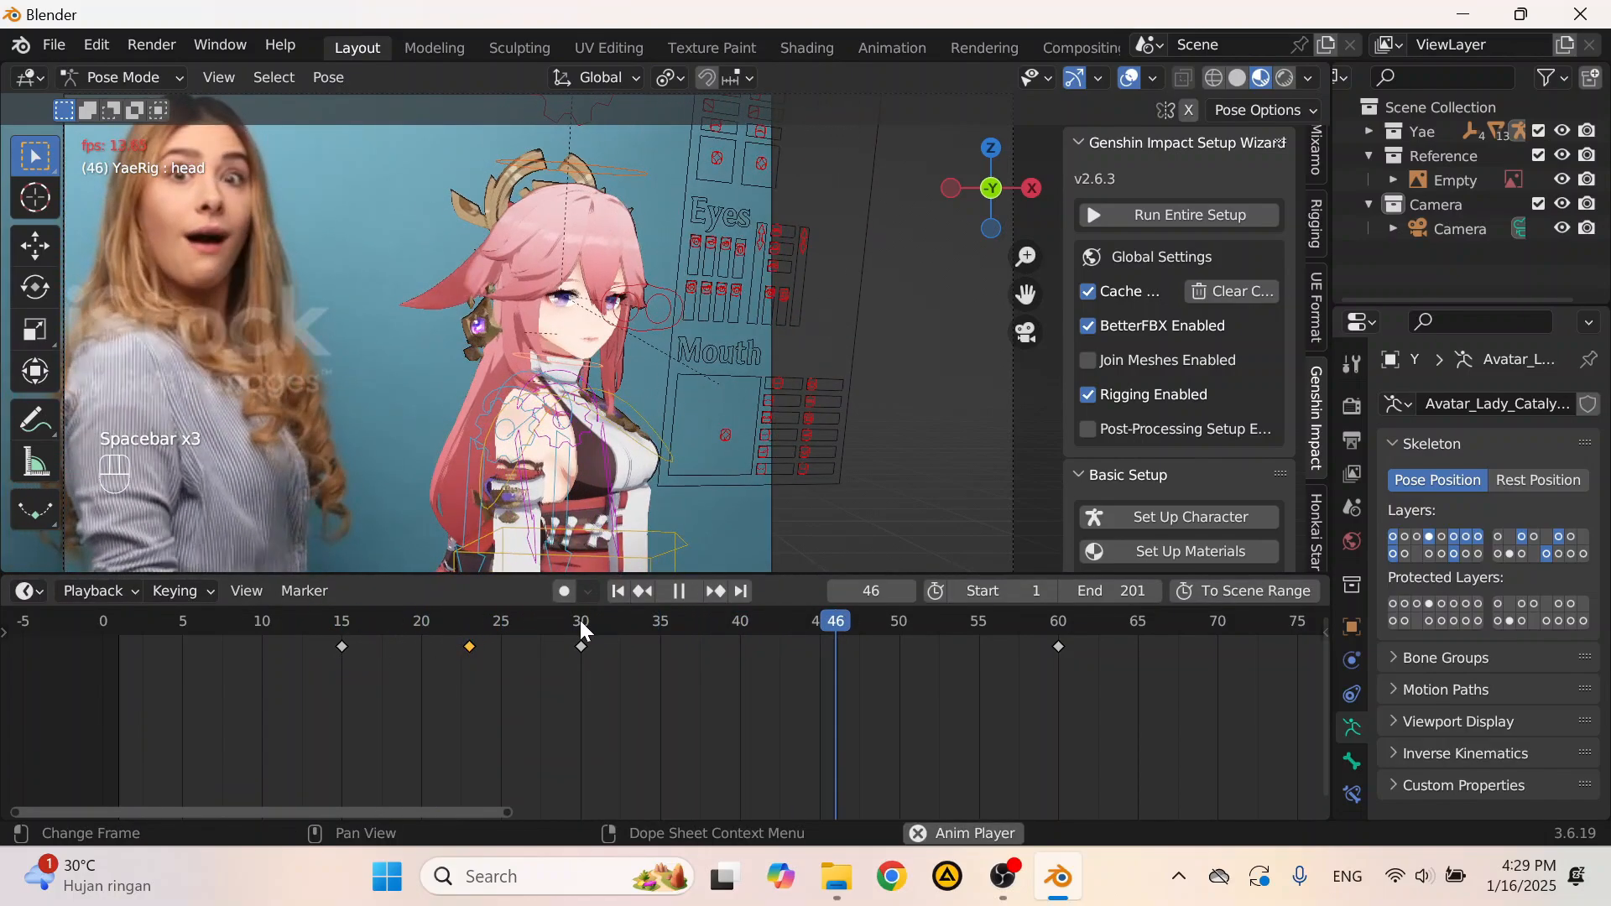
{"action": "key", "text": "space"}
{"action": "key", "text": "space"}
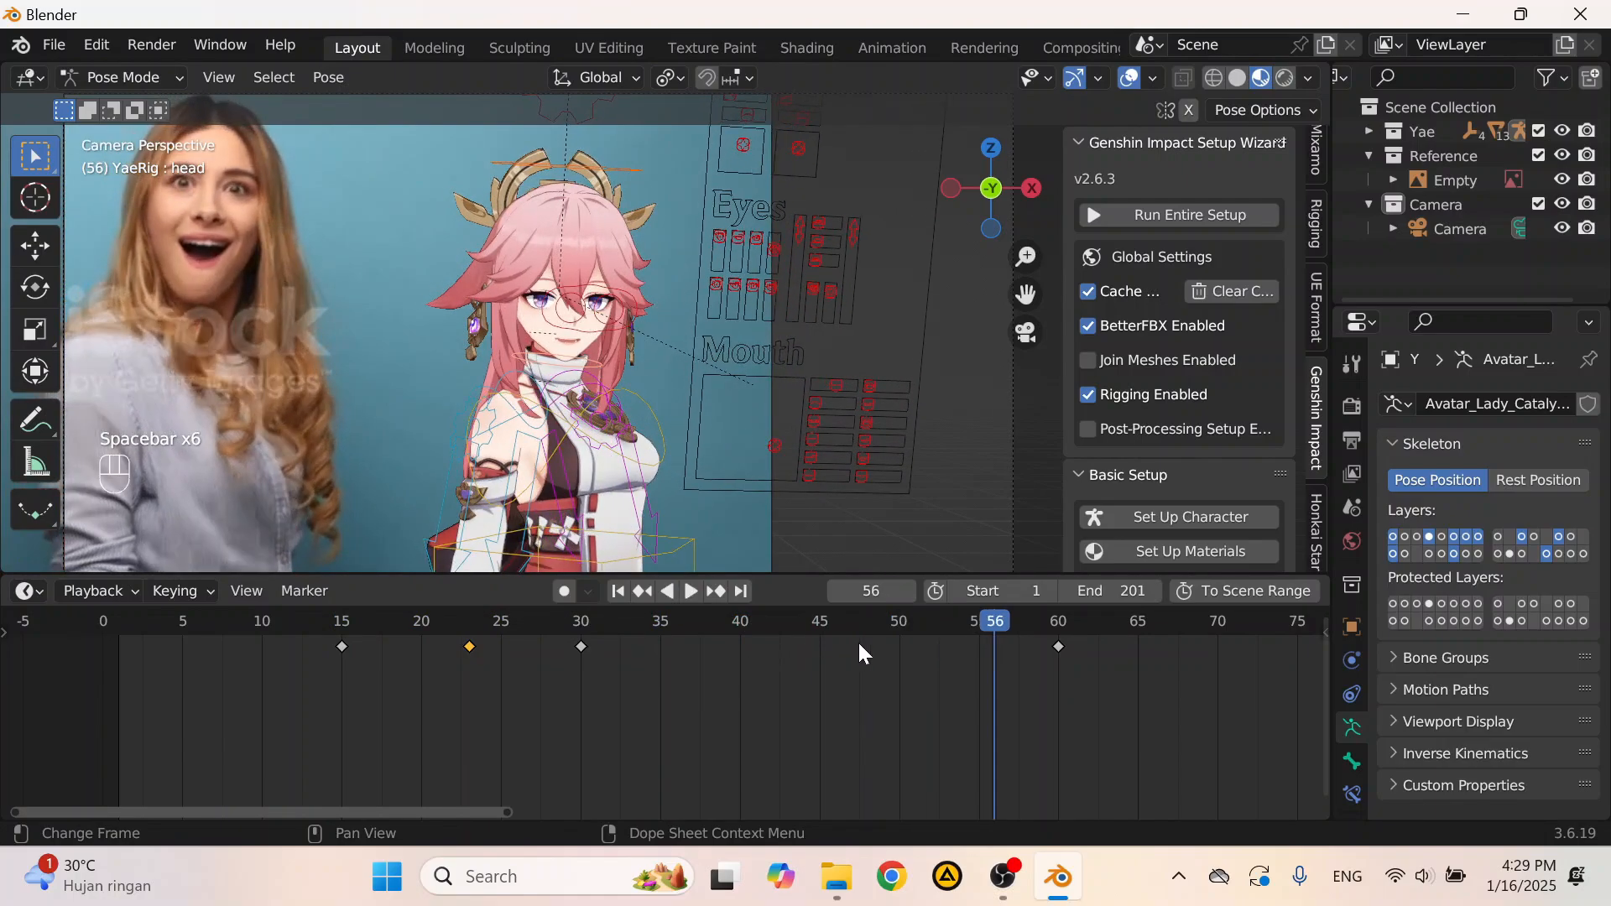
Step: At frame 35, rotate the head bone about 3.97° around its local X axis
{"action": "left_click_drag", "start_coordinate": [344, 657], "coordinate": [613, 705]}
{"action": "mouse_move", "coordinate": [662, 710]}
{"action": "left_mouse_down"}
{"action": "mouse_move", "coordinate": [546, 715]}
{"action": "mouse_move", "coordinate": [749, 739]}
{"action": "mouse_move", "coordinate": [662, 731]}
{"action": "left_mouse_up"}
{"action": "scroll", "coordinate": [587, 344], "scroll_direction": "up", "scroll_amount": 2}
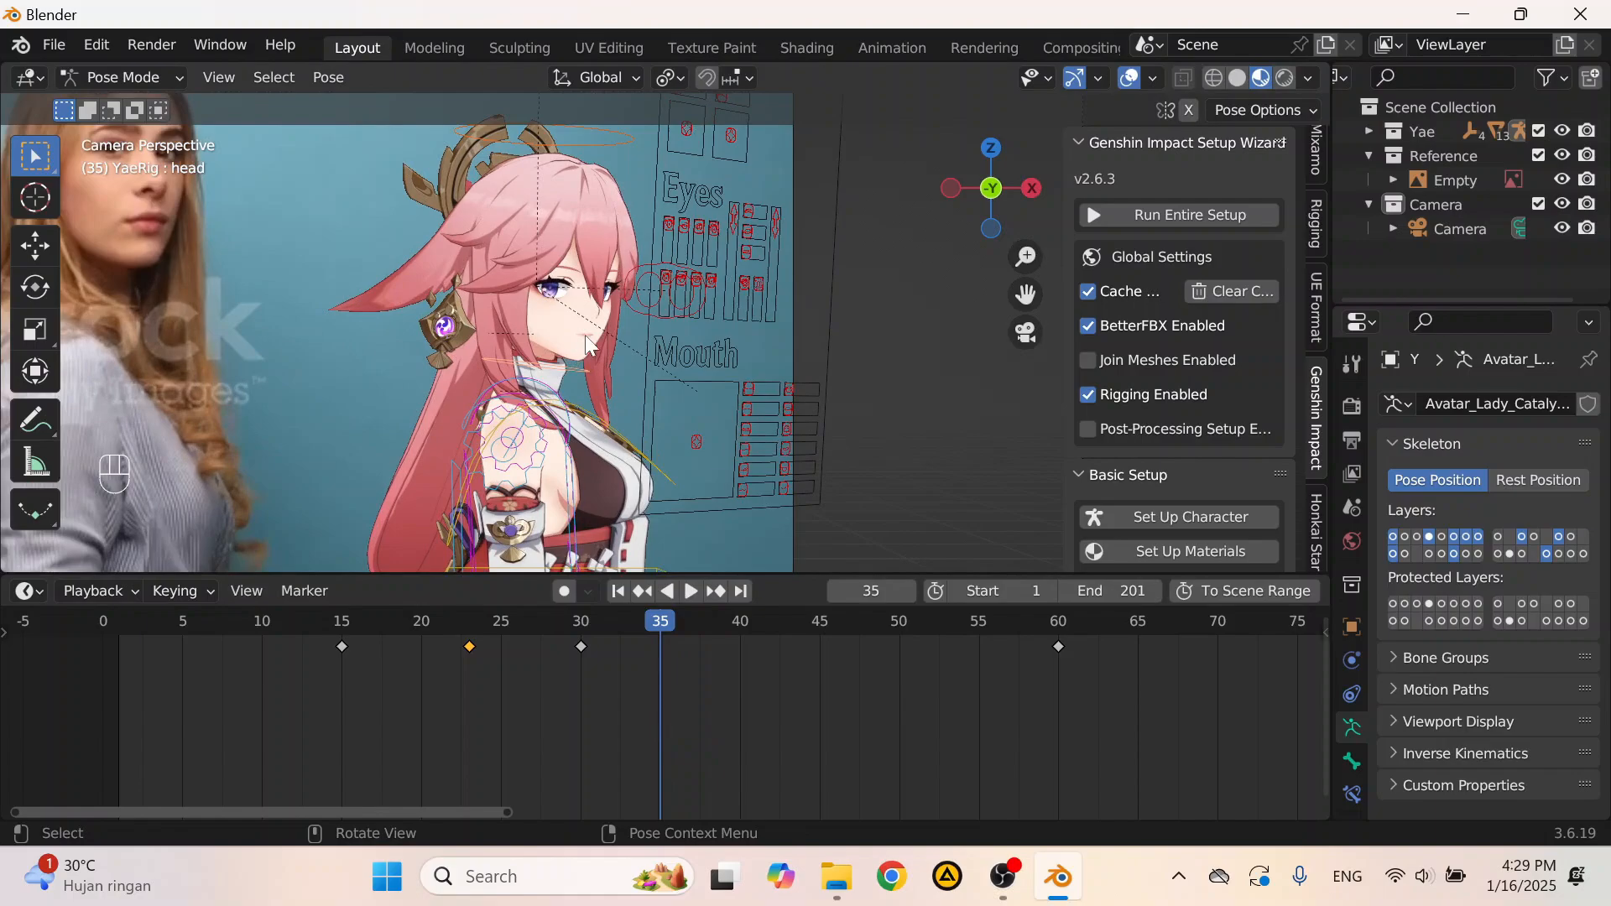
{"action": "scroll", "coordinate": [723, 269], "scroll_direction": "up", "scroll_amount": 1}
{"action": "key", "text": "r"}
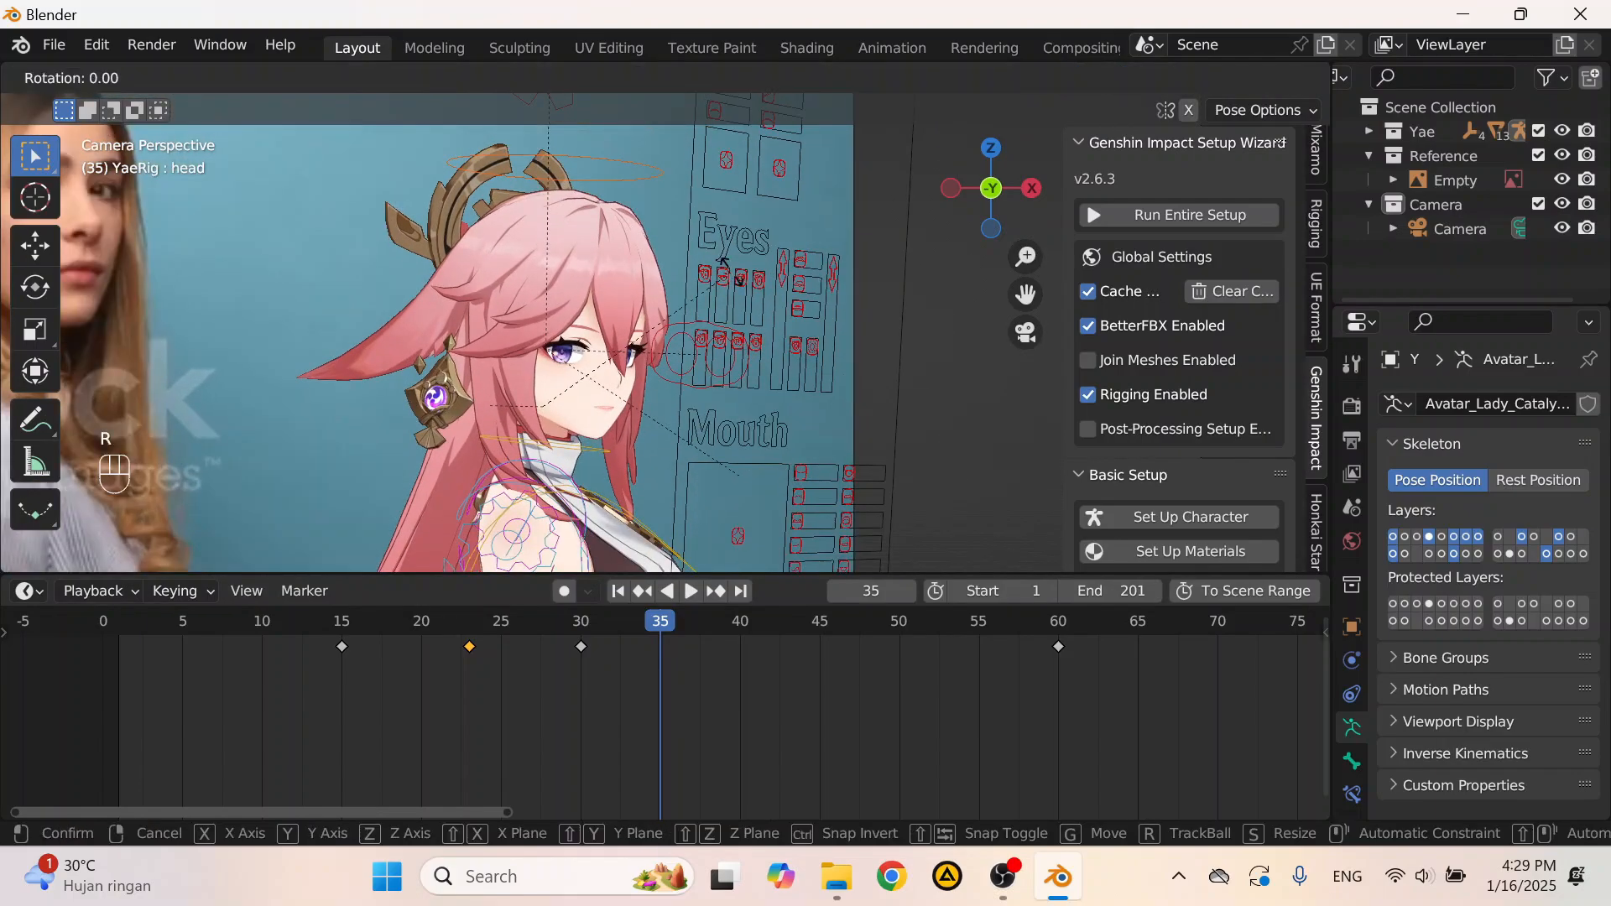
{"action": "key", "text": "x"}
{"action": "key", "text": "x"}
{"action": "left_click", "coordinate": [689, 352]}
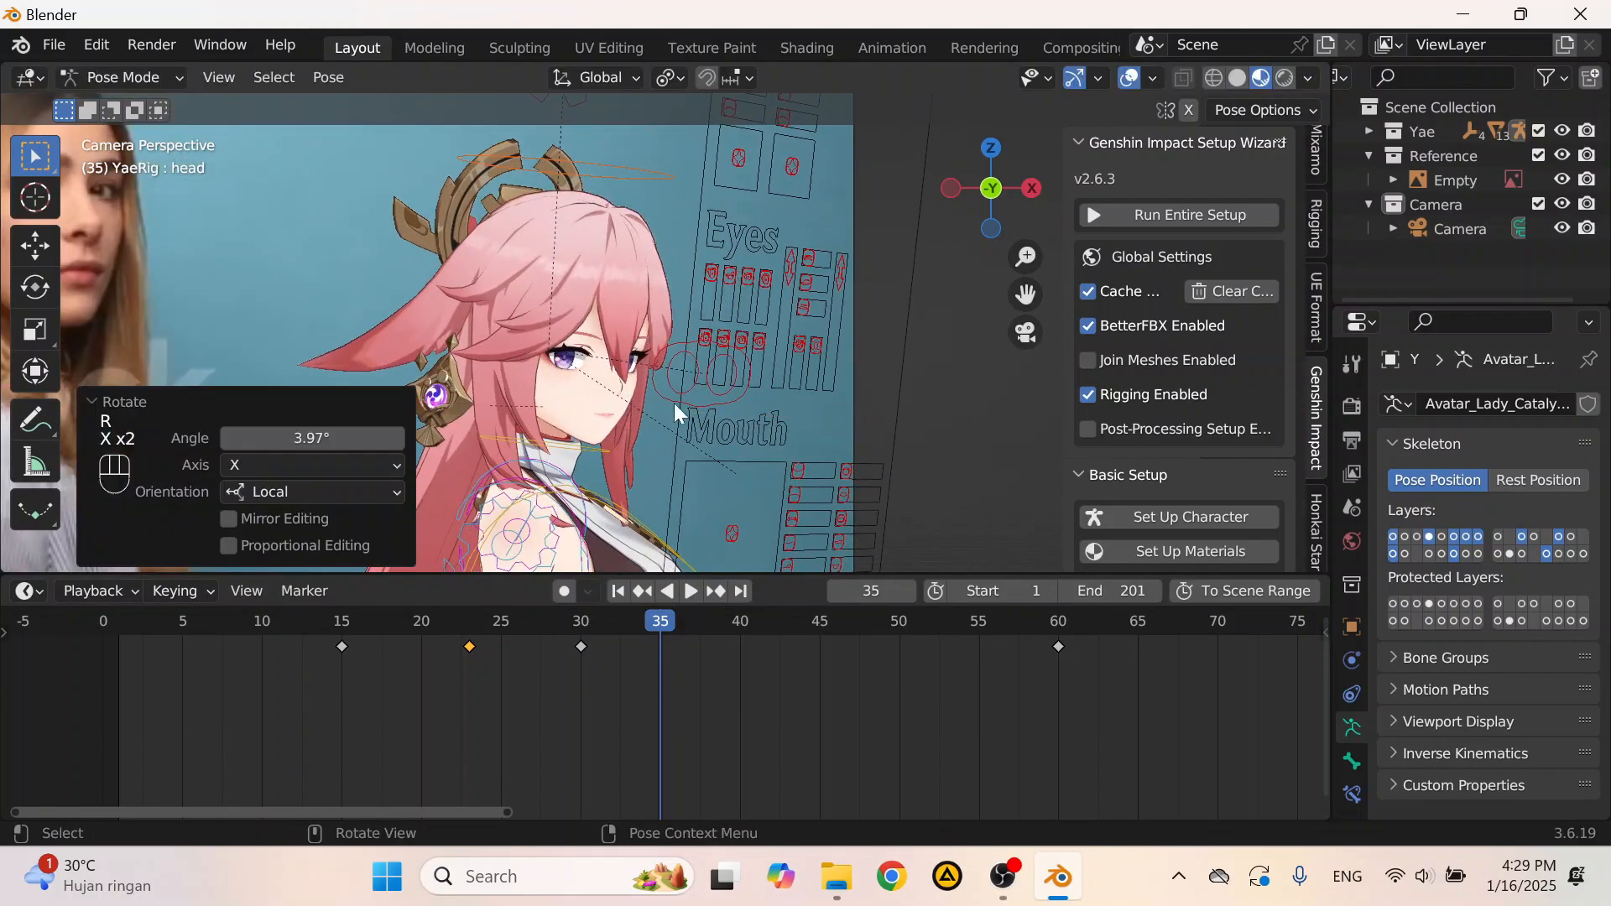
Step: Rotate the neck bone slightly around its local X axis at frame 35
{"action": "left_click", "coordinate": [611, 446]}
{"action": "scroll", "coordinate": [637, 403], "scroll_direction": "up", "scroll_amount": 1}
{"action": "key", "text": "r"}
{"action": "key", "text": "x"}
{"action": "key", "text": "x"}
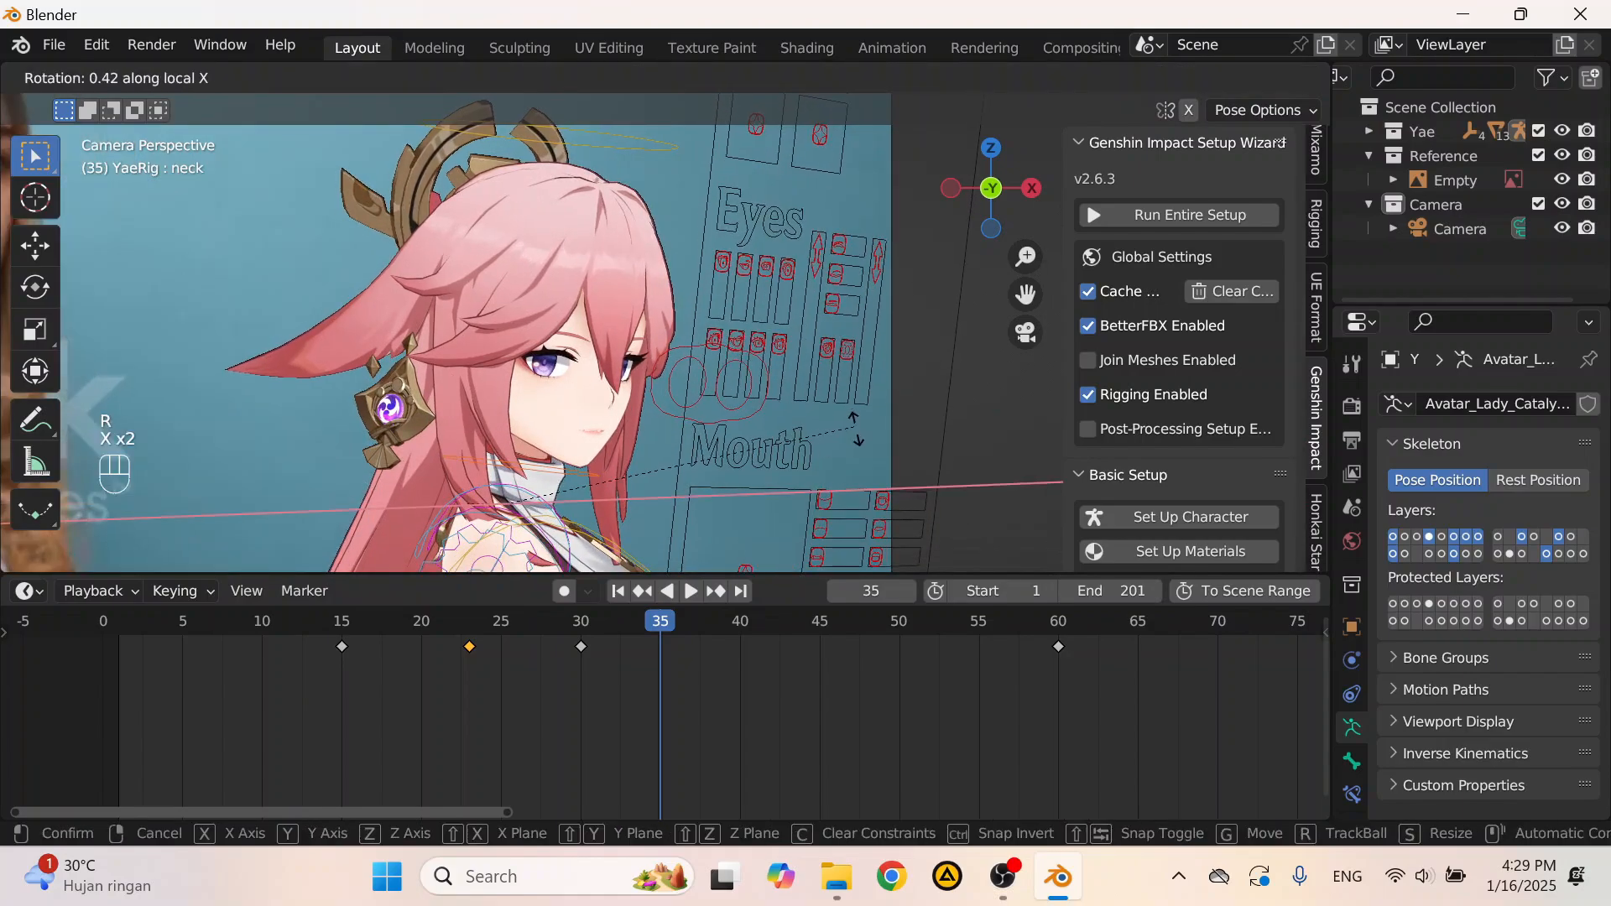
{"action": "left_click", "coordinate": [856, 439]}
Step: Select the neck and head bones and insert a Location, Rotation & Scale keyframe at frame 35
{"action": "left_click", "coordinate": [538, 469]}
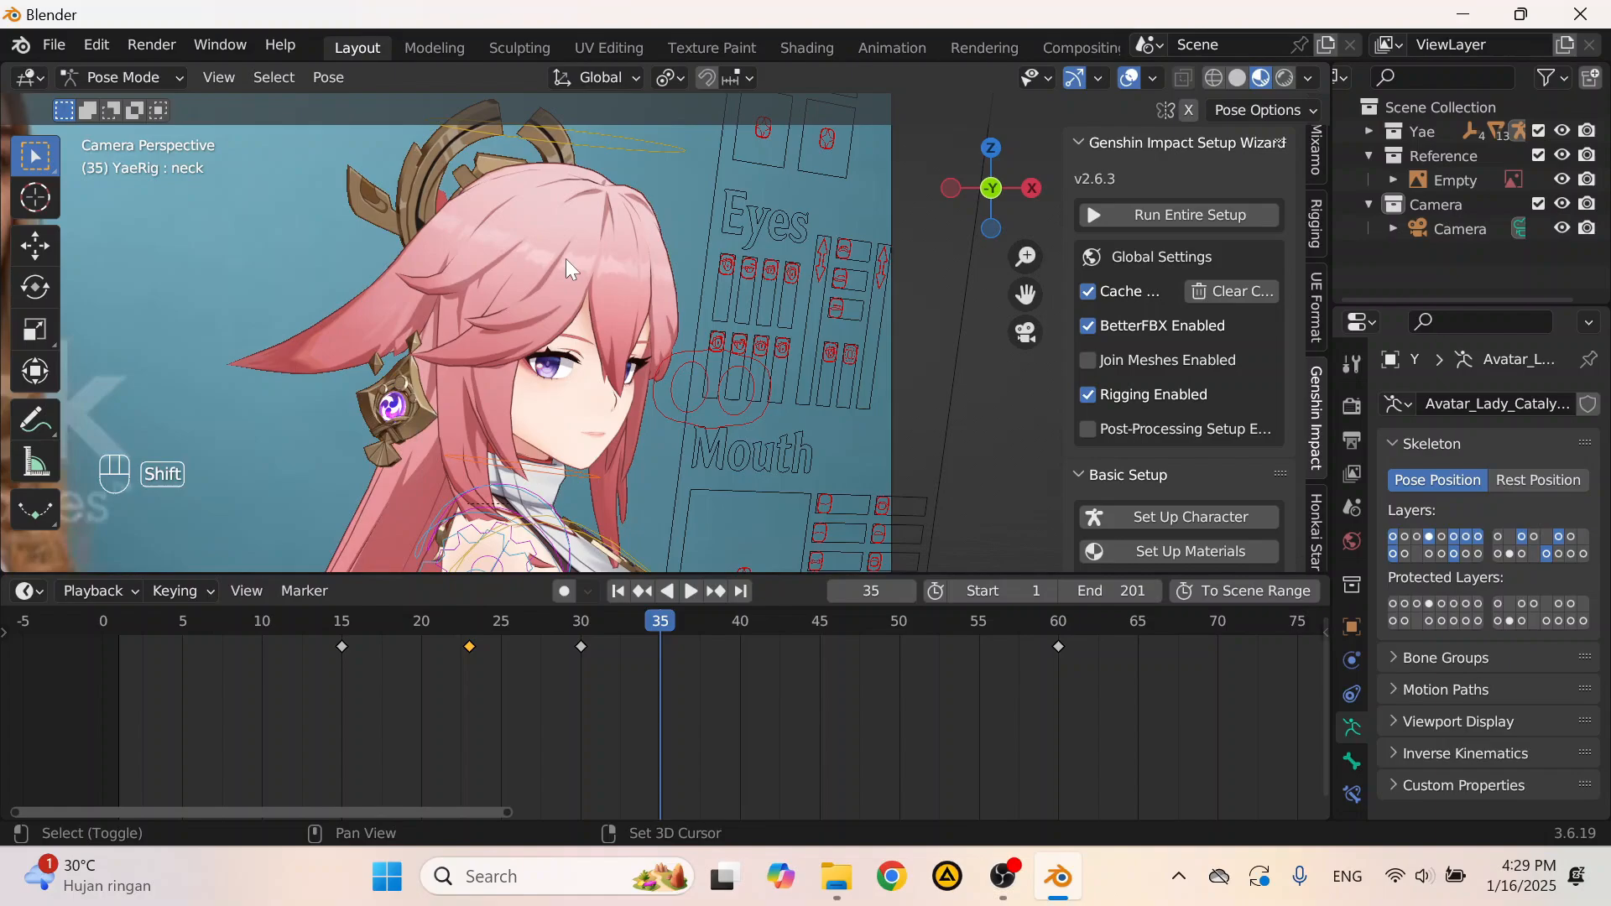
{"action": "left_click", "coordinate": [564, 172], "text": "shift"}
{"action": "key", "text": "i"}
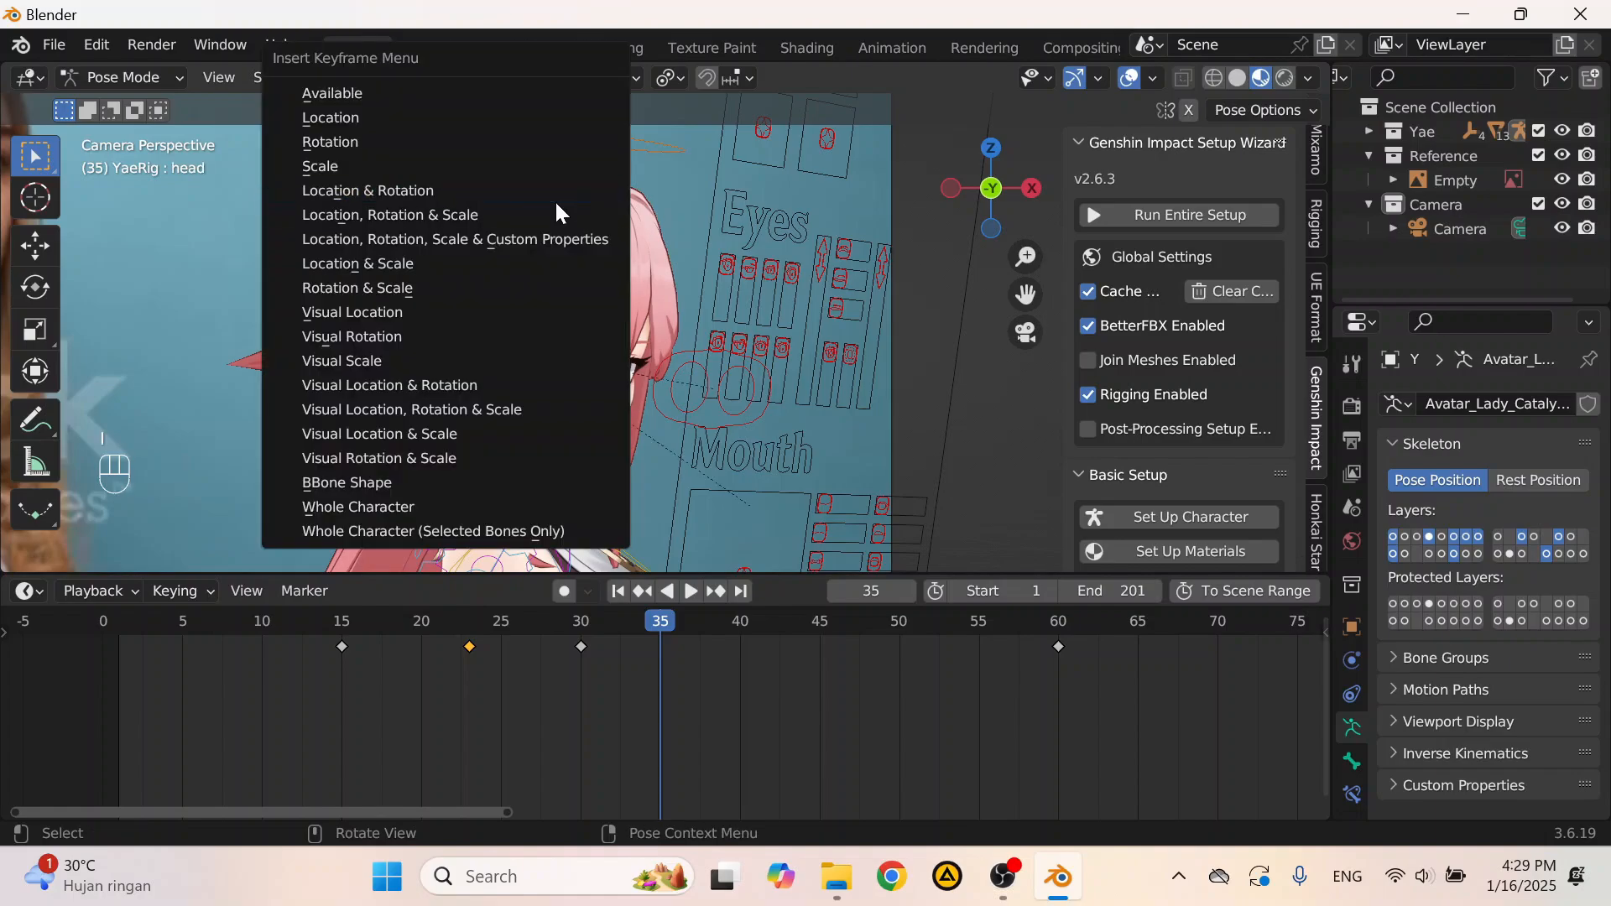
{"action": "left_click", "coordinate": [562, 215]}
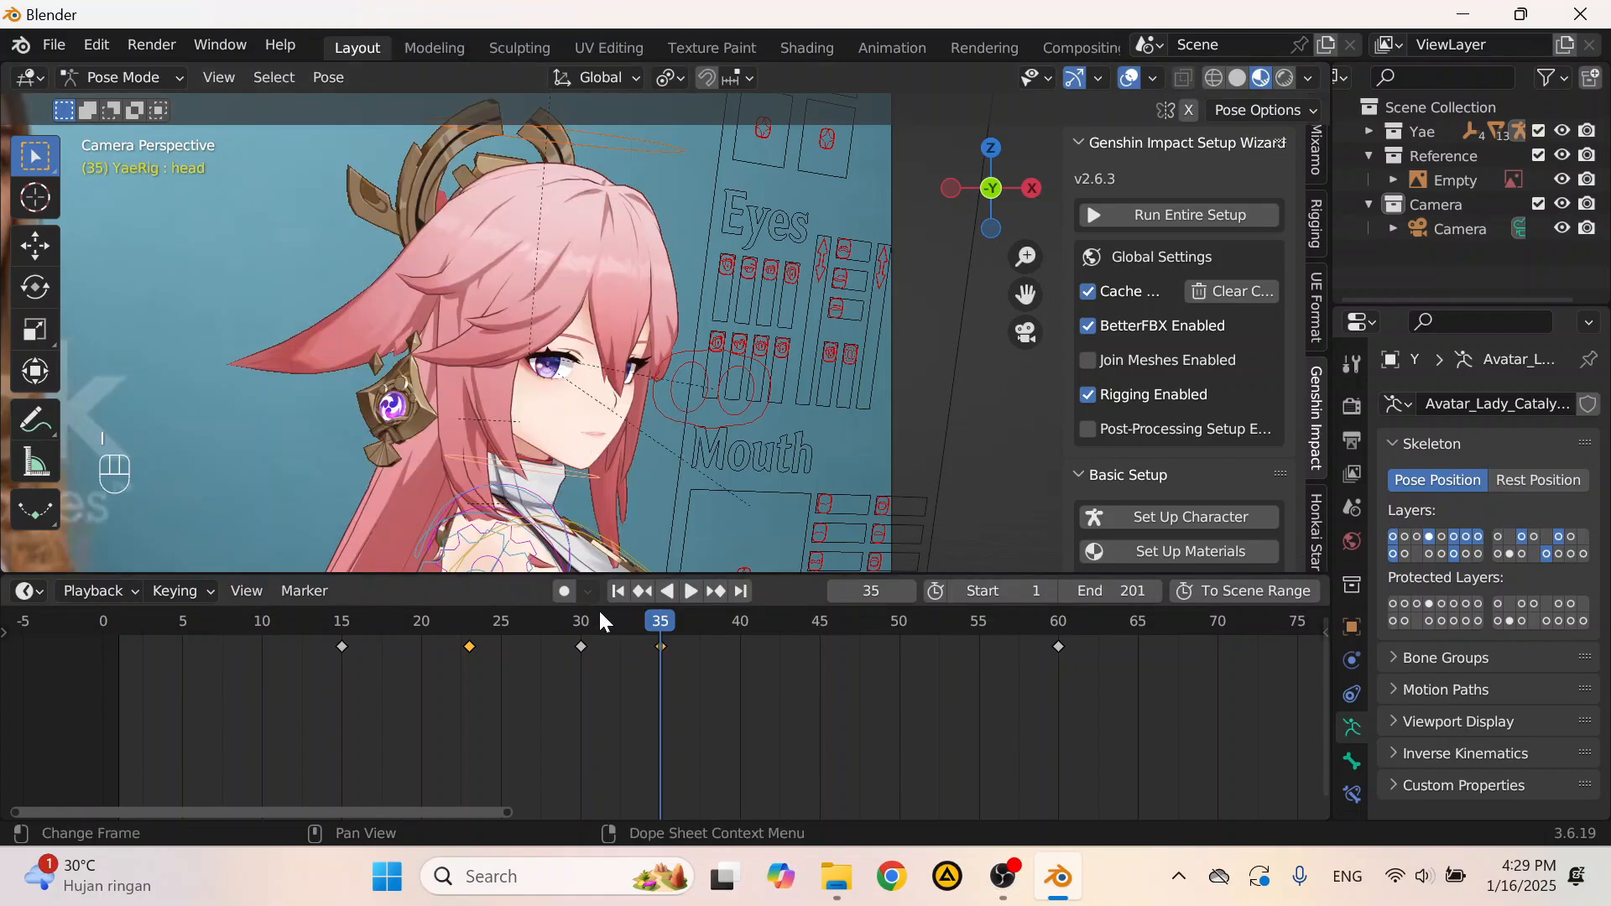
Step: Play and scrub through the head turn up to frame 60, comparing the character's pose with the reference video
{"action": "left_click", "coordinate": [470, 626]}
{"action": "scroll", "coordinate": [526, 689], "scroll_direction": "down", "scroll_amount": 1}
{"action": "key", "text": "space"}
{"action": "scroll", "coordinate": [563, 423], "scroll_direction": "down", "scroll_amount": 2}
{"action": "key", "text": "space"}
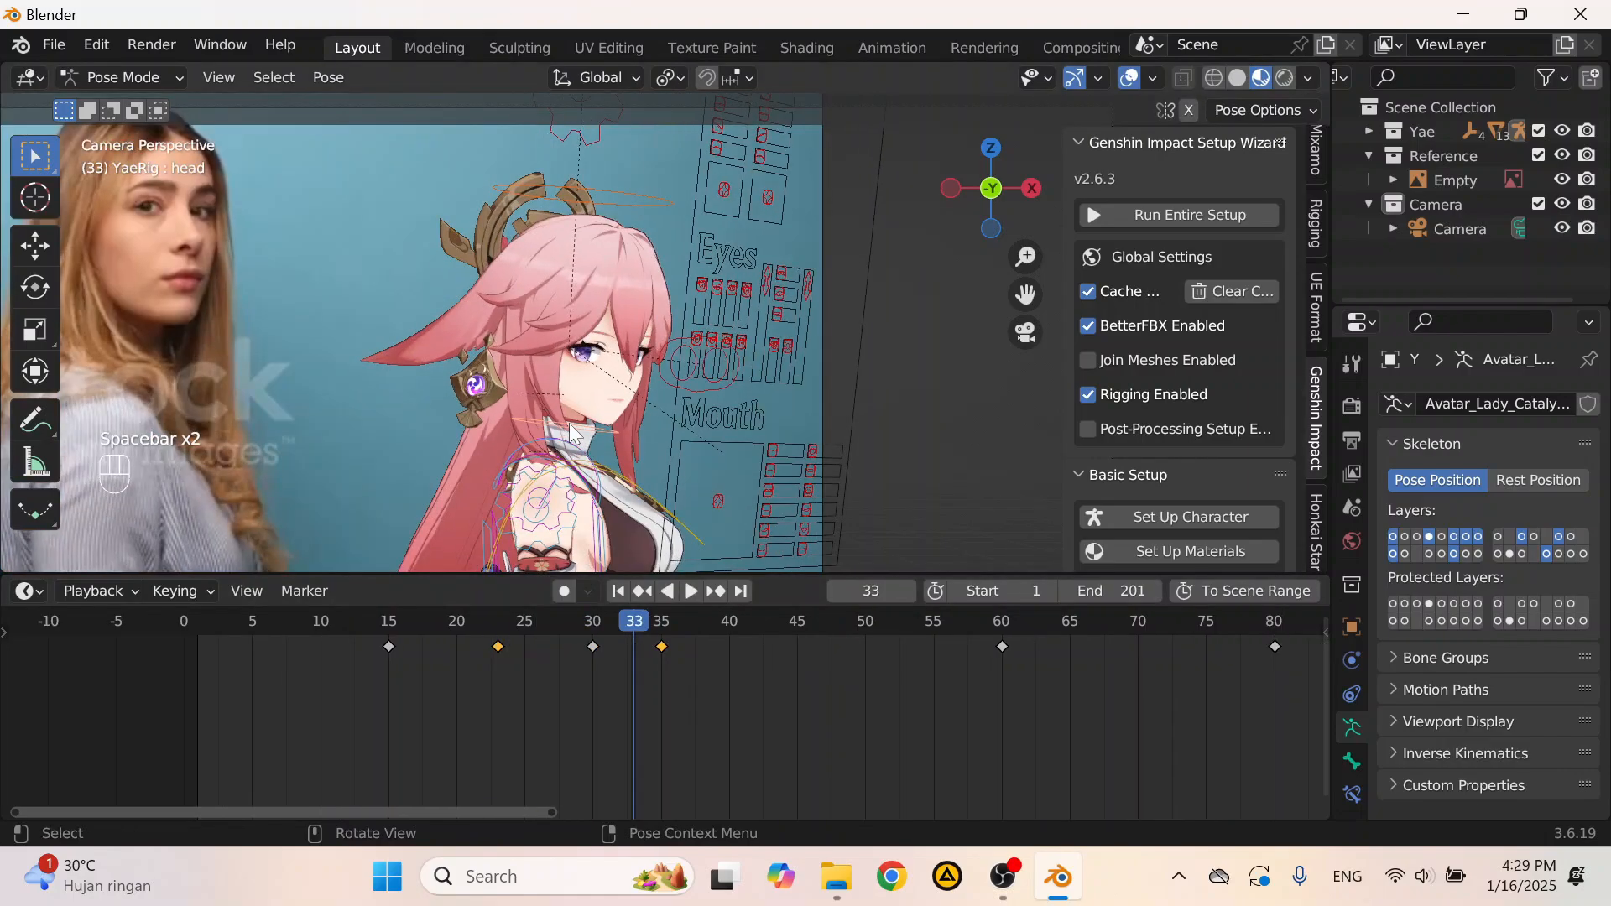
{"action": "key", "text": "space"}
{"action": "key", "text": "space"}
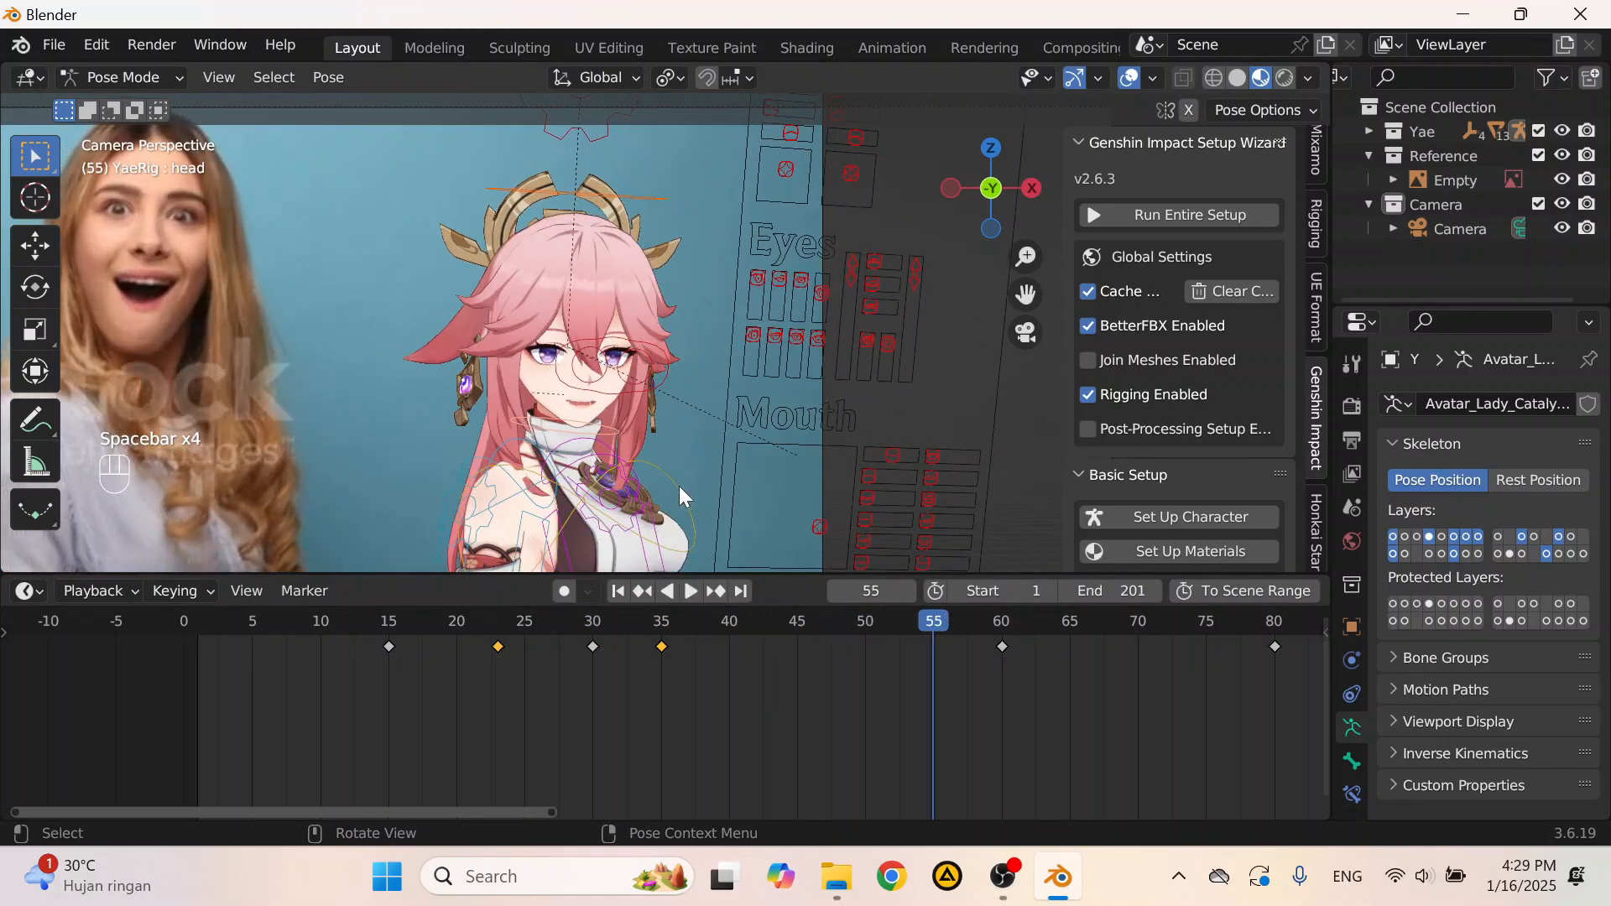
{"action": "left_click_drag", "start_coordinate": [718, 638], "coordinate": [624, 624]}
{"action": "scroll", "coordinate": [615, 381], "scroll_direction": "down", "scroll_amount": 2}
{"action": "scroll", "coordinate": [617, 387], "scroll_direction": "up", "scroll_amount": 2}
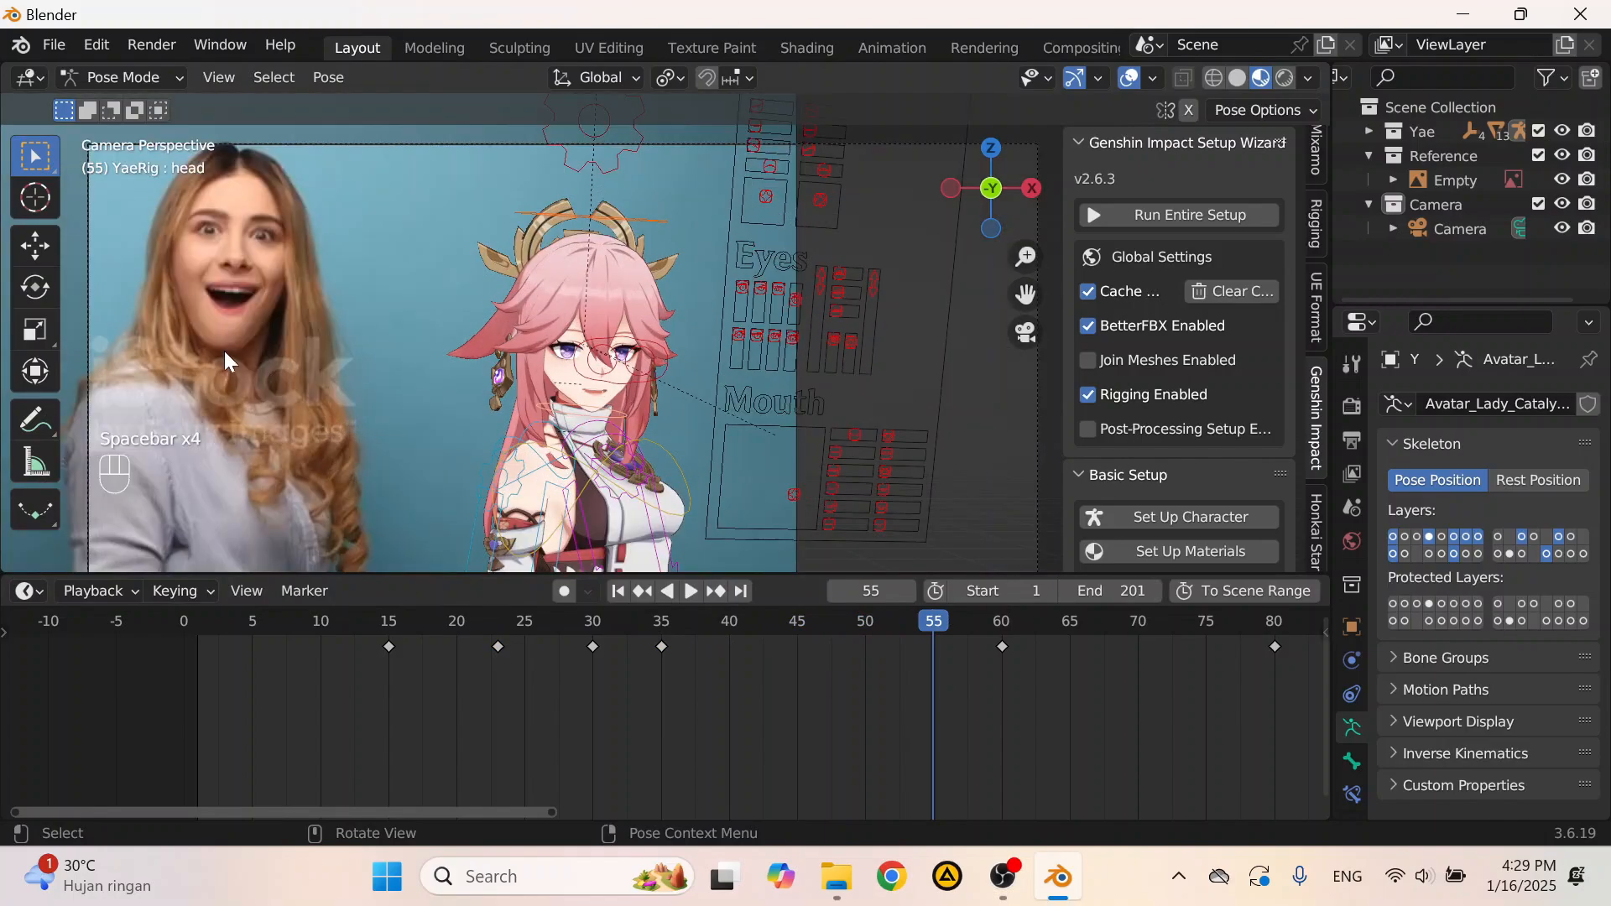
{"action": "scroll", "coordinate": [224, 351], "scroll_direction": "down", "scroll_amount": 2}
{"action": "left_click_drag", "start_coordinate": [940, 622], "coordinate": [1003, 636]}
{"action": "scroll", "coordinate": [579, 407], "scroll_direction": "up", "scroll_amount": 5}
{"action": "scroll", "coordinate": [651, 456], "scroll_direction": "down", "scroll_amount": 4}
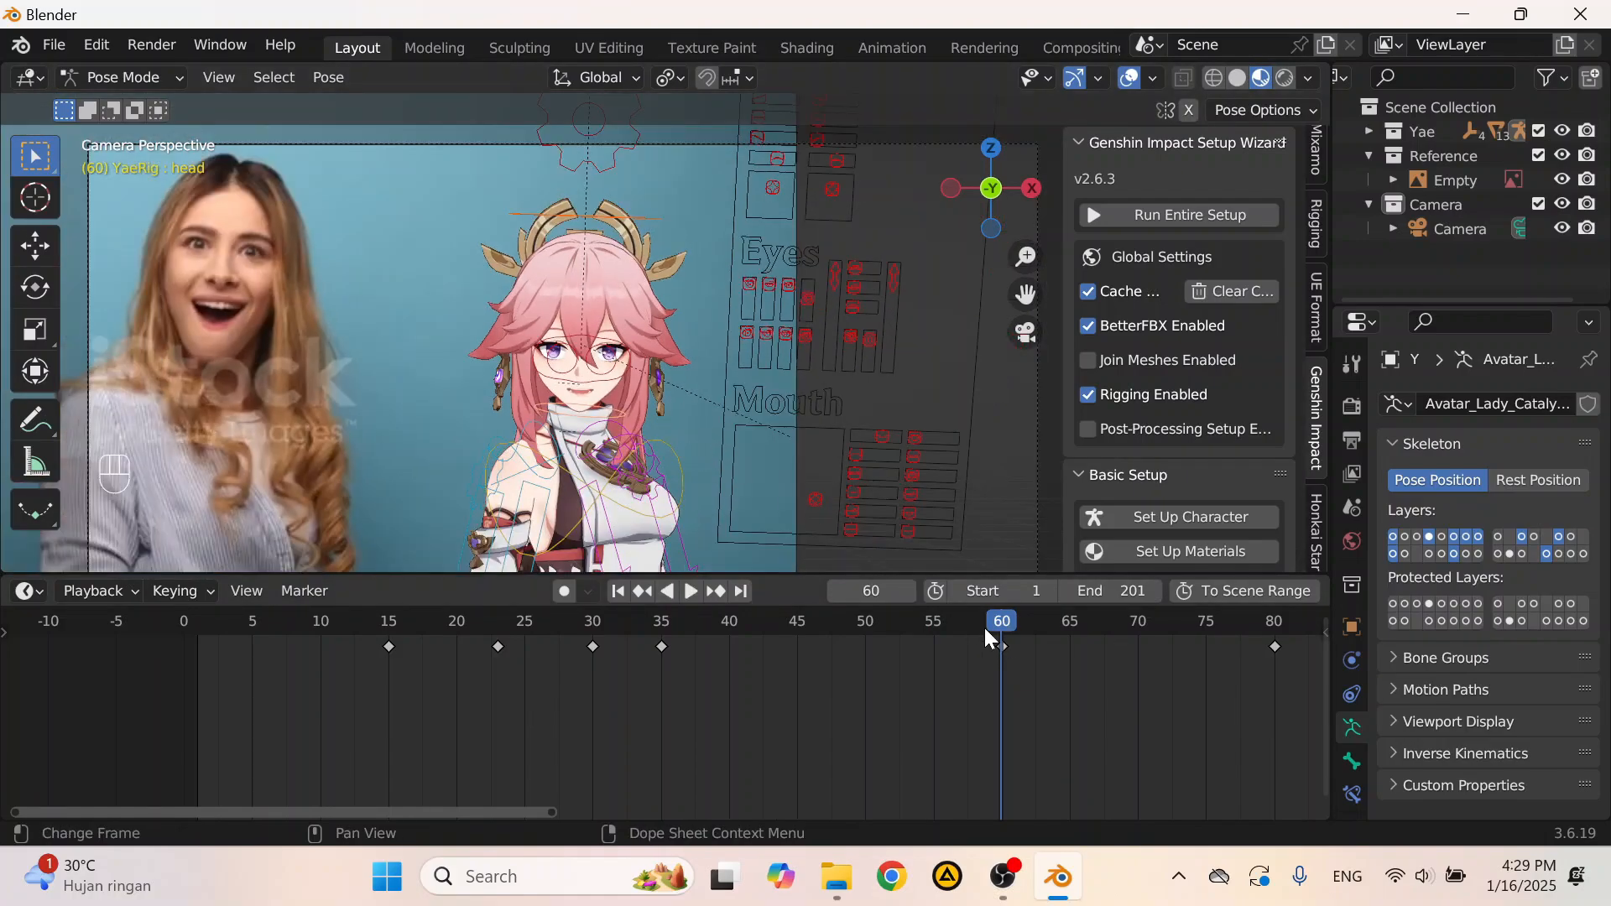
{"action": "left_click_drag", "start_coordinate": [873, 642], "coordinate": [651, 647]}
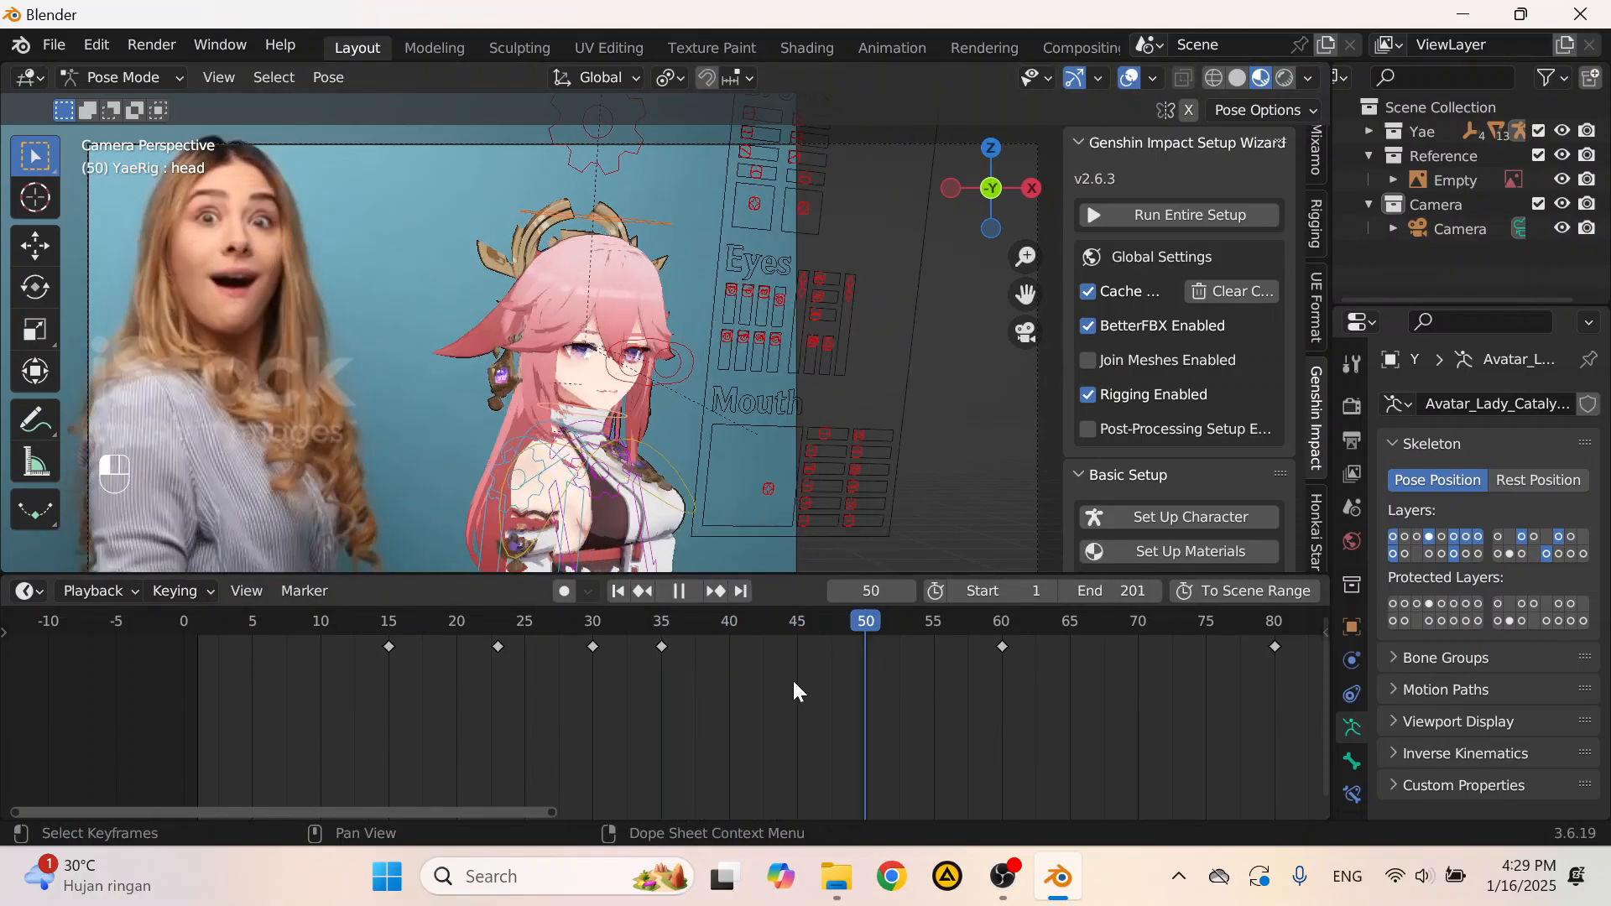
Step: At frame 45, move the eyetrack bone about -0.0137 m in X and 0.0022 m in Z
{"action": "left_click_drag", "start_coordinate": [797, 667], "coordinate": [802, 661]}
{"action": "scroll", "coordinate": [498, 324], "scroll_direction": "up", "scroll_amount": 6}
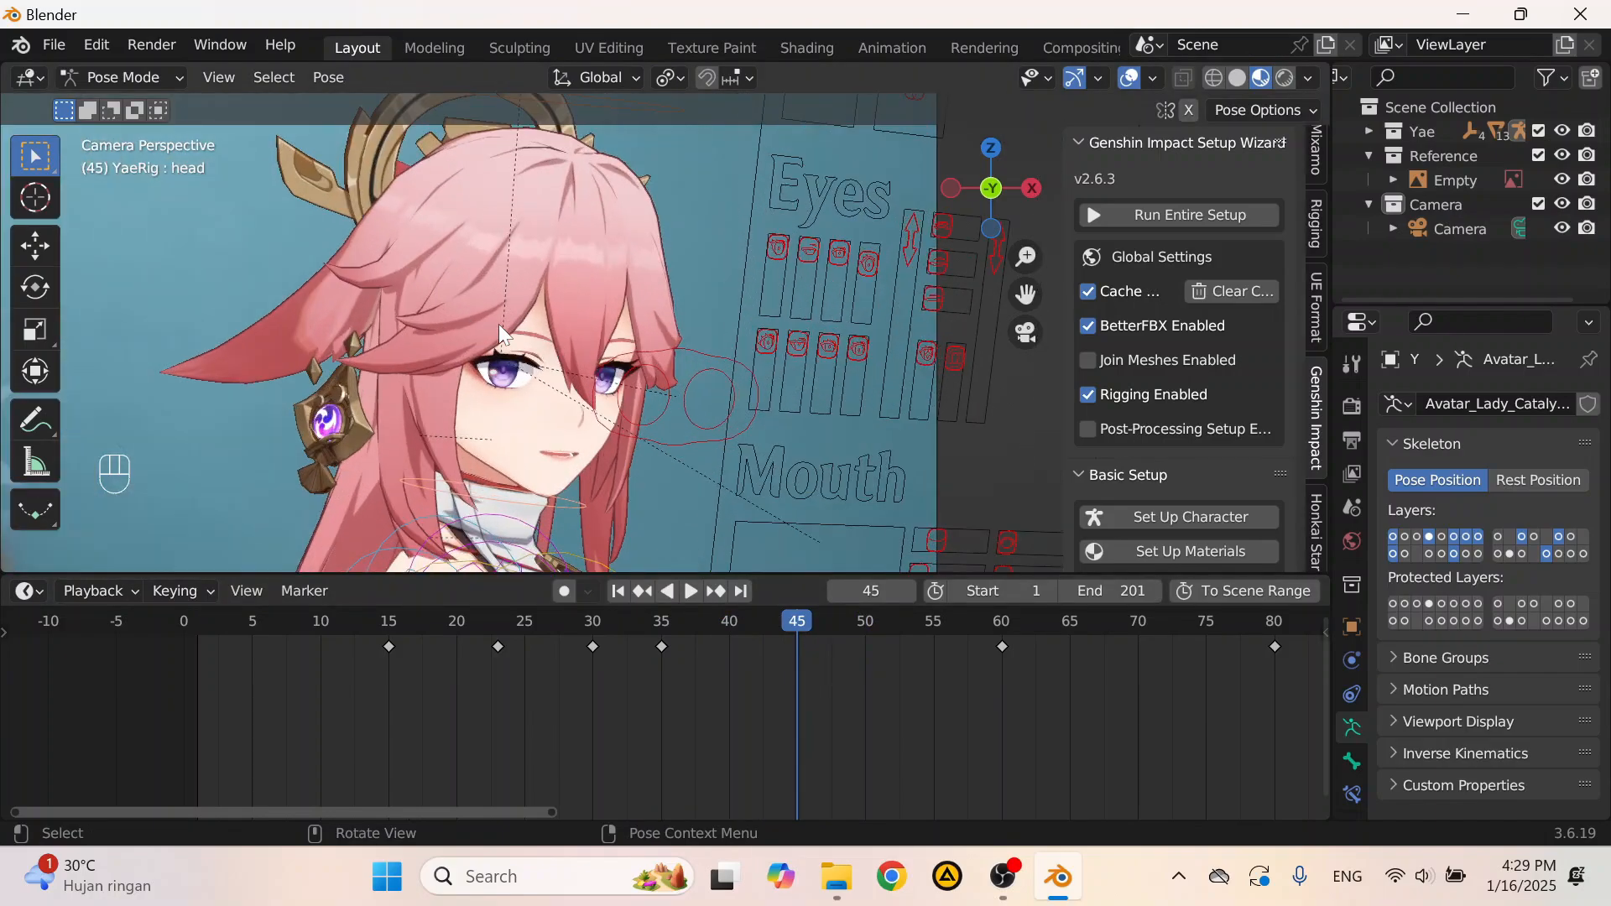
{"action": "left_click", "coordinate": [656, 363]}
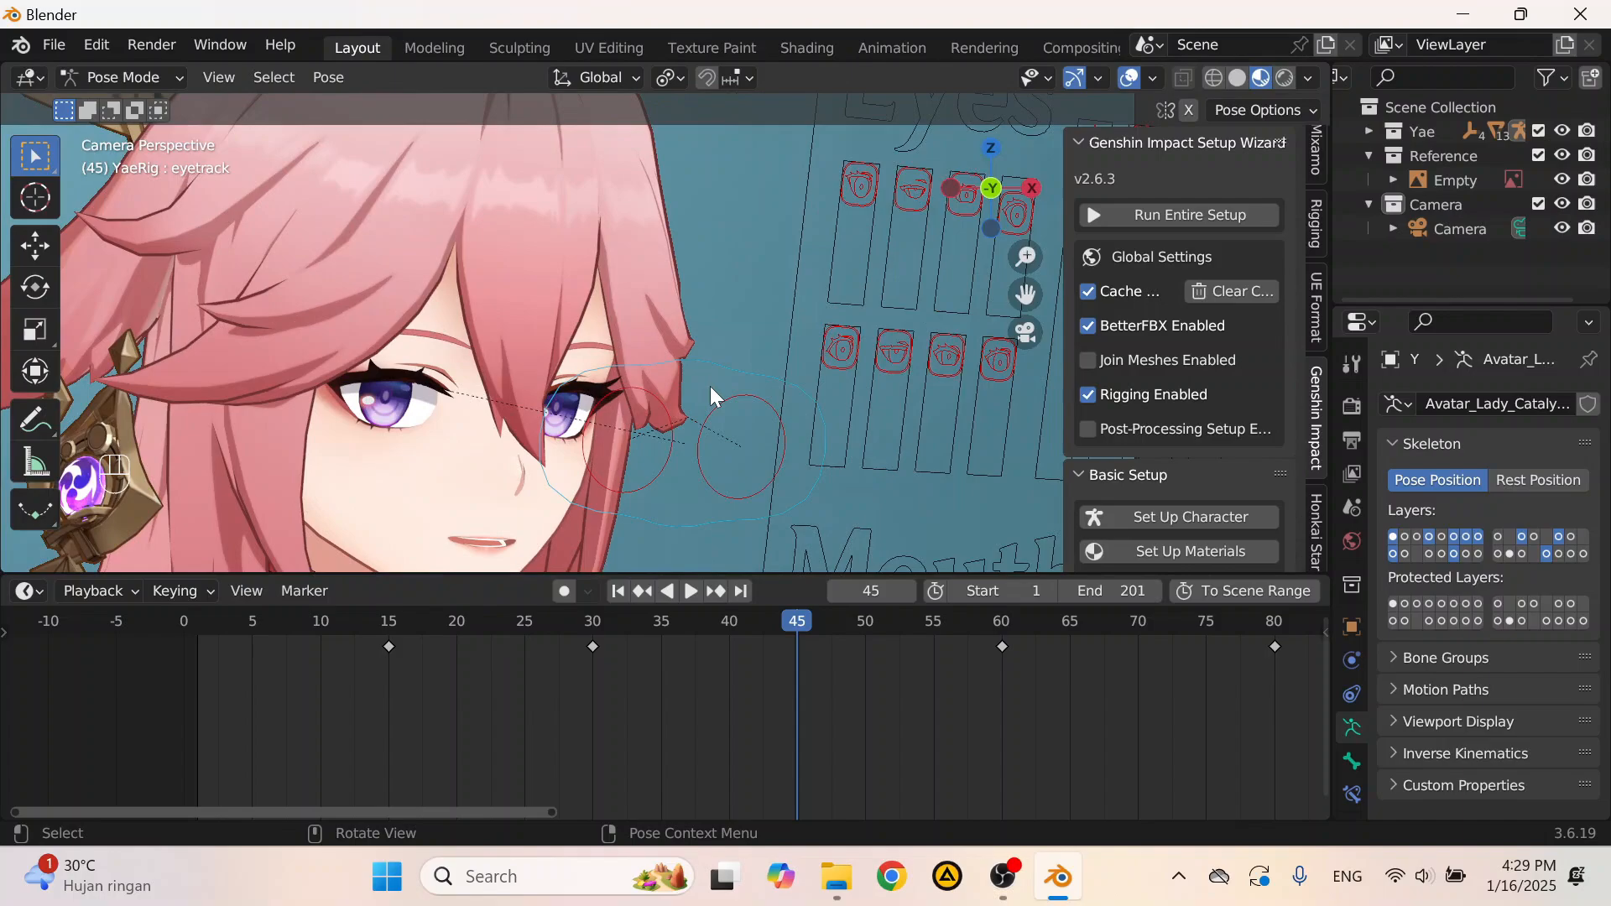
{"action": "key", "text": "g"}
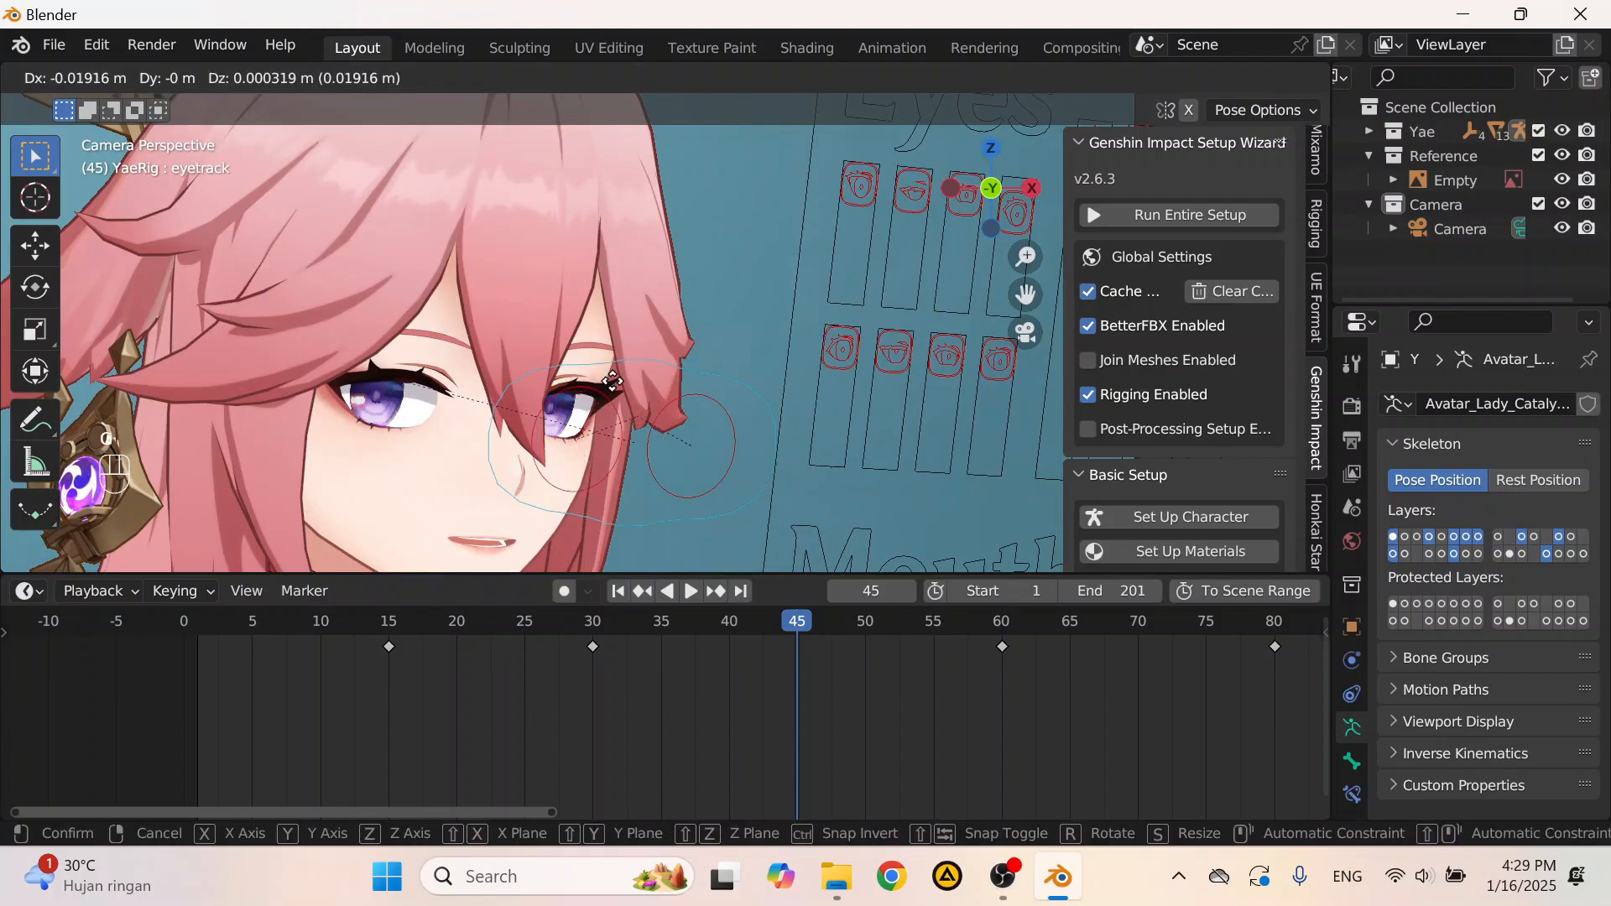
{"action": "left_click", "coordinate": [697, 385]}
{"action": "key", "text": "ctrl+z"}
{"action": "key", "text": "g"}
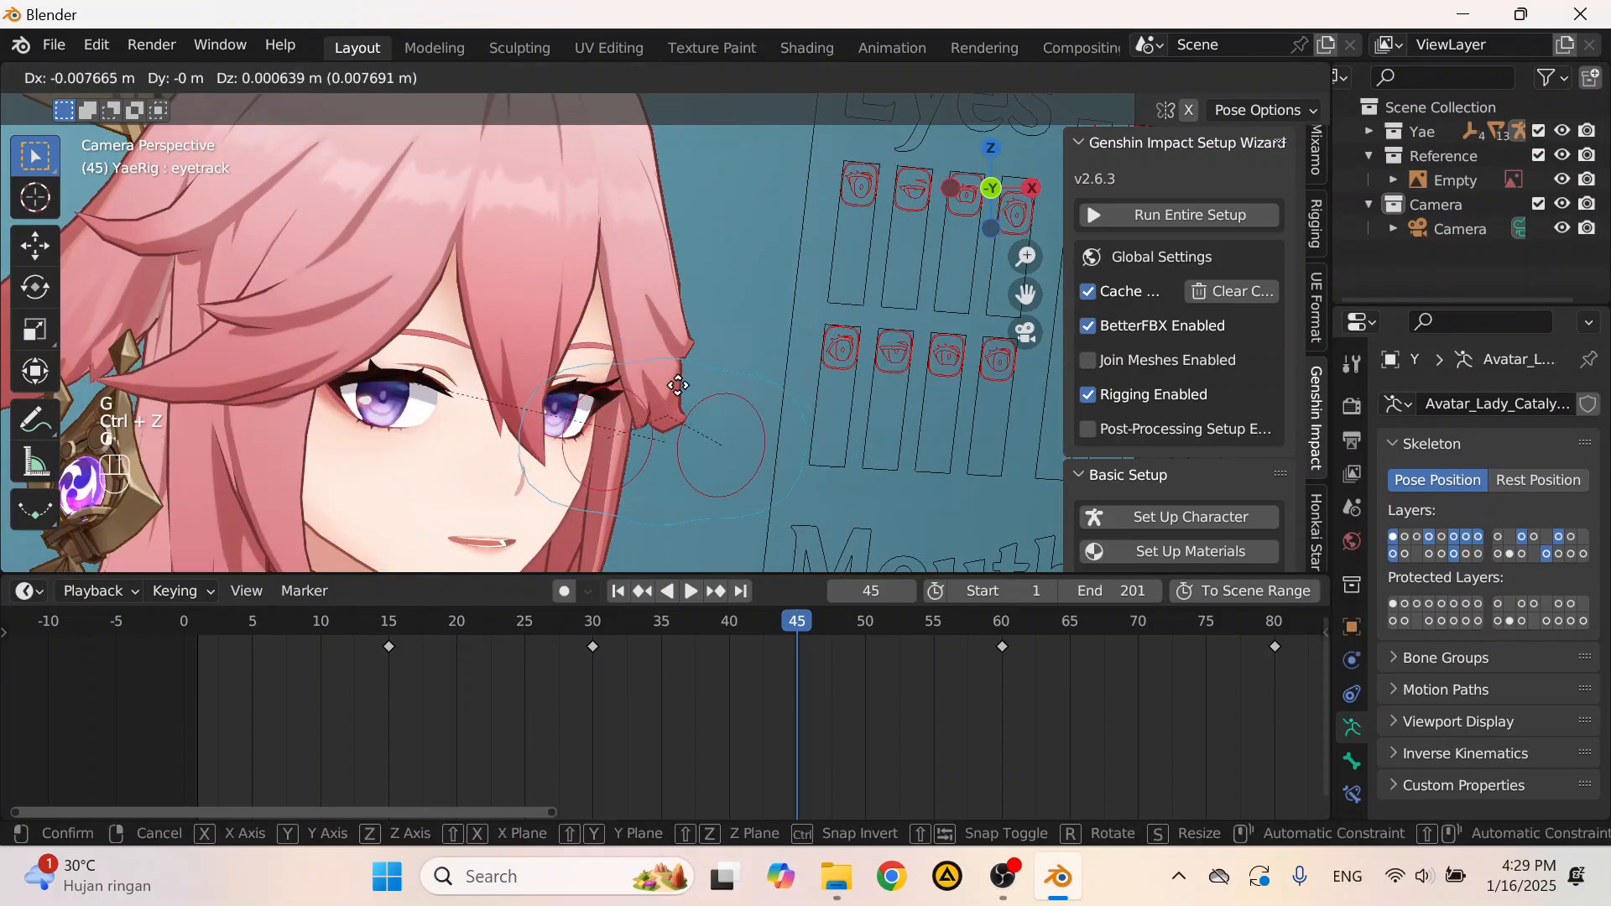
{"action": "left_click", "coordinate": [666, 381]}
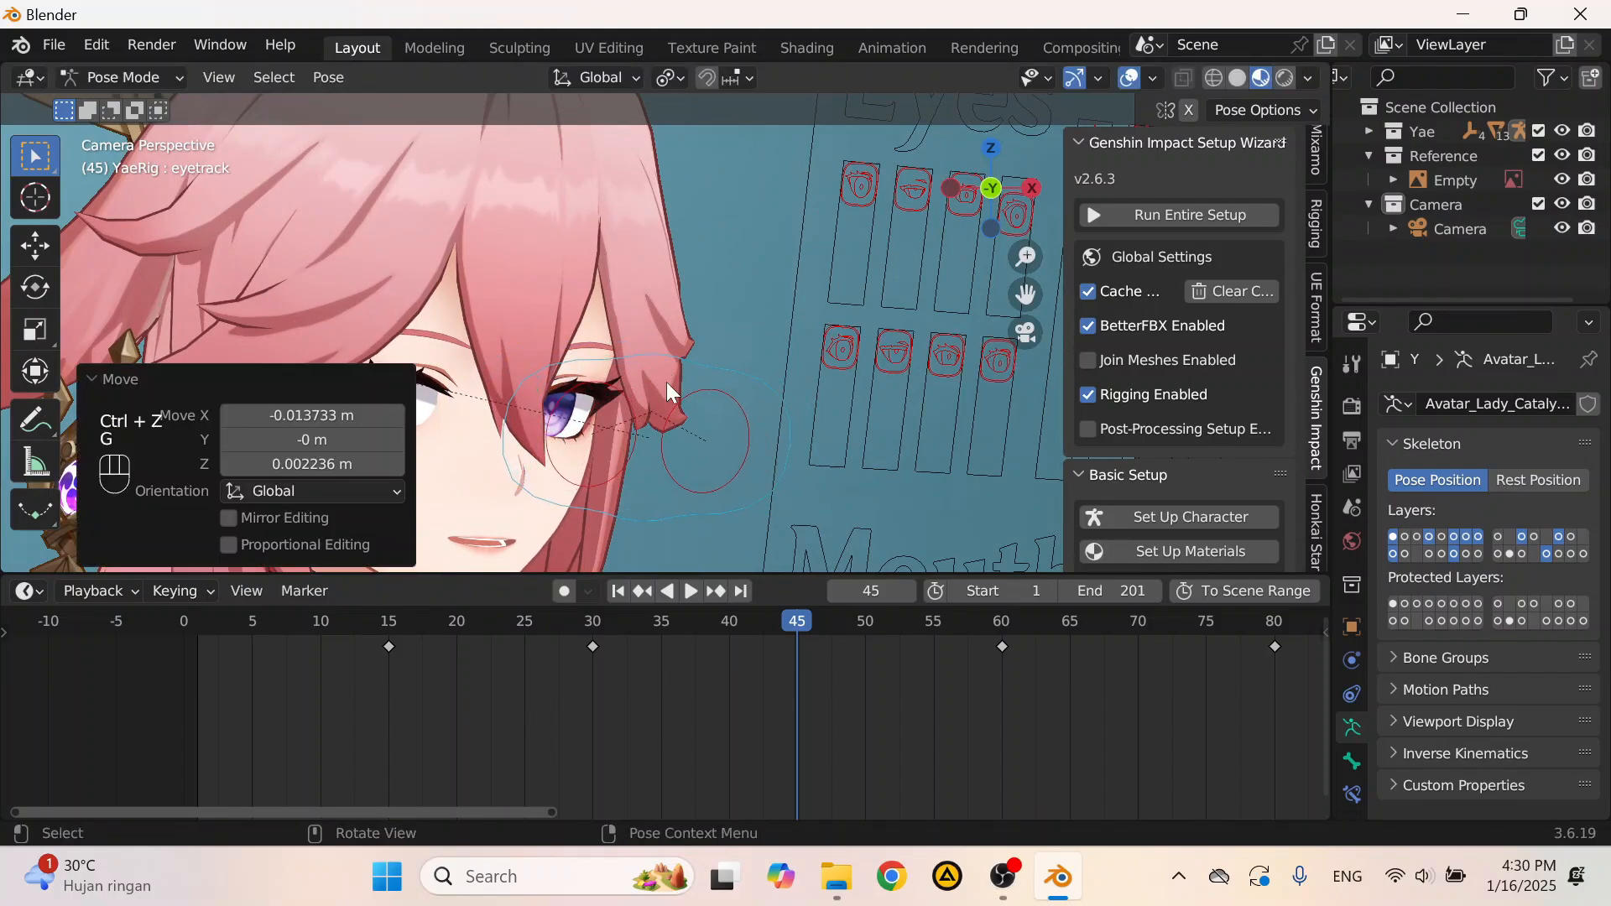
Step: Nudge the eyetrack bone about 0.0035 m in X and -0.0006 m in Z, and insert a keyframe at frame 45
{"action": "scroll", "coordinate": [678, 389], "scroll_direction": "down", "scroll_amount": 4}
{"action": "scroll", "coordinate": [688, 389], "scroll_direction": "down", "scroll_amount": 1}
{"action": "scroll", "coordinate": [689, 388], "scroll_direction": "up", "scroll_amount": 5}
{"action": "key", "text": "g"}
{"action": "left_click", "coordinate": [685, 394]}
{"action": "scroll", "coordinate": [684, 394], "scroll_direction": "down", "scroll_amount": 5}
{"action": "scroll", "coordinate": [682, 346], "scroll_direction": "down", "scroll_amount": 1}
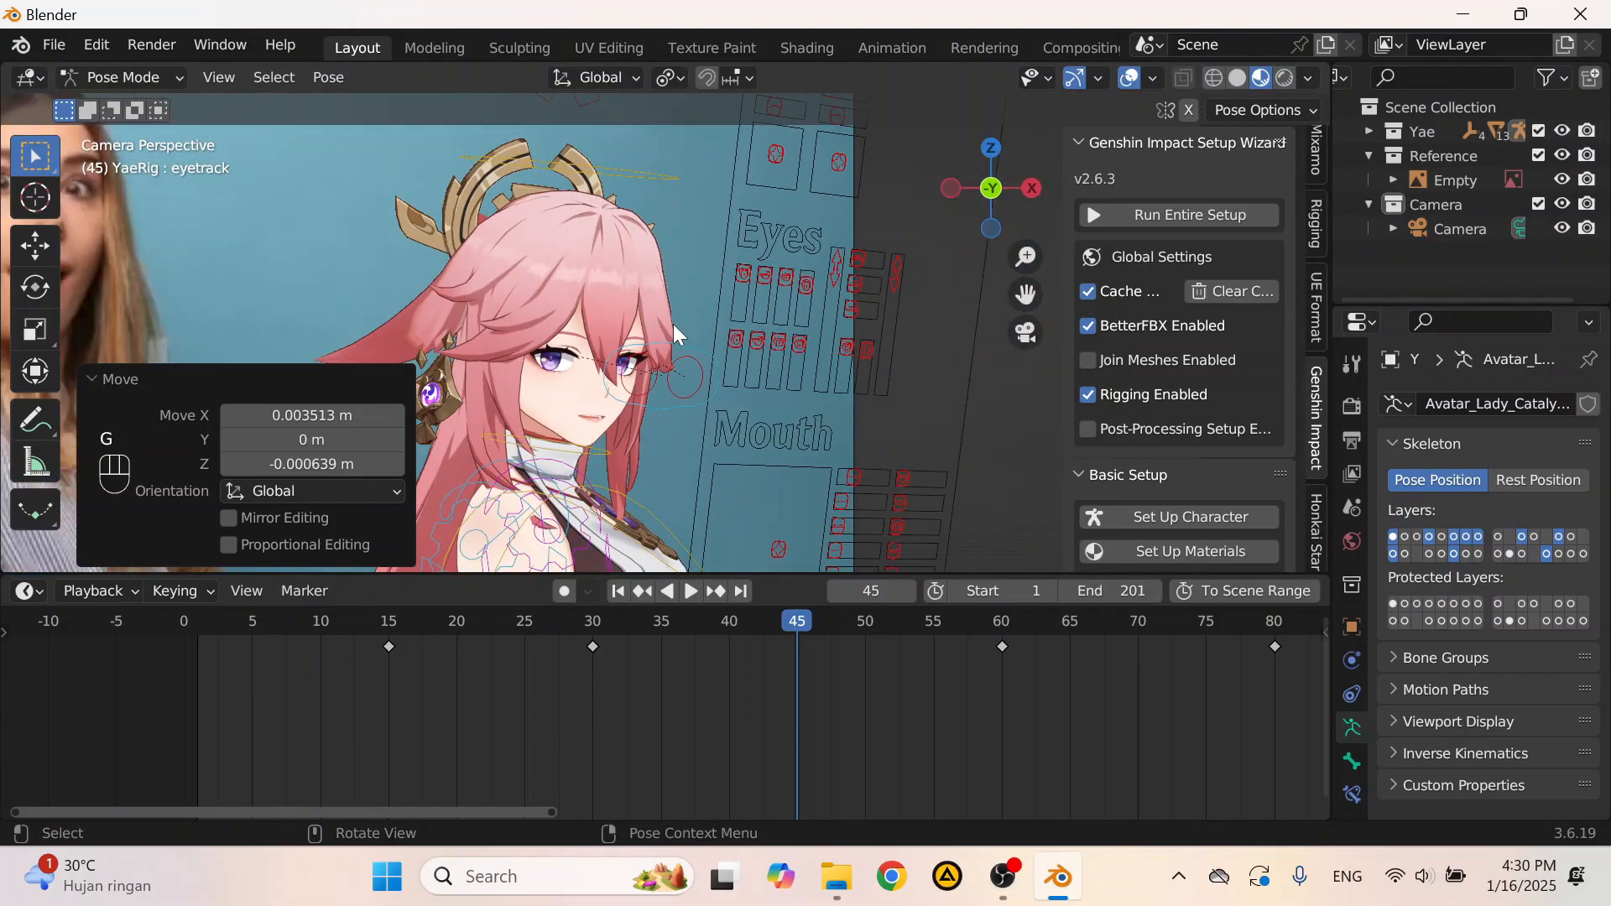
{"action": "key", "text": "i"}
{"action": "left_click", "coordinate": [673, 324]}
Step: Play and scrub through the turn up to about frame 60 to check the eye direction
{"action": "left_click", "coordinate": [646, 630]}
{"action": "key", "text": "space"}
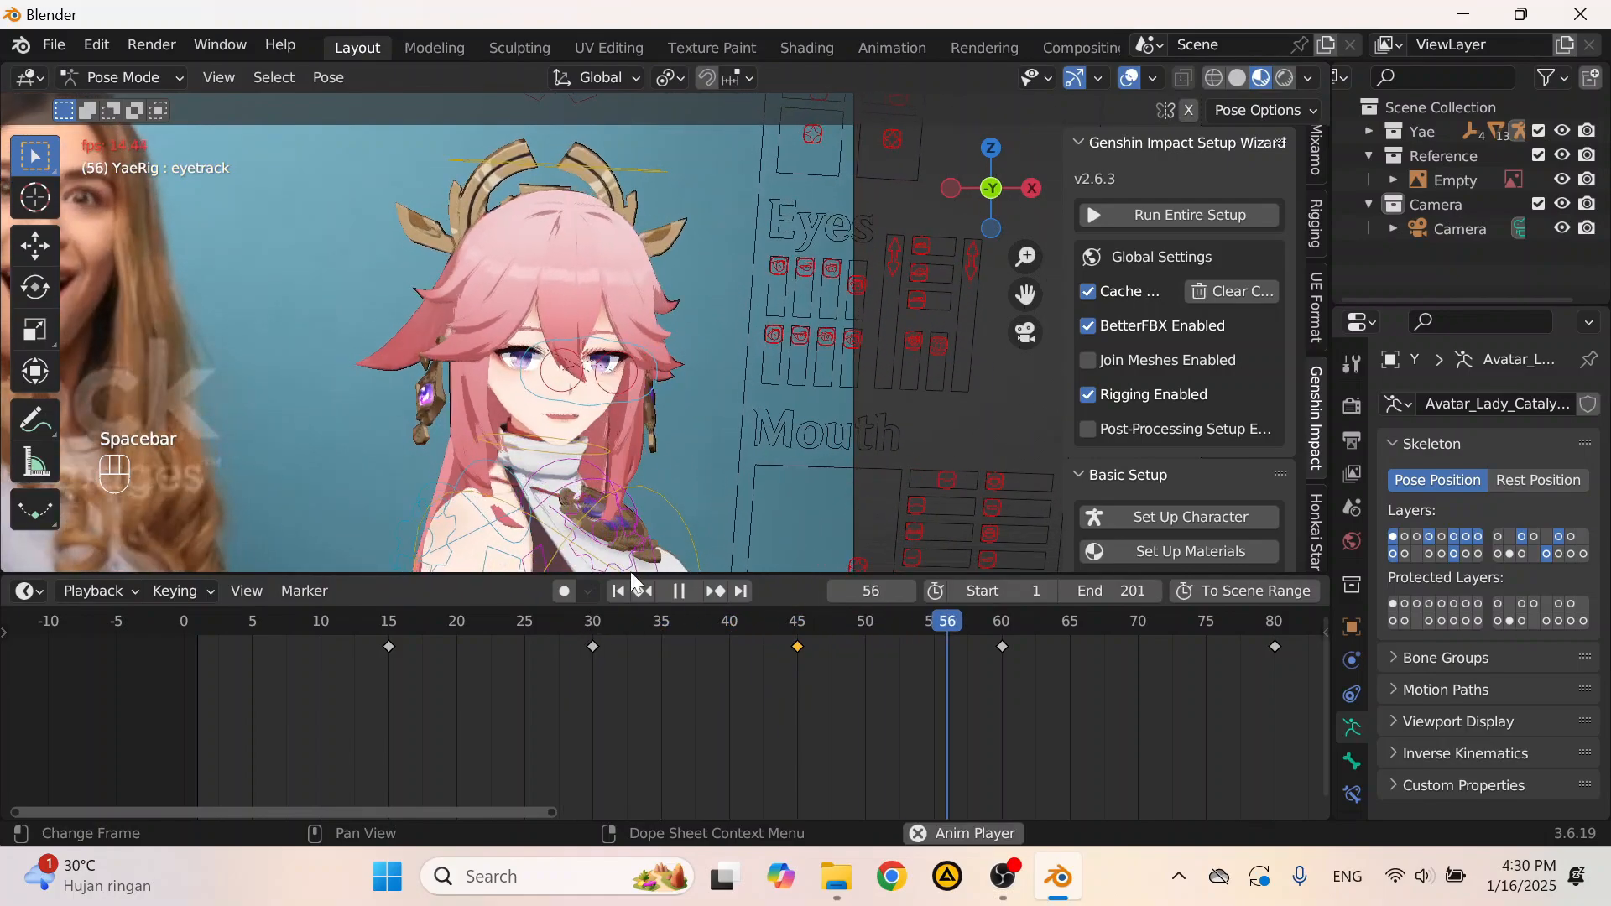
{"action": "key", "text": "space"}
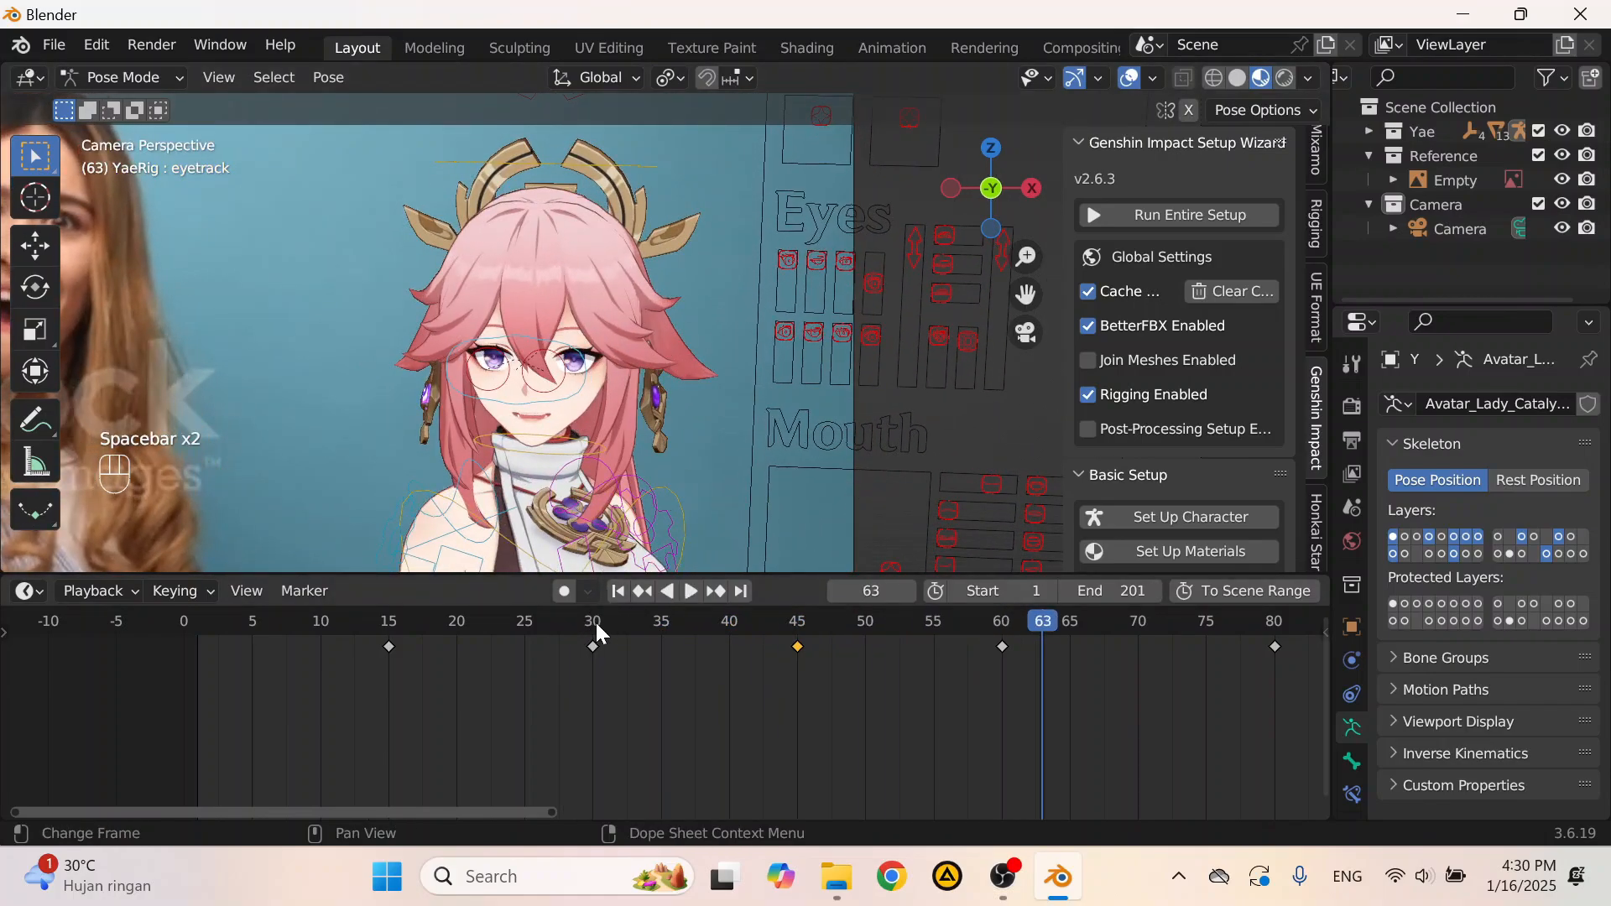
{"action": "left_click_drag", "start_coordinate": [595, 622], "coordinate": [1003, 619]}
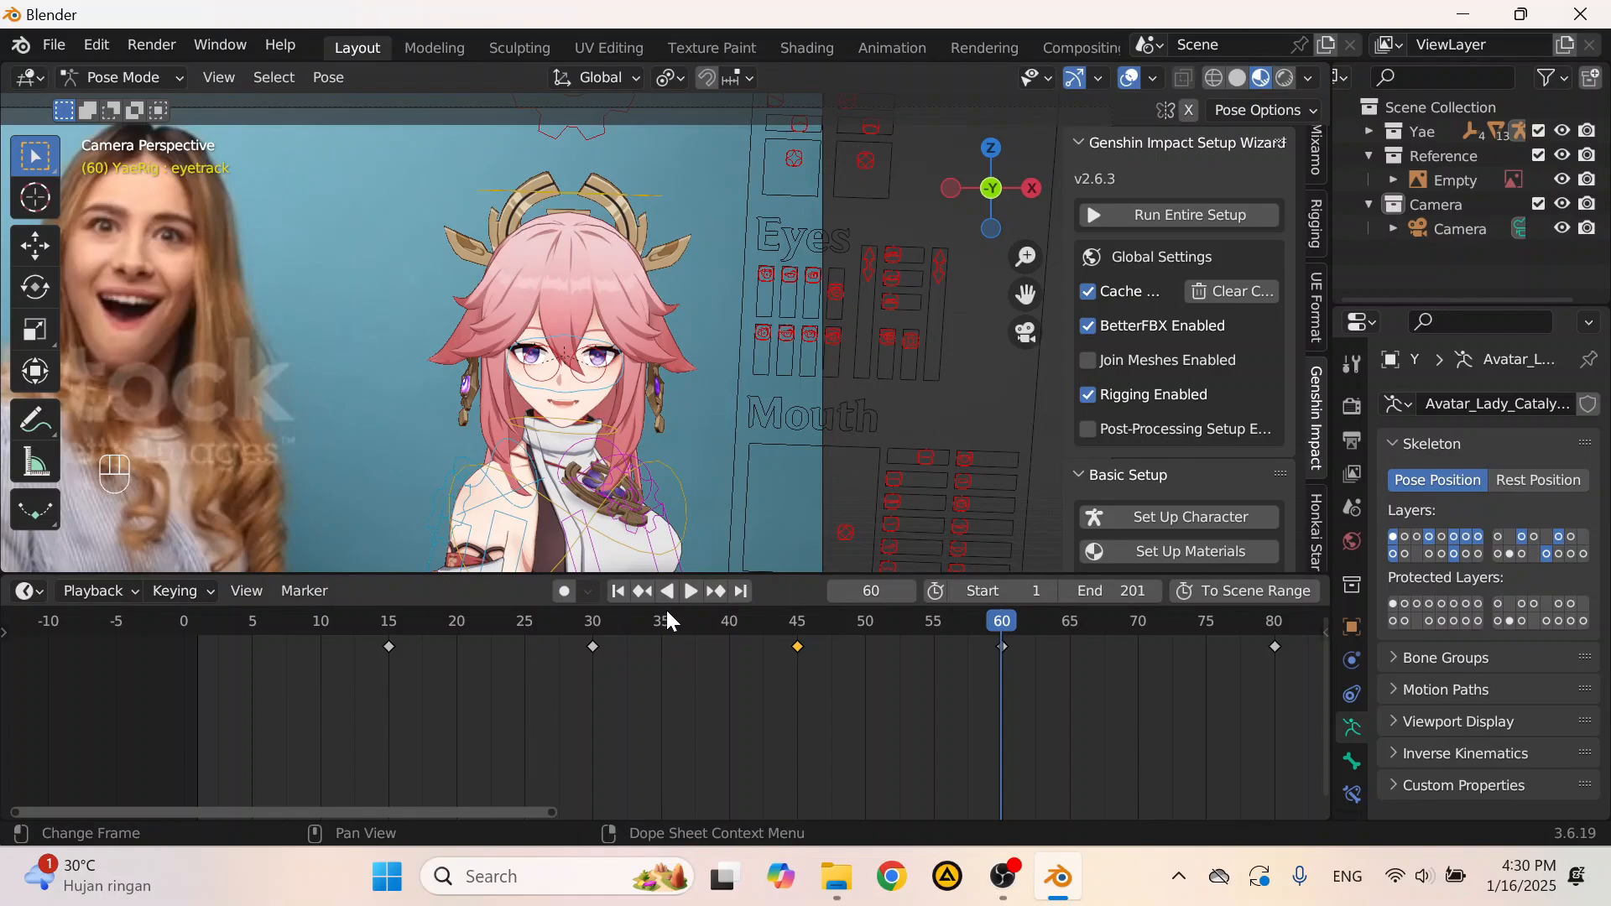
{"action": "left_click_drag", "start_coordinate": [736, 637], "coordinate": [717, 667]}
Step: Select the Mouth-Control and Mouth-Smile1-Control bones and compare the mouth with the reference at frame 39
{"action": "left_click", "coordinate": [734, 506]}
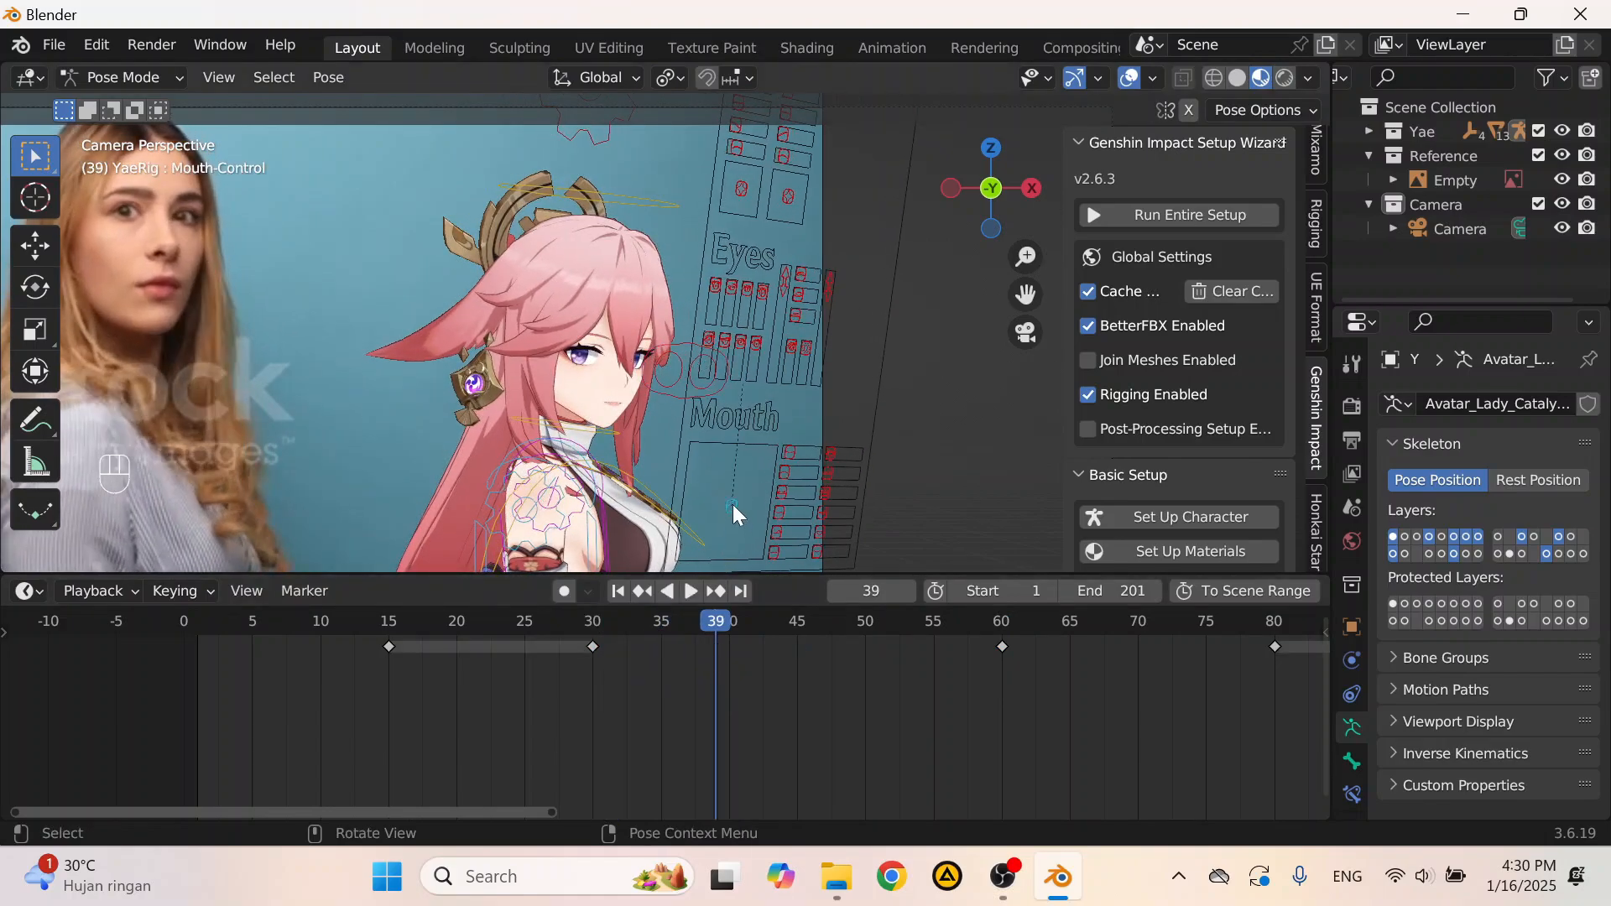
{"action": "scroll", "coordinate": [733, 504], "scroll_direction": "up", "scroll_amount": 2}
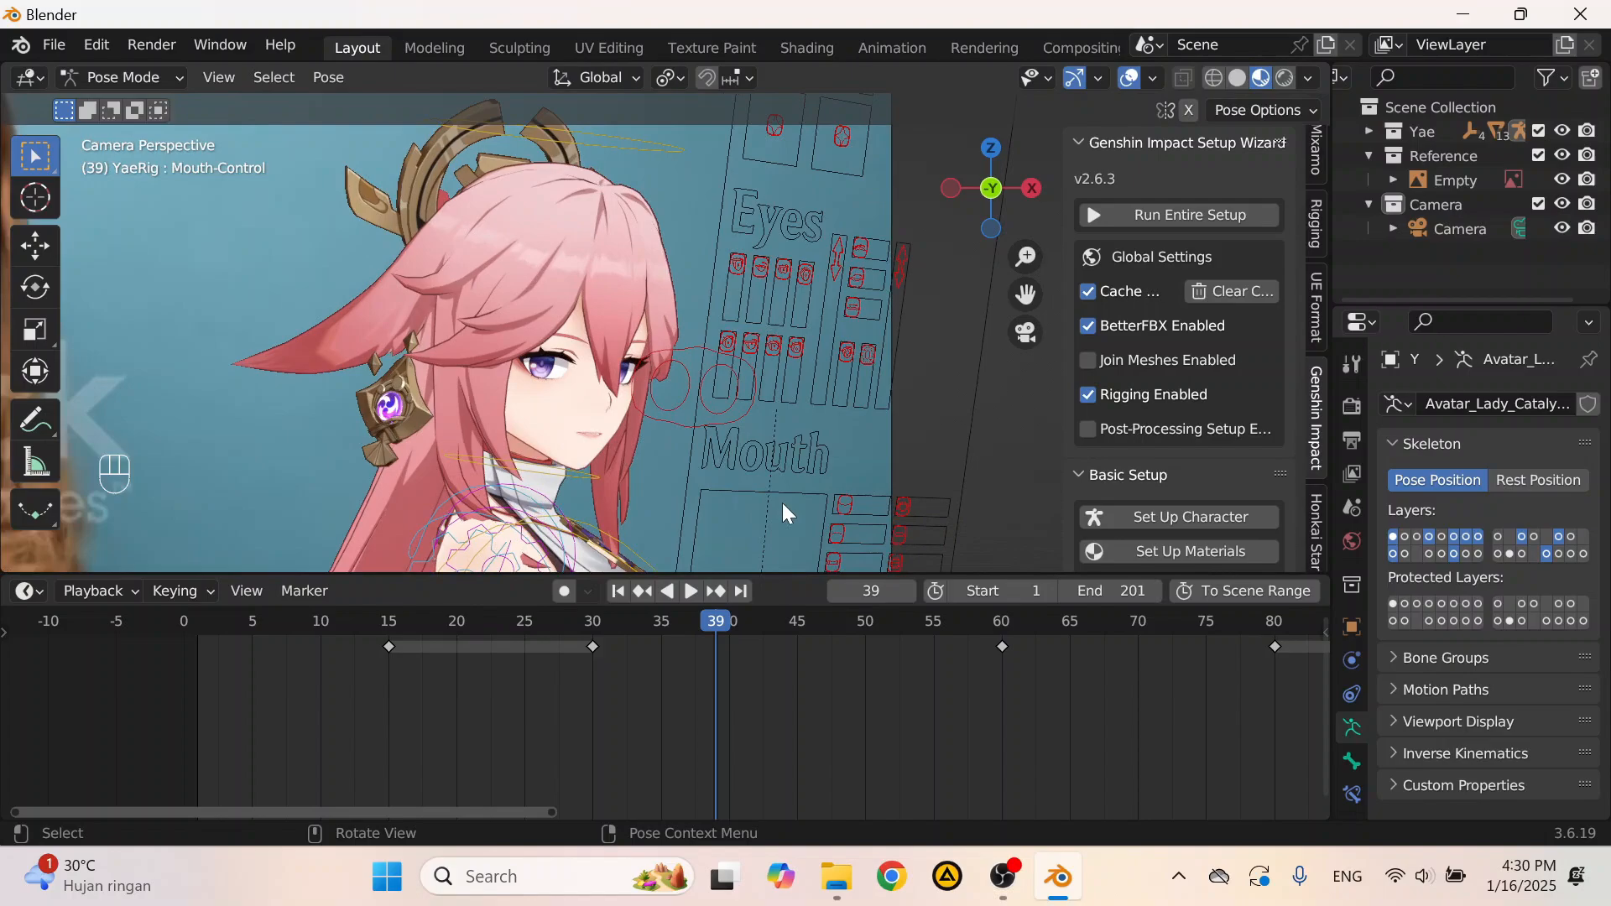
{"action": "left_click", "coordinate": [849, 496], "text": "shift"}
{"action": "scroll", "coordinate": [530, 436], "scroll_direction": "down", "scroll_amount": 1}
{"action": "scroll", "coordinate": [530, 436], "scroll_direction": "down", "scroll_amount": 3}
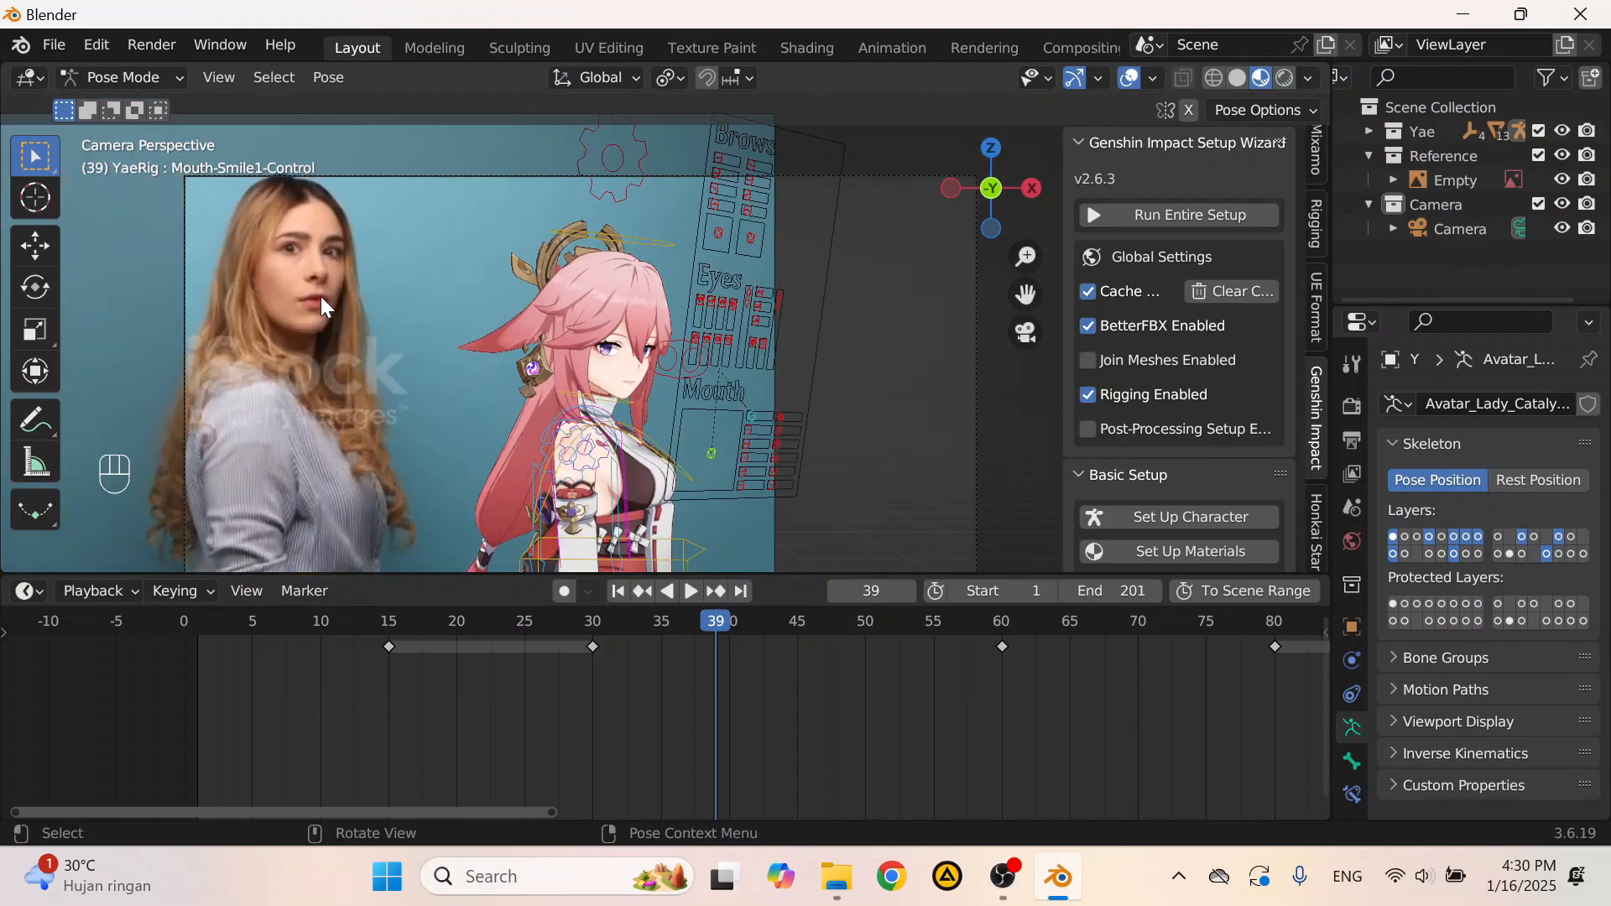
{"action": "scroll", "coordinate": [700, 683], "scroll_direction": "up", "scroll_amount": 2}
Step: Move the selected mouth controls' keyframe from frame 30 to frame 40, where the reference mouth starts opening
{"action": "key", "text": "space"}
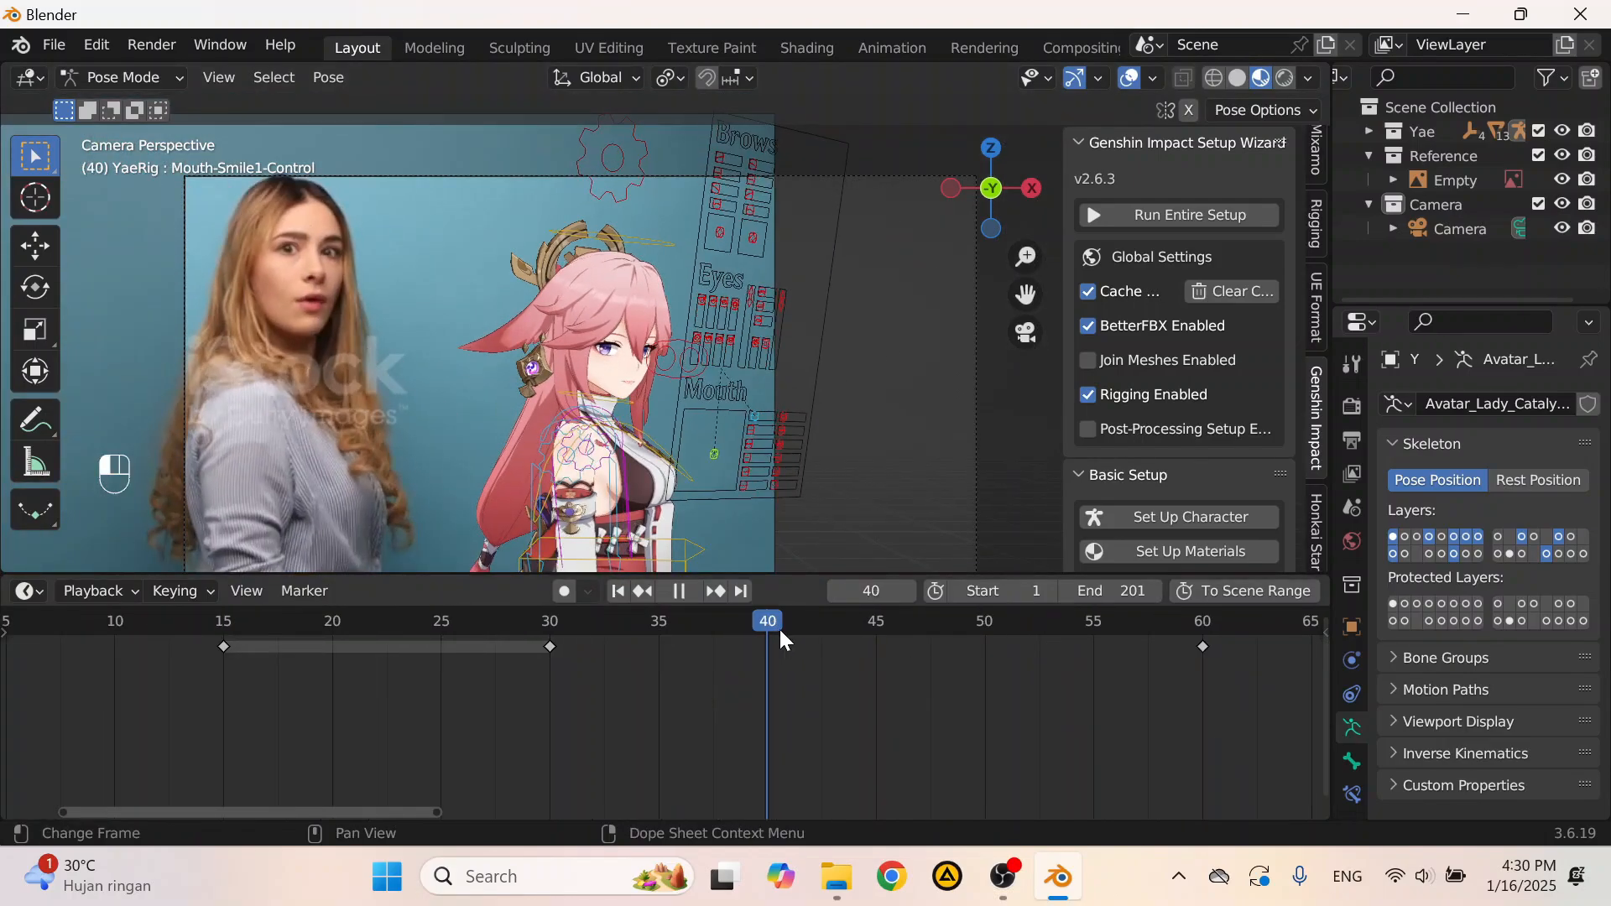
{"action": "left_click_drag", "start_coordinate": [780, 639], "coordinate": [752, 637]}
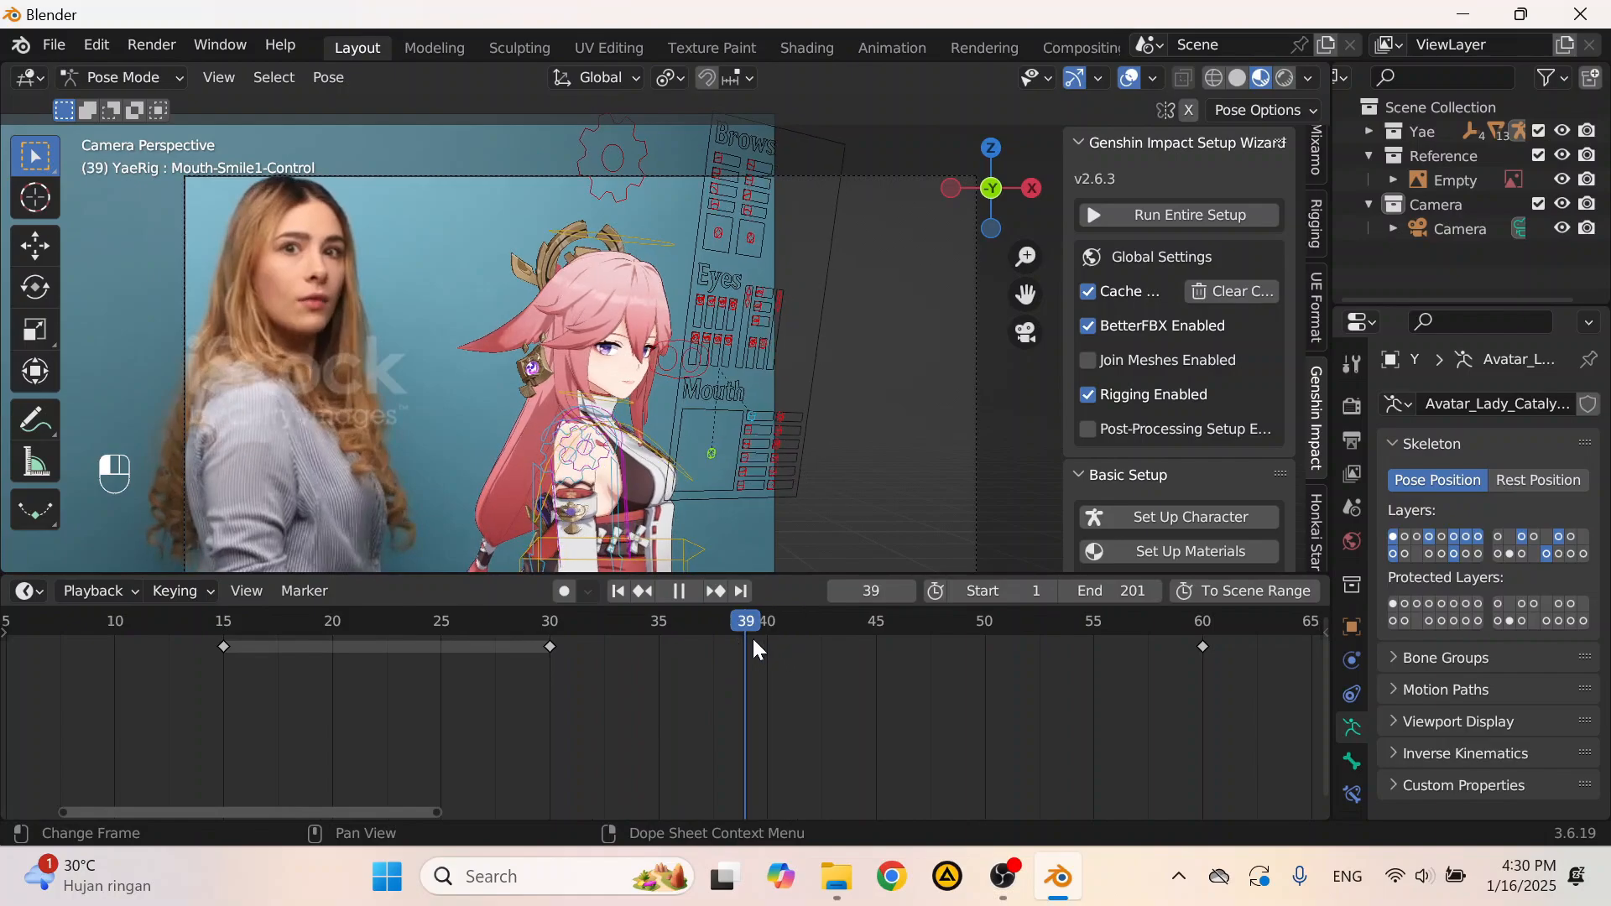
{"action": "key", "text": "space"}
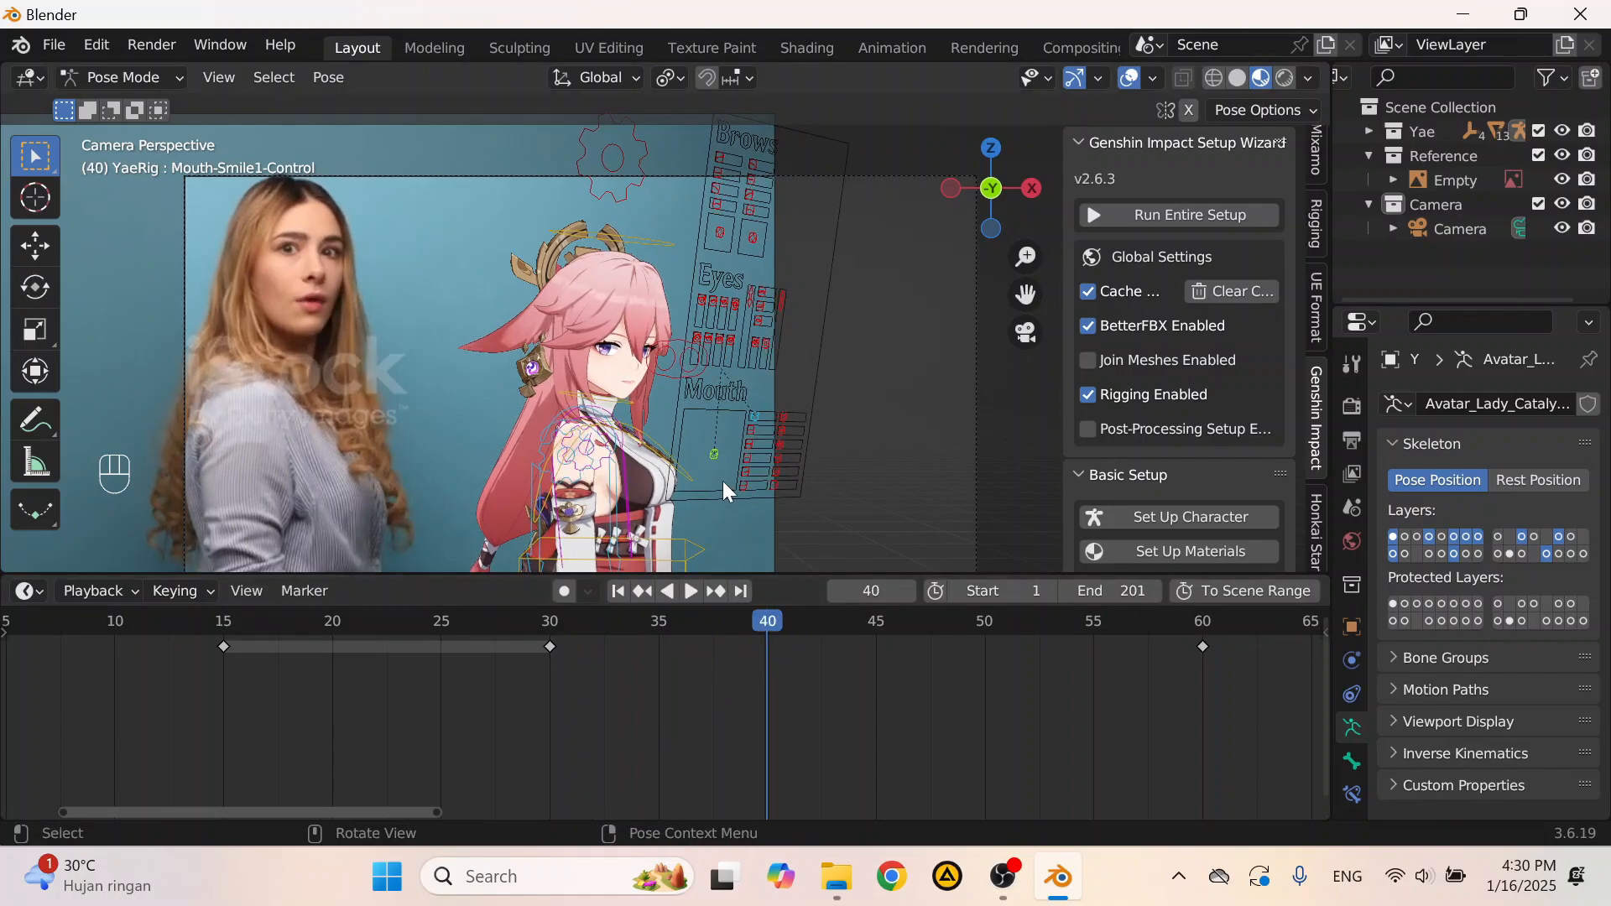
{"action": "scroll", "coordinate": [910, 768], "scroll_direction": "up", "scroll_amount": 2}
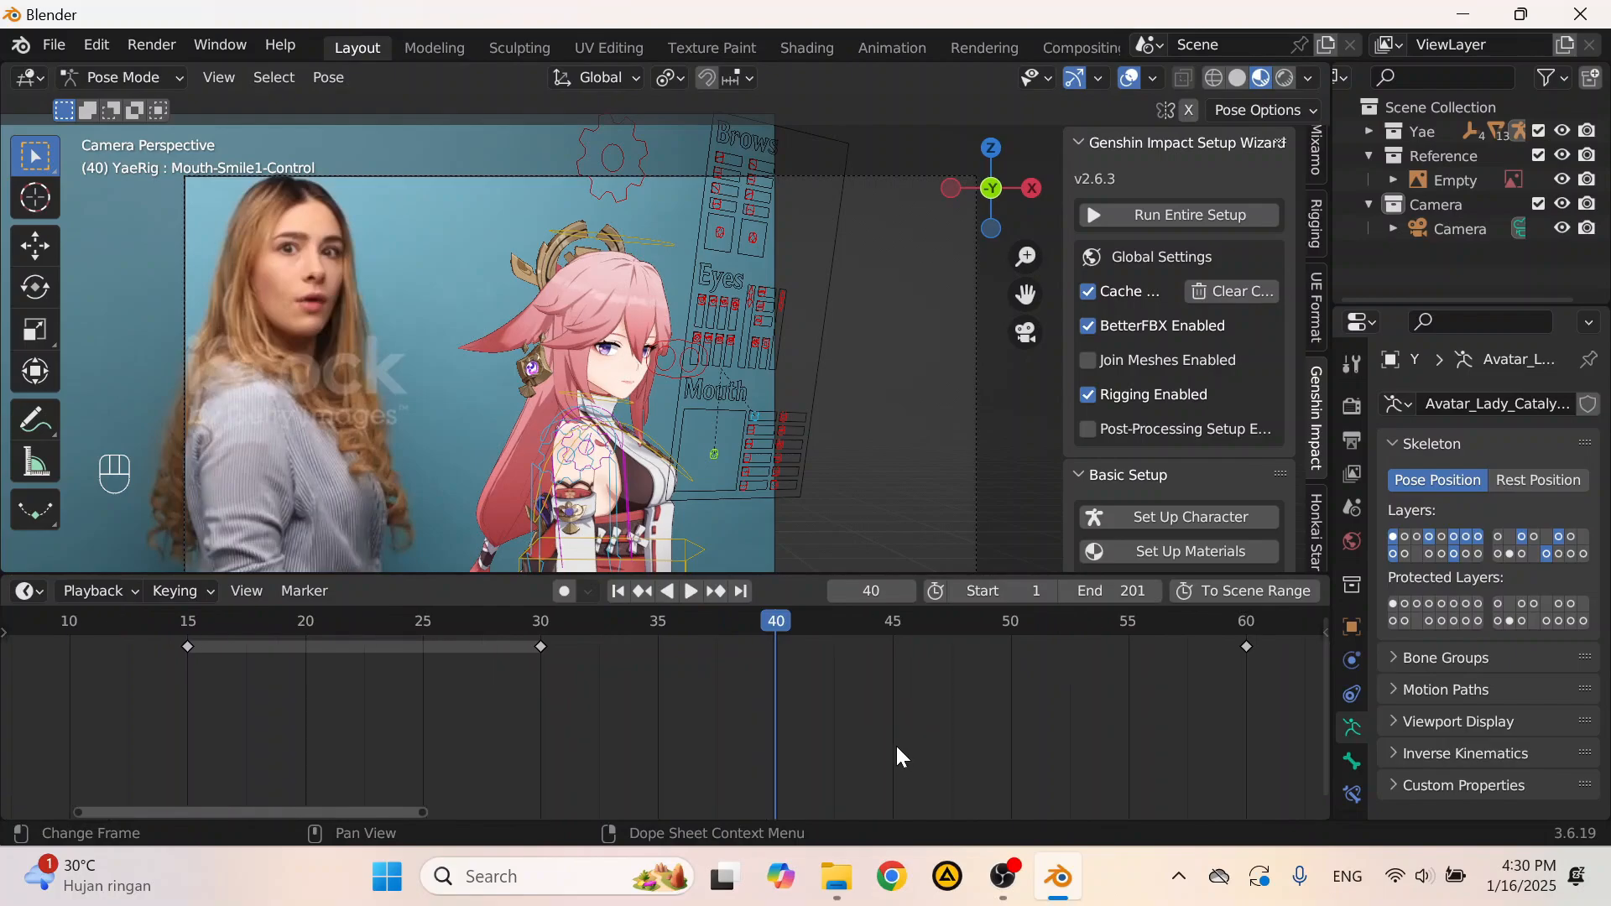
{"action": "scroll", "coordinate": [889, 732], "scroll_direction": "down", "scroll_amount": 2}
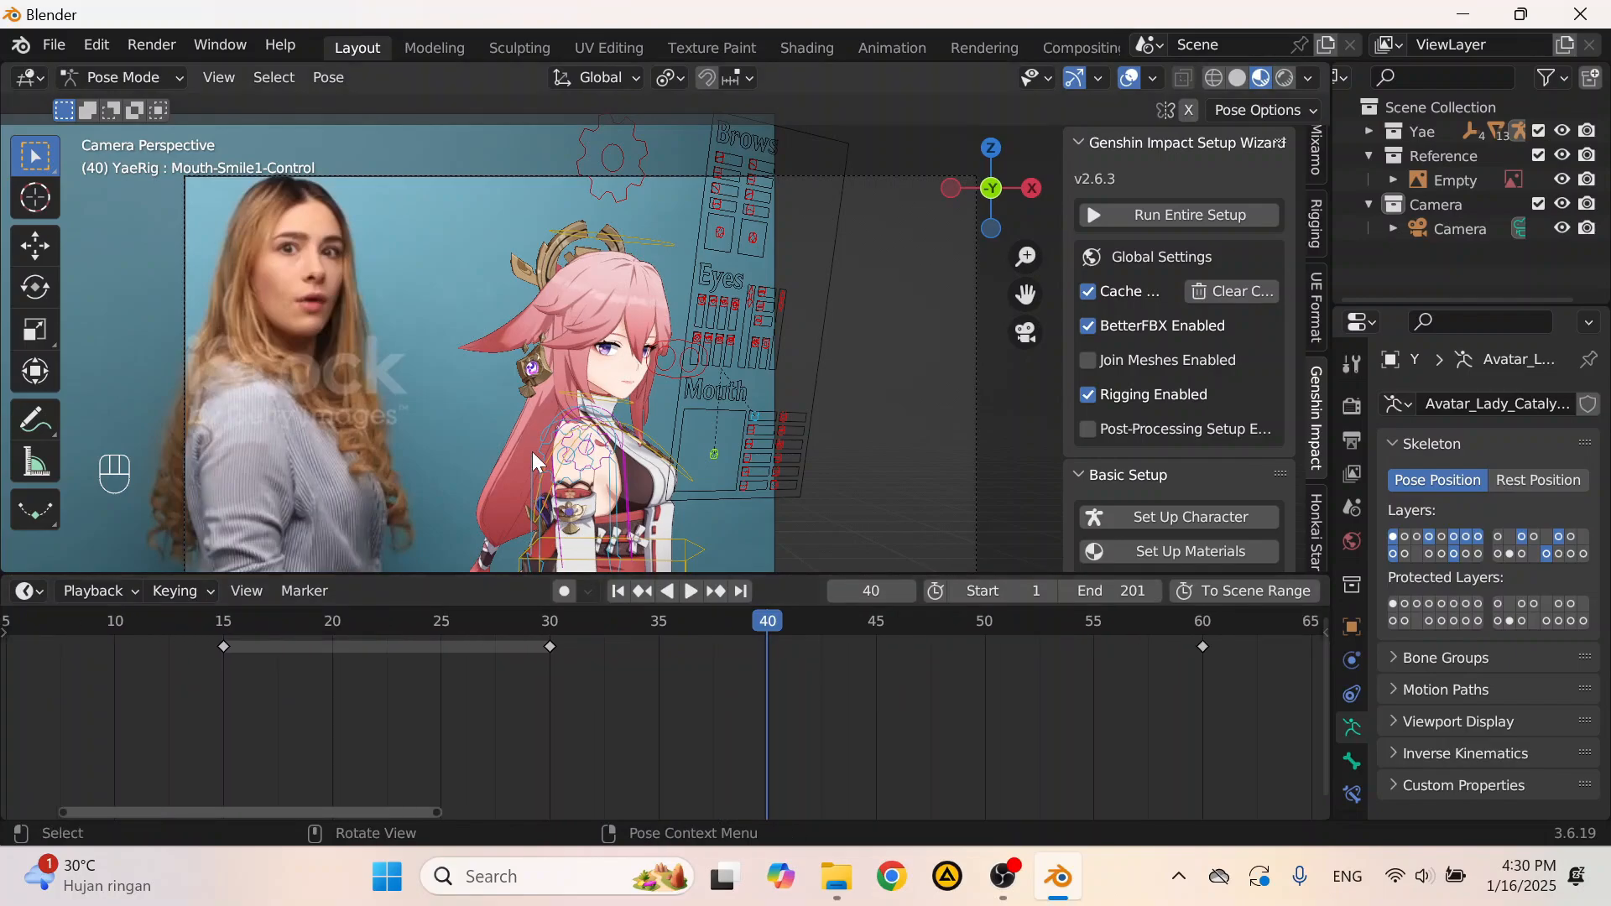
{"action": "left_click", "coordinate": [551, 647]}
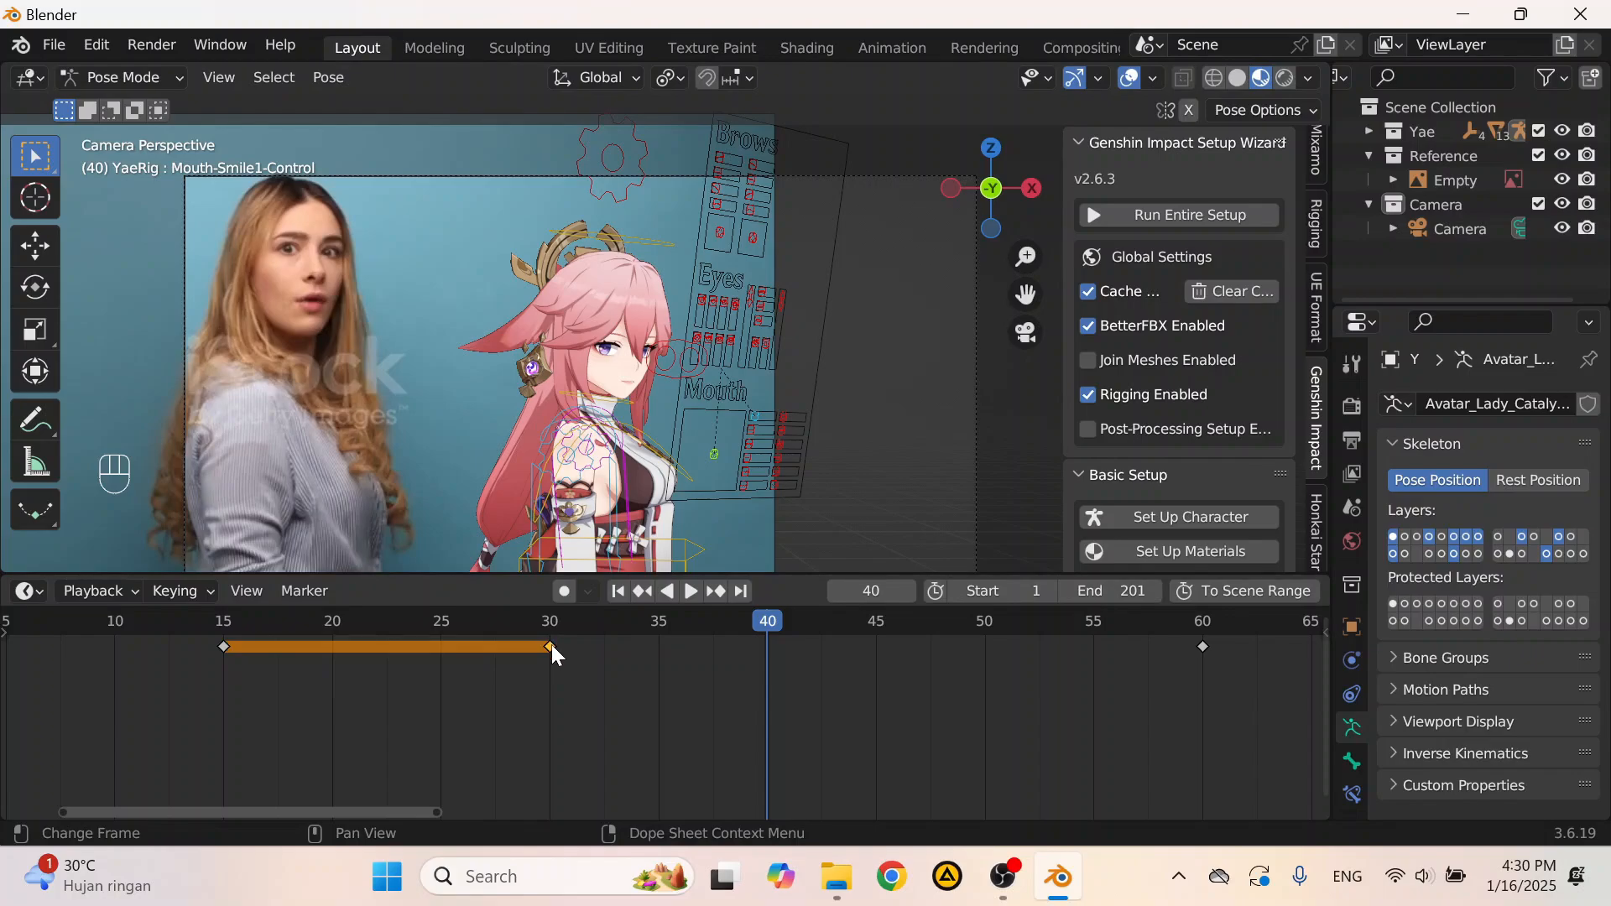
{"action": "key", "text": "g"}
{"action": "left_click", "coordinate": [782, 678]}
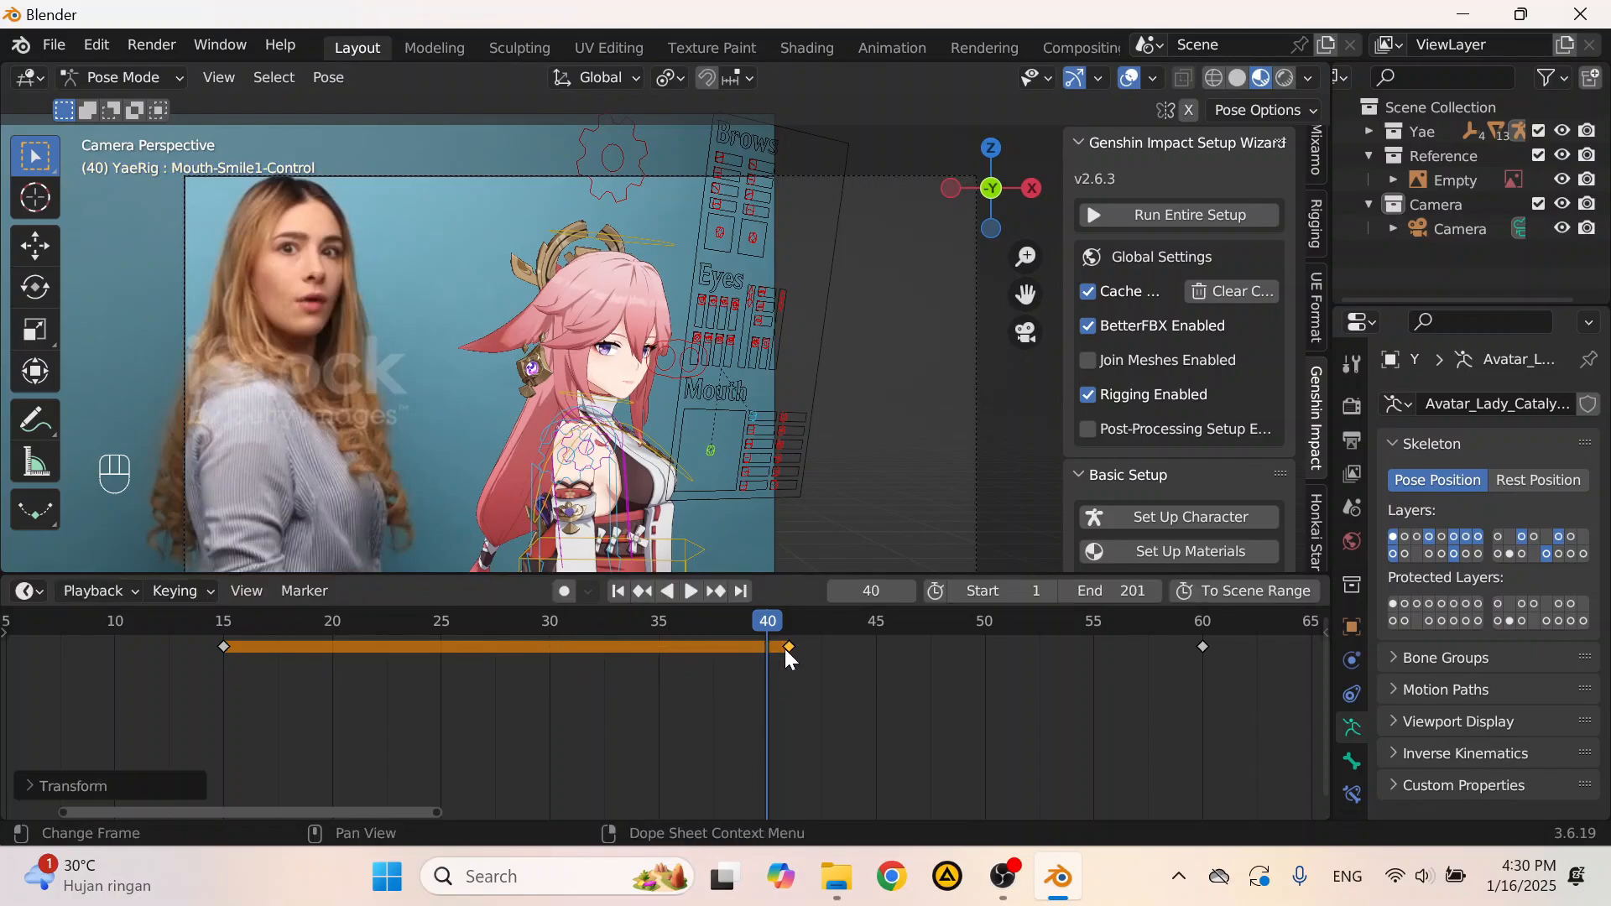
{"action": "left_click_drag", "start_coordinate": [786, 648], "coordinate": [565, 637]}
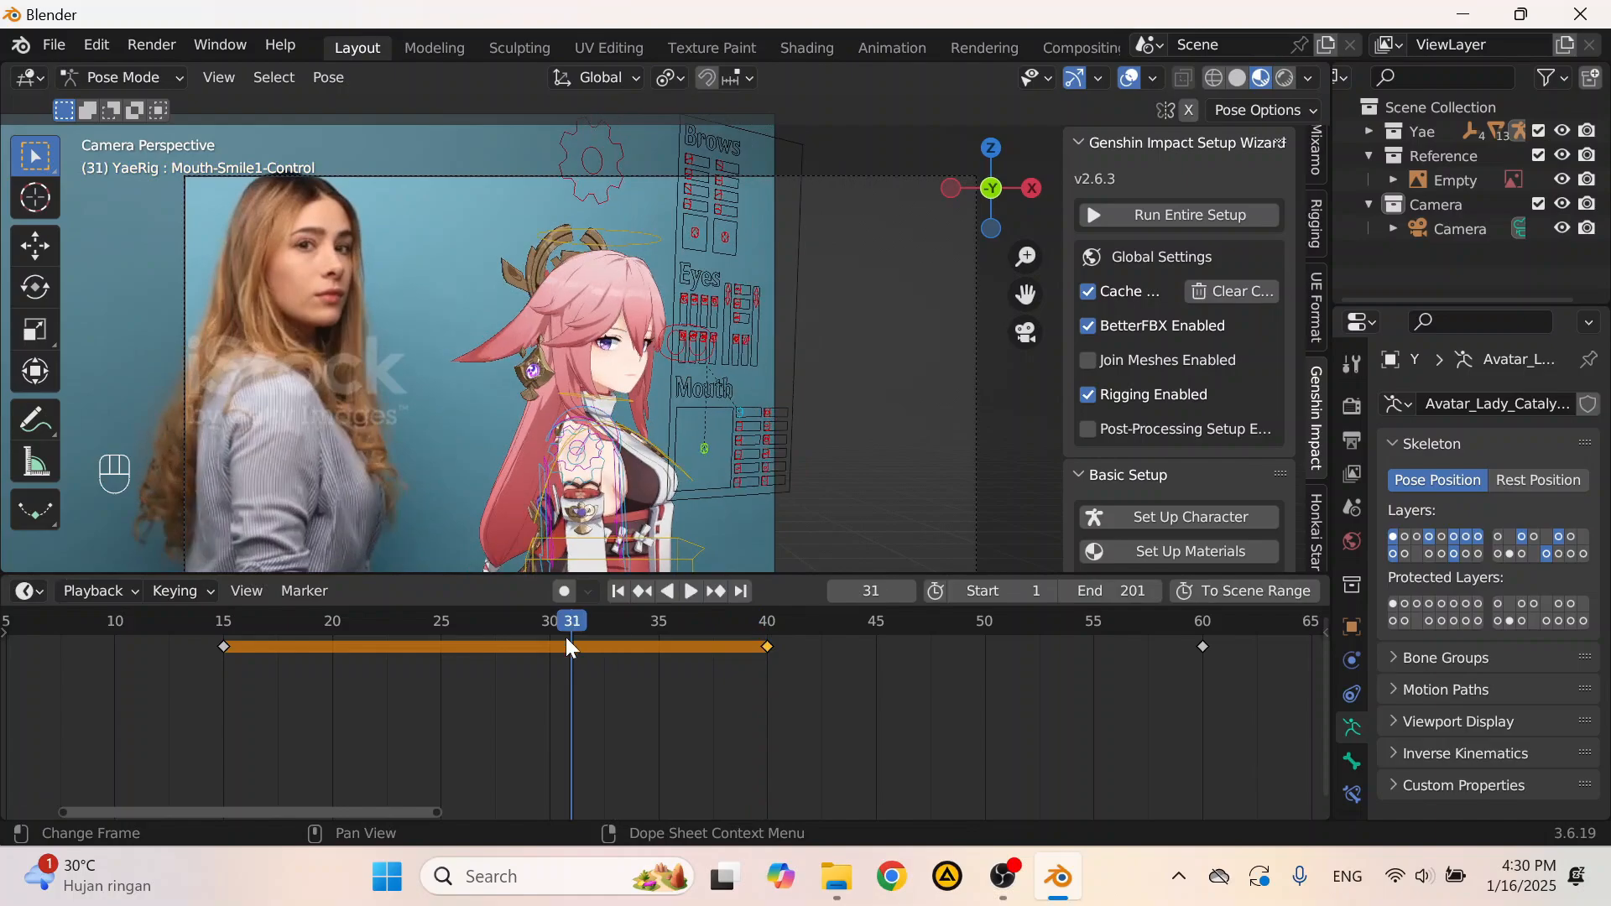
Step: Play back the mouth movement and compare frames 40 through 60 with the reference video
{"action": "key", "text": "space"}
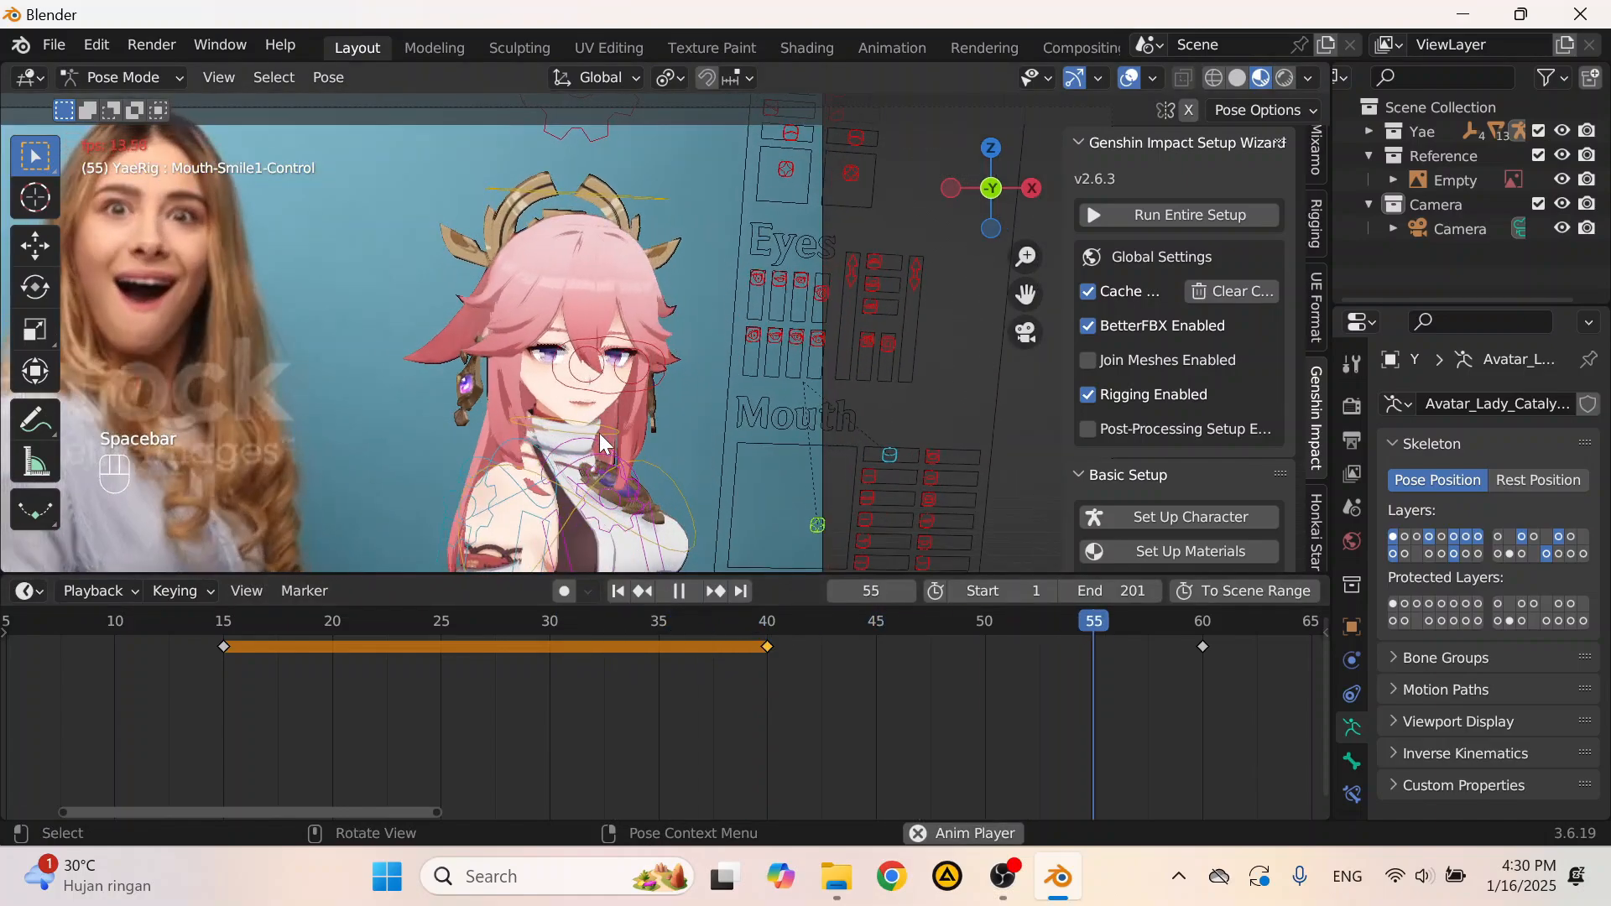
{"action": "key", "text": "space"}
{"action": "left_click", "coordinate": [647, 631]}
{"action": "key", "text": "space"}
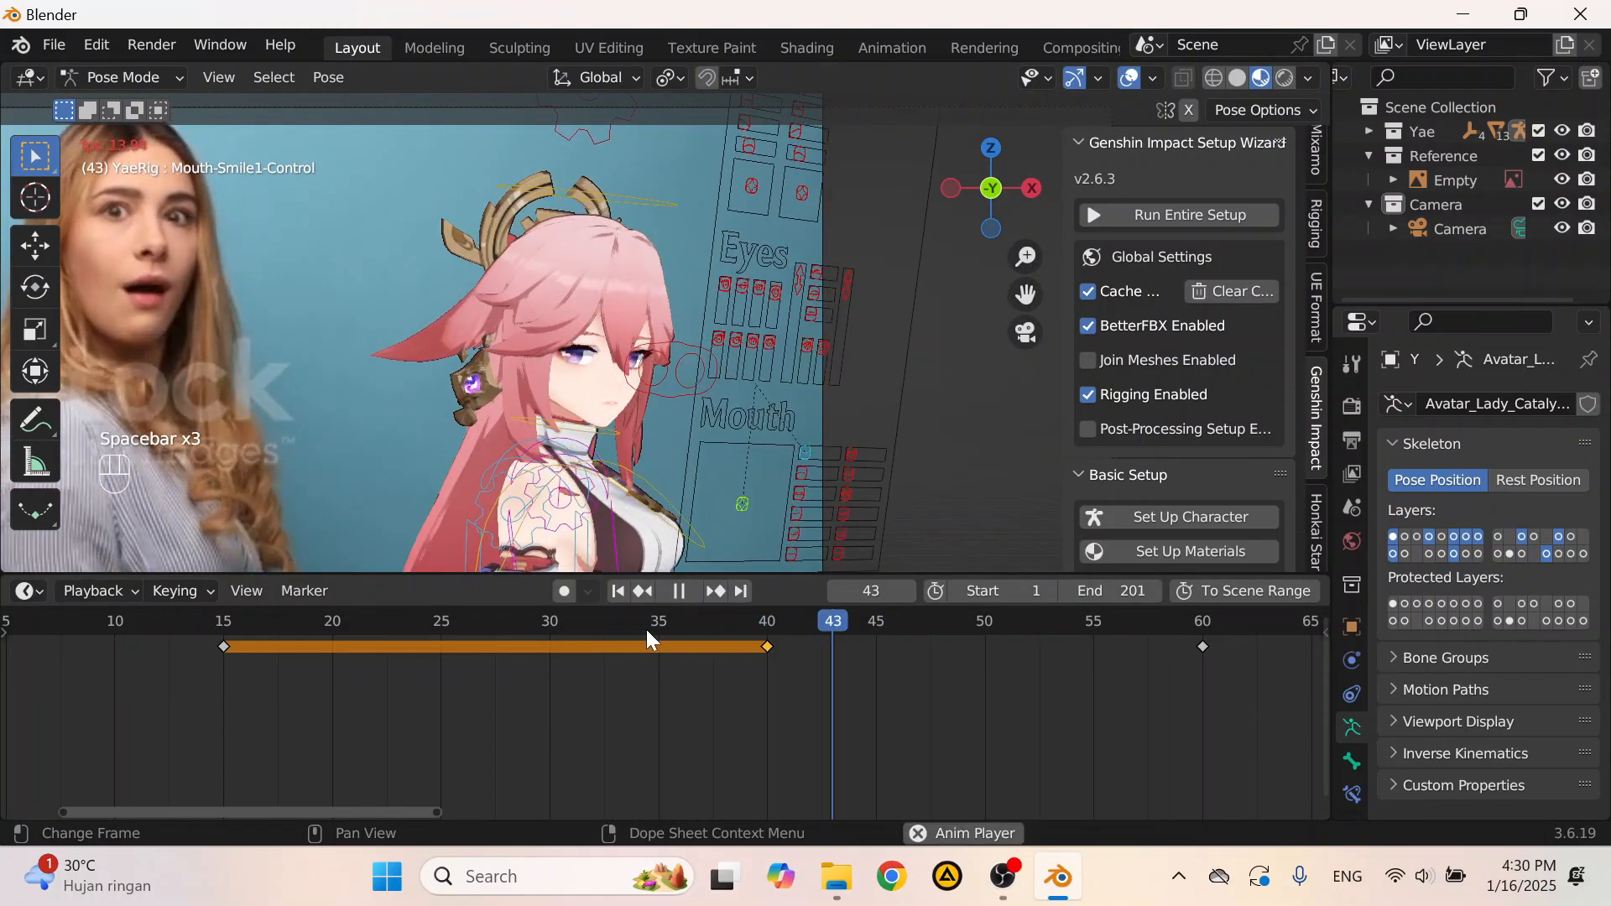
{"action": "key", "text": "space"}
{"action": "key", "text": "space"}
{"action": "key", "text": "space"}
{"action": "key", "text": "space"}
{"action": "key", "text": "space"}
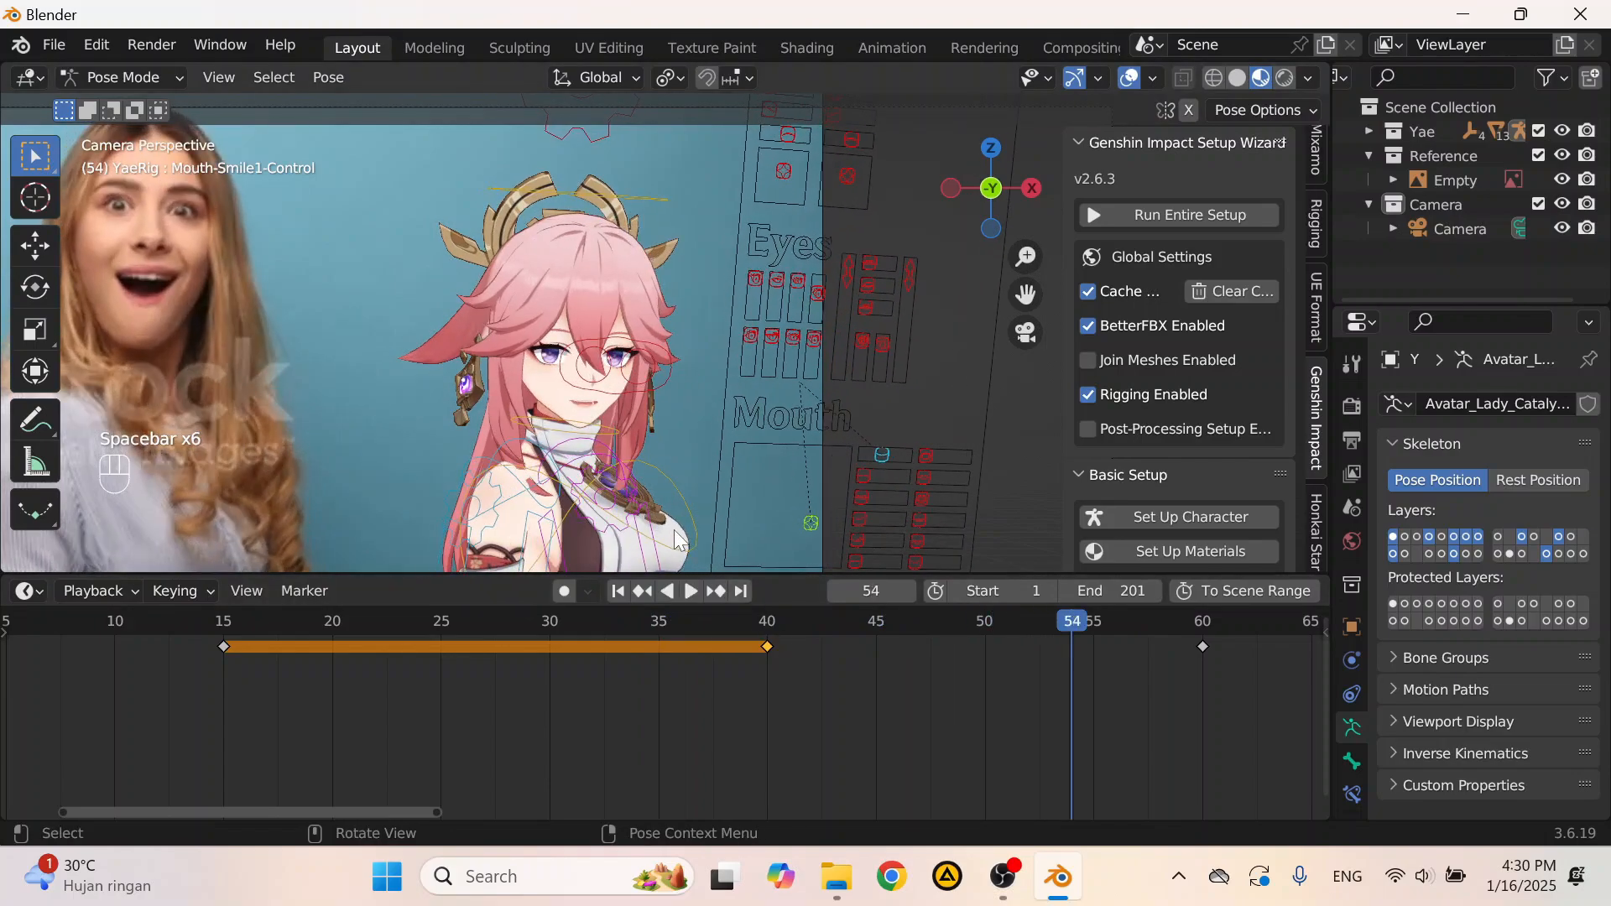
{"action": "left_click_drag", "start_coordinate": [682, 628], "coordinate": [873, 655]}
{"action": "left_click", "coordinate": [1202, 627]}
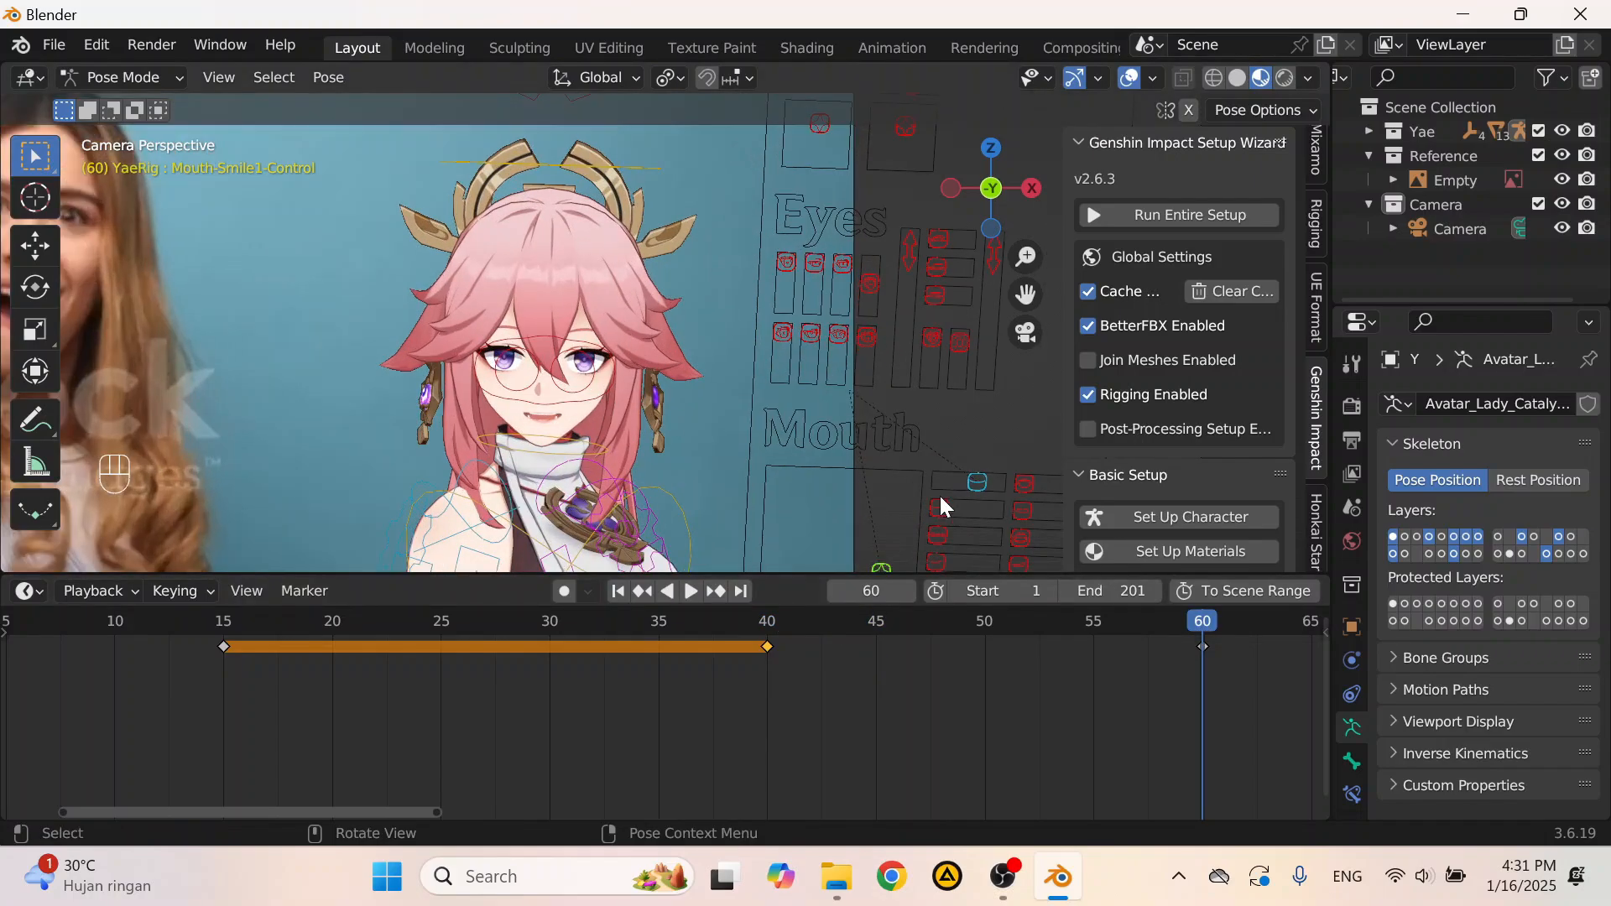
{"action": "middle_click_drag", "start_coordinate": [941, 498], "coordinate": [878, 391], "text": "shift"}
{"action": "left_click_drag", "start_coordinate": [797, 631], "coordinate": [767, 628]}
{"action": "scroll", "coordinate": [663, 440], "scroll_direction": "down", "scroll_amount": 3}
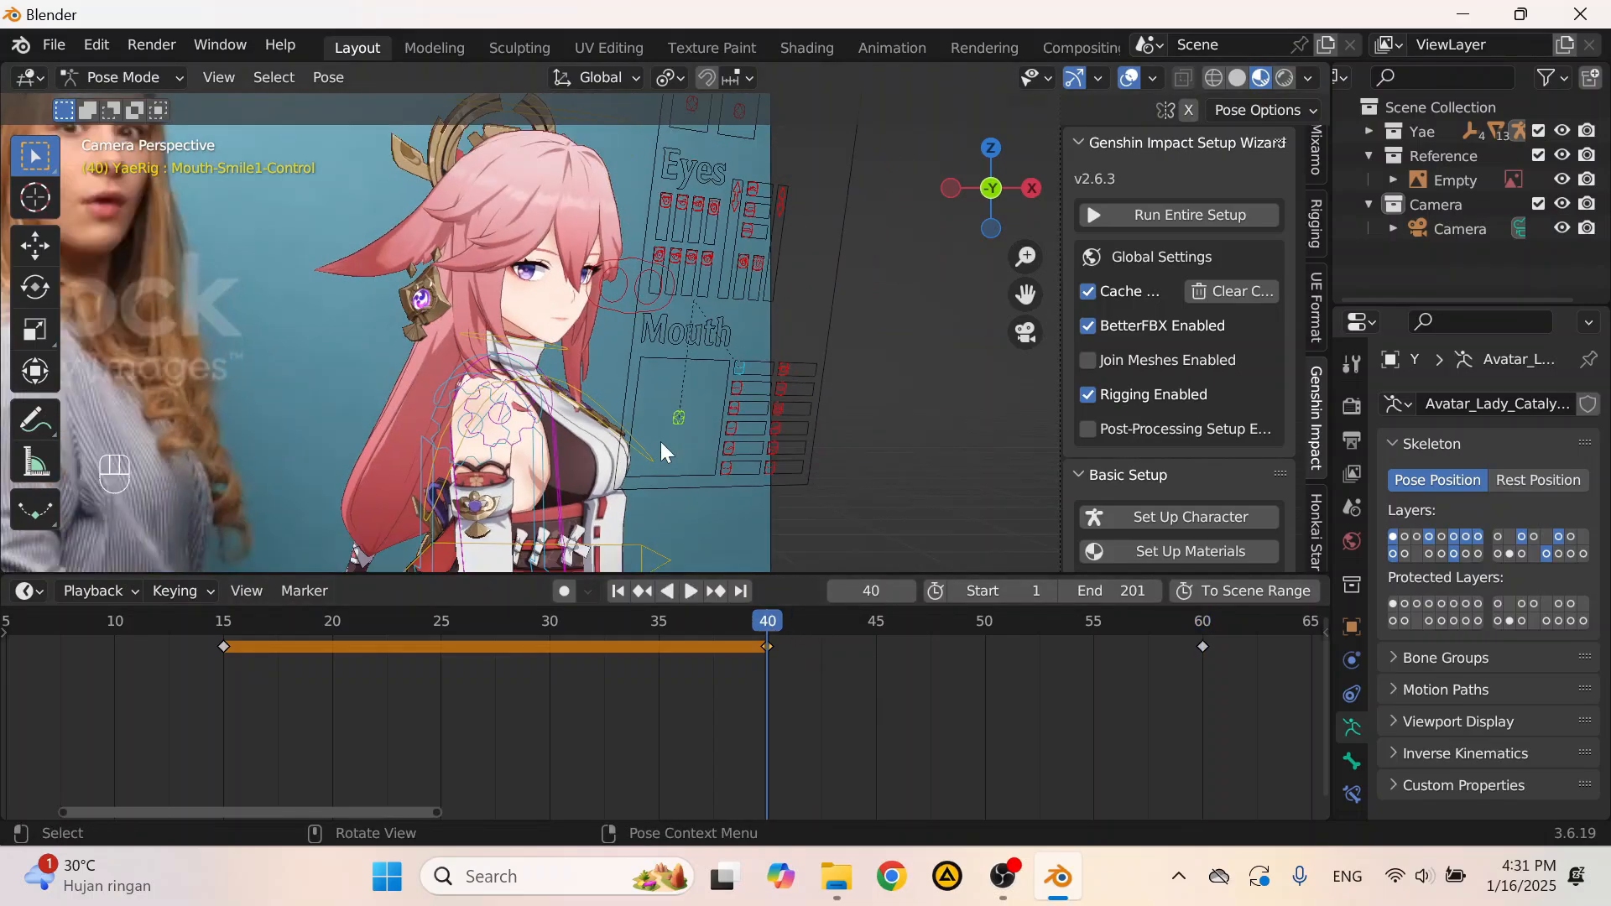
Step: Advance to frame 50 and raise the torso bone about 0.012 m along the global Z axis
{"action": "key", "text": "space"}
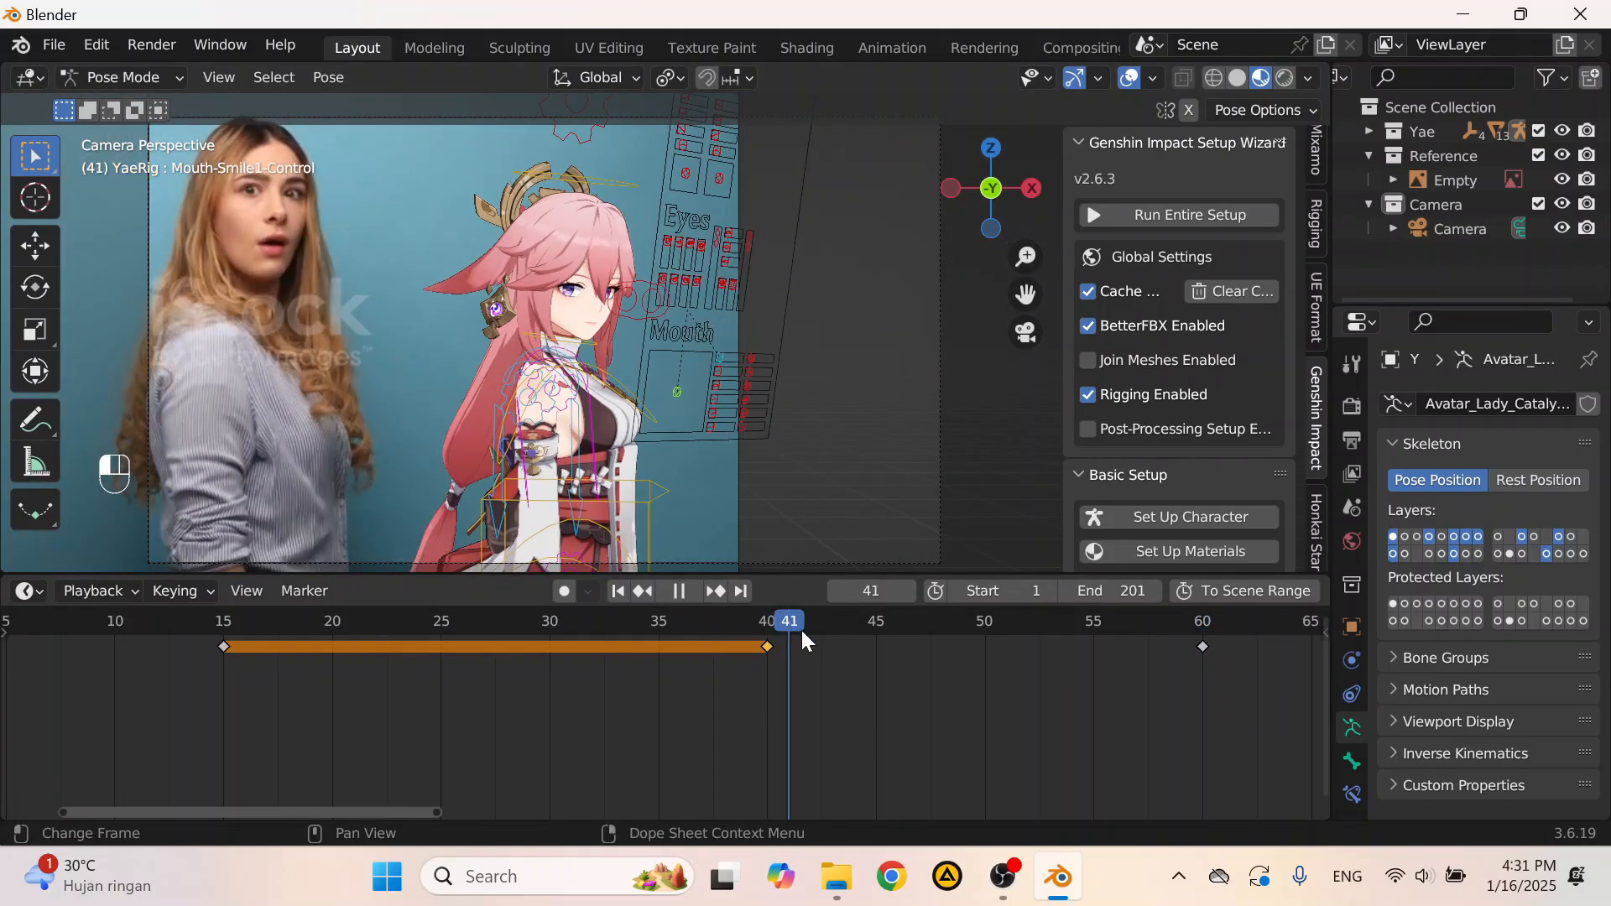
{"action": "left_click_drag", "start_coordinate": [926, 664], "coordinate": [986, 692]}
{"action": "key", "text": "space"}
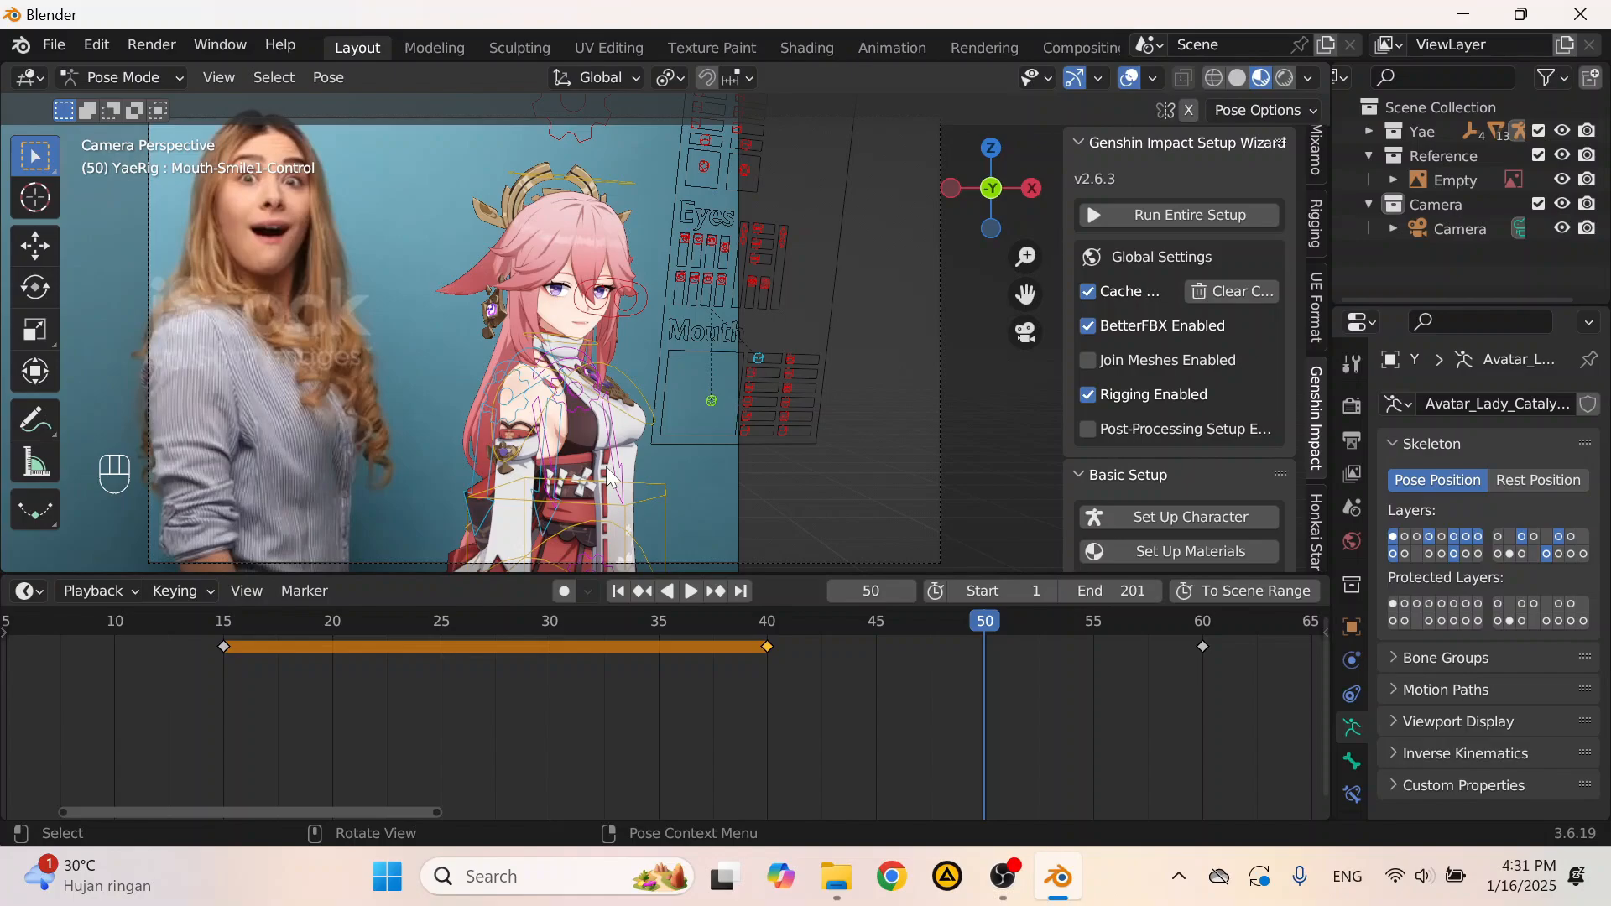
{"action": "scroll", "coordinate": [486, 277], "scroll_direction": "down", "scroll_amount": 2}
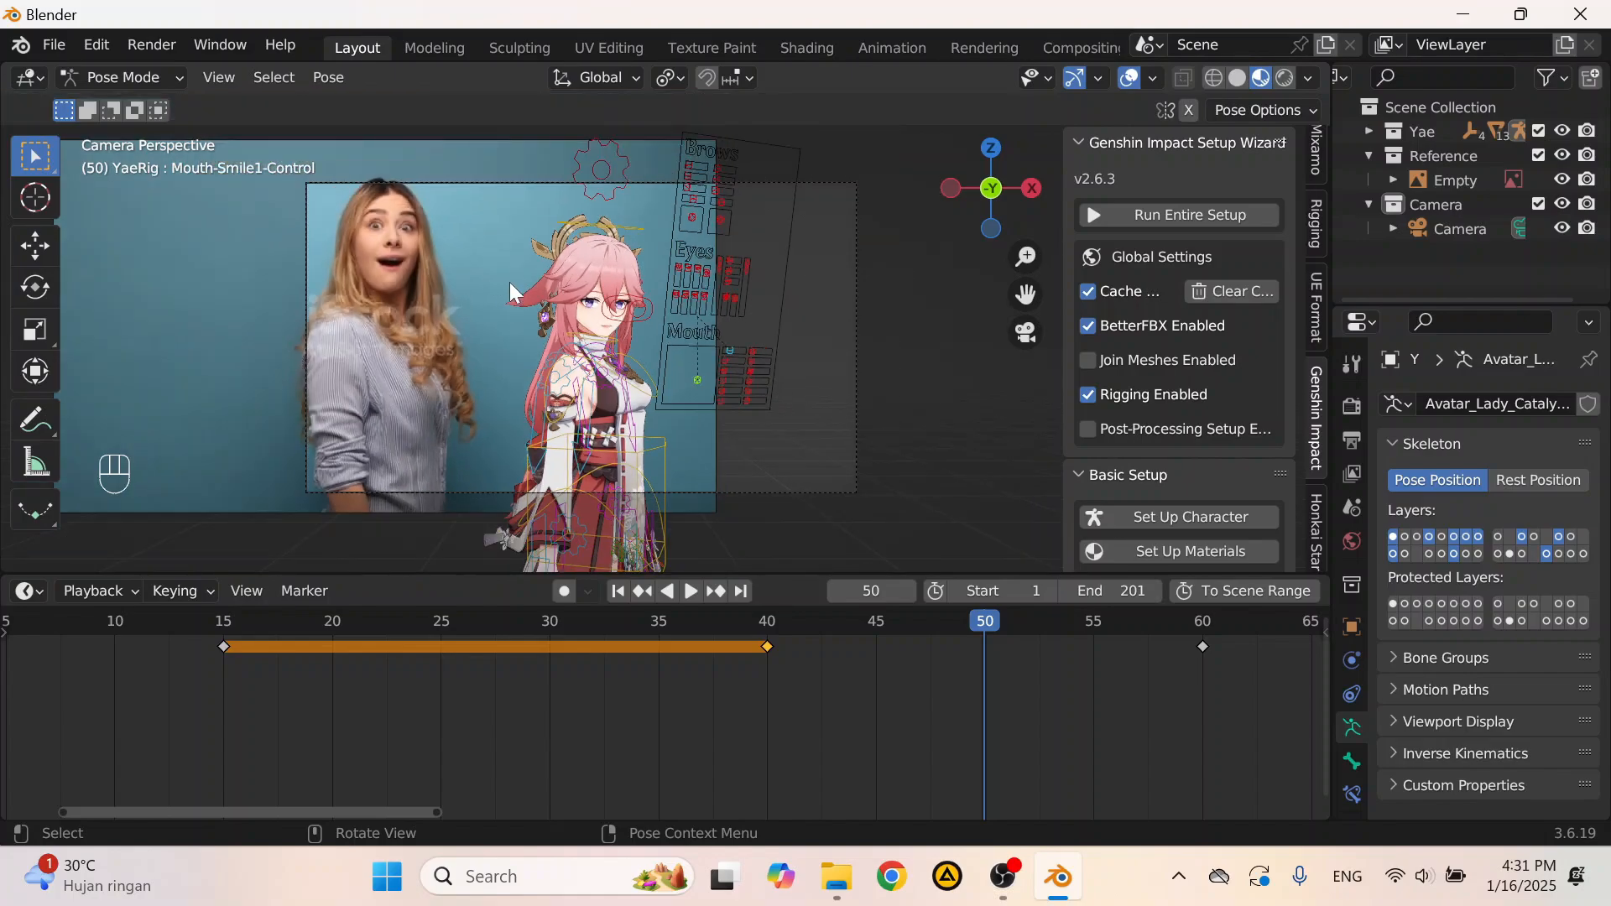
{"action": "scroll", "coordinate": [658, 522], "scroll_direction": "up", "scroll_amount": 5}
{"action": "left_click", "coordinate": [668, 463], "text": "shift"}
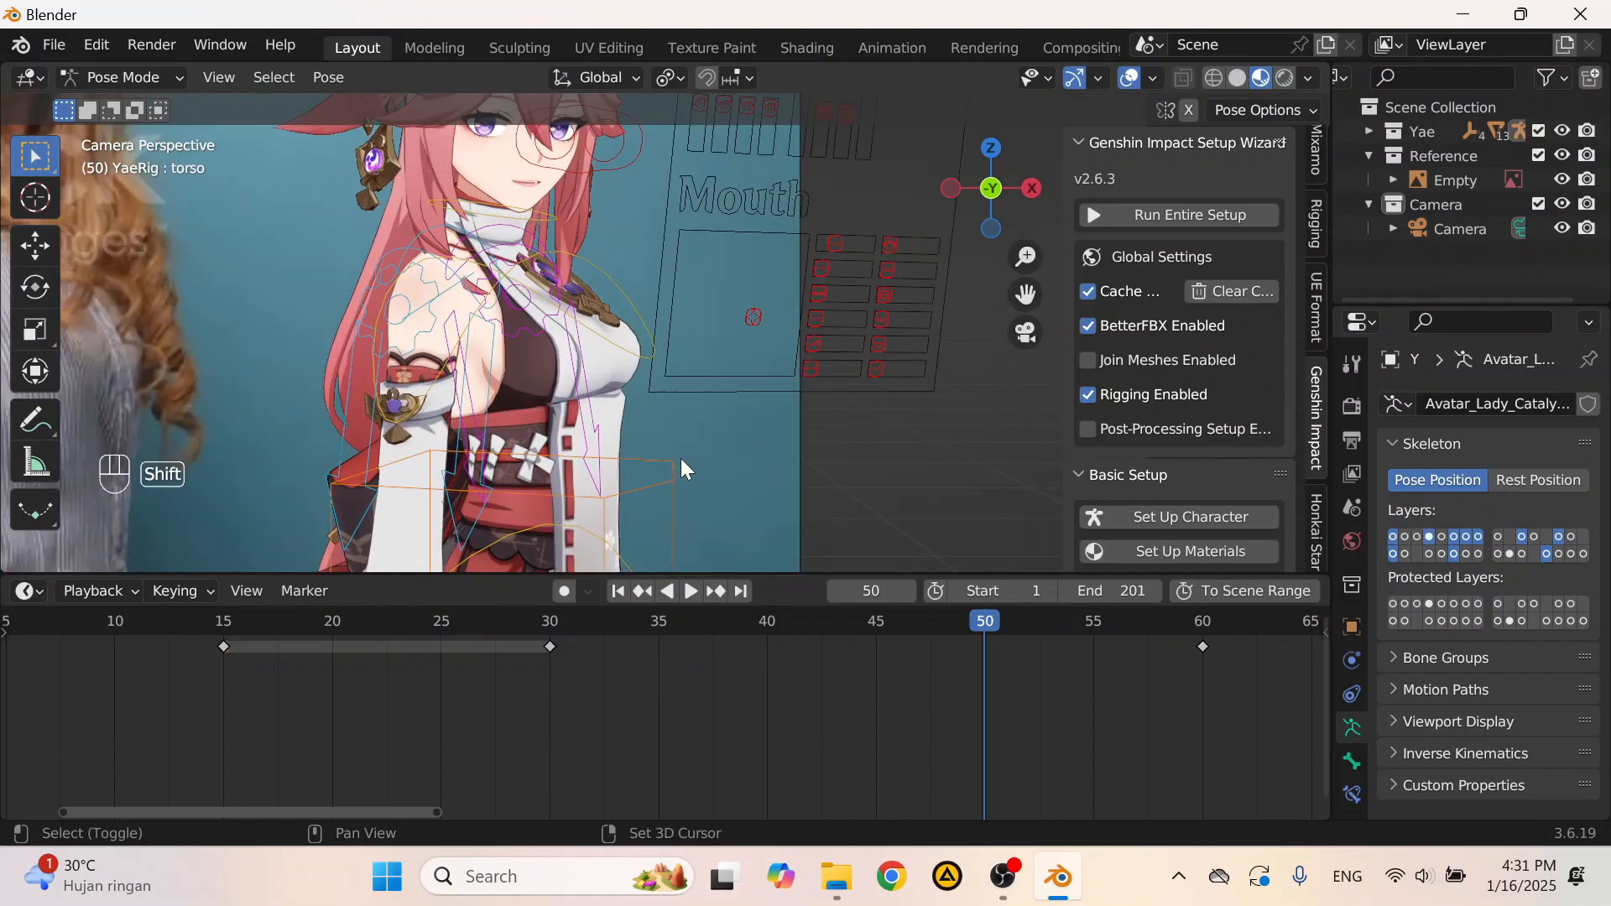
{"action": "key", "text": "g"}
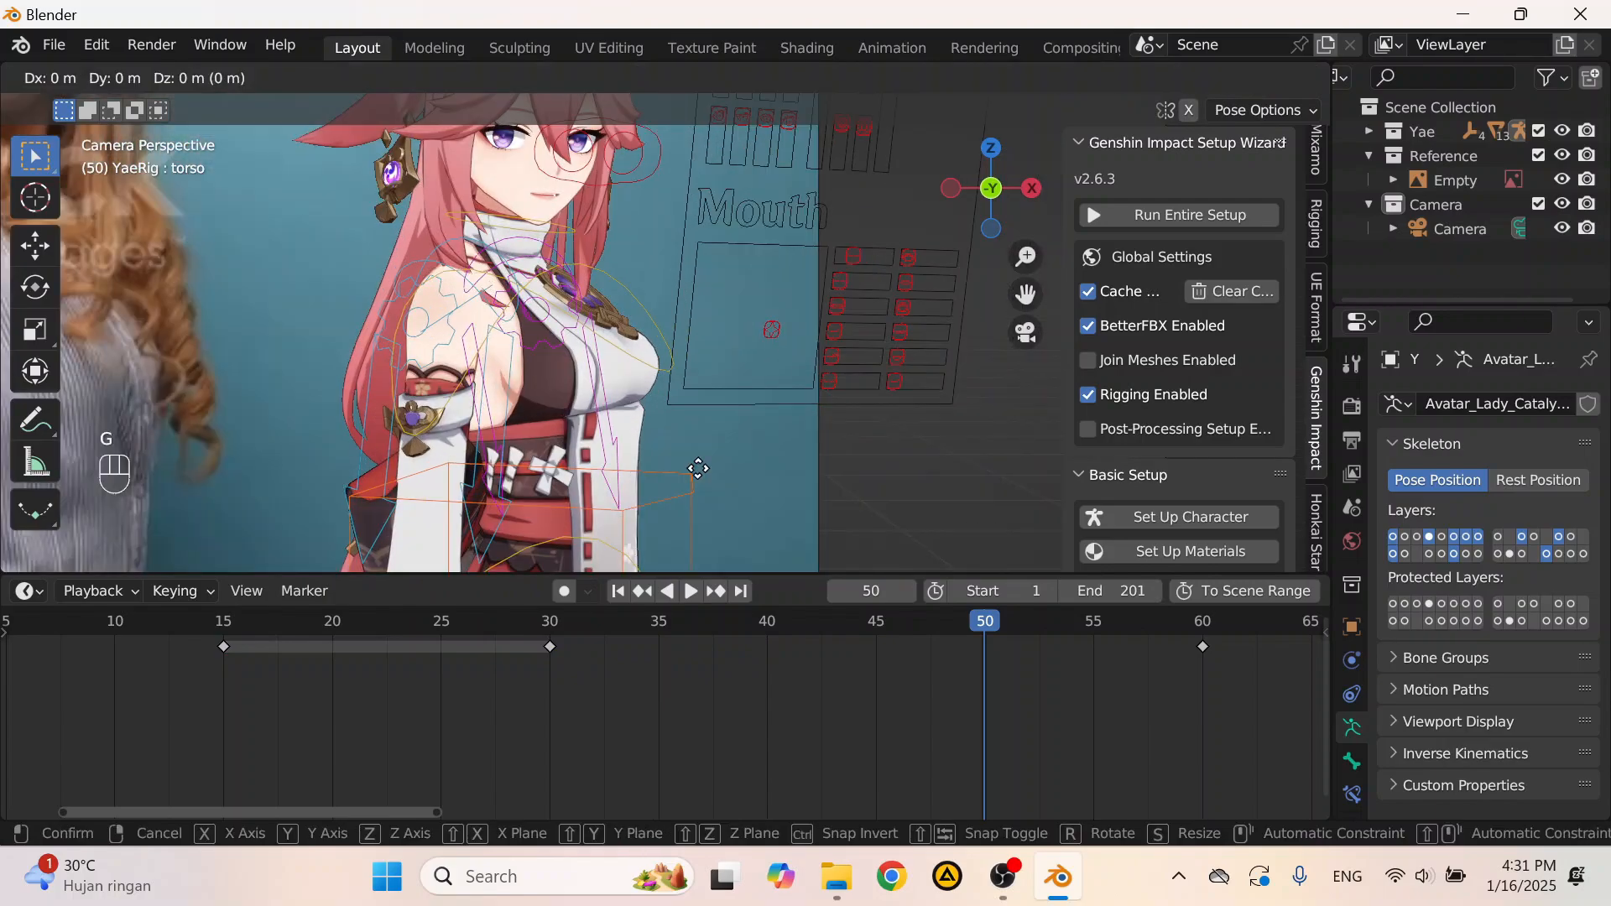
{"action": "key", "text": "z"}
{"action": "left_click", "coordinate": [693, 467]}
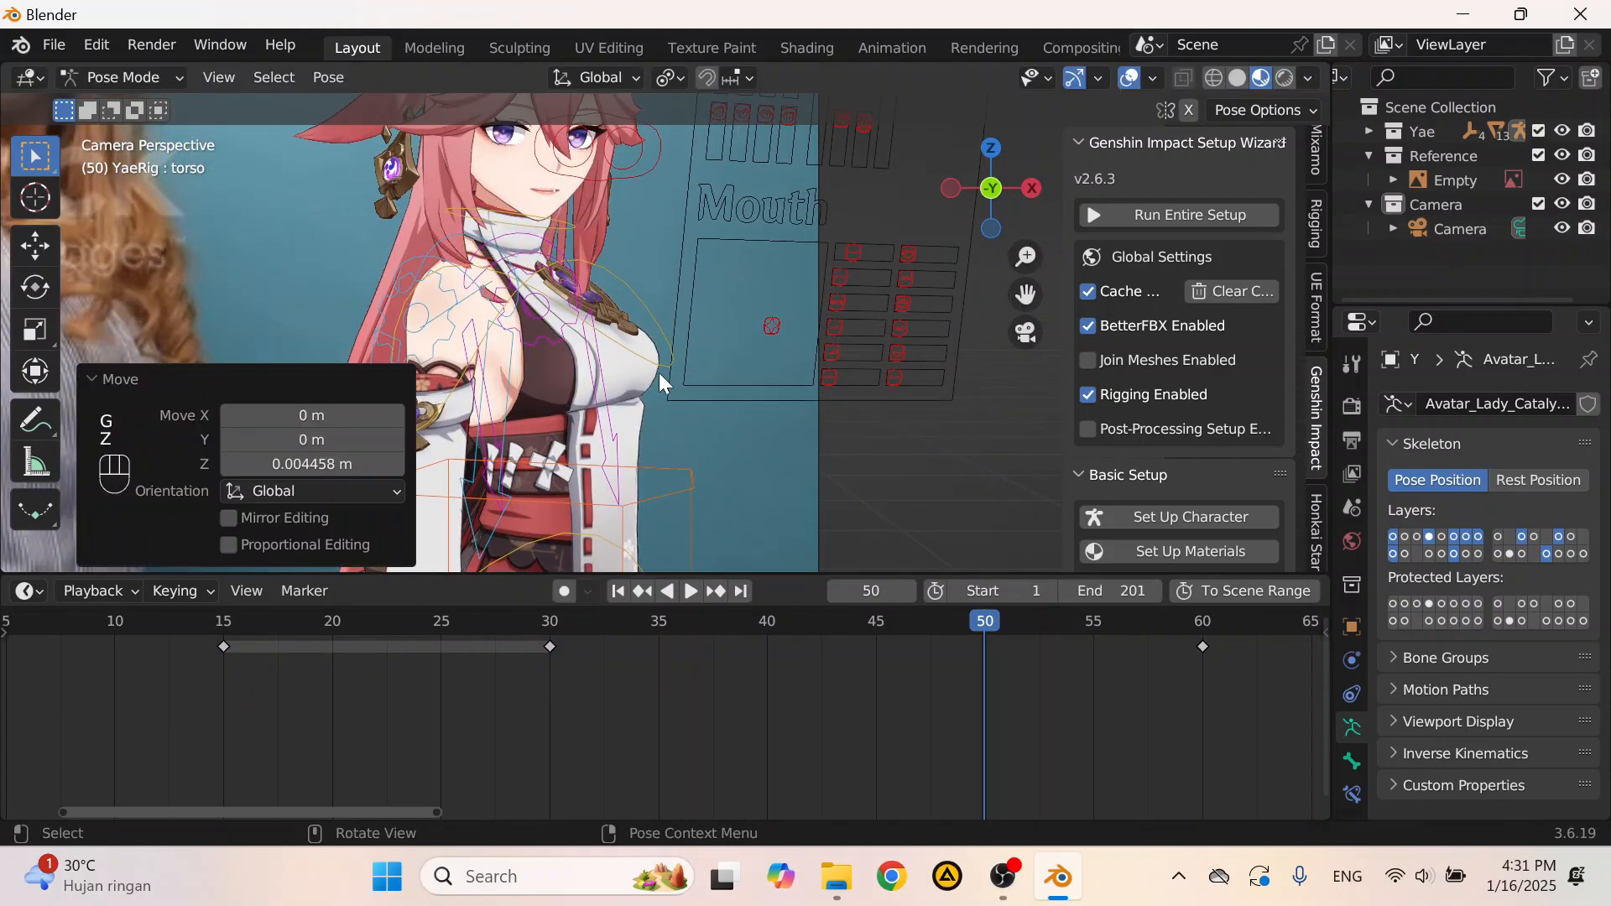
{"action": "key", "text": "g"}
{"action": "key", "text": "z"}
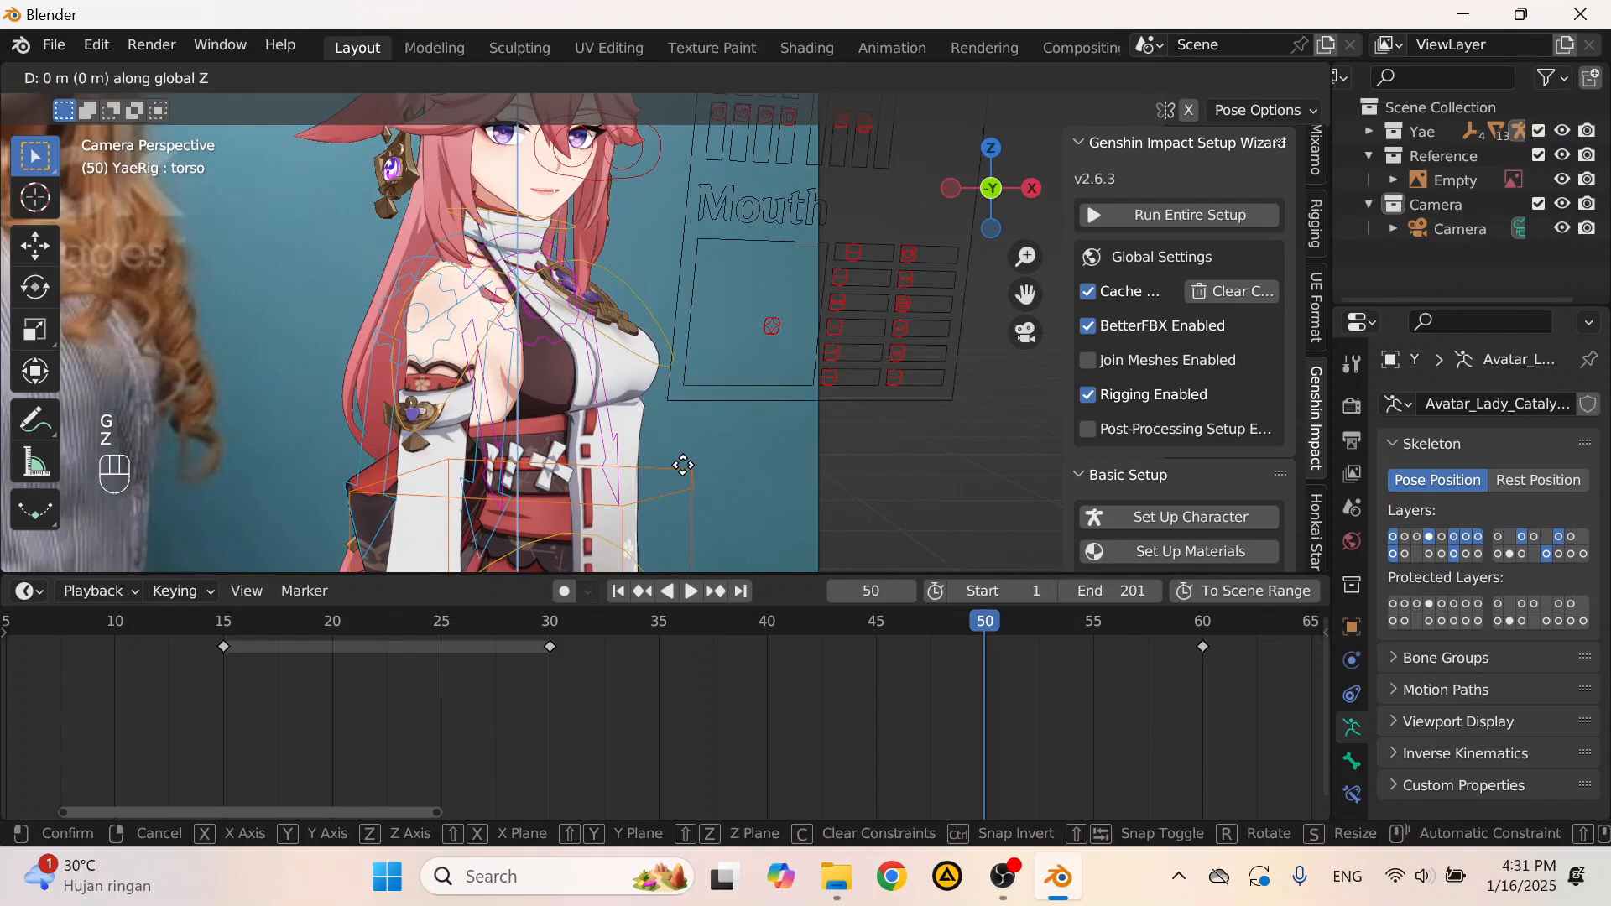
{"action": "left_click", "coordinate": [680, 457]}
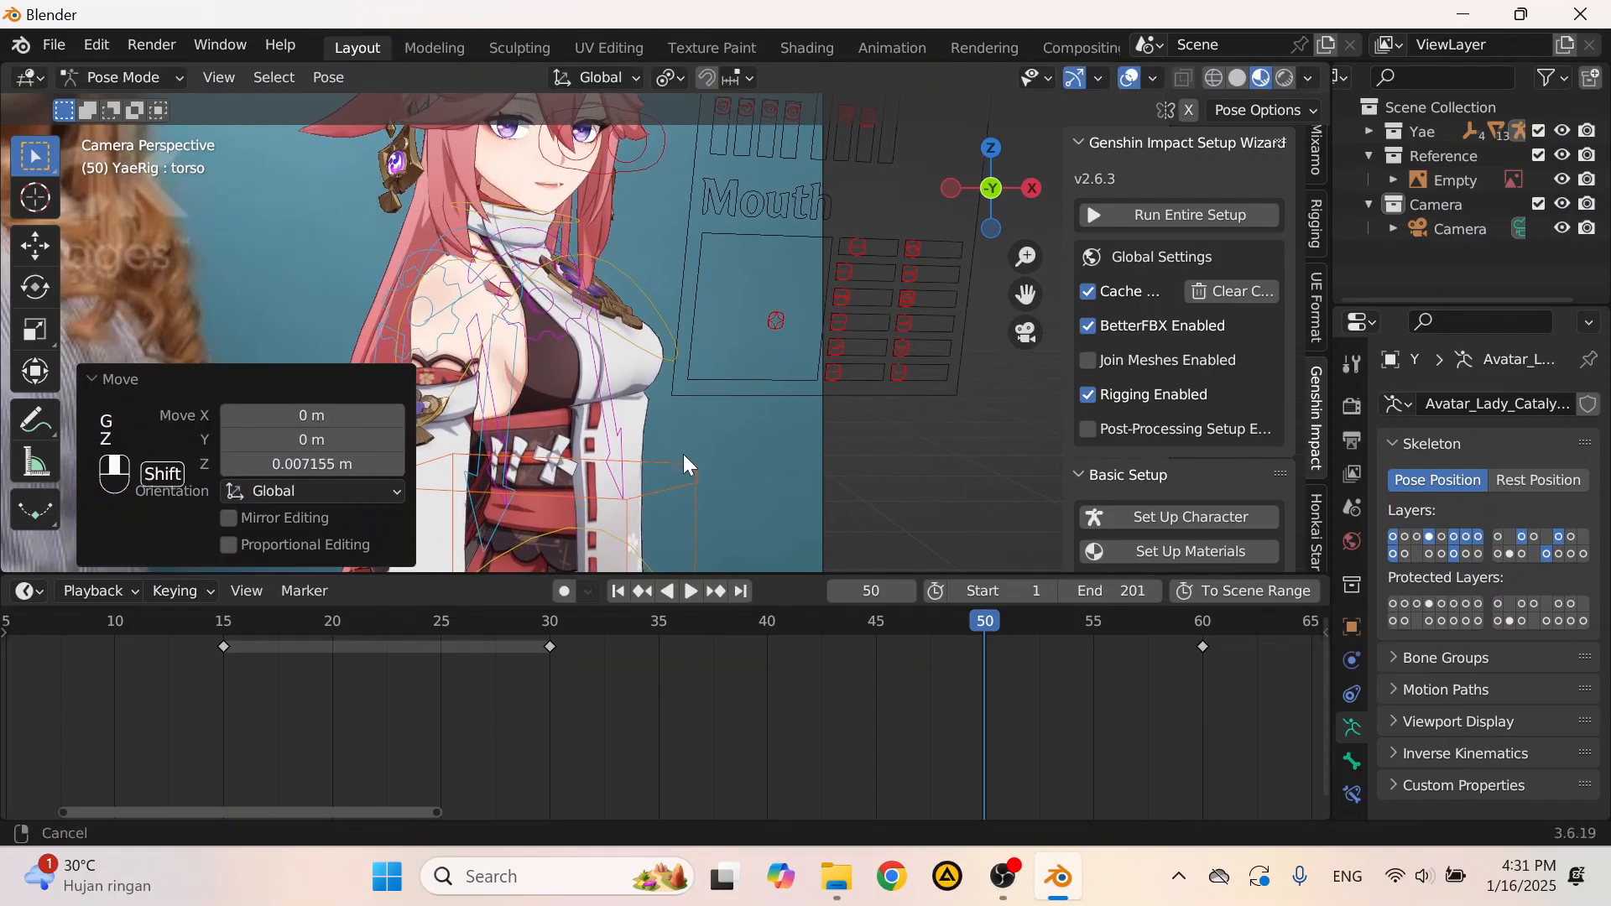
Step: Rotate the torso bone by about -1.67° around its local X axis
{"action": "scroll", "coordinate": [694, 454], "scroll_direction": "up", "scroll_amount": 3}
{"action": "scroll", "coordinate": [688, 457], "scroll_direction": "down", "scroll_amount": 3}
{"action": "scroll", "coordinate": [763, 443], "scroll_direction": "up", "scroll_amount": 2}
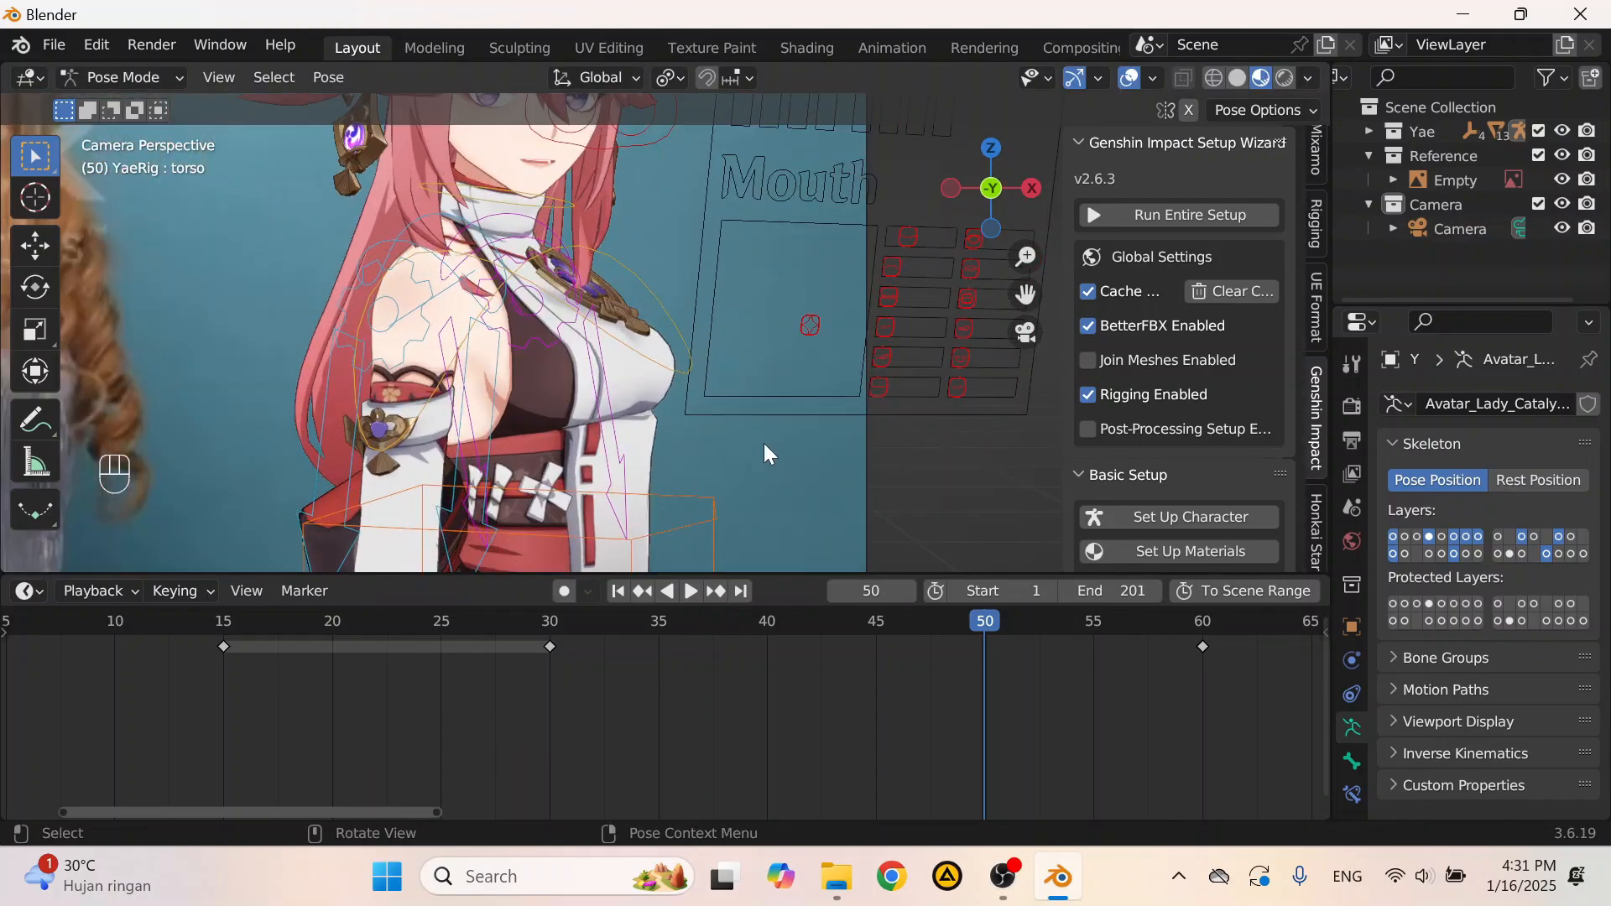
{"action": "key", "text": "r"}
{"action": "key", "text": "x"}
{"action": "key", "text": "x"}
{"action": "left_click", "coordinate": [748, 416]}
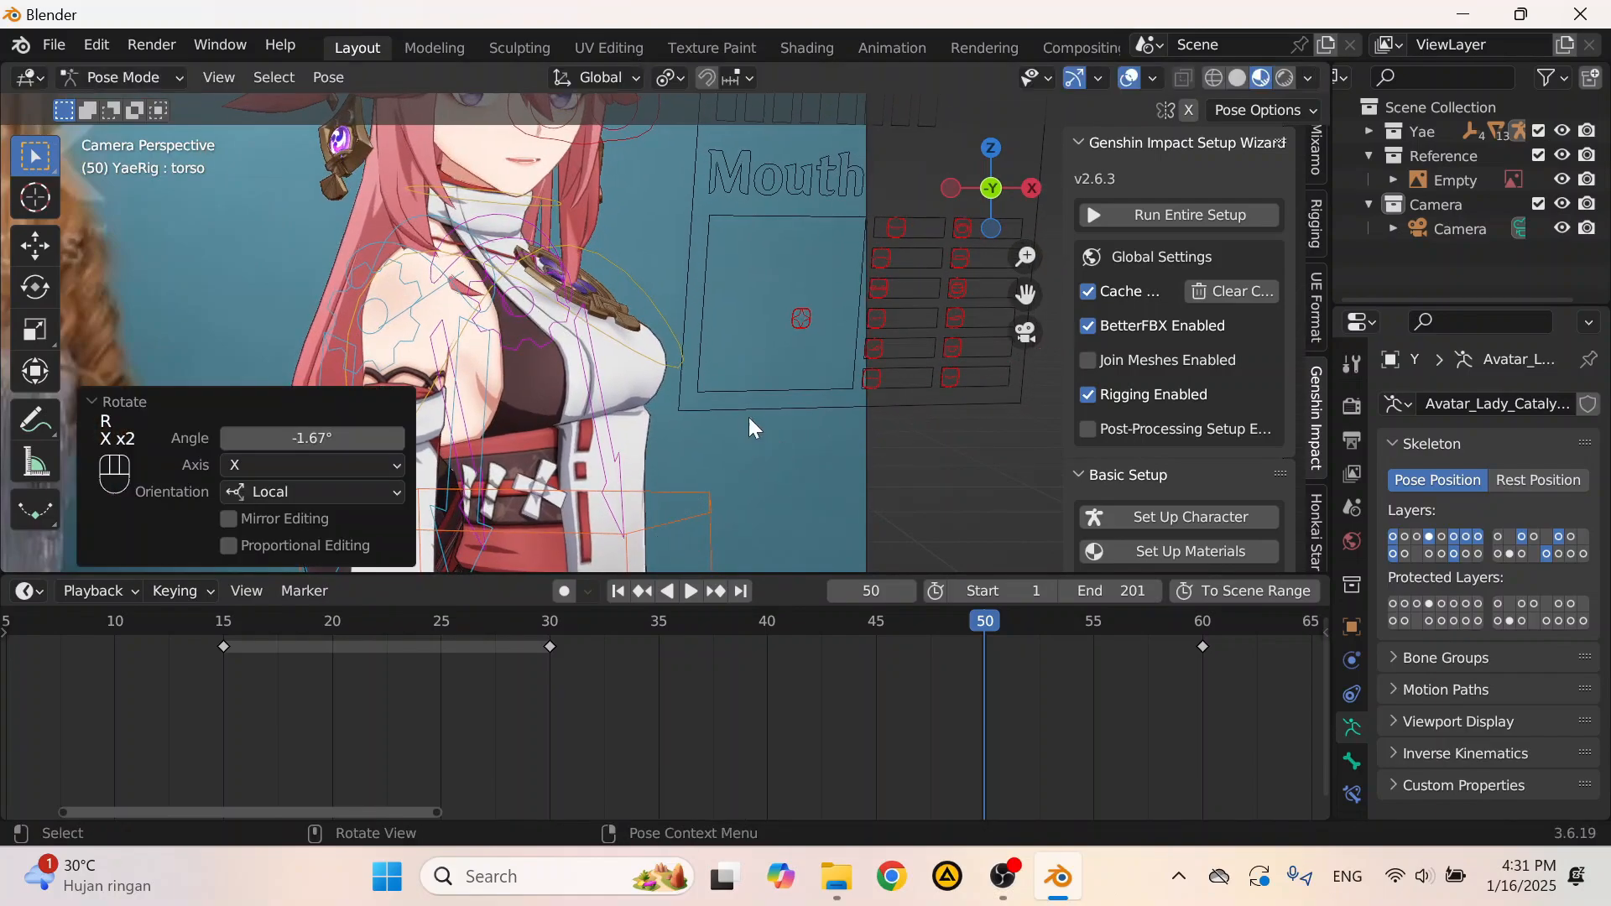
Step: Select the chest bone and rotate it by about -2.51° around its local X axis
{"action": "left_click", "coordinate": [743, 399]}
{"action": "scroll", "coordinate": [742, 400], "scroll_direction": "up", "scroll_amount": 1}
{"action": "key", "text": "r"}
{"action": "key", "text": "x"}
{"action": "key", "text": "x"}
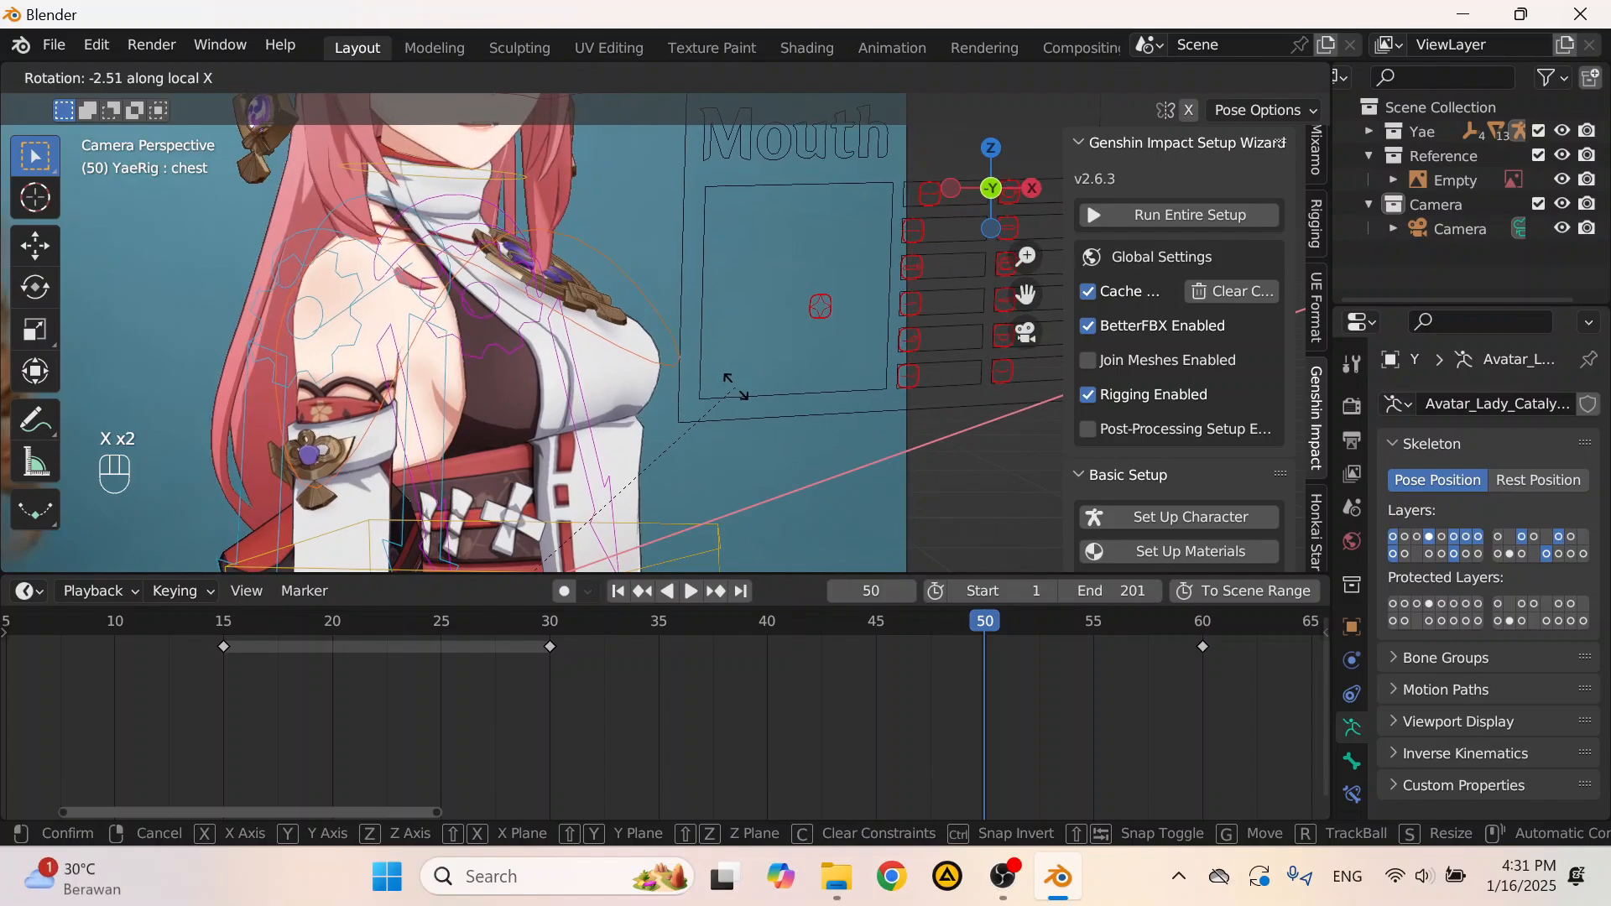
{"action": "left_click", "coordinate": [735, 391]}
Step: Lower the Eye-Ha-Control slider in the Eyes section by about 0.025 m to match the reference's wide eyes
{"action": "scroll", "coordinate": [734, 386], "scroll_direction": "down", "scroll_amount": 3}
{"action": "middle_click_drag", "start_coordinate": [663, 388], "coordinate": [656, 453], "text": "shift"}
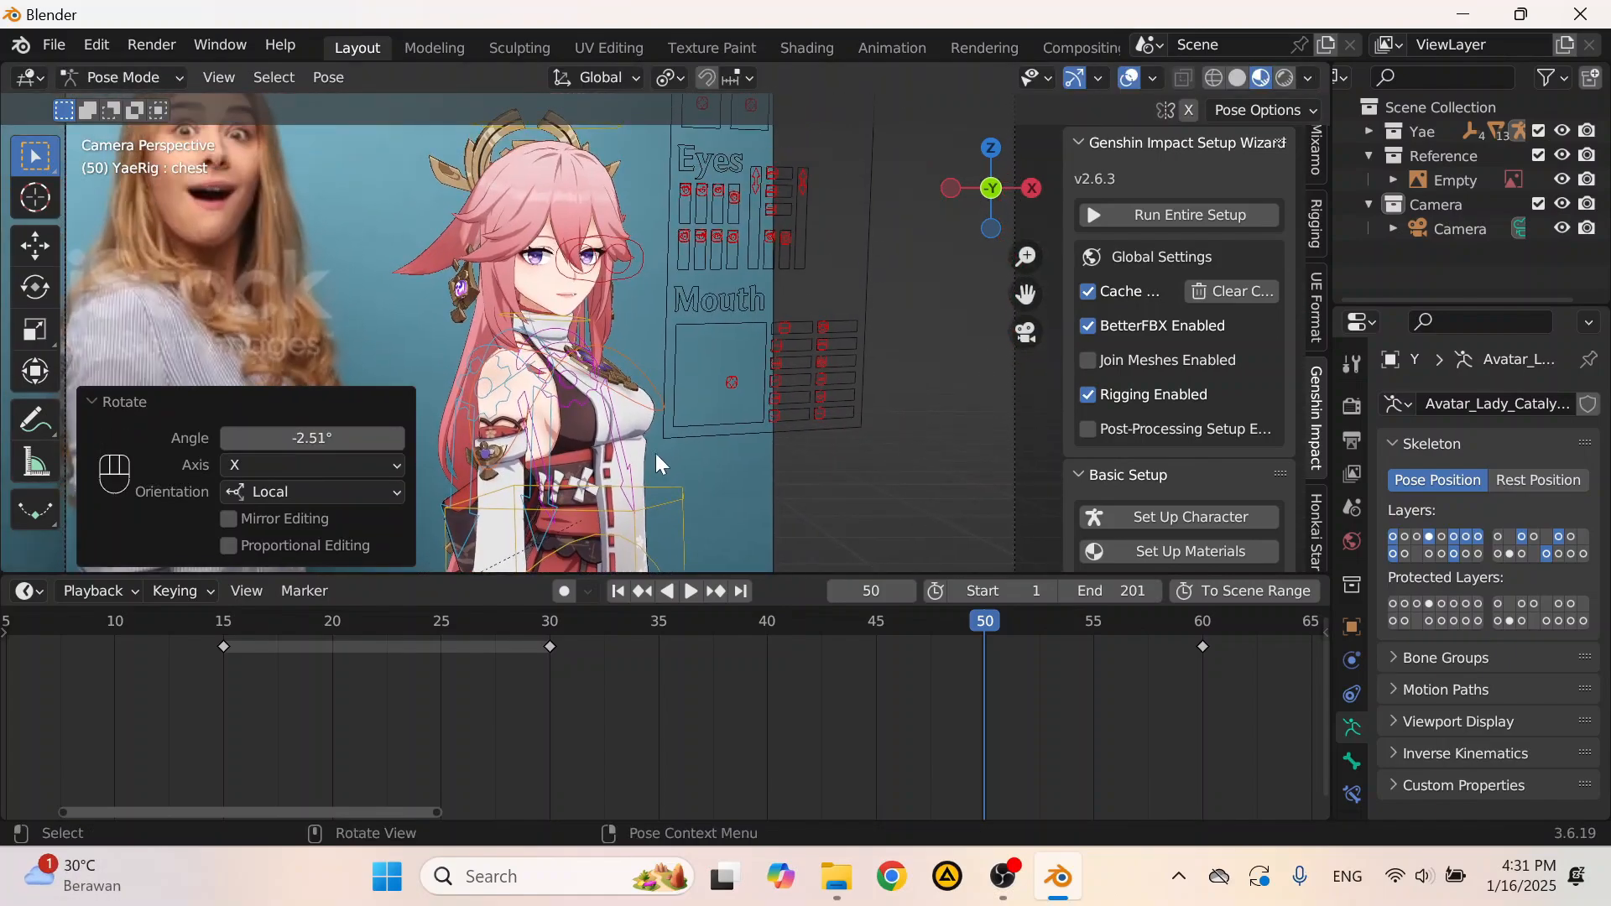
{"action": "middle_click_drag", "start_coordinate": [789, 404], "coordinate": [764, 455], "text": "shift"}
{"action": "scroll", "coordinate": [739, 421], "scroll_direction": "up", "scroll_amount": 6}
{"action": "middle_click_drag", "start_coordinate": [718, 290], "coordinate": [710, 400], "text": "shift"}
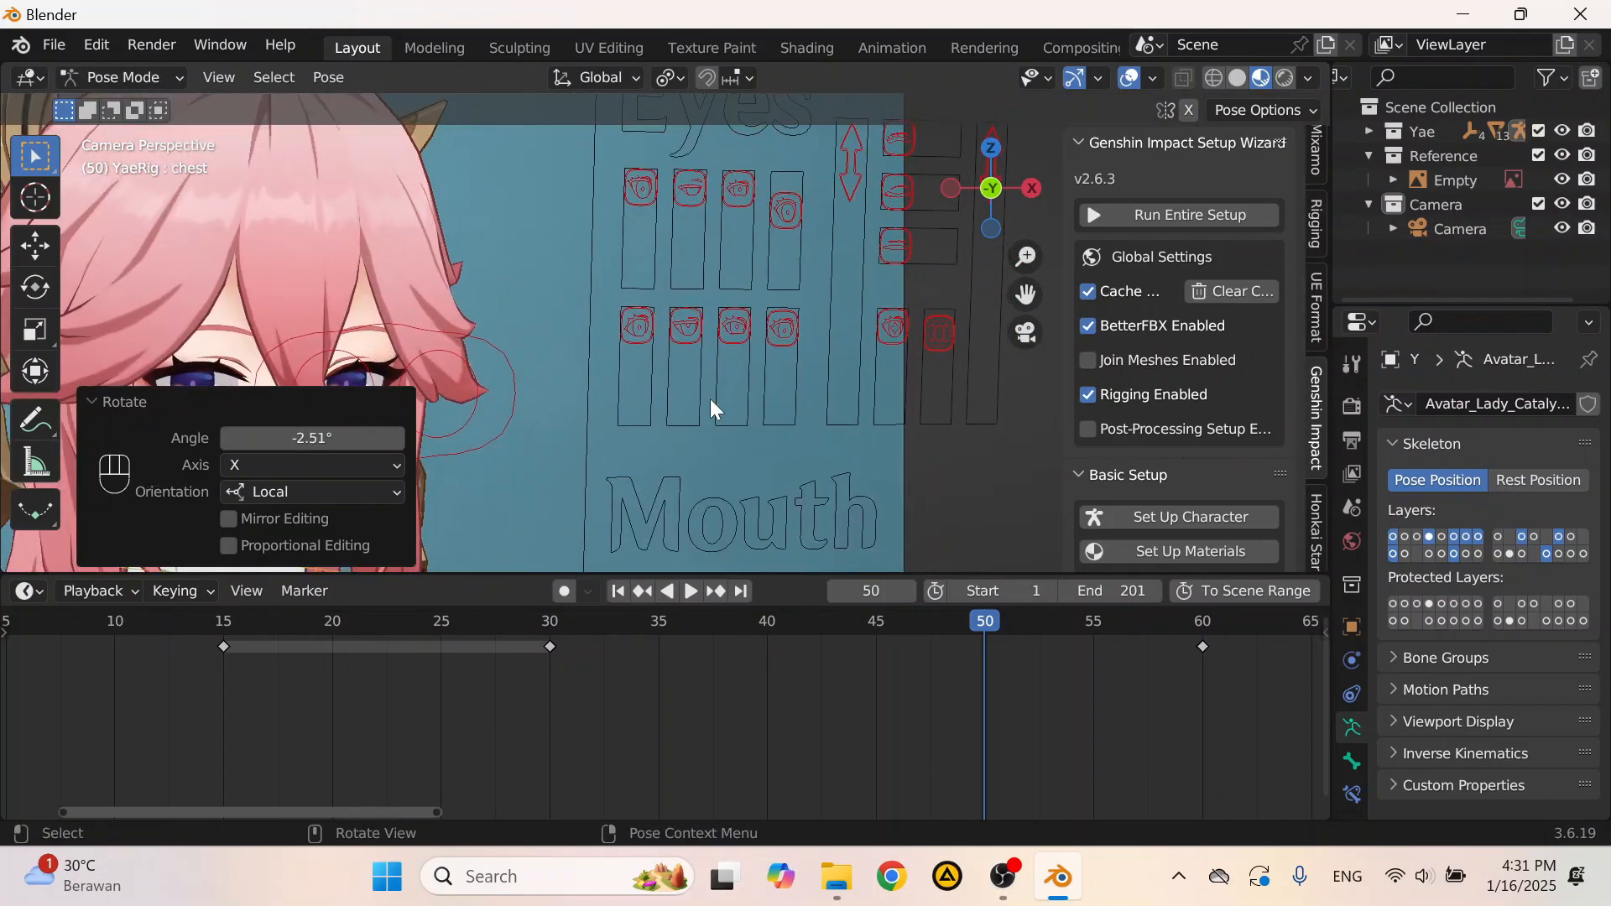
{"action": "left_click", "coordinate": [792, 203]}
{"action": "key", "text": "g"}
{"action": "left_click", "coordinate": [792, 203]}
{"action": "left_click", "coordinate": [792, 203]}
{"action": "scroll", "coordinate": [792, 203], "scroll_direction": "down", "scroll_amount": 1}
{"action": "key", "text": "g"}
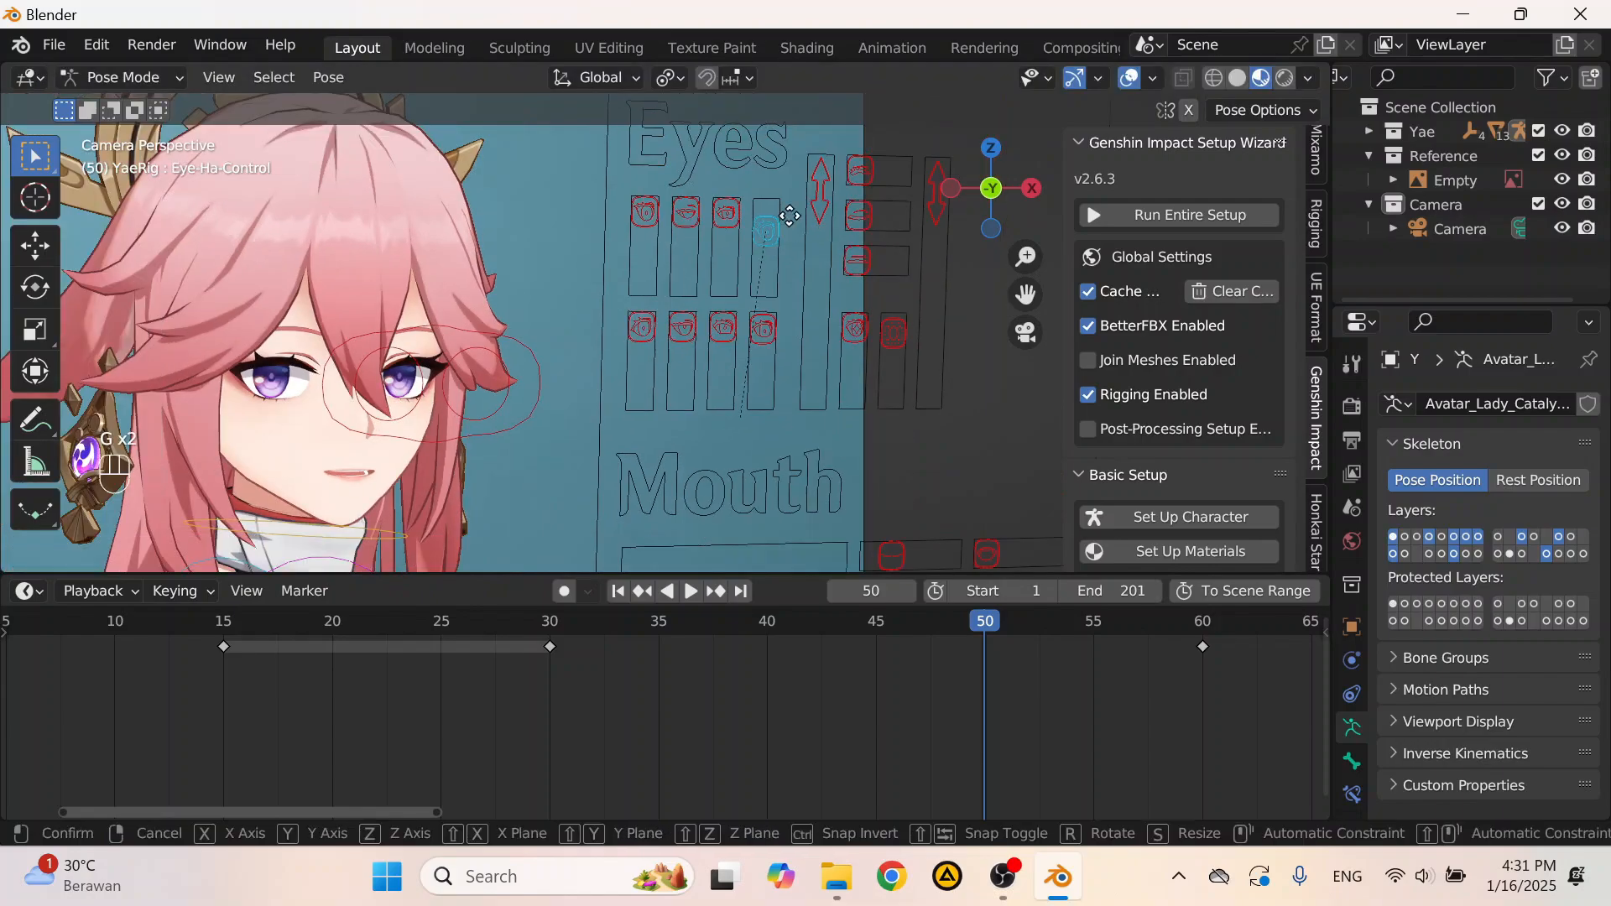
{"action": "left_click", "coordinate": [807, 261]}
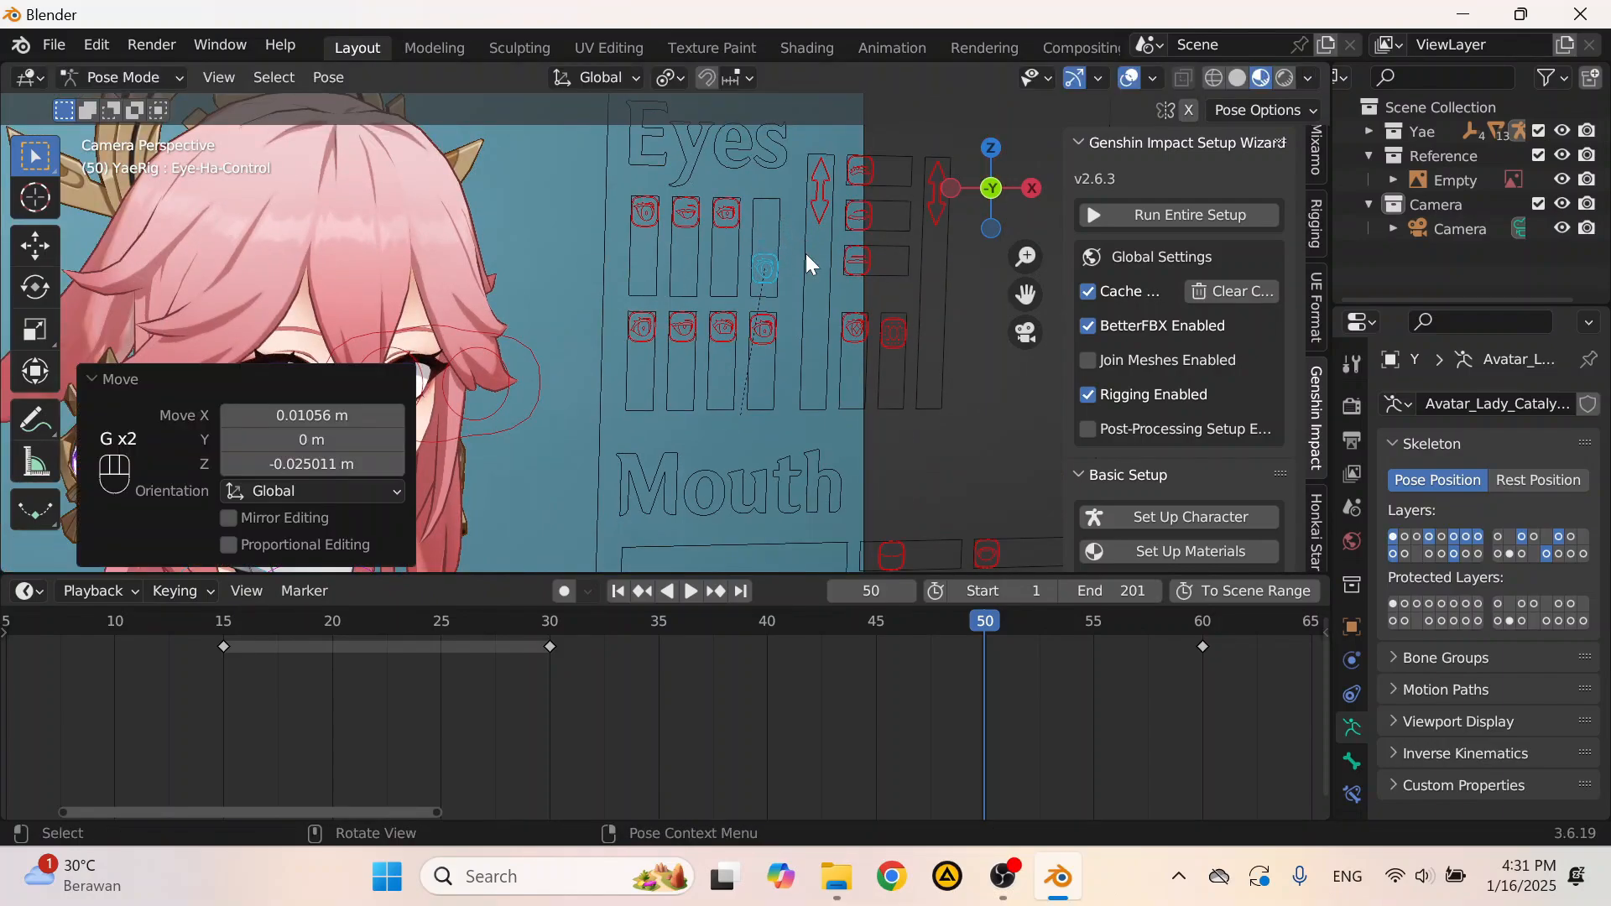
Step: Keyframe Location, Rotation & Scale for all rig bones at frame 50 and scrub up to the new key
{"action": "scroll", "coordinate": [805, 253], "scroll_direction": "down", "scroll_amount": 4}
{"action": "key", "text": "a"}
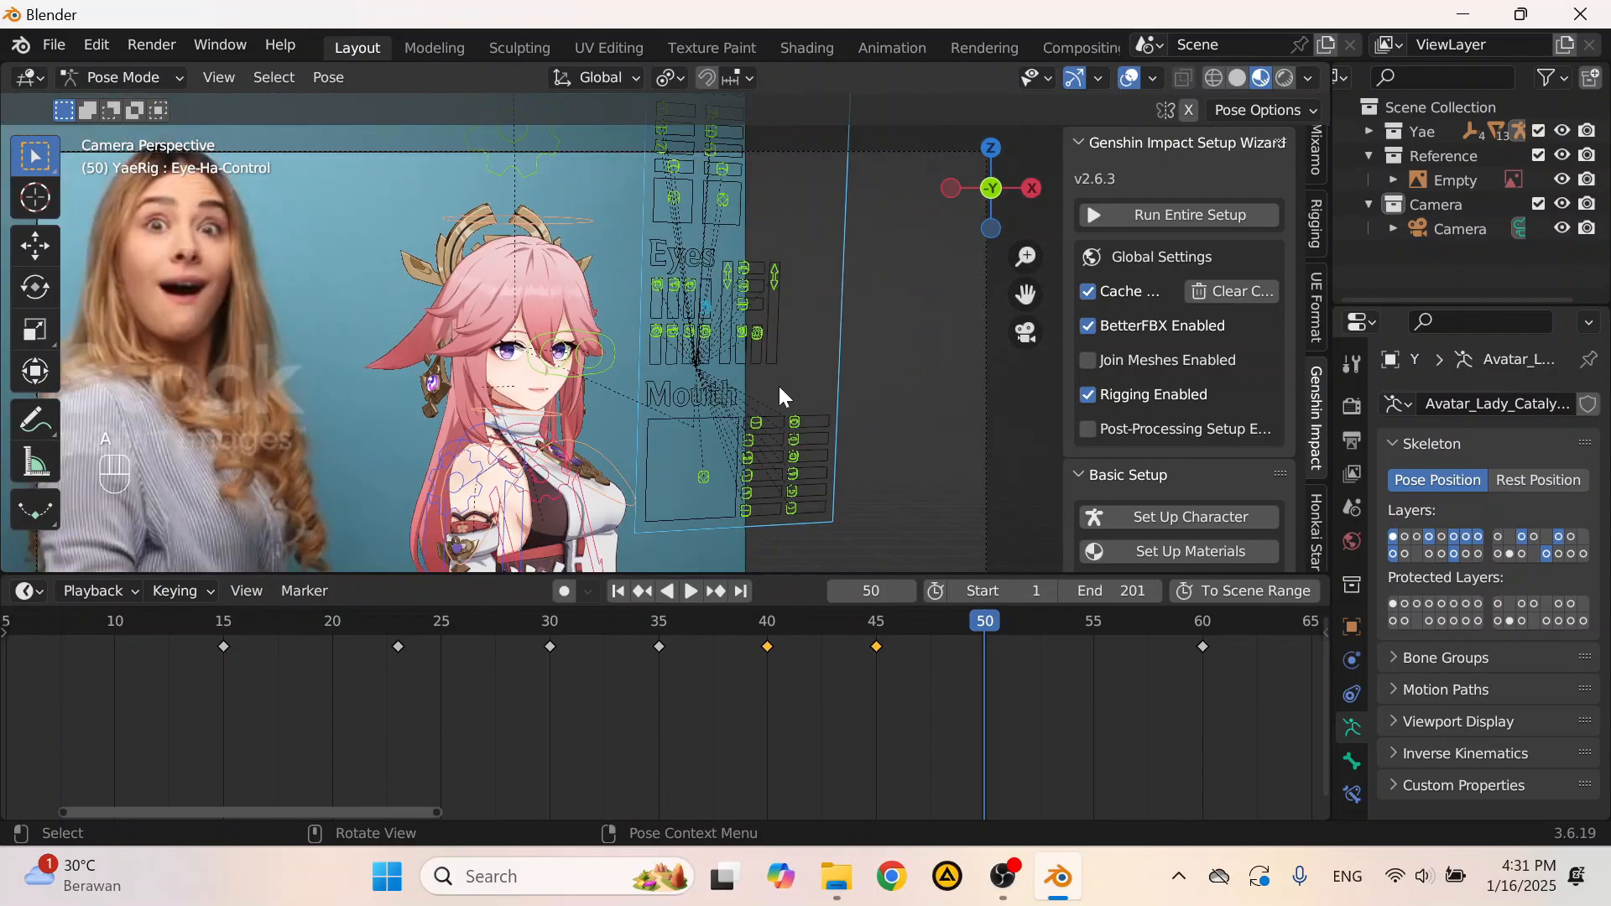
{"action": "scroll", "coordinate": [779, 386], "scroll_direction": "down", "scroll_amount": 2}
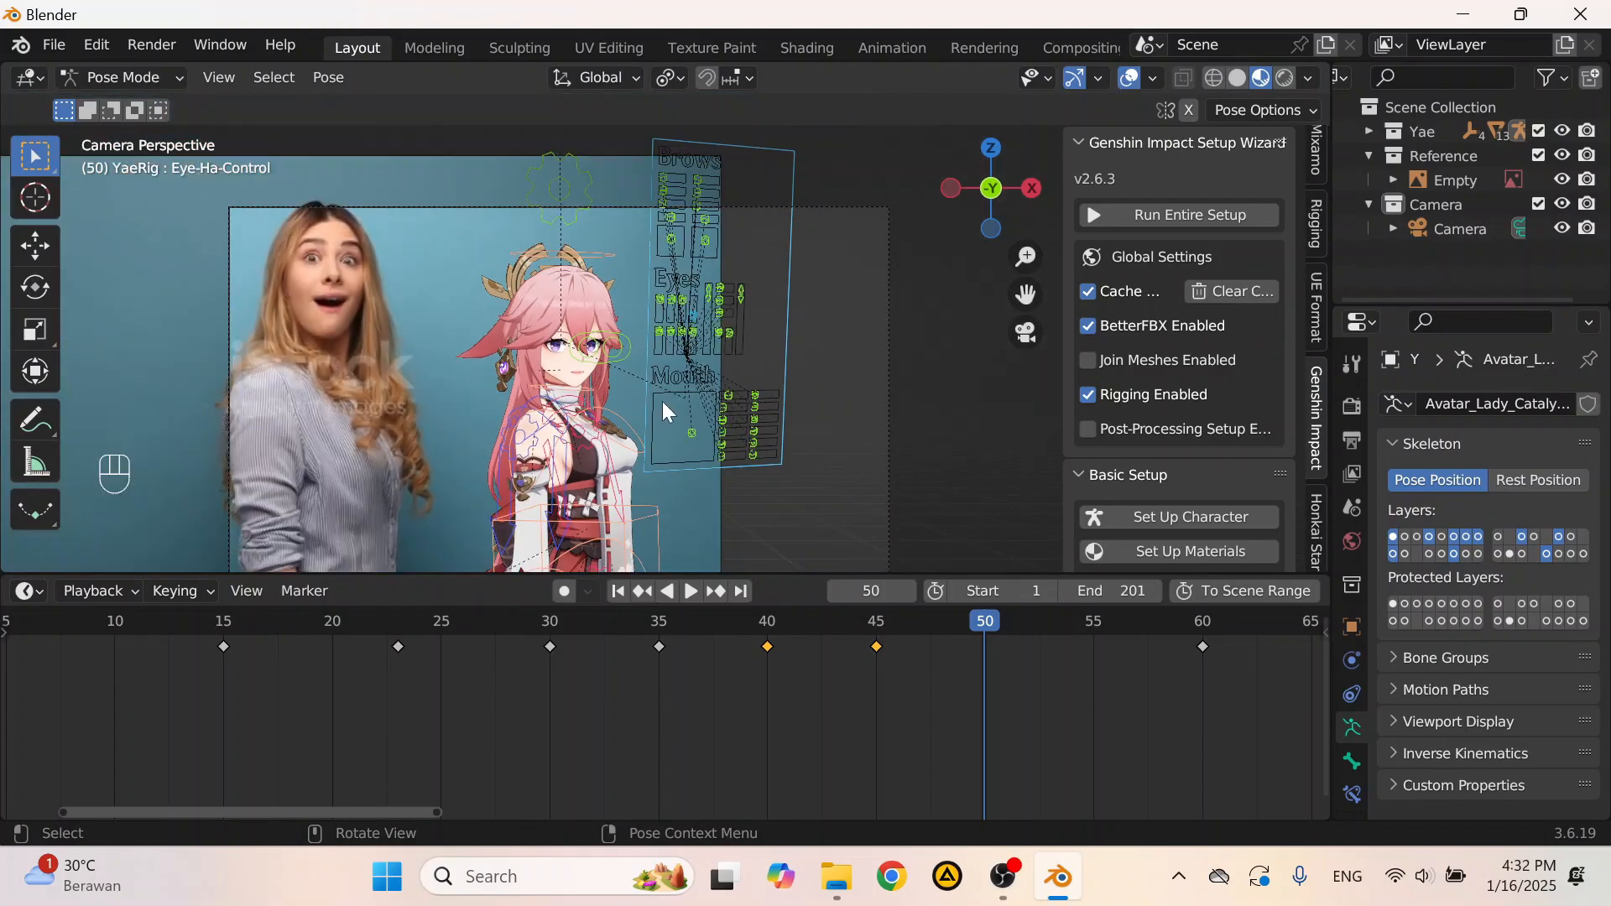
{"action": "key", "text": "i"}
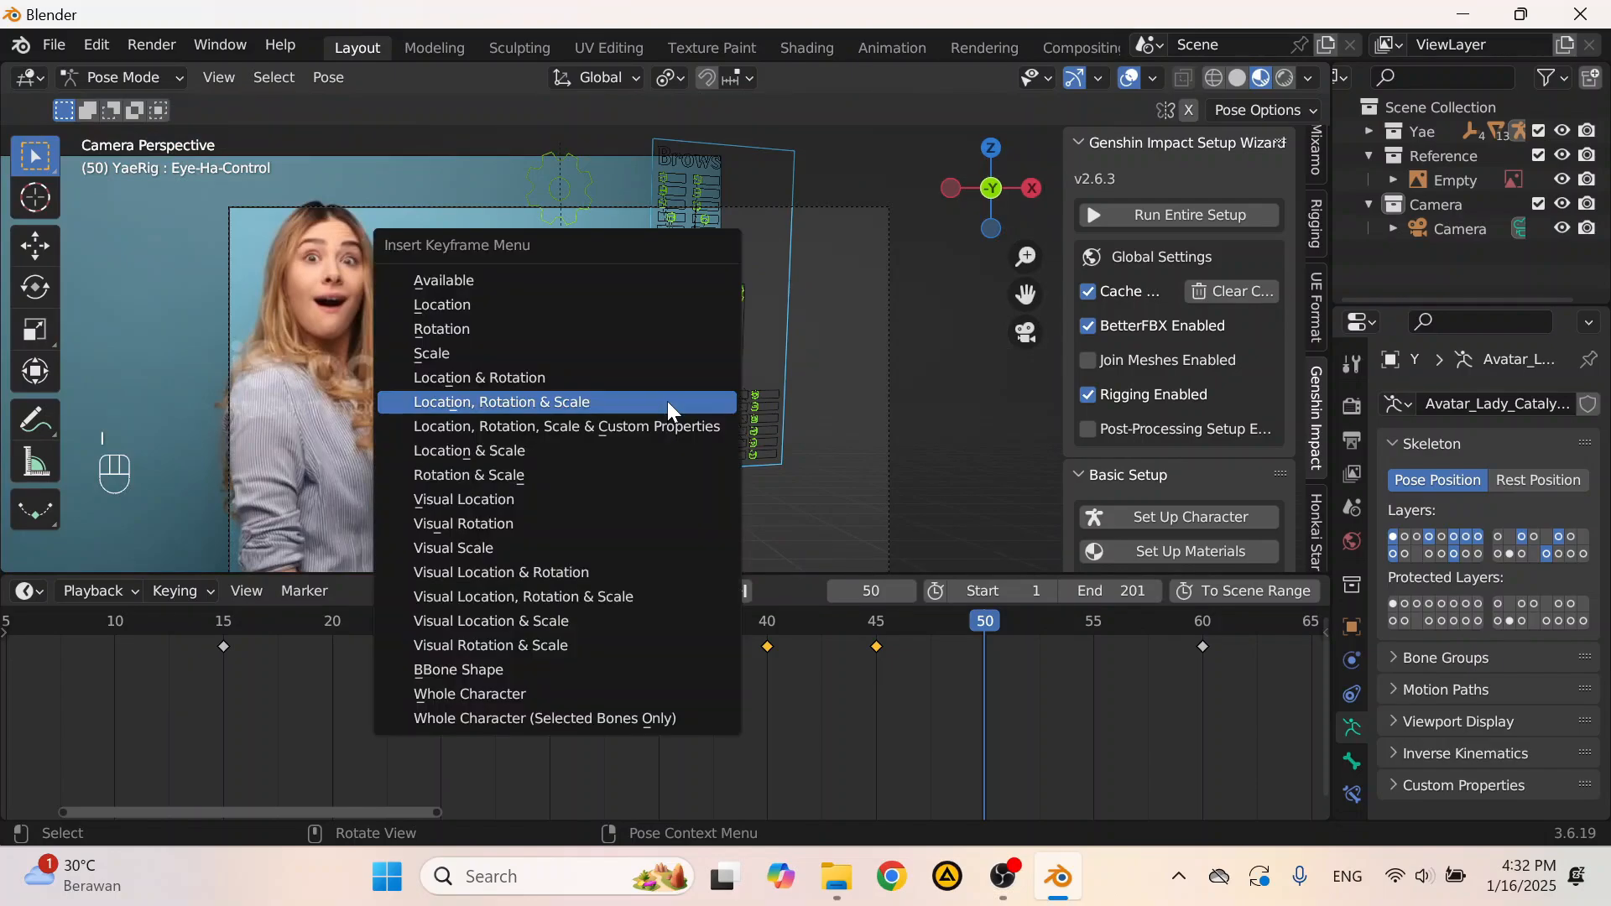
{"action": "left_click", "coordinate": [667, 401]}
{"action": "left_click_drag", "start_coordinate": [858, 627], "coordinate": [985, 668]}
Step: Replace Mouth-Control's keyframe at frame 50 with a copy of its frame 60 keyframe
{"action": "scroll", "coordinate": [705, 482], "scroll_direction": "up", "scroll_amount": 2}
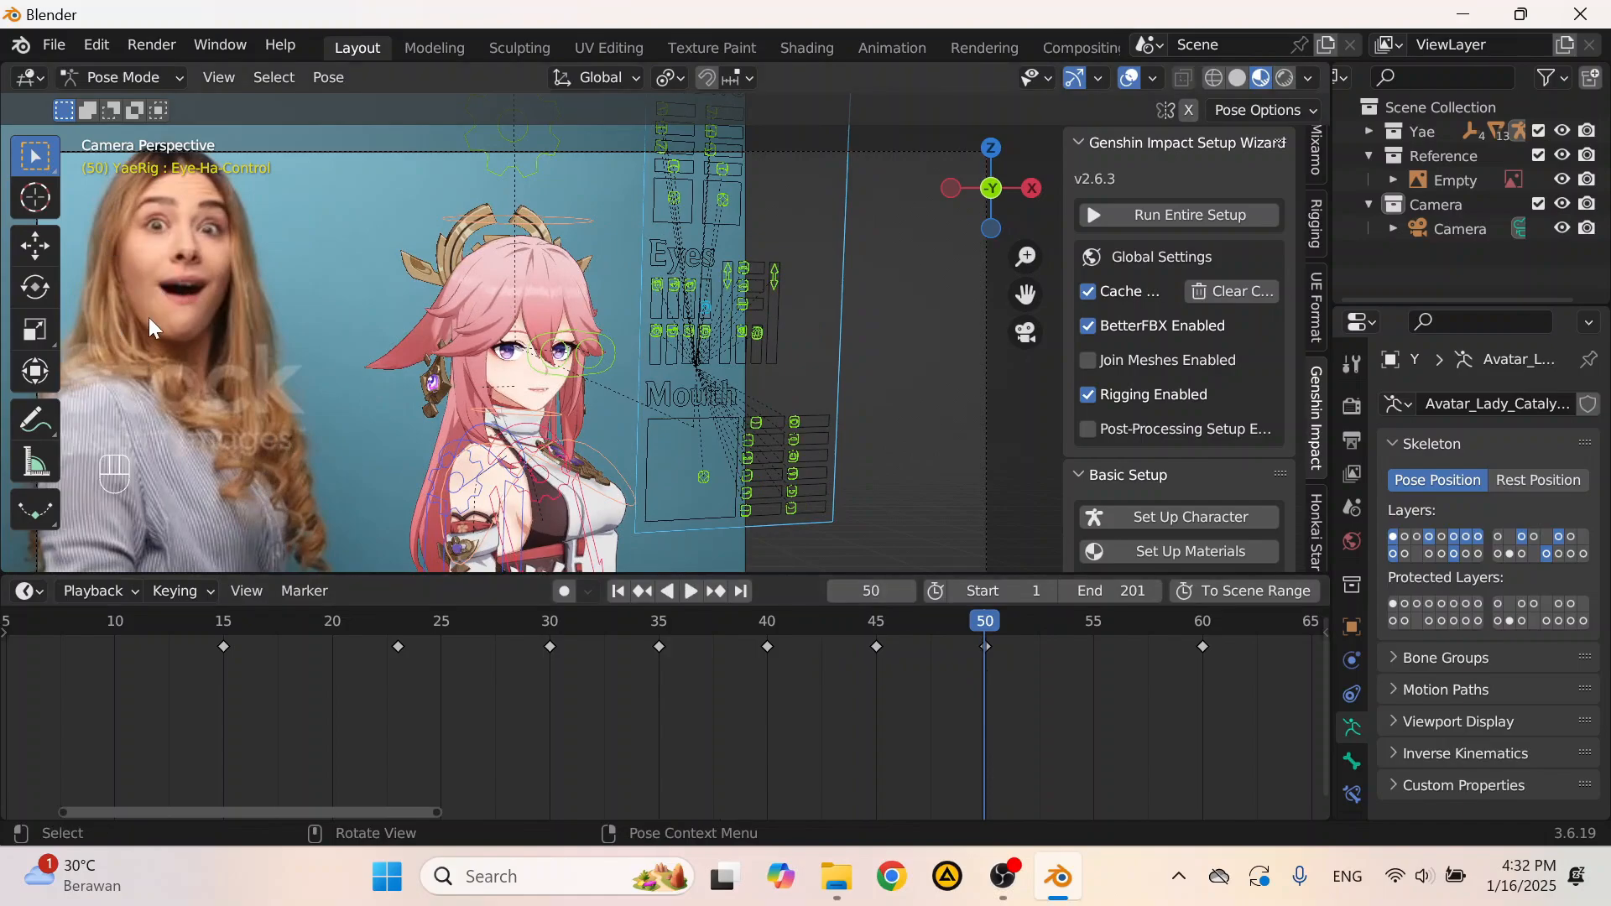
{"action": "left_click", "coordinate": [711, 478]}
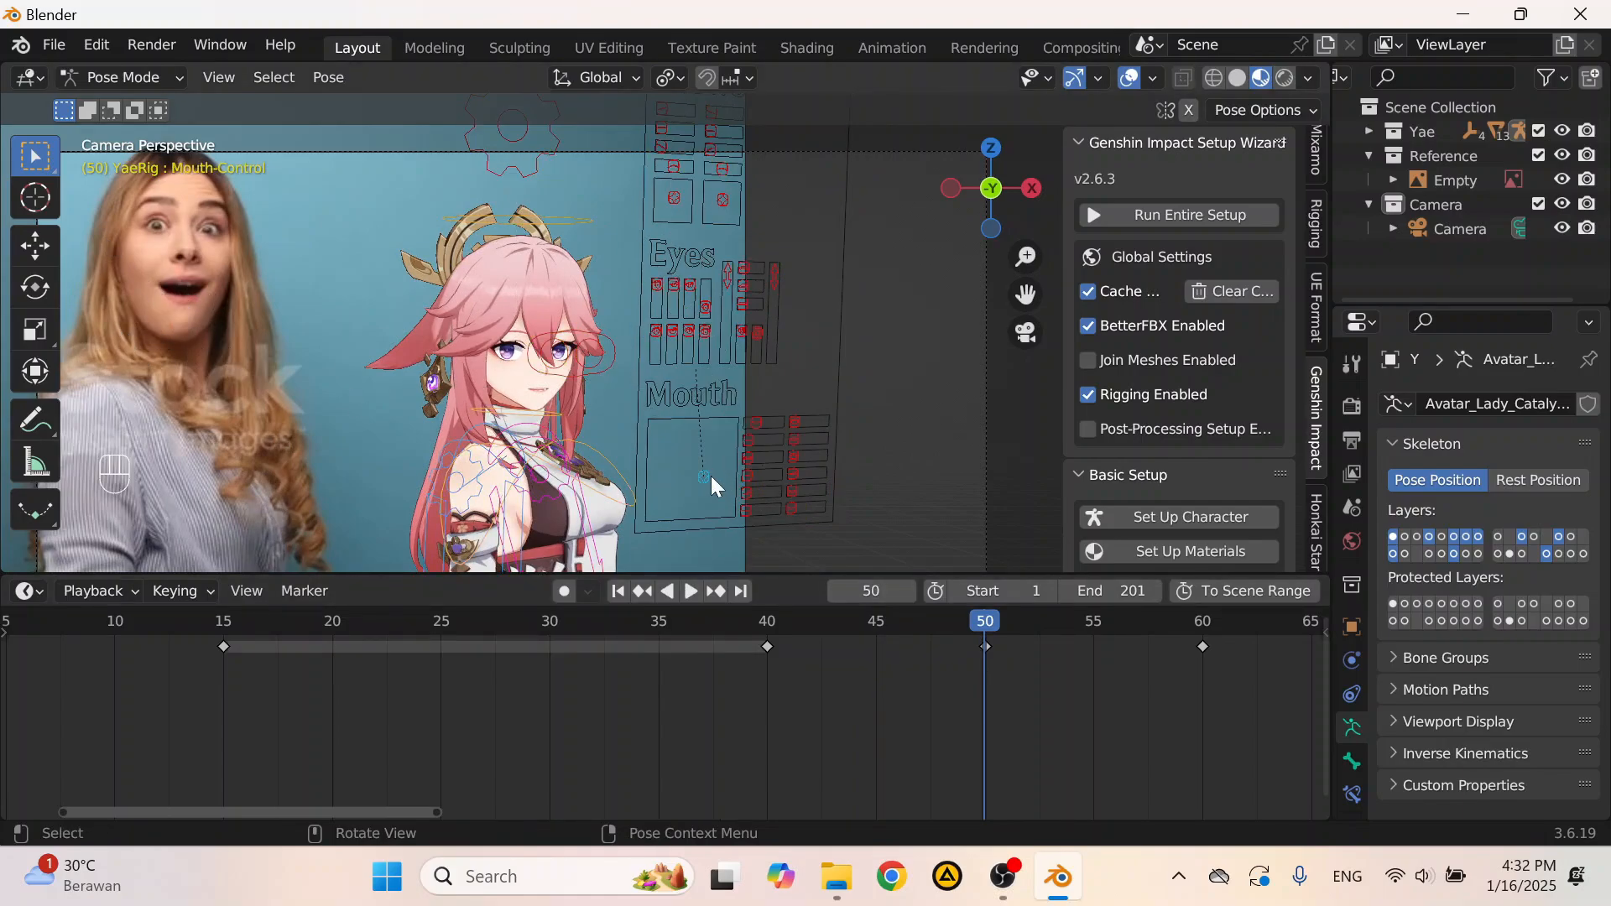
{"action": "left_click", "coordinate": [985, 647]}
{"action": "key", "text": "Delete"}
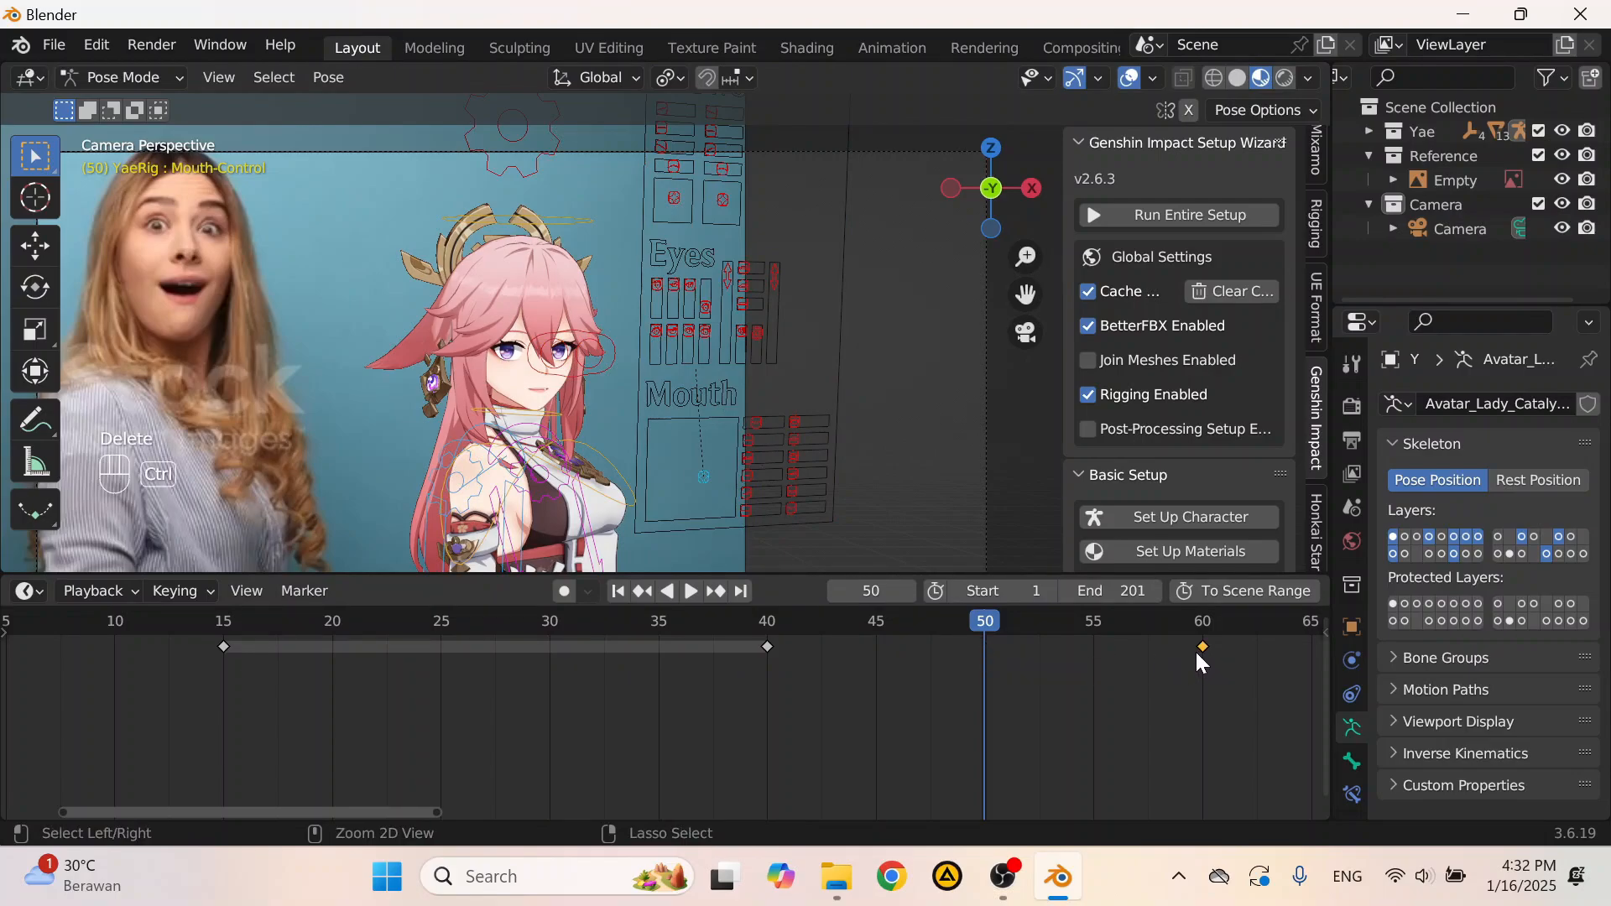
{"action": "key", "text": "ctrl+c"}
{"action": "key", "text": "ctrl+c"}
{"action": "key", "text": "ctrl+c"}
{"action": "key", "text": "ctrl+c"}
{"action": "key", "text": "ctrl+v"}
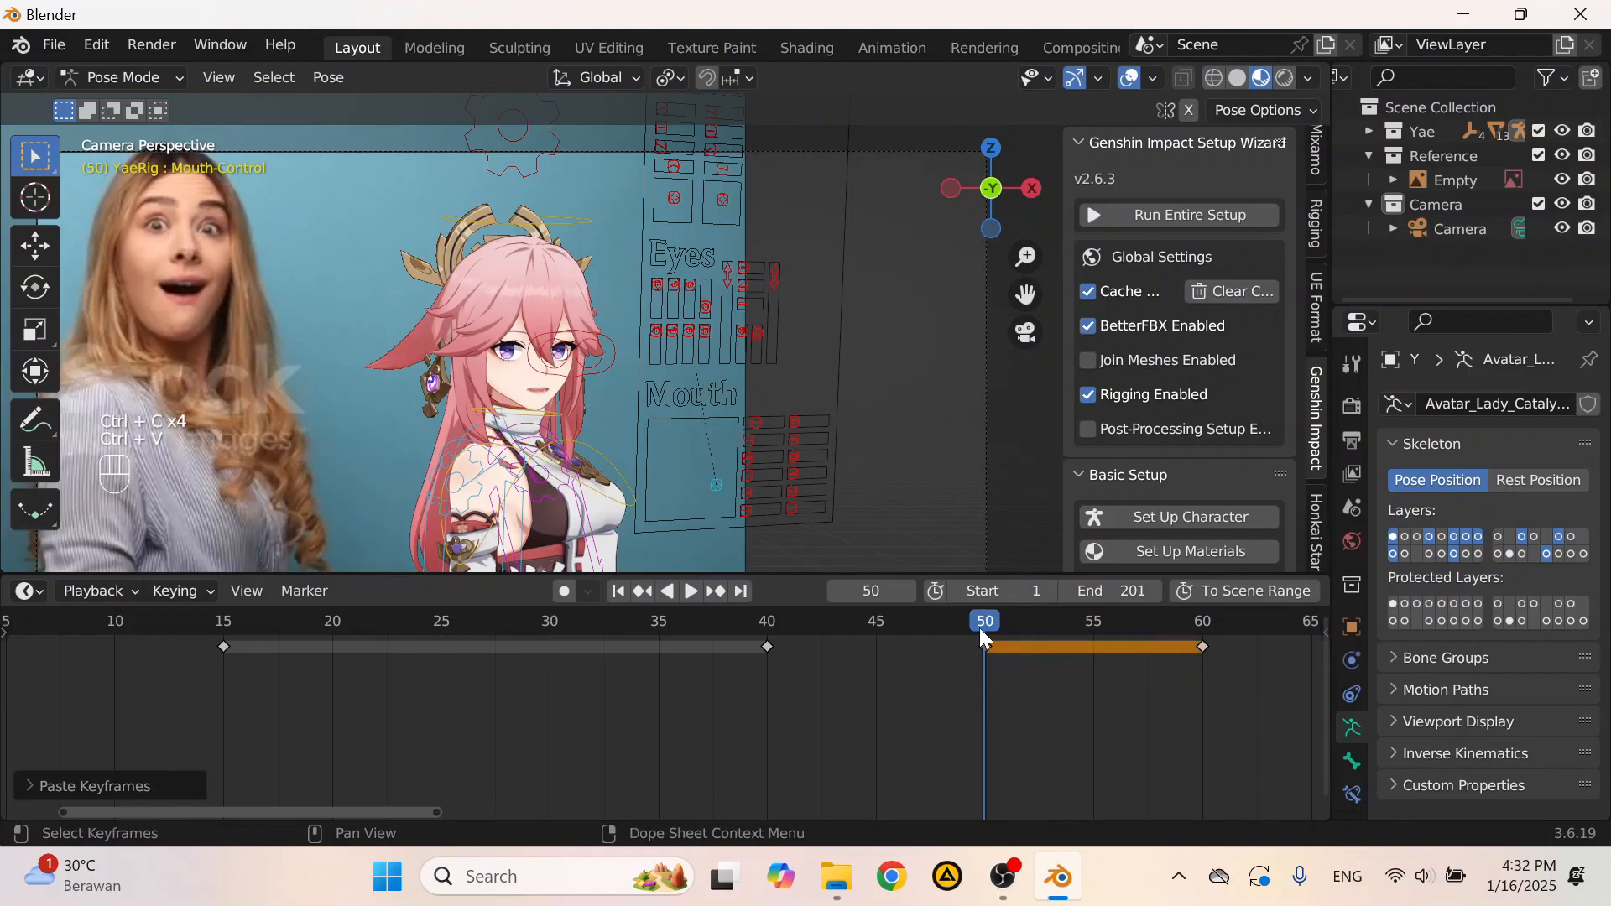
Step: Play to frame 60 and move Mouth-Control about 0.013 m along X and 0.017 m down to open the mouth wider
{"action": "key", "text": "ctrl+shift+space"}
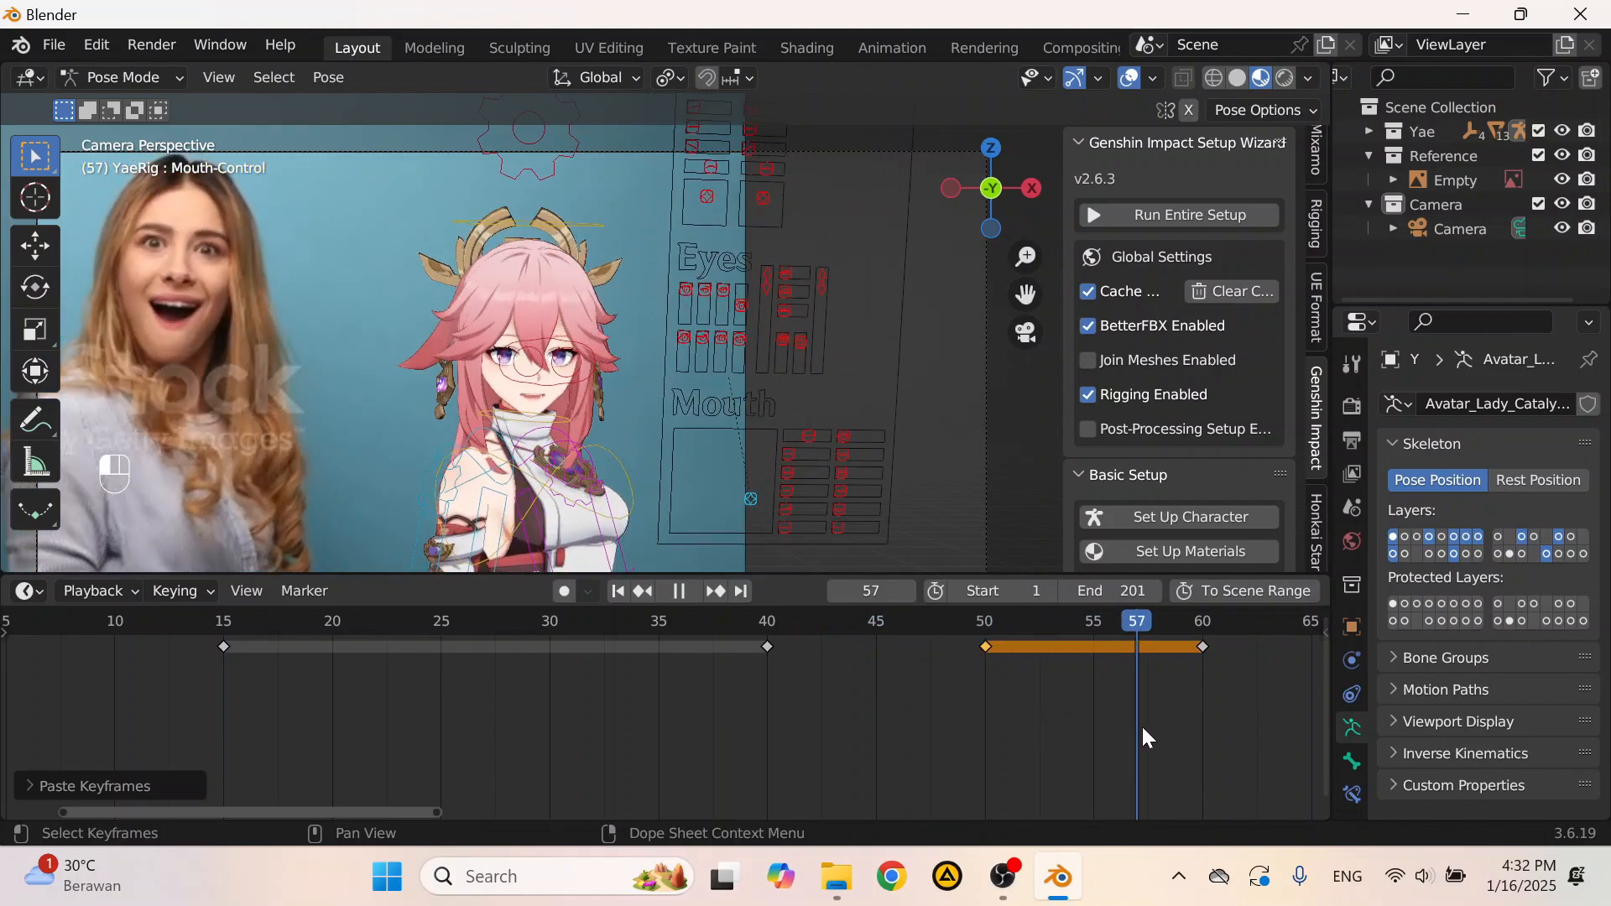
{"action": "key", "text": "space"}
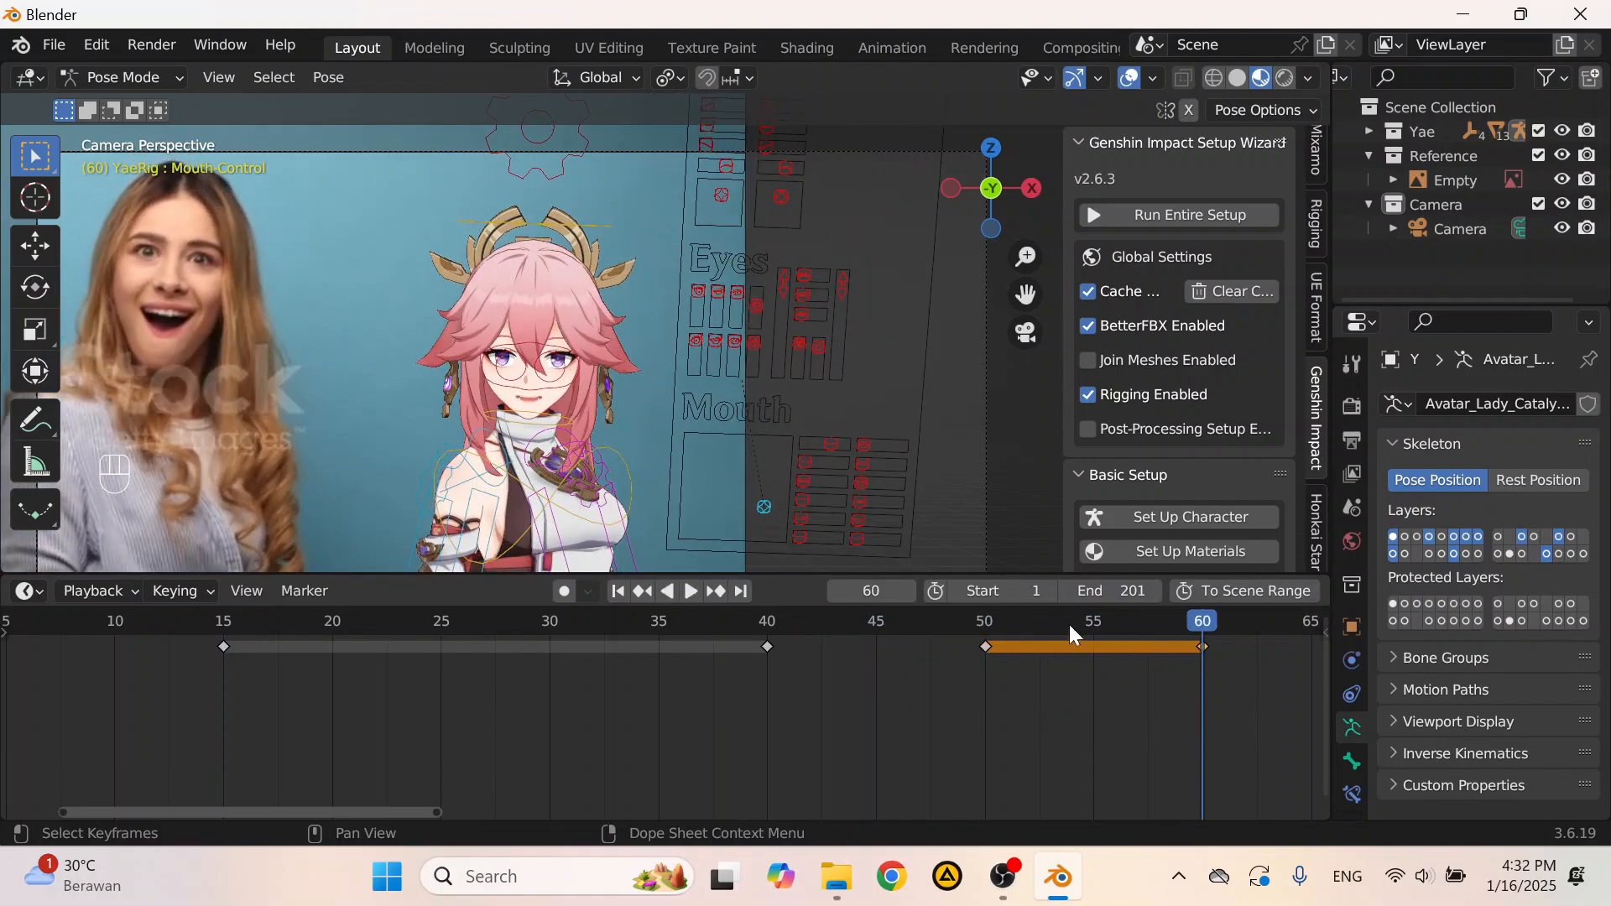
{"action": "scroll", "coordinate": [752, 451], "scroll_direction": "up", "scroll_amount": 5}
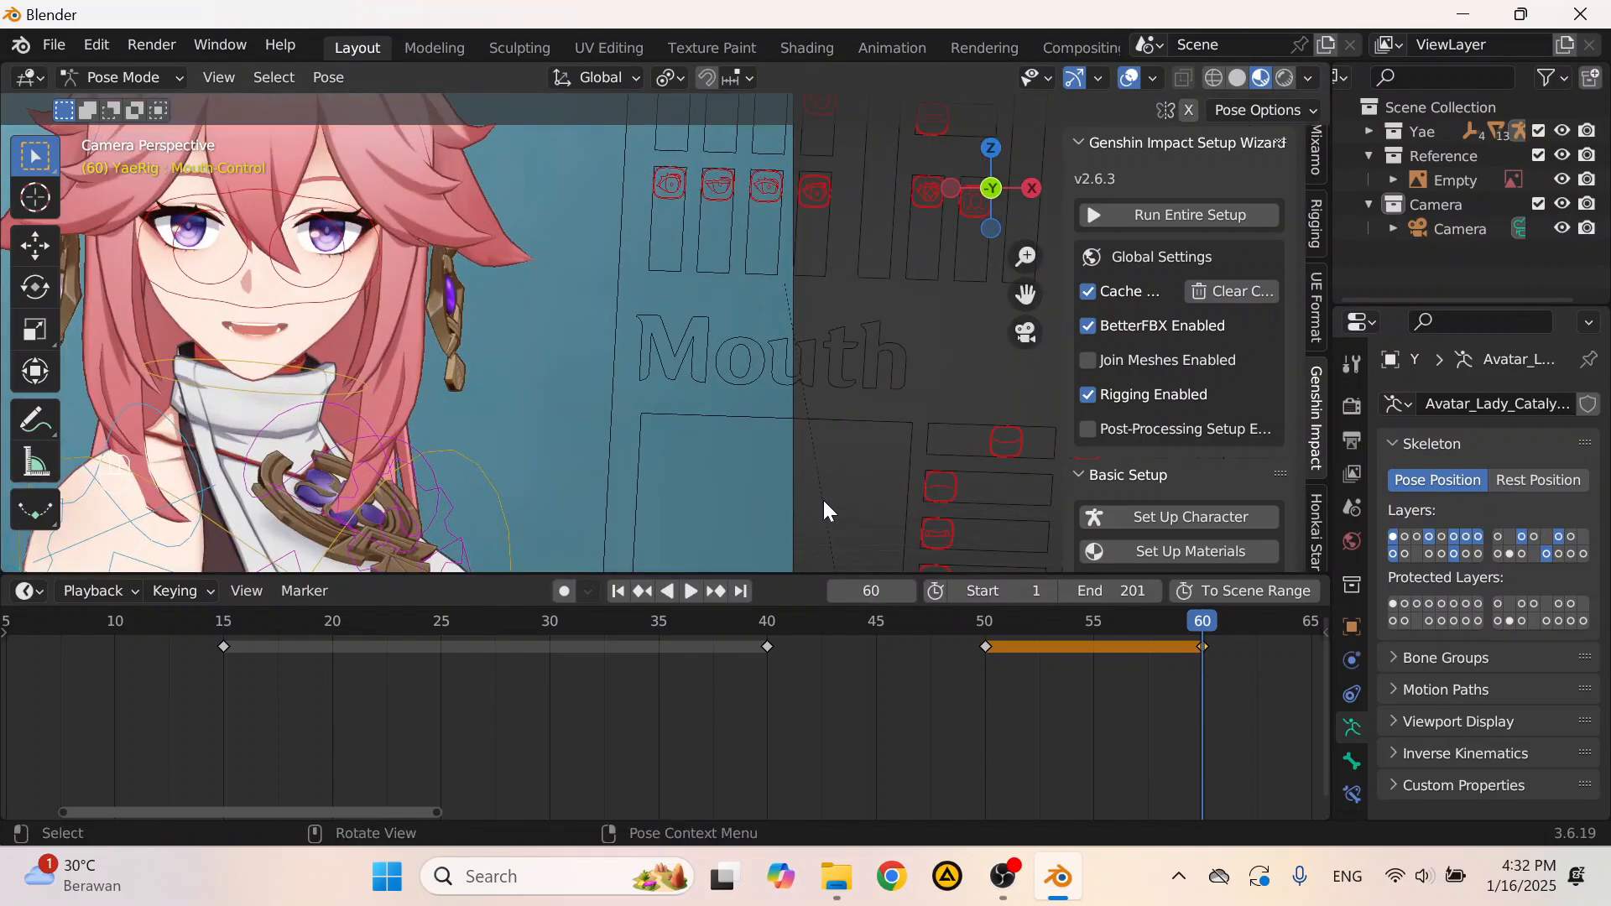
{"action": "key", "text": "g"}
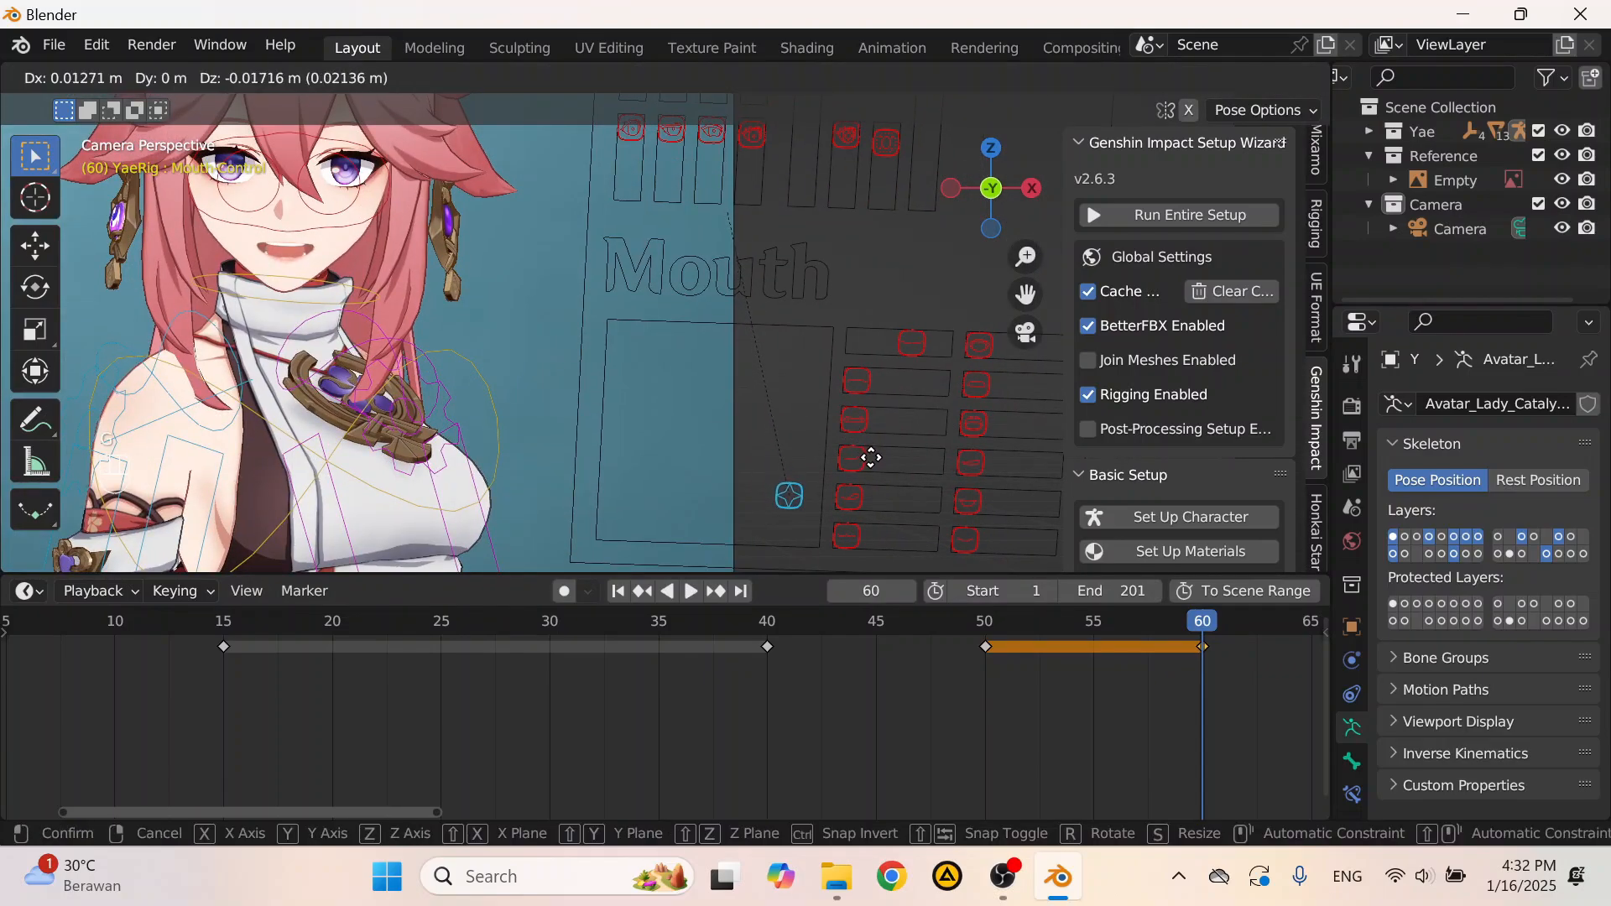
{"action": "left_click", "coordinate": [871, 458]}
Step: Shift Mouth-Smile1-Control about 0.008 m along its slider and keyframe Location, Rotation & Scale for it and Mouth-Control at frame 60
{"action": "left_click", "coordinate": [913, 342]}
{"action": "key", "text": "g"}
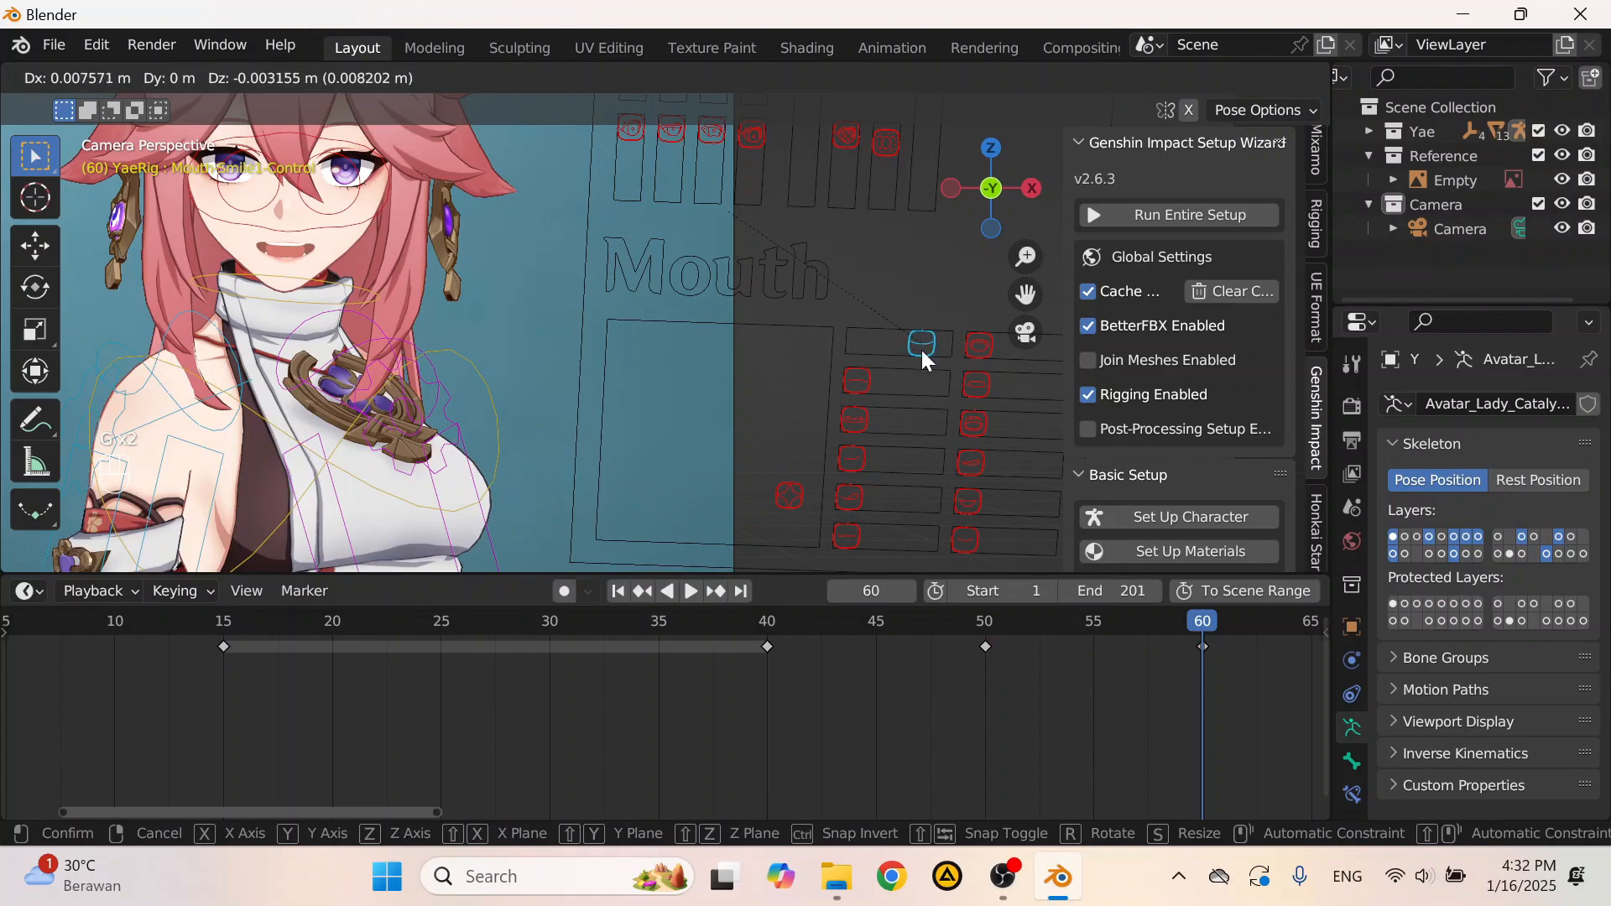
{"action": "left_click", "coordinate": [922, 350]}
{"action": "left_click", "coordinate": [789, 496], "text": "shift"}
{"action": "key", "text": "i"}
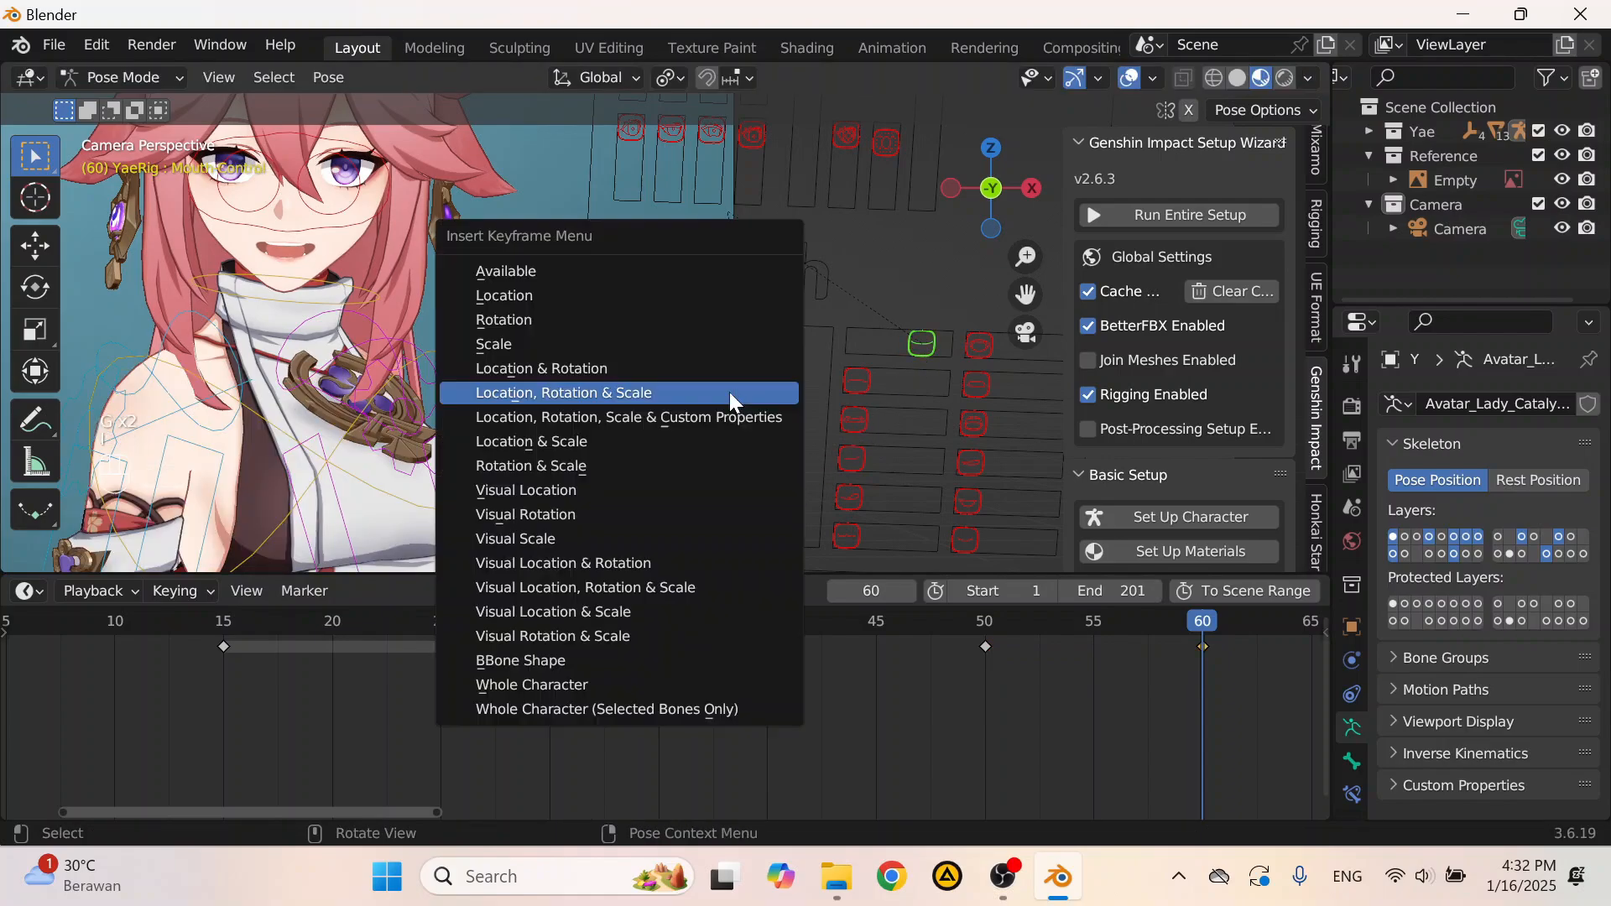
{"action": "left_click", "coordinate": [728, 396]}
Step: Play the animation from frame 40 through the wave to check the mouth opening against the reference
{"action": "left_click", "coordinate": [767, 622]}
{"action": "scroll", "coordinate": [641, 420], "scroll_direction": "down", "scroll_amount": 4}
{"action": "key", "text": "space"}
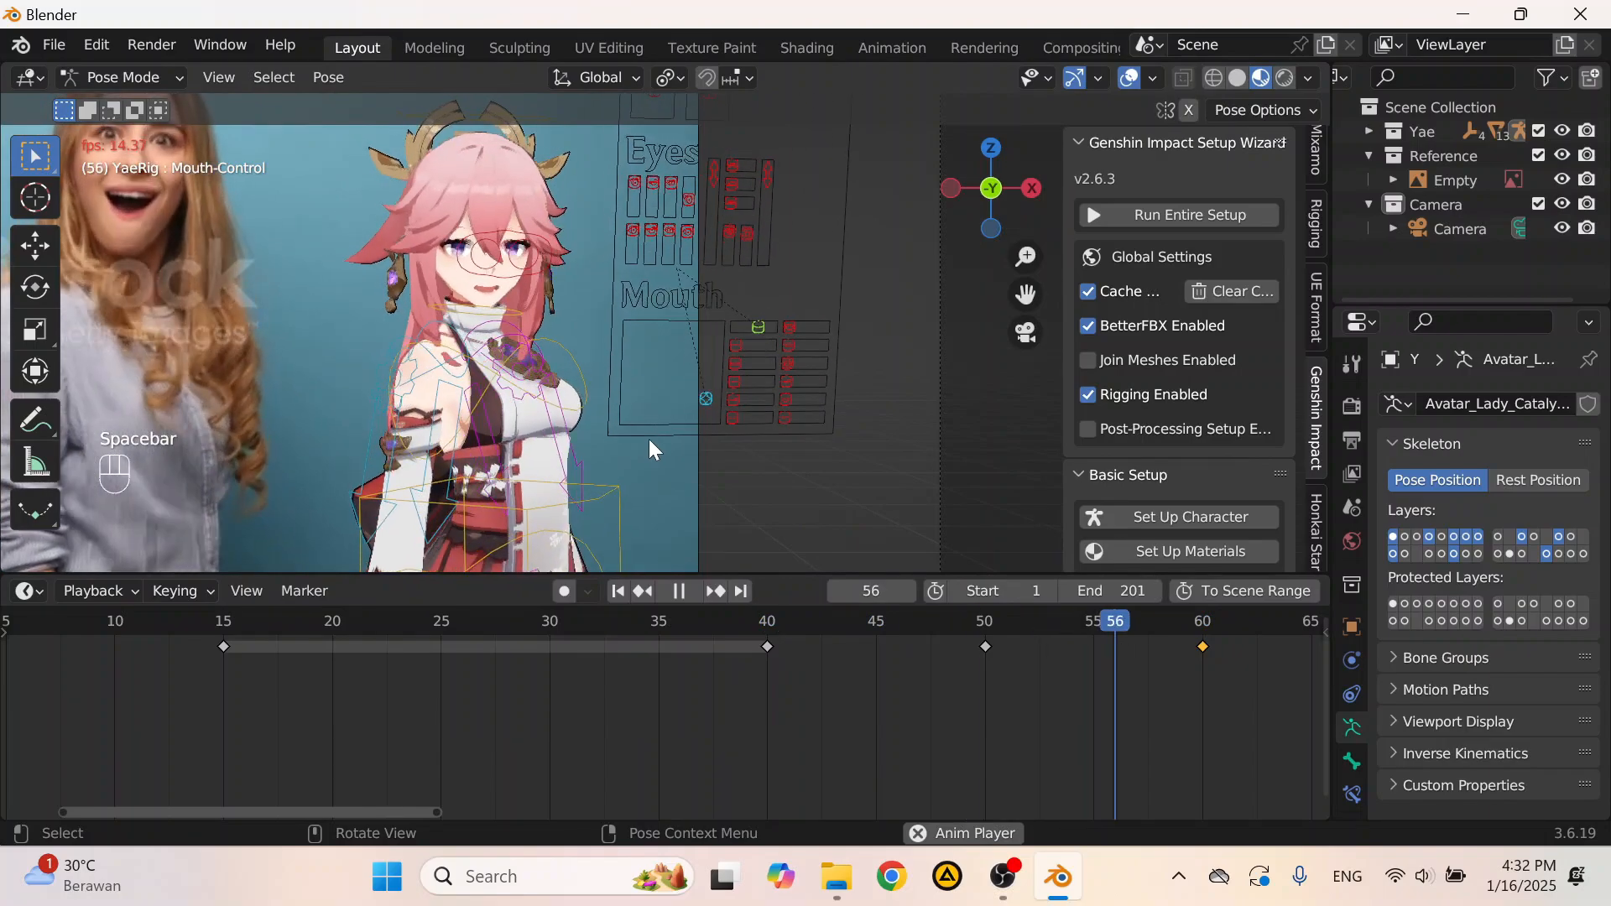
{"action": "key", "text": "space"}
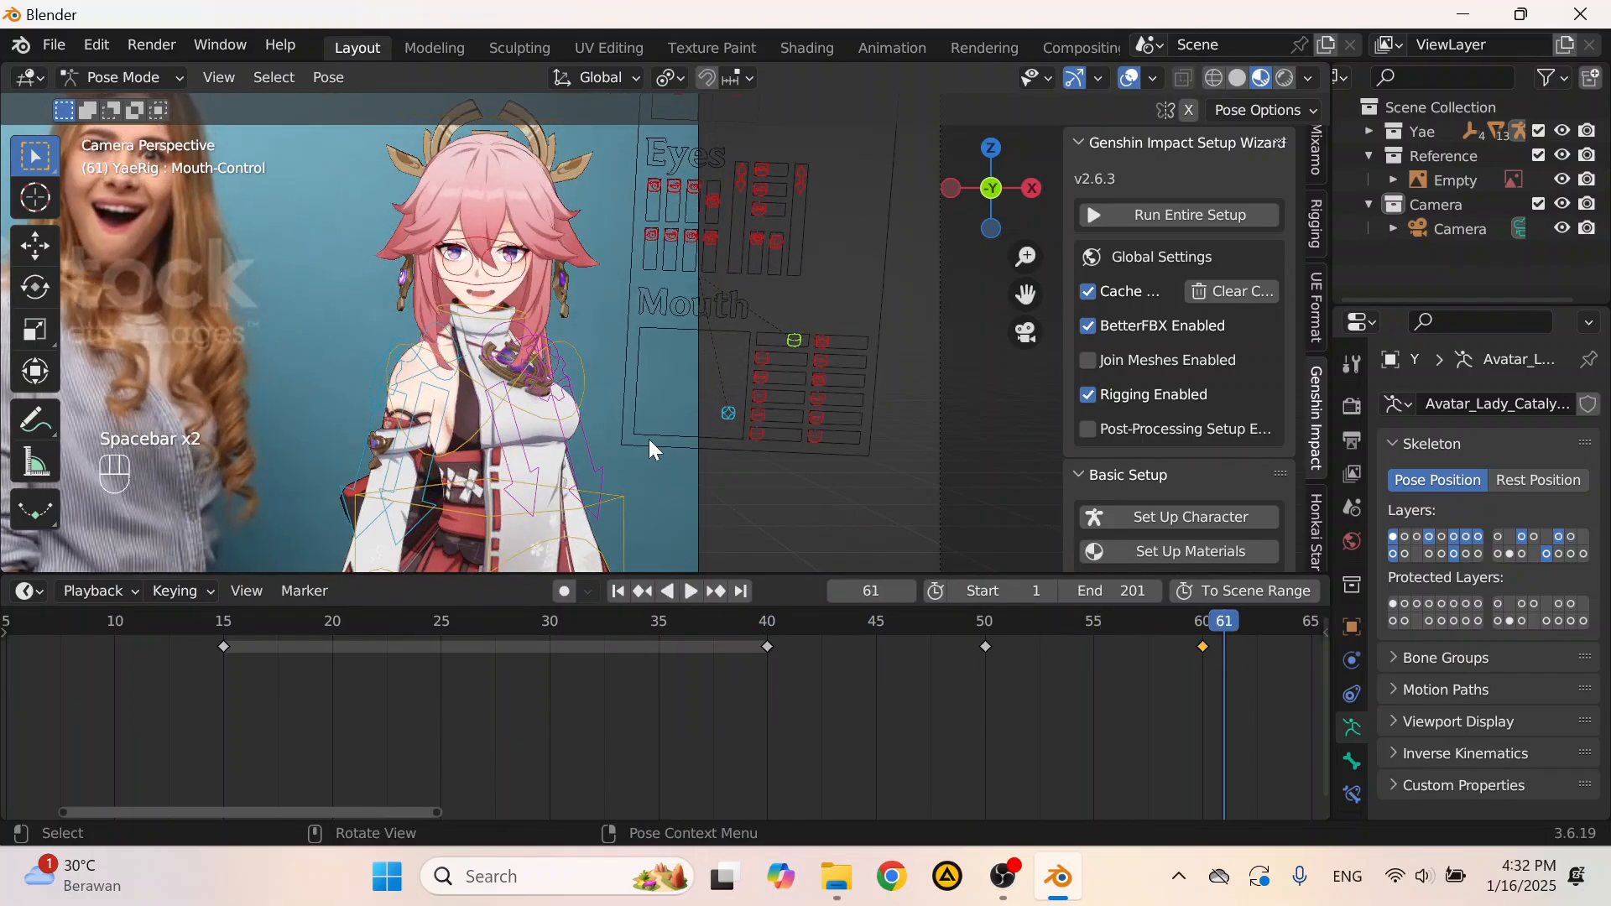
{"action": "key", "text": "space"}
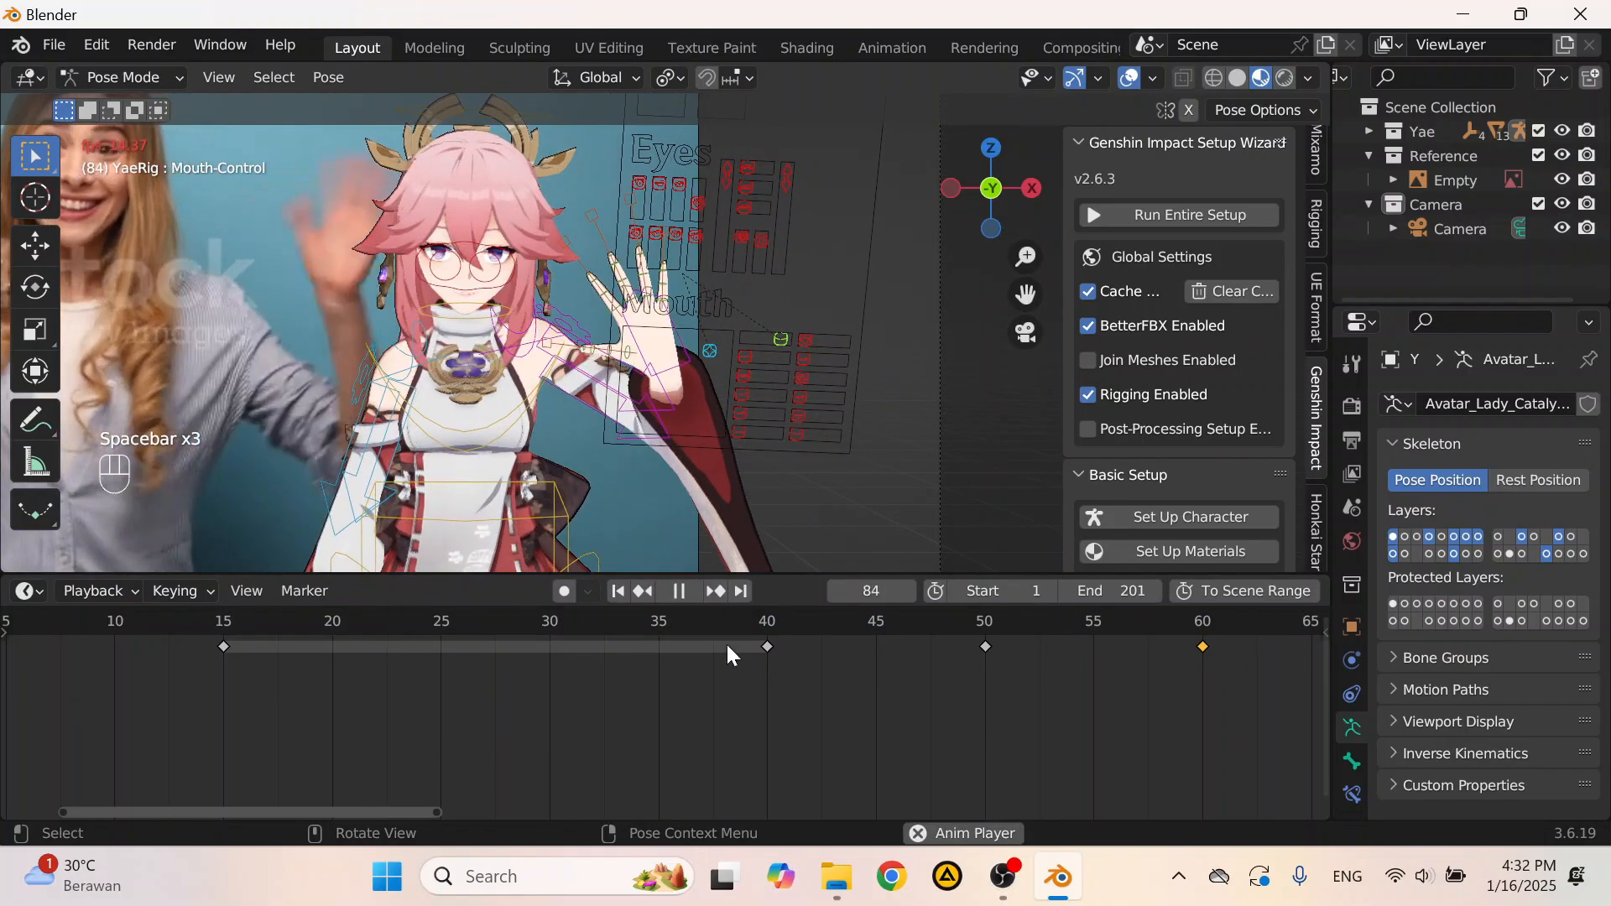
{"action": "scroll", "coordinate": [841, 700], "scroll_direction": "down", "scroll_amount": 4}
{"action": "middle_click_drag", "start_coordinate": [887, 698], "coordinate": [867, 697]}
{"action": "scroll", "coordinate": [705, 504], "scroll_direction": "down", "scroll_amount": 2}
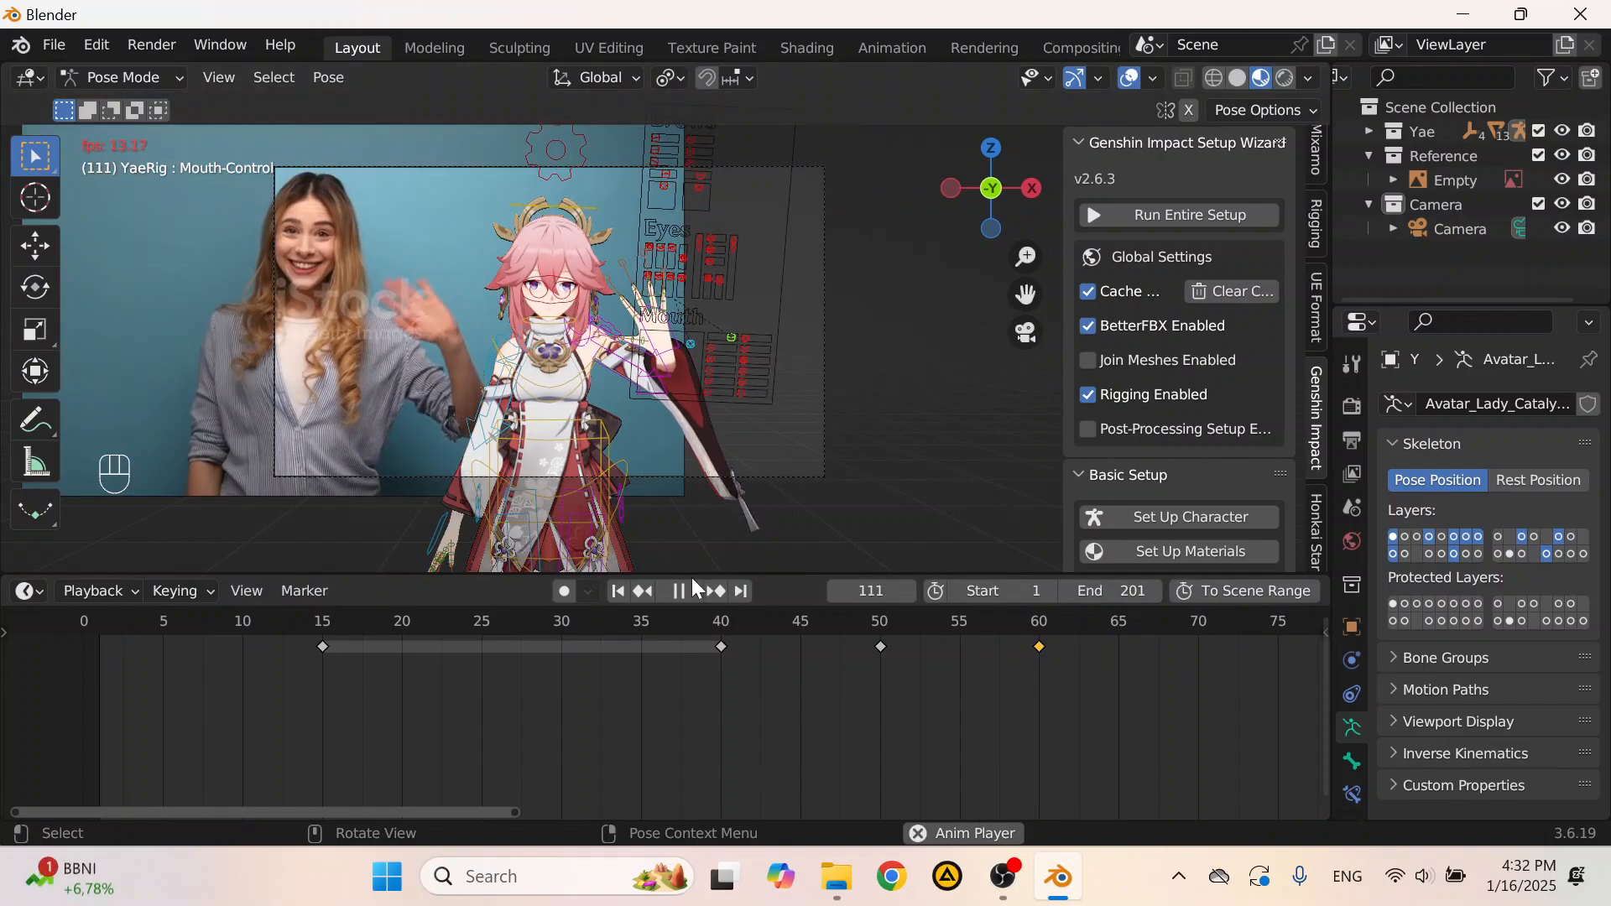
{"action": "key", "text": "space"}
Step: Replay the animation from the first frame to about frame 64 to review the whole turn
{"action": "left_click_drag", "start_coordinate": [786, 620], "coordinate": [102, 619]}
{"action": "key", "text": "space"}
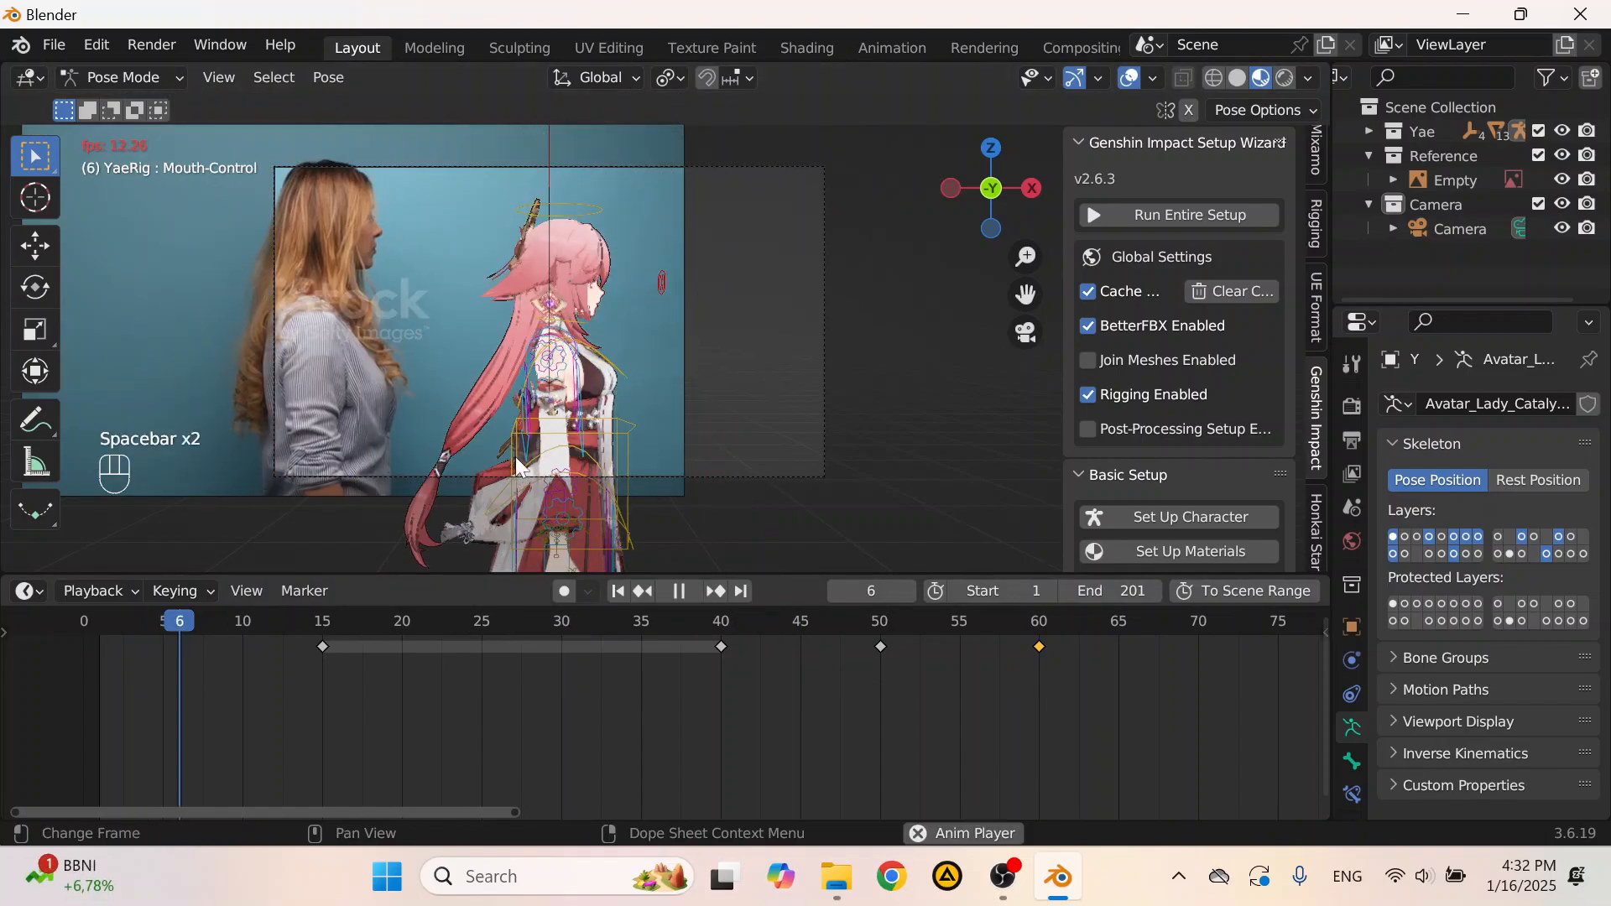
{"action": "scroll", "coordinate": [527, 418], "scroll_direction": "up", "scroll_amount": 2}
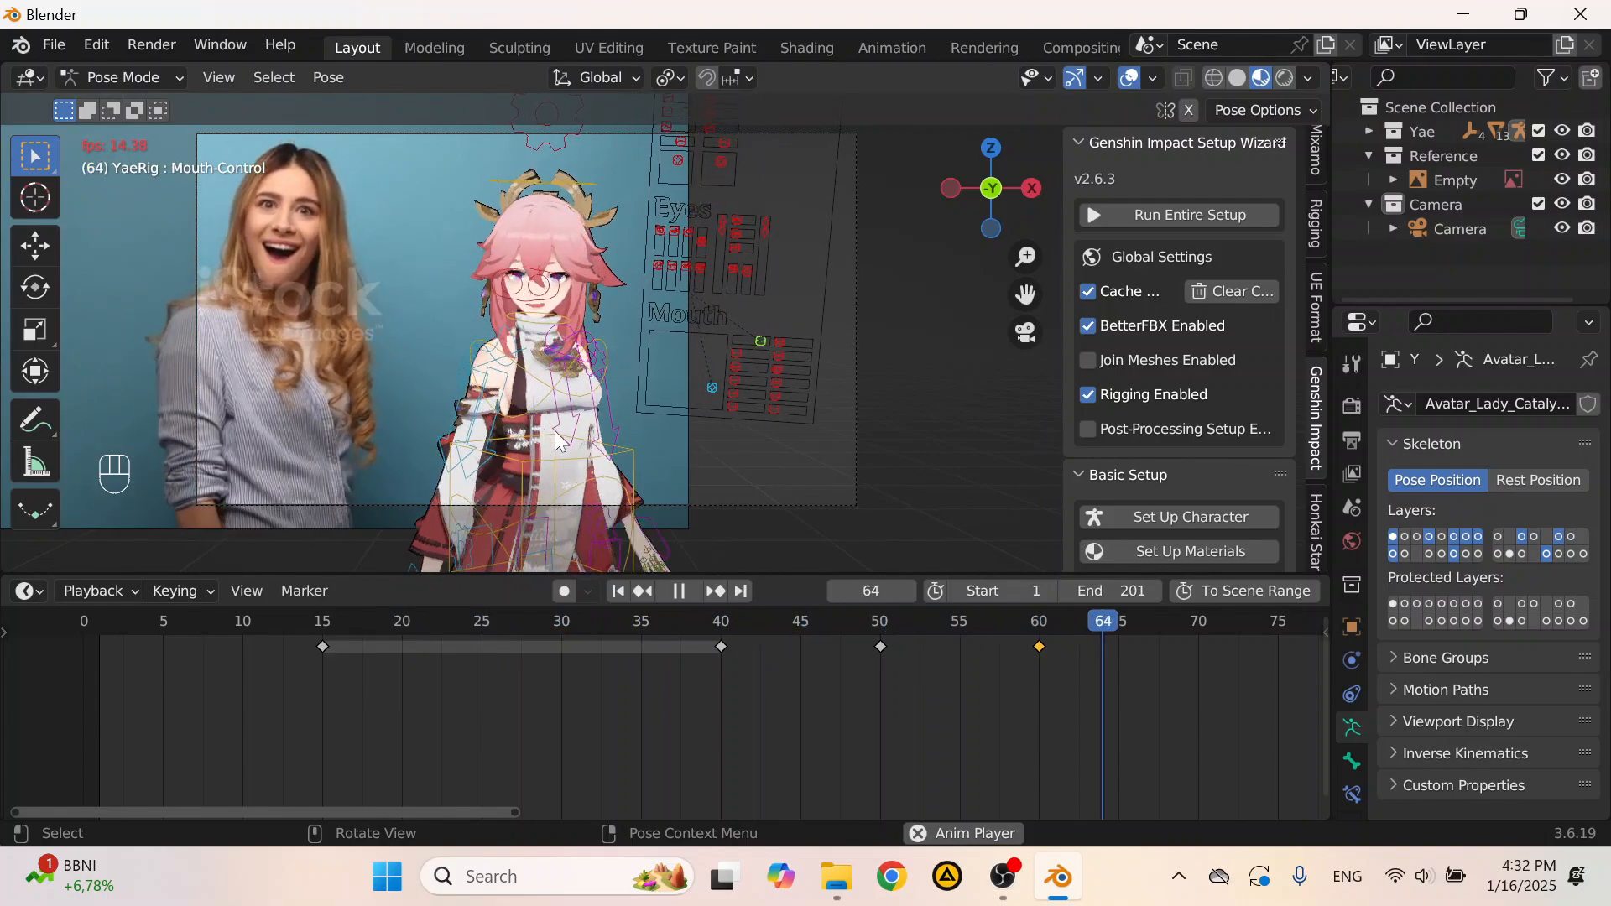
{"action": "key", "text": "space"}
Step: Shift the root.002 bone's keyframe at frame 30 to frame 35 to delay its pose
{"action": "left_click_drag", "start_coordinate": [330, 627], "coordinate": [562, 663]}
{"action": "scroll", "coordinate": [577, 407], "scroll_direction": "down", "scroll_amount": 4}
{"action": "left_click", "coordinate": [582, 525]}
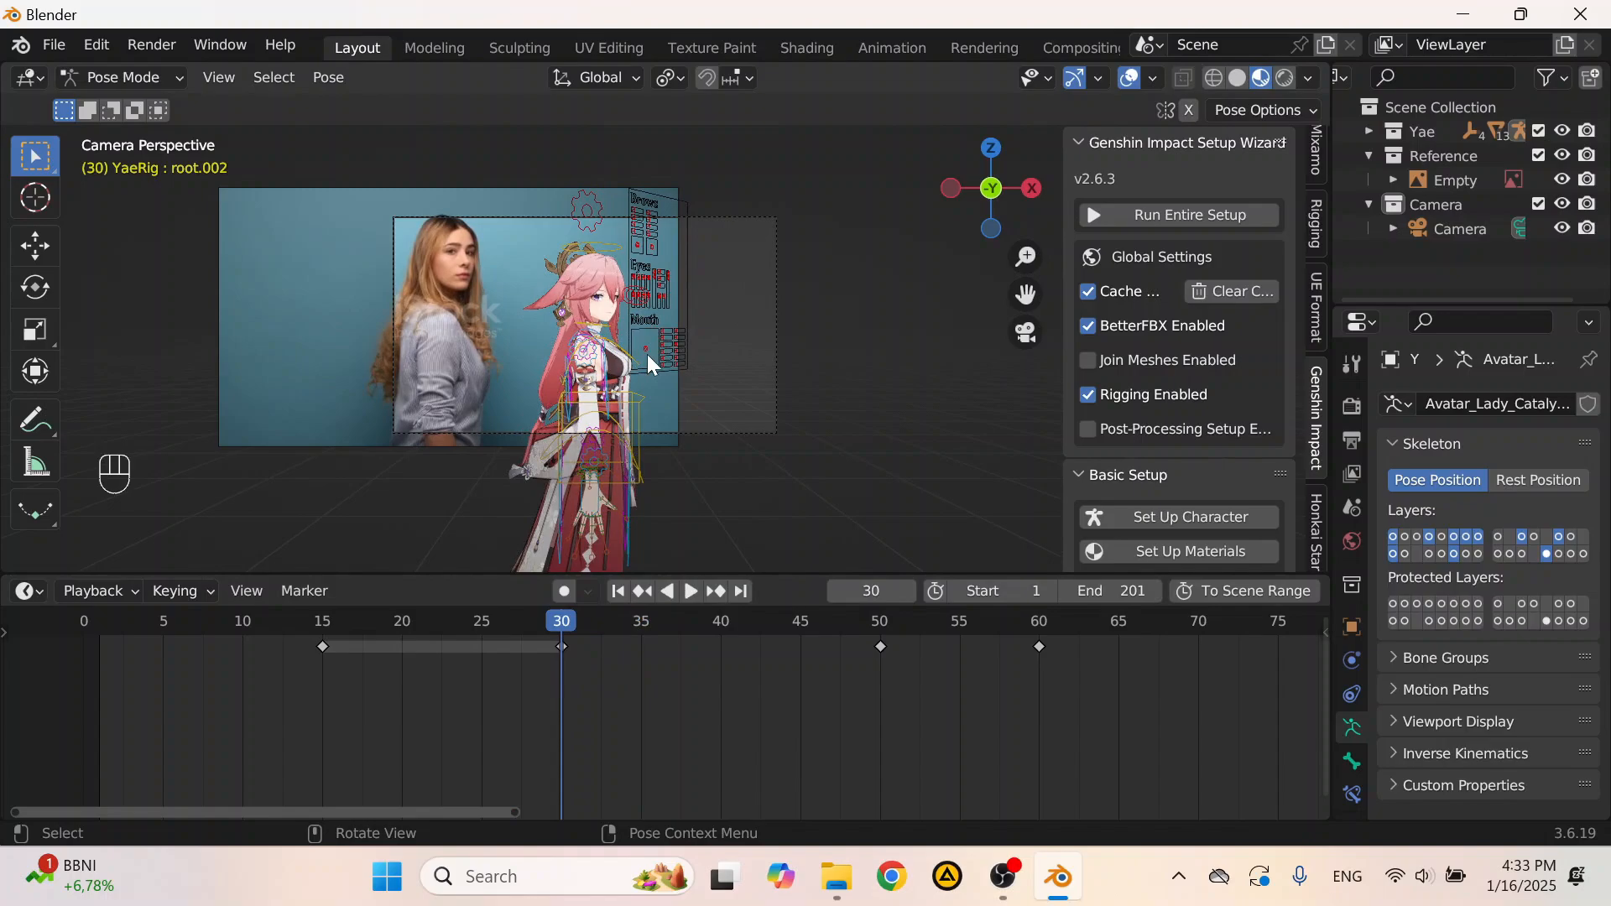
{"action": "scroll", "coordinate": [663, 510], "scroll_direction": "down", "scroll_amount": 3}
{"action": "scroll", "coordinate": [633, 471], "scroll_direction": "up", "scroll_amount": 5}
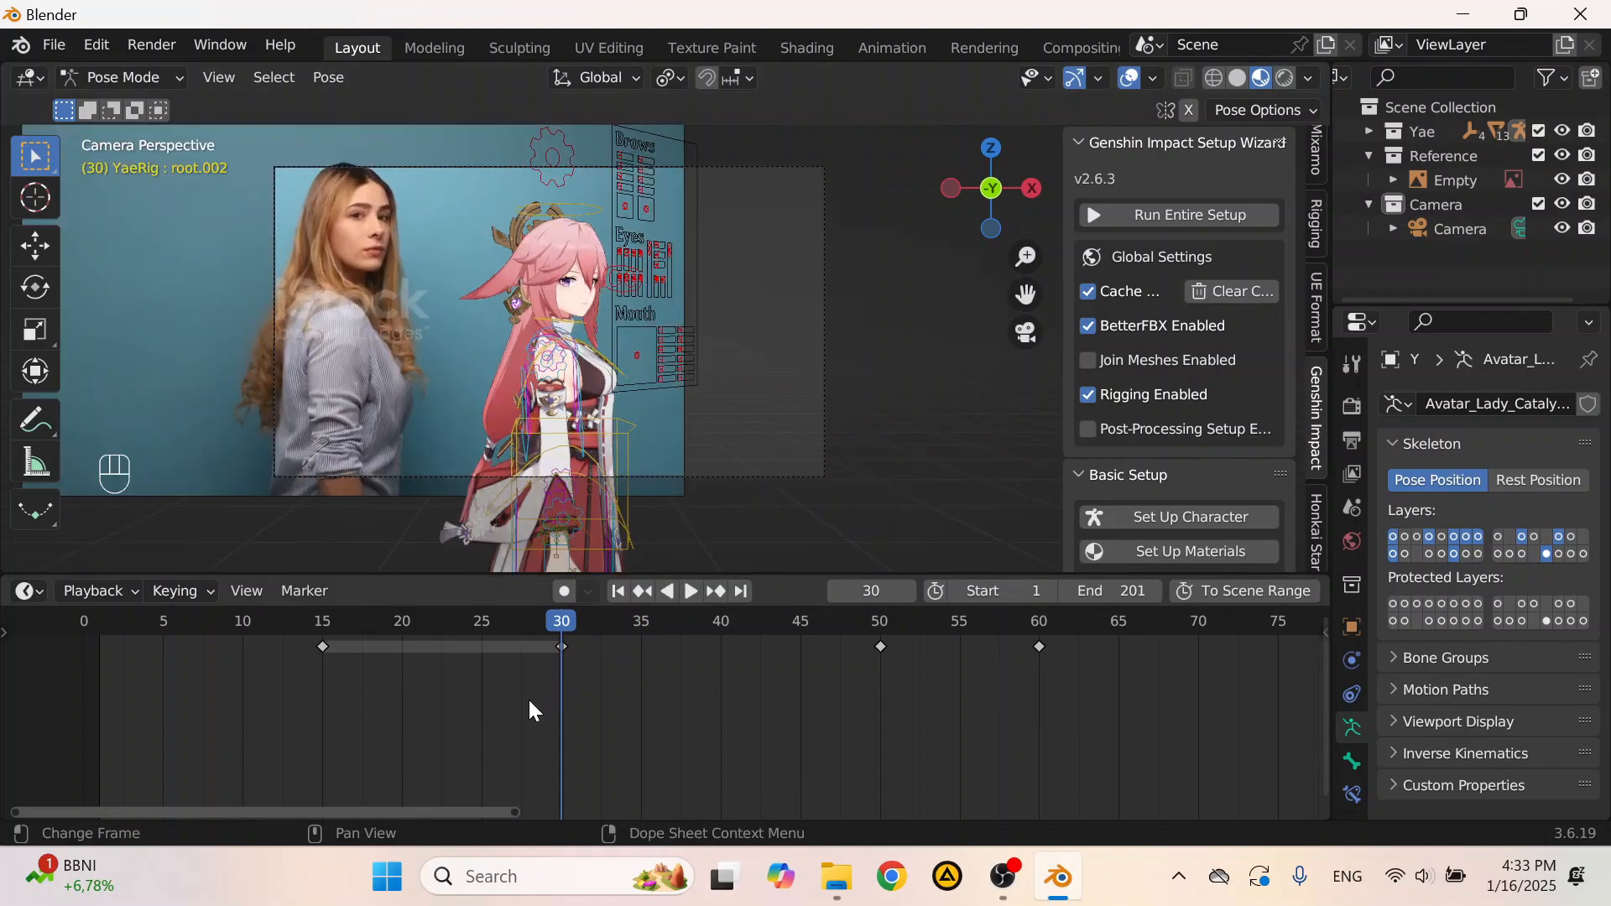
{"action": "left_click", "coordinate": [561, 648]}
{"action": "key", "text": "g"}
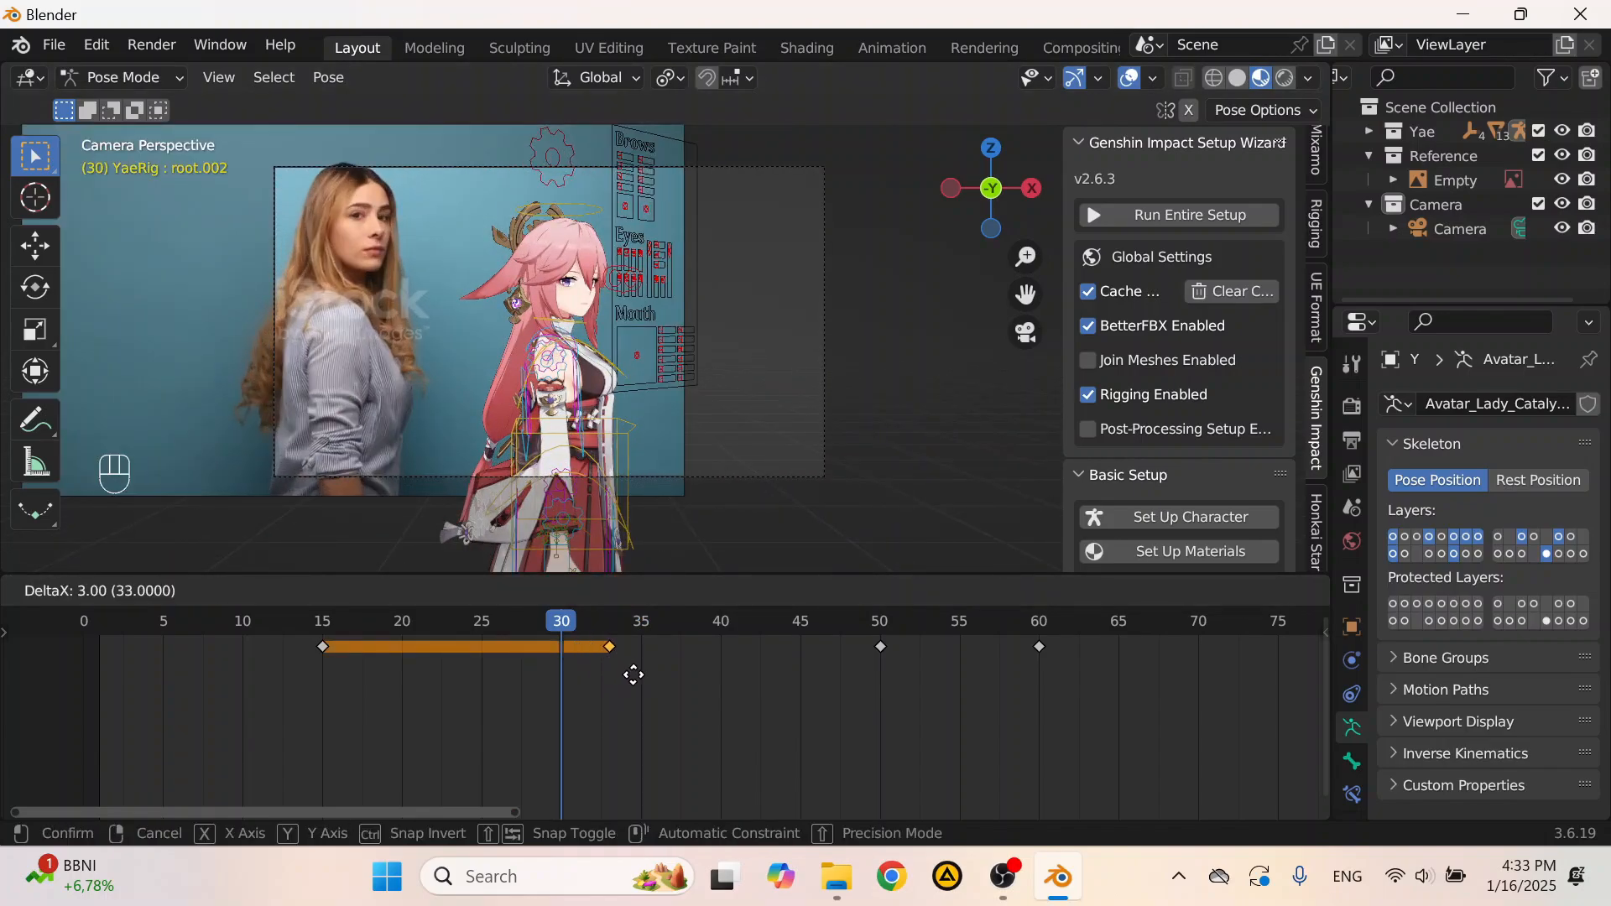
{"action": "left_click", "coordinate": [654, 680]}
Step: Play and scrub the retimed turn up to frame 66 to compare the character with the reference
{"action": "key", "text": "space"}
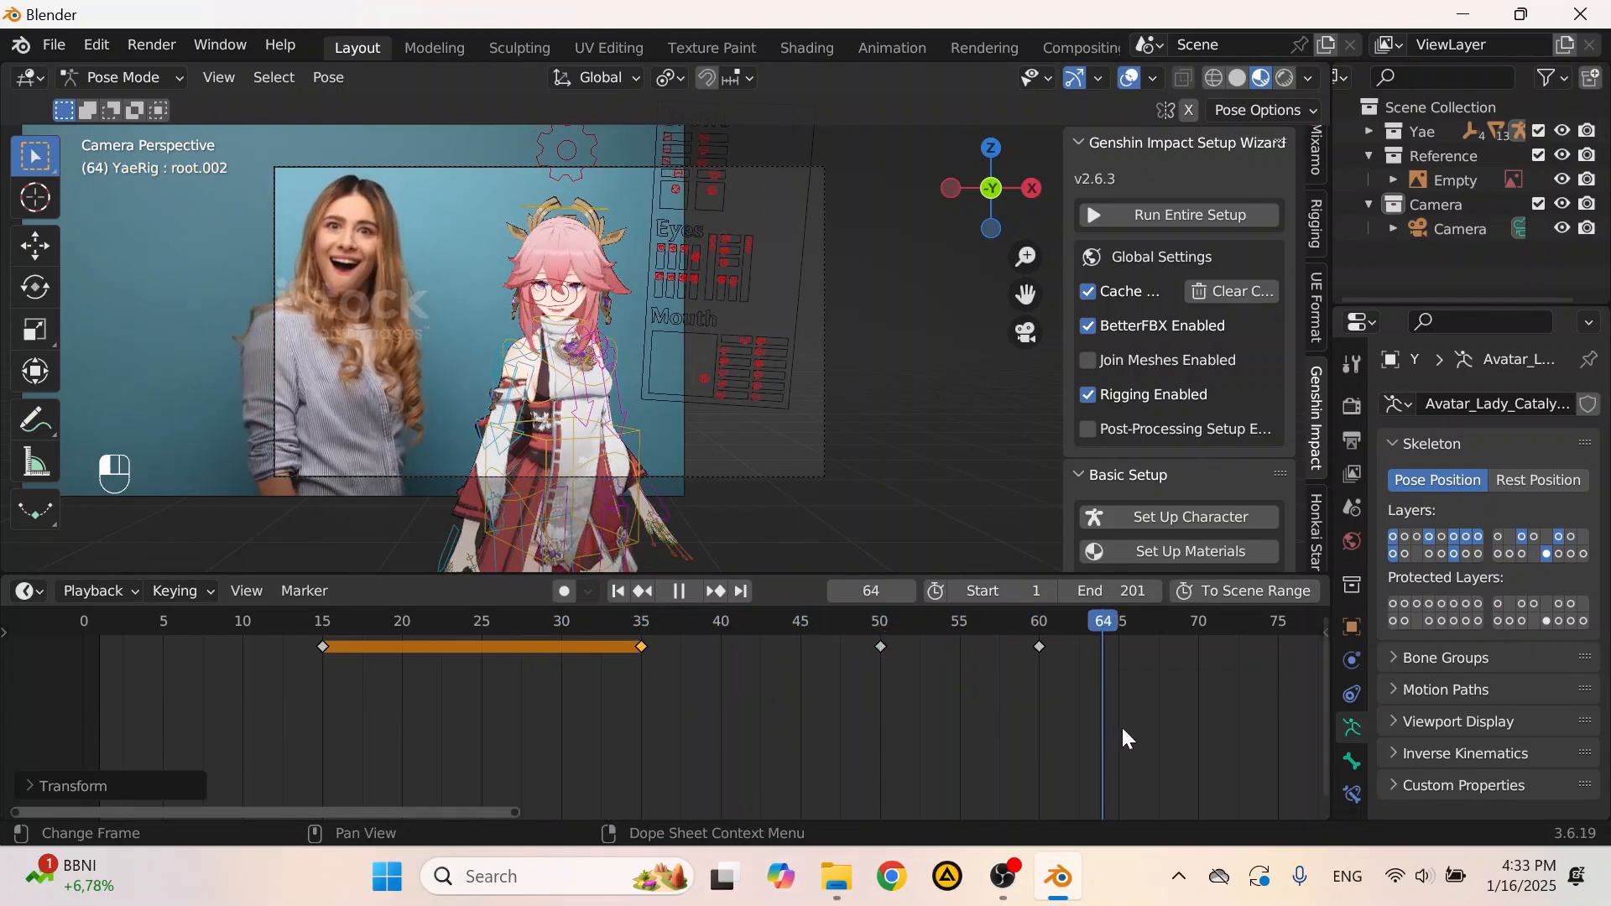
{"action": "mouse_move", "coordinate": [889, 690]}
{"action": "left_mouse_down"}
{"action": "mouse_move", "coordinate": [1098, 728]}
{"action": "mouse_move", "coordinate": [567, 671]}
{"action": "mouse_move", "coordinate": [906, 718]}
{"action": "mouse_move", "coordinate": [889, 717]}
{"action": "left_mouse_up"}
{"action": "scroll", "coordinate": [440, 360], "scroll_direction": "up", "scroll_amount": 1}
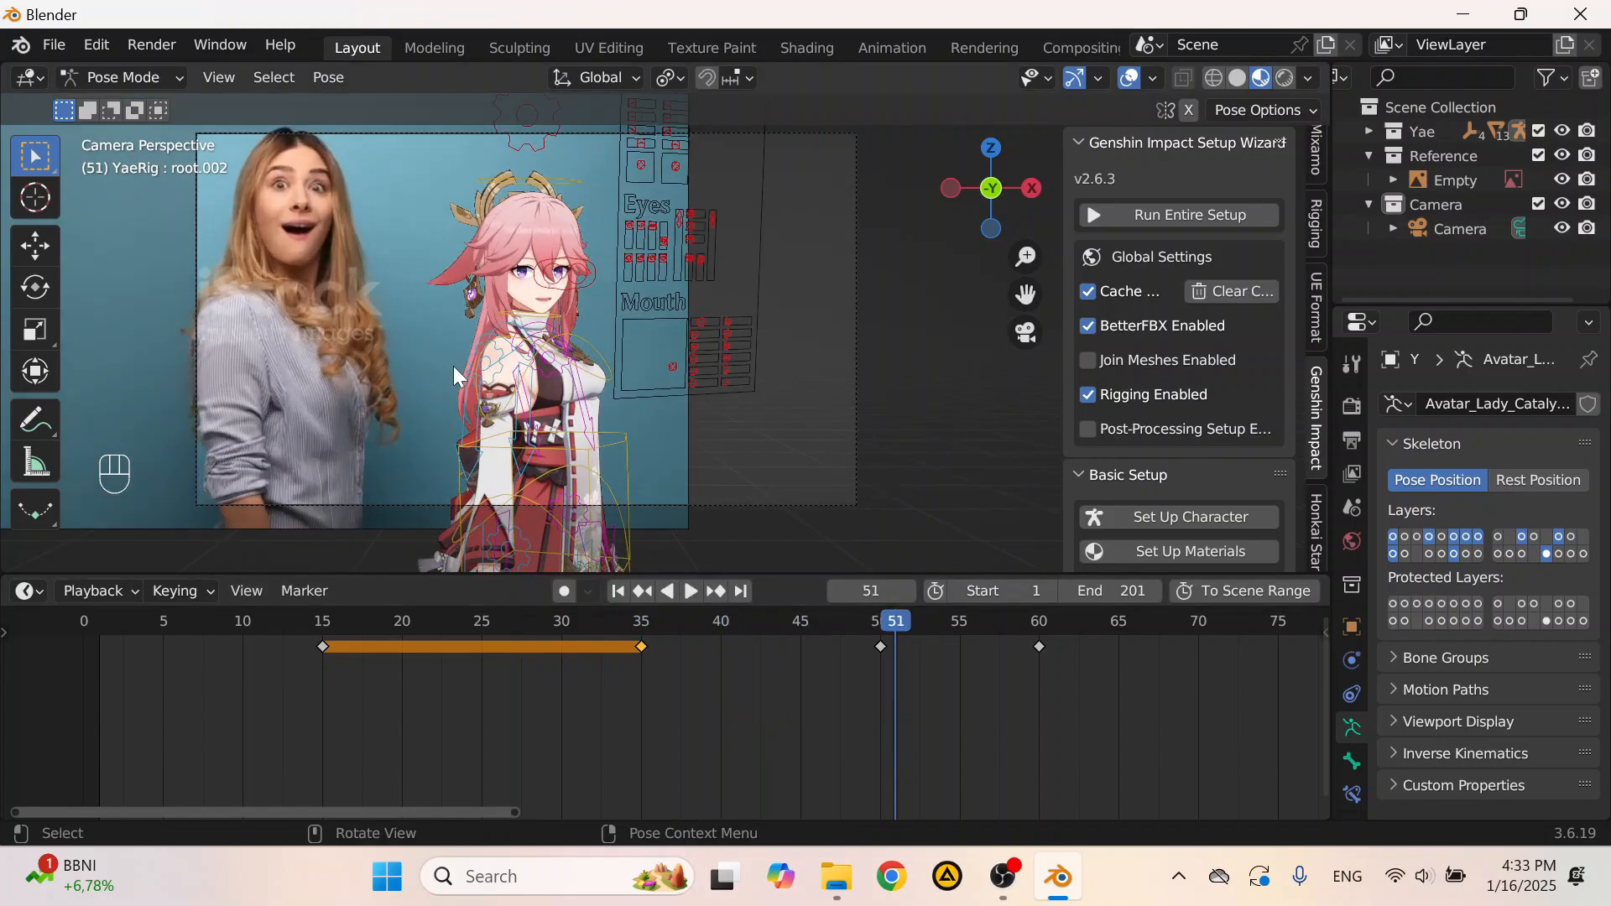
{"action": "key", "text": "space"}
{"action": "left_click", "coordinate": [684, 625]}
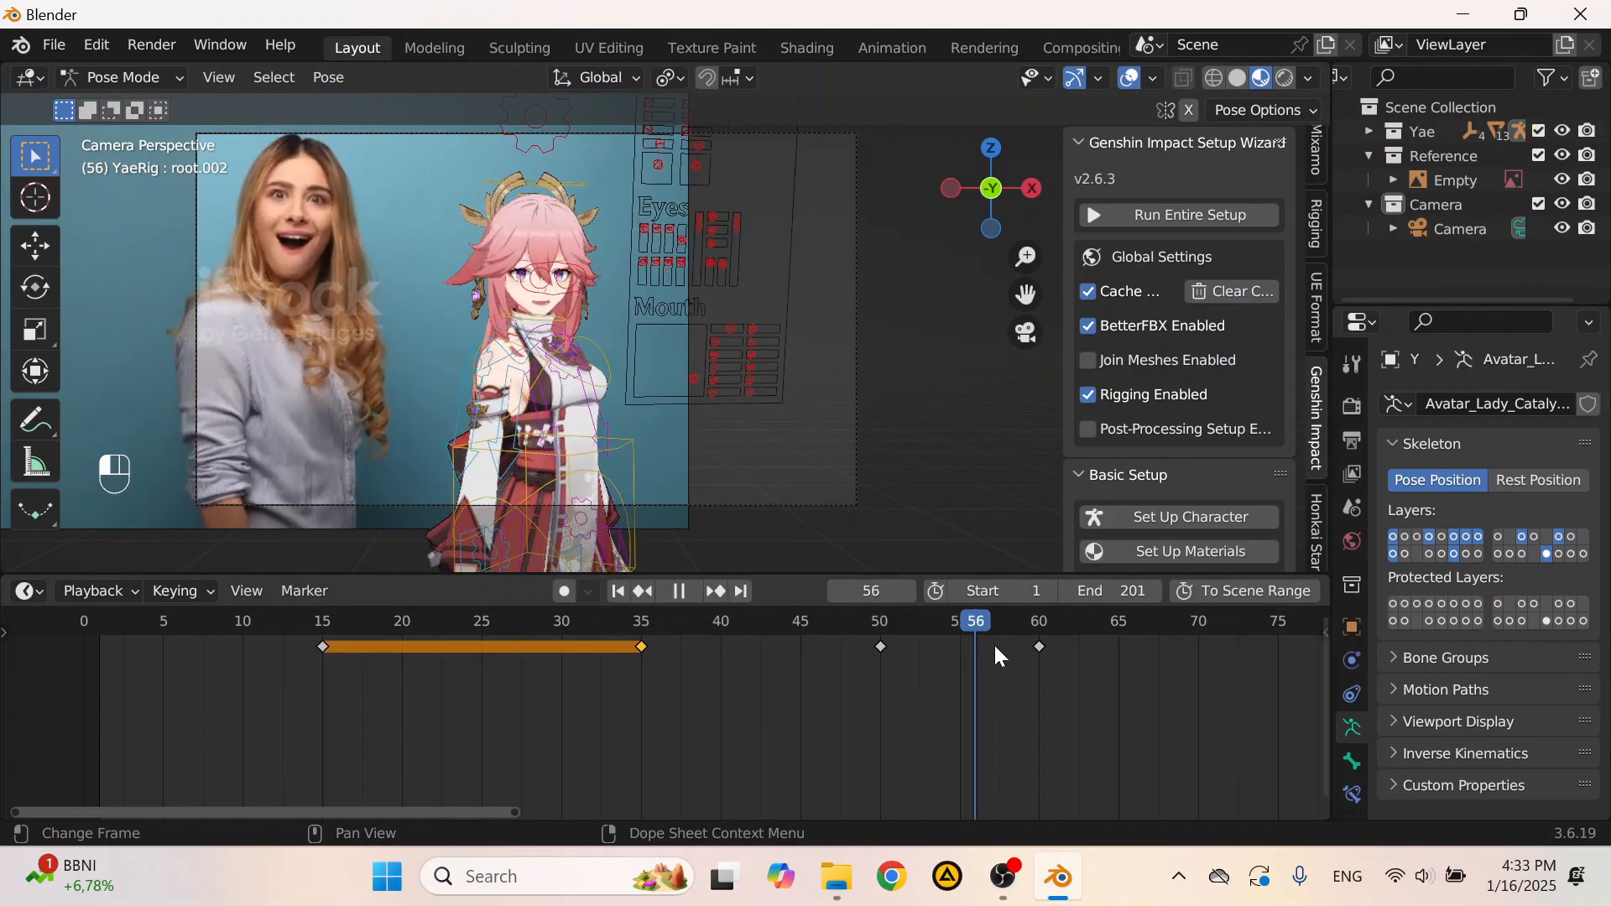
{"action": "middle_click_drag", "start_coordinate": [1027, 652], "coordinate": [677, 632]}
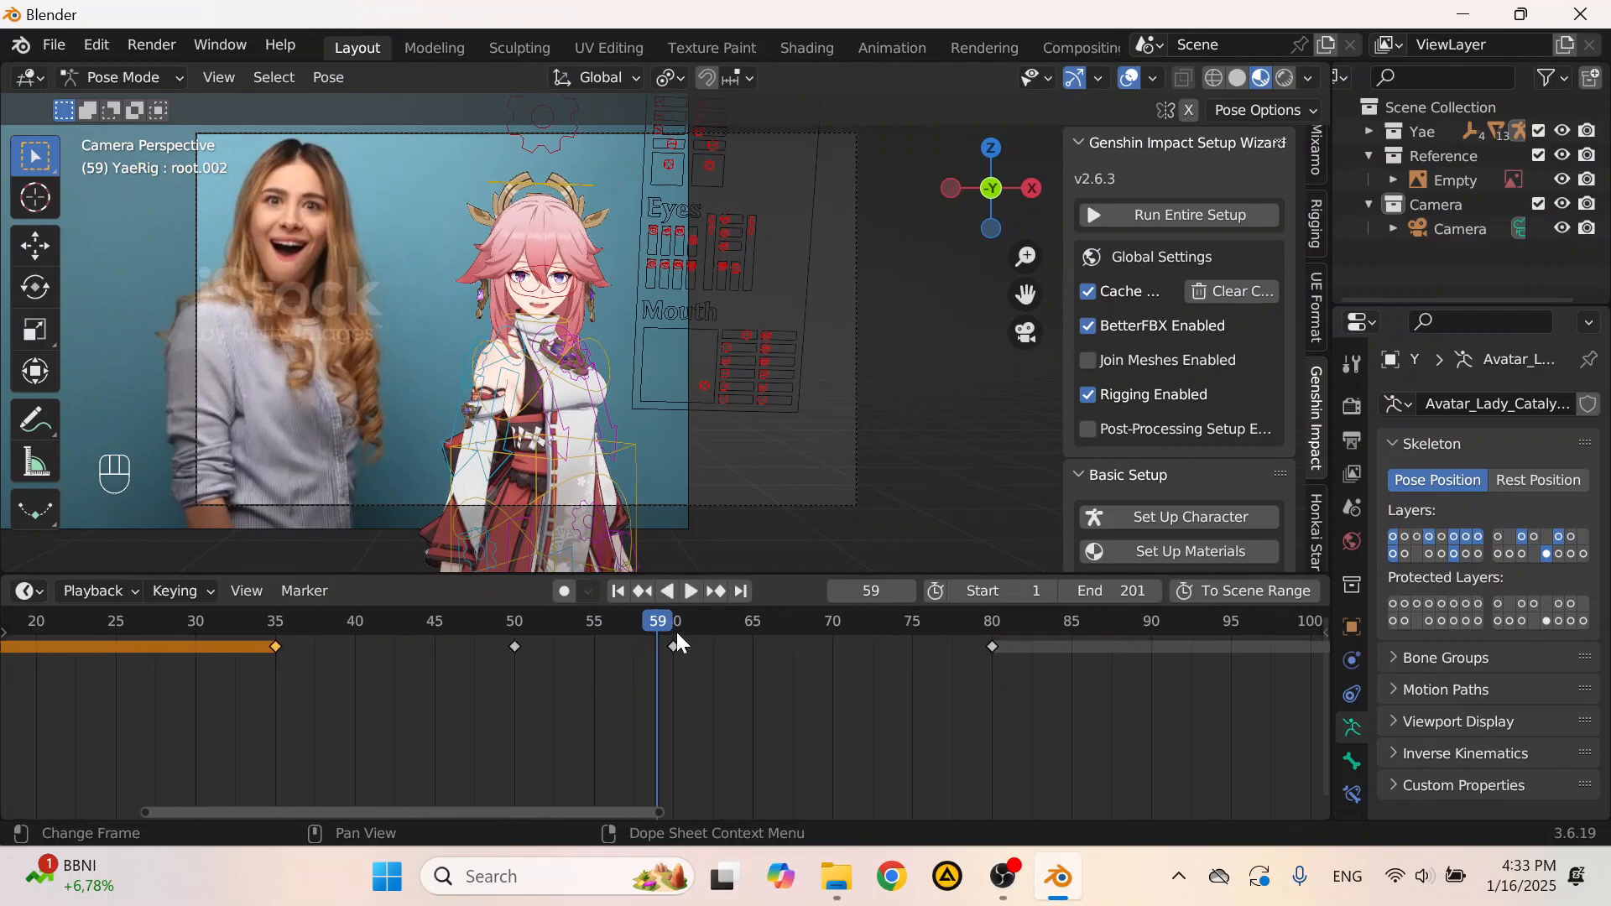
{"action": "mouse_move", "coordinate": [766, 653]}
{"action": "left_mouse_down"}
{"action": "mouse_move", "coordinate": [840, 663]}
{"action": "mouse_move", "coordinate": [671, 651]}
{"action": "mouse_move", "coordinate": [814, 688]}
{"action": "mouse_move", "coordinate": [606, 663]}
{"action": "mouse_move", "coordinate": [723, 670]}
{"action": "mouse_move", "coordinate": [718, 621]}
{"action": "mouse_move", "coordinate": [787, 633]}
{"action": "mouse_move", "coordinate": [637, 632]}
{"action": "mouse_move", "coordinate": [974, 693]}
{"action": "mouse_move", "coordinate": [769, 656]}
{"action": "left_mouse_up"}
Step: Select hand_ik.L, shift its frame 60 keyframe to frame 65, and play on to check the hand's timing
{"action": "left_click", "coordinate": [672, 518]}
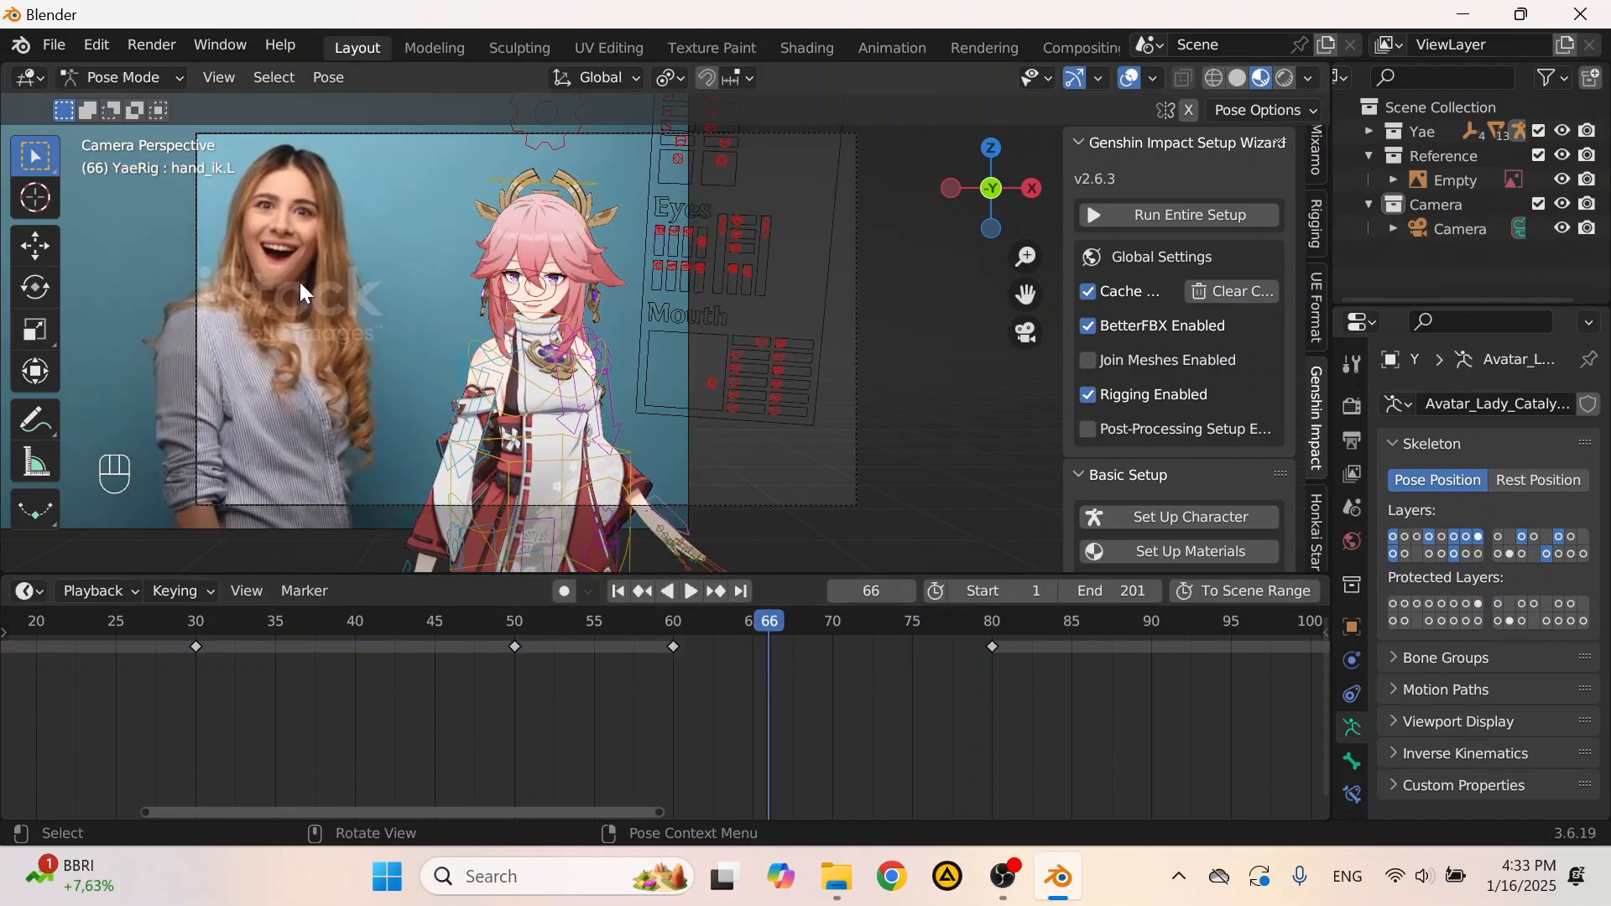
{"action": "left_click", "coordinate": [690, 592]}
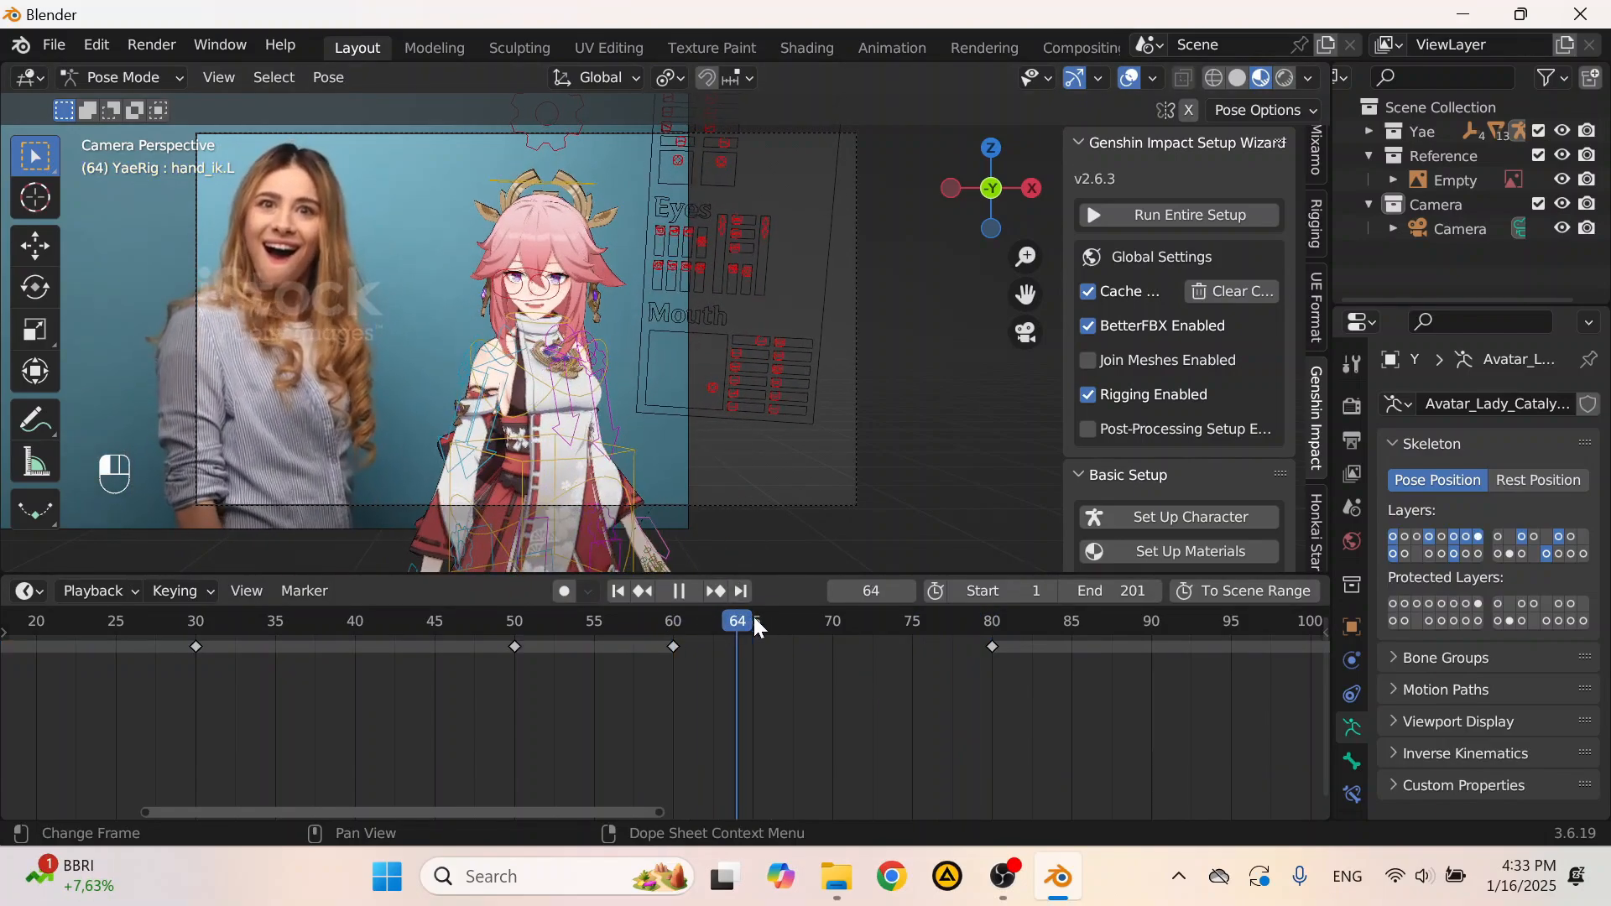
{"action": "left_click_drag", "start_coordinate": [770, 621], "coordinate": [754, 692]}
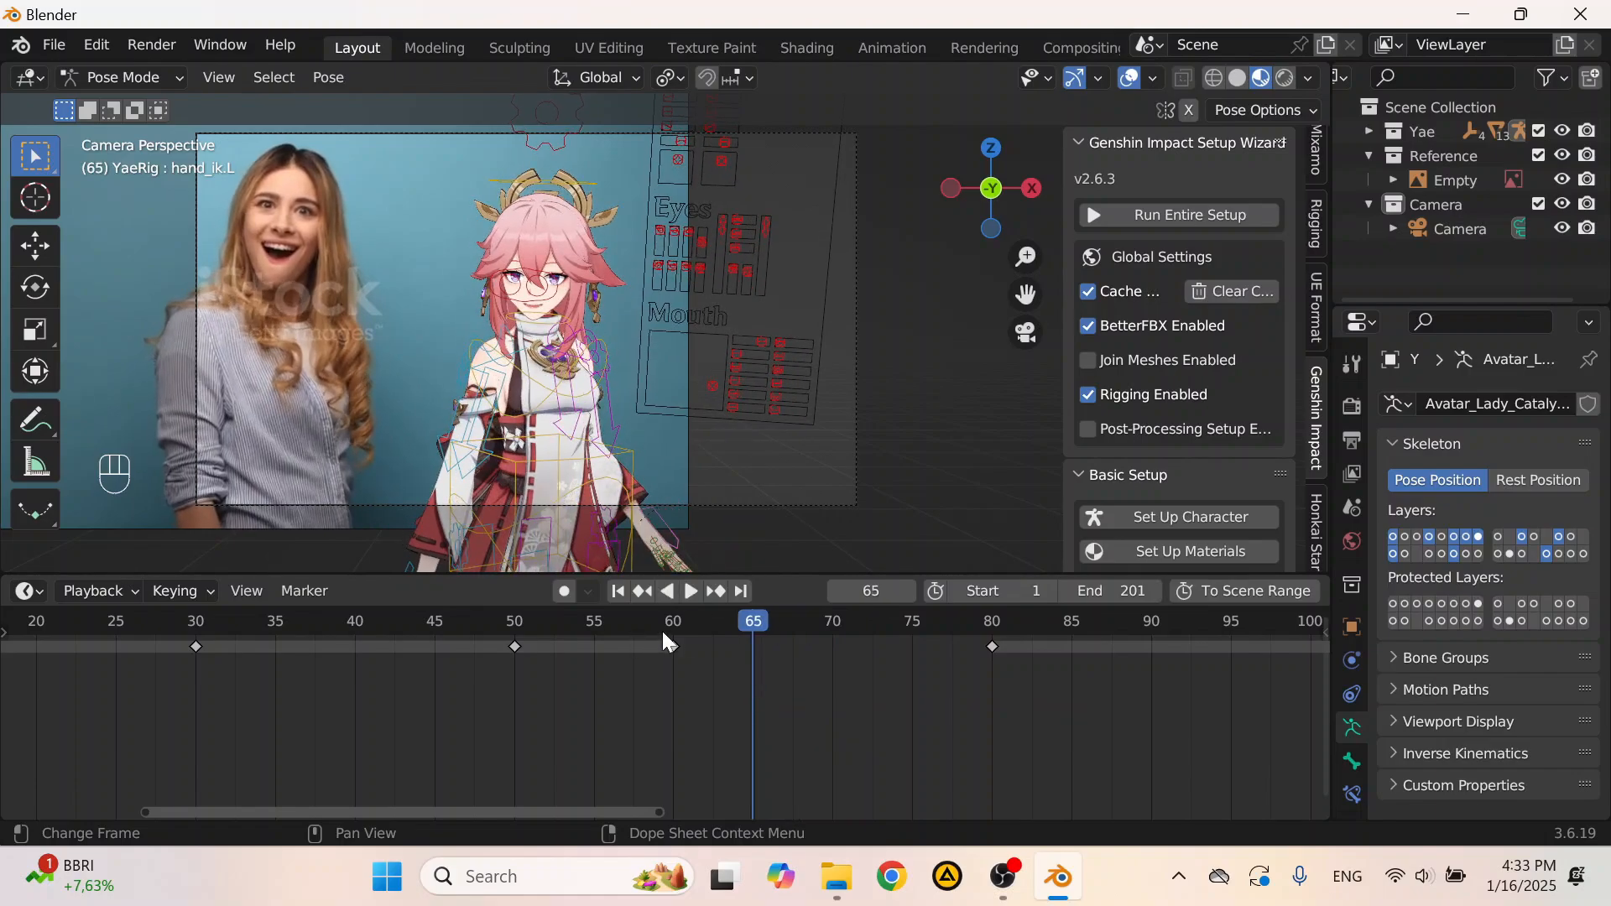
{"action": "left_click_drag", "start_coordinate": [672, 646], "coordinate": [754, 657]}
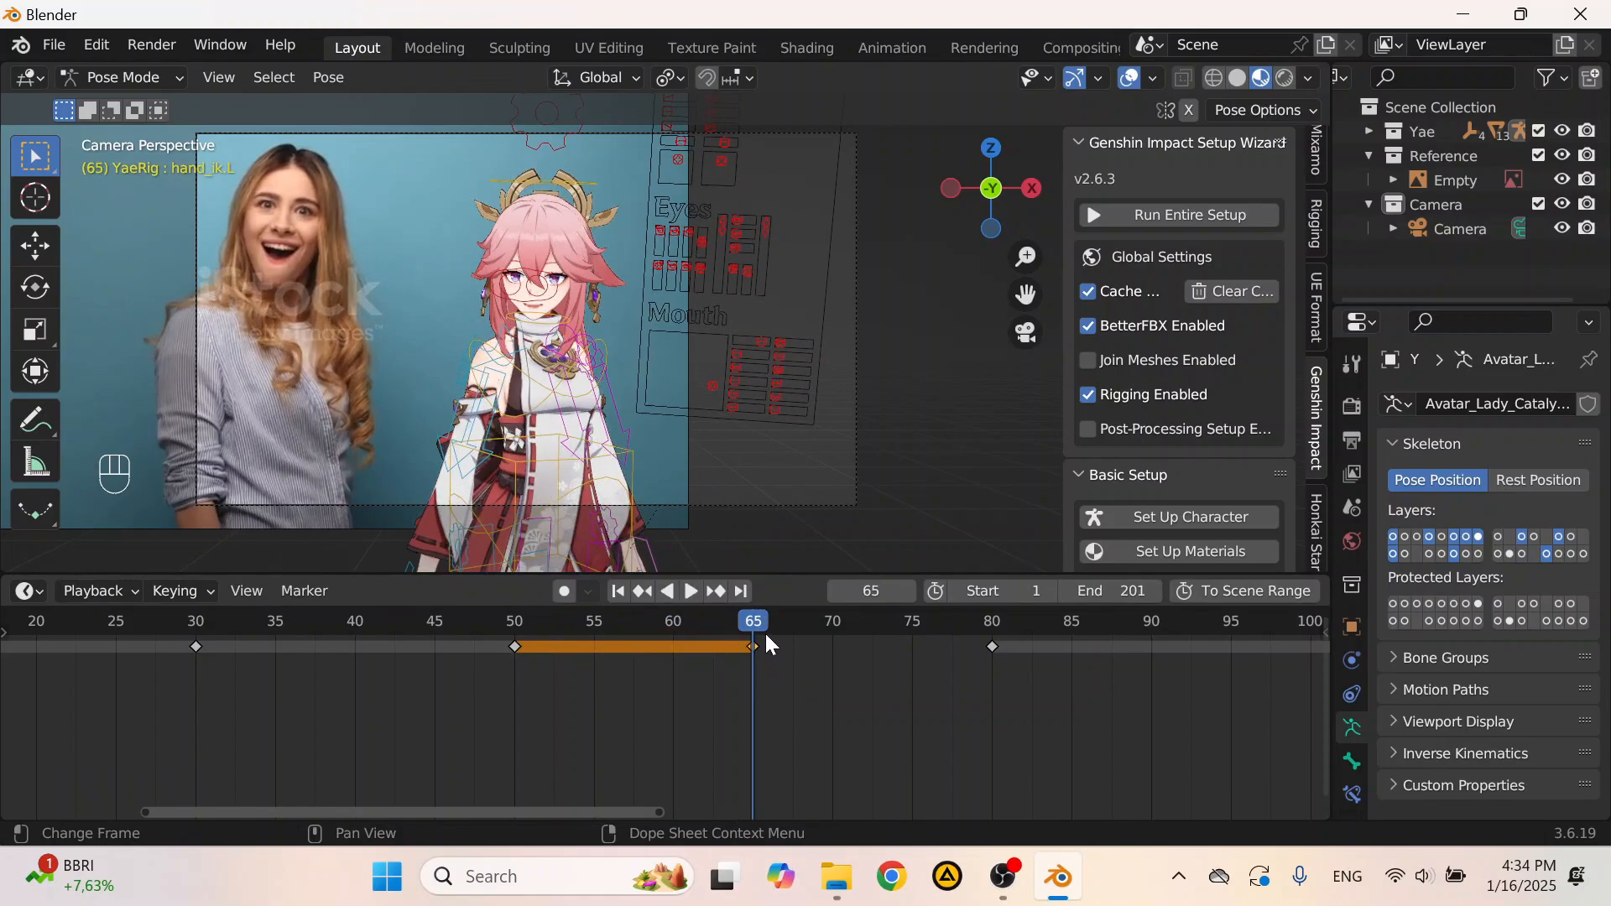
{"action": "key", "text": "space"}
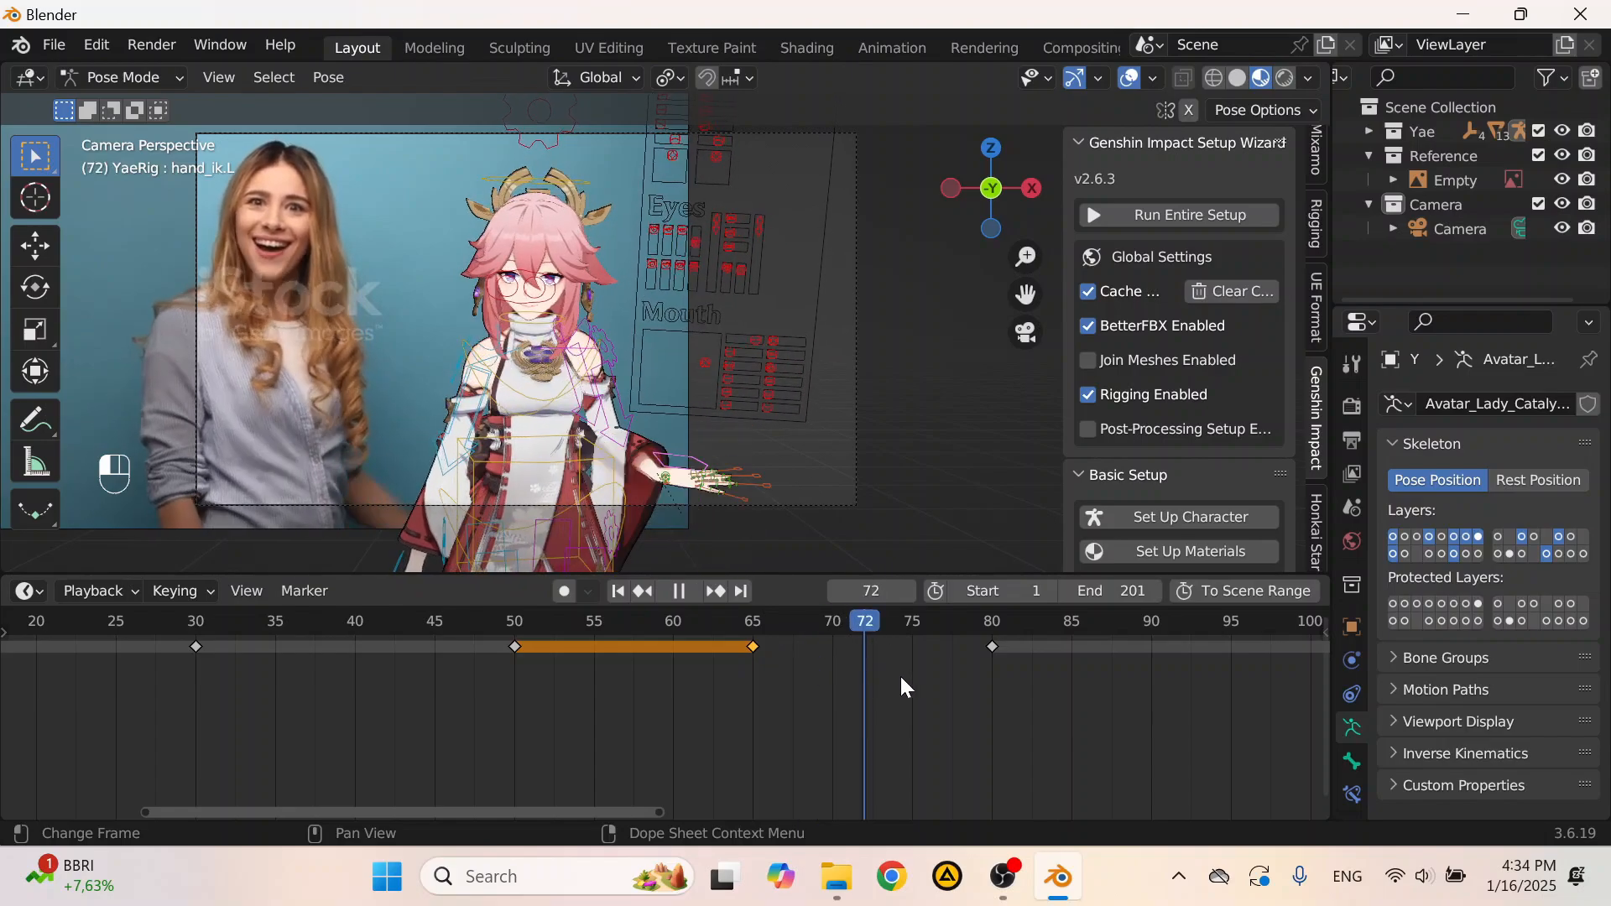
{"action": "key", "text": "space"}
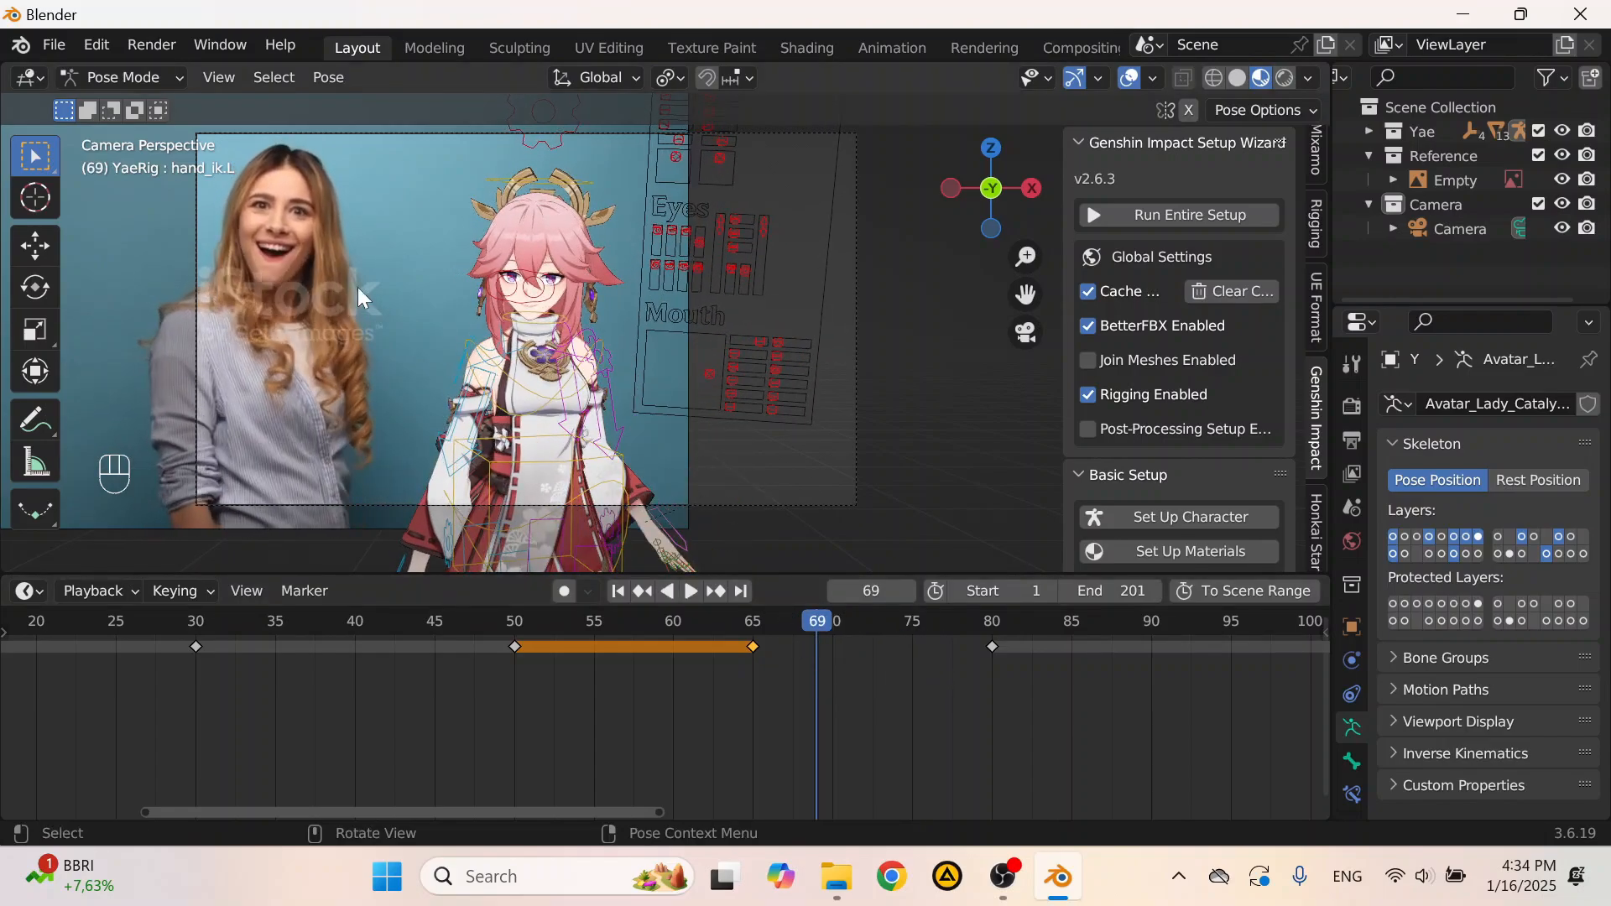
Step: Switch to Object Mode and move the reference video Empty about 0.574 m along negative X
{"action": "scroll", "coordinate": [250, 292], "scroll_direction": "down", "scroll_amount": 5}
{"action": "key", "text": "ctrl+Tab"}
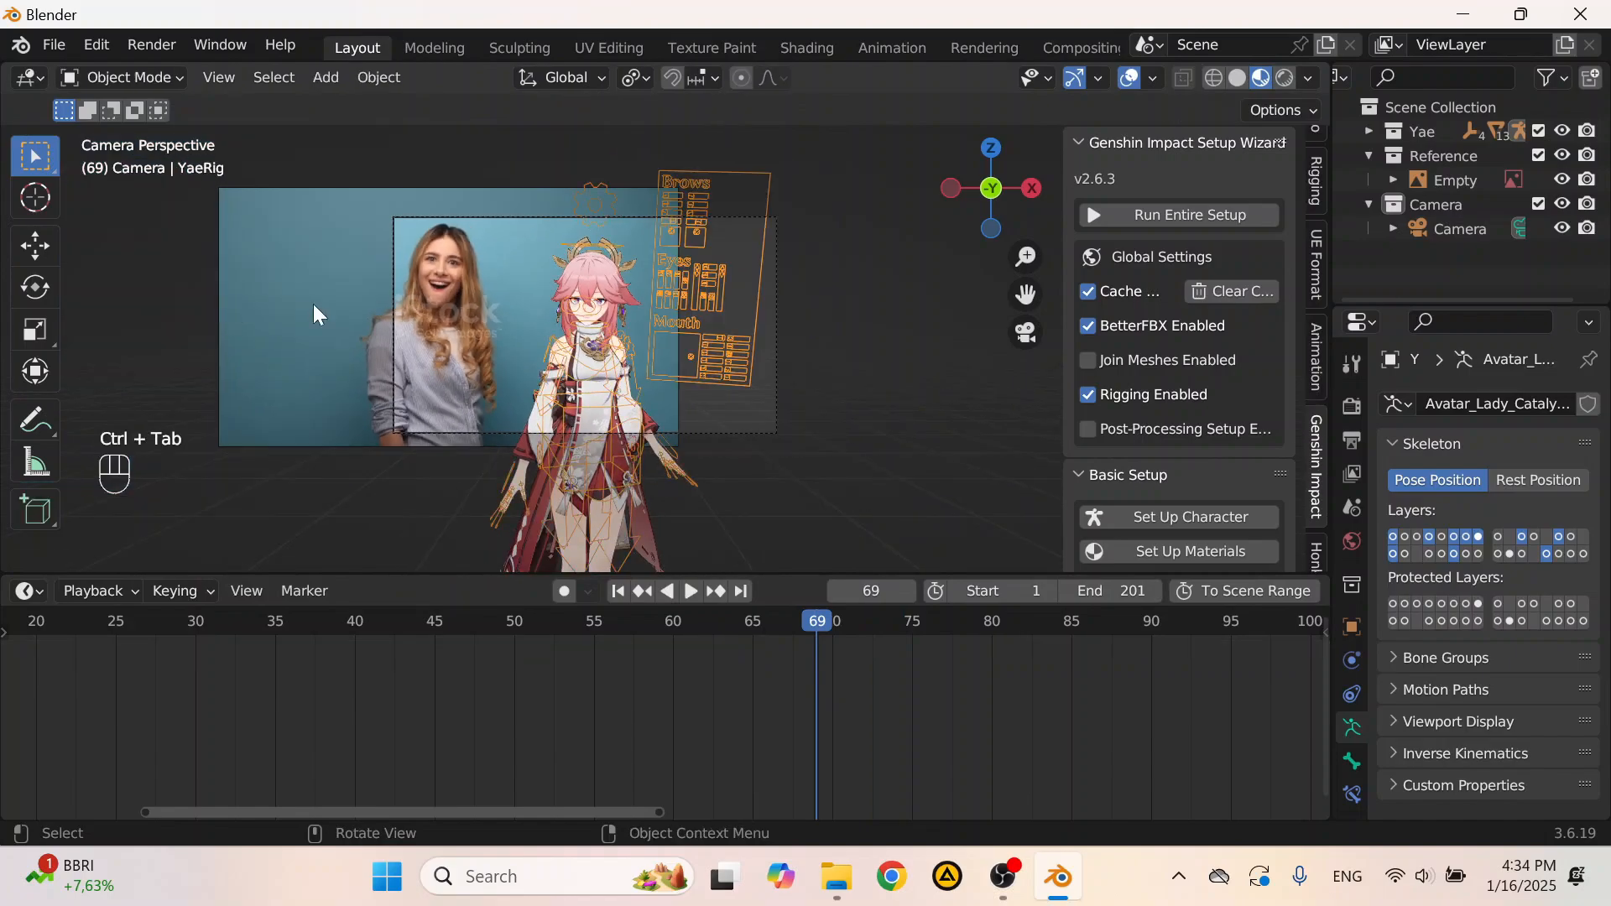
{"action": "scroll", "coordinate": [313, 304], "scroll_direction": "up", "scroll_amount": 2}
{"action": "left_click", "coordinate": [314, 304]}
{"action": "key", "text": "g"}
{"action": "key", "text": "x"}
{"action": "left_click", "coordinate": [173, 311]}
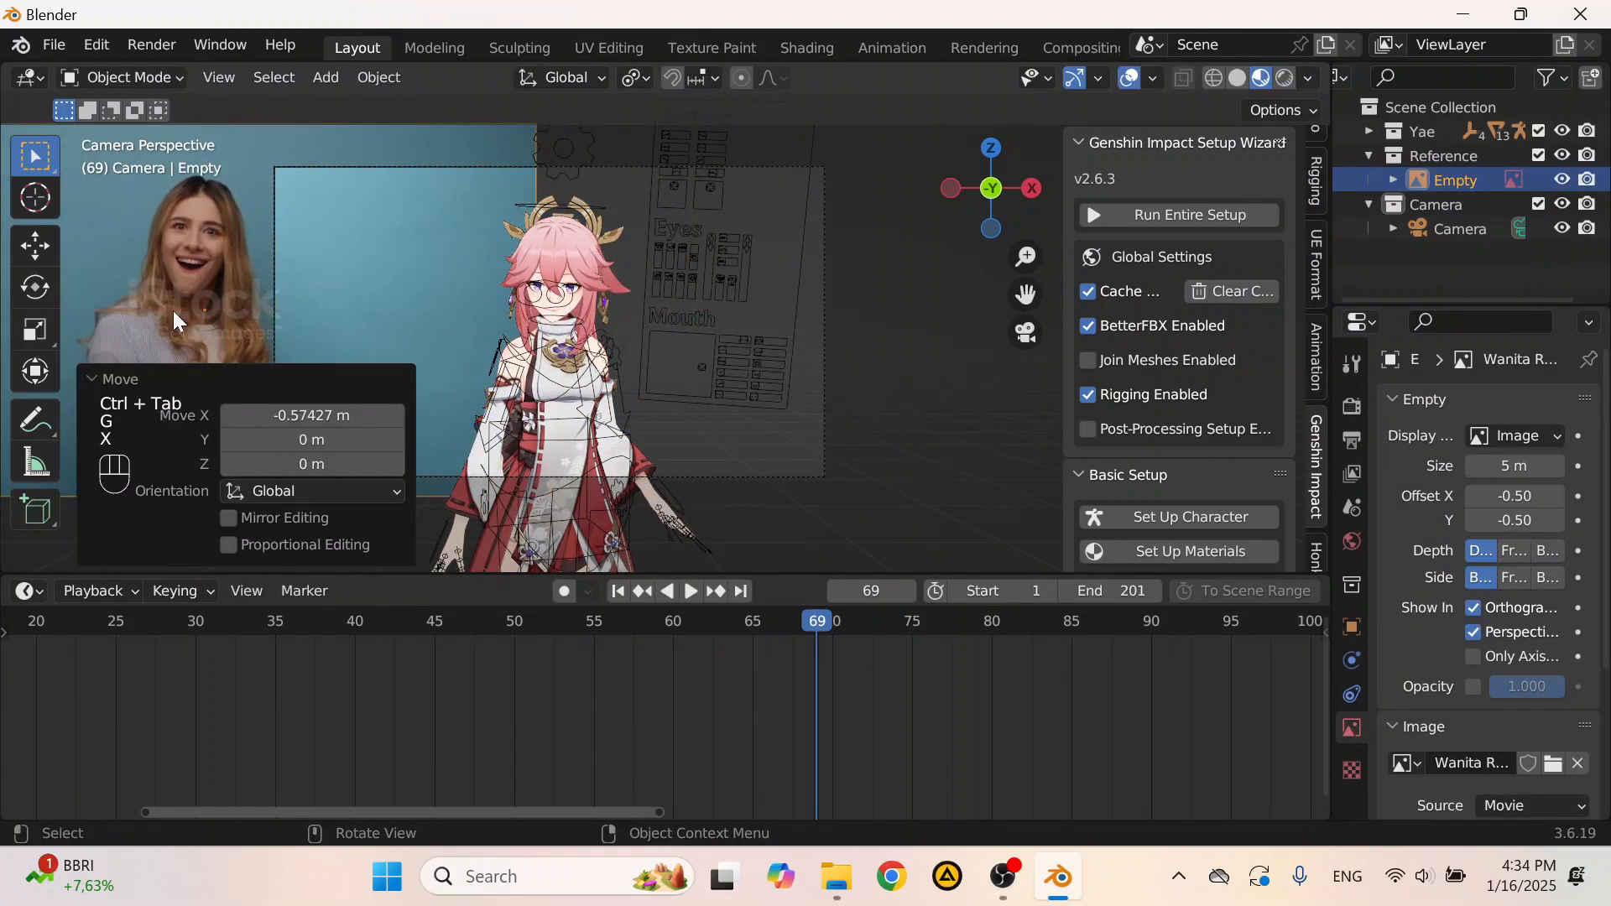
Step: Scrub between frames 69 and 76 to examine how the reference raises her arm into the wave
{"action": "left_click", "coordinate": [565, 662]}
{"action": "scroll", "coordinate": [773, 636], "scroll_direction": "down", "scroll_amount": 1}
{"action": "scroll", "coordinate": [727, 336], "scroll_direction": "down", "scroll_amount": 1}
{"action": "scroll", "coordinate": [727, 337], "scroll_direction": "up", "scroll_amount": 1}
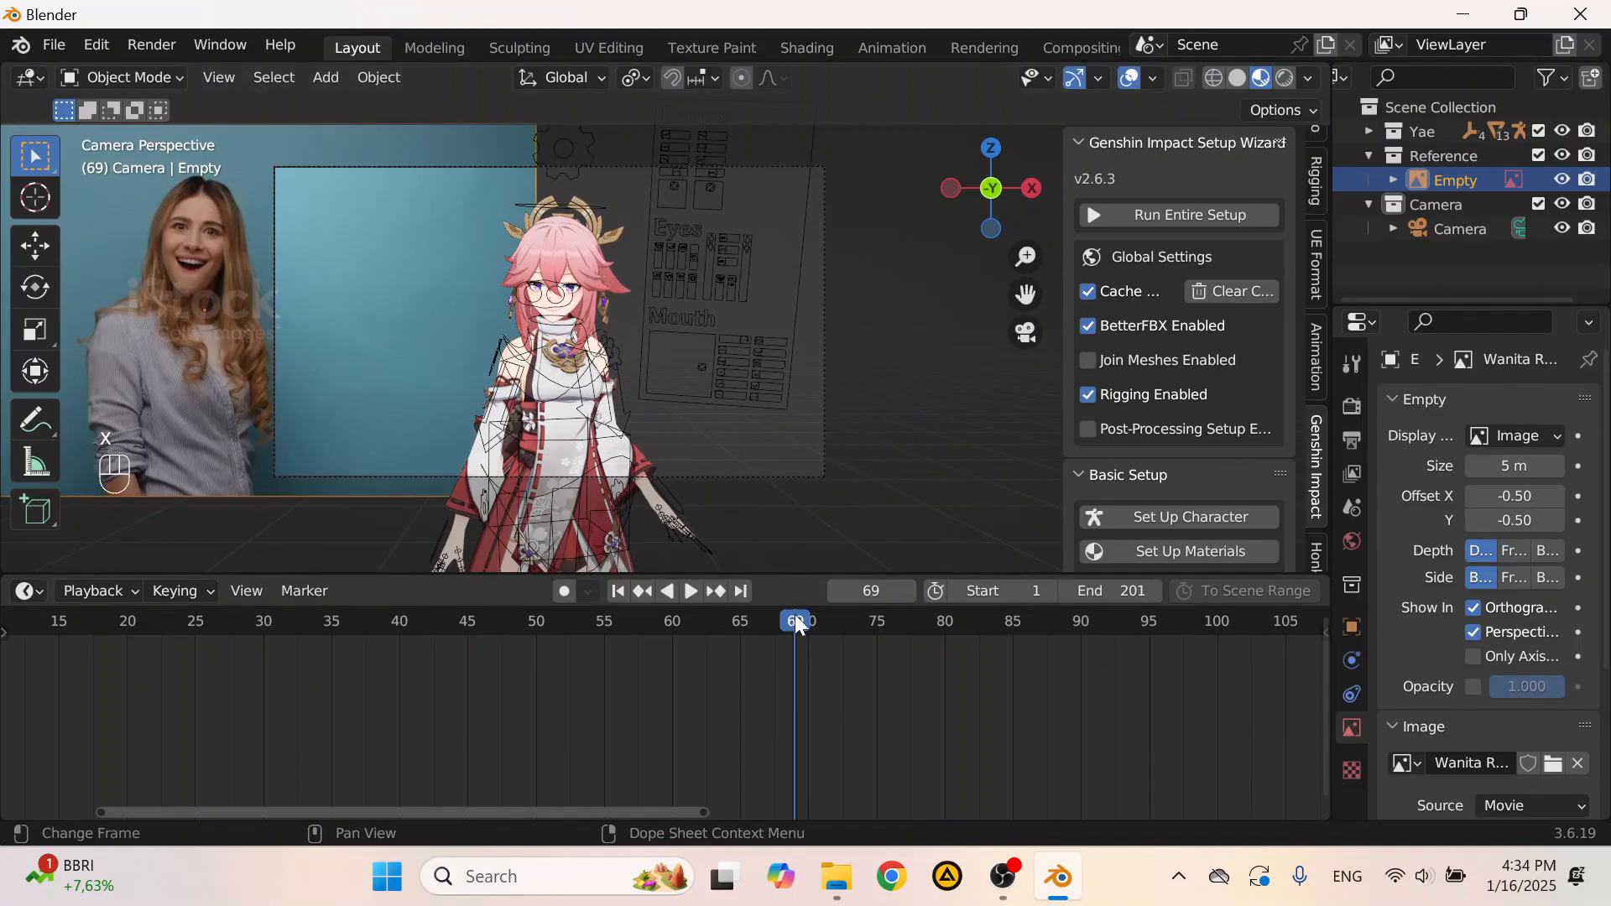
{"action": "left_click_drag", "start_coordinate": [796, 618], "coordinate": [891, 661]}
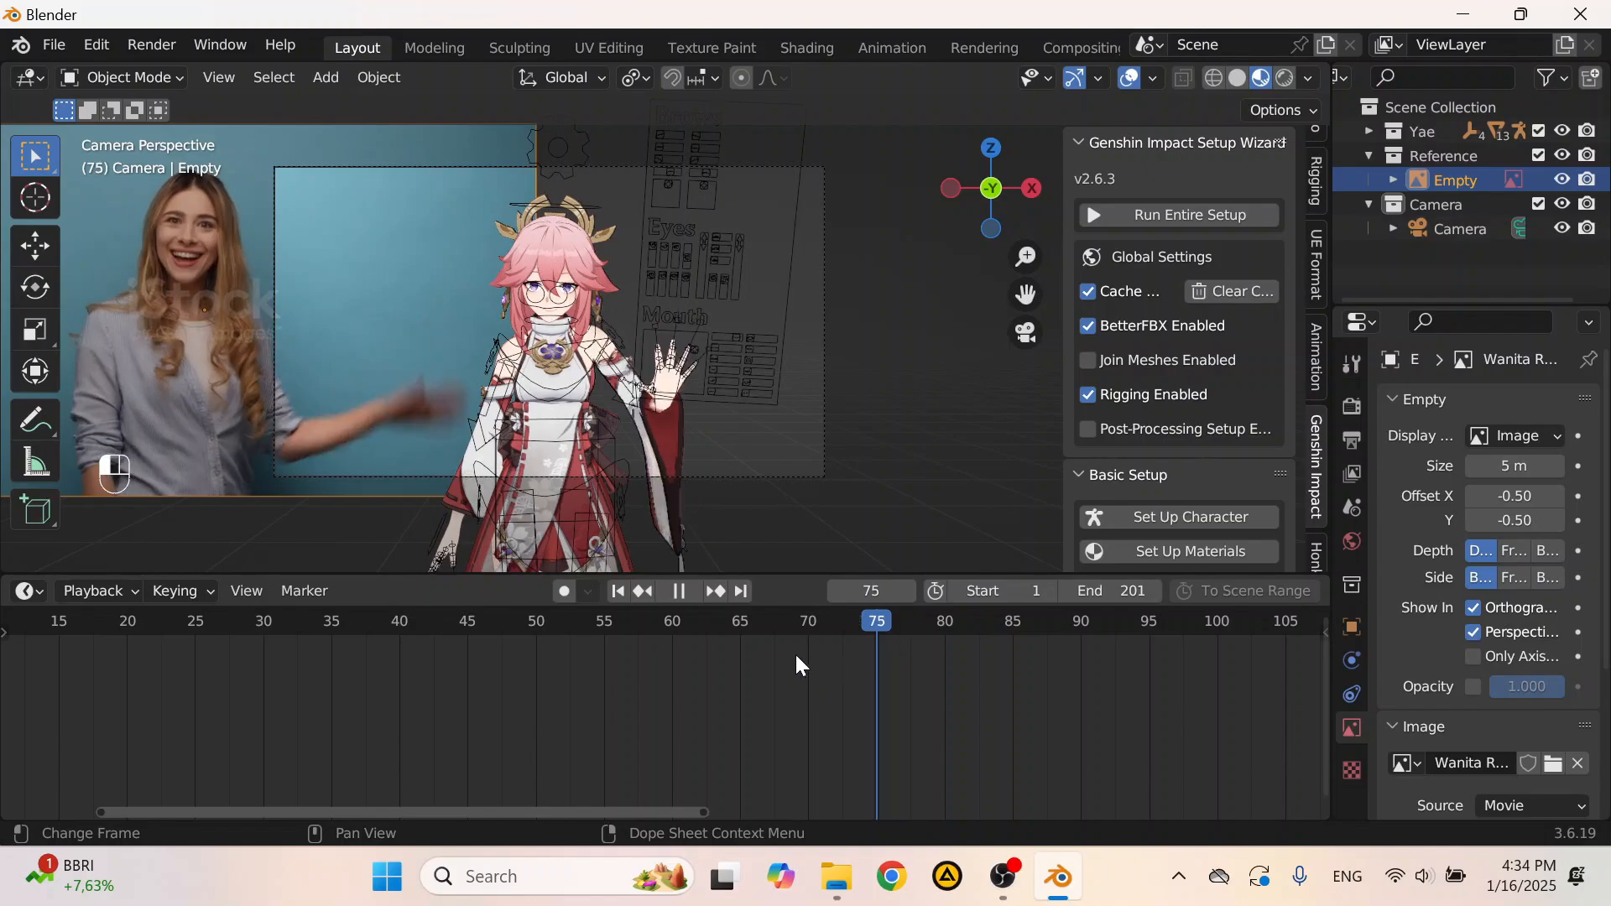
{"action": "left_click_drag", "start_coordinate": [794, 652], "coordinate": [890, 665]}
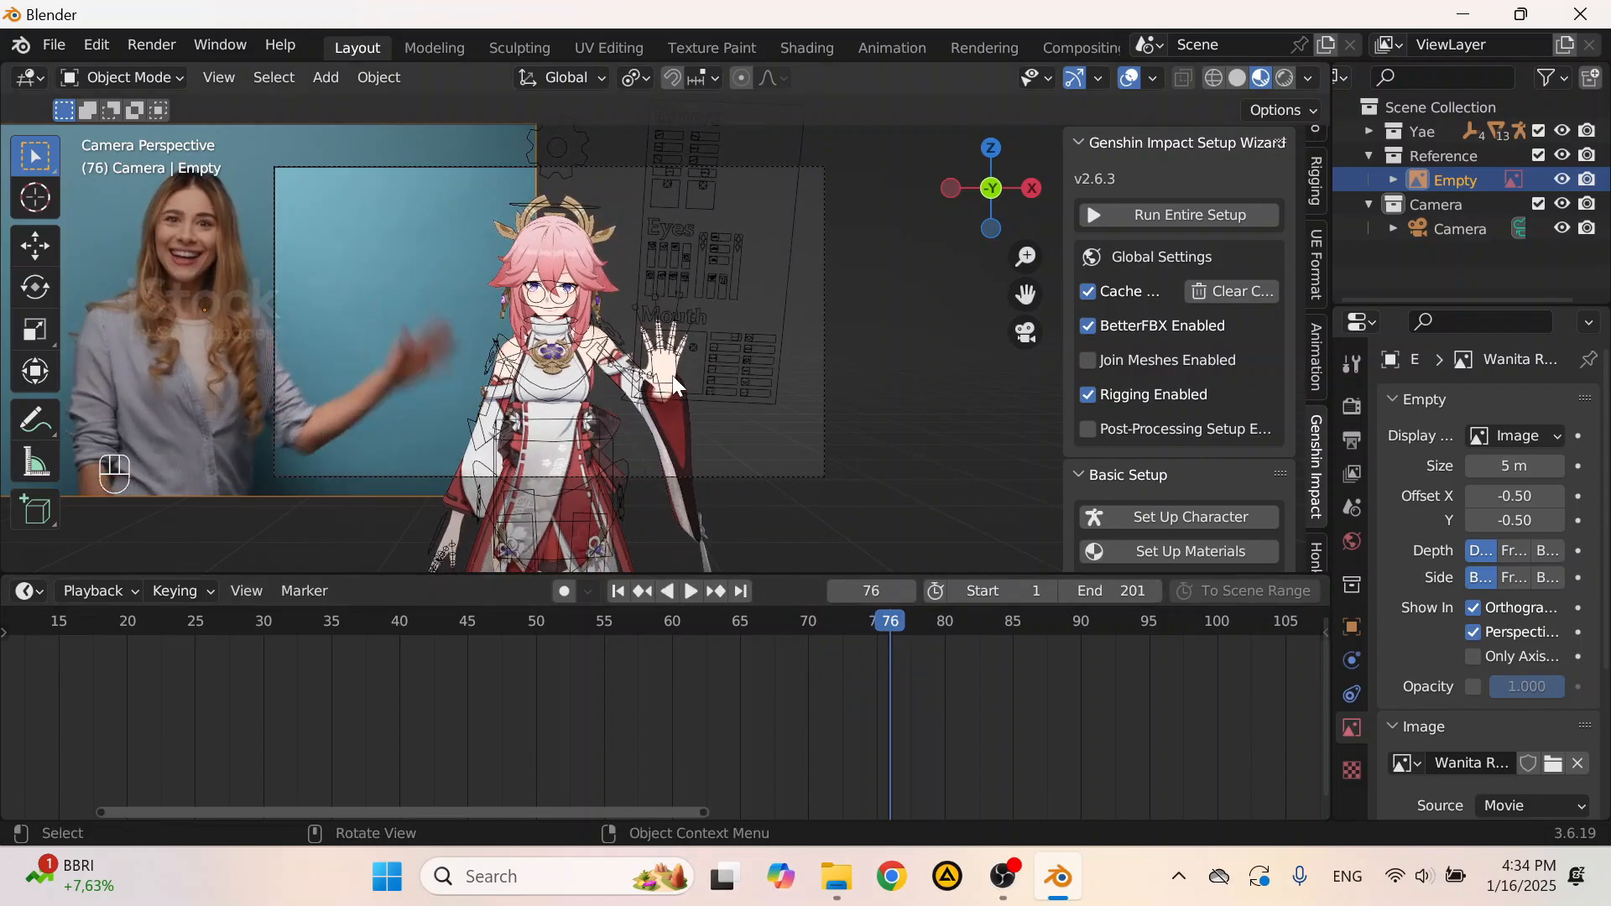
Step: Return the Yae rig to Pose Mode, select all bones to show their keyframes, and go to frame 70
{"action": "left_click", "coordinate": [677, 376]}
{"action": "key", "text": "ctrl+Tab"}
{"action": "key", "text": "a"}
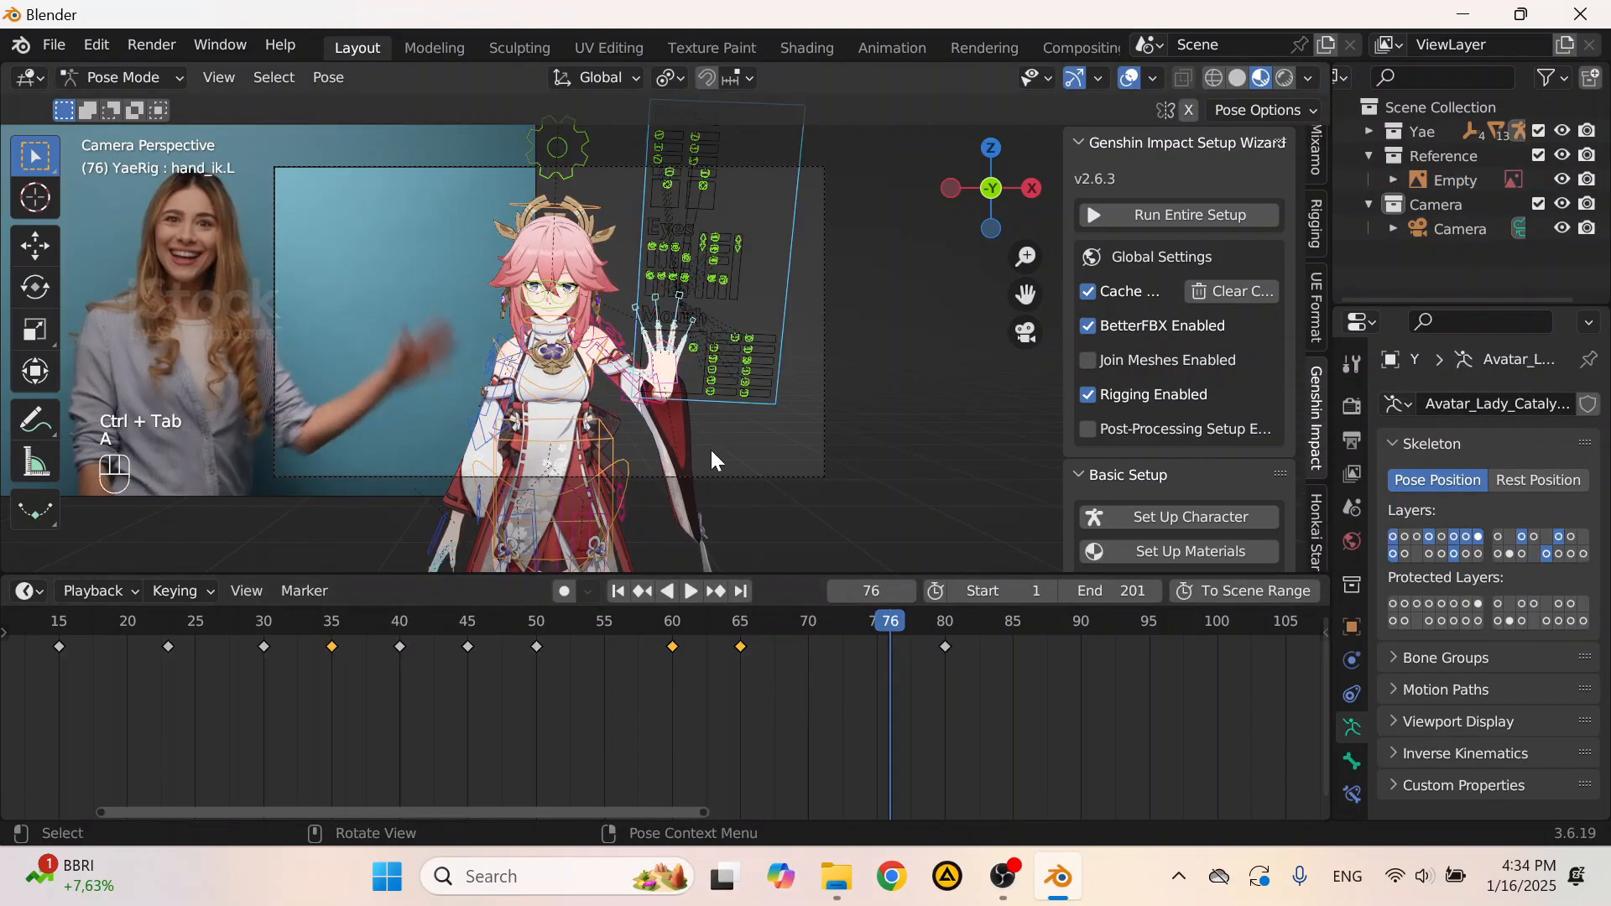
{"action": "left_click_drag", "start_coordinate": [695, 618], "coordinate": [869, 655]}
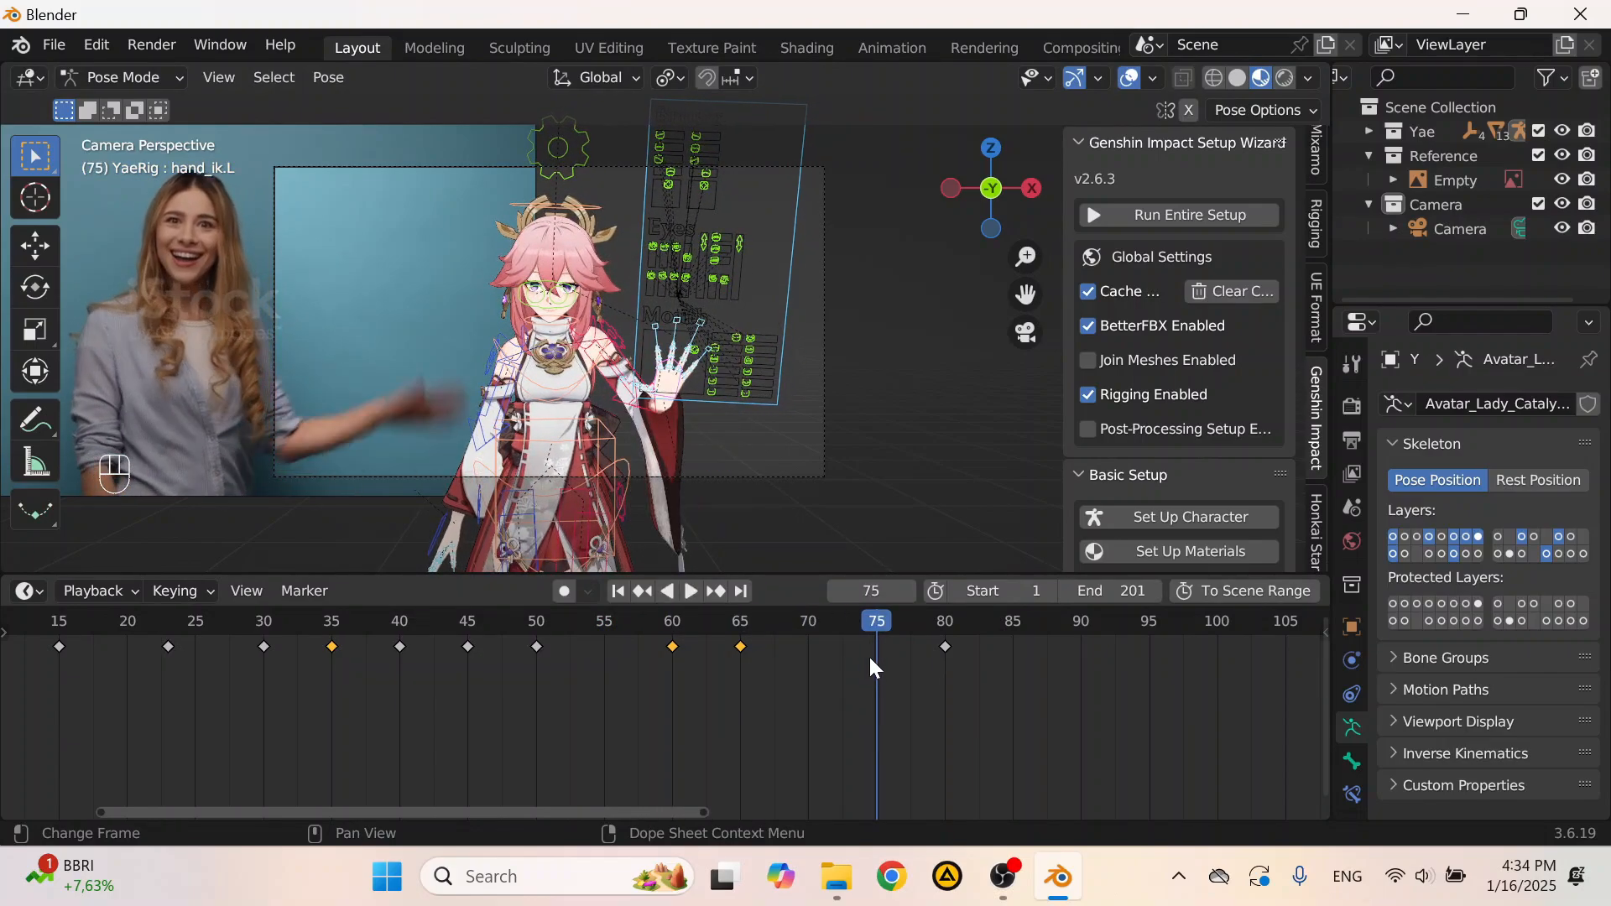
{"action": "key", "text": "ctrl+shift+space"}
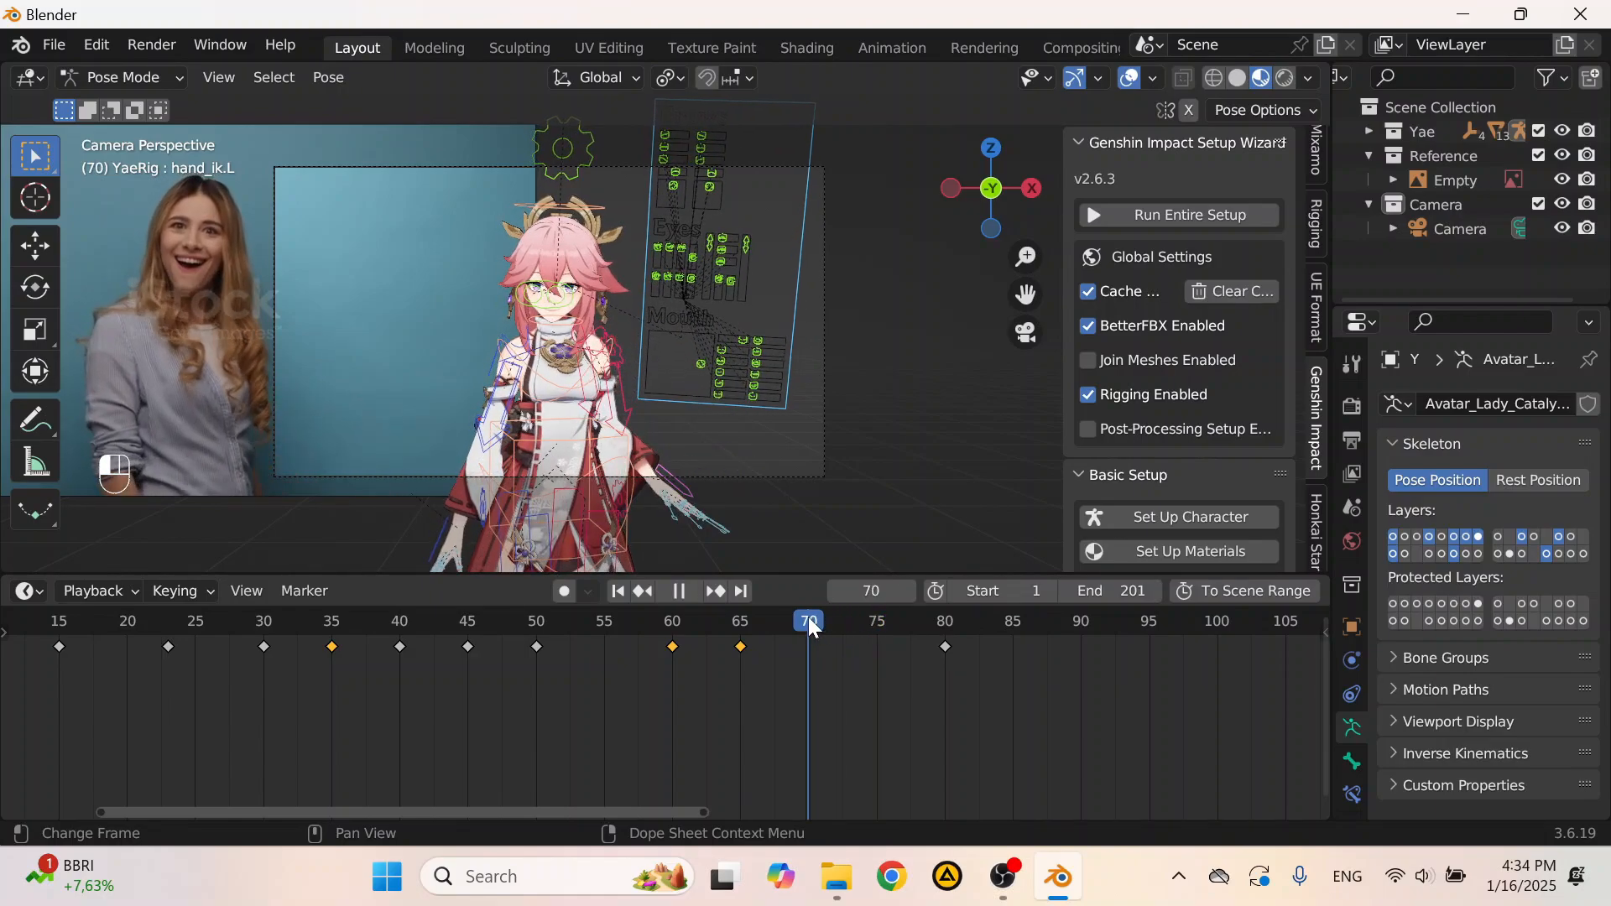
Step: Move hand_ik.L about 0.123 m along X and keyframe it at frame 70
{"action": "scroll", "coordinate": [717, 409], "scroll_direction": "up", "scroll_amount": 1}
{"action": "left_click", "coordinate": [662, 497]}
{"action": "middle_click_drag", "start_coordinate": [665, 487], "coordinate": [663, 345], "text": "shift"}
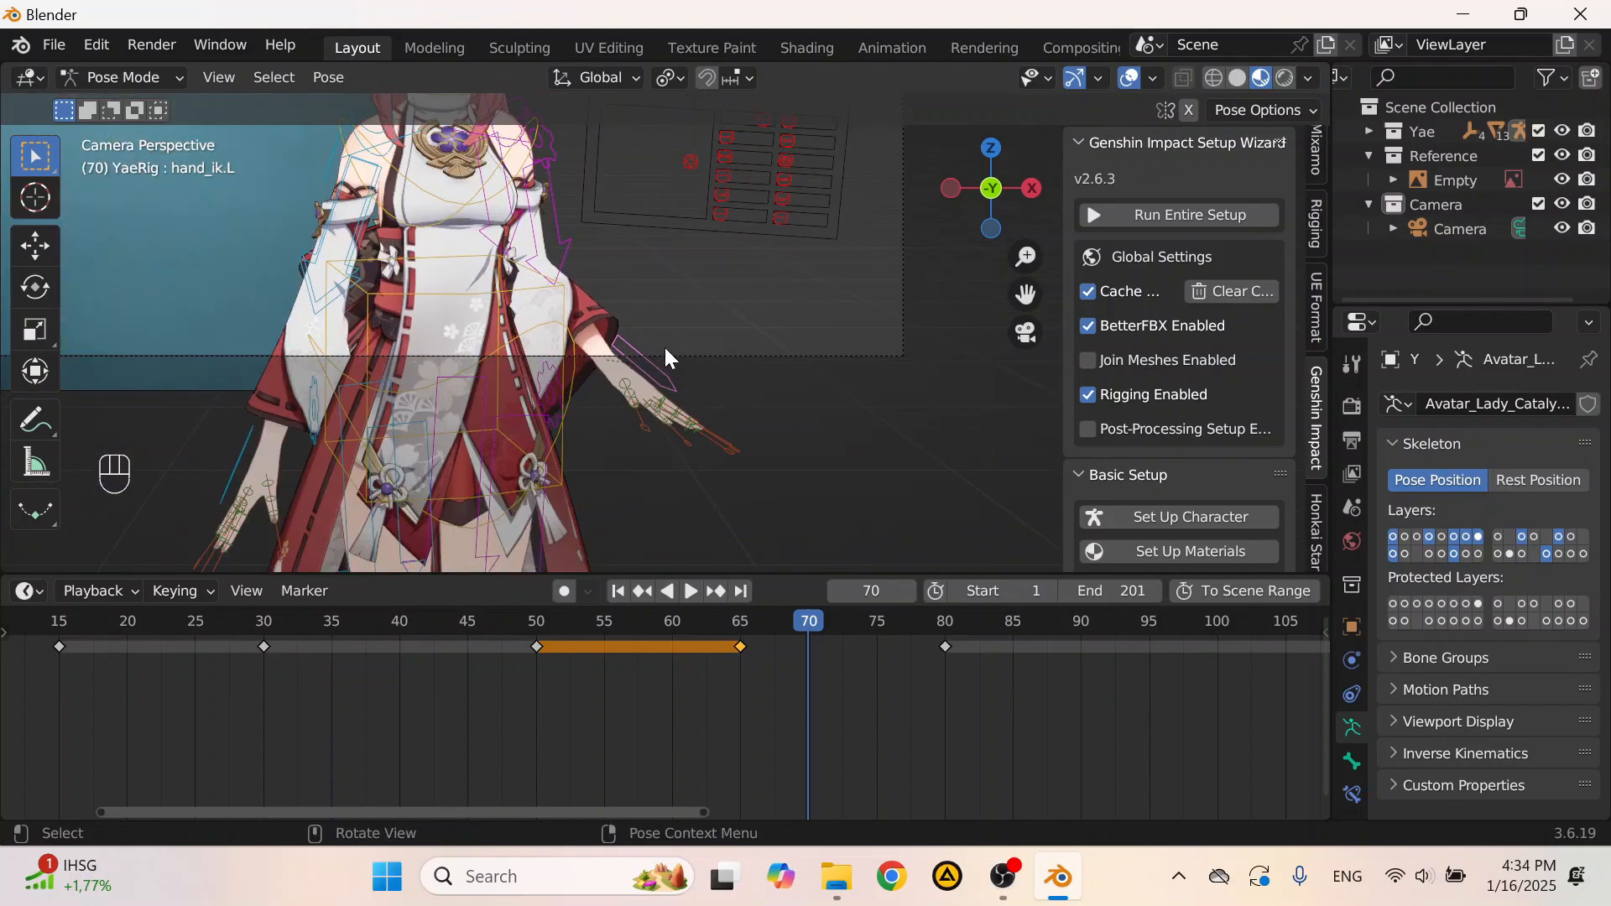
{"action": "key", "text": "g"}
{"action": "key", "text": "x"}
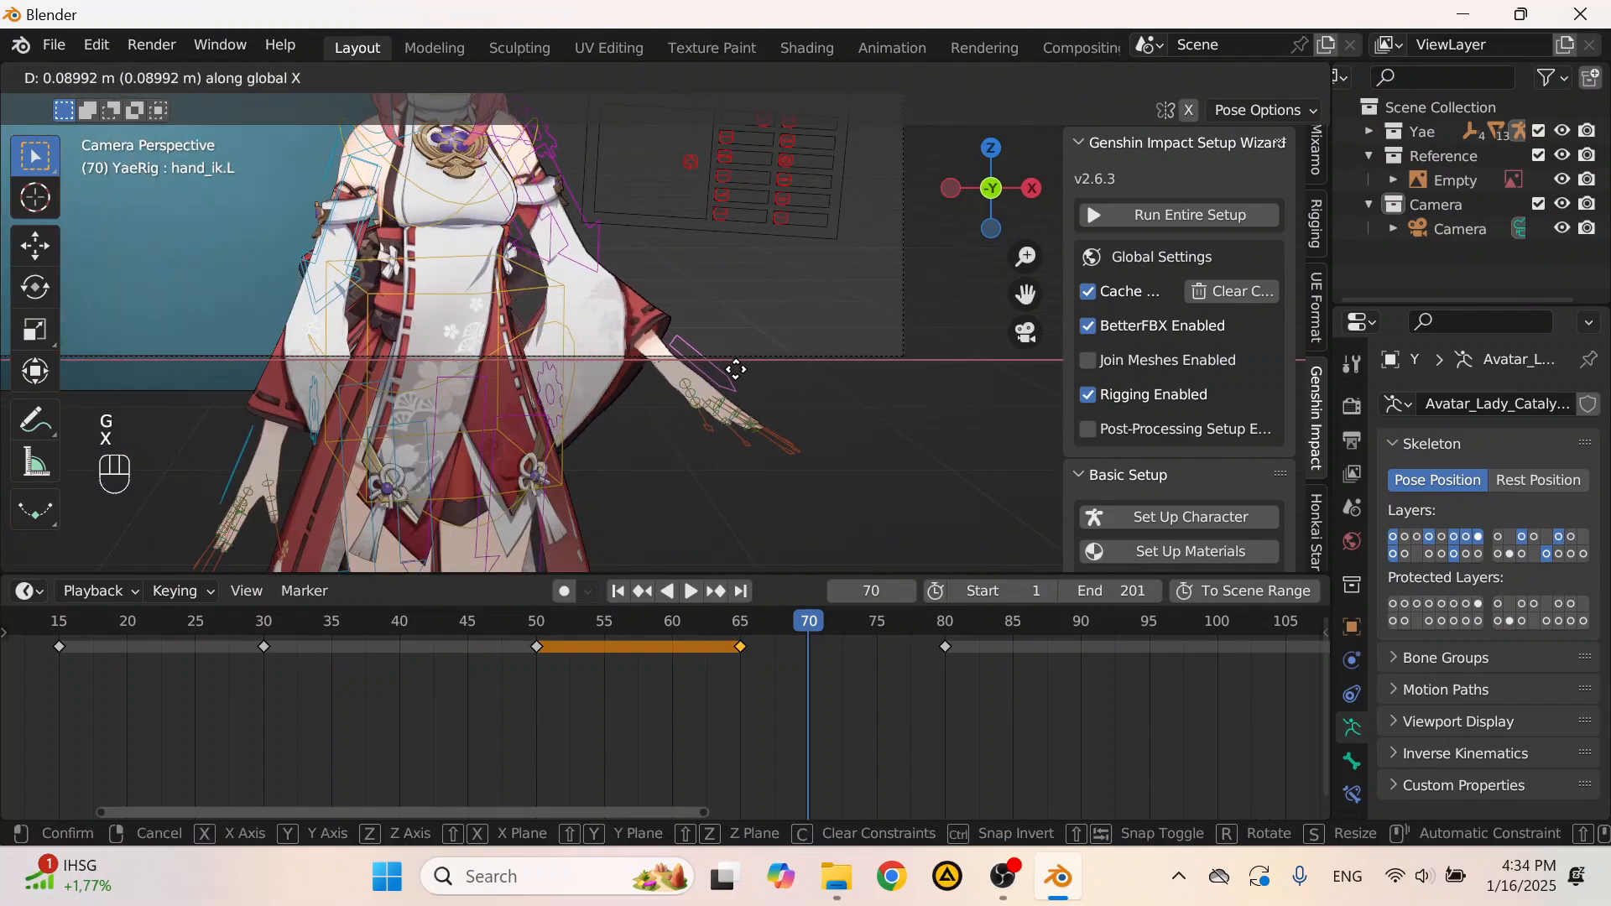
{"action": "left_click", "coordinate": [745, 370]}
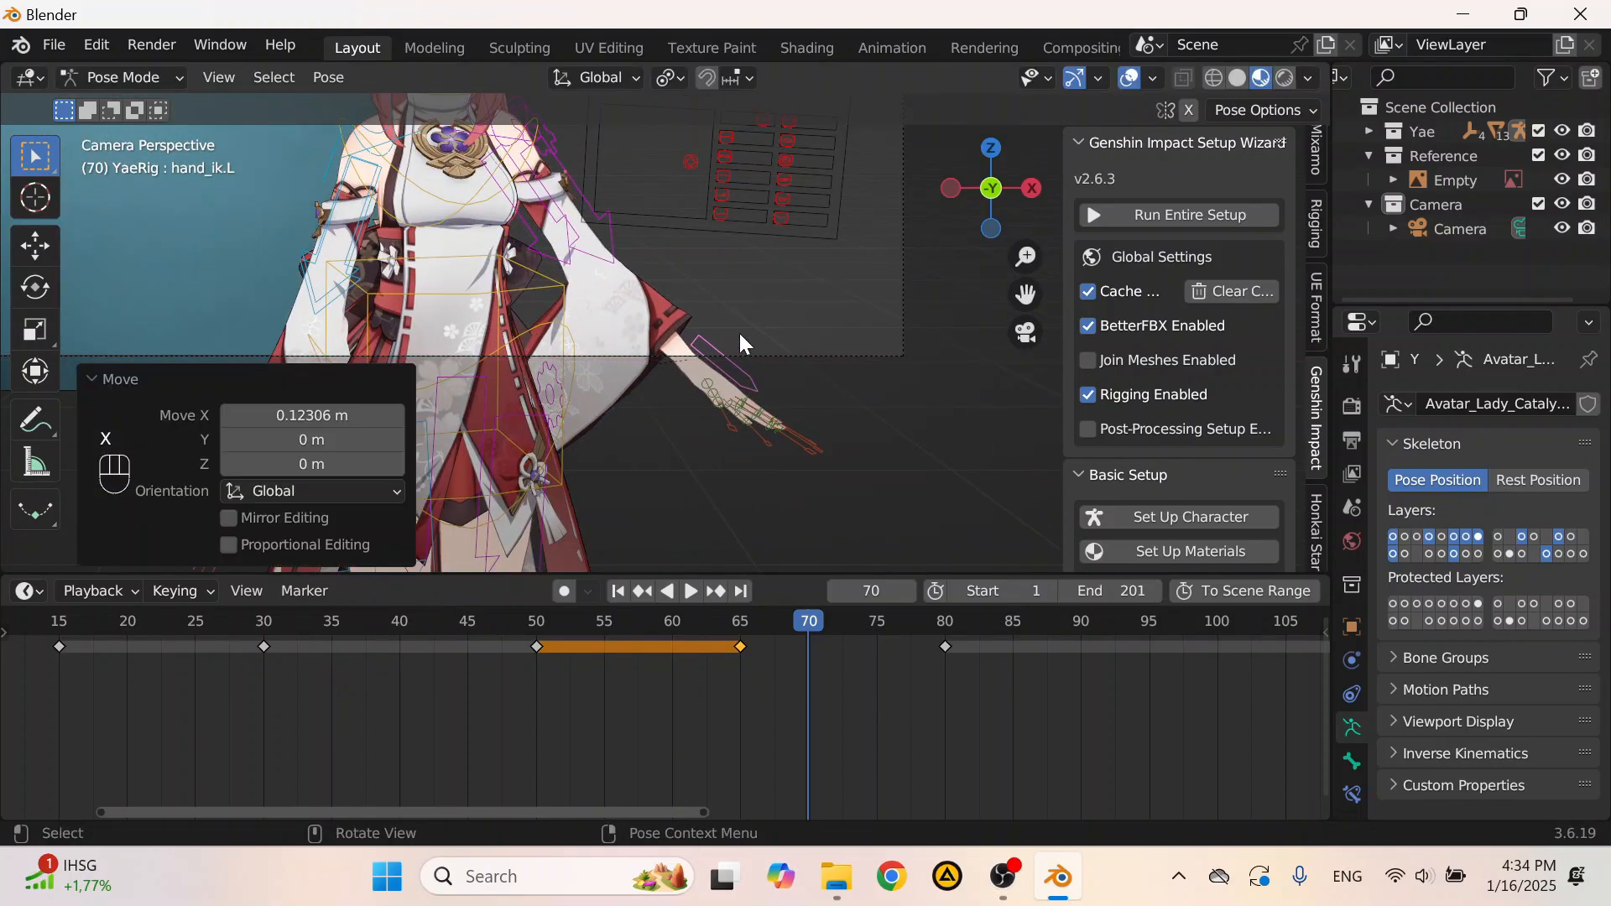
{"action": "key", "text": "i"}
{"action": "left_click", "coordinate": [738, 334]}
Step: Play back the hand motion, go to frame 75, and delete hand_ik.L's keyframe at frame 70
{"action": "key", "text": "space"}
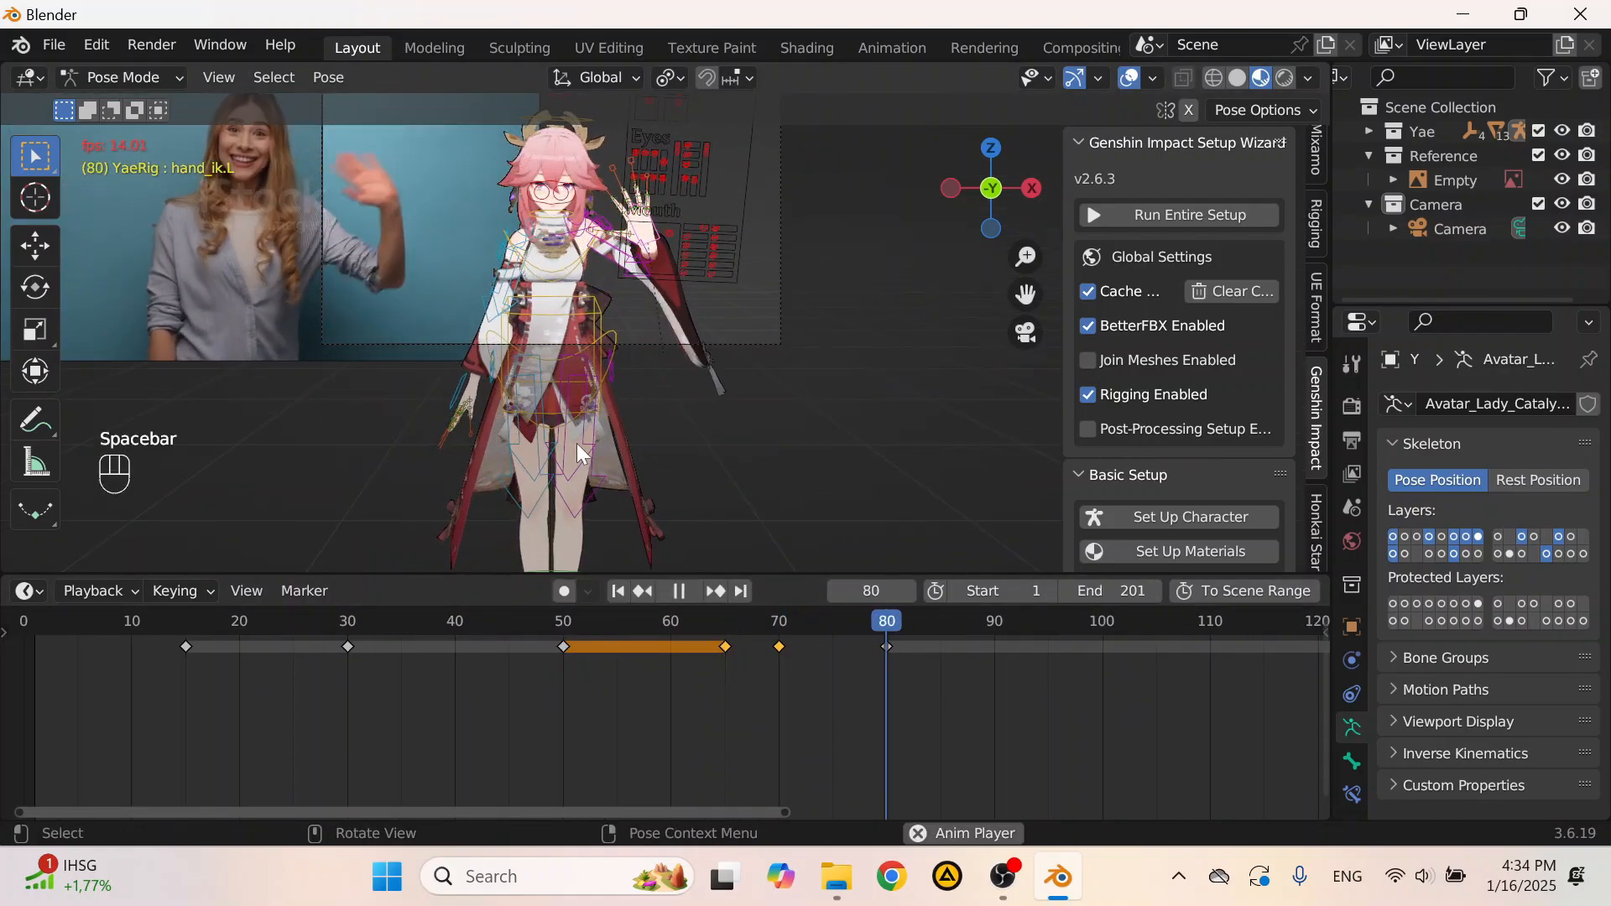
{"action": "key", "text": "space"}
{"action": "left_click_drag", "start_coordinate": [708, 621], "coordinate": [828, 662]}
{"action": "left_click", "coordinate": [781, 645]}
{"action": "key", "text": "Delete"}
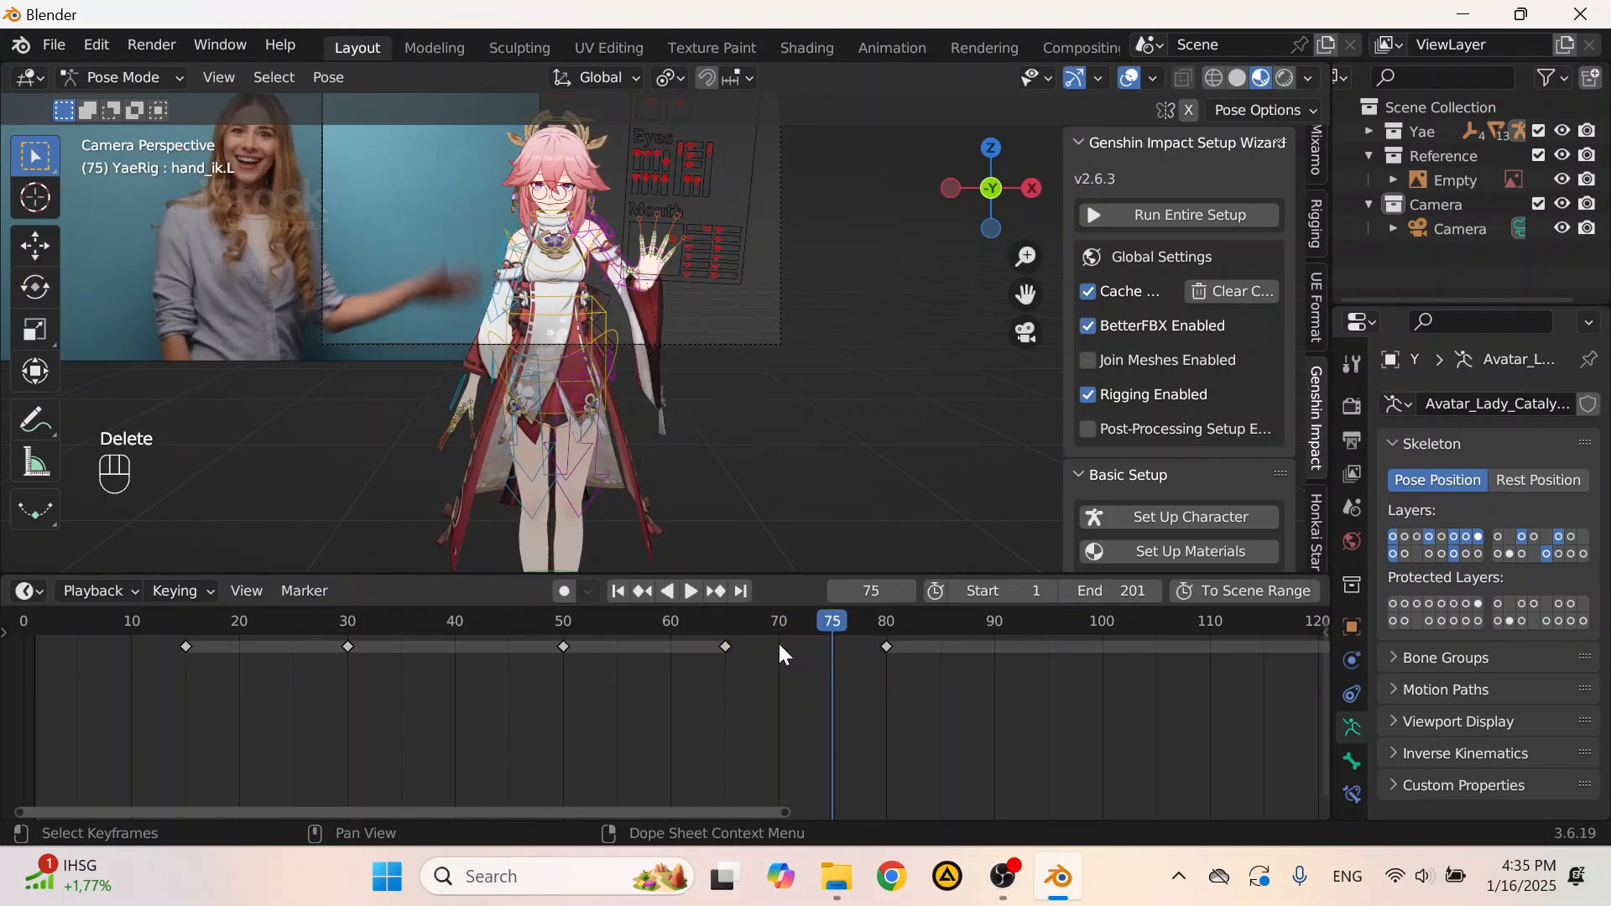
Step: At frame 75, move hand_ik.L about 0.137 m along X and 0.068 m down, then rotate it about 51.2° in the camera view
{"action": "scroll", "coordinate": [668, 322], "scroll_direction": "up", "scroll_amount": 3}
{"action": "scroll", "coordinate": [683, 304], "scroll_direction": "up", "scroll_amount": 2}
{"action": "key", "text": "g"}
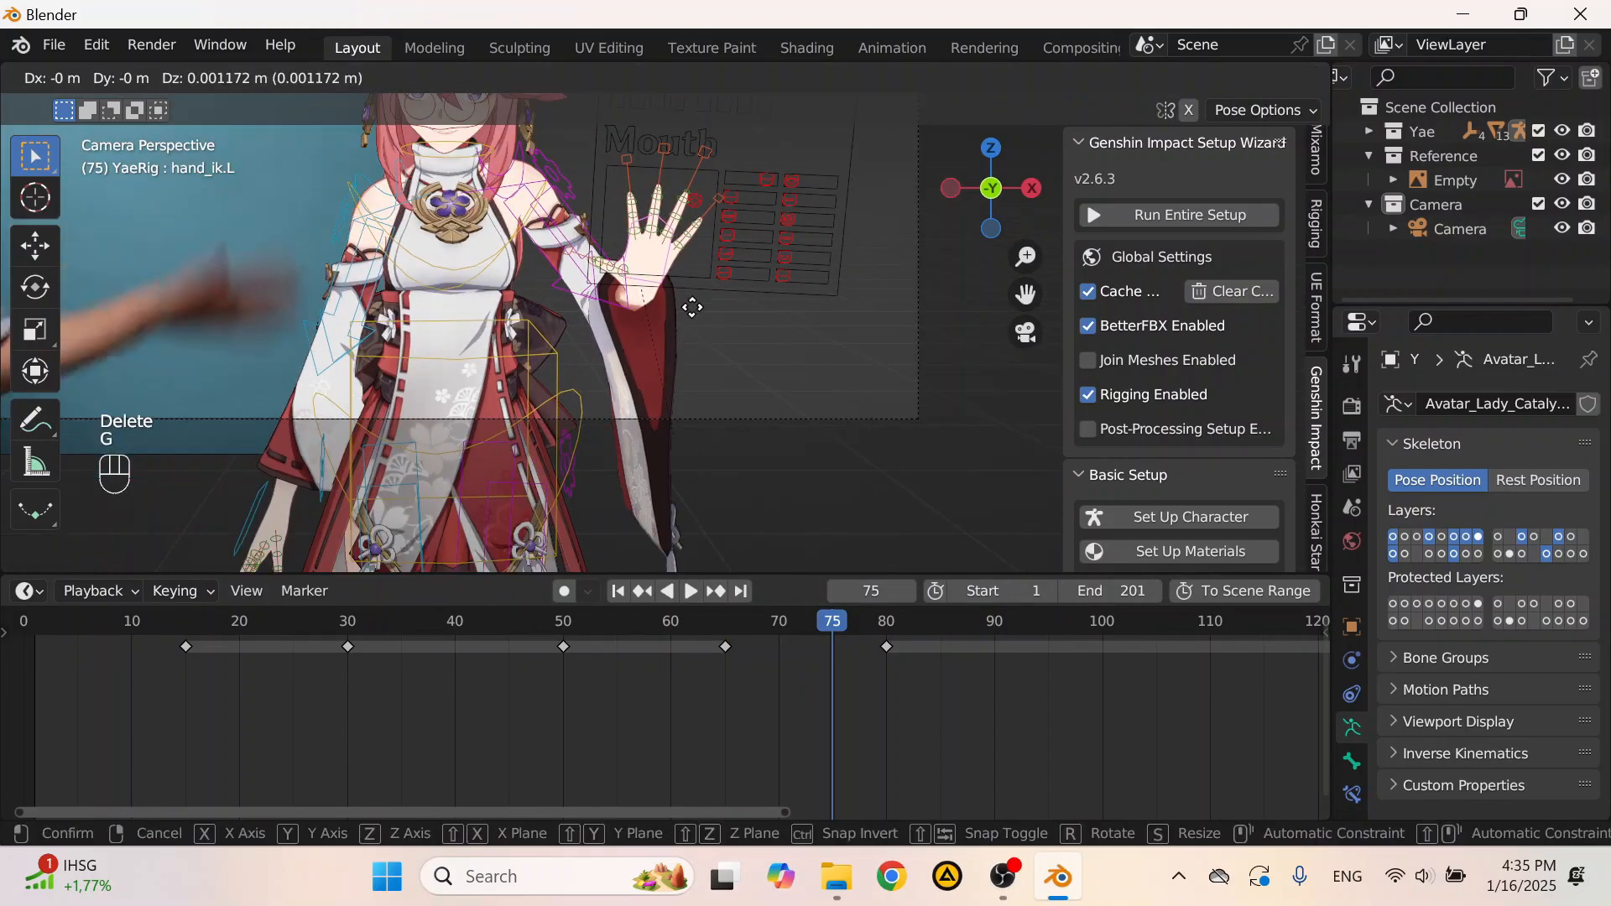
{"action": "left_click", "coordinate": [780, 350]}
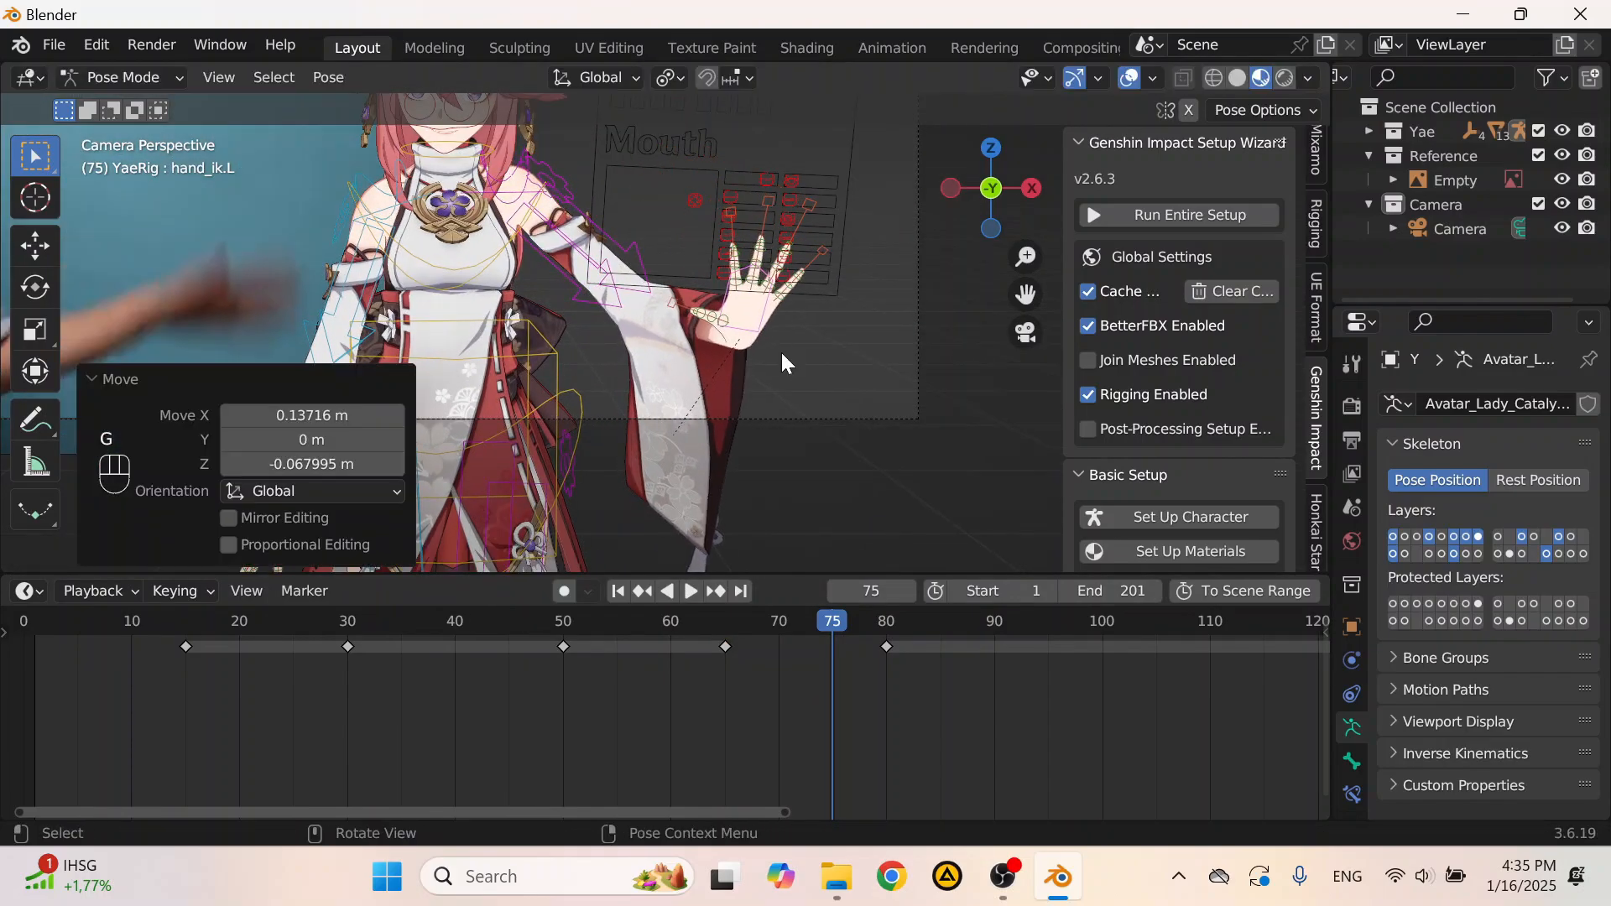
{"action": "scroll", "coordinate": [765, 342], "scroll_direction": "down", "scroll_amount": 2}
{"action": "scroll", "coordinate": [765, 344], "scroll_direction": "up", "scroll_amount": 3}
{"action": "scroll", "coordinate": [766, 348], "scroll_direction": "up", "scroll_amount": 4}
{"action": "key", "text": "r"}
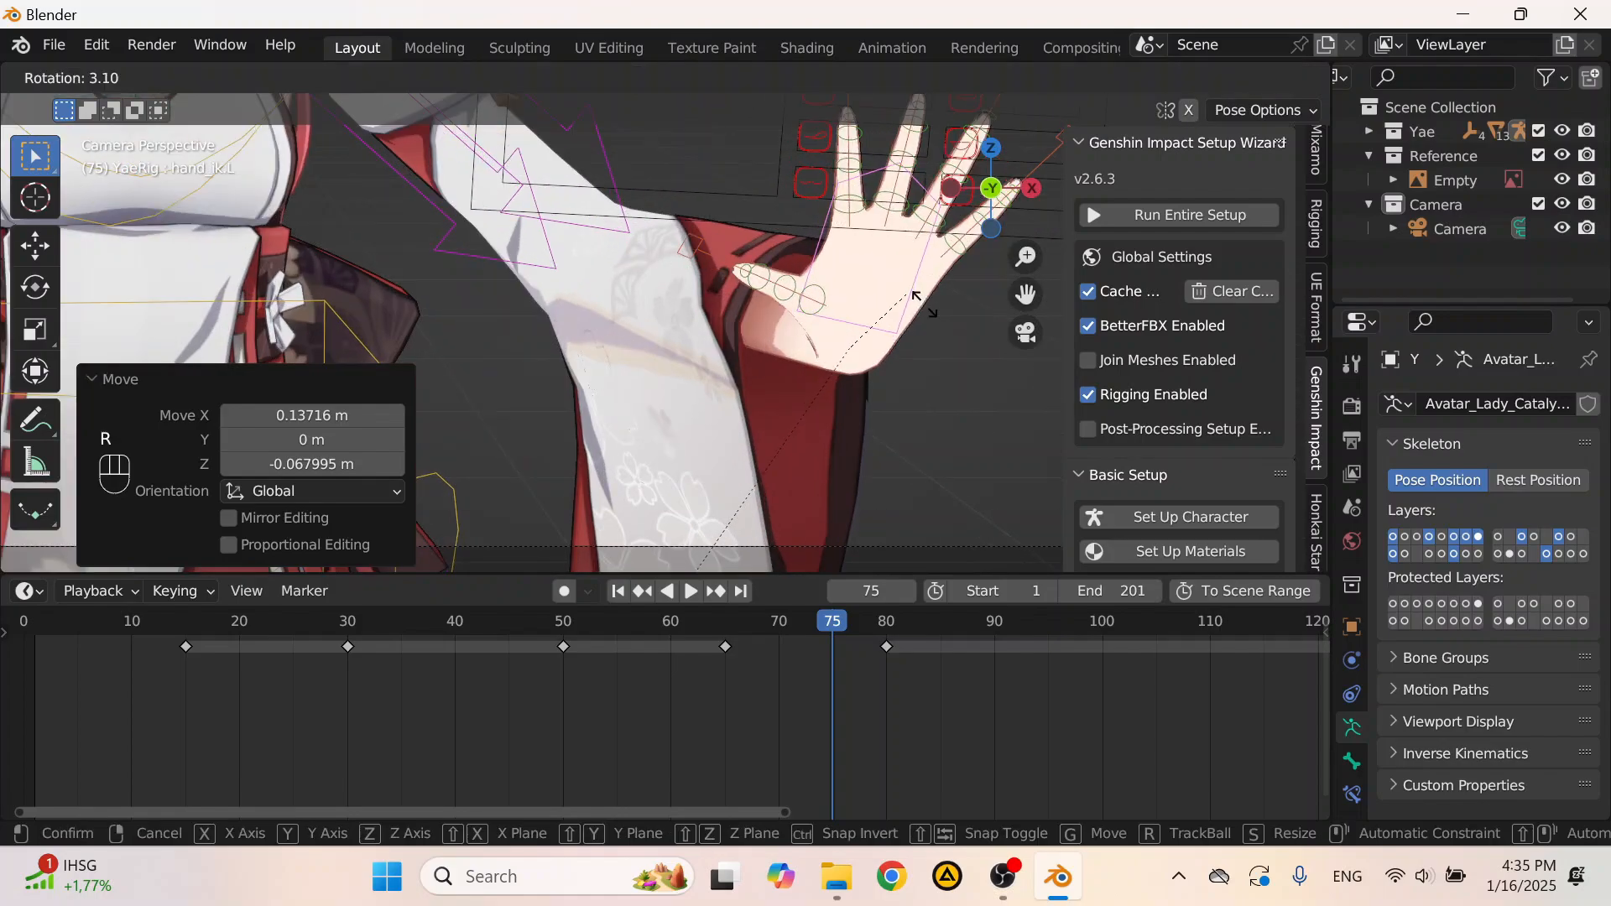
{"action": "left_click", "coordinate": [935, 349]}
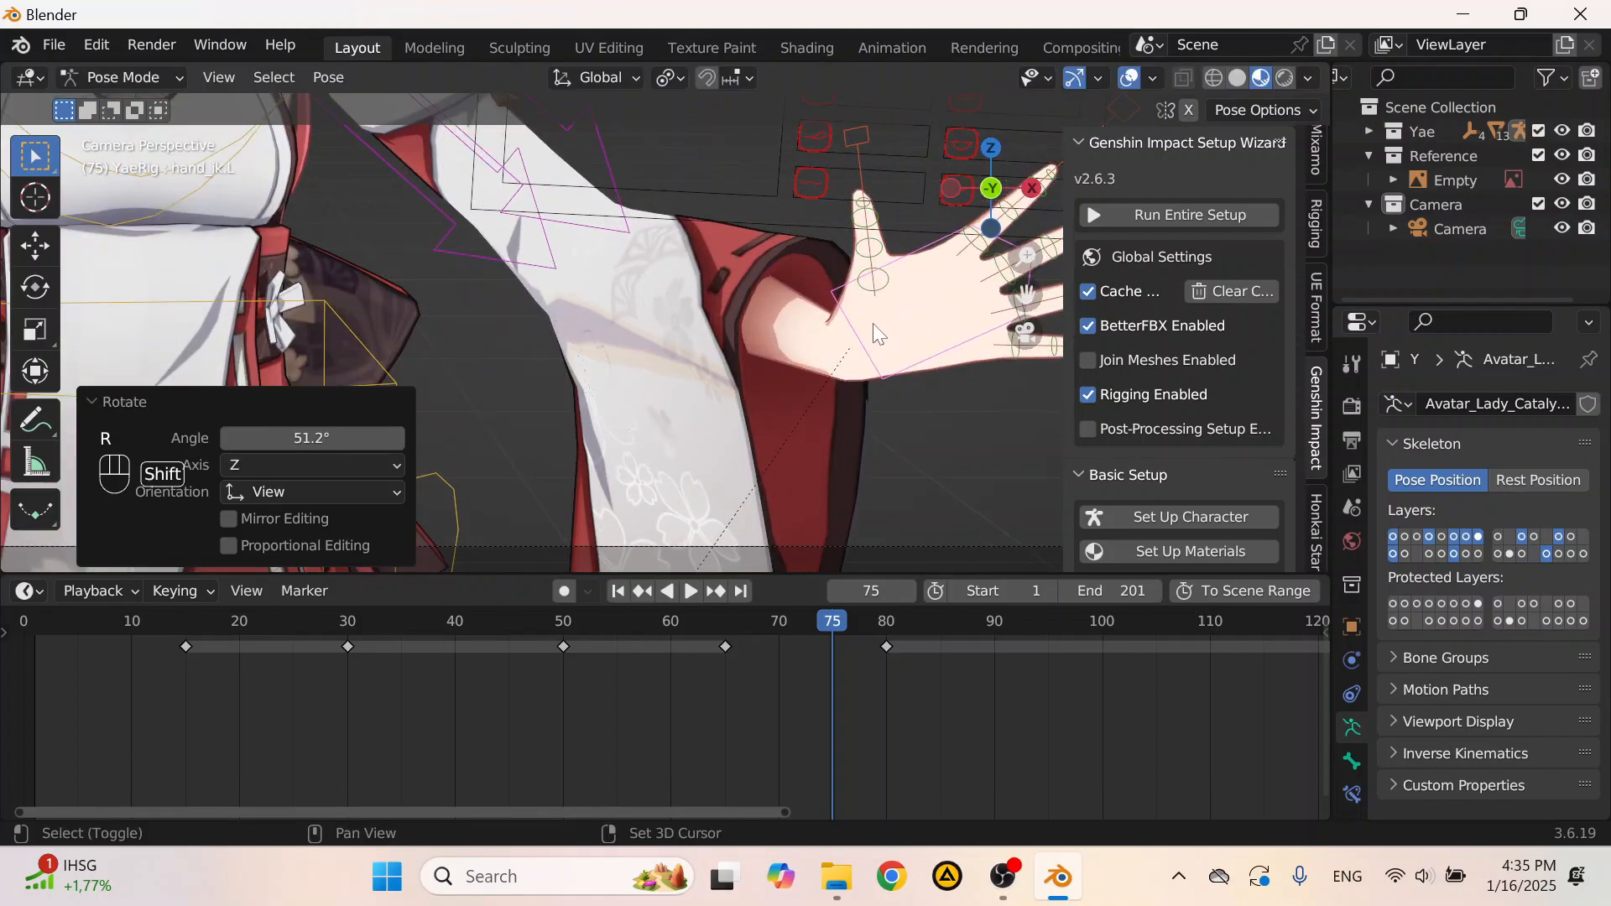
Step: View the character from the side and move hand_ik.L about 0.053 m along Y toward the body
{"action": "middle_click_drag", "start_coordinate": [872, 324], "coordinate": [674, 351], "text": "shift"}
{"action": "key", "text": "g"}
{"action": "key", "text": "y"}
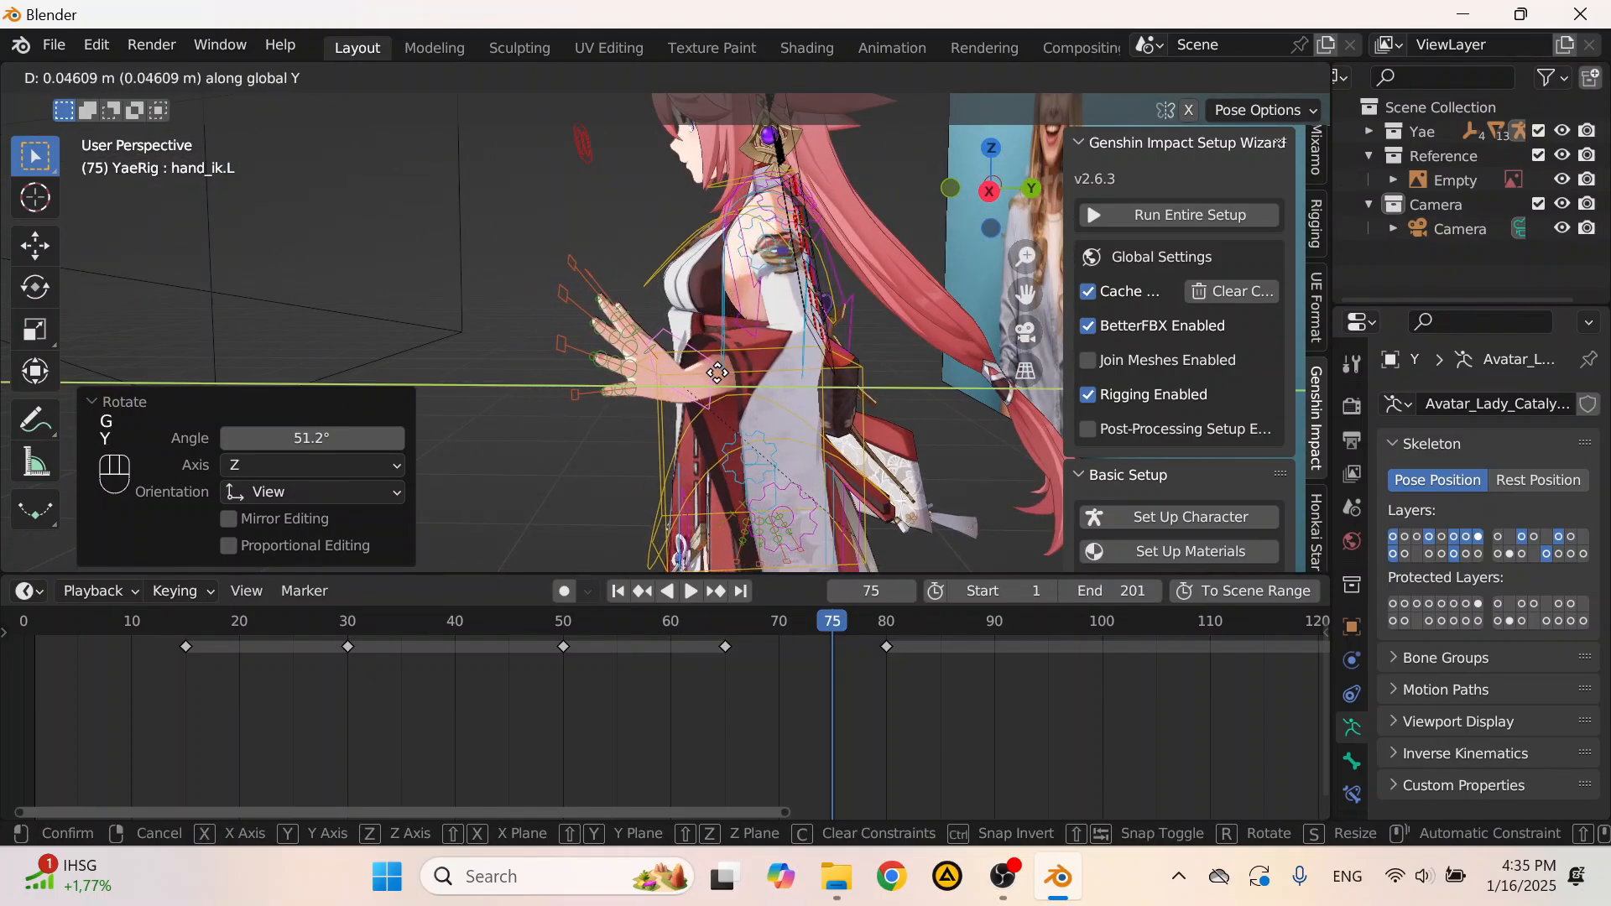
{"action": "left_click", "coordinate": [721, 376]}
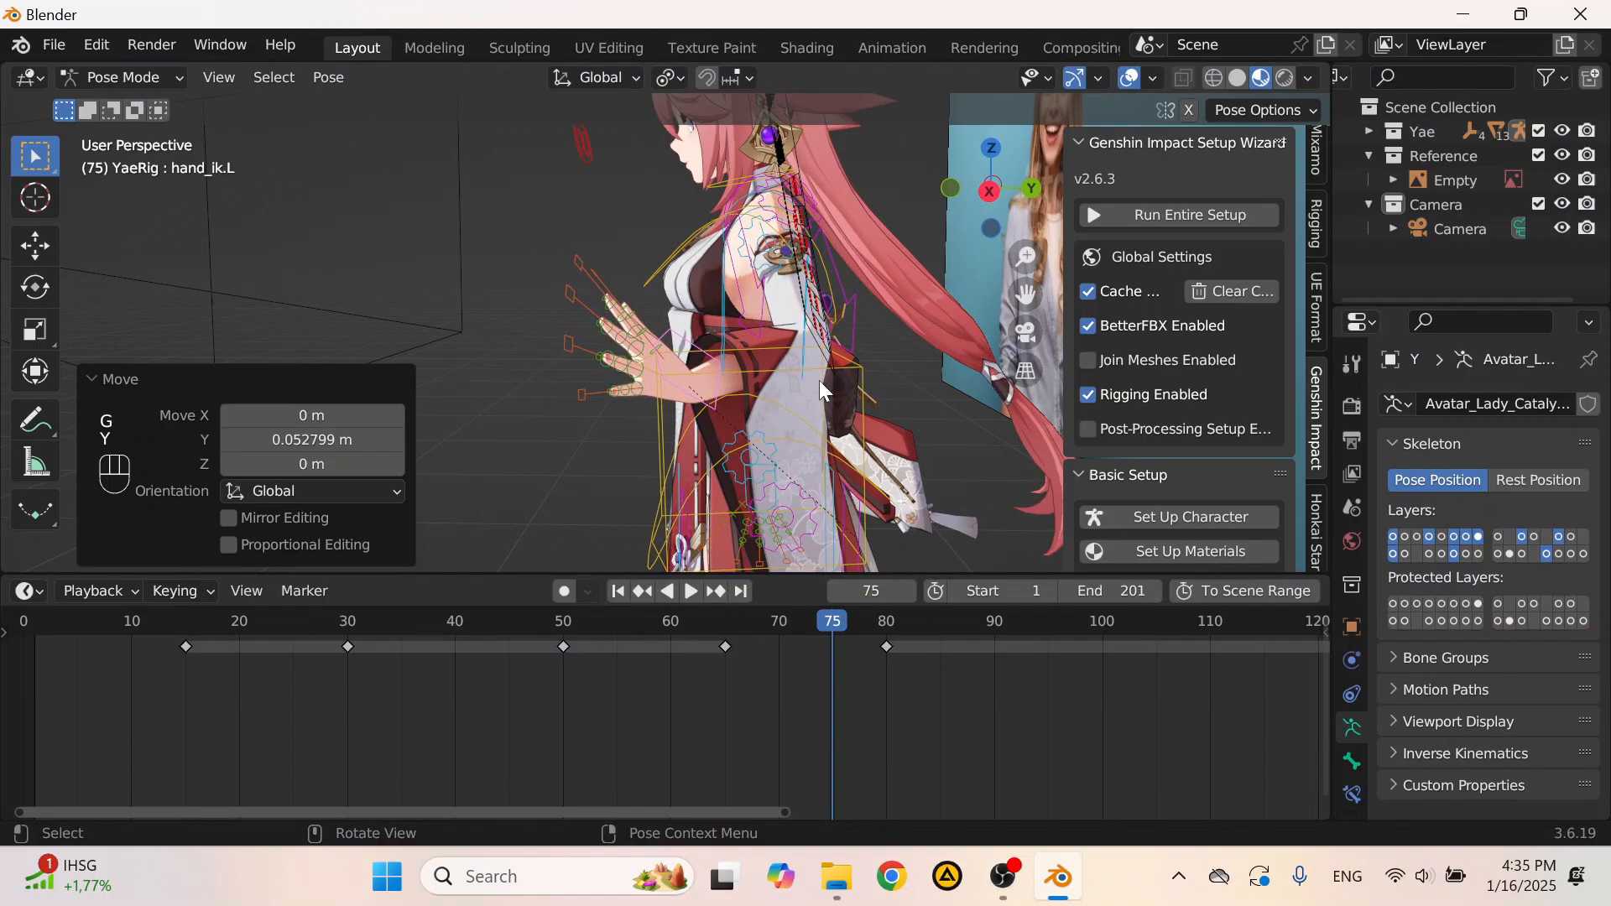
Step: Rotate upper_arm_ik.L about 6.27° in the side view, keyframe it together with hand_ik.L at frame 75, and return to the front view
{"action": "left_click", "coordinate": [849, 340]}
{"action": "key", "text": "r"}
{"action": "left_click", "coordinate": [705, 376]}
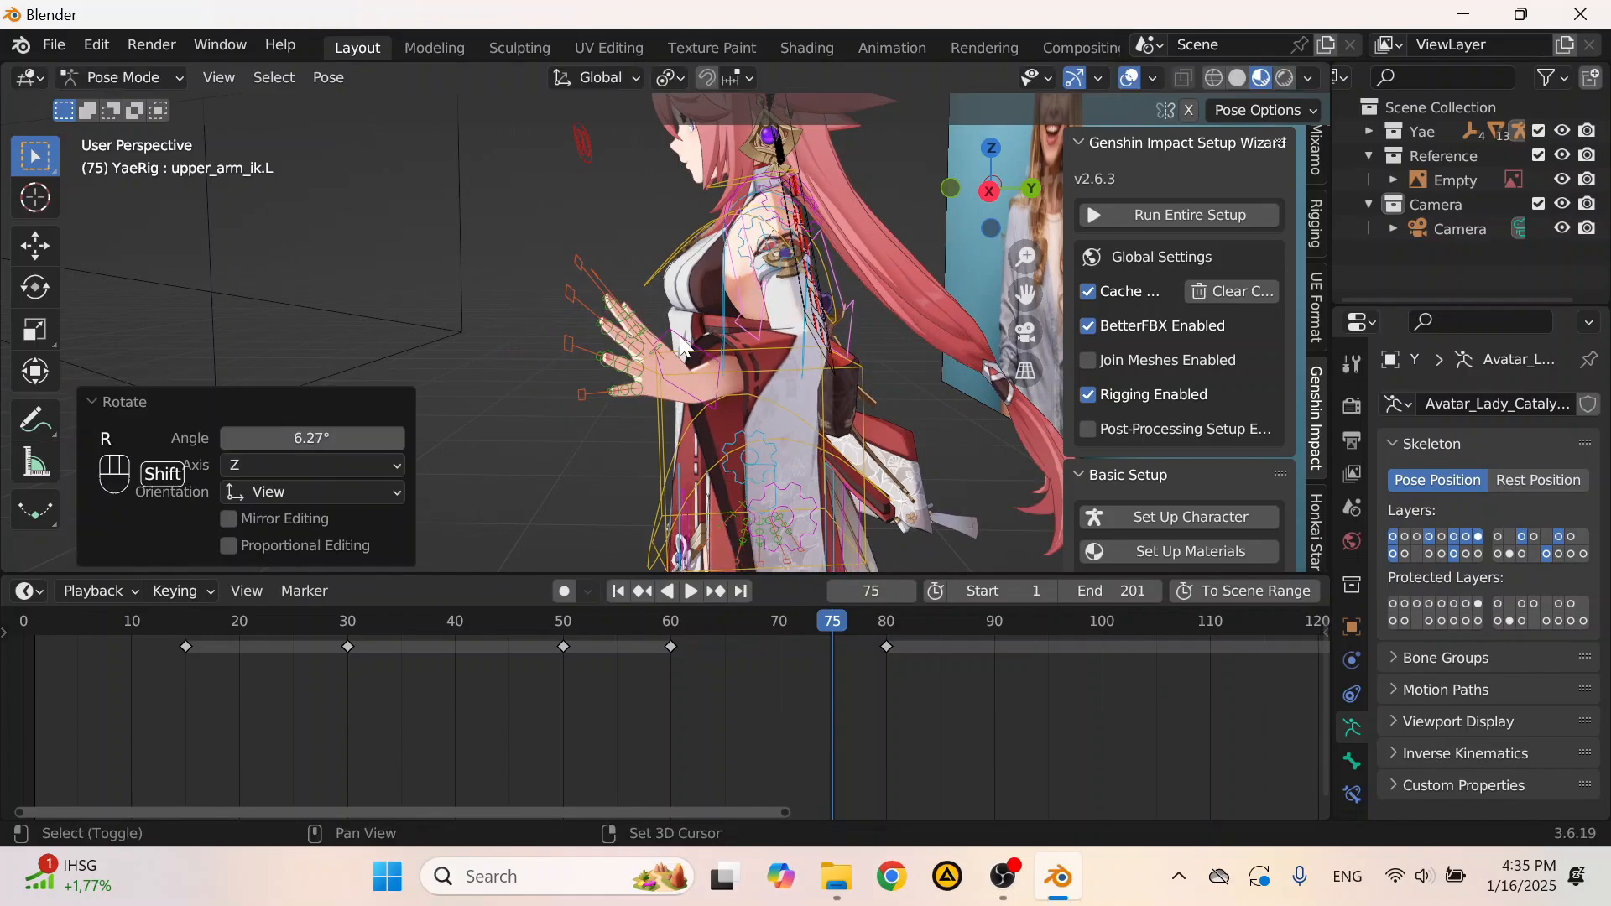
{"action": "left_click", "coordinate": [682, 342], "text": "shift"}
{"action": "key", "text": "i"}
{"action": "left_click", "coordinate": [676, 334]}
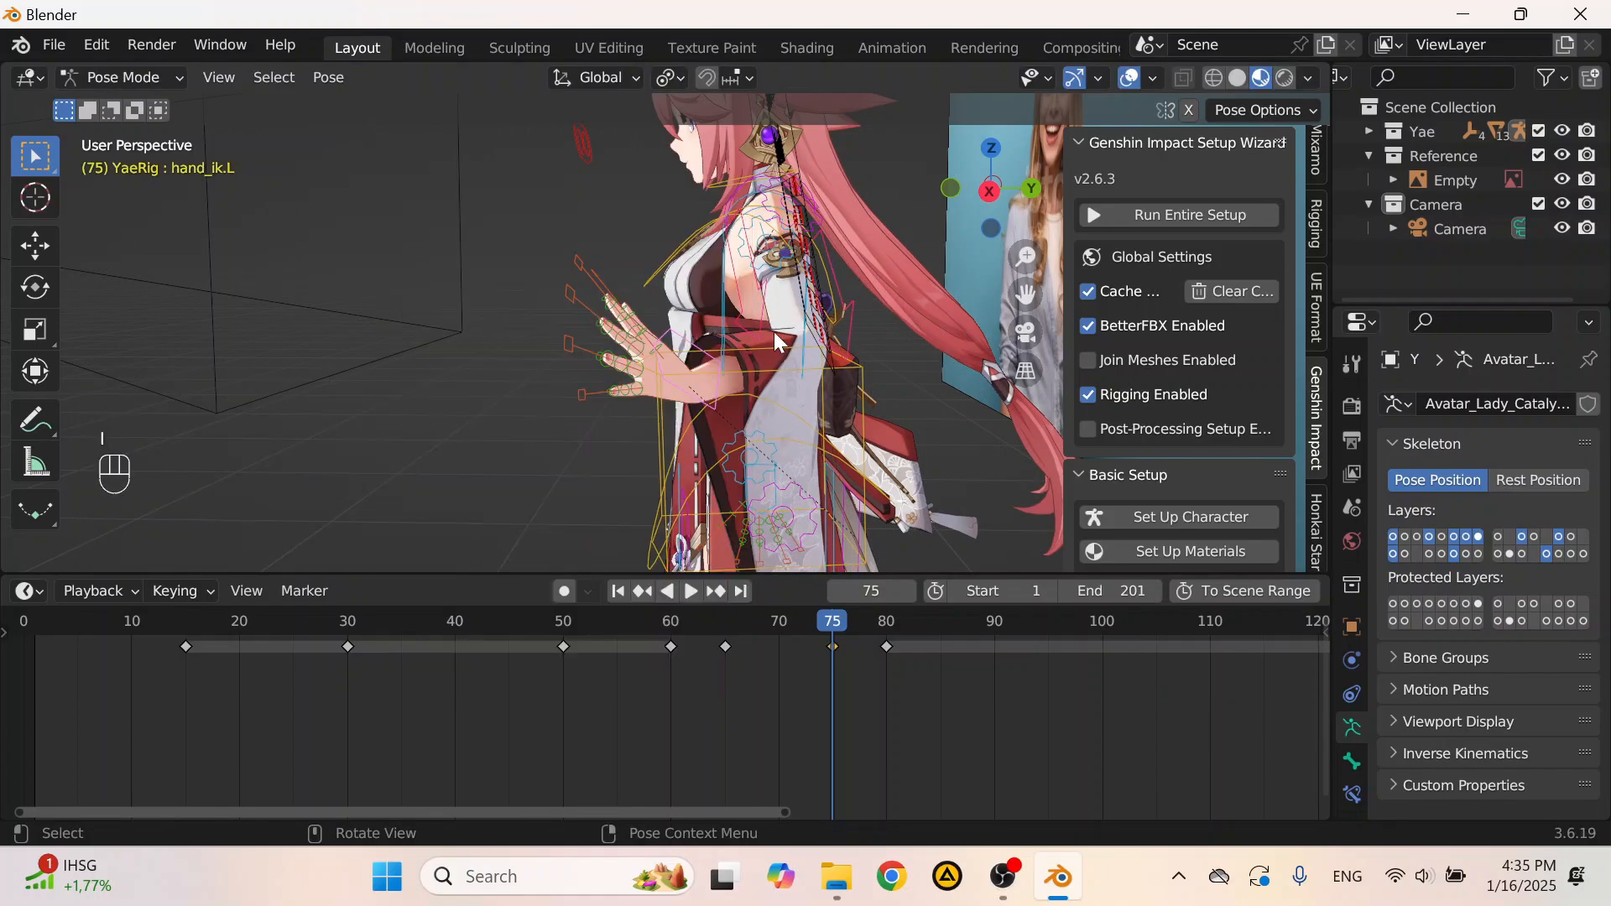
{"action": "left_click", "coordinate": [951, 188]}
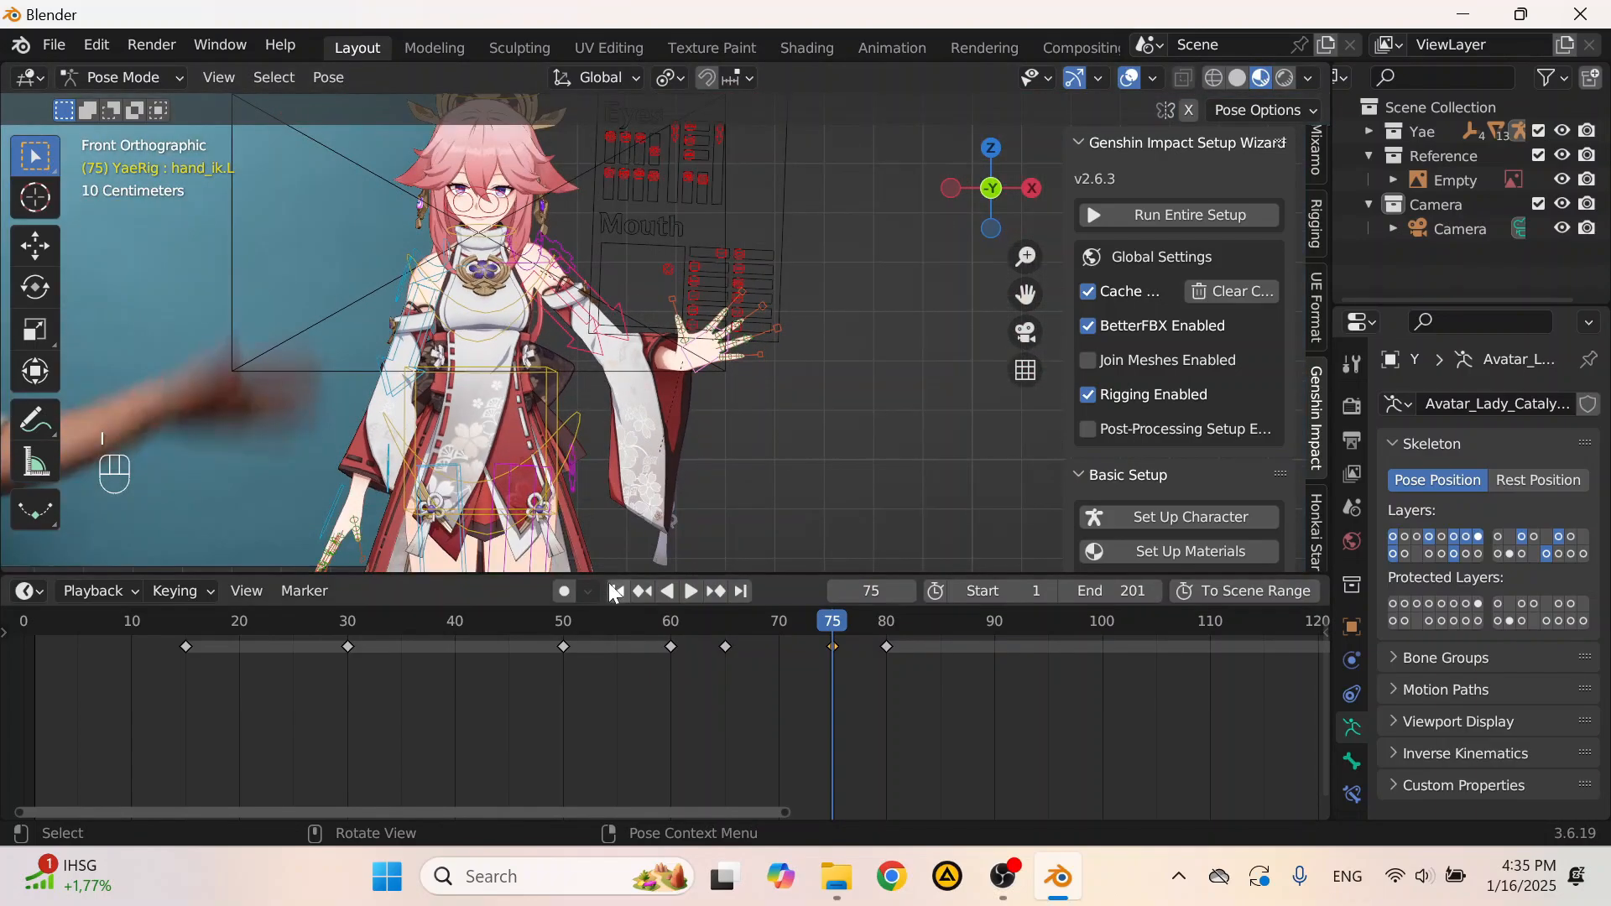
Step: Play back the left arm raise from frame 60 through the camera view, with the reference video in sight
{"action": "left_click", "coordinate": [670, 622]}
{"action": "left_click", "coordinate": [1023, 329]}
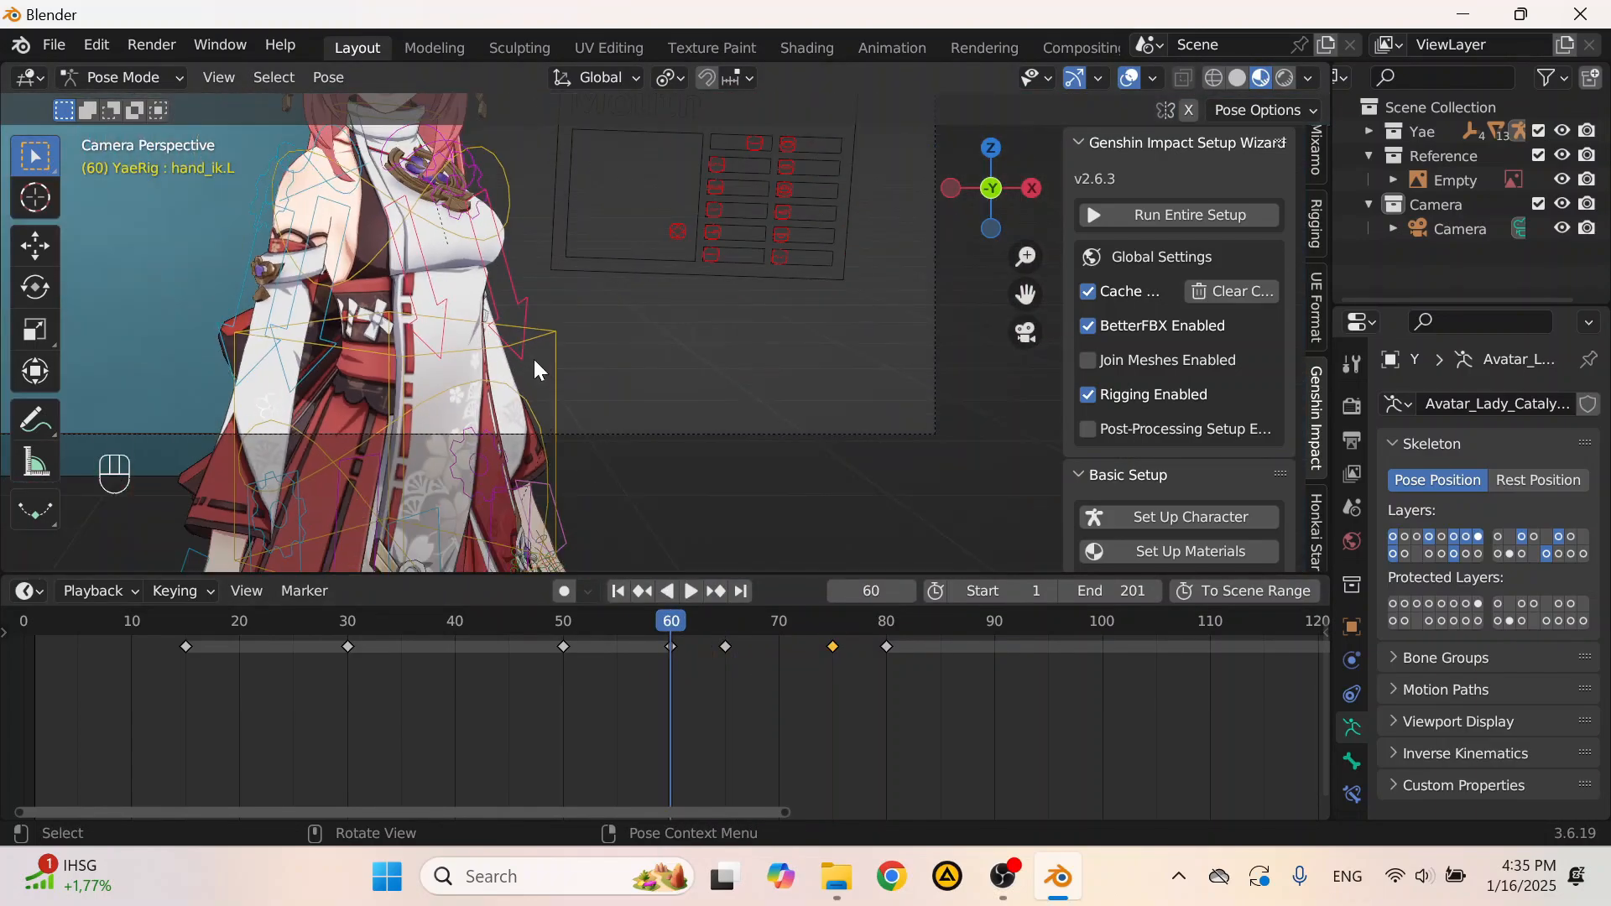
{"action": "key", "text": "space"}
{"action": "key", "text": "space"}
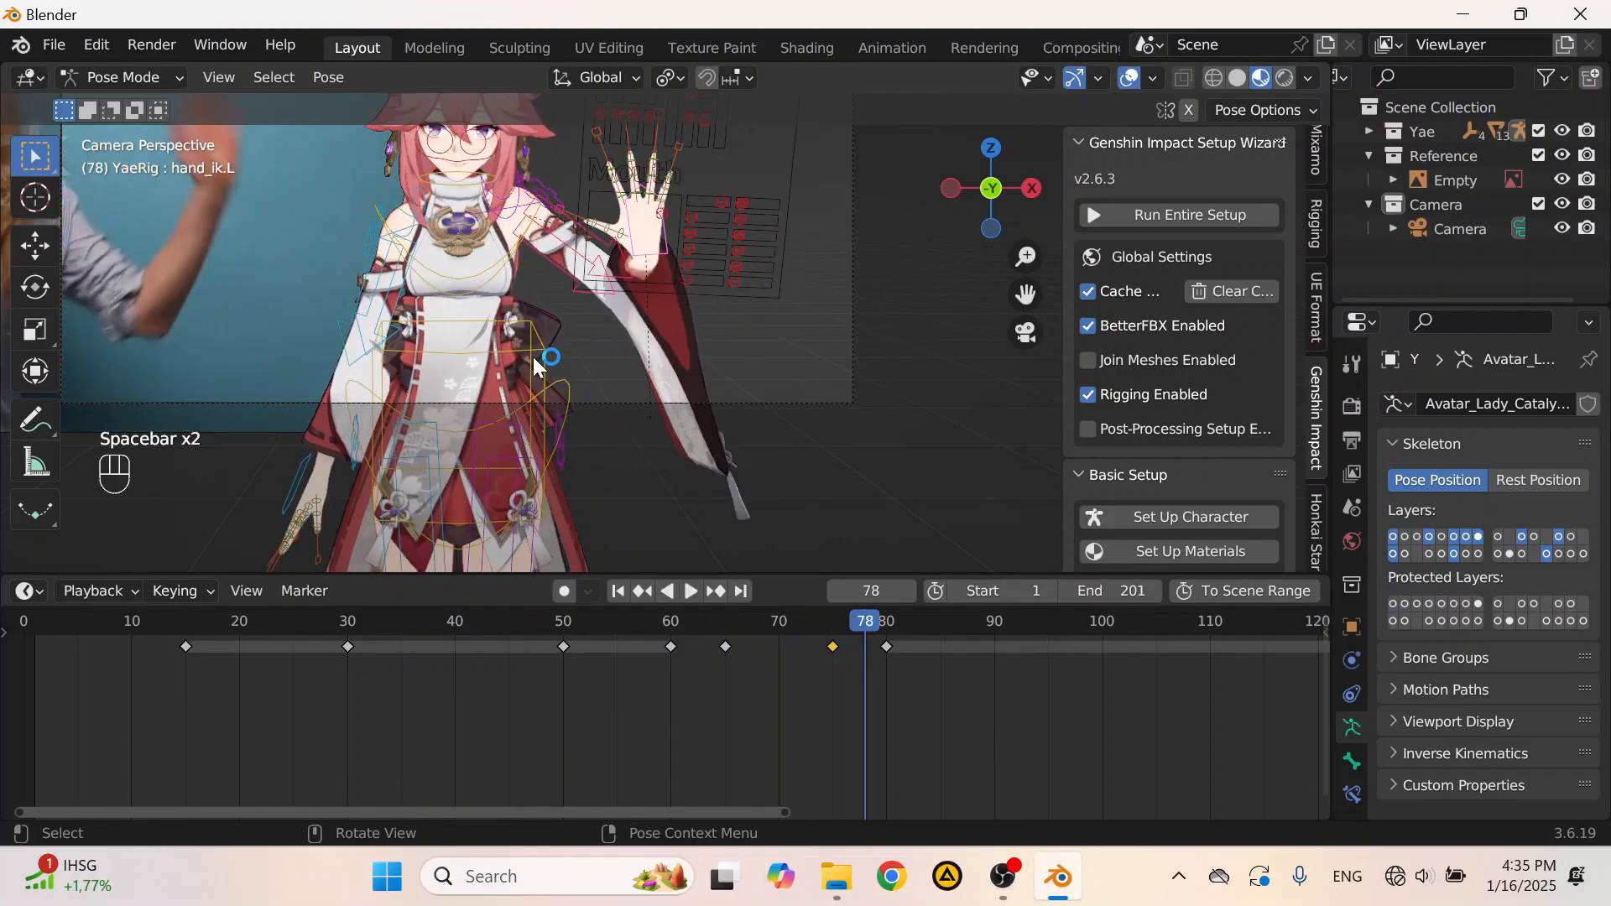
{"action": "key", "text": "space"}
{"action": "key", "text": "space"}
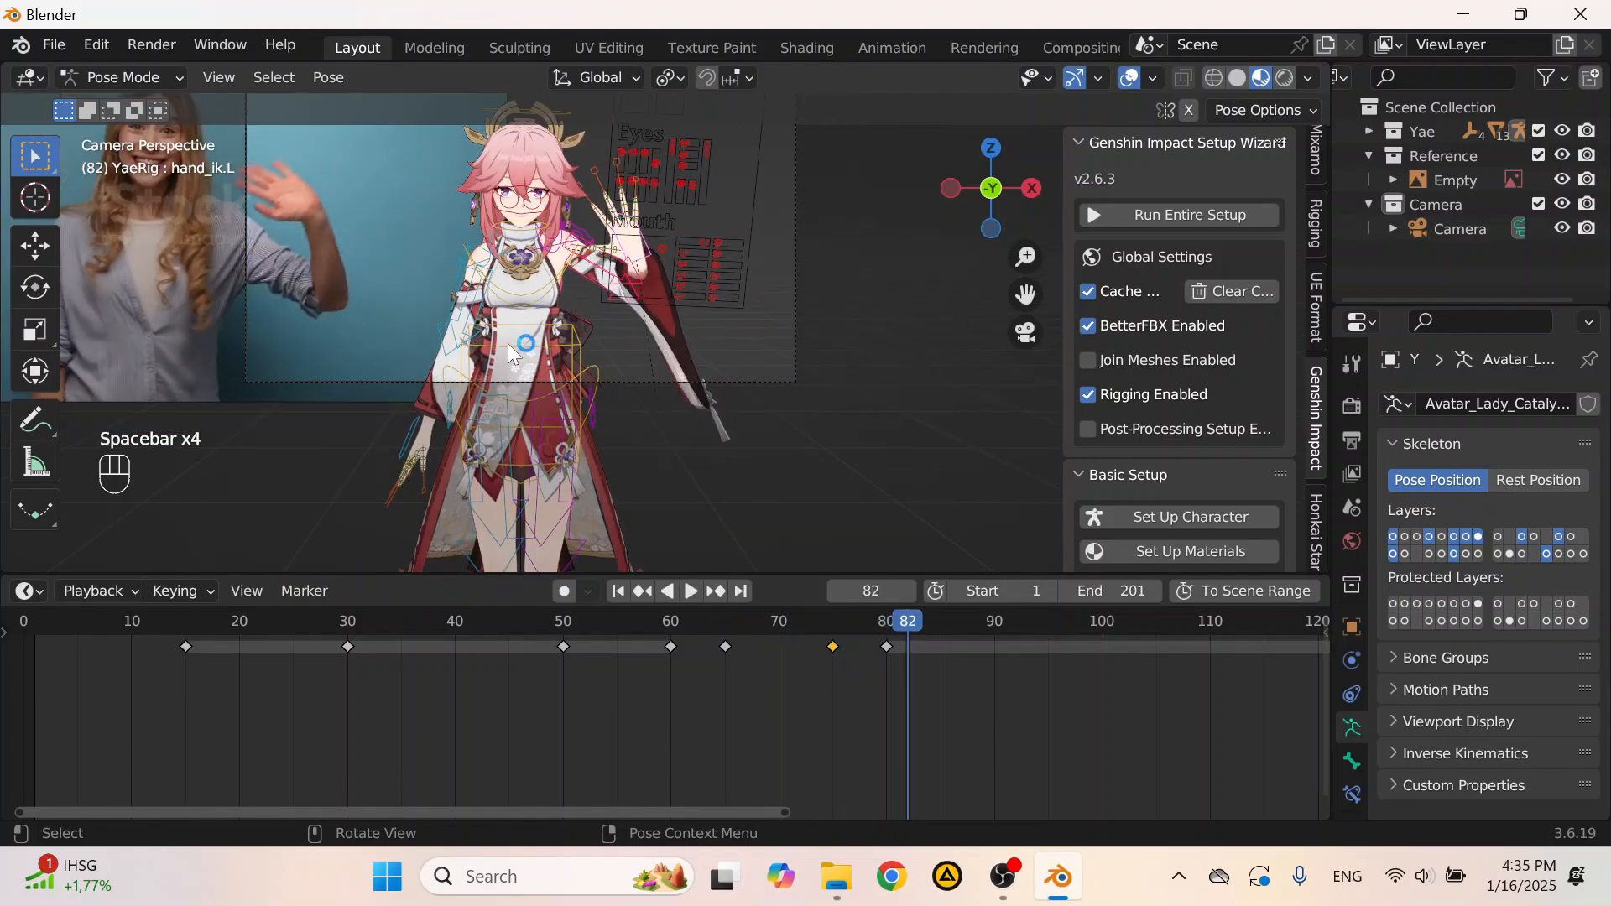
{"action": "middle_click_drag", "start_coordinate": [561, 304], "coordinate": [563, 352], "text": "shift"}
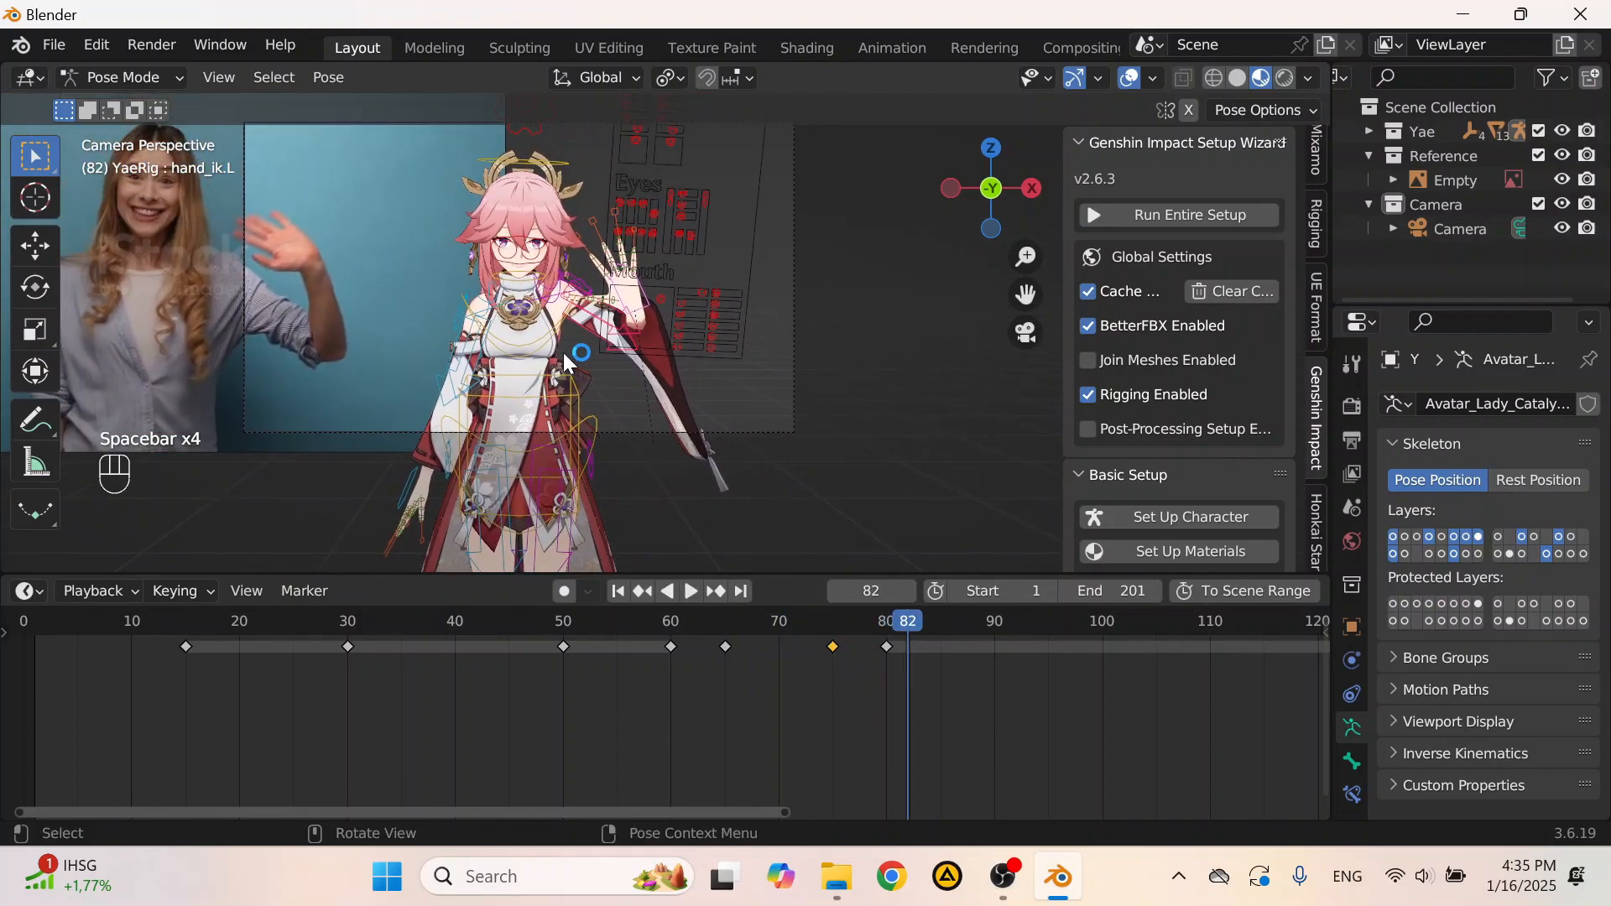
{"action": "key", "text": "space"}
{"action": "key", "text": "space"}
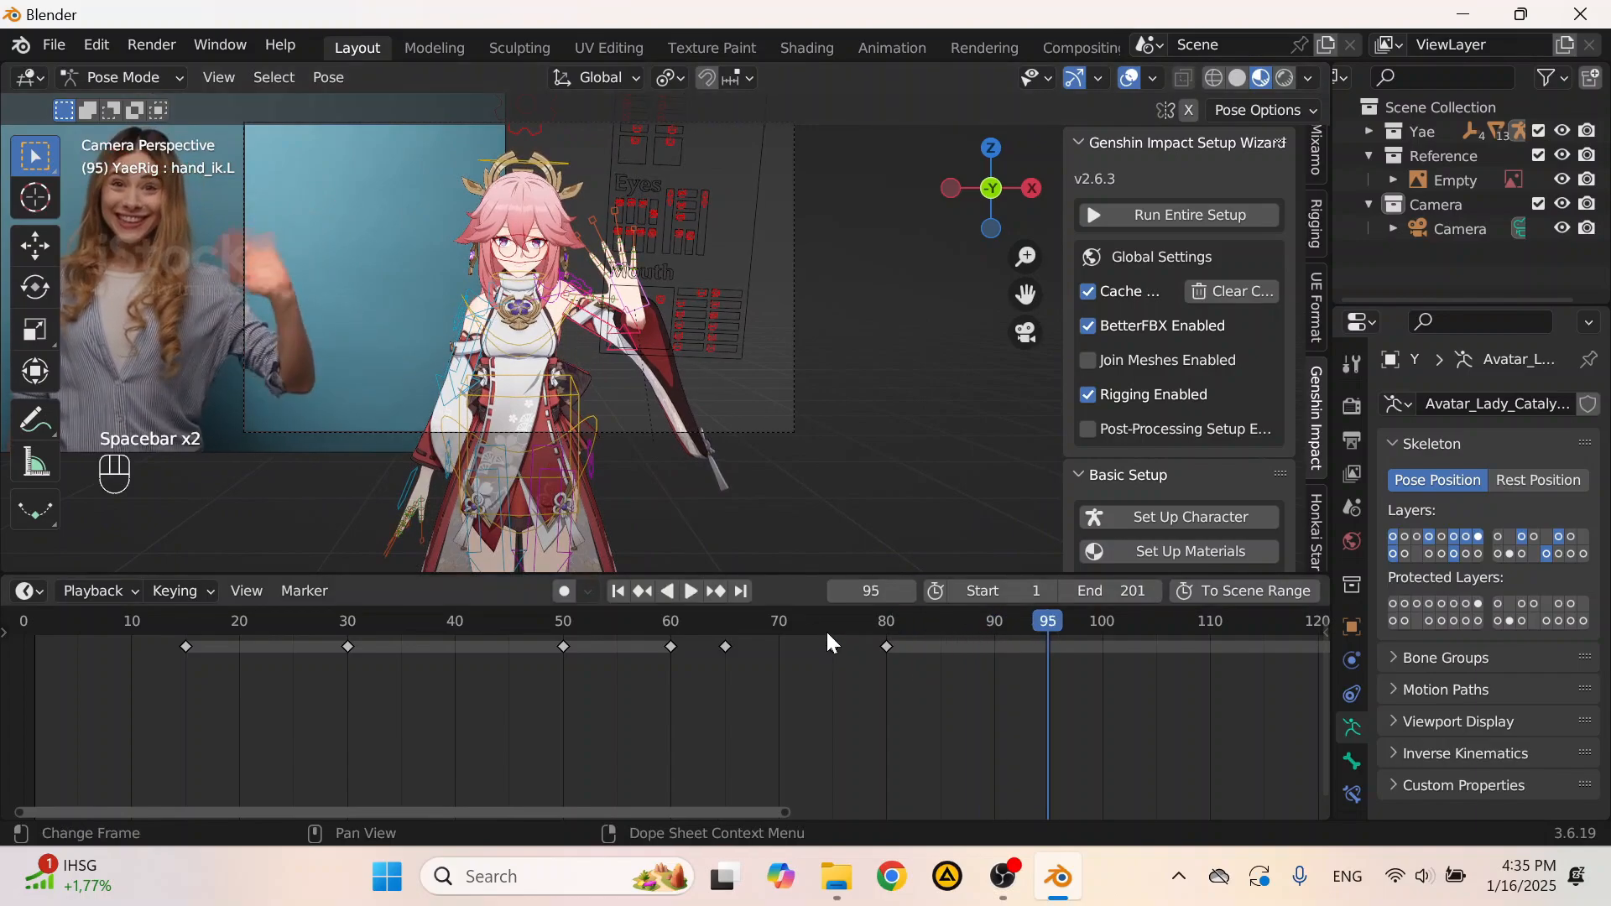
Step: Scrub between frames 80 and 85 to study the hand in the reference video, stopping at frame 85
{"action": "mouse_move", "coordinate": [918, 628]}
{"action": "left_mouse_down"}
{"action": "mouse_move", "coordinate": [873, 627]}
{"action": "mouse_move", "coordinate": [945, 644]}
{"action": "mouse_move", "coordinate": [940, 628]}
{"action": "left_mouse_up"}
{"action": "scroll", "coordinate": [788, 406], "scroll_direction": "up", "scroll_amount": 3}
{"action": "scroll", "coordinate": [364, 256], "scroll_direction": "down", "scroll_amount": 3}
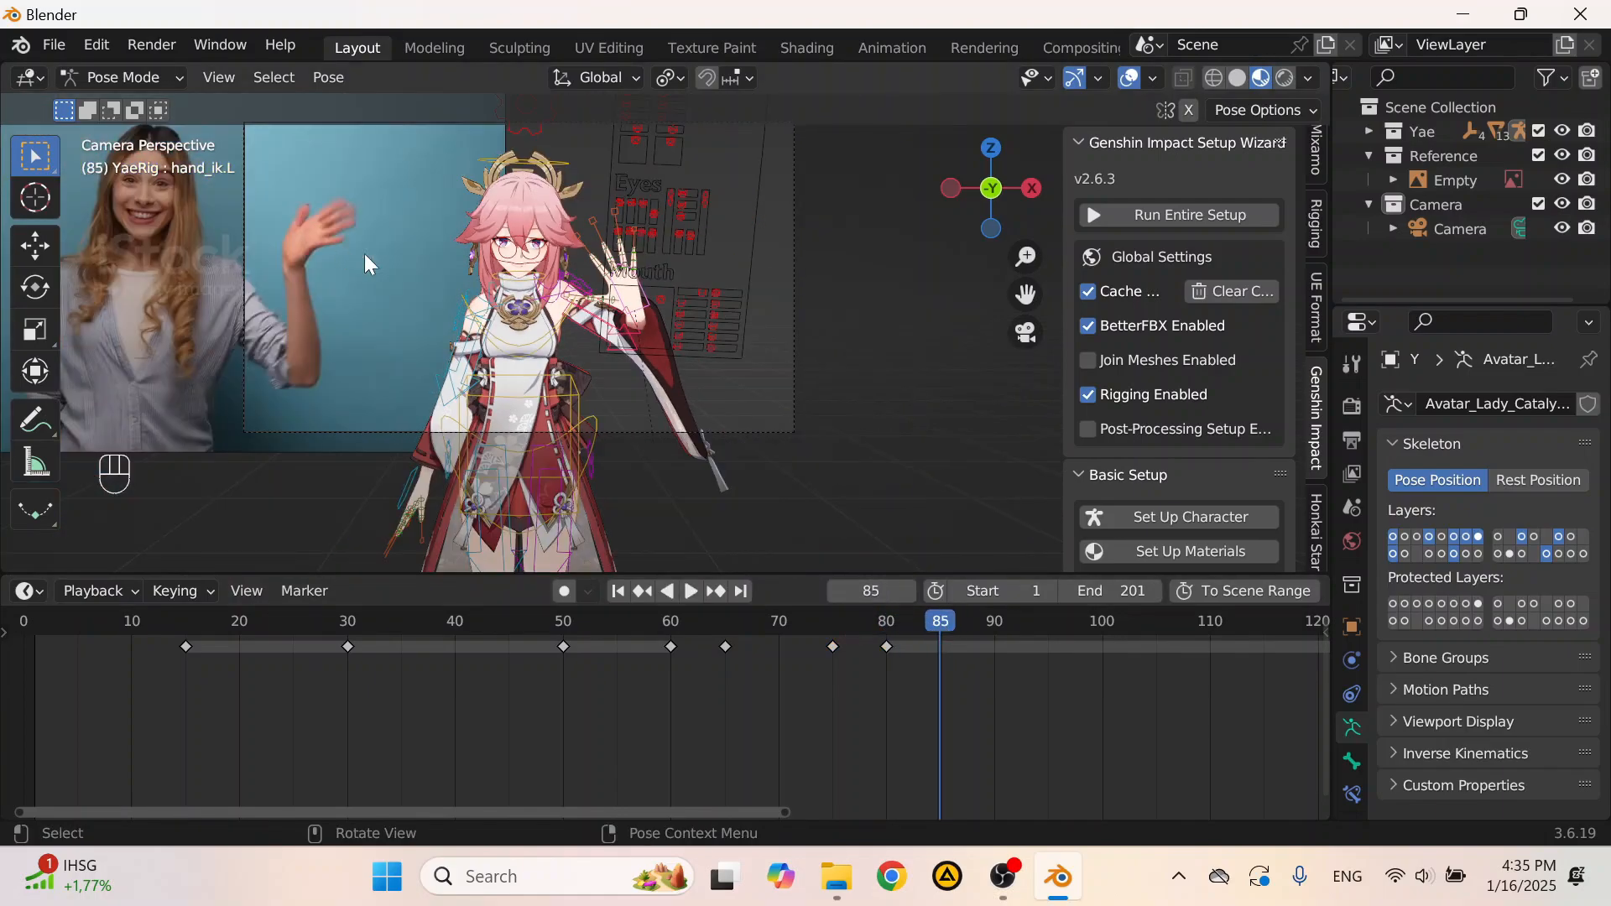
{"action": "key", "text": "space"}
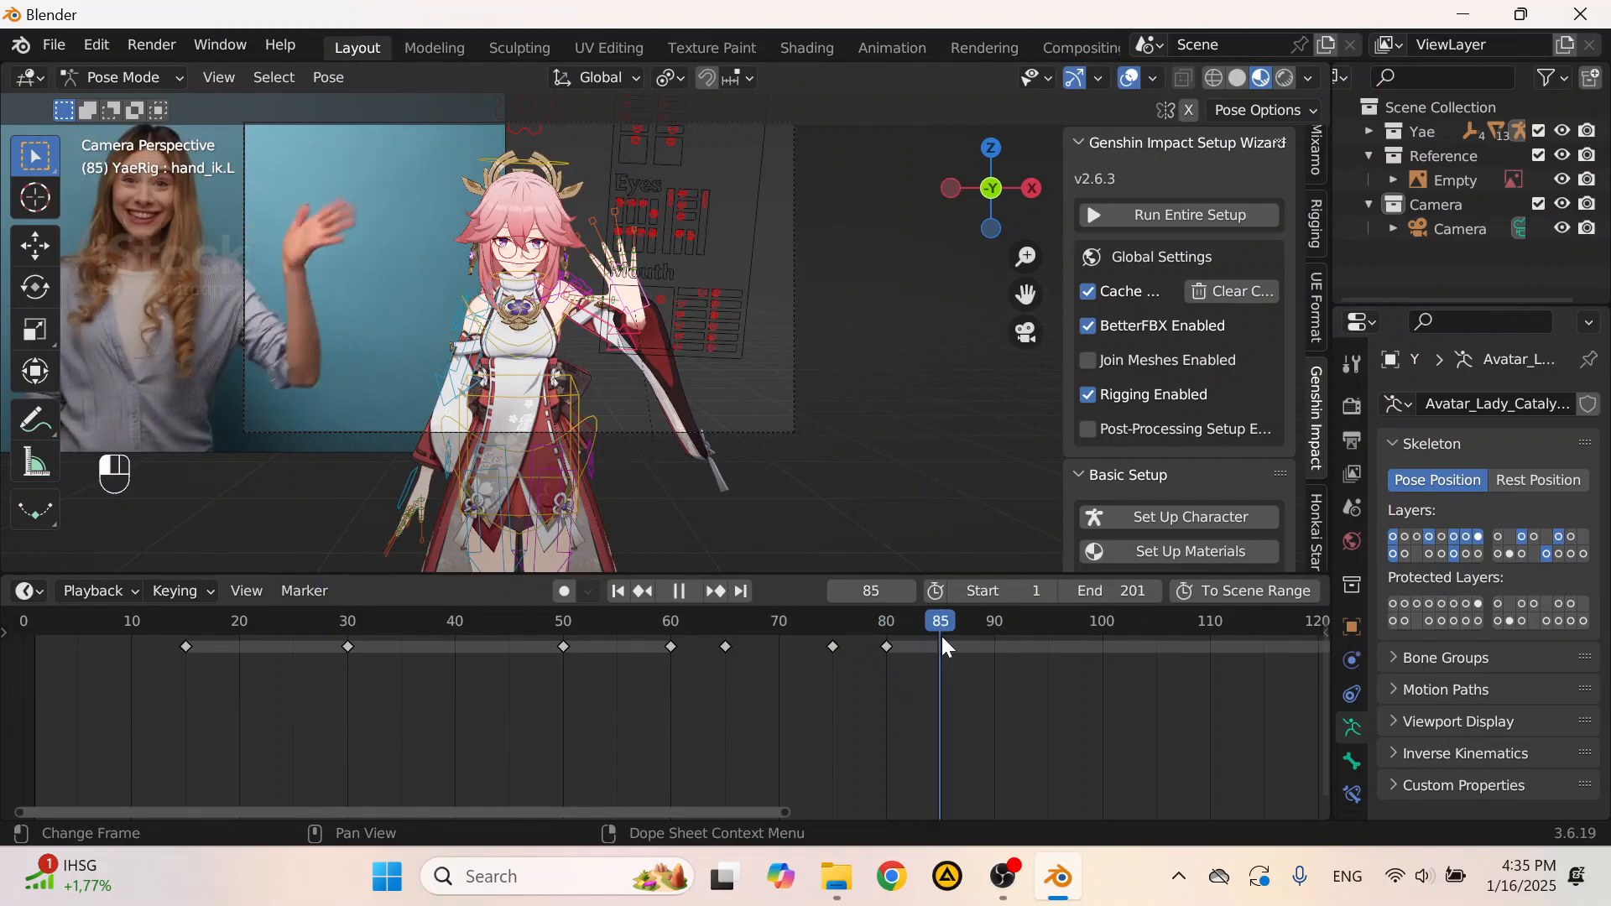
{"action": "left_click", "coordinate": [887, 626]}
{"action": "left_click_drag", "start_coordinate": [888, 628], "coordinate": [939, 628]}
{"action": "scroll", "coordinate": [711, 329], "scroll_direction": "up", "scroll_amount": 3}
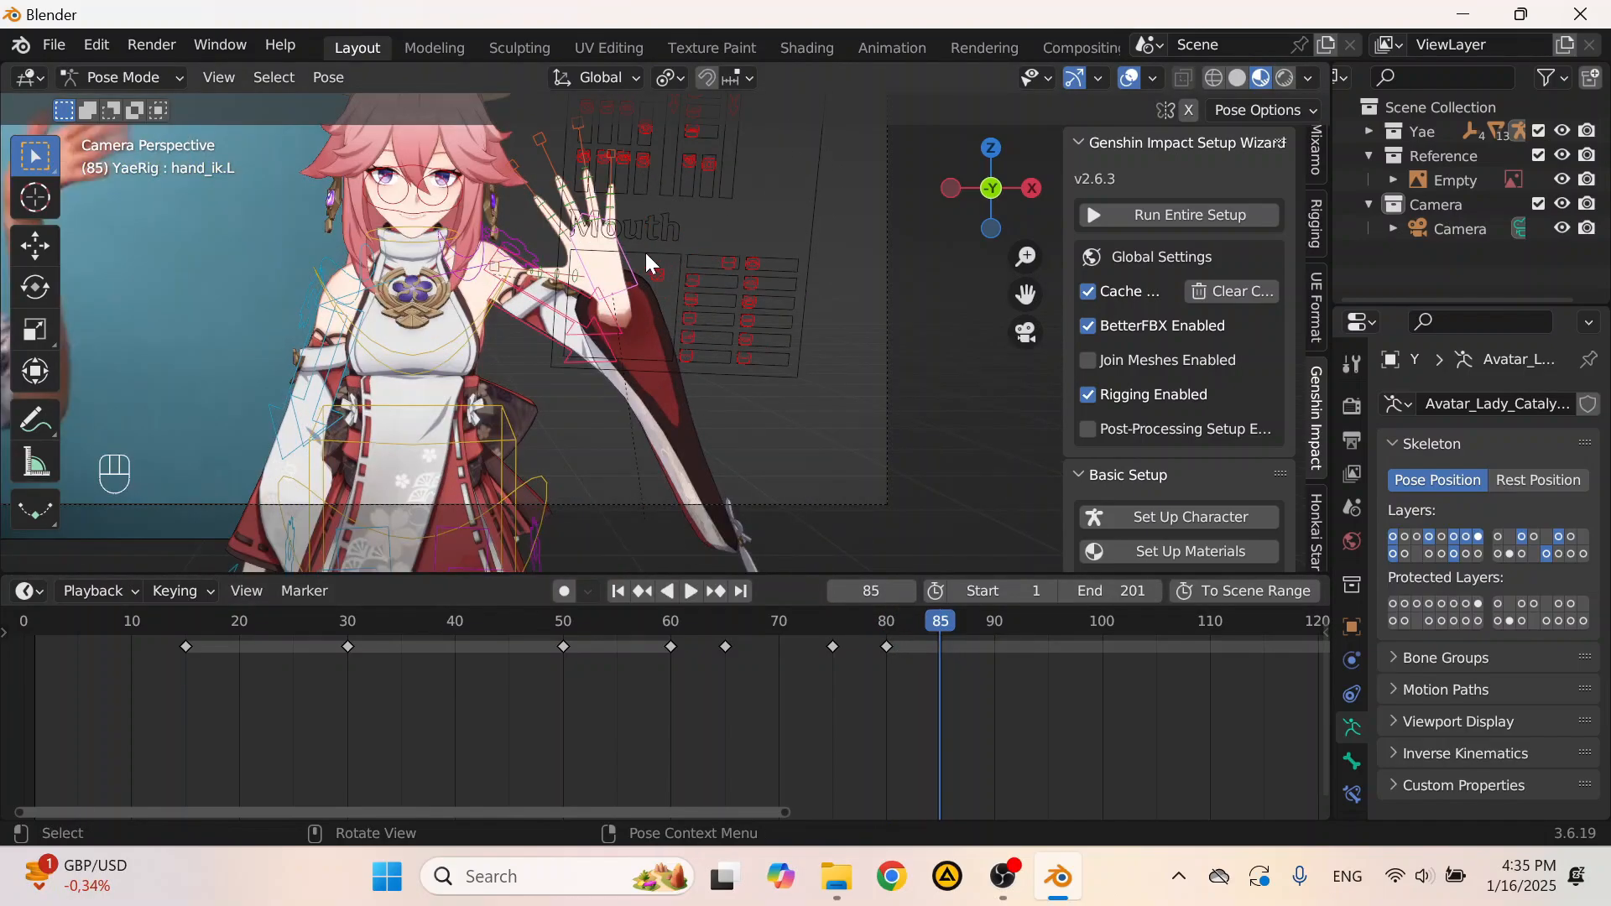
Step: At frame 85, rotate hand_ik.L 47° about the view's Z axis in the camera view and insert a rotation keyframe
{"action": "scroll", "coordinate": [630, 262], "scroll_direction": "up", "scroll_amount": 3}
{"action": "middle_click_drag", "start_coordinate": [631, 243], "coordinate": [654, 303], "text": "shift"}
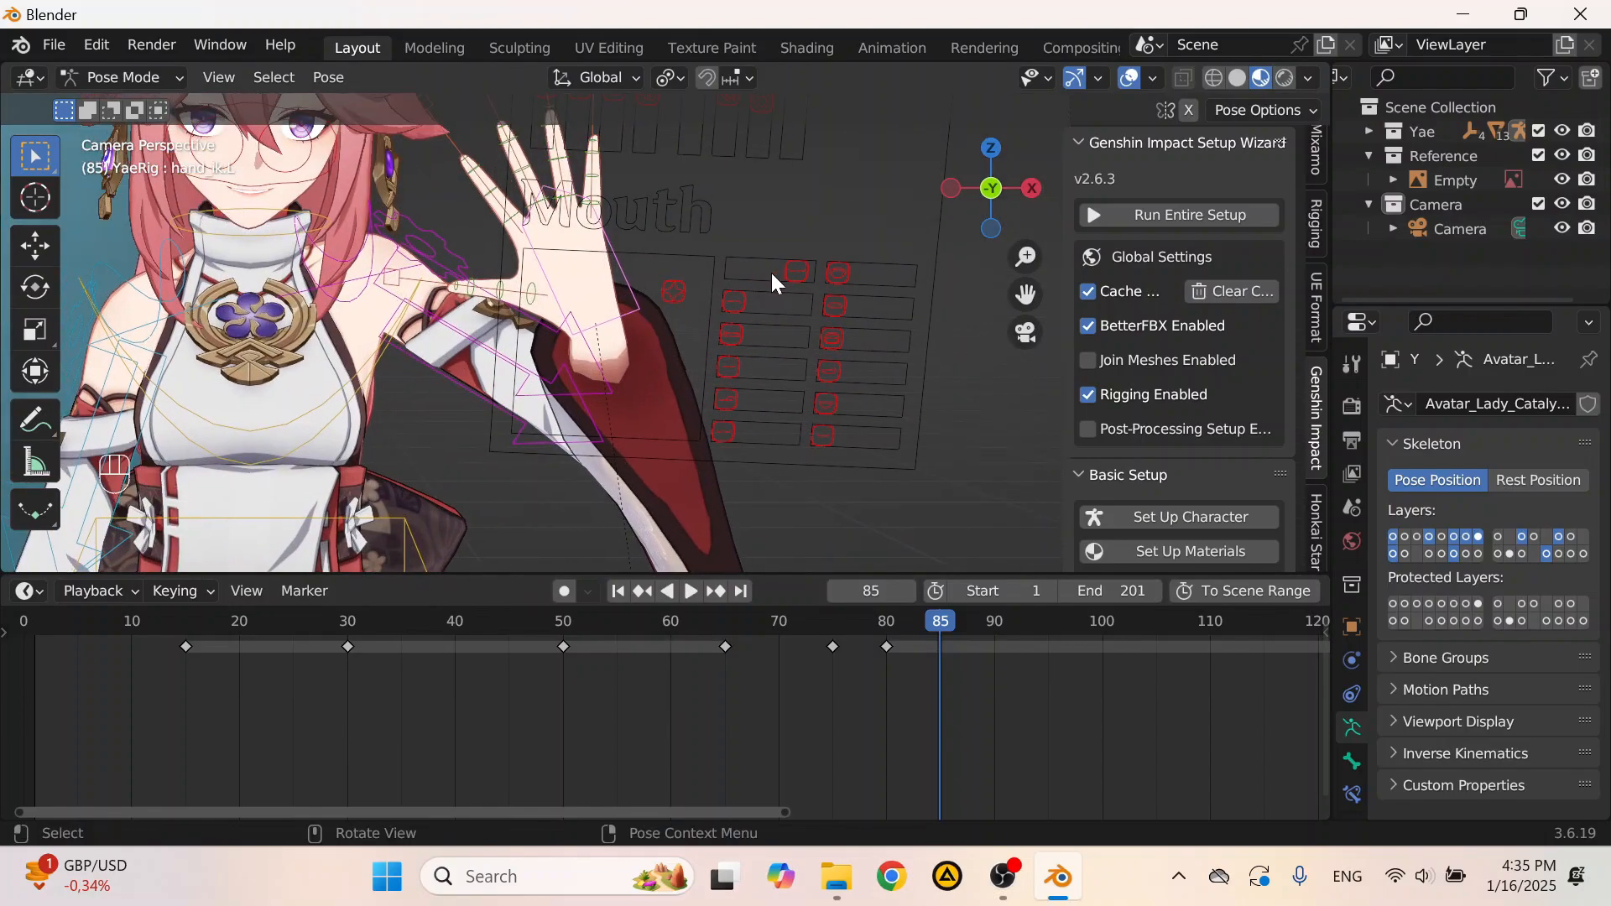
{"action": "key", "text": "r"}
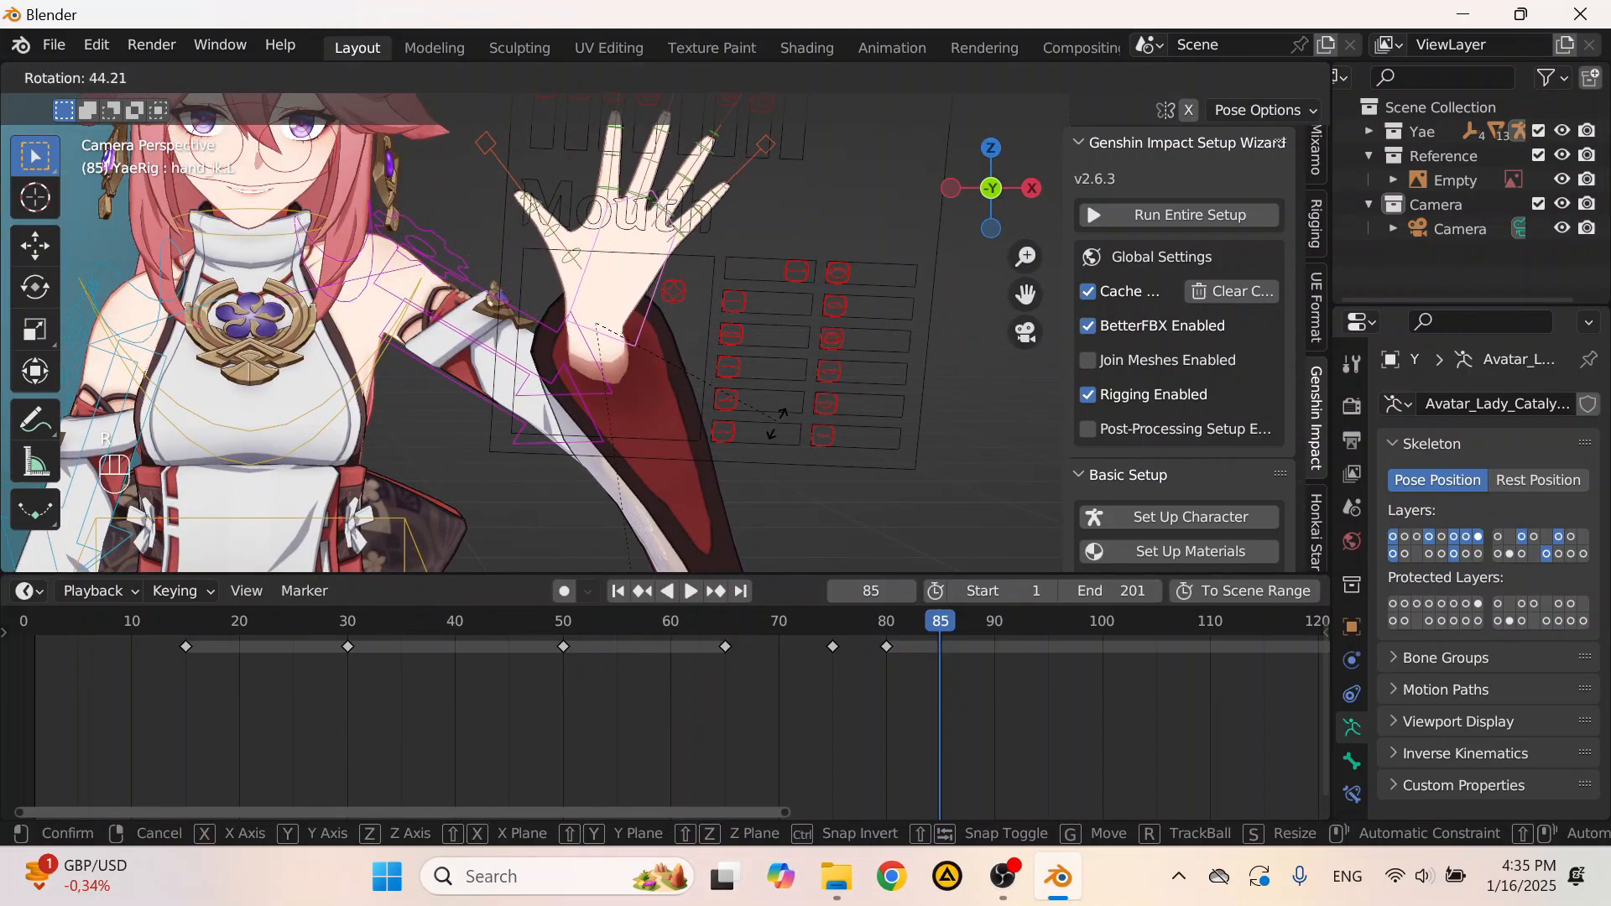
{"action": "left_click", "coordinate": [772, 435]}
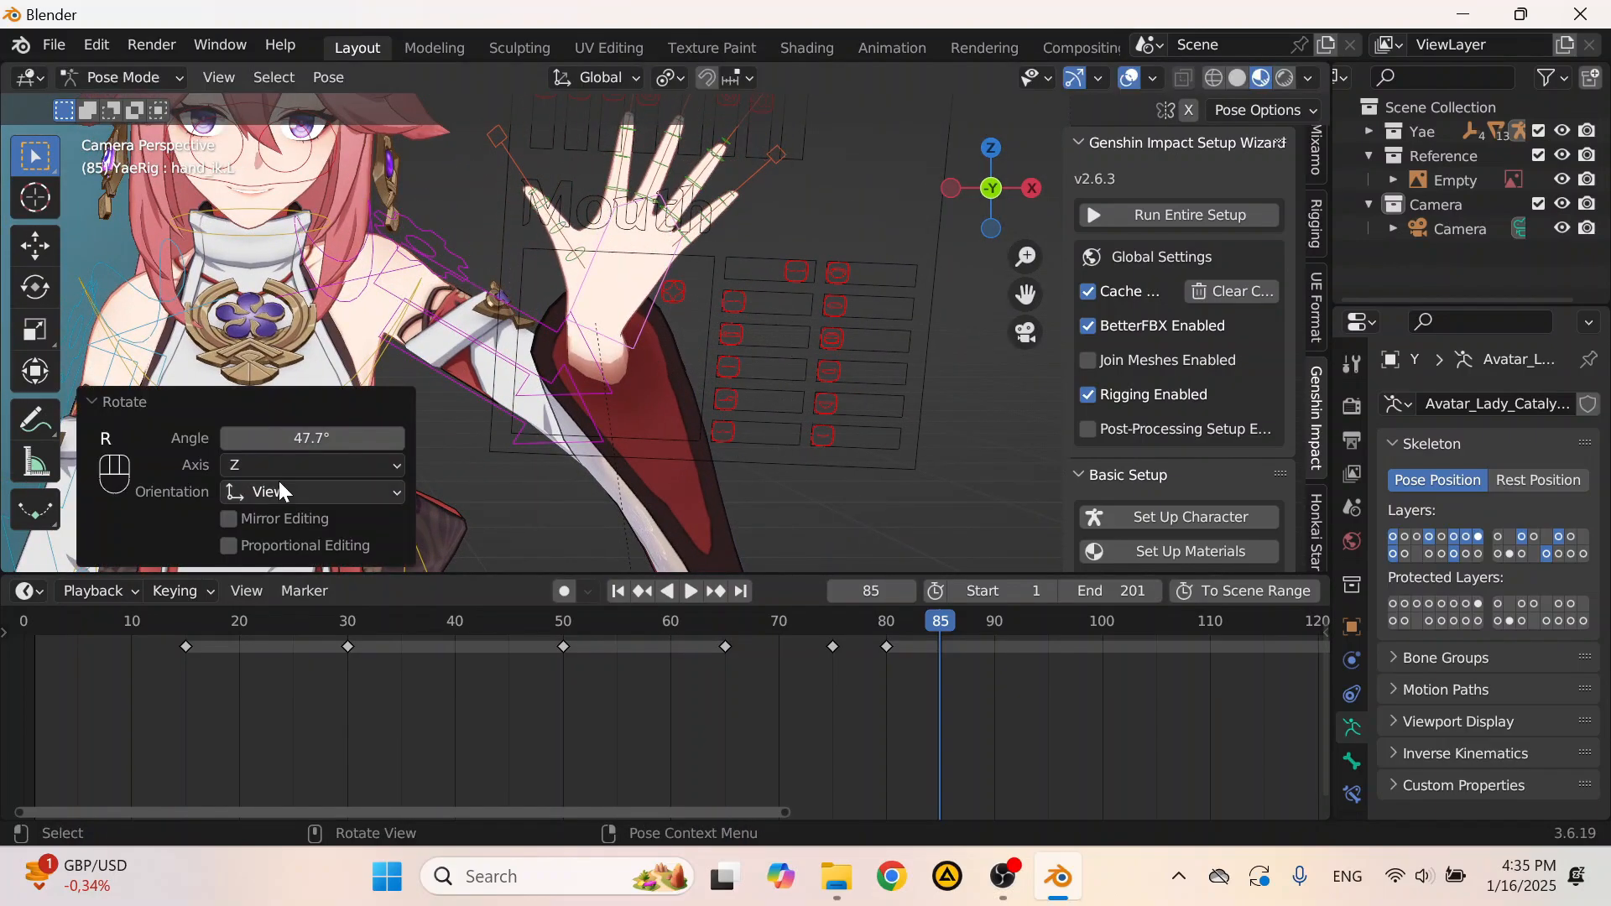
{"action": "left_click", "coordinate": [296, 438]}
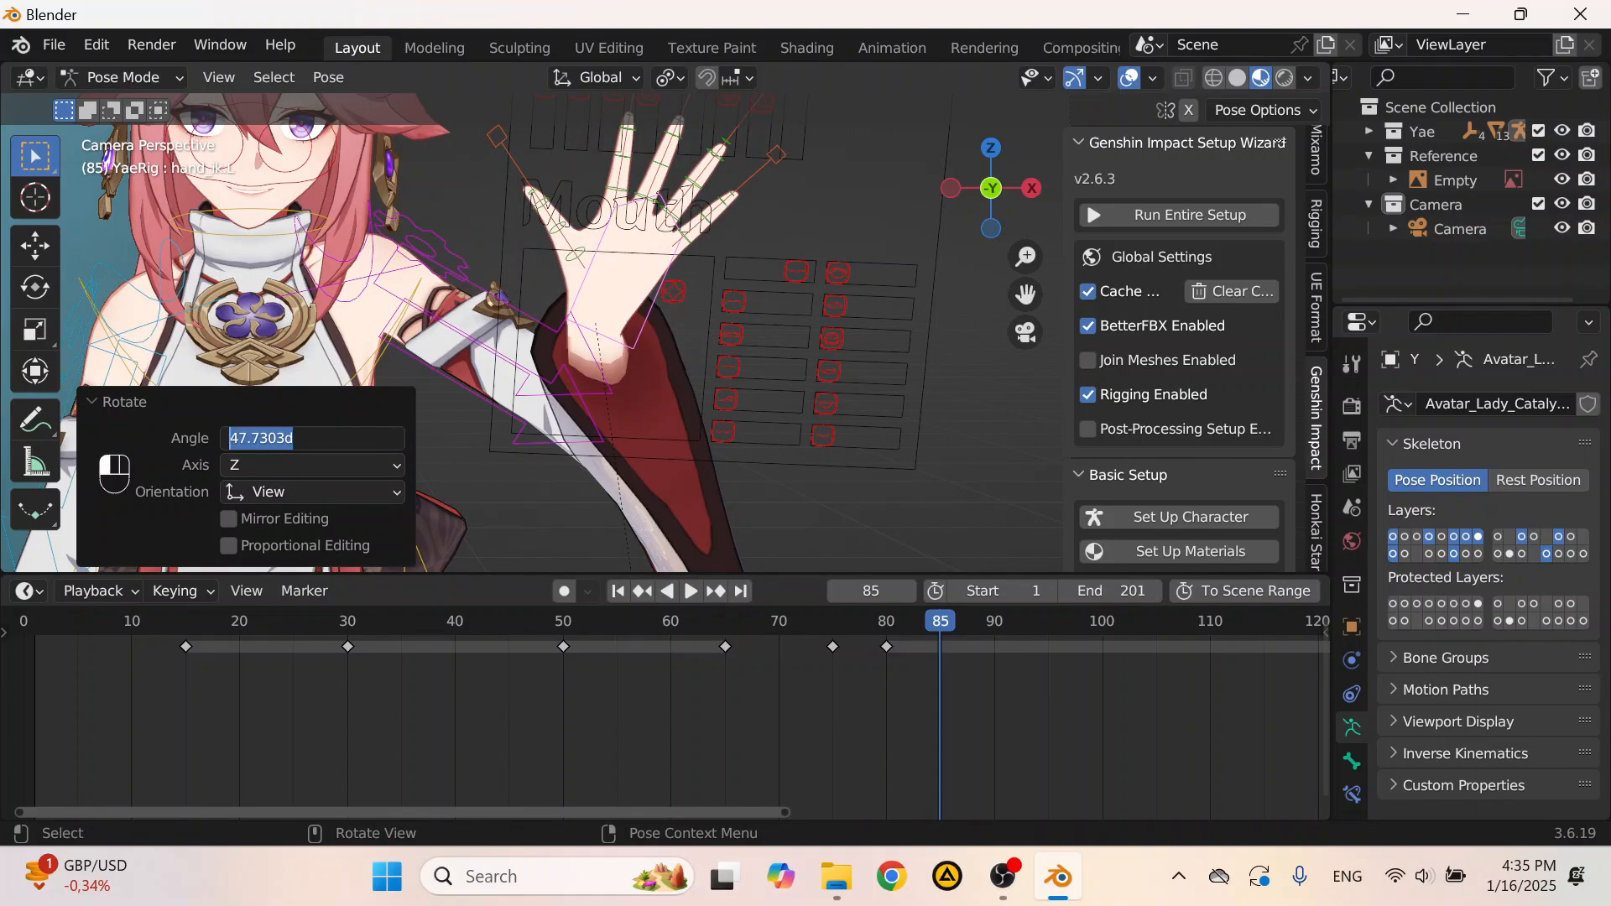
{"action": "type", "text": "47"}
{"action": "key", "text": "Return"}
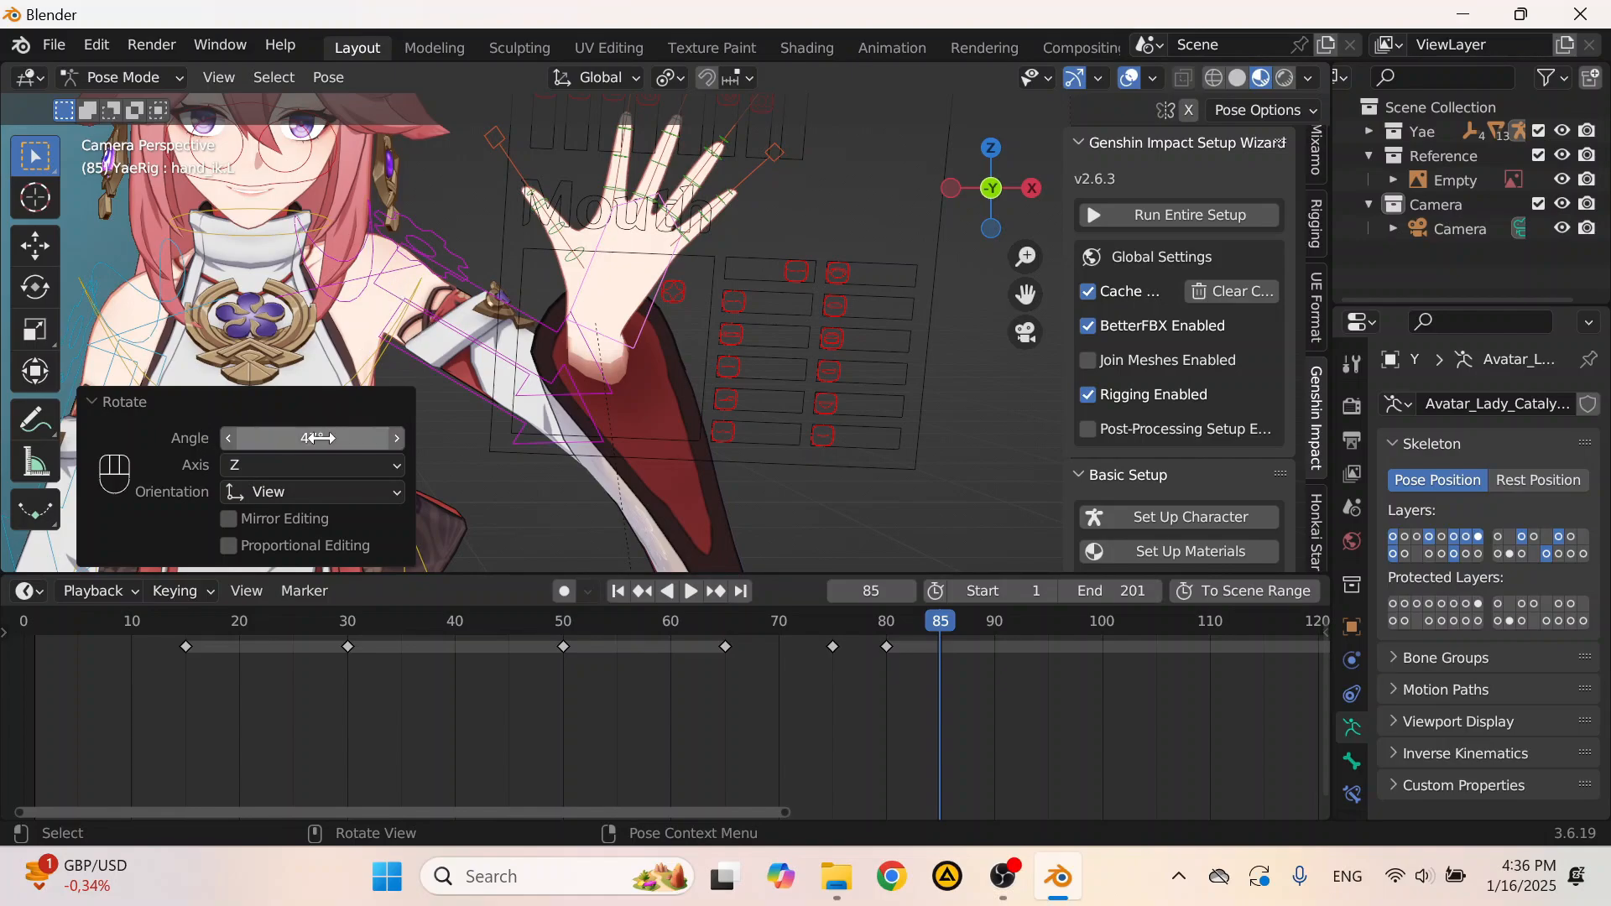
{"action": "left_click", "coordinate": [369, 438]}
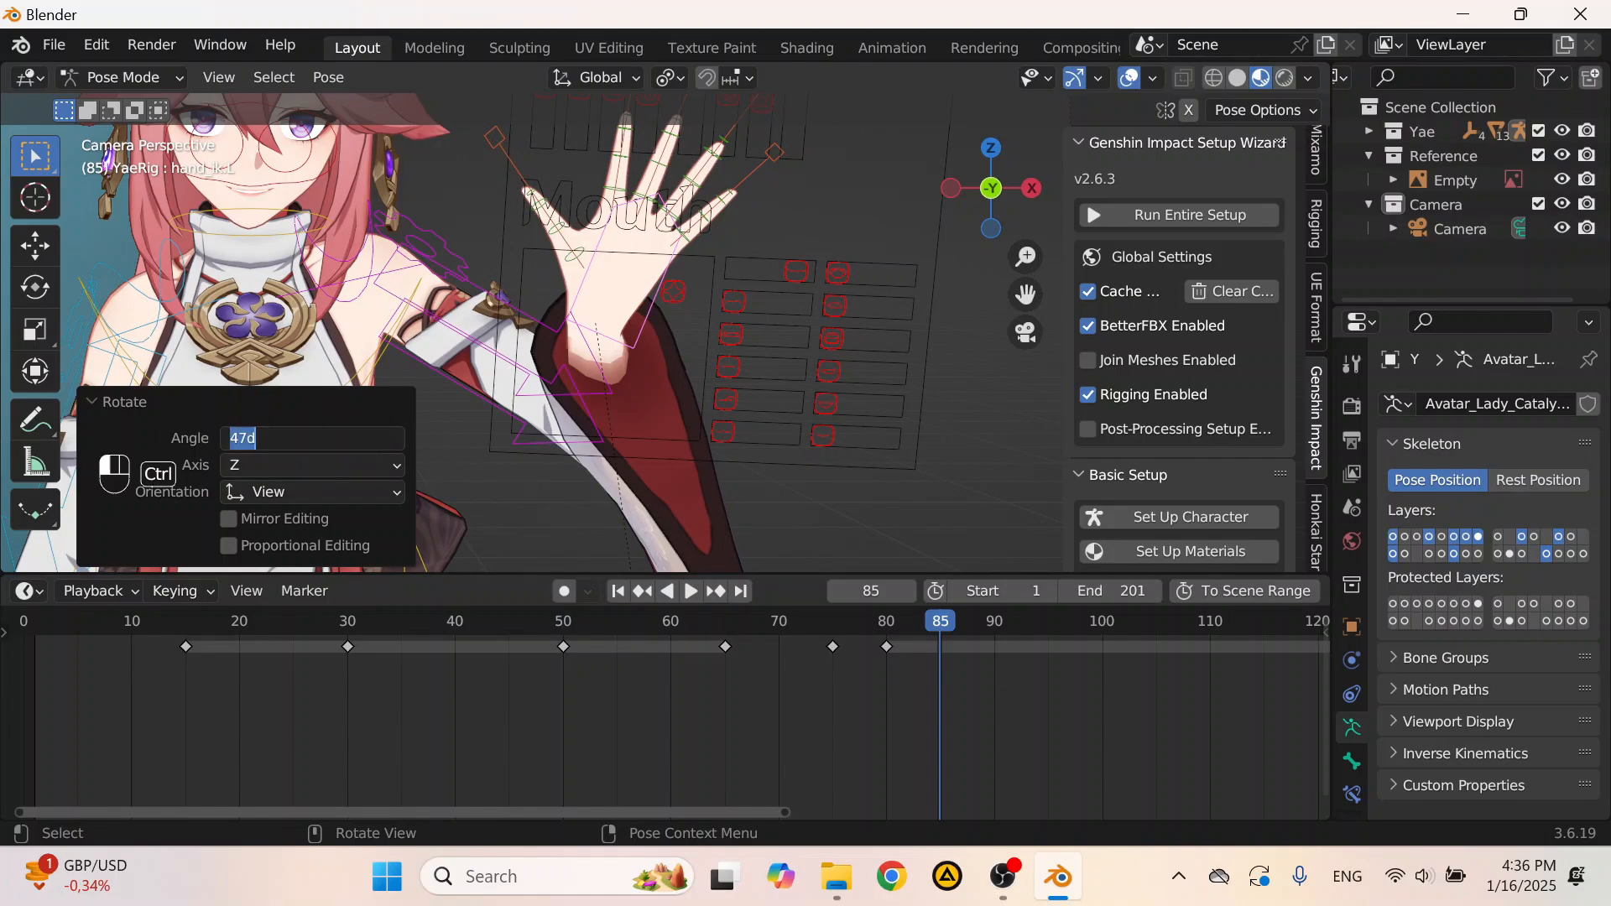
{"action": "key", "text": "Return"}
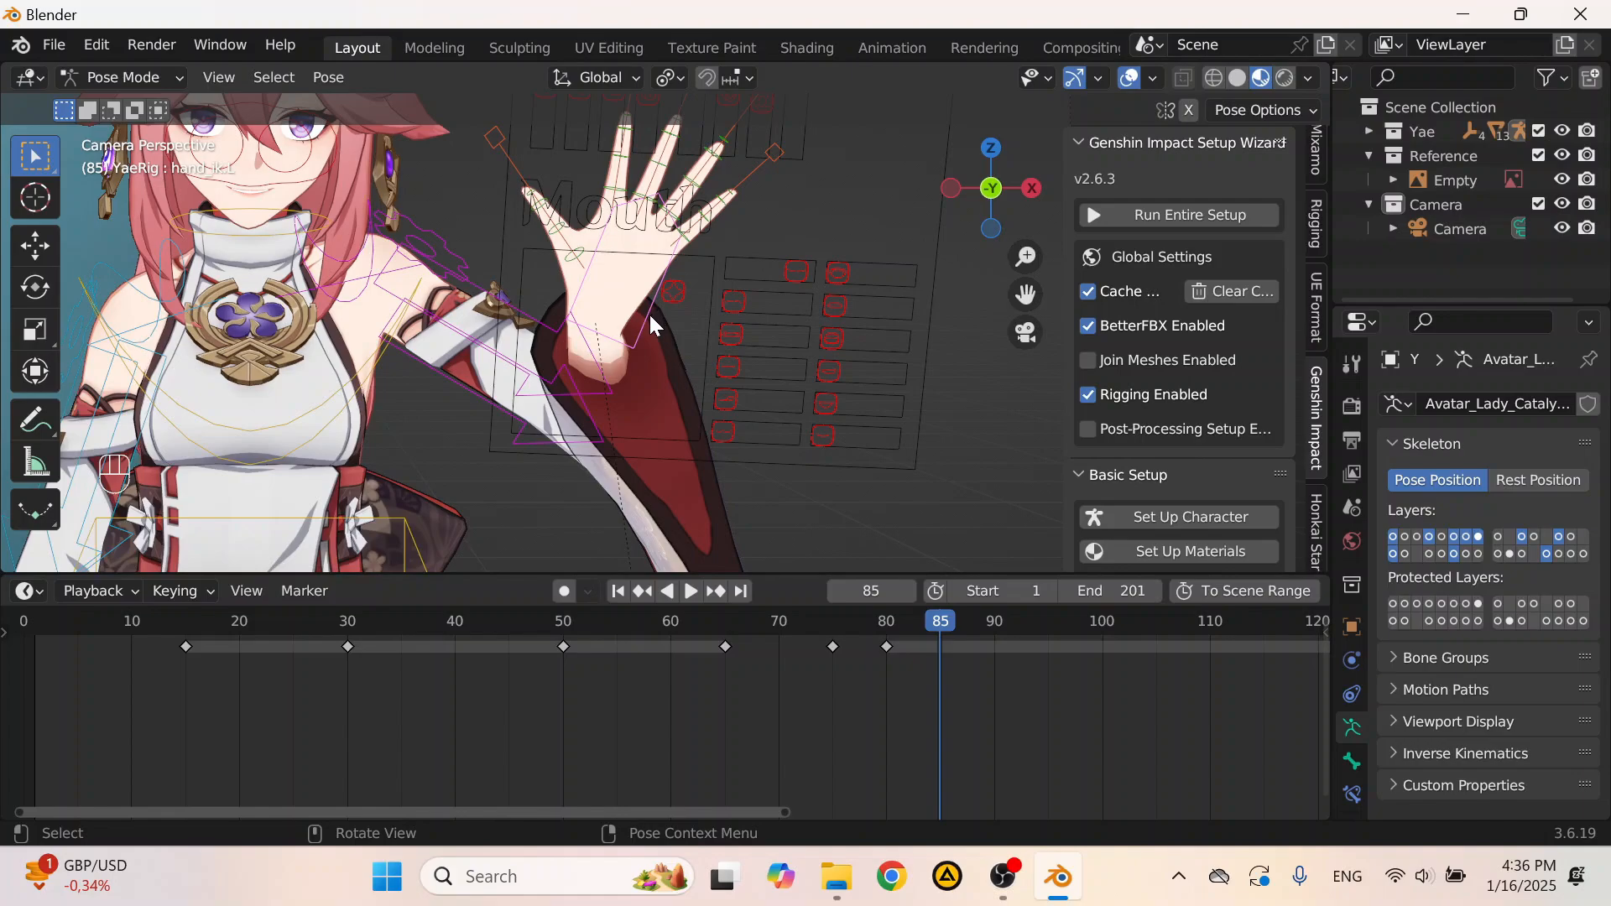
{"action": "key", "text": "i"}
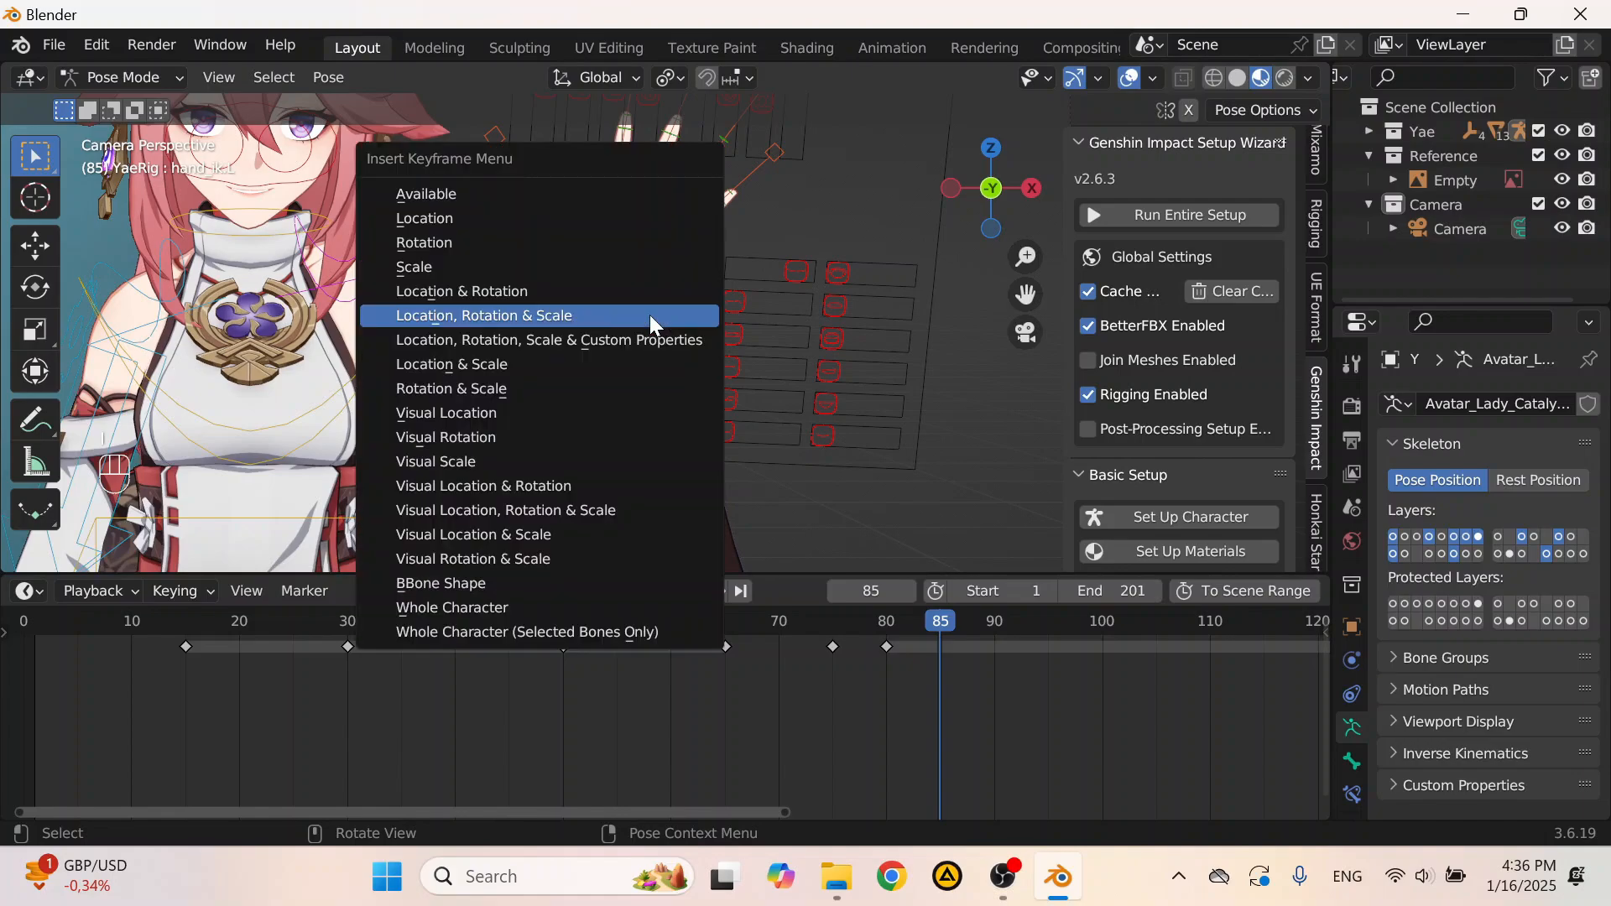
{"action": "left_click", "coordinate": [566, 244]}
Step: Copy hand_ik.L's keyframe at frame 85 and paste it at frame 95
{"action": "middle_click_drag", "start_coordinate": [990, 693], "coordinate": [522, 633]}
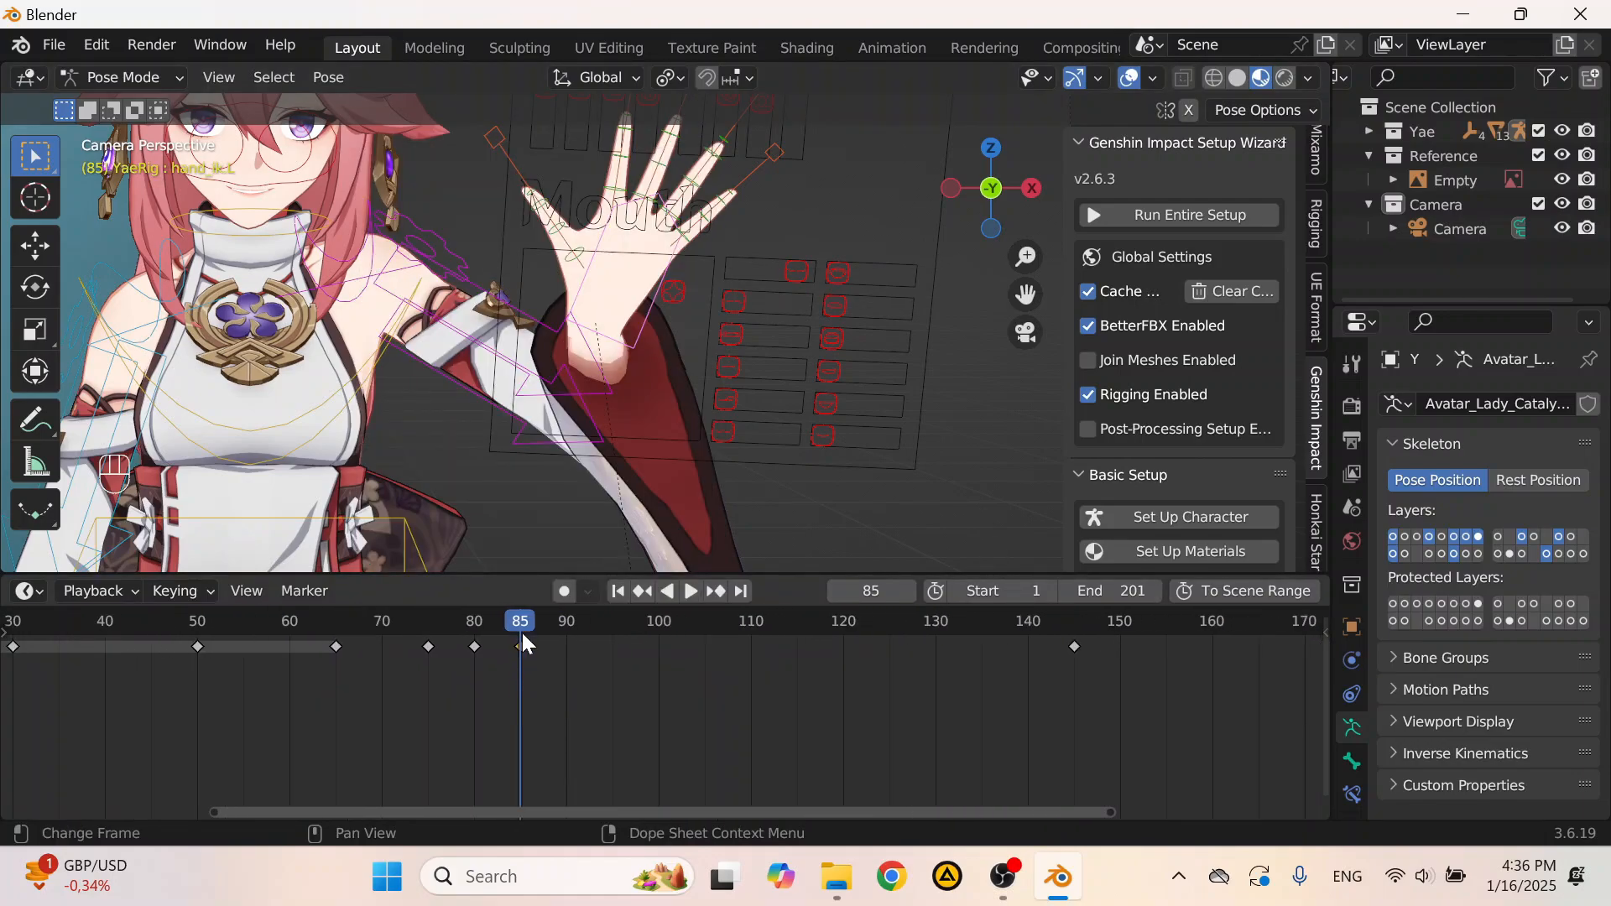
{"action": "left_click_drag", "start_coordinate": [527, 621], "coordinate": [612, 668]}
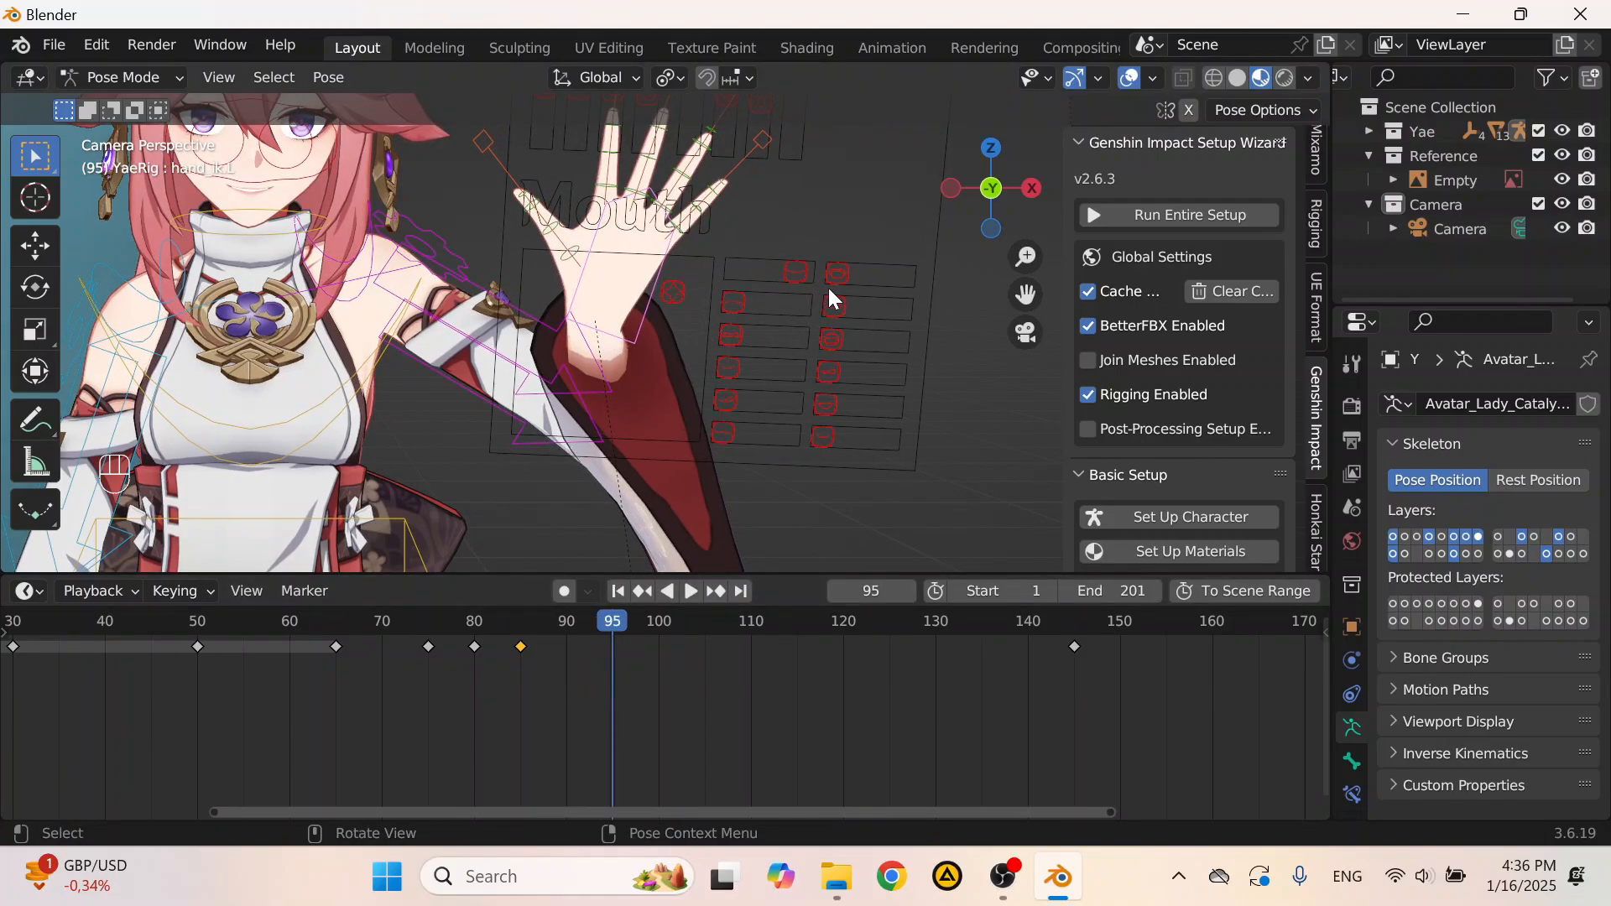
{"action": "key", "text": "ctrl+c"}
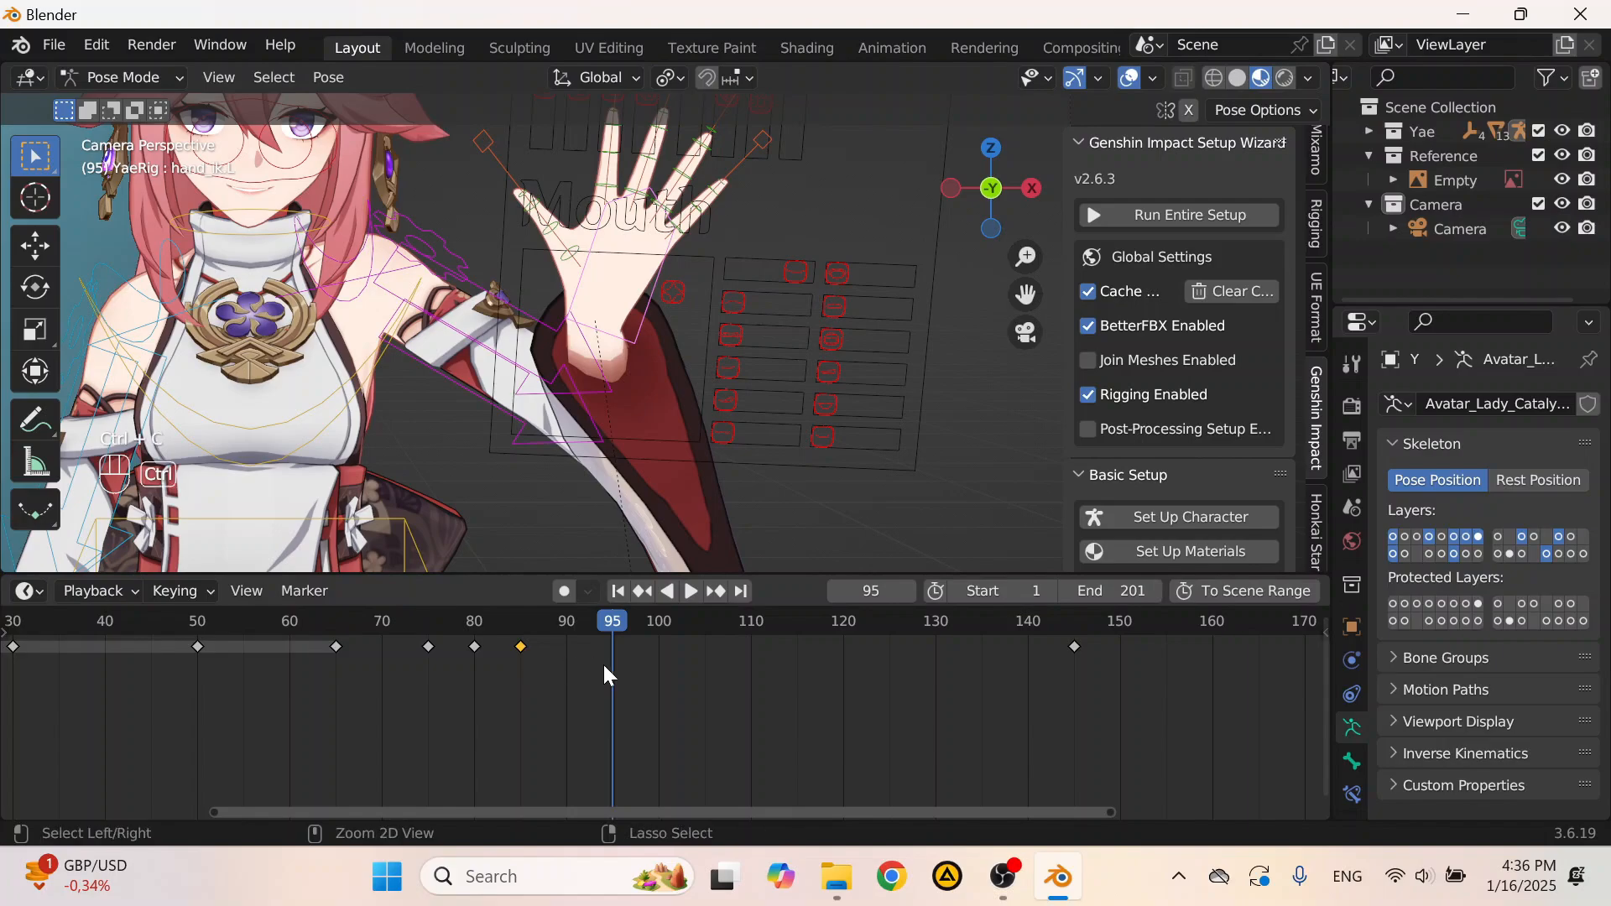
{"action": "key", "text": "ctrl+v"}
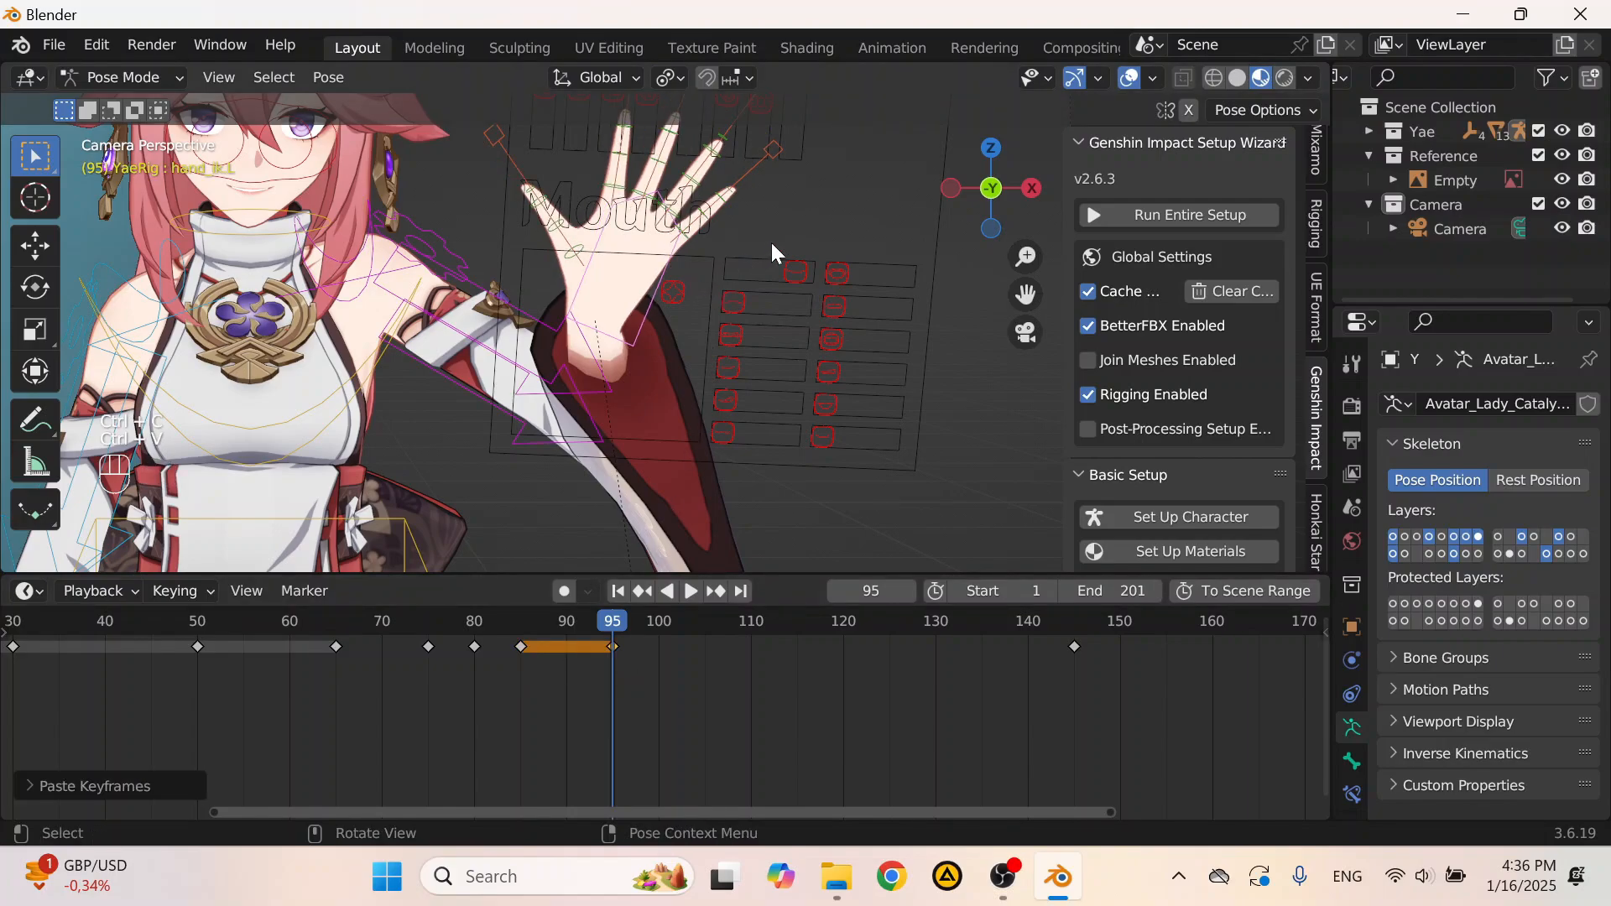
Step: Try to rotate hand_ik.L by -47° about the view's Z axis at frame 95
{"action": "key", "text": "r"}
{"action": "left_click", "coordinate": [309, 391]}
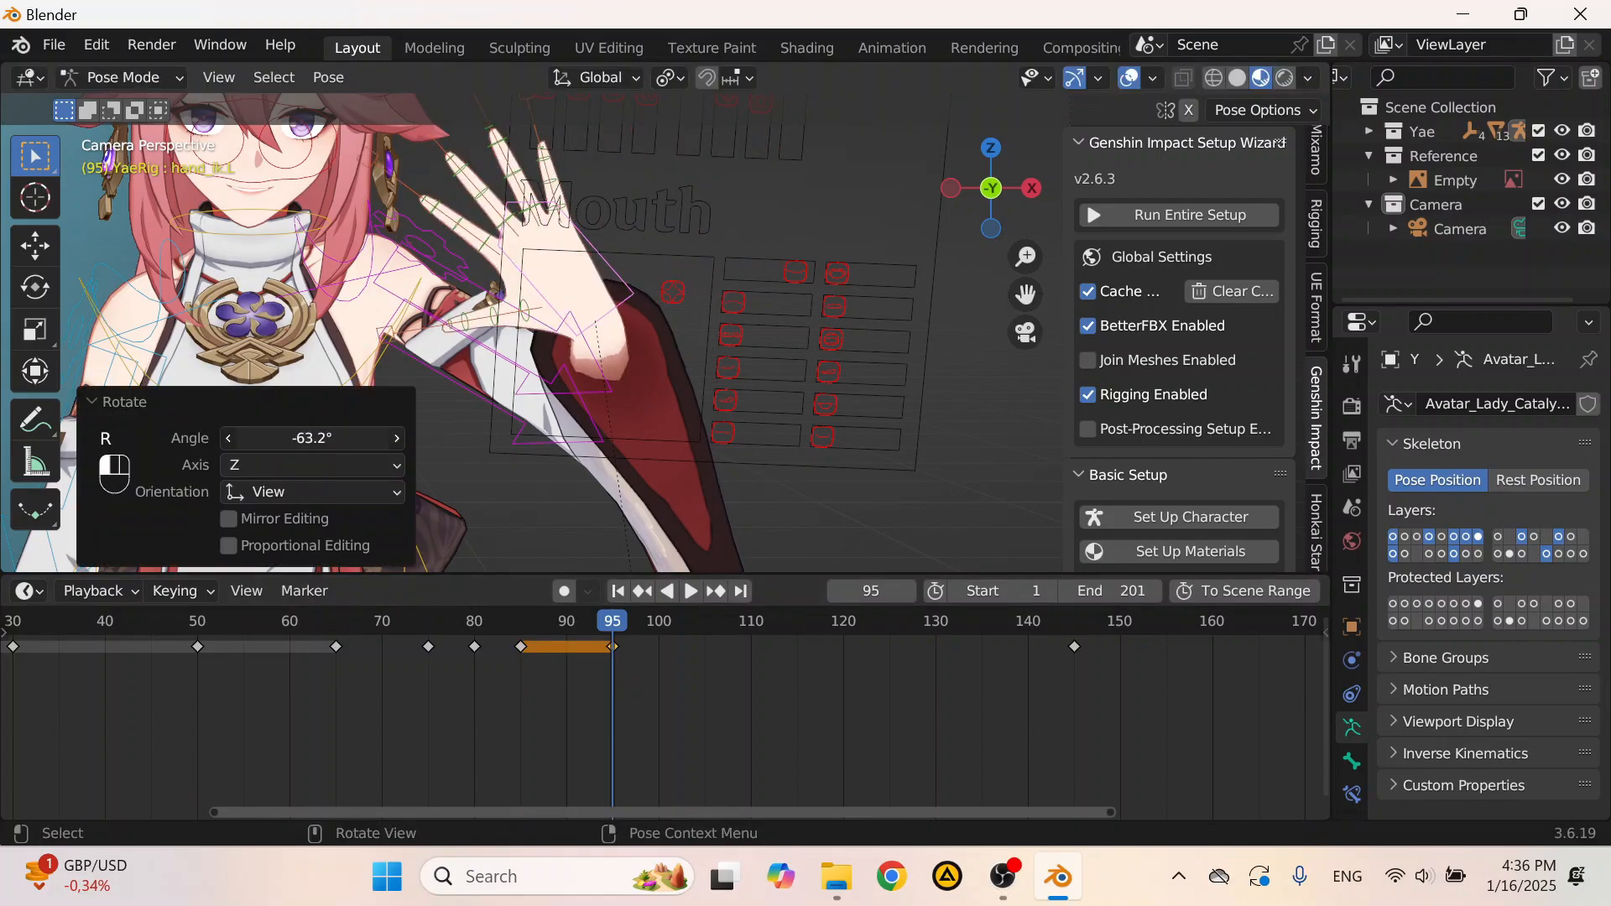
{"action": "left_click", "coordinate": [311, 438]}
{"action": "key", "text": "ctrl+v"}
{"action": "key", "text": "Left"}
{"action": "key", "text": "Left"}
{"action": "type", "text": "-"}
{"action": "key", "text": "Return"}
{"action": "left_click", "coordinate": [302, 433]}
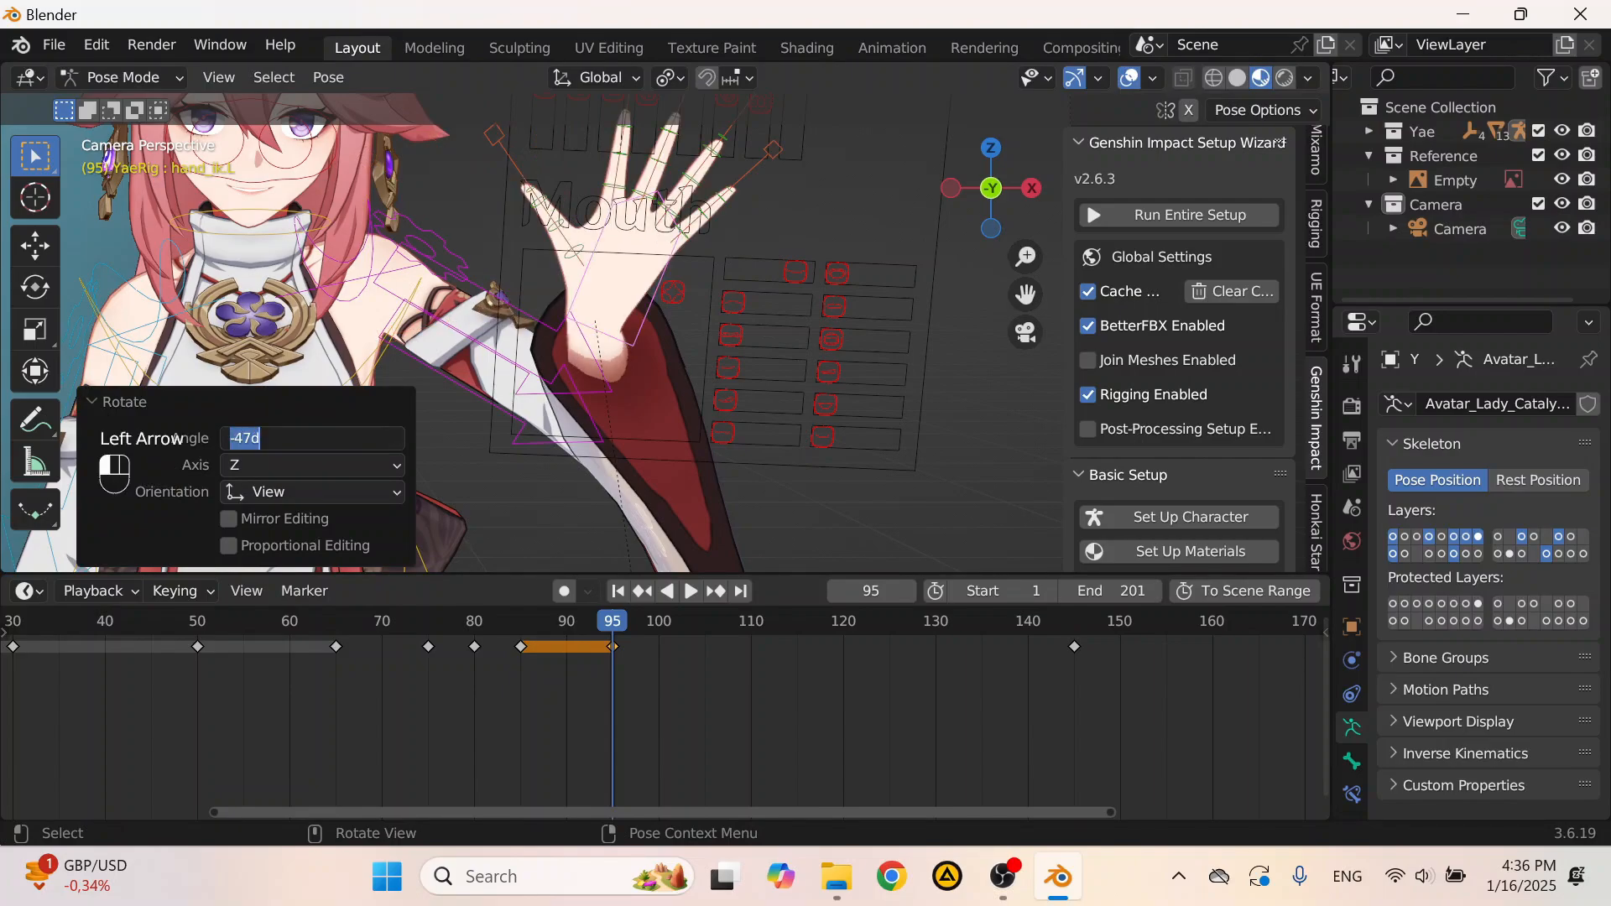
{"action": "key", "text": "Return"}
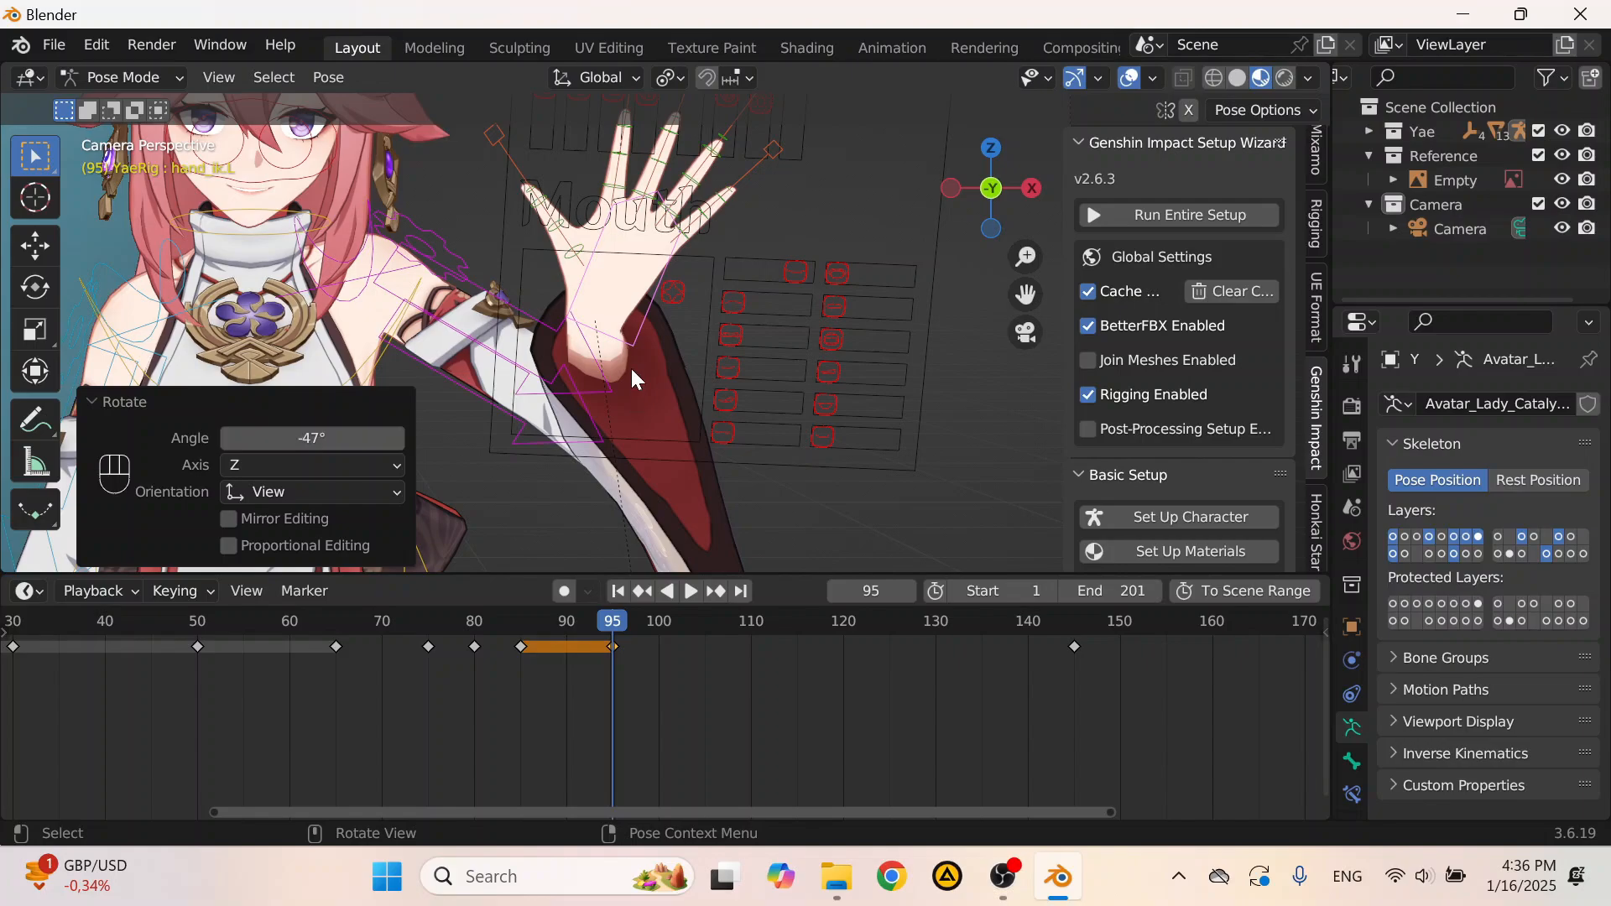
Step: Rotate hand_ik.L again at frame 95, set the angle to -47°, and keyframe the bone there
{"action": "key", "text": "r"}
{"action": "left_click", "coordinate": [690, 286]}
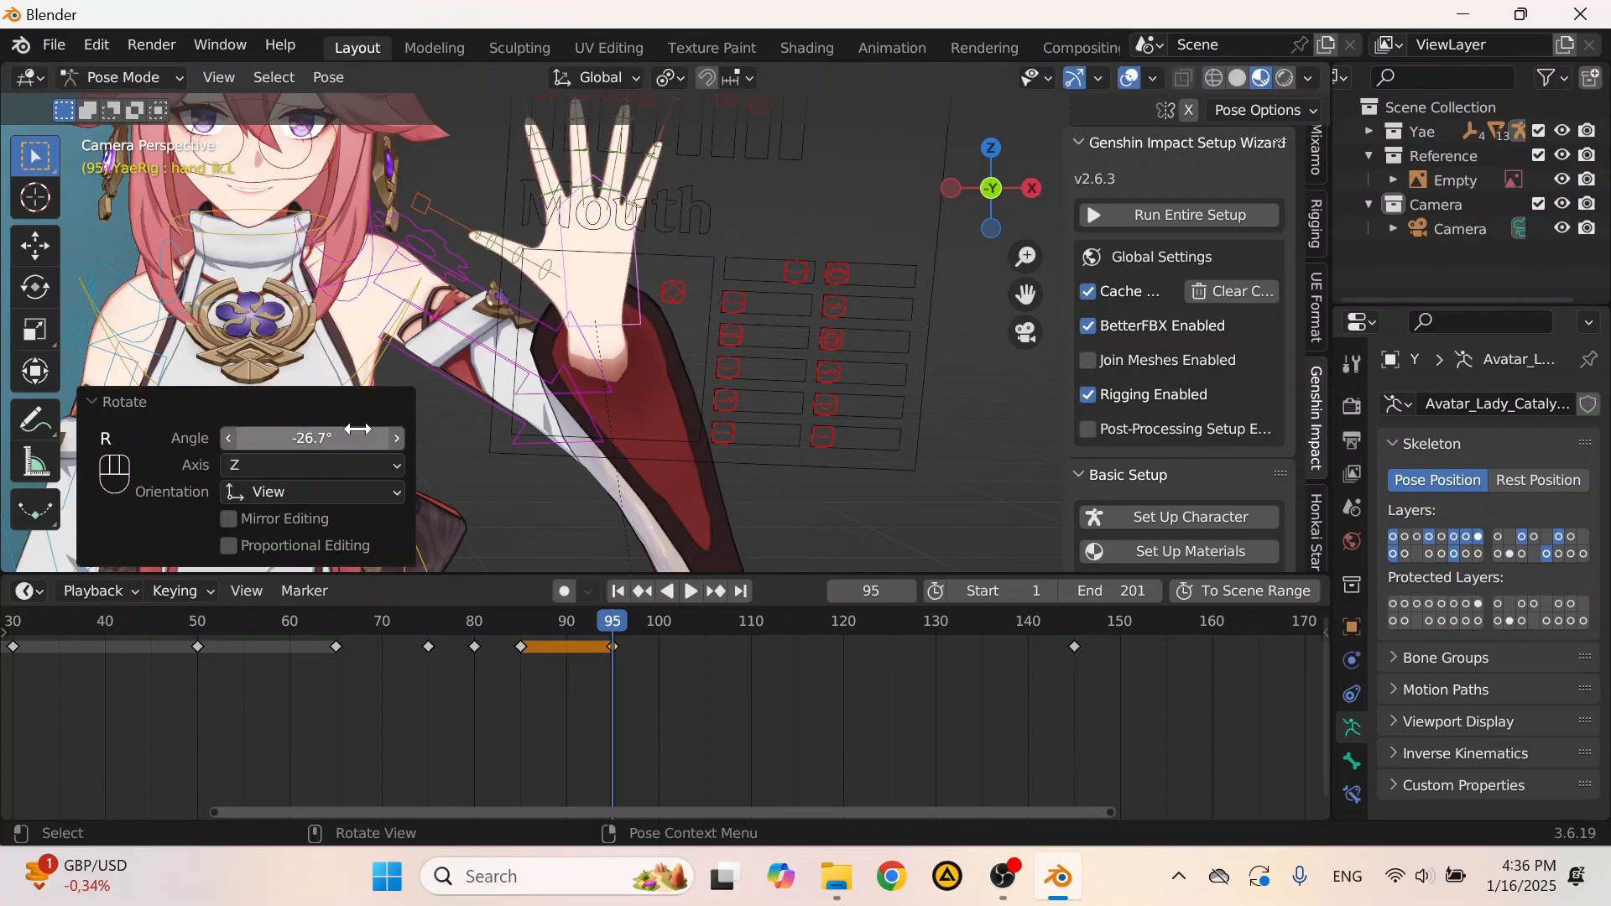
{"action": "left_click", "coordinate": [302, 438]}
{"action": "type", "text": "-"}
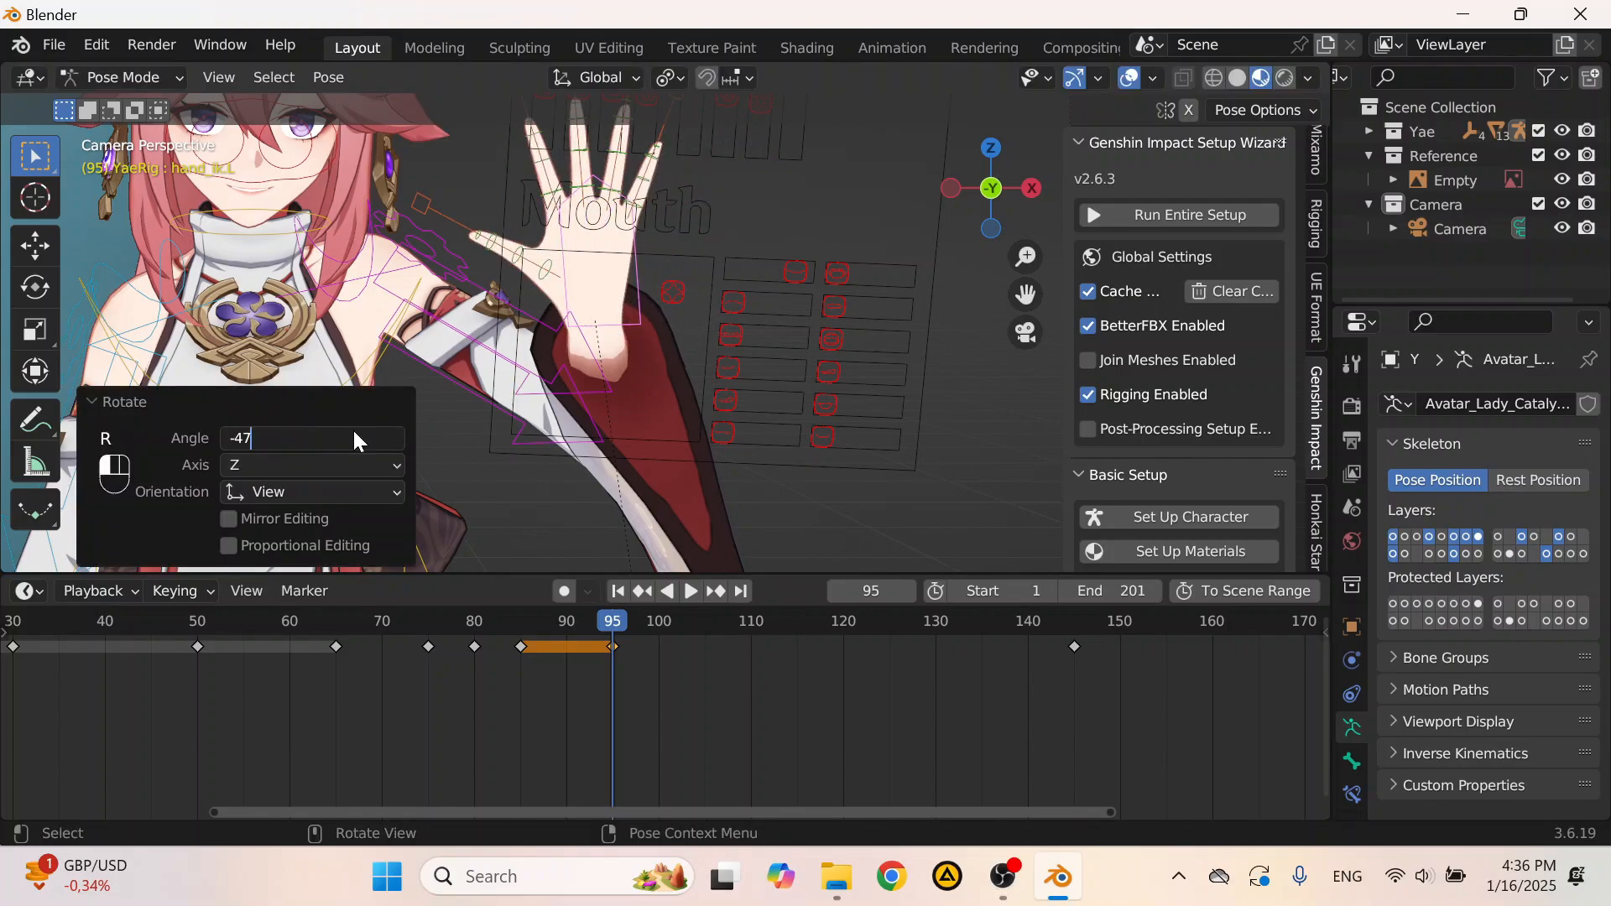
{"action": "type", "text": "47"}
{"action": "key", "text": "Return"}
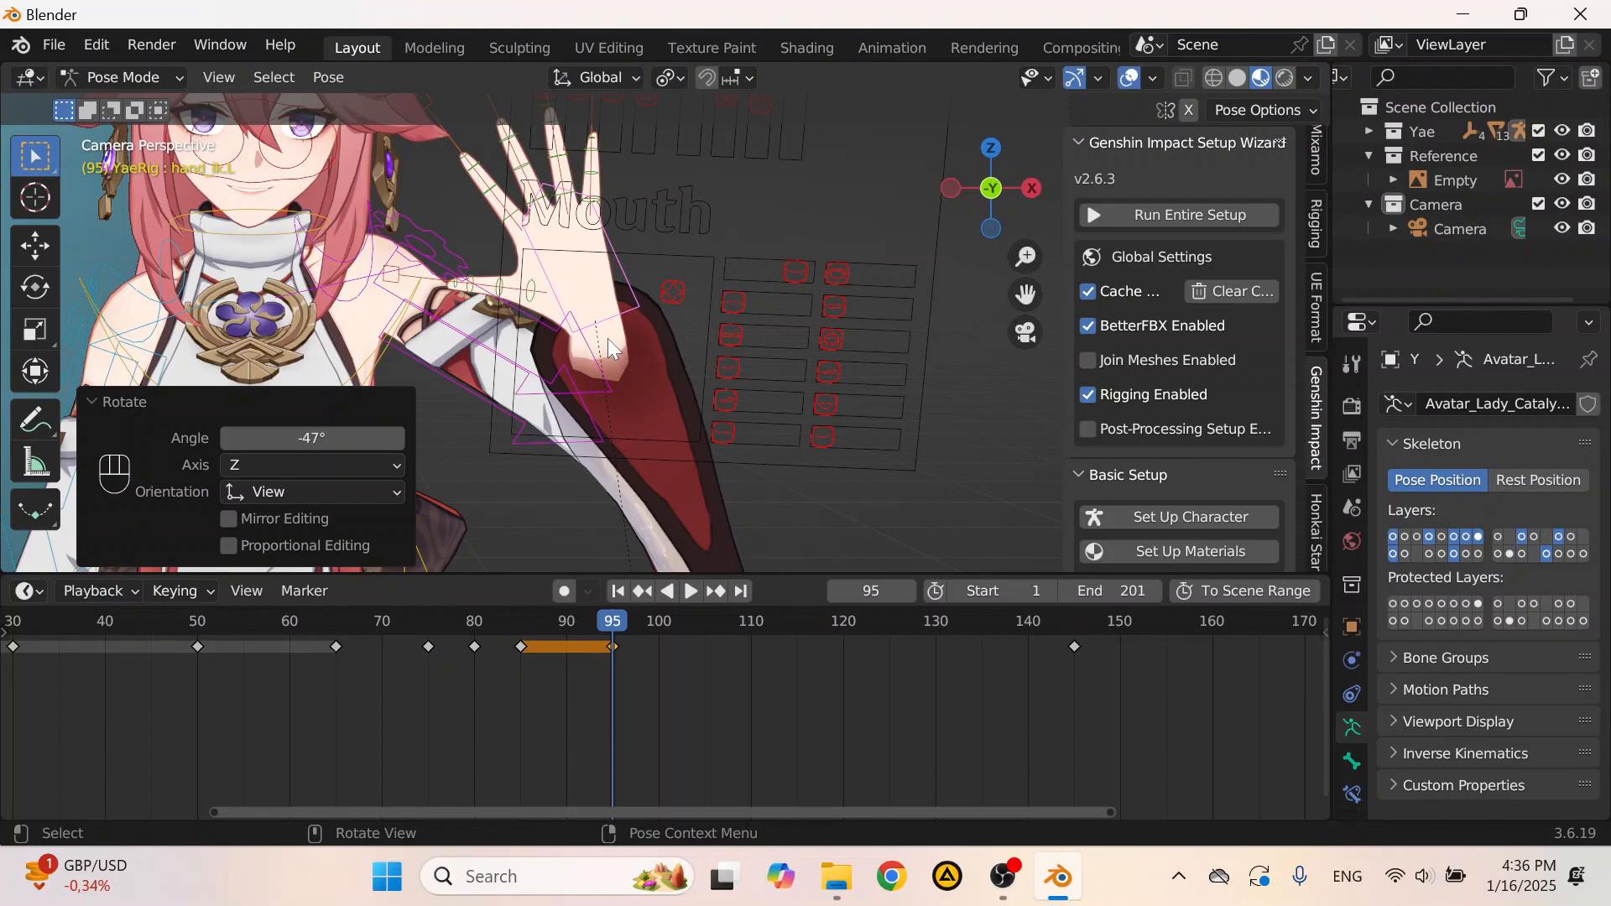
{"action": "key", "text": "i"}
{"action": "left_click", "coordinate": [792, 230]}
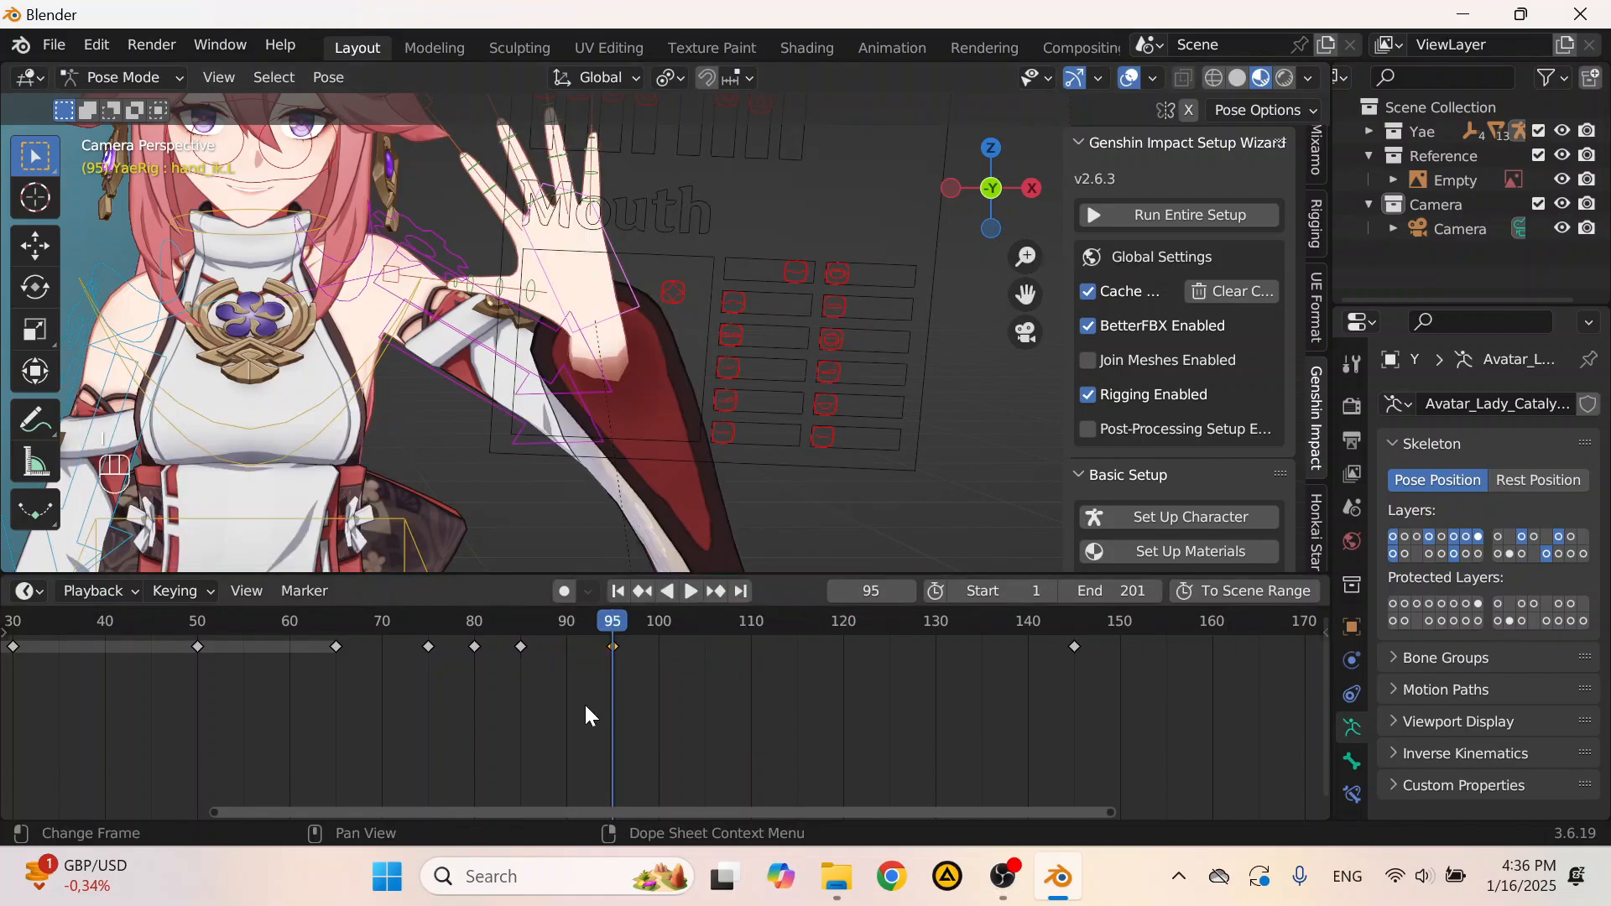
Step: Play back the hand wave from frame 70 and scrub through frames 75 to 95 to check the motion
{"action": "key", "text": "space"}
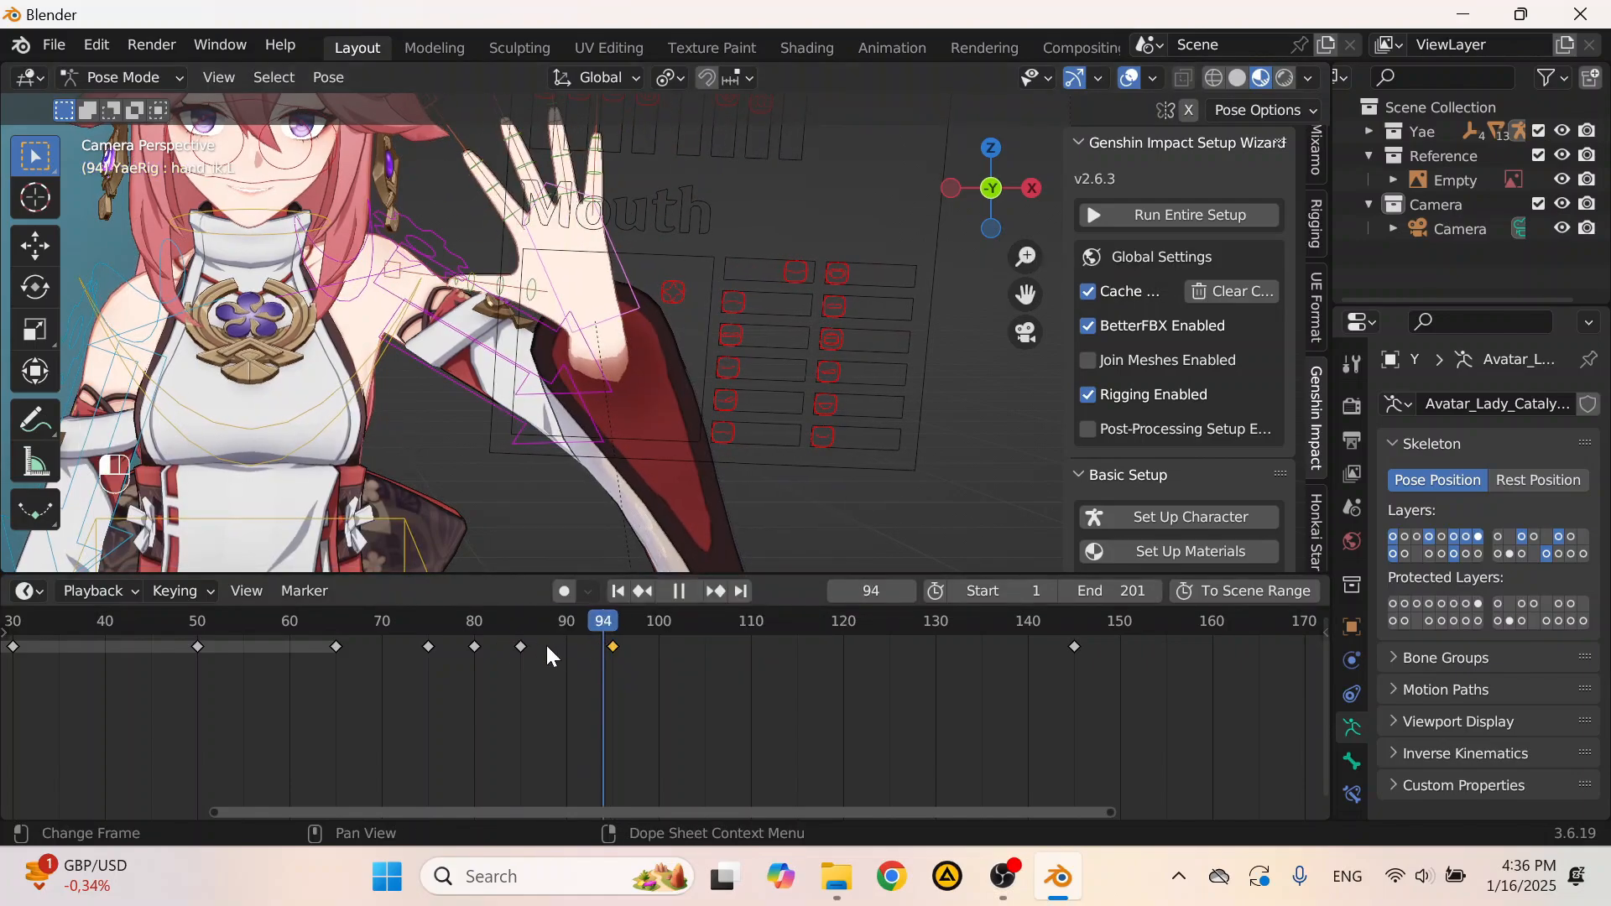
{"action": "left_click", "coordinate": [380, 633]}
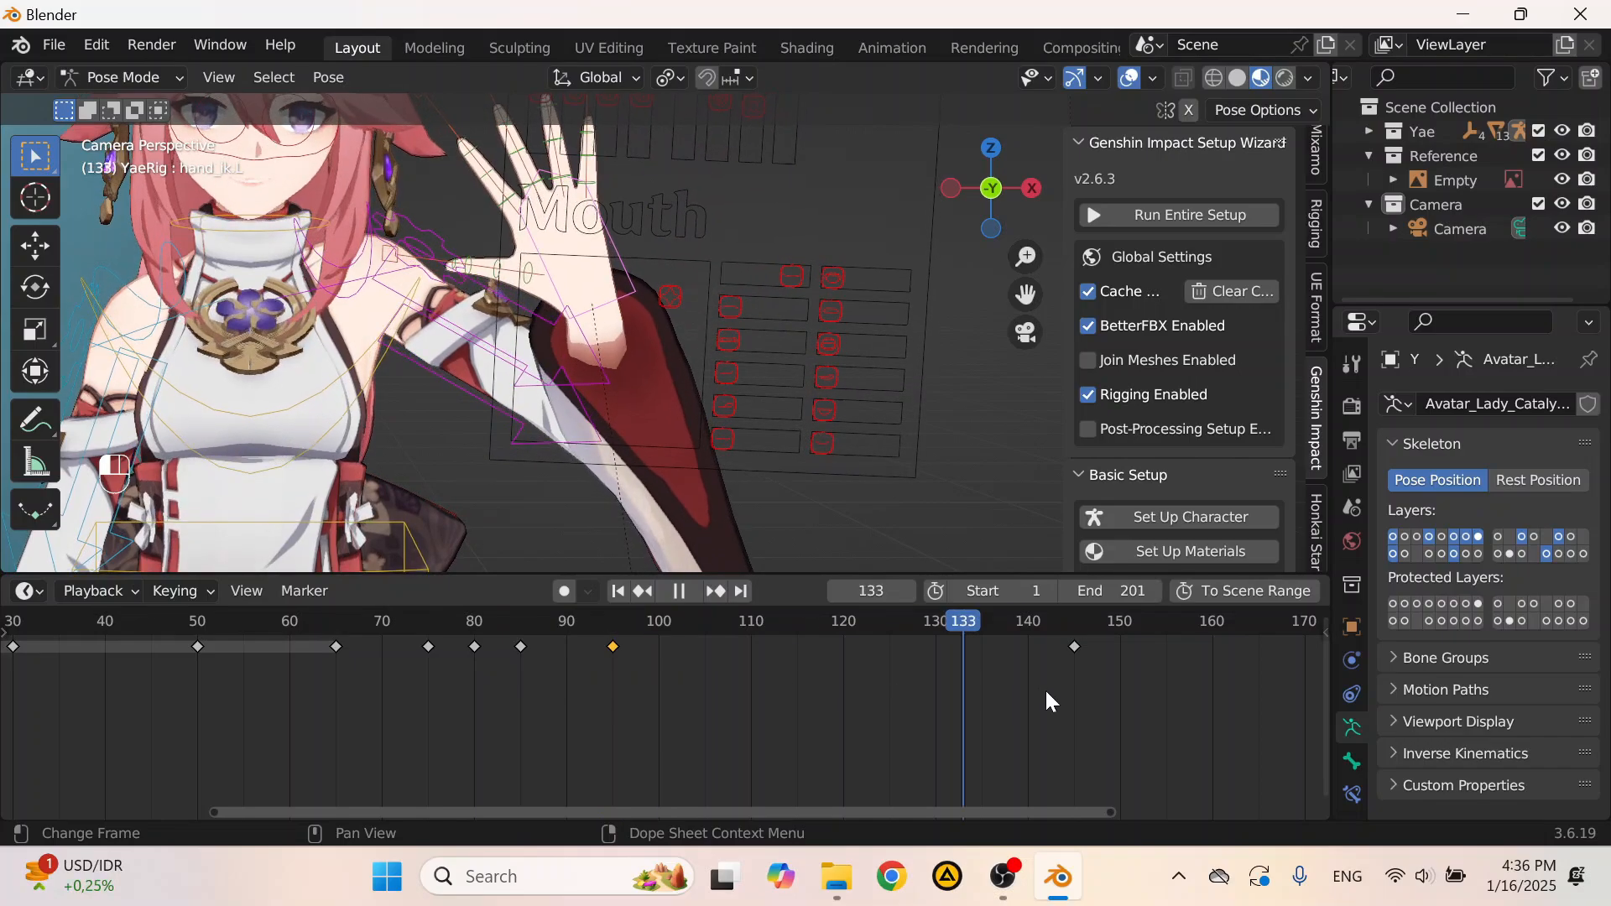
{"action": "left_click_drag", "start_coordinate": [431, 656], "coordinate": [617, 682]}
{"action": "key", "text": "space"}
{"action": "left_click", "coordinate": [534, 641]}
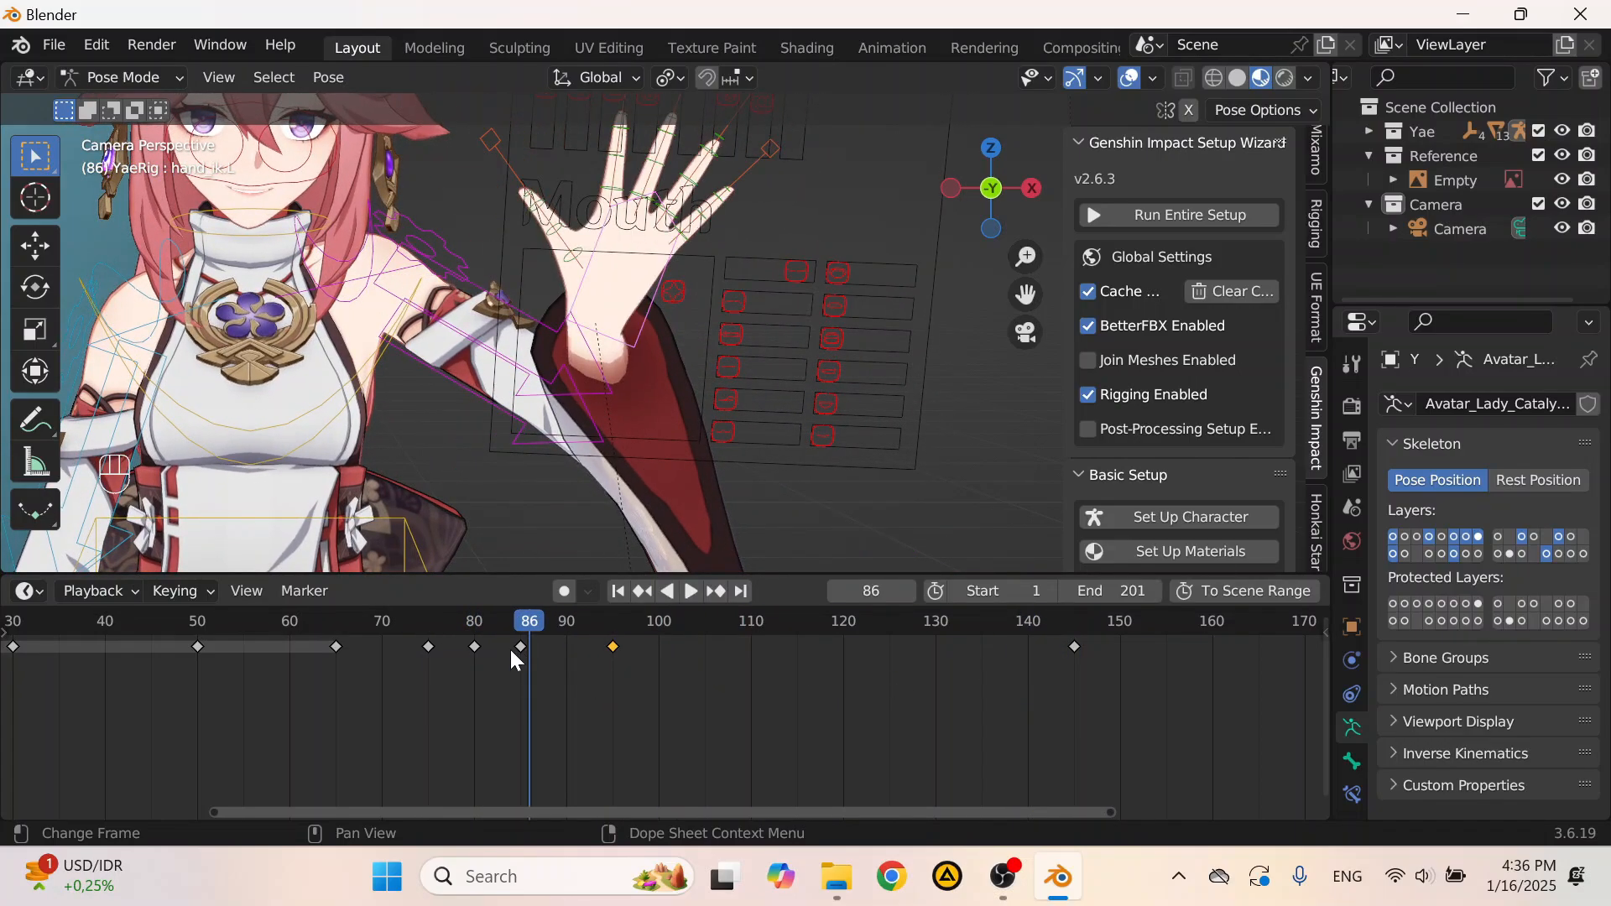
Step: Copy hand_ik.L's keyframes at frames 85 and 95 and paste the pair at frame 105
{"action": "left_click", "coordinate": [523, 645], "text": "shift"}
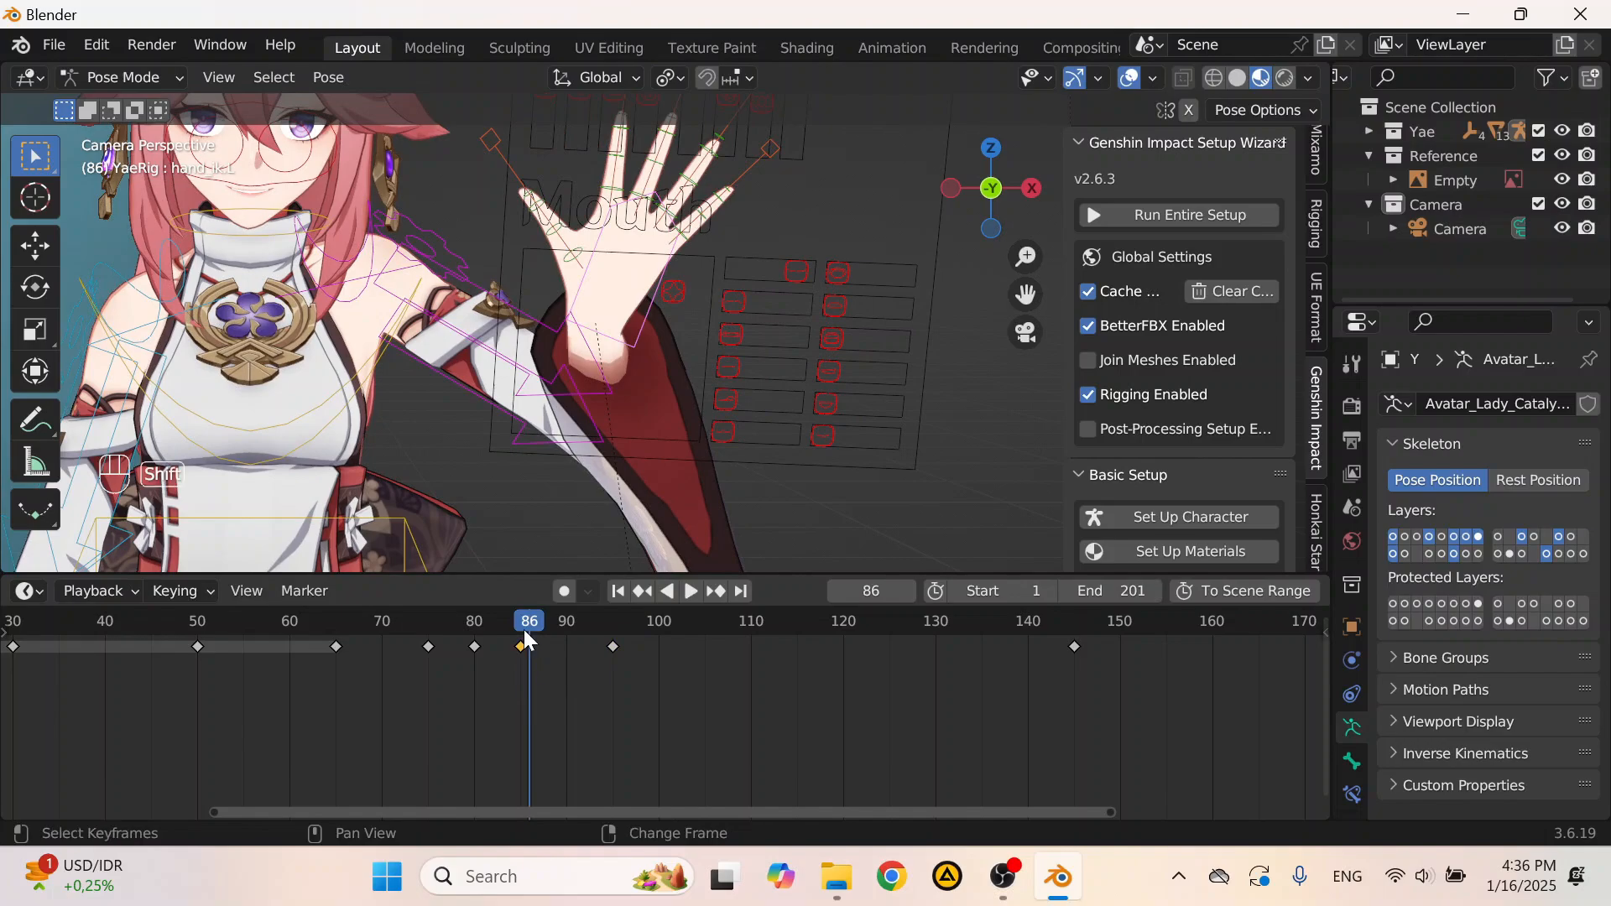
{"action": "key", "text": "space"}
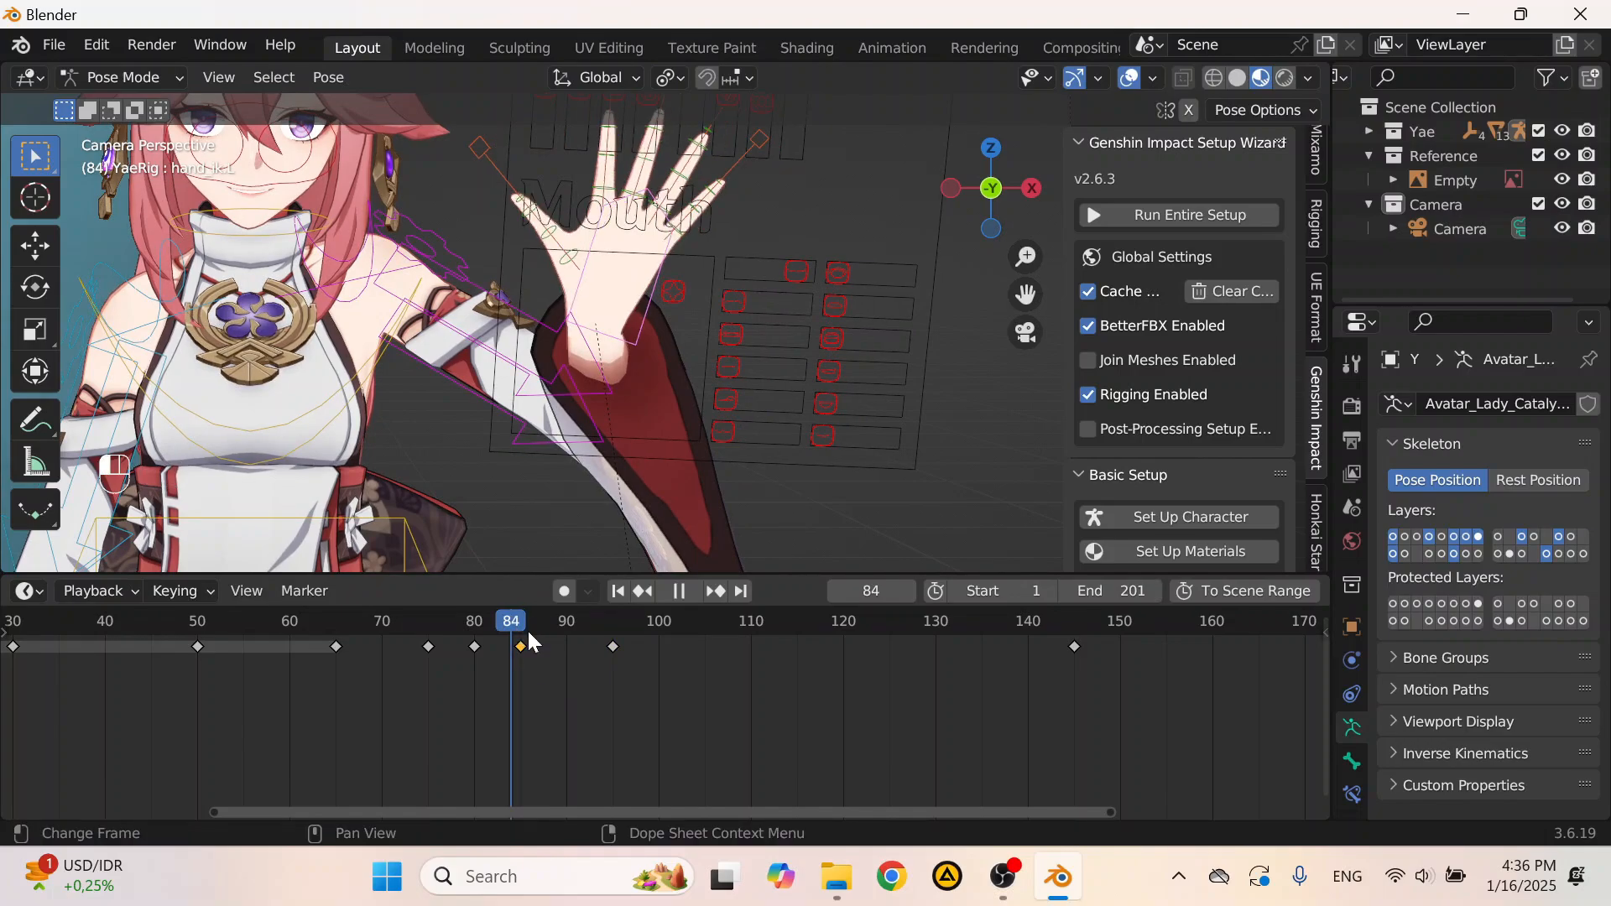
{"action": "left_click_drag", "start_coordinate": [530, 635], "coordinate": [613, 651]}
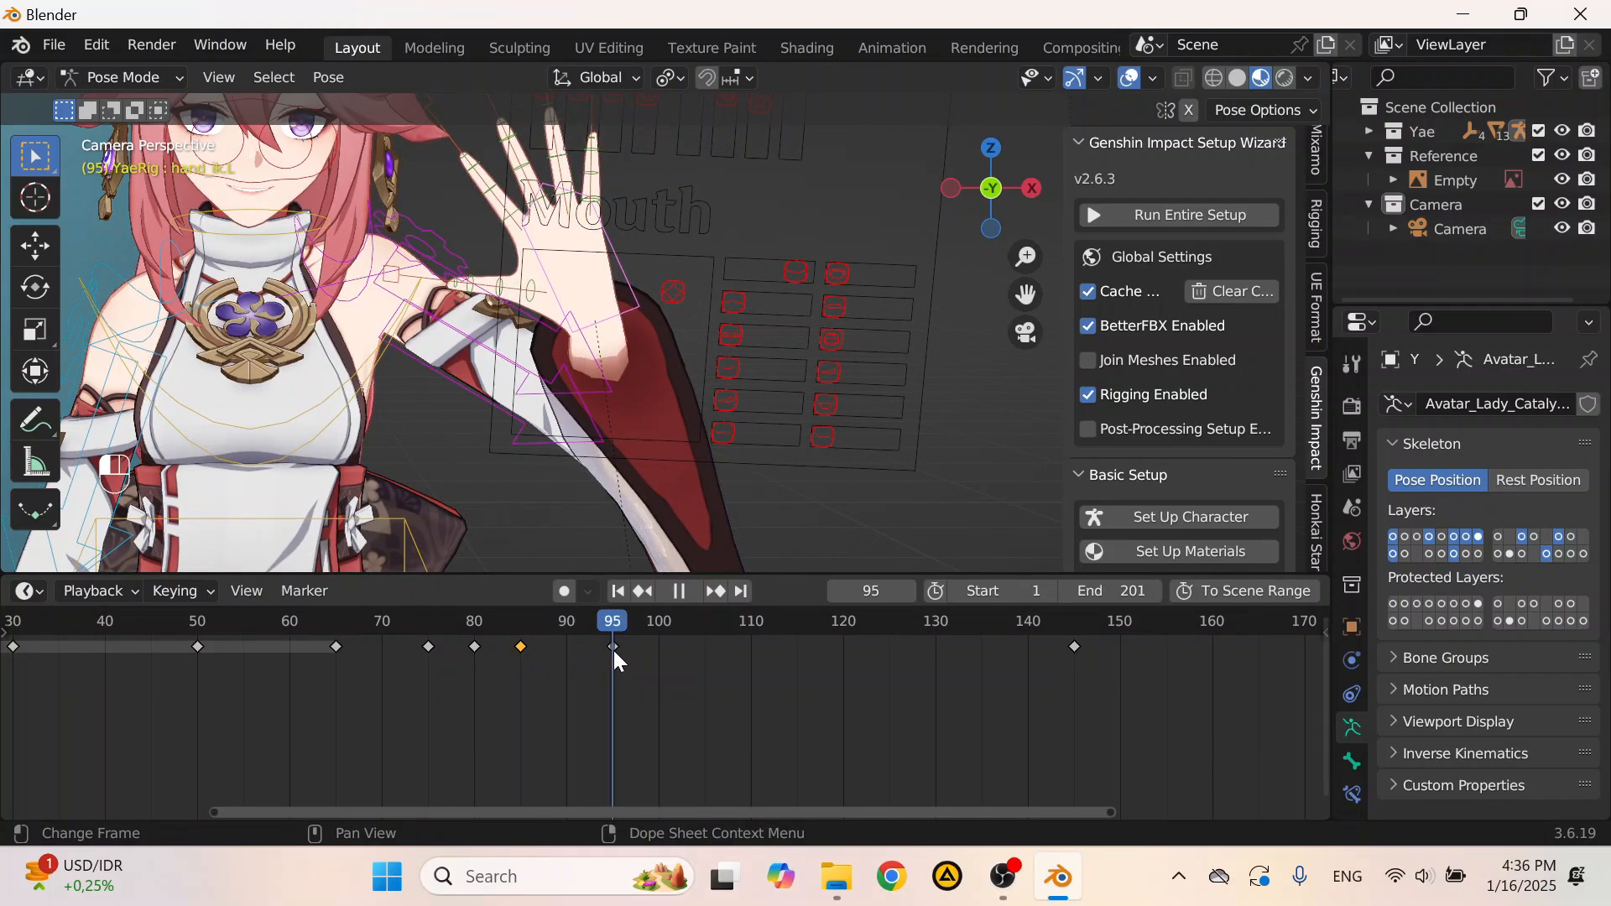
{"action": "key", "text": "space"}
{"action": "key", "text": "ctrl"}
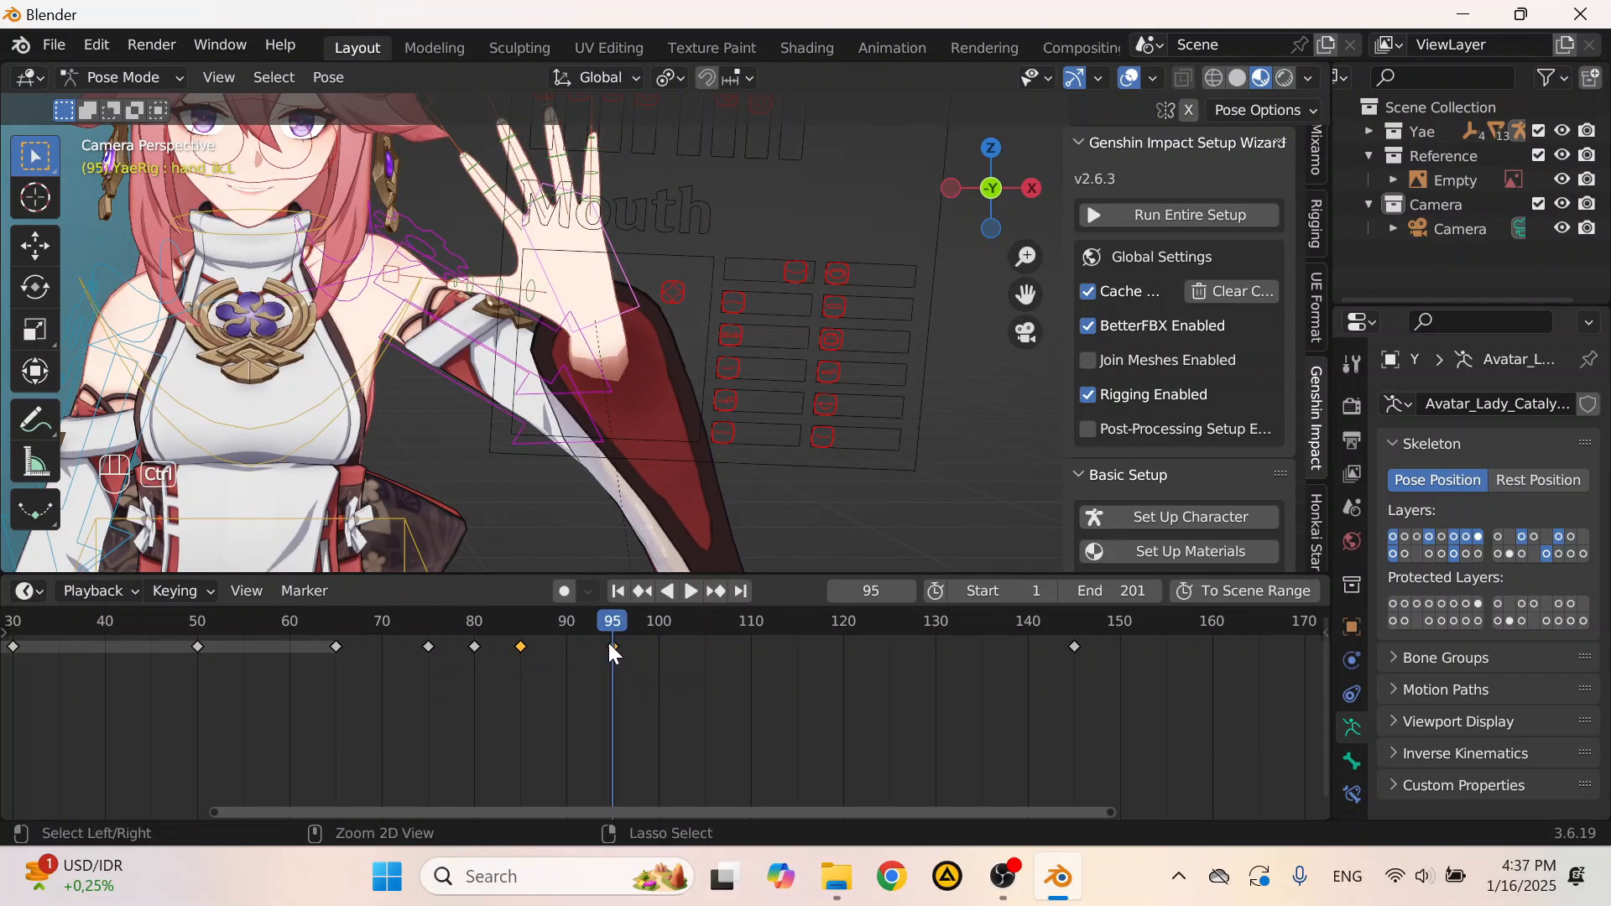
{"action": "key", "text": "ctrl+c"}
{"action": "left_click", "coordinate": [521, 625]}
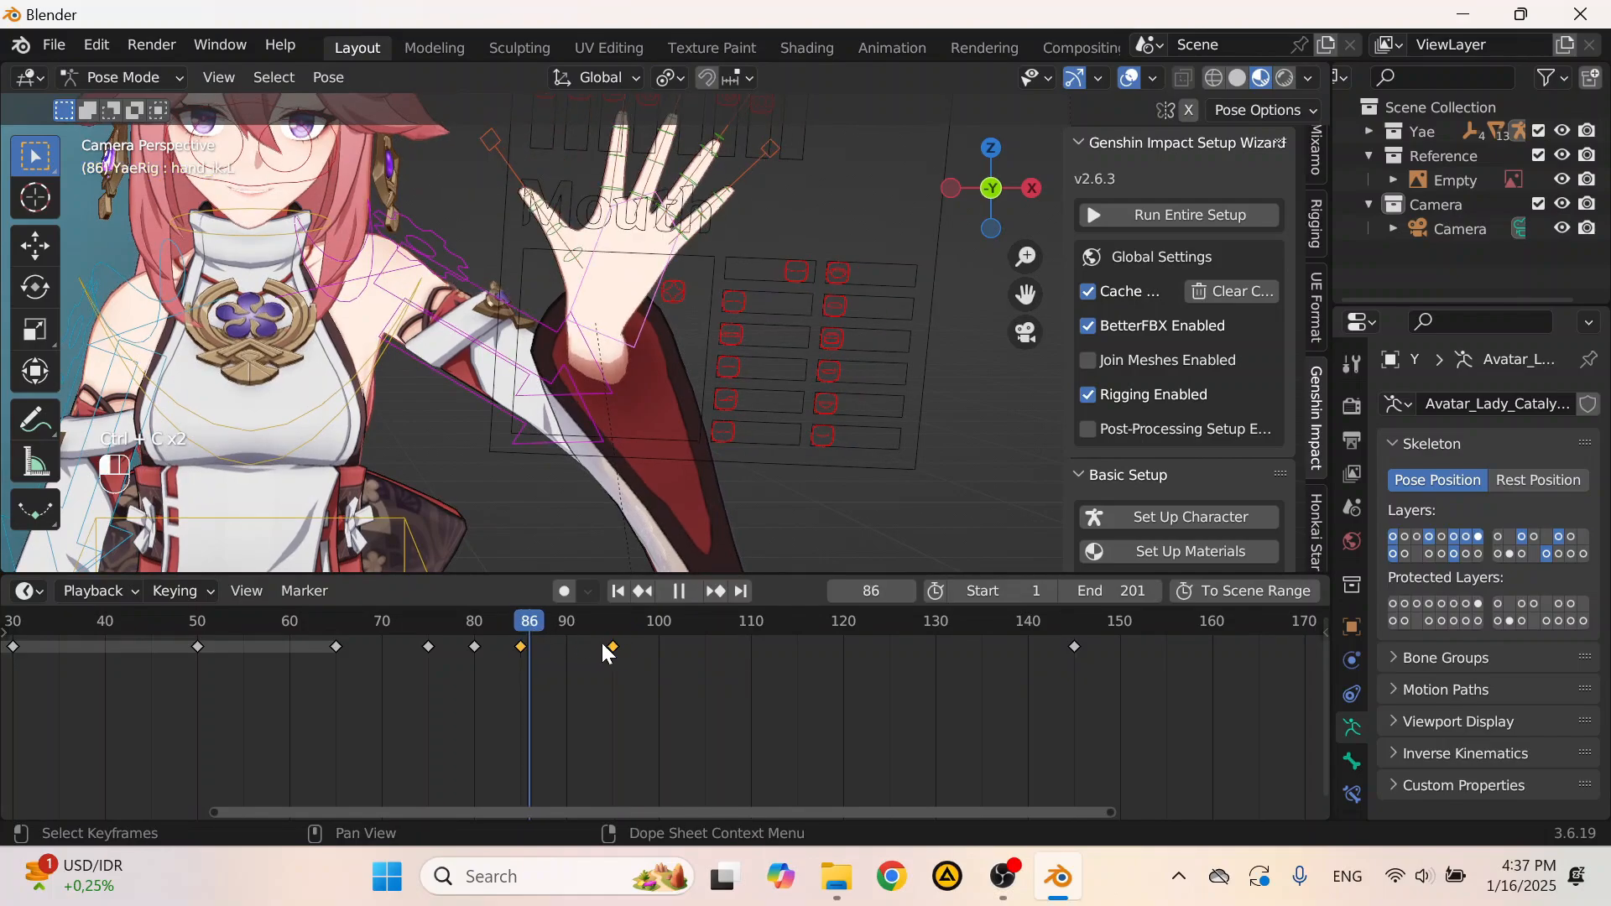
{"action": "key", "text": "space"}
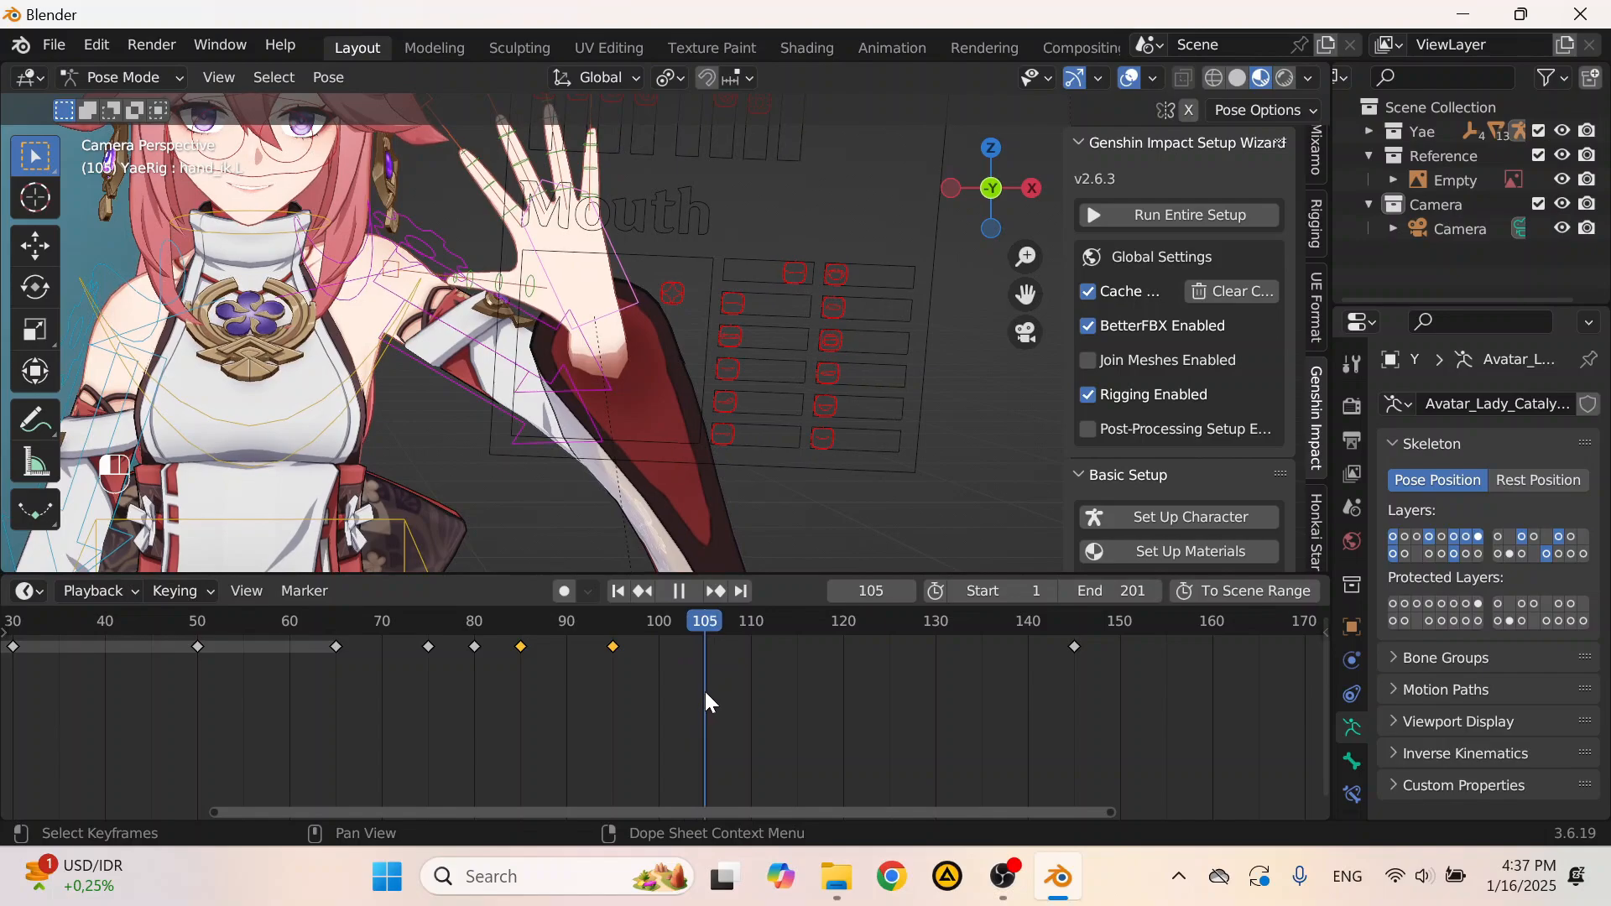
{"action": "key", "text": "space"}
{"action": "scroll", "coordinate": [691, 699], "scroll_direction": "up", "scroll_amount": 2}
{"action": "scroll", "coordinate": [690, 692], "scroll_direction": "up", "scroll_amount": 3}
{"action": "key", "text": "ctrl+v"}
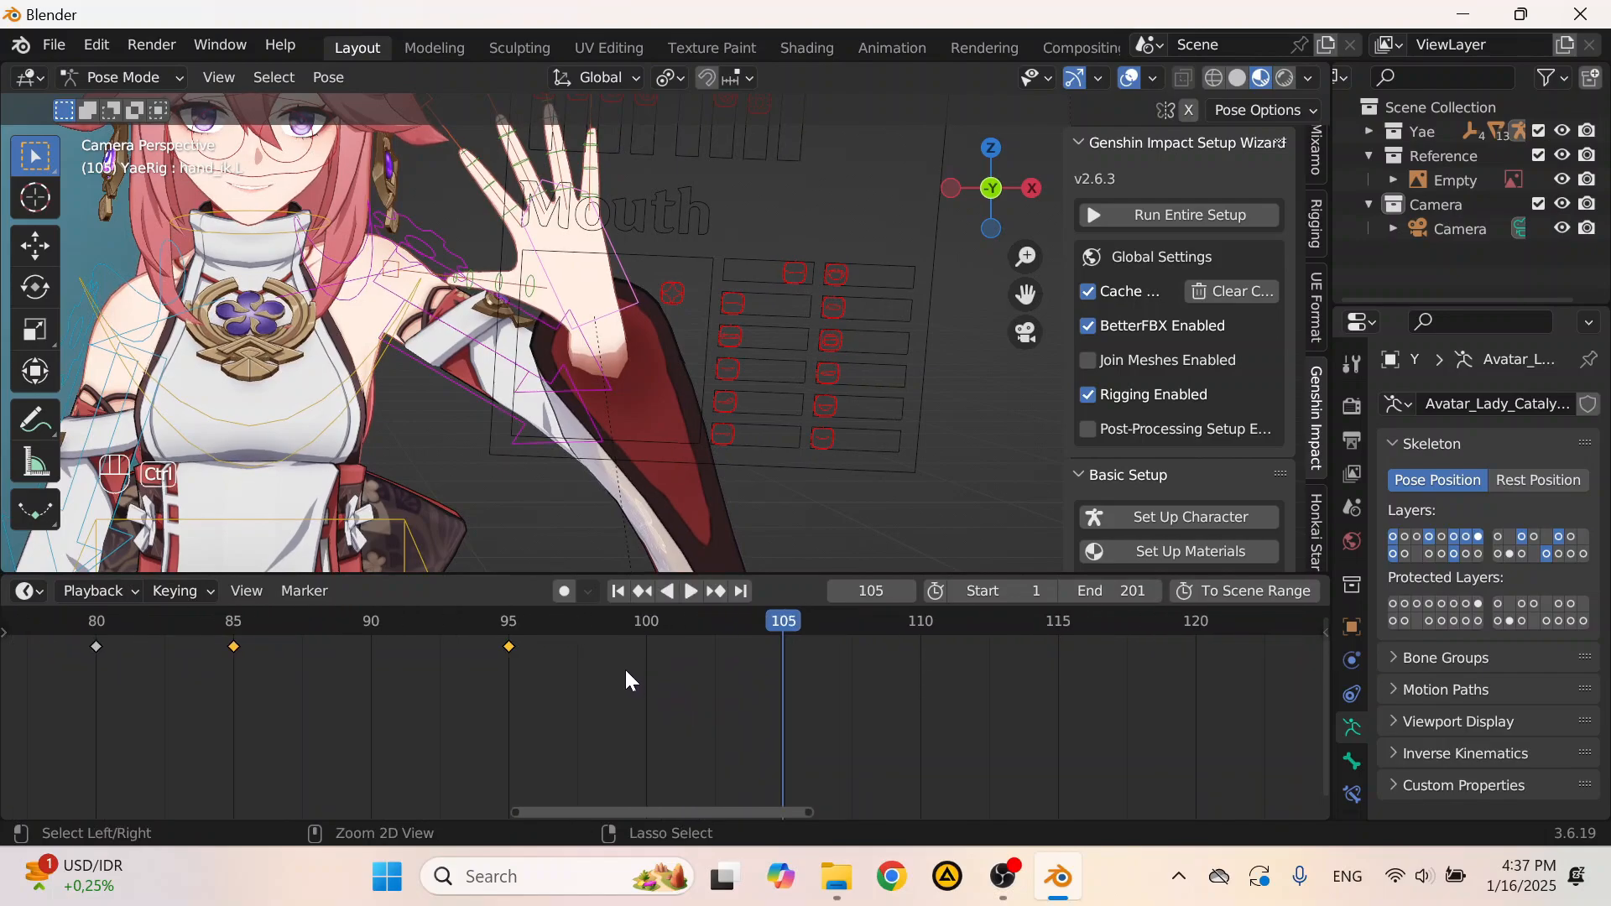
Step: Paste the copied pair of hand wave keyframes once more at frame 125
{"action": "scroll", "coordinate": [638, 667], "scroll_direction": "down", "scroll_amount": 2}
{"action": "middle_click_drag", "start_coordinate": [766, 676], "coordinate": [384, 672]}
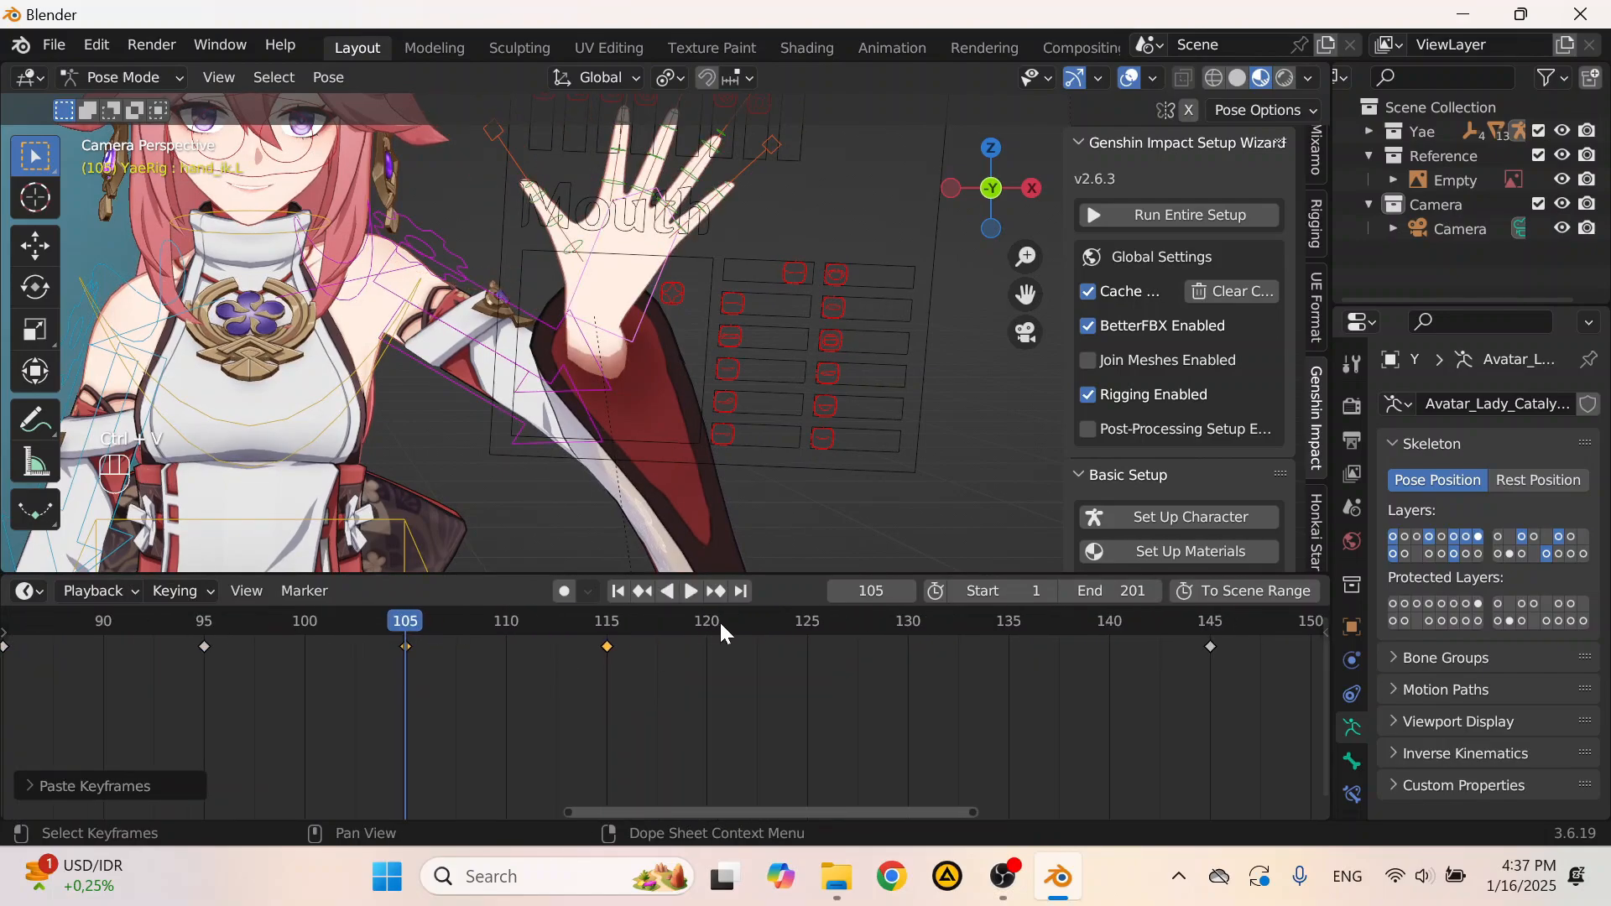
{"action": "left_click", "coordinate": [808, 629]}
{"action": "key", "text": "ctrl+v"}
{"action": "middle_click_drag", "start_coordinate": [870, 663], "coordinate": [716, 678]}
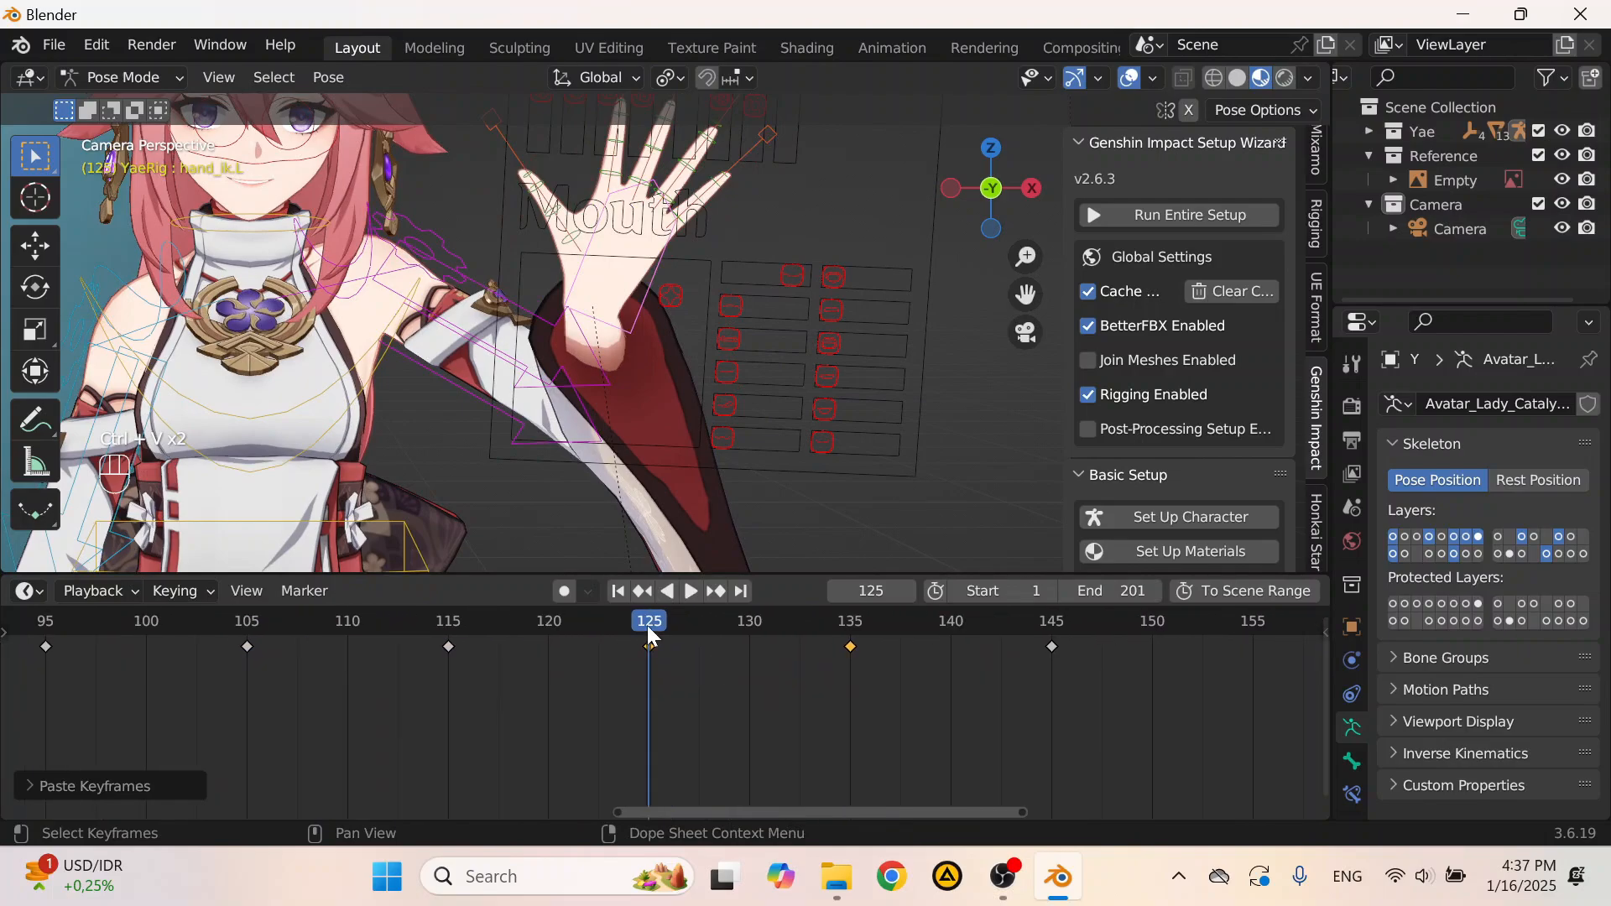
Step: Play back the repeated hand wave through frame 120 and compare its timing with the reference video
{"action": "scroll", "coordinate": [673, 631], "scroll_direction": "down", "scroll_amount": 3}
{"action": "key", "text": "space"}
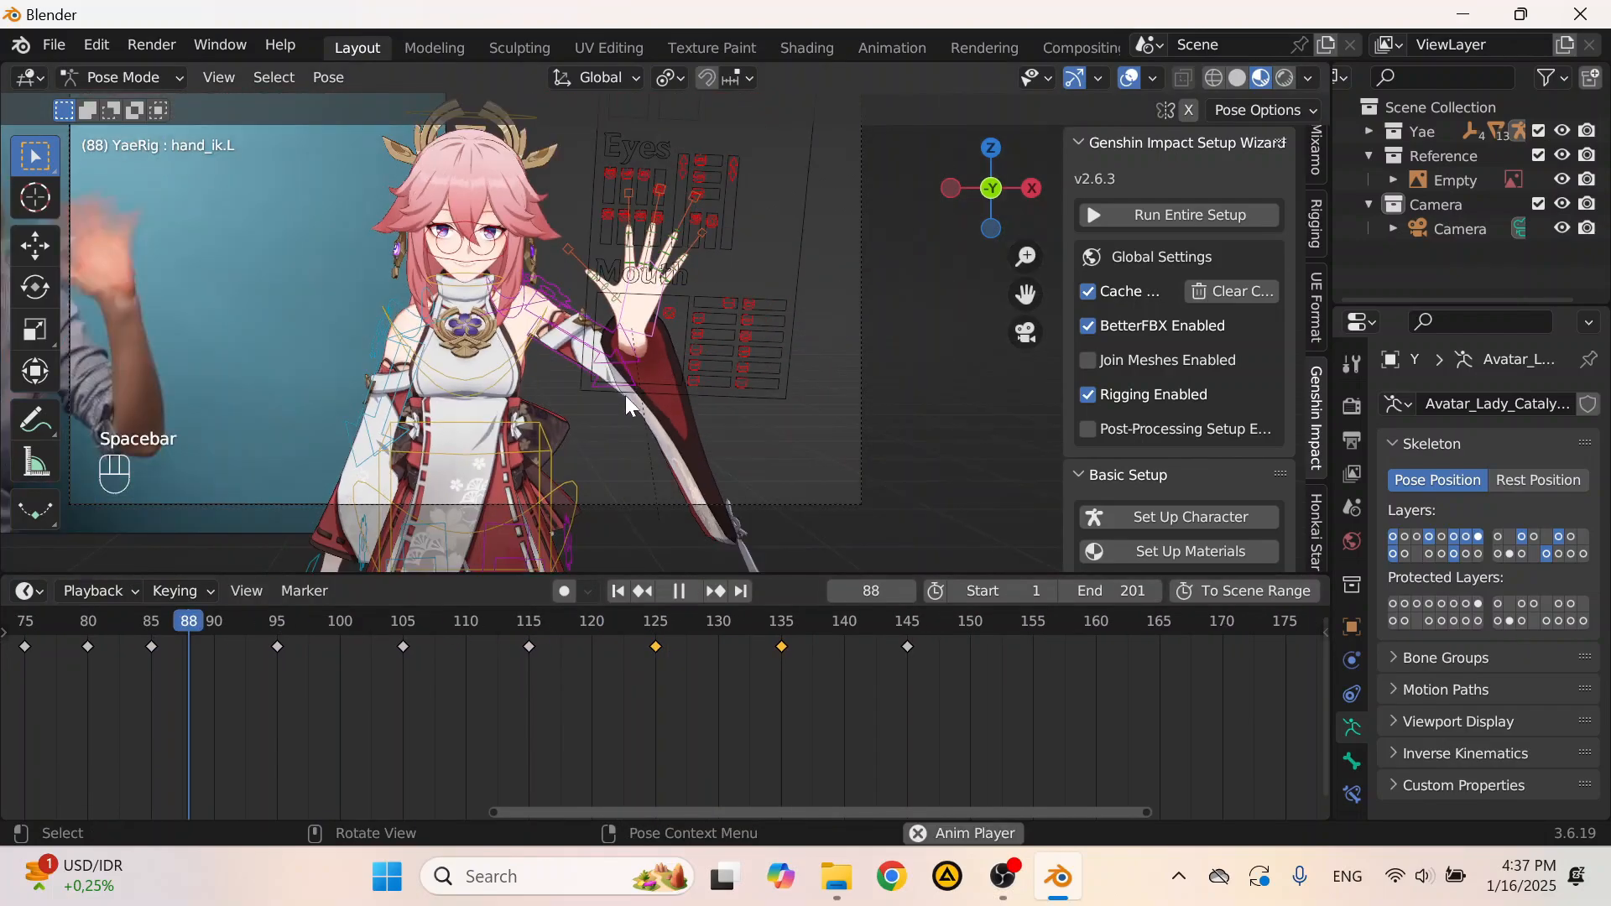
{"action": "scroll", "coordinate": [442, 680], "scroll_direction": "down", "scroll_amount": 1}
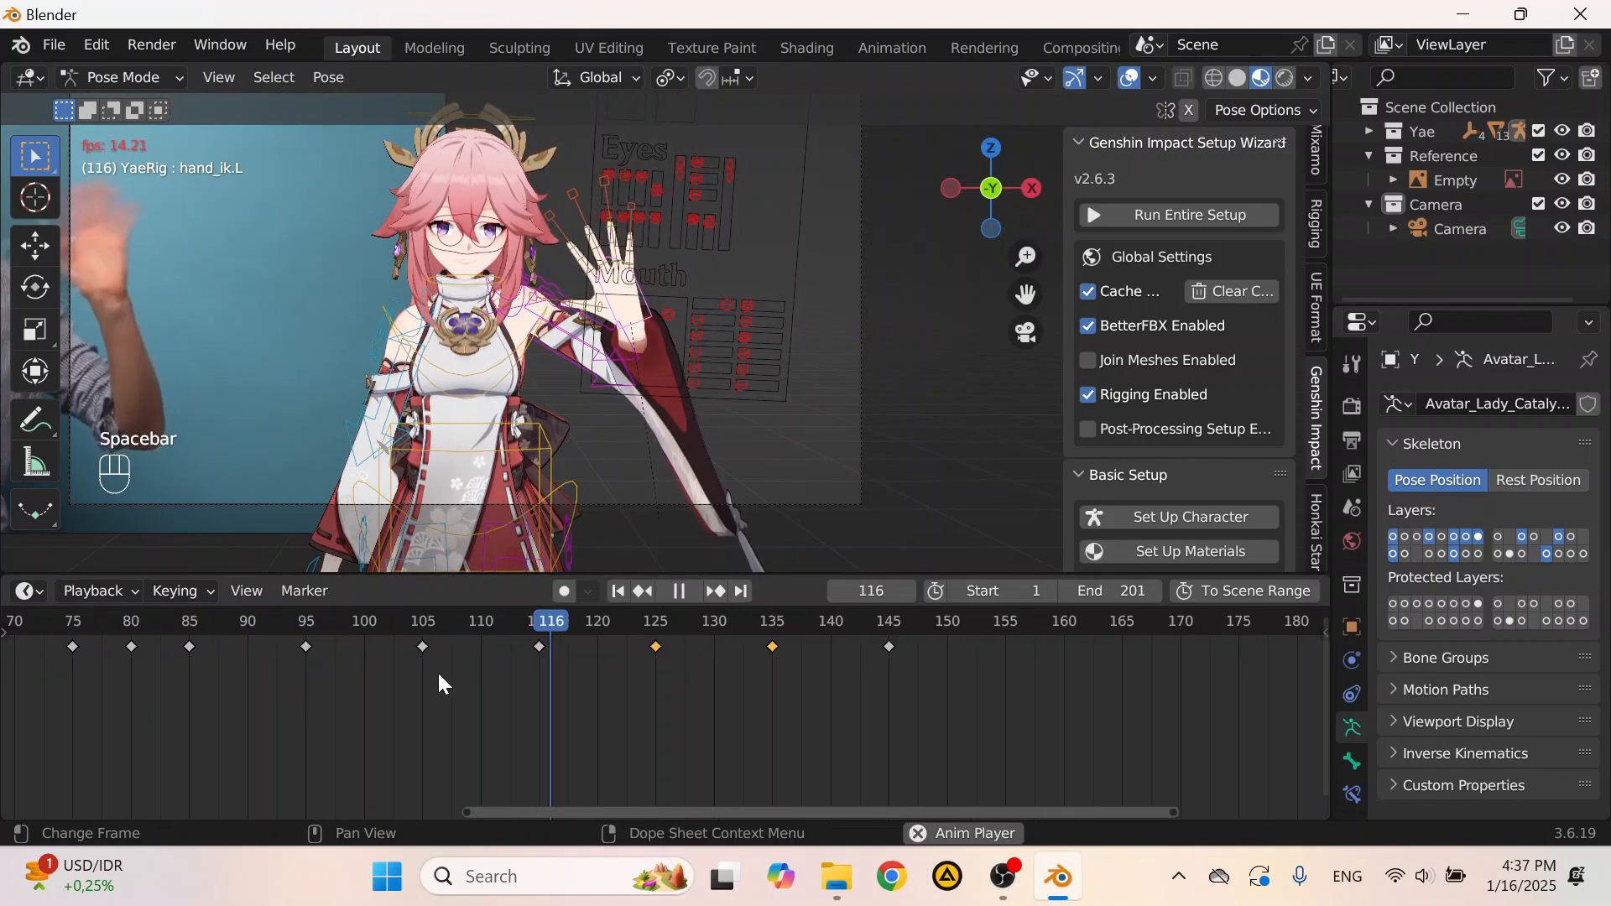
{"action": "scroll", "coordinate": [442, 684], "scroll_direction": "up", "scroll_amount": 2}
{"action": "key", "text": "space"}
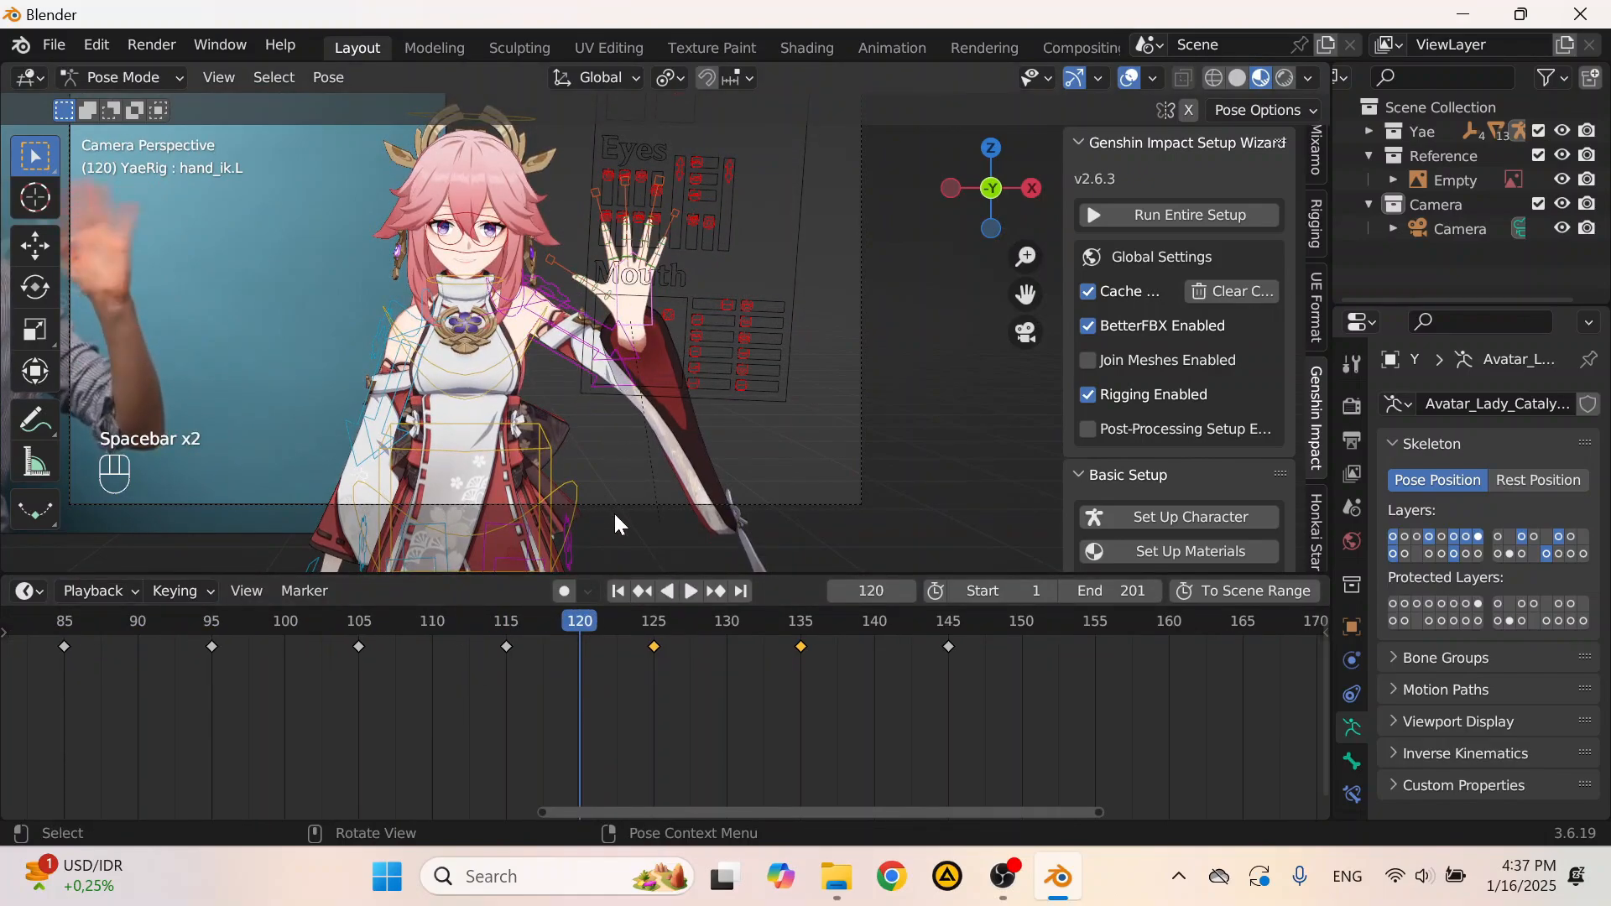
Step: Undo both pastes of hand_ik.L's wave keyframes
{"action": "key", "text": "ctrl+z"}
{"action": "key", "text": "ctrl+z"}
{"action": "key", "text": "ctrl+z"}
{"action": "key", "text": "ctrl+z"}
Step: Move hand_ik.L's keyframe at frame 85 to frame 84 and the one at frame 95 to frame 92
{"action": "middle_click_drag", "start_coordinate": [389, 665], "coordinate": [561, 686]}
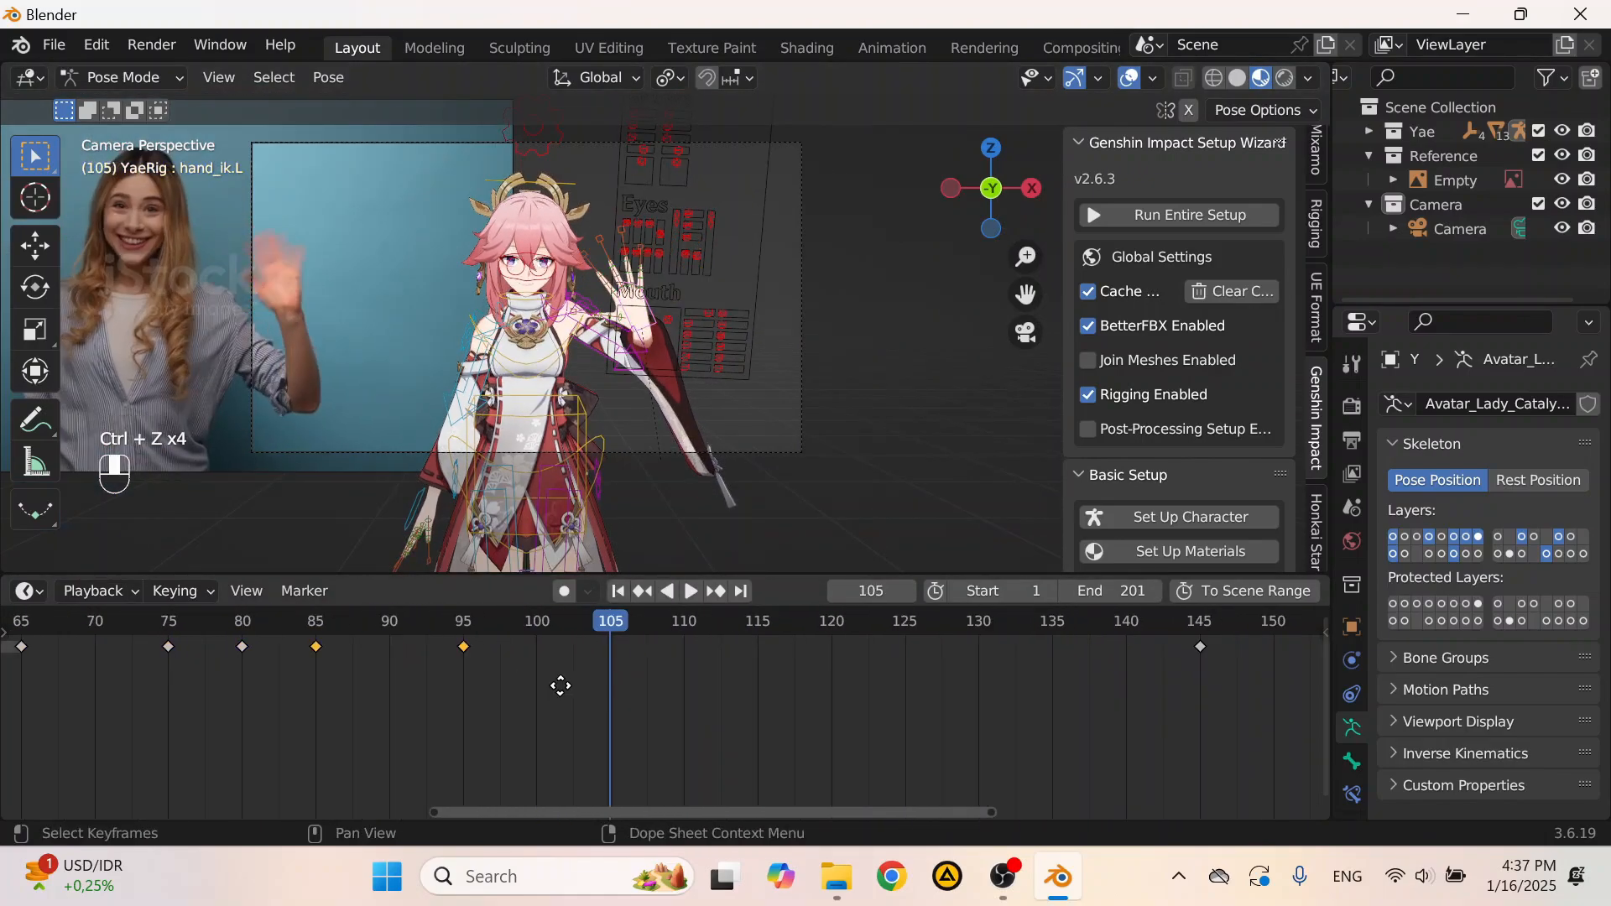
{"action": "scroll", "coordinate": [560, 685], "scroll_direction": "up", "scroll_amount": 1}
{"action": "middle_click_drag", "start_coordinate": [461, 693], "coordinate": [694, 688]}
{"action": "scroll", "coordinate": [587, 671], "scroll_direction": "up", "scroll_amount": 6}
{"action": "middle_click_drag", "start_coordinate": [458, 646], "coordinate": [581, 678]}
{"action": "scroll", "coordinate": [581, 678], "scroll_direction": "up", "scroll_amount": 4}
{"action": "left_click_drag", "start_coordinate": [460, 689], "coordinate": [1028, 614]}
{"action": "left_click_drag", "start_coordinate": [870, 644], "coordinate": [797, 667]}
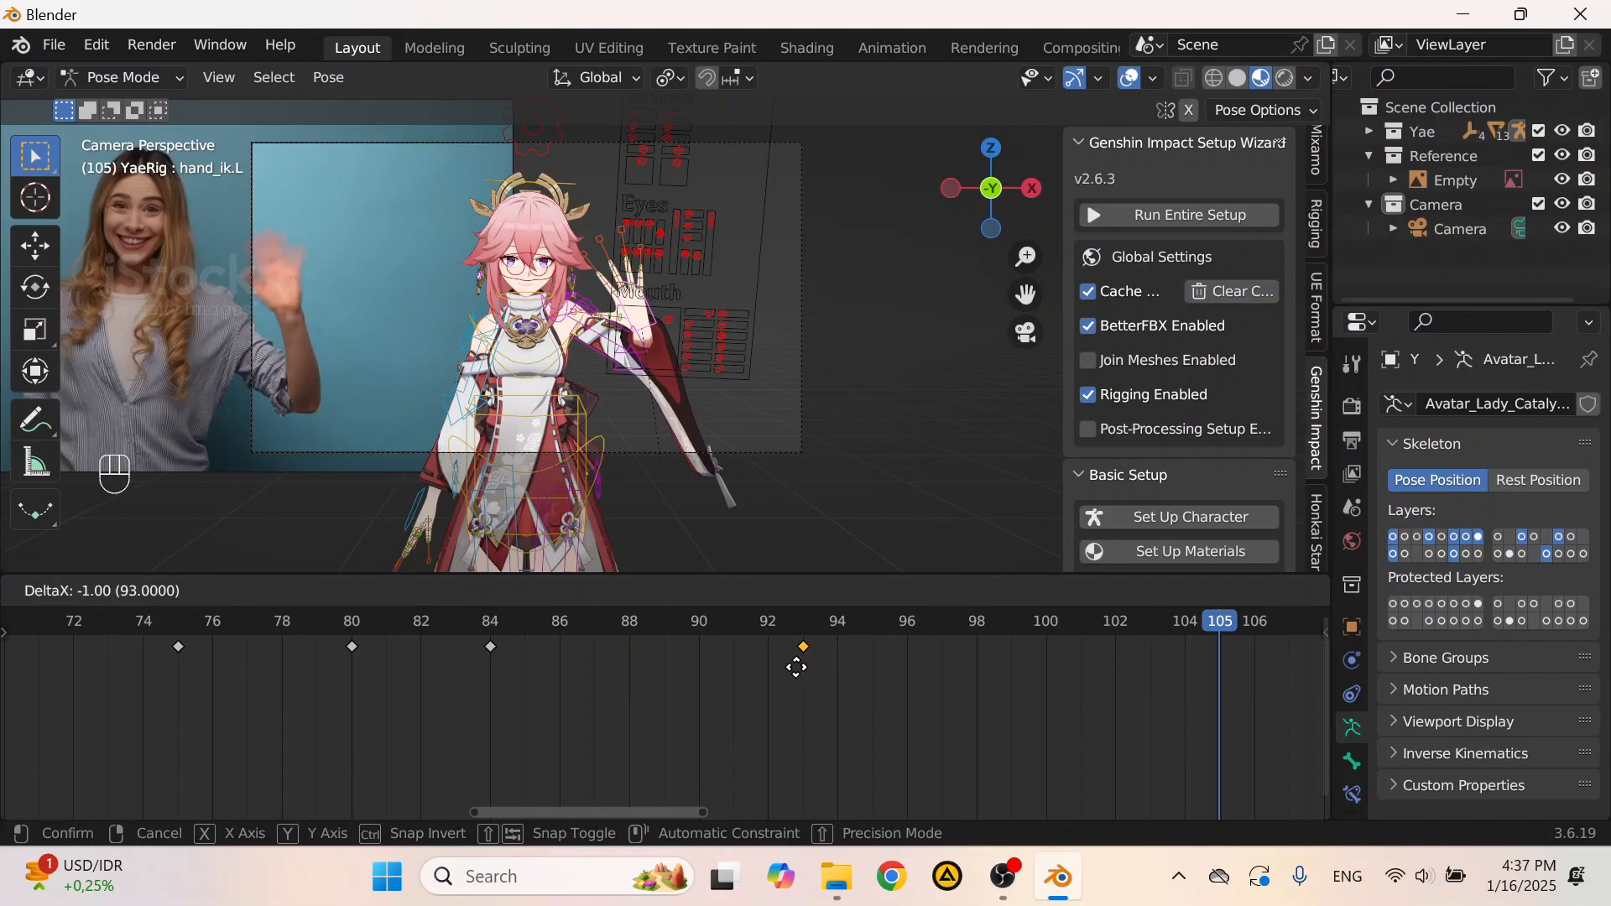
{"action": "left_click", "coordinate": [773, 671]}
Step: Play back and scrub the hand wave from frame 84 to 92 to check its timing against the reference video
{"action": "left_click", "coordinate": [485, 625]}
{"action": "key", "text": "space"}
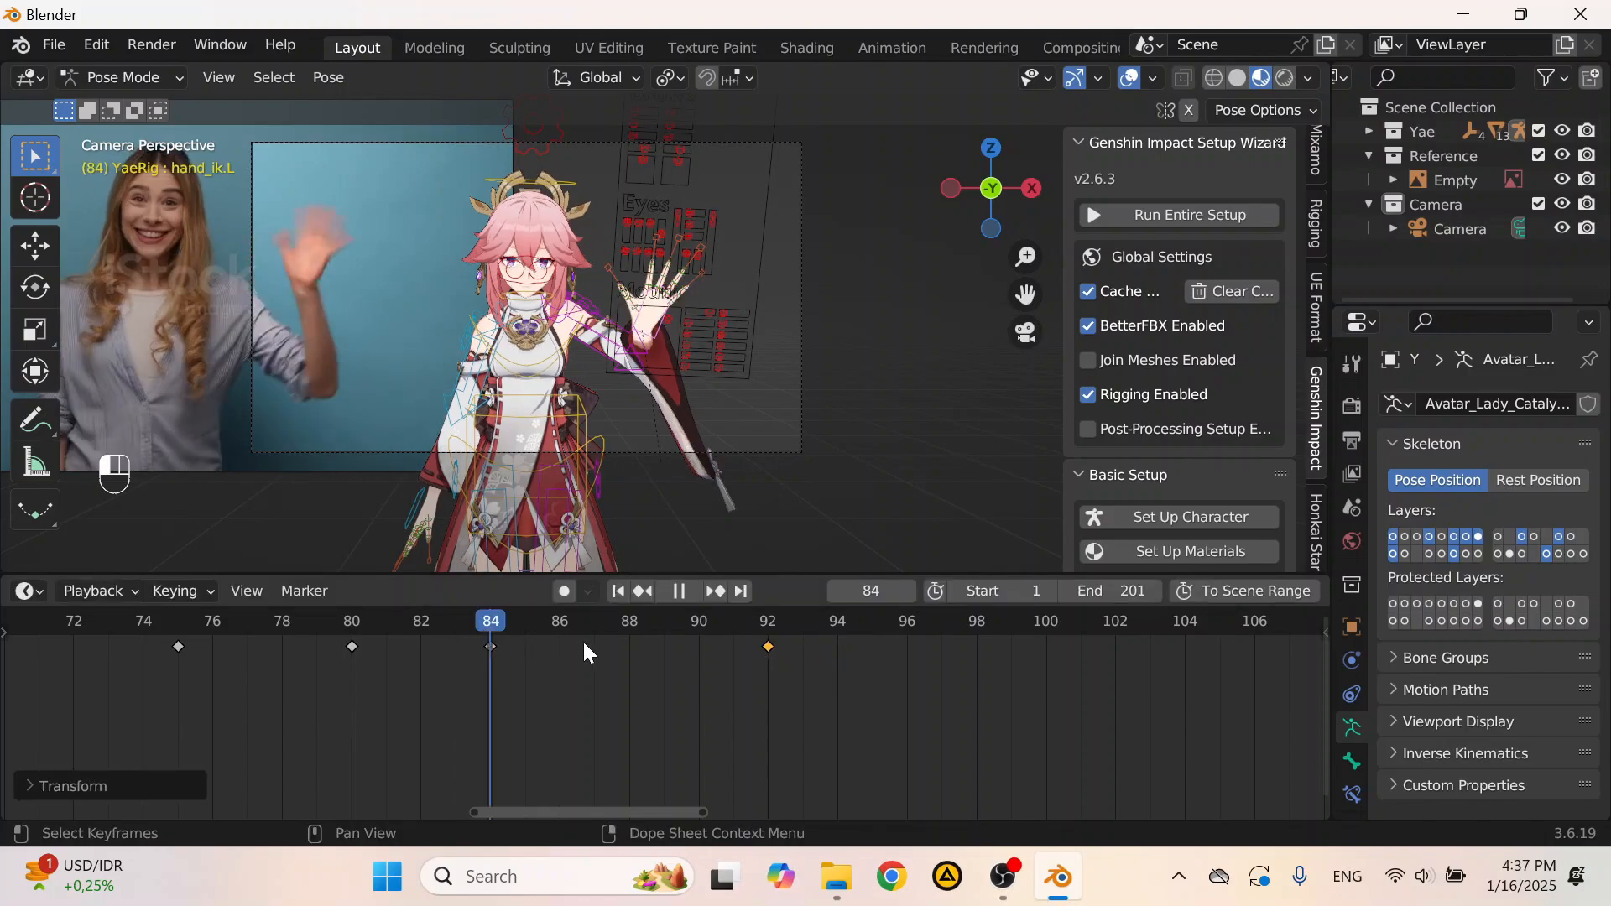
{"action": "key", "text": "Escape"}
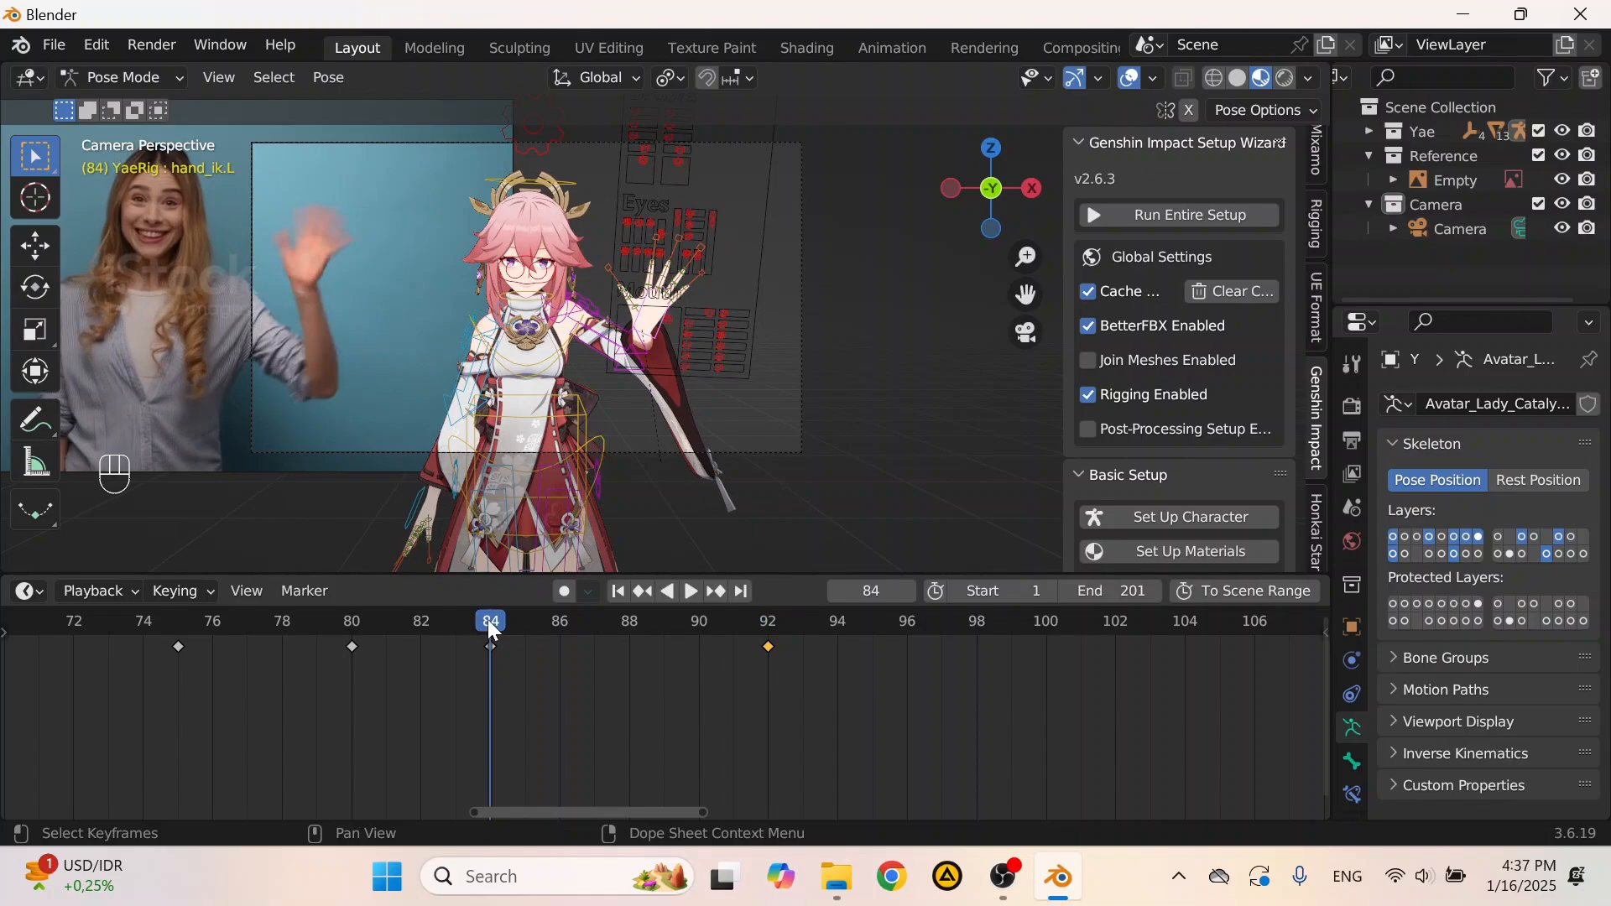
{"action": "key", "text": "space"}
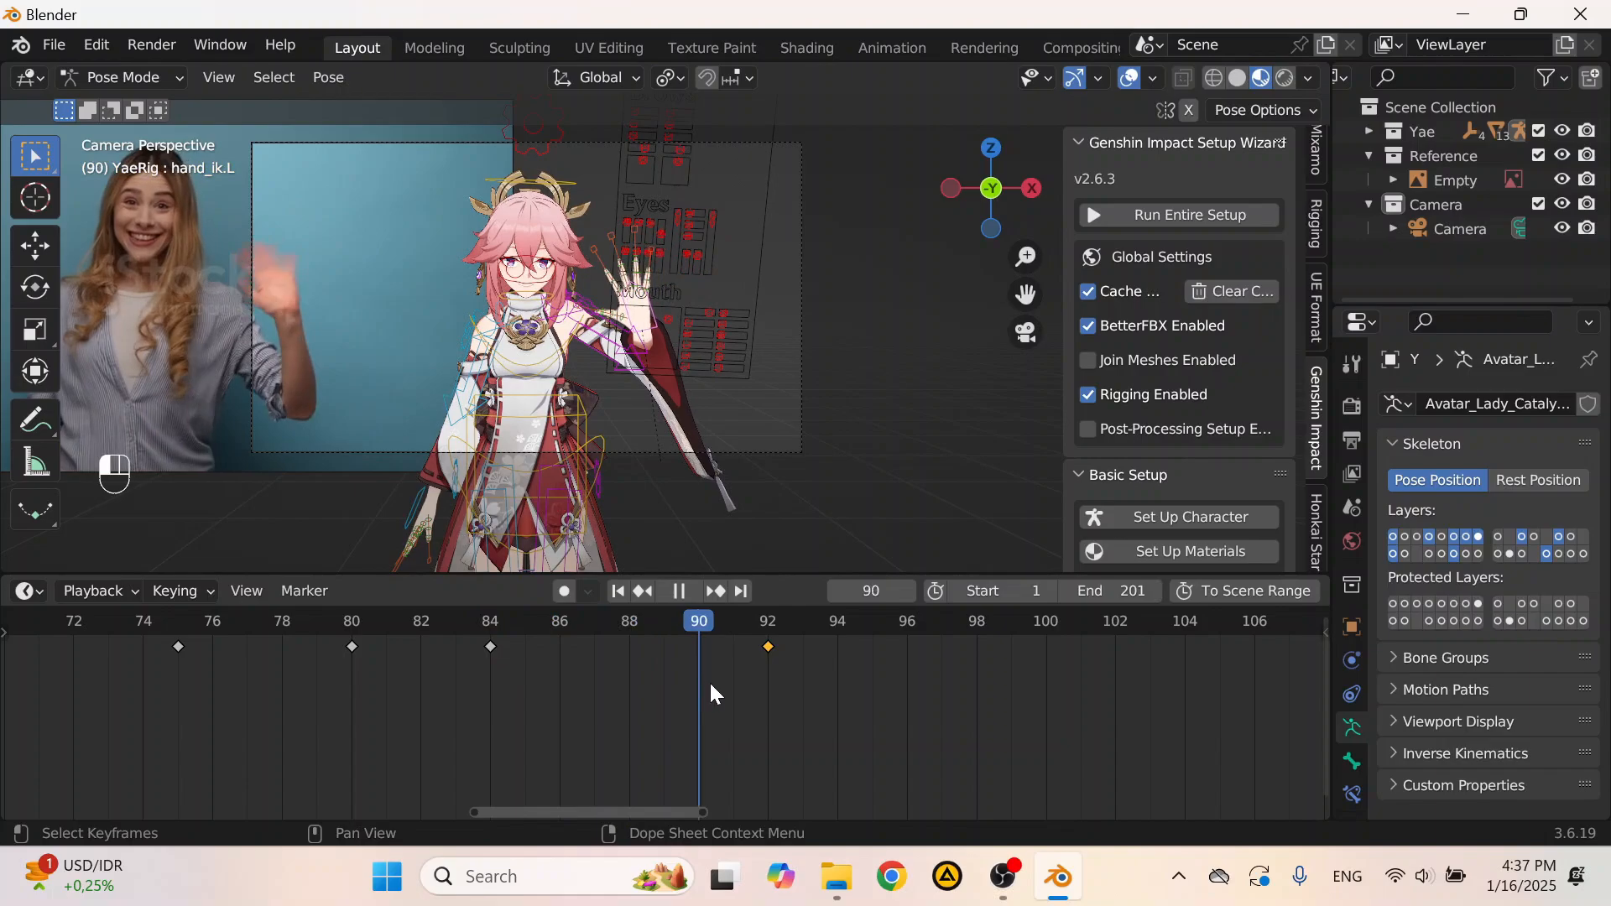
{"action": "key", "text": "space"}
Step: Copy hand_ik.L's keyframes at frames 84 and 92 and paste the pair at frame 100
{"action": "key", "text": "b"}
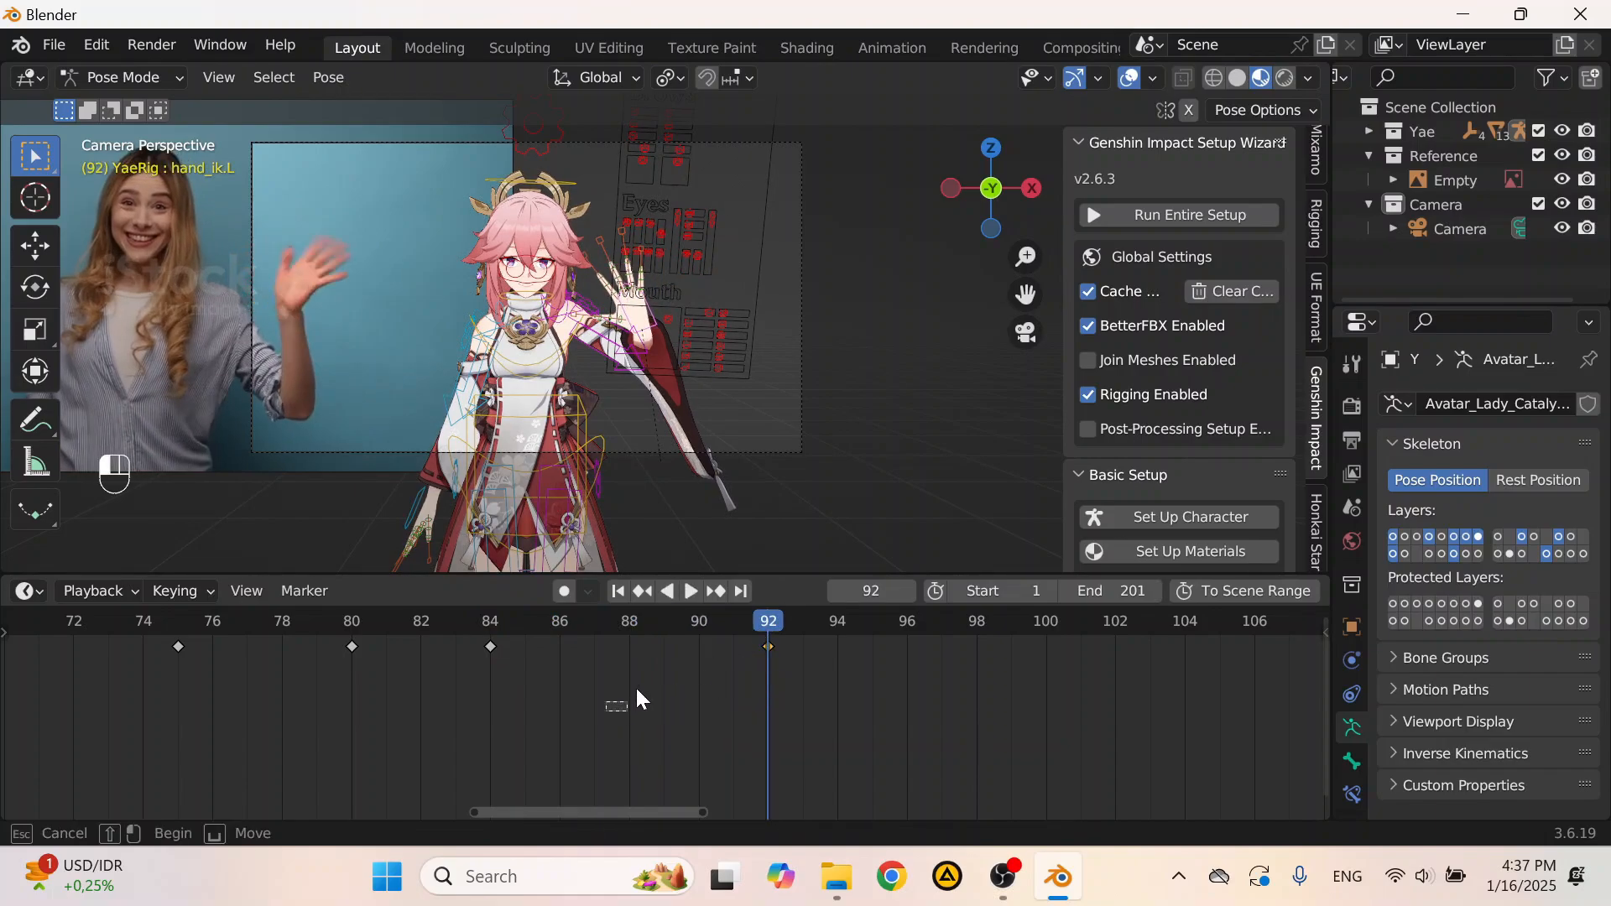
{"action": "left_click_drag", "start_coordinate": [637, 686], "coordinate": [840, 612]}
{"action": "left_click_drag", "start_coordinate": [423, 681], "coordinate": [803, 626]}
{"action": "key", "text": "ctrl+c"}
{"action": "middle_click_drag", "start_coordinate": [803, 625], "coordinate": [651, 631]}
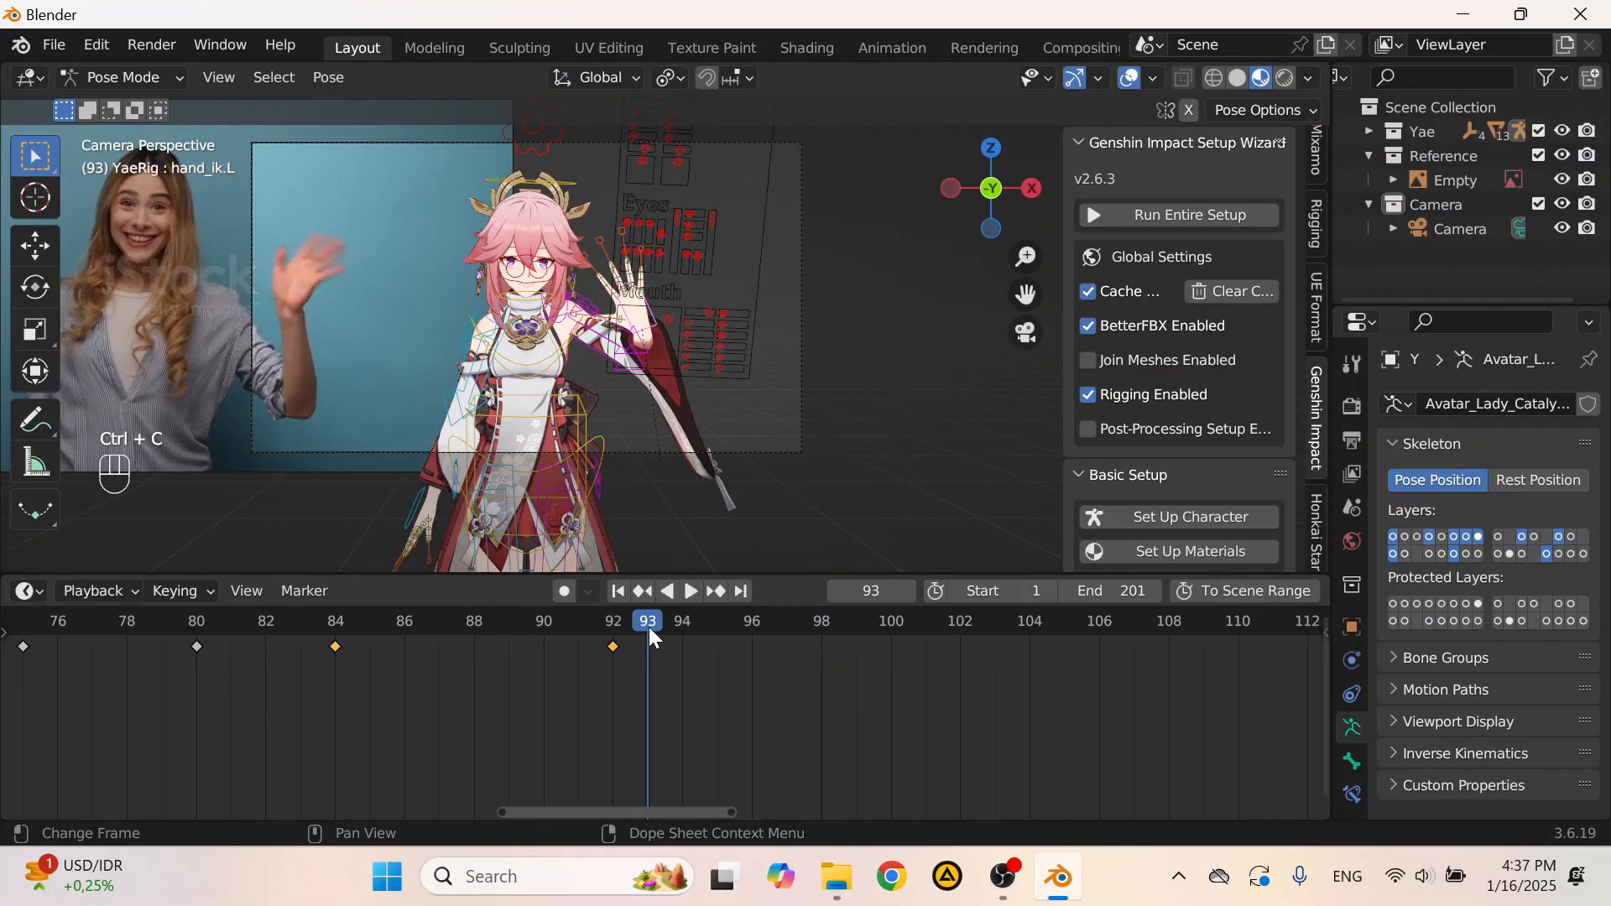
{"action": "key", "text": "space"}
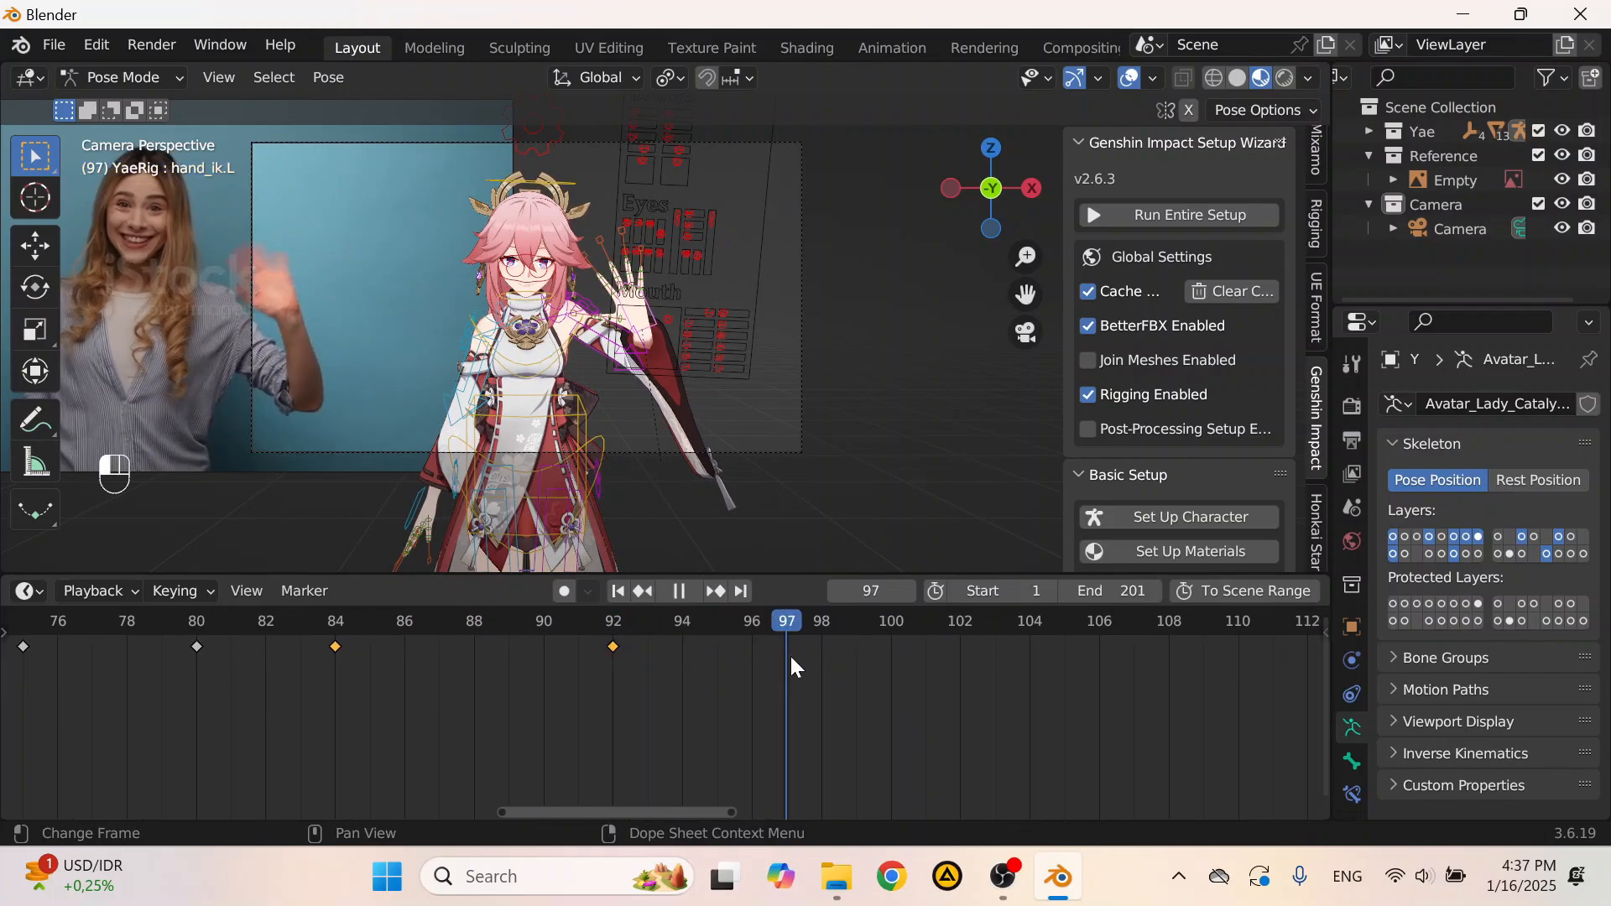
{"action": "key", "text": "space"}
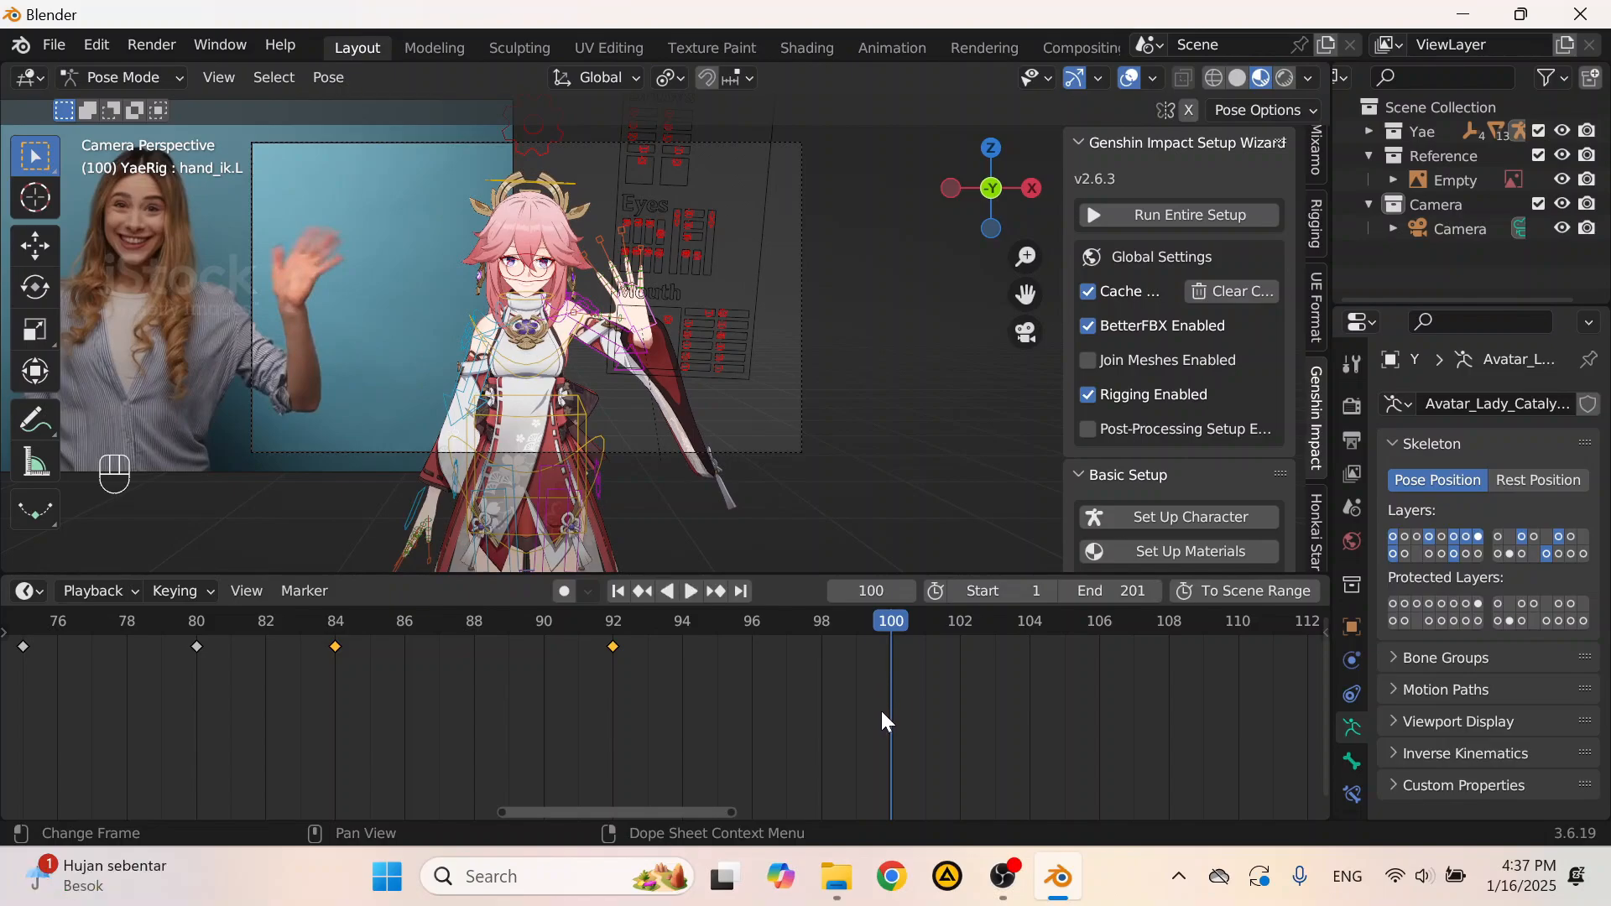
{"action": "middle_click_drag", "start_coordinate": [881, 711], "coordinate": [777, 710]}
{"action": "key", "text": "ctrl+c"}
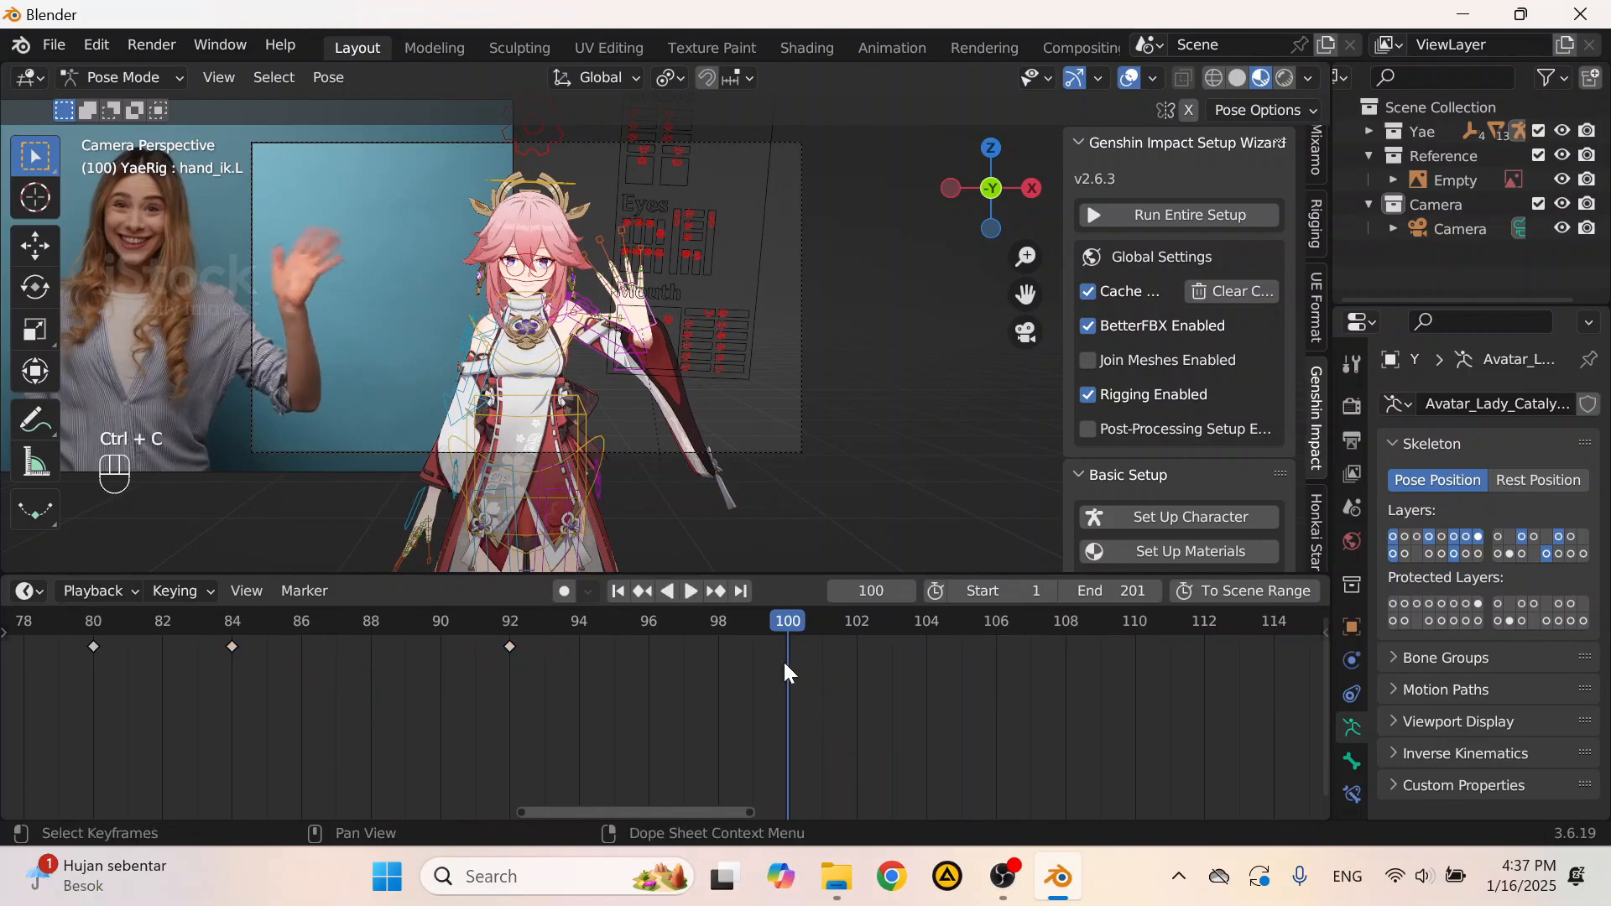
{"action": "key", "text": "ctrl+v"}
Step: Paste the copied pair of wave keyframes at frame 116 and again at frame 132
{"action": "middle_click_drag", "start_coordinate": [910, 665], "coordinate": [596, 663]}
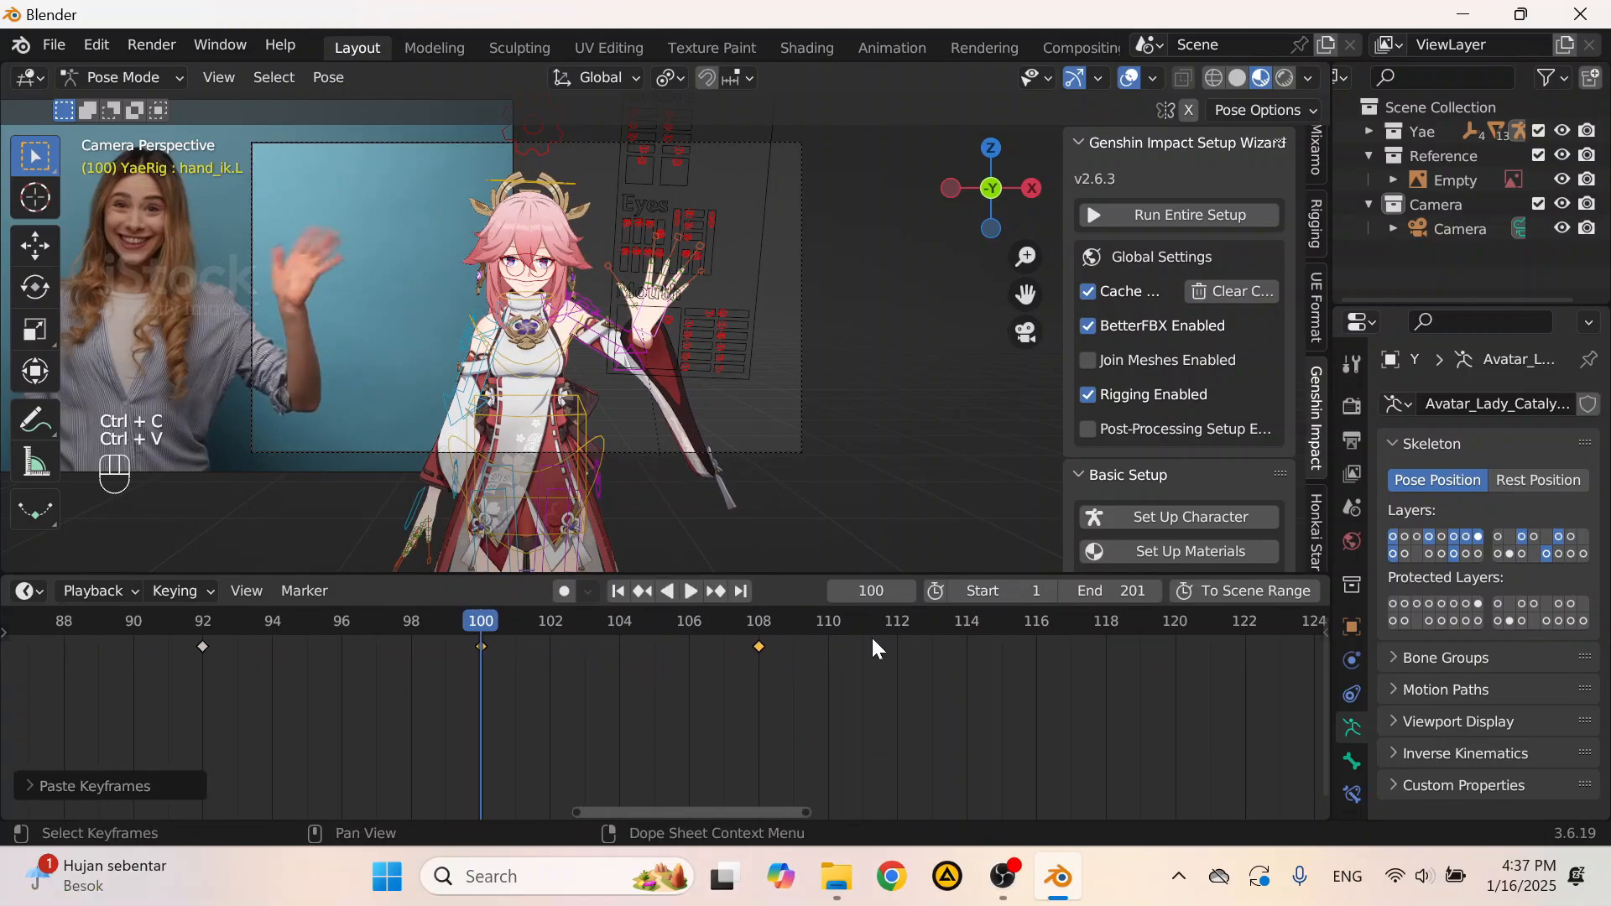
{"action": "middle_click_drag", "start_coordinate": [939, 640], "coordinate": [517, 641]}
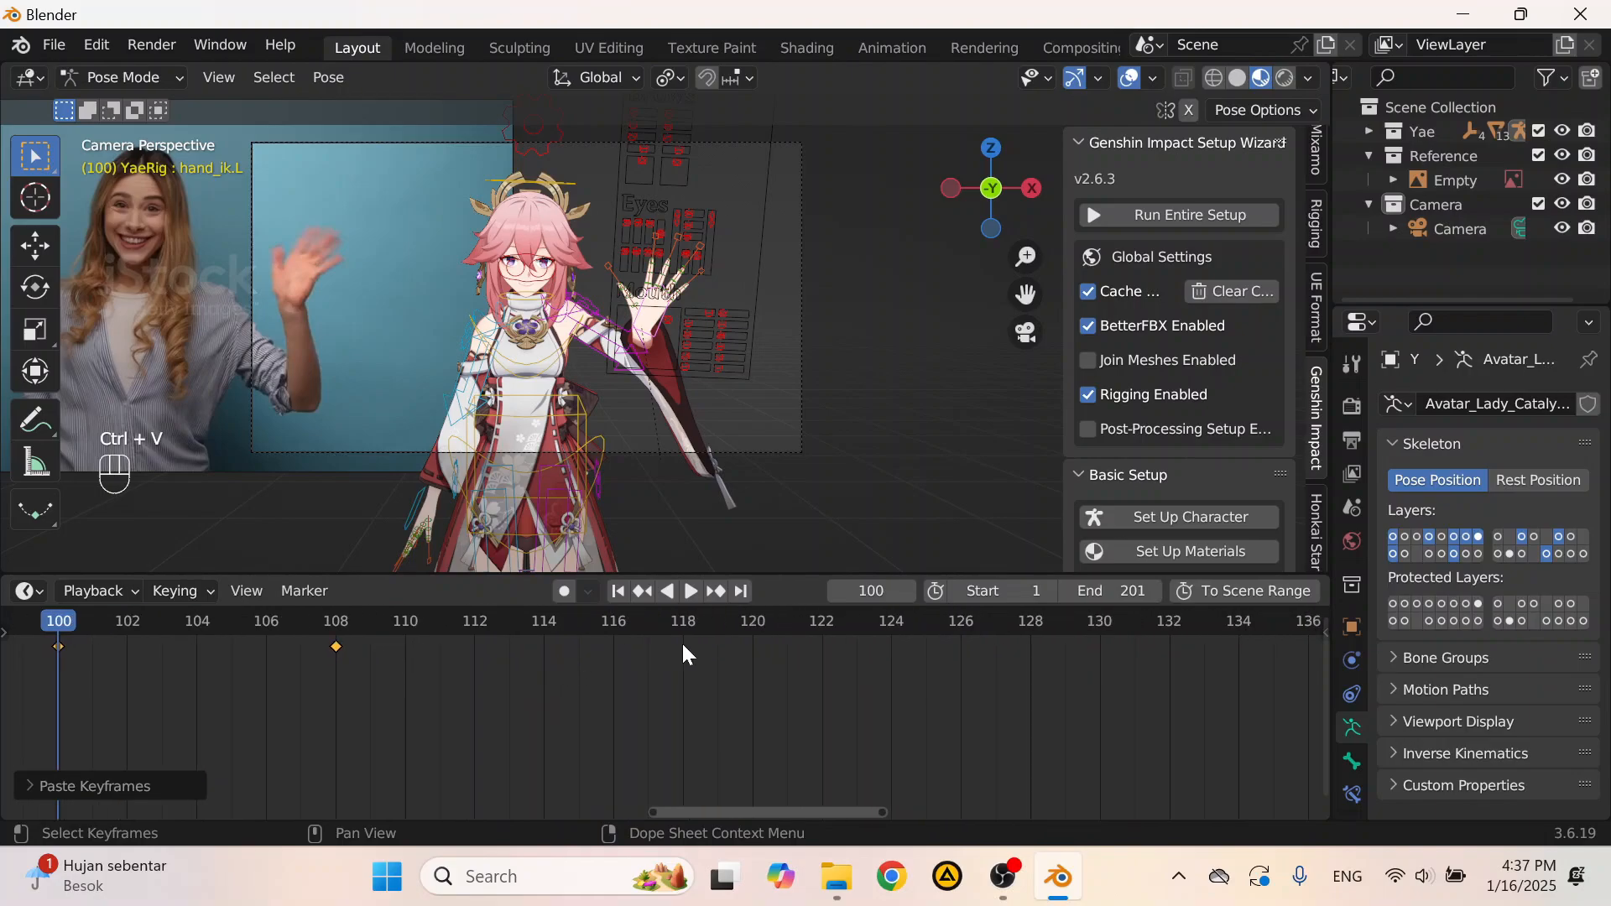
{"action": "left_click", "coordinate": [612, 628]}
{"action": "key", "text": "ctrl+v"}
{"action": "middle_click_drag", "start_coordinate": [752, 637], "coordinate": [449, 675]}
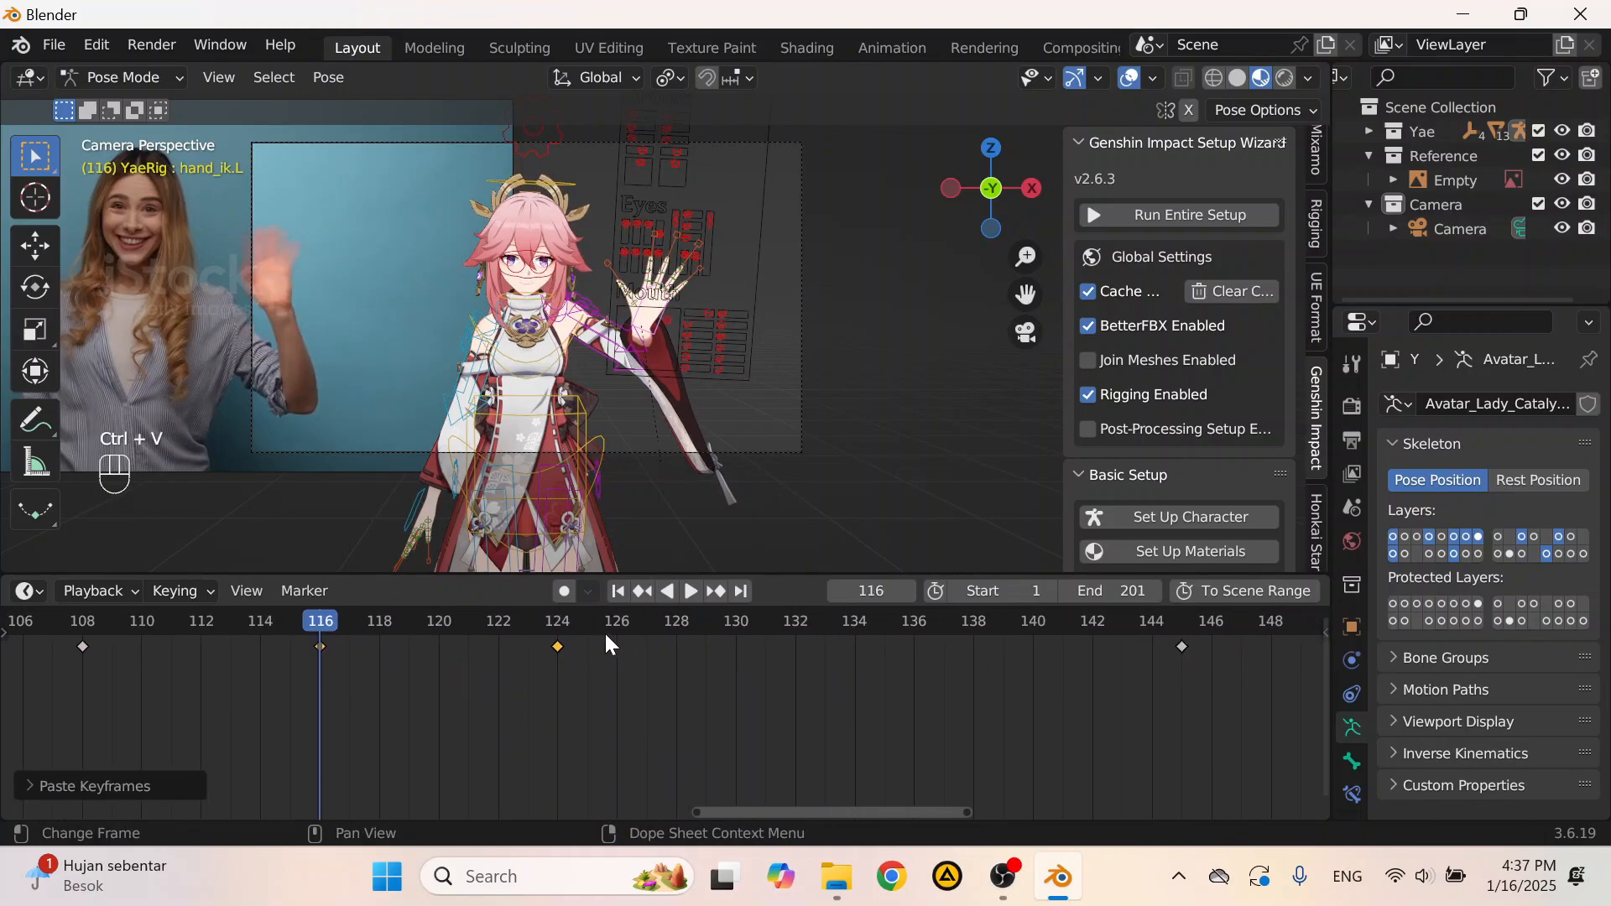
{"action": "left_click", "coordinate": [796, 622]}
{"action": "key", "text": "ctrl+v"}
Step: Play back the extended hand wave twice and compare it with the reference video past frame 145
{"action": "scroll", "coordinate": [831, 654], "scroll_direction": "down", "scroll_amount": 5}
{"action": "left_click", "coordinate": [339, 622]}
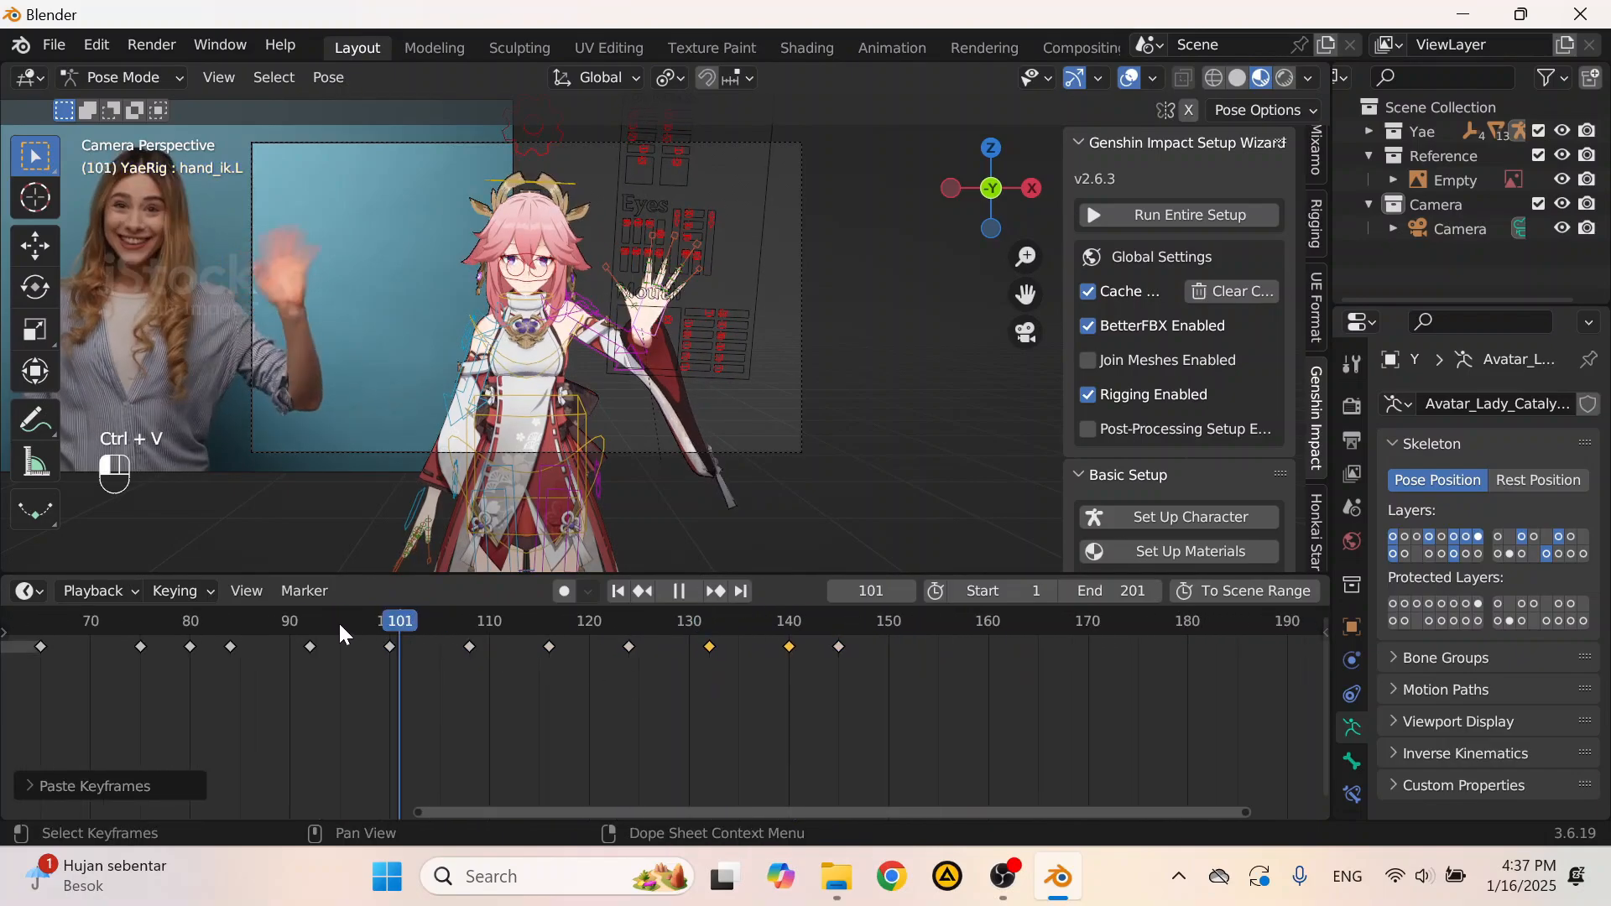
{"action": "key", "text": "space"}
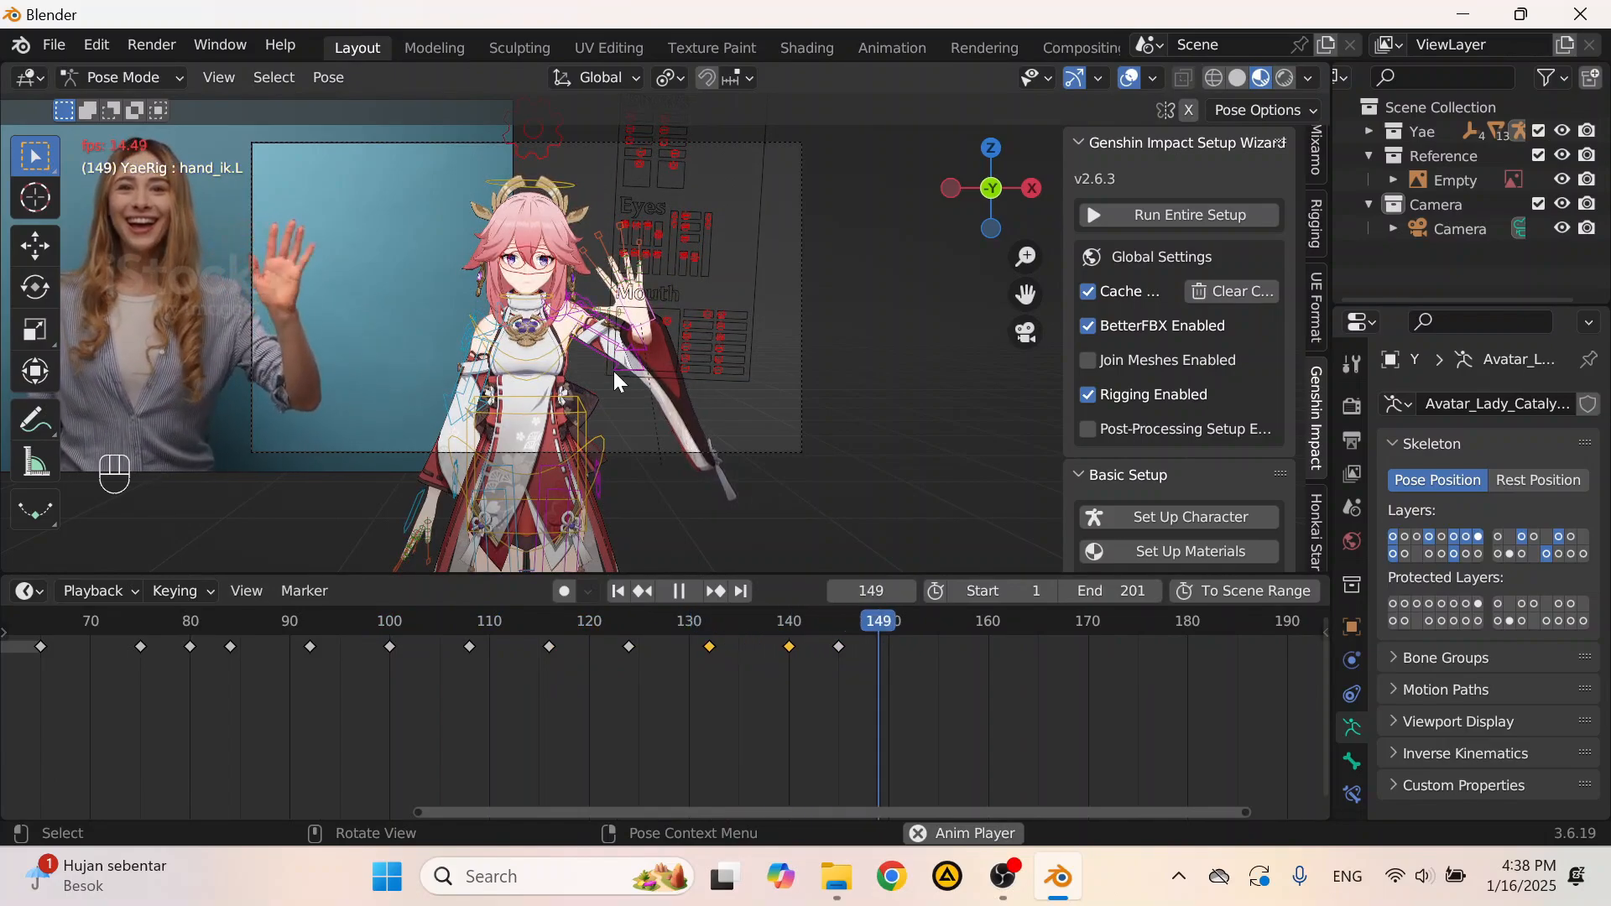
{"action": "key", "text": "space"}
{"action": "scroll", "coordinate": [896, 646], "scroll_direction": "up", "scroll_amount": 1}
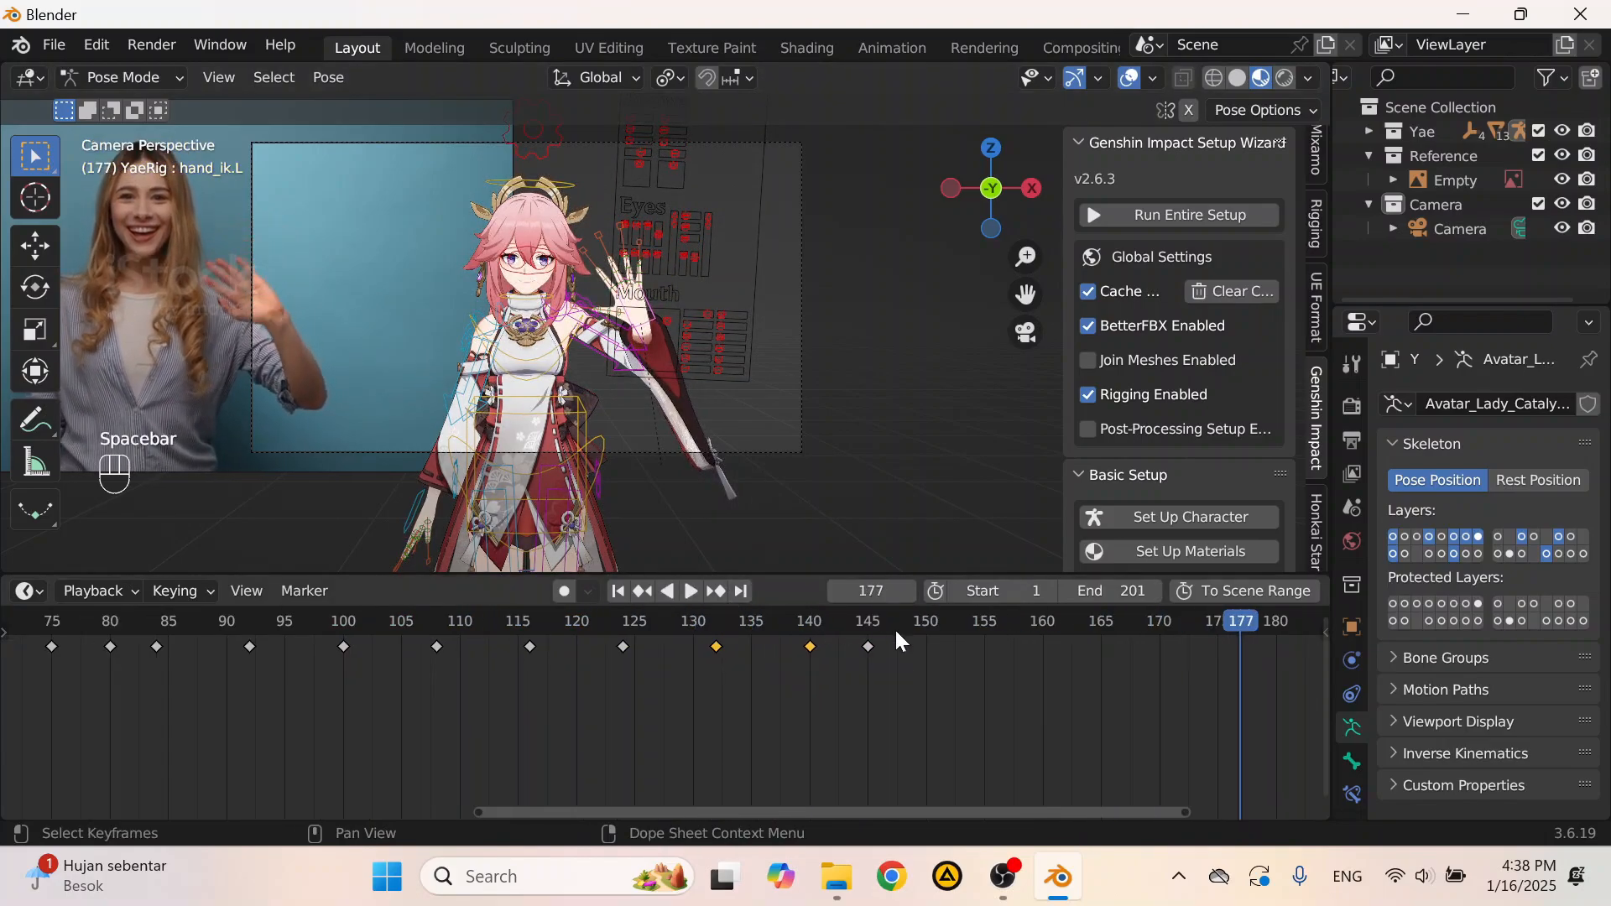
{"action": "left_click_drag", "start_coordinate": [861, 624], "coordinate": [615, 628]}
{"action": "key", "text": "space"}
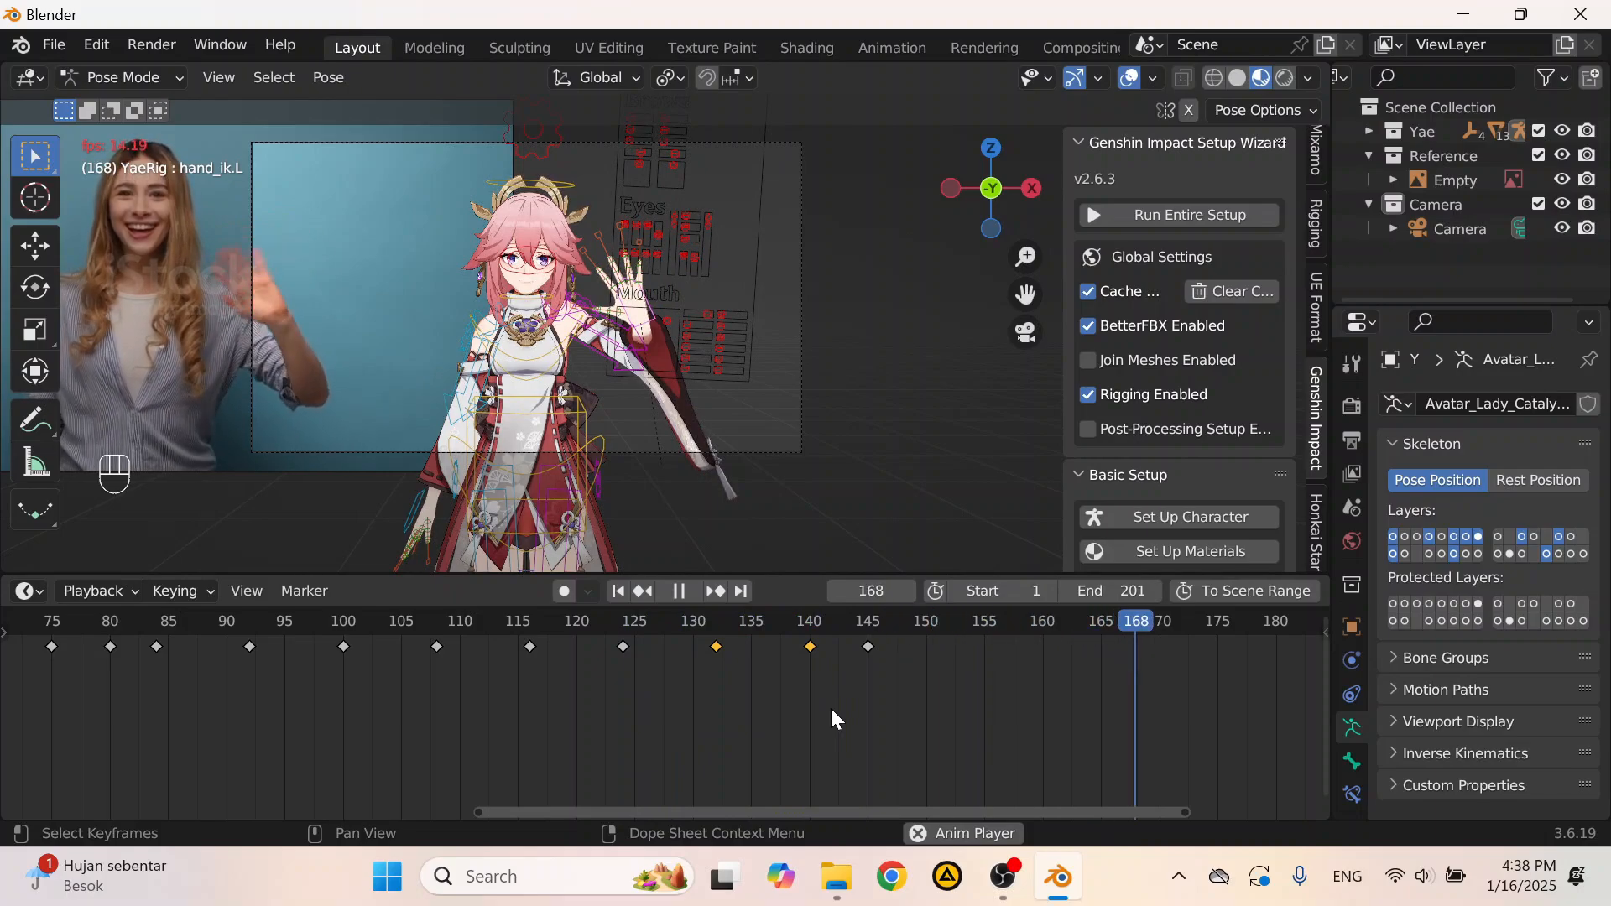
{"action": "key", "text": "space"}
Step: Check the chest bone's keyframes near frame 145, then reselect hand_ik.L and paste the wave keyframes at frame 148
{"action": "scroll", "coordinate": [812, 495], "scroll_direction": "up", "scroll_amount": 4}
{"action": "scroll", "coordinate": [671, 684], "scroll_direction": "up", "scroll_amount": 5}
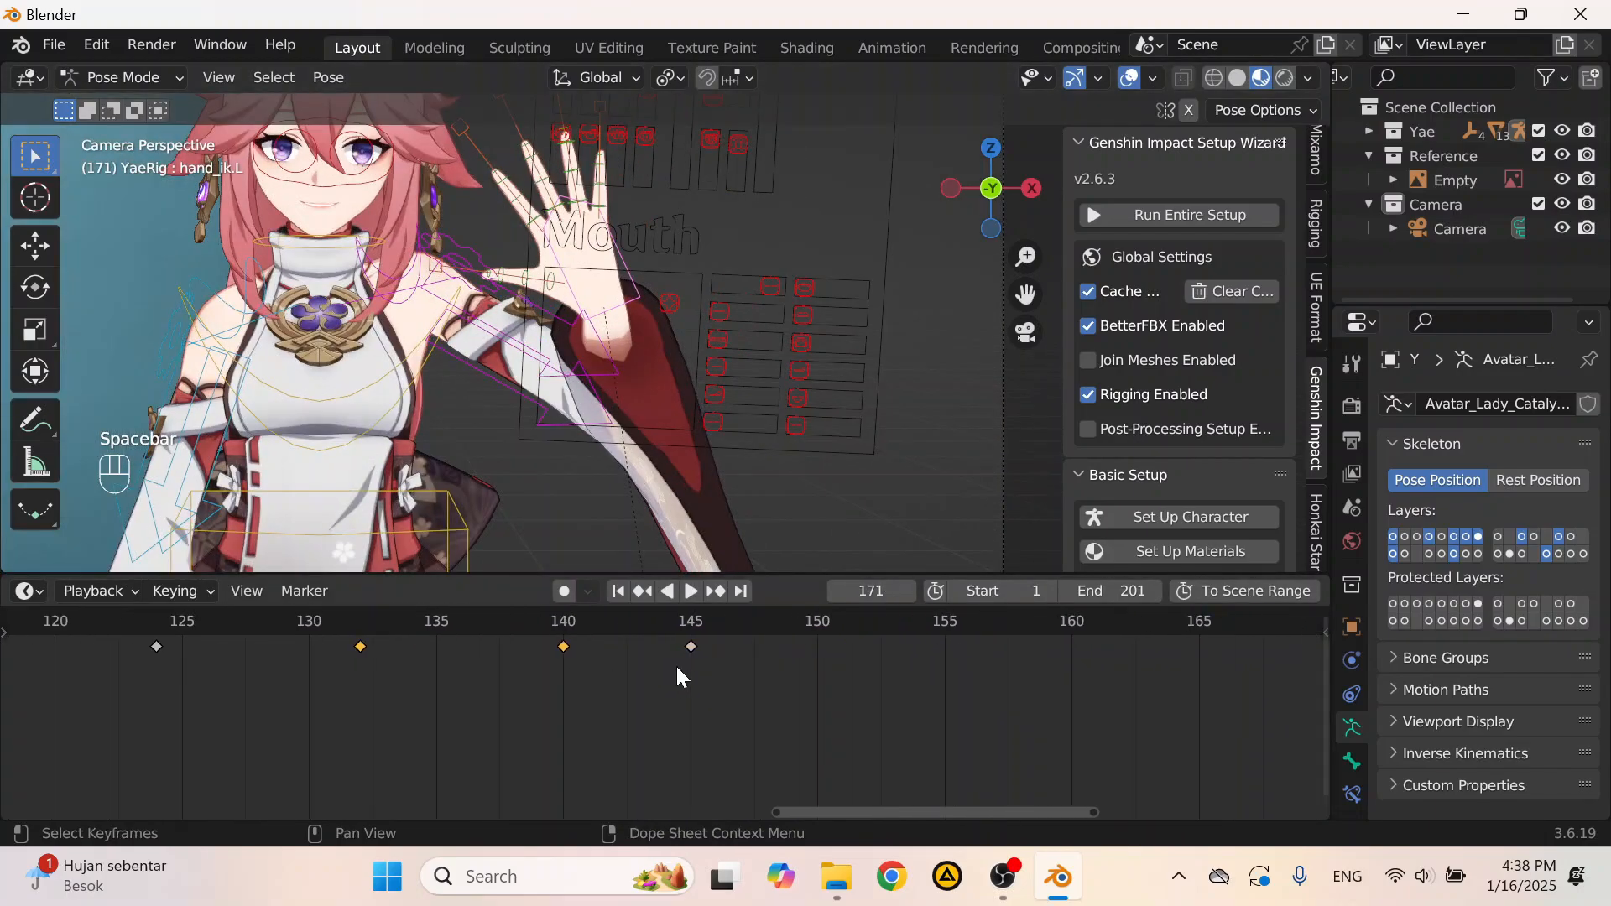
{"action": "left_click", "coordinate": [676, 629]}
{"action": "left_click", "coordinate": [420, 360]}
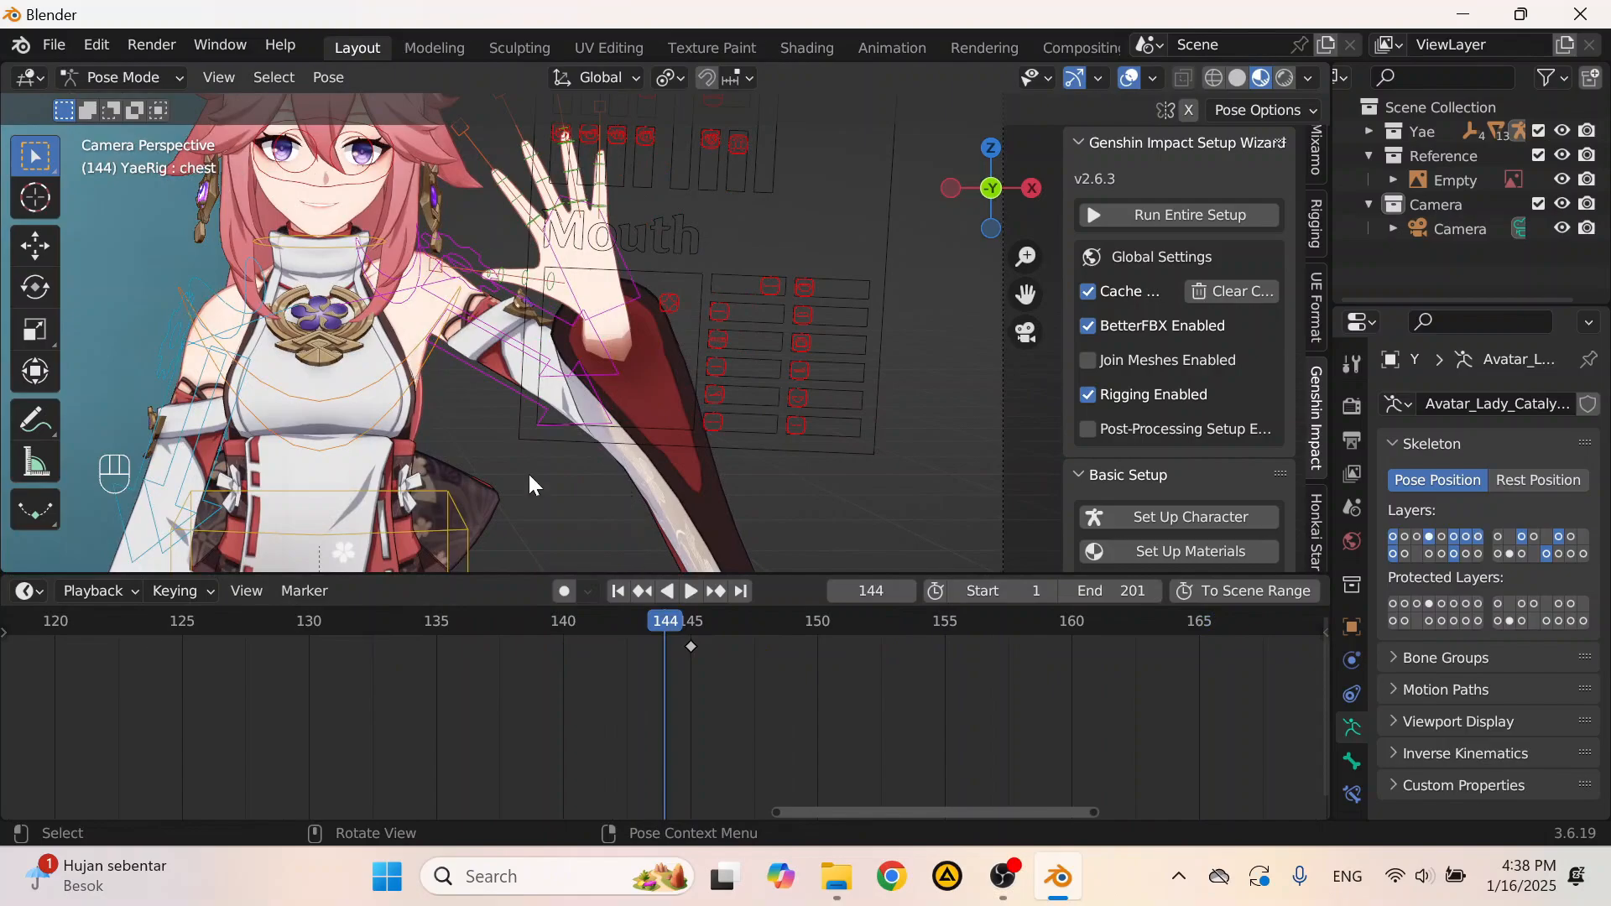
{"action": "left_click_drag", "start_coordinate": [777, 637], "coordinate": [819, 621]}
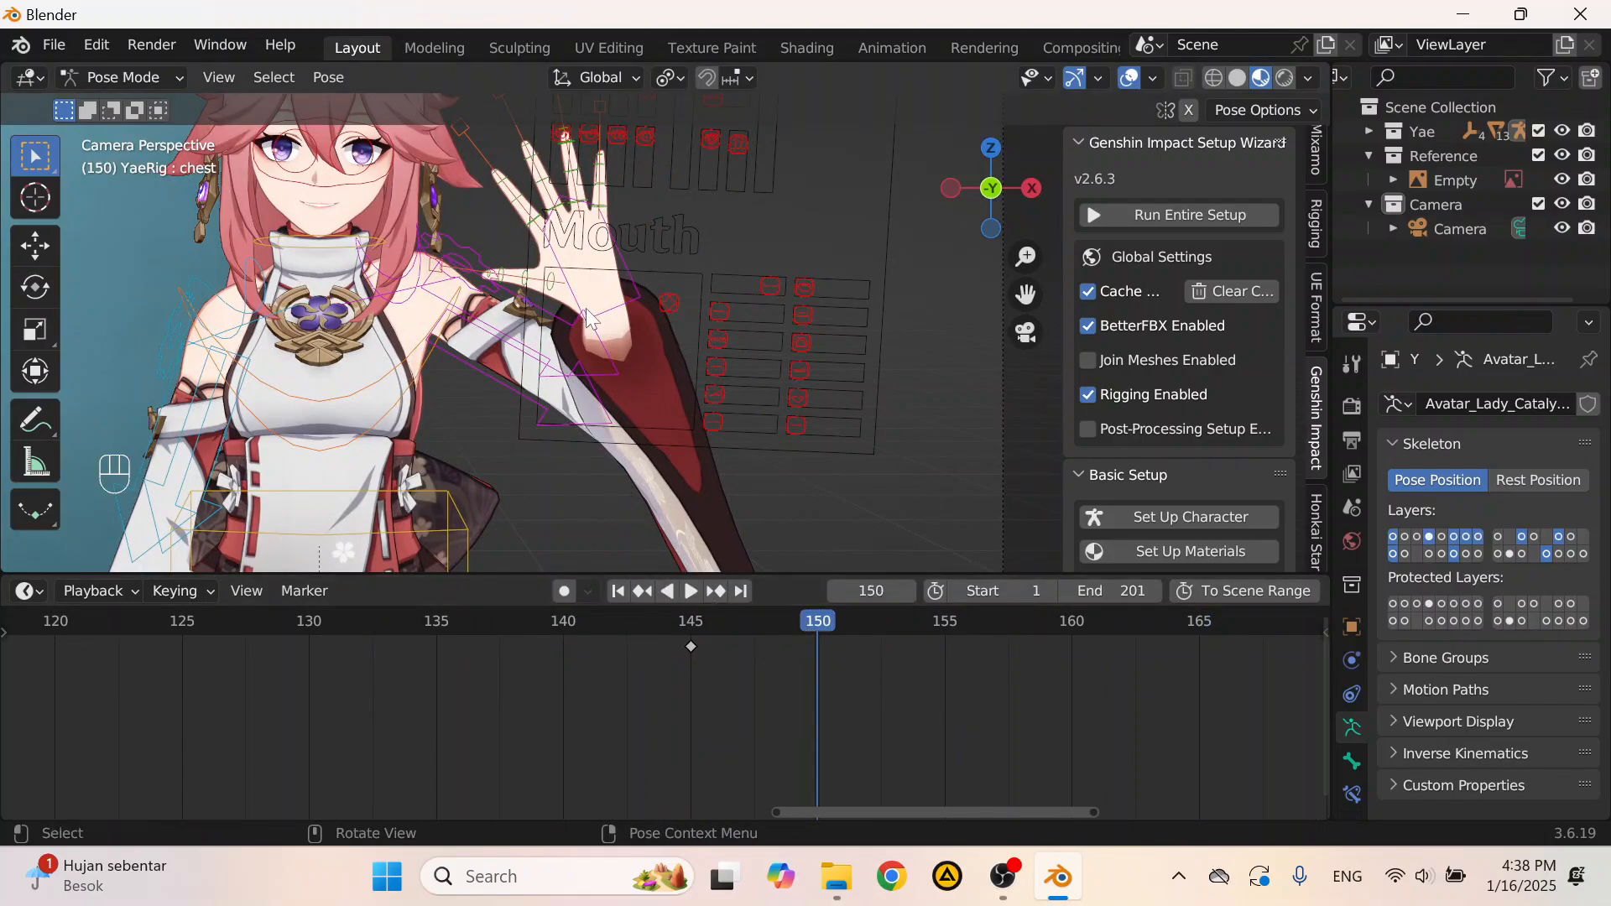
{"action": "left_click", "coordinate": [621, 320]}
{"action": "left_click_drag", "start_coordinate": [564, 623], "coordinate": [774, 681]}
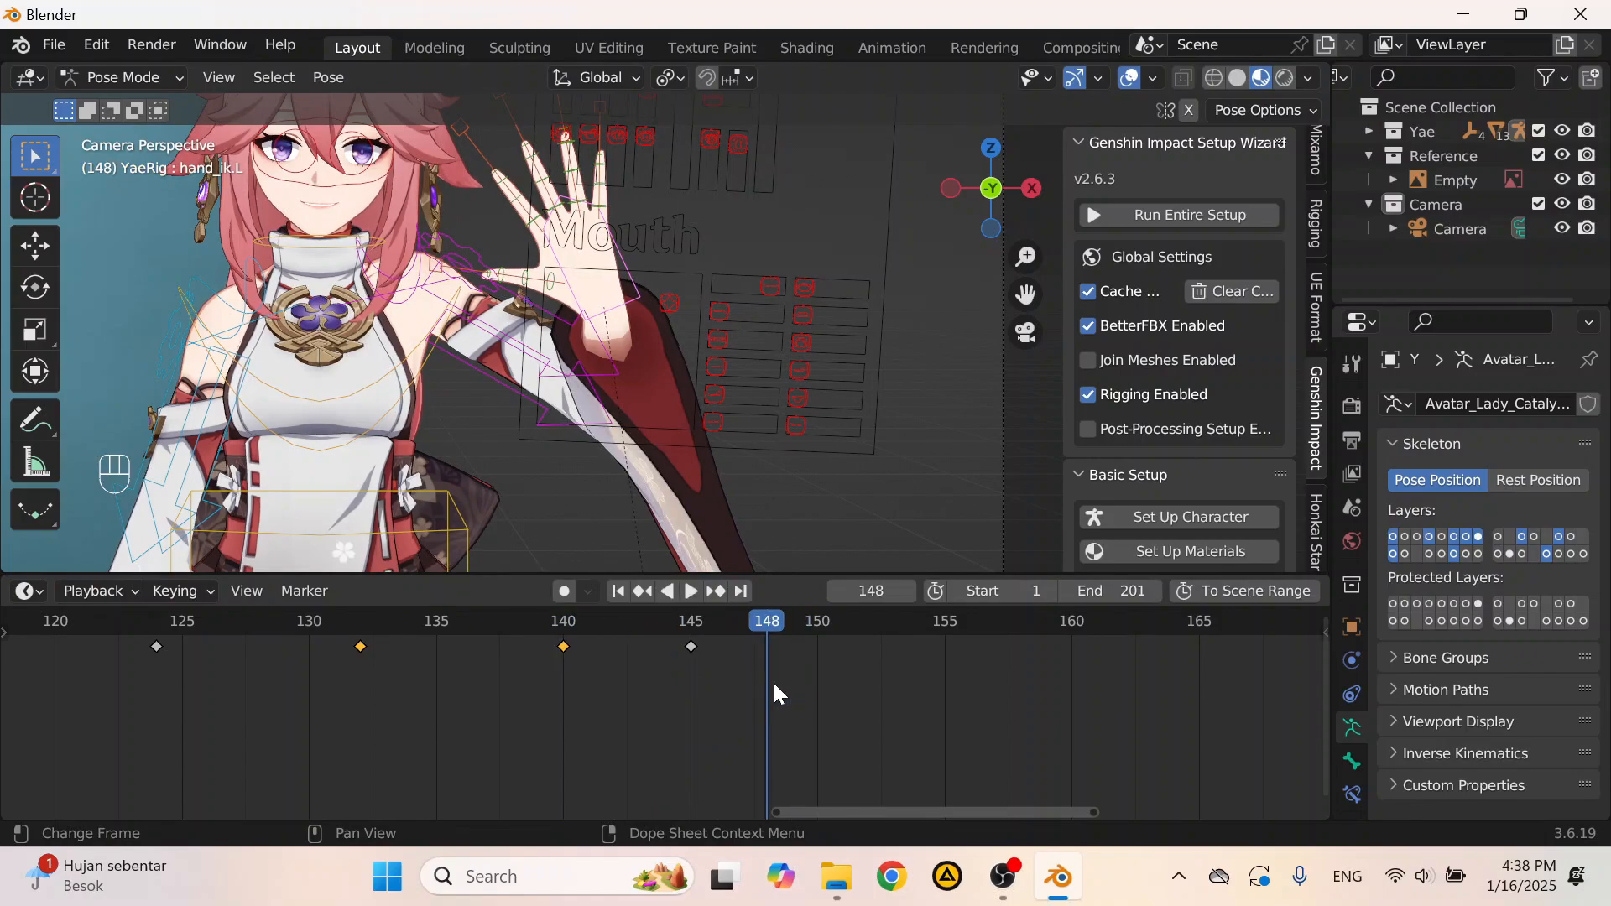
{"action": "scroll", "coordinate": [774, 683], "scroll_direction": "down", "scroll_amount": 1}
{"action": "key", "text": "ctrl+v"}
Step: Move hand_ik.L's keyframe at frame 156 to frame 154
{"action": "middle_click_drag", "start_coordinate": [782, 682], "coordinate": [626, 682]}
{"action": "scroll", "coordinate": [670, 669], "scroll_direction": "up", "scroll_amount": 8}
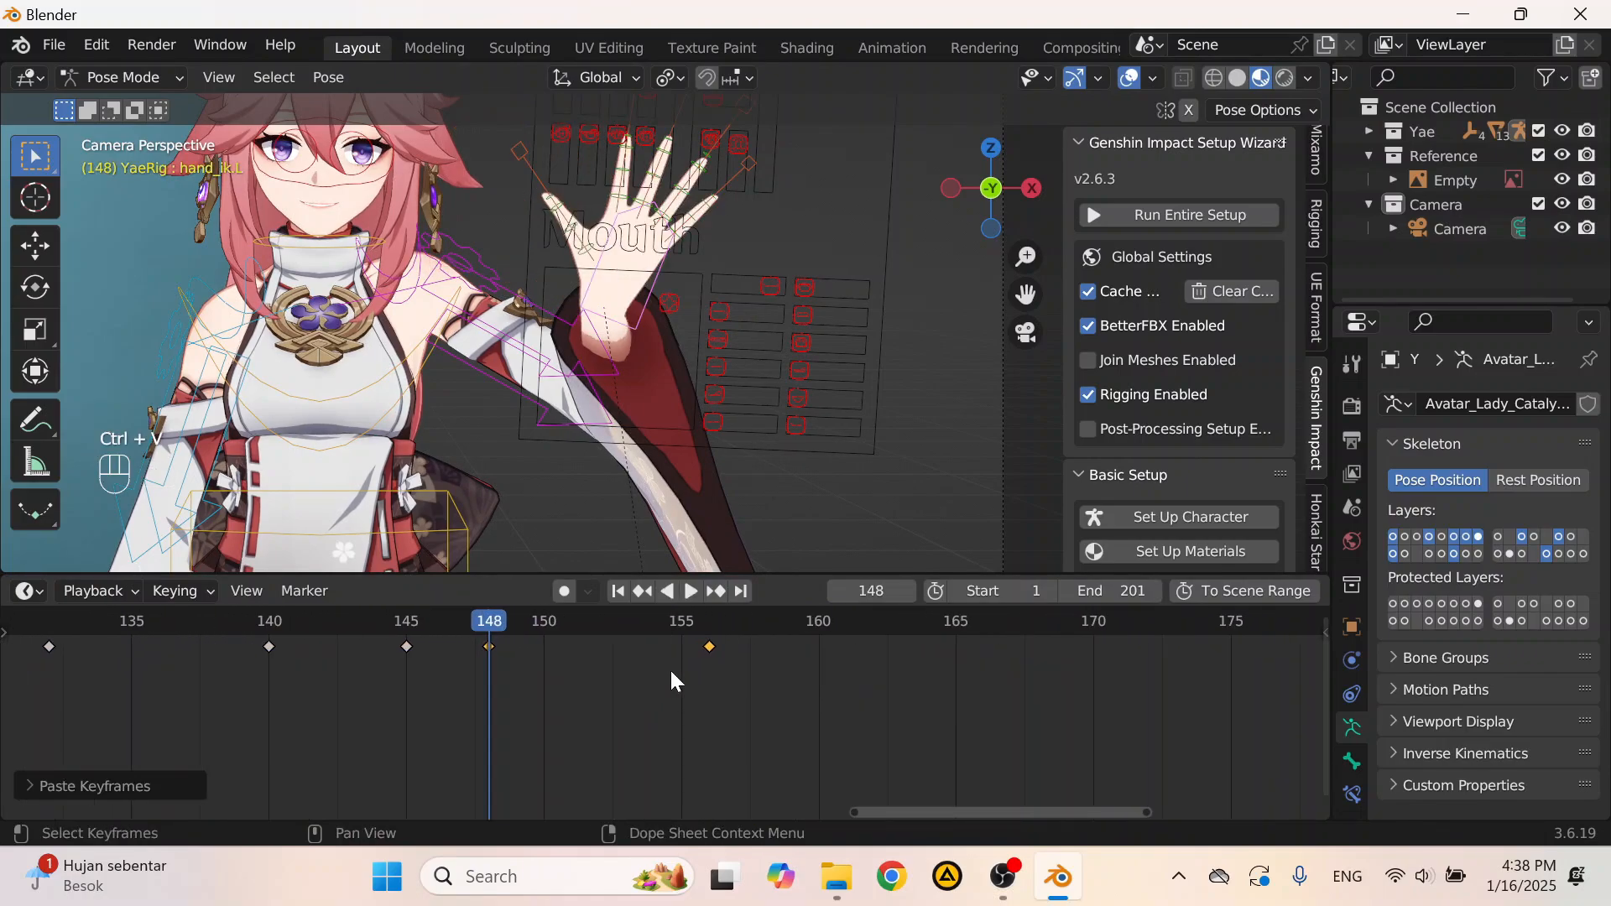
{"action": "left_click_drag", "start_coordinate": [723, 675], "coordinate": [844, 618]}
{"action": "left_click_drag", "start_coordinate": [729, 652], "coordinate": [655, 670]}
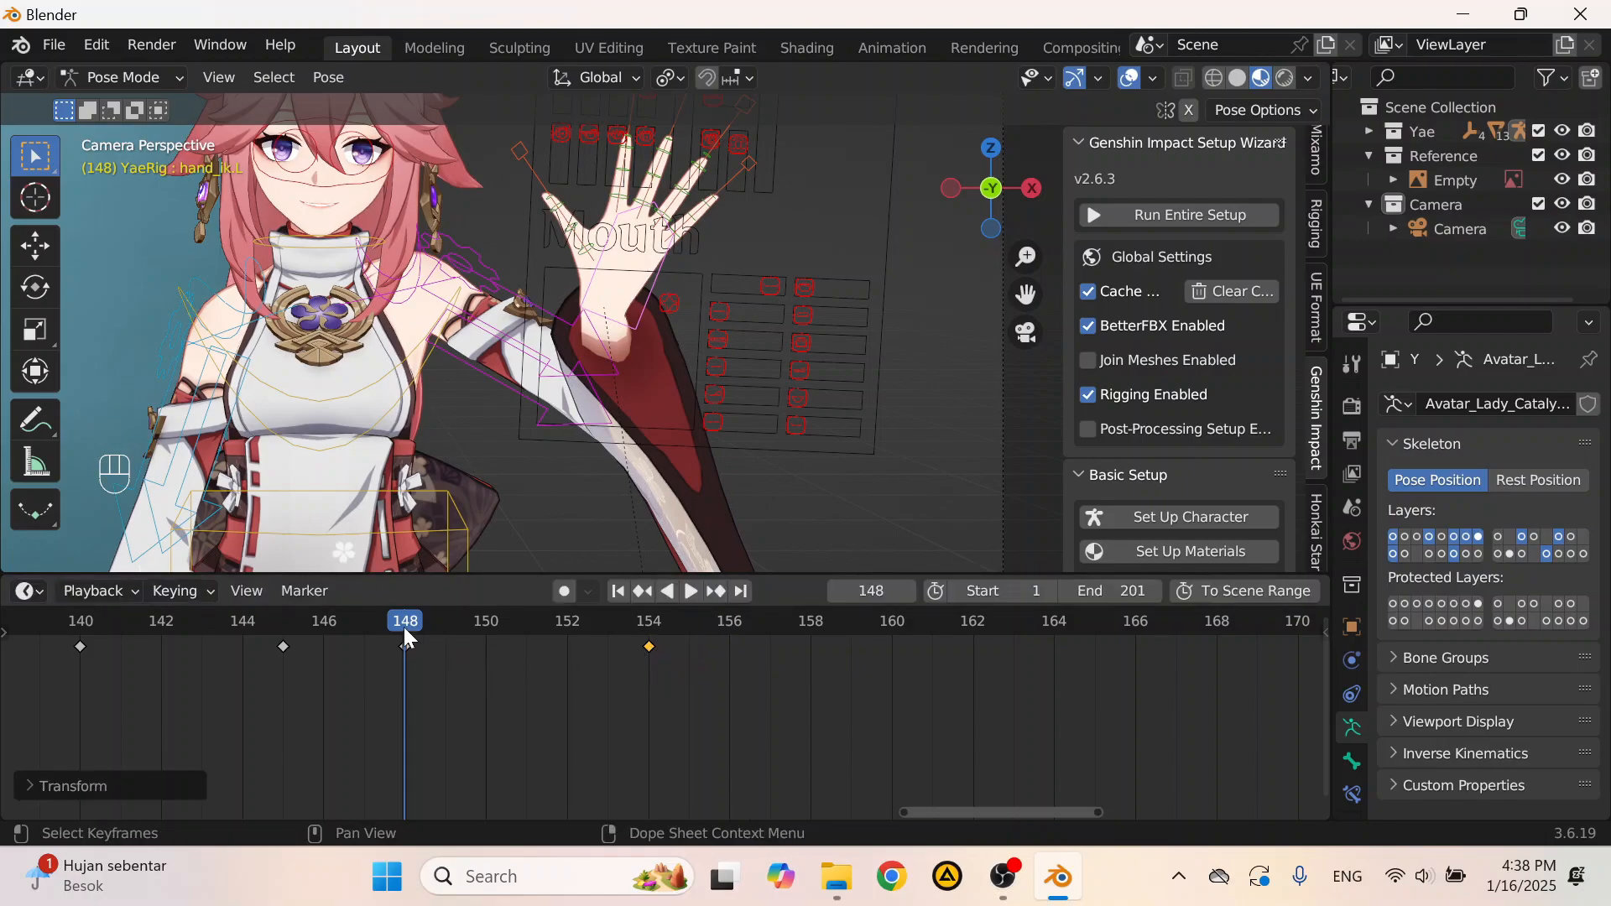
Step: Copy hand_ik.L's wave keyframes at frames 148 and 154 and paste them at frame 160
{"action": "key", "text": "space"}
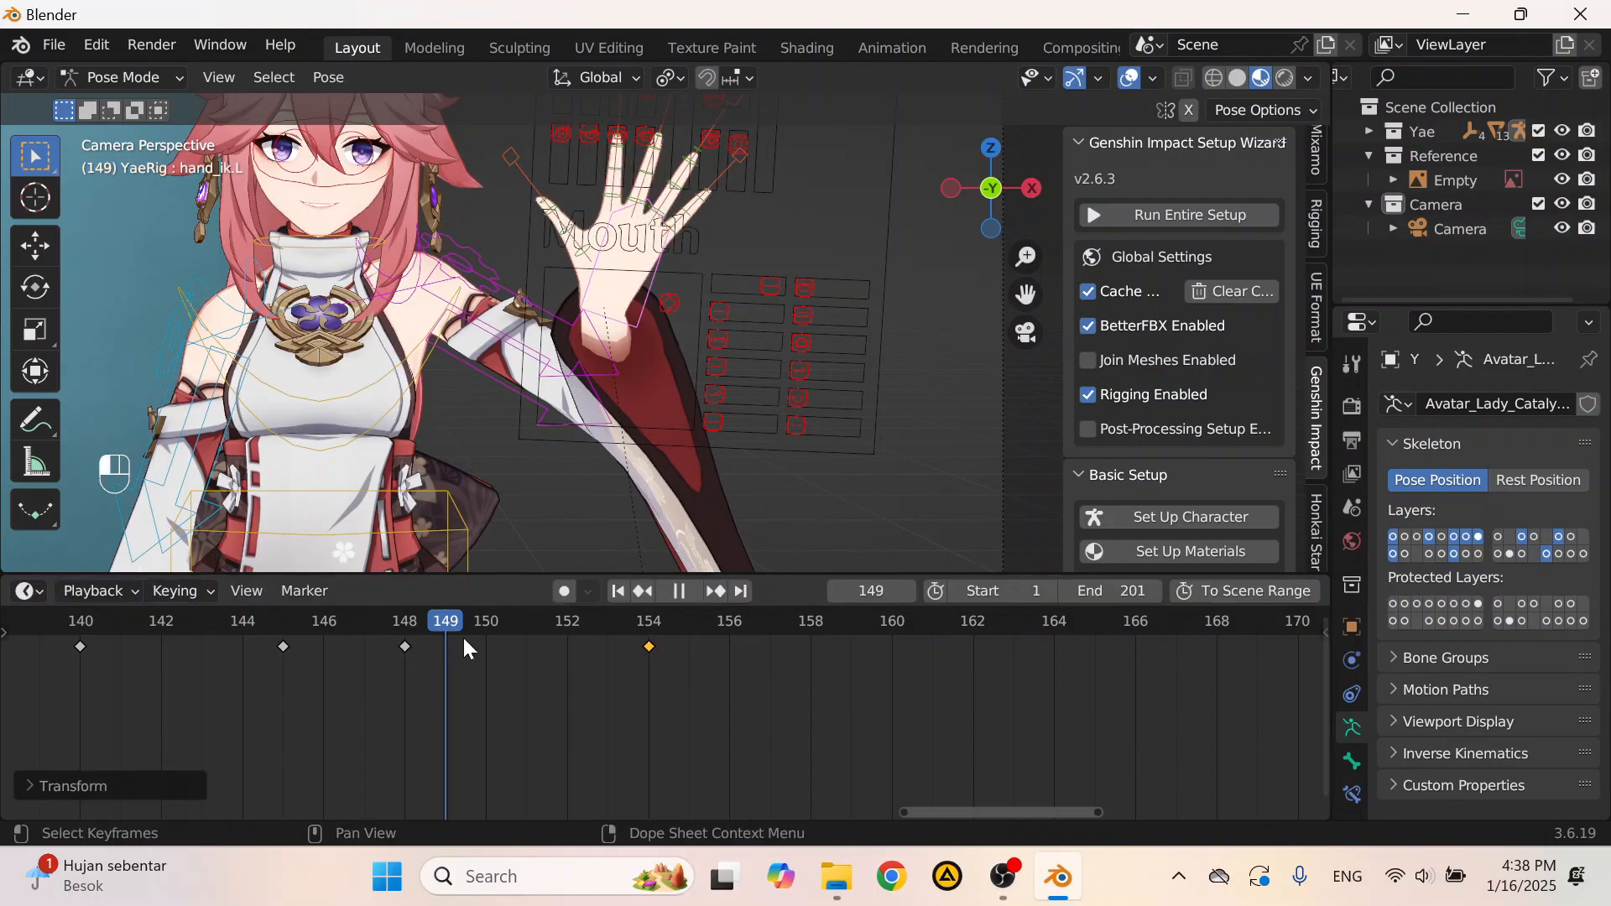
{"action": "key", "text": "space"}
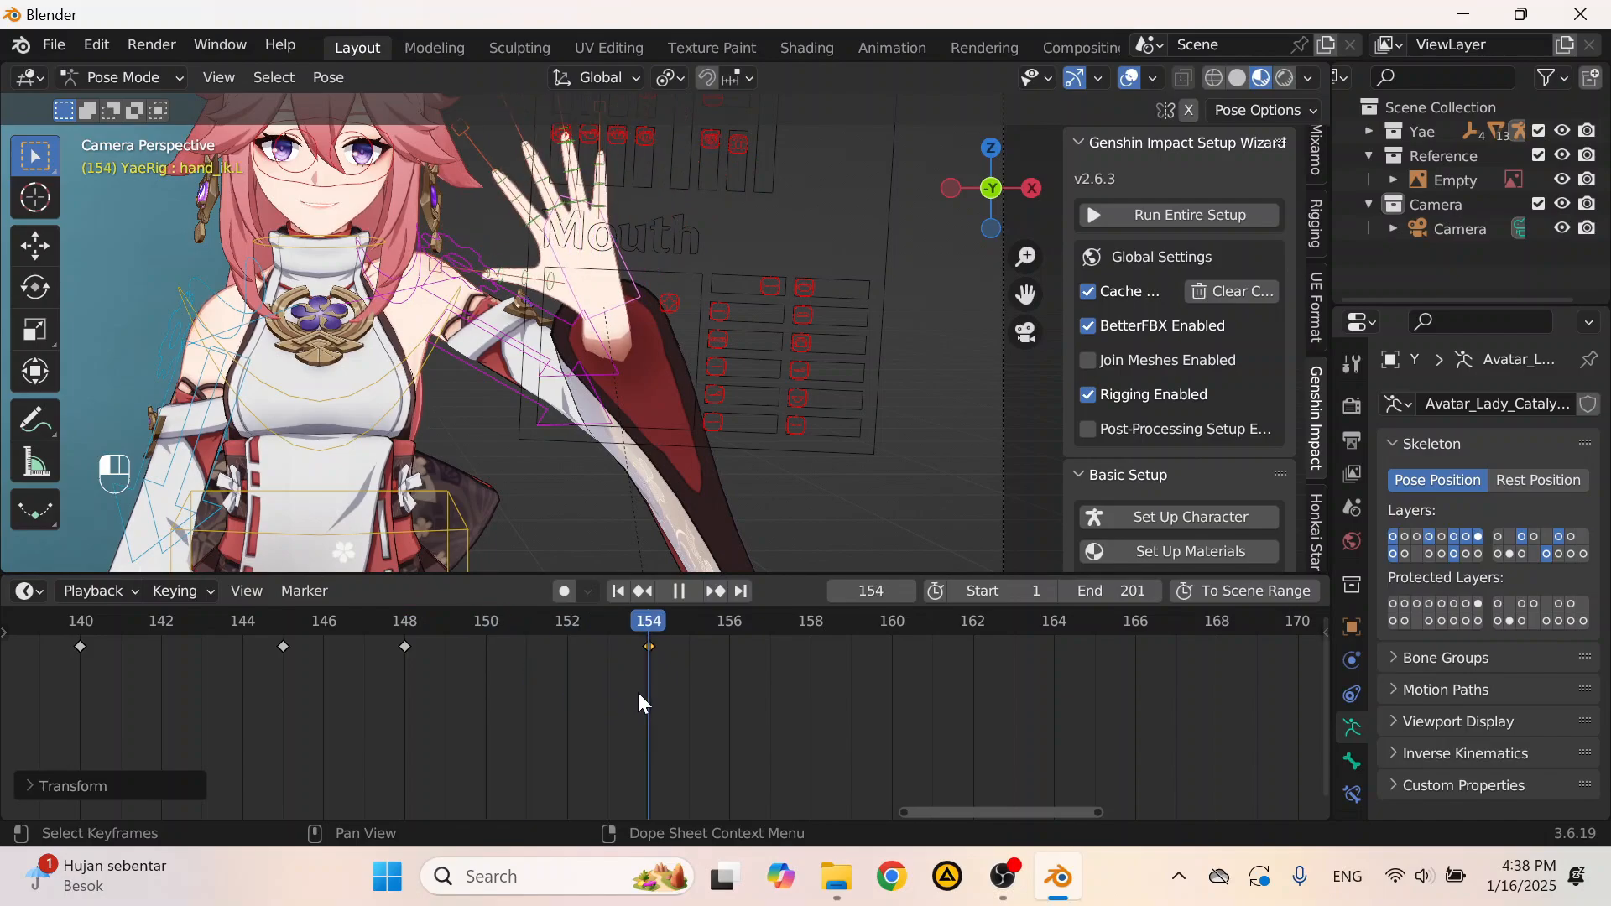
{"action": "left_click", "coordinate": [653, 641]}
{"action": "left_click_drag", "start_coordinate": [381, 667], "coordinate": [889, 678]}
{"action": "key", "text": "ctrl+c"}
{"action": "key", "text": "ctrl+v"}
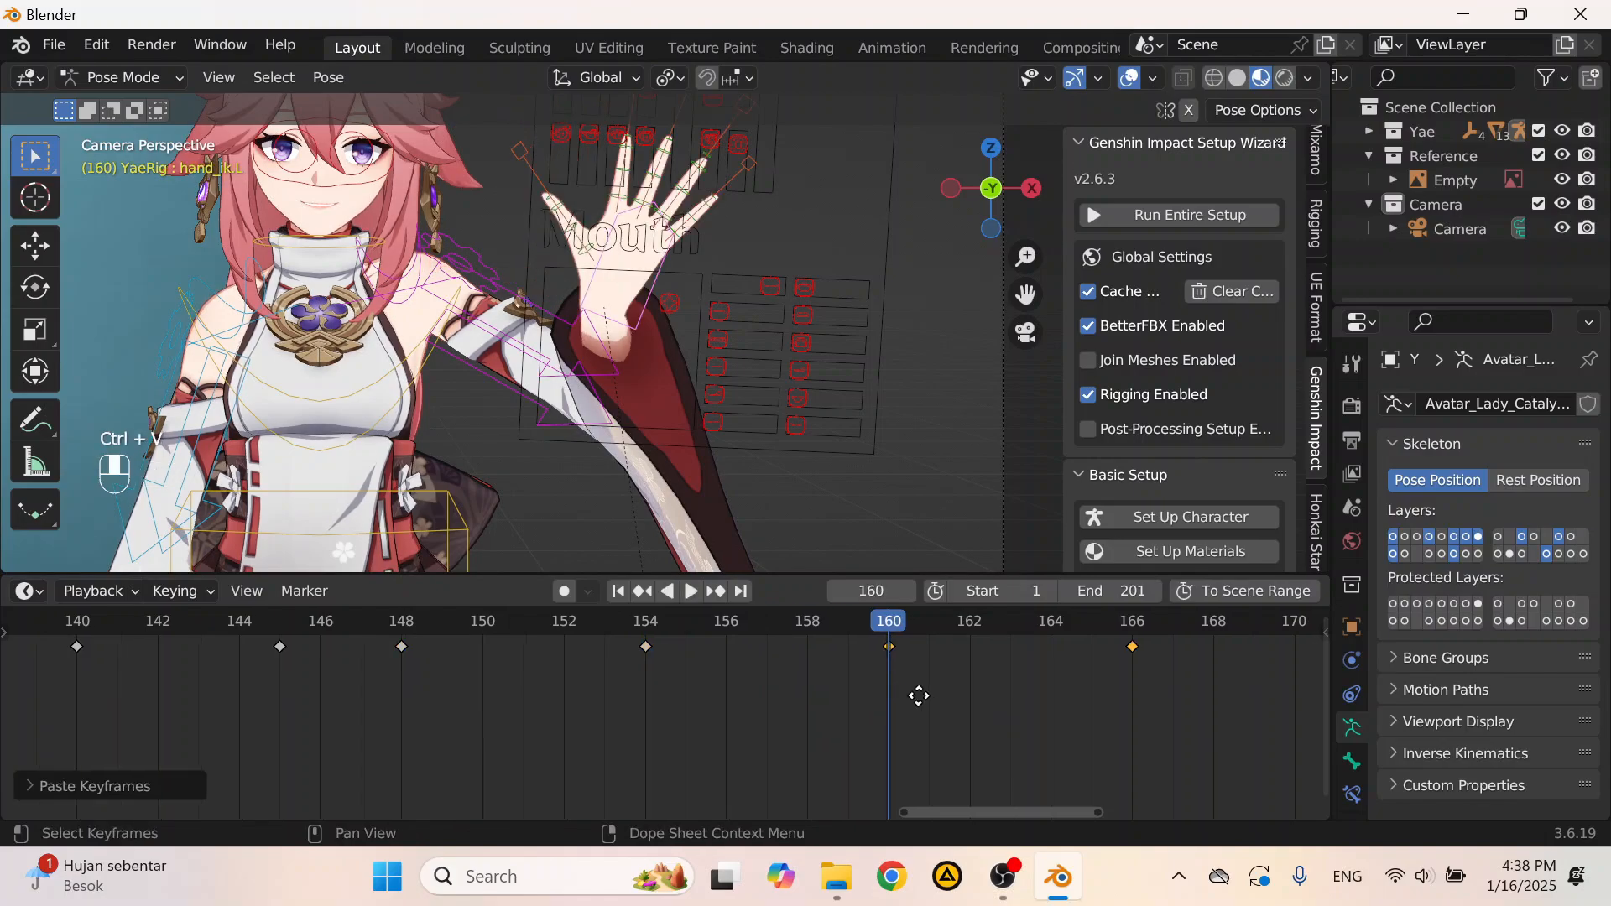
Step: Repeat the wave by pasting the copied hand_ik.L keyframes at frames 172, 184 and 196
{"action": "middle_click_drag", "start_coordinate": [922, 694], "coordinate": [655, 688]}
{"action": "middle_click_drag", "start_coordinate": [827, 641], "coordinate": [715, 659]}
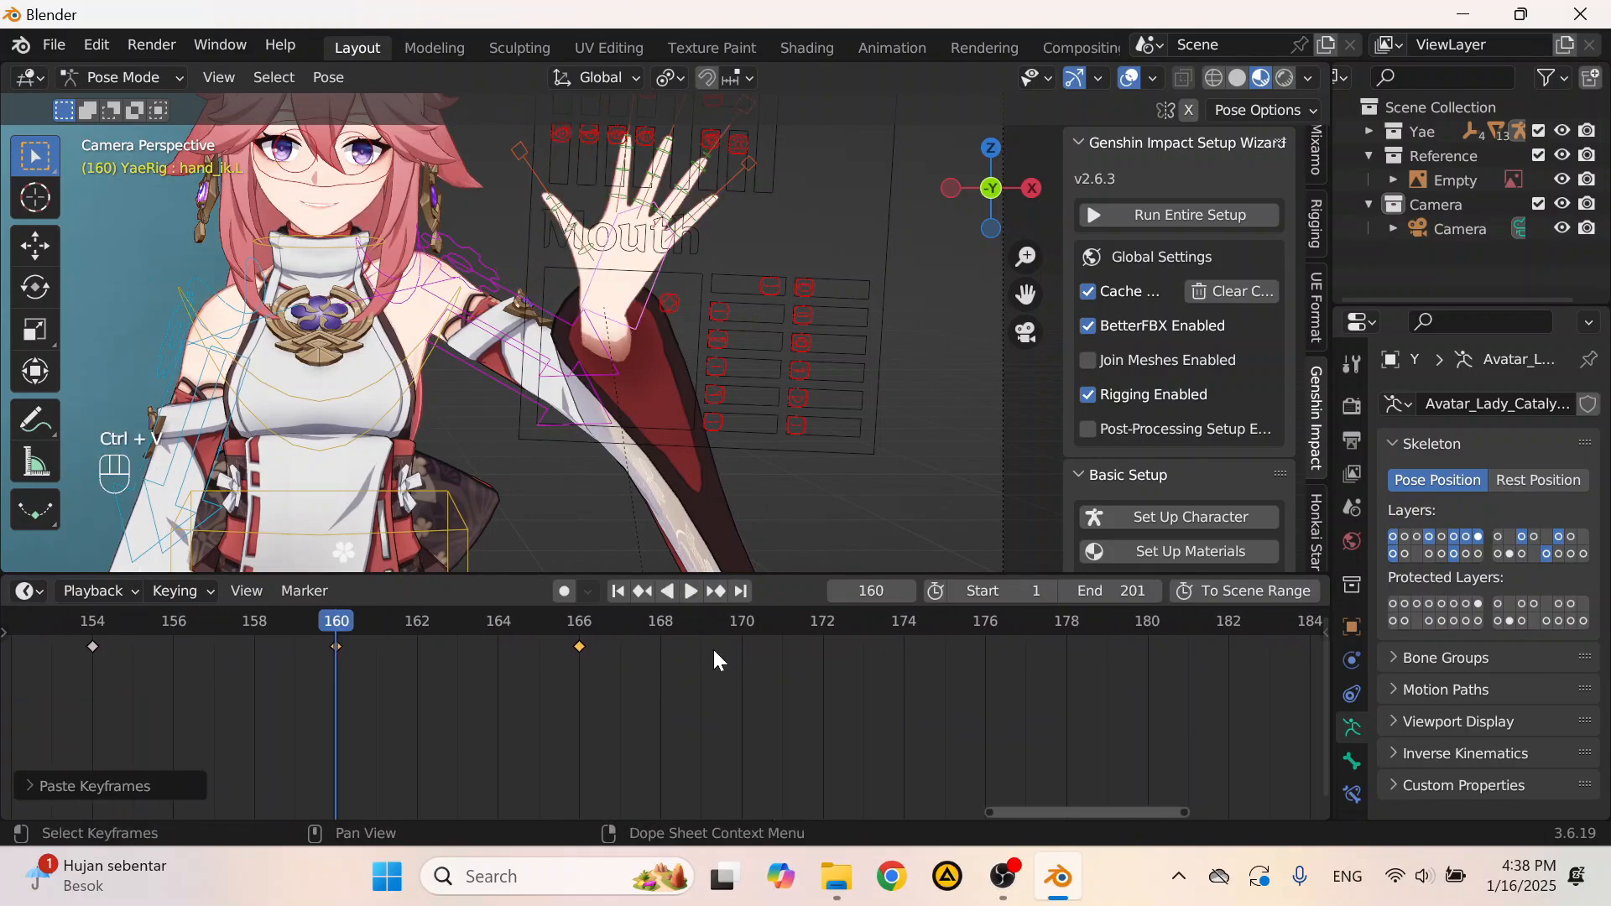
{"action": "left_click", "coordinate": [823, 623]}
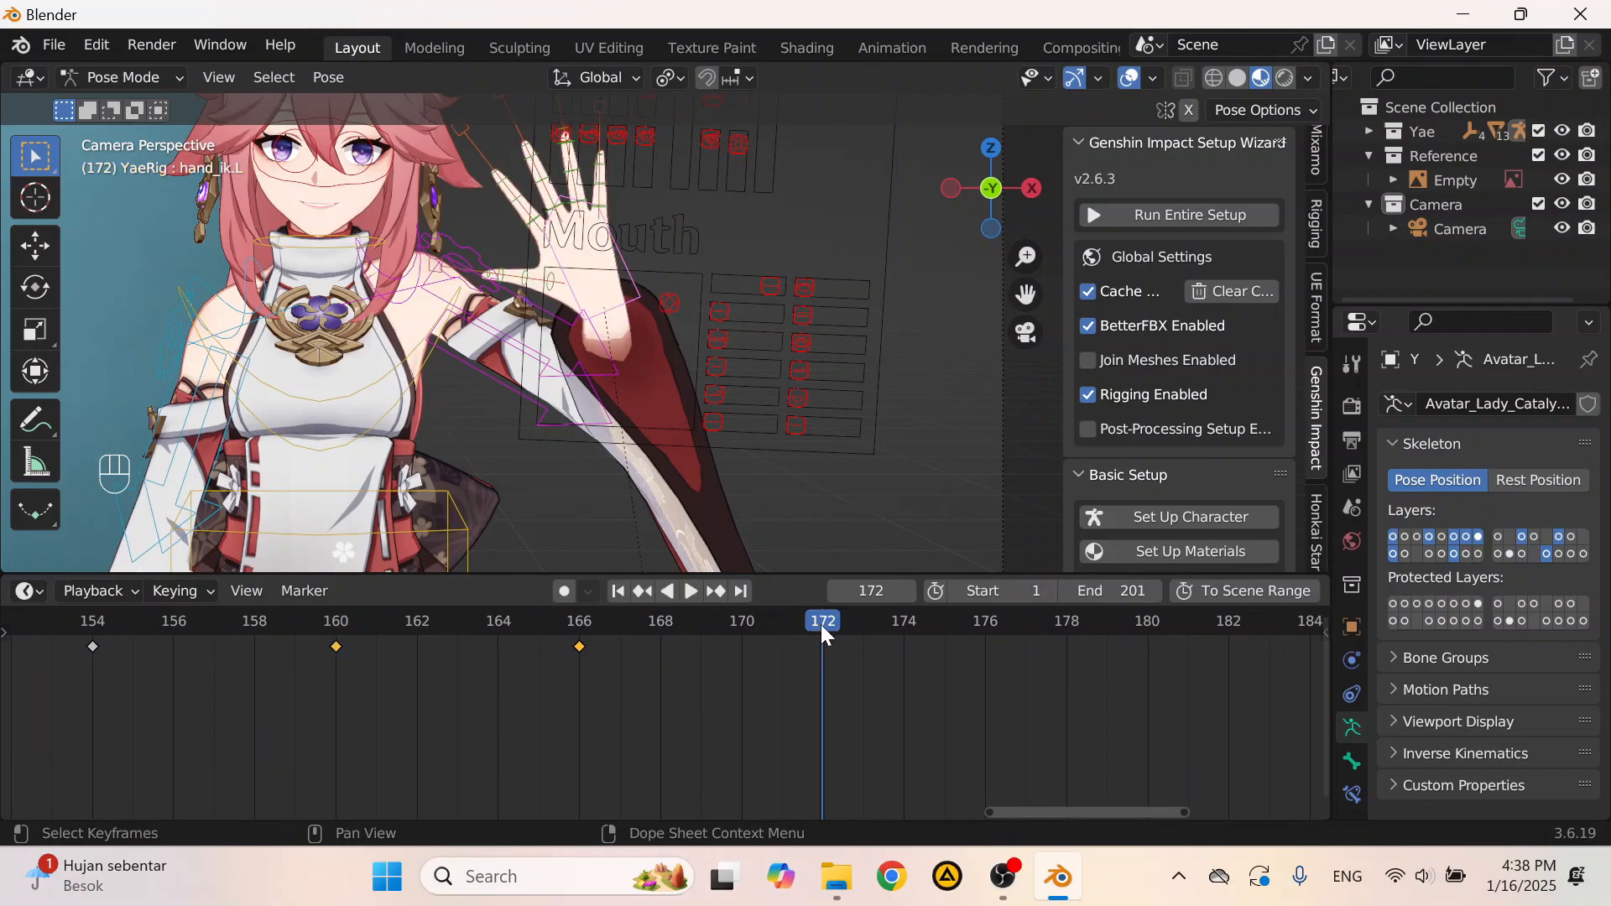
{"action": "key", "text": "ctrl+v"}
{"action": "middle_click_drag", "start_coordinate": [920, 675], "coordinate": [412, 667]}
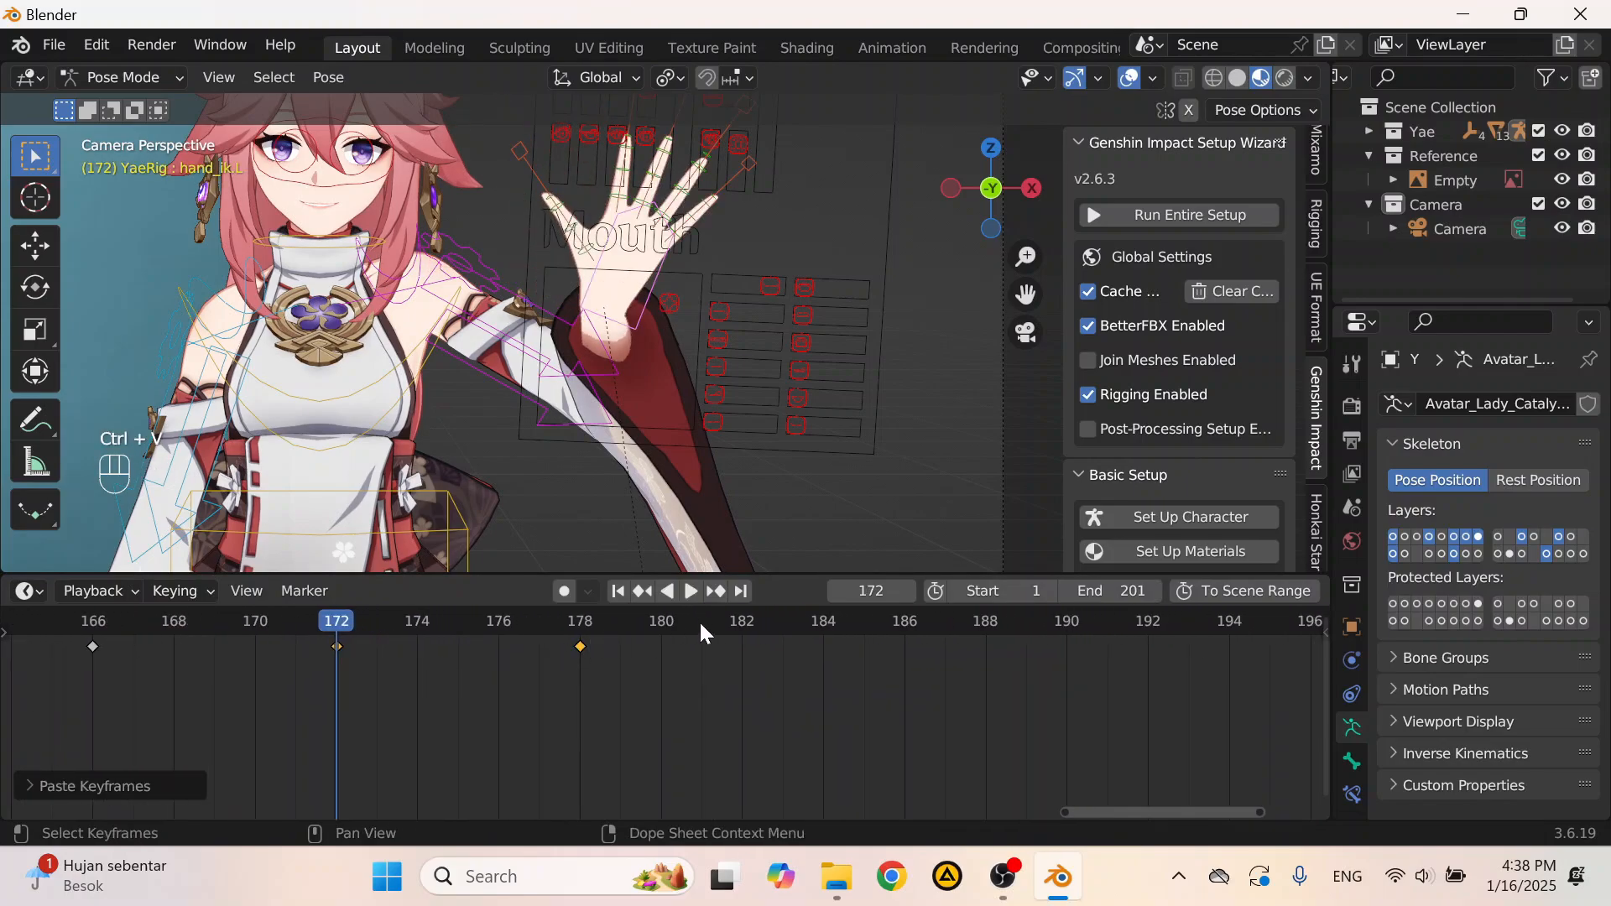
{"action": "left_click", "coordinate": [826, 622]}
{"action": "key", "text": "ctrl+v"}
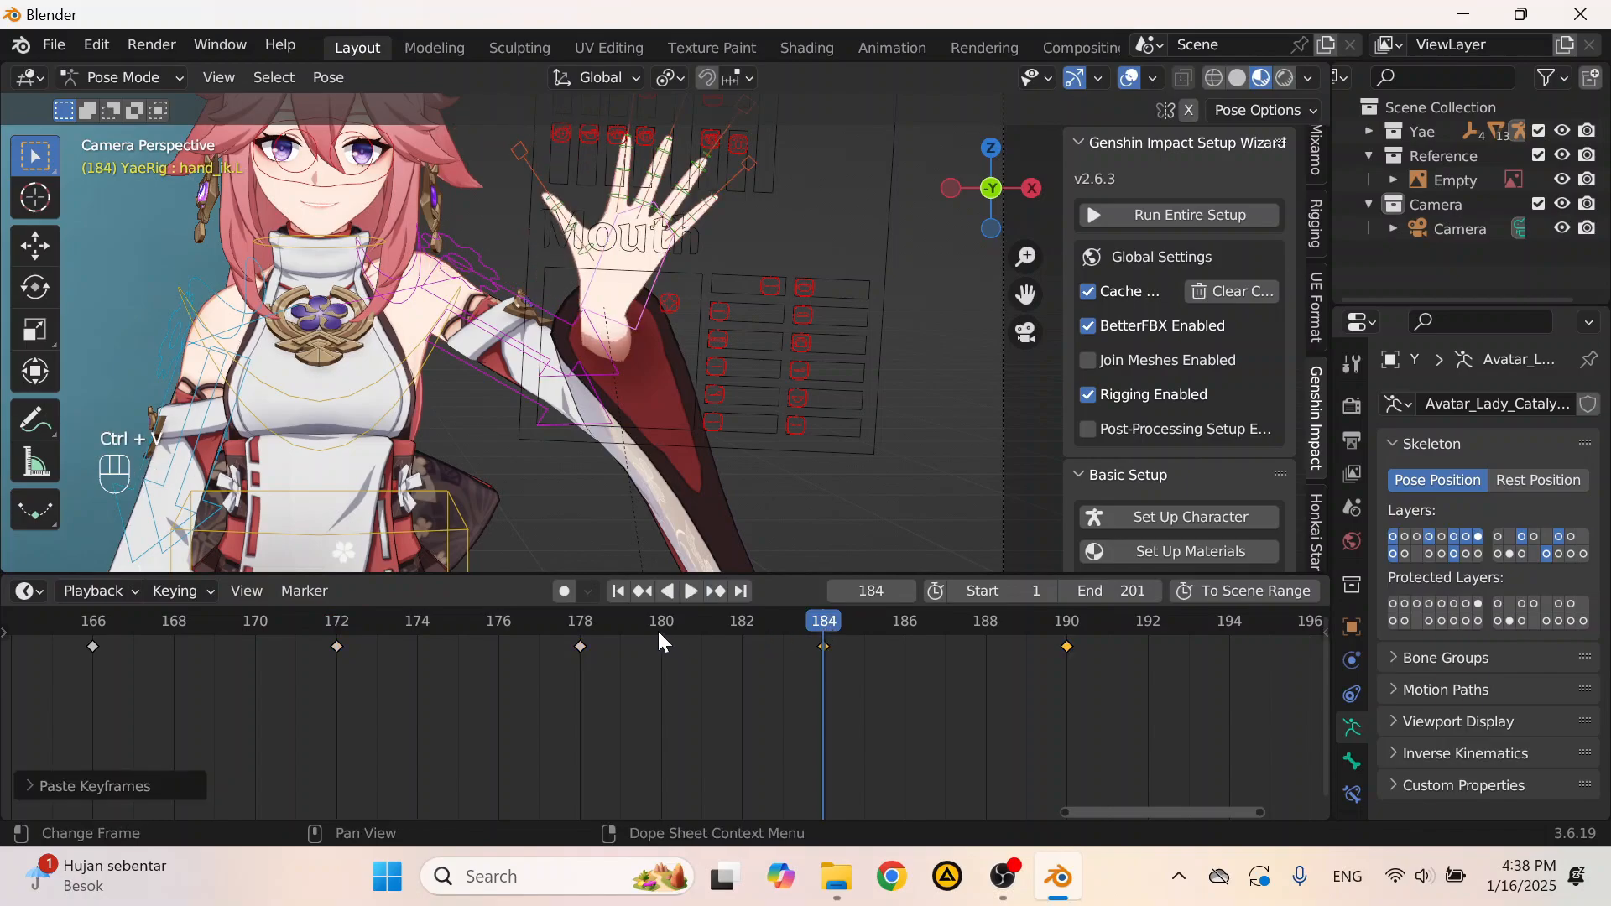
{"action": "middle_click_drag", "start_coordinate": [892, 645], "coordinate": [487, 684]}
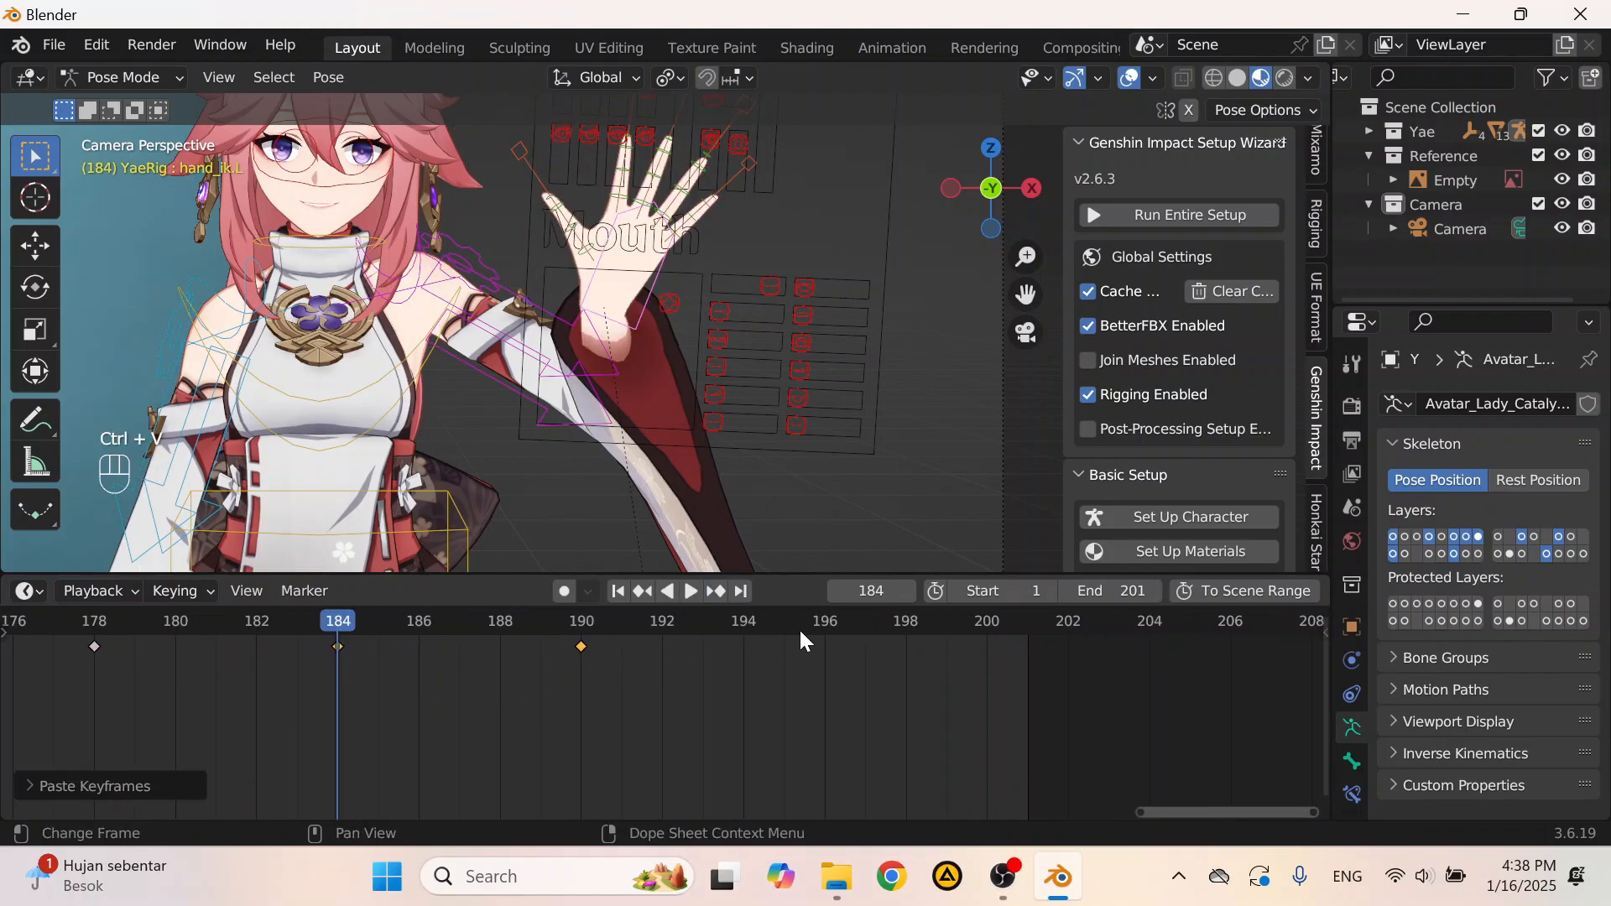
{"action": "left_click", "coordinate": [827, 621]}
{"action": "key", "text": "ctrl+v"}
{"action": "scroll", "coordinate": [729, 661], "scroll_direction": "down", "scroll_amount": 5}
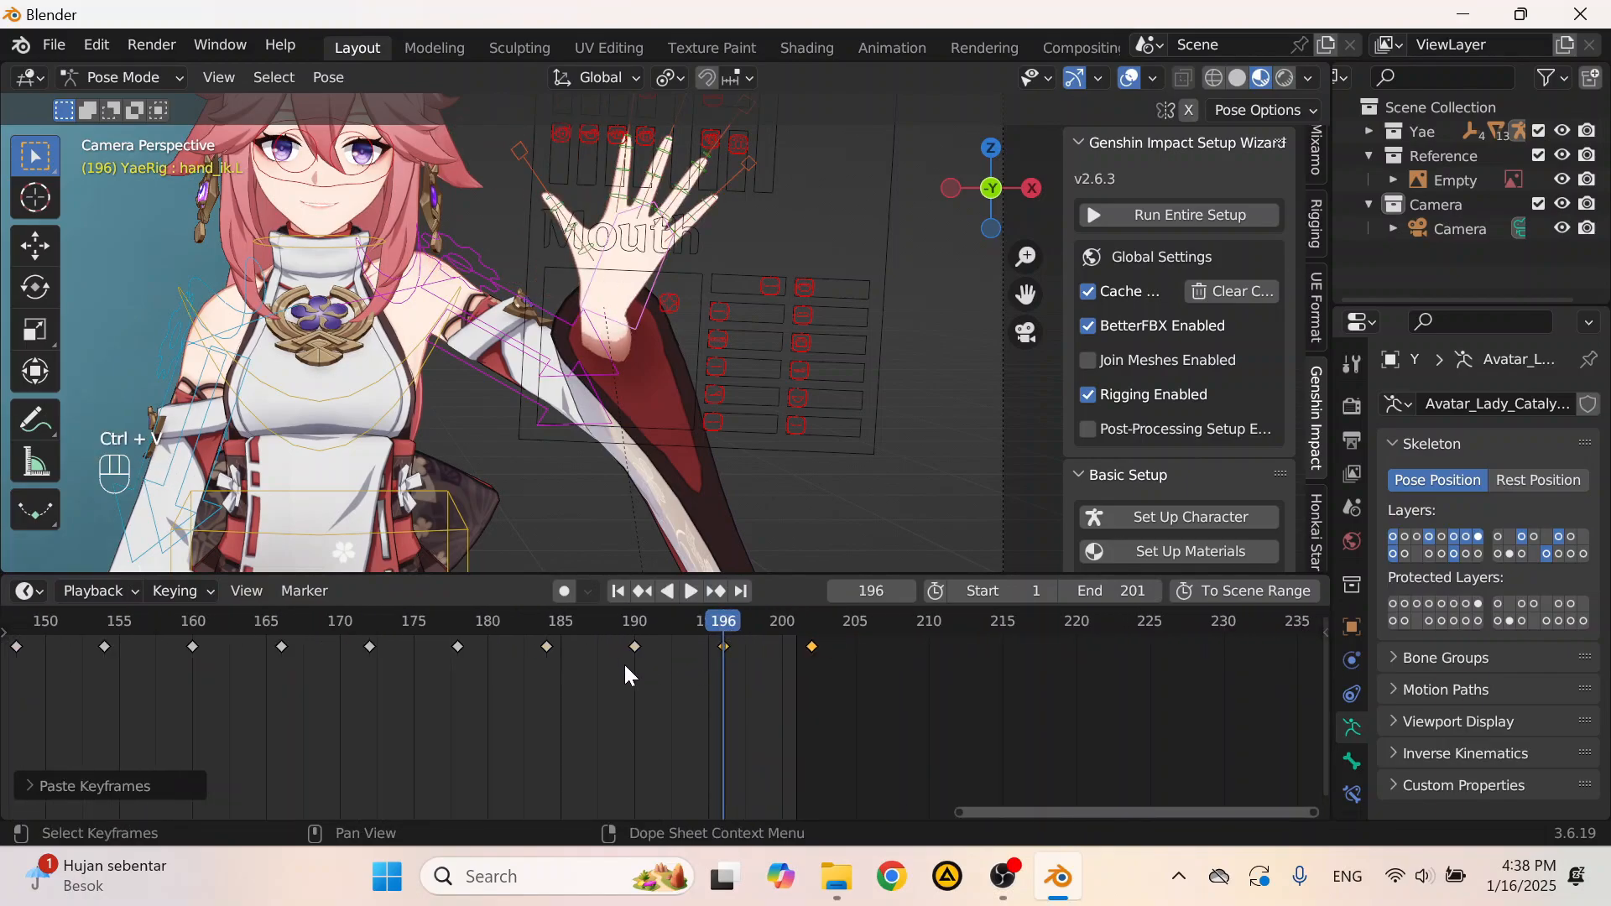
Step: Play back the extended hand wave and compare it with the woman in the reference video
{"action": "key", "text": "space"}
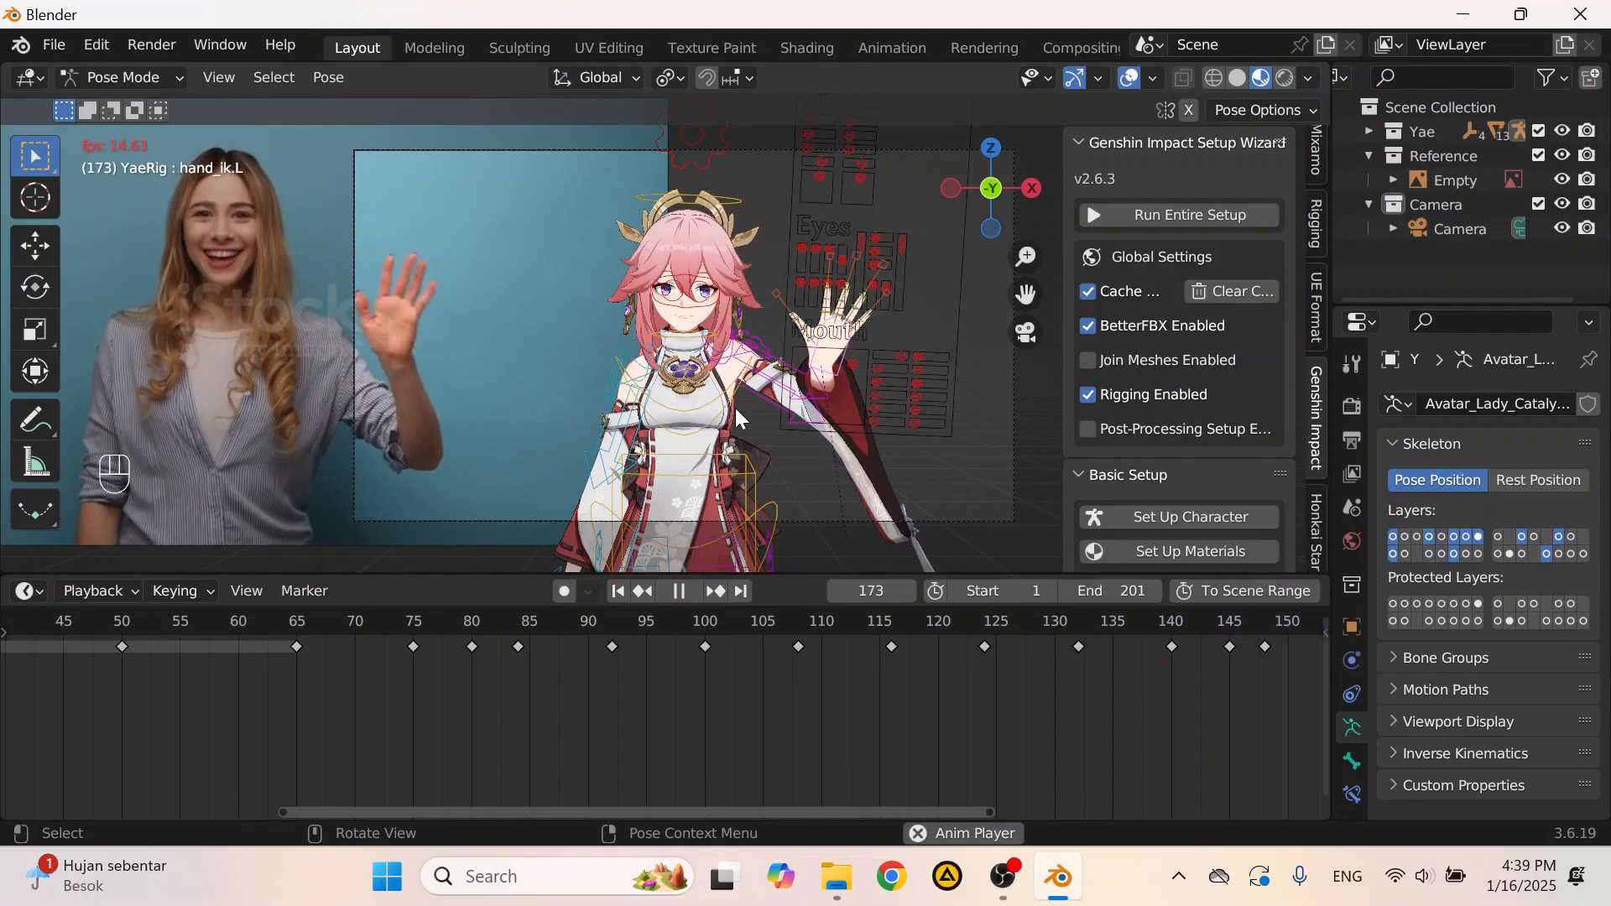
{"action": "key", "text": "space"}
{"action": "middle_click_drag", "start_coordinate": [765, 675], "coordinate": [372, 647]}
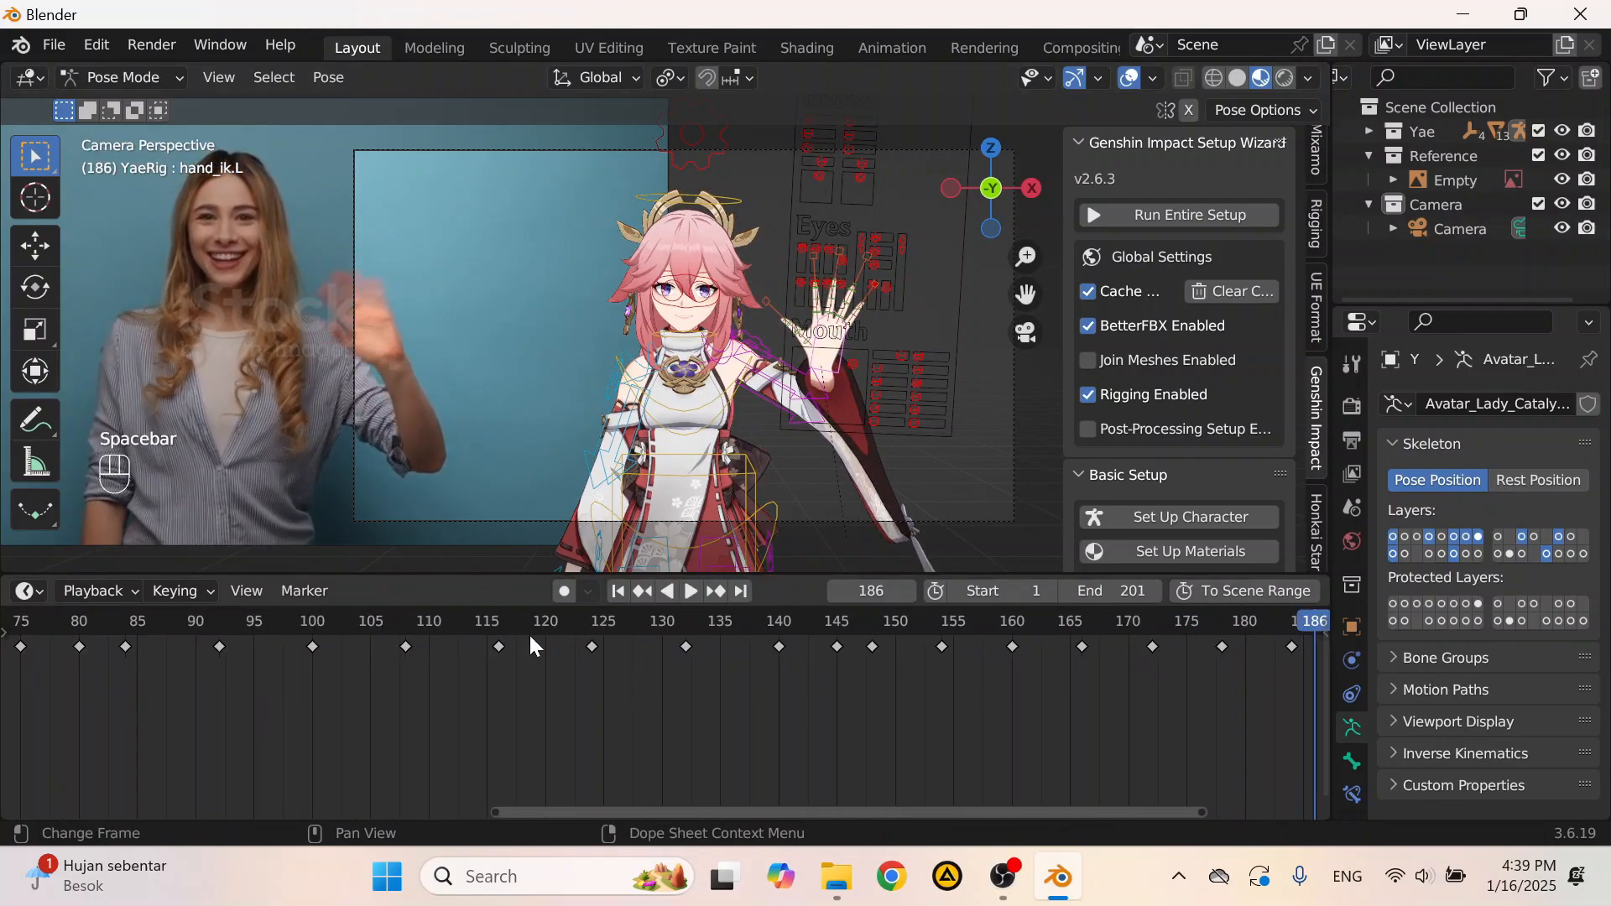
{"action": "left_click", "coordinate": [563, 662]}
{"action": "key", "text": "space"}
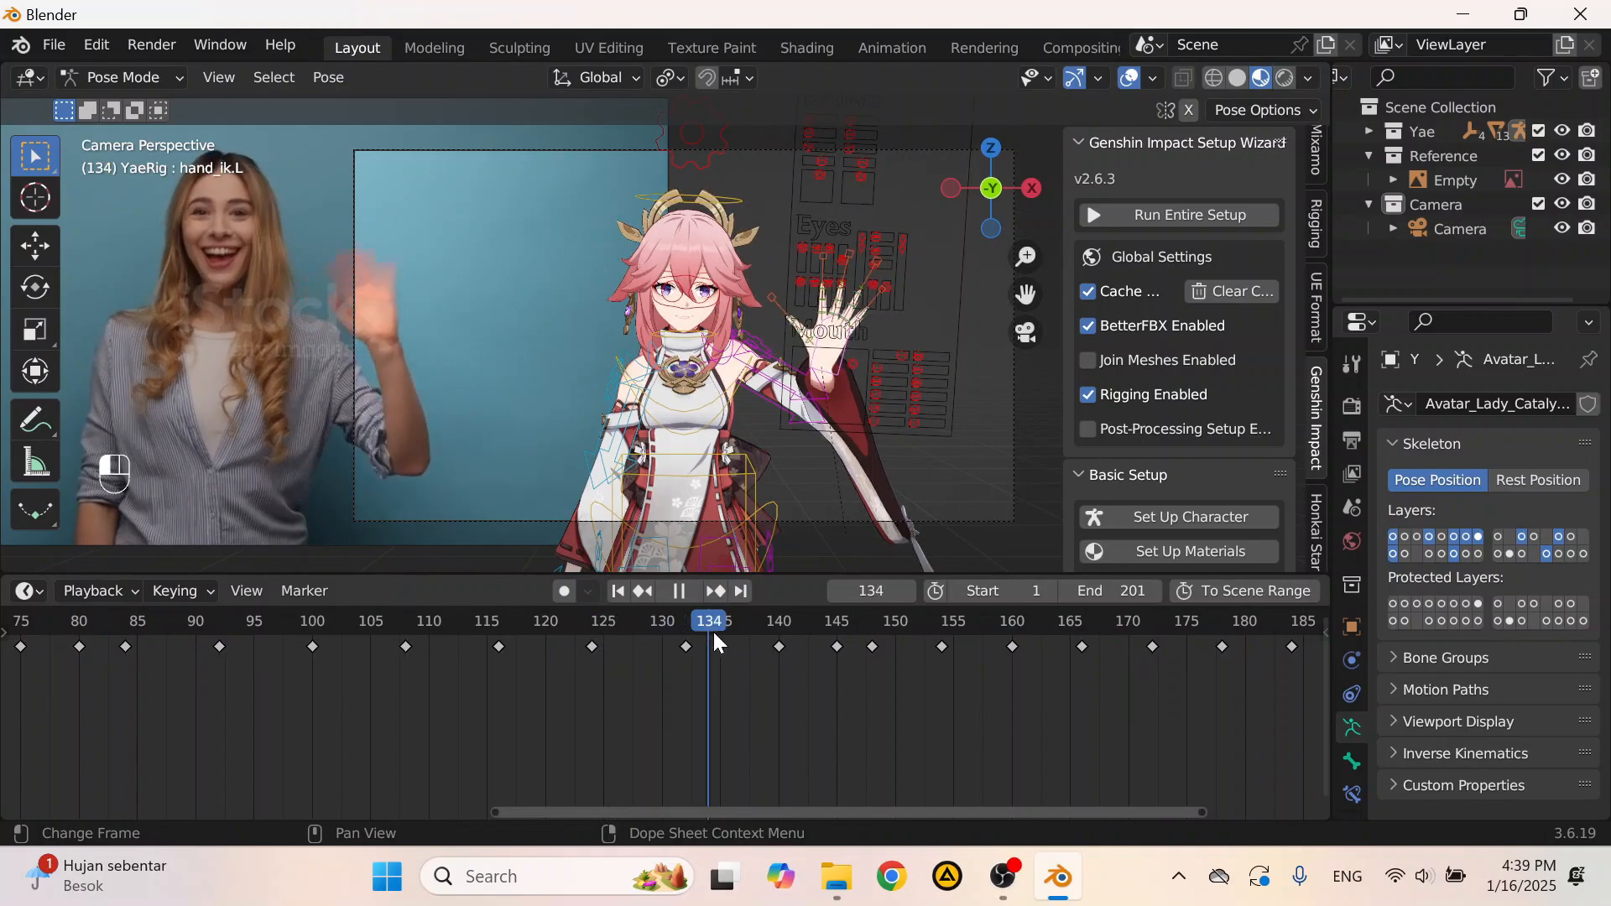
{"action": "key", "text": "space"}
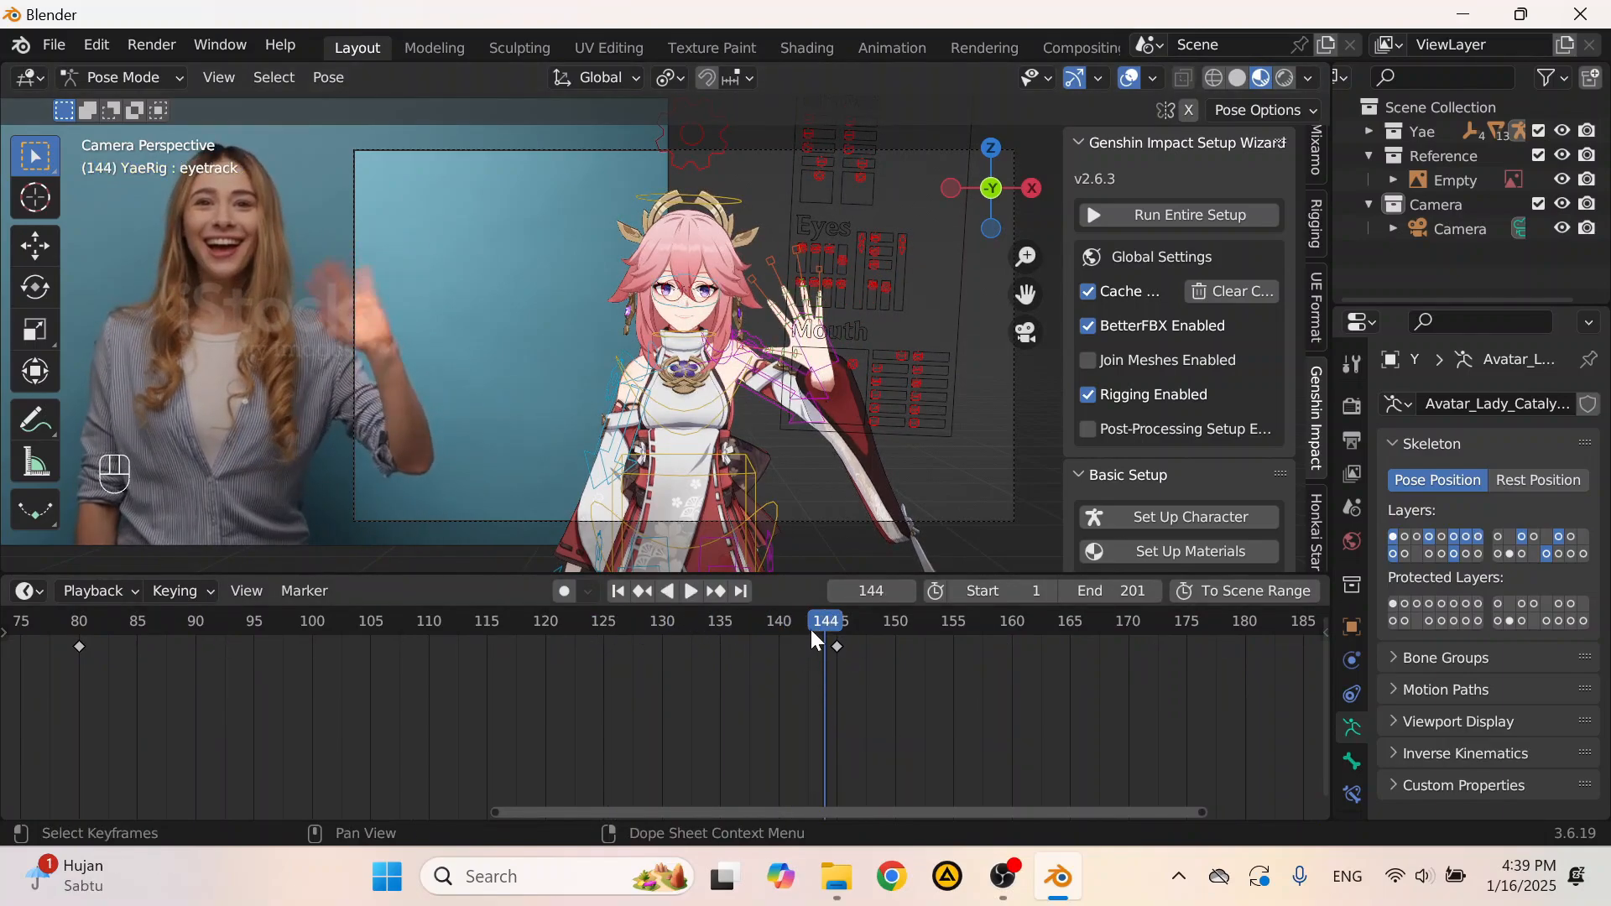
Step: Copy the Mouth-Control bone's keyframe at frame 145 and paste it at frame 125
{"action": "left_click", "coordinate": [834, 627]}
{"action": "scroll", "coordinate": [969, 394], "scroll_direction": "up", "scroll_amount": 3}
{"action": "left_click", "coordinate": [987, 392]}
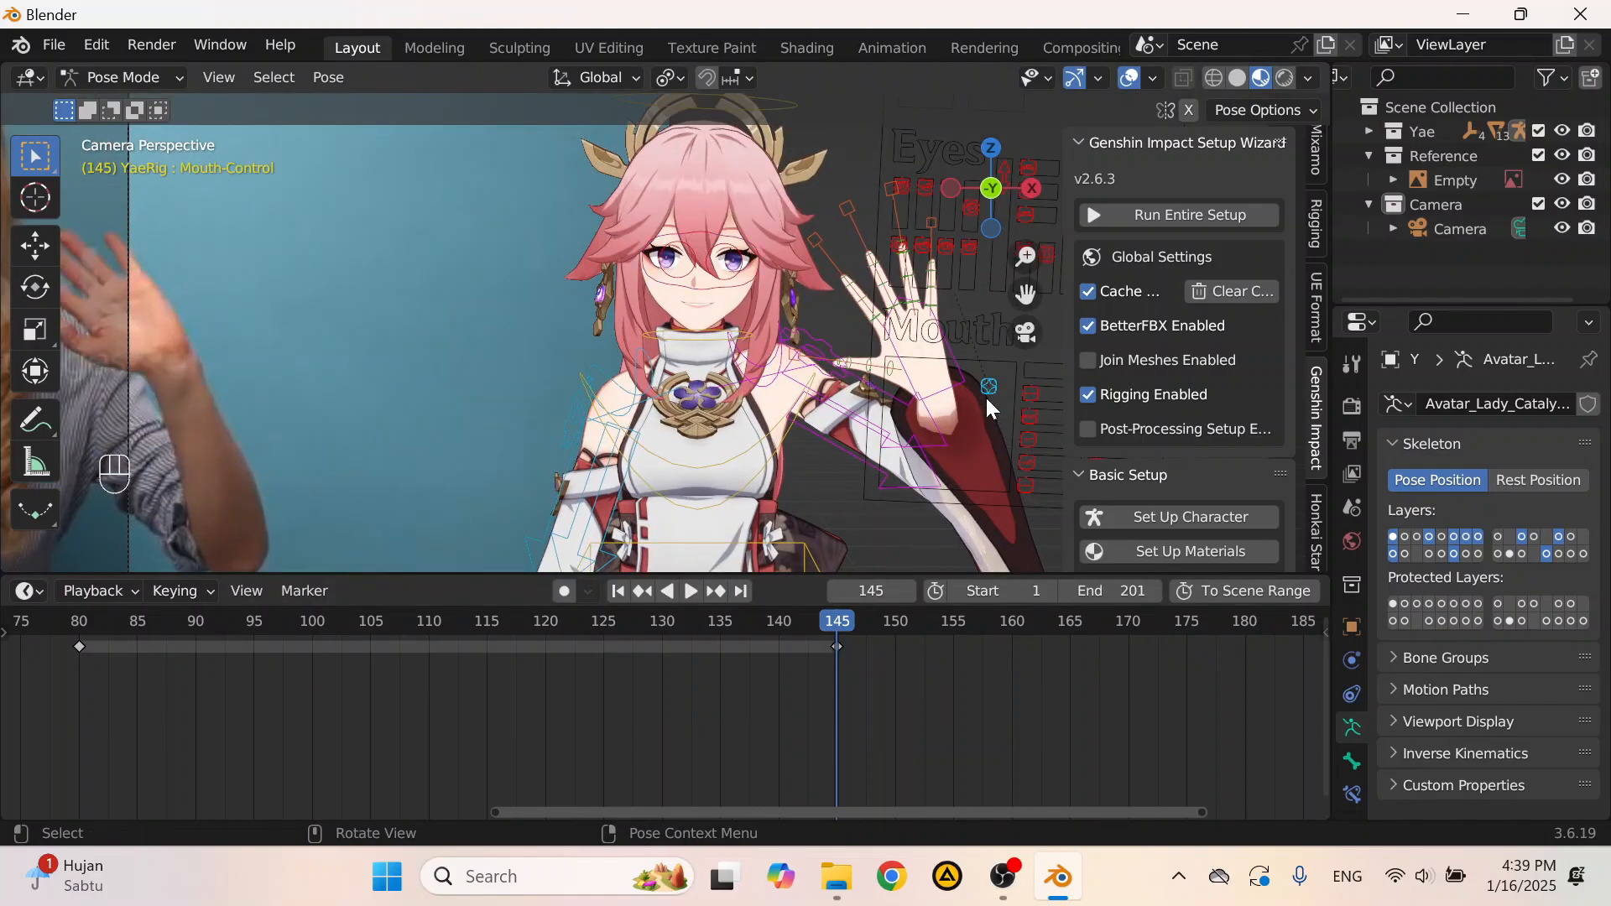
{"action": "scroll", "coordinate": [978, 401], "scroll_direction": "down", "scroll_amount": 4}
{"action": "scroll", "coordinate": [936, 415], "scroll_direction": "up", "scroll_amount": 1}
{"action": "scroll", "coordinate": [938, 415], "scroll_direction": "down", "scroll_amount": 1}
{"action": "scroll", "coordinate": [941, 421], "scroll_direction": "up", "scroll_amount": 5}
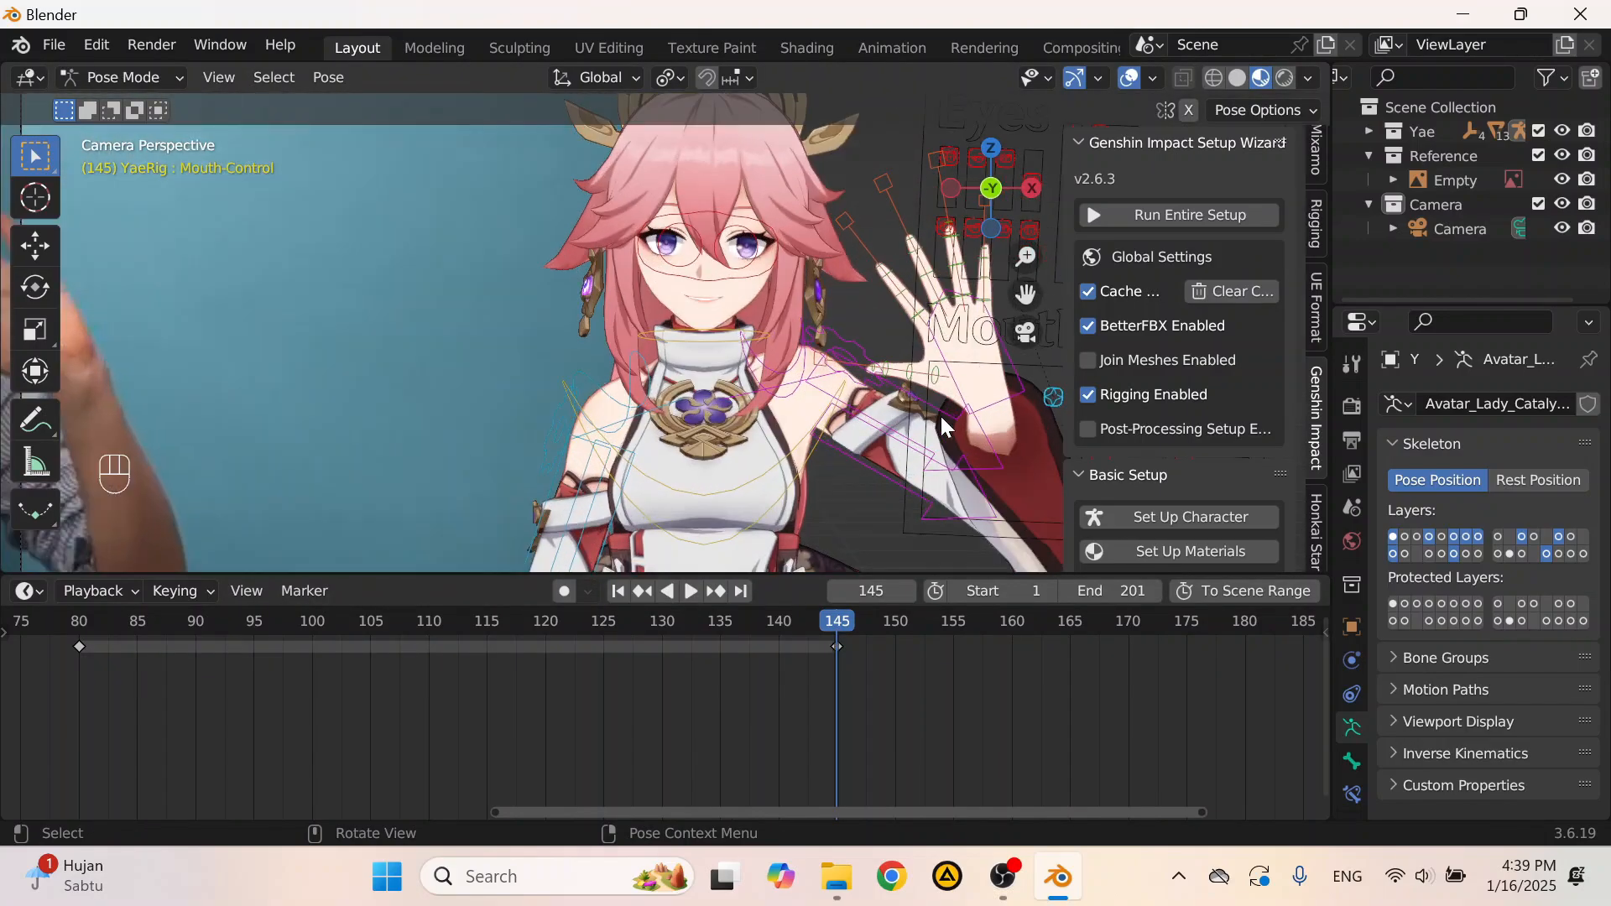
{"action": "scroll", "coordinate": [903, 487], "scroll_direction": "down", "scroll_amount": 5}
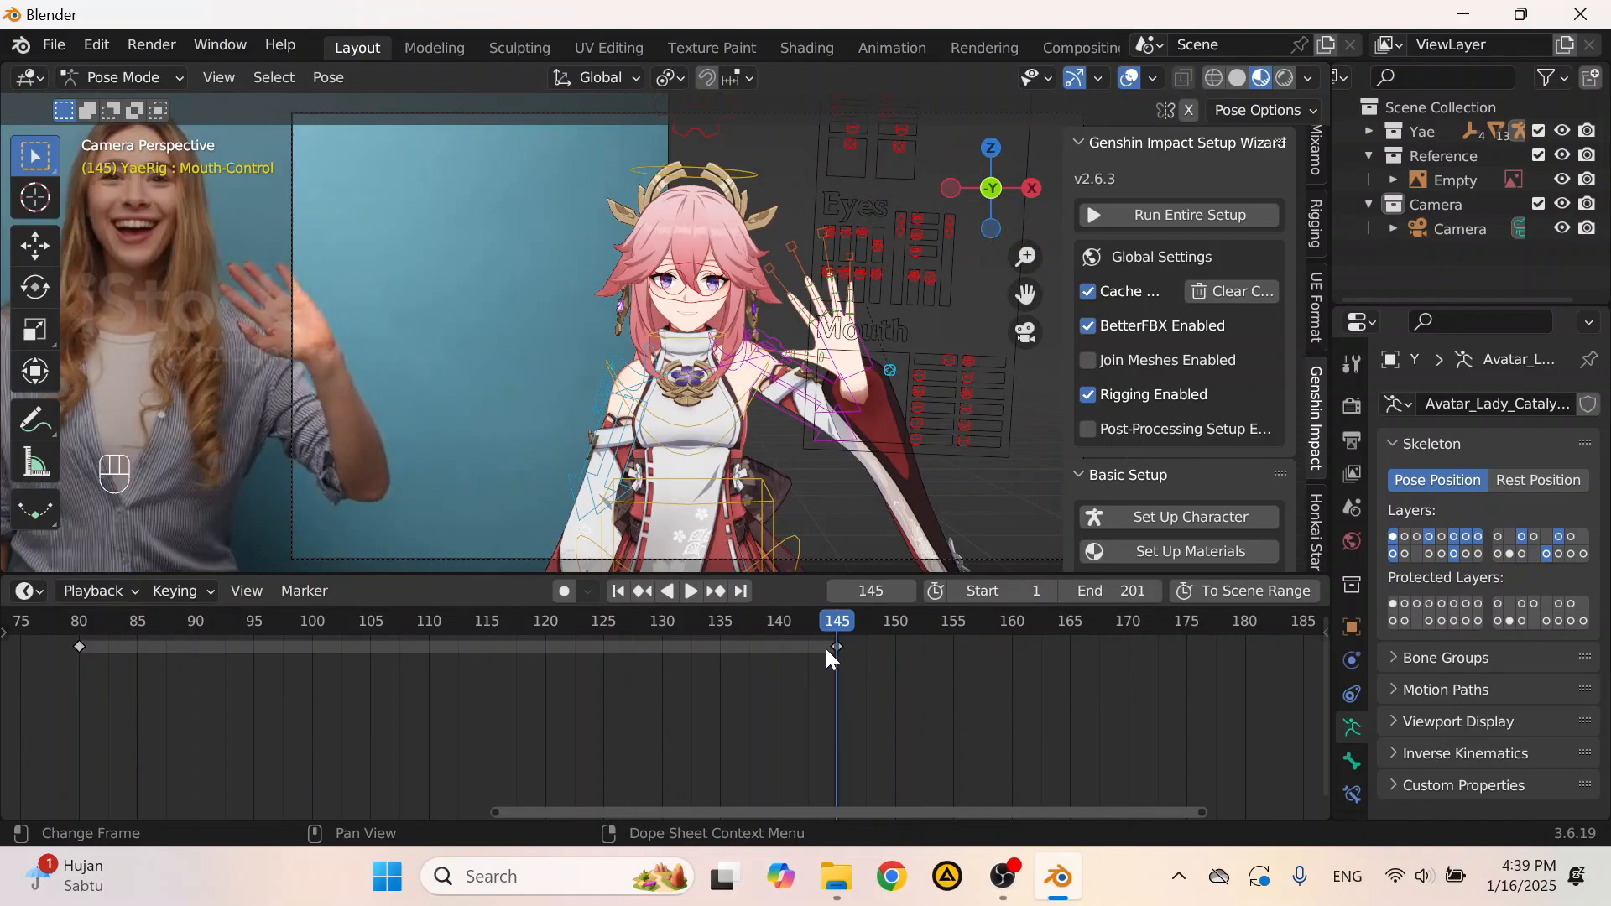
{"action": "left_click", "coordinate": [831, 644], "text": "ctrl"}
{"action": "key", "text": "ctrl+c"}
{"action": "left_click_drag", "start_coordinate": [583, 629], "coordinate": [602, 663]}
{"action": "key", "text": "ctrl+v"}
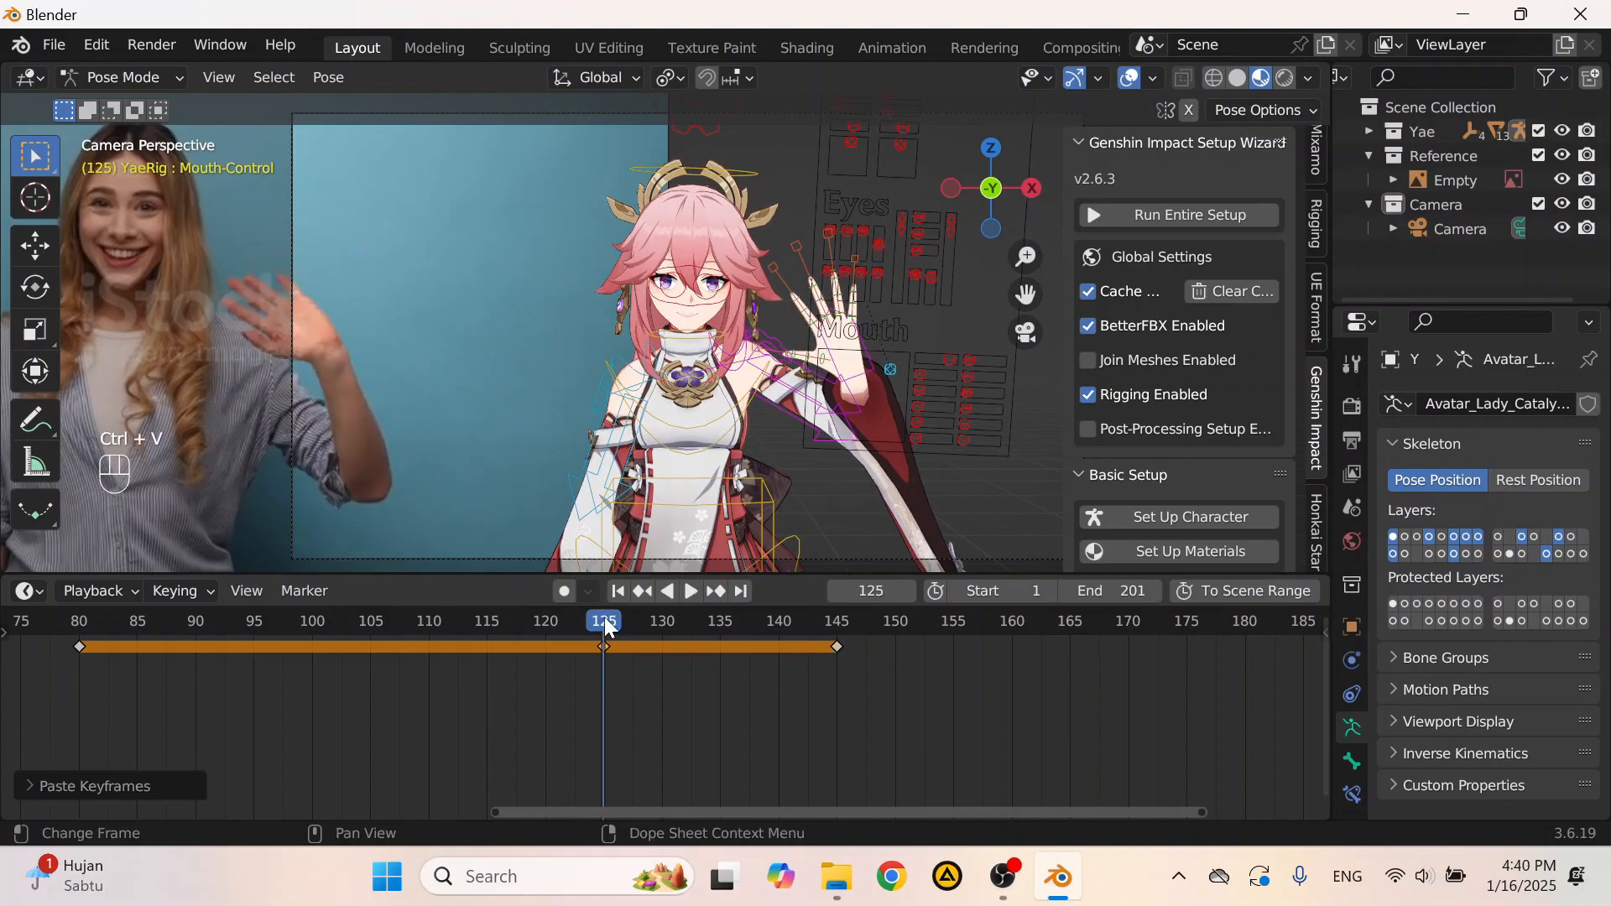
Step: At frame 145, lower Mouth-Control about 0.095 m to open the mouth and insert a Location, Rotation & Scale keyframe
{"action": "left_click", "coordinate": [834, 631]}
{"action": "left_click", "coordinate": [838, 646]}
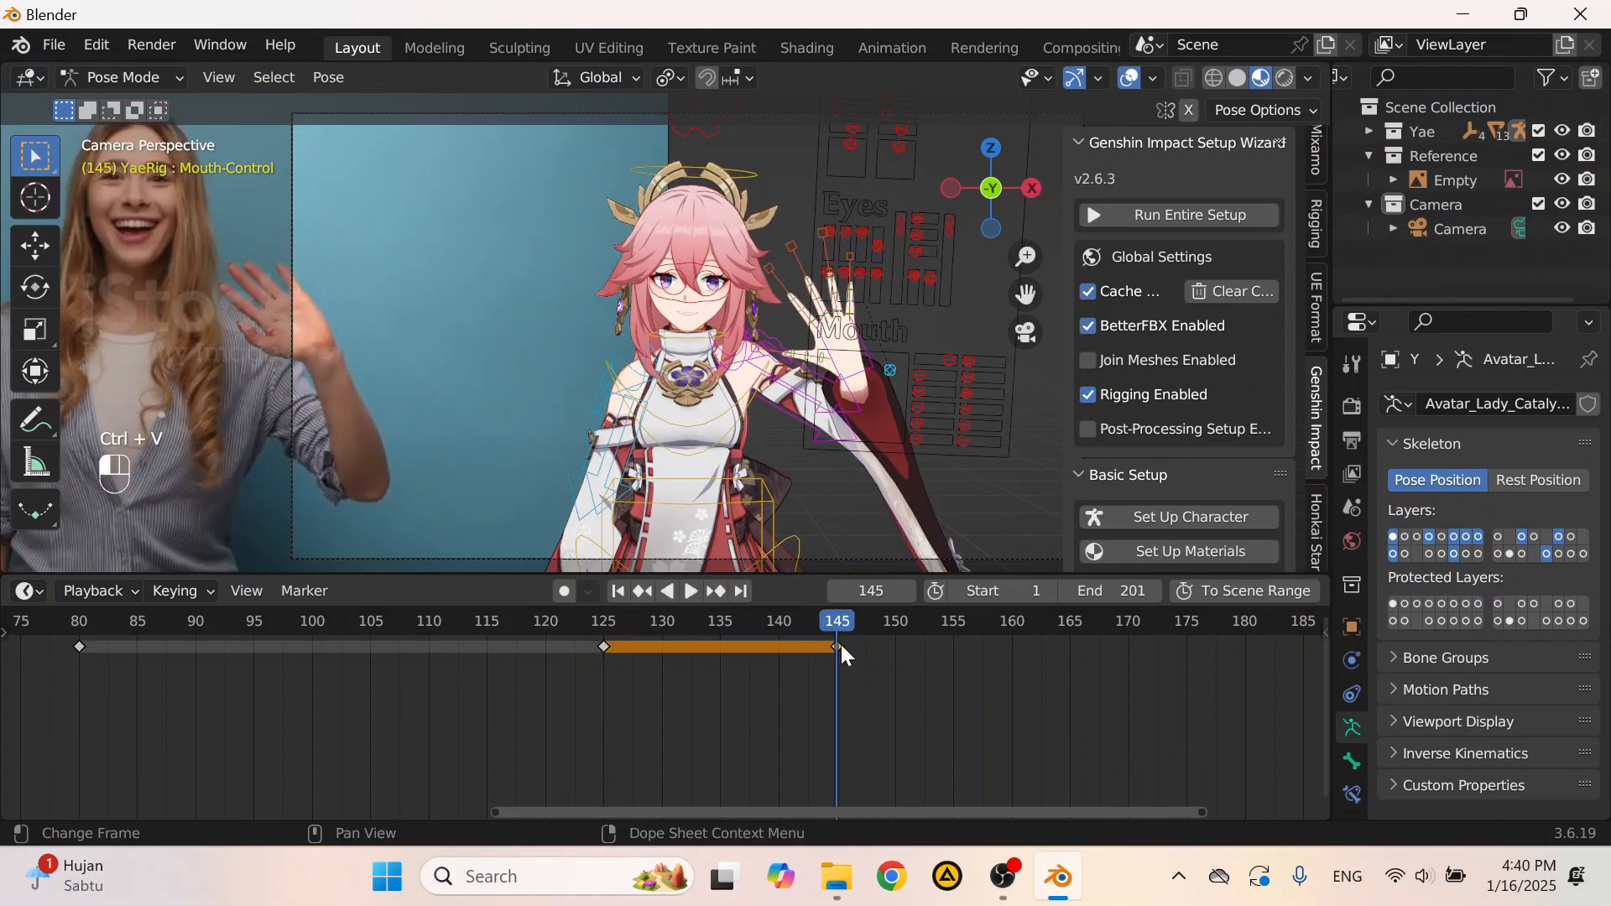
{"action": "scroll", "coordinate": [951, 491], "scroll_direction": "up", "scroll_amount": 1}
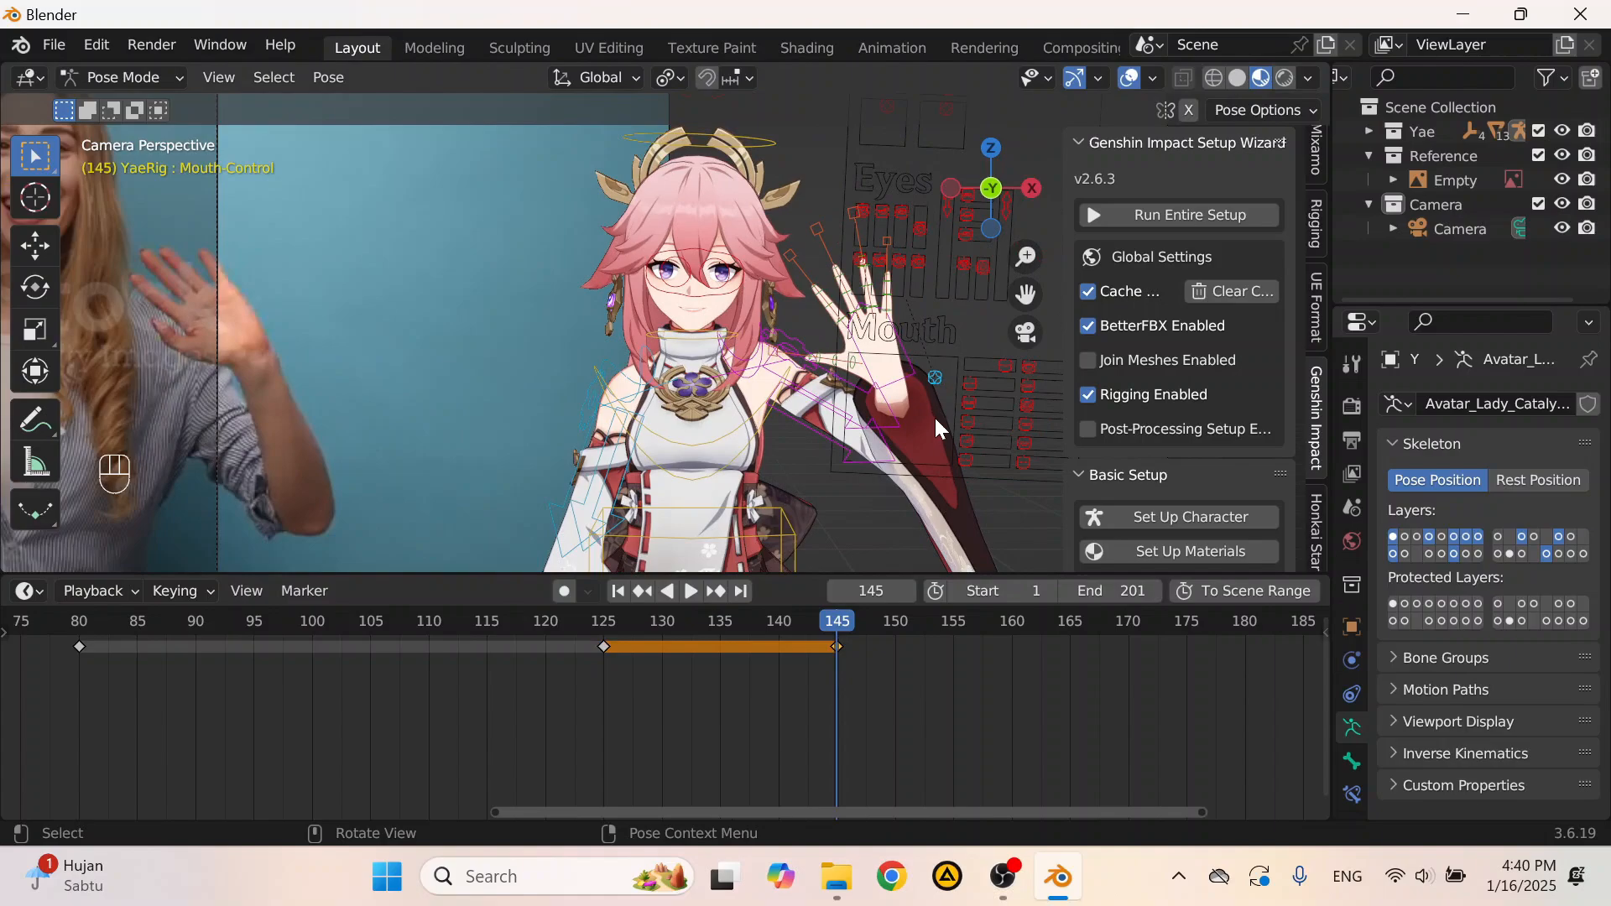
{"action": "key", "text": "g"}
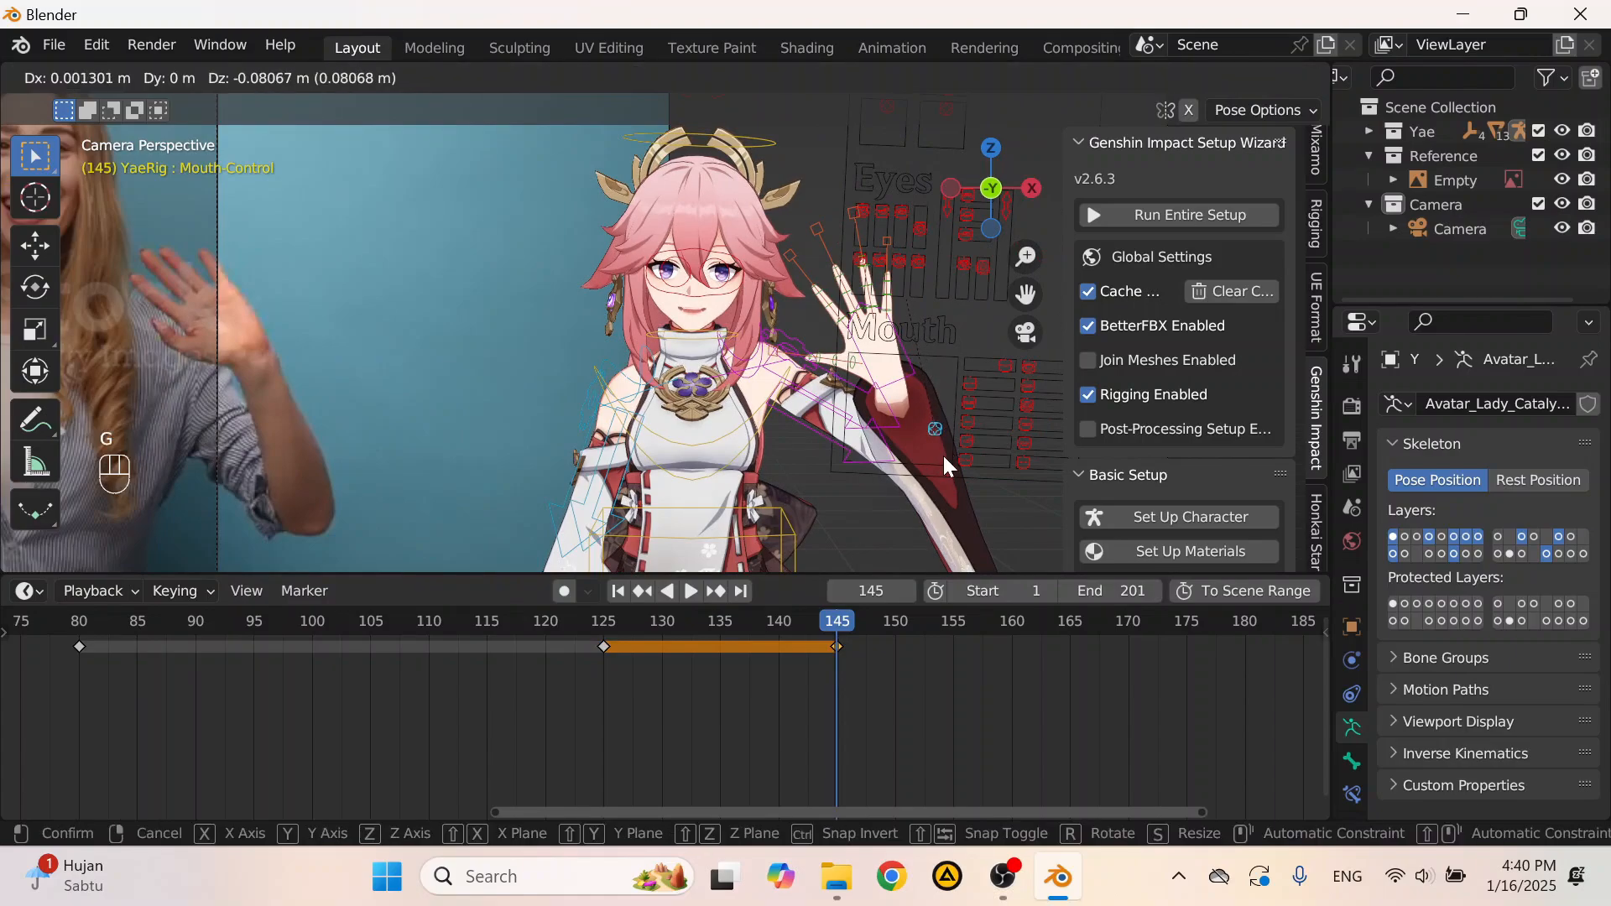
{"action": "left_click", "coordinate": [944, 458]}
{"action": "key", "text": "g"}
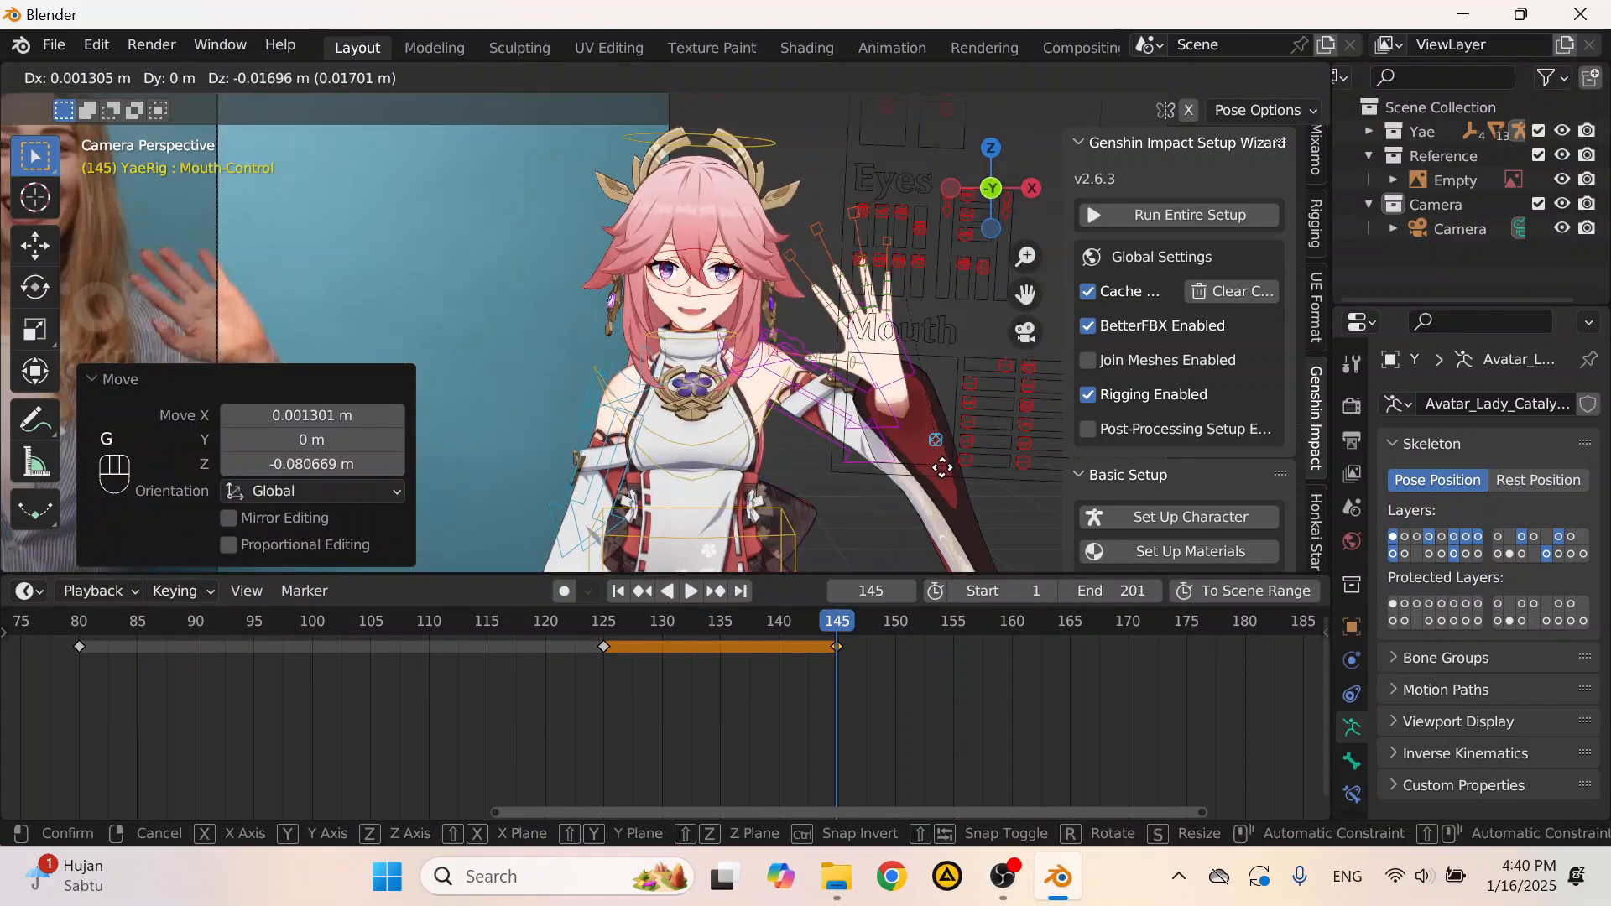
{"action": "left_click", "coordinate": [944, 470]}
{"action": "scroll", "coordinate": [852, 419], "scroll_direction": "down", "scroll_amount": 2}
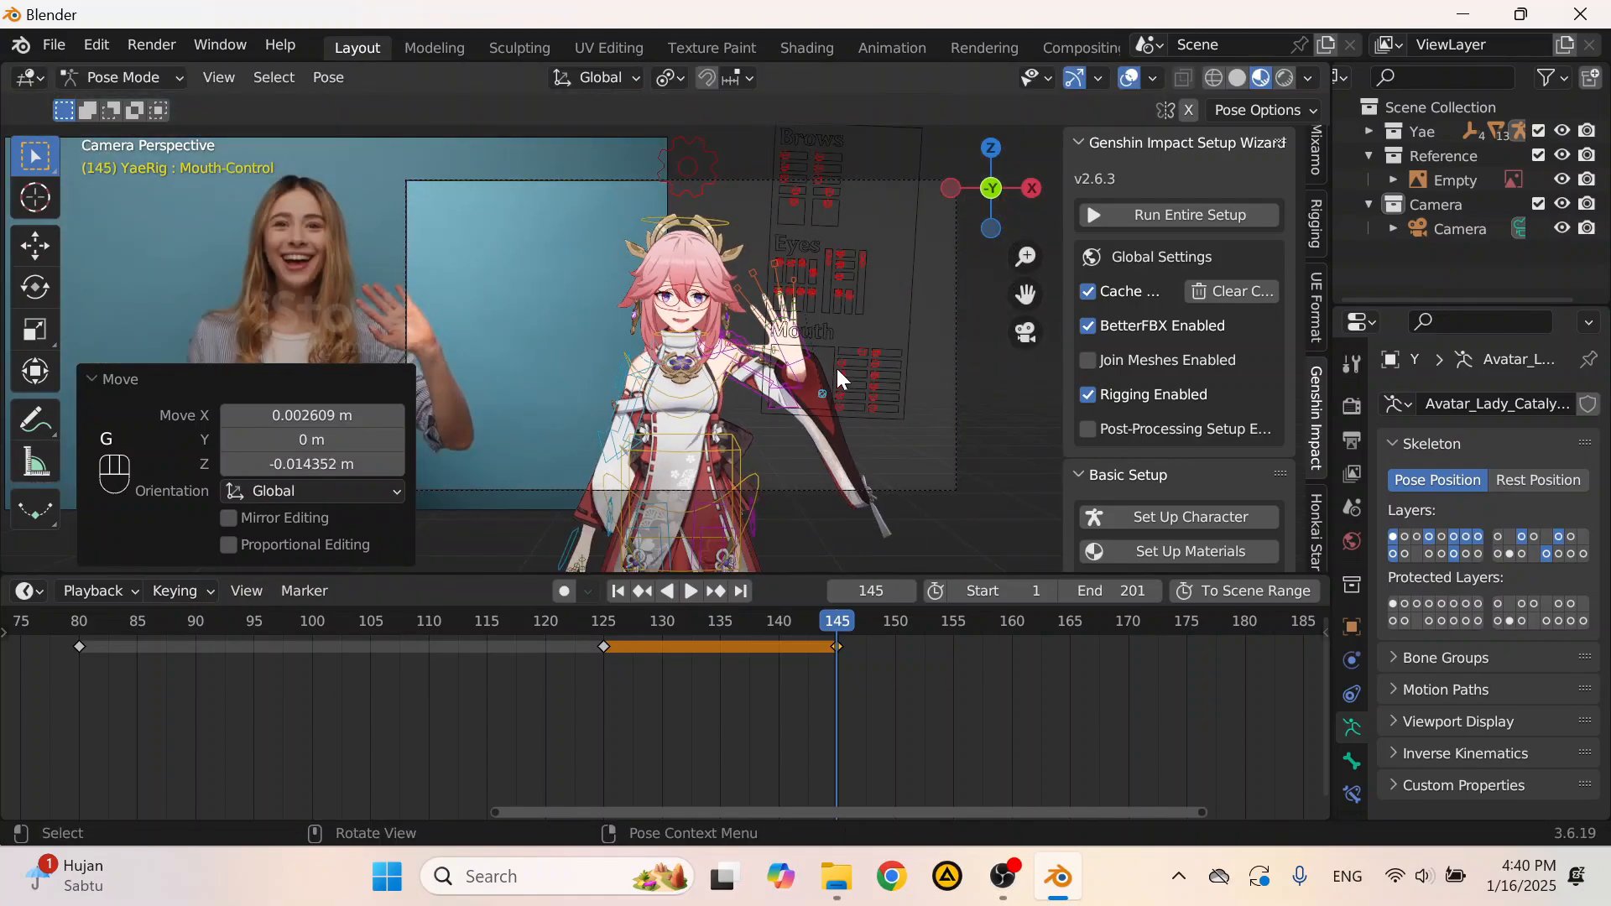
{"action": "key", "text": "i"}
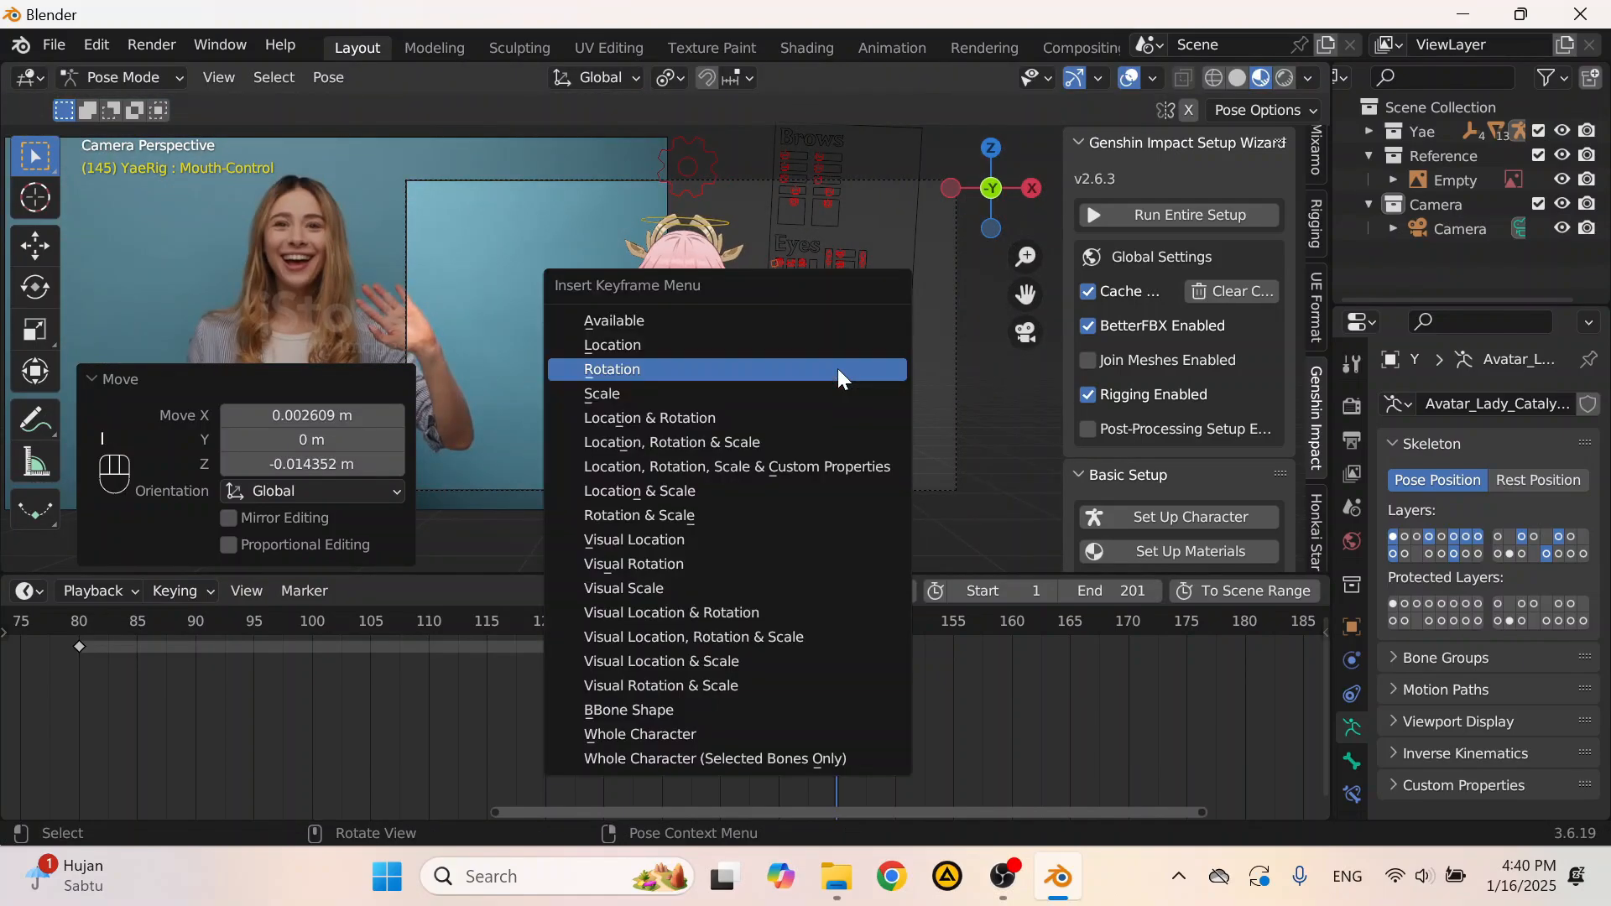
{"action": "left_click", "coordinate": [864, 443]}
Step: Play back the mouth opening from frame 125 twice and compare it with the reference video
{"action": "left_click", "coordinate": [607, 620]}
{"action": "key", "text": "space"}
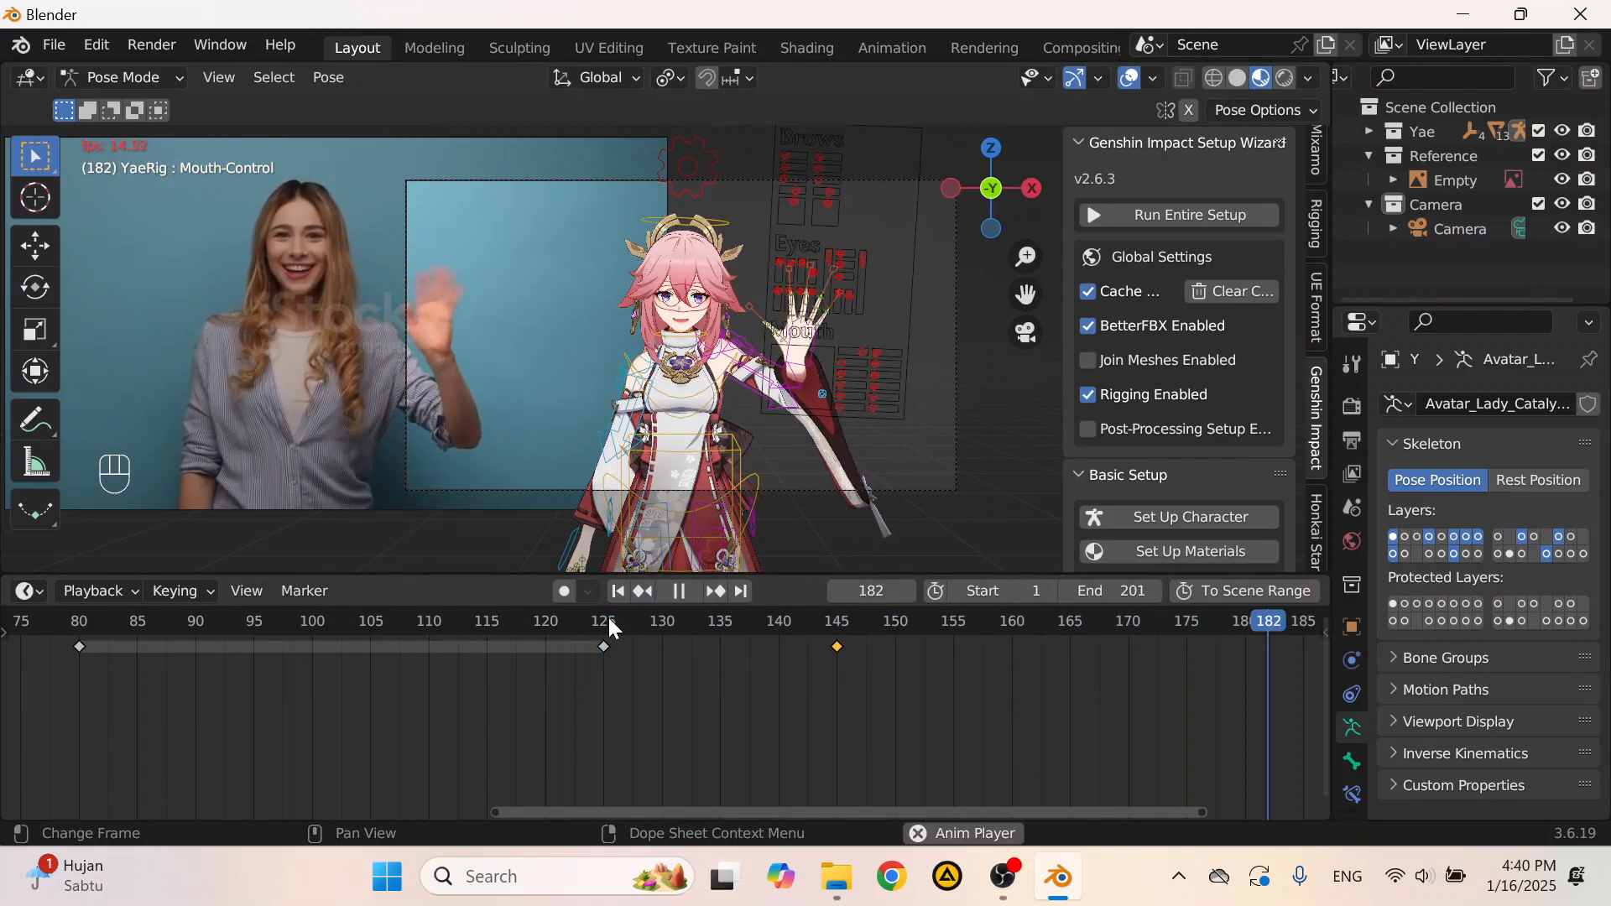
{"action": "key", "text": "space"}
{"action": "left_click", "coordinate": [608, 620]}
{"action": "key", "text": "space"}
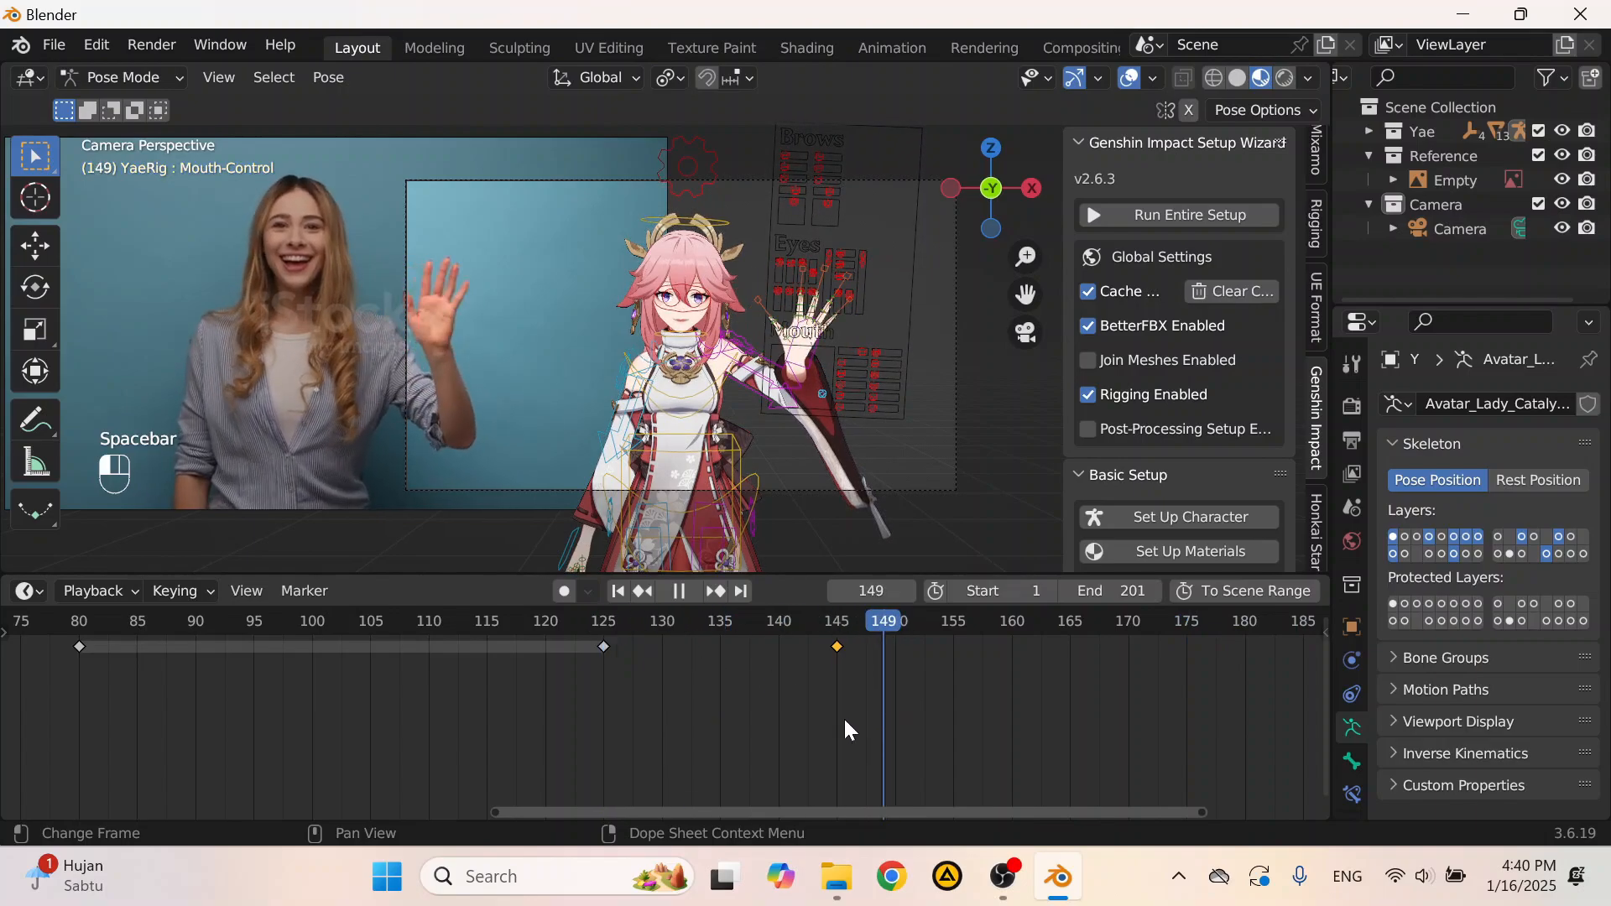
{"action": "left_click_drag", "start_coordinate": [845, 724], "coordinate": [787, 724]}
Step: Check hand_ik.L's wave timing between frames 135 and 142, then delete its keyframe at frame 145
{"action": "left_click", "coordinate": [792, 373]}
{"action": "scroll", "coordinate": [841, 447], "scroll_direction": "up", "scroll_amount": 2}
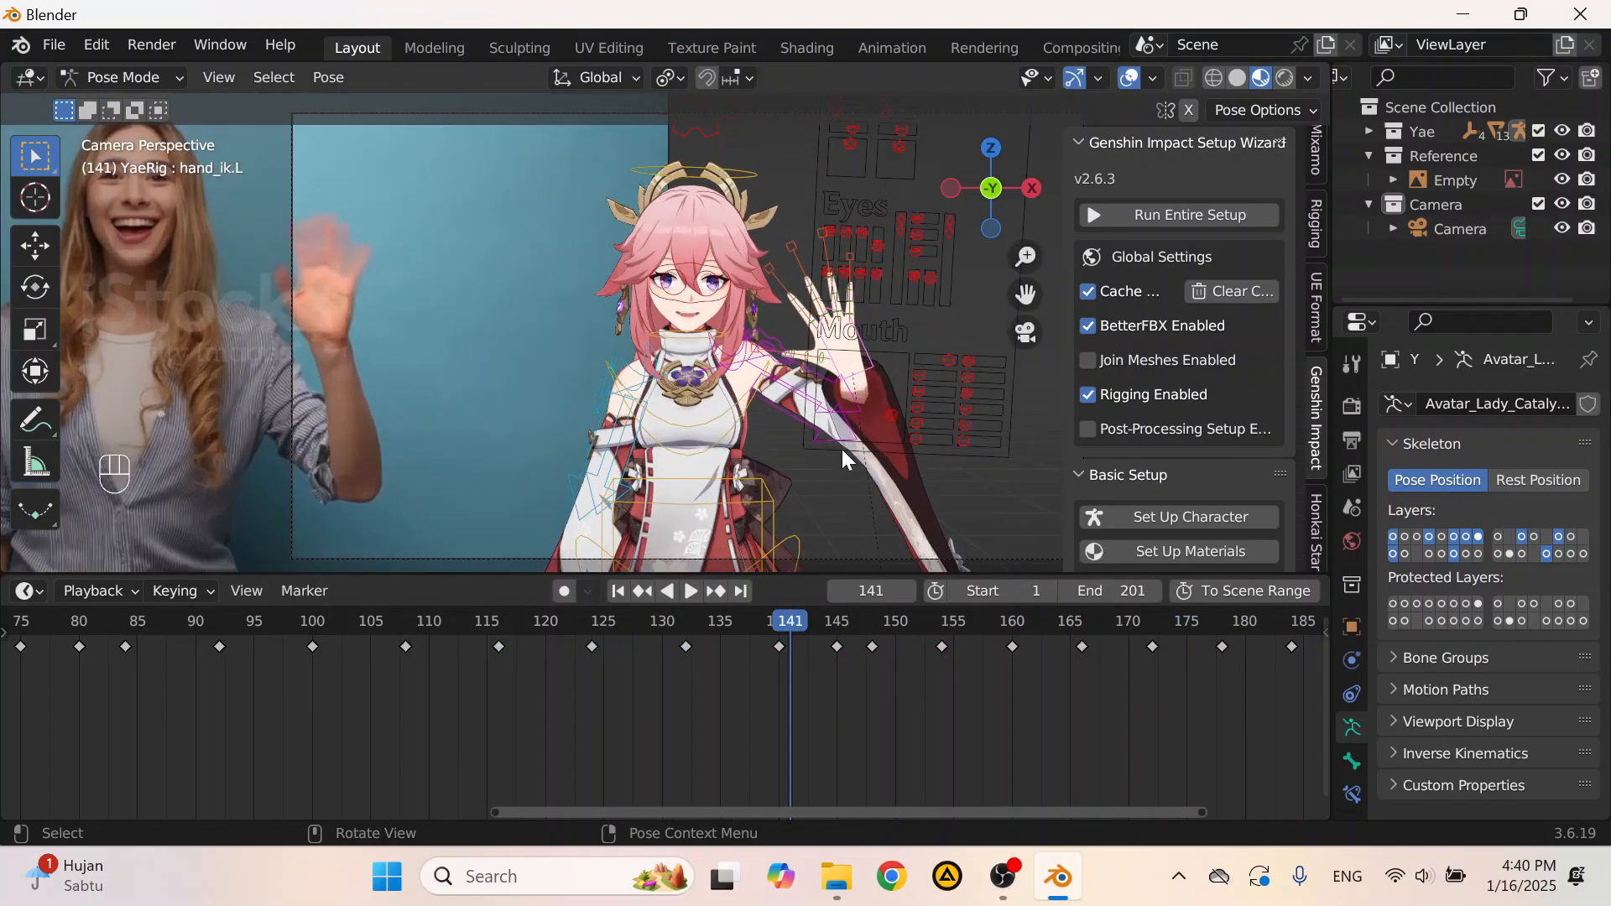
{"action": "scroll", "coordinate": [683, 680], "scroll_direction": "up", "scroll_amount": 3}
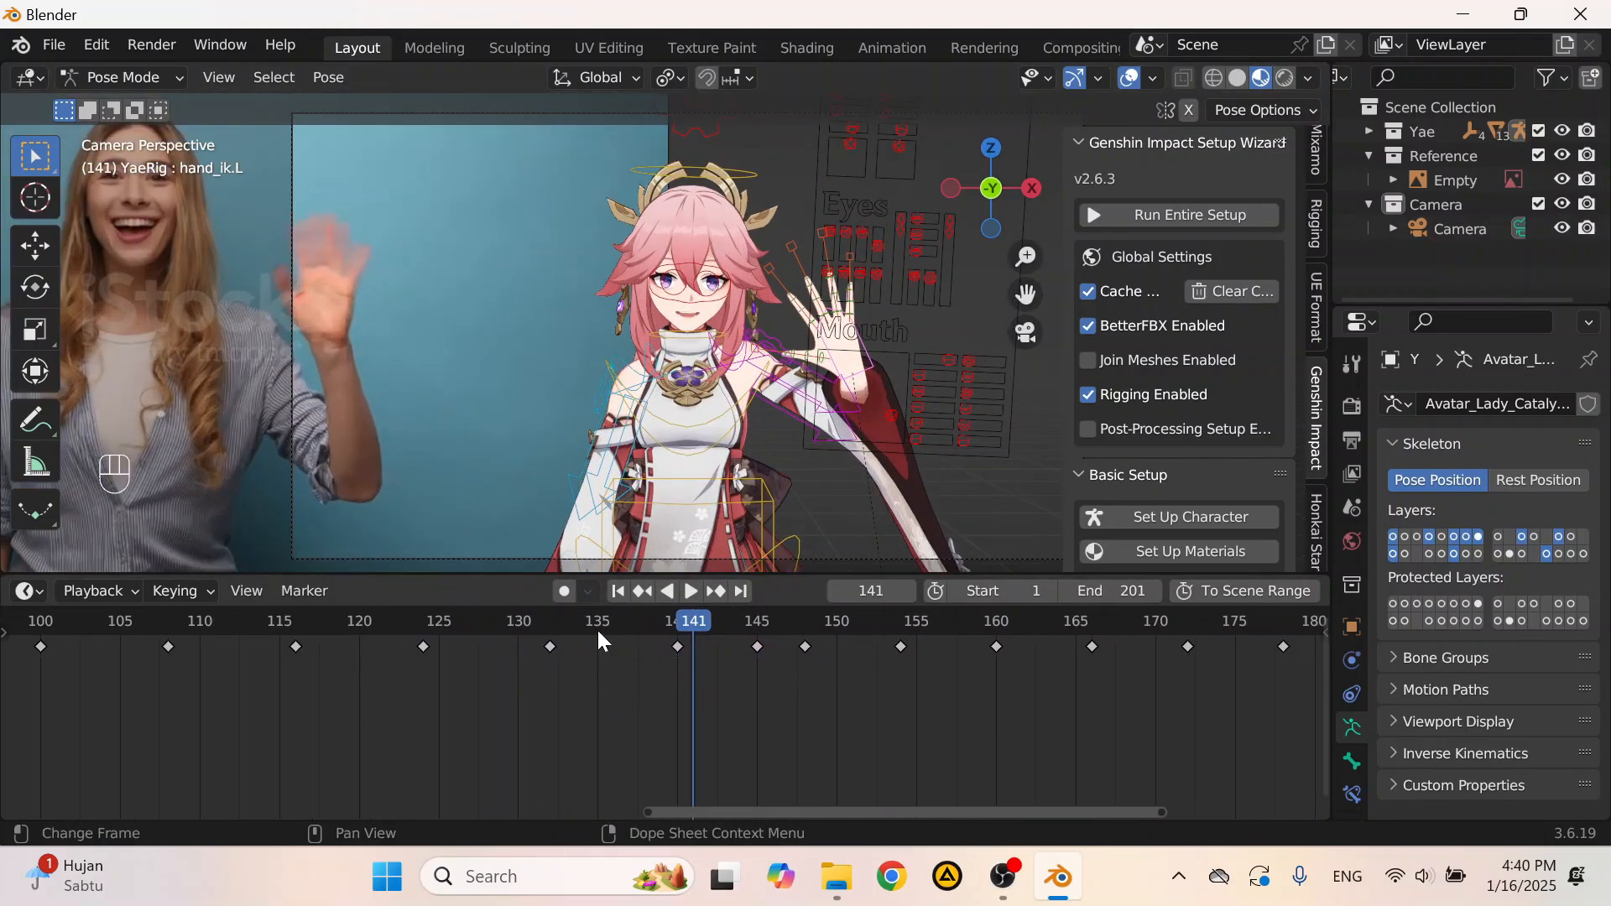
{"action": "left_click_drag", "start_coordinate": [597, 628], "coordinate": [703, 699]}
{"action": "key", "text": "space"}
{"action": "left_click", "coordinate": [712, 706]}
{"action": "key", "text": "space"}
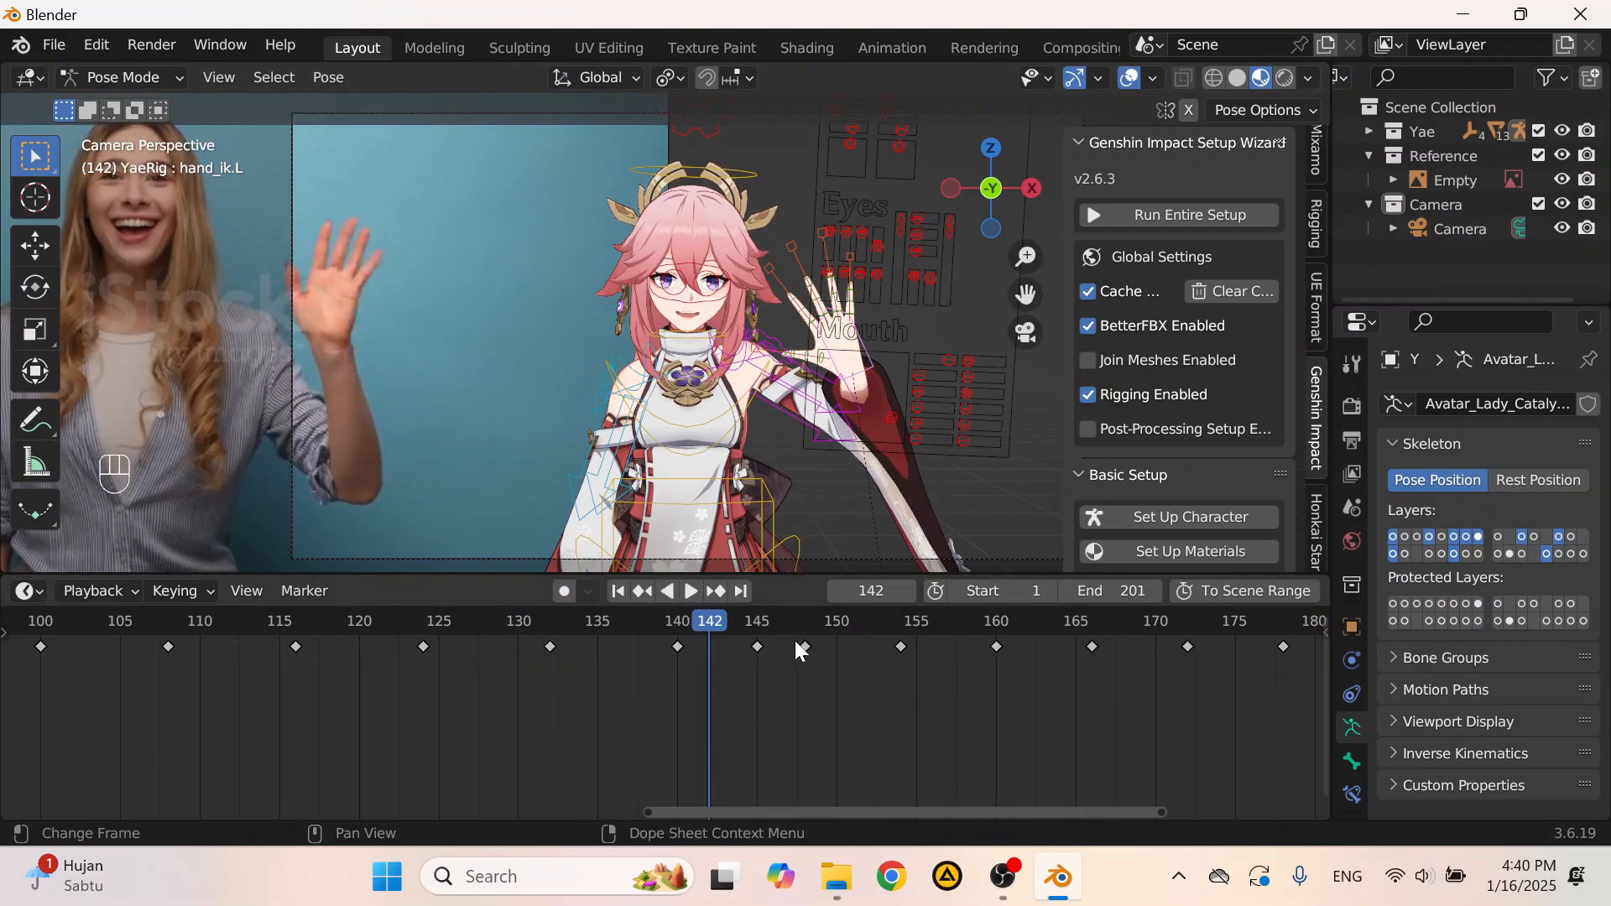
{"action": "left_click", "coordinate": [757, 647]}
{"action": "key", "text": "Delete"}
Step: Play back the hand wave from about frame 116 through the end of the timeline
{"action": "left_click_drag", "start_coordinate": [712, 633], "coordinate": [295, 626]}
{"action": "key", "text": "space"}
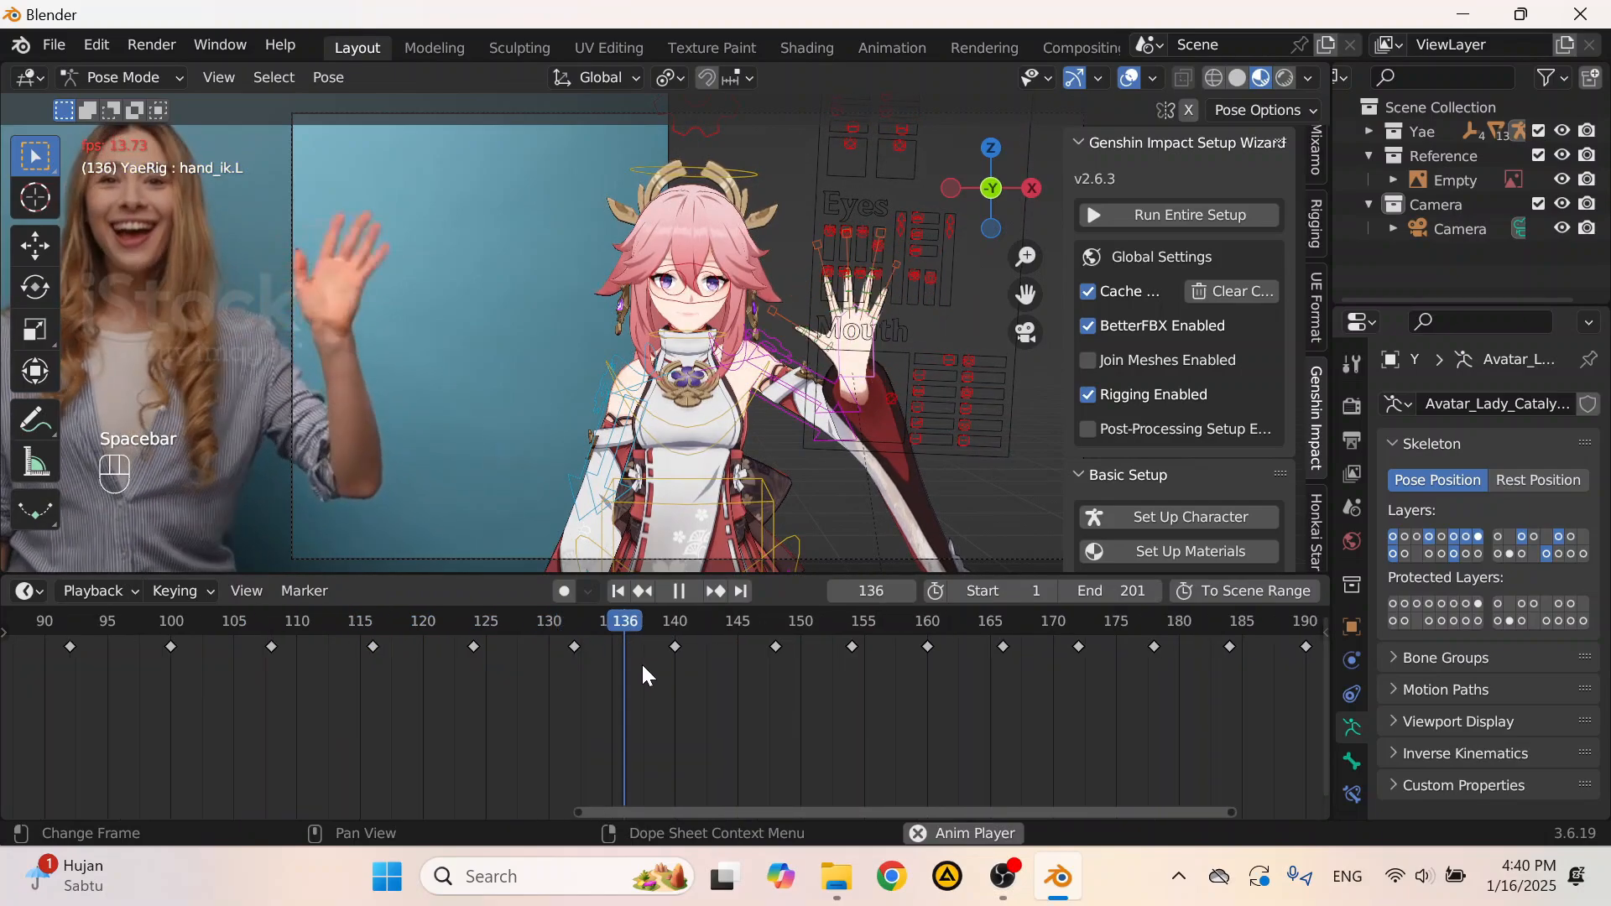
{"action": "scroll", "coordinate": [642, 662], "scroll_direction": "down", "scroll_amount": 3}
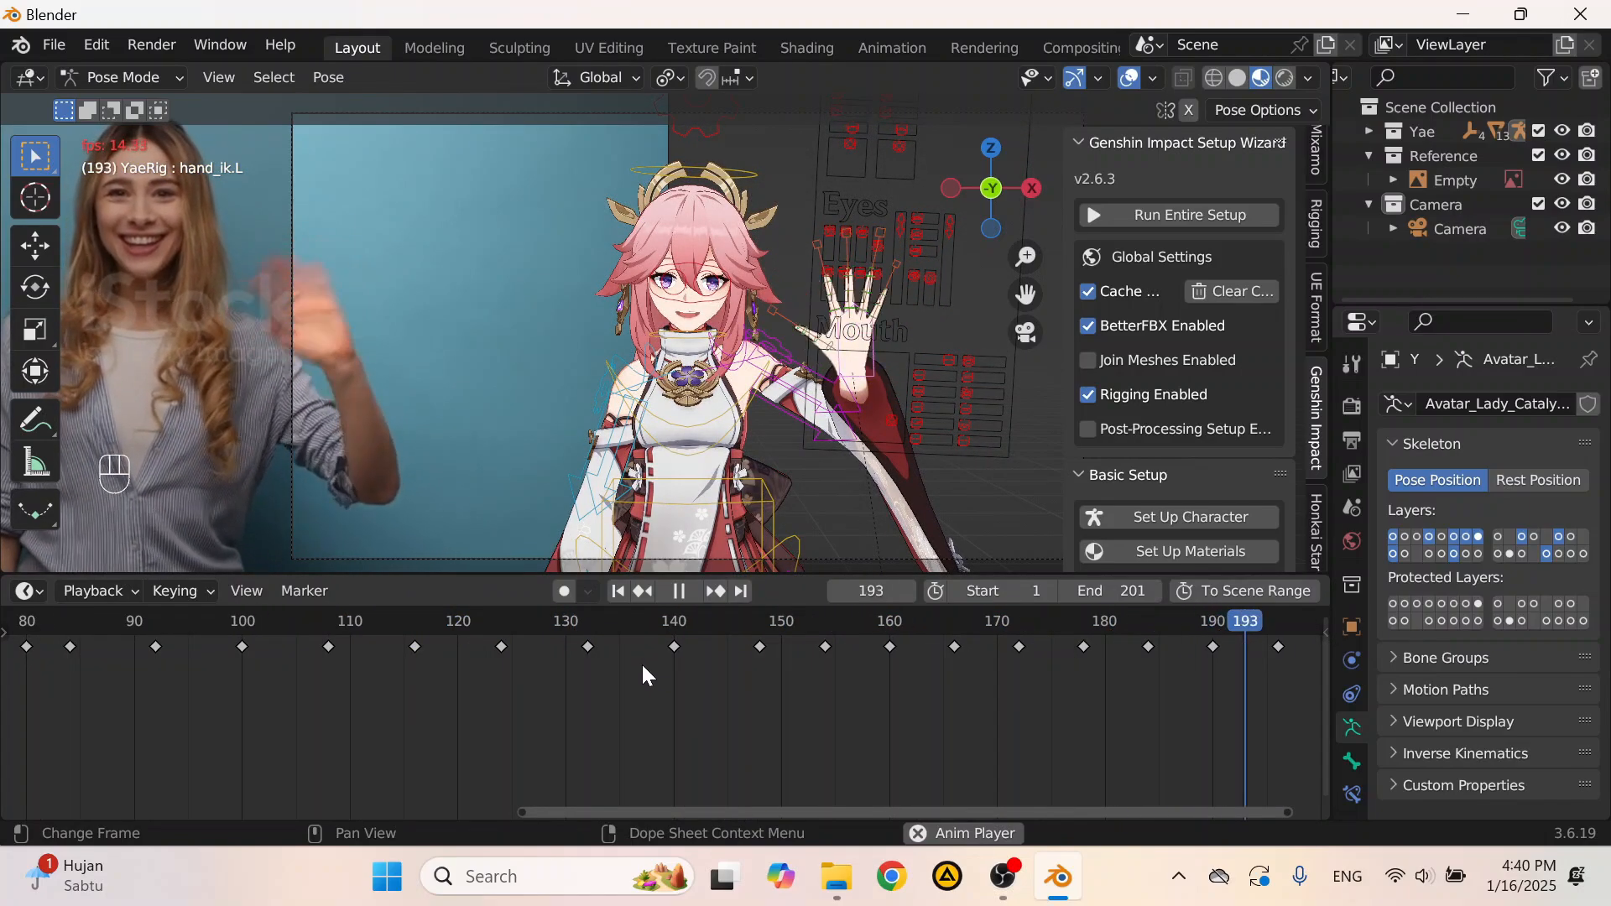
{"action": "key", "text": "space"}
Step: Examine the start of the hand wave against the reference video between frames 75 and 84
{"action": "middle_click_drag", "start_coordinate": [401, 713], "coordinate": [471, 697]}
{"action": "scroll", "coordinate": [853, 736], "scroll_direction": "up", "scroll_amount": 9}
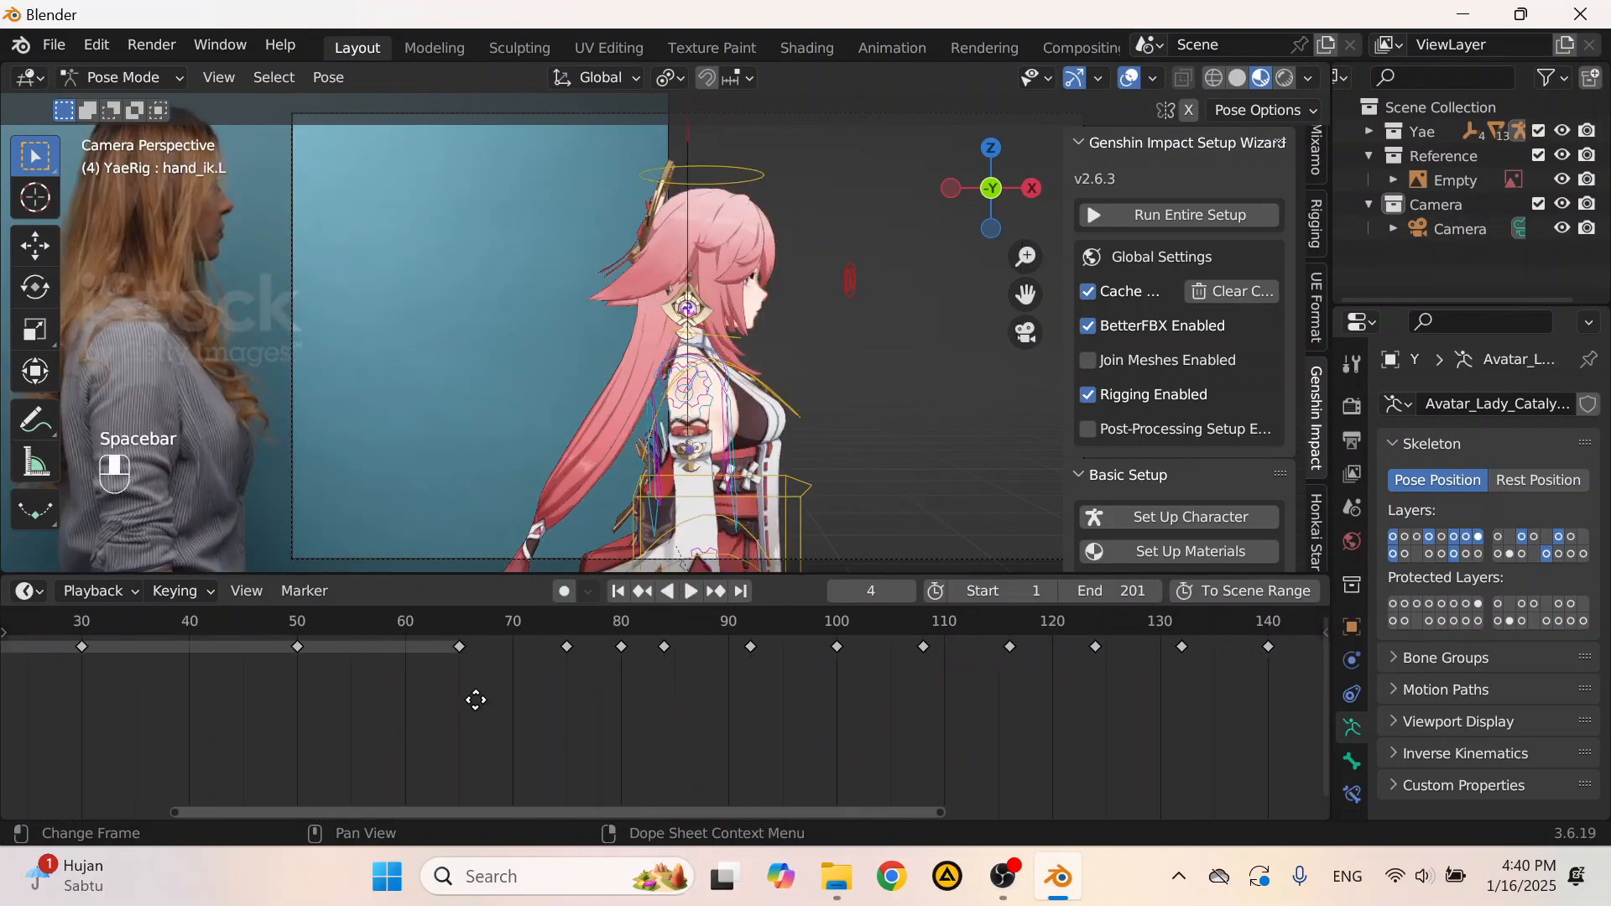
{"action": "left_click", "coordinate": [475, 623]}
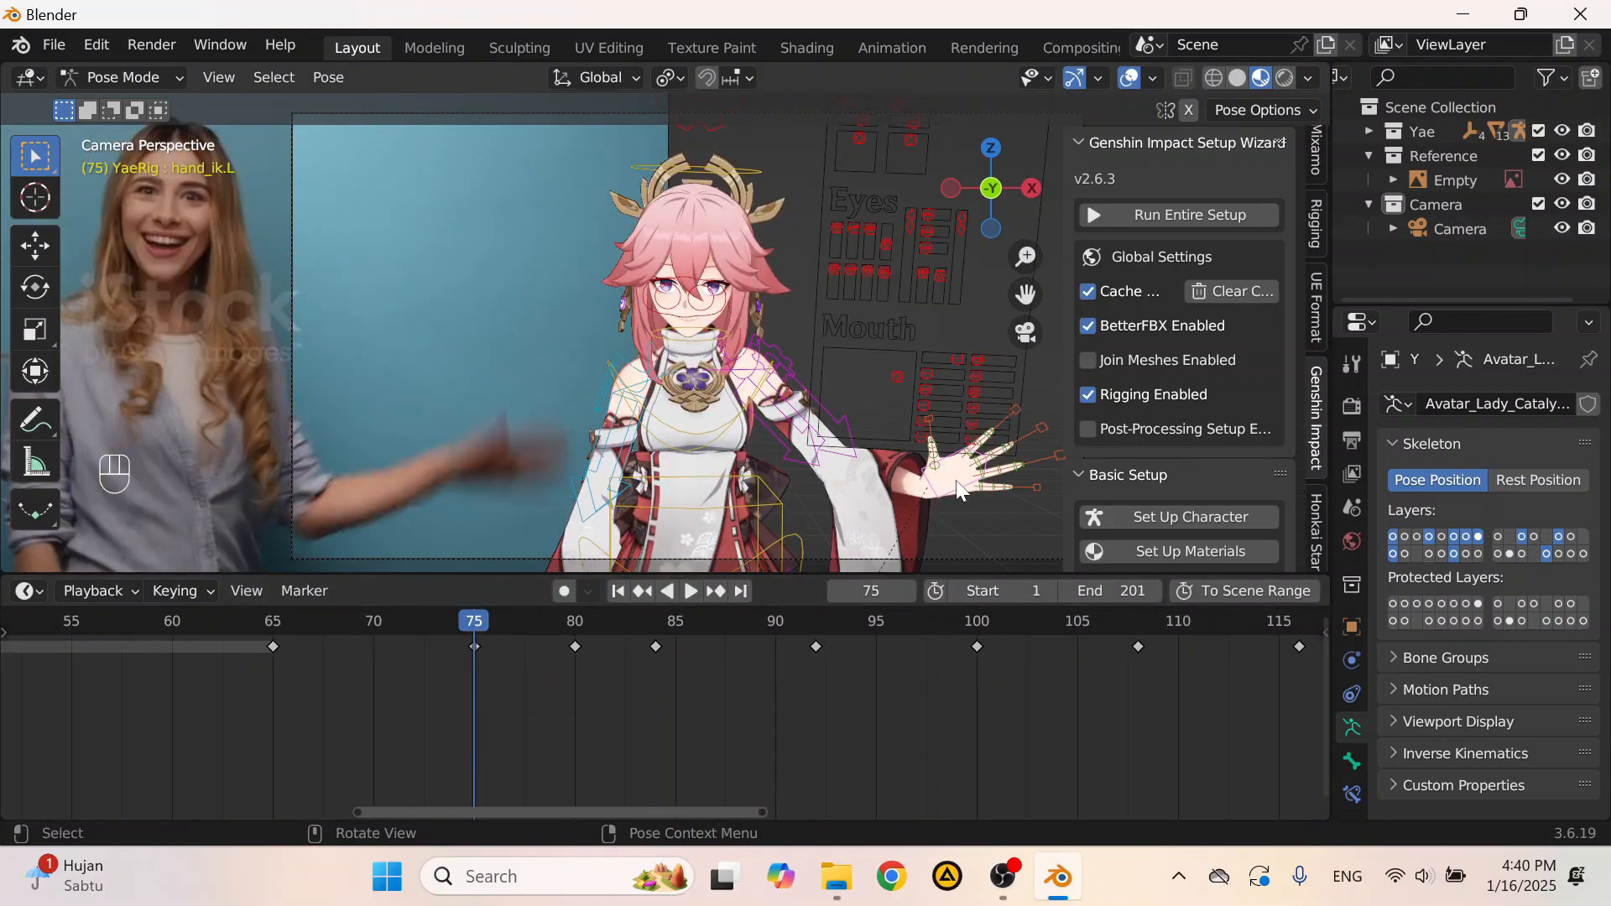
{"action": "key", "text": "space"}
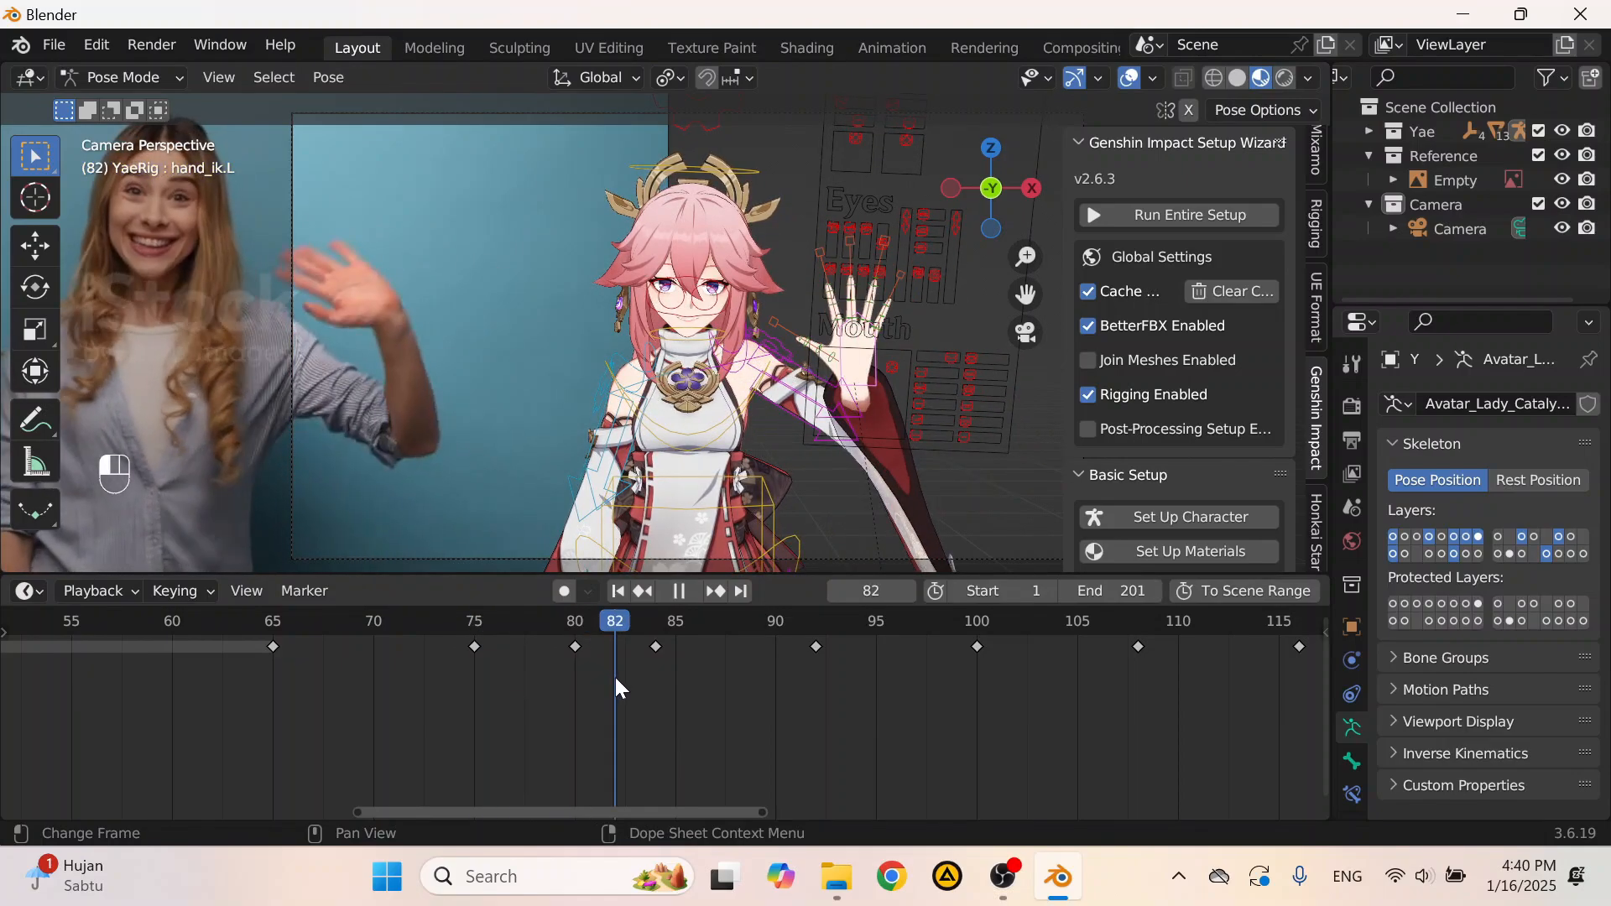
{"action": "key", "text": "space"}
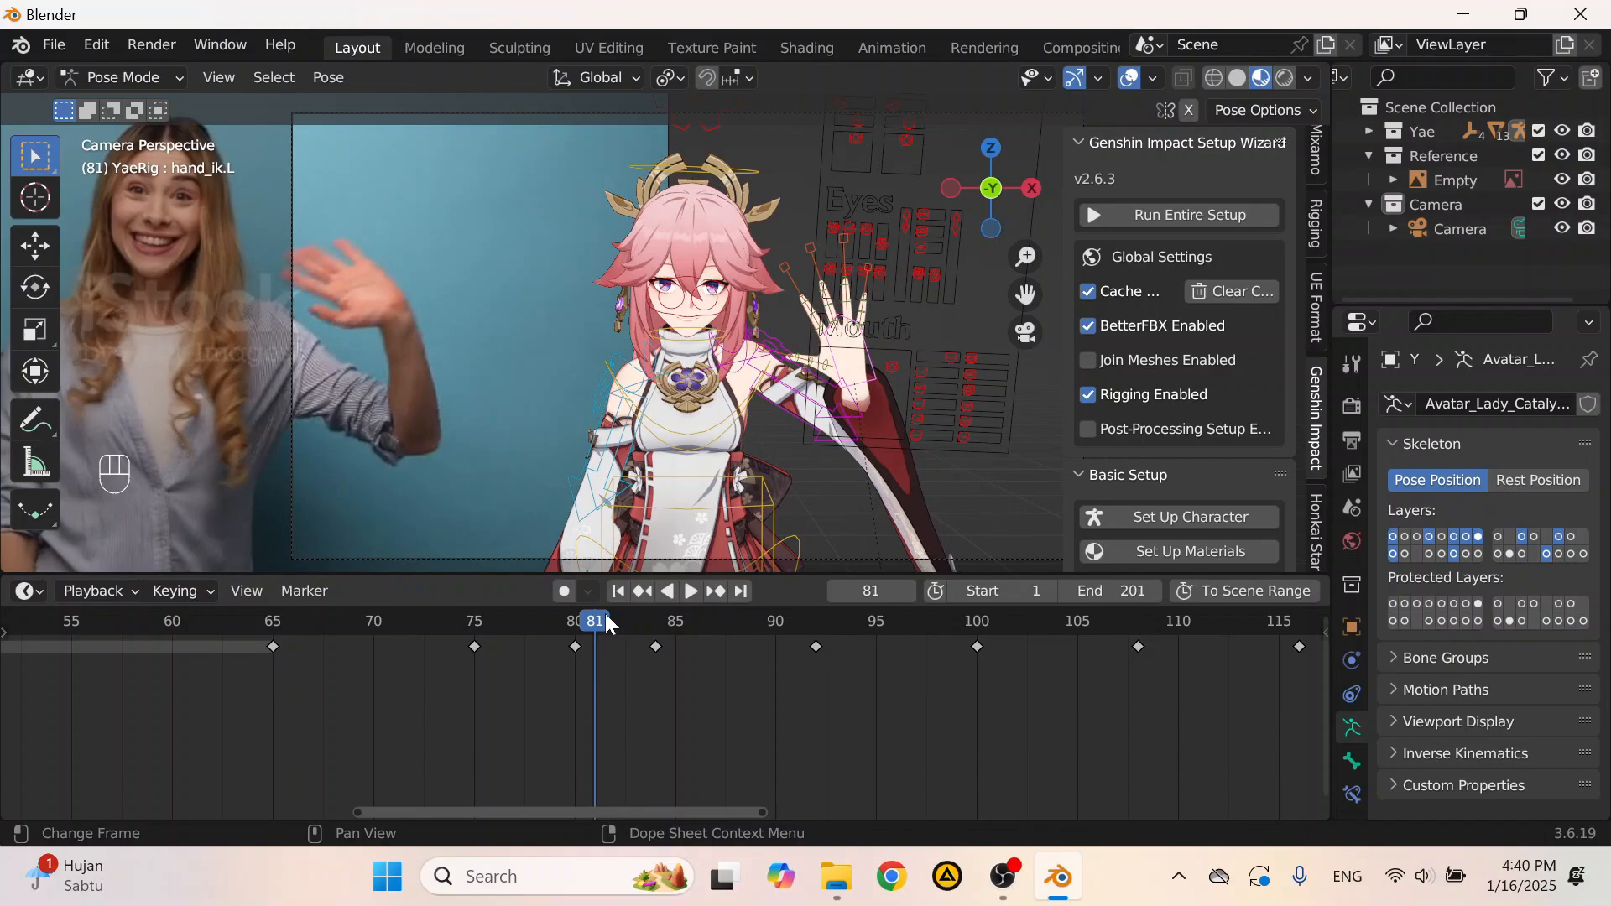
{"action": "left_click_drag", "start_coordinate": [609, 624], "coordinate": [648, 663]}
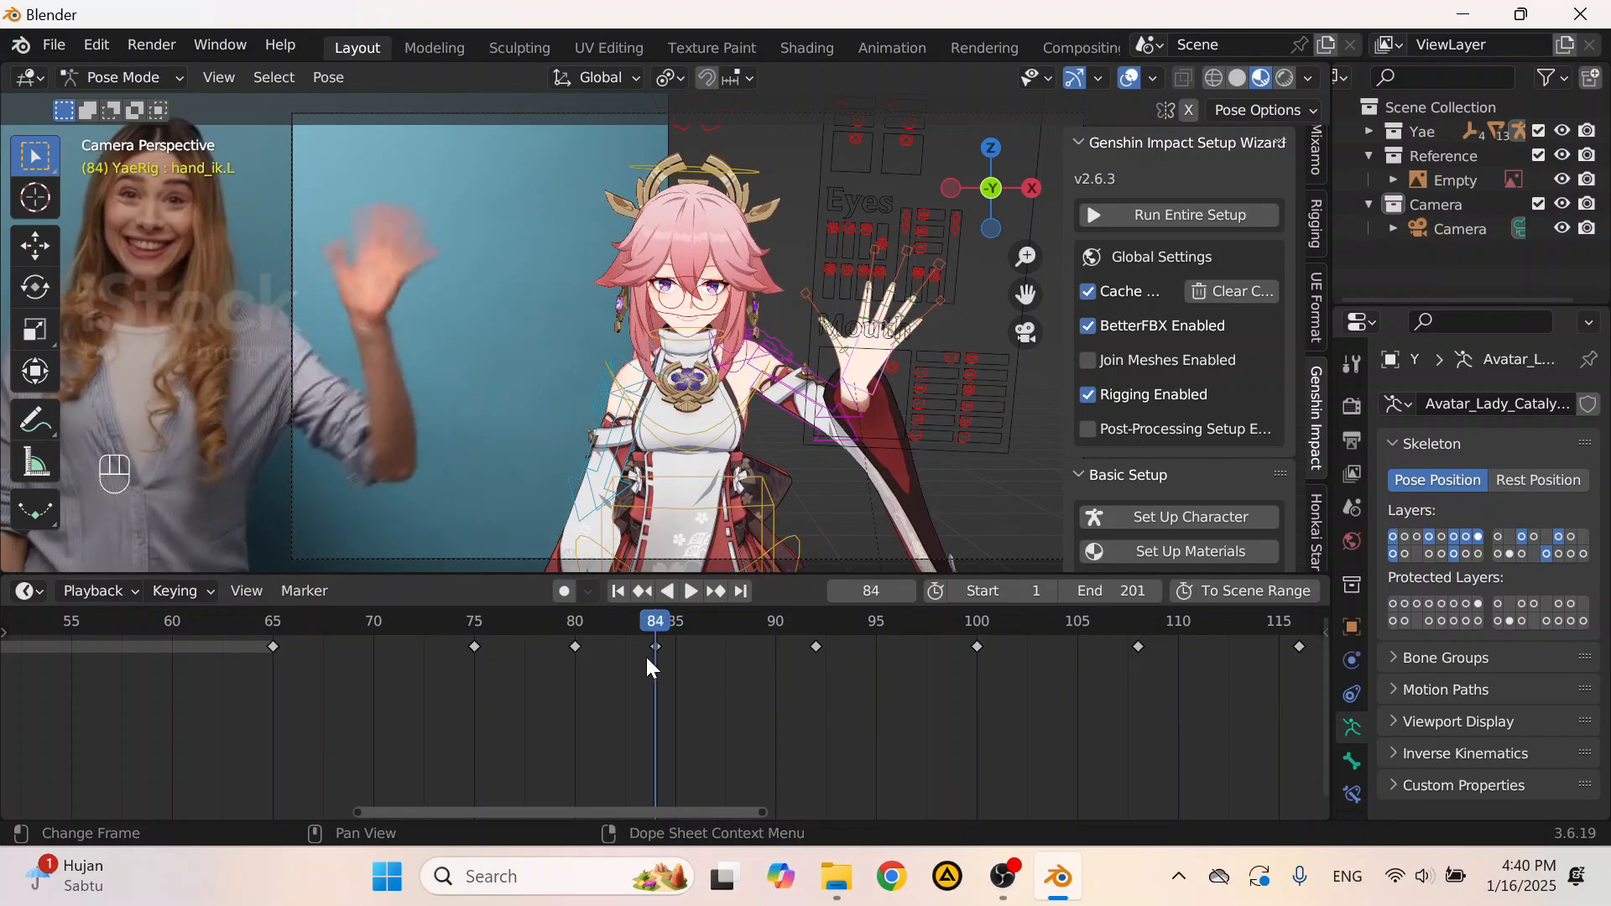
Step: Replay the hand wave from frame 80 to 84 and examine the raised hand up close at frame 84
{"action": "left_click", "coordinate": [575, 622]}
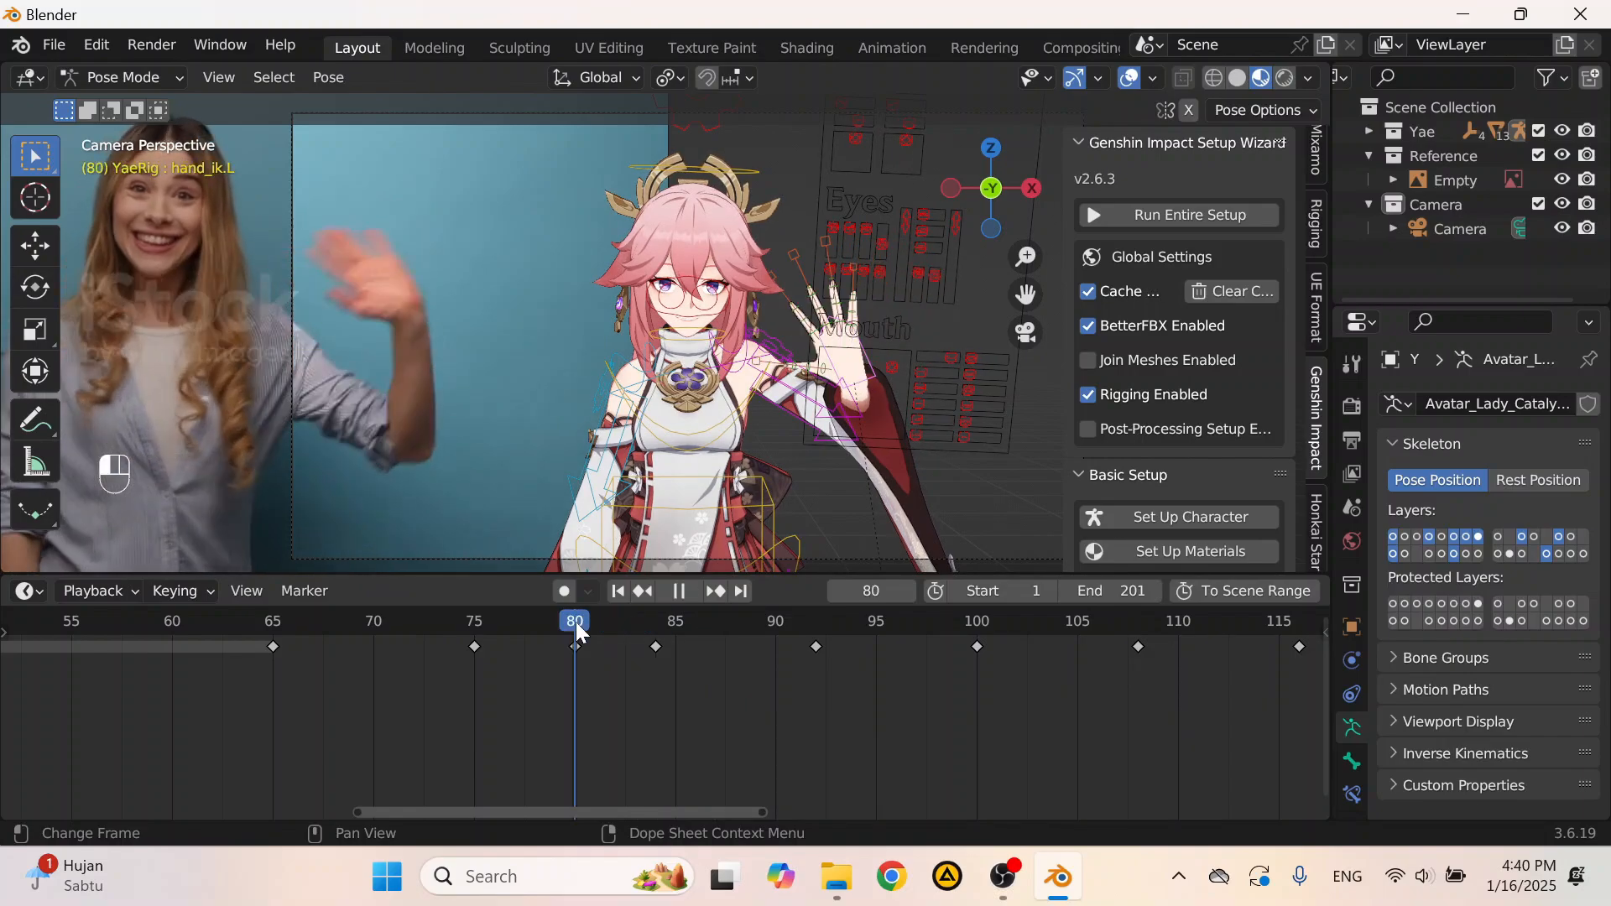
{"action": "key", "text": "space"}
{"action": "key", "text": "space"}
{"action": "scroll", "coordinate": [837, 442], "scroll_direction": "up", "scroll_amount": 3}
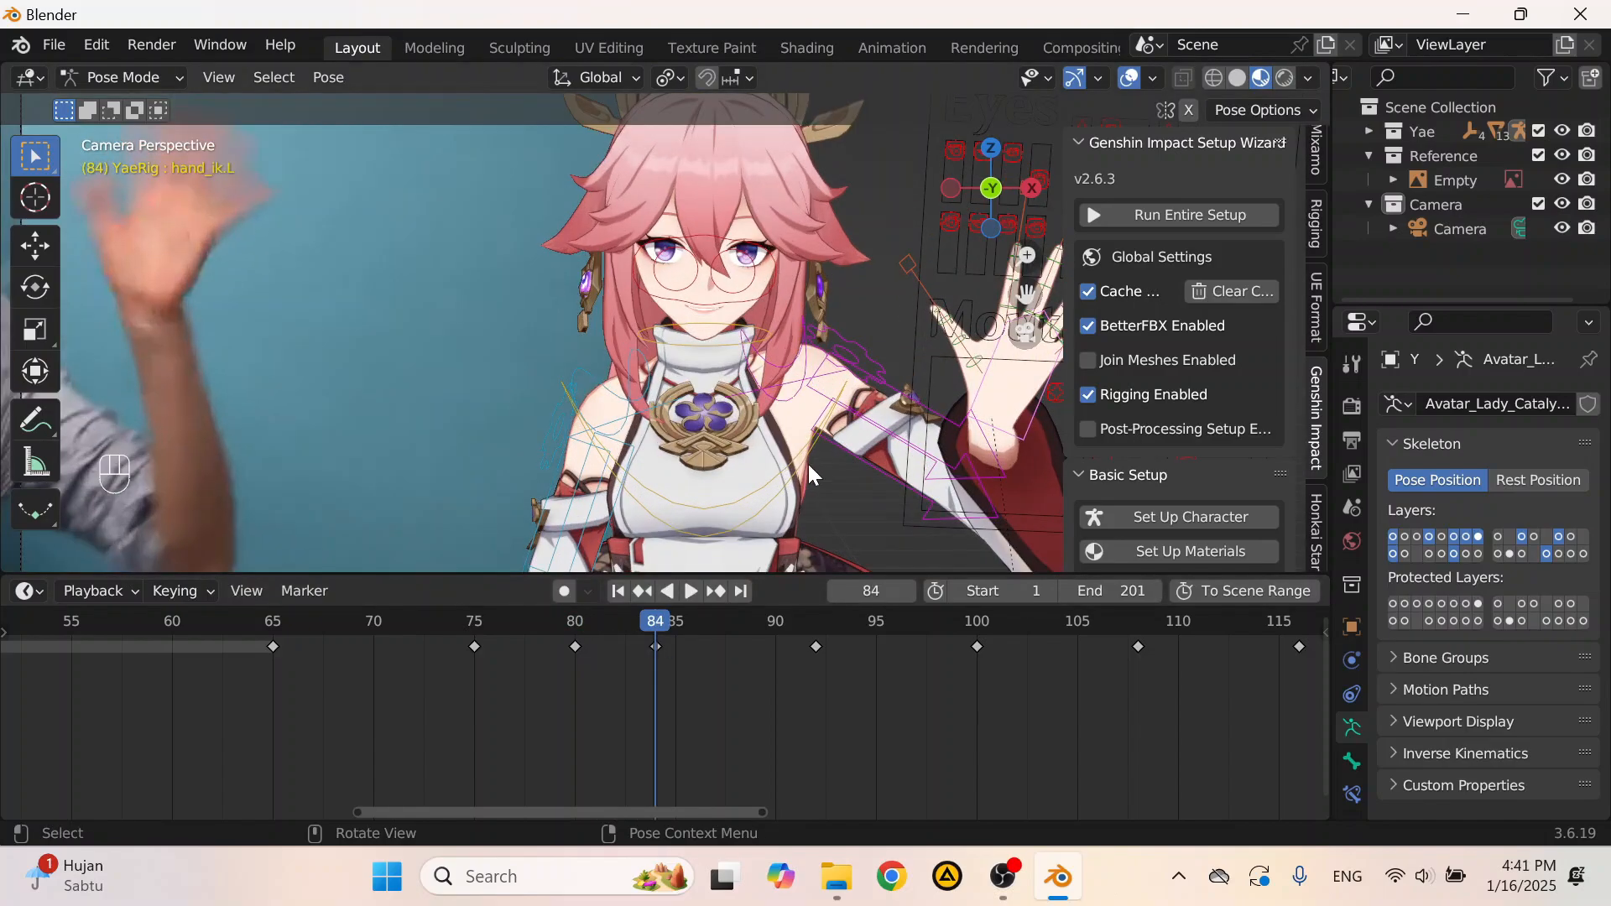
{"action": "middle_click_drag", "start_coordinate": [837, 442], "coordinate": [476, 275], "text": "shift"}
{"action": "scroll", "coordinate": [588, 337], "scroll_direction": "up", "scroll_amount": 5}
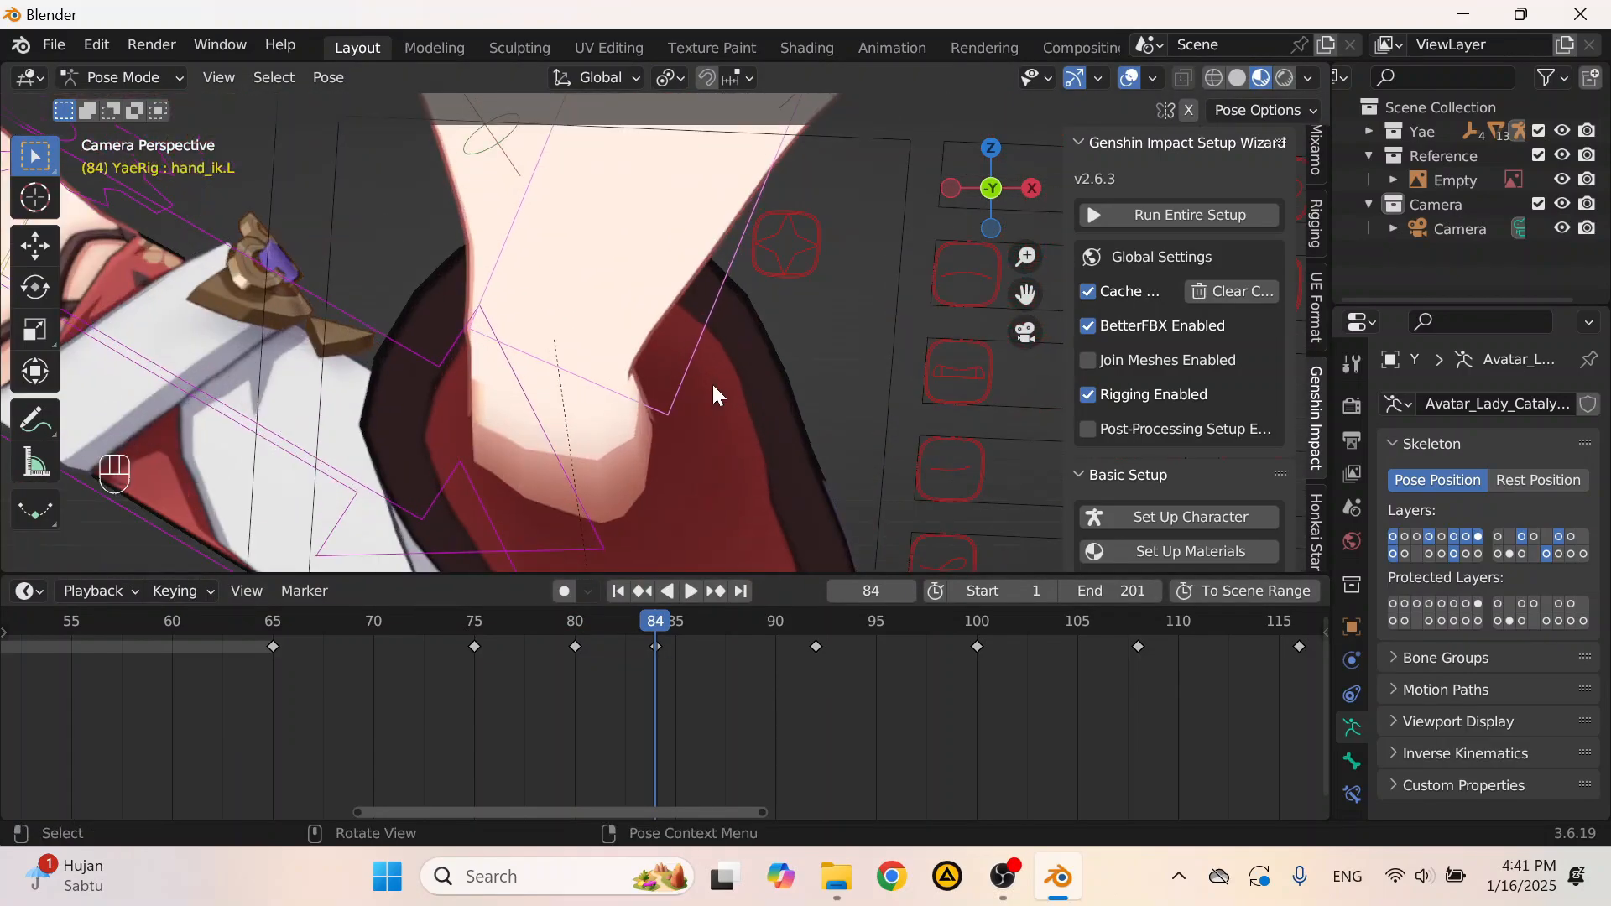
{"action": "key", "text": "g"}
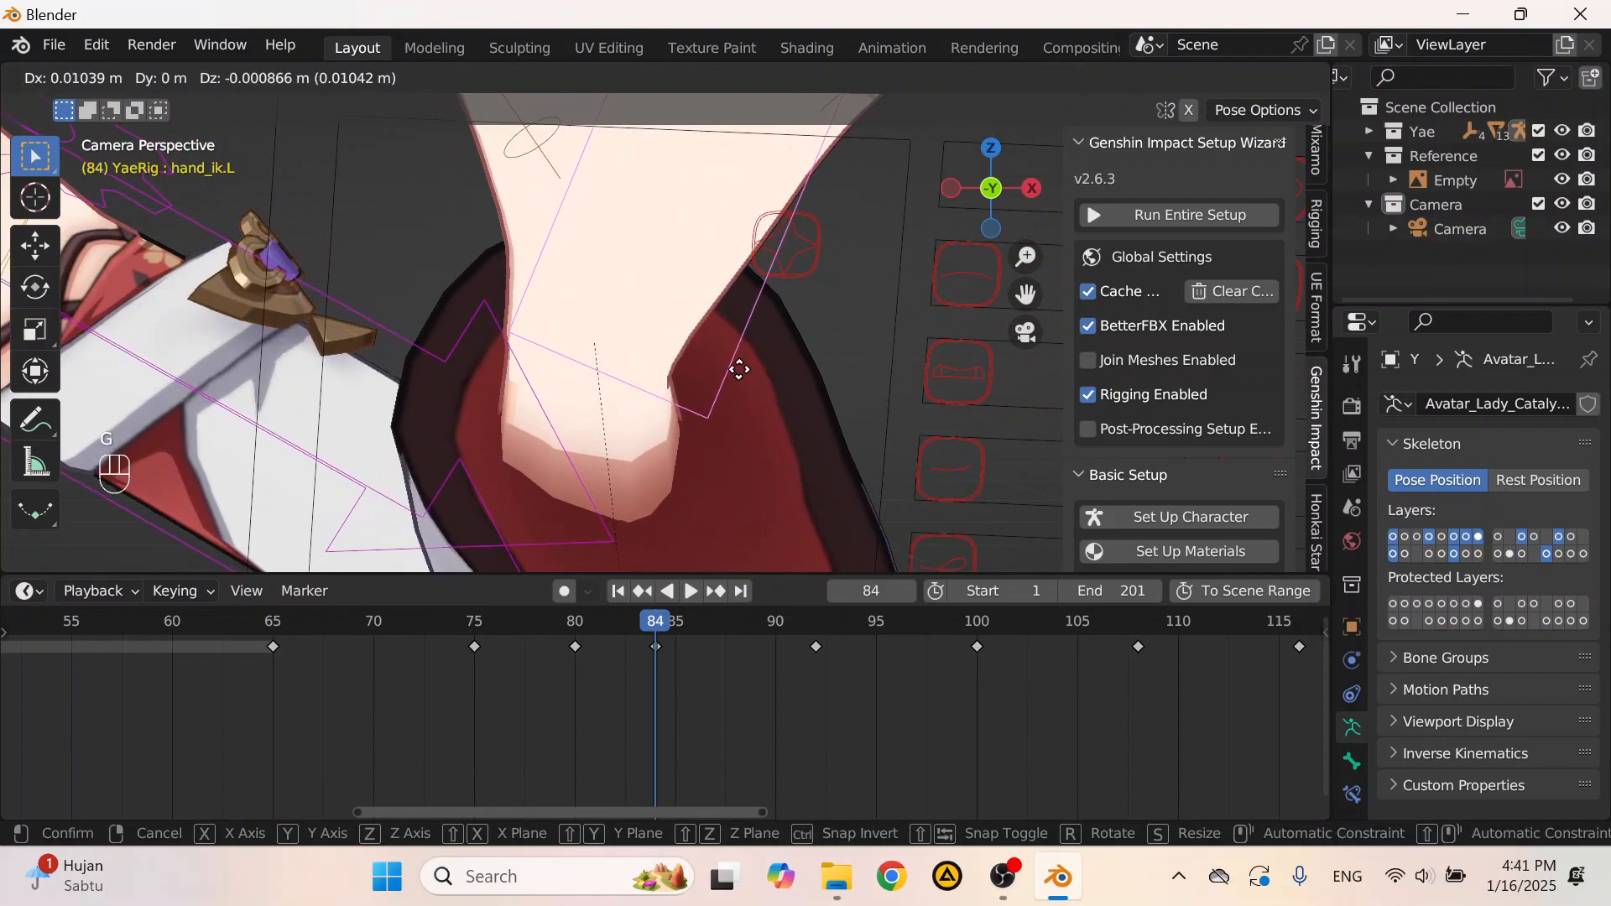
{"action": "left_click", "coordinate": [744, 368]}
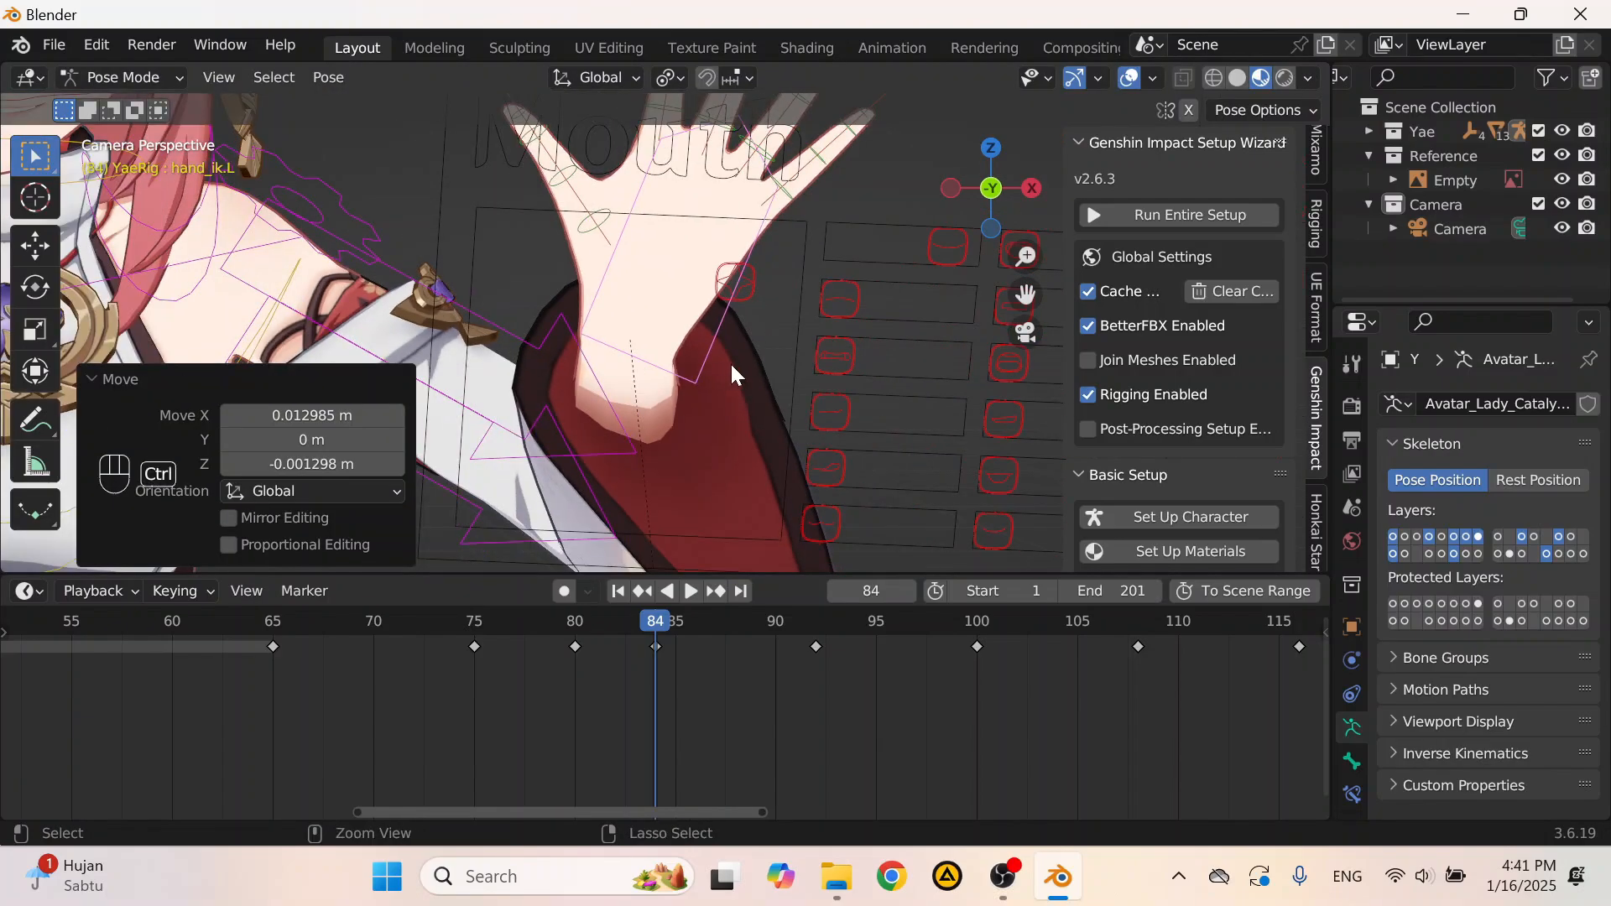
{"action": "key", "text": "ctrl+z"}
Step: Move hand_ik.L about 0.005 m along the global X axis at frame 84 and keyframe the new pose
{"action": "key", "text": "g"}
{"action": "key", "text": "x"}
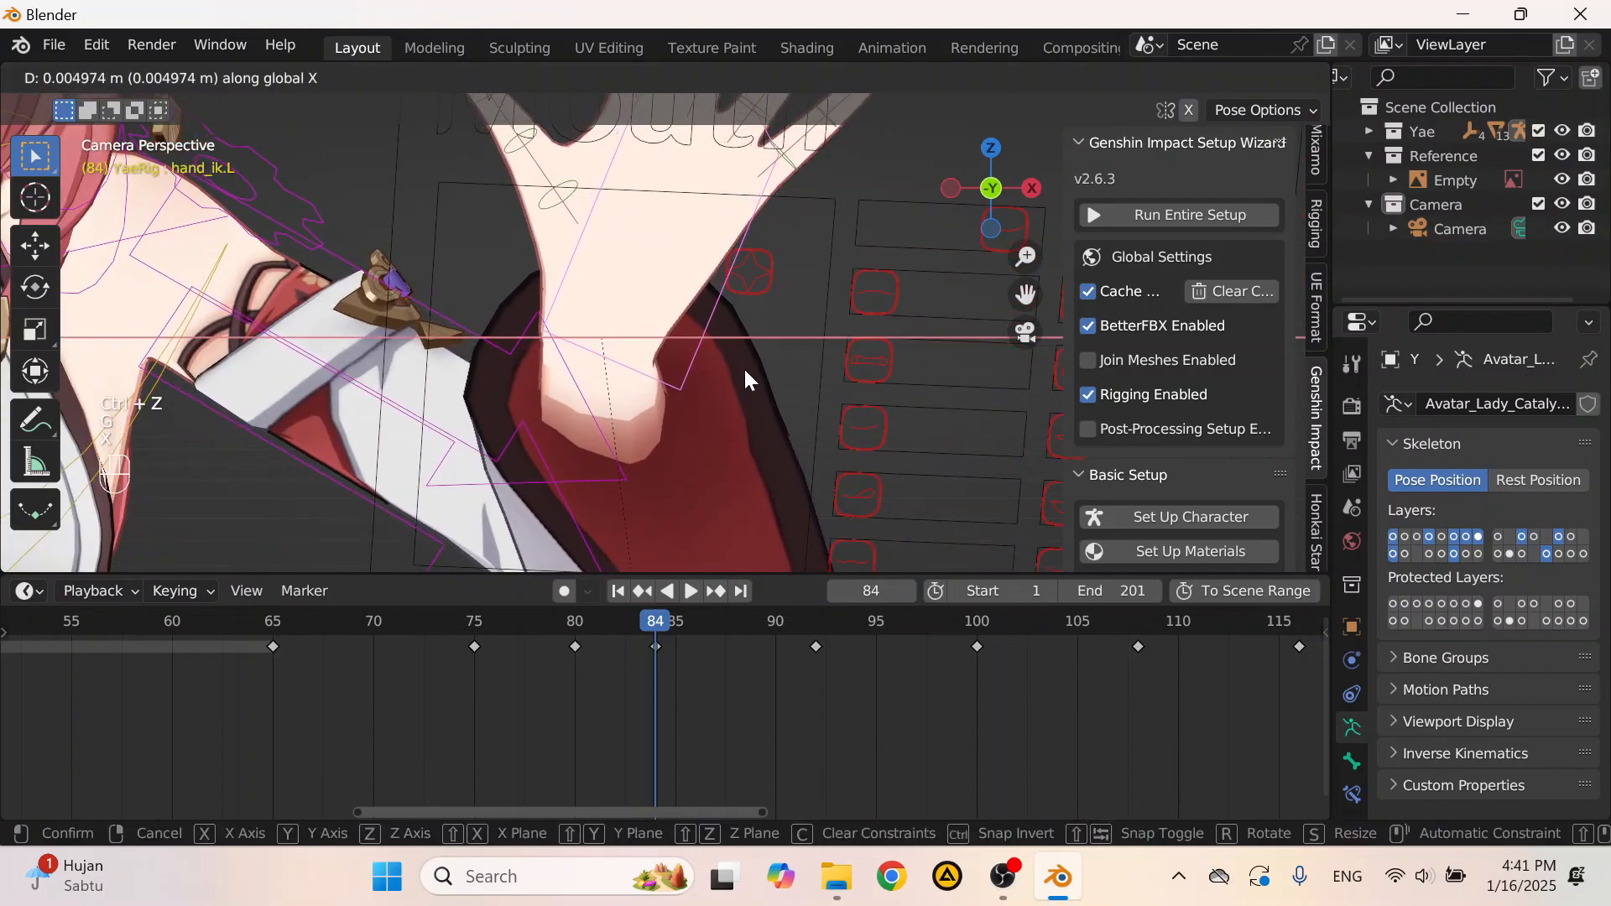
{"action": "left_click", "coordinate": [745, 374]}
{"action": "key", "text": "i"}
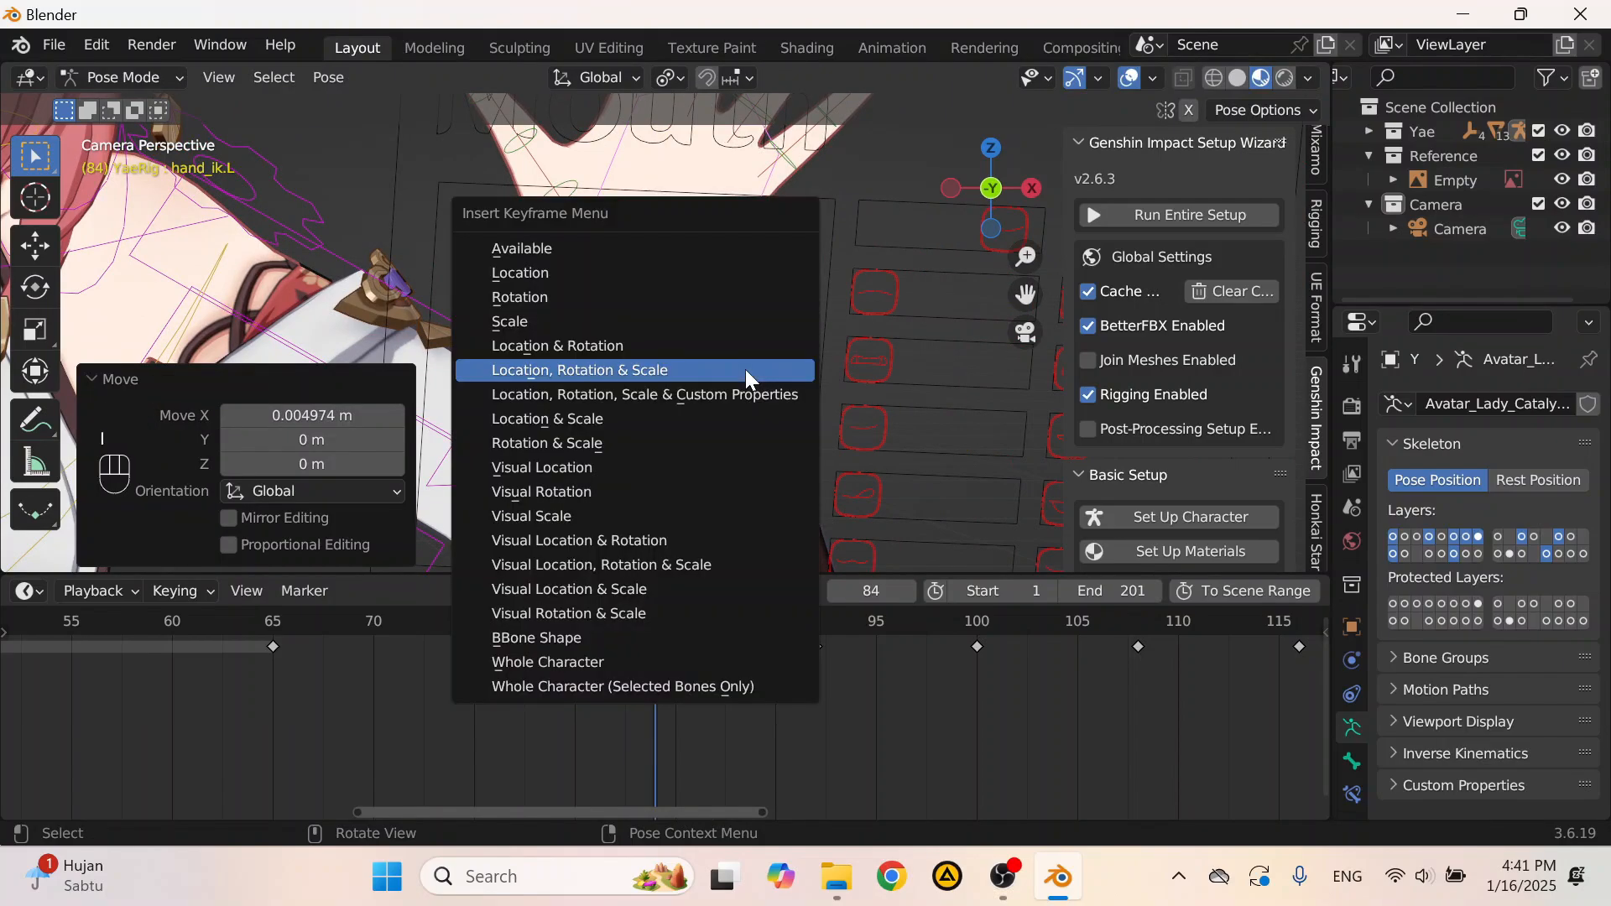
{"action": "left_click", "coordinate": [738, 346]}
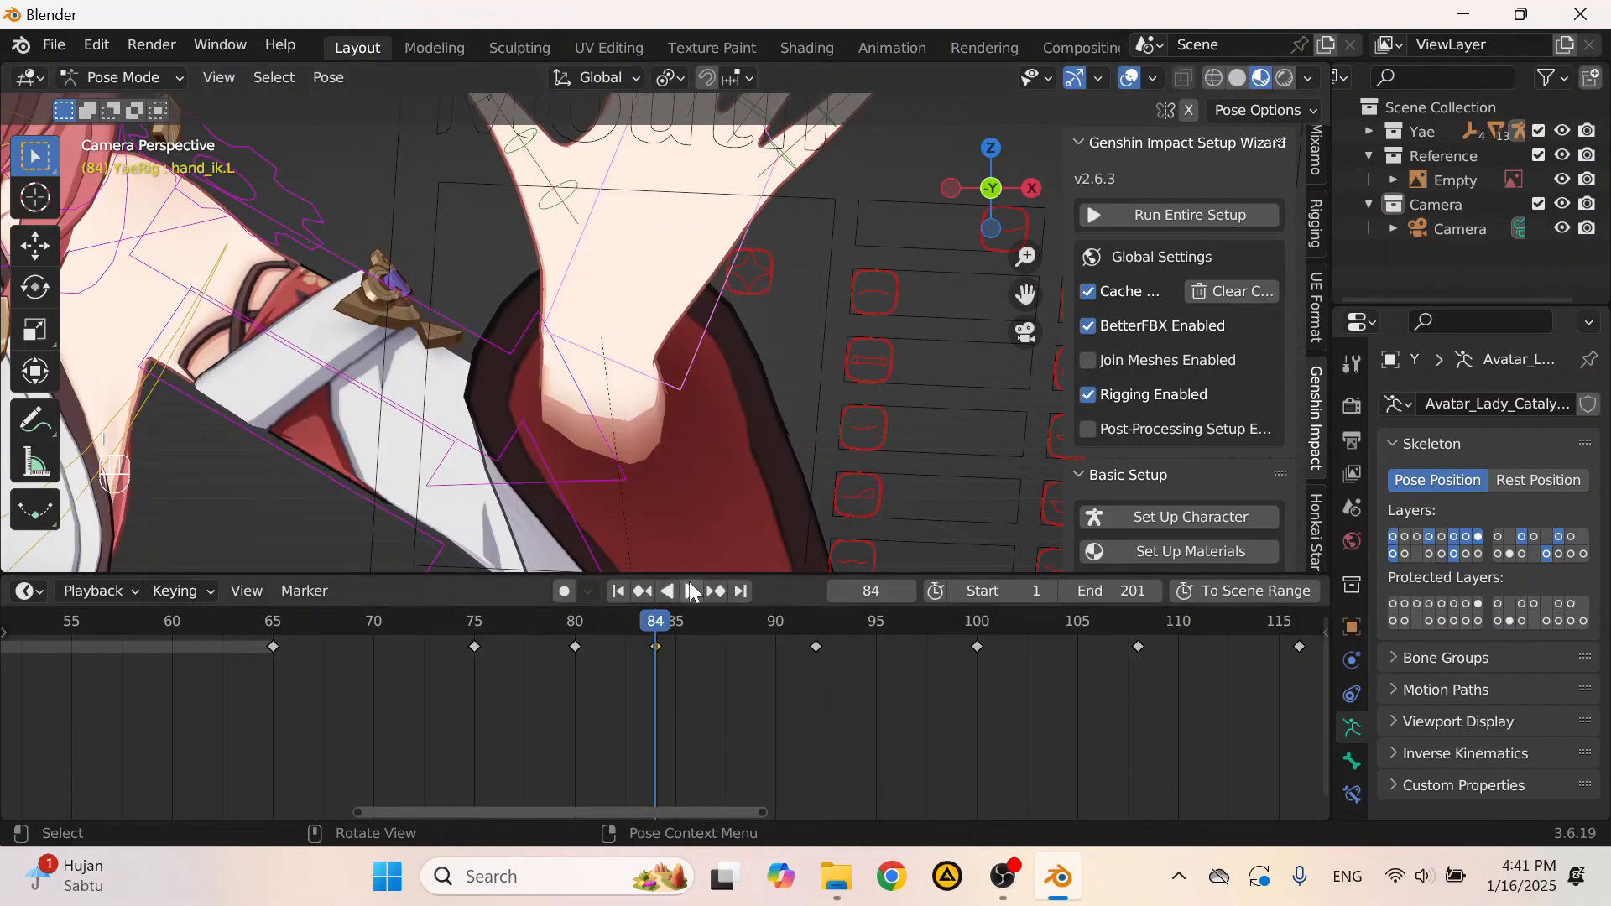
Step: Copy hand_ik.L's keyframe from frame 80 and paste it at frame 92
{"action": "key", "text": "space"}
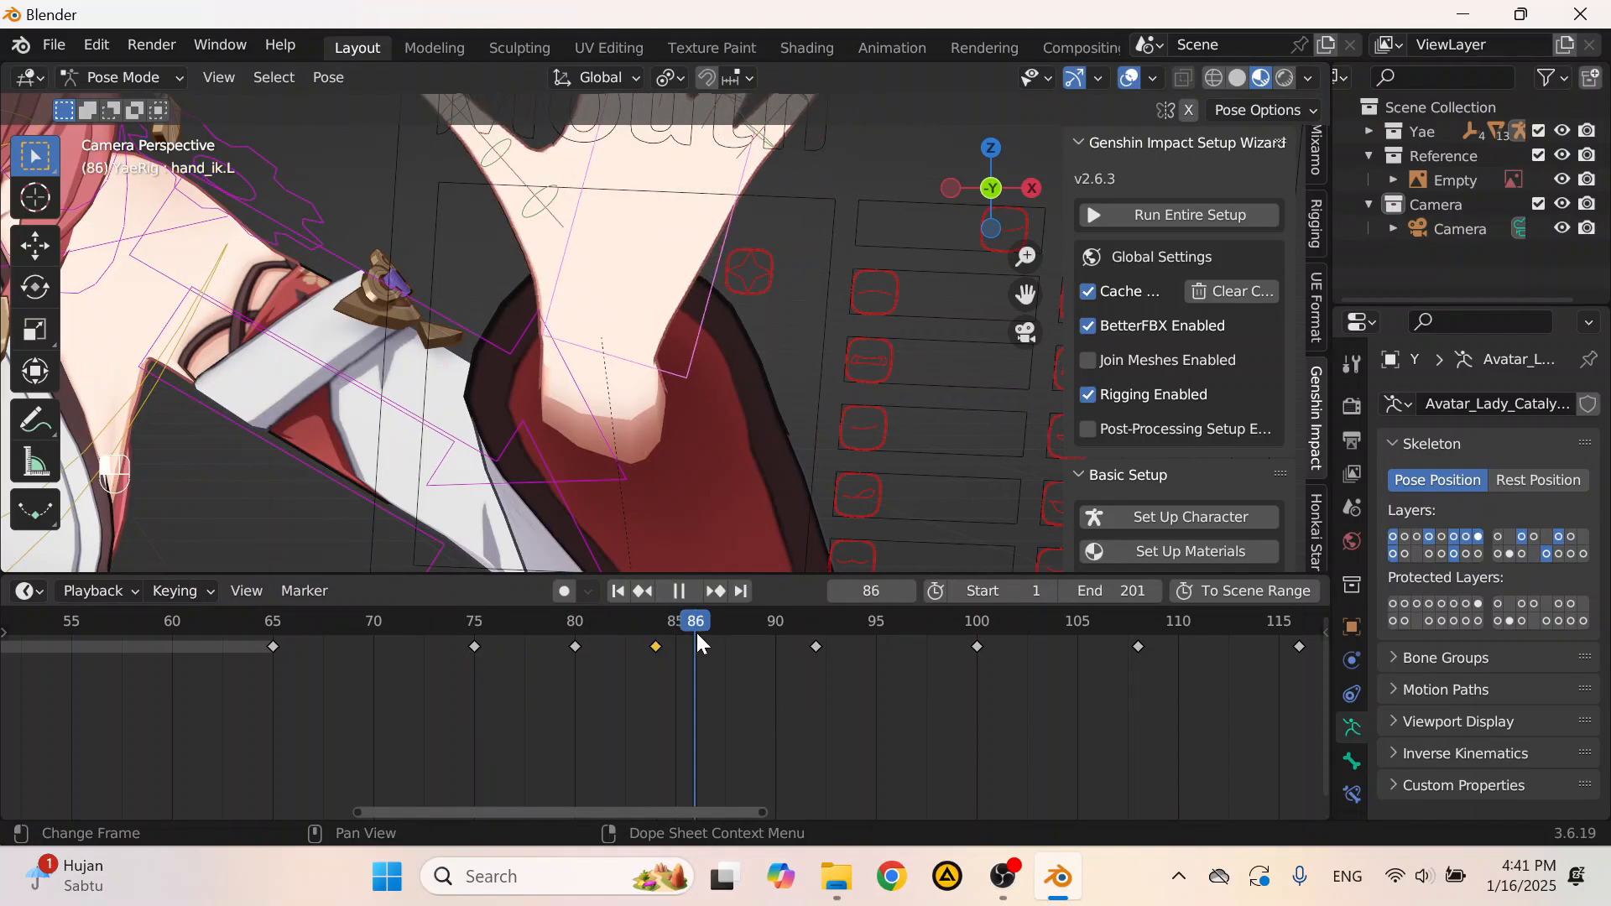
{"action": "key", "text": "space"}
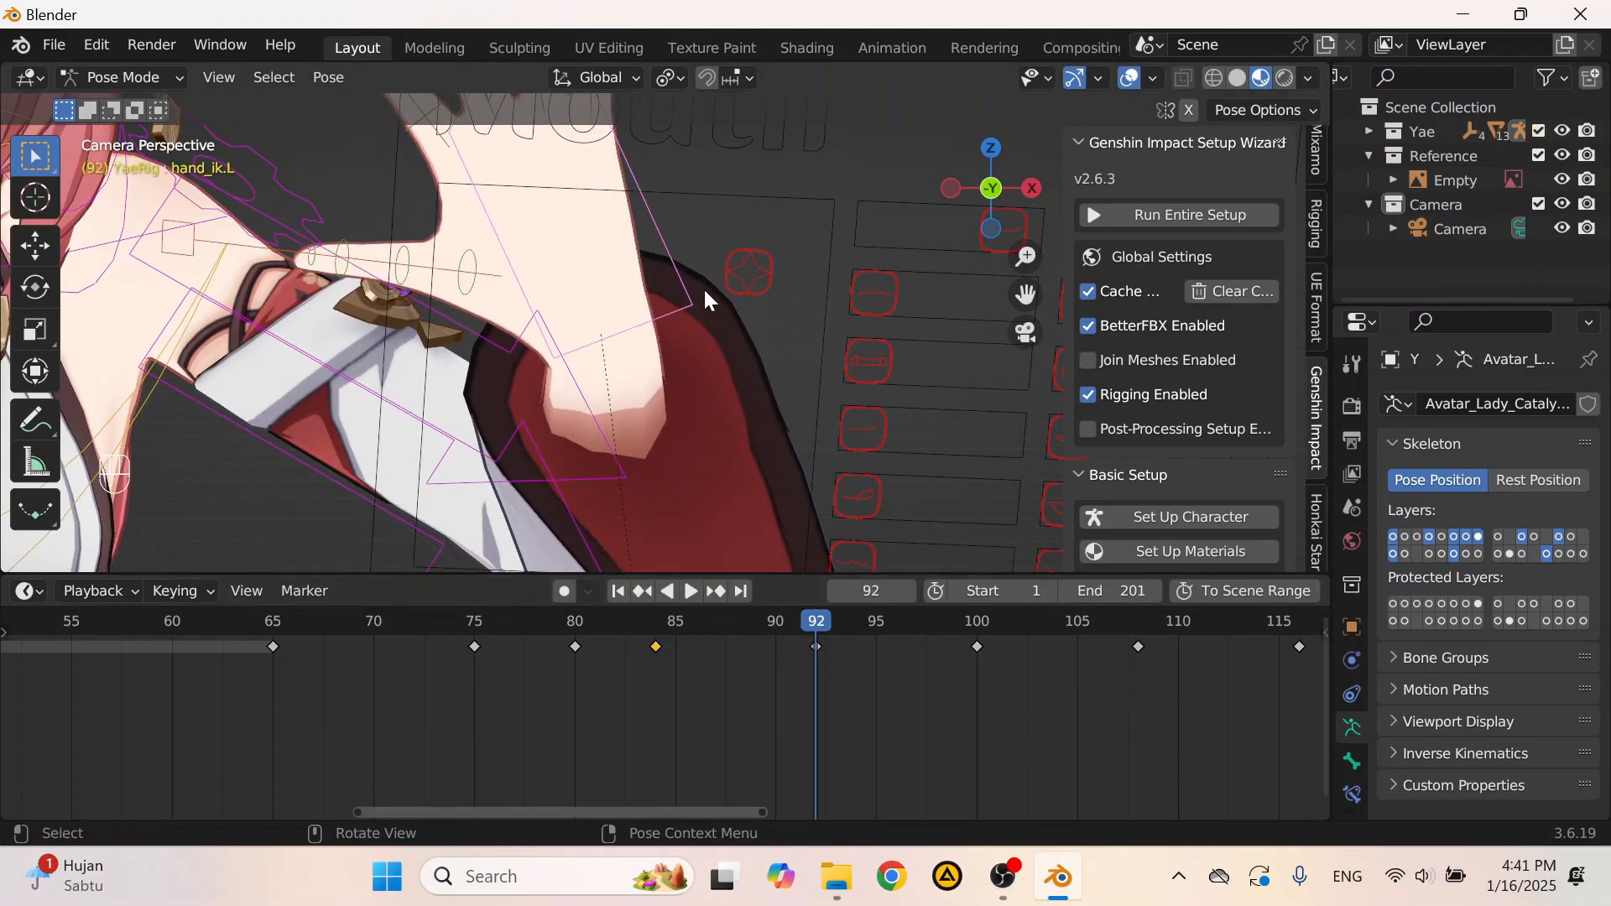
{"action": "left_click", "coordinate": [572, 625]}
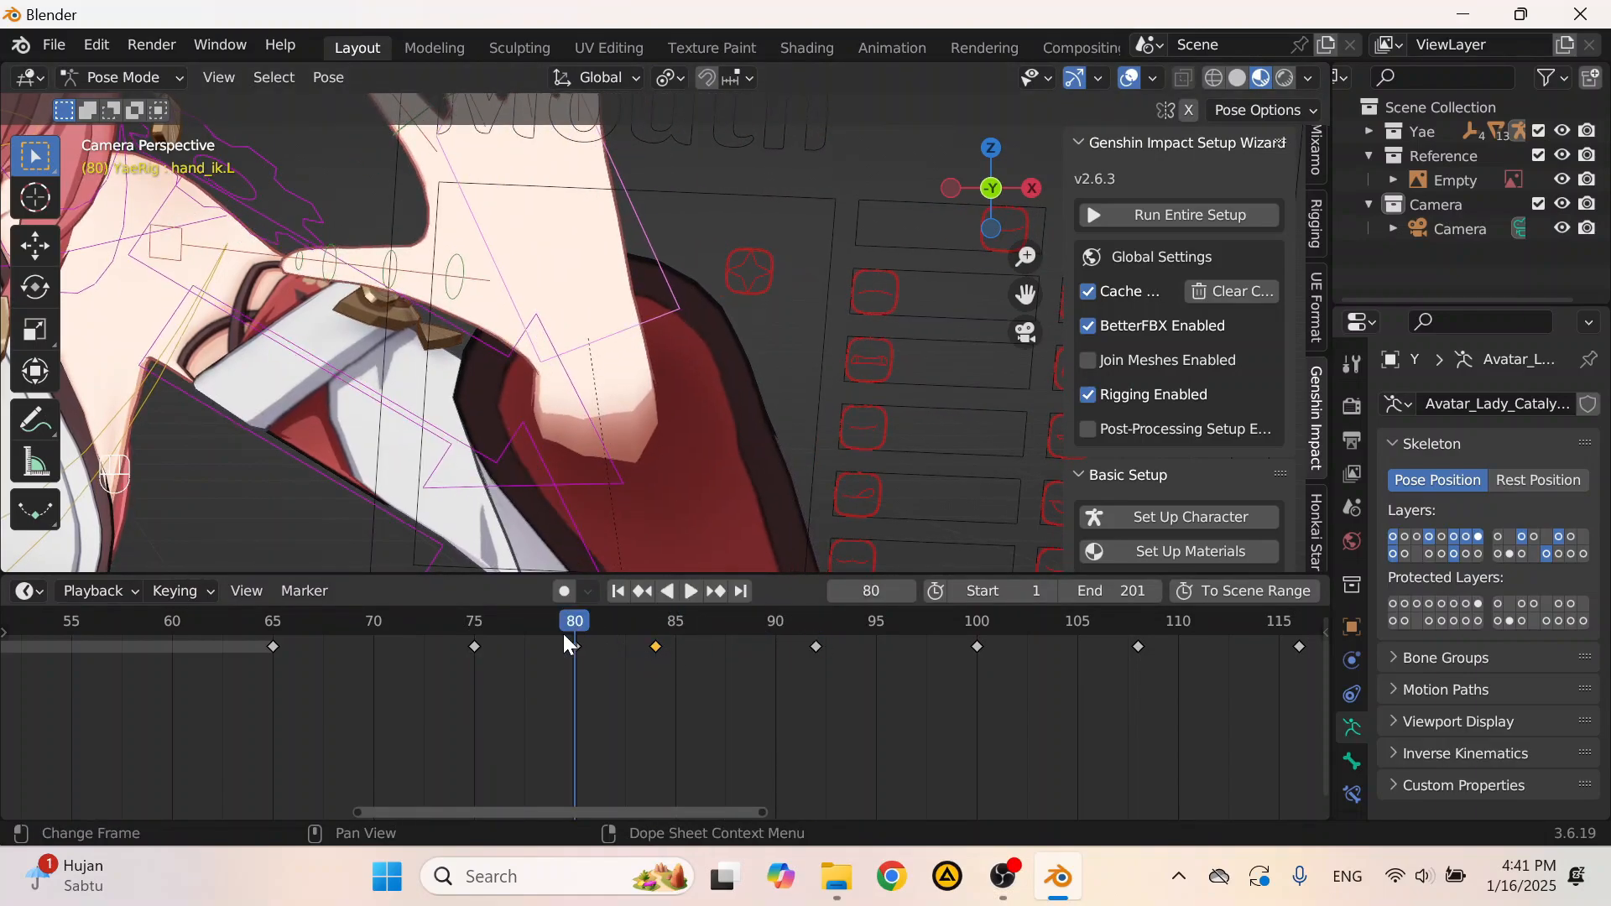
{"action": "mouse_move", "coordinate": [572, 630]}
{"action": "left_mouse_down"}
{"action": "mouse_move", "coordinate": [612, 638]}
{"action": "mouse_move", "coordinate": [576, 642]}
{"action": "left_mouse_up"}
{"action": "left_click", "coordinate": [575, 647]}
{"action": "key", "text": "ctrl+c"}
{"action": "left_click", "coordinate": [817, 622]}
{"action": "key", "text": "ctrl+v"}
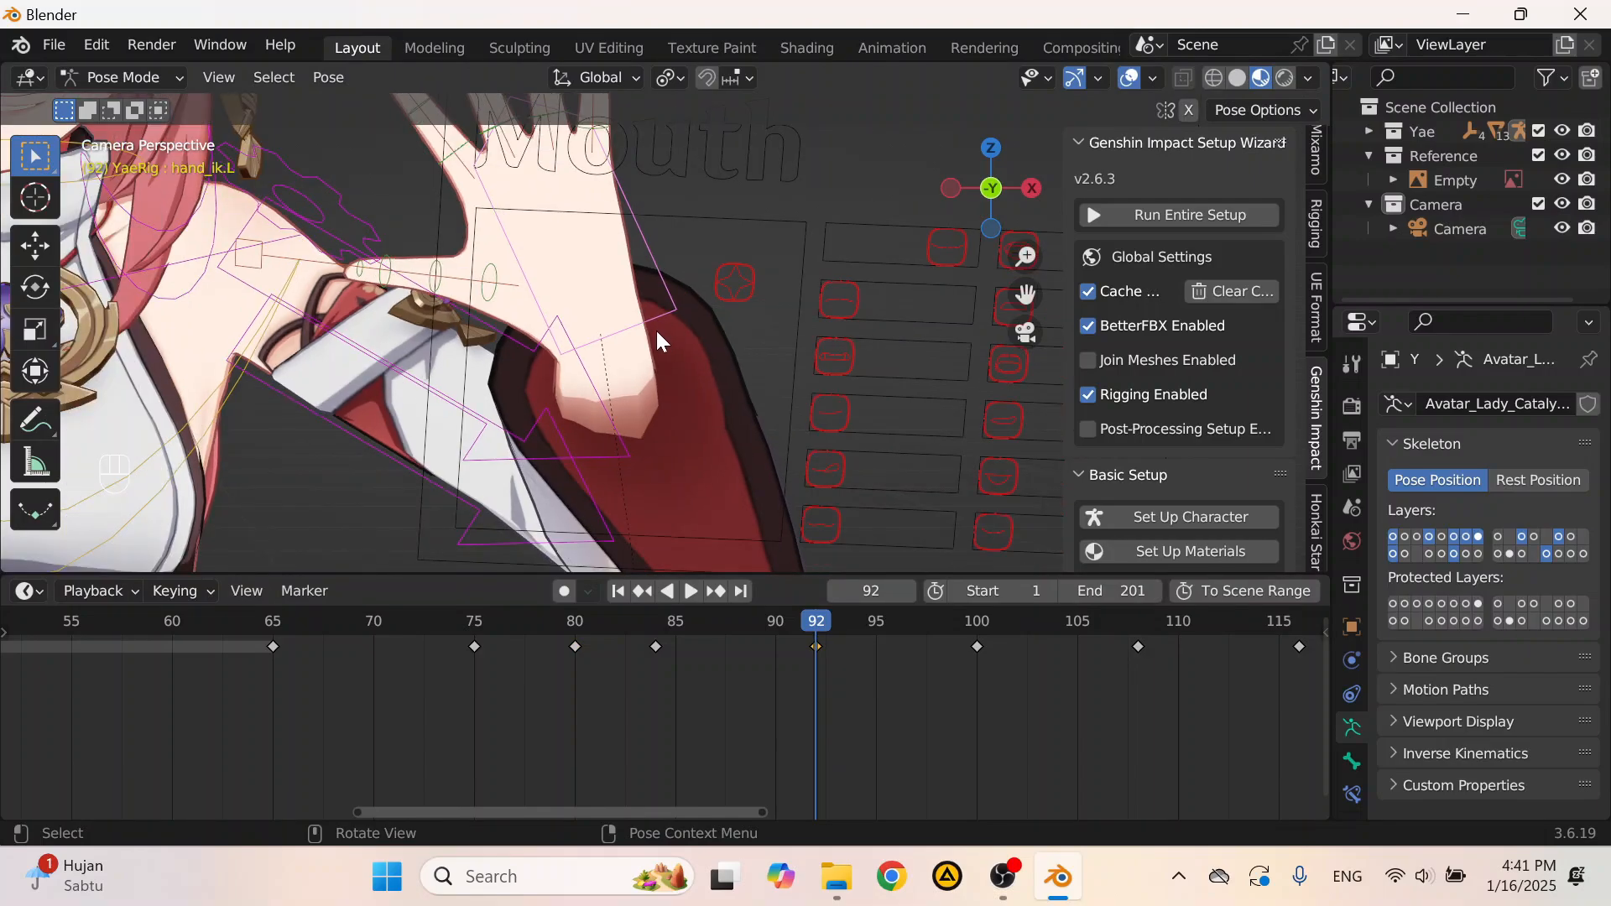
Step: Shift hand_ik.L about -0.008 m in X and -0.002 m in Z at frame 92, then insert a Location, Rotation & Scale keyframe
{"action": "scroll", "coordinate": [657, 330], "scroll_direction": "down", "scroll_amount": 2}
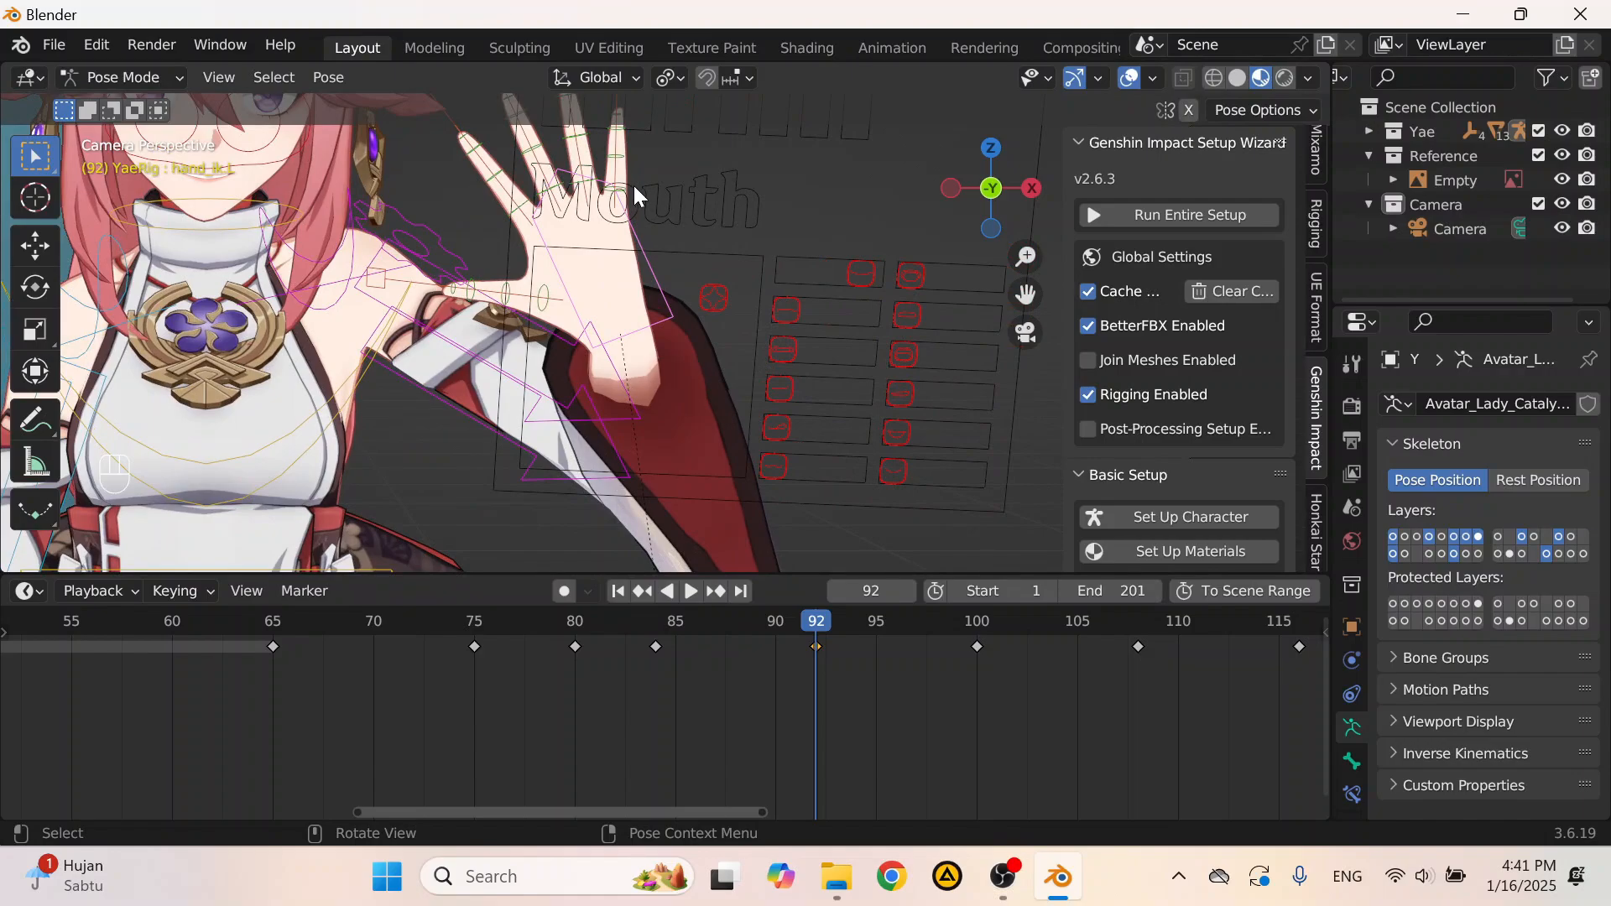
{"action": "scroll", "coordinate": [646, 285], "scroll_direction": "up", "scroll_amount": 1}
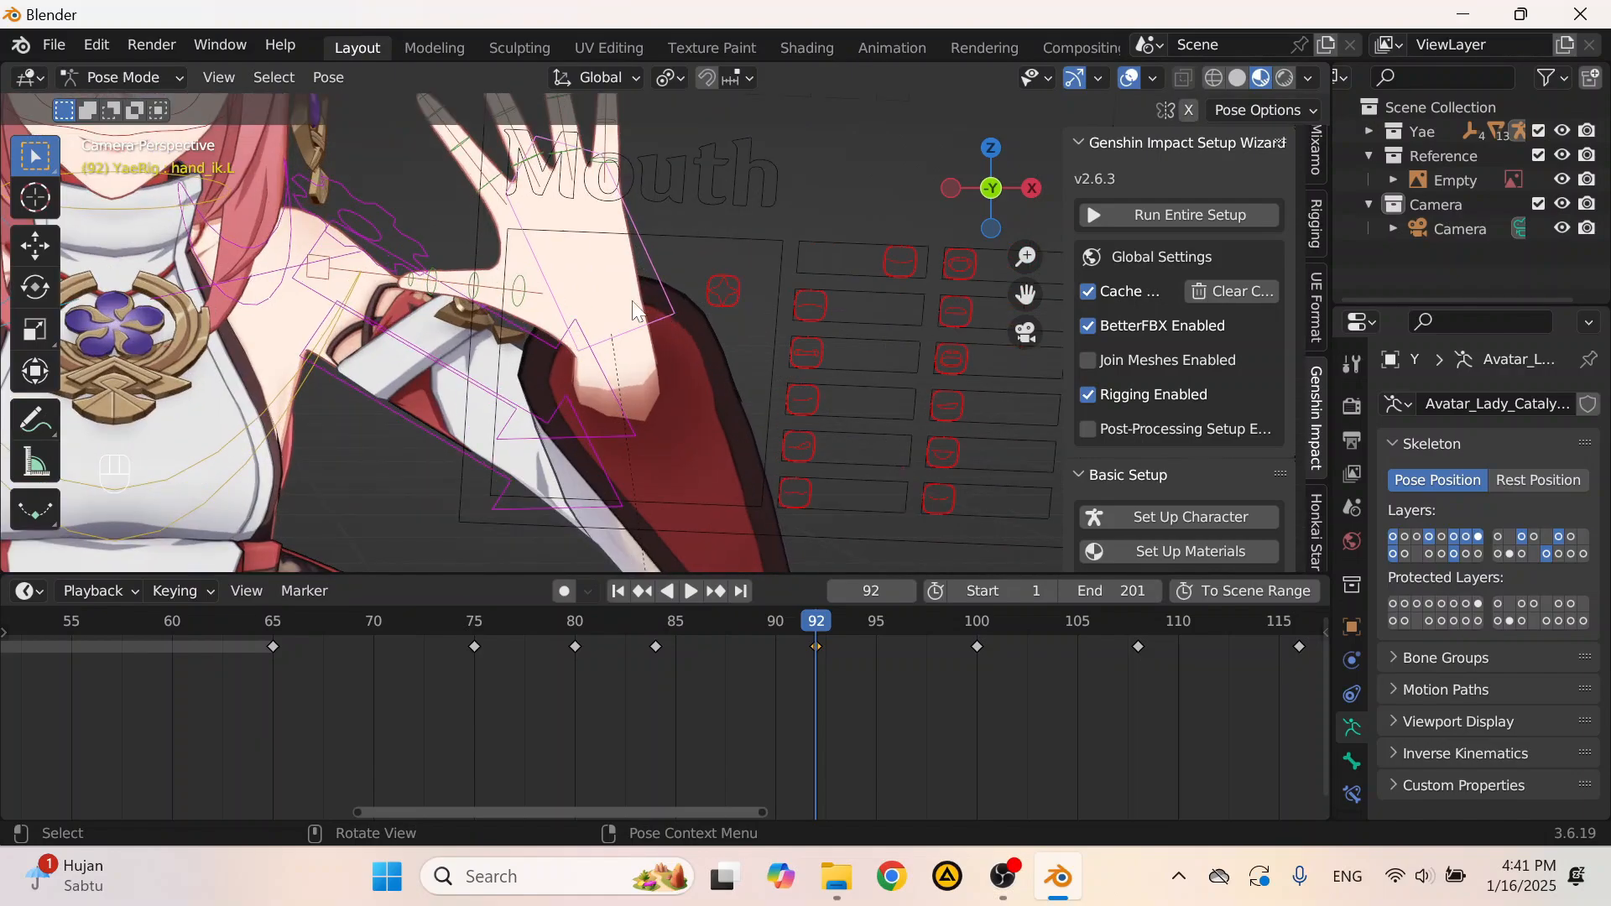
{"action": "key", "text": "g"}
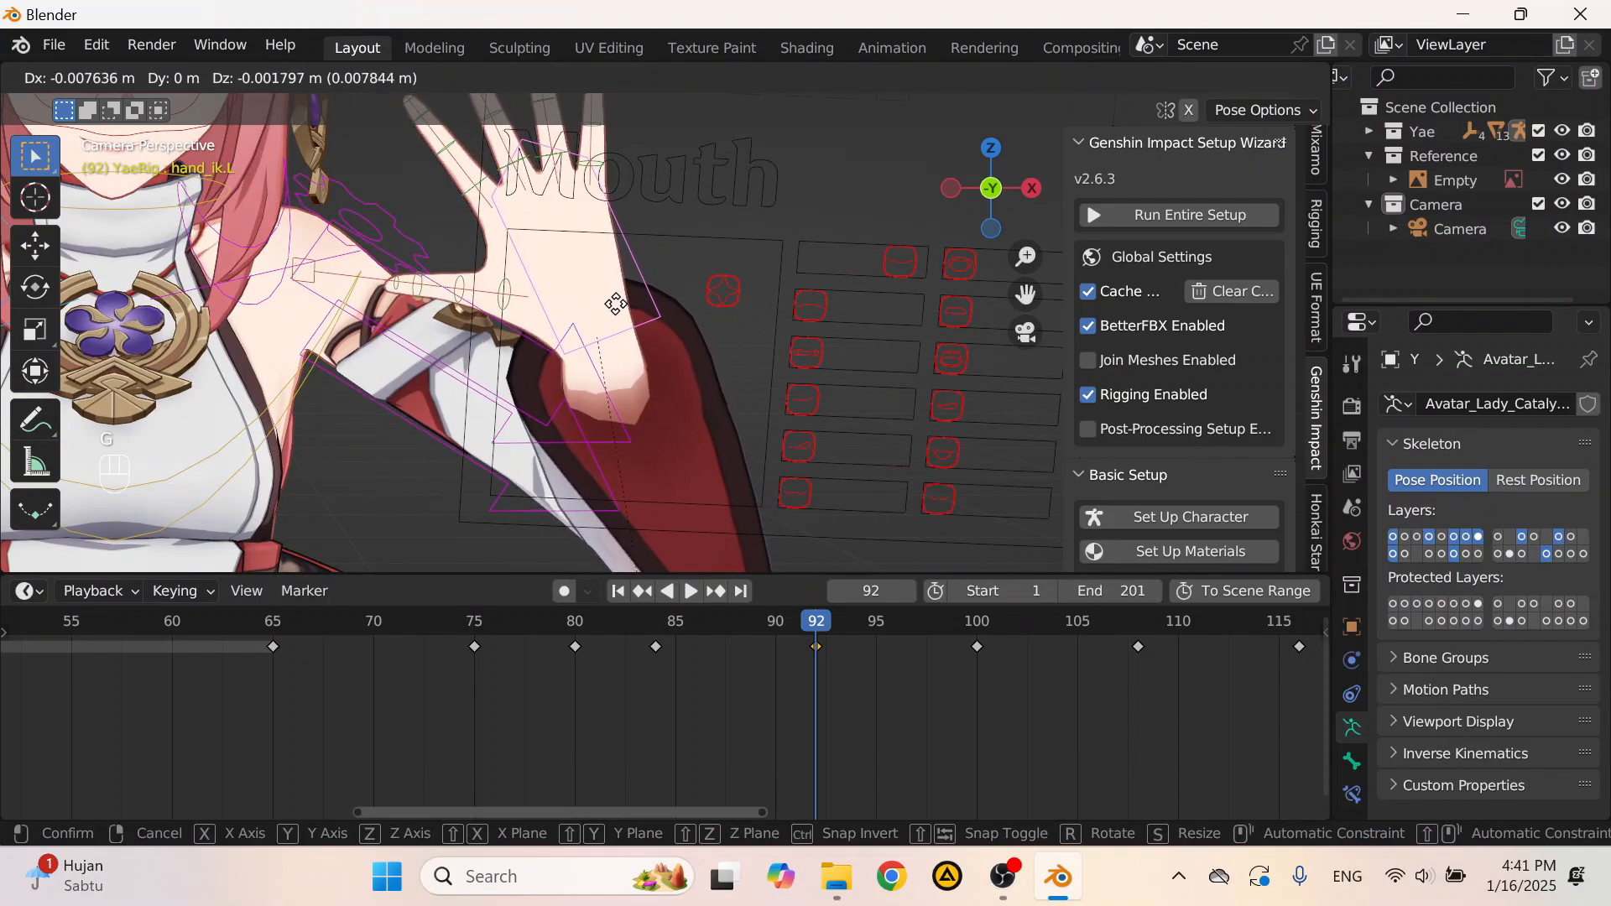
{"action": "left_click", "coordinate": [618, 315]}
{"action": "scroll", "coordinate": [618, 314], "scroll_direction": "down", "scroll_amount": 2}
{"action": "key", "text": "i"}
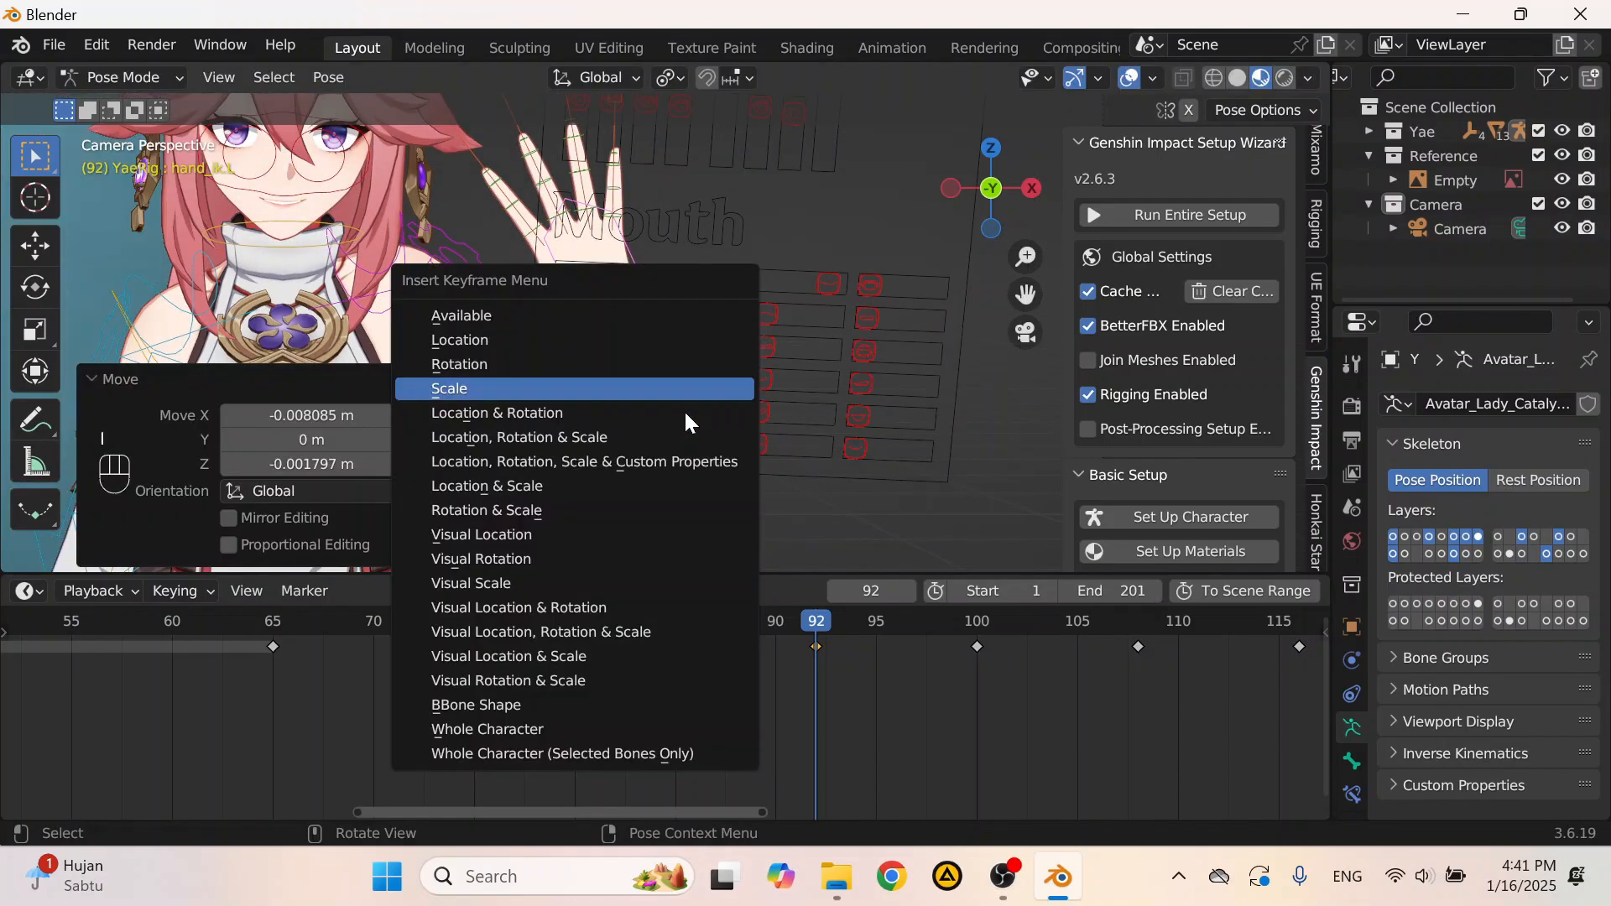
{"action": "left_click", "coordinate": [708, 440]}
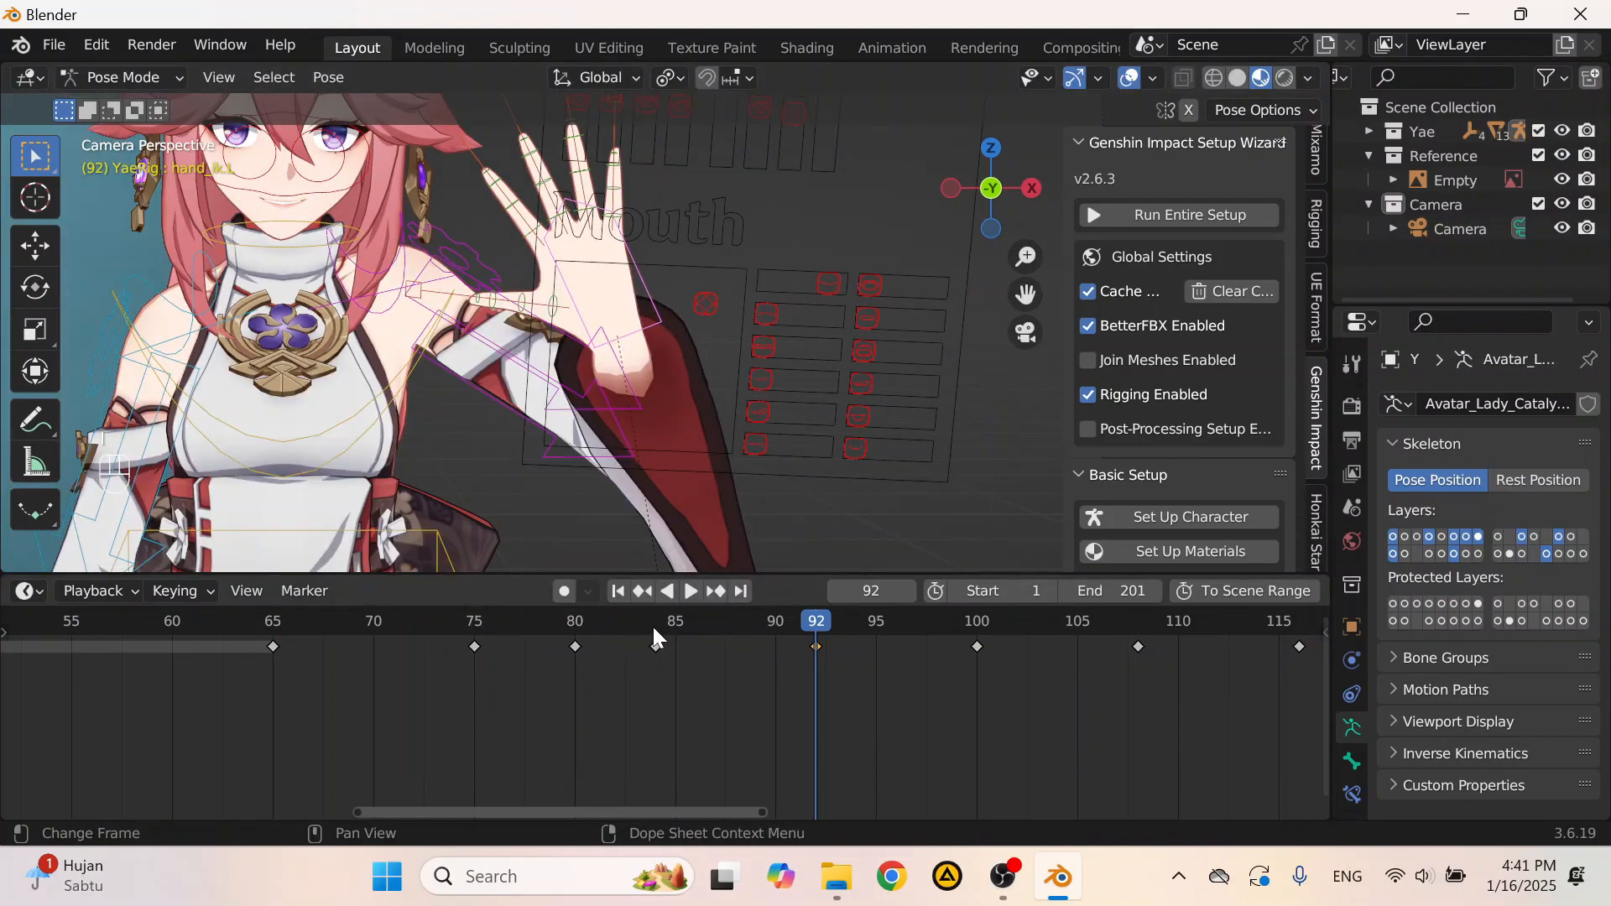
Step: Copy hand_ik.L's two wave keyframes at frames 84 and 92 and paste them starting at frame 100
{"action": "left_click_drag", "start_coordinate": [653, 627], "coordinate": [818, 663]}
{"action": "key", "text": "ctrl+c"}
{"action": "scroll", "coordinate": [756, 667], "scroll_direction": "down", "scroll_amount": 8}
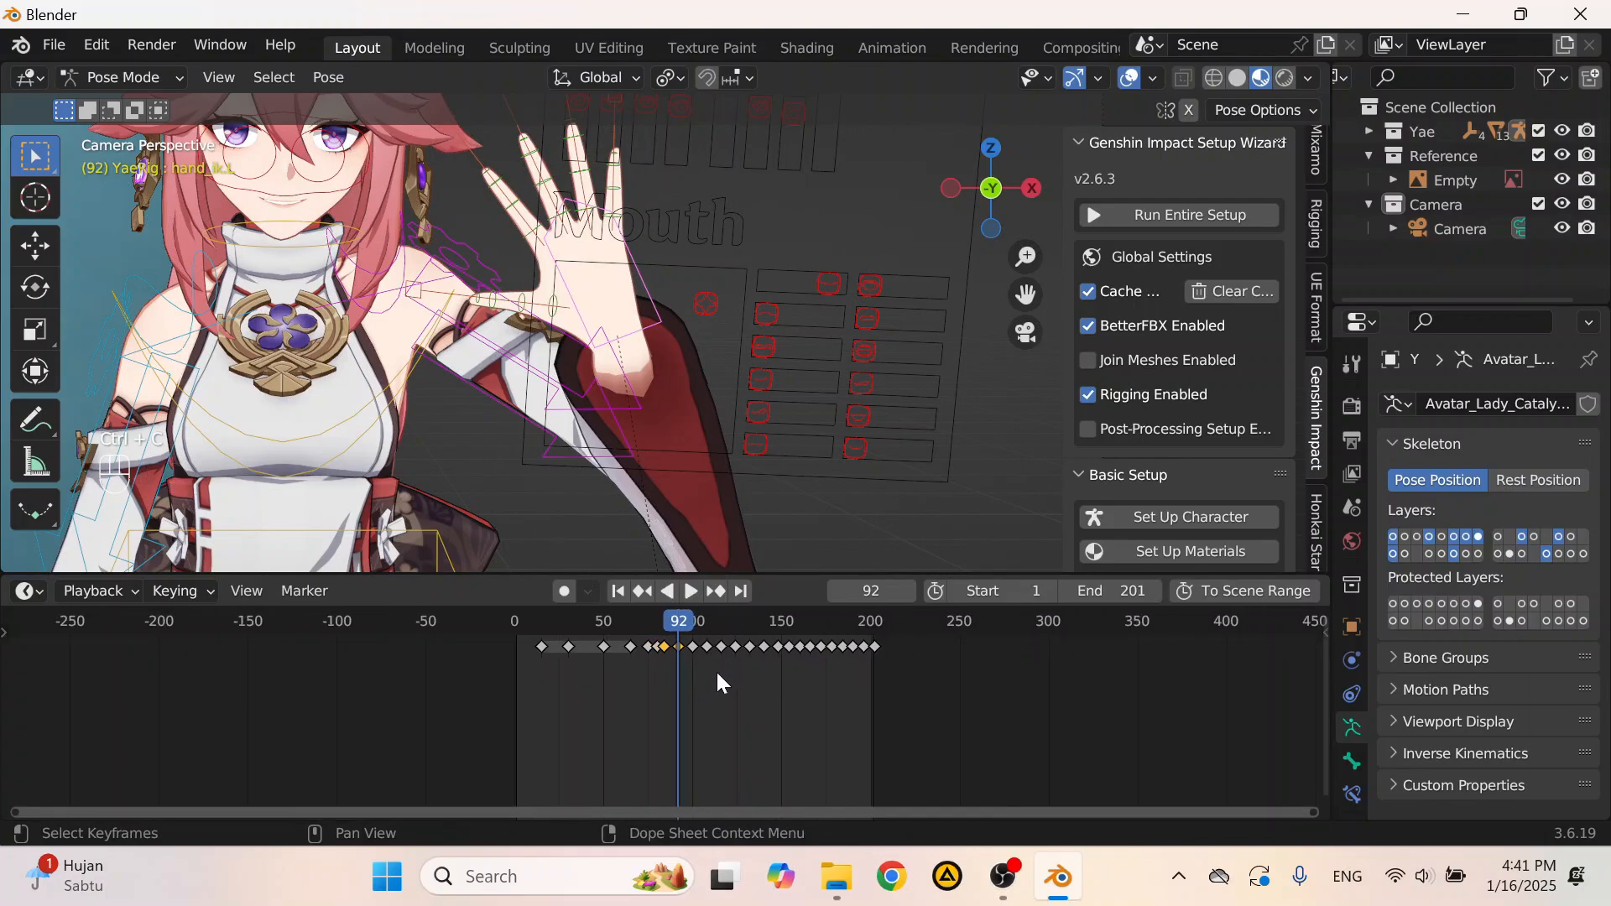
{"action": "scroll", "coordinate": [718, 676], "scroll_direction": "up", "scroll_amount": 10}
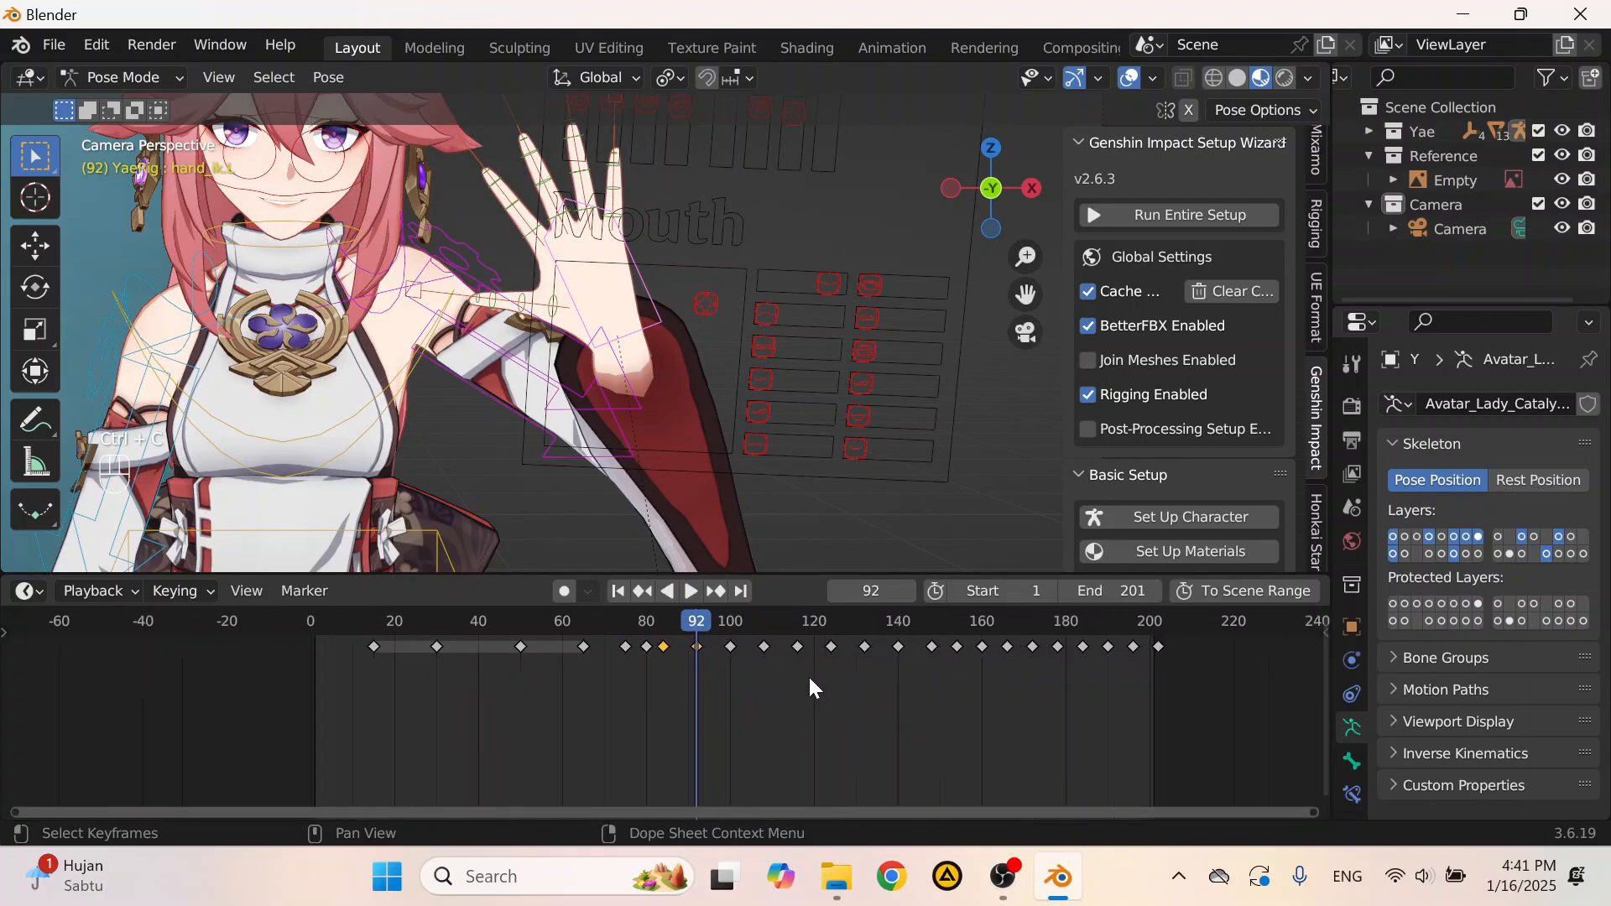
{"action": "left_click", "coordinate": [794, 628]}
{"action": "key", "text": "ctrl+v"}
{"action": "middle_click_drag", "start_coordinate": [954, 667], "coordinate": [591, 695]}
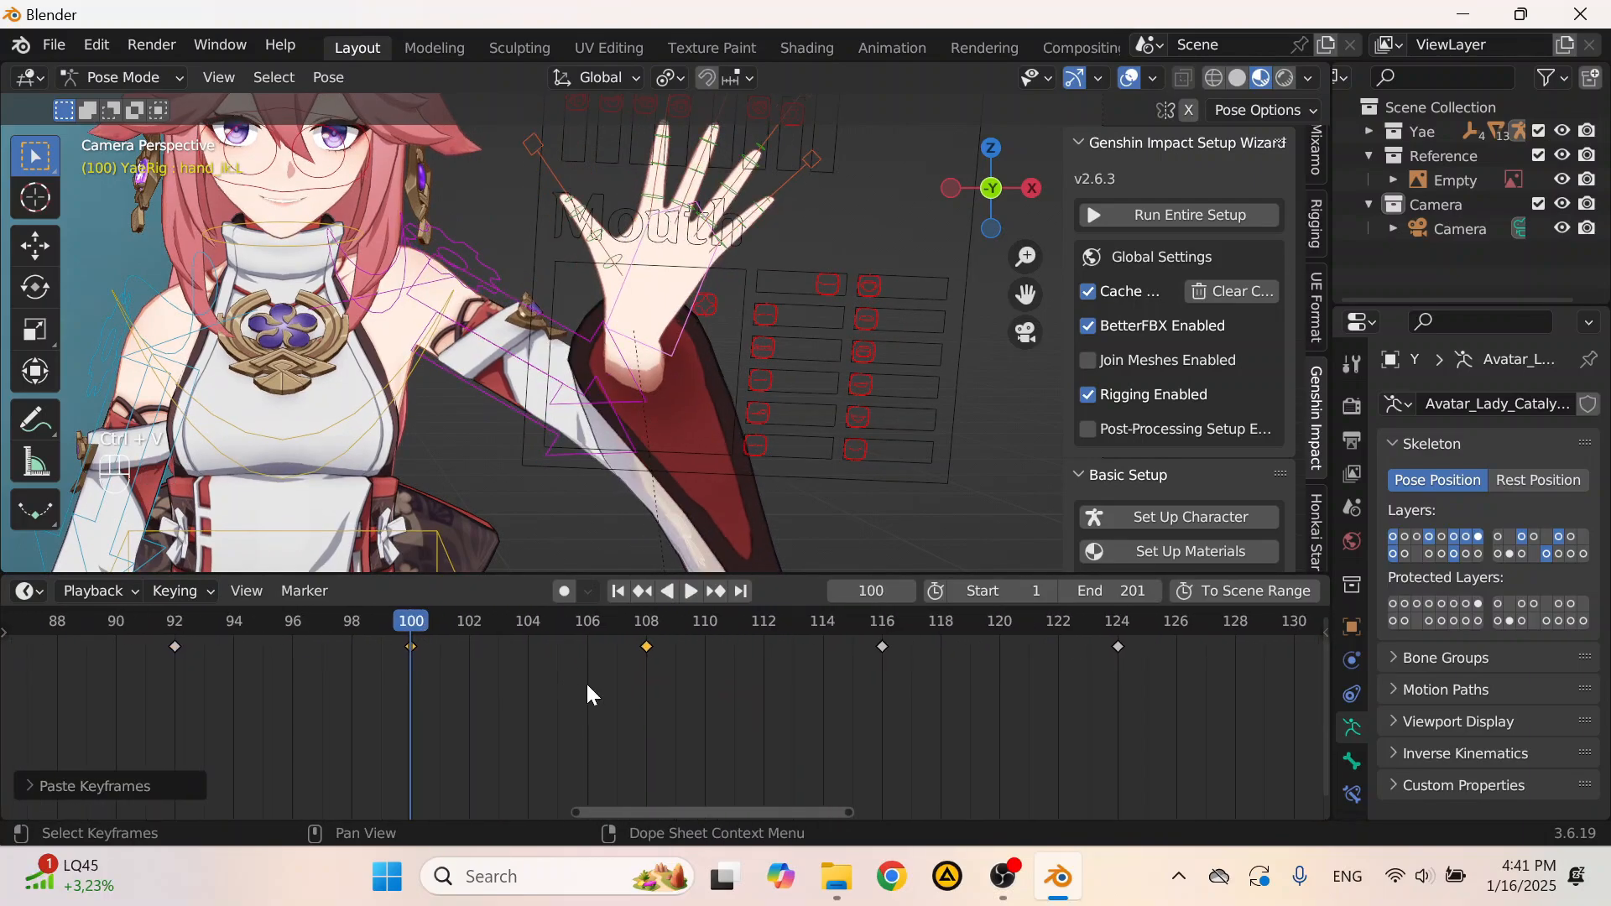
Step: Paste the copied pair of wave keyframes at frames 116, 132 and 148
{"action": "left_click", "coordinate": [875, 625]}
{"action": "key", "text": "ctrl+v"}
{"action": "scroll", "coordinate": [859, 669], "scroll_direction": "right", "scroll_amount": 6, "text": "ctrl"}
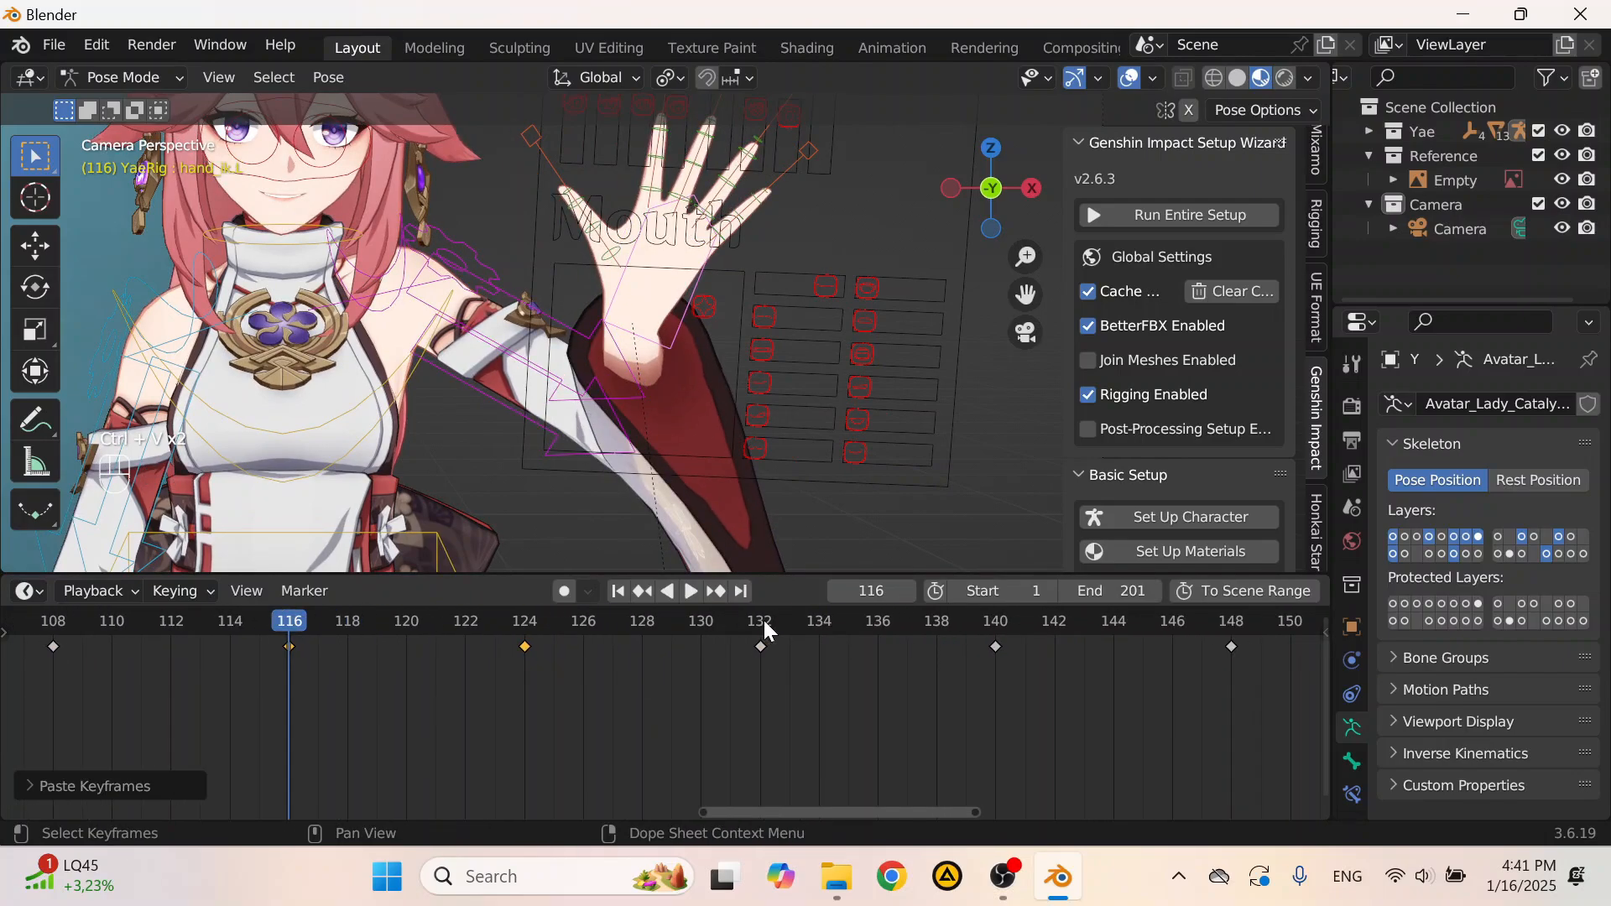
{"action": "left_click", "coordinate": [763, 621]}
{"action": "key", "text": "ctrl+v"}
{"action": "scroll", "coordinate": [873, 661], "scroll_direction": "right", "scroll_amount": 5, "text": "ctrl"}
{"action": "left_click", "coordinate": [899, 621]}
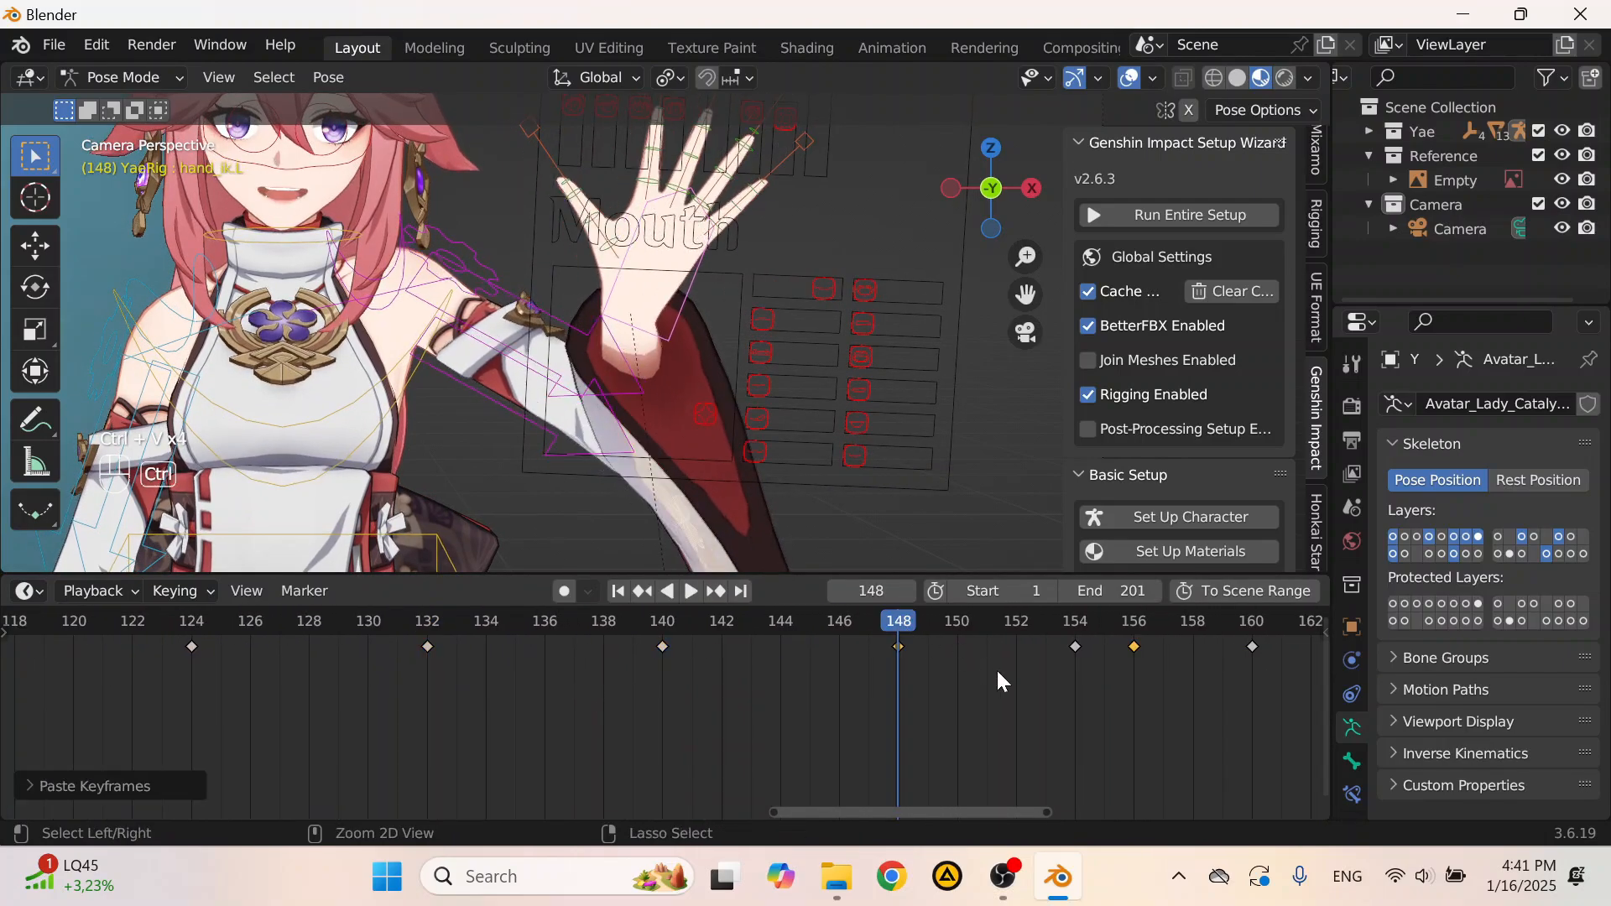
{"action": "scroll", "coordinate": [694, 672], "scroll_direction": "right", "scroll_amount": 6, "text": "ctrl"}
{"action": "key", "text": "ctrl+v"}
Step: Delete hand_ik.L's extra keyframe at frame 156
{"action": "key", "text": "b"}
{"action": "mouse_move", "coordinate": [729, 645]}
{"action": "left_mouse_down"}
{"action": "mouse_move", "coordinate": [768, 636]}
{"action": "mouse_move", "coordinate": [738, 667]}
{"action": "left_mouse_up"}
{"action": "key", "text": "Delete"}
Step: Copy the hand wave keyframes at frames 148 and 154 and paste them starting at frame 160
{"action": "left_click_drag", "start_coordinate": [466, 699], "coordinate": [748, 621]}
{"action": "key", "text": "ctrl+c"}
{"action": "middle_click_drag", "start_coordinate": [863, 658], "coordinate": [530, 693], "text": "ctrl"}
{"action": "scroll", "coordinate": [698, 654], "scroll_direction": "up", "scroll_amount": 6}
{"action": "key", "text": "ctrl+c"}
{"action": "left_click", "coordinate": [715, 623]}
{"action": "key", "text": "ctrl+v"}
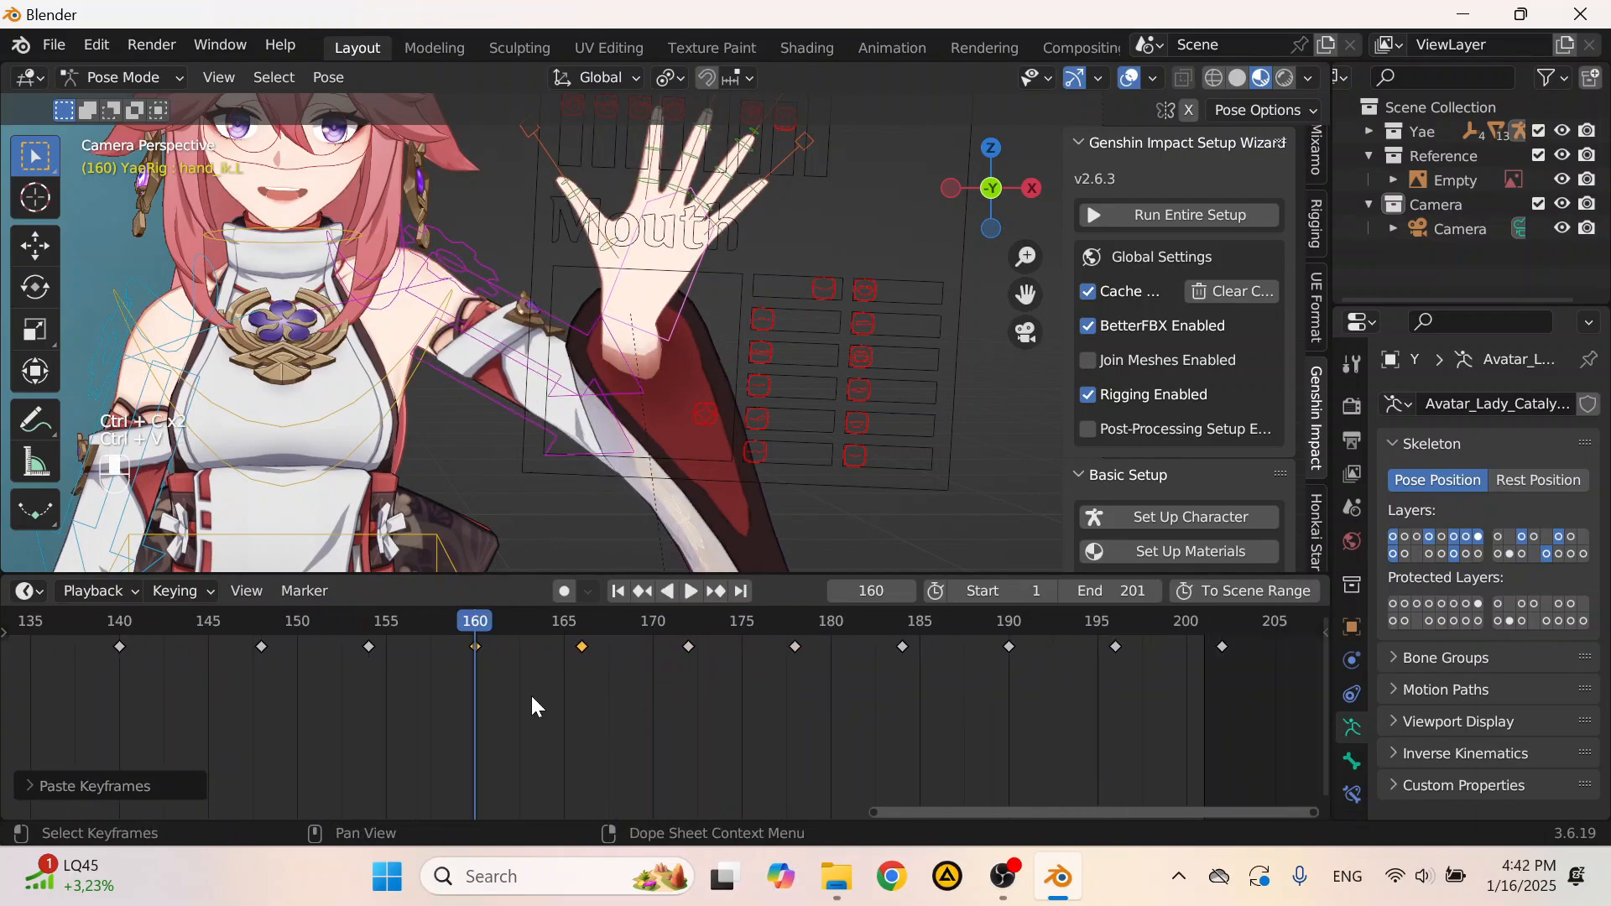
Step: Paste the copied six-frame wave pair at frames 172, 184 and 196
{"action": "left_click", "coordinate": [688, 621]}
{"action": "key", "text": "ctrl+v"}
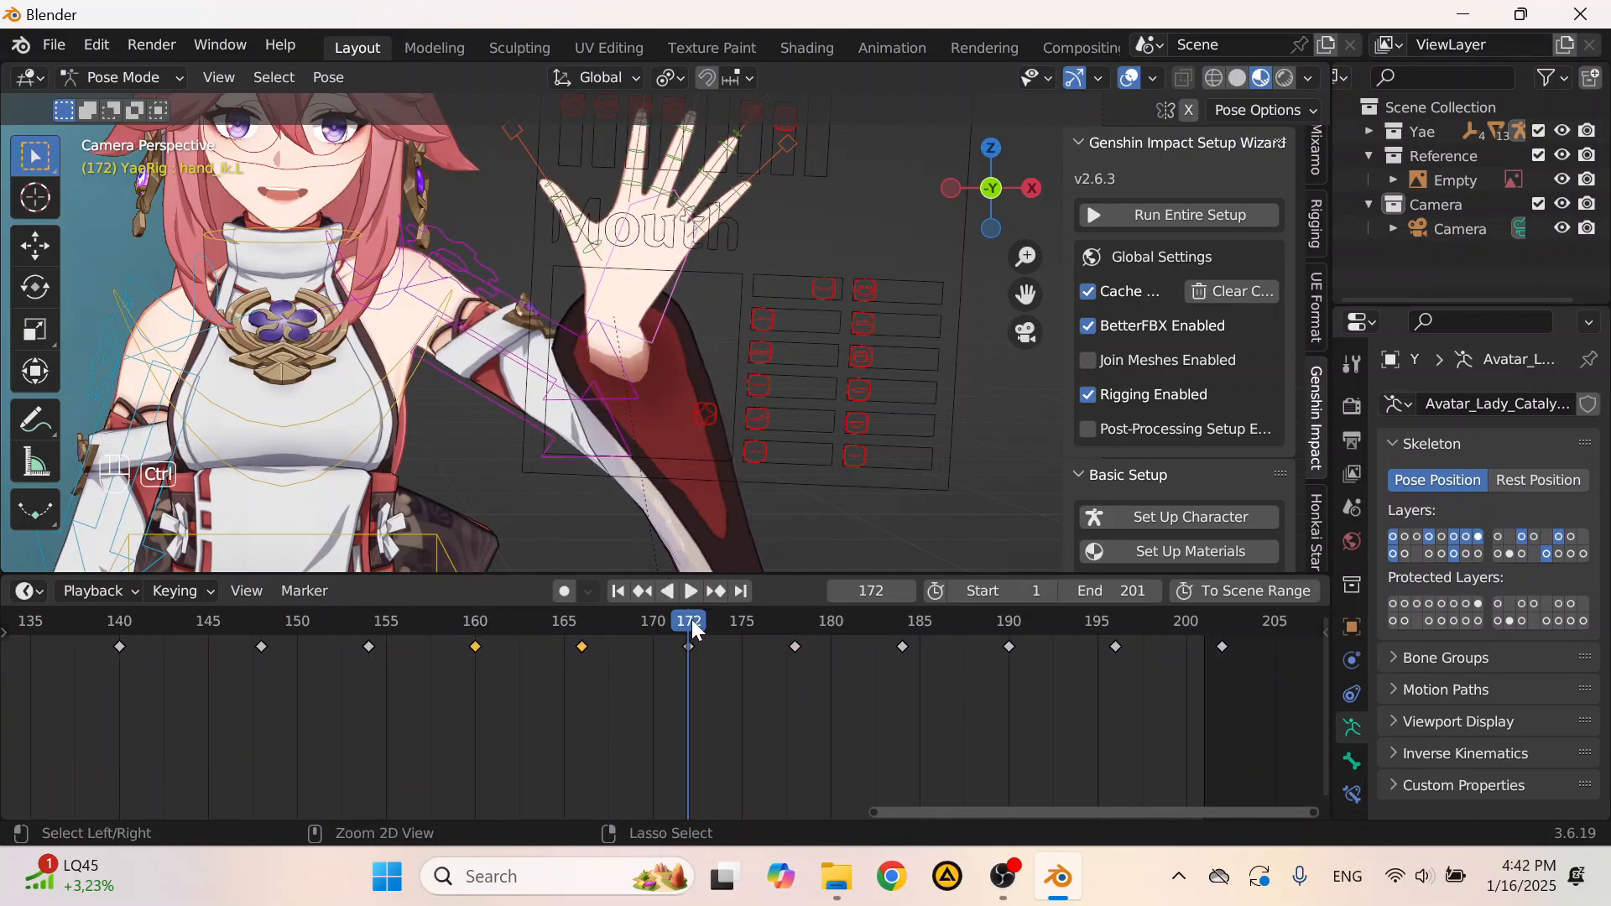
{"action": "left_click", "coordinate": [903, 621]}
{"action": "key", "text": "ctrl+v"}
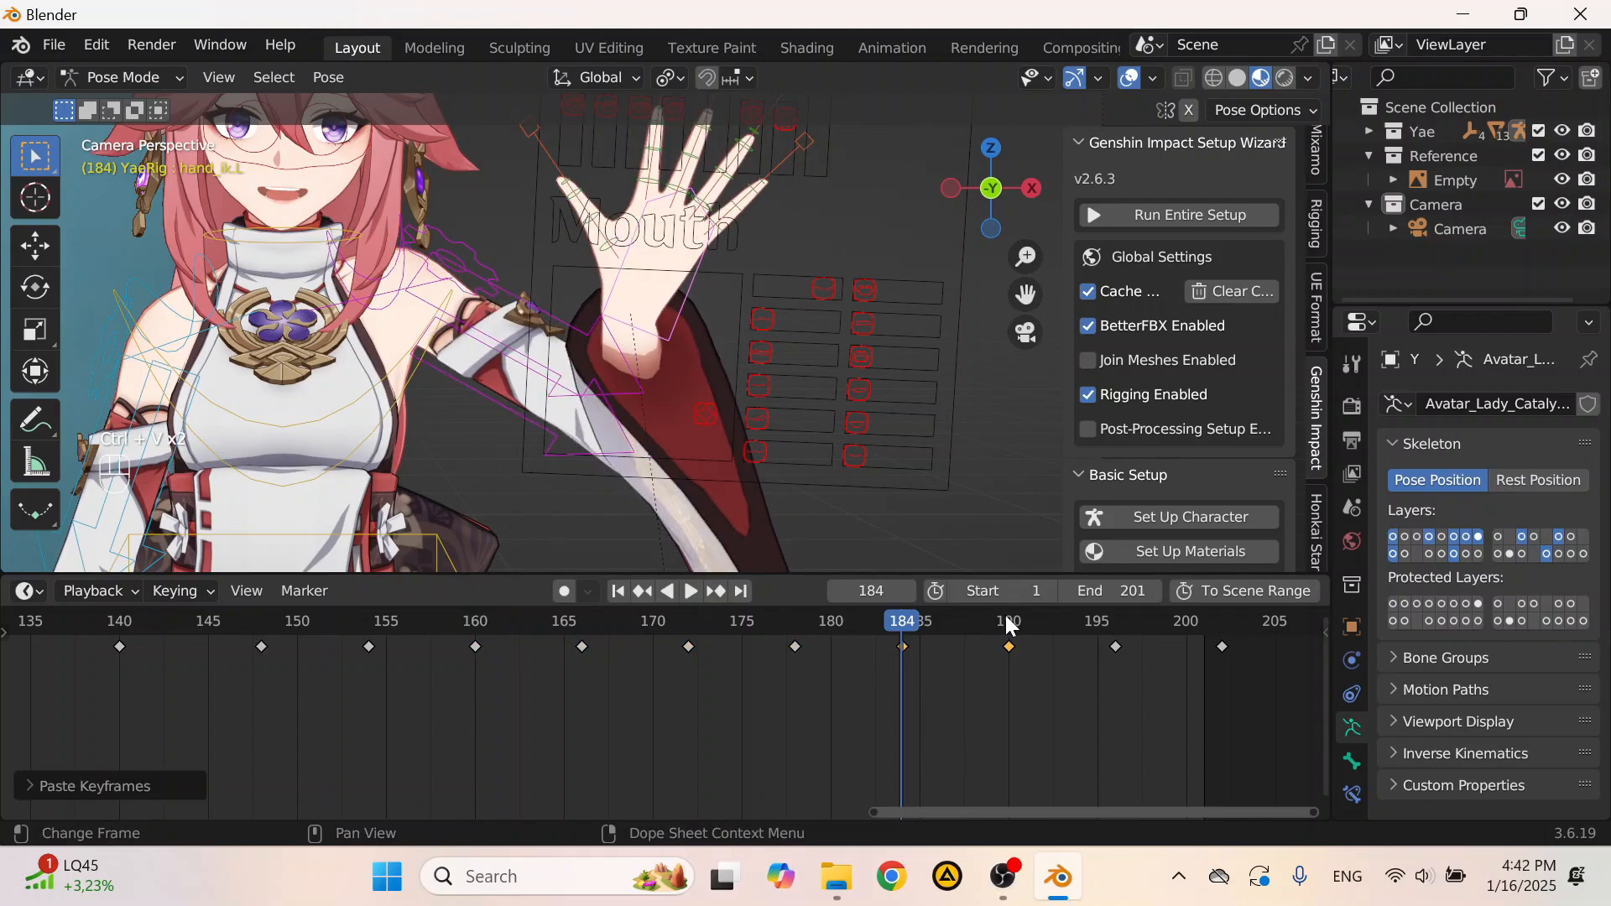
{"action": "left_click", "coordinate": [1007, 621]}
{"action": "left_click", "coordinate": [1117, 621]}
{"action": "key", "text": "ctrl+v"}
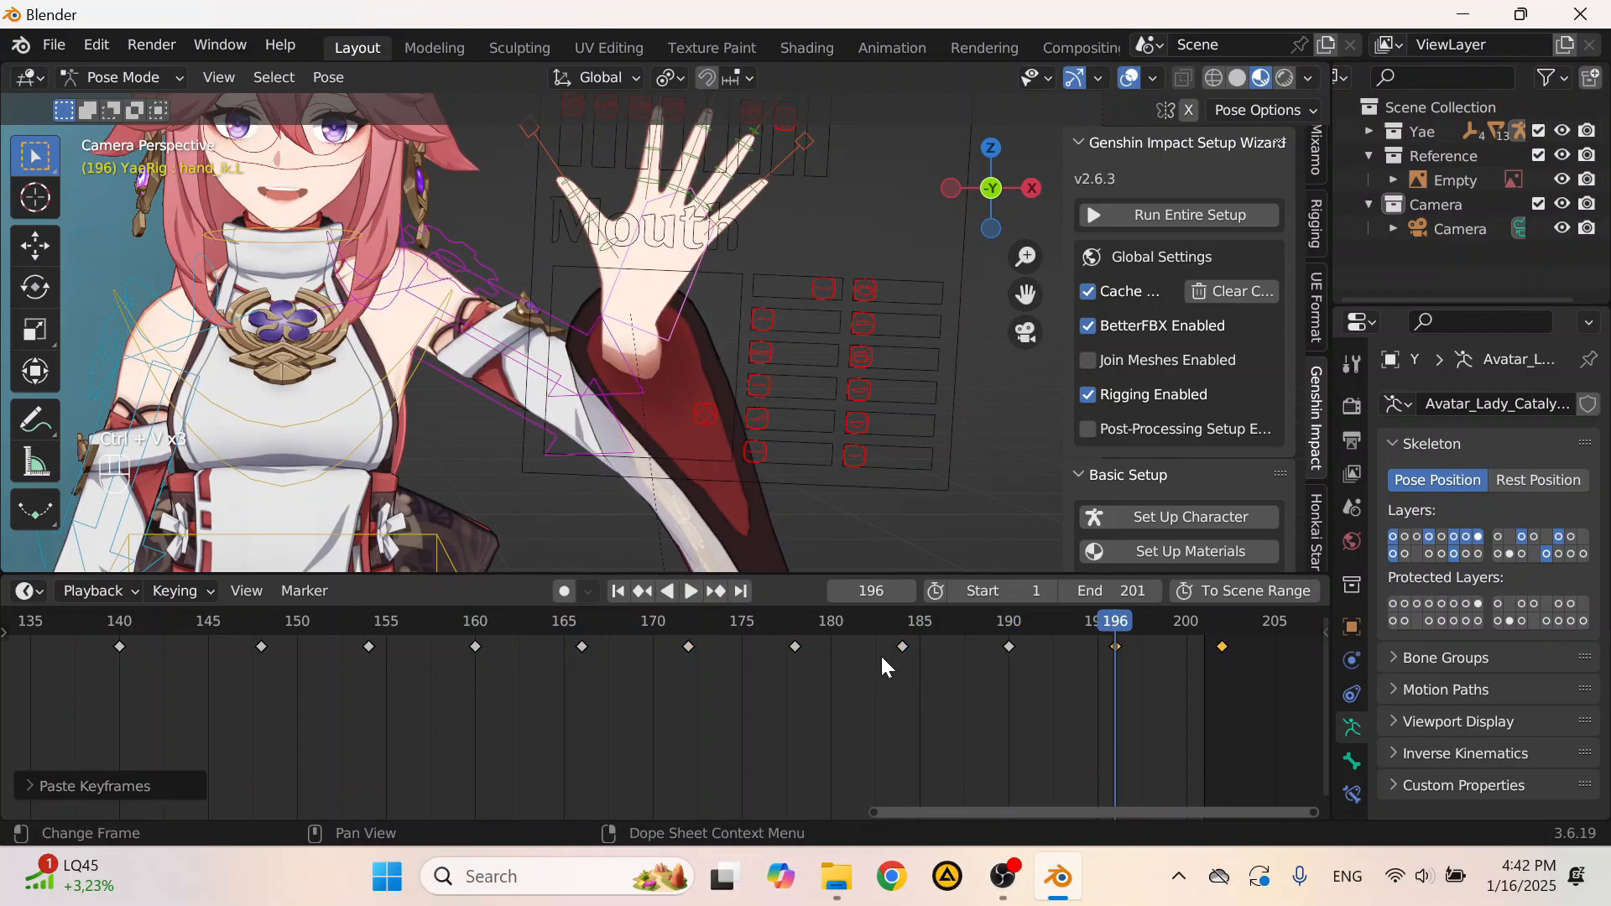
Step: Play back the updated hand wave and inspect the hand's movement up close
{"action": "key", "text": "space"}
{"action": "scroll", "coordinate": [259, 705], "scroll_direction": "down", "scroll_amount": 7}
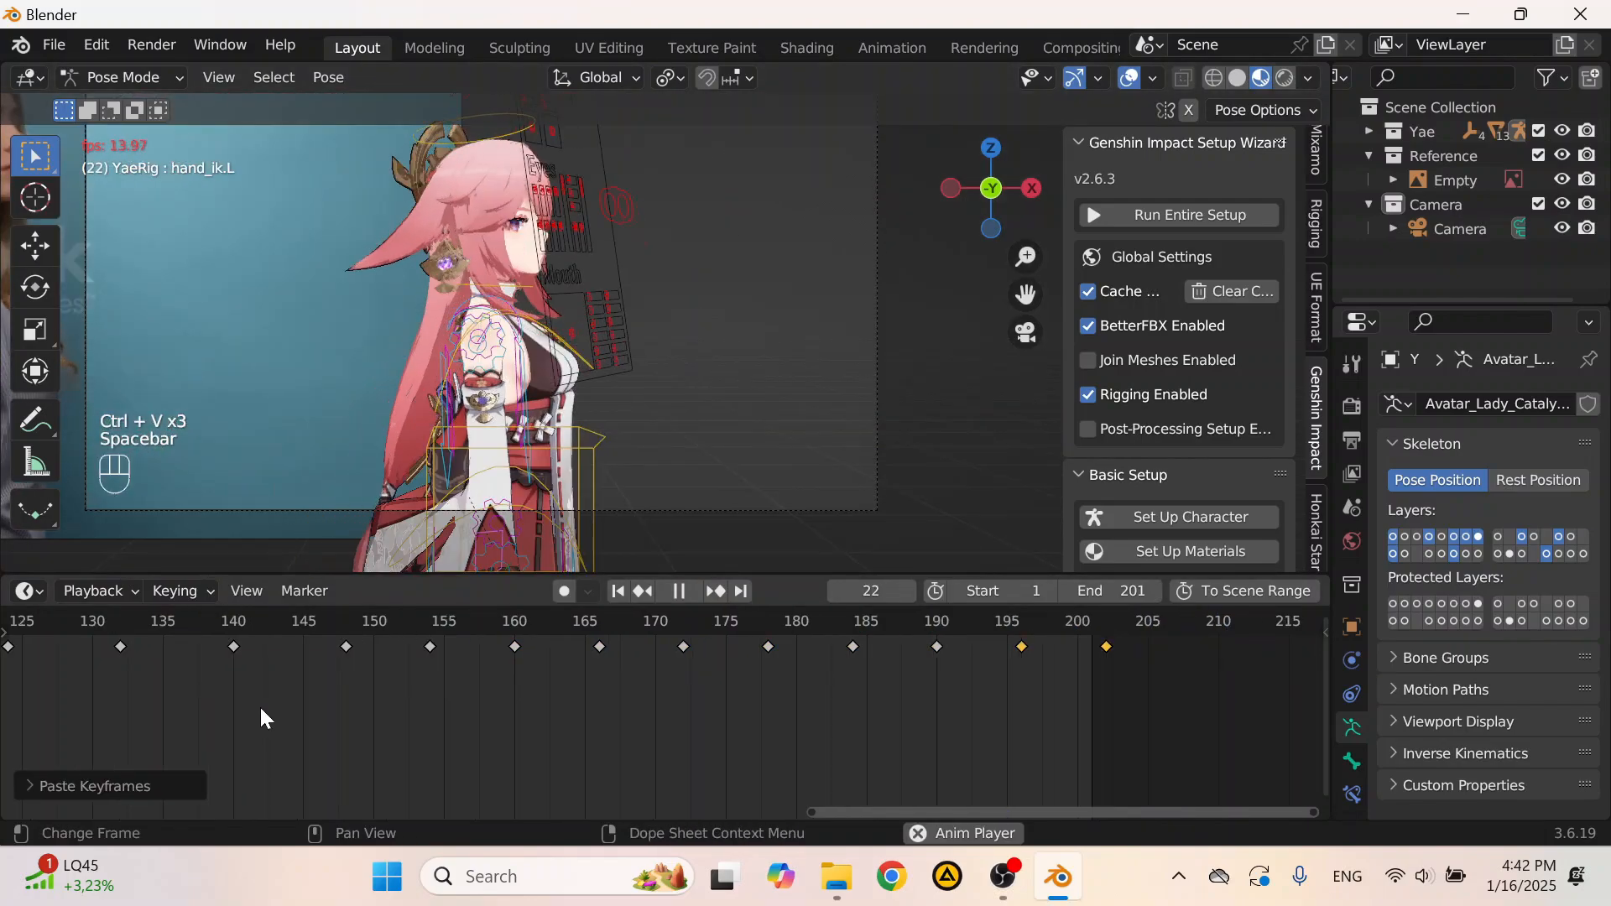
{"action": "middle_click_drag", "start_coordinate": [259, 705], "coordinate": [834, 748]}
{"action": "left_click", "coordinate": [163, 623]}
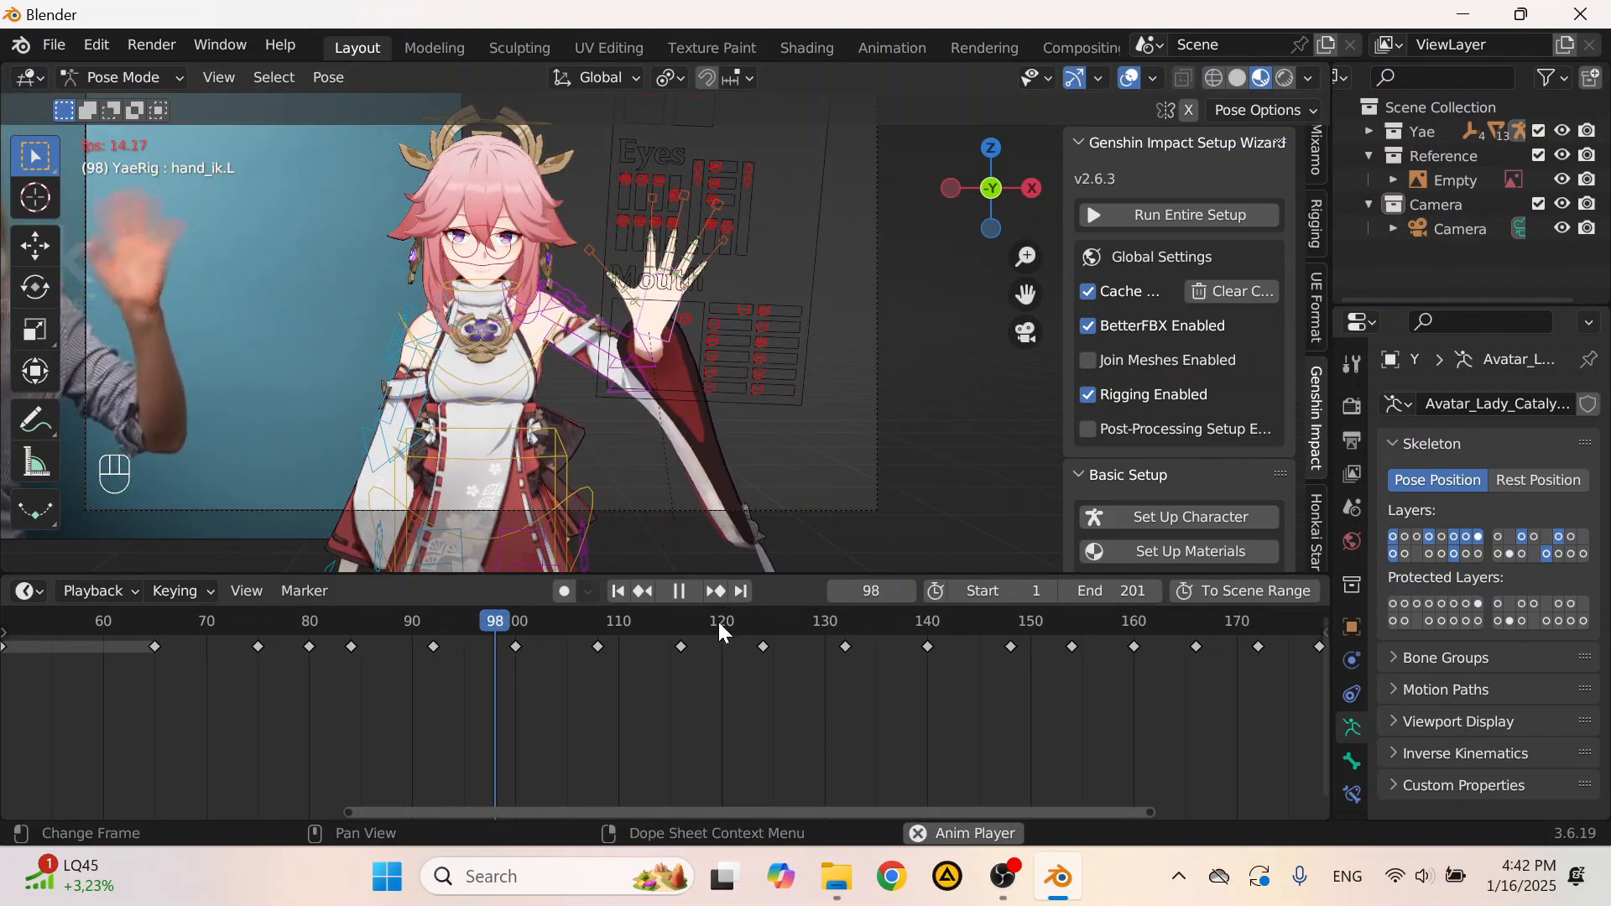
{"action": "scroll", "coordinate": [623, 265], "scroll_direction": "up", "scroll_amount": 5}
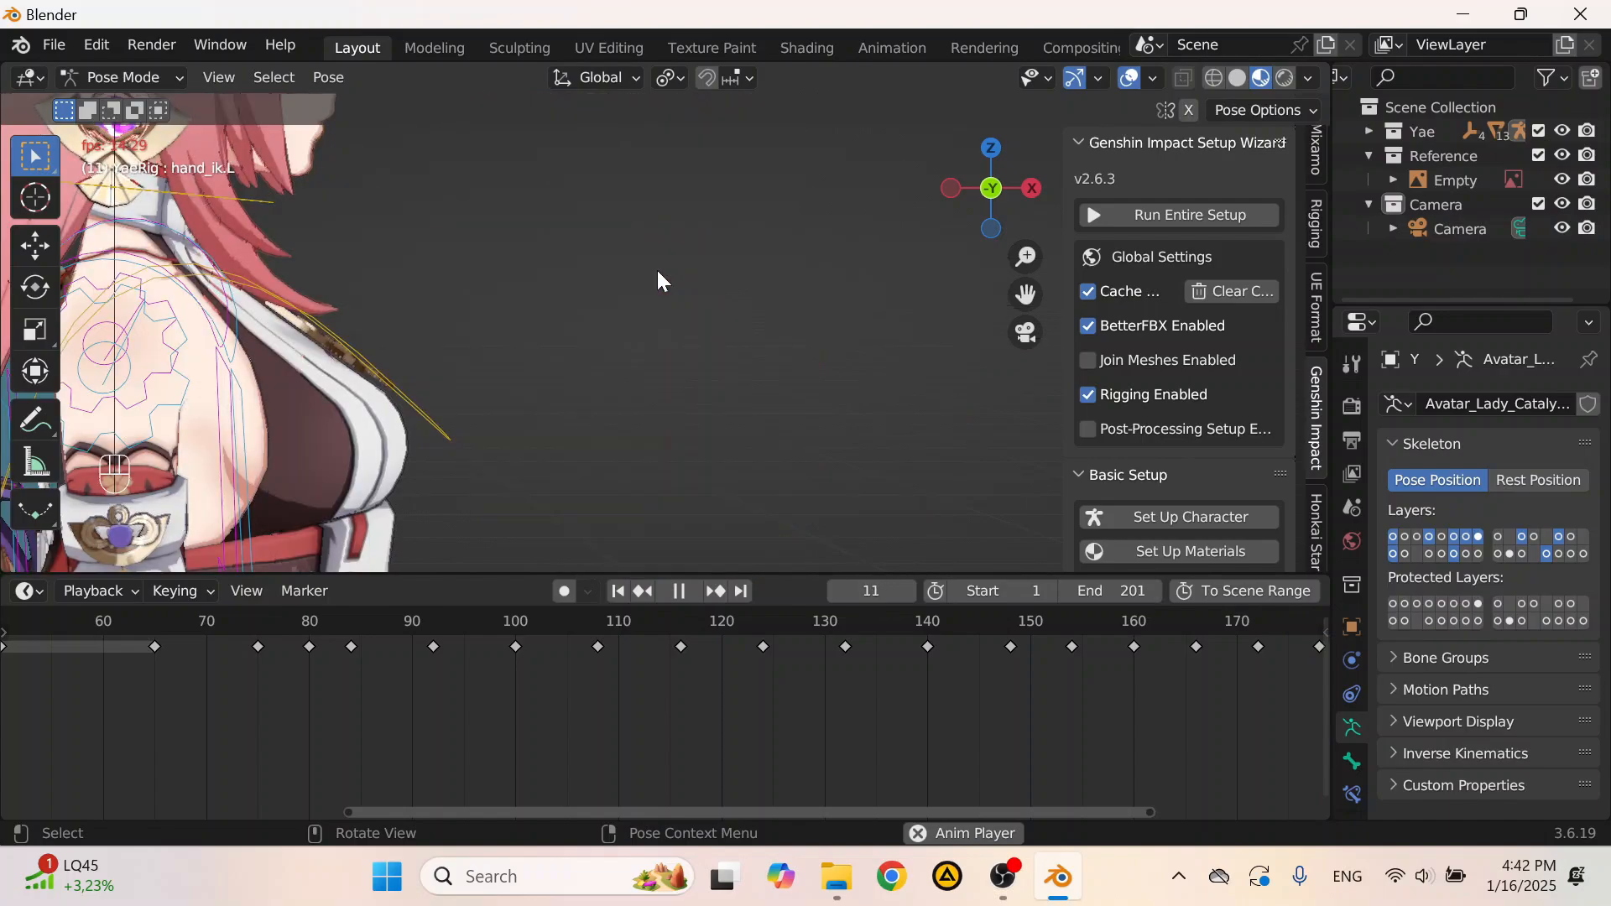
{"action": "key", "text": "space"}
{"action": "key", "text": "space"}
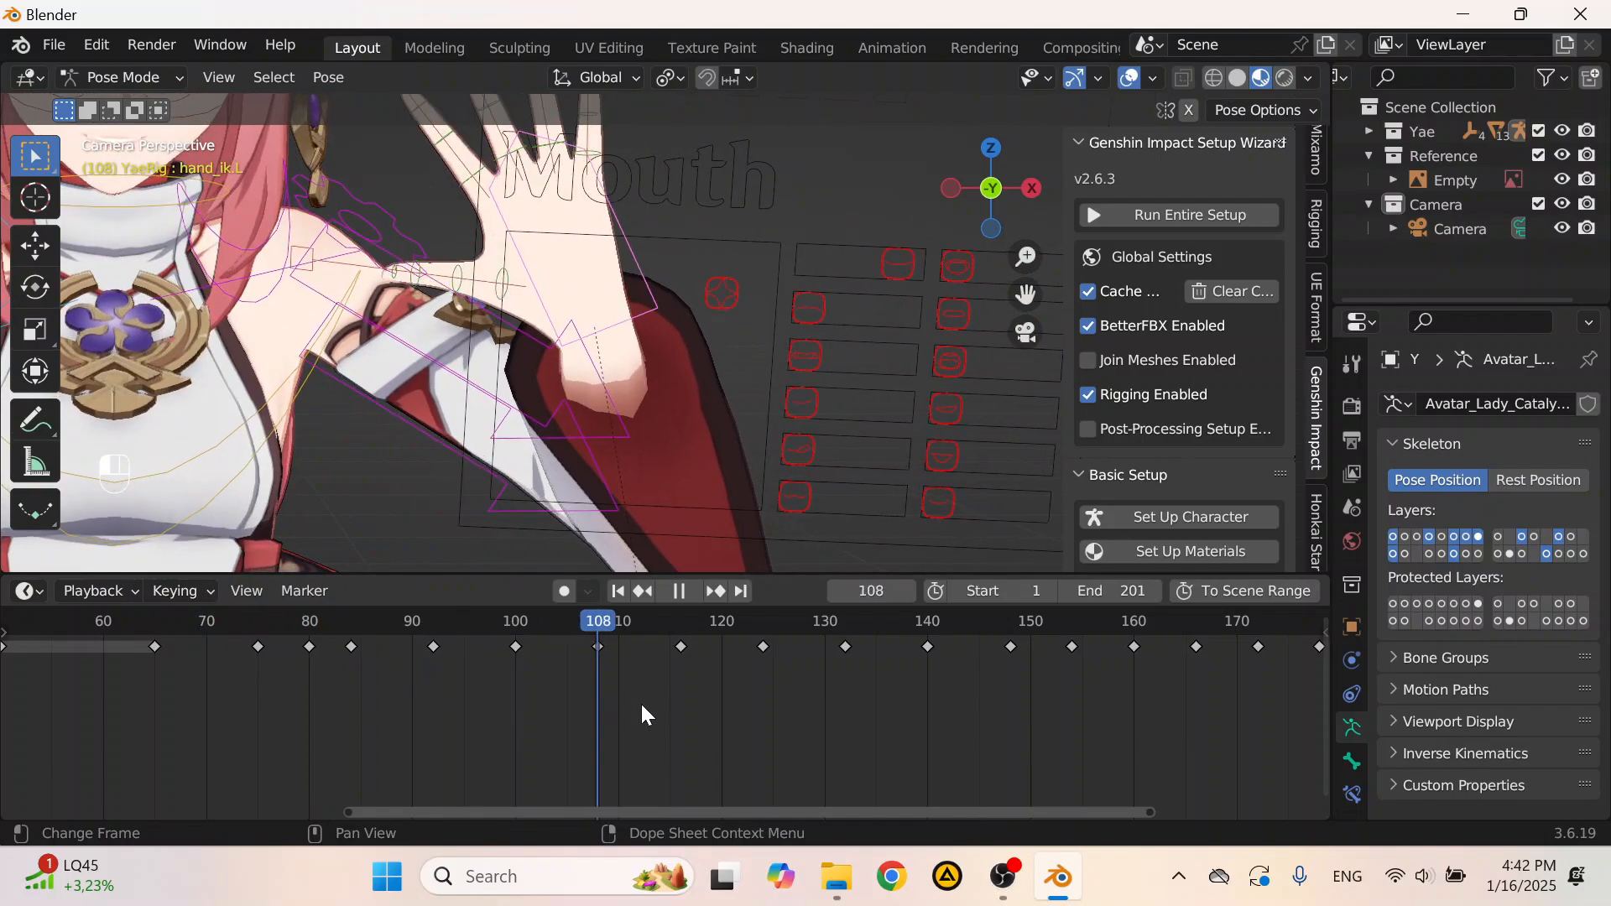
Step: Move hand_ik.L about 0.014 m in X and -0.007 m in Z at frame 84, then insert a Location, Rotation & Scale keyframe
{"action": "left_click", "coordinate": [194, 692]}
{"action": "left_click_drag", "start_coordinate": [194, 691], "coordinate": [352, 627]}
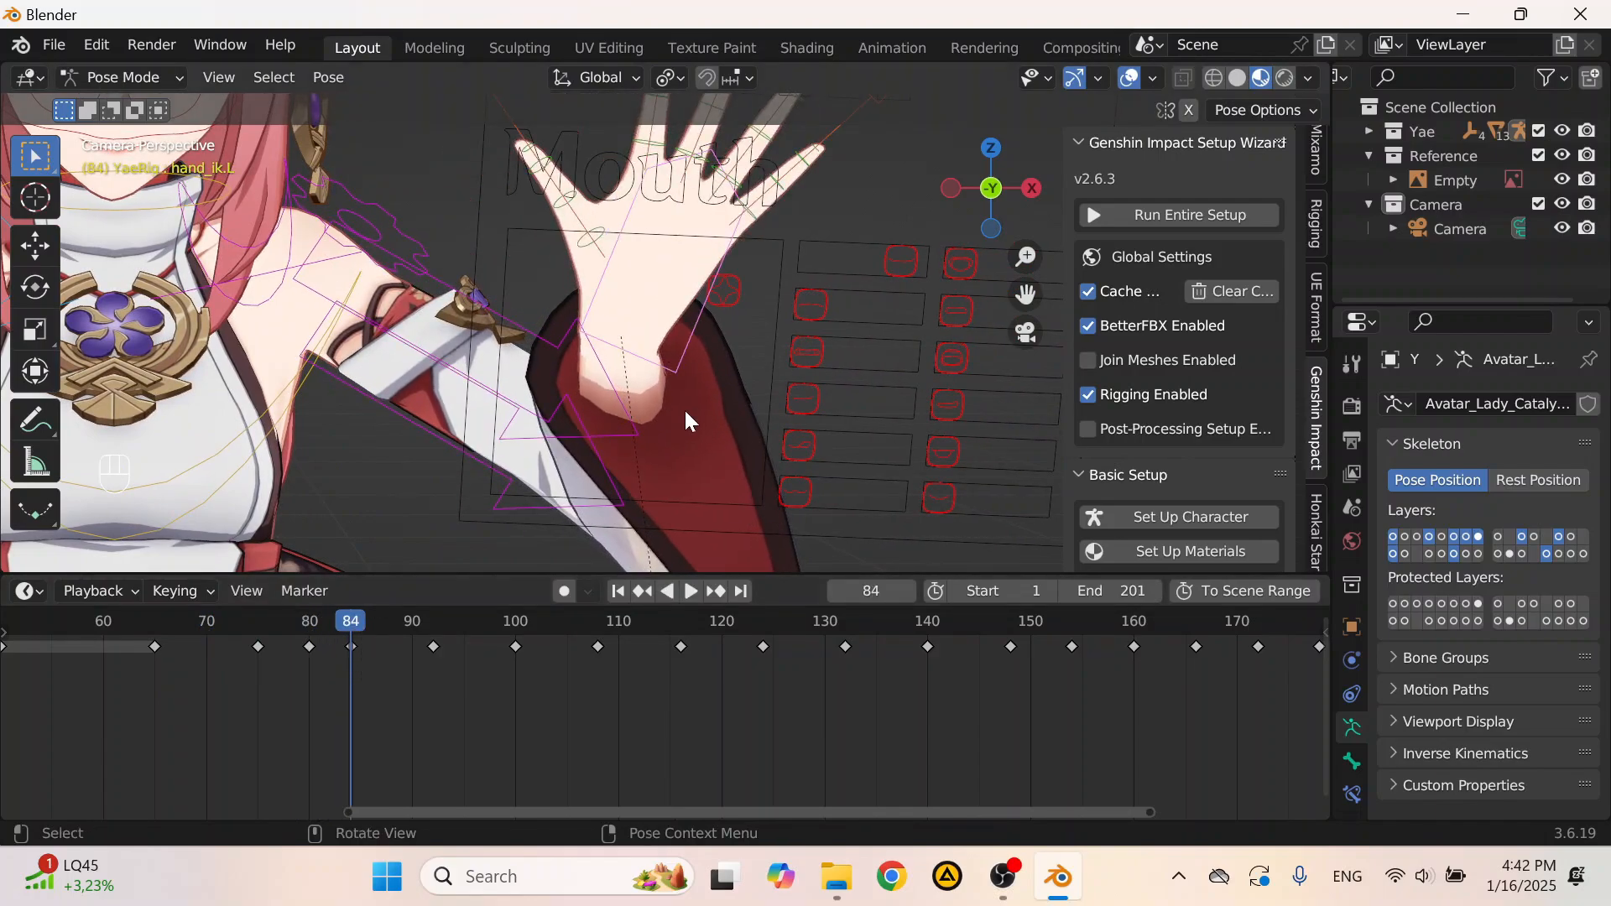
{"action": "scroll", "coordinate": [678, 396], "scroll_direction": "up", "scroll_amount": 1}
{"action": "scroll", "coordinate": [682, 407], "scroll_direction": "down", "scroll_amount": 2}
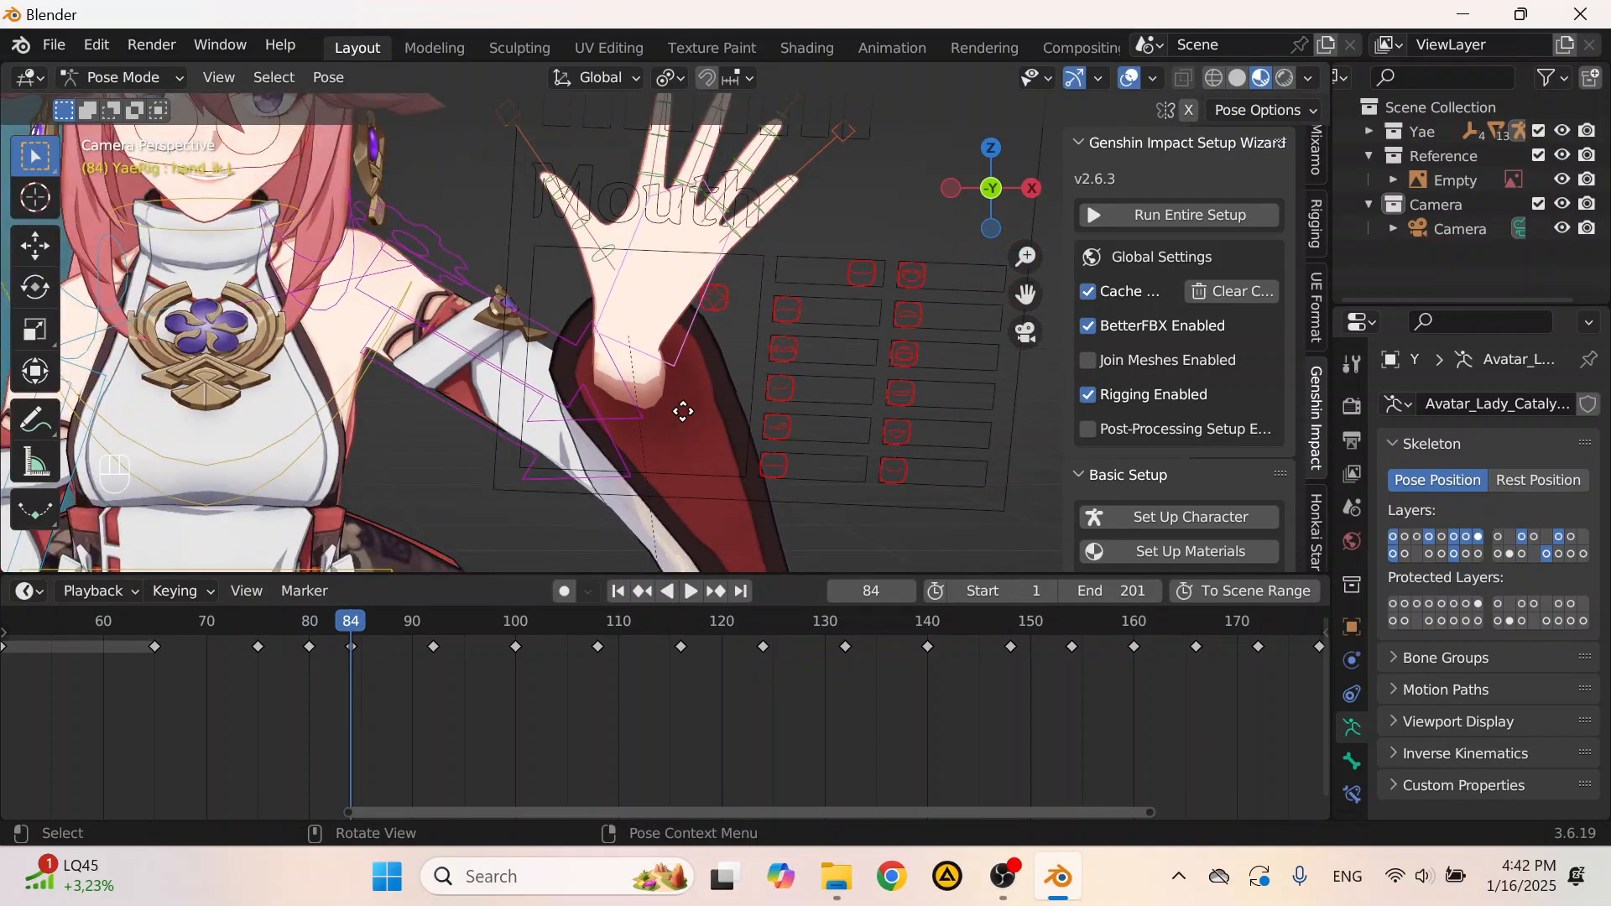
{"action": "key", "text": "g"}
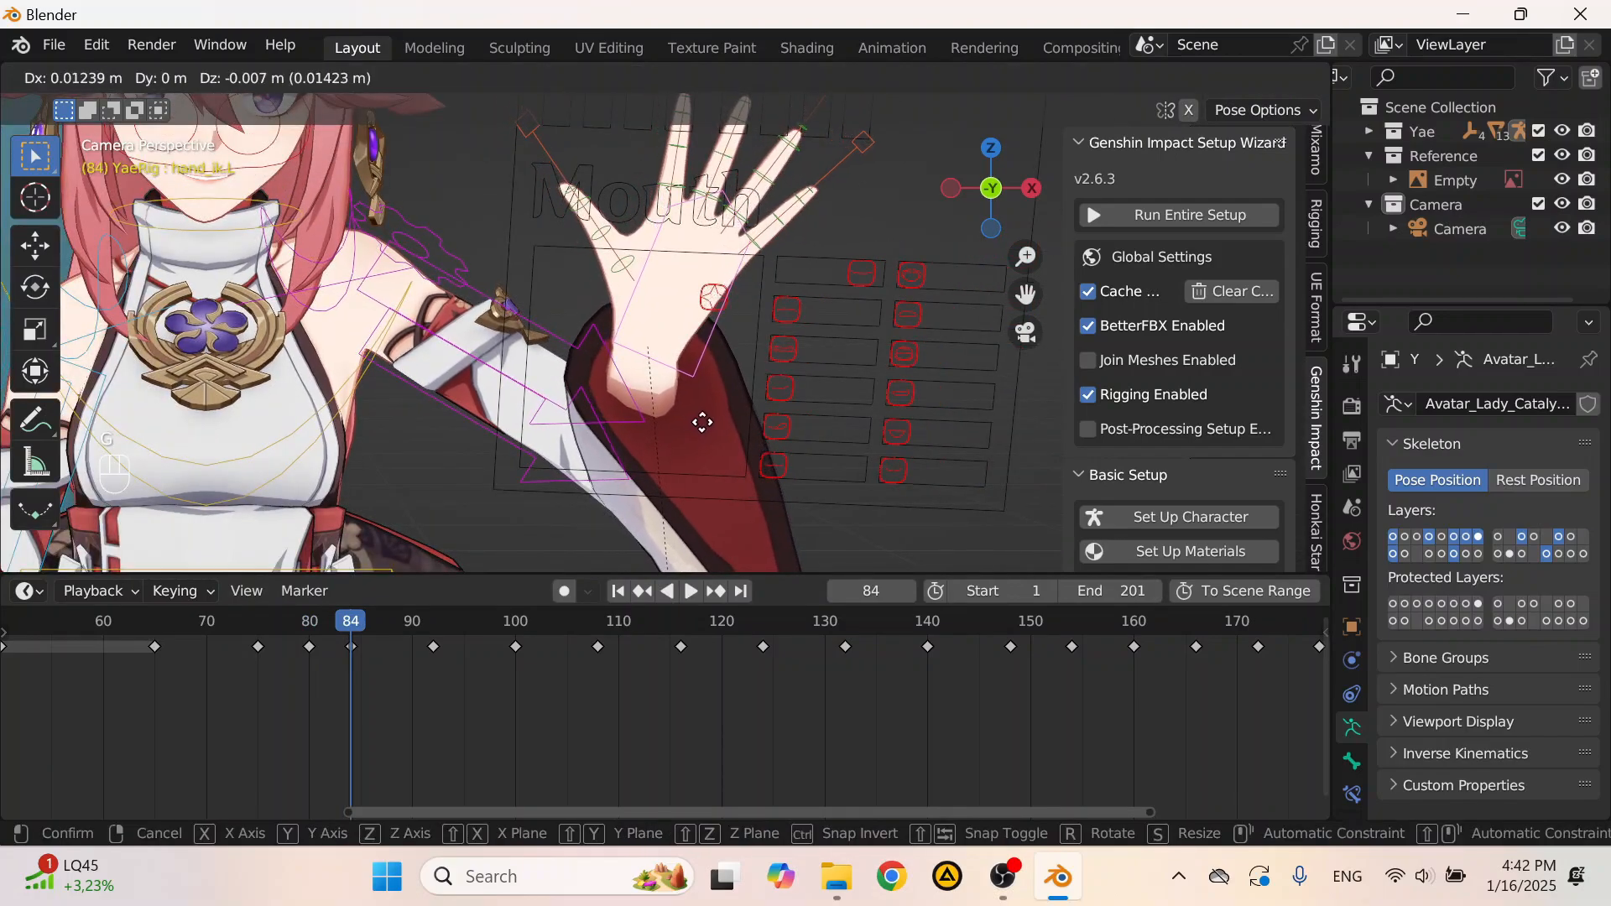
{"action": "left_click", "coordinate": [696, 391]}
{"action": "key", "text": "i"}
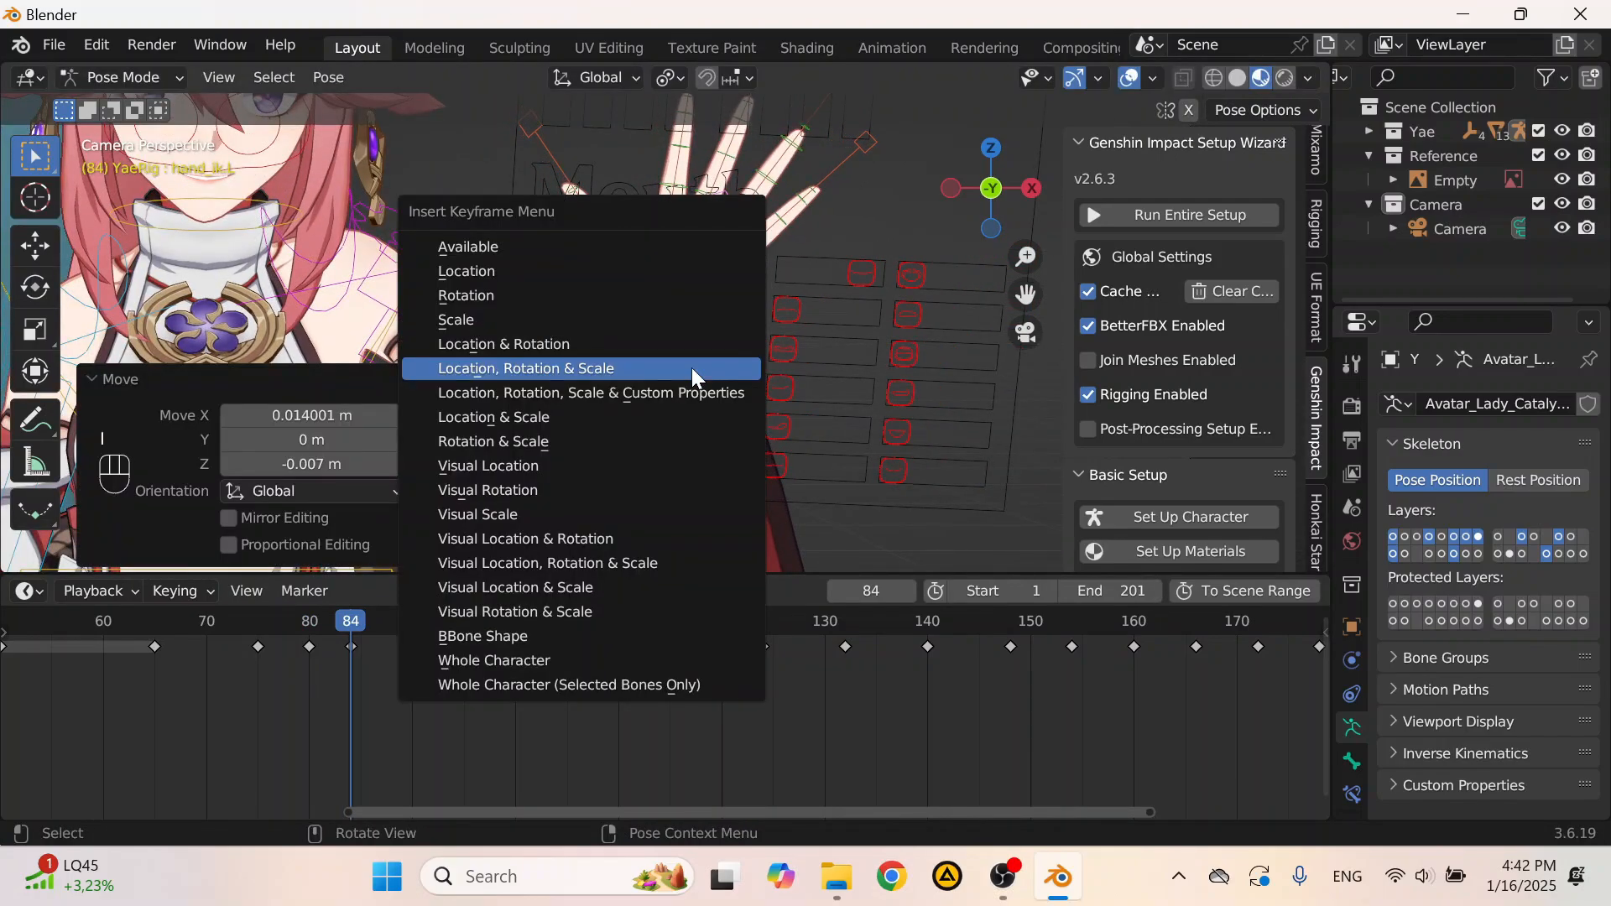
{"action": "left_click", "coordinate": [691, 368]}
Step: Move hand_ik.L about -0.019 m in X and -0.009 m in Z at frame 92 and keyframe the new pose
{"action": "left_click", "coordinate": [433, 636]}
{"action": "scroll", "coordinate": [611, 406], "scroll_direction": "up", "scroll_amount": 2}
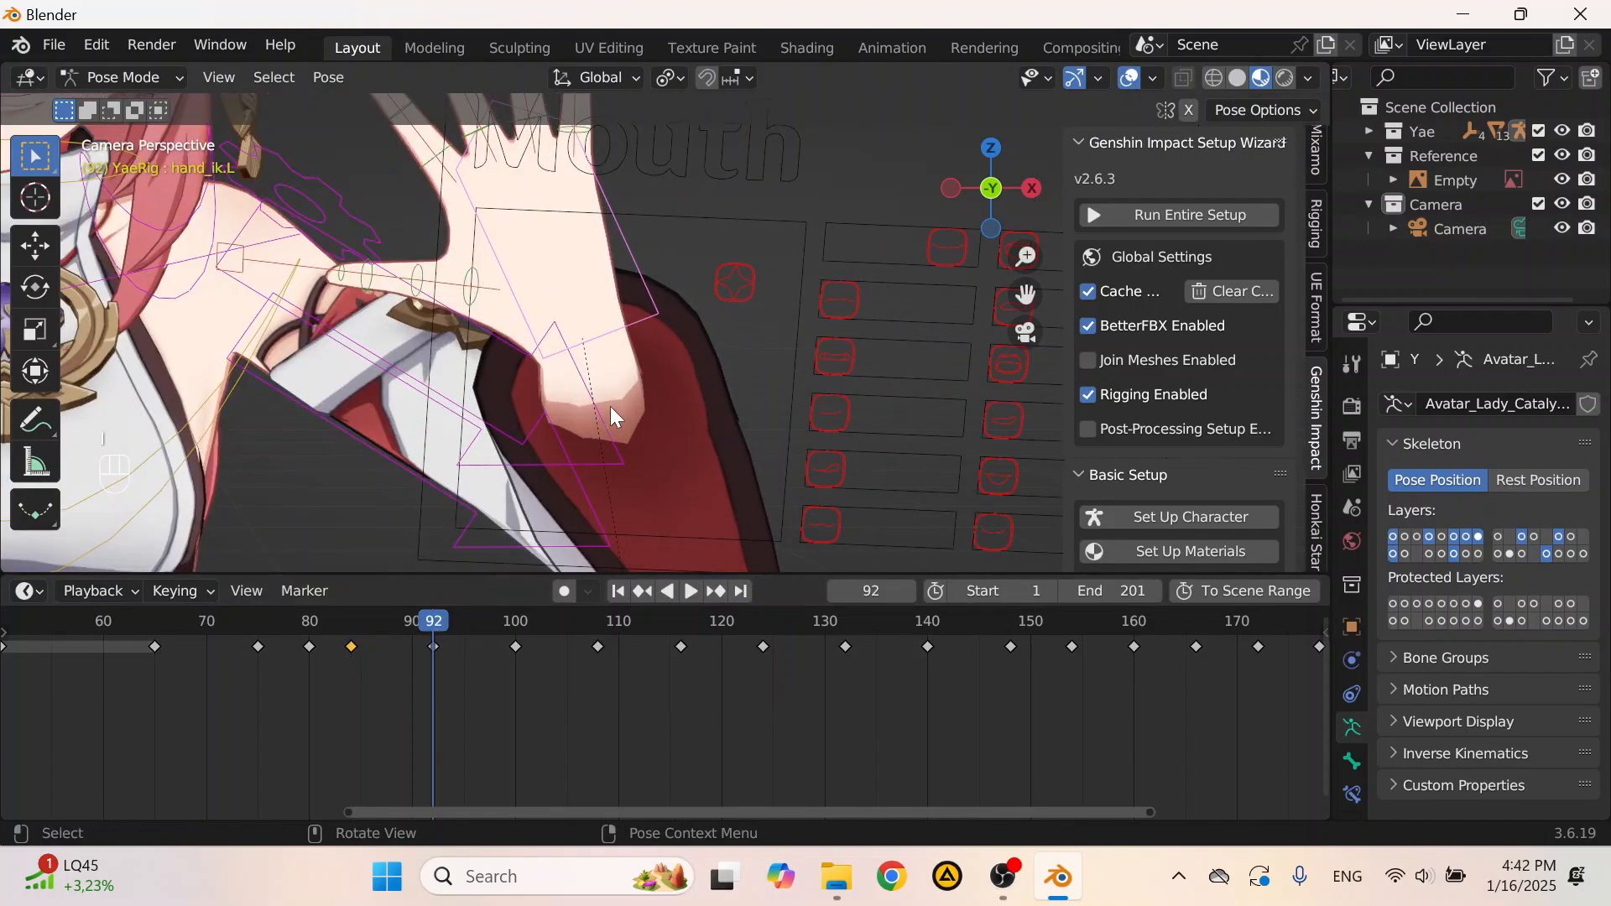
{"action": "key", "text": "g"}
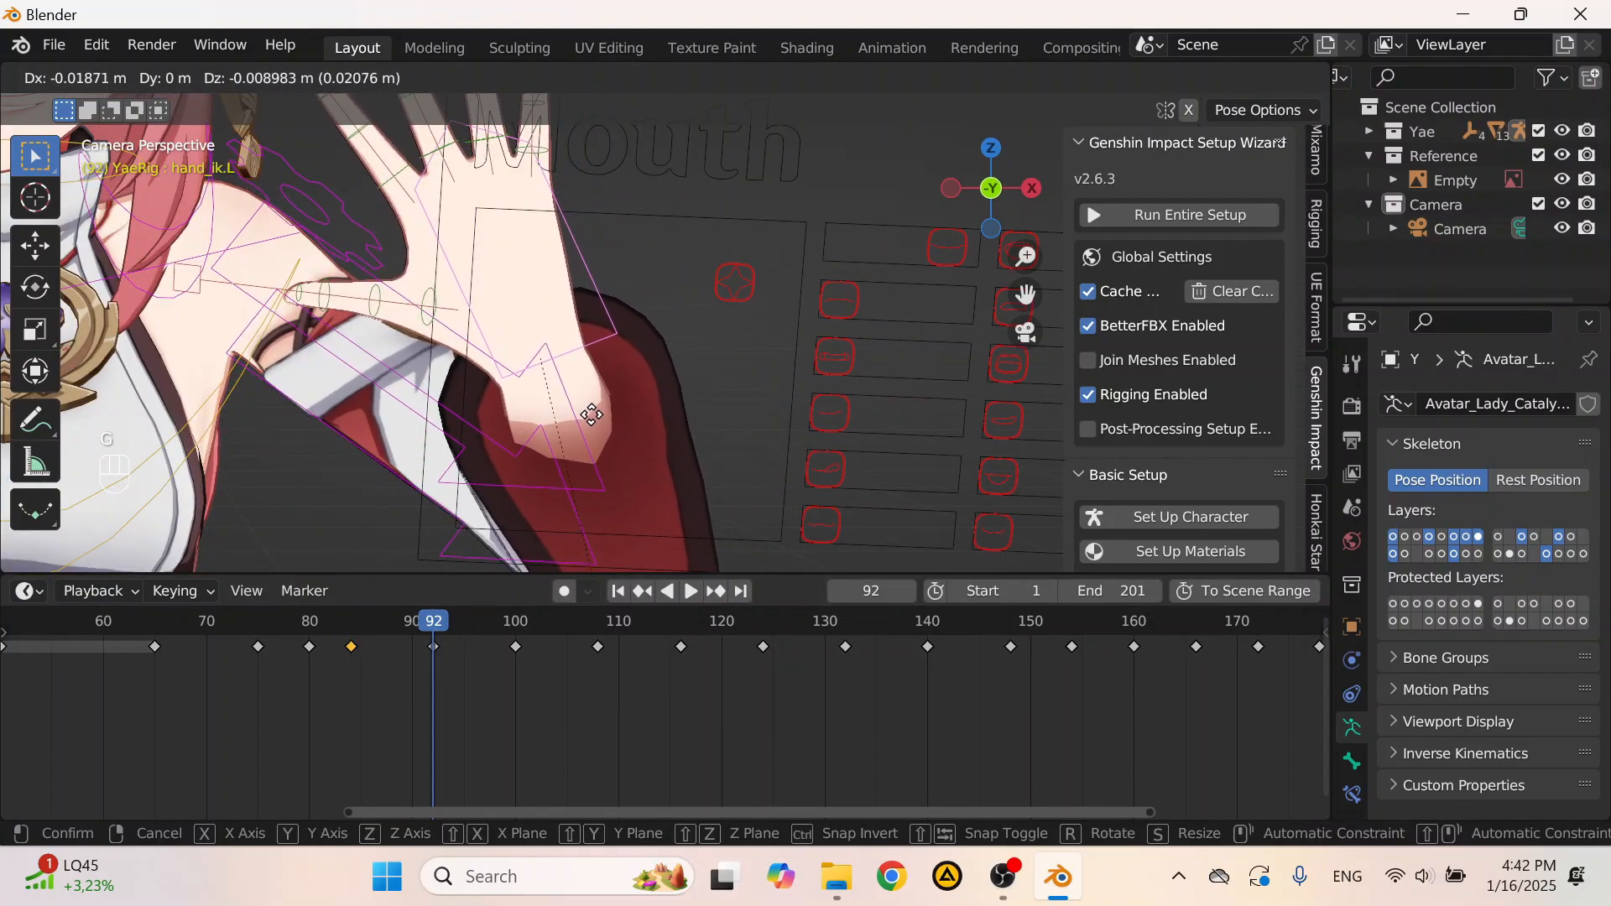
{"action": "left_click", "coordinate": [595, 420]}
{"action": "key", "text": "i"}
{"action": "left_click", "coordinate": [596, 414]}
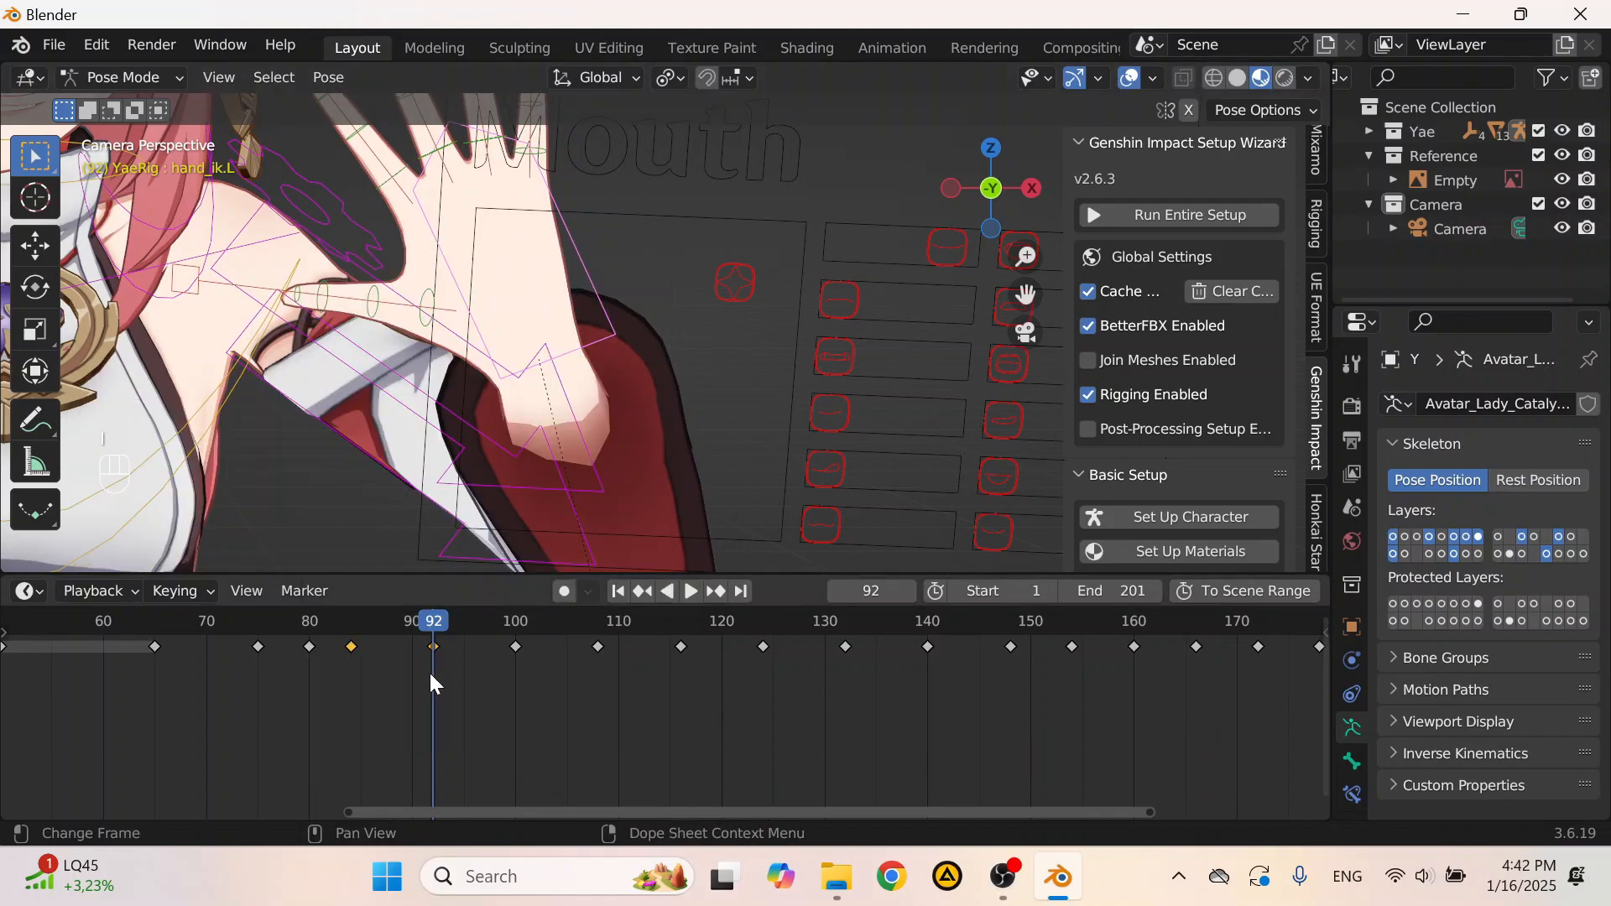
Step: Select hand_ik.L's wave keyframes from frame 92 onward
{"action": "left_click", "coordinate": [437, 648], "text": "ctrl"}
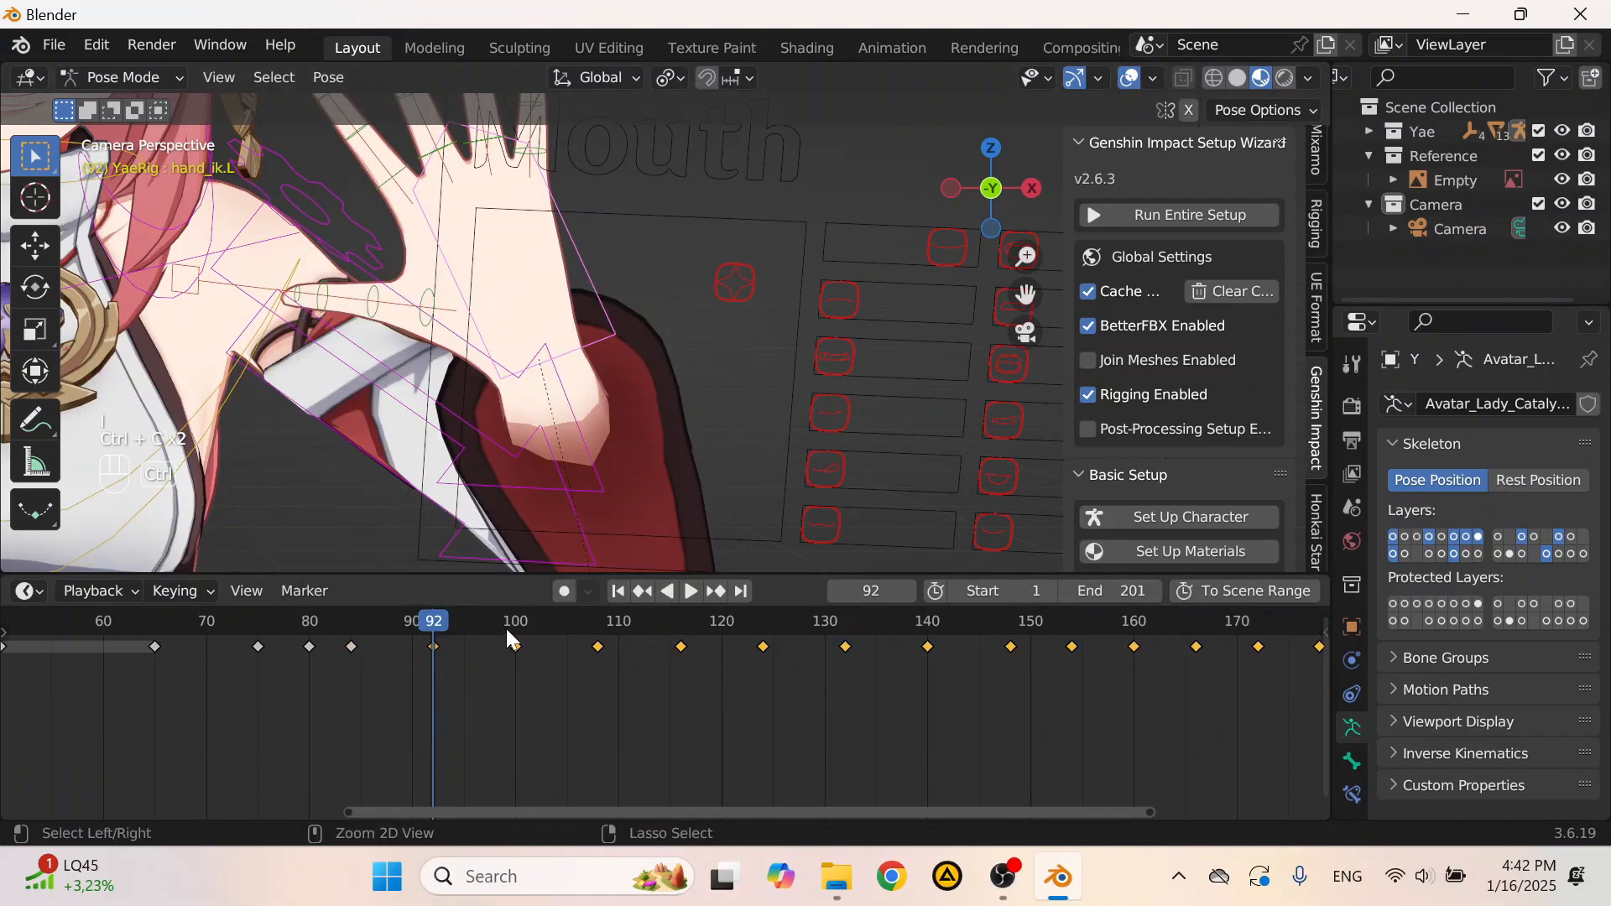
Step: Copy the left hand control's keyframes at frames 84 and 92 and paste them at frame 100
{"action": "left_click", "coordinate": [351, 648]}
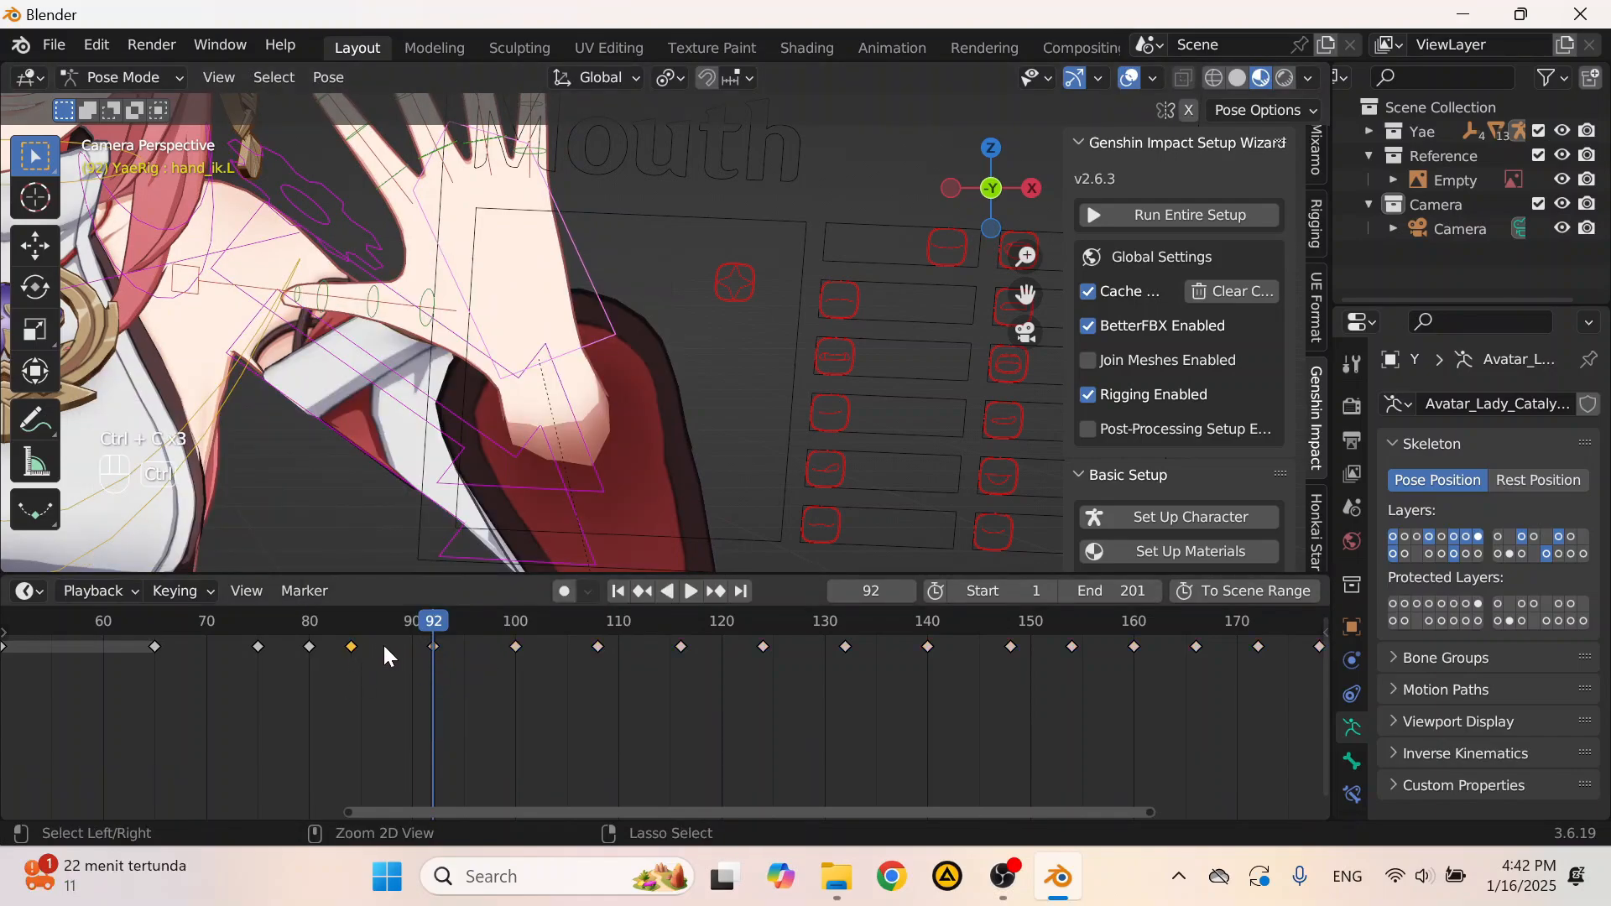
{"action": "left_click", "coordinate": [432, 648], "text": "ctrl"}
{"action": "left_click", "coordinate": [372, 674]}
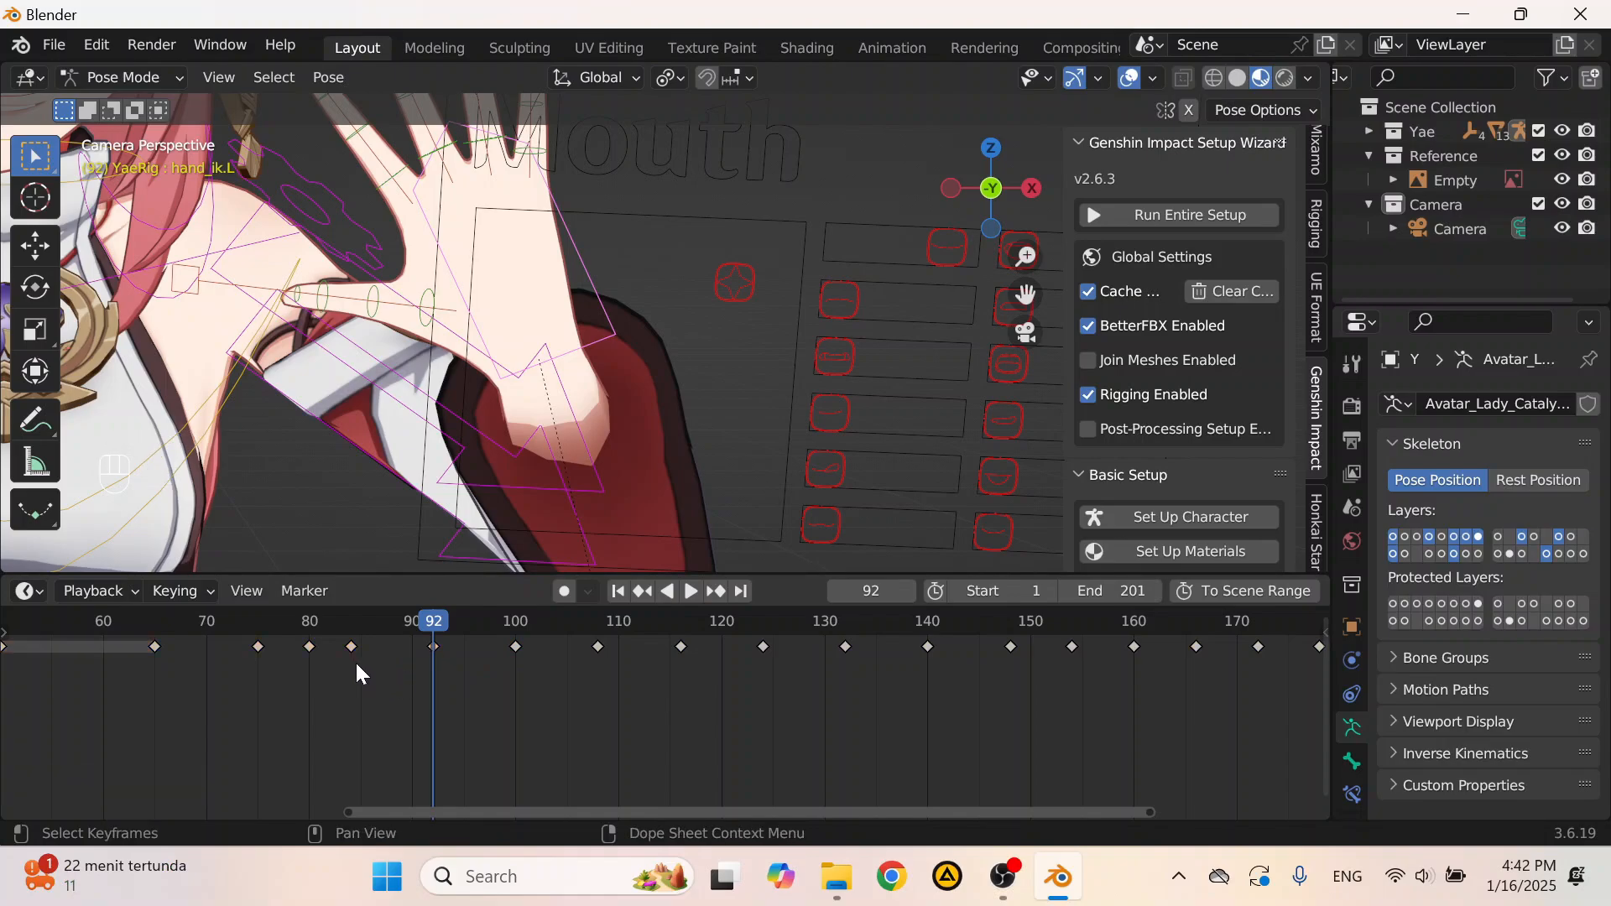
{"action": "left_click", "coordinate": [436, 647], "text": "shift"}
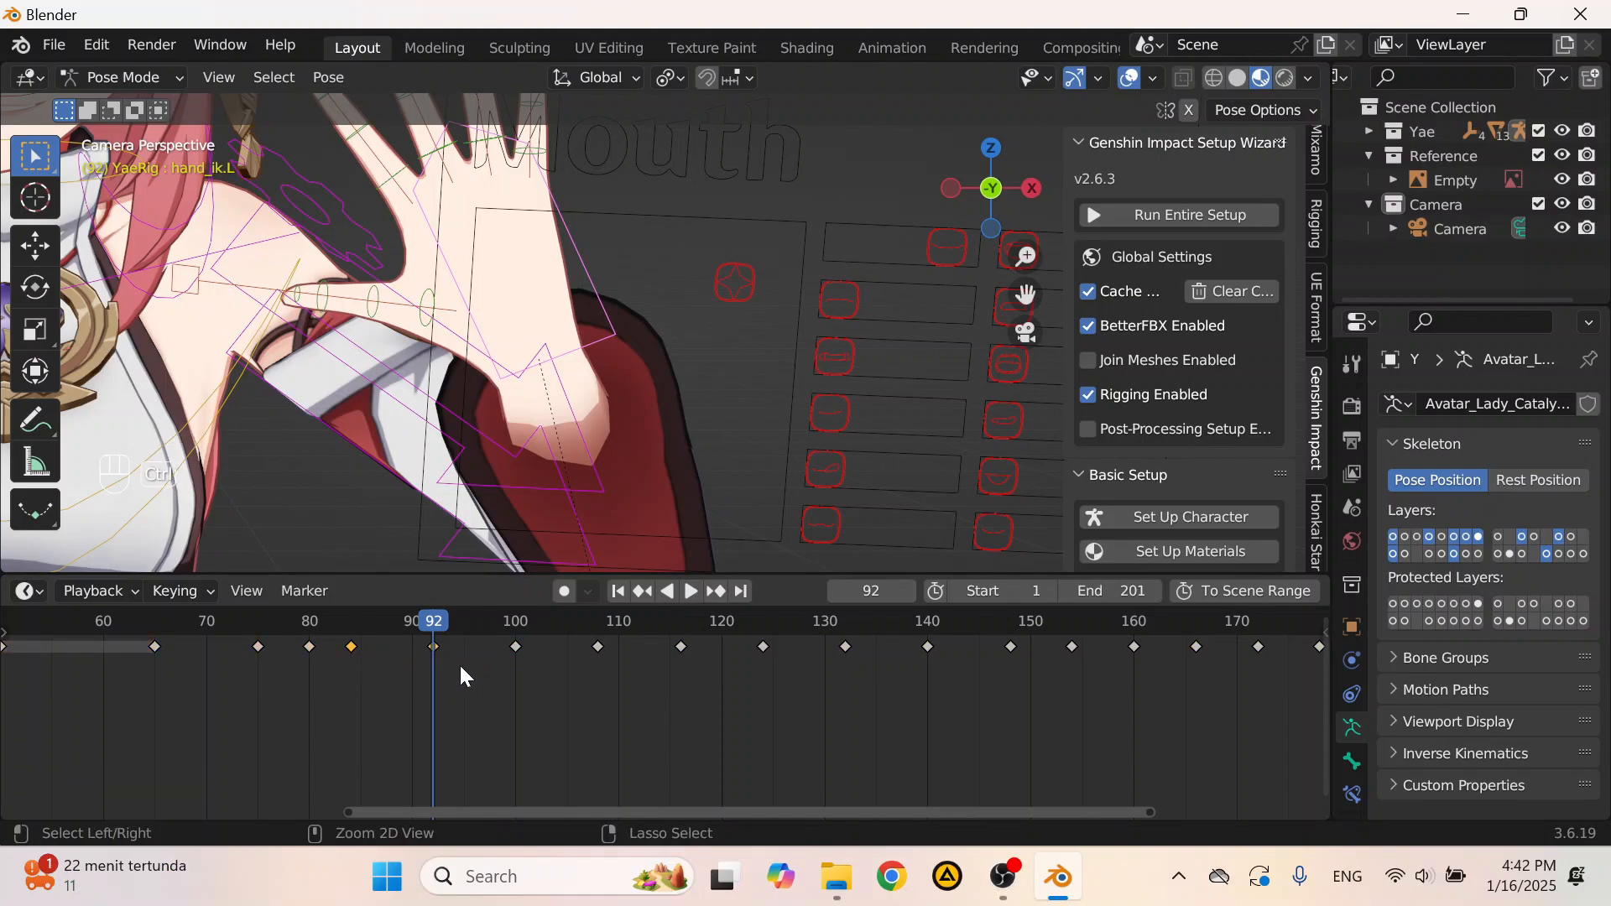
{"action": "key", "text": "ctrl+c"}
{"action": "key", "text": "ctrl+v"}
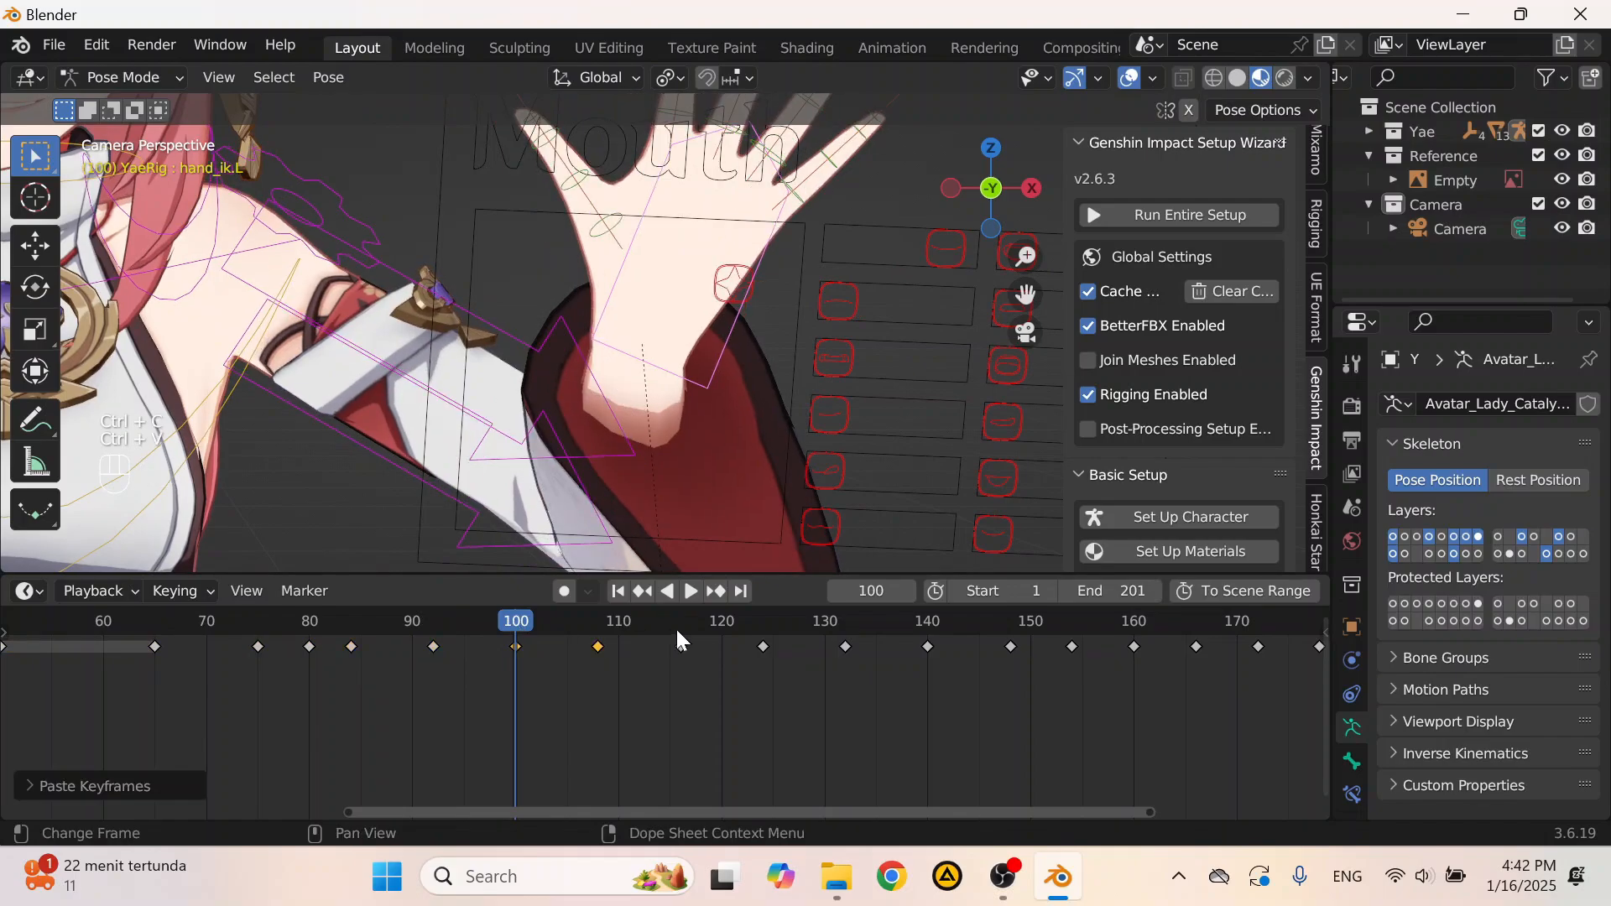
Step: Paste the copied pair of hand keyframes at frames 116, 132 and 148
{"action": "left_click", "coordinate": [678, 625]}
{"action": "key", "text": "ctrl+v"}
{"action": "left_click", "coordinate": [844, 623]}
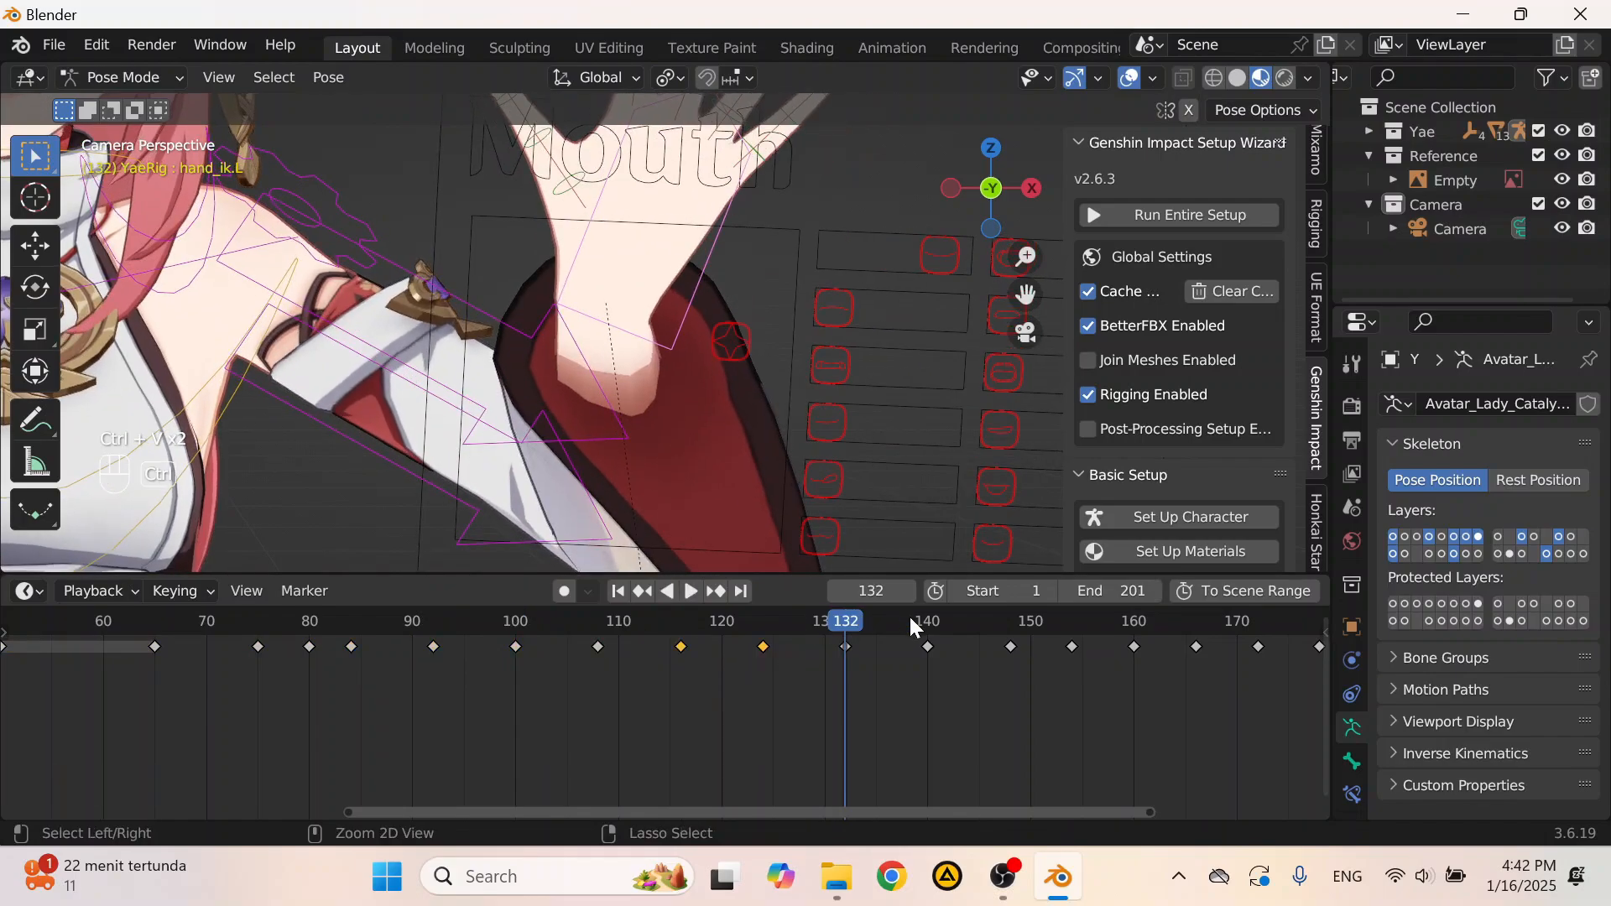
{"action": "key", "text": "ctrl+v"}
{"action": "scroll", "coordinate": [888, 682], "scroll_direction": "up", "scroll_amount": 3}
{"action": "middle_click_drag", "start_coordinate": [888, 681], "coordinate": [462, 736]}
{"action": "left_click", "coordinate": [518, 623]}
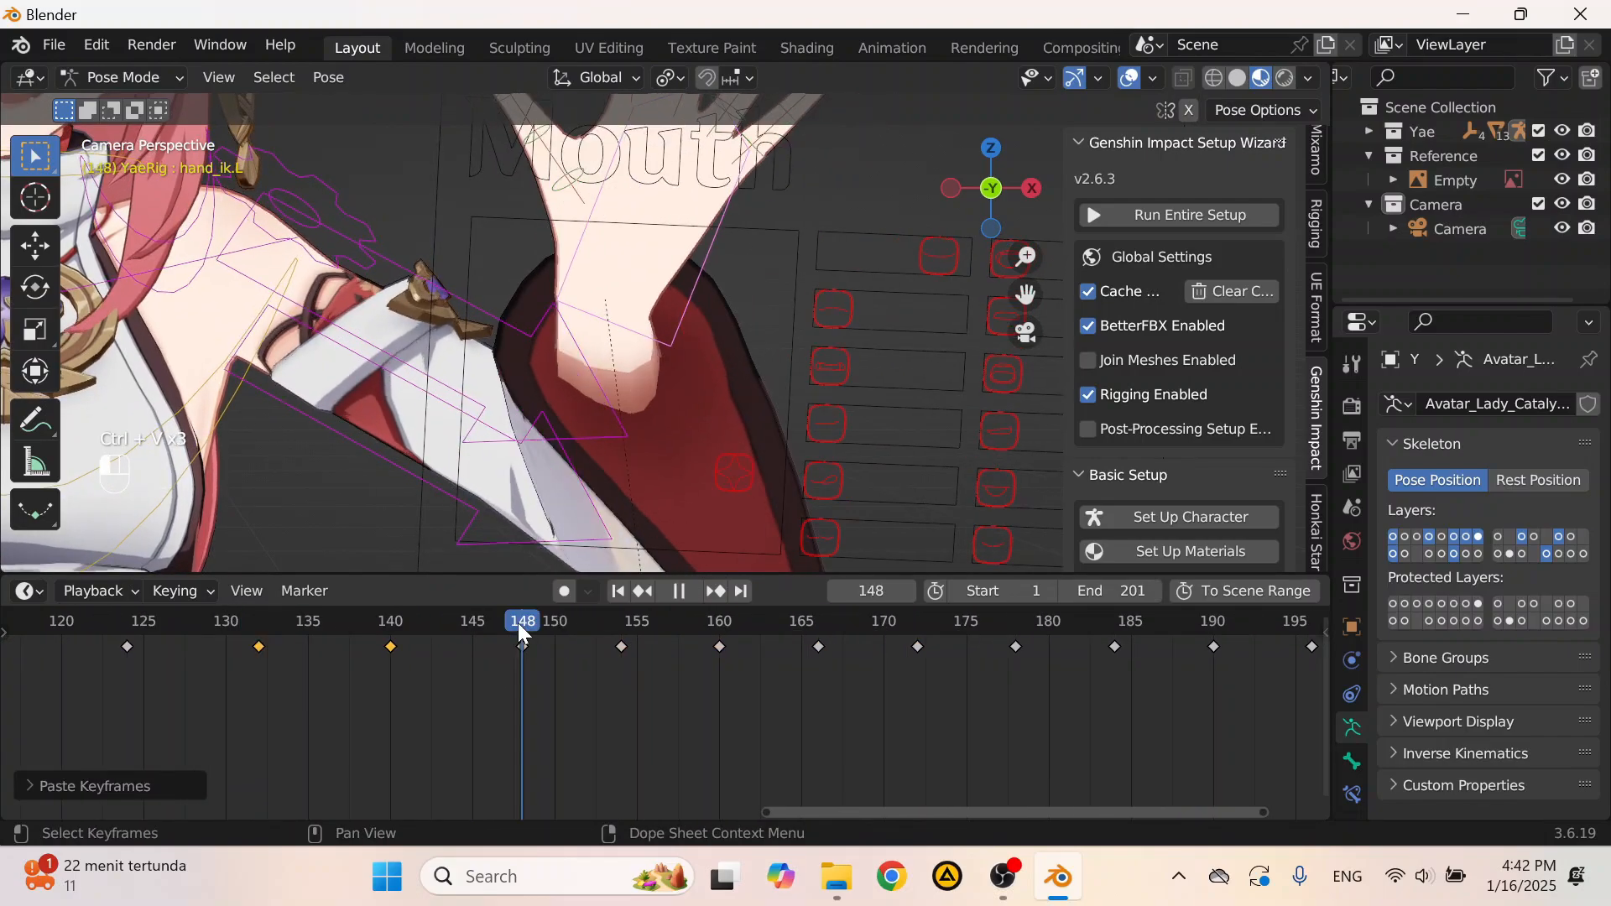
{"action": "key", "text": "ctrl+v"}
{"action": "scroll", "coordinate": [655, 661], "scroll_direction": "up", "scroll_amount": 1}
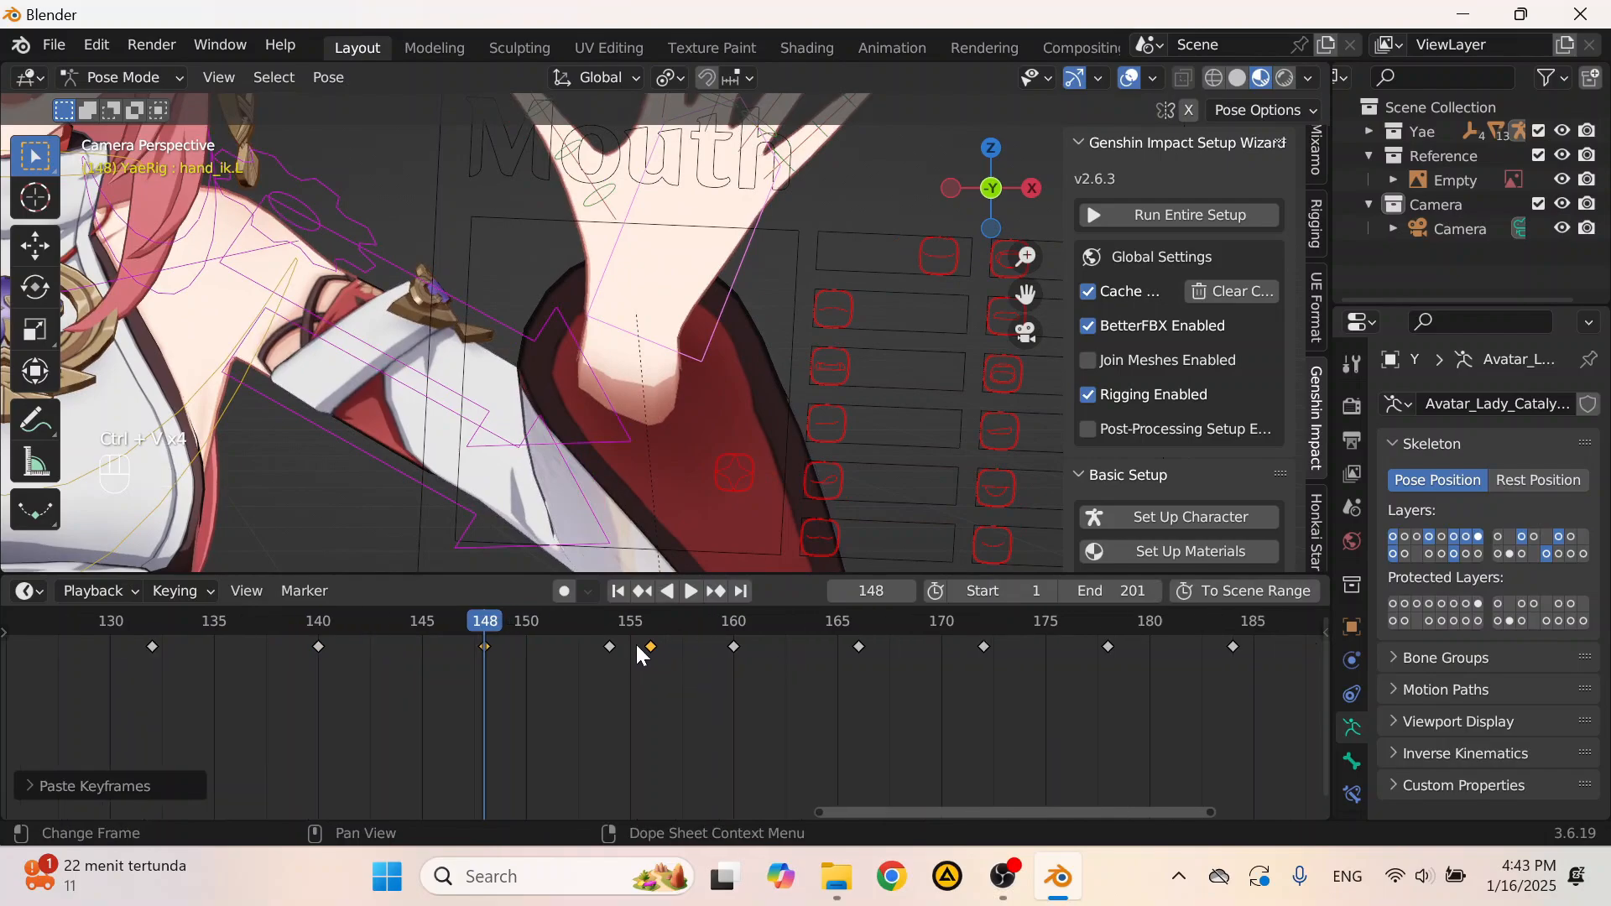
Step: Delete the existing keyframe at frame 154 and move the keyframe at 156 to frame 154
{"action": "left_click", "coordinate": [608, 626]}
{"action": "key", "text": "Delete"}
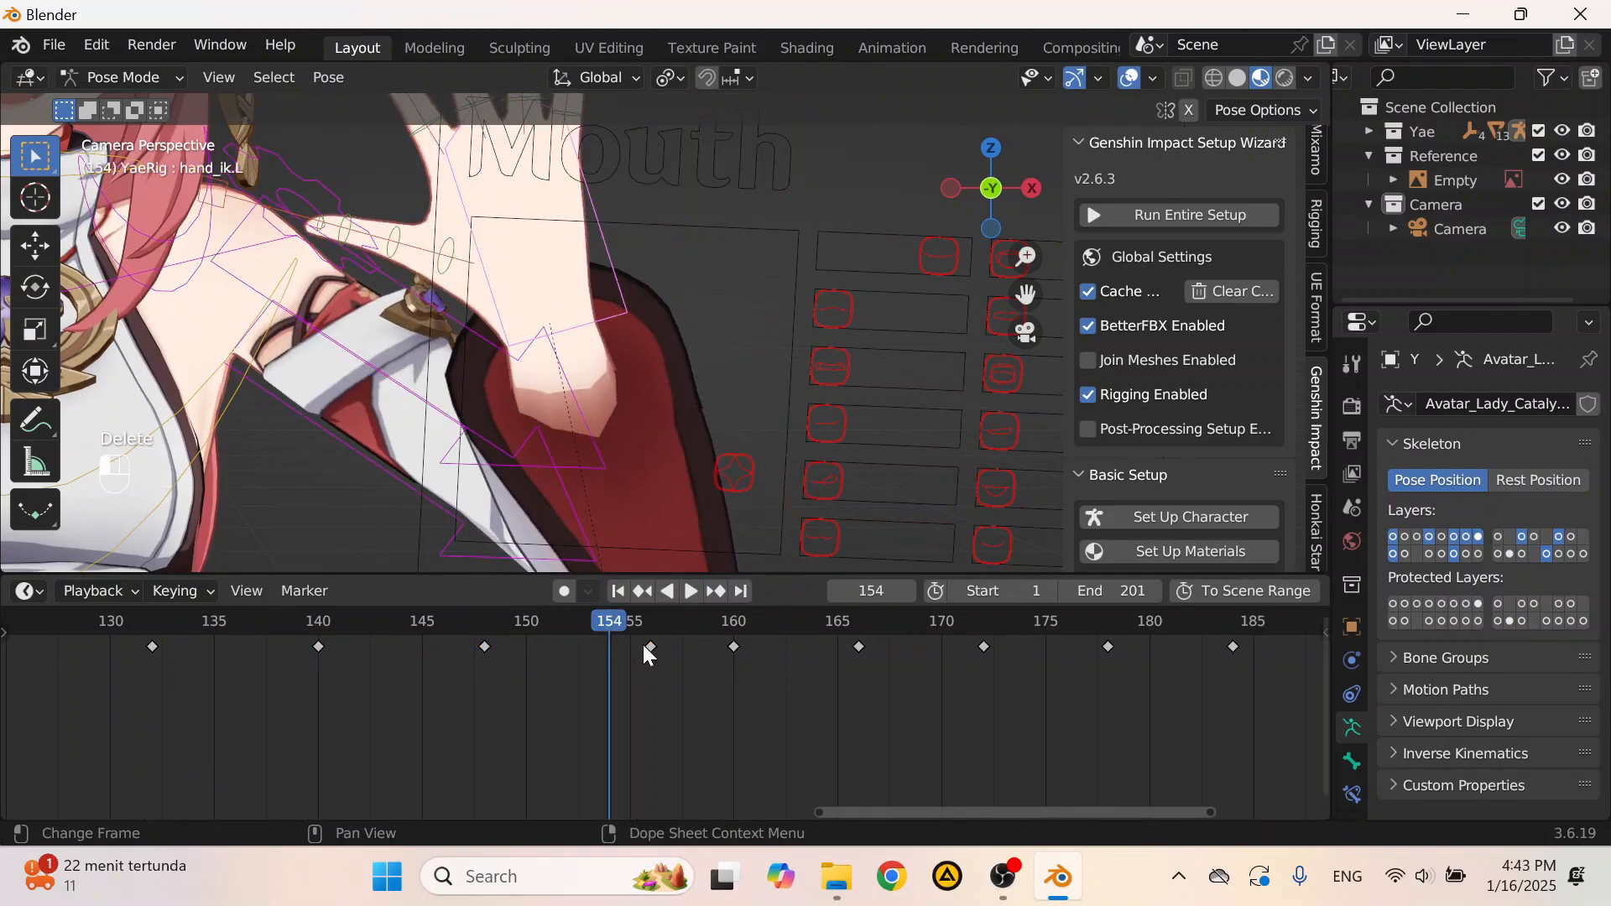
{"action": "left_click_drag", "start_coordinate": [650, 645], "coordinate": [596, 662]}
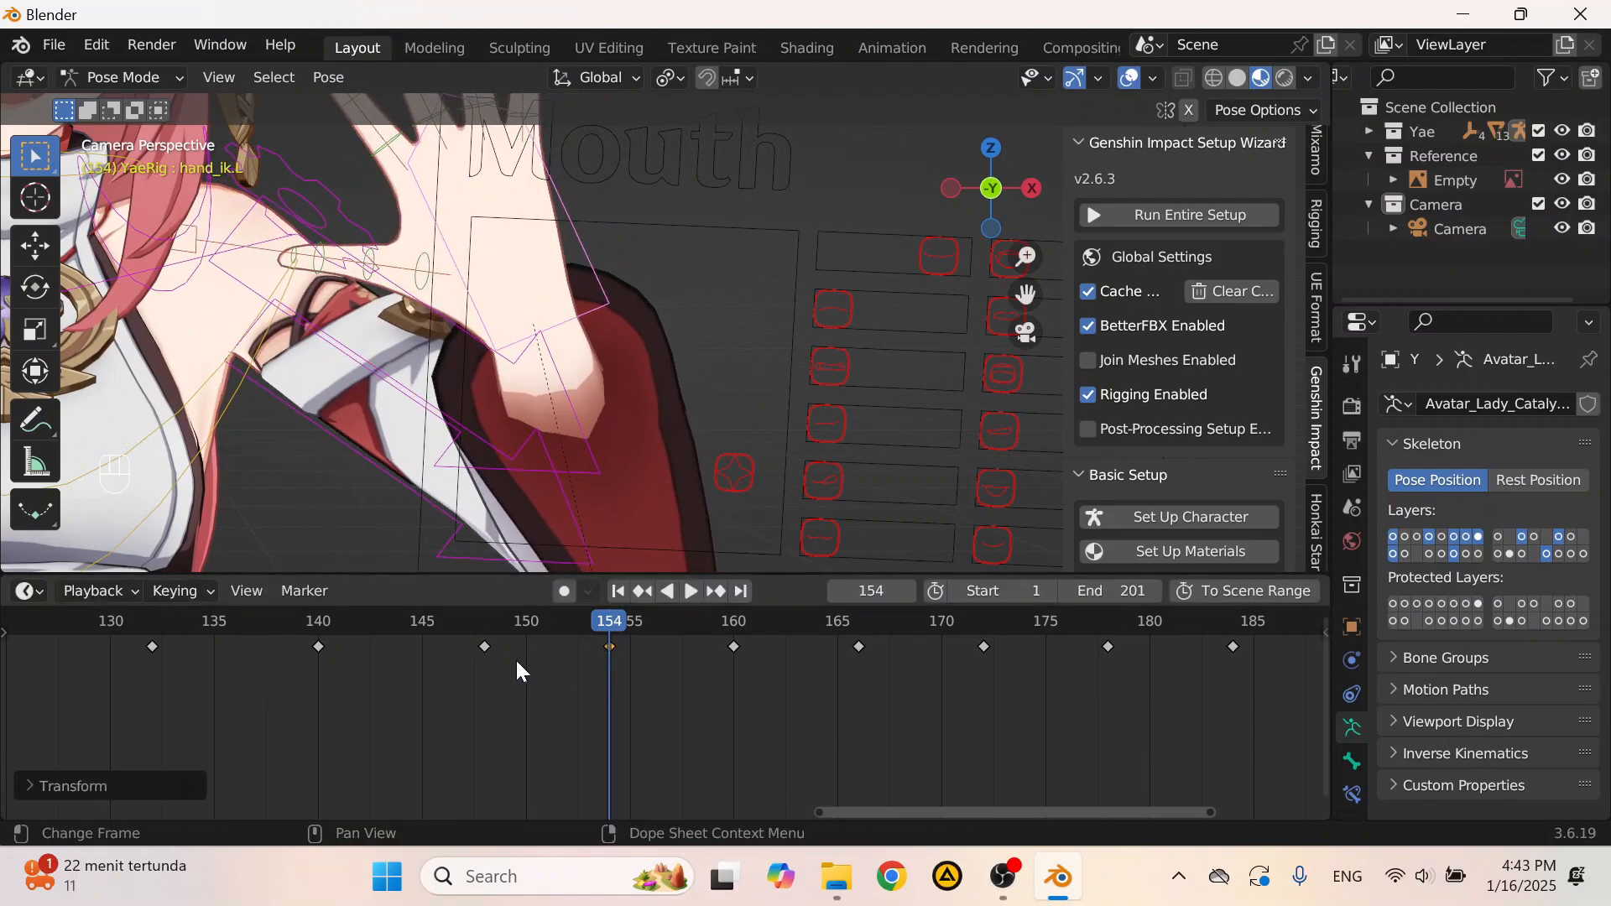
Step: Copy the keyframes at frames 148 and 154 and paste them at frame 160
{"action": "left_click", "coordinate": [621, 646], "text": "ctrl"}
{"action": "key", "text": "ctrl+c"}
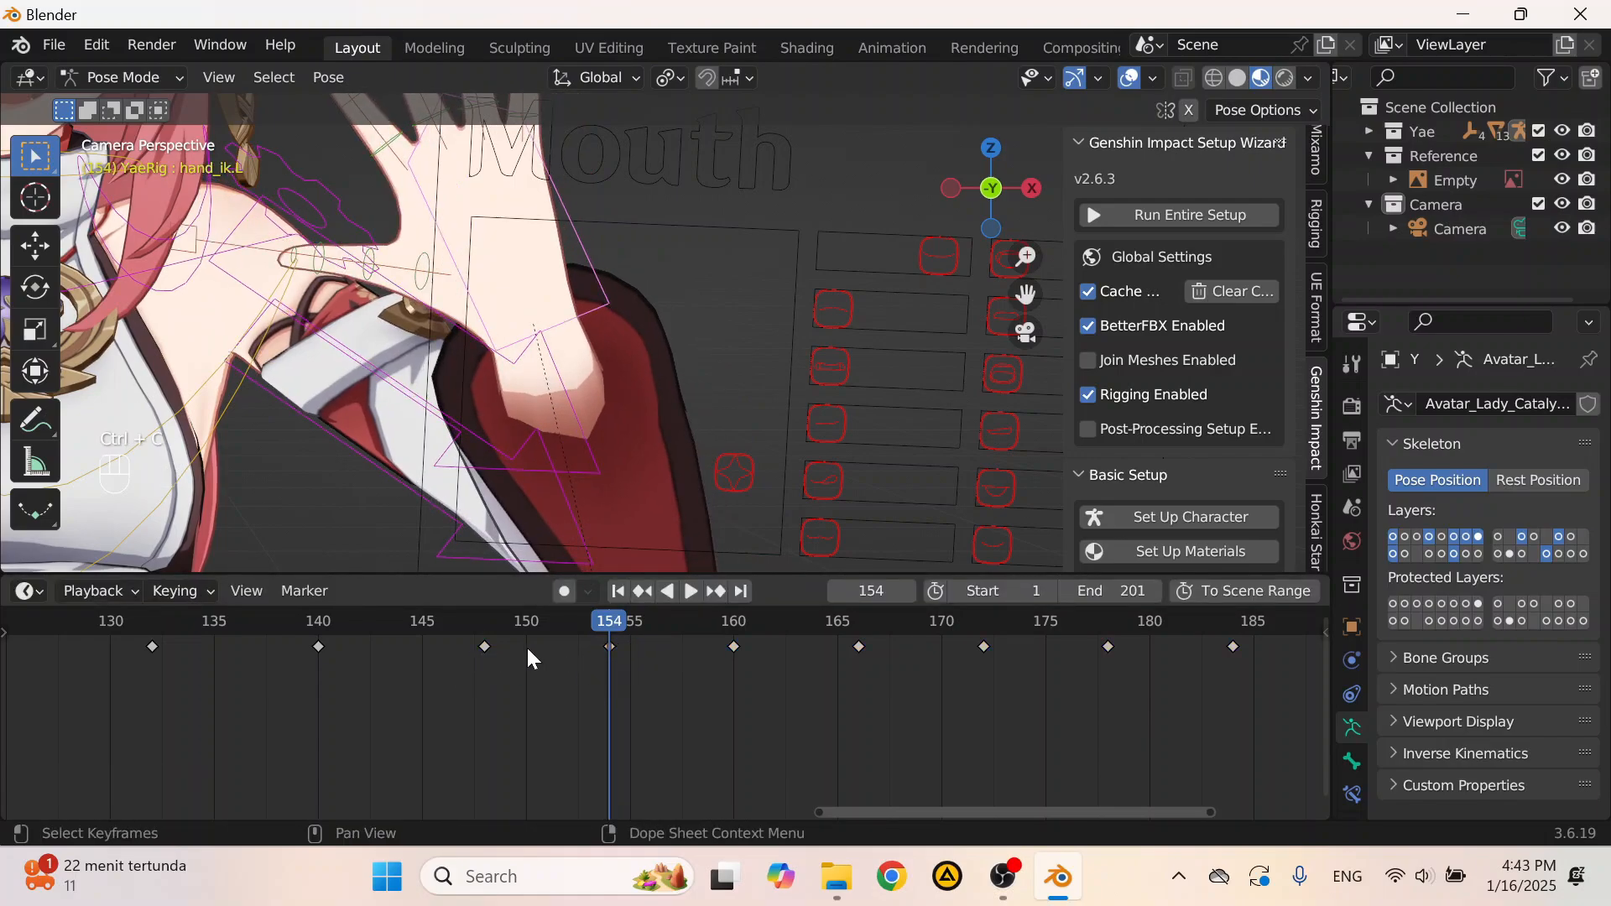
{"action": "left_click", "coordinate": [490, 643]}
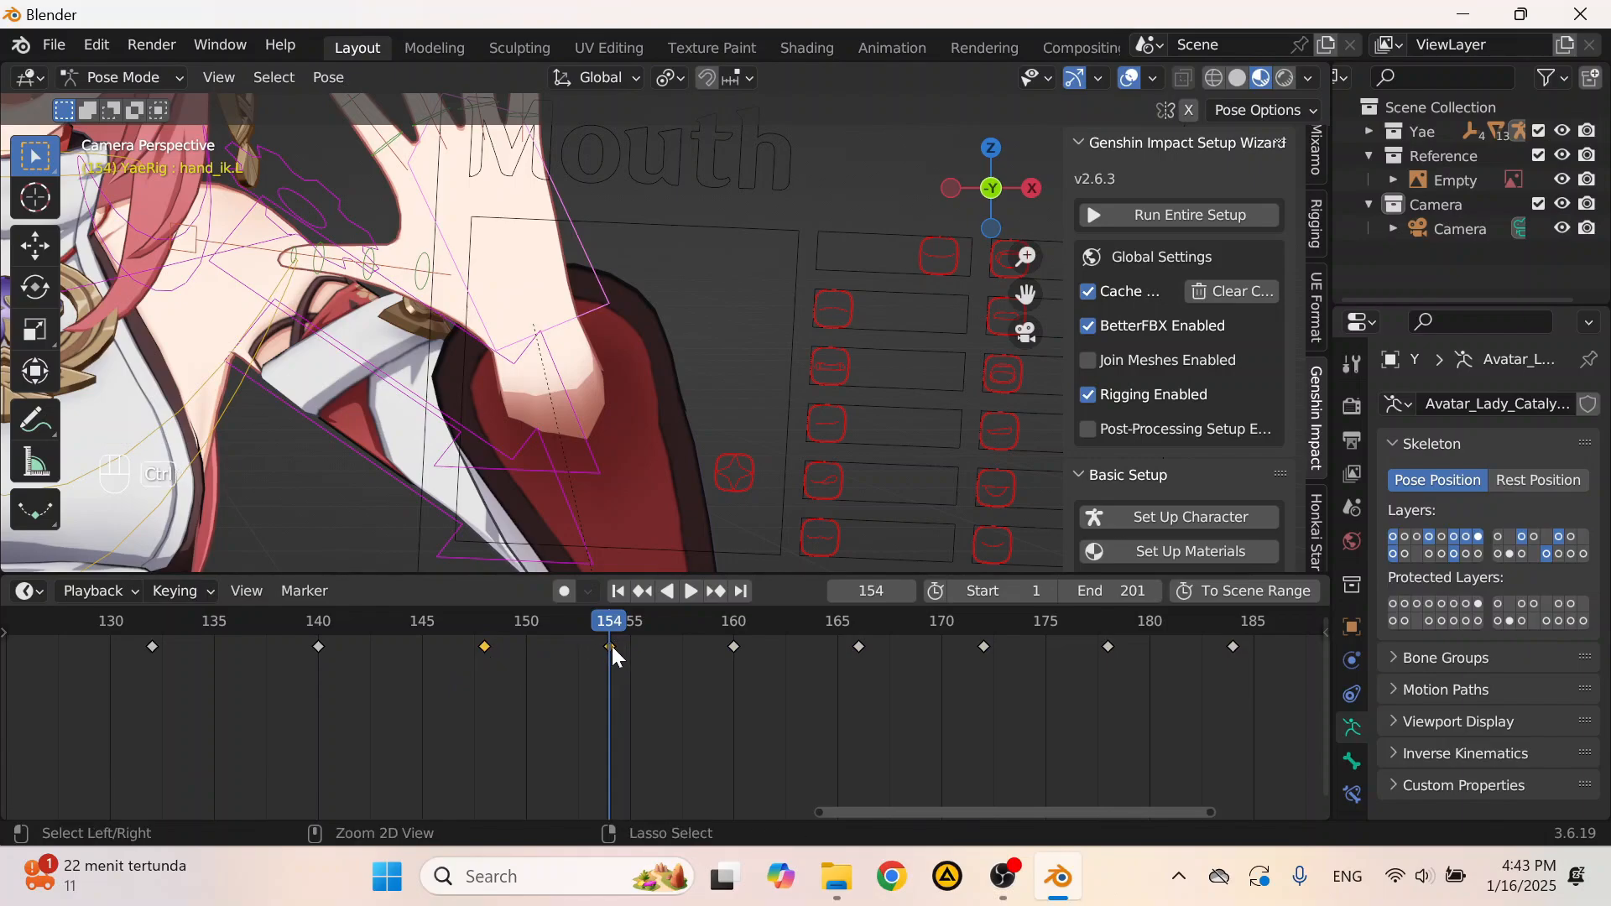
{"action": "left_click", "coordinate": [729, 622]}
{"action": "key", "text": "ctrl+v"}
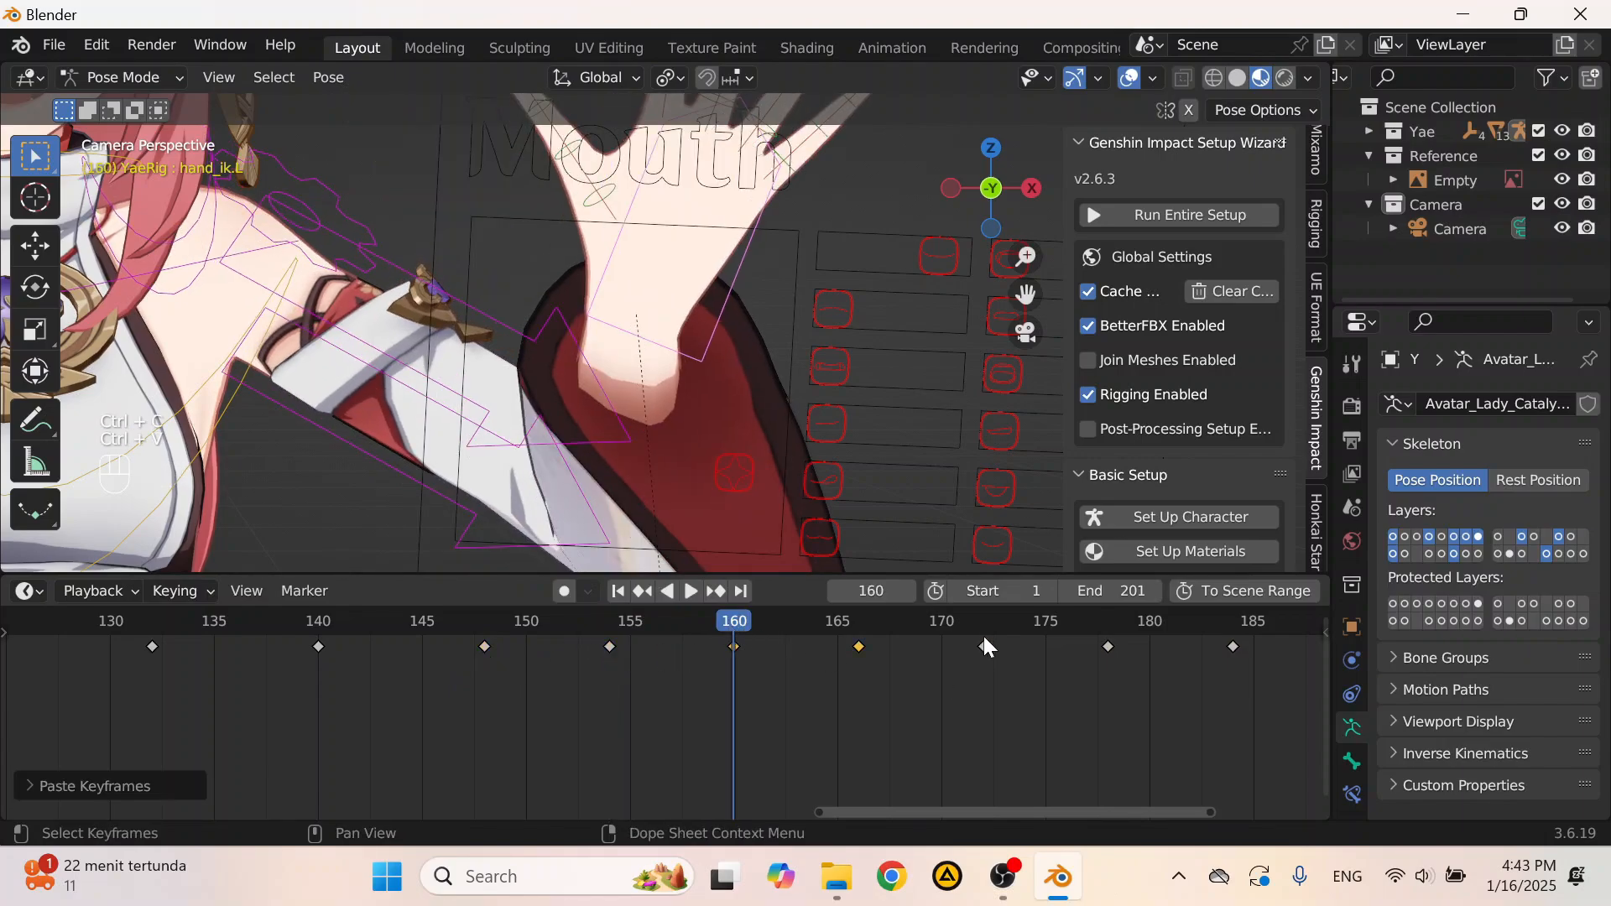
Step: Paste the copied keyframe pair at frames 172, 184 and 196
{"action": "left_click", "coordinate": [983, 623]}
{"action": "key", "text": "ctrl+v"}
{"action": "left_click", "coordinate": [1232, 623]}
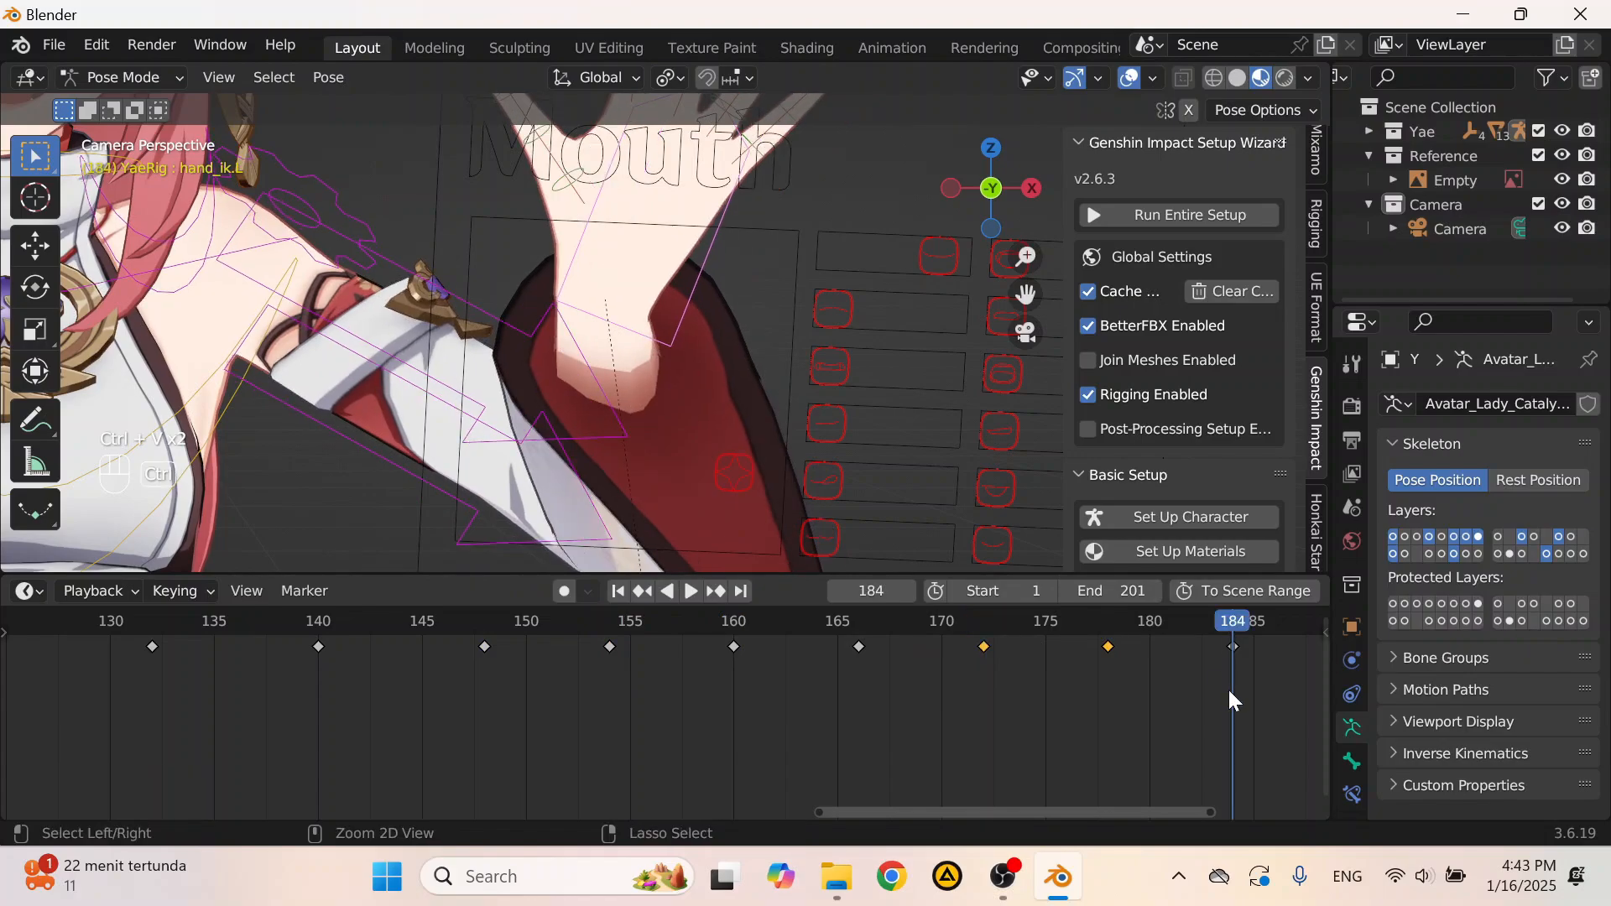
{"action": "key", "text": "ctrl+v"}
{"action": "scroll", "coordinate": [1041, 705], "scroll_direction": "down", "scroll_amount": 6, "text": "ctrl"}
{"action": "left_click", "coordinate": [990, 623]}
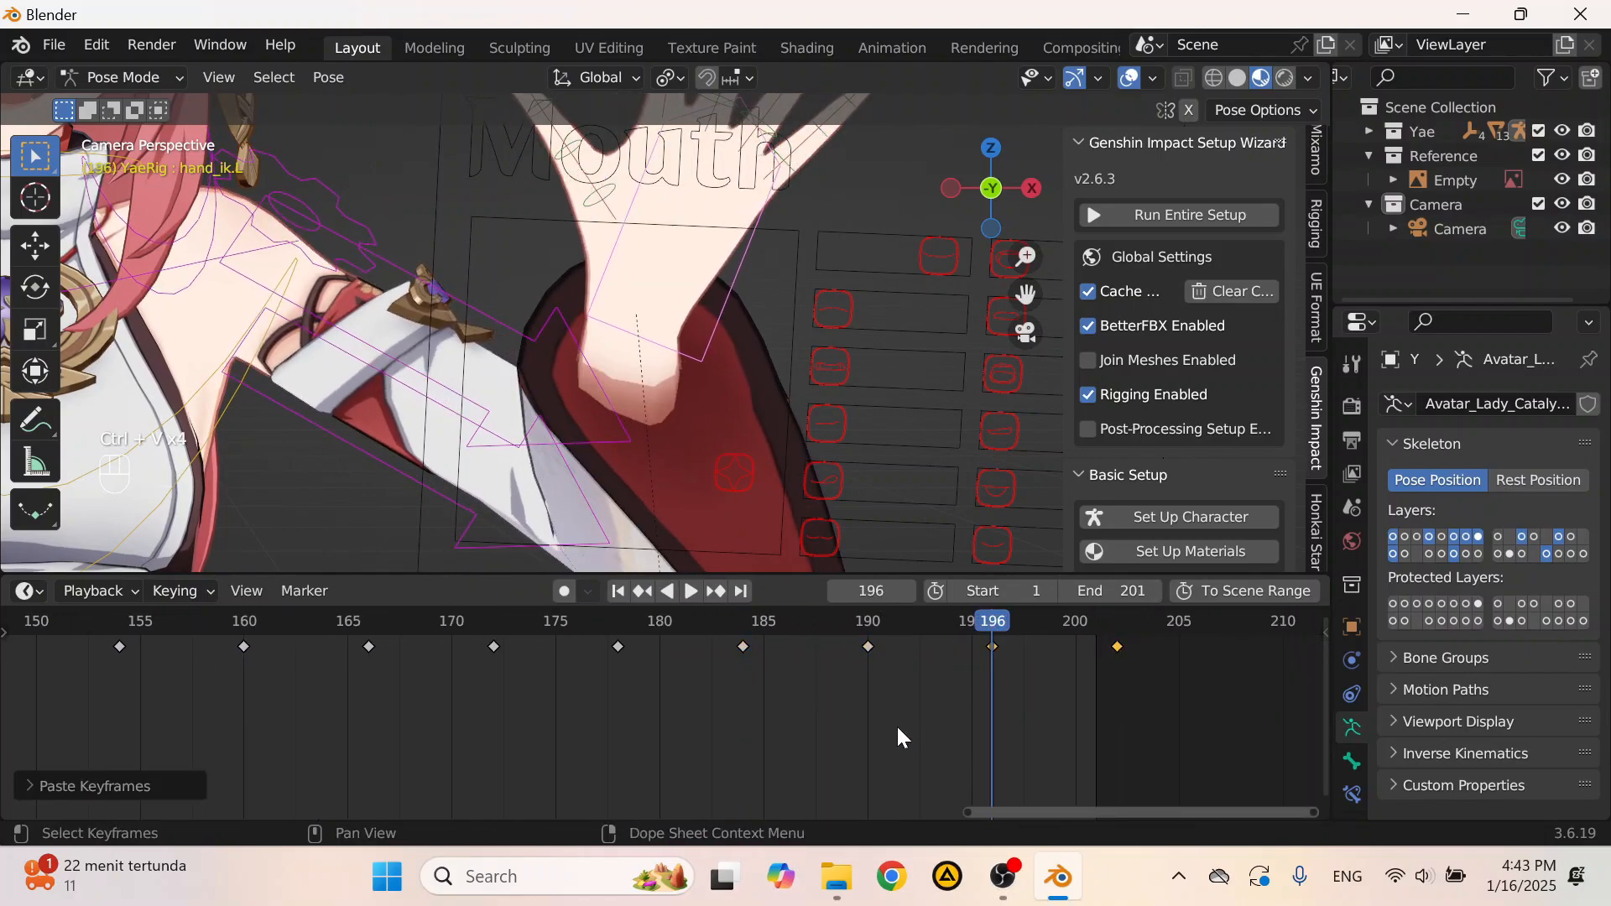
{"action": "key", "text": "ctrl+v"}
Step: Play back the animation from frame 67 to review the repeated left hand wave against the reference
{"action": "scroll", "coordinate": [671, 671], "scroll_direction": "down", "scroll_amount": 5}
{"action": "left_click", "coordinate": [144, 627]}
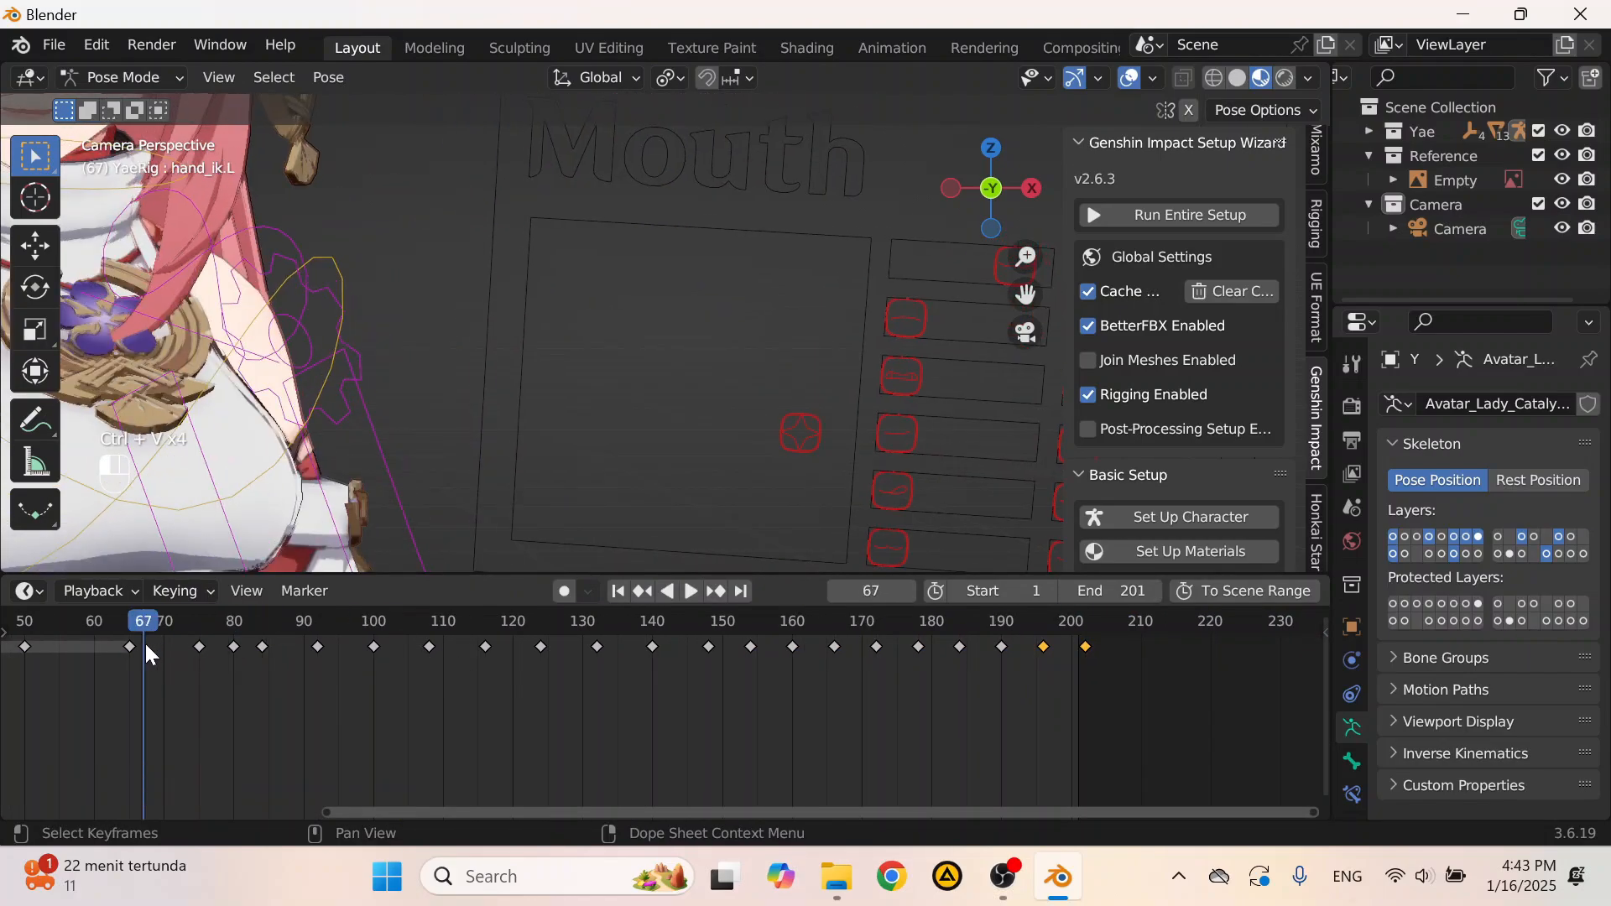
{"action": "key", "text": "space"}
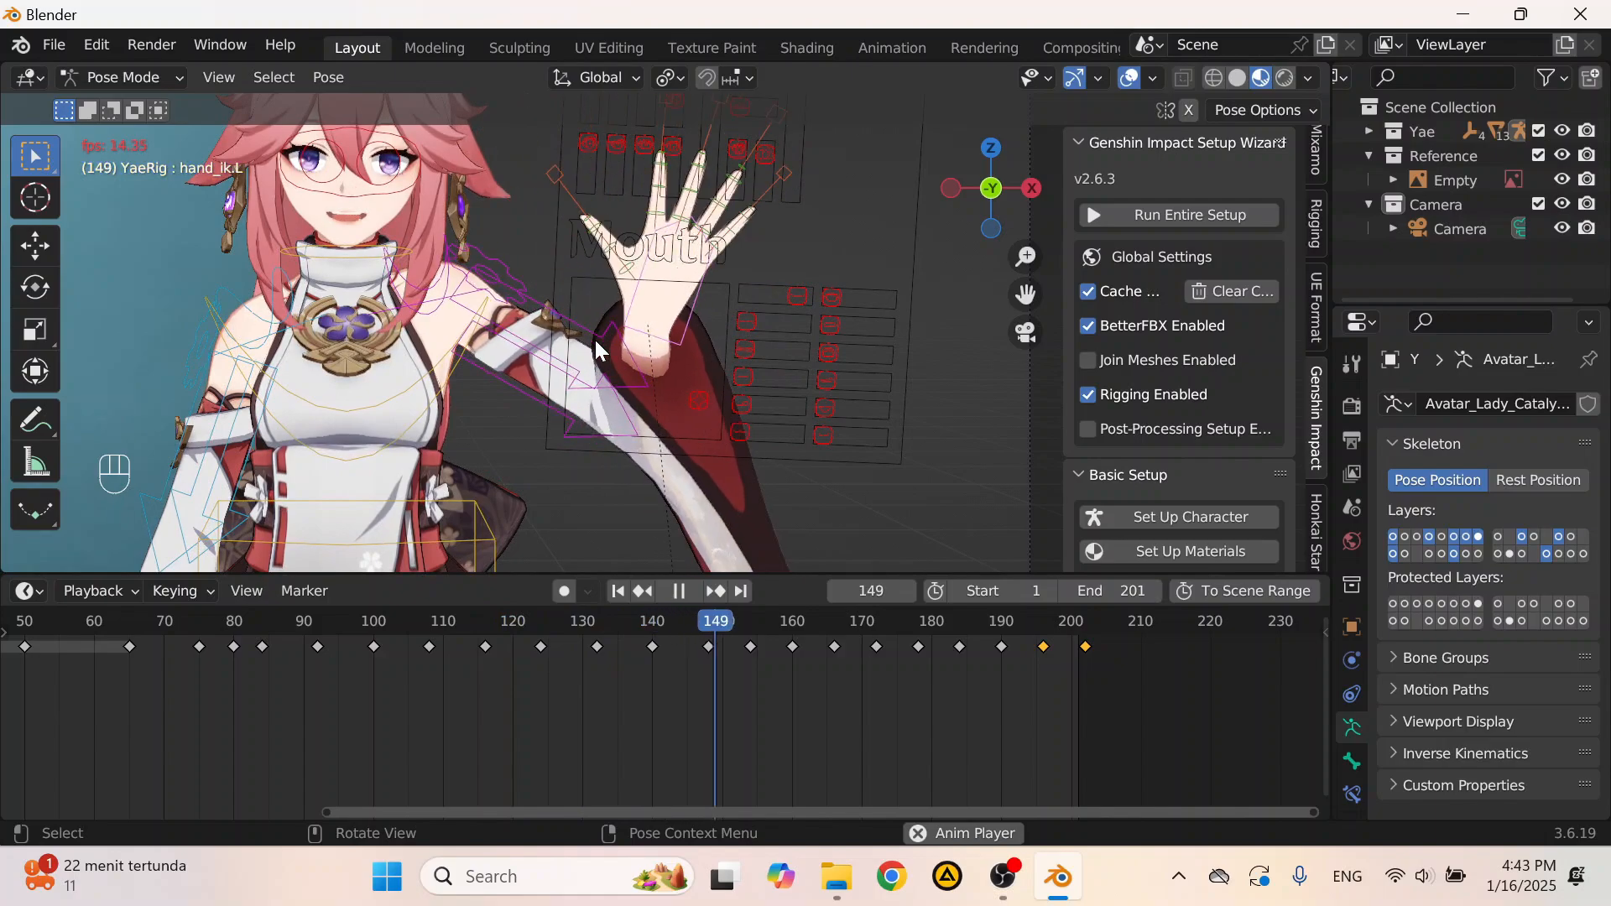
{"action": "scroll", "coordinate": [596, 339], "scroll_direction": "down", "scroll_amount": 5}
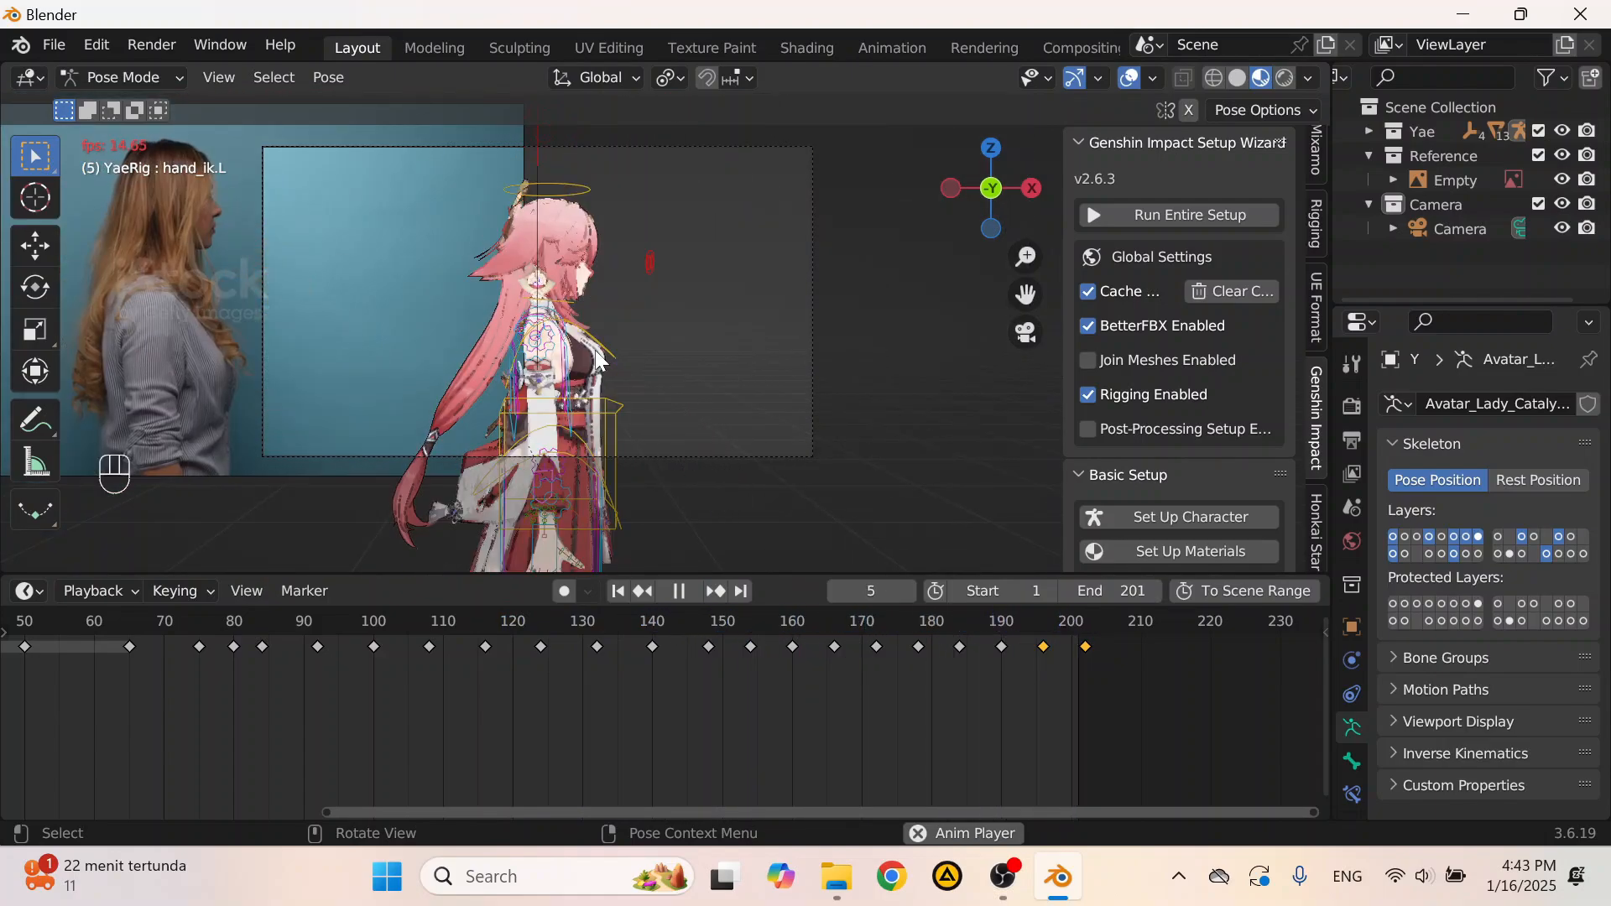
{"action": "key", "text": "space"}
Step: Go to frame 75 and select the base bone of the left index finger
{"action": "left_click", "coordinate": [247, 631]}
{"action": "left_click_drag", "start_coordinate": [250, 642], "coordinate": [200, 671]}
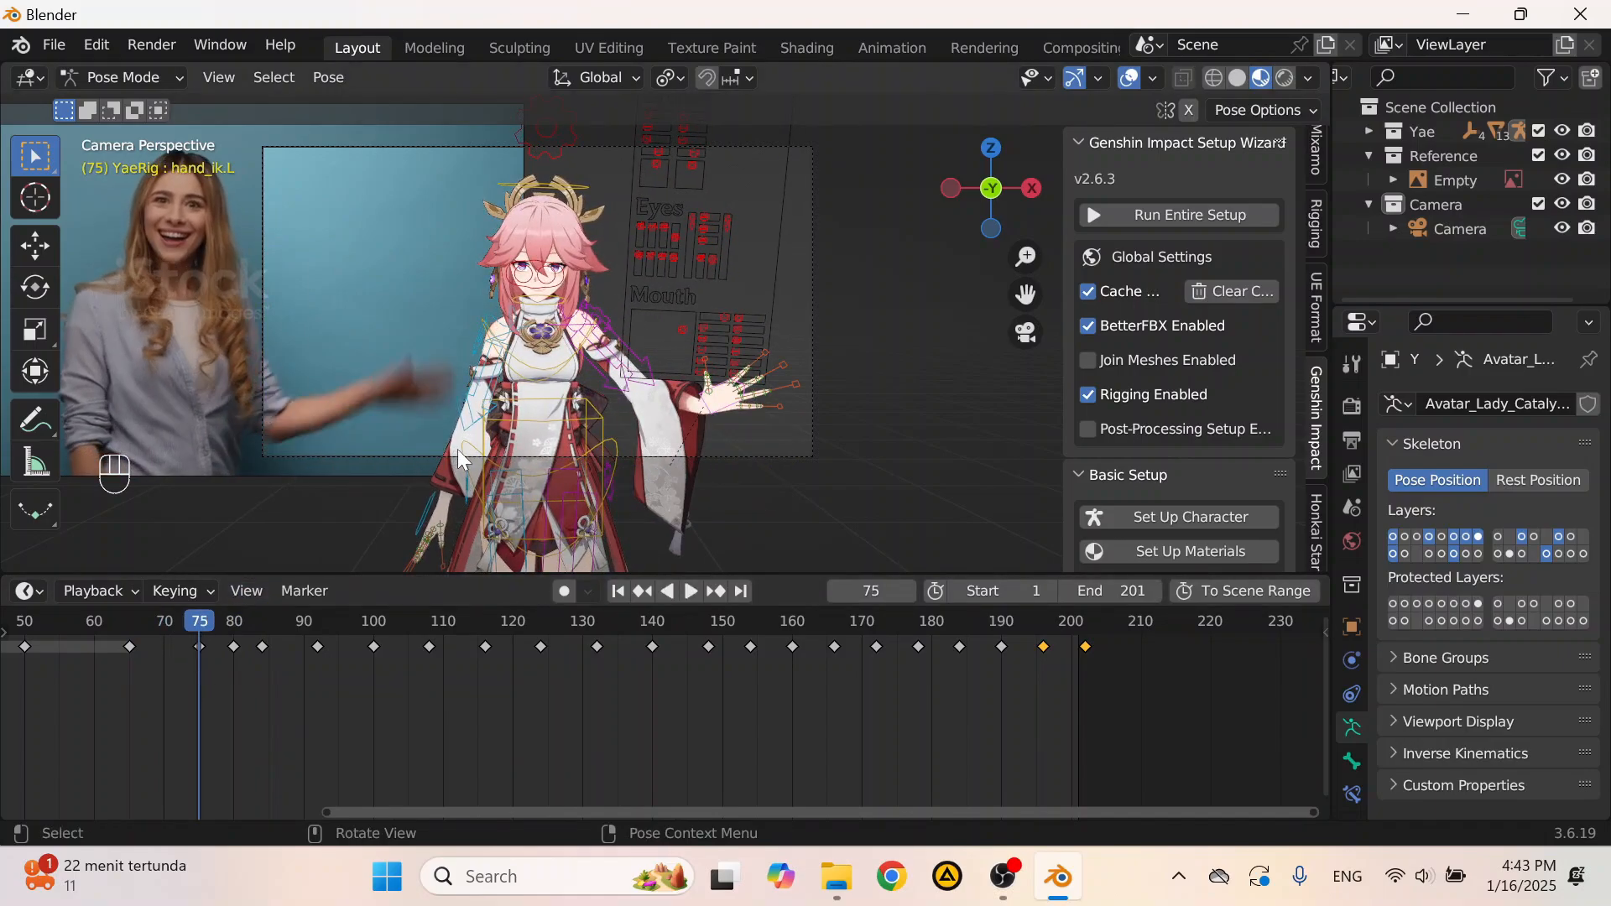
{"action": "scroll", "coordinate": [456, 449], "scroll_direction": "up", "scroll_amount": 6}
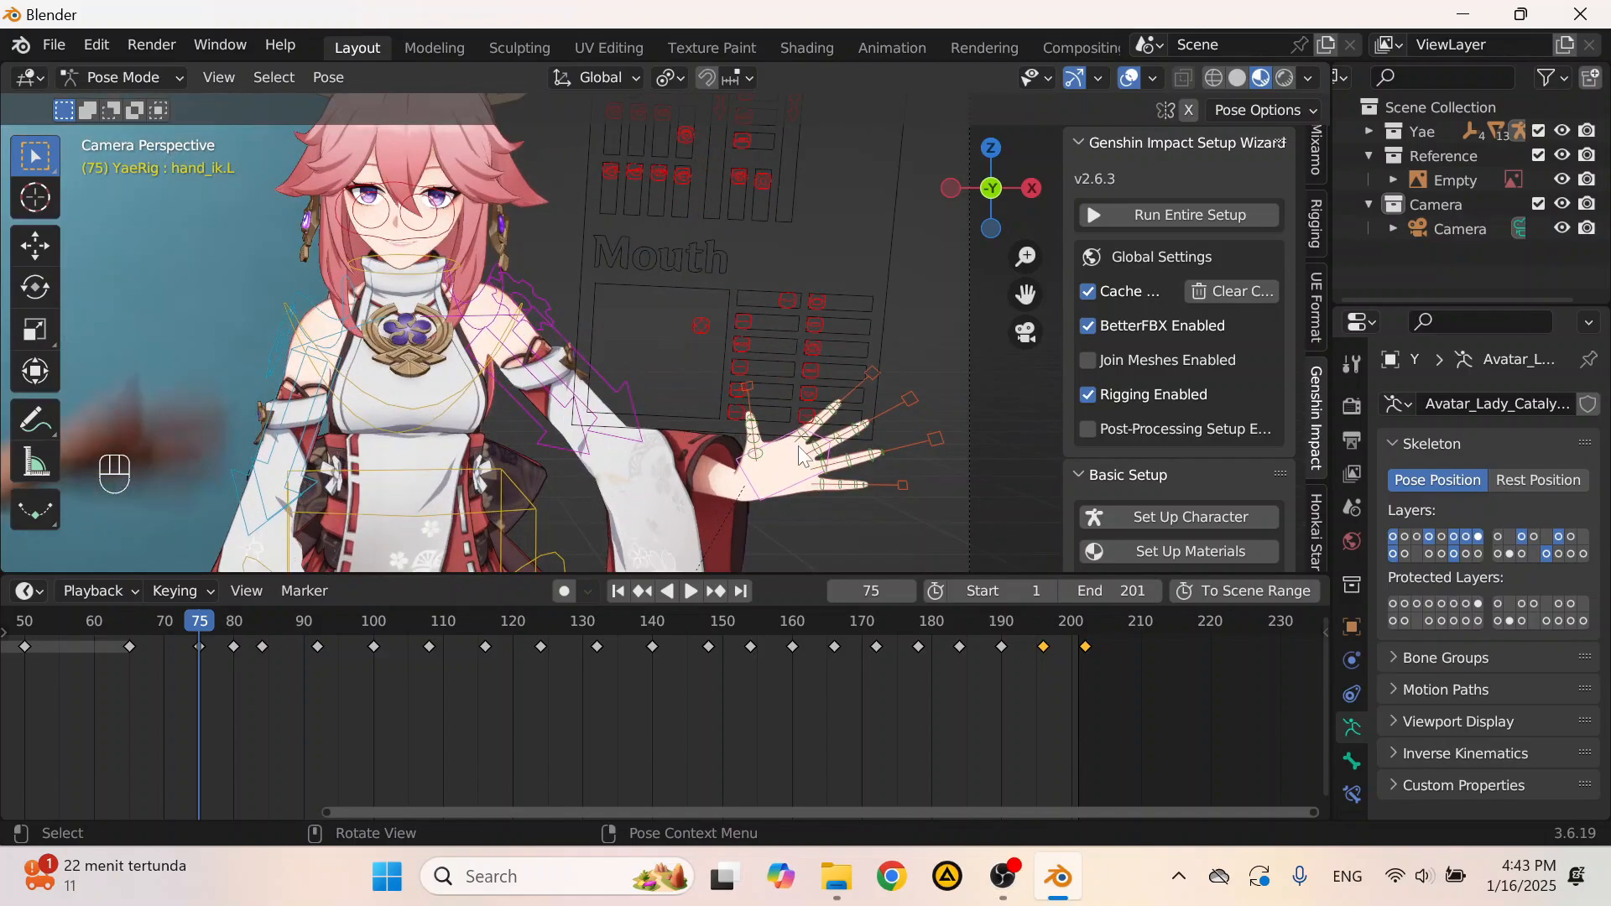
{"action": "scroll", "coordinate": [568, 274], "scroll_direction": "up", "scroll_amount": 2}
{"action": "middle_click_drag", "start_coordinate": [568, 275], "coordinate": [495, 391]}
{"action": "left_click", "coordinate": [494, 390]}
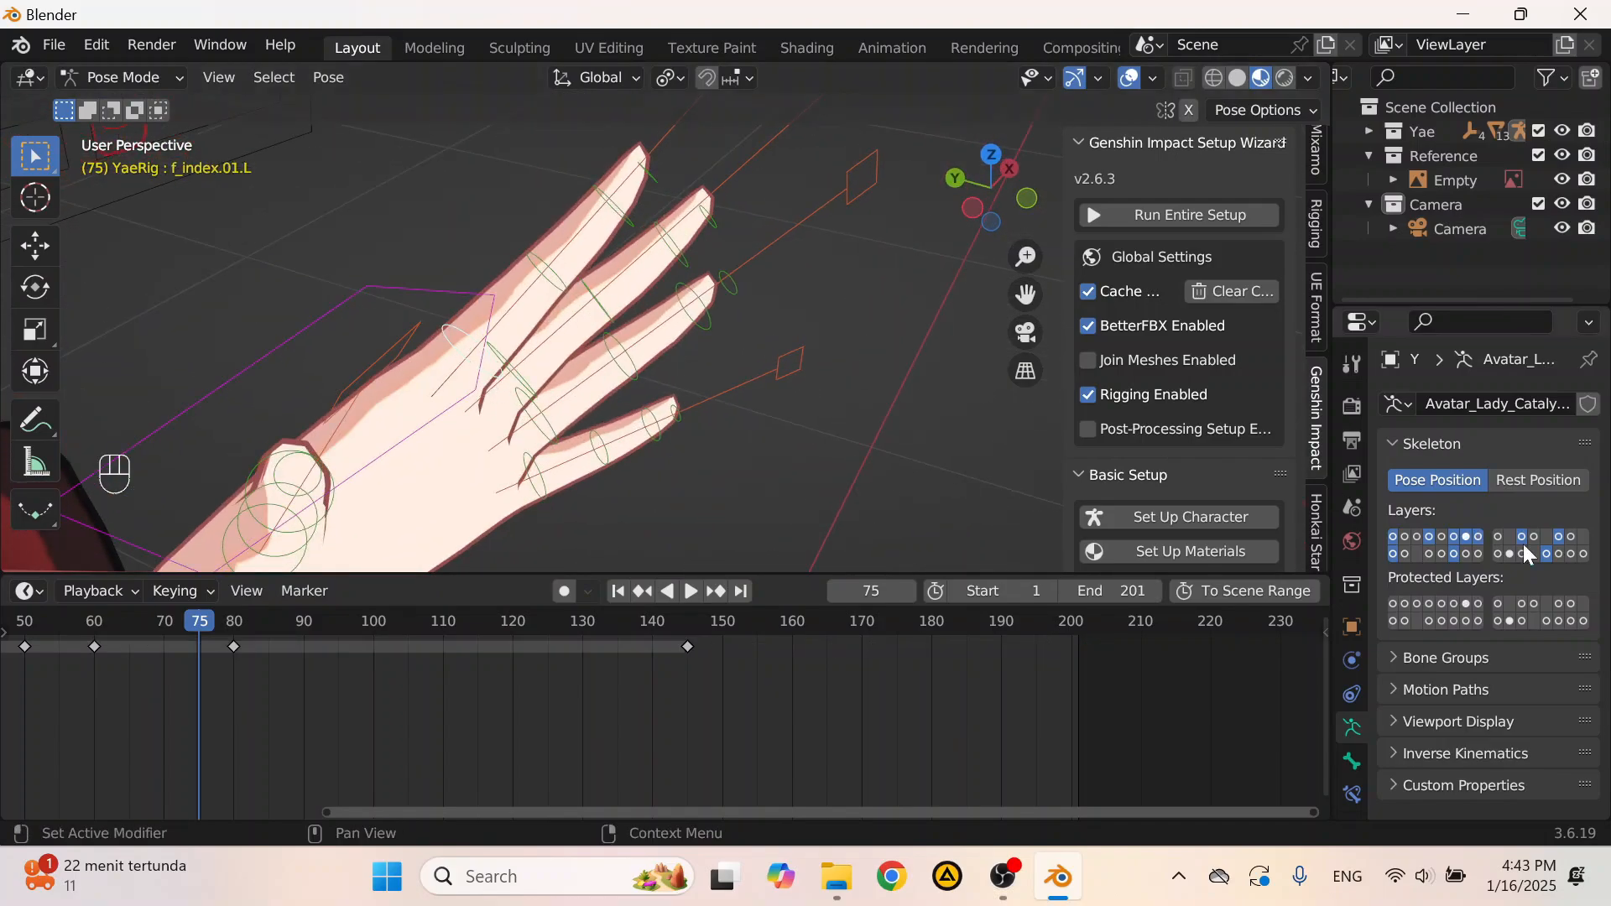
Step: Try rotating the left index finger's base bone from a side view, and undo the rotation
{"action": "middle_click_drag", "start_coordinate": [421, 314], "coordinate": [520, 352]}
{"action": "key", "text": "r"}
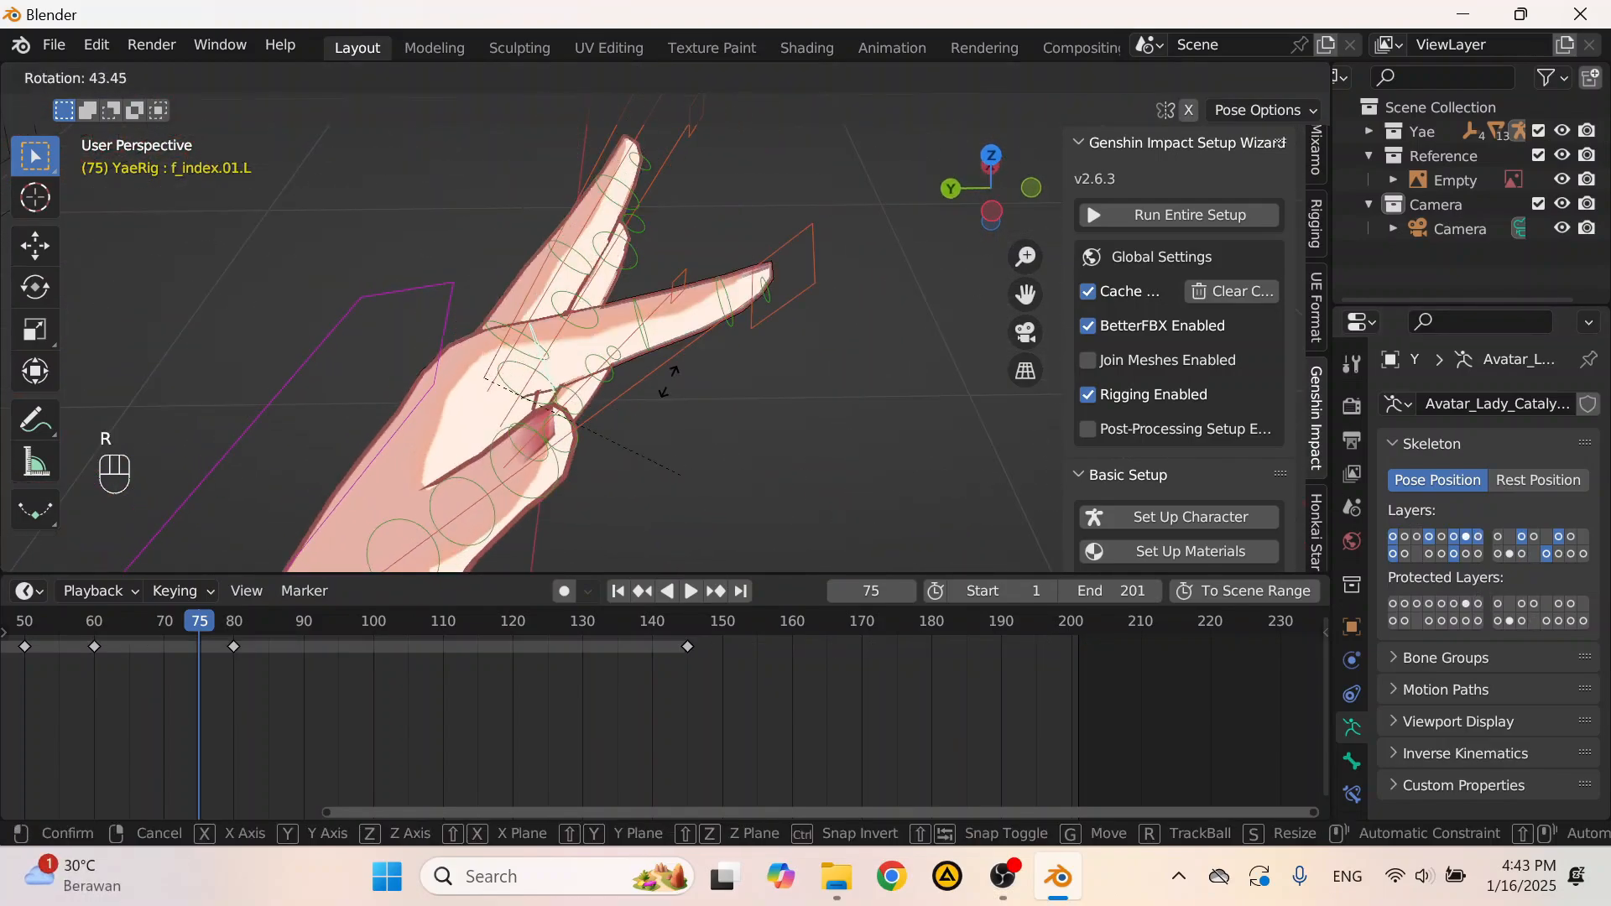
{"action": "left_click", "coordinate": [1217, 383]}
{"action": "key", "text": "ctrl+z"}
{"action": "left_click", "coordinate": [1468, 541]}
{"action": "left_click", "coordinate": [1467, 541]}
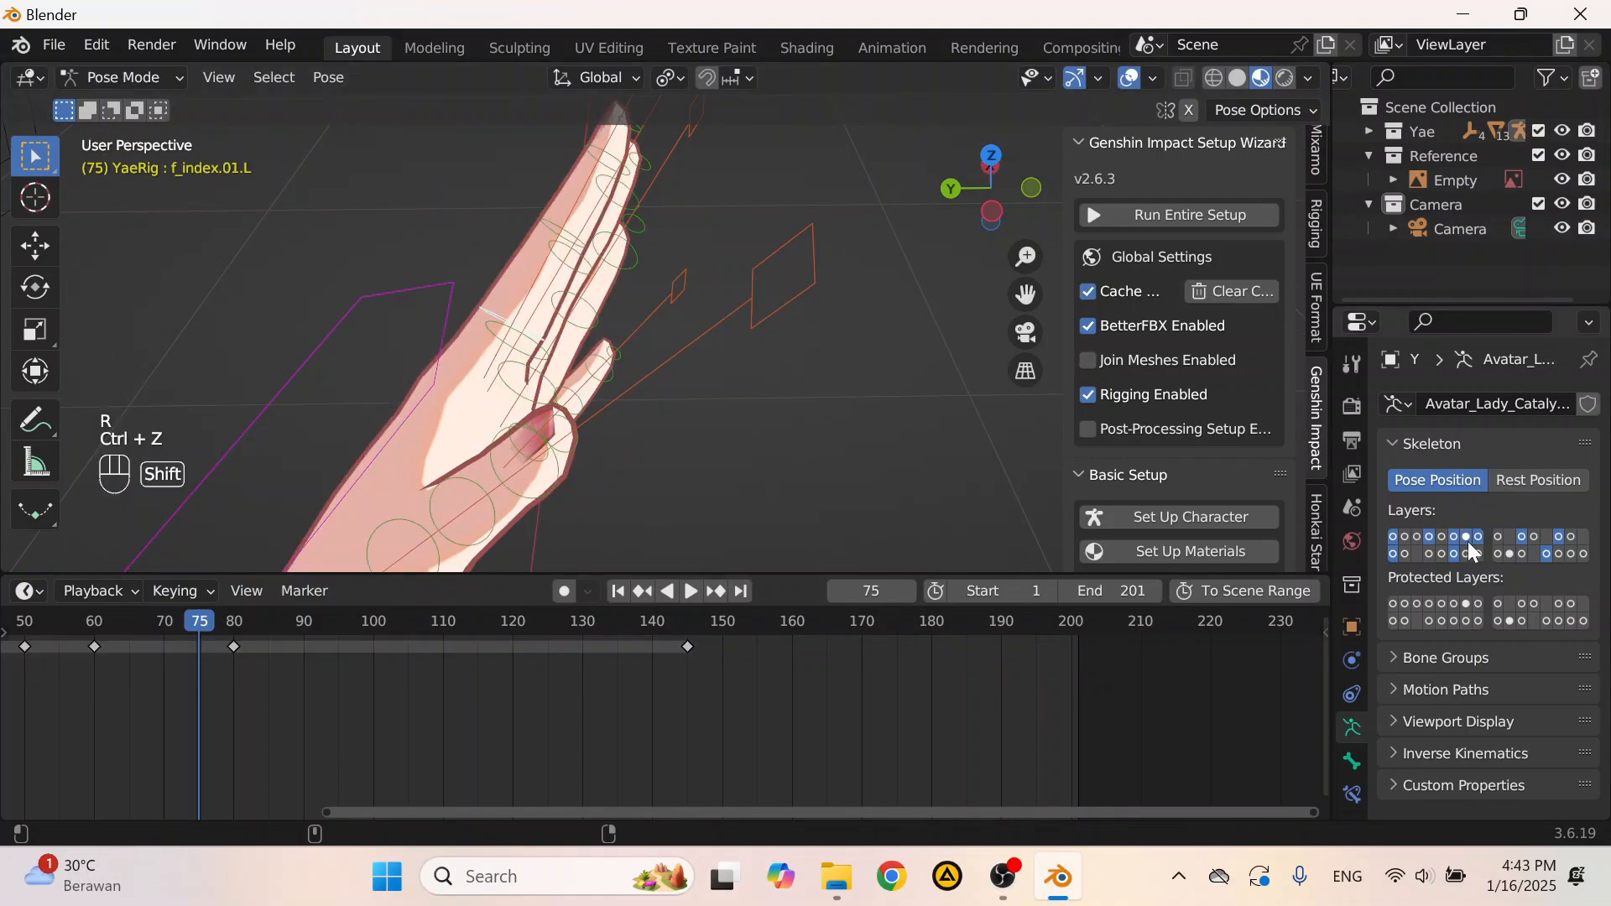
{"action": "left_click", "coordinate": [1467, 537]}
{"action": "left_click", "coordinate": [1470, 538]}
{"action": "left_click", "coordinate": [1470, 538]}
{"action": "left_click", "coordinate": [1470, 538]}
{"action": "left_click", "coordinate": [1470, 539]}
{"action": "left_click", "coordinate": [1469, 541]}
Step: Try a trackball rotation on the left index finger's base bone, and undo it
{"action": "middle_click_drag", "start_coordinate": [504, 345], "coordinate": [556, 224]}
{"action": "key", "text": "r"}
{"action": "key", "text": "r"}
{"action": "key", "text": "ctrl+z"}
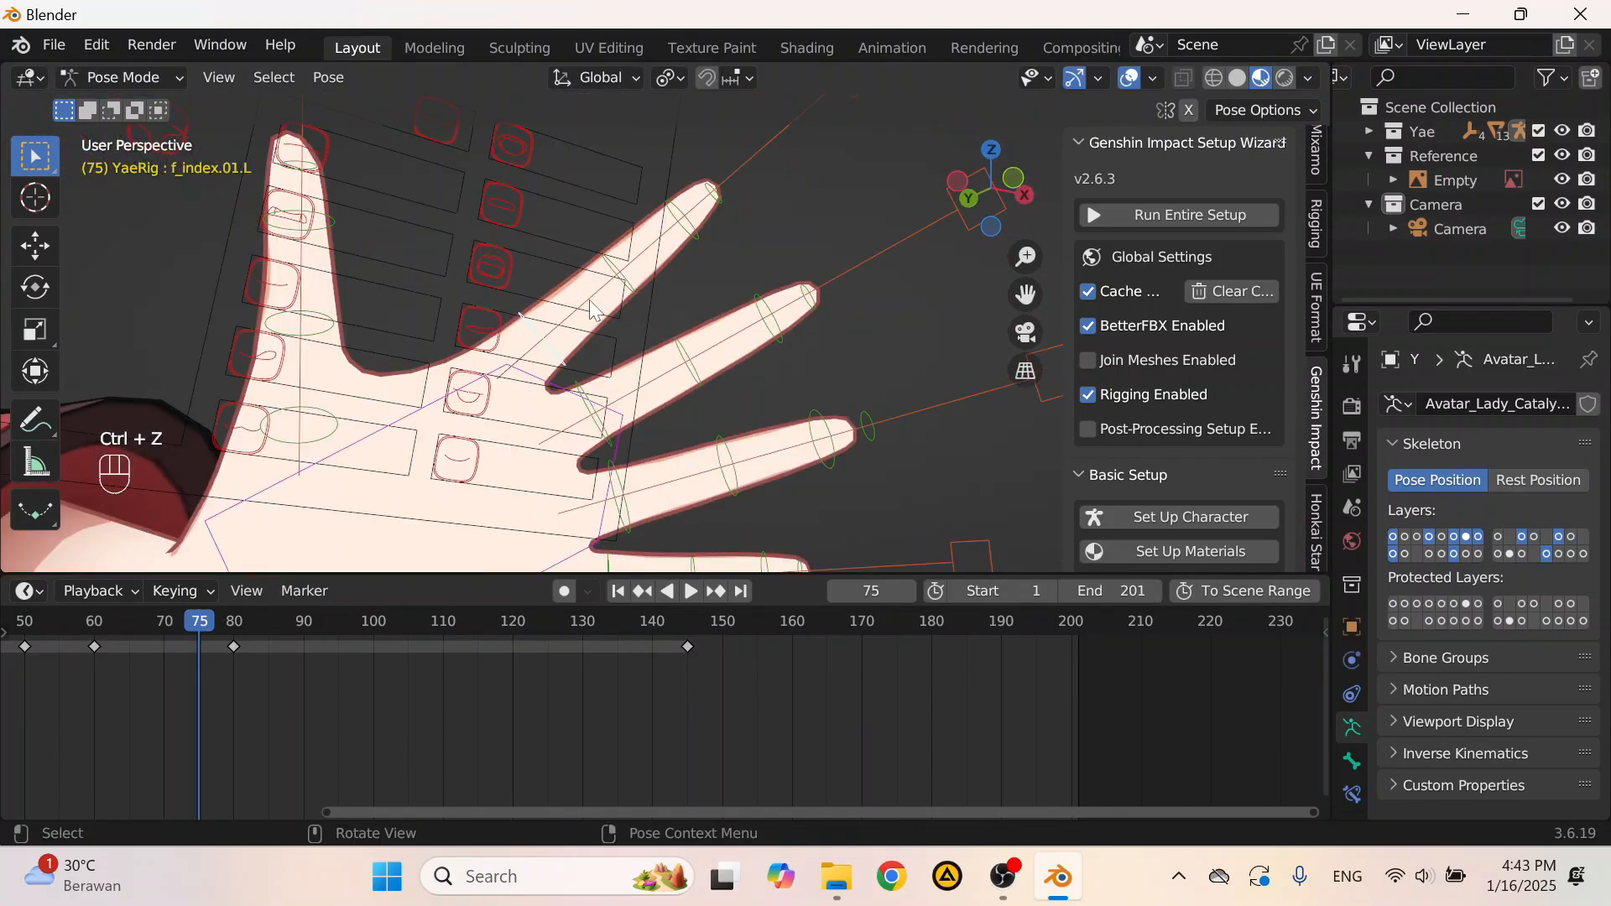
Step: Try curling the left index finger with trackball rotations of its first and second bones, and undo them
{"action": "middle_click_drag", "start_coordinate": [590, 300], "coordinate": [729, 383]}
{"action": "mouse_move", "coordinate": [631, 379]}
{"action": "middle_mouse_down"}
{"action": "mouse_move", "coordinate": [759, 327]}
{"action": "mouse_move", "coordinate": [655, 363]}
{"action": "middle_mouse_up"}
{"action": "key", "text": "r"}
{"action": "key", "text": "r"}
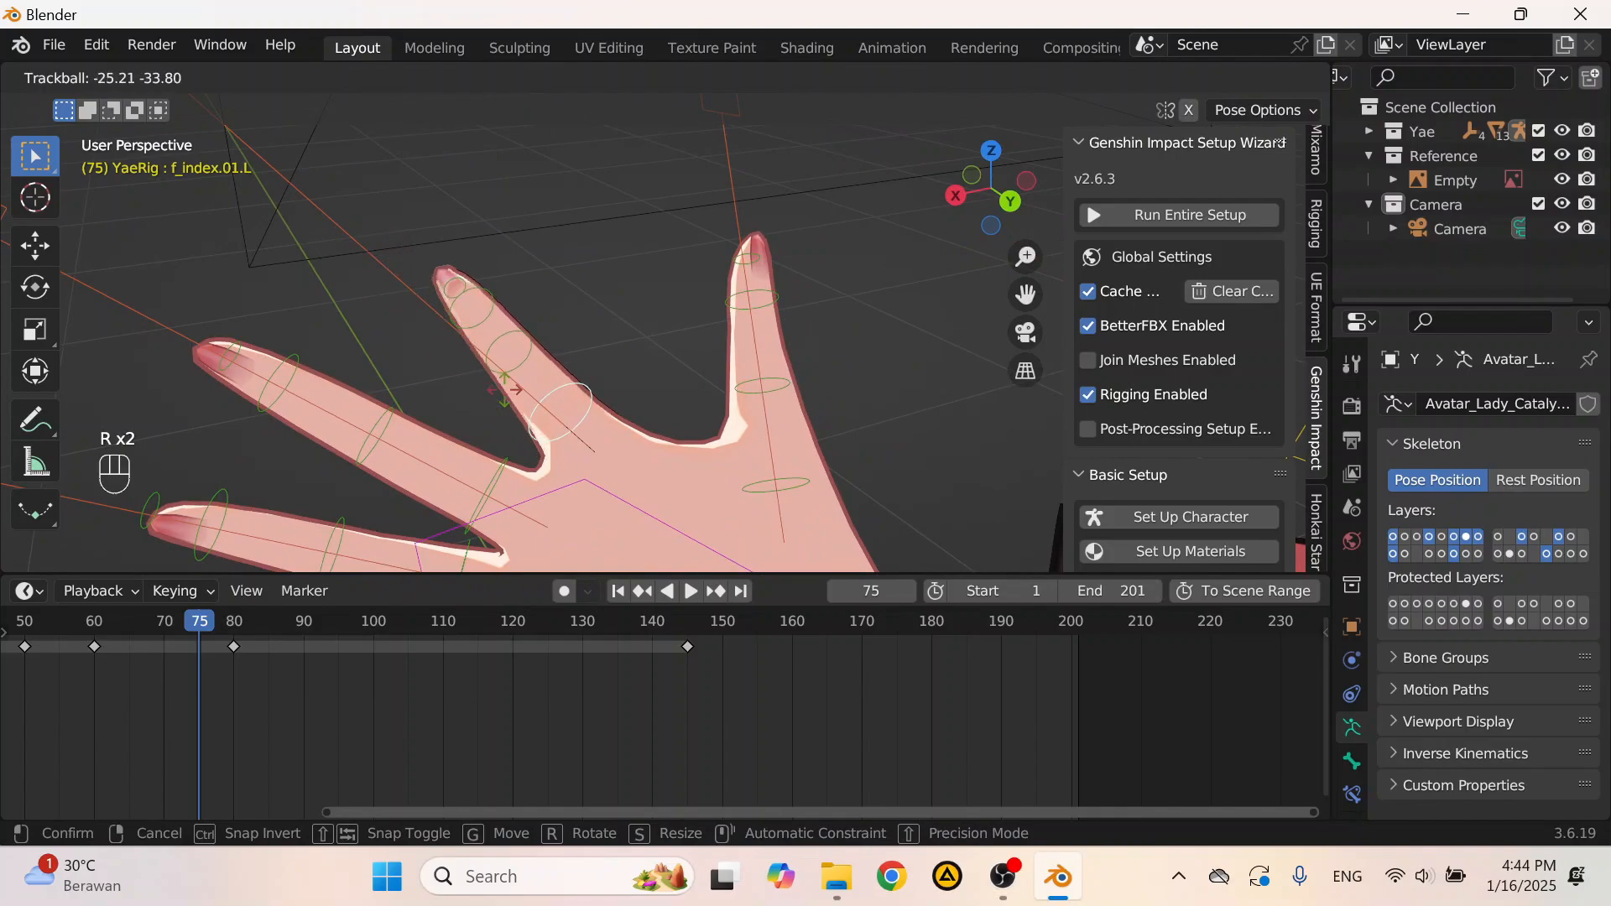
{"action": "left_click", "coordinate": [558, 395]}
{"action": "key", "text": "r"}
{"action": "key", "text": "r"}
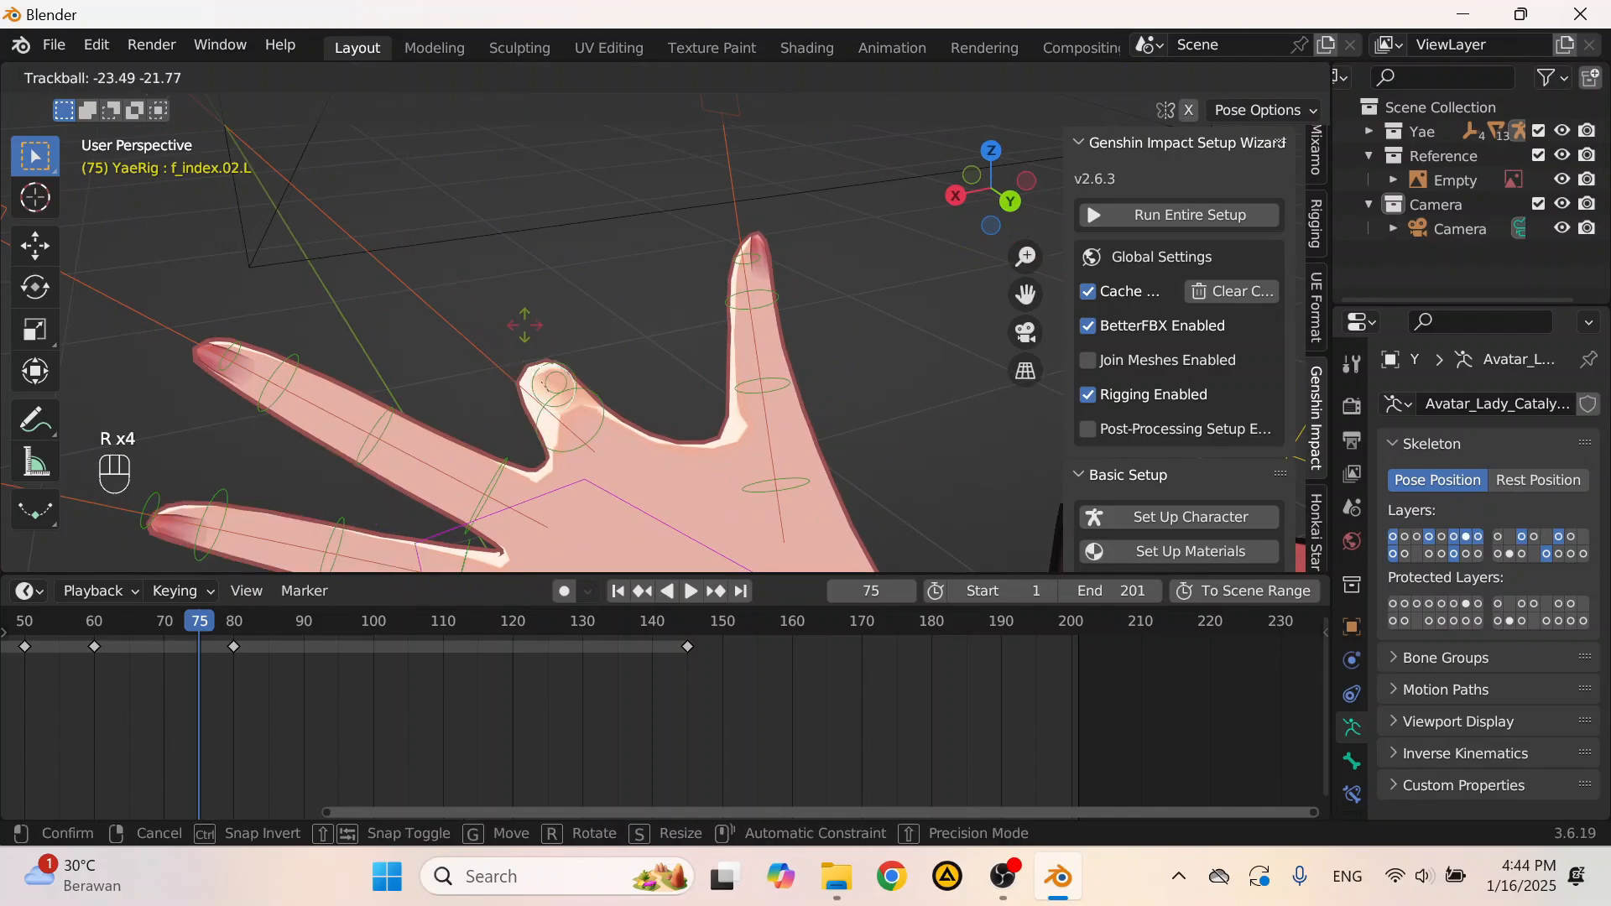
{"action": "left_click", "coordinate": [512, 299]}
{"action": "middle_click_drag", "start_coordinate": [512, 299], "coordinate": [648, 413]}
{"action": "key", "text": "ctrl+z"}
{"action": "key", "text": "ctrl+z"}
{"action": "key", "text": "ctrl+z"}
{"action": "key", "text": "ctrl+z"}
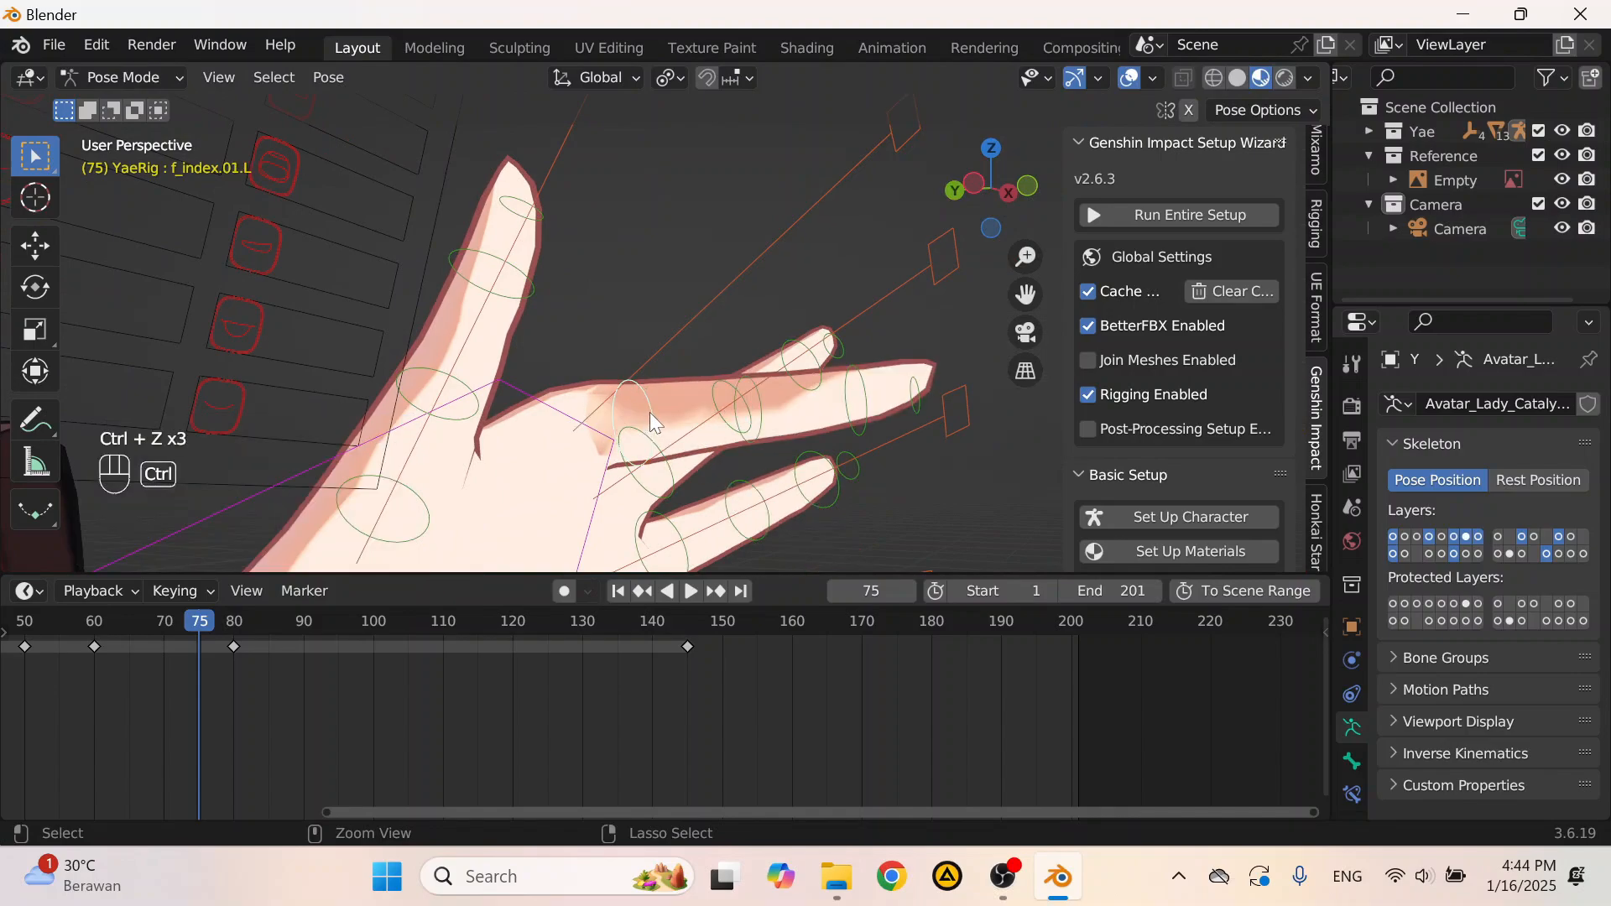
Step: Set the transform pivot to Individual Origins and select the middle and tip bones of the left hand's four fingers, excluding the thumb
{"action": "left_click", "coordinate": [677, 77]}
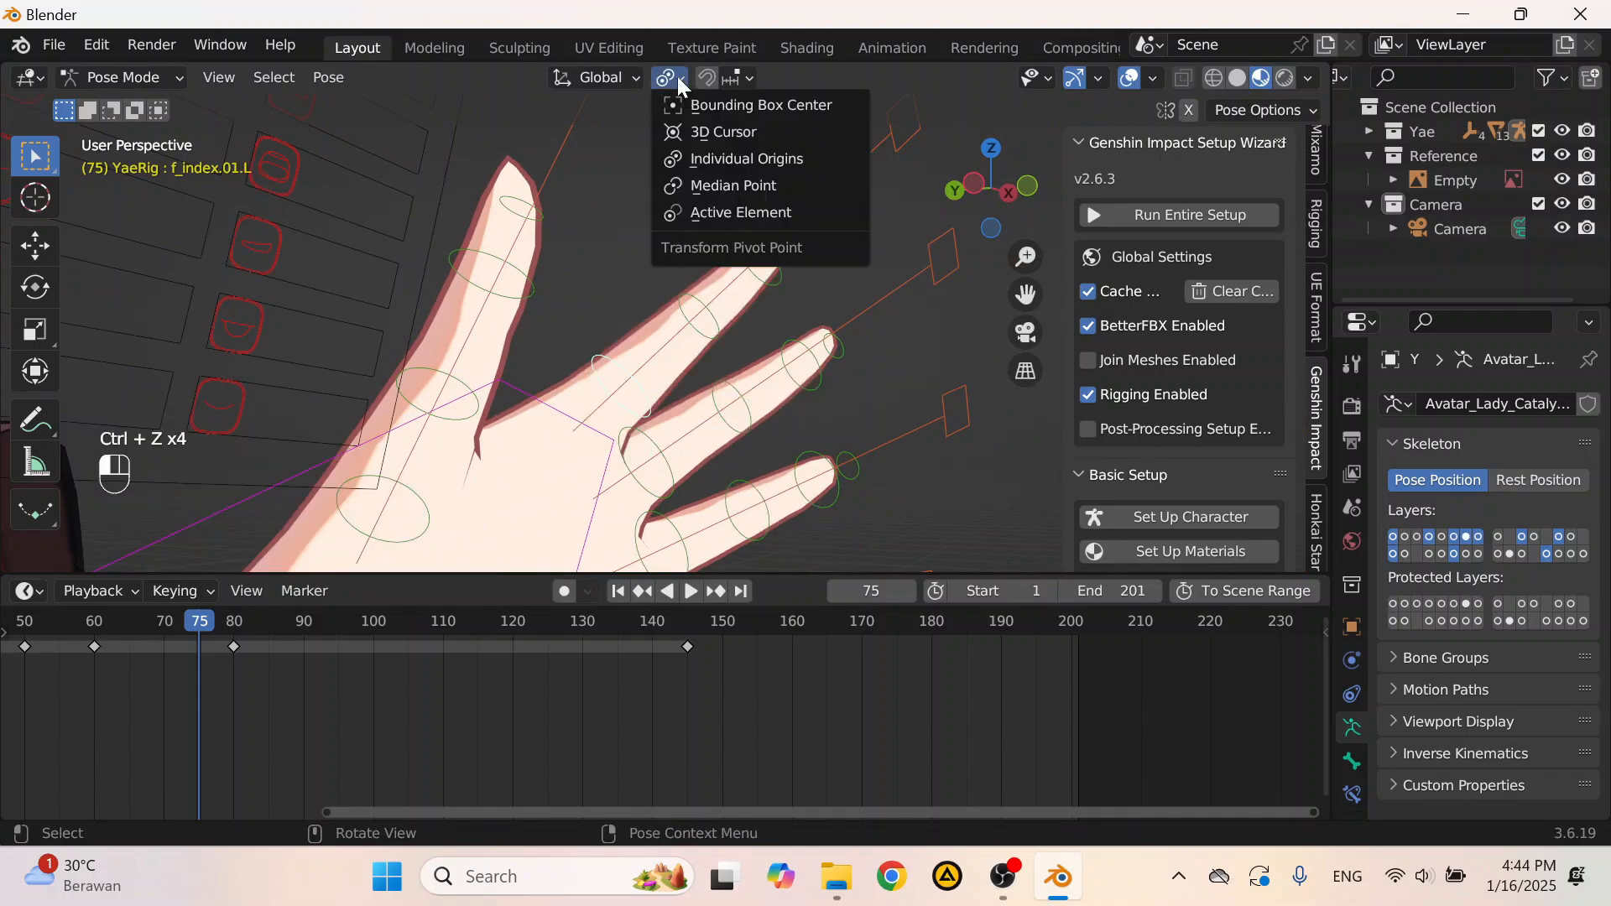
{"action": "left_click", "coordinate": [733, 154]}
{"action": "middle_click_drag", "start_coordinate": [650, 320], "coordinate": [556, 354]}
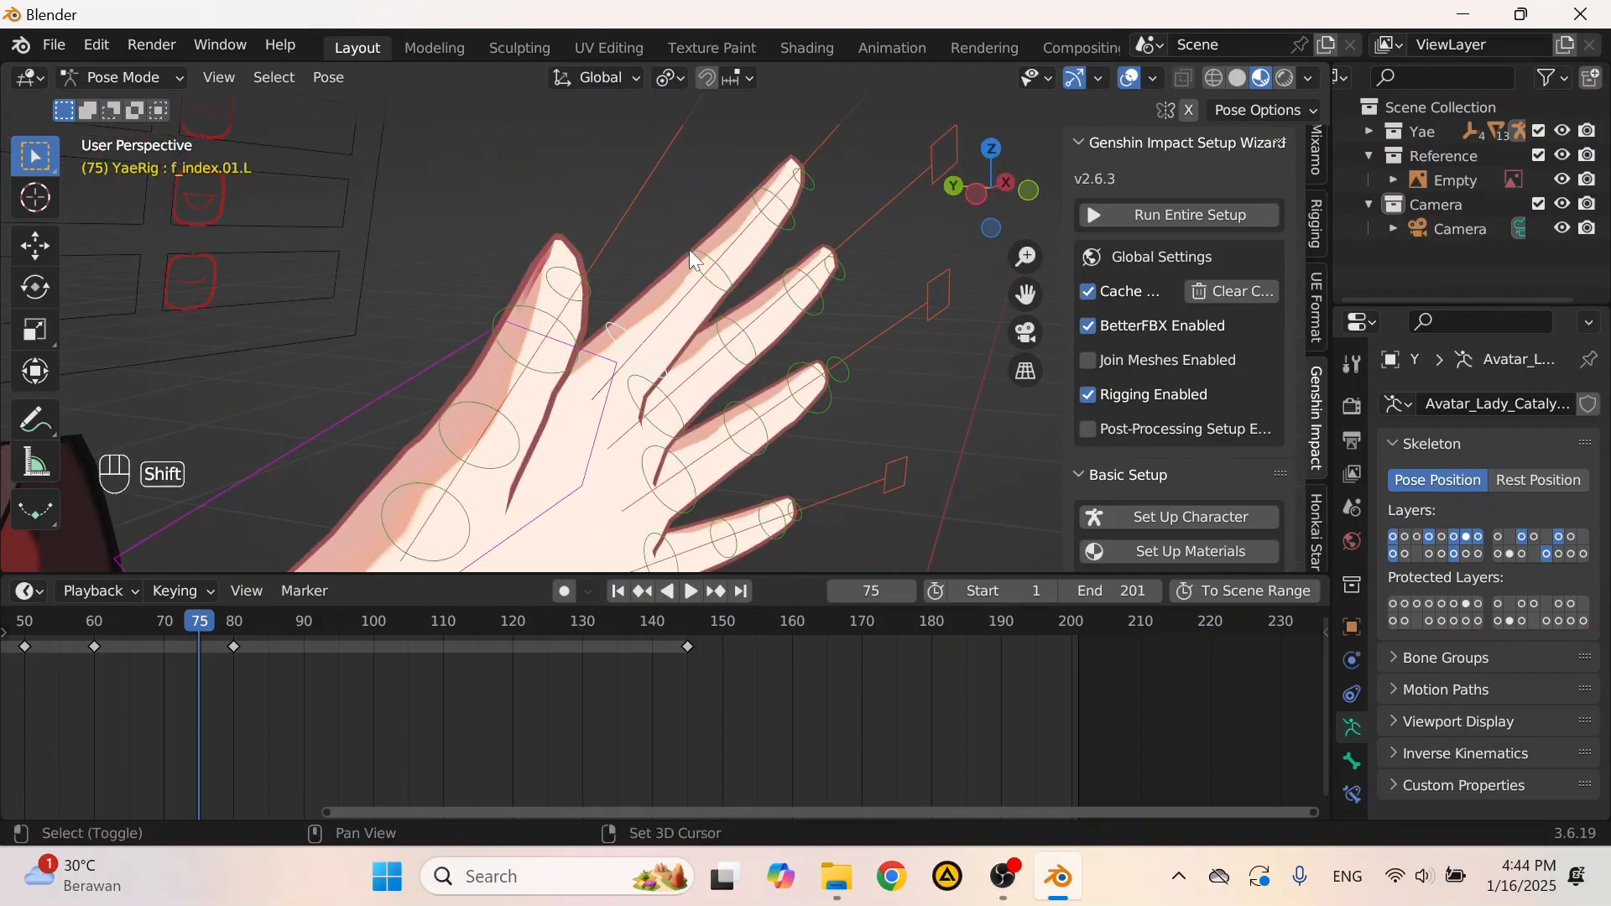
{"action": "middle_click_drag", "start_coordinate": [701, 288], "coordinate": [568, 304], "text": "shift"}
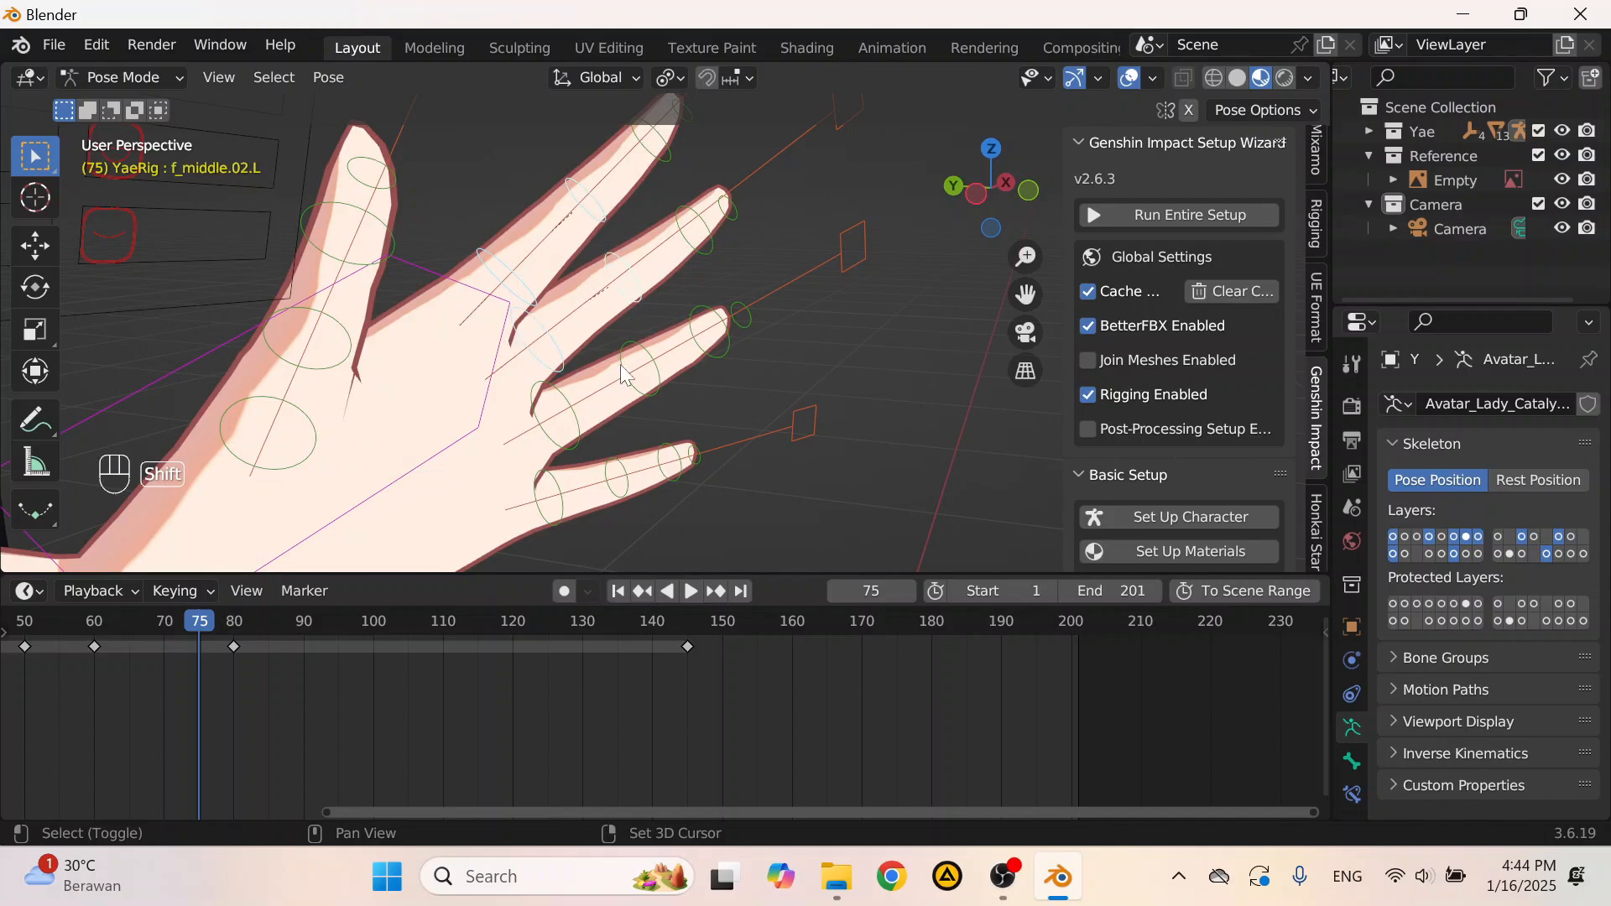
{"action": "left_click", "coordinate": [595, 222], "text": "shift"}
{"action": "middle_click_drag", "start_coordinate": [596, 222], "coordinate": [519, 323], "text": "shift"}
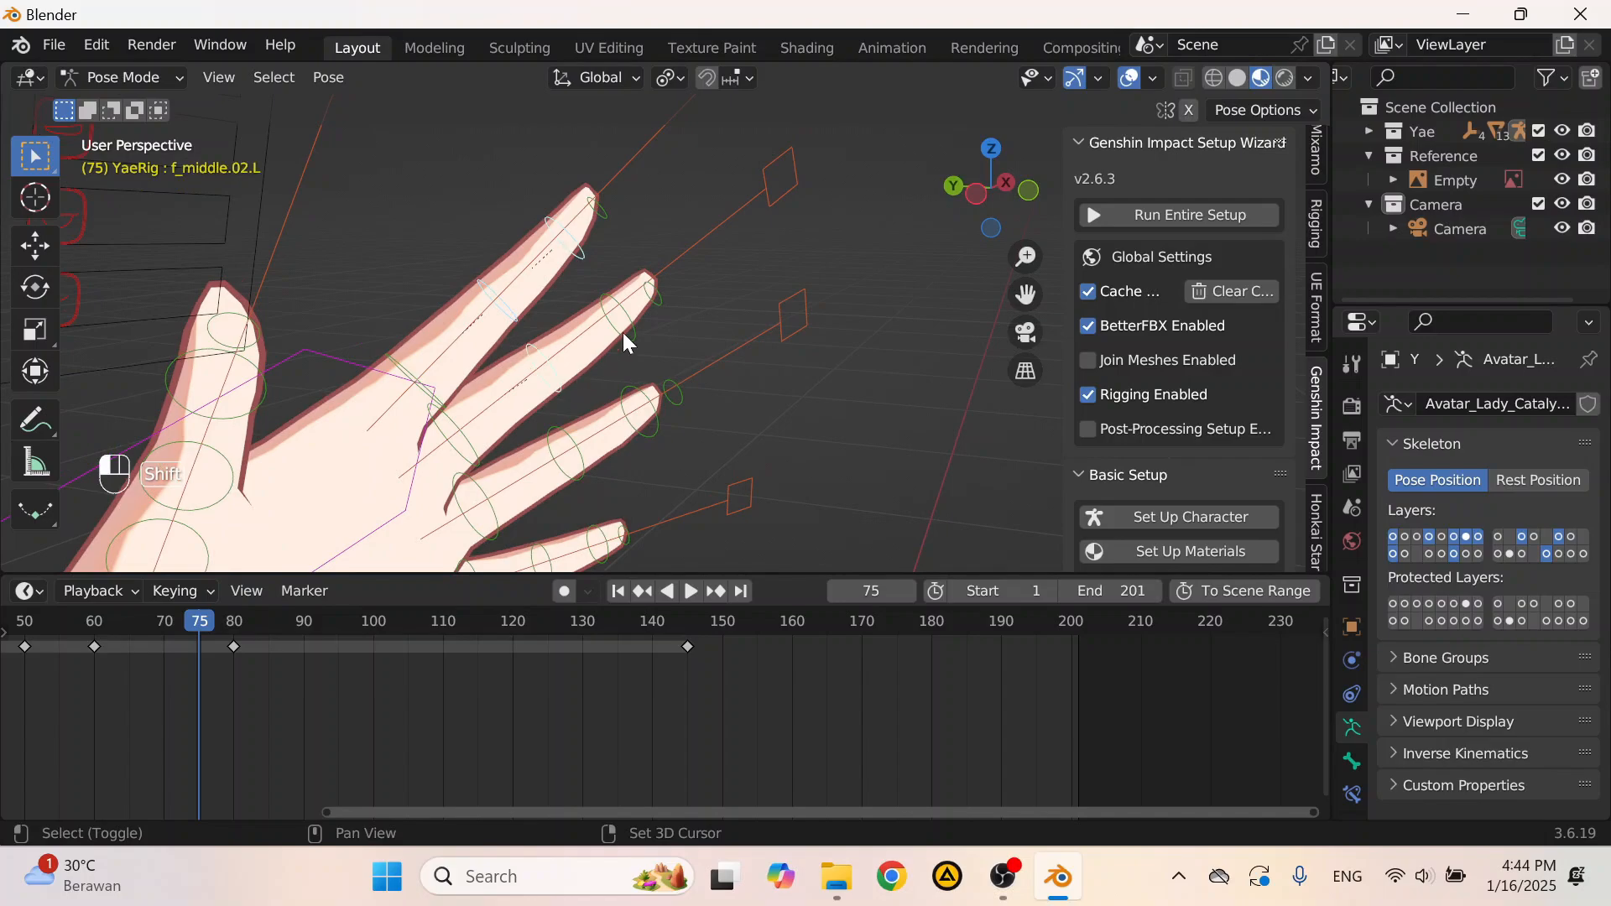
{"action": "left_click", "coordinate": [660, 447], "text": "shift"}
{"action": "middle_click_drag", "start_coordinate": [660, 447], "coordinate": [640, 352], "text": "shift"}
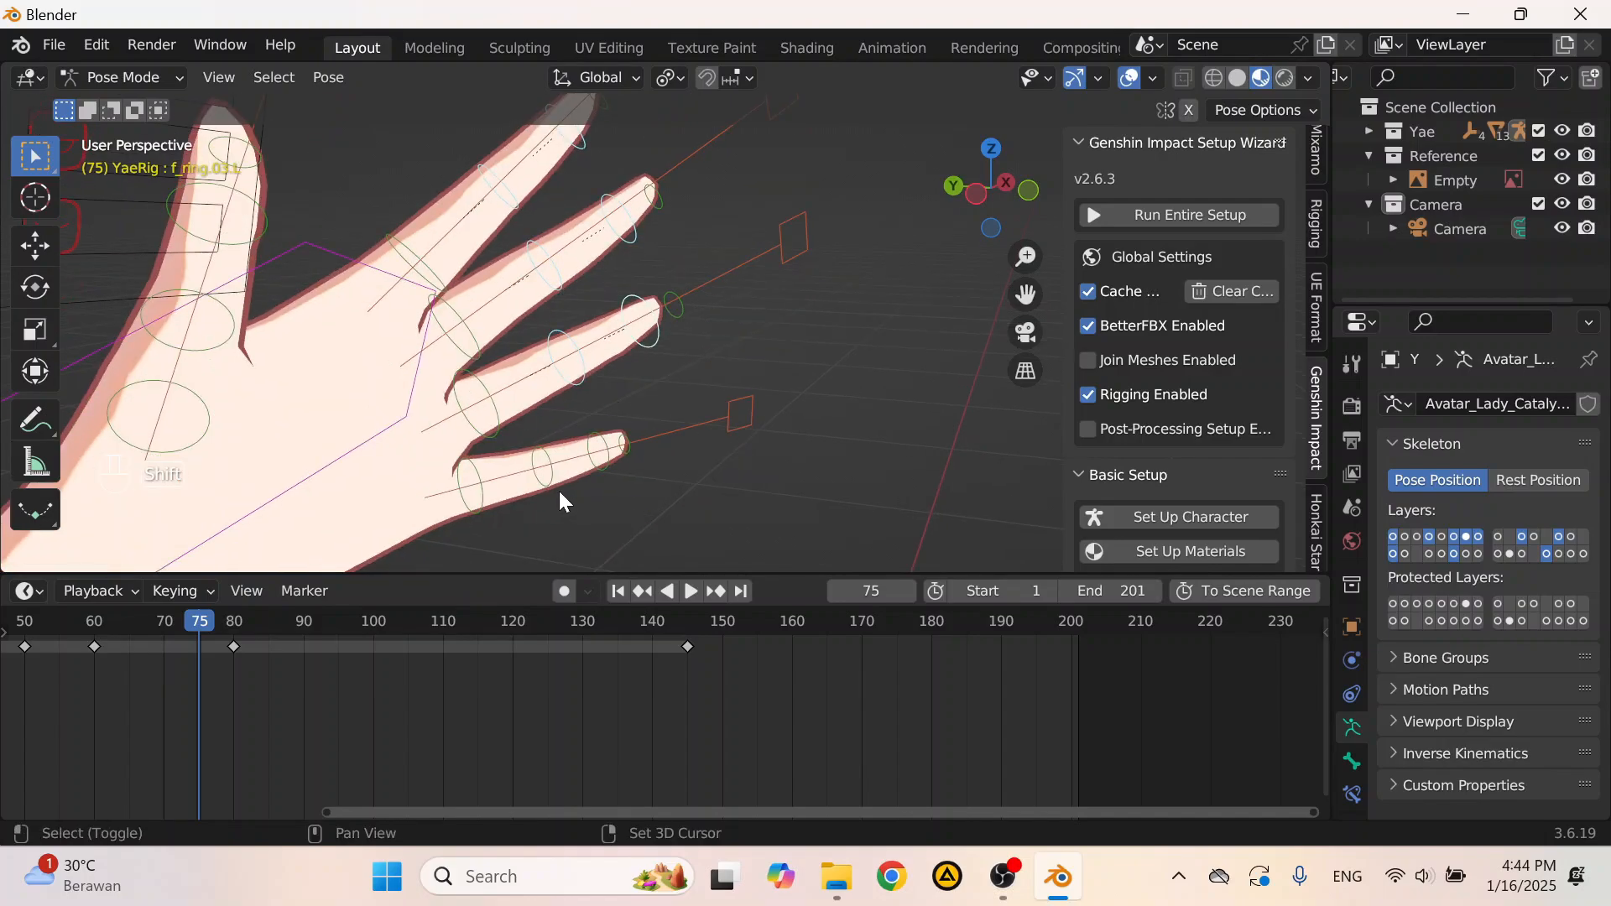
{"action": "left_click", "coordinate": [609, 485], "text": "shift"}
{"action": "middle_click_drag", "start_coordinate": [609, 485], "coordinate": [734, 416]}
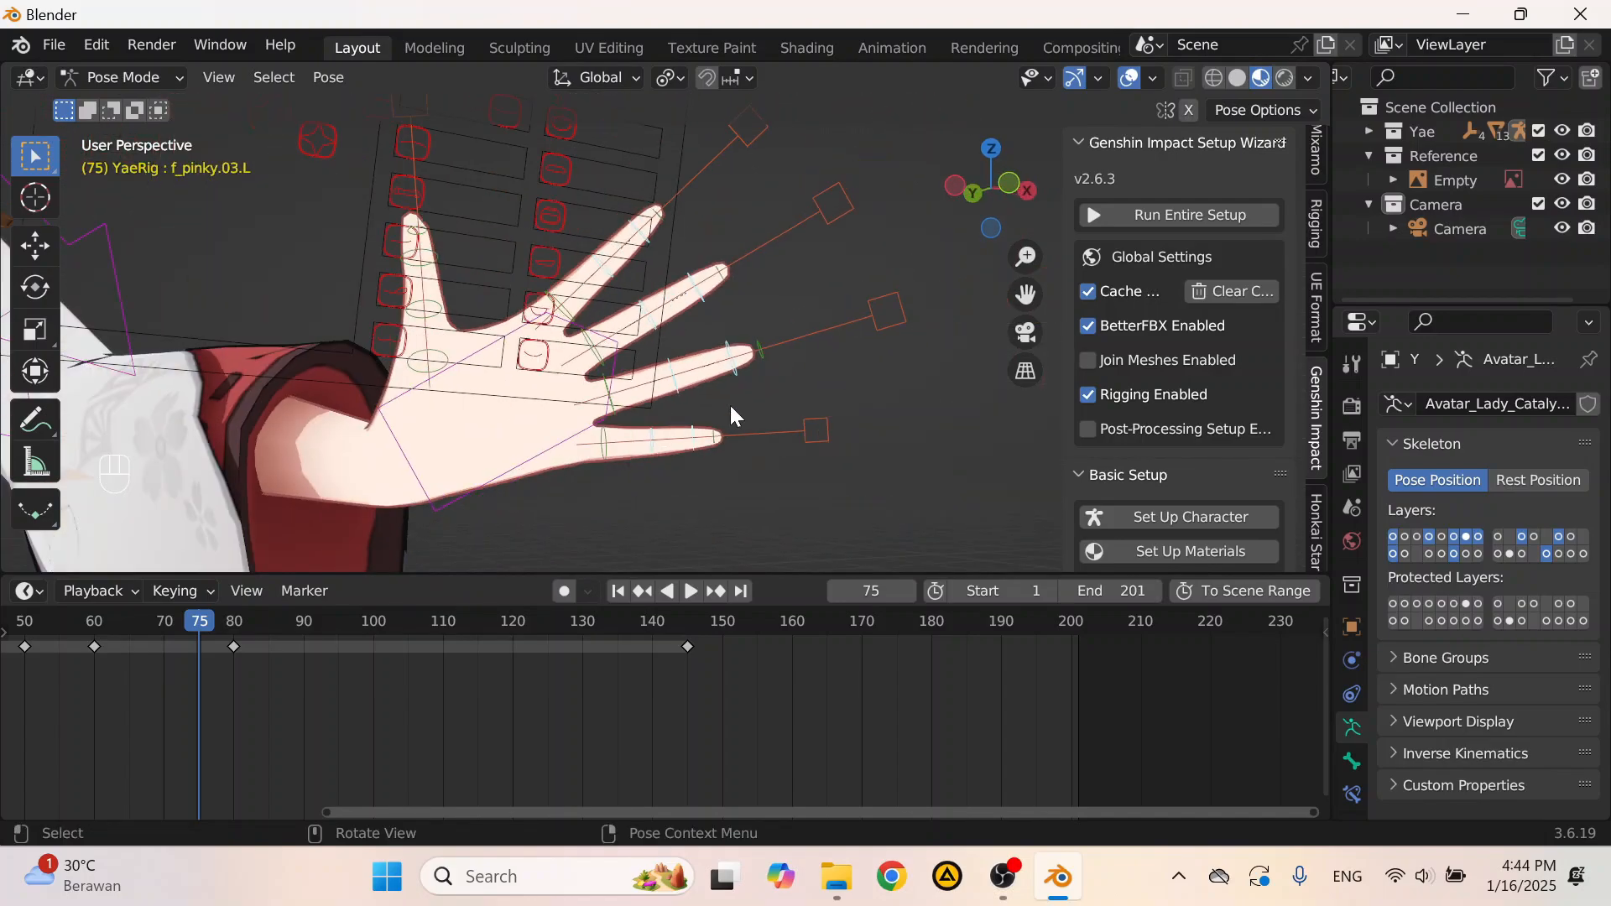
Step: Try curling the selected finger bones together with a trackball rotation, and undo it
{"action": "key", "text": "r"}
{"action": "key", "text": "r"}
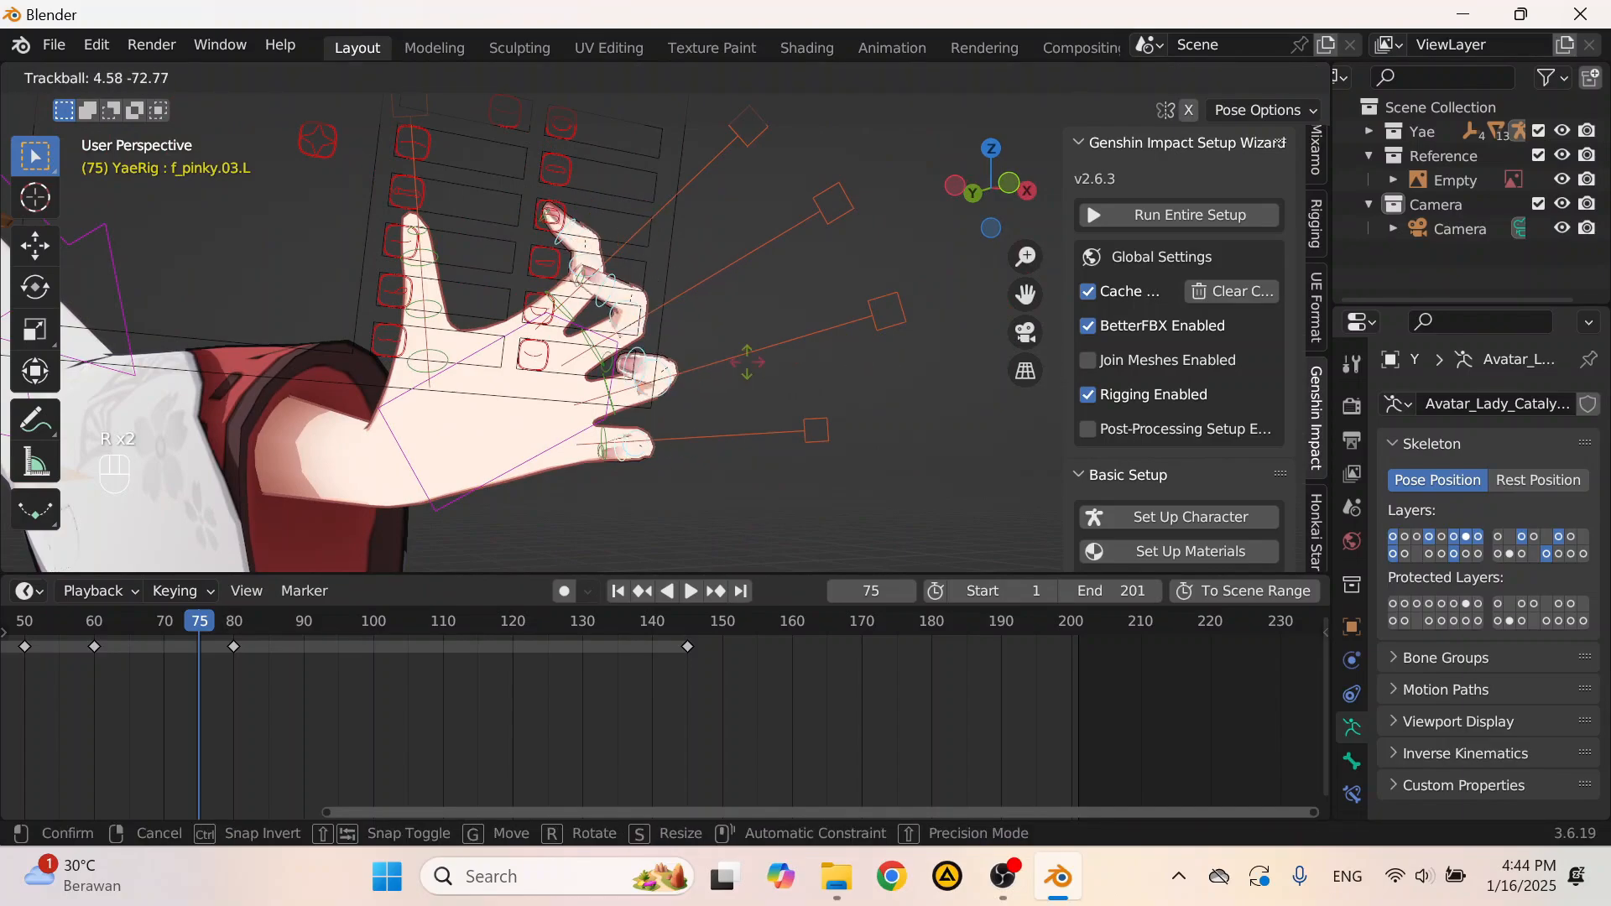
{"action": "left_click", "coordinate": [779, 351]}
{"action": "key", "text": "ctrl+z"}
Step: Curl the selected middle and tip bones of the four fingers by rotating them about 96° around their local Z axes
{"action": "key", "text": "r"}
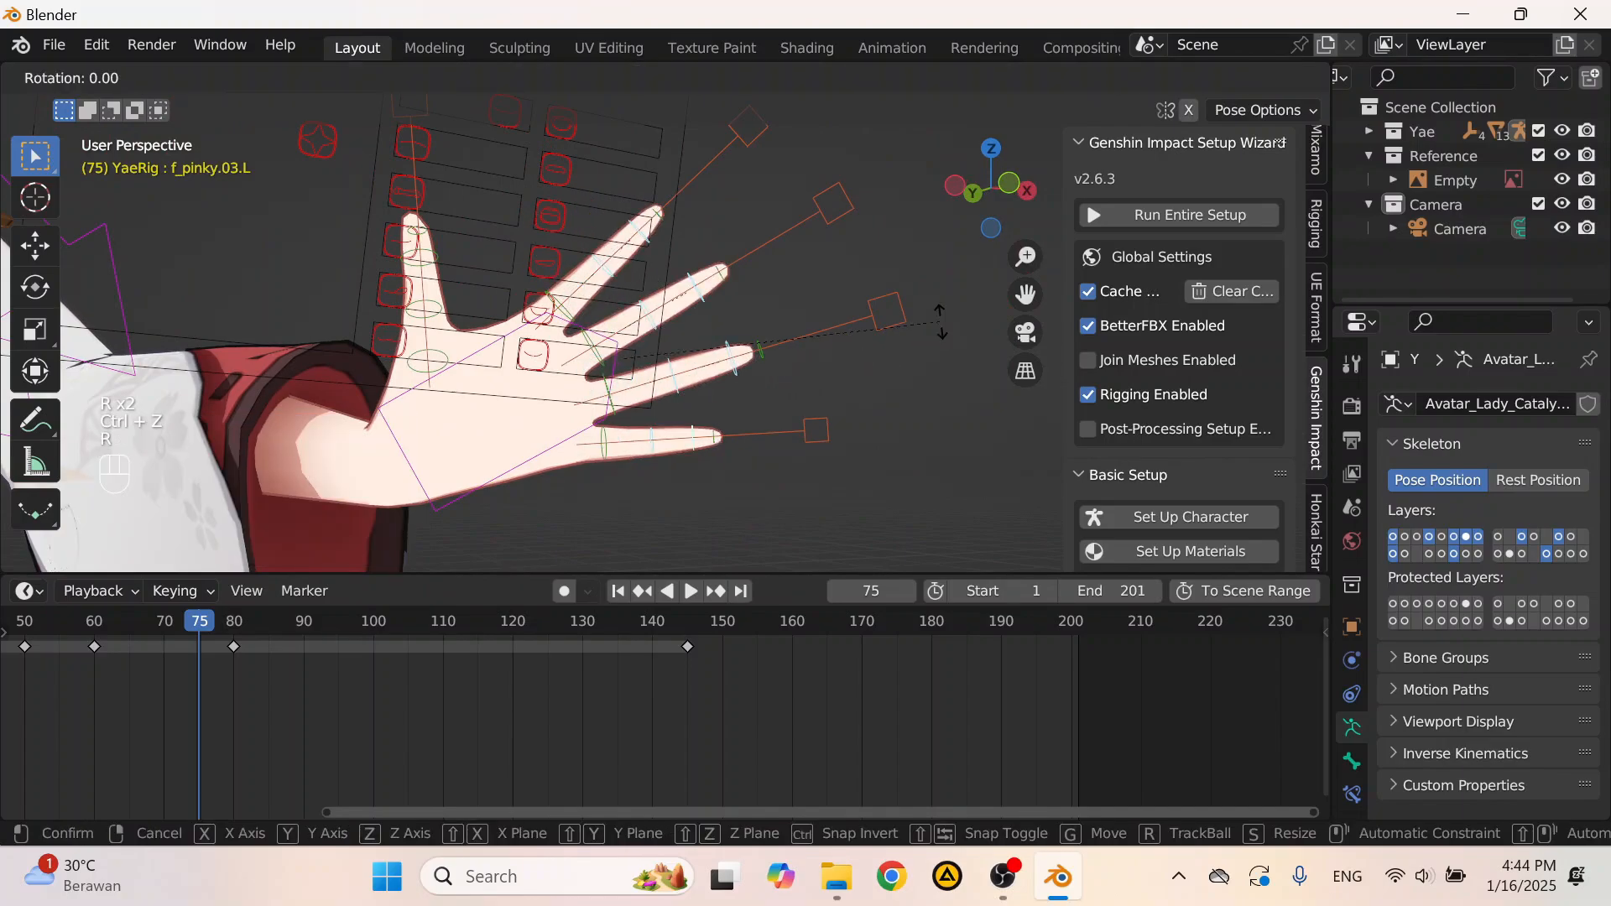
{"action": "key", "text": "z"}
{"action": "key", "text": "z"}
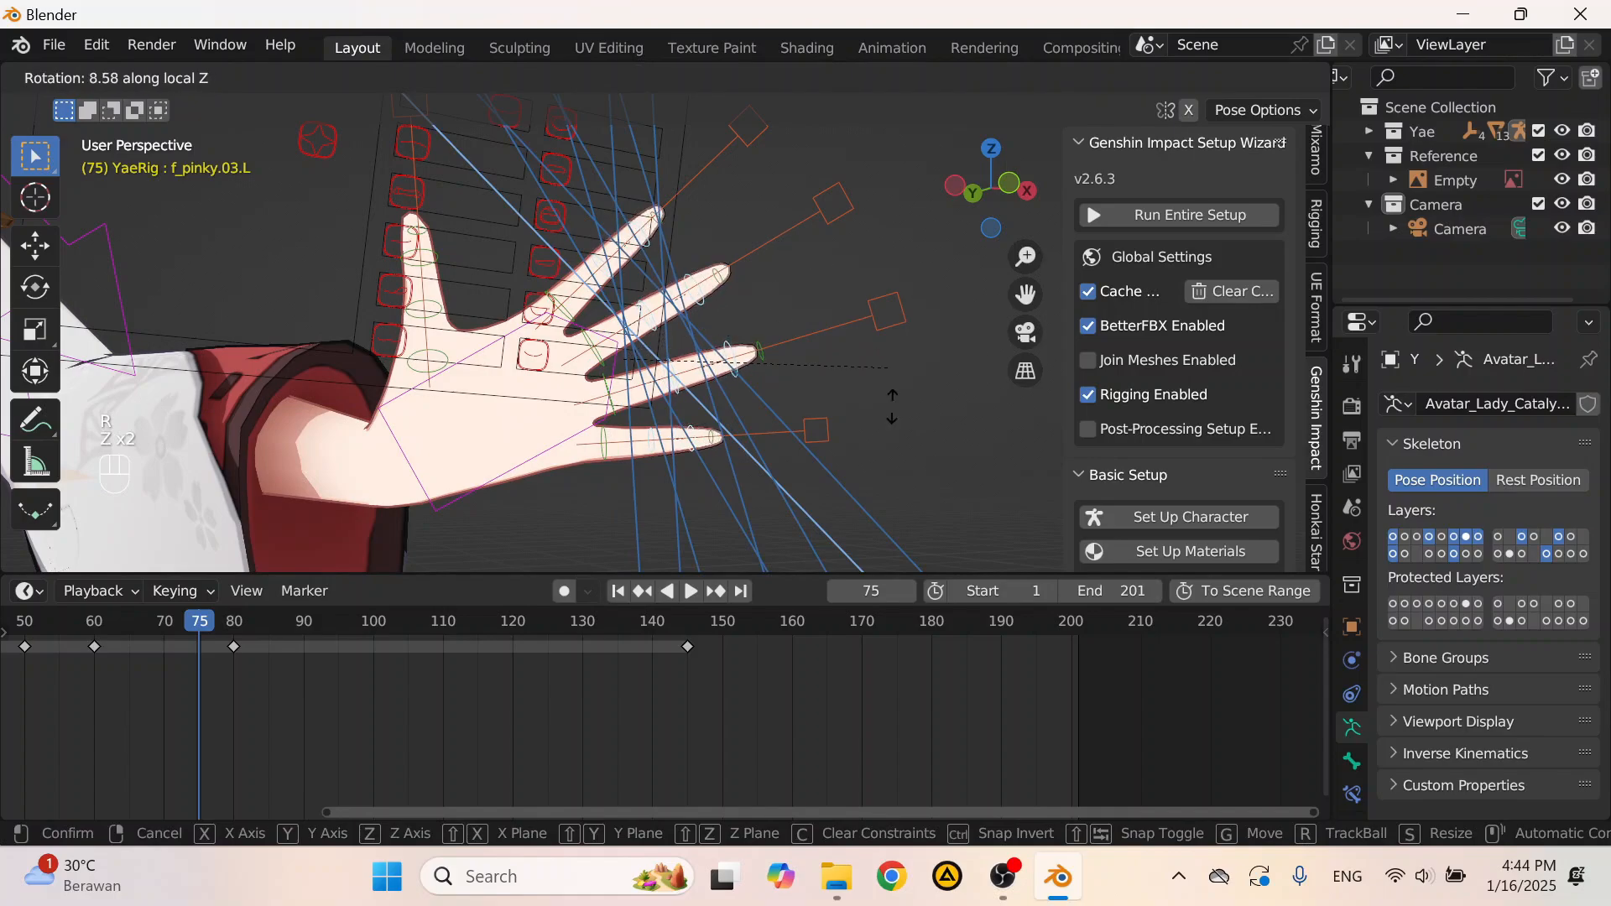
{"action": "left_click", "coordinate": [625, 546]}
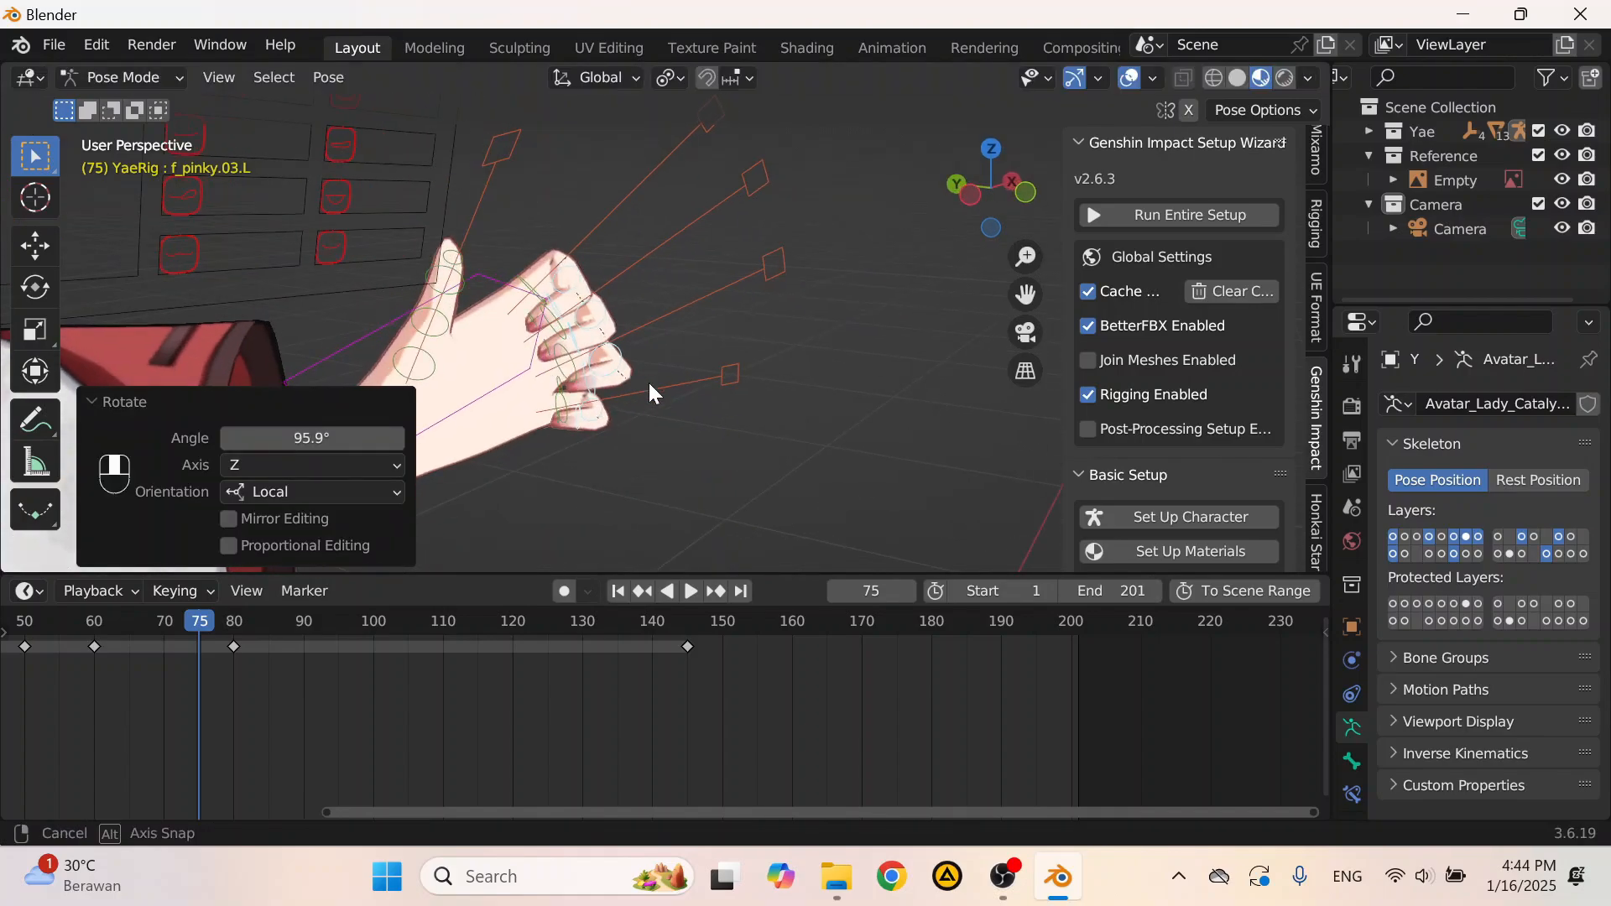
Step: Select the master controls of the left hand's four fingers and rotate them about 82° around local Z to close the fist
{"action": "middle_click_drag", "start_coordinate": [648, 382], "coordinate": [665, 326]}
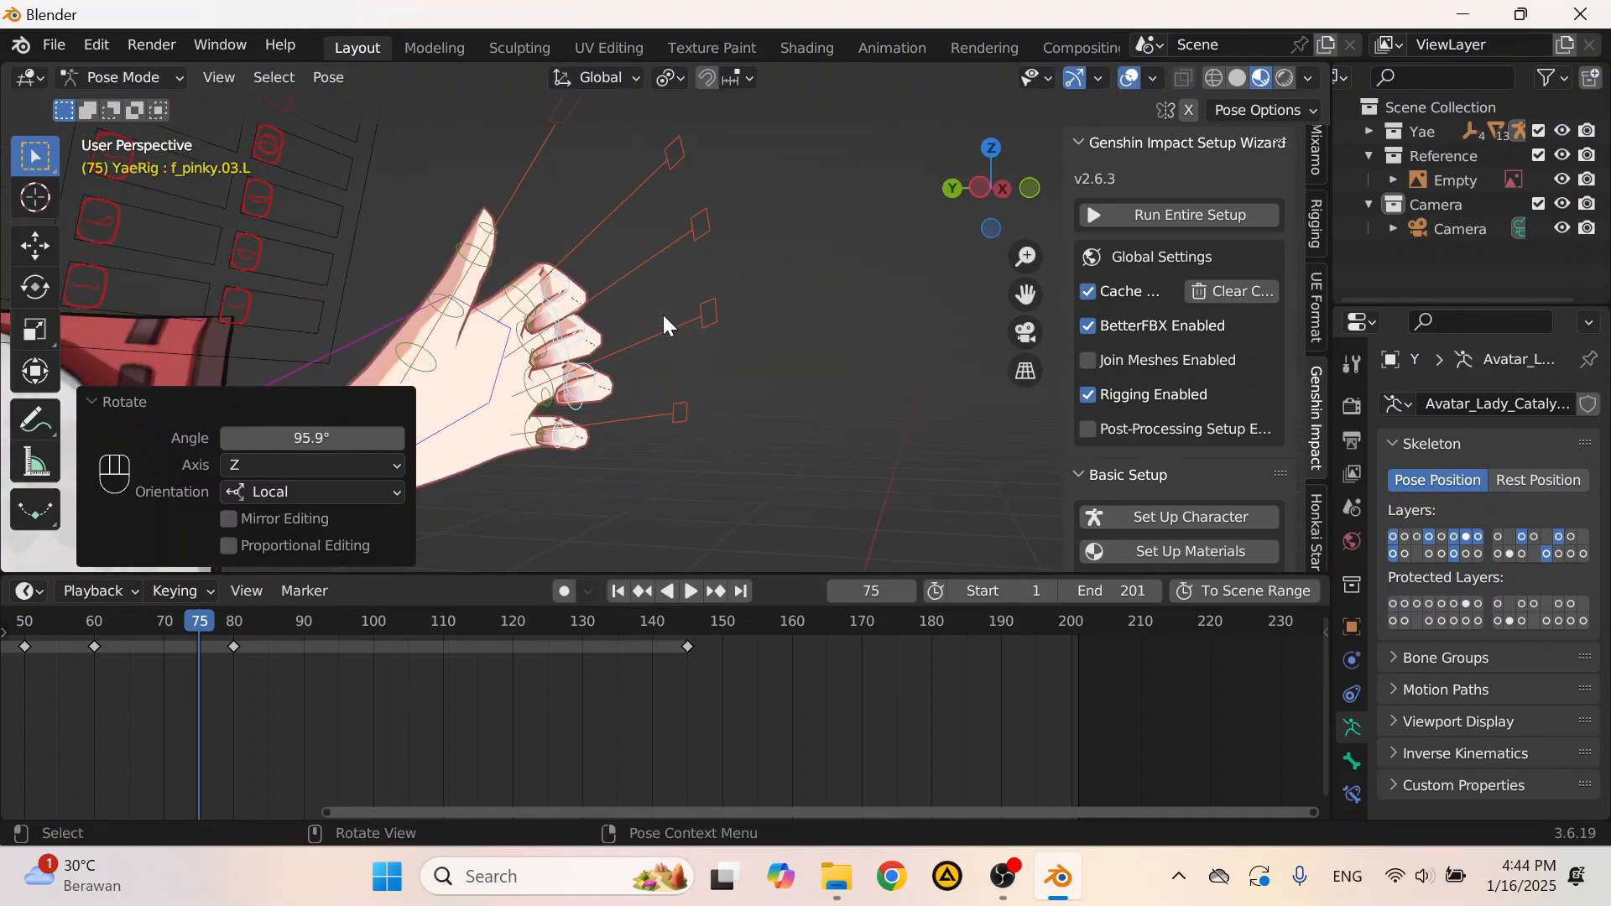
{"action": "left_click", "coordinate": [621, 231]}
{"action": "left_click", "coordinate": [650, 256], "text": "shift"}
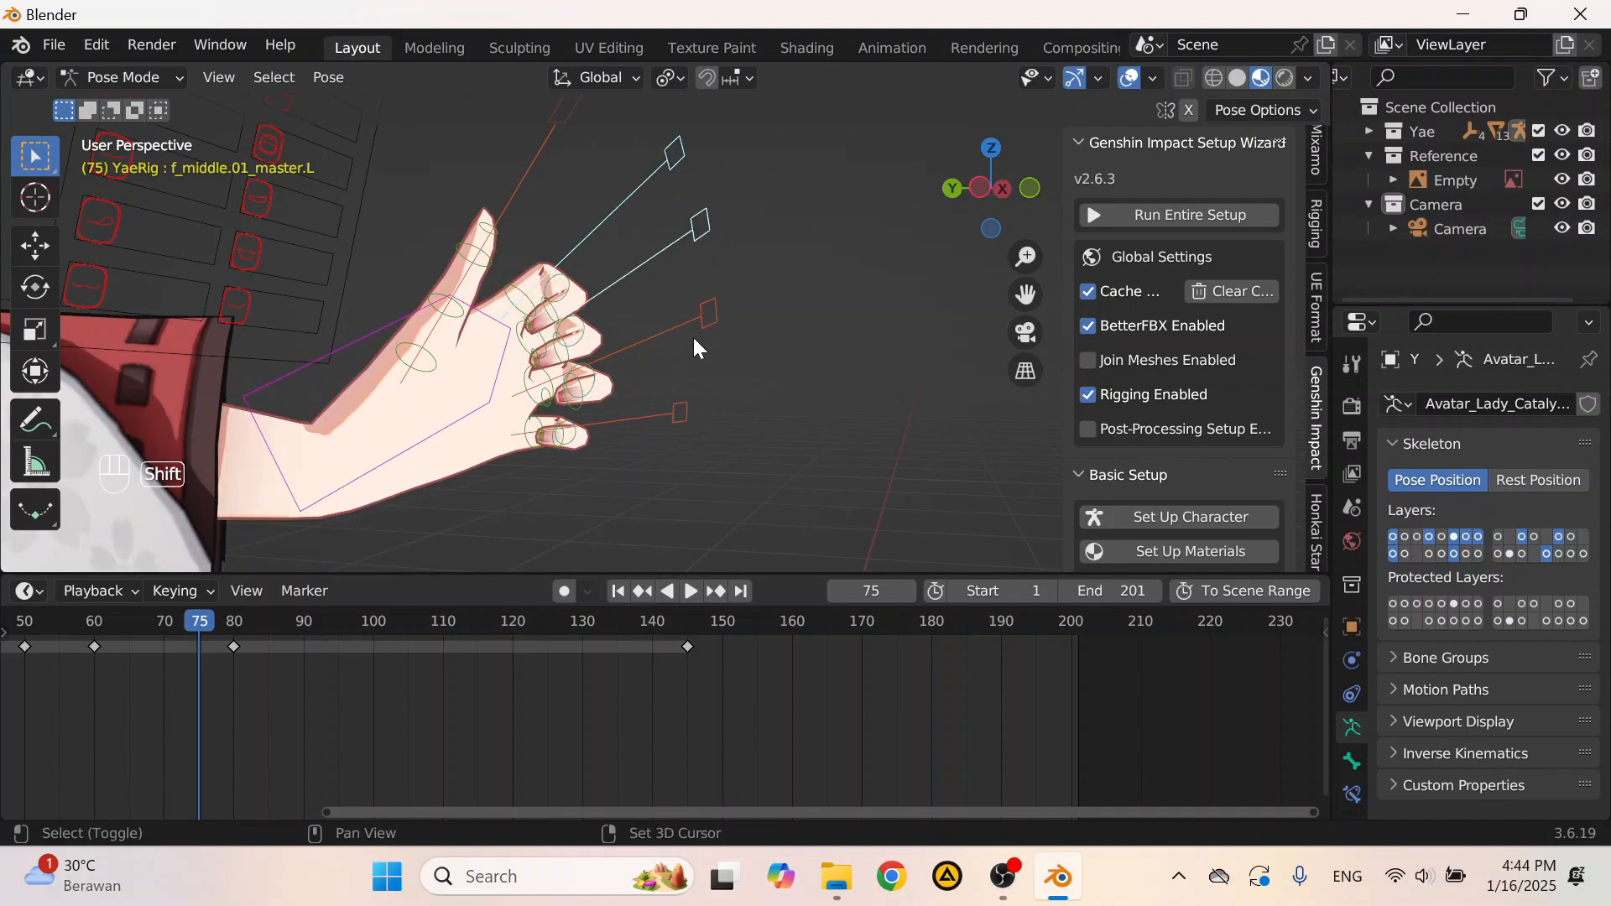
{"action": "key", "text": "r"}
{"action": "key", "text": "z"}
{"action": "key", "text": "z"}
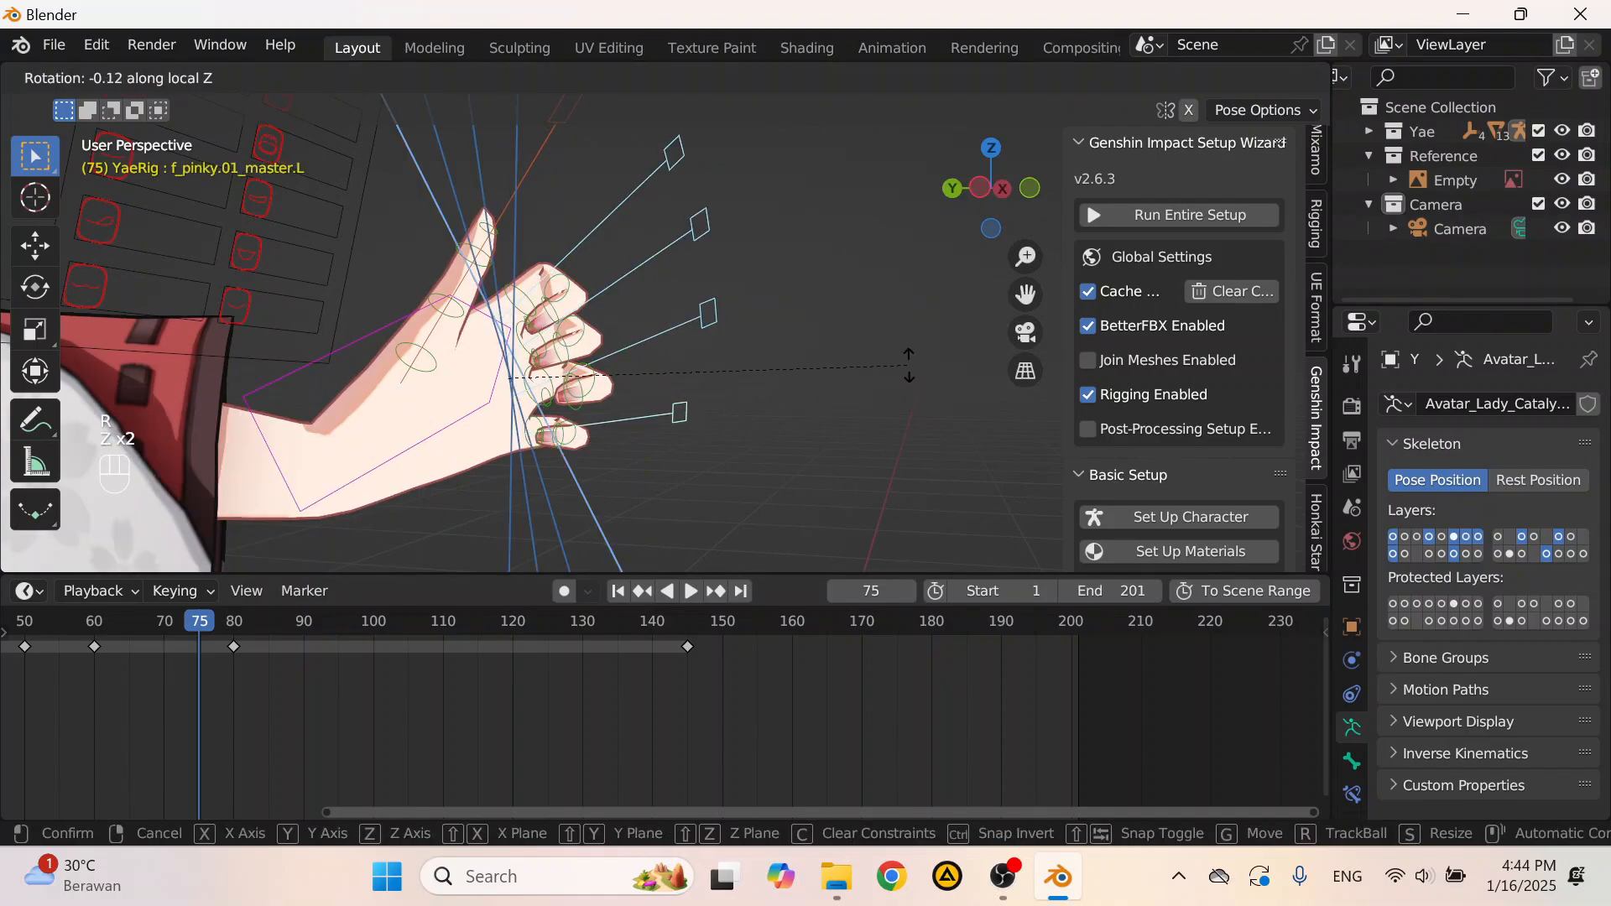
{"action": "left_click", "coordinate": [362, 152]}
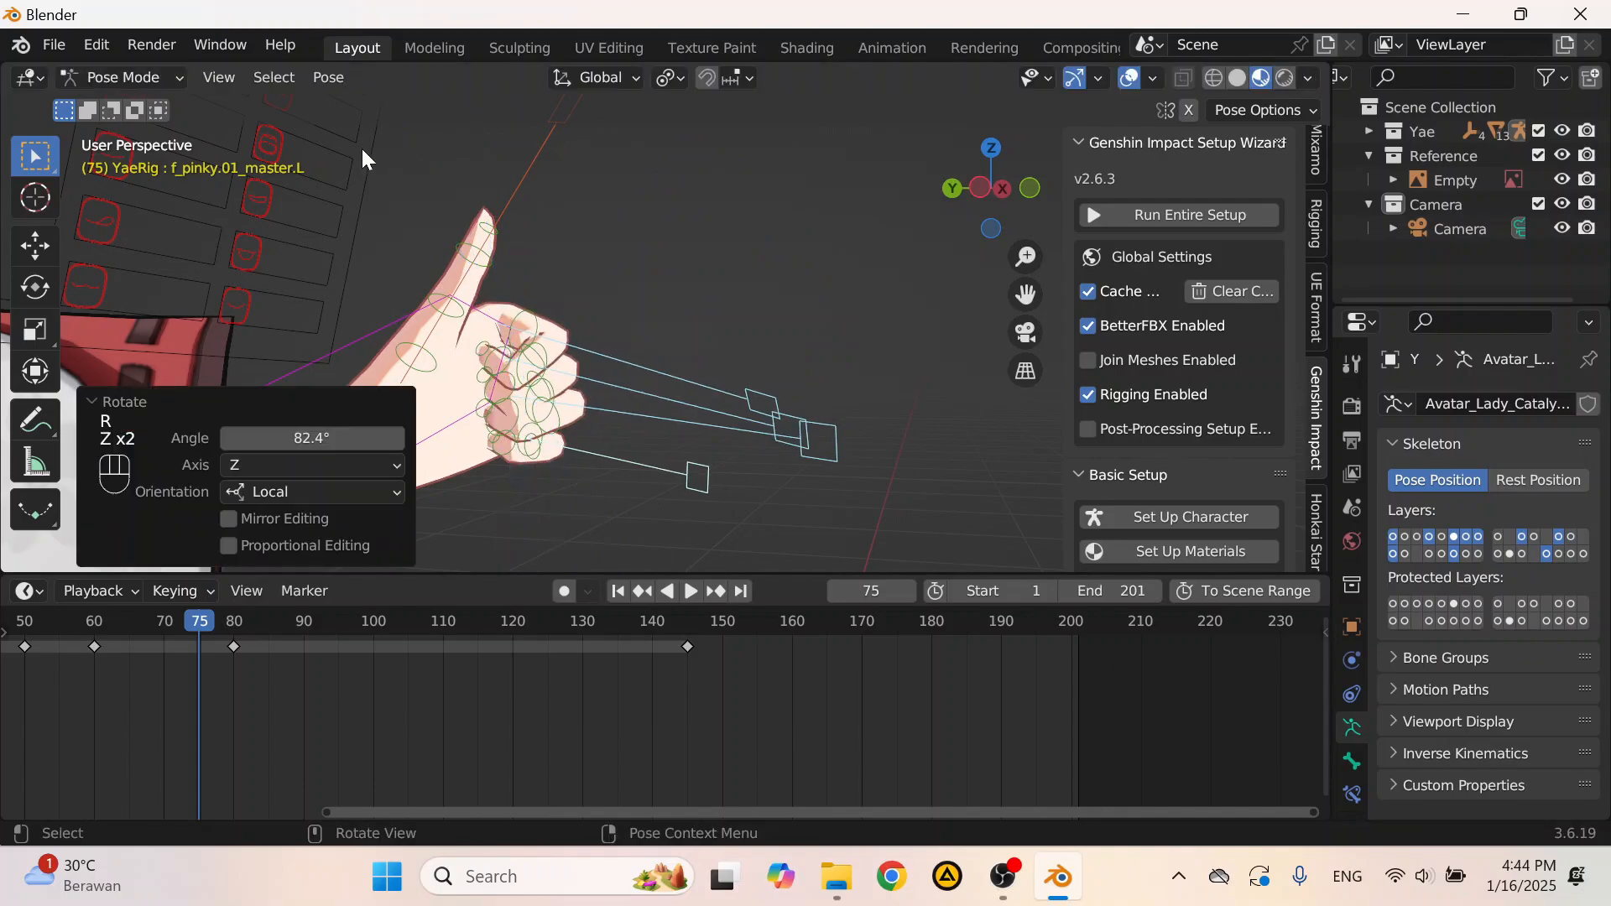
Step: Select the middle and tip bones of the left thumb
{"action": "middle_click_drag", "start_coordinate": [406, 289], "coordinate": [703, 315]}
{"action": "scroll", "coordinate": [601, 326], "scroll_direction": "up", "scroll_amount": 2}
{"action": "left_click", "coordinate": [576, 297]}
{"action": "middle_click_drag", "start_coordinate": [593, 307], "coordinate": [619, 378], "text": "shift"}
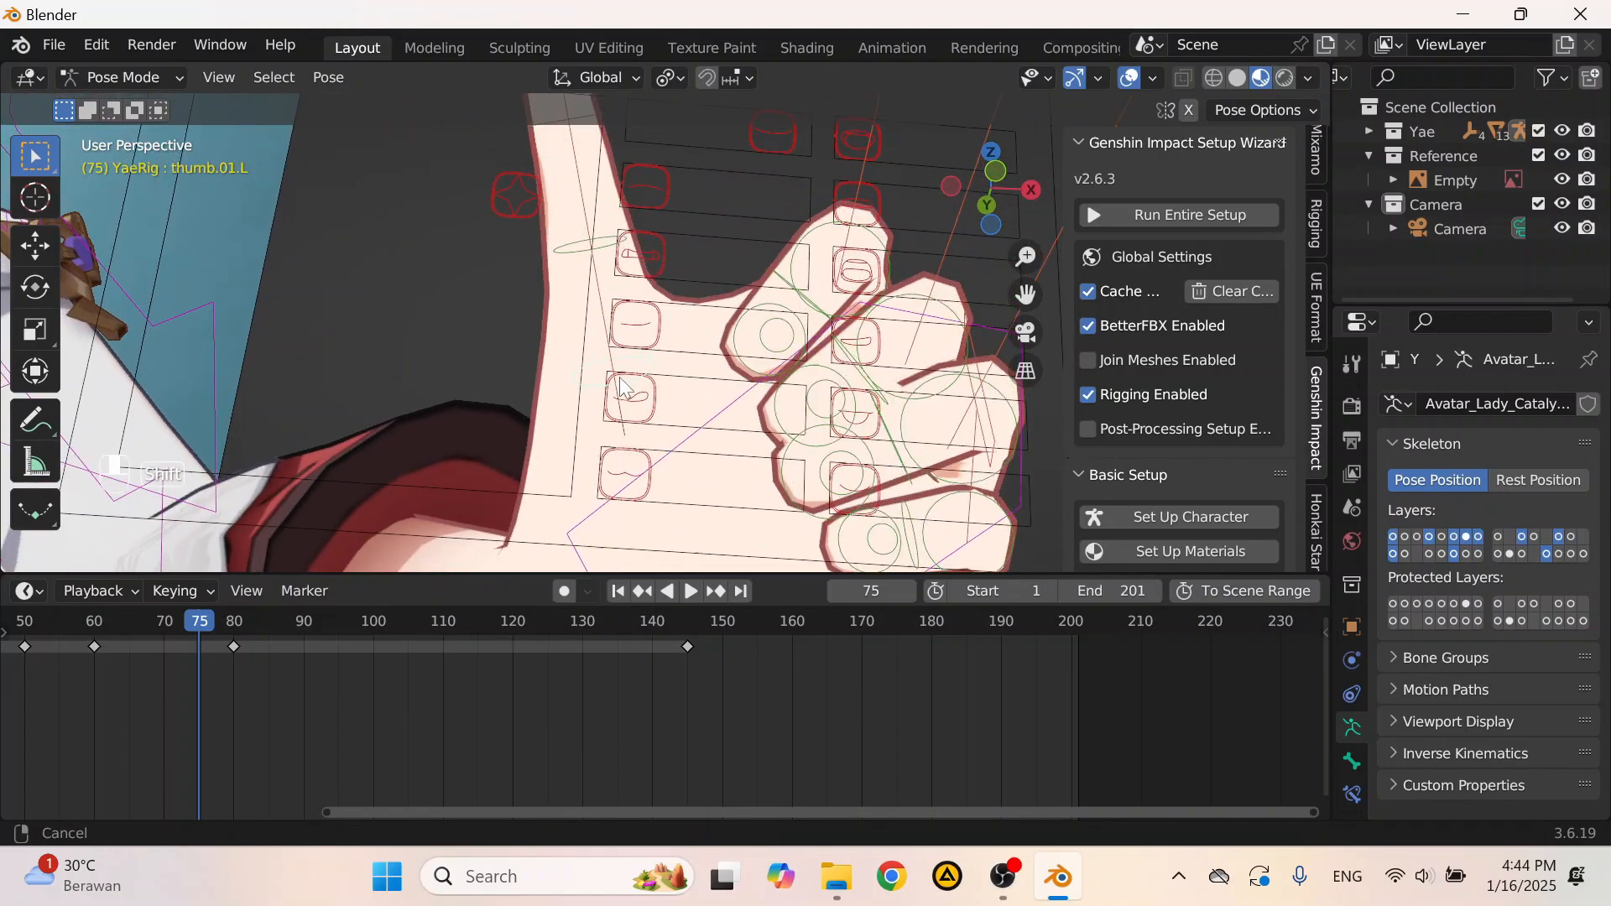
{"action": "left_click", "coordinate": [581, 235]}
{"action": "scroll", "coordinate": [579, 233], "scroll_direction": "down", "scroll_amount": 2}
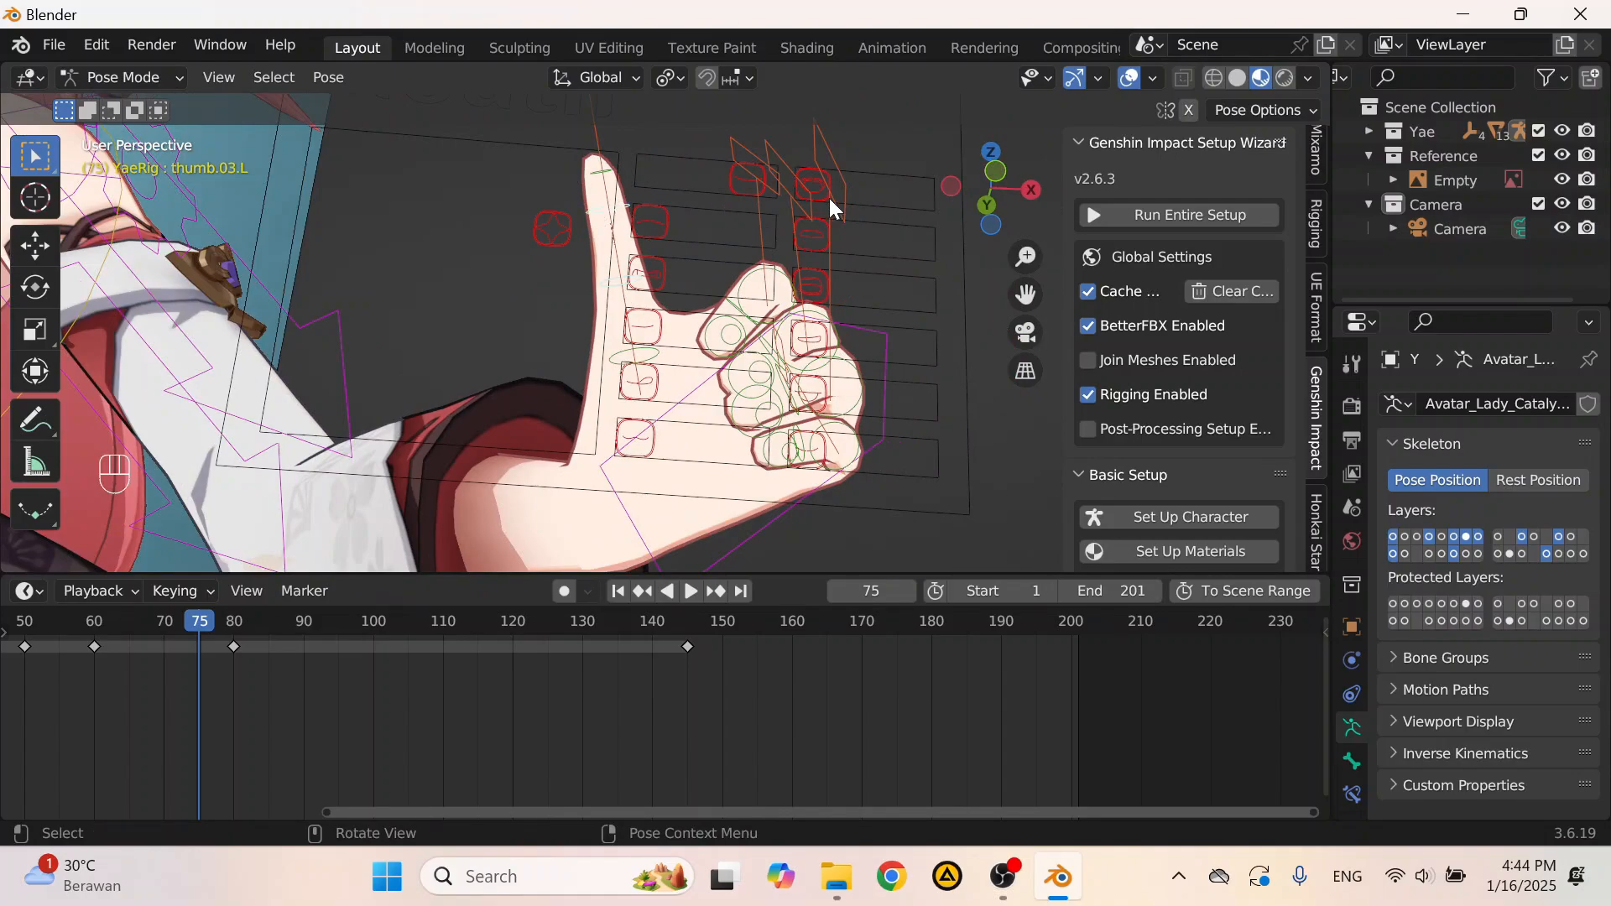
Step: Try bending the selected thumb bones about 58° around their local Z axes, and undo it
{"action": "key", "text": "r"}
{"action": "key", "text": "z"}
{"action": "key", "text": "z"}
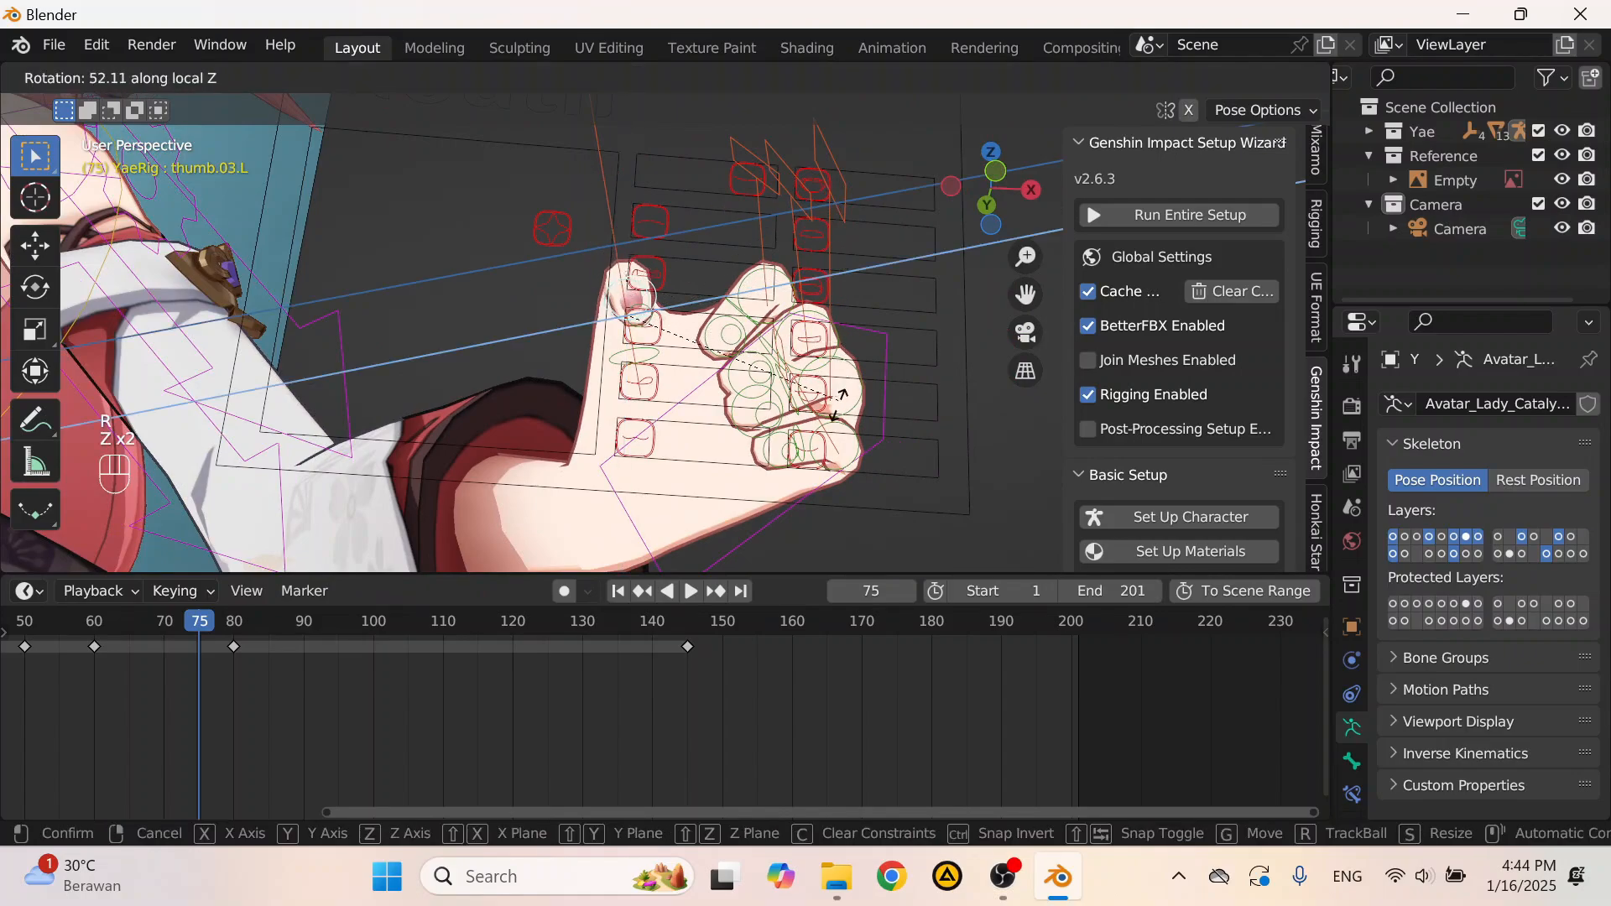
{"action": "left_click", "coordinate": [835, 424]}
{"action": "middle_click_drag", "start_coordinate": [835, 423], "coordinate": [882, 352]}
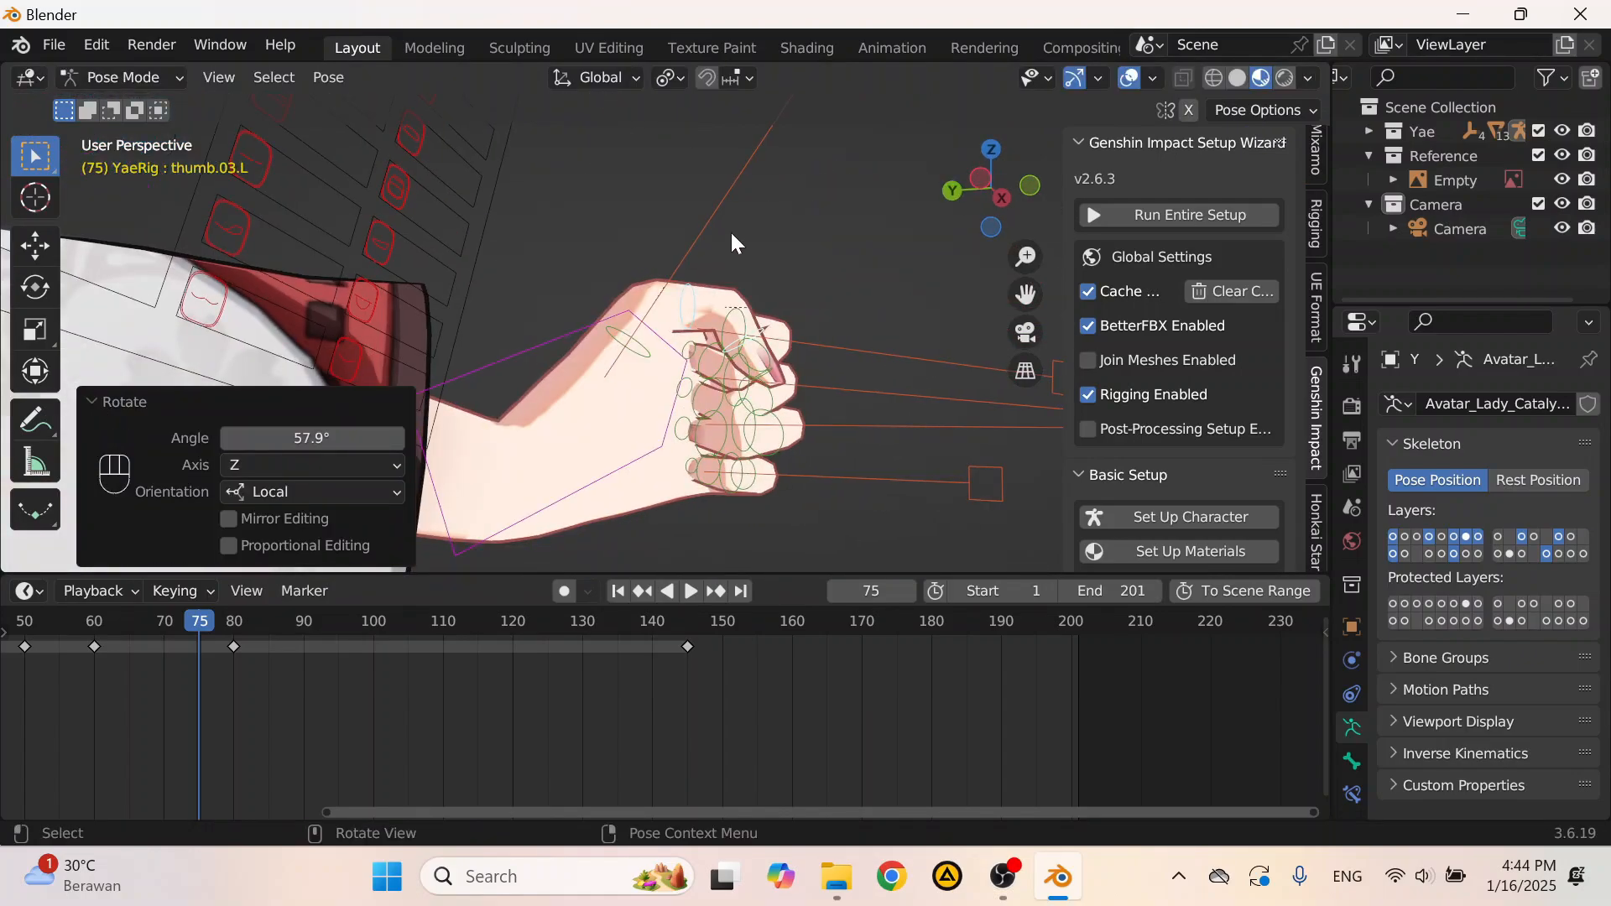
{"action": "middle_click_drag", "start_coordinate": [730, 230], "coordinate": [767, 311]}
{"action": "key", "text": "ctrl+z"}
Step: Bend the selected thumb bones over the curled fingers with a rotation around their local Z axes
{"action": "key", "text": "r"}
{"action": "key", "text": "z"}
{"action": "key", "text": "z"}
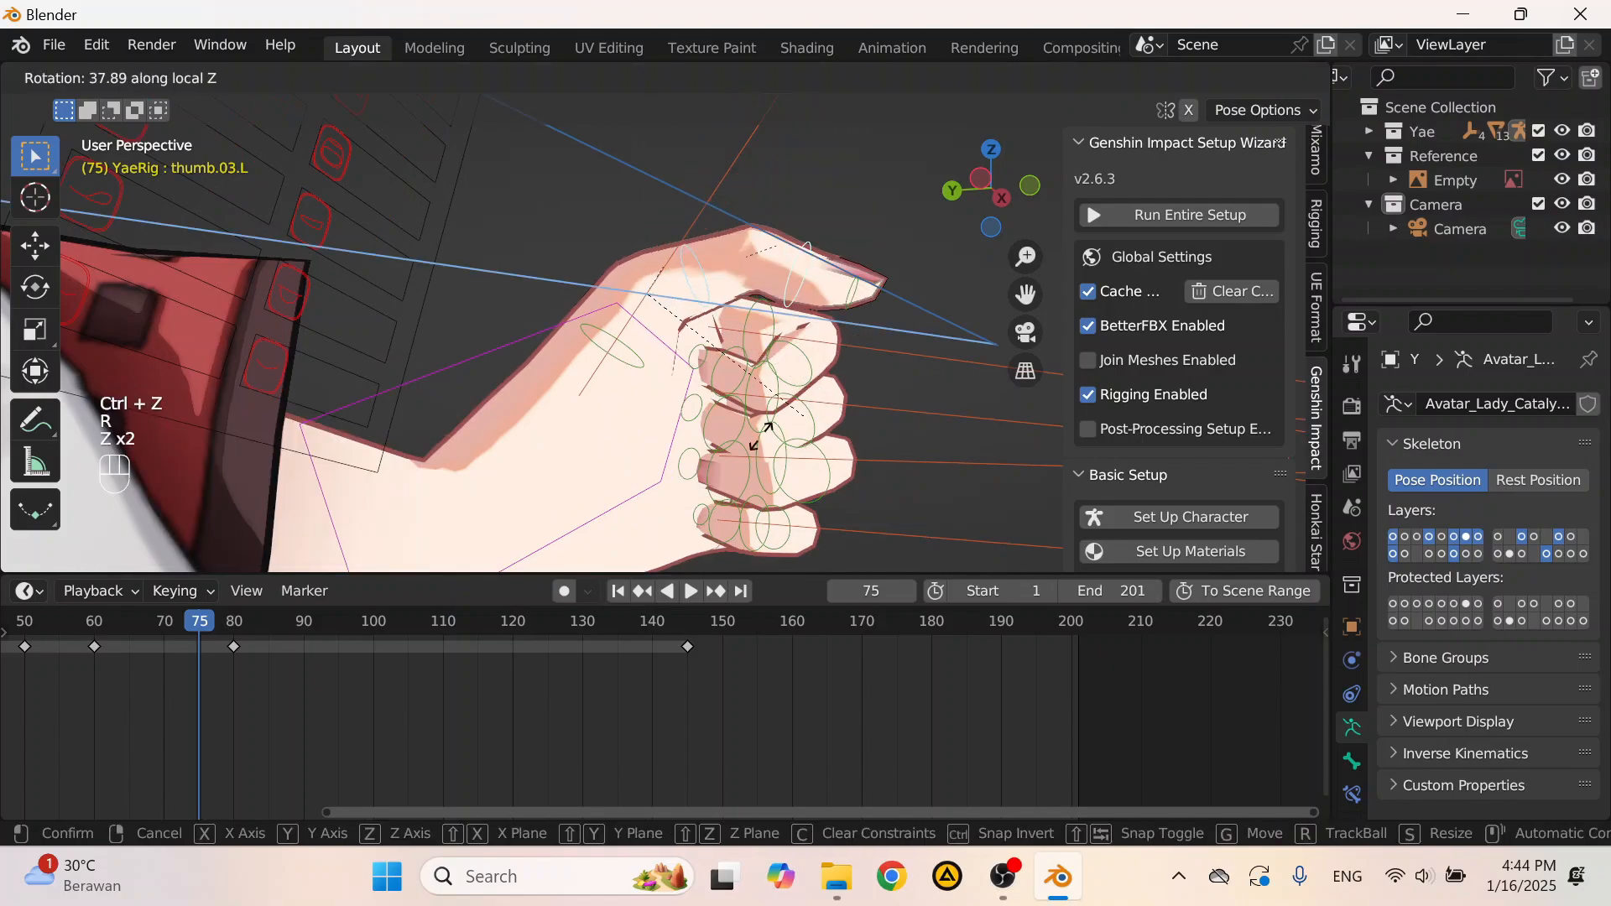
{"action": "left_click", "coordinate": [697, 441]}
Step: Rotate the left thumb's master control about 24° around its local Z axis
{"action": "left_click", "coordinate": [705, 218]}
{"action": "key", "text": "r"}
{"action": "key", "text": "z"}
{"action": "key", "text": "z"}
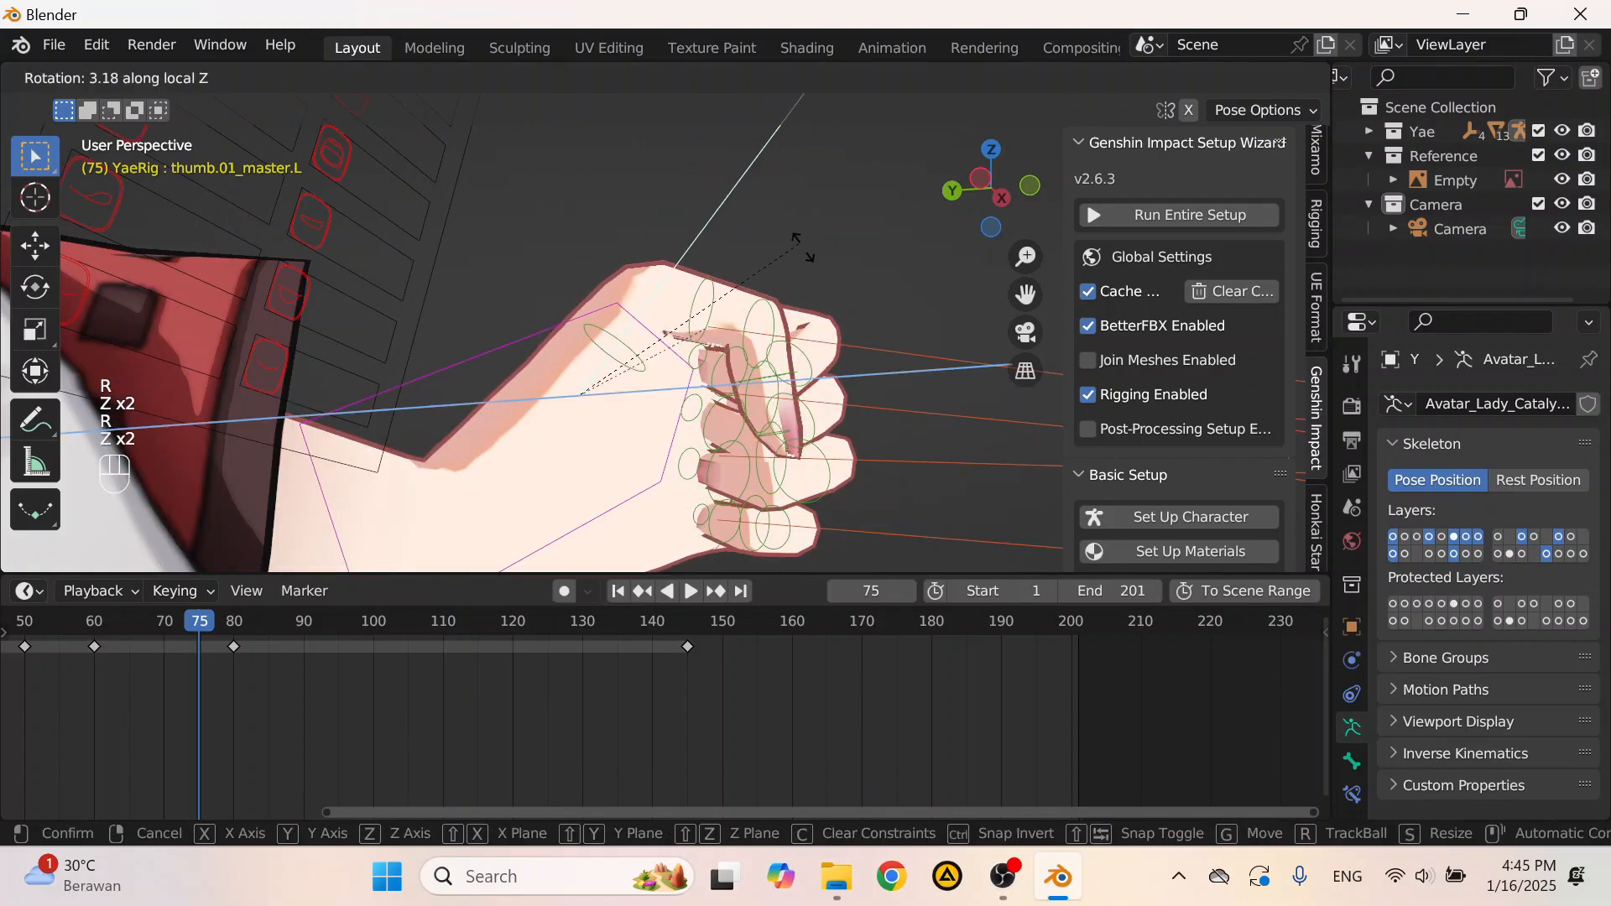
{"action": "left_click", "coordinate": [797, 311]}
Step: Tuck the thumb in with a trackball rotation of about 1.7° and 35.5° on its master control and a slight move
{"action": "middle_click_drag", "start_coordinate": [797, 310], "coordinate": [756, 352]}
{"action": "key", "text": "r"}
{"action": "key", "text": "r"}
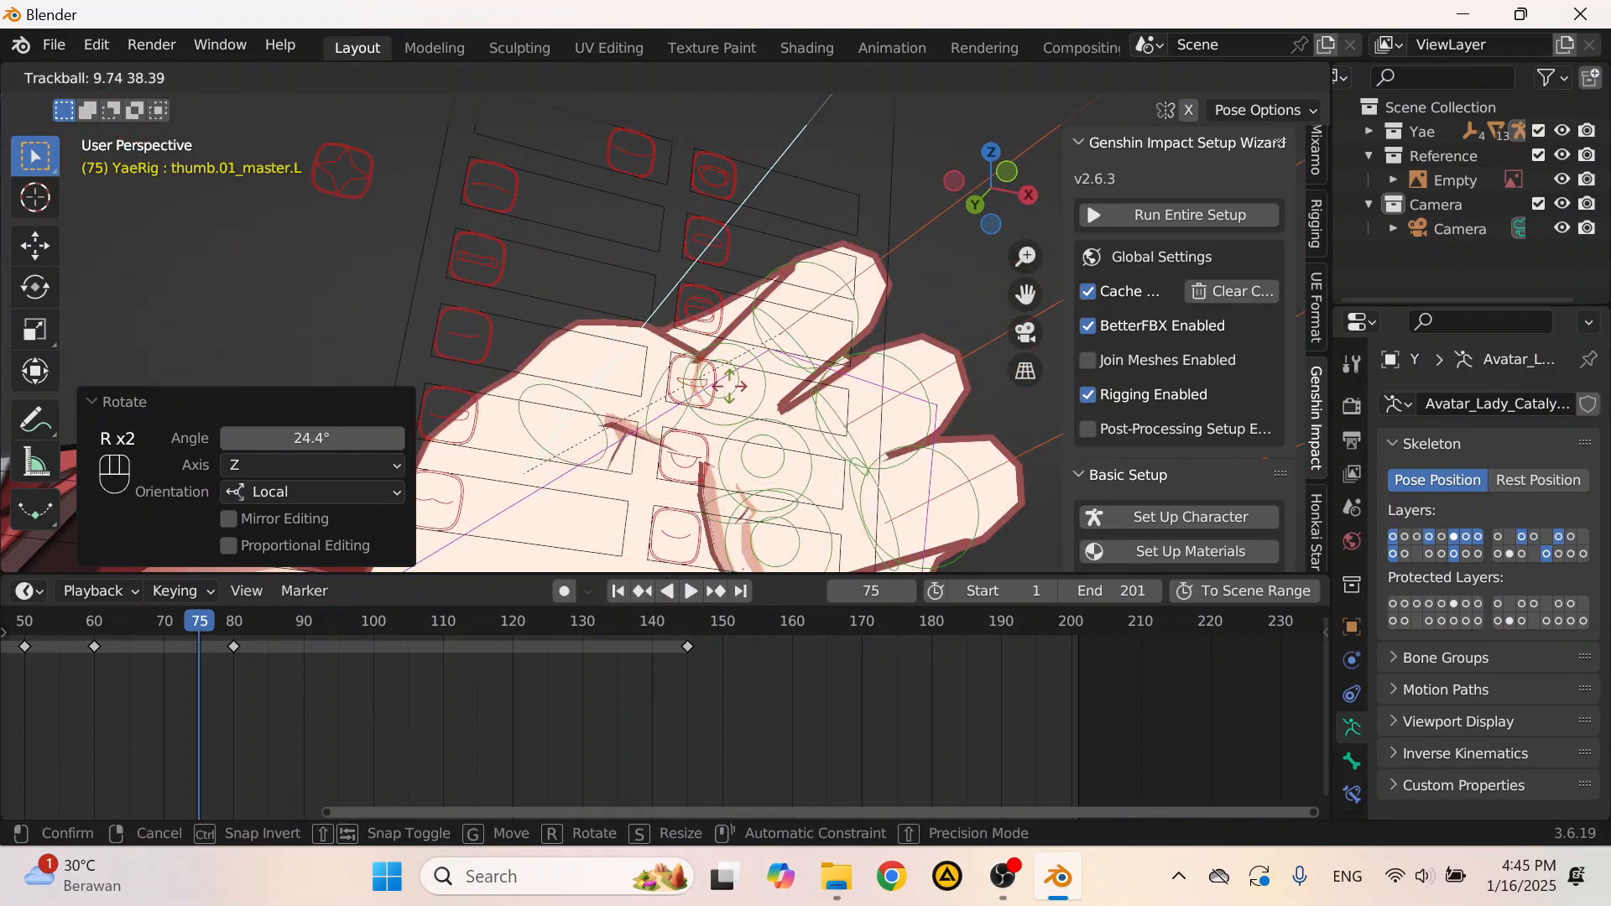
{"action": "left_click", "coordinate": [713, 369]}
{"action": "key", "text": "g"}
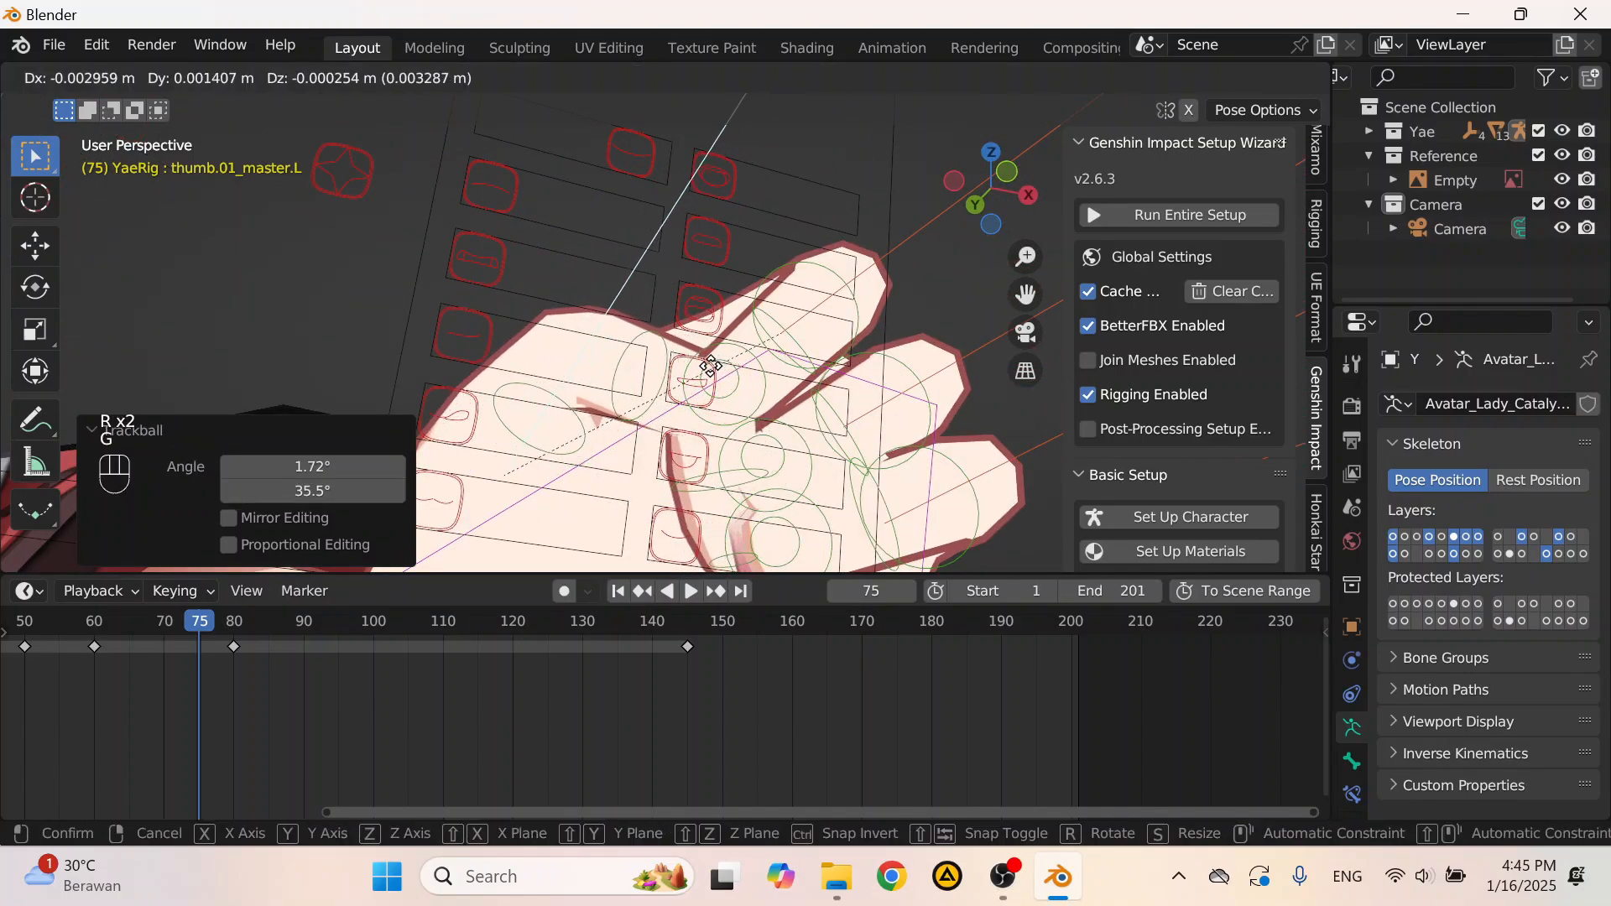
{"action": "left_click", "coordinate": [711, 366]}
Step: Select all the left hand's finger and thumb controls and insert a Location, Rotation & Scale keyframe at frame 75
{"action": "scroll", "coordinate": [711, 366], "scroll_direction": "down", "scroll_amount": 5}
{"action": "middle_click_drag", "start_coordinate": [710, 366], "coordinate": [674, 374]}
{"action": "scroll", "coordinate": [674, 374], "scroll_direction": "down", "scroll_amount": 5}
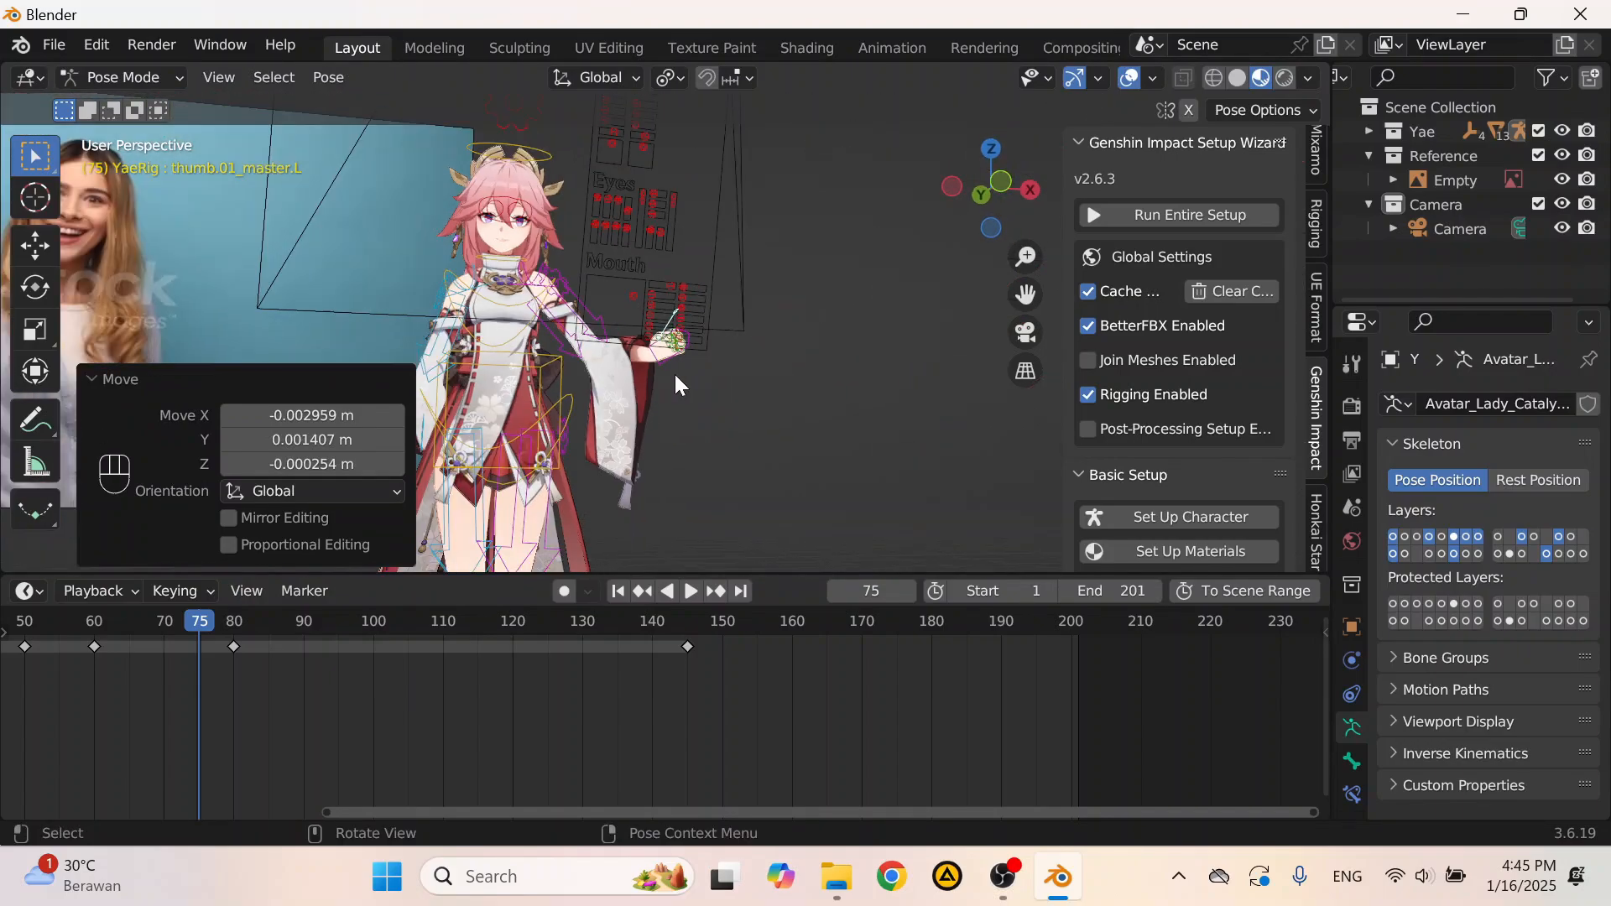
{"action": "scroll", "coordinate": [675, 375], "scroll_direction": "up", "scroll_amount": 6}
{"action": "middle_click_drag", "start_coordinate": [767, 354], "coordinate": [730, 261]}
{"action": "left_click_drag", "start_coordinate": [627, 159], "coordinate": [772, 375]}
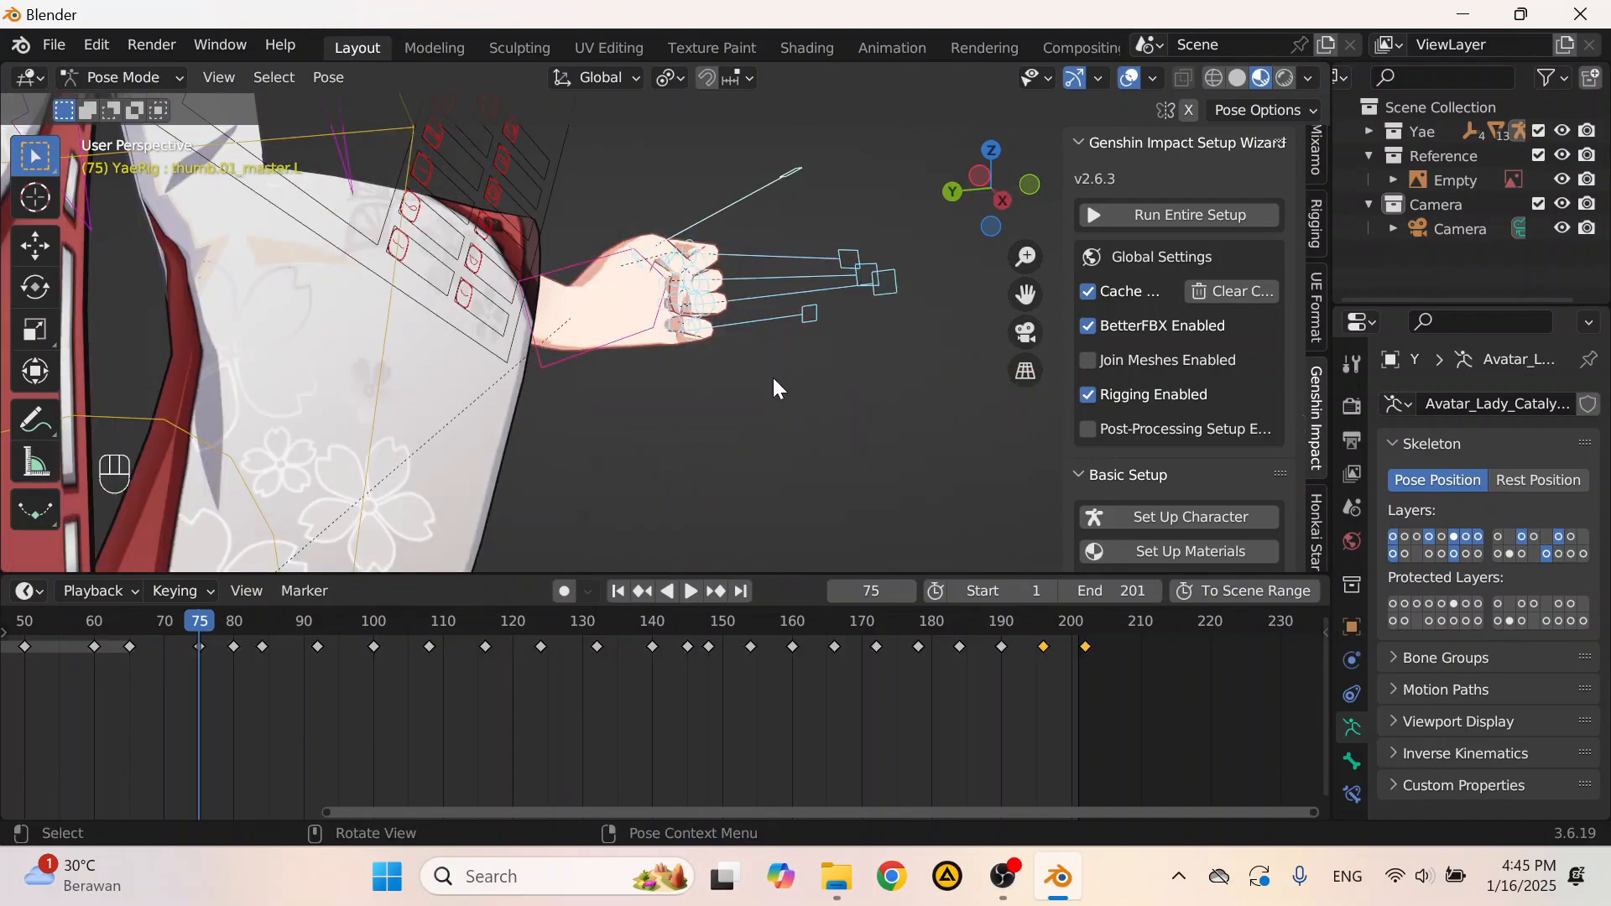
{"action": "scroll", "coordinate": [403, 634], "scroll_direction": "up", "scroll_amount": 6}
{"action": "middle_click_drag", "start_coordinate": [420, 646], "coordinate": [652, 658]}
{"action": "scroll", "coordinate": [671, 660], "scroll_direction": "down", "scroll_amount": 6}
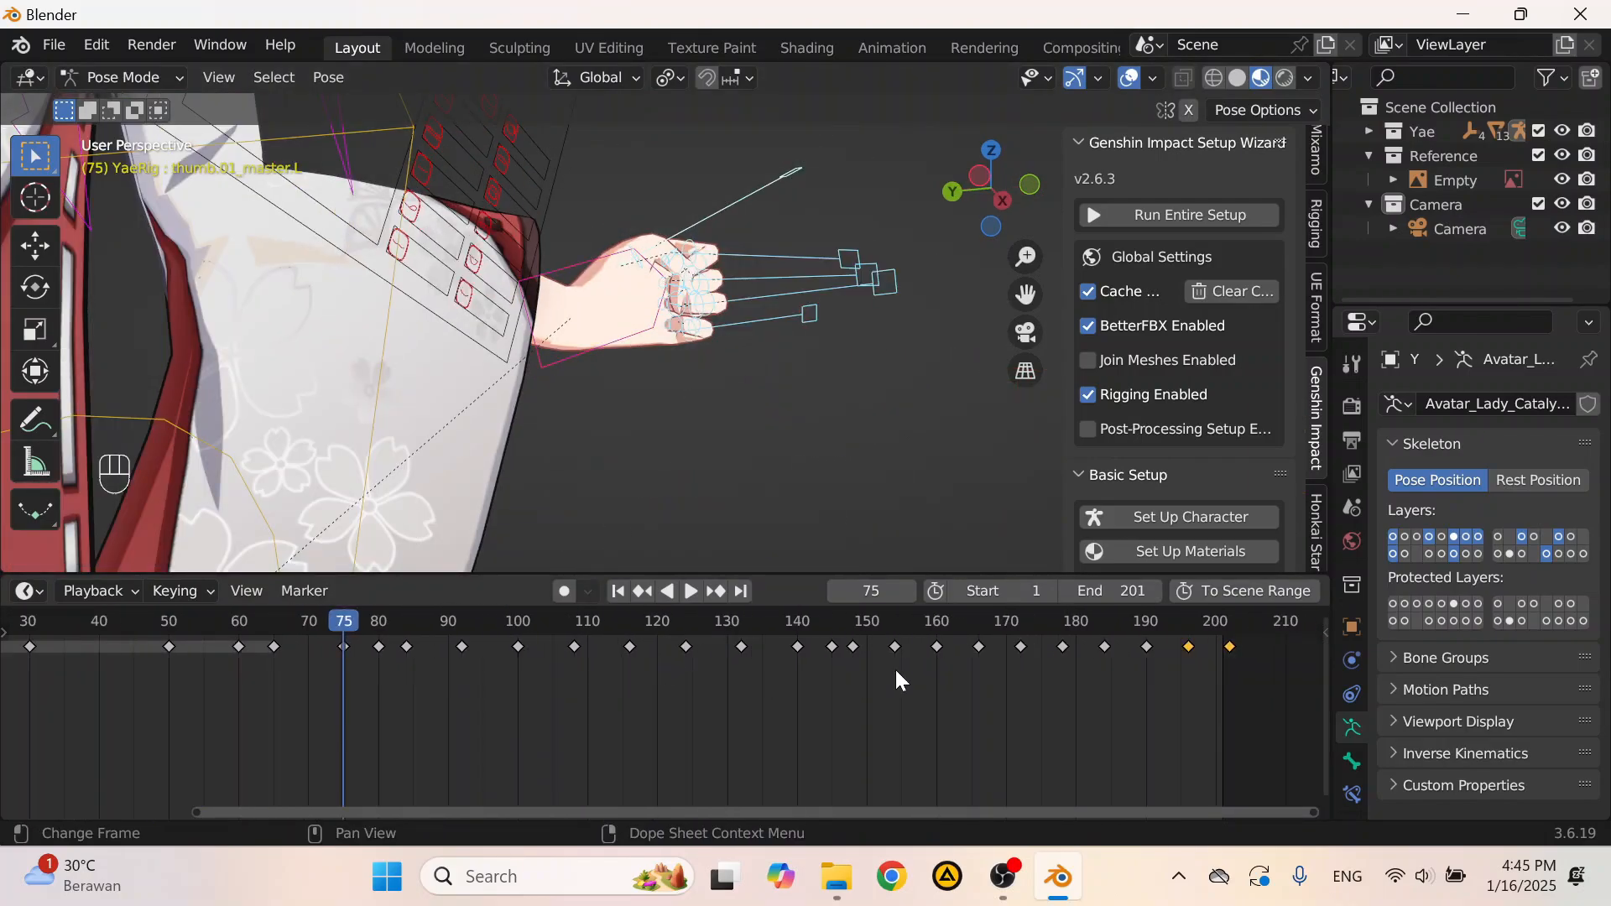
{"action": "left_click", "coordinate": [894, 669]}
{"action": "key", "text": "i"}
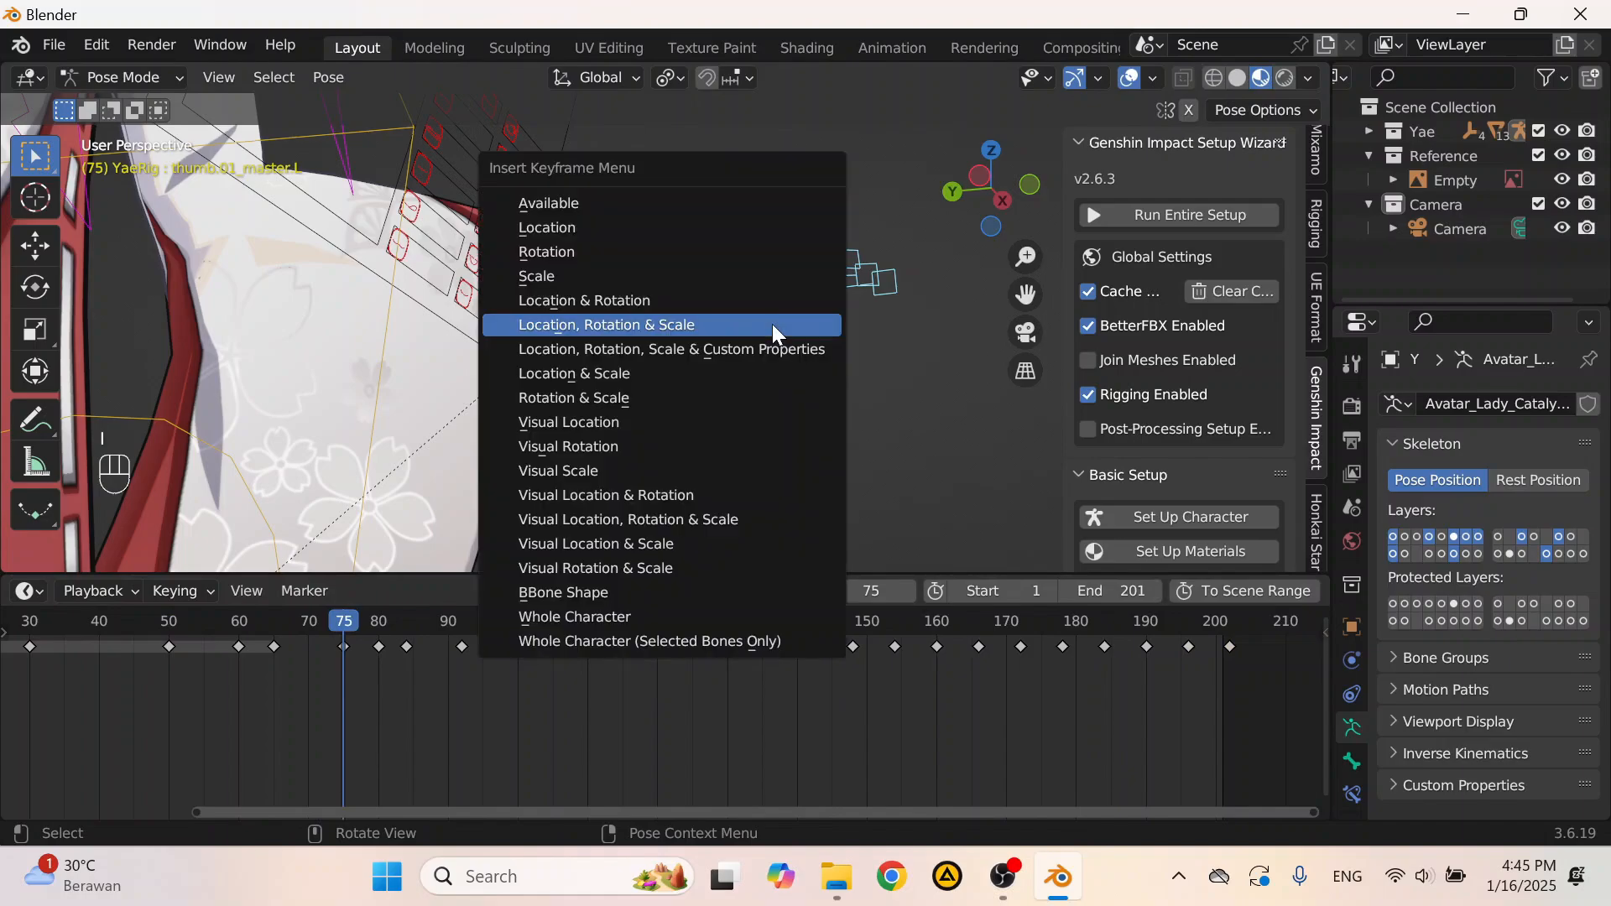
{"action": "left_click", "coordinate": [772, 324]}
Step: Play the animation from around frame 65 in the camera view to check how the fist leads into the wave
{"action": "scroll", "coordinate": [339, 759], "scroll_direction": "up", "scroll_amount": 3}
{"action": "scroll", "coordinate": [520, 727], "scroll_direction": "up", "scroll_amount": 3}
{"action": "left_click_drag", "start_coordinate": [349, 625], "coordinate": [191, 629]}
{"action": "left_click", "coordinate": [1025, 333]}
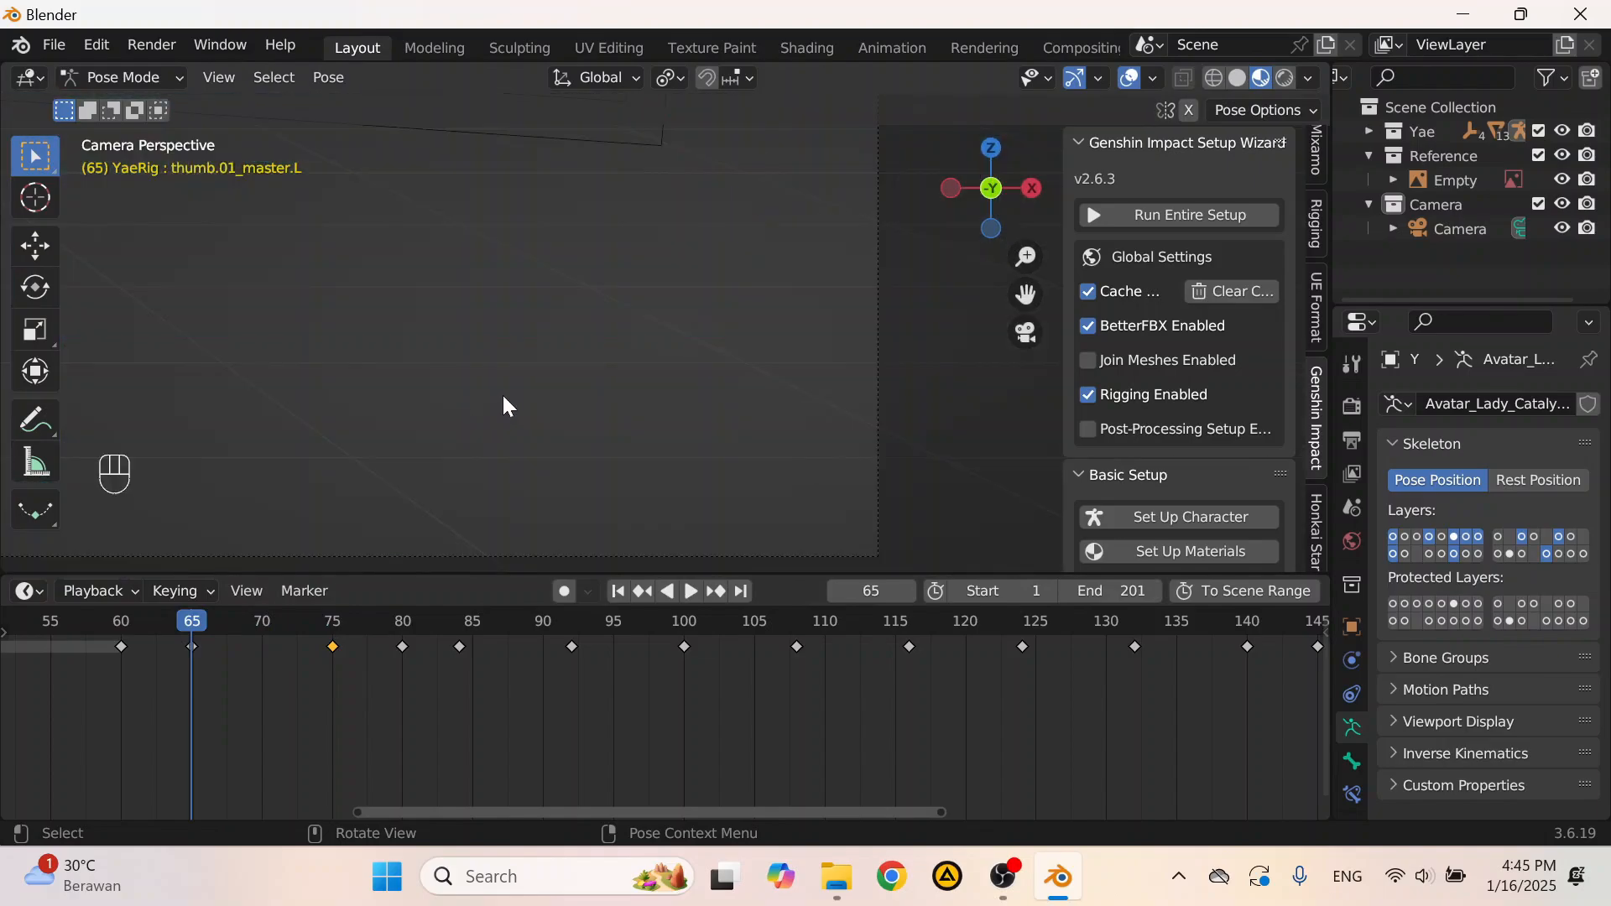
{"action": "key", "text": "space"}
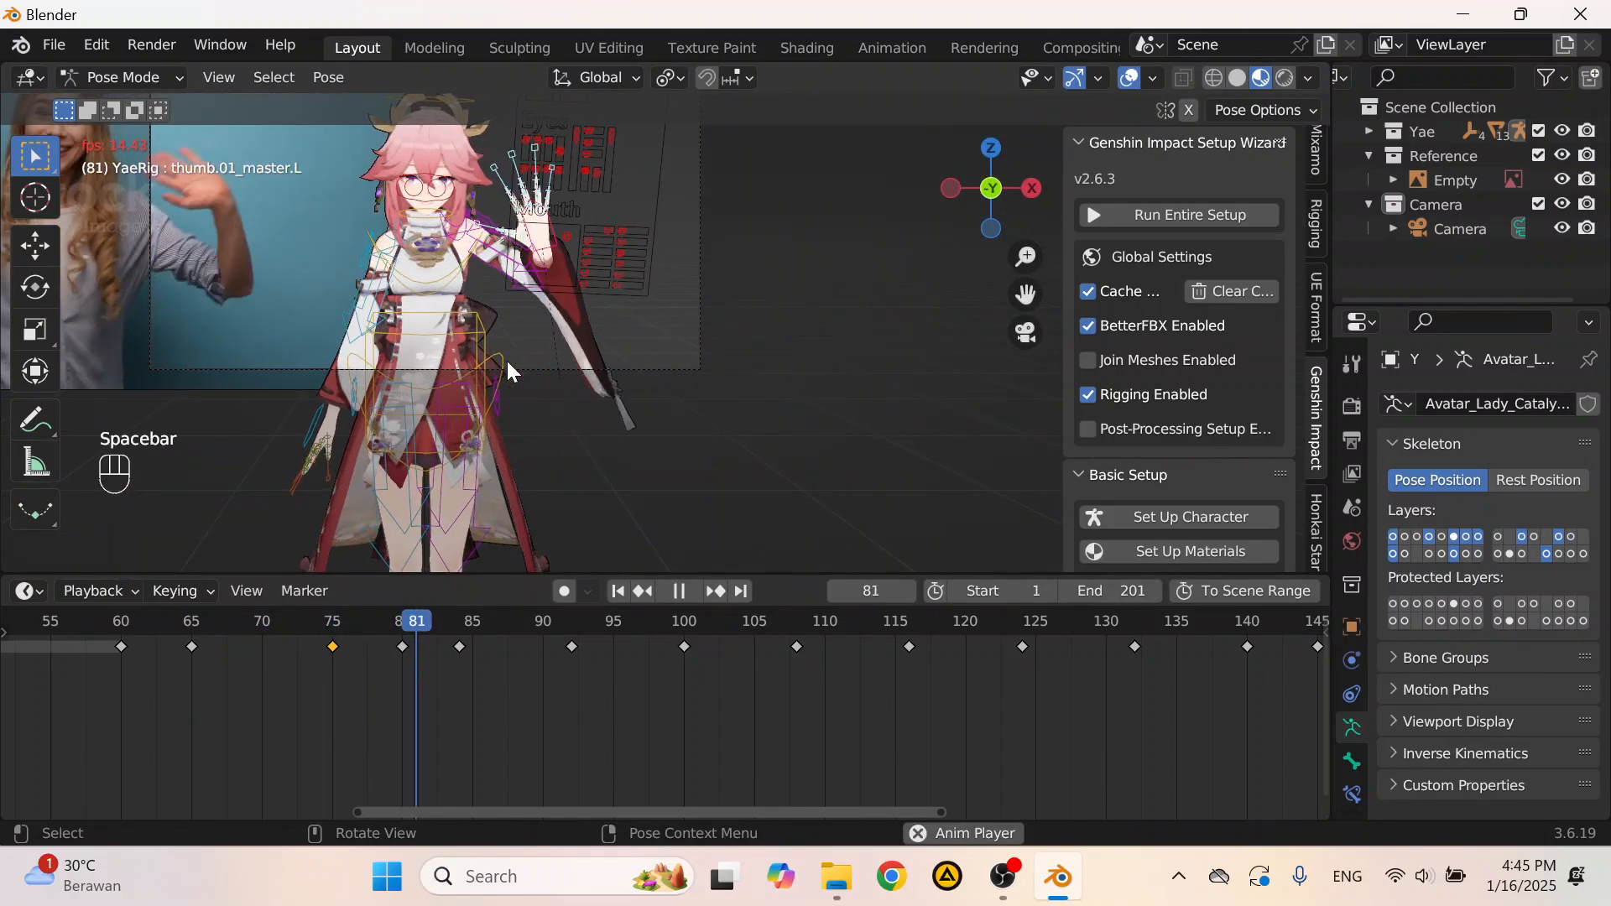
{"action": "key", "text": "space"}
{"action": "left_click", "coordinate": [227, 627]}
{"action": "key", "text": "space"}
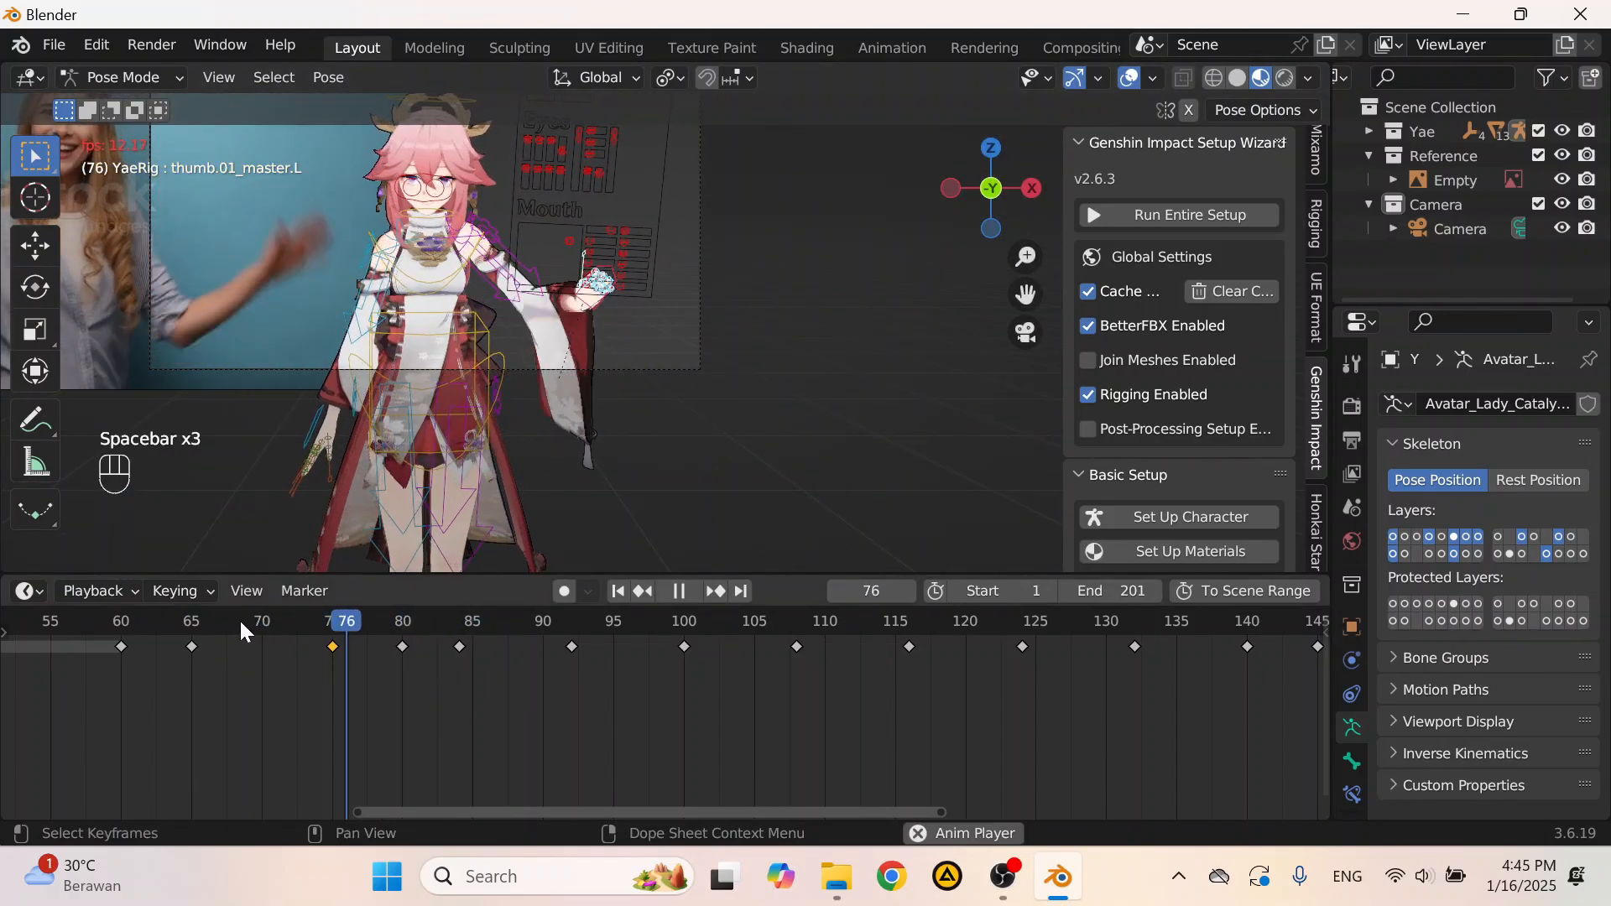
{"action": "key", "text": "space"}
{"action": "left_click", "coordinate": [186, 623]}
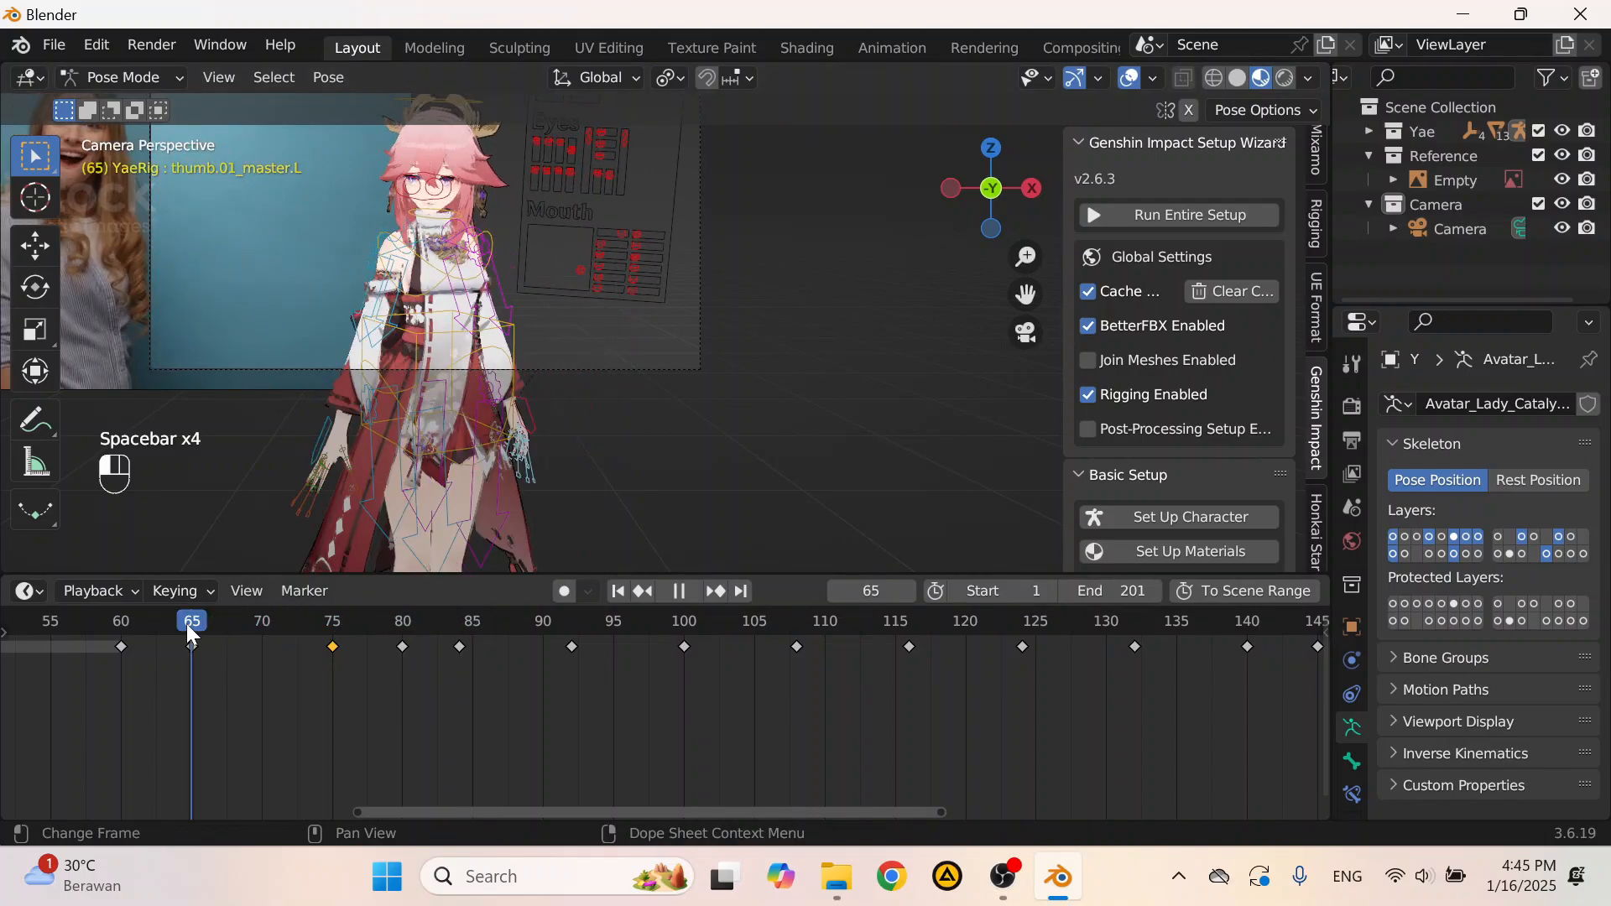
{"action": "key", "text": "space"}
{"action": "key", "text": "space"}
Step: Leave the left hand's IK control out of the selection and copy the finger keyframes from frame 75 to frame 65
{"action": "scroll", "coordinate": [495, 384], "scroll_direction": "up", "scroll_amount": 2}
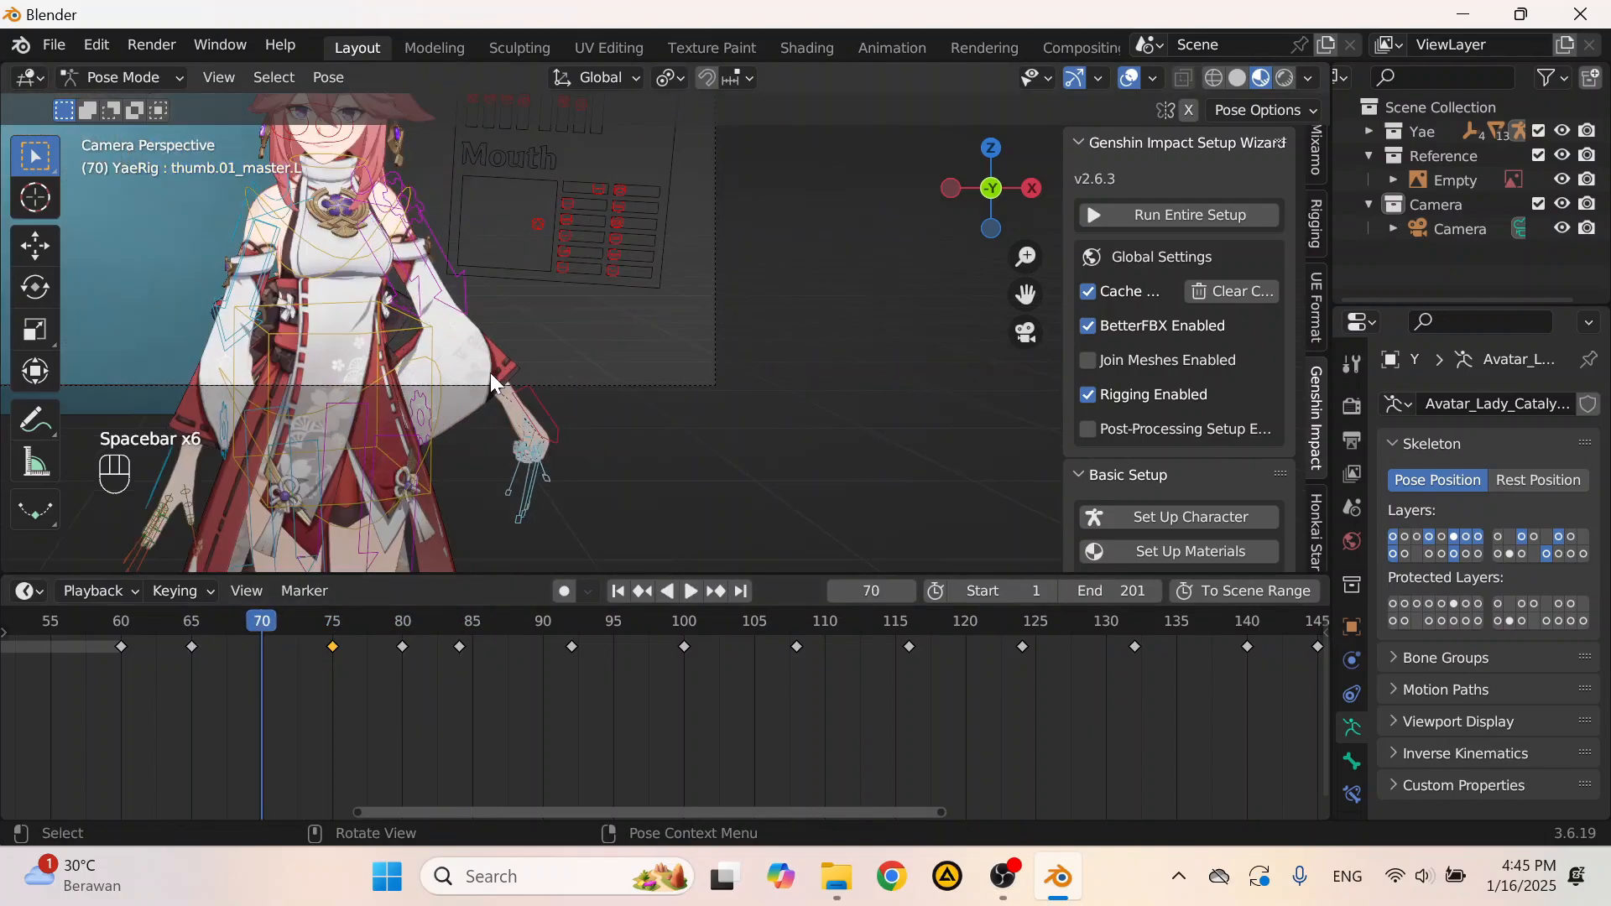
{"action": "middle_click_drag", "start_coordinate": [495, 383], "coordinate": [696, 361], "text": "shift"}
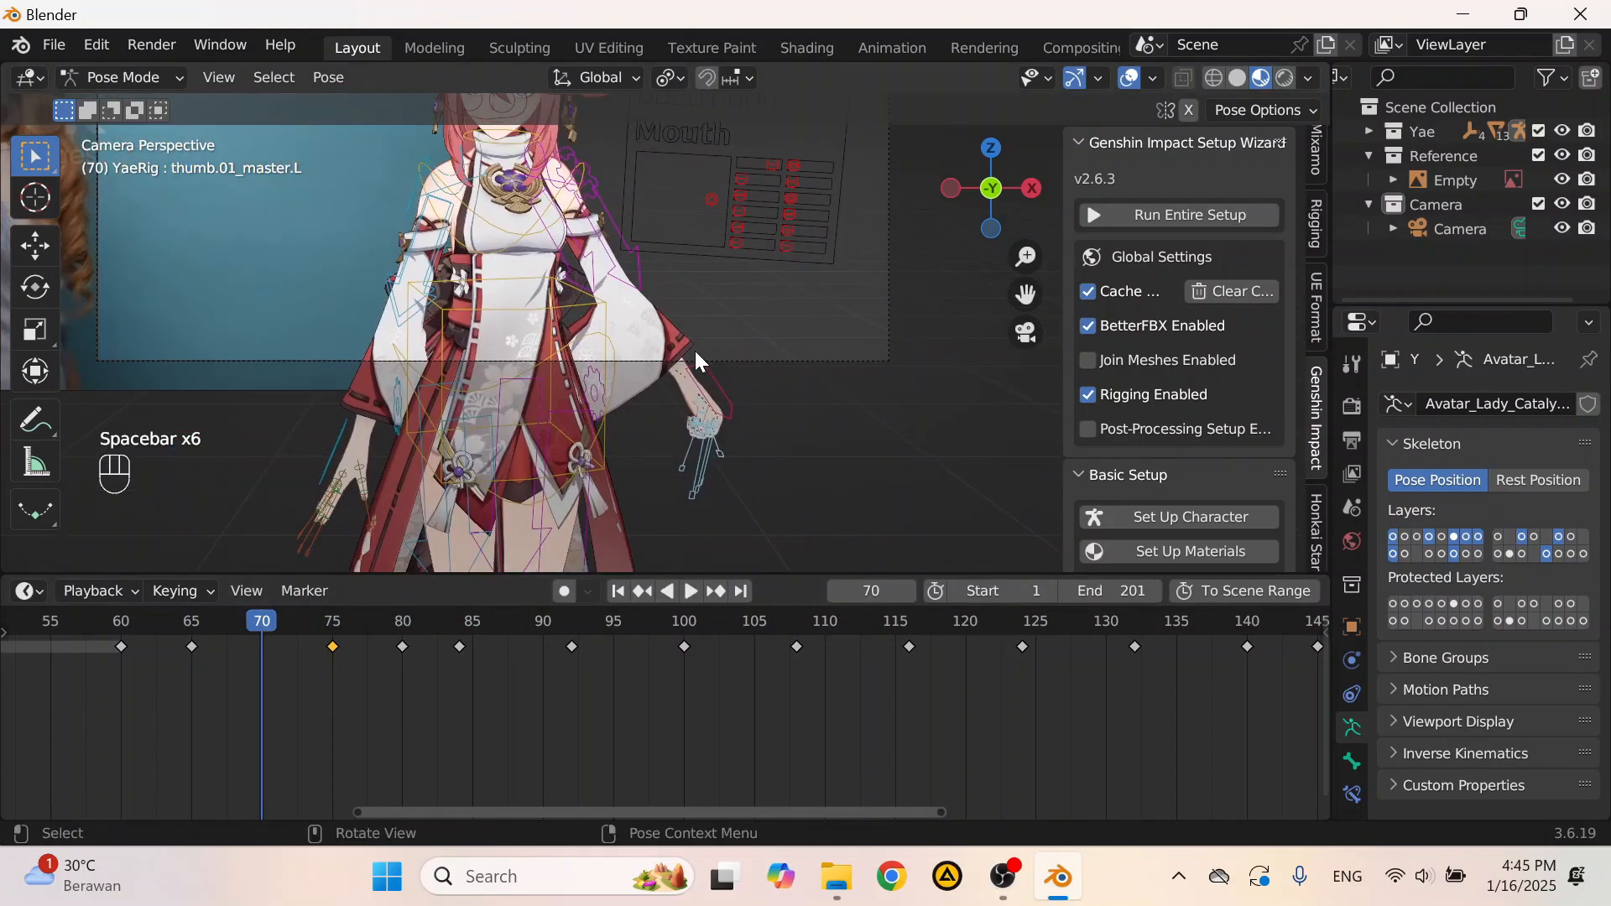
{"action": "left_click_drag", "start_coordinate": [263, 639], "coordinate": [322, 645]}
{"action": "scroll", "coordinate": [672, 300], "scroll_direction": "up", "scroll_amount": 5}
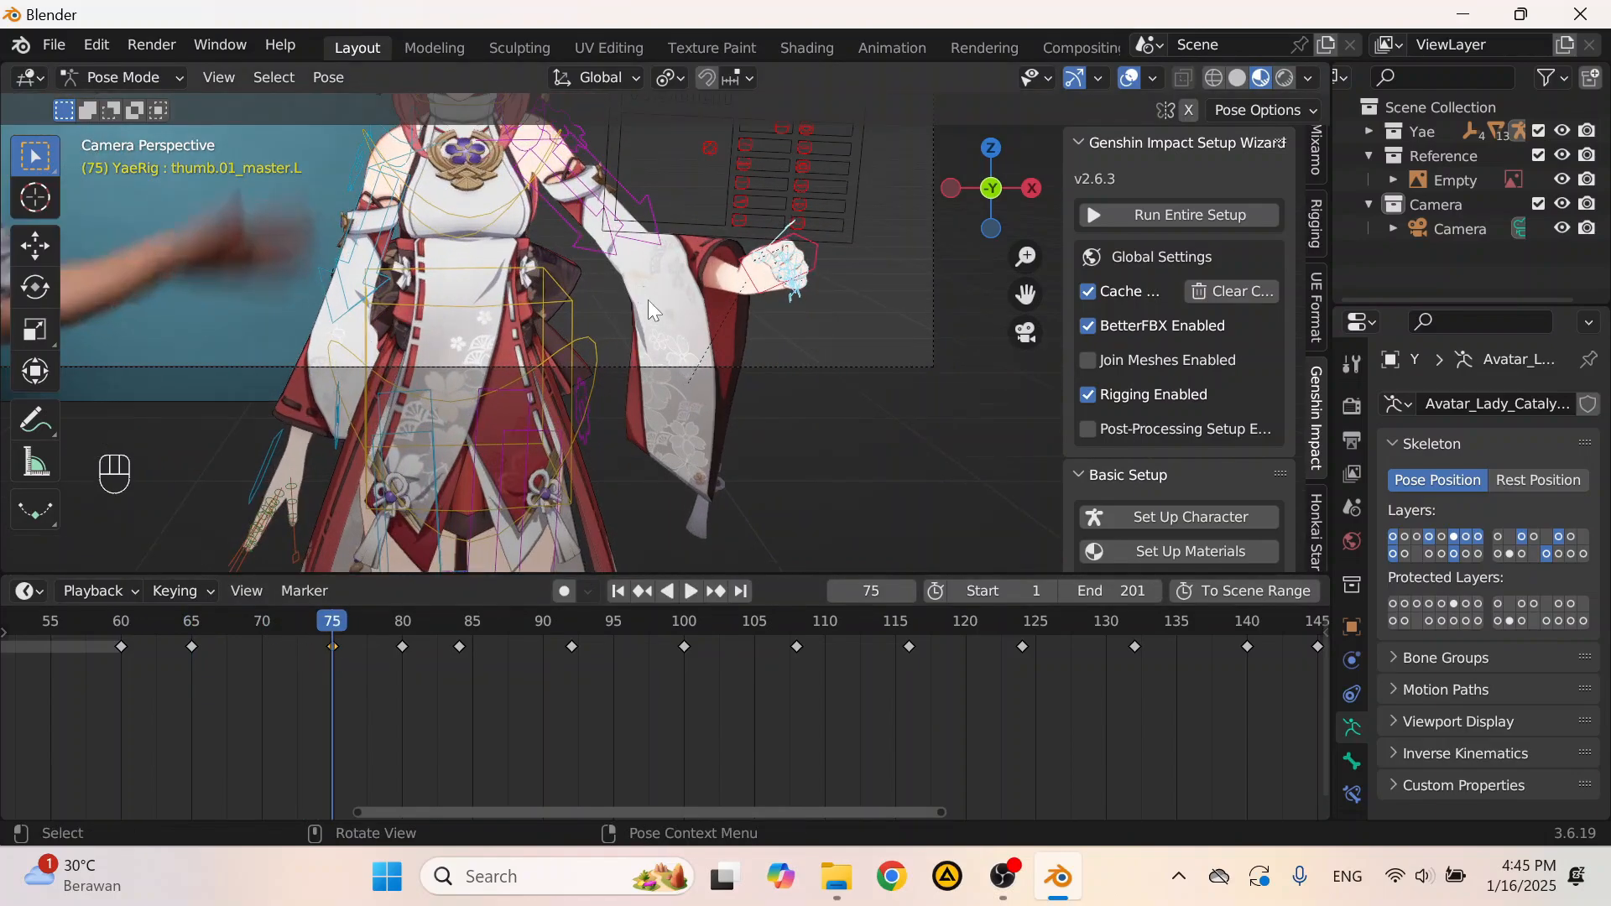
{"action": "left_click", "coordinate": [802, 274], "text": "shift"}
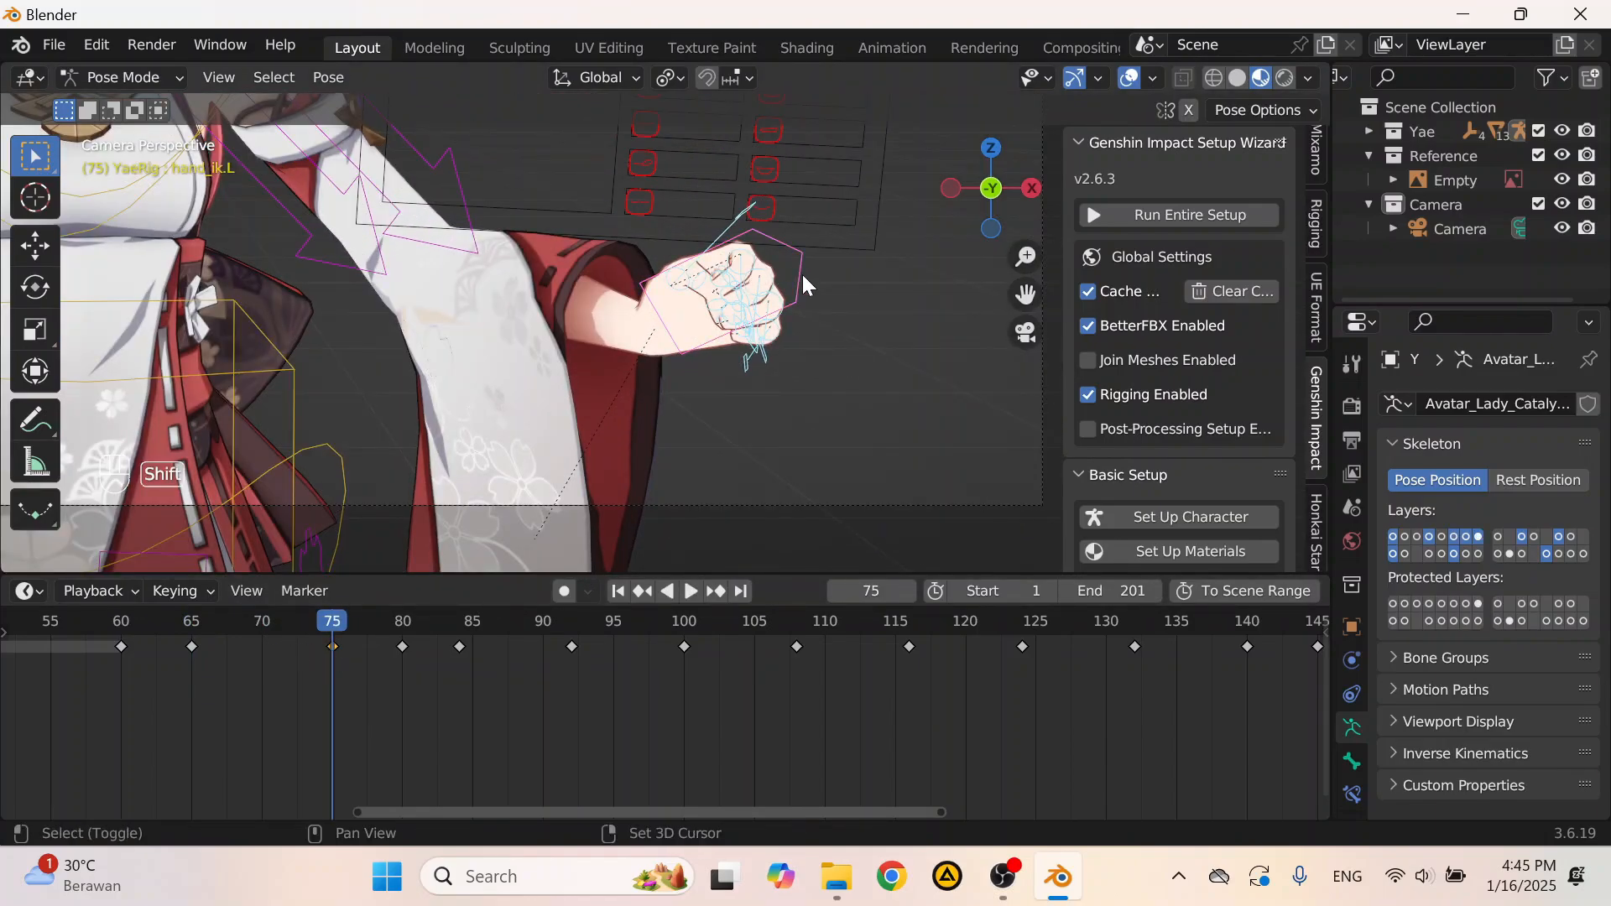
{"action": "left_click", "coordinate": [803, 275], "text": "shift"}
{"action": "left_click", "coordinate": [335, 644]}
{"action": "key", "text": "ctrl+c"}
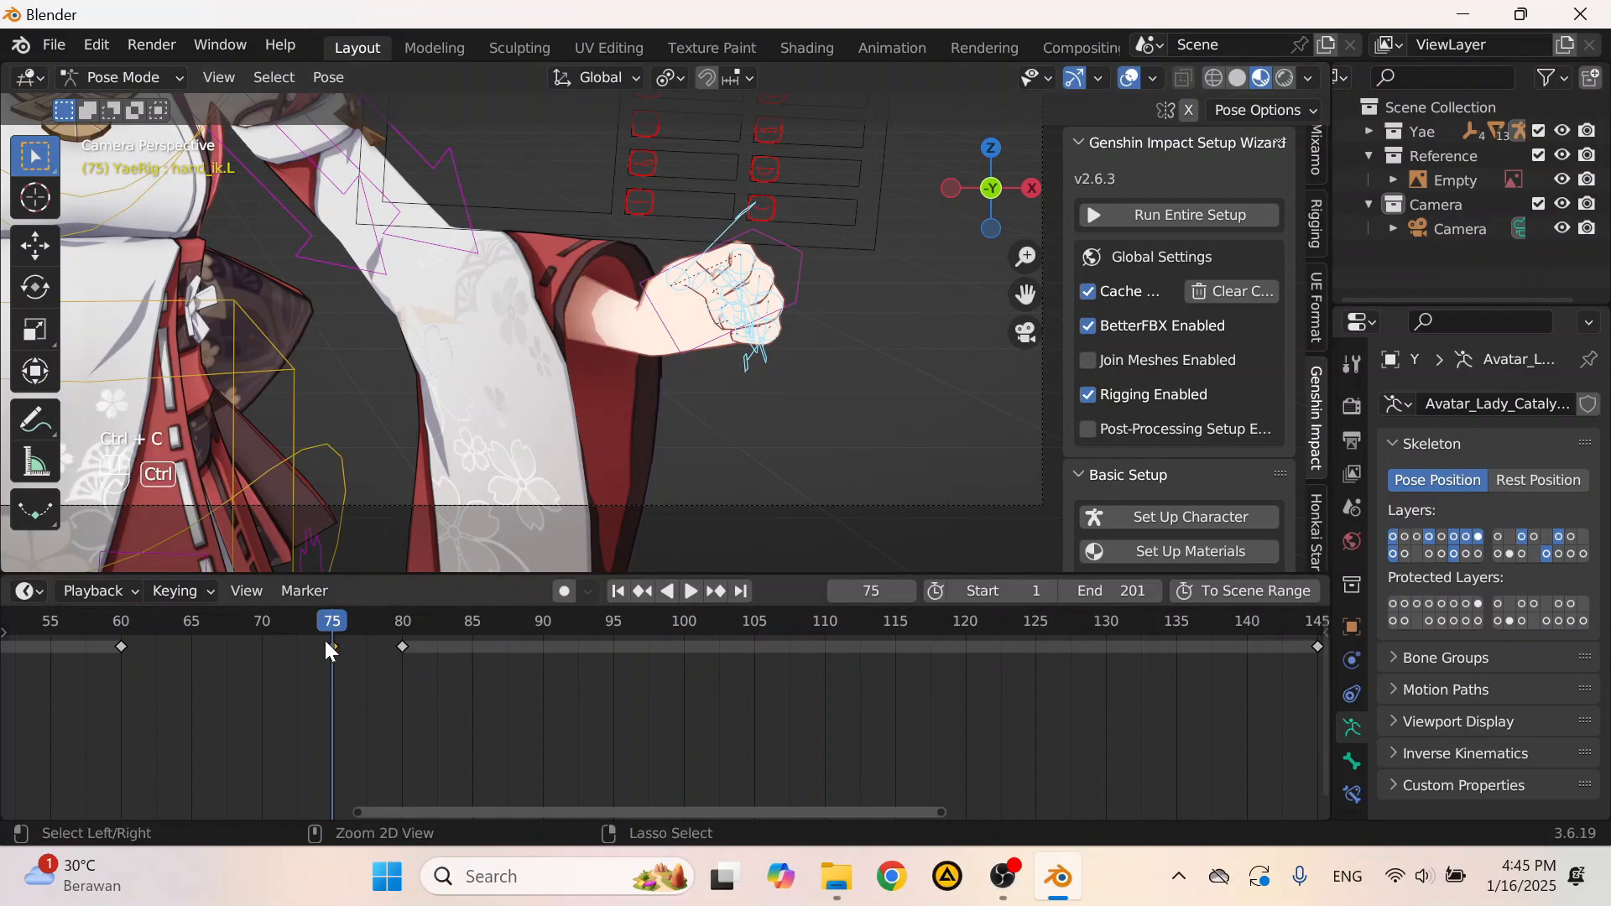
{"action": "left_click_drag", "start_coordinate": [324, 628], "coordinate": [191, 622]}
{"action": "key", "text": "ctrl+v"}
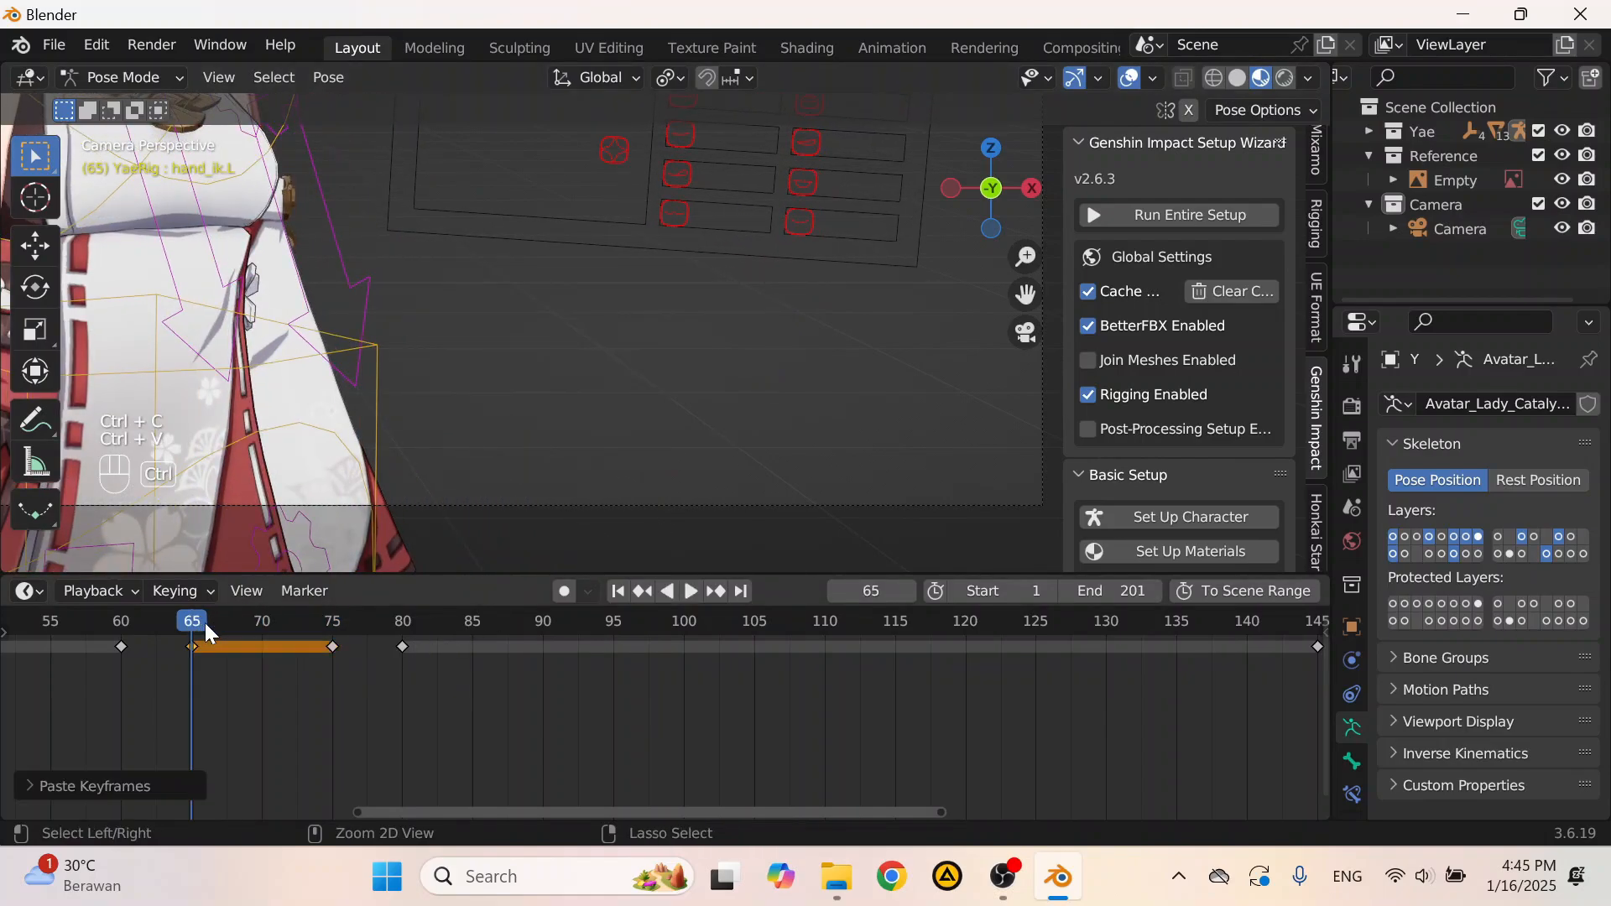
Step: Play the animation onward from frame 65 to check the fist opening into the wave
{"action": "key", "text": "space"}
{"action": "scroll", "coordinate": [552, 329], "scroll_direction": "down", "scroll_amount": 5}
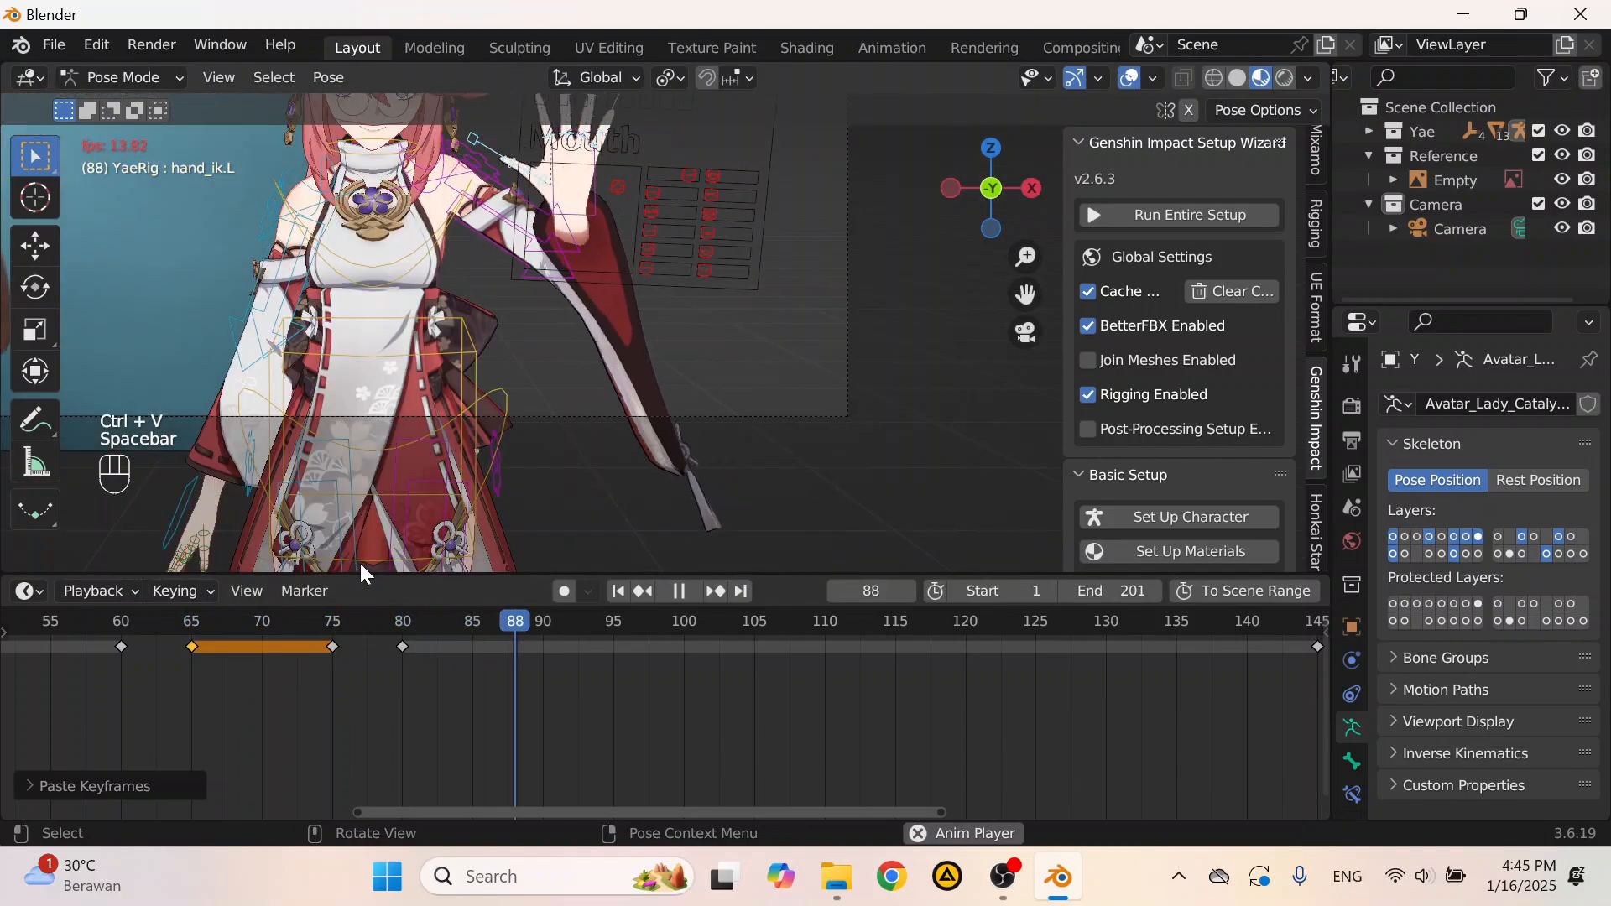
{"action": "key", "text": "space"}
{"action": "scroll", "coordinate": [571, 643], "scroll_direction": "up", "scroll_amount": 3}
{"action": "scroll", "coordinate": [584, 644], "scroll_direction": "up", "scroll_amount": 2}
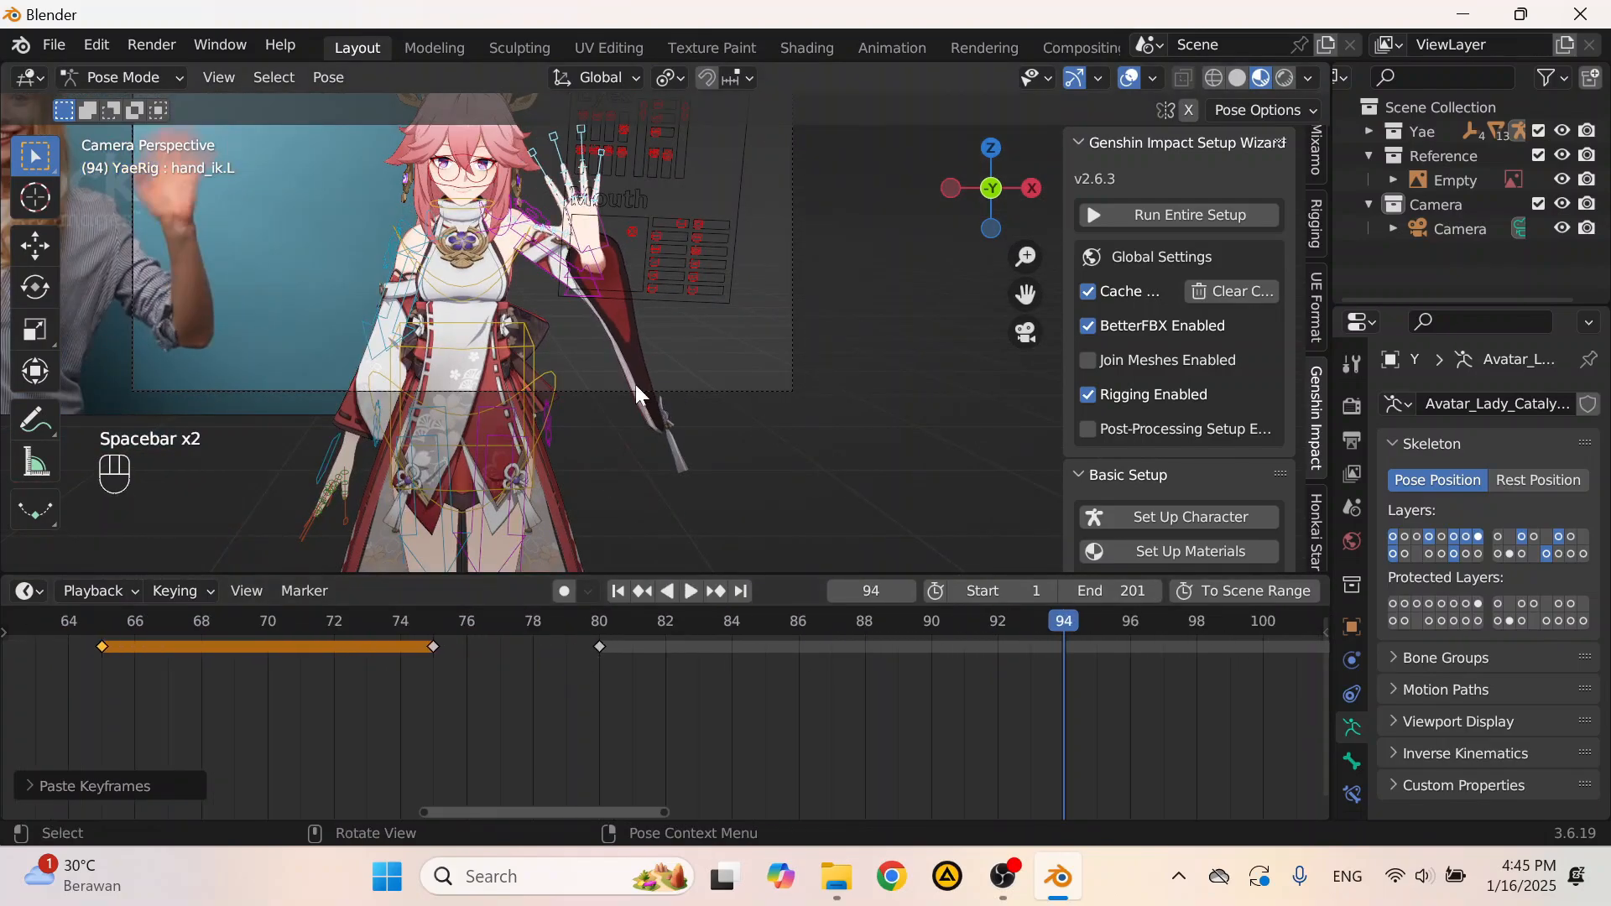
{"action": "scroll", "coordinate": [636, 385], "scroll_direction": "down", "scroll_amount": 3}
Step: Replay the fist-to-wave motion up to the end, and play the whole animation from its first frame
{"action": "left_click", "coordinate": [274, 636]}
{"action": "key", "text": "space"}
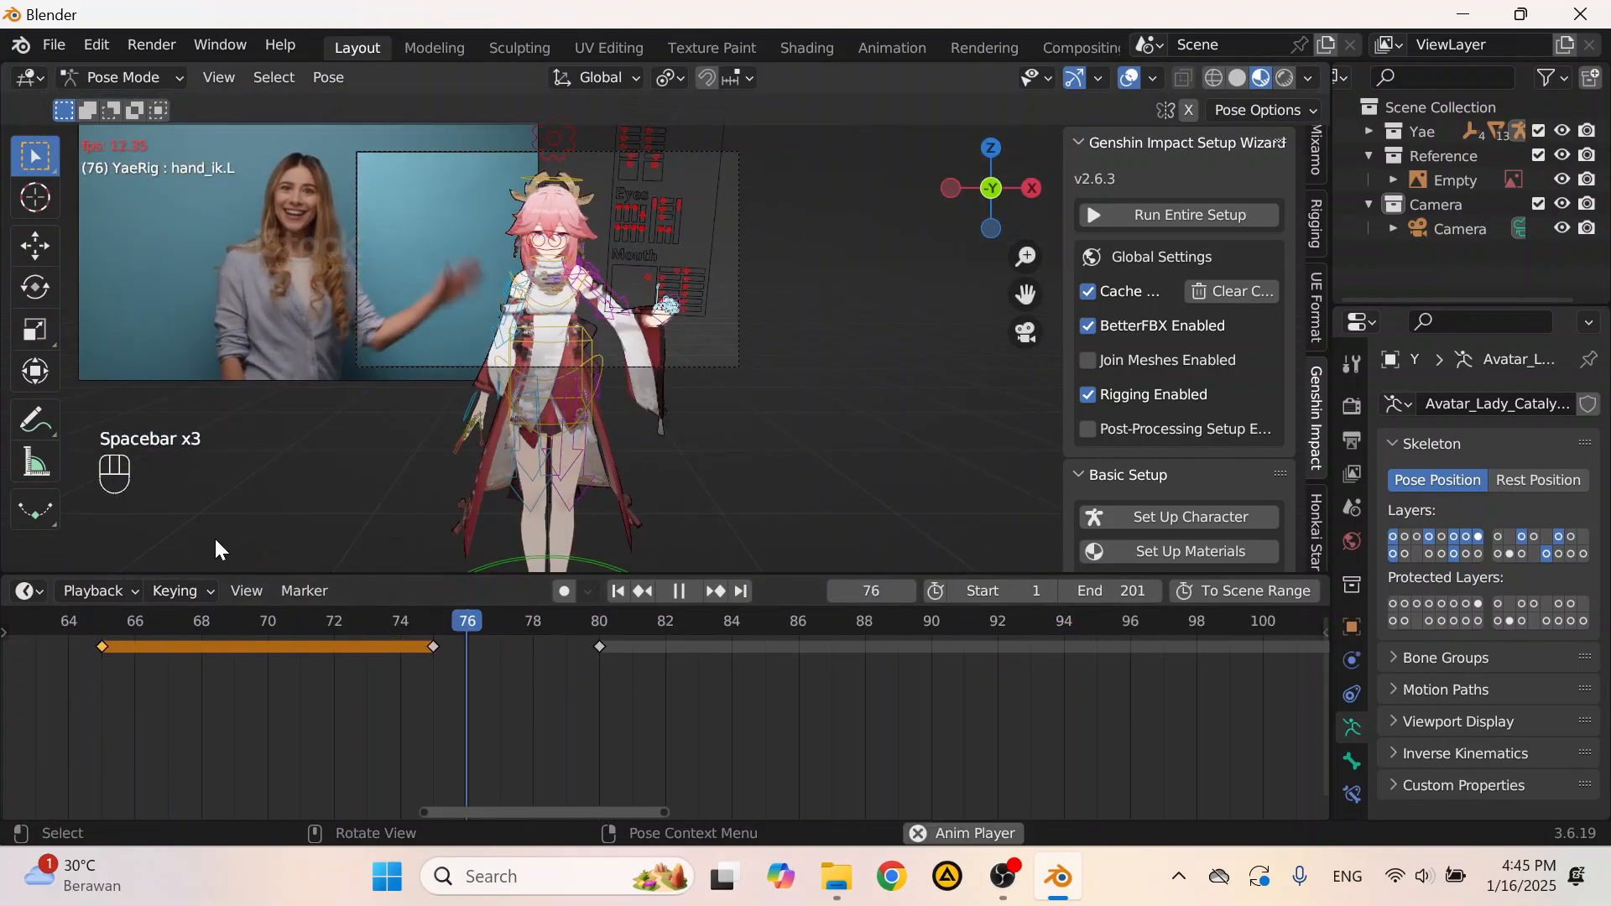
{"action": "scroll", "coordinate": [529, 264], "scroll_direction": "up", "scroll_amount": 3}
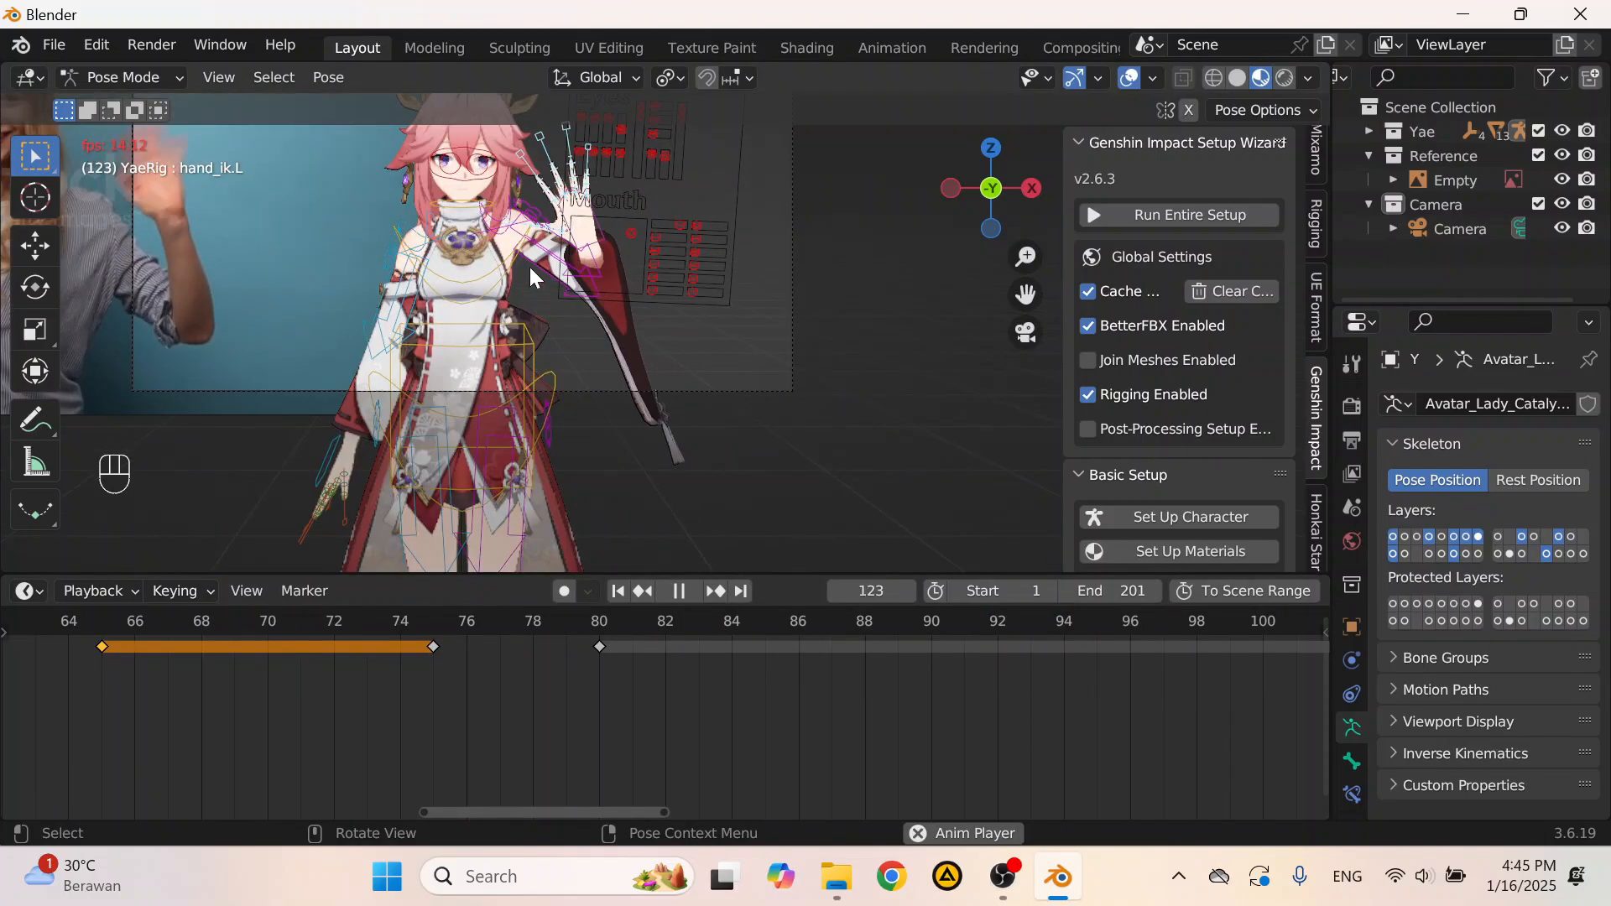
{"action": "scroll", "coordinate": [528, 264], "scroll_direction": "down", "scroll_amount": 2}
{"action": "middle_click_drag", "start_coordinate": [538, 297], "coordinate": [585, 382], "text": "shift"}
{"action": "scroll", "coordinate": [585, 382], "scroll_direction": "up", "scroll_amount": 2}
{"action": "scroll", "coordinate": [585, 382], "scroll_direction": "down", "scroll_amount": 1}
{"action": "key", "text": "space"}
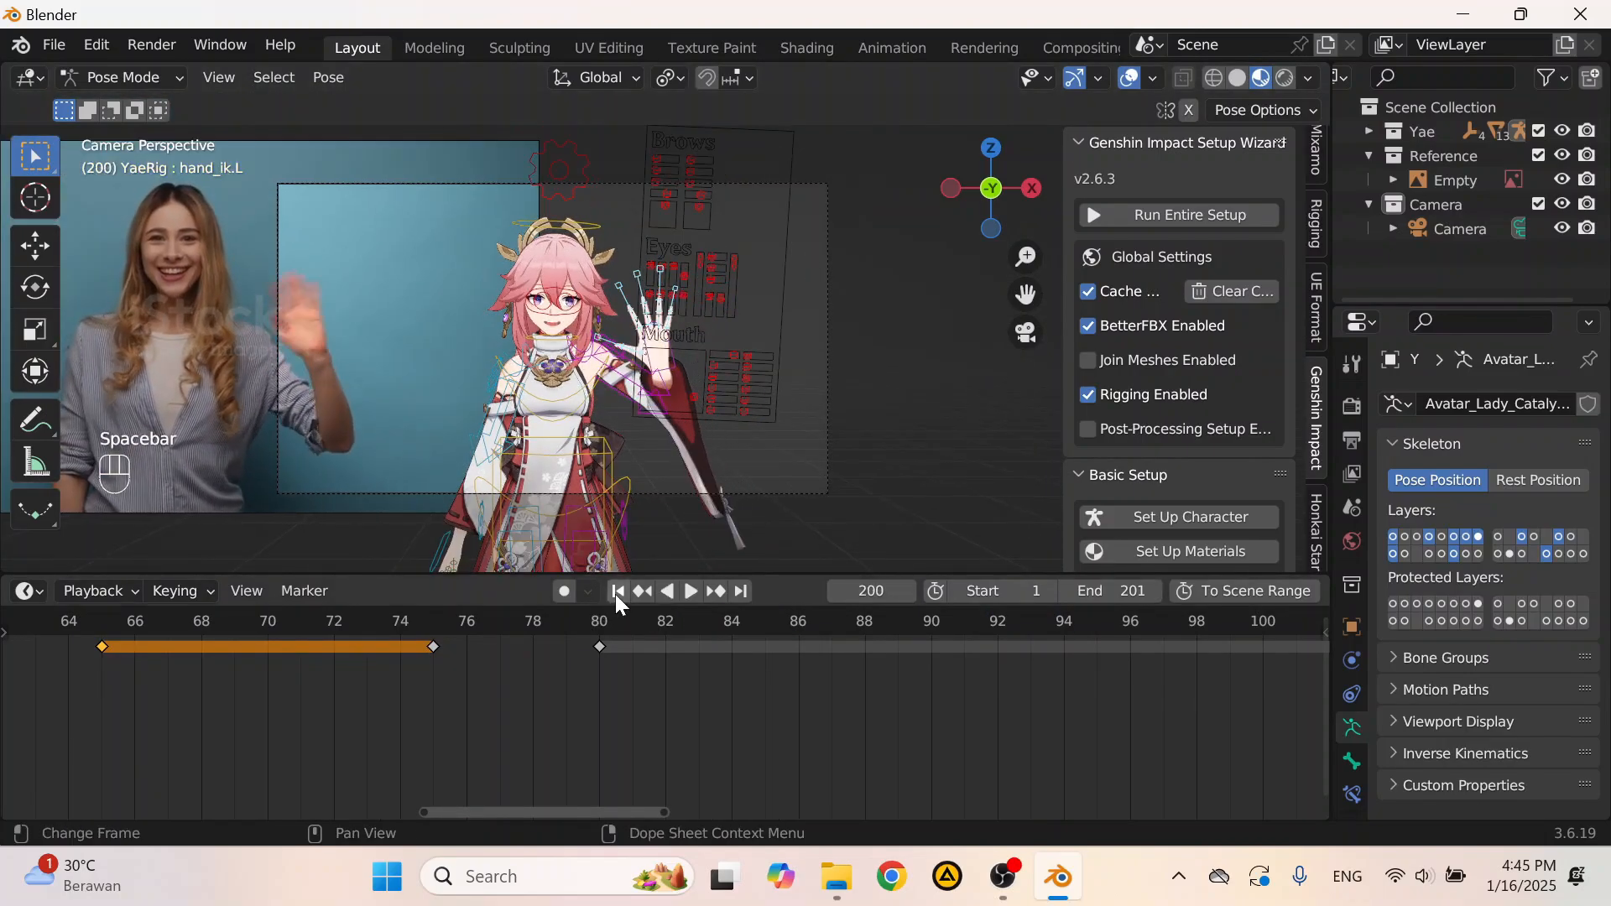
{"action": "left_click", "coordinate": [617, 592]}
{"action": "key", "text": "space"}
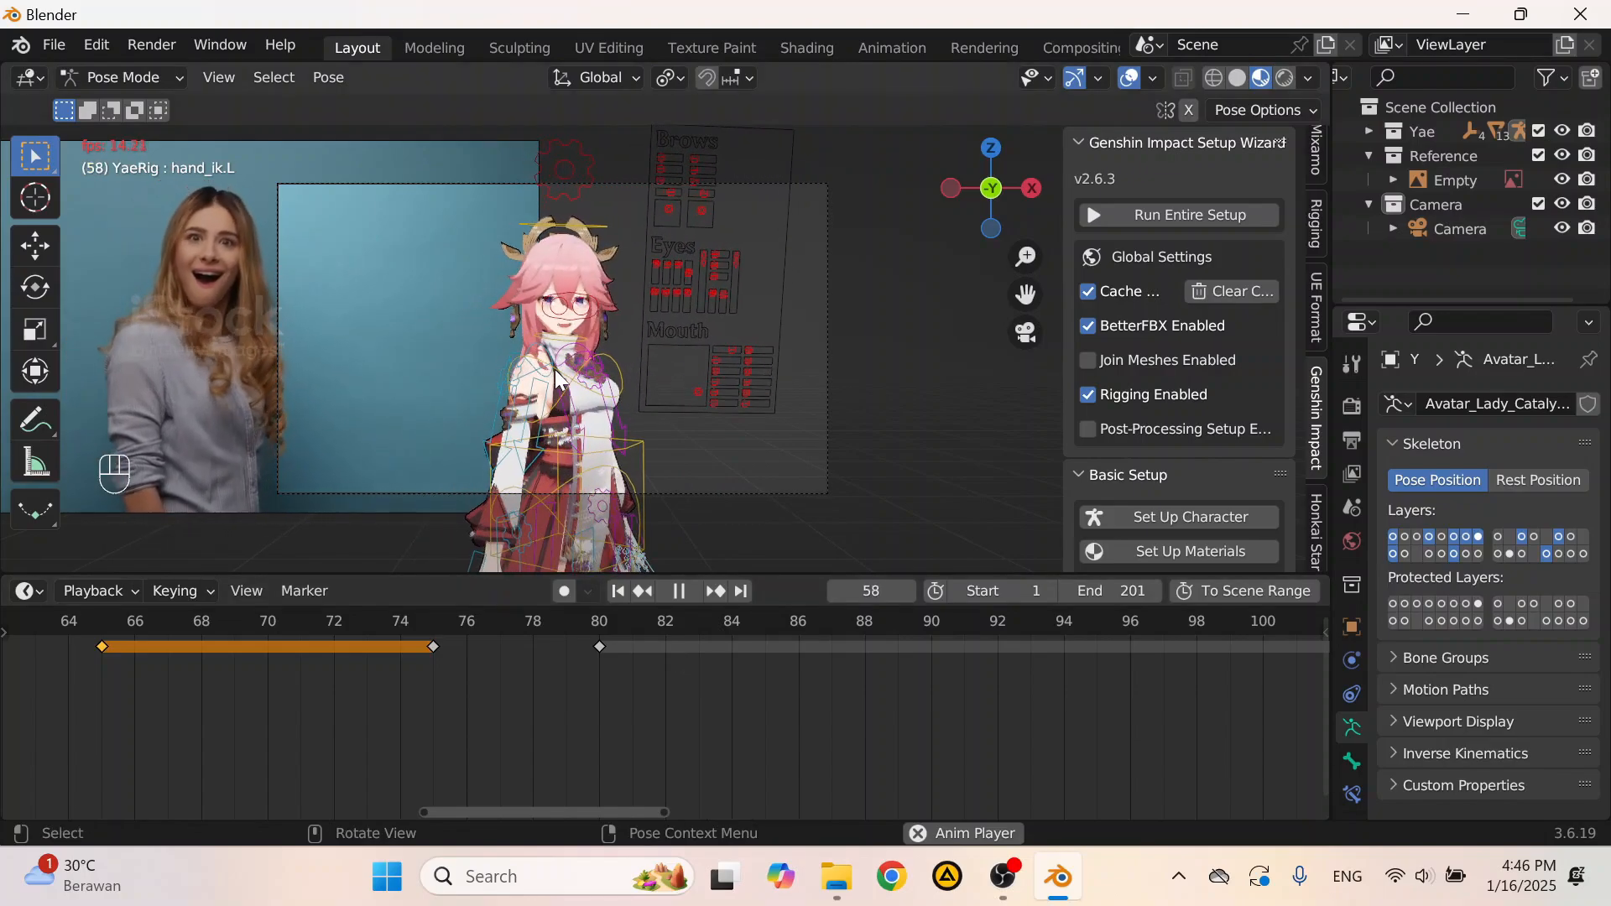
Step: Stop the playback and scrub the timeline back to frame 39 to check the character's turn
{"action": "key", "text": "space"}
{"action": "middle_click_drag", "start_coordinate": [244, 688], "coordinate": [700, 652]}
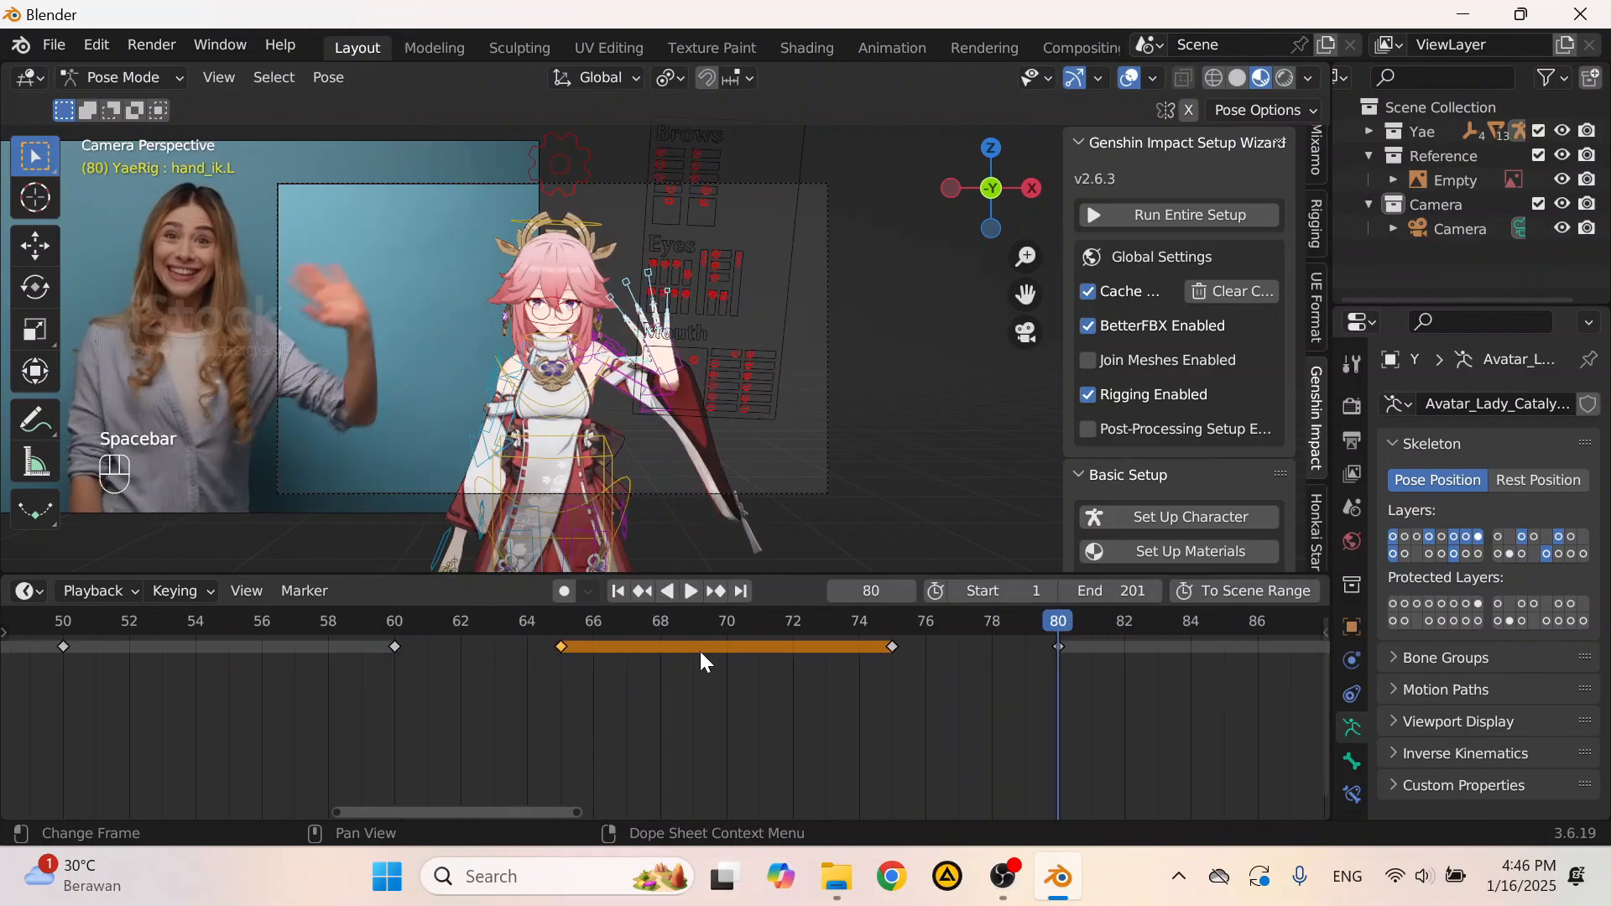
{"action": "scroll", "coordinate": [588, 680], "scroll_direction": "down", "scroll_amount": 5}
{"action": "middle_click_drag", "start_coordinate": [503, 708], "coordinate": [918, 671]}
{"action": "scroll", "coordinate": [520, 545], "scroll_direction": "down", "scroll_amount": 3}
{"action": "scroll", "coordinate": [470, 642], "scroll_direction": "down", "scroll_amount": 14}
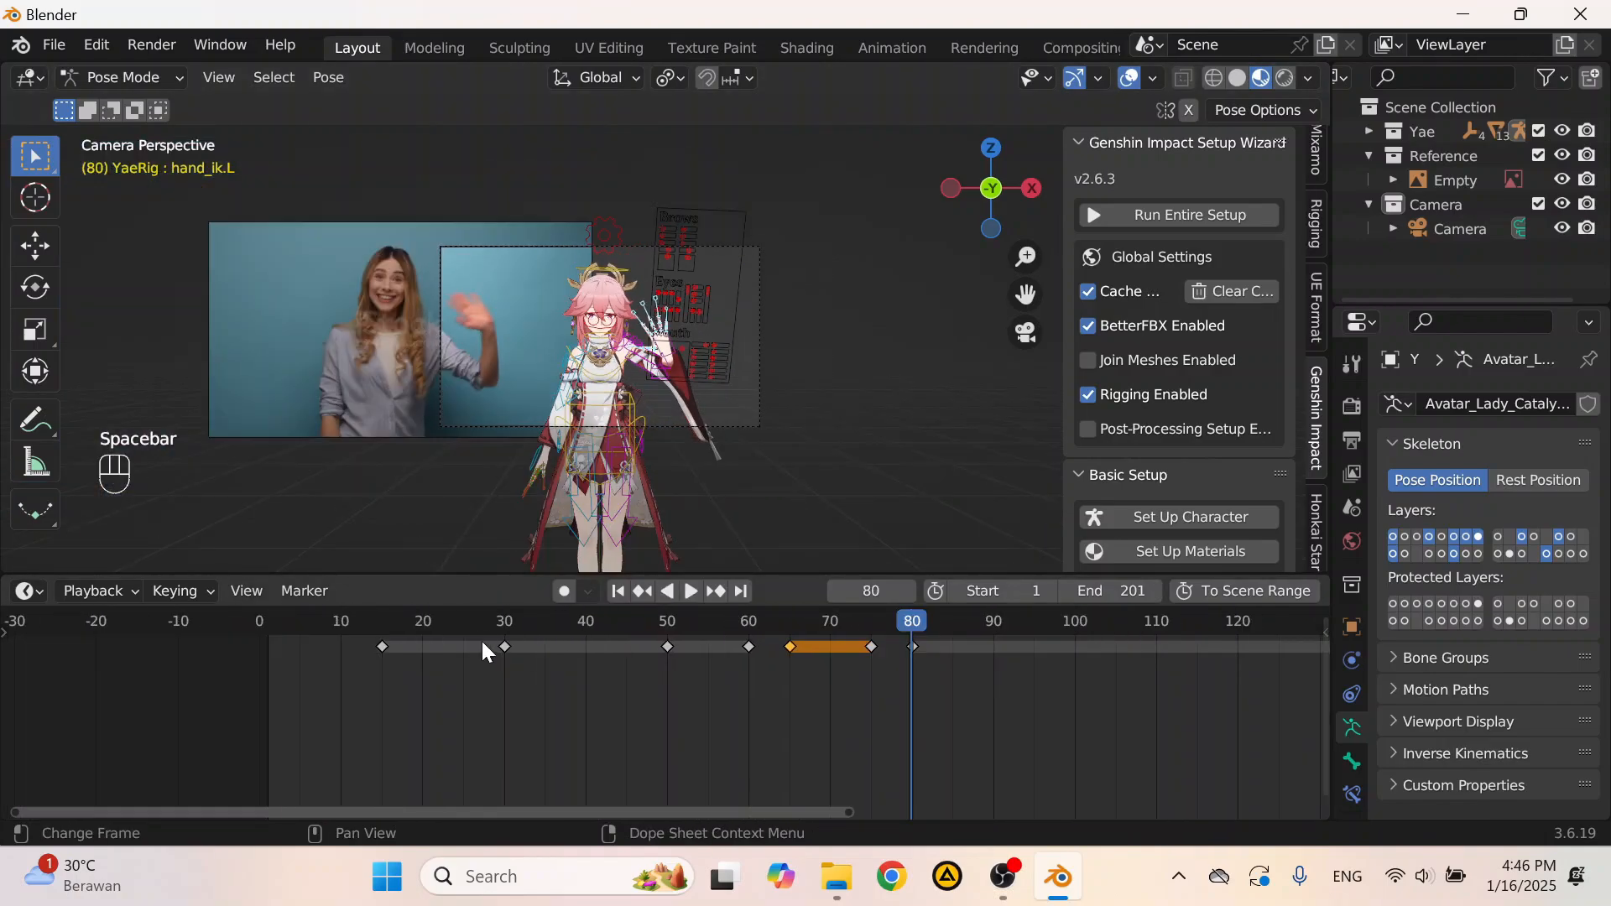
{"action": "left_click_drag", "start_coordinate": [483, 653], "coordinate": [581, 627]}
{"action": "scroll", "coordinate": [553, 491], "scroll_direction": "up", "scroll_amount": 6}
{"action": "scroll", "coordinate": [553, 491], "scroll_direction": "down", "scroll_amount": 6}
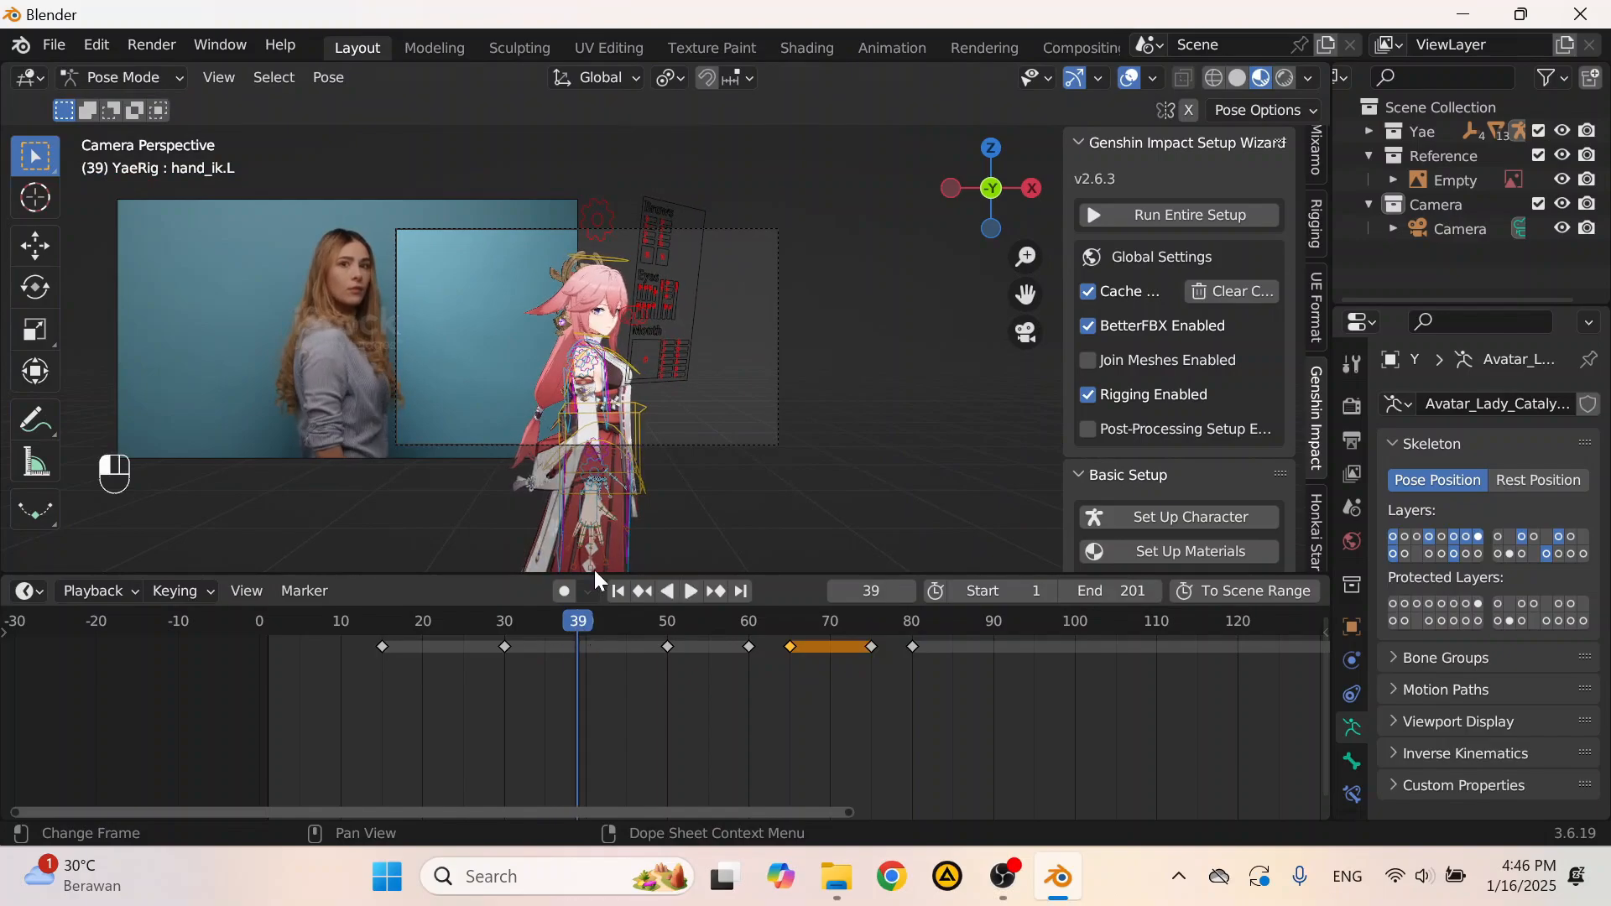
Step: Examine the turned character's face and upper body closely around frame 39
{"action": "scroll", "coordinate": [621, 396], "scroll_direction": "up", "scroll_amount": 4}
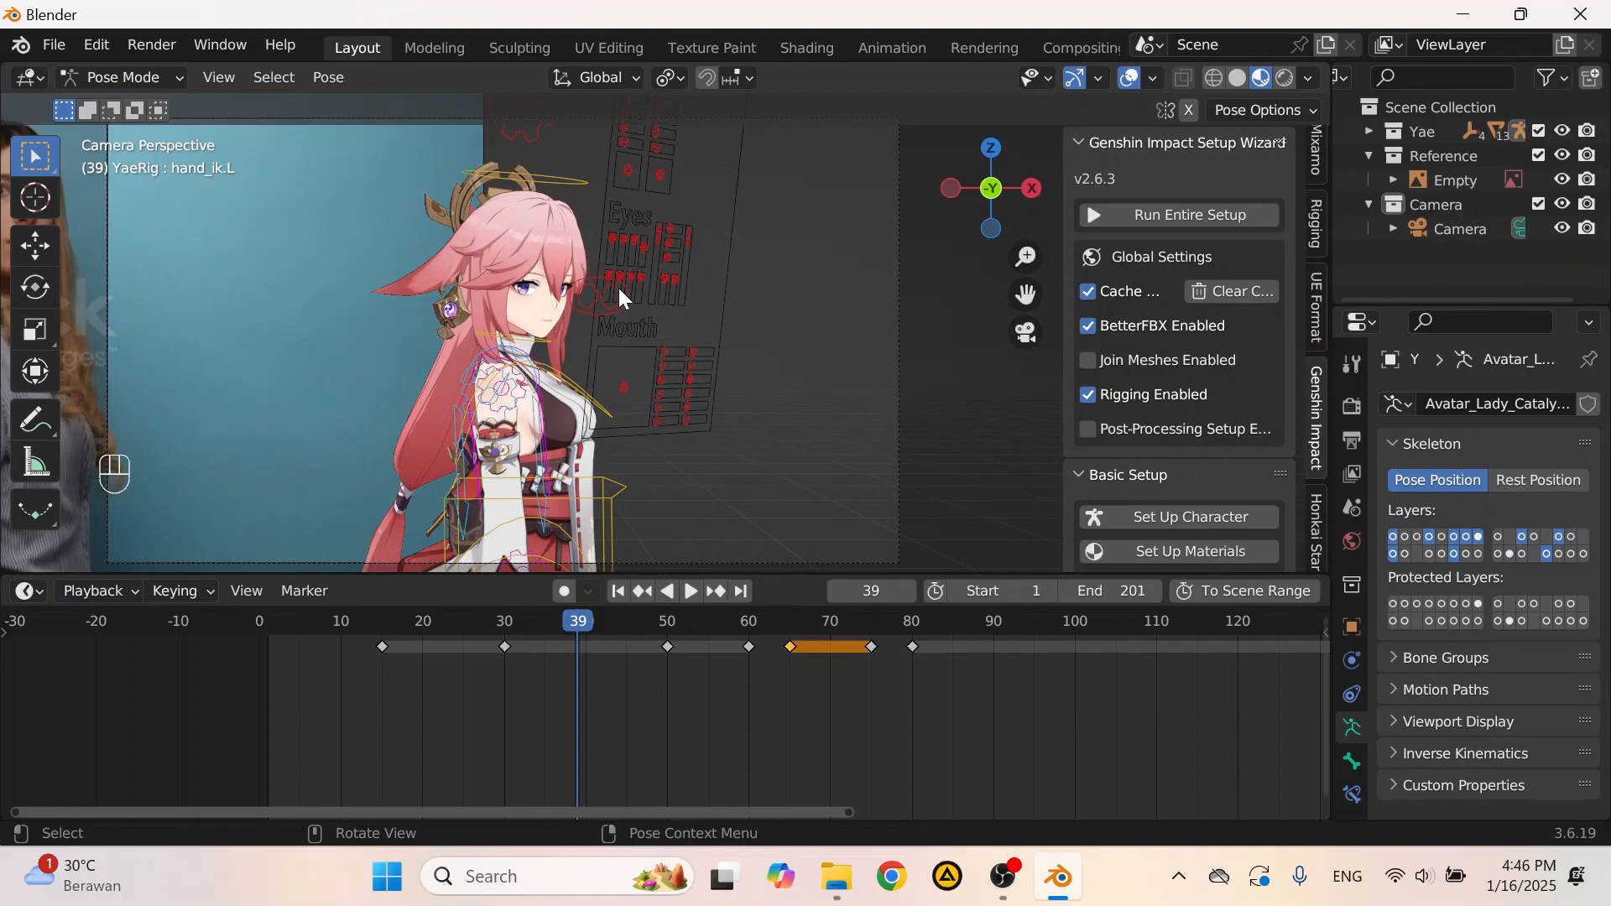
{"action": "scroll", "coordinate": [618, 285], "scroll_direction": "down", "scroll_amount": 4}
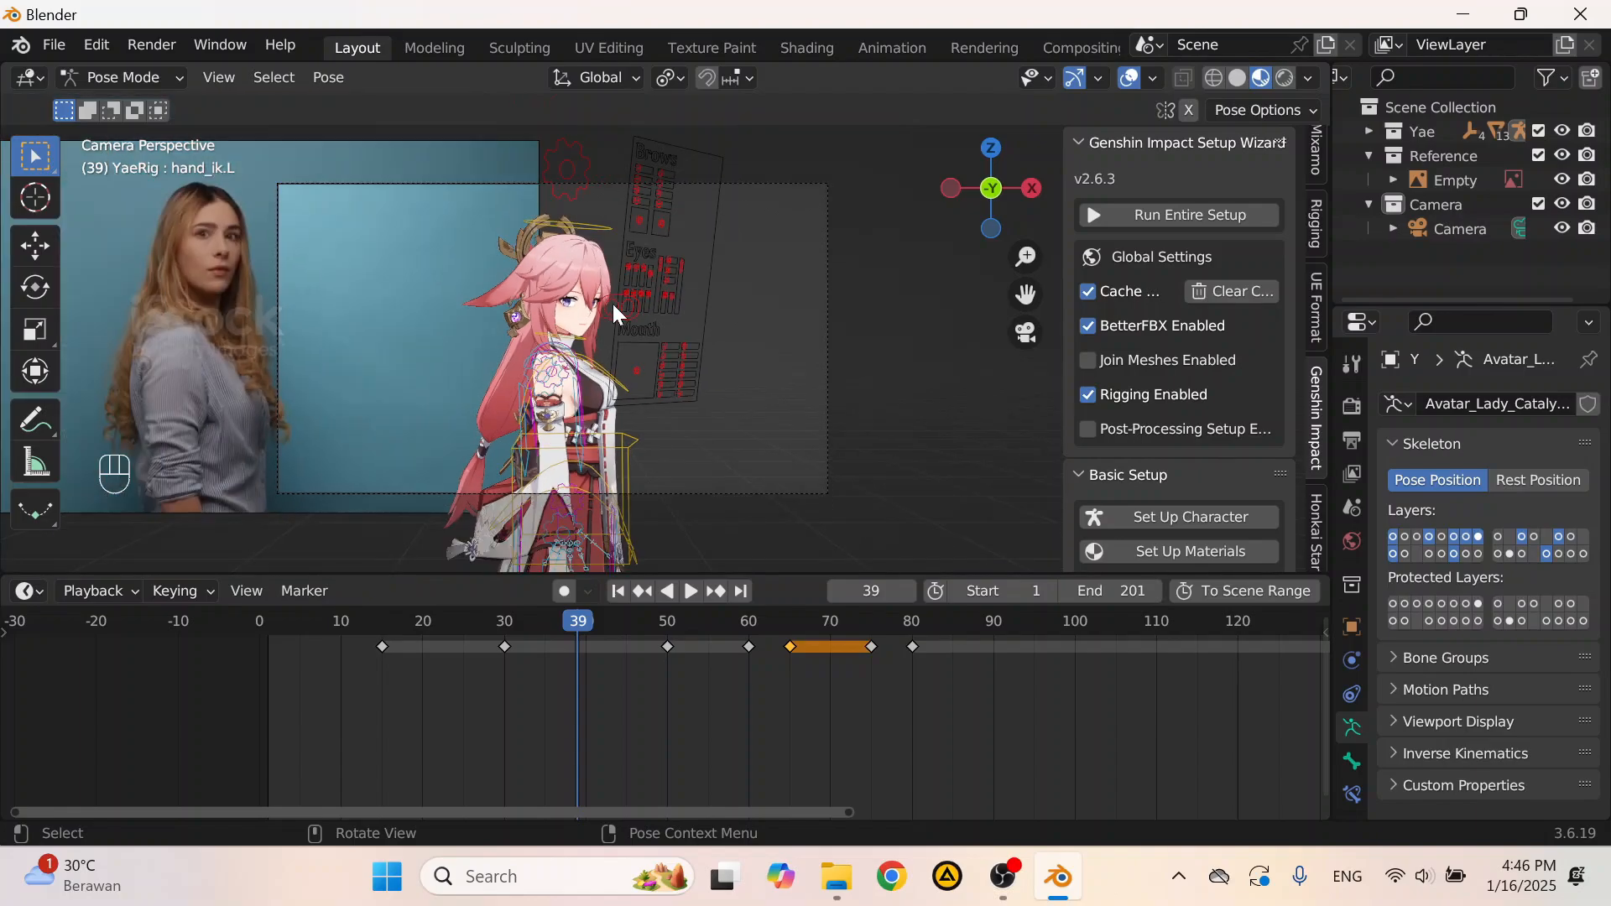
{"action": "scroll", "coordinate": [613, 304], "scroll_direction": "up", "scroll_amount": 4}
{"action": "scroll", "coordinate": [608, 377], "scroll_direction": "down", "scroll_amount": 4}
{"action": "scroll", "coordinate": [599, 506], "scroll_direction": "up", "scroll_amount": 2}
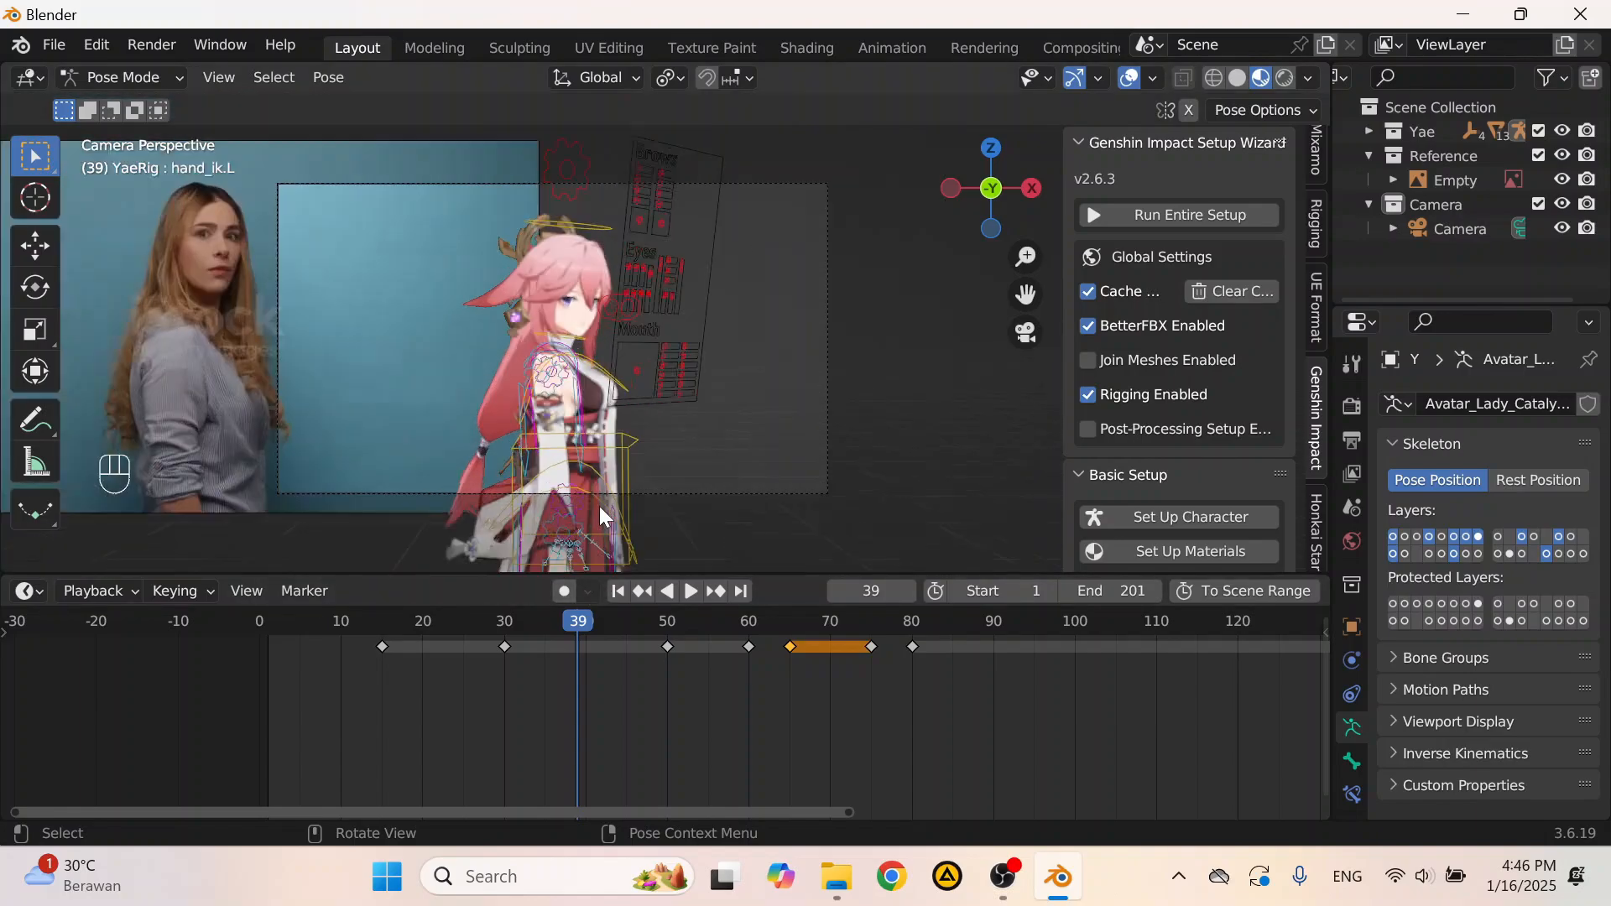
{"action": "scroll", "coordinate": [599, 506], "scroll_direction": "up", "scroll_amount": 4}
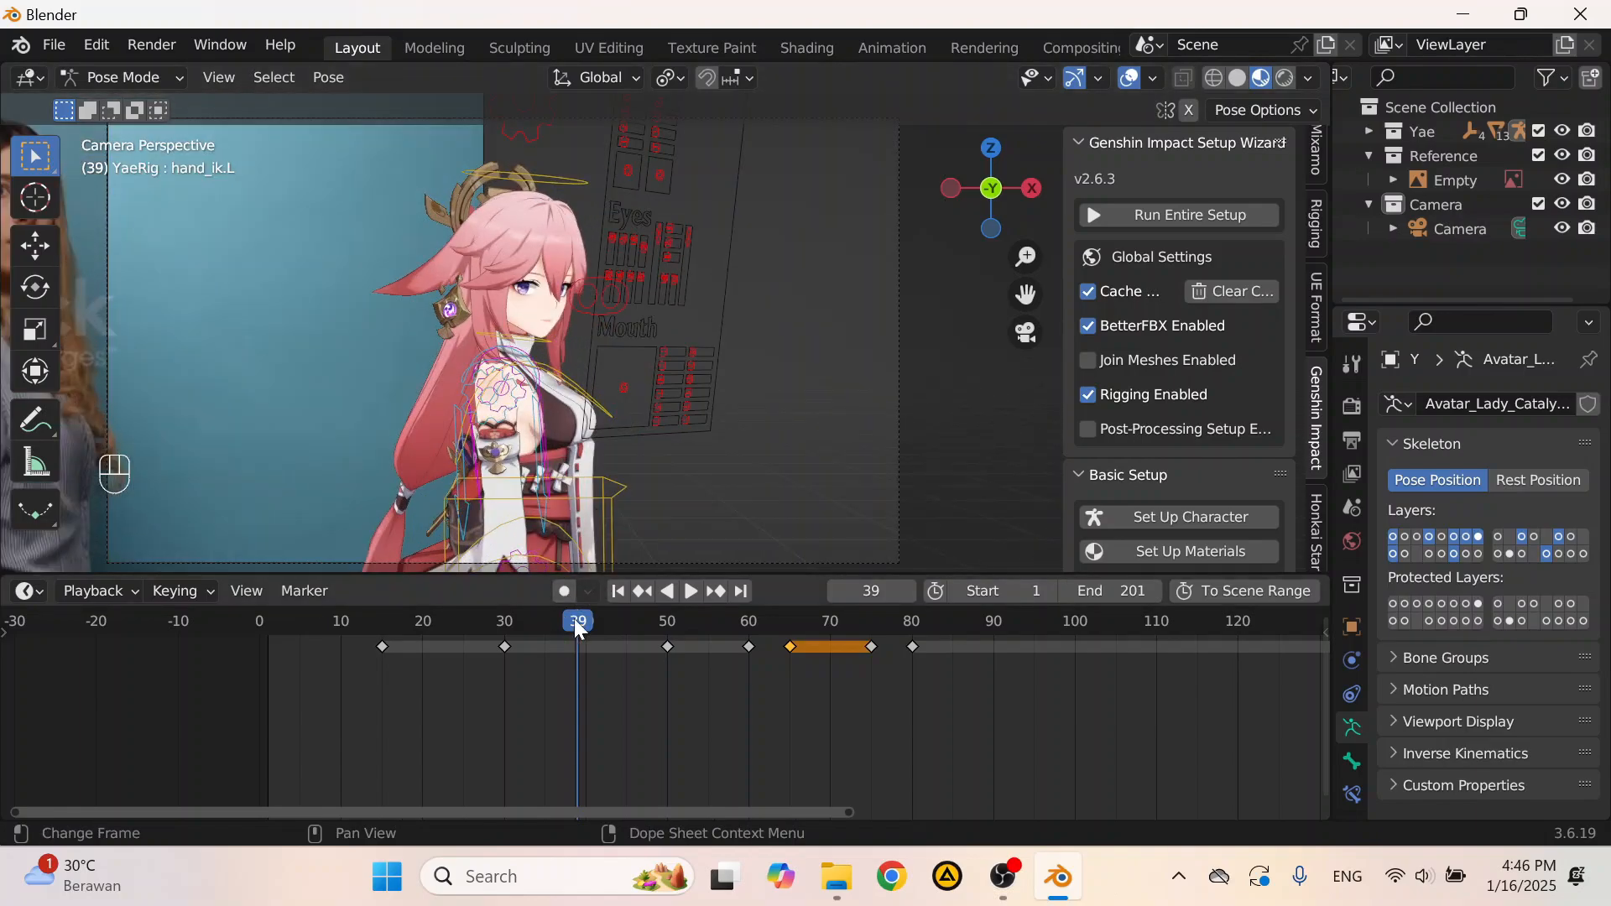
{"action": "left_click", "coordinate": [586, 623]}
{"action": "scroll", "coordinate": [588, 503], "scroll_direction": "down", "scroll_amount": 4}
{"action": "mouse_move", "coordinate": [587, 625]}
{"action": "left_mouse_down"}
{"action": "mouse_move", "coordinate": [677, 651]}
{"action": "mouse_move", "coordinate": [514, 638]}
{"action": "mouse_move", "coordinate": [634, 669]}
{"action": "mouse_move", "coordinate": [626, 655]}
{"action": "mouse_move", "coordinate": [663, 644]}
{"action": "mouse_move", "coordinate": [602, 646]}
{"action": "left_mouse_up"}
{"action": "scroll", "coordinate": [624, 434], "scroll_direction": "up", "scroll_amount": 4}
{"action": "left_click", "coordinate": [626, 432]}
{"action": "scroll", "coordinate": [596, 415], "scroll_direction": "down", "scroll_amount": 3}
{"action": "scroll", "coordinate": [655, 646], "scroll_direction": "up", "scroll_amount": 3}
Step: Scrub on to frame 69 to inspect the eye control and the lowered left hand against the reference
{"action": "left_click_drag", "start_coordinate": [577, 625], "coordinate": [916, 672]}
{"action": "scroll", "coordinate": [647, 191], "scroll_direction": "up", "scroll_amount": 5}
{"action": "left_click", "coordinate": [637, 157]}
{"action": "left_click", "coordinate": [639, 461]}
{"action": "left_click", "coordinate": [637, 156]}
{"action": "scroll", "coordinate": [755, 395], "scroll_direction": "down", "scroll_amount": 6}
{"action": "scroll", "coordinate": [799, 688], "scroll_direction": "up", "scroll_amount": 4}
{"action": "middle_click_drag", "start_coordinate": [799, 688], "coordinate": [597, 692]}
{"action": "scroll", "coordinate": [599, 693], "scroll_direction": "up", "scroll_amount": 5}
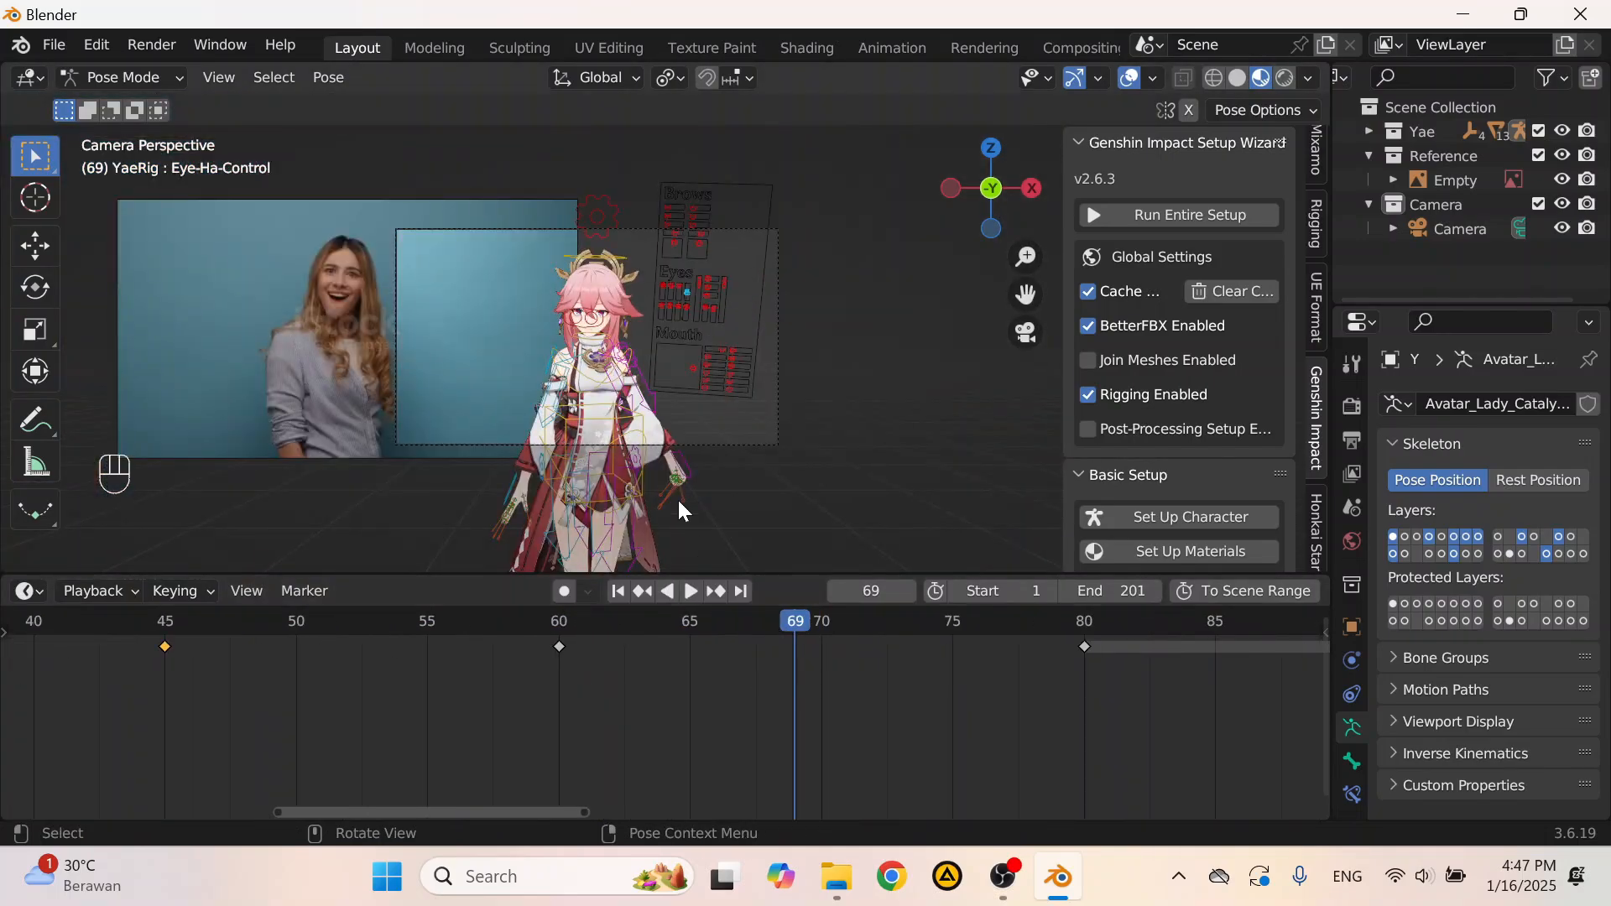
Step: Select the left hand's IK control and shift its frame 65 keyframe to frame 70
{"action": "left_click", "coordinate": [677, 497]}
{"action": "middle_click_drag", "start_coordinate": [809, 638], "coordinate": [606, 626]}
{"action": "left_click_drag", "start_coordinate": [601, 626], "coordinate": [614, 670]}
{"action": "left_click_drag", "start_coordinate": [487, 647], "coordinate": [618, 659]}
Step: Play the animation from about frame 67 to check the delayed arm raise into the wave
{"action": "left_click_drag", "start_coordinate": [613, 625], "coordinate": [540, 616]}
{"action": "key", "text": "space"}
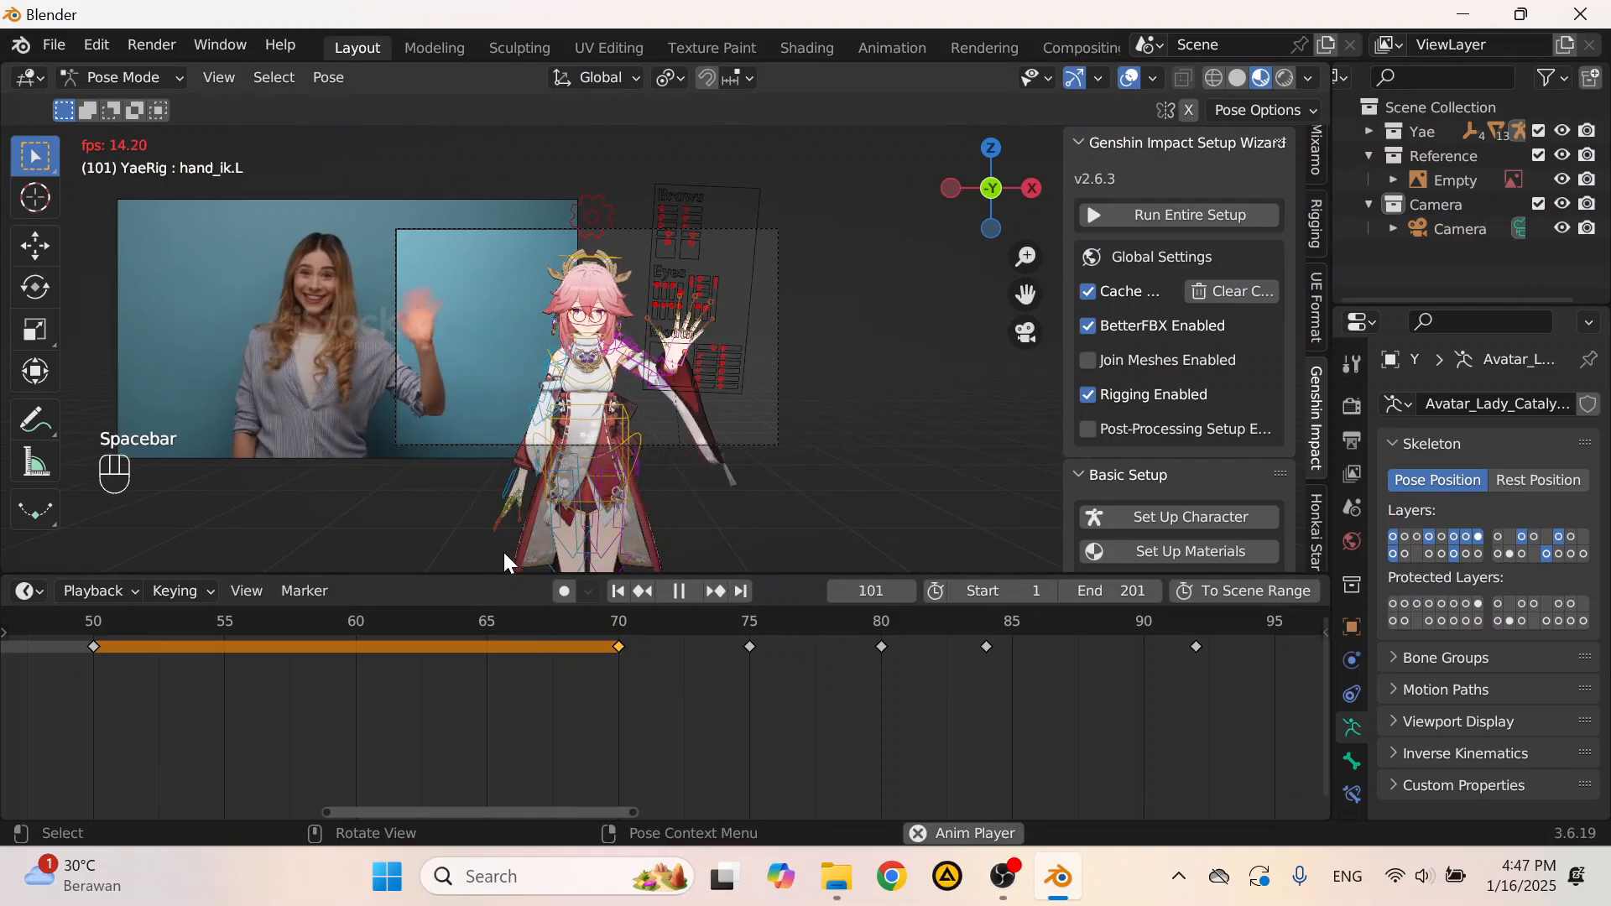
{"action": "middle_click_drag", "start_coordinate": [707, 642], "coordinate": [214, 642]}
{"action": "middle_click_drag", "start_coordinate": [657, 739], "coordinate": [265, 753]}
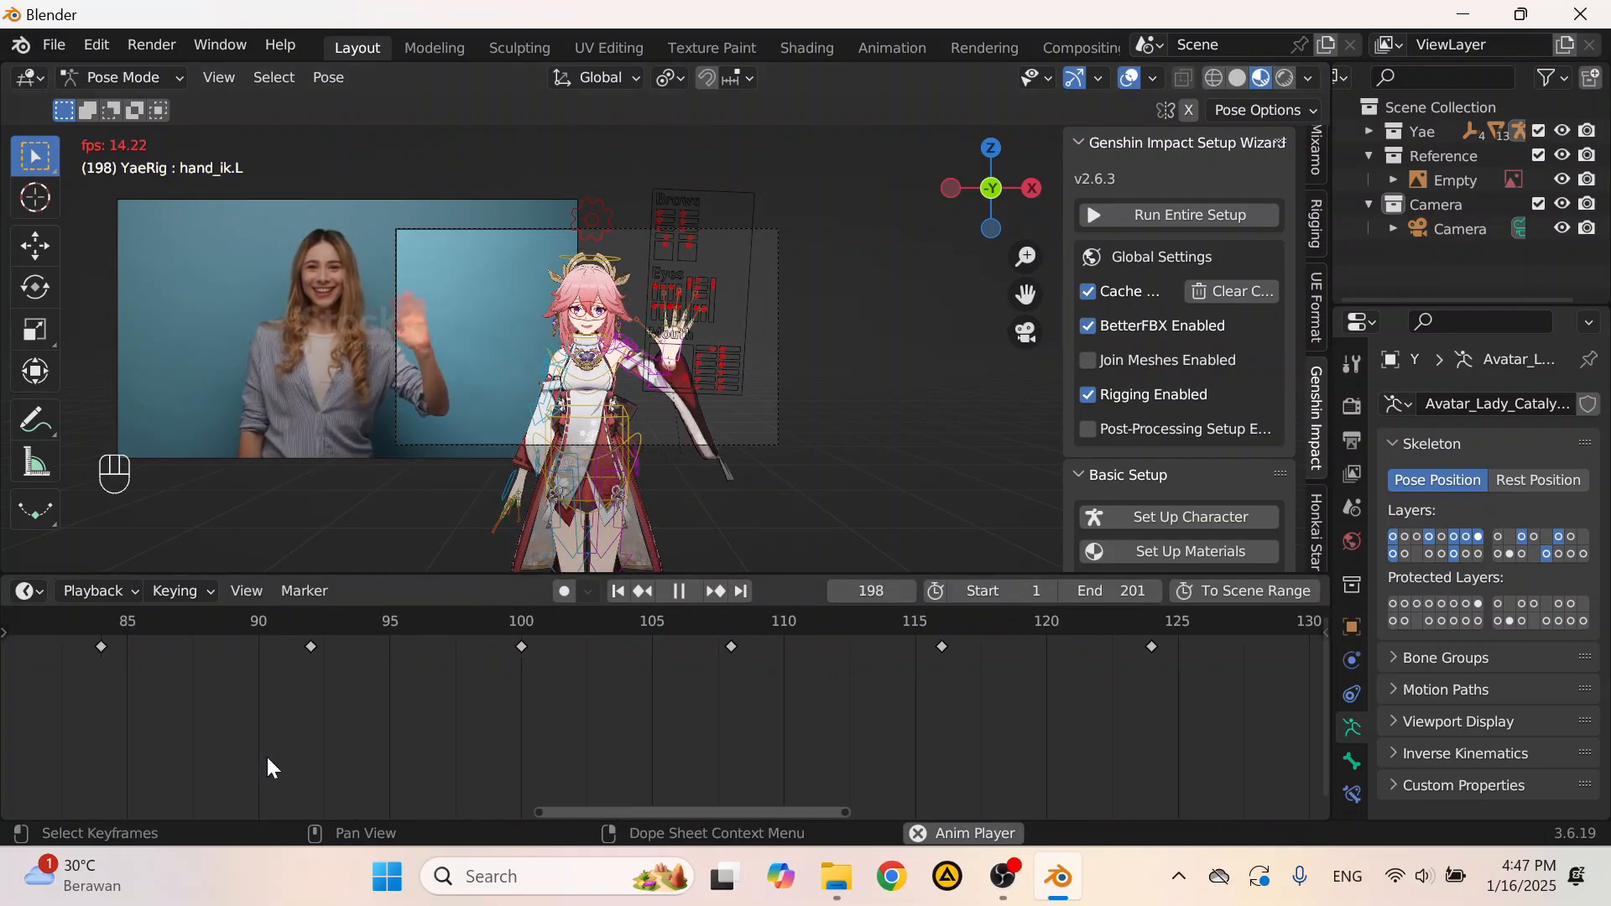
{"action": "scroll", "coordinate": [265, 753], "scroll_direction": "down", "scroll_amount": 7}
{"action": "scroll", "coordinate": [523, 467], "scroll_direction": "down", "scroll_amount": 2}
{"action": "key", "text": "space"}
Step: Scrub through the repeated wave to frame 110 and compare the hand with the reference footage
{"action": "left_click_drag", "start_coordinate": [353, 625], "coordinate": [733, 638]}
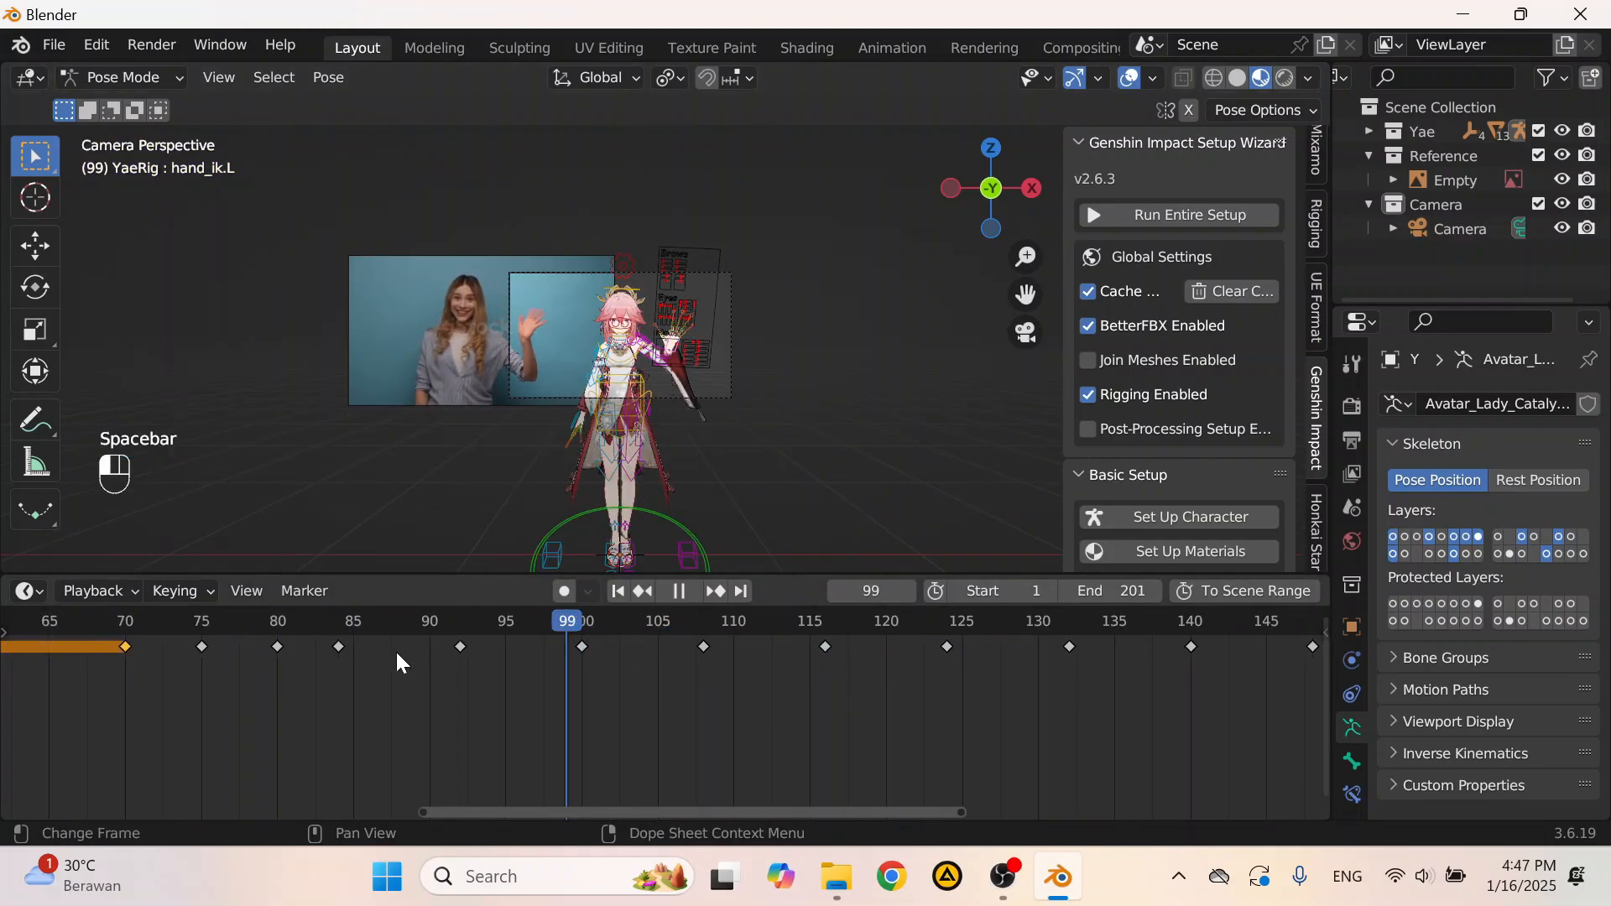
{"action": "scroll", "coordinate": [589, 419], "scroll_direction": "up", "scroll_amount": 7}
{"action": "scroll", "coordinate": [589, 420], "scroll_direction": "down", "scroll_amount": 4}
{"action": "scroll", "coordinate": [738, 659], "scroll_direction": "down", "scroll_amount": 3}
{"action": "middle_click_drag", "start_coordinate": [225, 633], "coordinate": [421, 638]}
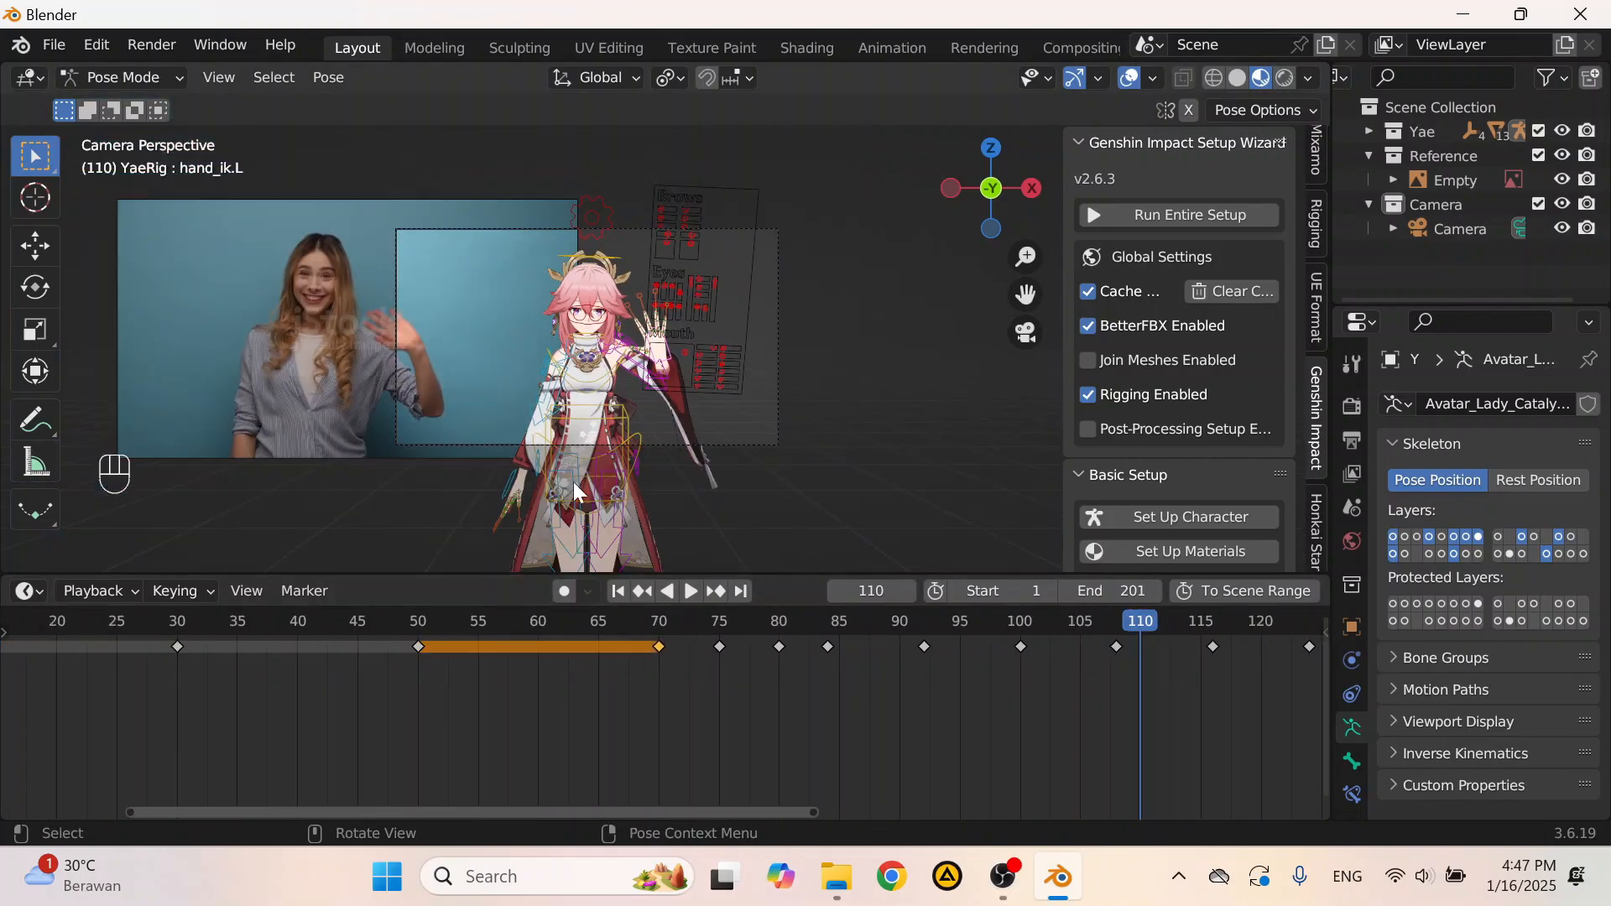
Step: Select the torso and chest controls with their frame 80 keyframes, and play the wave up to frame 130
{"action": "left_click", "coordinate": [573, 481]}
{"action": "scroll", "coordinate": [421, 637], "scroll_direction": "down", "scroll_amount": 4}
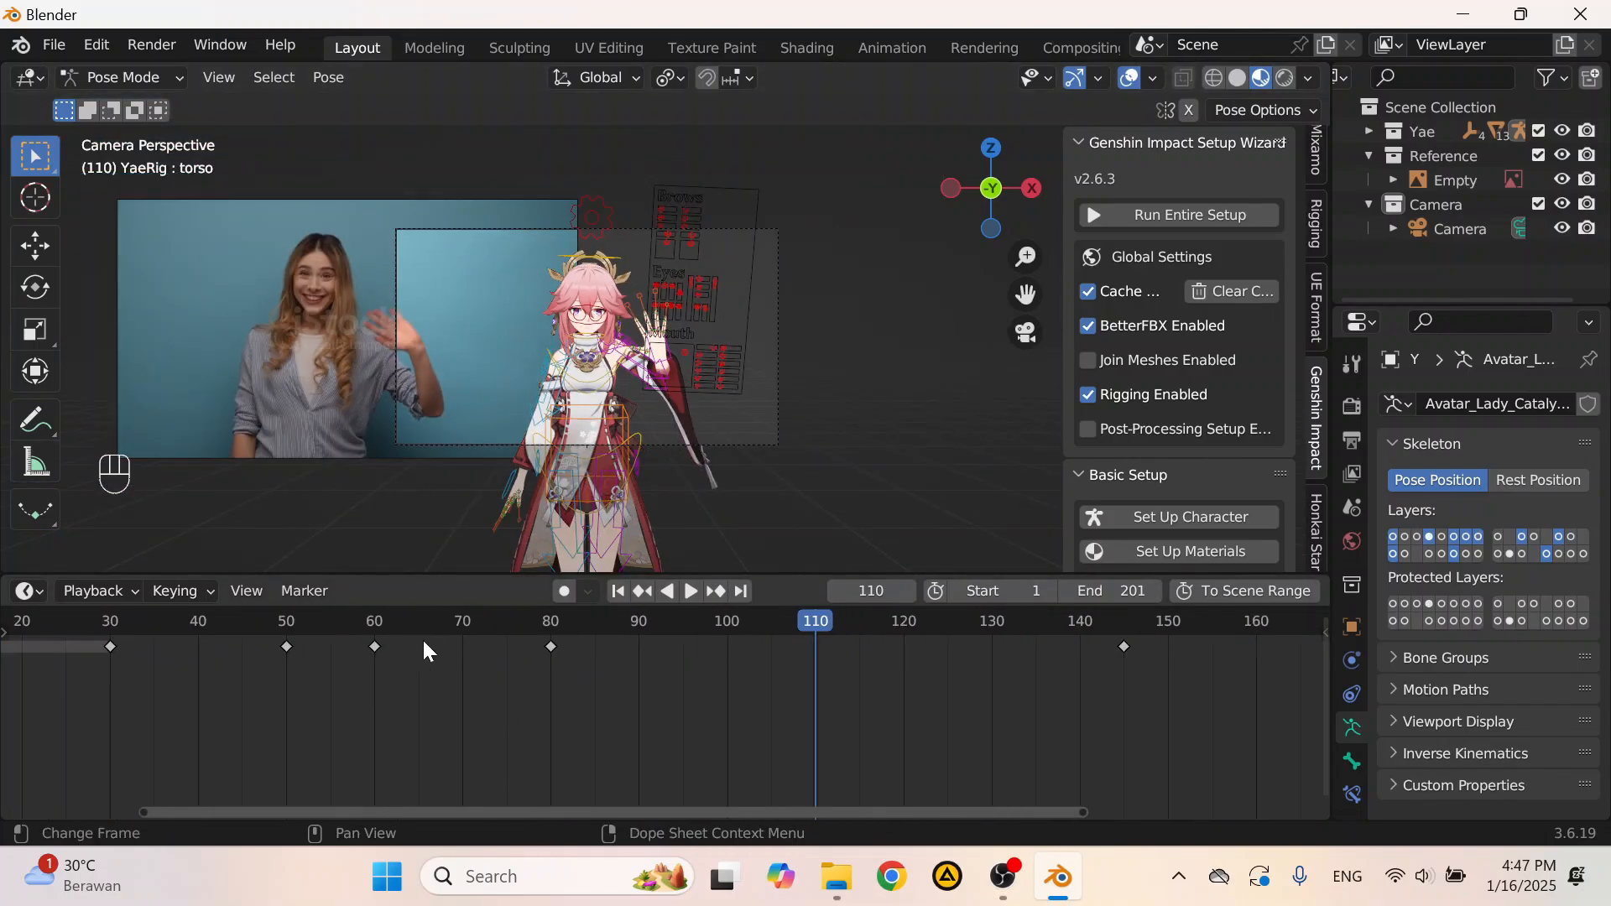
{"action": "scroll", "coordinate": [503, 634], "scroll_direction": "up", "scroll_amount": 4}
{"action": "mouse_move", "coordinate": [545, 626]}
{"action": "left_mouse_down"}
{"action": "mouse_move", "coordinate": [522, 663]}
{"action": "mouse_move", "coordinate": [541, 642]}
{"action": "left_mouse_up"}
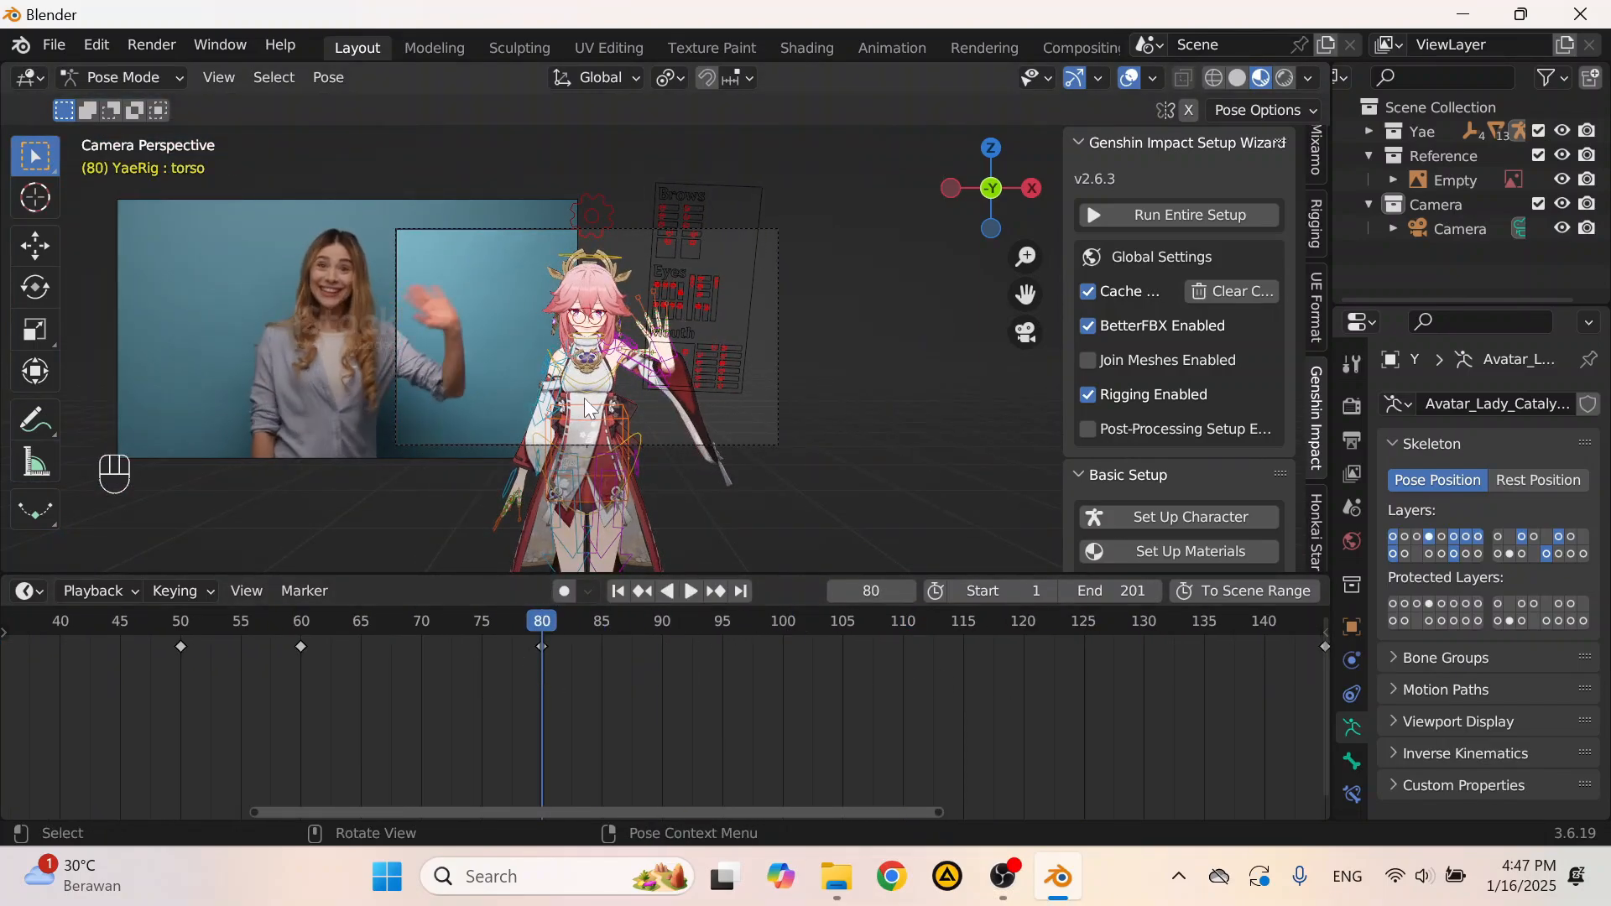
{"action": "left_click", "coordinate": [587, 411], "text": "shift"}
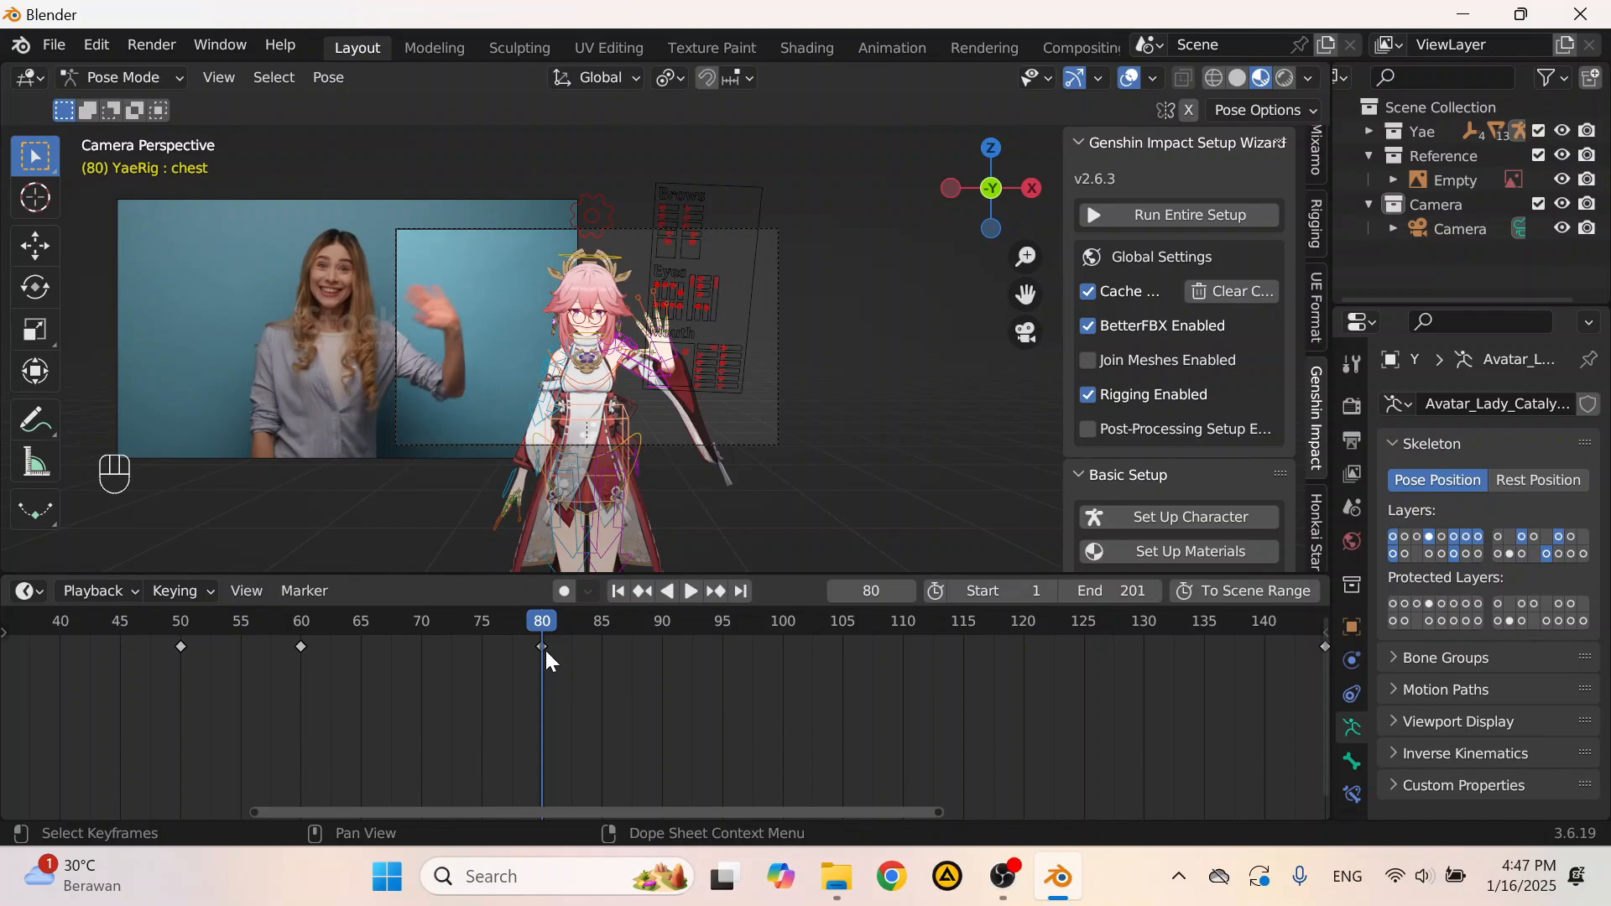
{"action": "left_click", "coordinate": [545, 644], "text": "shift"}
{"action": "middle_click_drag", "start_coordinate": [684, 662], "coordinate": [208, 654]}
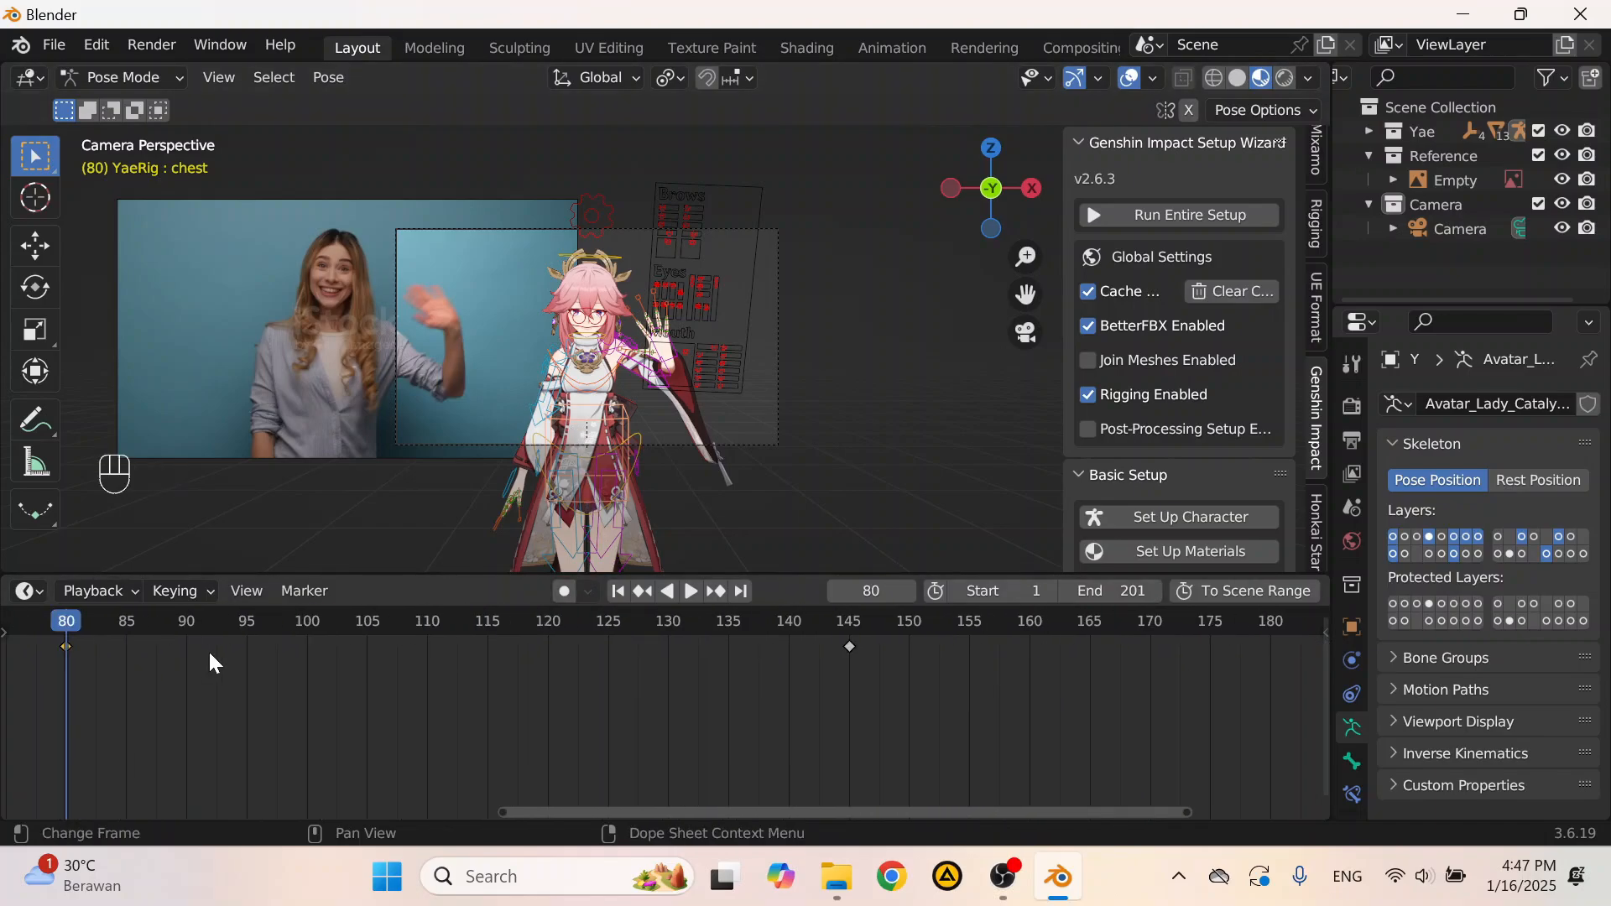
{"action": "key", "text": "space"}
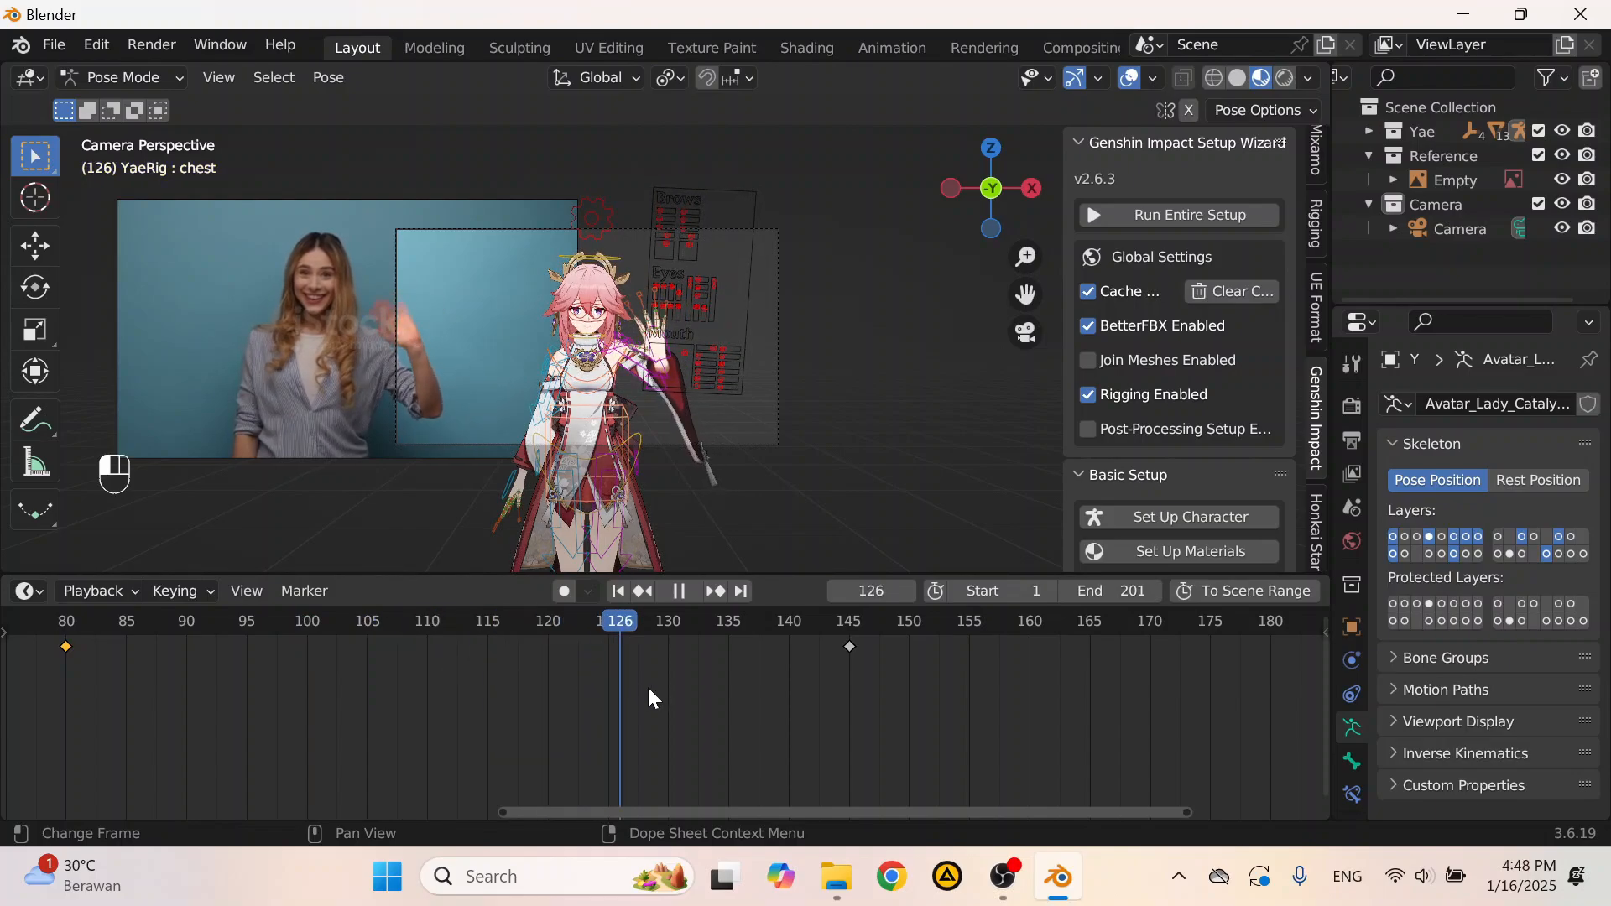
{"action": "left_click_drag", "start_coordinate": [722, 698], "coordinate": [669, 693]}
{"action": "key", "text": "space"}
Step: Copy the torso and chest keyframes from frame 80 to frame 130
{"action": "scroll", "coordinate": [592, 541], "scroll_direction": "up", "scroll_amount": 2}
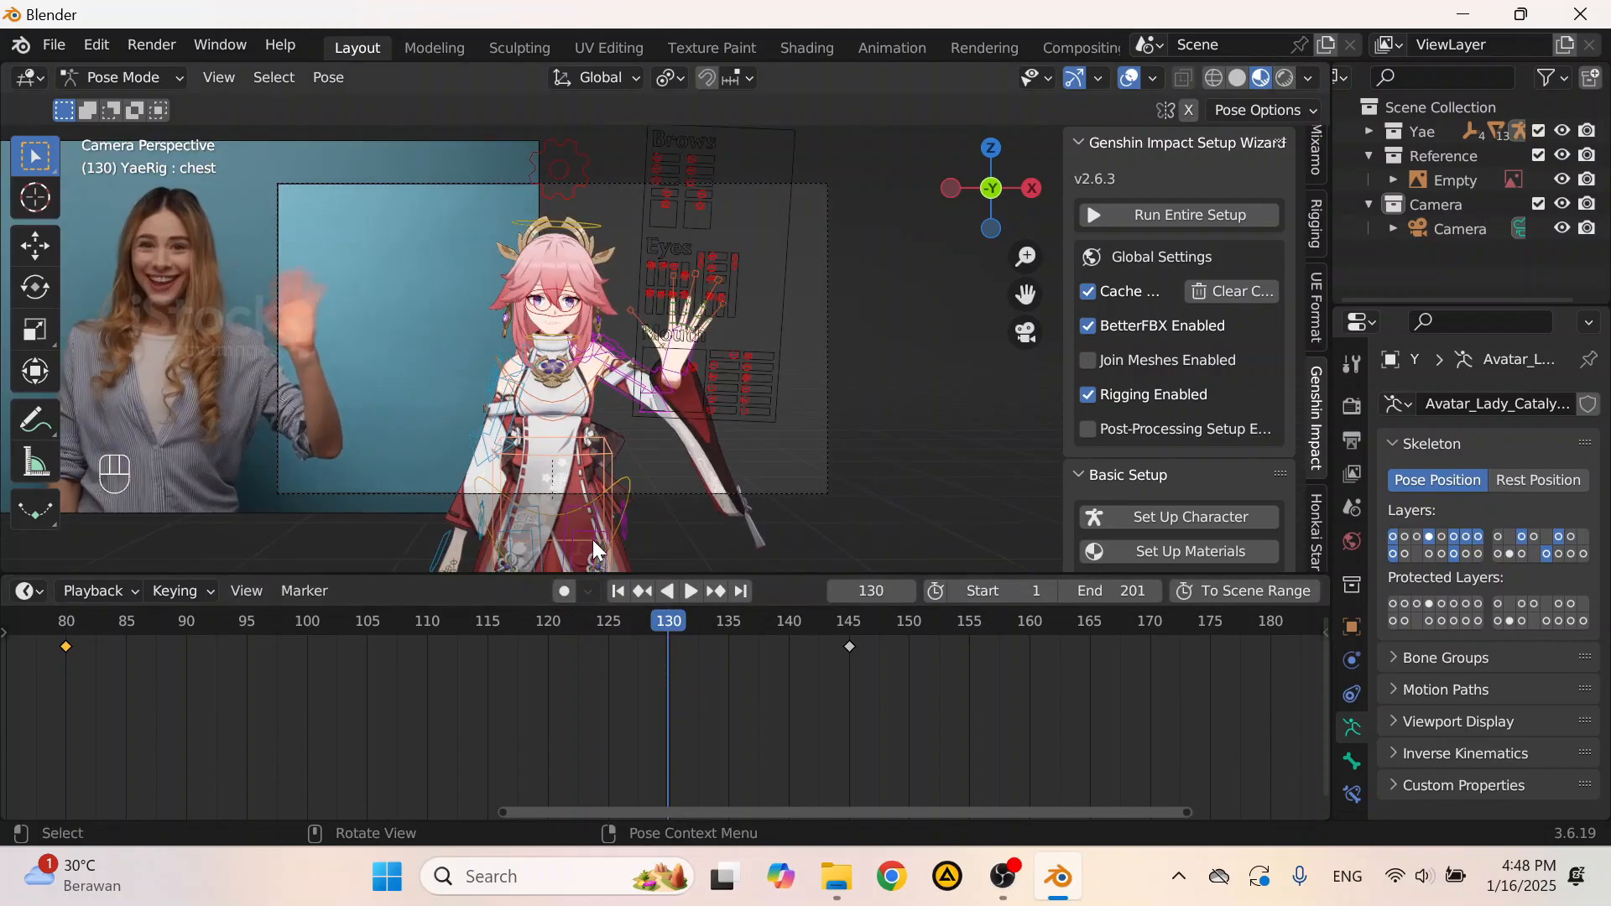
{"action": "left_click", "coordinate": [587, 453]}
{"action": "left_click", "coordinate": [566, 390], "text": "shift"}
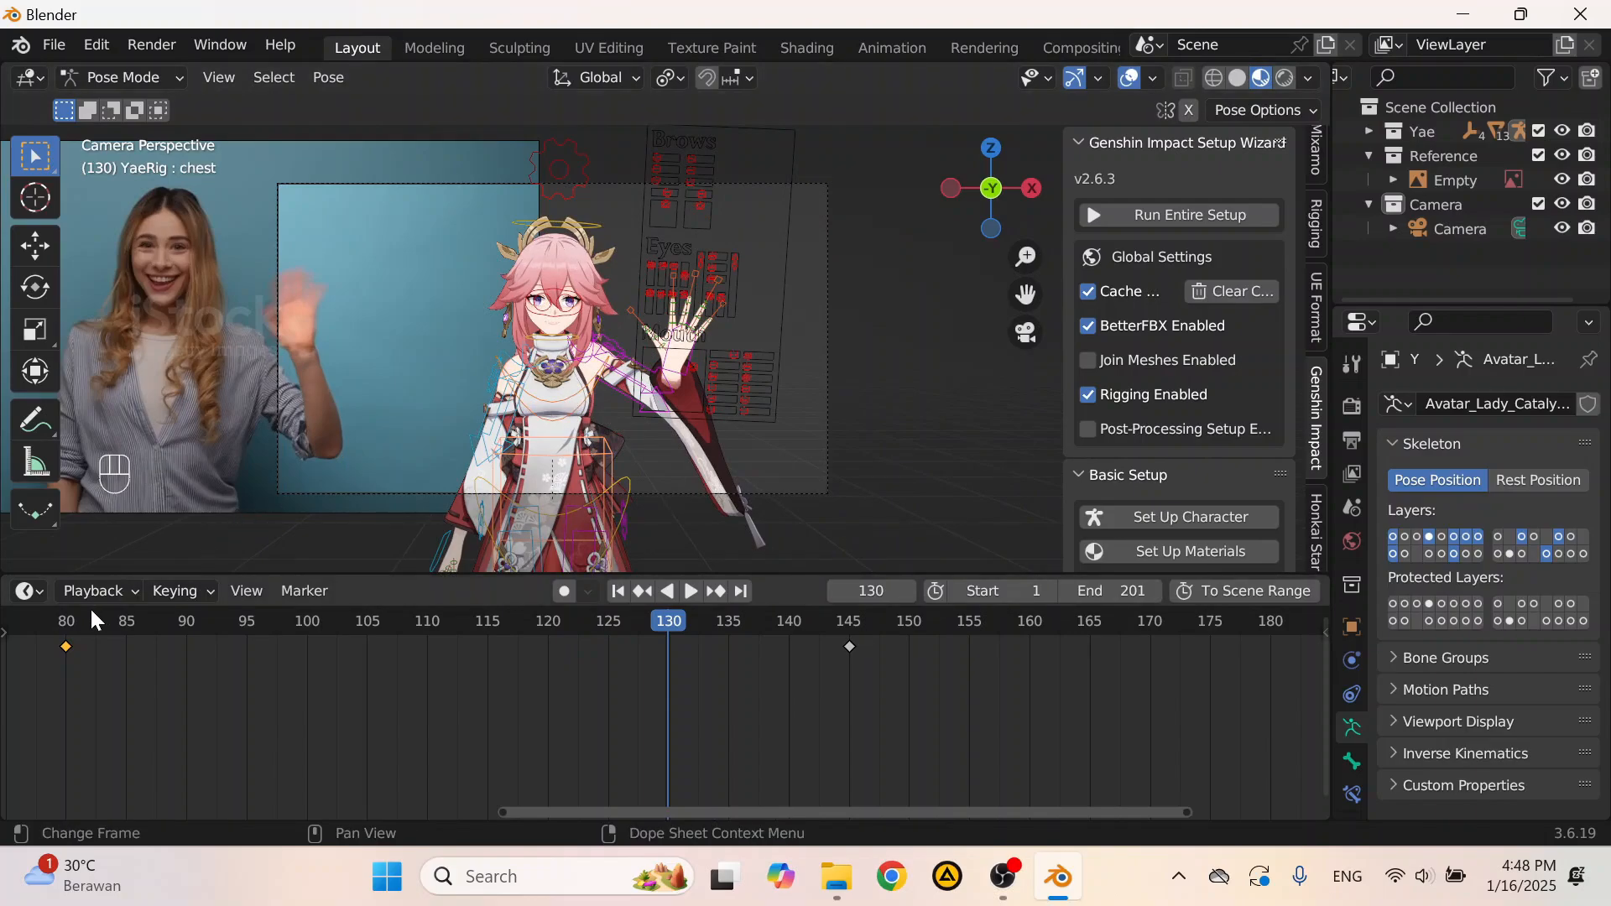
{"action": "left_click", "coordinate": [67, 644], "text": "shift"}
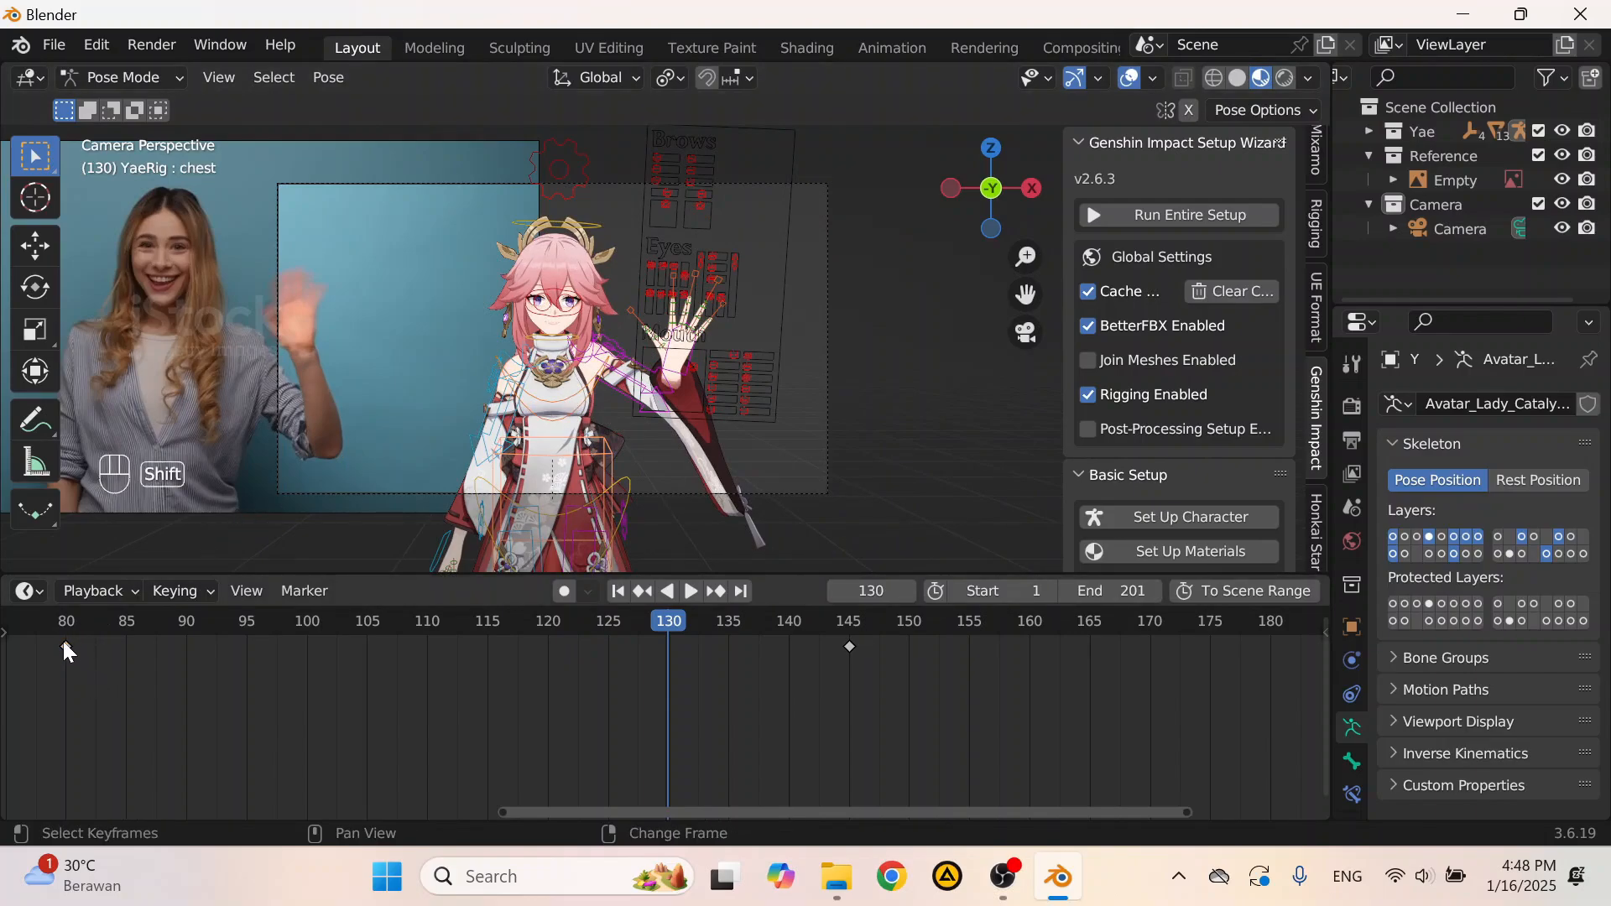
{"action": "left_click", "coordinate": [67, 646], "text": "shift"}
{"action": "scroll", "coordinate": [314, 677], "scroll_direction": "down", "scroll_amount": 3}
{"action": "key", "text": "ctrl+c"}
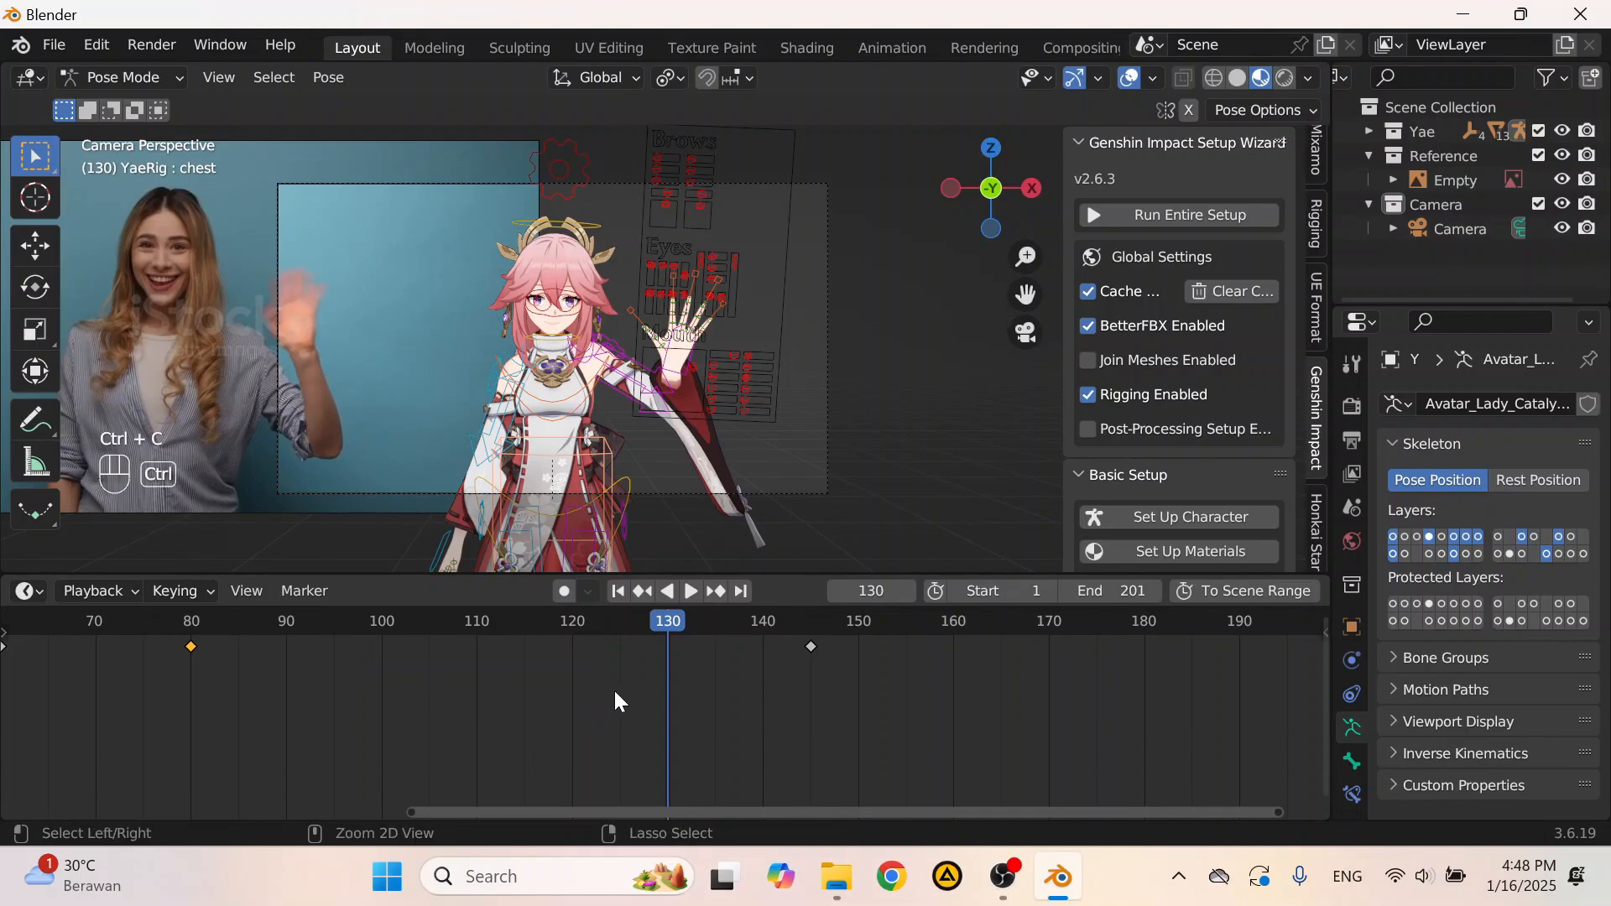
{"action": "key", "text": "ctrl+v"}
Step: Play past frame 130 and scrub back to frame 81 to check the held body pose
{"action": "scroll", "coordinate": [643, 678], "scroll_direction": "up", "scroll_amount": 2}
{"action": "key", "text": "space"}
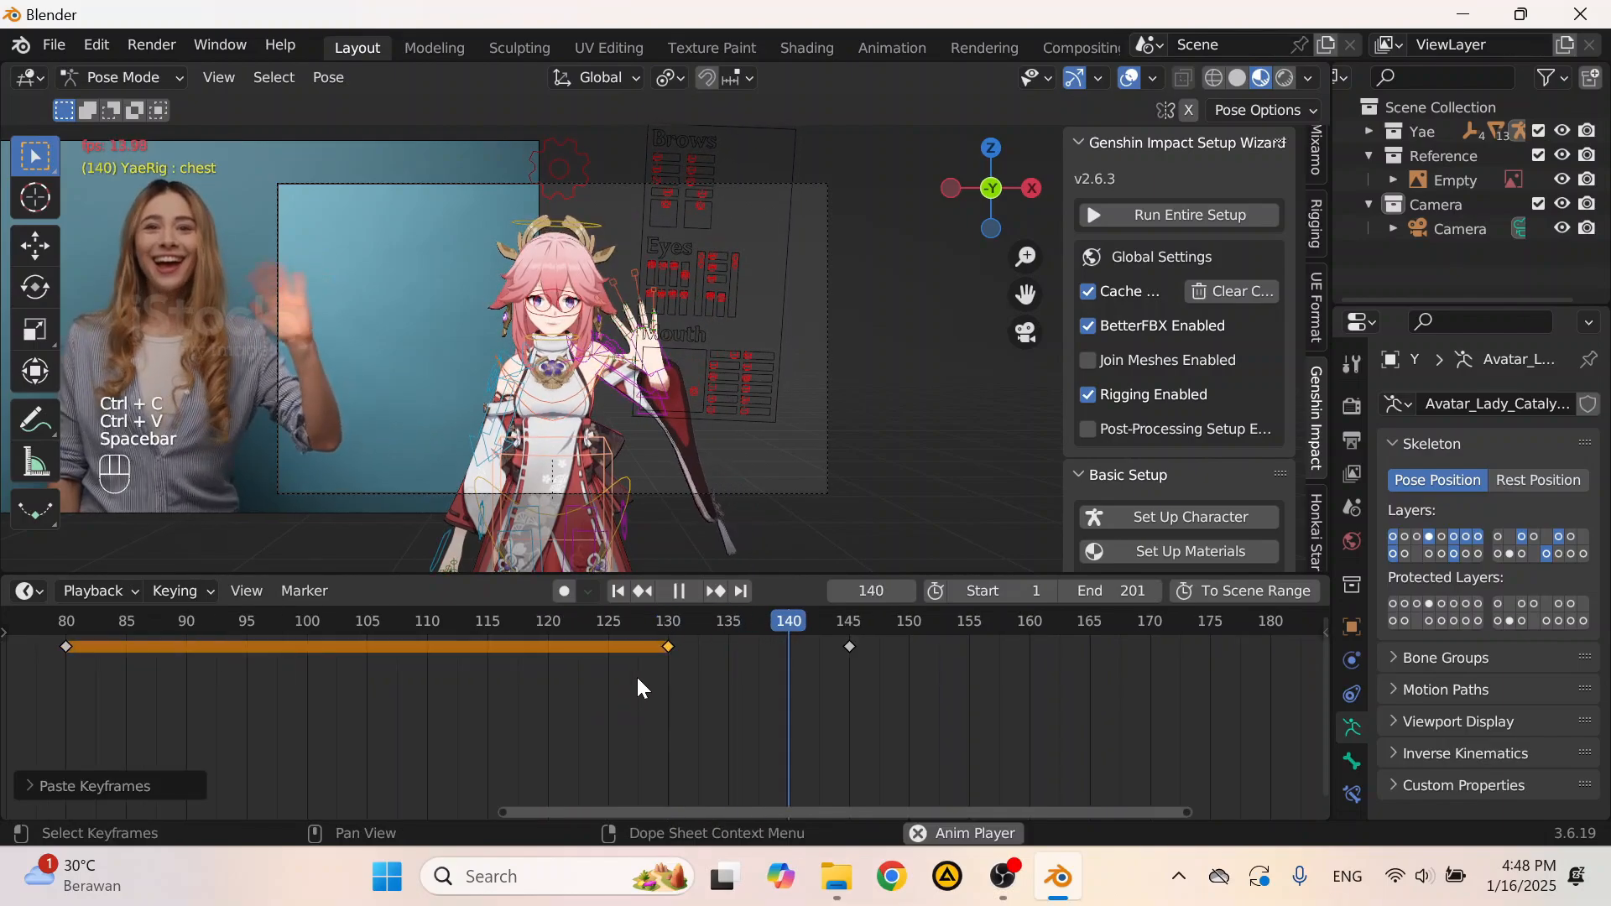
{"action": "key", "text": "space"}
{"action": "left_click_drag", "start_coordinate": [576, 652], "coordinate": [44, 716]}
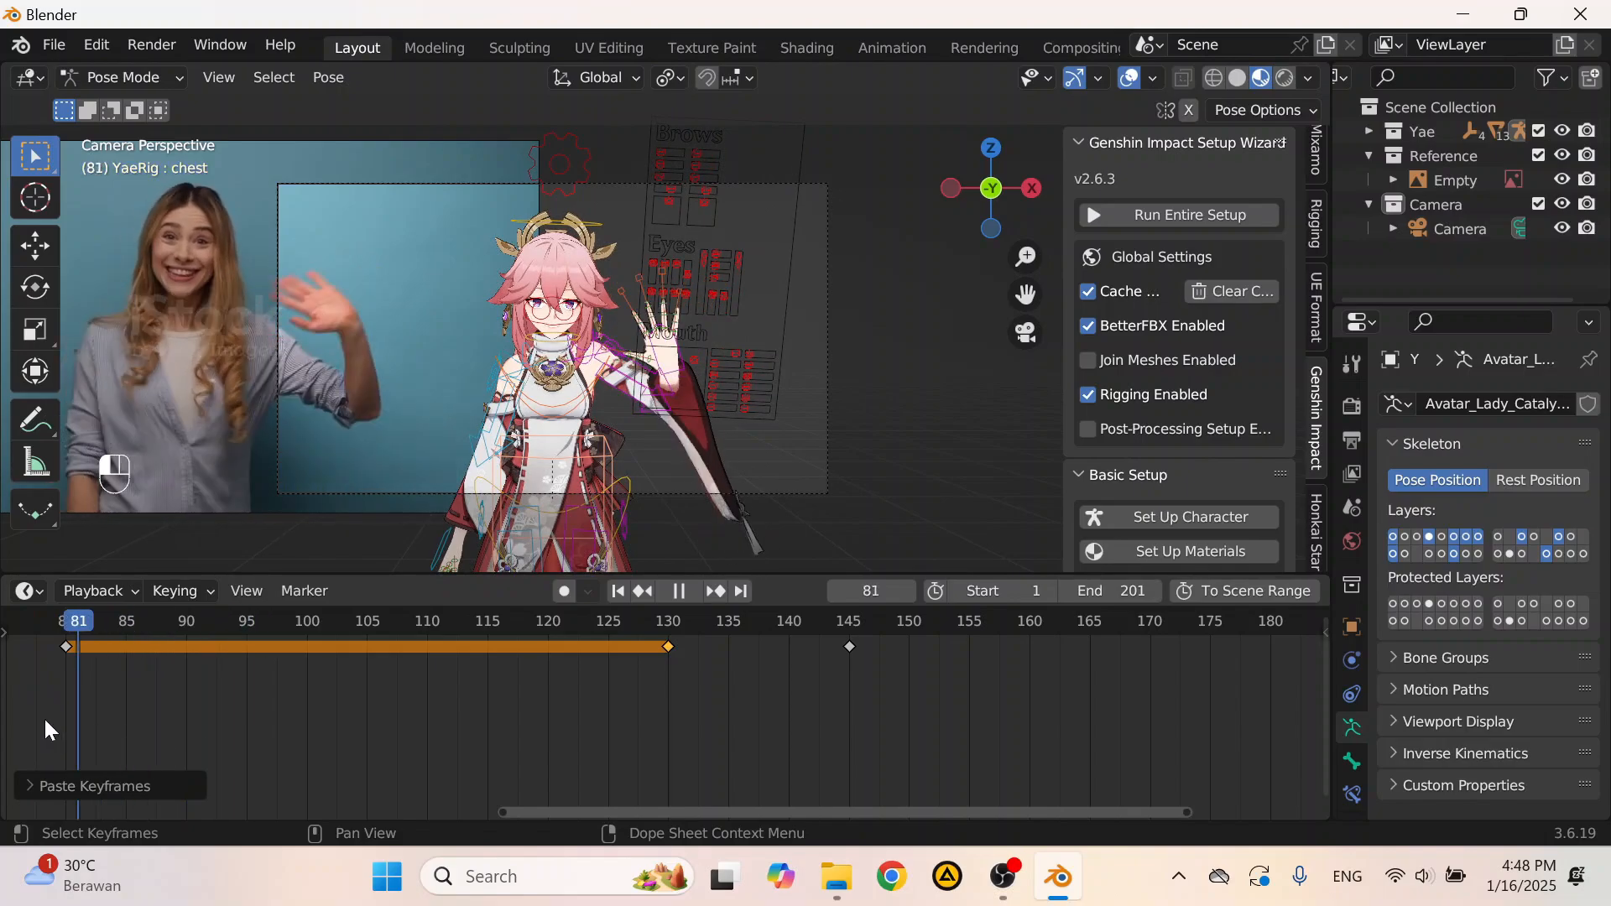
Step: At frame 50, raise the torso control about 0.015 m along Z and key its Location, Rotation & Scale
{"action": "middle_click_drag", "start_coordinate": [43, 717], "coordinate": [598, 706]}
{"action": "left_click_drag", "start_coordinate": [597, 706], "coordinate": [188, 719]}
{"action": "scroll", "coordinate": [638, 447], "scroll_direction": "up", "scroll_amount": 4}
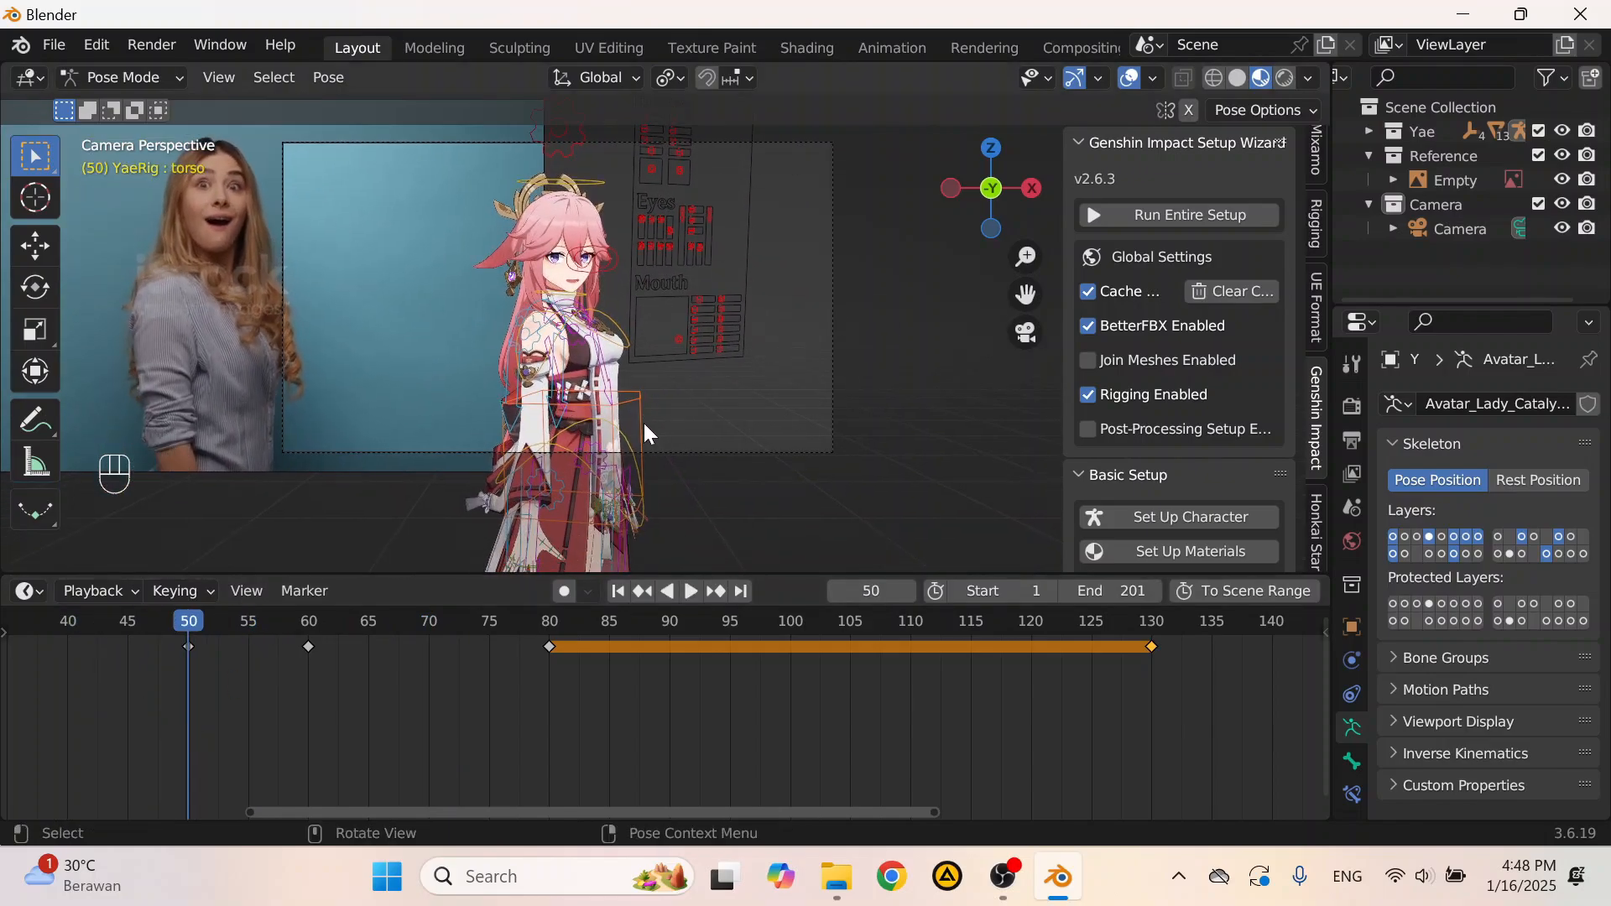
{"action": "key", "text": "g"}
{"action": "key", "text": "z"}
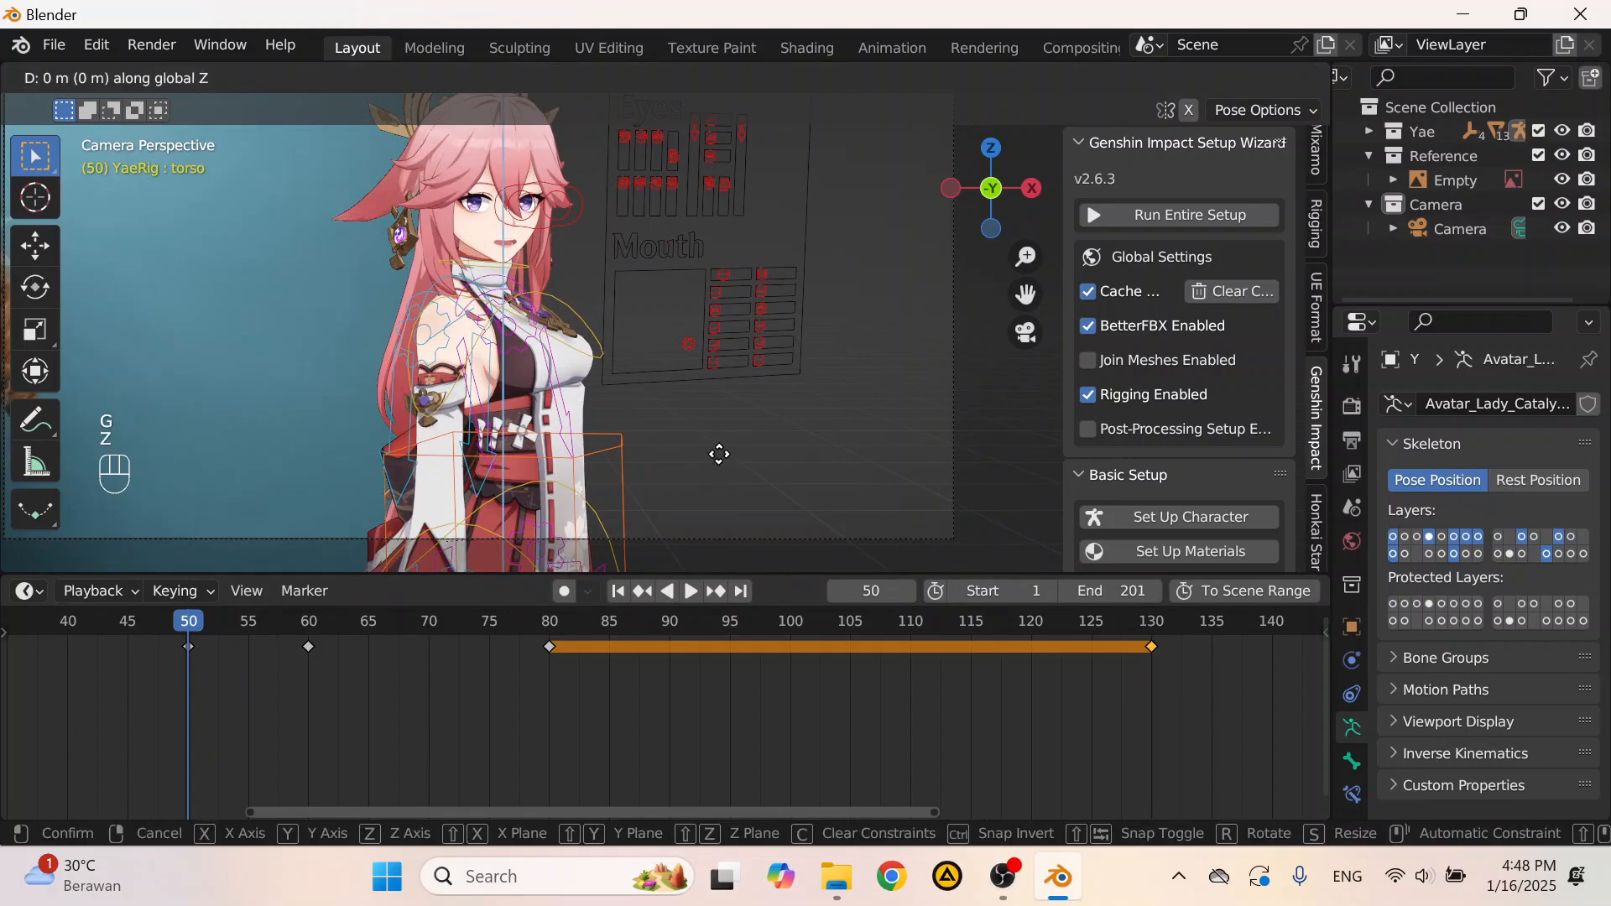
{"action": "left_click", "coordinate": [719, 449]}
{"action": "key", "text": "i"}
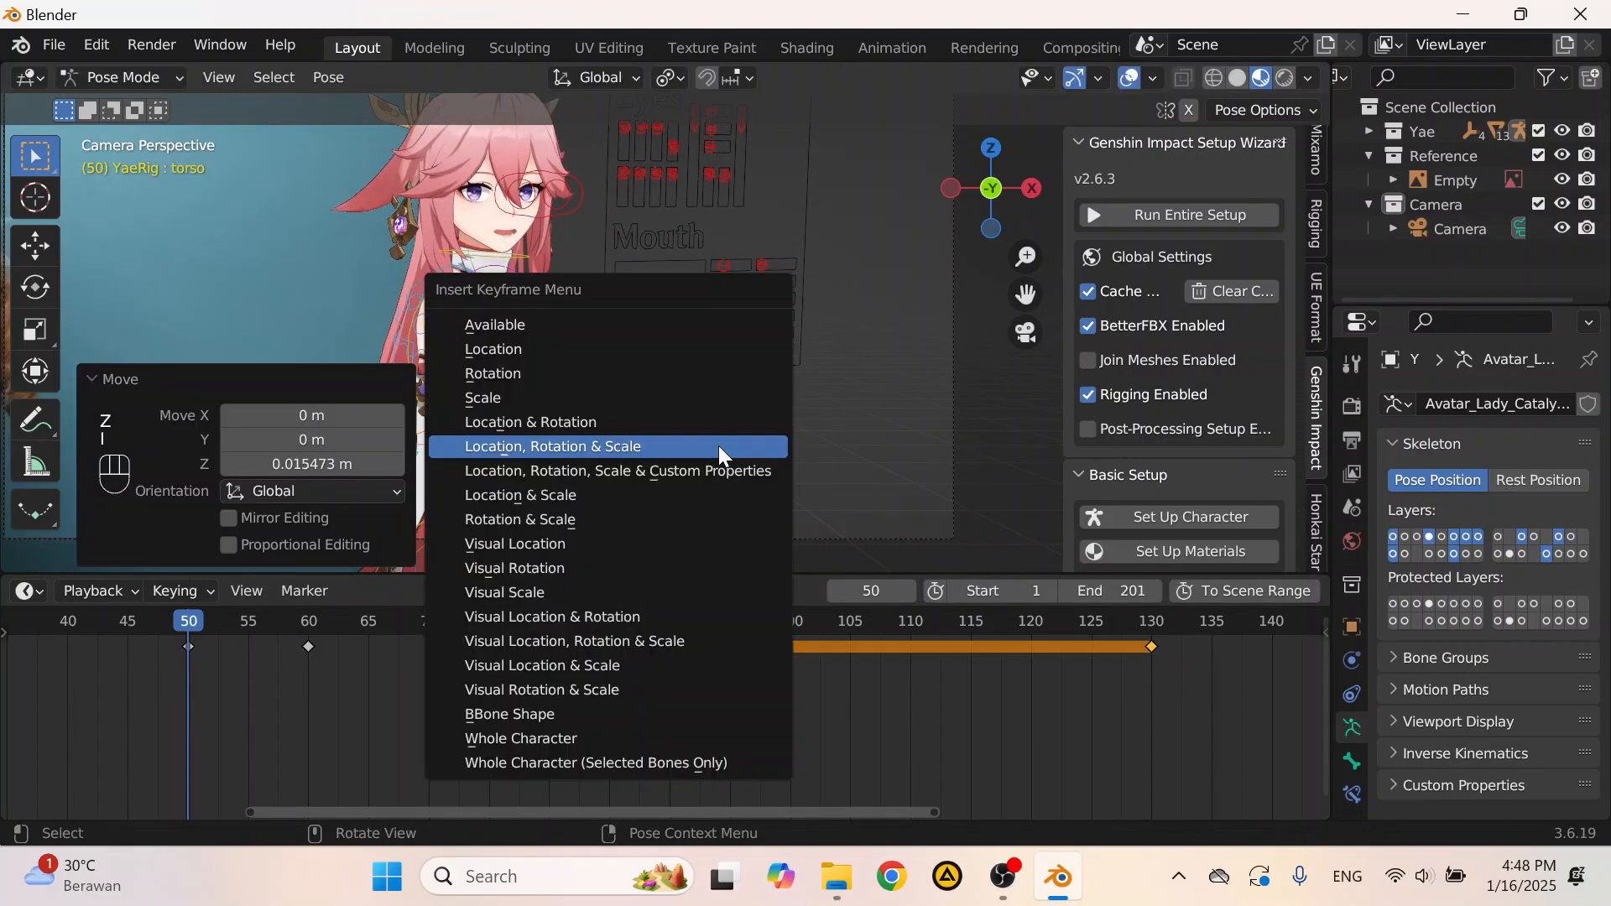
{"action": "left_click", "coordinate": [625, 453]}
Step: At frame 60, lower the torso control about 0.022 m along Z and insert a keyframe
{"action": "key", "text": "space"}
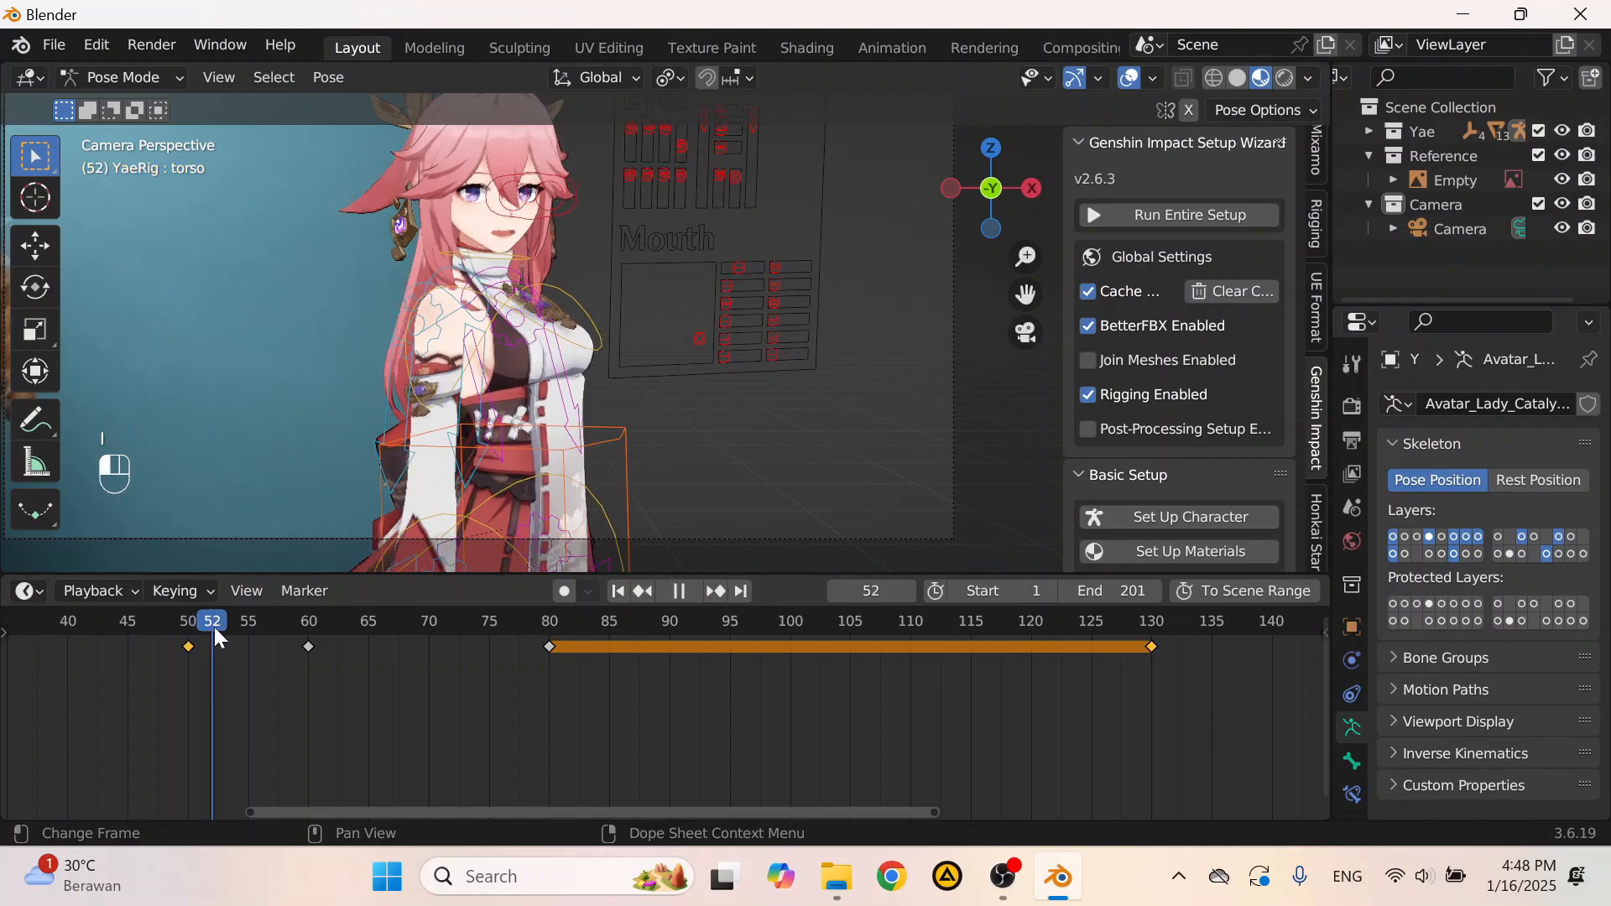
{"action": "key", "text": "space"}
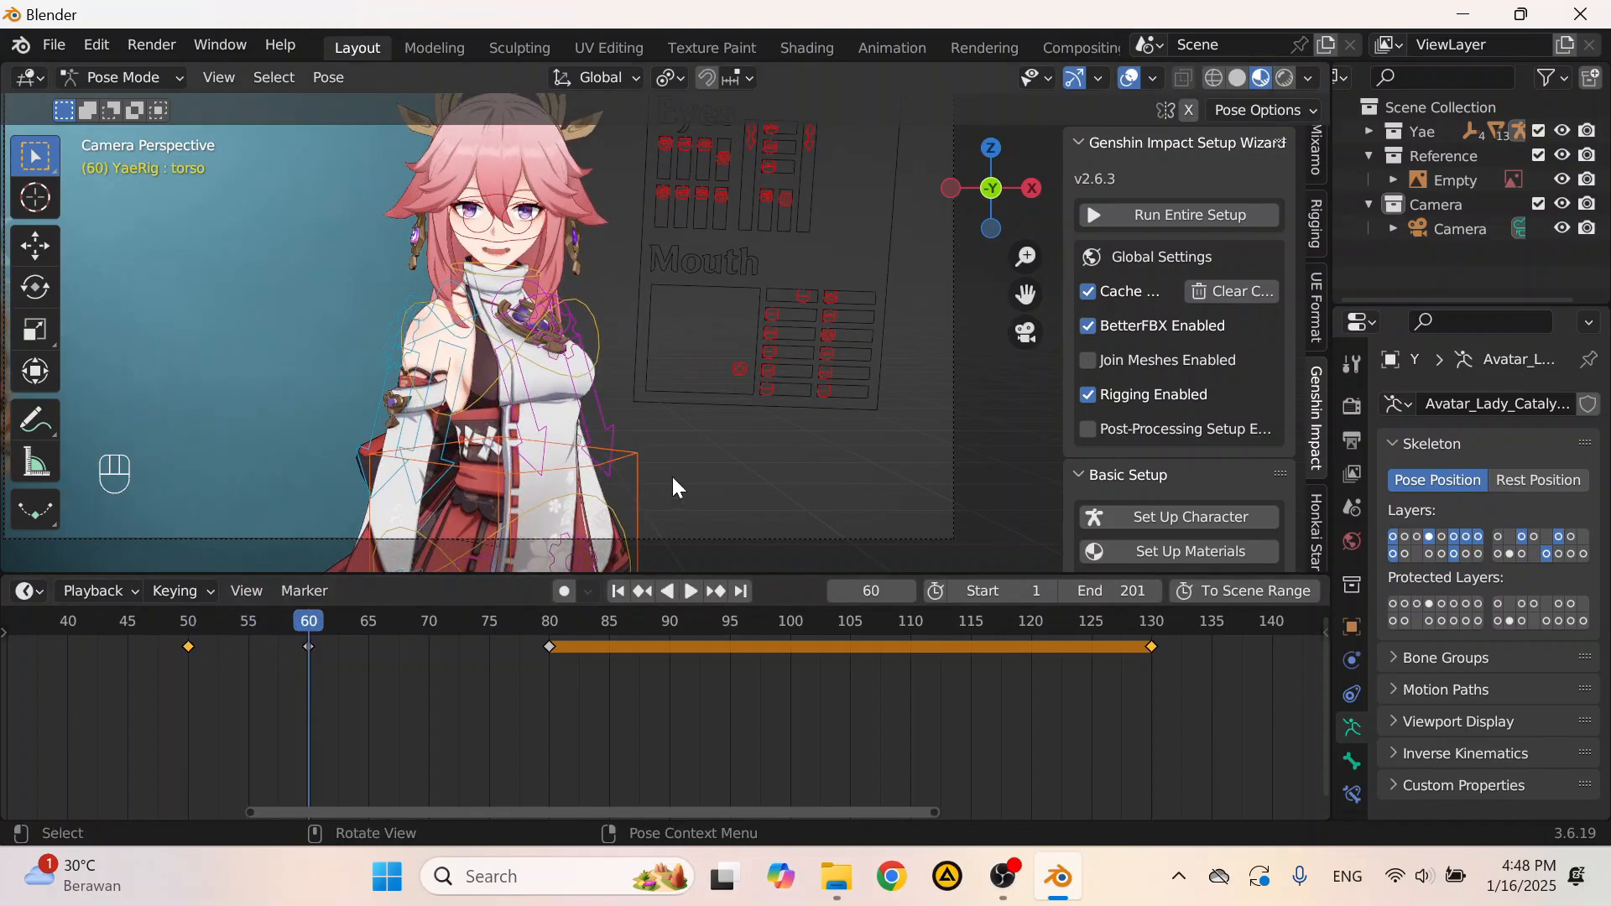
{"action": "scroll", "coordinate": [634, 457], "scroll_direction": "up", "scroll_amount": 1}
{"action": "key", "text": "g"}
{"action": "key", "text": "z"}
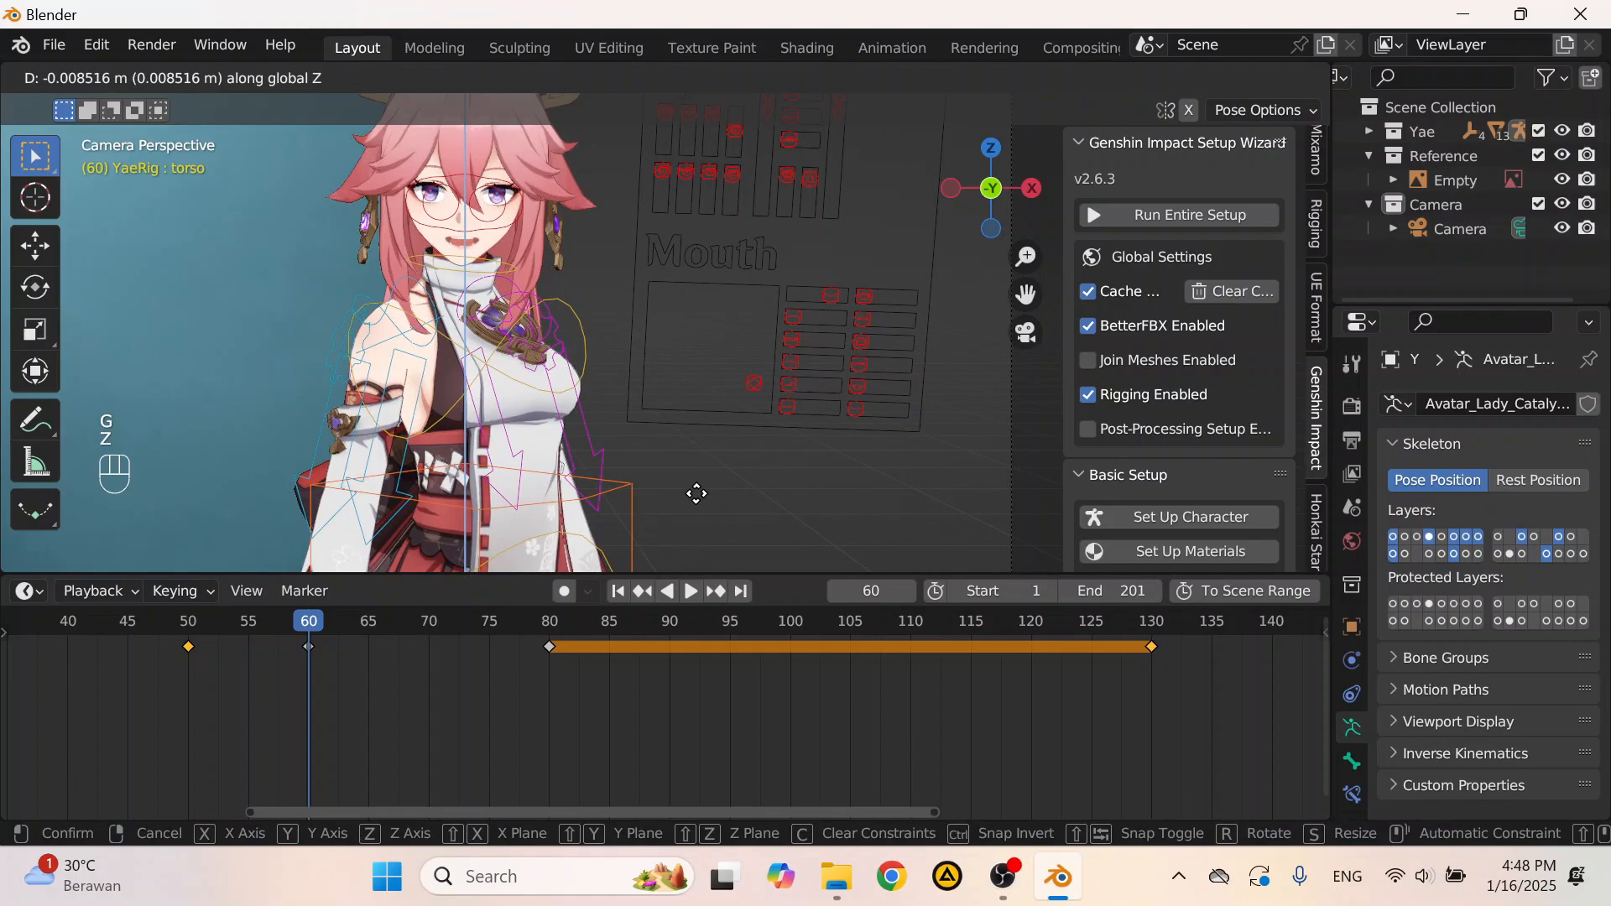
{"action": "left_click", "coordinate": [683, 476]}
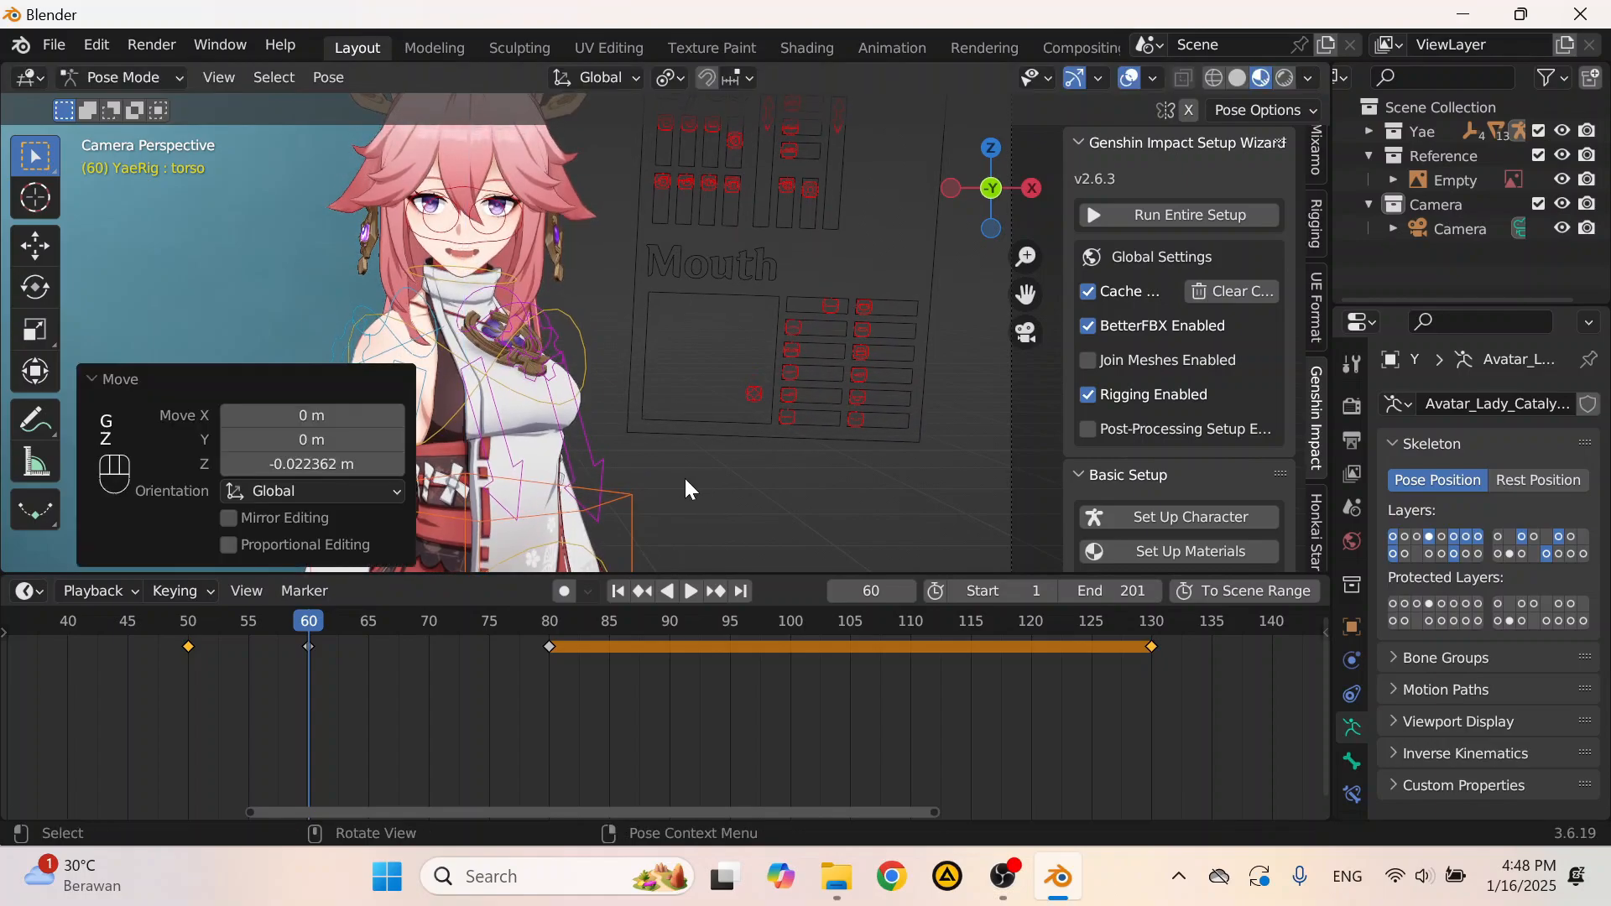
{"action": "scroll", "coordinate": [682, 466], "scroll_direction": "down", "scroll_amount": 1}
{"action": "key", "text": "i"}
{"action": "left_click", "coordinate": [634, 480]}
Step: Play the motion from frame 60 and scrub to frame 80 to check the torso's up-and-down movement
{"action": "scroll", "coordinate": [357, 667], "scroll_direction": "down", "scroll_amount": 1}
{"action": "key", "text": "space"}
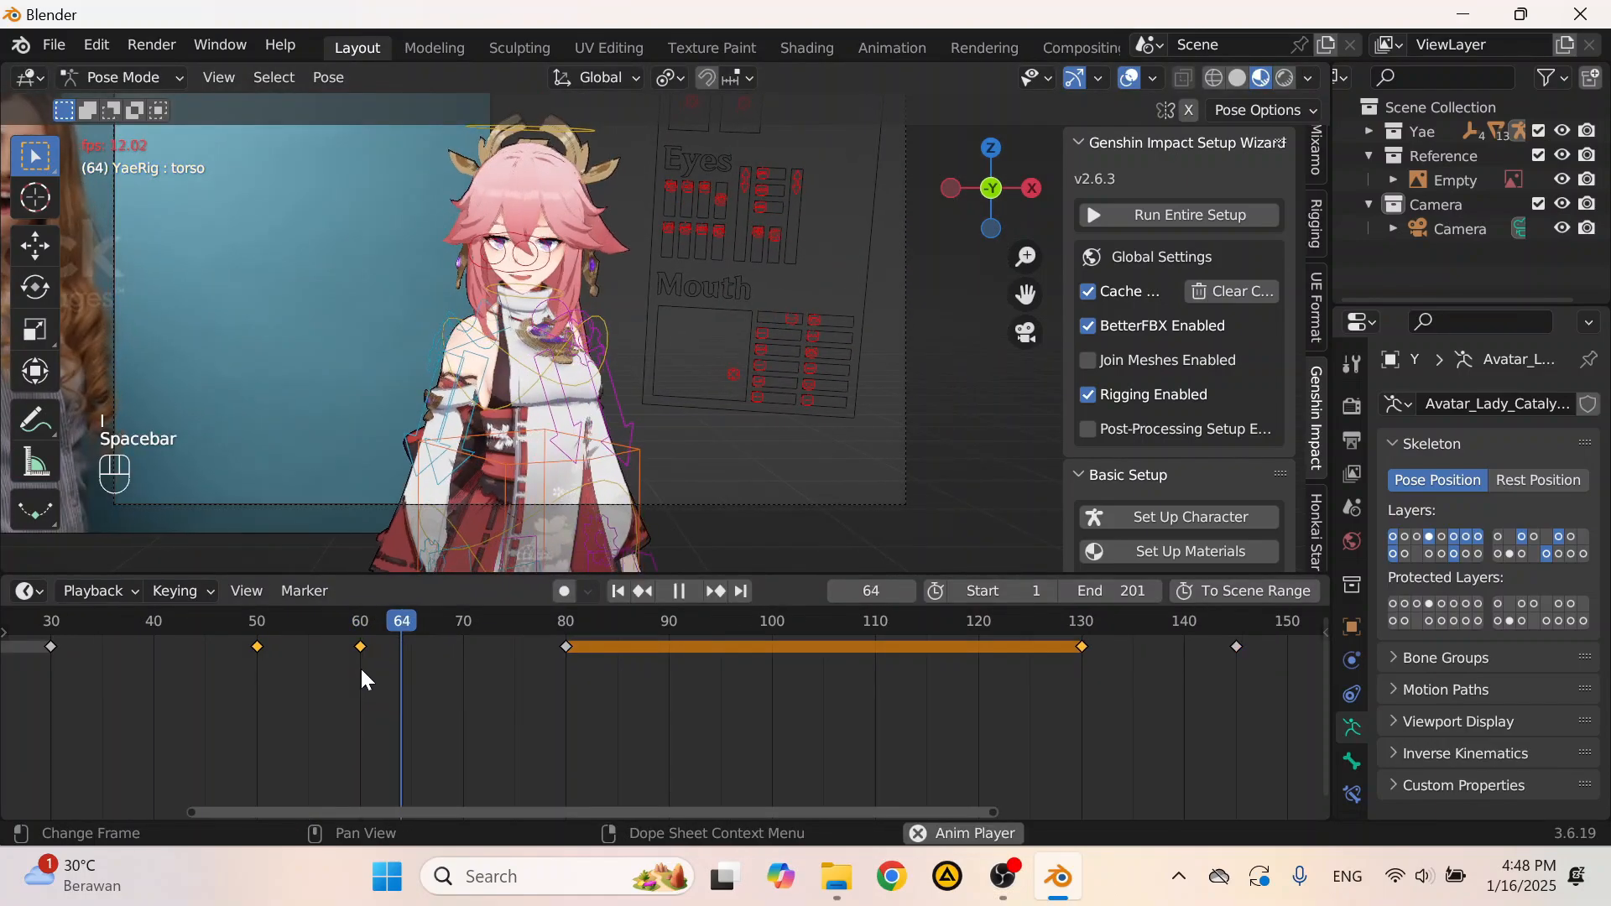
{"action": "key", "text": "space"}
{"action": "left_click_drag", "start_coordinate": [381, 627], "coordinate": [563, 667]}
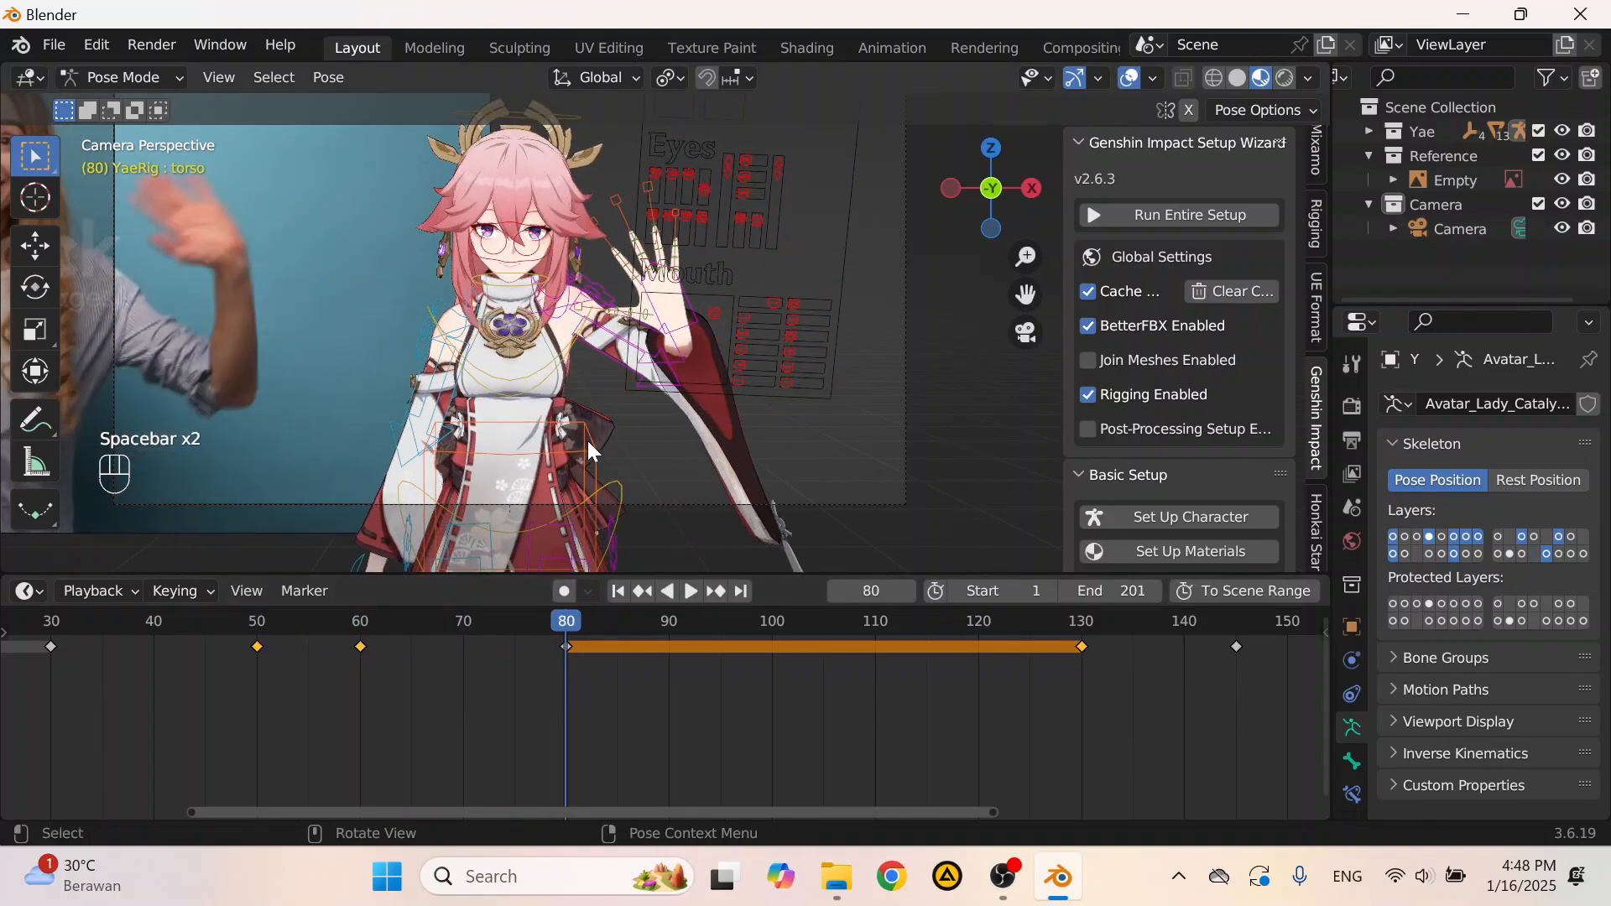
Step: At frame 60, lower the torso control further along the Z axis and insert a keyframe for it
{"action": "scroll", "coordinate": [561, 376], "scroll_direction": "up", "scroll_amount": 4}
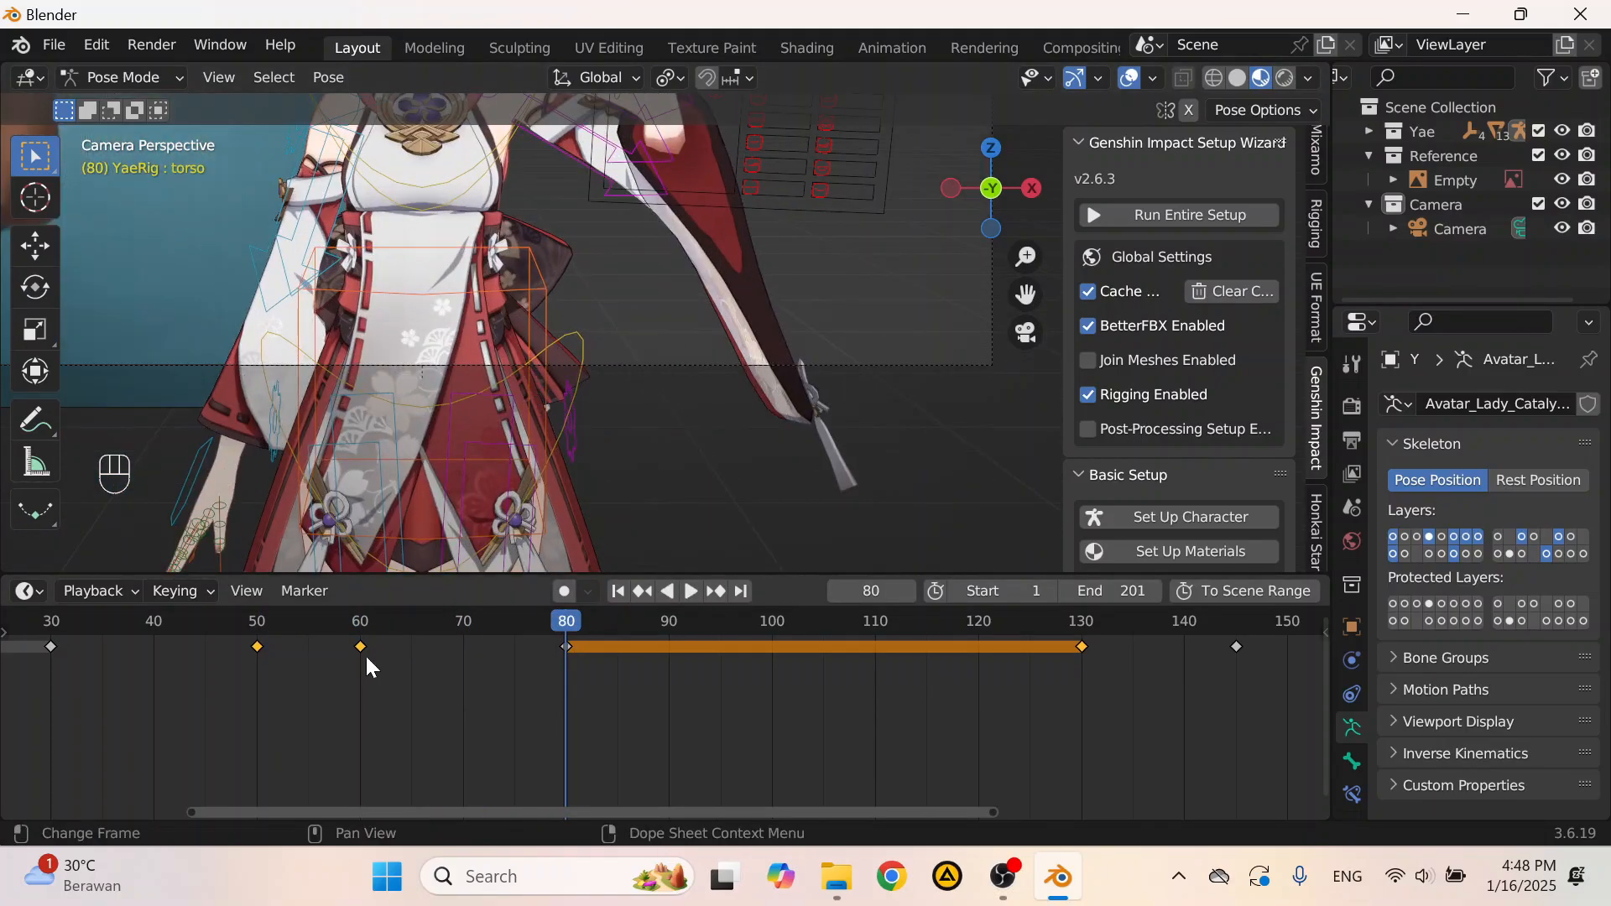
{"action": "left_click", "coordinate": [359, 631]}
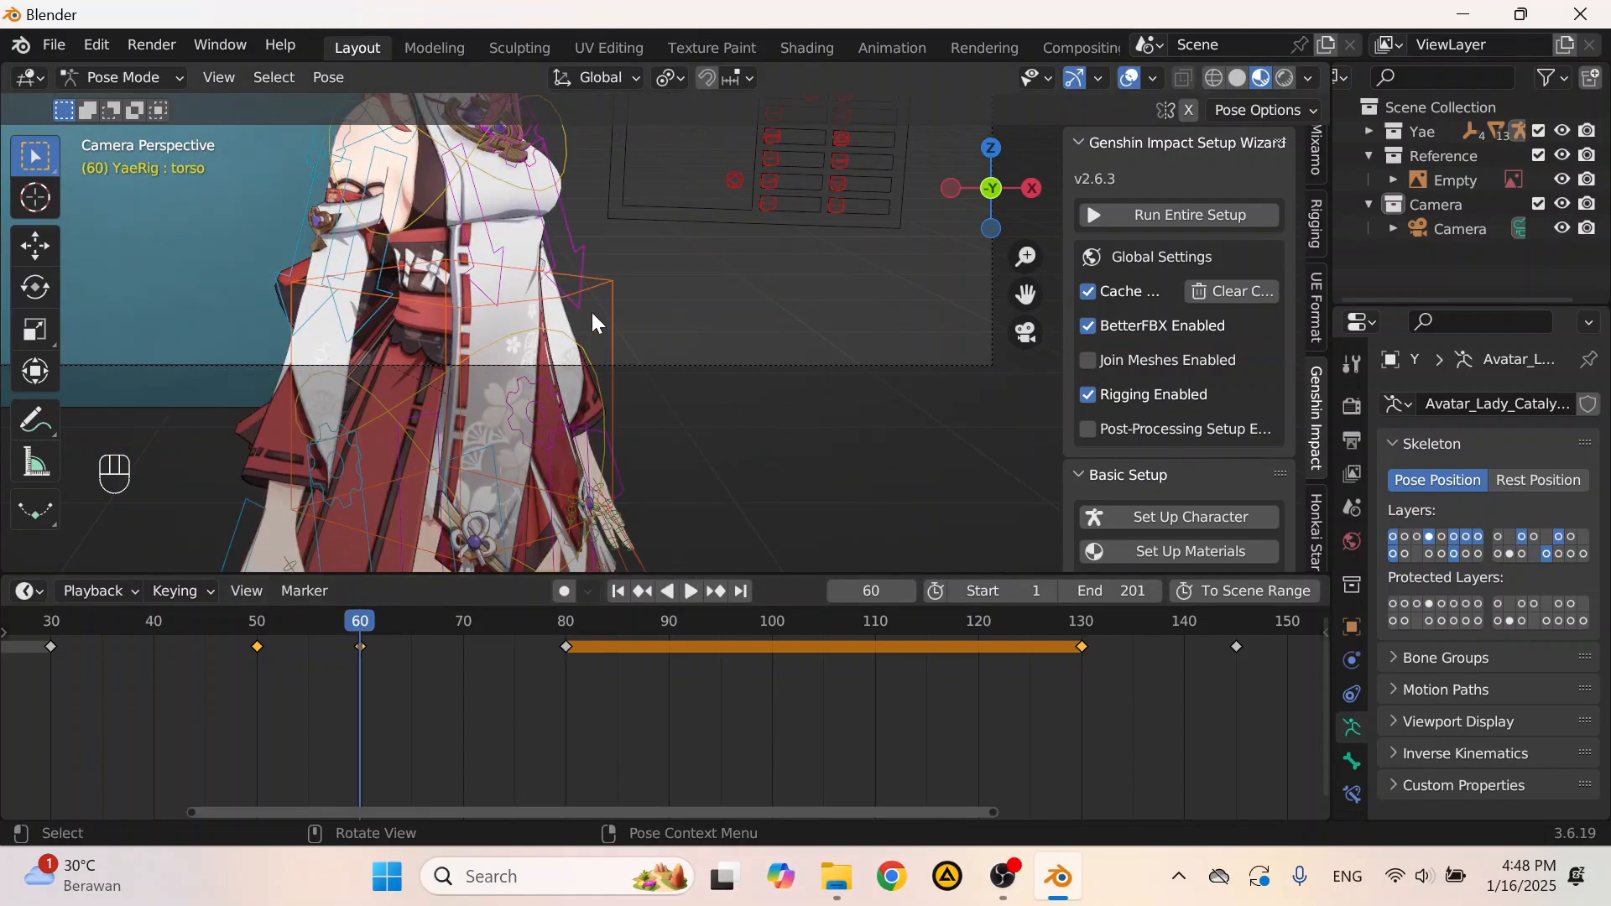
{"action": "key", "text": "alt+g"}
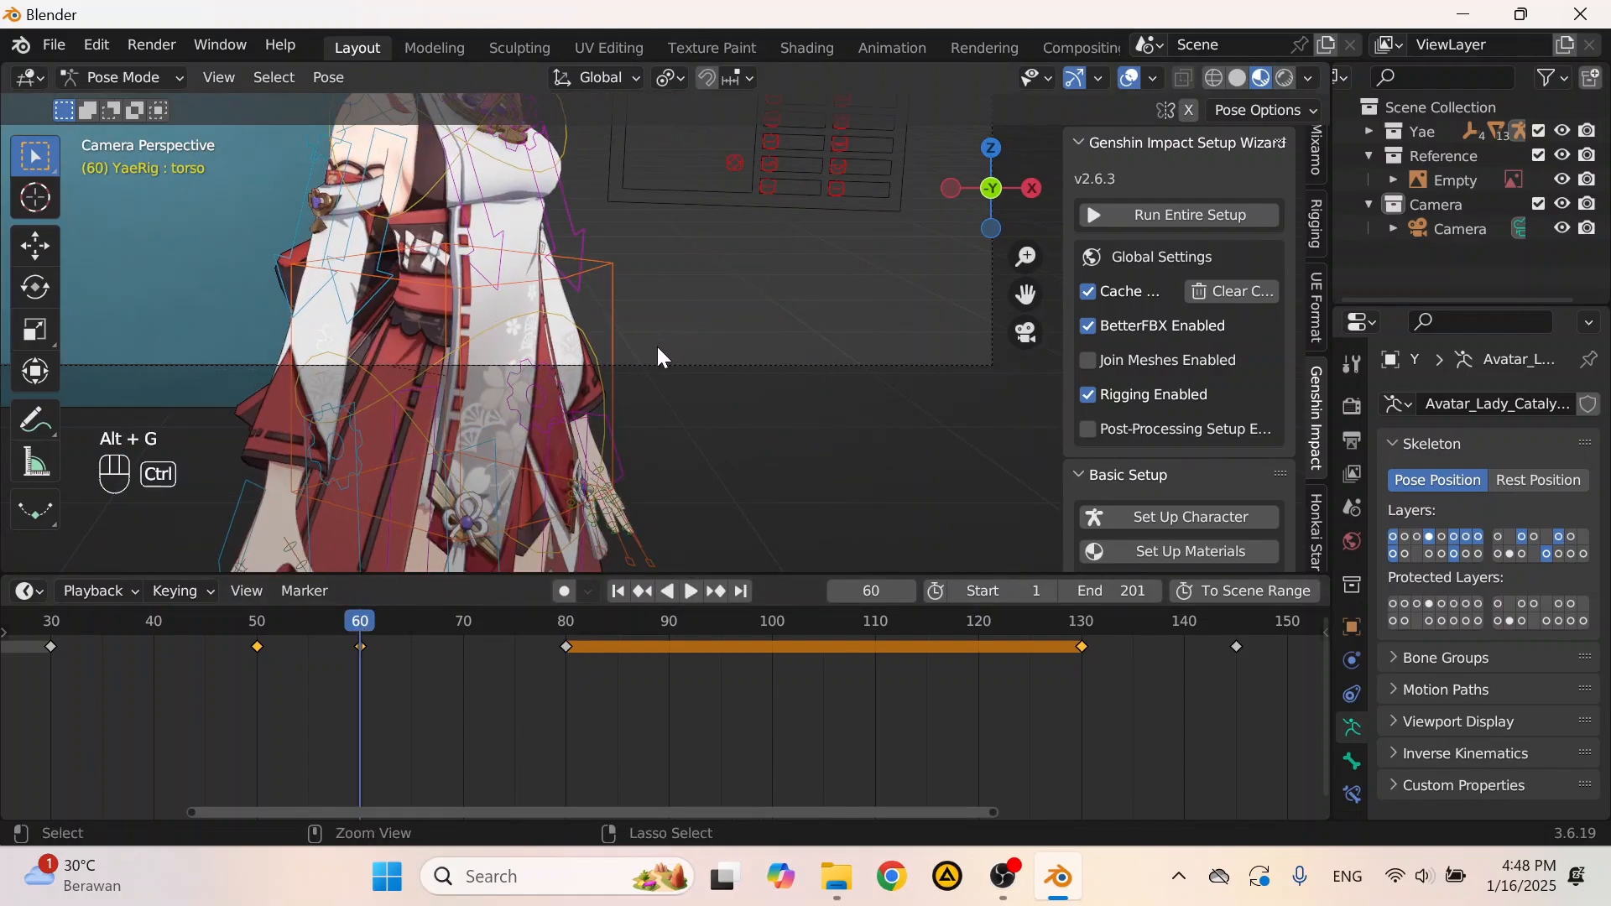
{"action": "key", "text": "ctrl+z"}
{"action": "key", "text": "g"}
{"action": "key", "text": "z"}
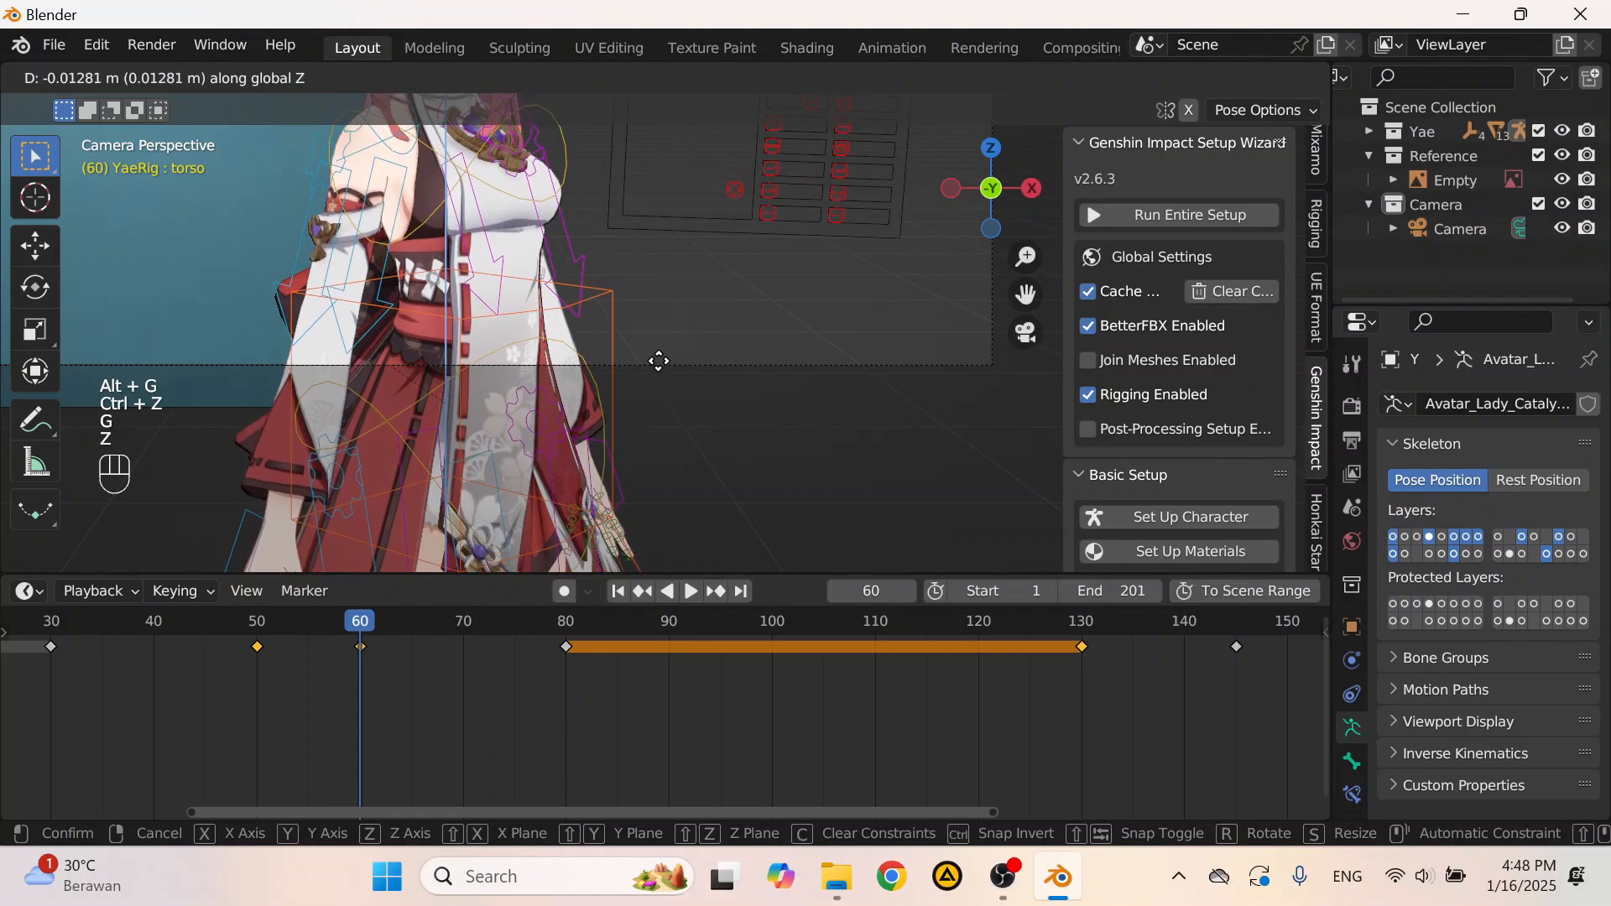
{"action": "left_click", "coordinate": [659, 361]}
{"action": "left_click", "coordinate": [460, 697]}
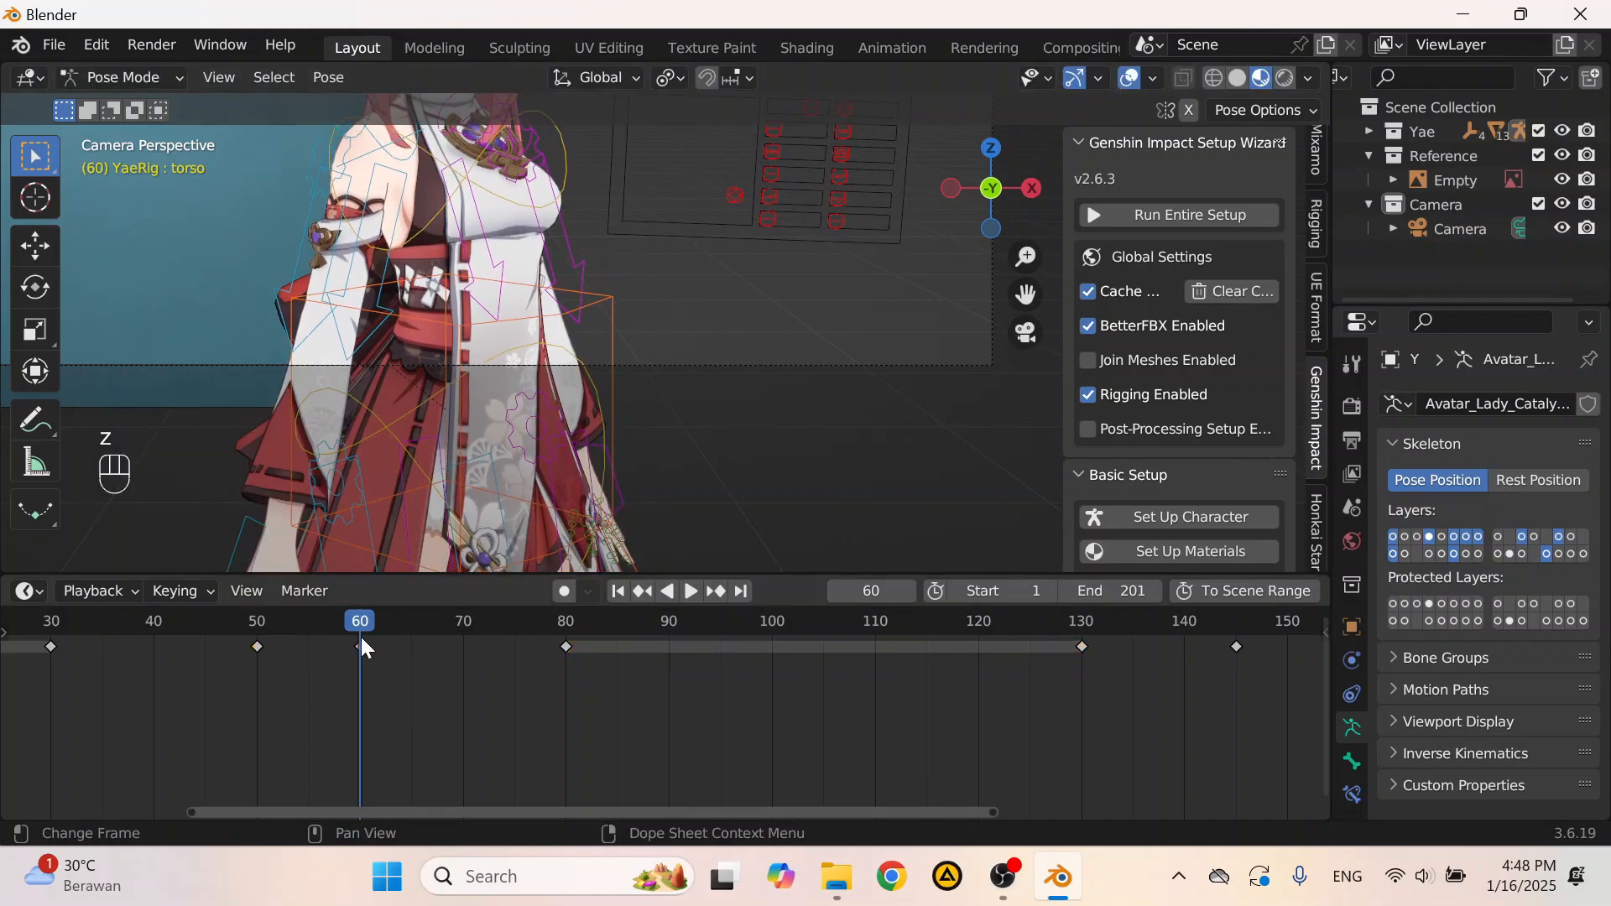
{"action": "key", "text": "i"}
{"action": "left_click", "coordinate": [638, 292]}
Step: Play the motion repeatedly from frame 60 to about frame 79 to check the deeper torso dip against the reference
{"action": "key", "text": "space"}
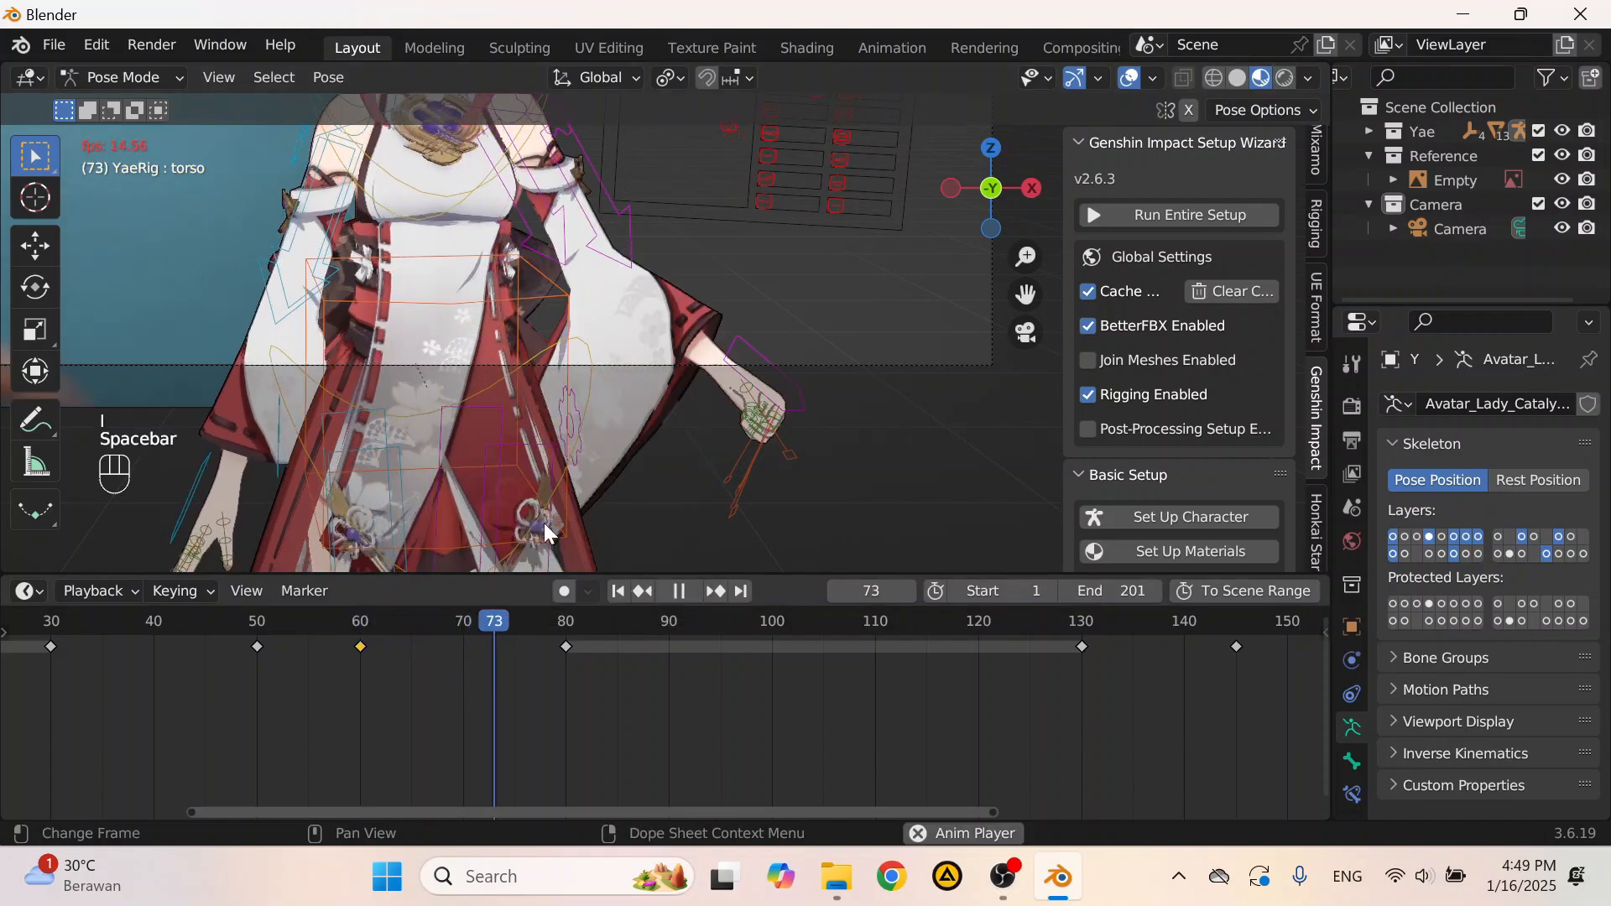
{"action": "scroll", "coordinate": [516, 487], "scroll_direction": "down", "scroll_amount": 5}
{"action": "key", "text": "space"}
{"action": "key", "text": "space"}
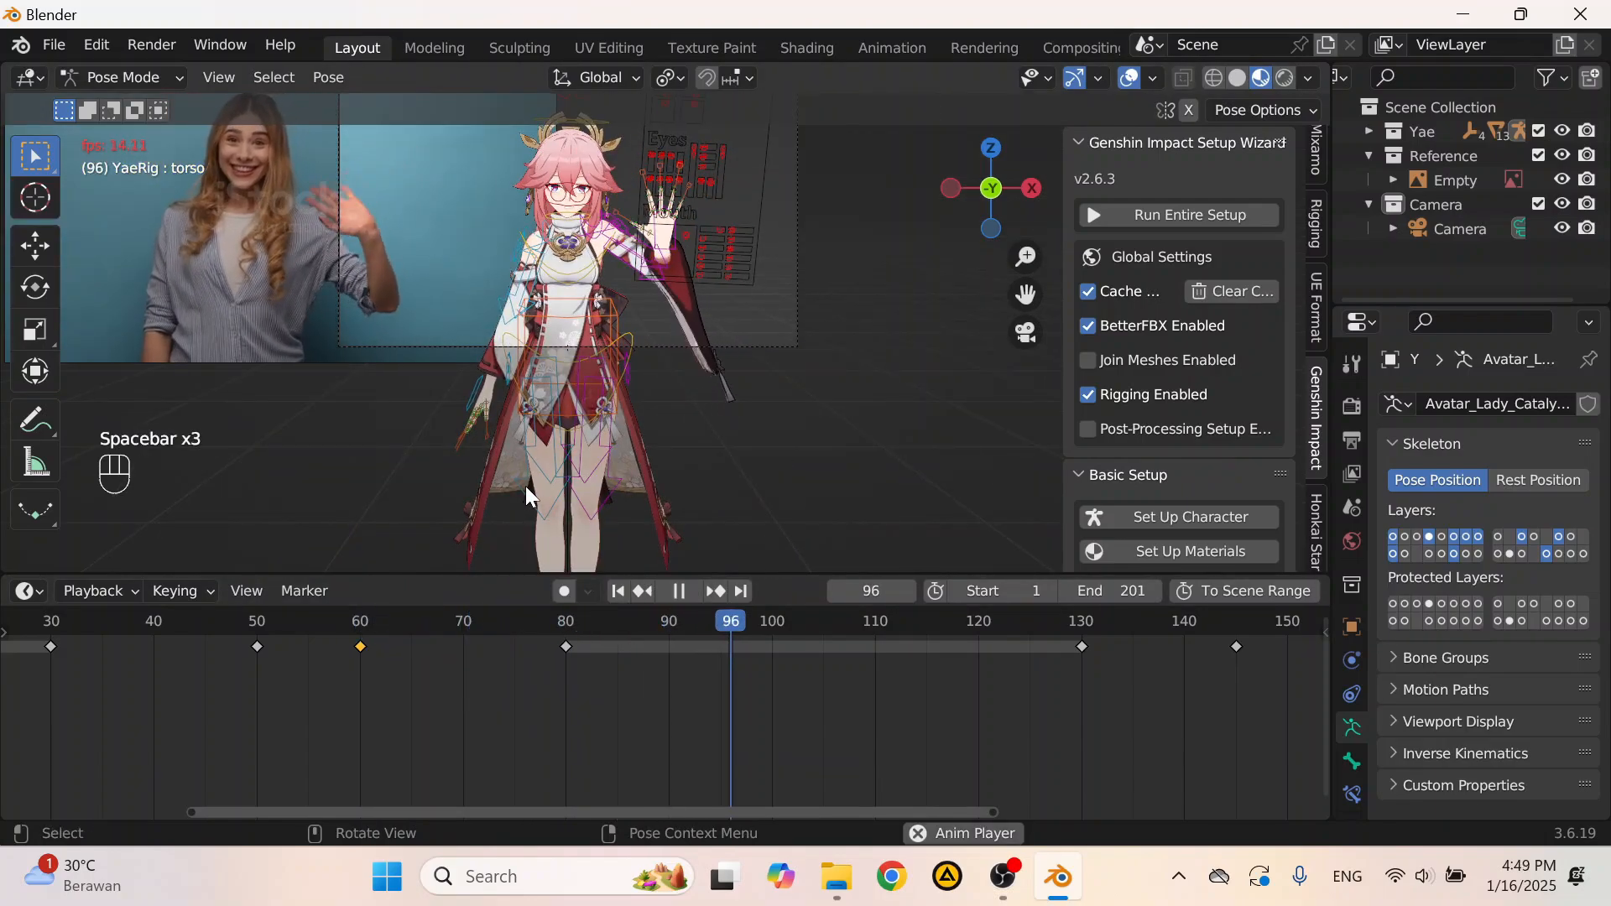
{"action": "key", "text": "space"}
{"action": "left_click", "coordinate": [357, 627]}
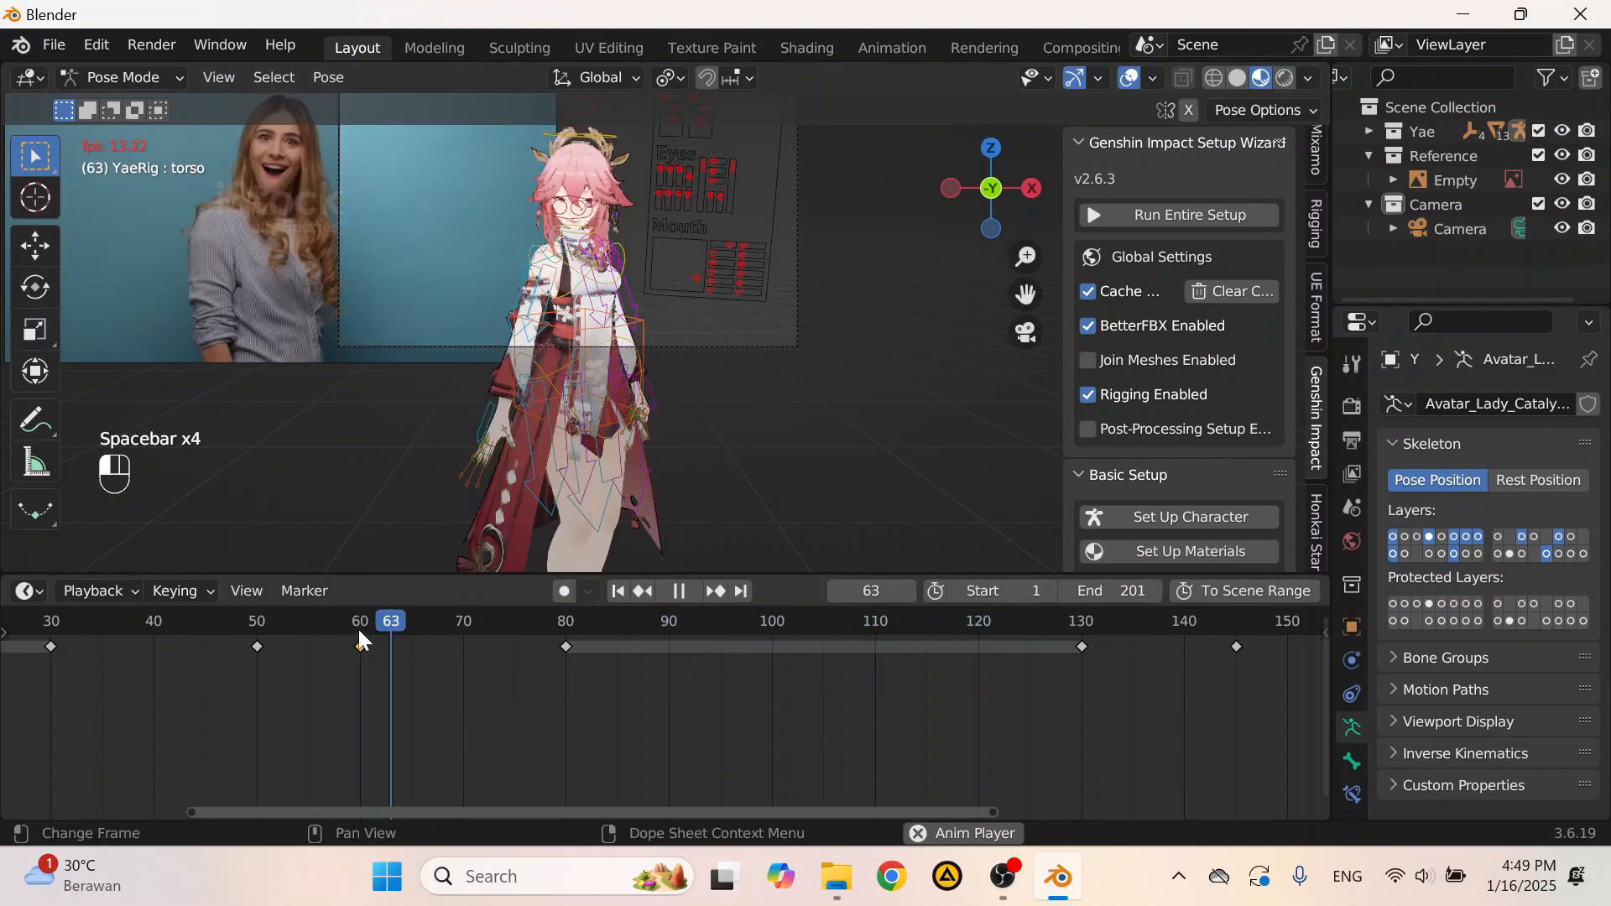
{"action": "key", "text": "space"}
{"action": "key", "text": "space"}
{"action": "key", "text": "space"}
{"action": "key", "text": "space"}
{"action": "key", "text": "space"}
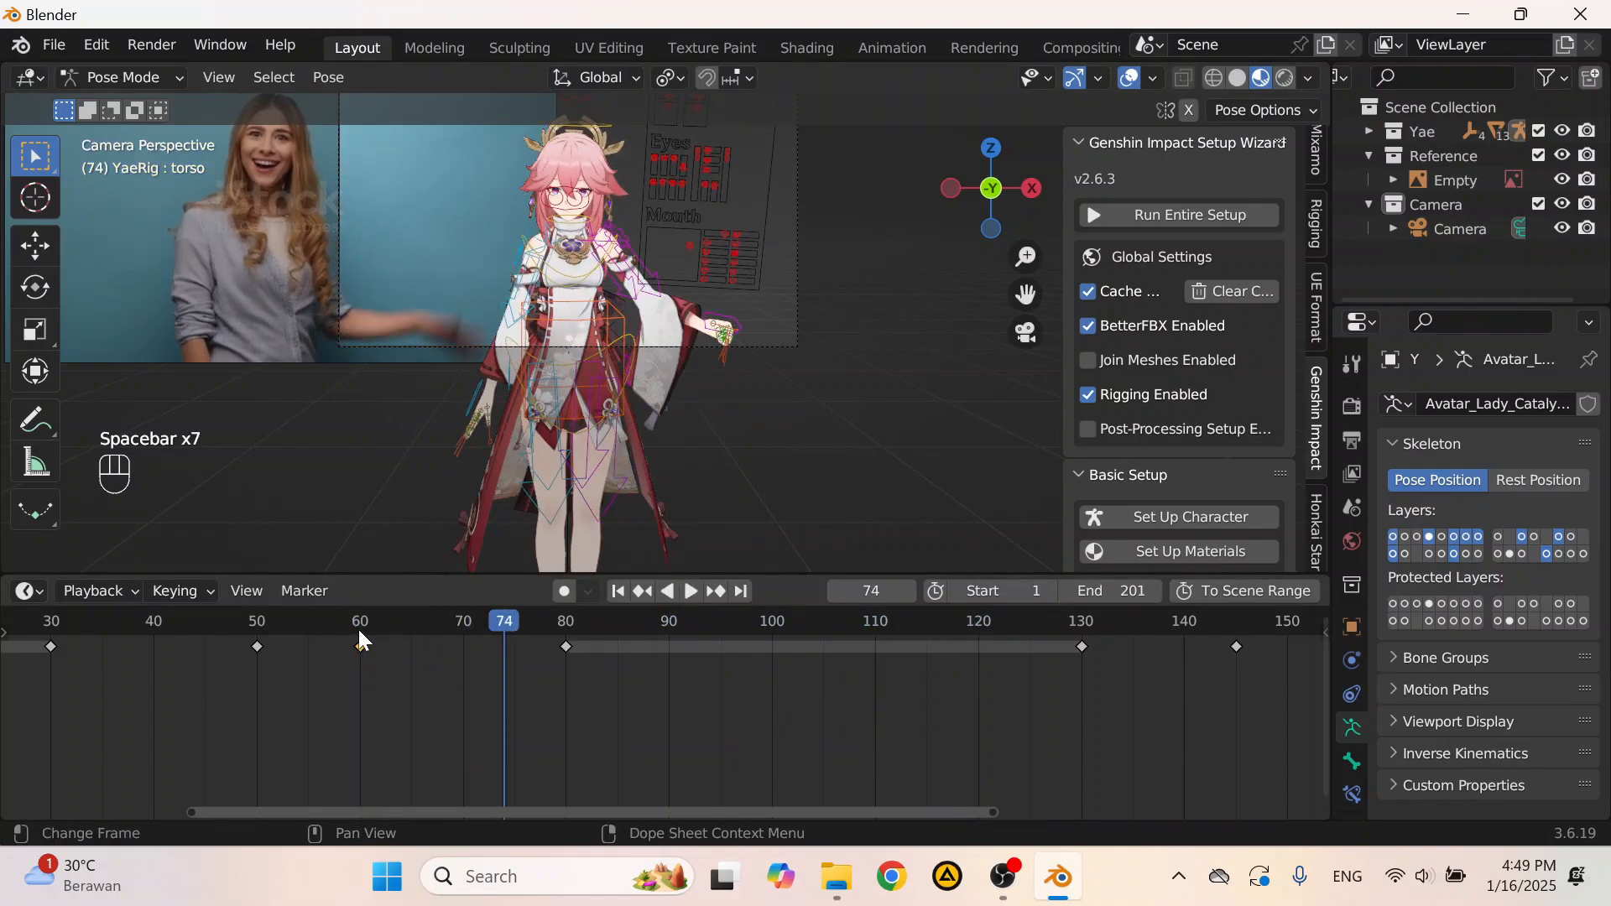
{"action": "key", "text": "space"}
{"action": "key", "text": "space"}
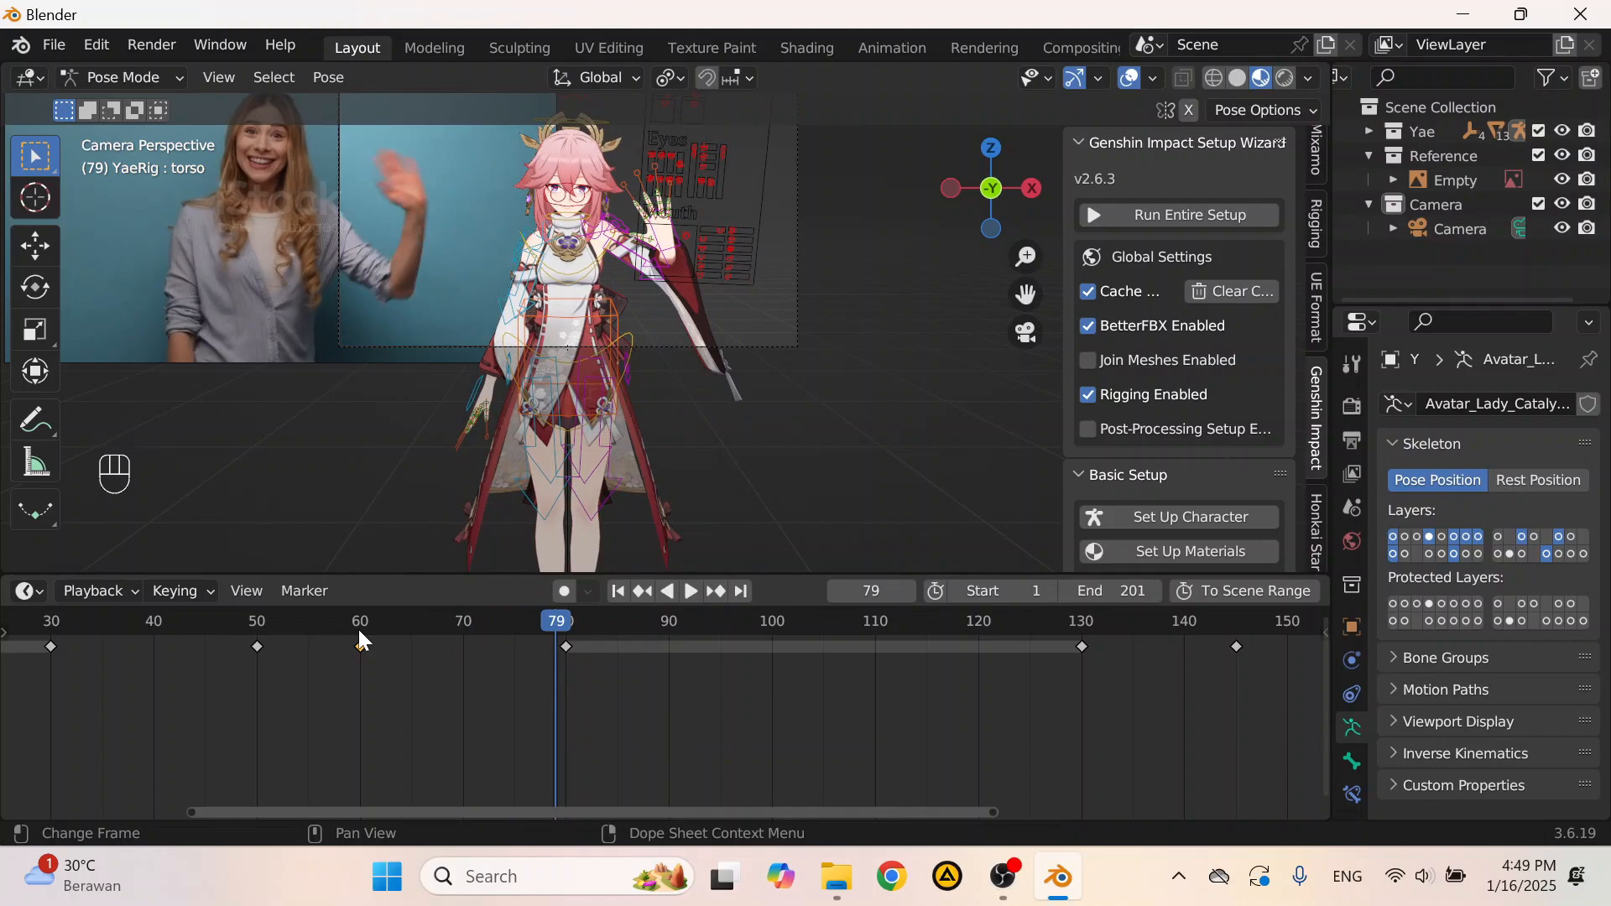
Step: At frame 75, move the left hand IK control about 0.08 m along Y and key its Location, Rotation & Scale
{"action": "middle_click_drag", "start_coordinate": [500, 129], "coordinate": [509, 294]}
{"action": "left_click", "coordinate": [695, 348]}
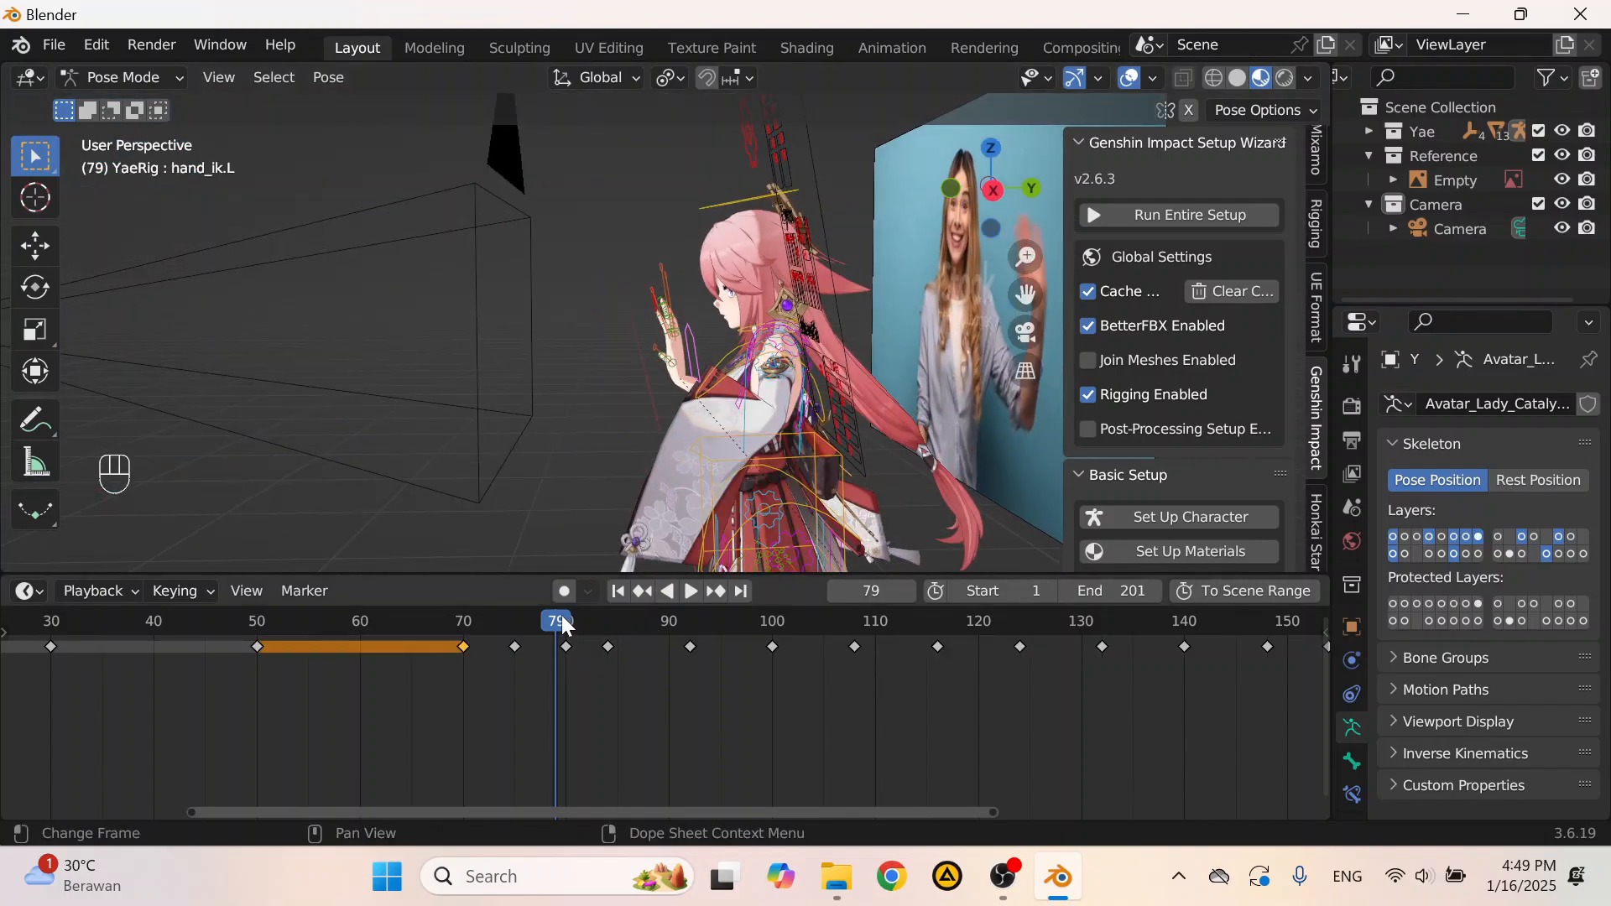
{"action": "left_click_drag", "start_coordinate": [563, 625], "coordinate": [516, 664]}
{"action": "scroll", "coordinate": [755, 459], "scroll_direction": "up", "scroll_amount": 1}
{"action": "middle_click_drag", "start_coordinate": [786, 460], "coordinate": [588, 349], "text": "shift"}
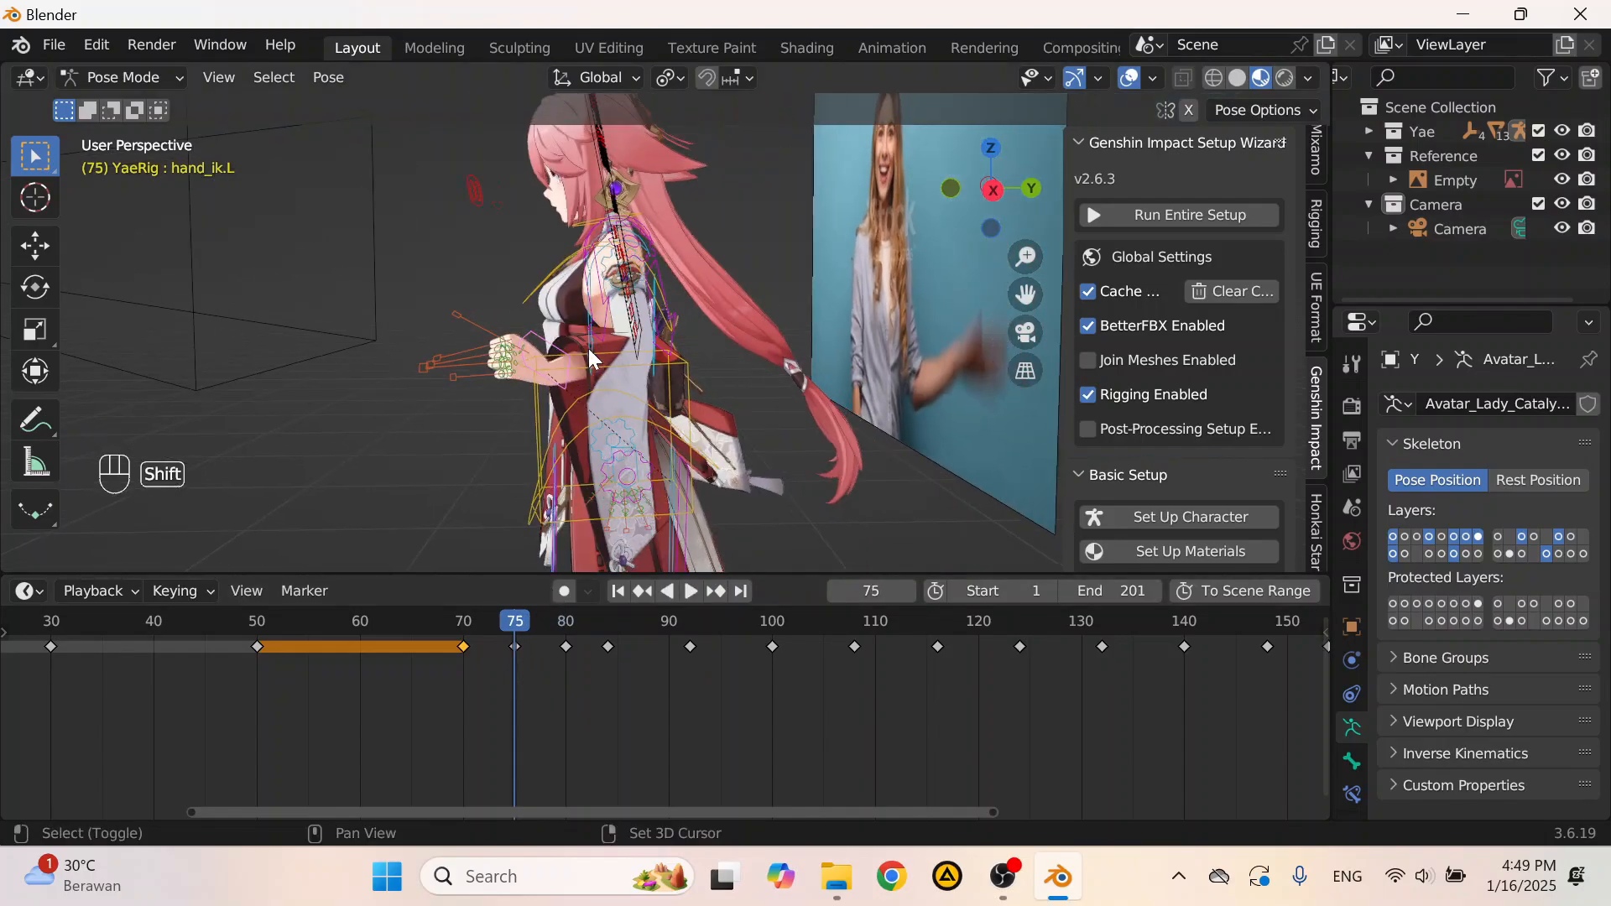
{"action": "scroll", "coordinate": [487, 364], "scroll_direction": "up", "scroll_amount": 2}
{"action": "key", "text": "g"}
{"action": "key", "text": "y"}
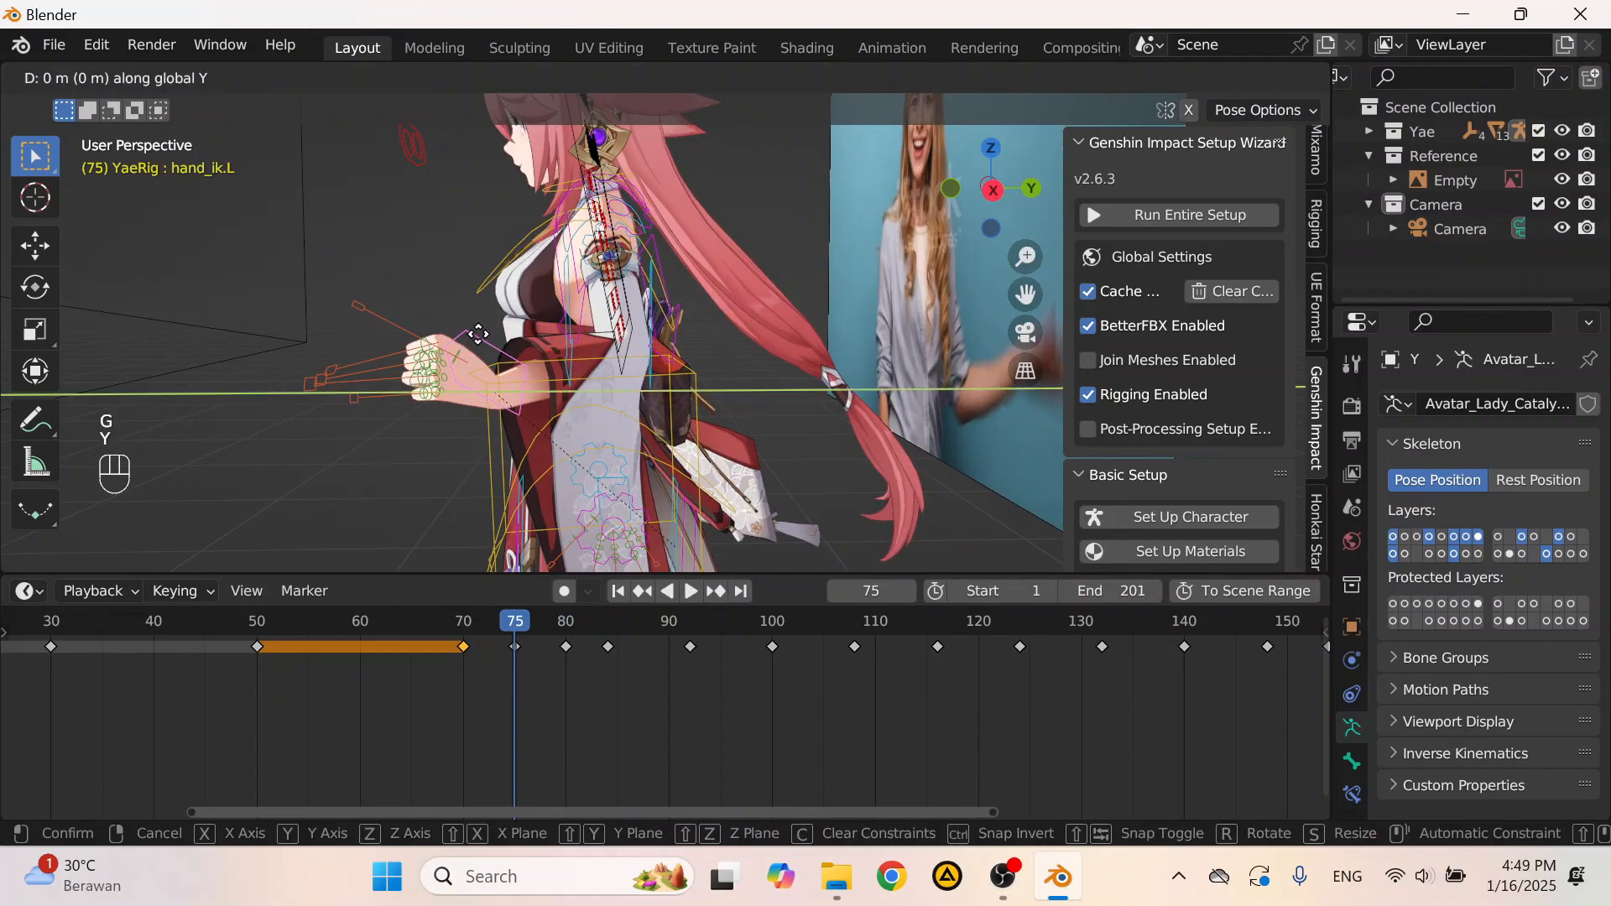
{"action": "left_click", "coordinate": [593, 351]}
{"action": "key", "text": "i"}
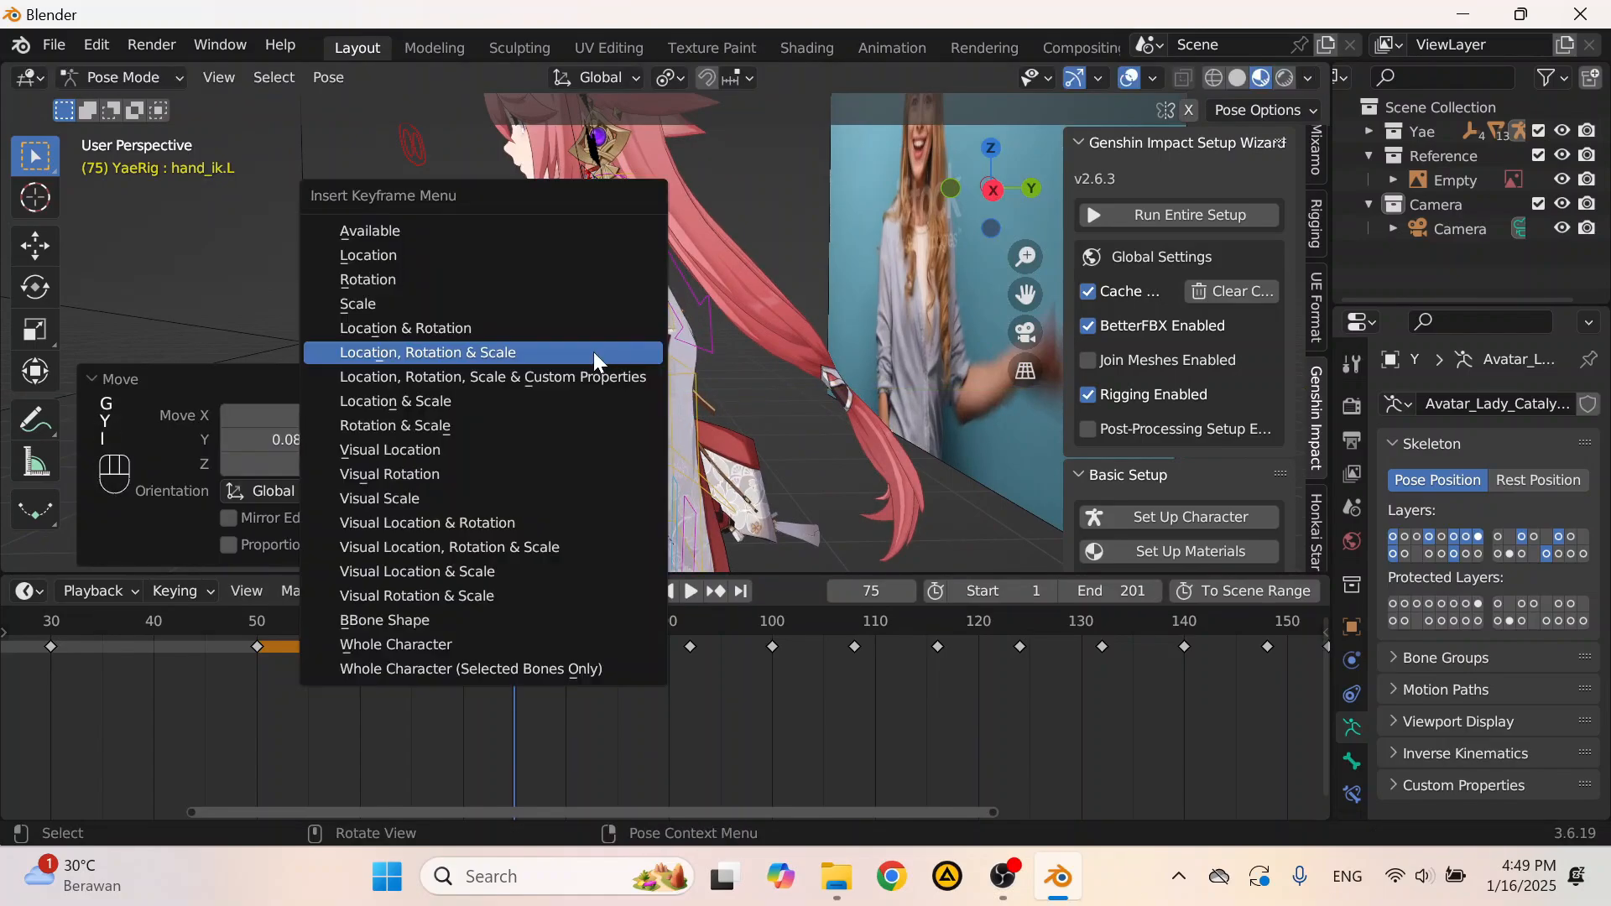
{"action": "left_click", "coordinate": [596, 350]}
Step: Play the left hand's rise from frames 75 and 70 in camera and right side views to check its path
{"action": "left_click", "coordinate": [1026, 332]}
{"action": "scroll", "coordinate": [774, 481], "scroll_direction": "up", "scroll_amount": 3}
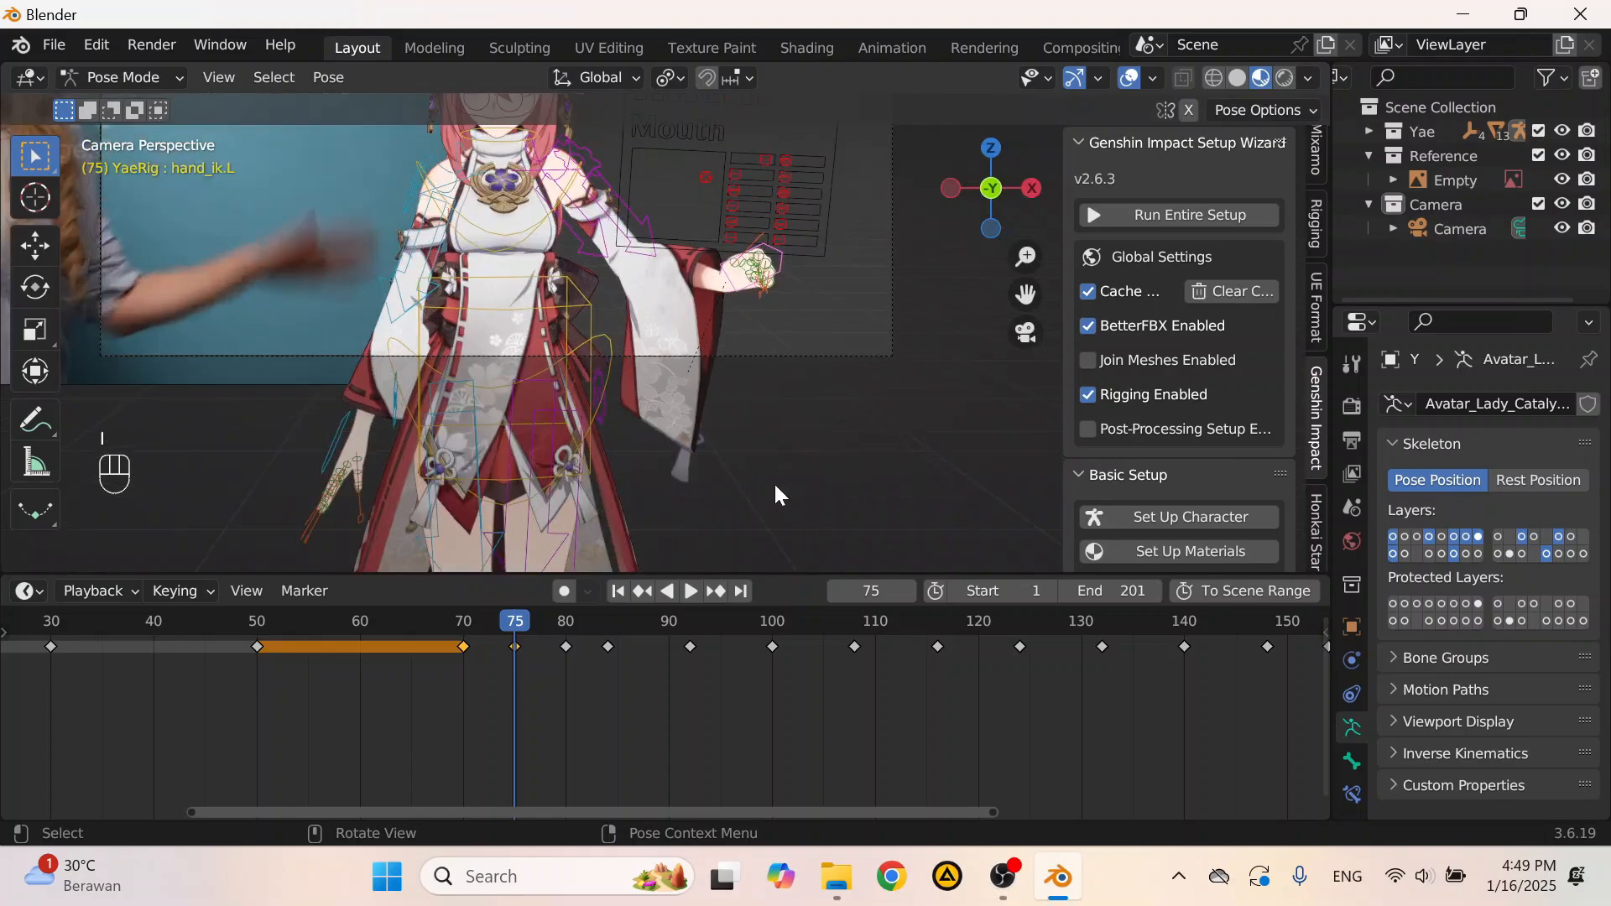
{"action": "key", "text": "space"}
{"action": "key", "text": "space"}
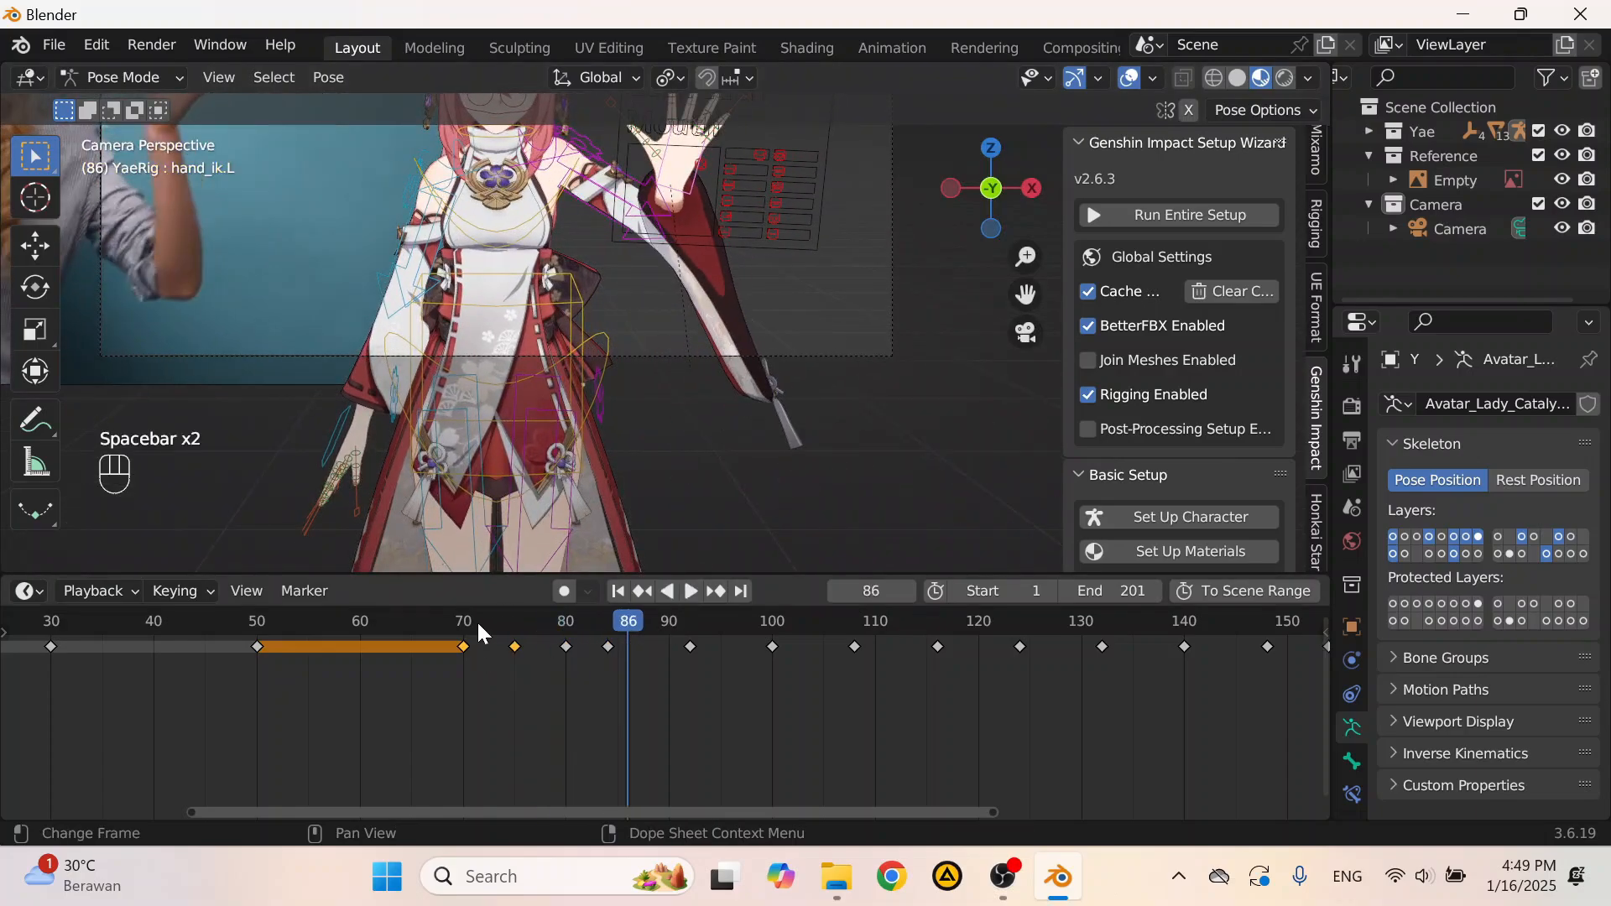
{"action": "mouse_move", "coordinate": [478, 625]}
{"action": "left_mouse_down"}
{"action": "mouse_move", "coordinate": [579, 655]}
{"action": "mouse_move", "coordinate": [466, 639]}
{"action": "left_mouse_up"}
{"action": "middle_click_drag", "start_coordinate": [530, 521], "coordinate": [608, 386]}
{"action": "key", "text": "space"}
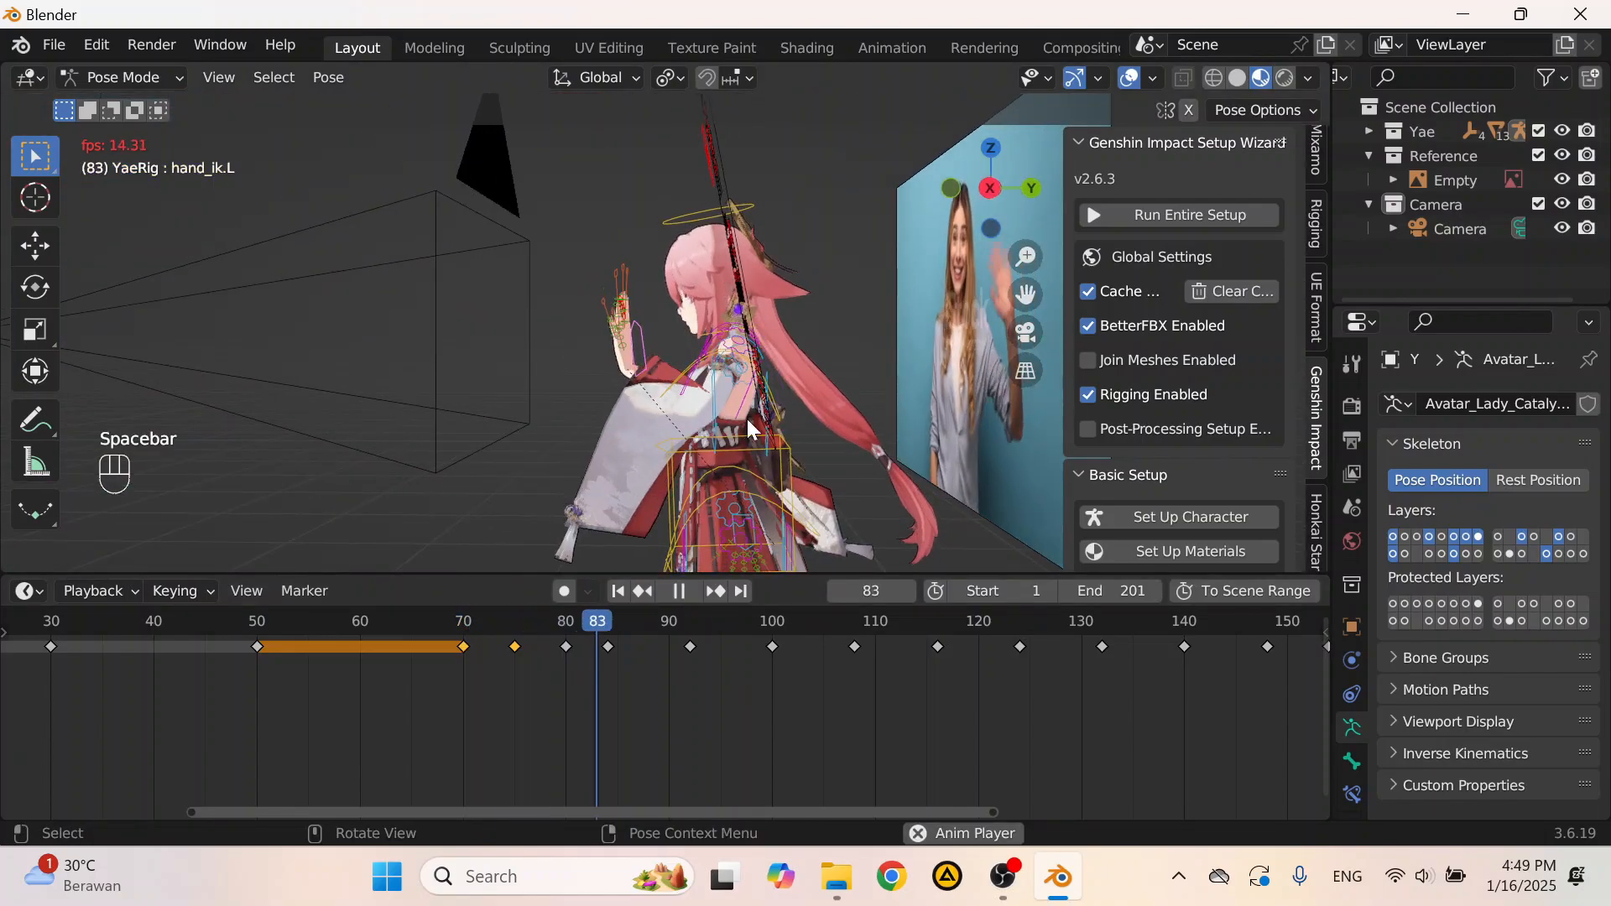
{"action": "key", "text": "space"}
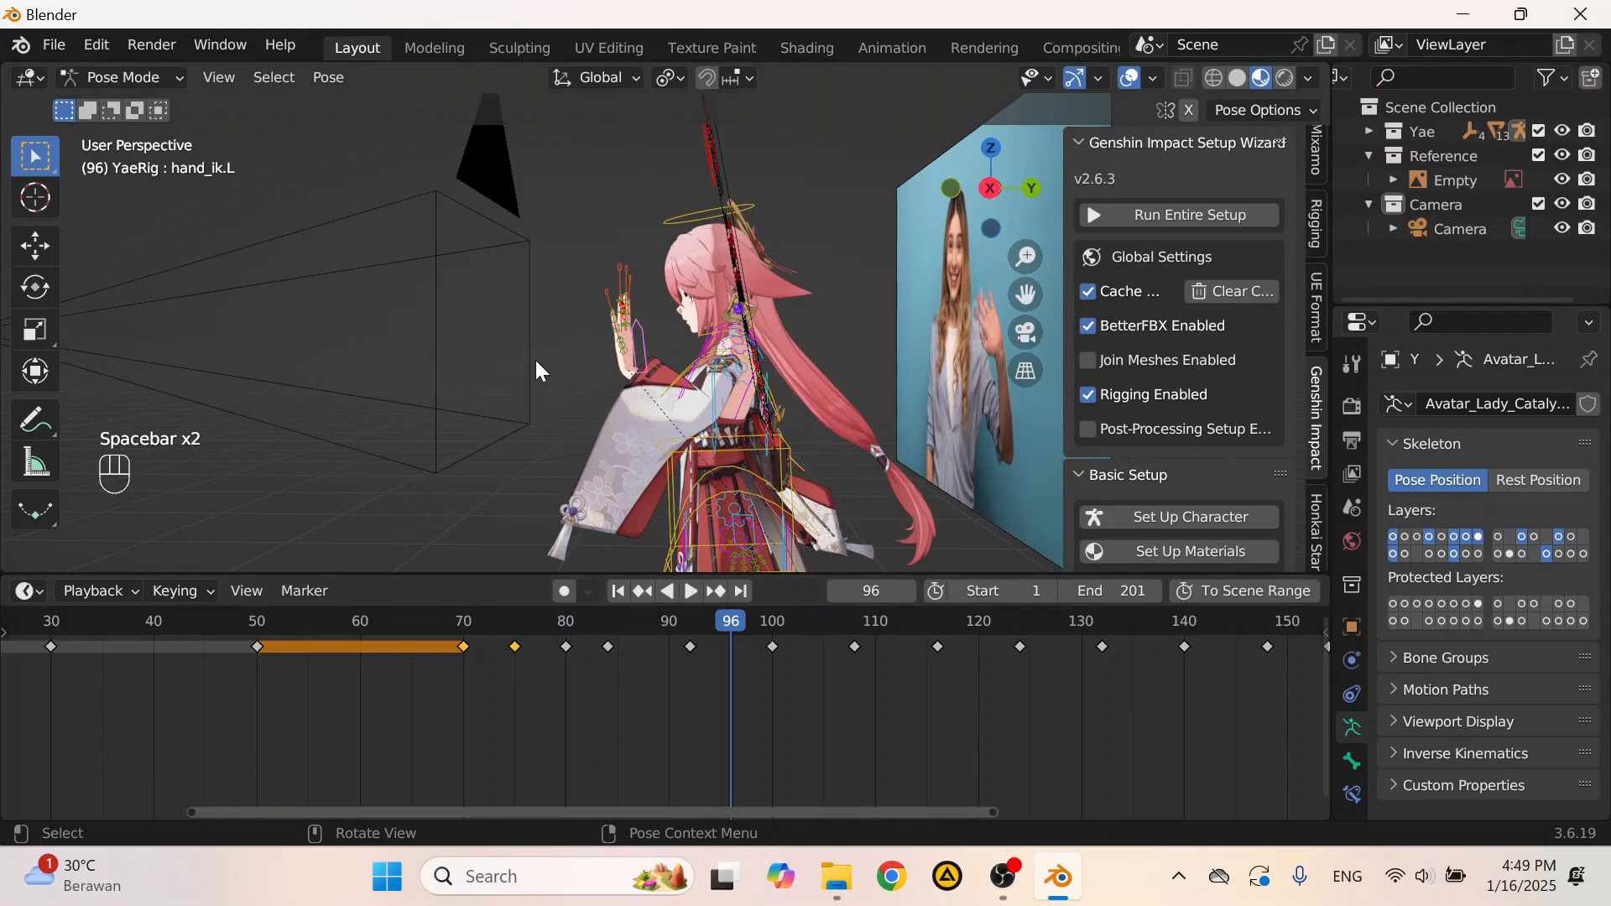
{"action": "left_click", "coordinate": [991, 189]}
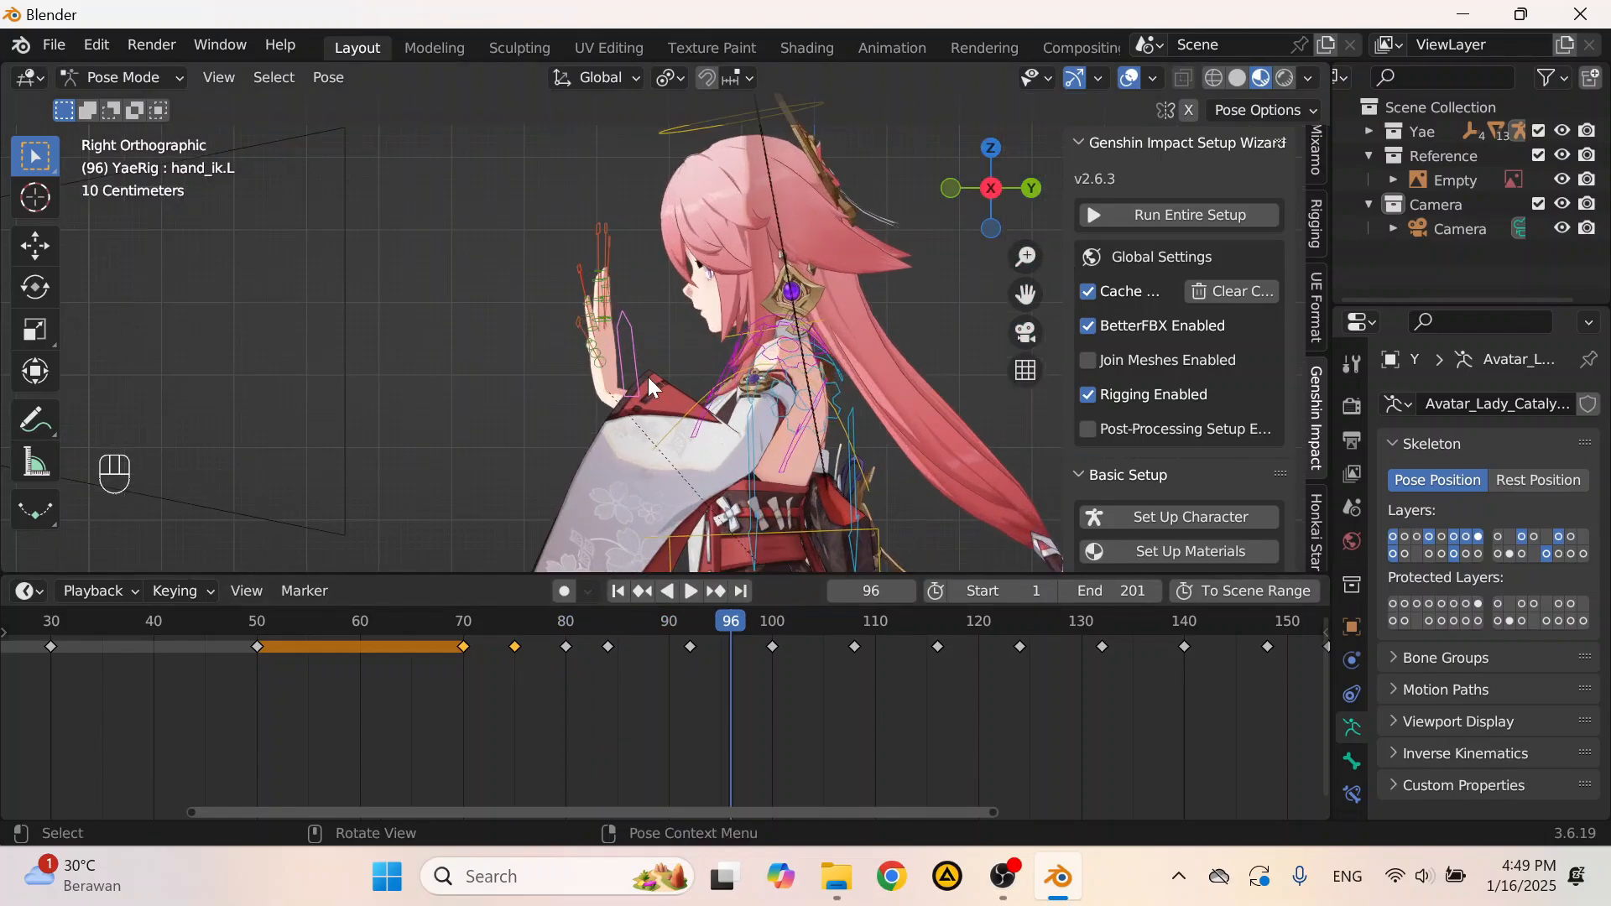
{"action": "scroll", "coordinate": [561, 401], "scroll_direction": "up", "scroll_amount": 2}
{"action": "key", "text": "space"}
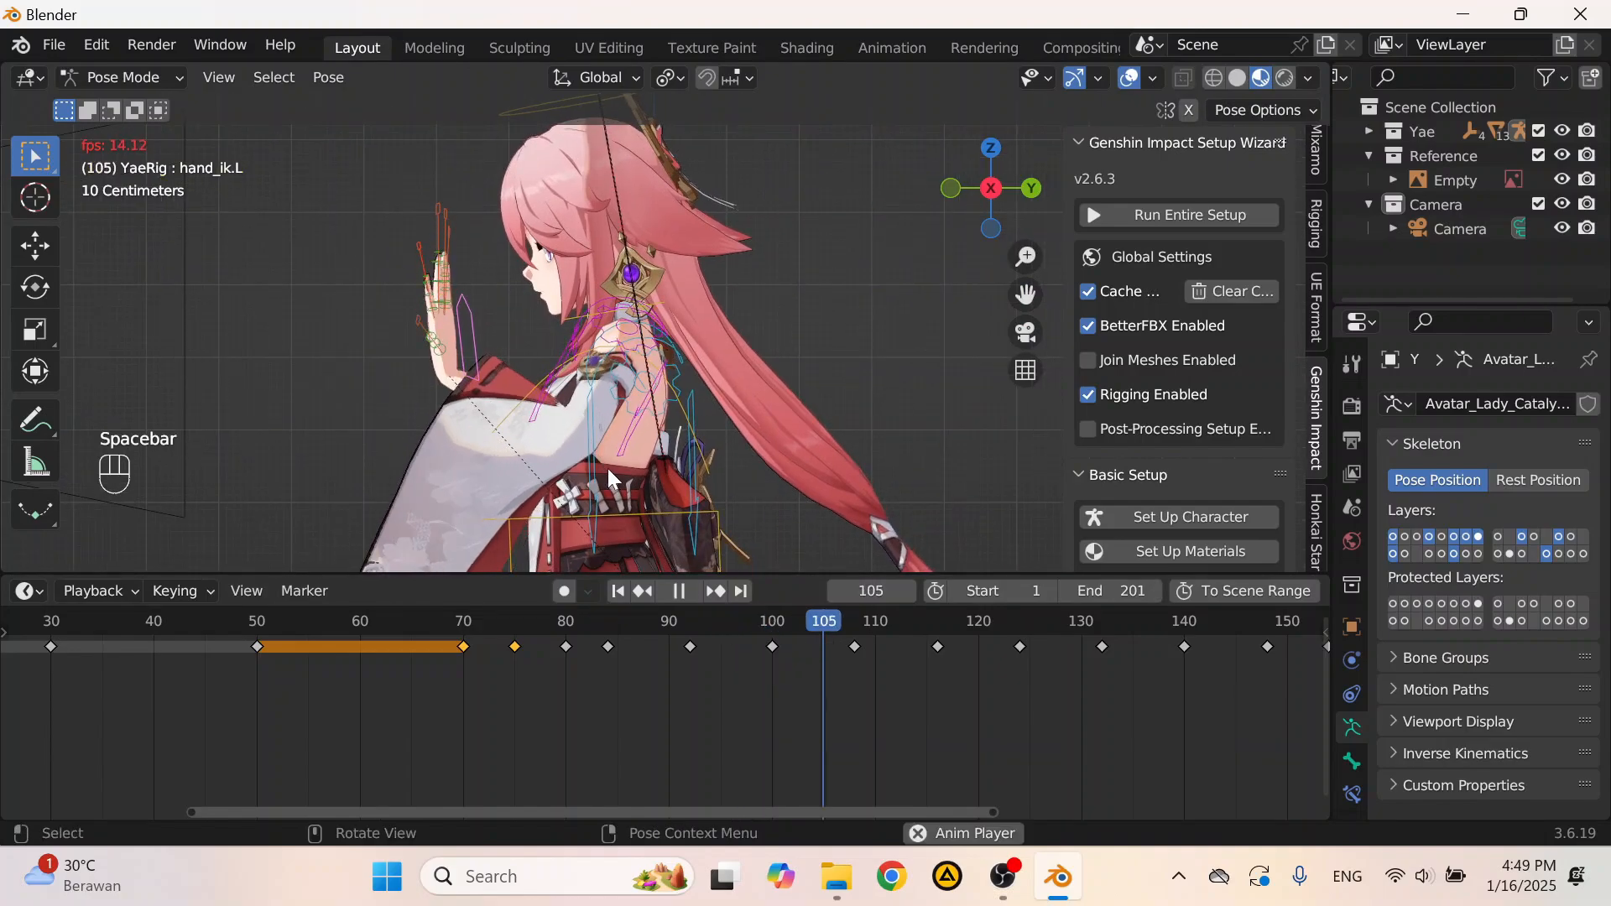
Step: Play the wave through the camera up to about frame 110 to compare the hand motion with the reference
{"action": "left_click", "coordinate": [1025, 332]}
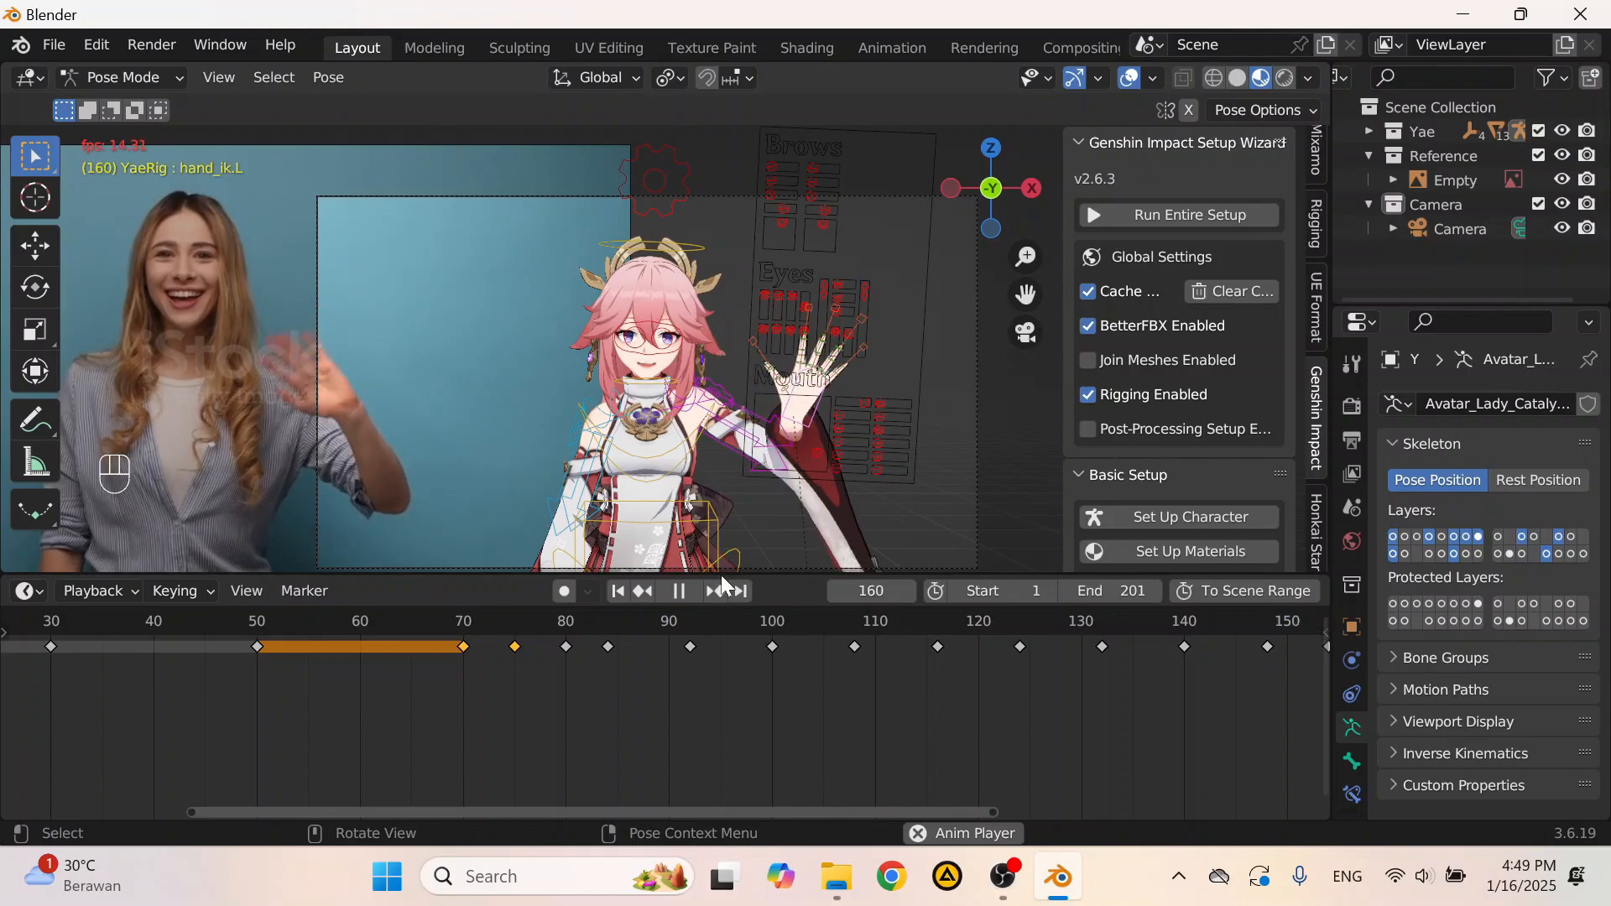
{"action": "key", "text": "space"}
{"action": "left_click_drag", "start_coordinate": [729, 632], "coordinate": [569, 634]}
{"action": "key", "text": "space"}
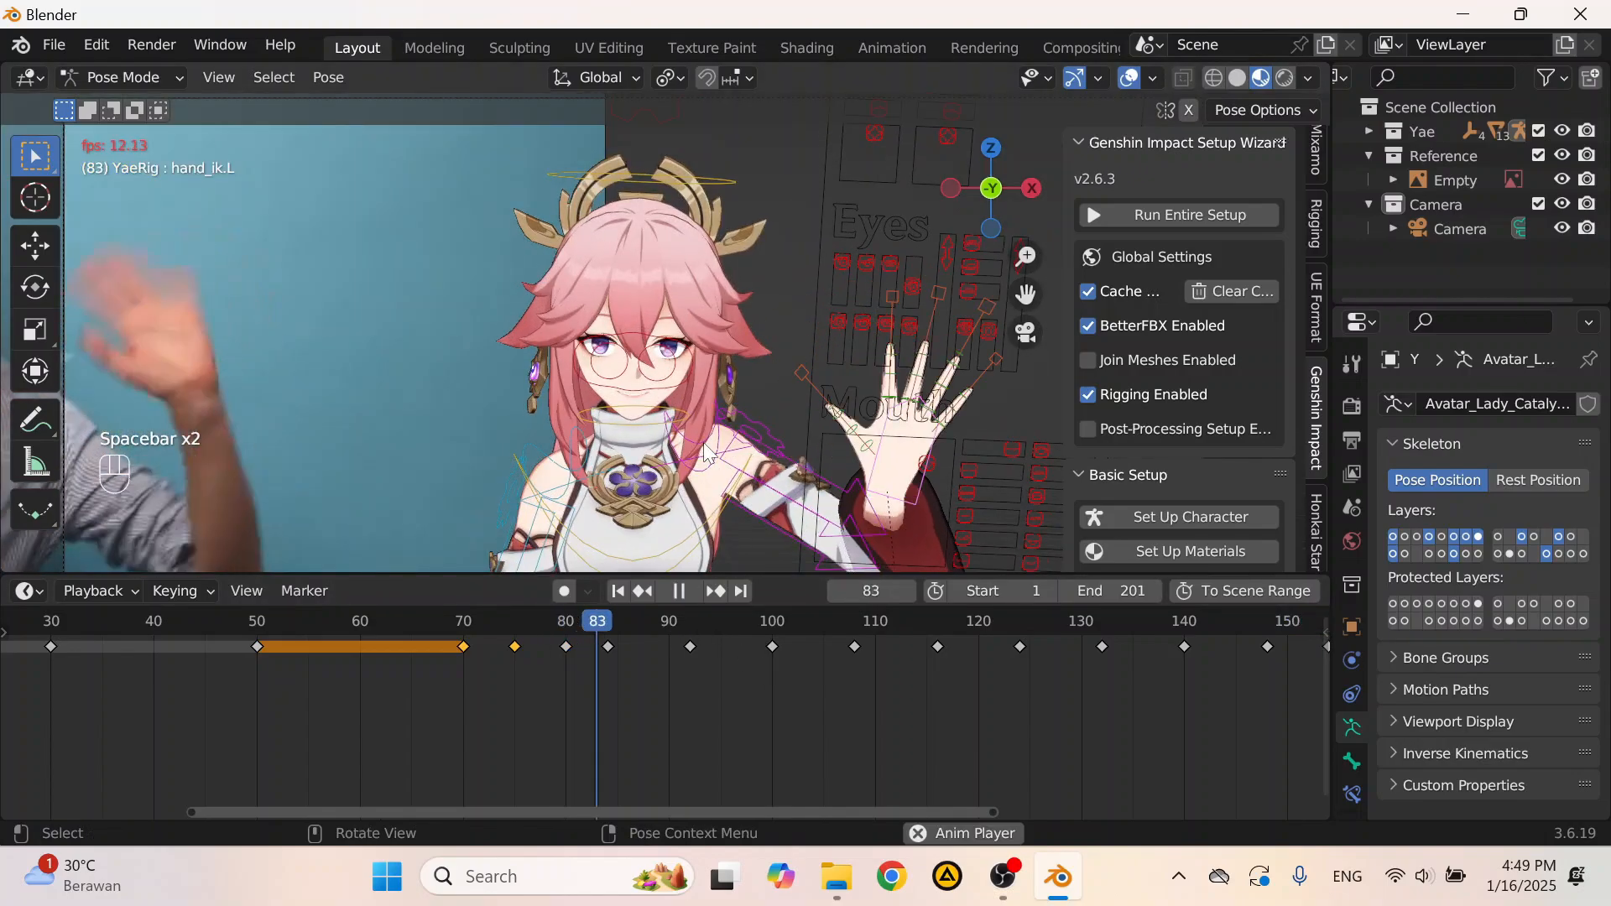
{"action": "key", "text": "space"}
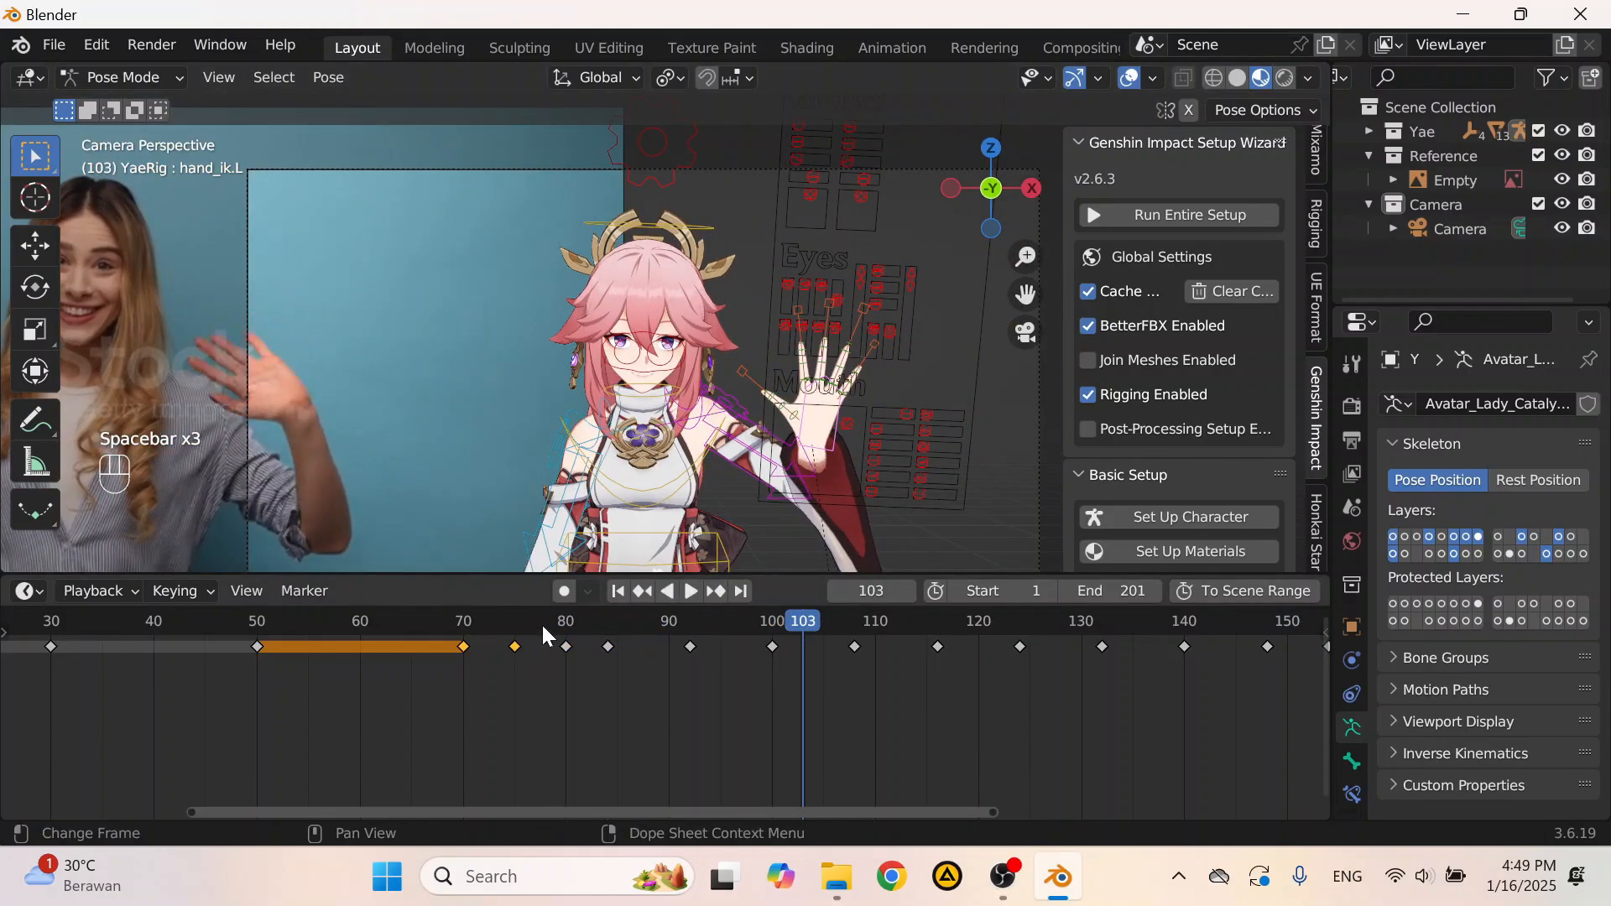
{"action": "key", "text": "space"}
{"action": "left_click_drag", "start_coordinate": [537, 629], "coordinate": [439, 633]}
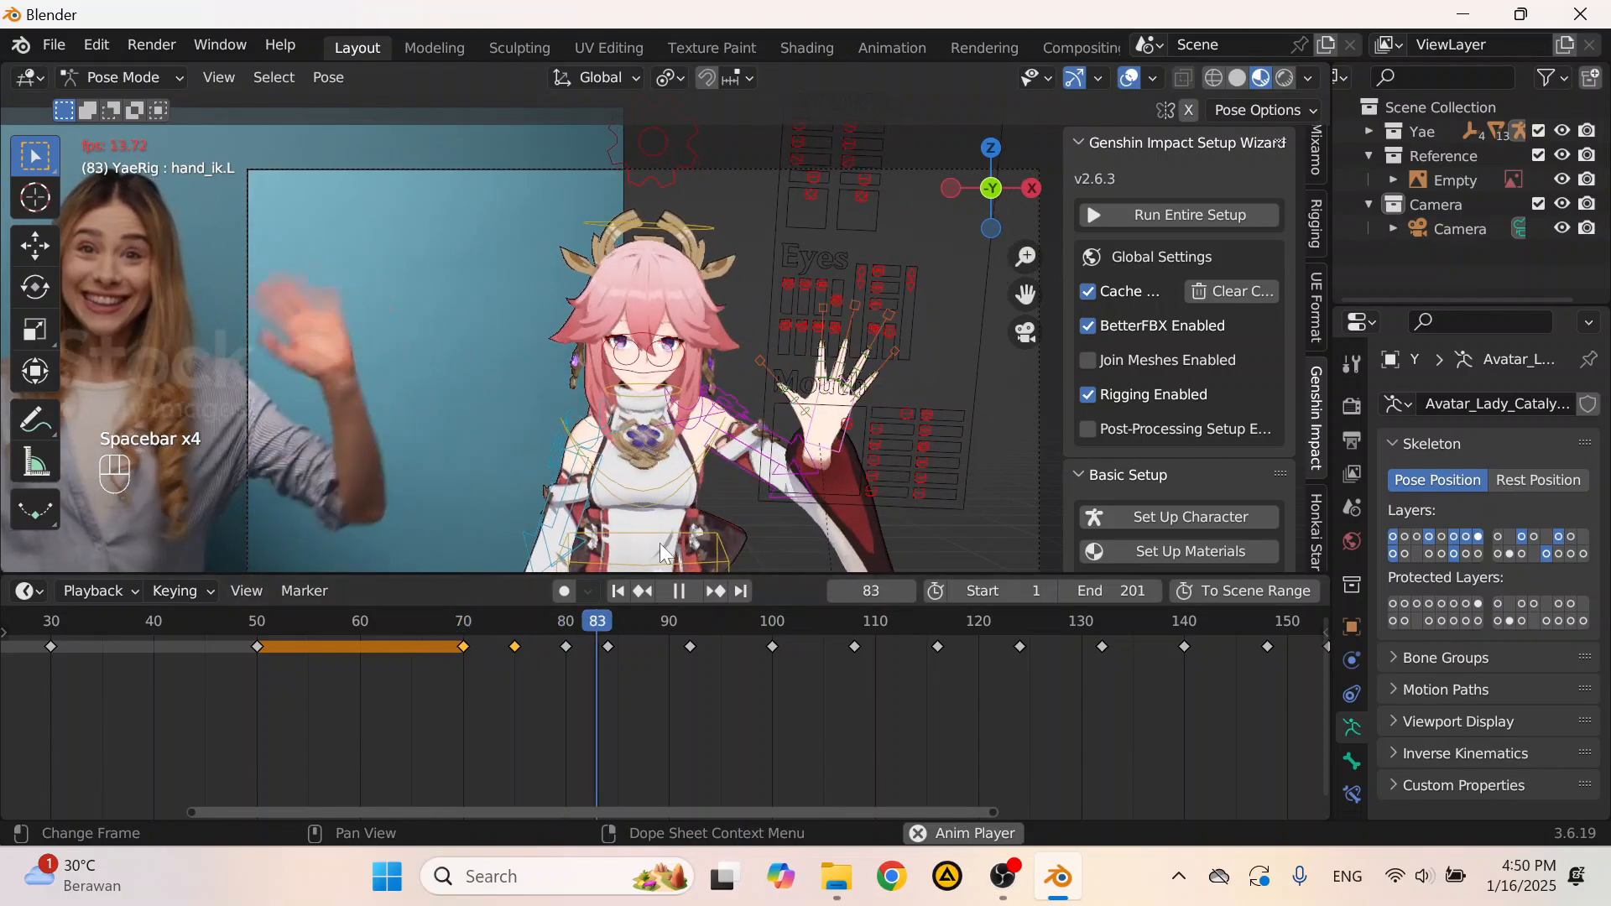
{"action": "key", "text": "space"}
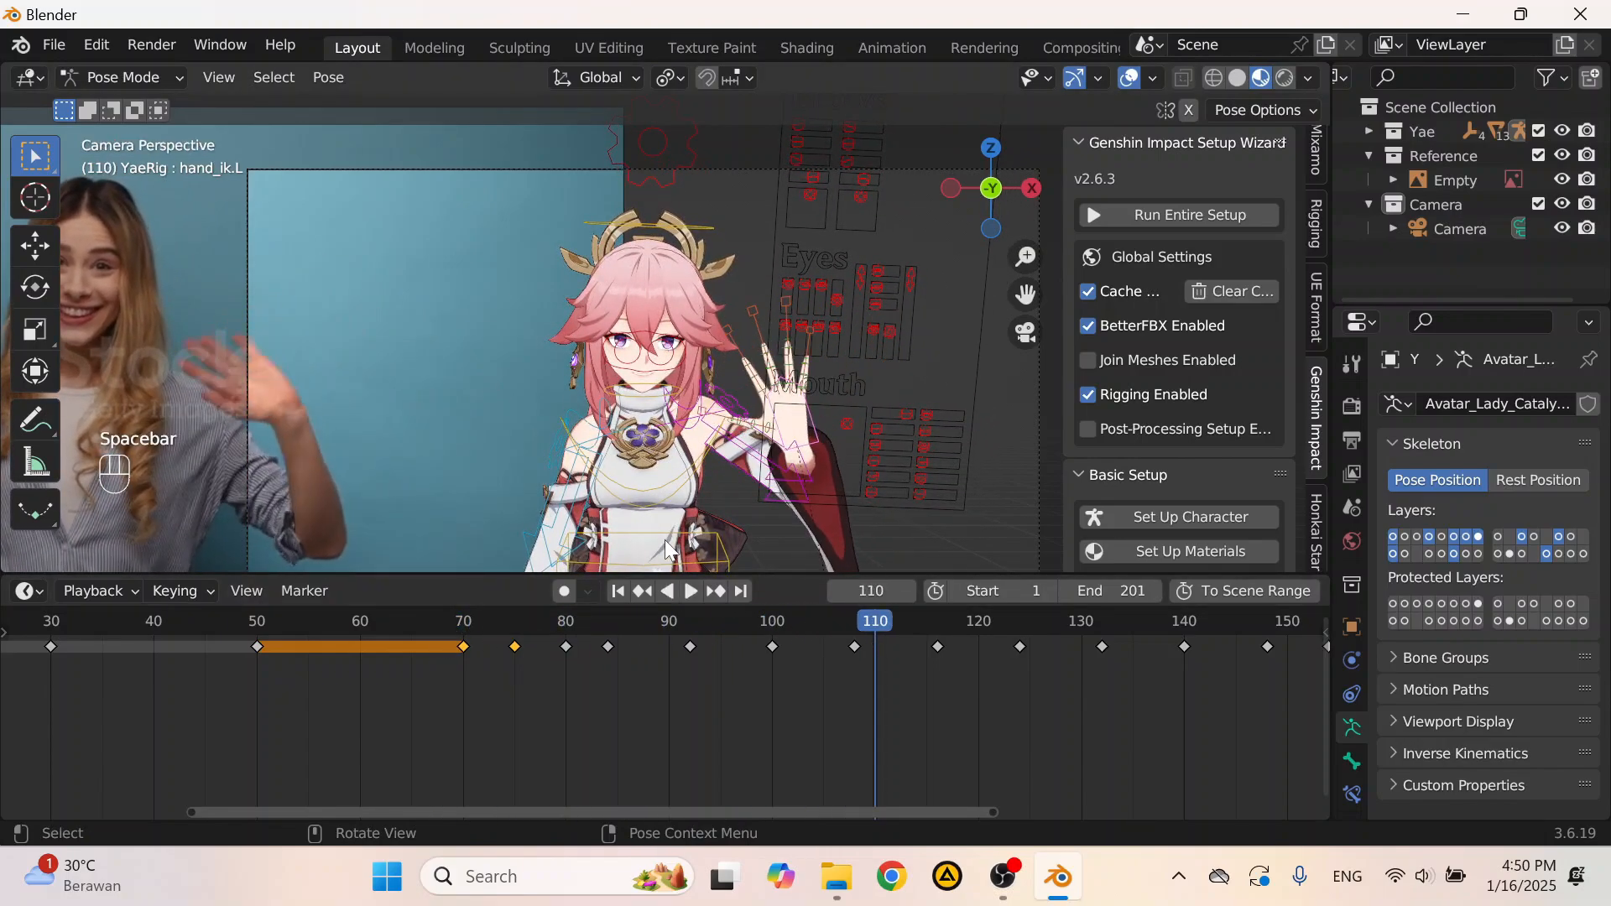
Step: Select the head control and review its motion between its keyframes at frames 80 and 145
{"action": "left_click", "coordinate": [631, 220]}
{"action": "scroll", "coordinate": [587, 638], "scroll_direction": "down", "scroll_amount": 2}
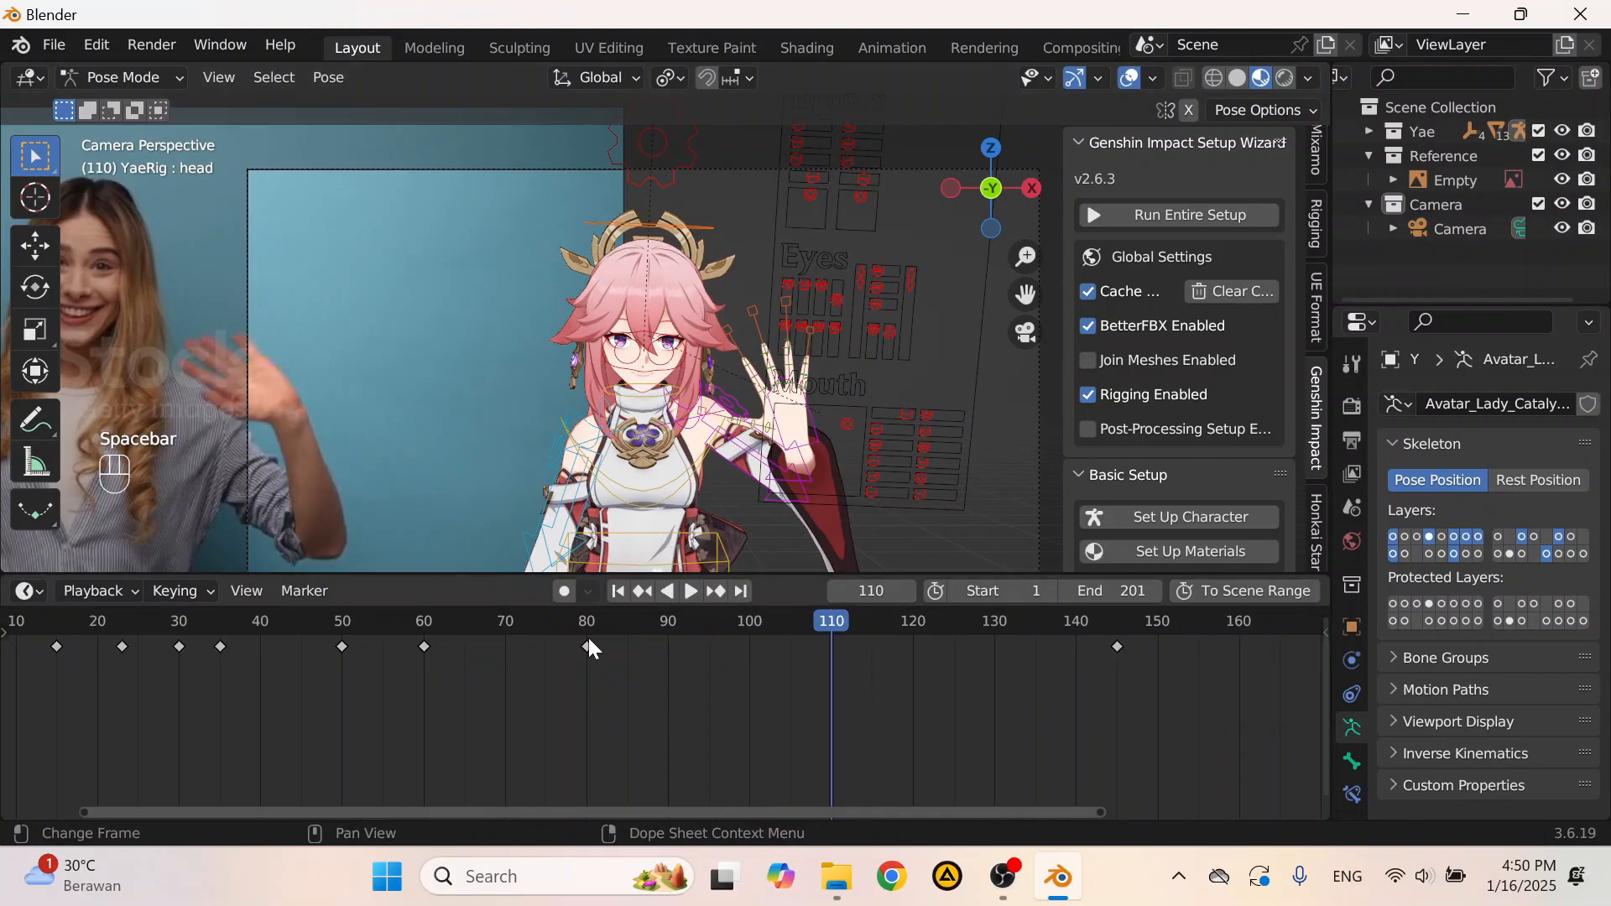
{"action": "left_click", "coordinate": [584, 624]}
{"action": "key", "text": "space"}
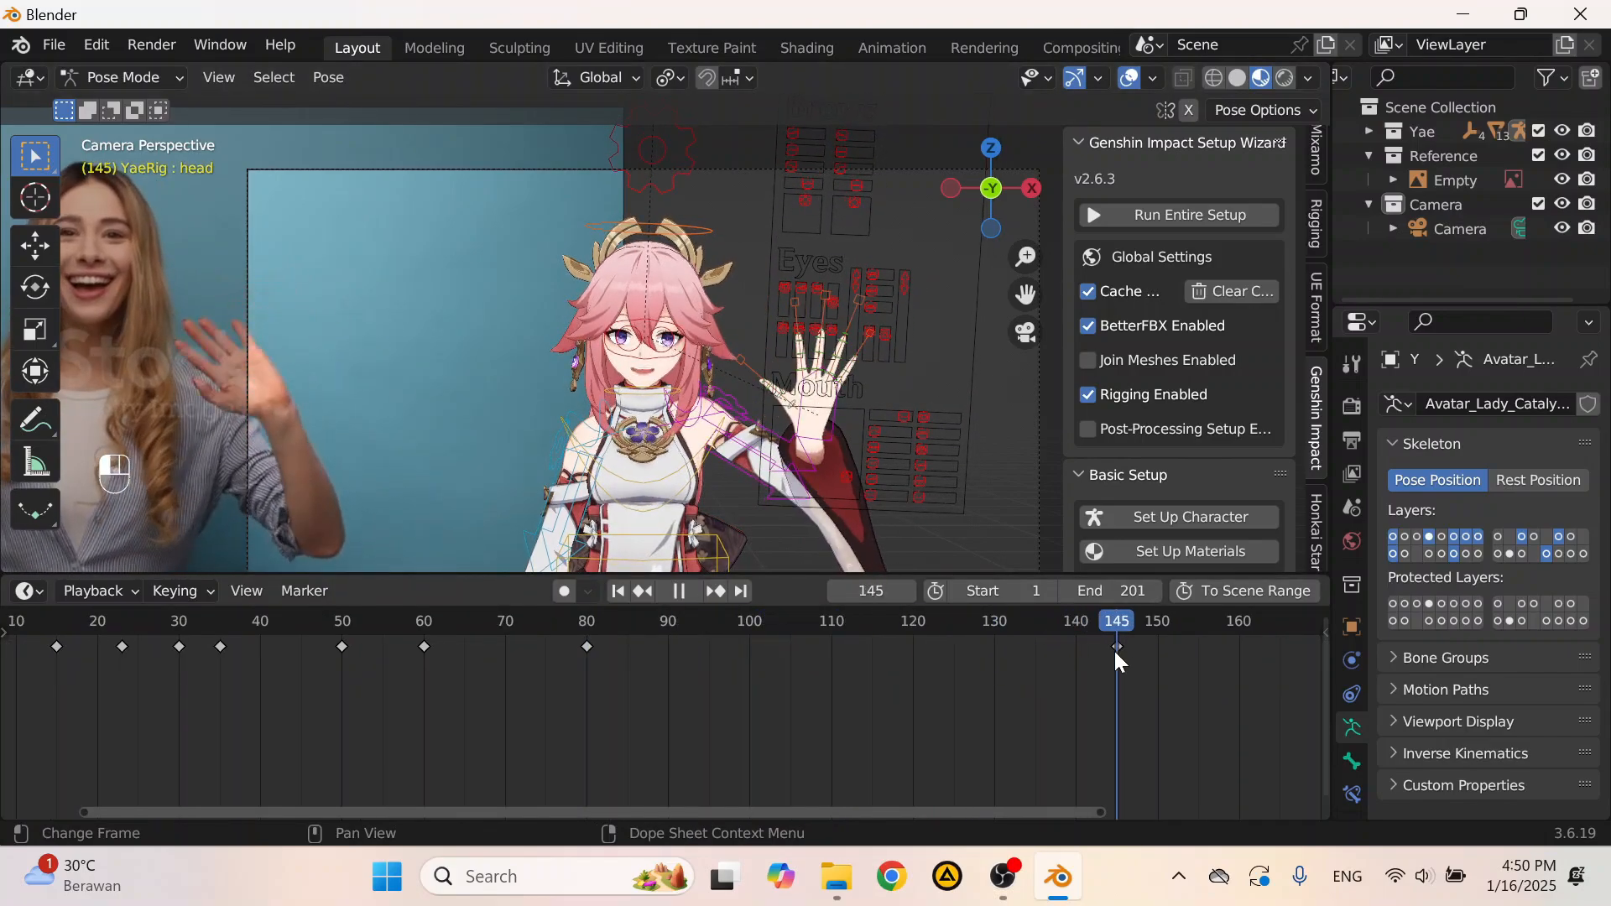
{"action": "left_click", "coordinate": [650, 659]}
{"action": "left_click", "coordinate": [593, 643]}
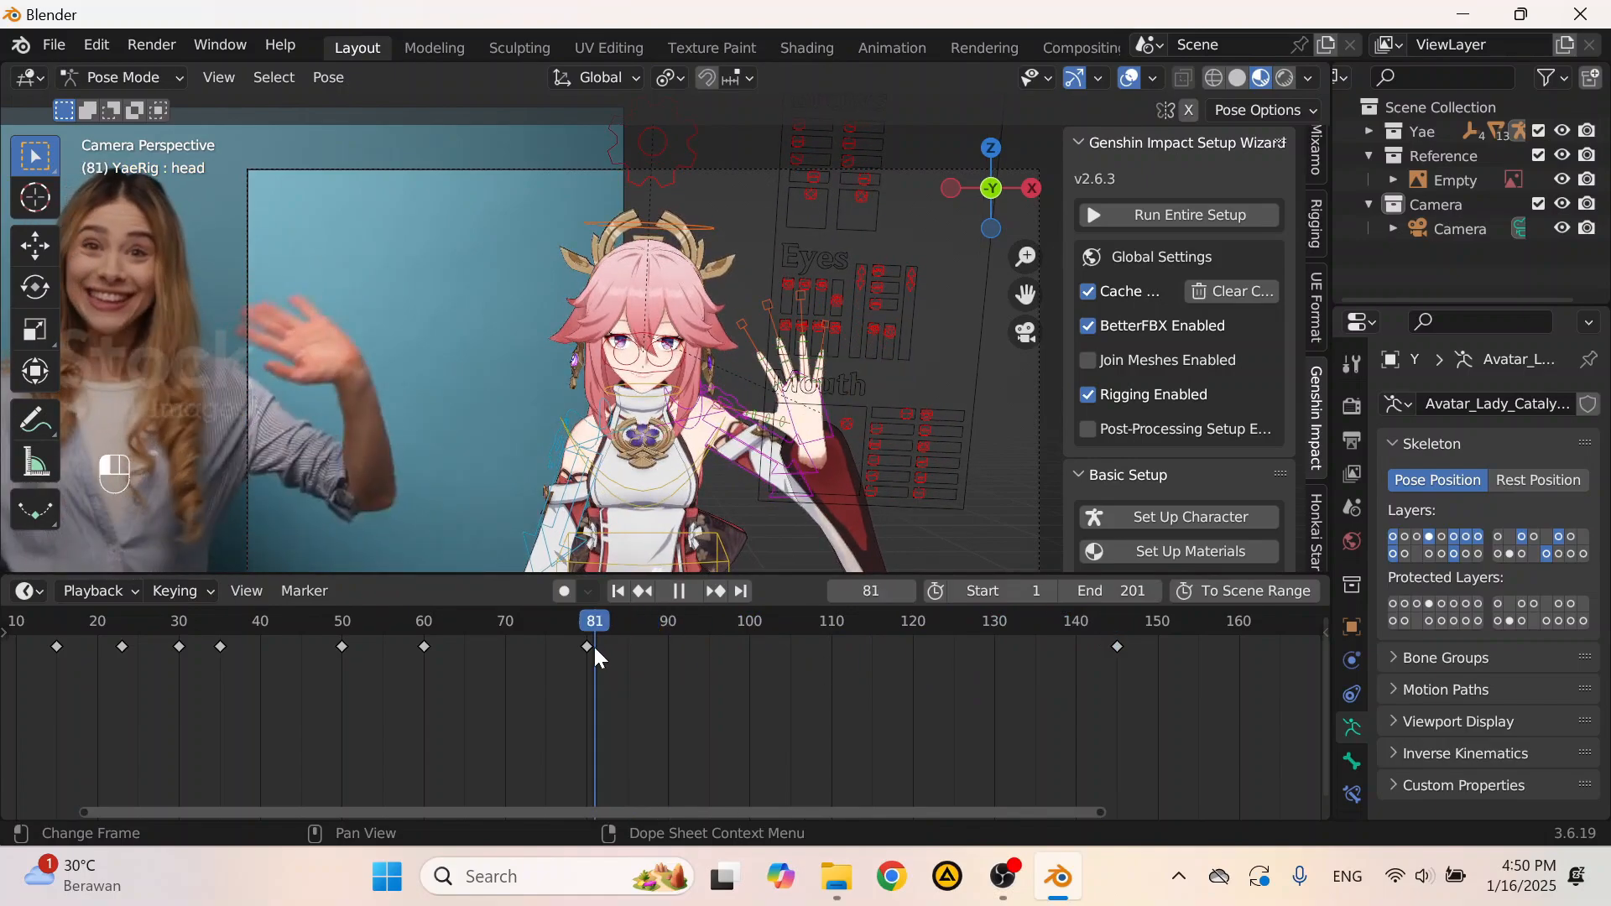
{"action": "key", "text": "space"}
Step: Use the chest control's keyframes to move to frame 130, and select the head control there
{"action": "left_click", "coordinate": [633, 481]}
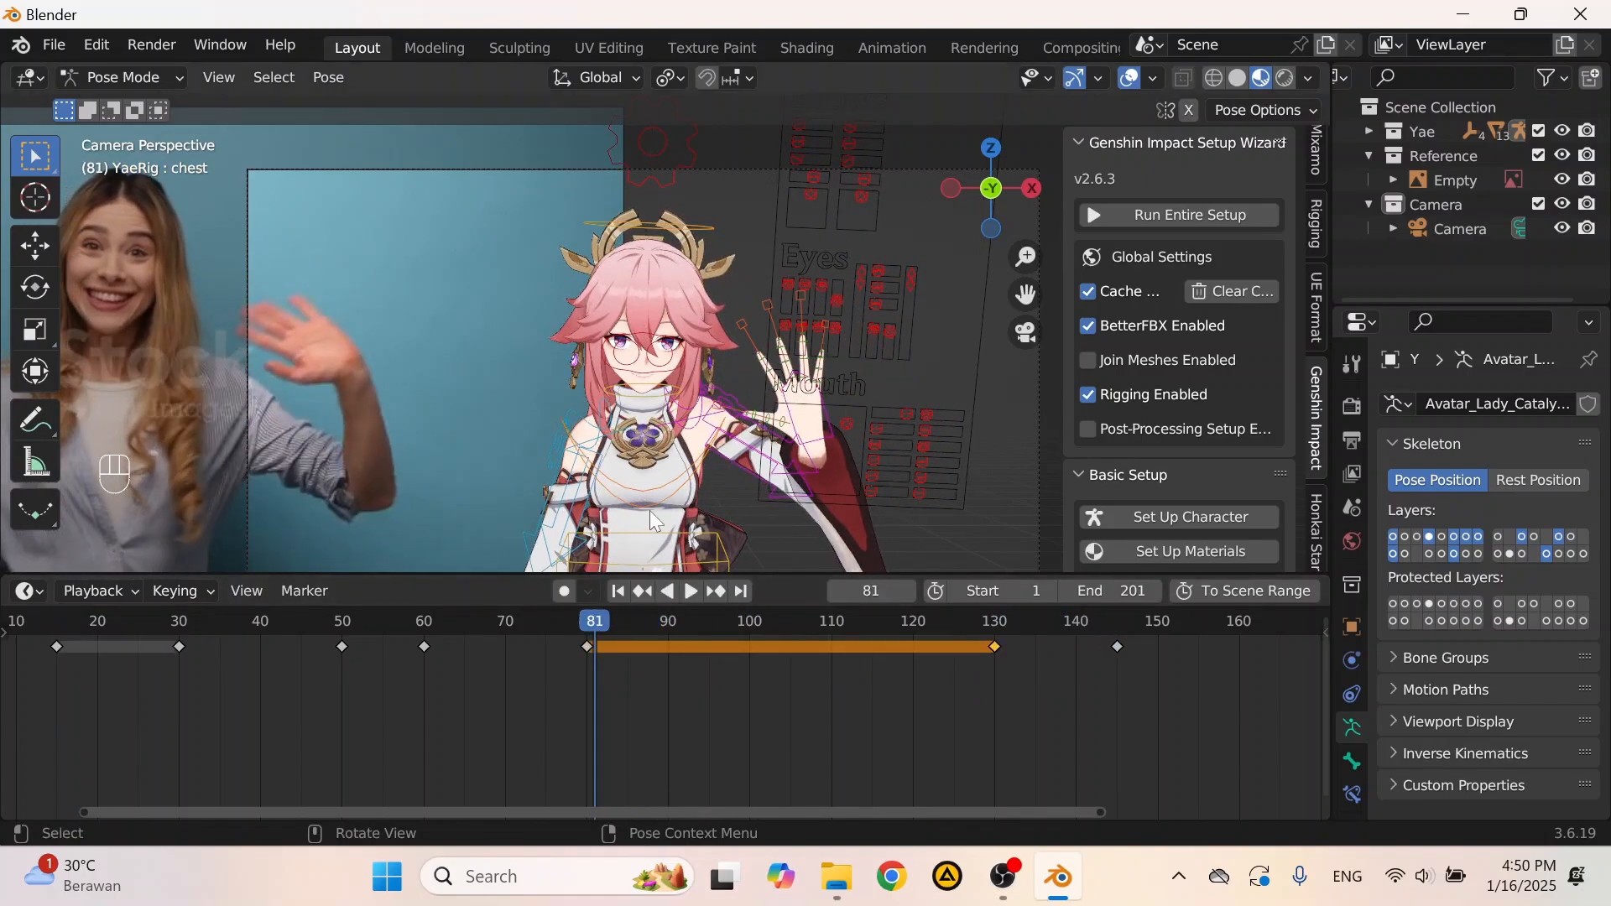
{"action": "left_click", "coordinate": [994, 621]}
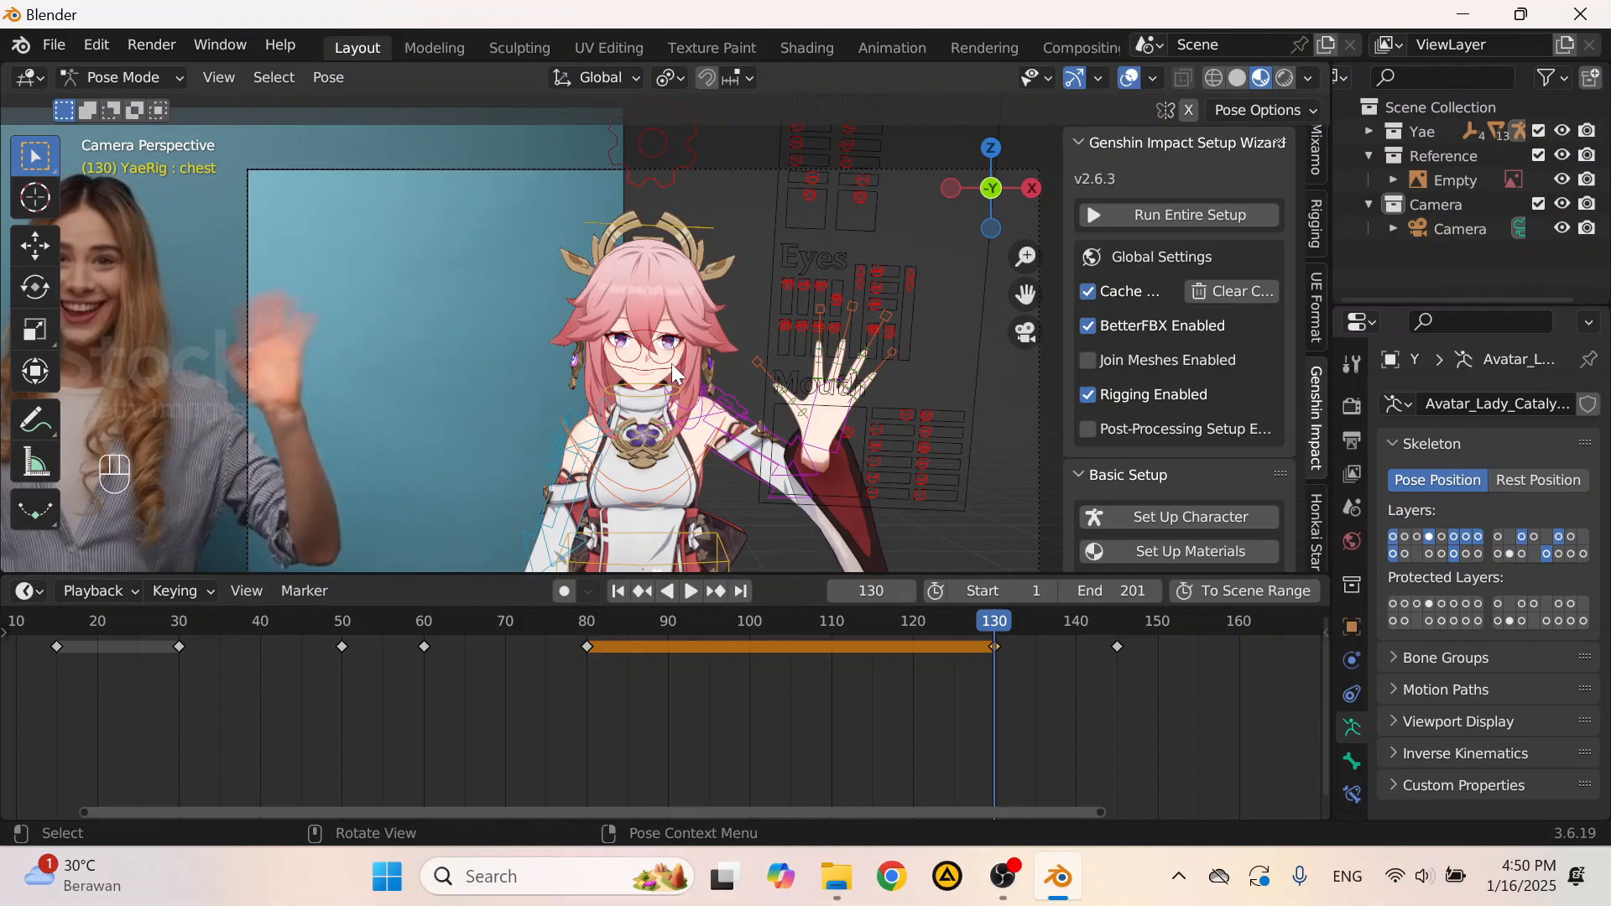
{"action": "left_click", "coordinate": [626, 228]}
{"action": "middle_click_drag", "start_coordinate": [846, 304], "coordinate": [798, 309], "text": "shift"}
{"action": "scroll", "coordinate": [797, 308], "scroll_direction": "up", "scroll_amount": 2}
Step: Try tilting the head control slightly about its local X axis at frame 130
{"action": "key", "text": "r"}
{"action": "key", "text": "x"}
{"action": "key", "text": "x"}
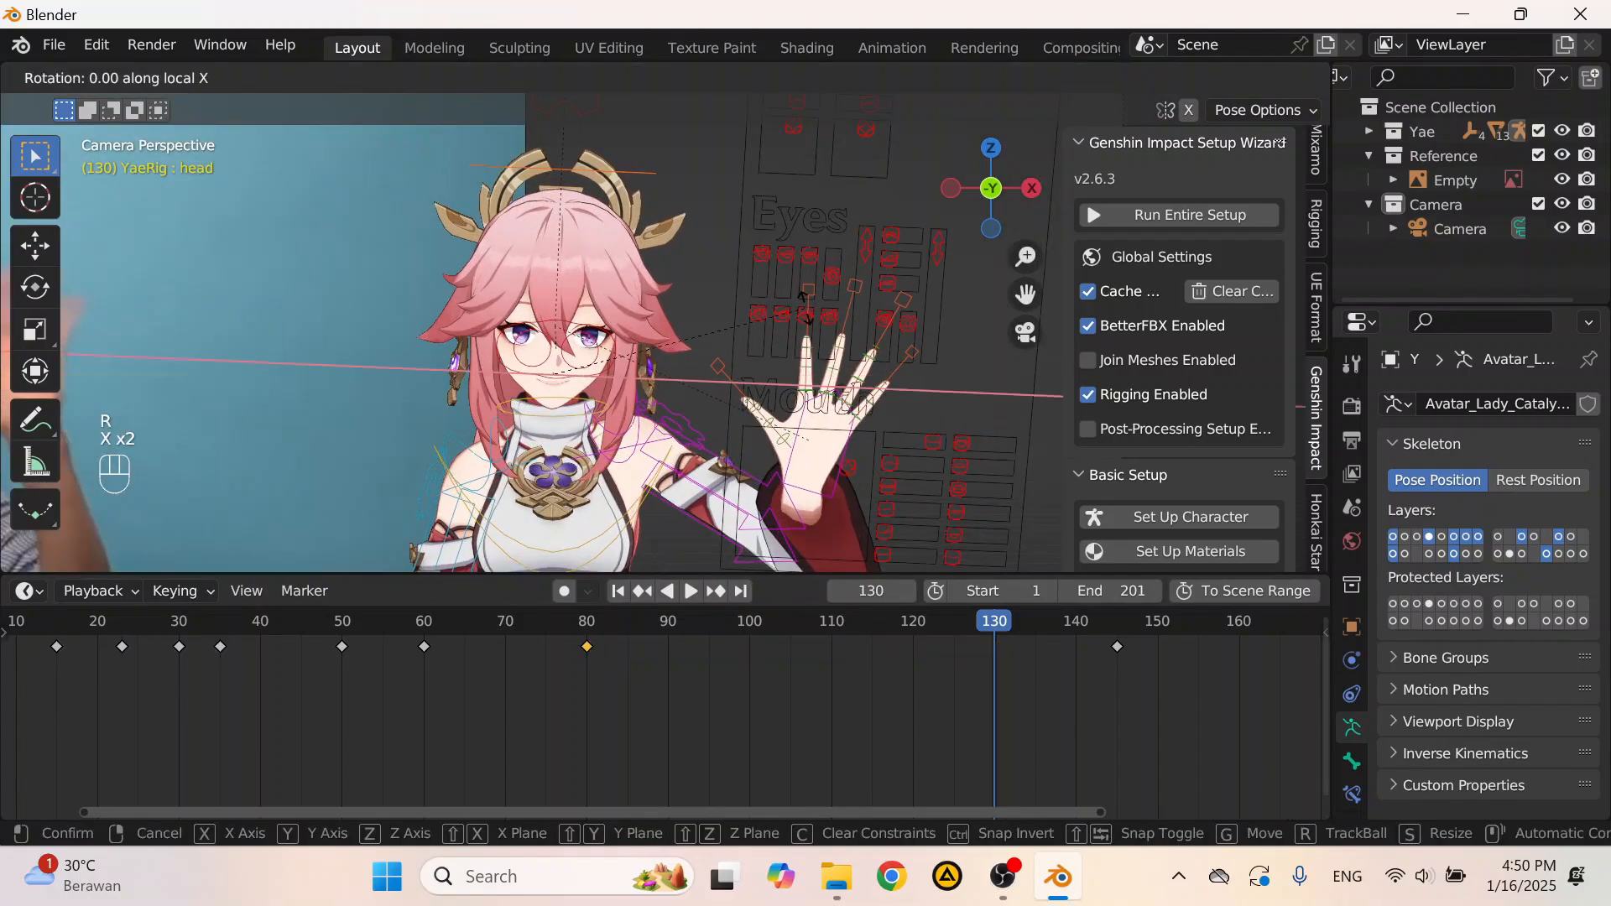
{"action": "left_click", "coordinate": [808, 315]}
{"action": "key", "text": "ctrl+z"}
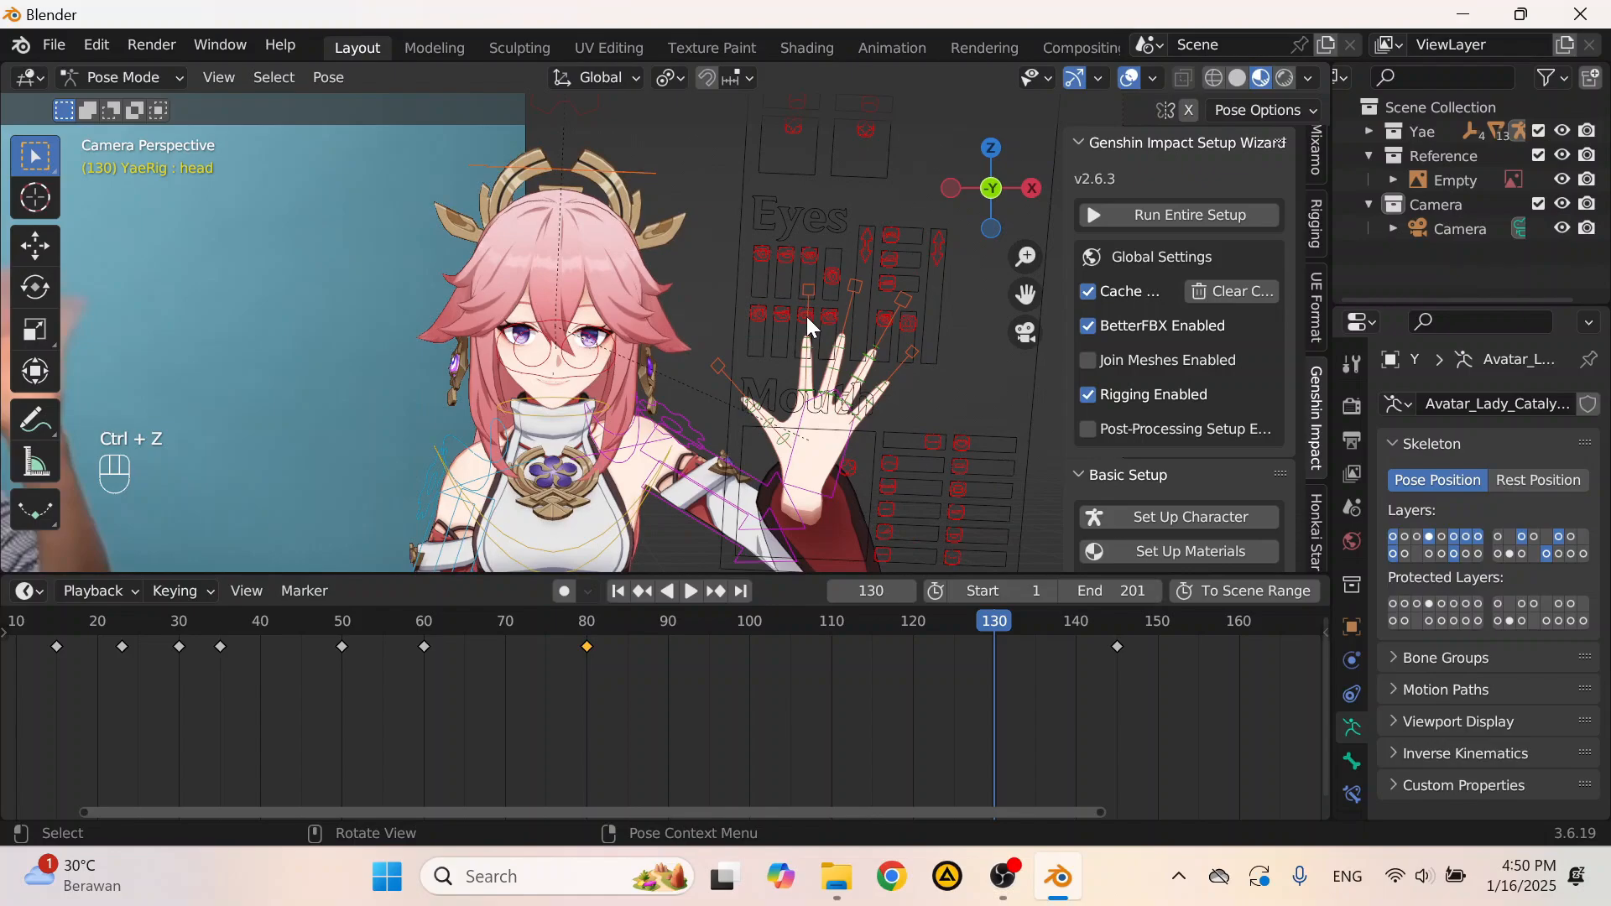
{"action": "key", "text": "r"}
{"action": "key", "text": "x"}
{"action": "key", "text": "x"}
{"action": "left_click", "coordinate": [792, 310]}
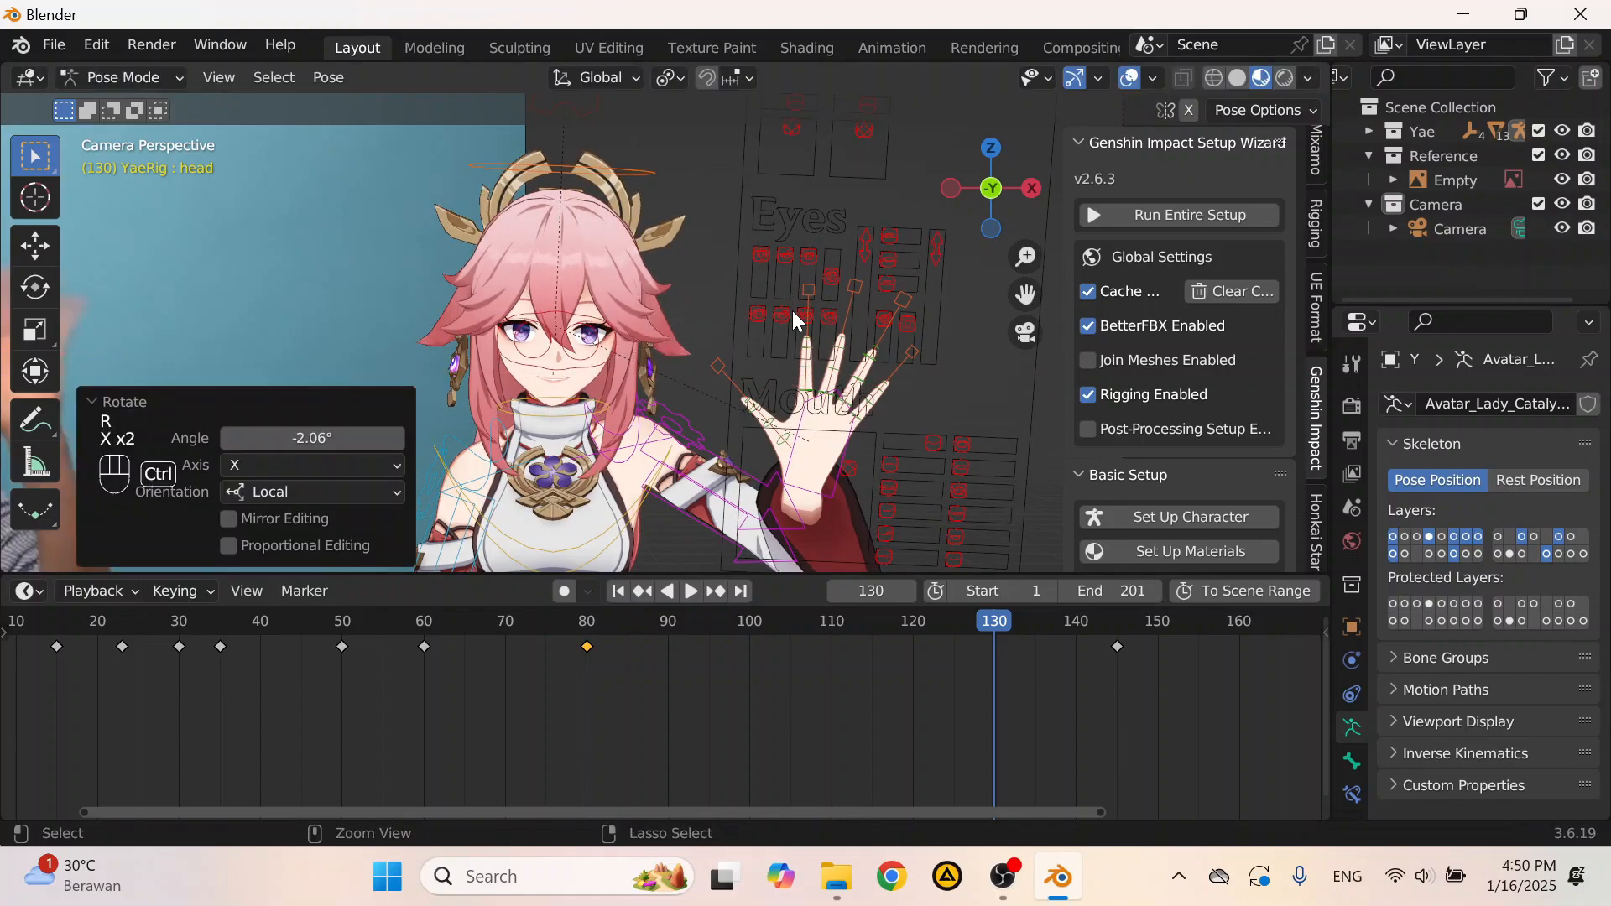
{"action": "key", "text": "ctrl+z"}
{"action": "key", "text": "r"}
{"action": "key", "text": "x"}
{"action": "key", "text": "x"}
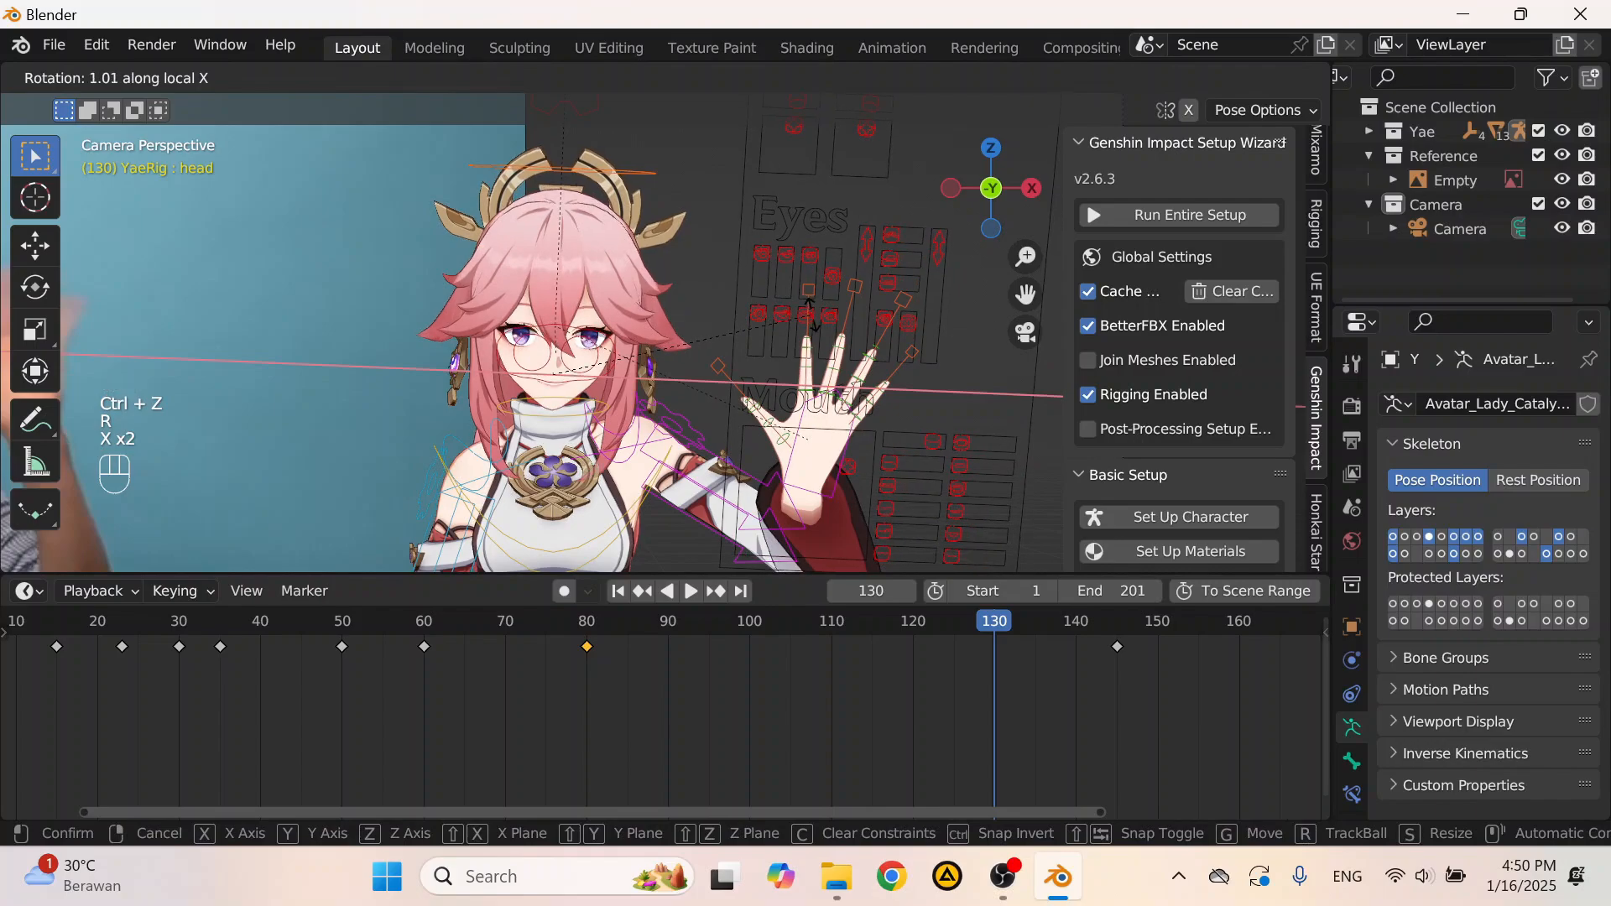
{"action": "left_click", "coordinate": [812, 319]}
{"action": "key", "text": "ctrl+z"}
Step: Copy the head control's frame 80 keyframe and paste it at frame 130
{"action": "key", "text": "ctrl+c"}
{"action": "key", "text": "ctrl+v"}
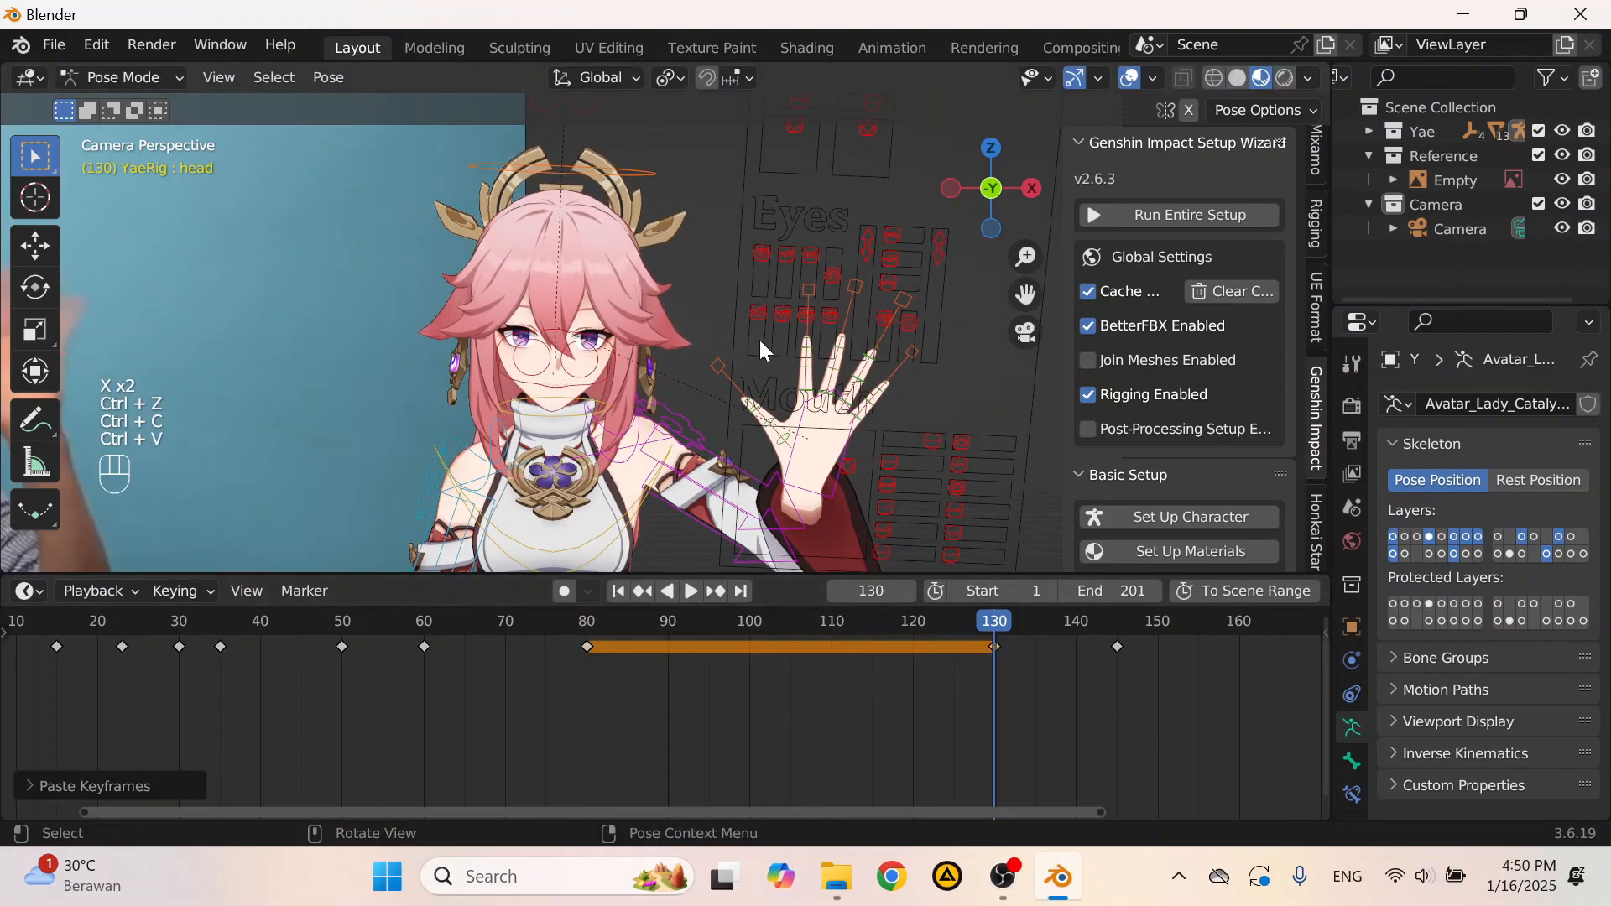
Step: Select the head control at frame 130 and rotate it 2.33° about its local X axis
{"action": "left_click", "coordinate": [779, 211]}
{"action": "left_click", "coordinate": [595, 167]}
{"action": "key", "text": "r"}
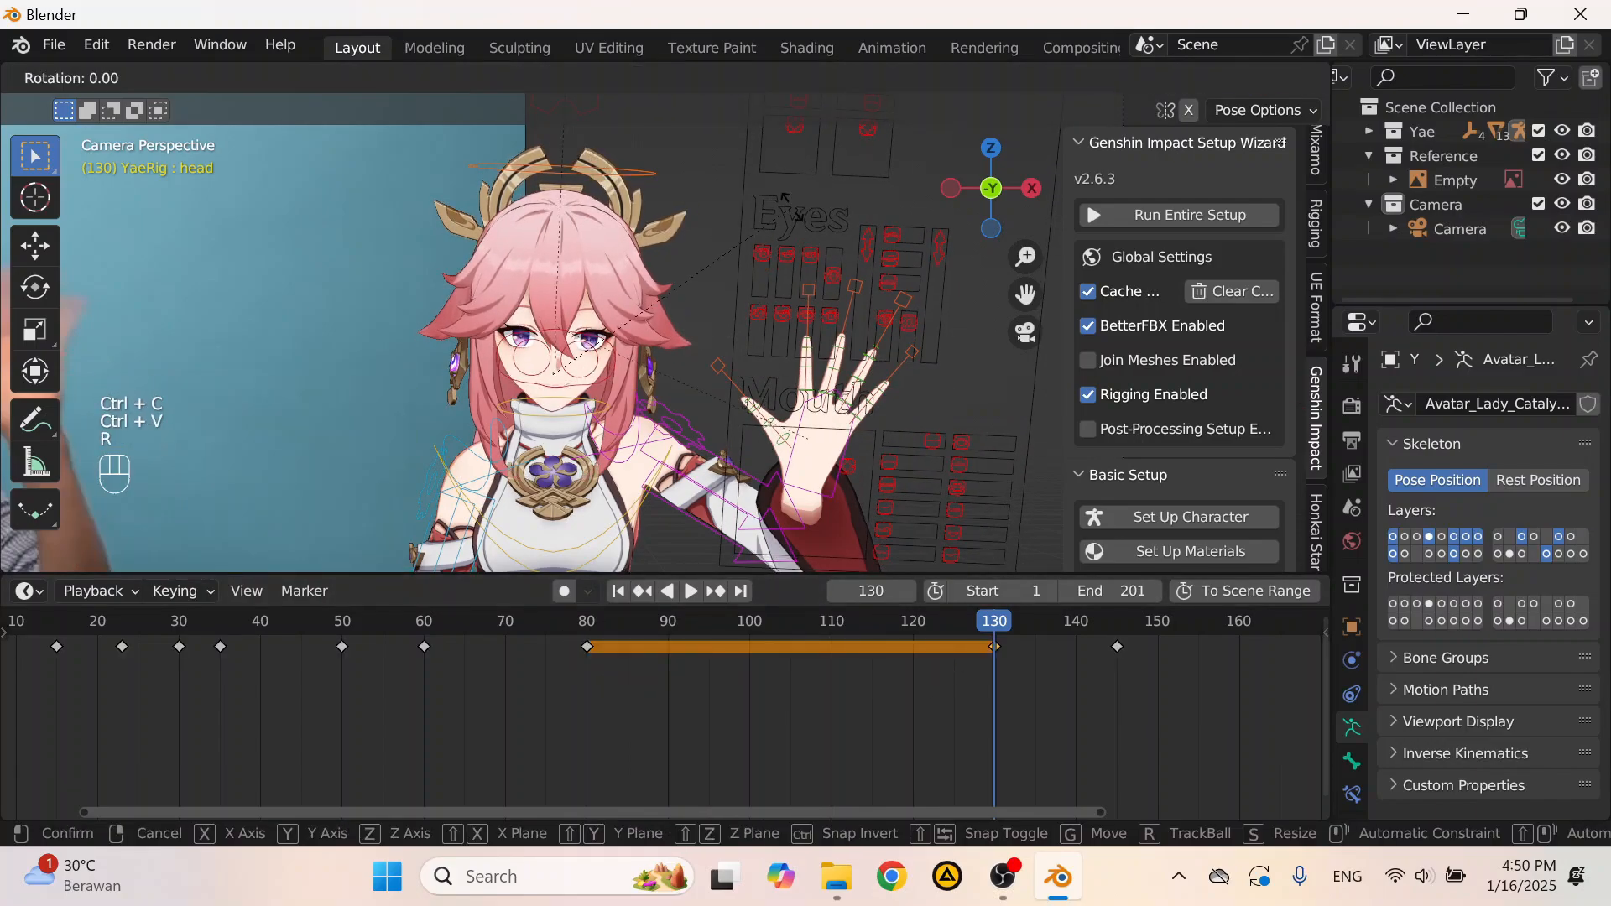
{"action": "key", "text": "x"}
{"action": "key", "text": "x"}
{"action": "left_click", "coordinate": [703, 284]}
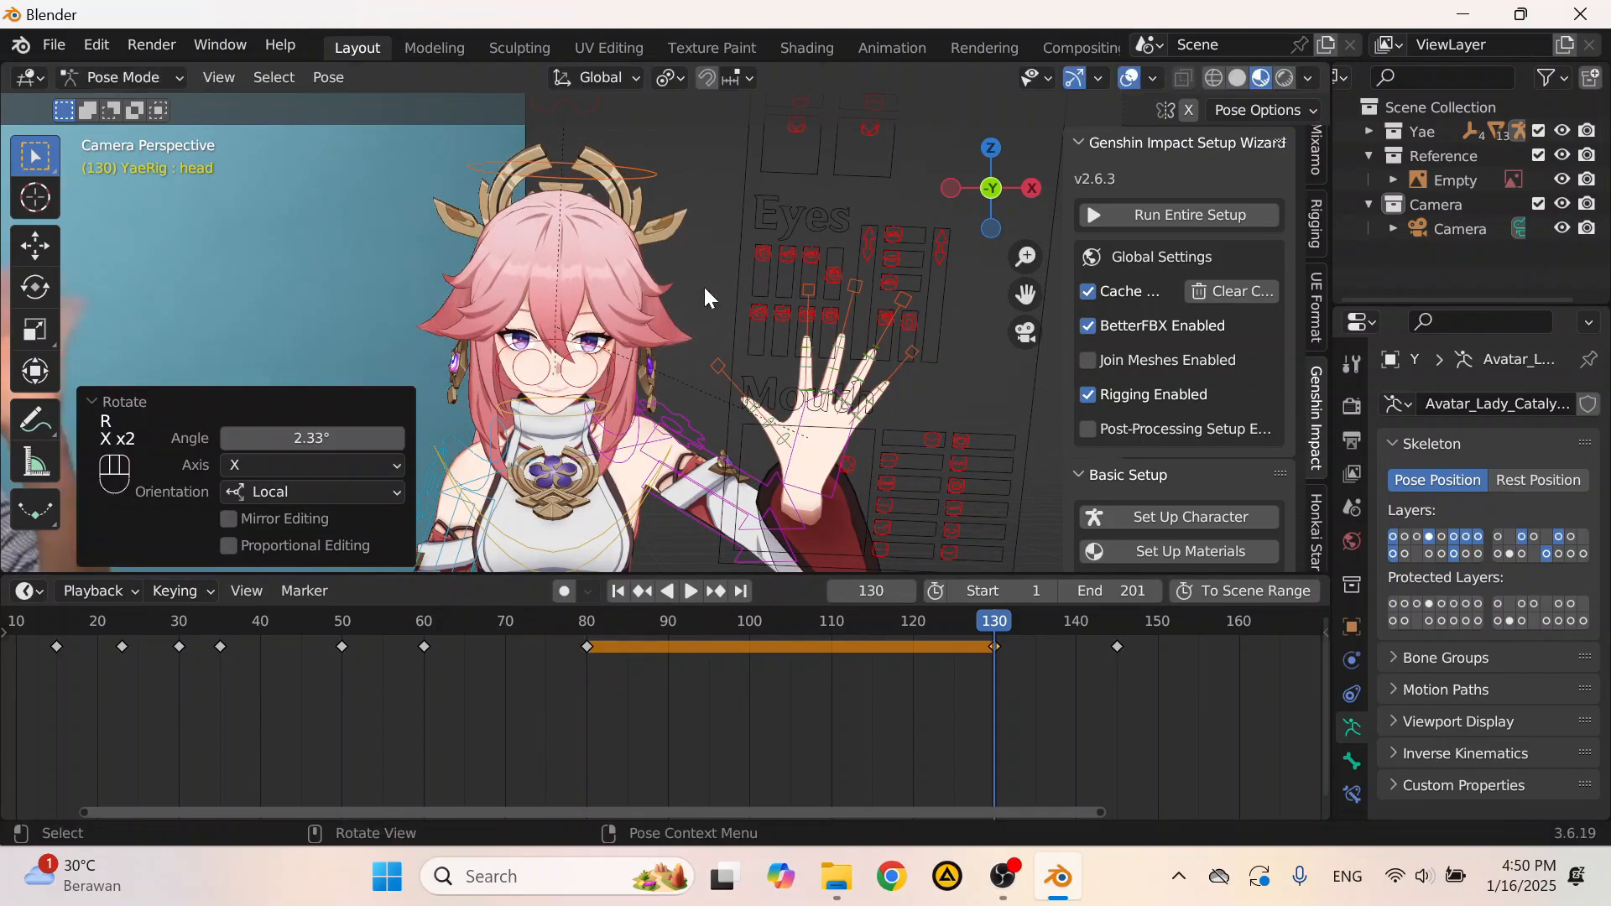
Step: Shift the eyetrack control slightly upward at frame 130, about 0.001 m in X and 0.003 m in Z
{"action": "scroll", "coordinate": [703, 285], "scroll_direction": "up", "scroll_amount": 8}
{"action": "left_click", "coordinate": [643, 270]}
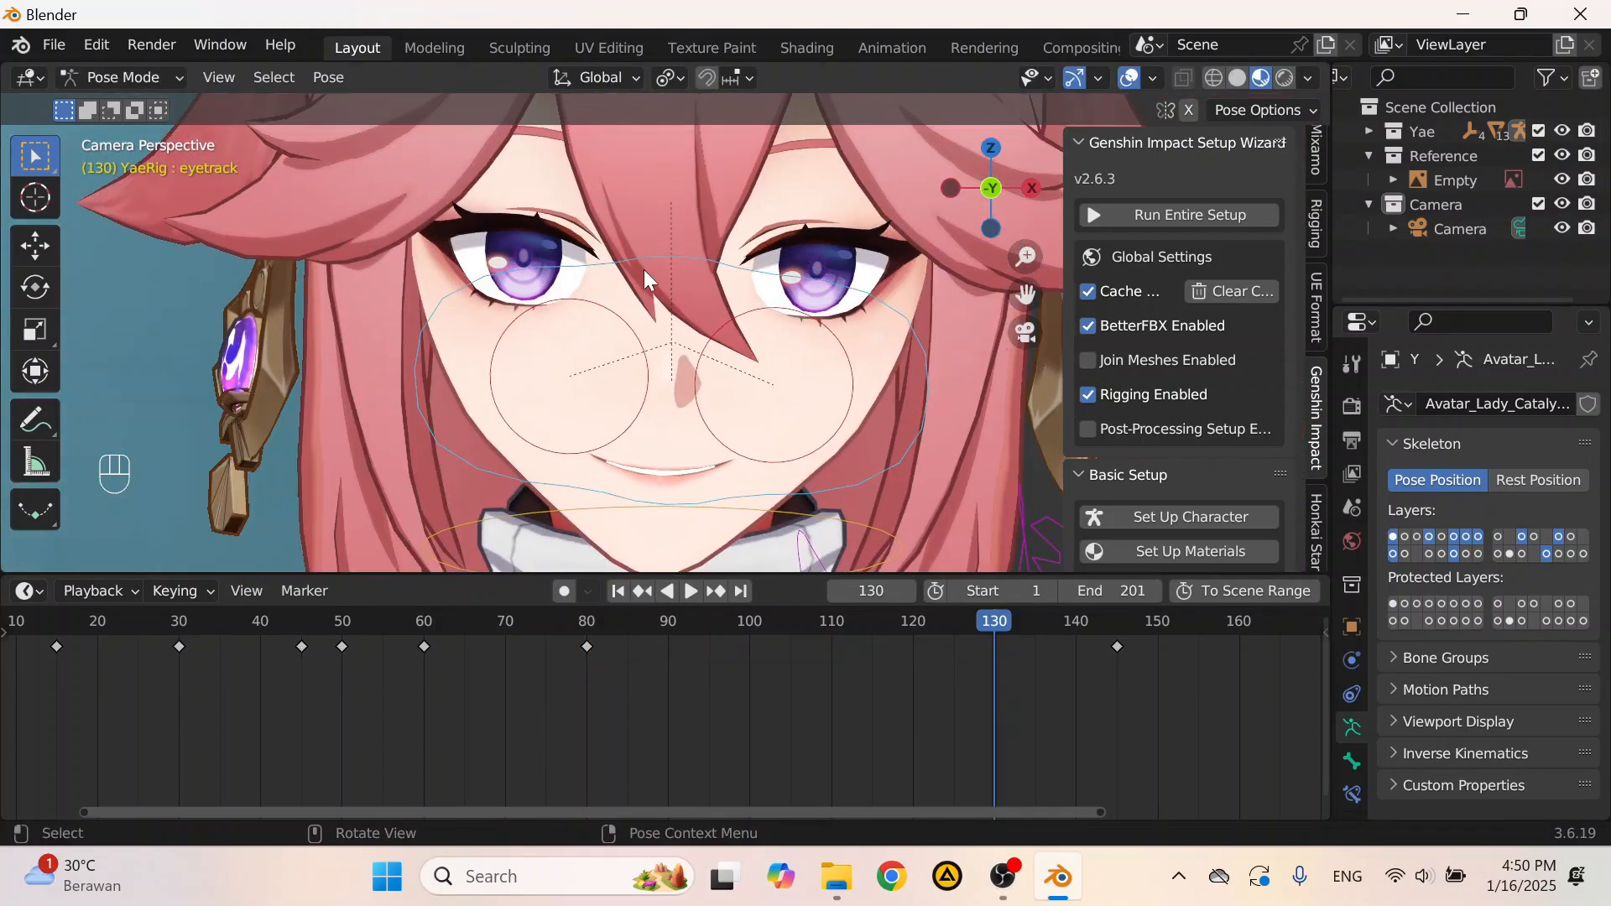
{"action": "key", "text": "g"}
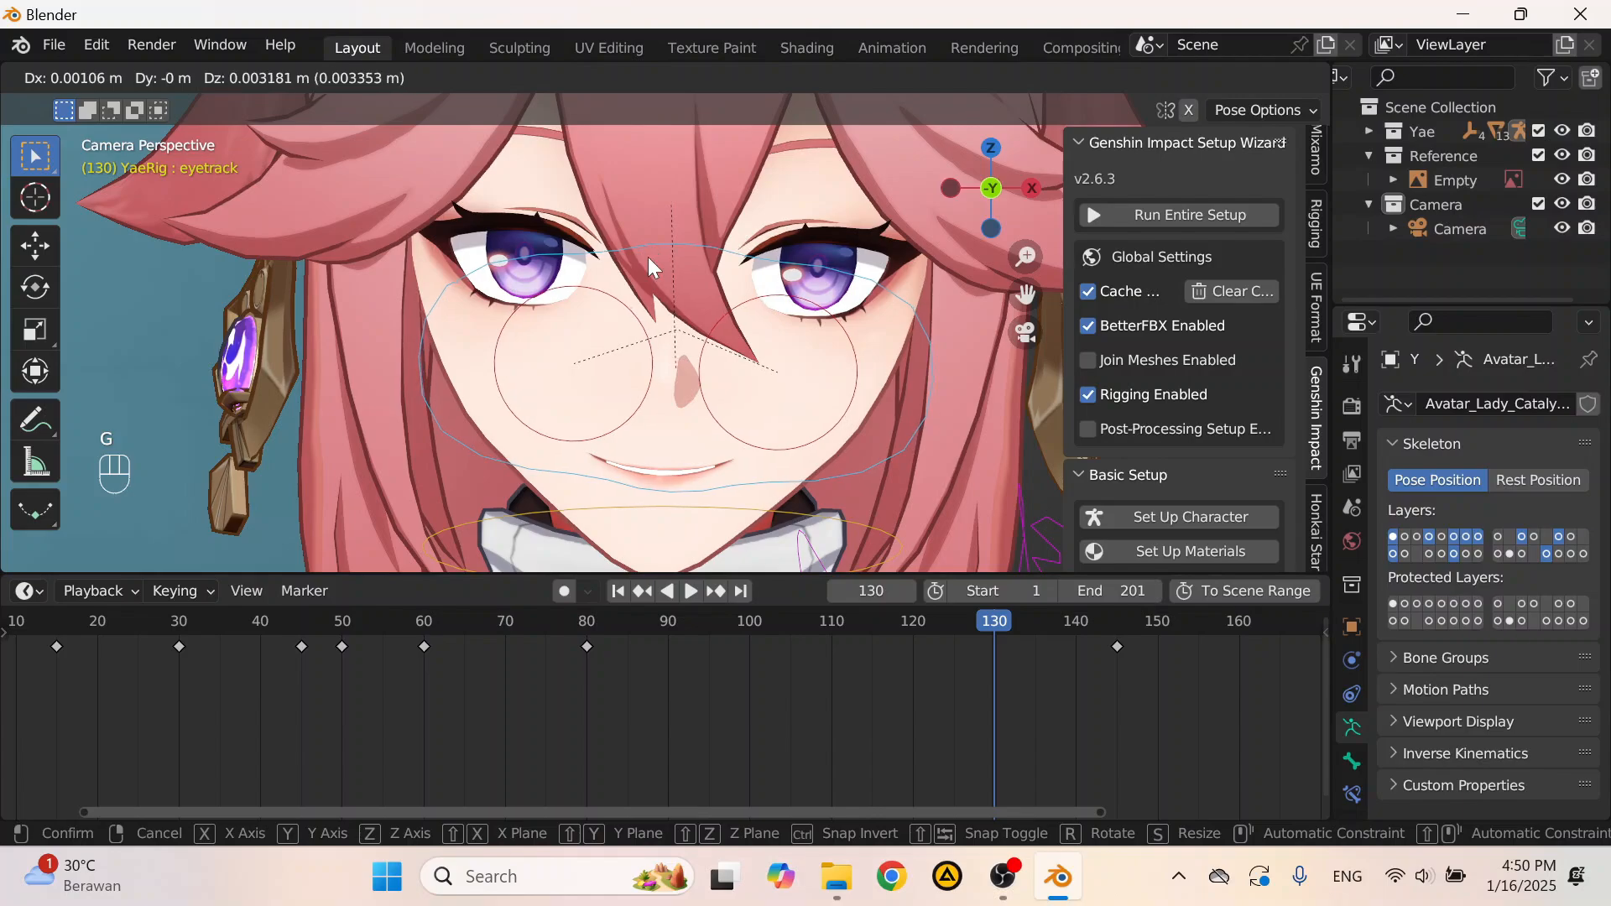
{"action": "left_click", "coordinate": [648, 256]}
{"action": "scroll", "coordinate": [671, 302], "scroll_direction": "down", "scroll_amount": 5}
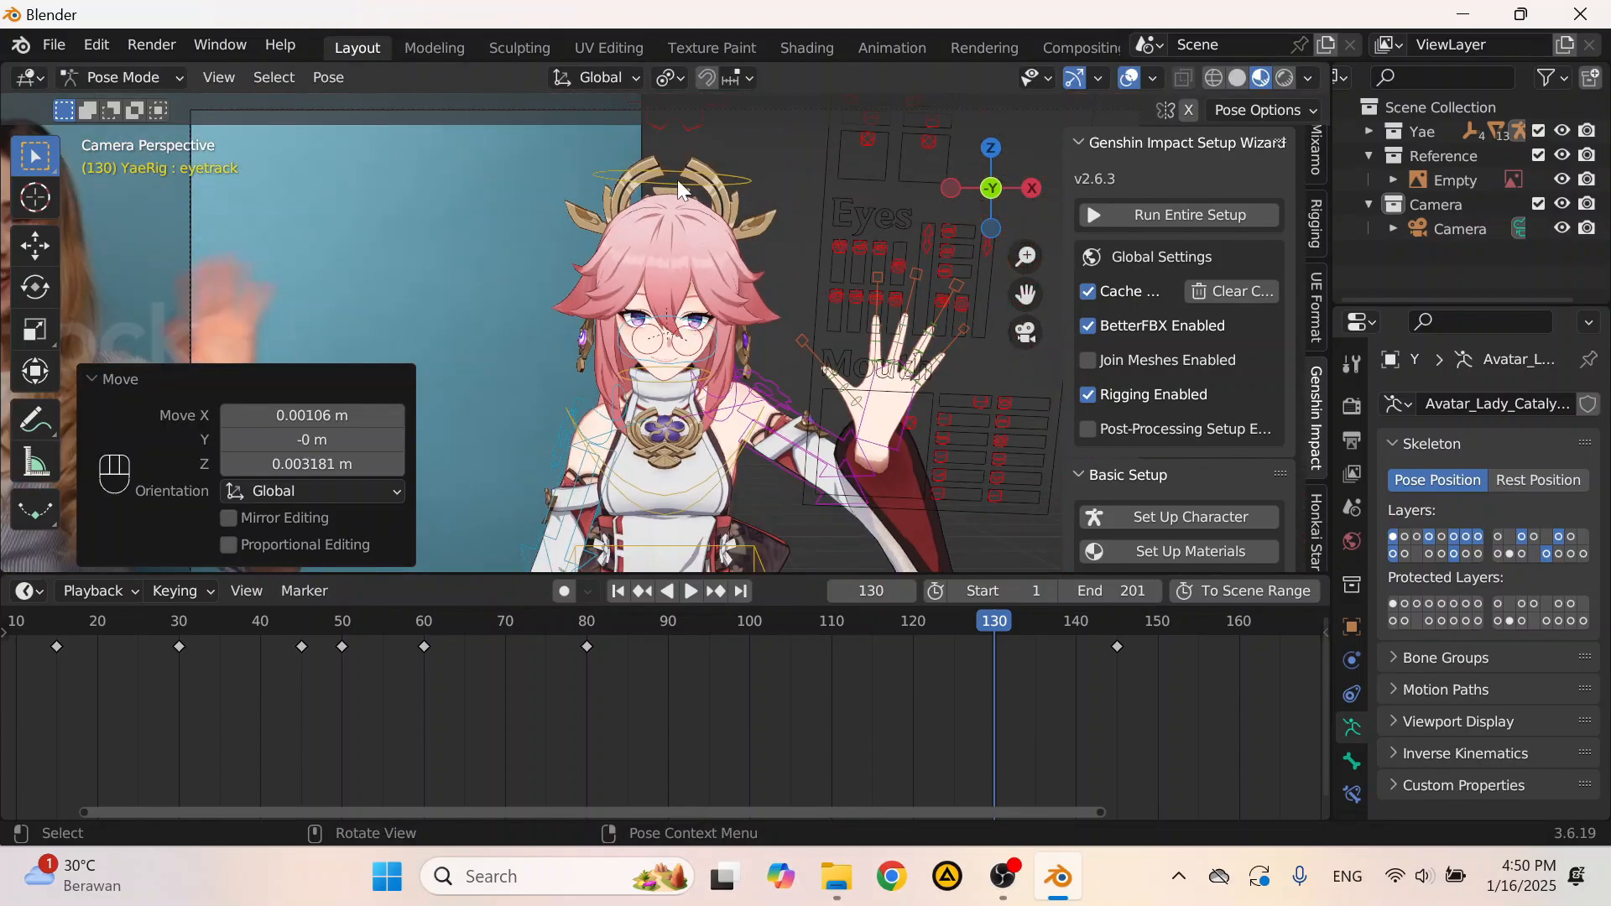
Step: Add the head control to the selection and insert keyframes for both head and eyetrack at frame 130
{"action": "left_click", "coordinate": [677, 180]}
{"action": "scroll", "coordinate": [758, 229], "scroll_direction": "up", "scroll_amount": 1}
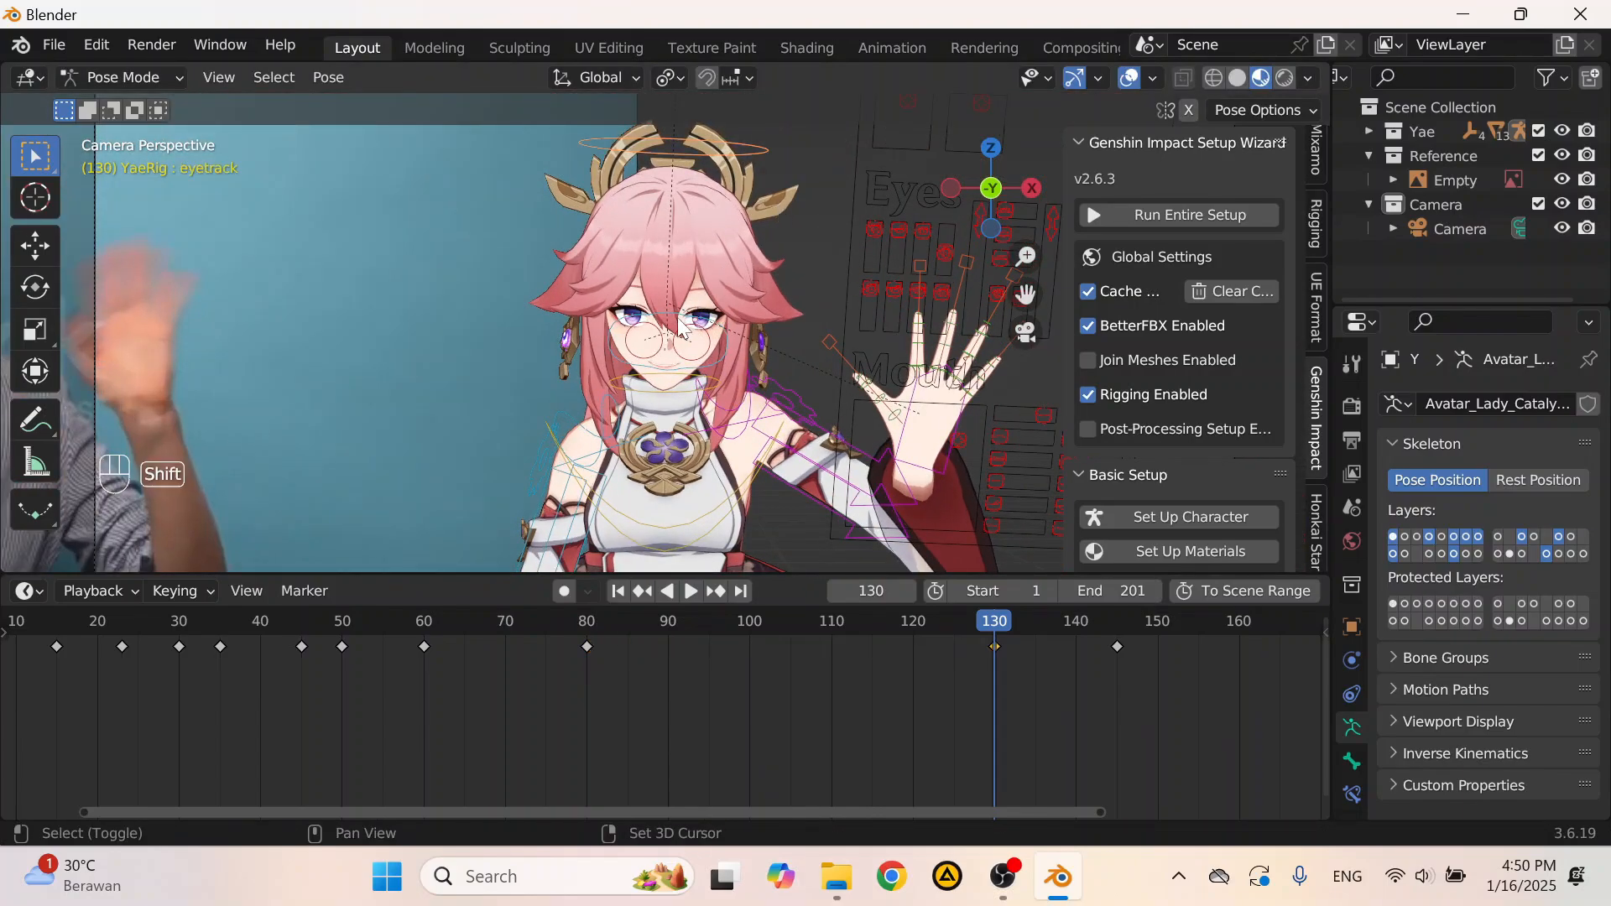
{"action": "key", "text": "i"}
{"action": "left_click", "coordinate": [705, 237]}
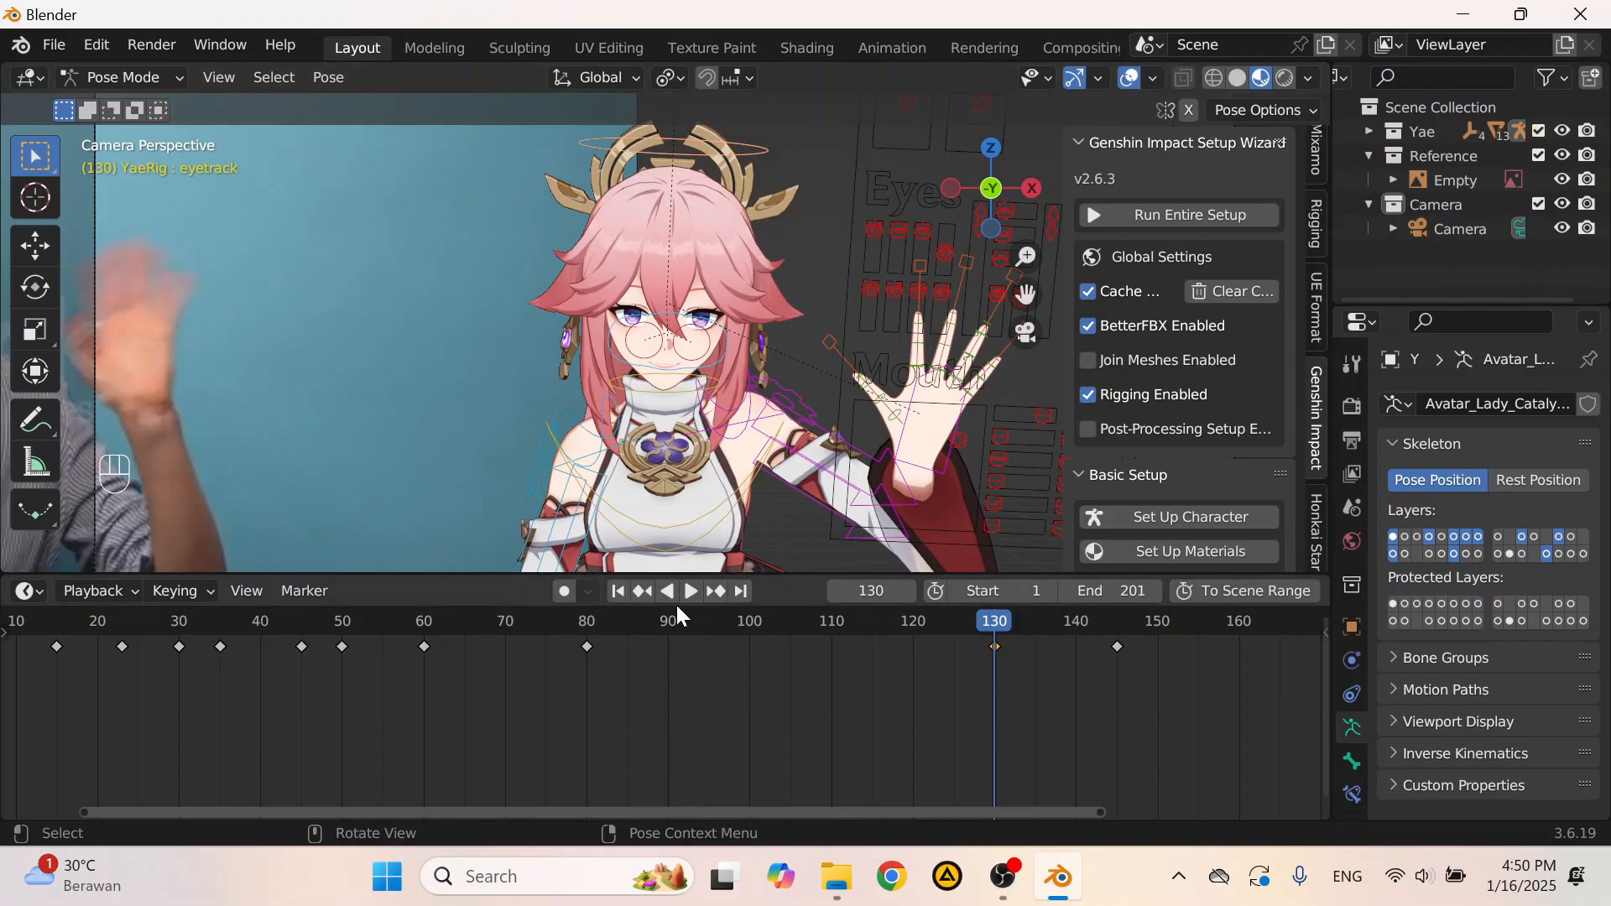
Step: Play the animation from around frame 80 and compare the whole figure's motion with the reference
{"action": "left_click", "coordinate": [591, 623]}
{"action": "key", "text": "space"}
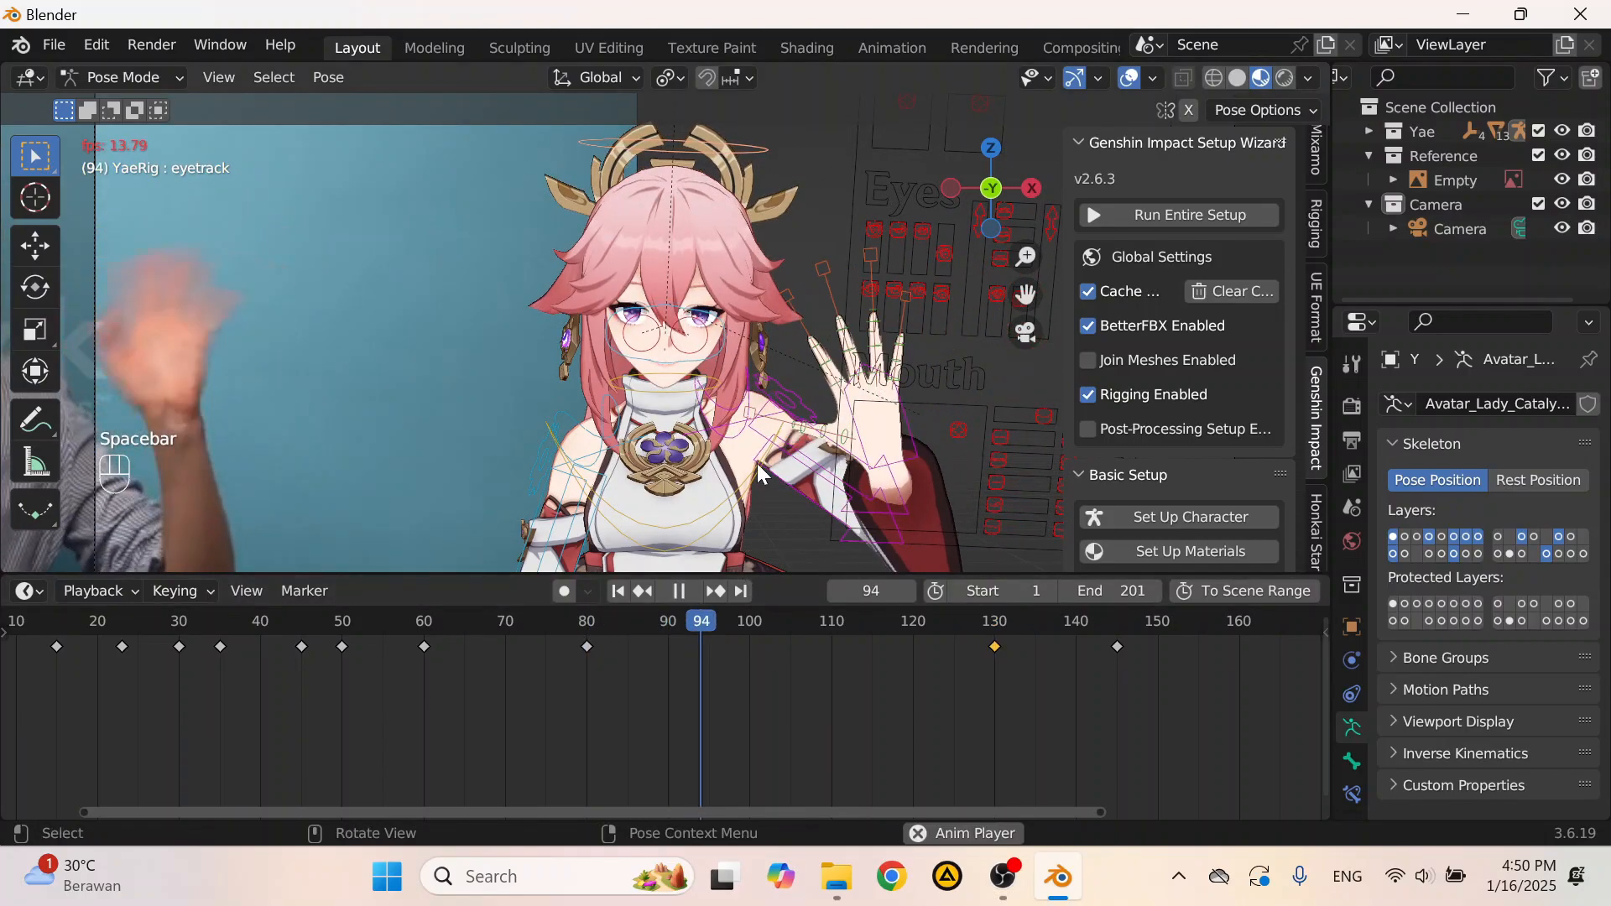
{"action": "scroll", "coordinate": [724, 320], "scroll_direction": "down", "scroll_amount": 5}
{"action": "scroll", "coordinate": [656, 388], "scroll_direction": "up", "scroll_amount": 4}
{"action": "scroll", "coordinate": [663, 420], "scroll_direction": "down", "scroll_amount": 2}
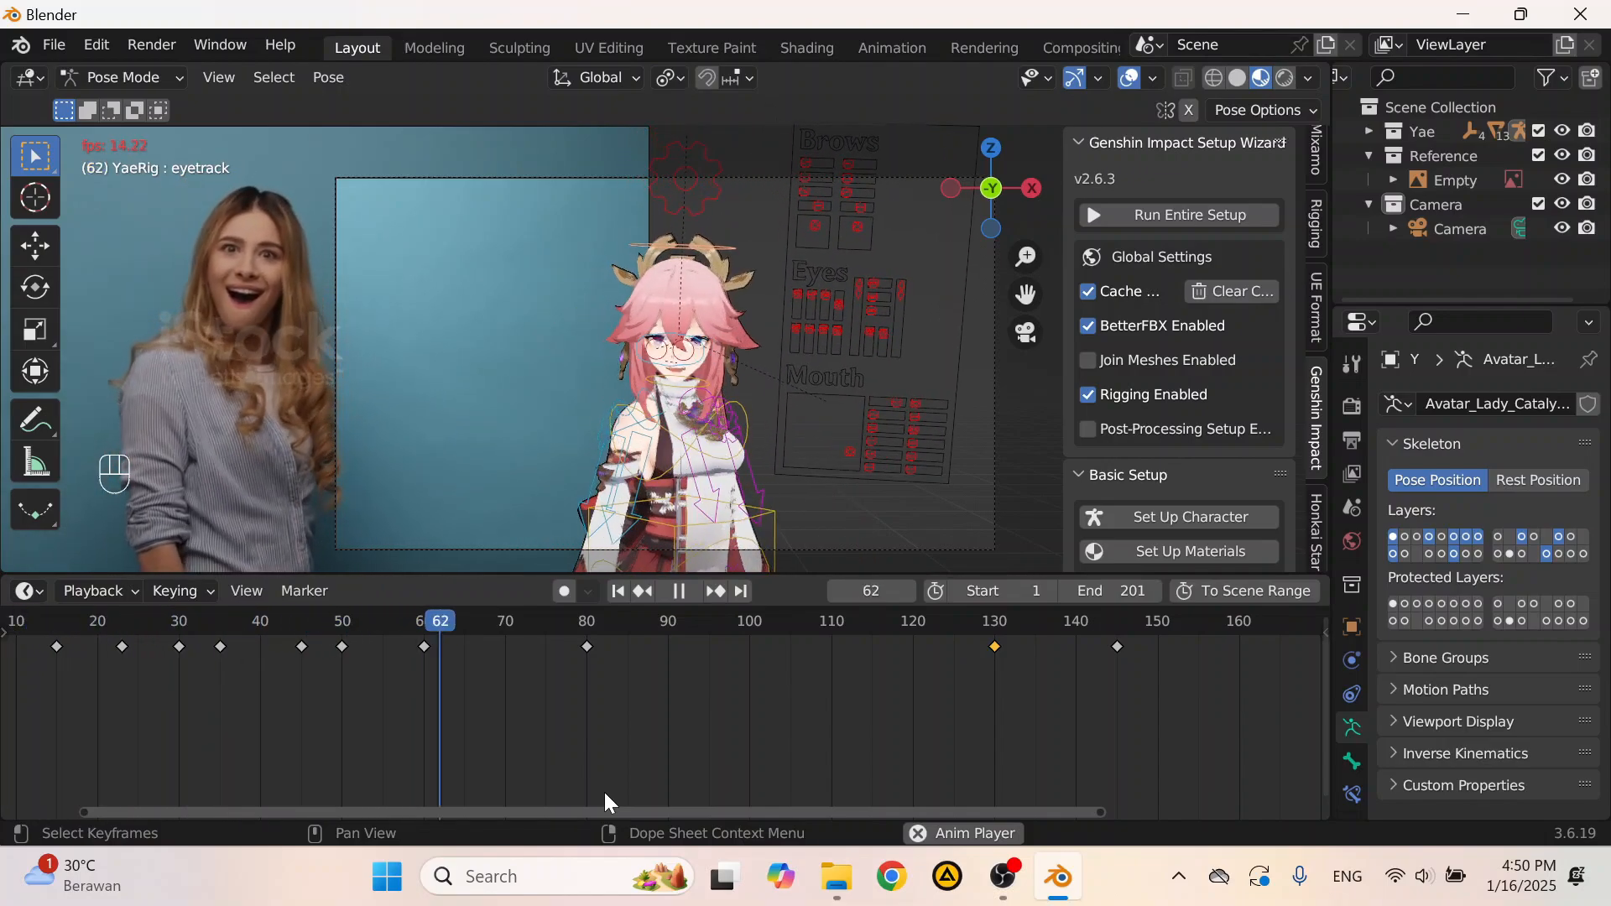
{"action": "key", "text": "space"}
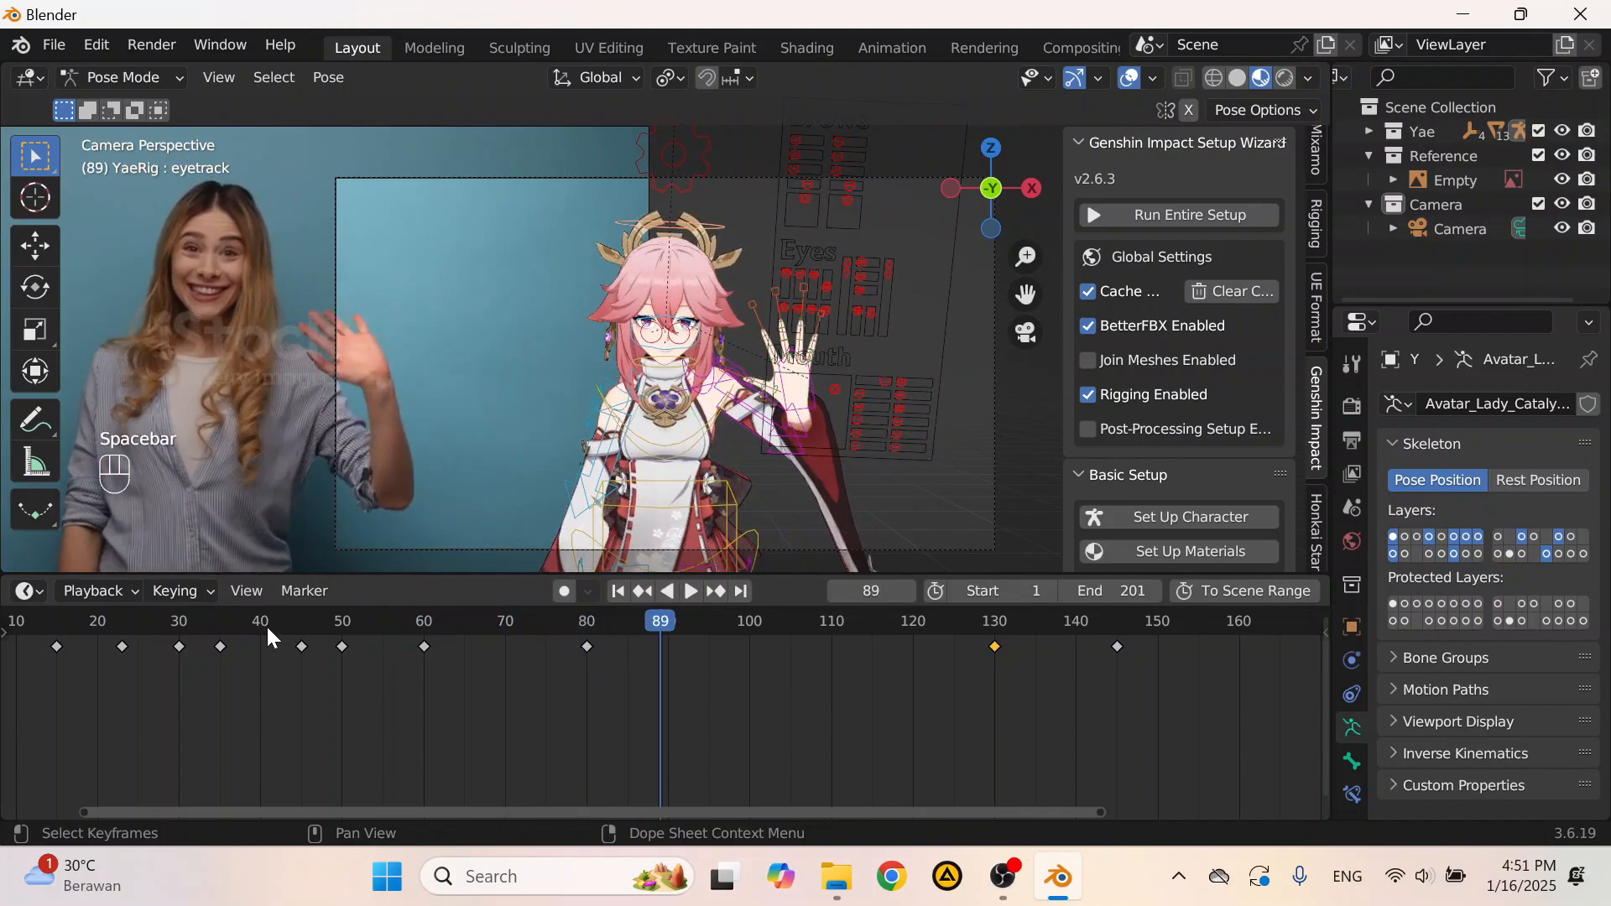
Step: Replay and scrub the character's body turn between about frames 30 and 60 against the reference woman's movement
{"action": "left_click_drag", "start_coordinate": [225, 625], "coordinate": [148, 631]}
{"action": "key", "text": "space"}
{"action": "key", "text": "space"}
{"action": "key", "text": "space"}
{"action": "key", "text": "space"}
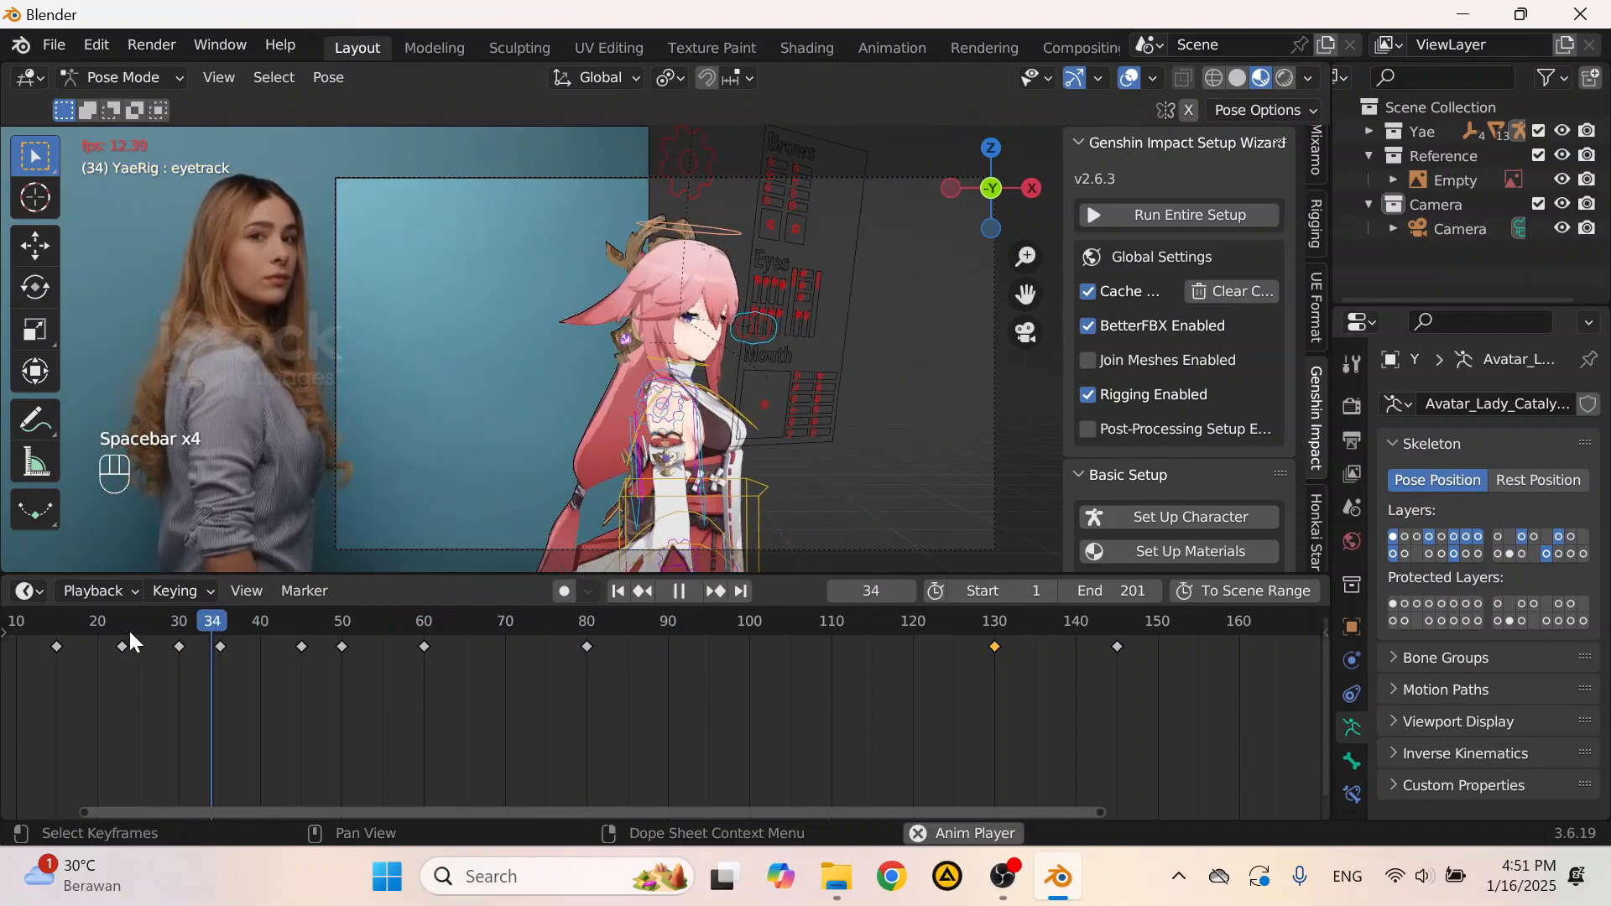
{"action": "key", "text": "space"}
{"action": "key", "text": "space"}
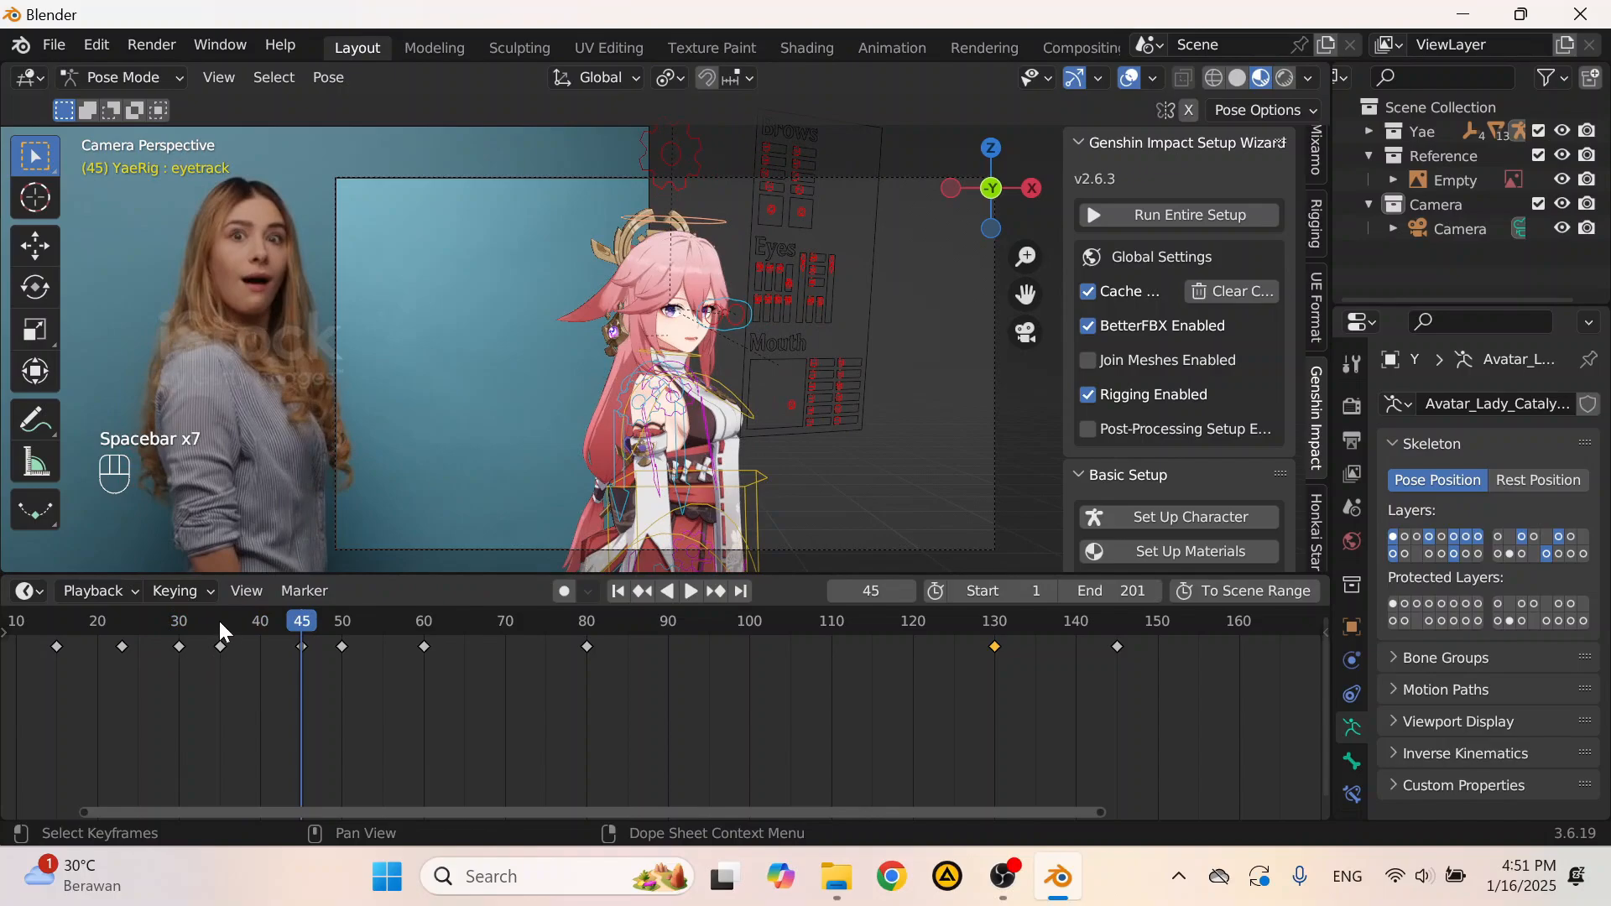
{"action": "left_click_drag", "start_coordinate": [219, 621], "coordinate": [428, 718]}
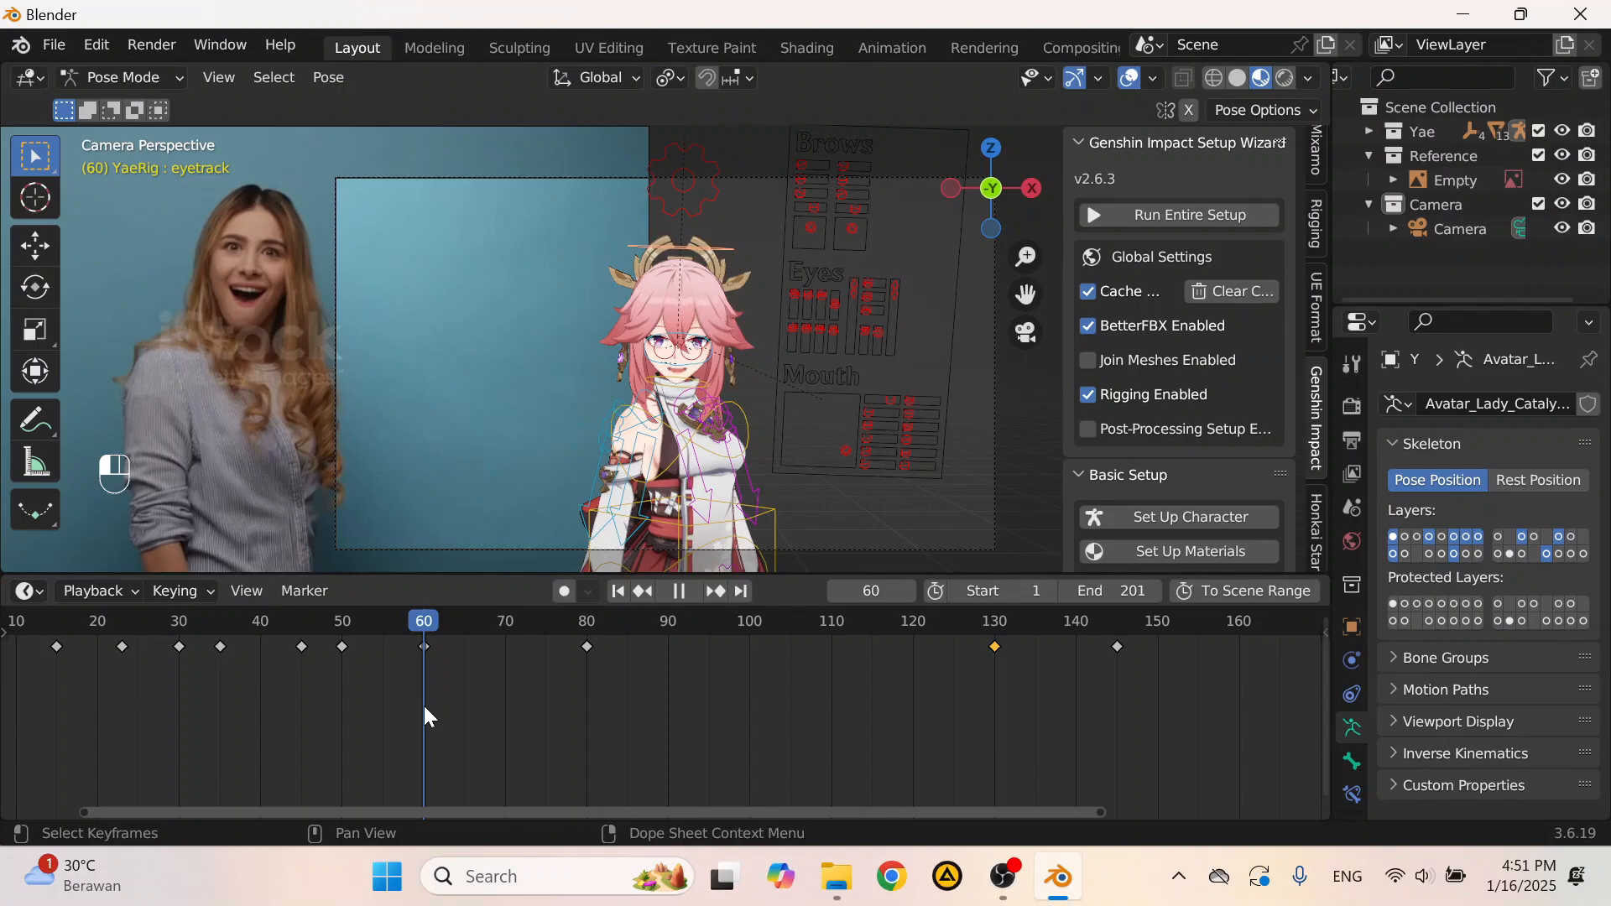
{"action": "middle_click_drag", "start_coordinate": [370, 672], "coordinate": [708, 681], "text": "ctrl"}
{"action": "left_click_drag", "start_coordinate": [363, 638], "coordinate": [413, 689]}
{"action": "scroll", "coordinate": [285, 432], "scroll_direction": "down", "scroll_amount": 2}
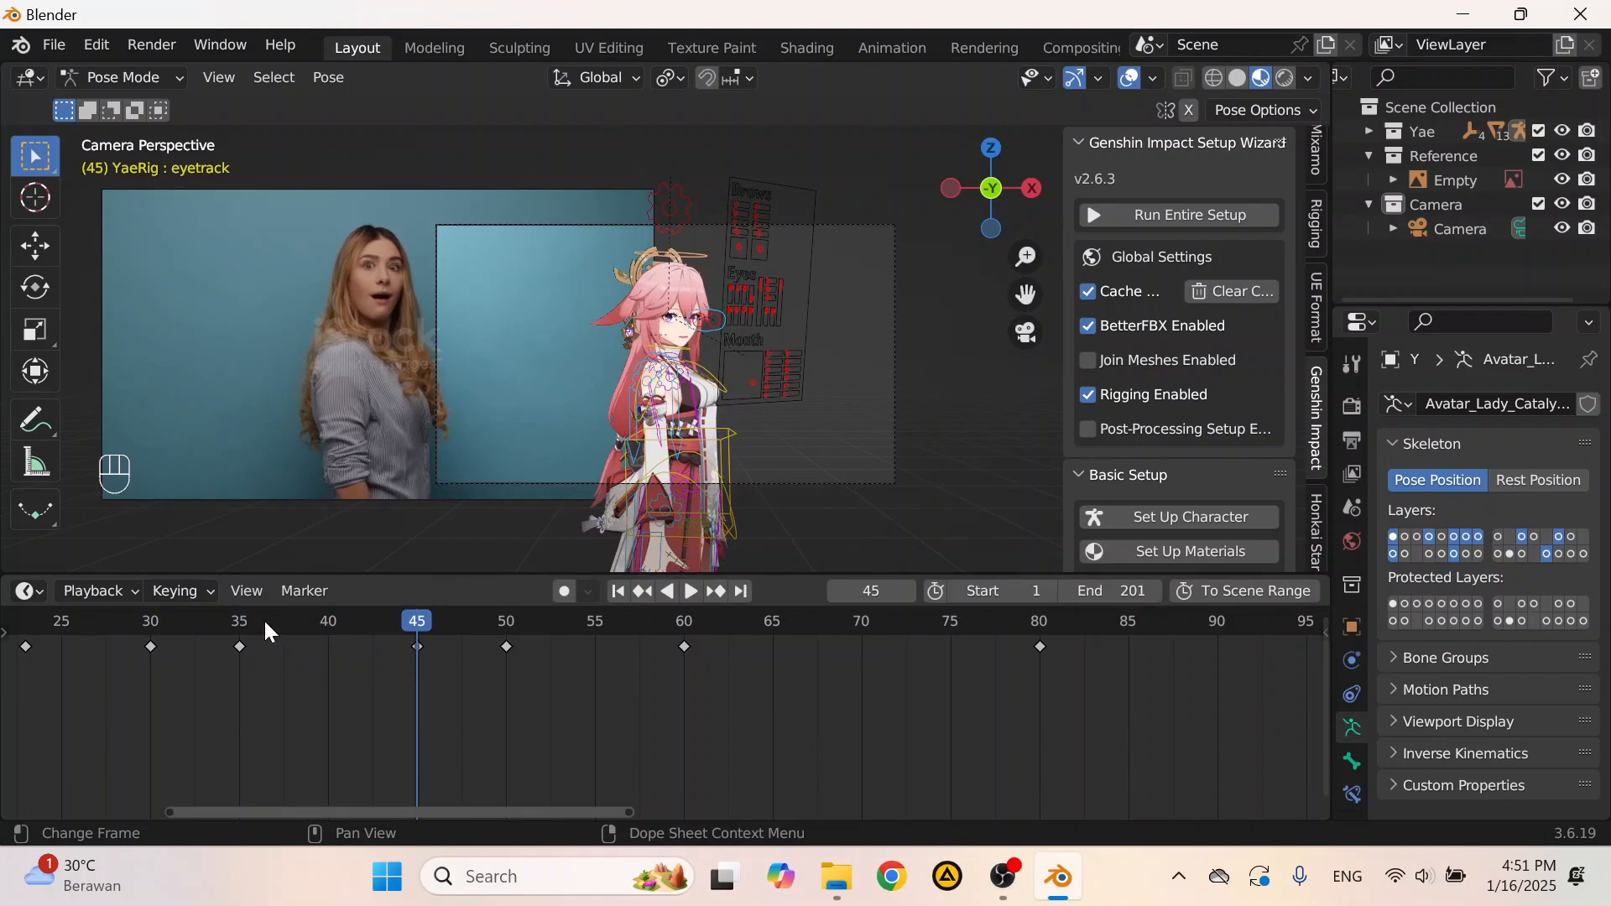
Step: Move to frame 45 and select the chest control
{"action": "left_click_drag", "start_coordinate": [264, 619], "coordinate": [419, 734]}
{"action": "left_click", "coordinate": [723, 371]}
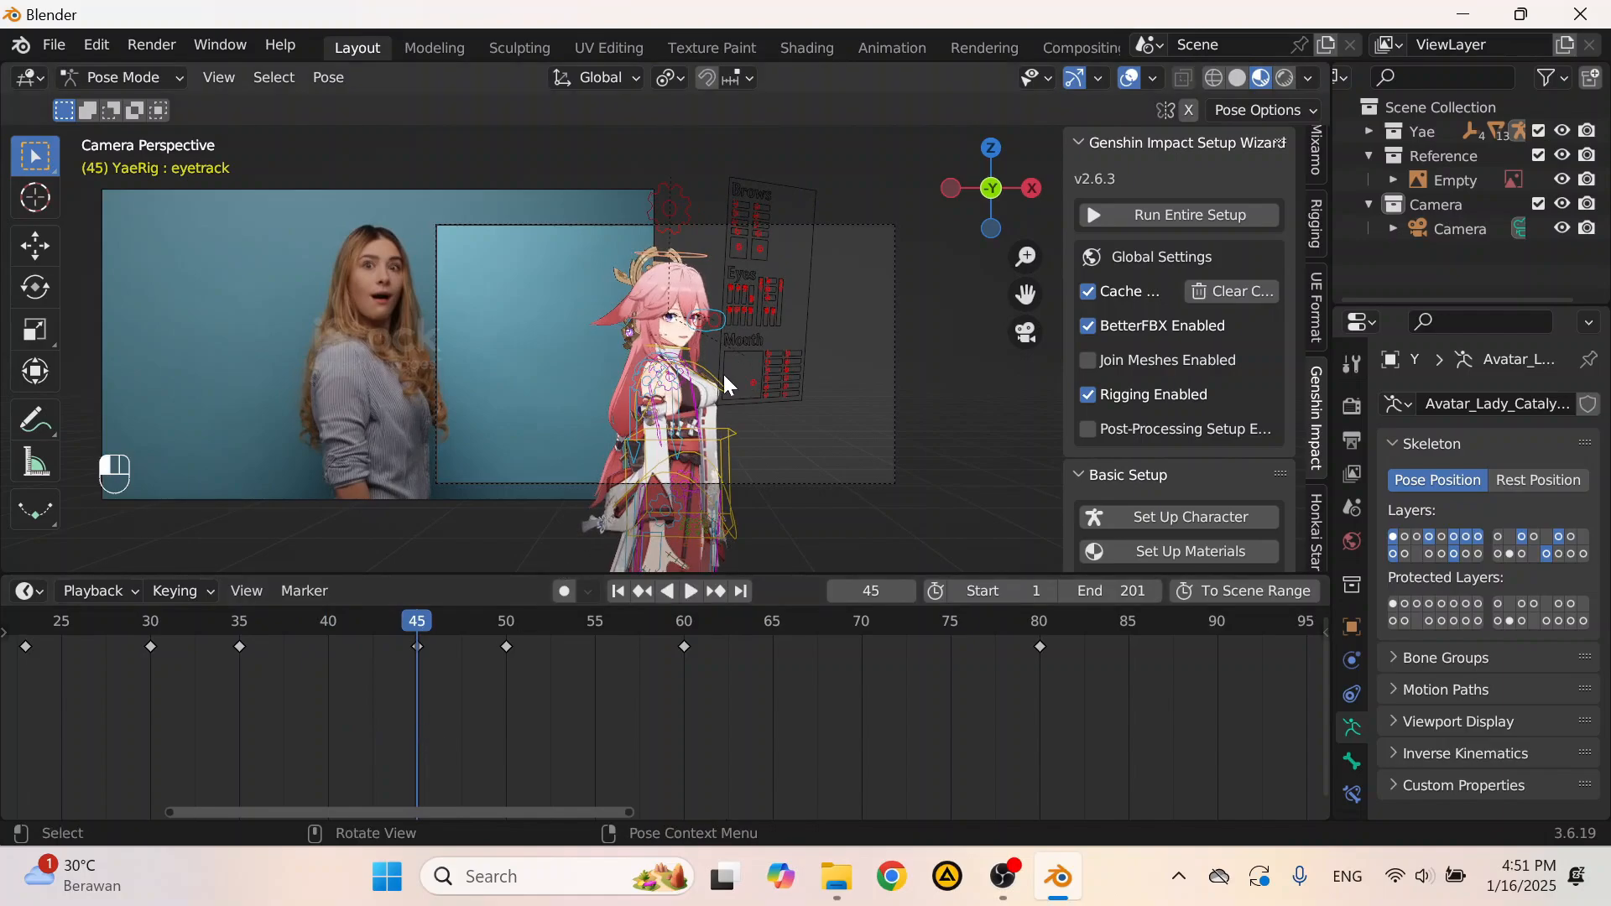
{"action": "scroll", "coordinate": [725, 374], "scroll_direction": "up", "scroll_amount": 3}
{"action": "middle_click_drag", "start_coordinate": [744, 401], "coordinate": [732, 385], "text": "shift"}
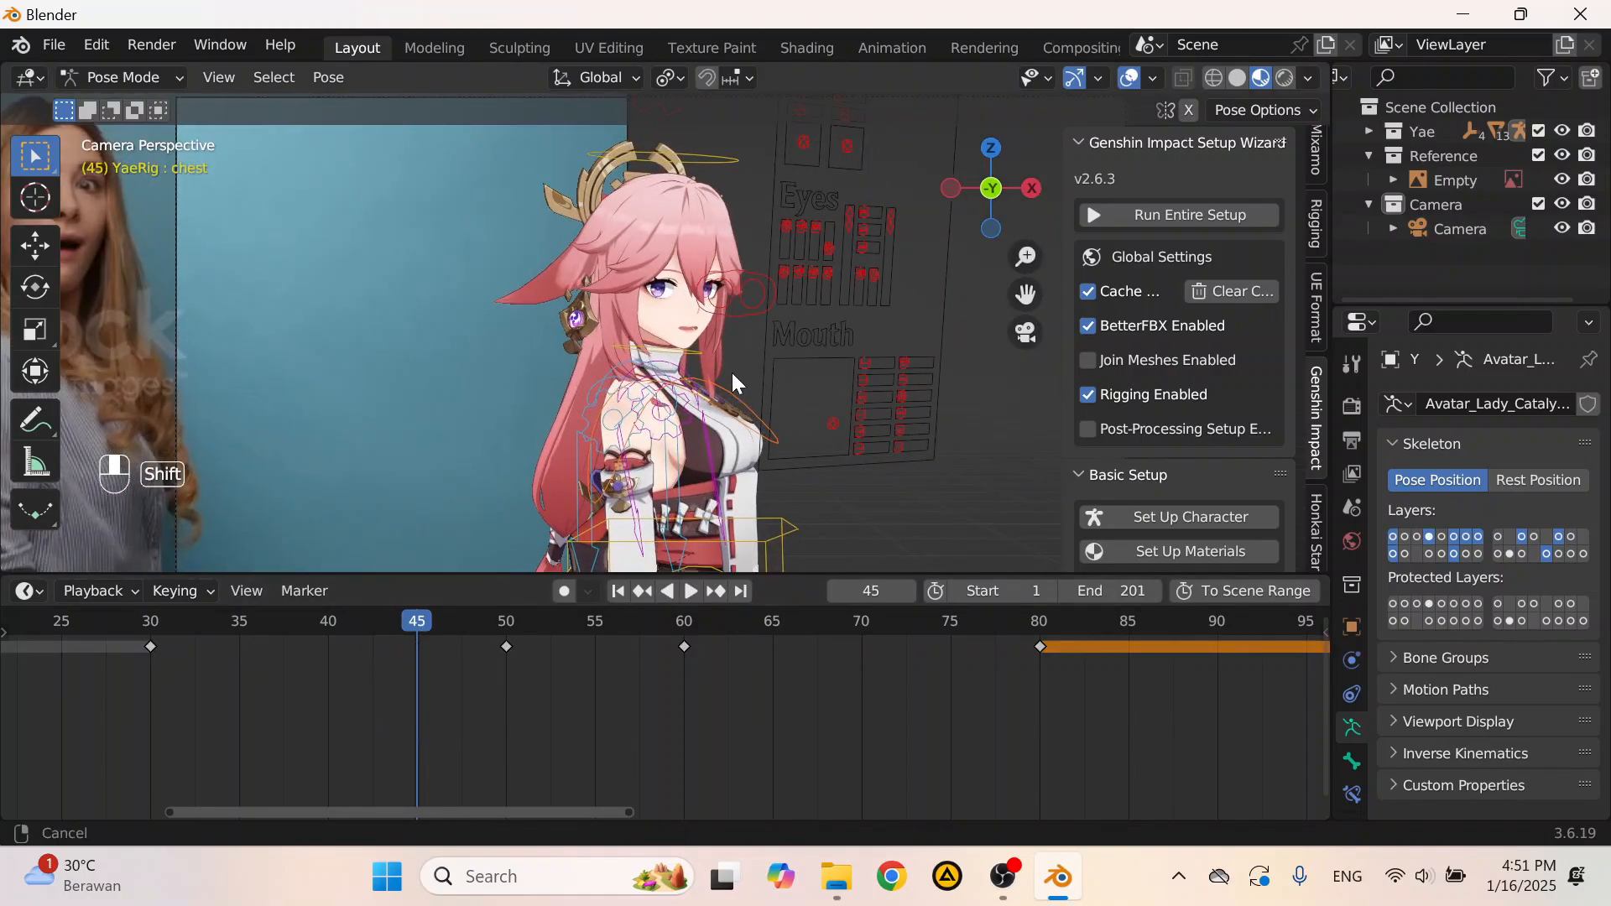
{"action": "scroll", "coordinate": [732, 384], "scroll_direction": "up", "scroll_amount": 2}
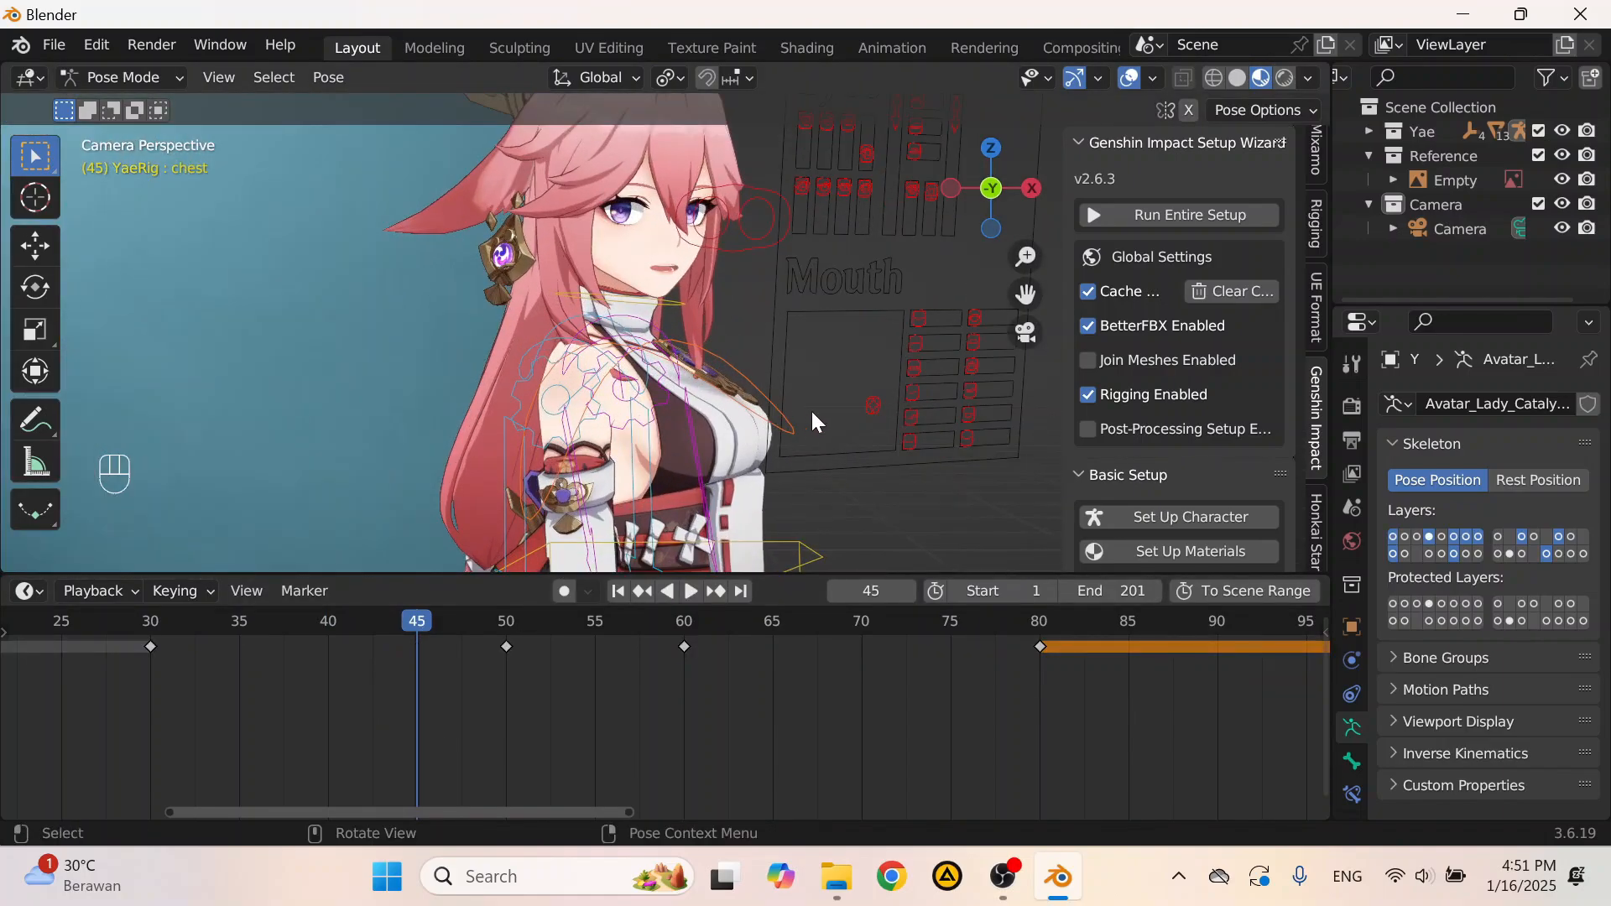
Step: Try rotating the chest control -3.26° about its local X axis at frame 45
{"action": "key", "text": "r"}
{"action": "key", "text": "x"}
{"action": "left_click", "coordinate": [757, 437]}
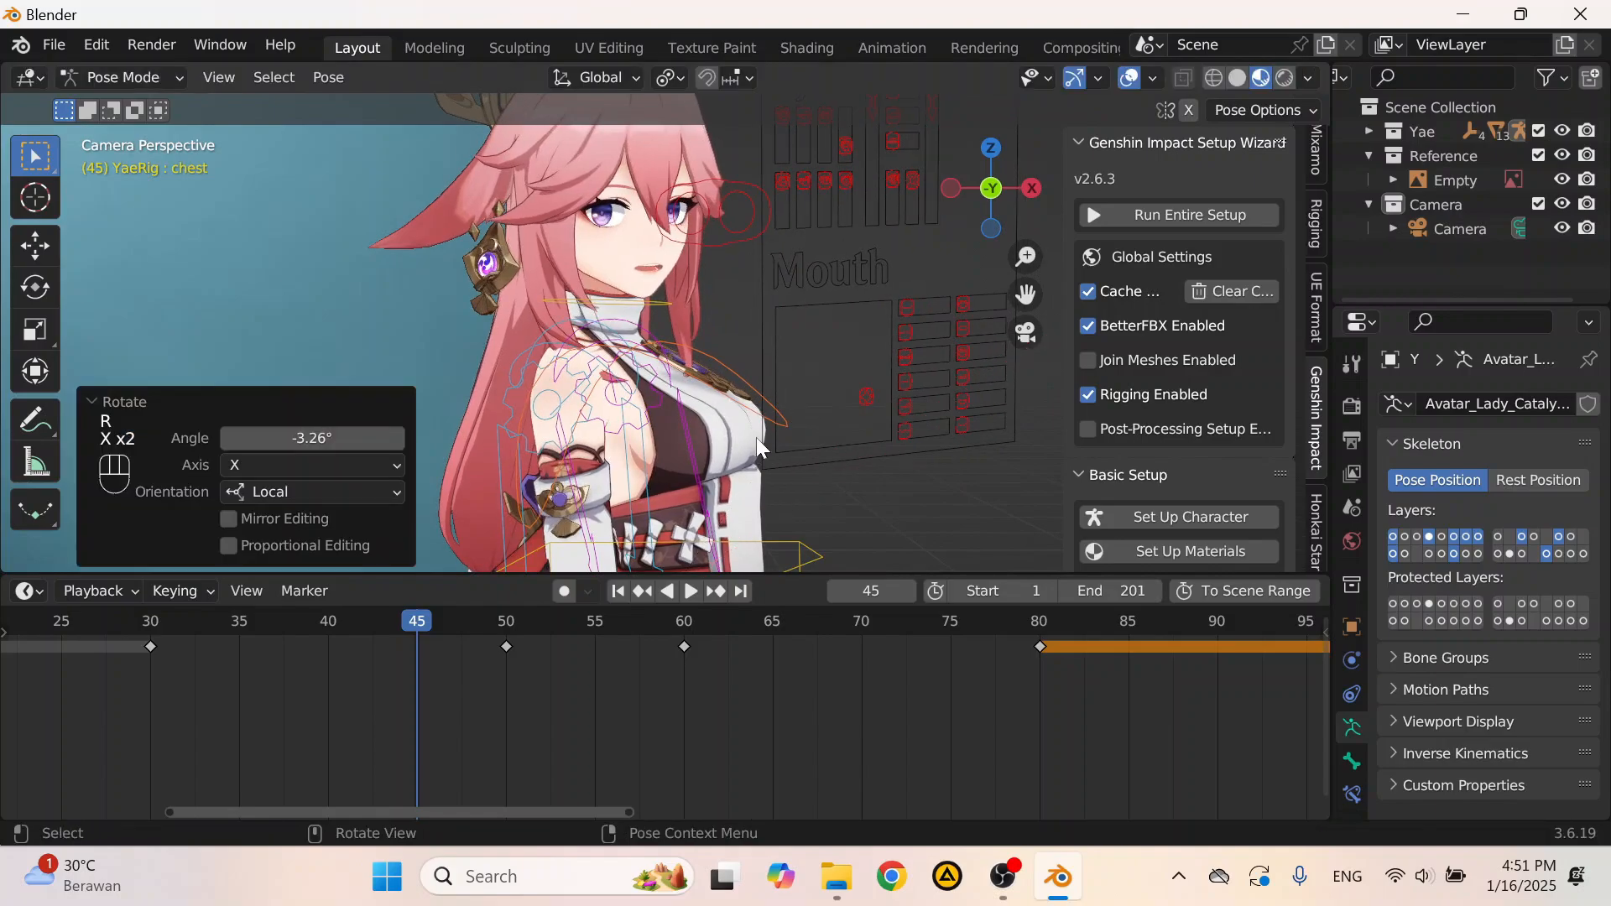
{"action": "scroll", "coordinate": [757, 437], "scroll_direction": "down", "scroll_amount": 3}
{"action": "key", "text": "ctrl+z"}
Step: Rotate the chest control -3.54° about its local X axis at frame 45 and keyframe it
{"action": "scroll", "coordinate": [831, 417], "scroll_direction": "up", "scroll_amount": 1}
{"action": "key", "text": "r"}
{"action": "key", "text": "x"}
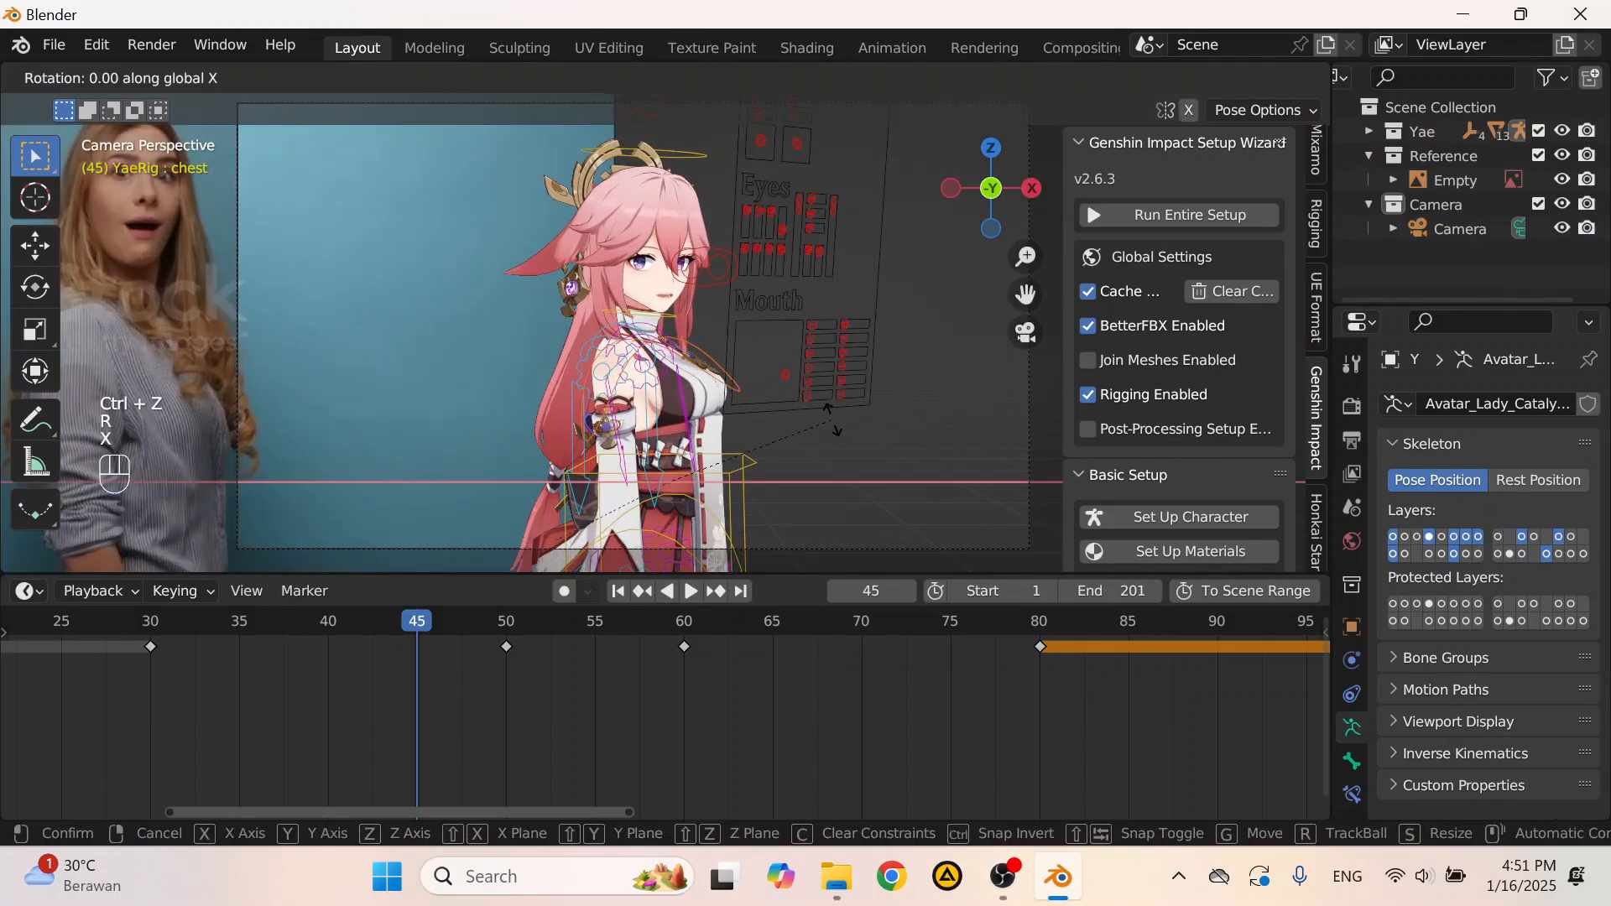
{"action": "key", "text": "x"}
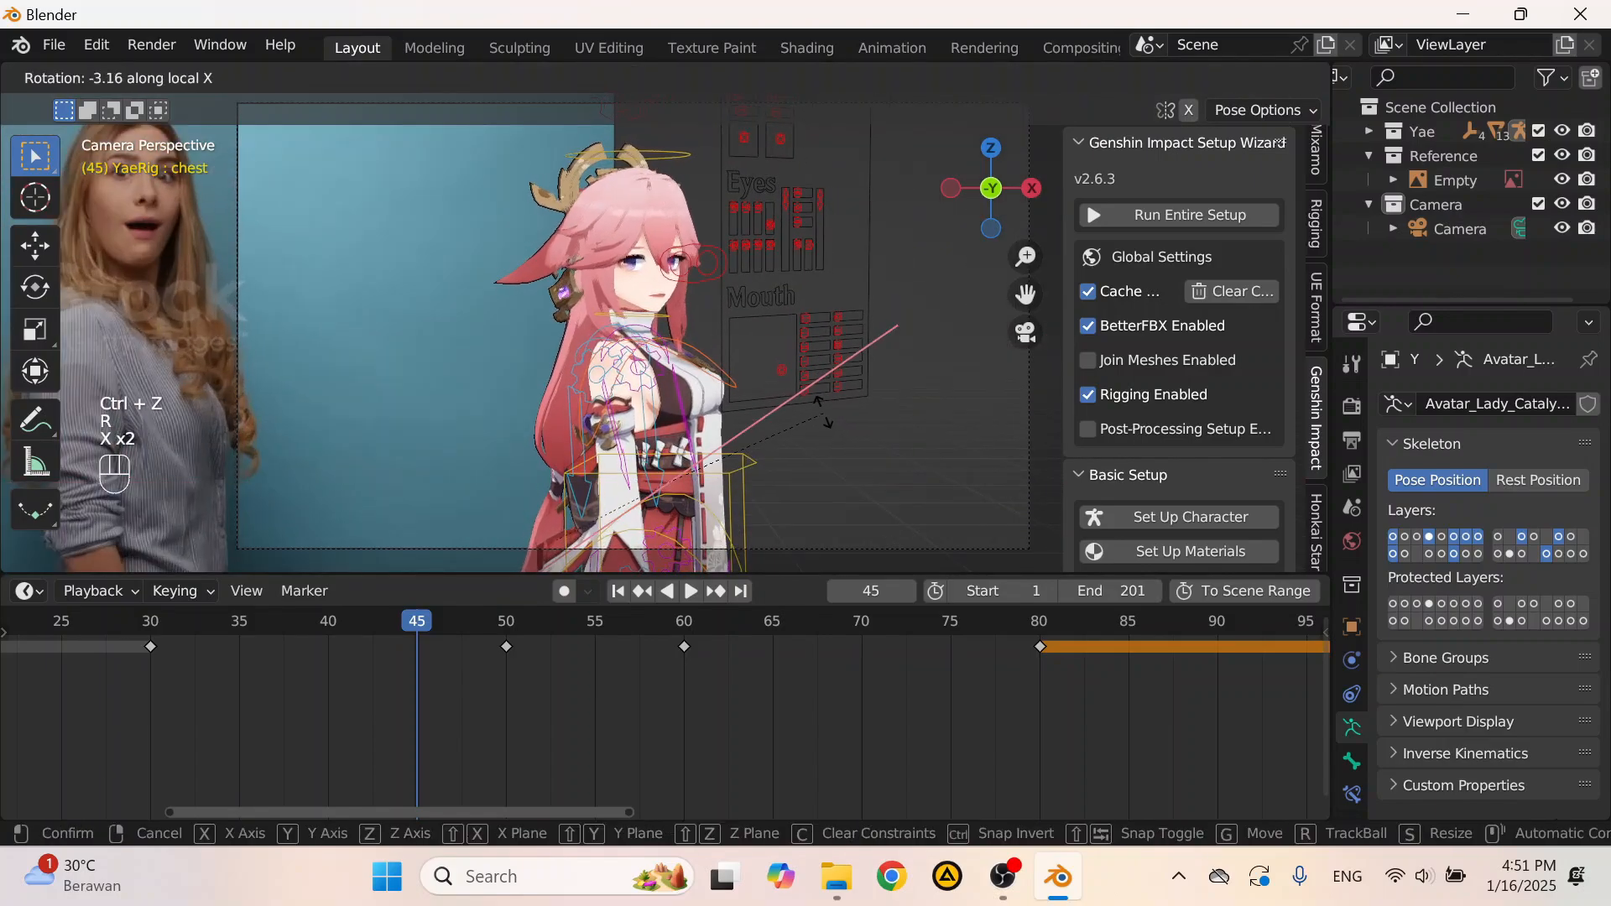
{"action": "left_click", "coordinate": [822, 410]}
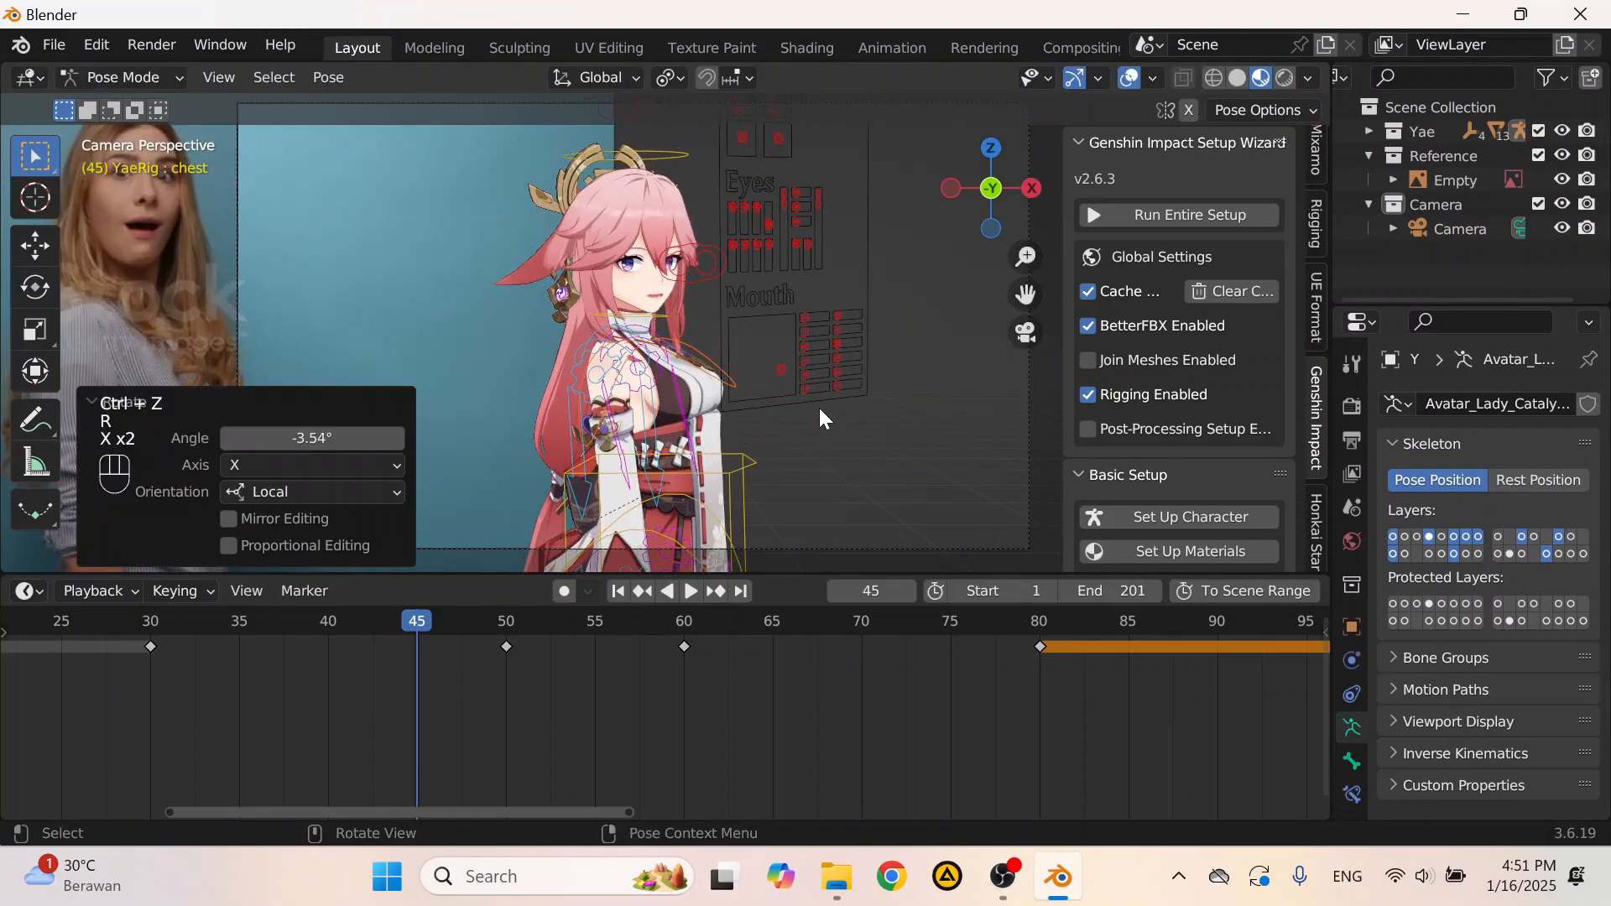
{"action": "key", "text": "i"}
{"action": "left_click", "coordinate": [819, 412]}
Step: Replace the chest control's keyframe at frame 50 with a copy of its frame 45 keyframe
{"action": "left_click_drag", "start_coordinate": [414, 622], "coordinate": [504, 735]}
{"action": "left_click", "coordinate": [506, 647]}
{"action": "key", "text": "Delete"}
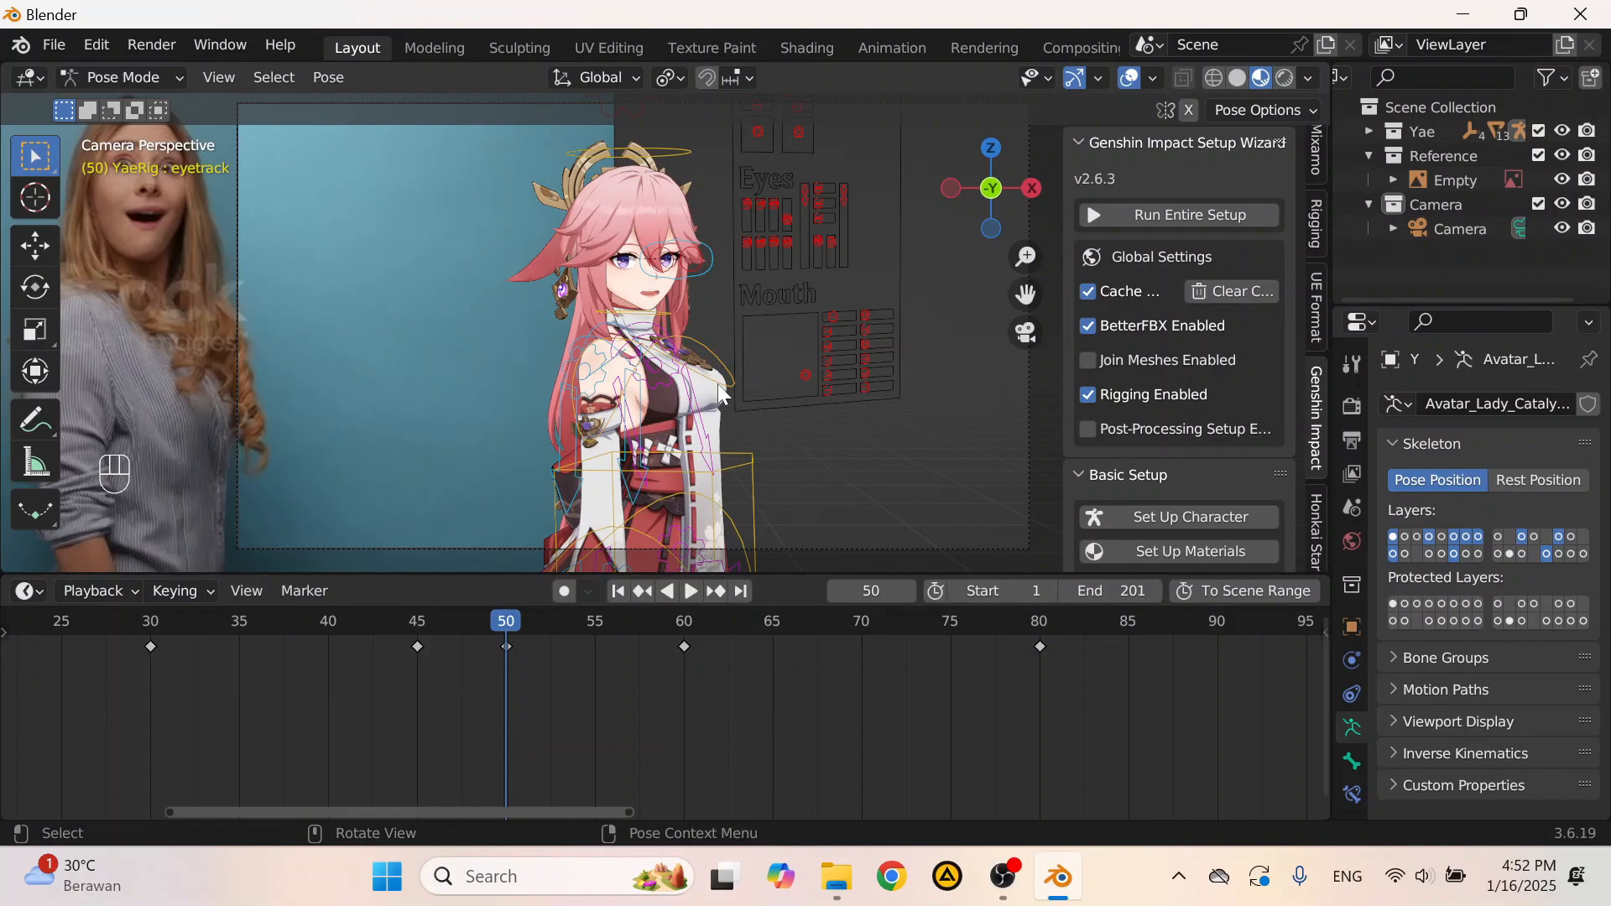
{"action": "left_click", "coordinate": [718, 384]}
{"action": "left_click", "coordinate": [418, 647]}
{"action": "key", "text": "ctrl+c"}
{"action": "key", "text": "ctrl+v"}
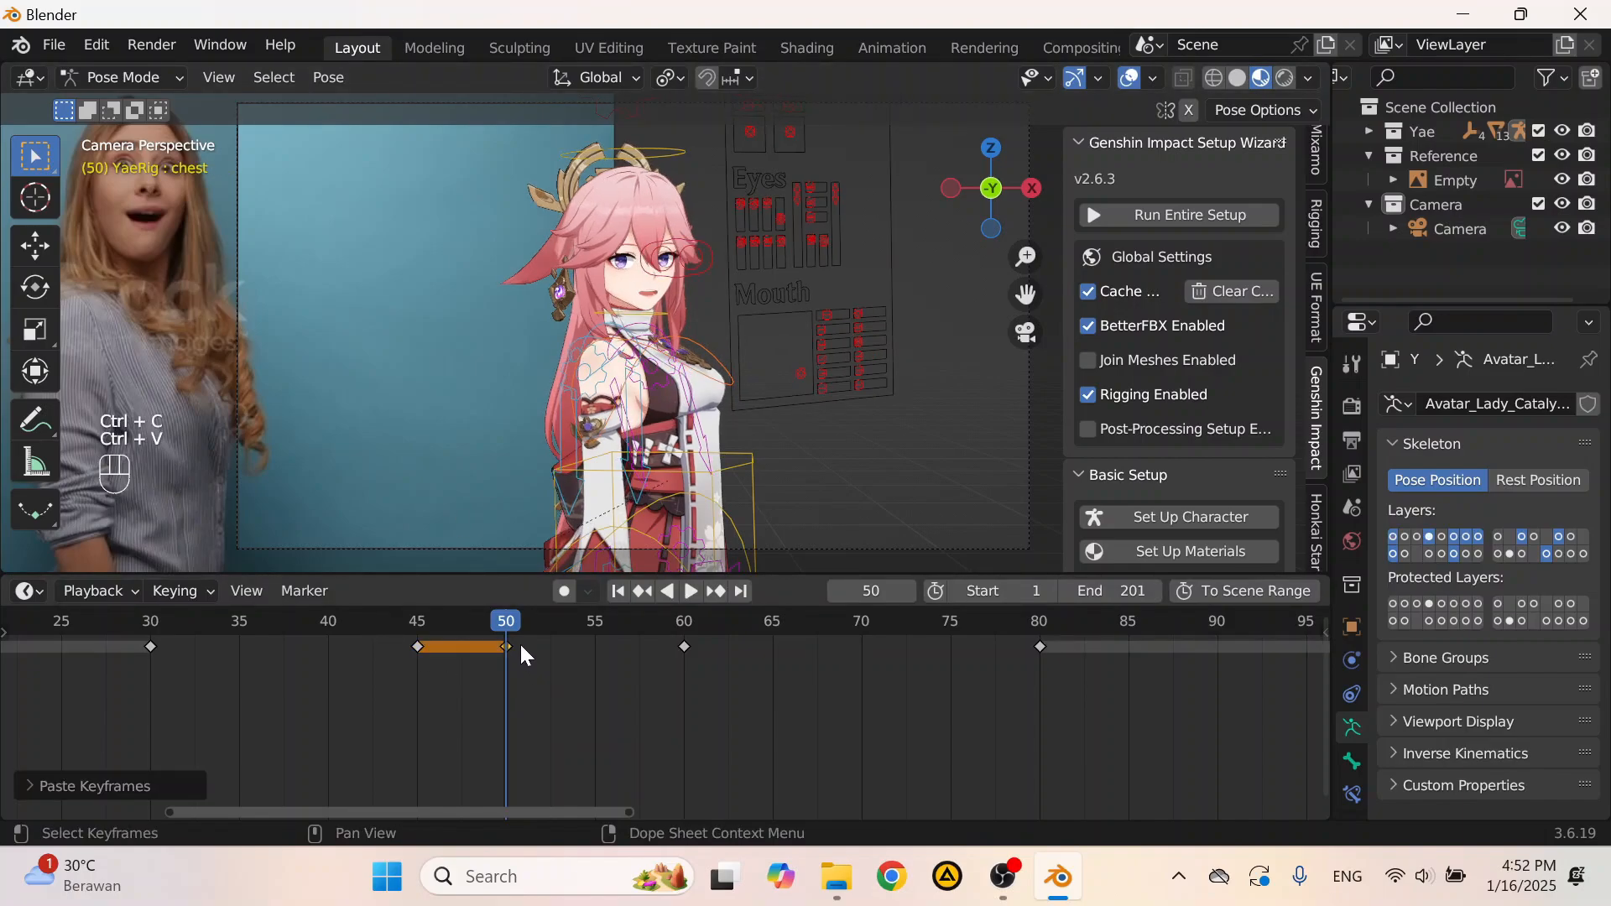
Step: Rotate the chest control about -0.56° about its local X axis at frame 50 and keyframe it
{"action": "scroll", "coordinate": [520, 642], "scroll_direction": "up", "scroll_amount": 2}
{"action": "scroll", "coordinate": [737, 399], "scroll_direction": "up", "scroll_amount": 3}
{"action": "key", "text": "r"}
{"action": "key", "text": "x"}
{"action": "key", "text": "x"}
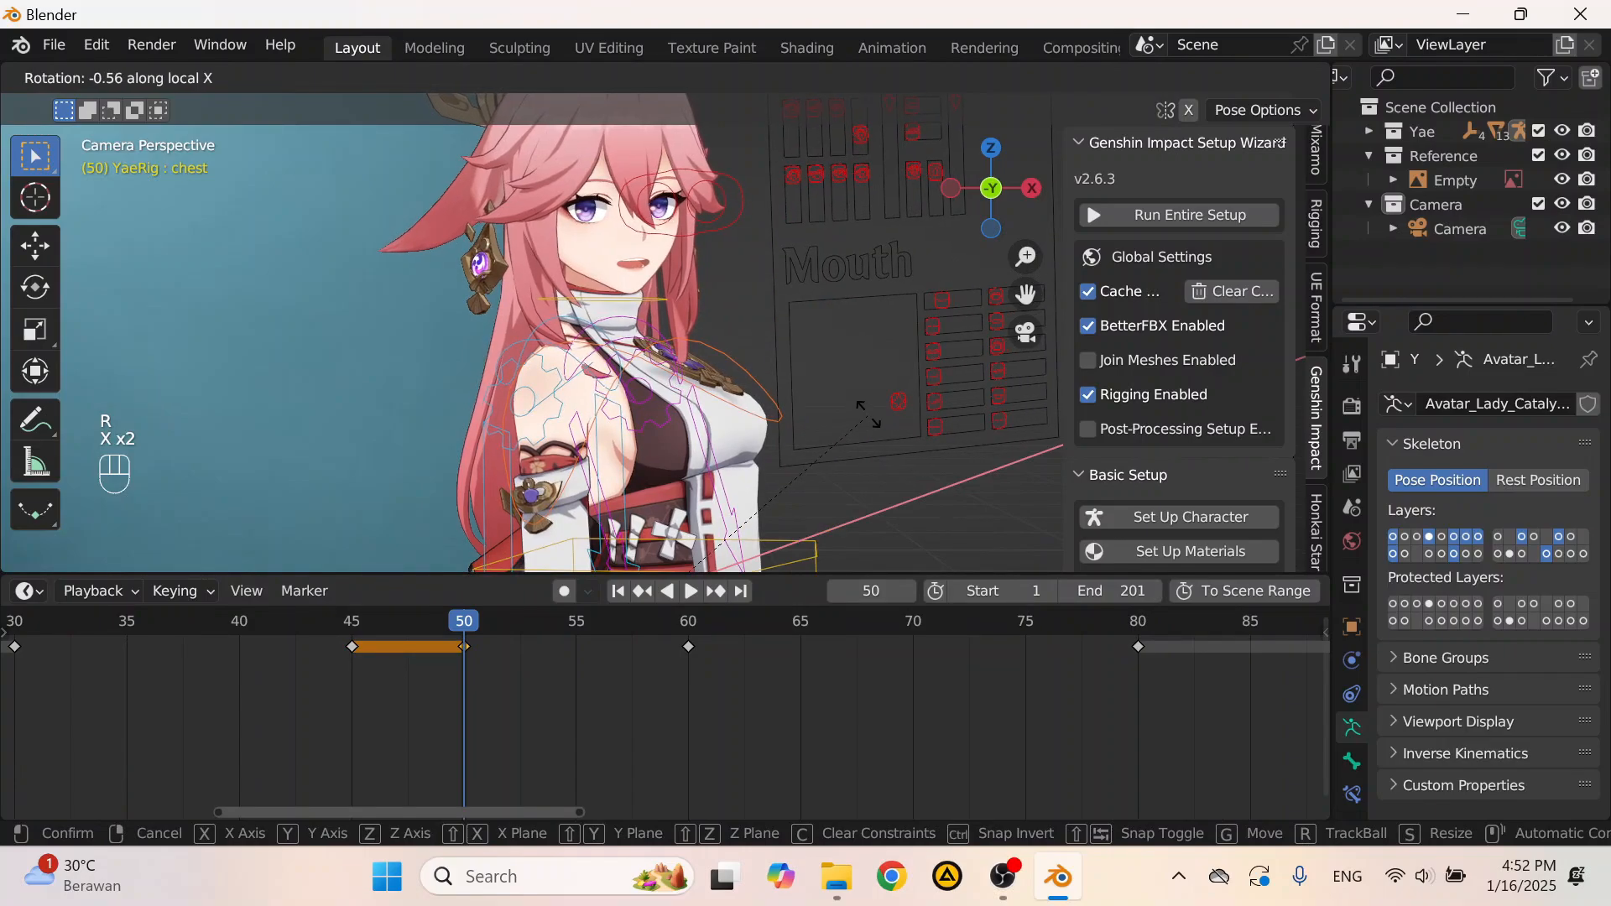
{"action": "left_click", "coordinate": [868, 413]}
{"action": "key", "text": "i"}
{"action": "left_click", "coordinate": [868, 413]}
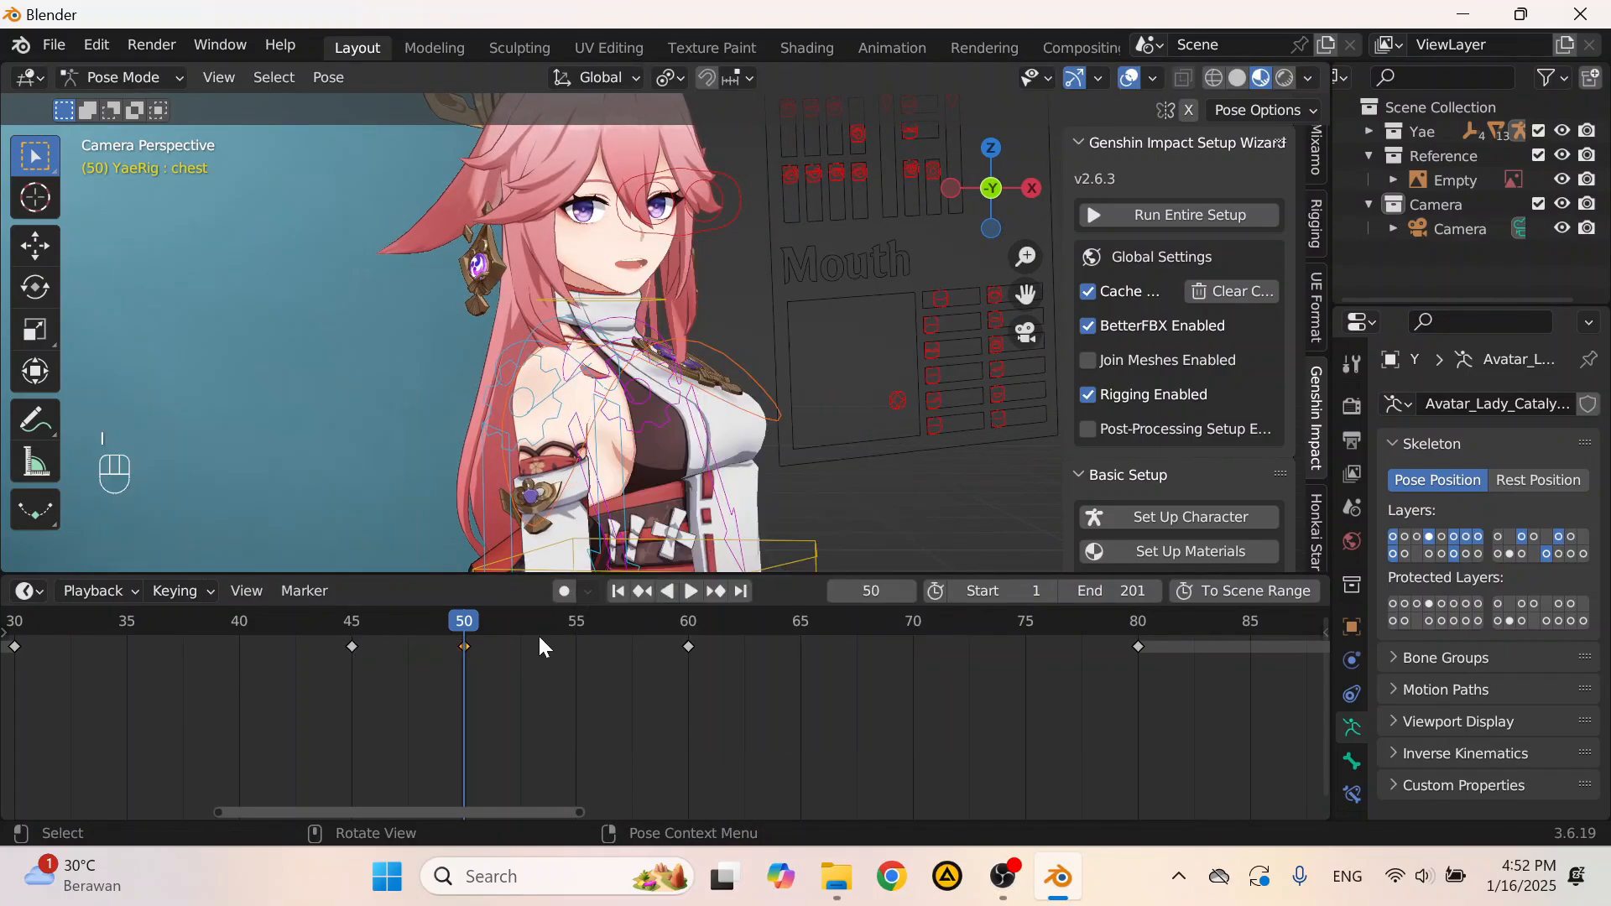
Step: At frame 60, rotate the chest control about 3.74° about its local X axis and insert a keyframe
{"action": "scroll", "coordinate": [537, 420], "scroll_direction": "down", "scroll_amount": 3}
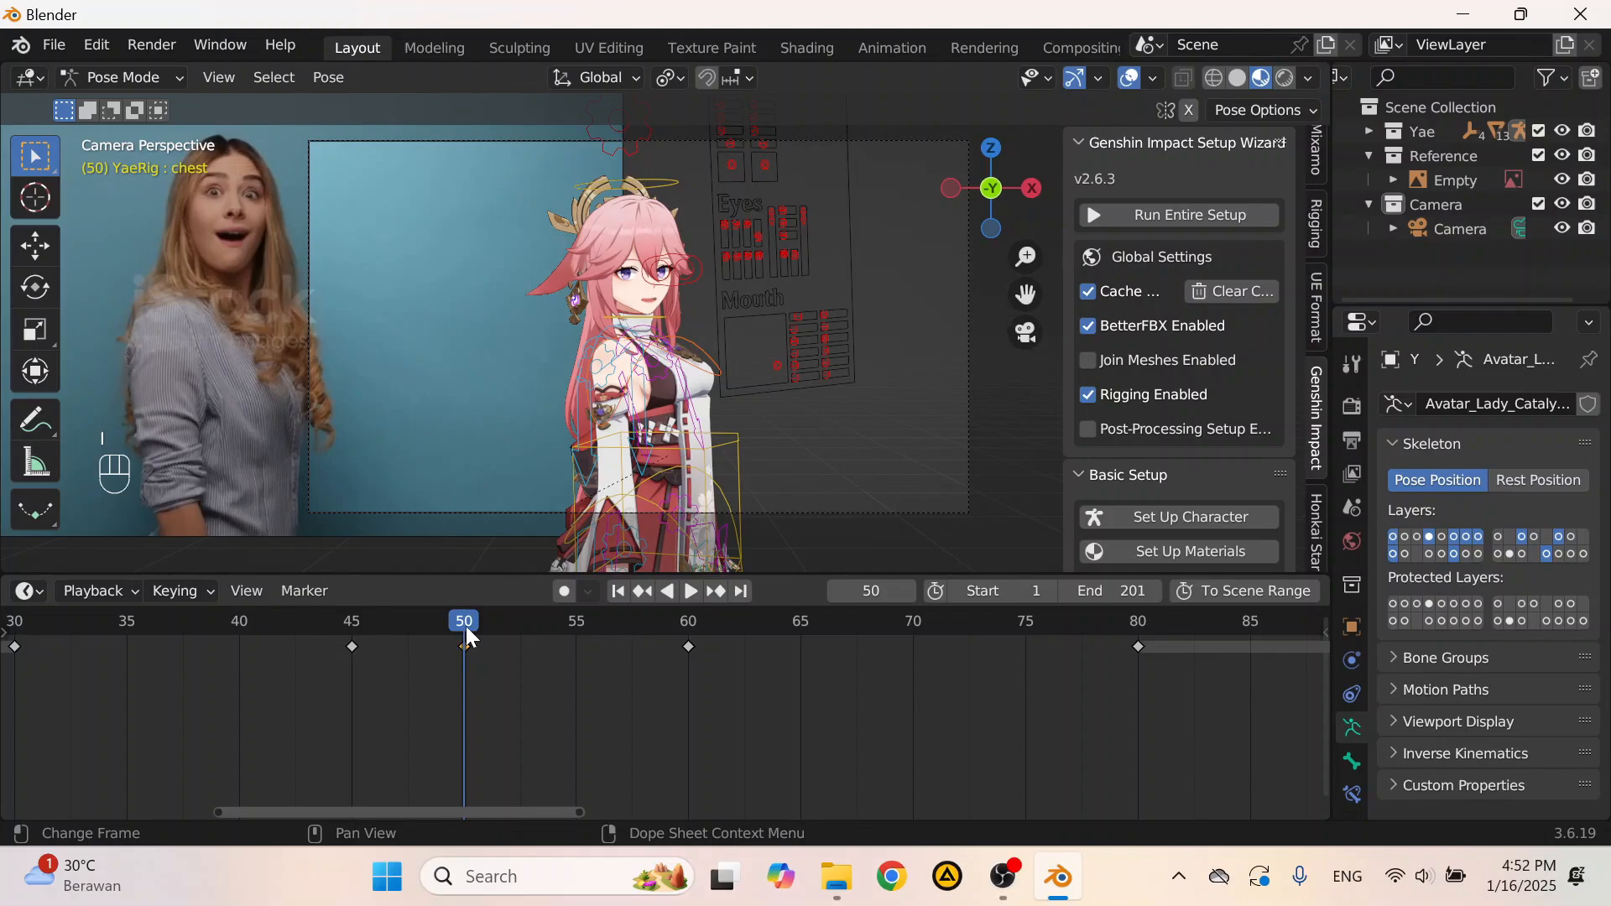
{"action": "left_click_drag", "start_coordinate": [466, 626], "coordinate": [687, 673]}
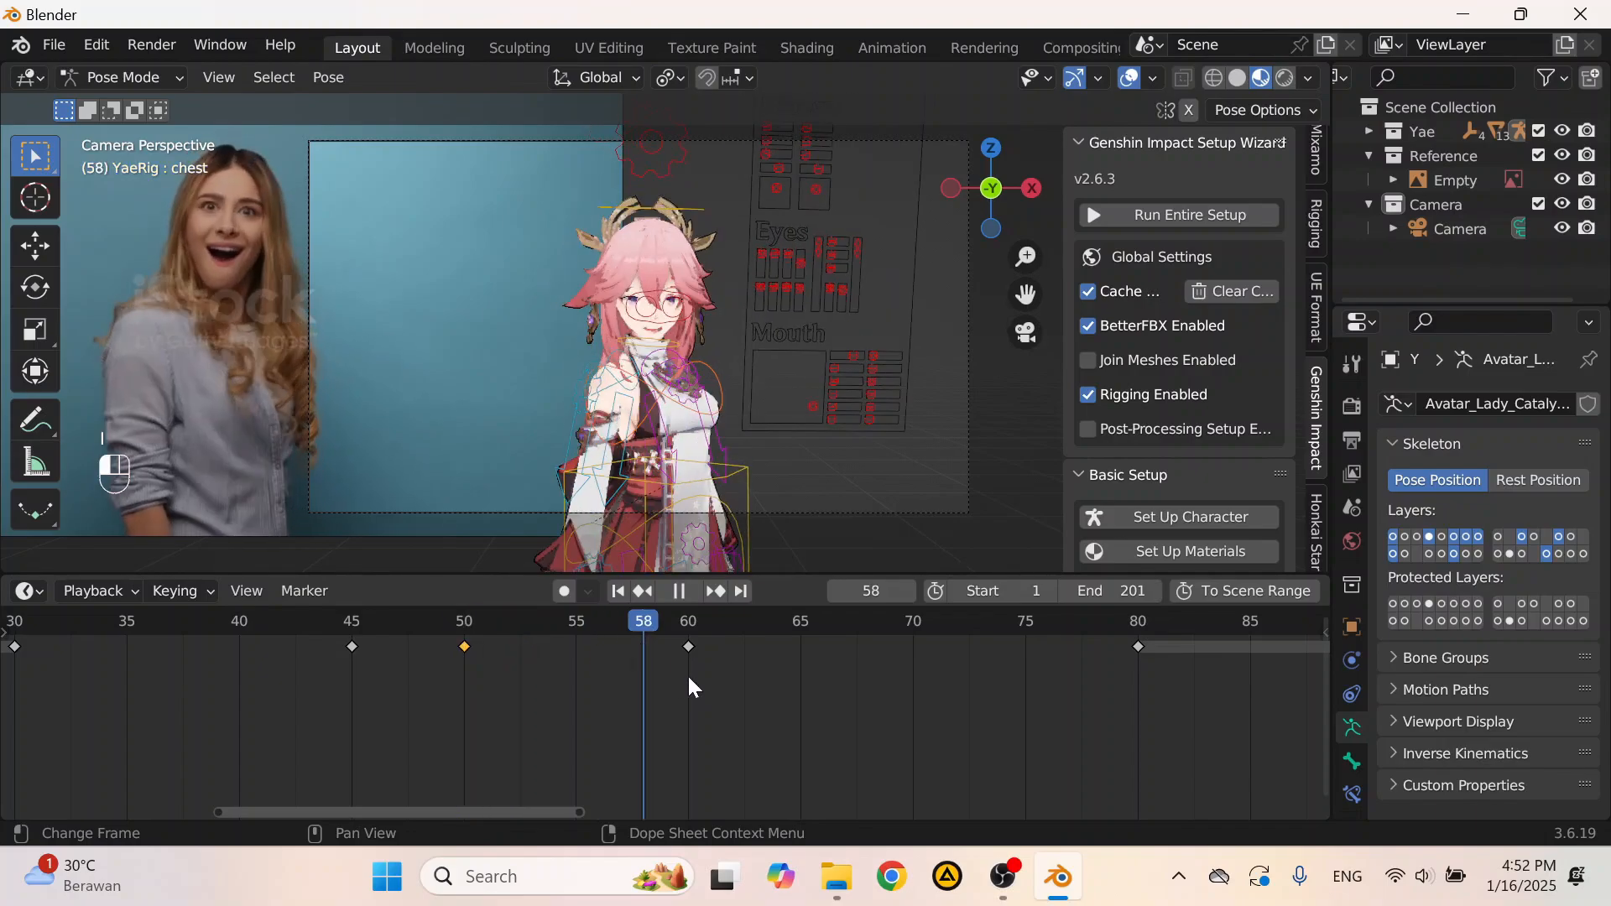
{"action": "scroll", "coordinate": [691, 386], "scroll_direction": "up", "scroll_amount": 2}
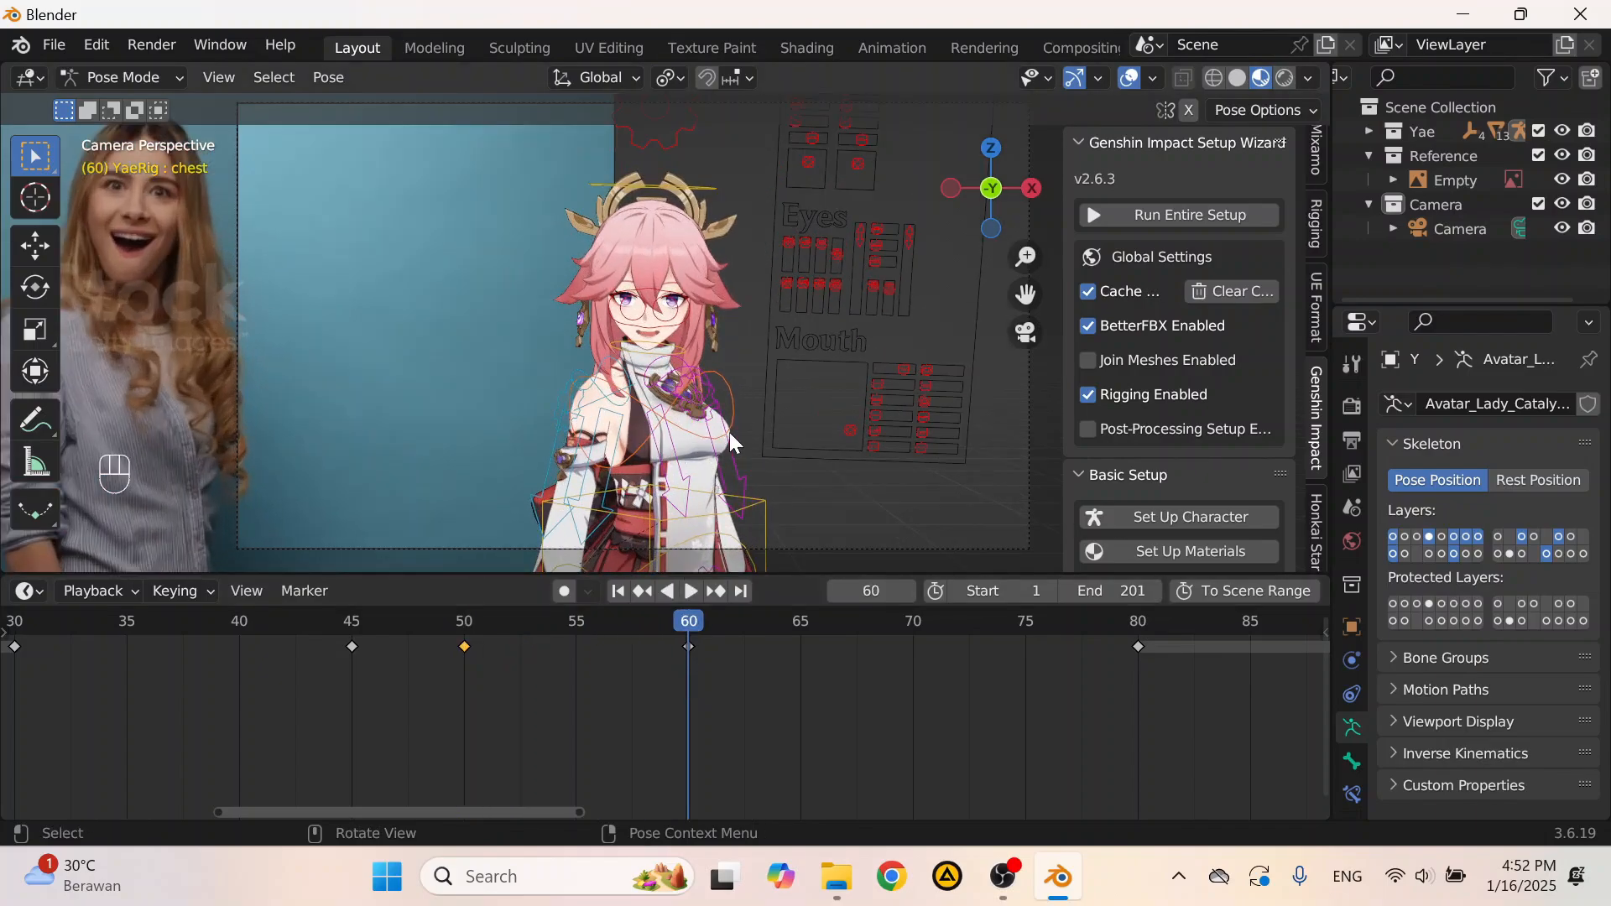
{"action": "key", "text": "alt+r"}
{"action": "key", "text": "ctrl+z"}
{"action": "scroll", "coordinate": [779, 432], "scroll_direction": "up", "scroll_amount": 1}
{"action": "key", "text": "r"}
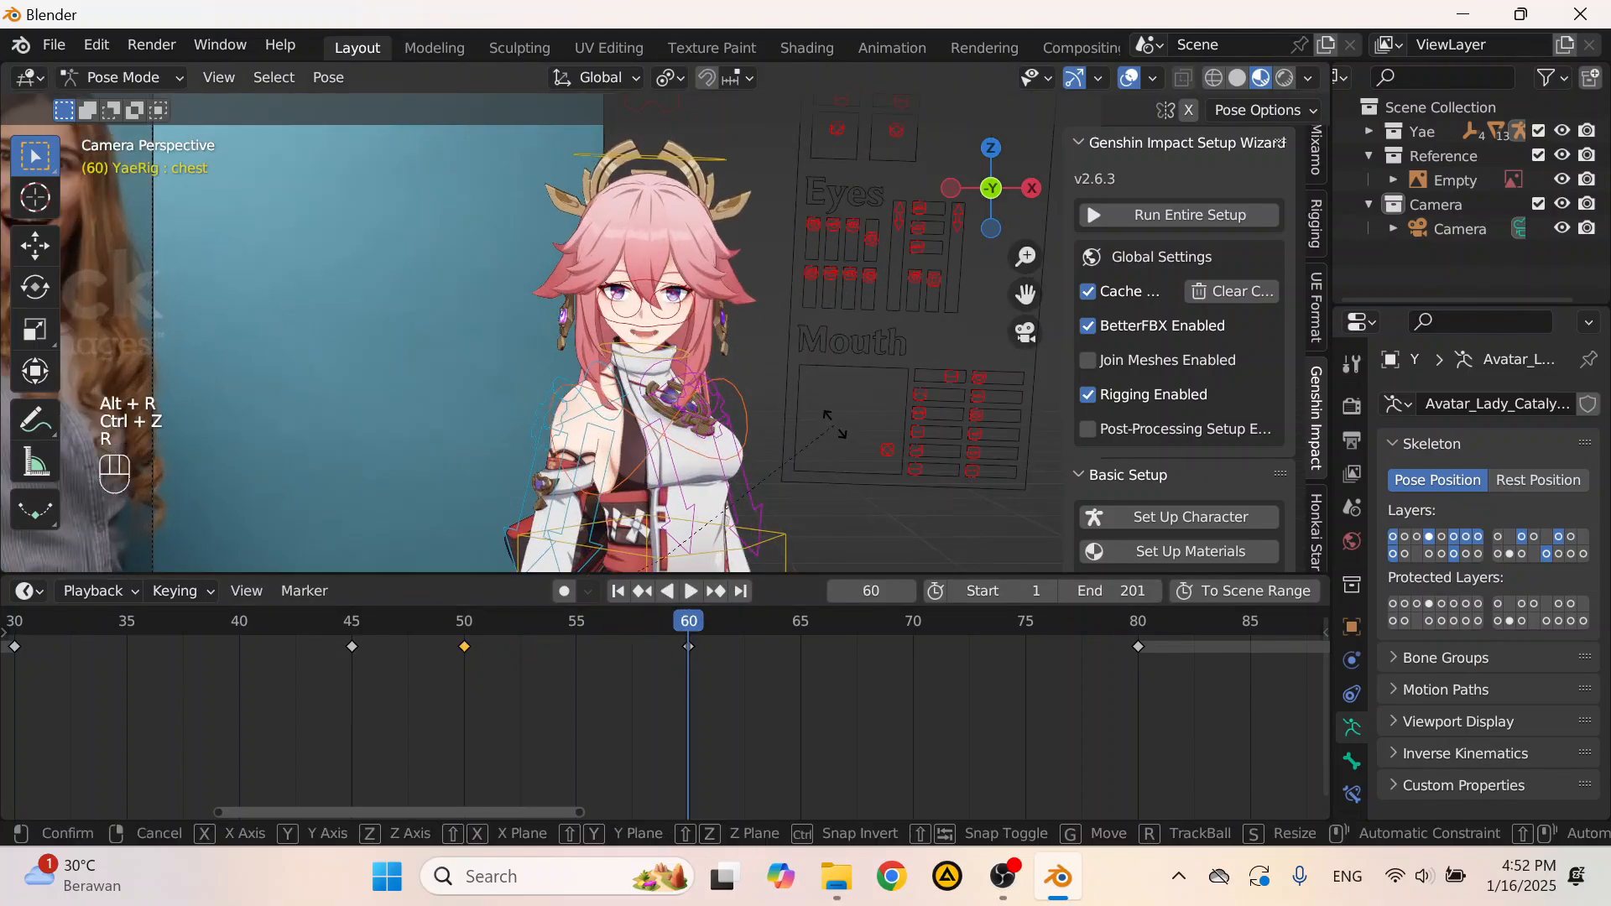
{"action": "key", "text": "x"}
{"action": "key", "text": "x"}
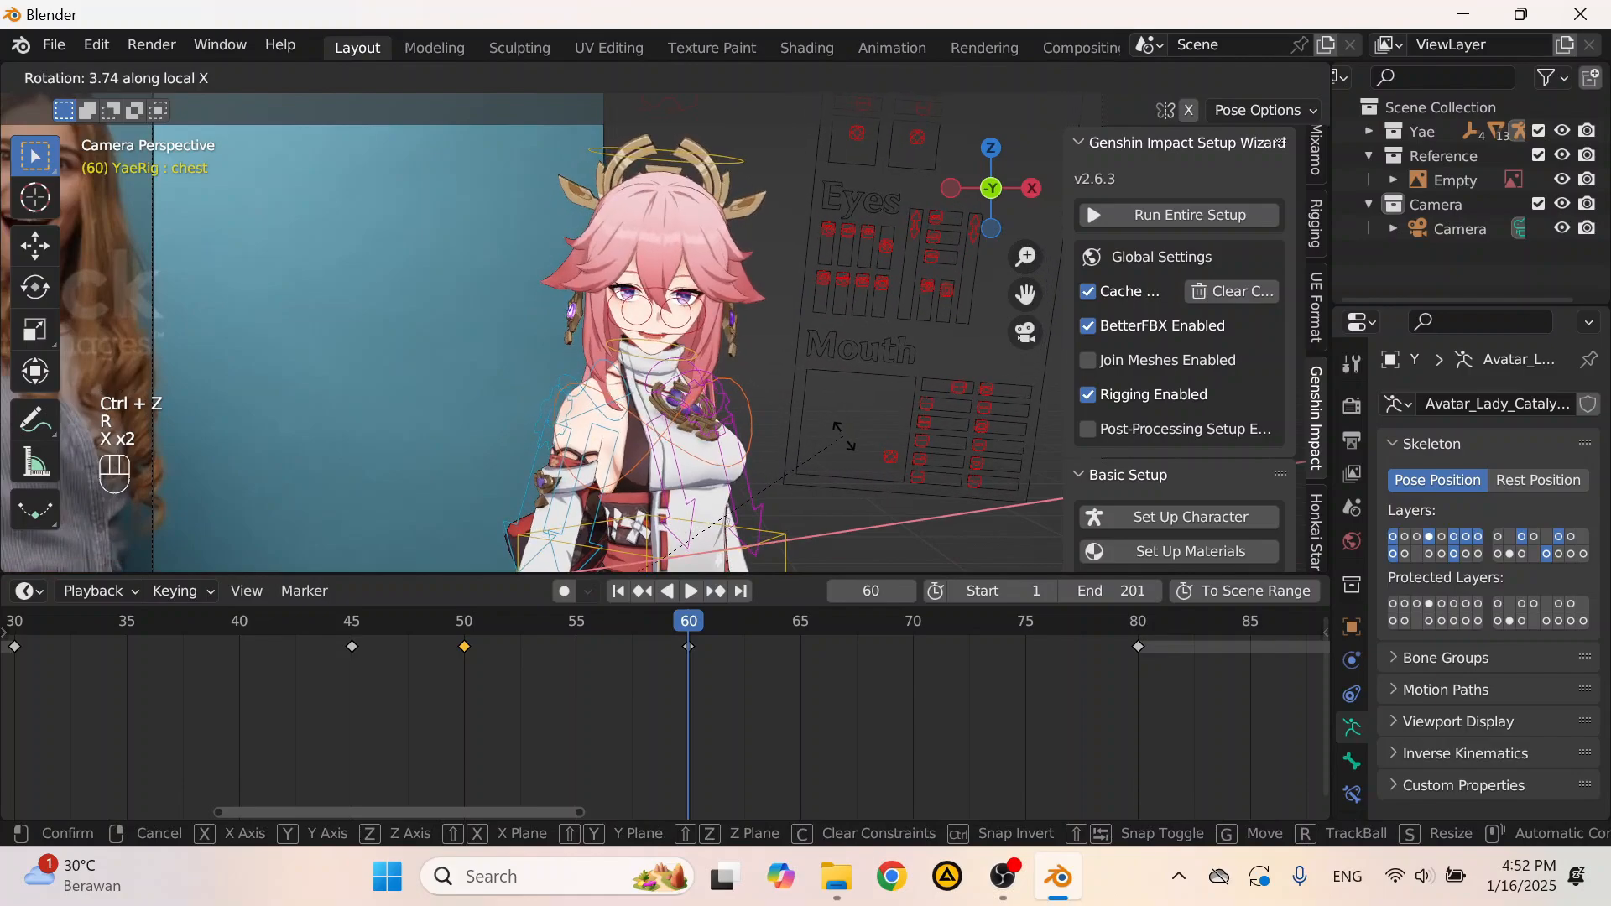
{"action": "left_click", "coordinate": [844, 436]}
{"action": "key", "text": "i"}
{"action": "left_click", "coordinate": [829, 412]}
Step: Inspect the face at frame 60 and play back the animation to compare the torso motion with the reference
{"action": "scroll", "coordinate": [703, 323], "scroll_direction": "up", "scroll_amount": 3}
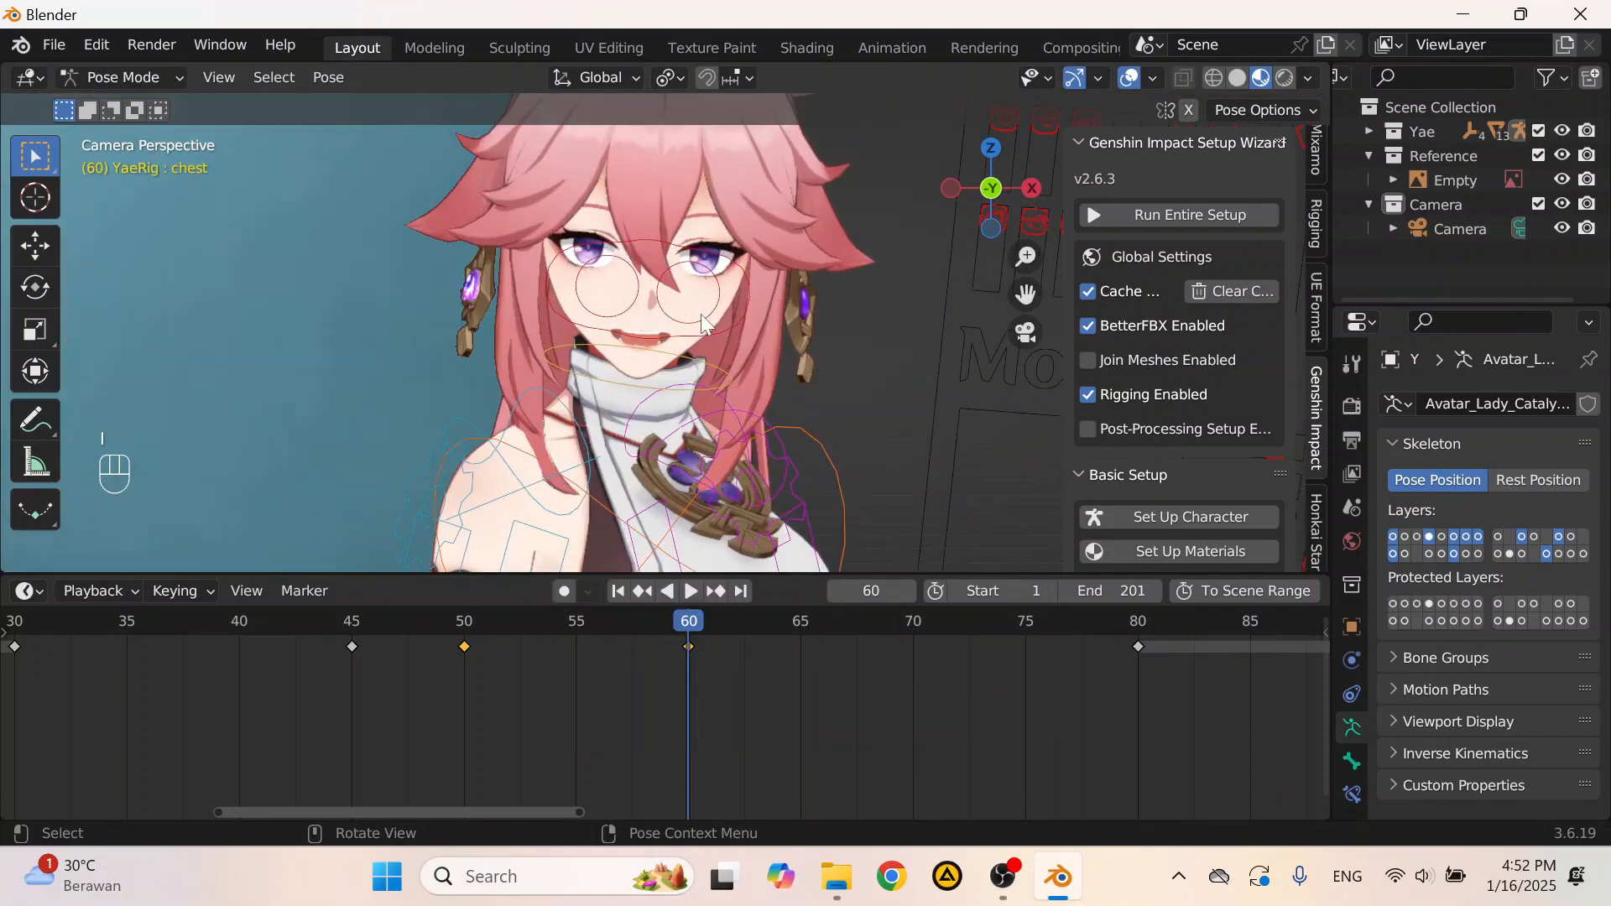
{"action": "middle_click_drag", "start_coordinate": [701, 316], "coordinate": [636, 381], "text": "shift"}
{"action": "scroll", "coordinate": [636, 381], "scroll_direction": "up", "scroll_amount": 4}
{"action": "left_click", "coordinate": [512, 305]}
{"action": "scroll", "coordinate": [624, 367], "scroll_direction": "down", "scroll_amount": 12}
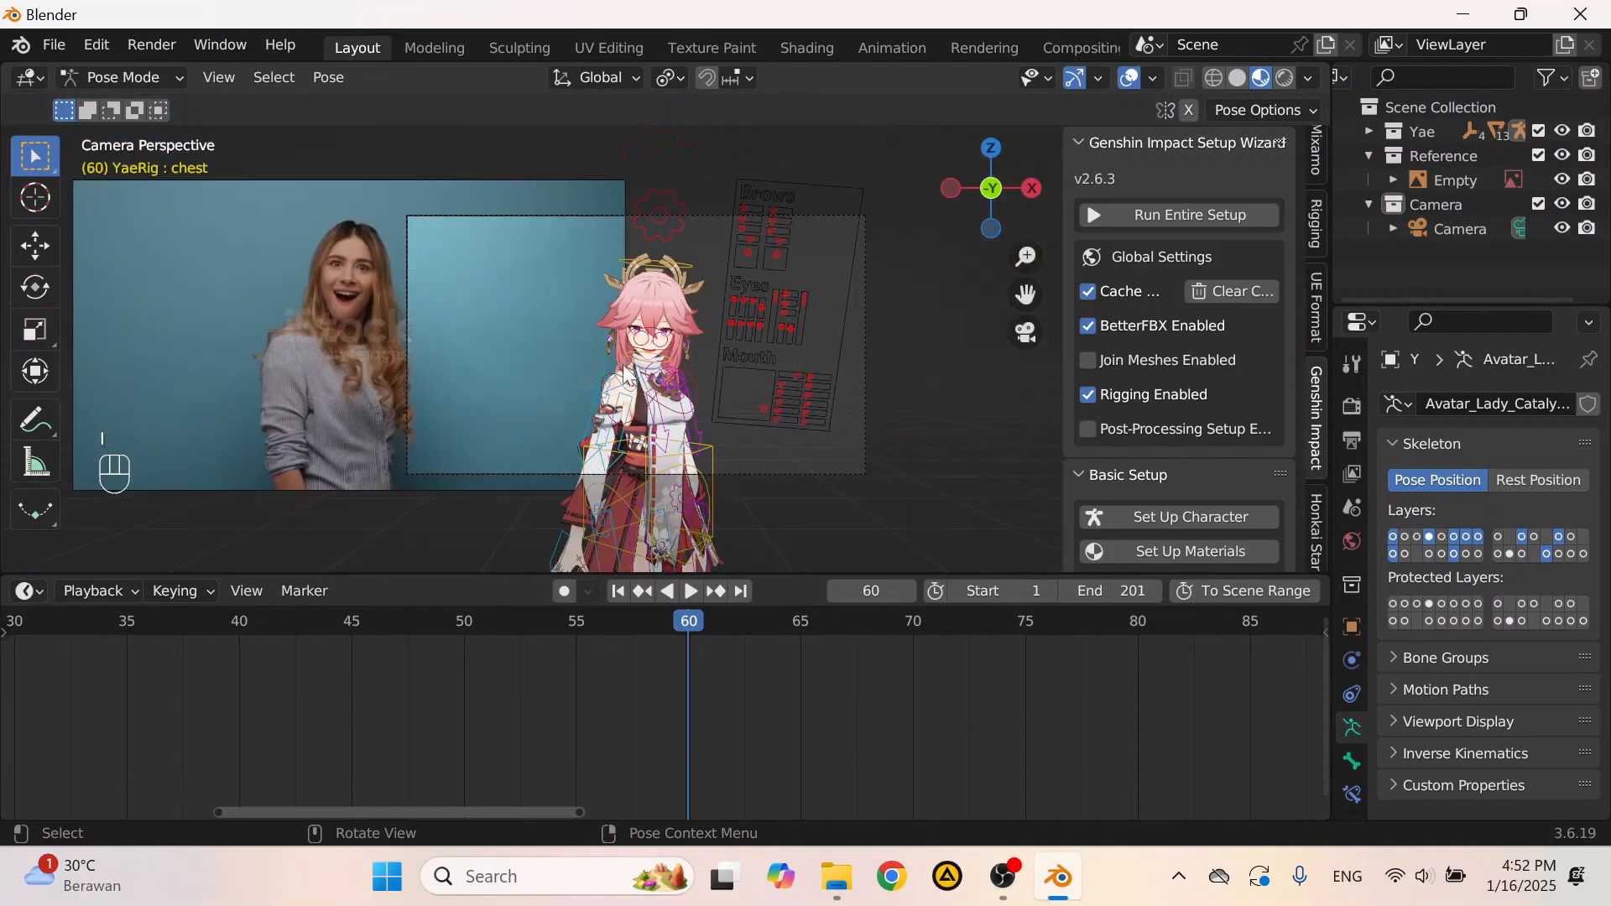
{"action": "key", "text": "space"}
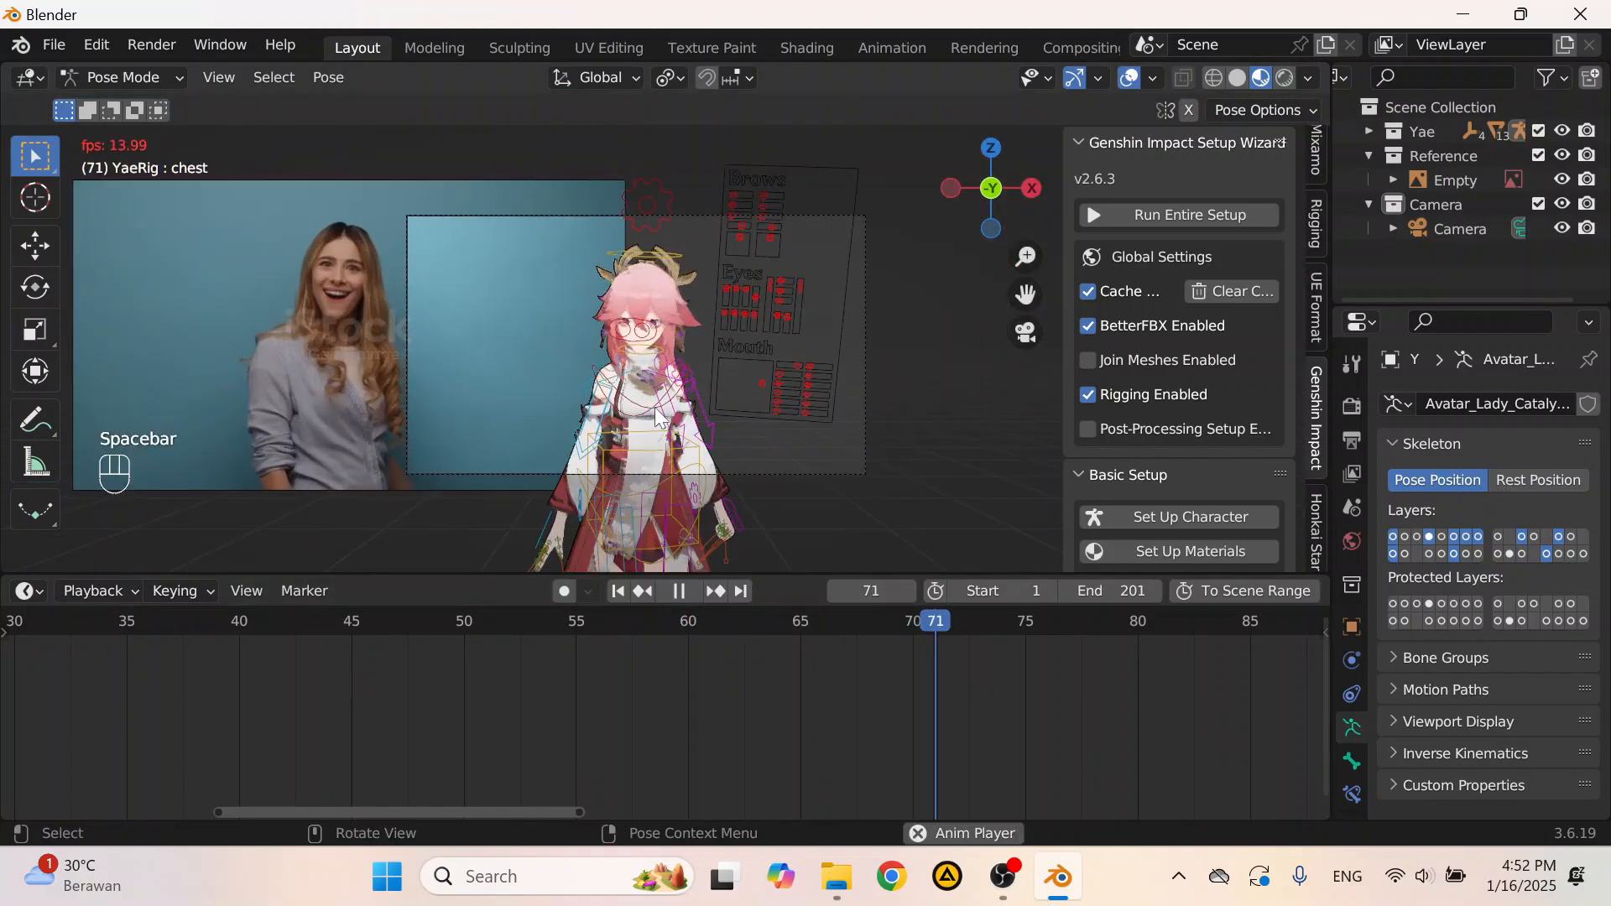
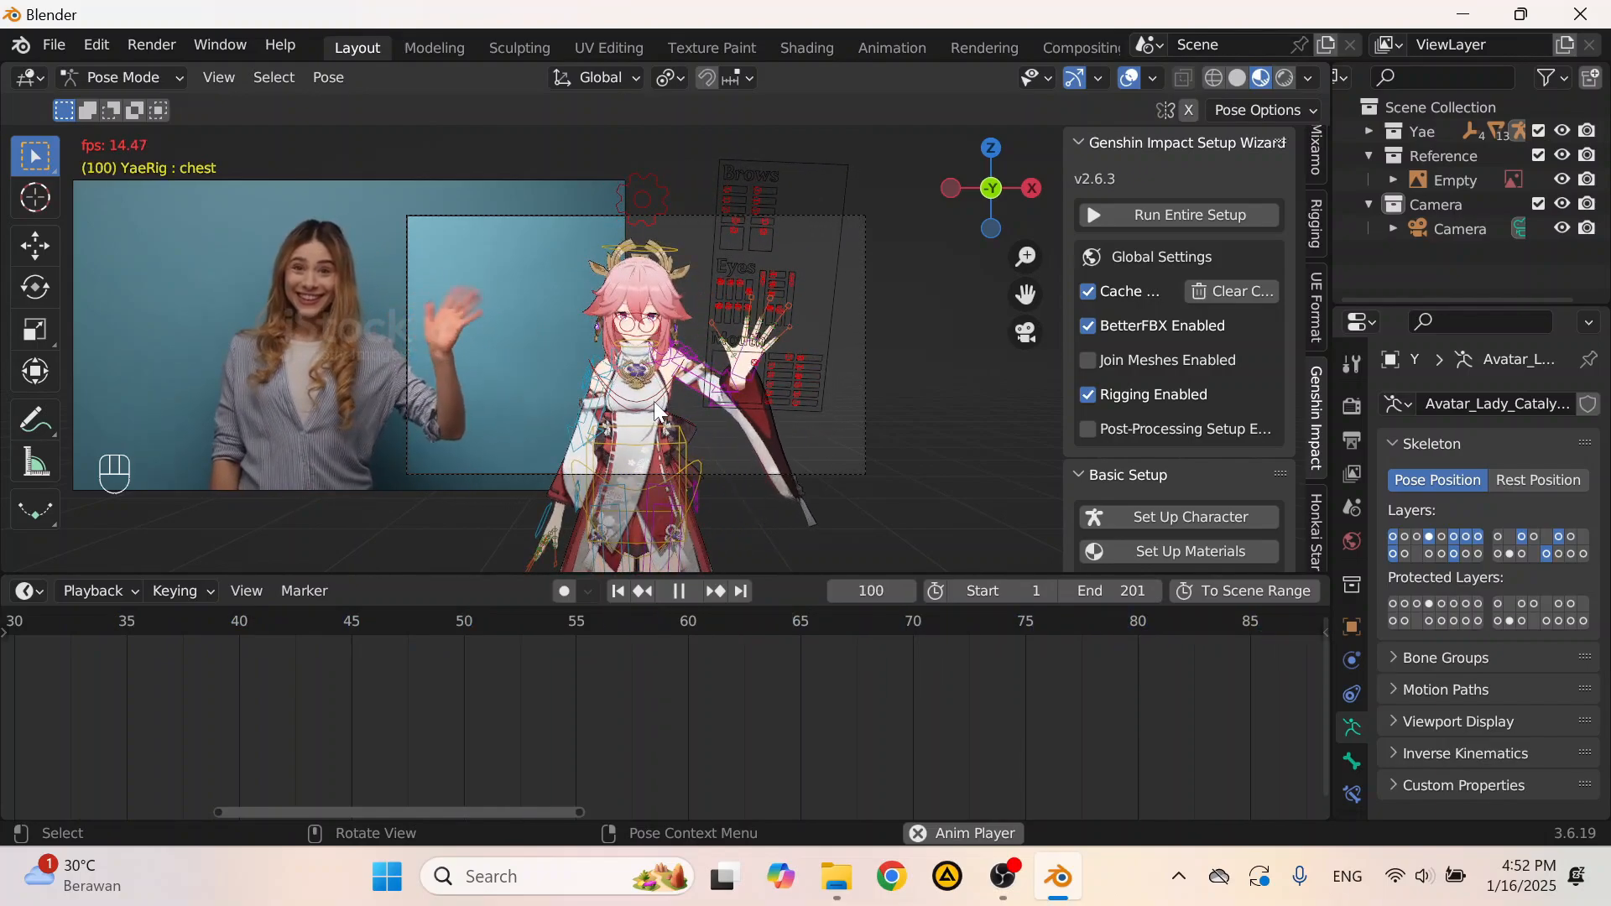
{"action": "key", "text": "space"}
{"action": "mouse_move", "coordinate": [481, 619]}
{"action": "left_mouse_down"}
{"action": "mouse_move", "coordinate": [1236, 653]}
{"action": "mouse_move", "coordinate": [476, 608]}
{"action": "left_mouse_up"}
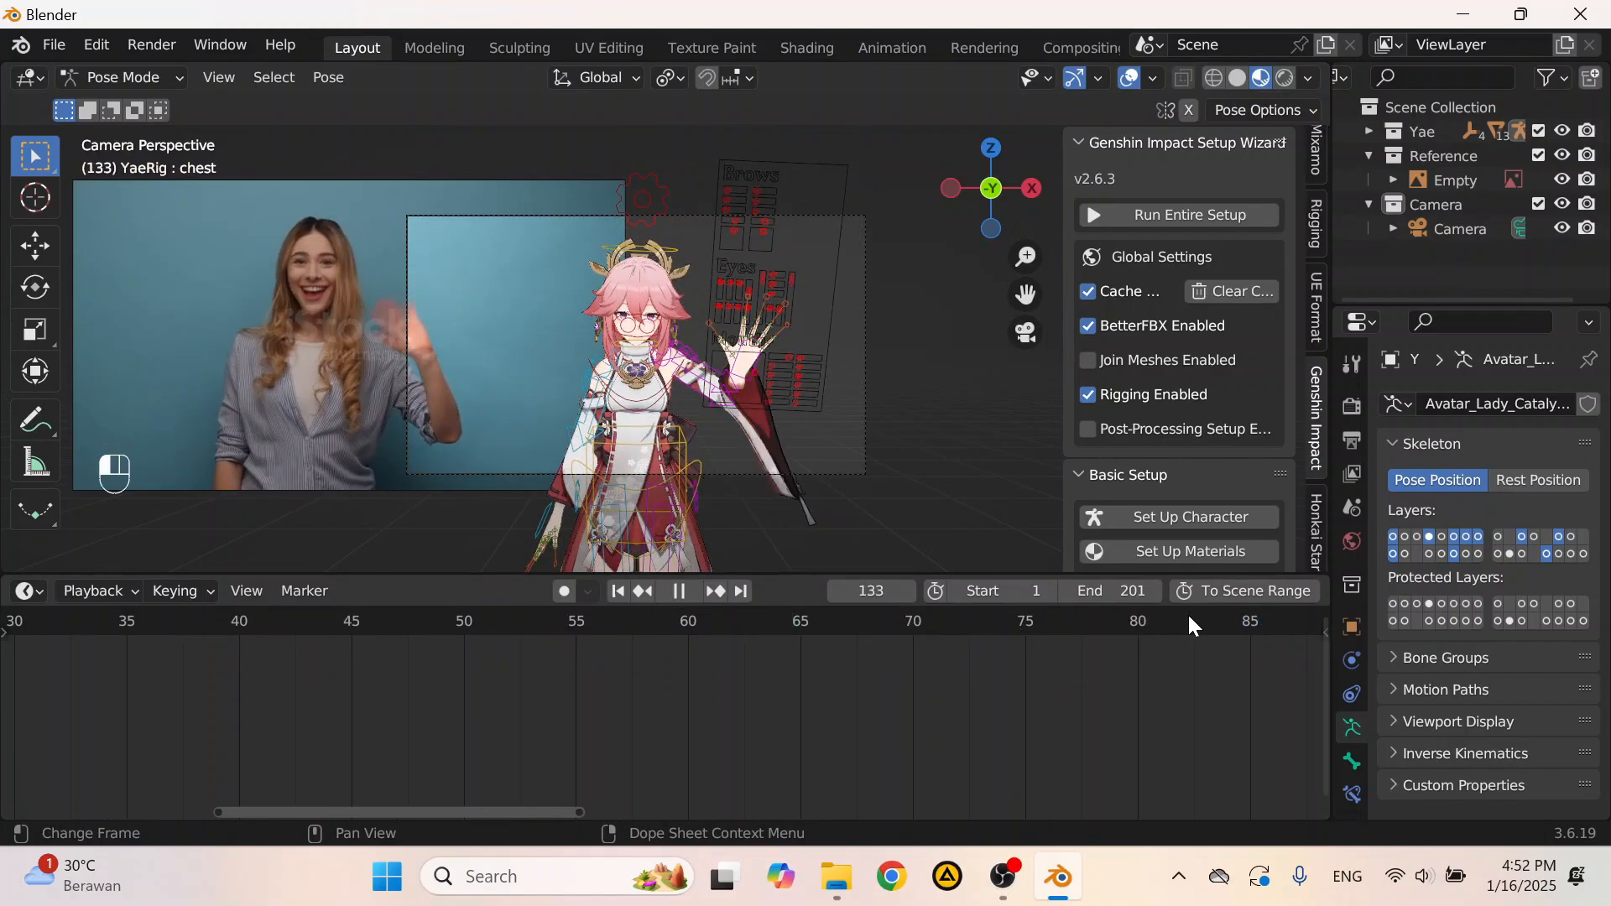
Step: At frame 50, raise the right-hand IK control in two moves of about 0.024 m and 0.009 m along Z, then insert a keyframe
{"action": "left_click_drag", "start_coordinate": [1189, 617], "coordinate": [686, 658]}
{"action": "left_click_drag", "start_coordinate": [102, 655], "coordinate": [349, 738]}
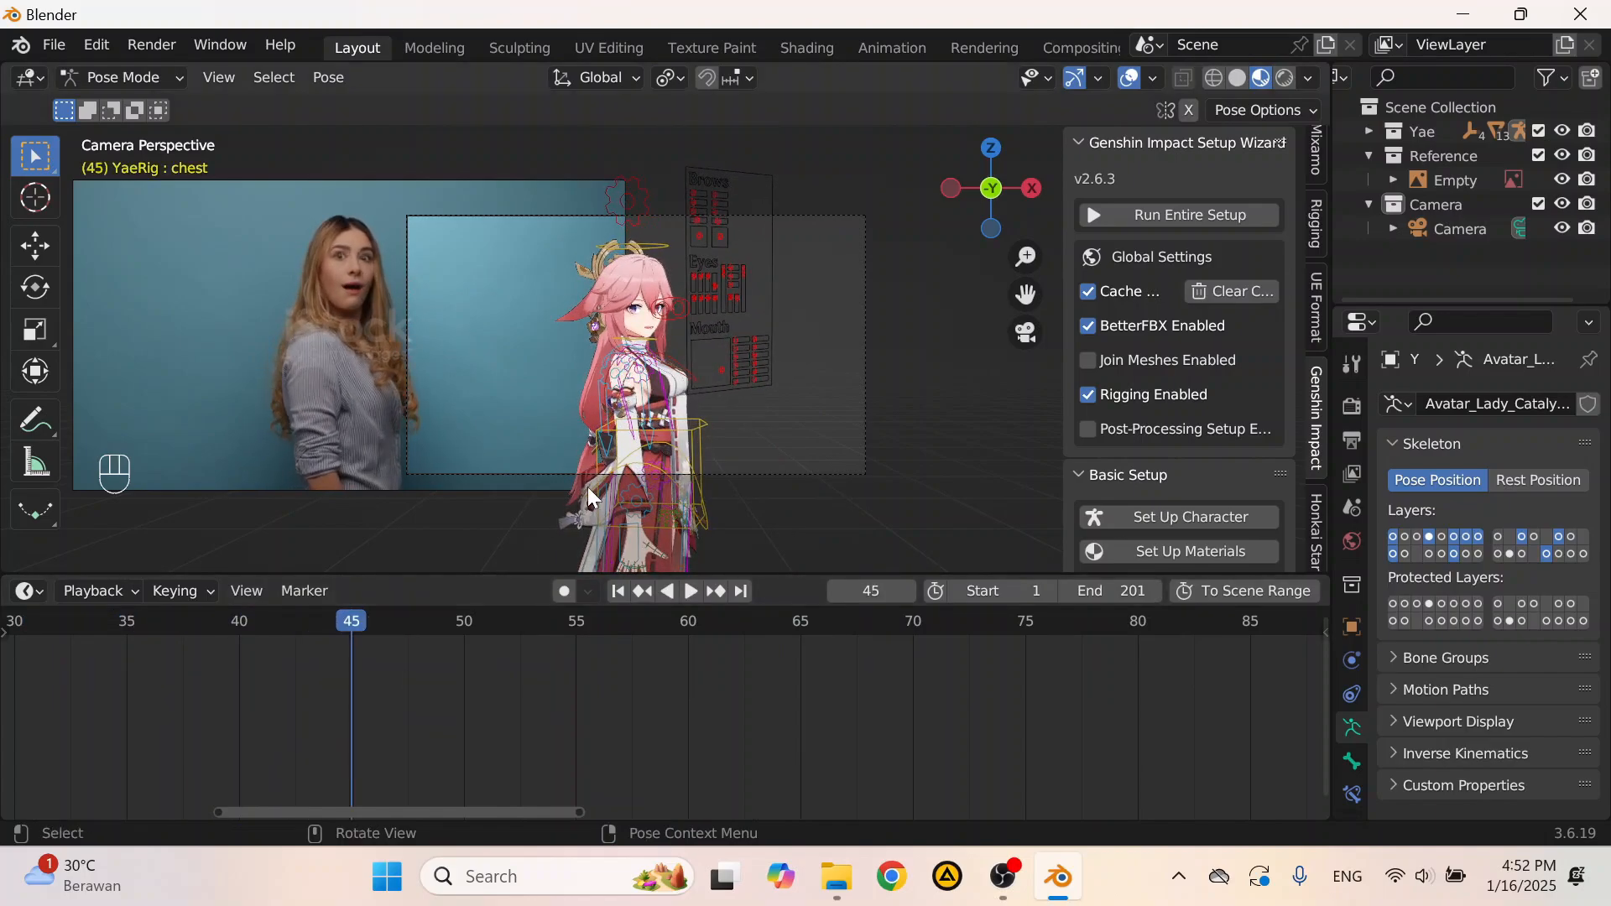
{"action": "scroll", "coordinate": [492, 674], "scroll_direction": "up", "scroll_amount": 2}
{"action": "left_click", "coordinate": [449, 619]}
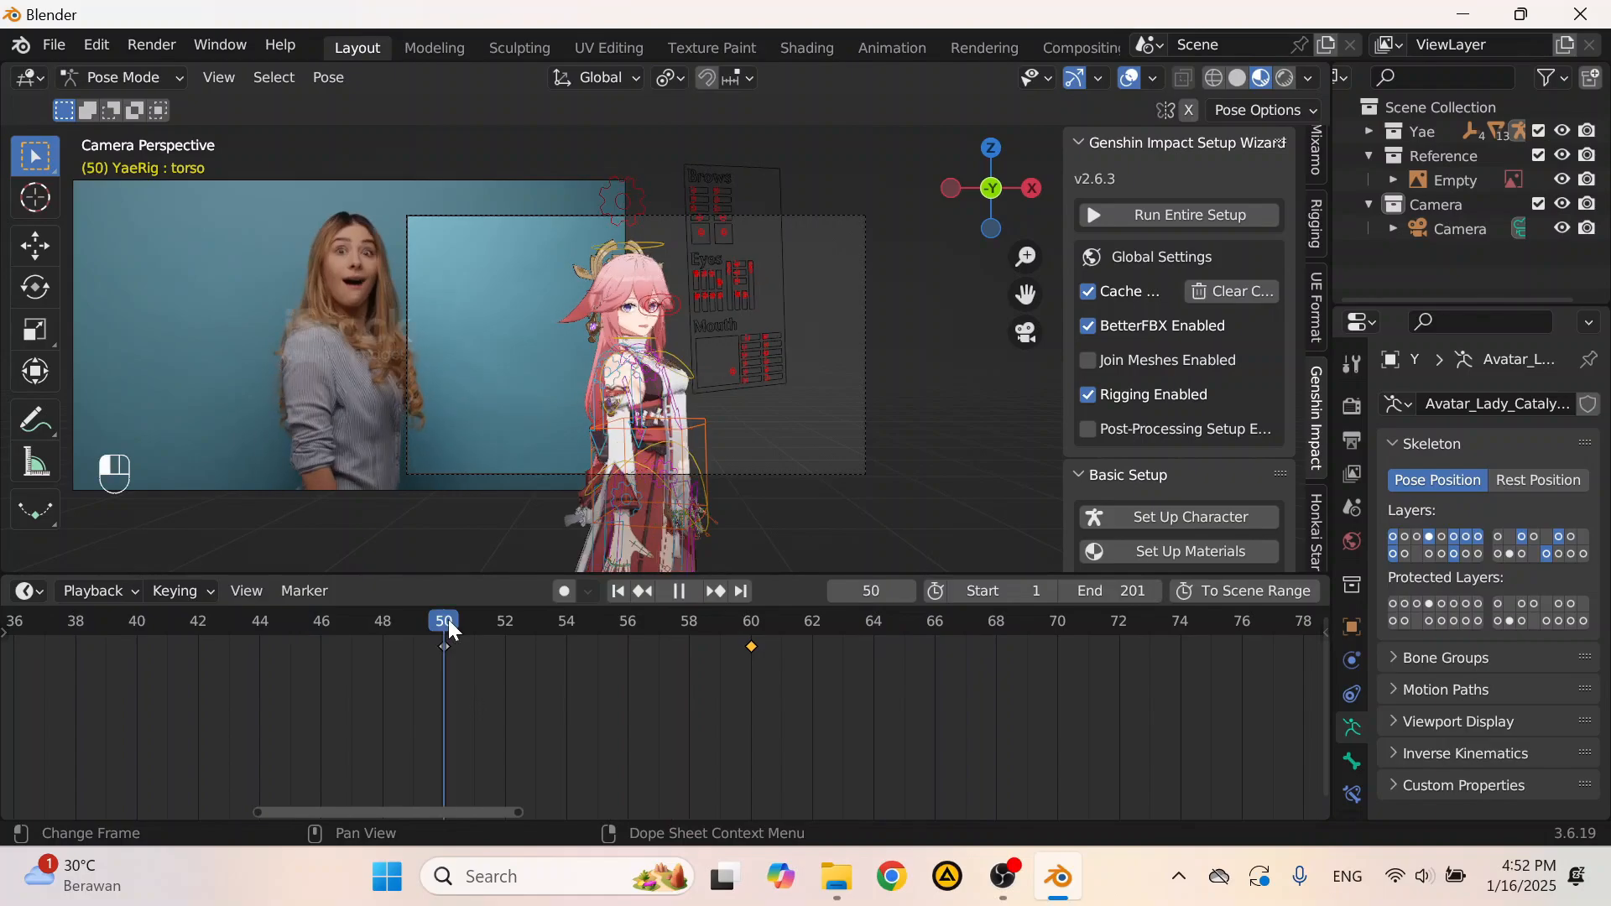
{"action": "scroll", "coordinate": [646, 495], "scroll_direction": "up", "scroll_amount": 4}
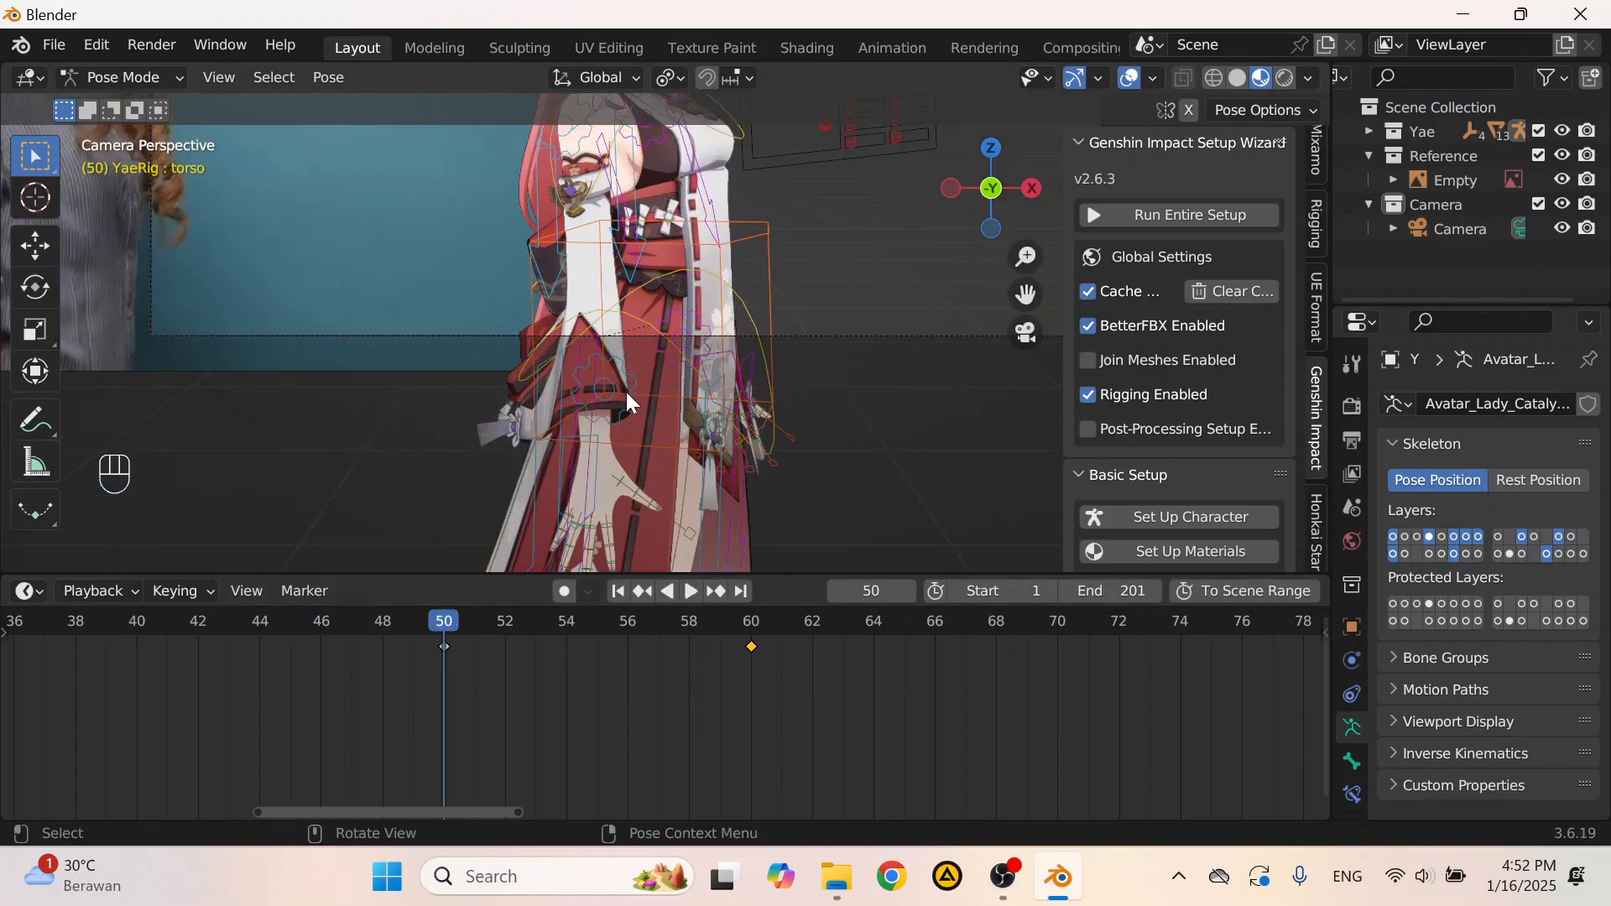
{"action": "left_click", "coordinate": [599, 449]}
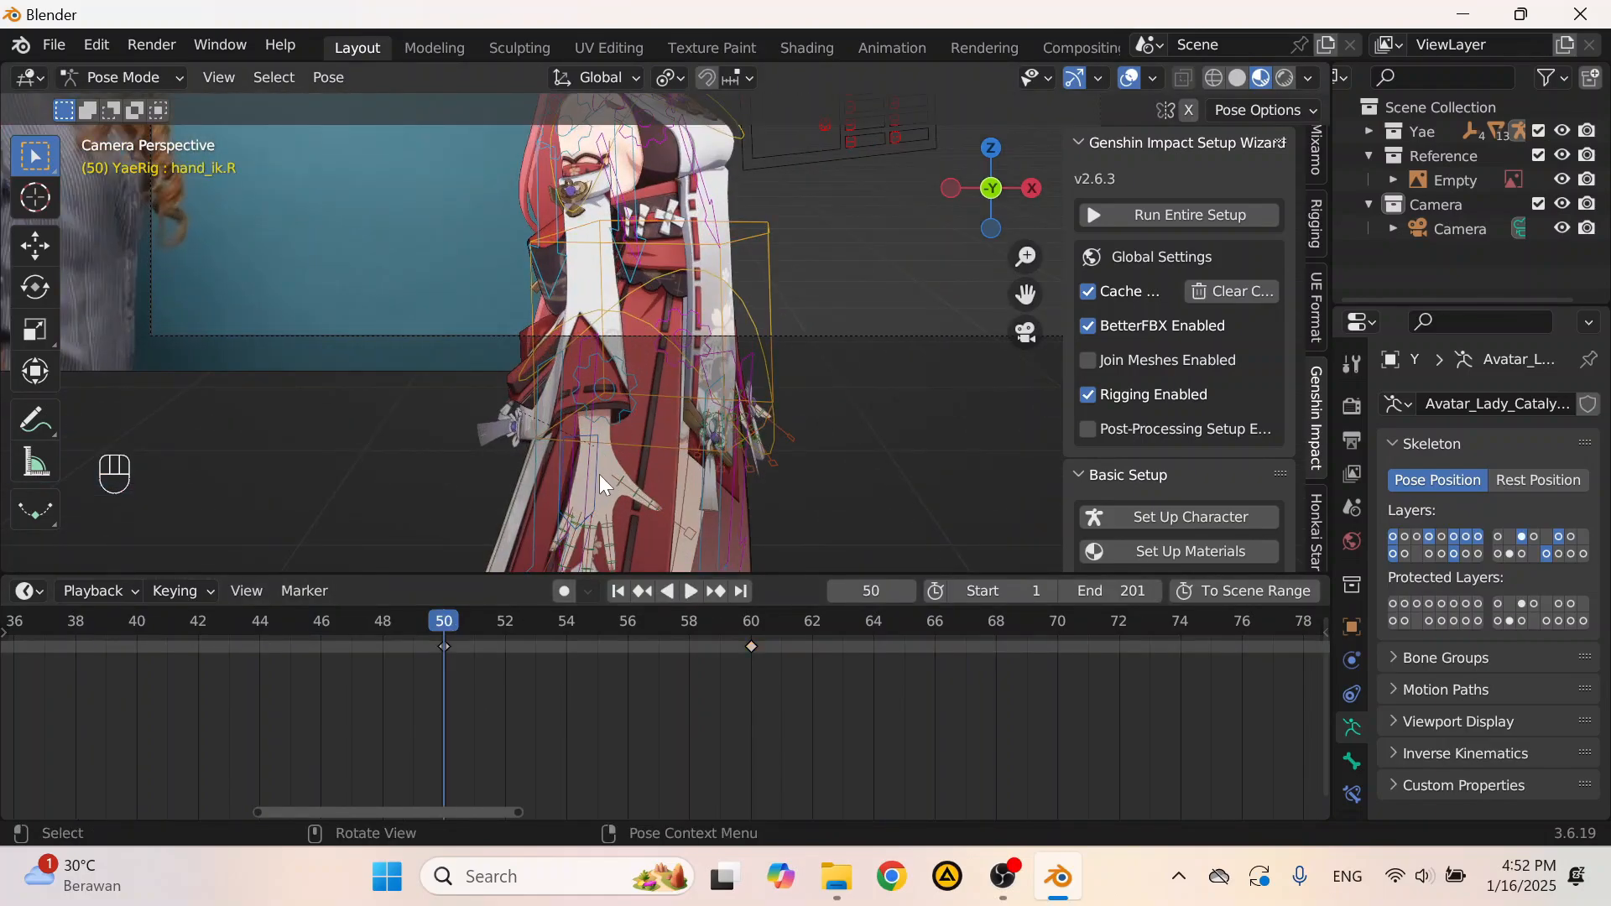
{"action": "key", "text": "g"}
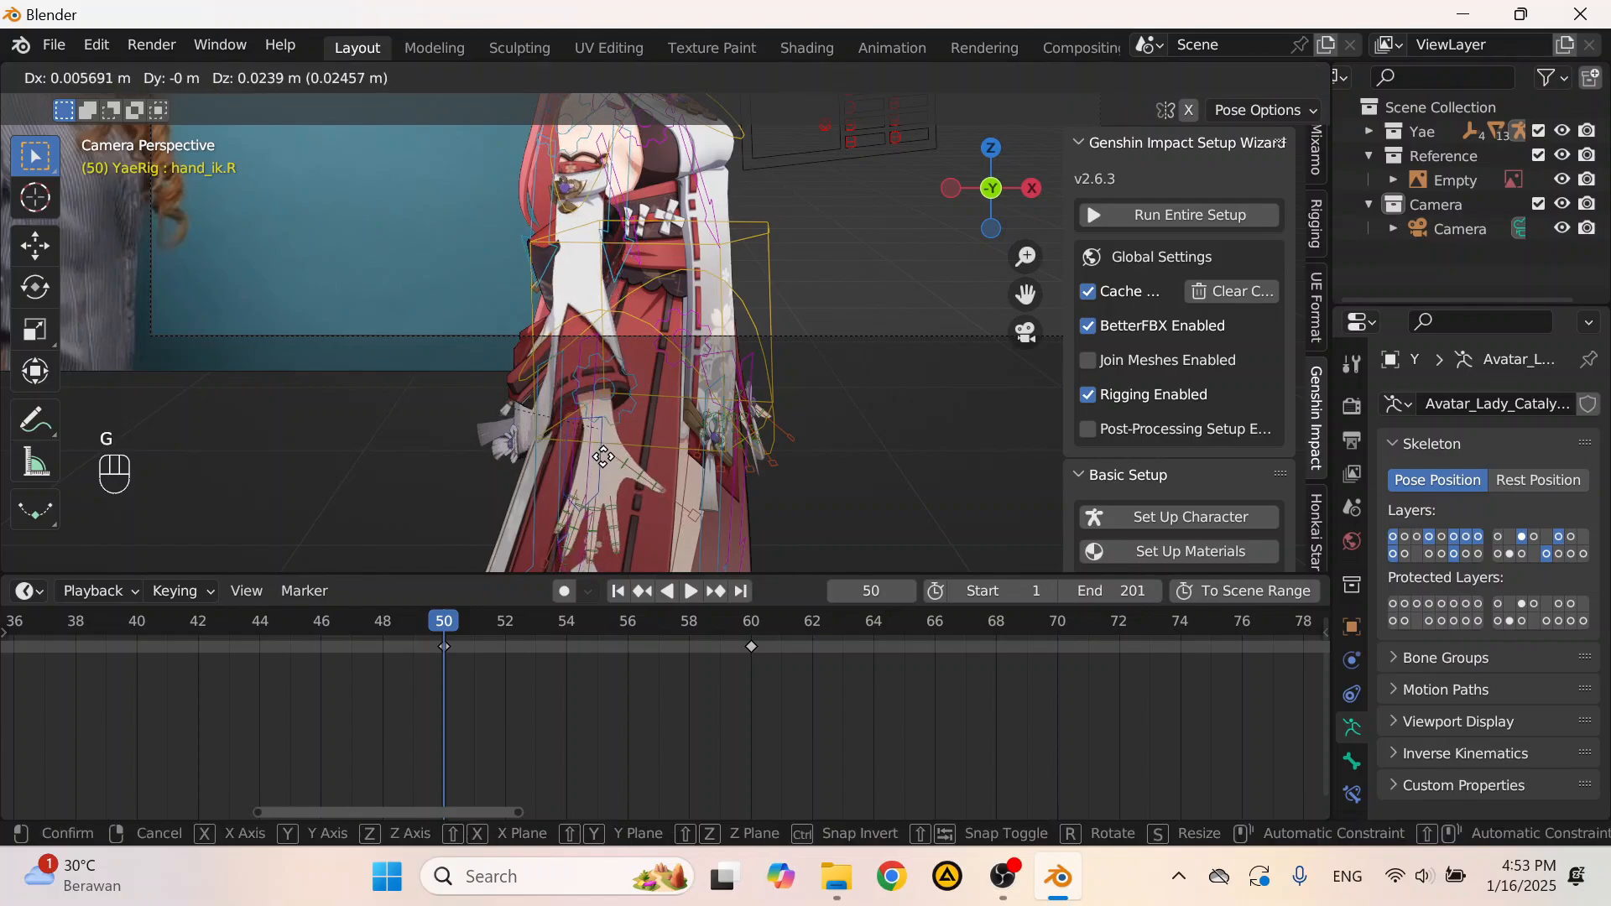
{"action": "left_click", "coordinate": [603, 457]}
{"action": "key", "text": "g"}
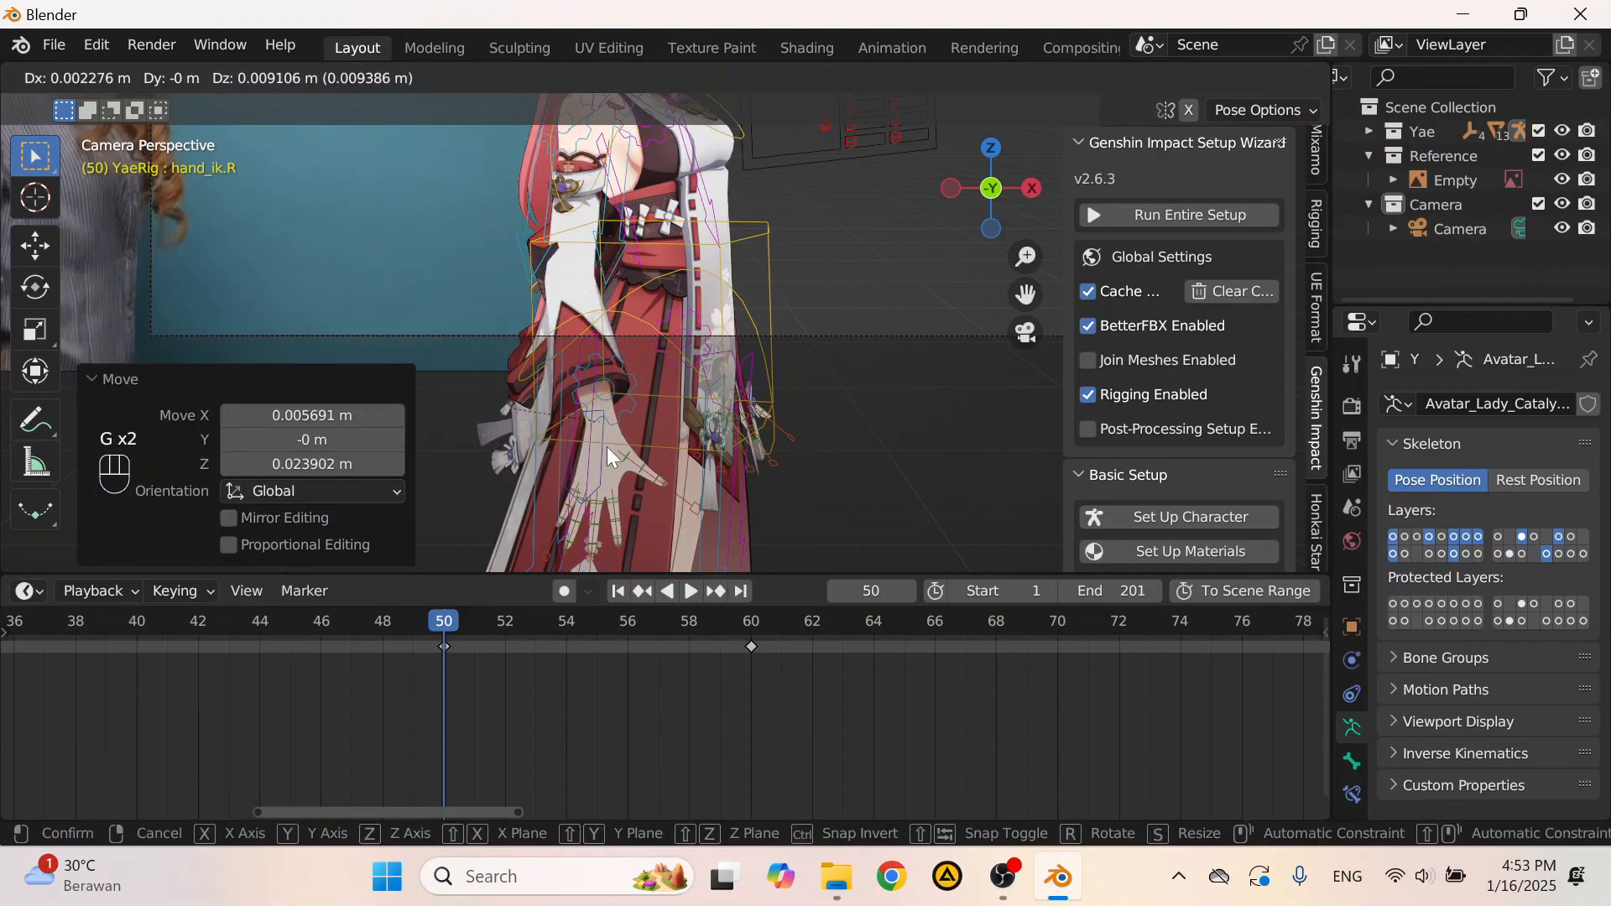
{"action": "left_click", "coordinate": [607, 448]}
{"action": "scroll", "coordinate": [465, 644], "scroll_direction": "down", "scroll_amount": 4}
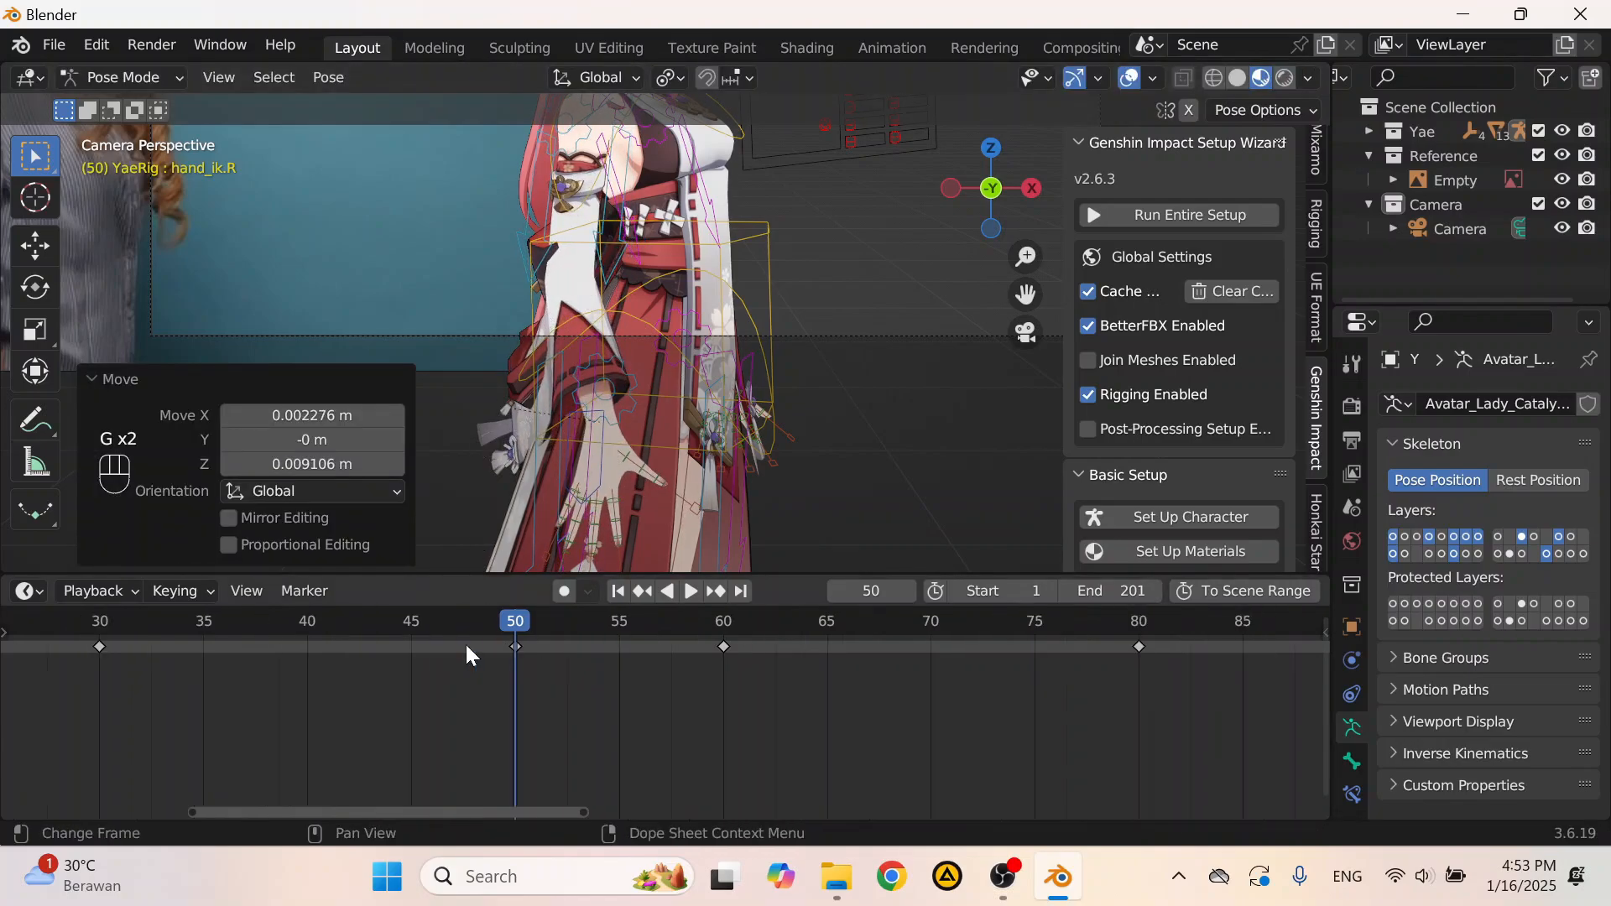
{"action": "key", "text": "i"}
{"action": "left_click", "coordinate": [646, 356]}
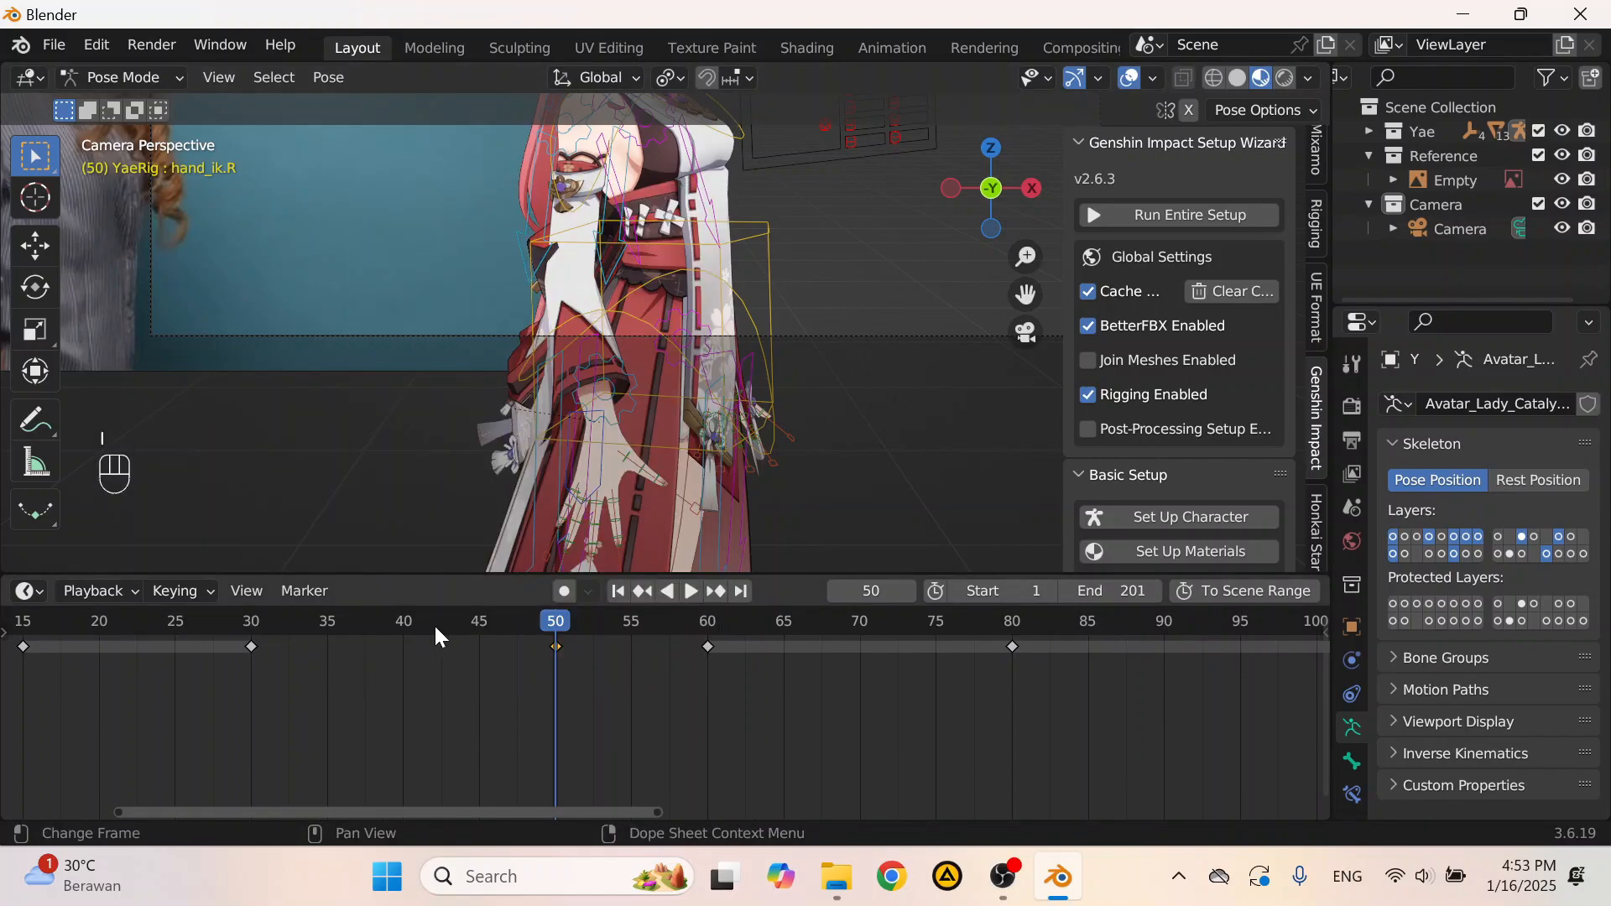
Step: Move the right-hand IK control's frame 30 keyframe to frame 40 and play back the arm motion
{"action": "left_click", "coordinate": [753, 228]}
{"action": "scroll", "coordinate": [730, 269], "scroll_direction": "down", "scroll_amount": 5}
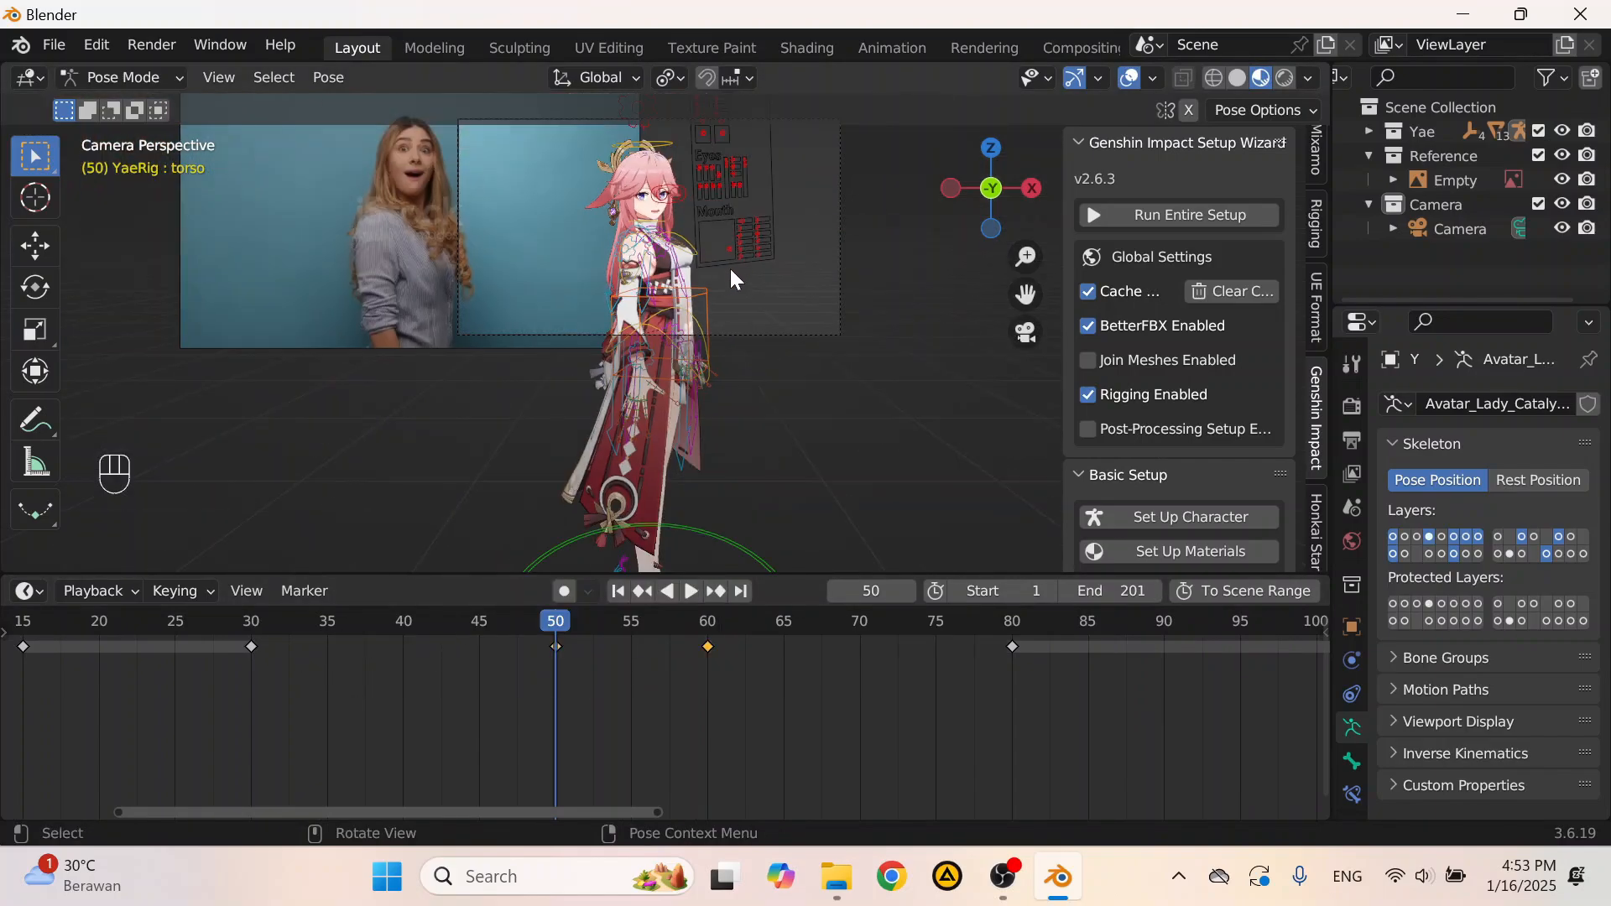
{"action": "scroll", "coordinate": [446, 661], "scroll_direction": "up", "scroll_amount": 2}
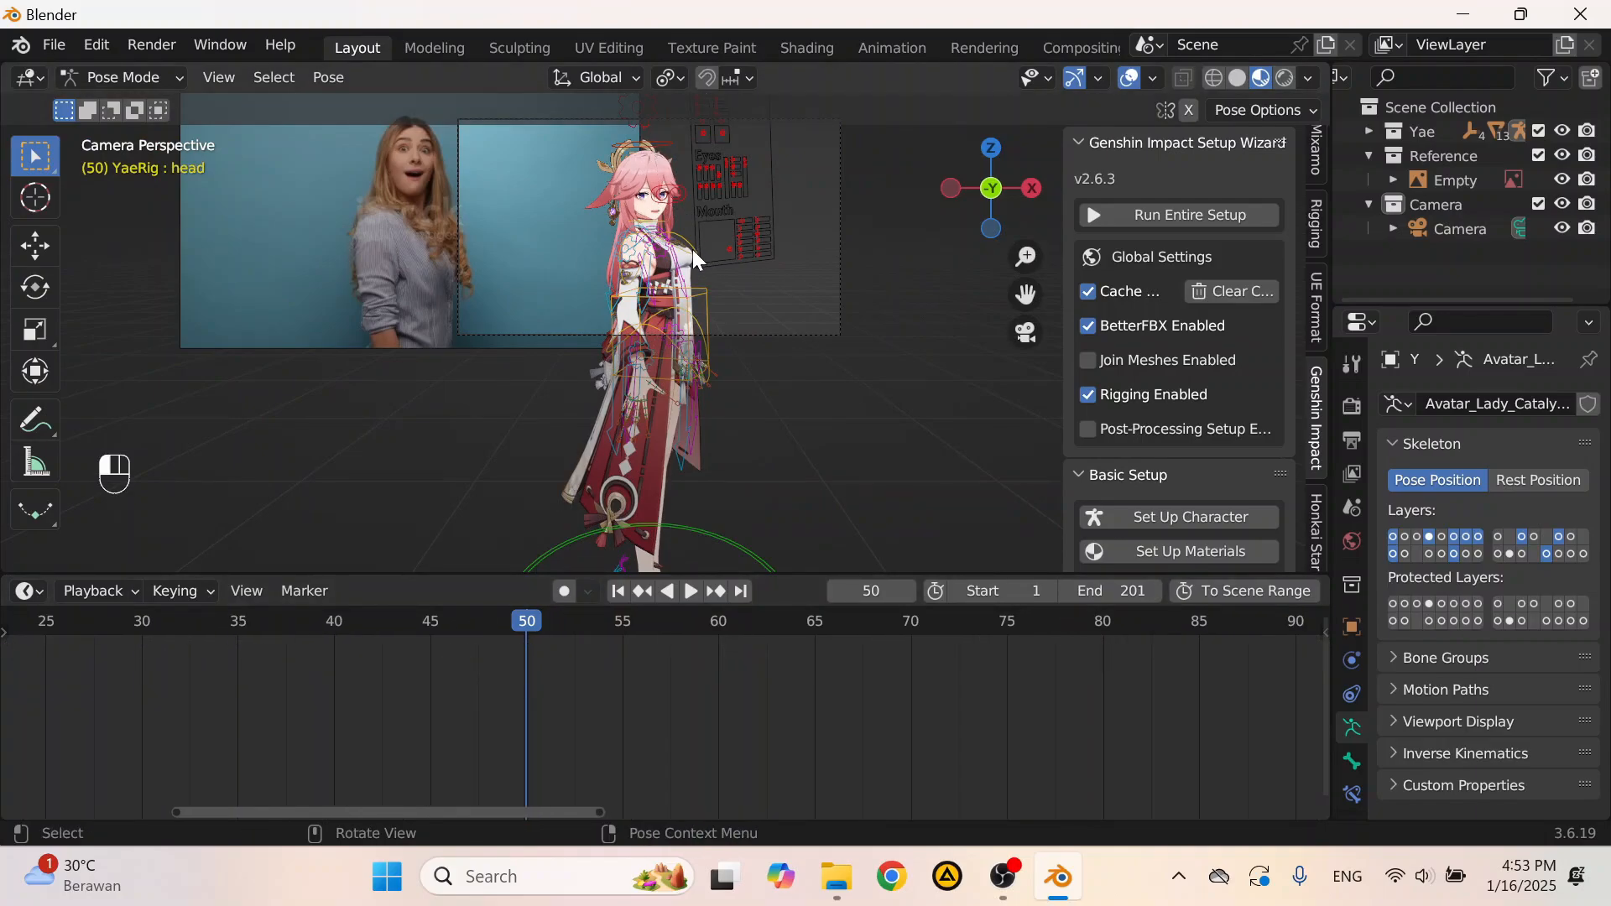
{"action": "left_click", "coordinate": [692, 249]}
{"action": "left_click", "coordinate": [430, 626]}
{"action": "scroll", "coordinate": [570, 529], "scroll_direction": "up", "scroll_amount": 6}
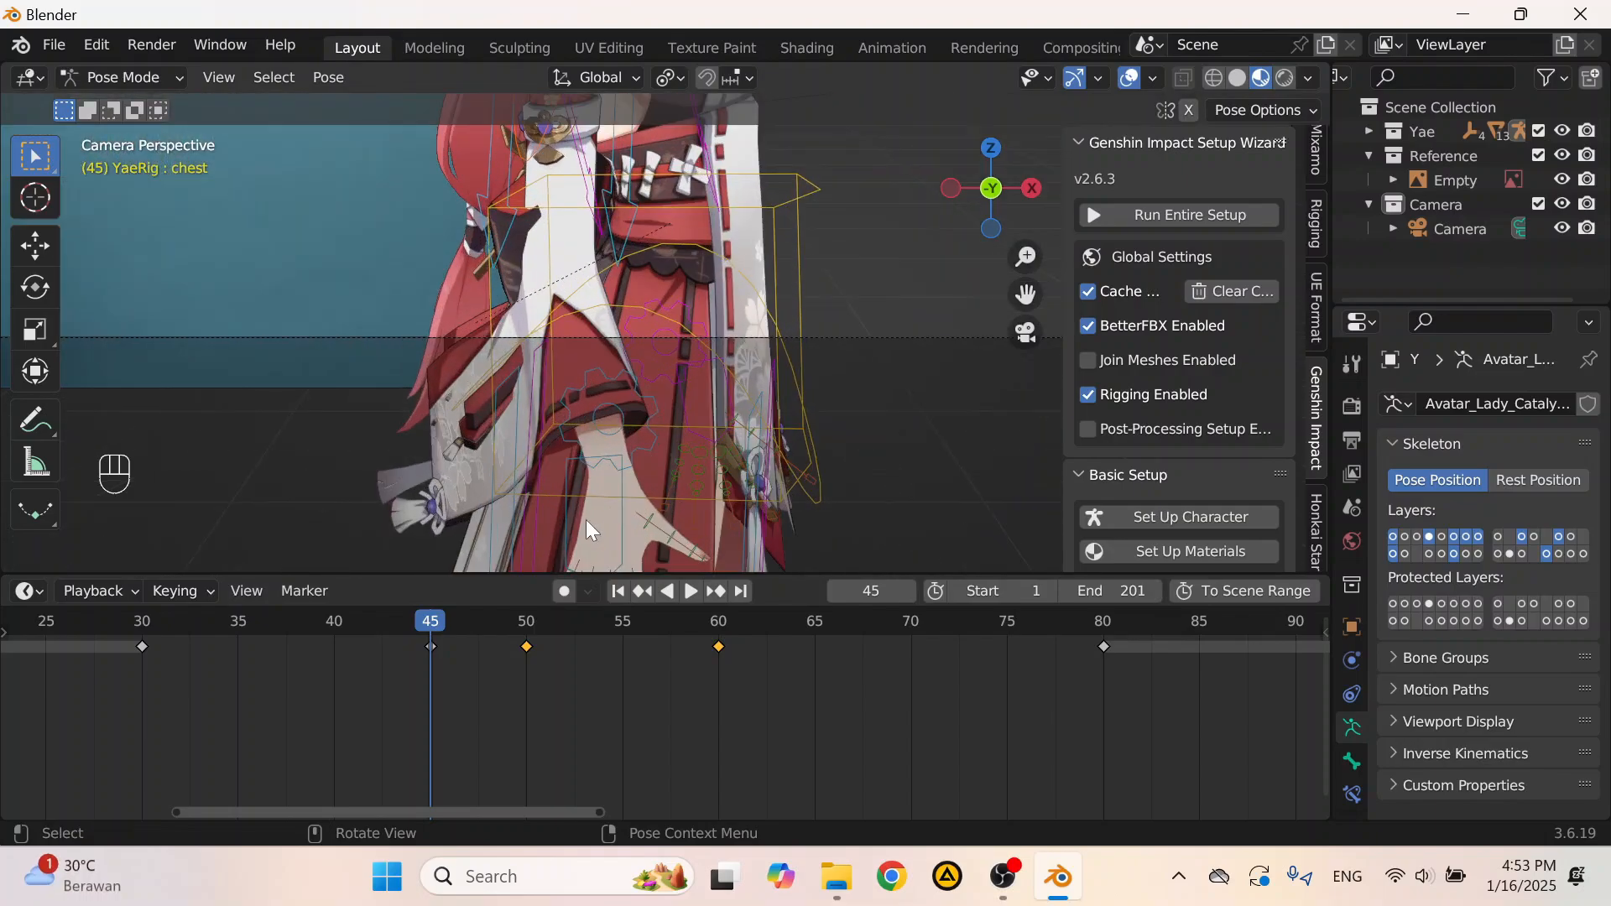
{"action": "left_click", "coordinate": [624, 514]}
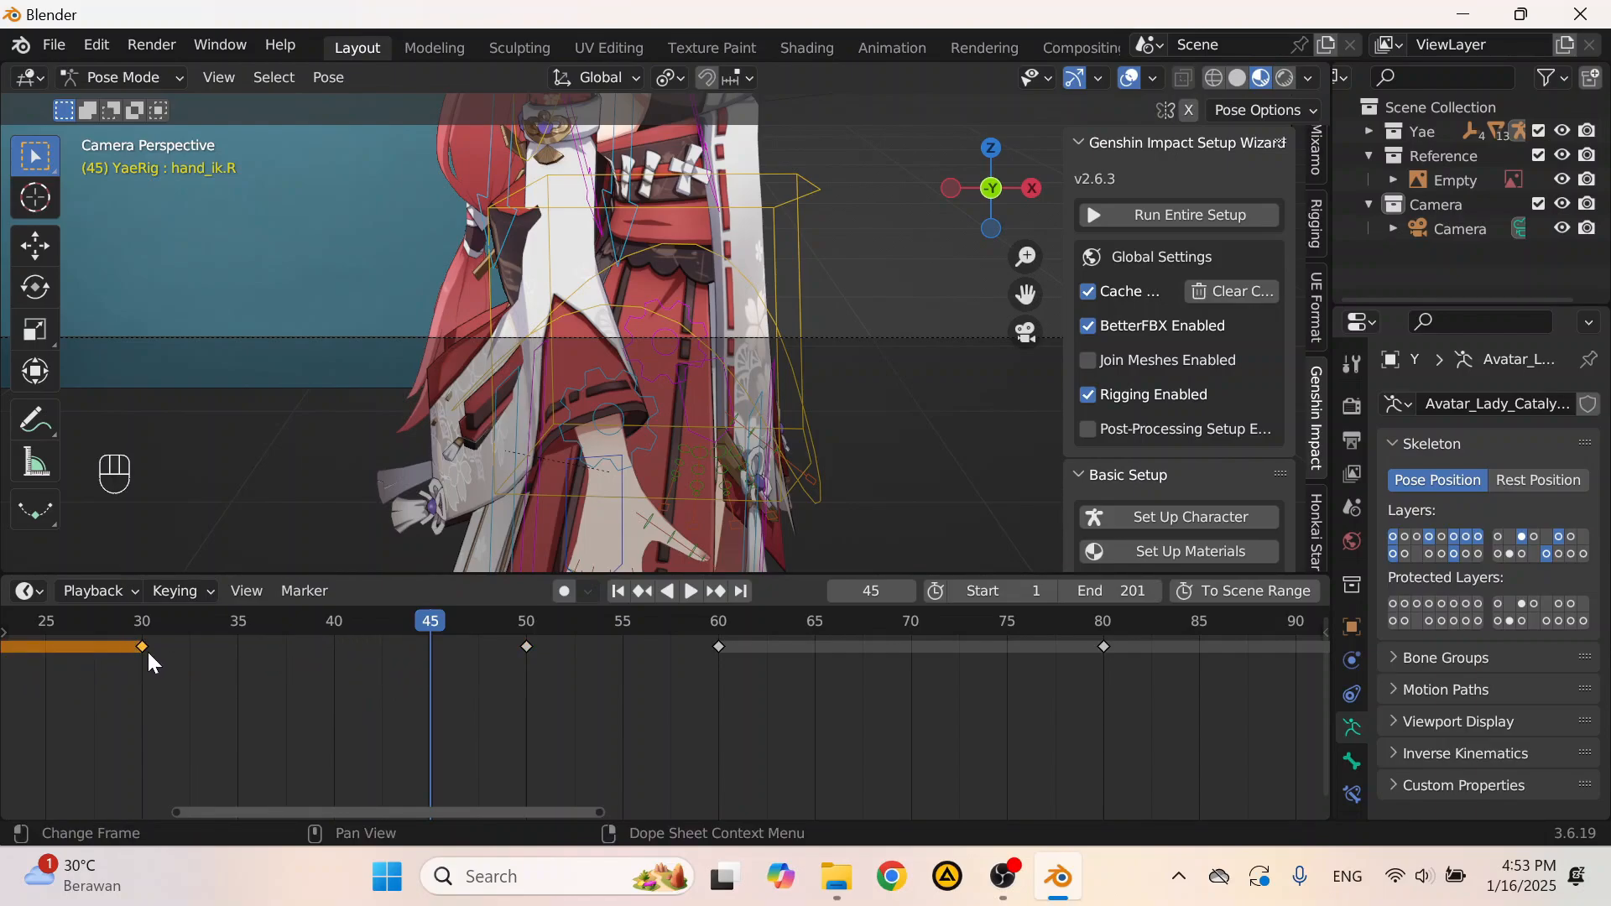
{"action": "left_click_drag", "start_coordinate": [143, 646], "coordinate": [344, 657]}
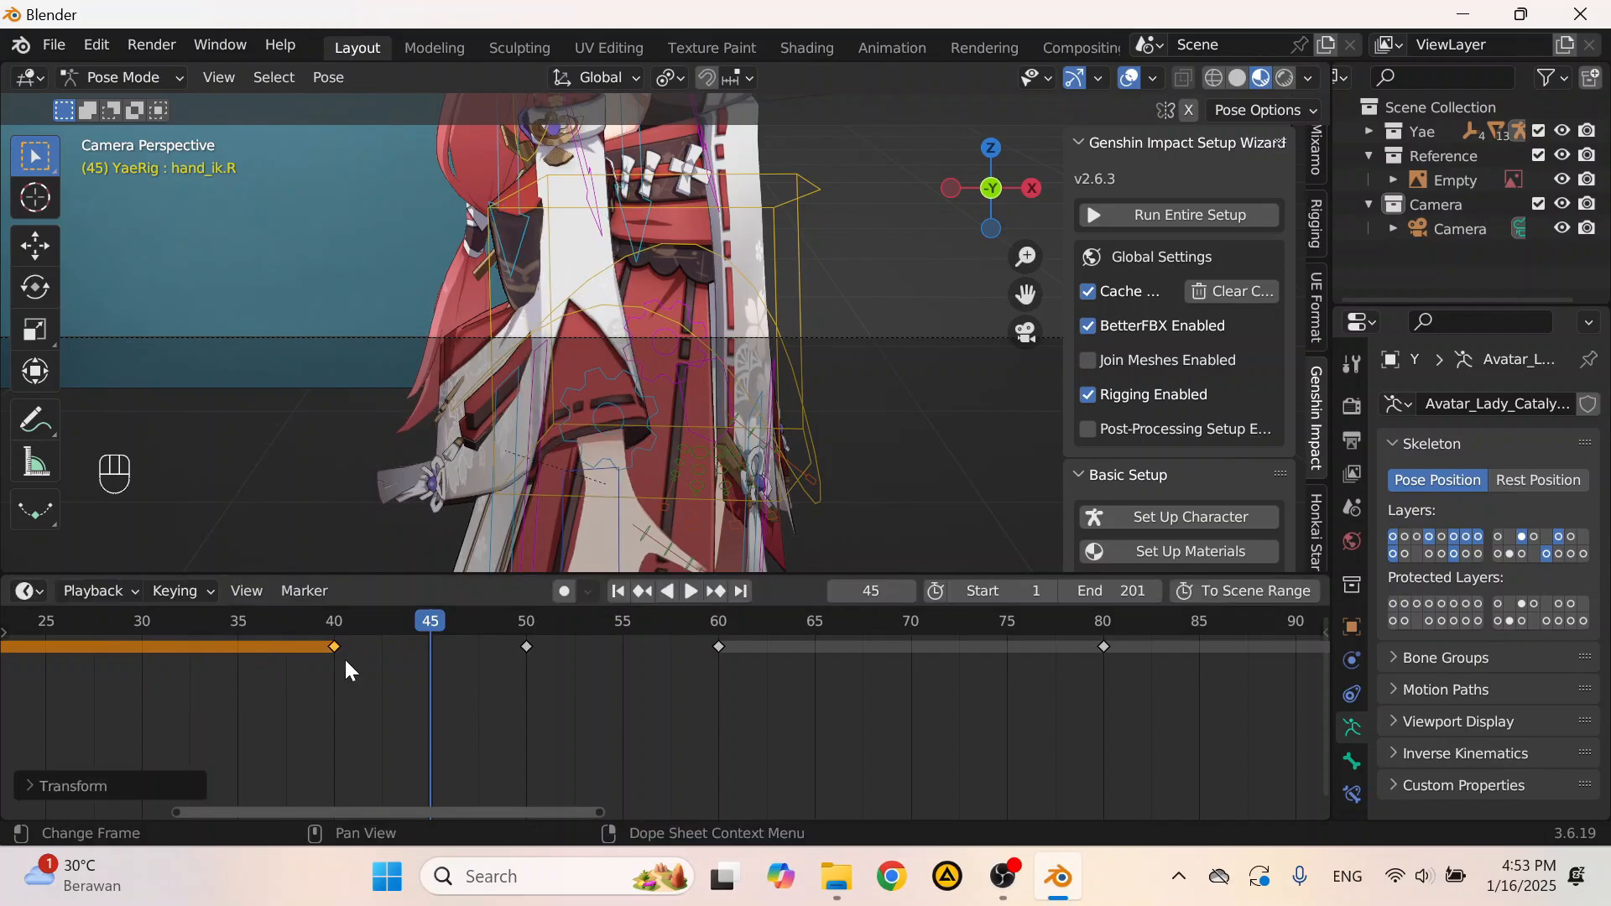
{"action": "key", "text": "space"}
{"action": "key", "text": "space"}
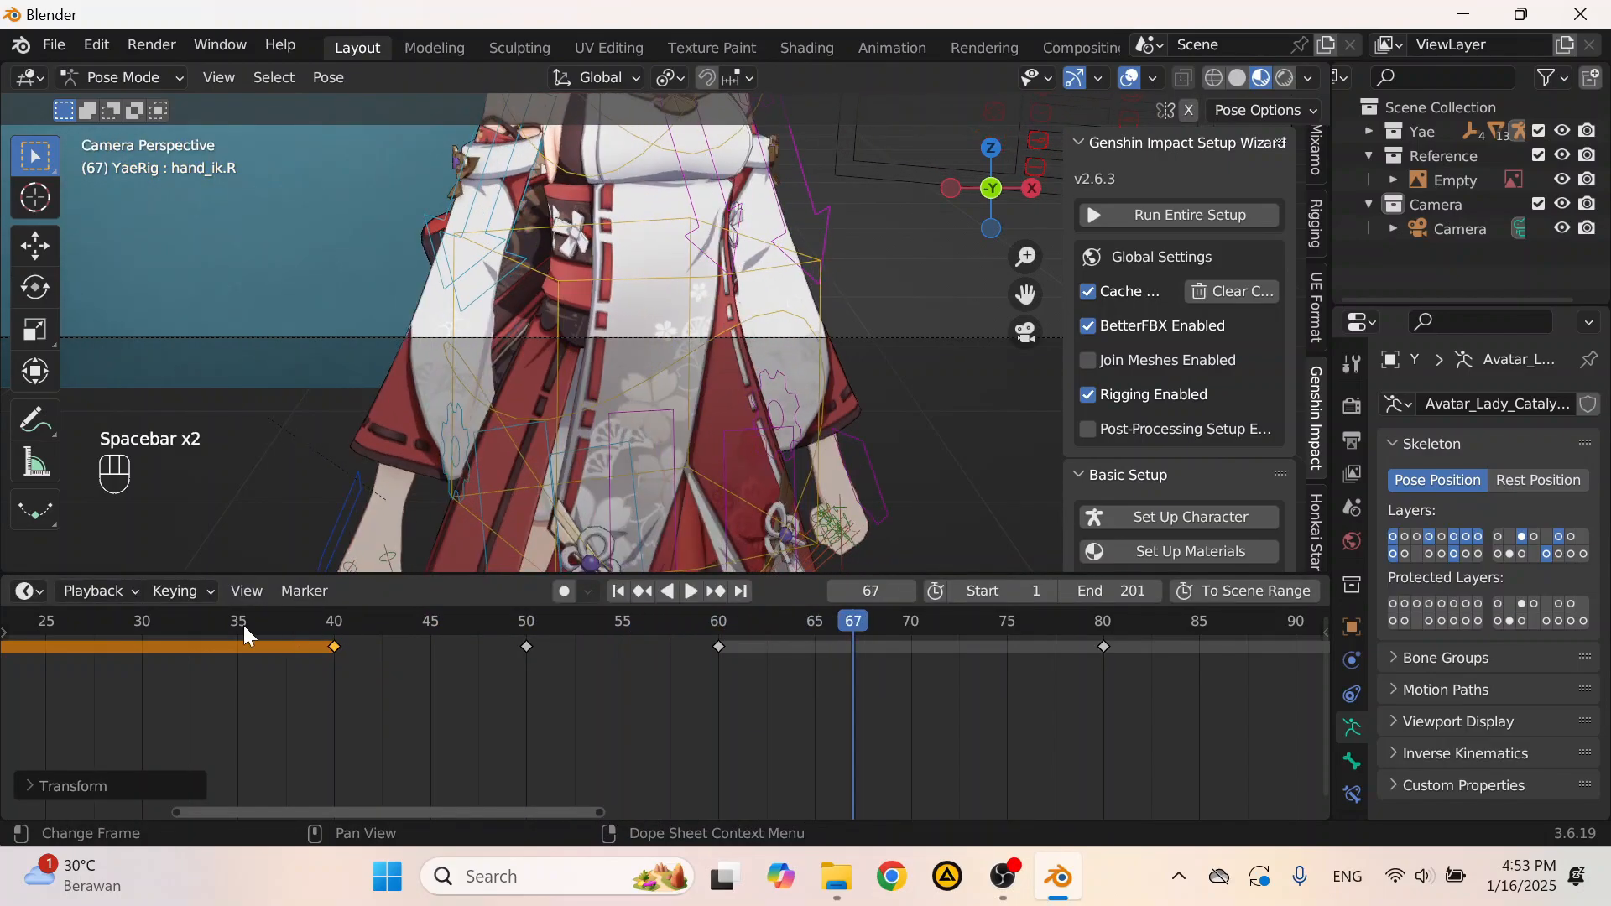
{"action": "left_click", "coordinate": [243, 626]}
{"action": "key", "text": "space"}
{"action": "key", "text": "space"}
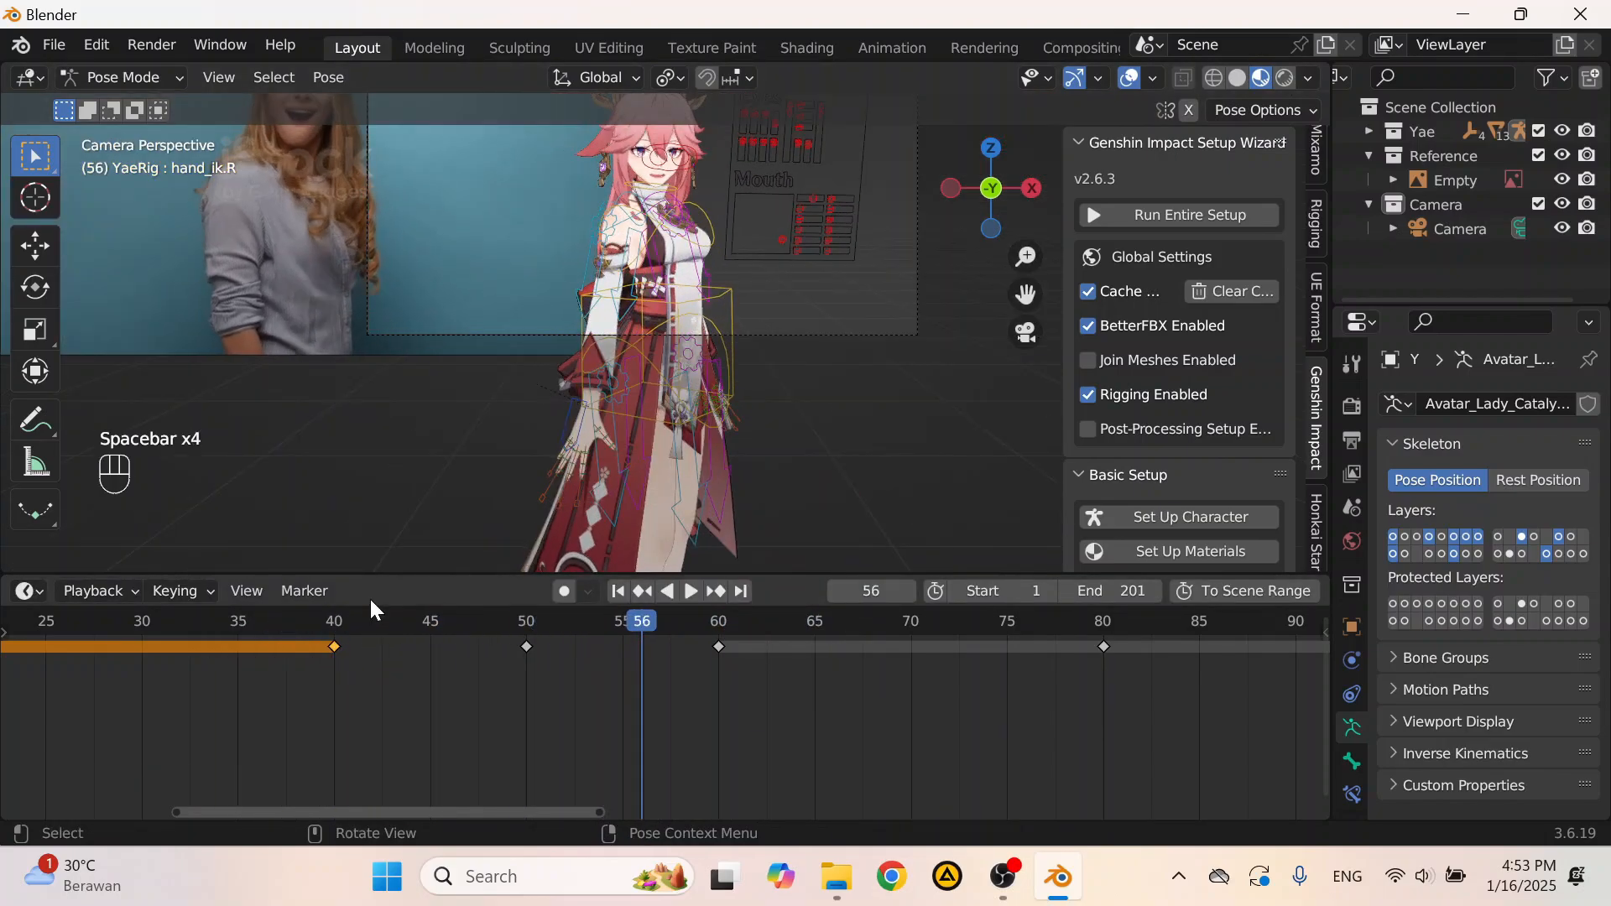
Step: Shift the right-hand IK control's frame 40 keyframe to frame 45 and play back the turn
{"action": "left_click_drag", "start_coordinate": [363, 652], "coordinate": [432, 647]}
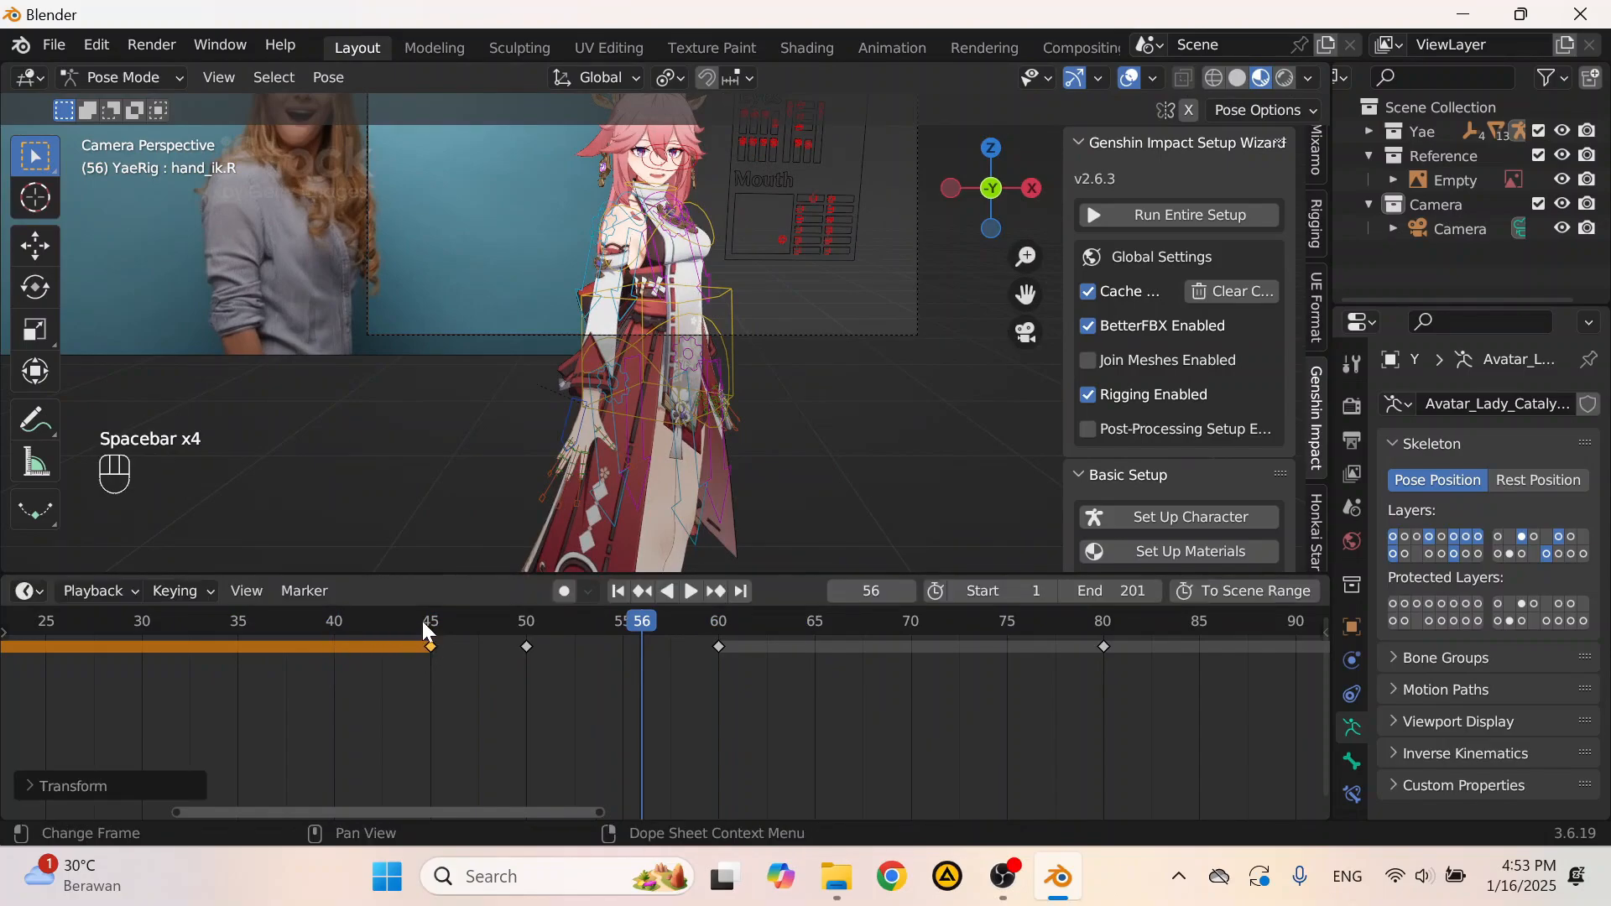
{"action": "left_click", "coordinate": [416, 621]}
{"action": "key", "text": "space"}
{"action": "key", "text": "space"}
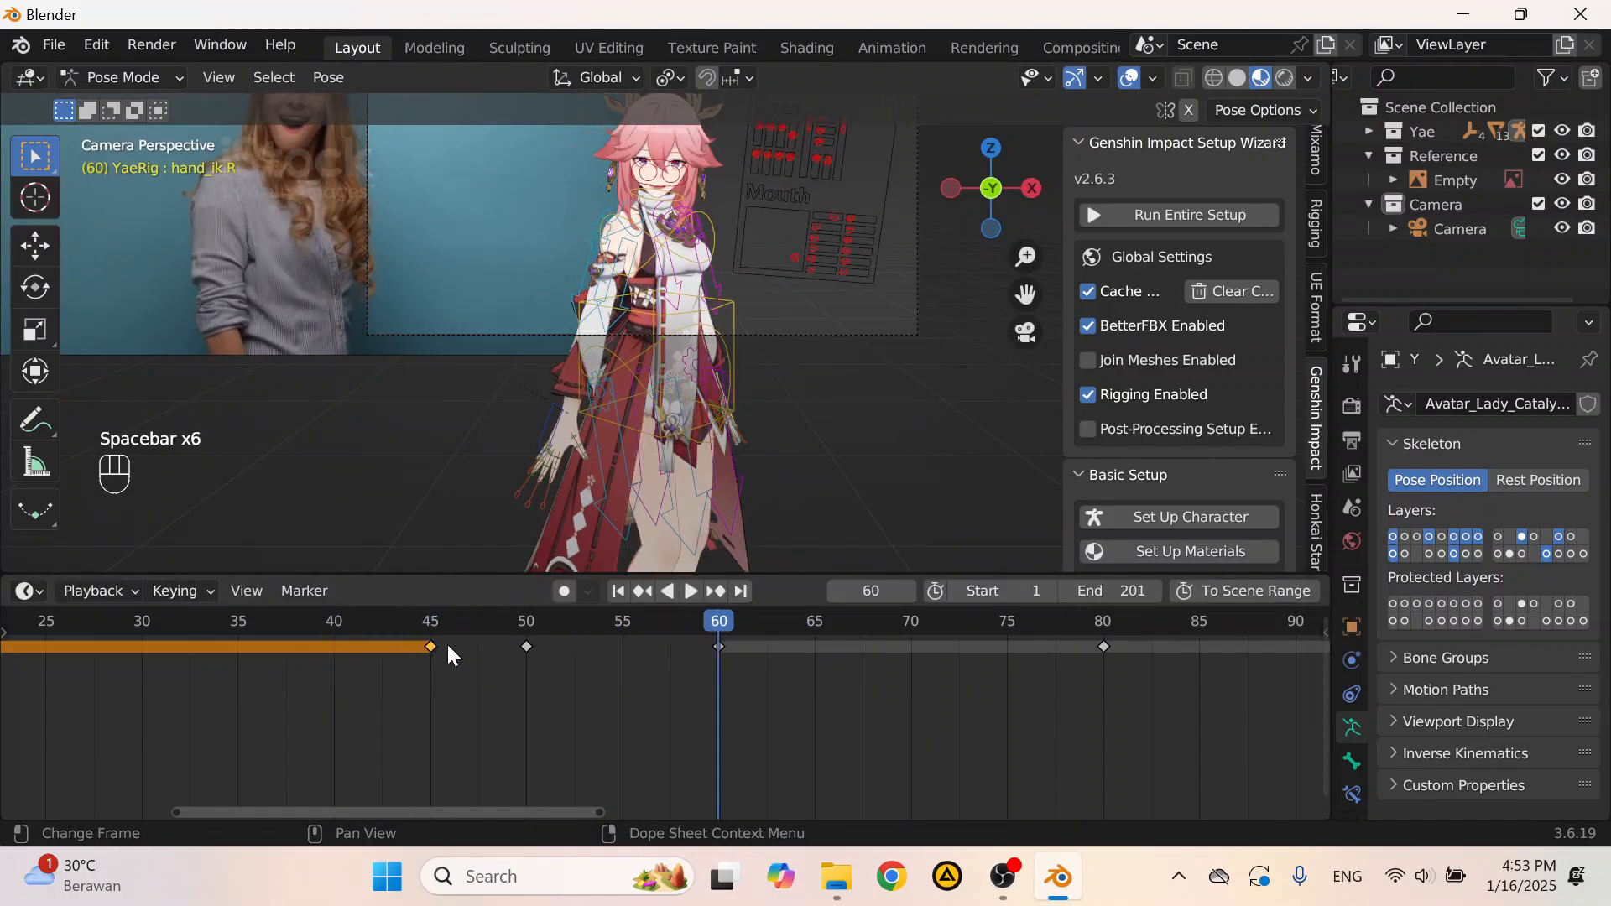
Step: Shift the right-hand IK control's frame 45 keyframe back to frame 42 and start playback
{"action": "key", "text": "g"}
{"action": "left_click", "coordinate": [364, 653]}
{"action": "left_click", "coordinate": [349, 624]}
{"action": "key", "text": "space"}
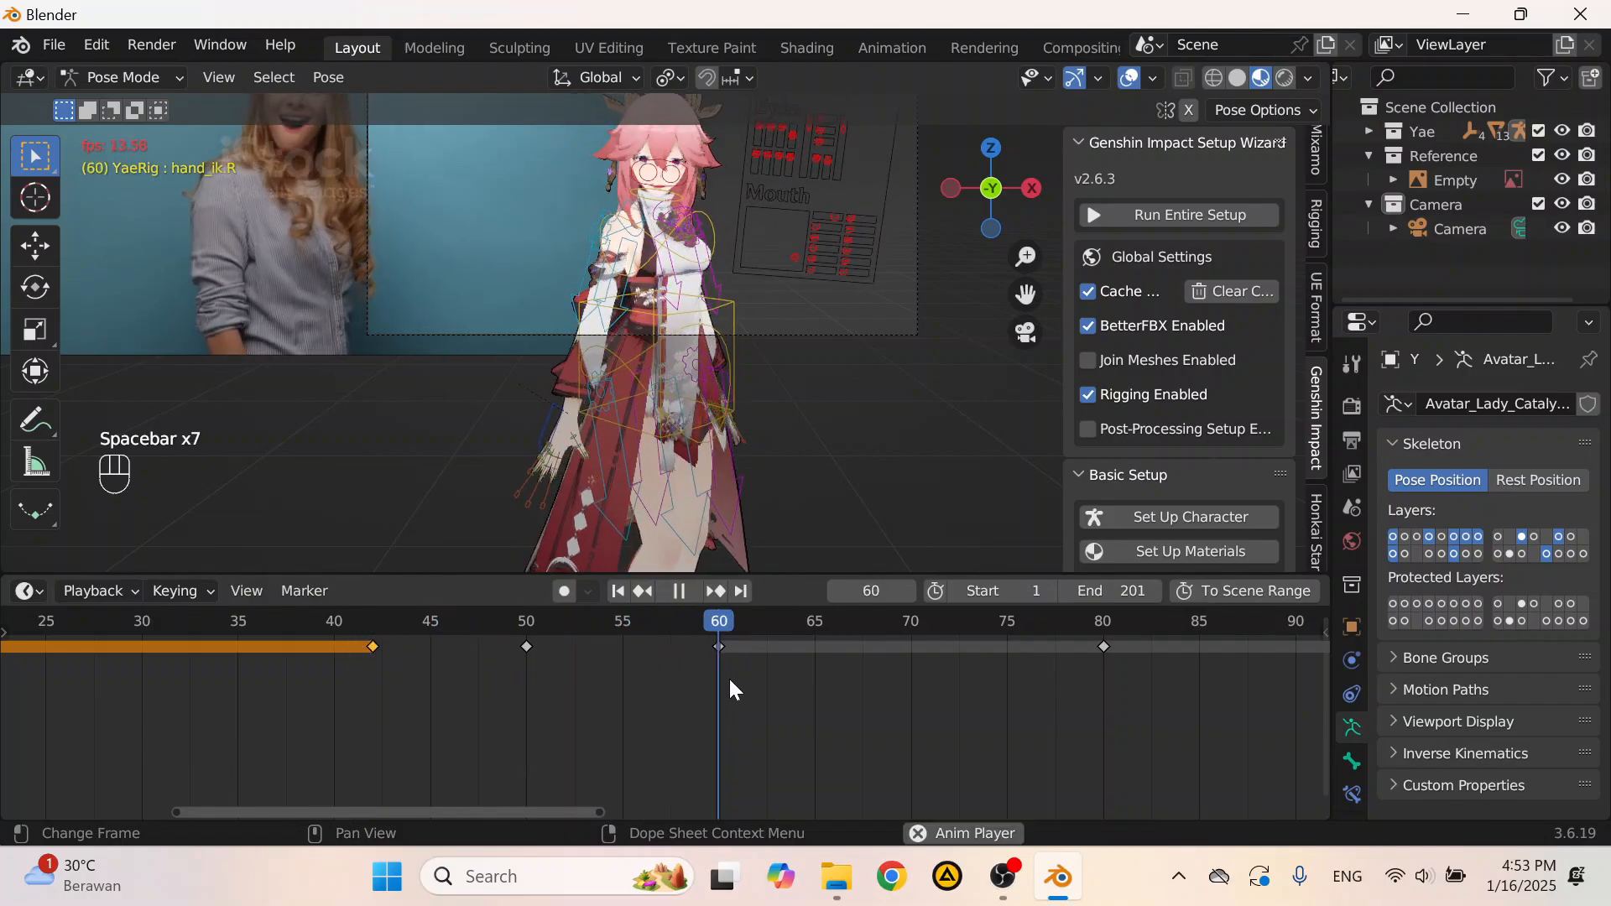
Step: Play back the turn and wave to compare the body motion with the reference footage
{"action": "middle_click_drag", "start_coordinate": [661, 339], "coordinate": [677, 395], "text": "shift"}
{"action": "scroll", "coordinate": [676, 394], "scroll_direction": "up", "scroll_amount": 2}
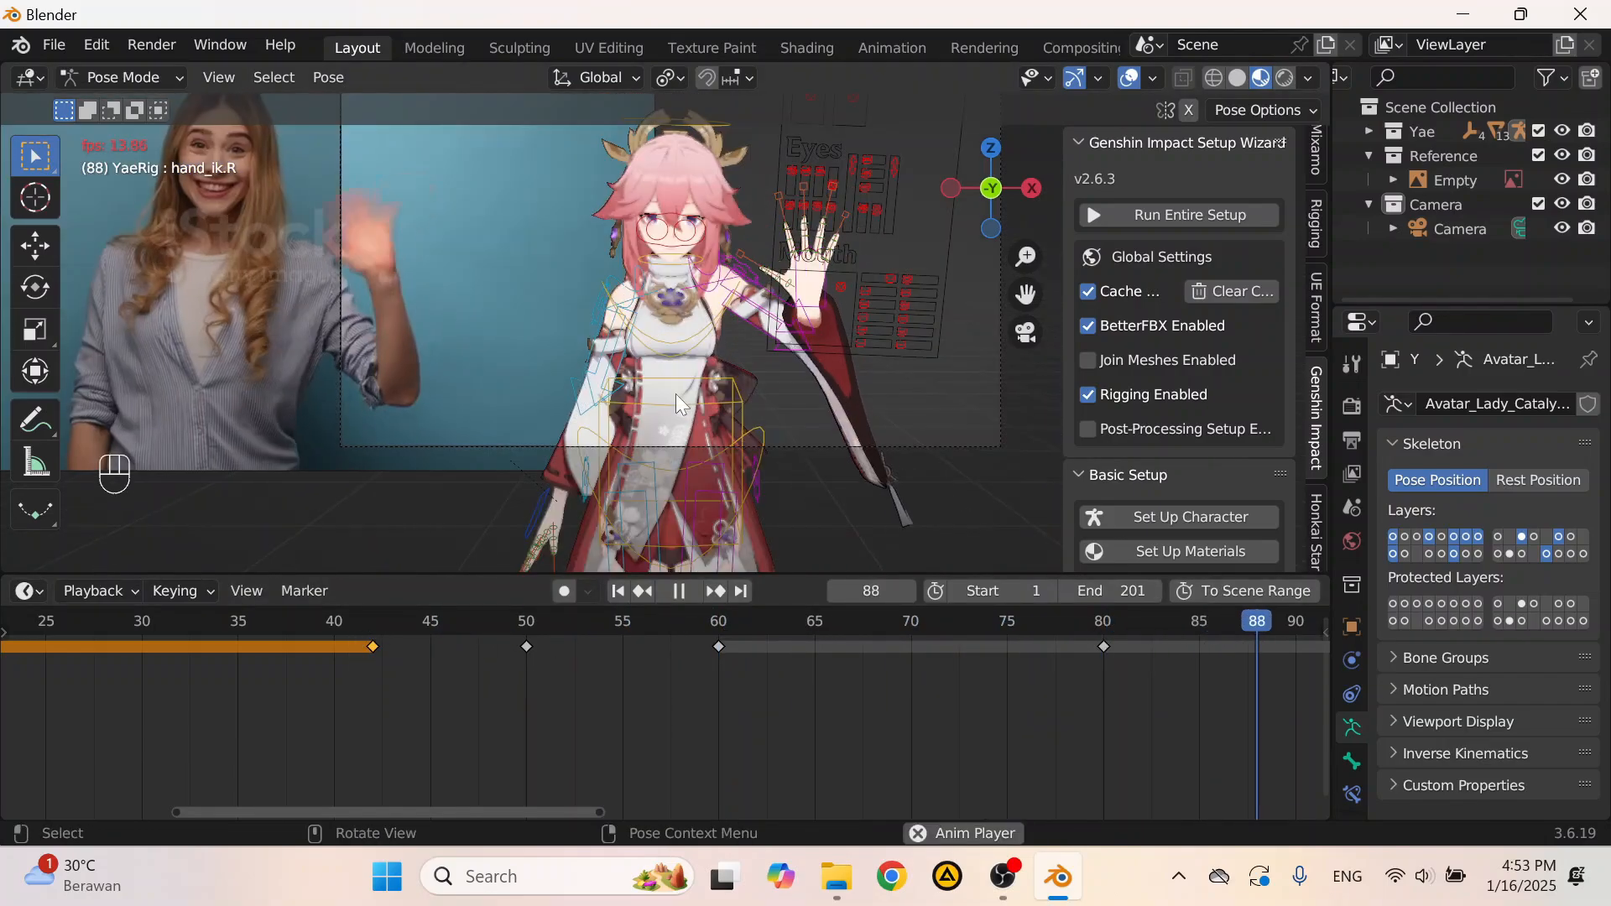
{"action": "key", "text": "v"}
{"action": "key", "text": "space"}
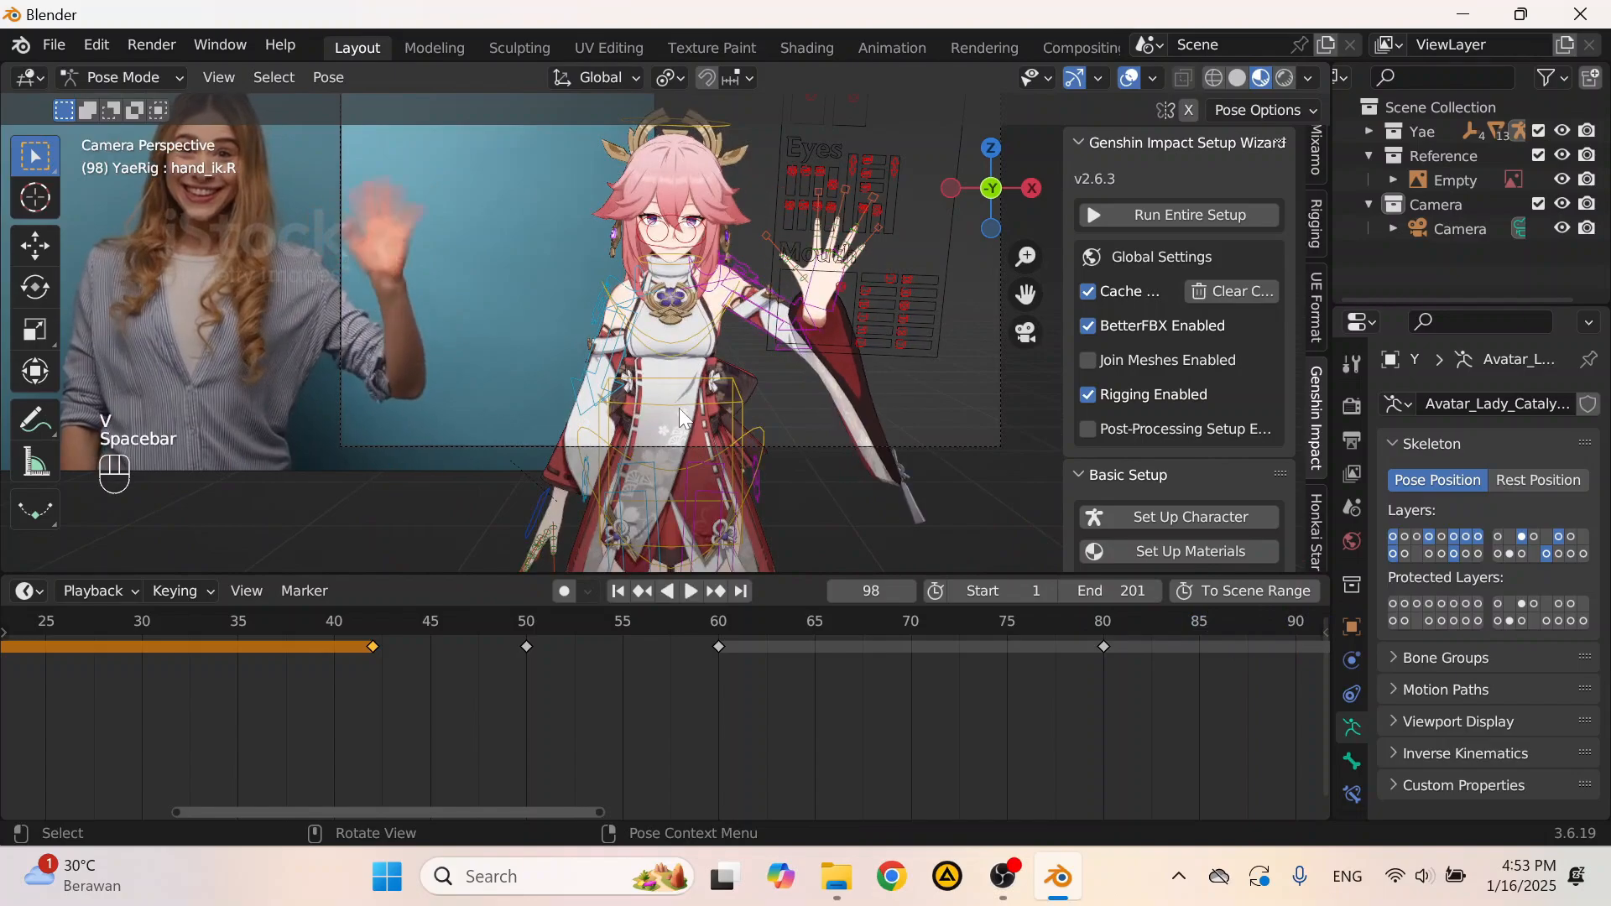
{"action": "key", "text": "space"}
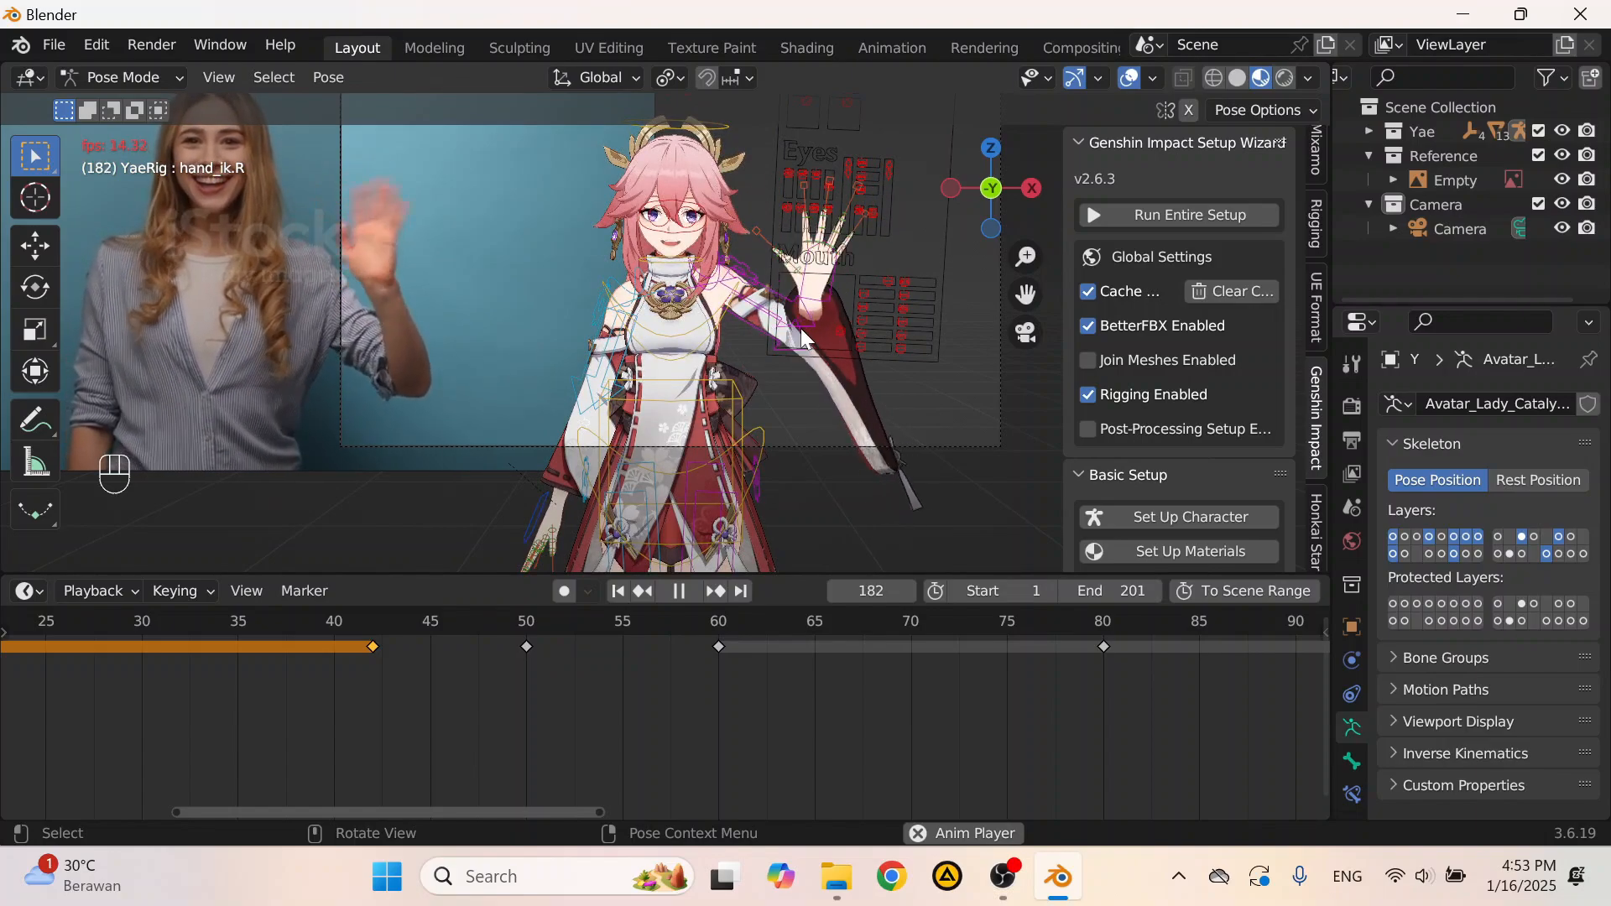
{"action": "key", "text": "space"}
{"action": "scroll", "coordinate": [781, 419], "scroll_direction": "down", "scroll_amount": 3}
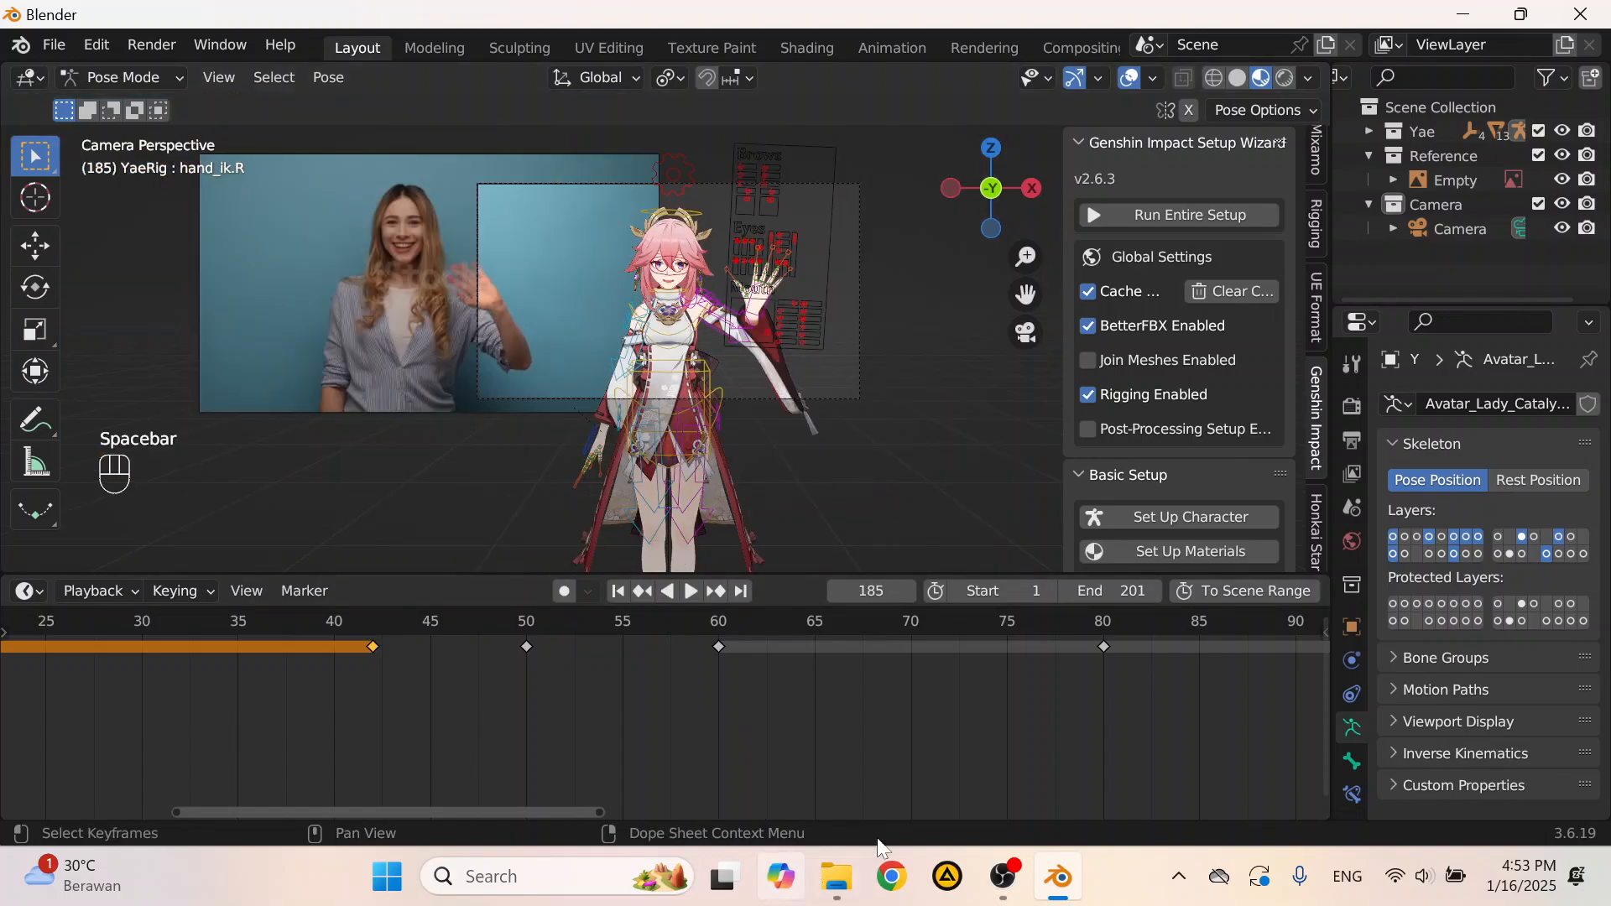
Step: Select the chest control, review its motion during the wave against the reference, and go to its keyframe at frame 130
{"action": "scroll", "coordinate": [287, 720], "scroll_direction": "down", "scroll_amount": 4}
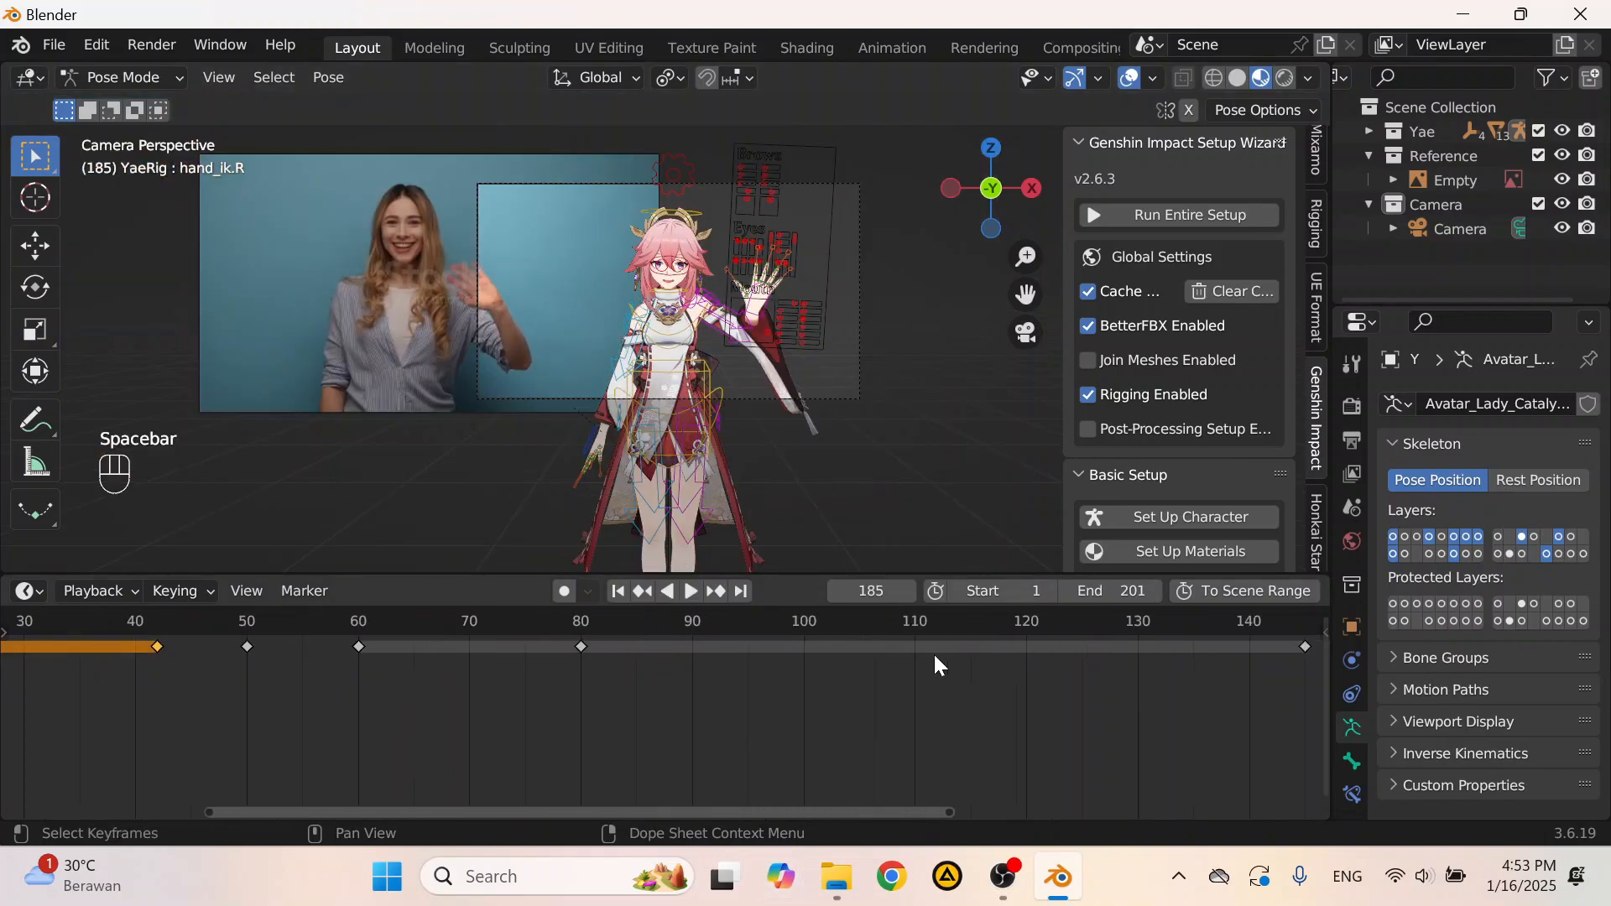
{"action": "left_click", "coordinate": [675, 347]}
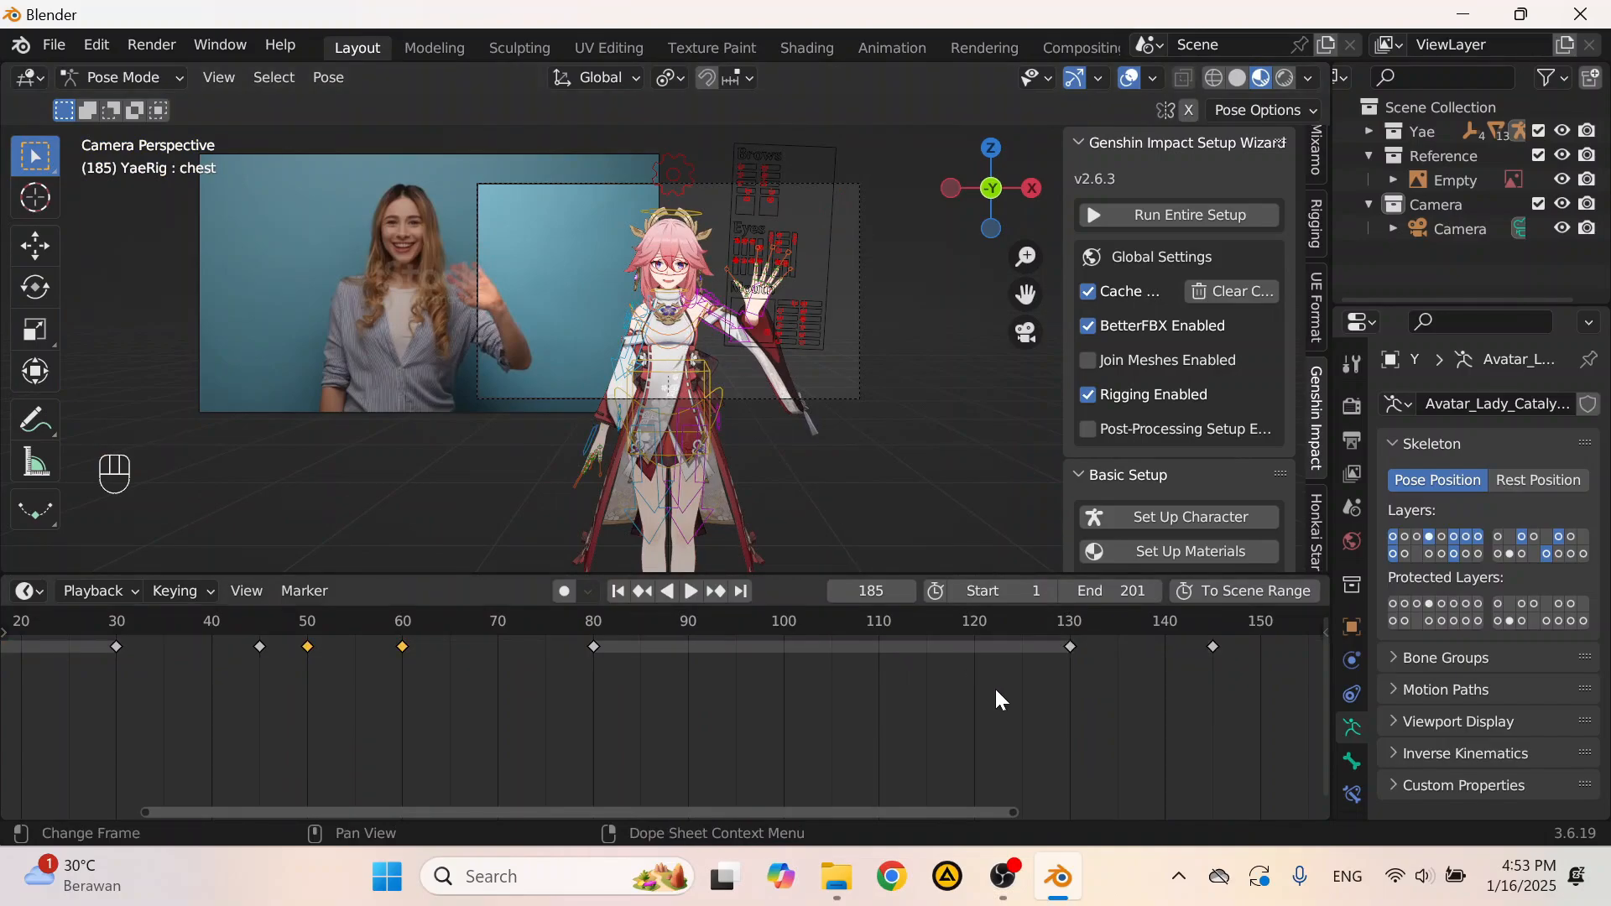
{"action": "scroll", "coordinate": [732, 698], "scroll_direction": "up", "scroll_amount": 3}
{"action": "middle_click_drag", "start_coordinate": [996, 691], "coordinate": [341, 686]}
{"action": "scroll", "coordinate": [341, 687], "scroll_direction": "down", "scroll_amount": 4}
{"action": "left_click_drag", "start_coordinate": [354, 629], "coordinate": [576, 677]}
{"action": "left_click_drag", "start_coordinate": [791, 683], "coordinate": [117, 676]}
{"action": "left_click", "coordinate": [440, 702]}
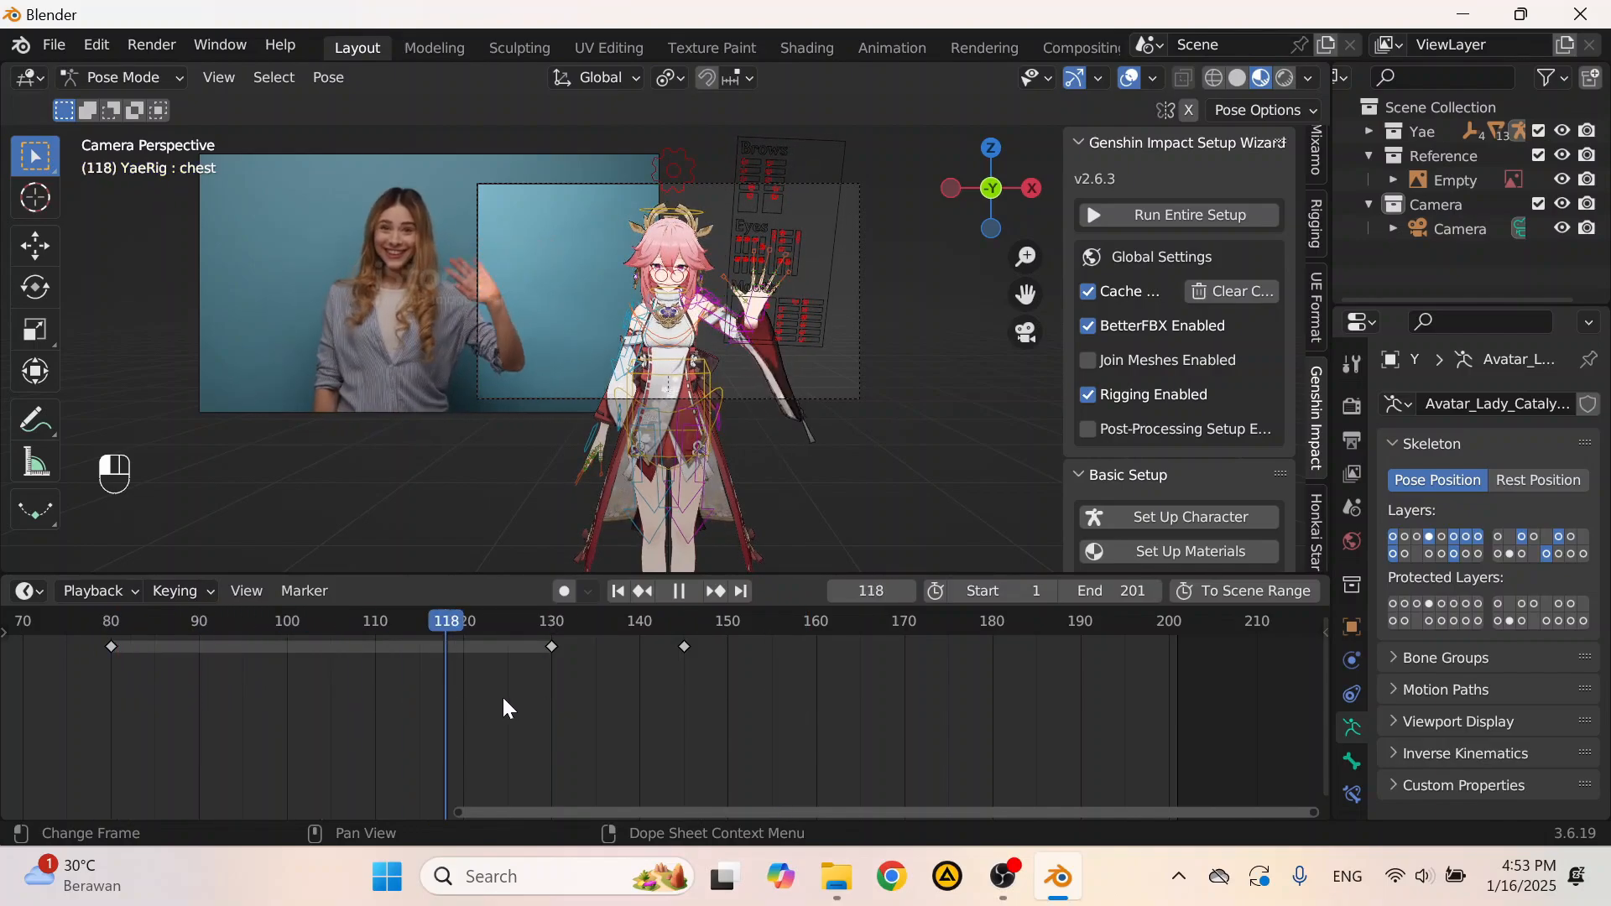
{"action": "key", "text": "space"}
{"action": "scroll", "coordinate": [734, 410], "scroll_direction": "up", "scroll_amount": 4}
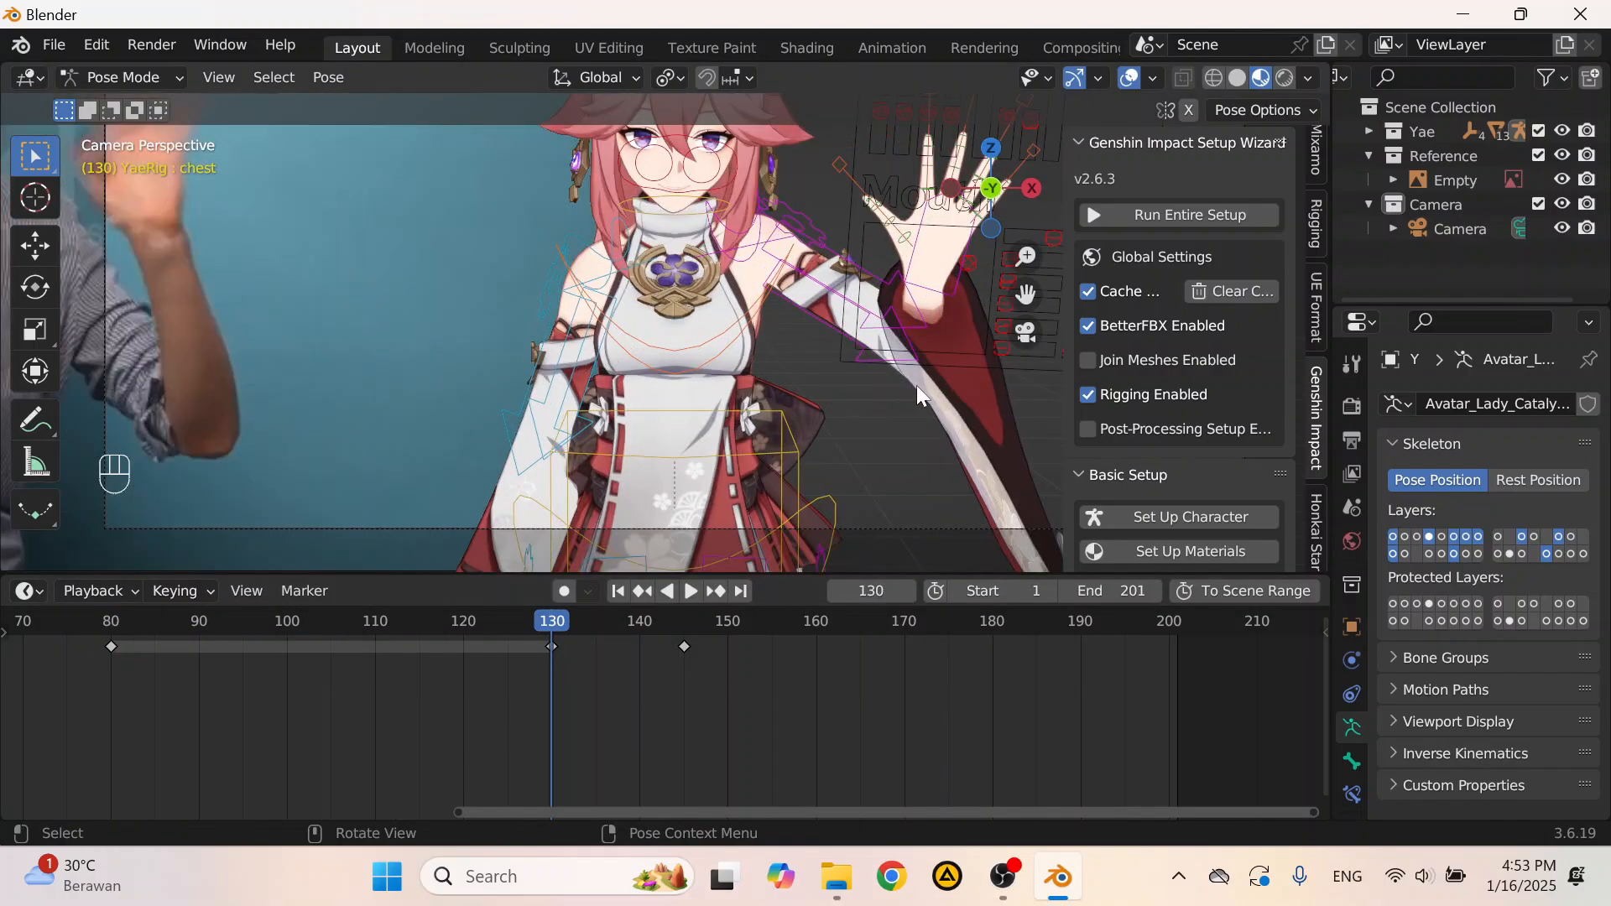
{"action": "key", "text": "r"}
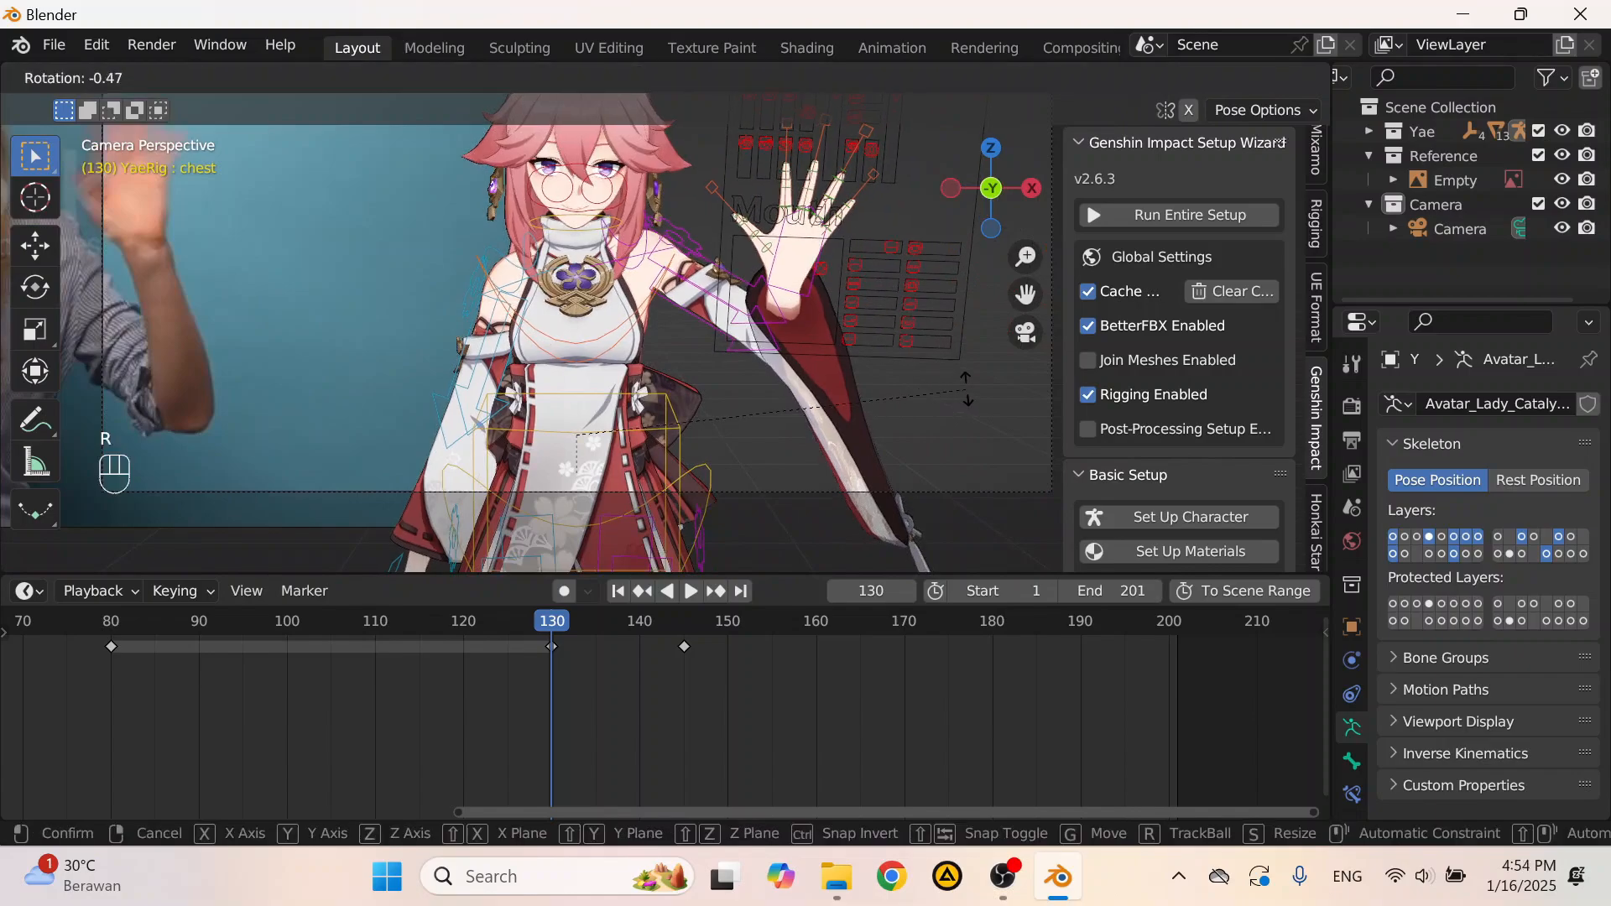
{"action": "left_click", "coordinate": [965, 385]}
{"action": "key", "text": "ctrl+z"}
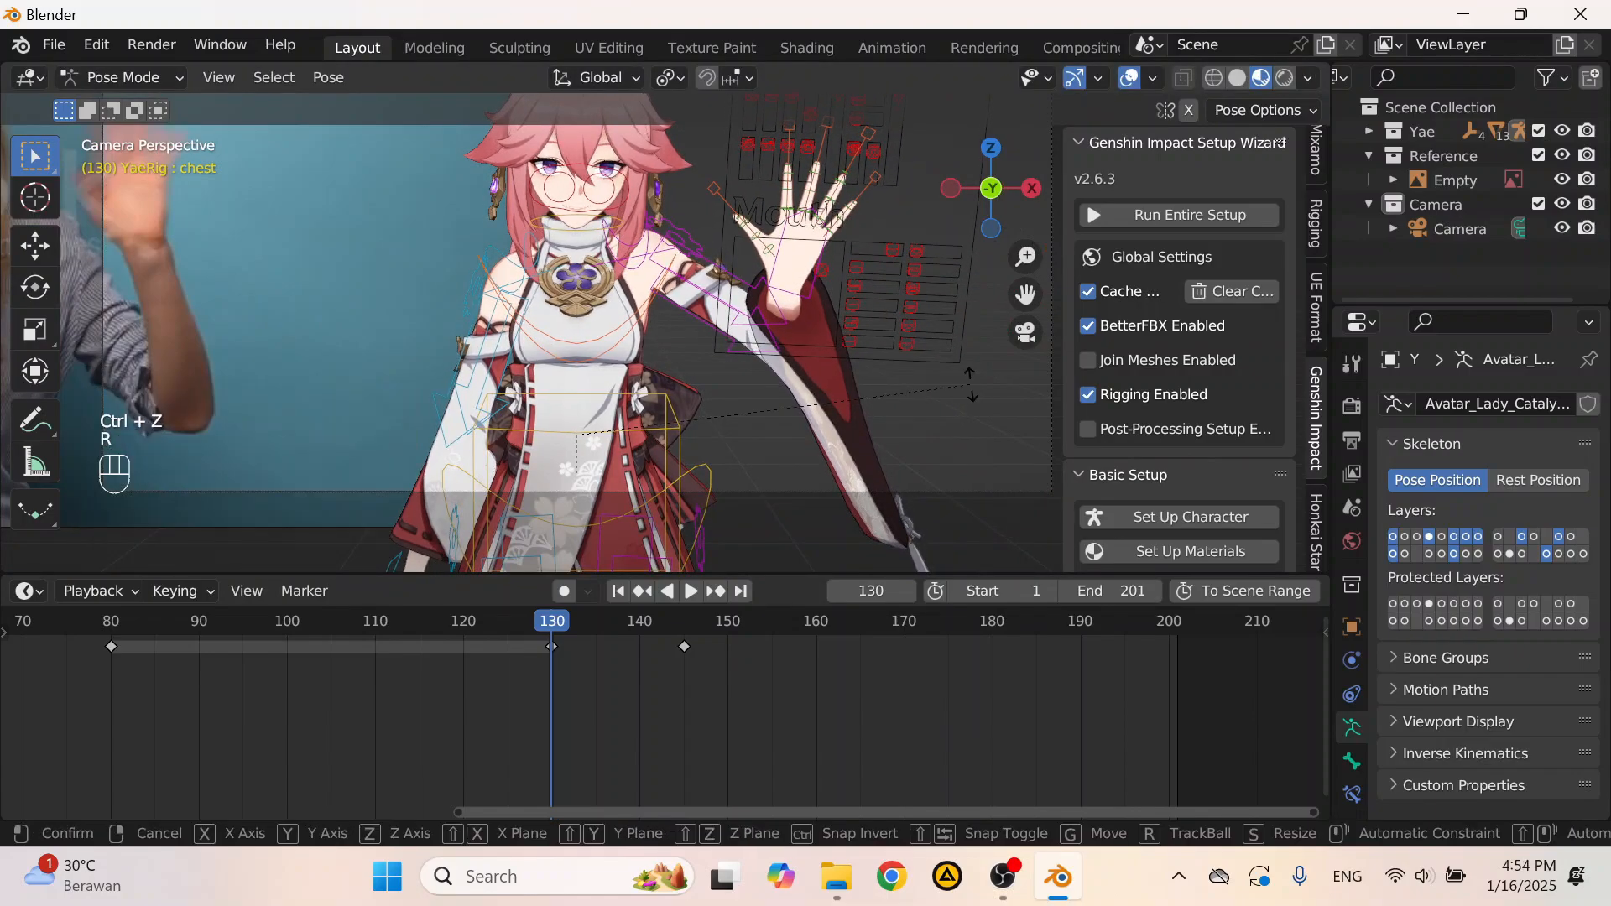
Step: Rotate the chest control about -2.31° about the view's Z axis at frame 130 and insert a keyframe
{"action": "key", "text": "r"}
{"action": "left_click", "coordinate": [961, 380]}
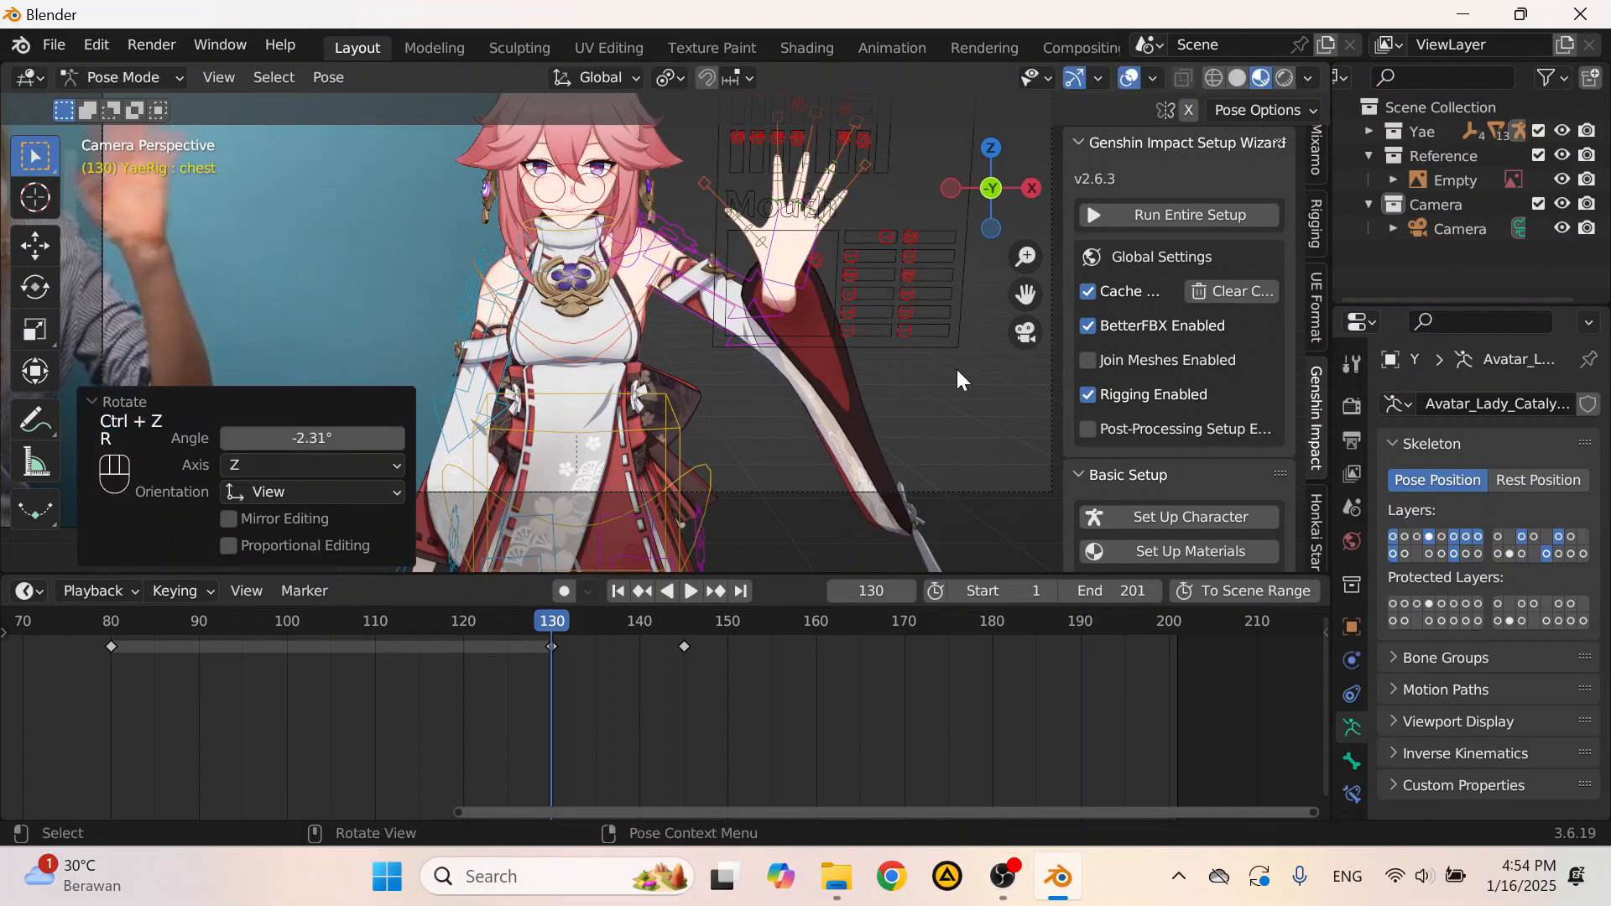
{"action": "key", "text": "i"}
{"action": "left_click", "coordinate": [949, 367]}
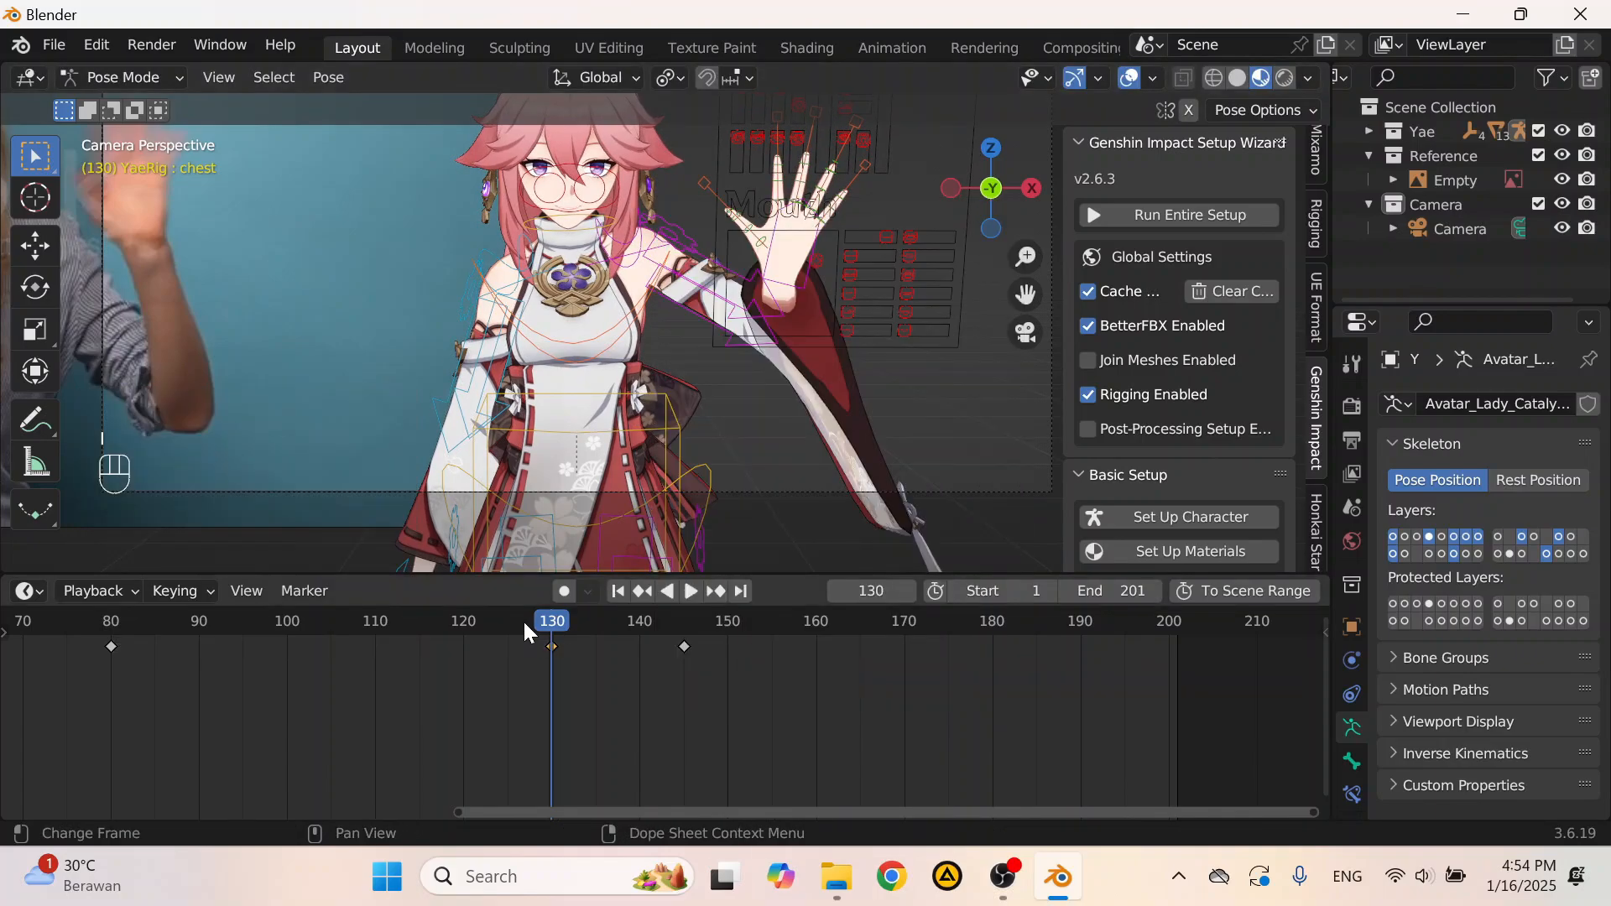
Step: Play back the wave from around frame 86 to about frame 154 to check the chest sway against the reference
{"action": "key", "text": "space"}
{"action": "left_click", "coordinate": [163, 622]}
{"action": "key", "text": "space"}
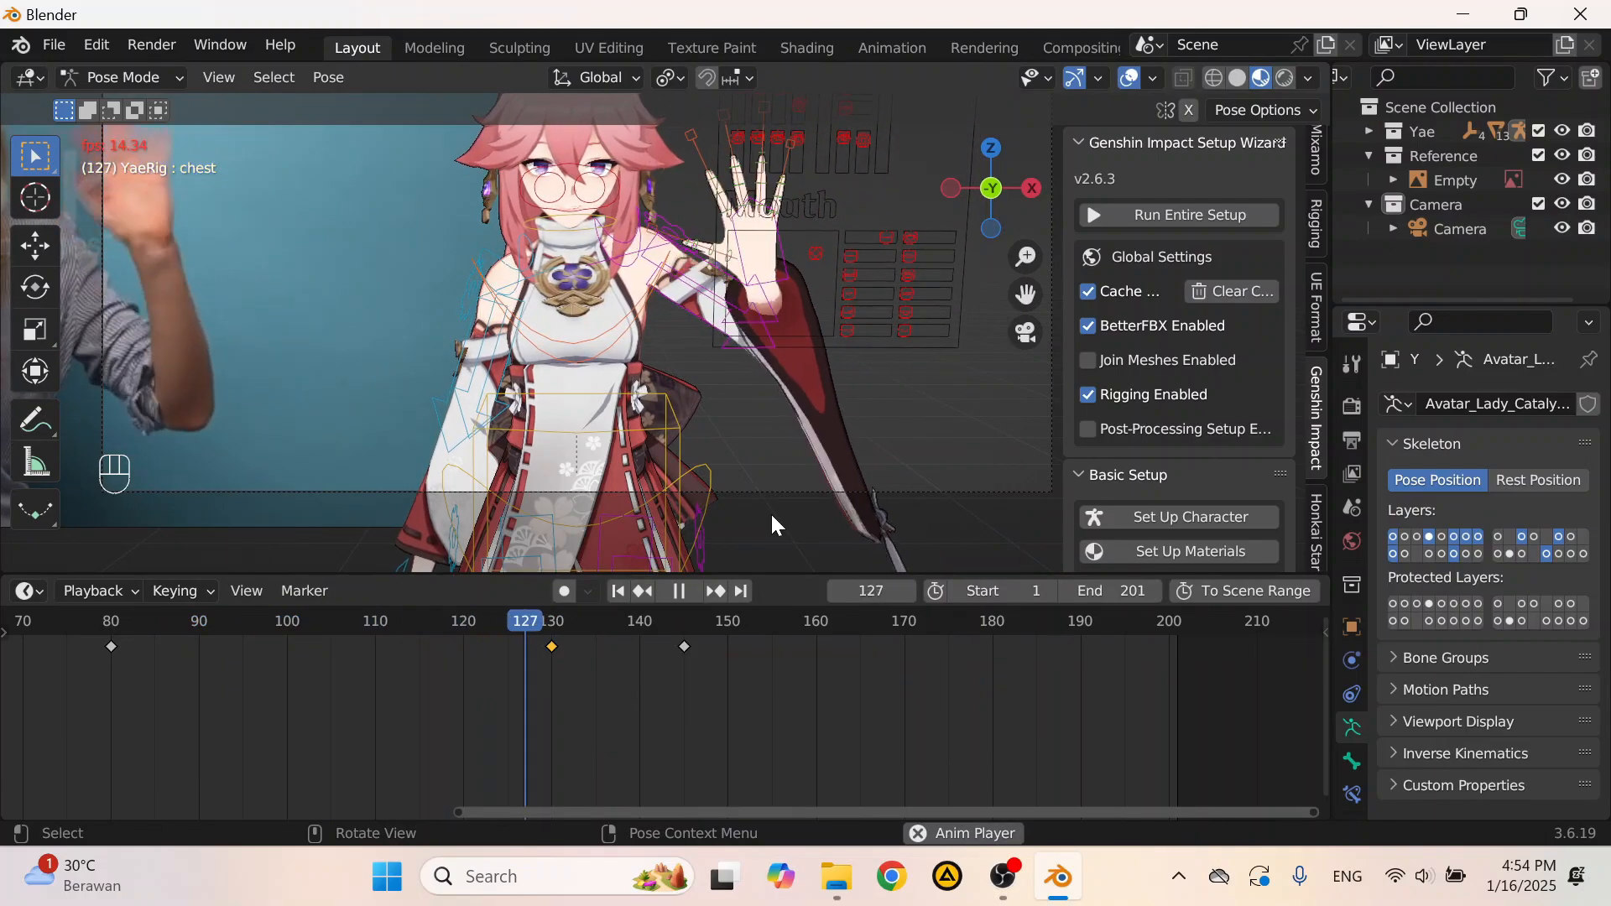
{"action": "key", "text": "space"}
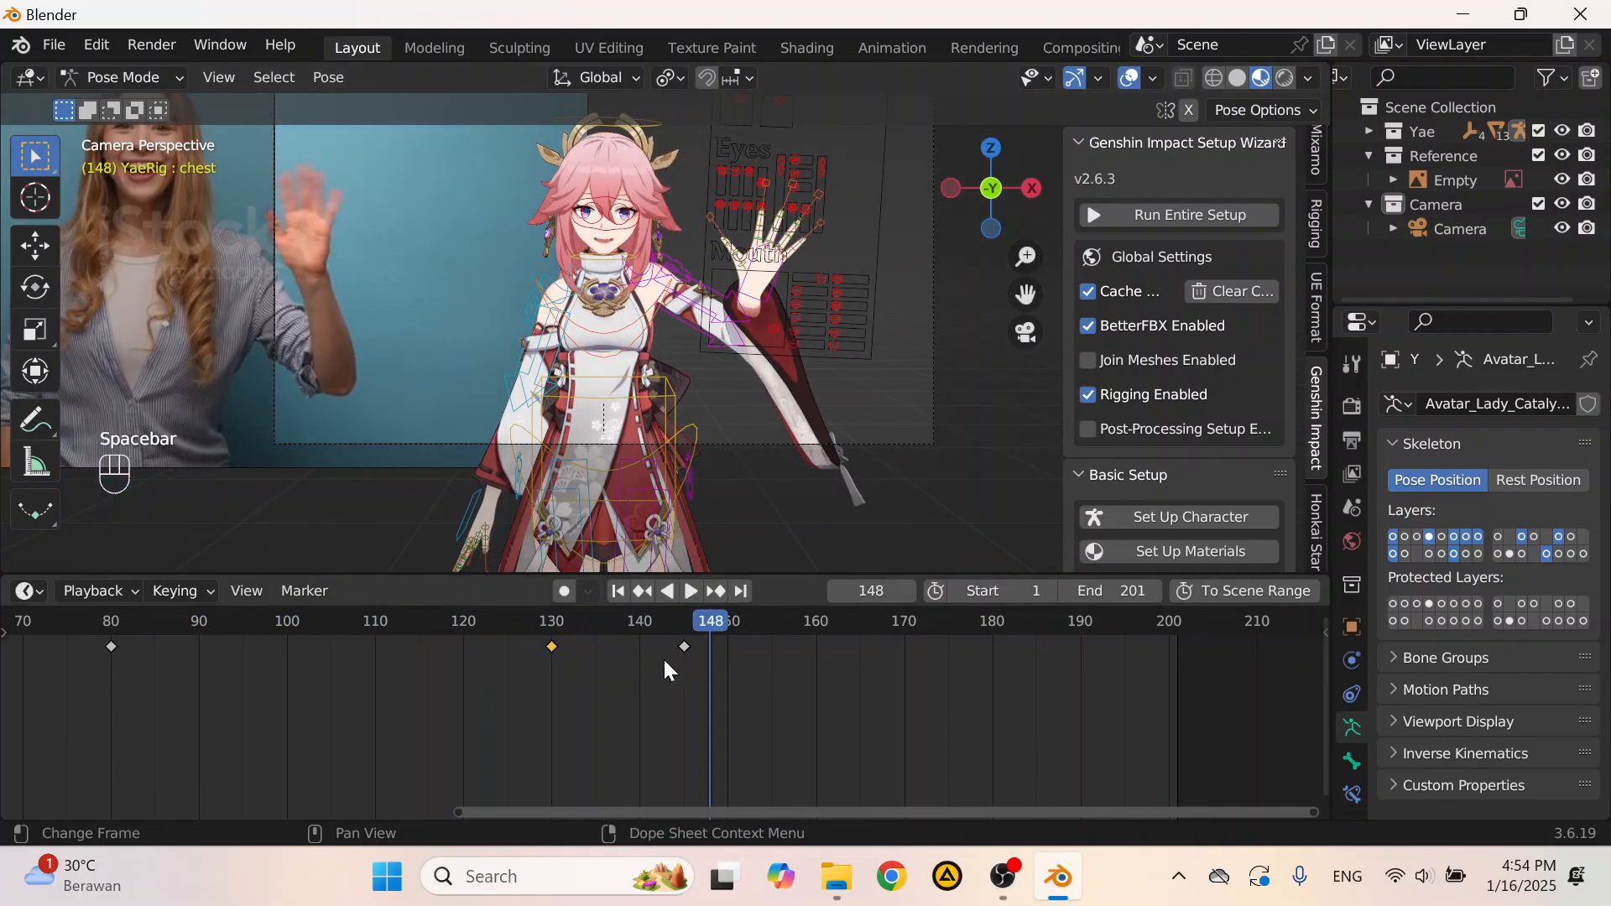
{"action": "key", "text": "space"}
{"action": "key", "text": "space"}
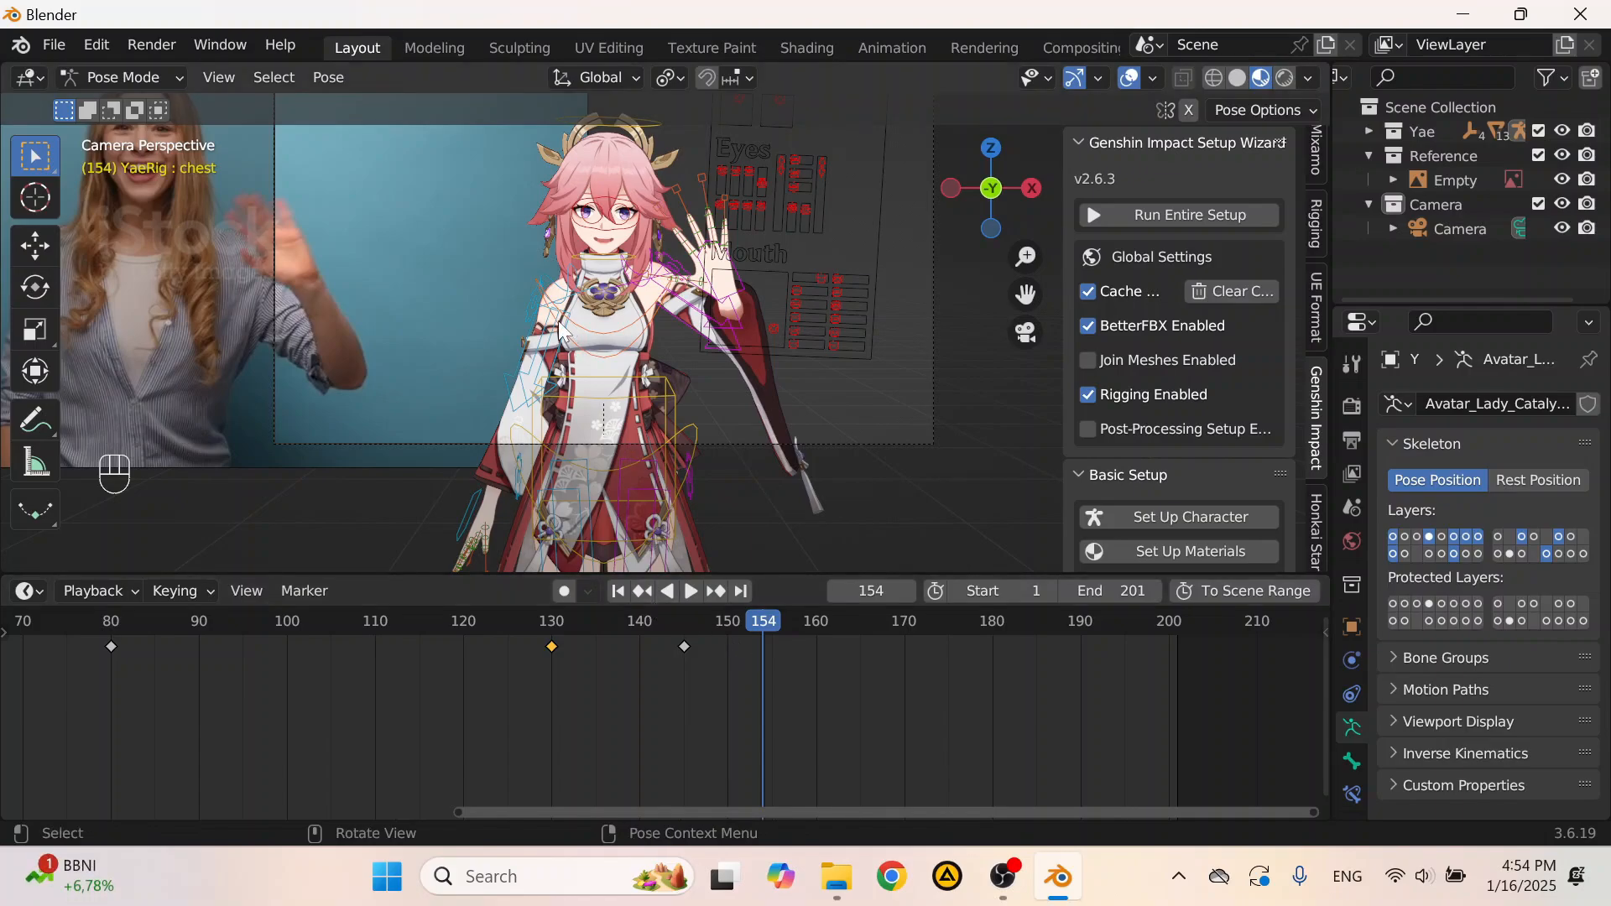
Step: Copy the chest control's keyframe at frame 145 and paste it at frame 155
{"action": "left_click", "coordinate": [675, 628]}
{"action": "left_click", "coordinate": [684, 646]}
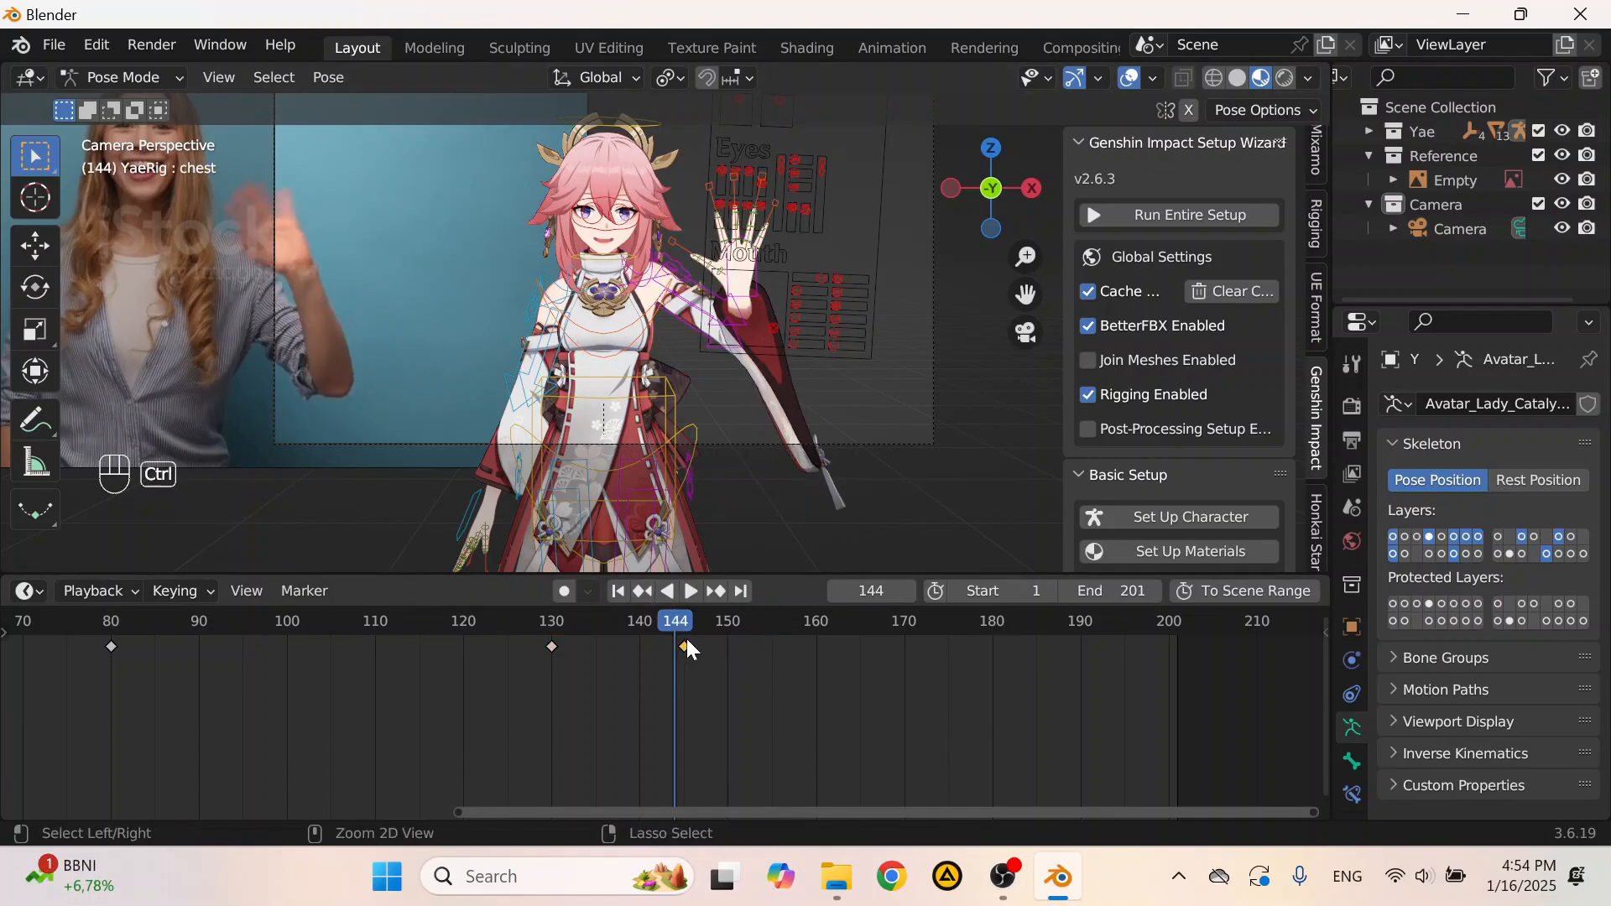
{"action": "key", "text": "ctrl+c"}
{"action": "left_click_drag", "start_coordinate": [684, 628], "coordinate": [774, 646]}
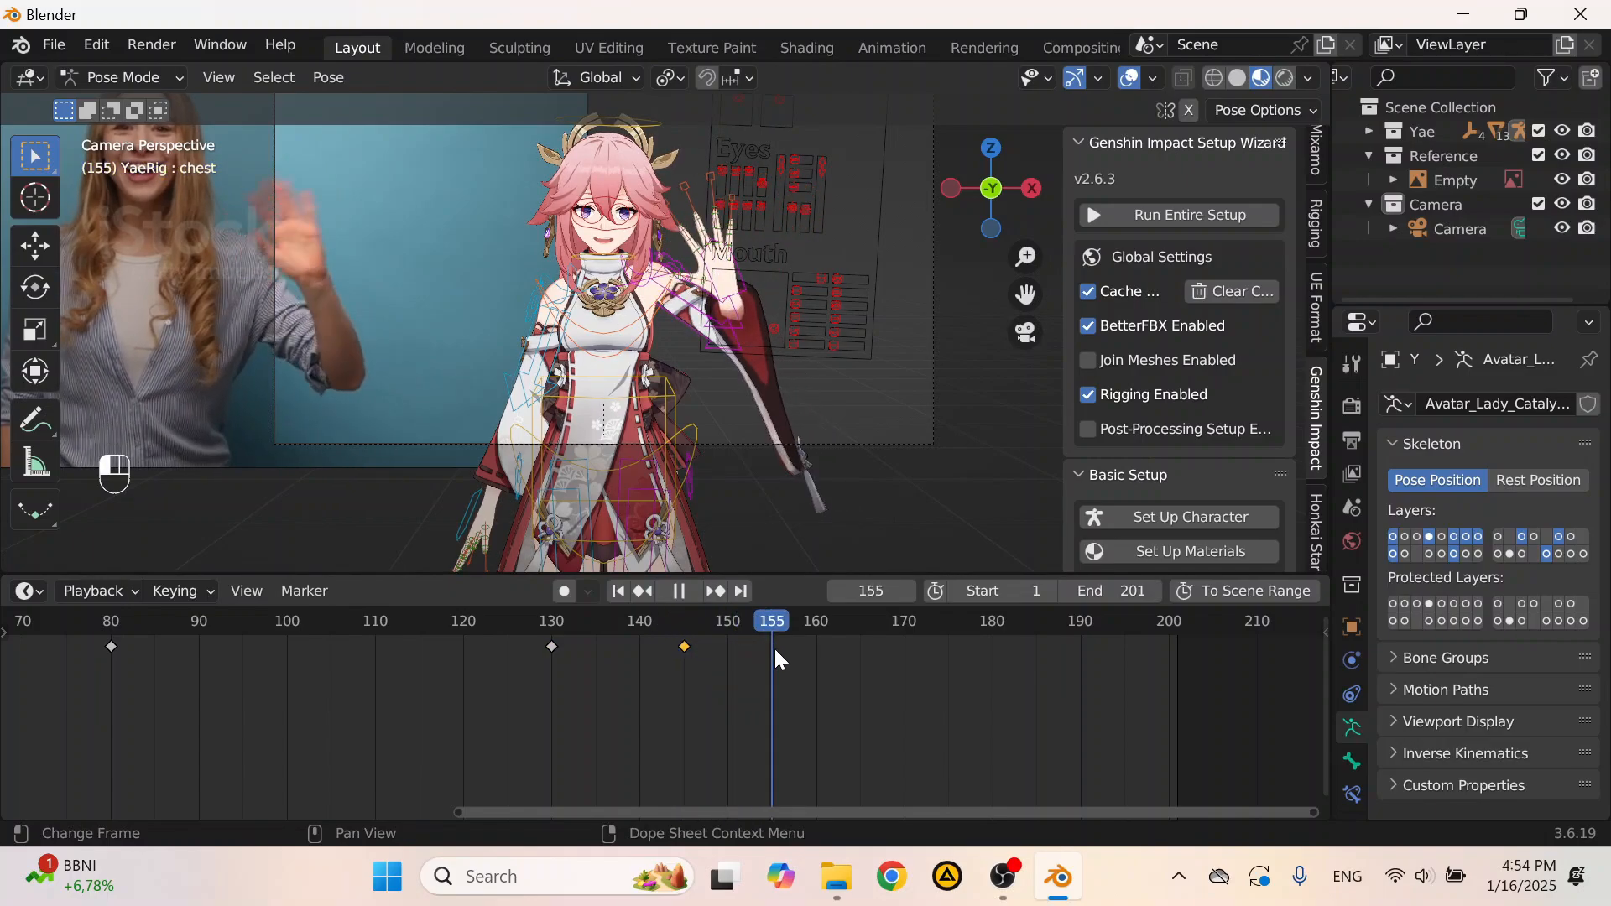
{"action": "key", "text": "ctrl+v"}
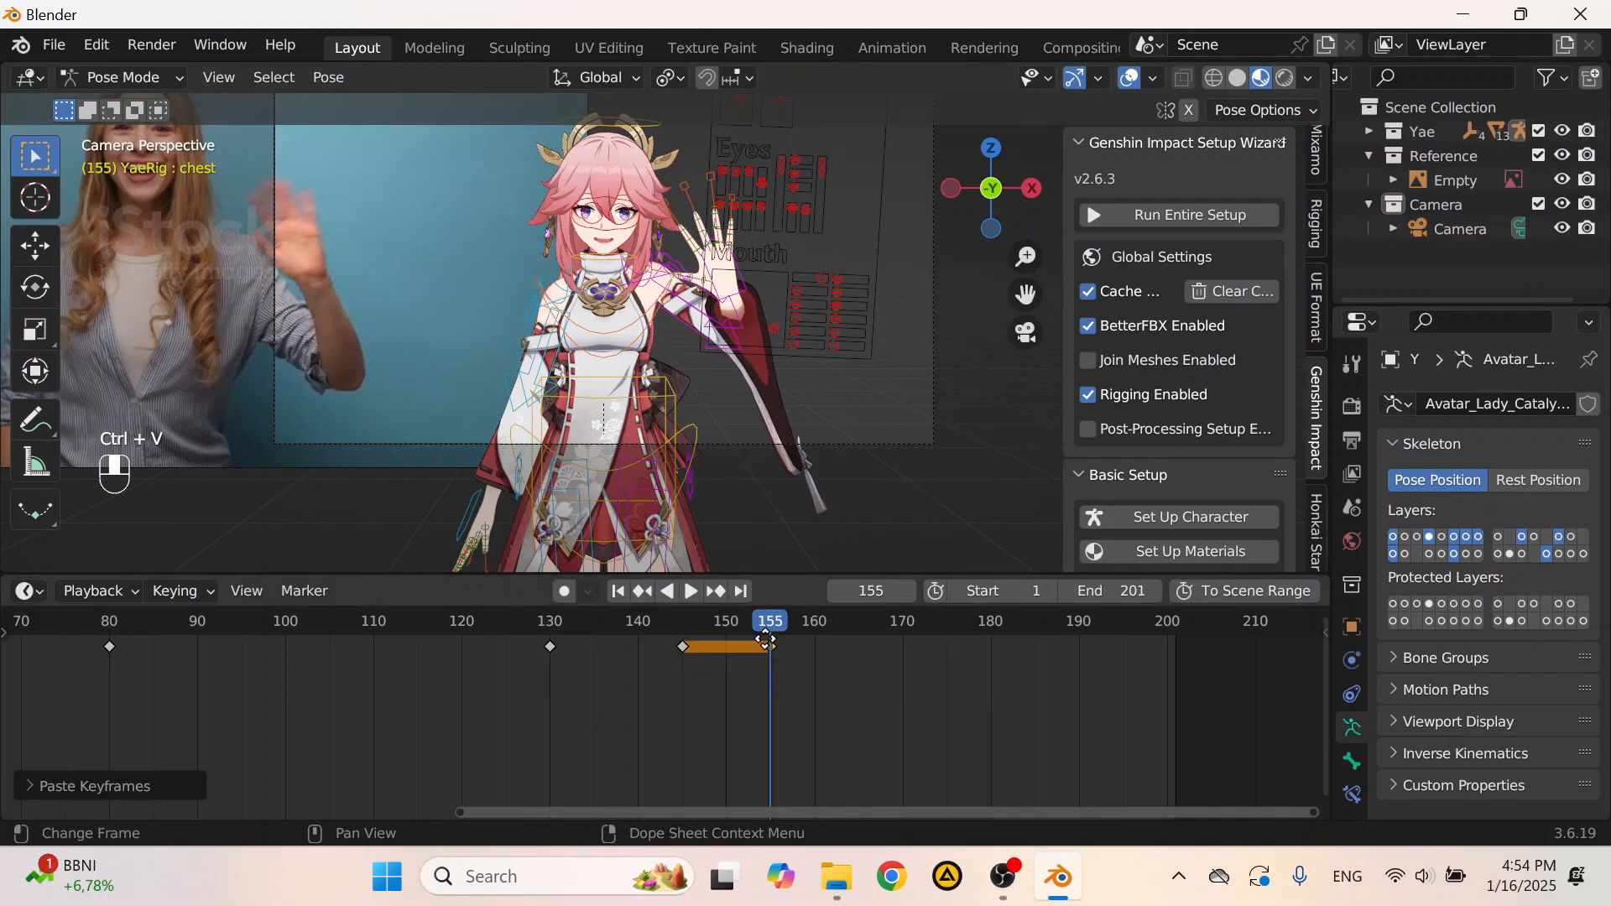
Step: Go to frame 163 and show the character in the left orthographic view
{"action": "middle_click_drag", "start_coordinate": [765, 640], "coordinate": [541, 647]}
{"action": "scroll", "coordinate": [541, 647], "scroll_direction": "up", "scroll_amount": 4}
{"action": "left_click_drag", "start_coordinate": [510, 615], "coordinate": [569, 638]}
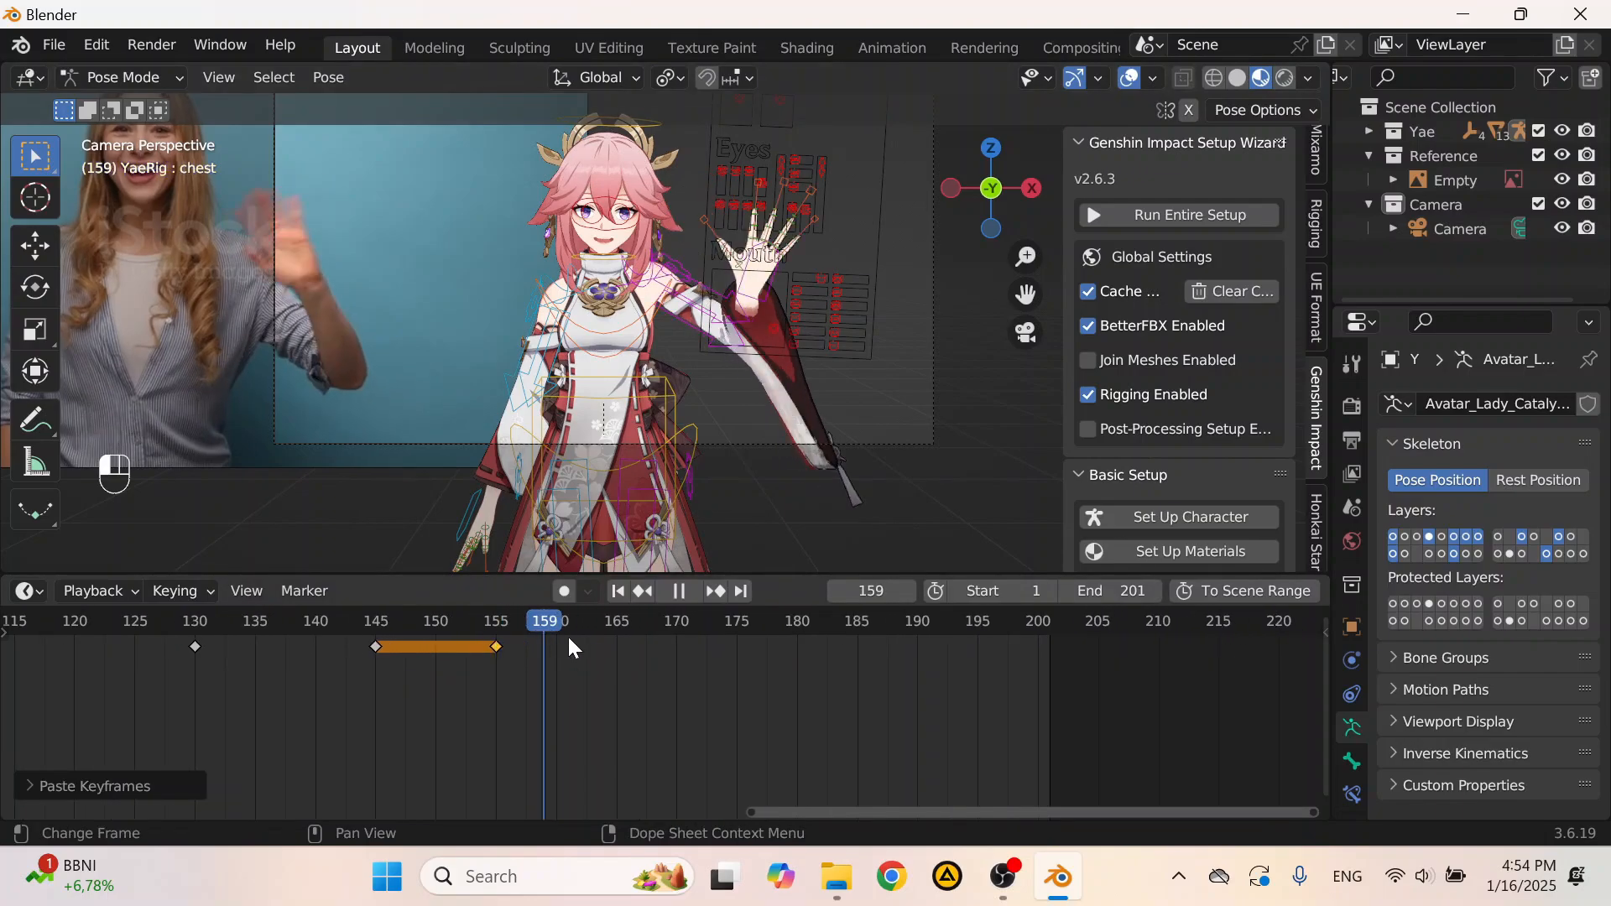
{"action": "key", "text": "space"}
{"action": "middle_click_drag", "start_coordinate": [608, 384], "coordinate": [772, 369]}
{"action": "scroll", "coordinate": [875, 369], "scroll_direction": "down", "scroll_amount": 1}
{"action": "left_click", "coordinate": [994, 185]}
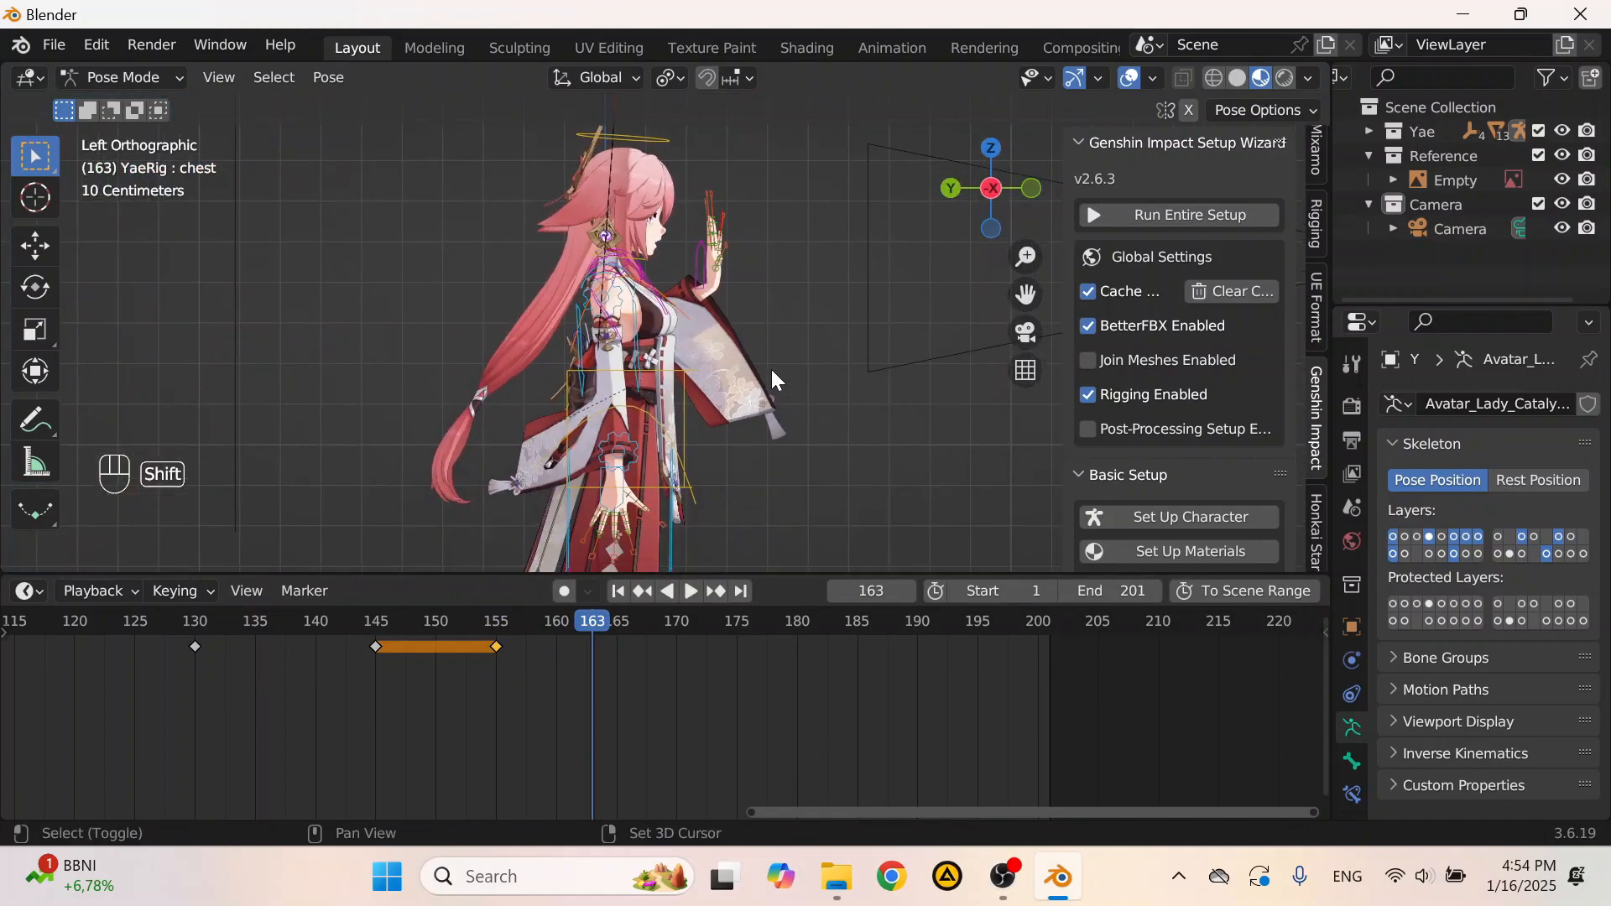
{"action": "scroll", "coordinate": [772, 369], "scroll_direction": "up", "scroll_amount": 4}
{"action": "key", "text": "r"}
{"action": "left_click", "coordinate": [845, 325]}
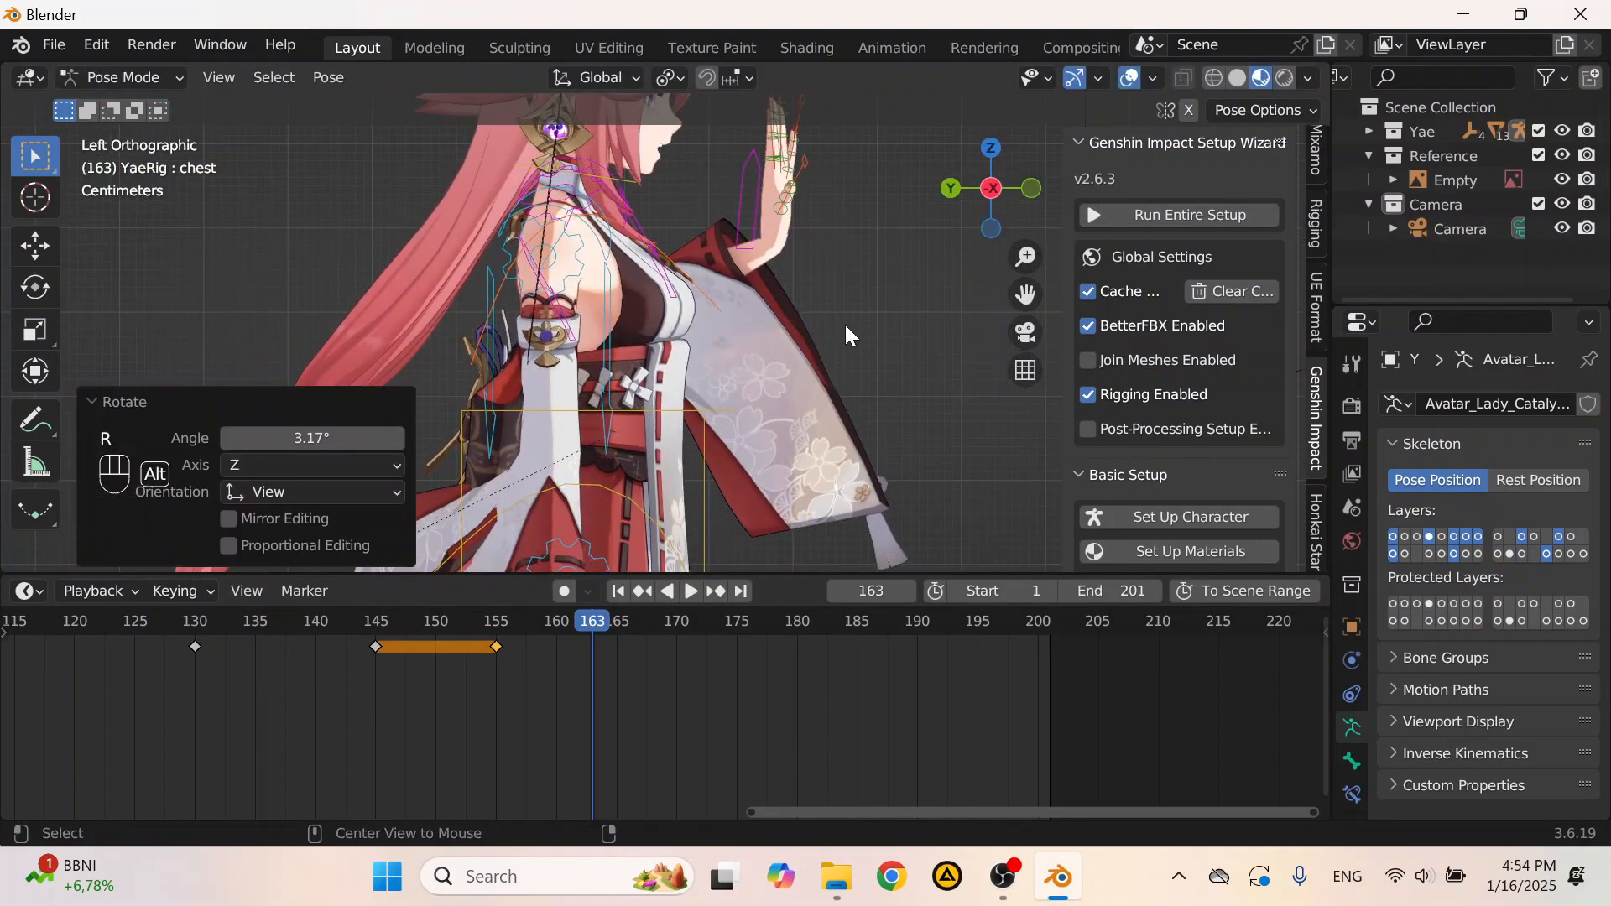
{"action": "key", "text": "alt+r"}
{"action": "key", "text": "ctrl+z"}
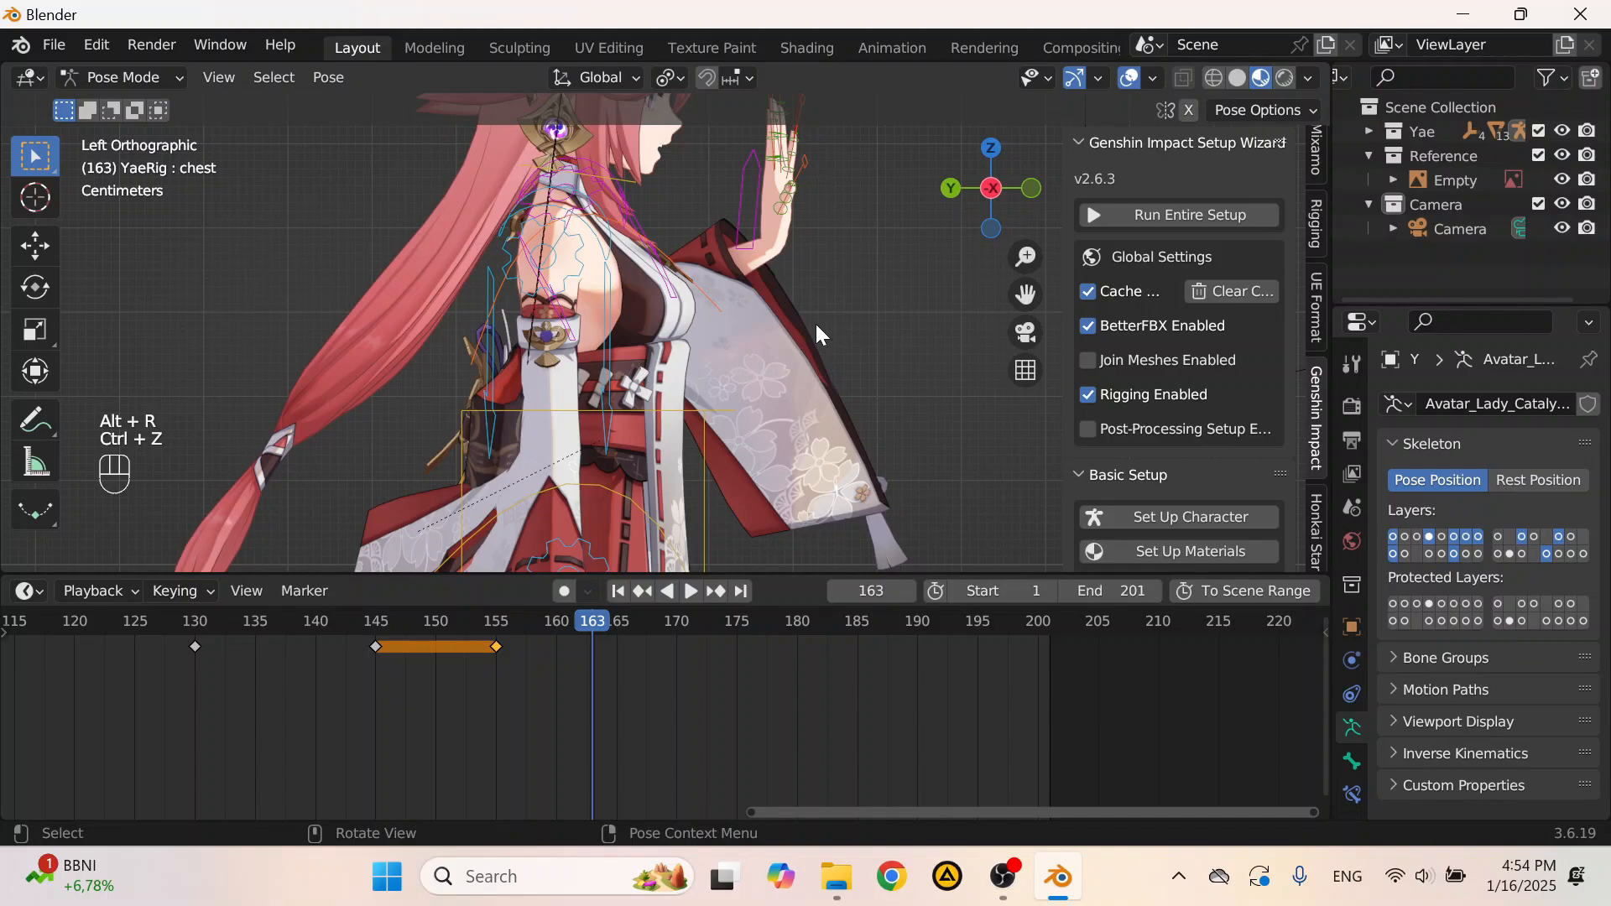
{"action": "key", "text": "r"}
{"action": "left_click", "coordinate": [821, 333]}
Step: Clear the chest control's rotation, rotate it about 4.44° about the view's Z axis, and insert a keyframe at frame 163
{"action": "key", "text": "alt+r"}
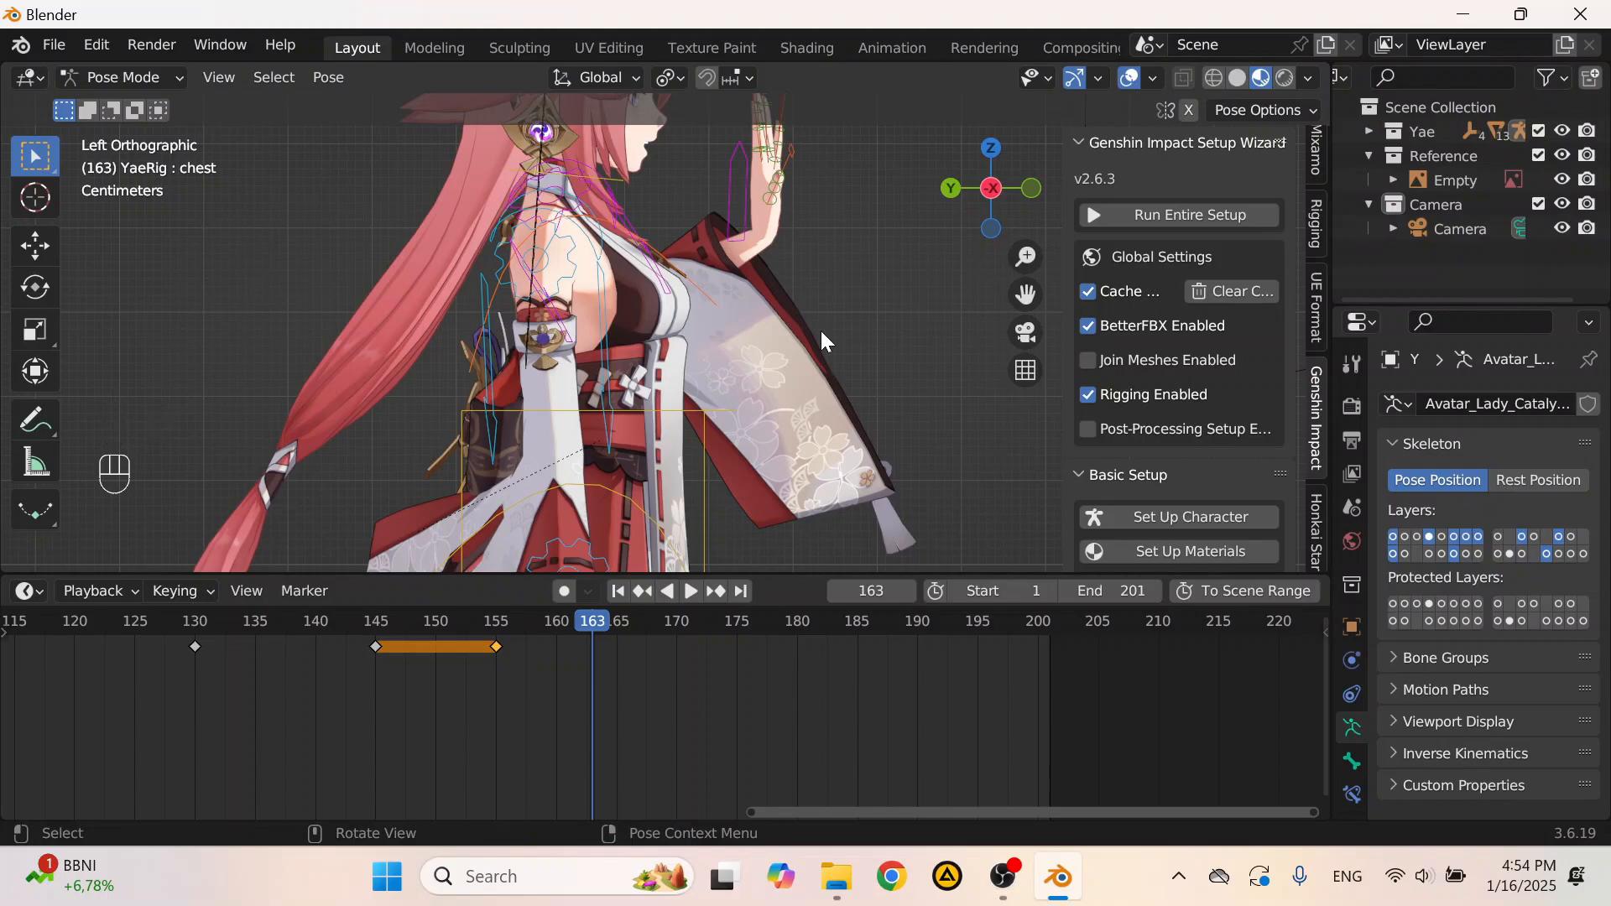
{"action": "key", "text": "r"}
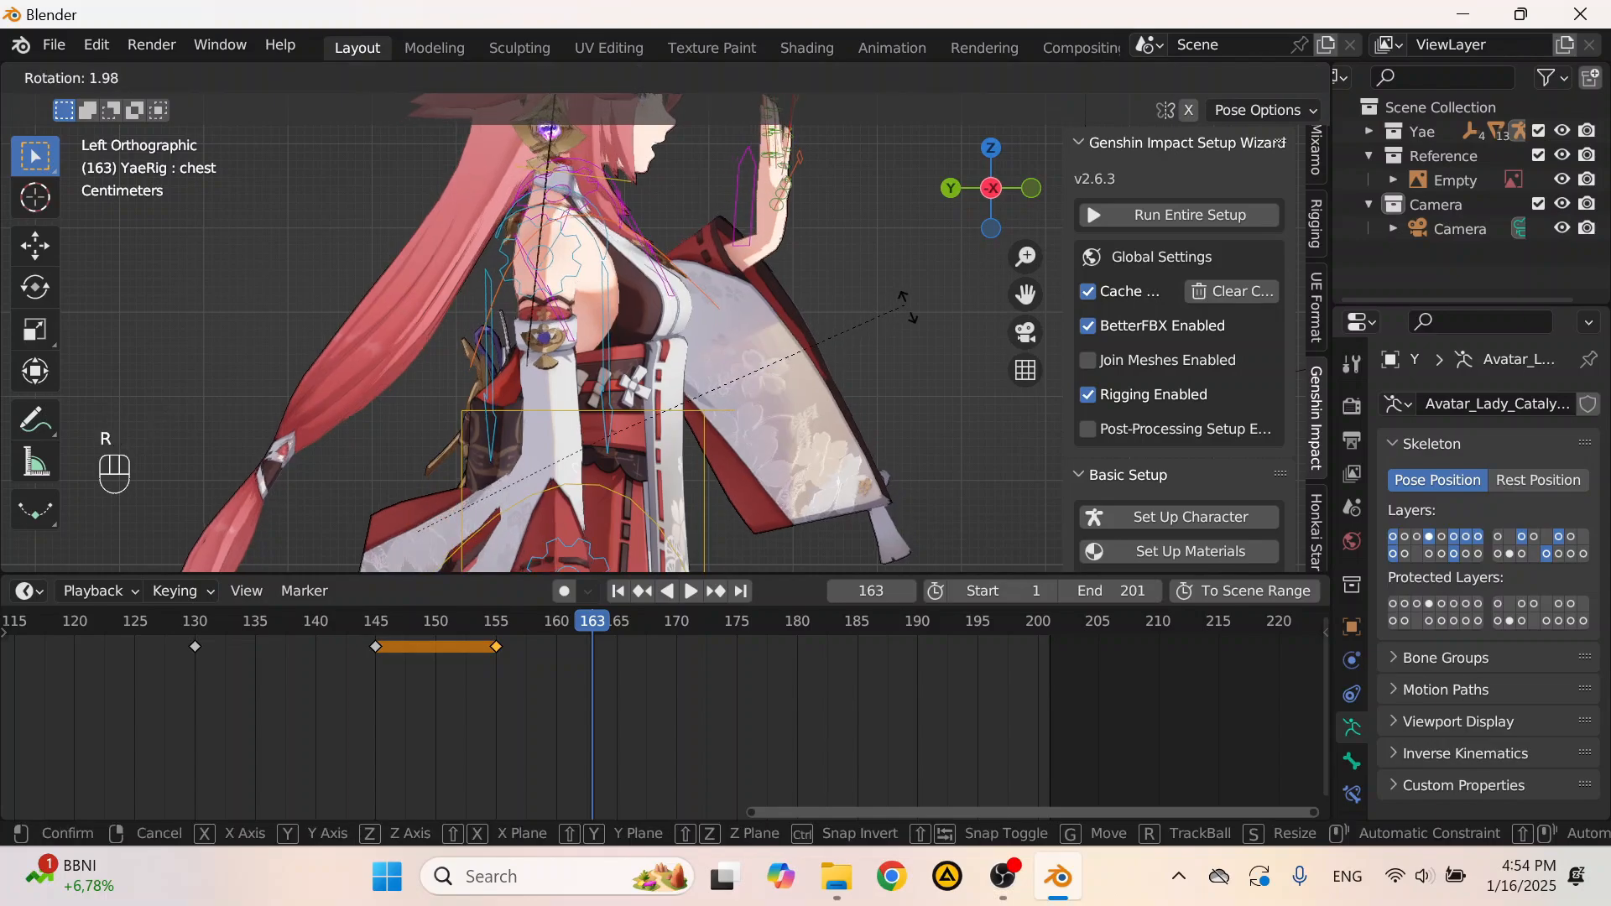
{"action": "left_click", "coordinate": [961, 336]}
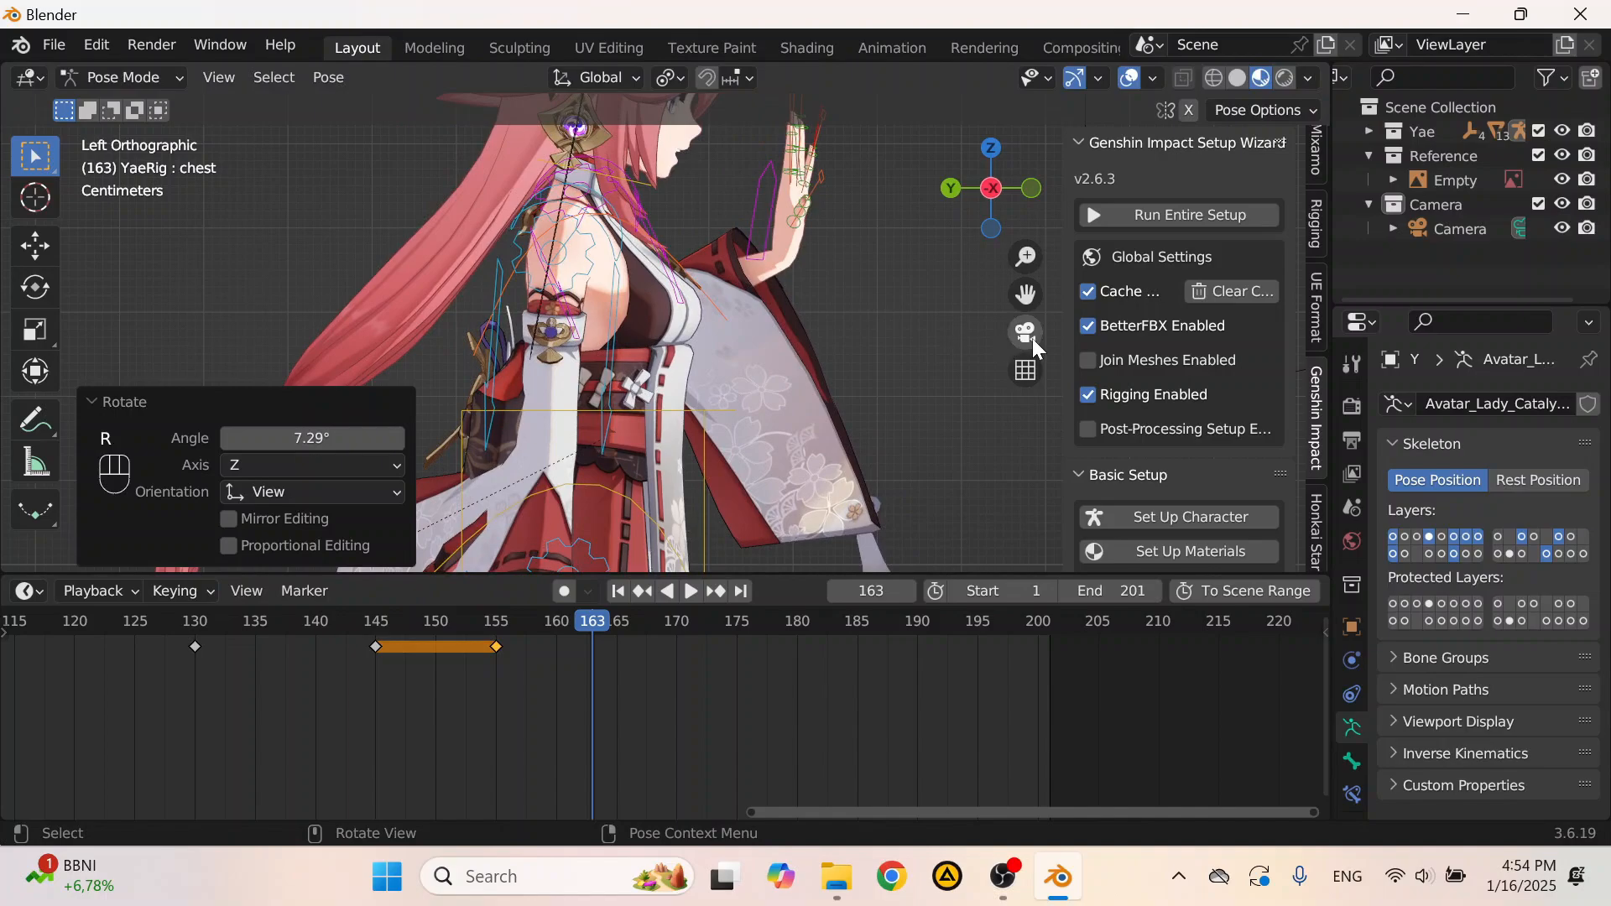
{"action": "key", "text": "ctrl+z"}
{"action": "key", "text": "r"}
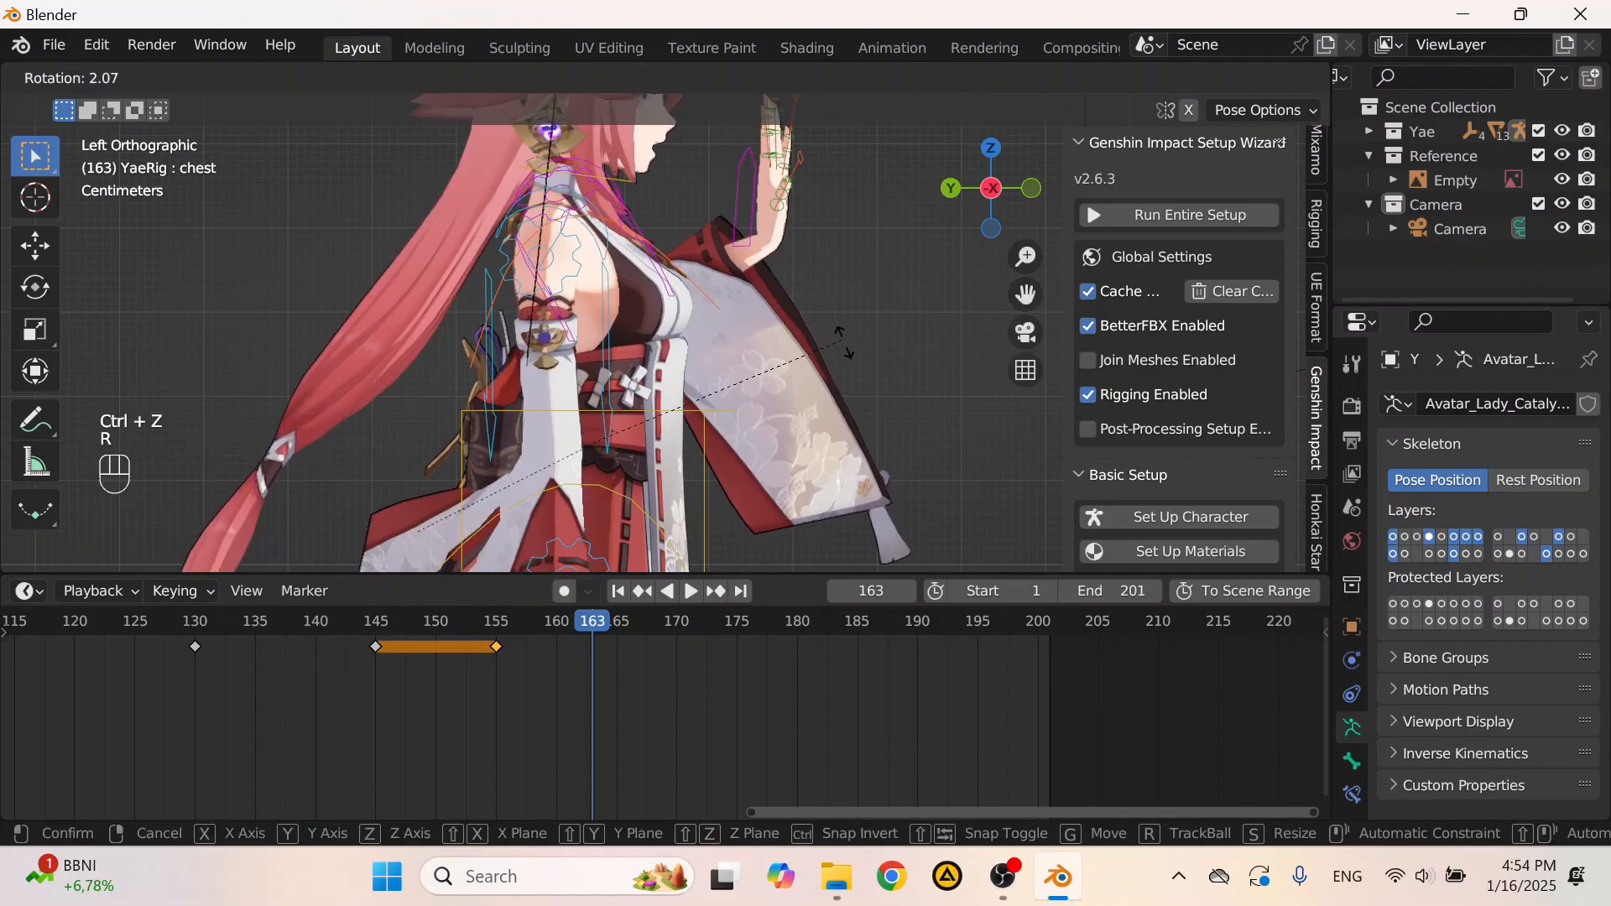
{"action": "left_click", "coordinate": [853, 356]}
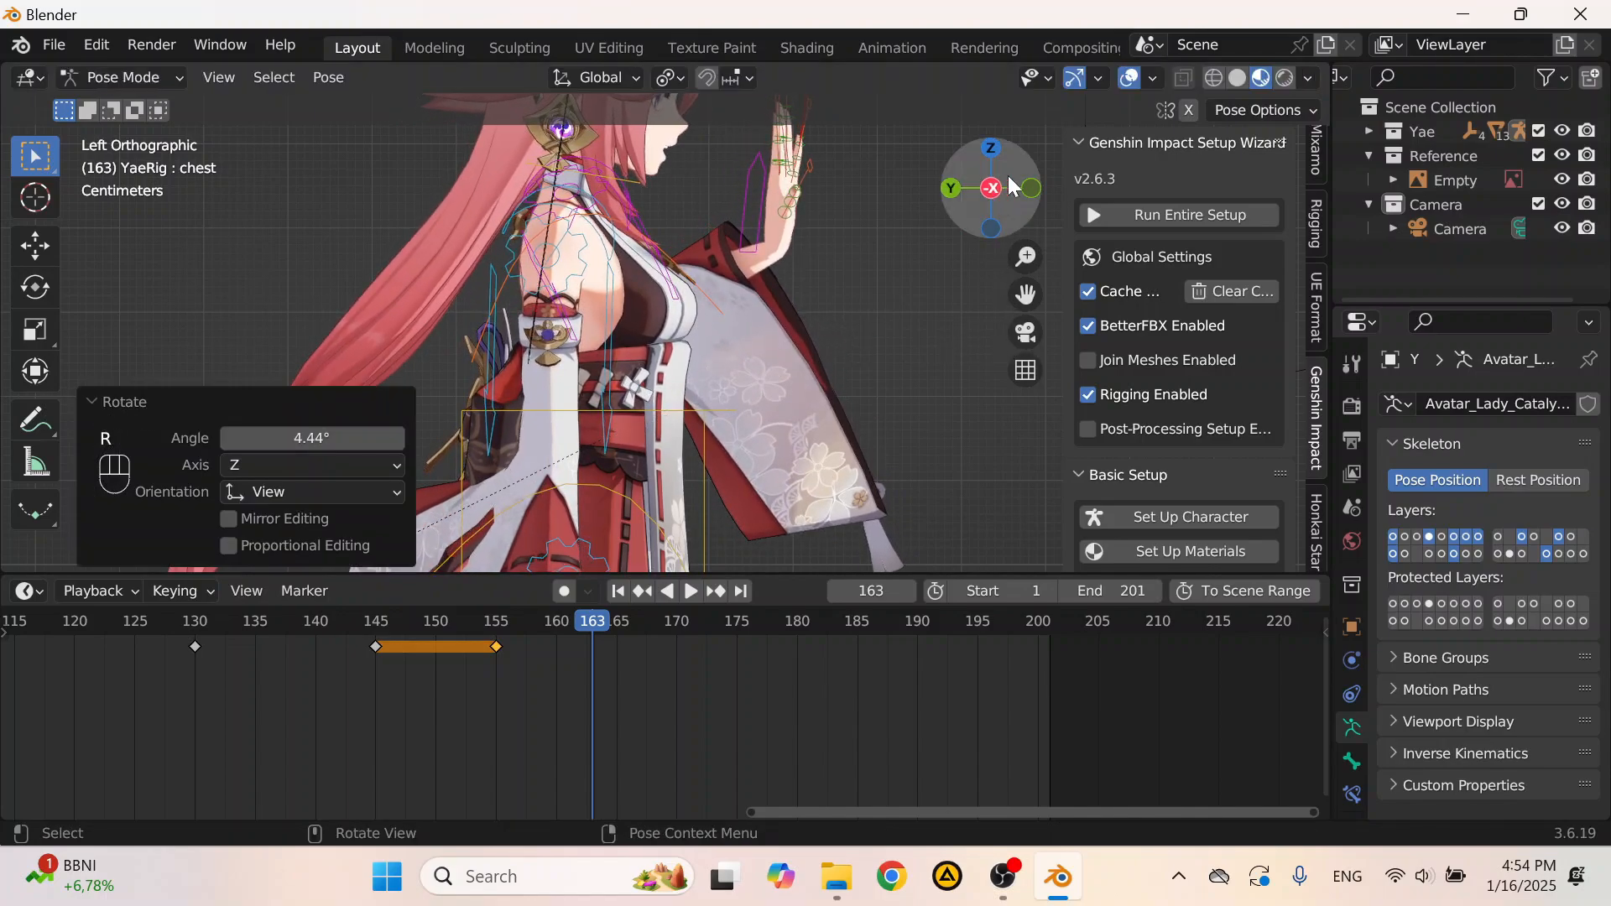
{"action": "left_click", "coordinate": [1030, 188]}
{"action": "key", "text": "i"}
{"action": "left_click", "coordinate": [762, 294]}
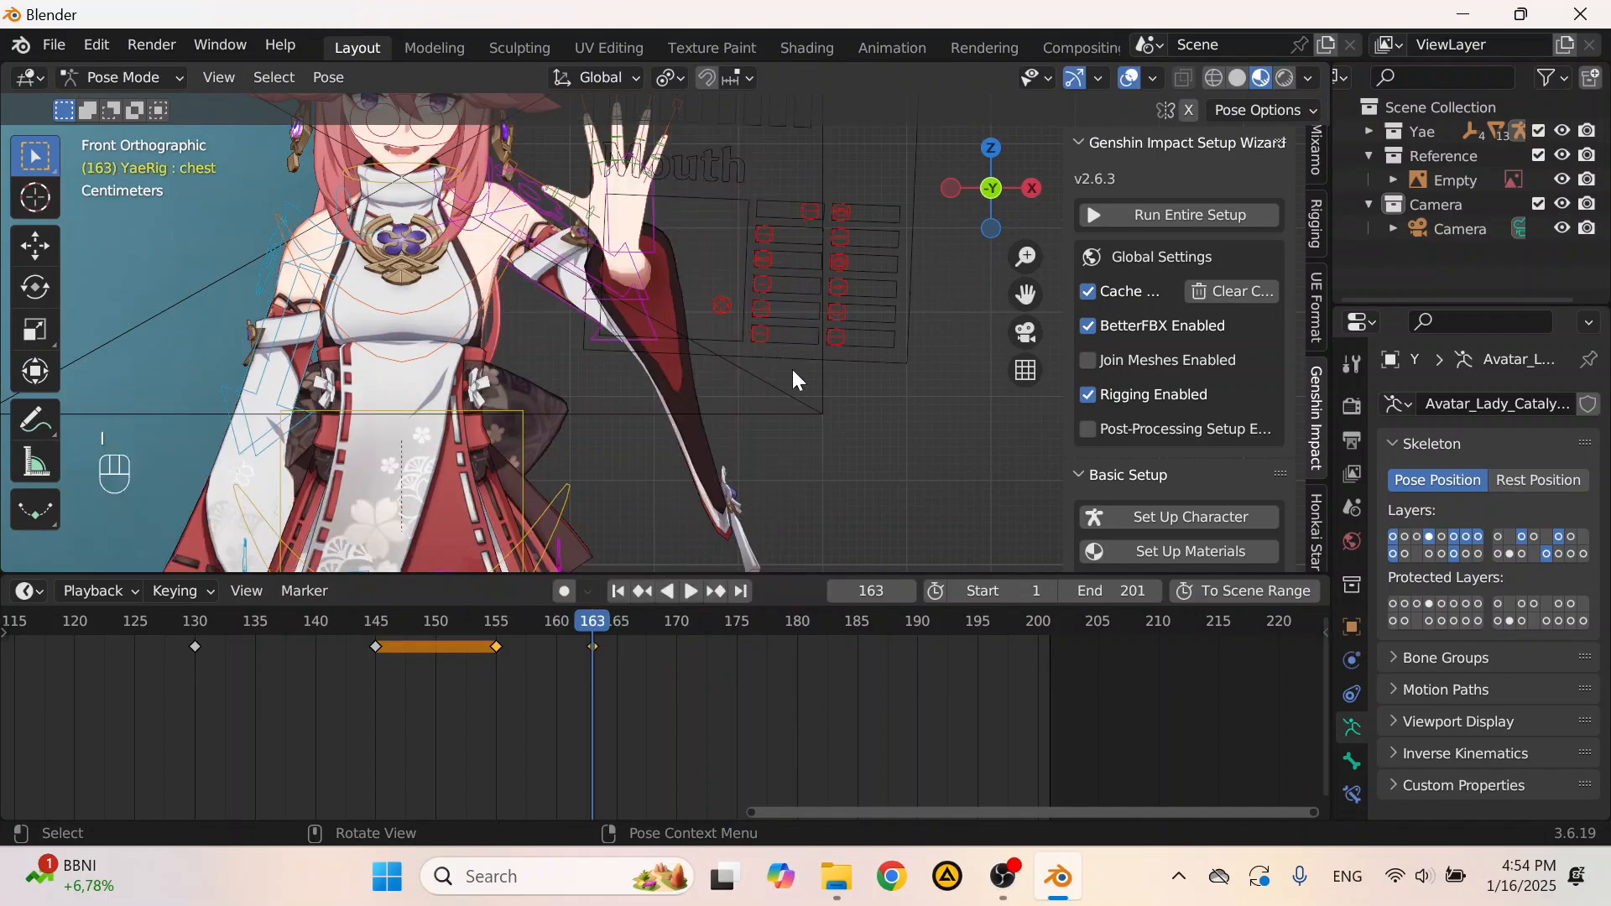
Step: Review the wave in the camera view and move the chest keyframe at frame 163 to frame 190
{"action": "left_click", "coordinate": [1025, 332]}
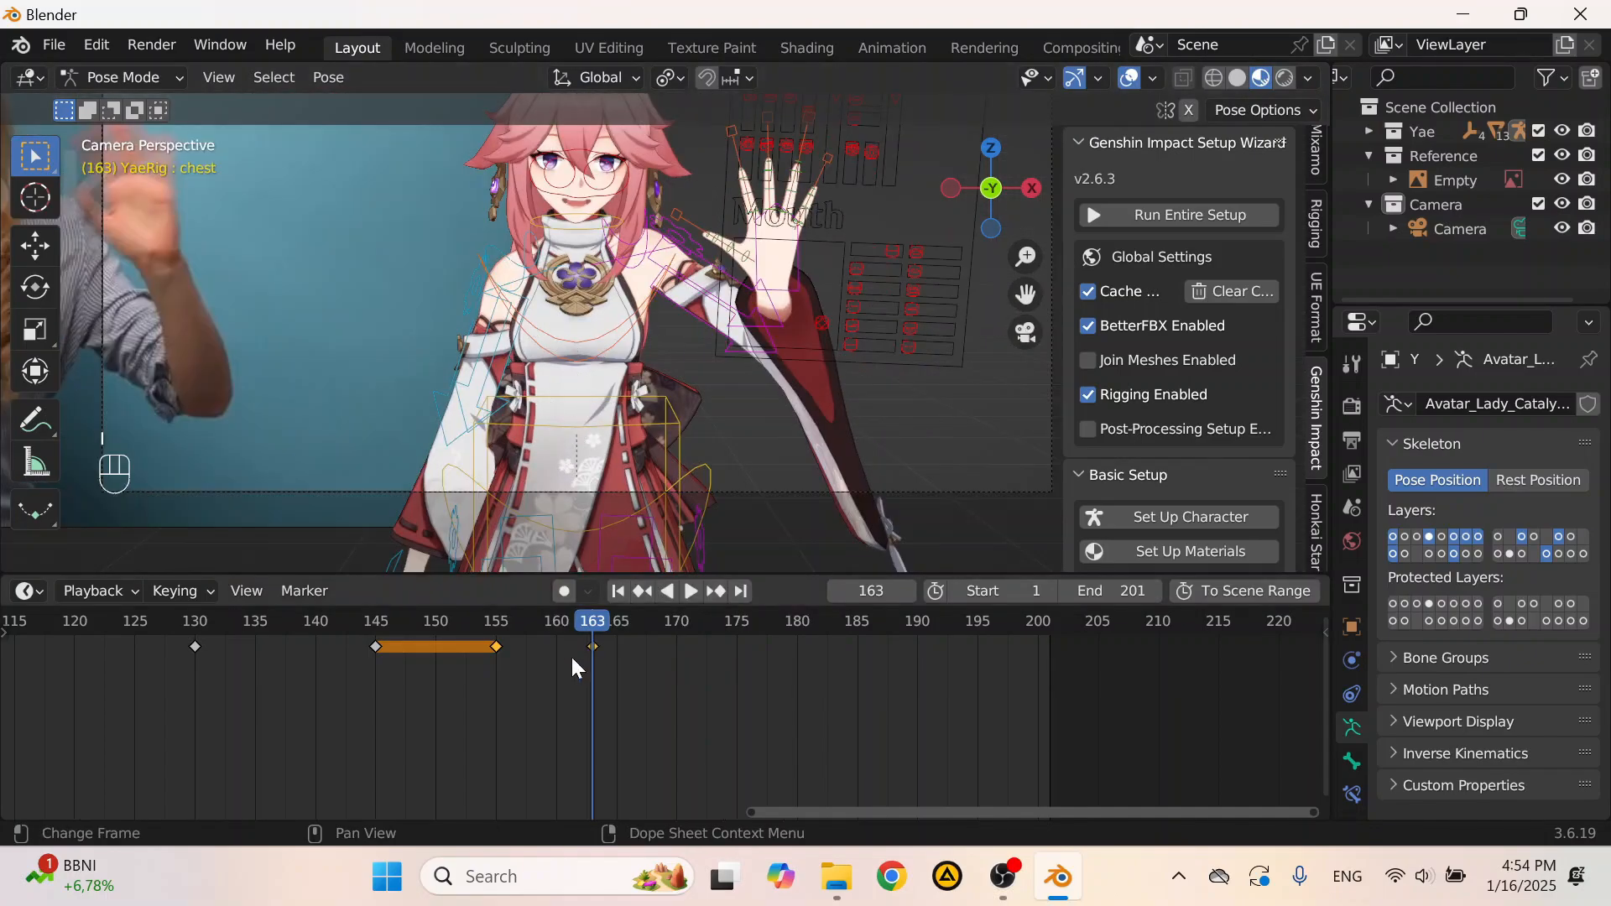
{"action": "left_click", "coordinate": [592, 647]}
{"action": "scroll", "coordinate": [692, 642], "scroll_direction": "down", "scroll_amount": 2}
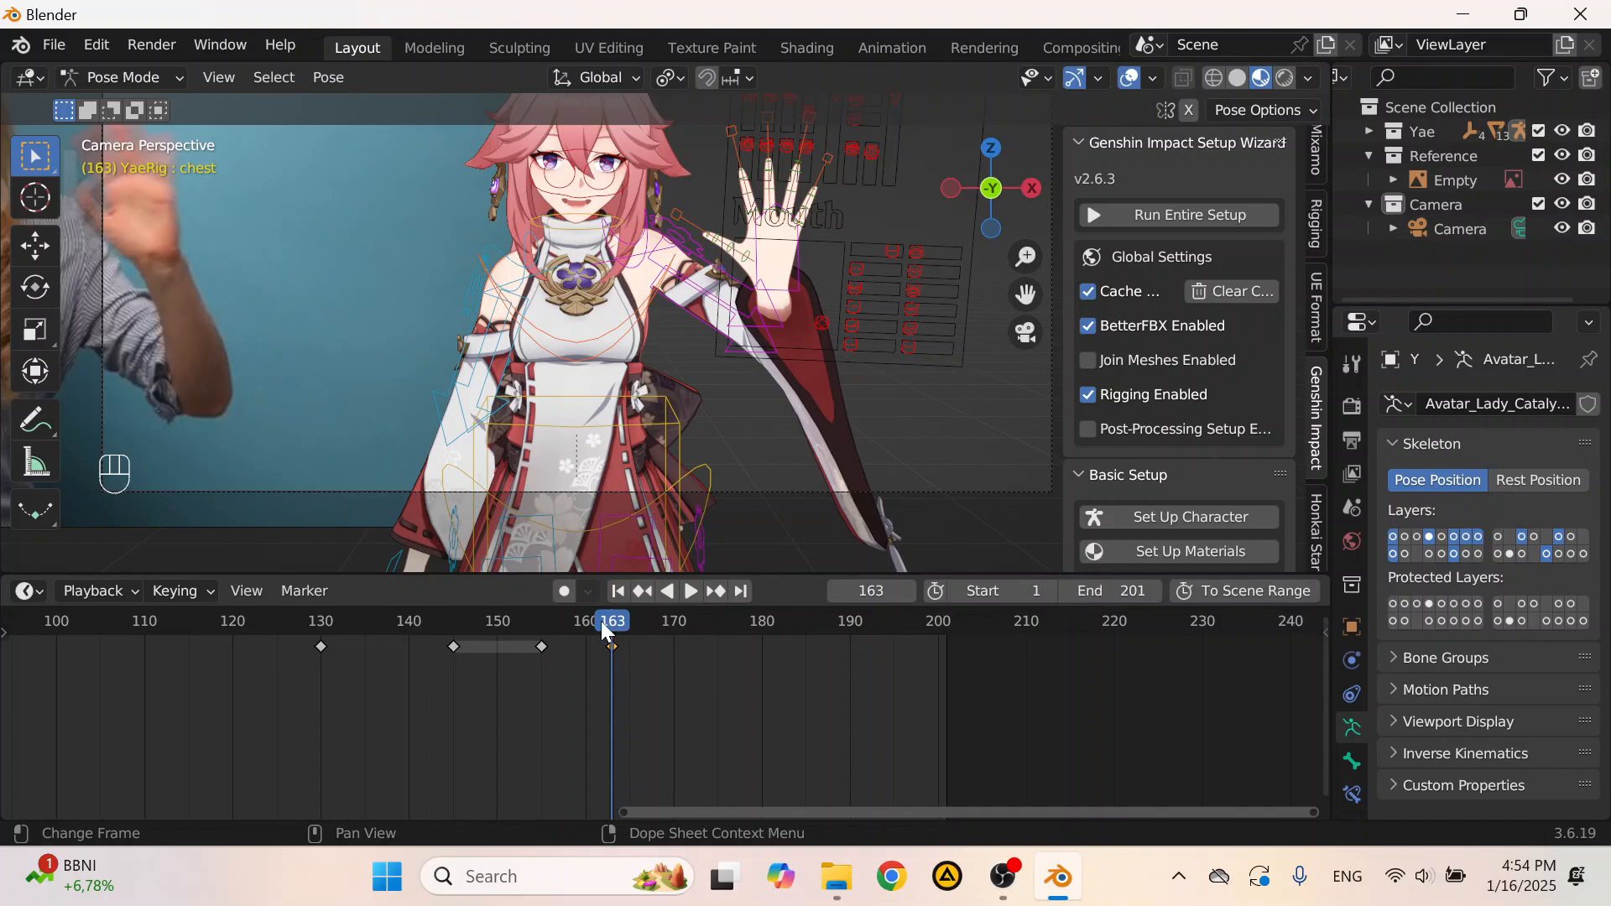
{"action": "left_click_drag", "start_coordinate": [603, 623], "coordinate": [740, 673]}
{"action": "key", "text": "space"}
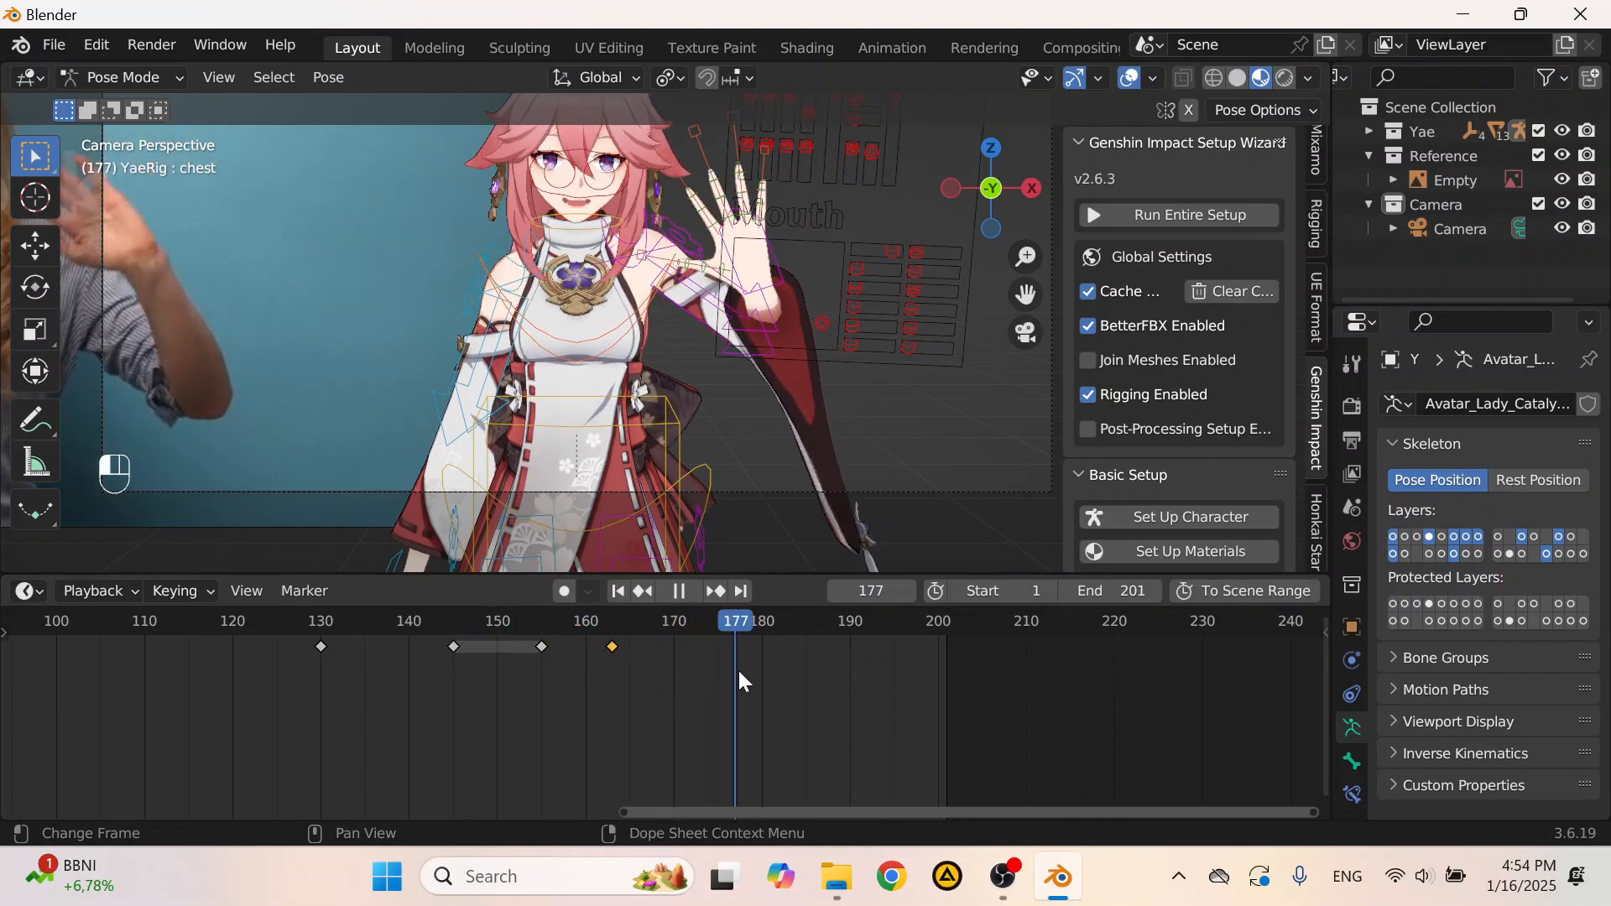
{"action": "key", "text": "space"}
{"action": "key", "text": "g"}
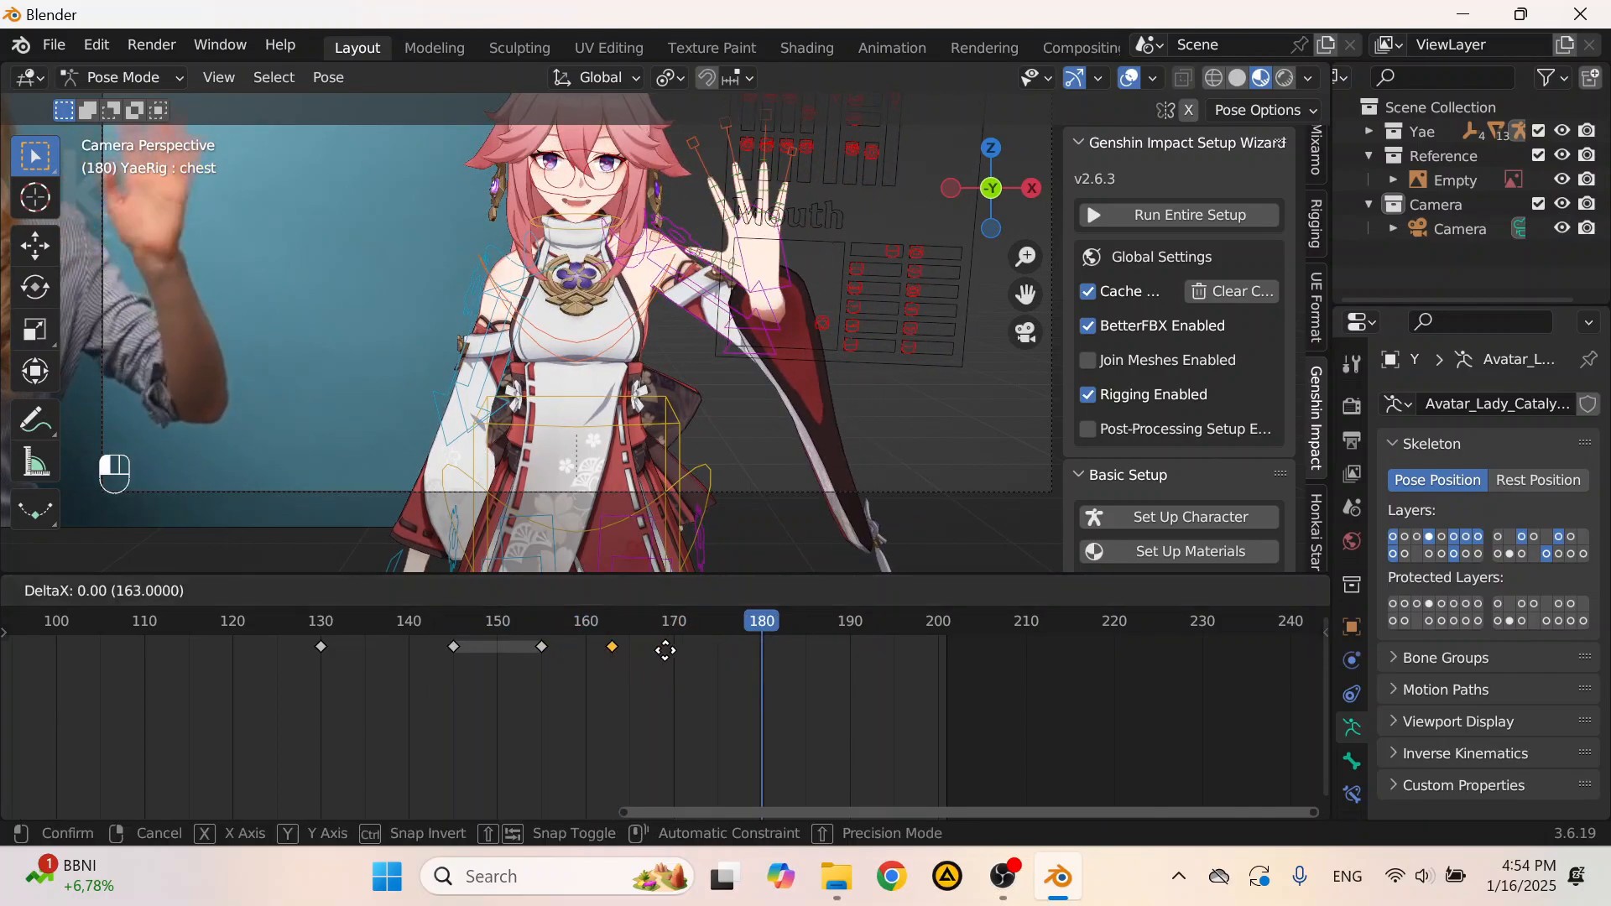
{"action": "left_click", "coordinate": [764, 668]}
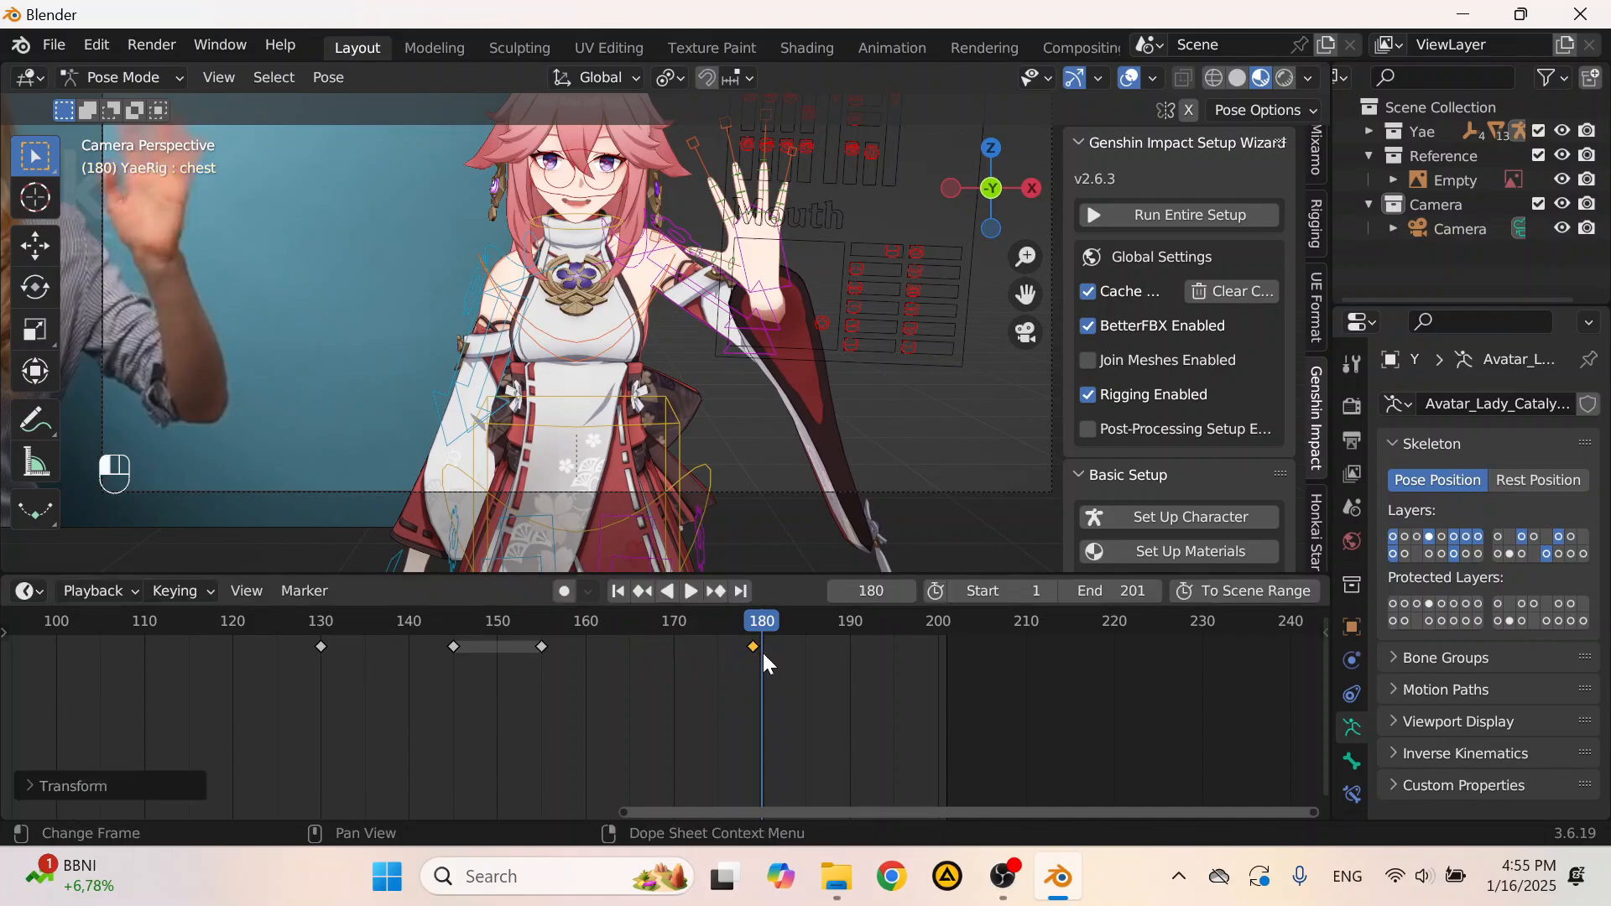
{"action": "key", "text": "g"}
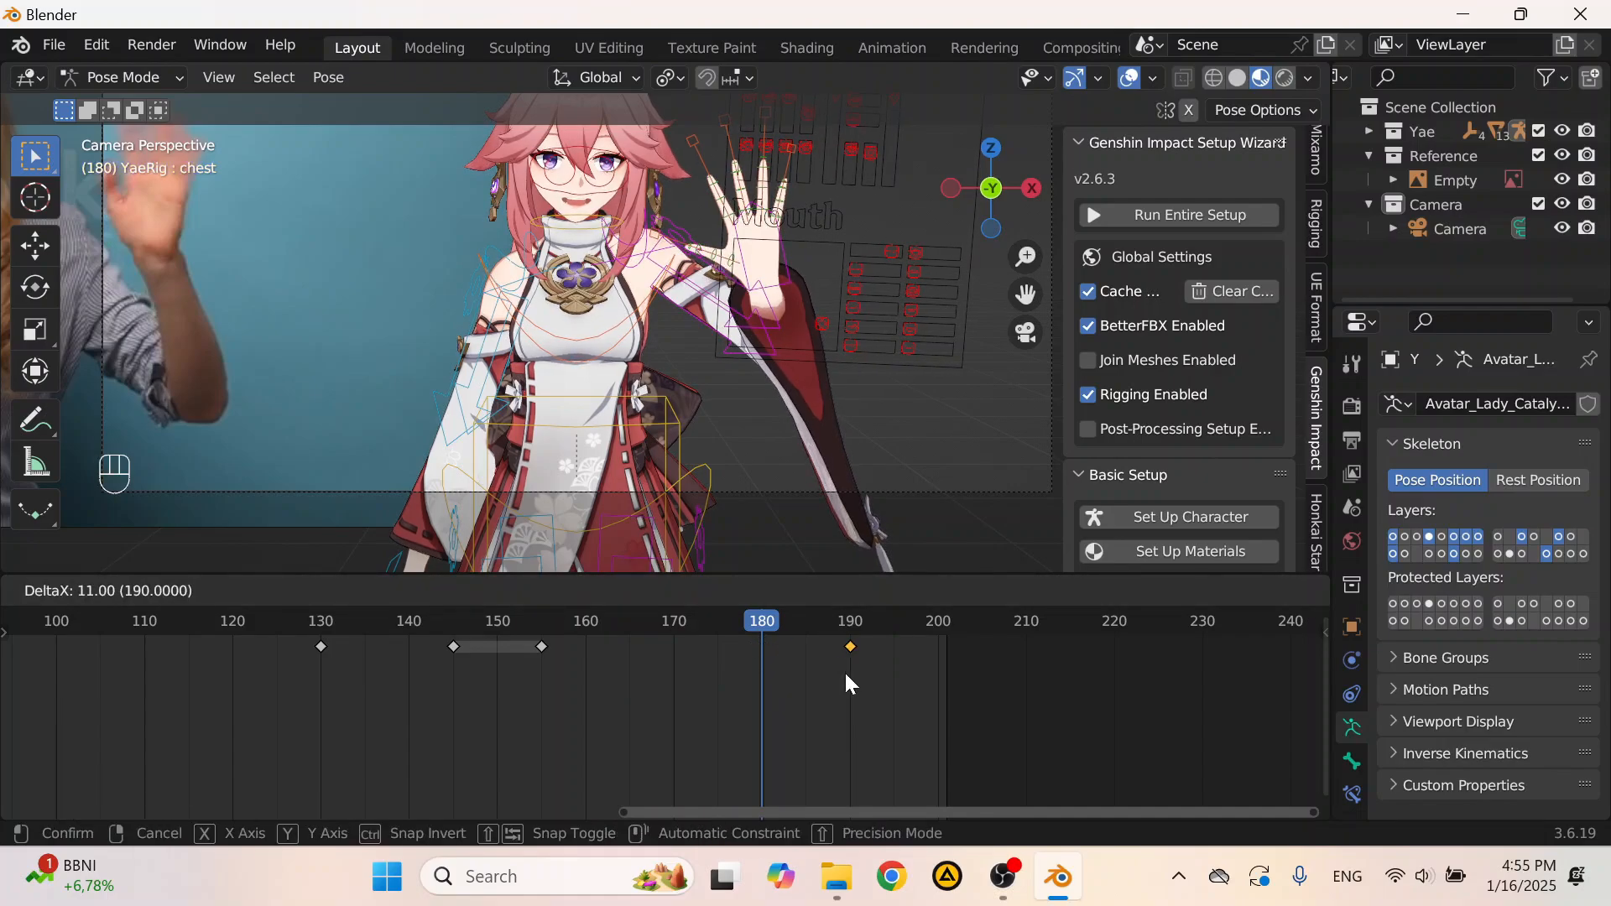
{"action": "left_click", "coordinate": [844, 672]}
Step: Play back the wave from around frame 150 to check the chest motion against the reference
{"action": "left_click", "coordinate": [500, 625]}
{"action": "key", "text": "space"}
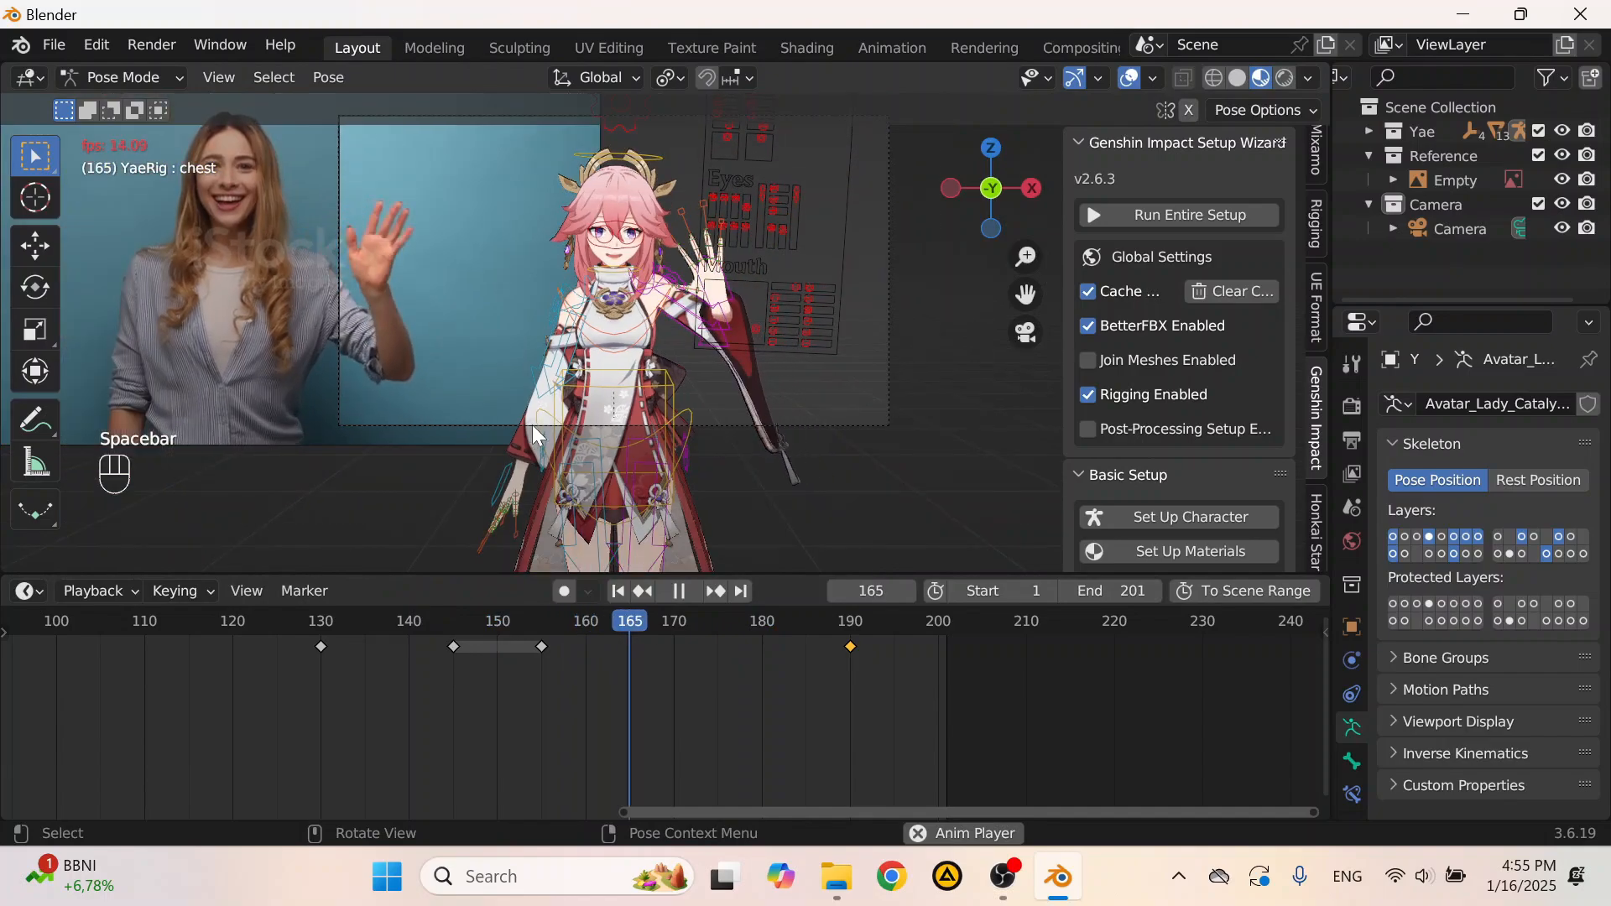
{"action": "scroll", "coordinate": [597, 298], "scroll_direction": "up", "scroll_amount": 3}
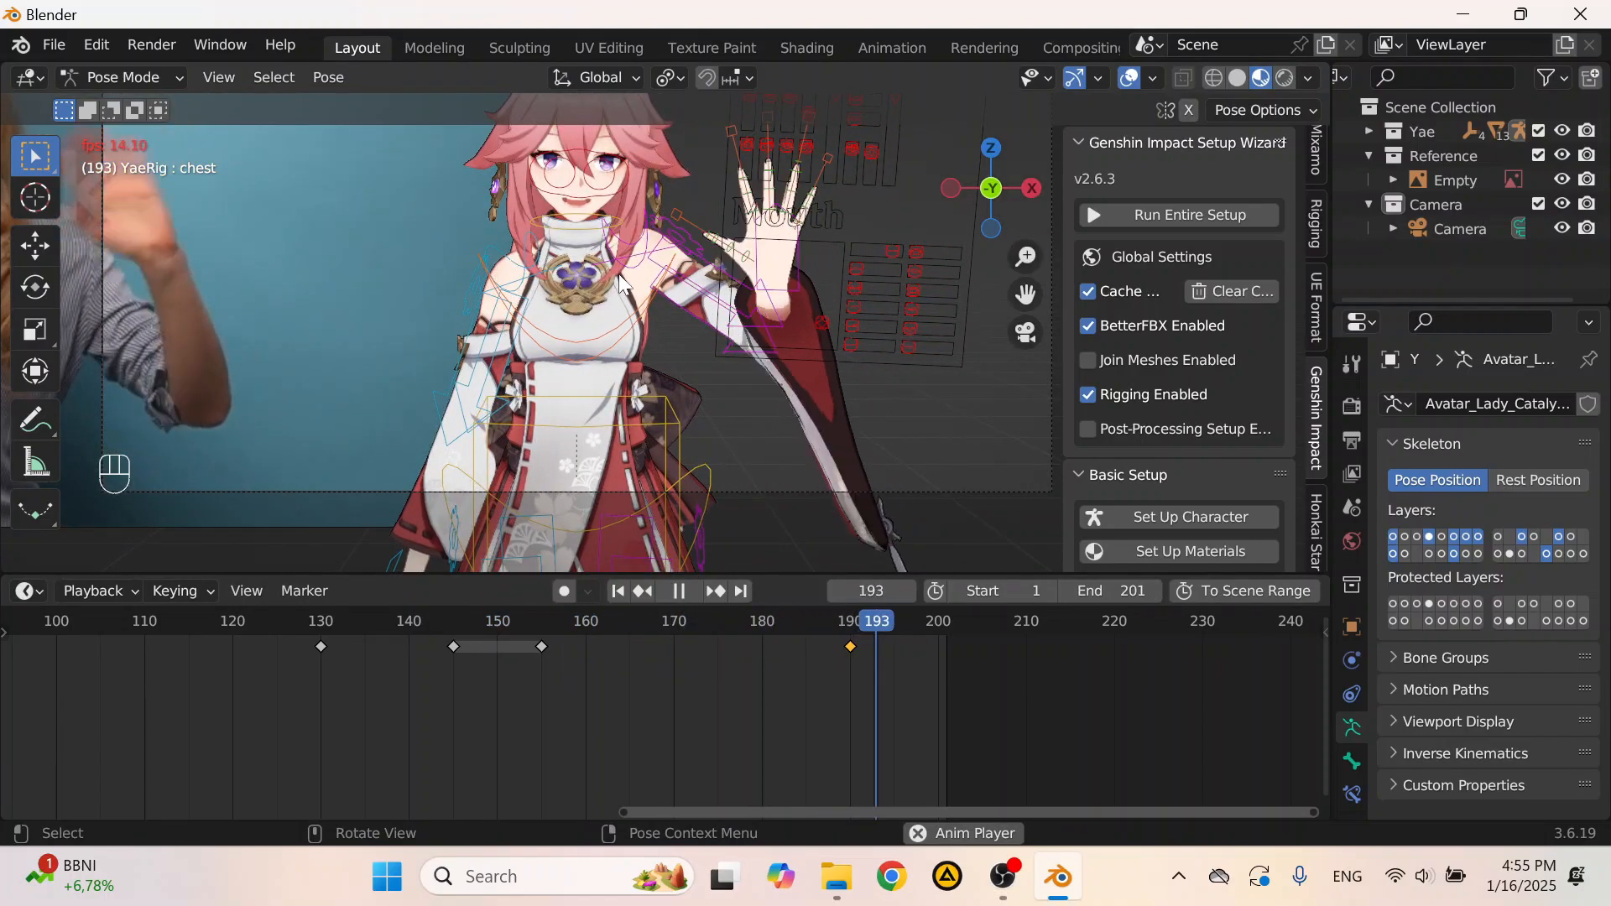
{"action": "key", "text": "space"}
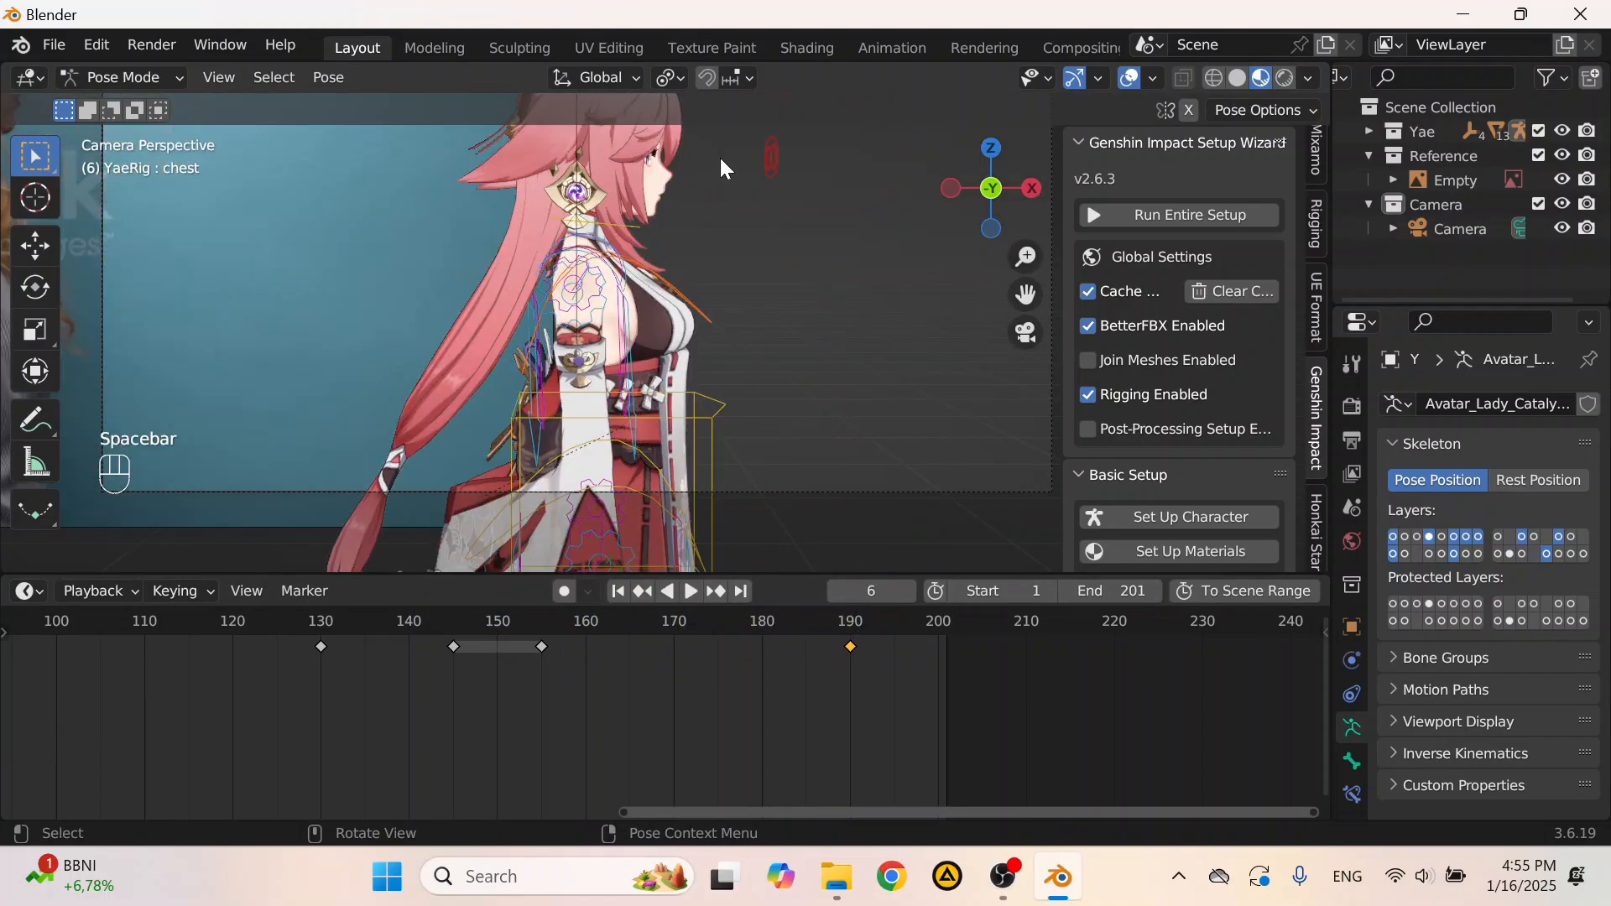
Step: Move the eye-tracking control about 0.0043 m up along Z at frame 190 and insert a keyframe
{"action": "left_click", "coordinate": [766, 134]}
{"action": "left_click_drag", "start_coordinate": [885, 616], "coordinate": [853, 626]}
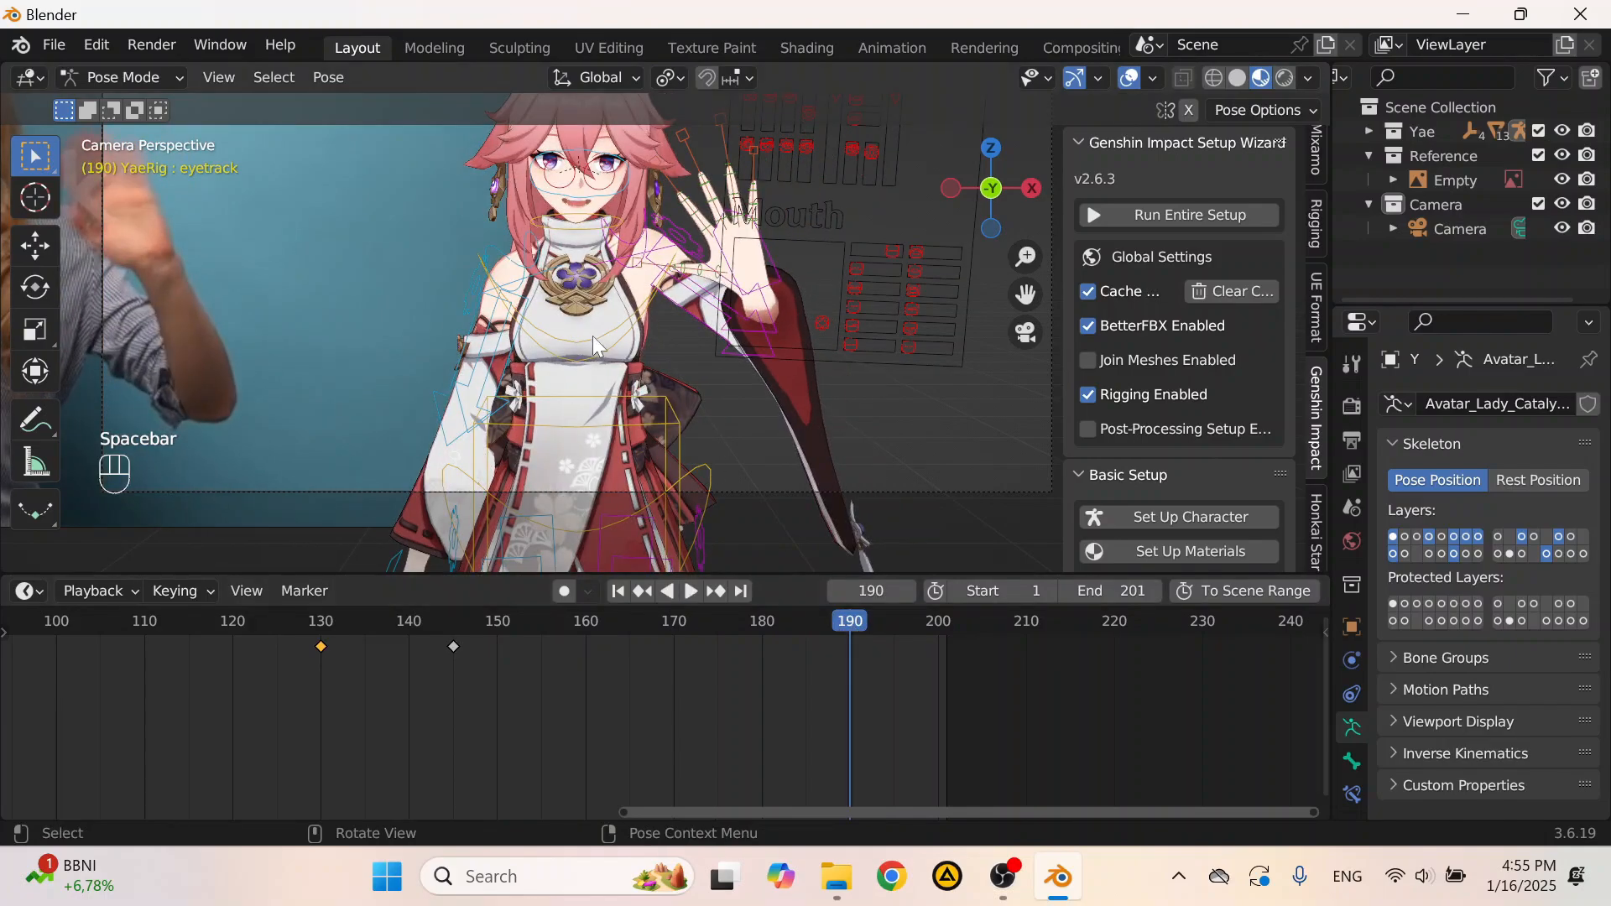
{"action": "scroll", "coordinate": [597, 266], "scroll_direction": "up", "scroll_amount": 3}
{"action": "middle_click_drag", "start_coordinate": [597, 266], "coordinate": [623, 368], "text": "shift"}
{"action": "scroll", "coordinate": [623, 367], "scroll_direction": "up", "scroll_amount": 2}
{"action": "scroll", "coordinate": [624, 368], "scroll_direction": "up", "scroll_amount": 3}
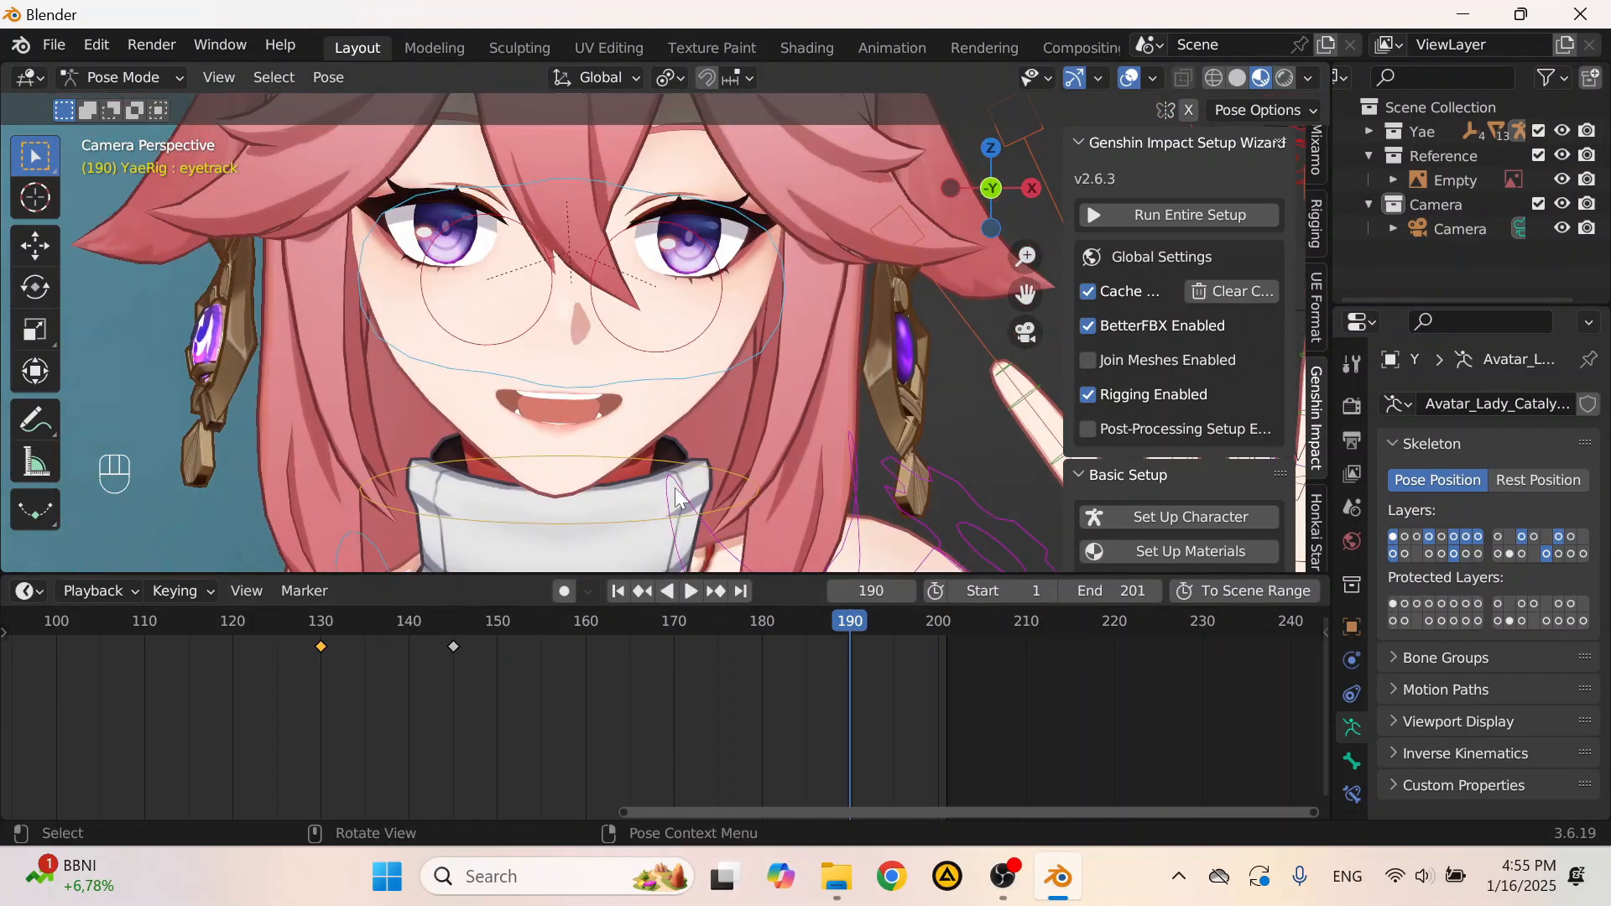
{"action": "key", "text": "g"}
{"action": "key", "text": "z"}
{"action": "left_click", "coordinate": [672, 470]}
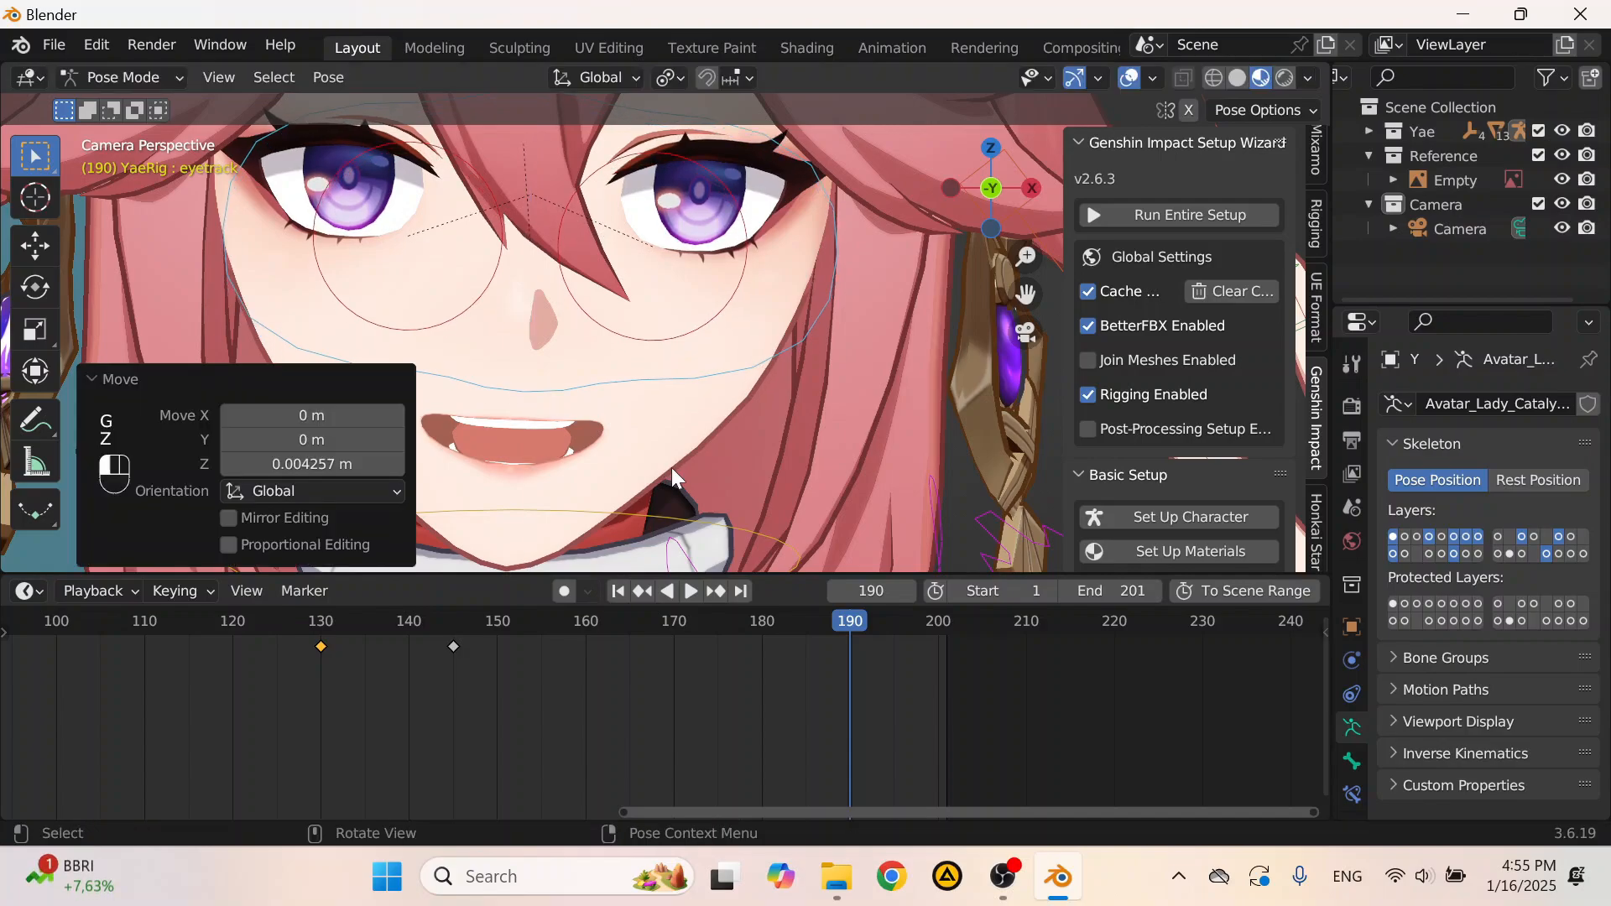
{"action": "scroll", "coordinate": [702, 436], "scroll_direction": "down", "scroll_amount": 6}
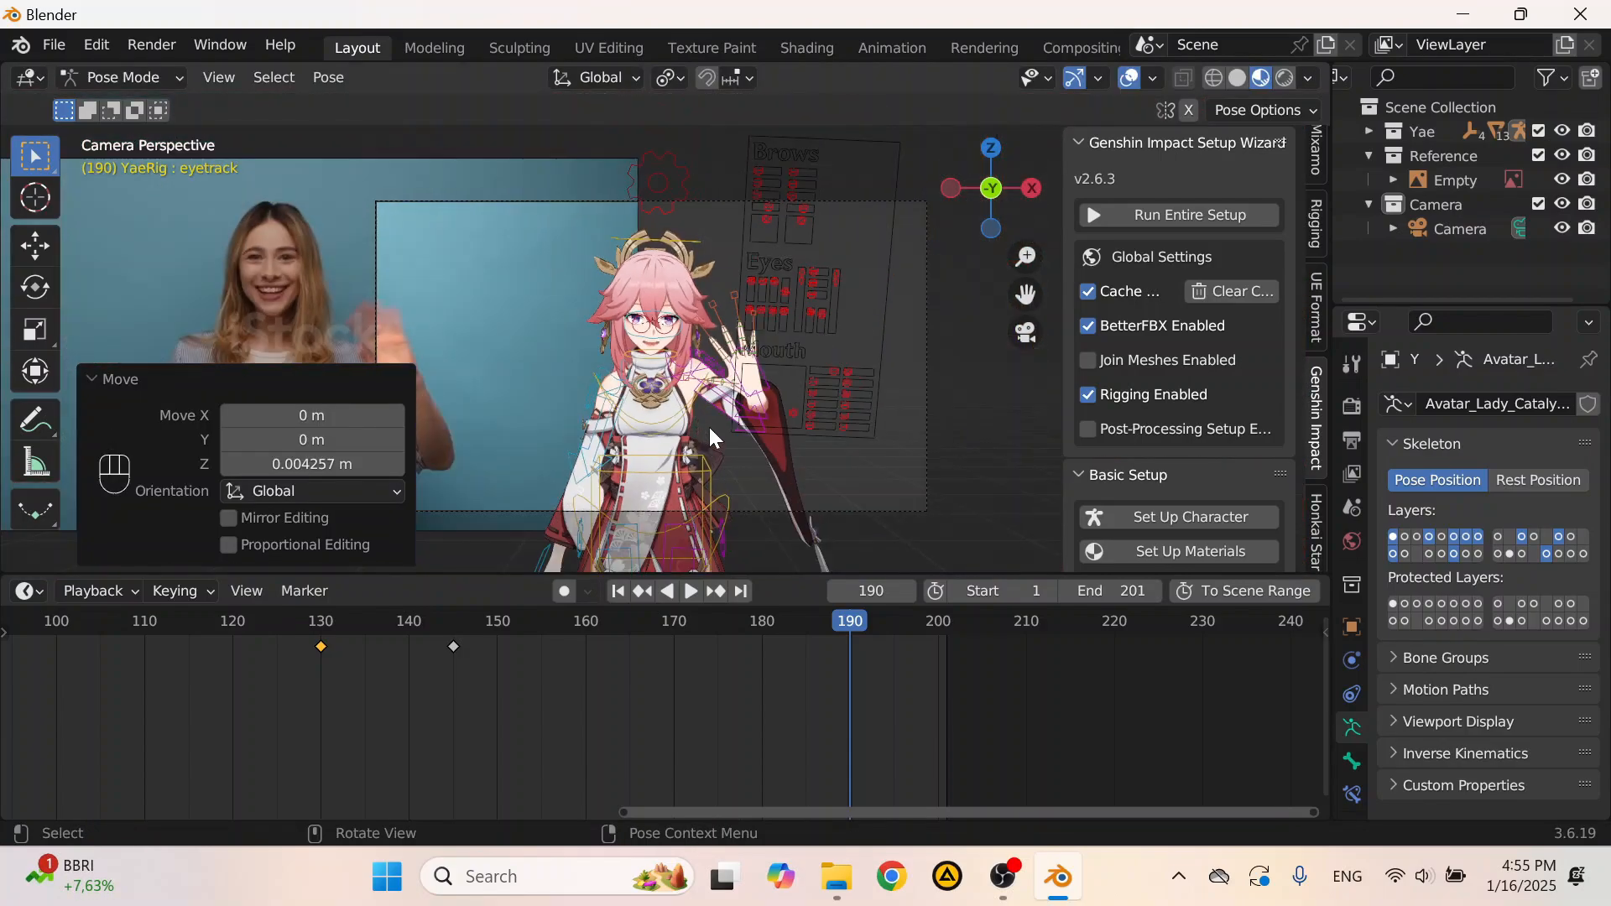
{"action": "key", "text": "i"}
{"action": "left_click", "coordinate": [708, 426]}
{"action": "scroll", "coordinate": [807, 376], "scroll_direction": "up", "scroll_amount": 2}
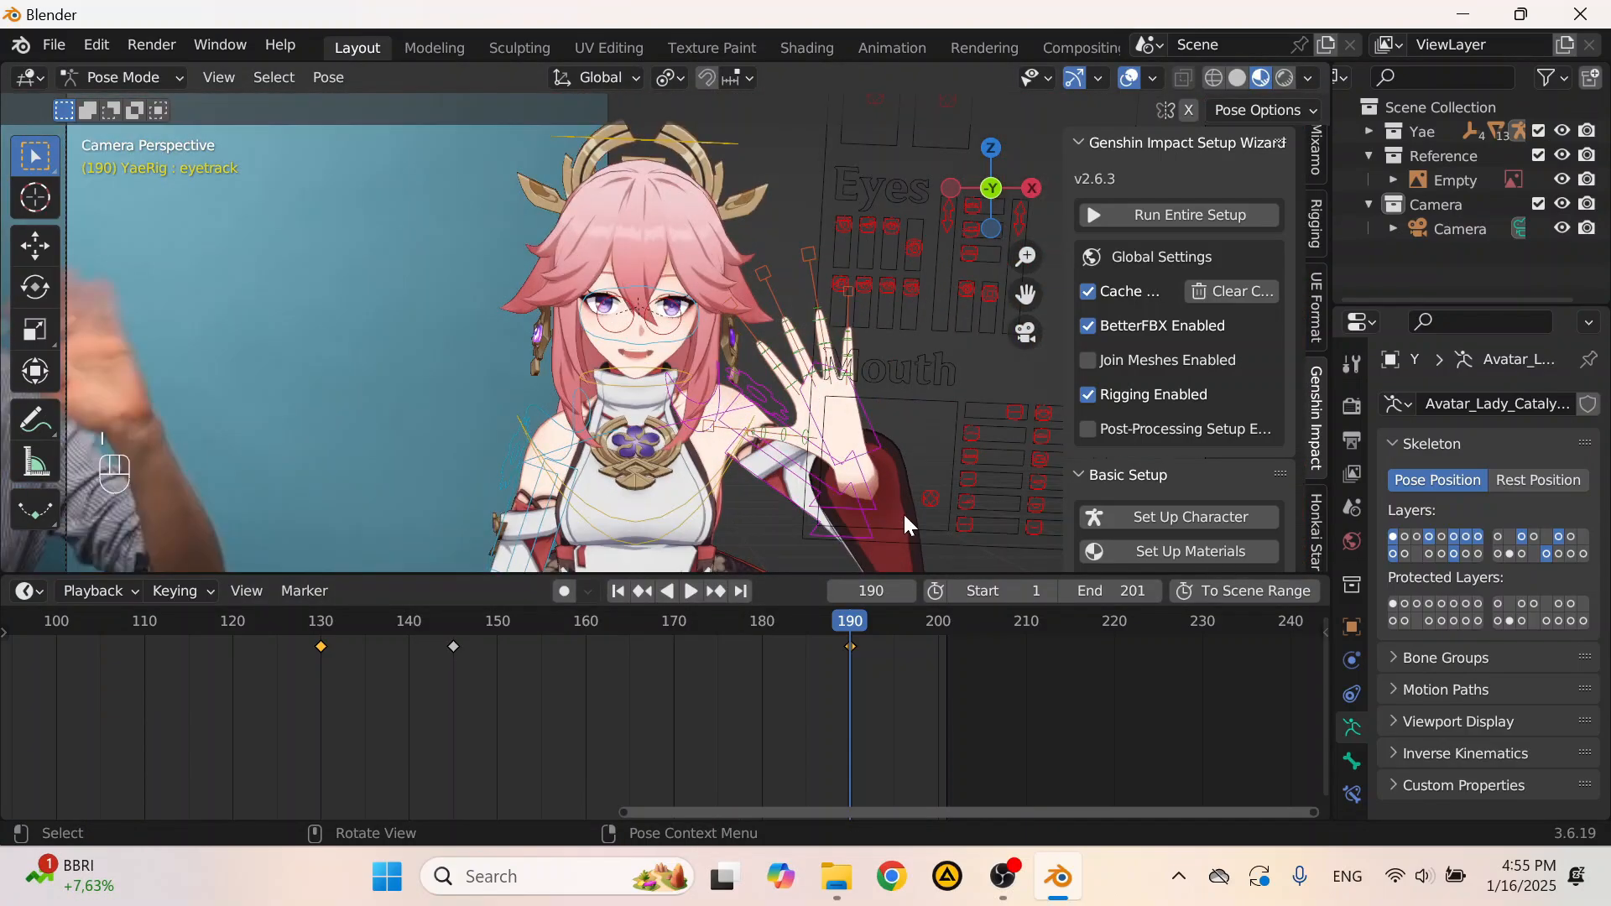
Step: Select the mouth control, review its motion from frame 125, and go to frame 190
{"action": "left_click", "coordinate": [928, 500]}
{"action": "scroll", "coordinate": [617, 621], "scroll_direction": "down", "scroll_amount": 2}
{"action": "left_click_drag", "start_coordinate": [617, 621], "coordinate": [382, 631]}
{"action": "scroll", "coordinate": [633, 471], "scroll_direction": "down", "scroll_amount": 2}
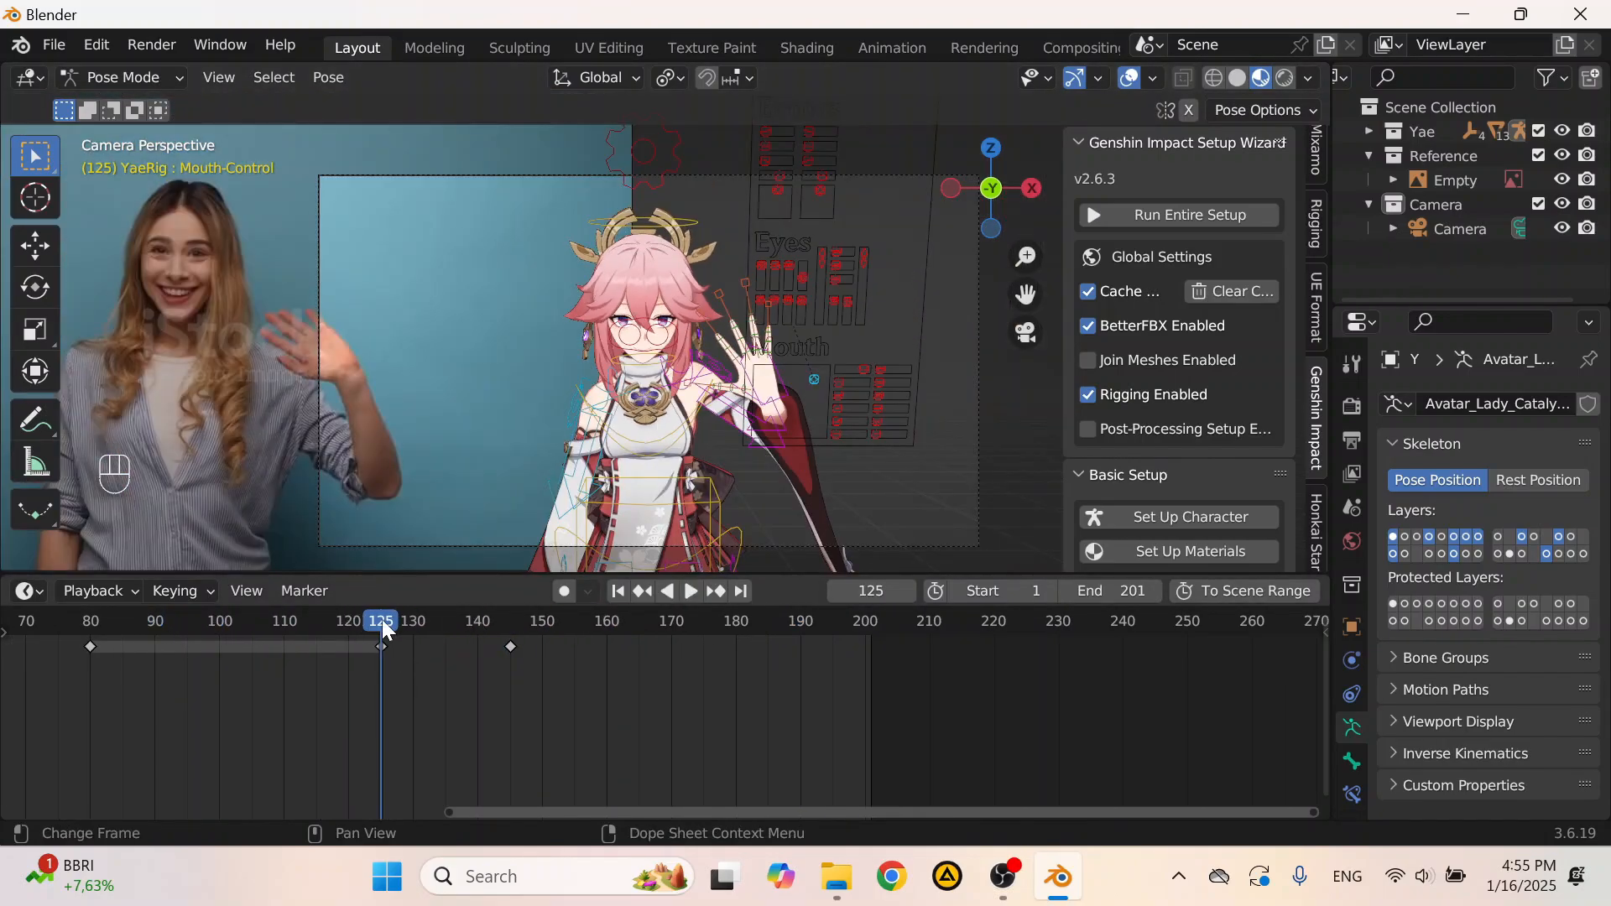
{"action": "key", "text": "space"}
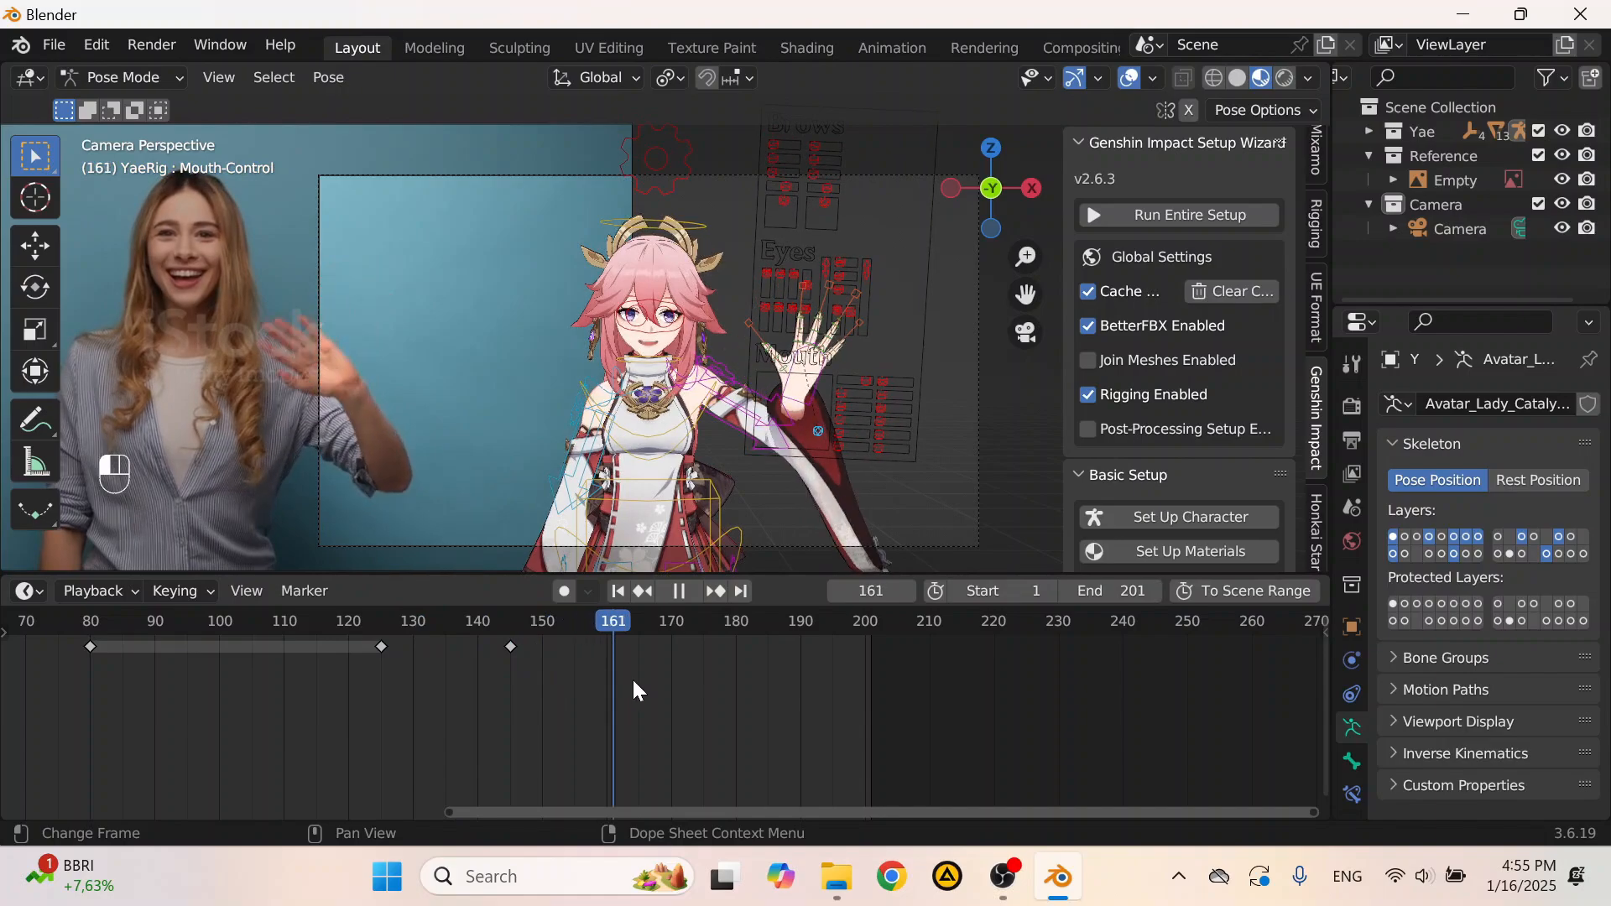
{"action": "left_click_drag", "start_coordinate": [635, 690], "coordinate": [799, 648]}
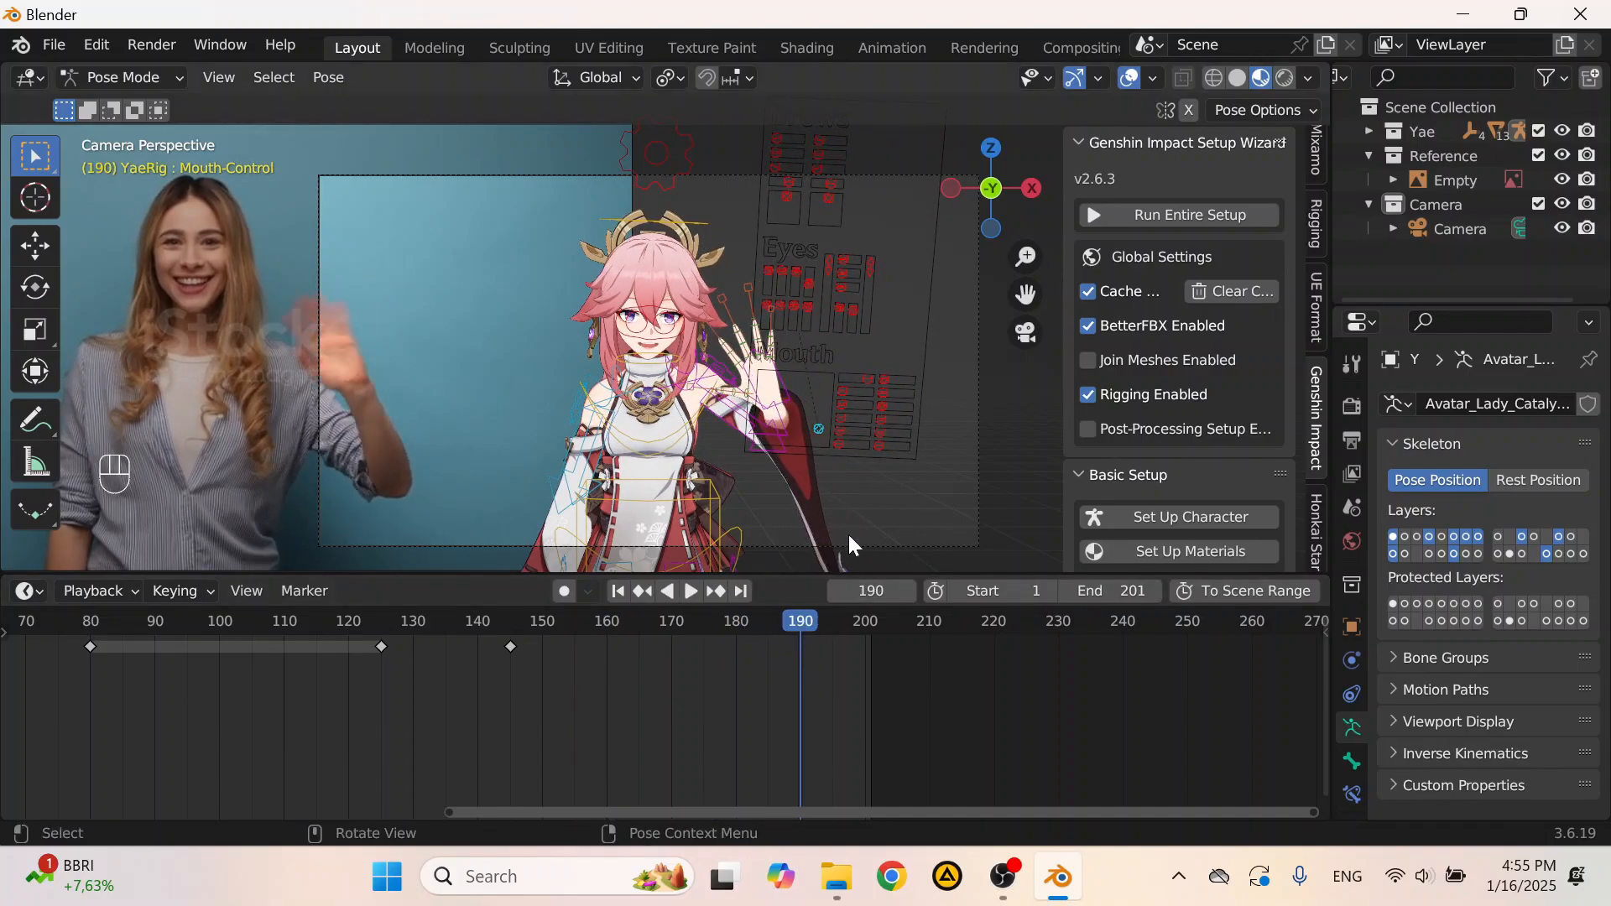
Step: Move the mouth control up about 0.038 m in the front view at frame 190 and insert a keyframe
{"action": "scroll", "coordinate": [873, 487], "scroll_direction": "up", "scroll_amount": 2}
{"action": "middle_click_drag", "start_coordinate": [878, 476], "coordinate": [812, 475]}
{"action": "left_click", "coordinate": [968, 184]}
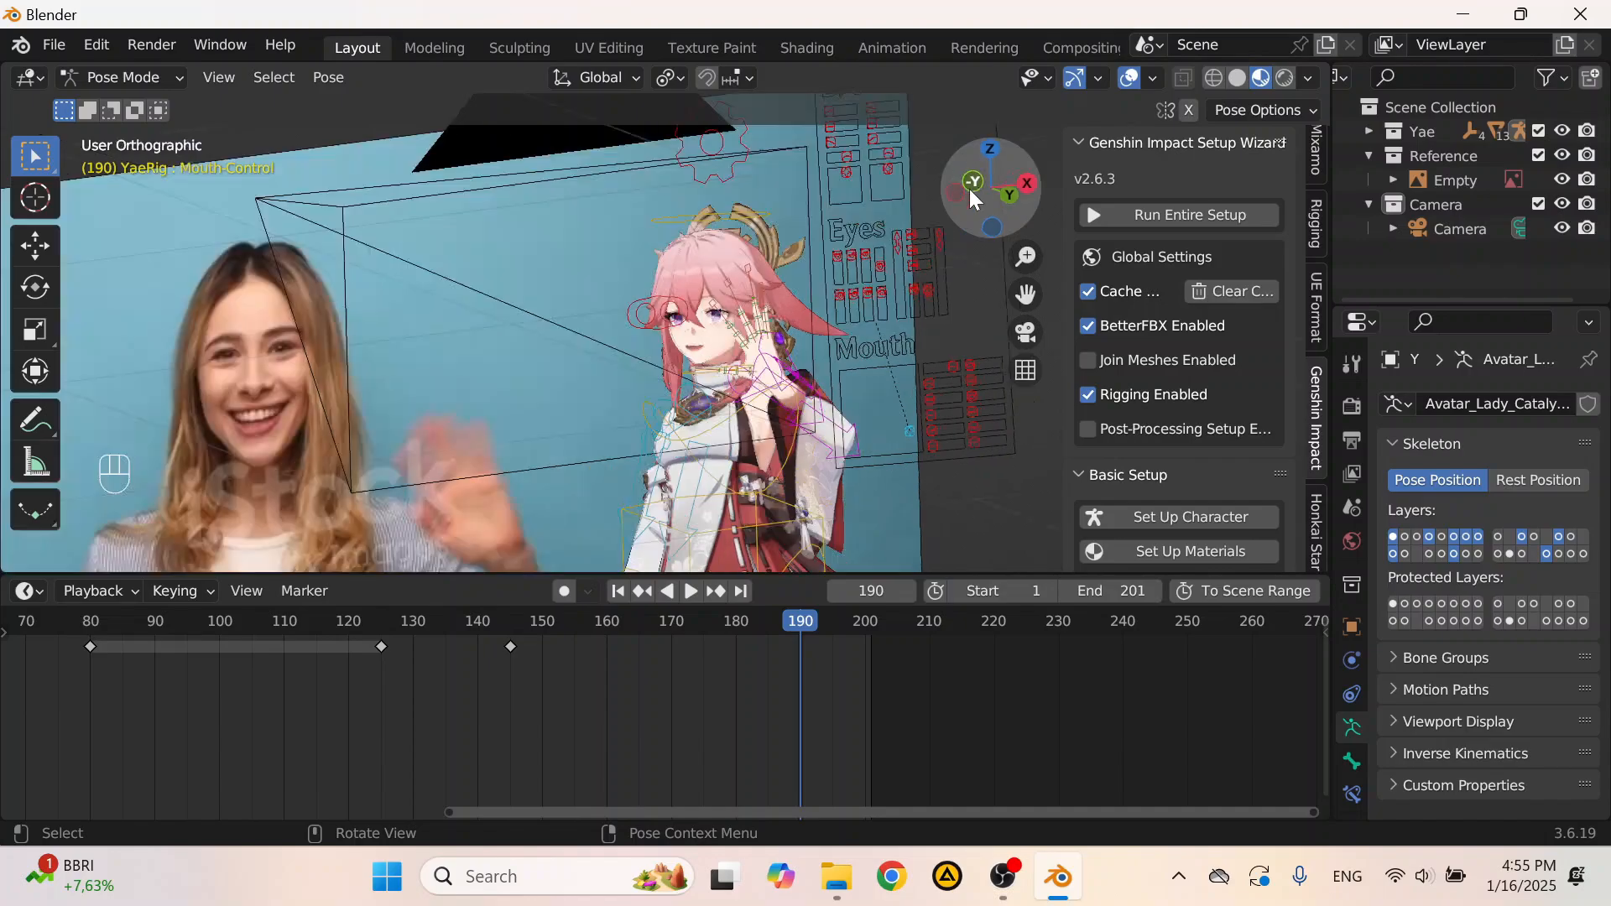
{"action": "scroll", "coordinate": [702, 368], "scroll_direction": "up", "scroll_amount": 2}
{"action": "middle_click_drag", "start_coordinate": [702, 368], "coordinate": [782, 564], "text": "shift"}
{"action": "scroll", "coordinate": [777, 514], "scroll_direction": "up", "scroll_amount": 2}
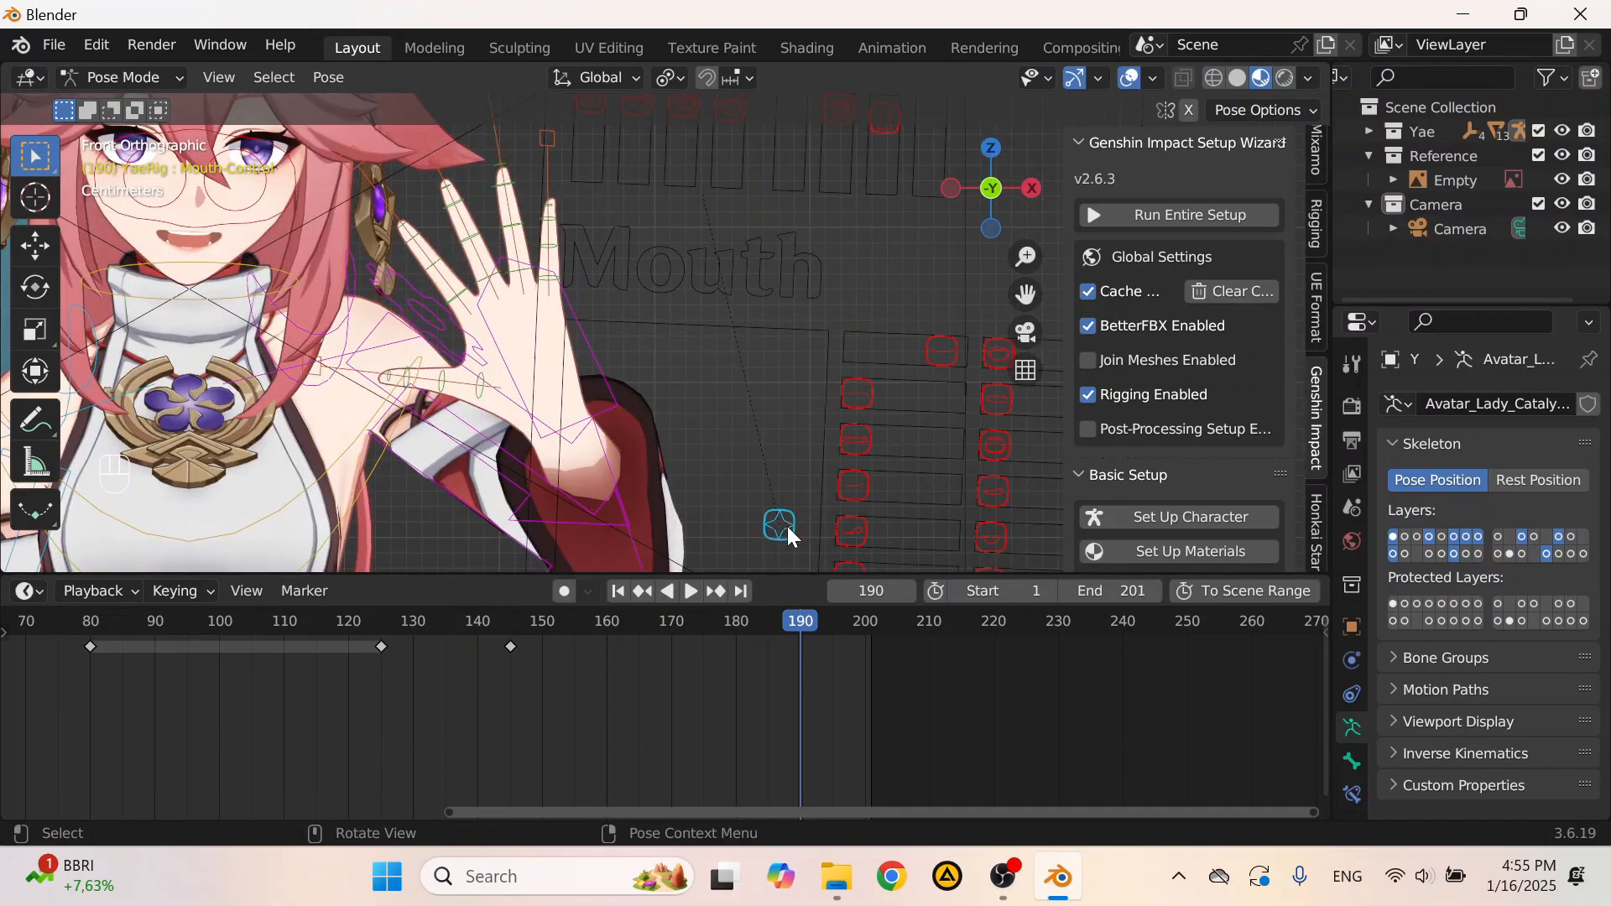
{"action": "key", "text": "g"}
{"action": "left_click", "coordinate": [785, 467]}
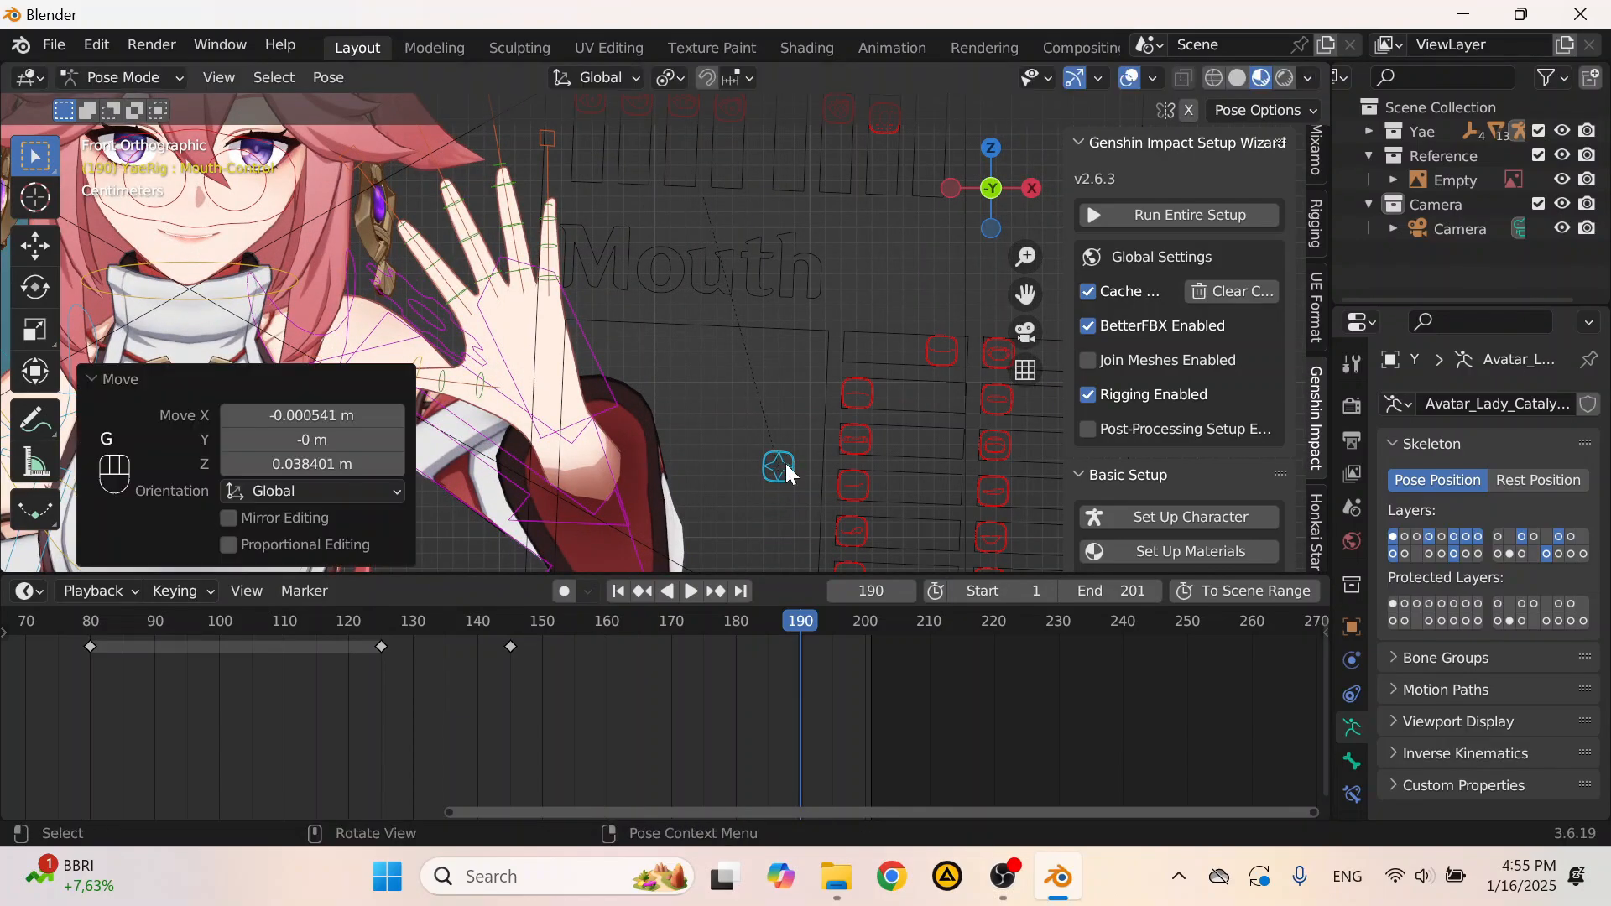
{"action": "key", "text": "i"}
{"action": "left_click", "coordinate": [792, 443]}
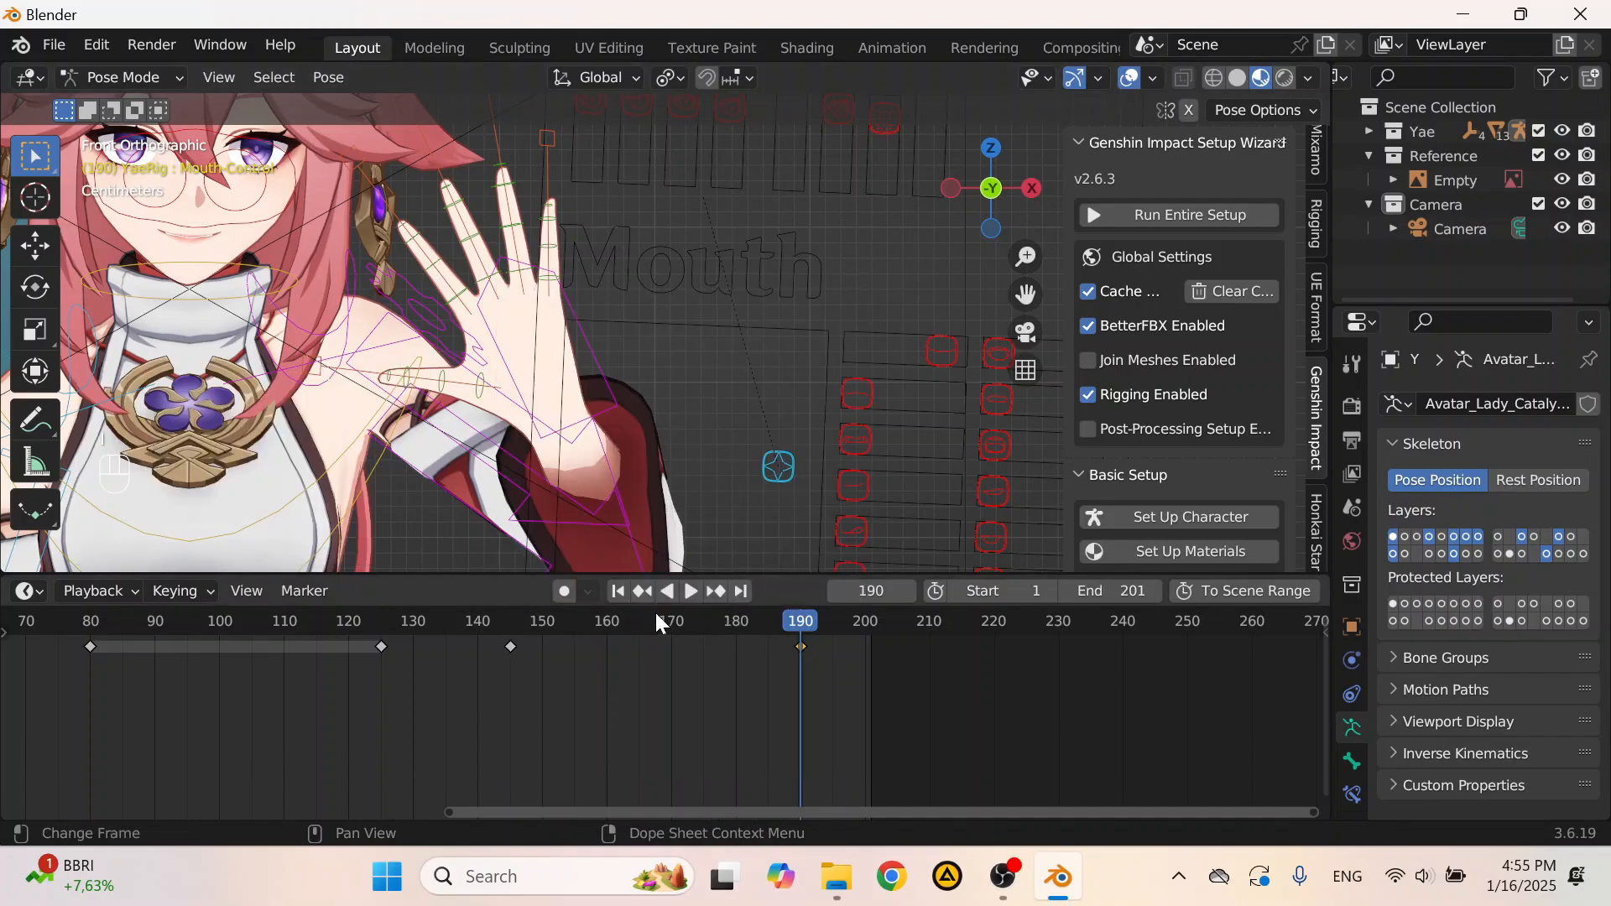
Step: Play back the wave from around frame 125 in the camera view to check the mouth motion
{"action": "left_click_drag", "start_coordinate": [656, 614], "coordinate": [386, 620]}
{"action": "key", "text": "space"}
{"action": "left_click", "coordinate": [1025, 331]}
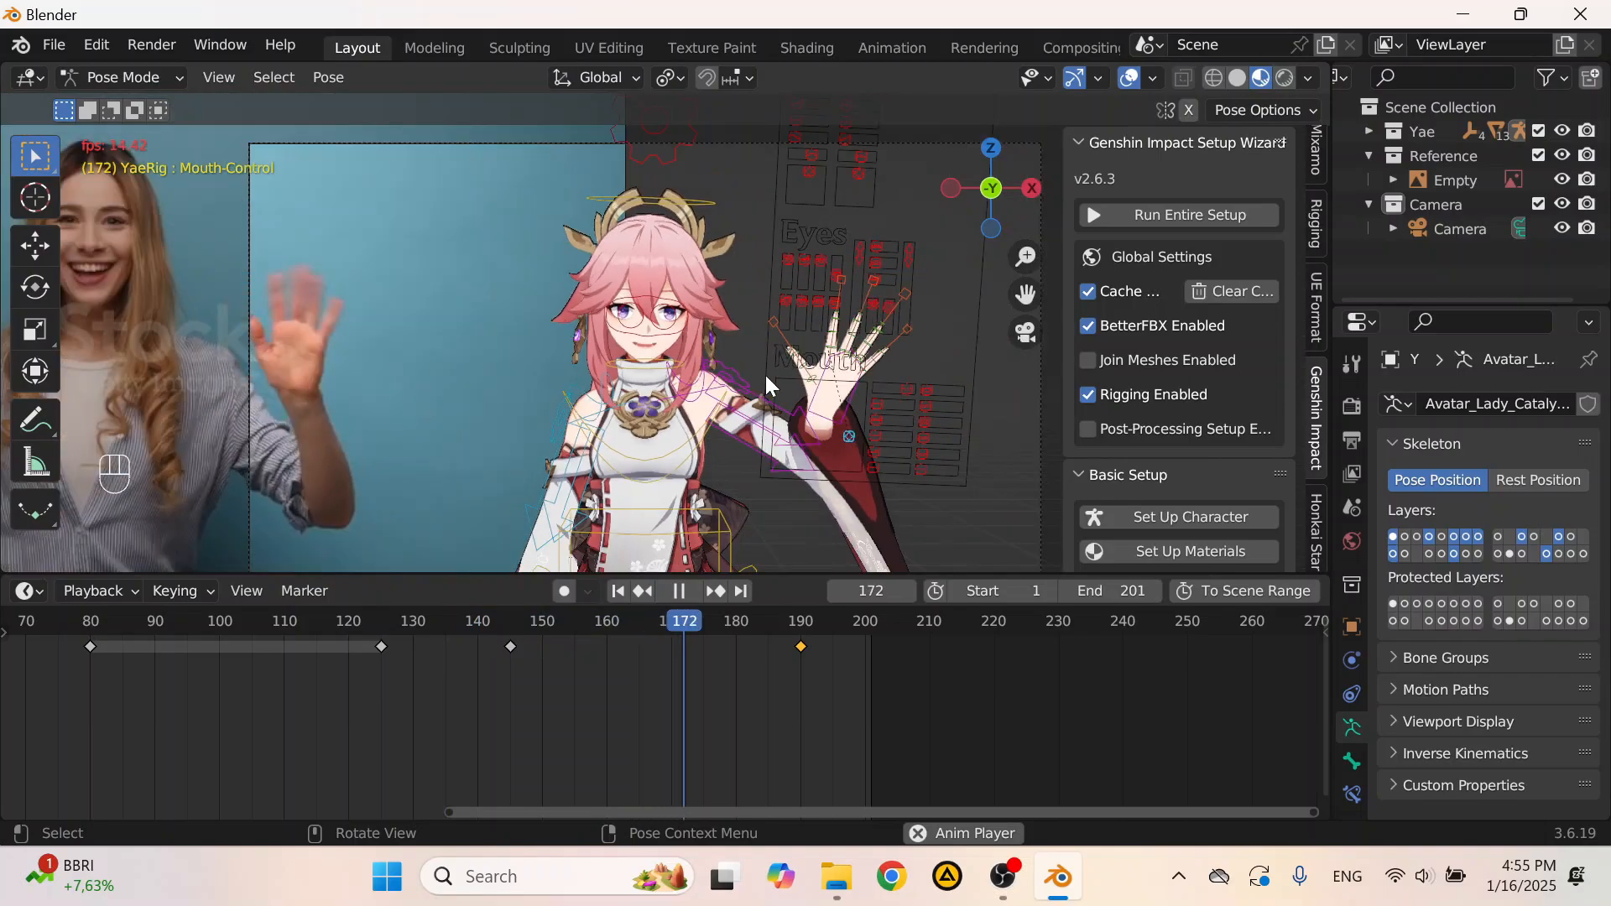
Step: Play through the whole animation in the camera view and compare the turn and wave with the reference footage
{"action": "scroll", "coordinate": [765, 375], "scroll_direction": "down", "scroll_amount": 1}
{"action": "scroll", "coordinate": [765, 376], "scroll_direction": "up", "scroll_amount": 2}
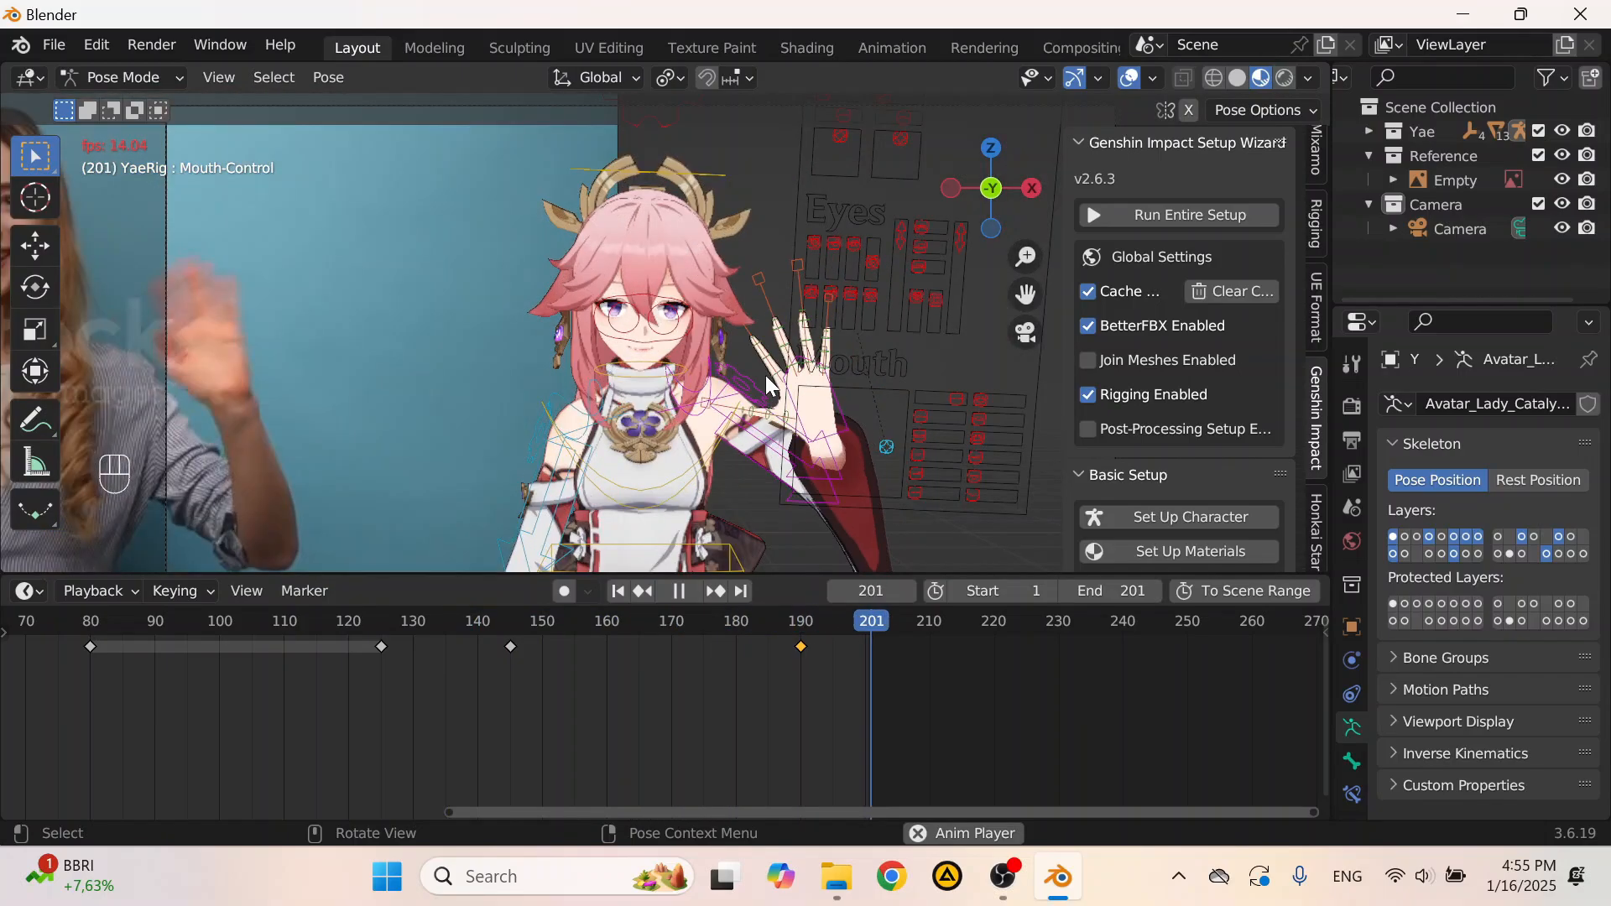
{"action": "scroll", "coordinate": [765, 375], "scroll_direction": "down", "scroll_amount": 3}
{"action": "scroll", "coordinate": [599, 683], "scroll_direction": "down", "scroll_amount": 2}
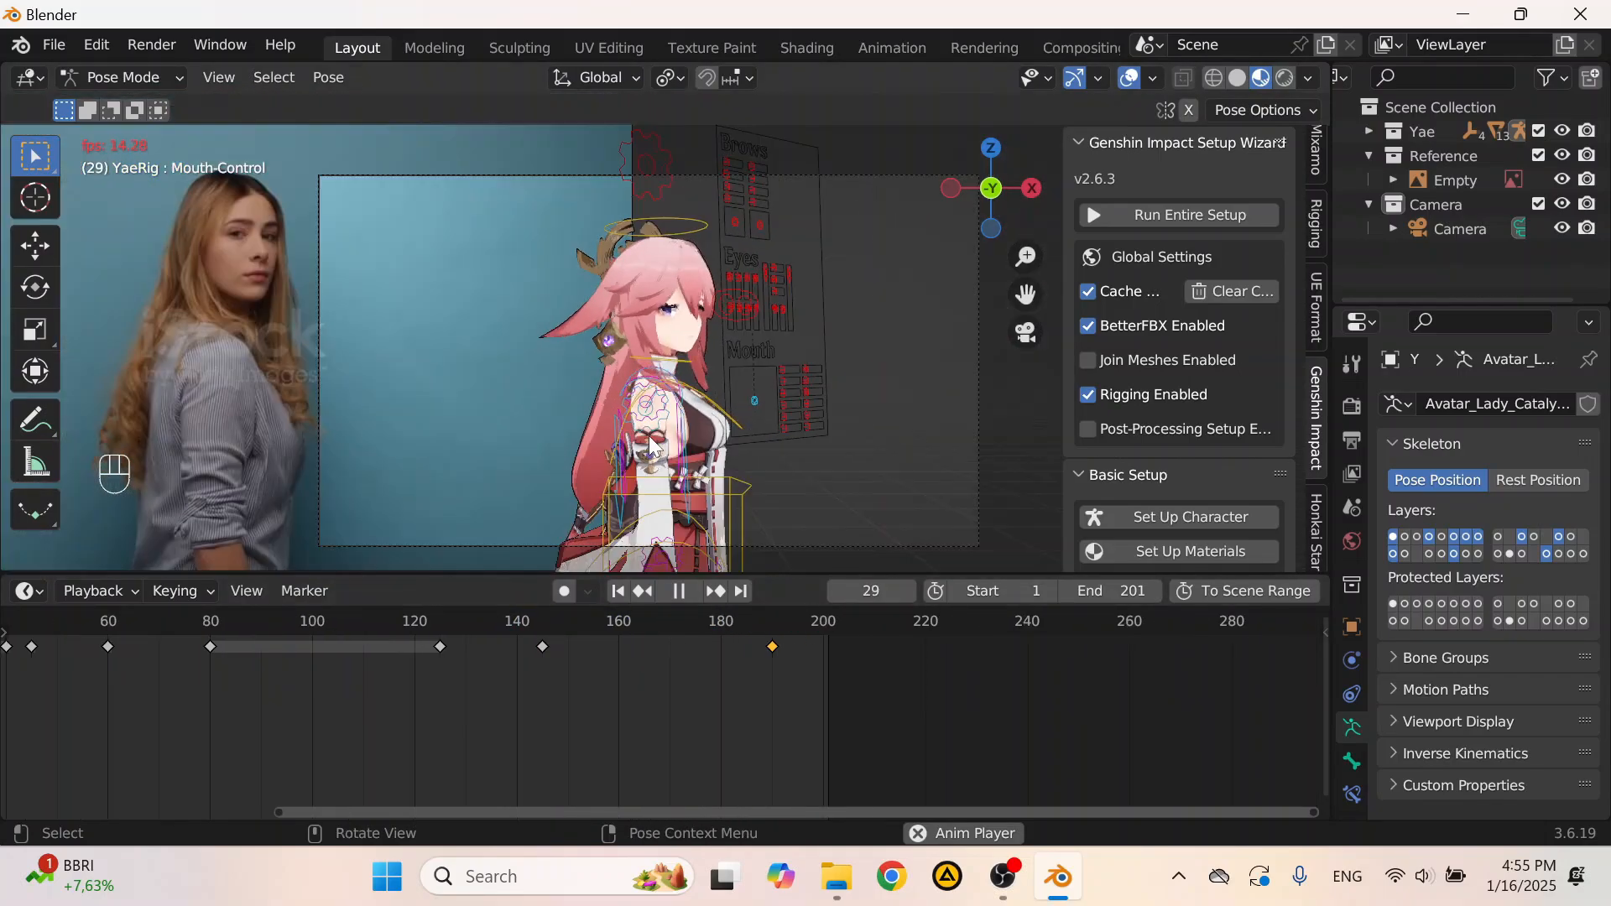
{"action": "scroll", "coordinate": [653, 447], "scroll_direction": "down", "scroll_amount": 2}
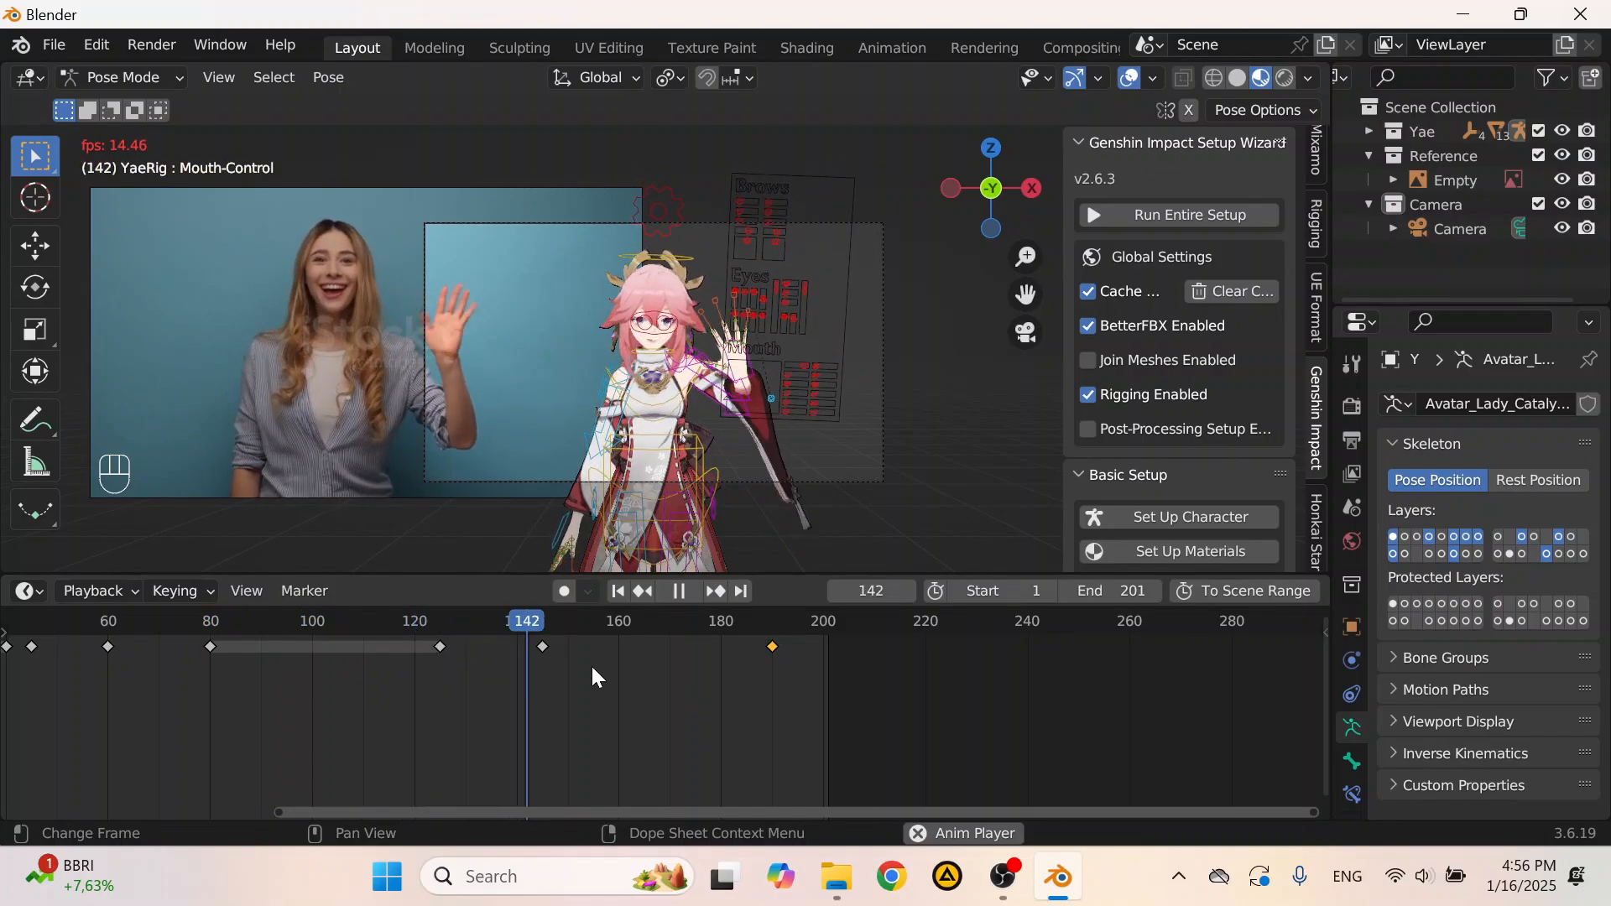
{"action": "scroll", "coordinate": [244, 762], "scroll_direction": "down", "scroll_amount": 6}
{"action": "middle_click_drag", "start_coordinate": [220, 760], "coordinate": [682, 722]}
{"action": "scroll", "coordinate": [556, 702], "scroll_direction": "up", "scroll_amount": 13}
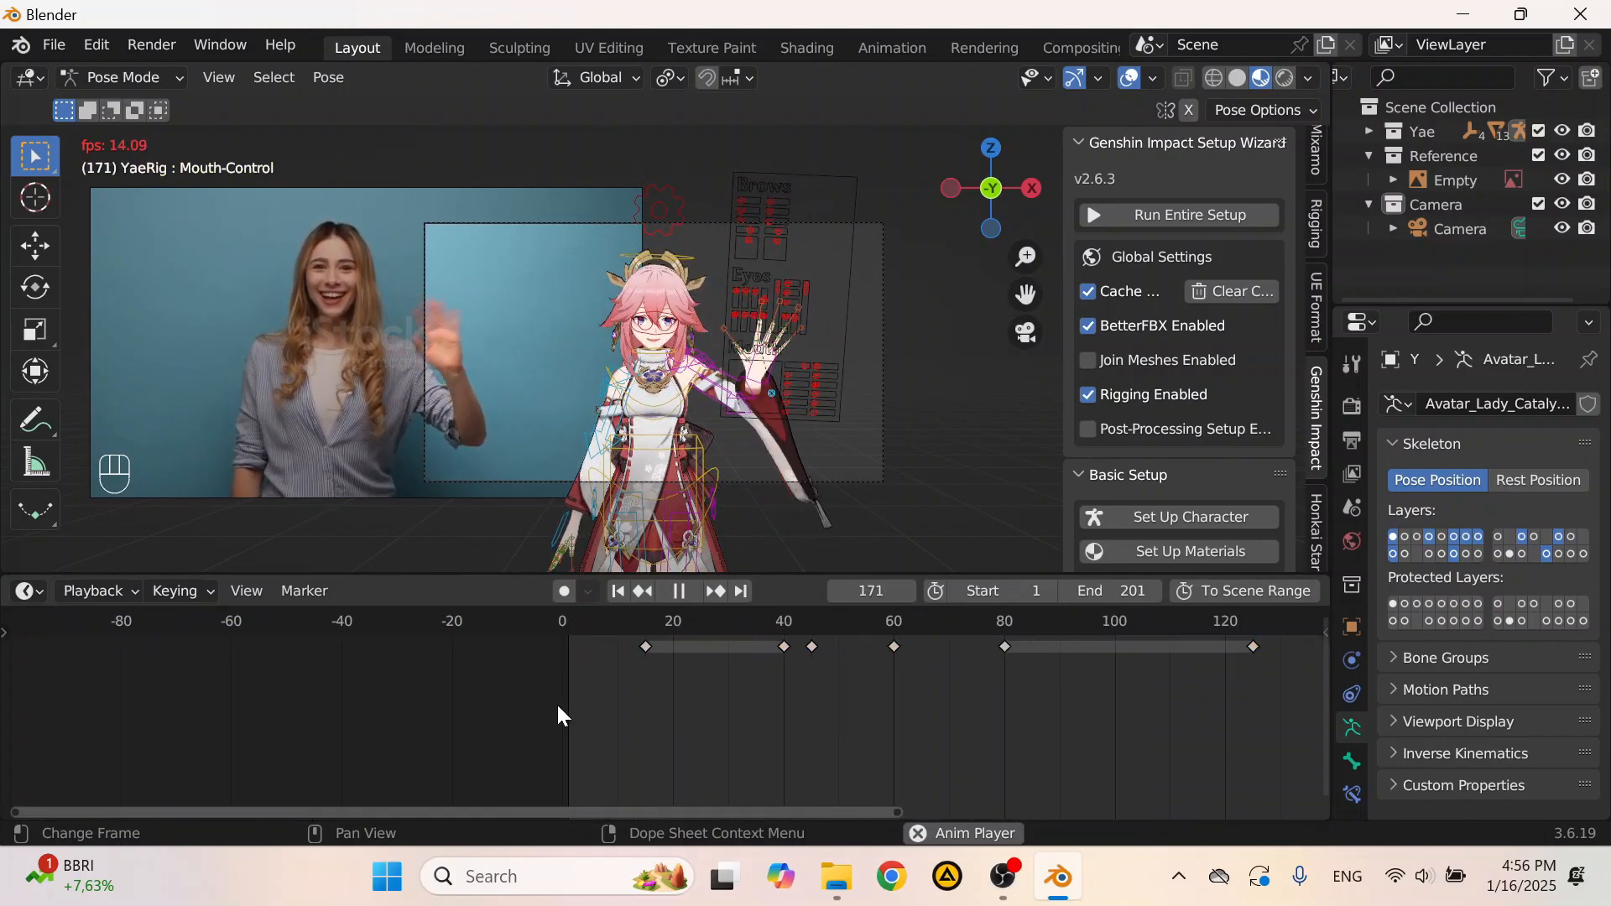
Step: Replay the turn and wave from around frame 10 to compare the character's facial motion with the reference
{"action": "left_click", "coordinate": [609, 628]}
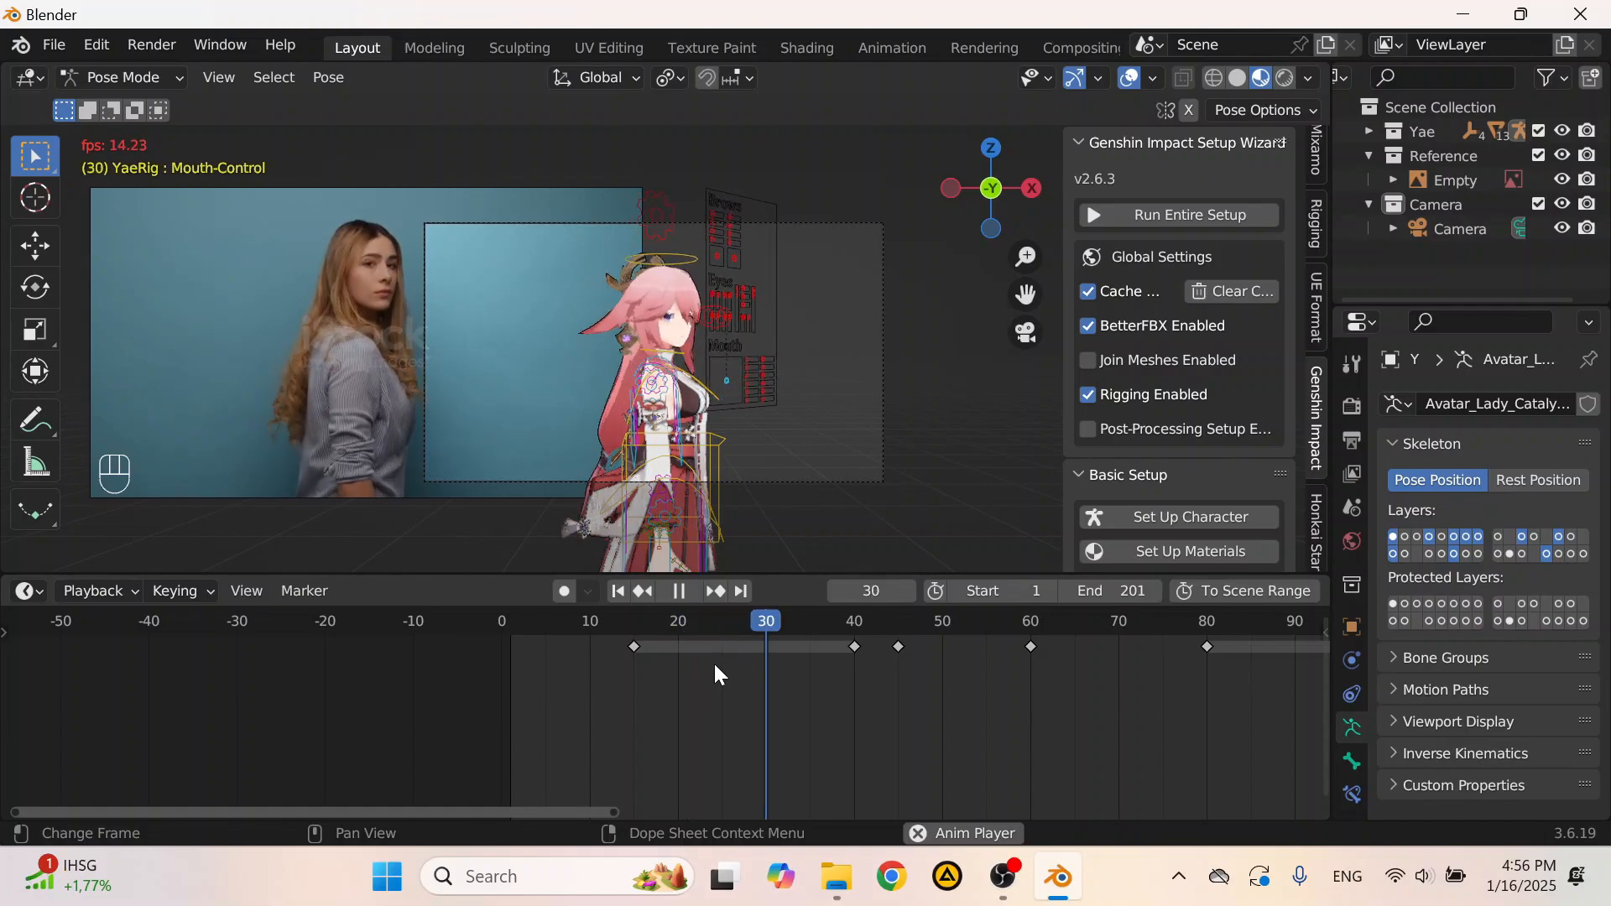
{"action": "left_click", "coordinate": [594, 624]}
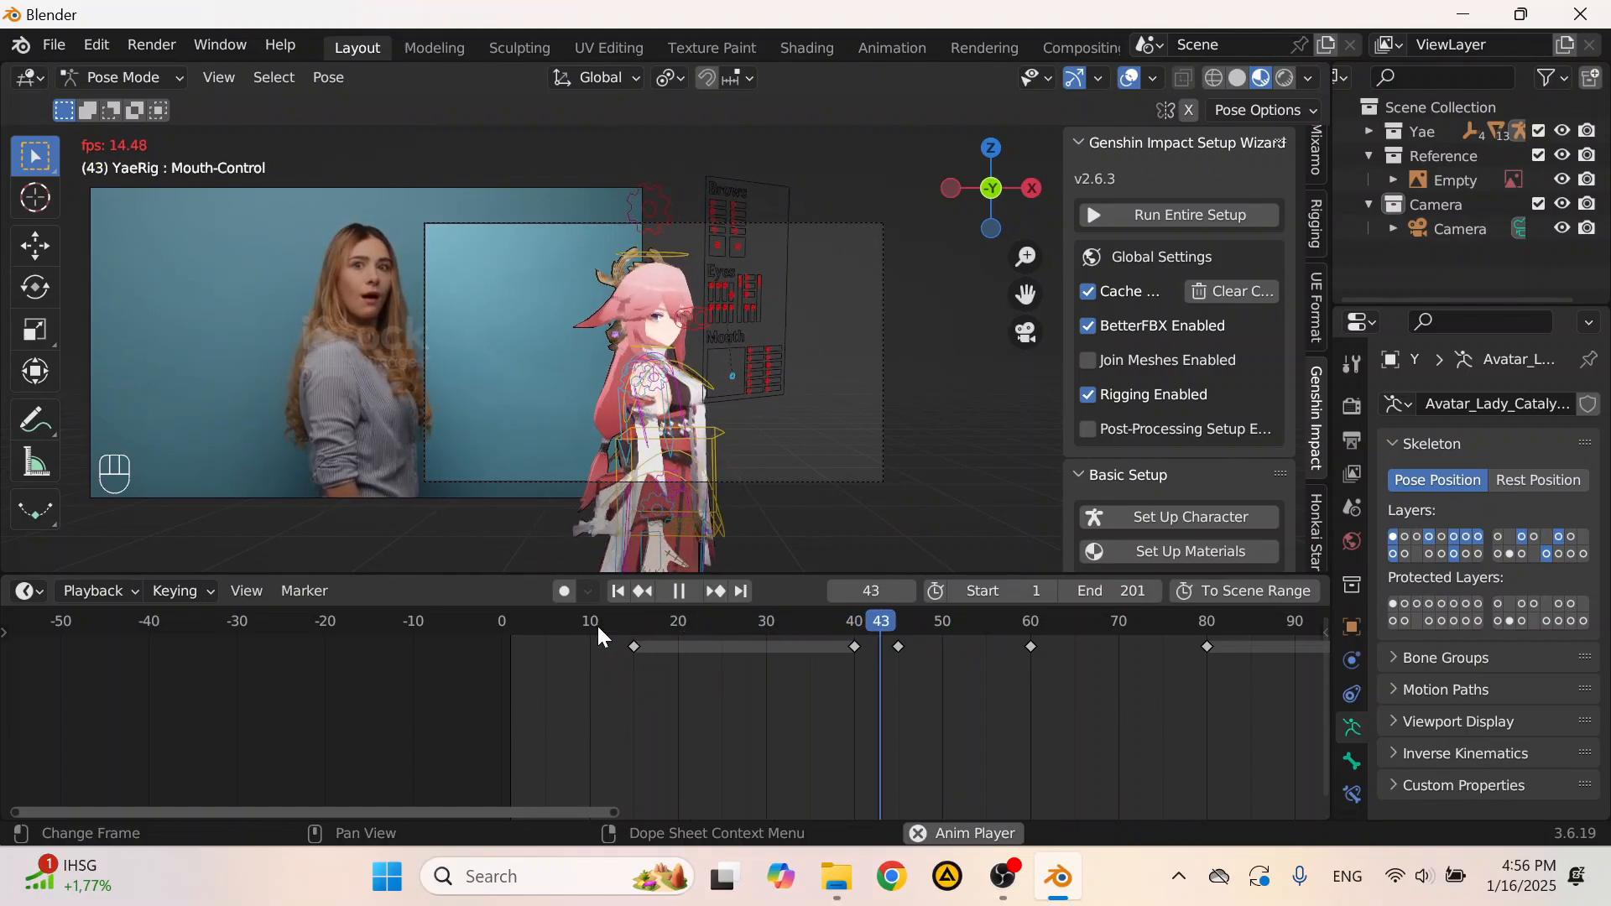
{"action": "middle_click_drag", "start_coordinate": [780, 660], "coordinate": [331, 693]}
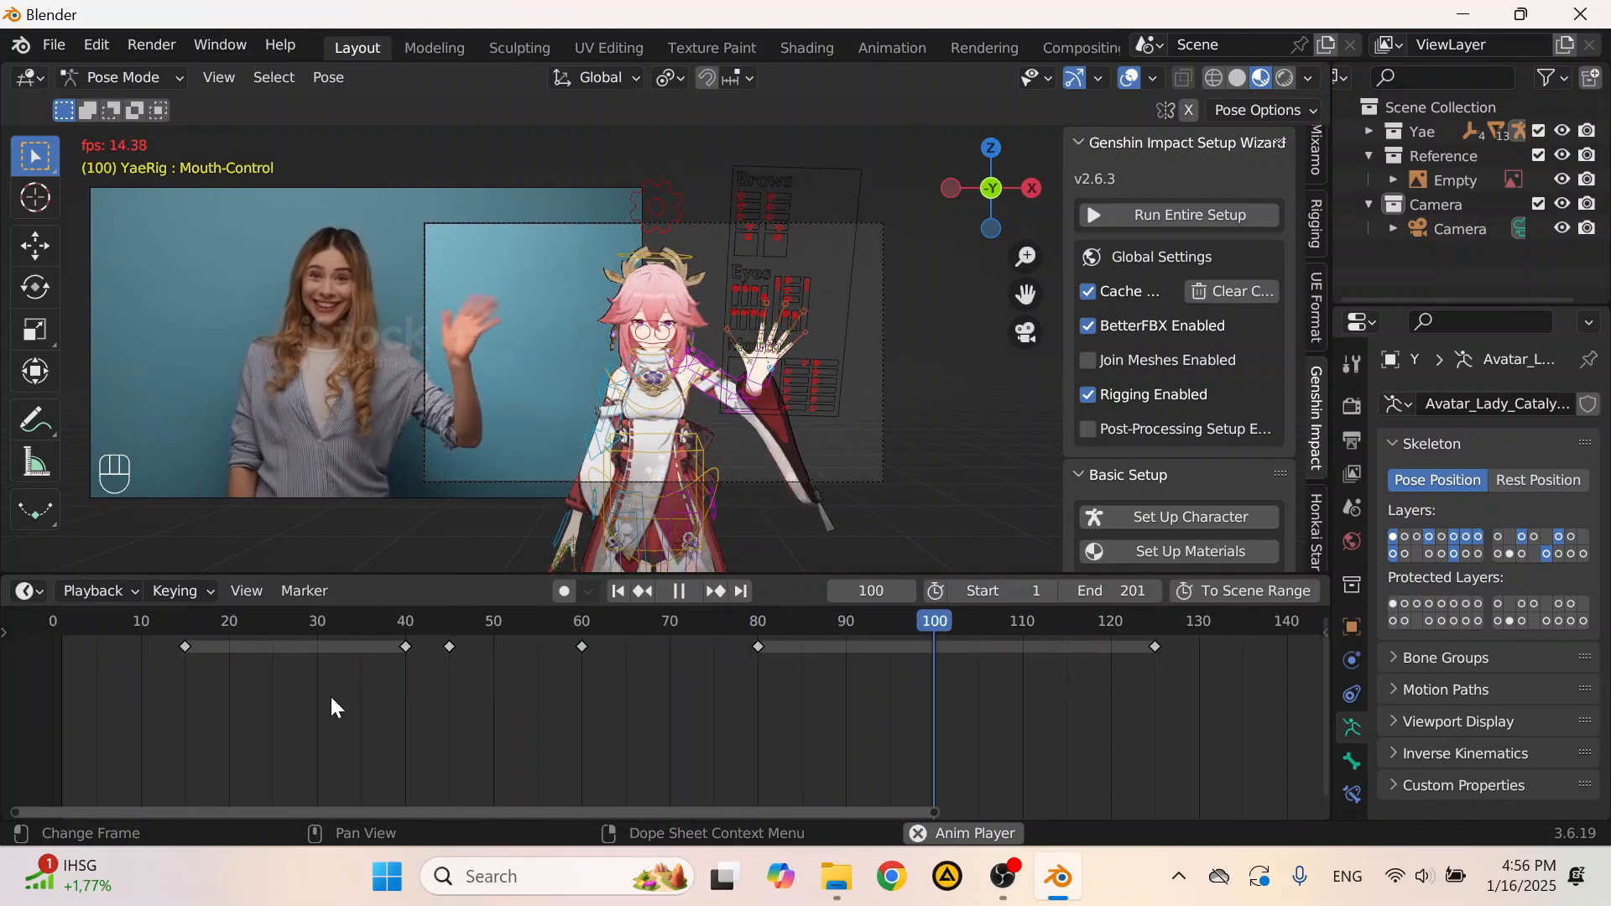
{"action": "middle_click_drag", "start_coordinate": [893, 705], "coordinate": [737, 671]}
{"action": "scroll", "coordinate": [737, 411], "scroll_direction": "up", "scroll_amount": 4}
{"action": "scroll", "coordinate": [656, 466], "scroll_direction": "down", "scroll_amount": 5}
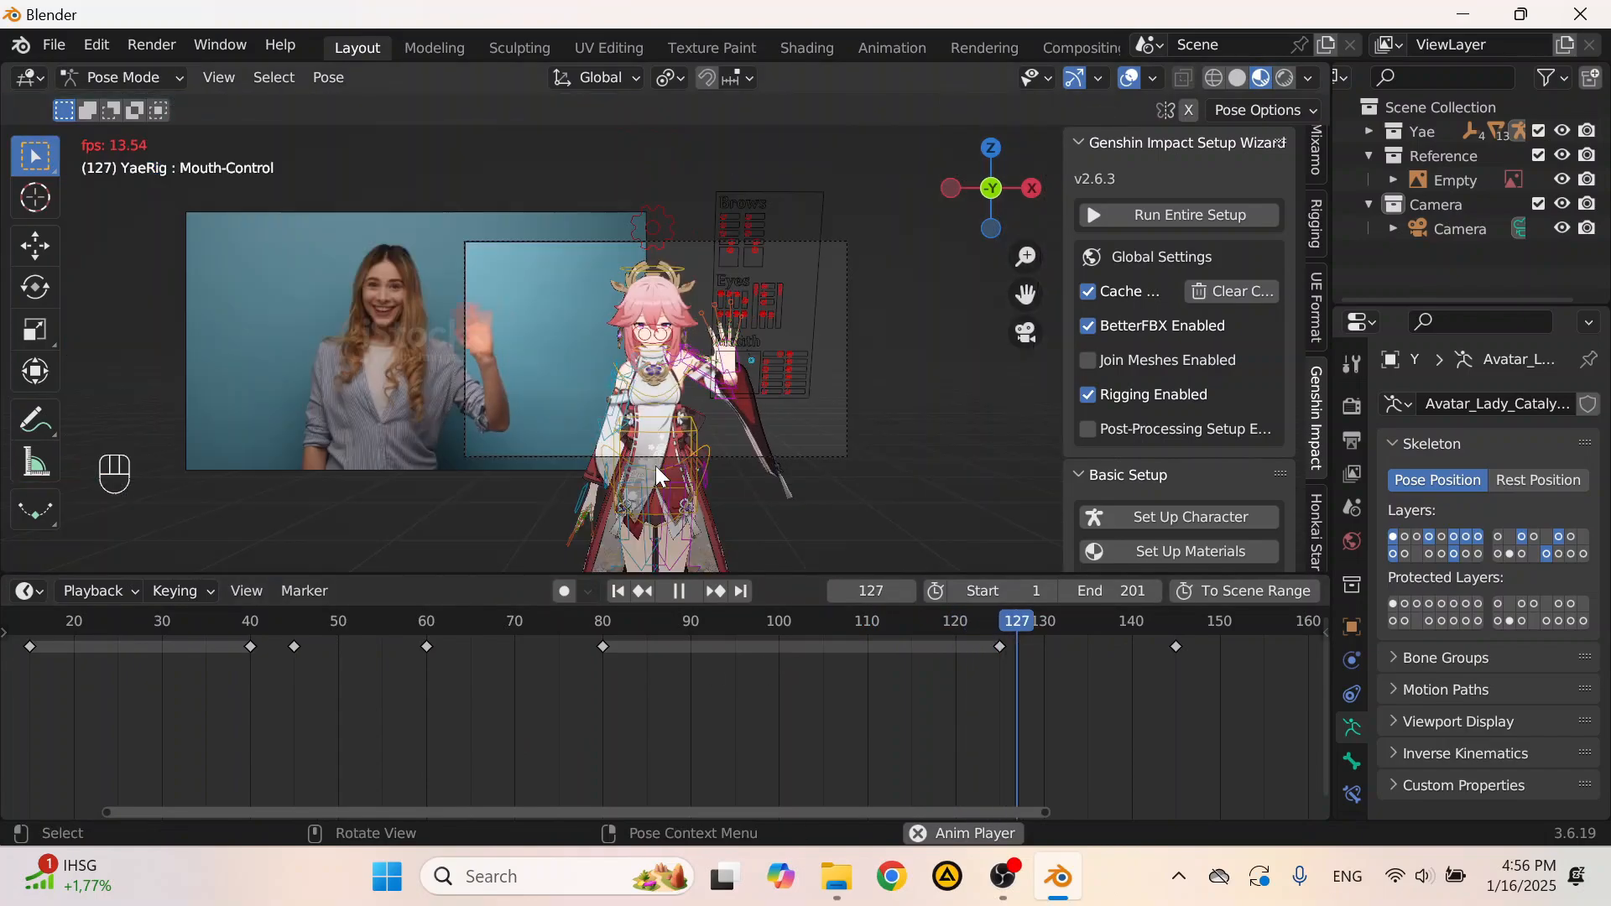
{"action": "middle_click_drag", "start_coordinate": [872, 671], "coordinate": [644, 680]}
{"action": "scroll", "coordinate": [705, 676], "scroll_direction": "up", "scroll_amount": 2}
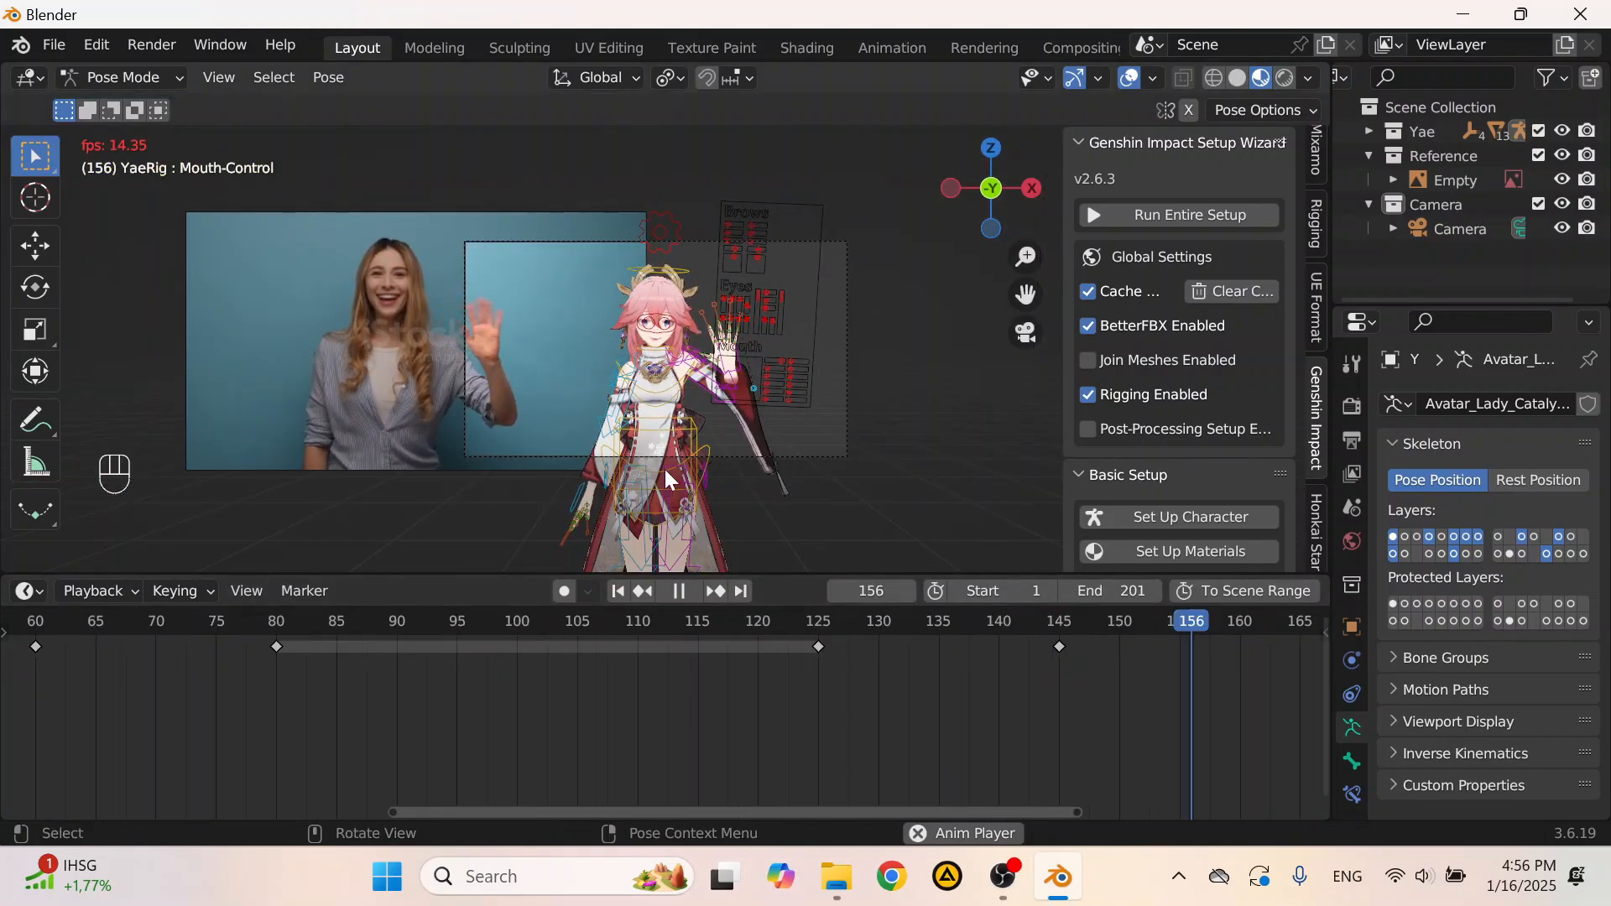
Step: Select both brow controls, review their motion through the turn and wave, and go to frame 80
{"action": "scroll", "coordinate": [667, 453], "scroll_direction": "up", "scroll_amount": 3}
{"action": "left_click", "coordinate": [809, 174]}
{"action": "key", "text": "space"}
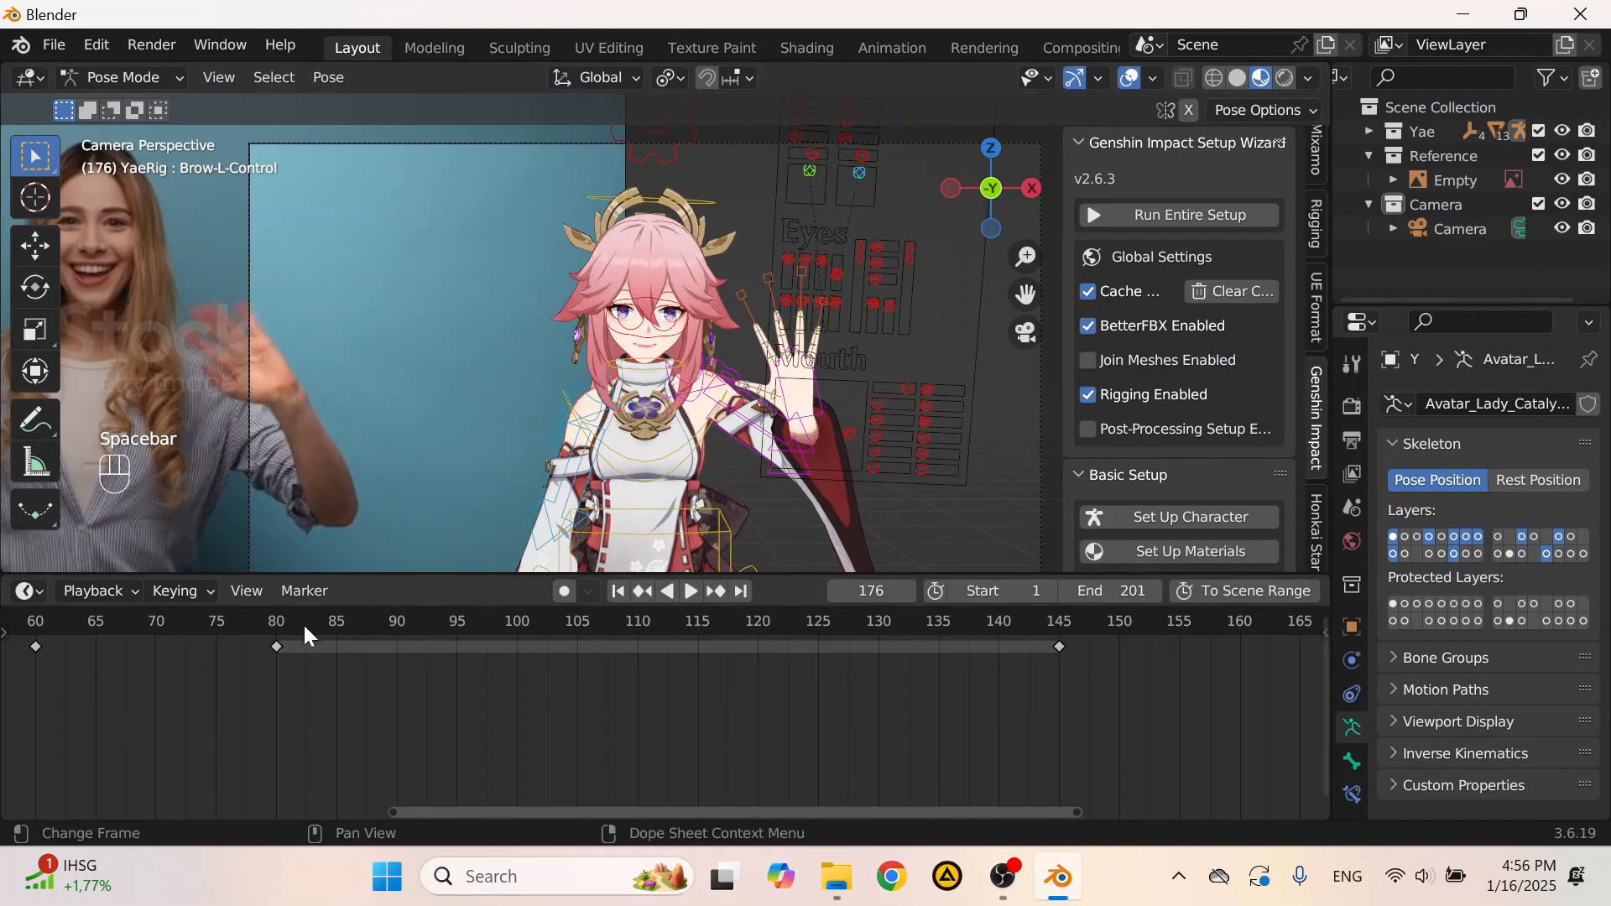
{"action": "key", "text": "space"}
{"action": "left_click", "coordinate": [272, 628]}
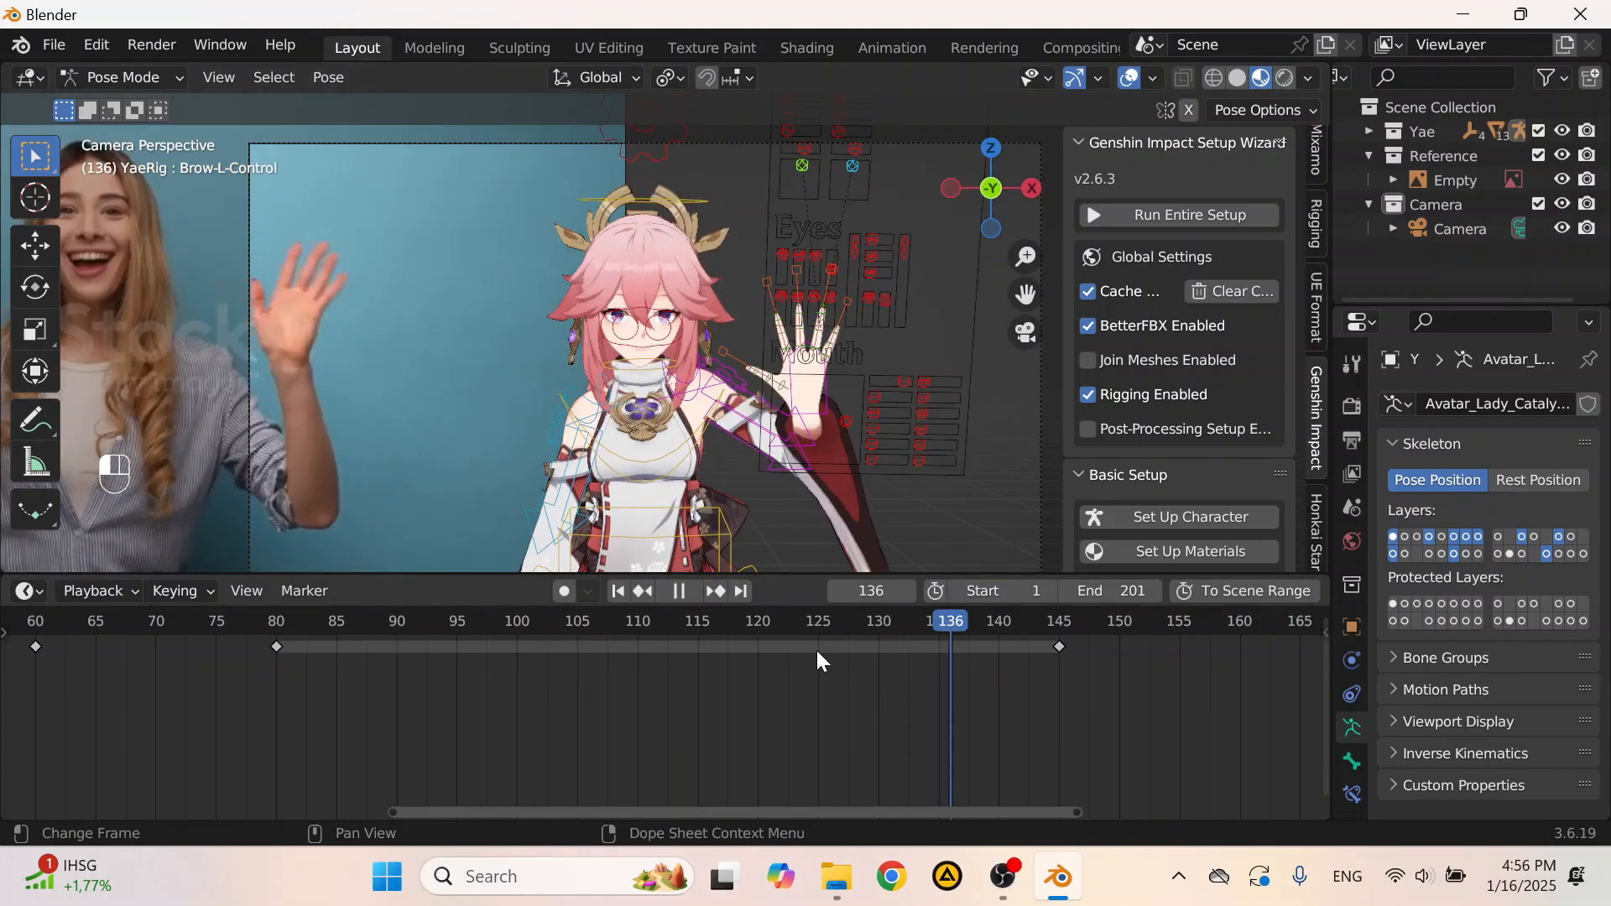
{"action": "left_click_drag", "start_coordinate": [819, 663], "coordinate": [1190, 653]}
{"action": "scroll", "coordinate": [331, 675], "scroll_direction": "down", "scroll_amount": 2}
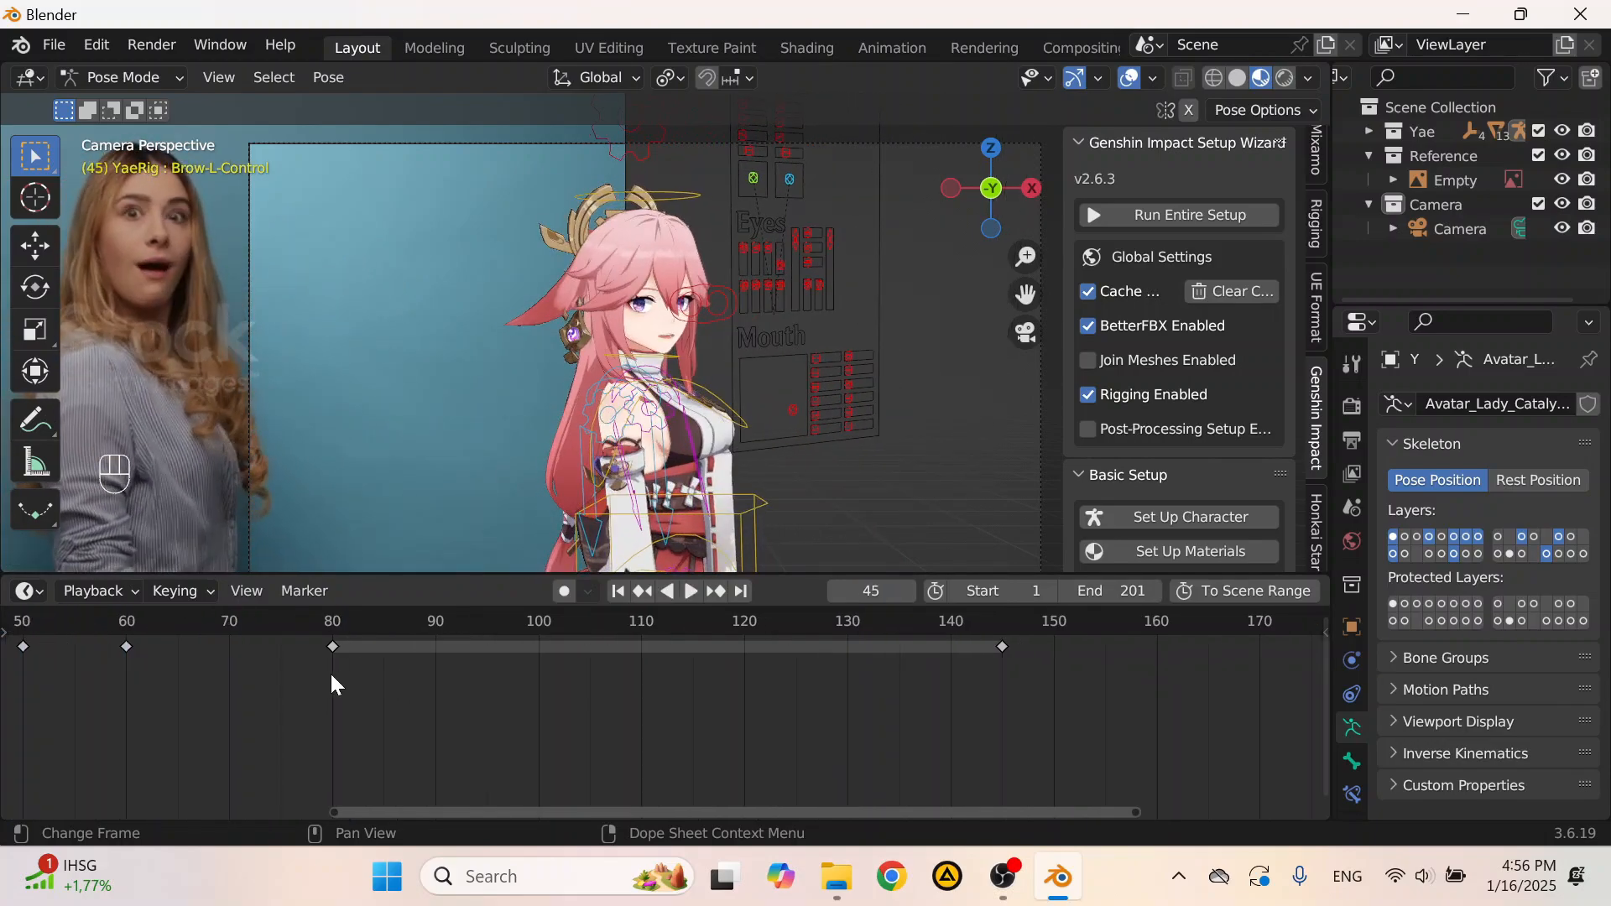
{"action": "middle_click_drag", "start_coordinate": [127, 676], "coordinate": [547, 671]}
{"action": "key", "text": "space"}
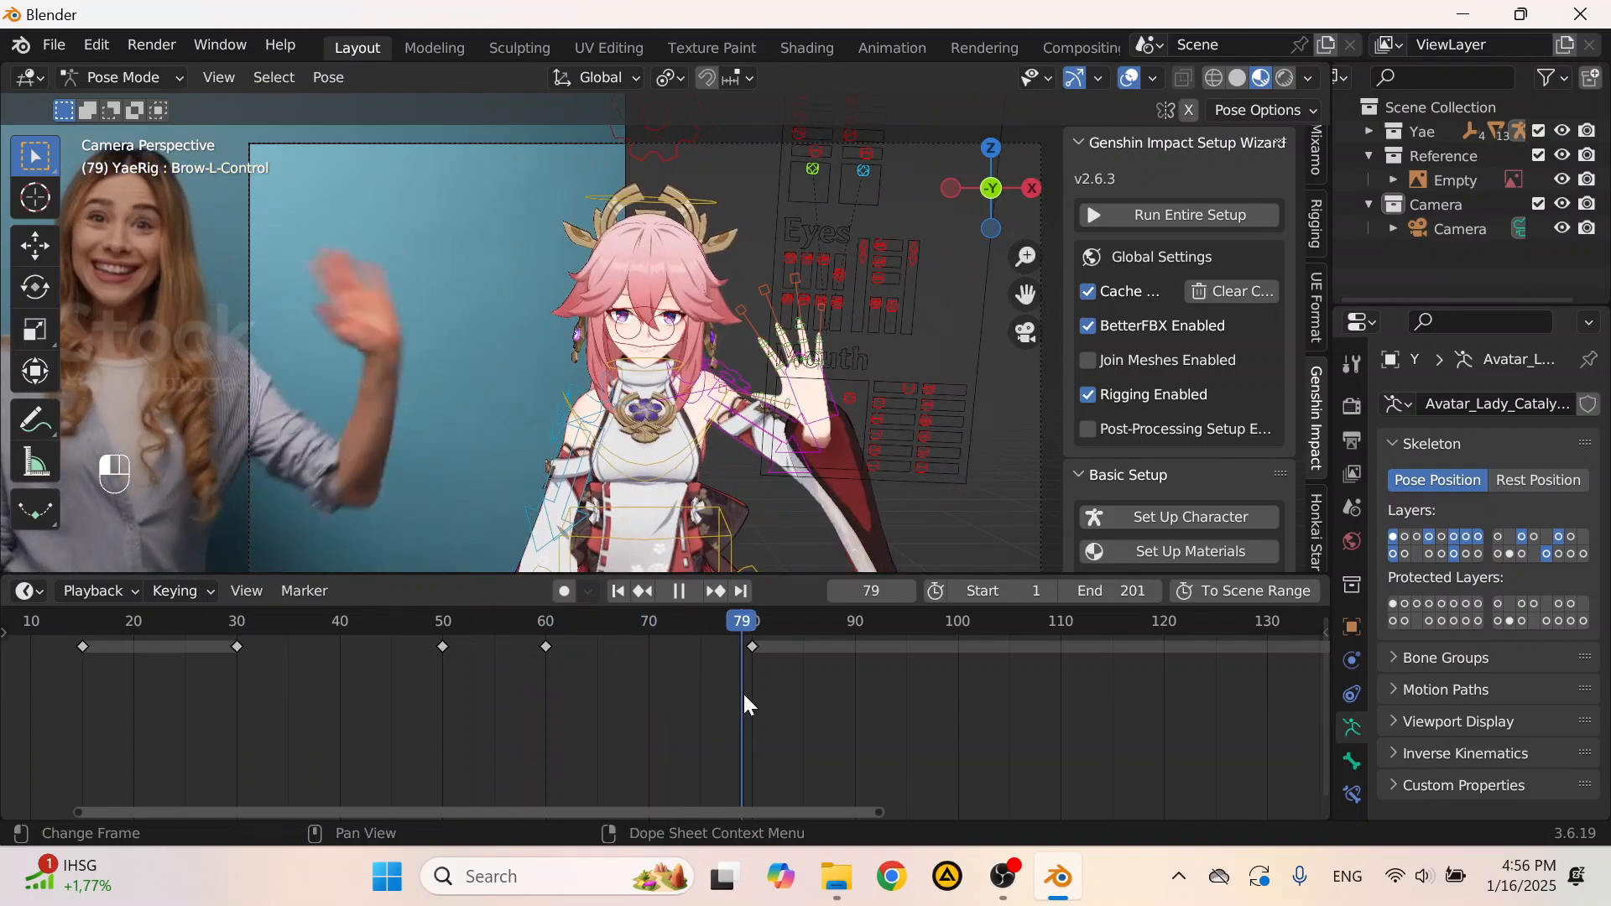
{"action": "key", "text": "space"}
Step: Clear the location of both brow controls at frame 80 and insert a keyframe
{"action": "middle_click_drag", "start_coordinate": [837, 260], "coordinate": [769, 302], "text": "shift"}
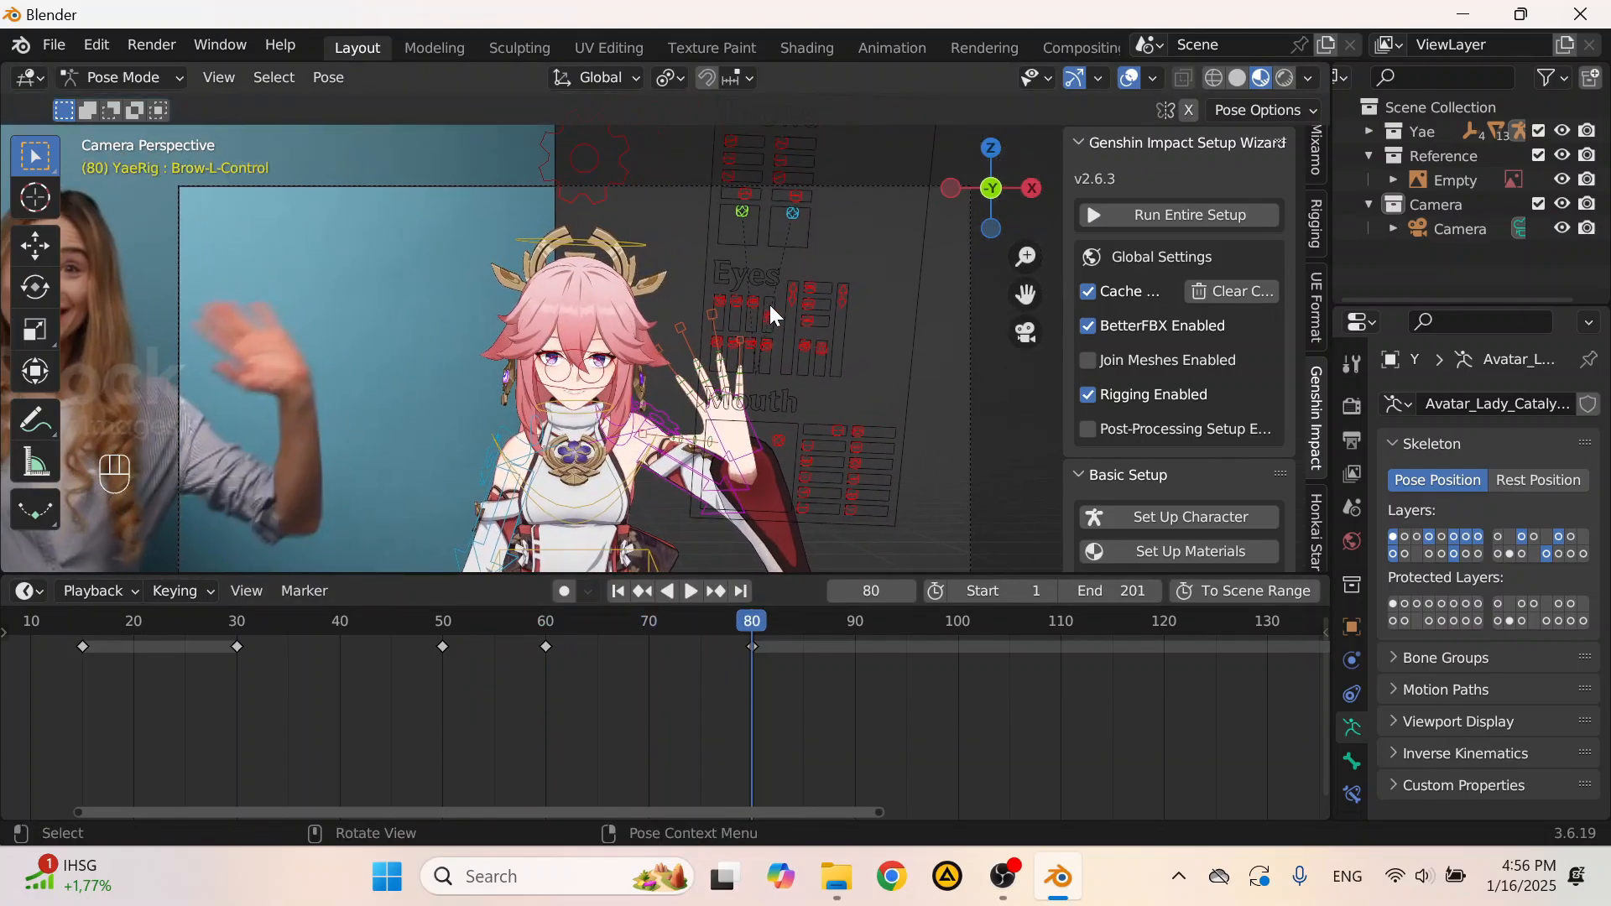
{"action": "scroll", "coordinate": [769, 303], "scroll_direction": "up", "scroll_amount": 1}
{"action": "key", "text": "alt+g"}
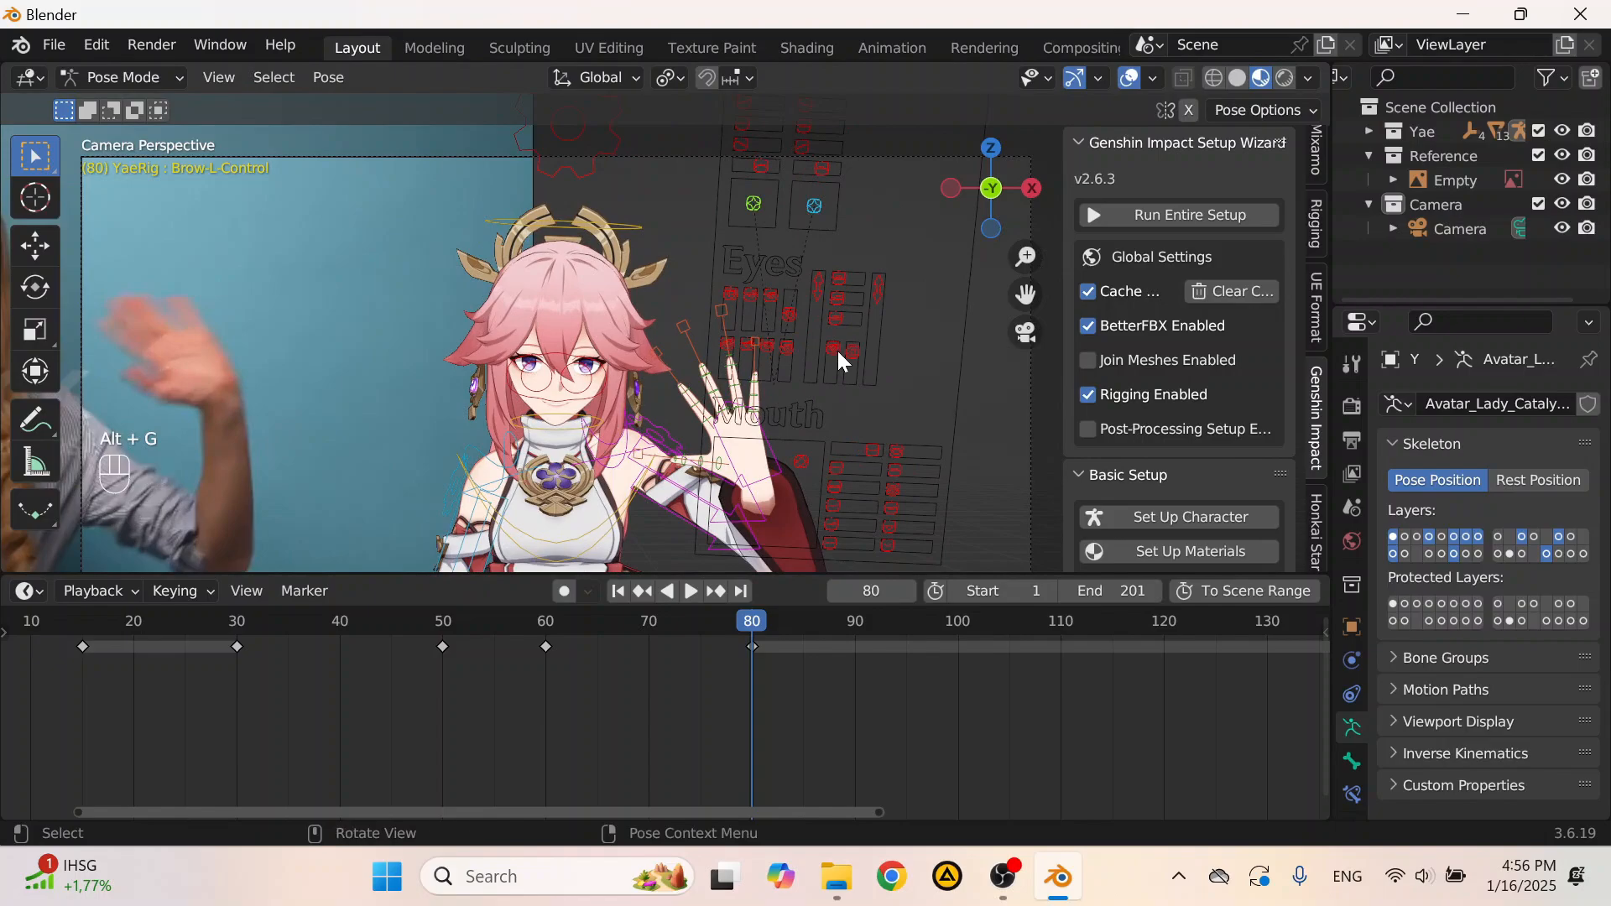
{"action": "key", "text": "i"}
{"action": "left_click", "coordinate": [804, 286]}
Step: Copy the brow controls' keyframe at frame 80 and paste it at frames 130 and 160
{"action": "middle_click_drag", "start_coordinate": [860, 684], "coordinate": [305, 664]}
{"action": "key", "text": "ctrl+c"}
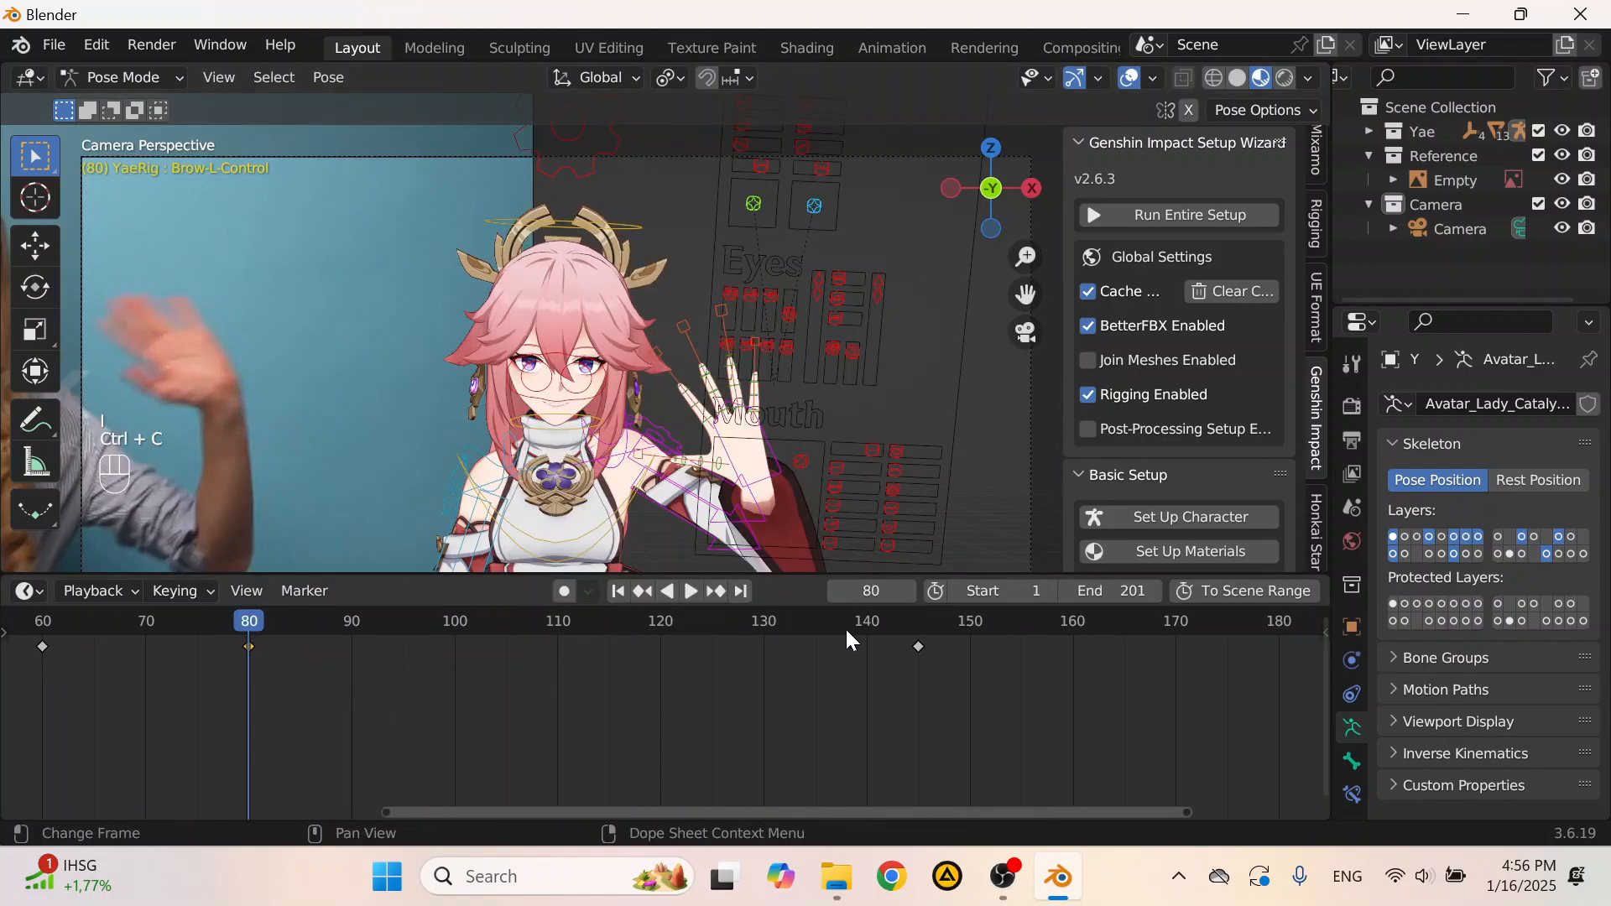
{"action": "left_click_drag", "start_coordinate": [642, 637], "coordinate": [1078, 671]}
{"action": "scroll", "coordinate": [688, 426], "scroll_direction": "down", "scroll_amount": 5}
{"action": "scroll", "coordinate": [688, 426], "scroll_direction": "up", "scroll_amount": 5}
{"action": "scroll", "coordinate": [715, 429], "scroll_direction": "down", "scroll_amount": 4}
{"action": "key", "text": "ctrl+v"}
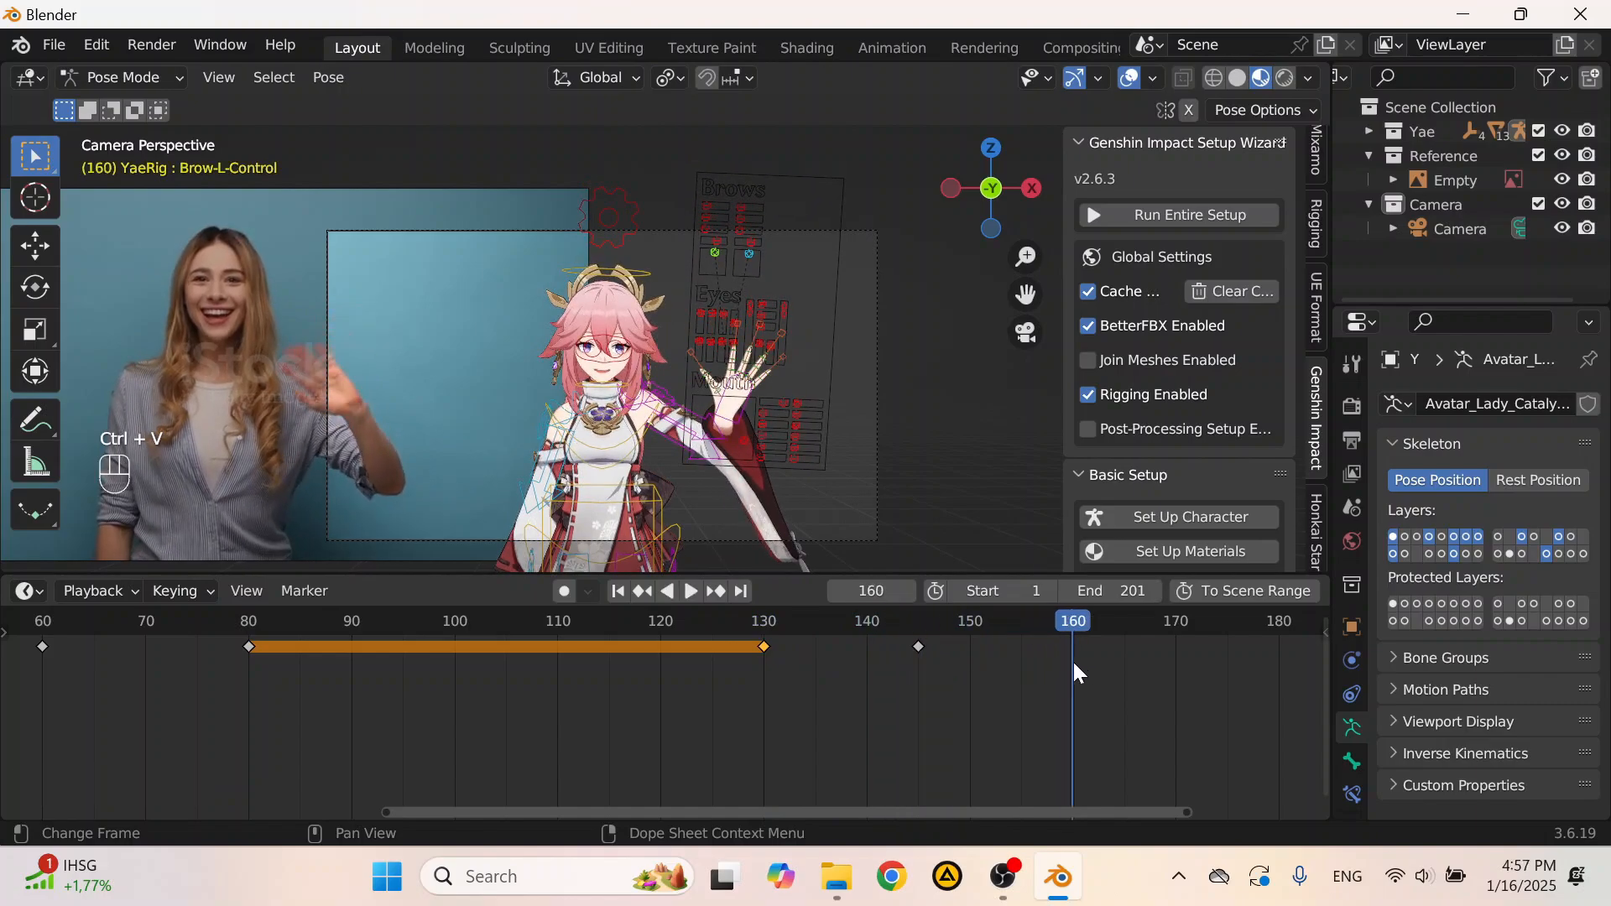
{"action": "middle_click_drag", "start_coordinate": [1074, 662], "coordinate": [668, 630]}
{"action": "key", "text": "ctrl+v"}
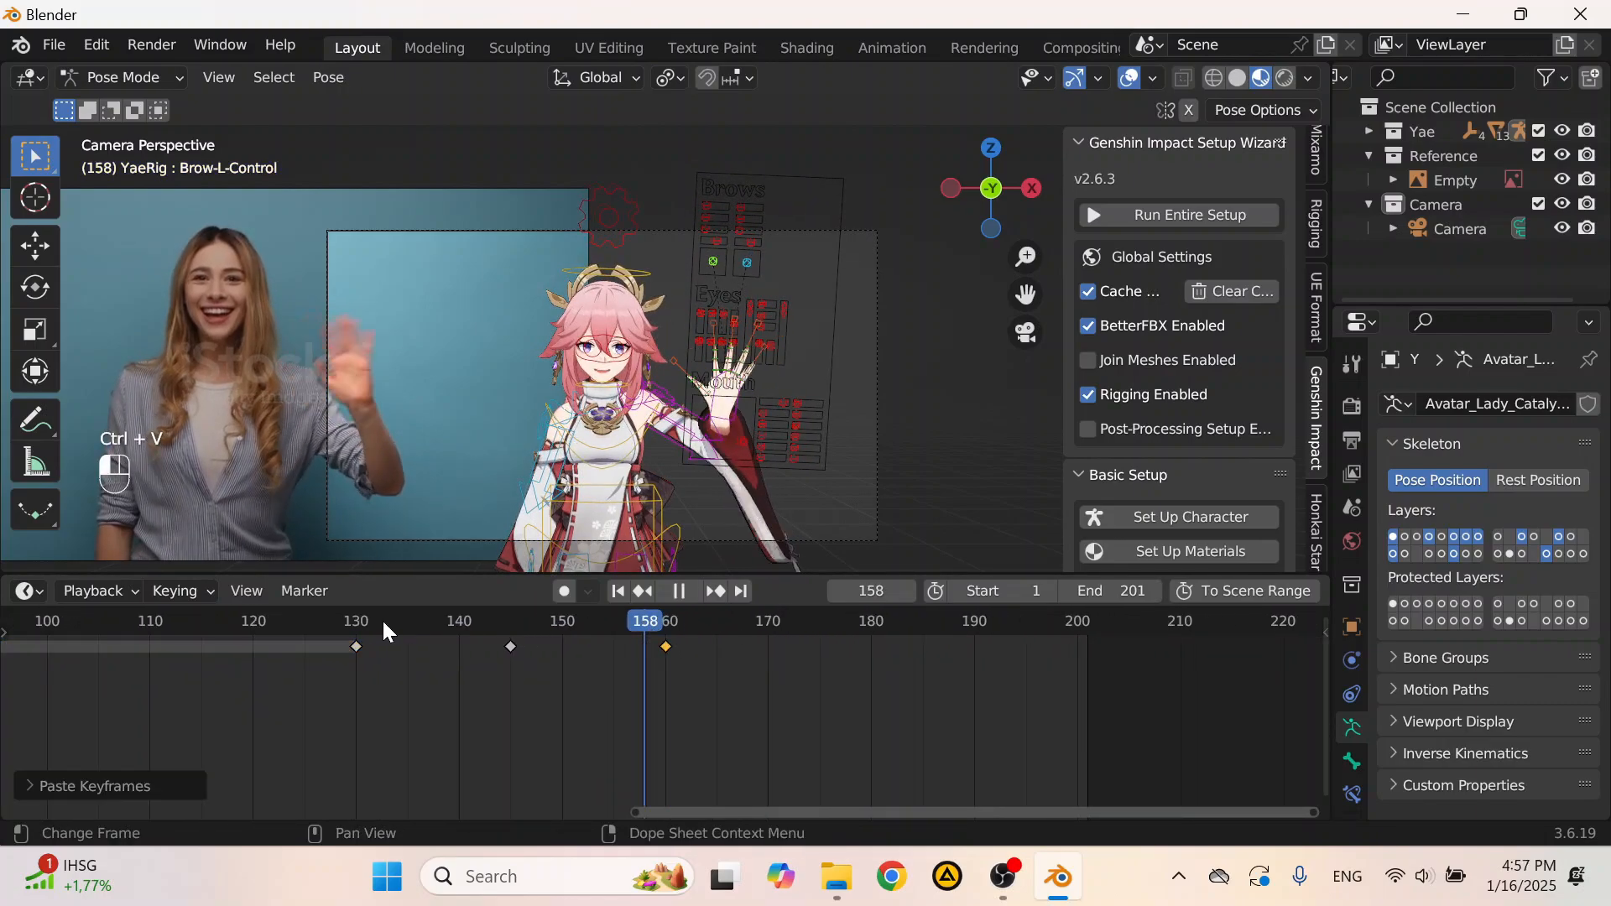
Step: Check the brow motion near the end of the wave and move the frame 160 brow keyframe to frame 185
{"action": "key", "text": "space"}
{"action": "scroll", "coordinate": [674, 365], "scroll_direction": "up", "scroll_amount": 6}
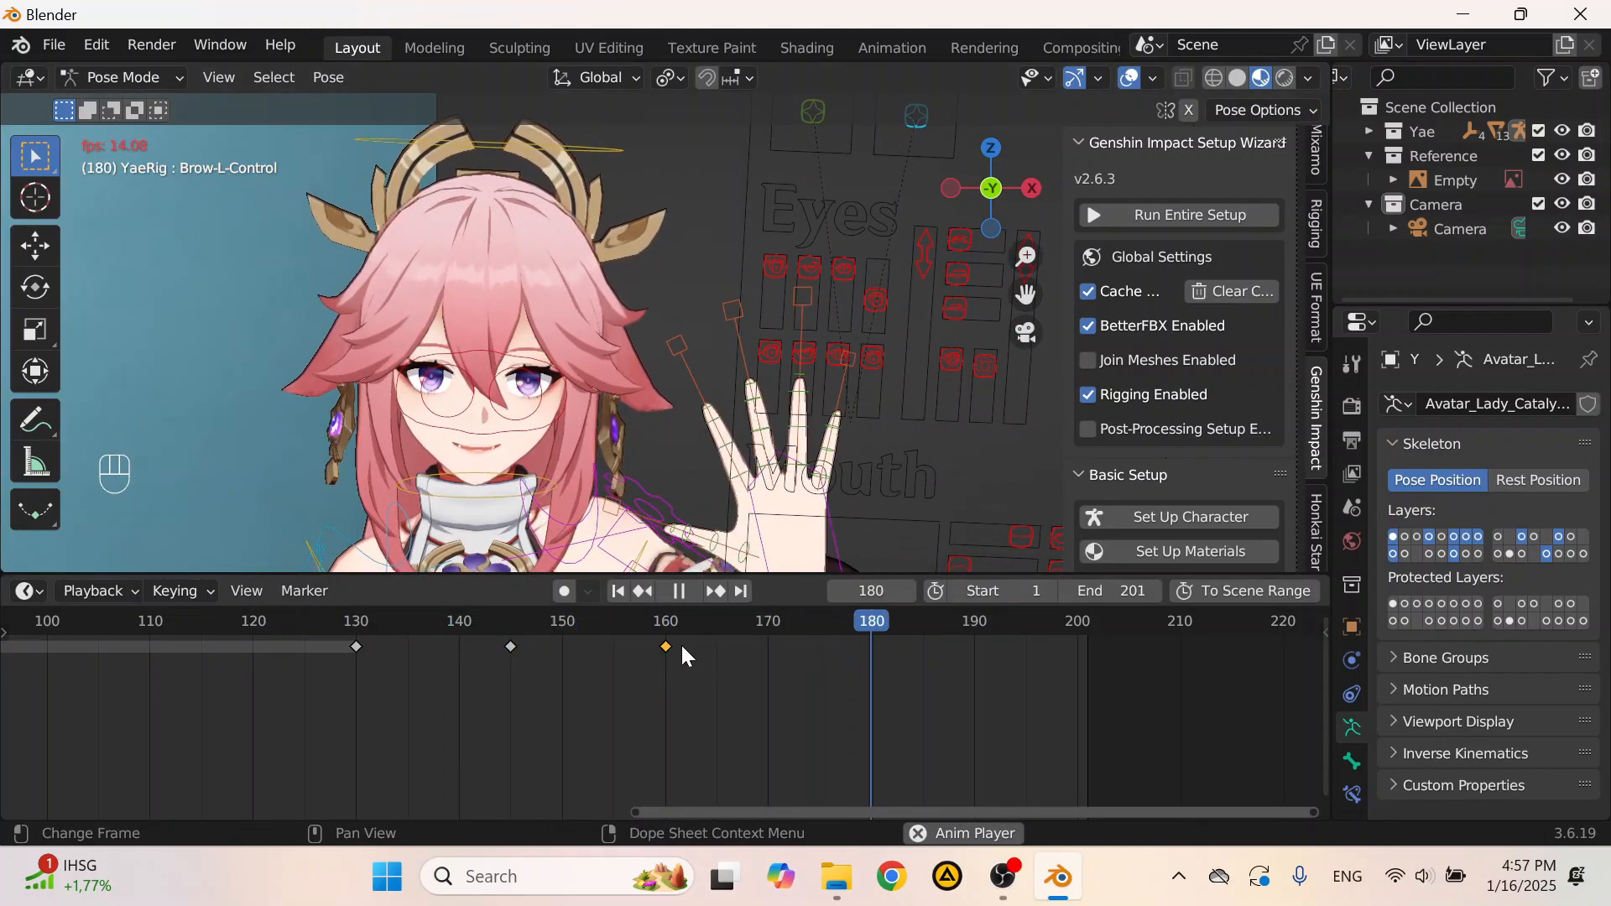
{"action": "key", "text": "space"}
{"action": "left_click_drag", "start_coordinate": [666, 648], "coordinate": [924, 675]}
Step: Play back the wave and the turn in the camera view to examine the brow motion up to about frame 60
{"action": "key", "text": "space"}
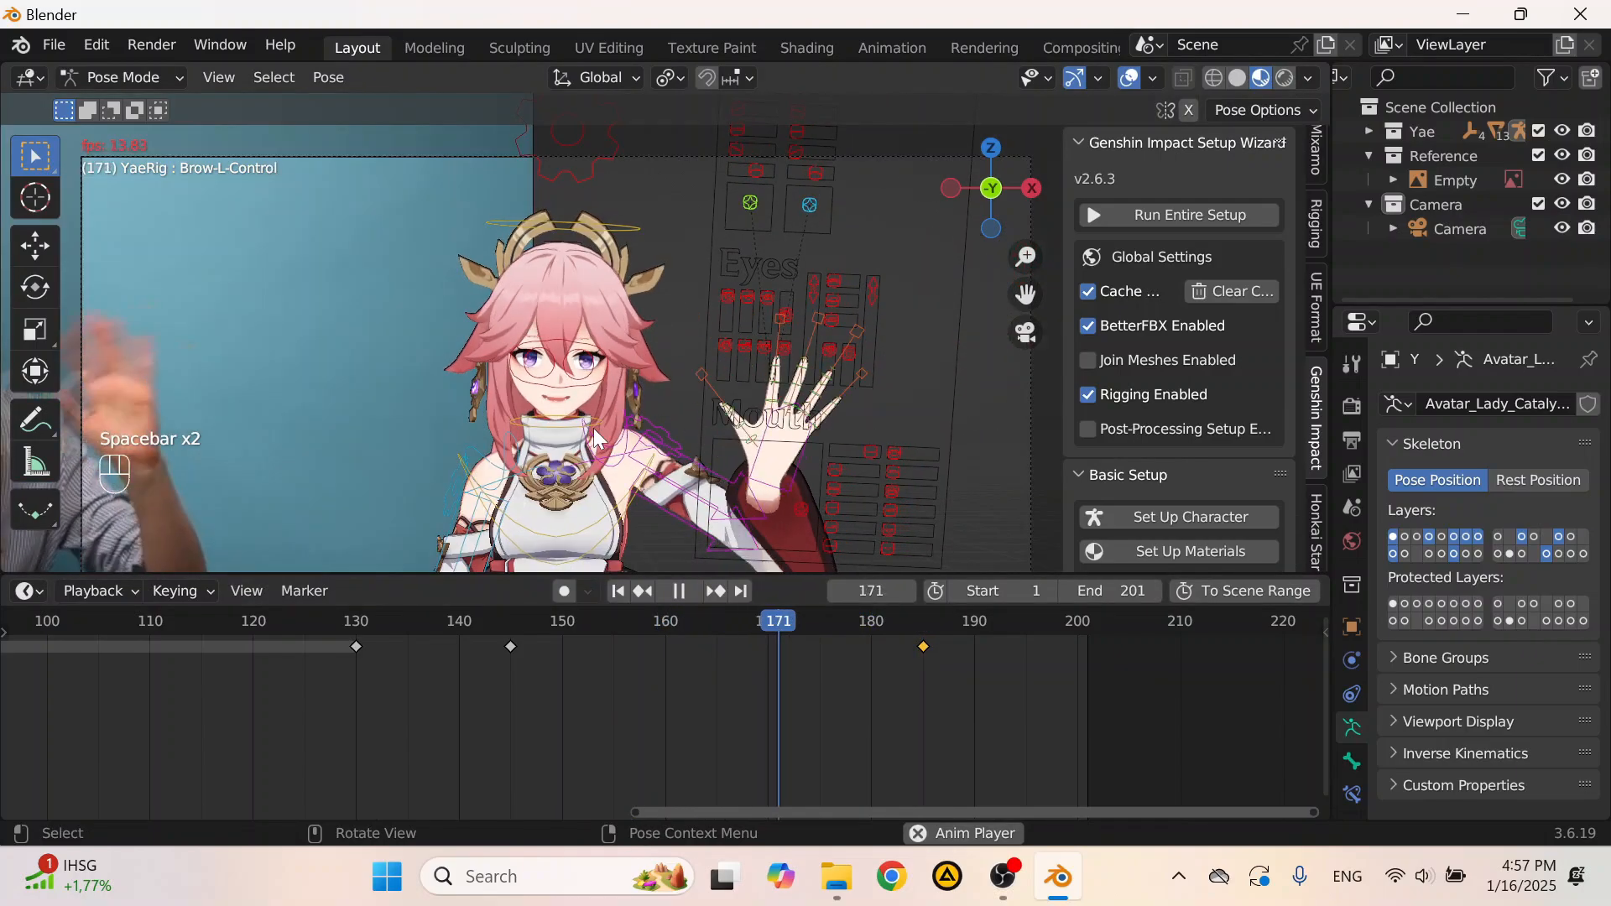
{"action": "scroll", "coordinate": [596, 436], "scroll_direction": "down", "scroll_amount": 2}
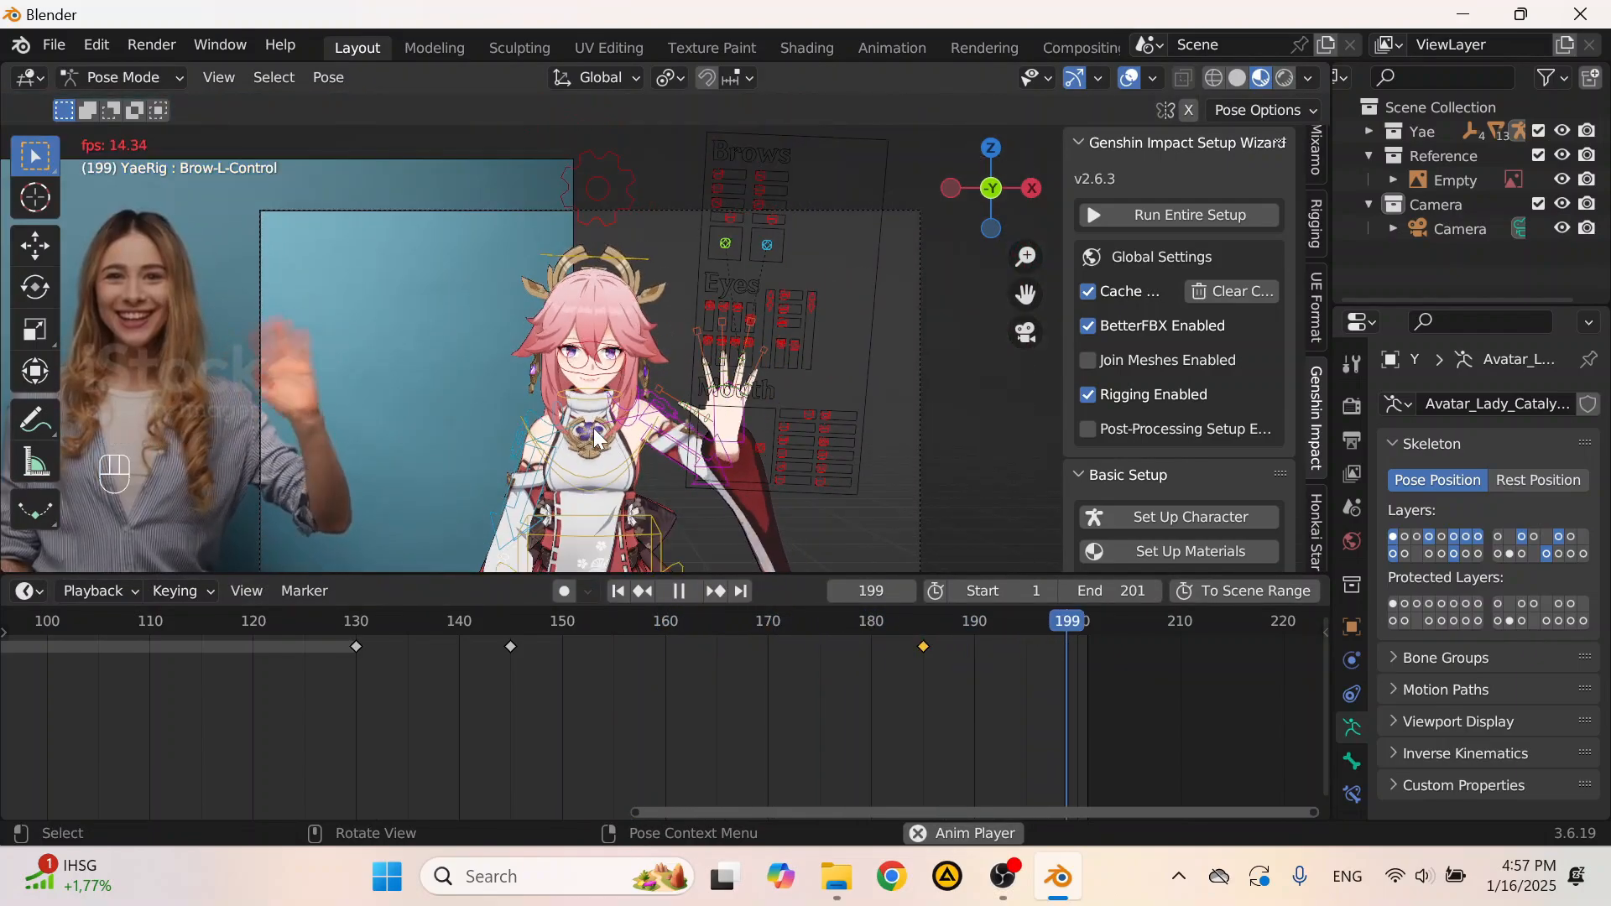
{"action": "left_click", "coordinate": [200, 619]}
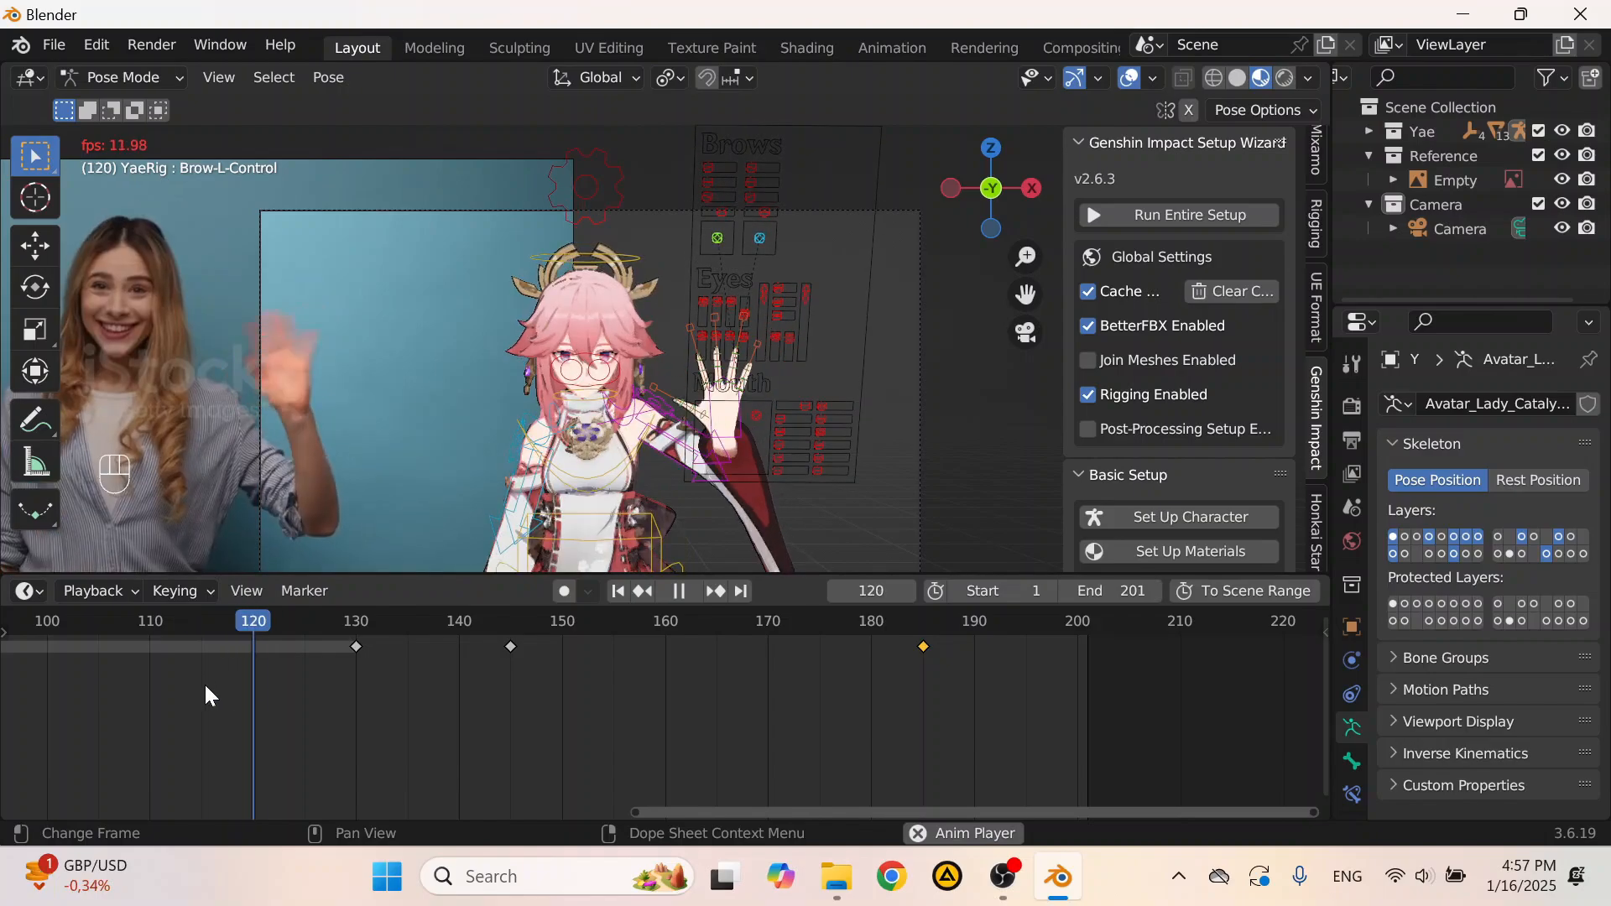
{"action": "middle_click_drag", "start_coordinate": [204, 682], "coordinate": [909, 683]}
{"action": "scroll", "coordinate": [422, 683], "scroll_direction": "down", "scroll_amount": 3}
{"action": "left_click", "coordinate": [298, 622]}
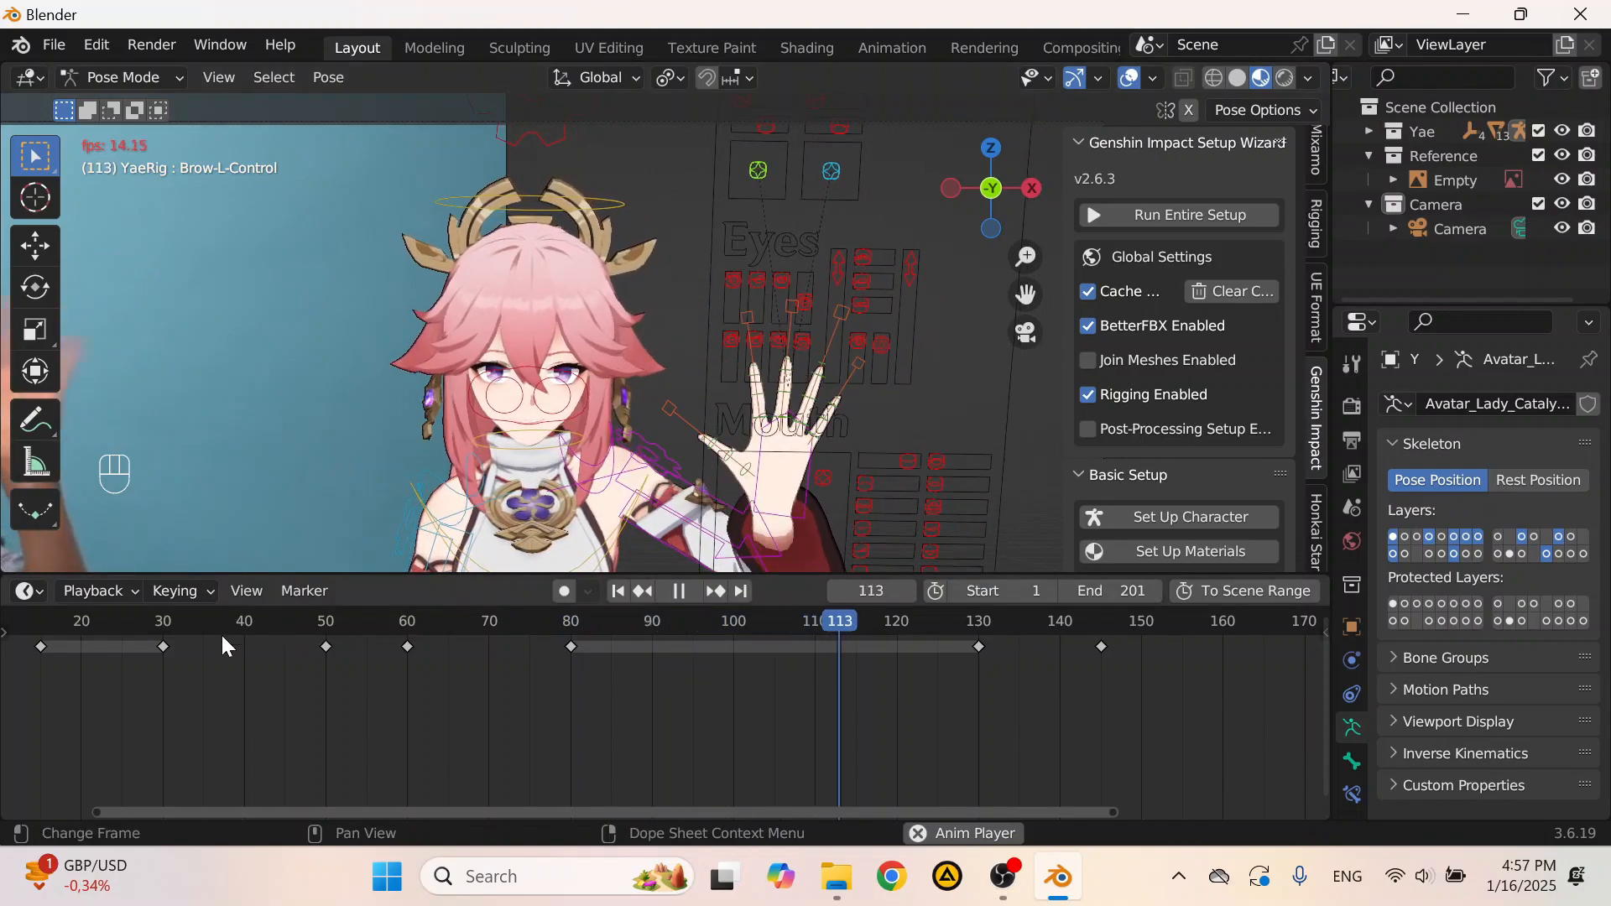
{"action": "key", "text": "space"}
{"action": "key", "text": "space"}
{"action": "left_click", "coordinate": [156, 630]}
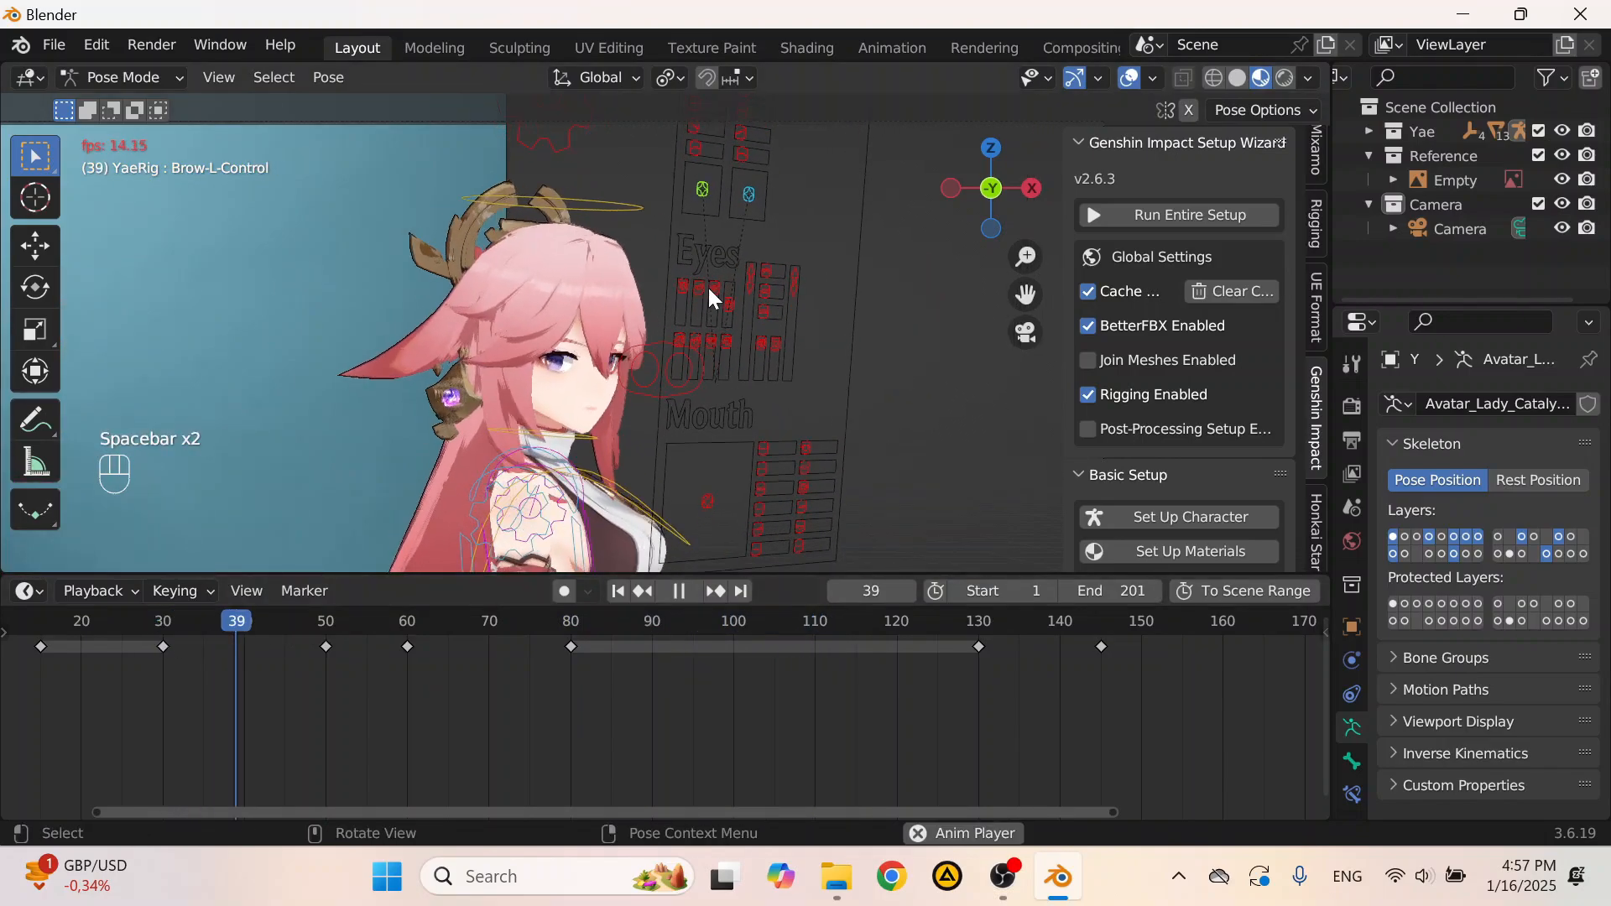
{"action": "key", "text": "space"}
{"action": "key", "text": "space"}
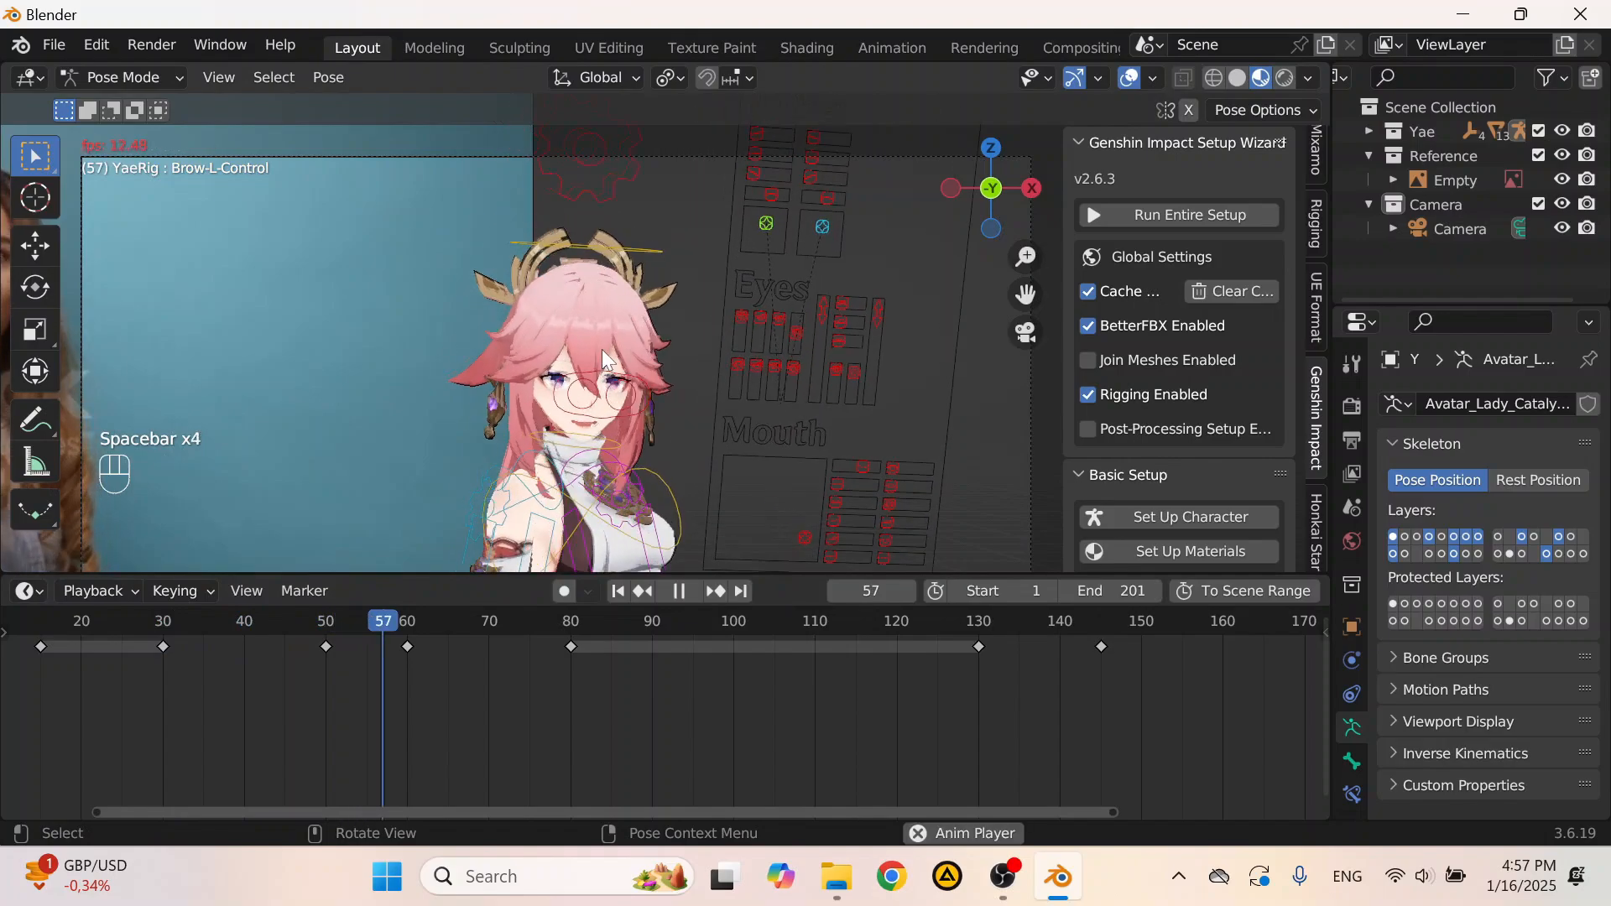
{"action": "key", "text": "space"}
Step: Raise both main brow controls slightly on the facial control board at frame 60
{"action": "left_click", "coordinate": [401, 629]}
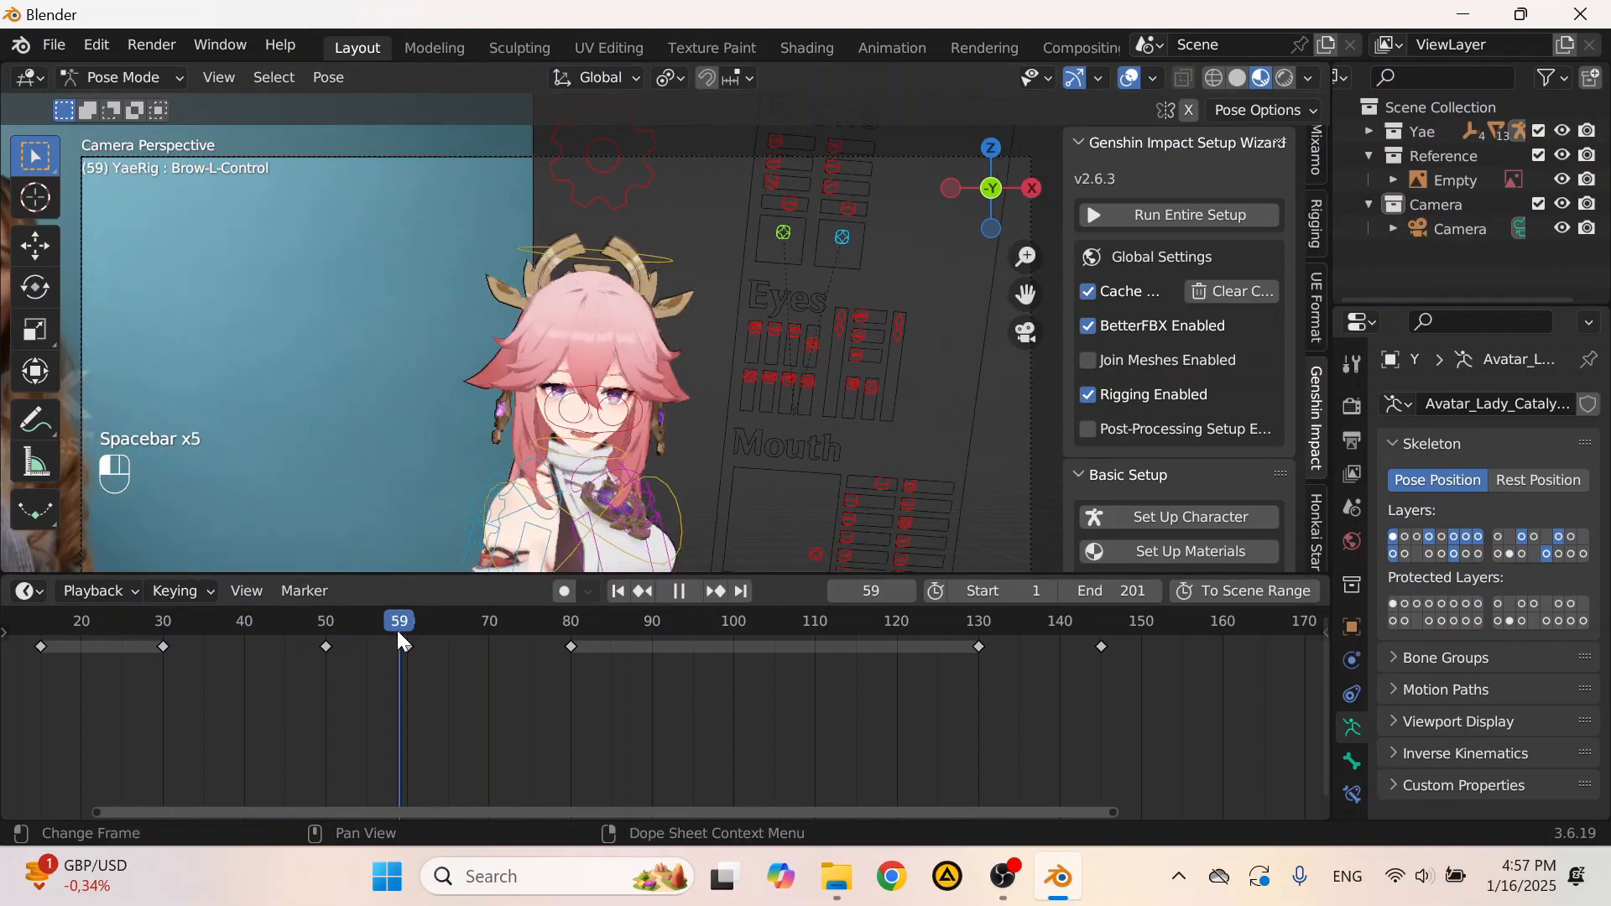
{"action": "scroll", "coordinate": [698, 370], "scroll_direction": "down", "scroll_amount": 3}
{"action": "scroll", "coordinate": [698, 370], "scroll_direction": "up", "scroll_amount": 5}
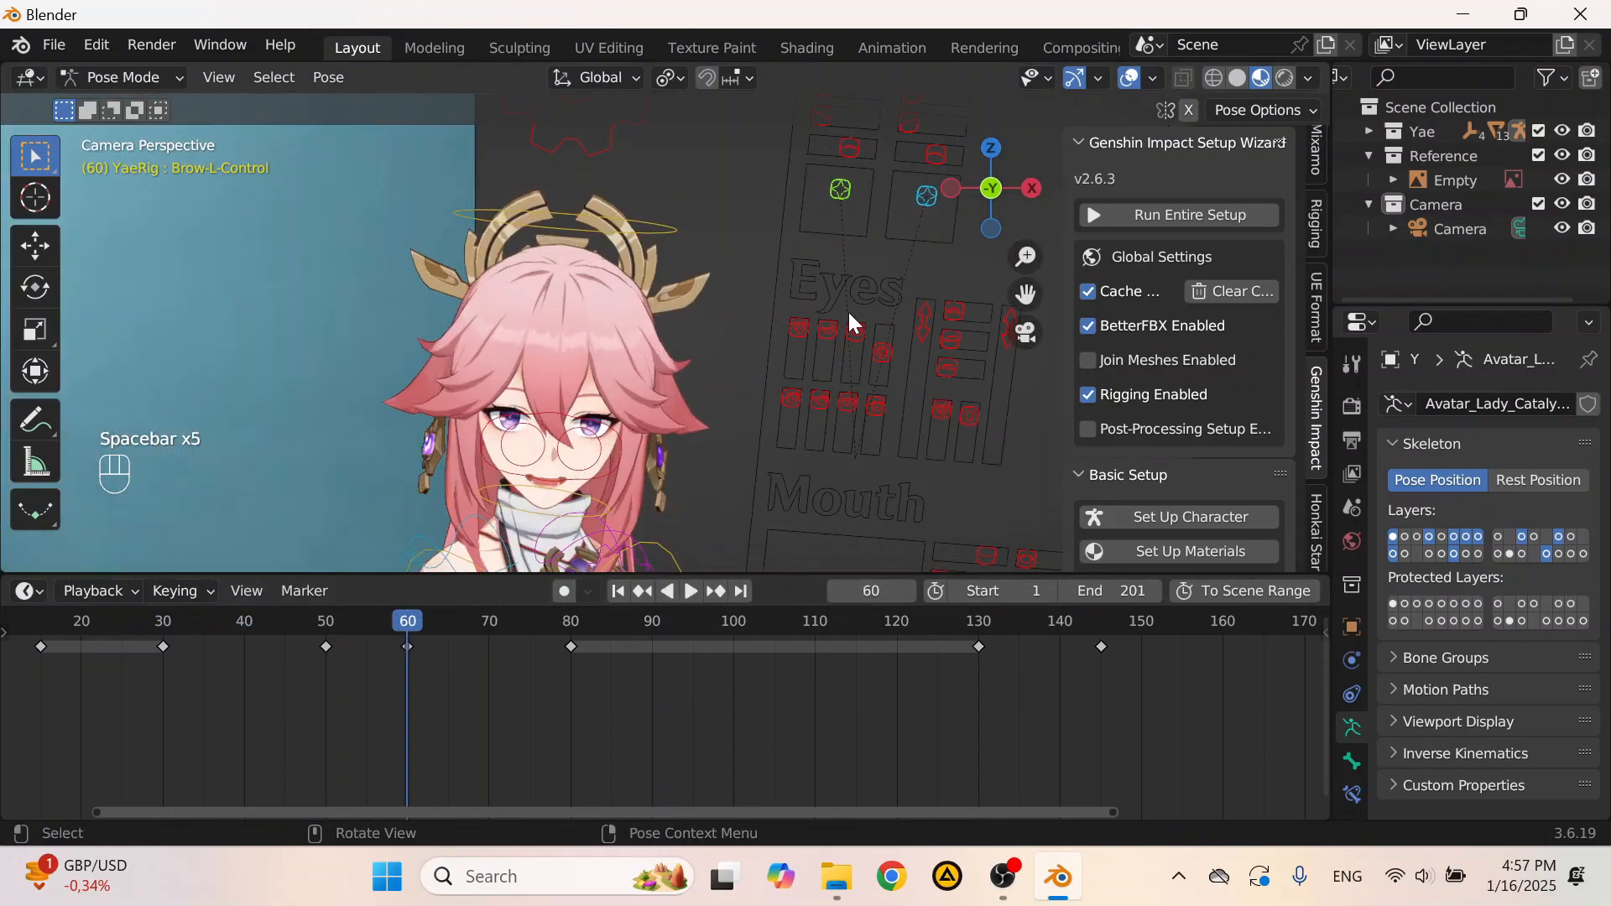
{"action": "middle_click_drag", "start_coordinate": [781, 332], "coordinate": [673, 433], "text": "shift"}
{"action": "left_click", "coordinate": [733, 288]}
{"action": "left_click", "coordinate": [831, 298], "text": "shift"}
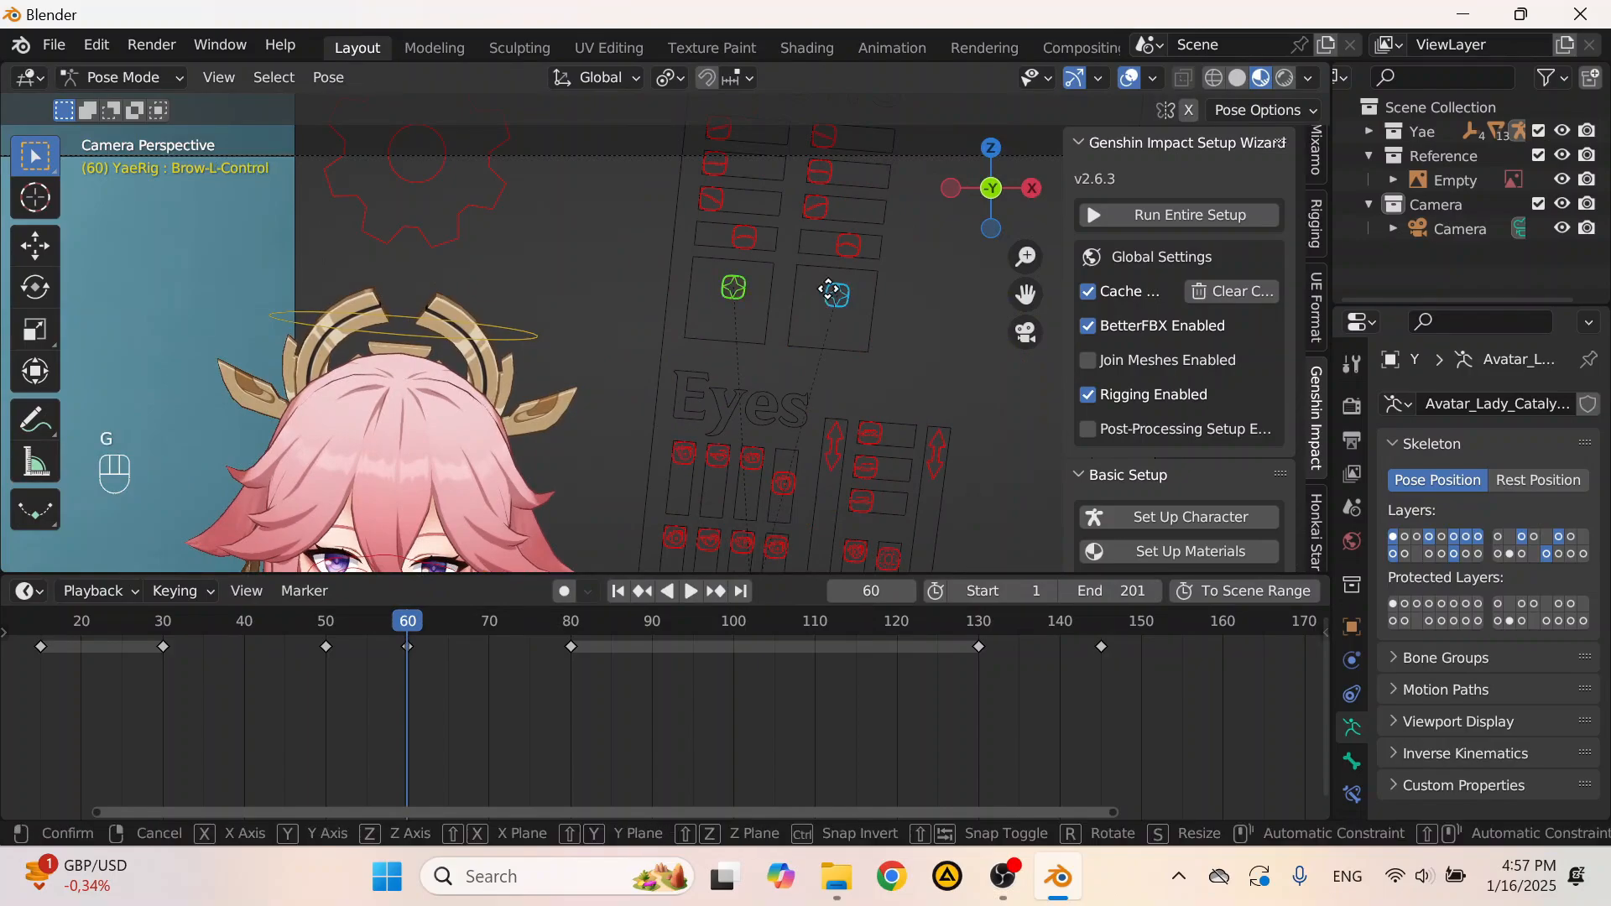
{"action": "key", "text": "g"}
{"action": "left_click", "coordinate": [833, 251]}
Step: Move both brow smile controls about 0.018 m along X and -0.0058 m along Z at frame 60
{"action": "left_click", "coordinate": [740, 239]}
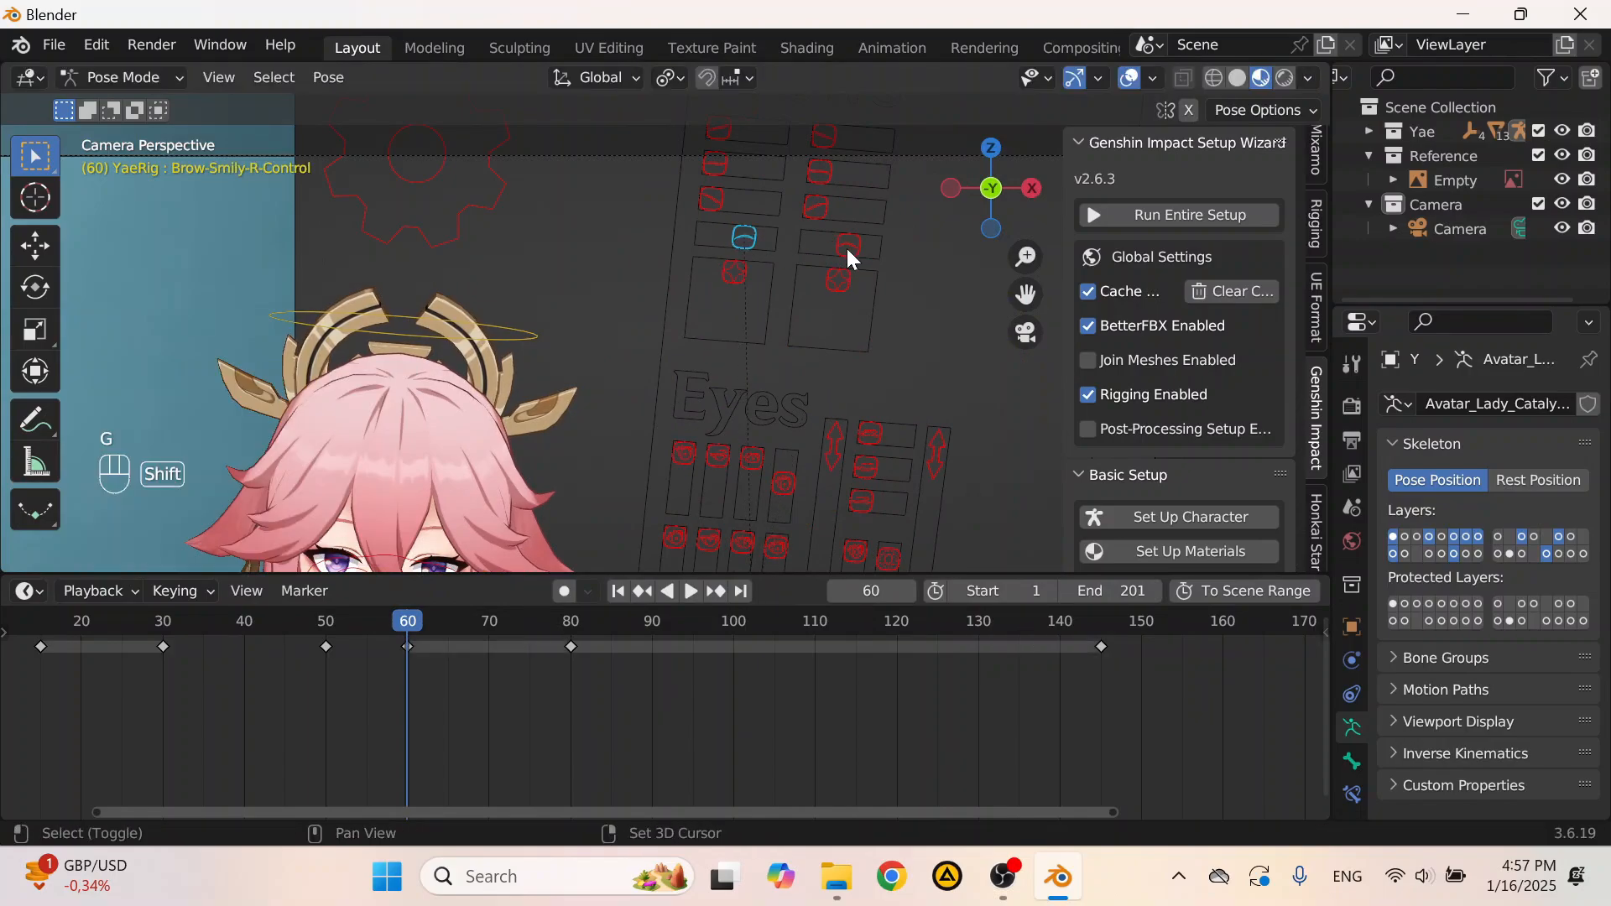
{"action": "left_click", "coordinate": [846, 245], "text": "shift"}
{"action": "key", "text": "g"}
{"action": "left_click", "coordinate": [869, 250]}
Step: Add the two main brow controls to the selection and insert a Location & Rotation keyframe at frame 60
{"action": "middle_click_drag", "start_coordinate": [748, 342], "coordinate": [778, 210], "text": "shift"}
{"action": "scroll", "coordinate": [777, 210], "scroll_direction": "down", "scroll_amount": 2}
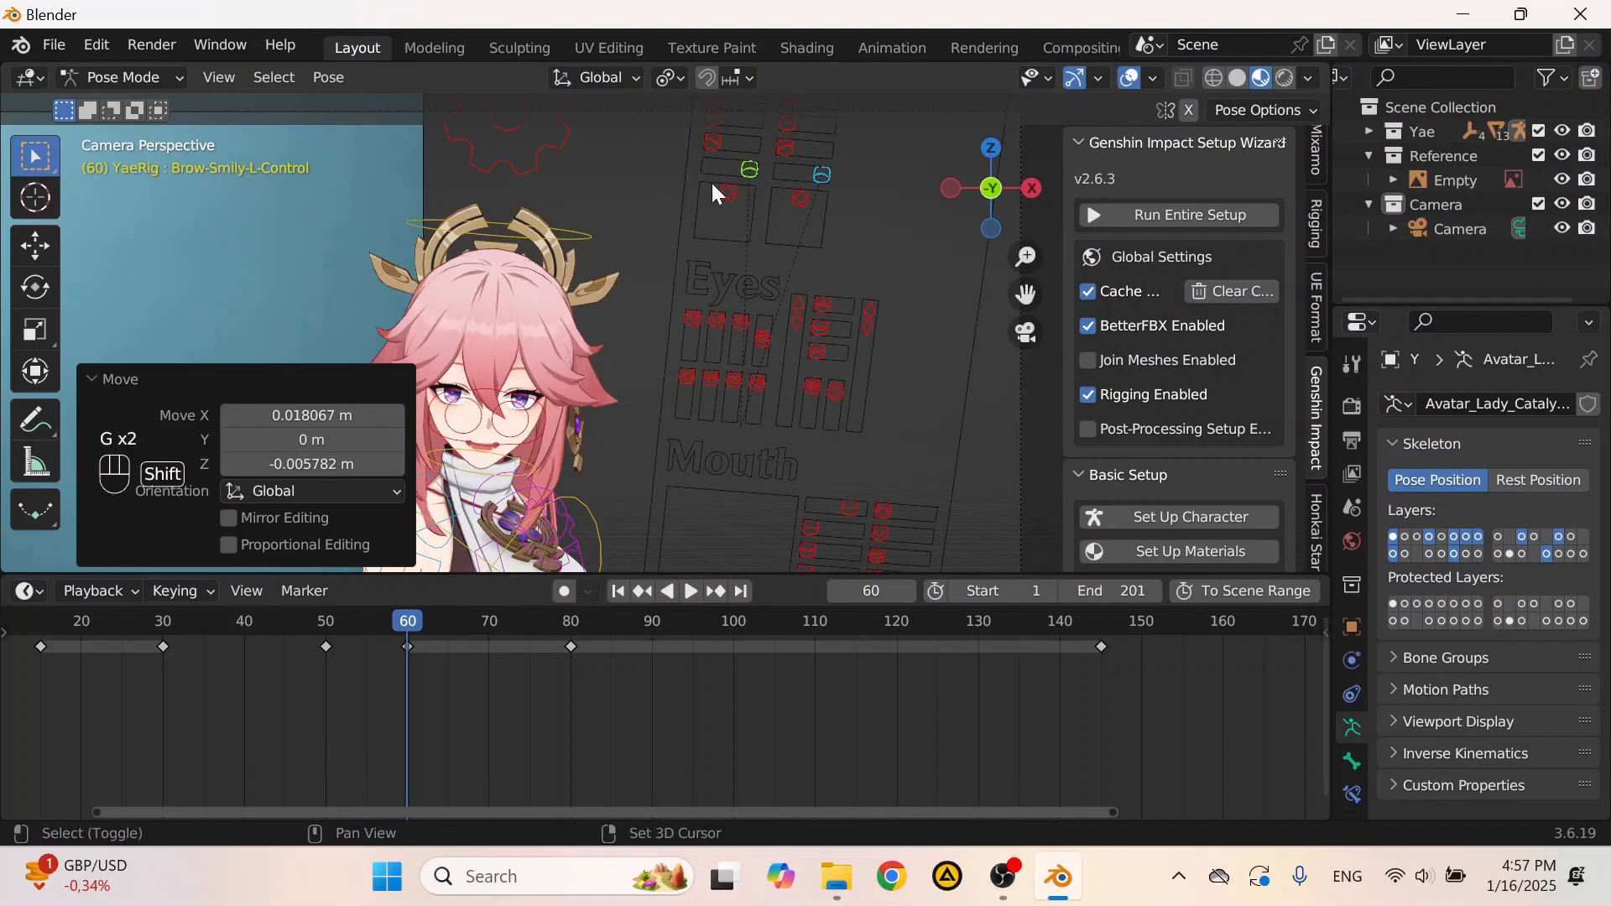
{"action": "left_click", "coordinate": [727, 192], "text": "shift"}
{"action": "left_click", "coordinate": [799, 198], "text": "shift"}
{"action": "key", "text": "i"}
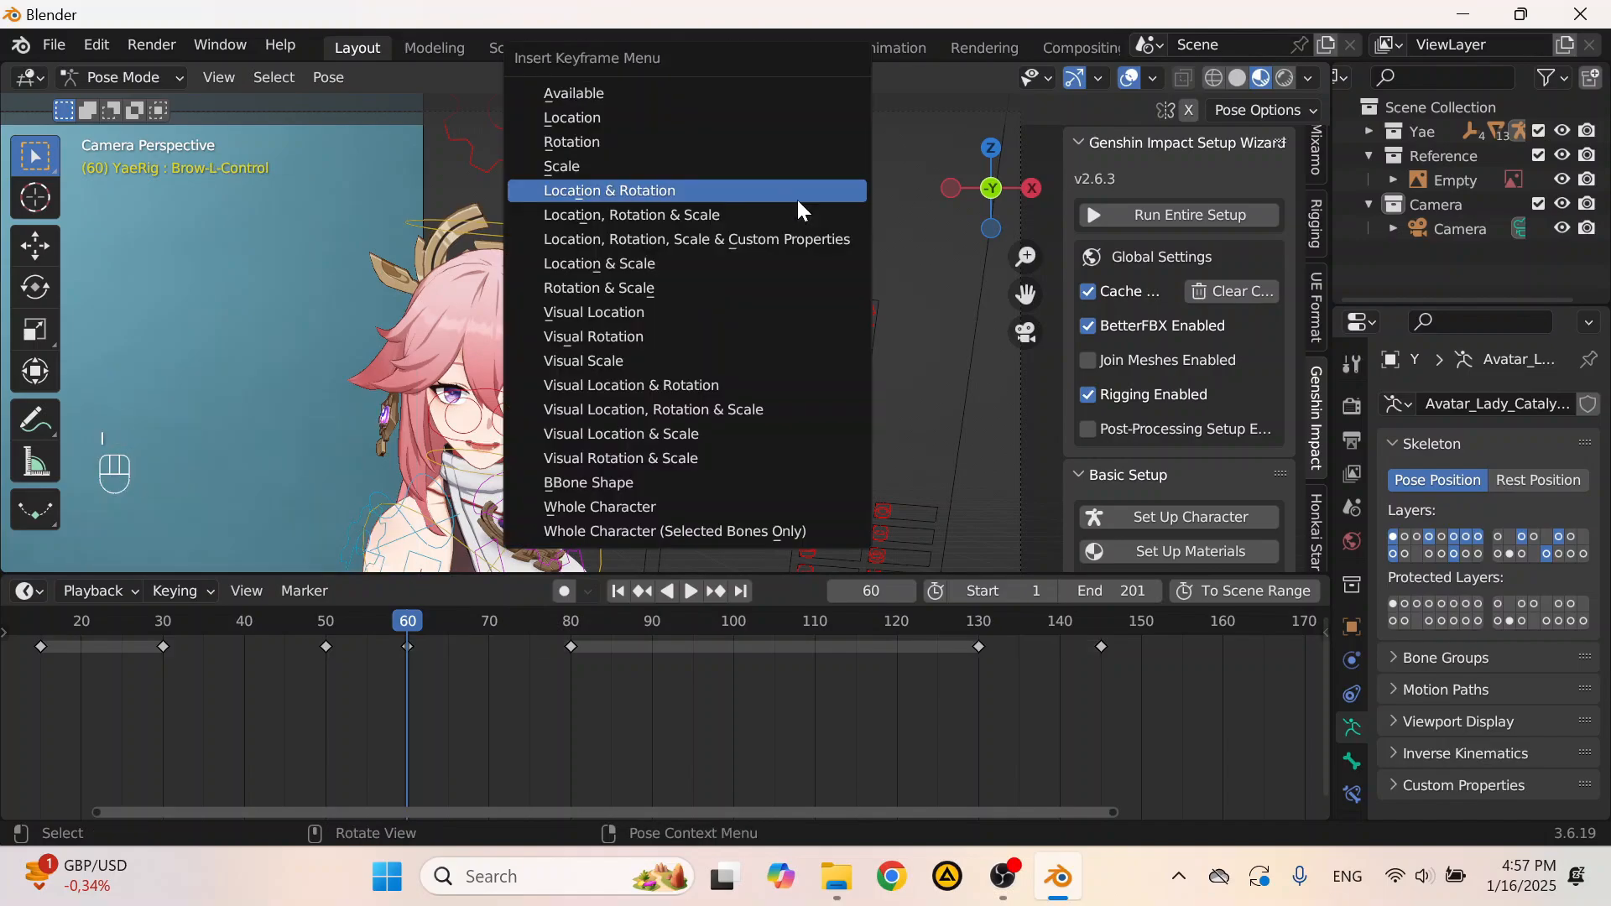
{"action": "left_click", "coordinate": [799, 200]}
Step: Play back the full animation to check the brow expression and switch the rig to Object Mode
{"action": "key", "text": "space"}
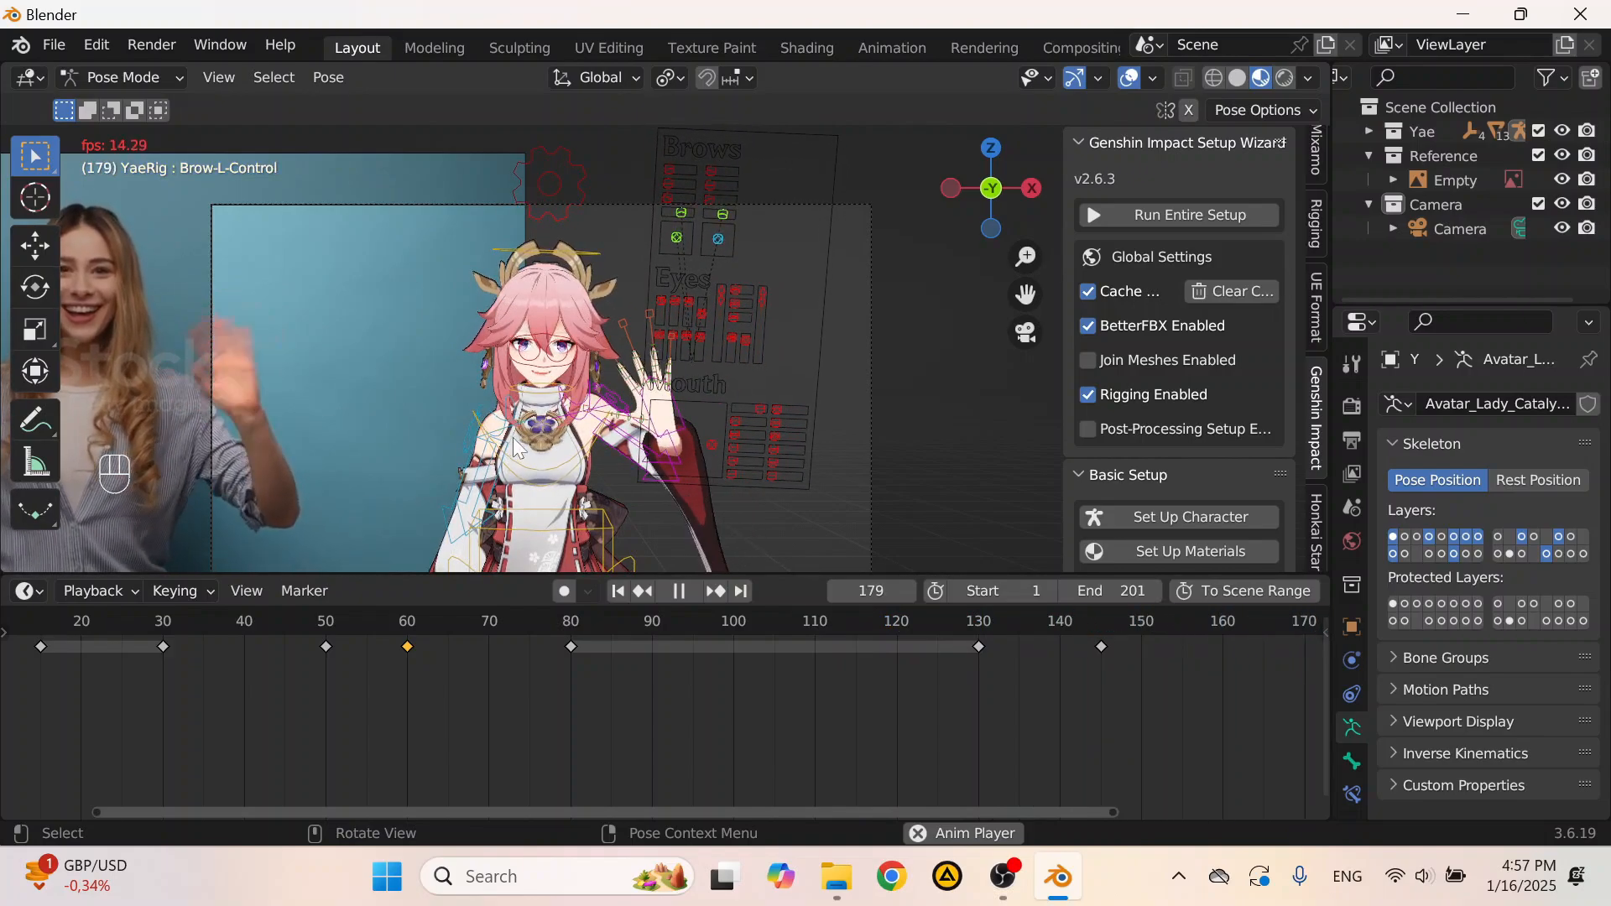
{"action": "scroll", "coordinate": [517, 447], "scroll_direction": "down", "scroll_amount": 2}
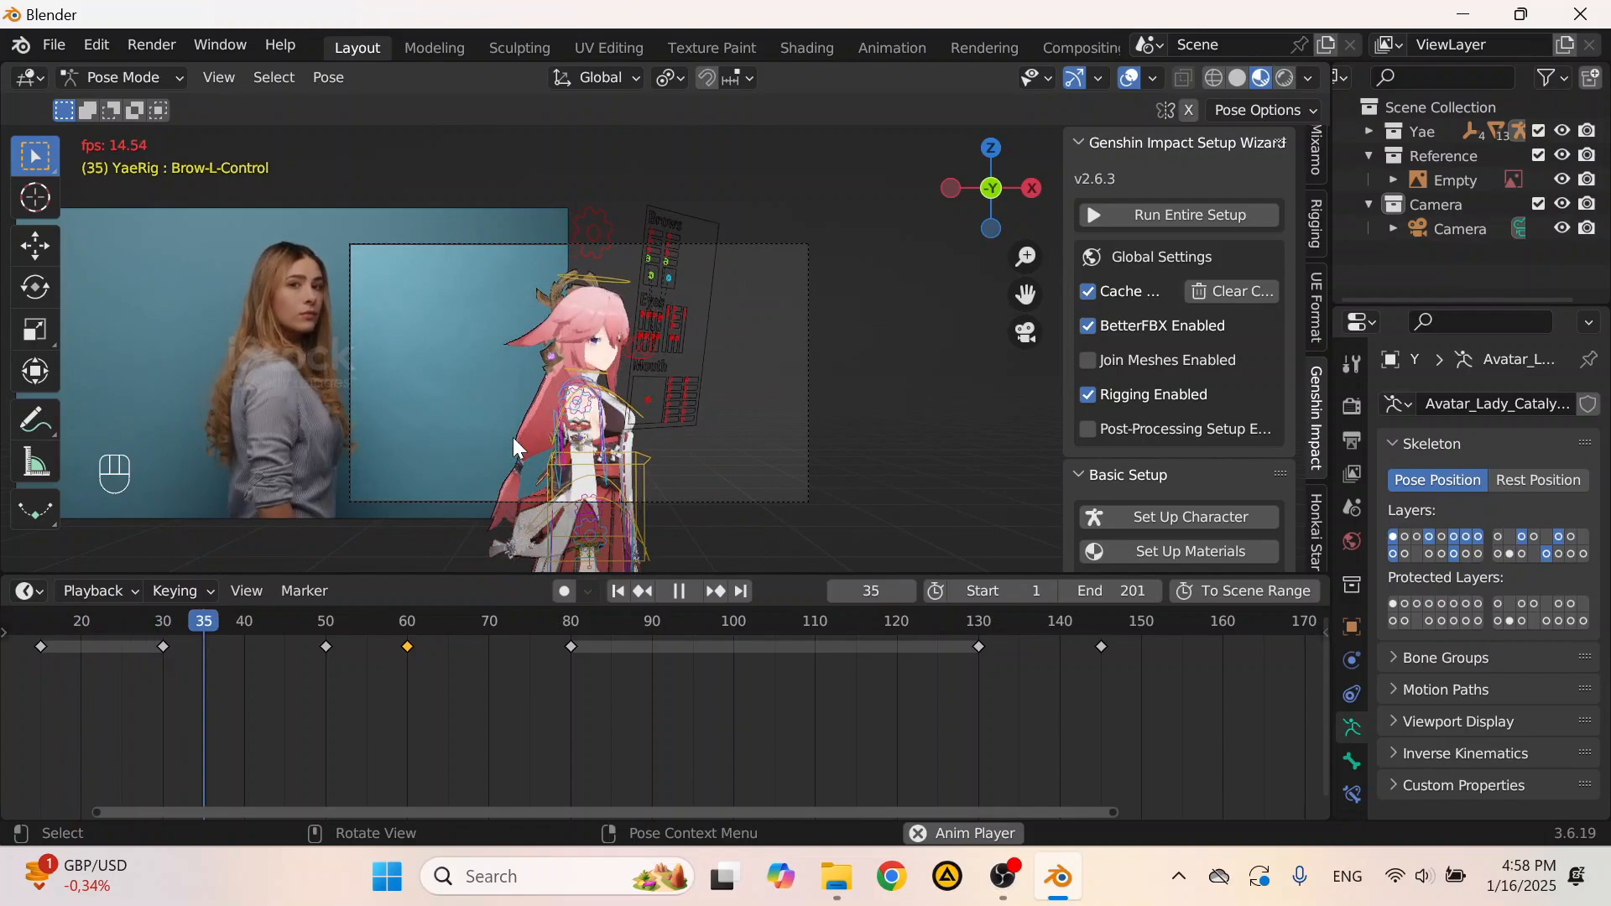
{"action": "key", "text": "space"}
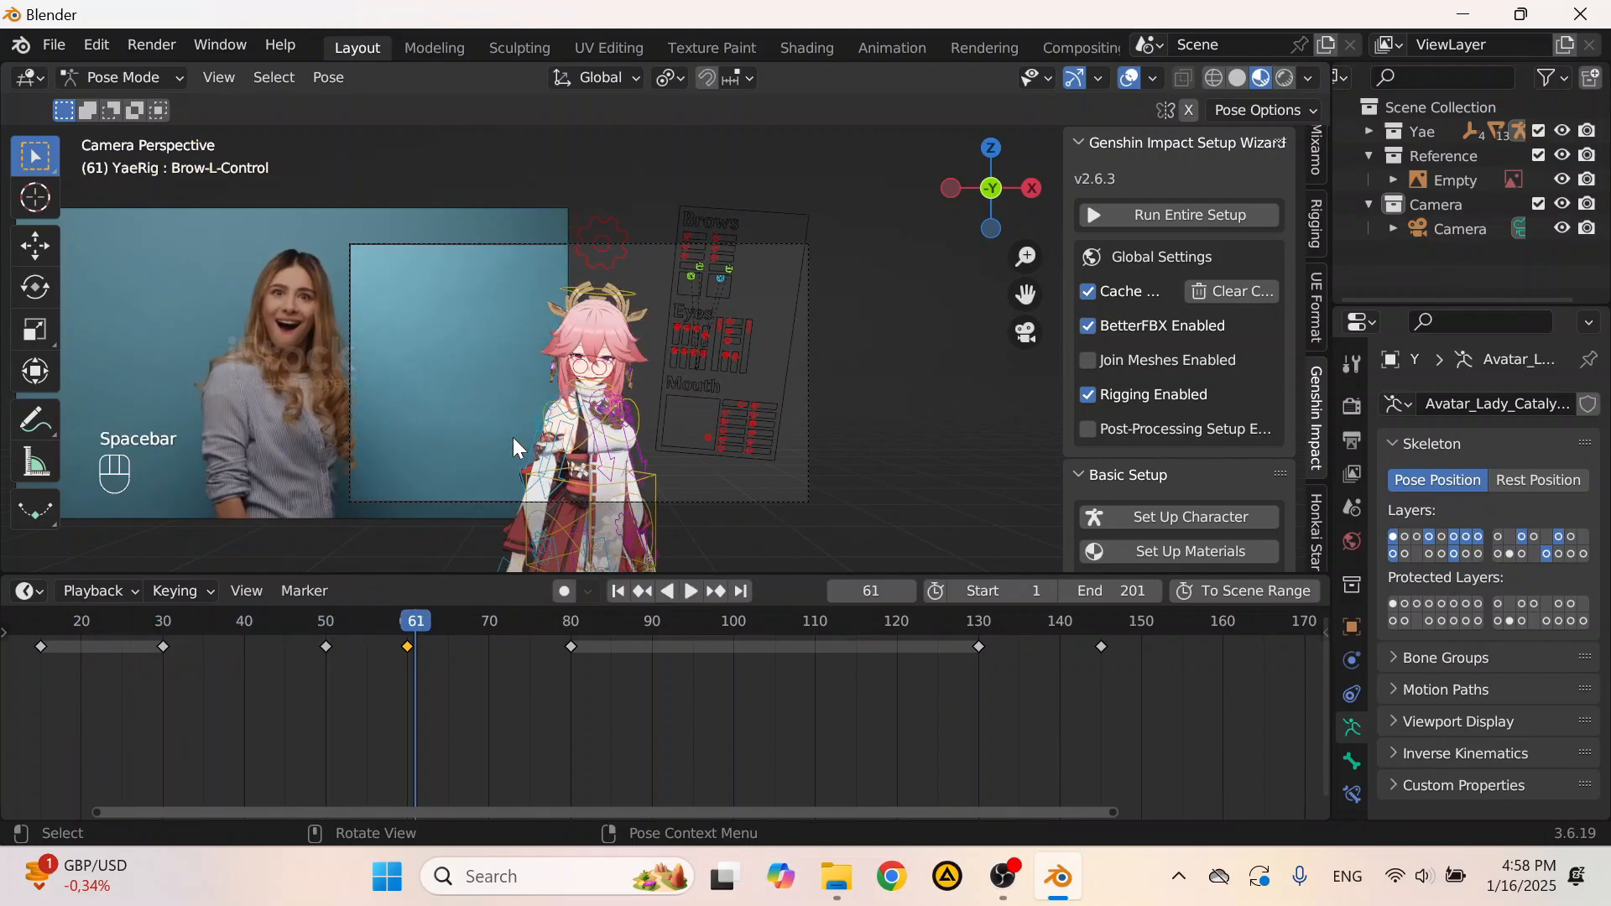
{"action": "key", "text": "ctrl+Tab"}
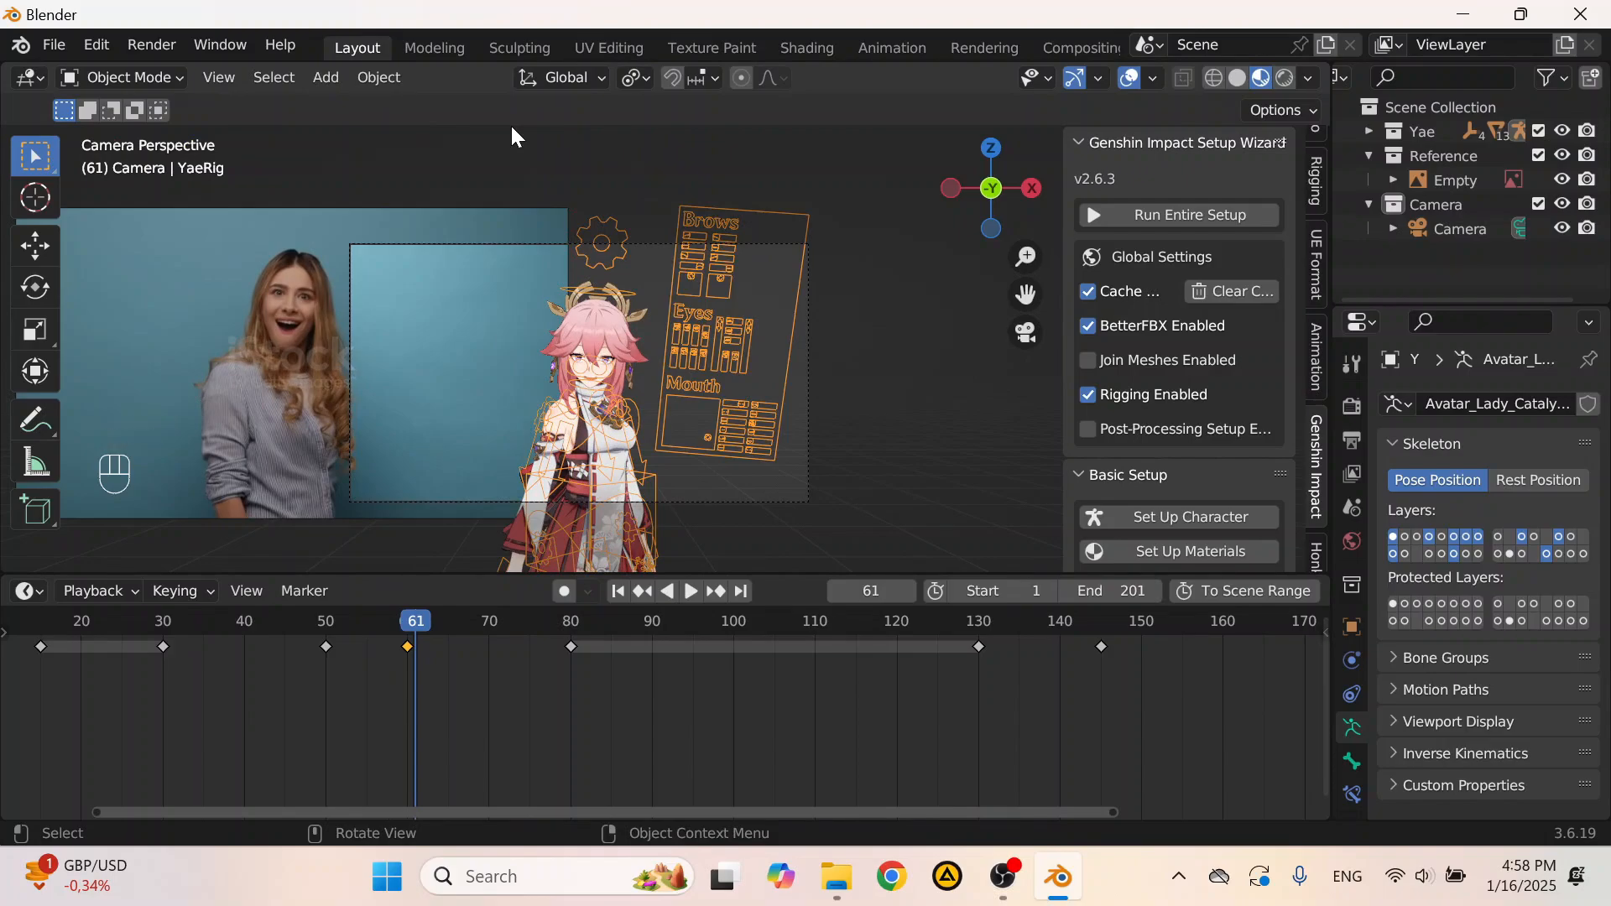
Step: Save the project in the current folder as "Yae miko animation tutorial.blend"
{"action": "key", "text": "ctrl+s"}
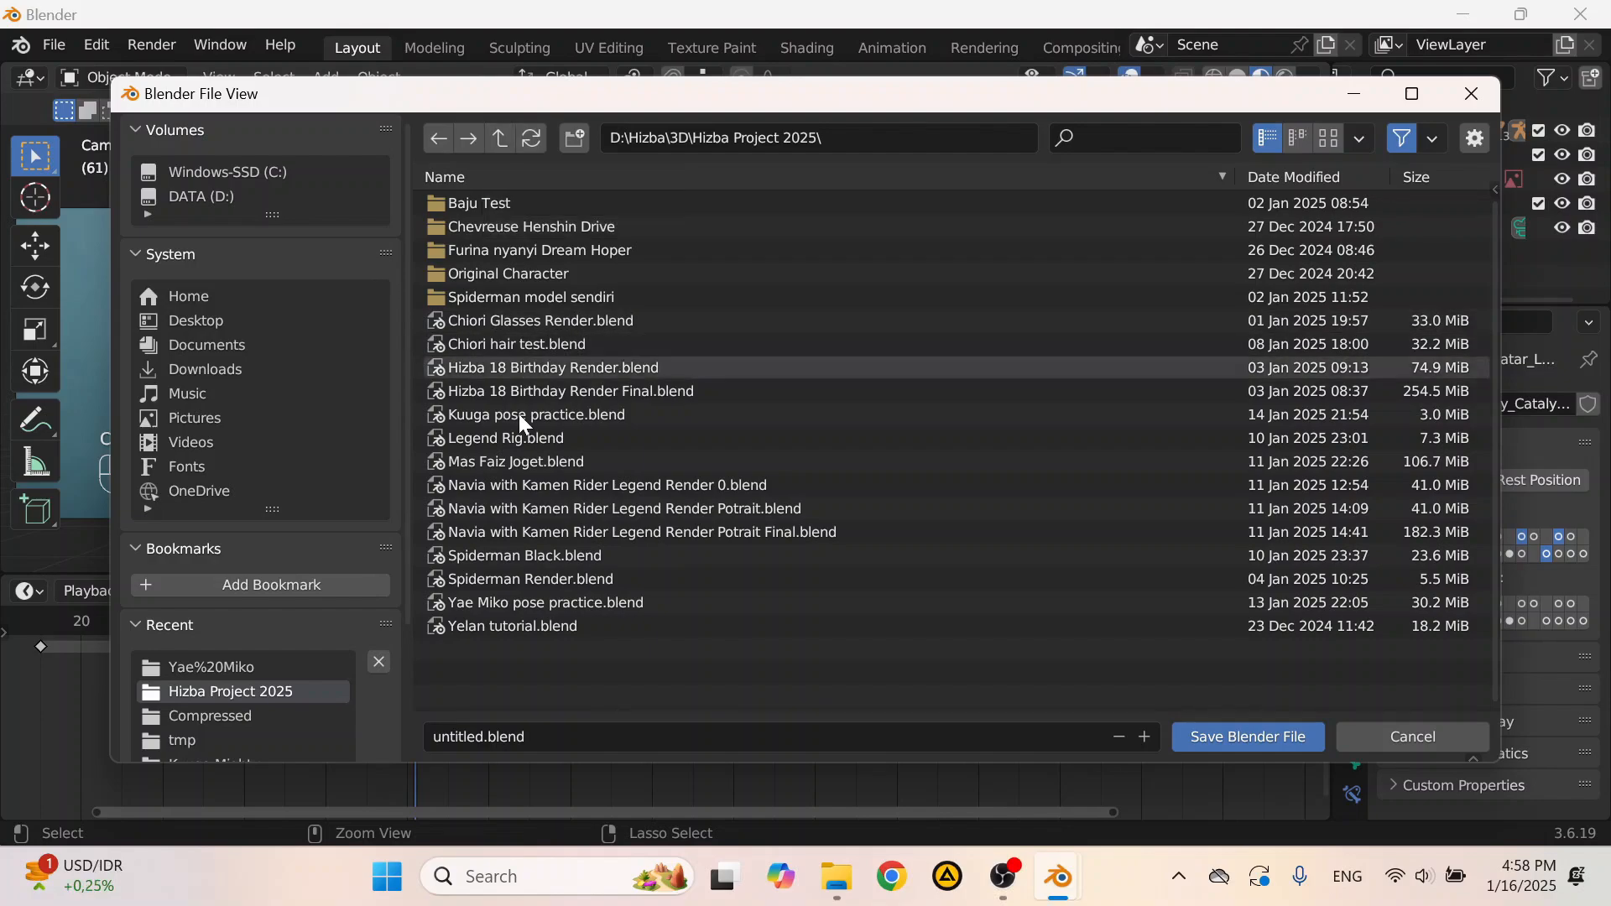
{"action": "left_click", "coordinate": [452, 749]}
{"action": "double_click", "coordinate": [450, 737]}
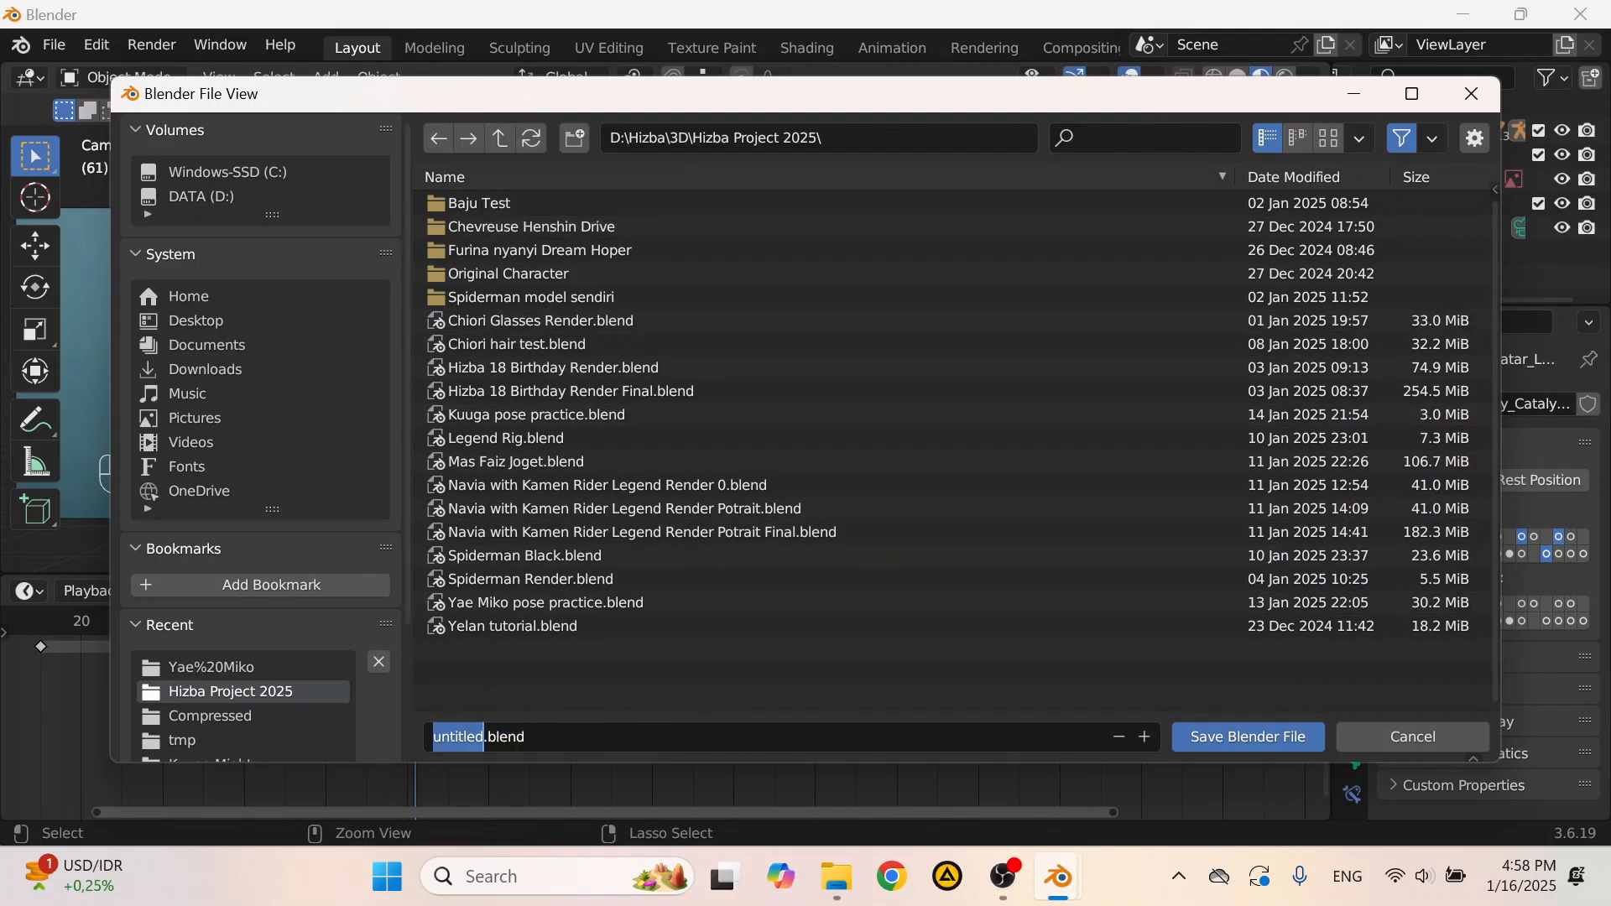
{"action": "type", "text": "Yae mik"}
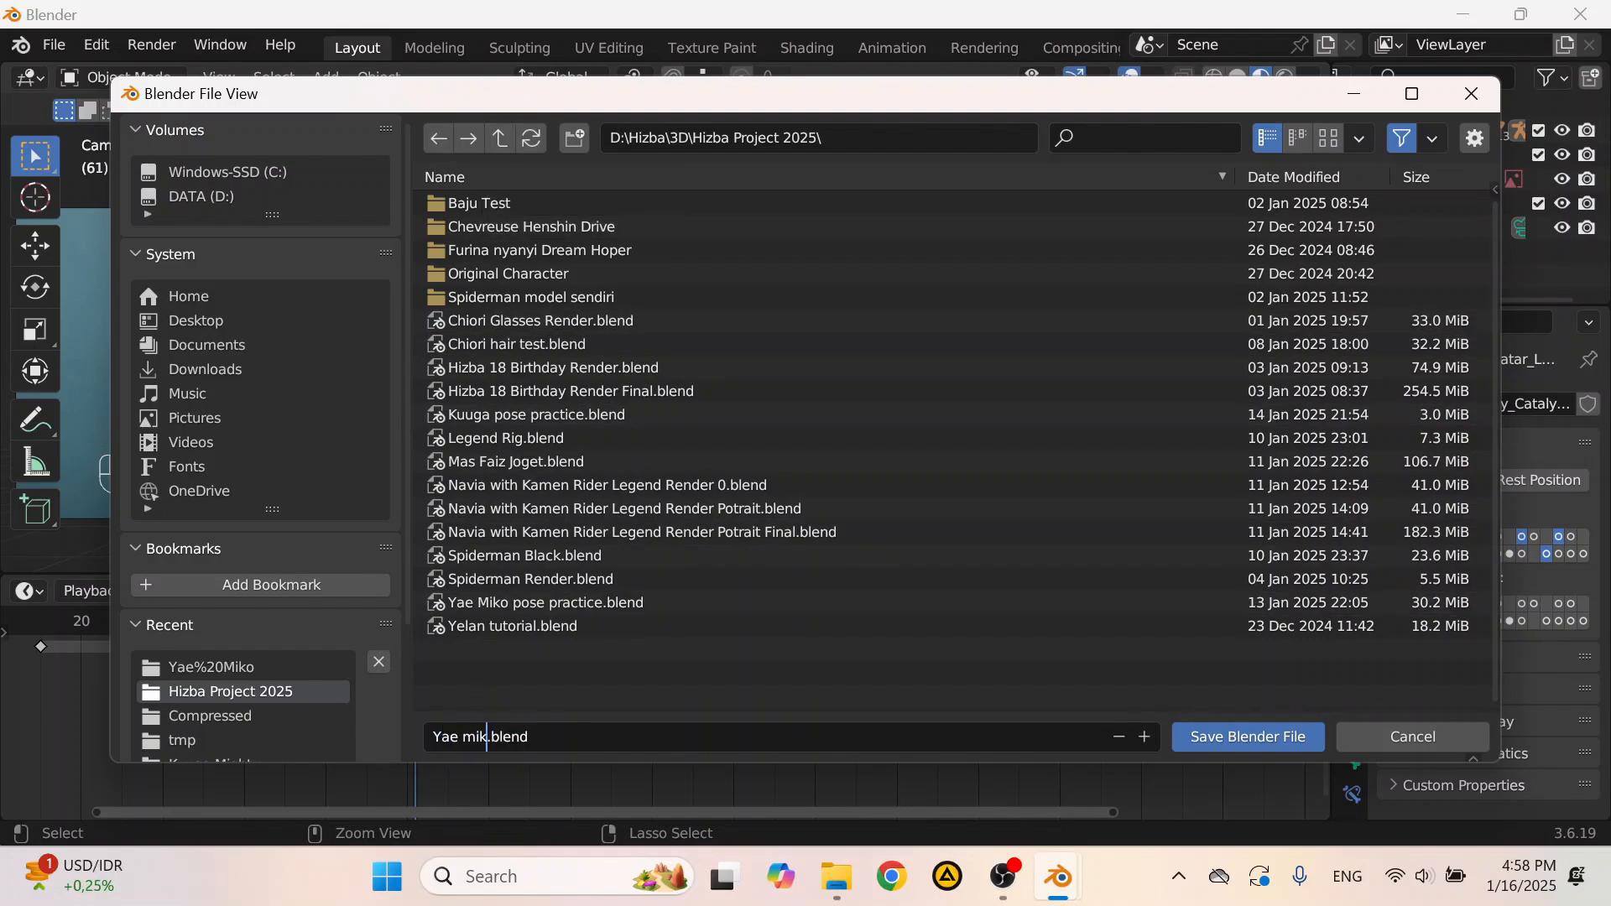
{"action": "type", "text": "o animation tutorial"}
{"action": "key", "text": "Return"}
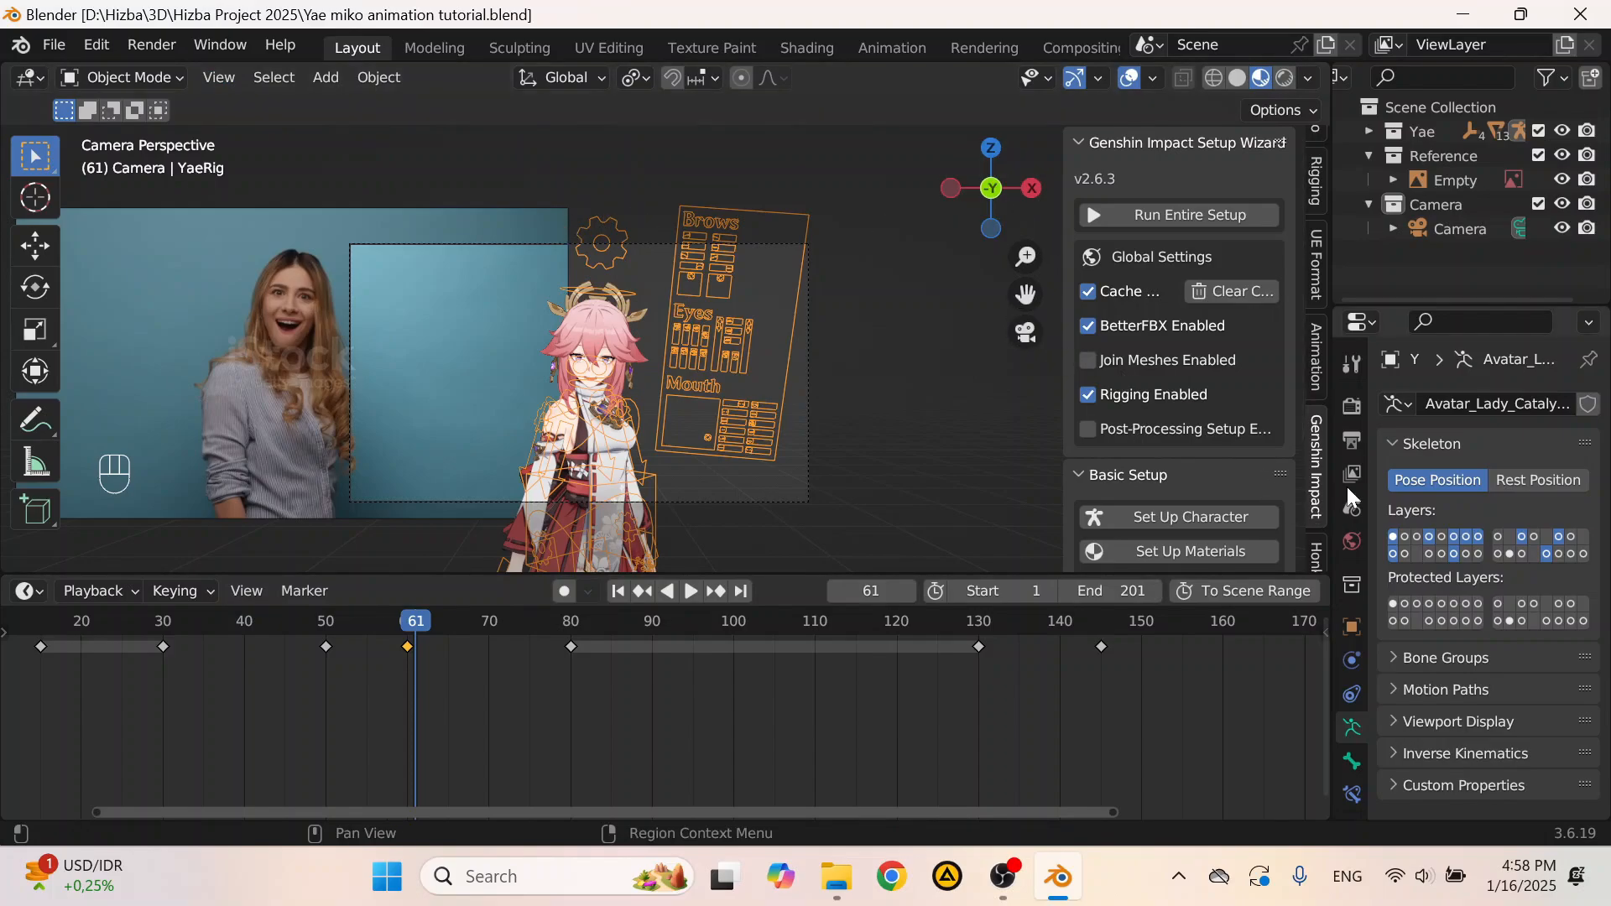
Step: Set the render output's file format to FFmpeg Video
{"action": "left_click", "coordinate": [1352, 440]}
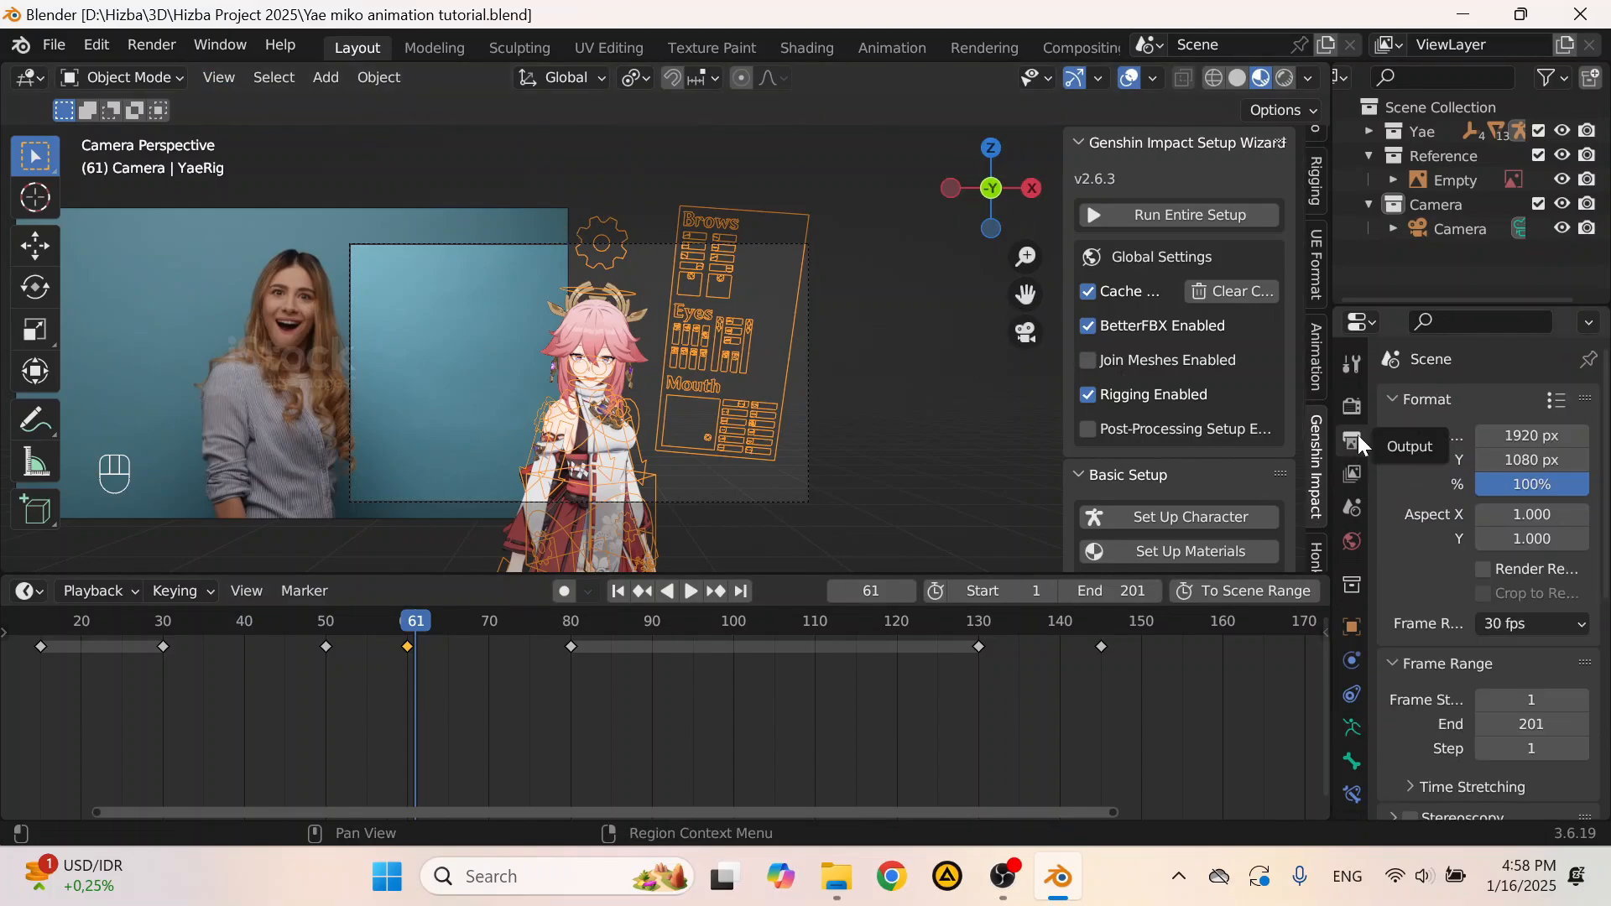
{"action": "scroll", "coordinate": [1546, 490], "scroll_direction": "down", "scroll_amount": 10}
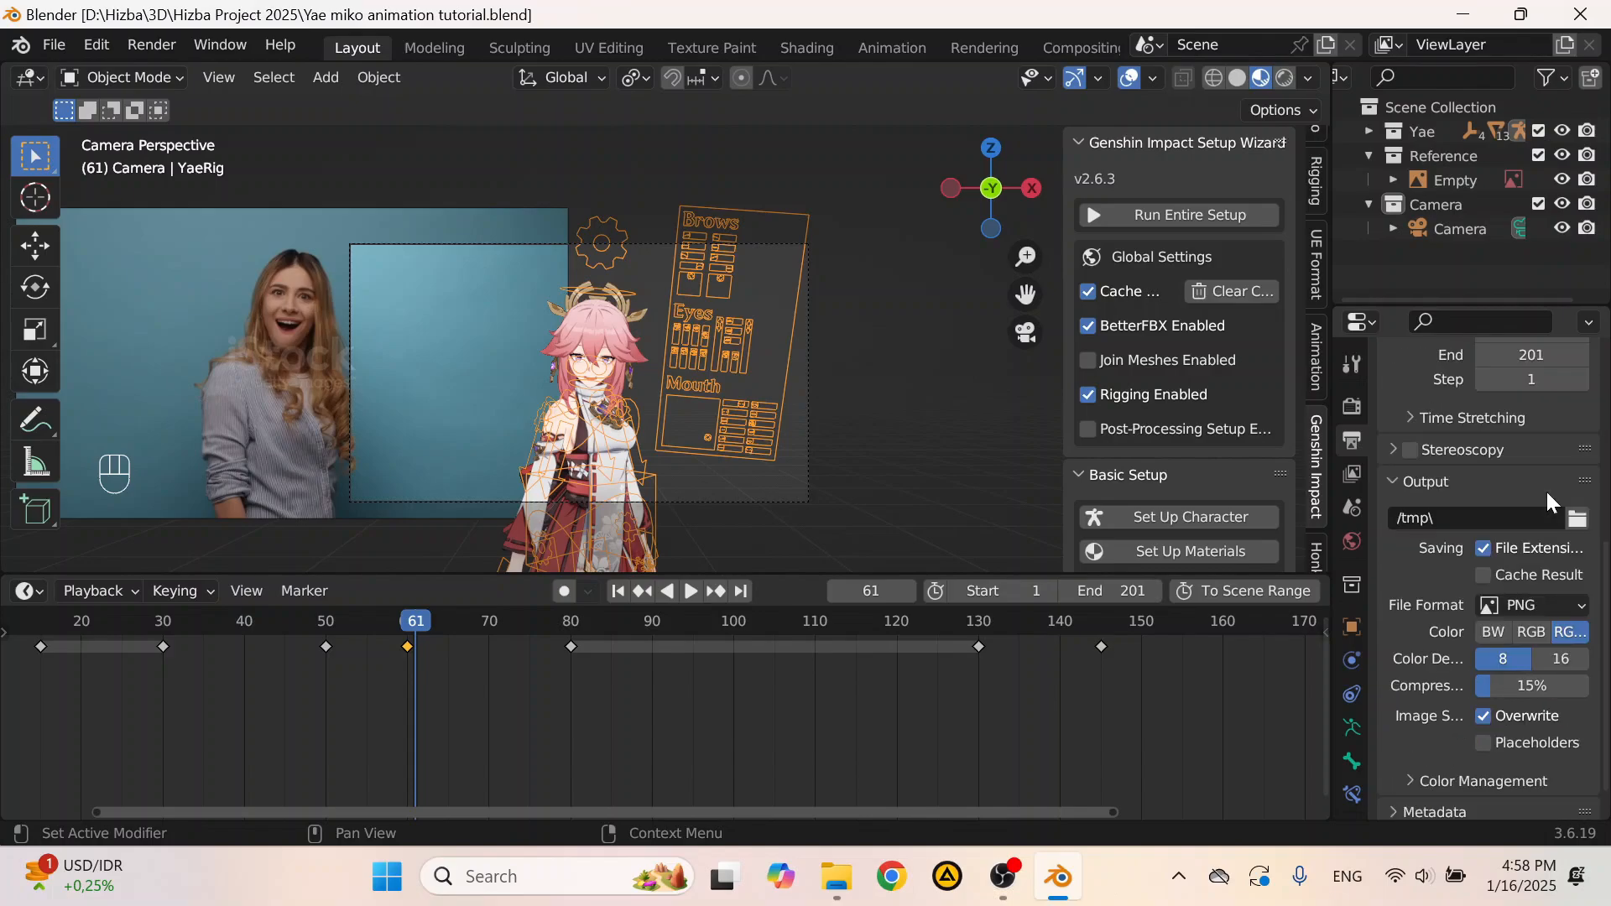
{"action": "left_click", "coordinate": [1553, 565]}
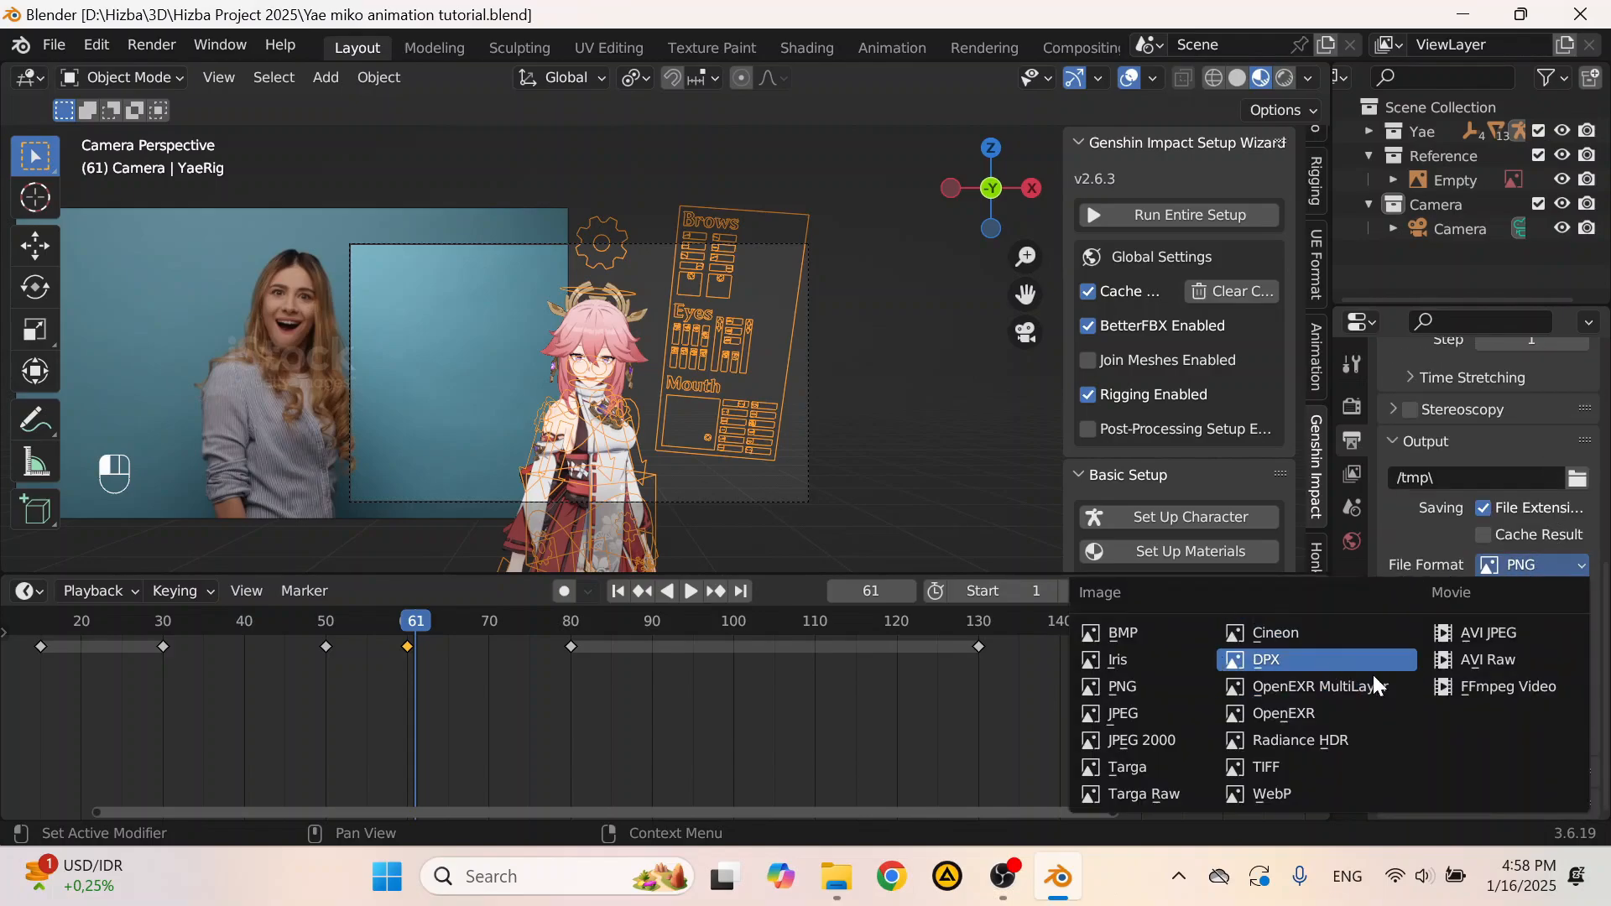
{"action": "left_click", "coordinate": [1485, 687]}
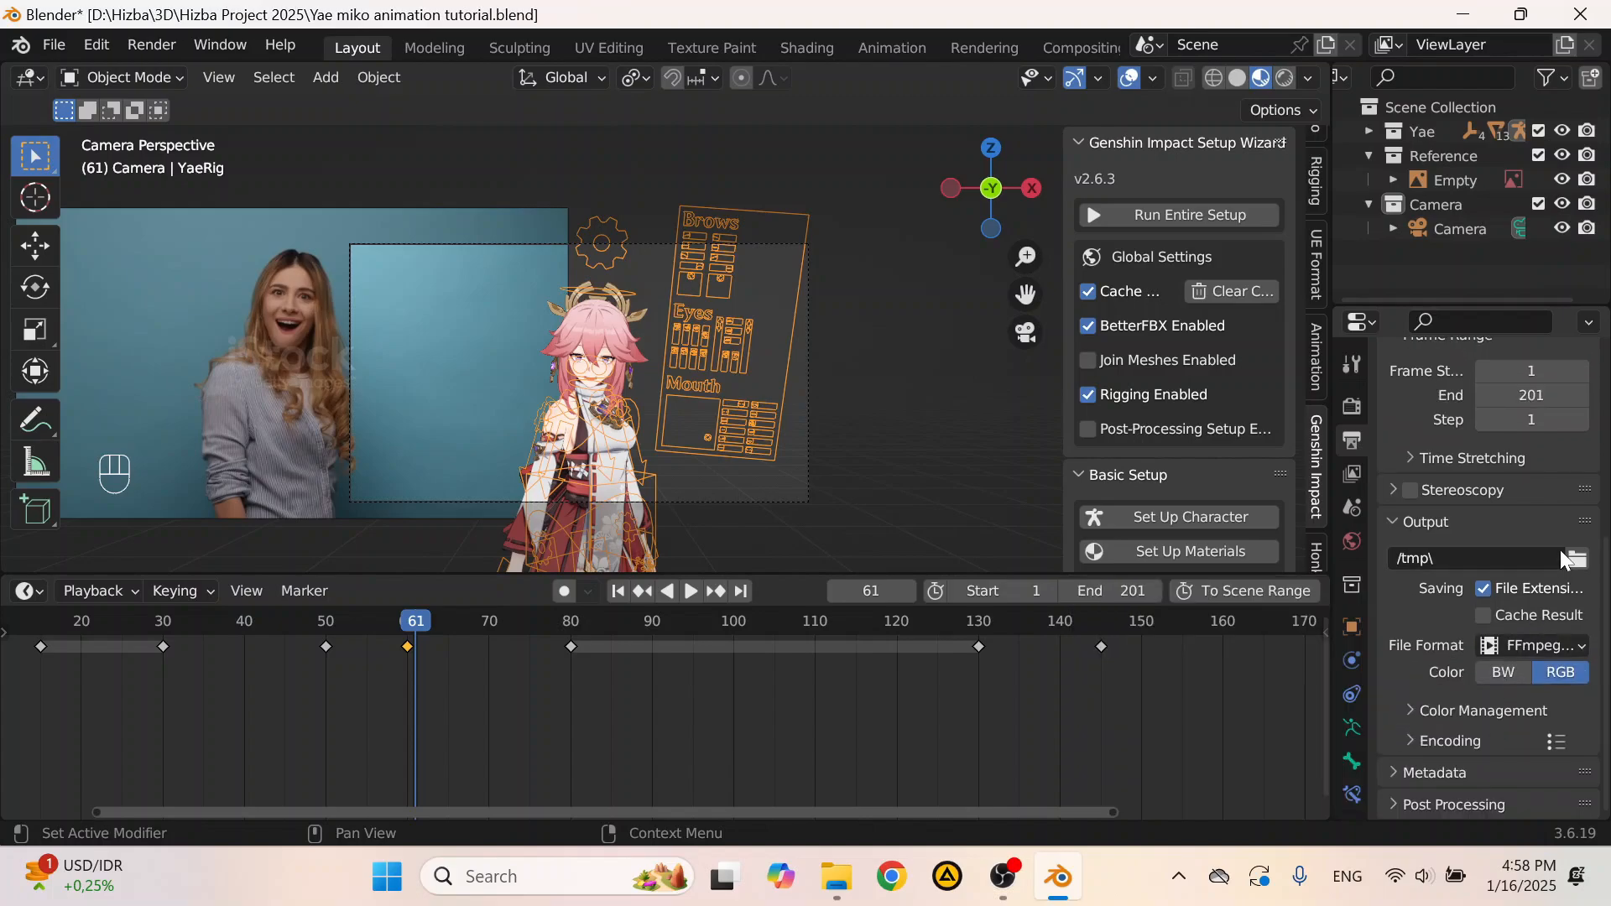
{"action": "scroll", "coordinate": [1106, 648], "scroll_direction": "down", "scroll_amount": 3}
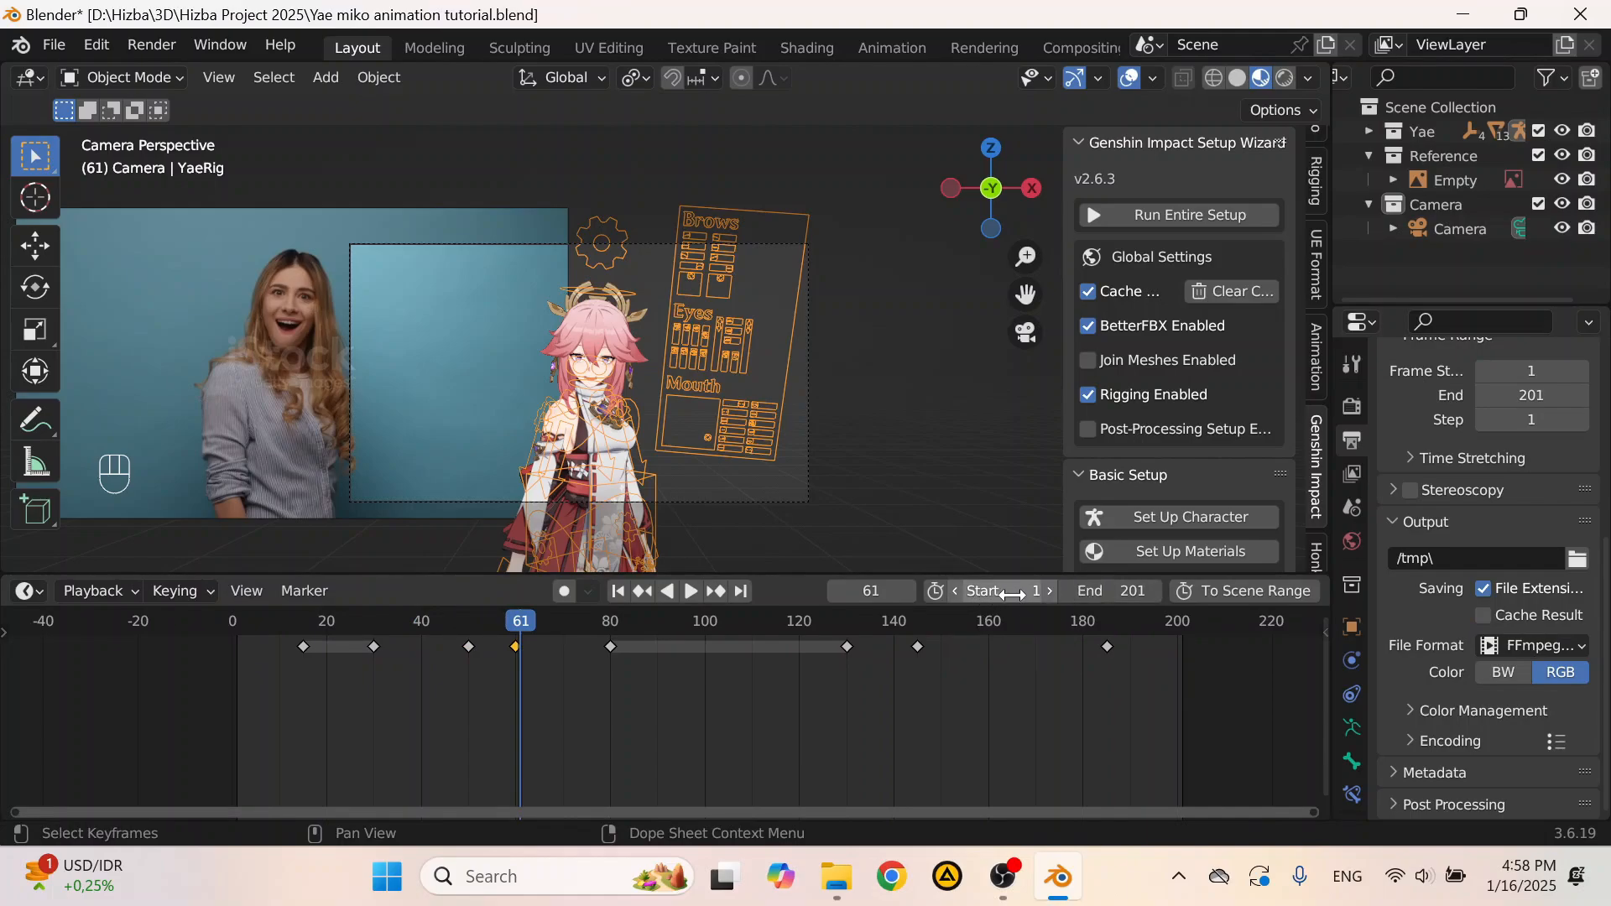
Step: Scrub the timeline to frame 201 to check where the animation ends
{"action": "scroll", "coordinate": [1034, 658], "scroll_direction": "up", "scroll_amount": 5}
{"action": "middle_click_drag", "start_coordinate": [1024, 662], "coordinate": [507, 662]}
{"action": "left_click_drag", "start_coordinate": [781, 623], "coordinate": [904, 632]}
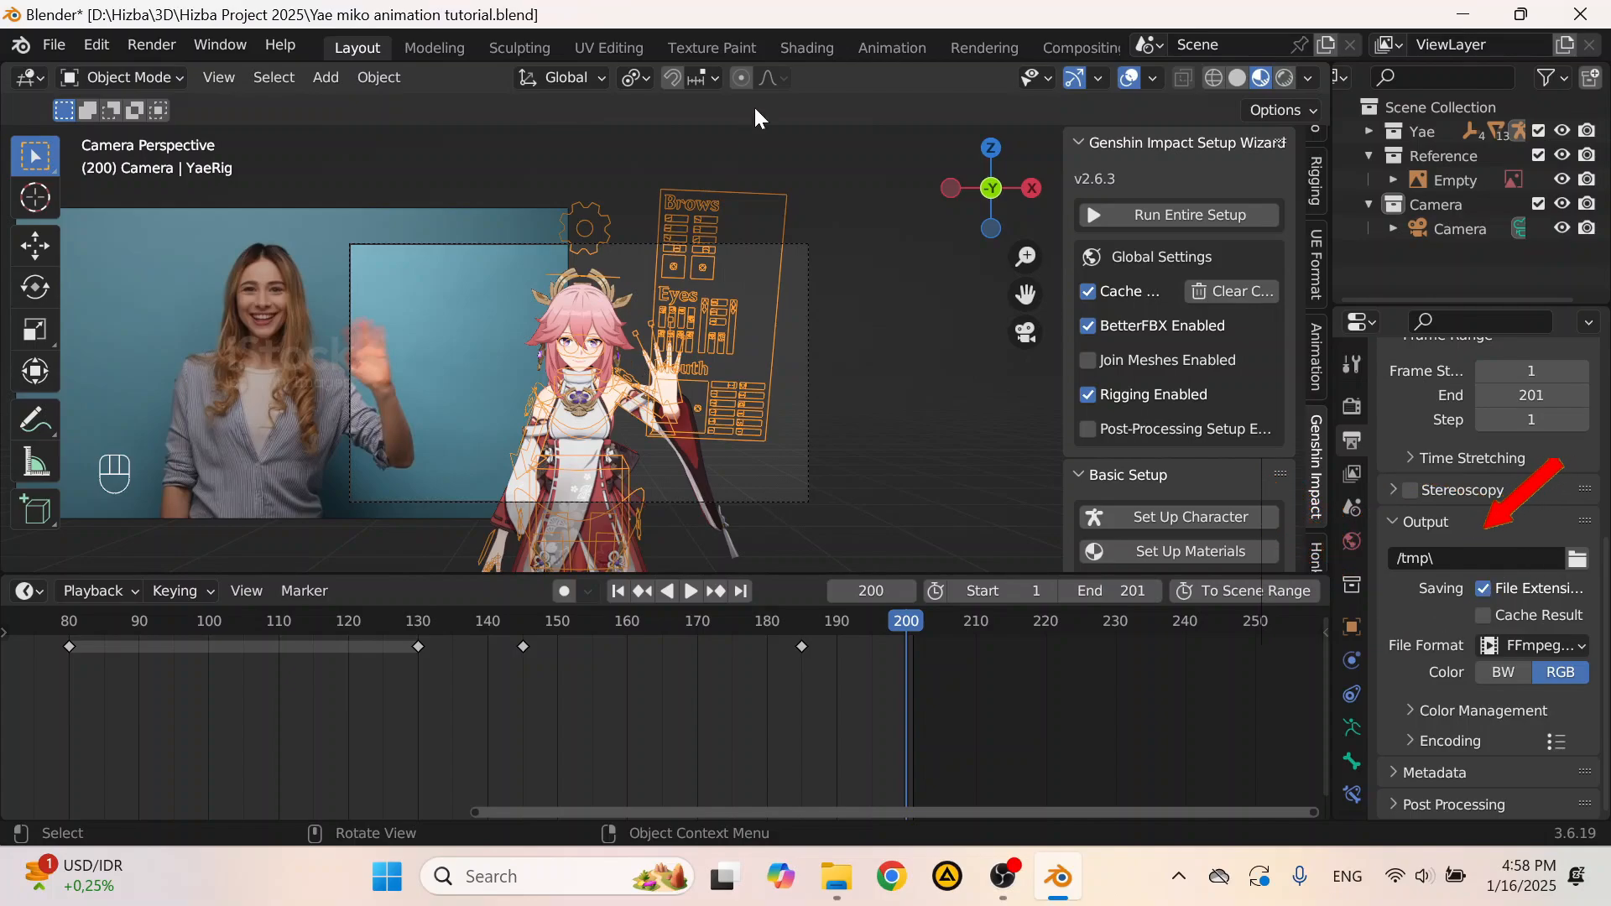
{"action": "scroll", "coordinate": [979, 587], "scroll_direction": "up", "scroll_amount": 3}
{"action": "left_click", "coordinate": [1109, 591]}
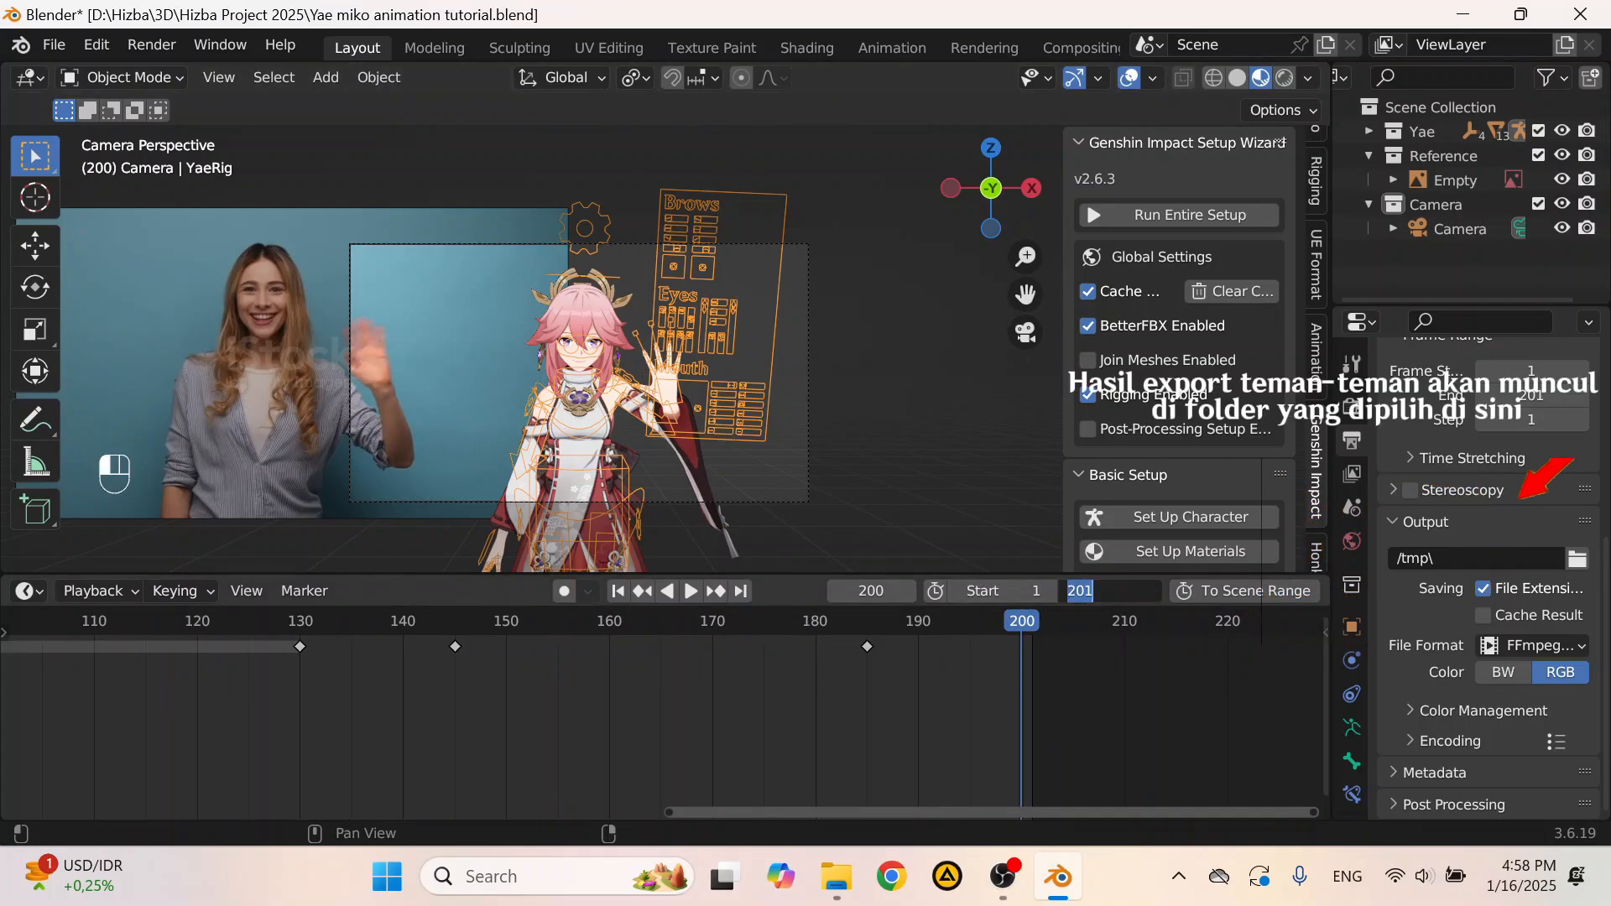
{"action": "left_click", "coordinate": [1110, 590]}
{"action": "left_click", "coordinate": [888, 692]}
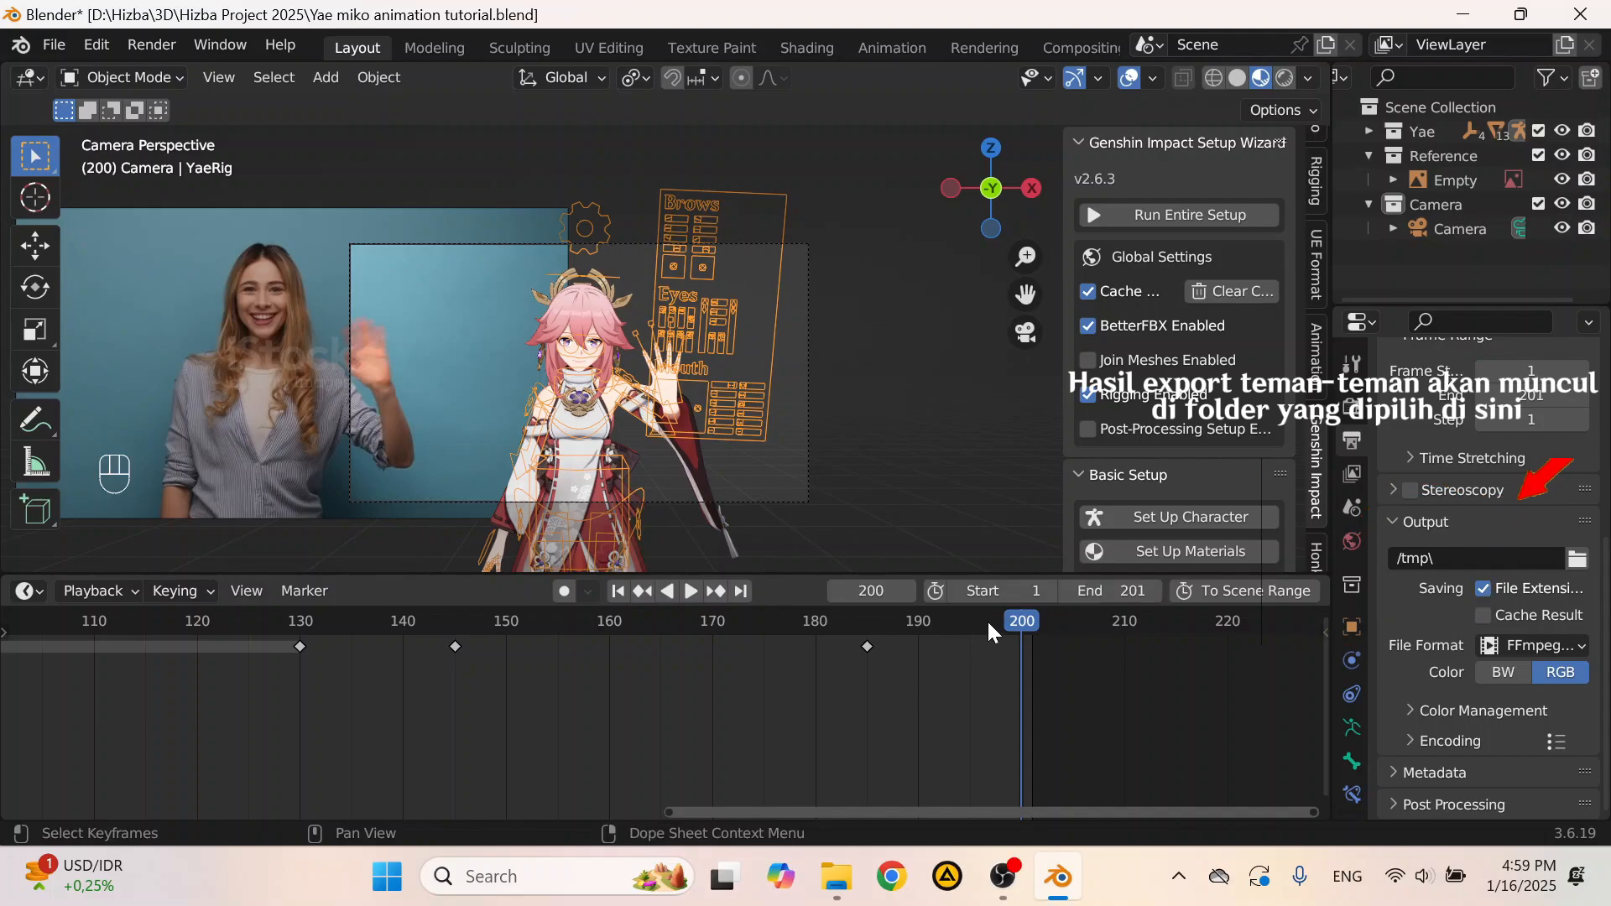
{"action": "left_click_drag", "start_coordinate": [1031, 625], "coordinate": [1028, 639]}
Step: Set the scene's end frame to 10 and start playback to demonstrate the shortened frame range
{"action": "left_click", "coordinate": [1116, 591]}
{"action": "key", "text": "BackSpace"}
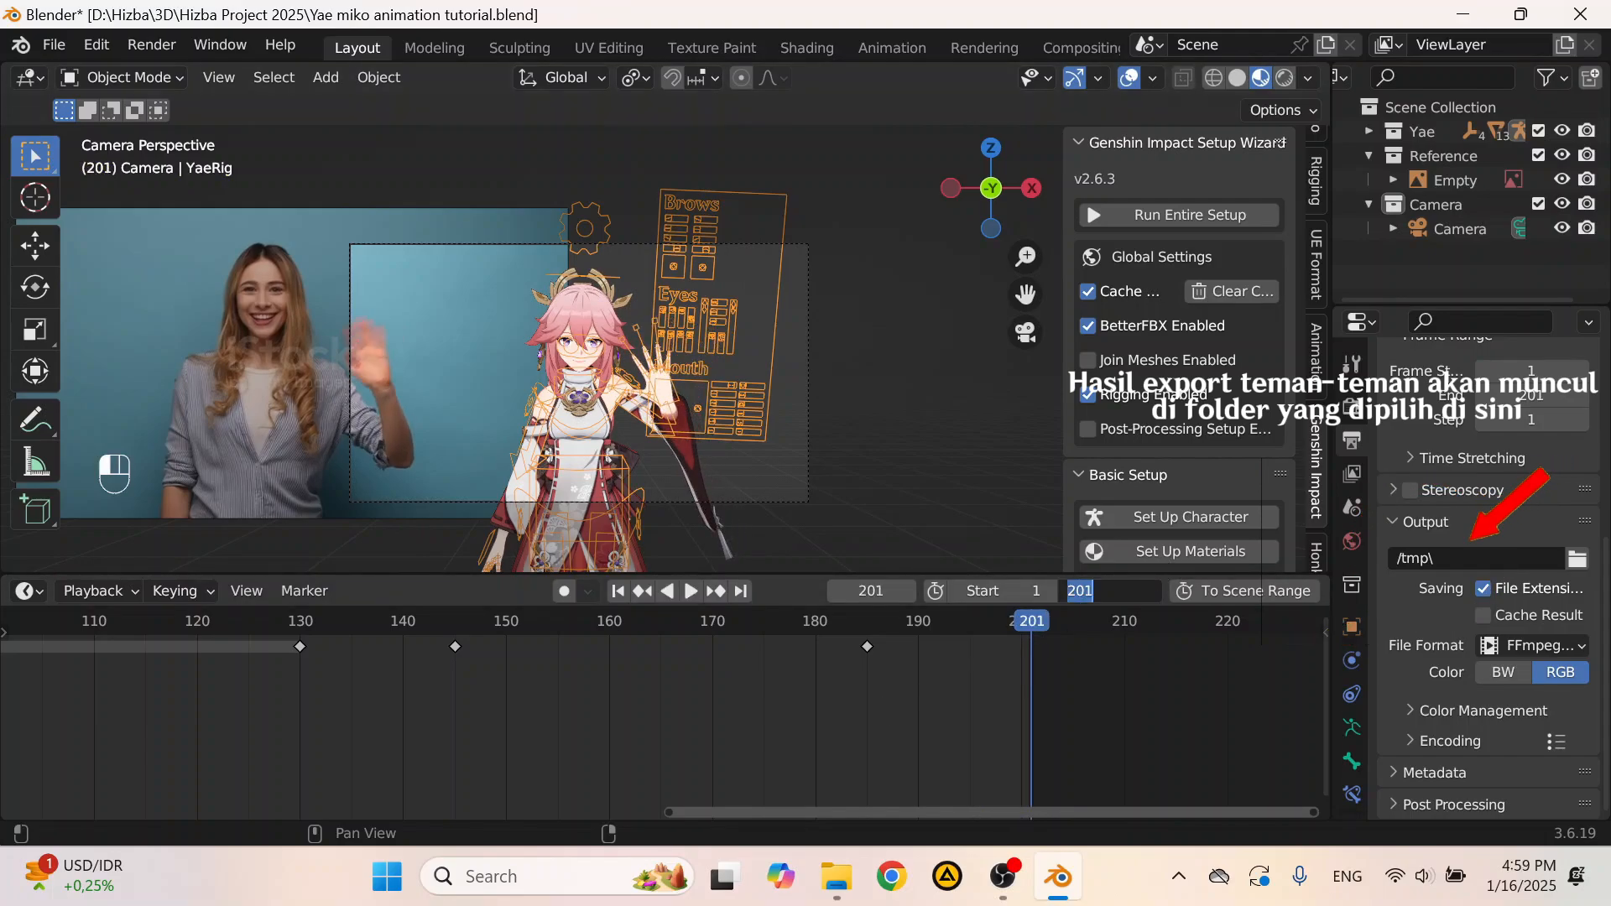
{"action": "type", "text": "10"}
{"action": "key", "text": "Return"}
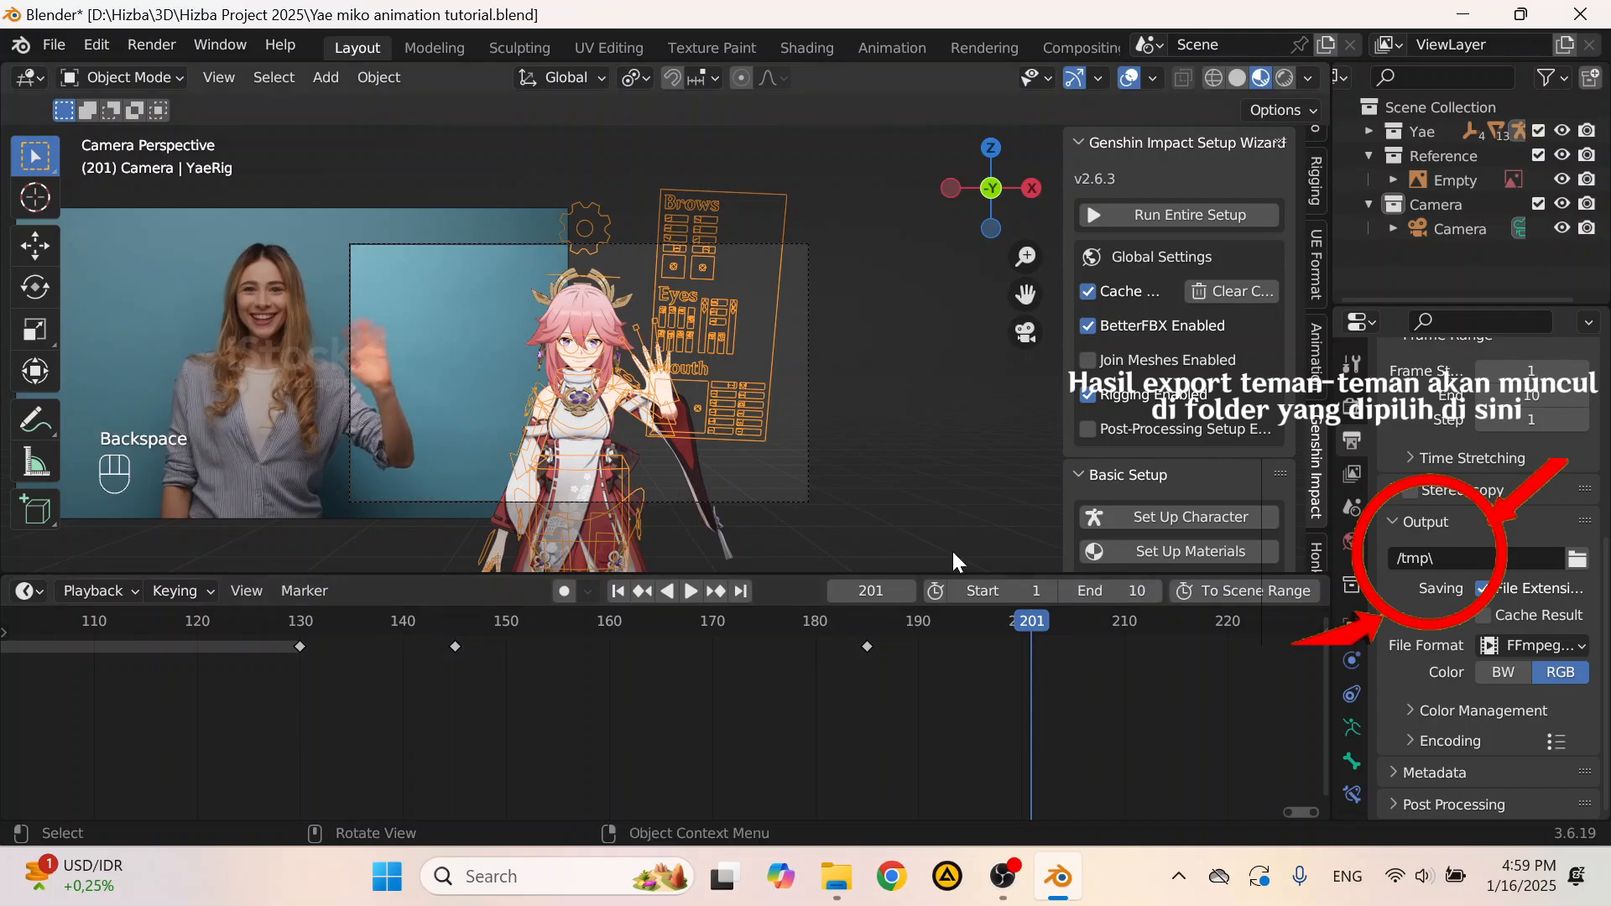
{"action": "key", "text": "space"}
{"action": "scroll", "coordinate": [390, 645], "scroll_direction": "down", "scroll_amount": 2}
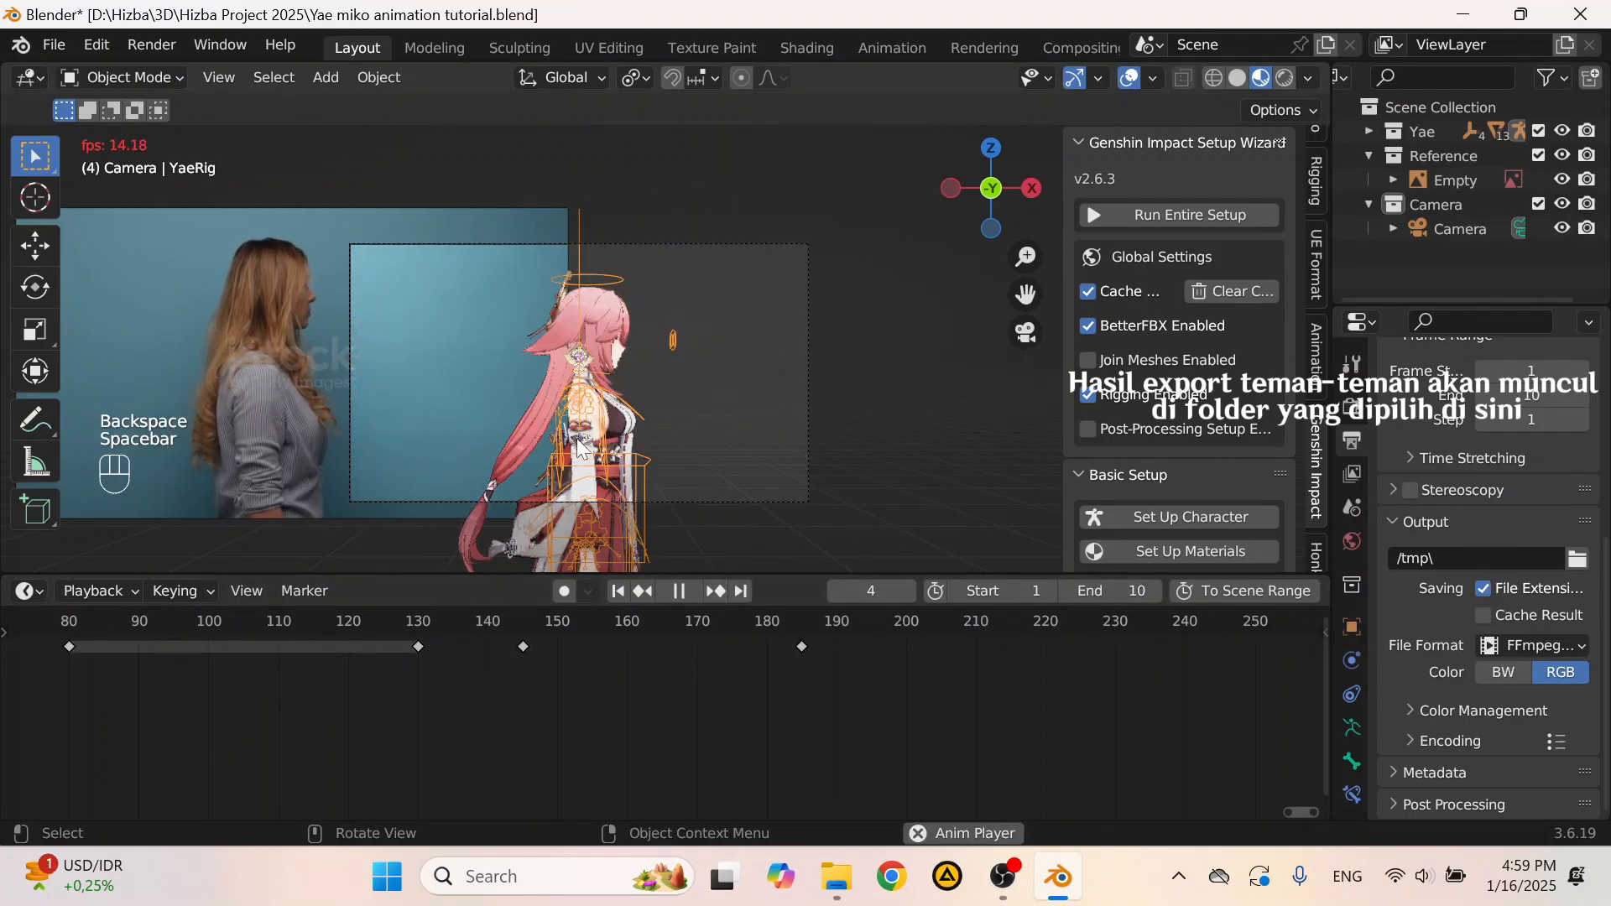
Step: Set the scene's end frame to 201, watch part of the playback and stop it
{"action": "left_click", "coordinate": [1096, 594]}
{"action": "type", "text": "201"}
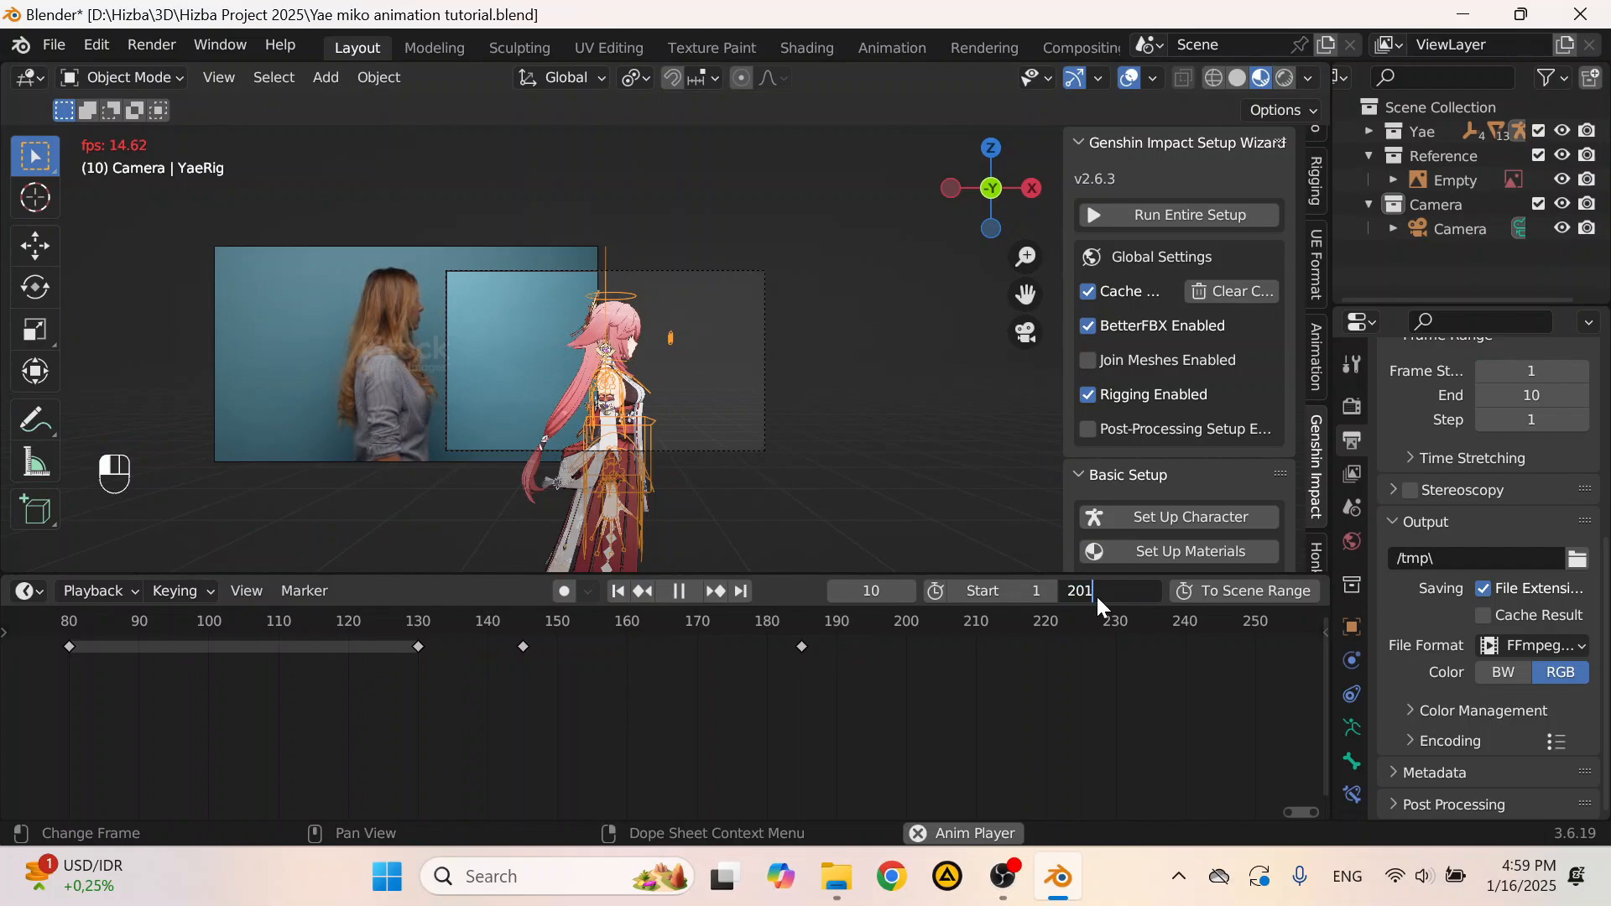
{"action": "key", "text": "Return"}
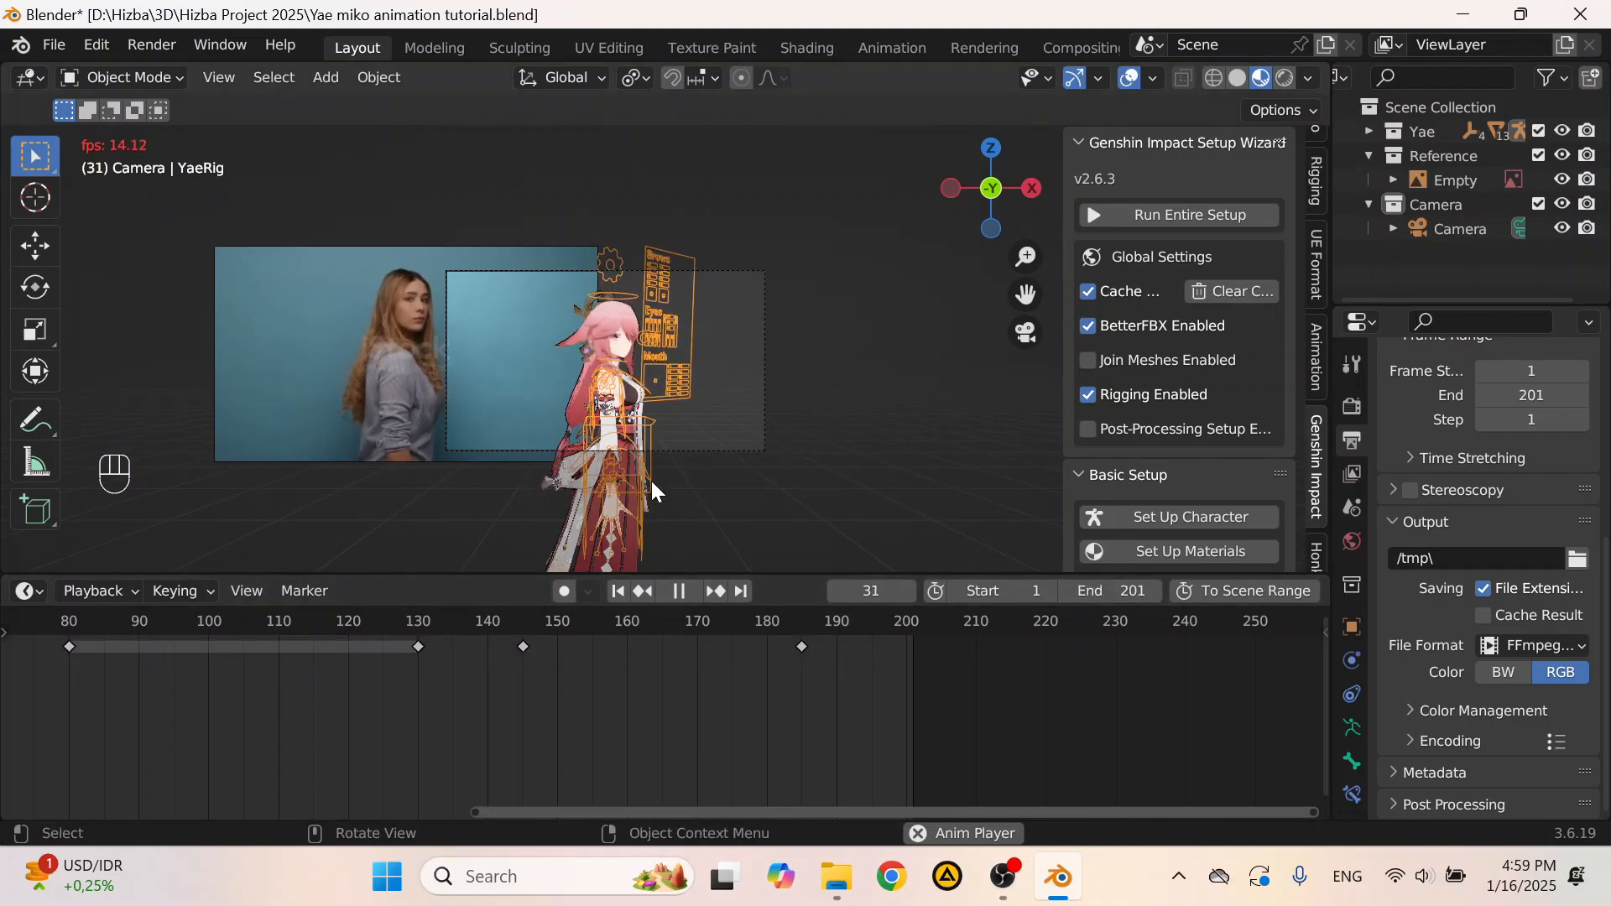
{"action": "scroll", "coordinate": [651, 479], "scroll_direction": "up", "scroll_amount": 3}
{"action": "key", "text": "space"}
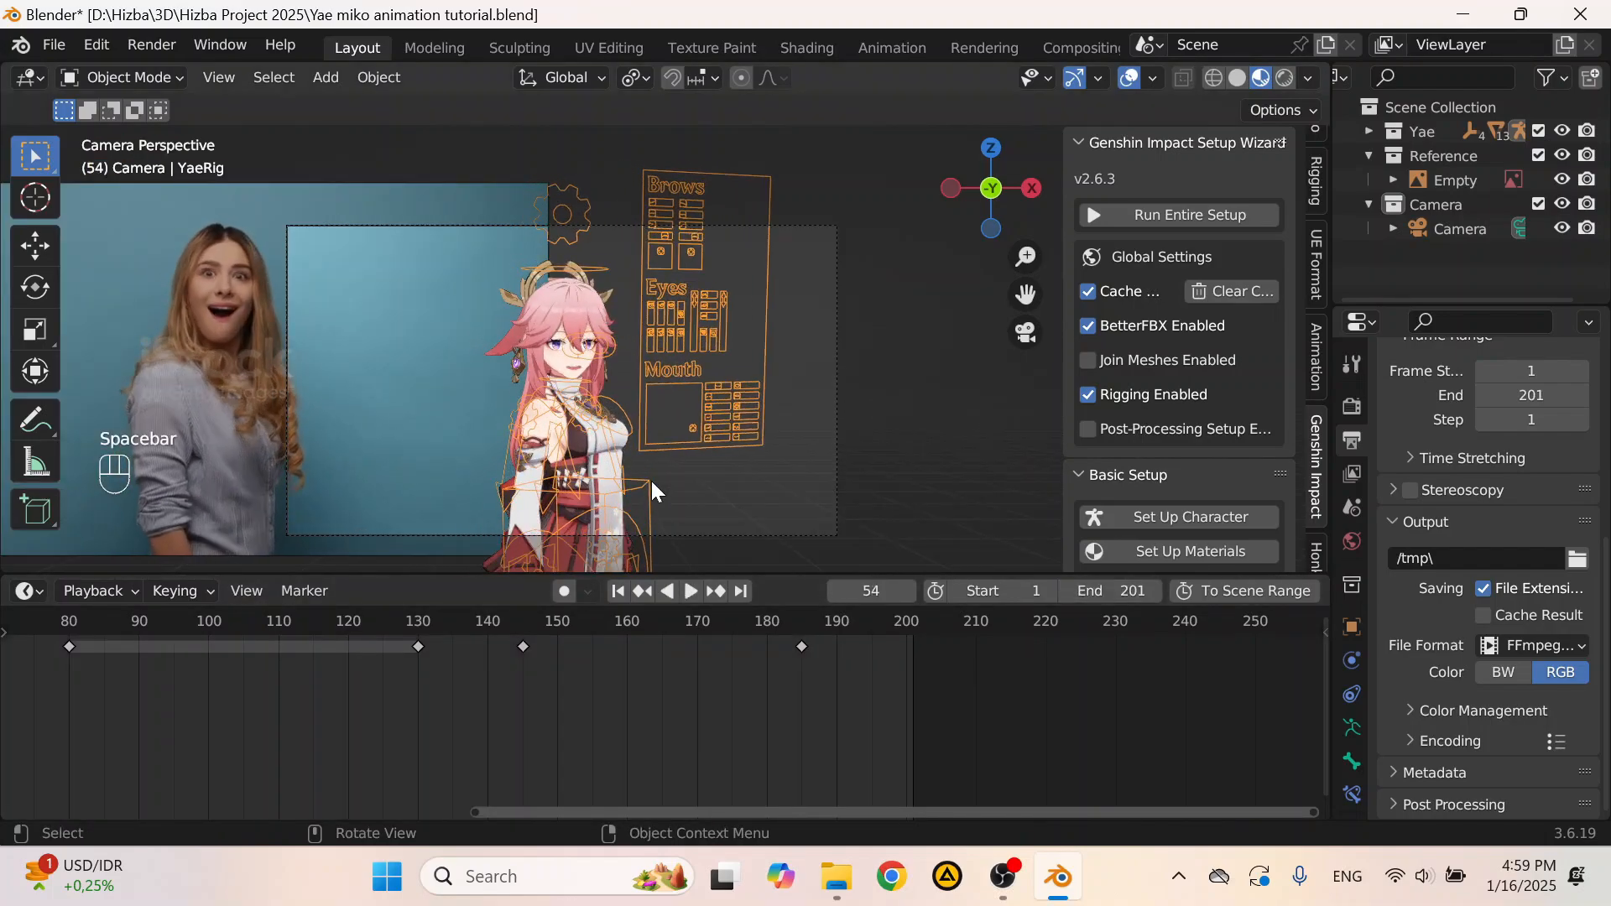
Step: Expand the output encoding settings and review the container, video and audio codec options
{"action": "left_click", "coordinate": [1450, 741]}
{"action": "scroll", "coordinate": [1486, 638], "scroll_direction": "down", "scroll_amount": 8}
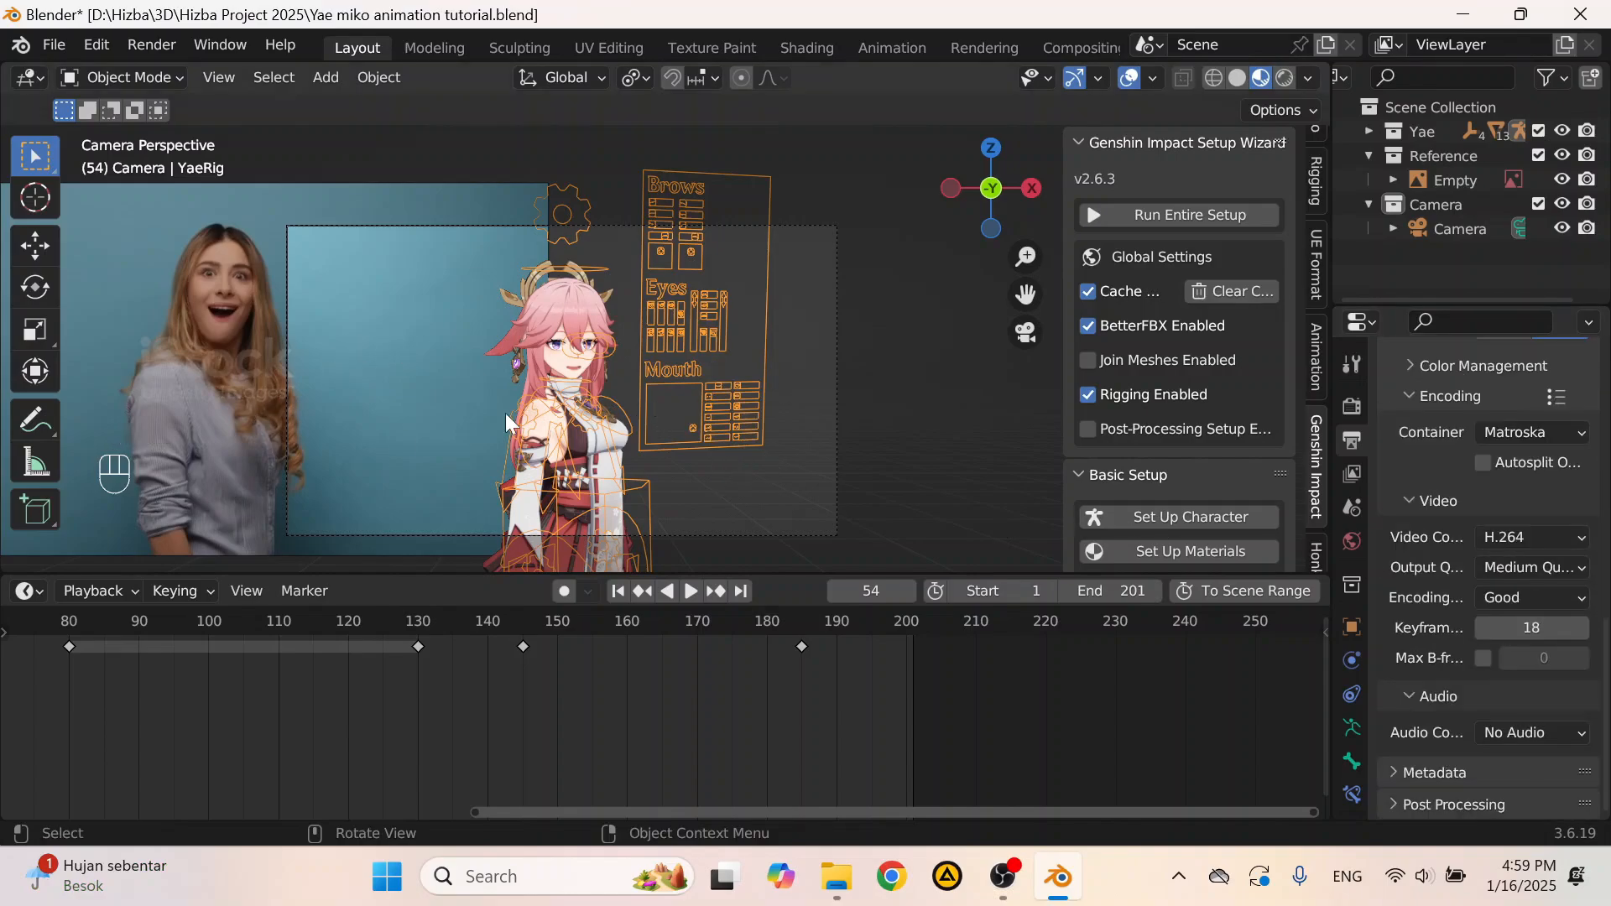
{"action": "left_click", "coordinate": [1488, 733]}
{"action": "left_click", "coordinate": [1498, 732]}
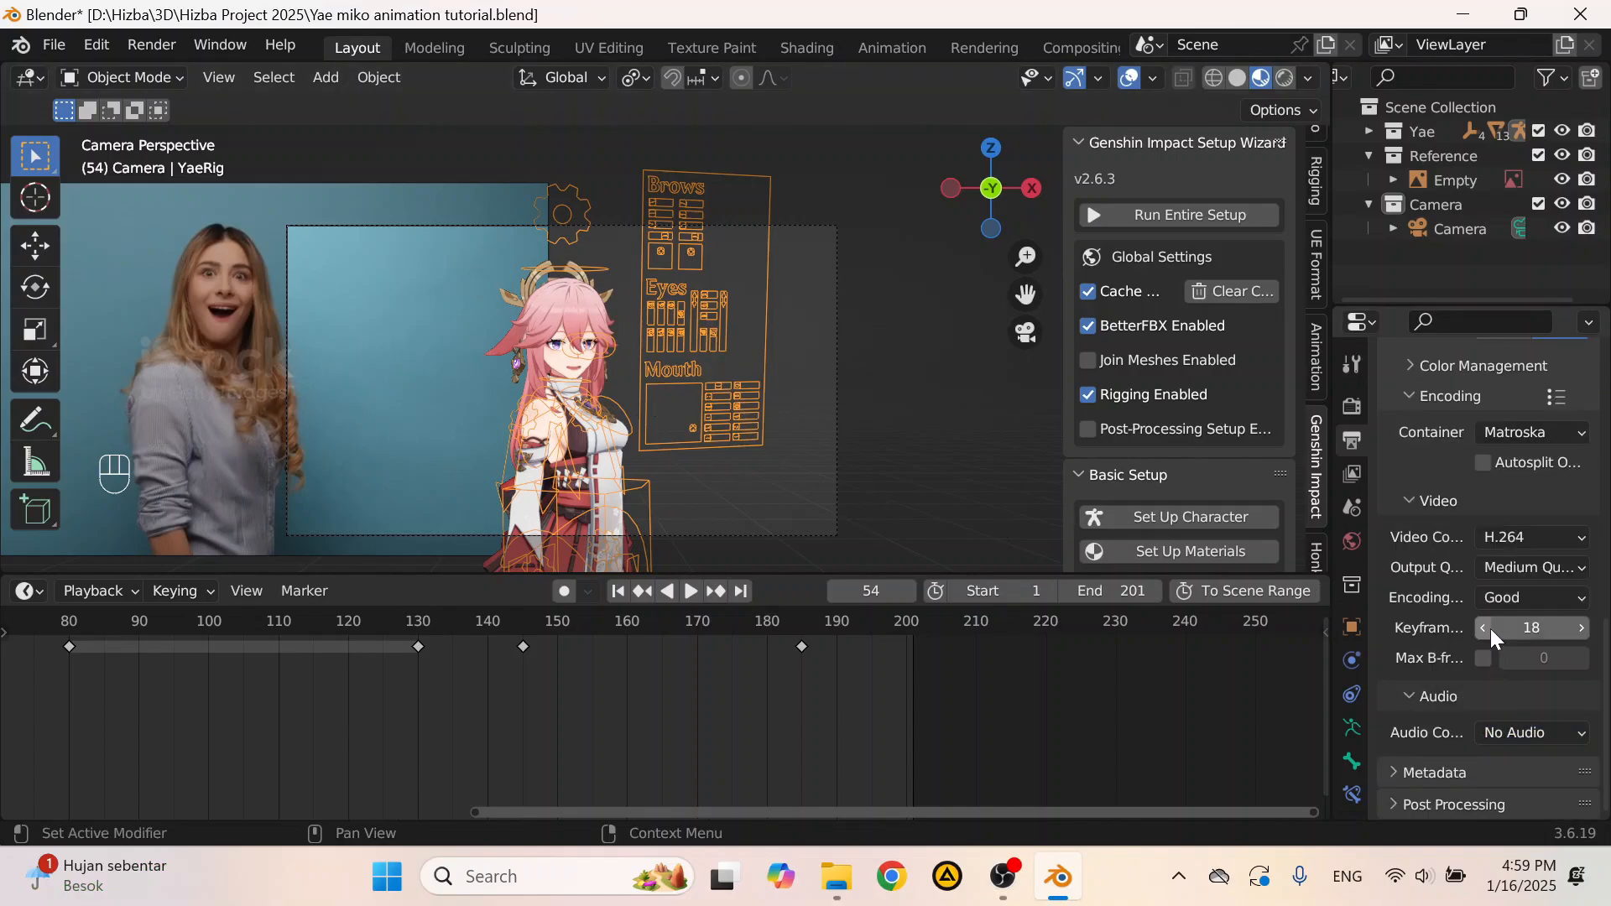
{"action": "scroll", "coordinate": [1488, 479], "scroll_direction": "up", "scroll_amount": 10}
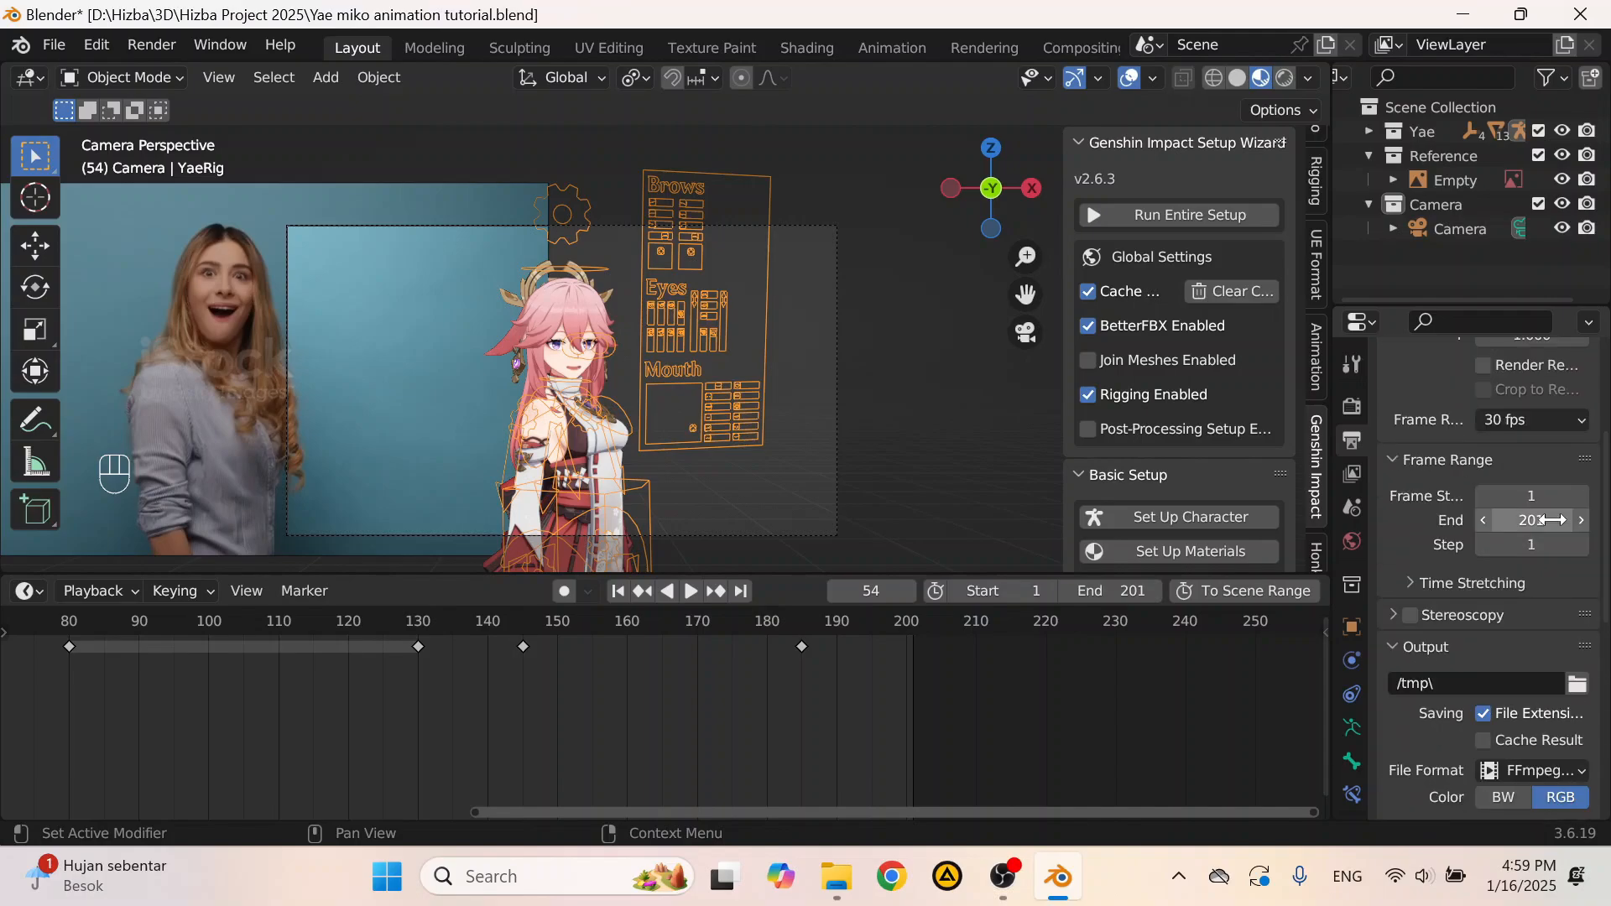
{"action": "scroll", "coordinate": [1552, 529], "scroll_direction": "up", "scroll_amount": 5}
Step: Set the output frame rate to 60 fps and play the animation to check its speed
{"action": "left_click", "coordinate": [1529, 587]}
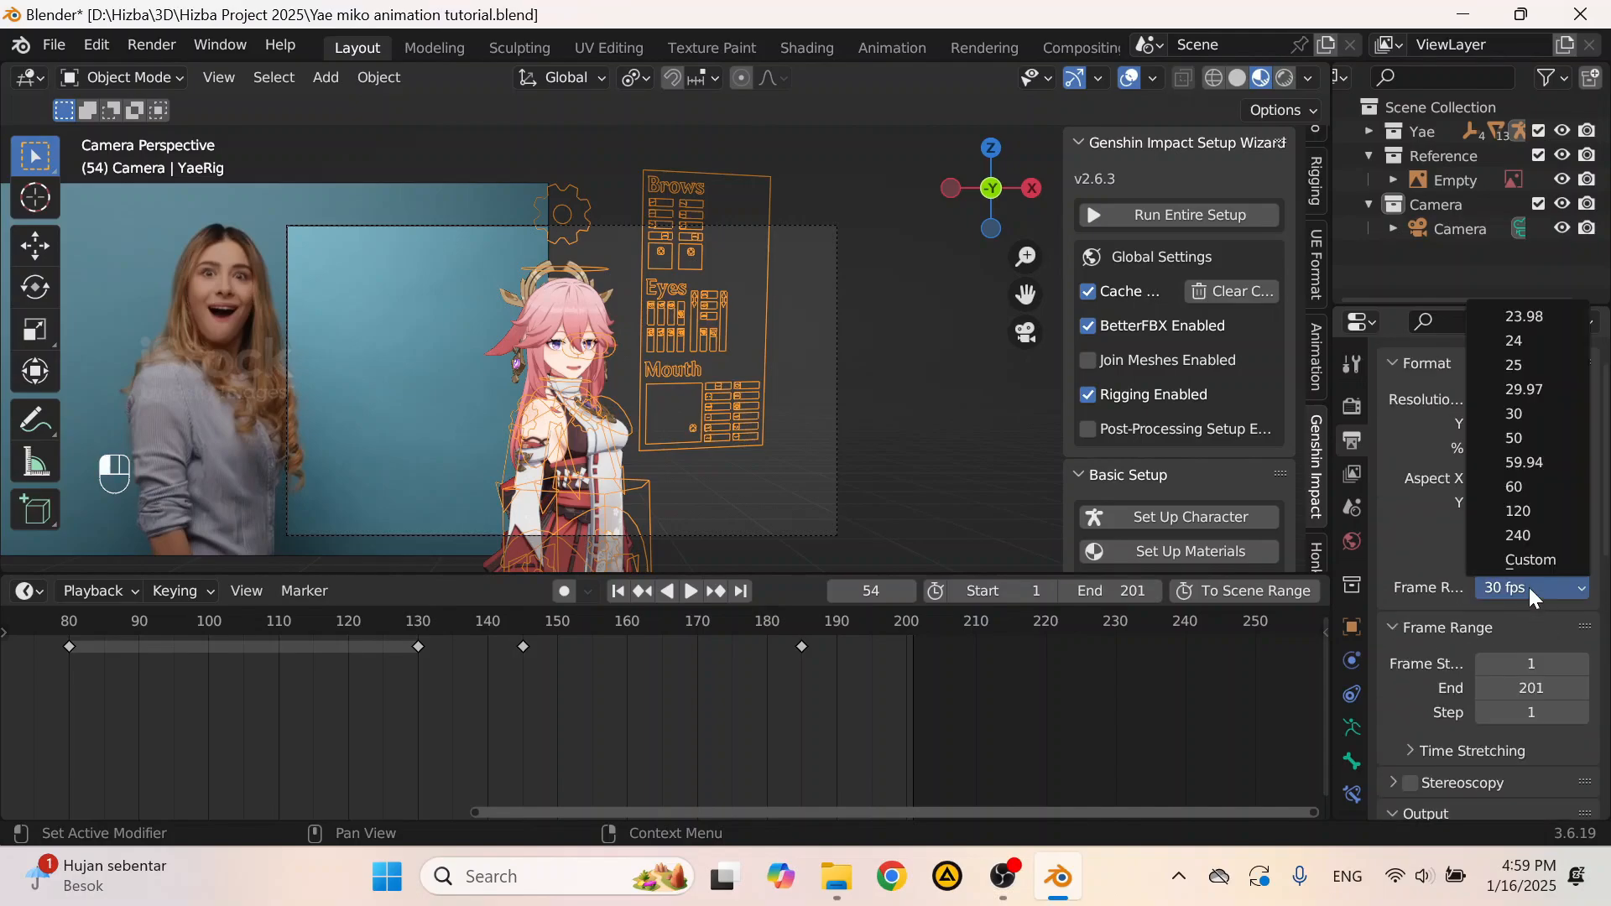
{"action": "left_click", "coordinate": [1543, 485]}
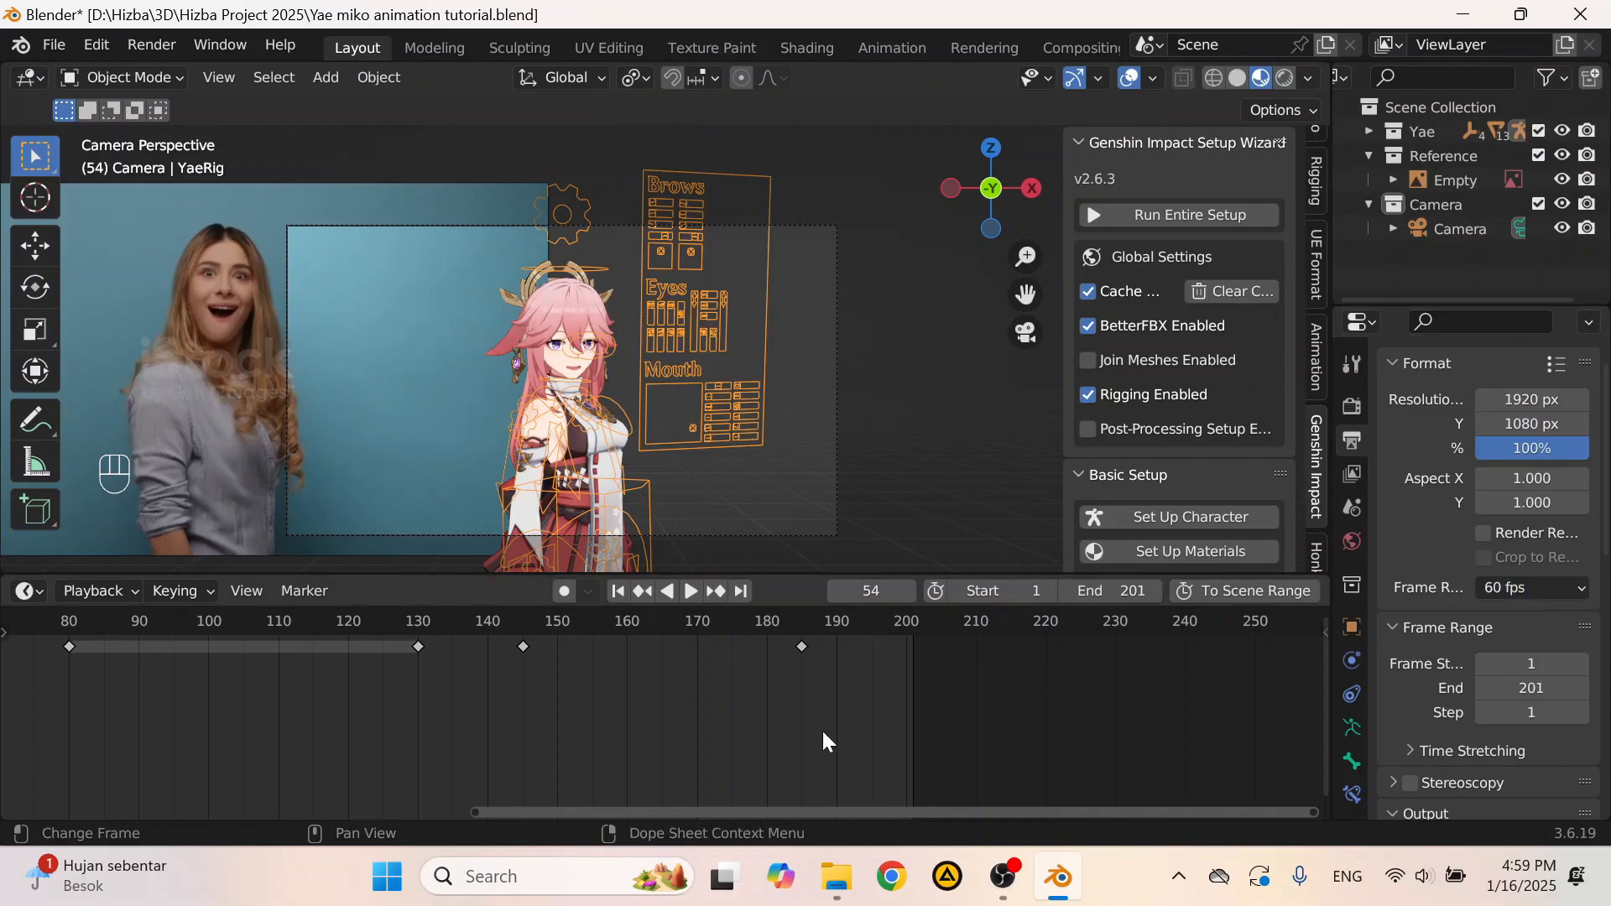
{"action": "key", "text": "space"}
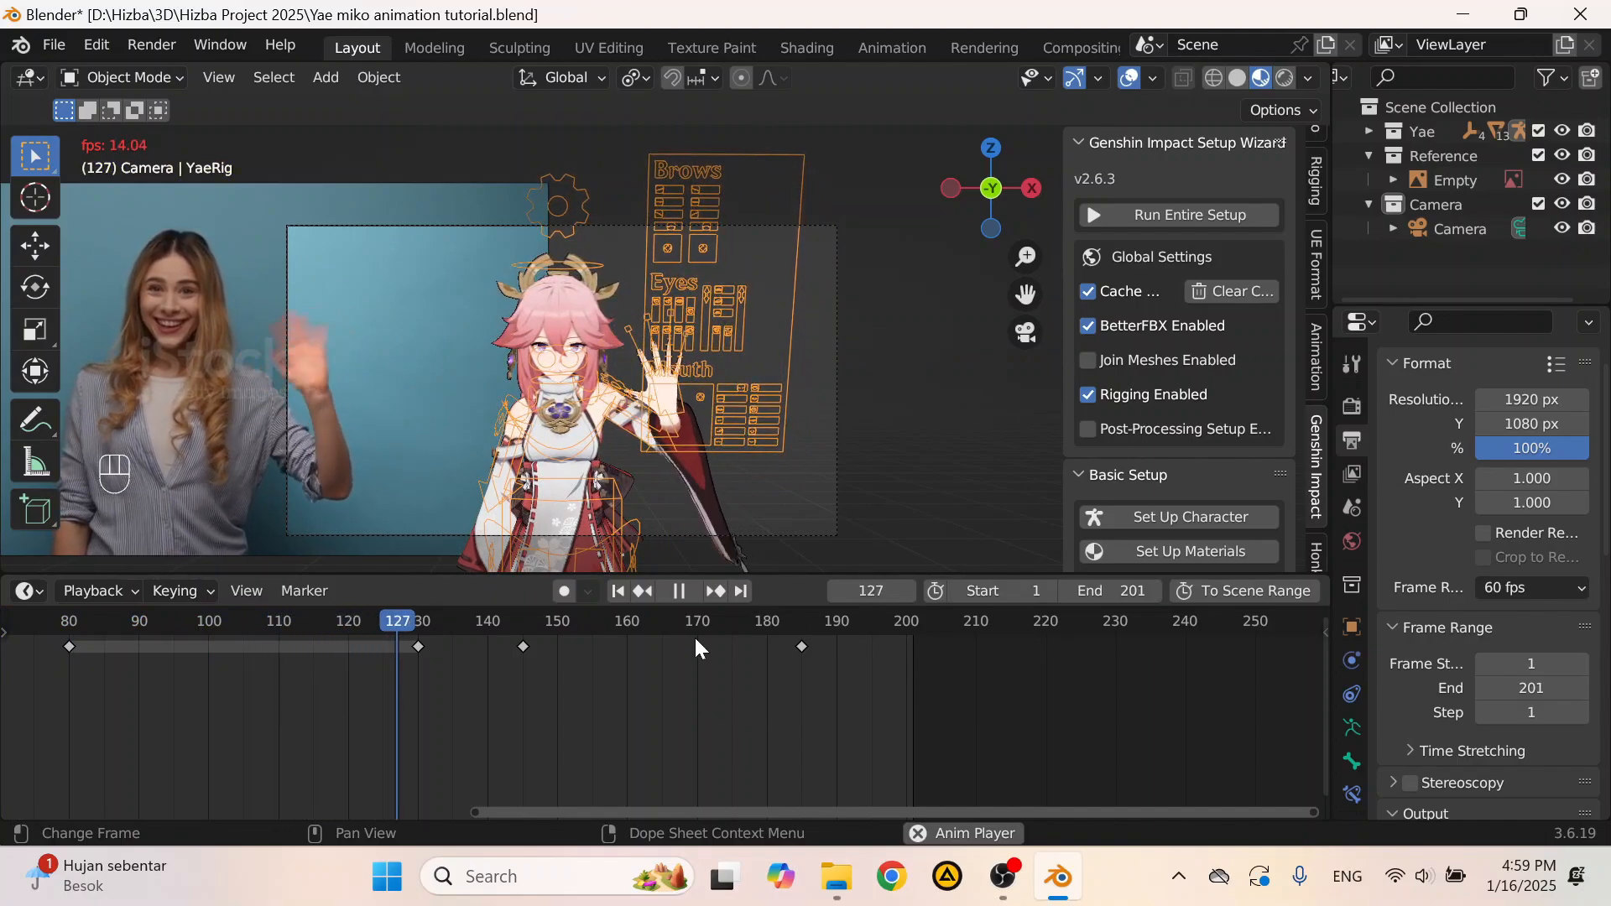
{"action": "key", "text": "space"}
Step: Set the output frame rate to 30 fps and save the project file
{"action": "left_click", "coordinate": [1501, 587]}
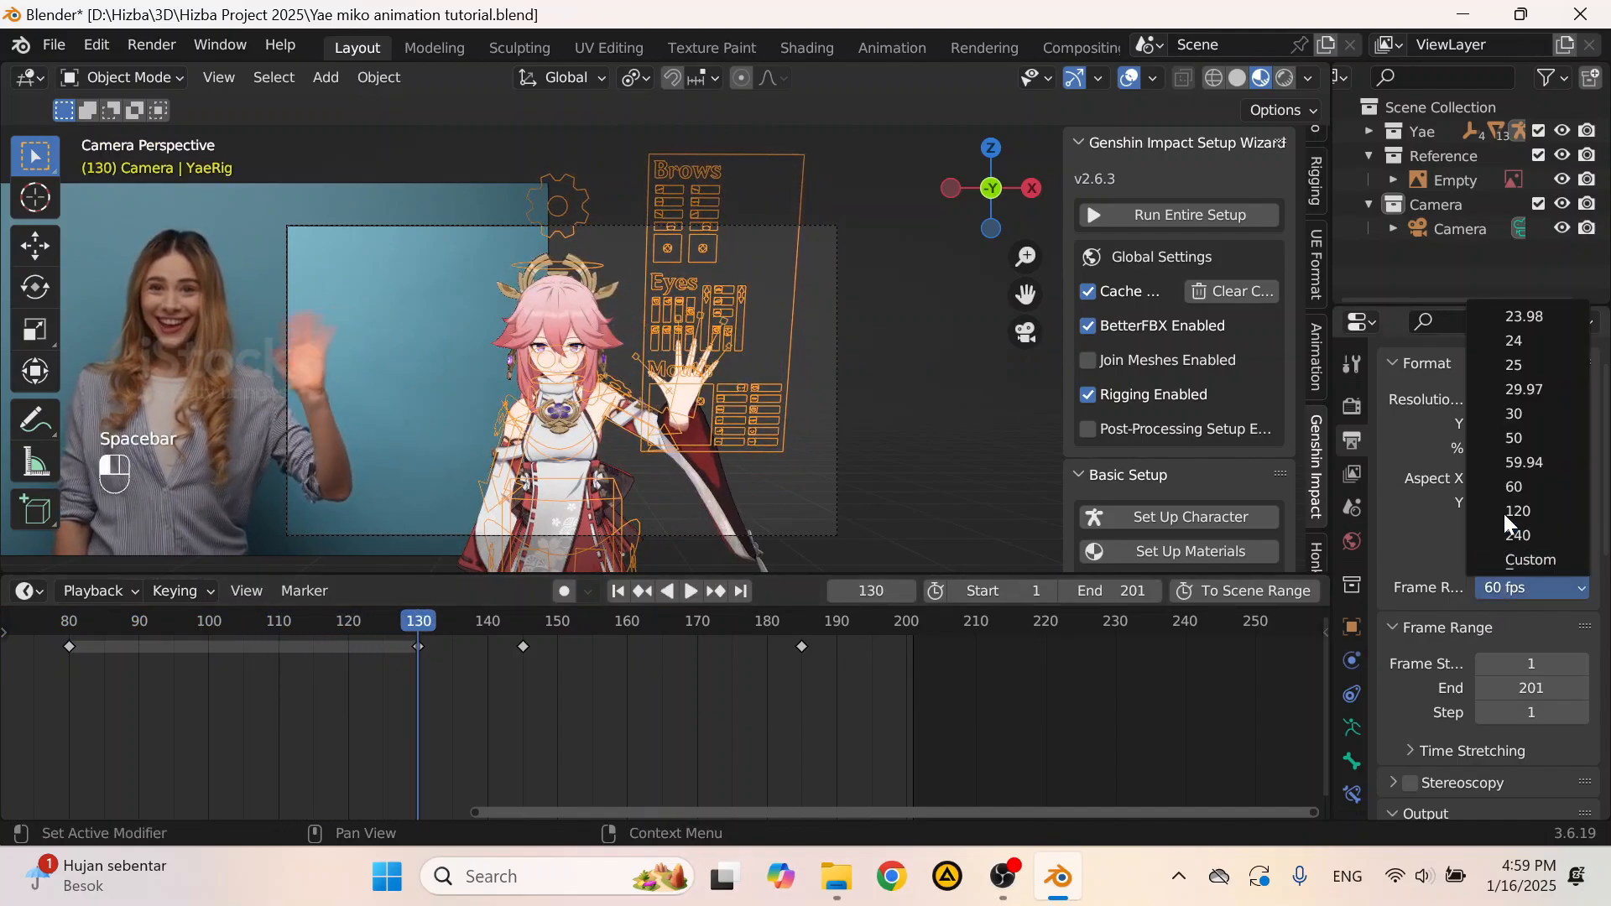
{"action": "left_click", "coordinate": [1503, 511]}
{"action": "left_click", "coordinate": [1502, 592]}
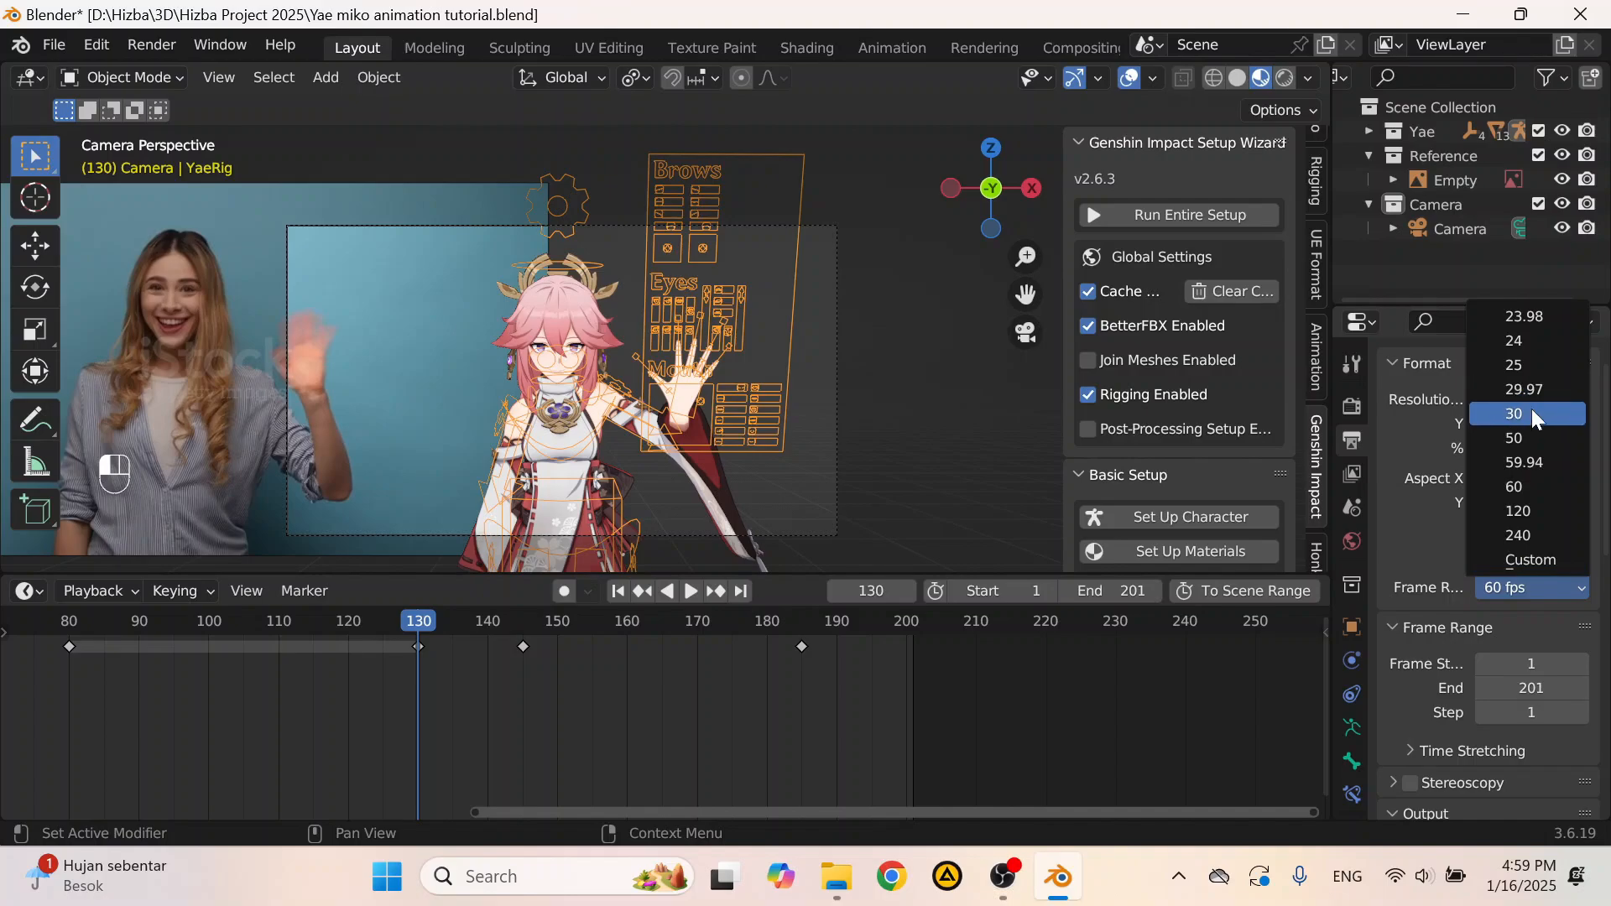
{"action": "left_click", "coordinate": [1533, 409]}
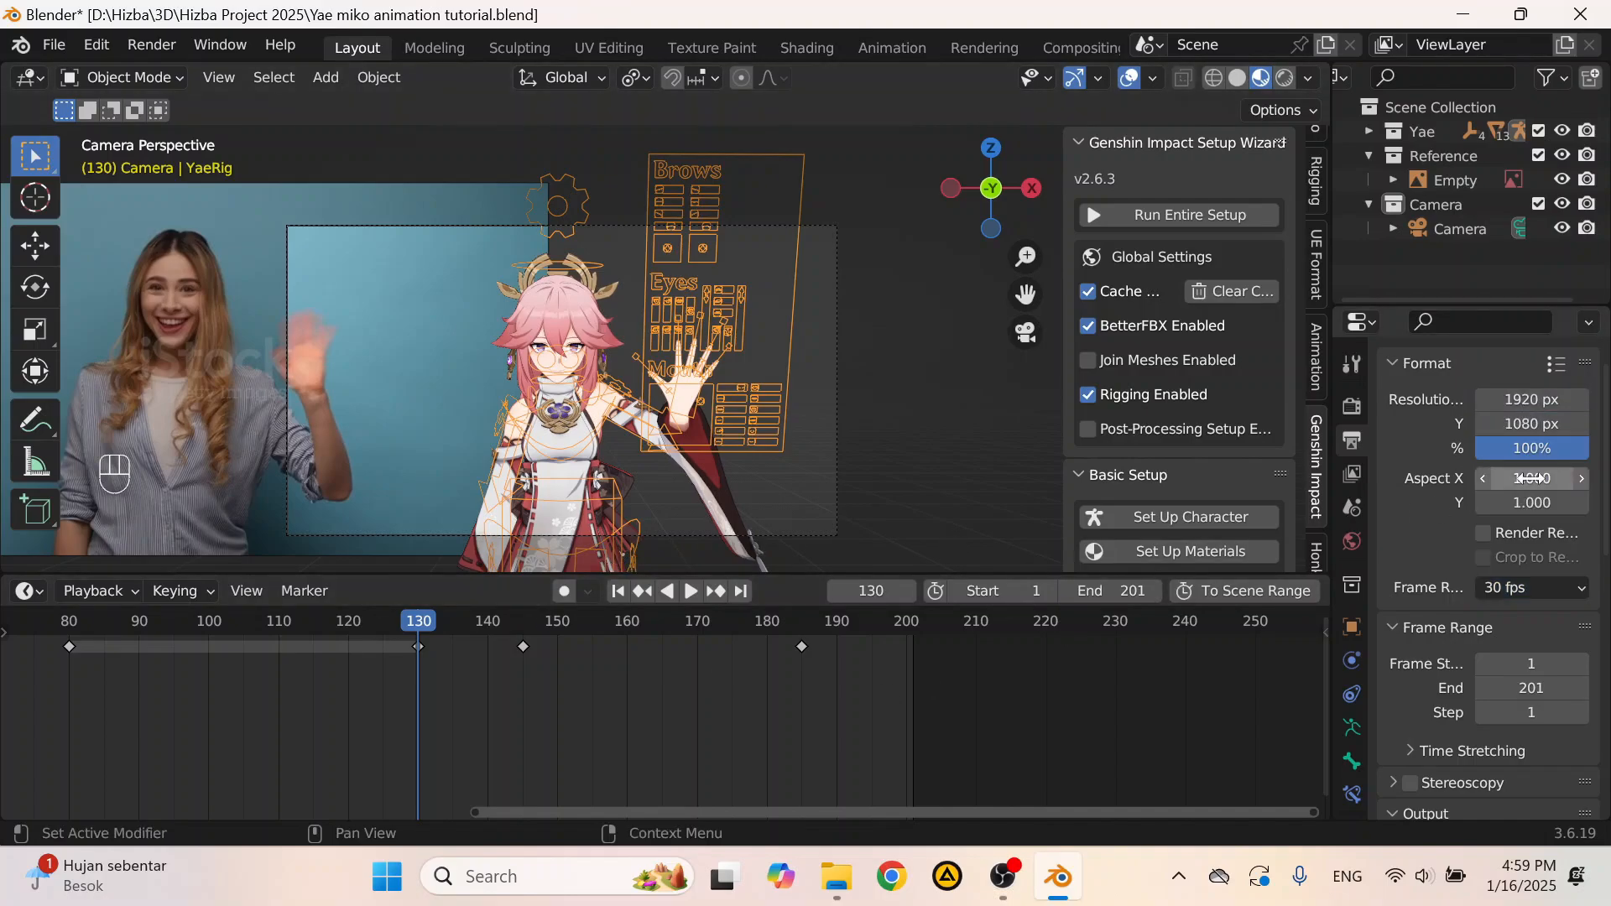
{"action": "key", "text": "ctrl+s"}
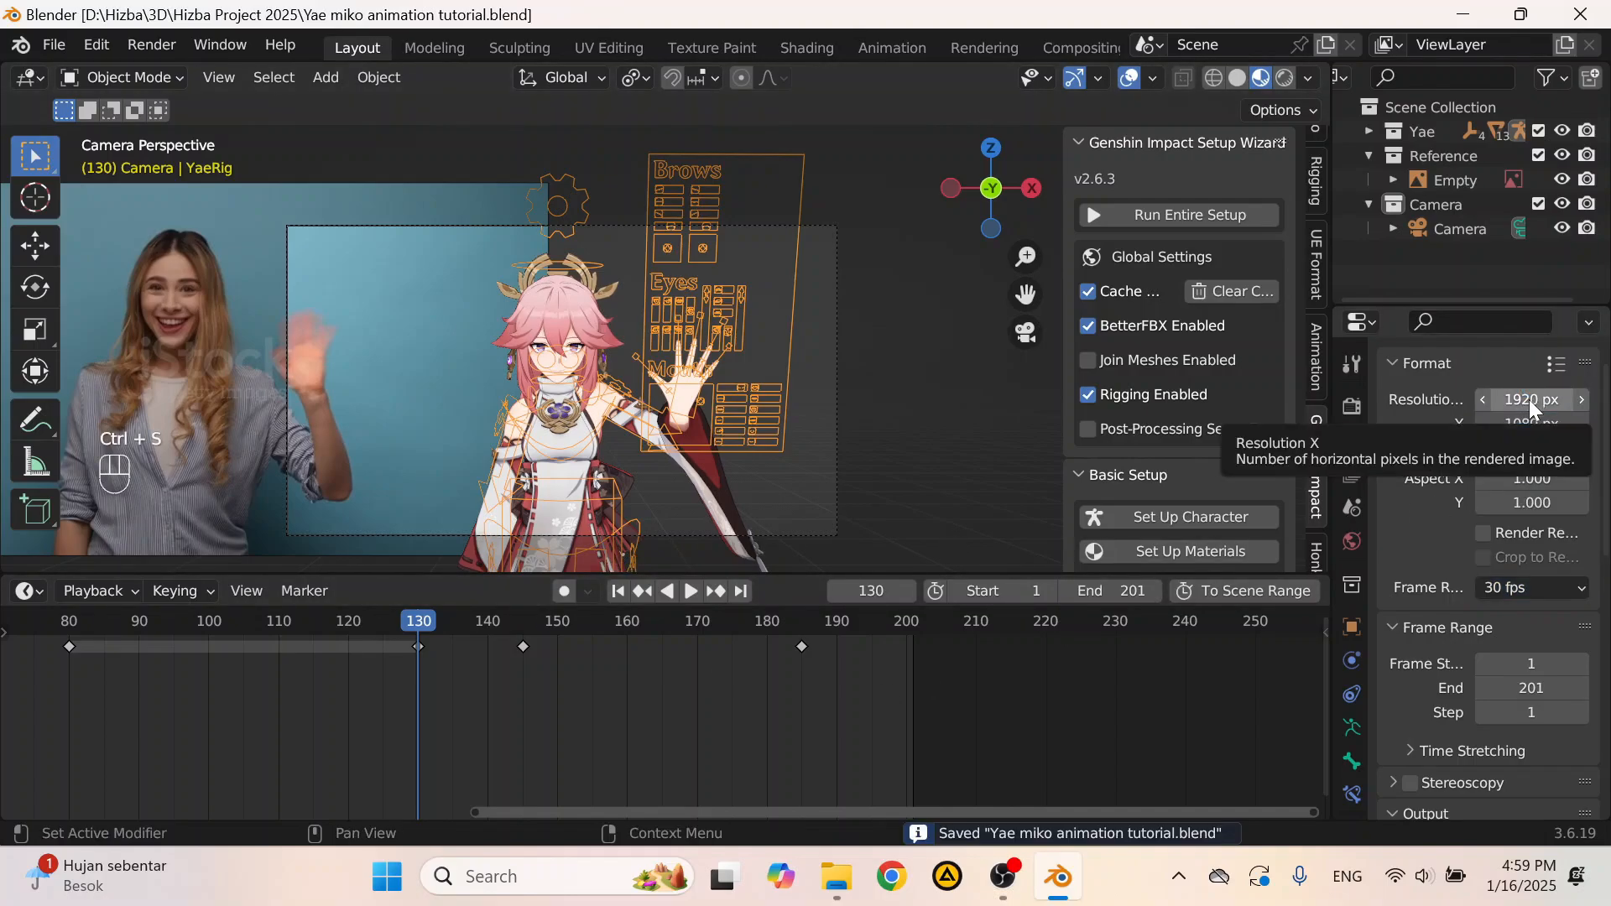
Step: Widen the output properties area and hide the 3D viewport's sidebar
{"action": "scroll", "coordinate": [1003, 392], "scroll_direction": "up", "scroll_amount": 3}
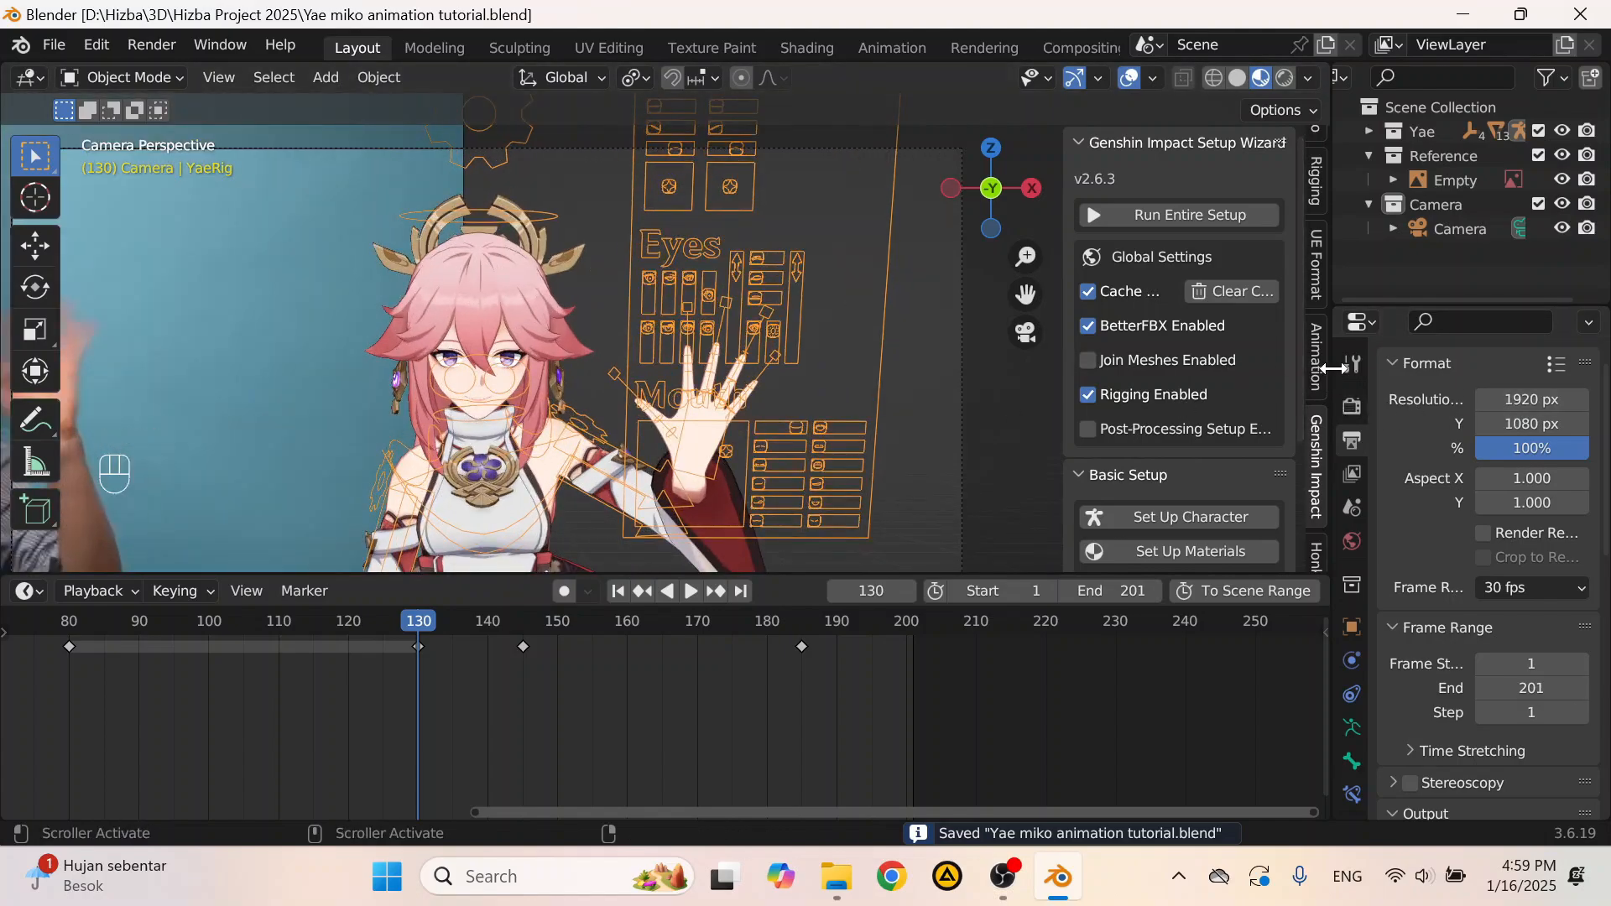
{"action": "left_click_drag", "start_coordinate": [1335, 366], "coordinate": [1266, 366]}
{"action": "key", "text": "n"}
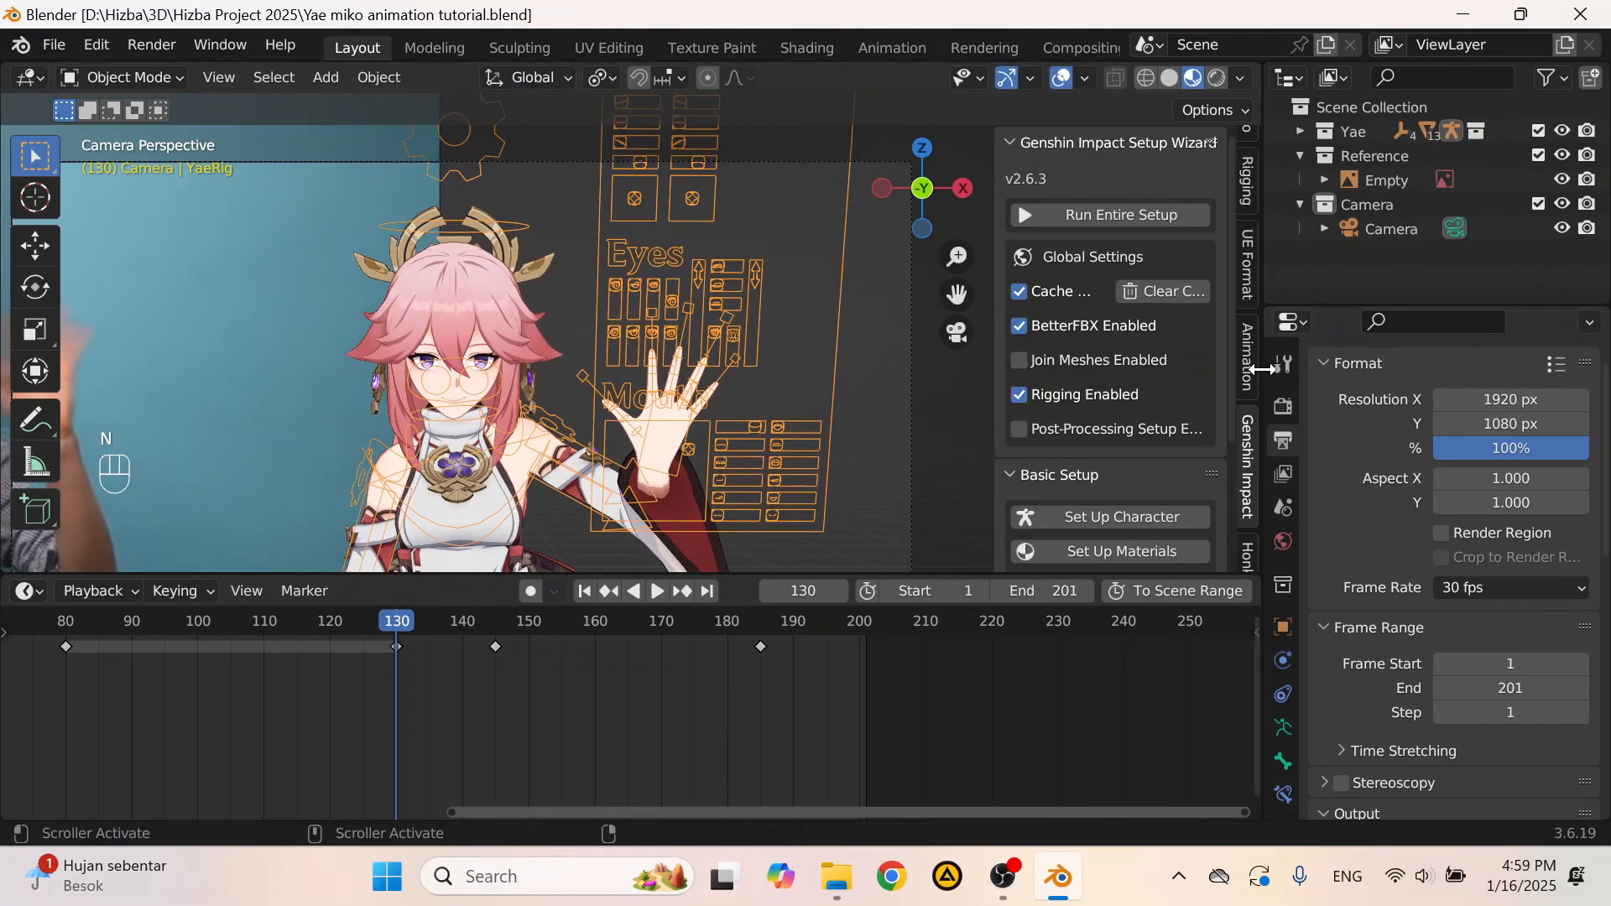
{"action": "key", "text": "n"}
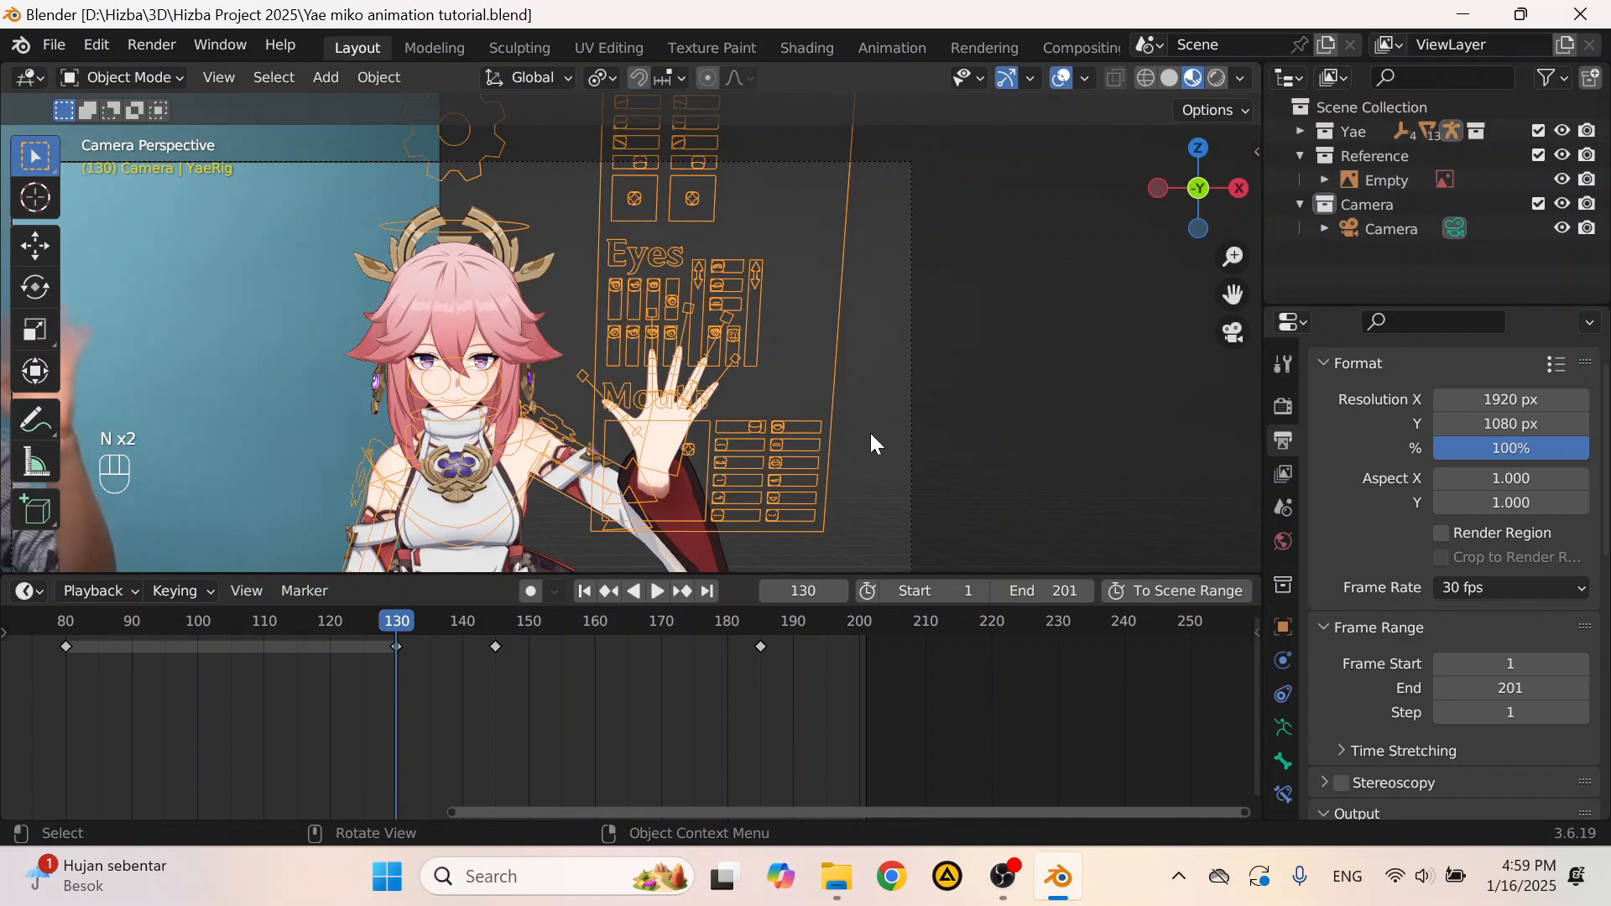
{"action": "scroll", "coordinate": [481, 260], "scroll_direction": "down", "scroll_amount": 2}
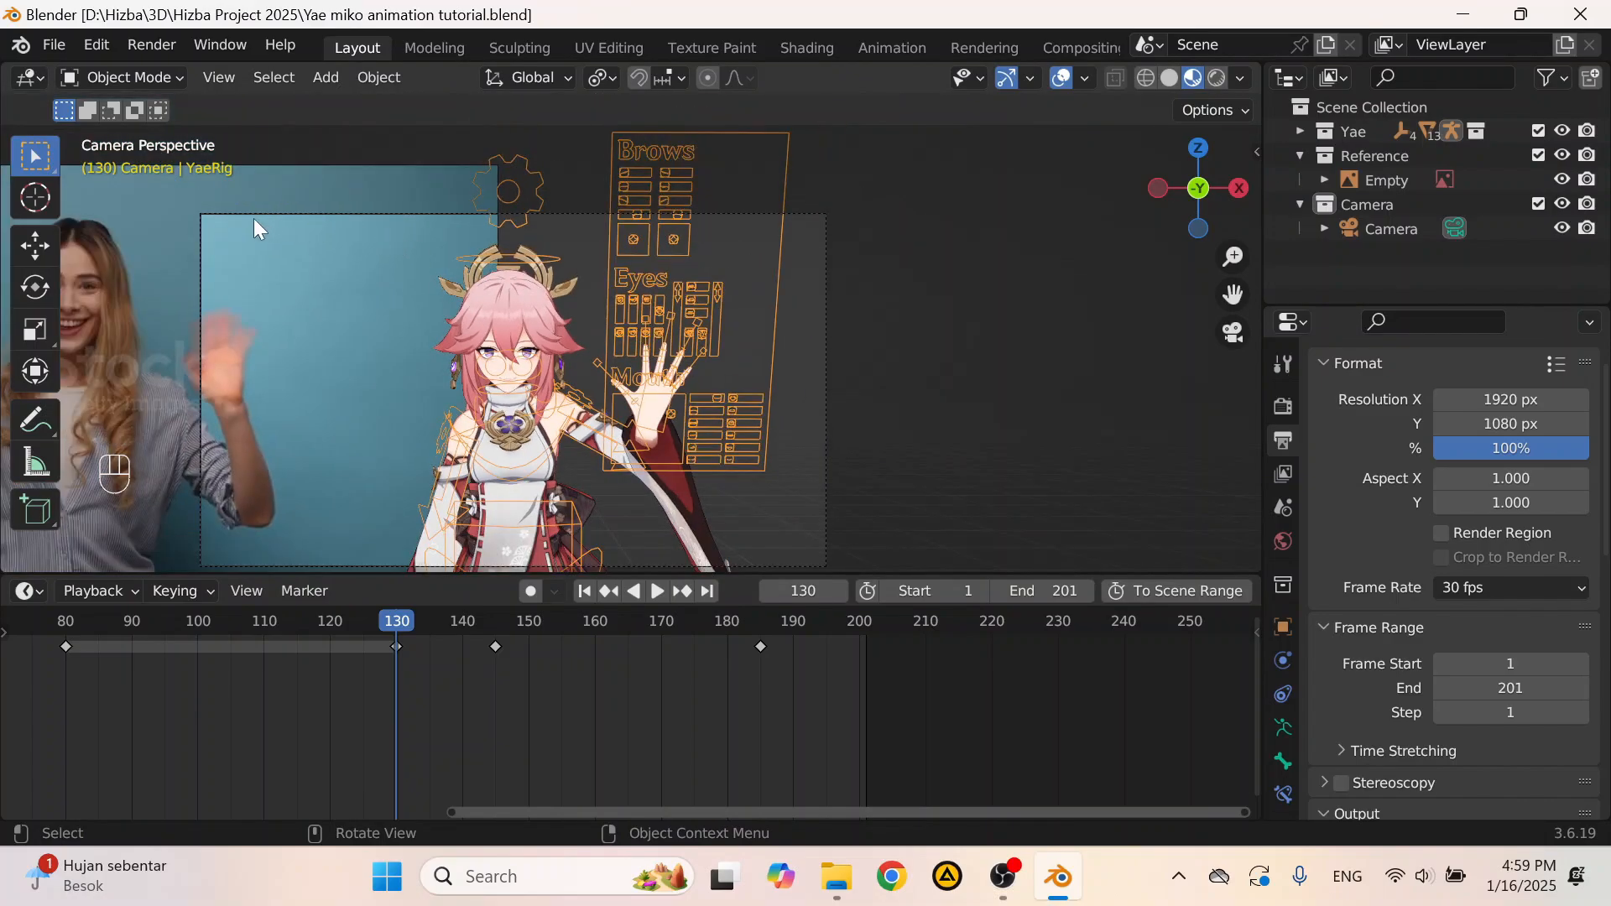
{"action": "scroll", "coordinate": [554, 360], "scroll_direction": "up", "scroll_amount": 4}
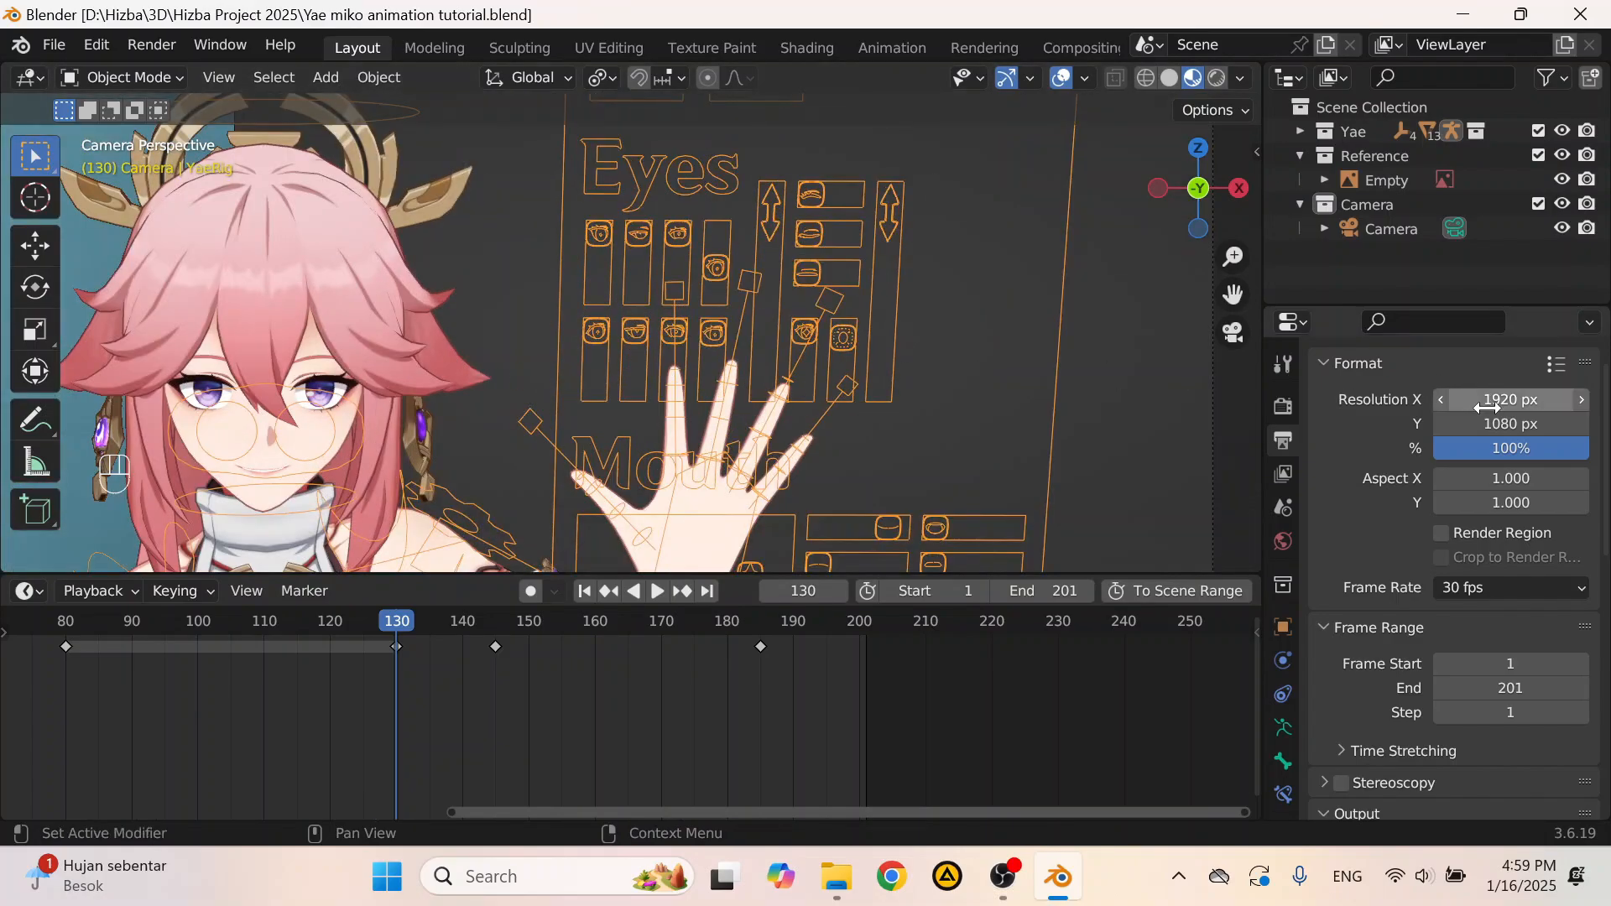
{"action": "left_click", "coordinate": [1558, 364]}
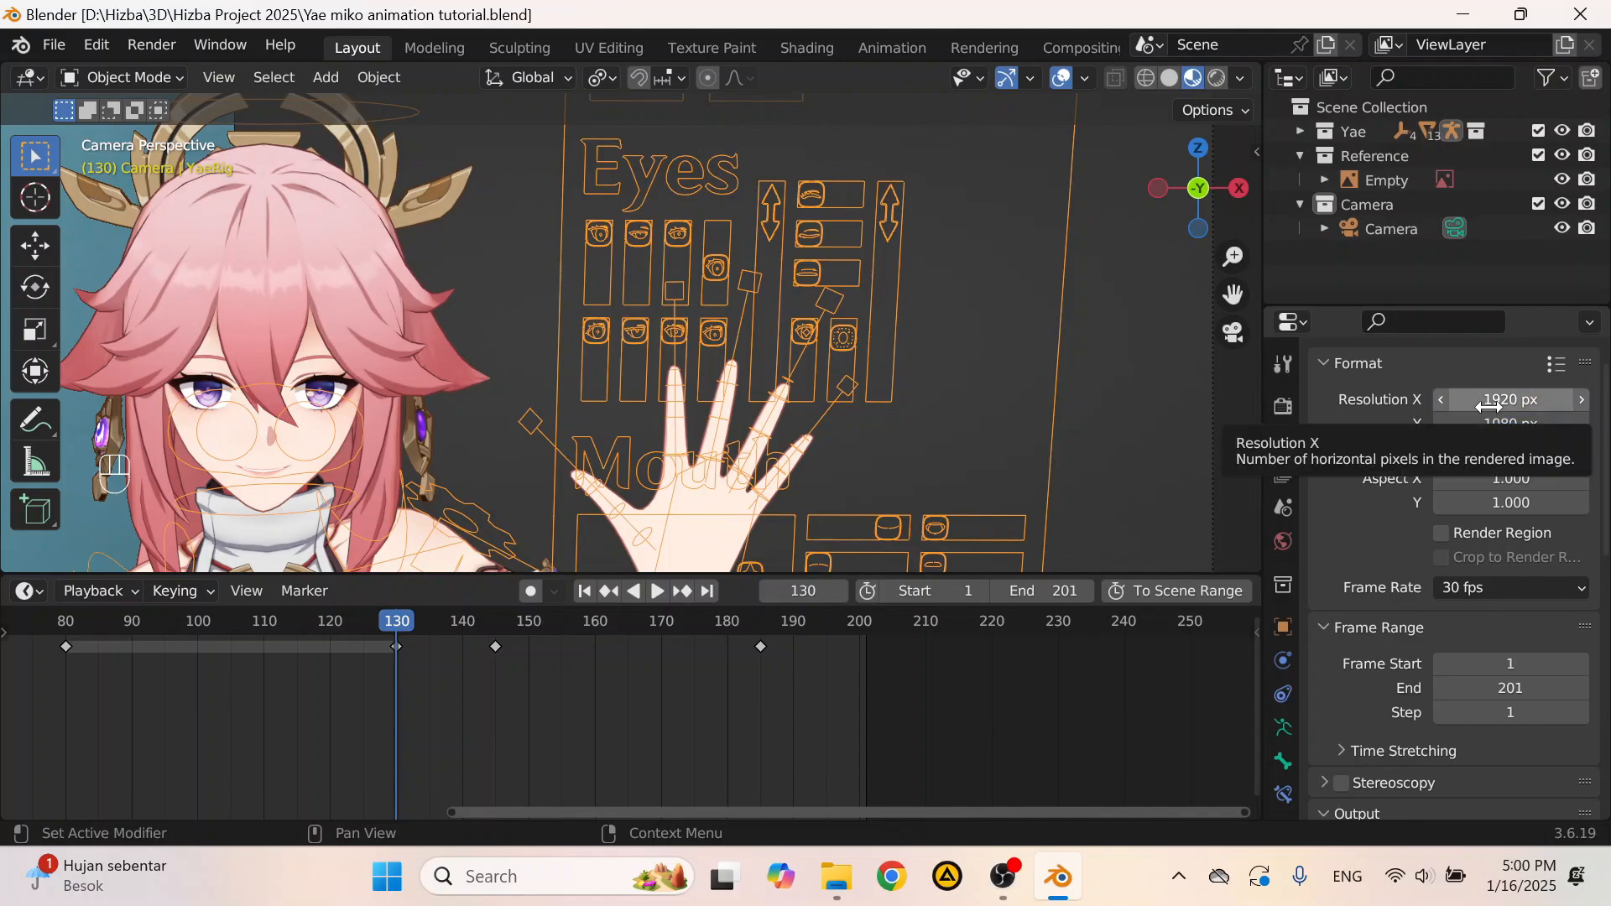
{"action": "scroll", "coordinate": [426, 365], "scroll_direction": "down", "scroll_amount": 3}
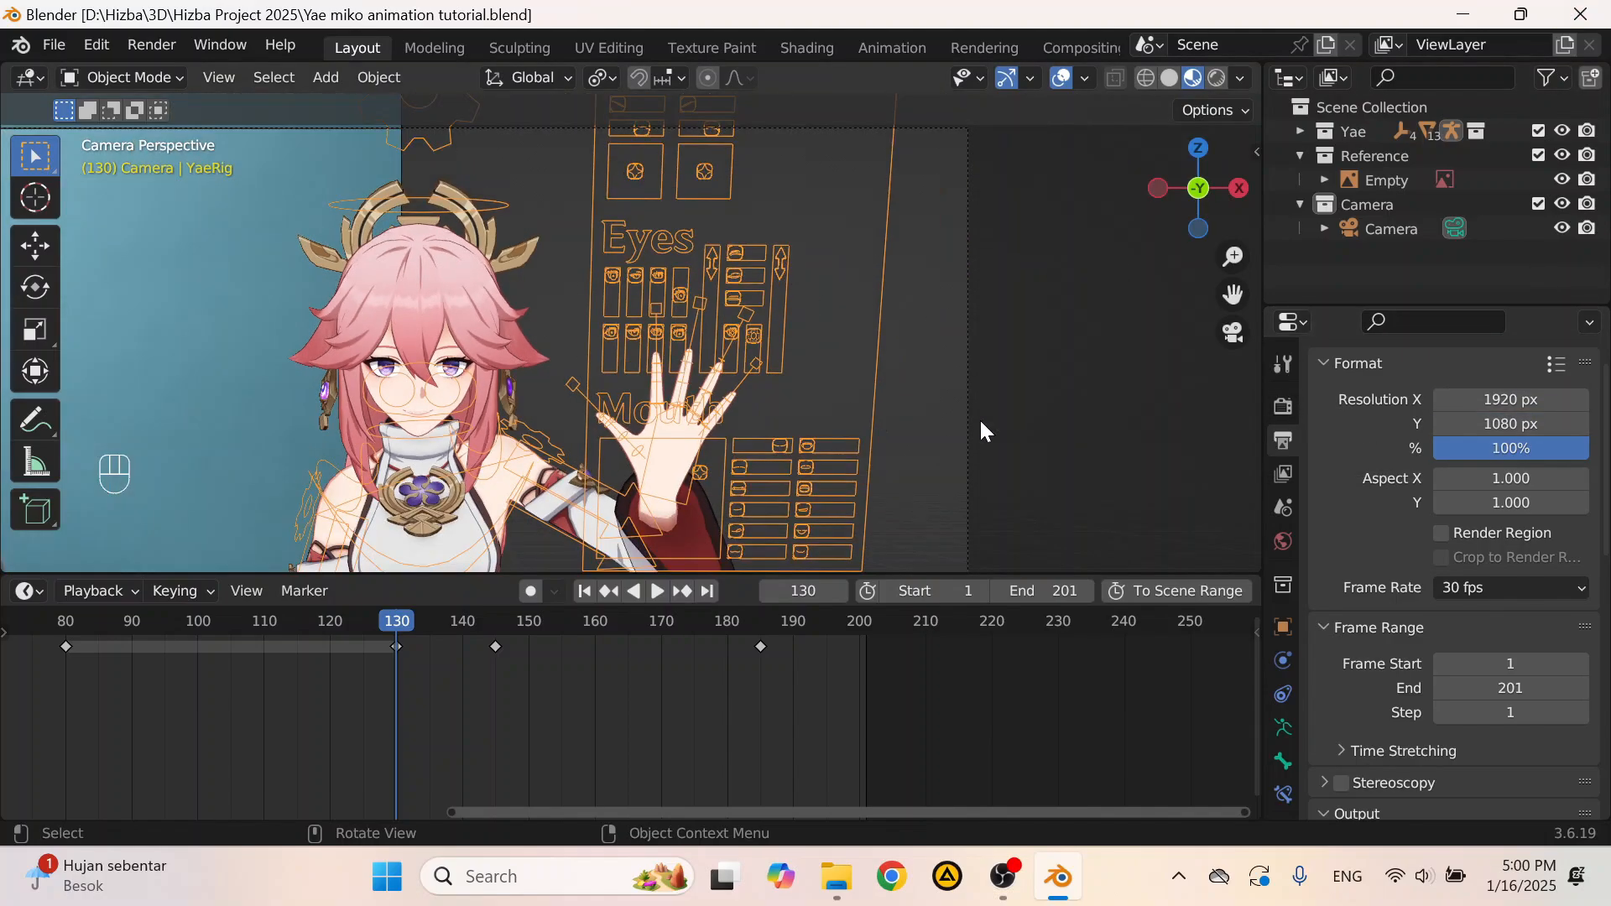
Step: Apply the 4K UHDTV 2160p format preset for a 3840 × 2160 px output at 24 fps
{"action": "left_click", "coordinate": [1556, 364]}
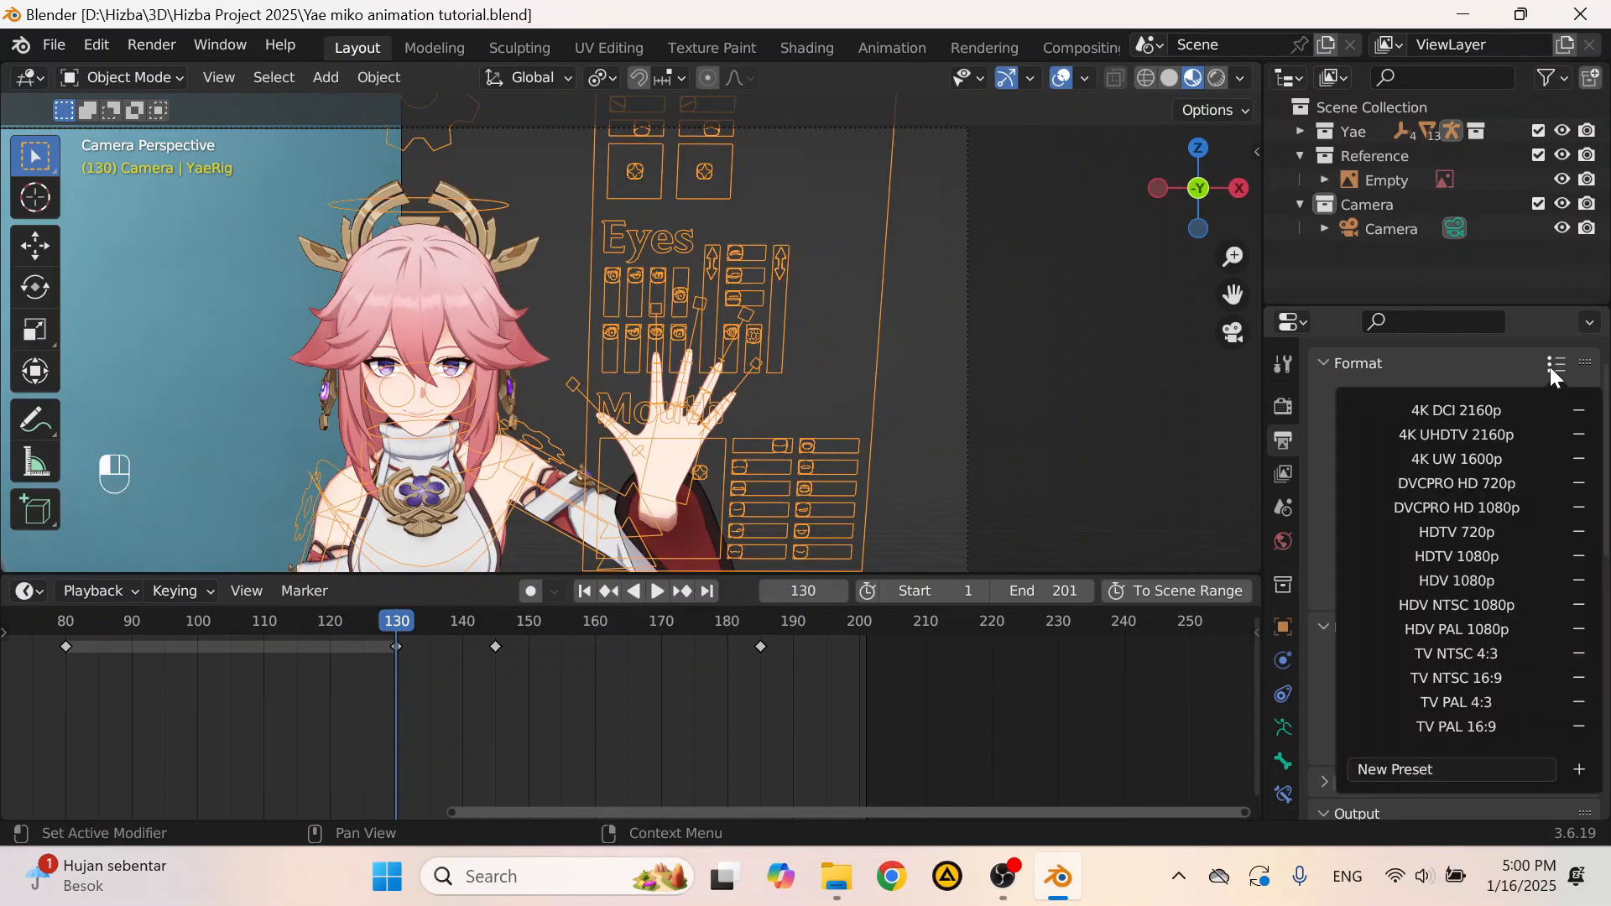
{"action": "left_click", "coordinate": [1556, 361]}
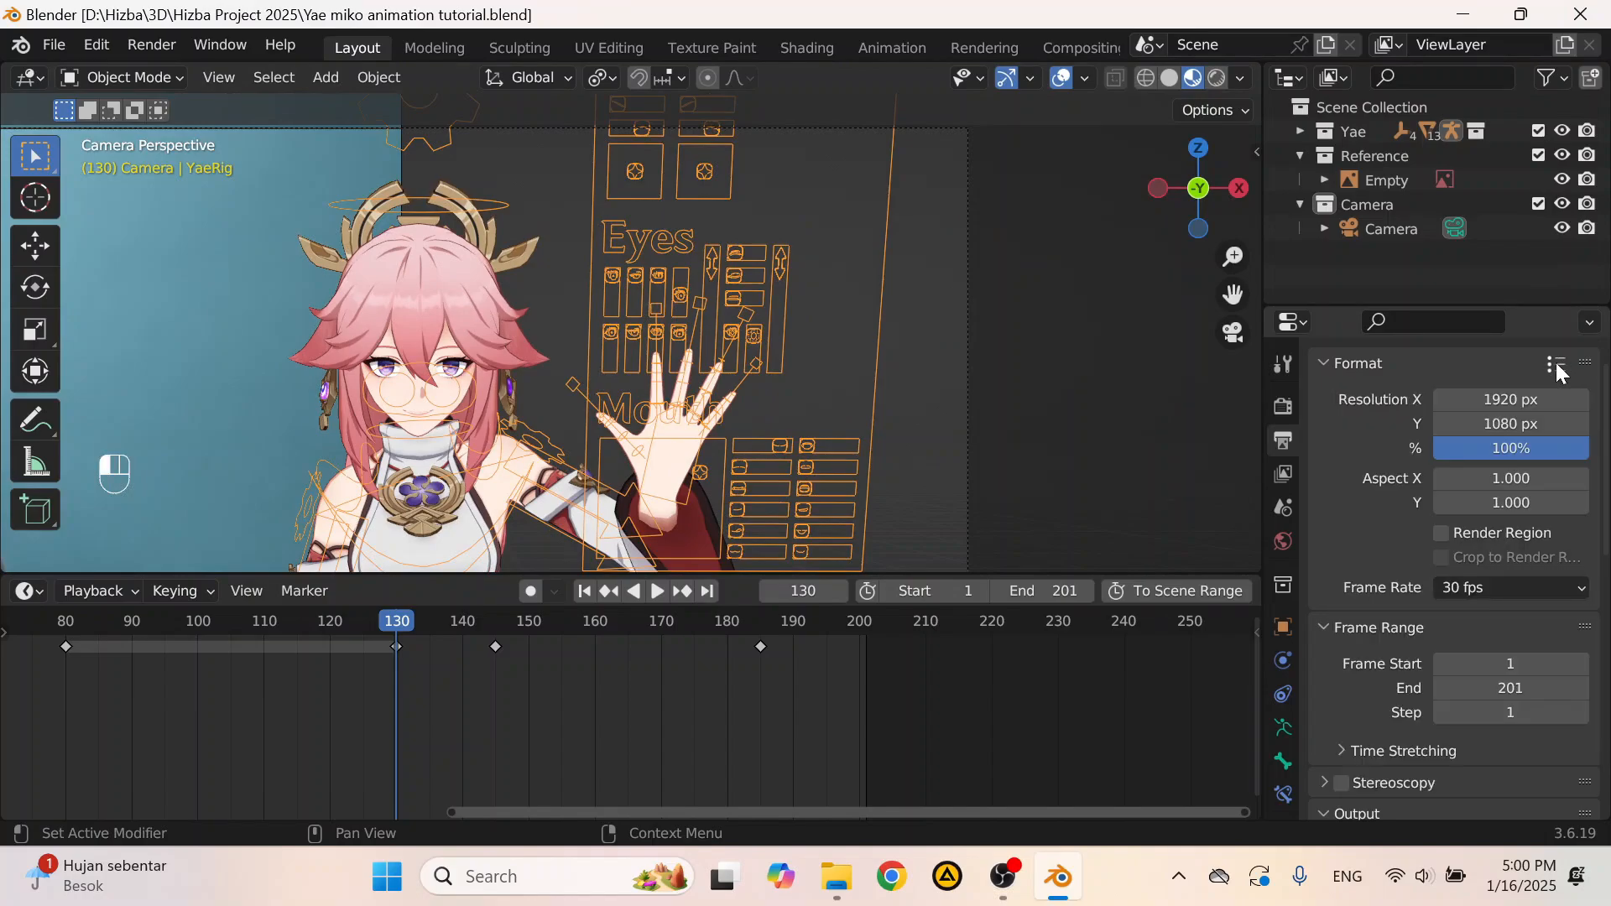
{"action": "left_click", "coordinate": [1555, 362]}
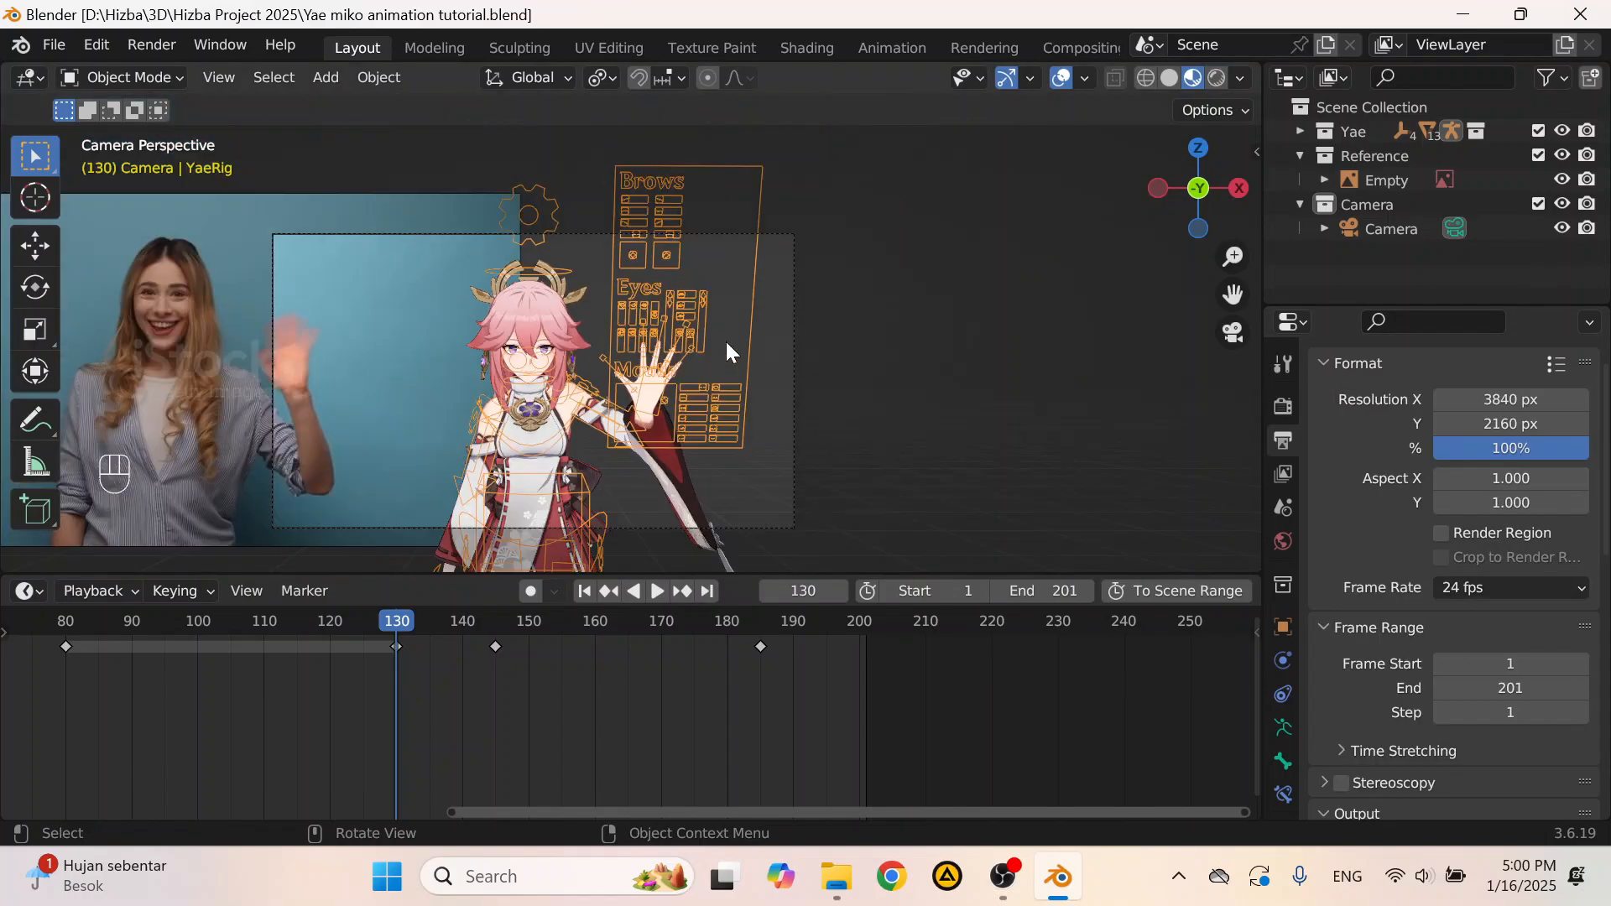
{"action": "scroll", "coordinate": [625, 341], "scroll_direction": "up", "scroll_amount": 4}
{"action": "scroll", "coordinate": [254, 315], "scroll_direction": "up", "scroll_amount": 2}
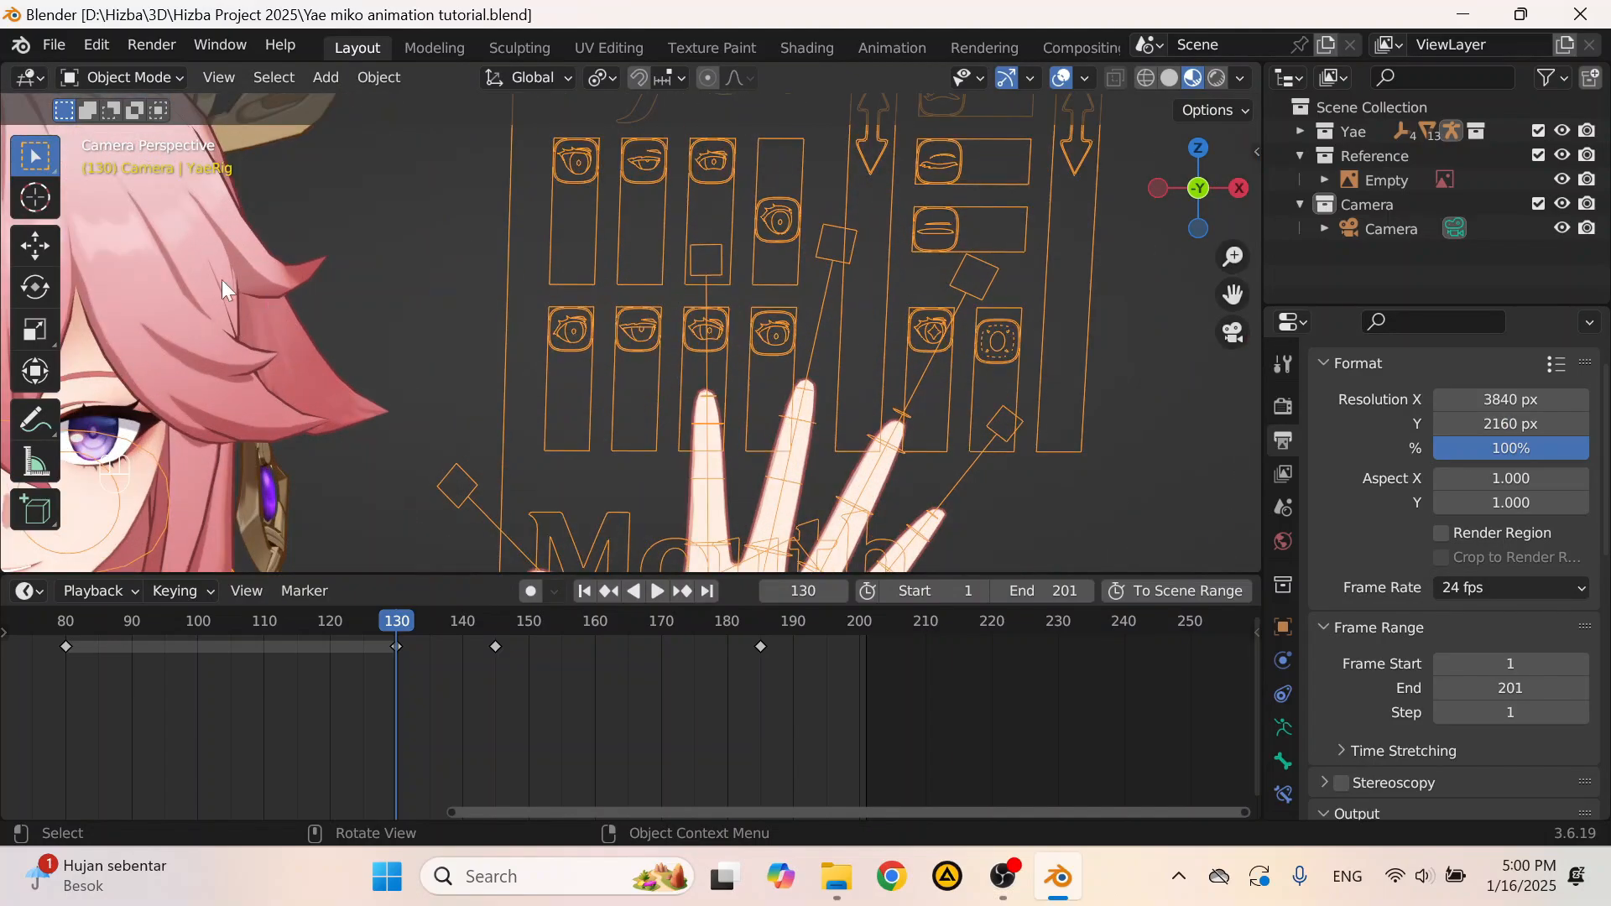
{"action": "scroll", "coordinate": [221, 280], "scroll_direction": "down", "scroll_amount": 3}
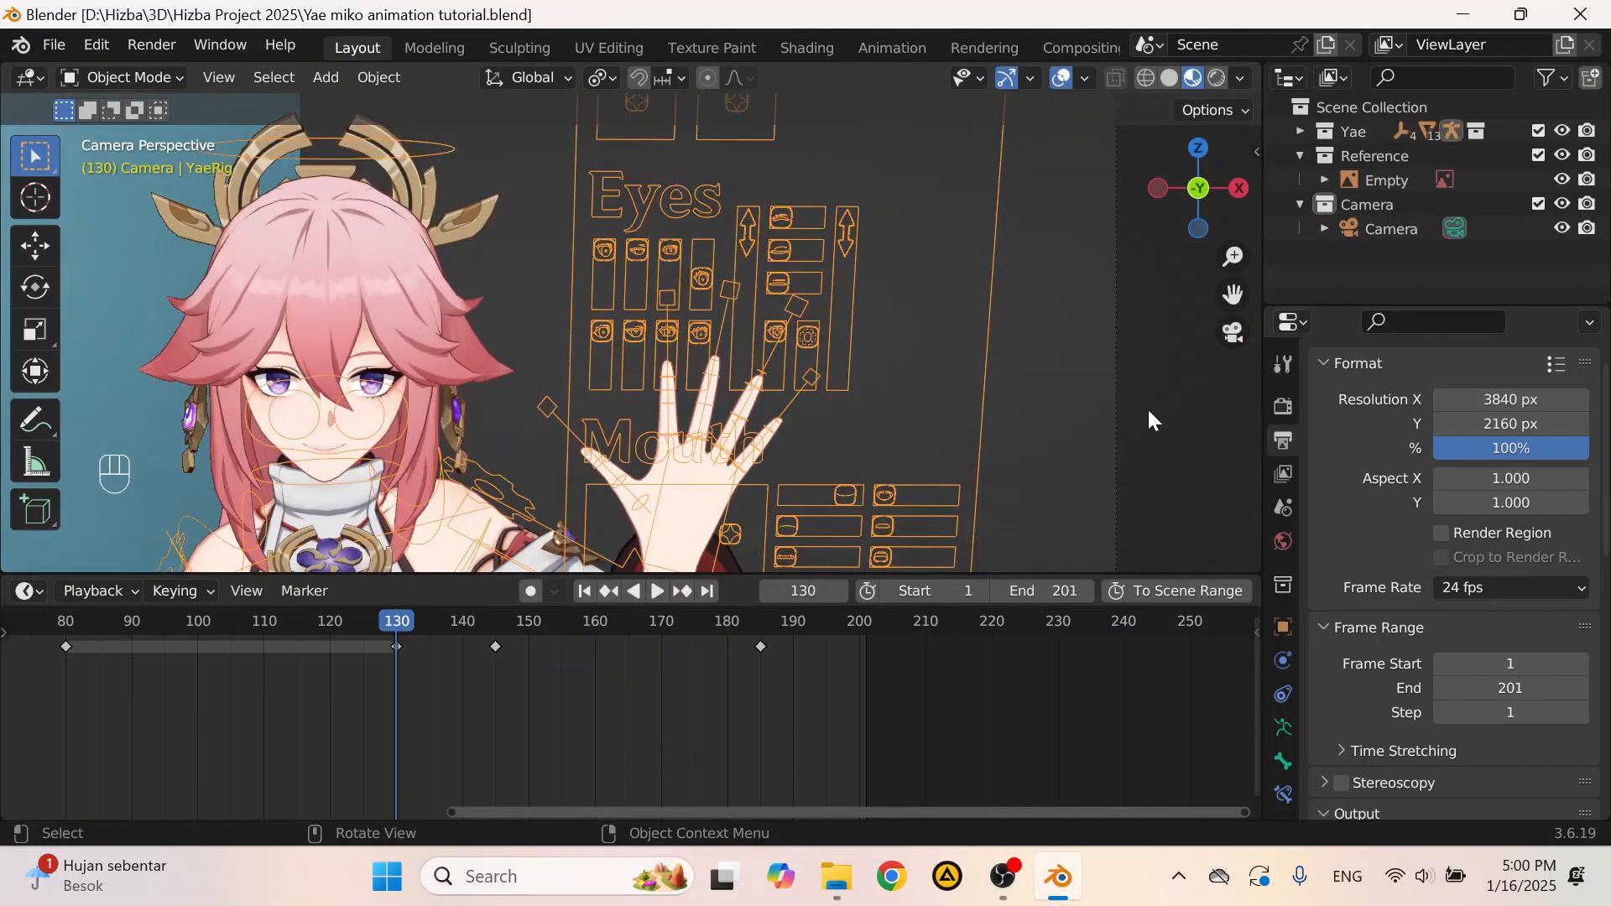
Step: Set the Eevee render samples to 128
{"action": "left_click", "coordinate": [1282, 407]}
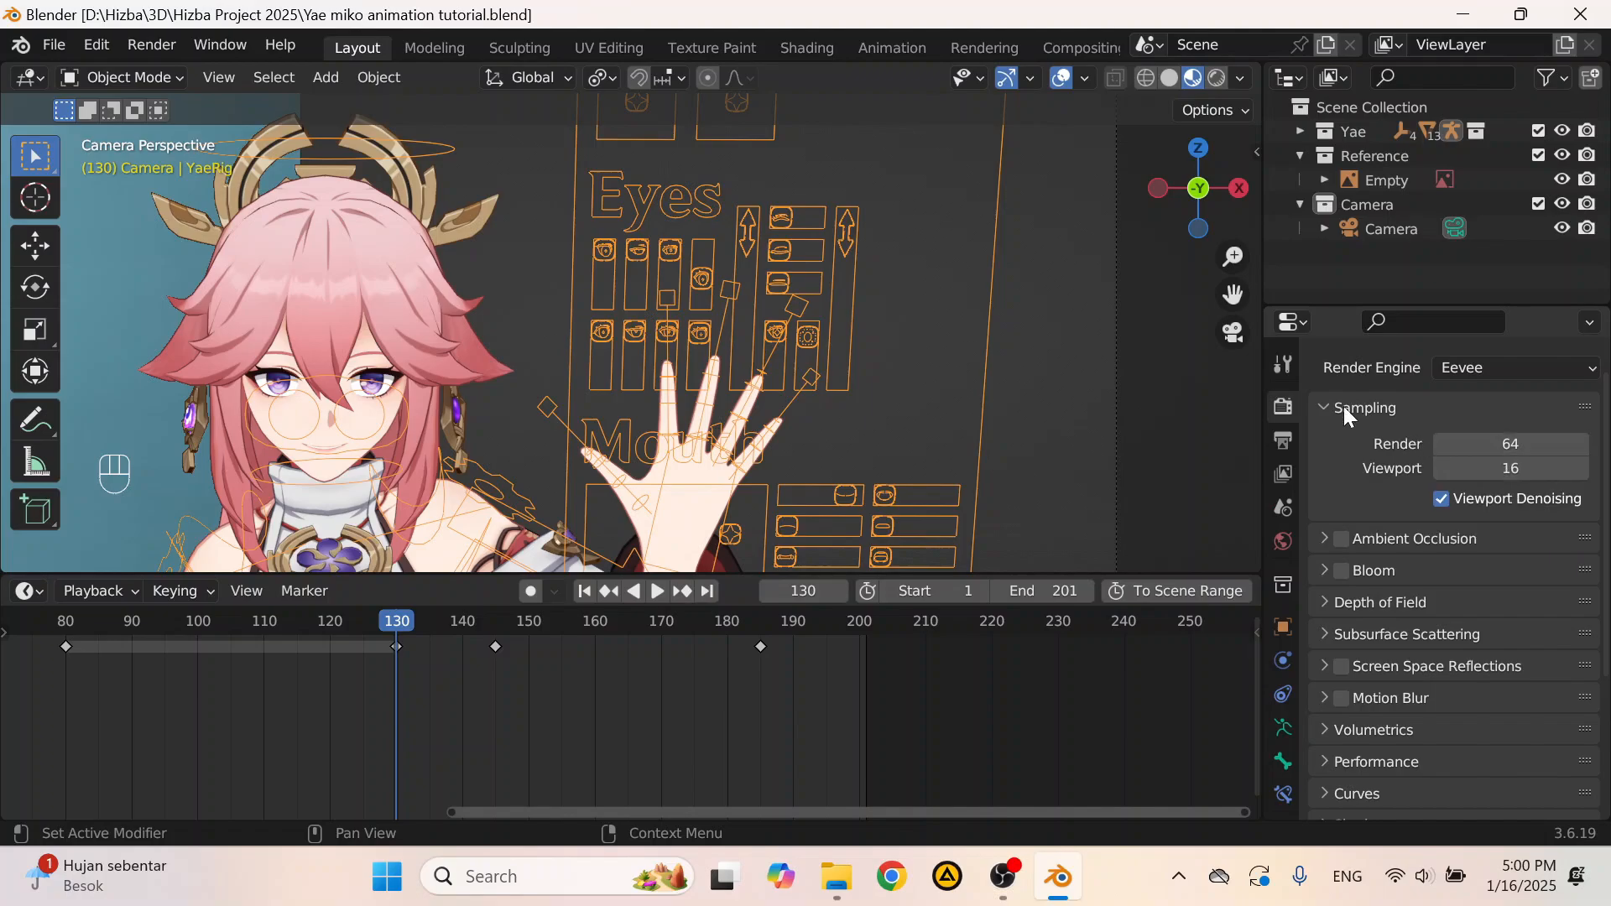
{"action": "left_click", "coordinate": [1511, 444]}
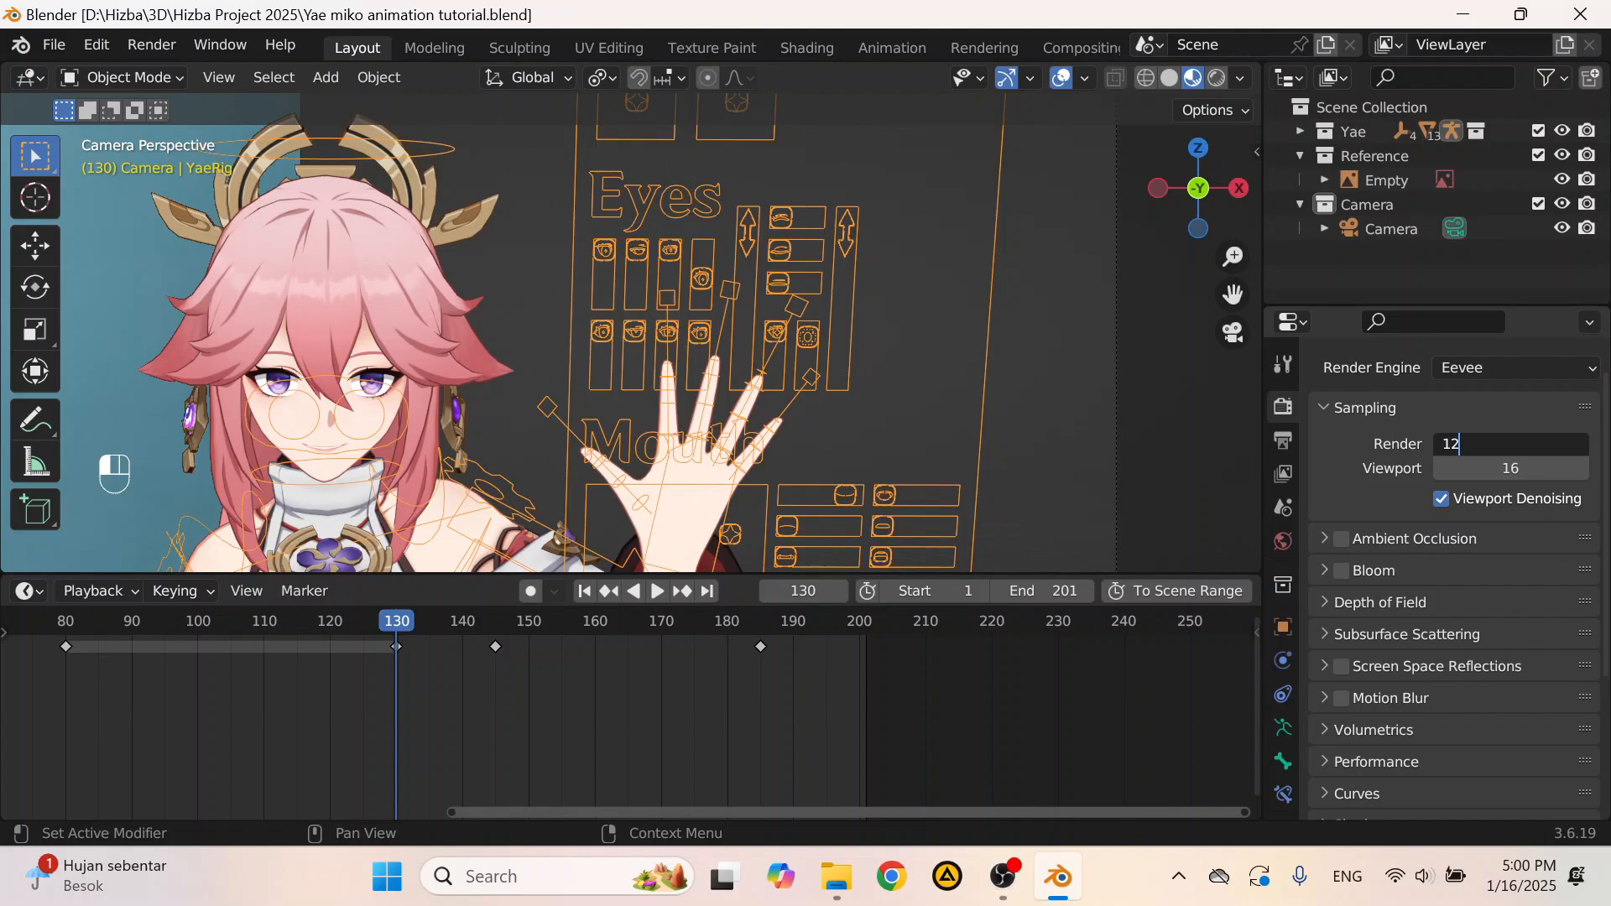
{"action": "type", "text": "12"}
{"action": "key", "text": "BackSpace"}
{"action": "type", "text": "1"}
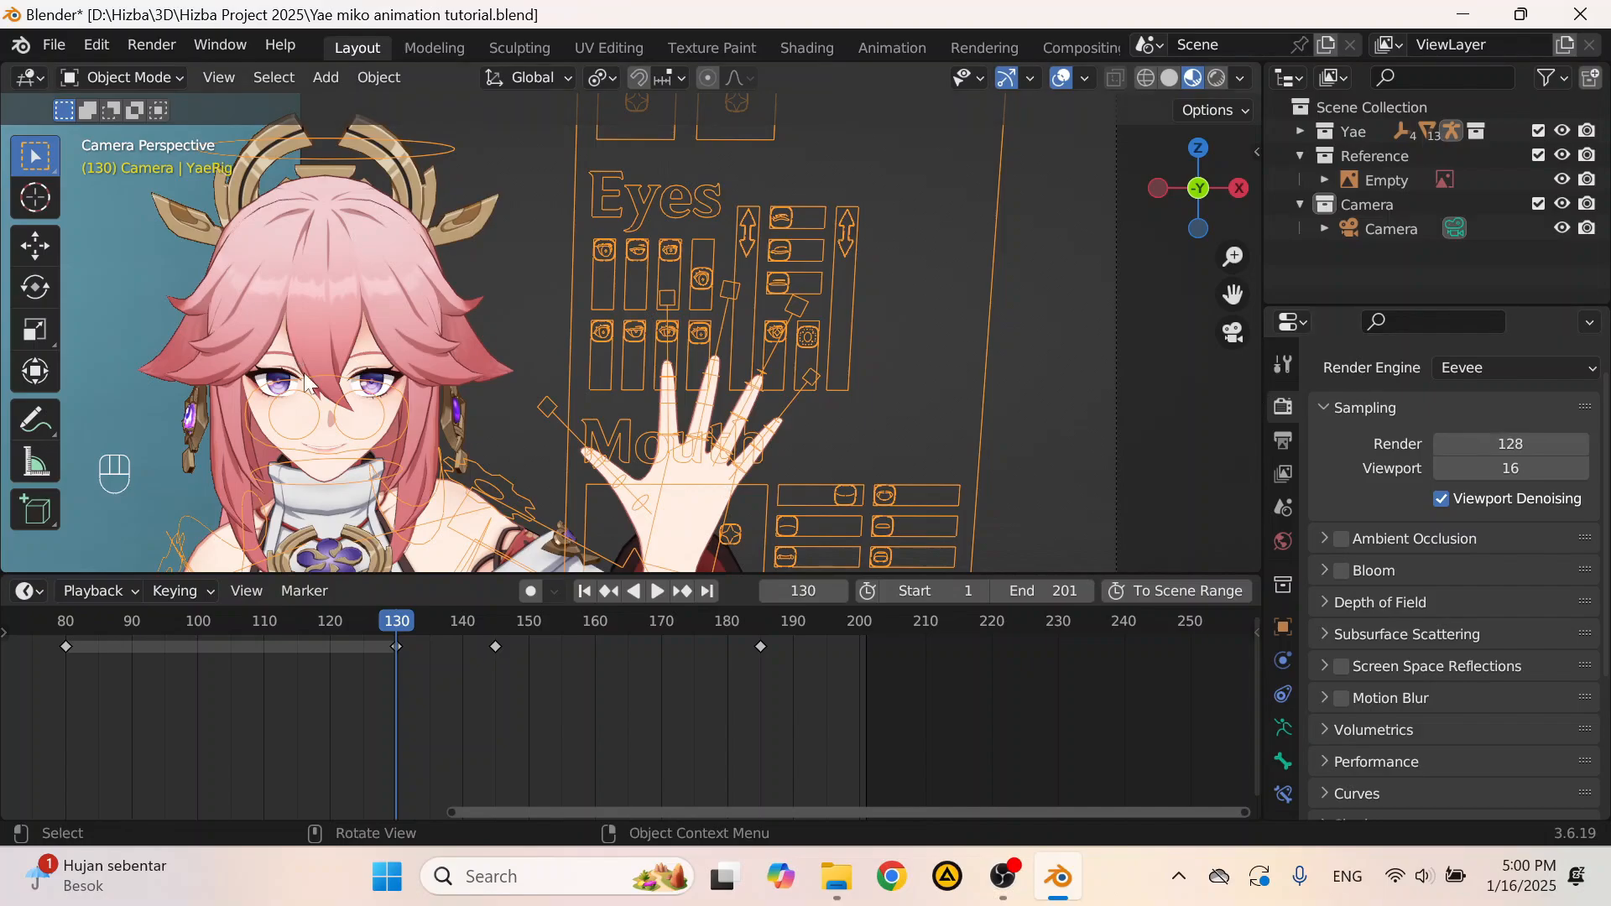
Step: Switch the 3D viewport to rendered shading and frame the character in the camera view
{"action": "scroll", "coordinate": [672, 395], "scroll_direction": "down", "scroll_amount": 4}
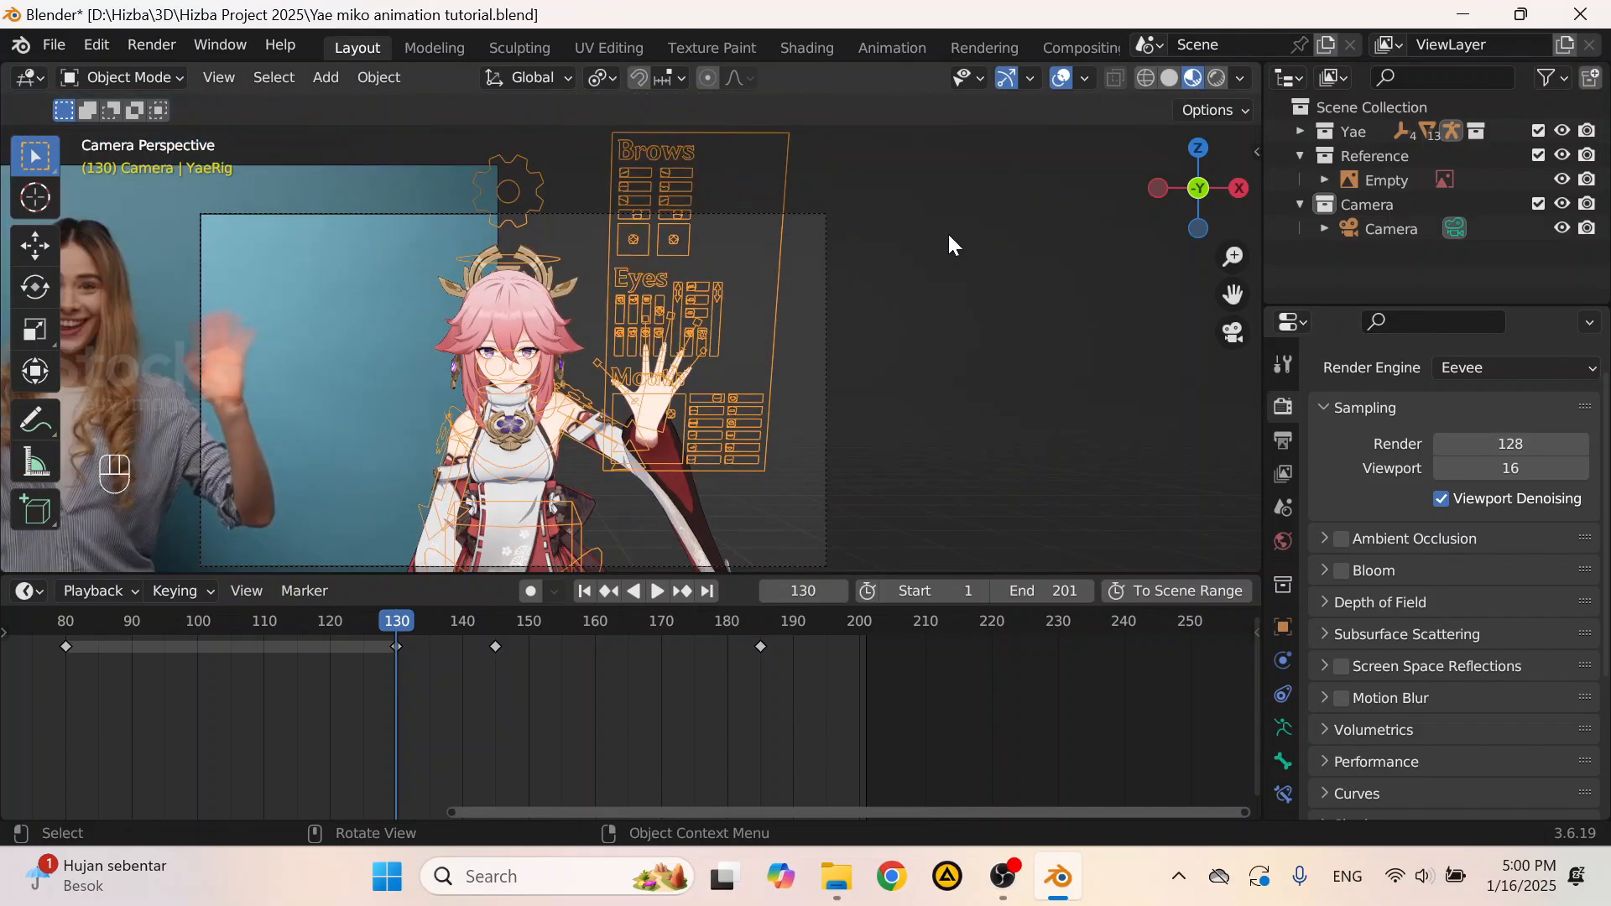
{"action": "left_click", "coordinate": [1216, 82]}
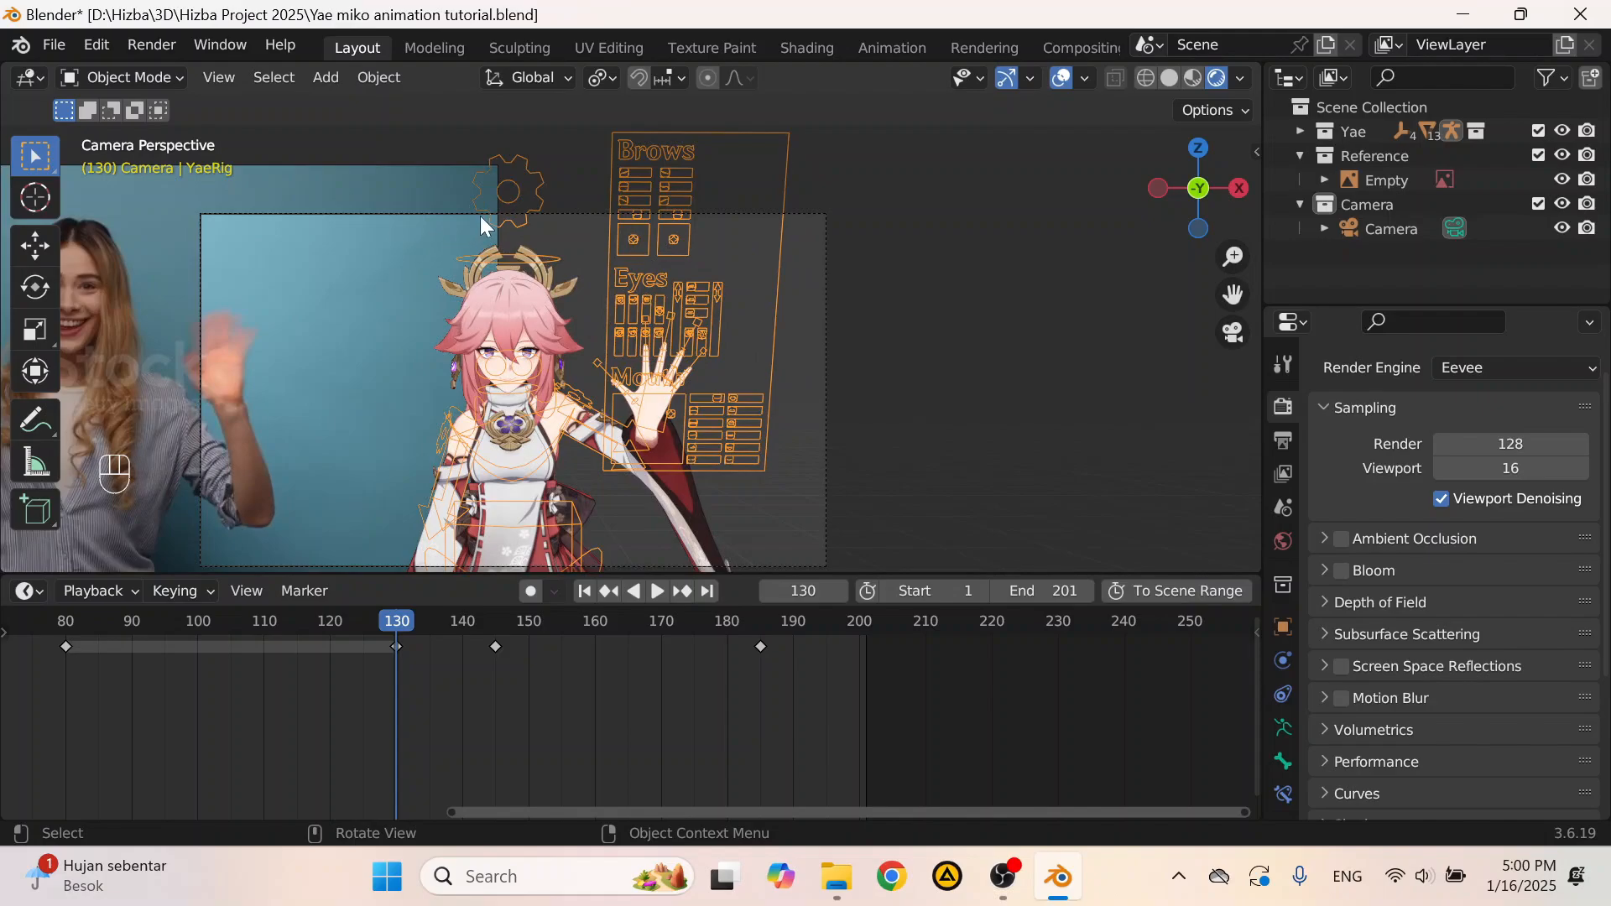
{"action": "scroll", "coordinate": [965, 340], "scroll_direction": "up", "scroll_amount": 2}
{"action": "scroll", "coordinate": [965, 340], "scroll_direction": "down", "scroll_amount": 4}
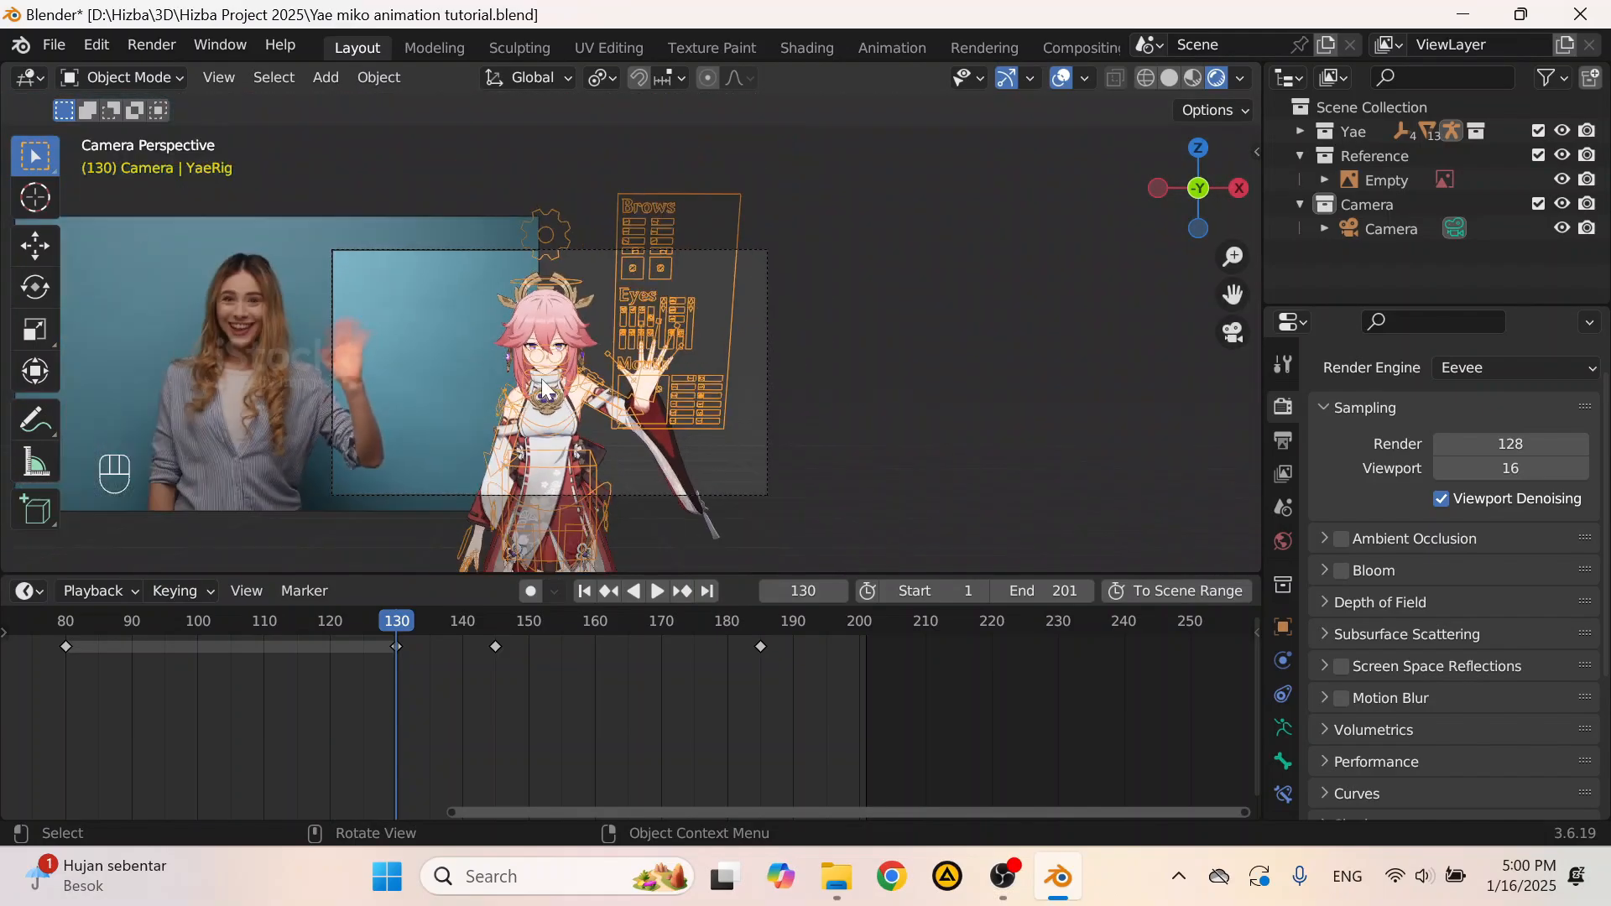
{"action": "middle_click_drag", "start_coordinate": [543, 389], "coordinate": [595, 347], "text": "shift"}
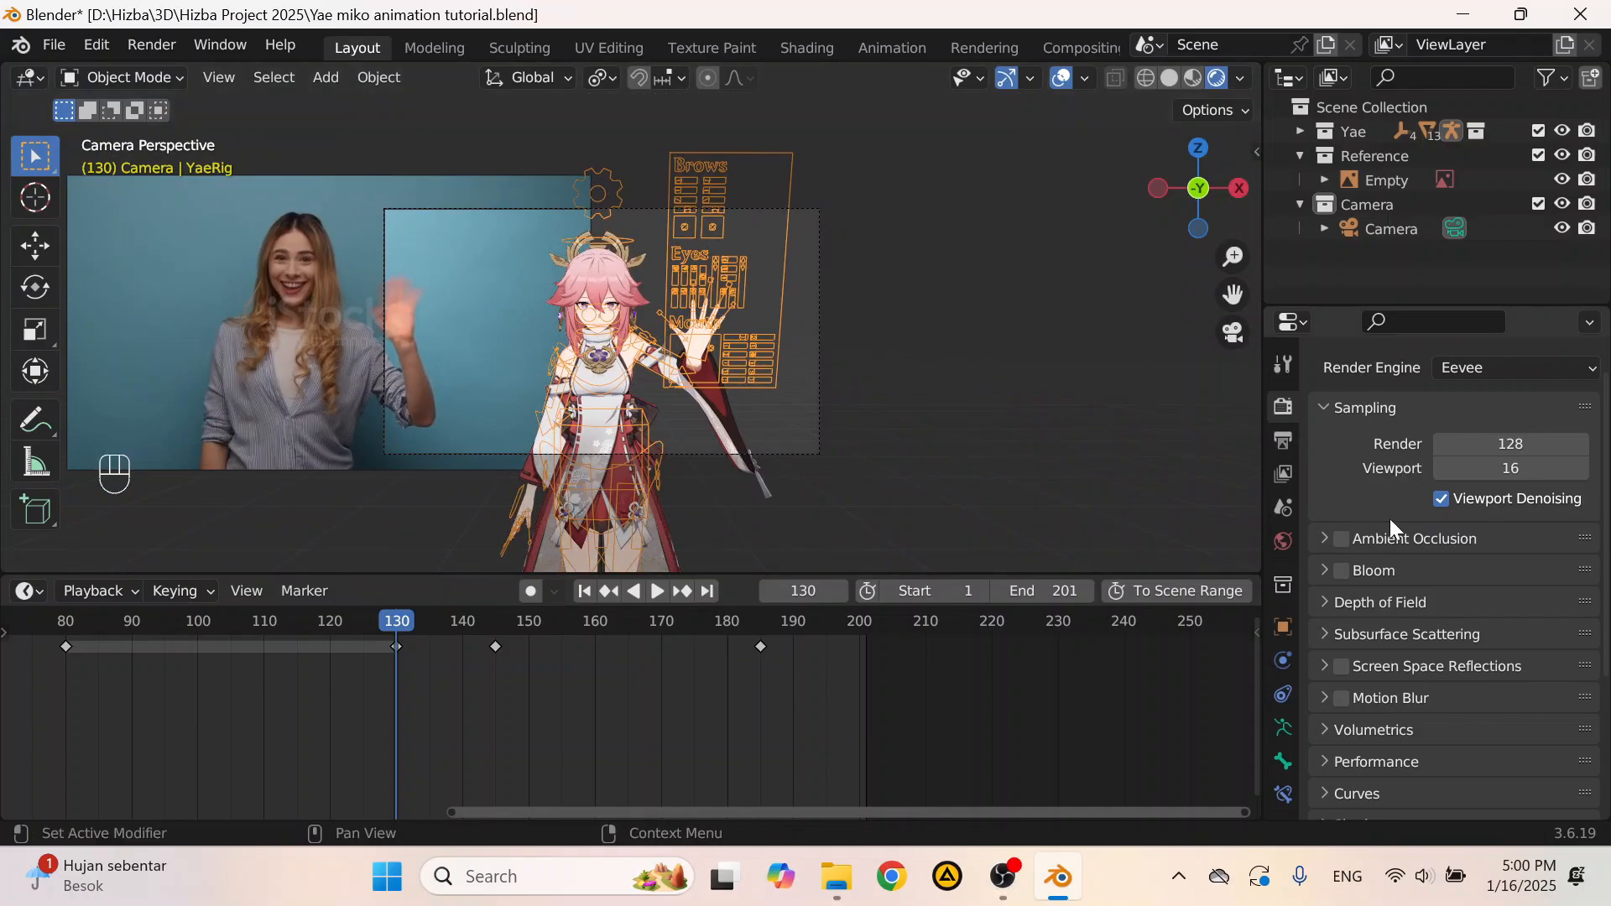
{"action": "scroll", "coordinate": [1209, 507], "scroll_direction": "up", "scroll_amount": 3}
Step: Enable motion blur for the render with a max blur of 10 px and save the project file
{"action": "scroll", "coordinate": [1387, 579], "scroll_direction": "down", "scroll_amount": 5}
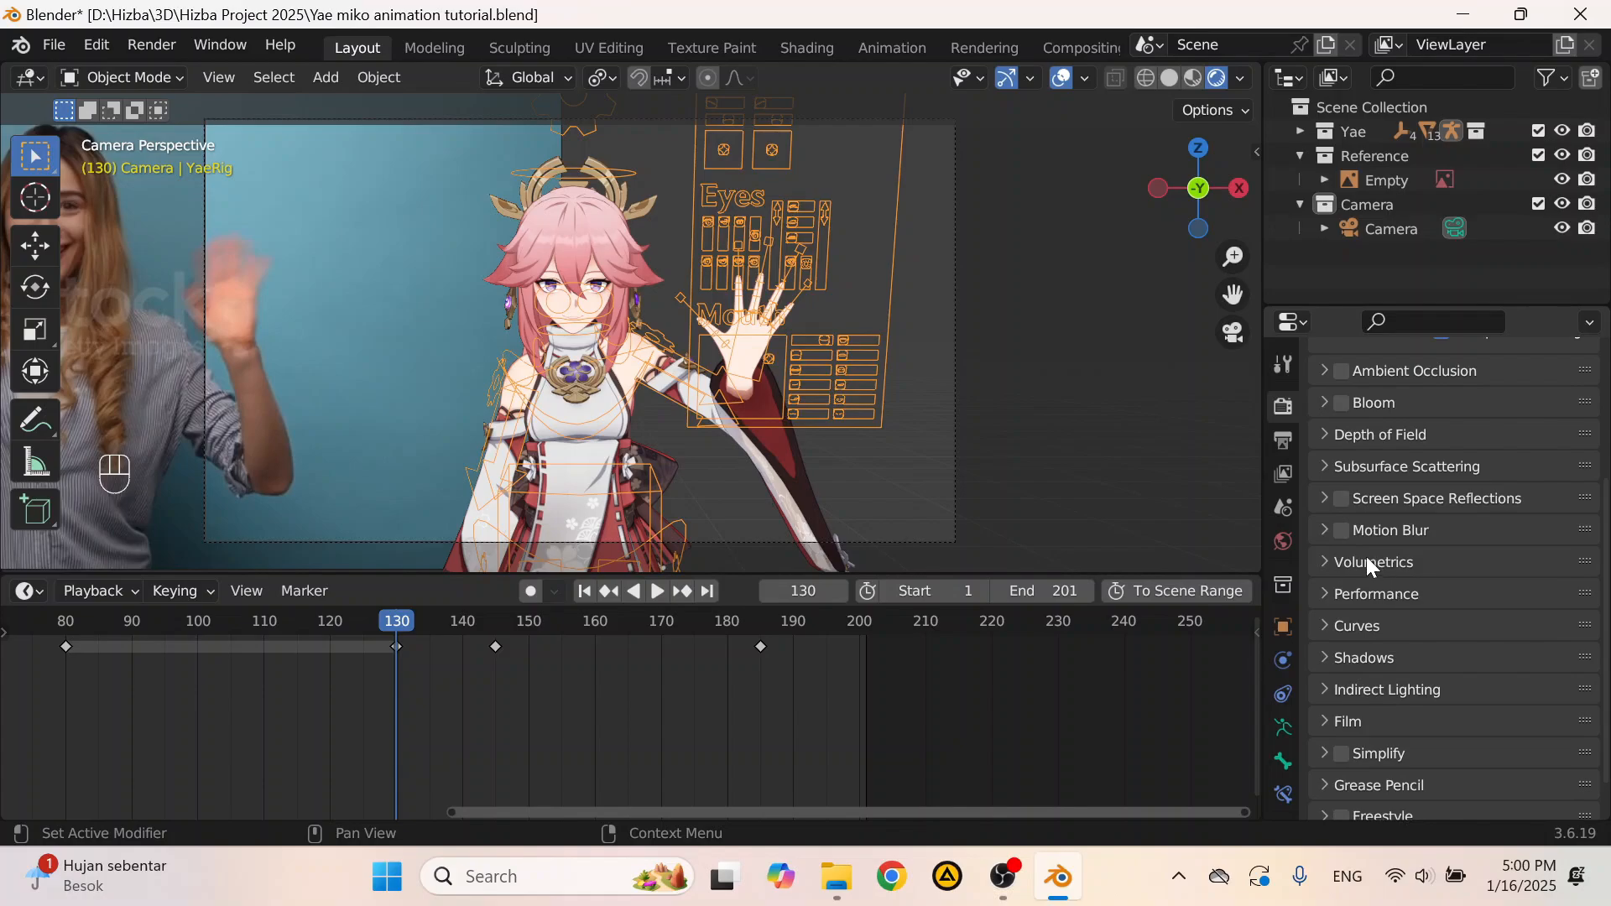
{"action": "left_click", "coordinate": [1341, 530]}
{"action": "left_click", "coordinate": [1326, 532]}
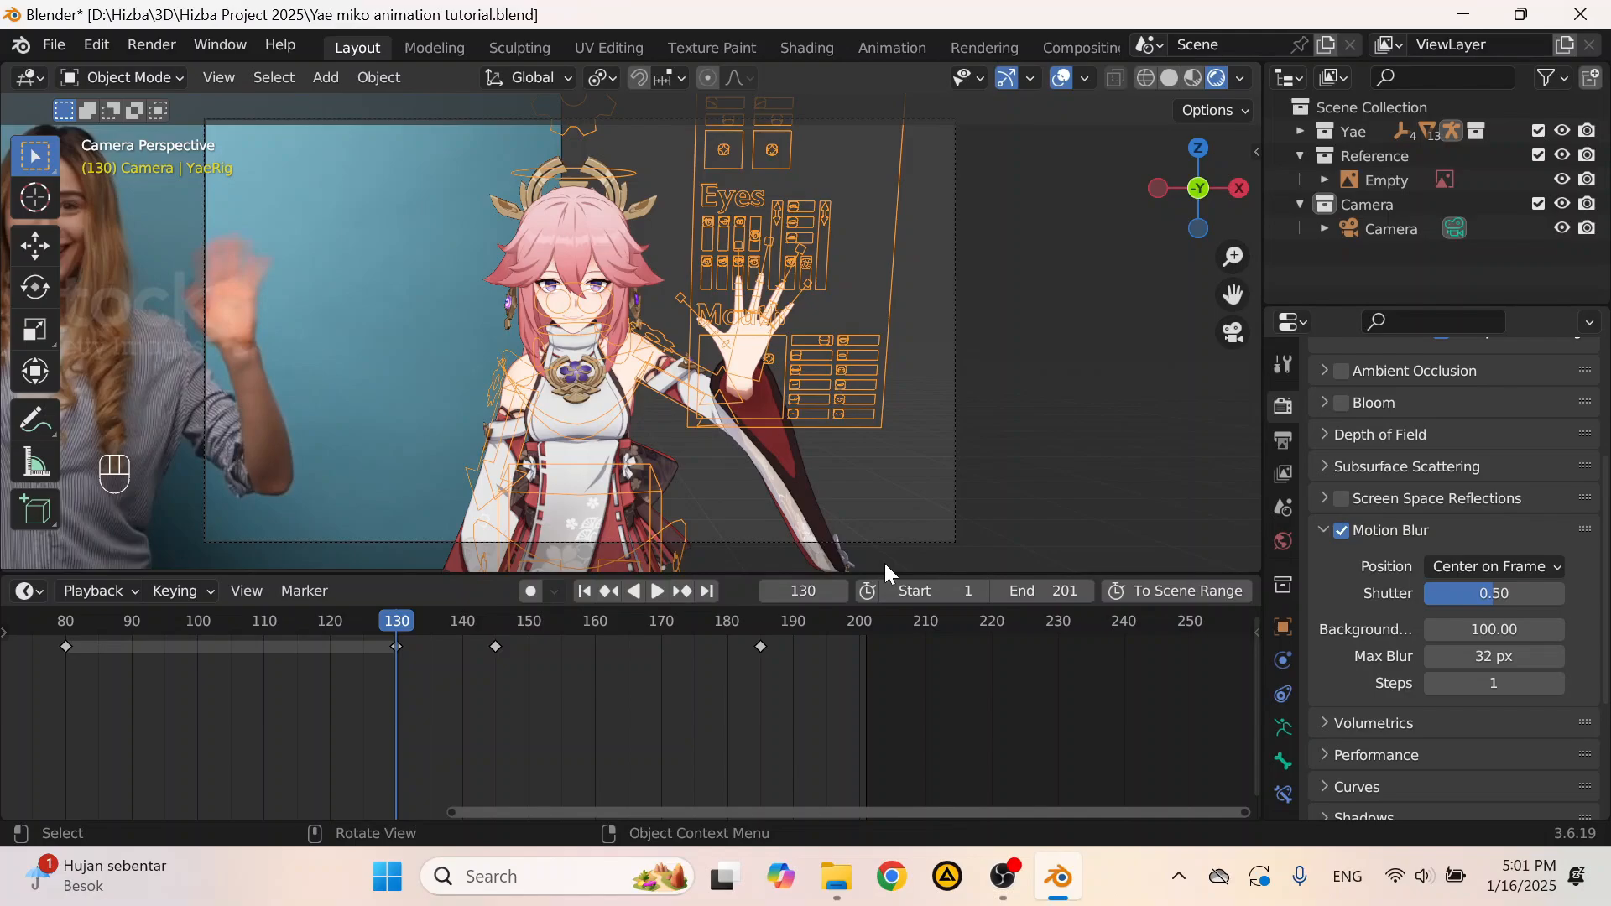
{"action": "scroll", "coordinate": [1477, 663], "scroll_direction": "up", "scroll_amount": 4}
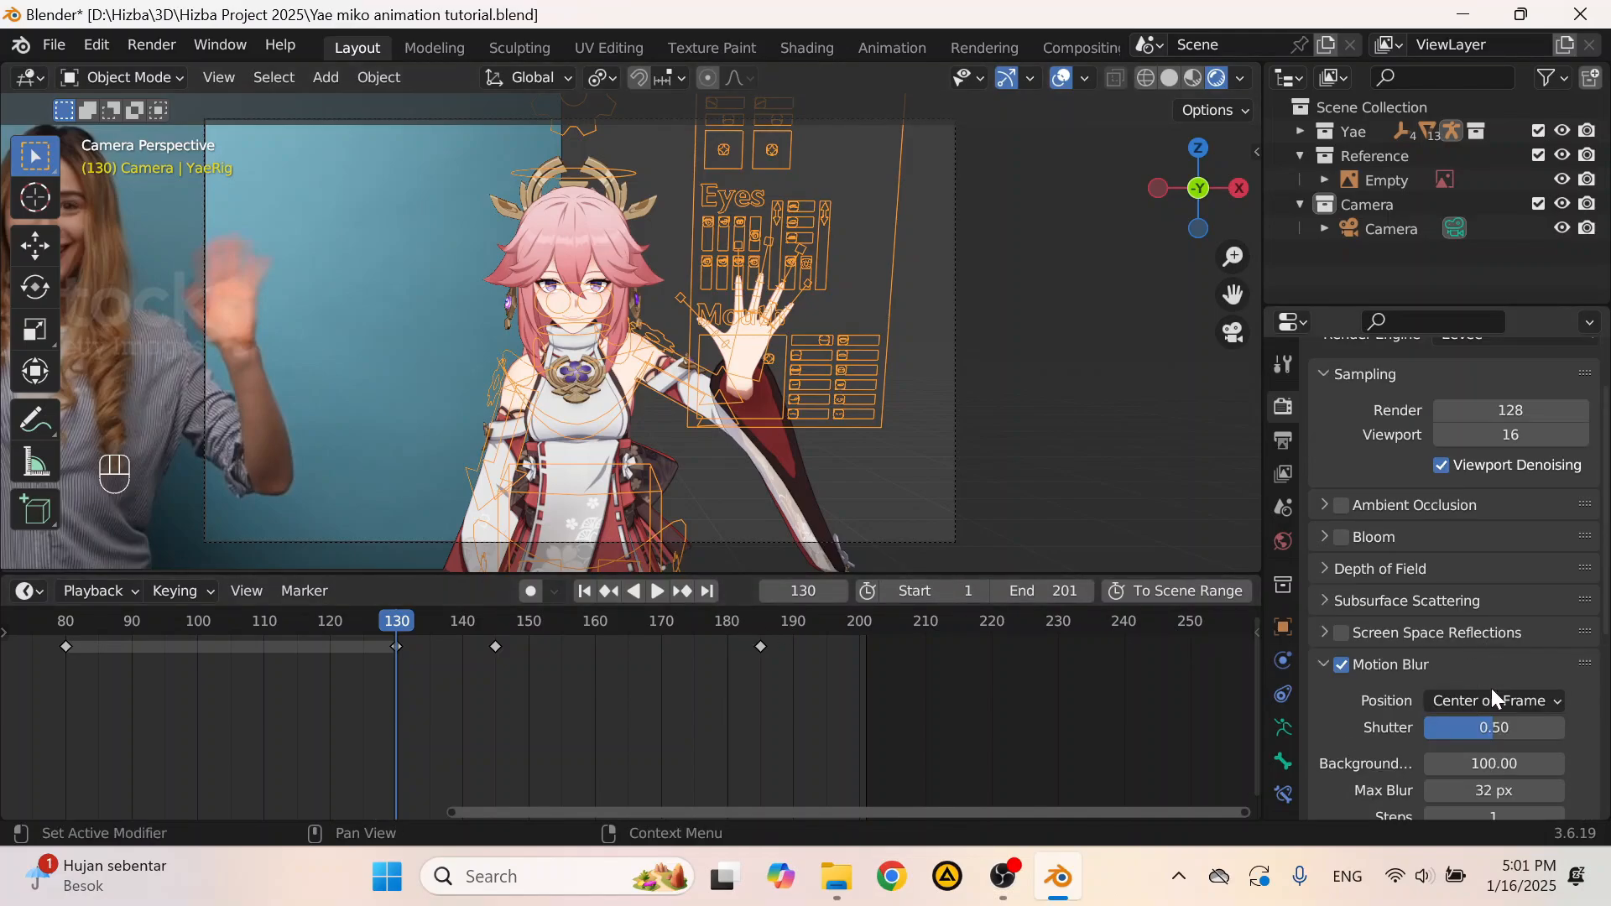
{"action": "scroll", "coordinate": [1492, 688], "scroll_direction": "down", "scroll_amount": 3}
{"action": "left_click", "coordinate": [1492, 690]}
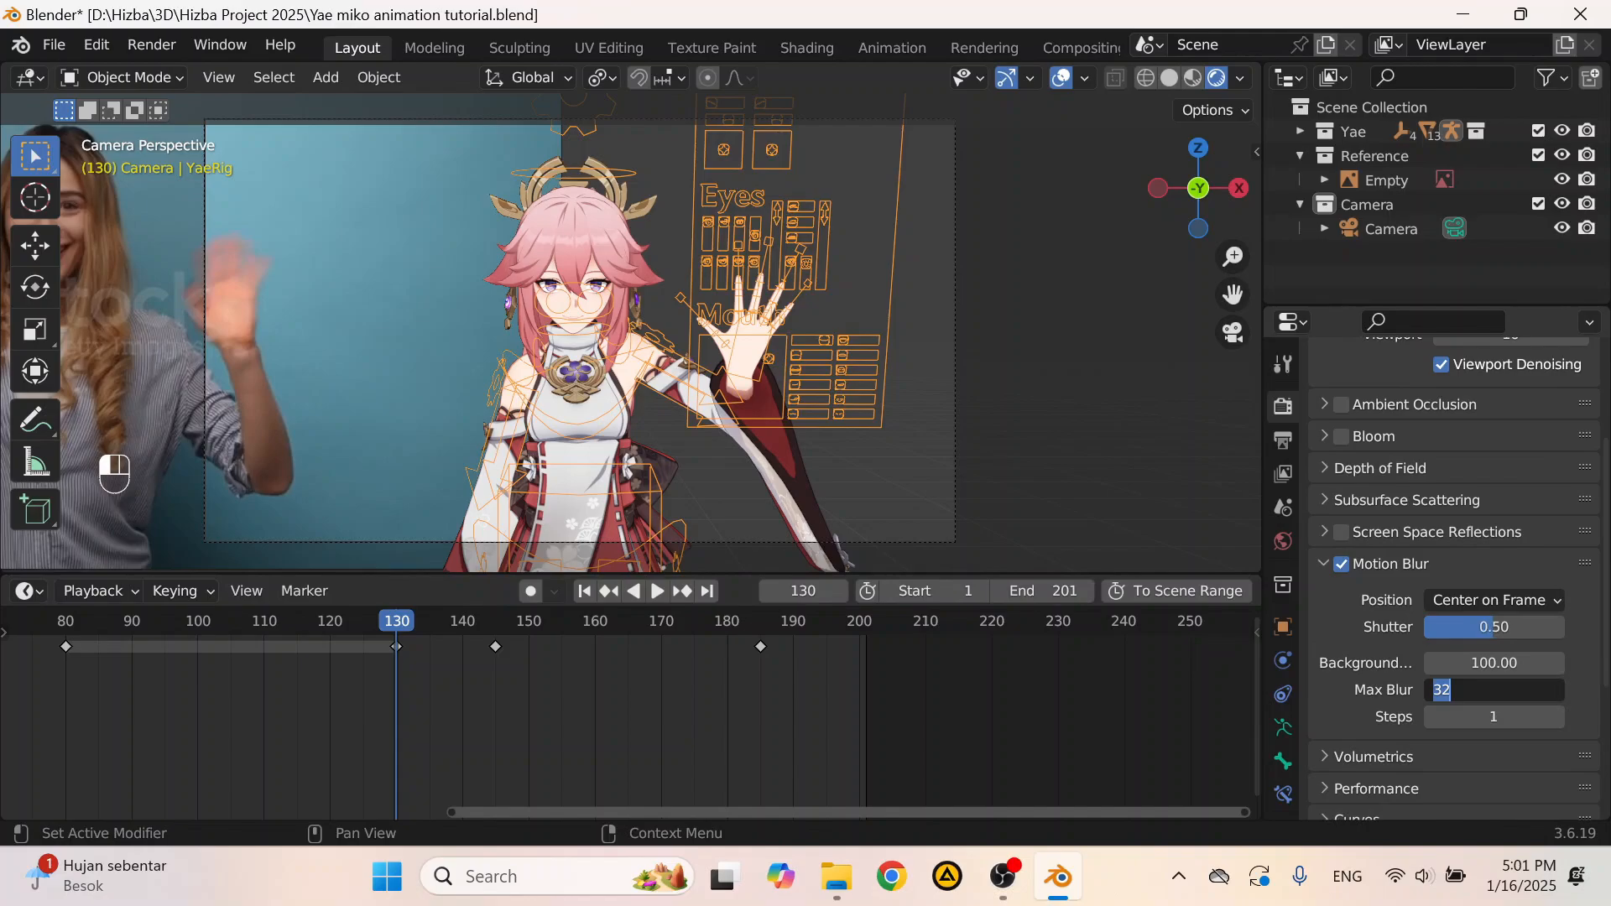
{"action": "type", "text": "10"}
{"action": "key", "text": "Return"}
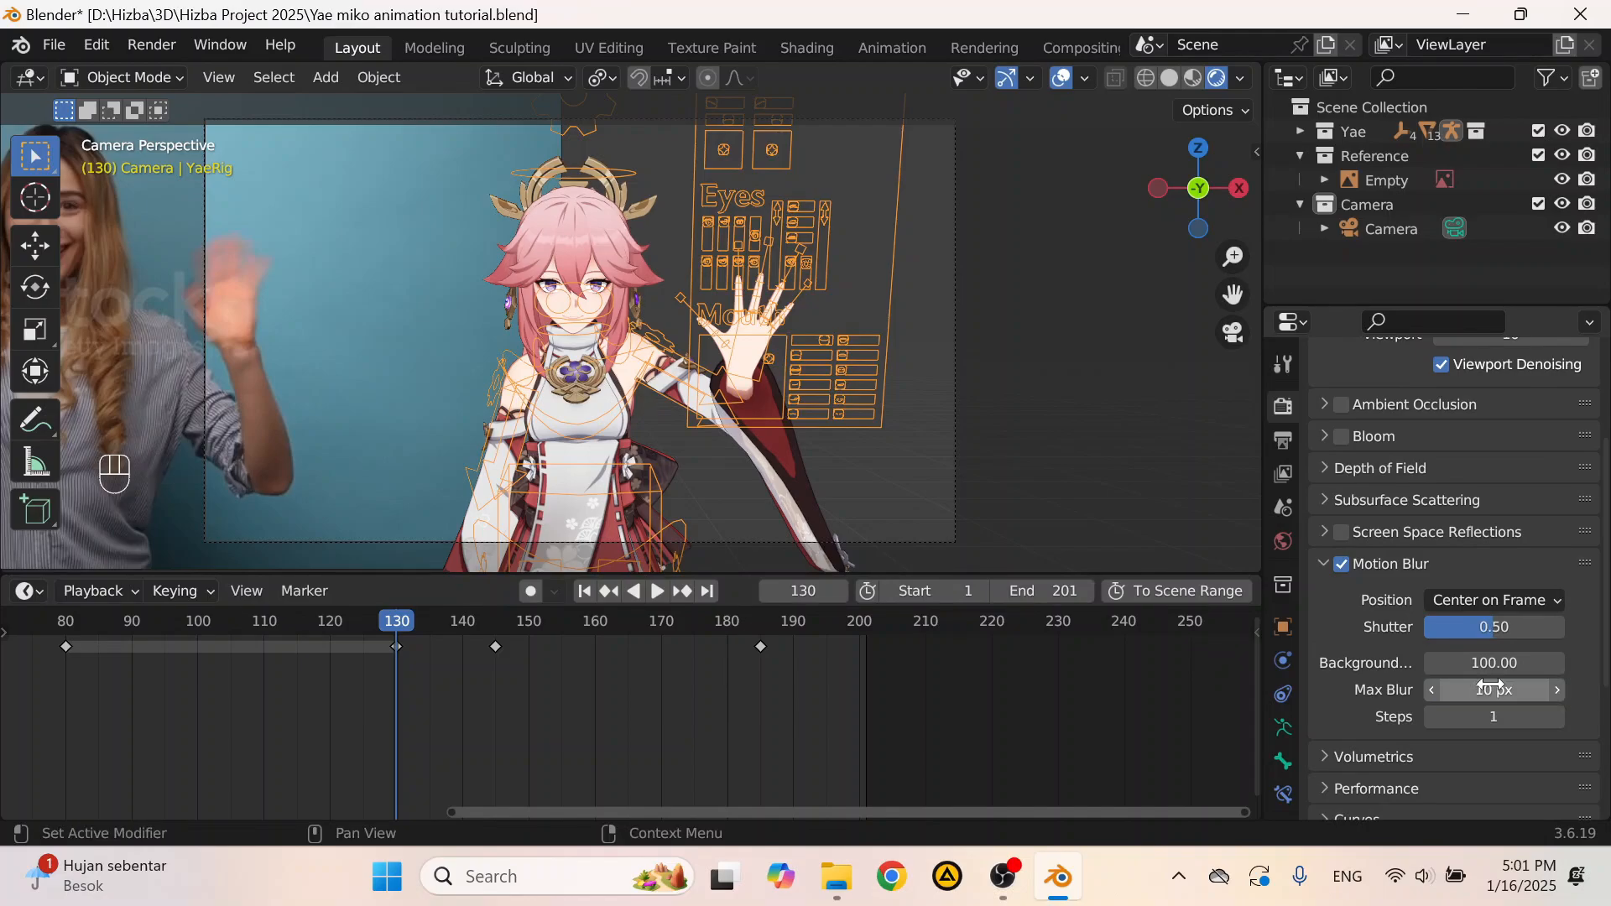
{"action": "key", "text": "ctrl+s"}
{"action": "scroll", "coordinate": [1032, 252], "scroll_direction": "down", "scroll_amount": 2}
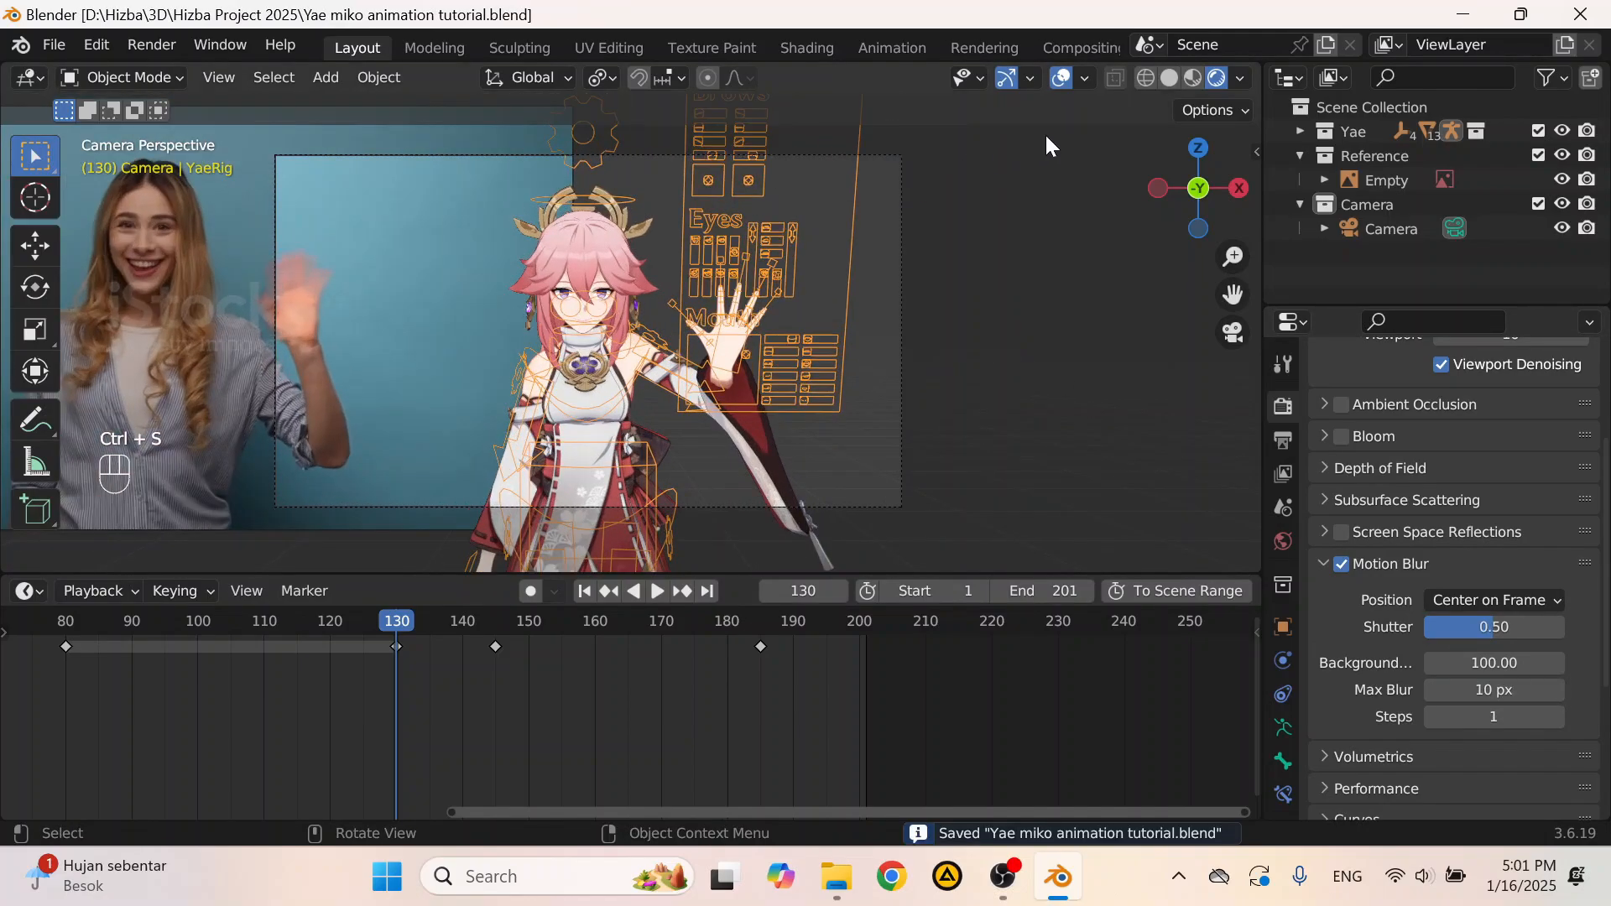
{"action": "scroll", "coordinate": [558, 222], "scroll_direction": "down", "scroll_amount": 3}
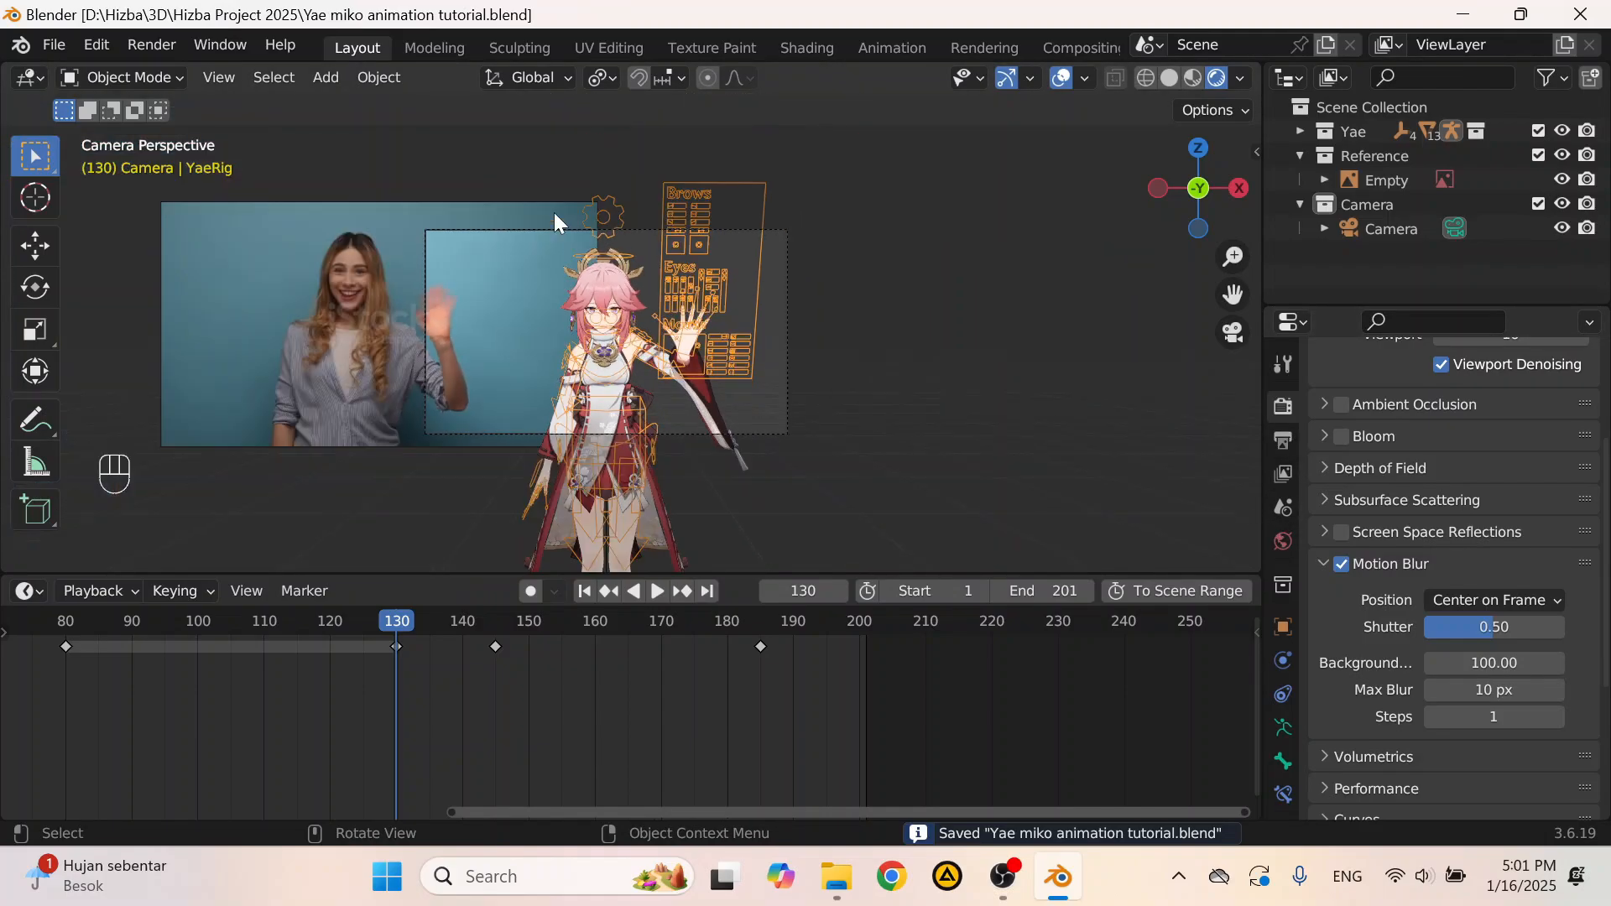
{"action": "scroll", "coordinate": [1060, 356], "scroll_direction": "up", "scroll_amount": 4}
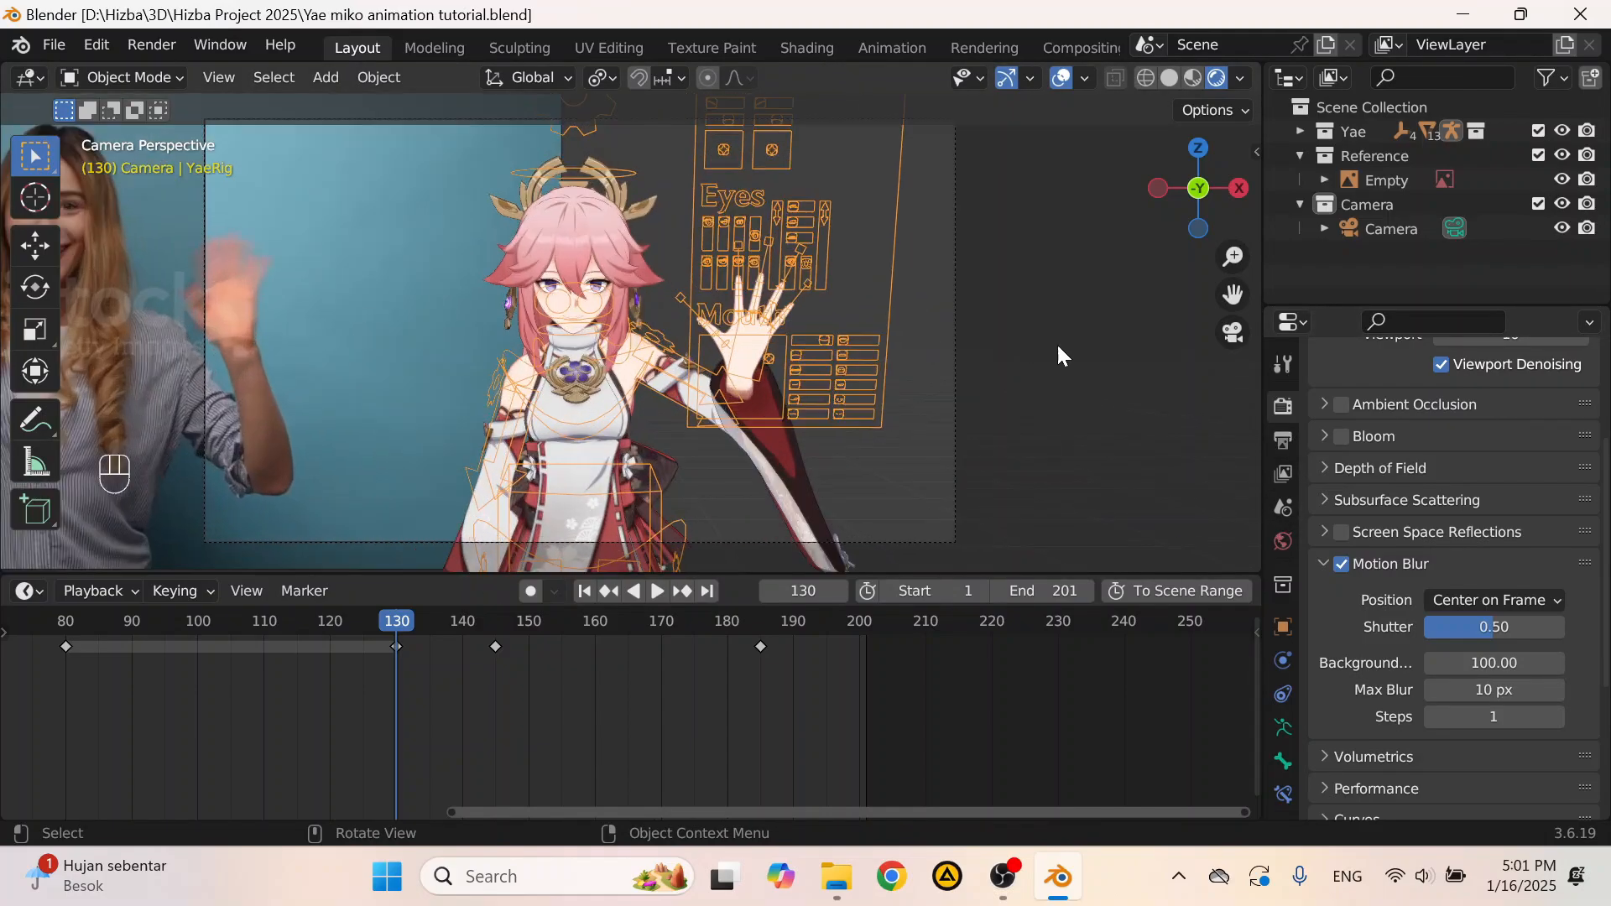
Step: Set the world background colour to a light pink sampled from the character's hair
{"action": "left_click", "coordinate": [1284, 541]}
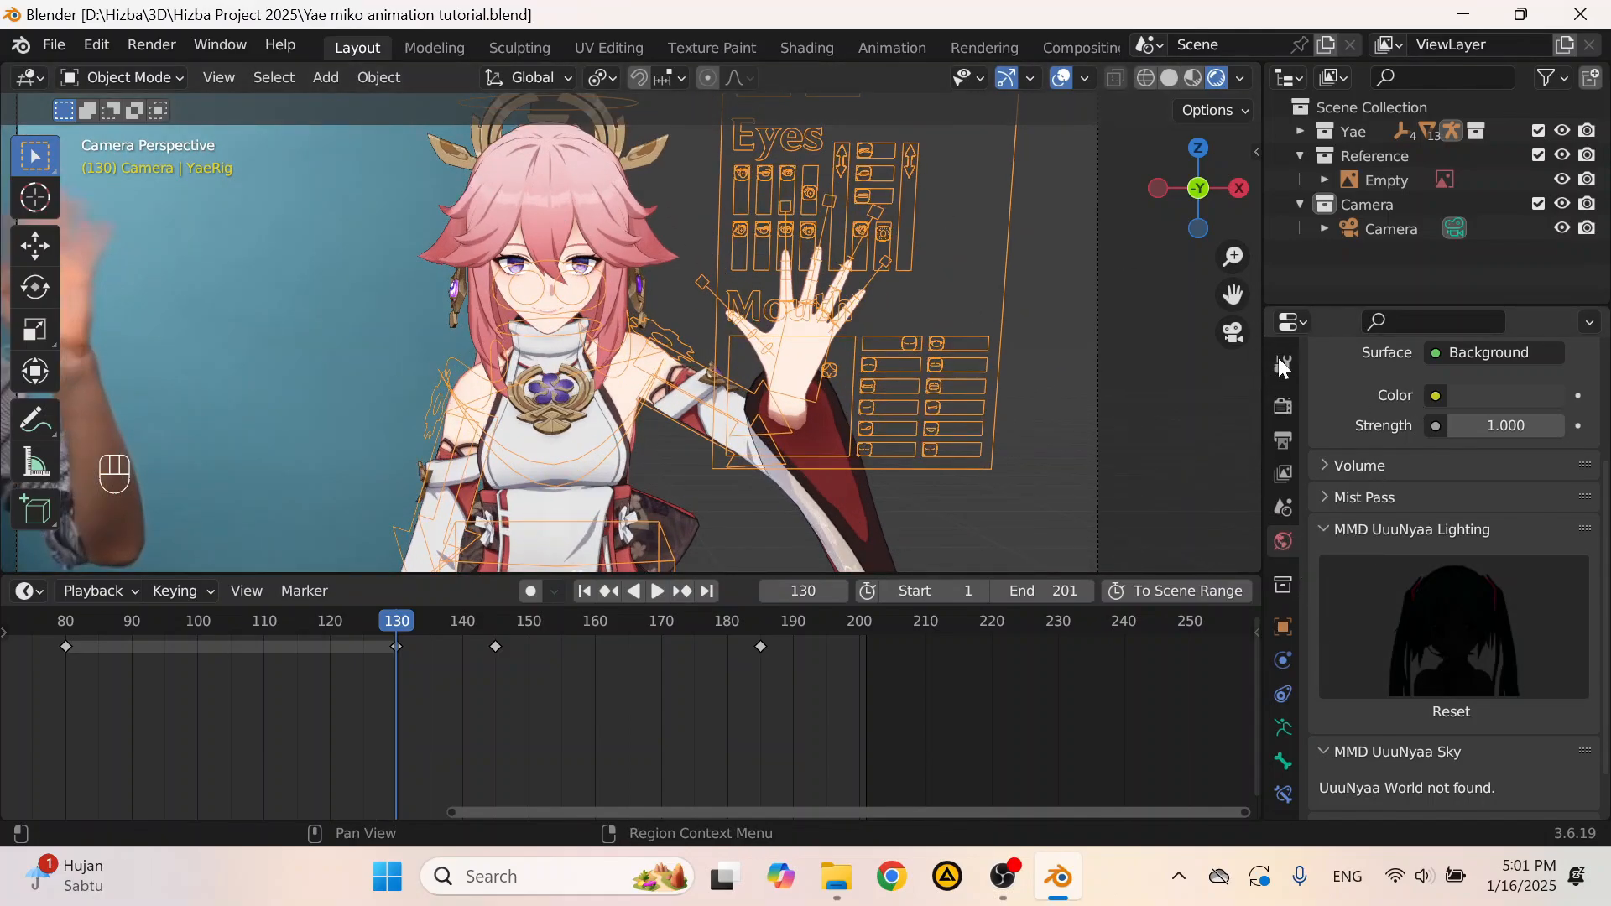
{"action": "scroll", "coordinate": [1444, 481], "scroll_direction": "up", "scroll_amount": 3}
{"action": "left_click", "coordinate": [1497, 497]}
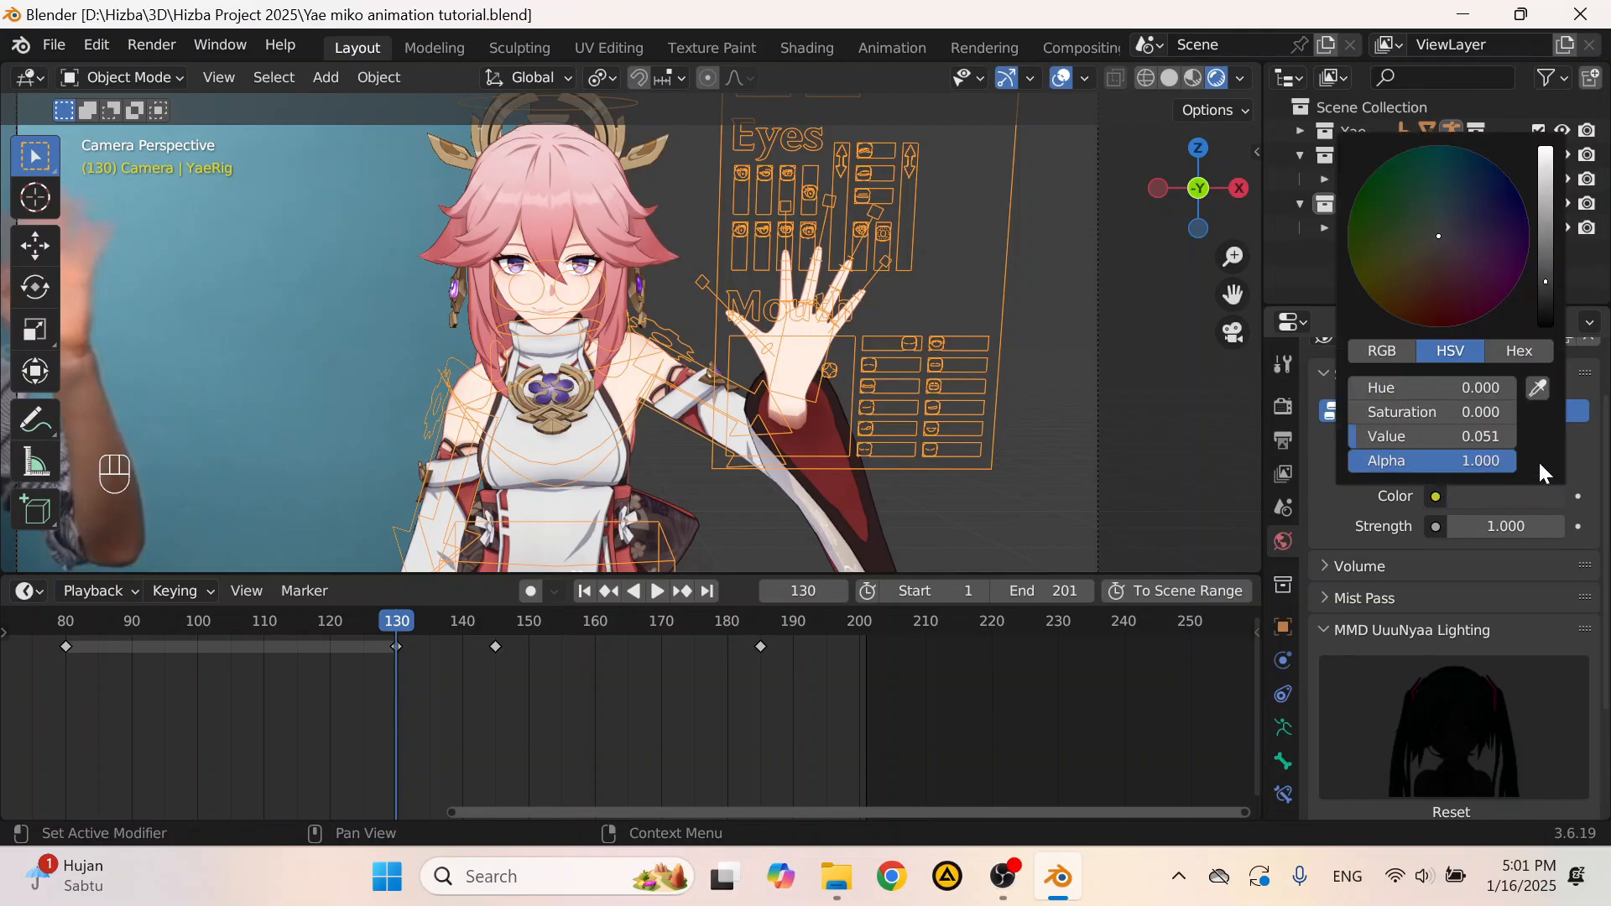
{"action": "left_click", "coordinate": [1541, 395]}
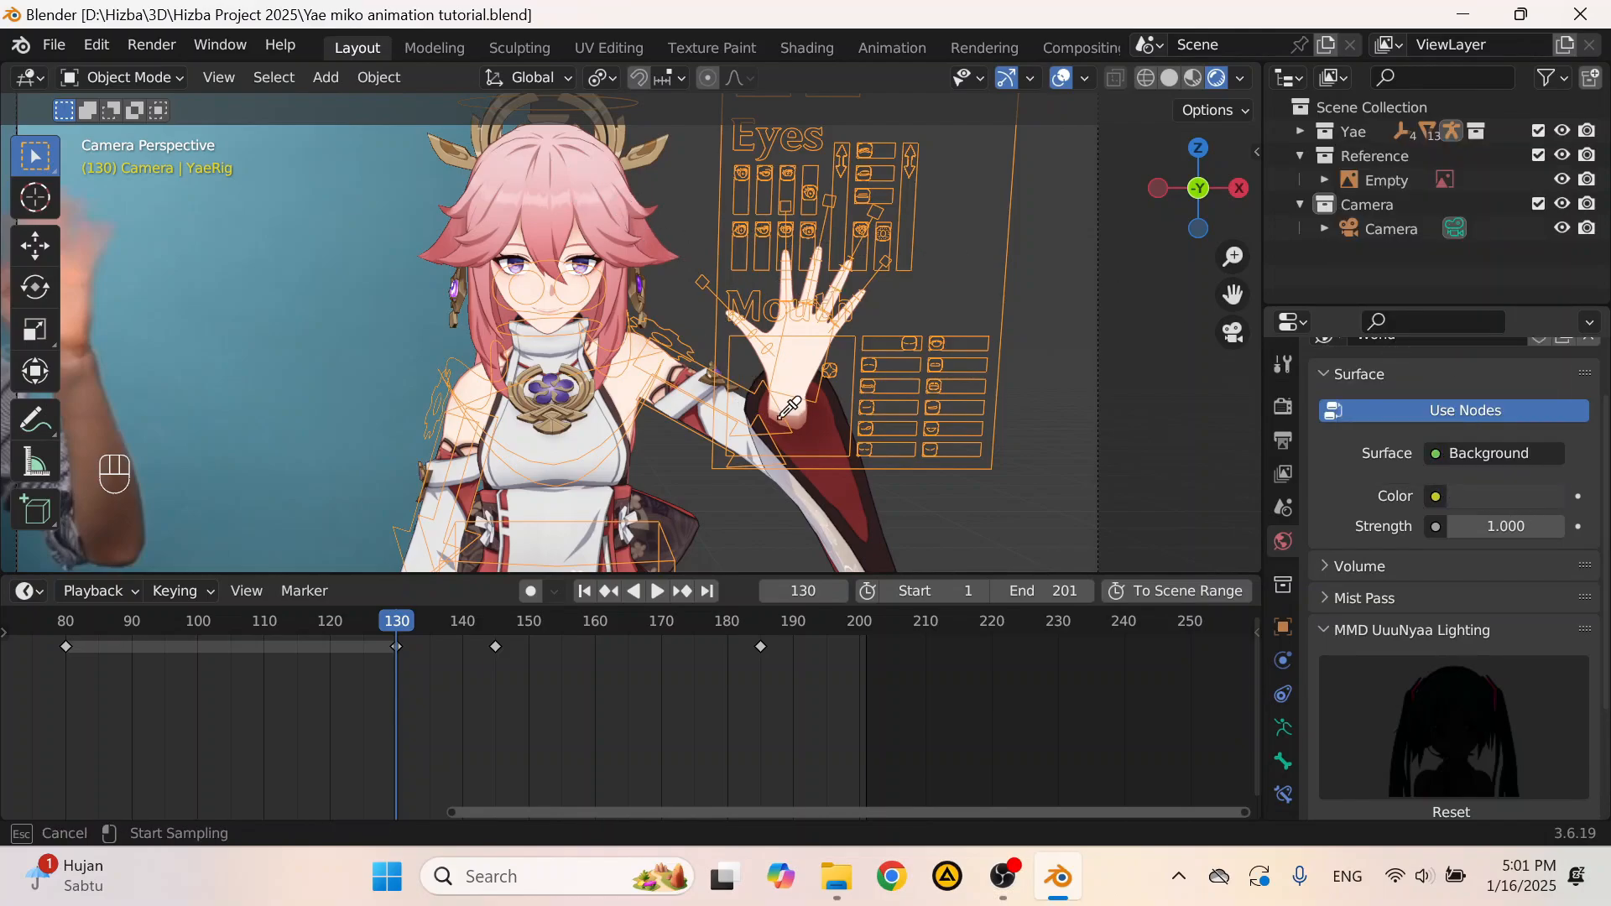
{"action": "left_click", "coordinate": [563, 213]}
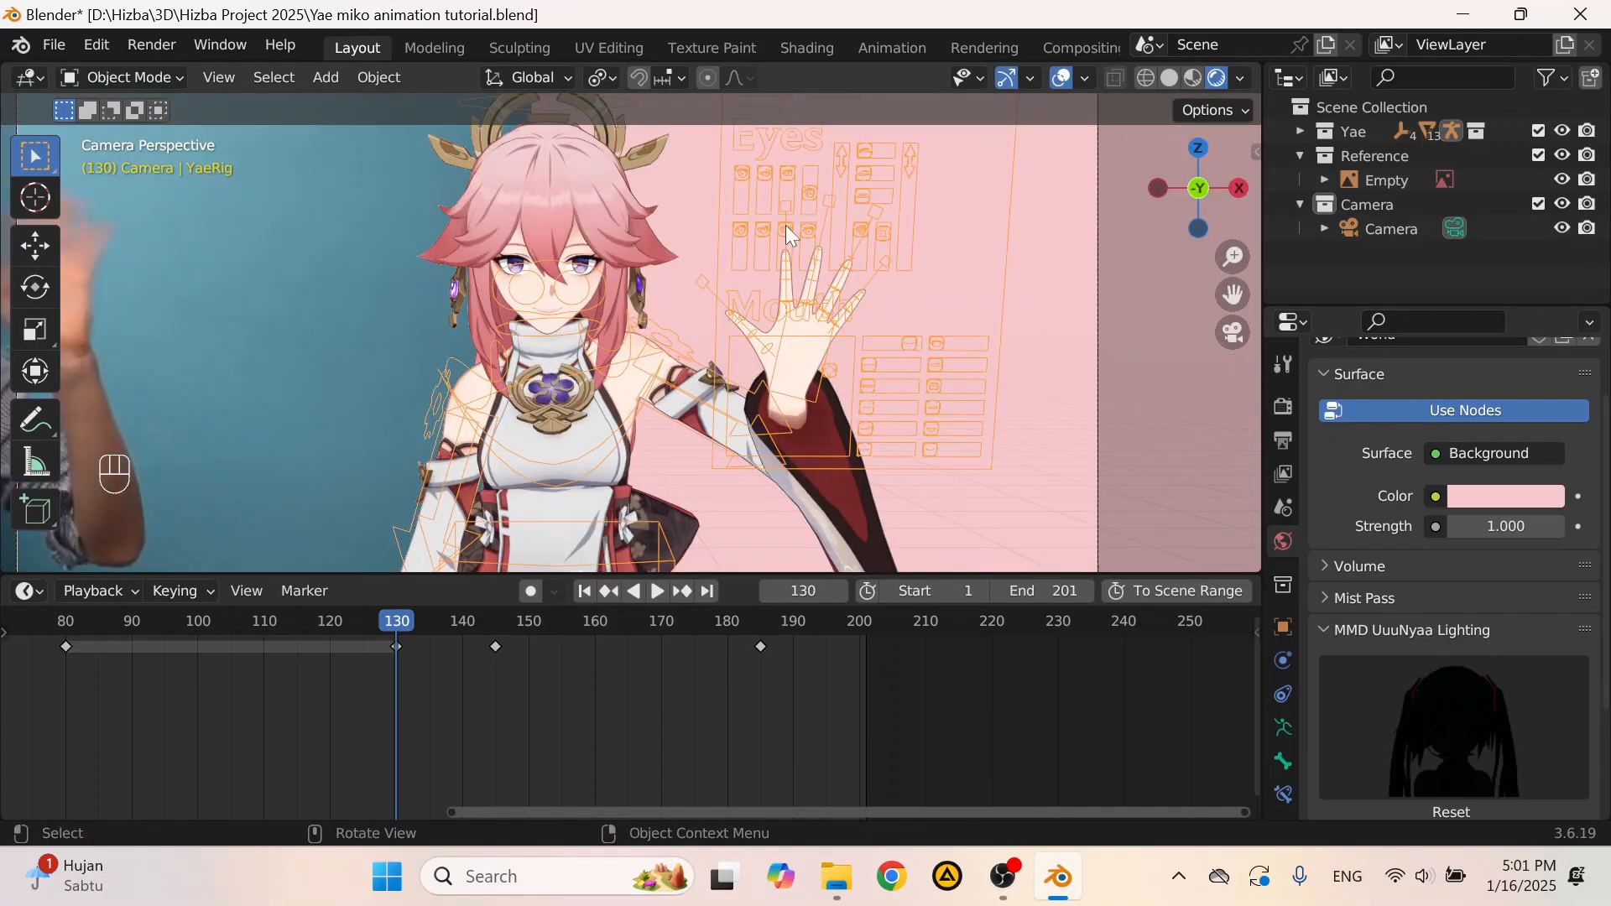
Step: Darken the pink world background colour to a value of 0.539 and save the project file
{"action": "left_click", "coordinate": [1517, 496]}
{"action": "left_click_drag", "start_coordinate": [1550, 153], "coordinate": [1550, 189]}
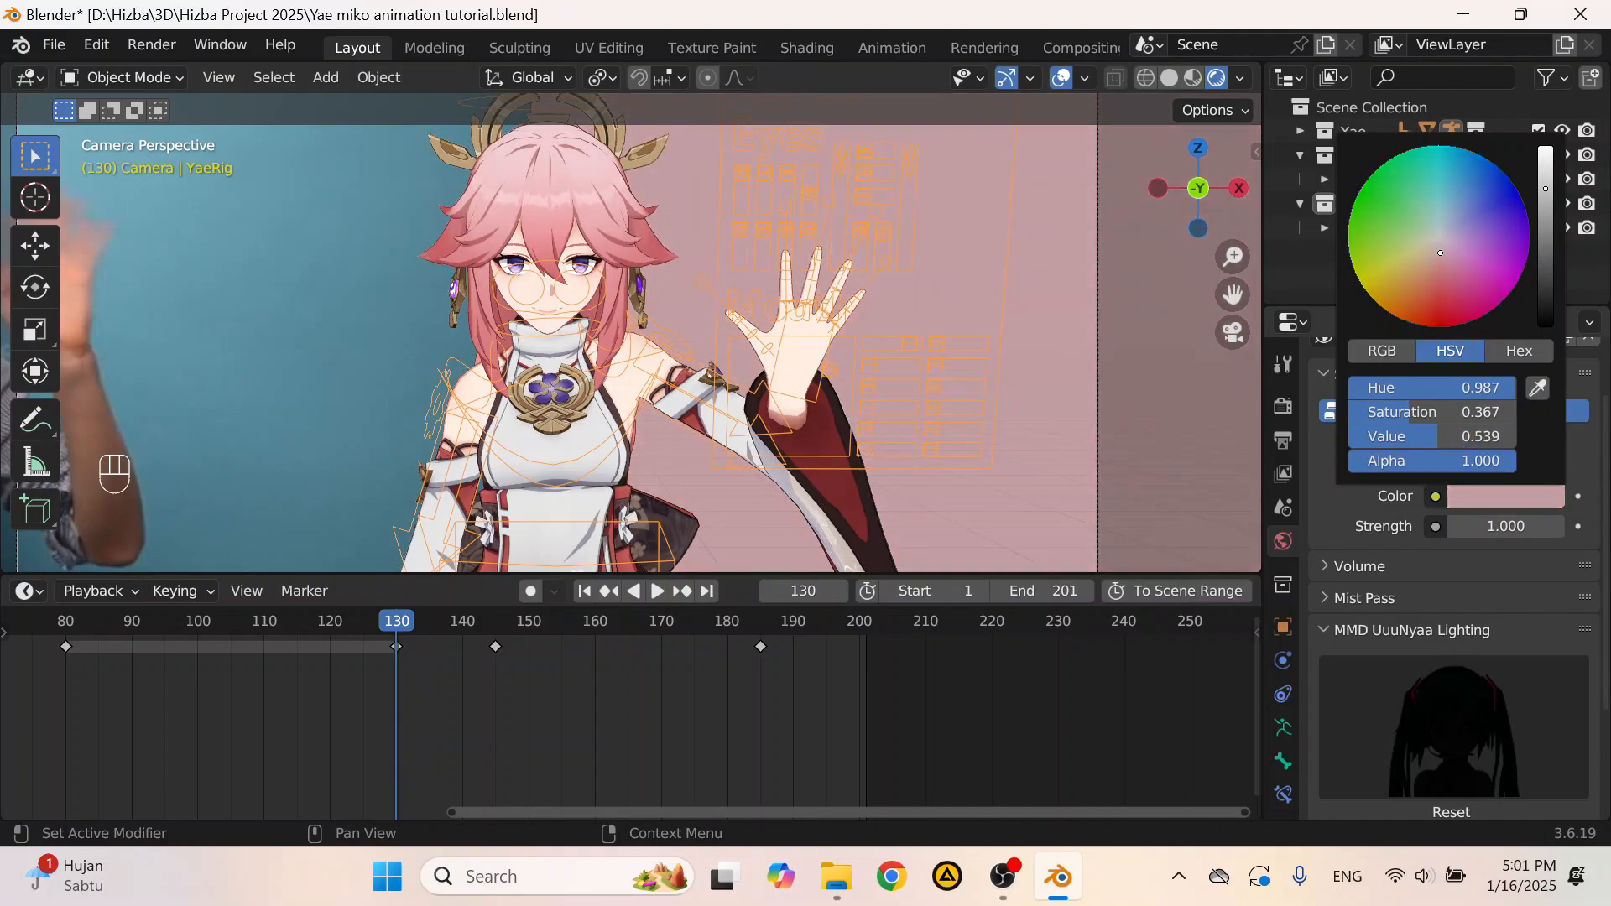
{"action": "scroll", "coordinate": [767, 275], "scroll_direction": "down", "scroll_amount": 6}
{"action": "scroll", "coordinate": [729, 290], "scroll_direction": "up", "scroll_amount": 4}
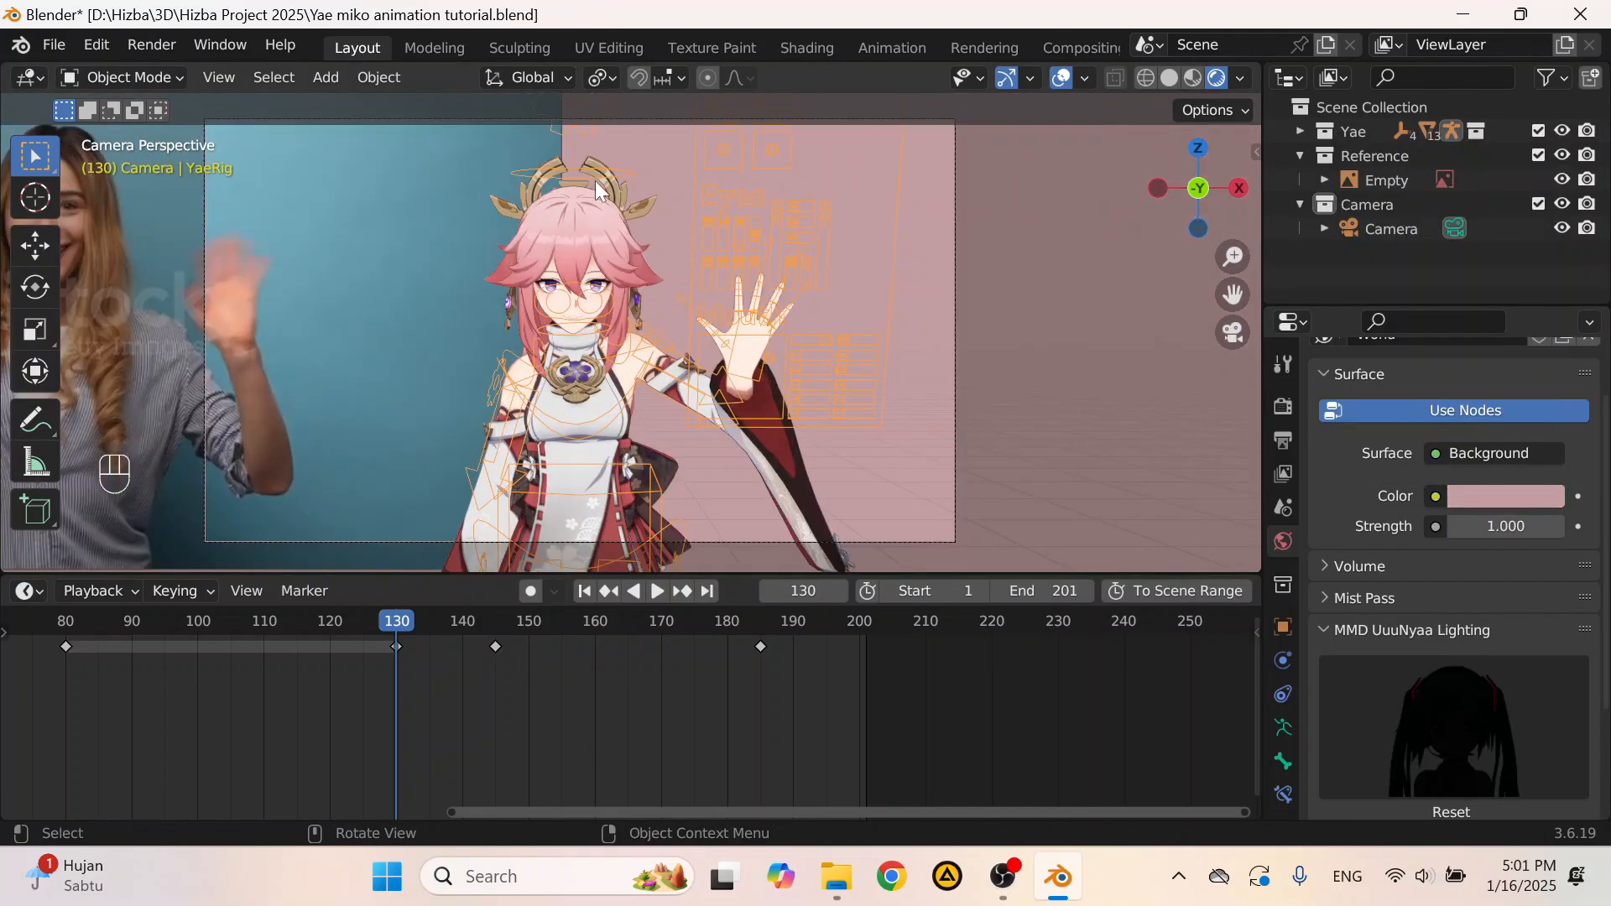
{"action": "left_click", "coordinate": [668, 201]}
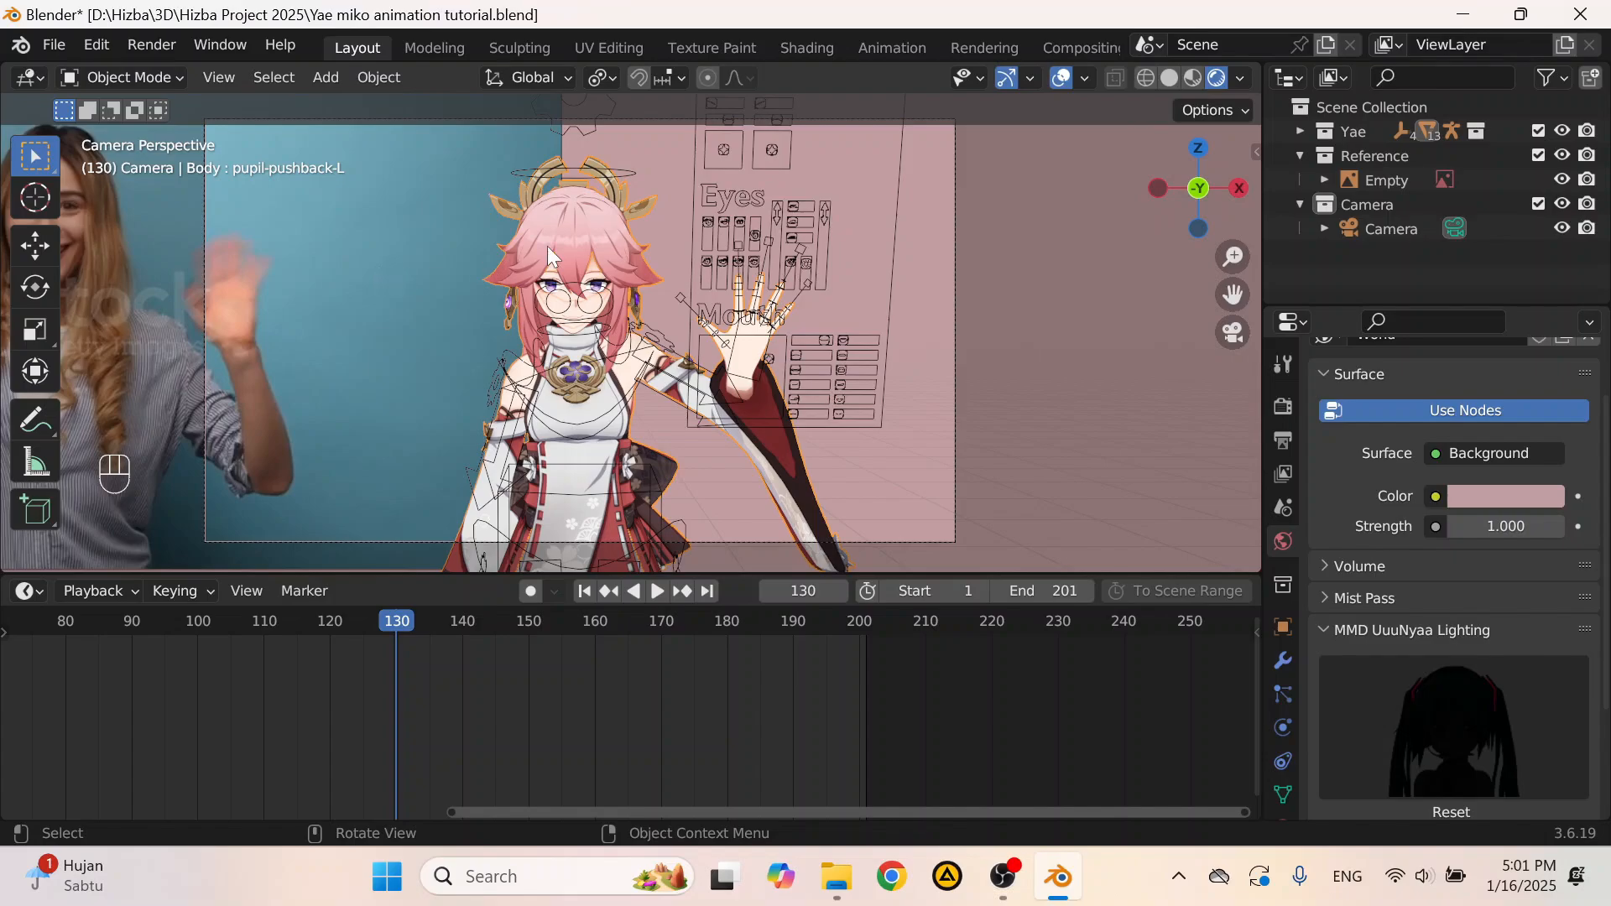
{"action": "key", "text": "ctrl+s"}
{"action": "scroll", "coordinate": [329, 242], "scroll_direction": "up", "scroll_amount": 3}
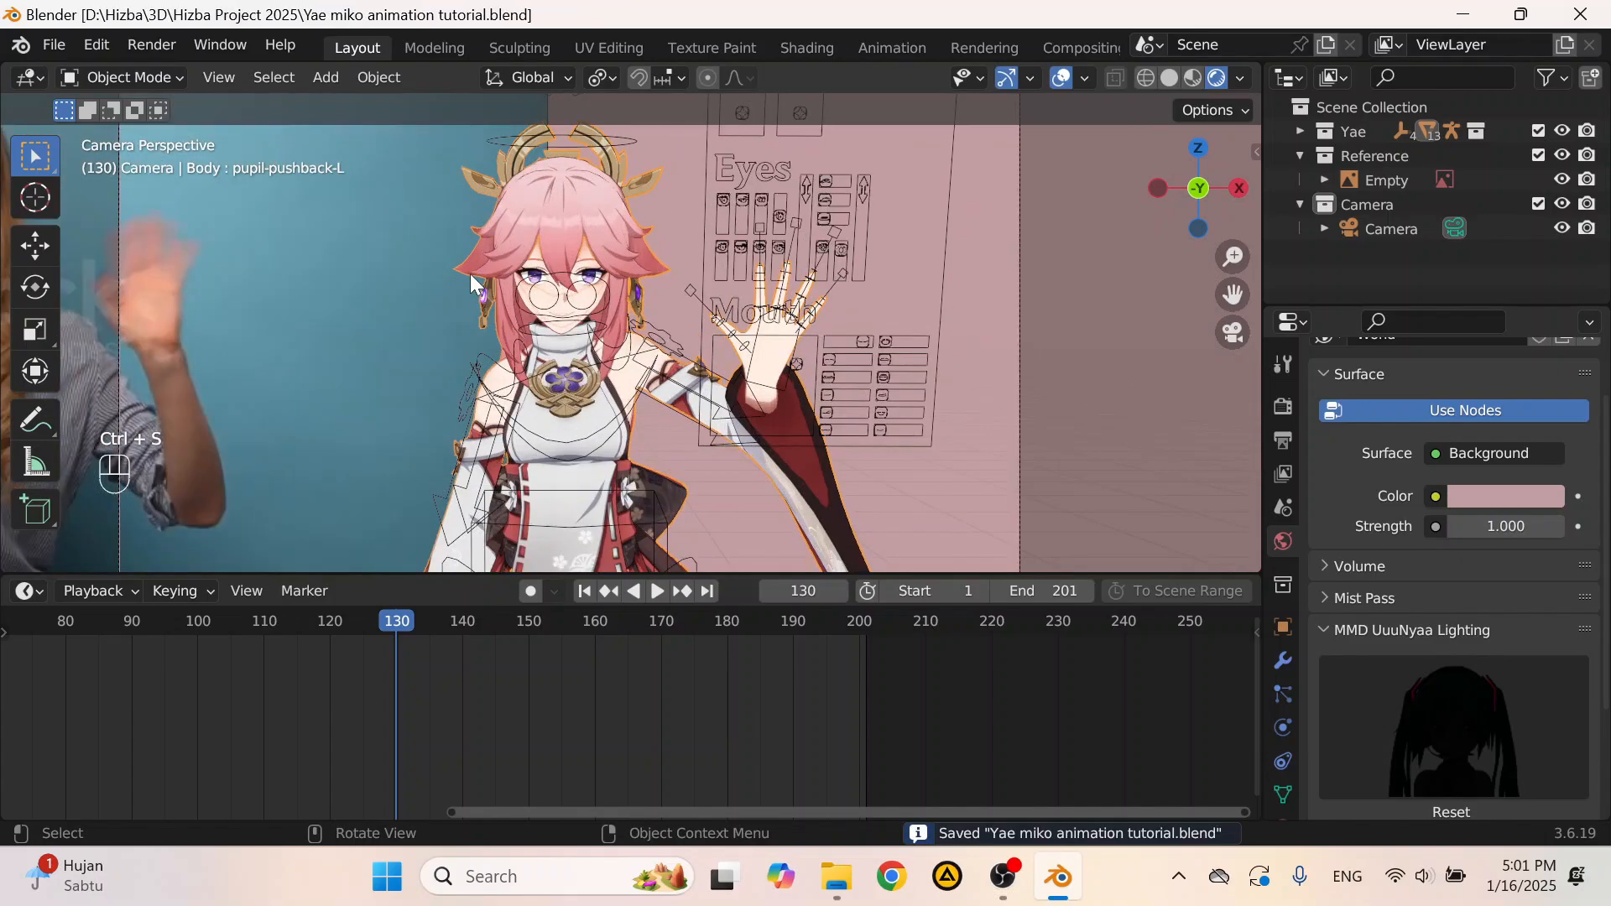
{"action": "scroll", "coordinate": [470, 274], "scroll_direction": "down", "scroll_amount": 5}
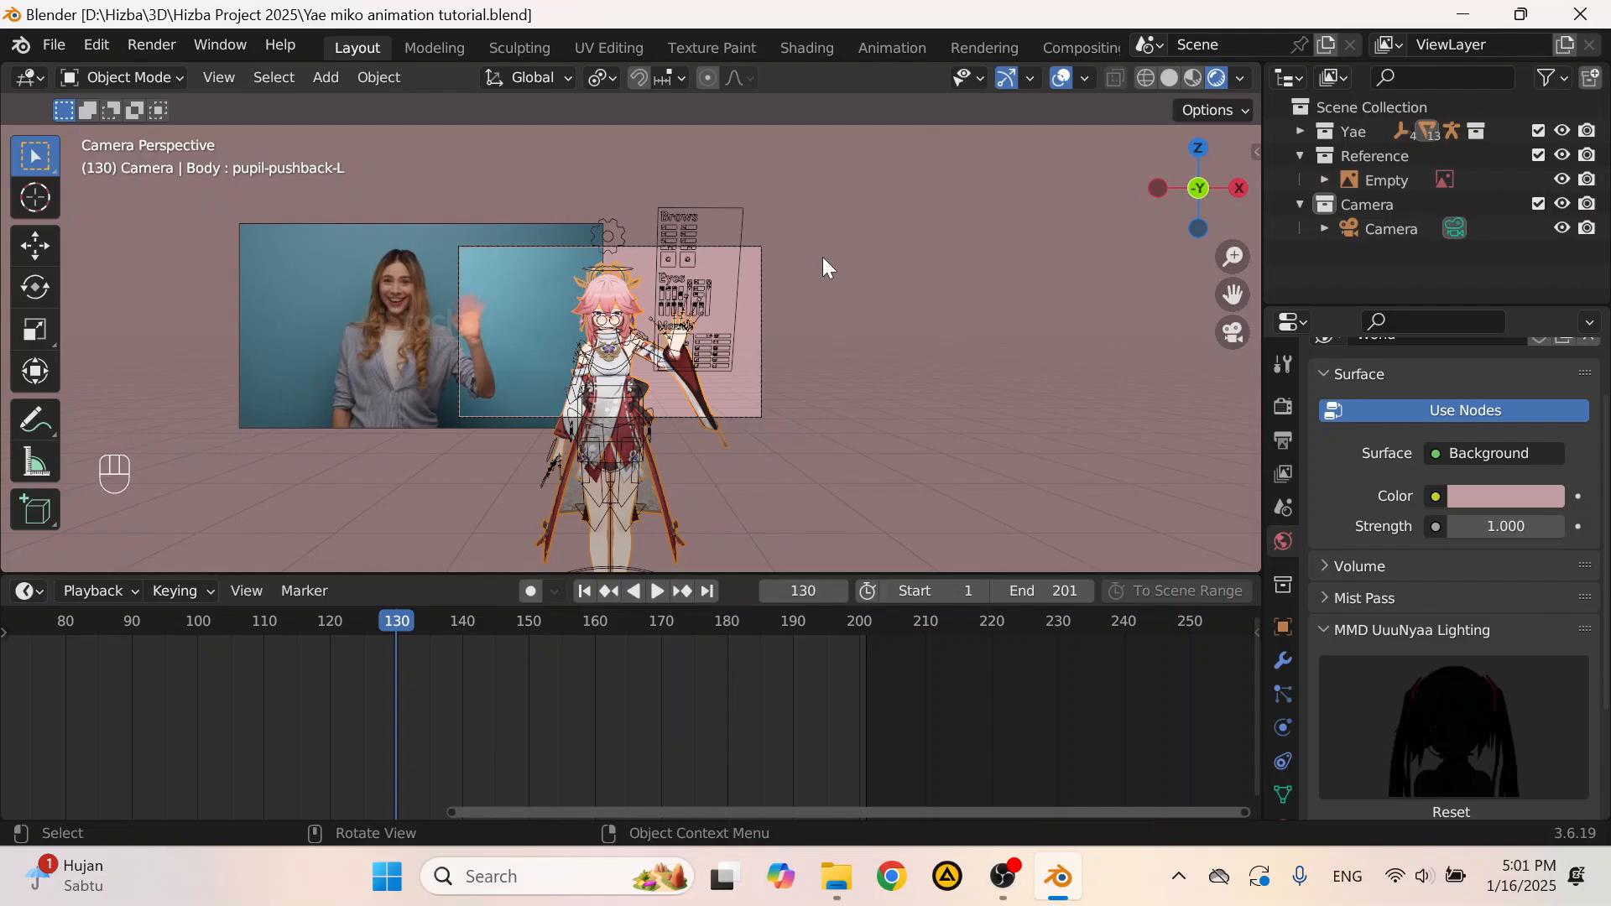
{"action": "scroll", "coordinate": [818, 256], "scroll_direction": "up", "scroll_amount": 5}
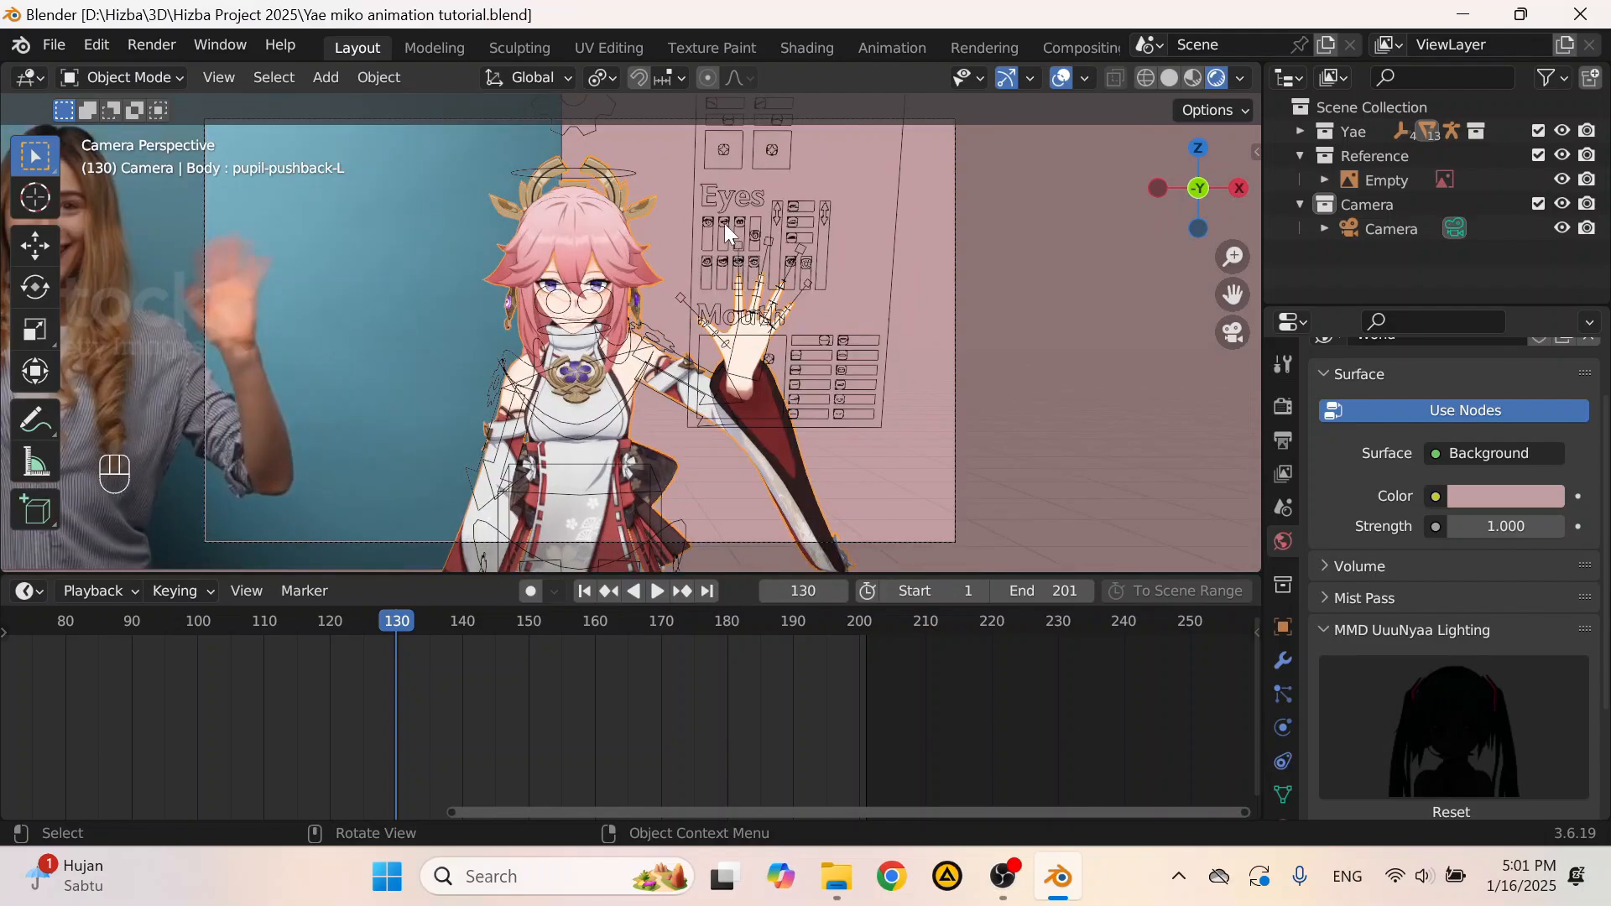
Step: Save the project with the character's rig selected and render the full animation
{"action": "left_click", "coordinate": [725, 225]}
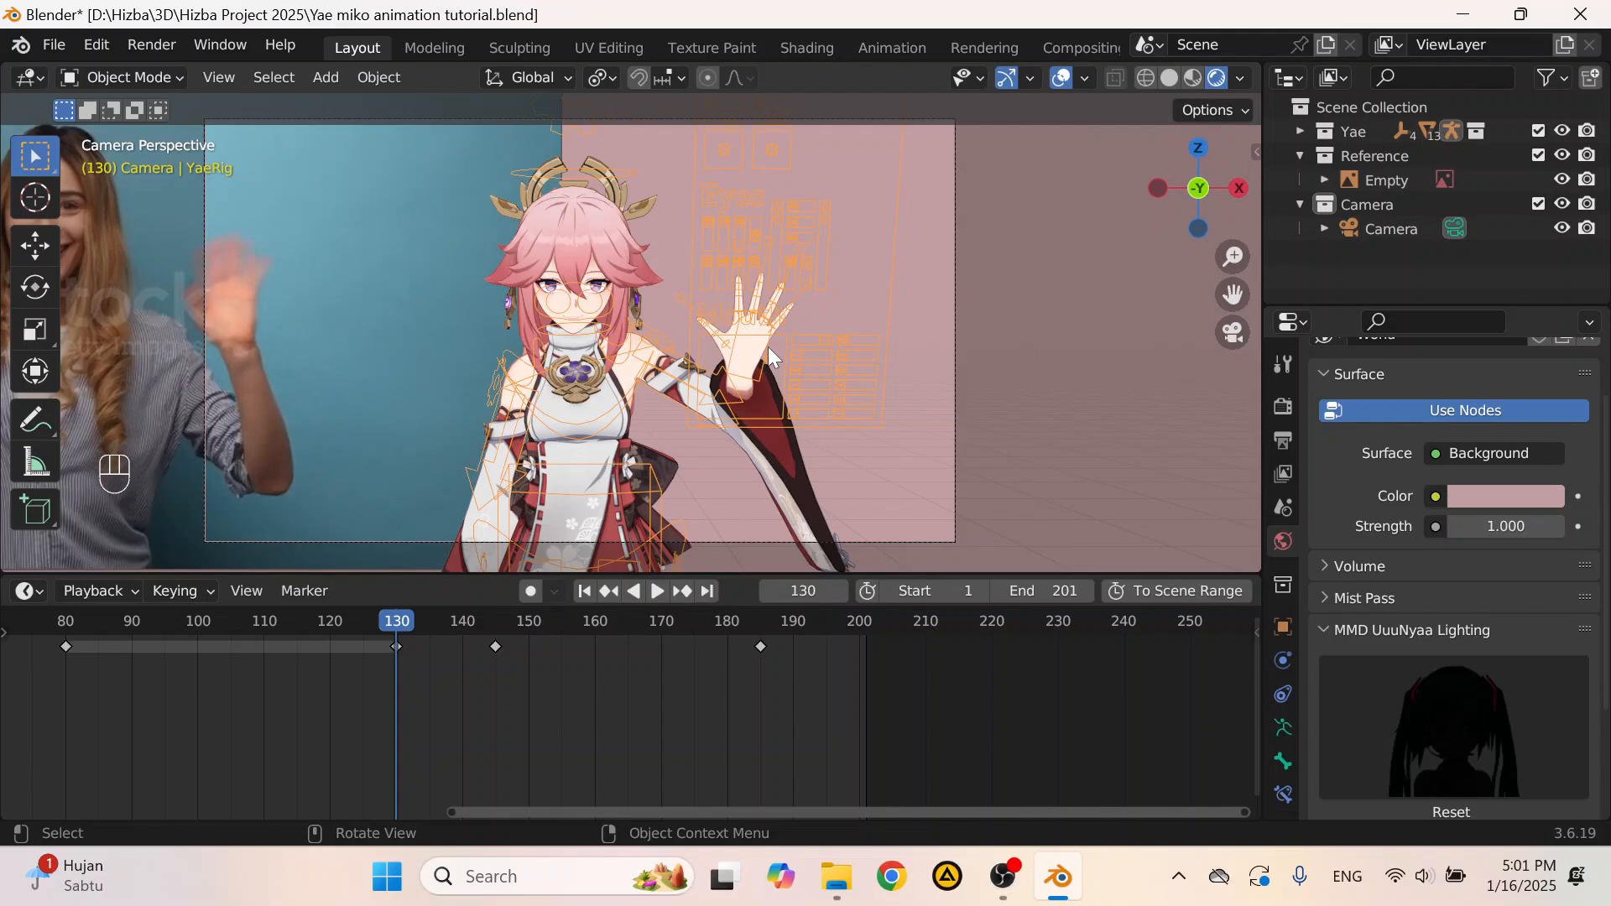
{"action": "key", "text": "ctrl+s"}
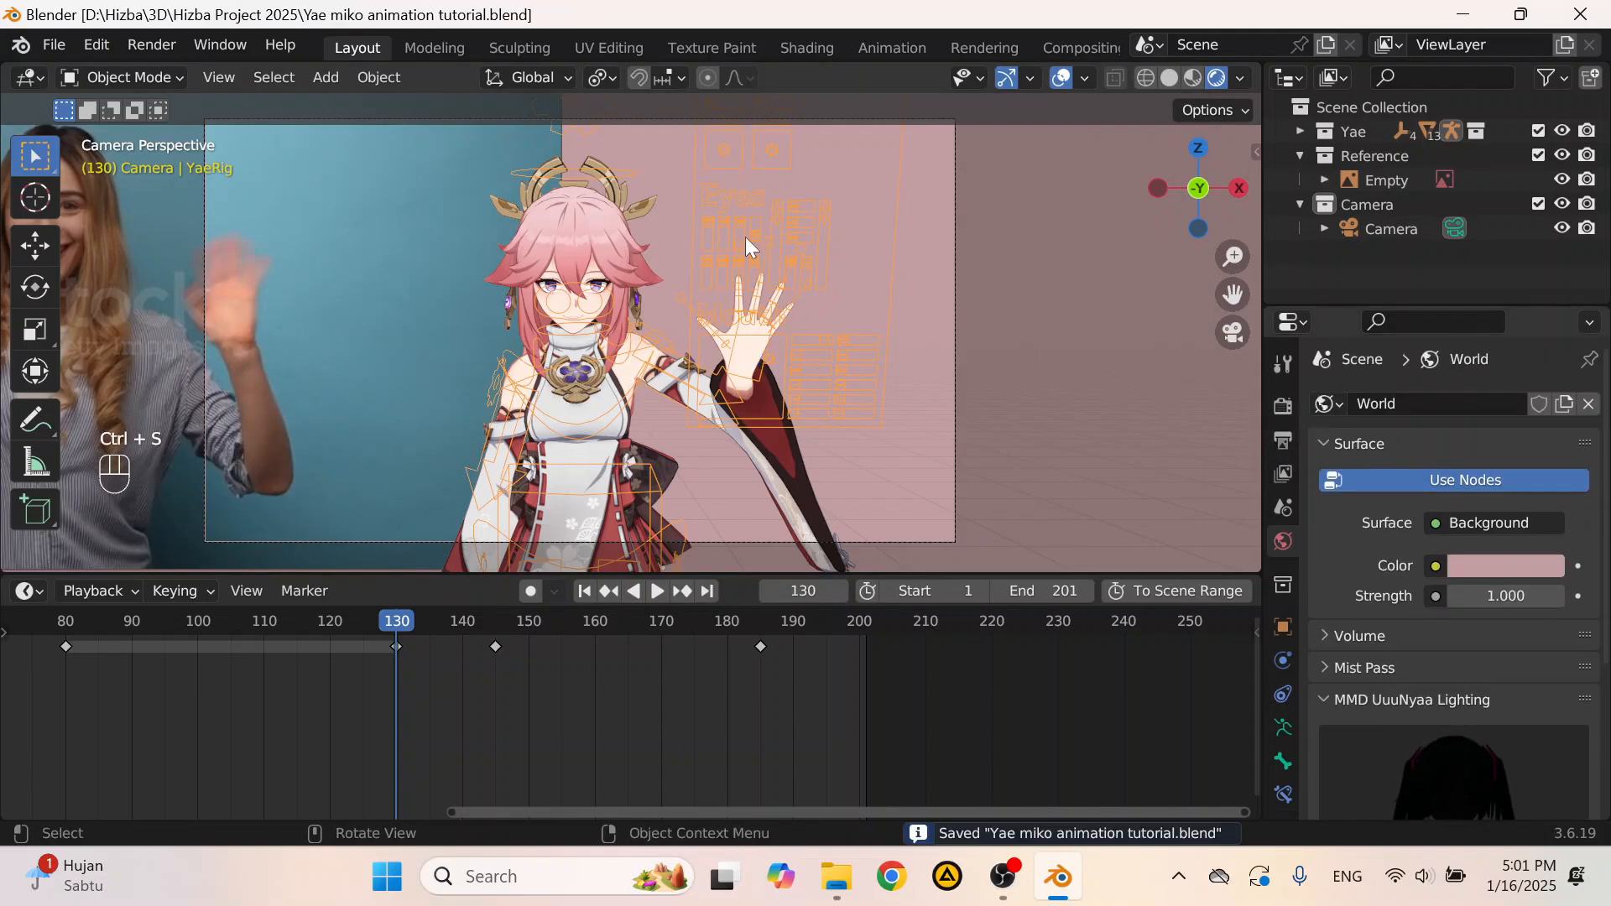
{"action": "left_click", "coordinate": [151, 45]}
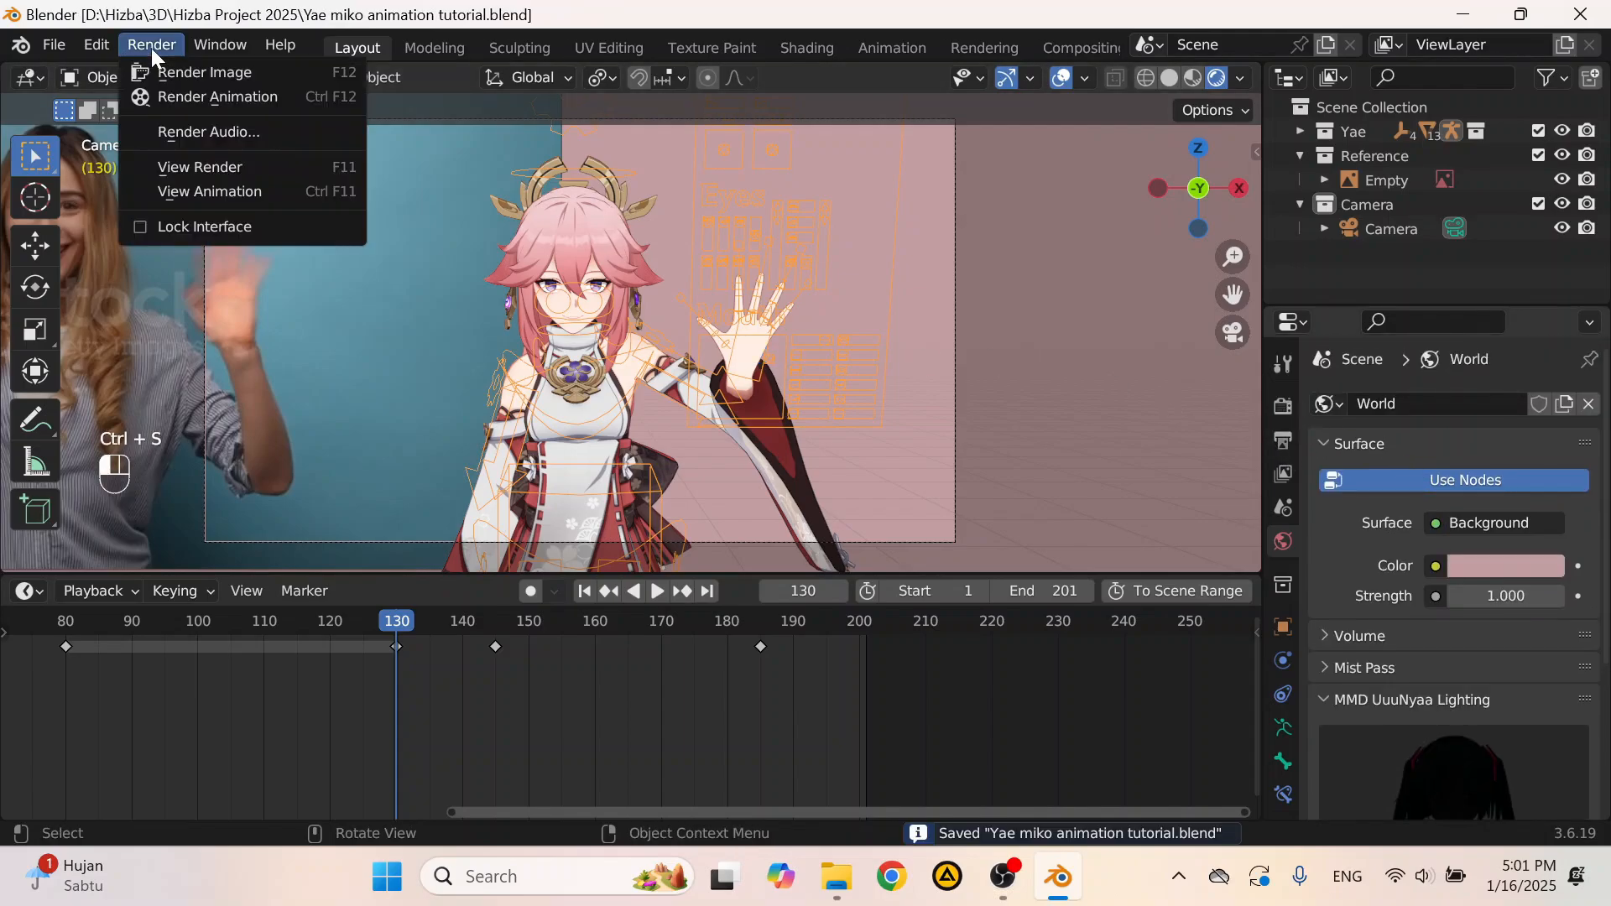
{"action": "left_click", "coordinate": [185, 95]}
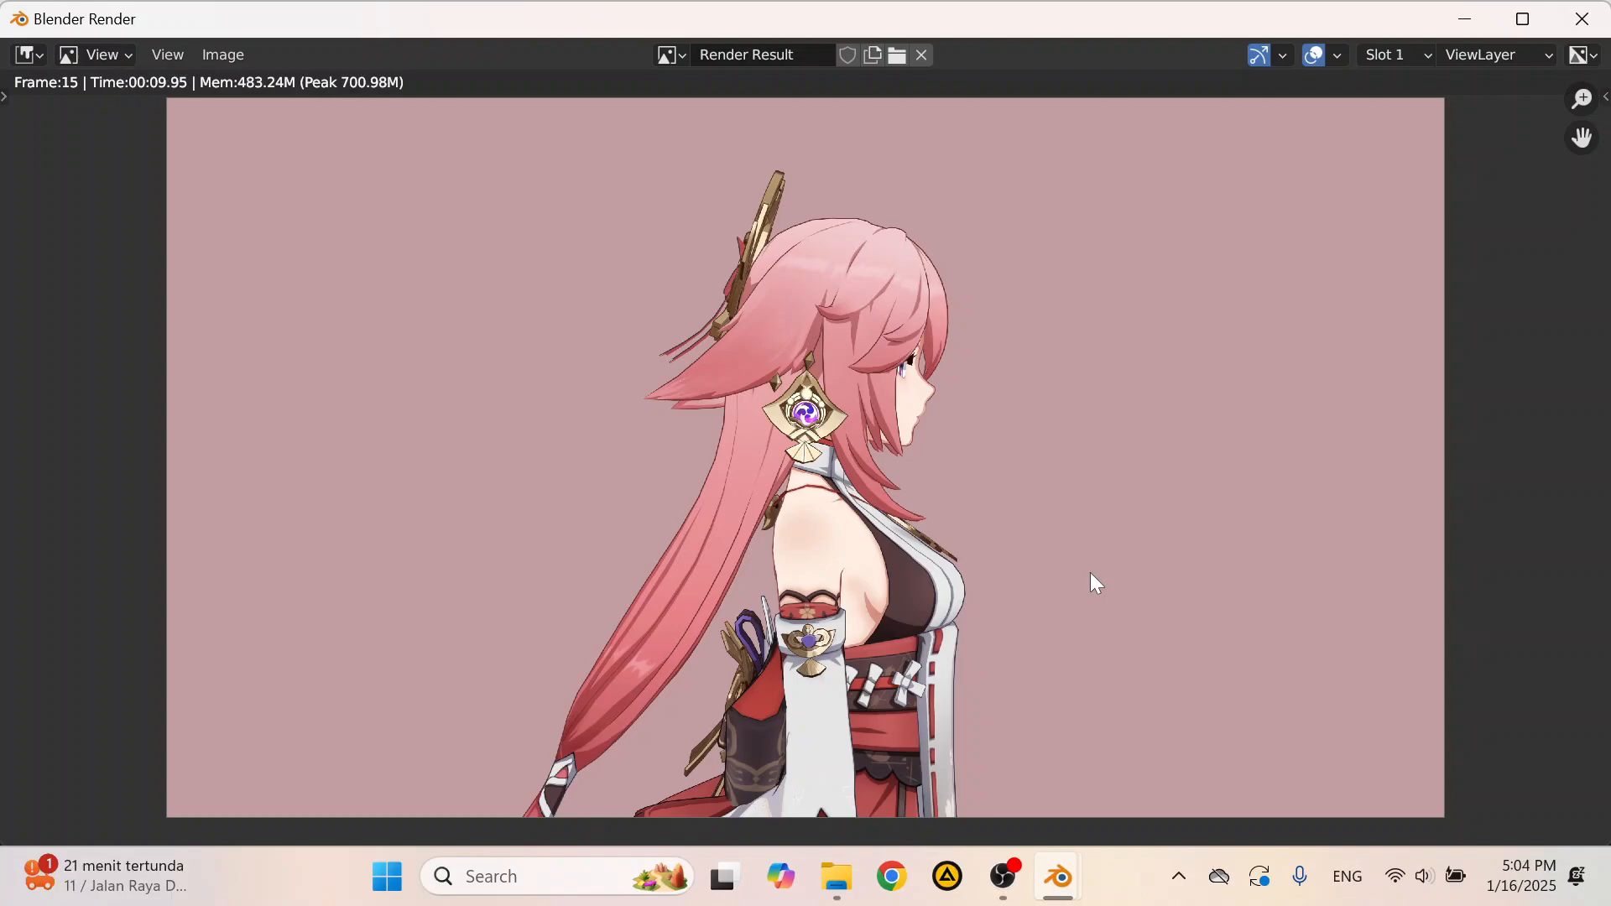
{"action": "left_click", "coordinate": [656, 326]}
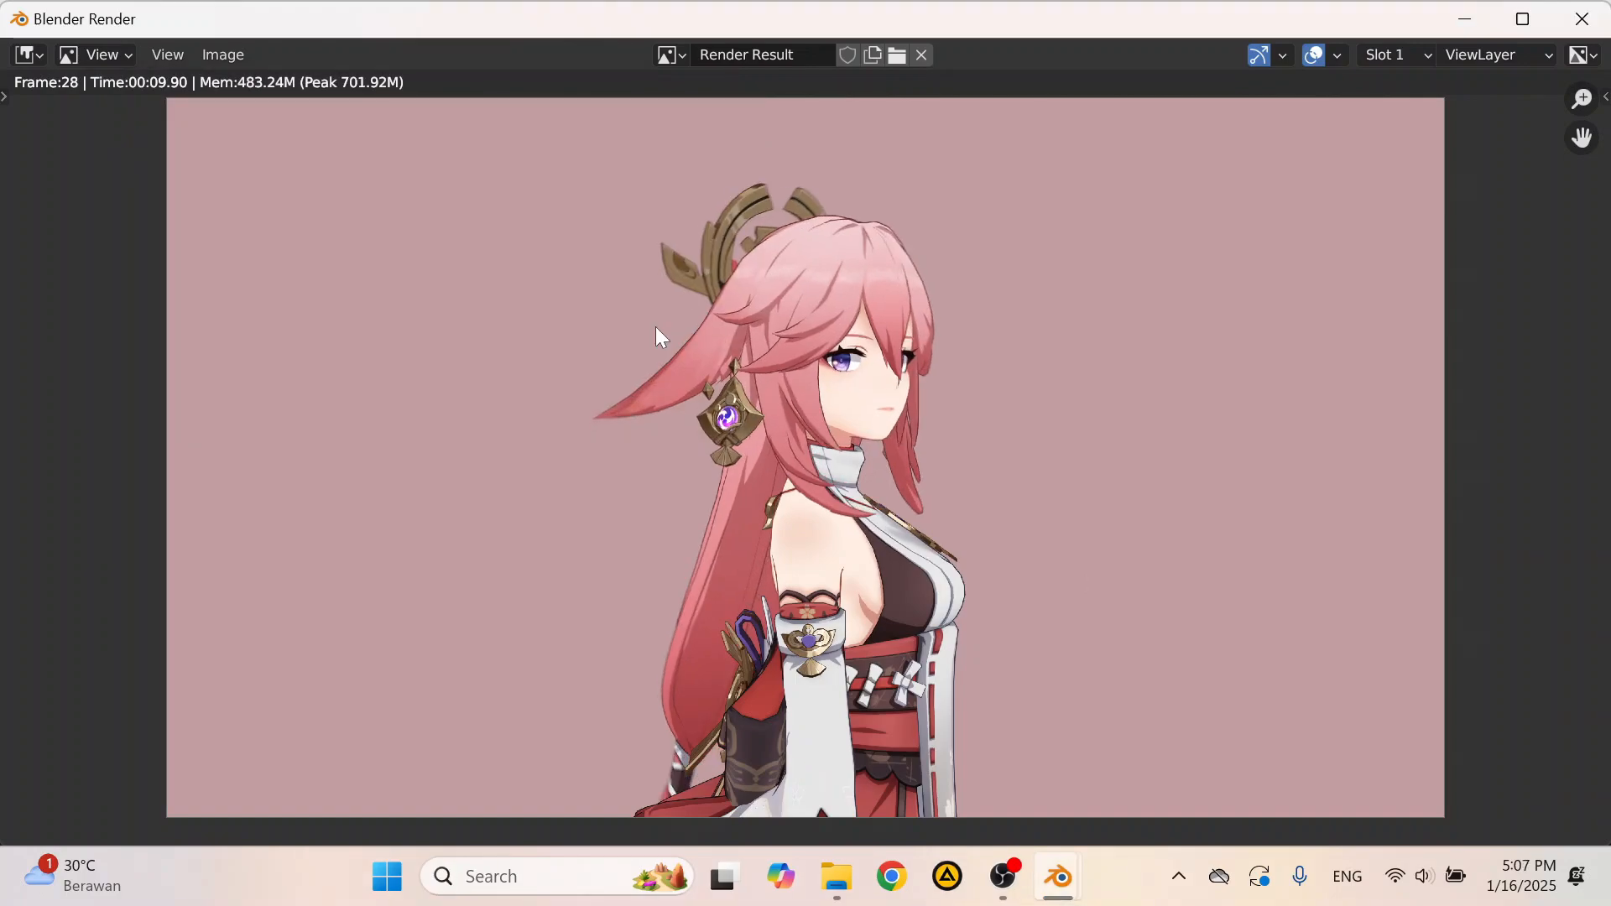